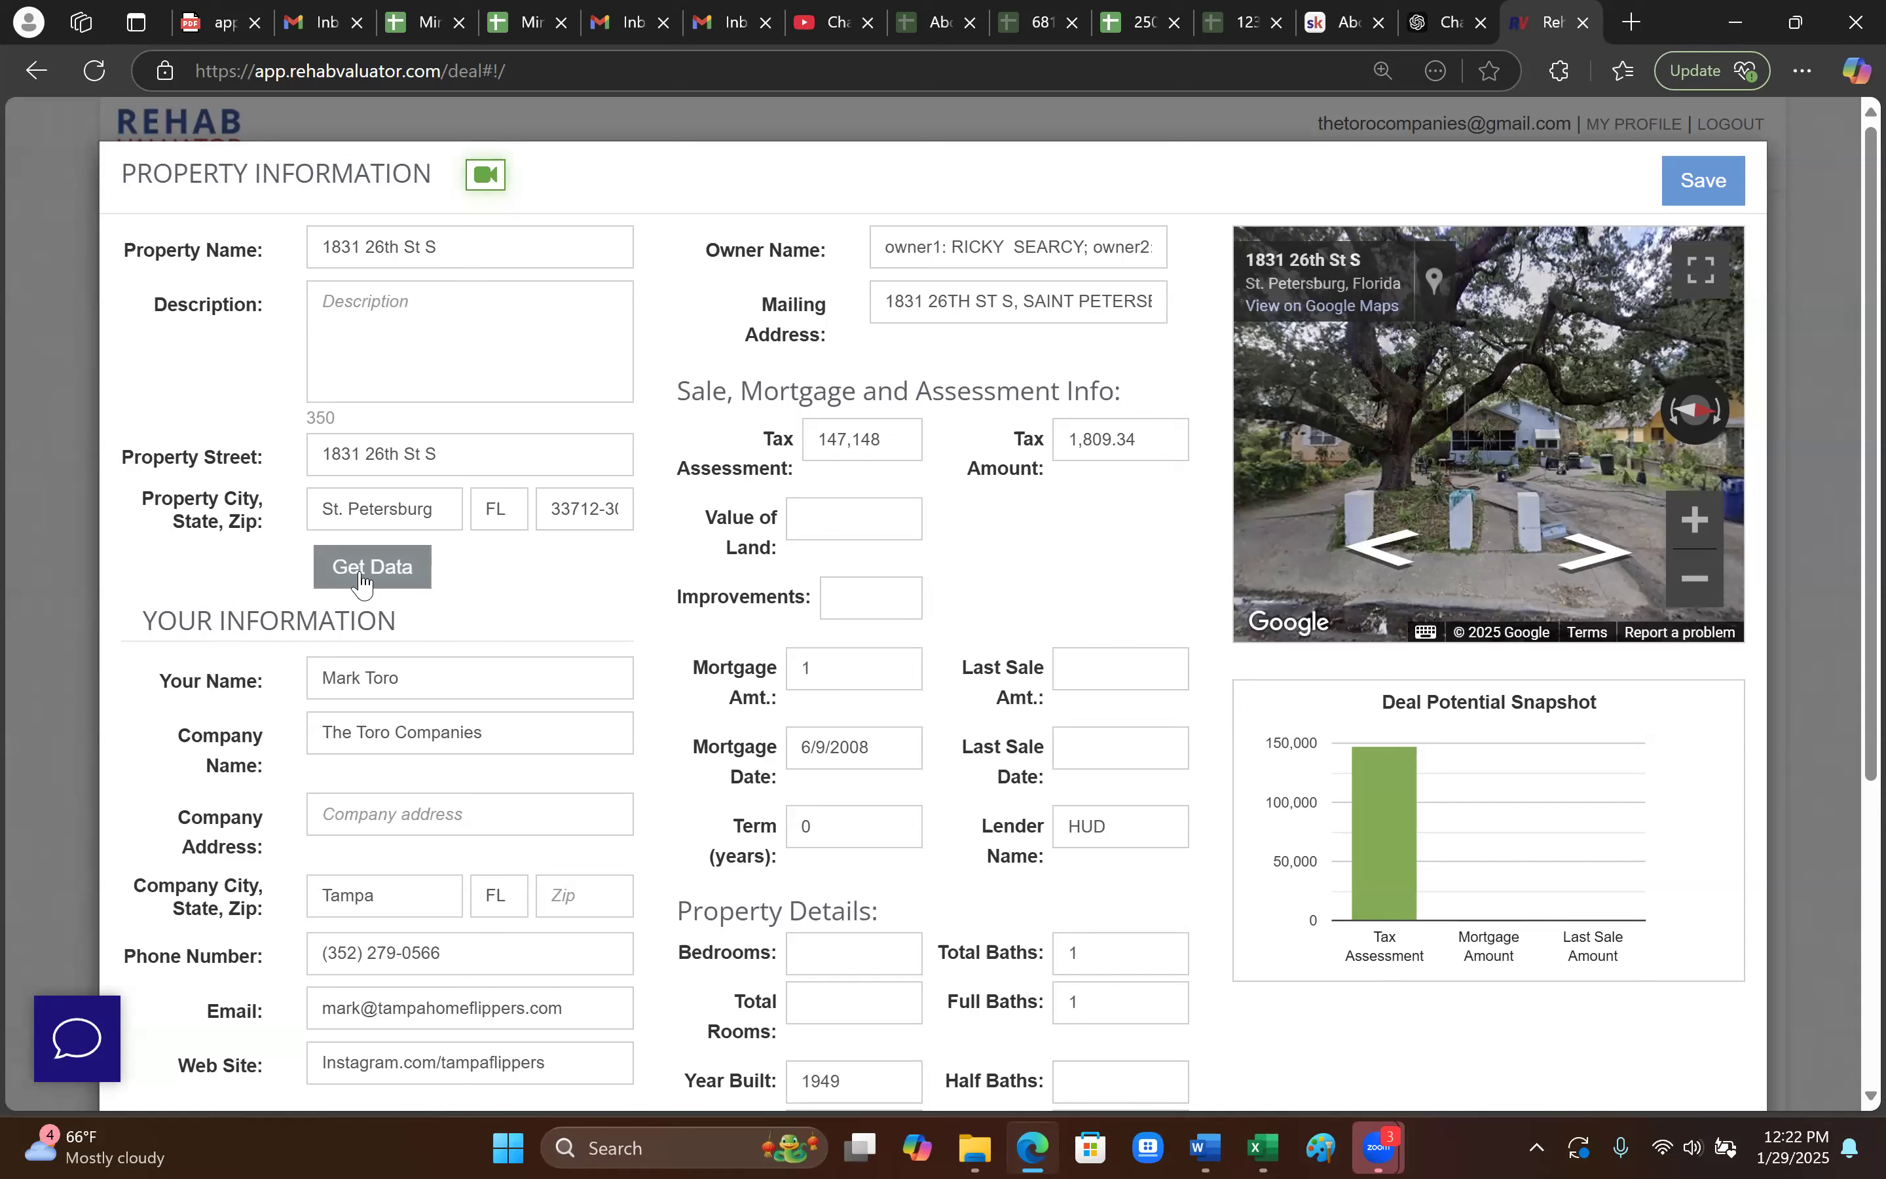
pyautogui.click(1066, 248)
pyautogui.doubleClick(824, 335)
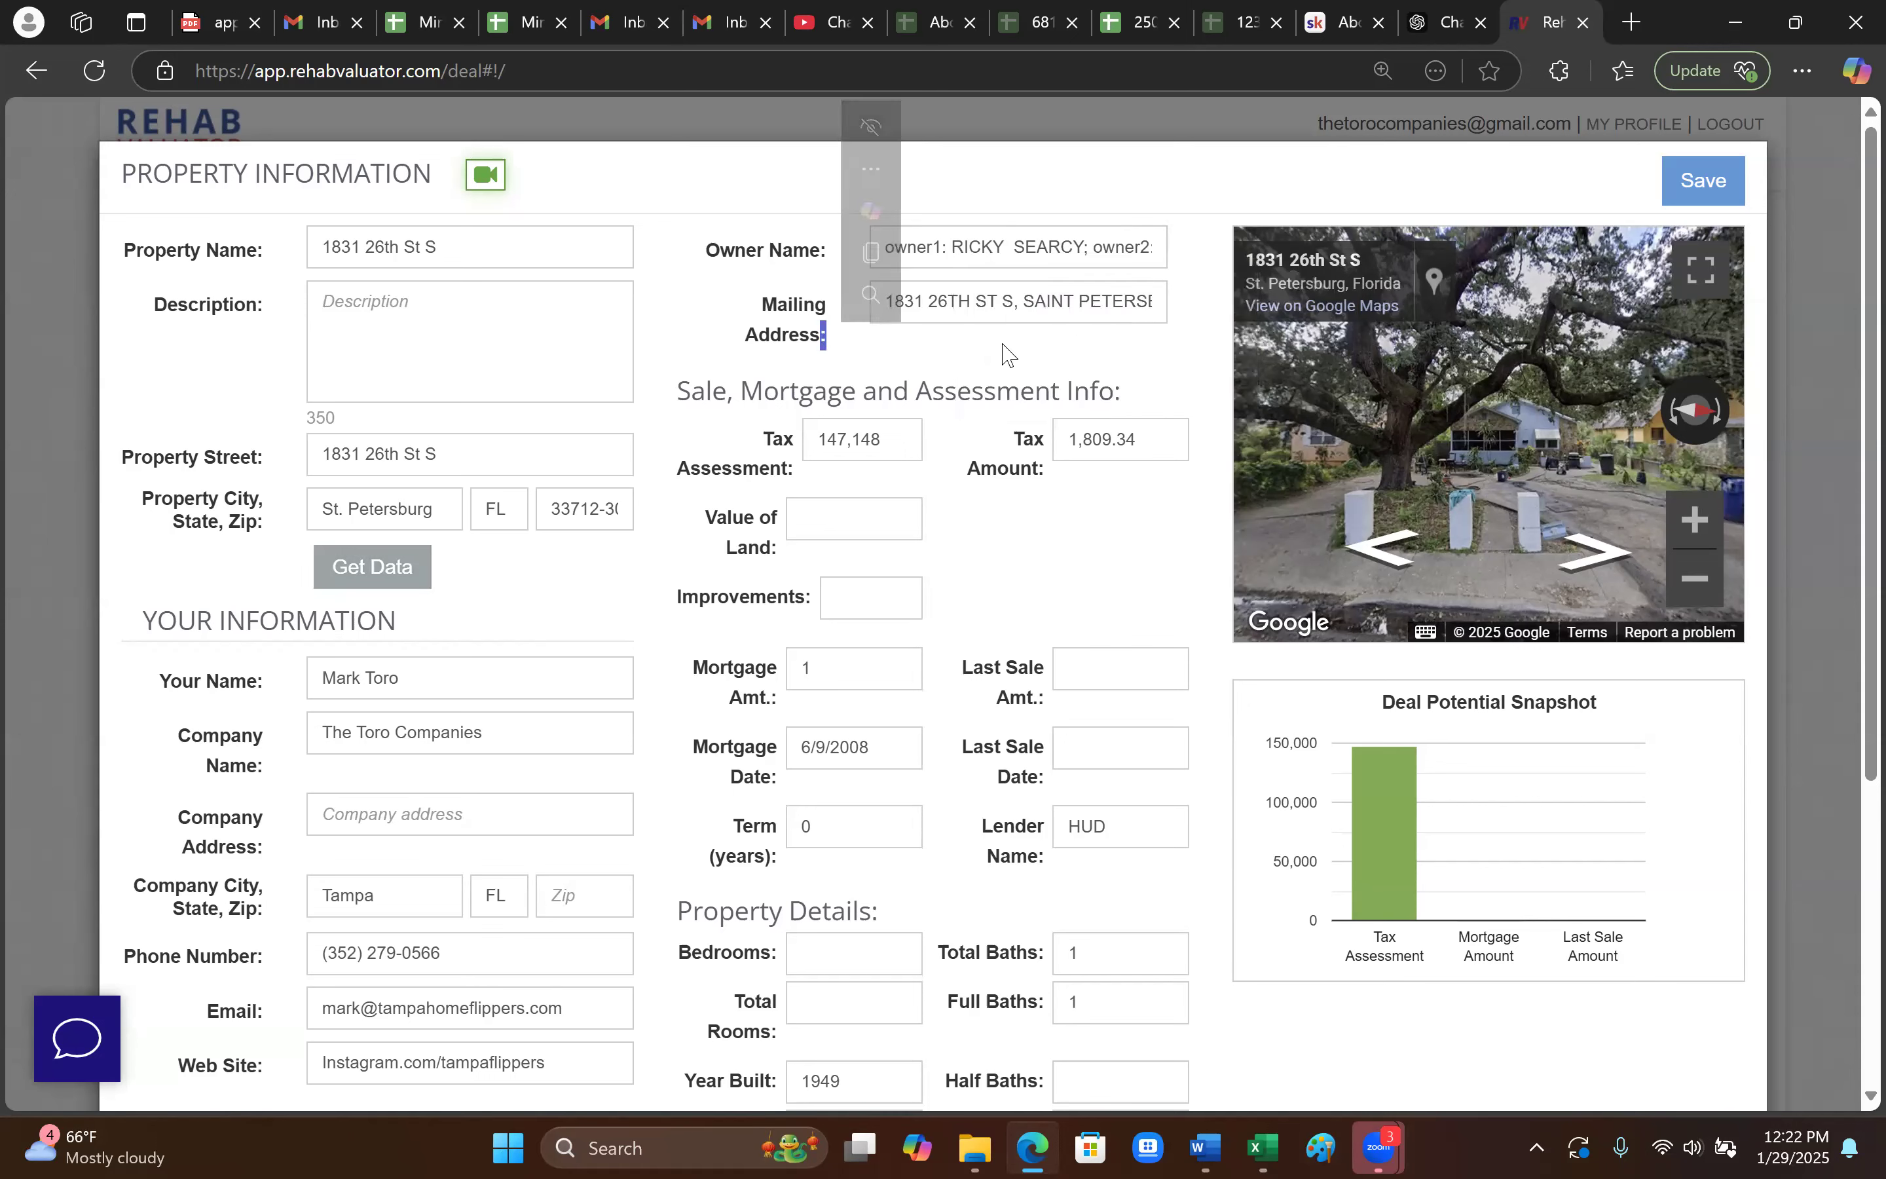
pyautogui.click(895, 441)
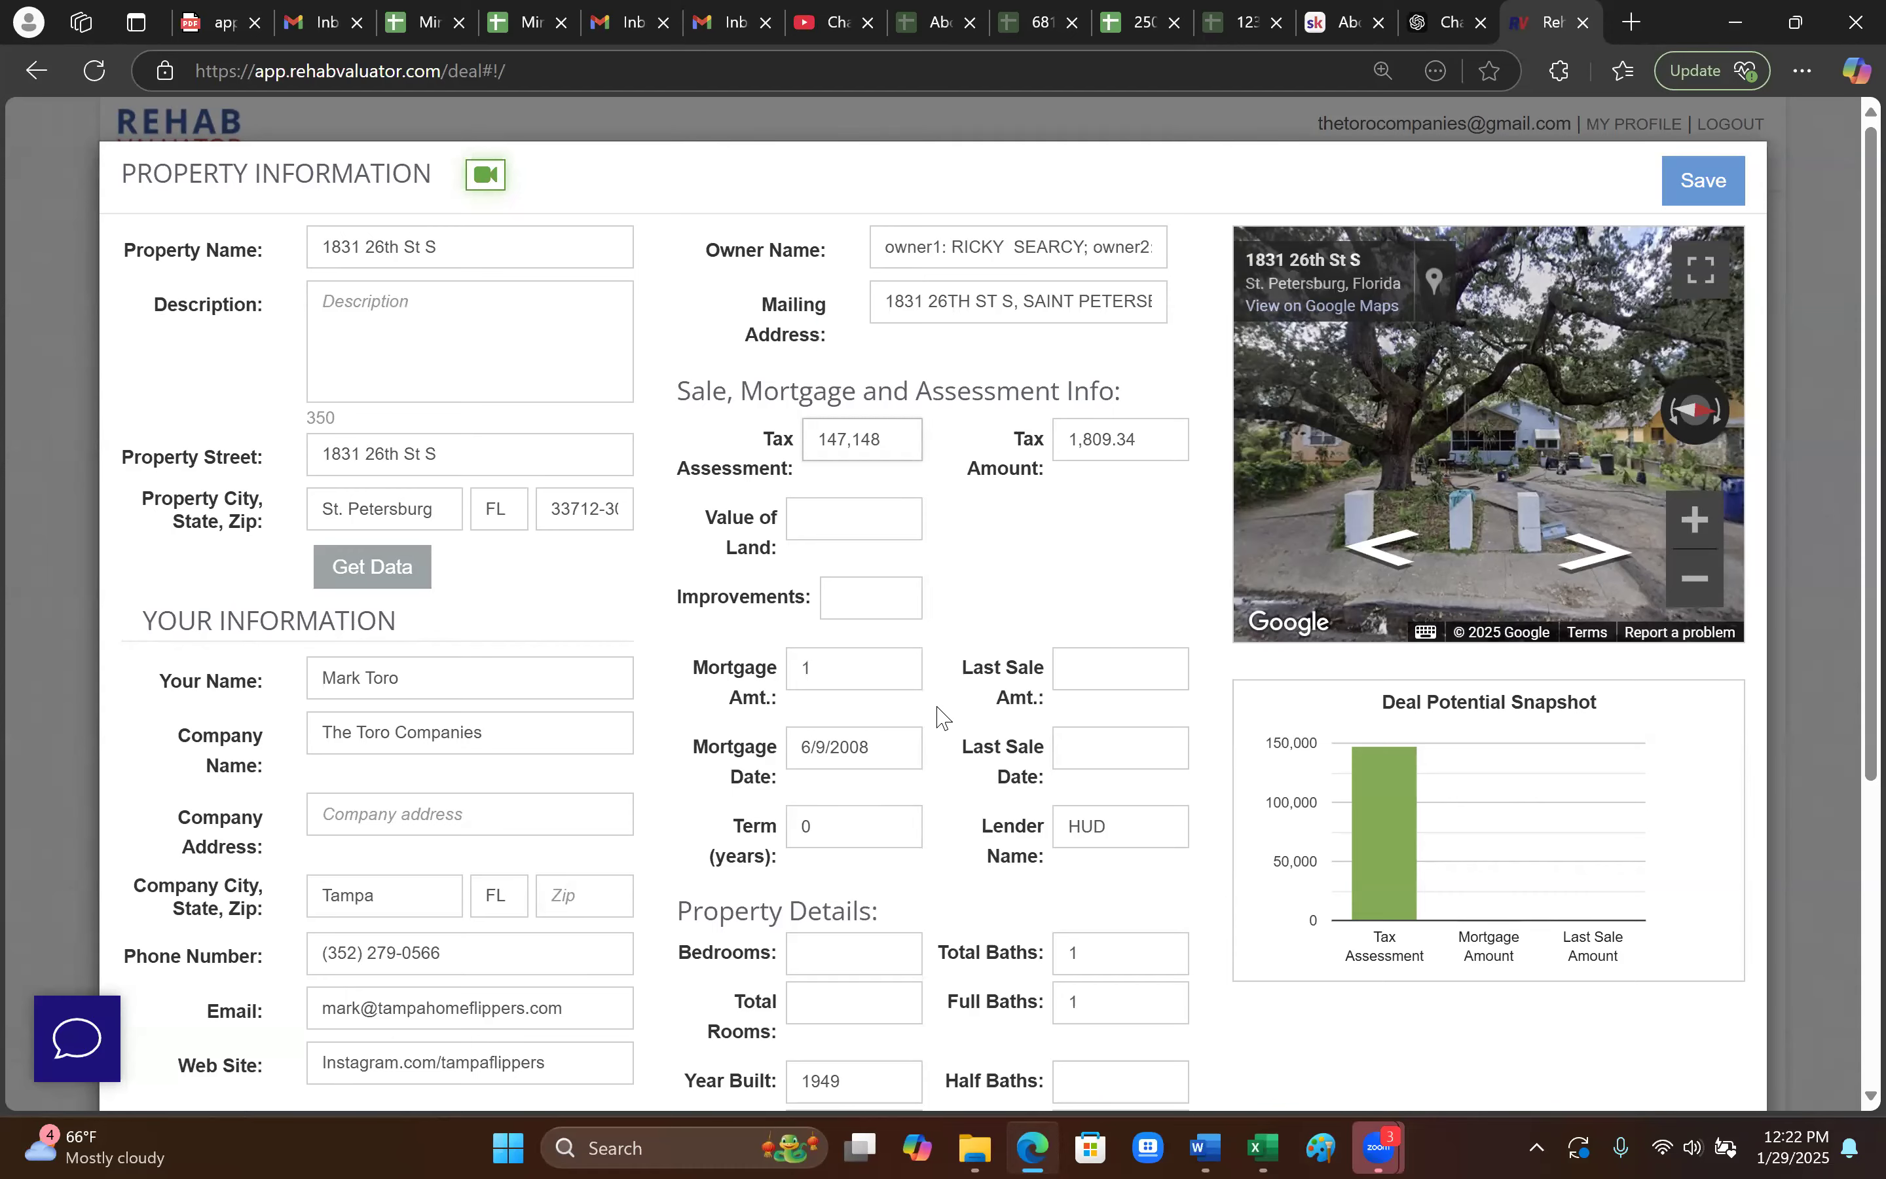
pyautogui.scroll(-2, 939, 717)
pyautogui.scroll(-2, 1034, 736)
pyautogui.scroll(-3, 908, 675)
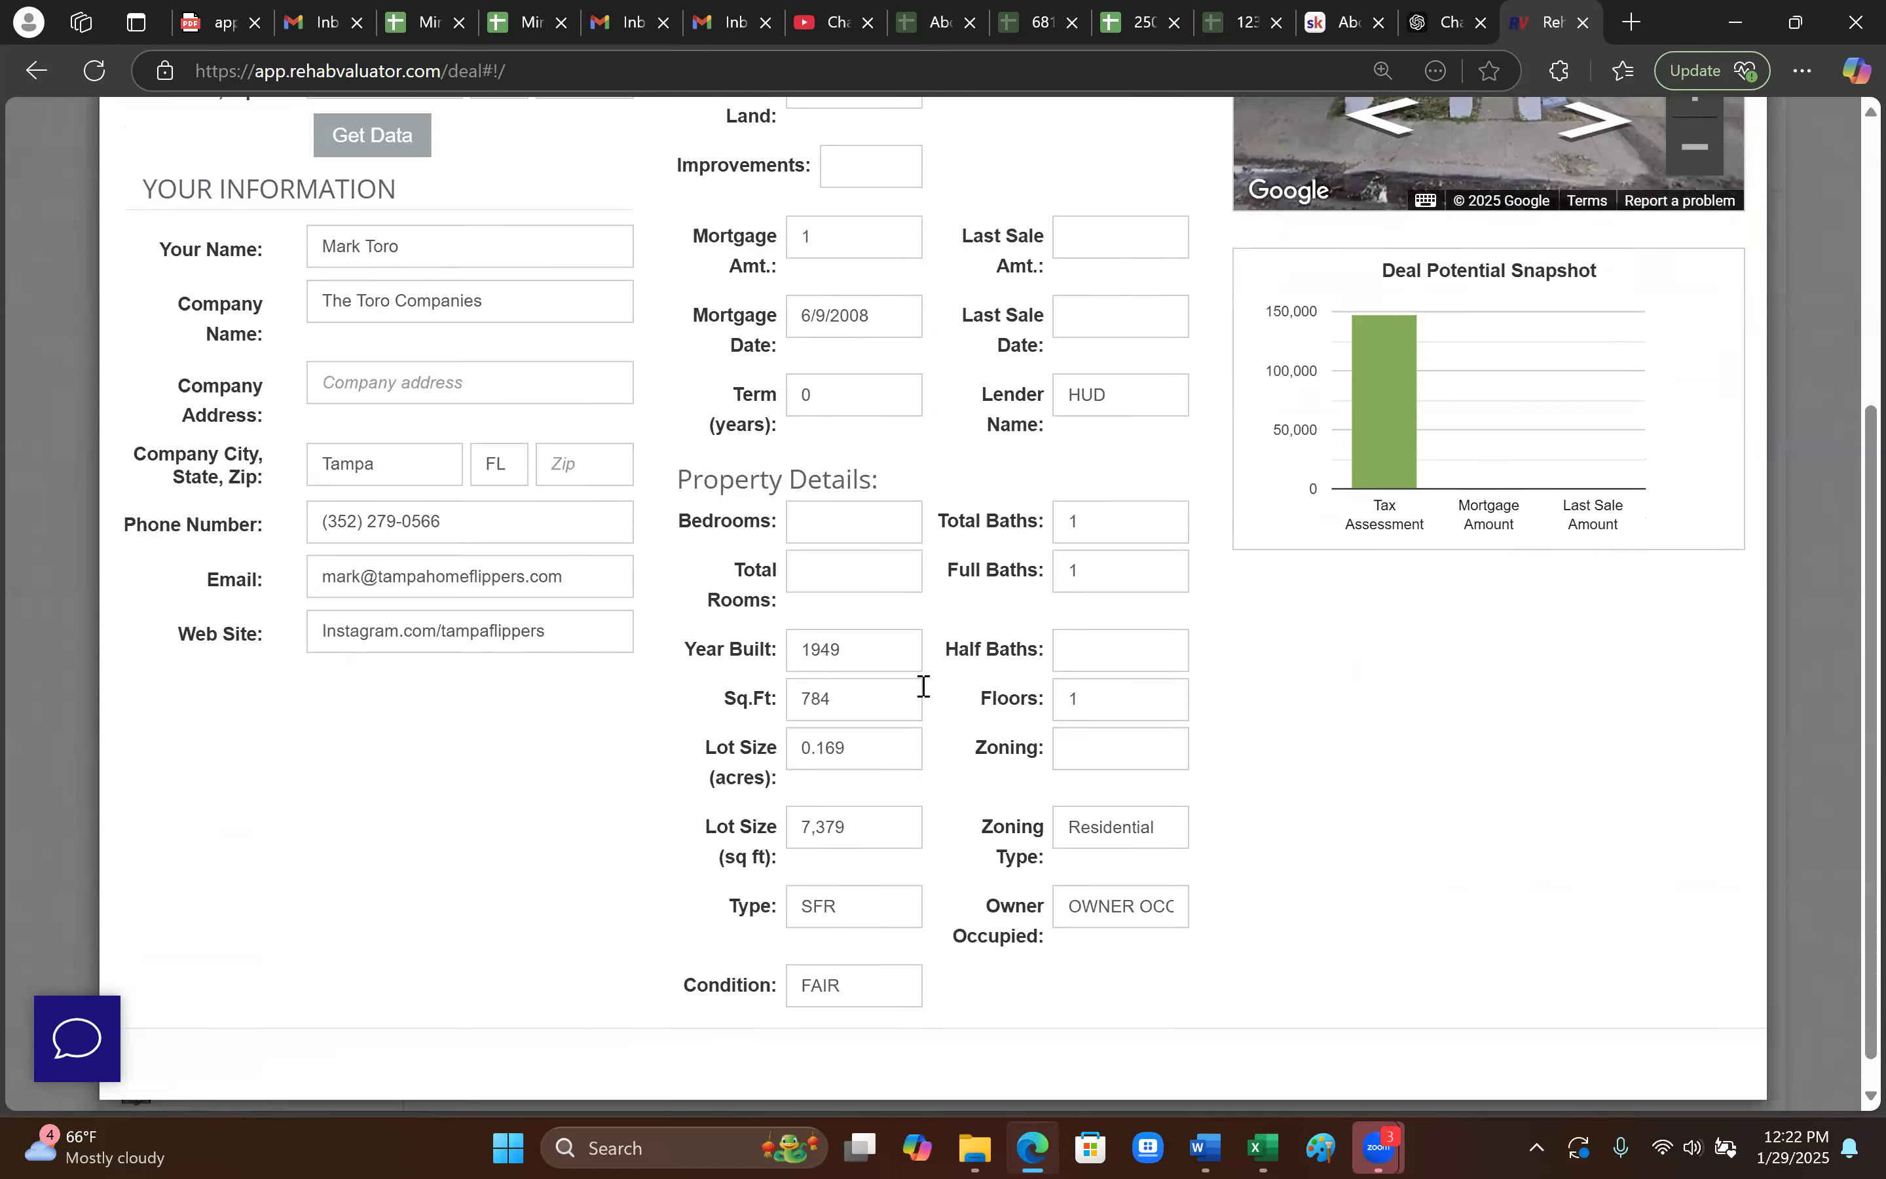
pyautogui.scroll(4, 896, 659)
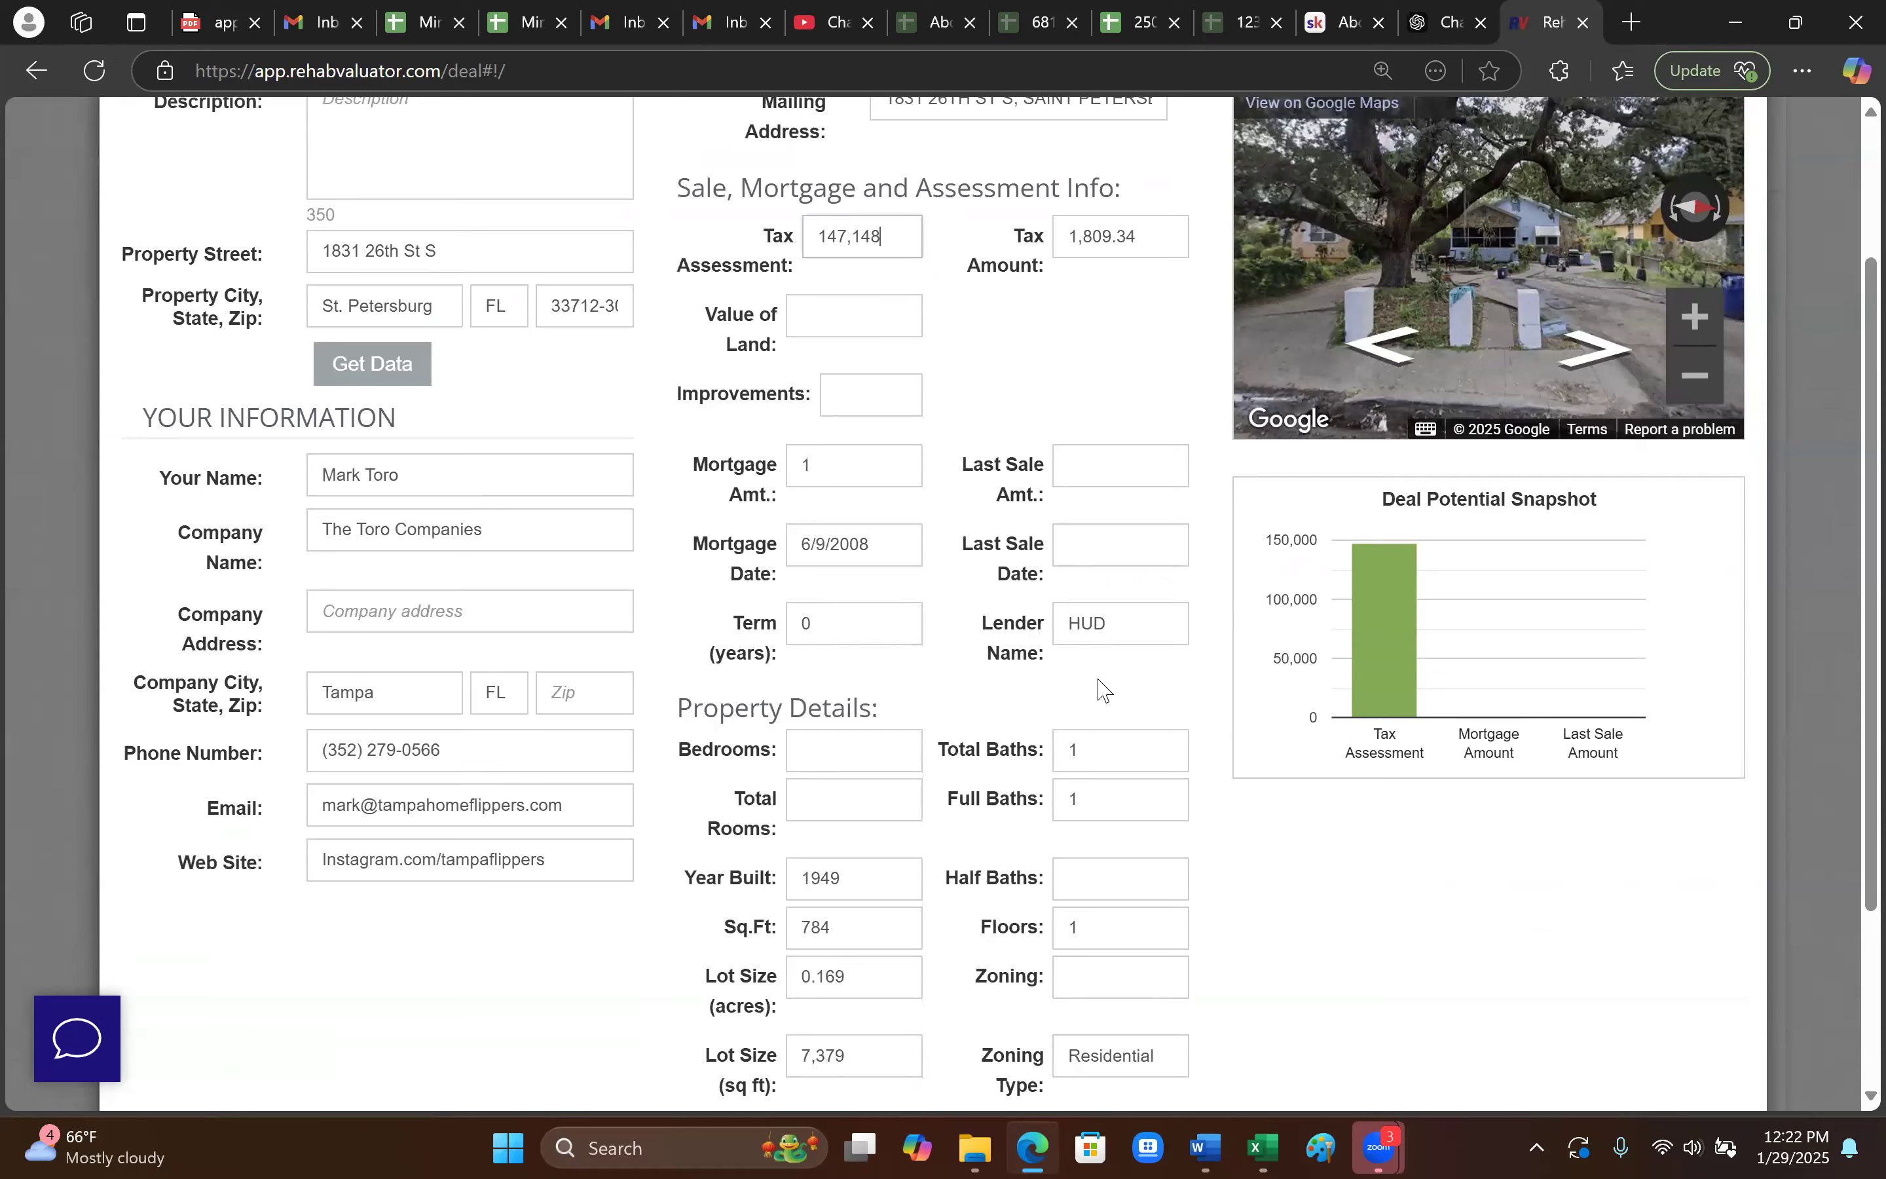
pyautogui.scroll(-2, 918, 809)
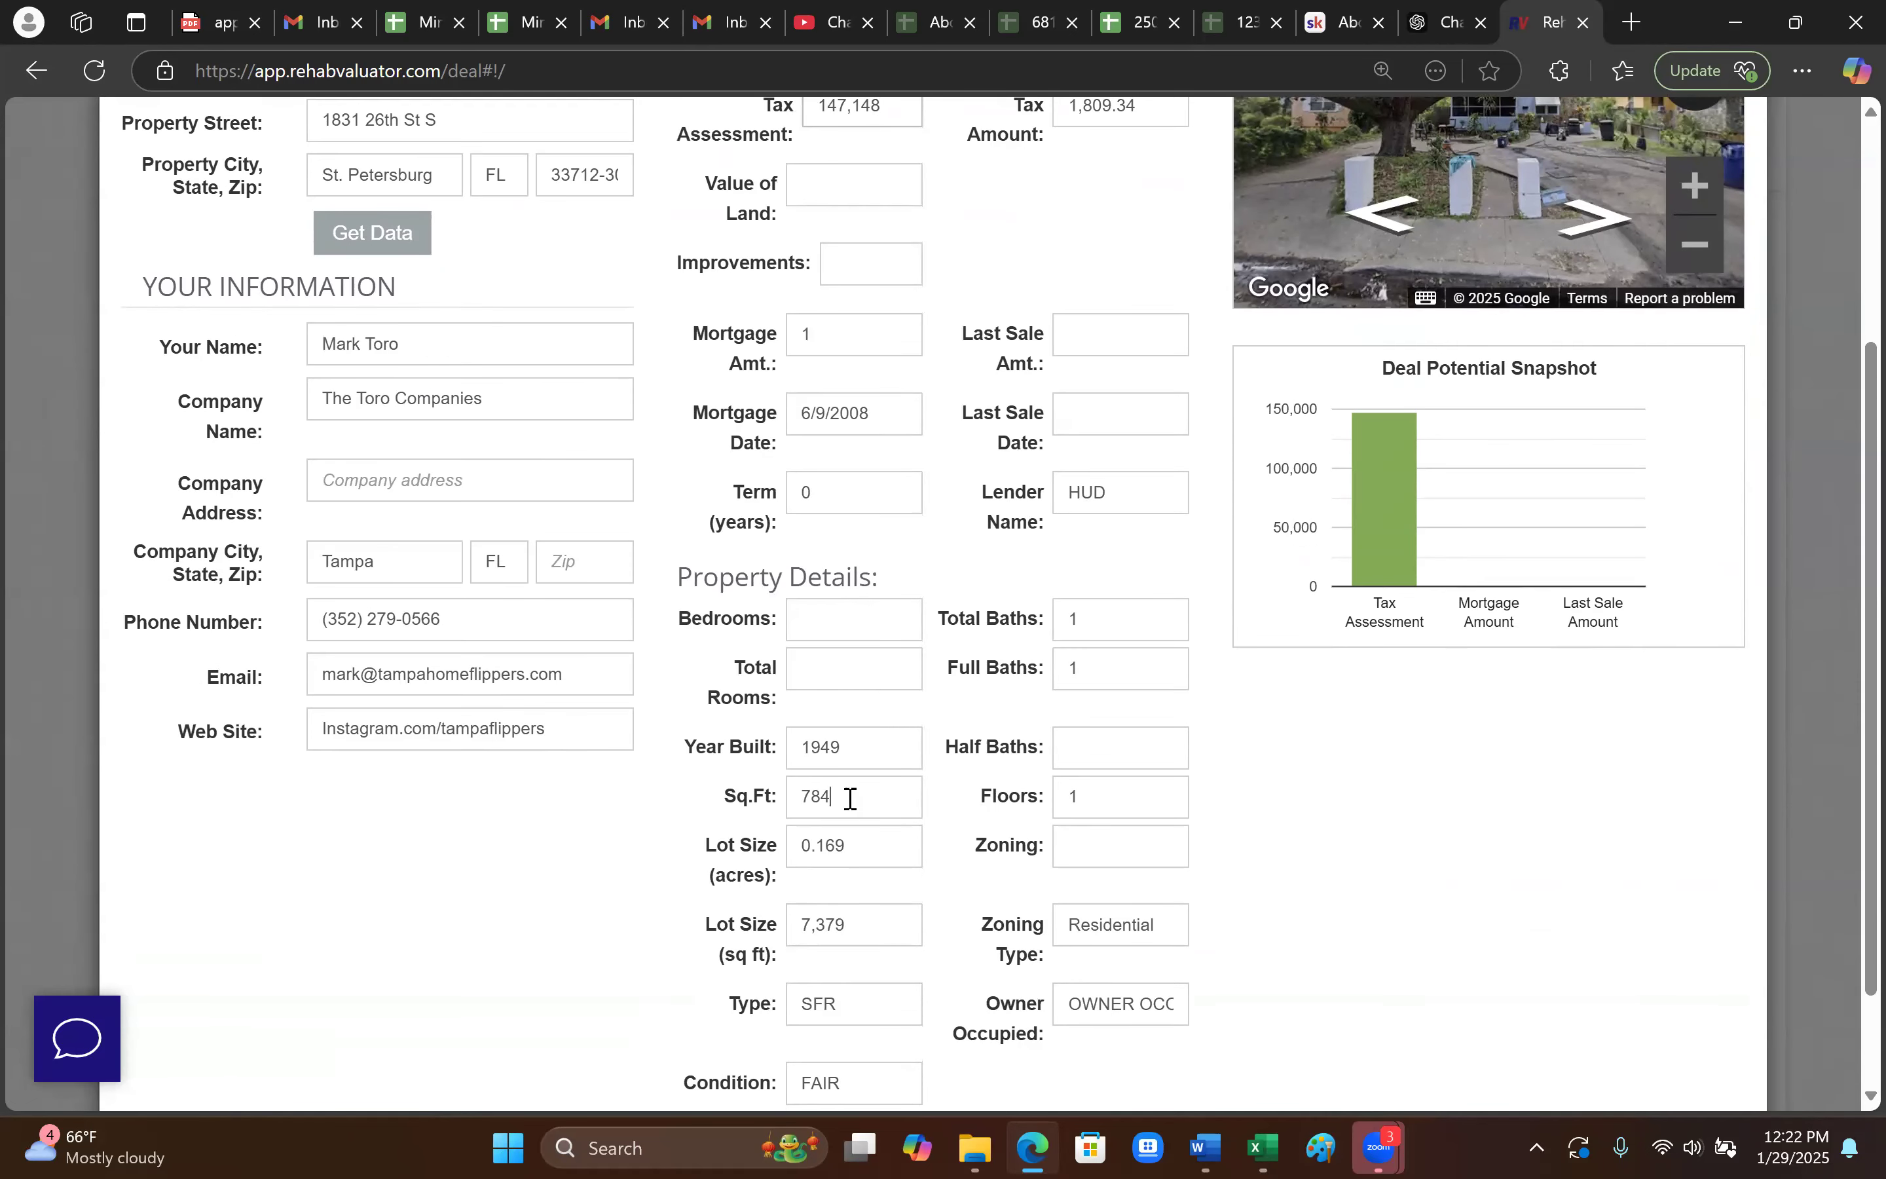
pyautogui.click(876, 758)
pyautogui.scroll(2, 873, 780)
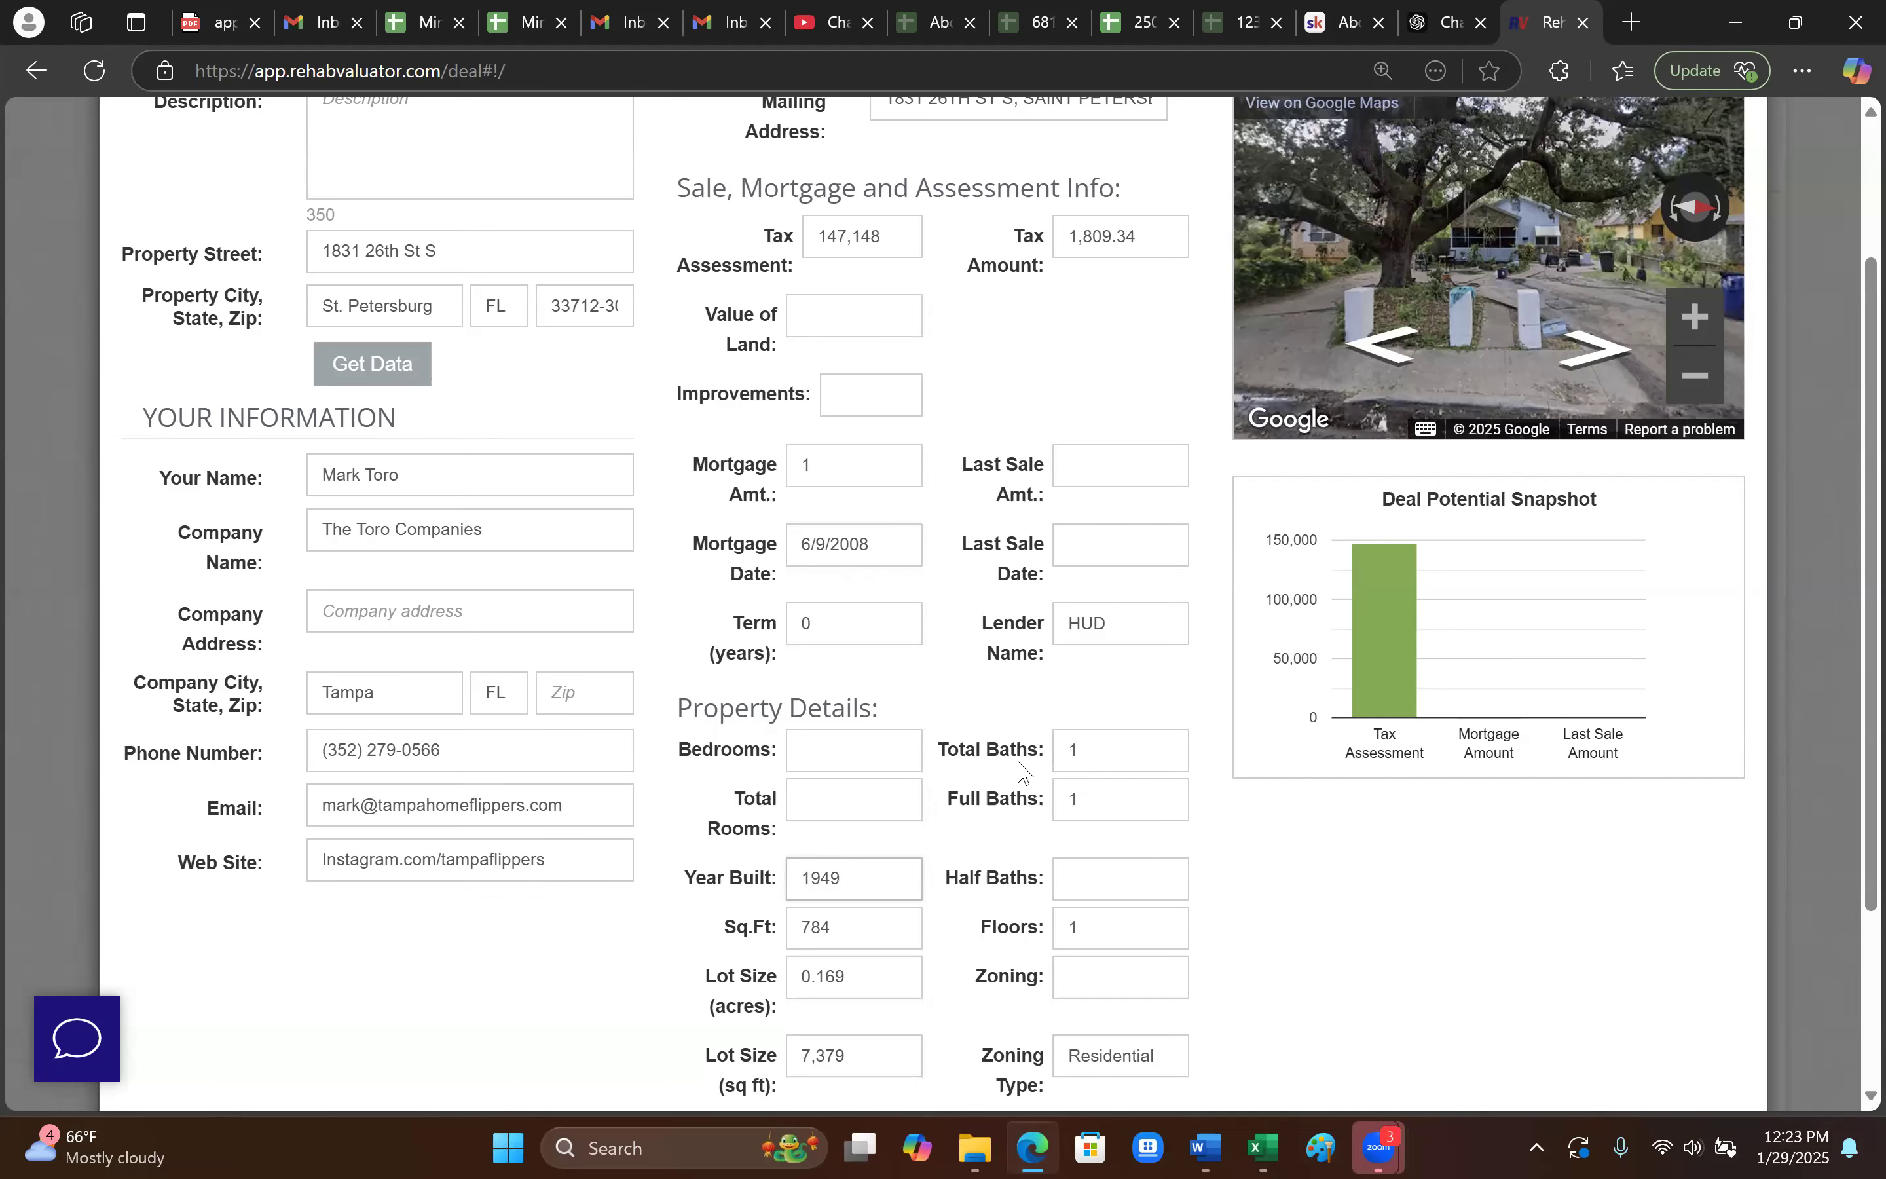
pyautogui.scroll(-1, 985, 831)
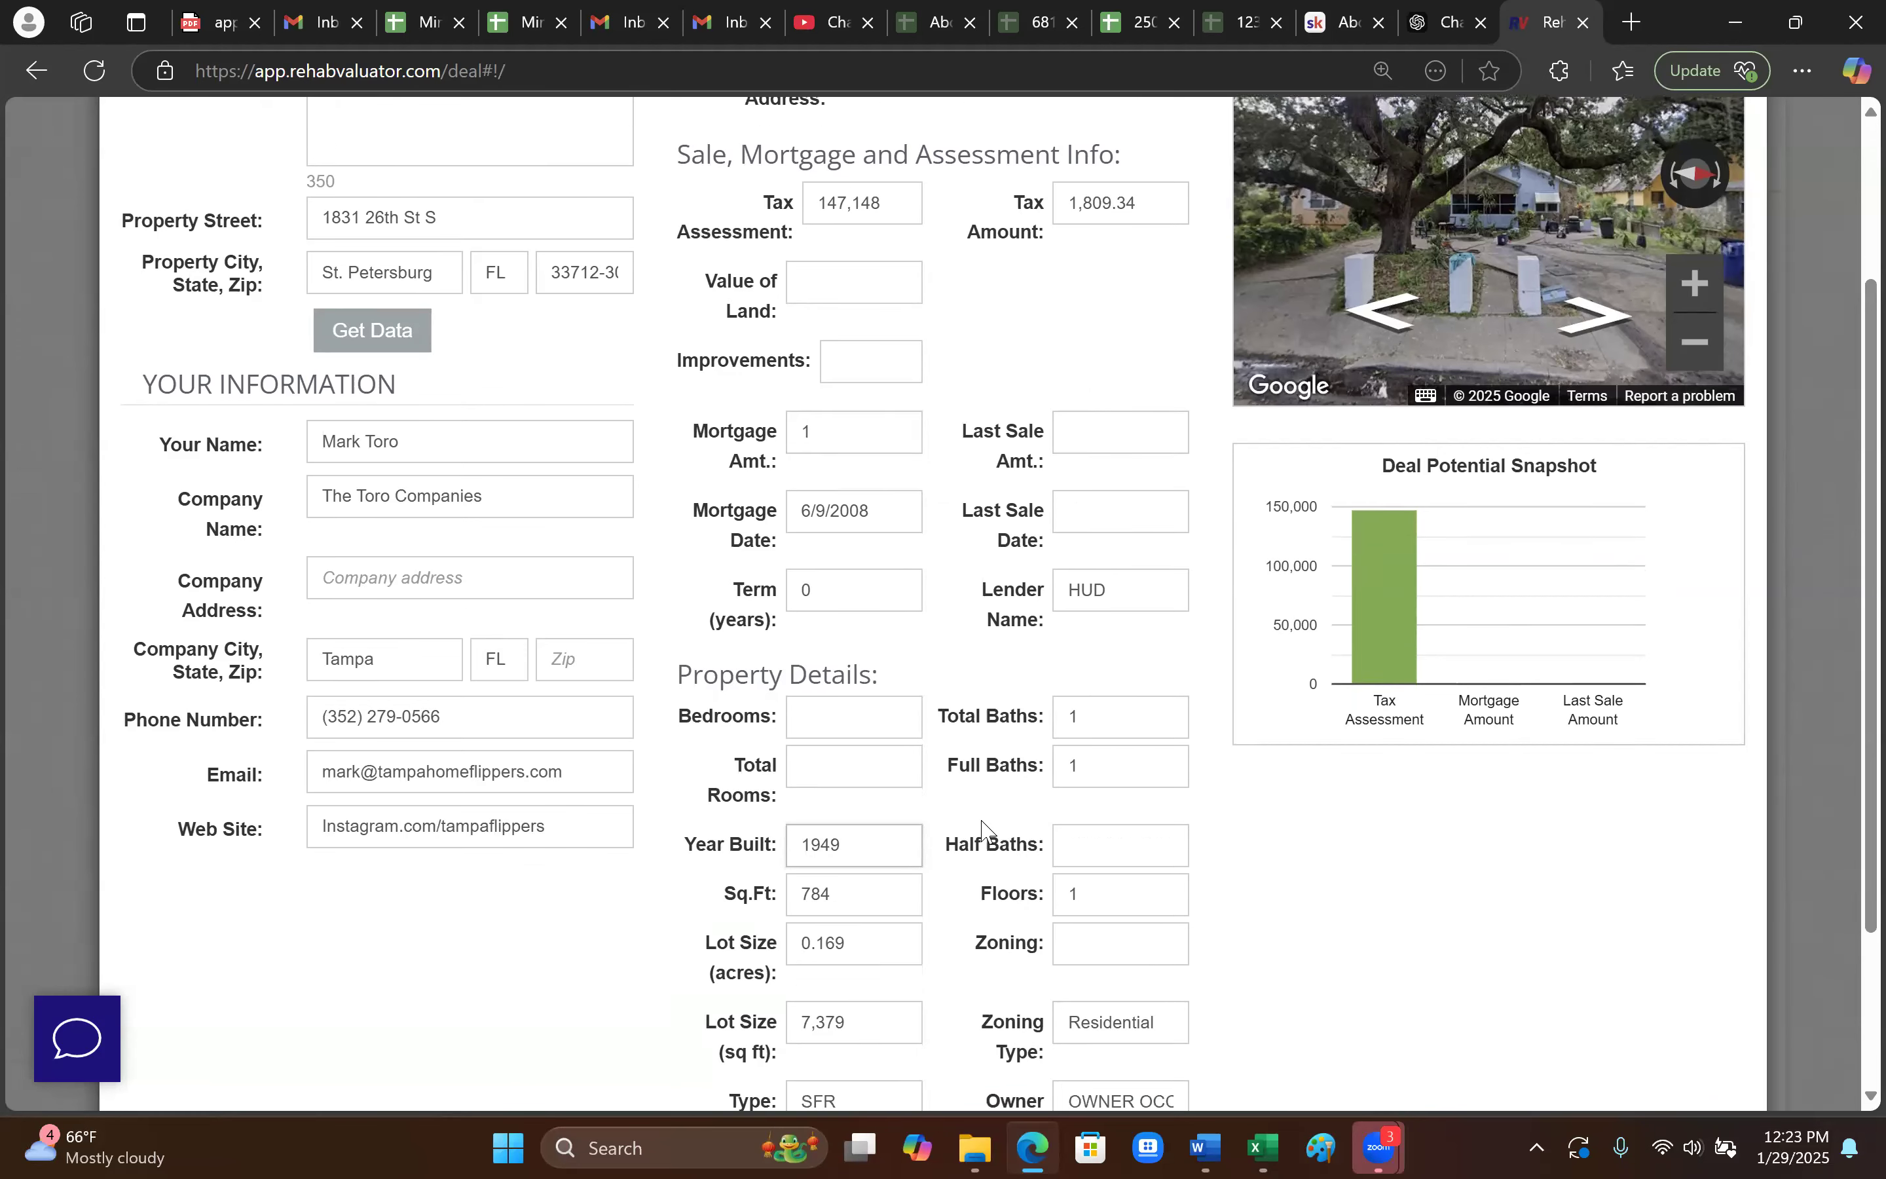
pyautogui.scroll(-2, 573, 683)
pyautogui.scroll(5, 825, 602)
pyautogui.scroll(-6, 1460, 1011)
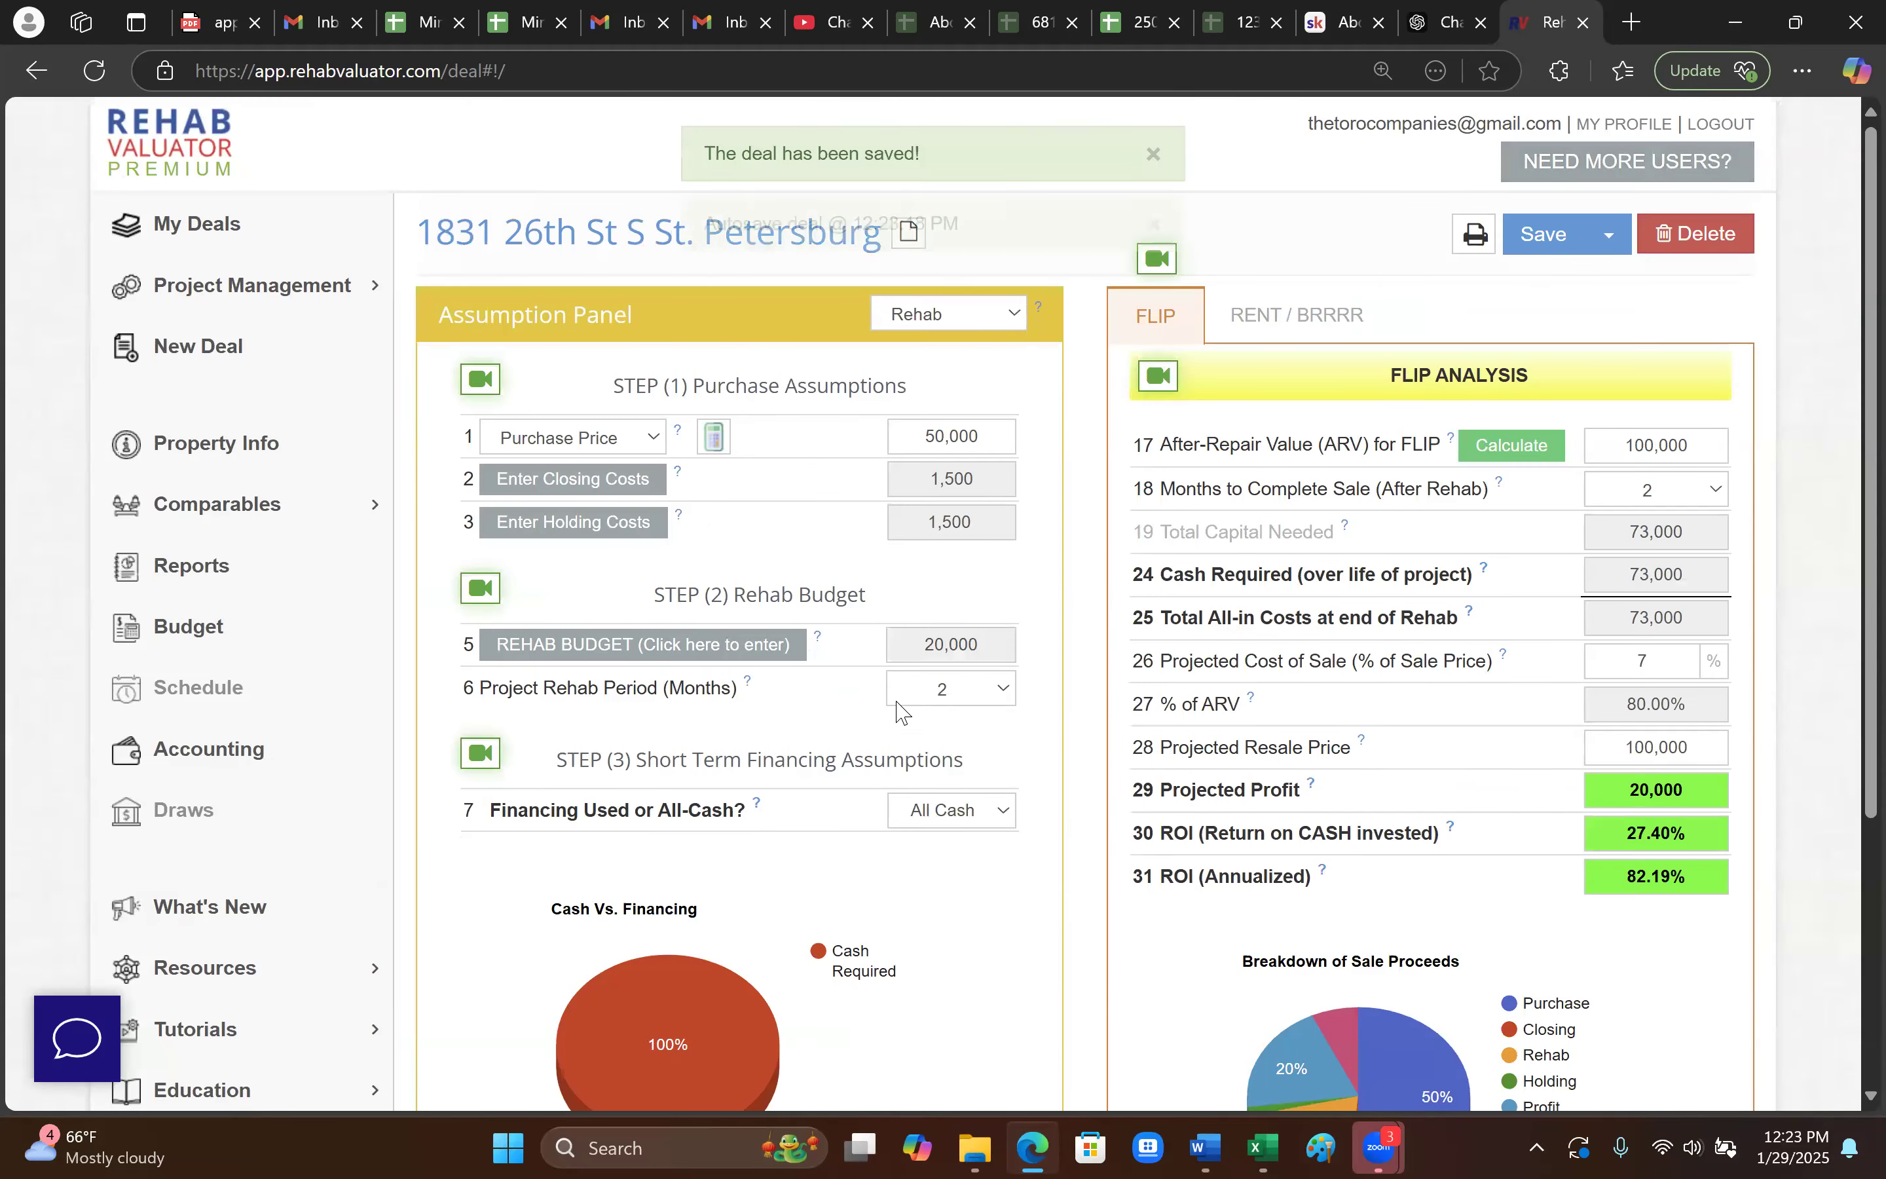
pyautogui.scroll(-2, 902, 711)
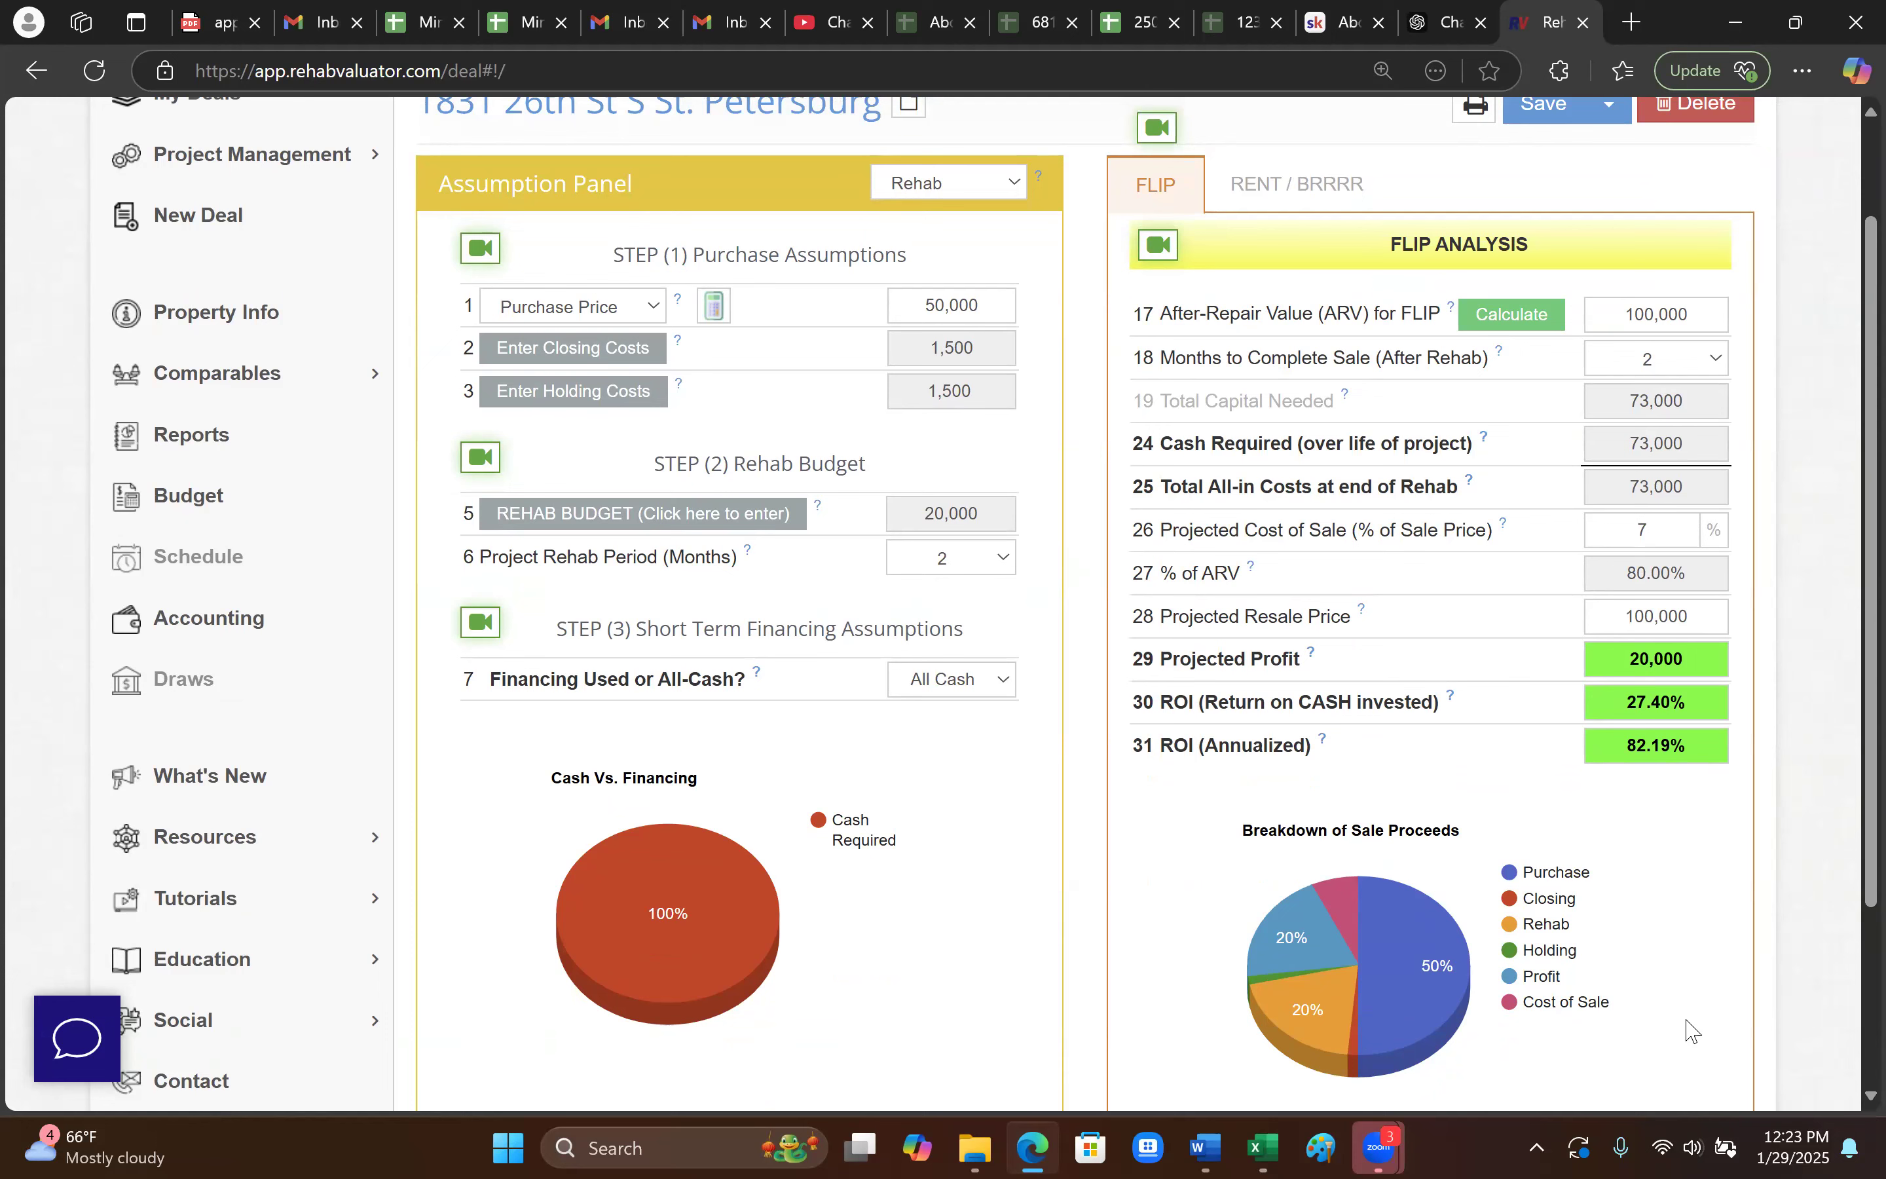
# - Reopen Property Info from Project Management and look over its fields, including the empty Bedrooms
pyautogui.scroll(2, 362, 472)
pyautogui.click(234, 290)
pyautogui.click(238, 545)
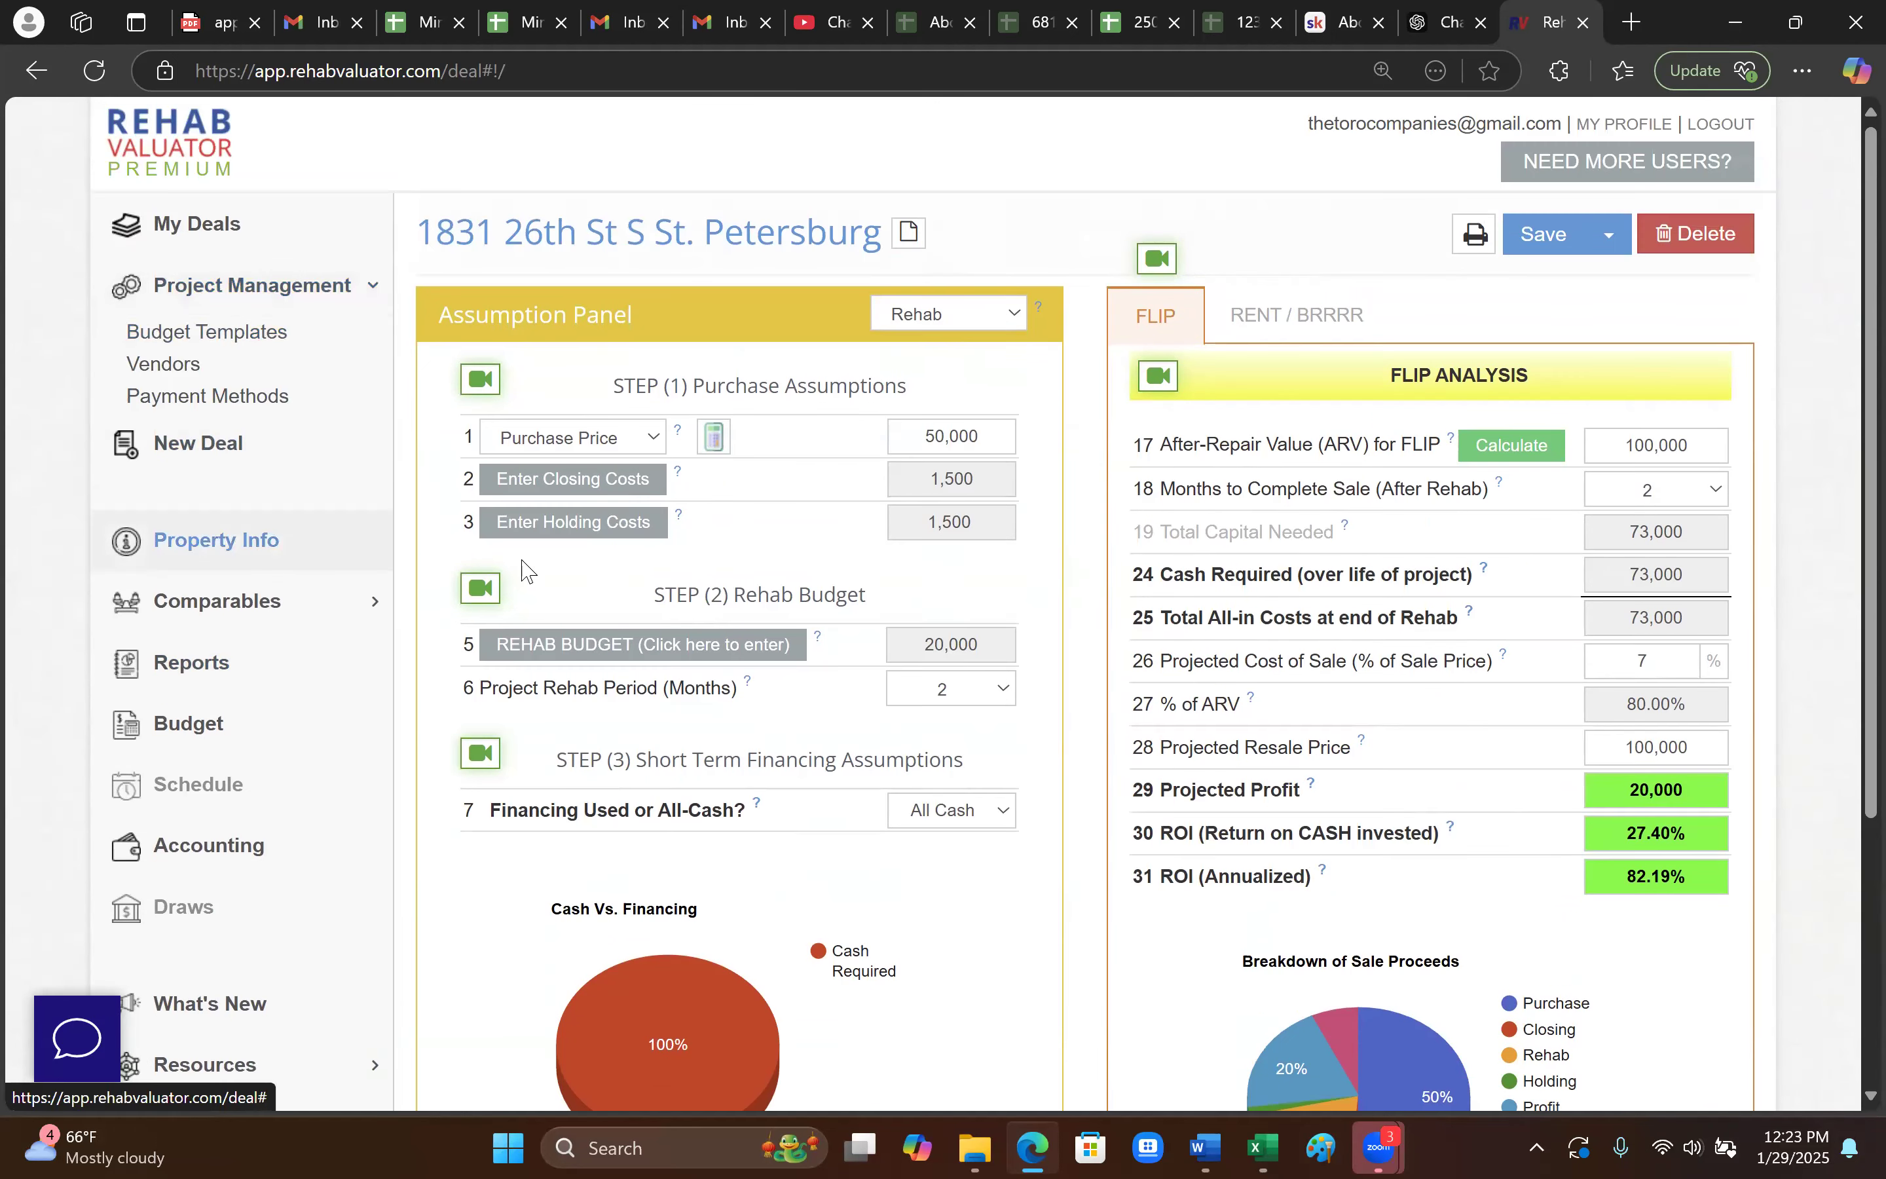
pyautogui.scroll(-3, 991, 708)
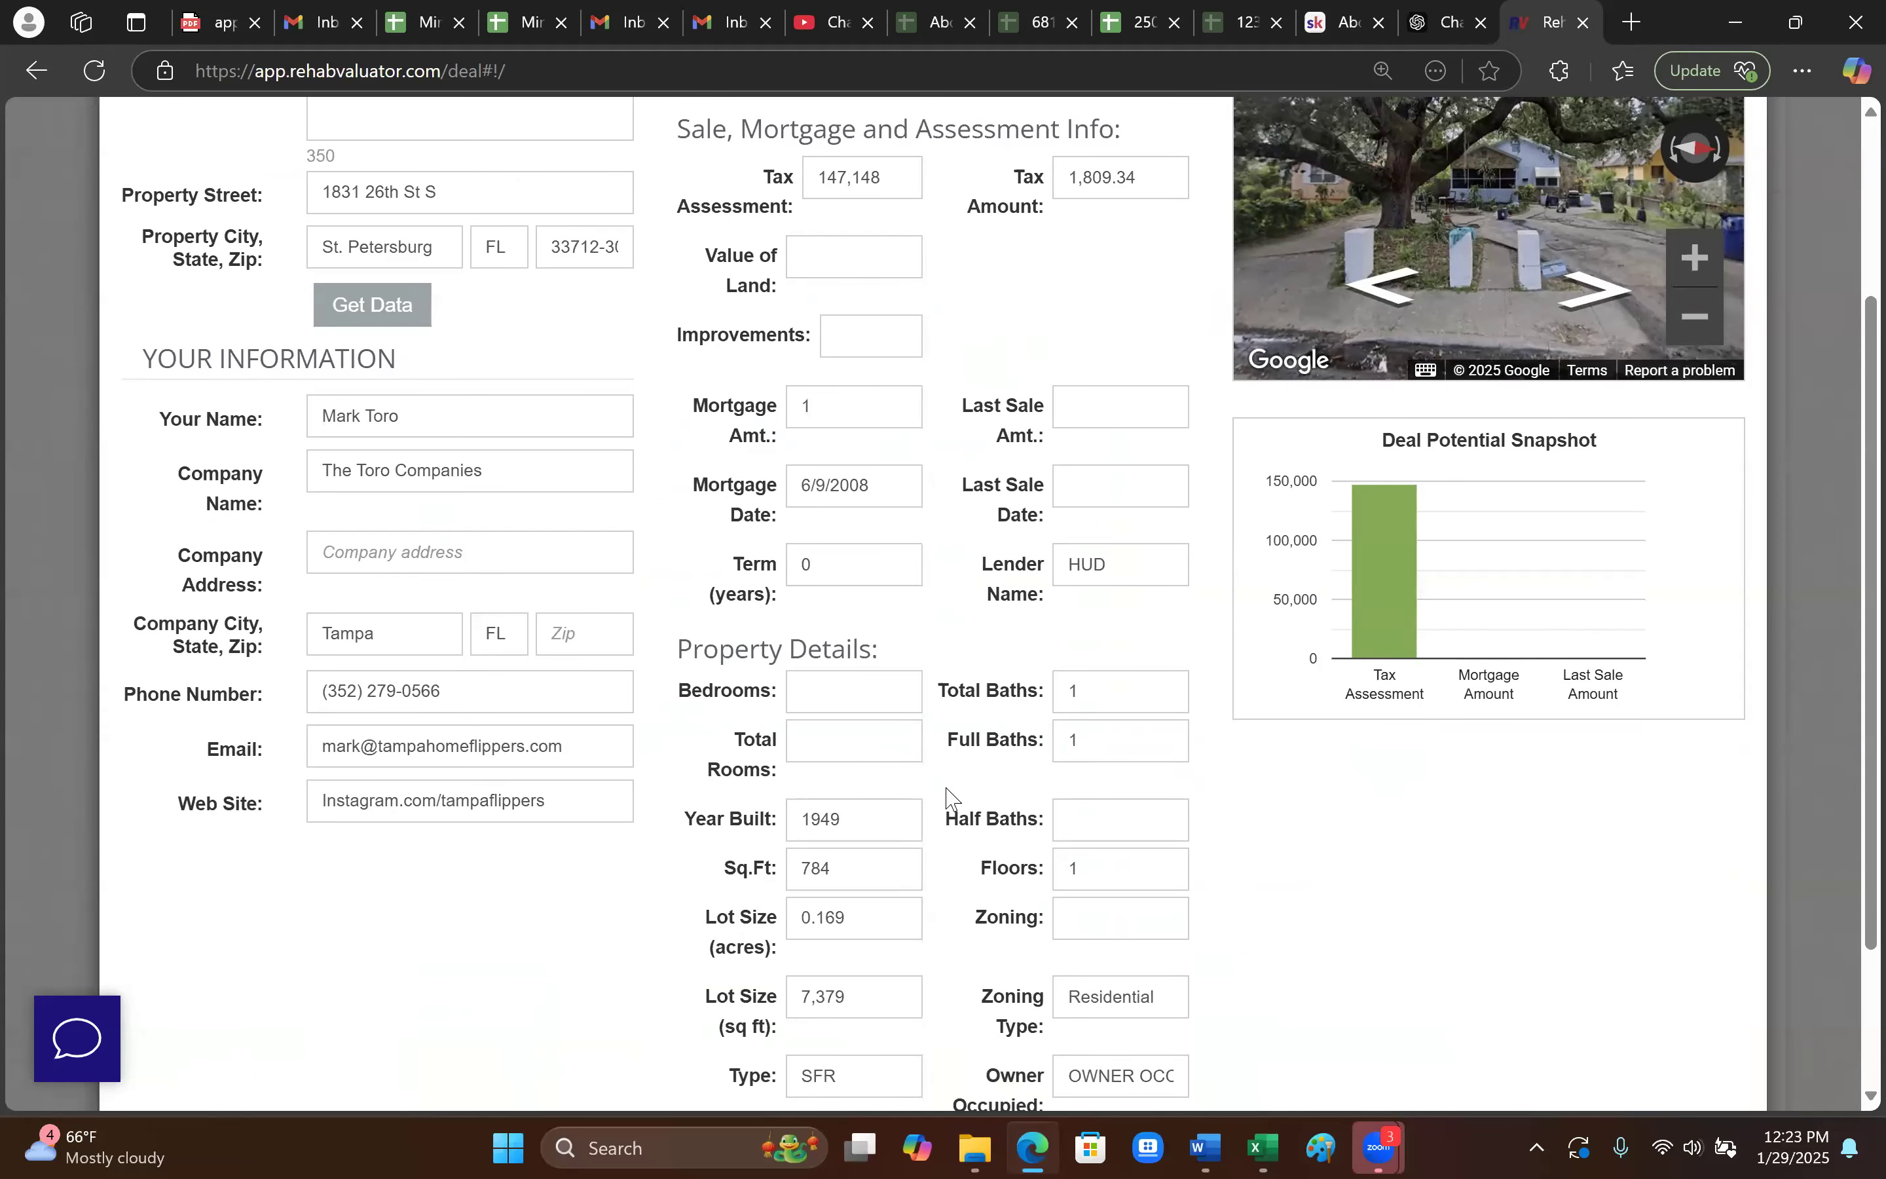
pyautogui.scroll(-2, 944, 789)
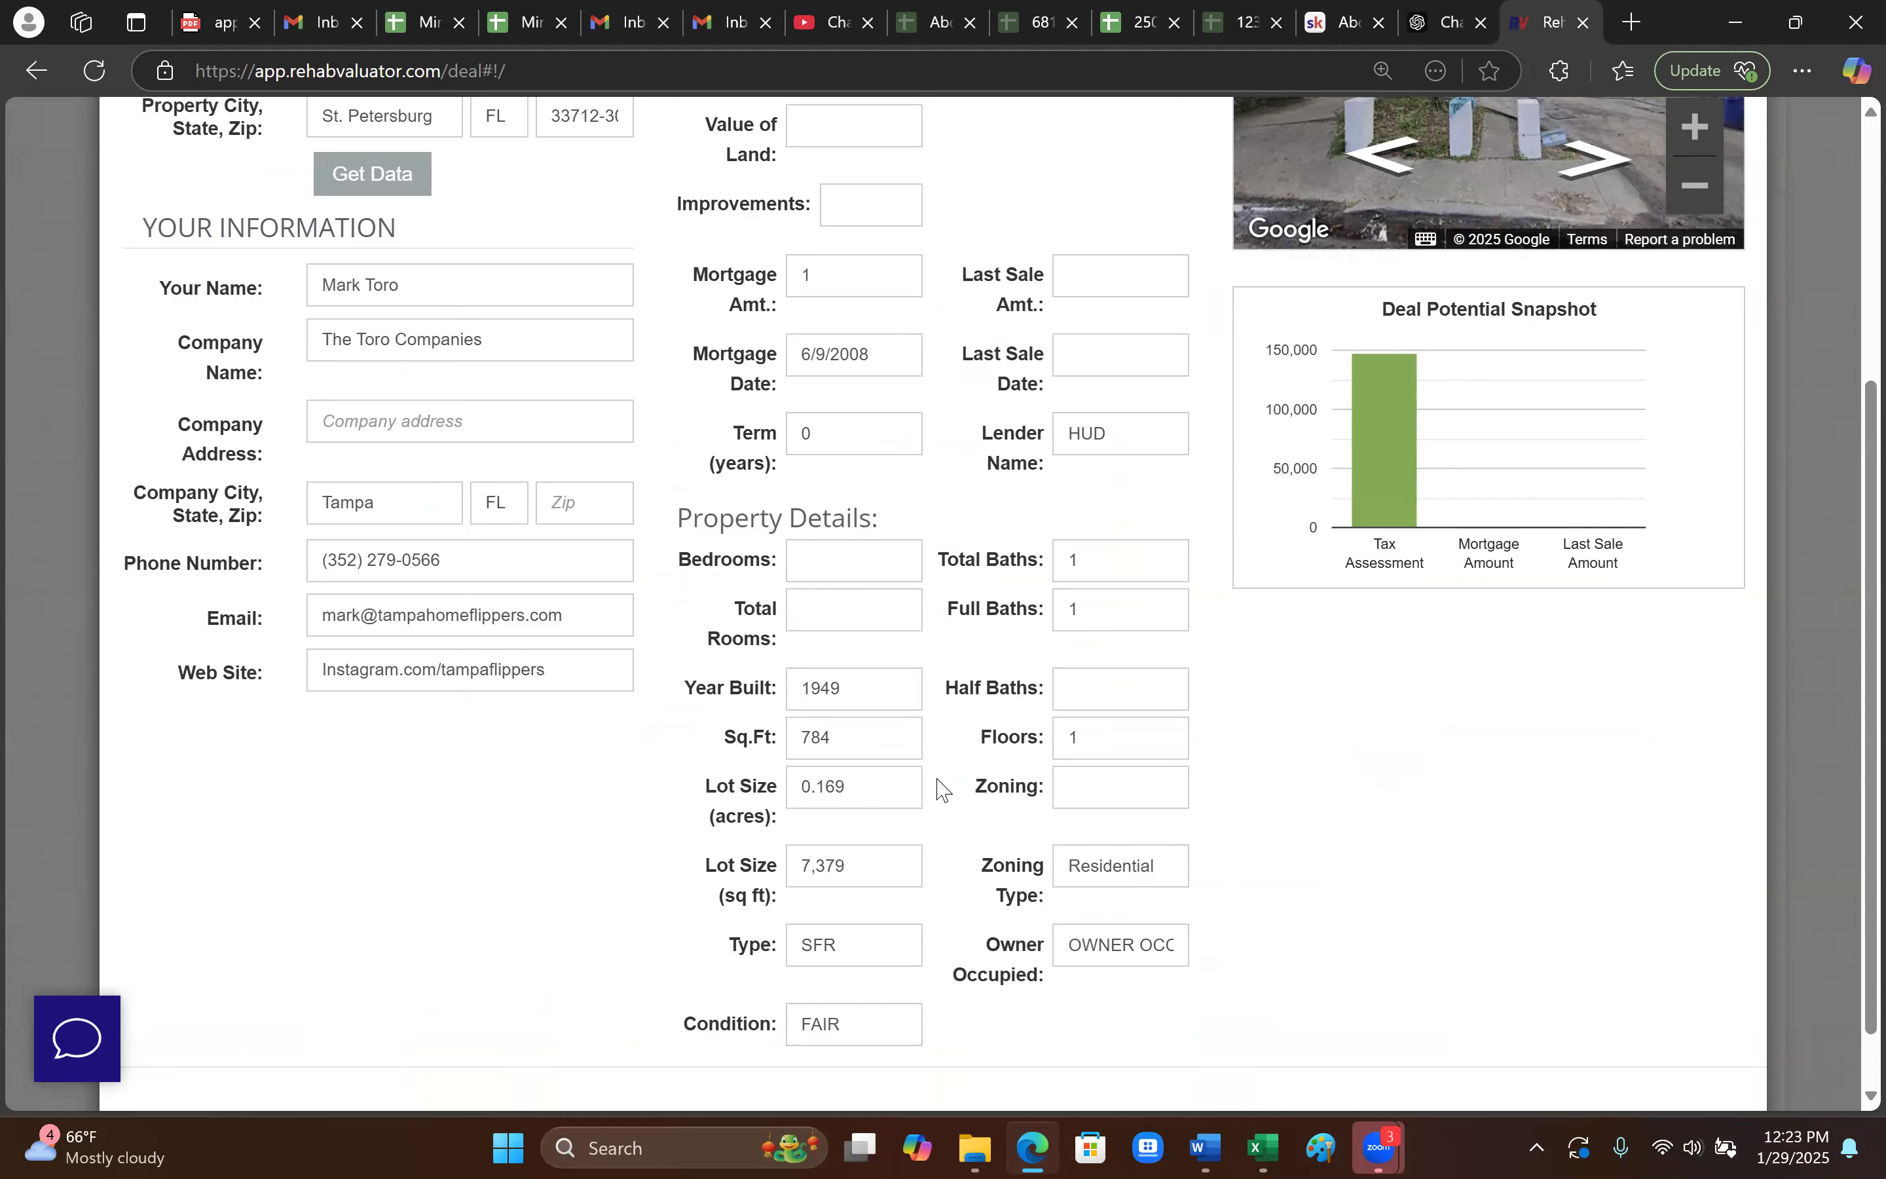
pyautogui.click(851, 559)
pyautogui.scroll(5, 904, 655)
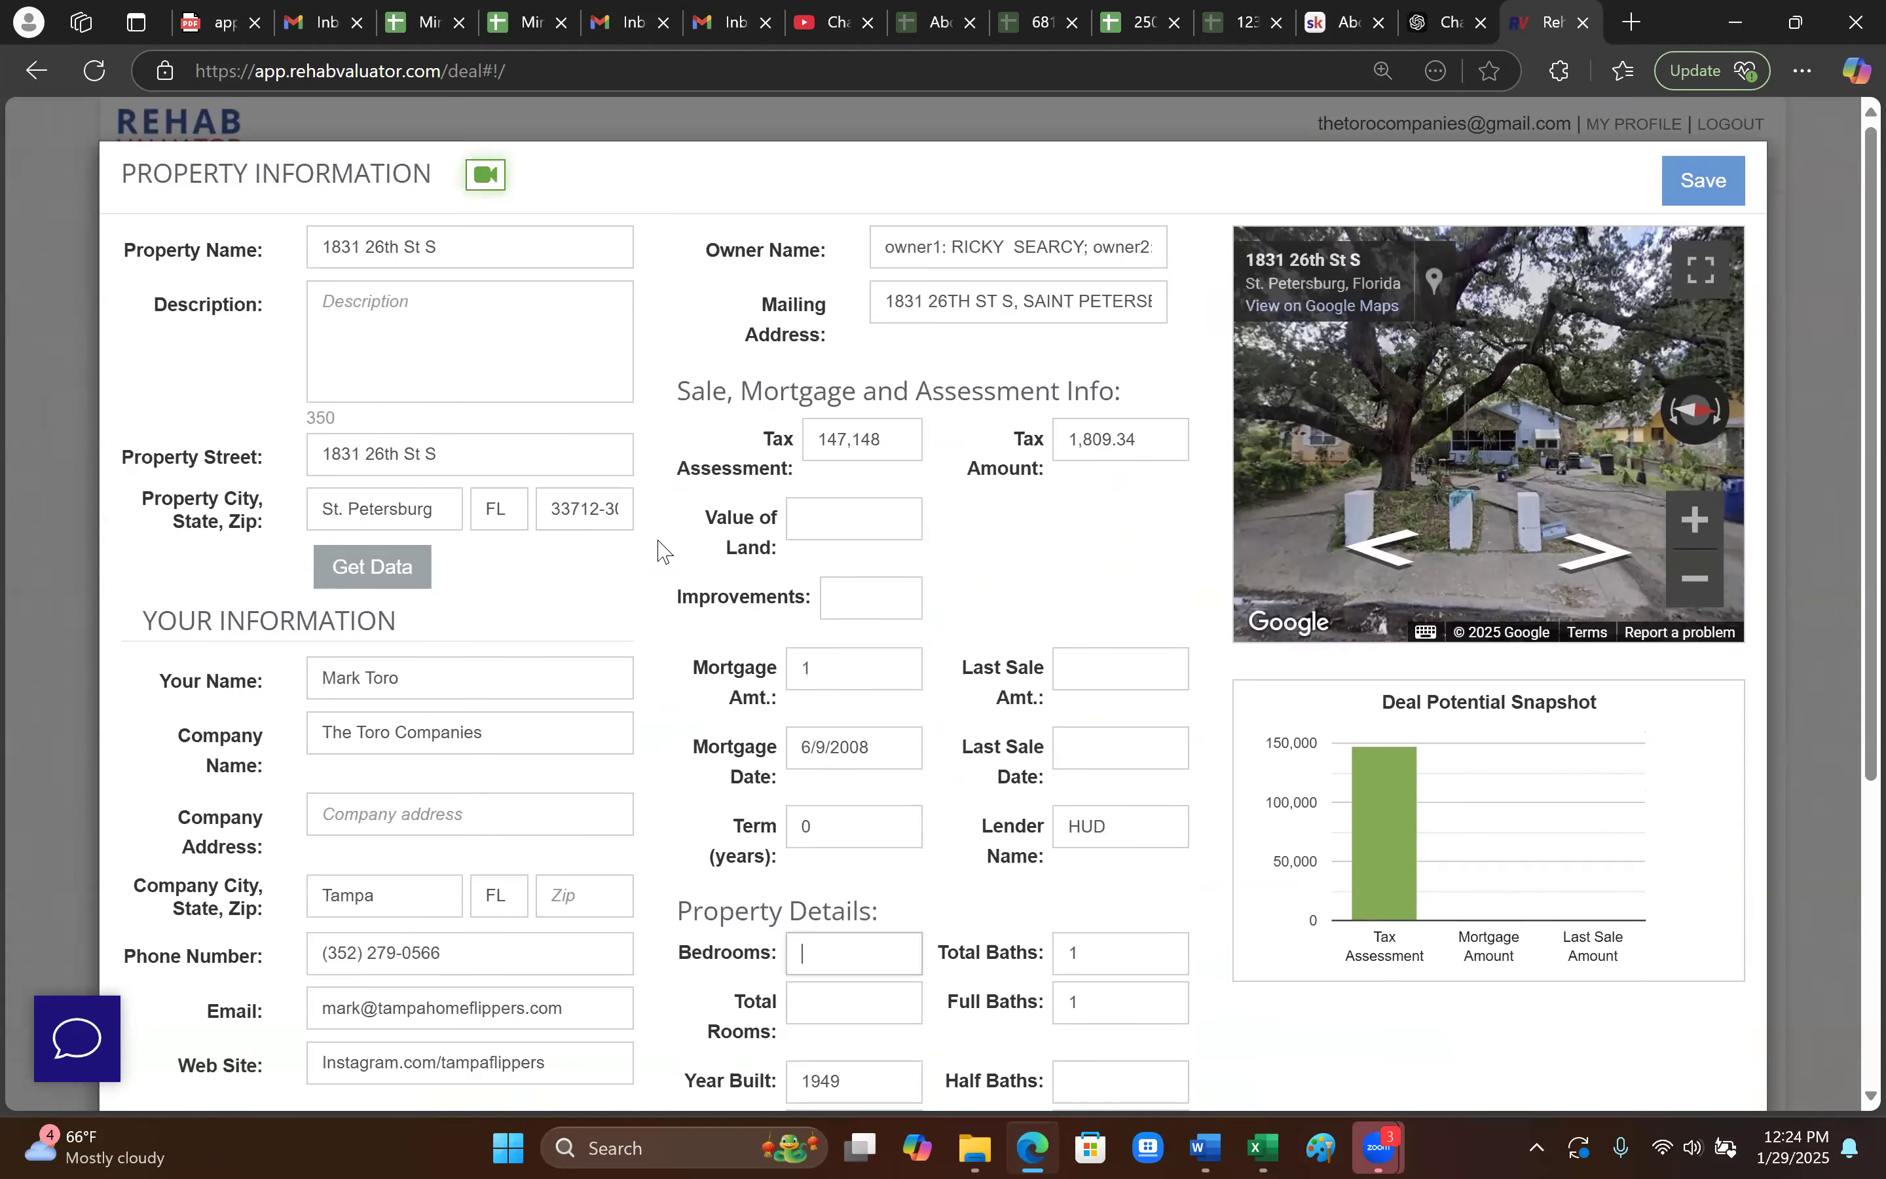
pyautogui.scroll(-3, 900, 658)
pyautogui.scroll(3, 1208, 537)
# - Save the property details and change the purchase price from 50,000 to 94,000
pyautogui.click(1697, 196)
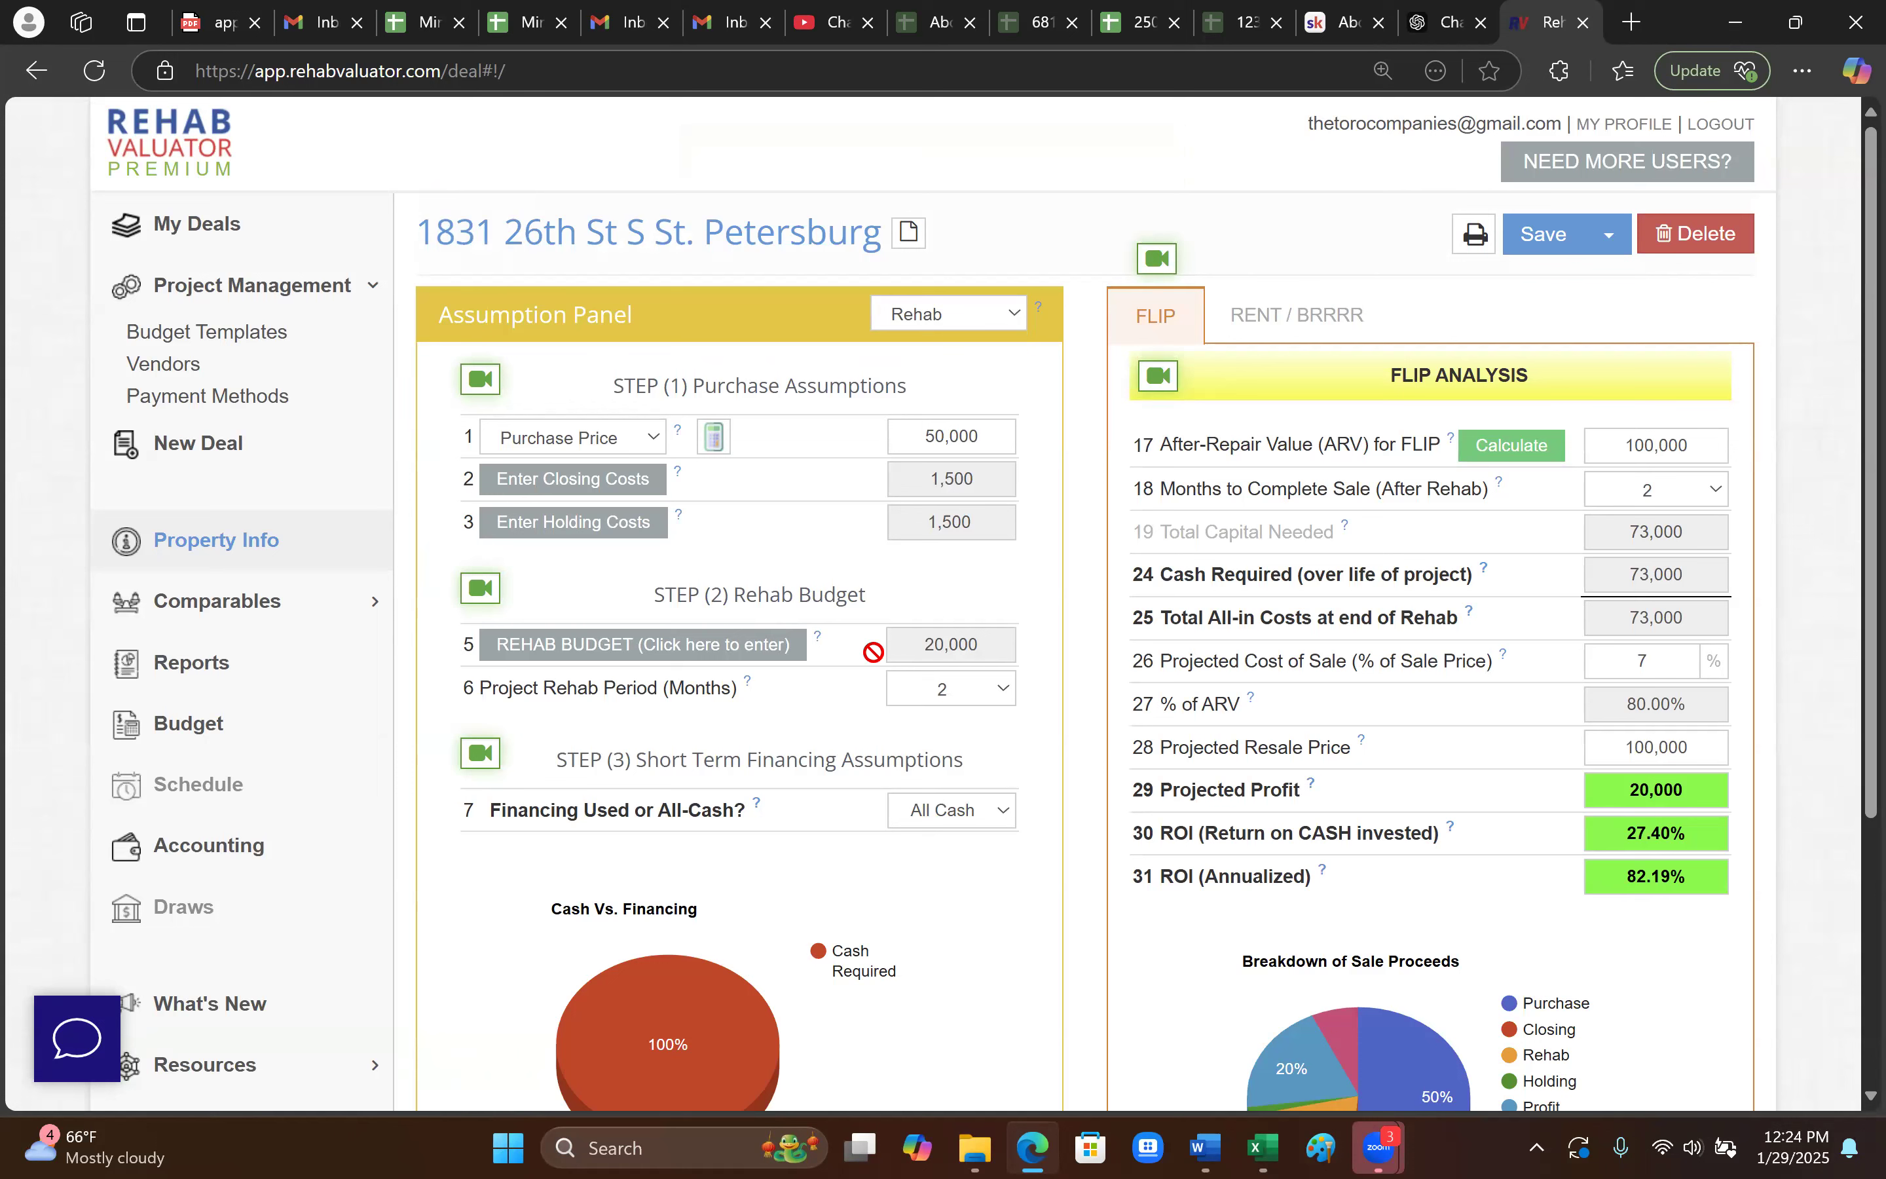
pyautogui.moveTo(1001, 435); pyautogui.dragTo(905, 439)
pyautogui.write('94000')
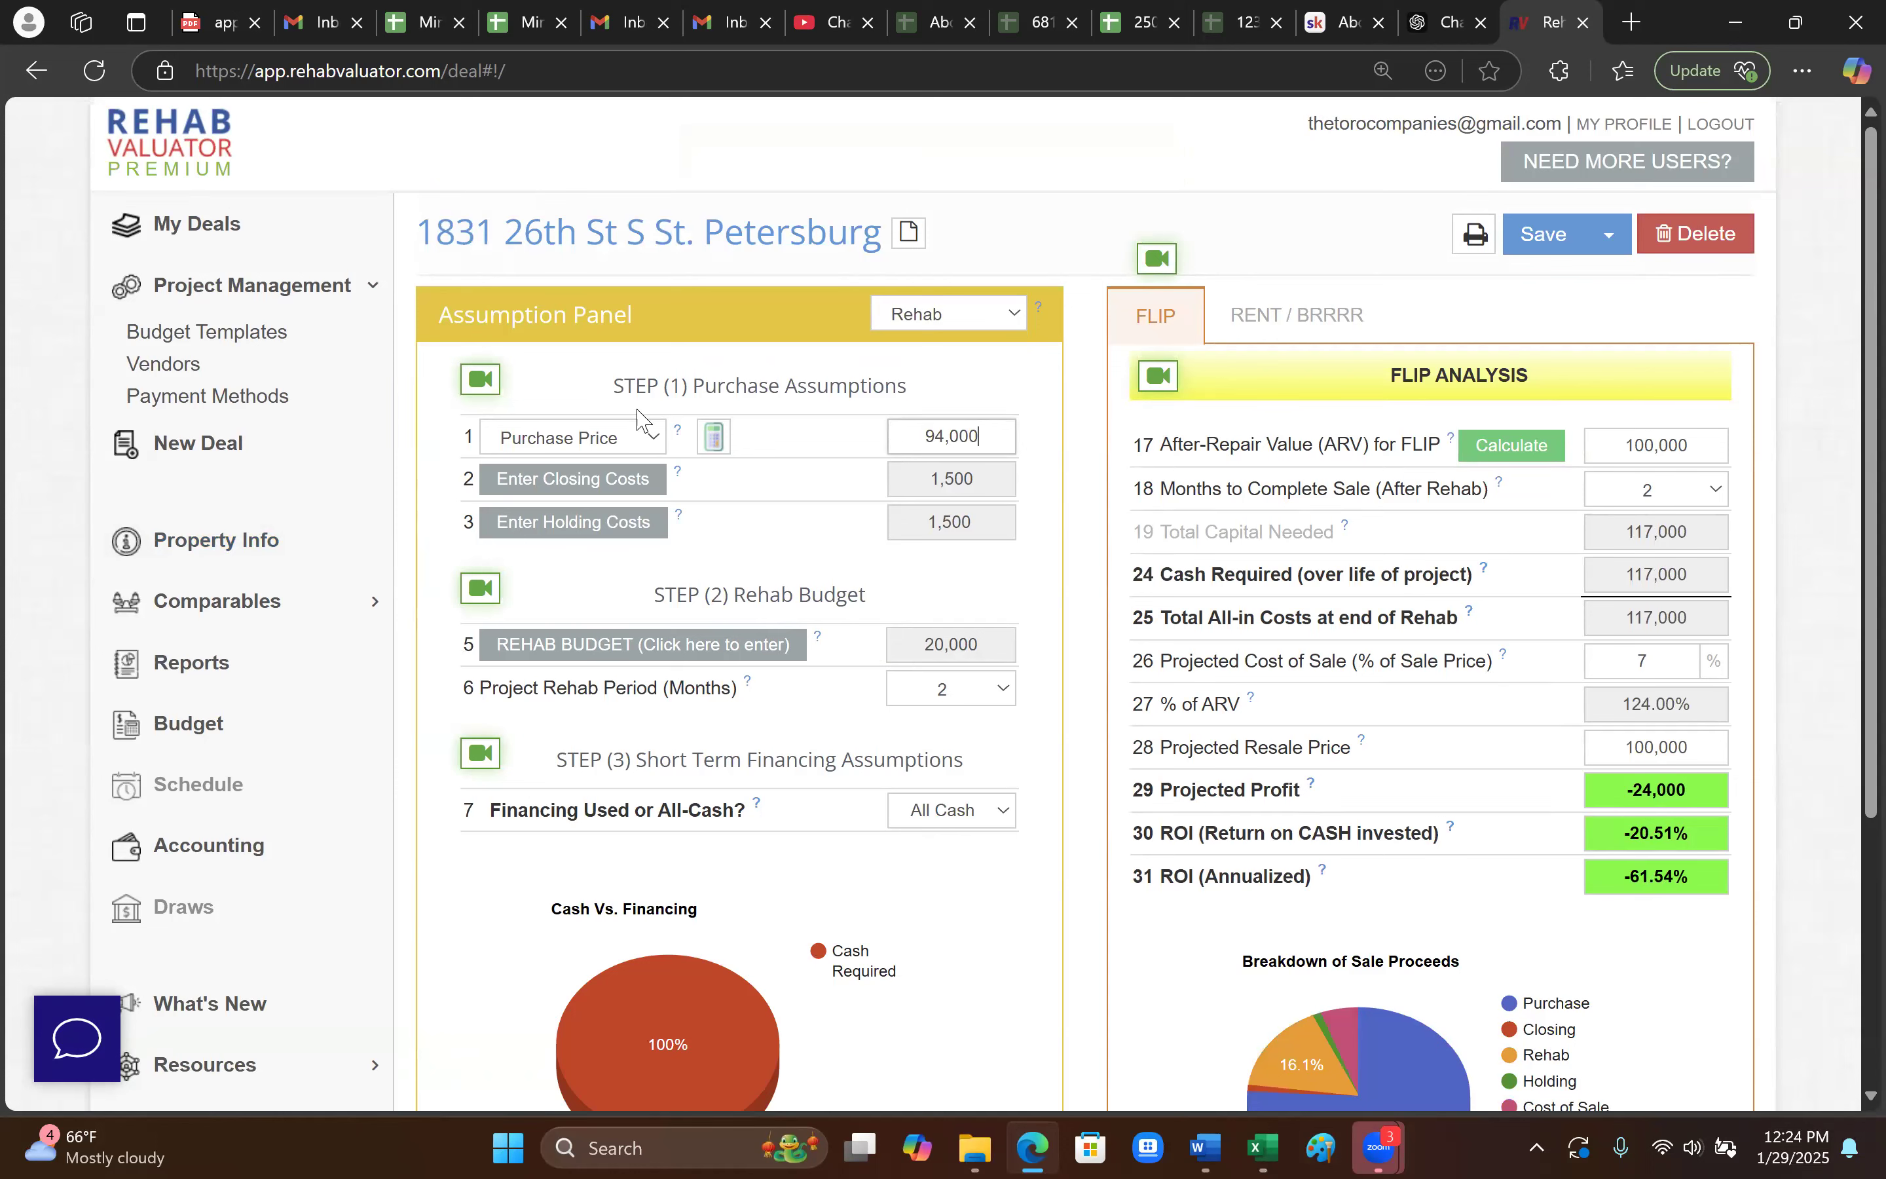
# - Set closing costs to 2% of the purchase price
pyautogui.click(616, 484)
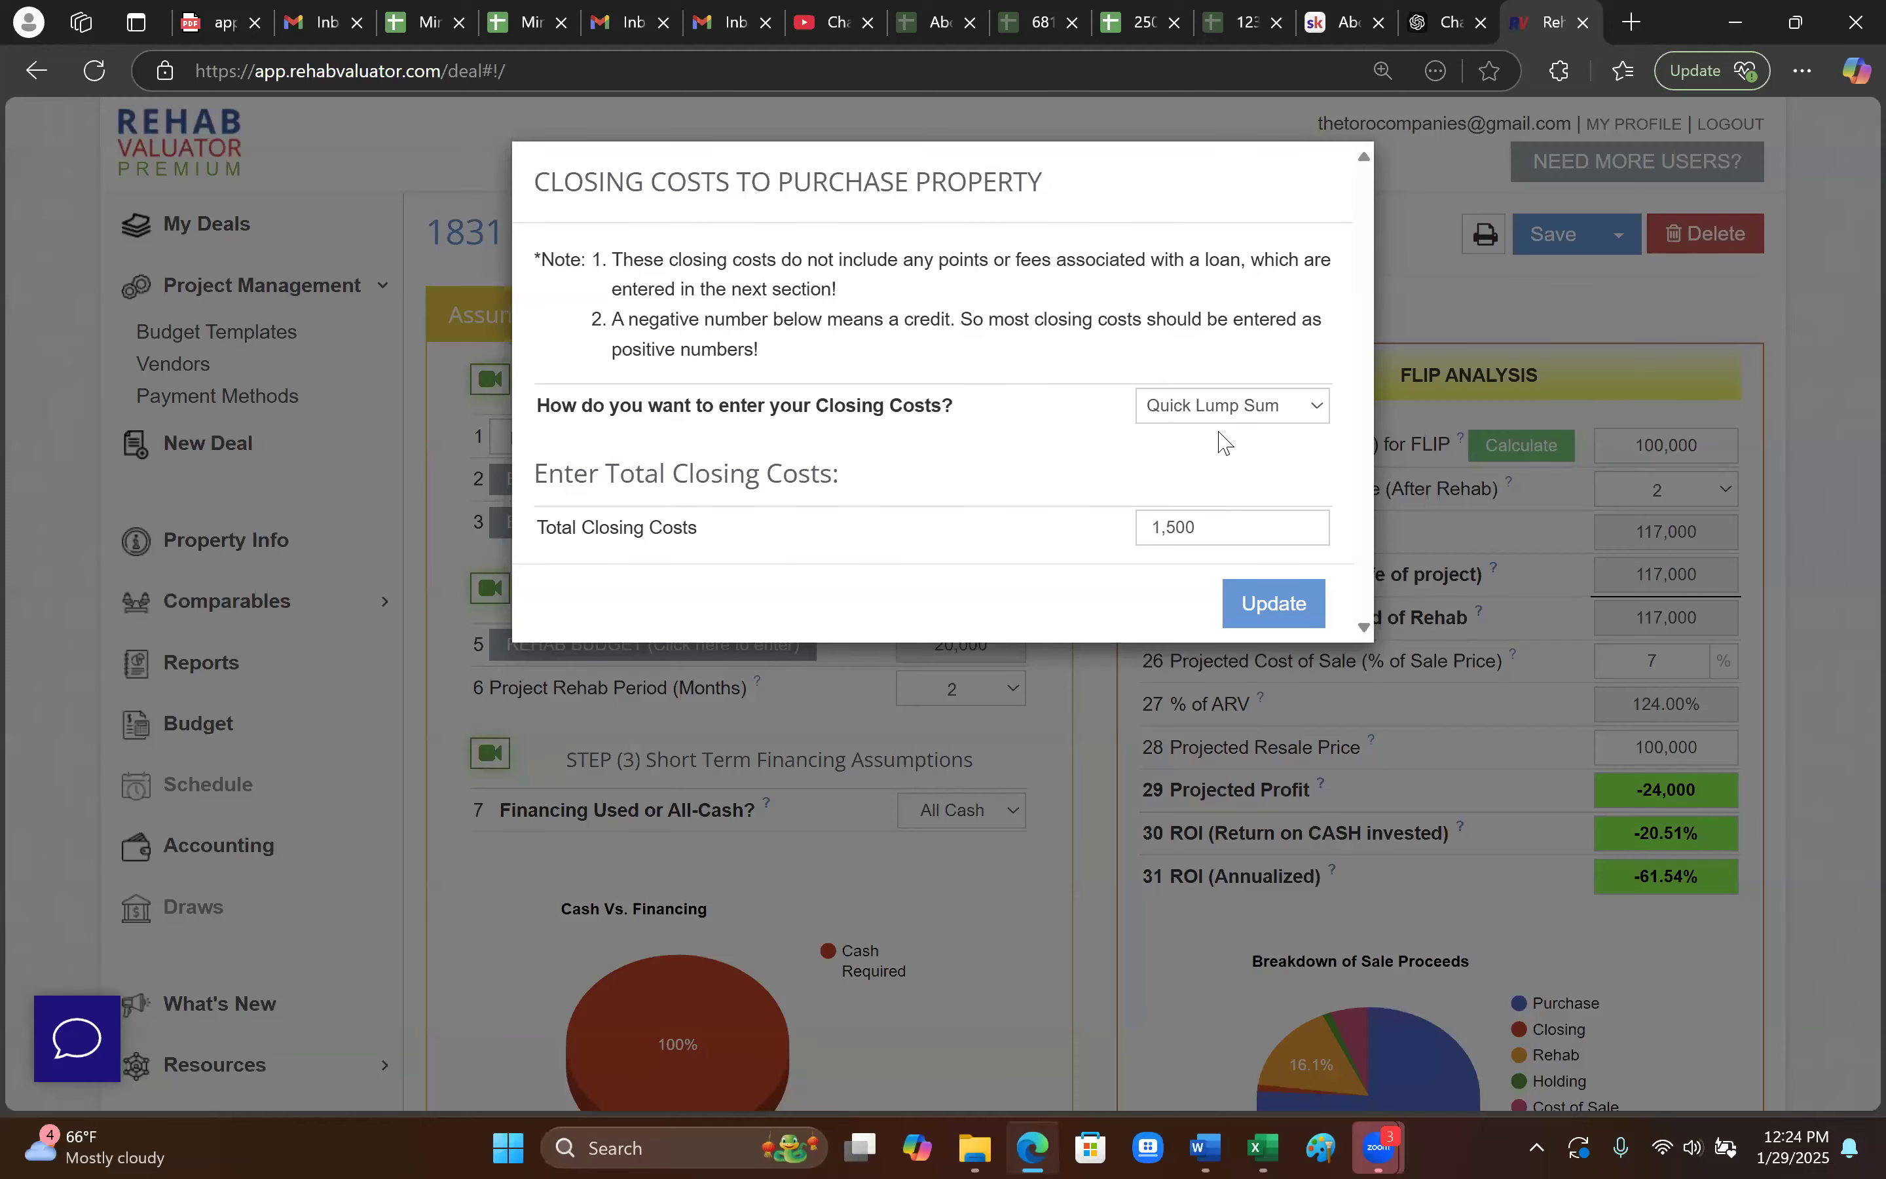
pyautogui.click(1223, 405)
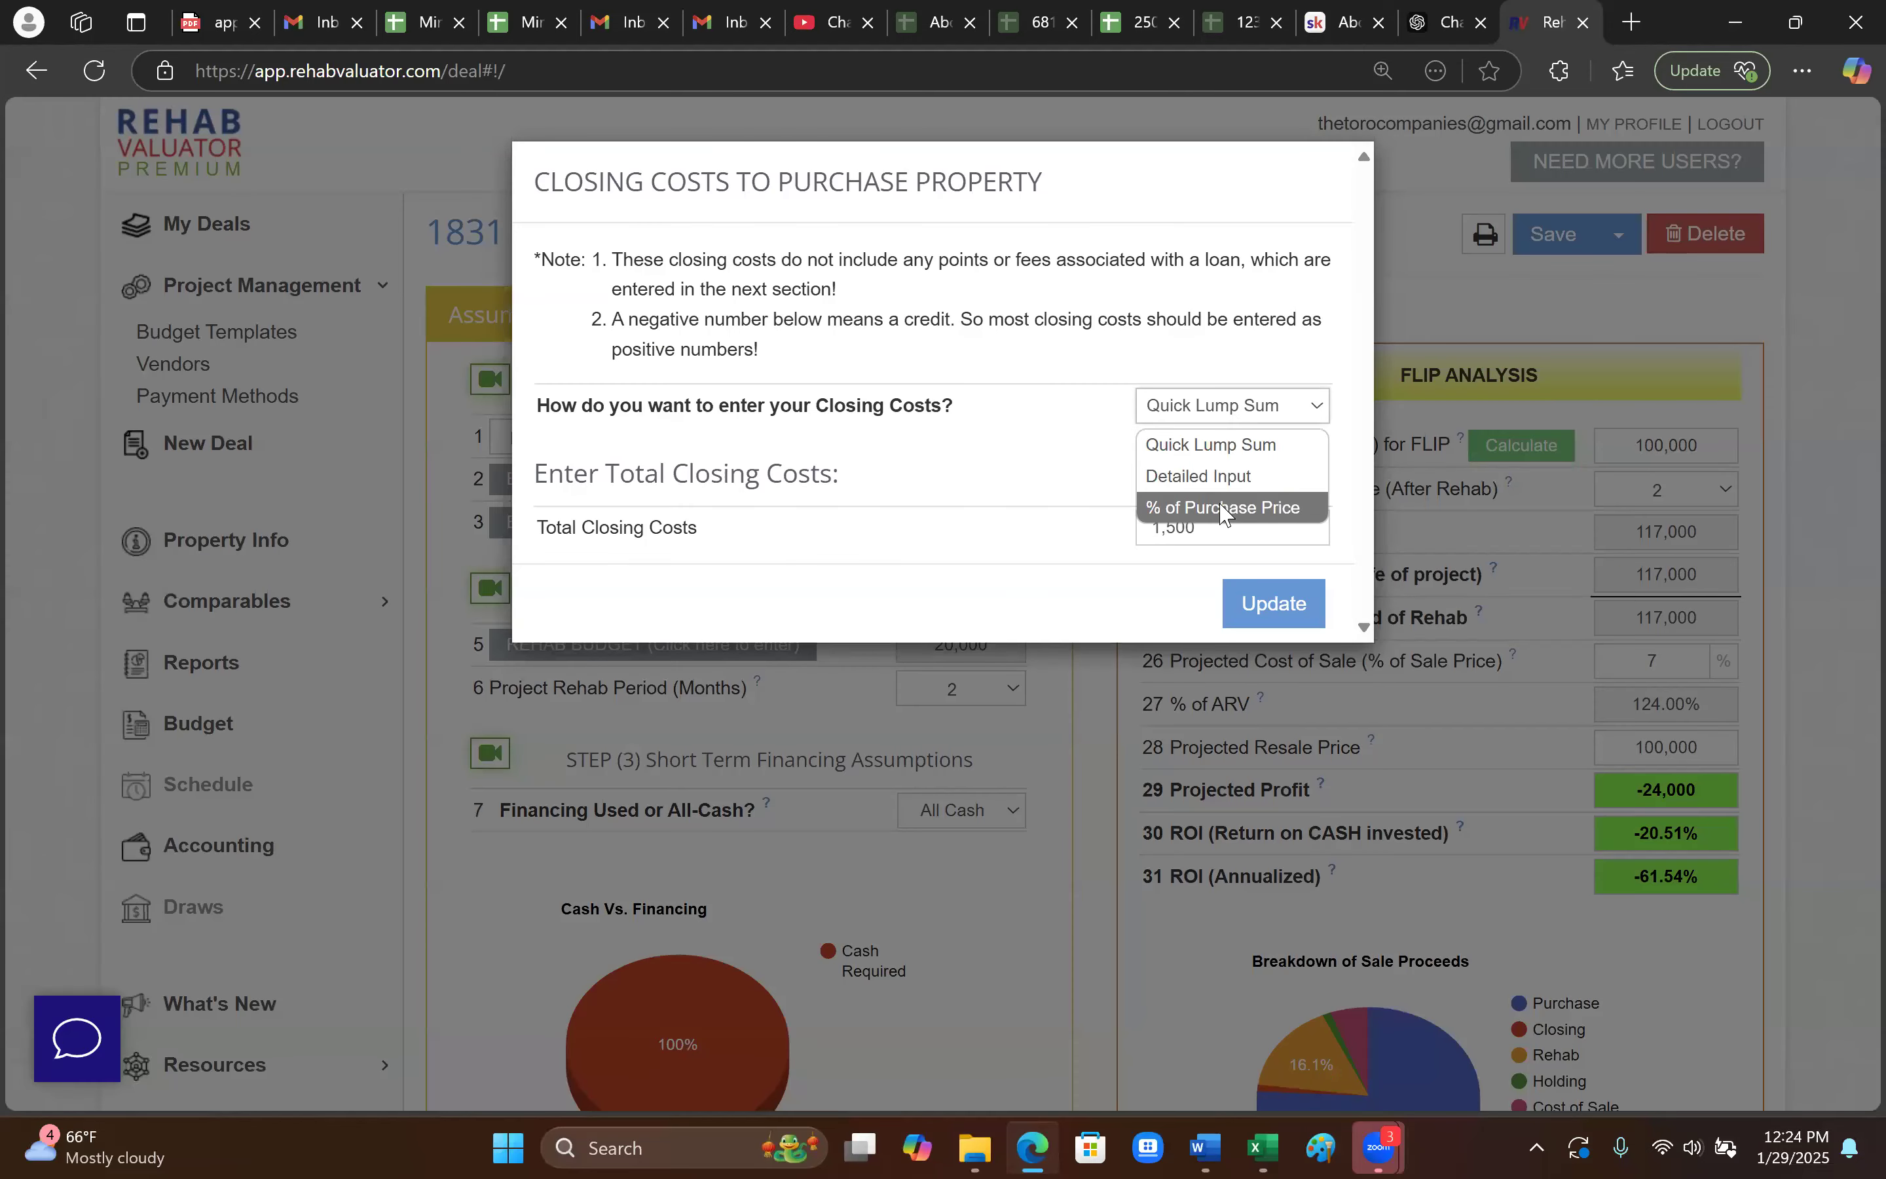
pyautogui.click(1221, 508)
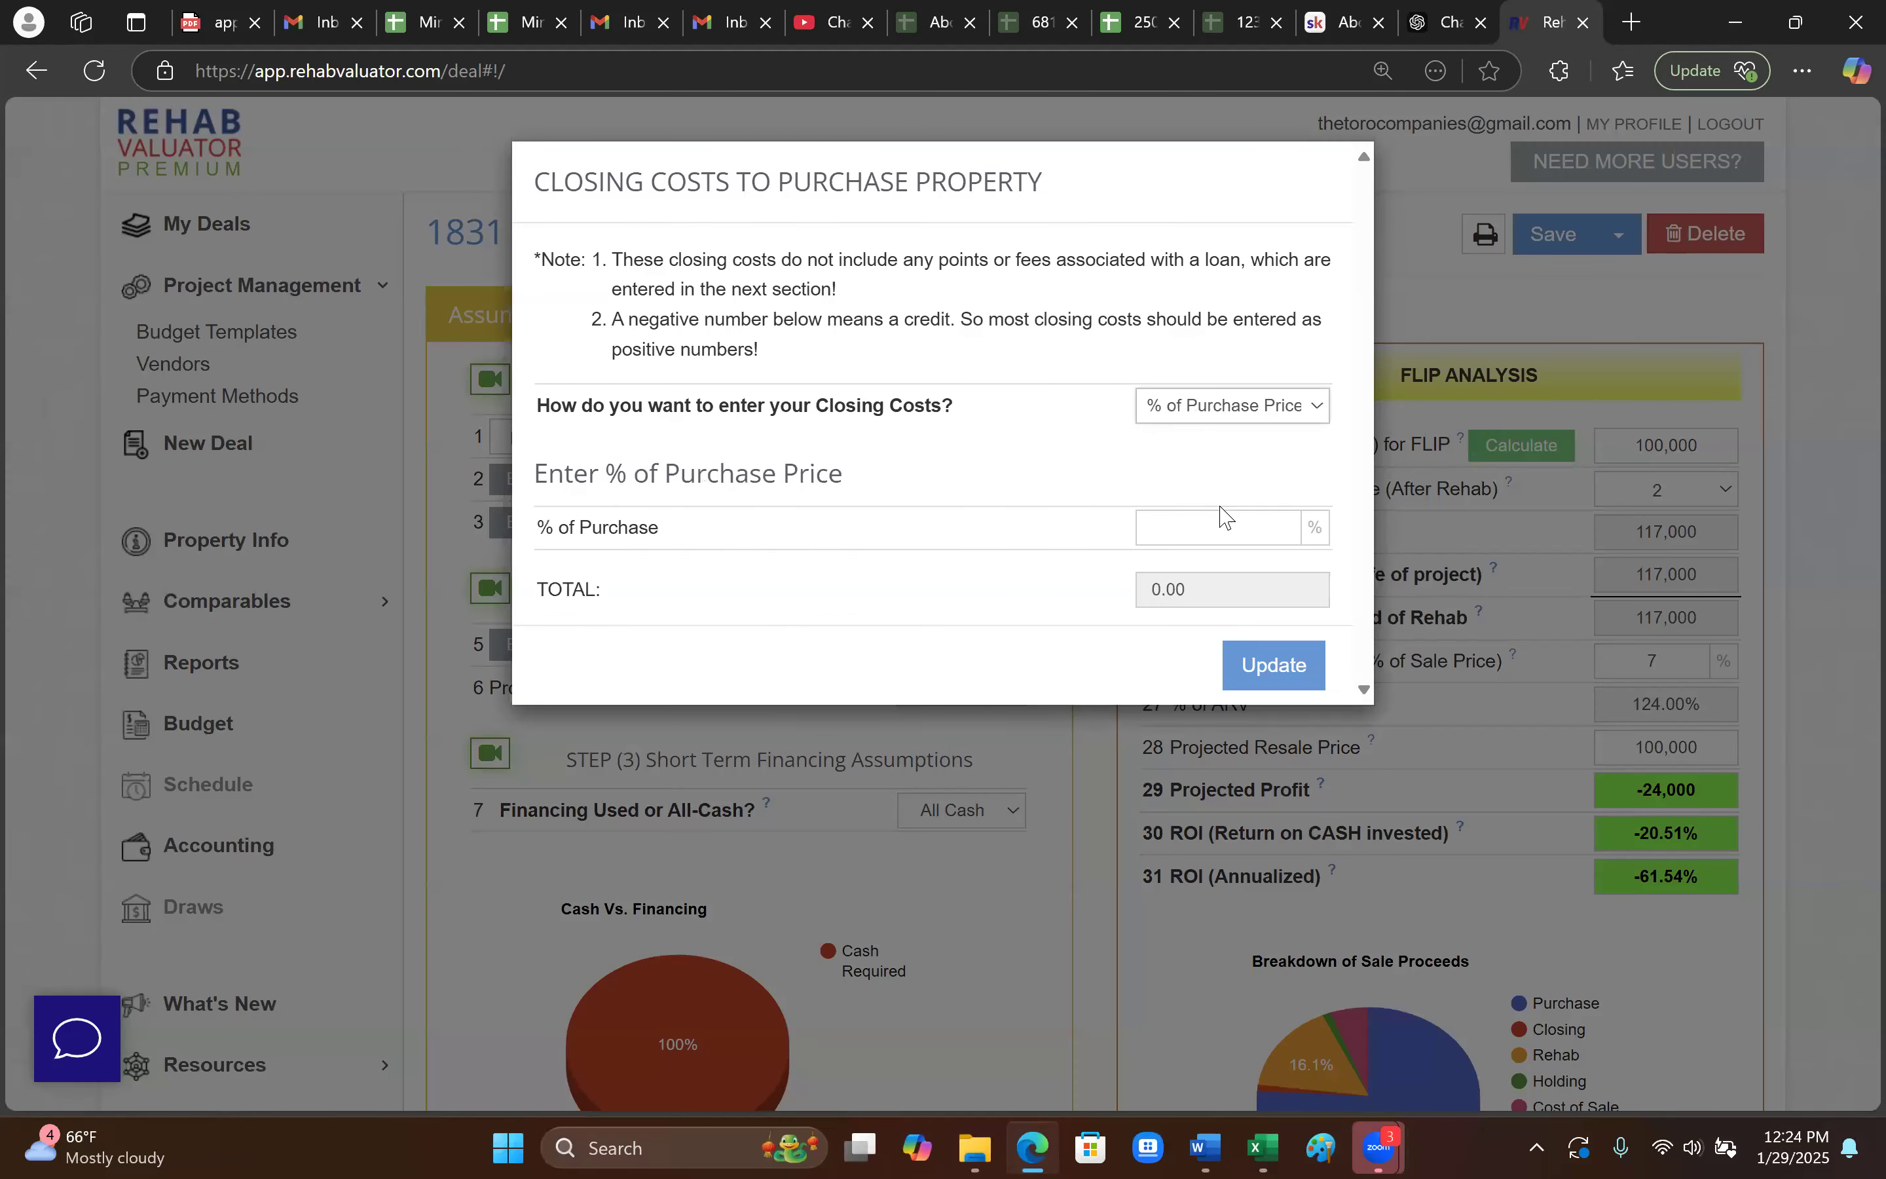
pyautogui.click(1204, 535)
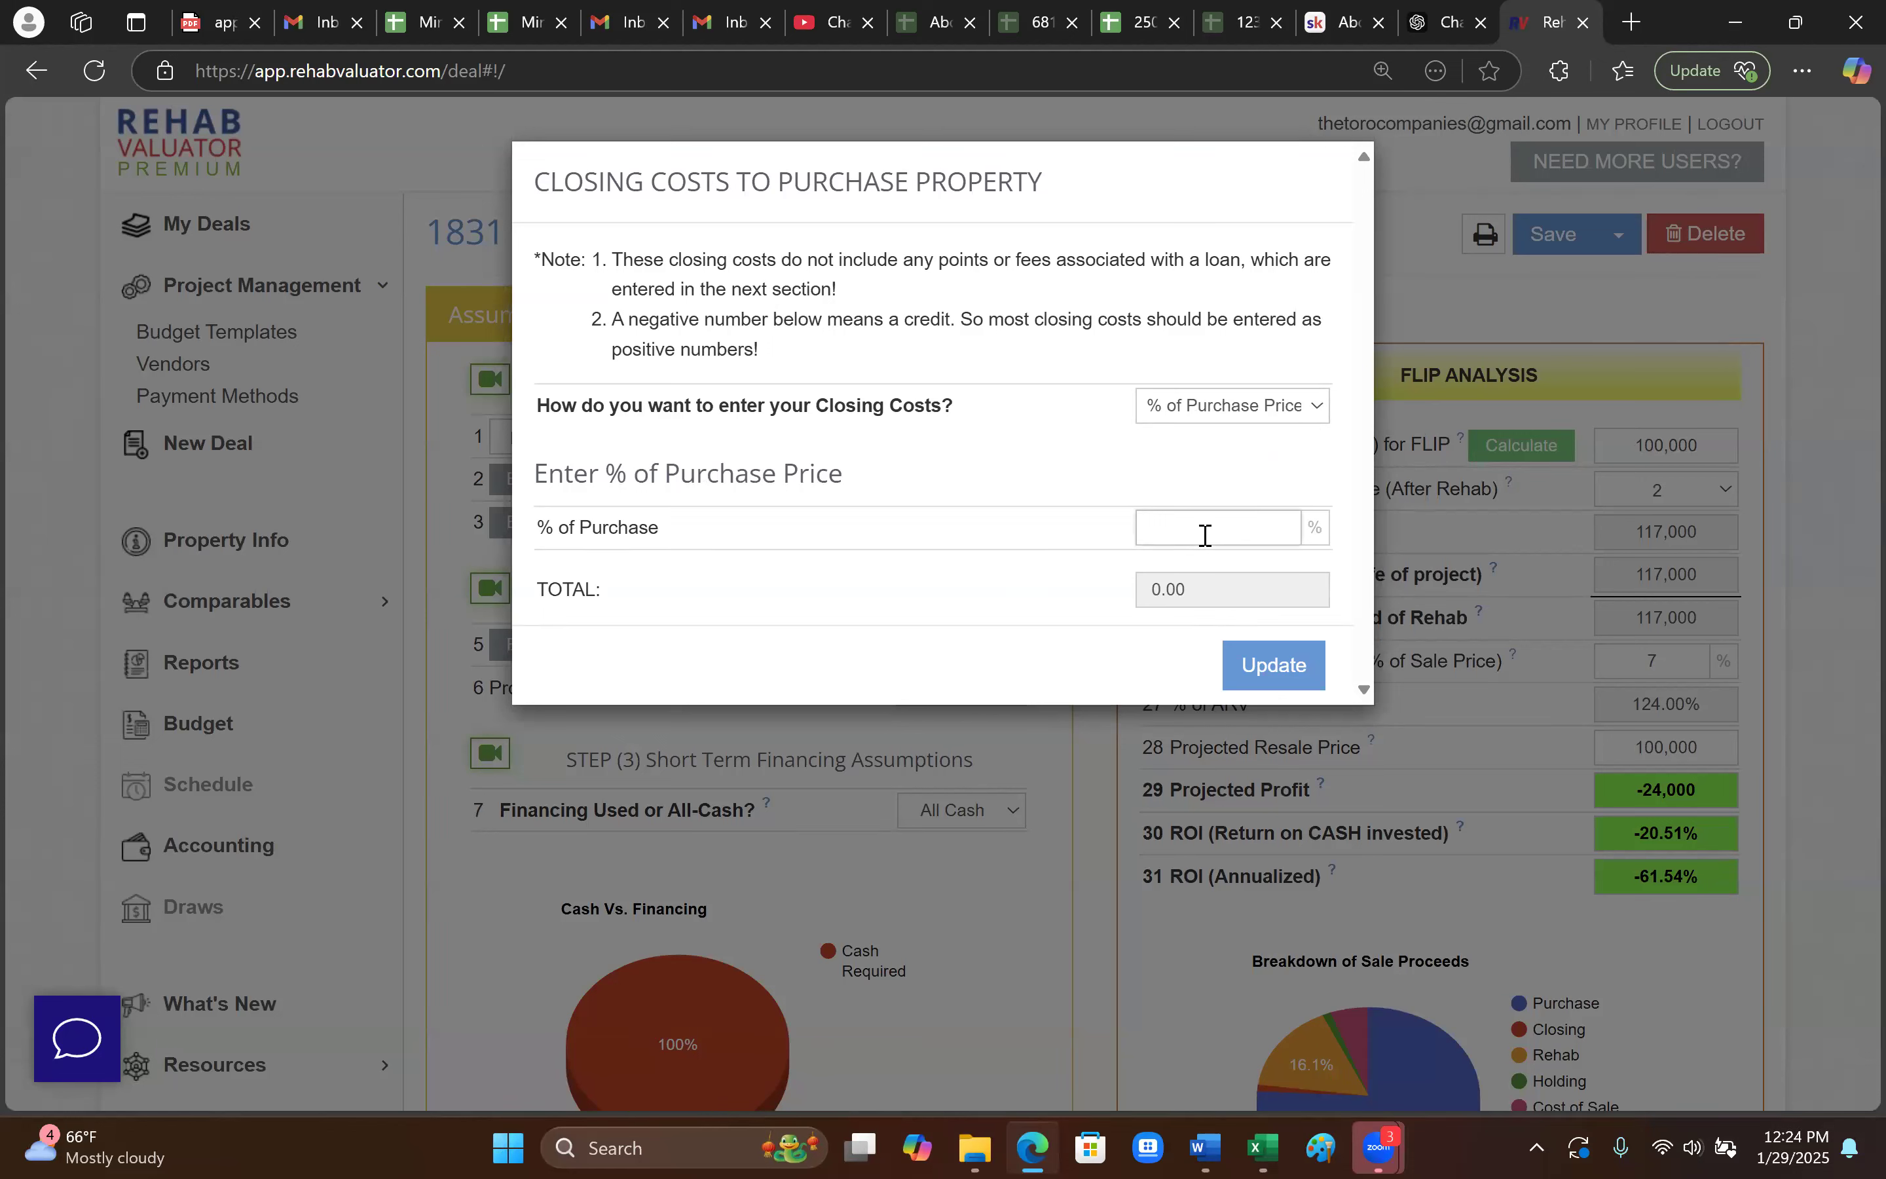
pyautogui.write('2')
pyautogui.click(1265, 669)
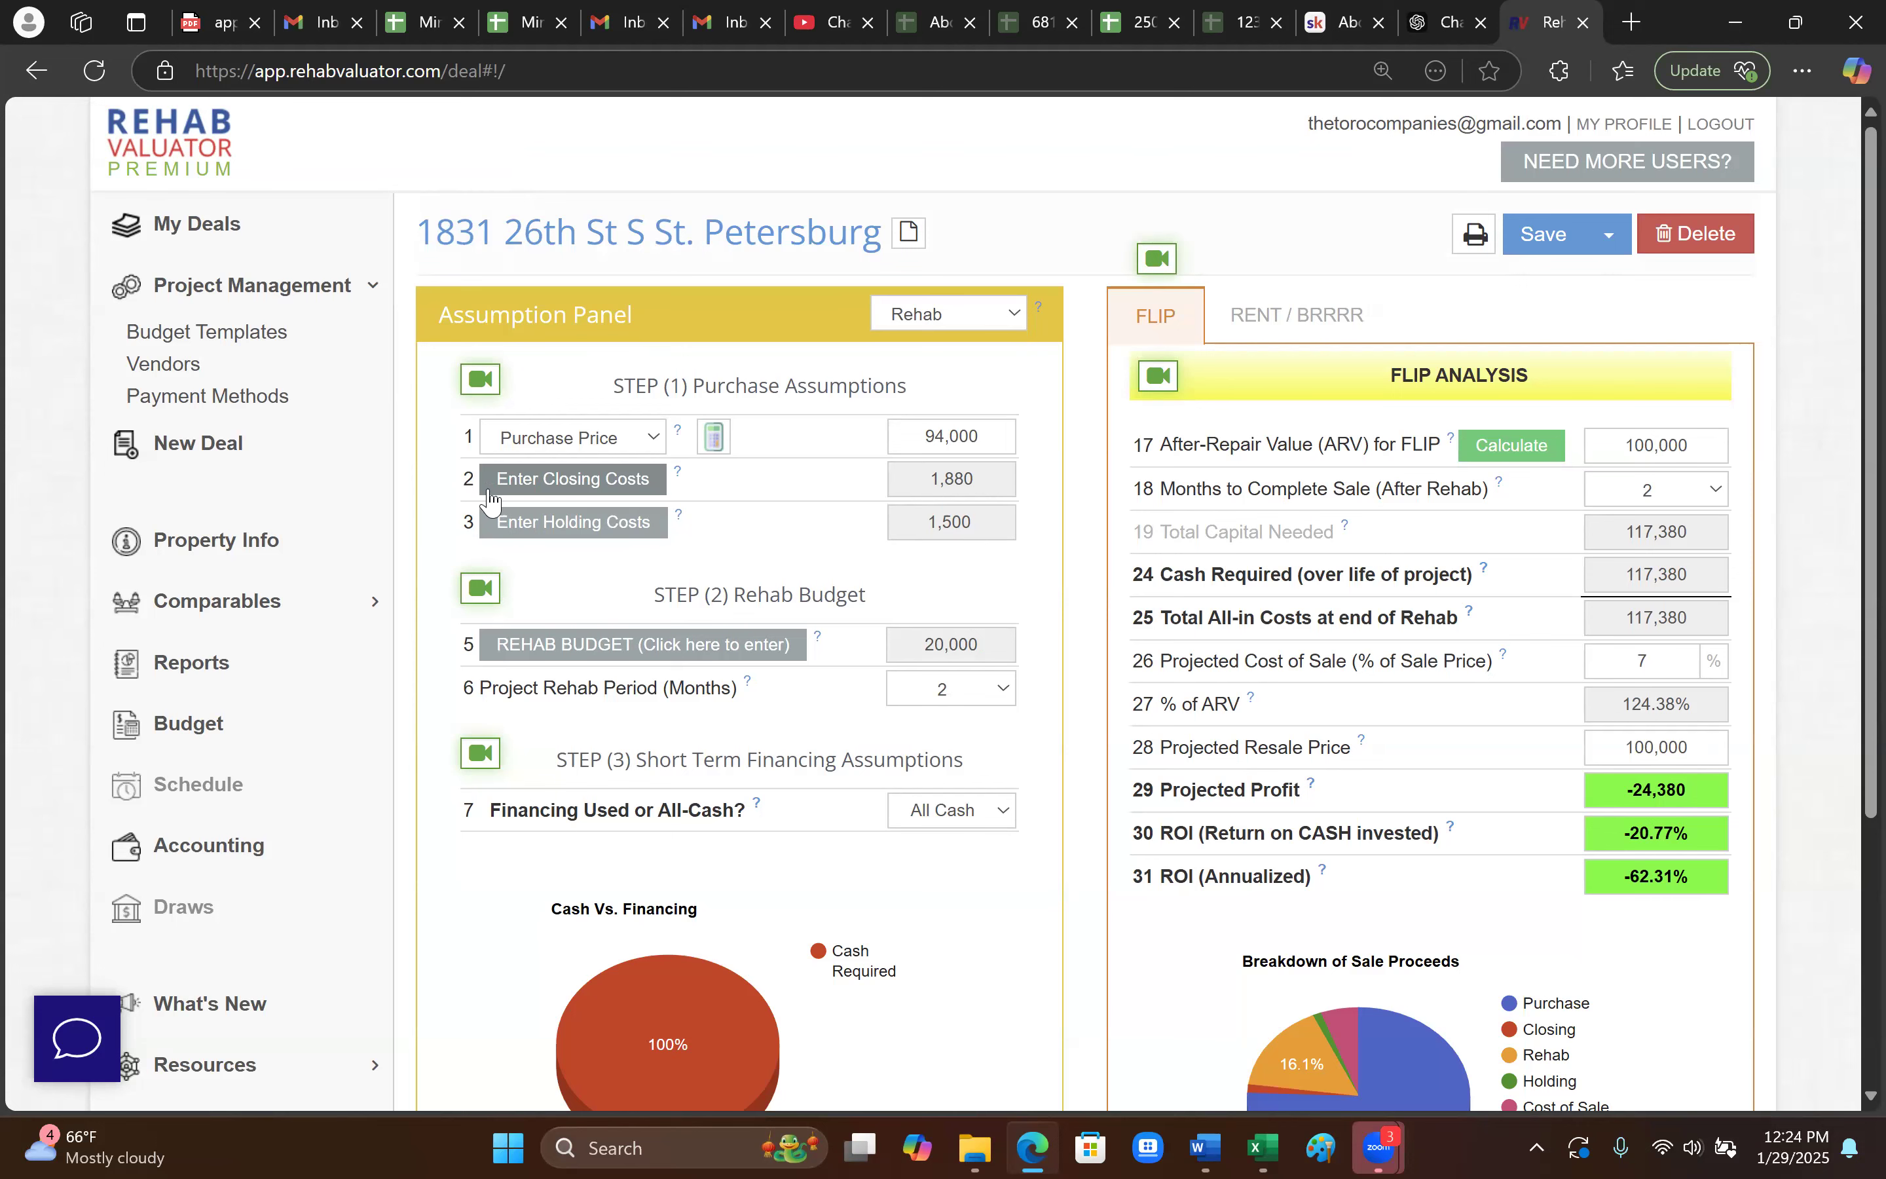
# - Compare the itemized and lump-sum closing cost methods, then reapply the percent-of-purchase setting
pyautogui.click(610, 481)
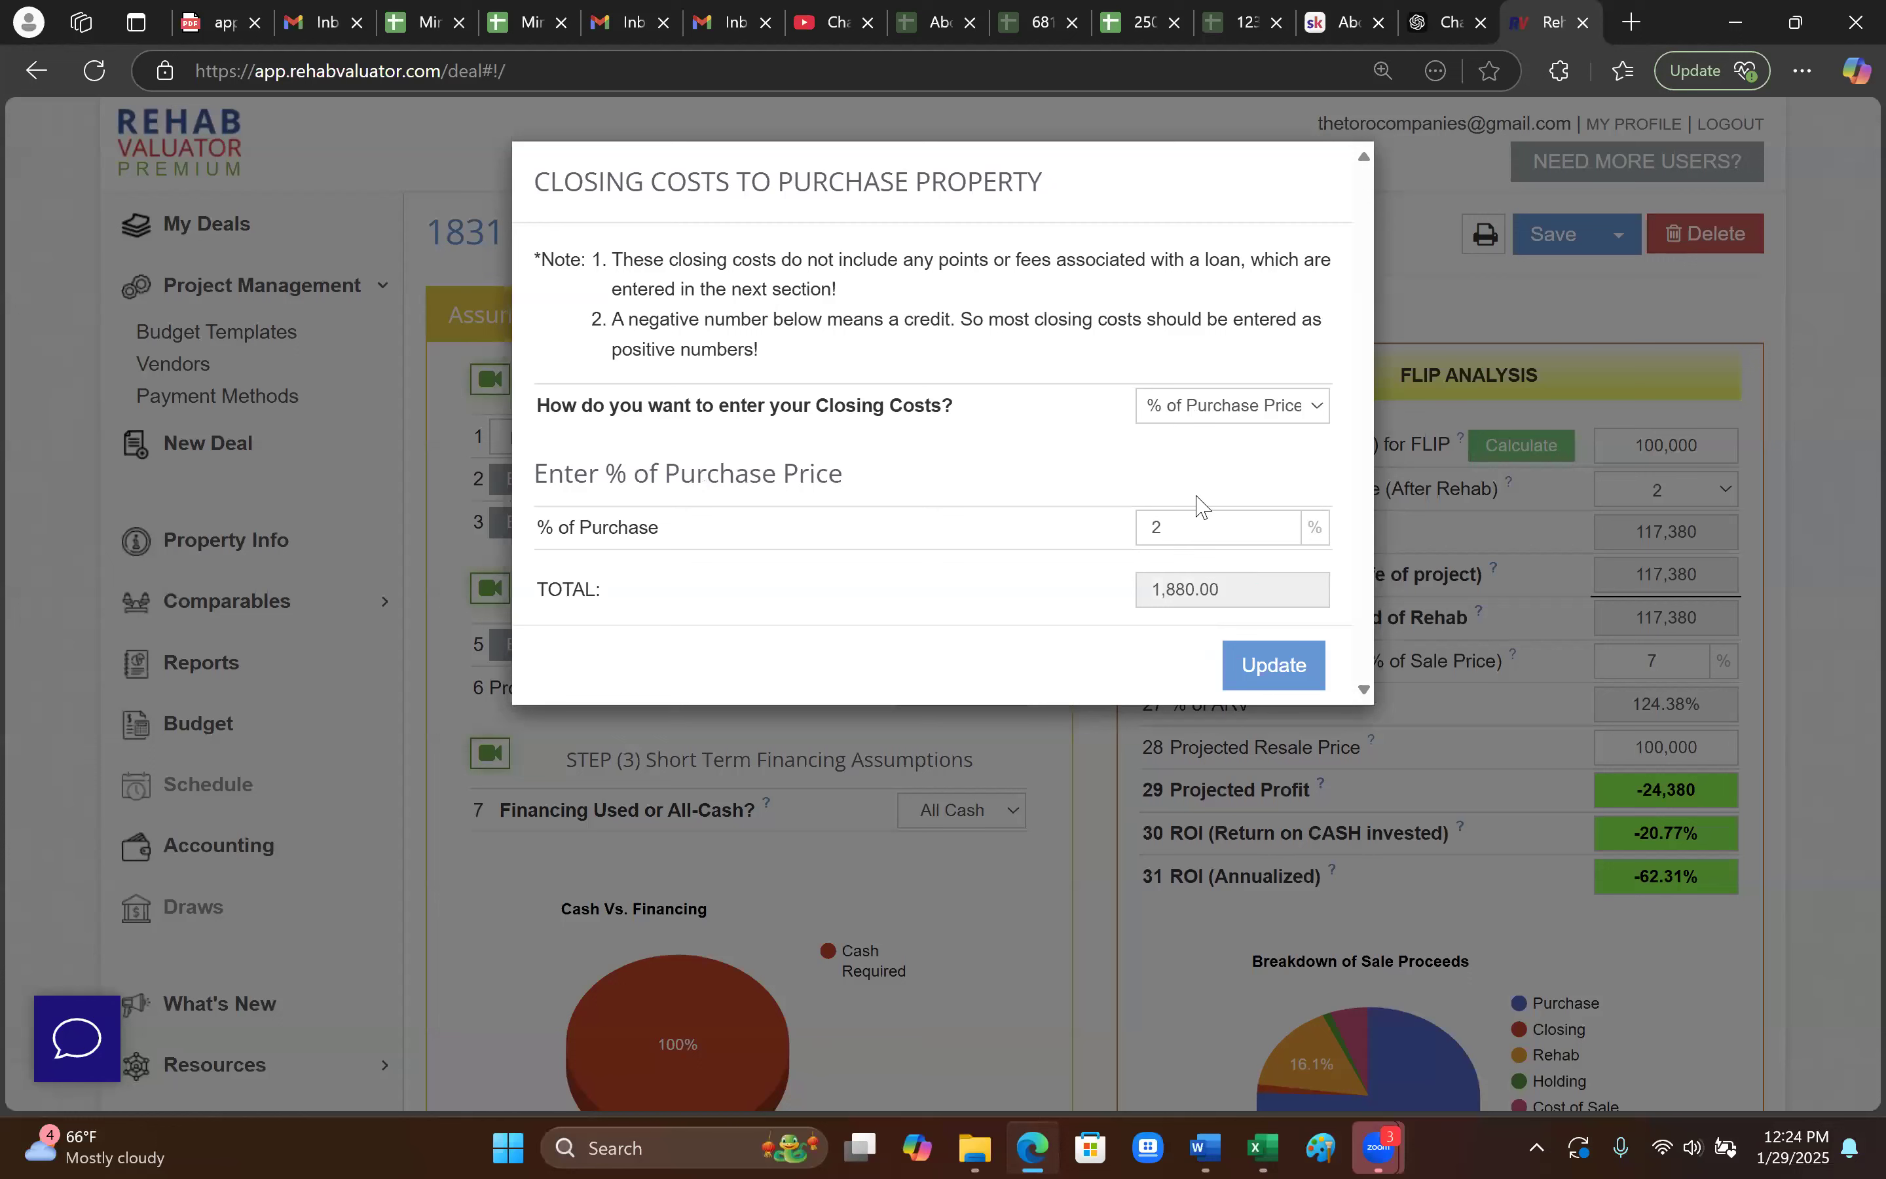
pyautogui.click(1245, 411)
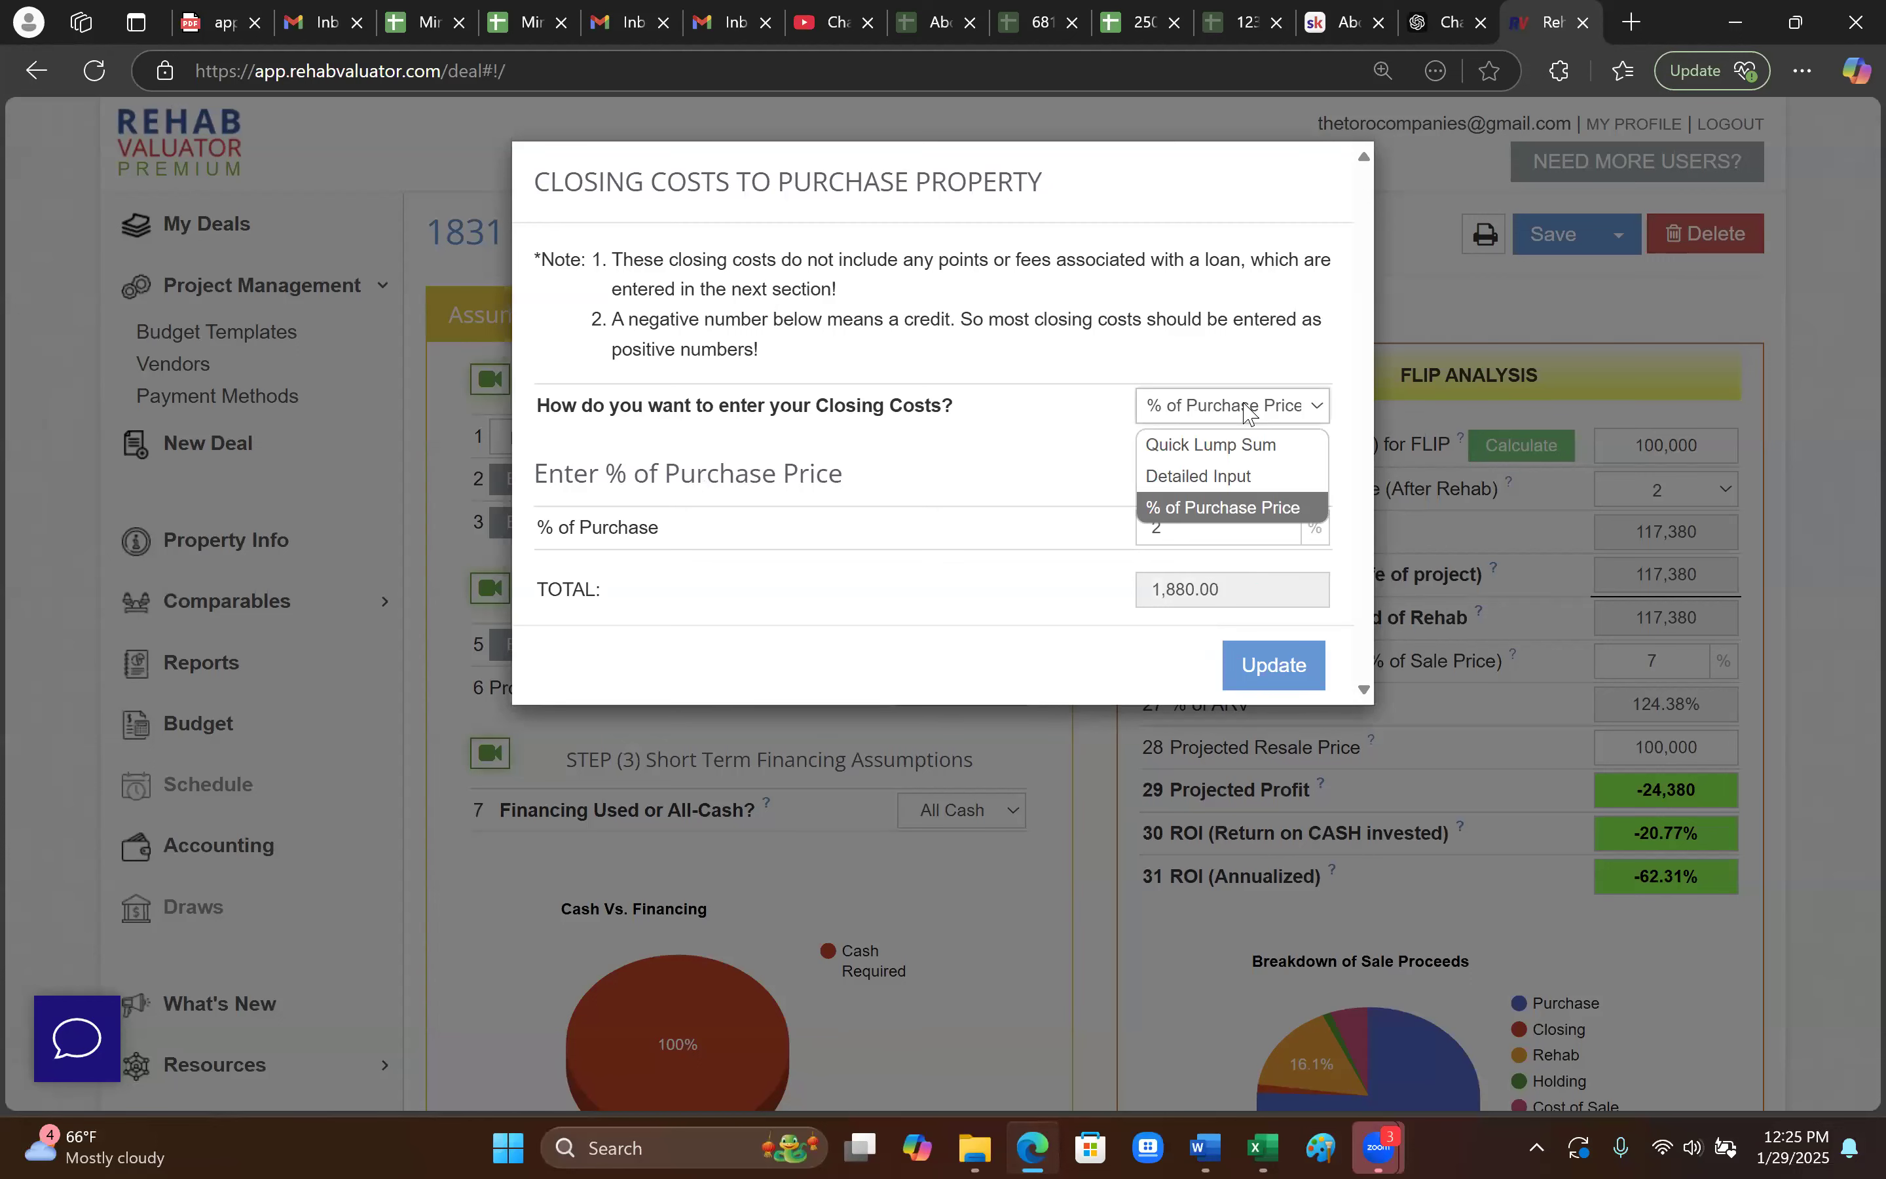
pyautogui.click(1196, 480)
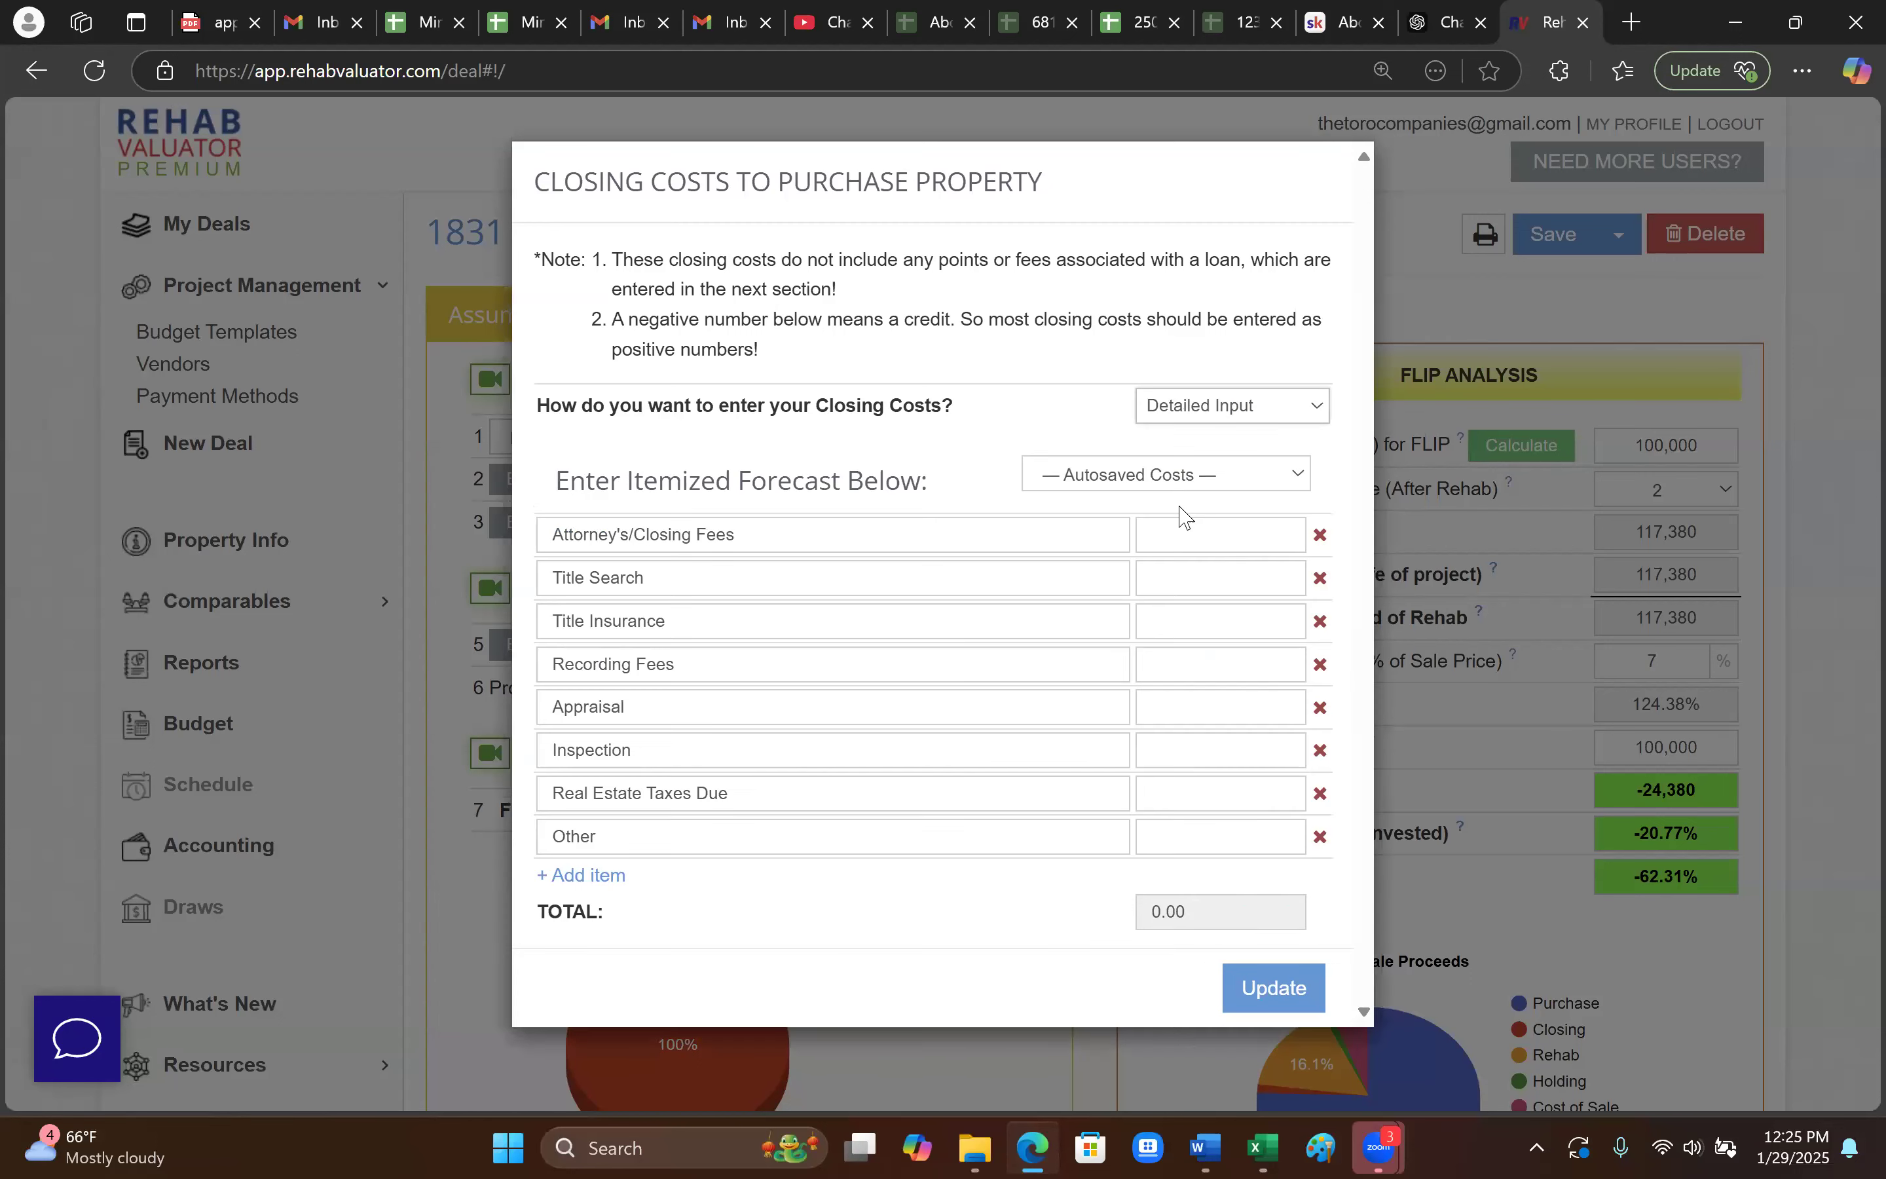
pyautogui.click(1191, 412)
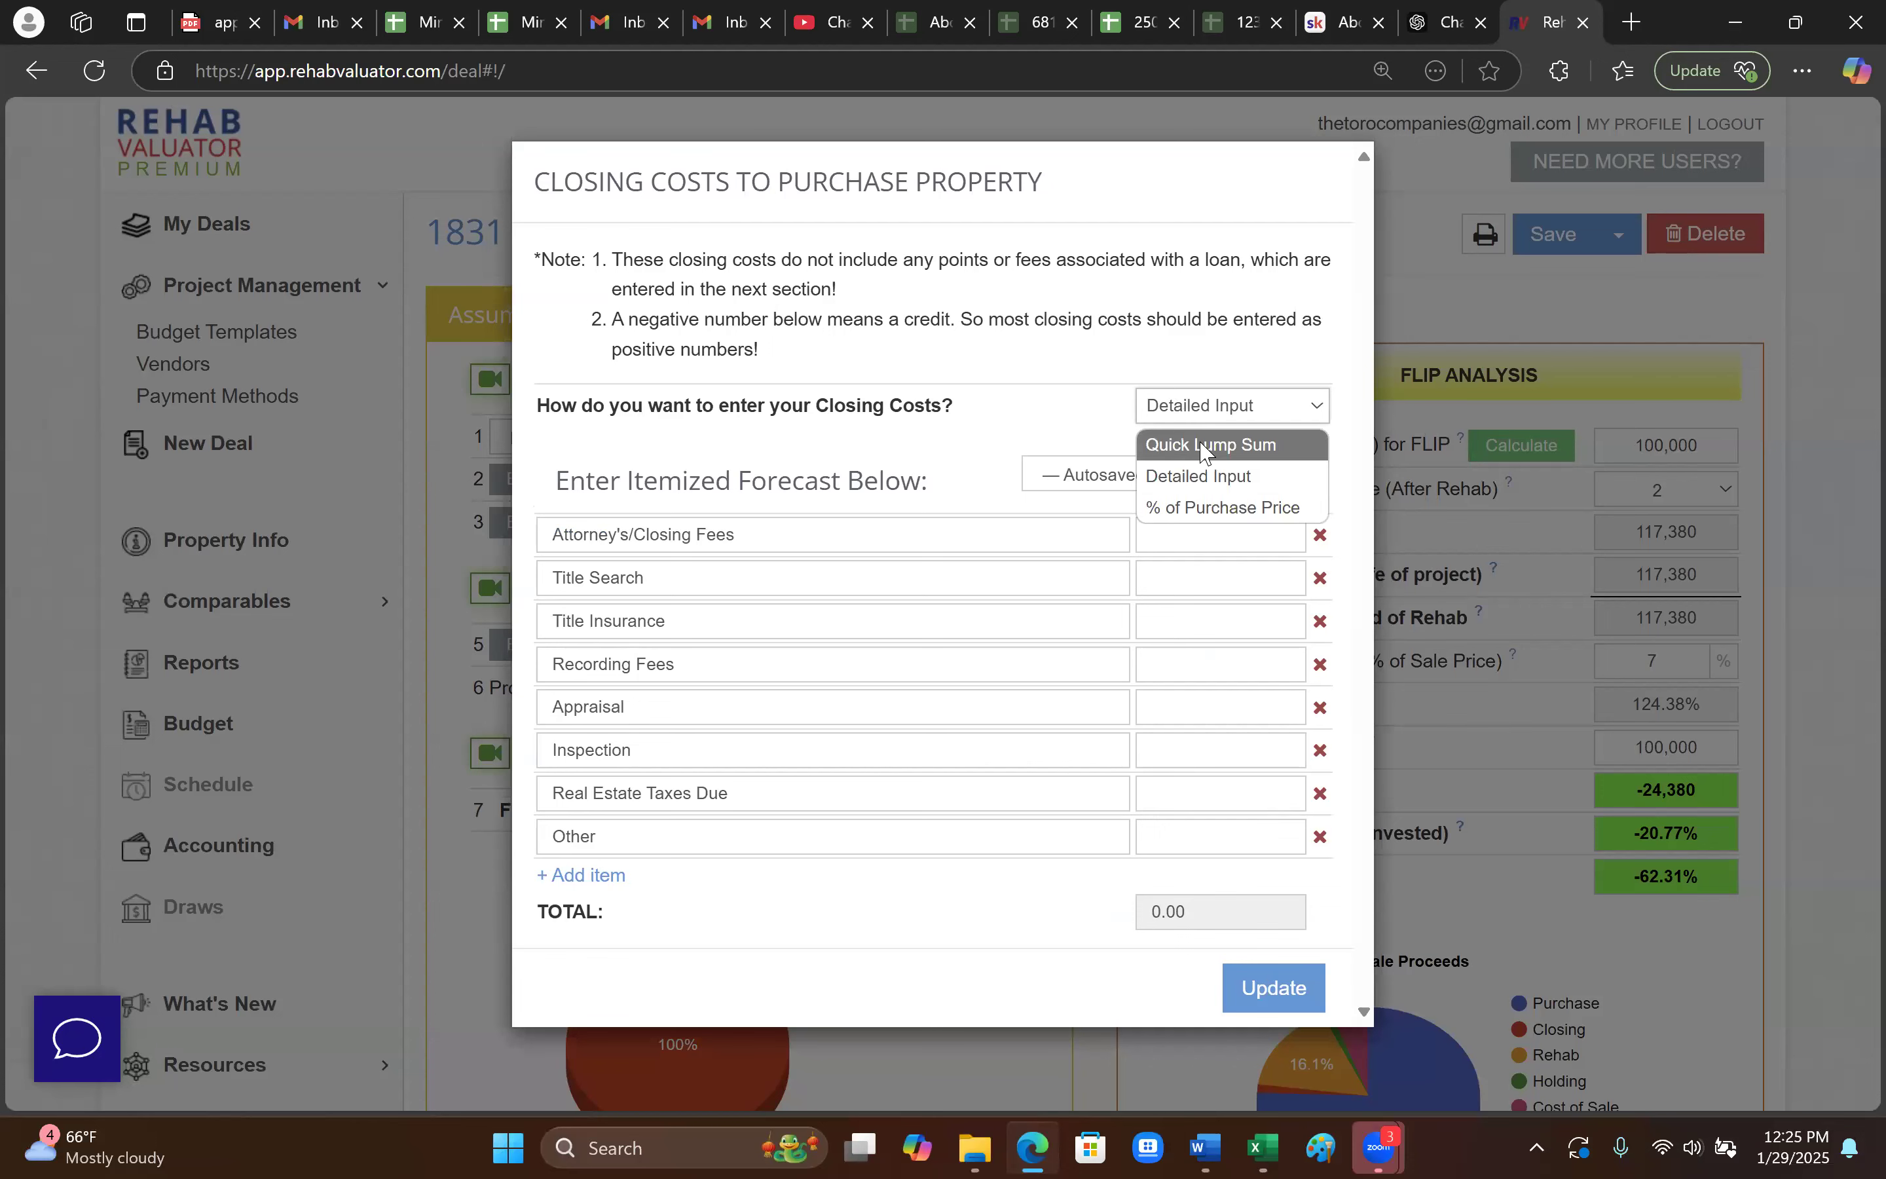
pyautogui.click(1201, 446)
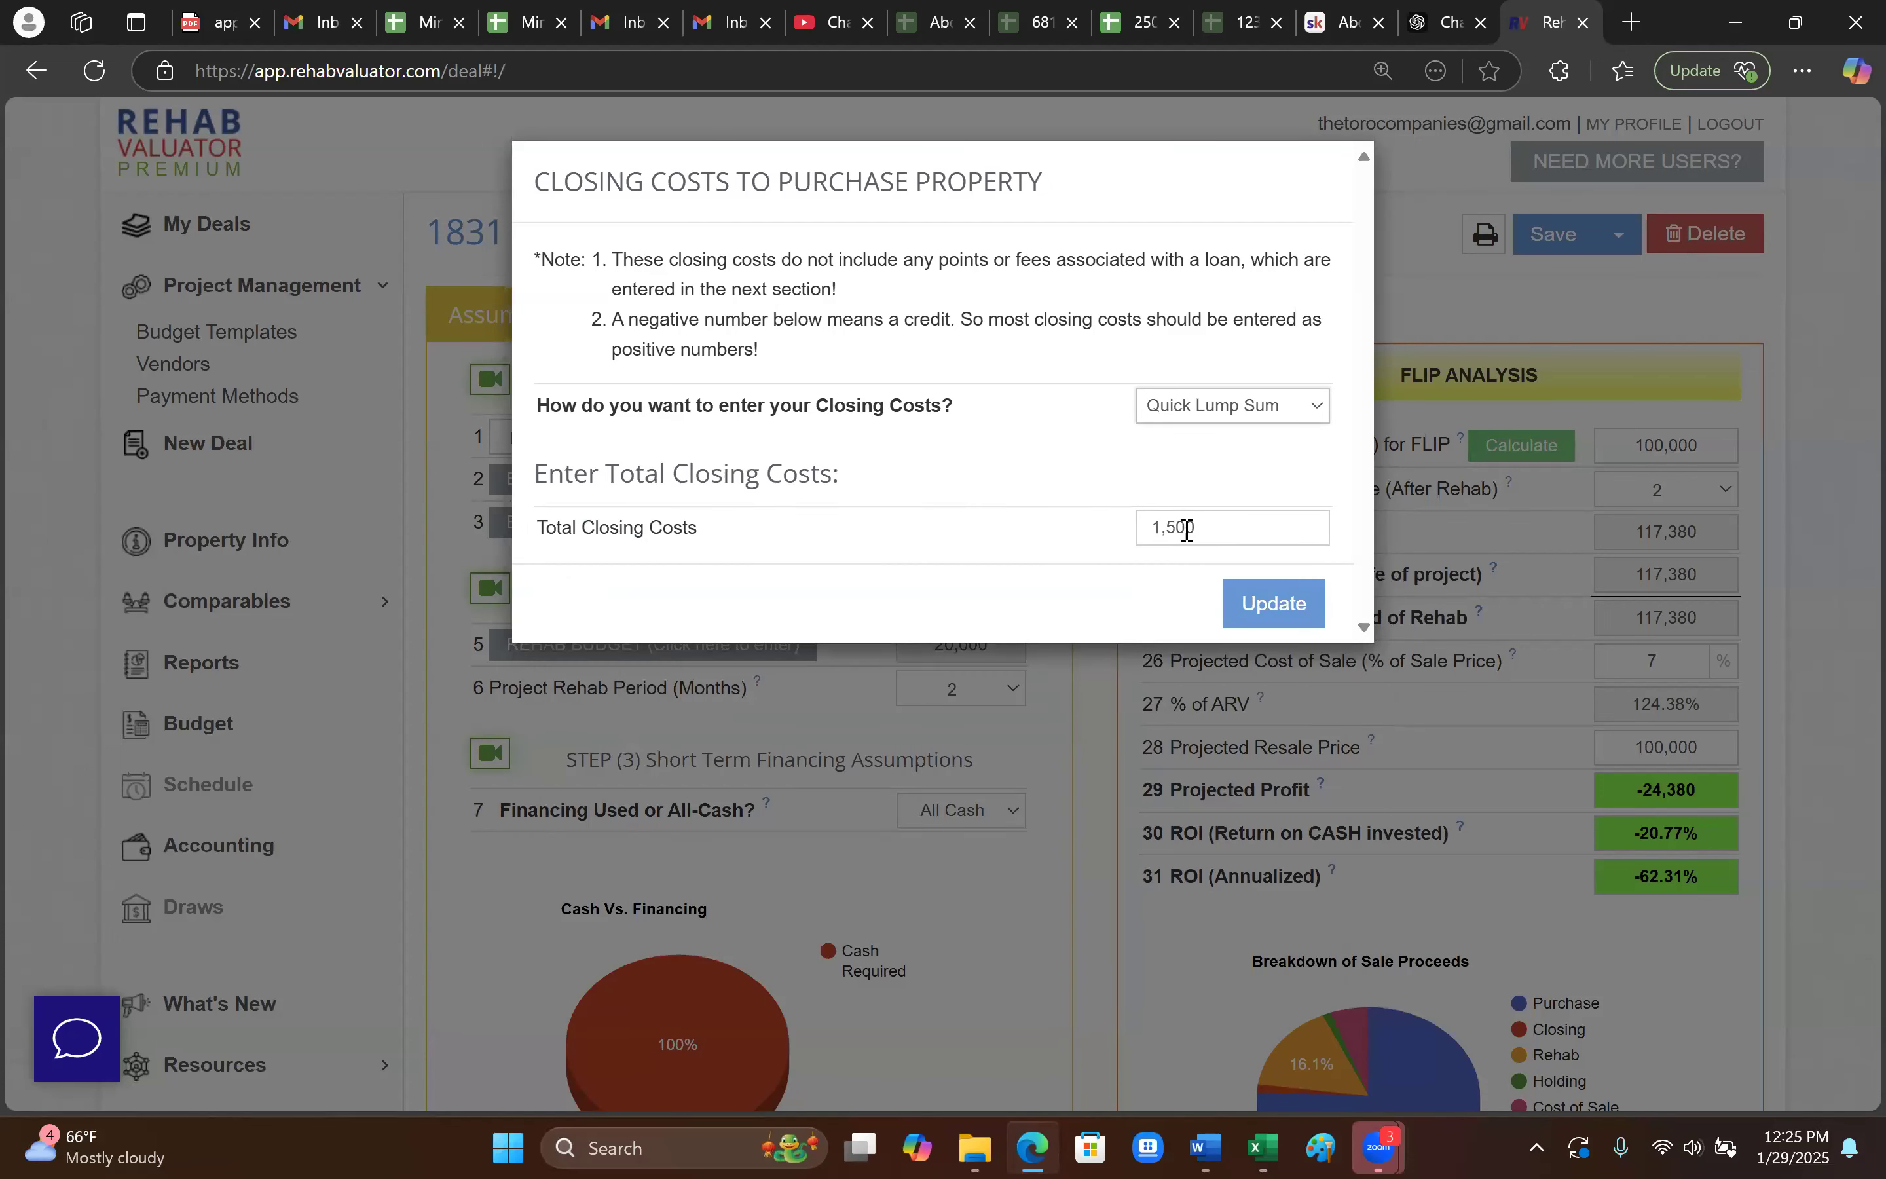
pyautogui.click(1239, 418)
pyautogui.click(1229, 508)
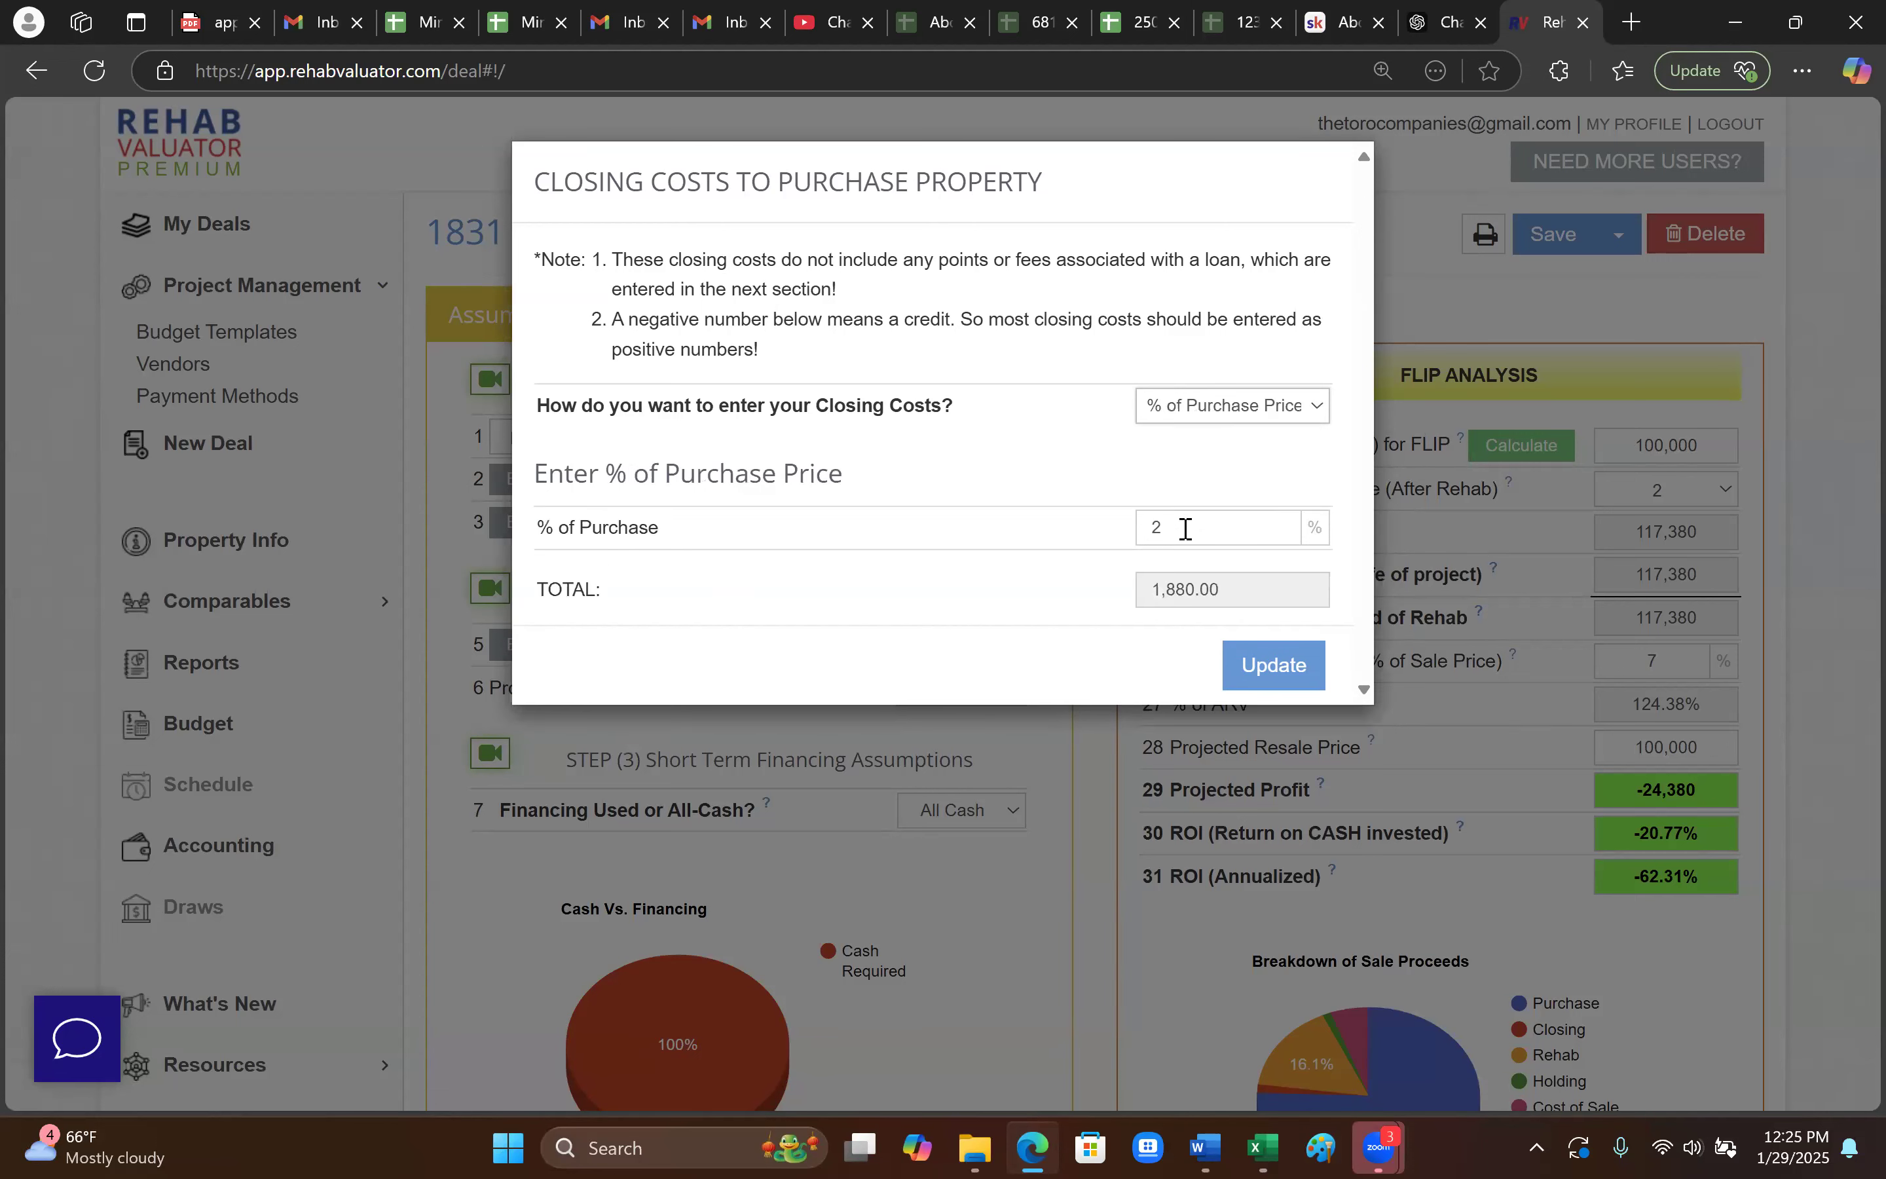
pyautogui.click(1267, 664)
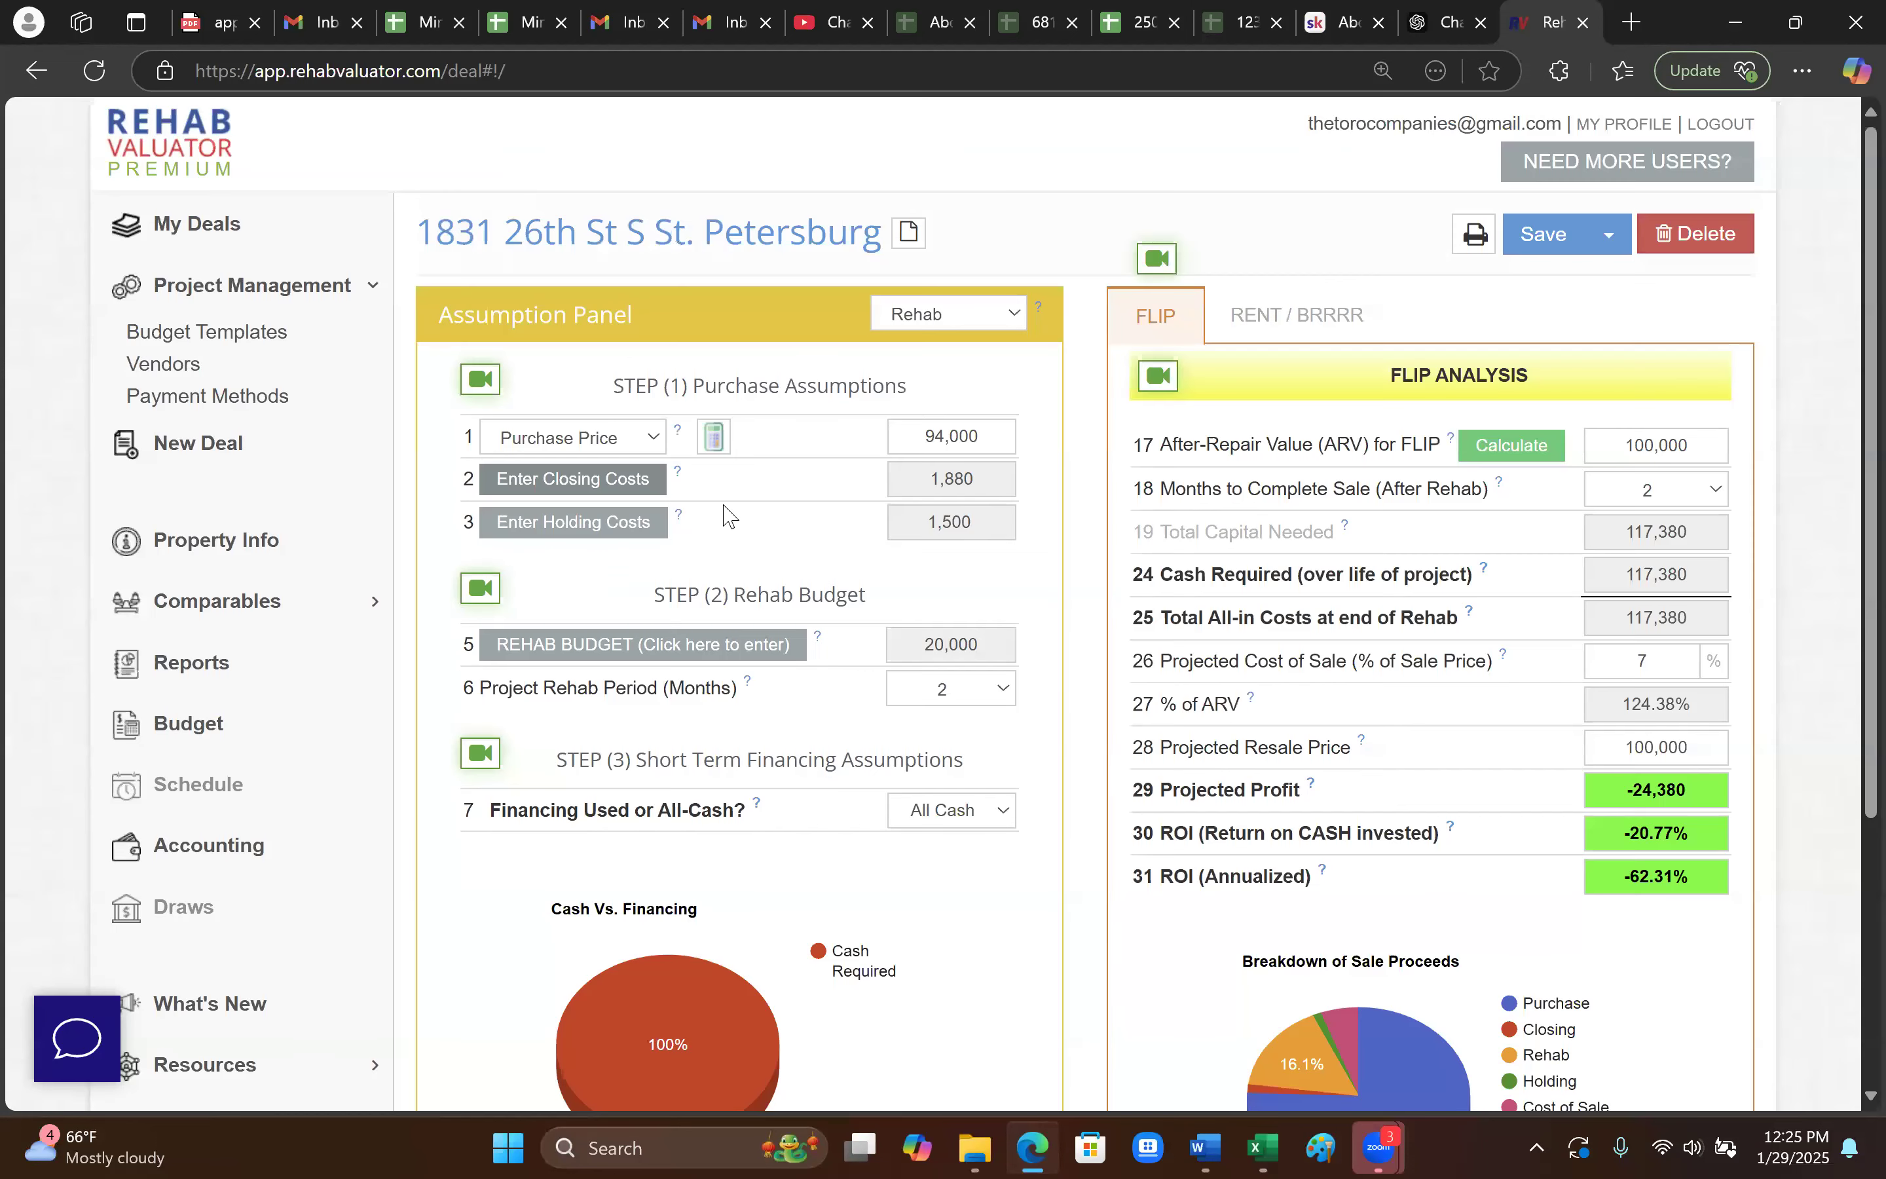
# - Switch holding costs from the 1,500 lump sum to itemized monthly entry
pyautogui.click(621, 536)
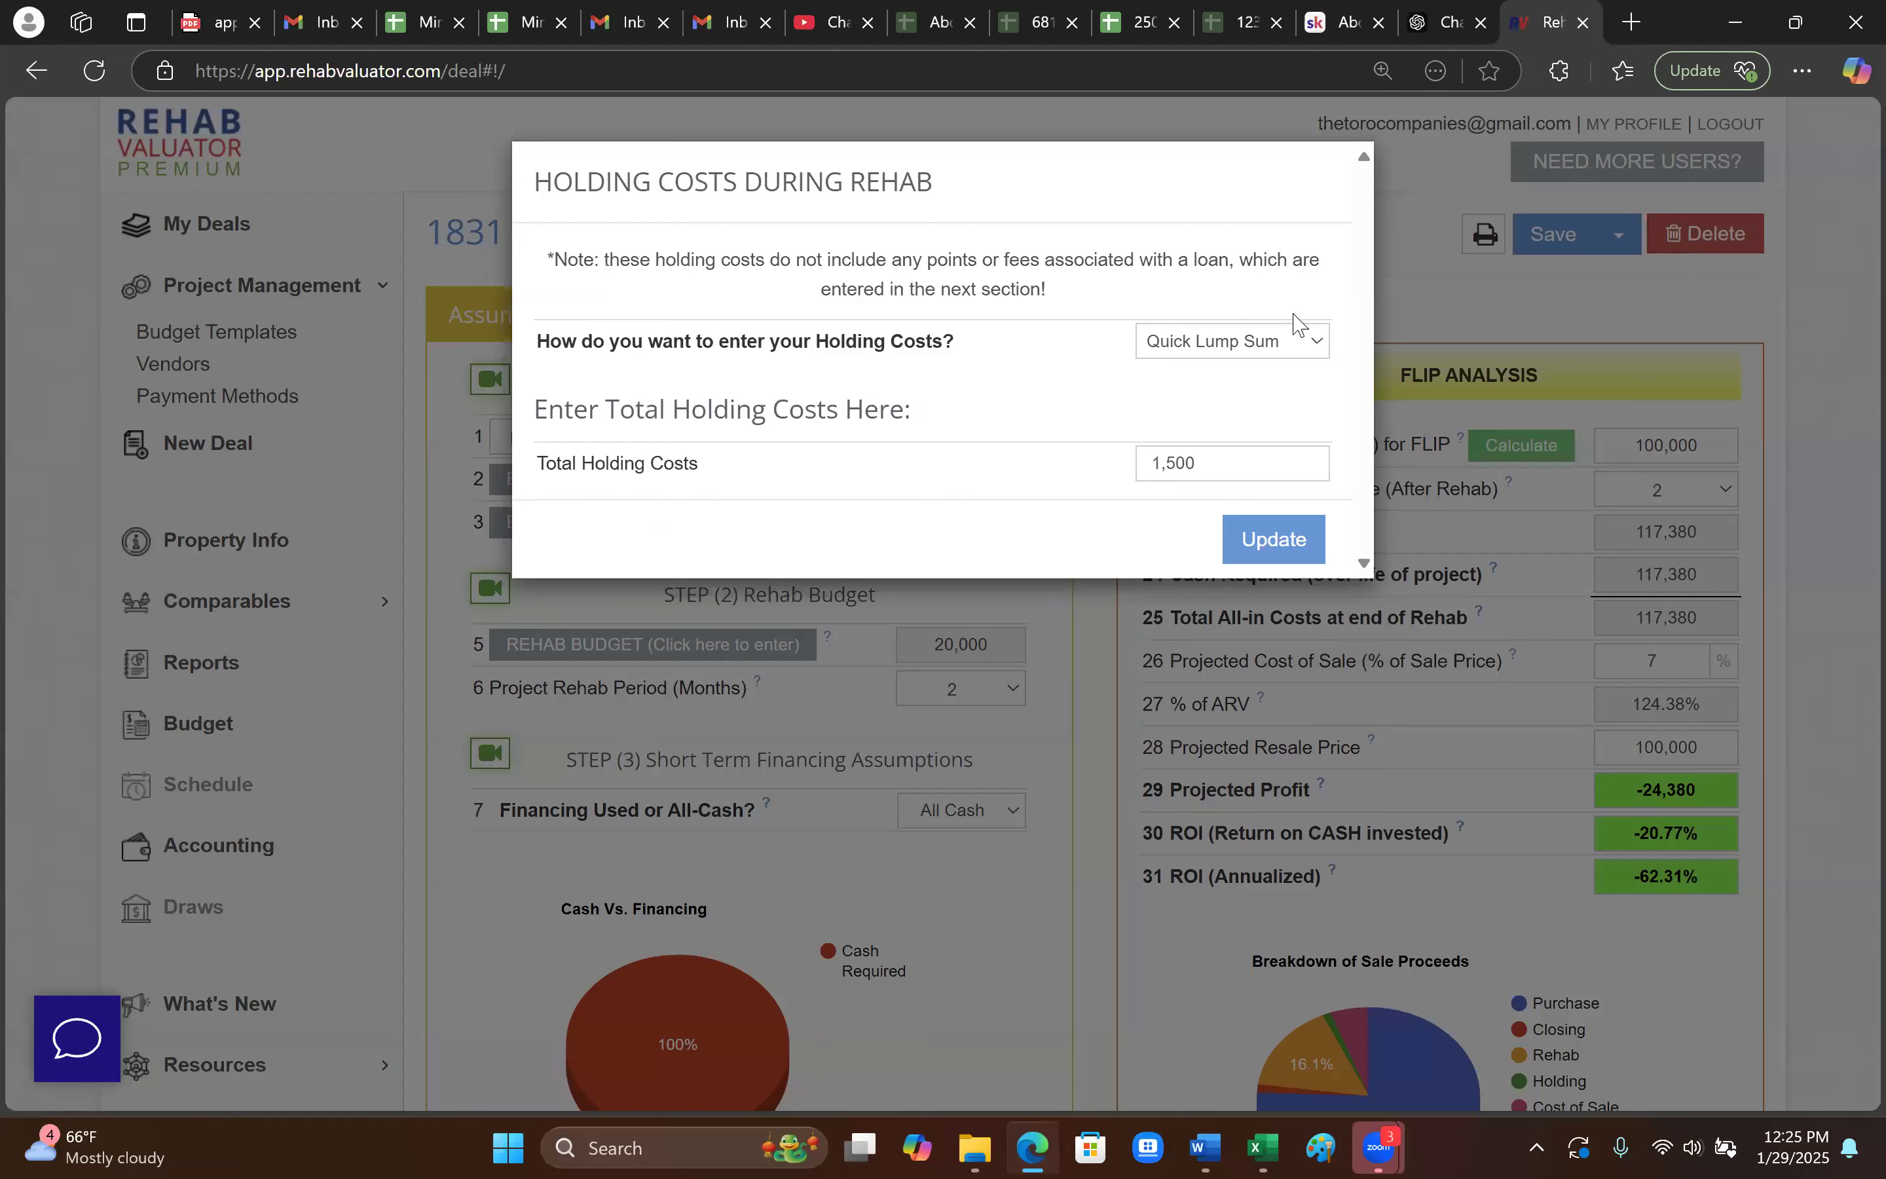
pyautogui.doubleClick(1144, 463)
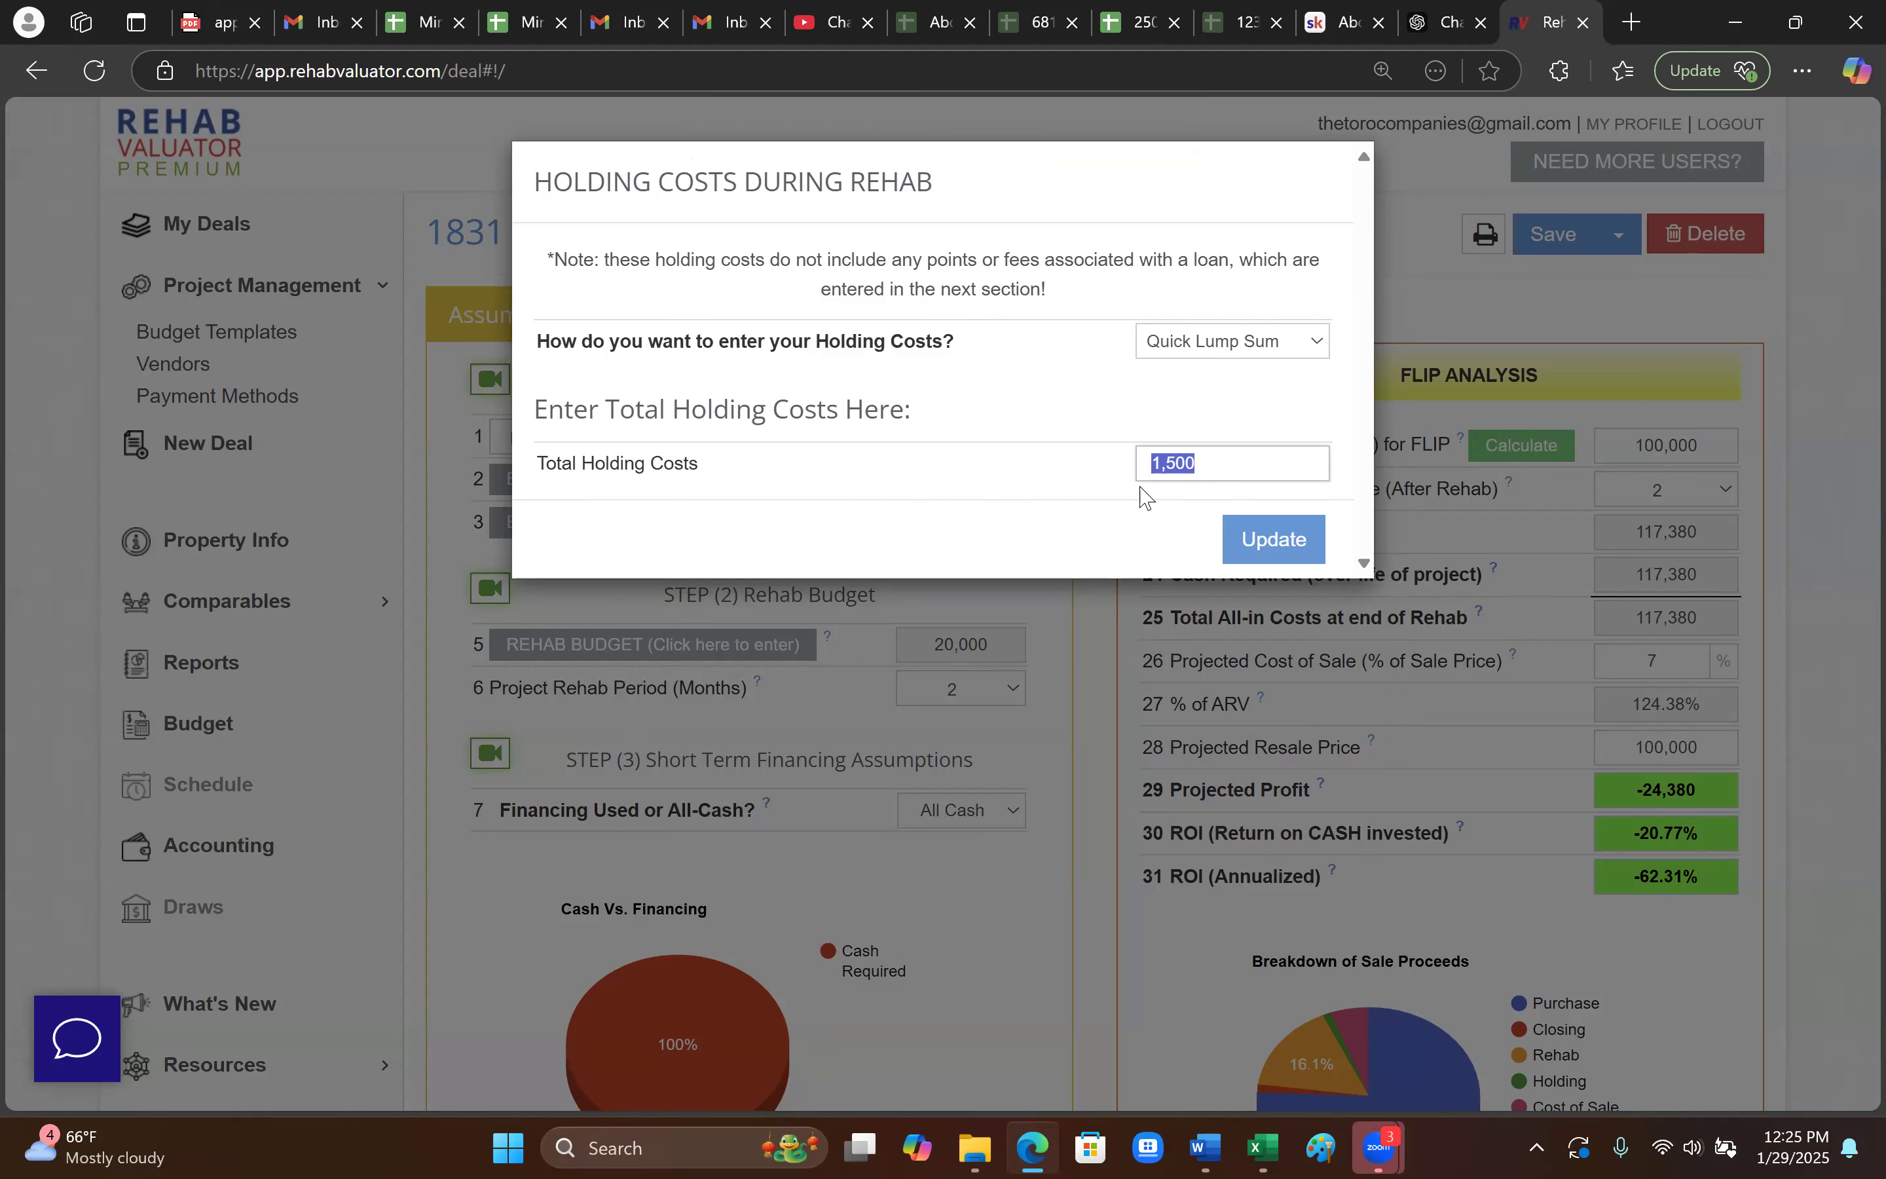
pyautogui.click(1226, 356)
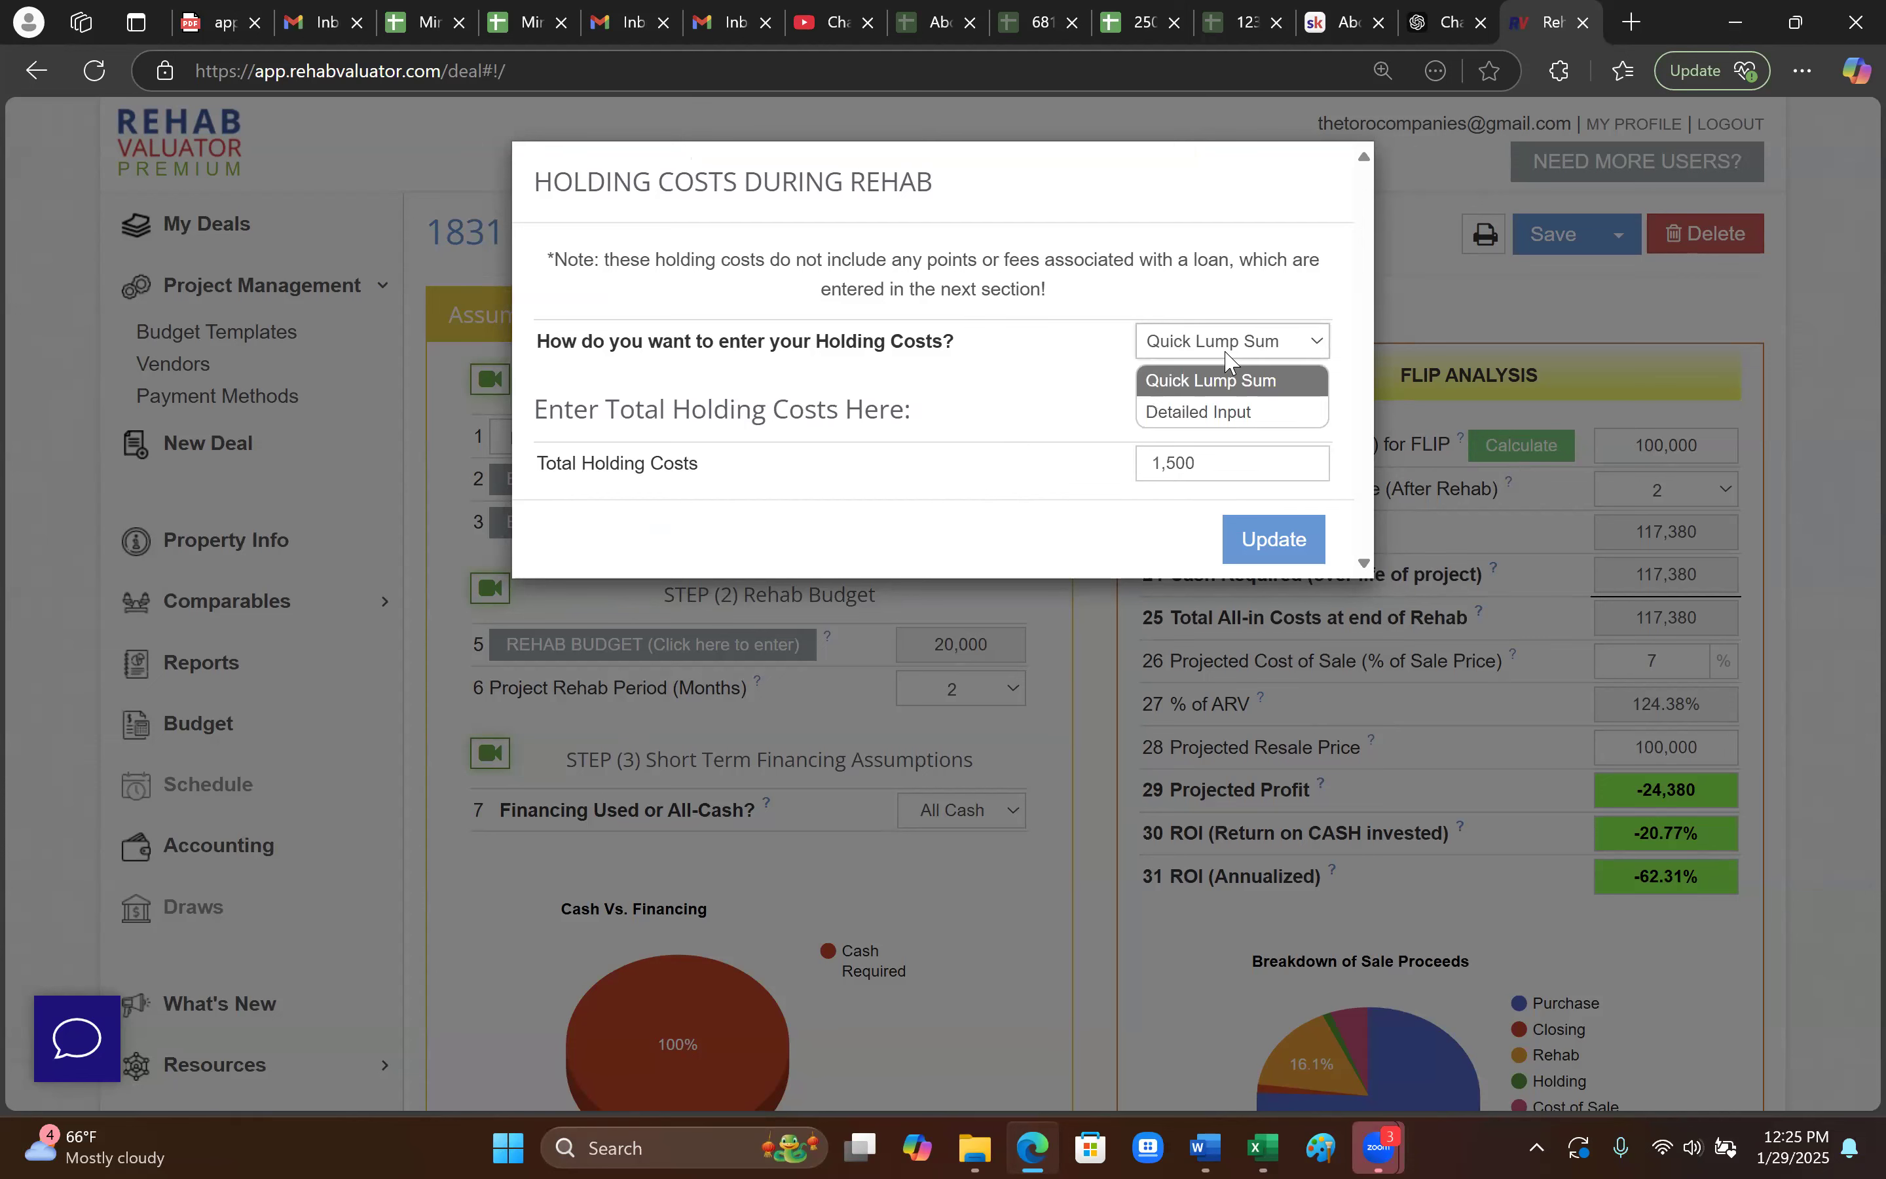
pyautogui.click(1210, 413)
# - Enter monthly holding costs: insurance 300, electrical 150, water/sewer 50, lawncare 80
pyautogui.click(1189, 511)
pyautogui.write('300')
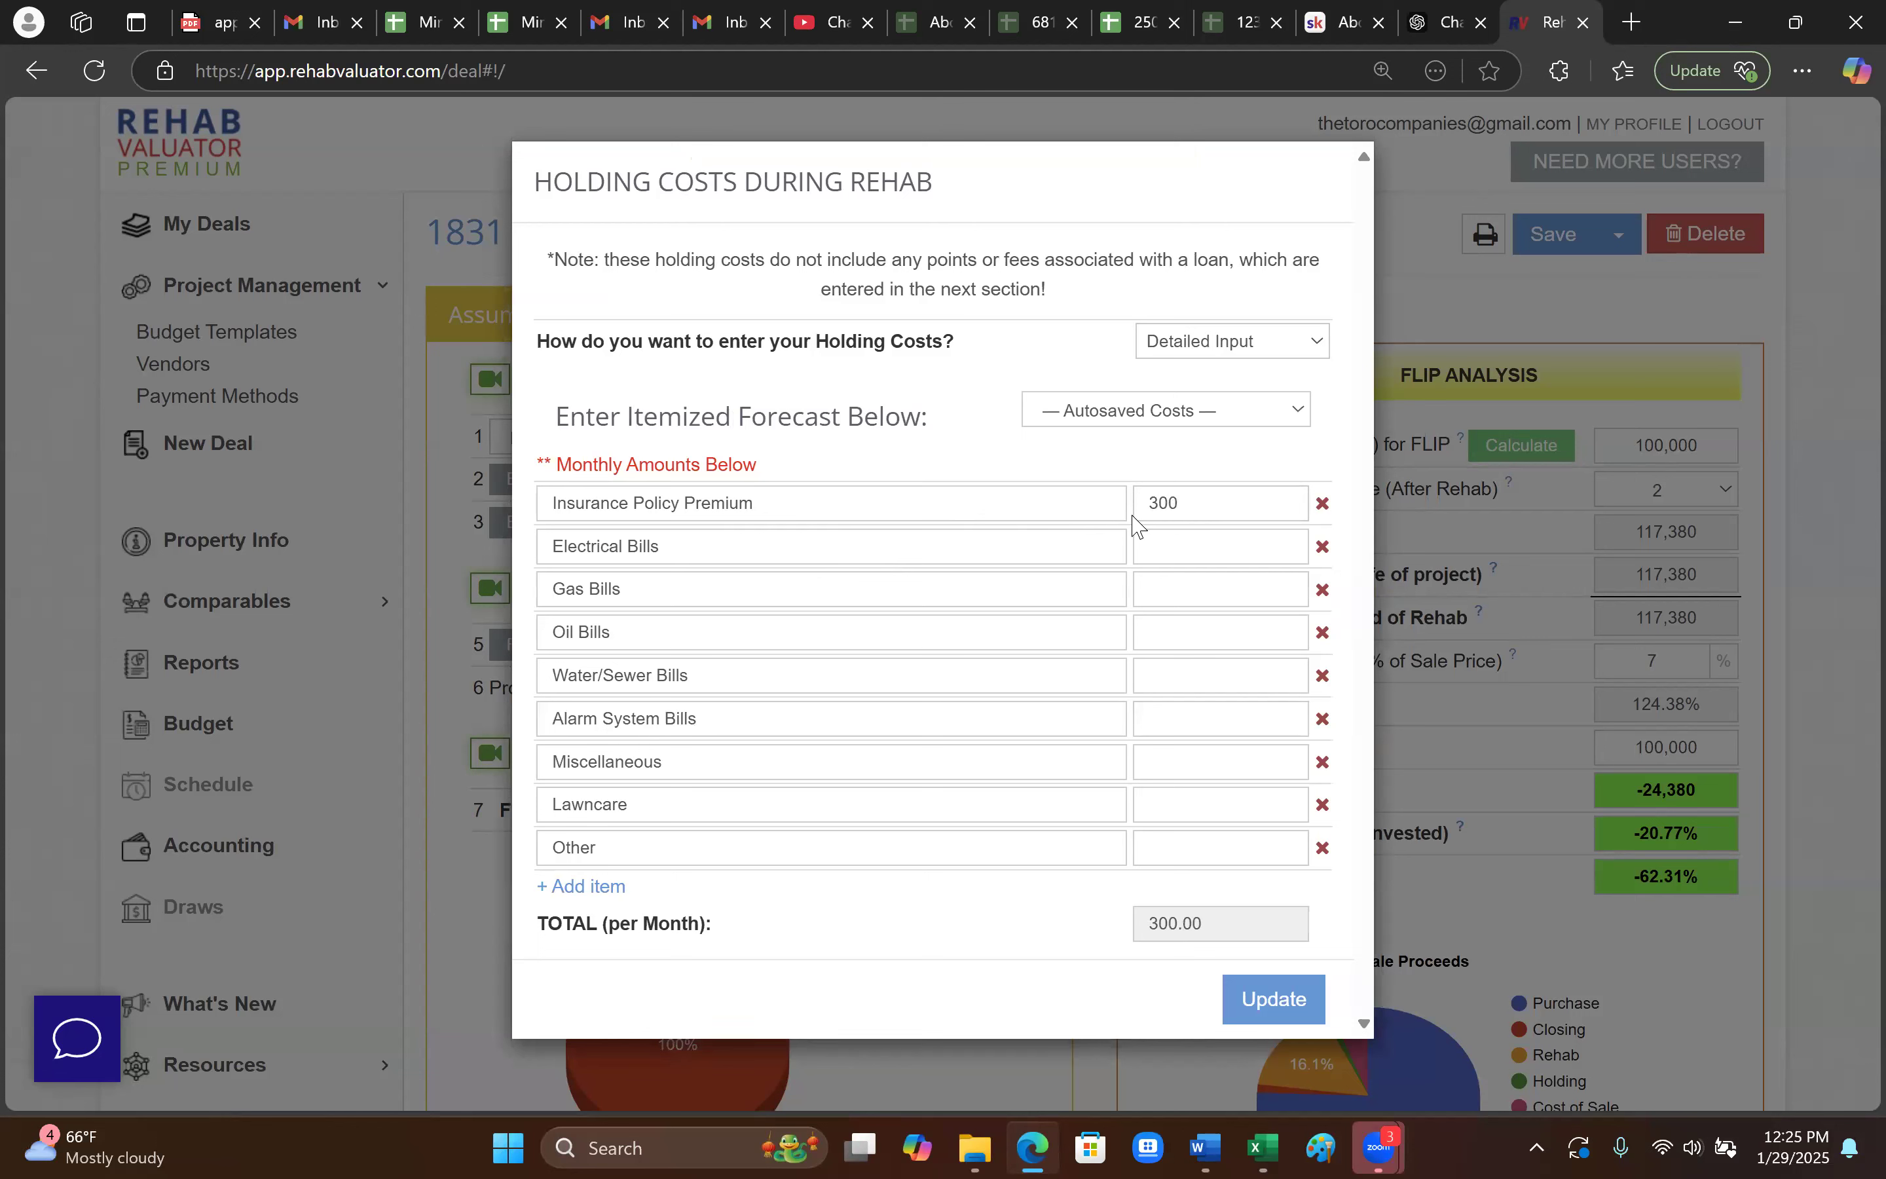
pyautogui.click(1206, 554)
pyautogui.write('150')
pyautogui.click(1210, 683)
pyautogui.write('50')
pyautogui.click(1190, 797)
pyautogui.tripleClick(1062, 973)
pyautogui.moveTo(1175, 923); pyautogui.dragTo(1251, 935)
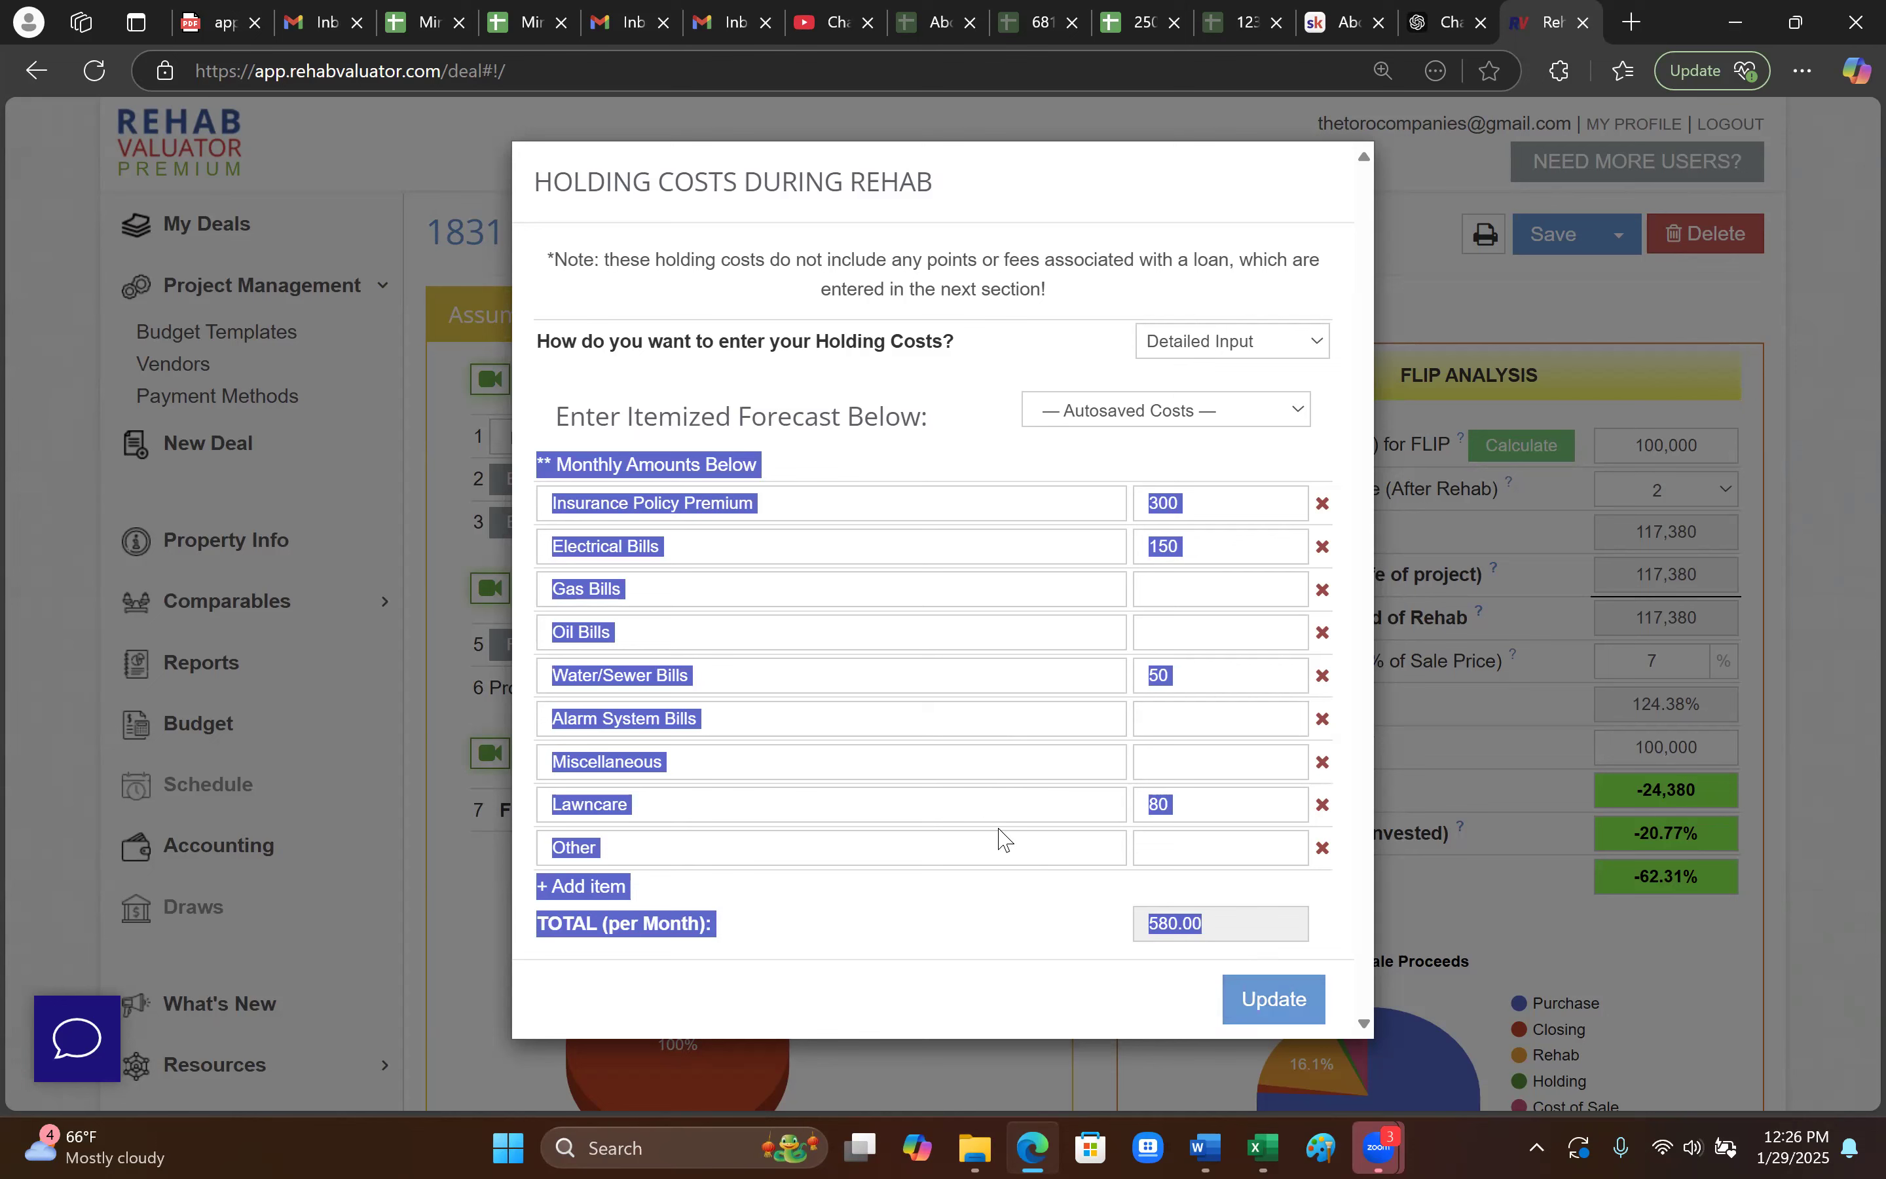
pyautogui.click(947, 456)
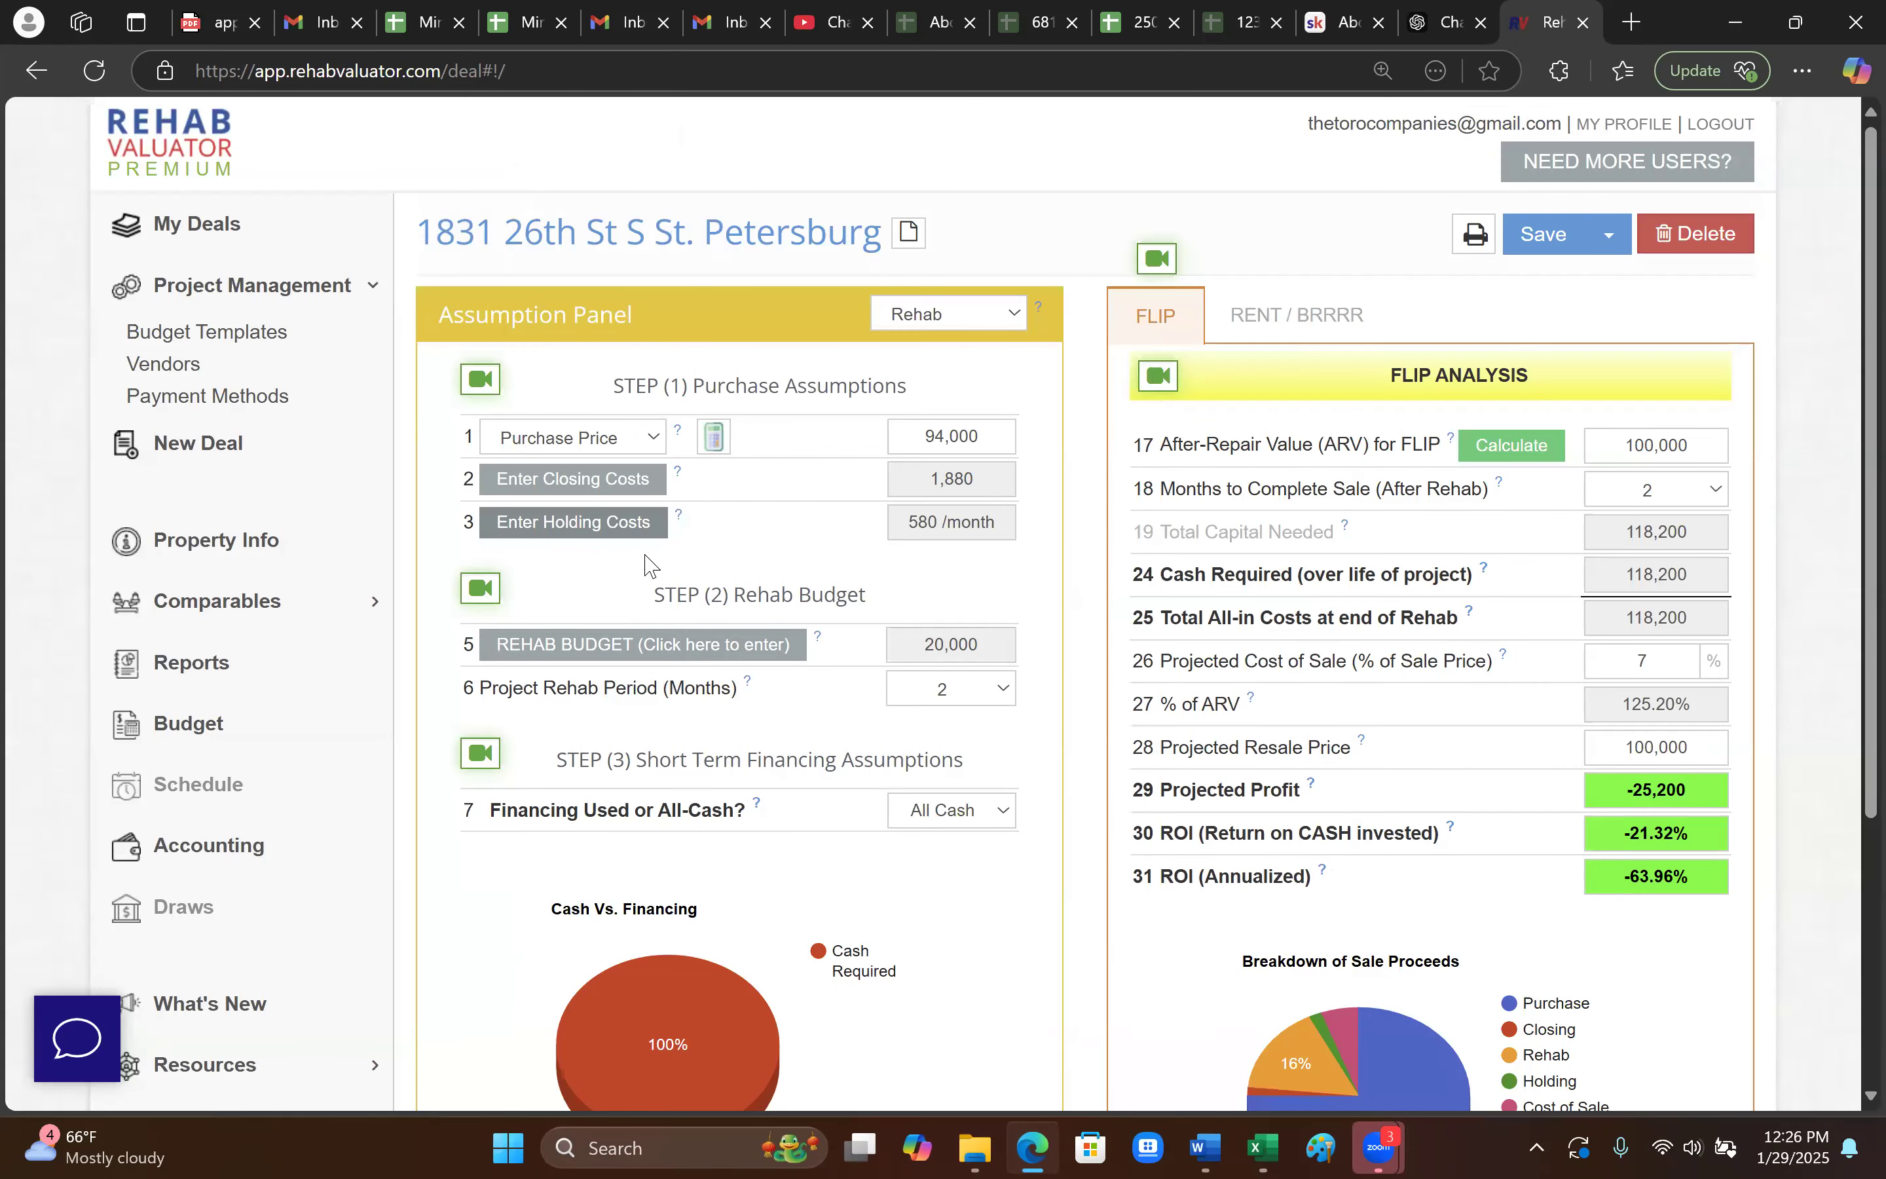
# - Set the project rehab period to 4 months, keeping months to complete sale at 2
pyautogui.click(981, 703)
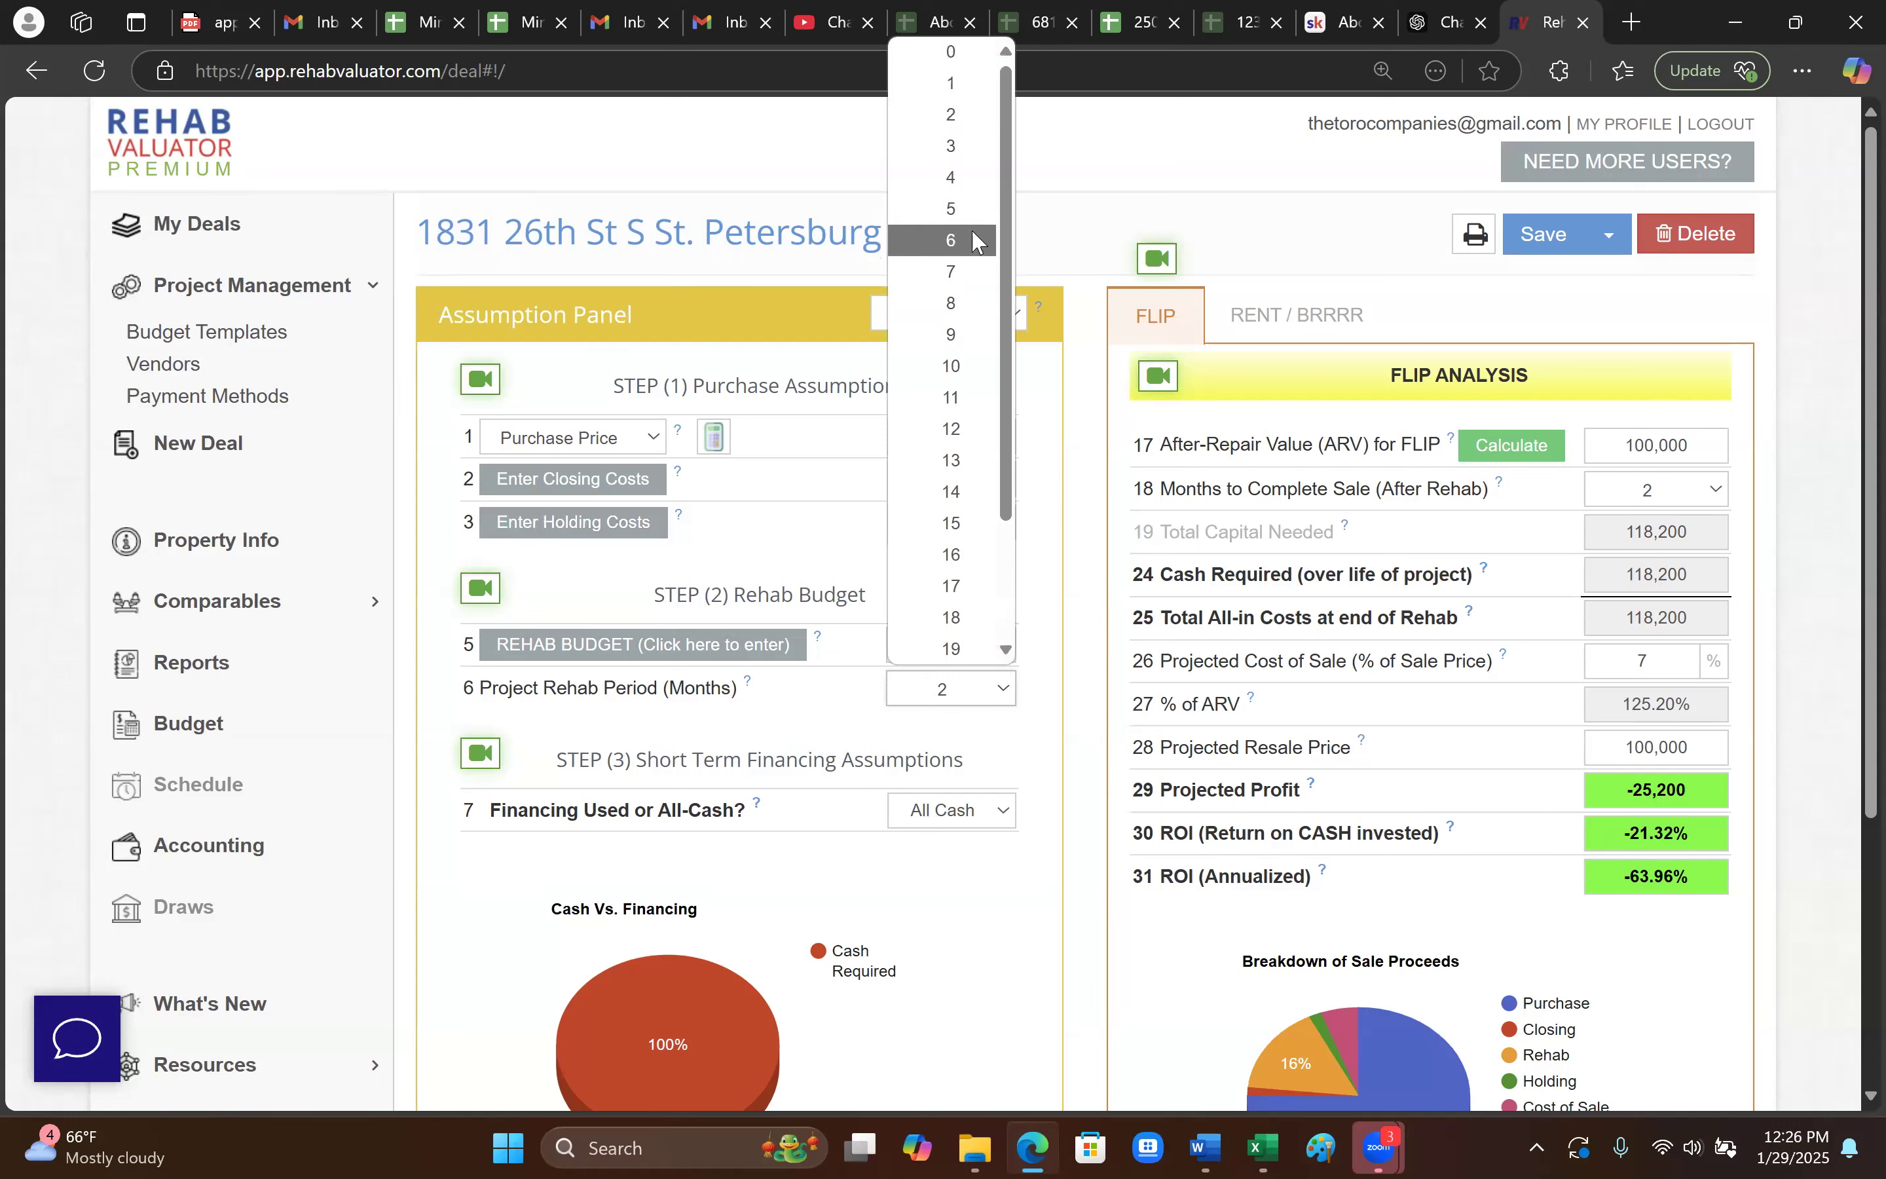
pyautogui.click(963, 187)
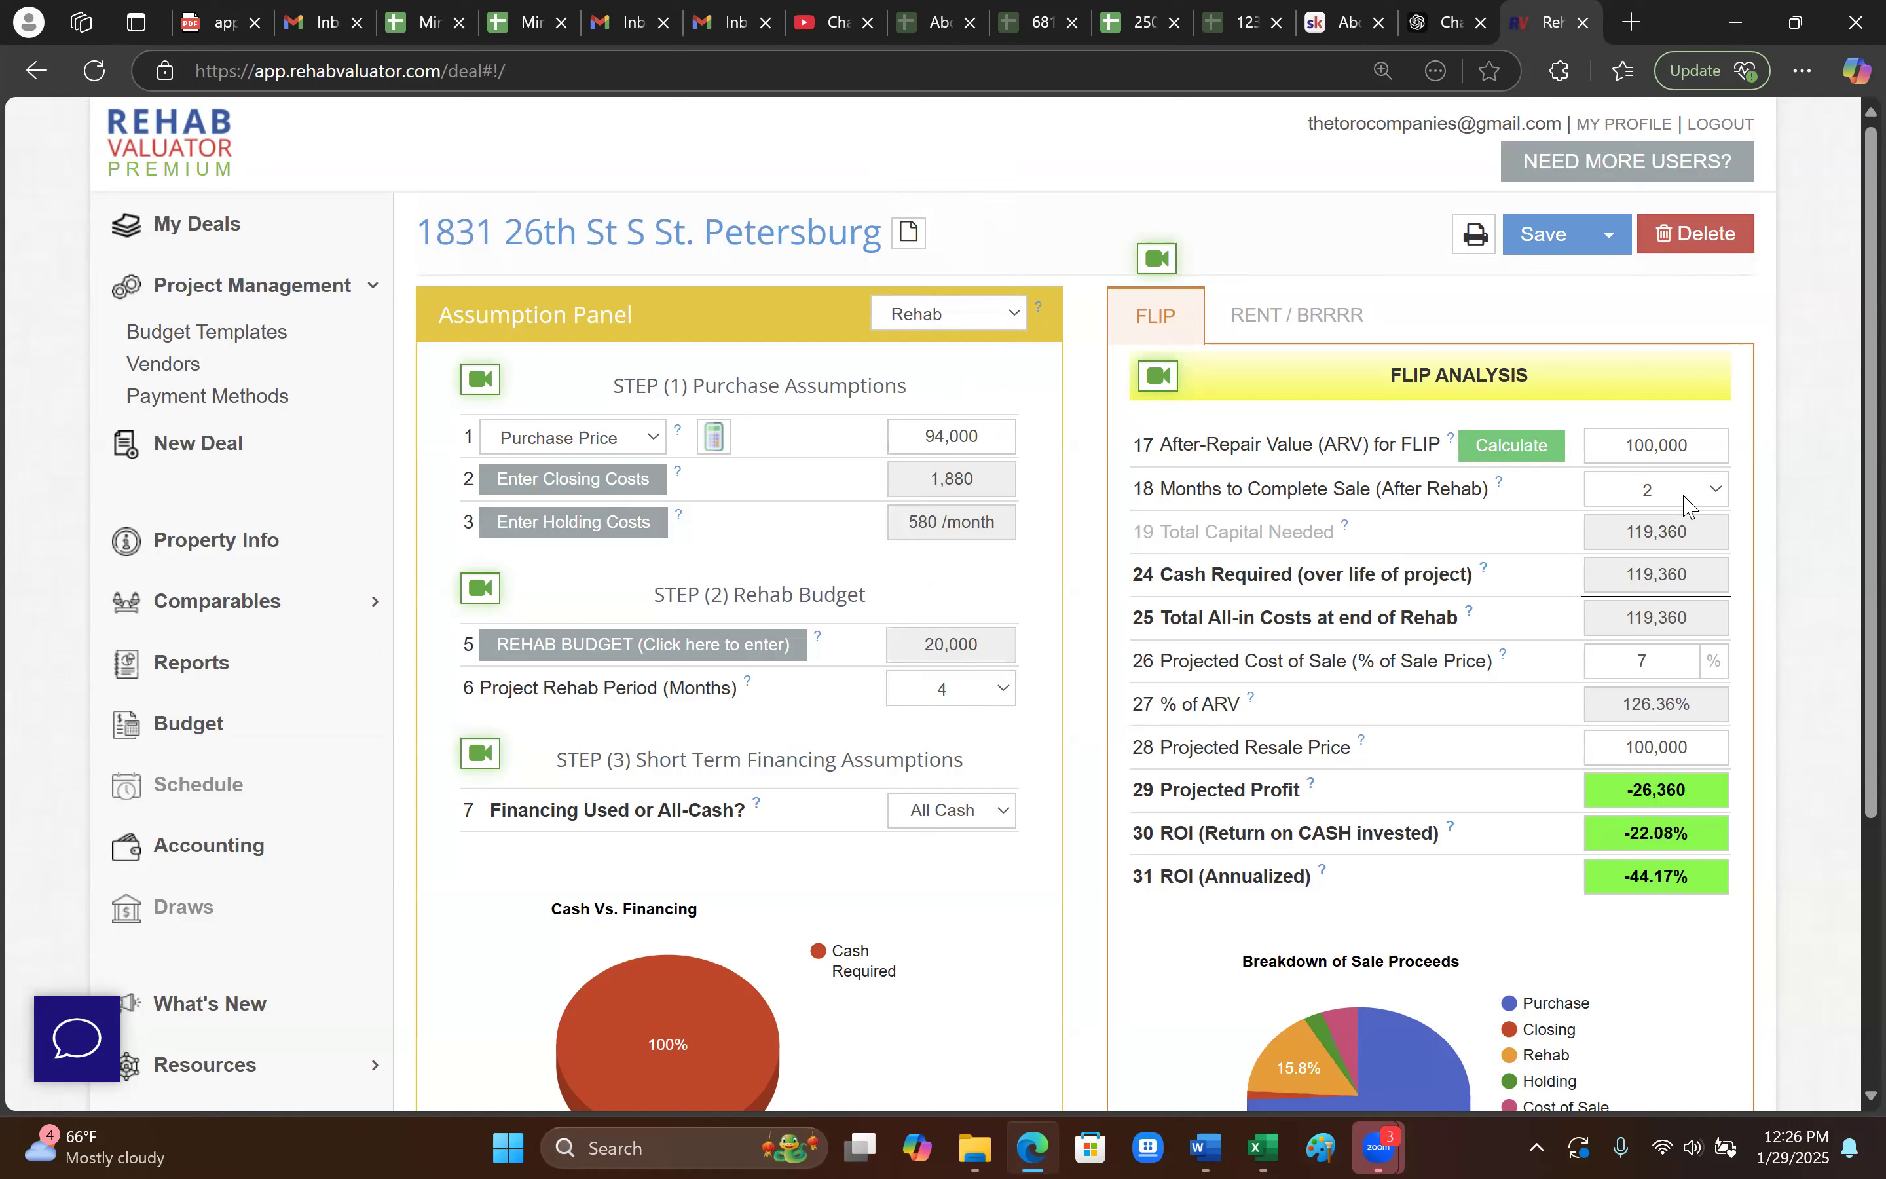
pyautogui.click(1707, 489)
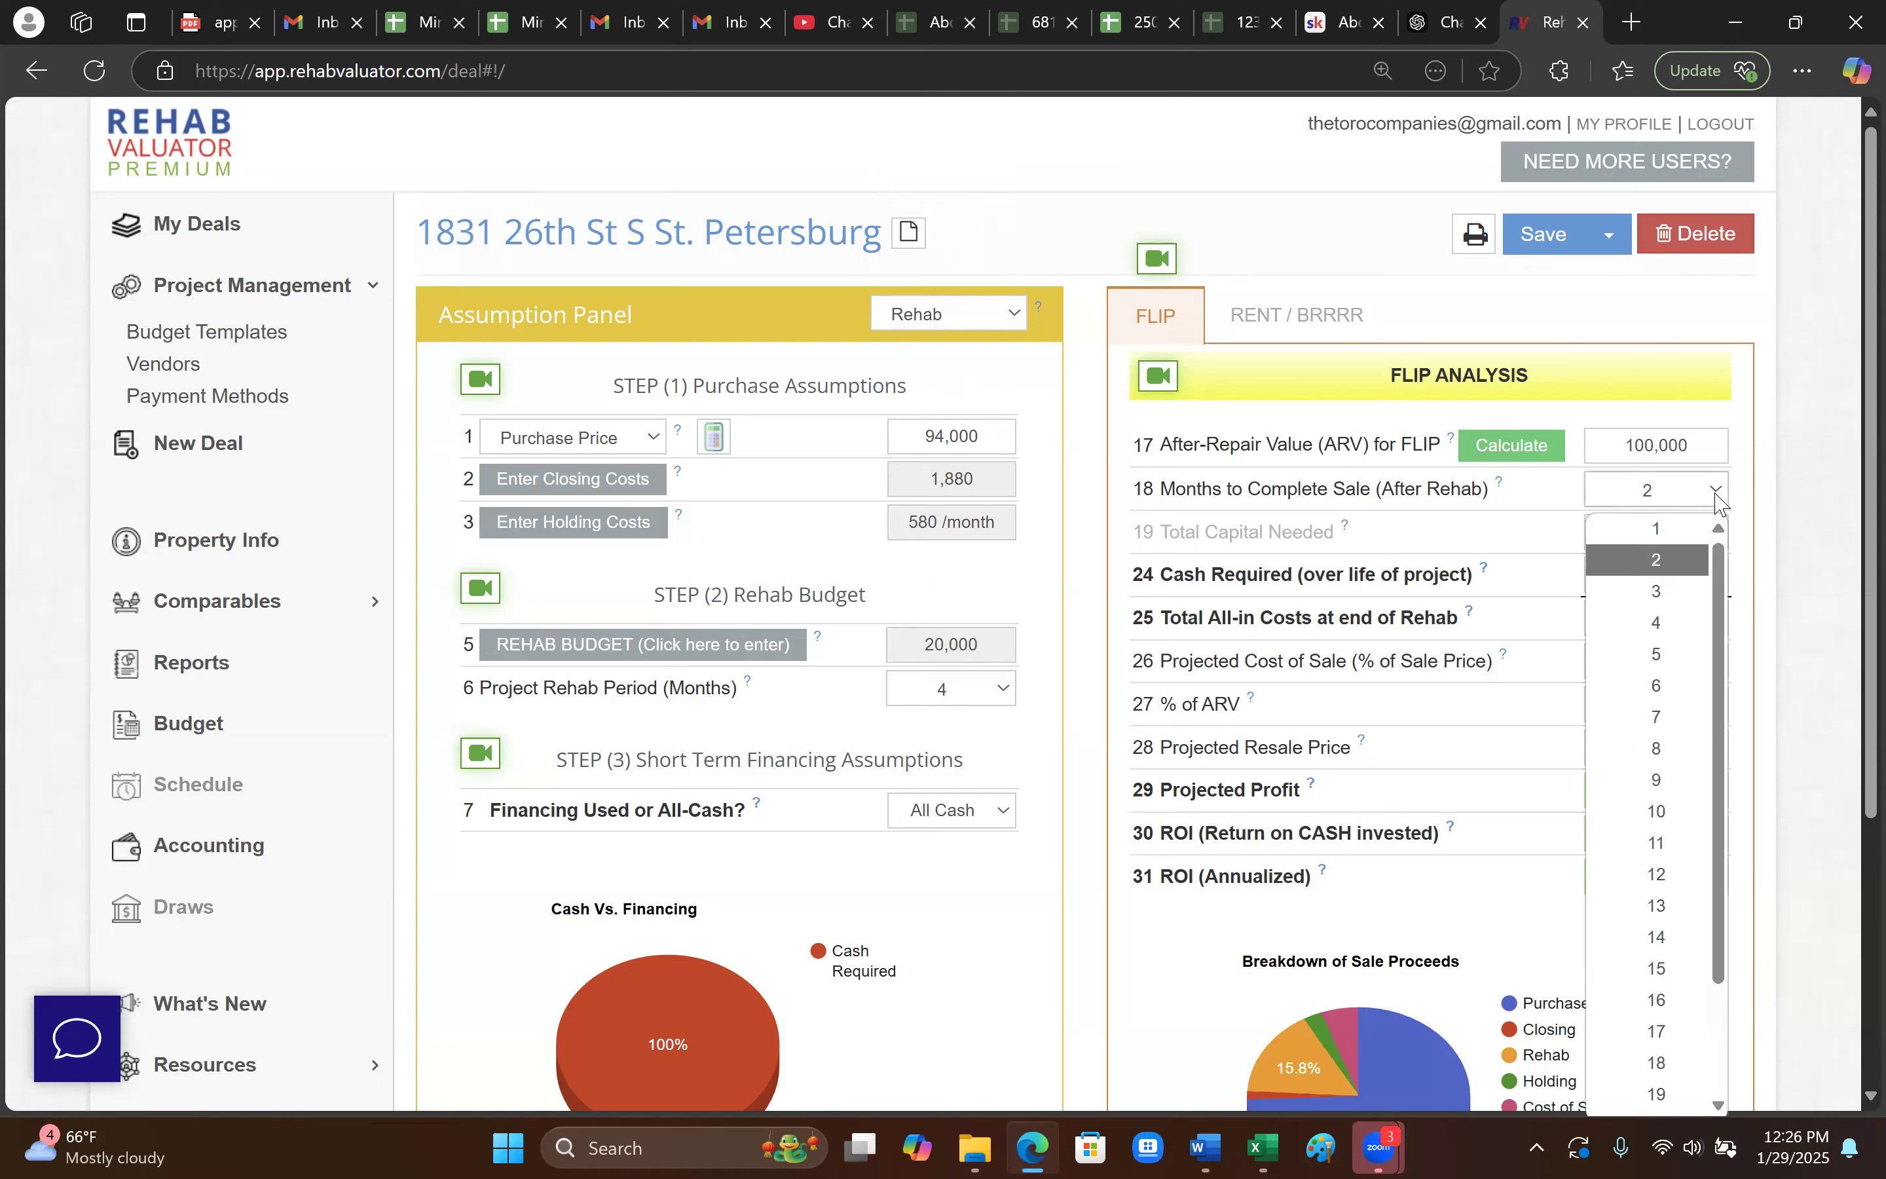
pyautogui.click(1682, 560)
# - Review the financing versus all-cash options, leaving the deal all cash for now
pyautogui.scroll(-2, 1091, 772)
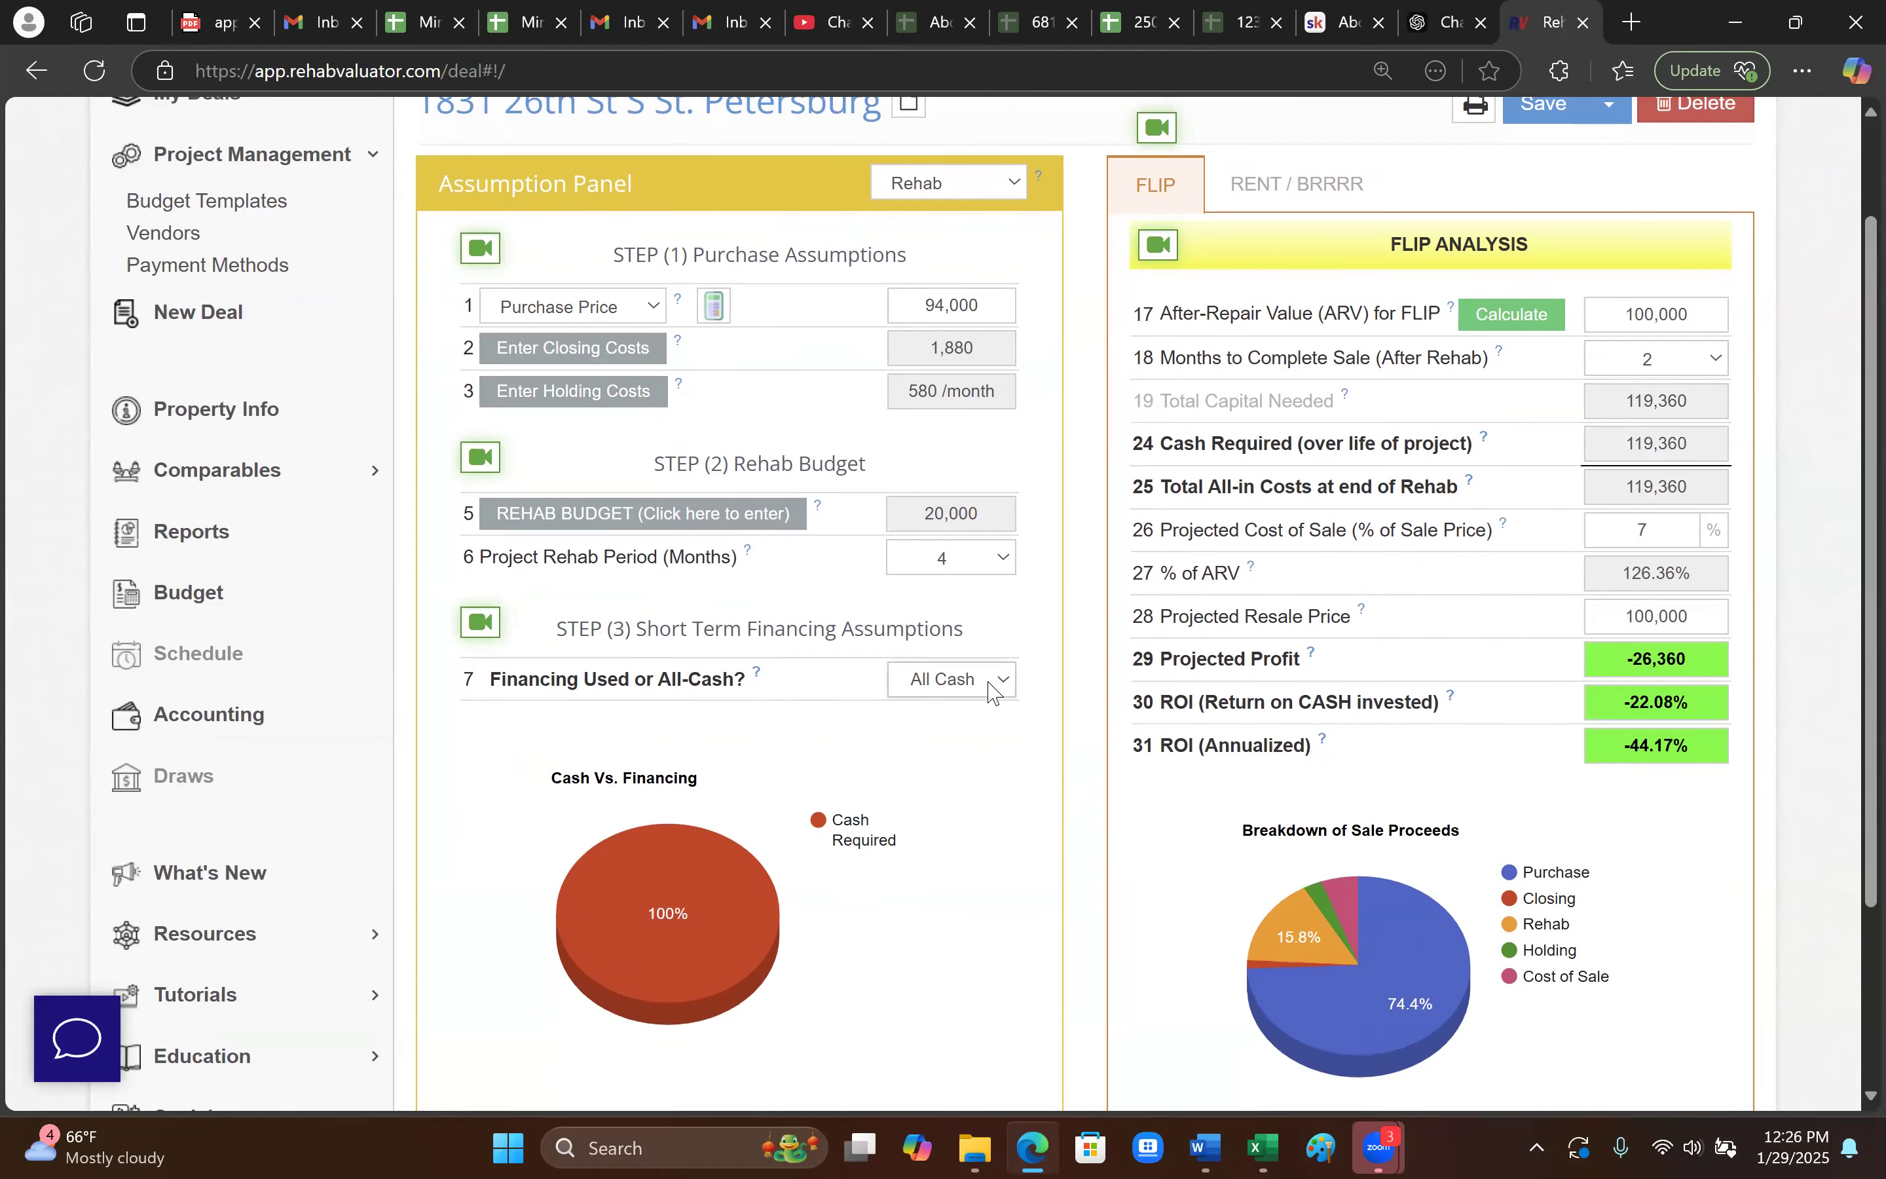
pyautogui.click(992, 680)
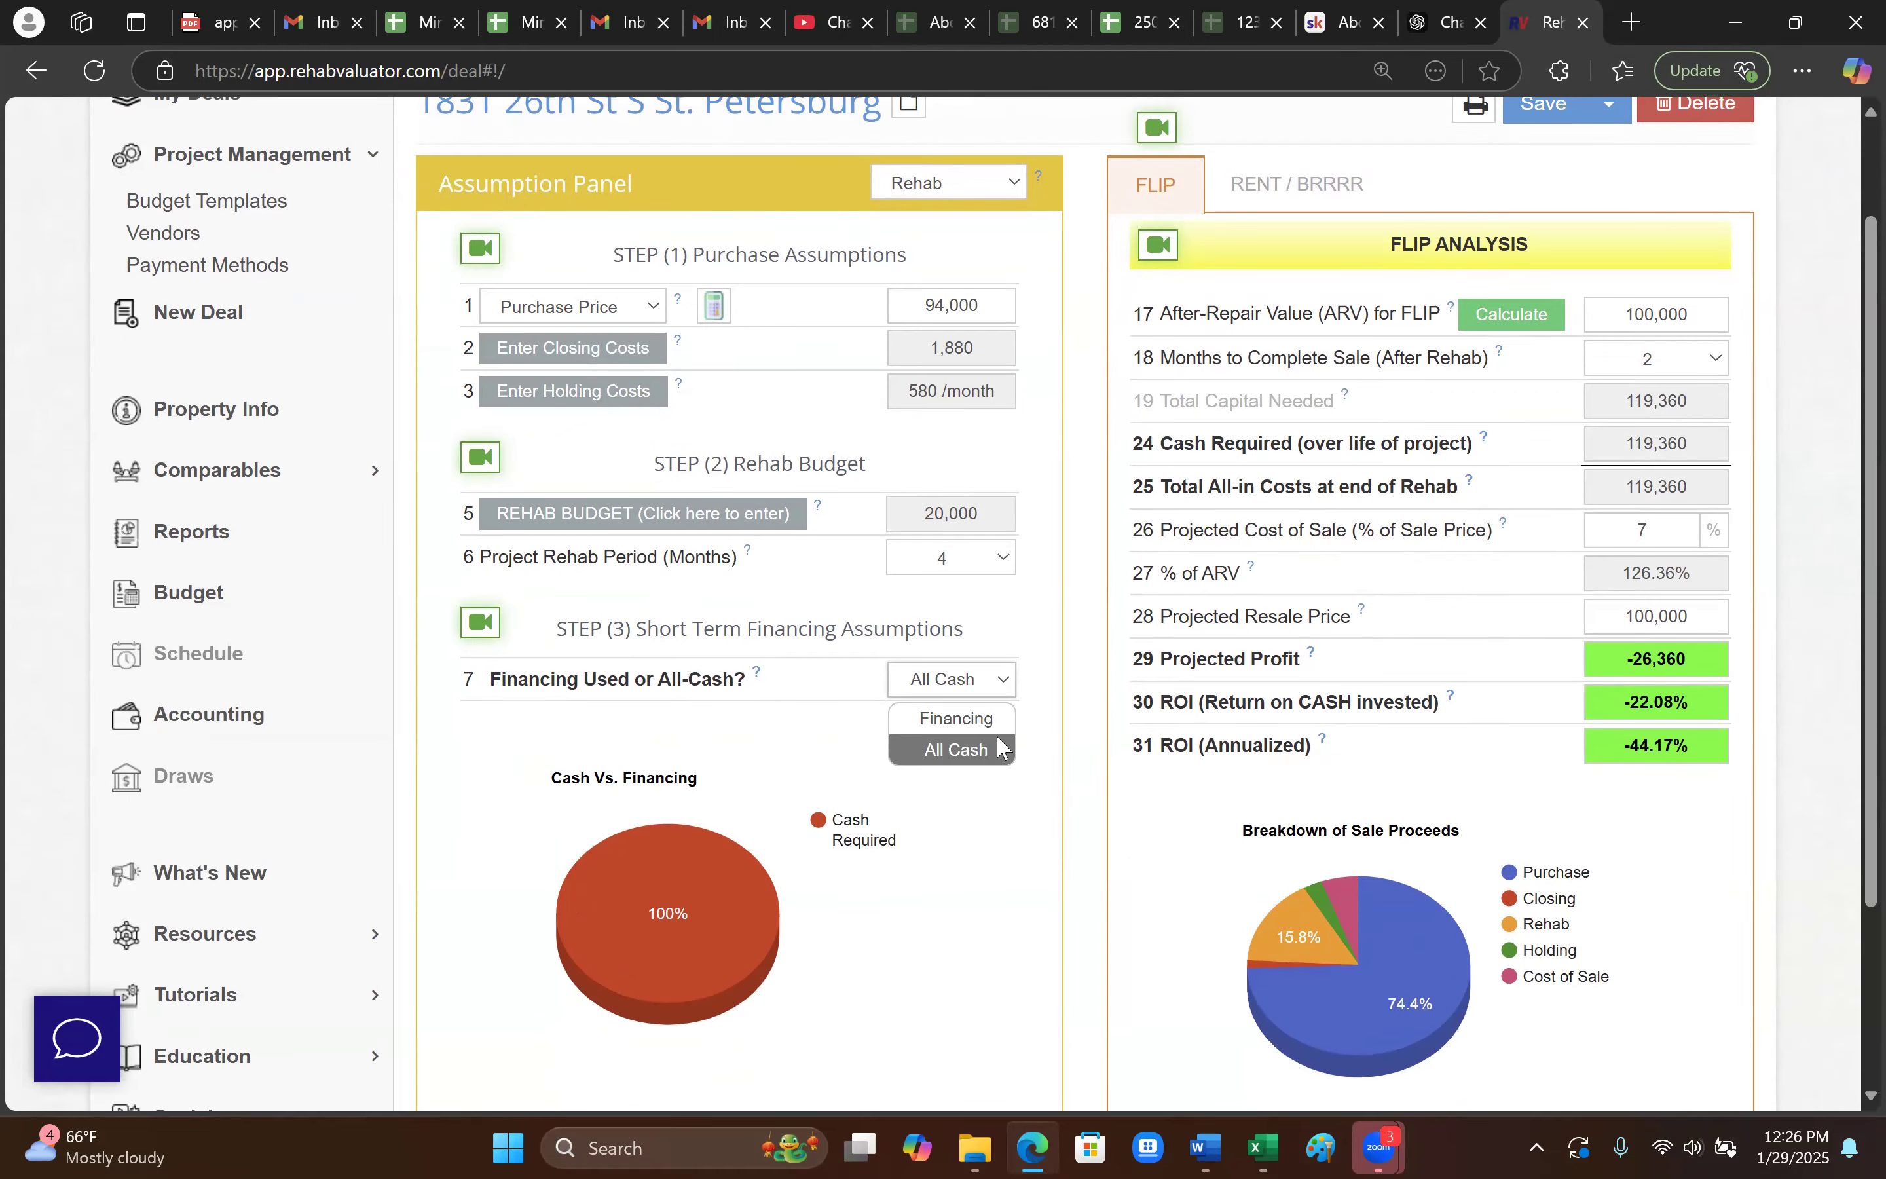
pyautogui.click(1040, 768)
pyautogui.scroll(-2, 987, 741)
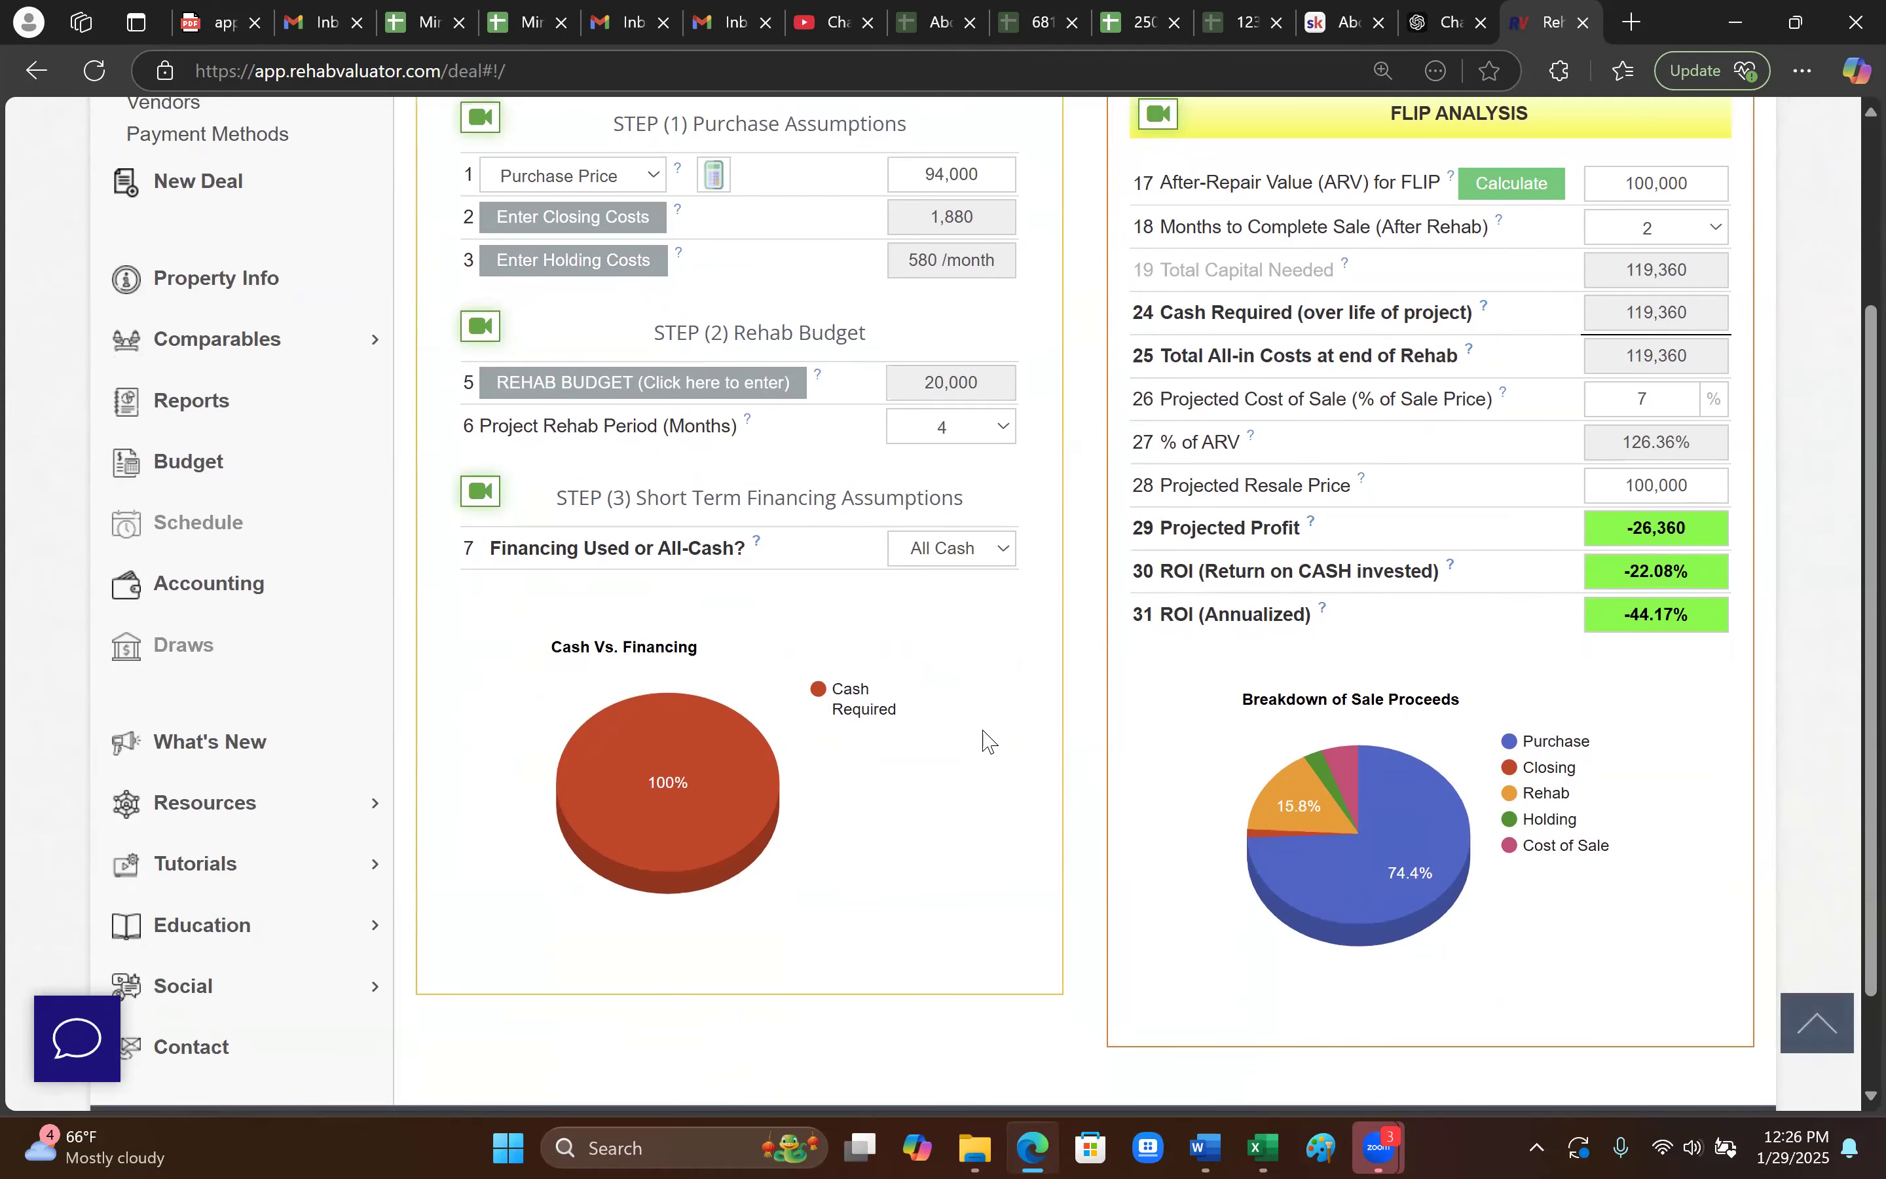
pyautogui.click(1000, 554)
# - Switch the deal to financing with 2 origination points
pyautogui.click(967, 588)
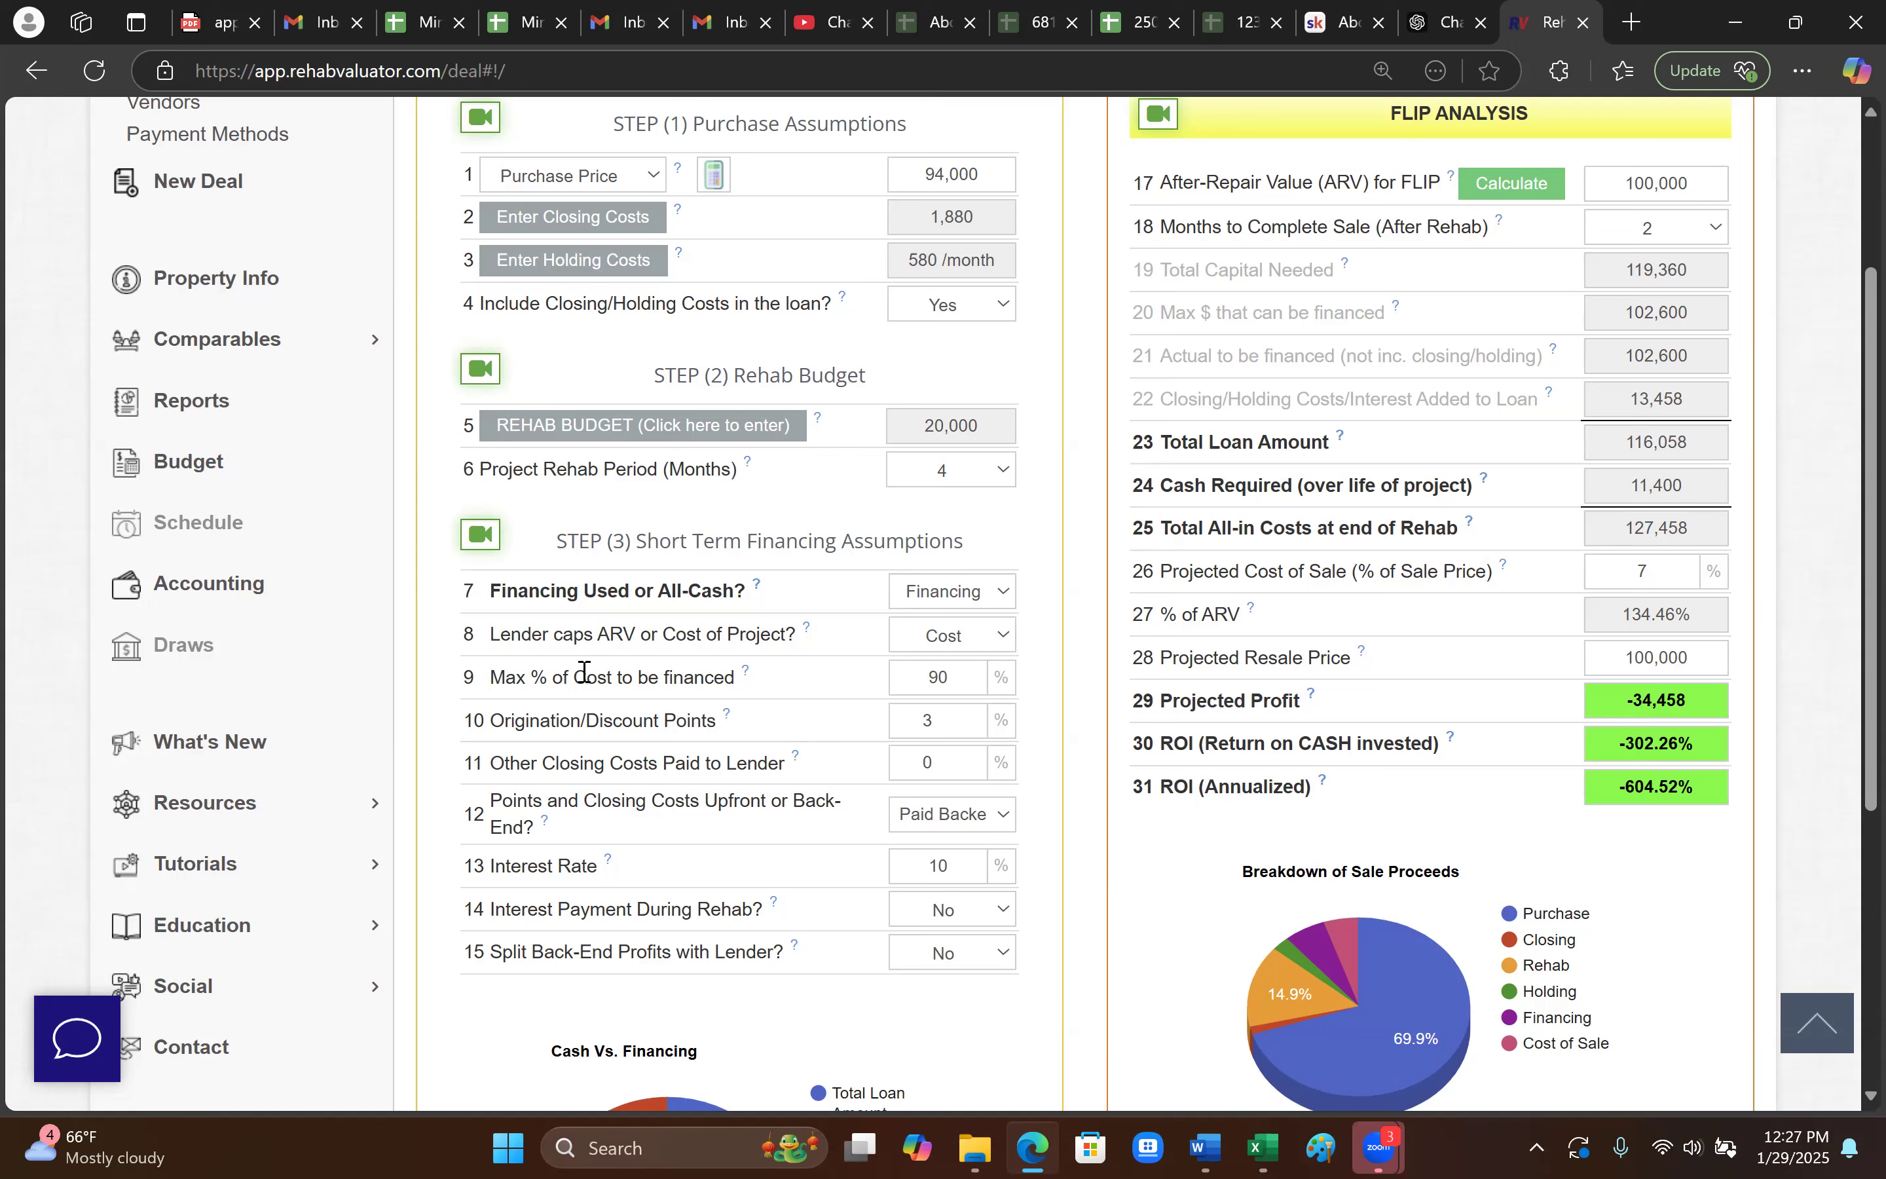
pyautogui.click(974, 678)
pyautogui.click(982, 638)
pyautogui.click(1086, 676)
pyautogui.click(960, 715)
pyautogui.moveTo(954, 734); pyautogui.dragTo(874, 737)
pyautogui.write('2')
pyautogui.click(1059, 781)
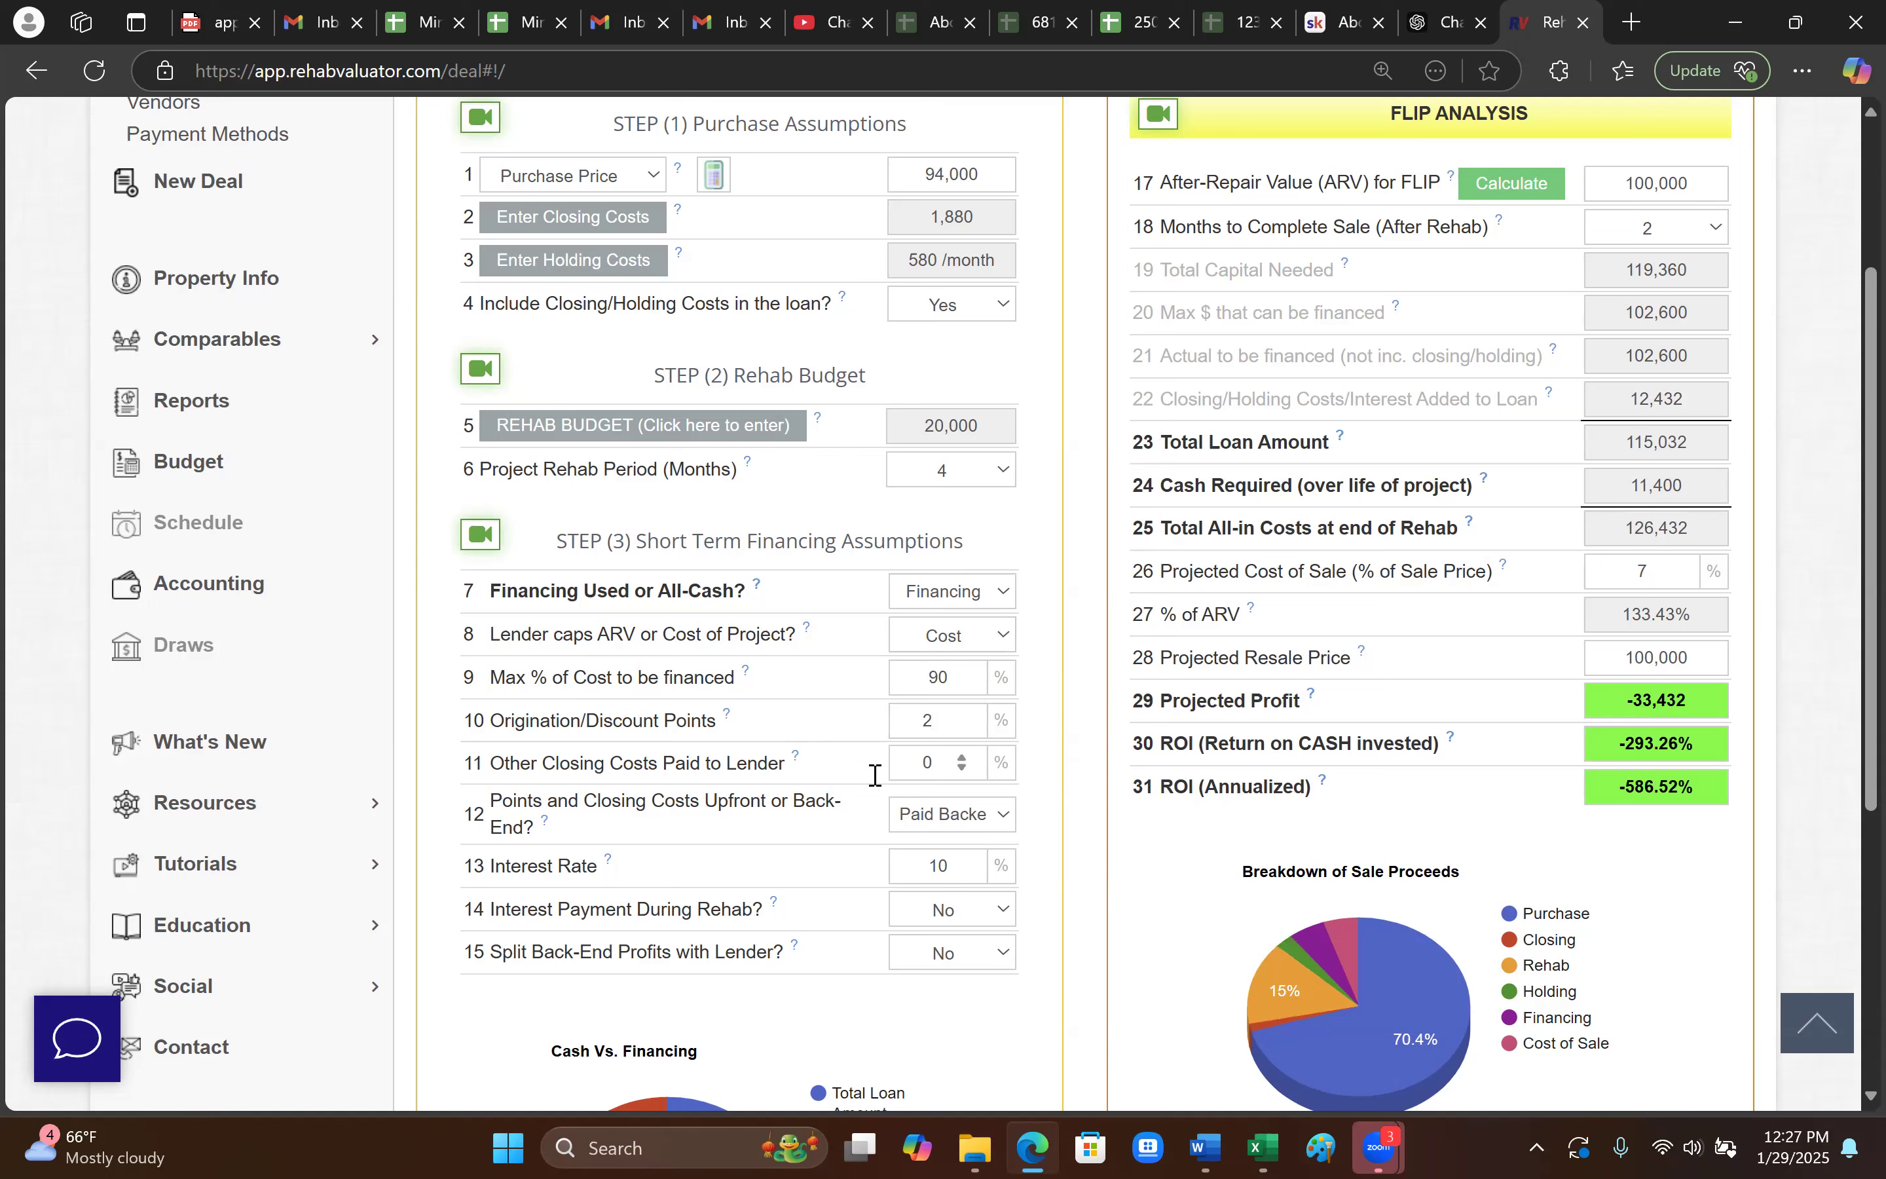
# - Set other closing costs to 1.5%, with points and costs paid upfront
pyautogui.doubleClick(945, 762)
pyautogui.write('1.5')
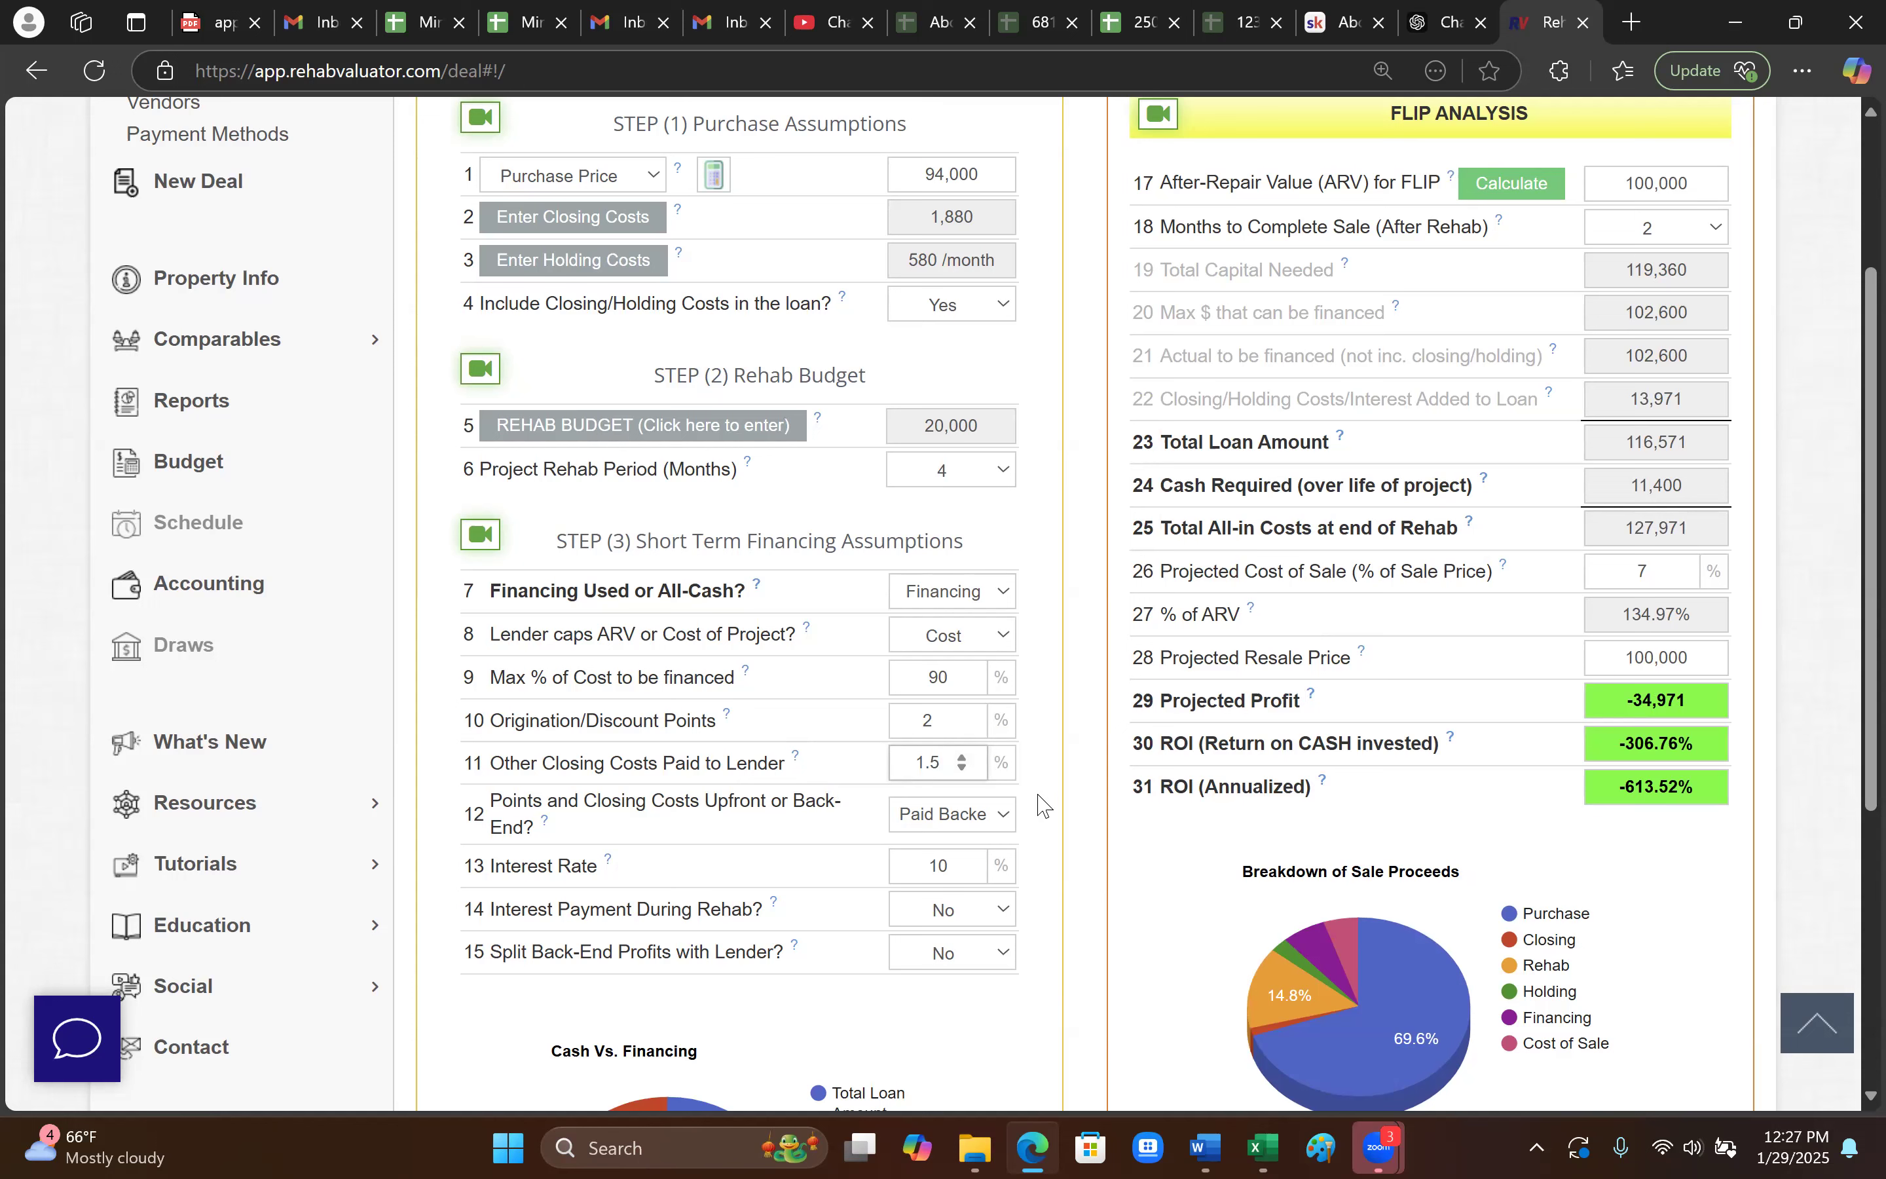
pyautogui.click(939, 818)
pyautogui.click(975, 850)
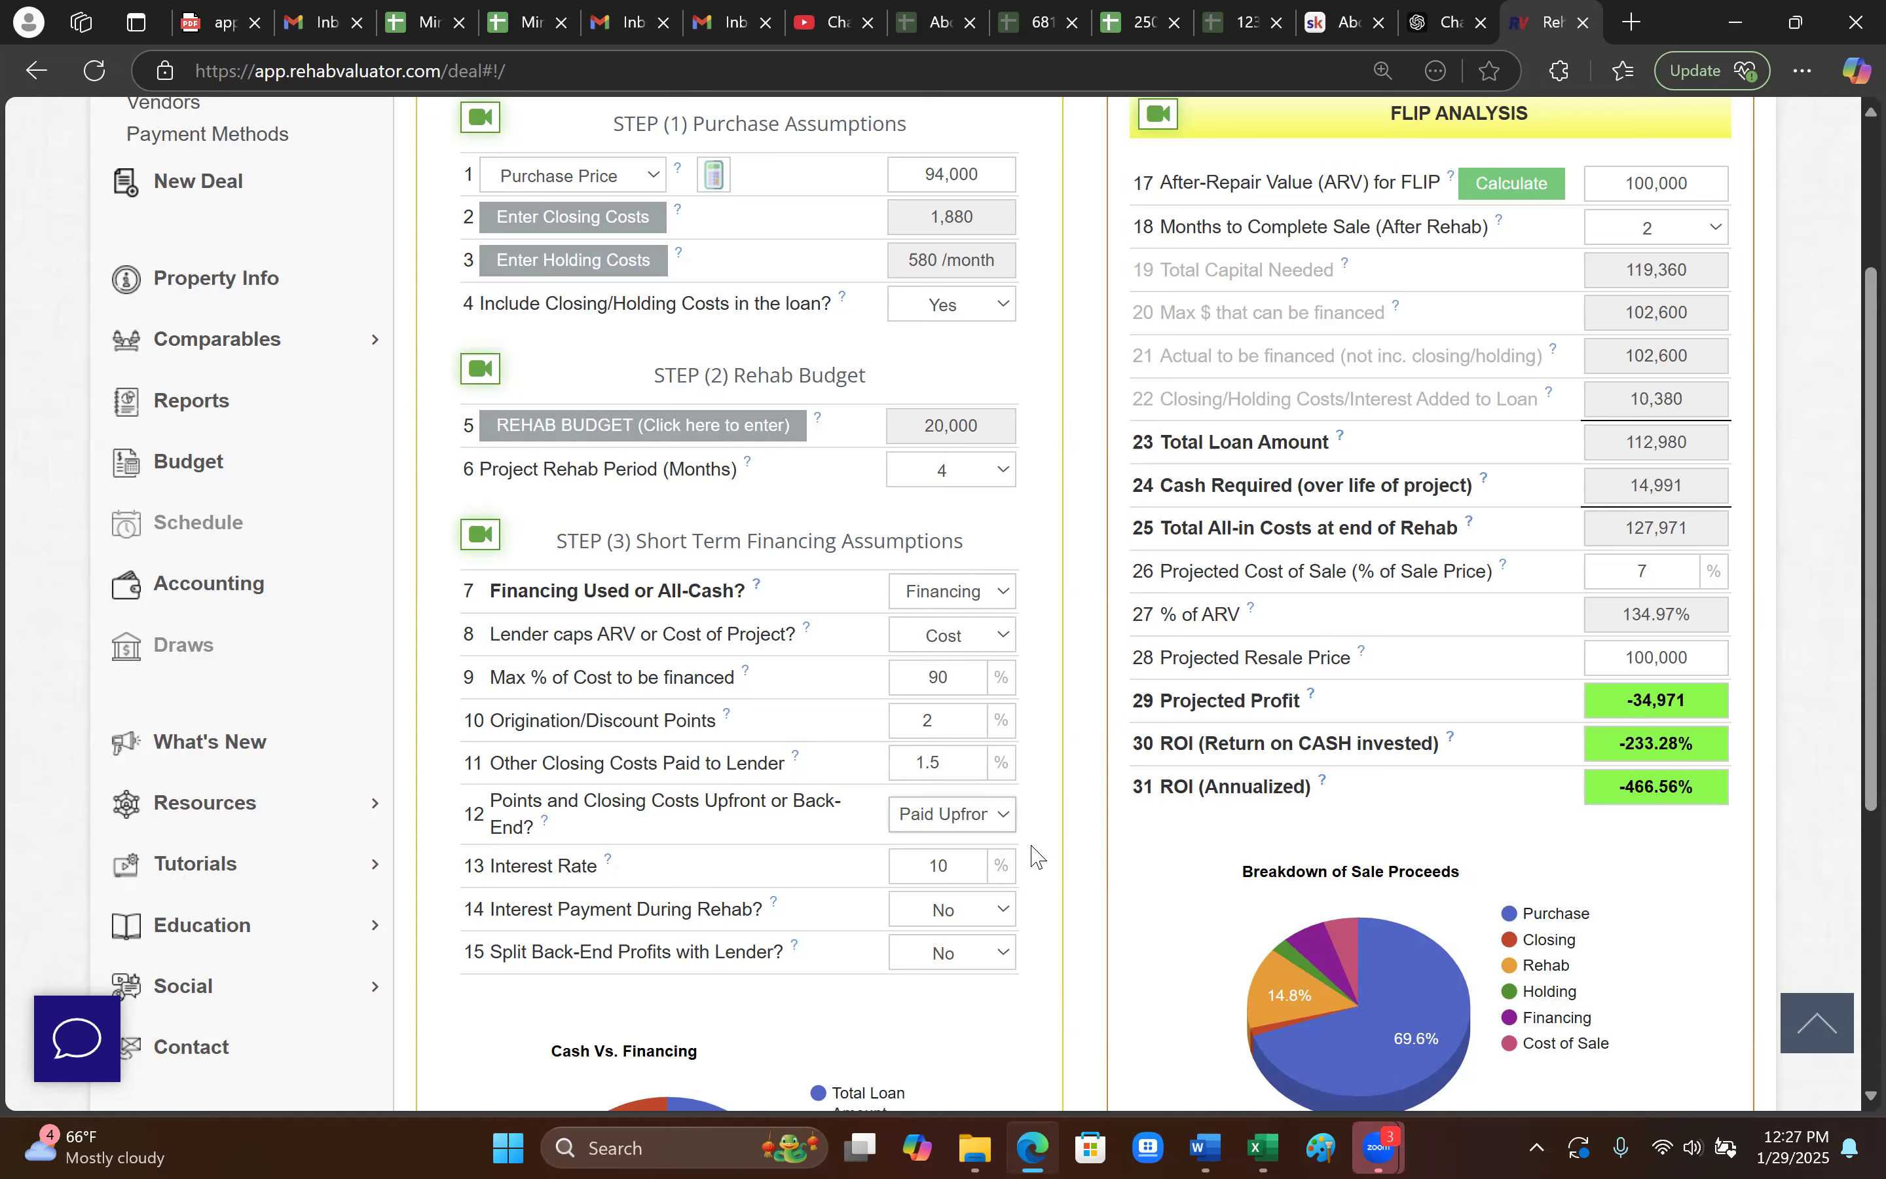
# - Set the interest rate to 11%, with interest paid during the rehab
pyautogui.scroll(-1, 1037, 856)
pyautogui.click(909, 745)
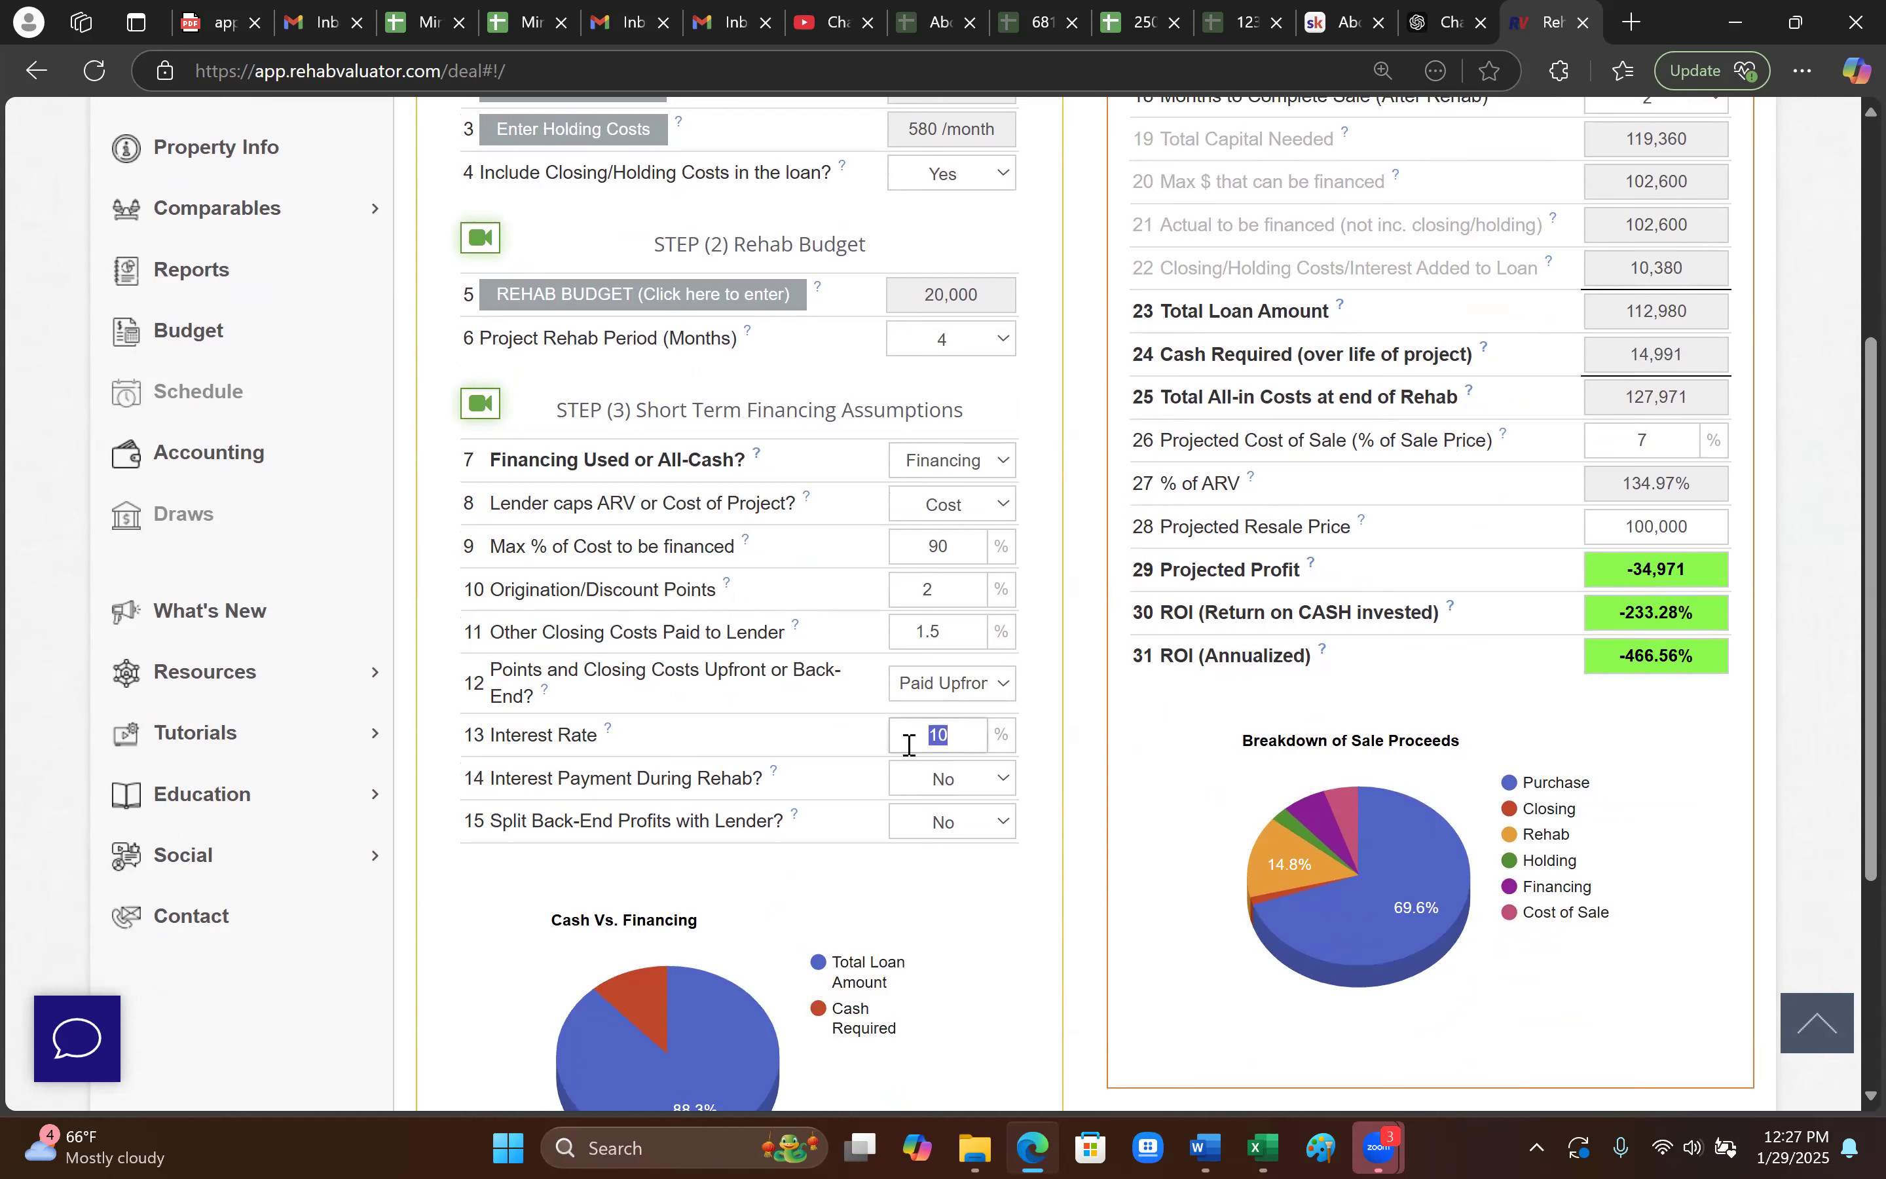
pyautogui.write('11')
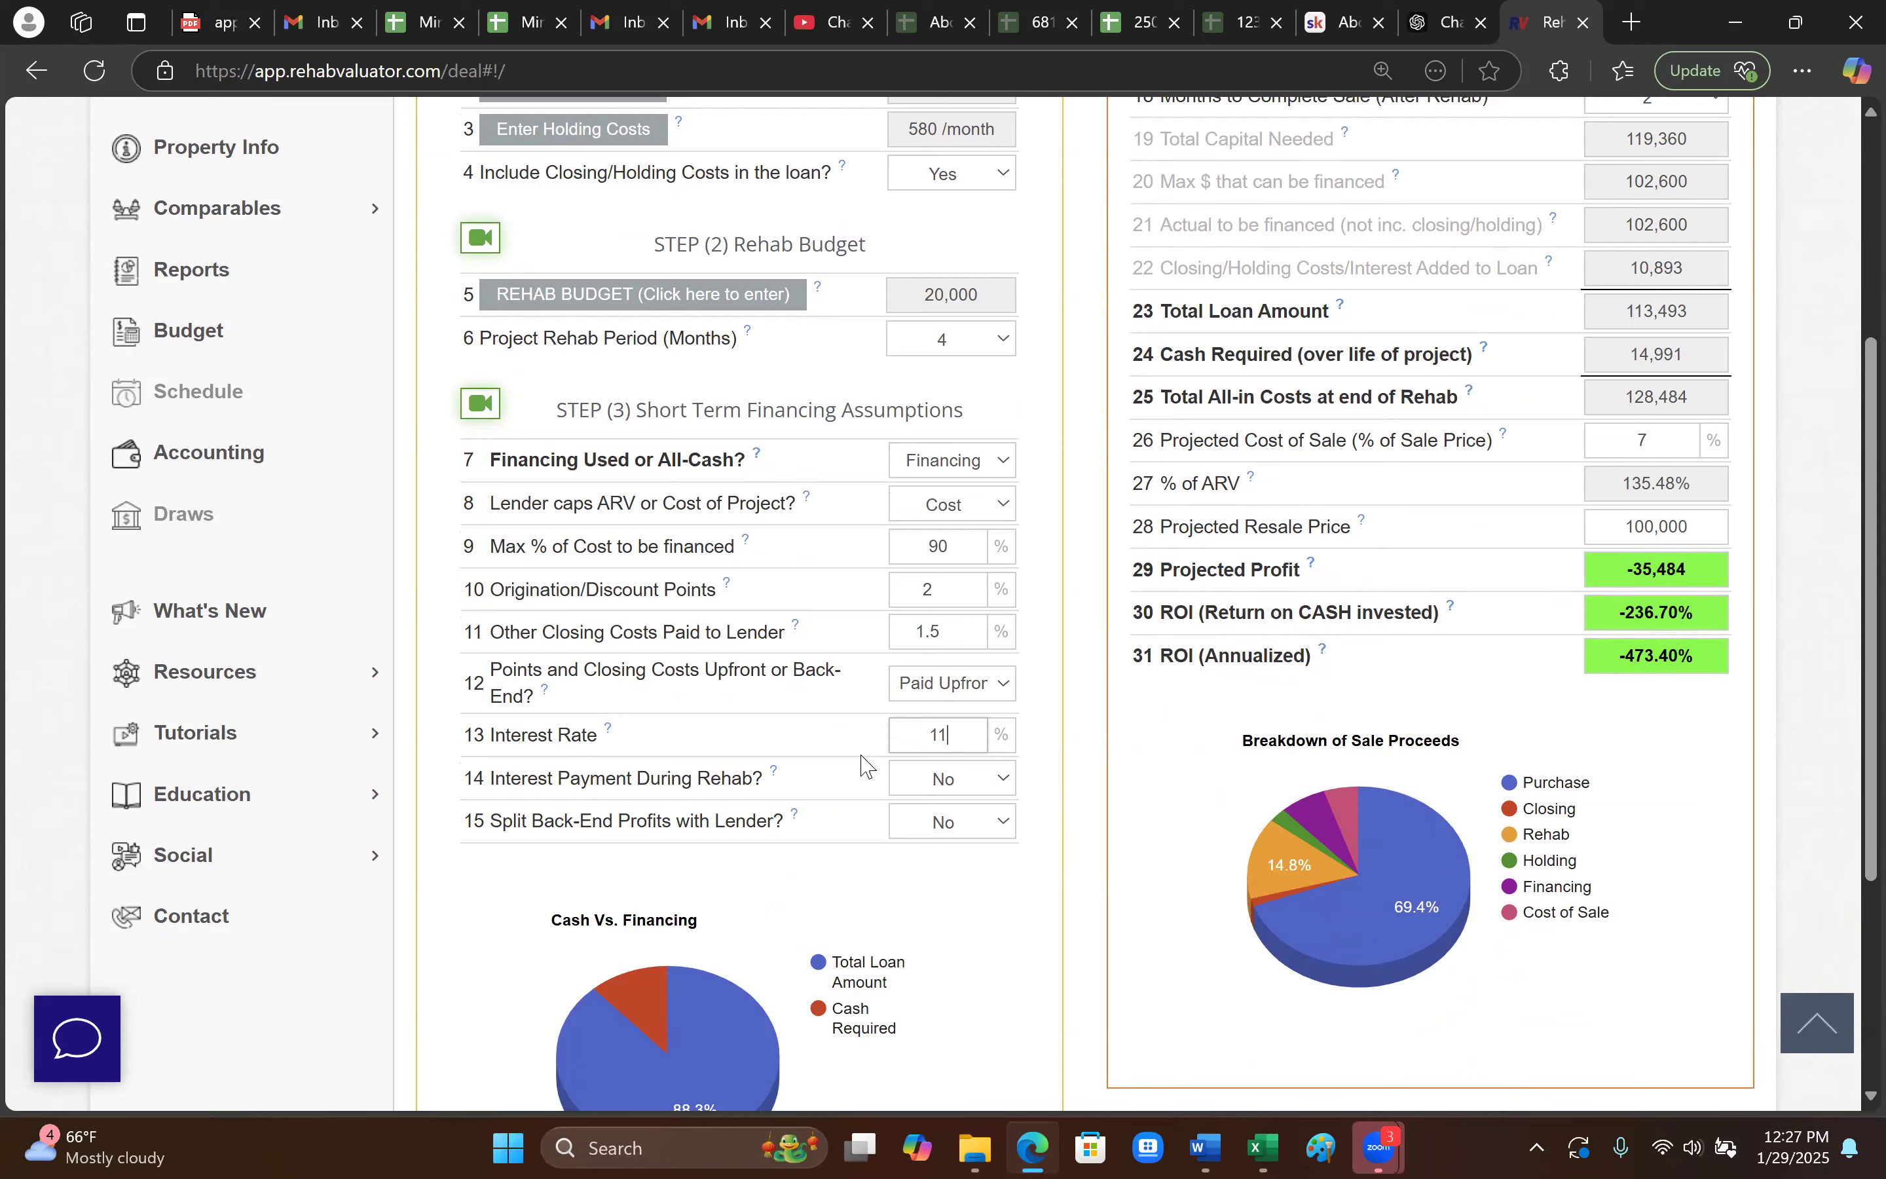
pyautogui.click(670, 748)
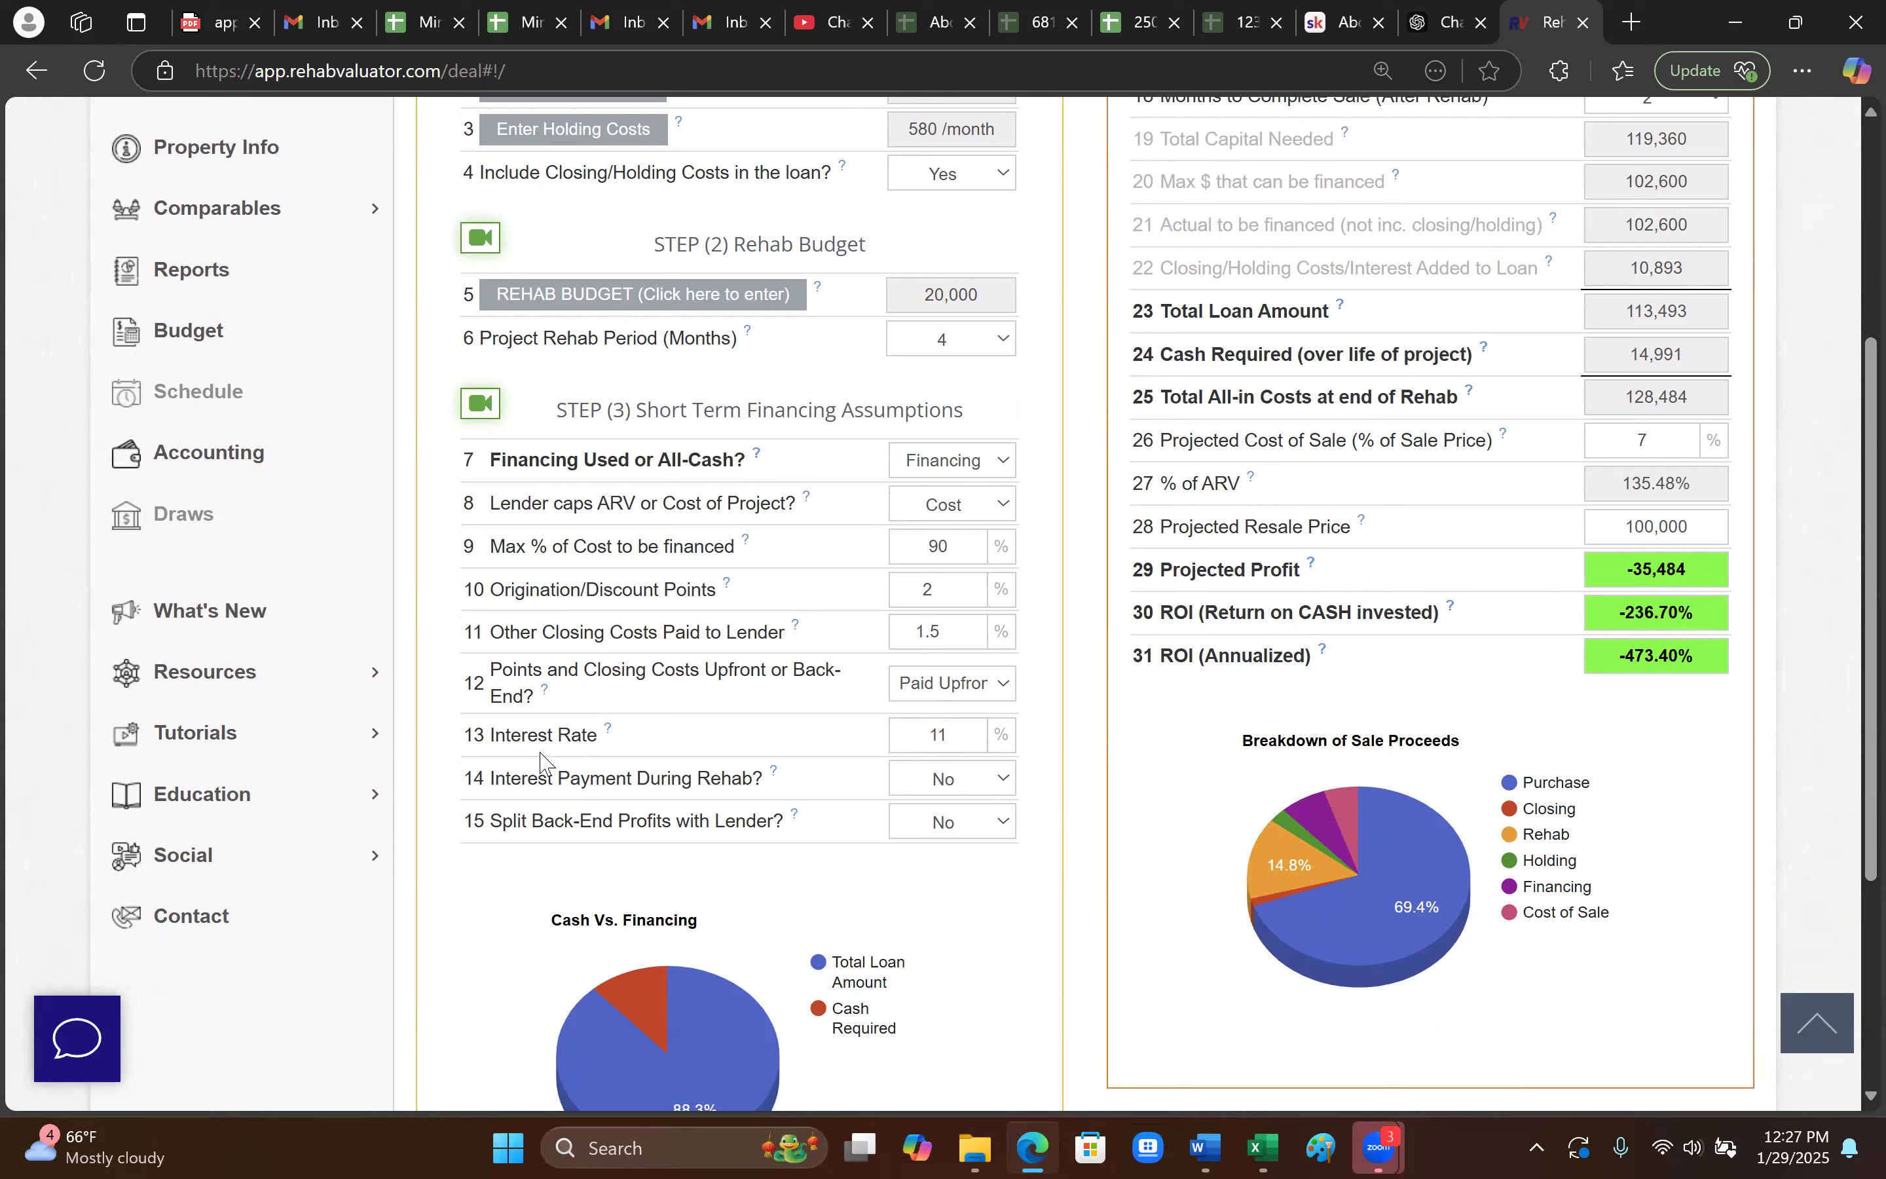
pyautogui.click(978, 793)
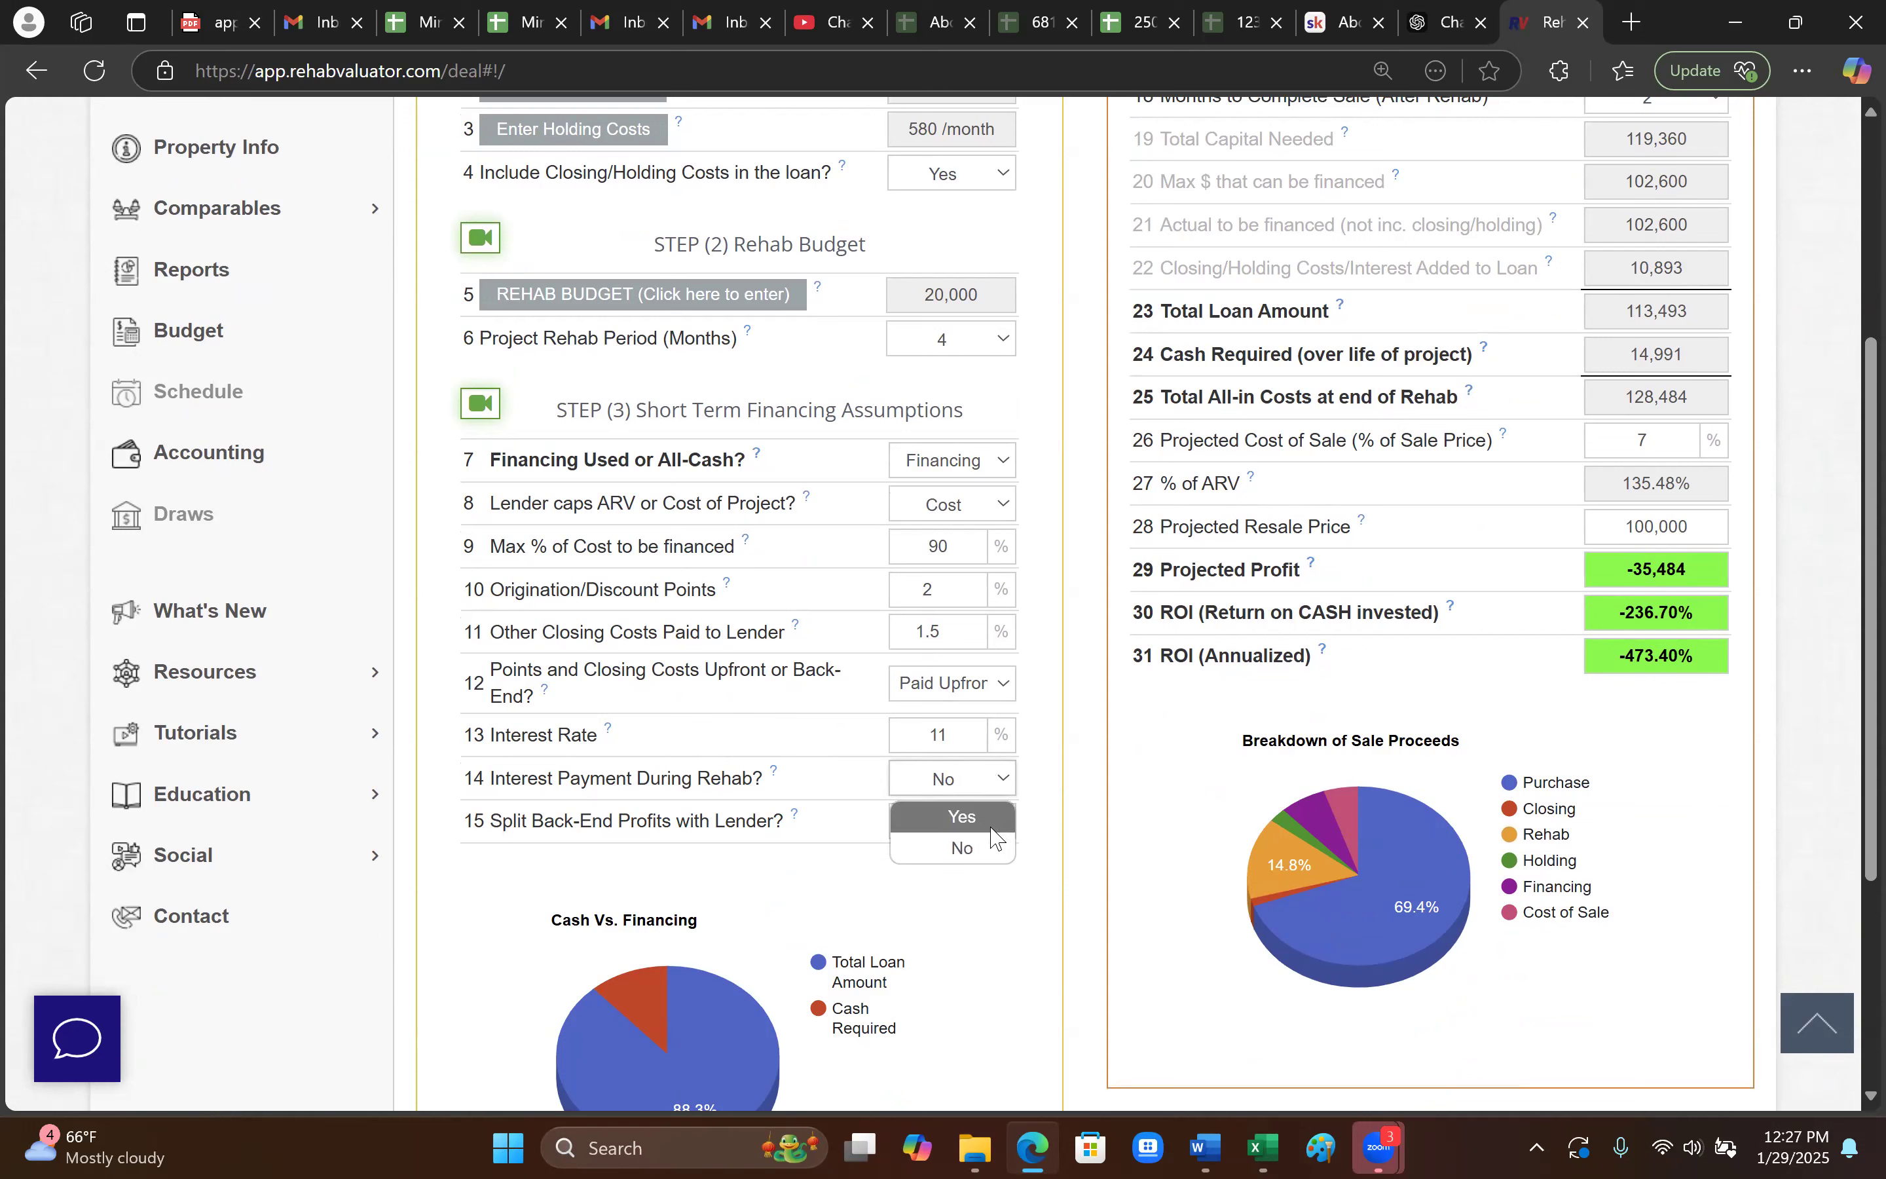
pyautogui.click(987, 818)
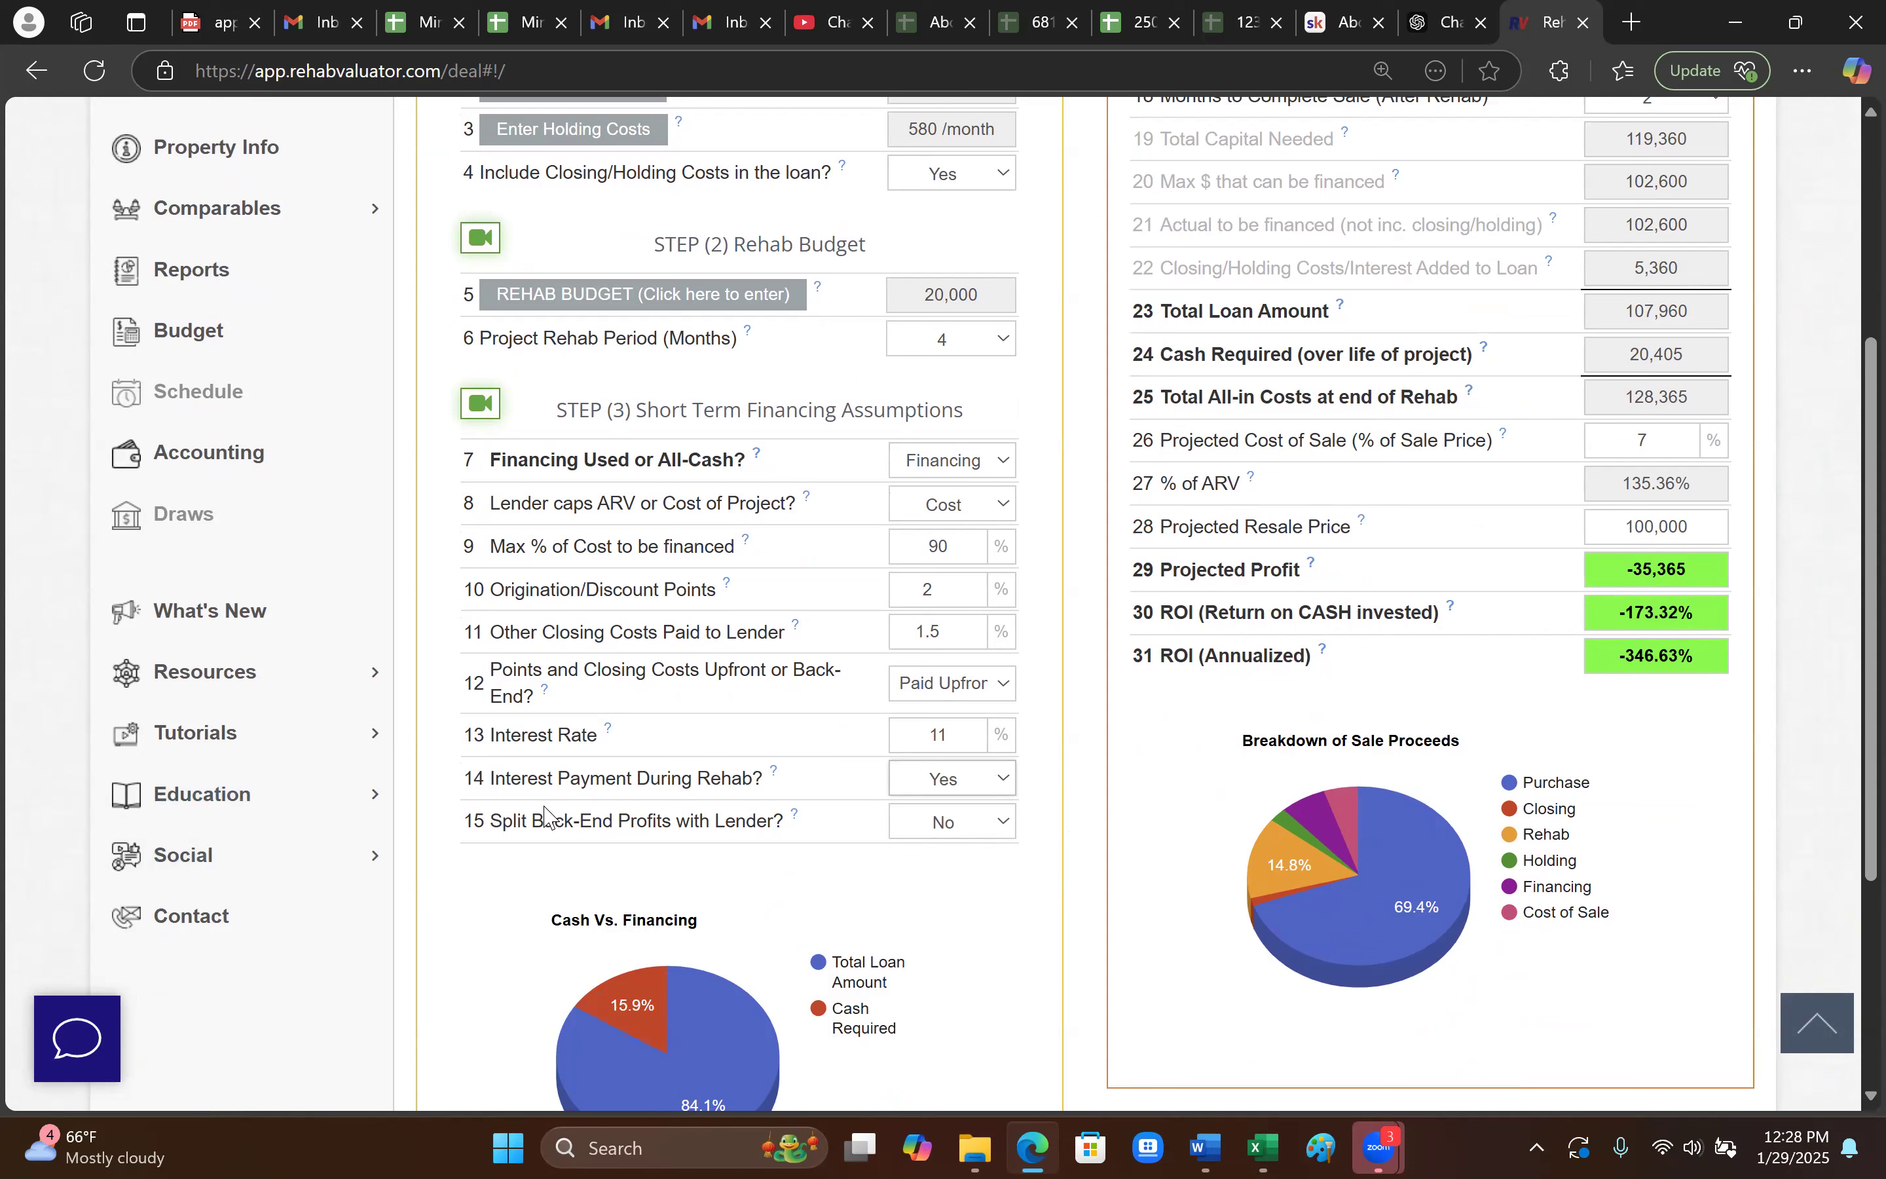
pyautogui.click(661, 871)
# - Set back-end profit split with the lender to No
pyautogui.click(992, 835)
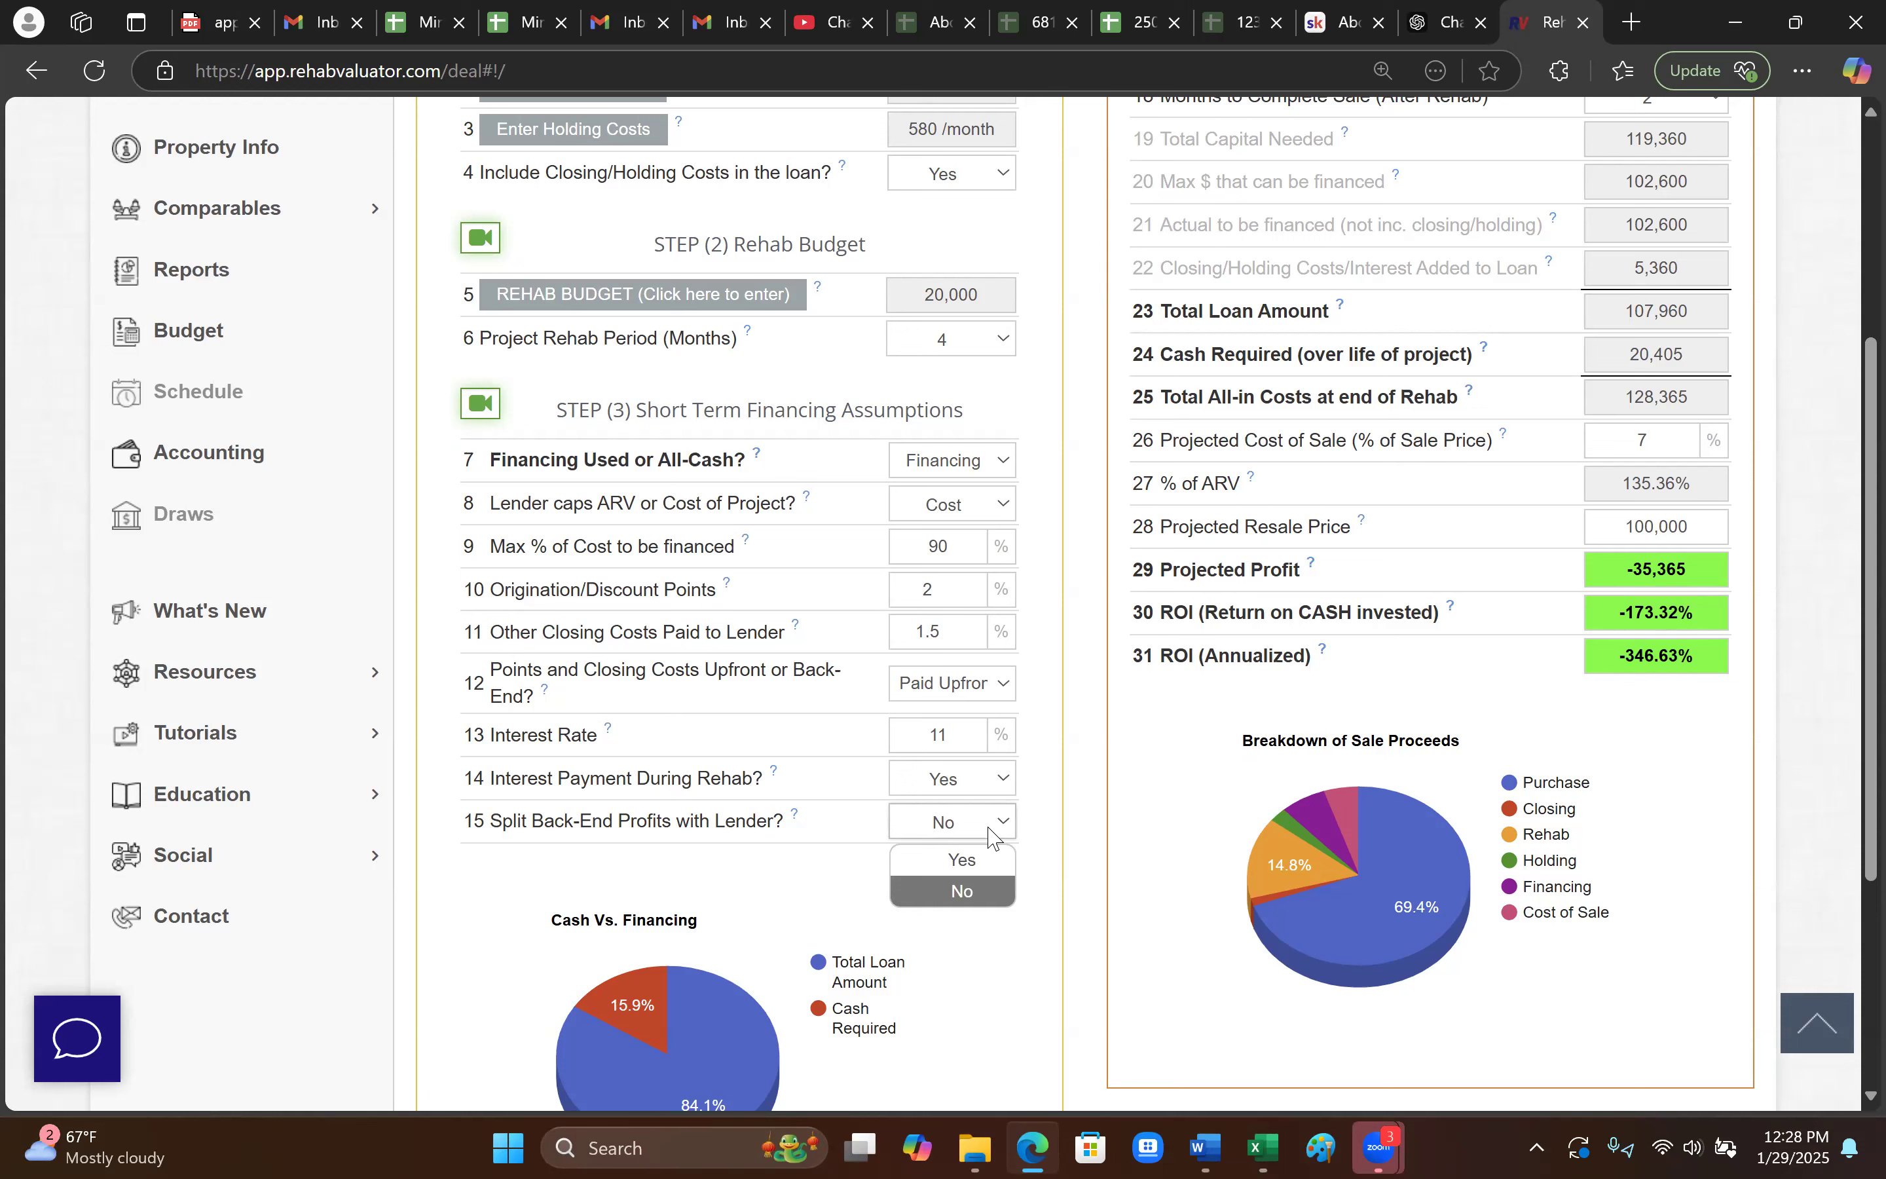
pyautogui.click(977, 864)
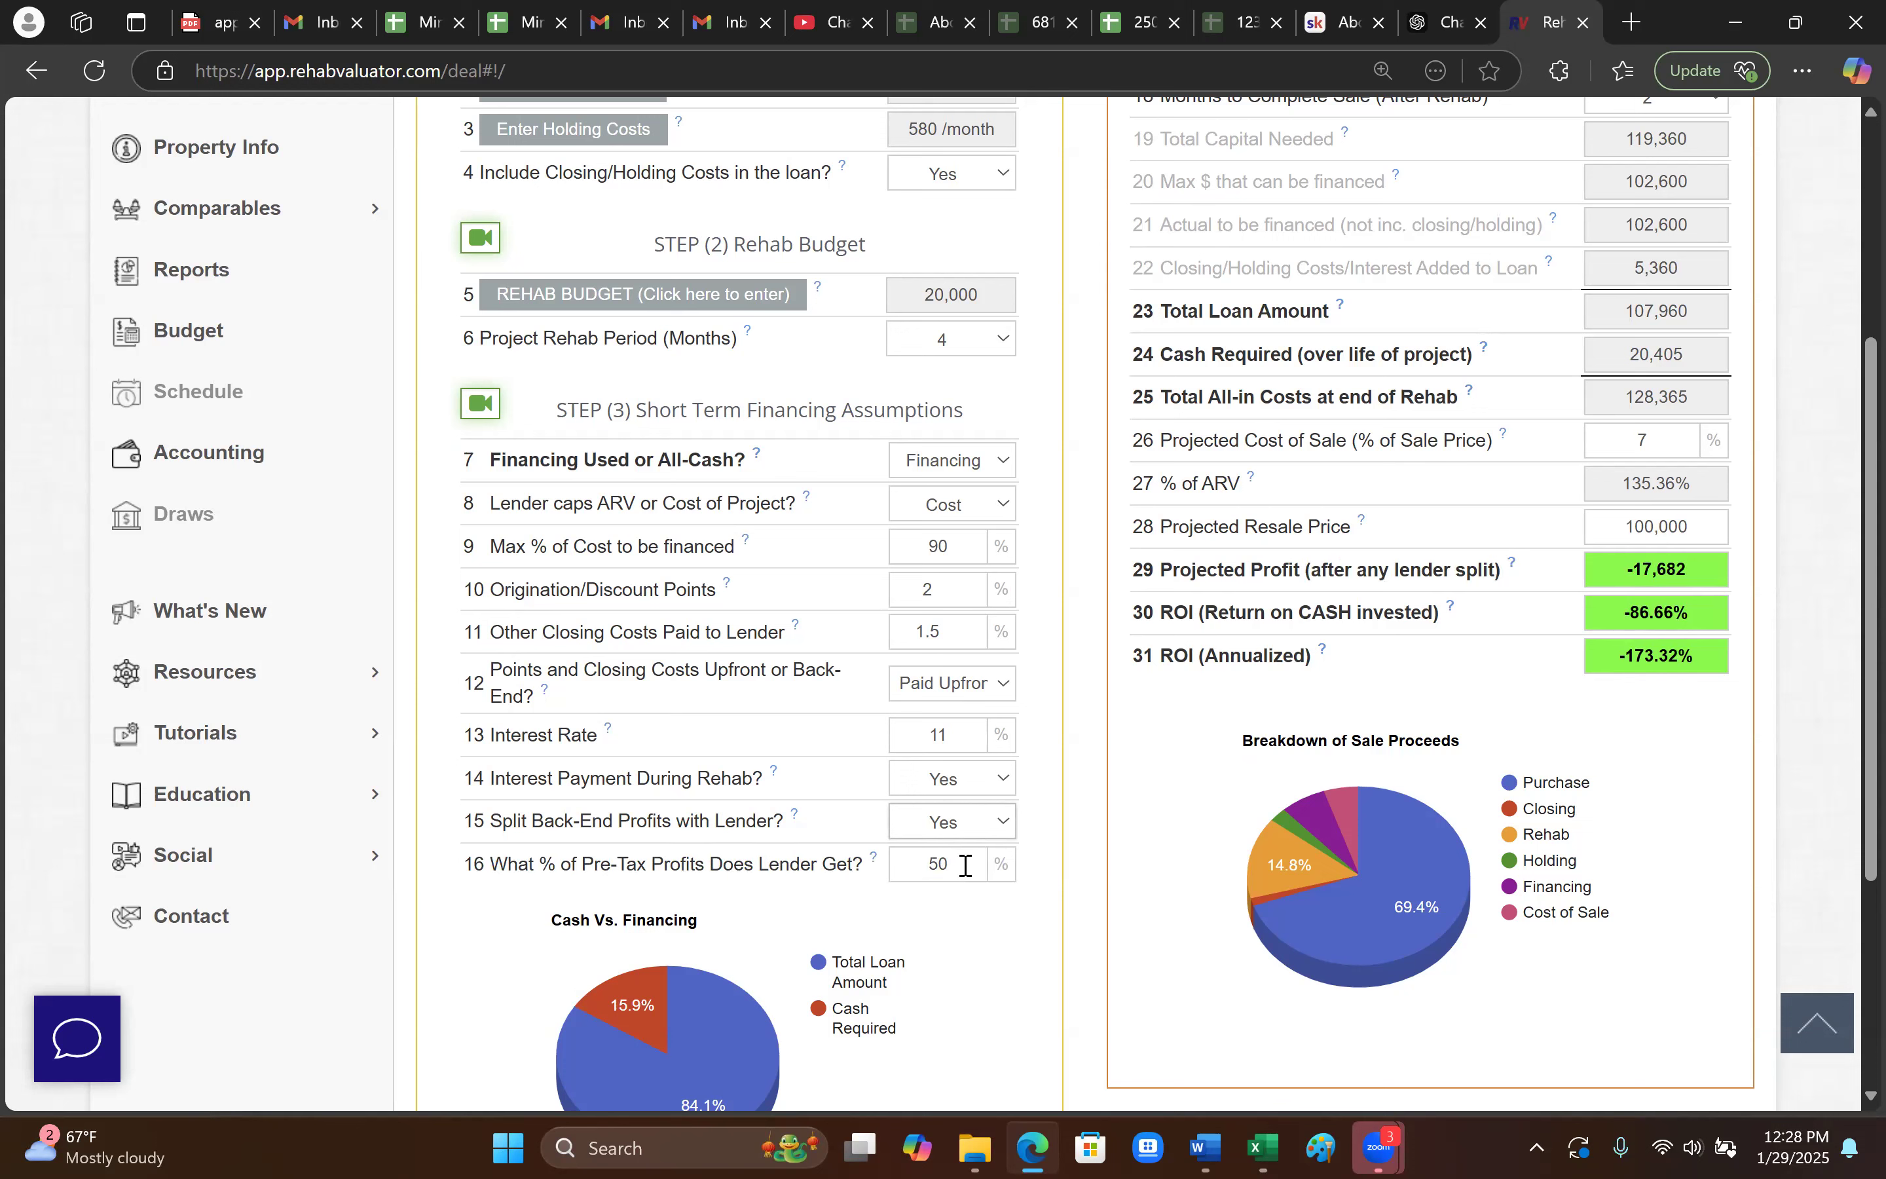
pyautogui.moveTo(893, 867); pyautogui.dragTo(984, 916)
pyautogui.click(971, 908)
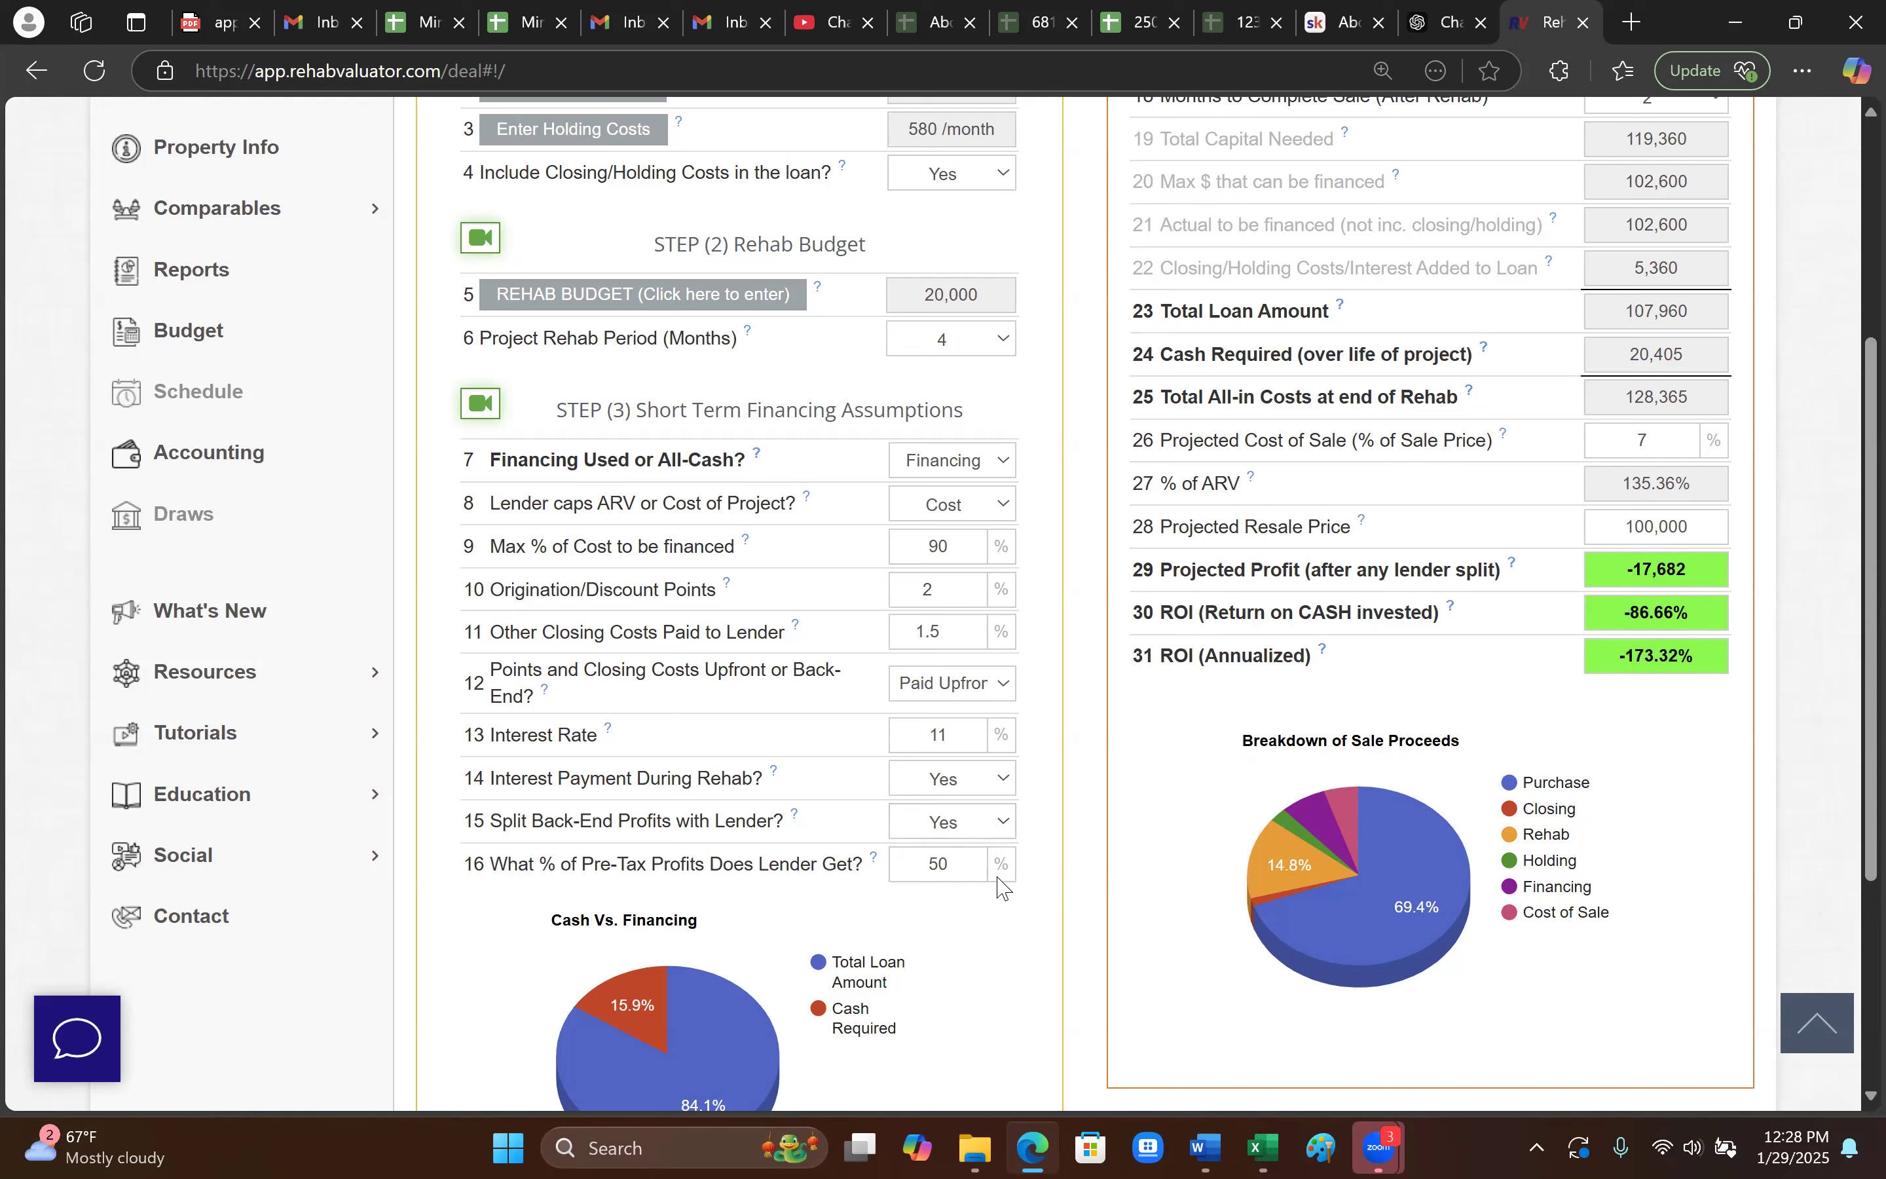
pyautogui.click(1007, 829)
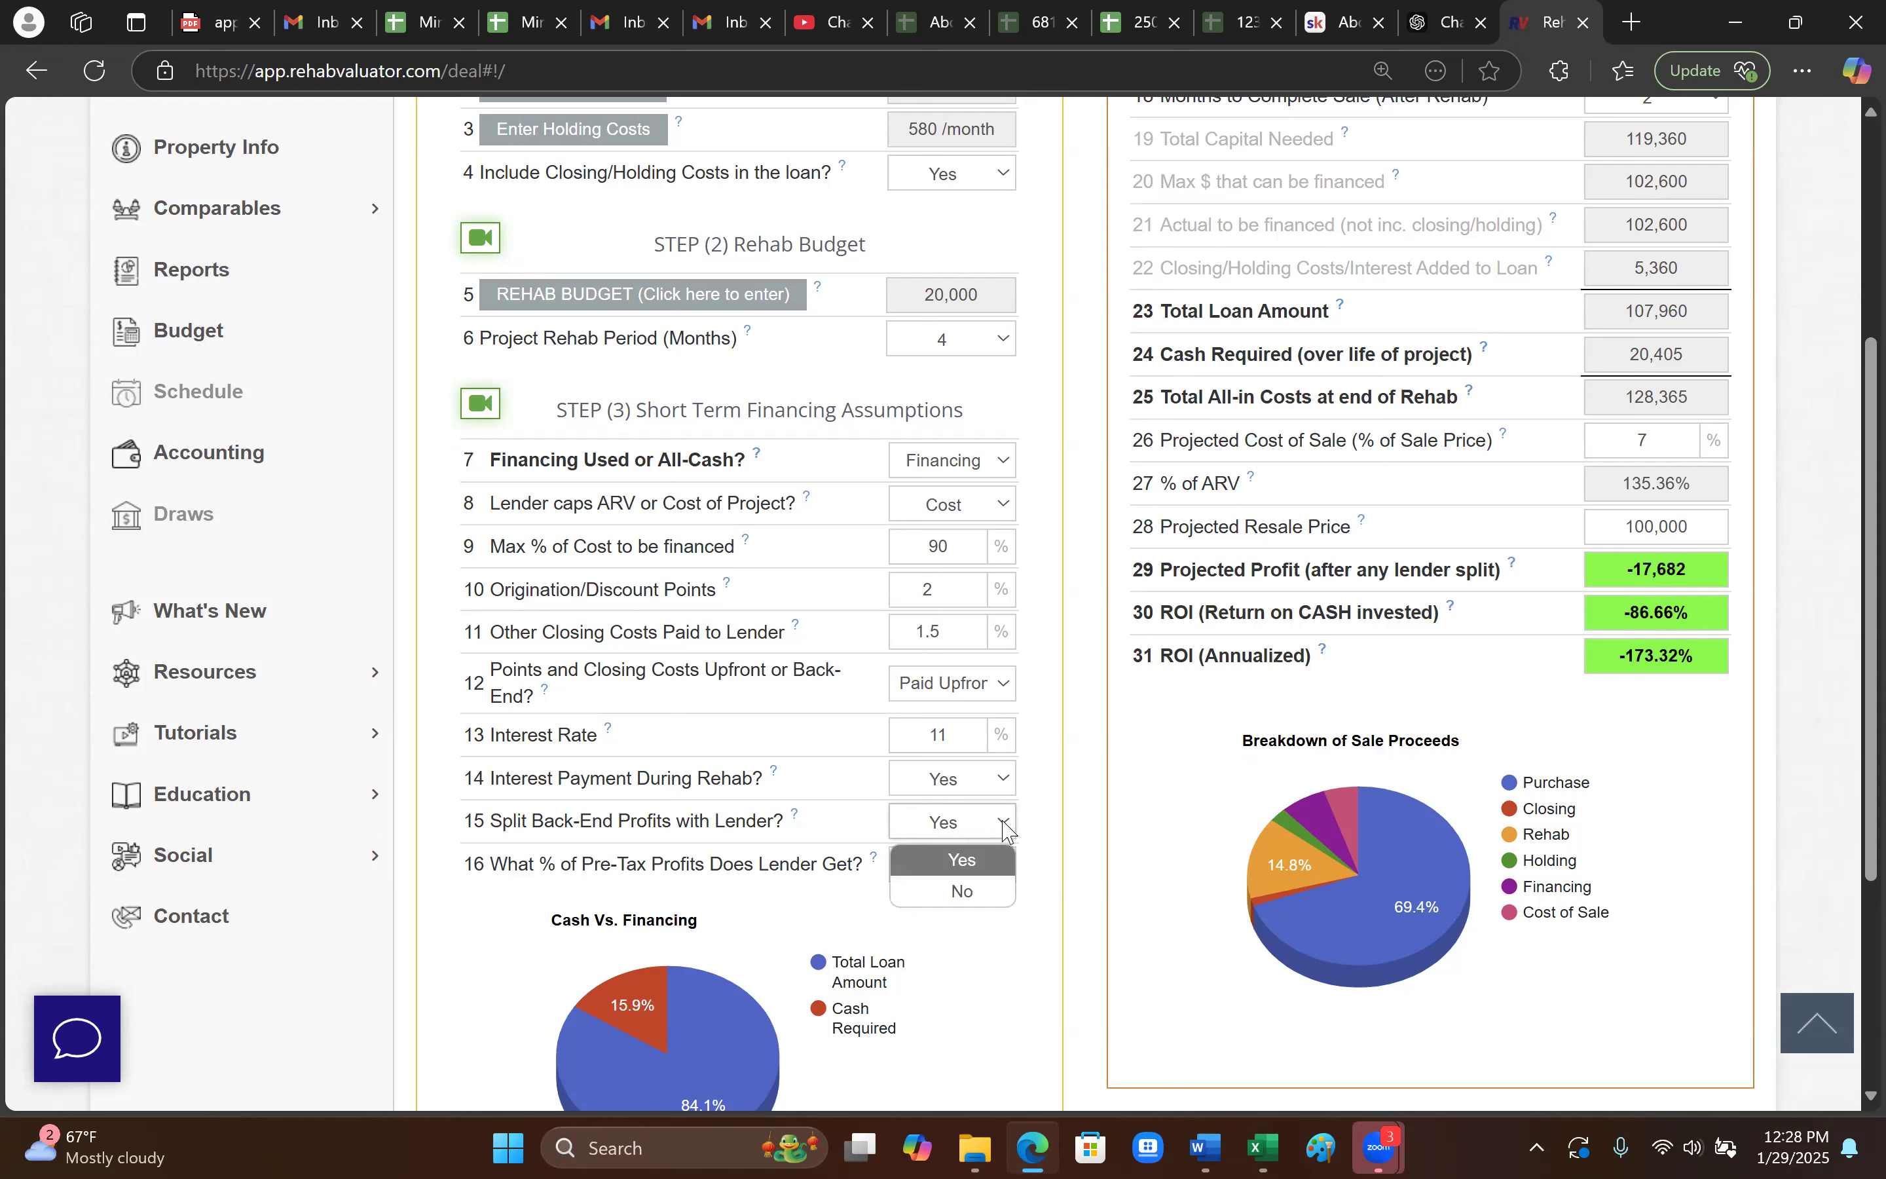
pyautogui.click(983, 893)
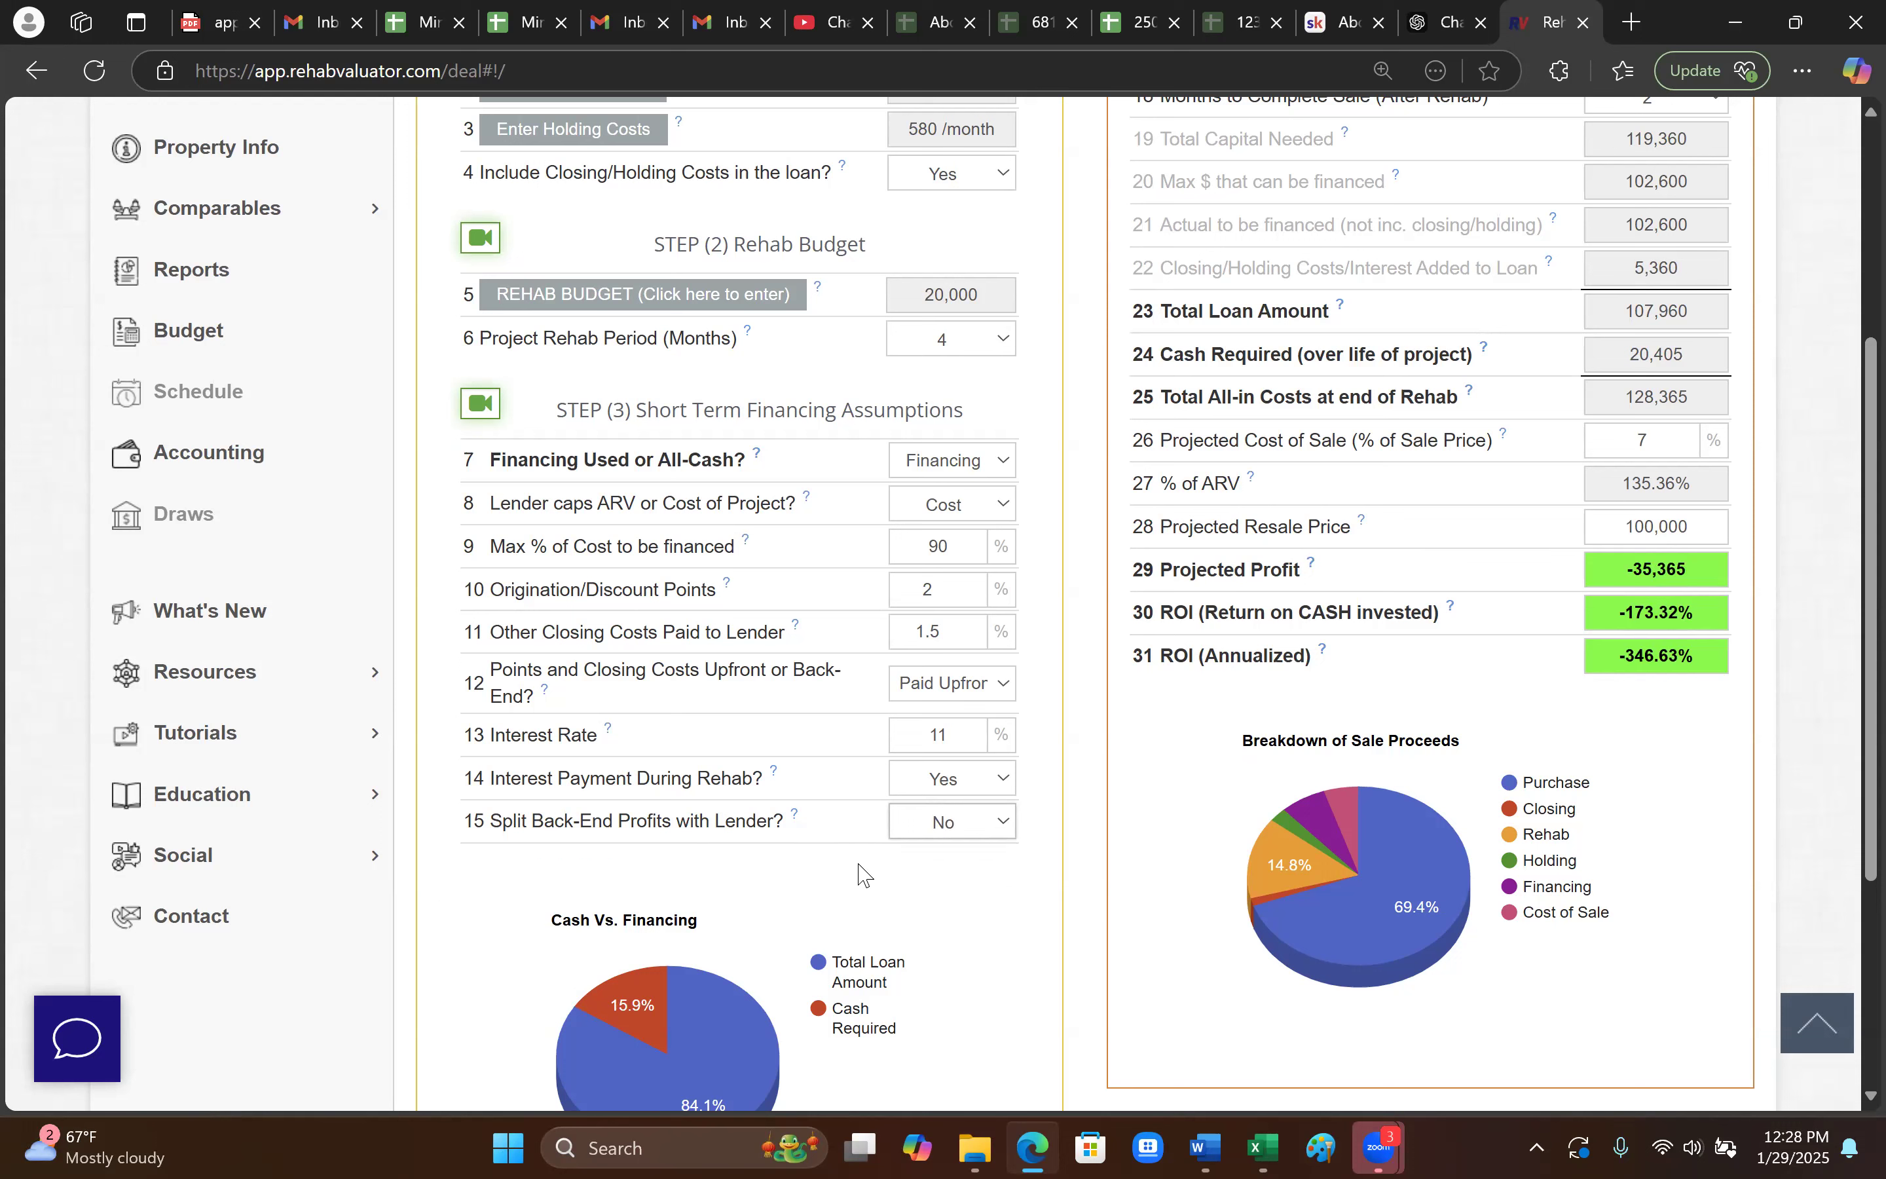
# - Set both the ARV and the projected resale price to 275,000
pyautogui.scroll(3, 896, 897)
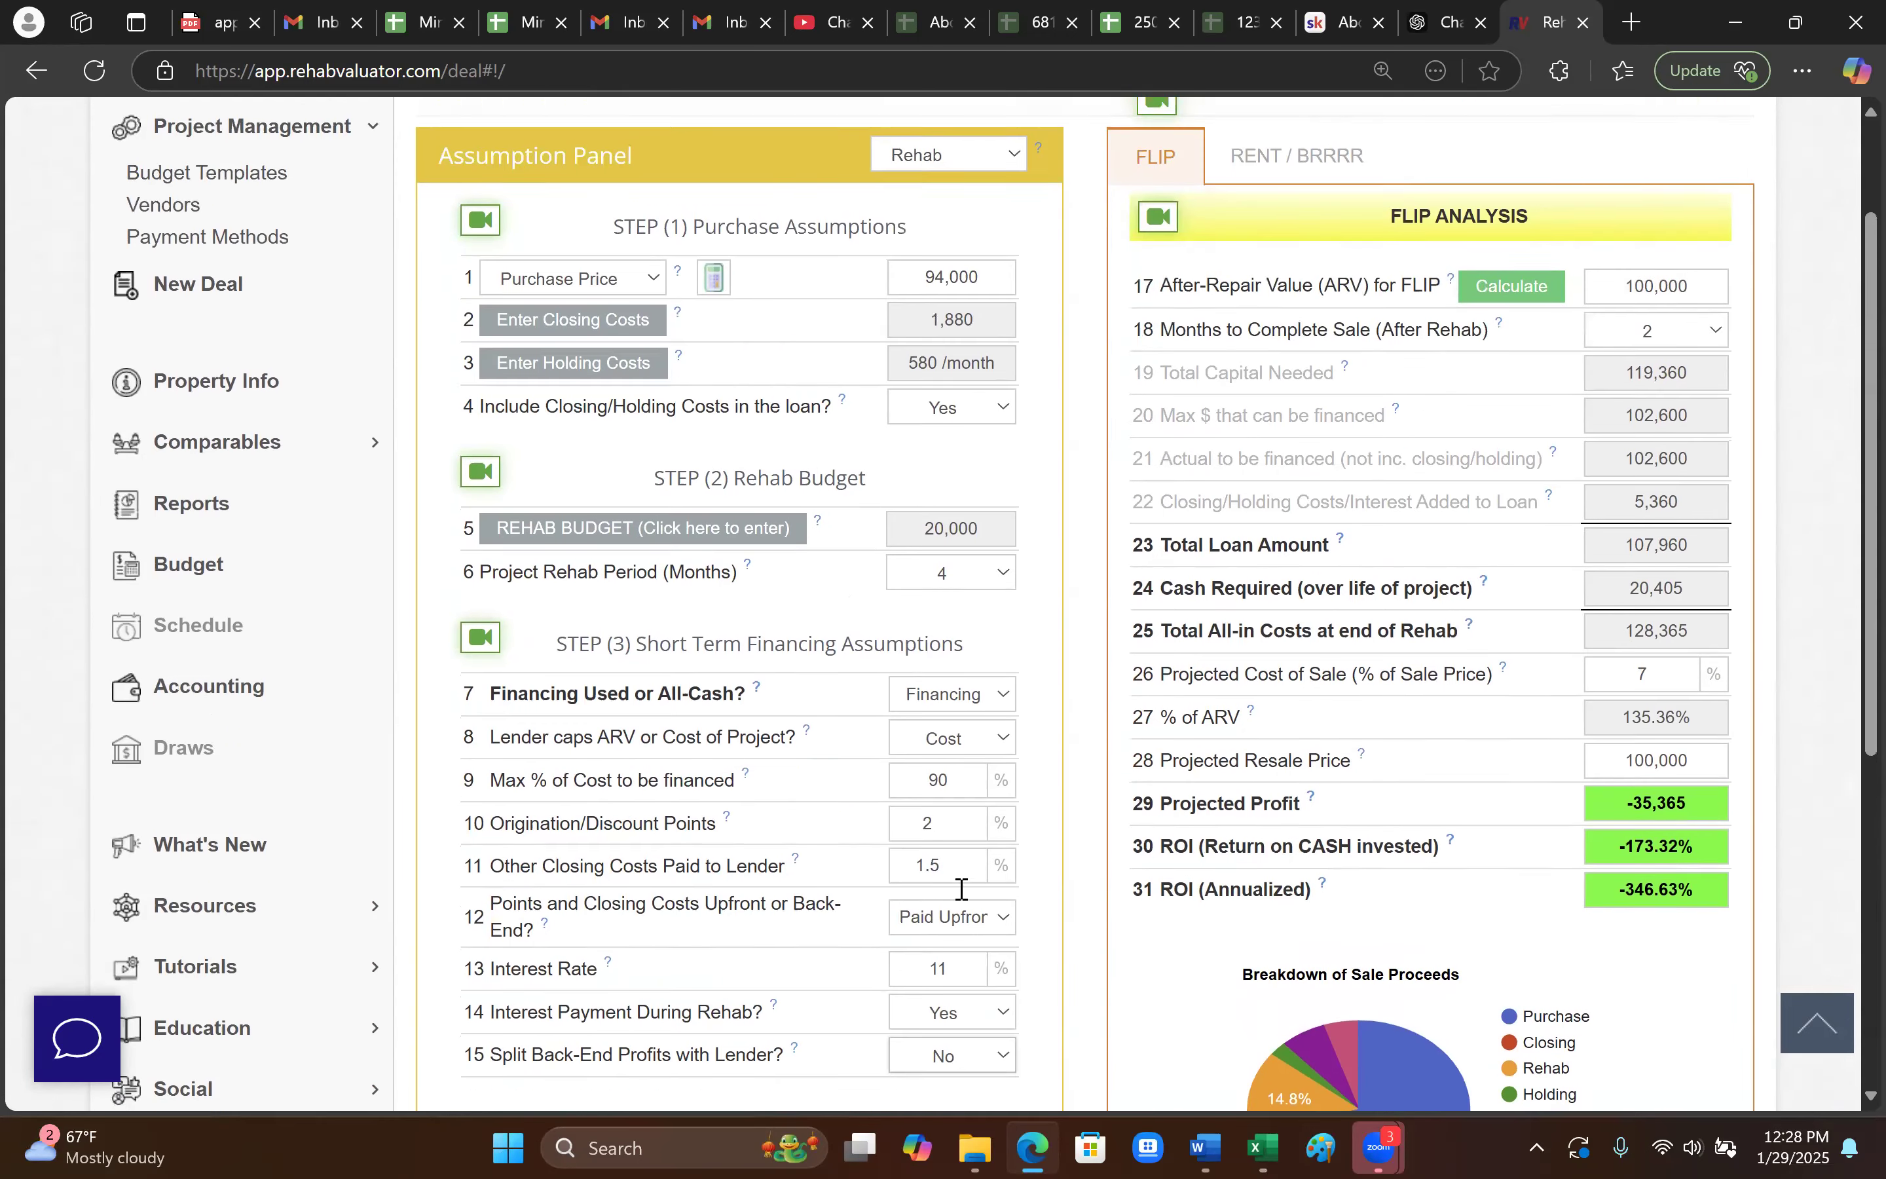
pyautogui.click(1711, 314)
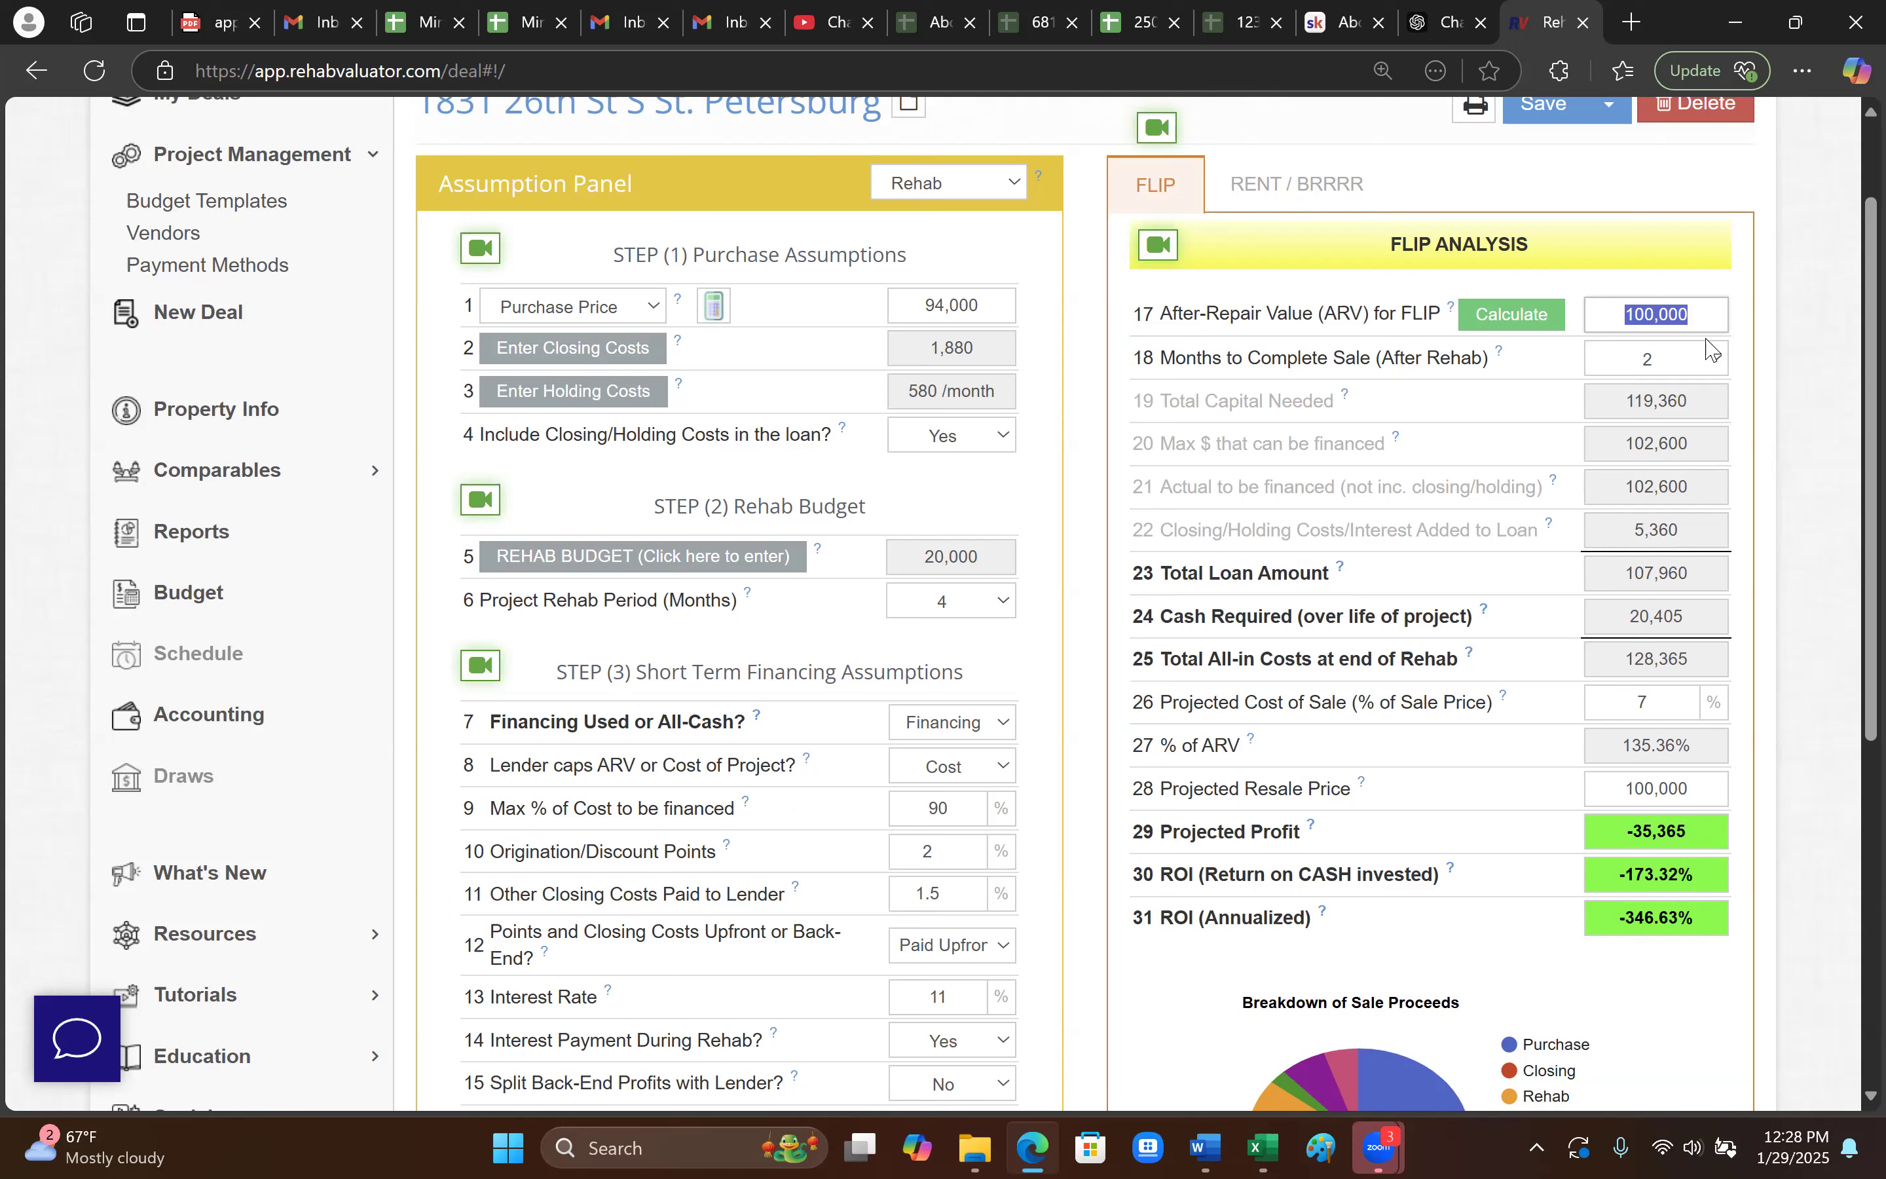
pyautogui.write('275')
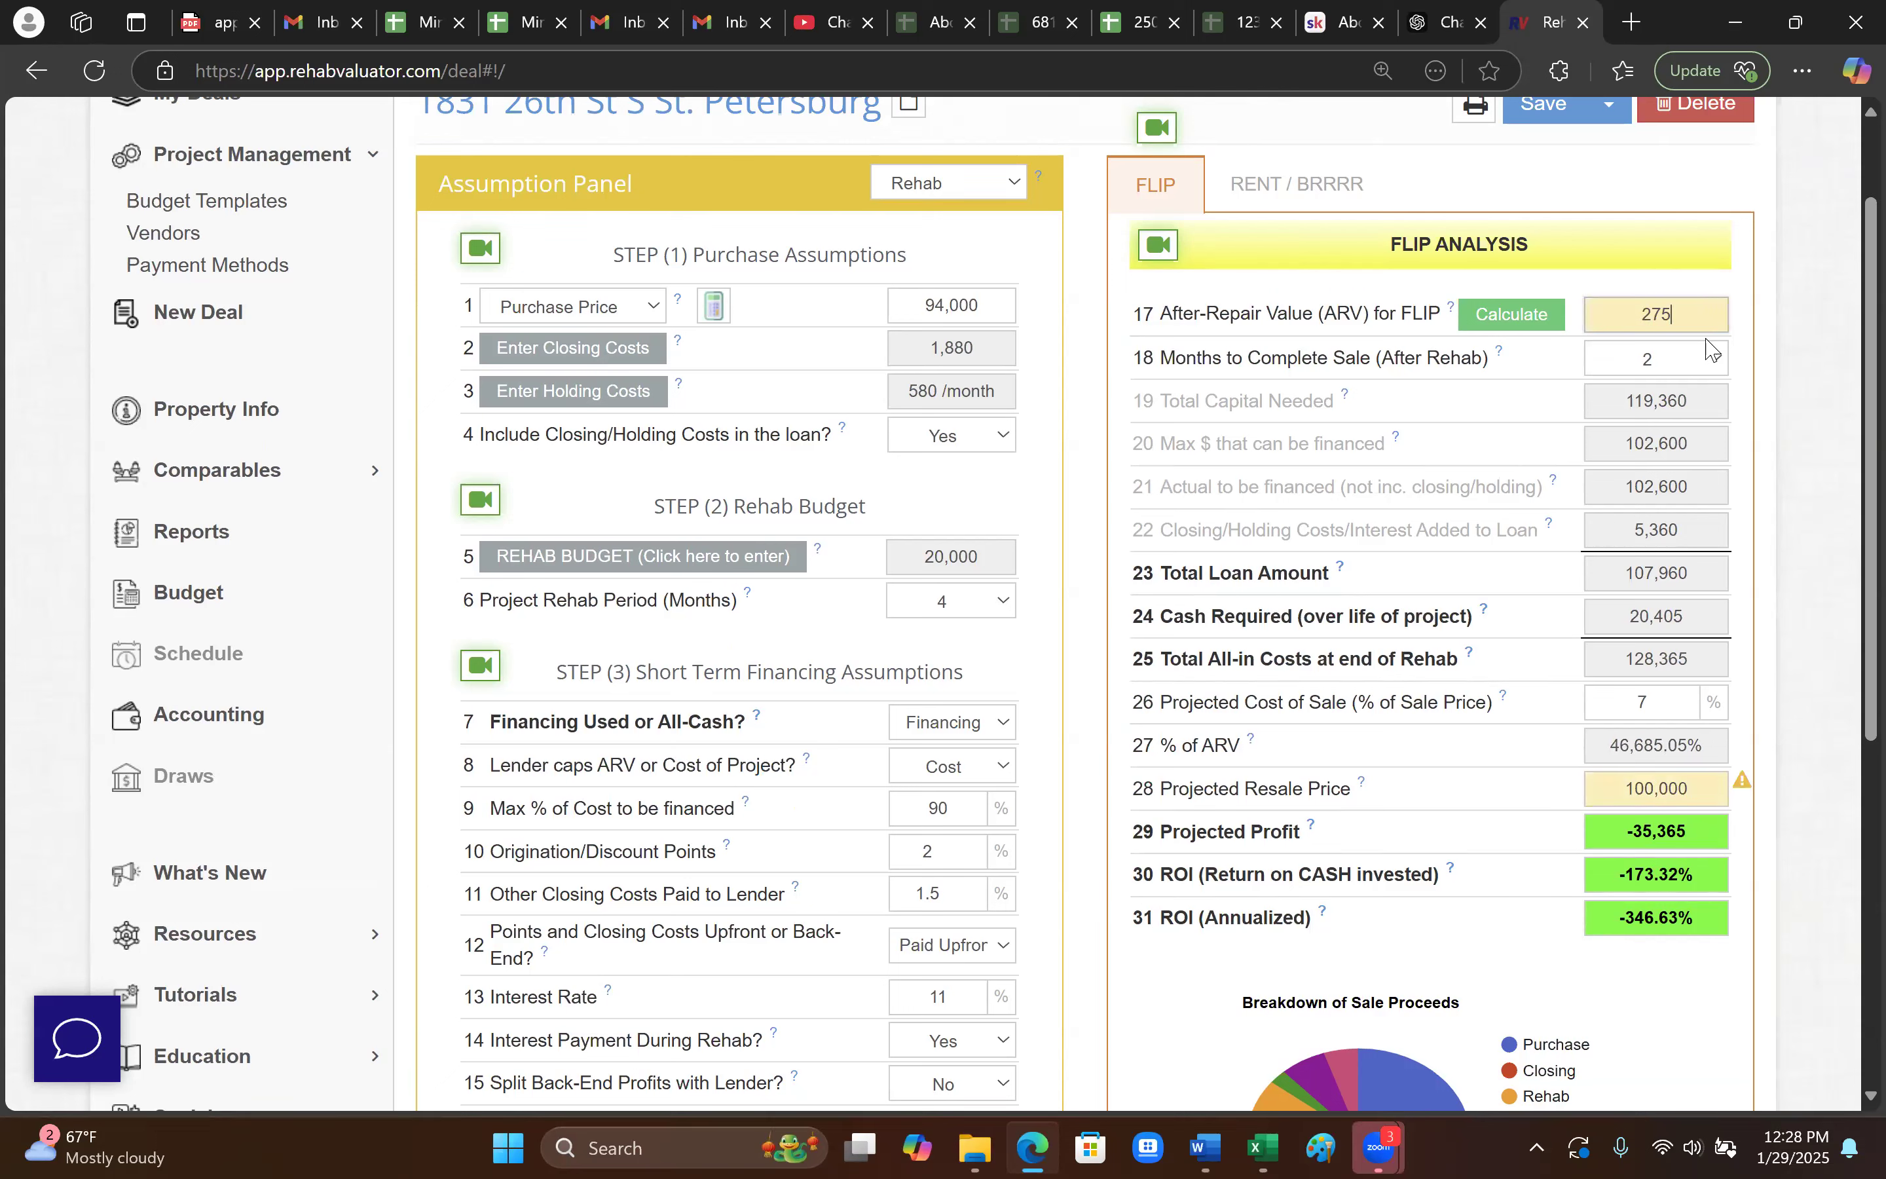
pyautogui.write(',000')
pyautogui.press('Tab')
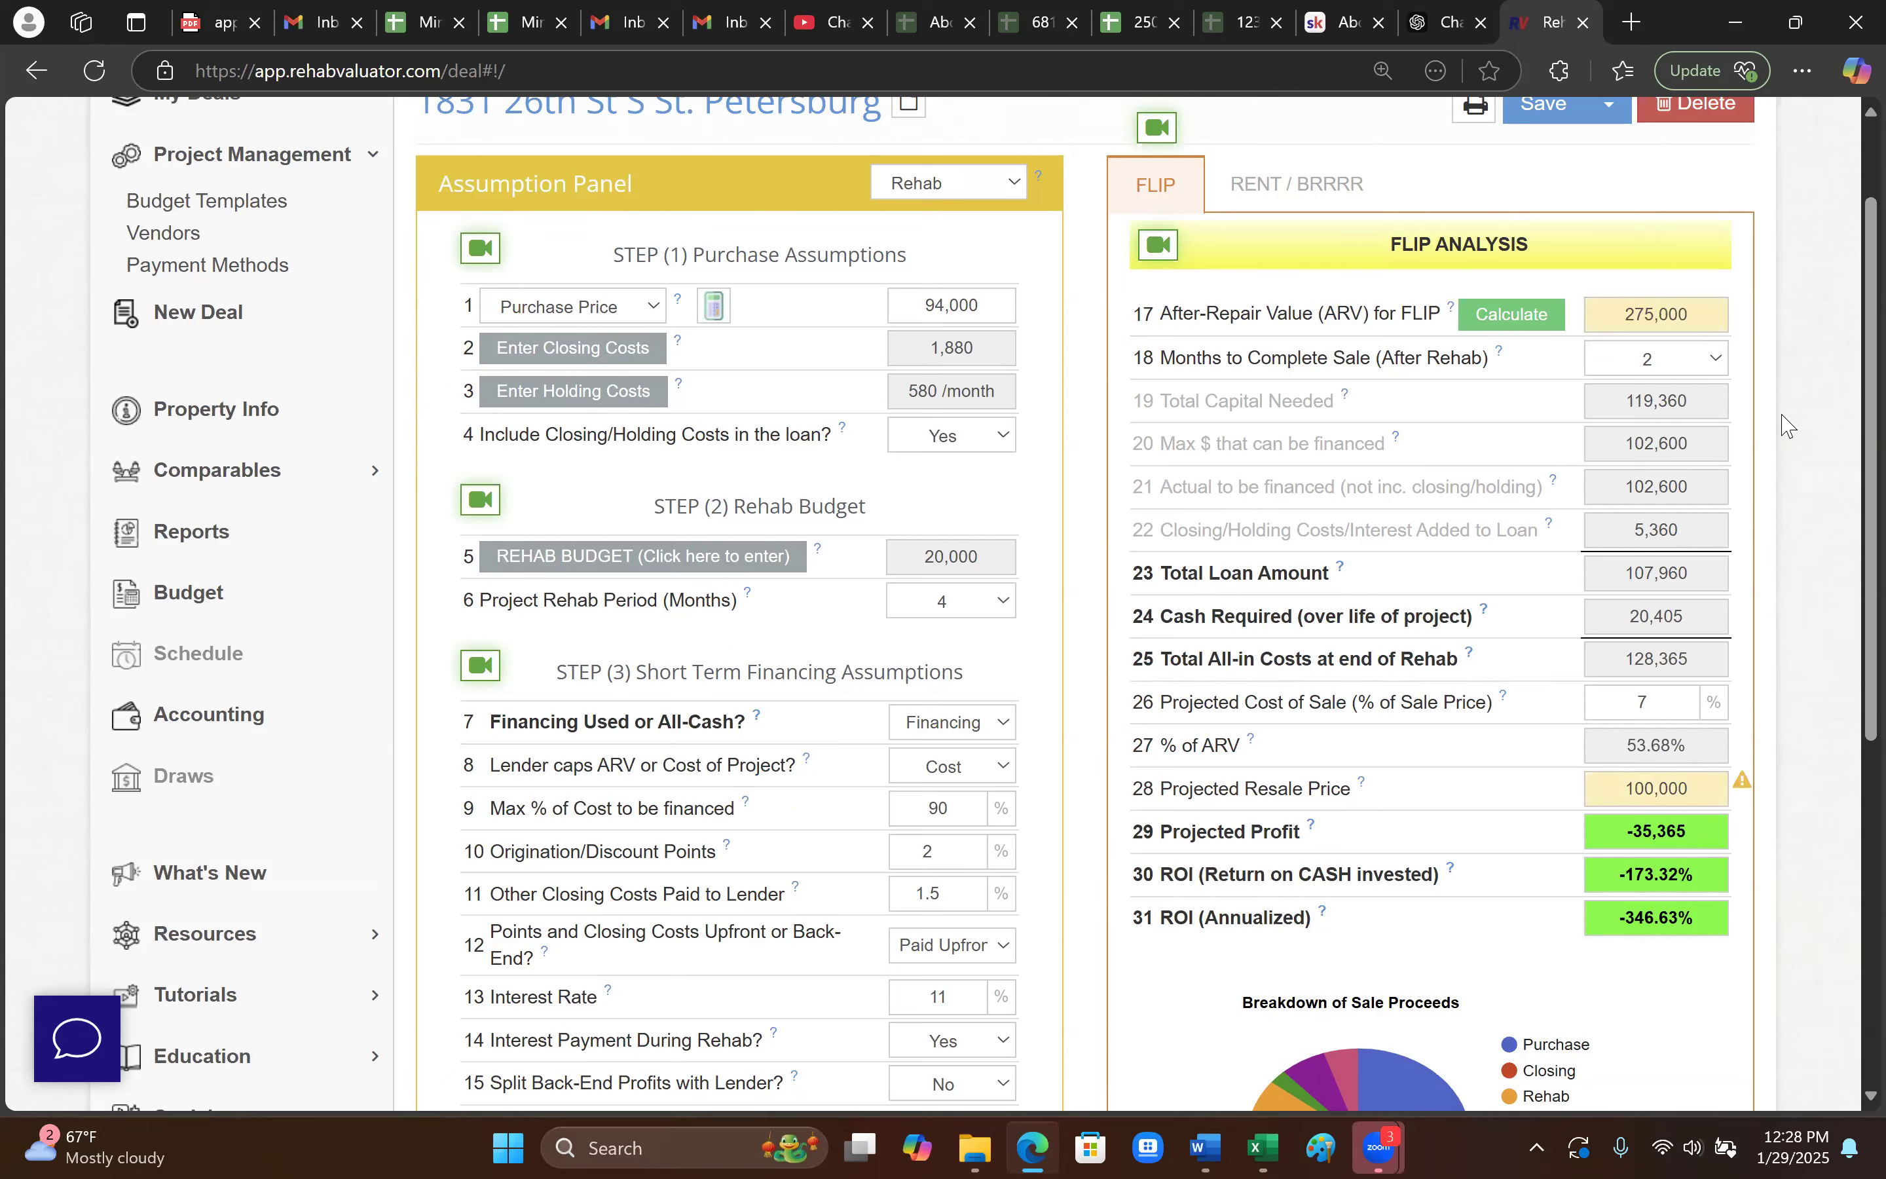
pyautogui.click(1594, 786)
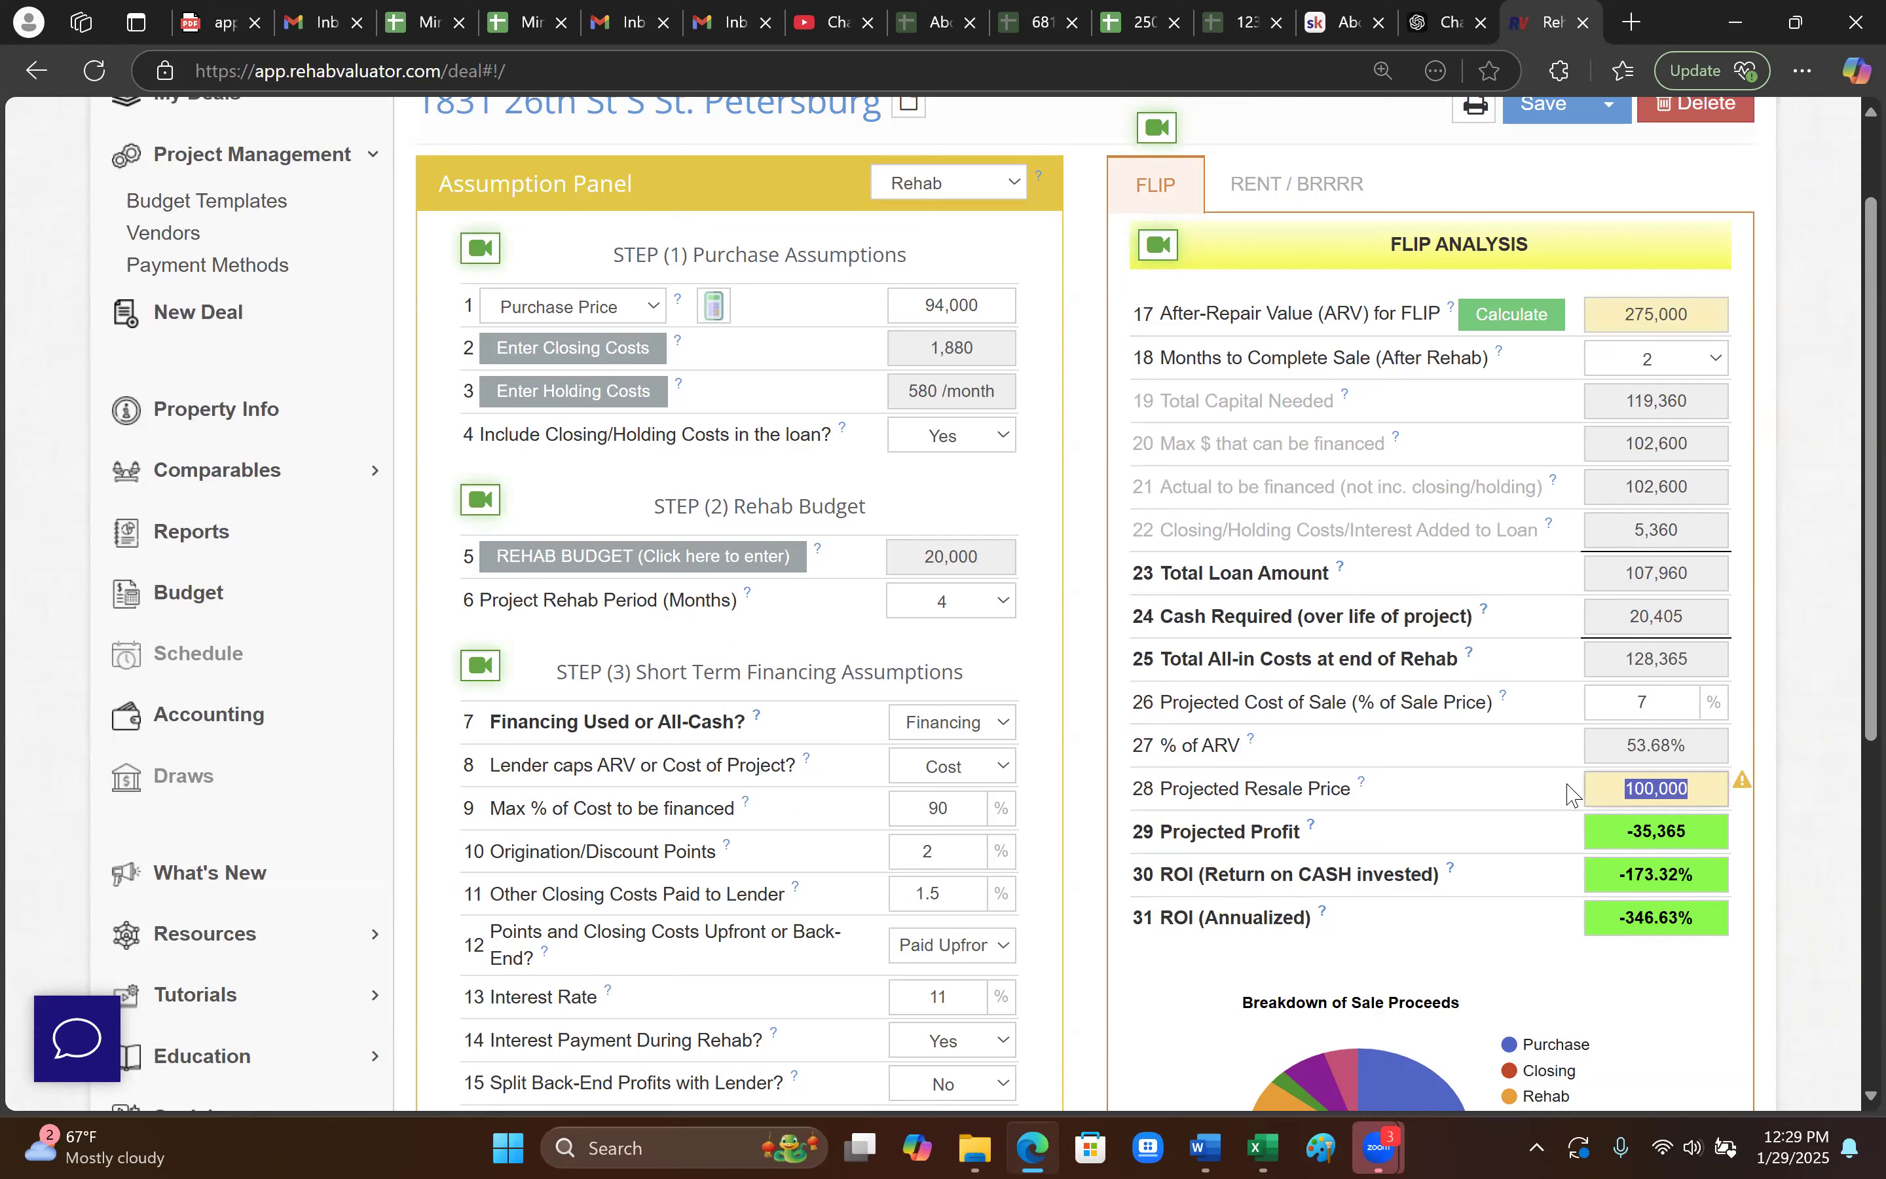
pyautogui.write('275,000')
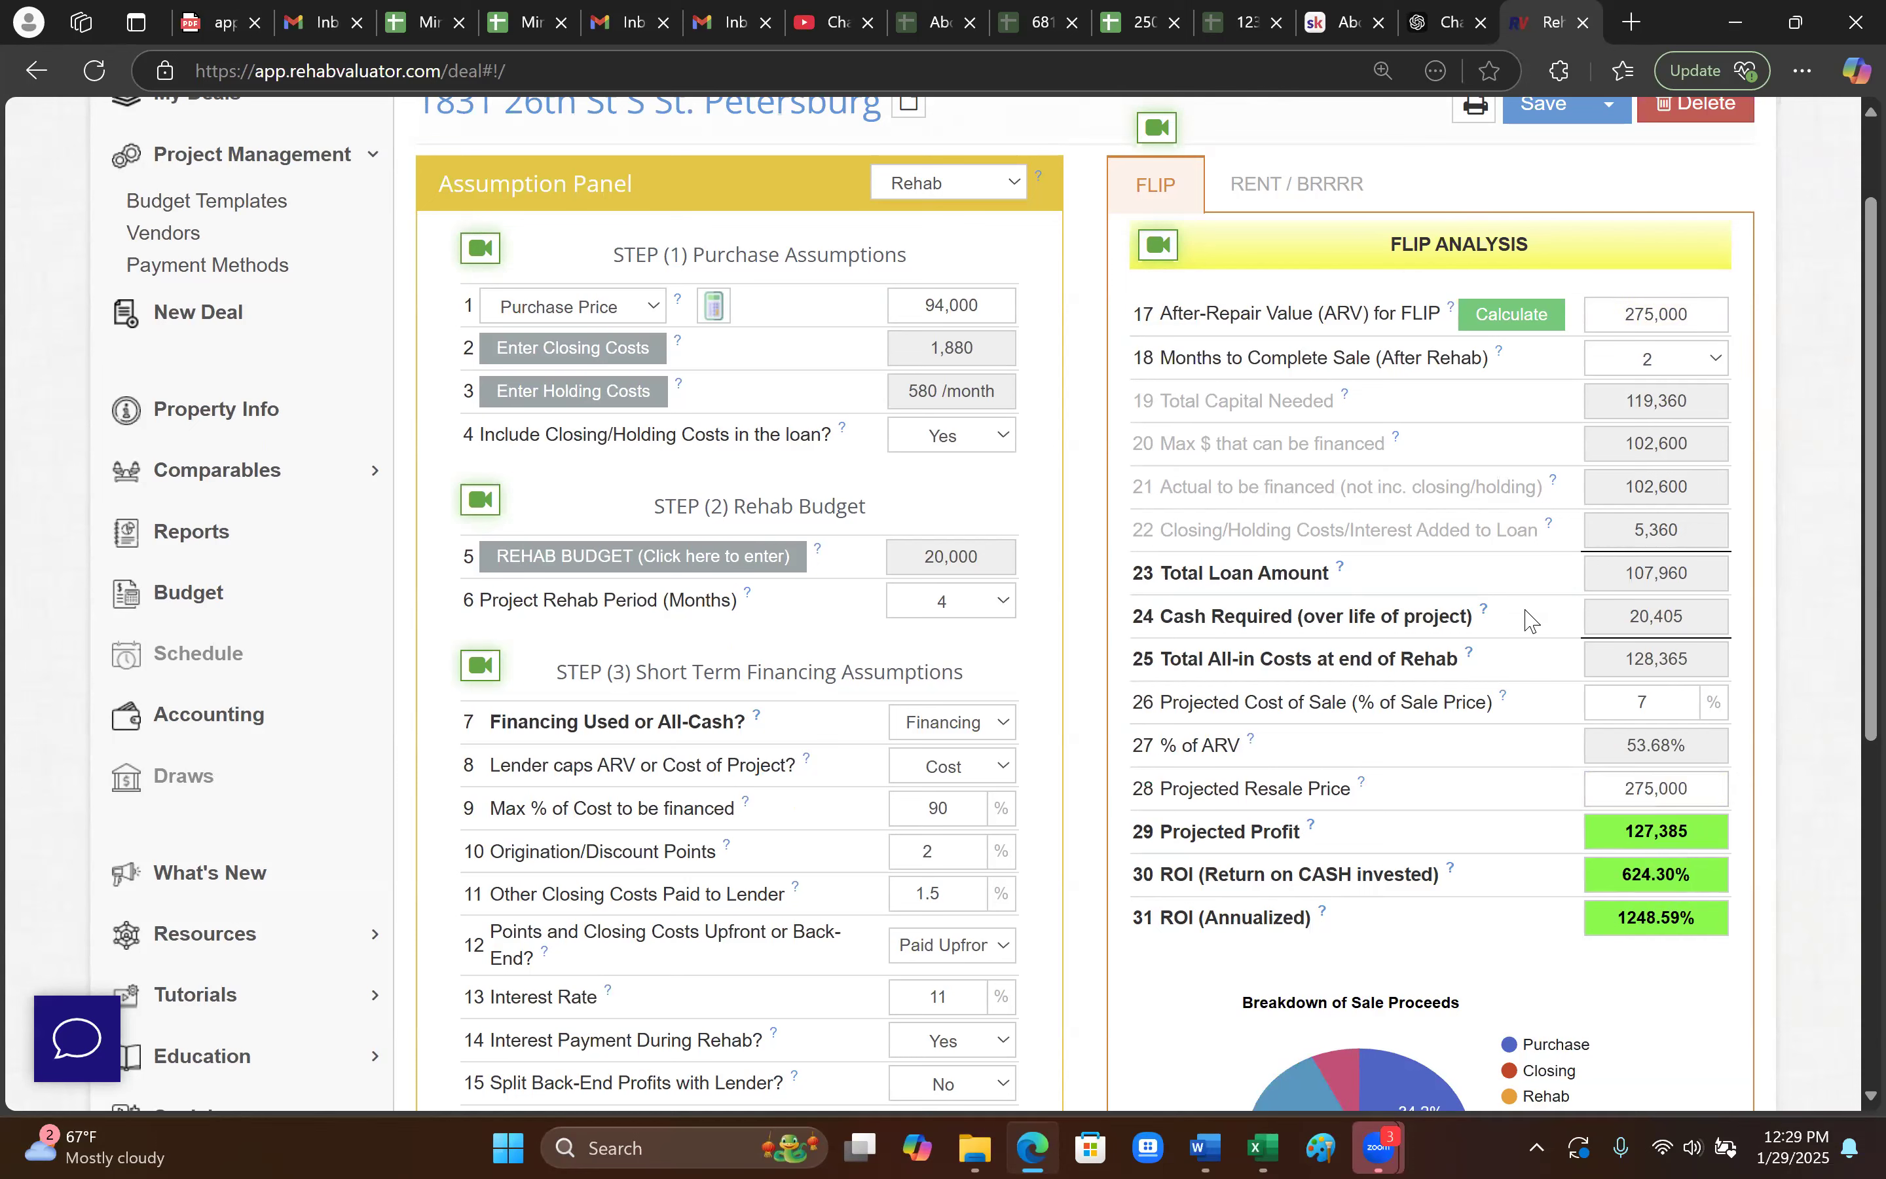
# - Change the projected cost of sale to 3.5%
pyautogui.scroll(-2, 1454, 641)
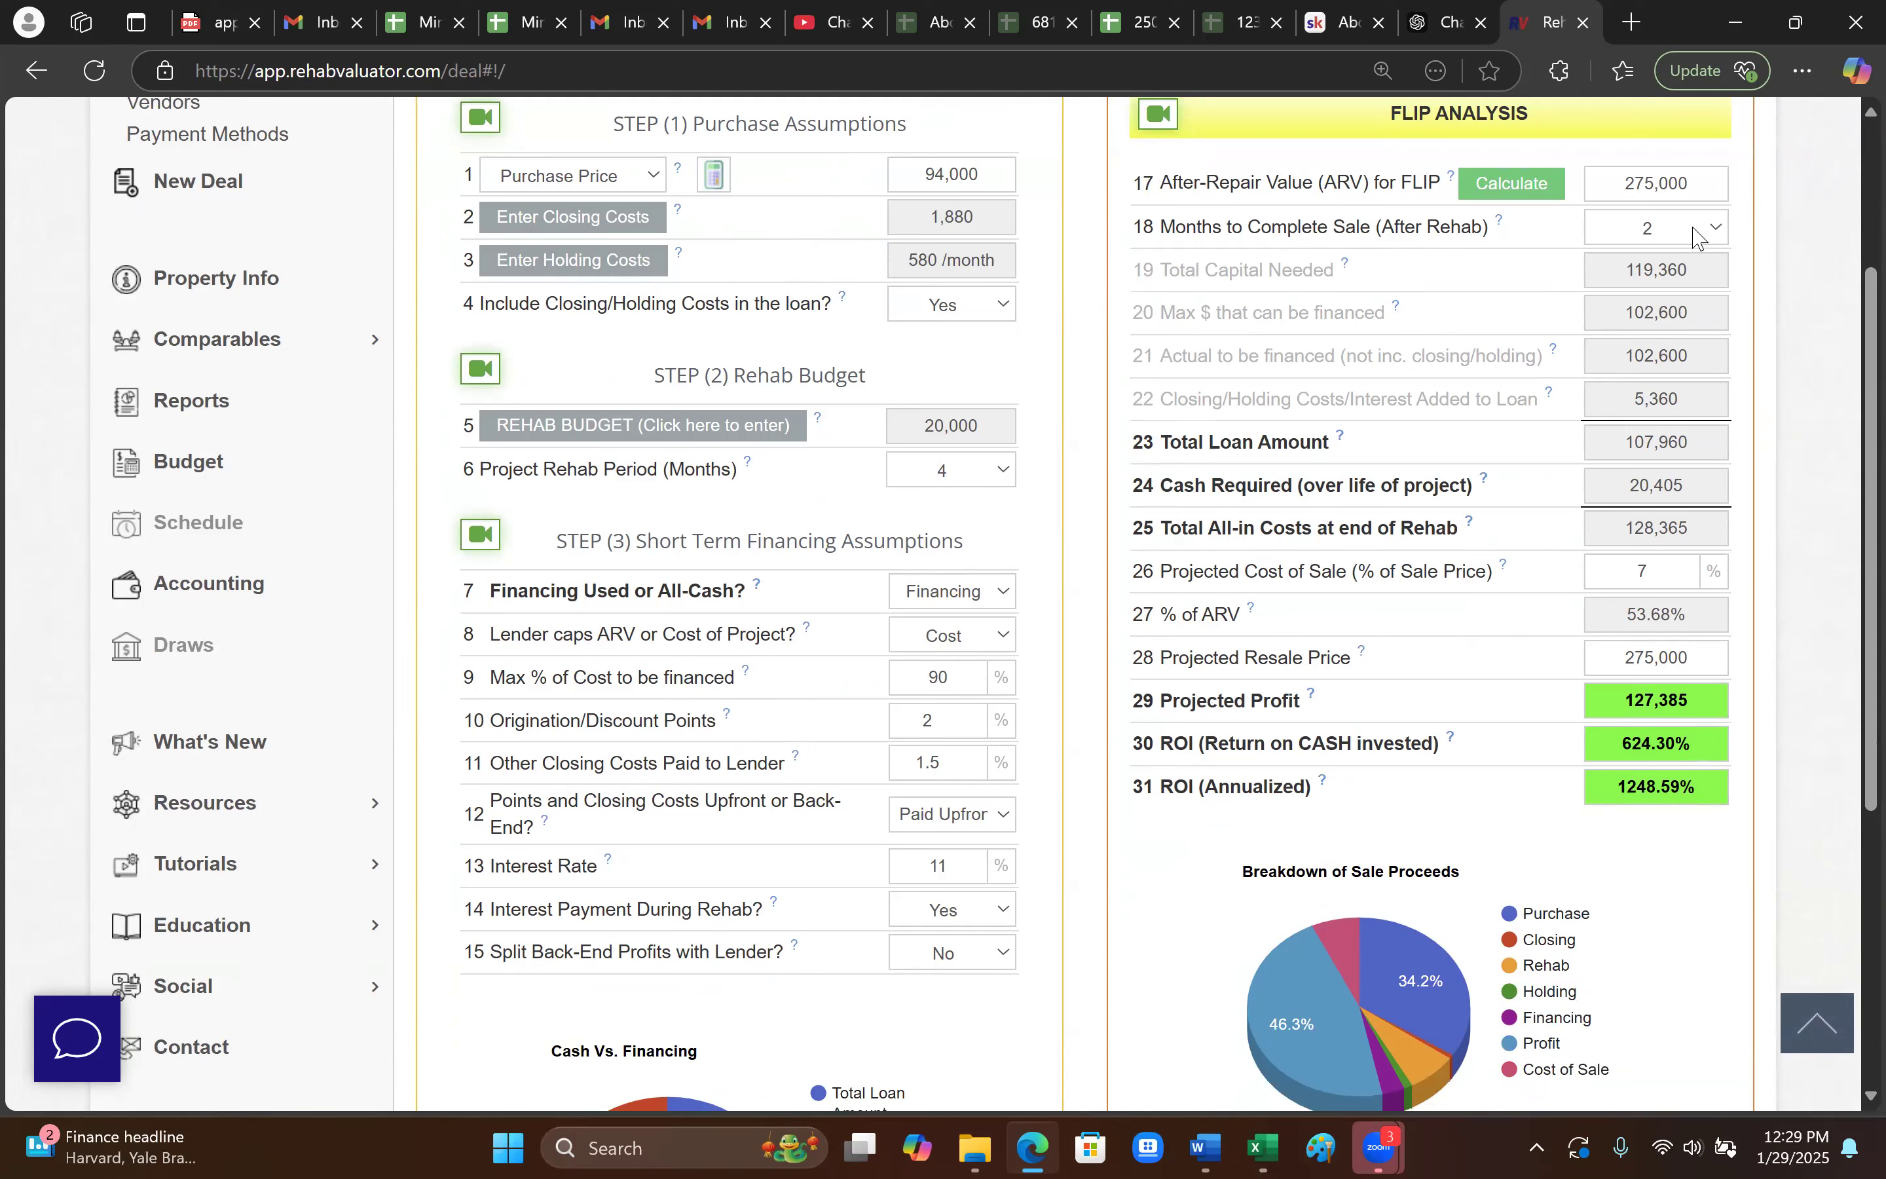
pyautogui.click(1673, 580)
pyautogui.write('3.5')
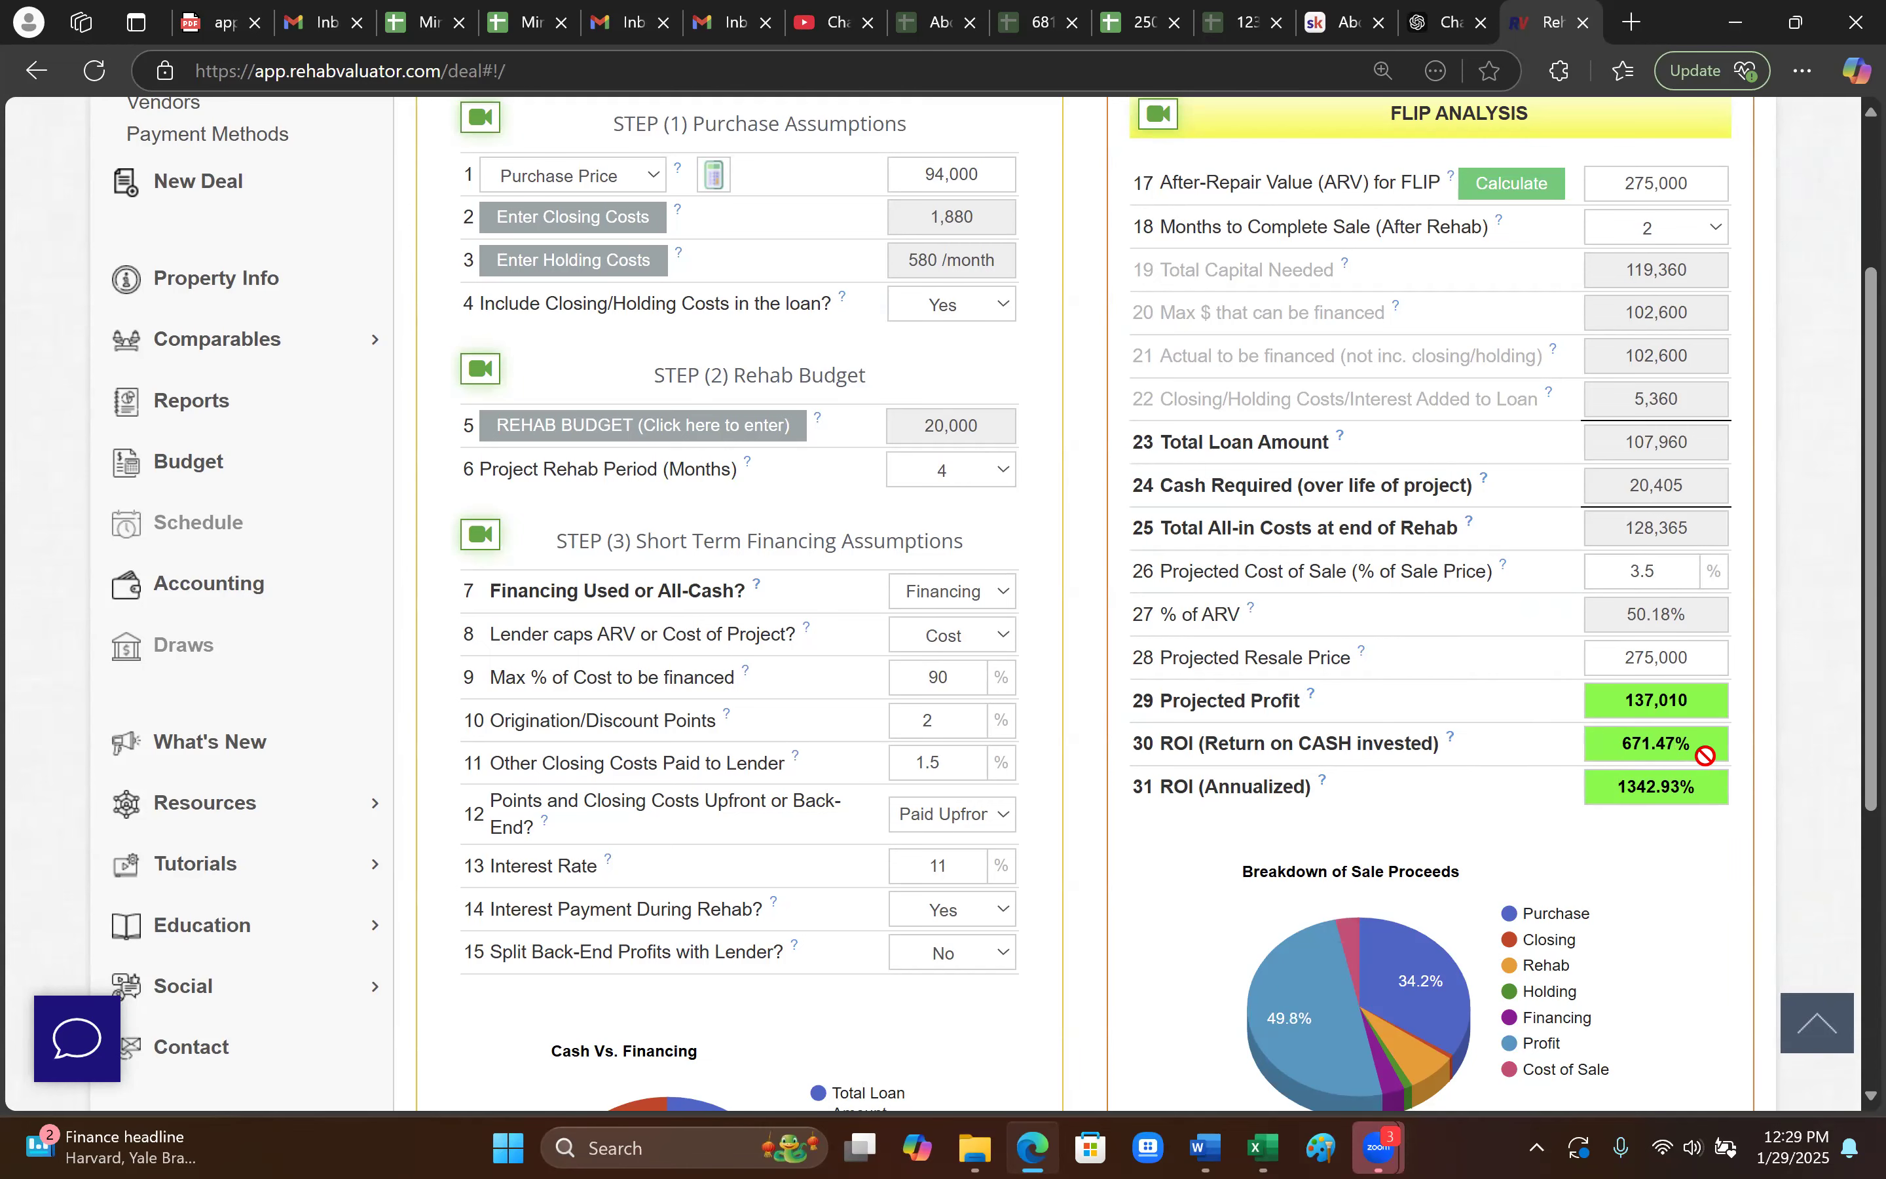
pyautogui.scroll(-2, 1279, 791)
pyautogui.scroll(2, 1272, 798)
# - Enter a 72,000 quick lump sum rehab budget and apply it to the deal
pyautogui.click(713, 431)
pyautogui.click(1376, 266)
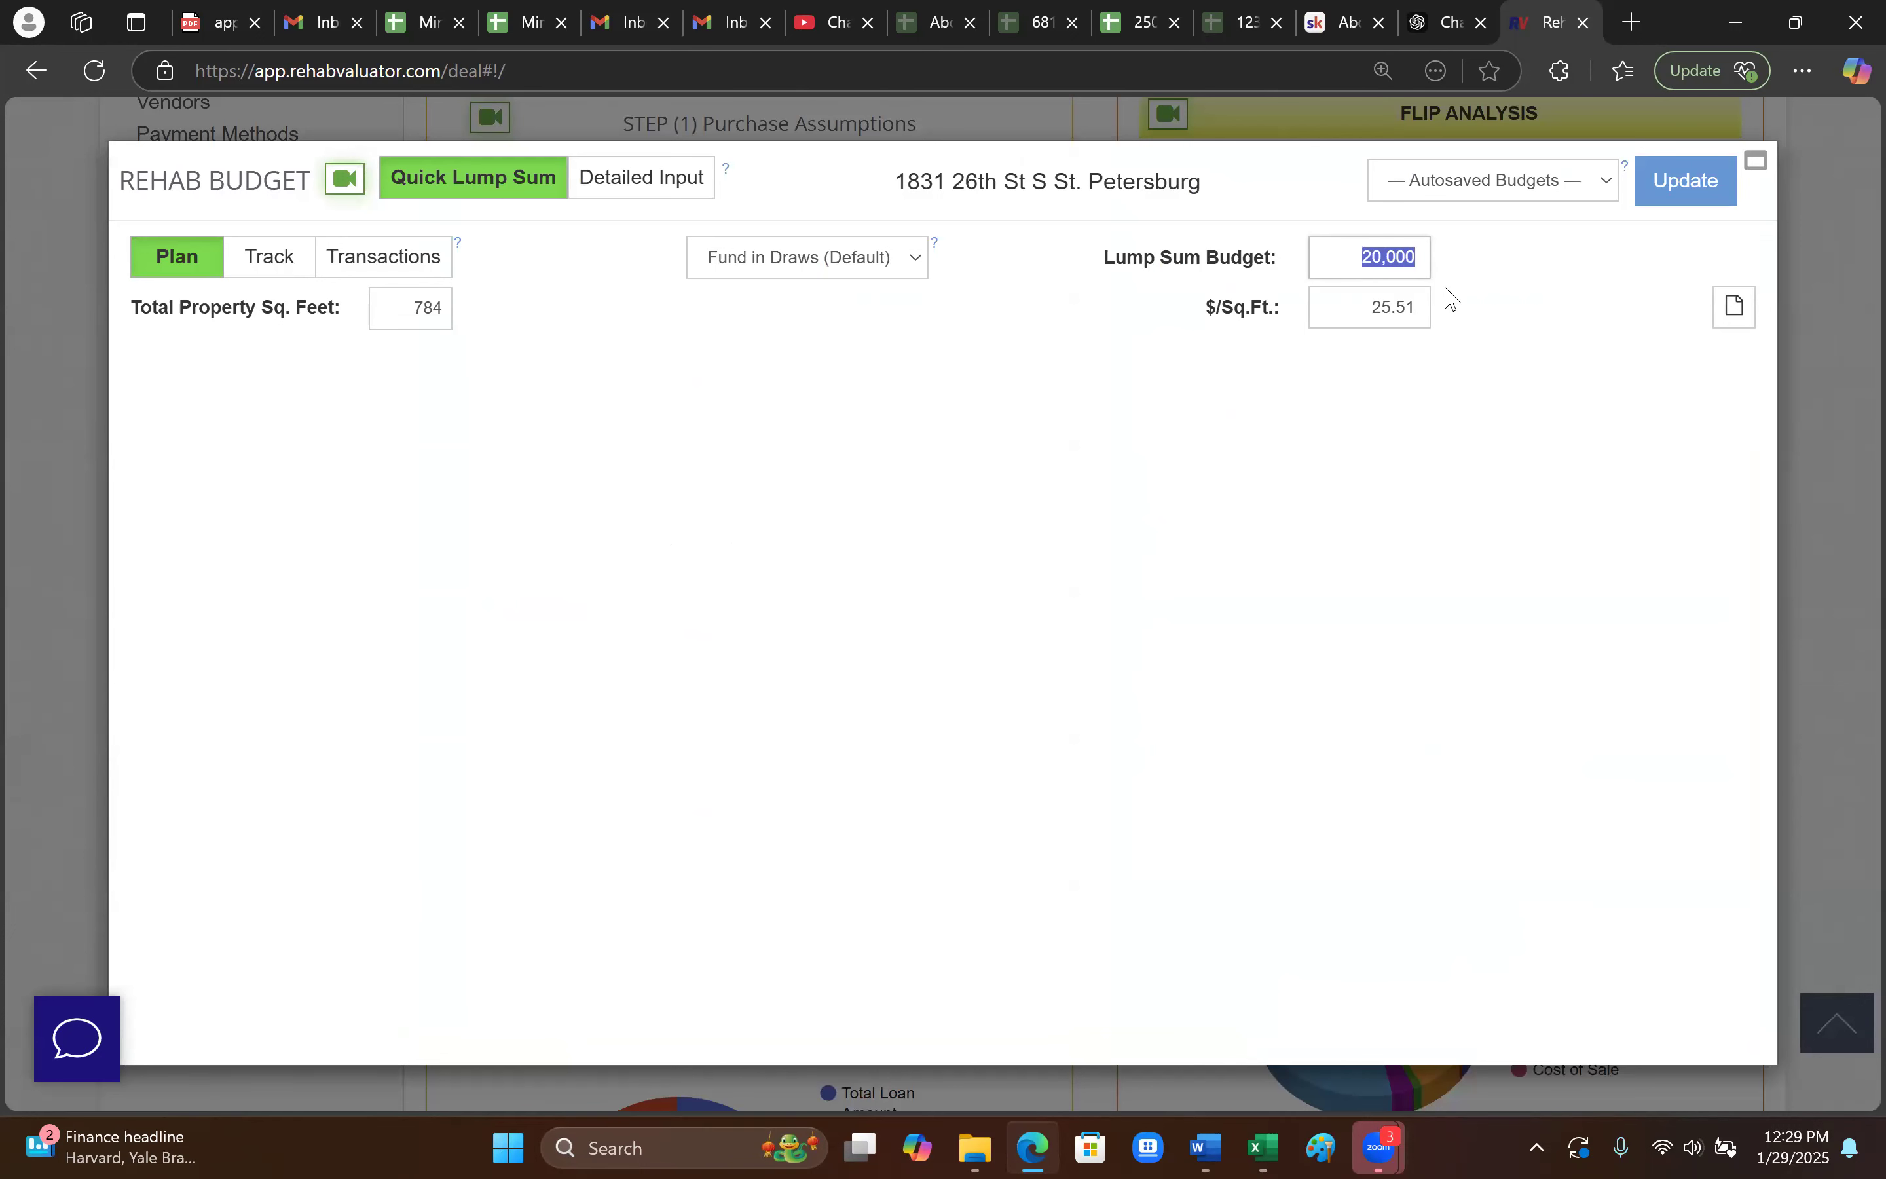
pyautogui.write('72,000')
pyautogui.click(1686, 183)
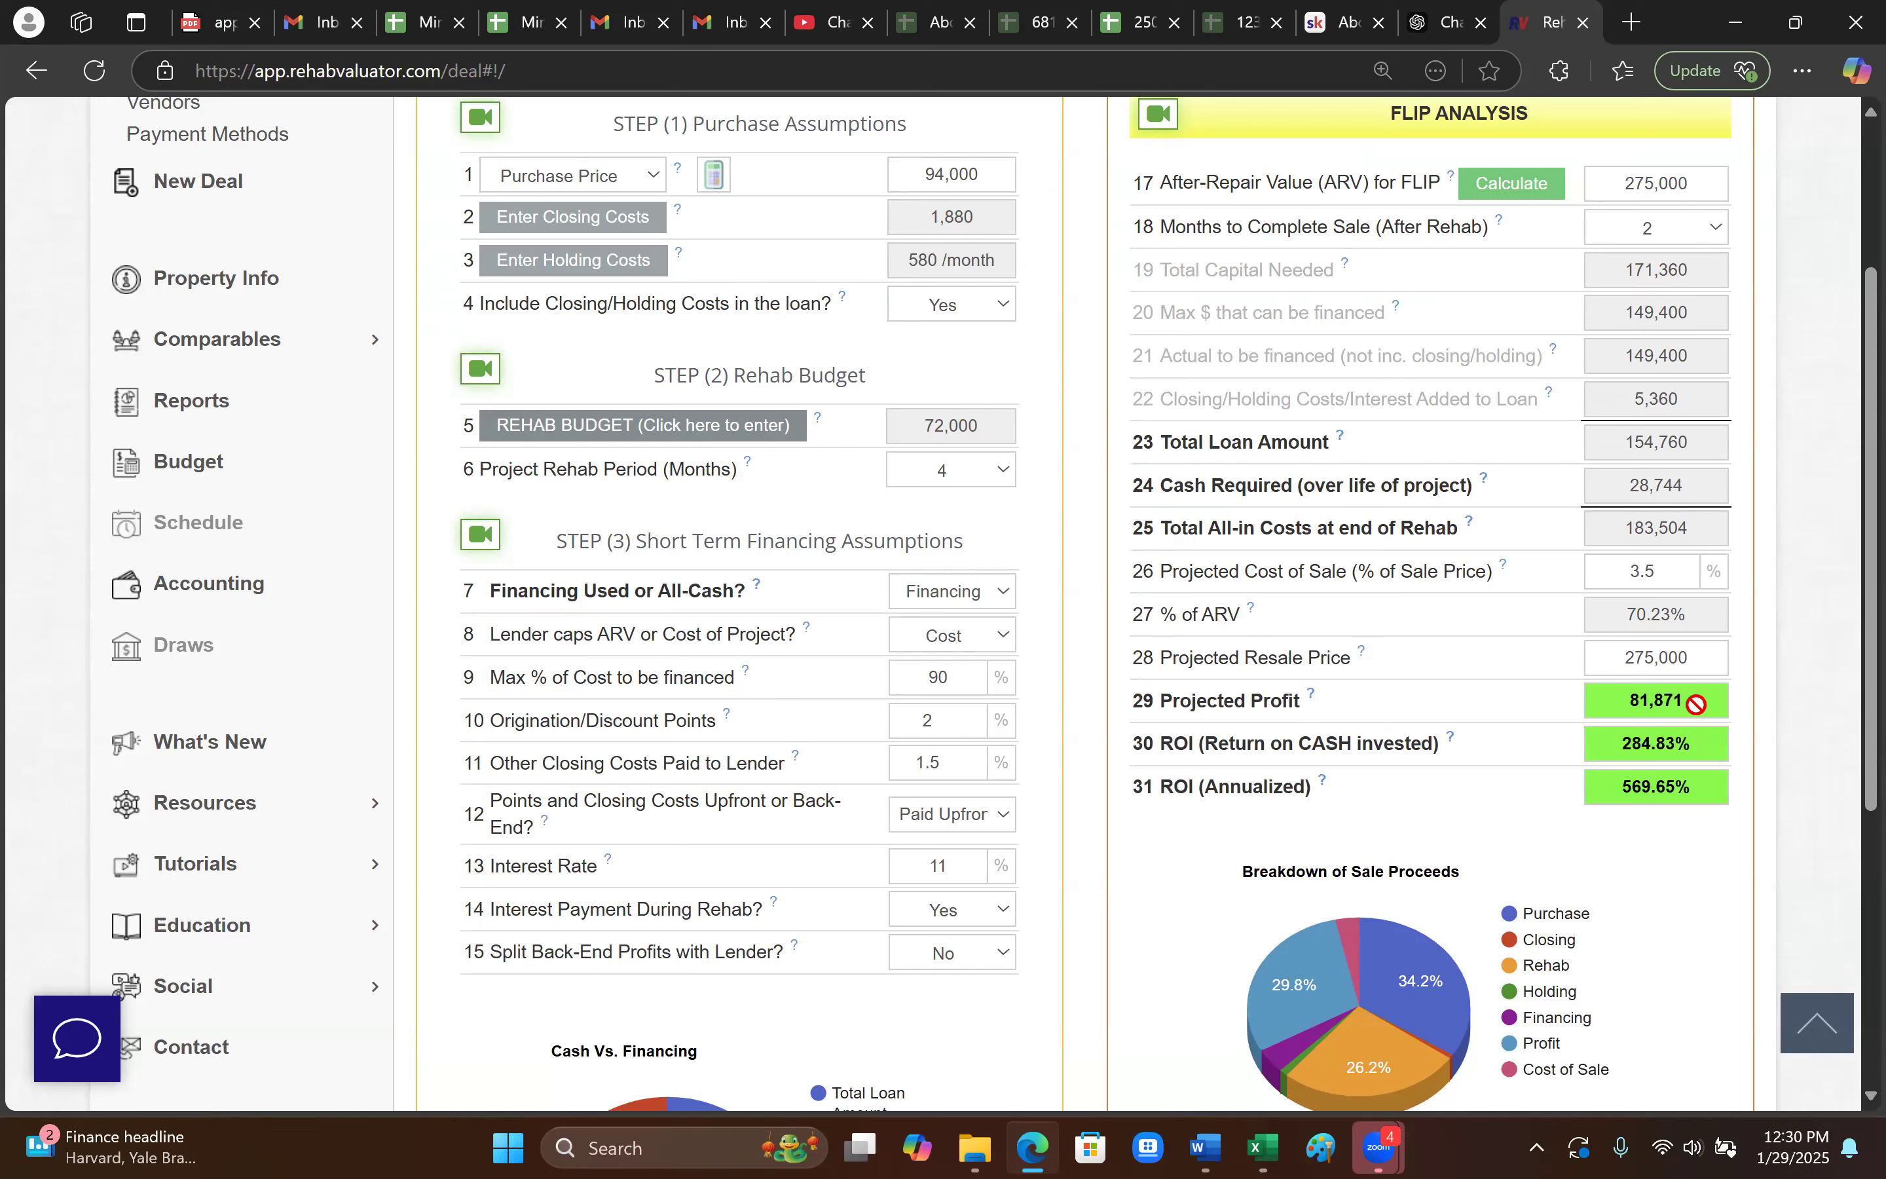
pyautogui.click(1004, 470)
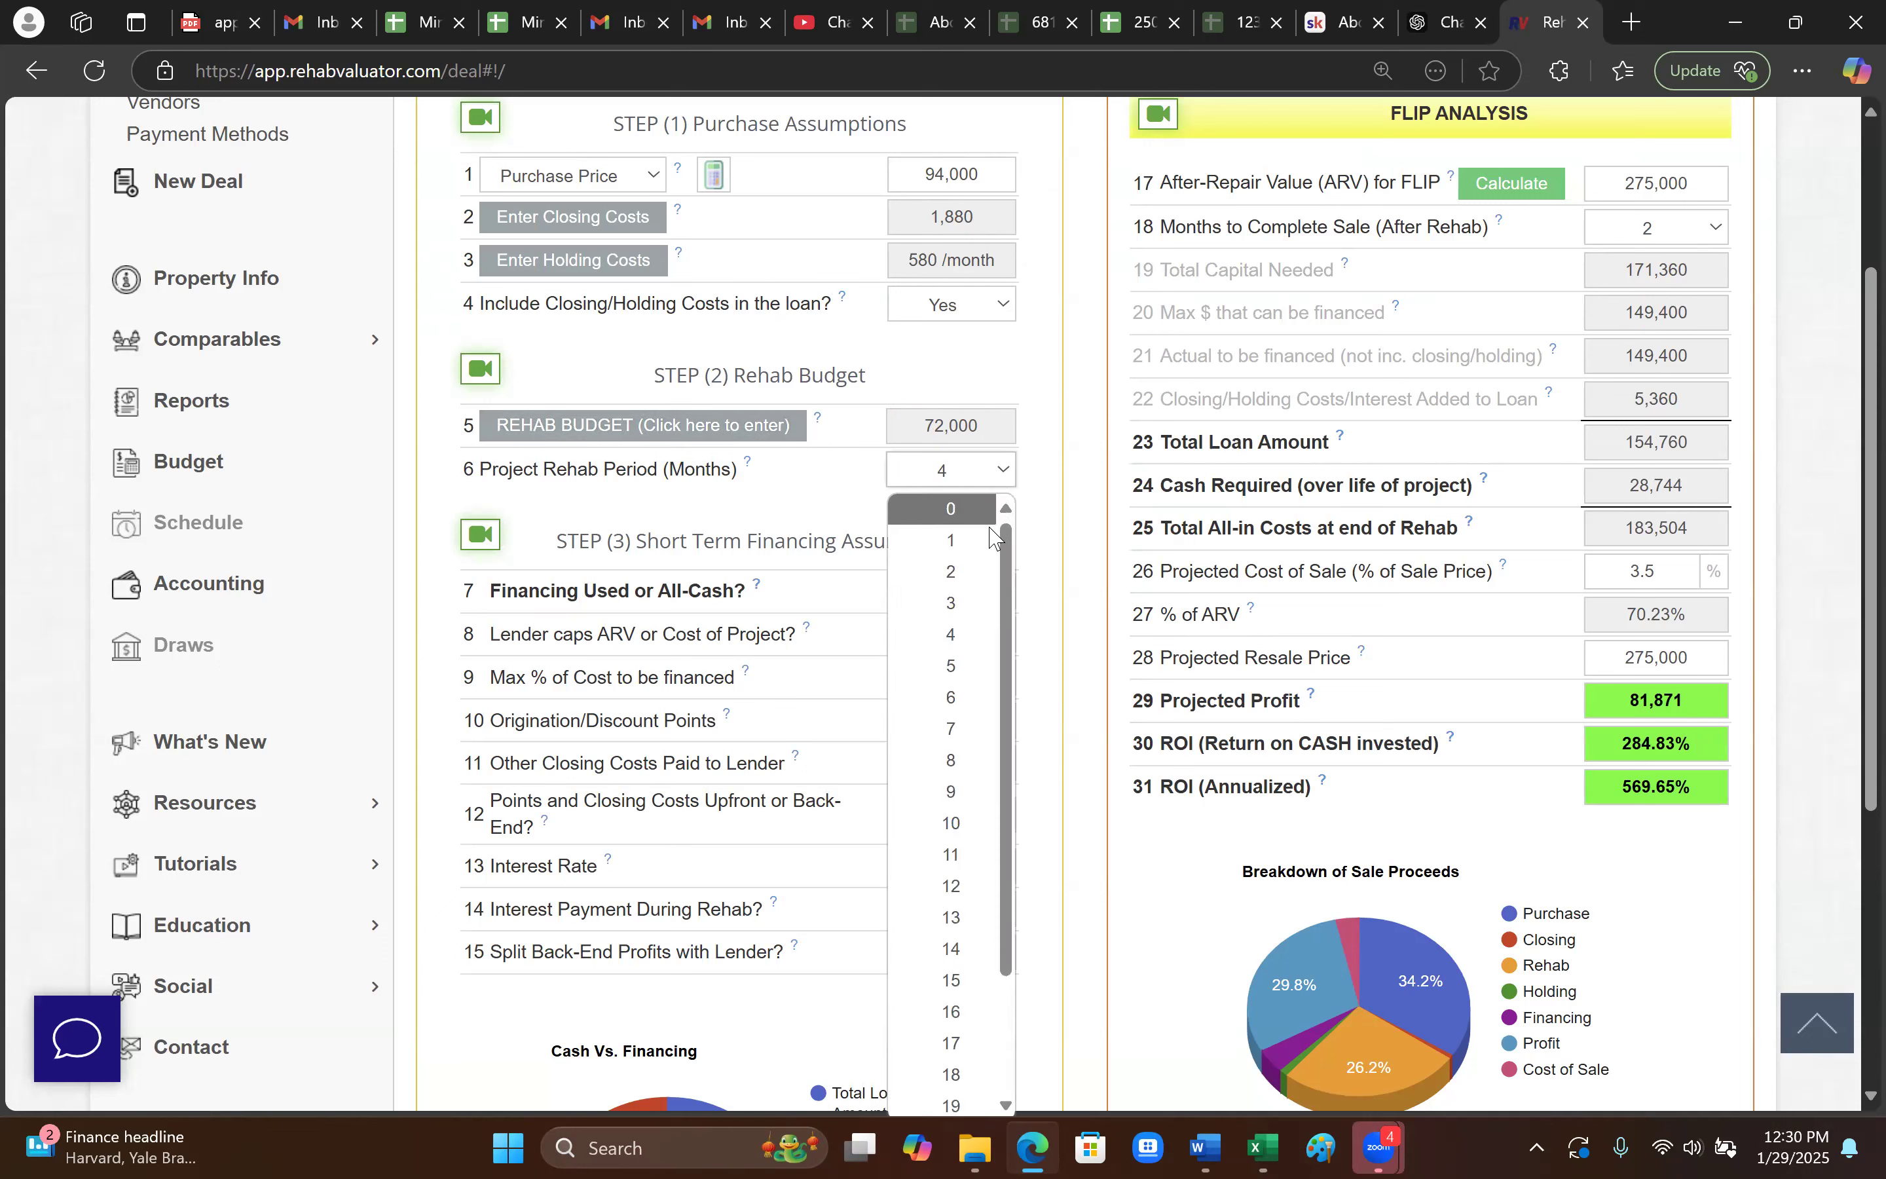
pyautogui.click(976, 573)
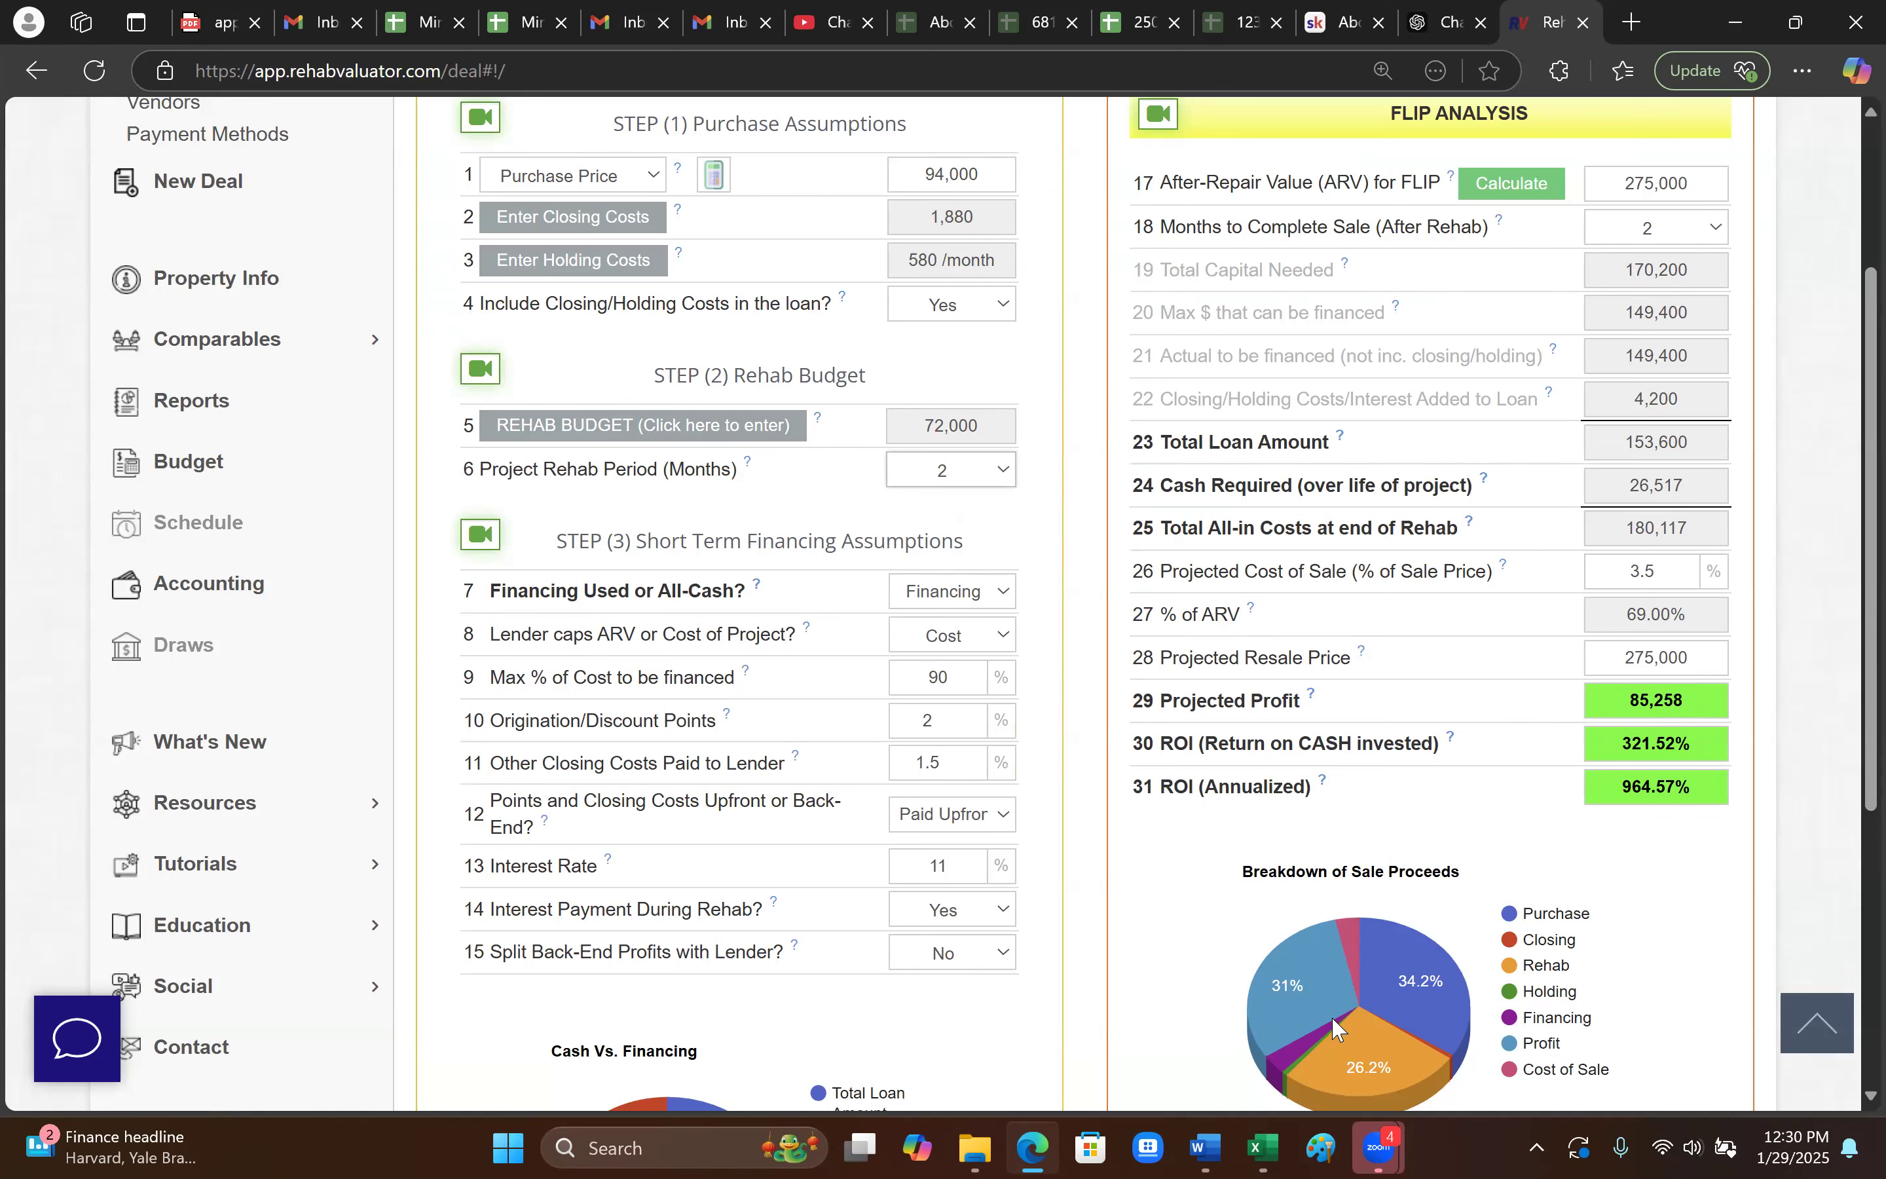
pyautogui.scroll(-2, 1037, 826)
pyautogui.scroll(3, 1037, 826)
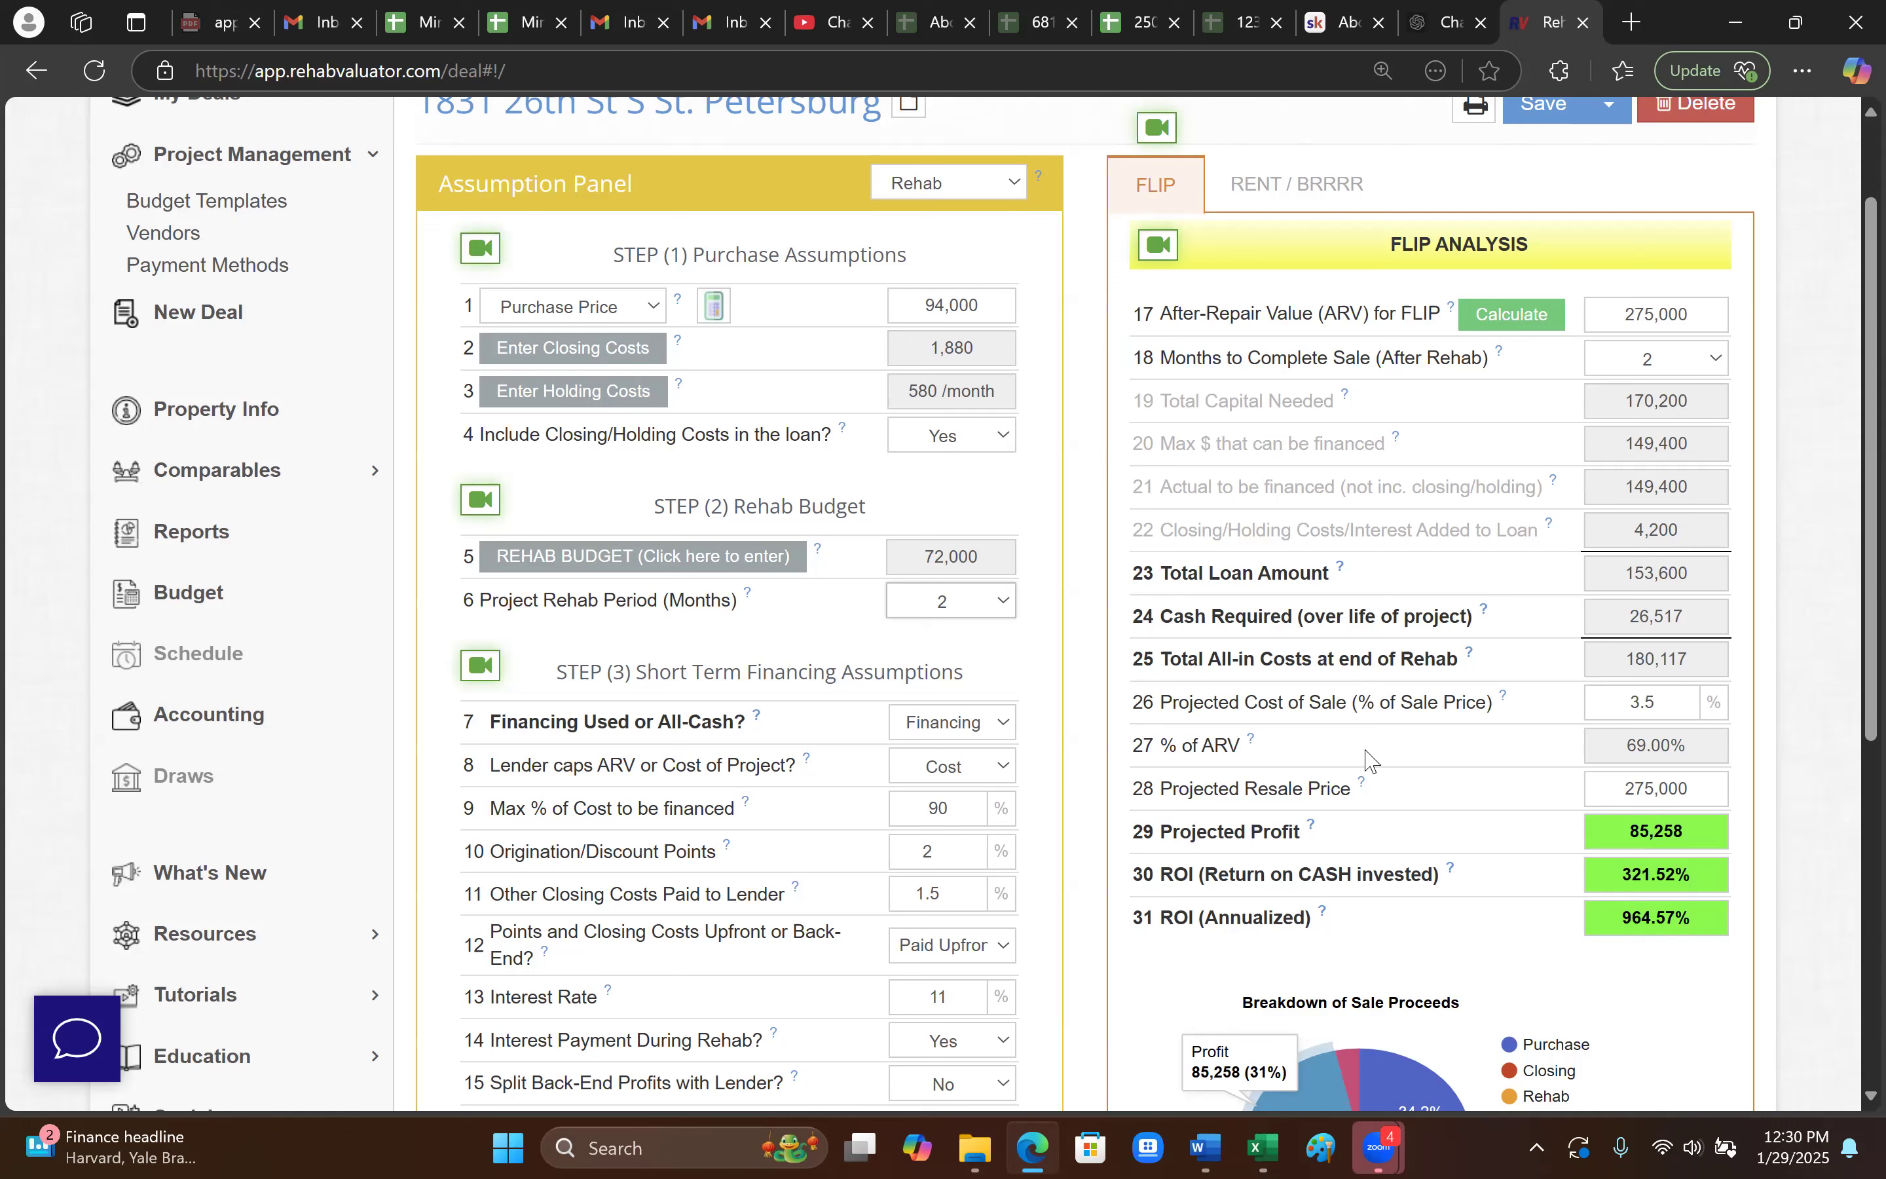
pyautogui.click(1252, 745)
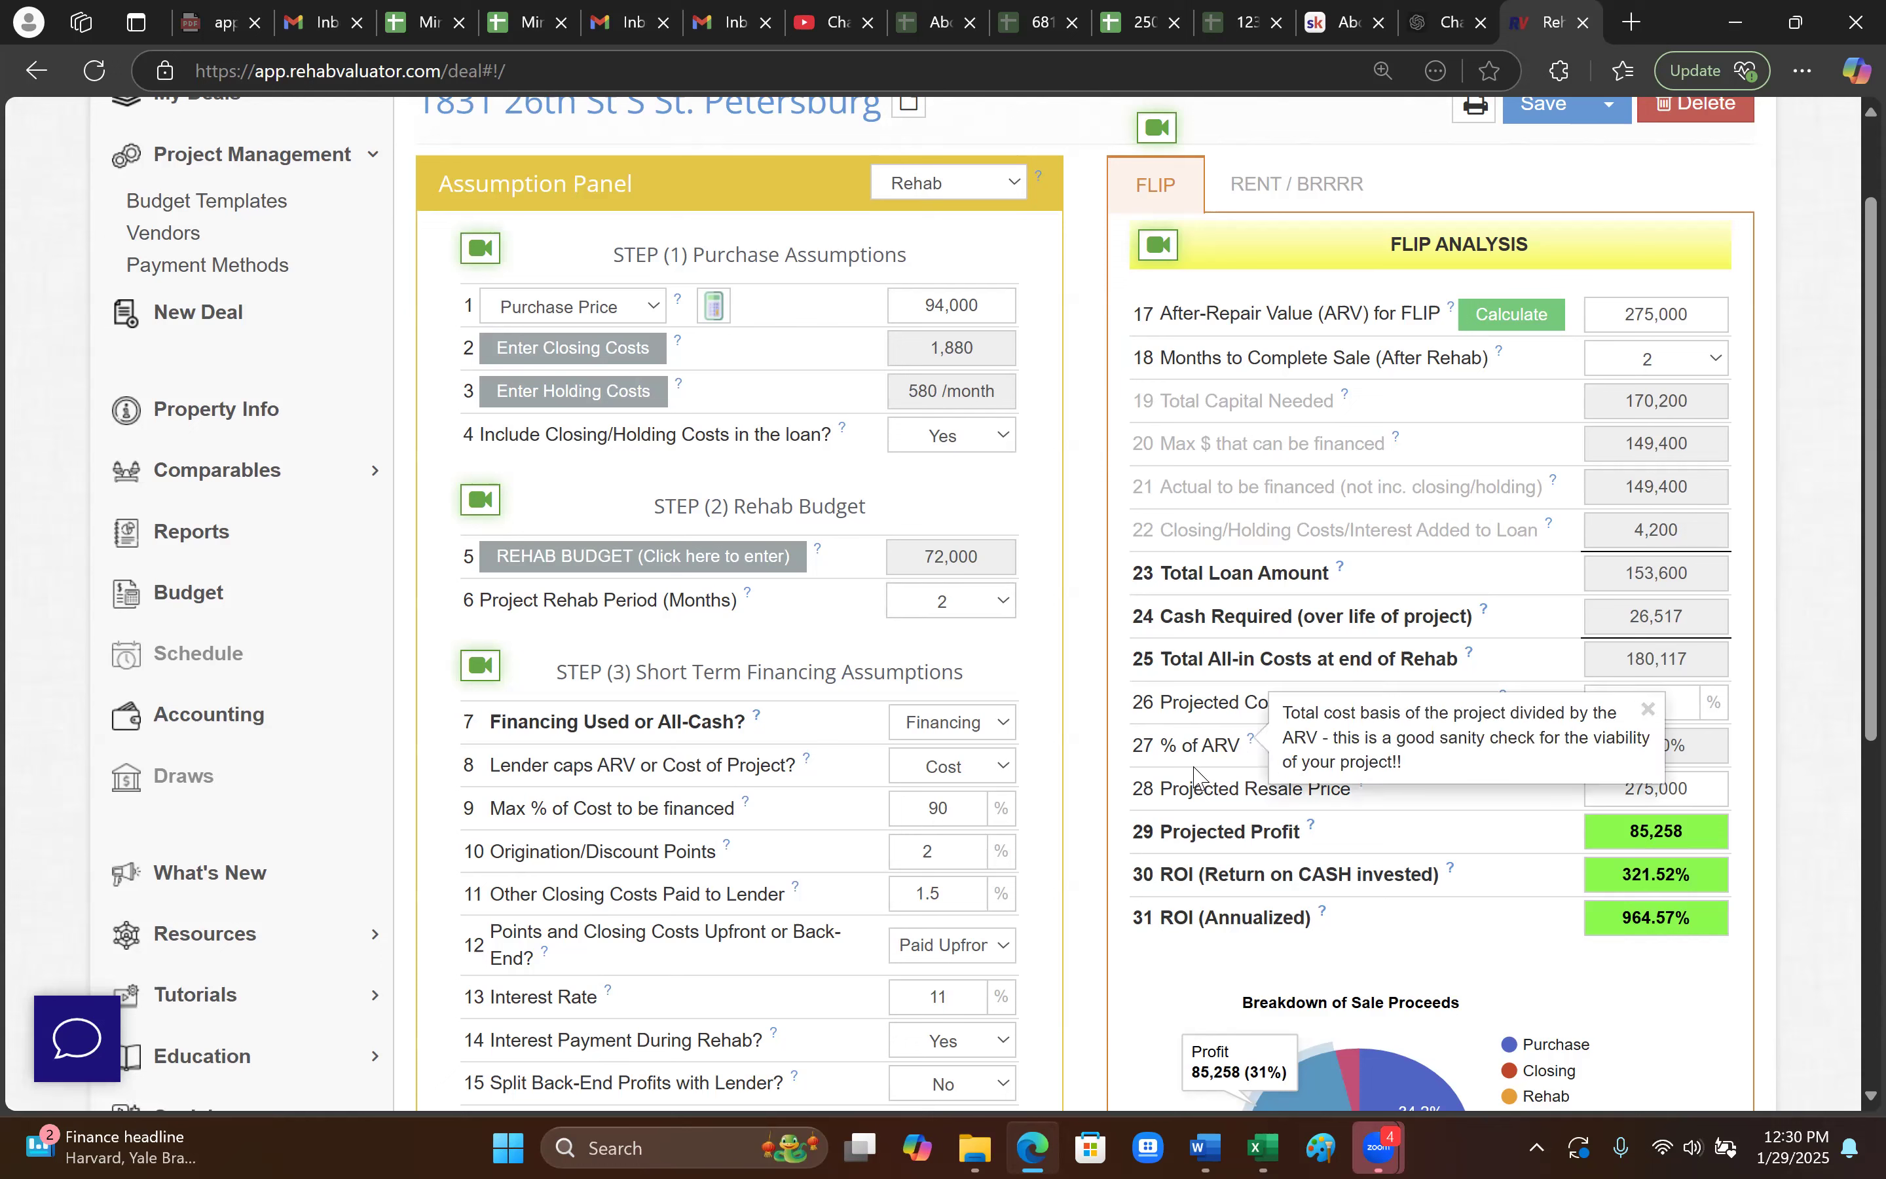
pyautogui.moveTo(1194, 766); pyautogui.dragTo(1196, 769)
pyautogui.click(1462, 863)
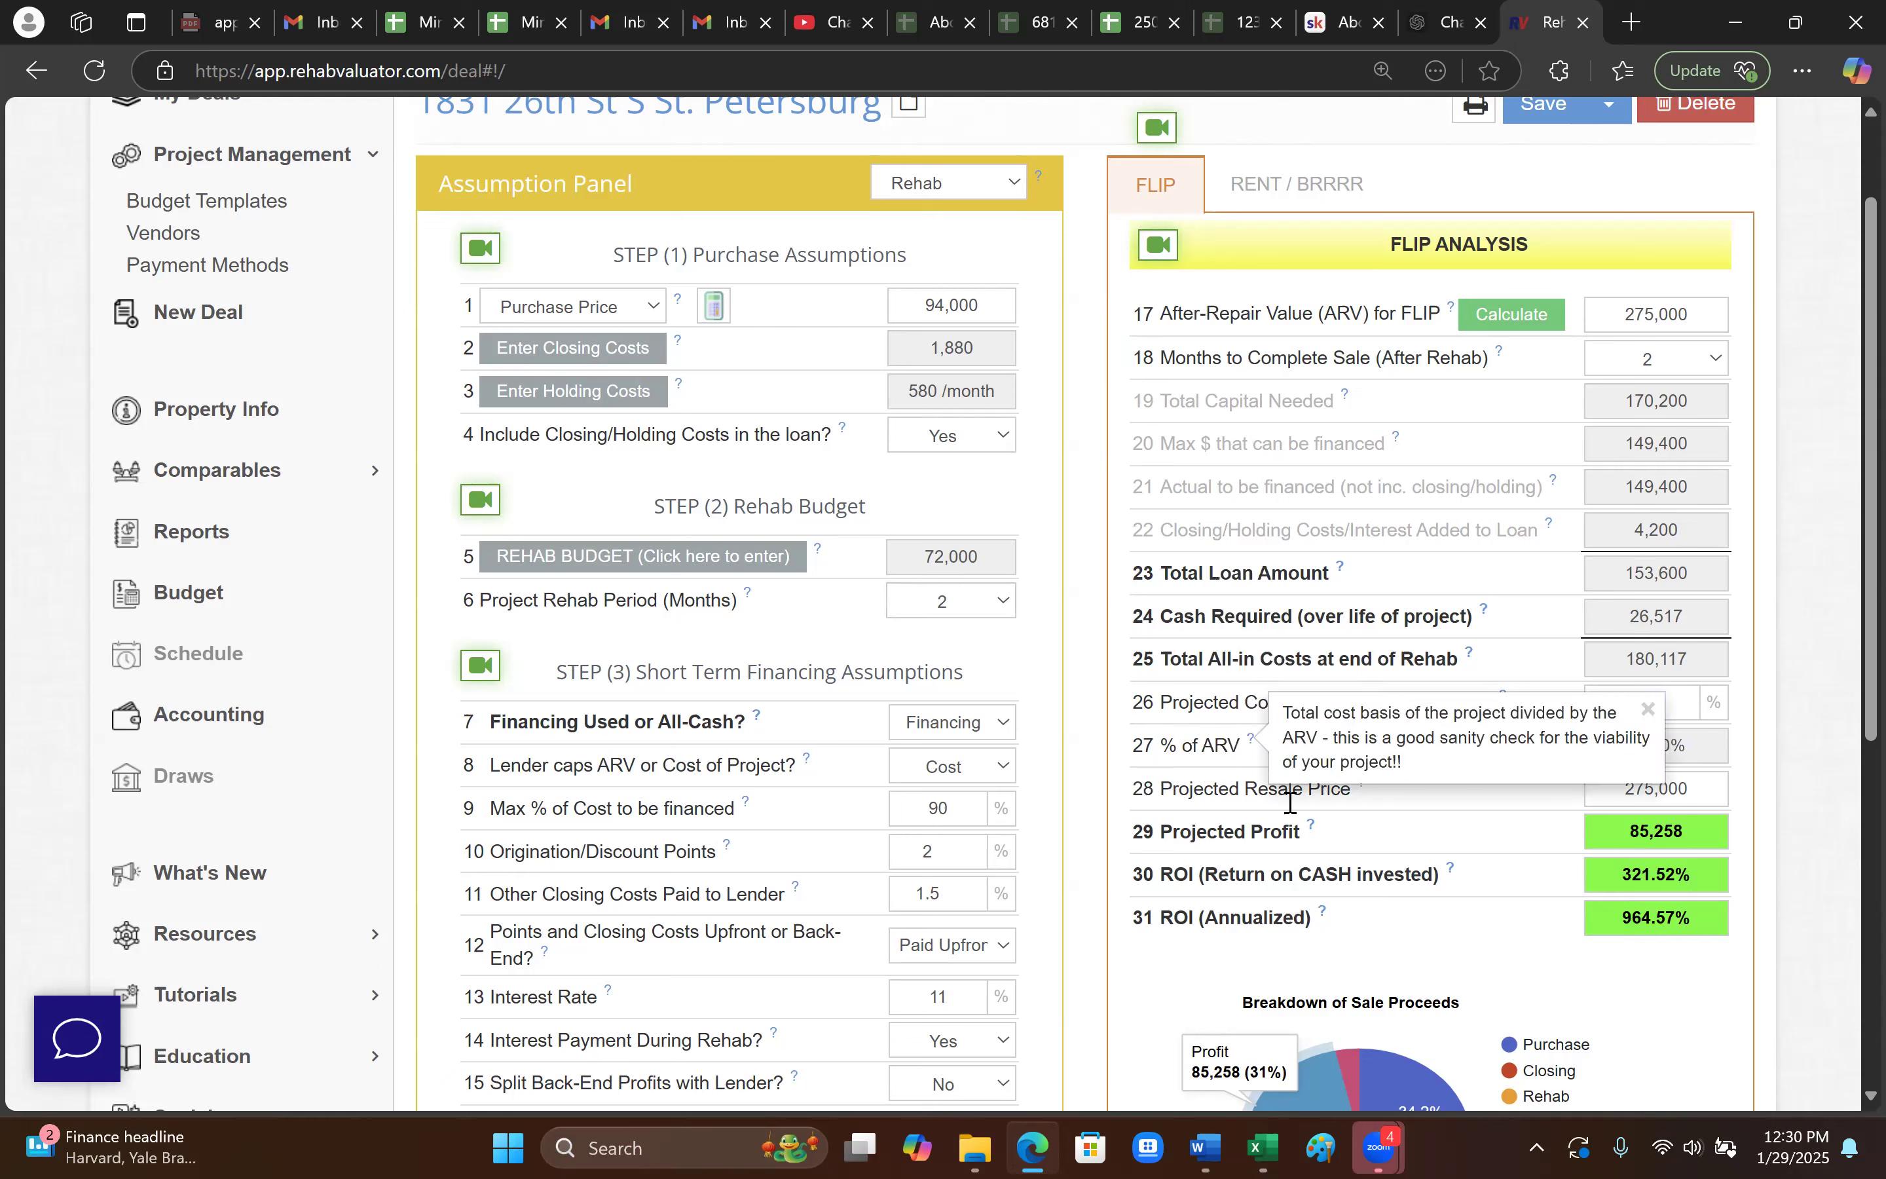
pyautogui.click(1651, 709)
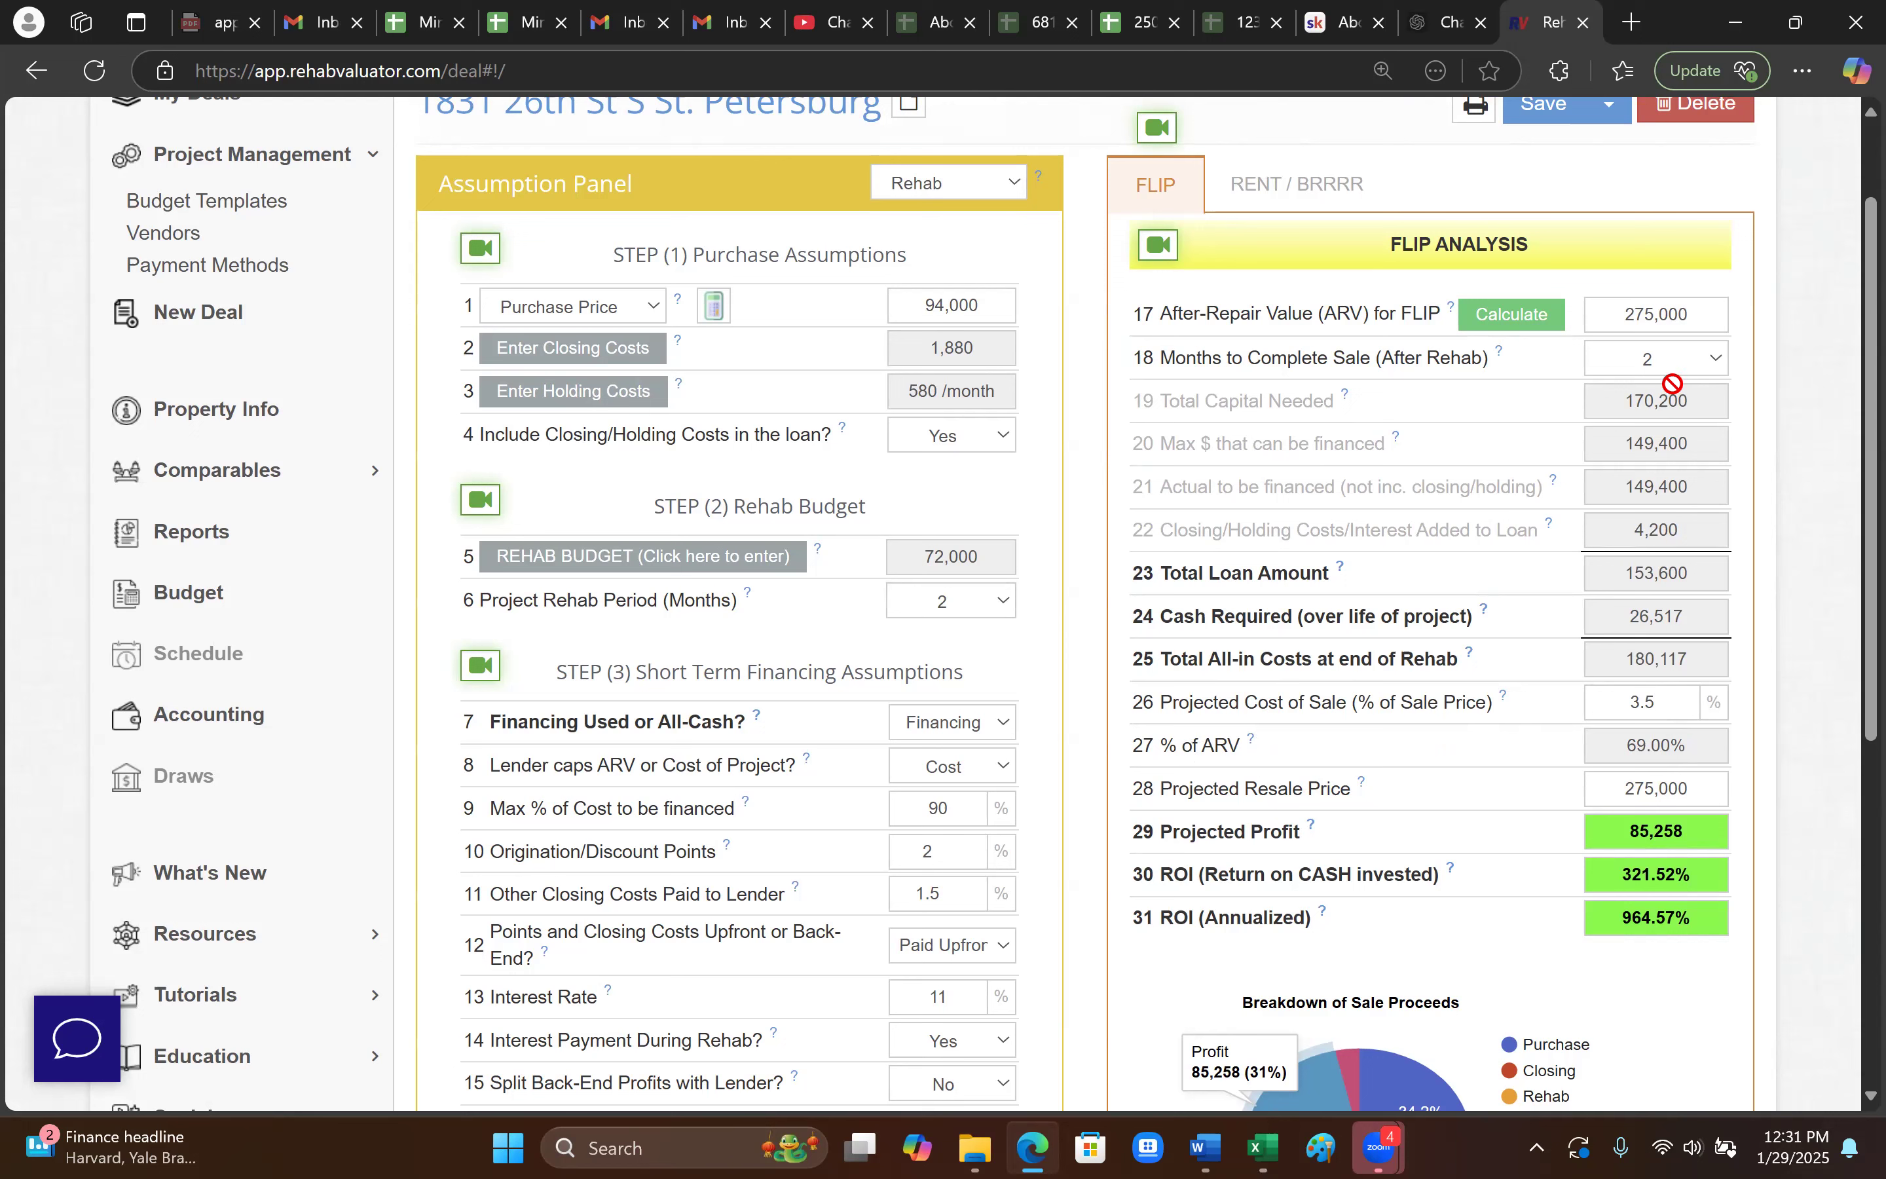
pyautogui.click(1706, 319)
pyautogui.scroll(-2, 1502, 803)
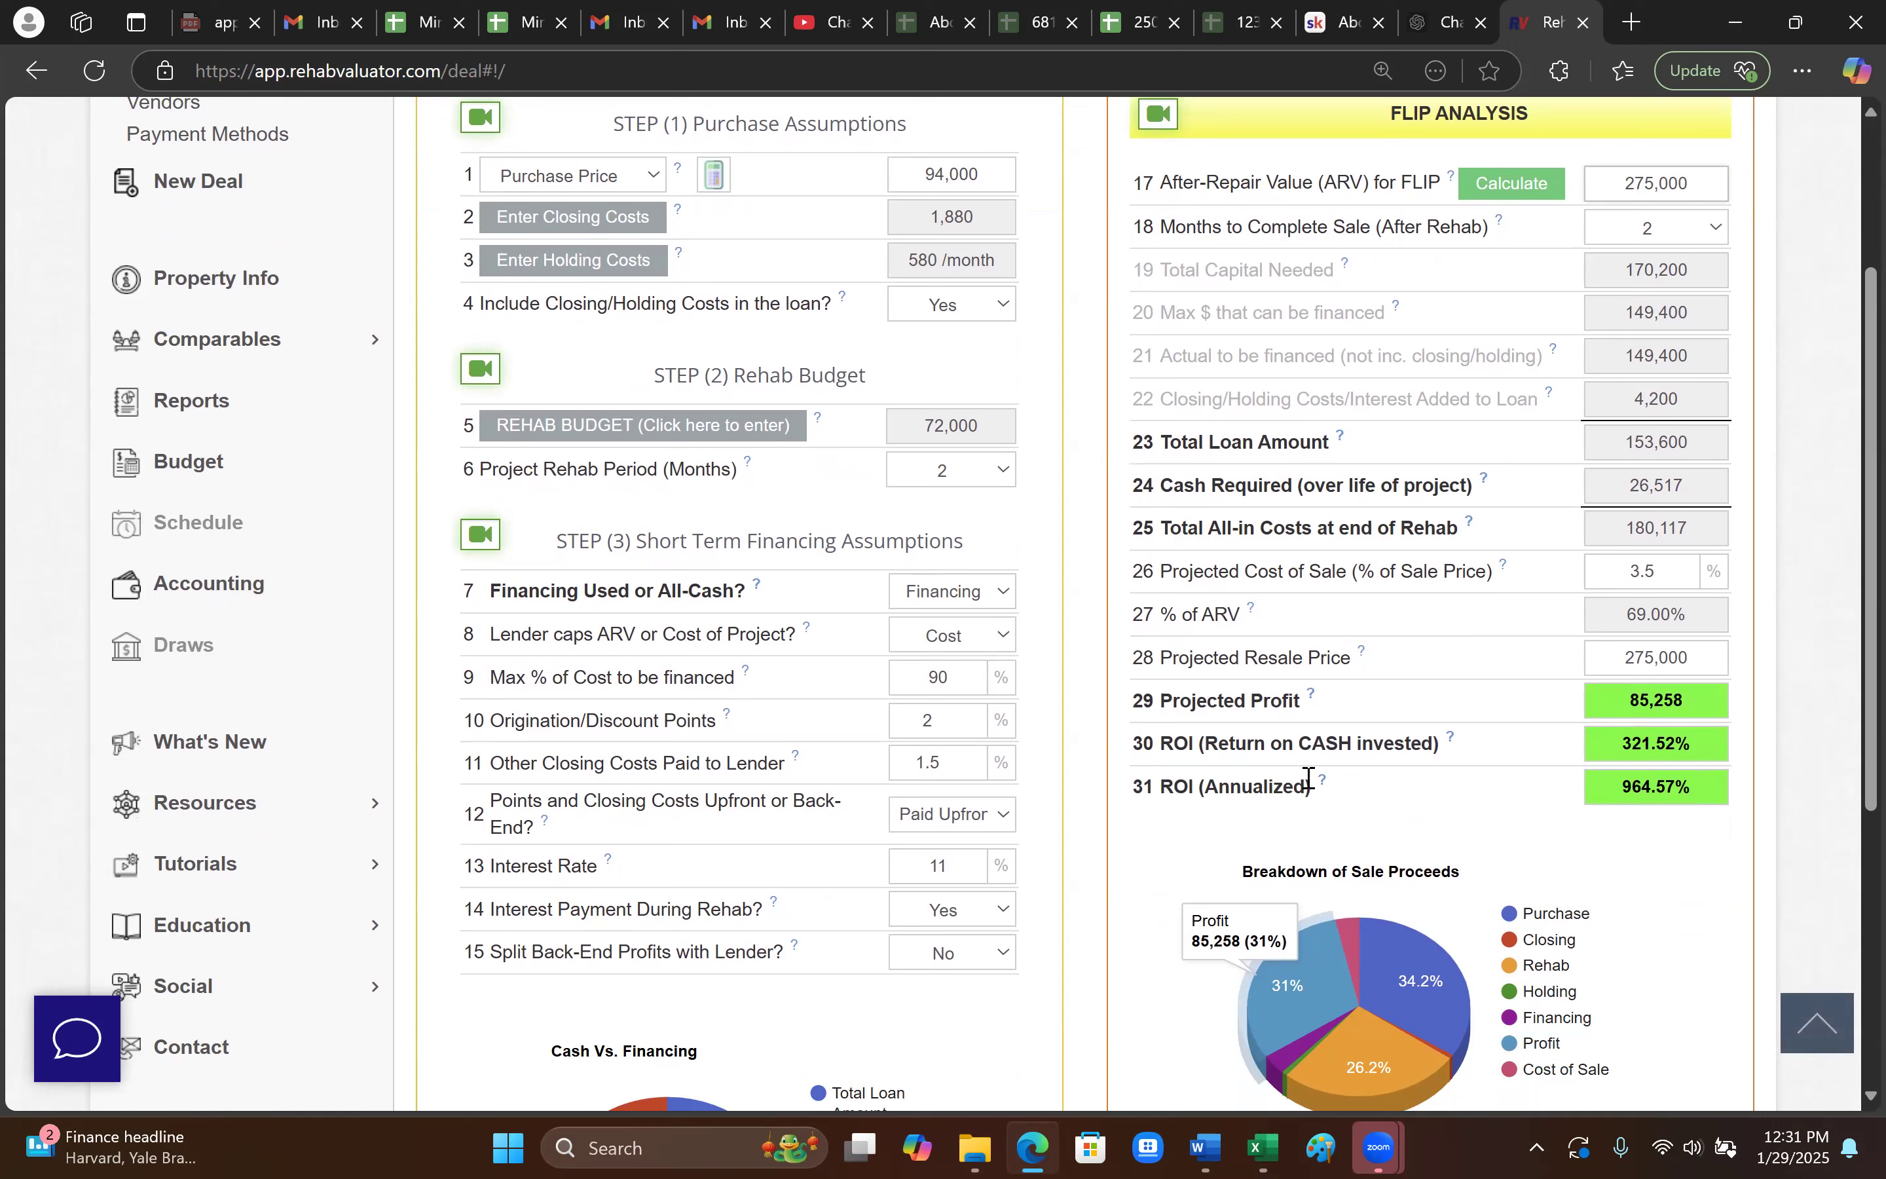
pyautogui.scroll(2, 1294, 785)
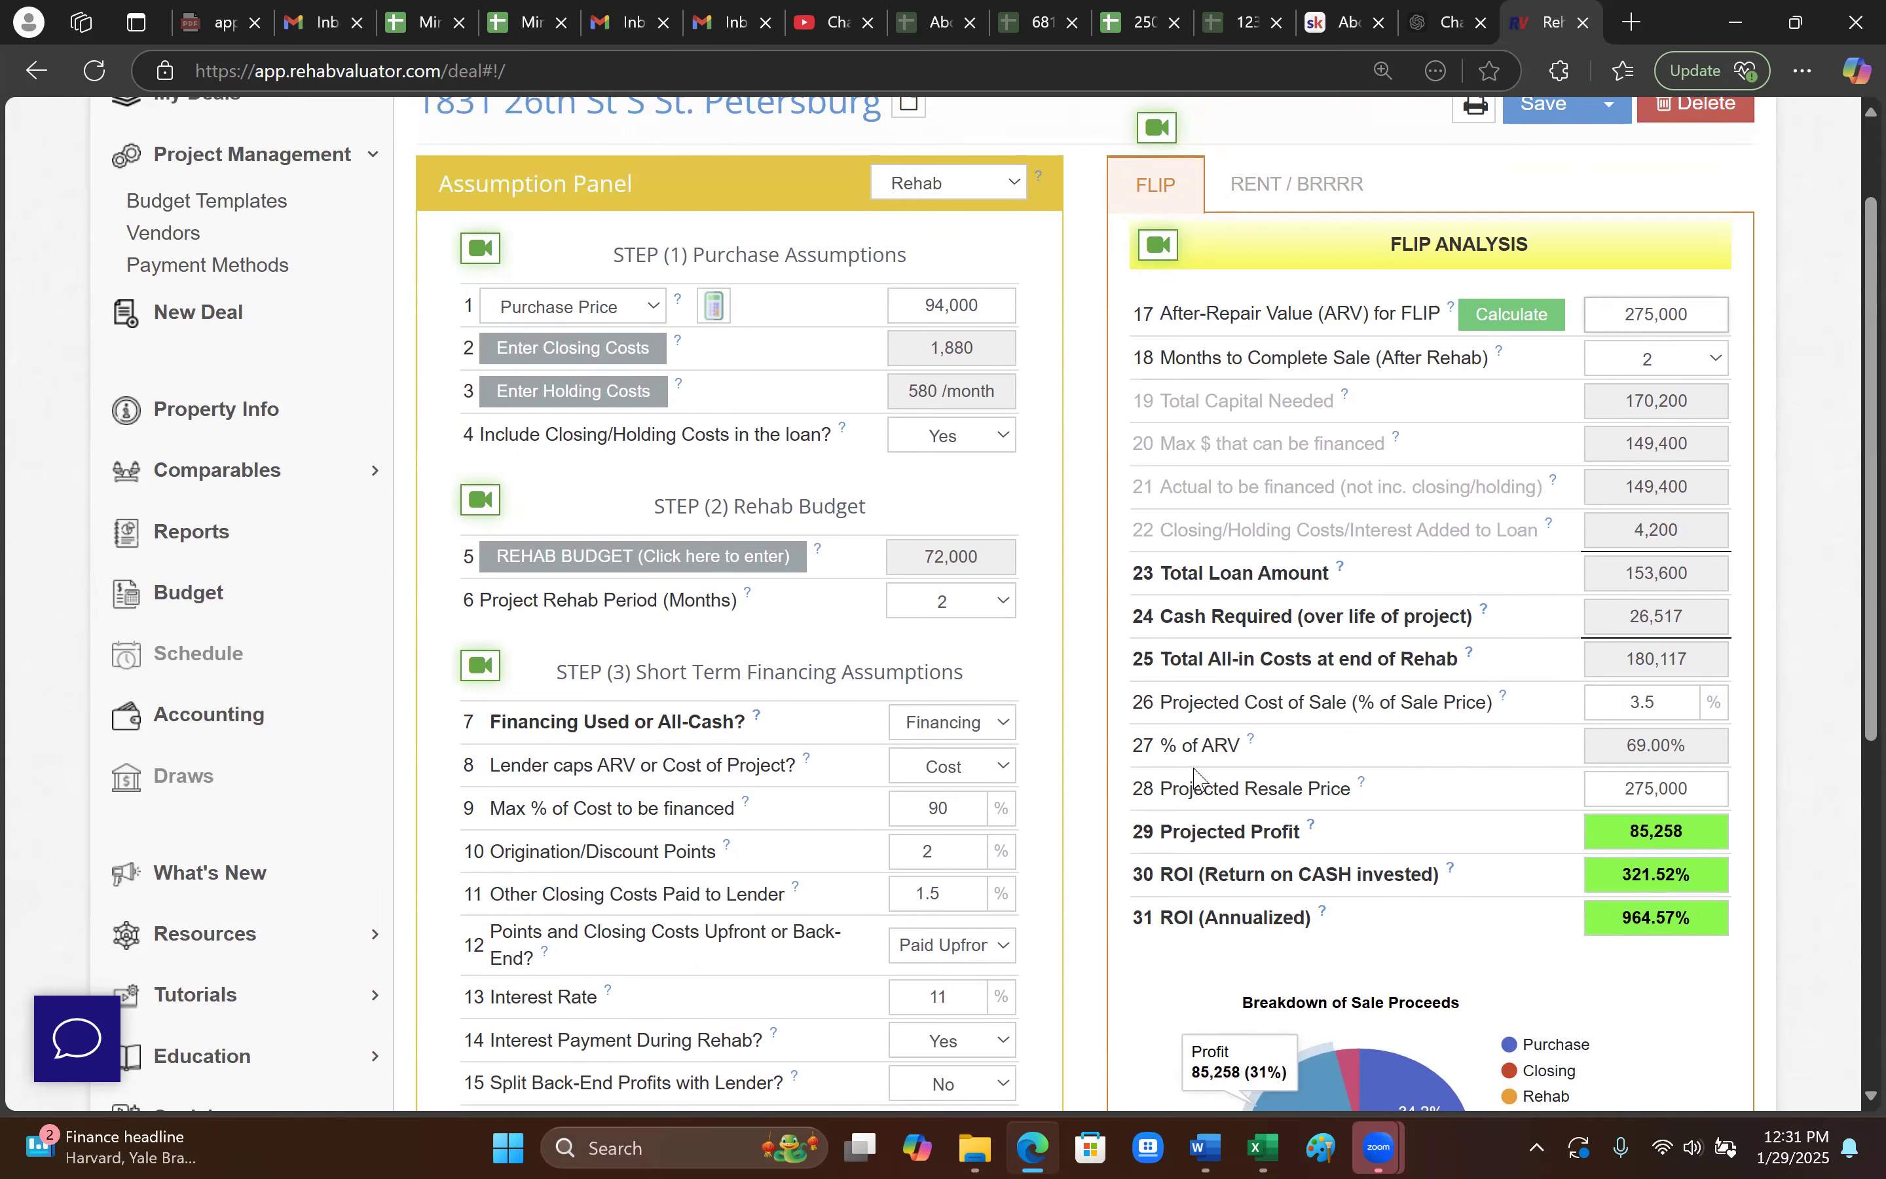
pyautogui.scroll(-2, 1184, 811)
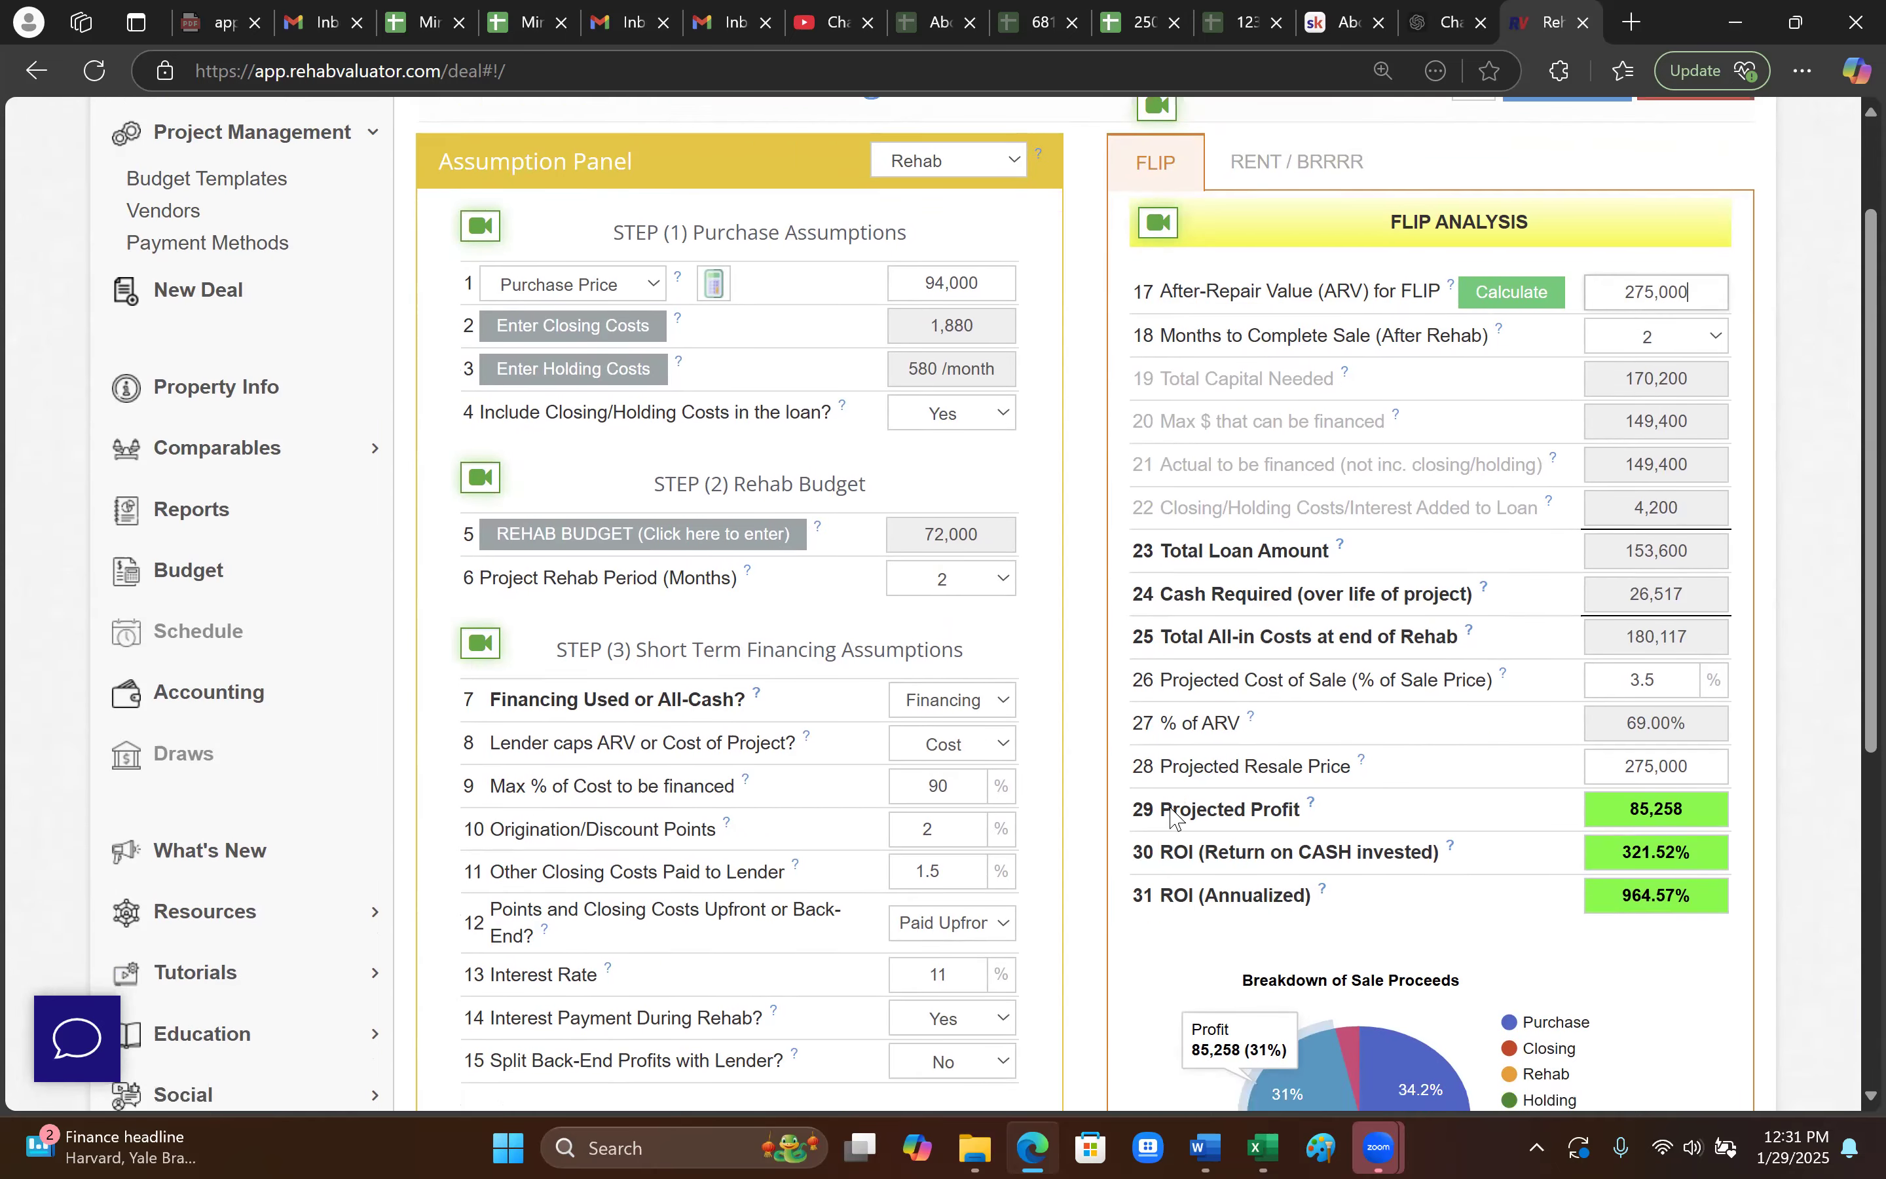
pyautogui.scroll(2, 1168, 815)
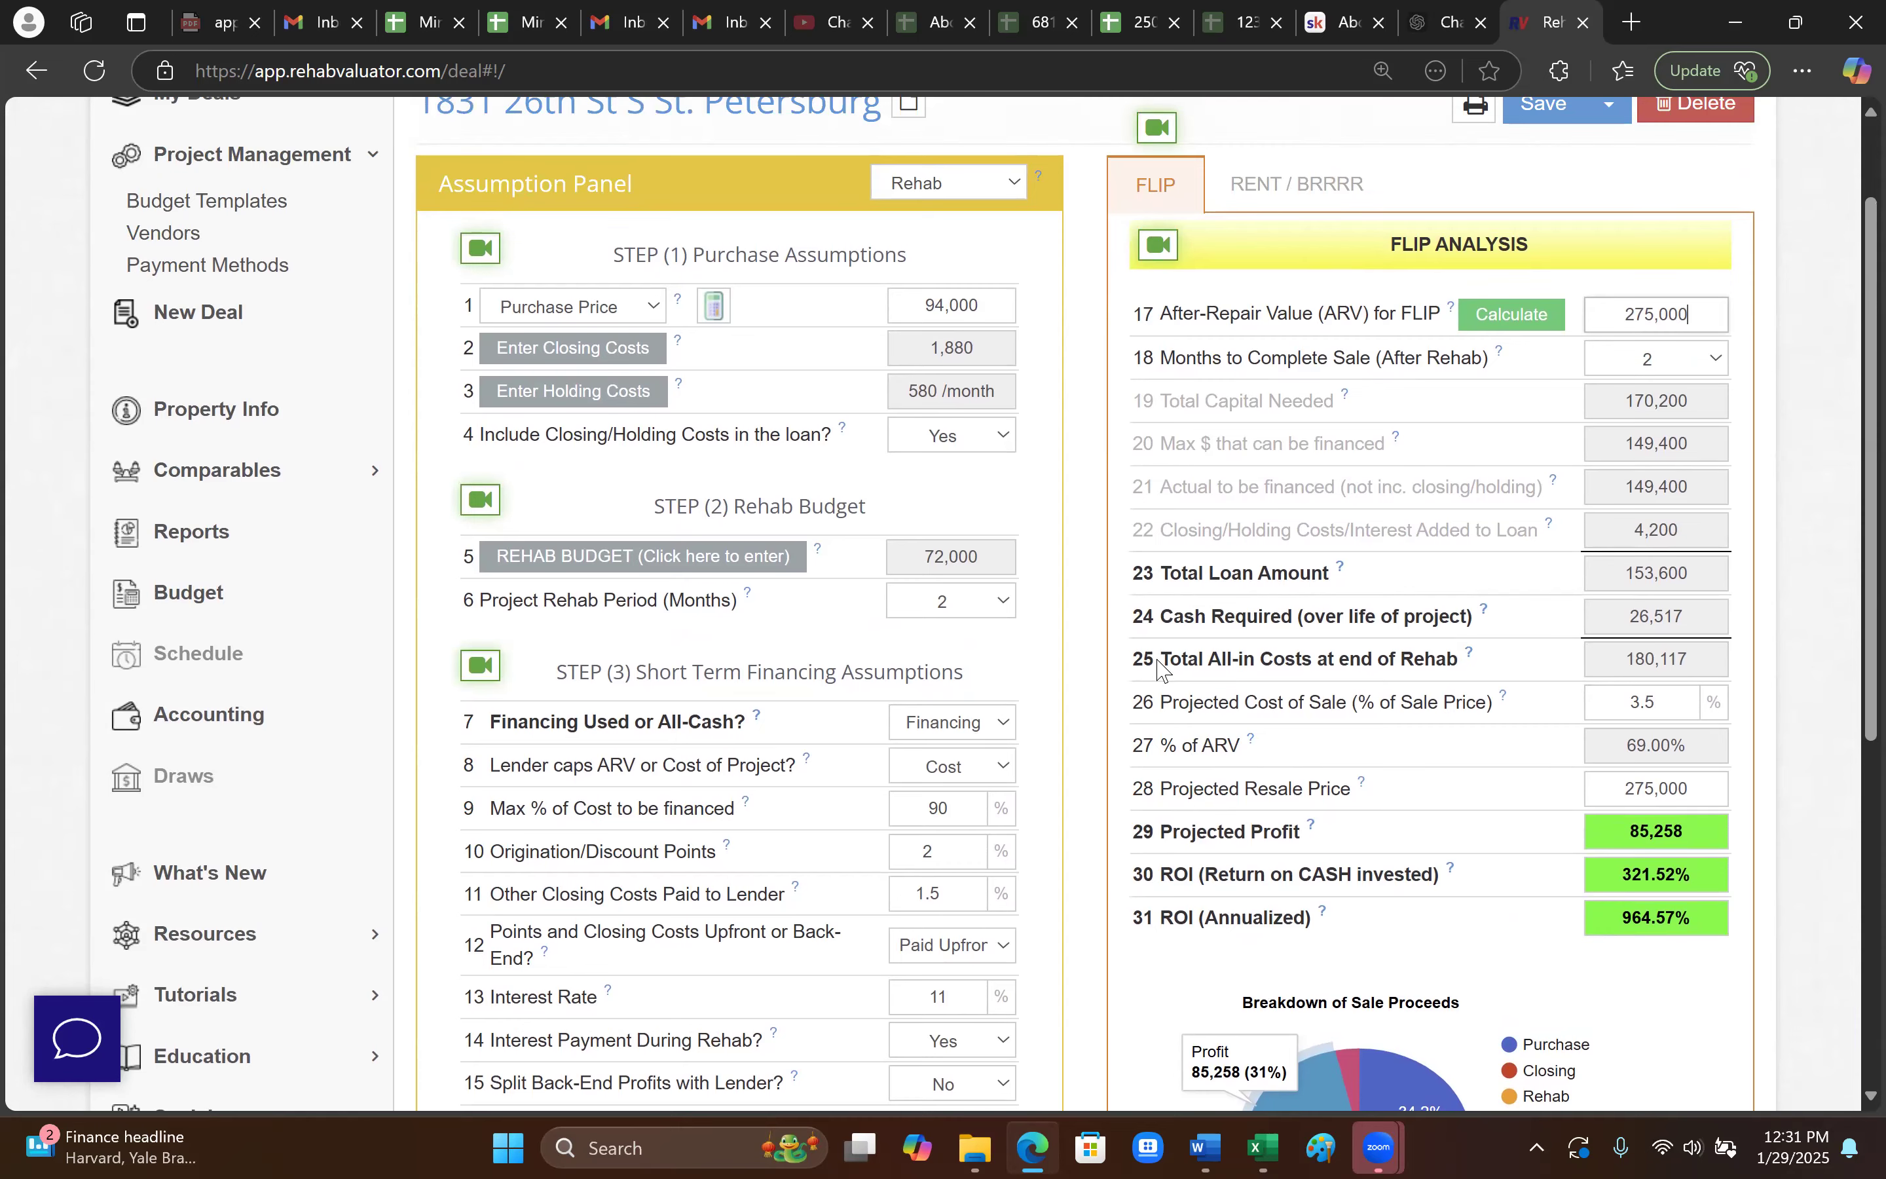
pyautogui.scroll(2, 1164, 670)
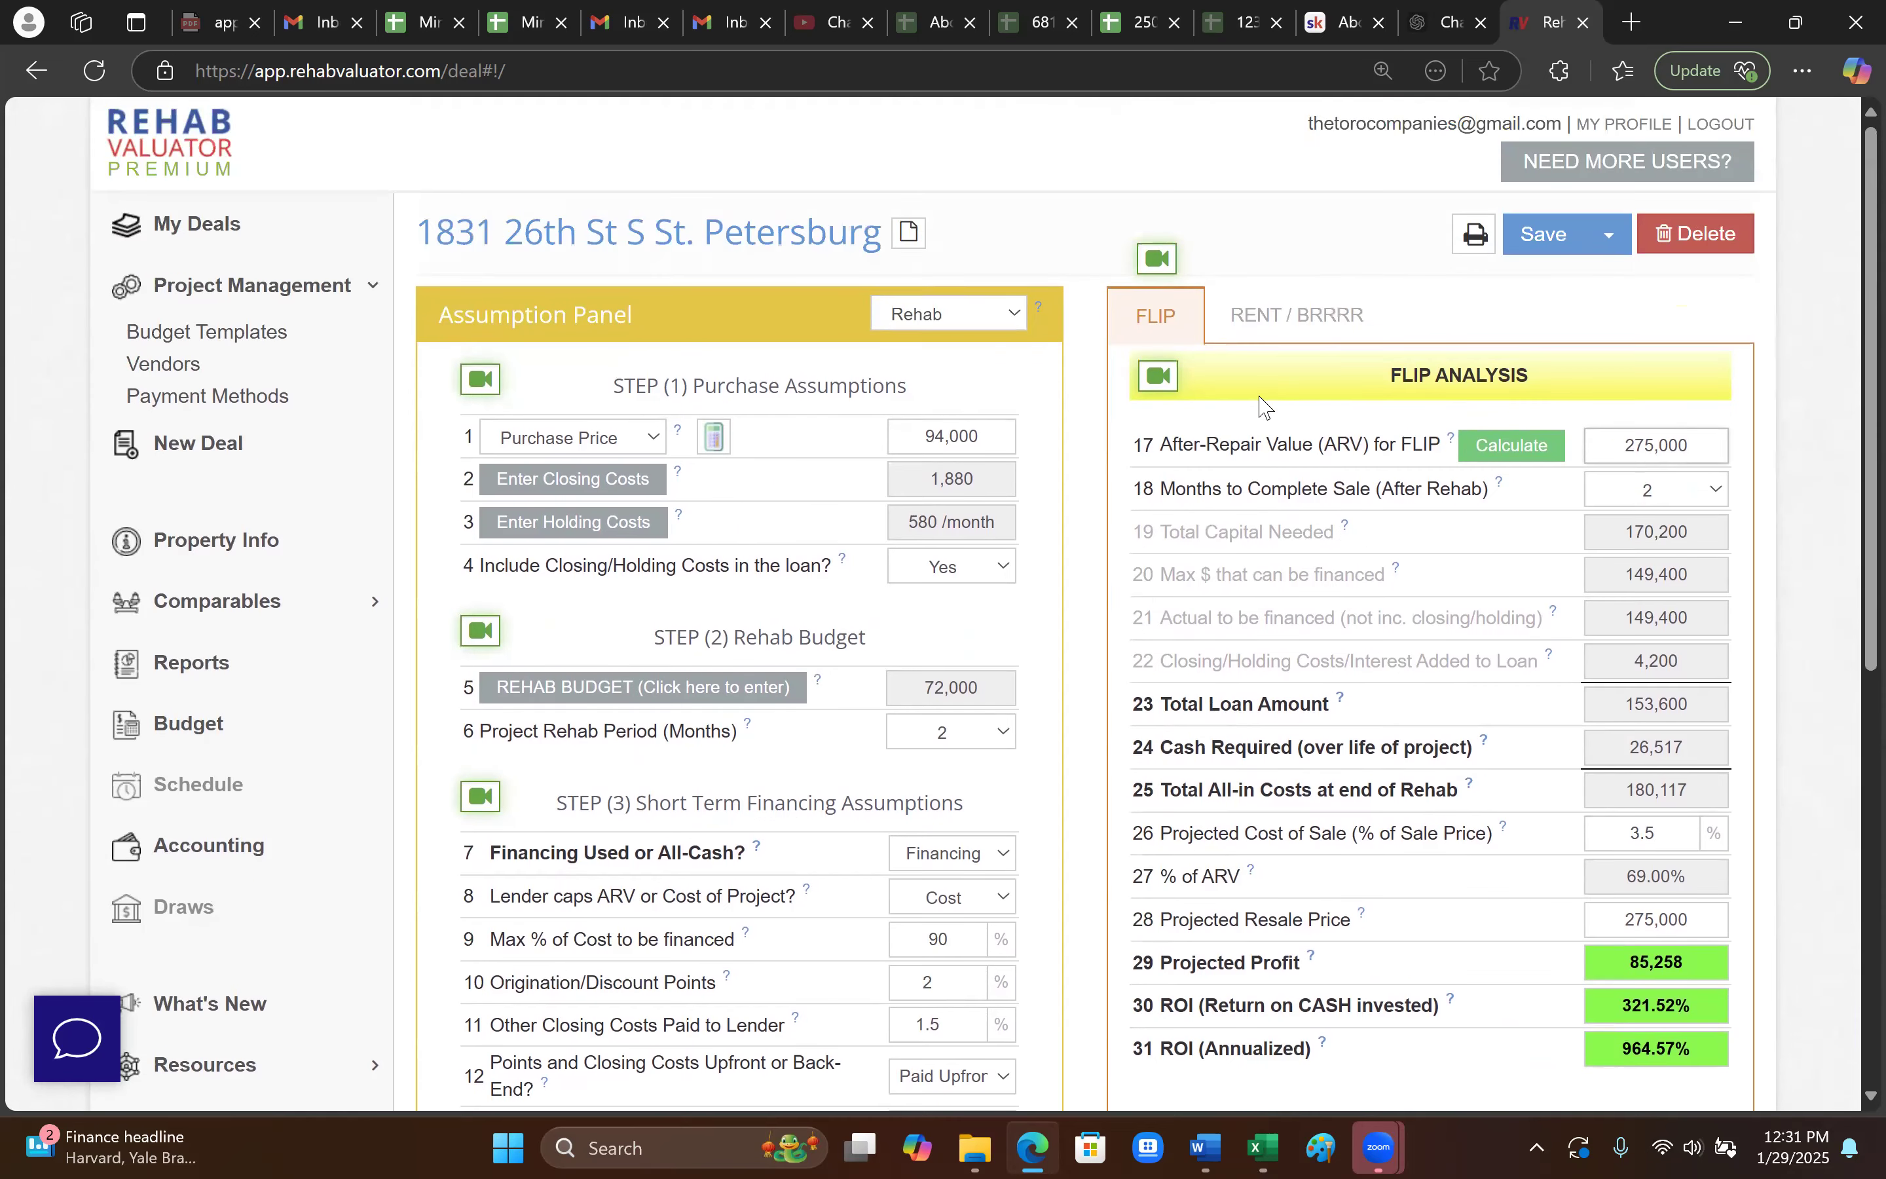
# - In the Rent/BRRRR analysis, set ARV for rent to 275,000 and open projected operating income
pyautogui.click(1278, 324)
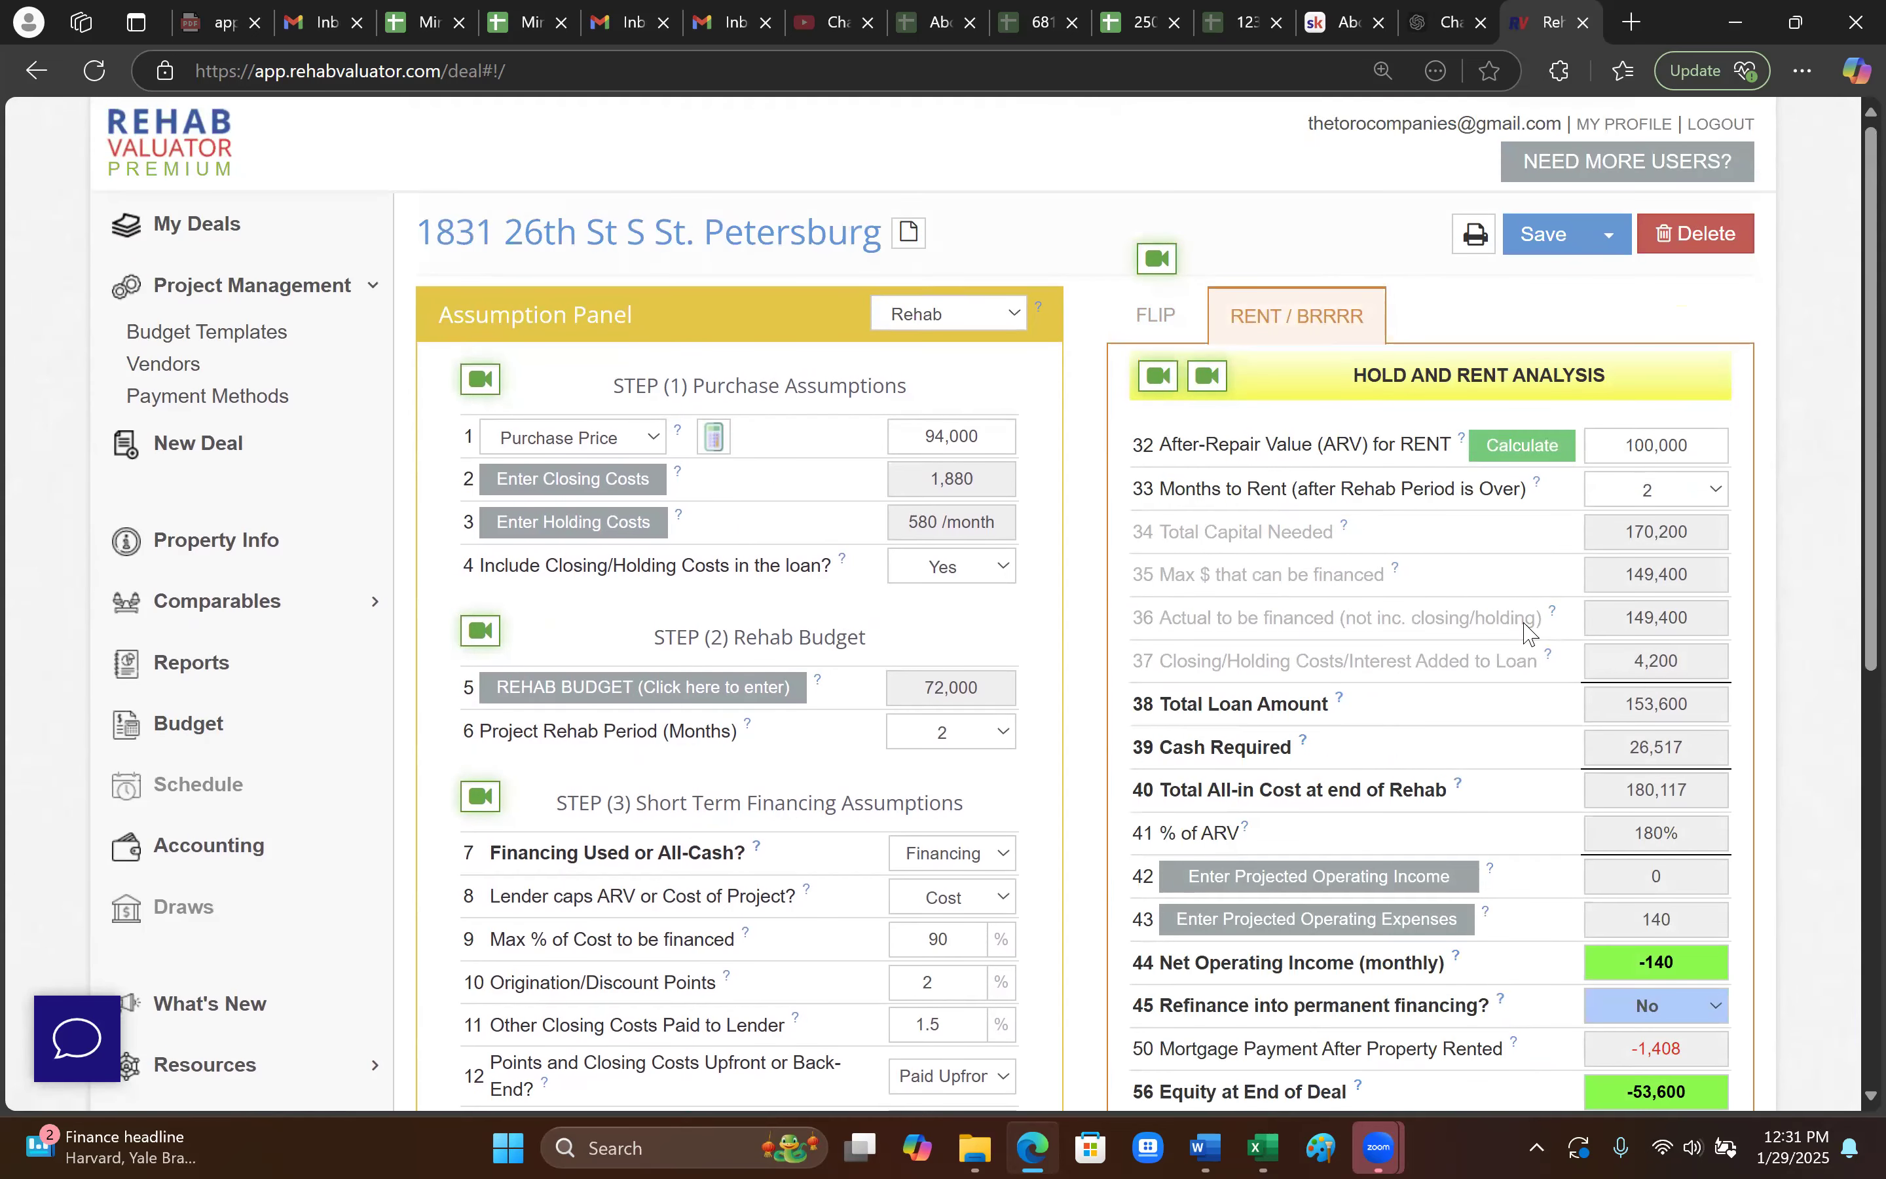
pyautogui.click(1679, 446)
pyautogui.write('275000')
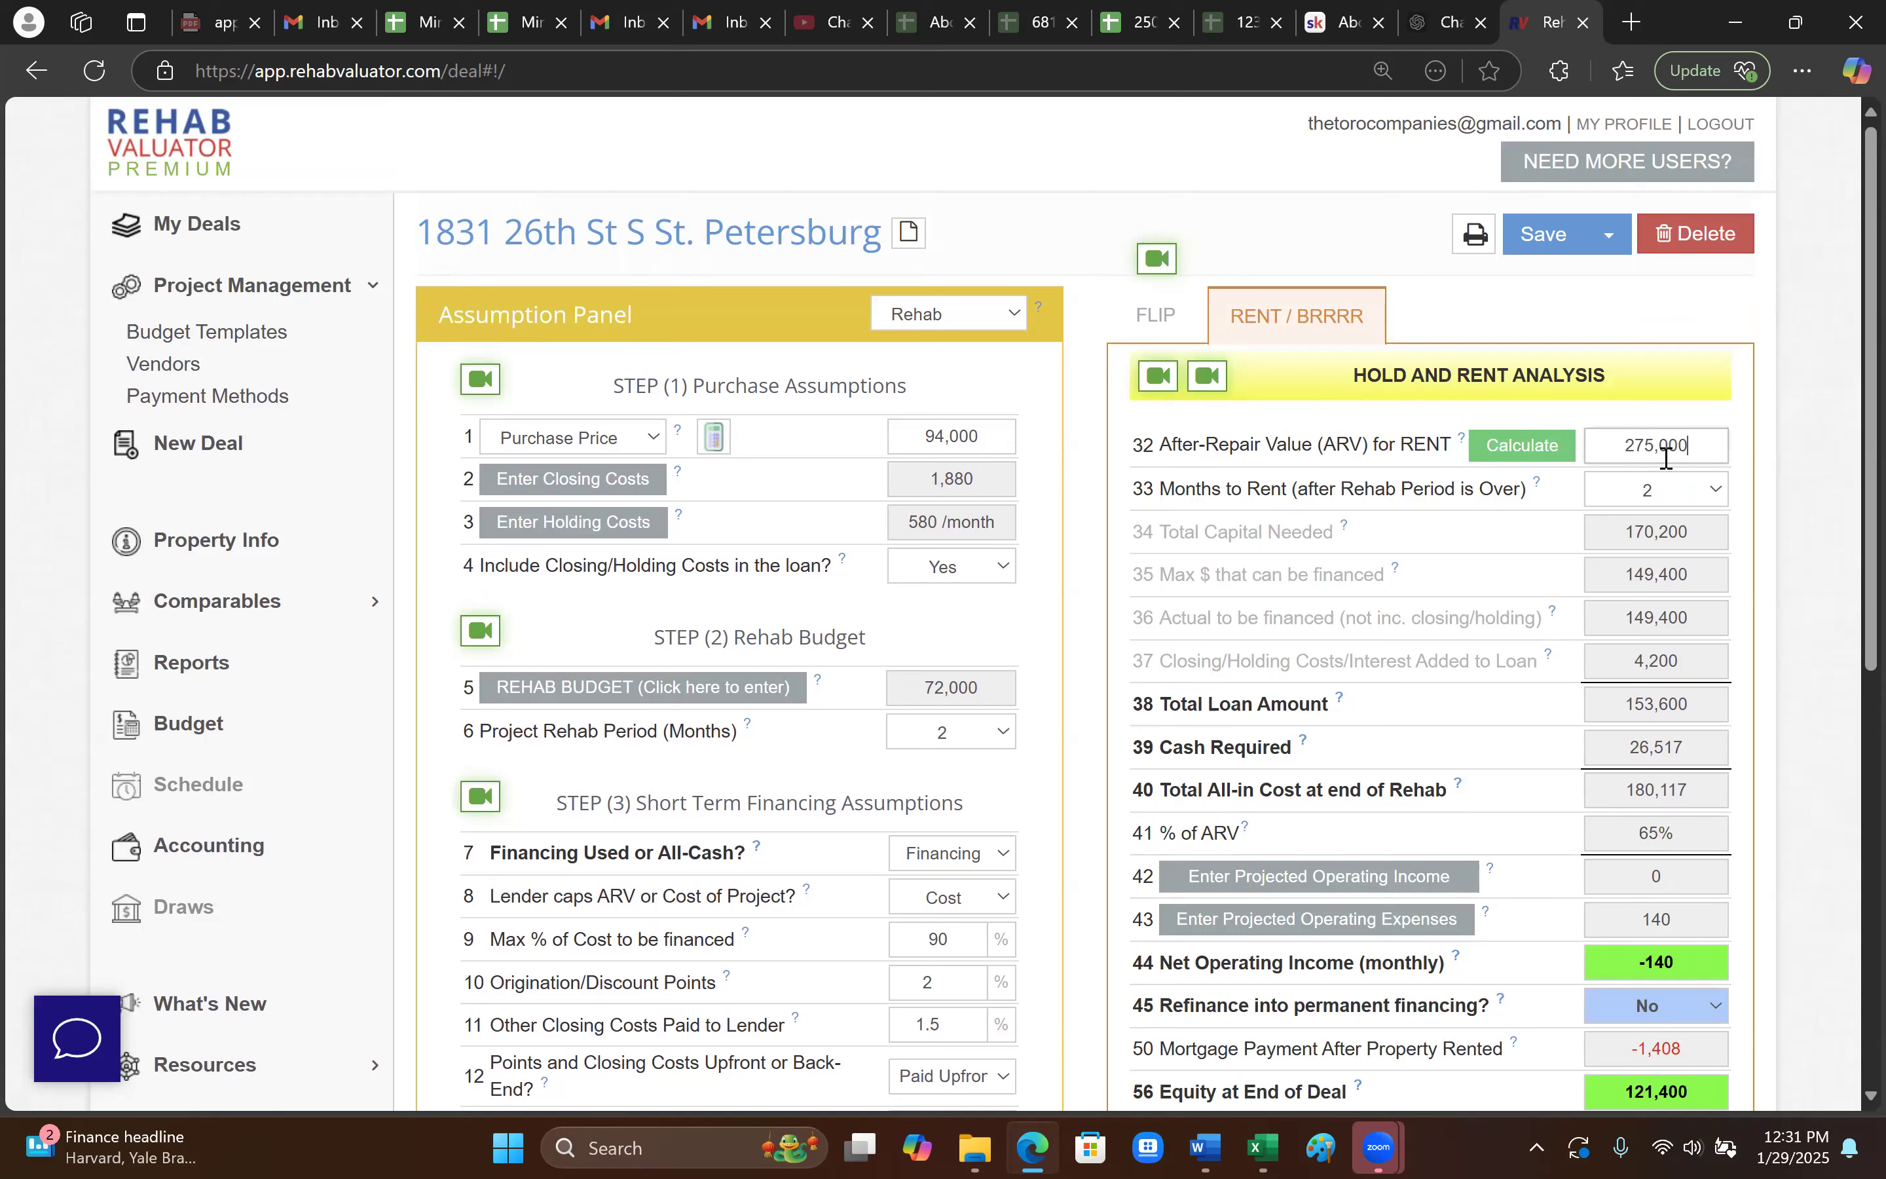
pyautogui.scroll(-2, 1644, 491)
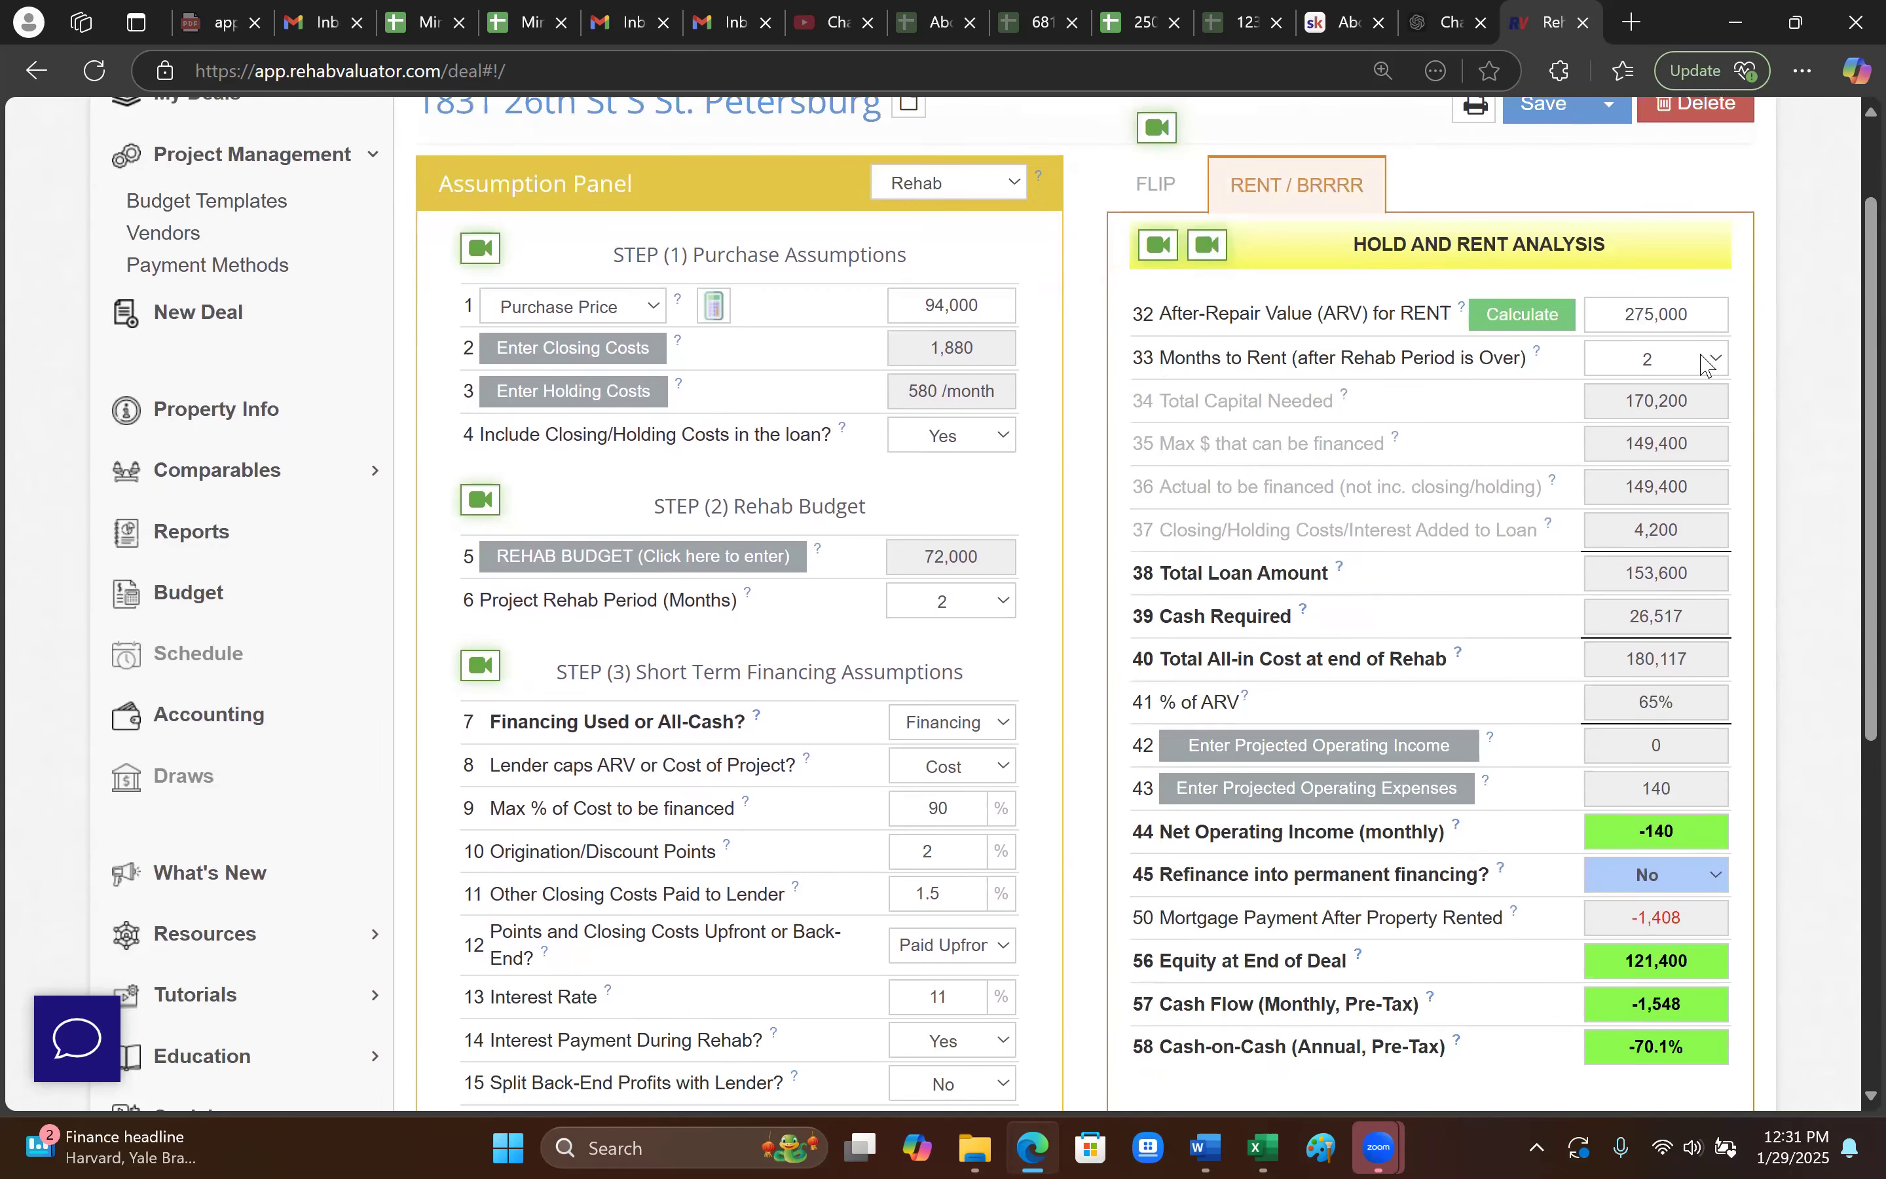
pyautogui.scroll(-4, 1484, 581)
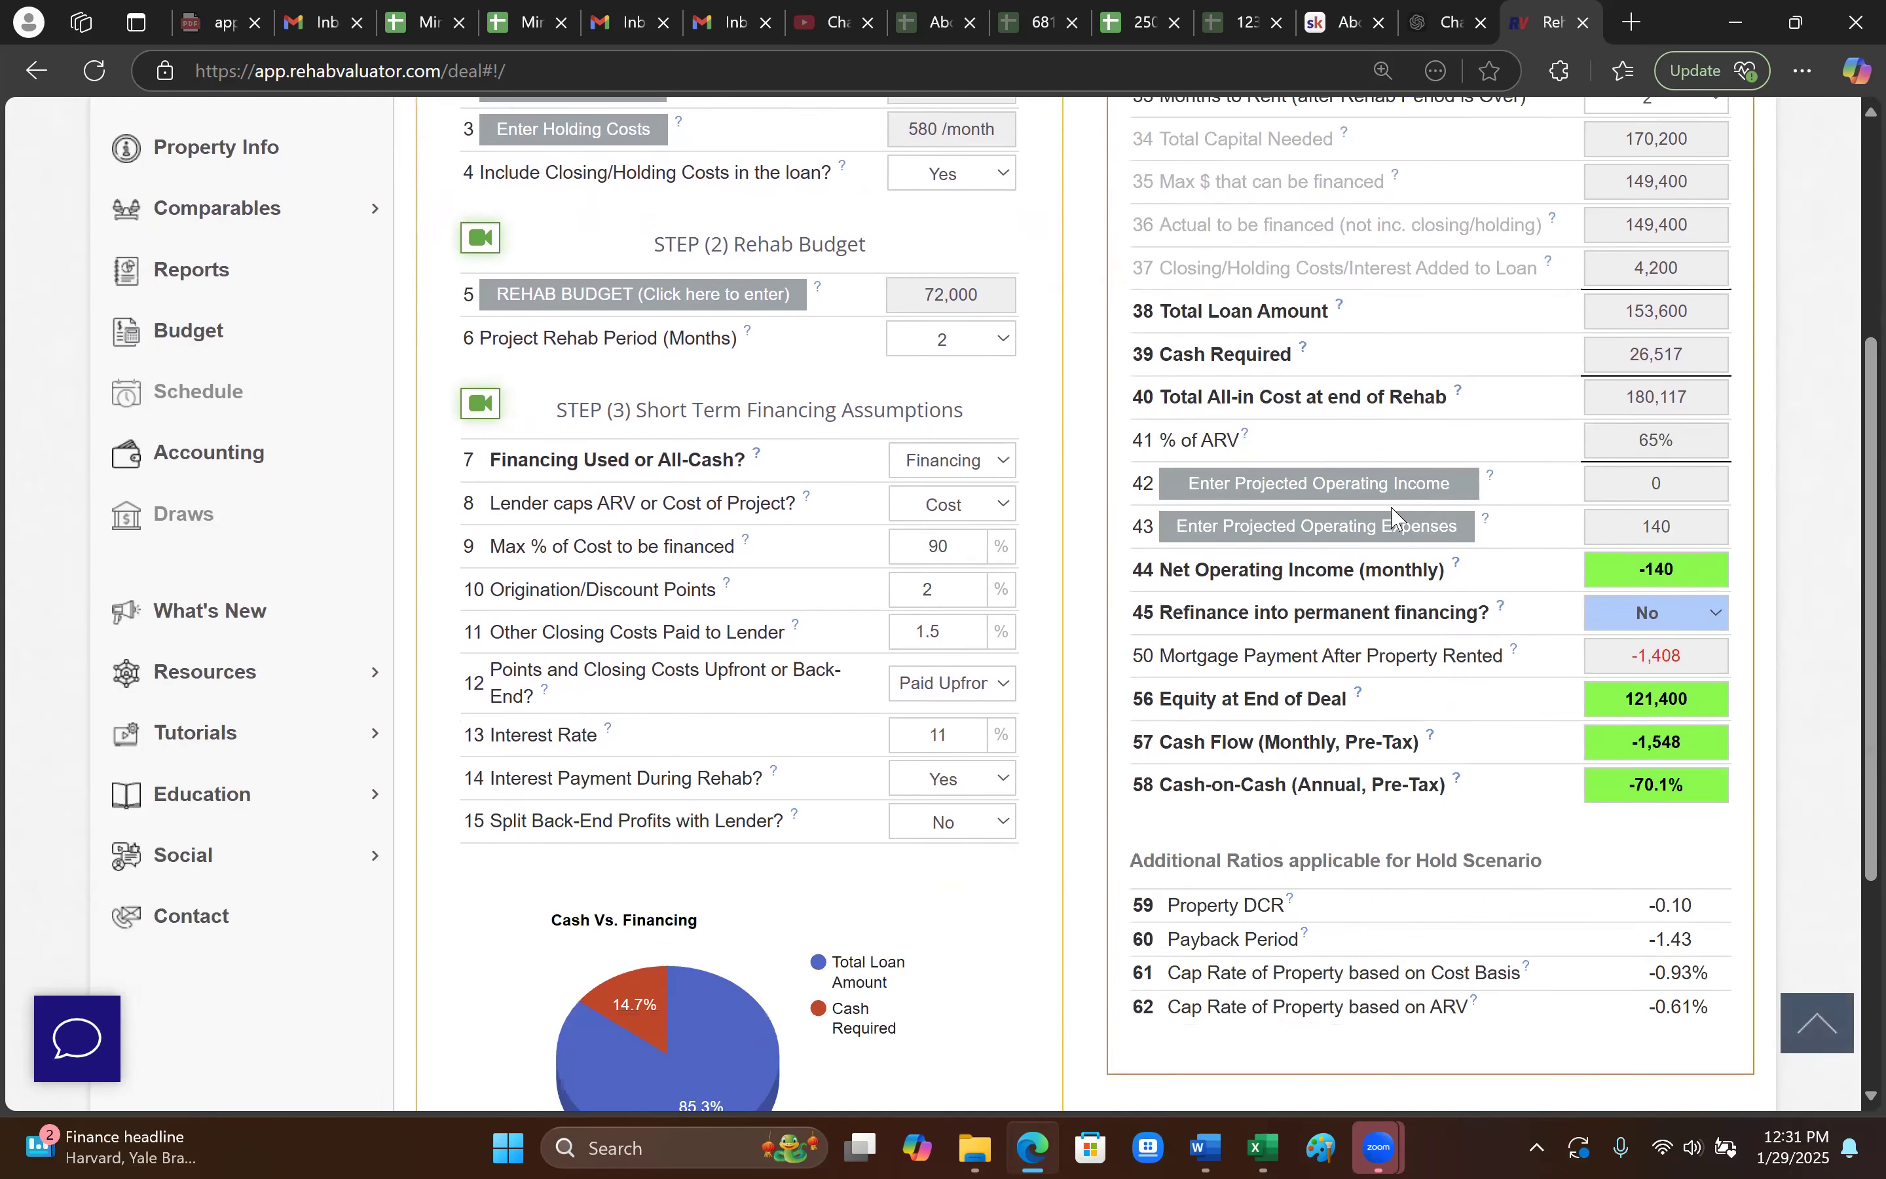
pyautogui.click(1393, 482)
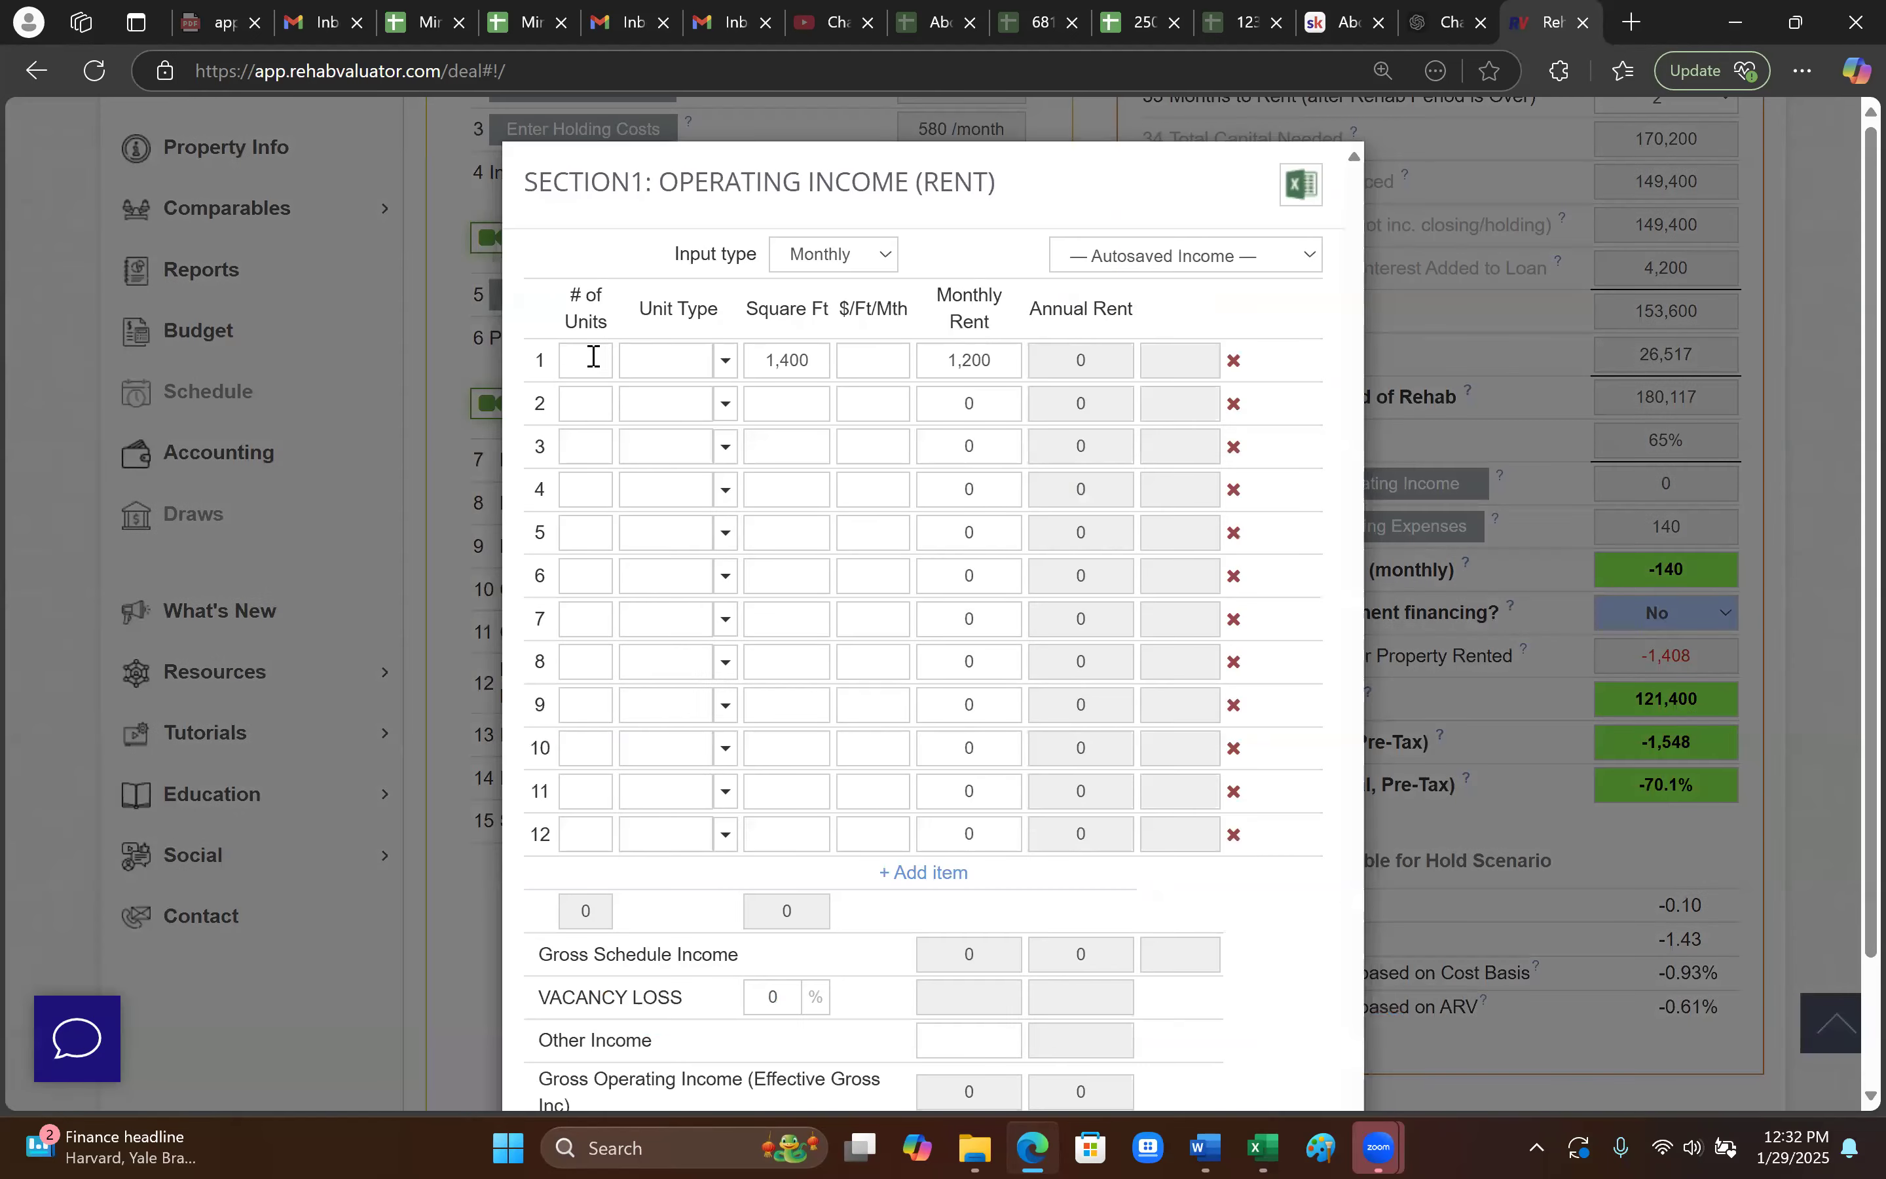
# - Fill row 1 with 1 unit, type 2br, 1,000 square feet
pyautogui.click(593, 356)
pyautogui.write('1')
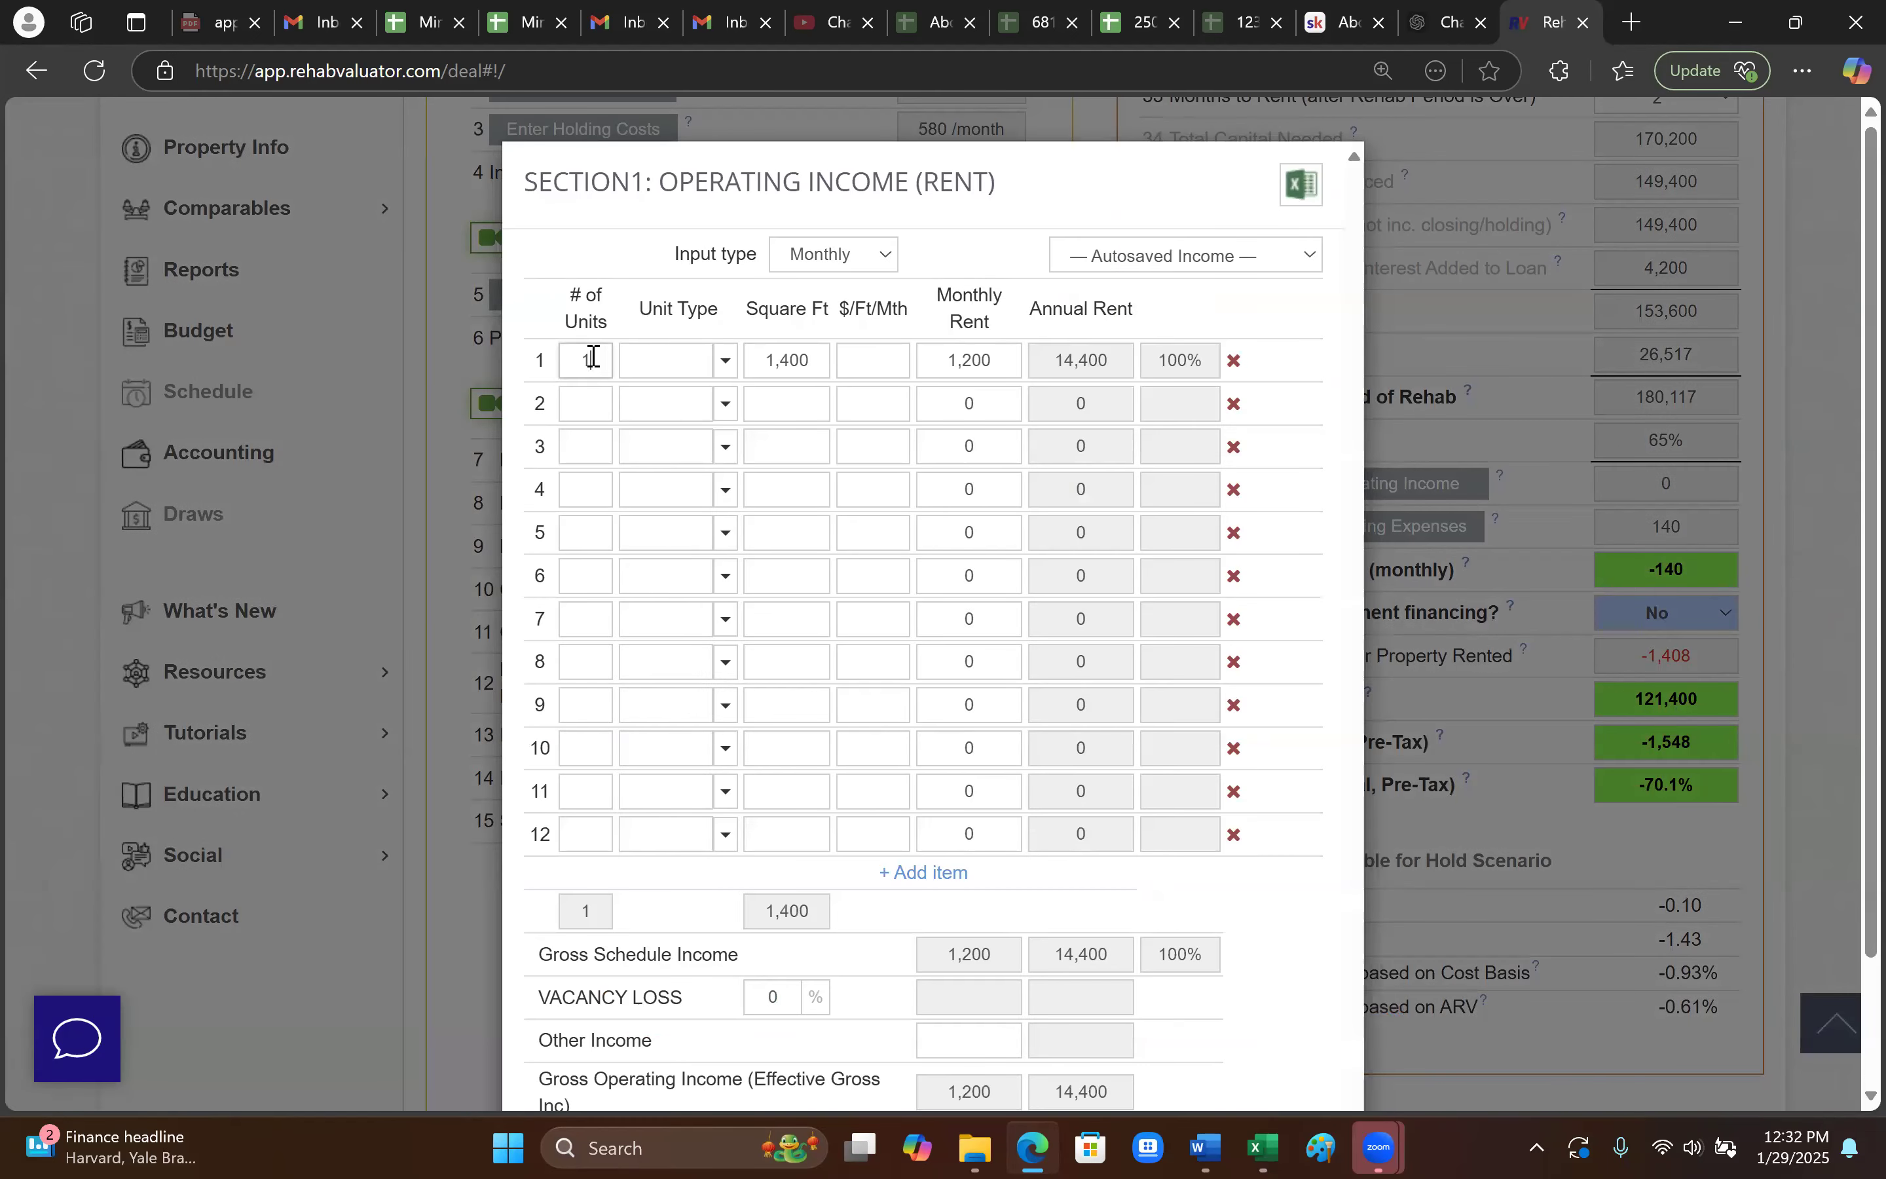
pyautogui.click(725, 360)
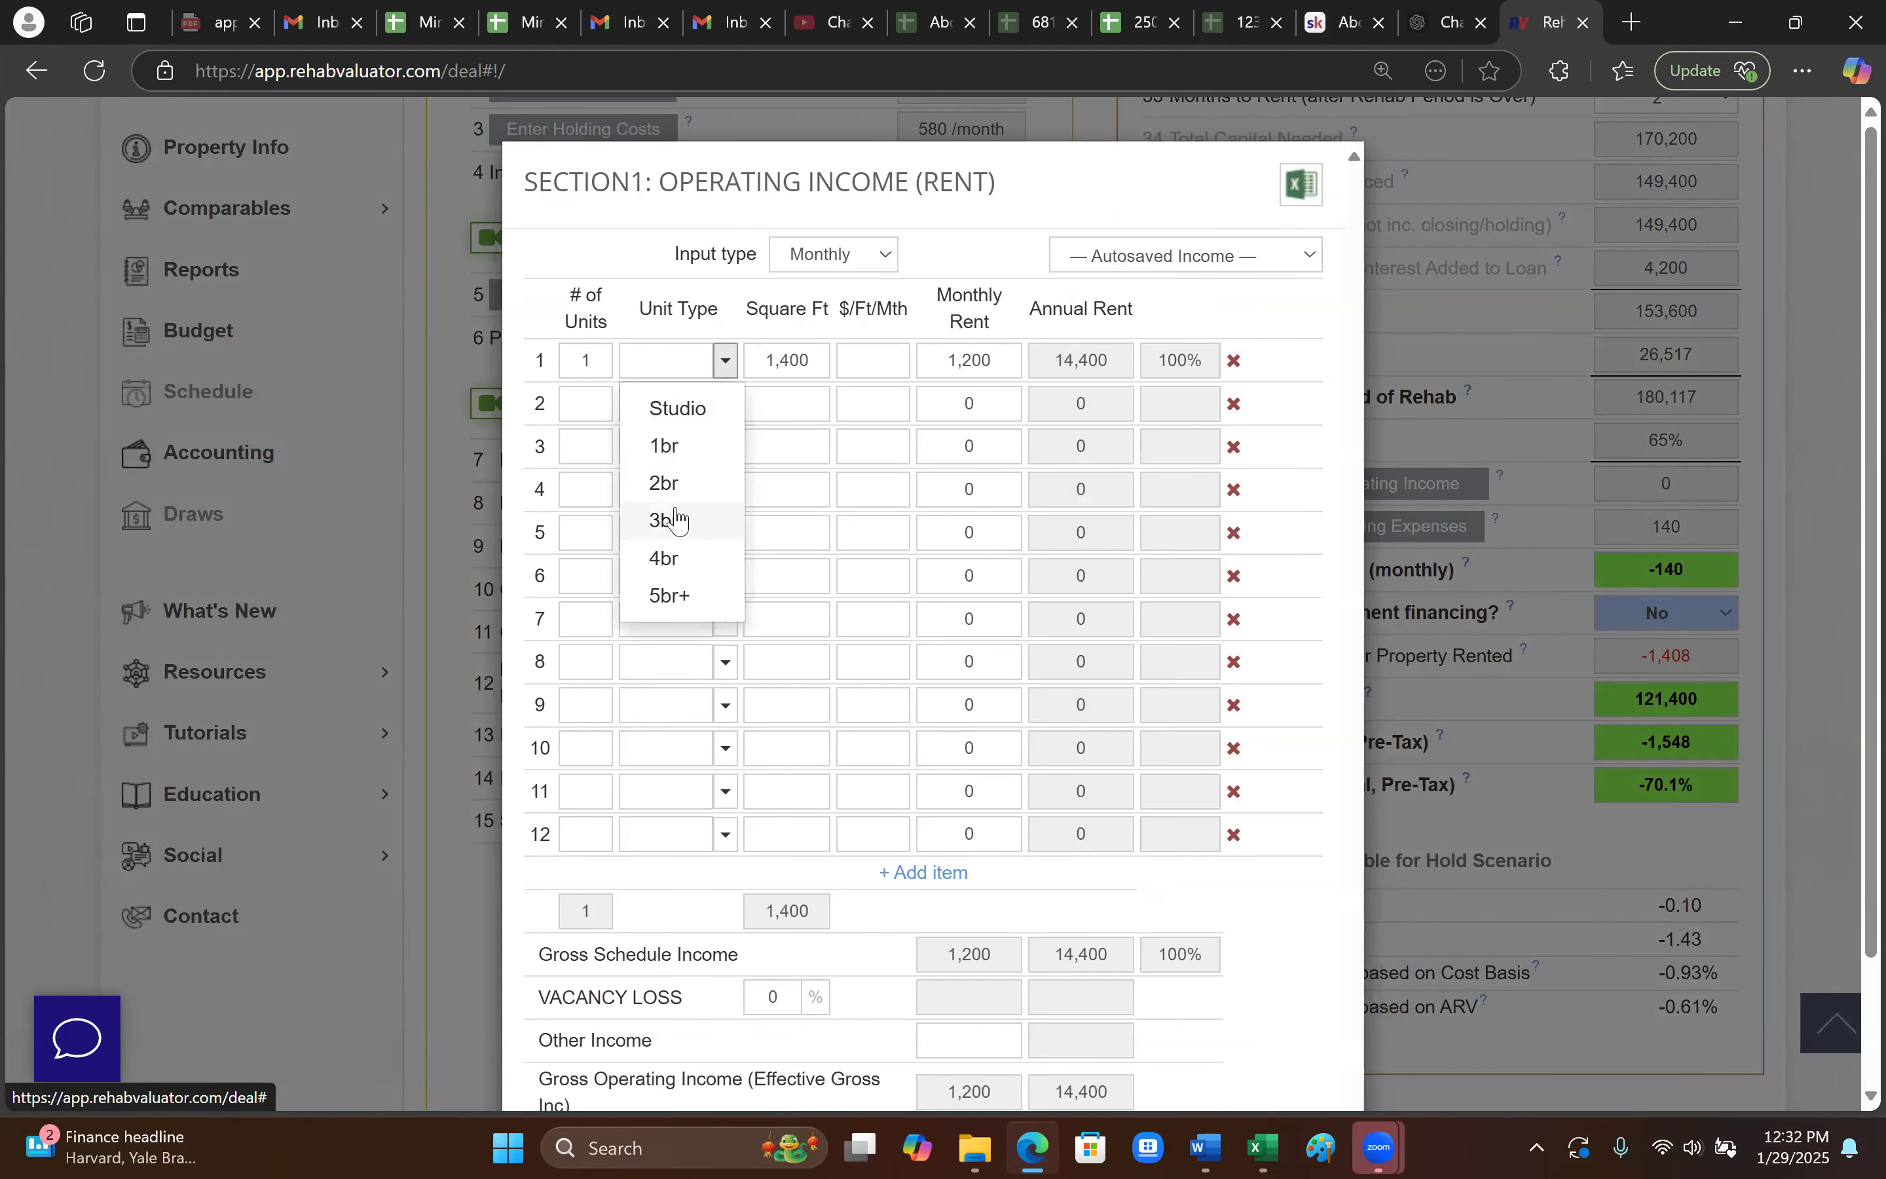
pyautogui.click(676, 484)
pyautogui.doubleClick(794, 367)
pyautogui.write('1000')
pyautogui.doubleClick(857, 362)
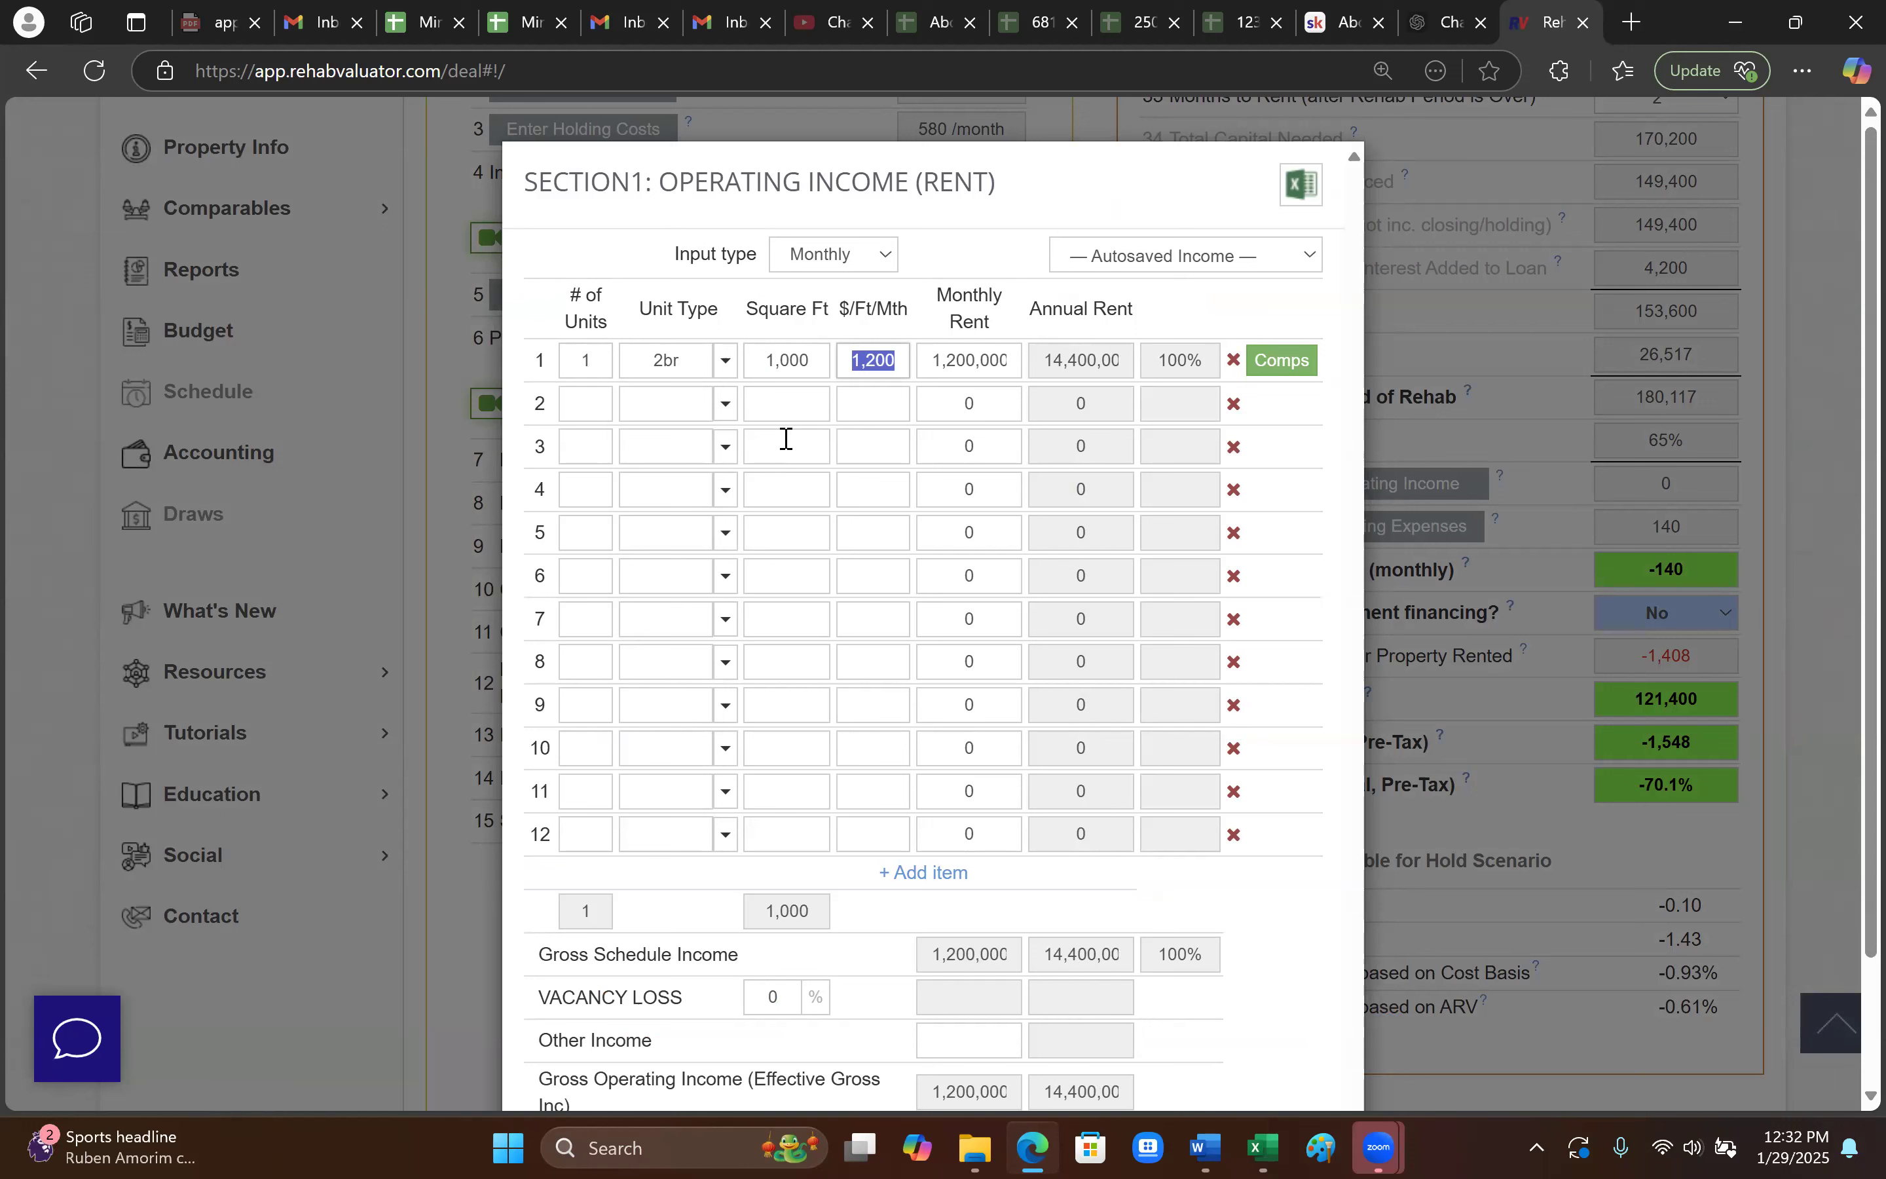
pyautogui.write('28')
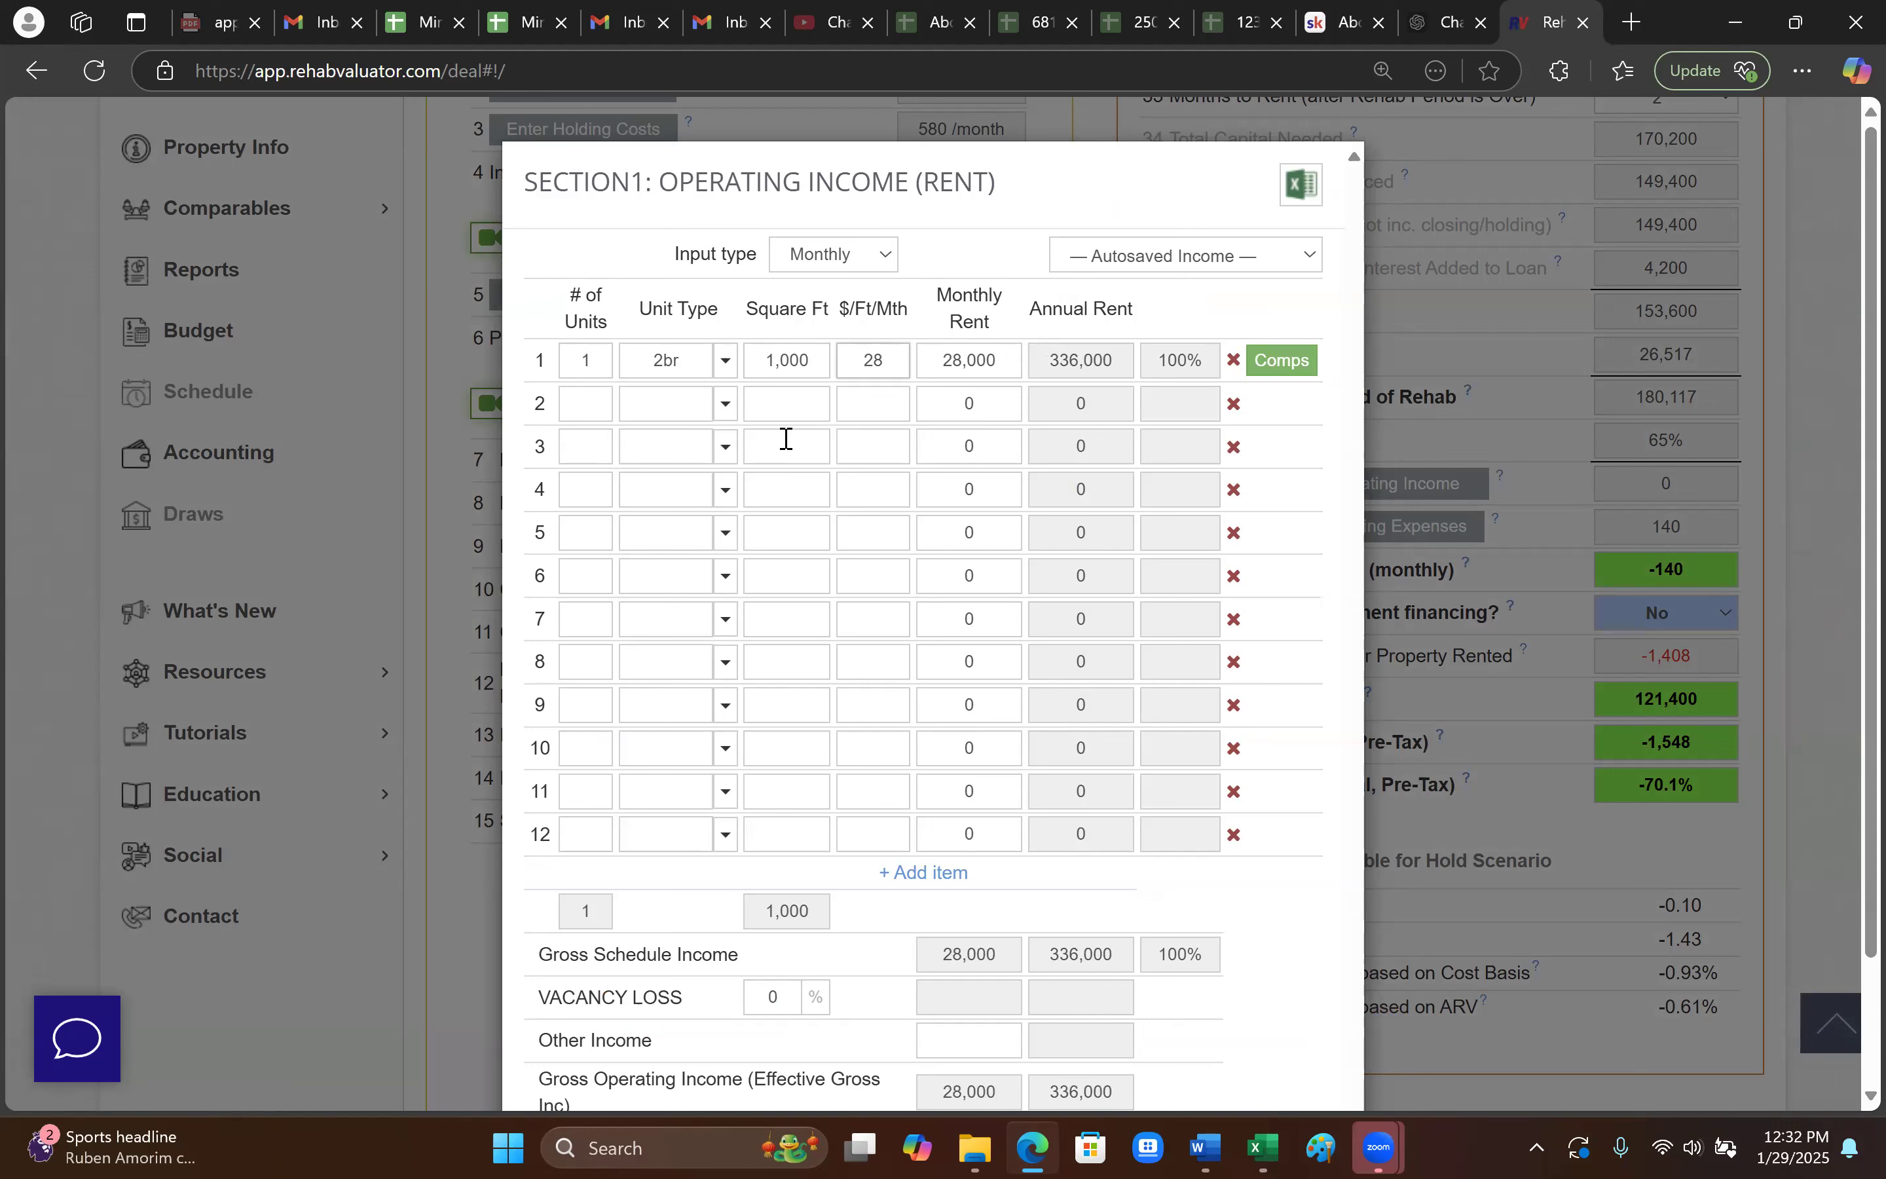
pyautogui.press('BackSpace')
pyautogui.press('BackSpace')
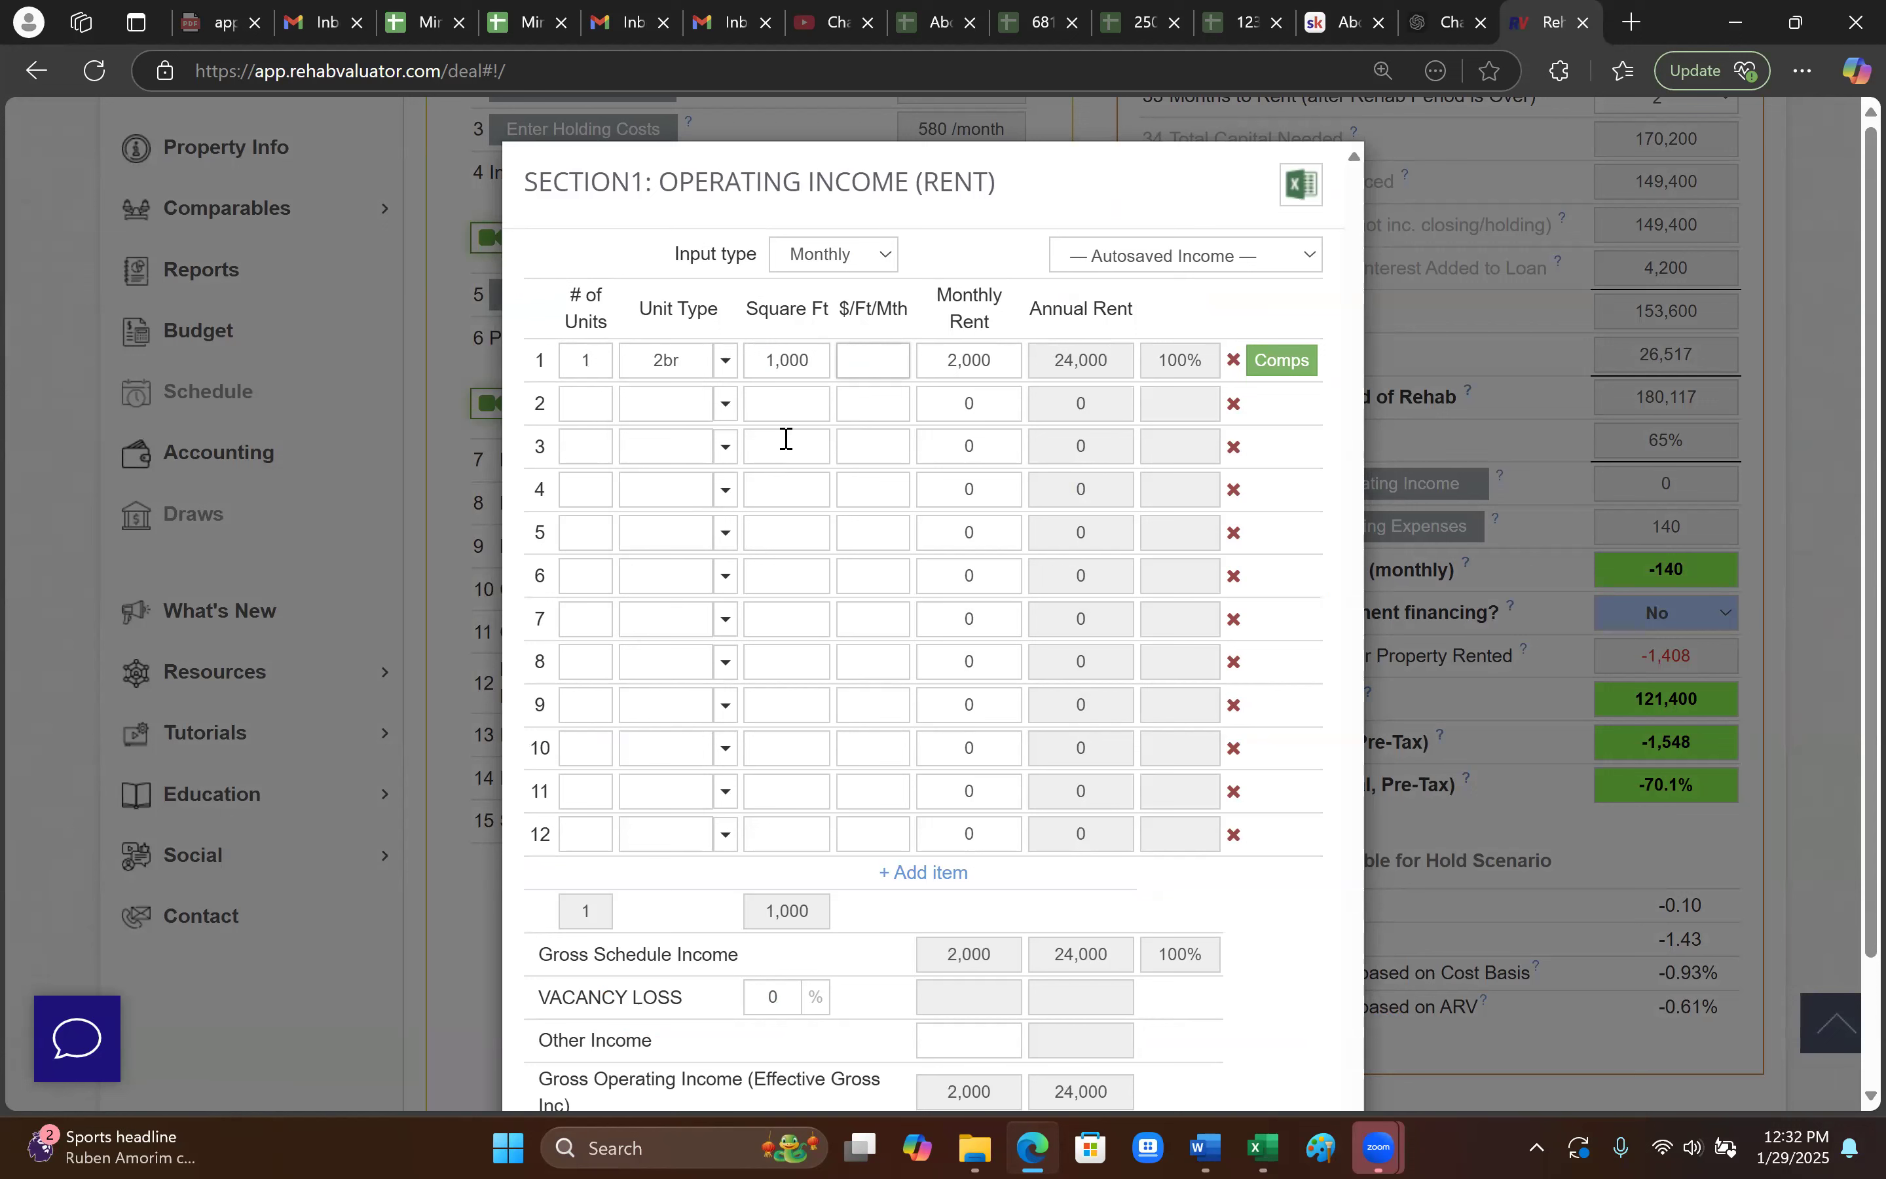
# - Set row 1's monthly rent to 2,300 and vacancy loss to 10%
pyautogui.click(1005, 363)
pyautogui.write('27')
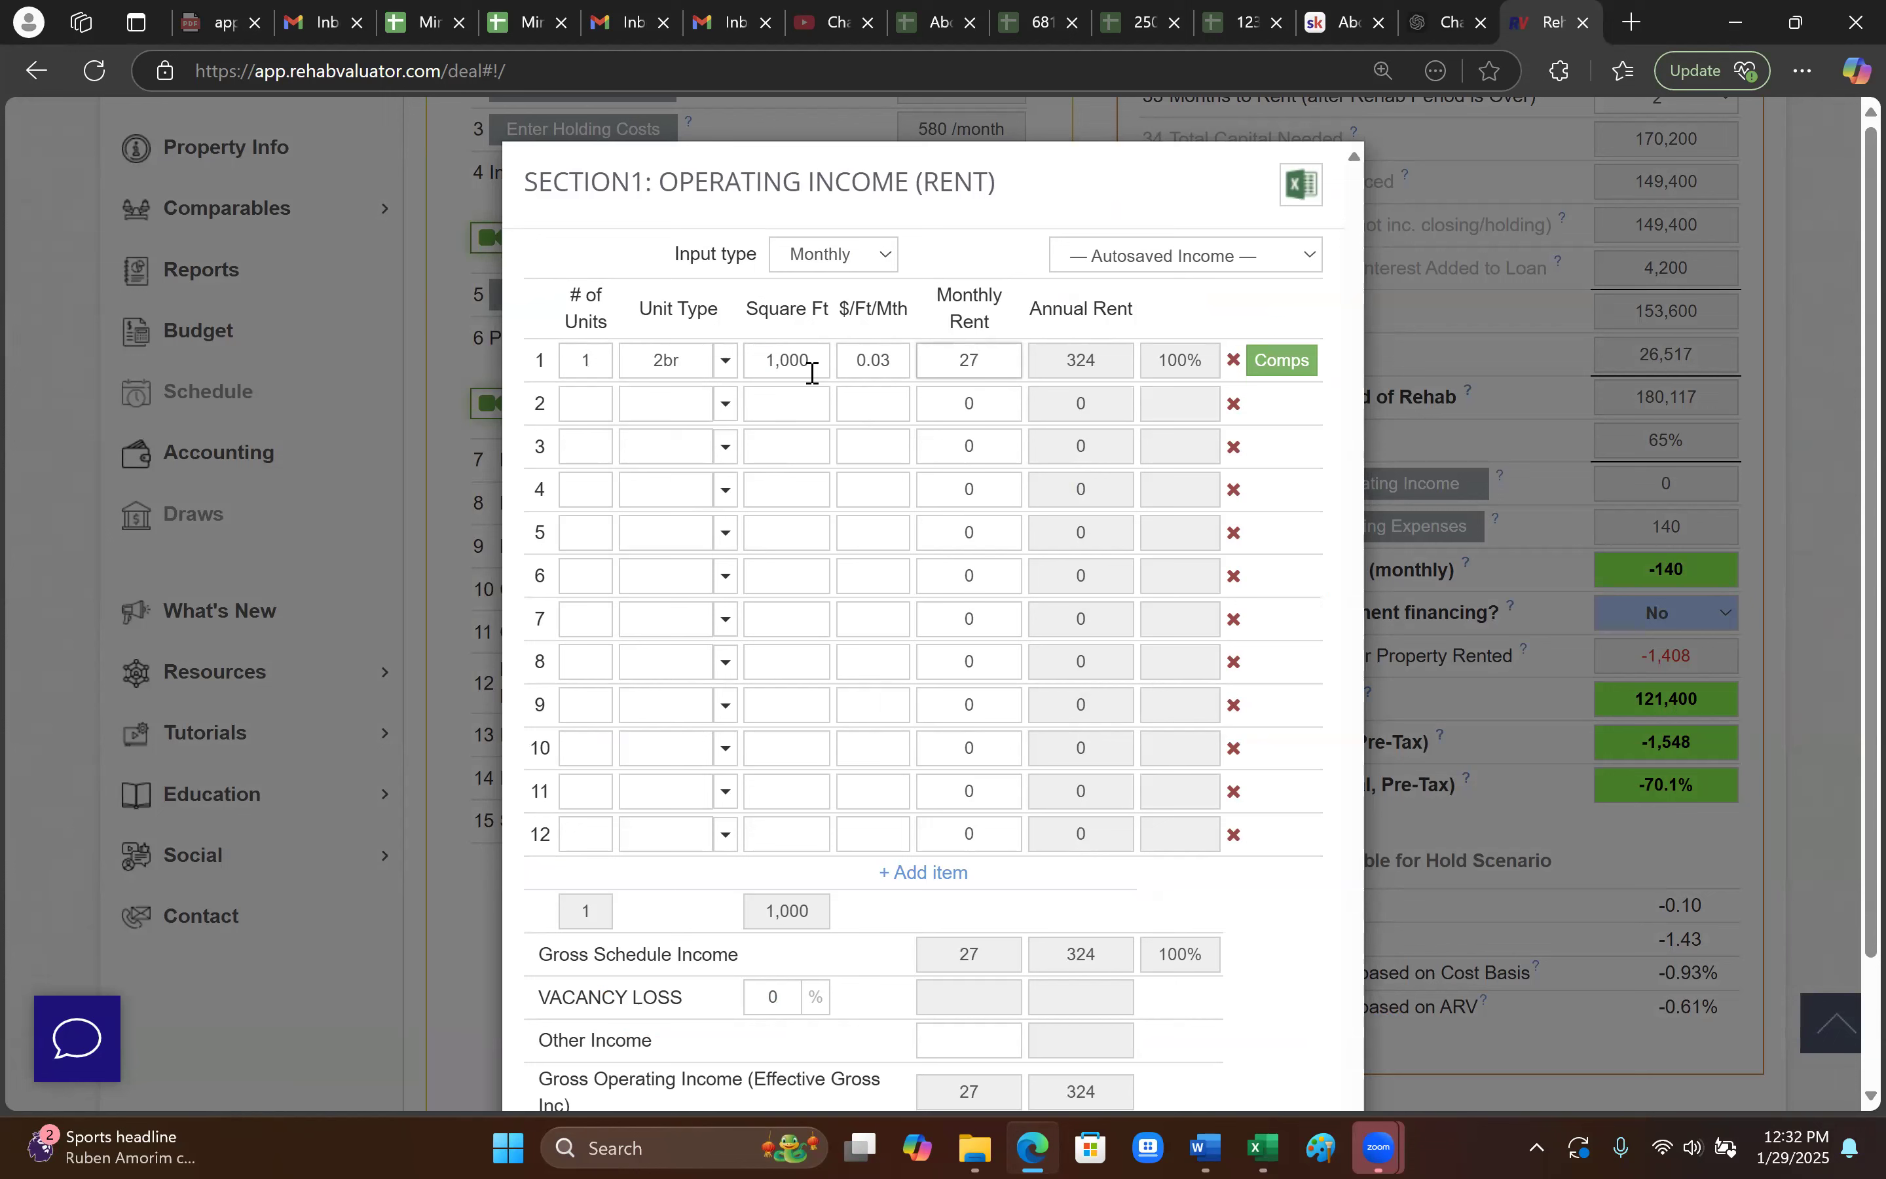
pyautogui.press('BackSpace')
pyautogui.write('300')
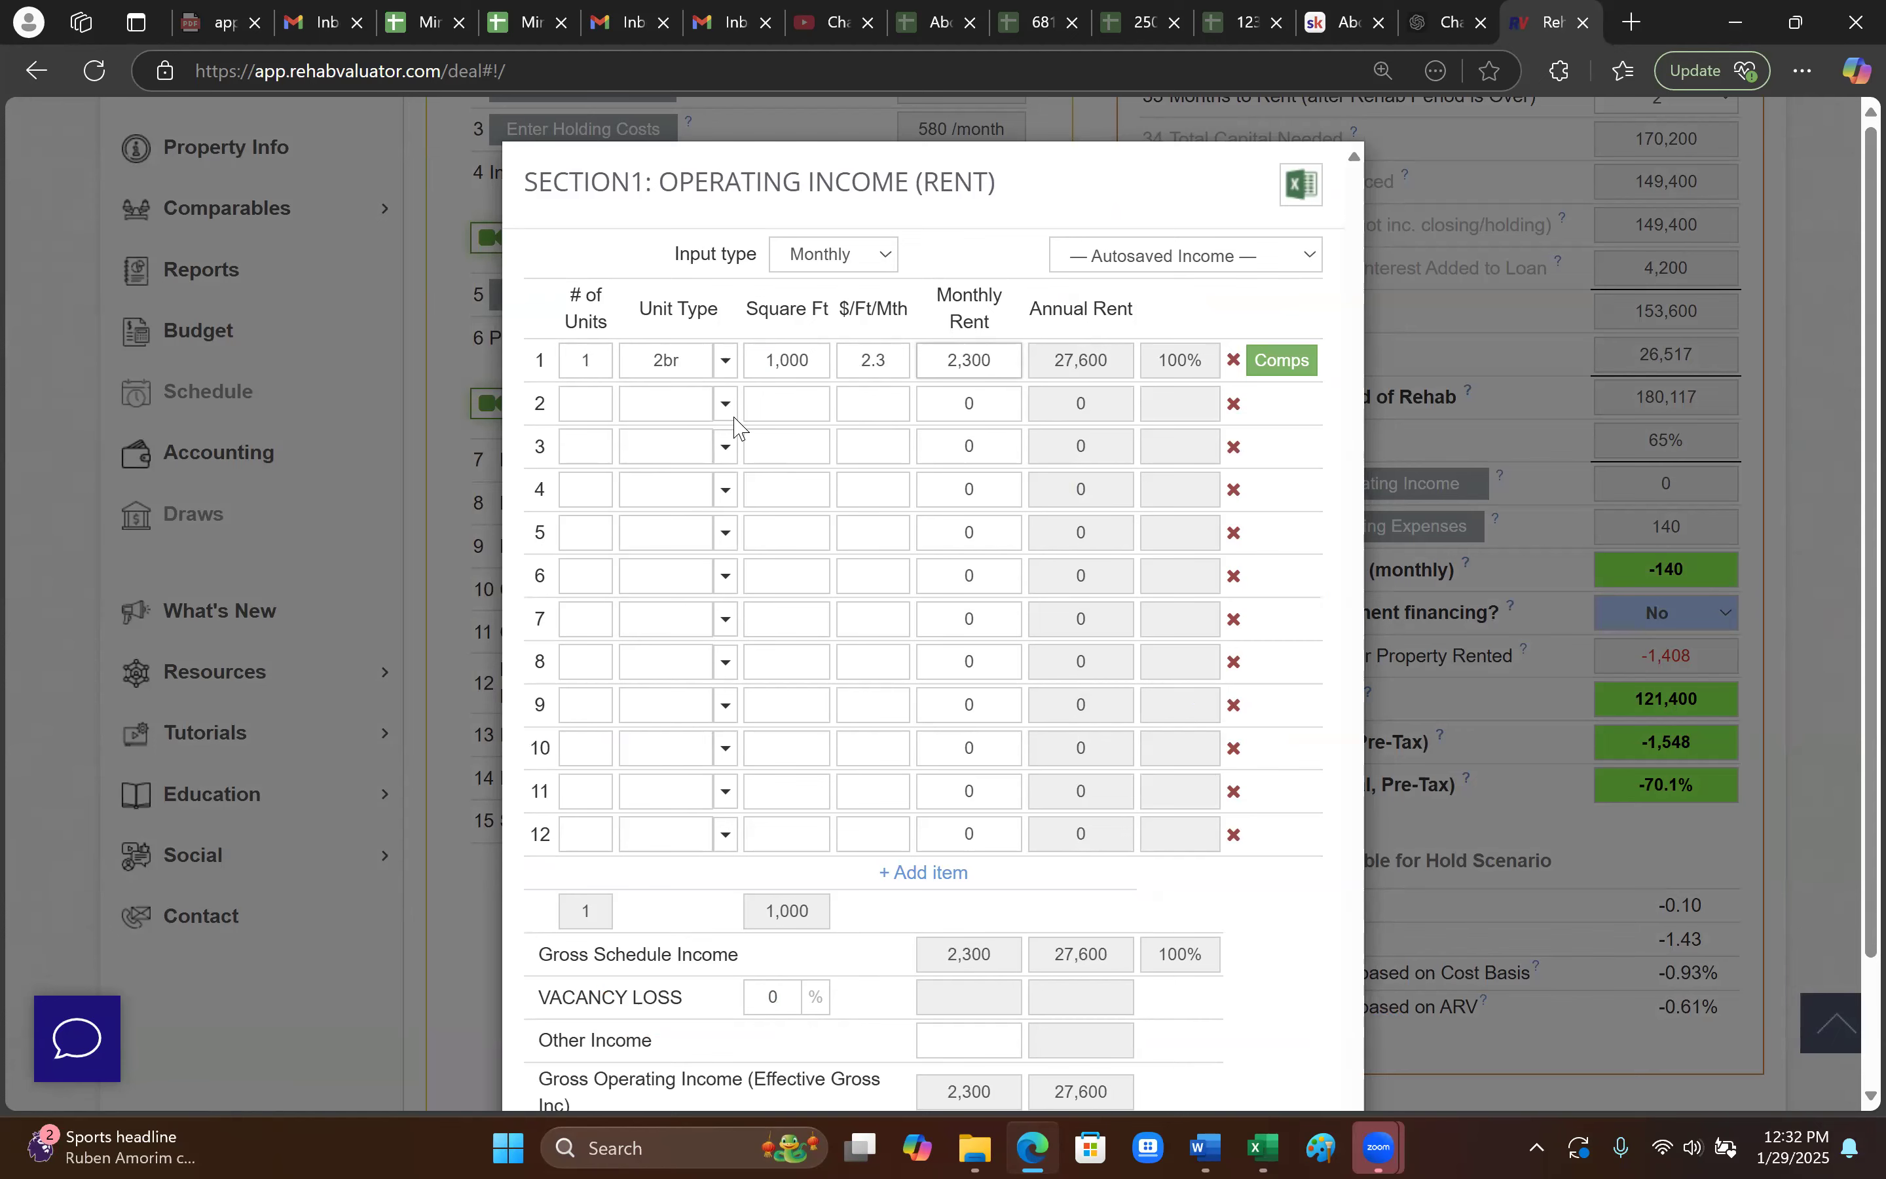
pyautogui.scroll(-3, 968, 589)
pyautogui.click(795, 850)
pyautogui.write('10')
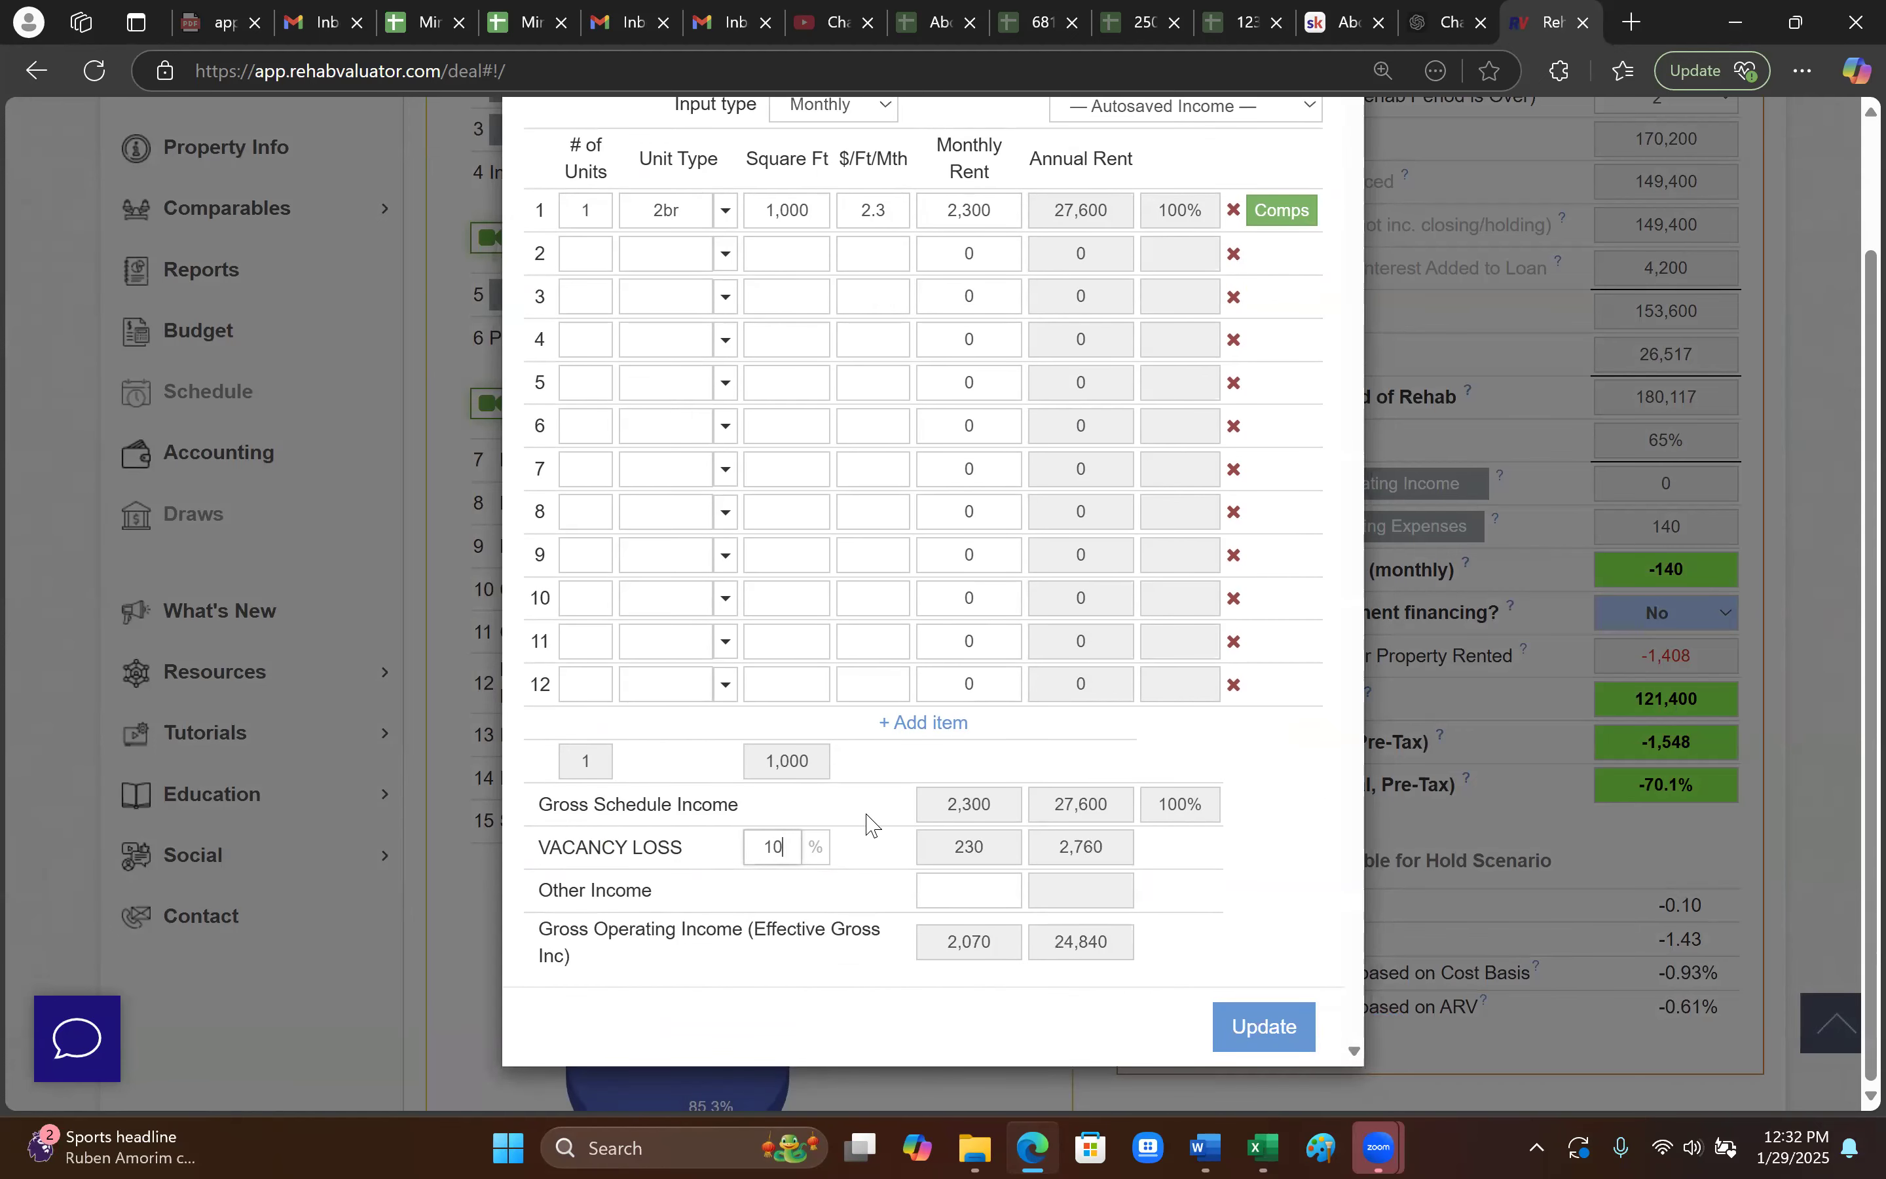
pyautogui.click(854, 865)
# - Apply the income figures and set monthly insurance to 150 in the operating expenses
pyautogui.click(1282, 1028)
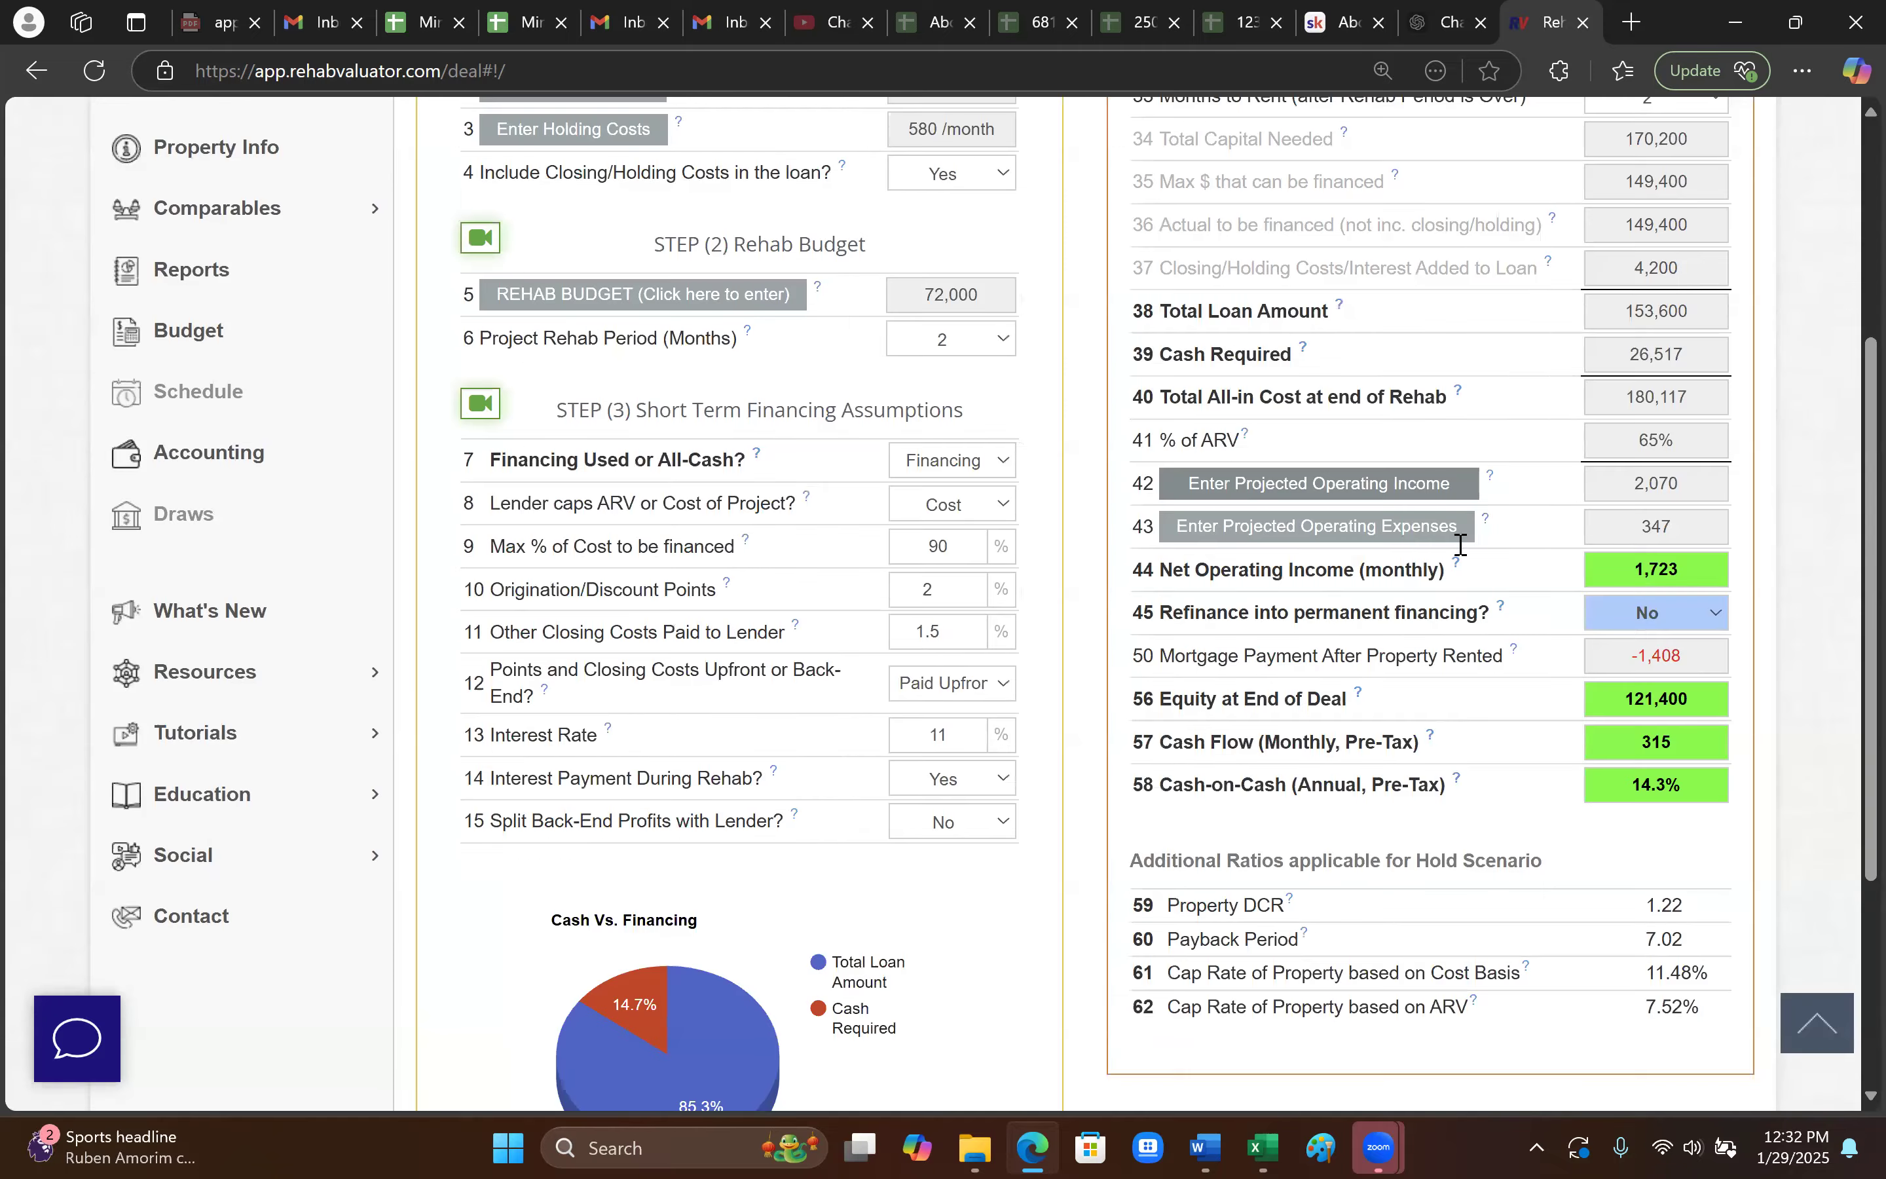
pyautogui.click(1411, 538)
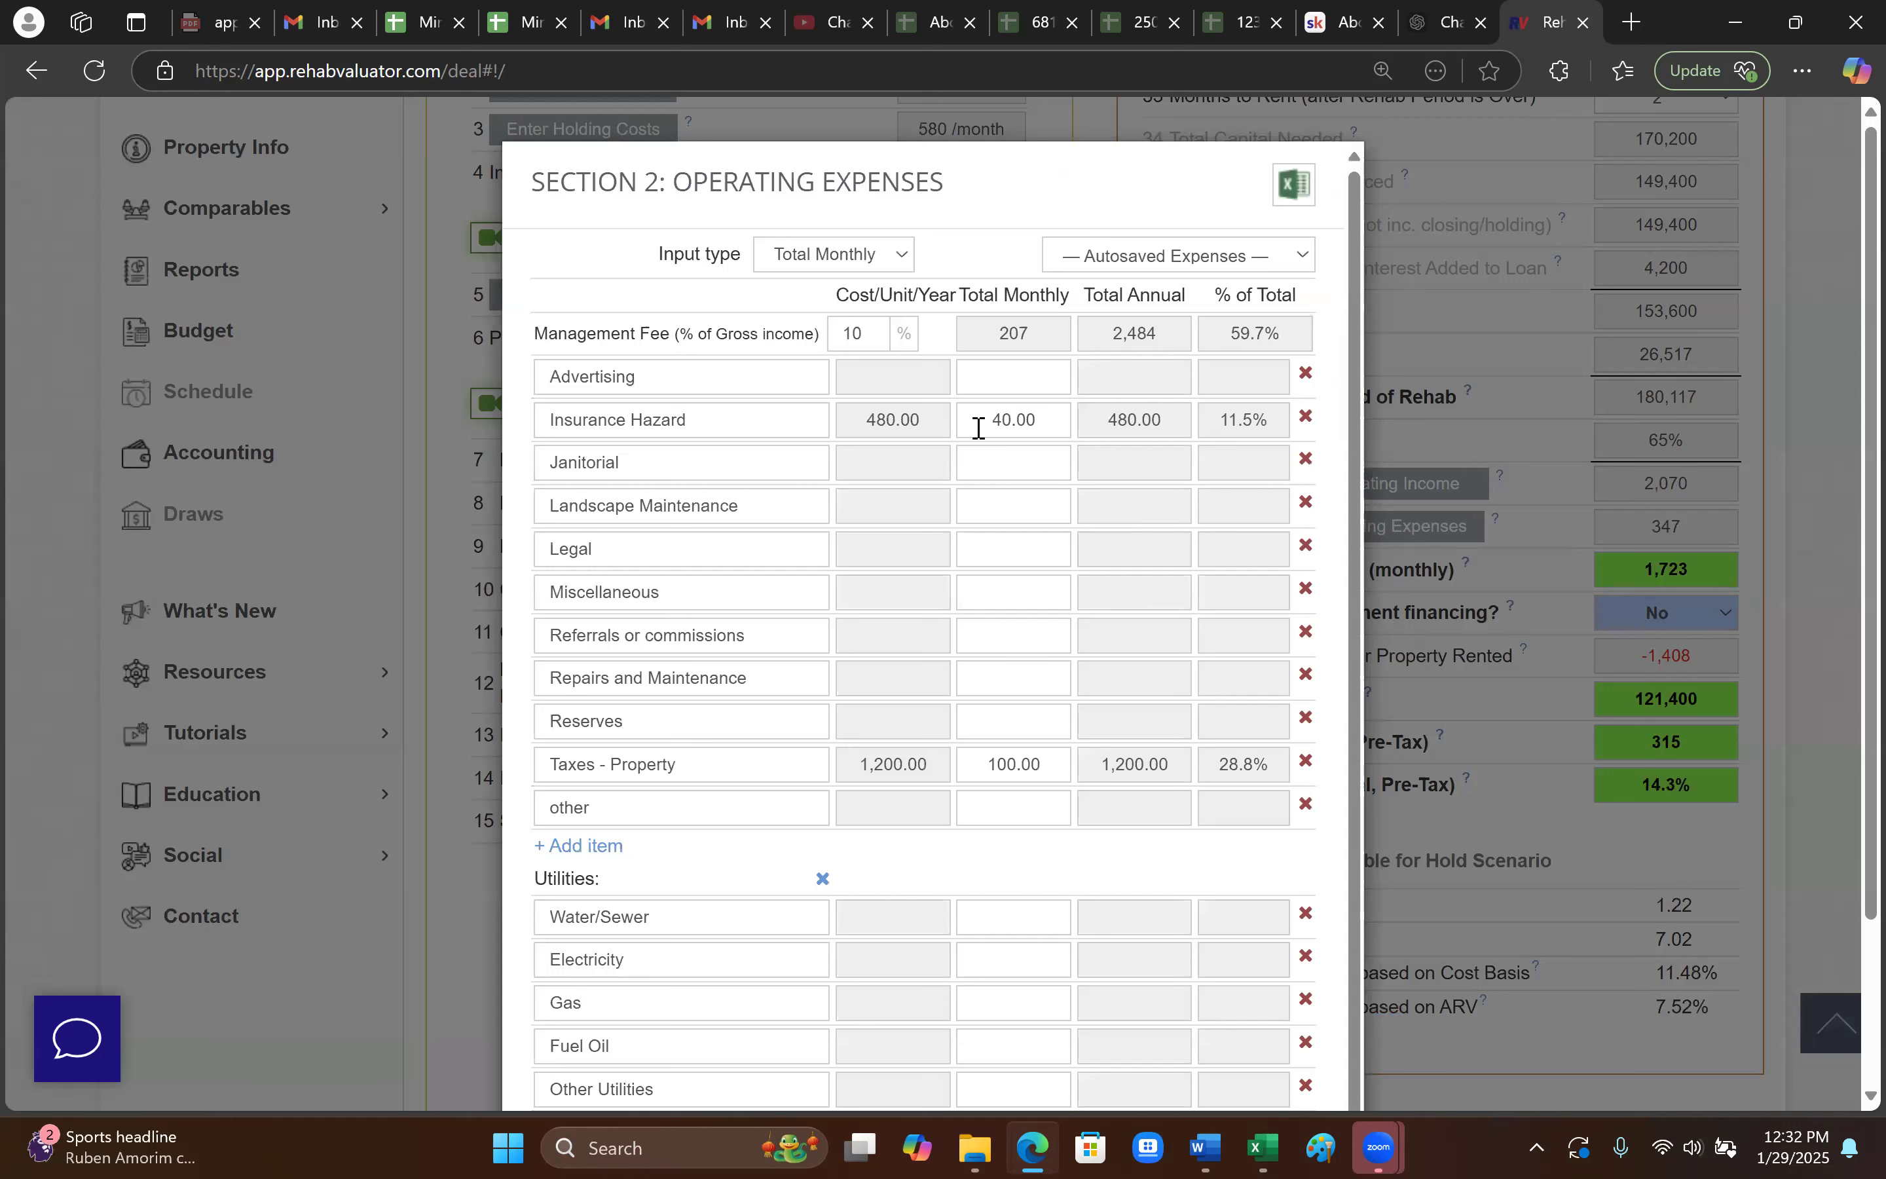
pyautogui.moveTo(1059, 418); pyautogui.dragTo(918, 413)
pyautogui.write('120')
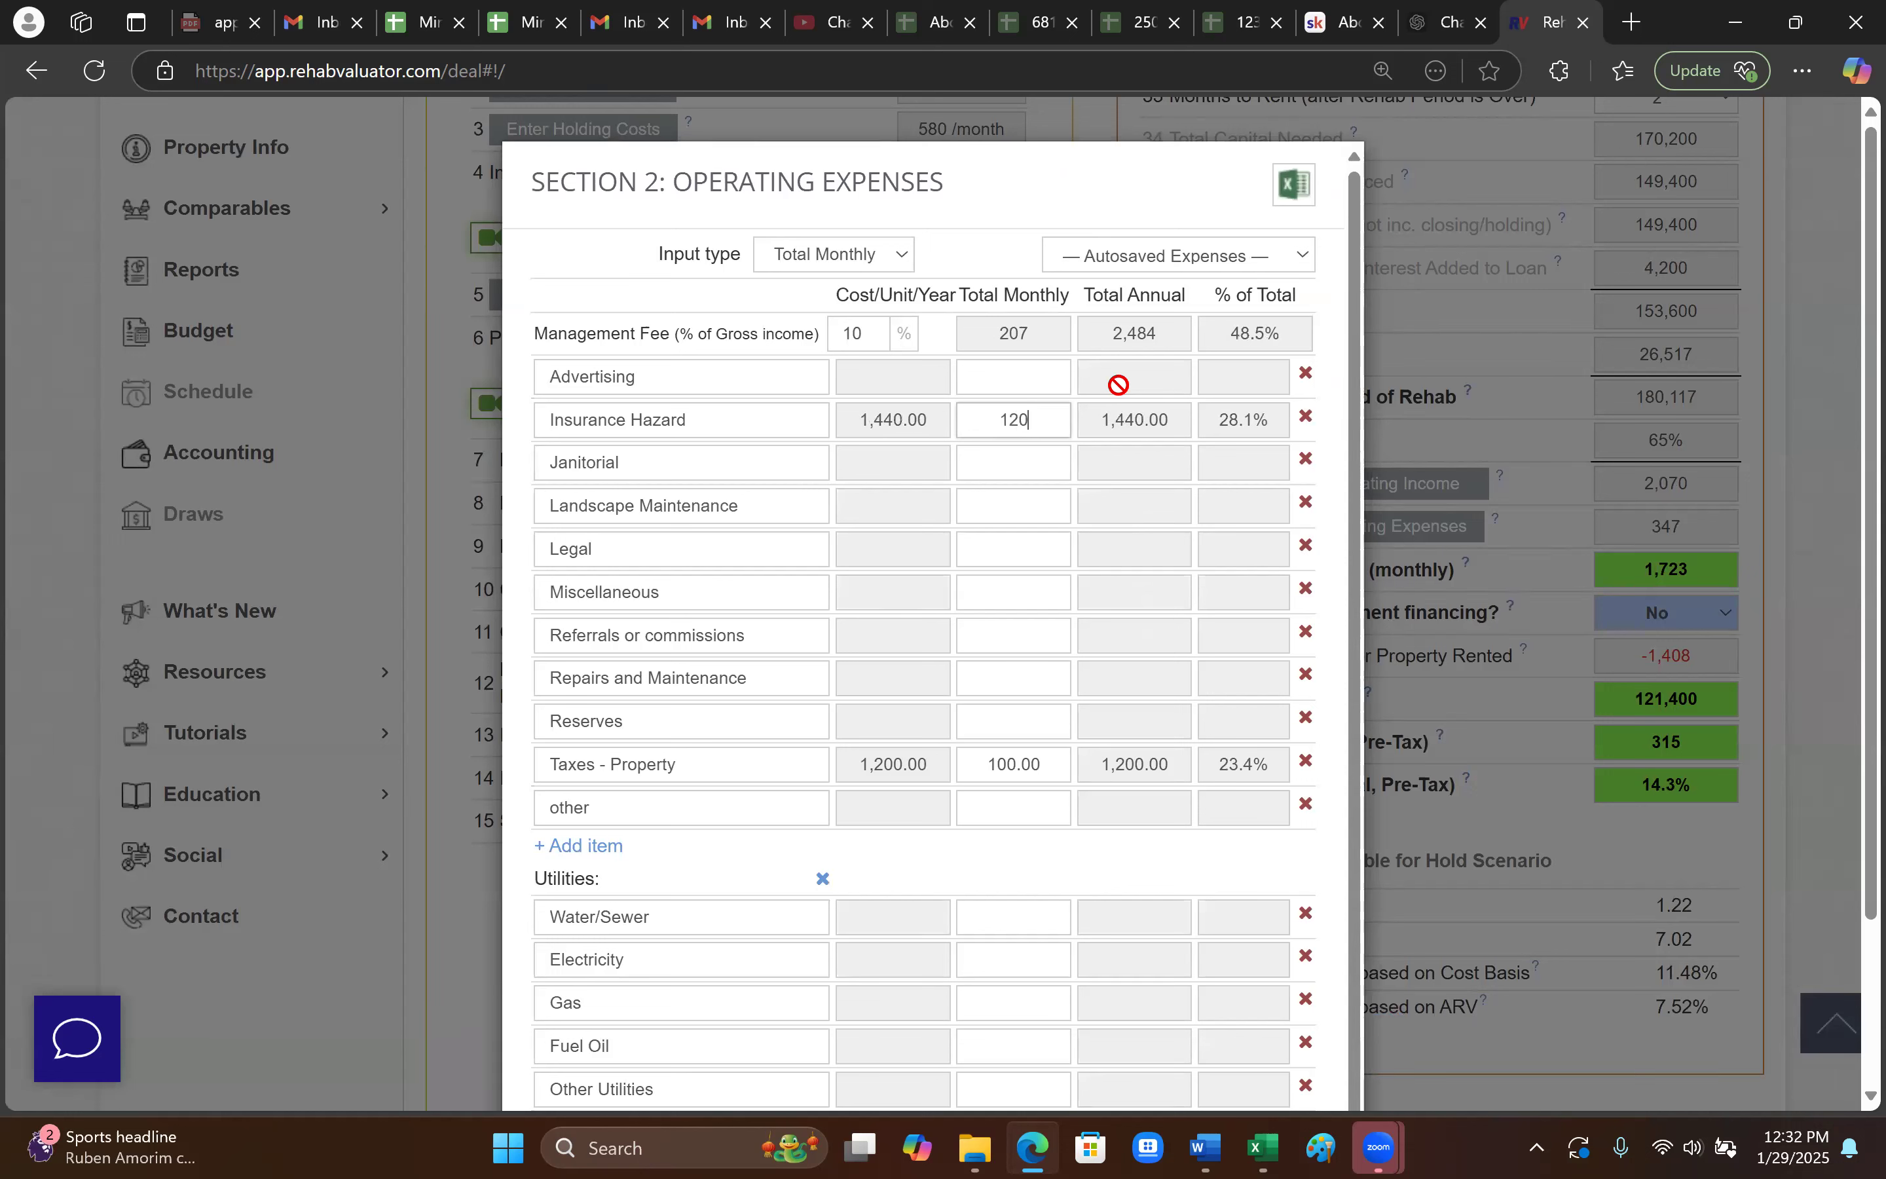
pyautogui.press('BackSpace')
pyautogui.press('BackSpace')
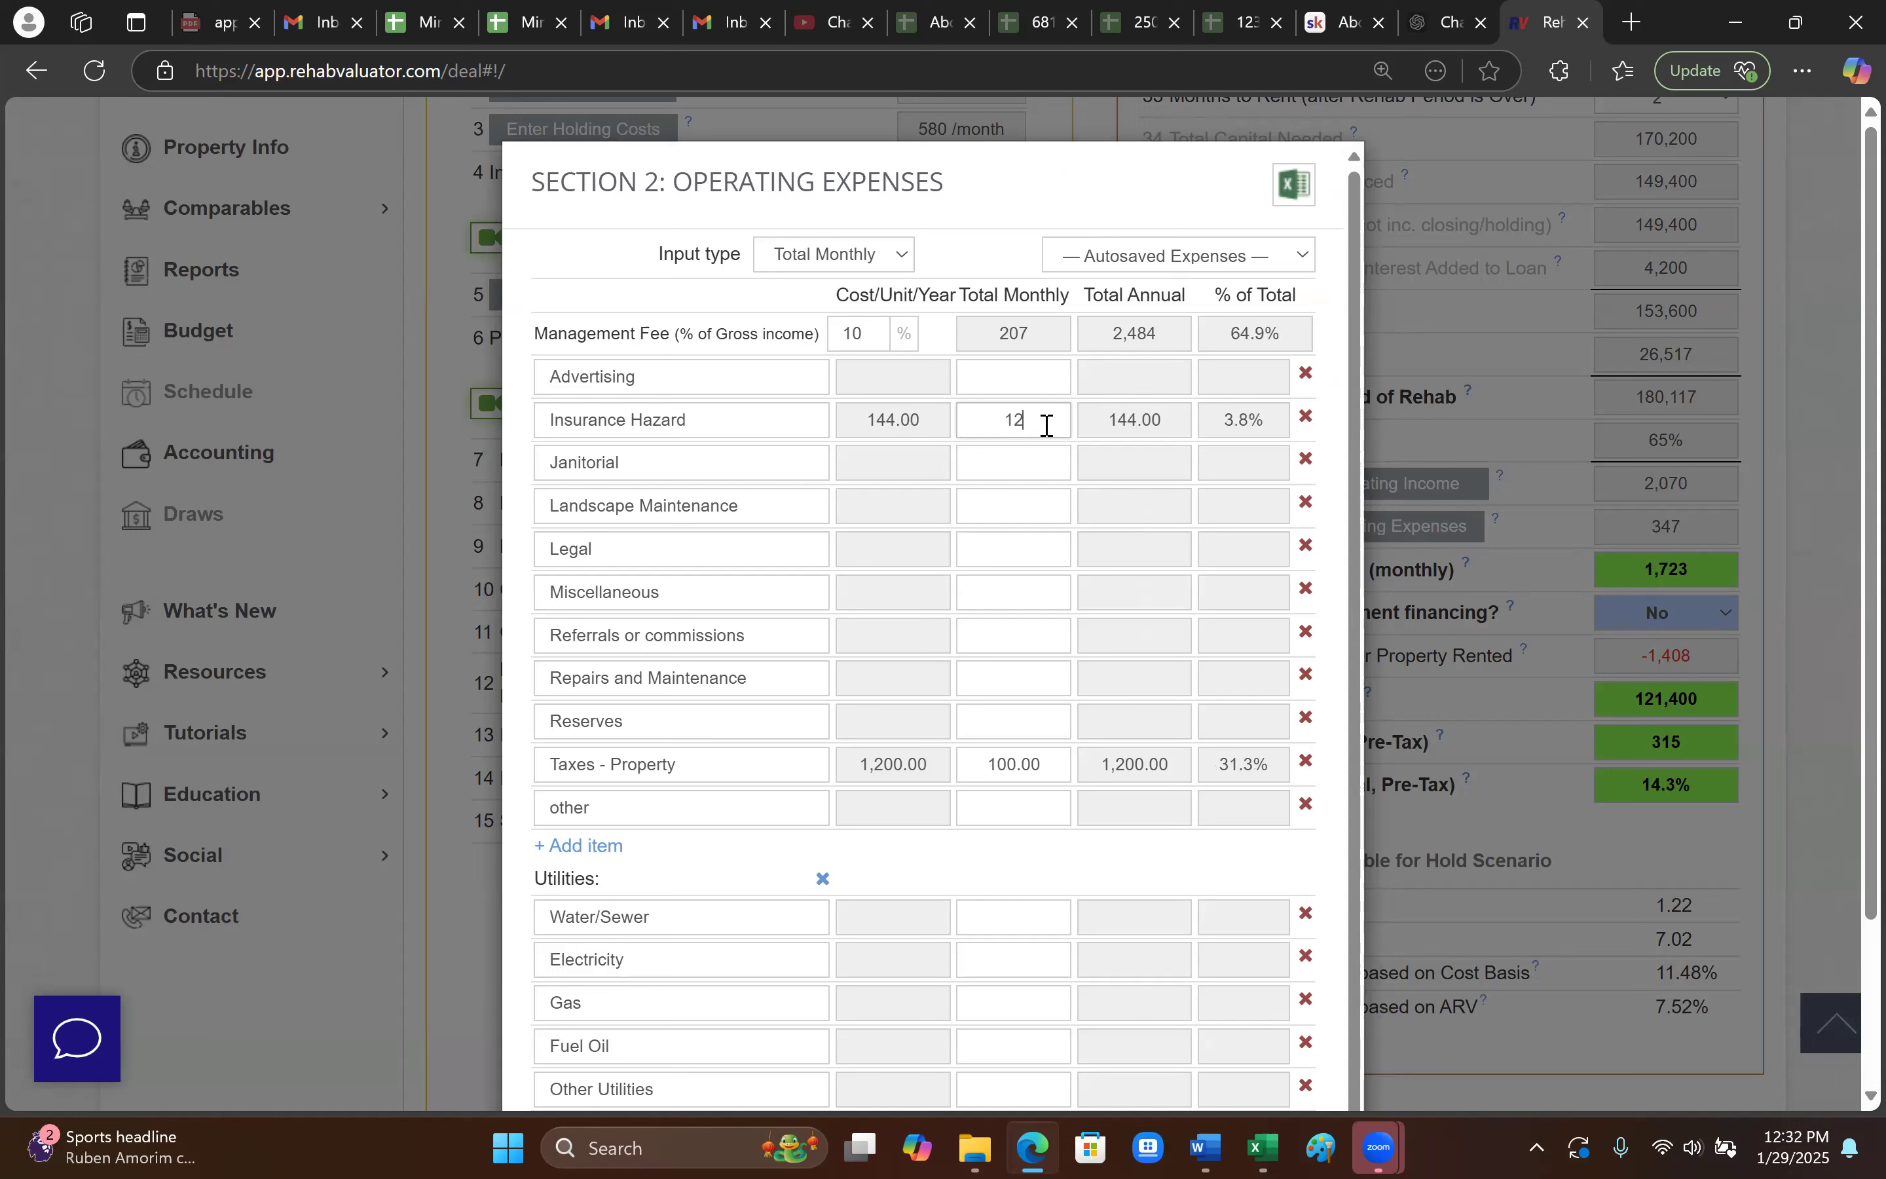
pyautogui.write('50')
pyautogui.click(985, 719)
# - Set monthly property taxes to 2,000 and landscape maintenance to 80, then apply the expenses
pyautogui.click(1042, 773)
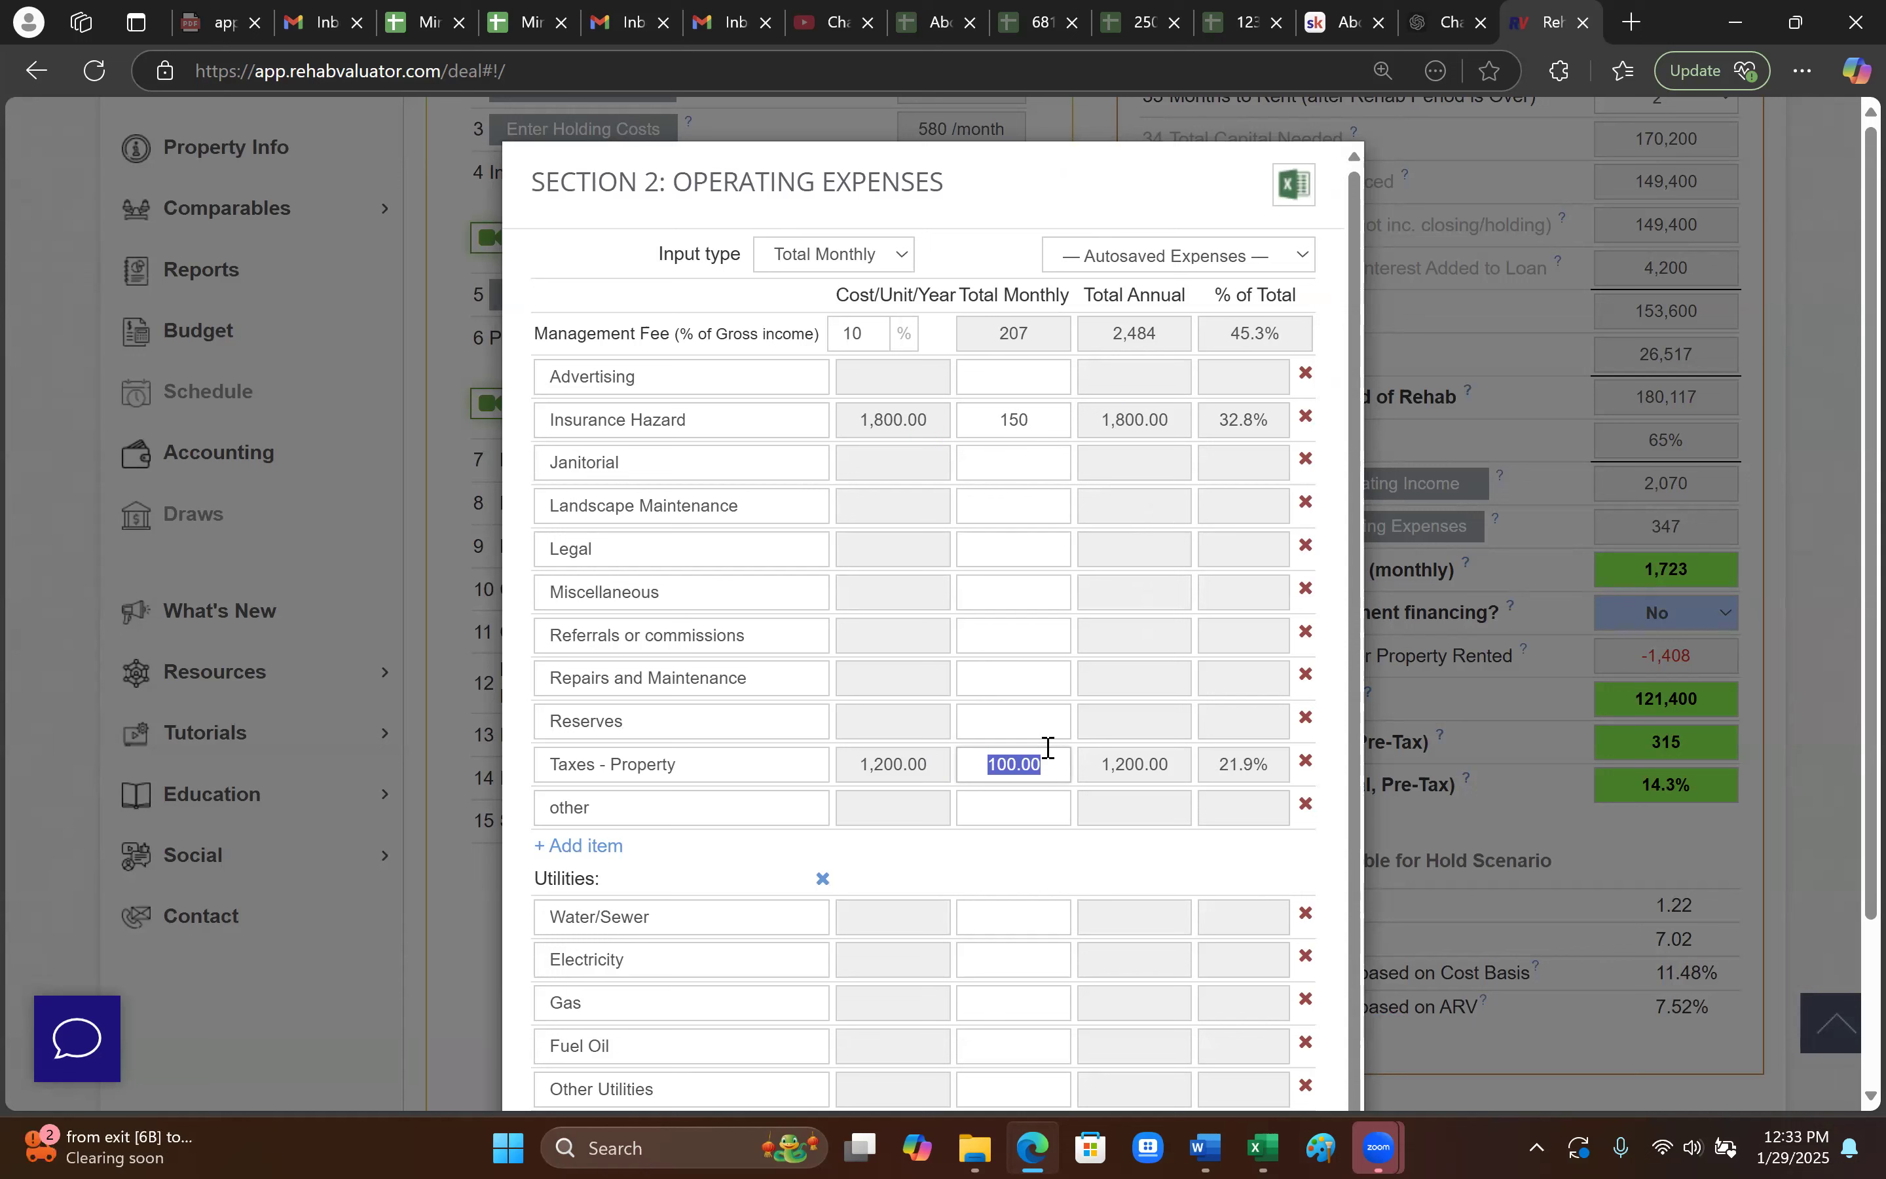
pyautogui.write('15')
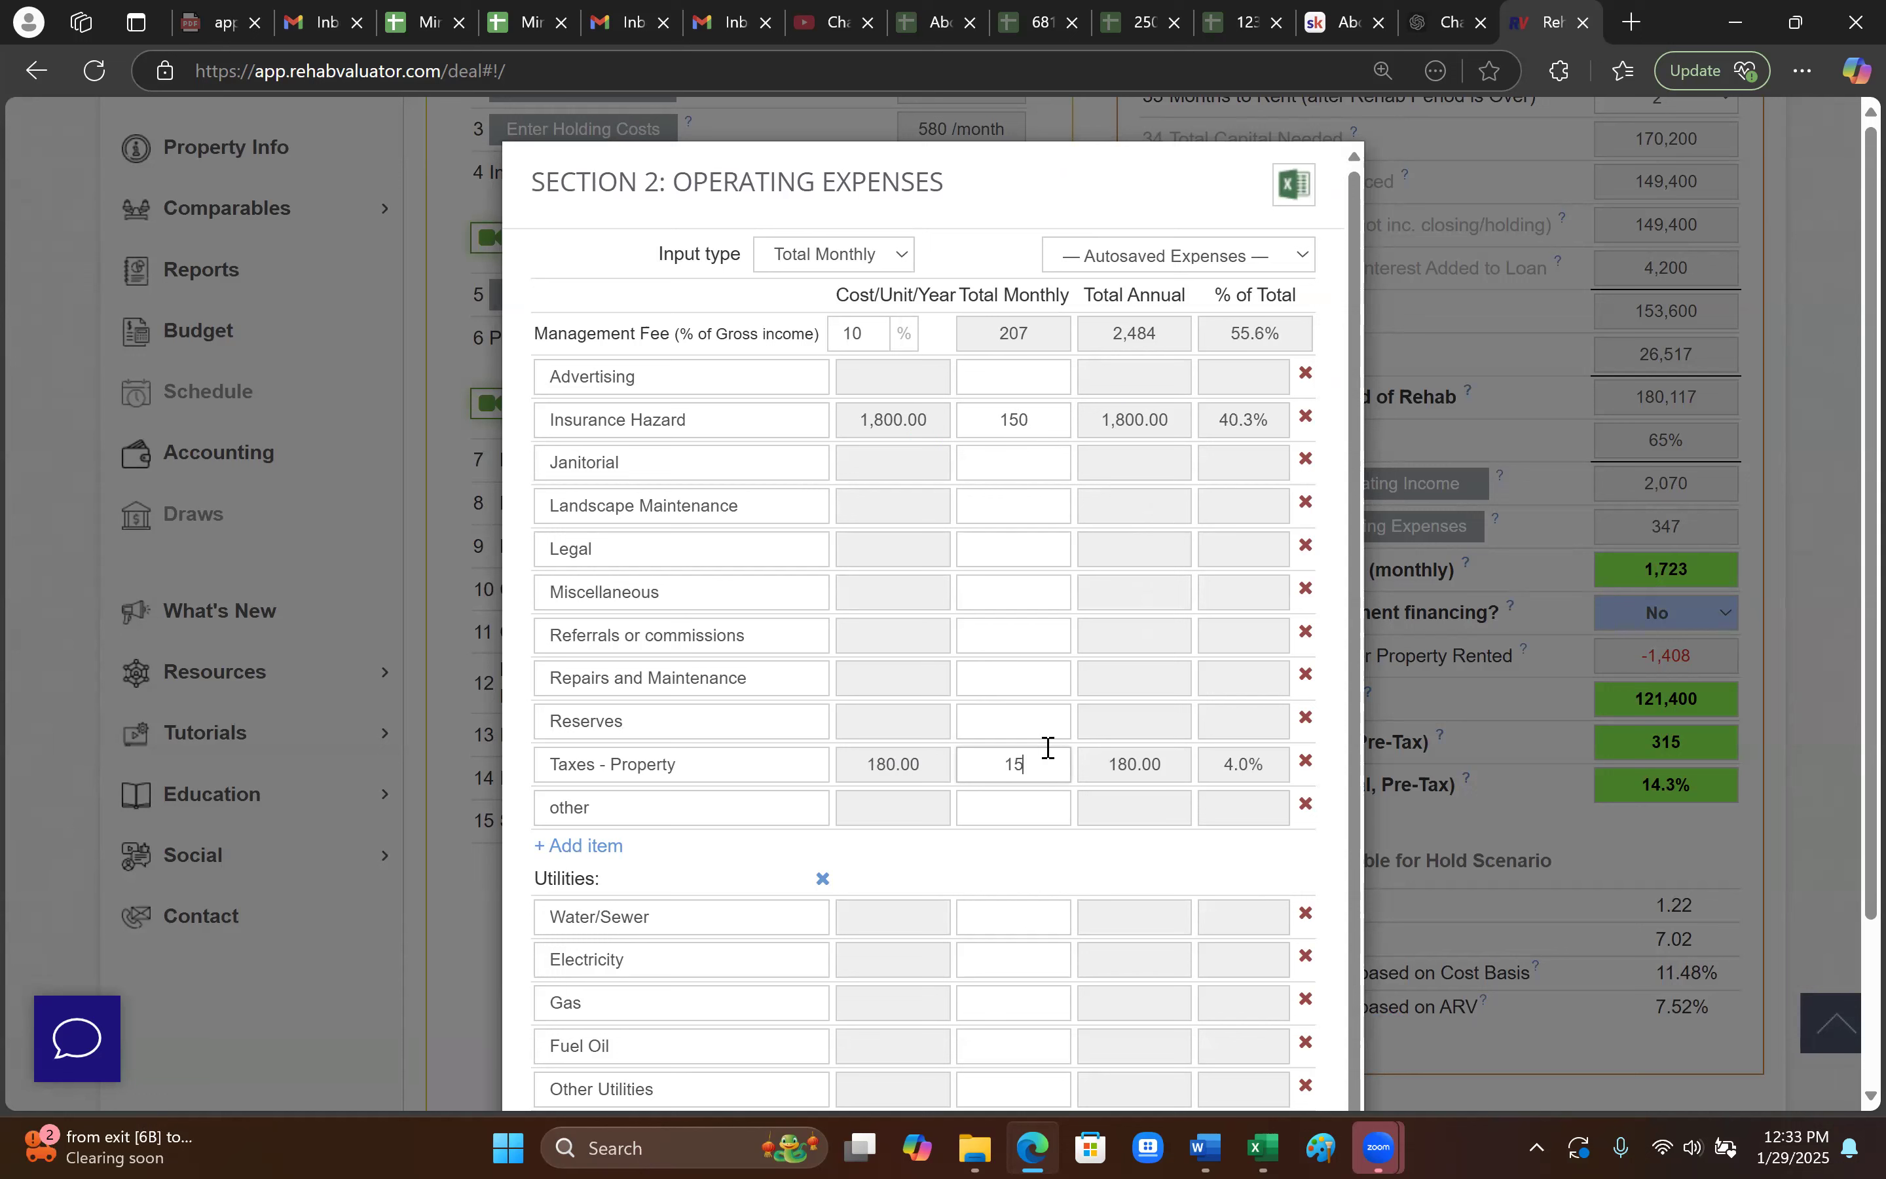
pyautogui.press('BackSpace')
pyautogui.press('BackSpace')
pyautogui.write('2000')
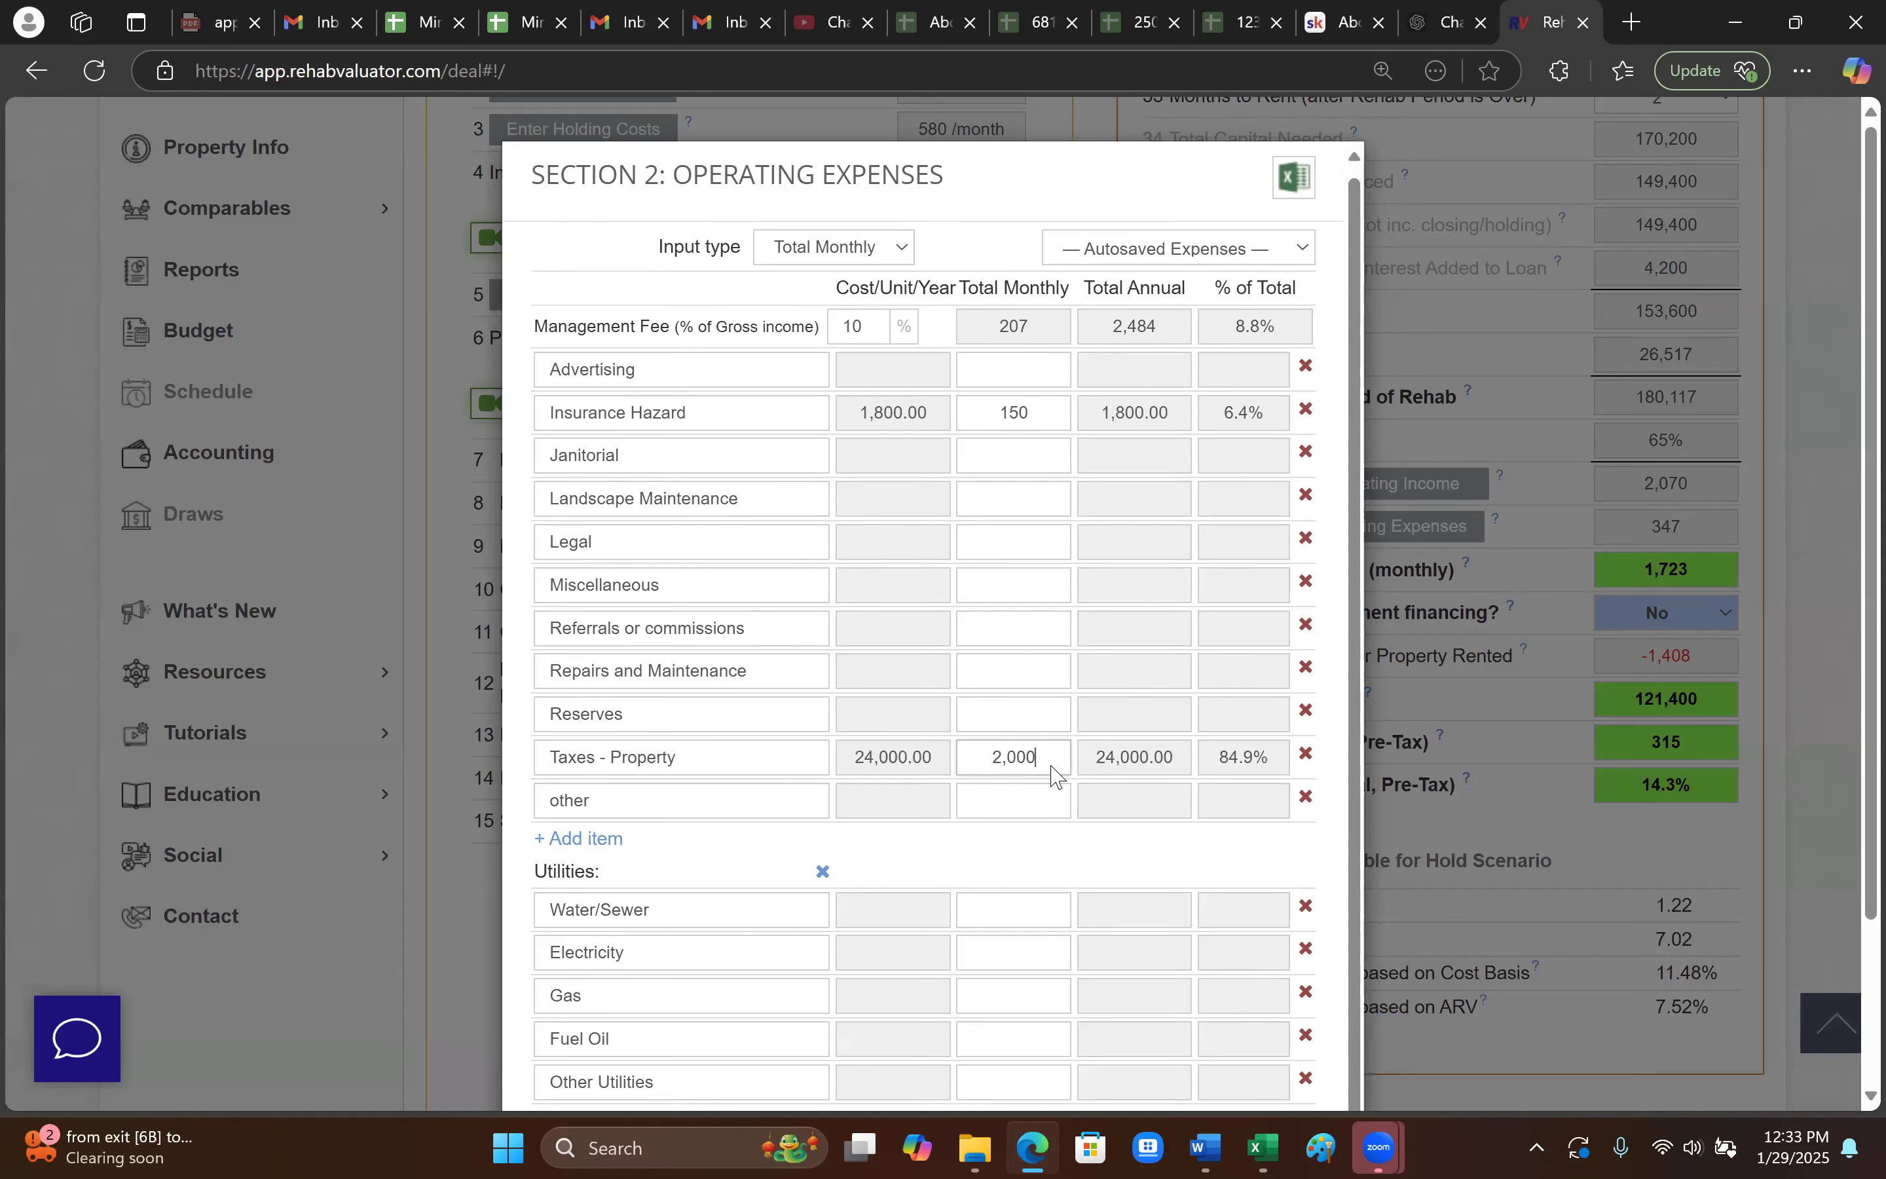
pyautogui.scroll(-3, 1048, 749)
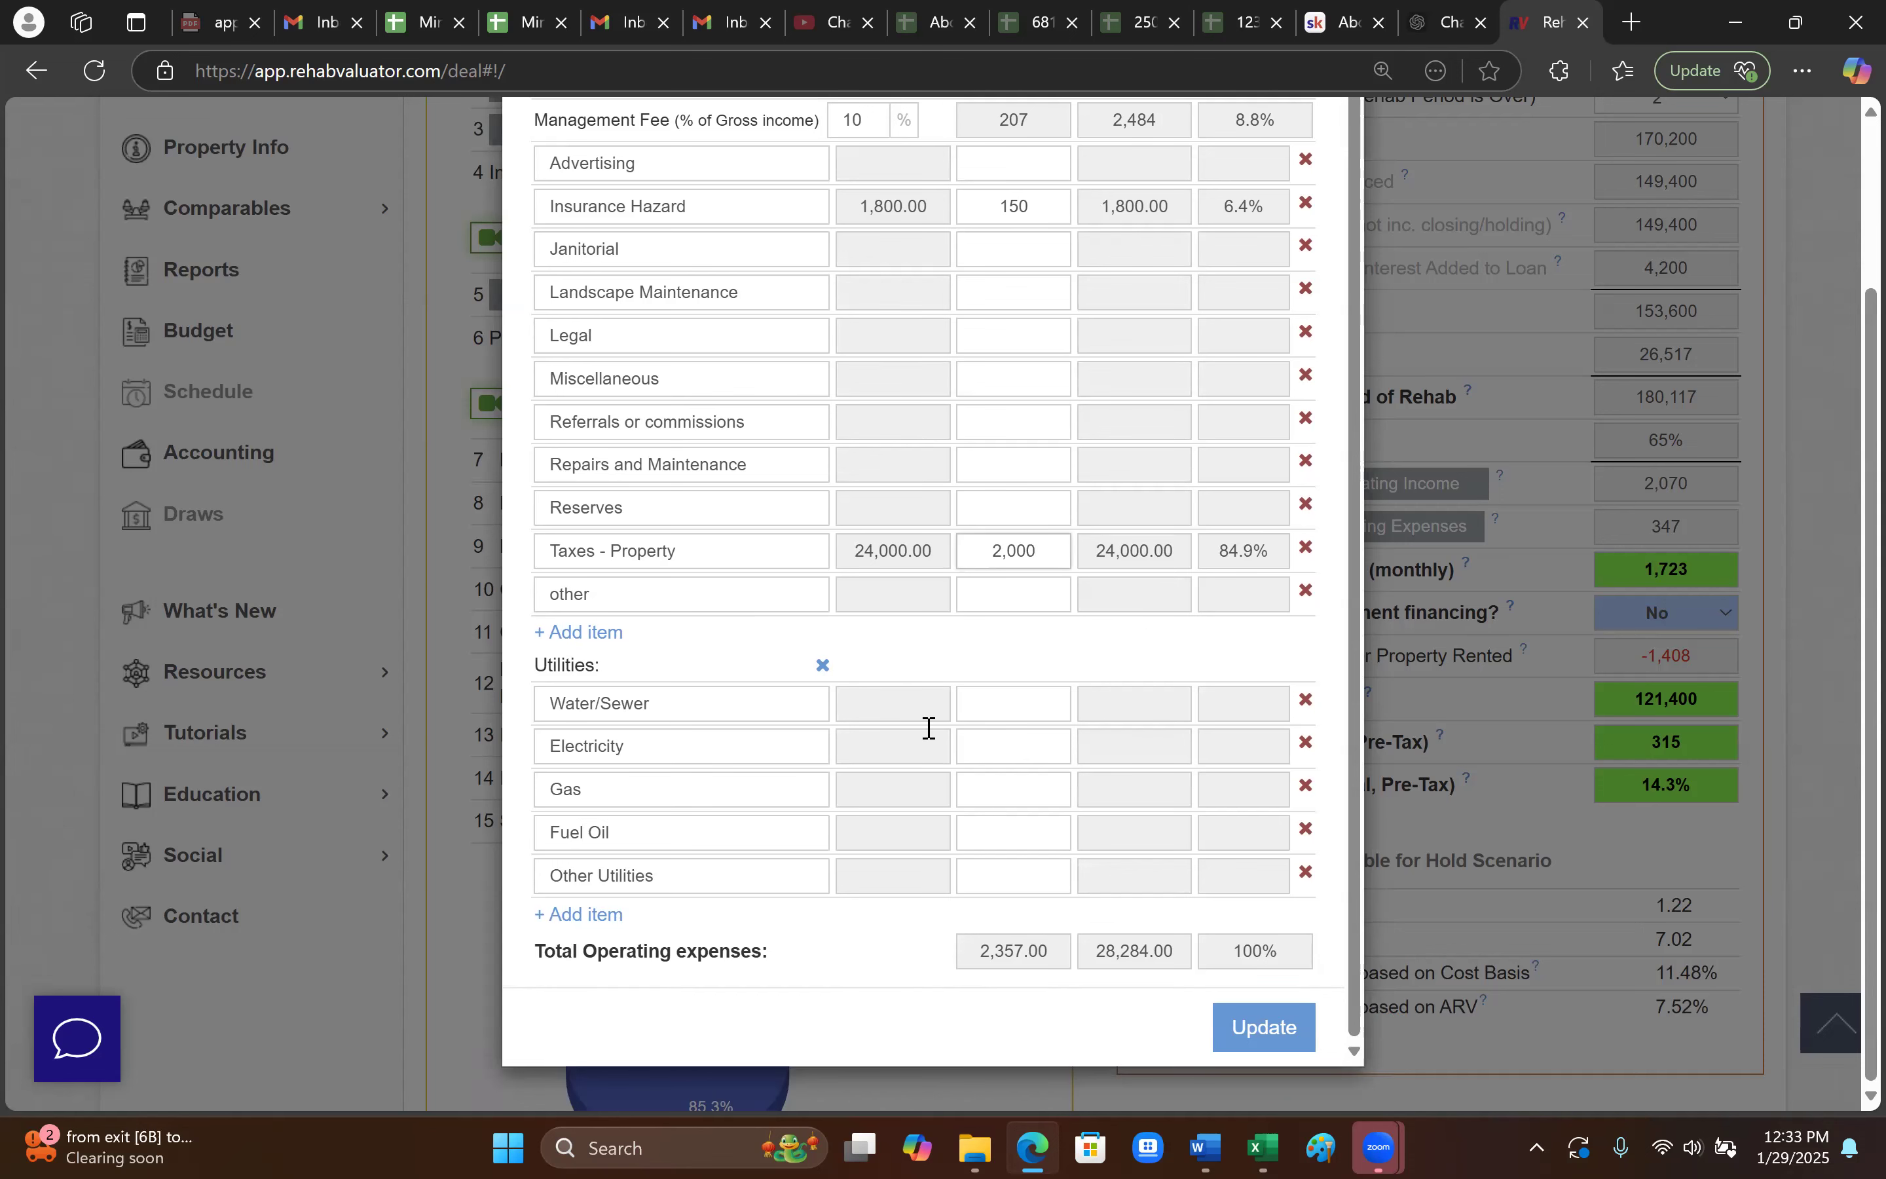
pyautogui.scroll(1, 926, 741)
pyautogui.click(1046, 303)
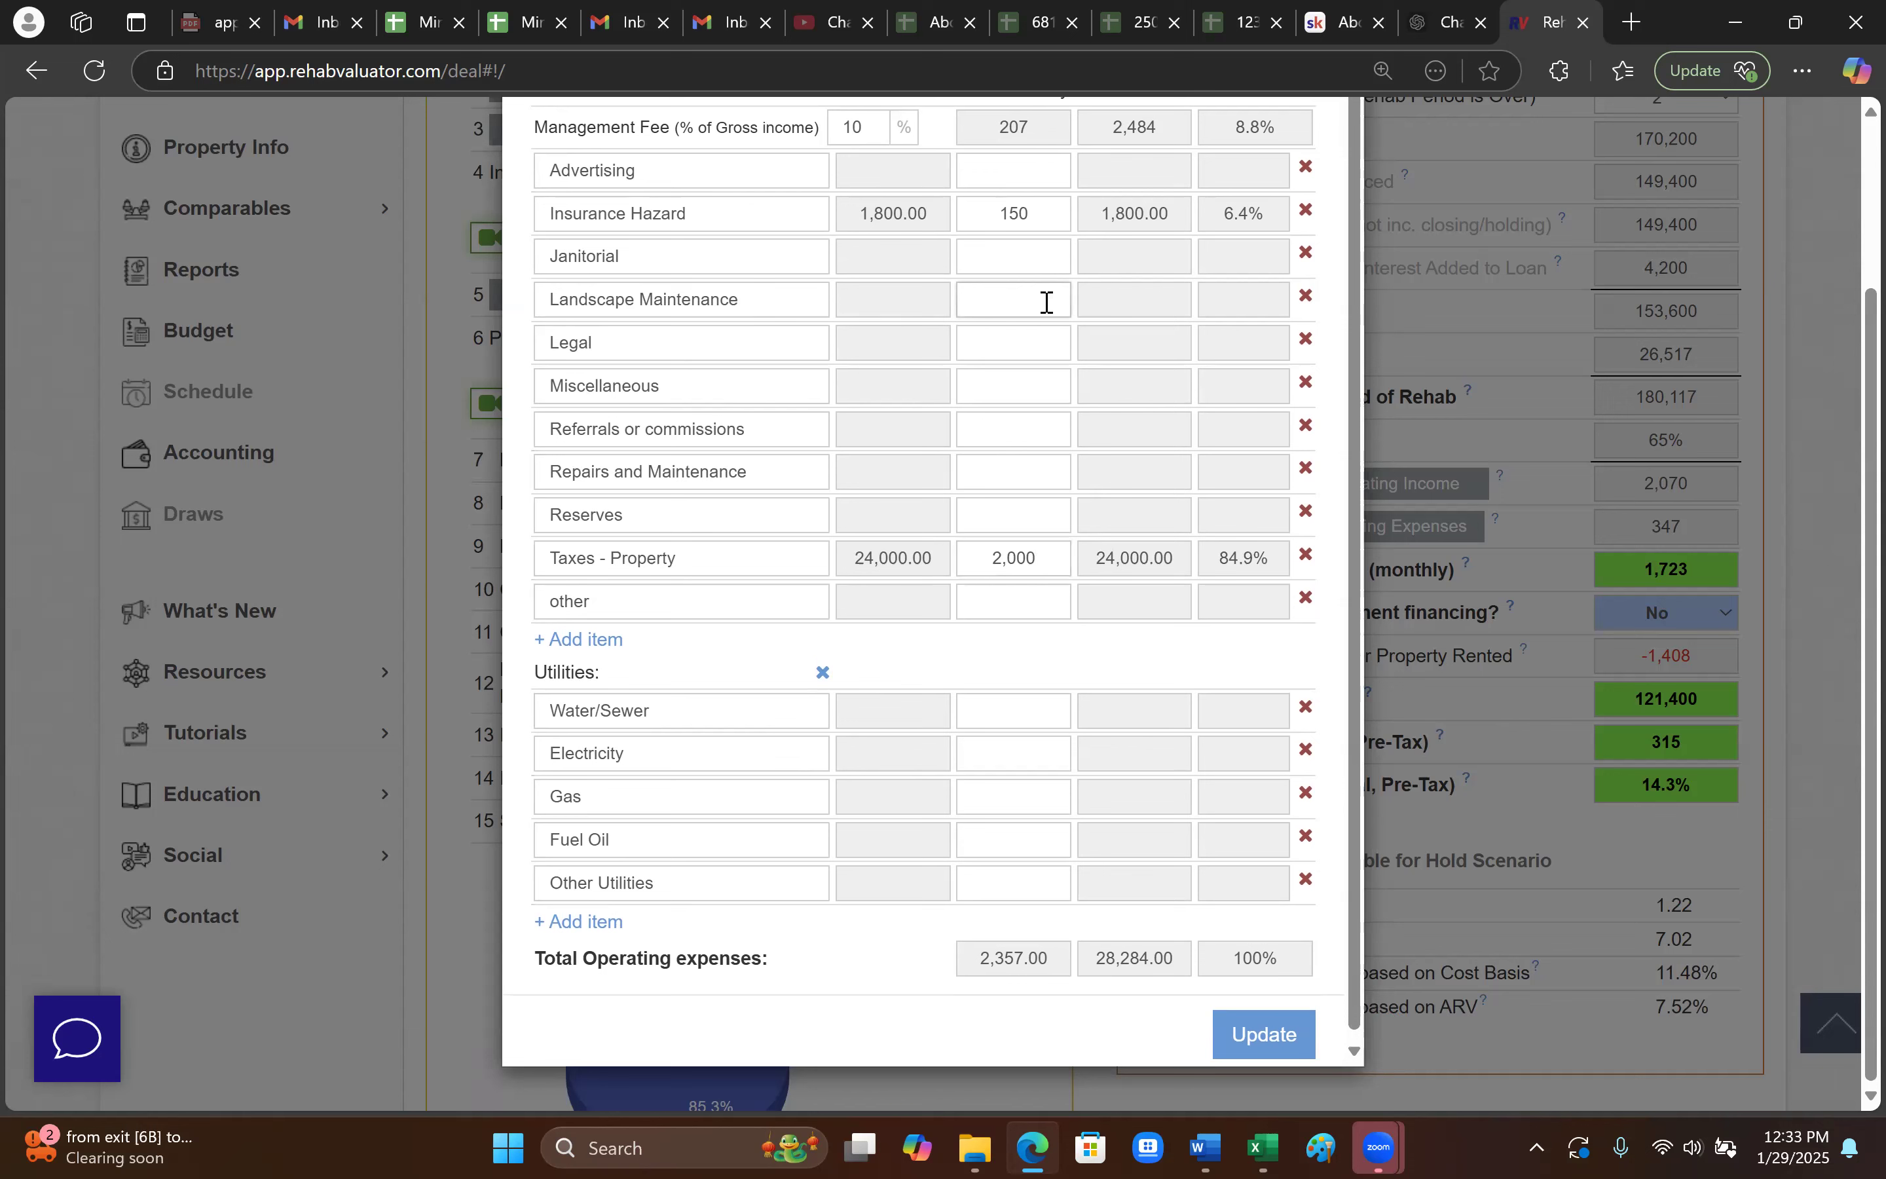
pyautogui.write('80')
pyautogui.click(1045, 465)
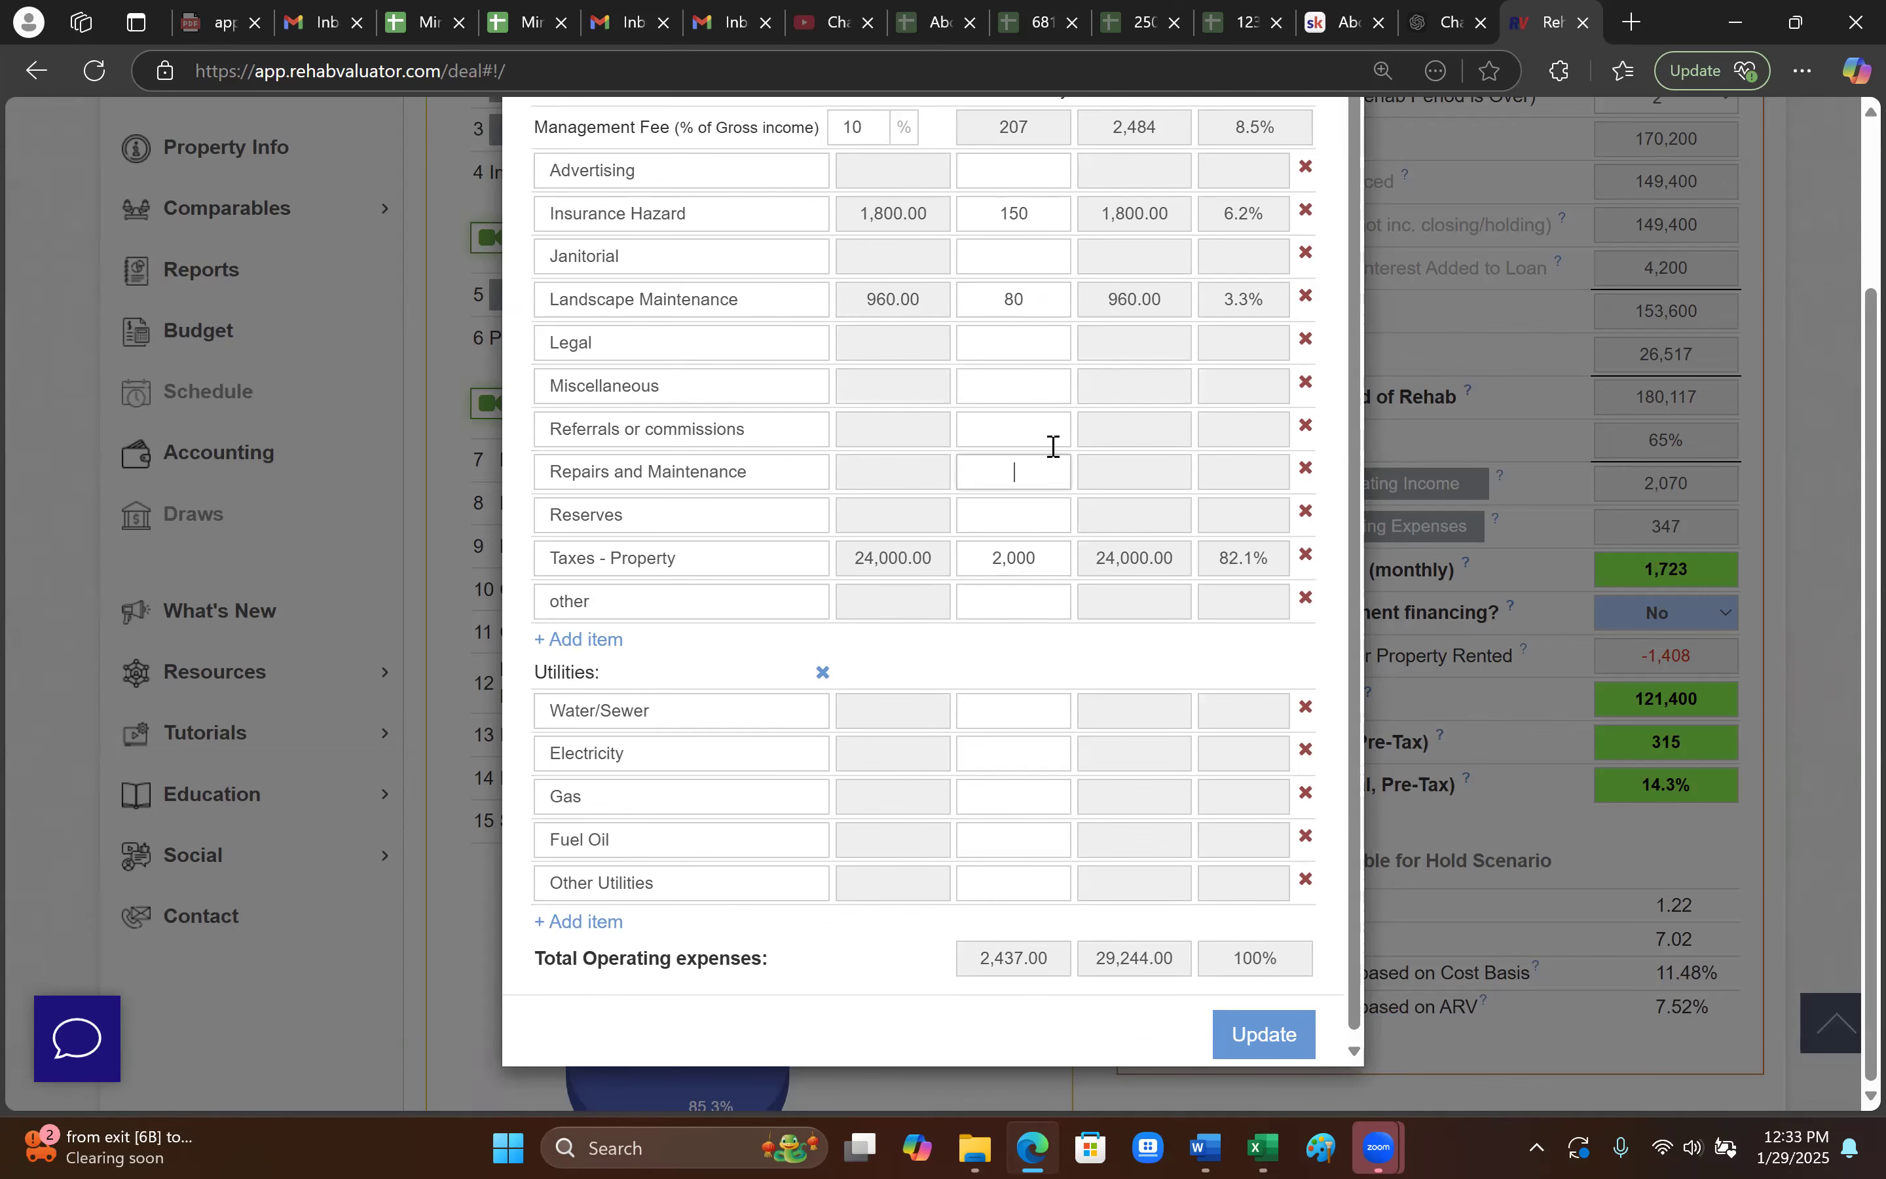
pyautogui.scroll(-1, 1255, 907)
pyautogui.click(1262, 1027)
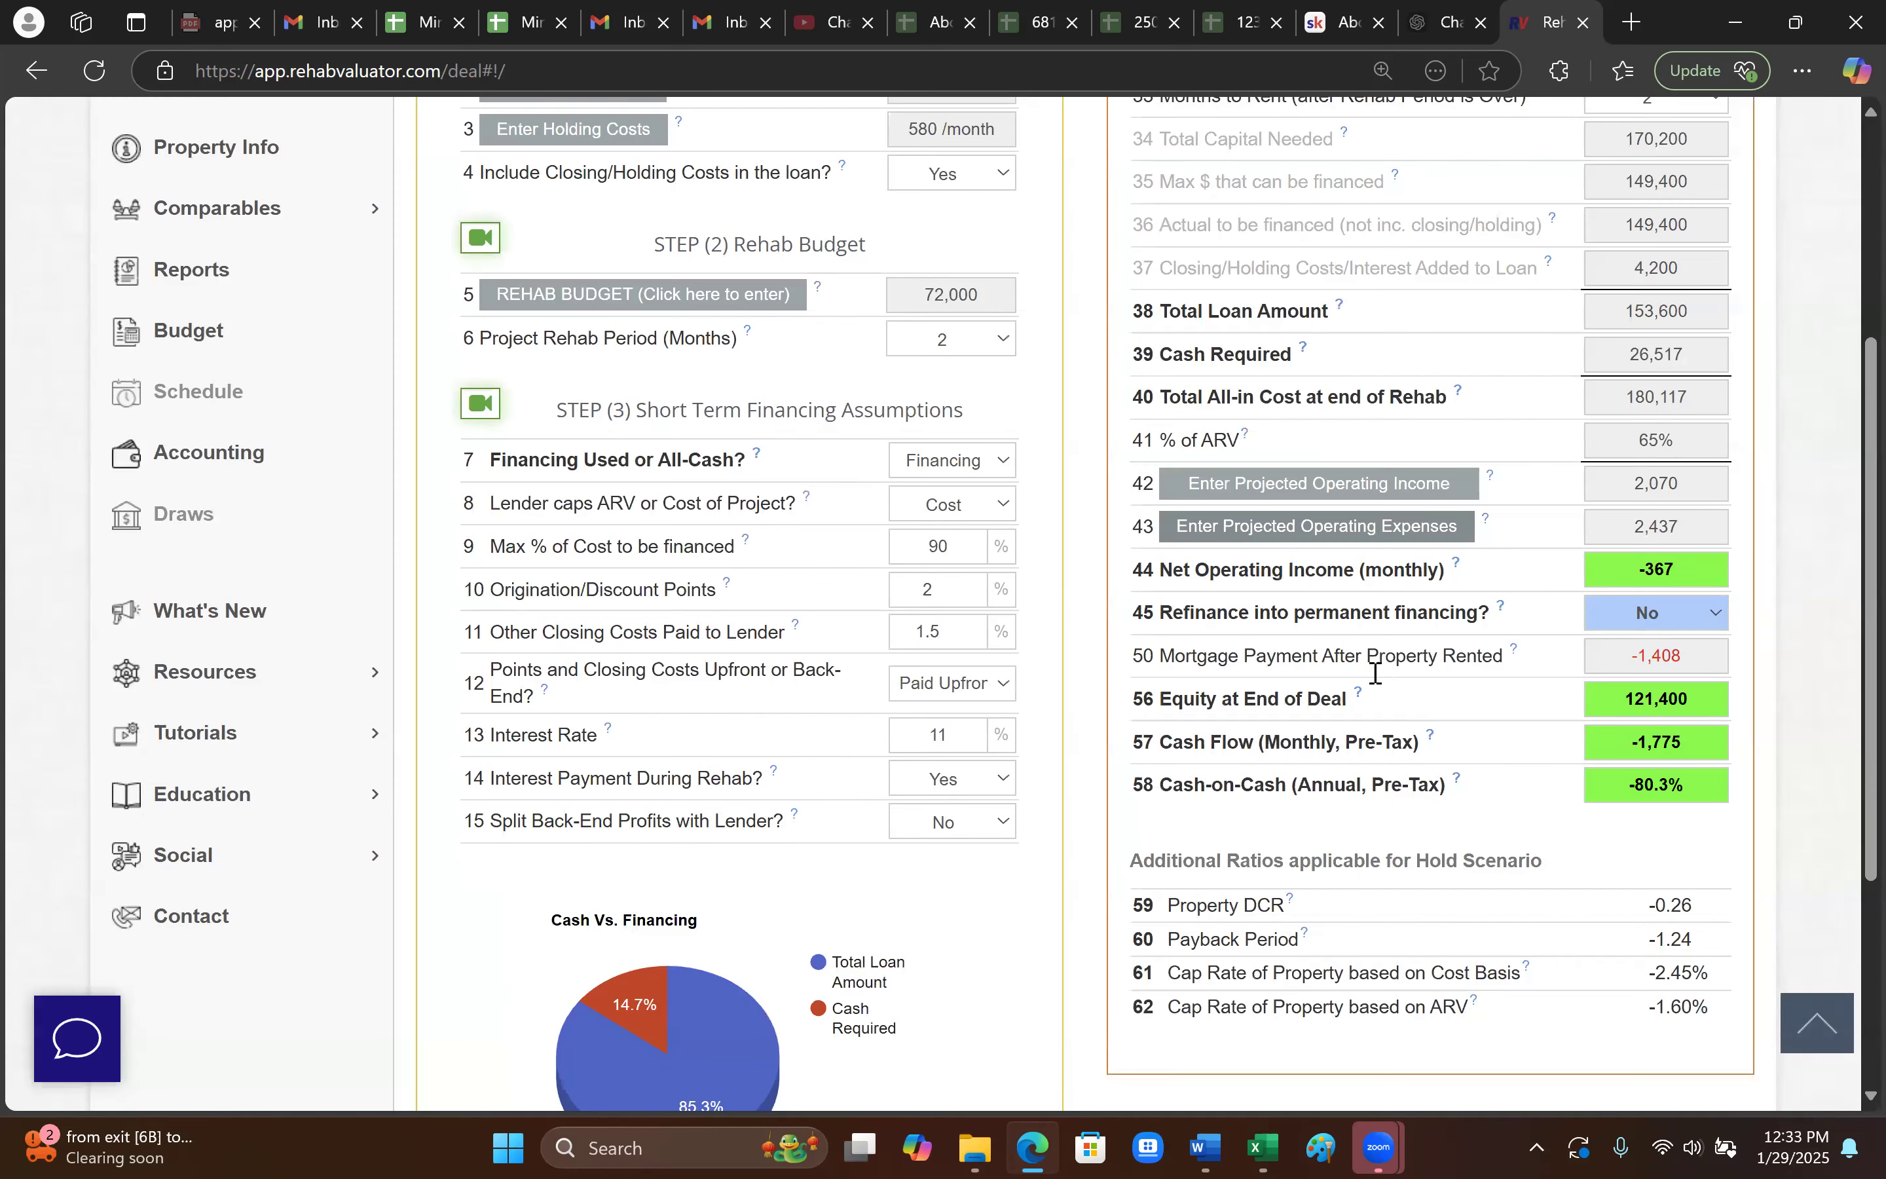
# - Set the deal to refinance into permanent financing
pyautogui.click(1699, 613)
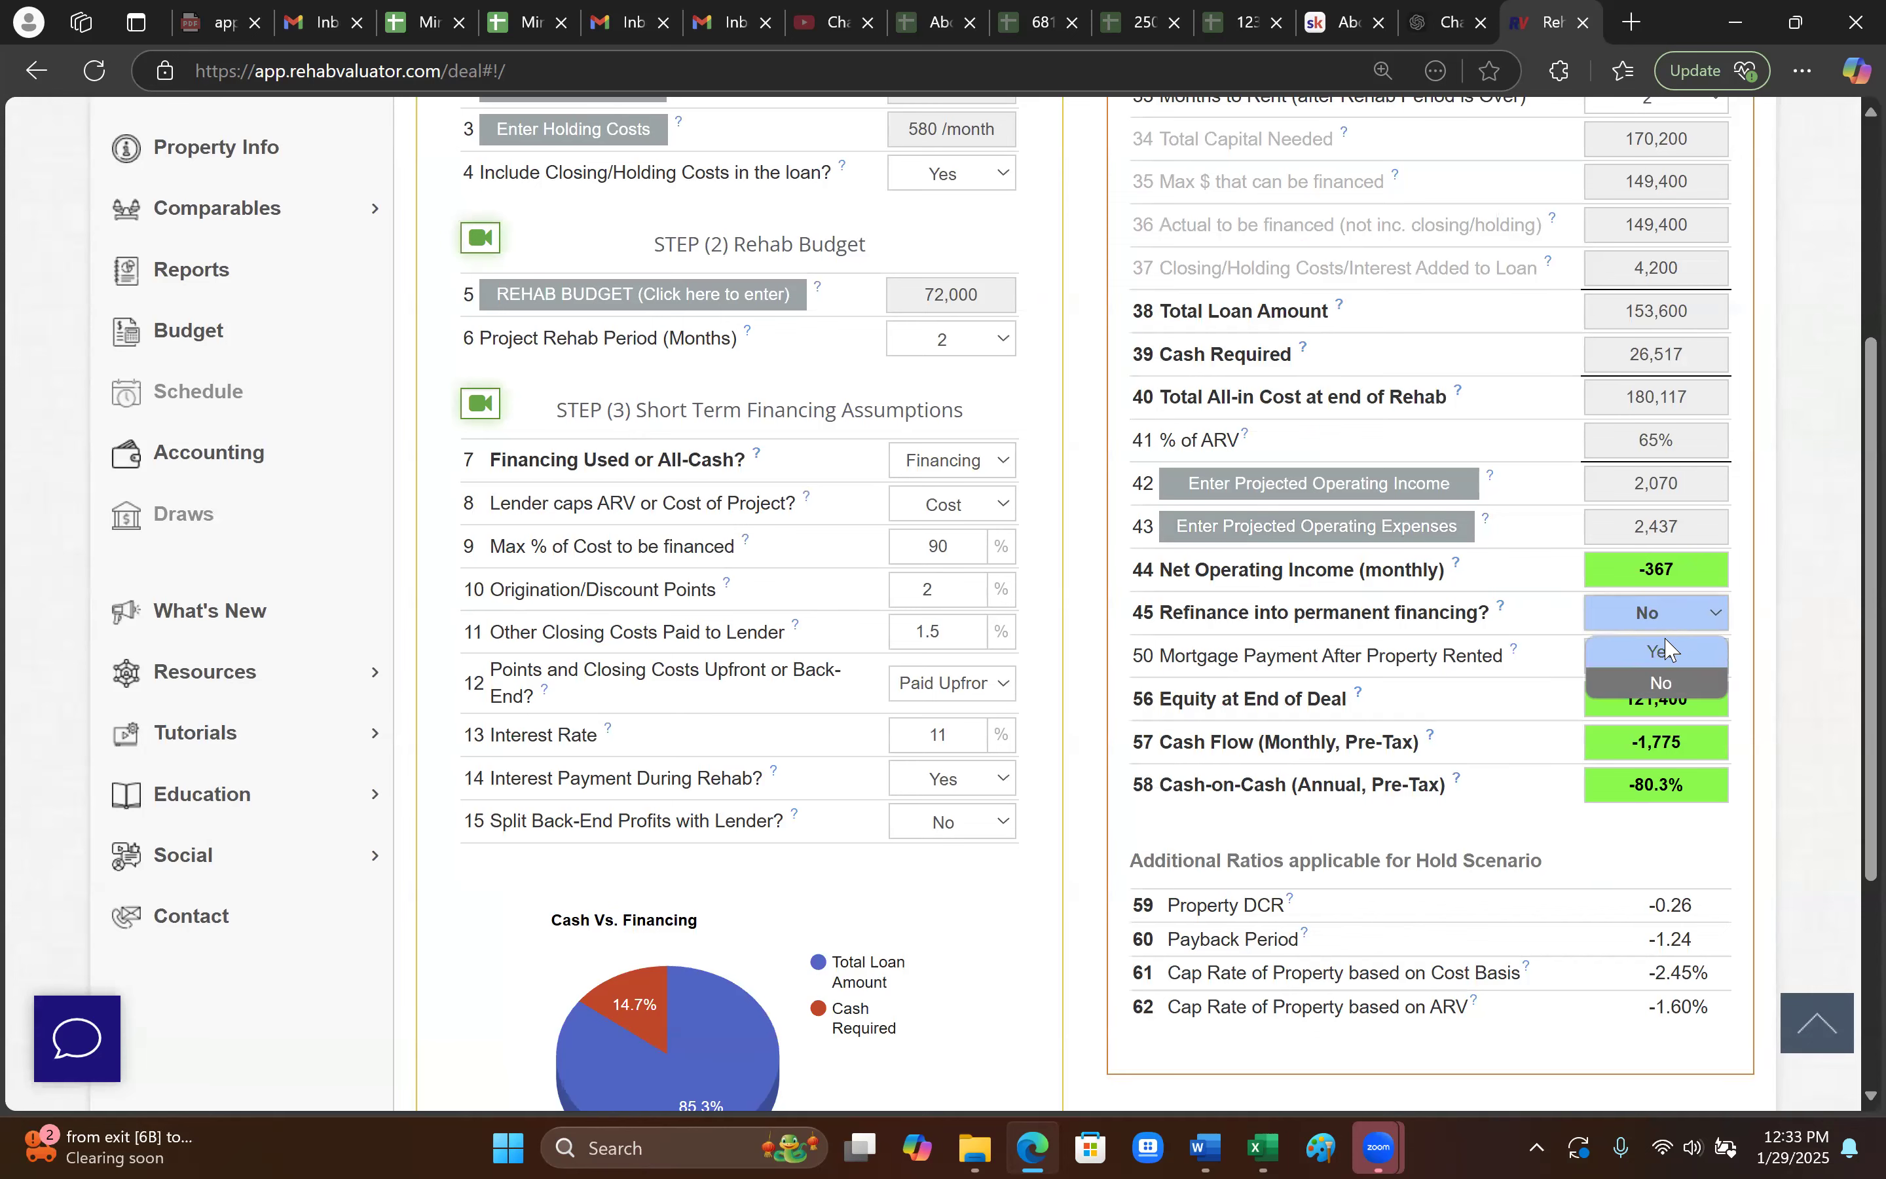
pyautogui.click(1667, 651)
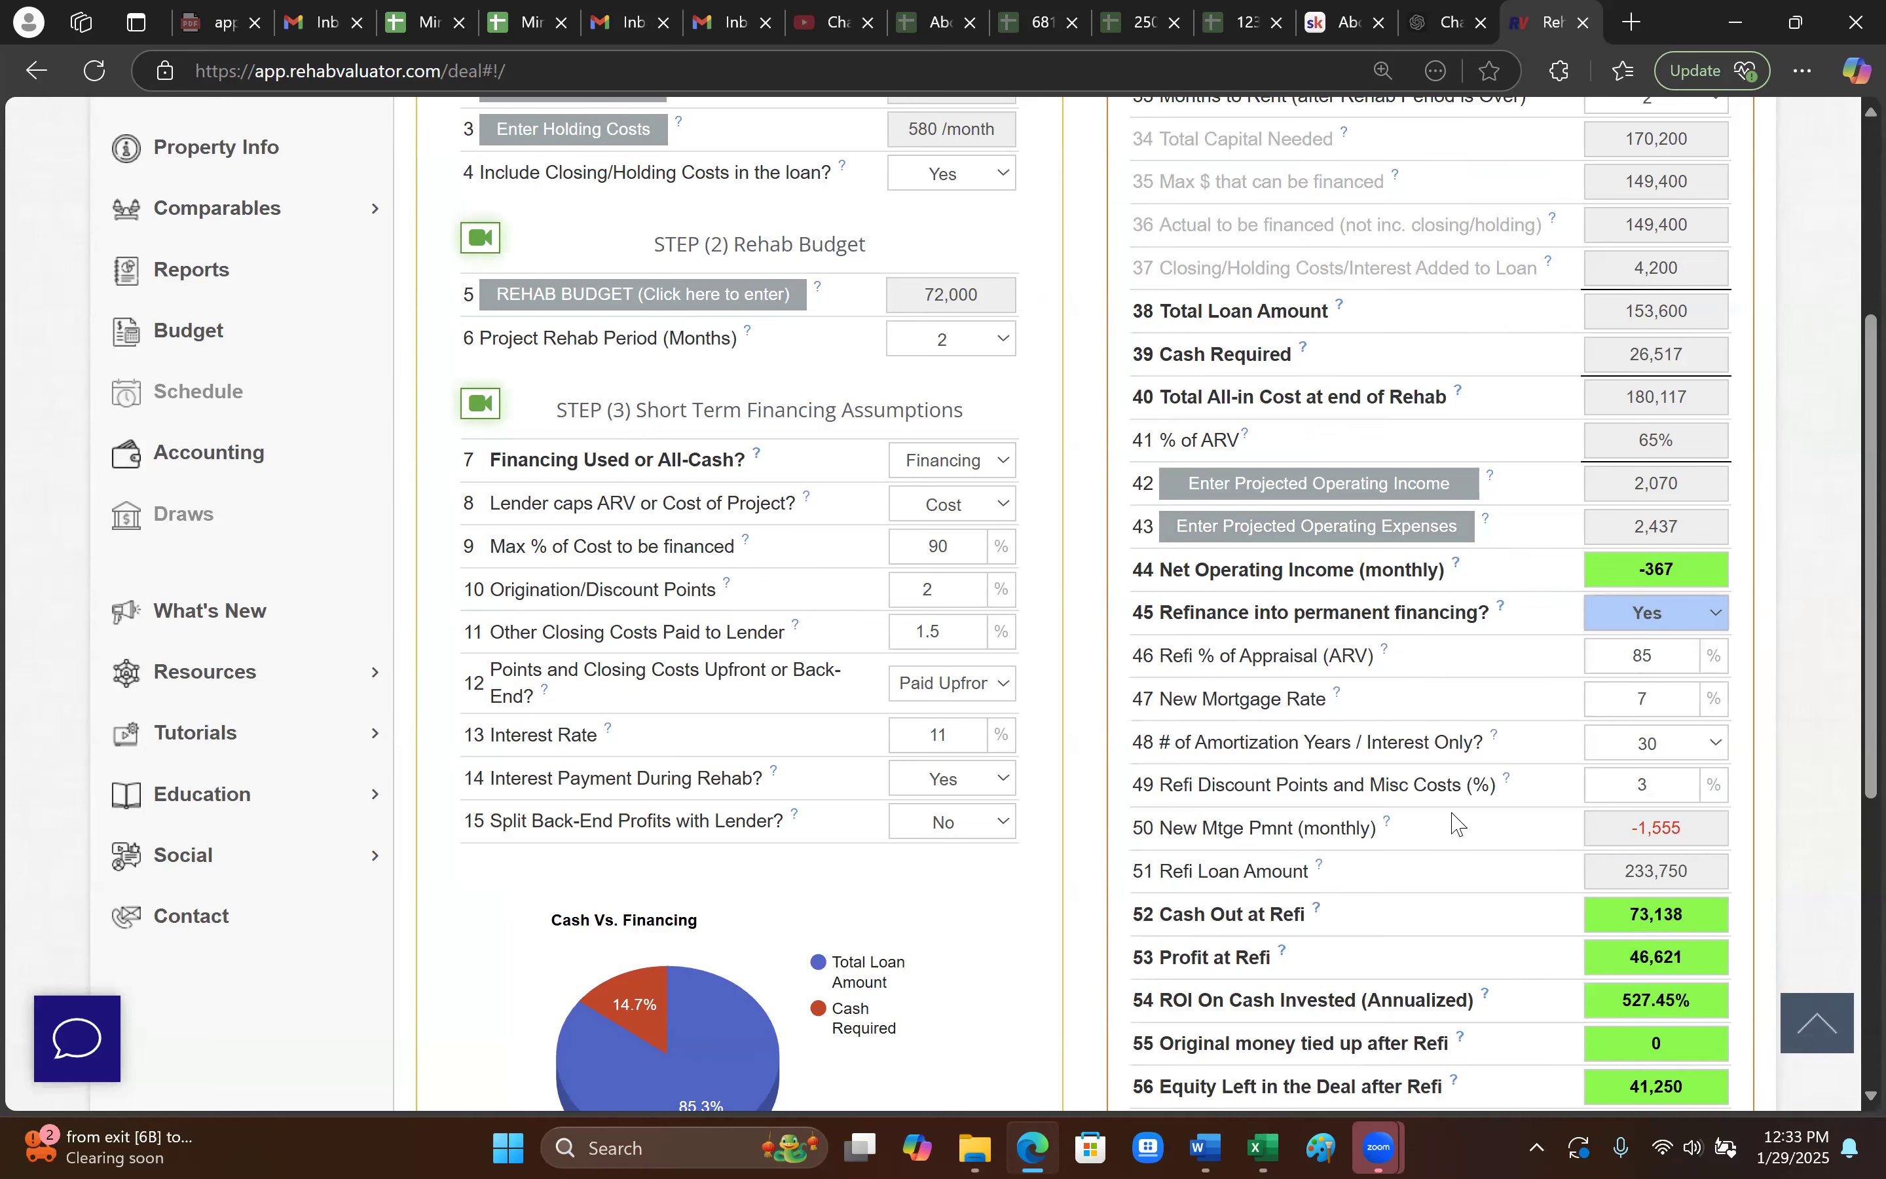
pyautogui.scroll(2, 1457, 822)
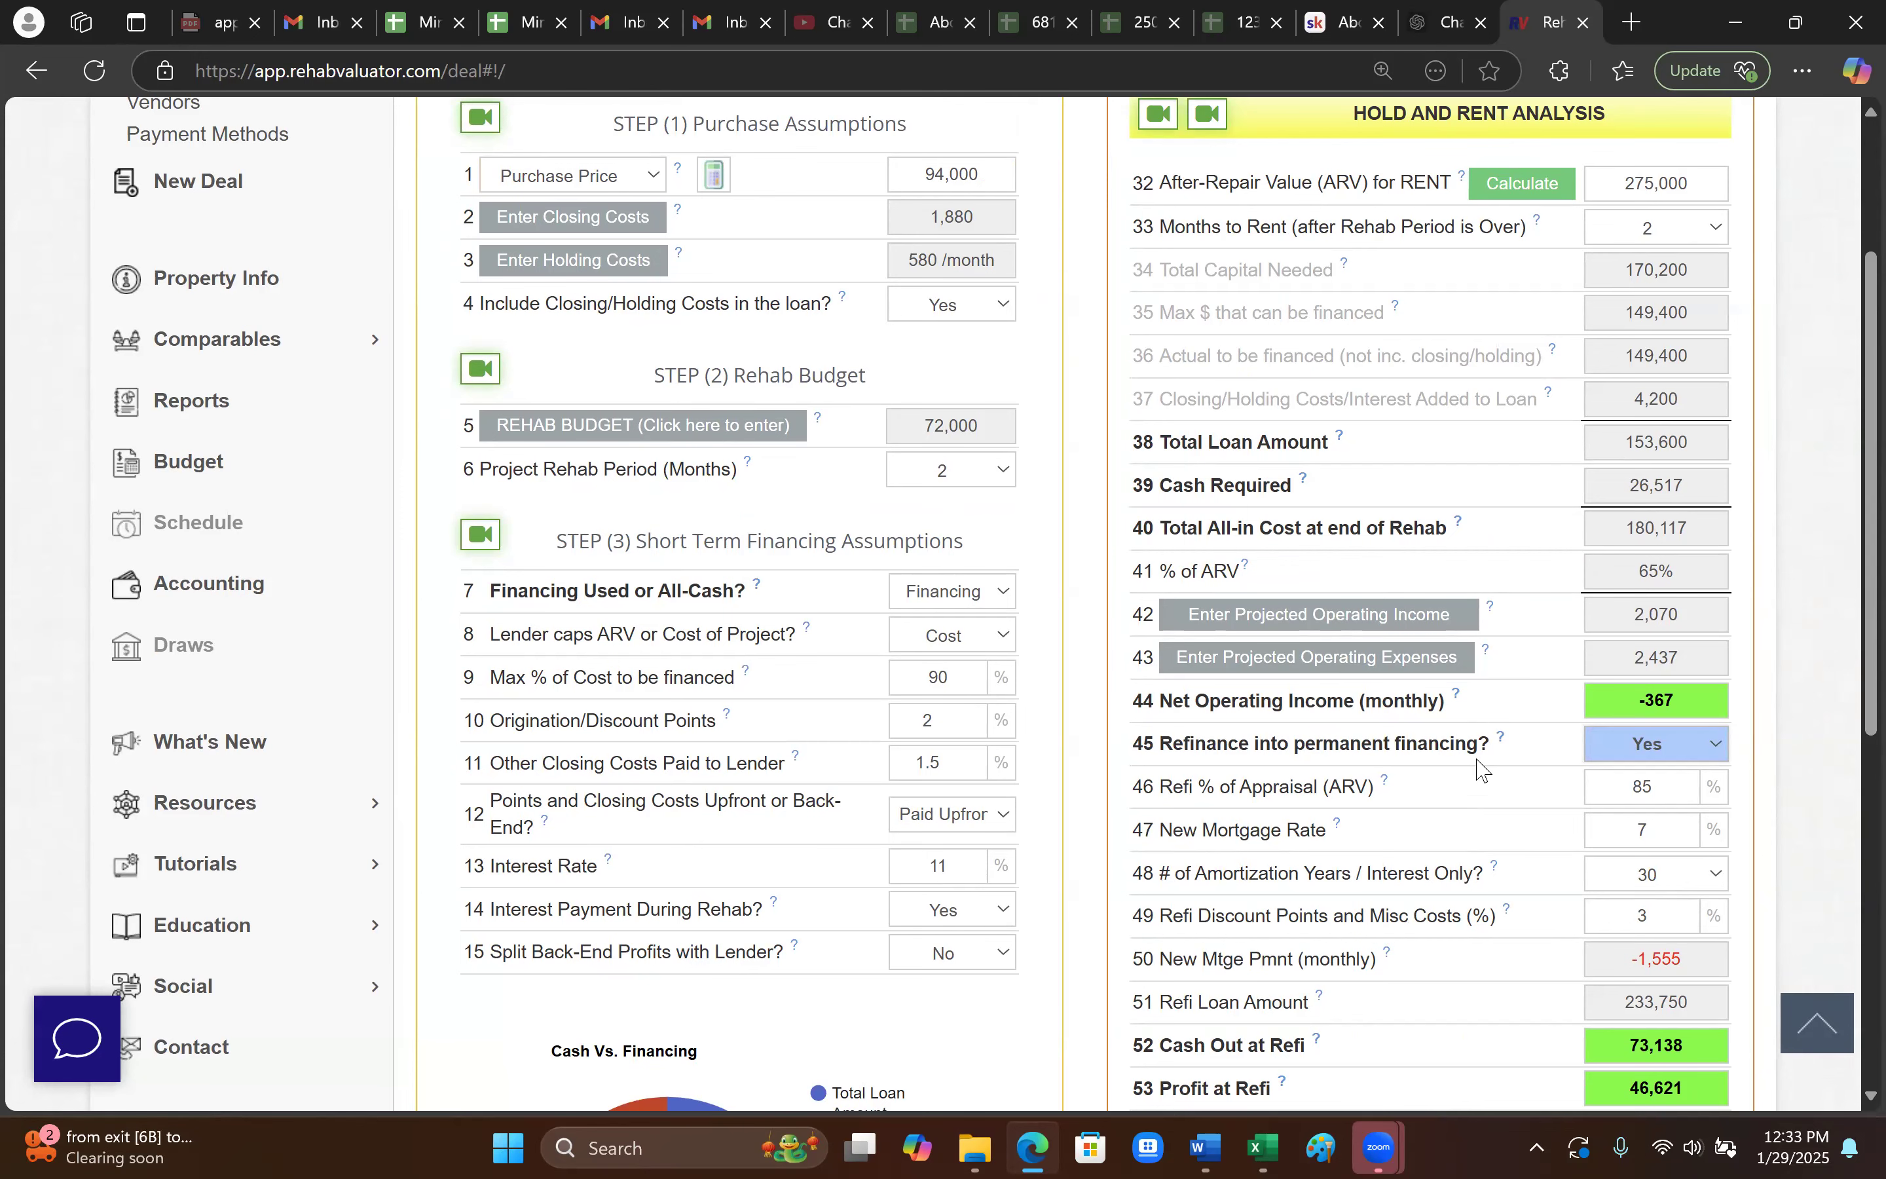
pyautogui.scroll(-2, 1481, 760)
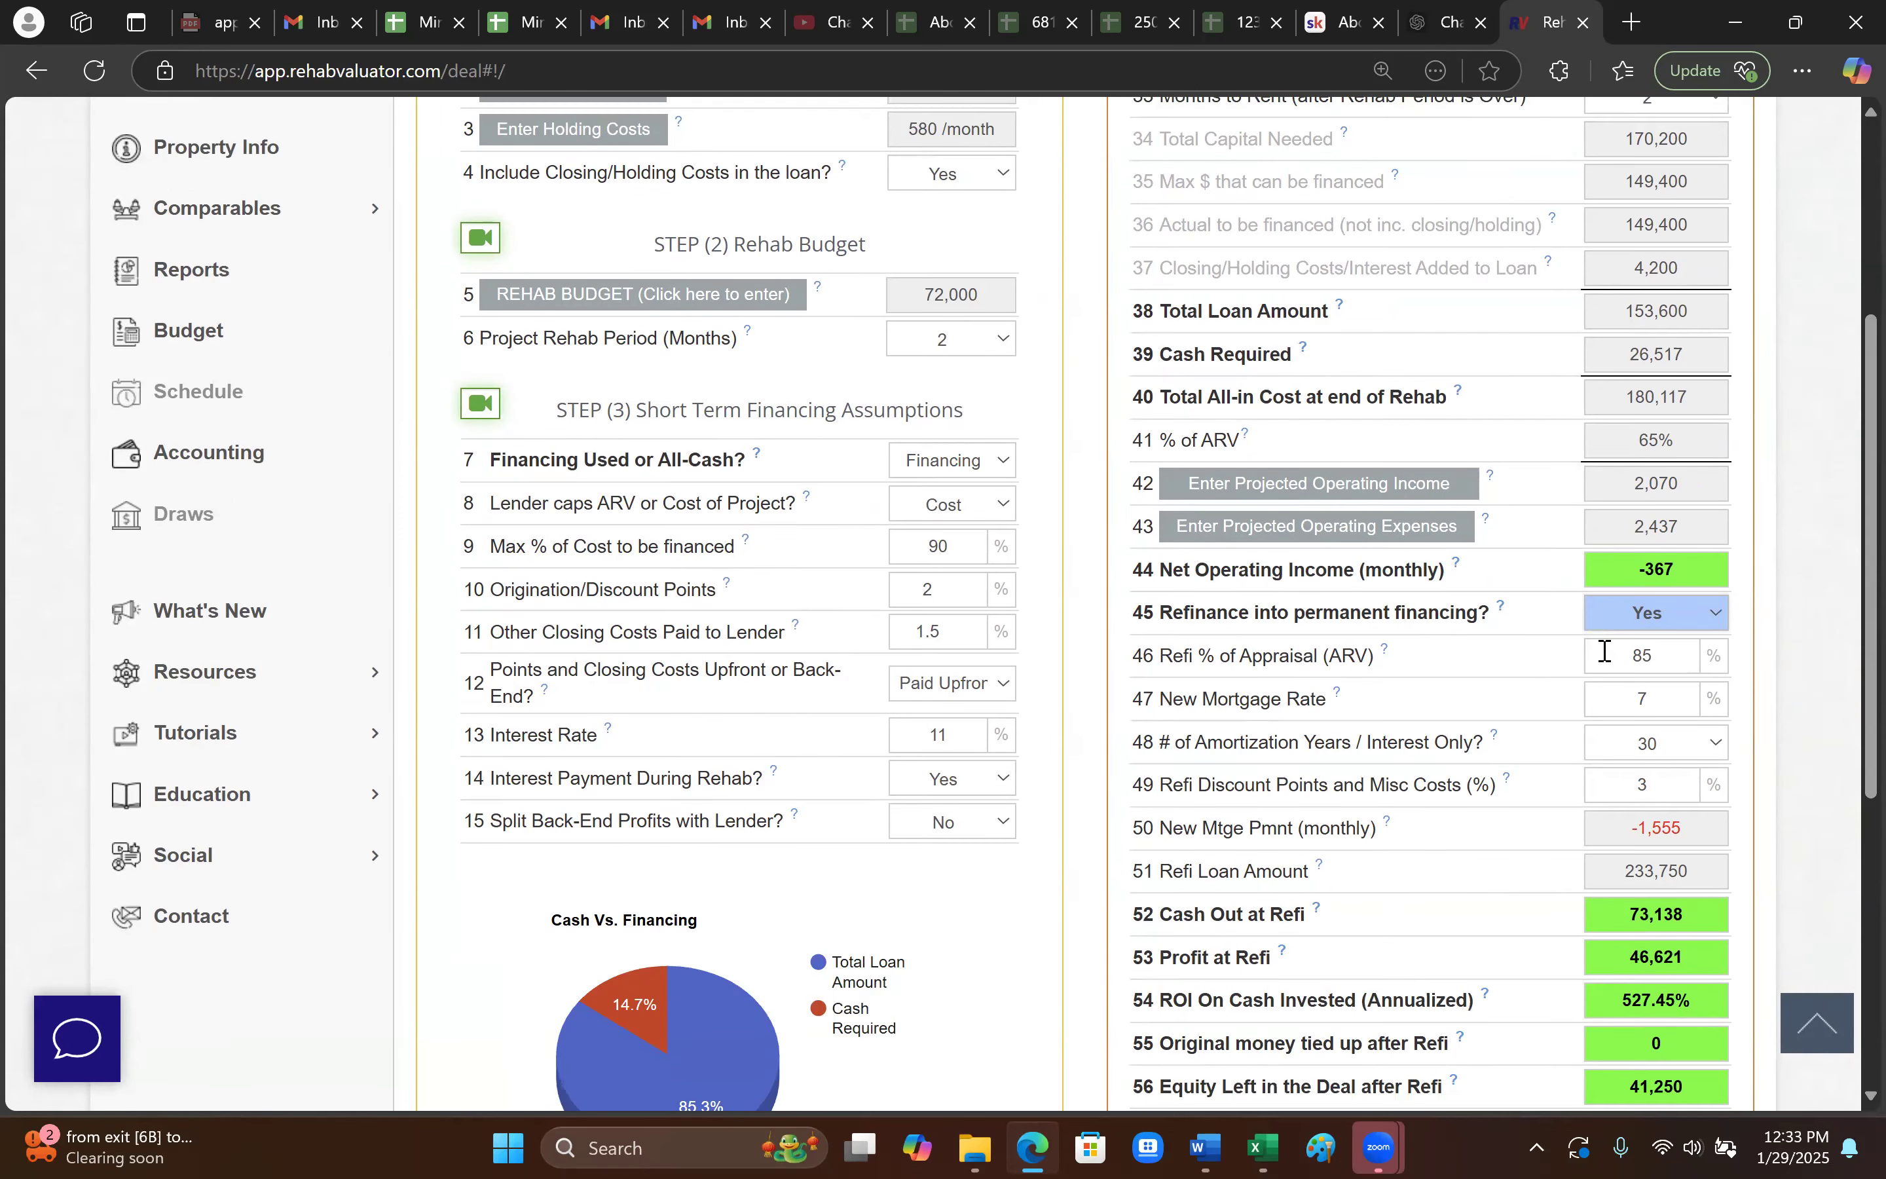
pyautogui.scroll(-1, 1532, 653)
pyautogui.scroll(-4, 1532, 655)
# - Enter refi terms of 75% of appraisal, a 7.25% mortgage rate and 1 discount point
pyautogui.moveTo(1683, 393); pyautogui.dragTo(1574, 412)
pyautogui.write('80')
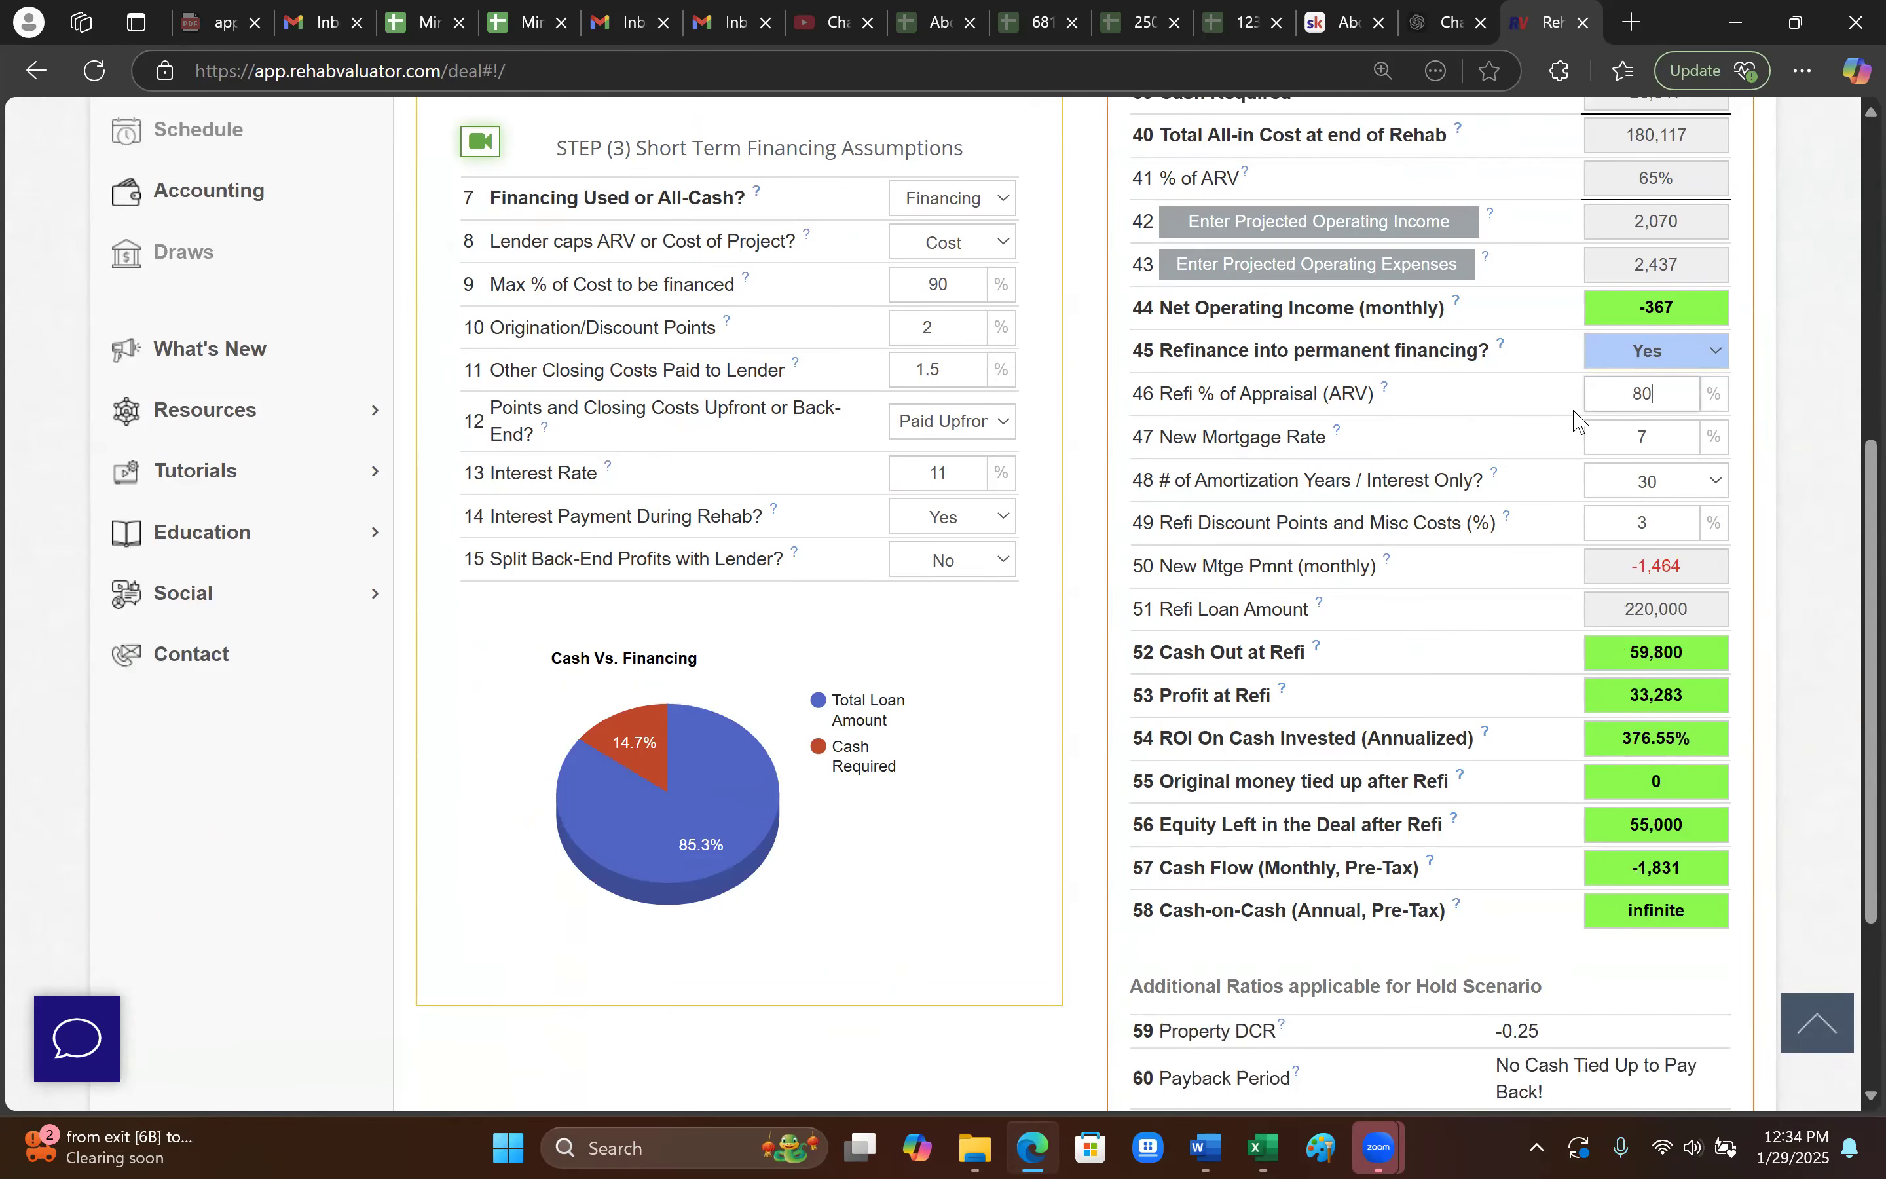
pyautogui.click(1668, 442)
pyautogui.doubleClick(1671, 391)
pyautogui.write('75')
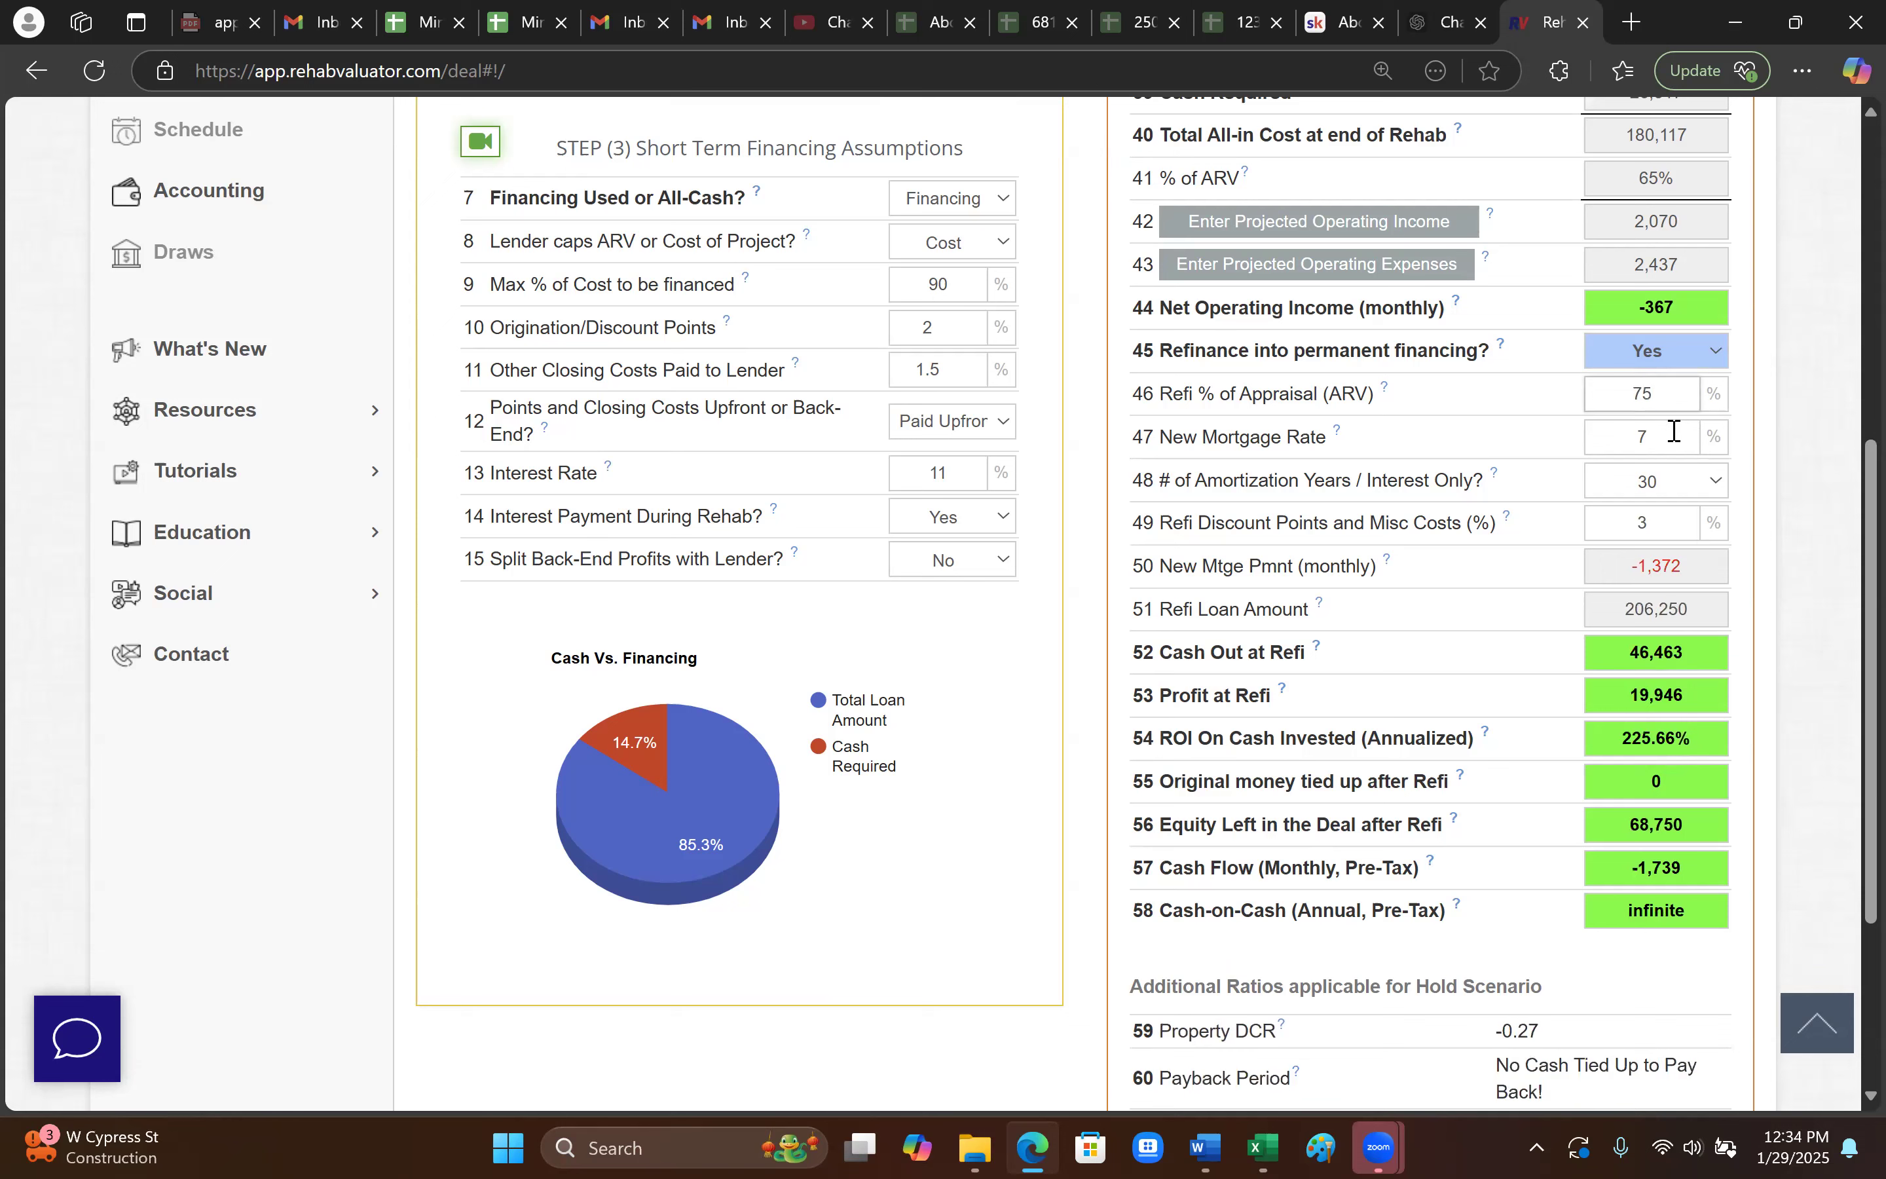
pyautogui.press('Tab')
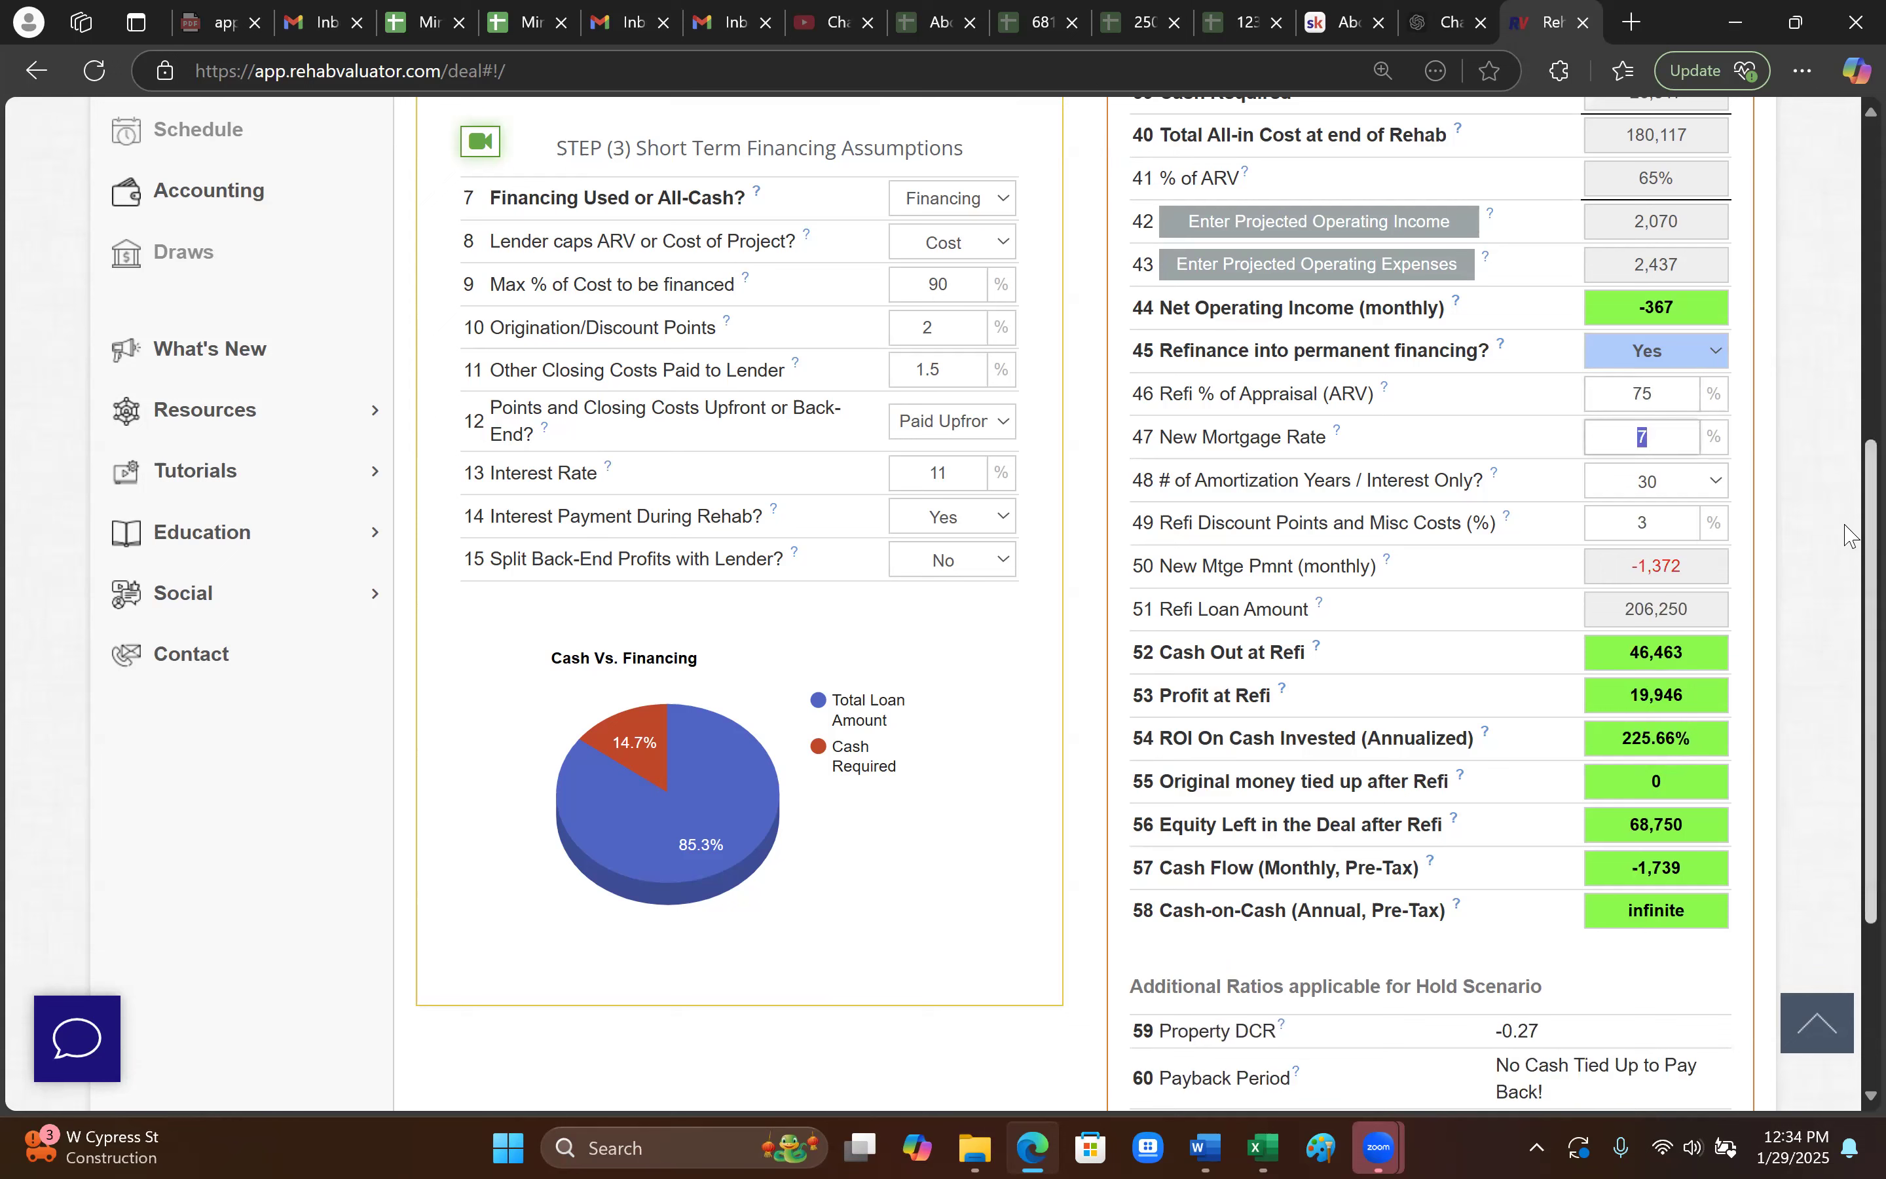
pyautogui.write('.2255')
pyautogui.press('BackSpace')
pyautogui.press('BackSpace')
pyautogui.press('BackSpace')
pyautogui.write('5')
pyautogui.doubleClick(1621, 525)
pyautogui.write('1')
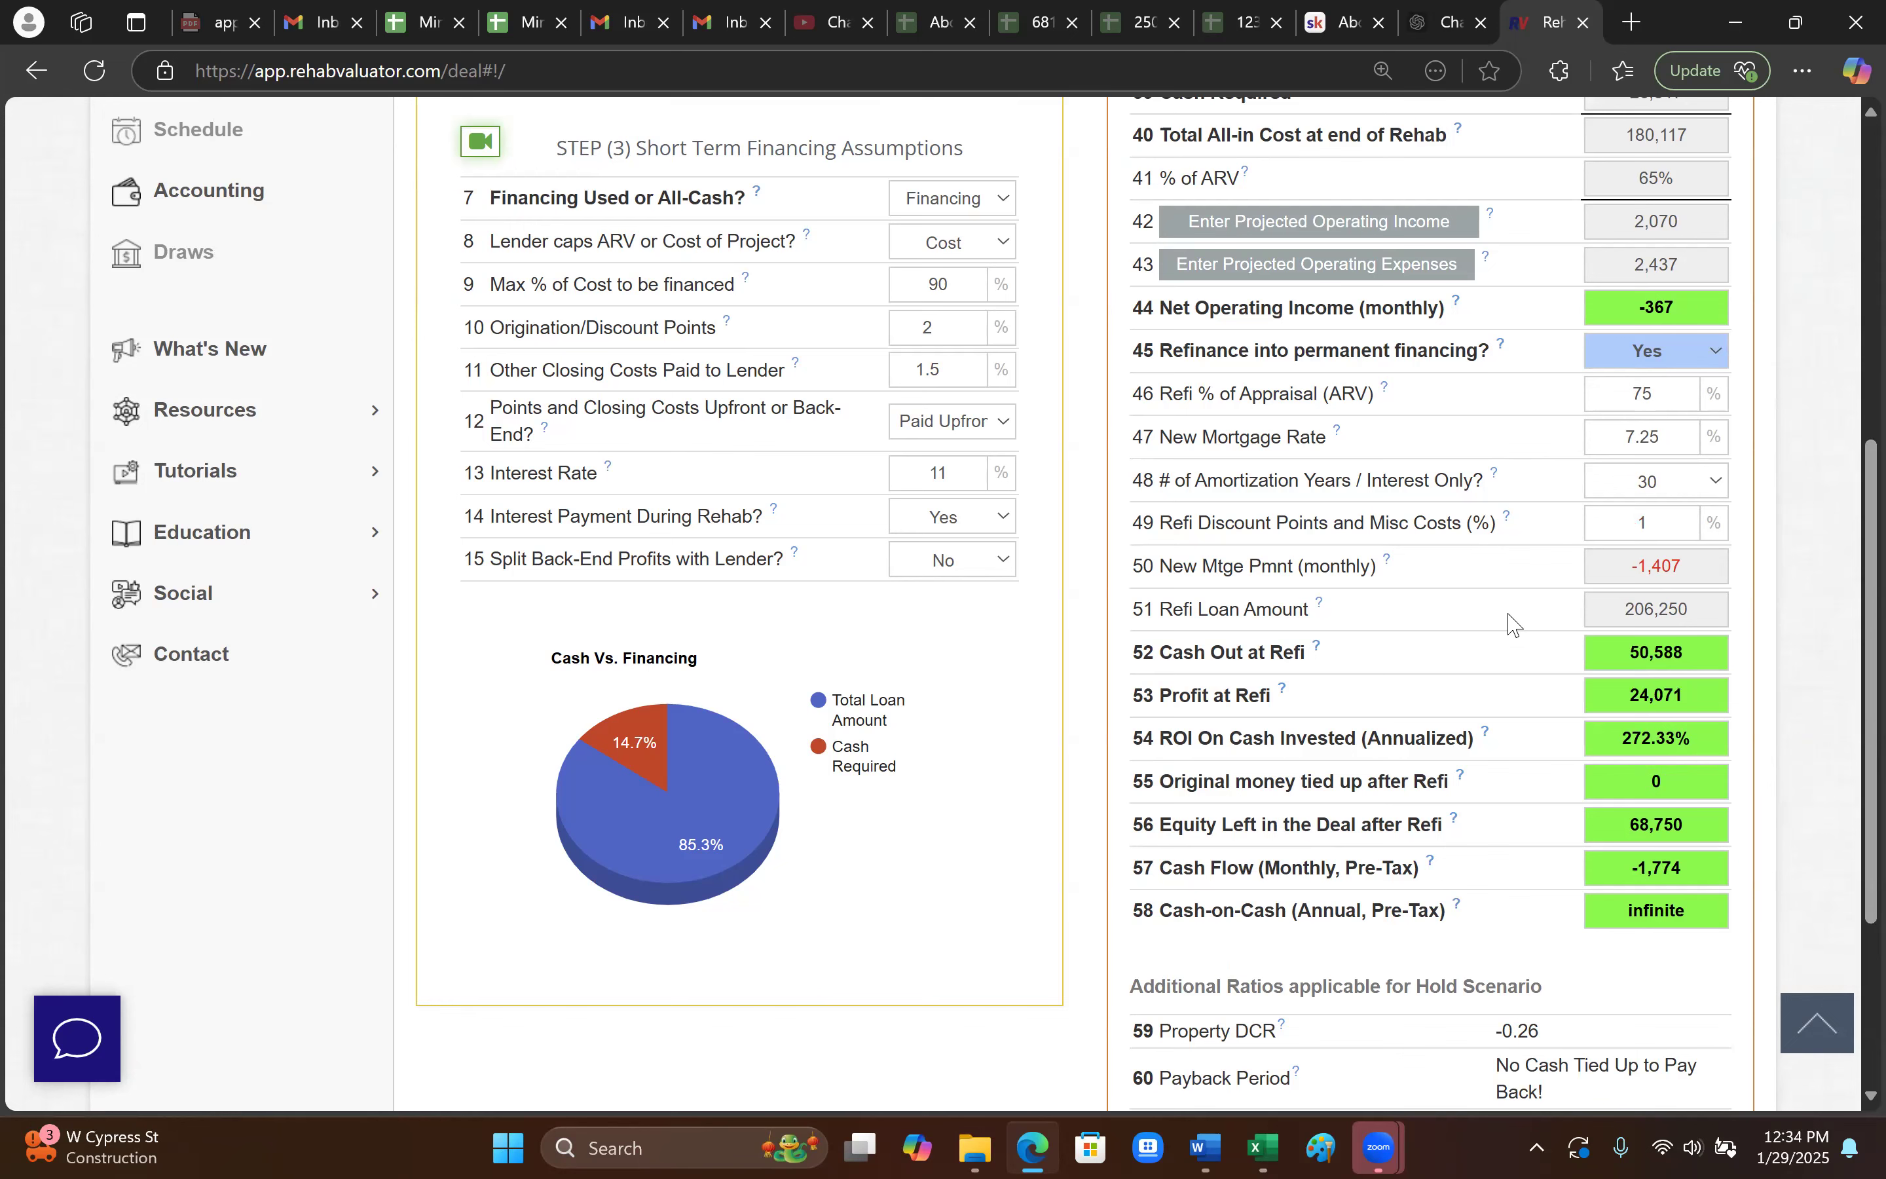
pyautogui.scroll(2, 1501, 630)
pyautogui.scroll(-2, 1500, 630)
pyautogui.scroll(5, 1508, 869)
pyautogui.scroll(-3, 1508, 869)
pyautogui.scroll(2, 1508, 869)
pyautogui.scroll(-2, 1508, 869)
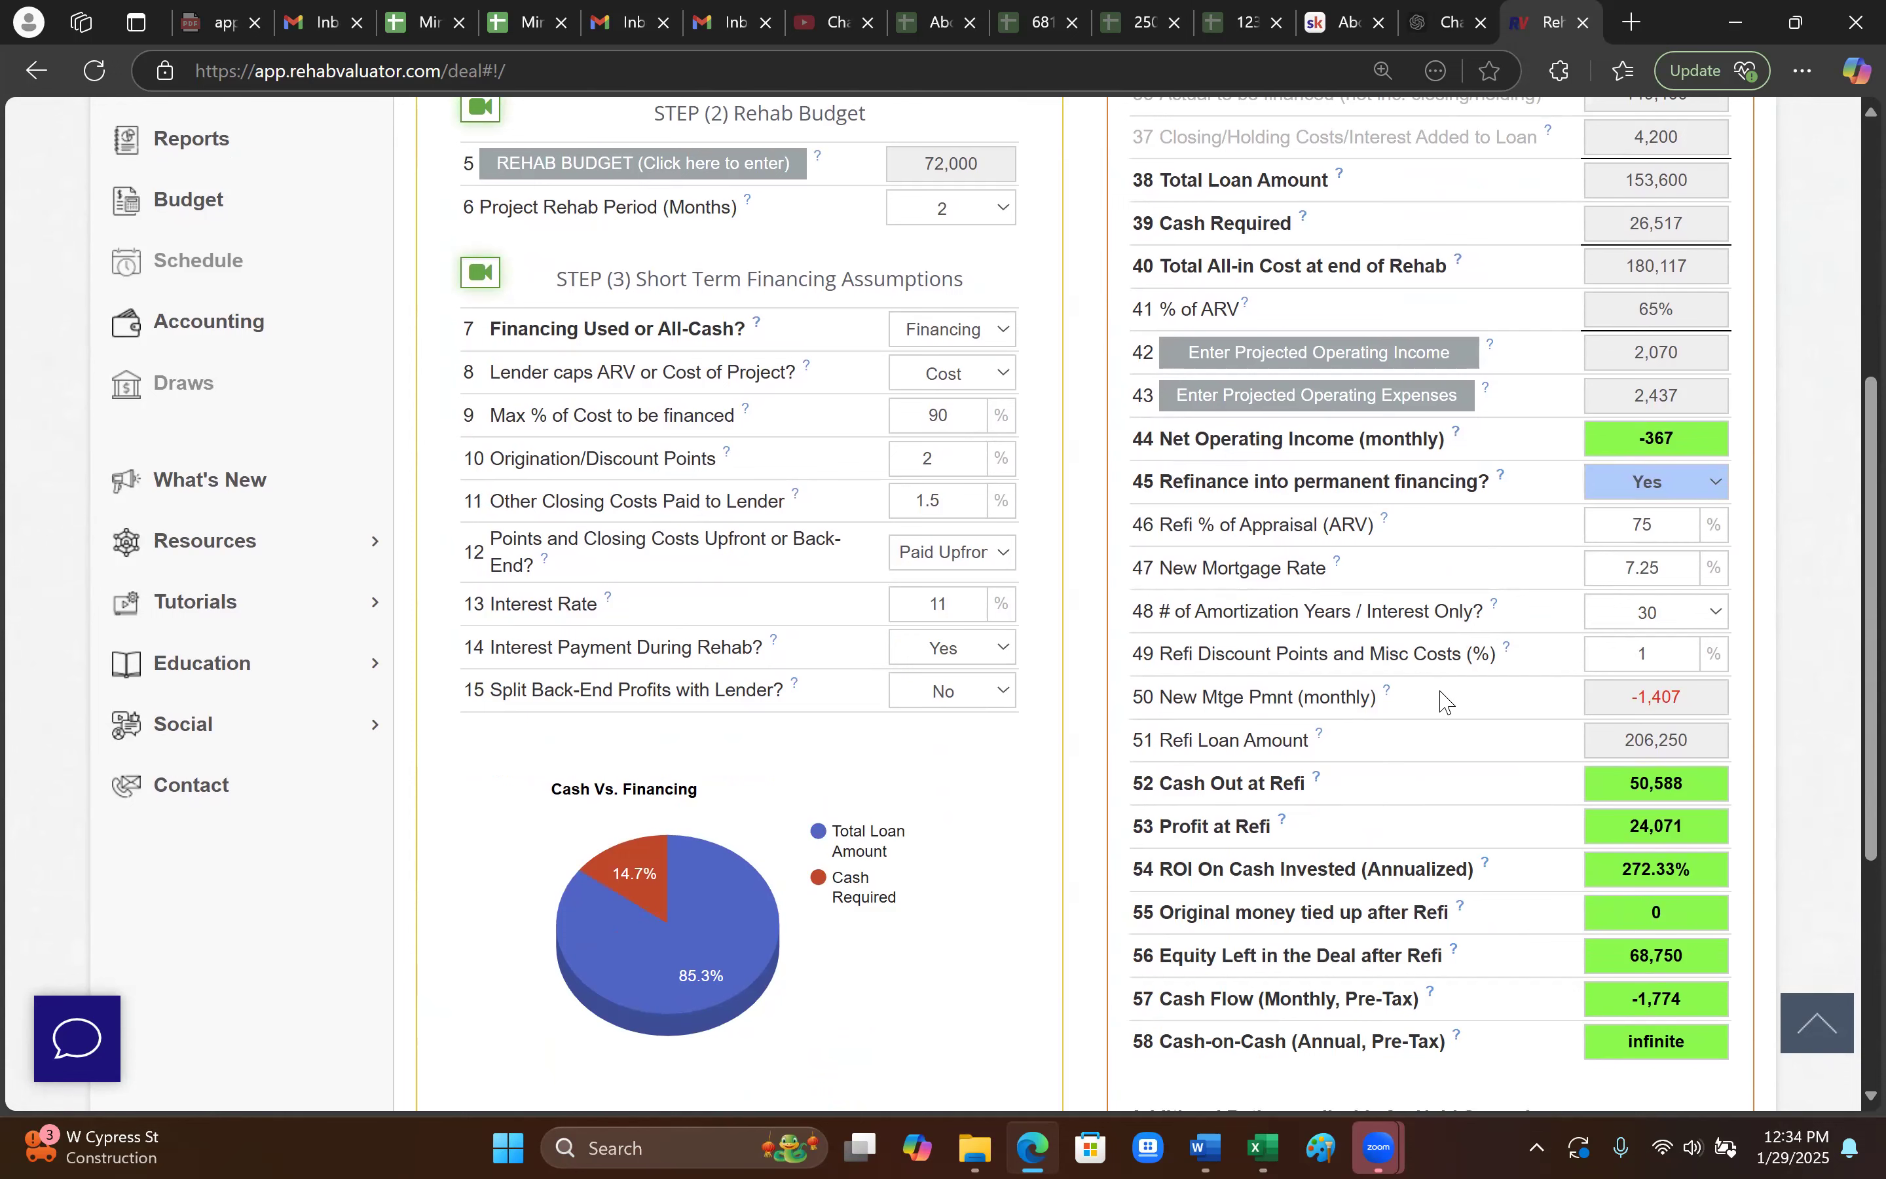
pyautogui.scroll(-2, 1446, 705)
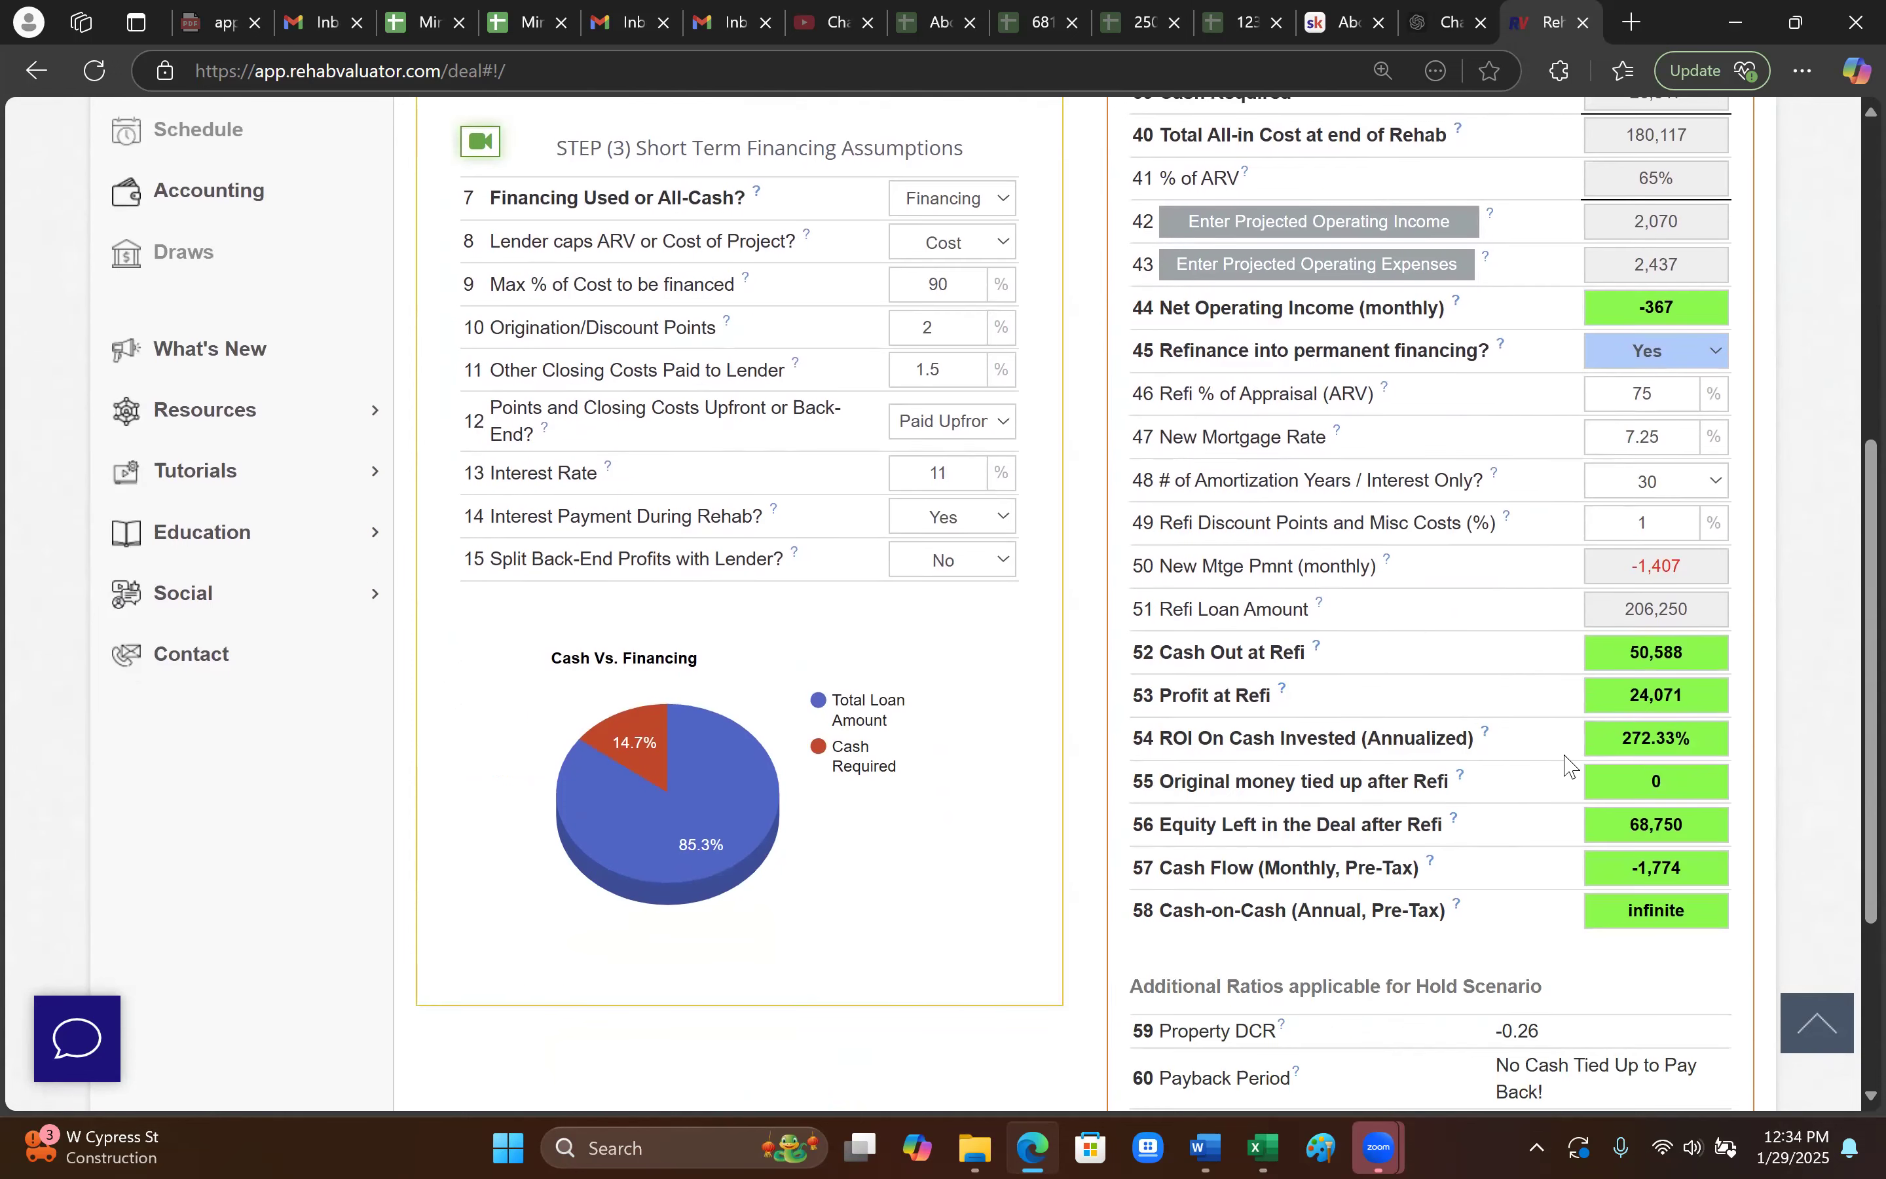
pyautogui.scroll(8, 1465, 694)
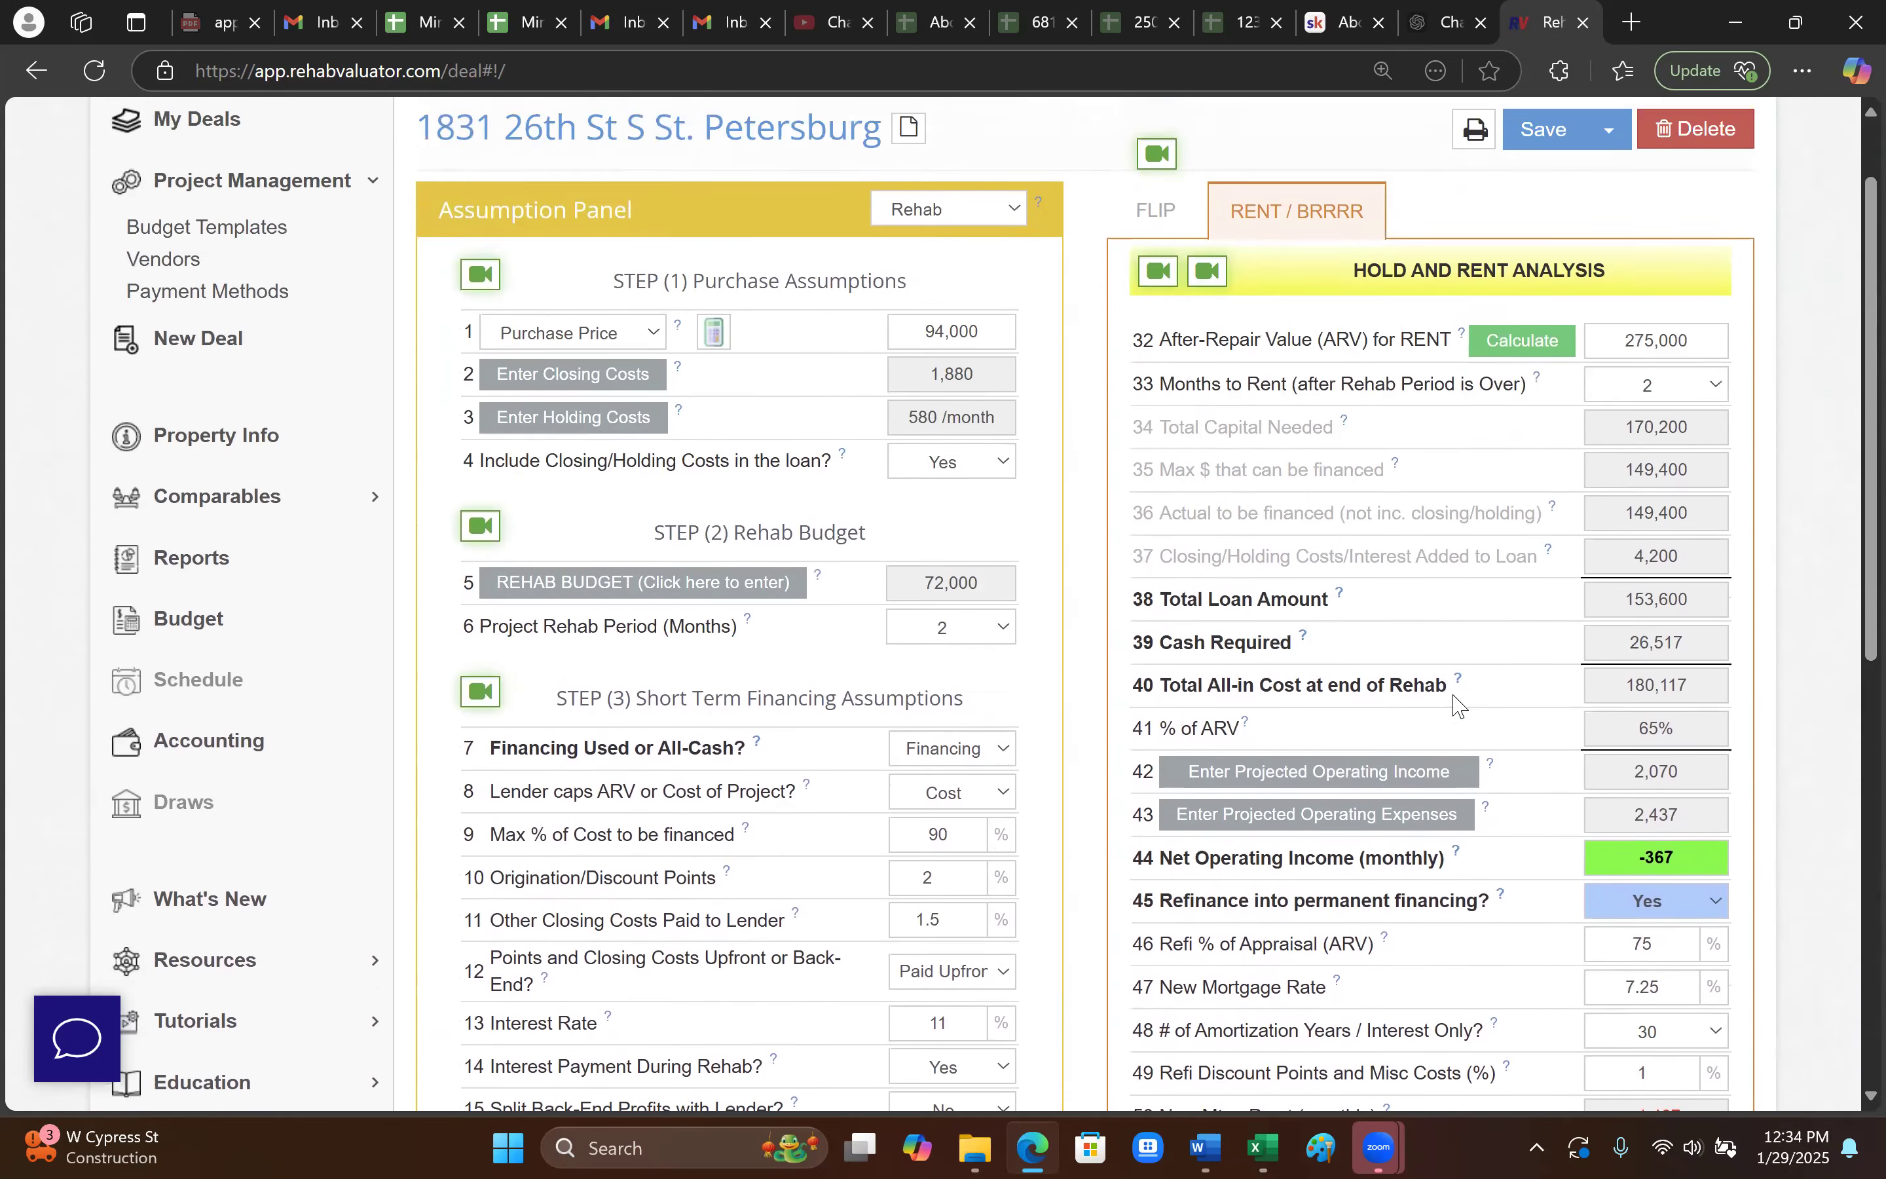
pyautogui.scroll(-2, 1426, 672)
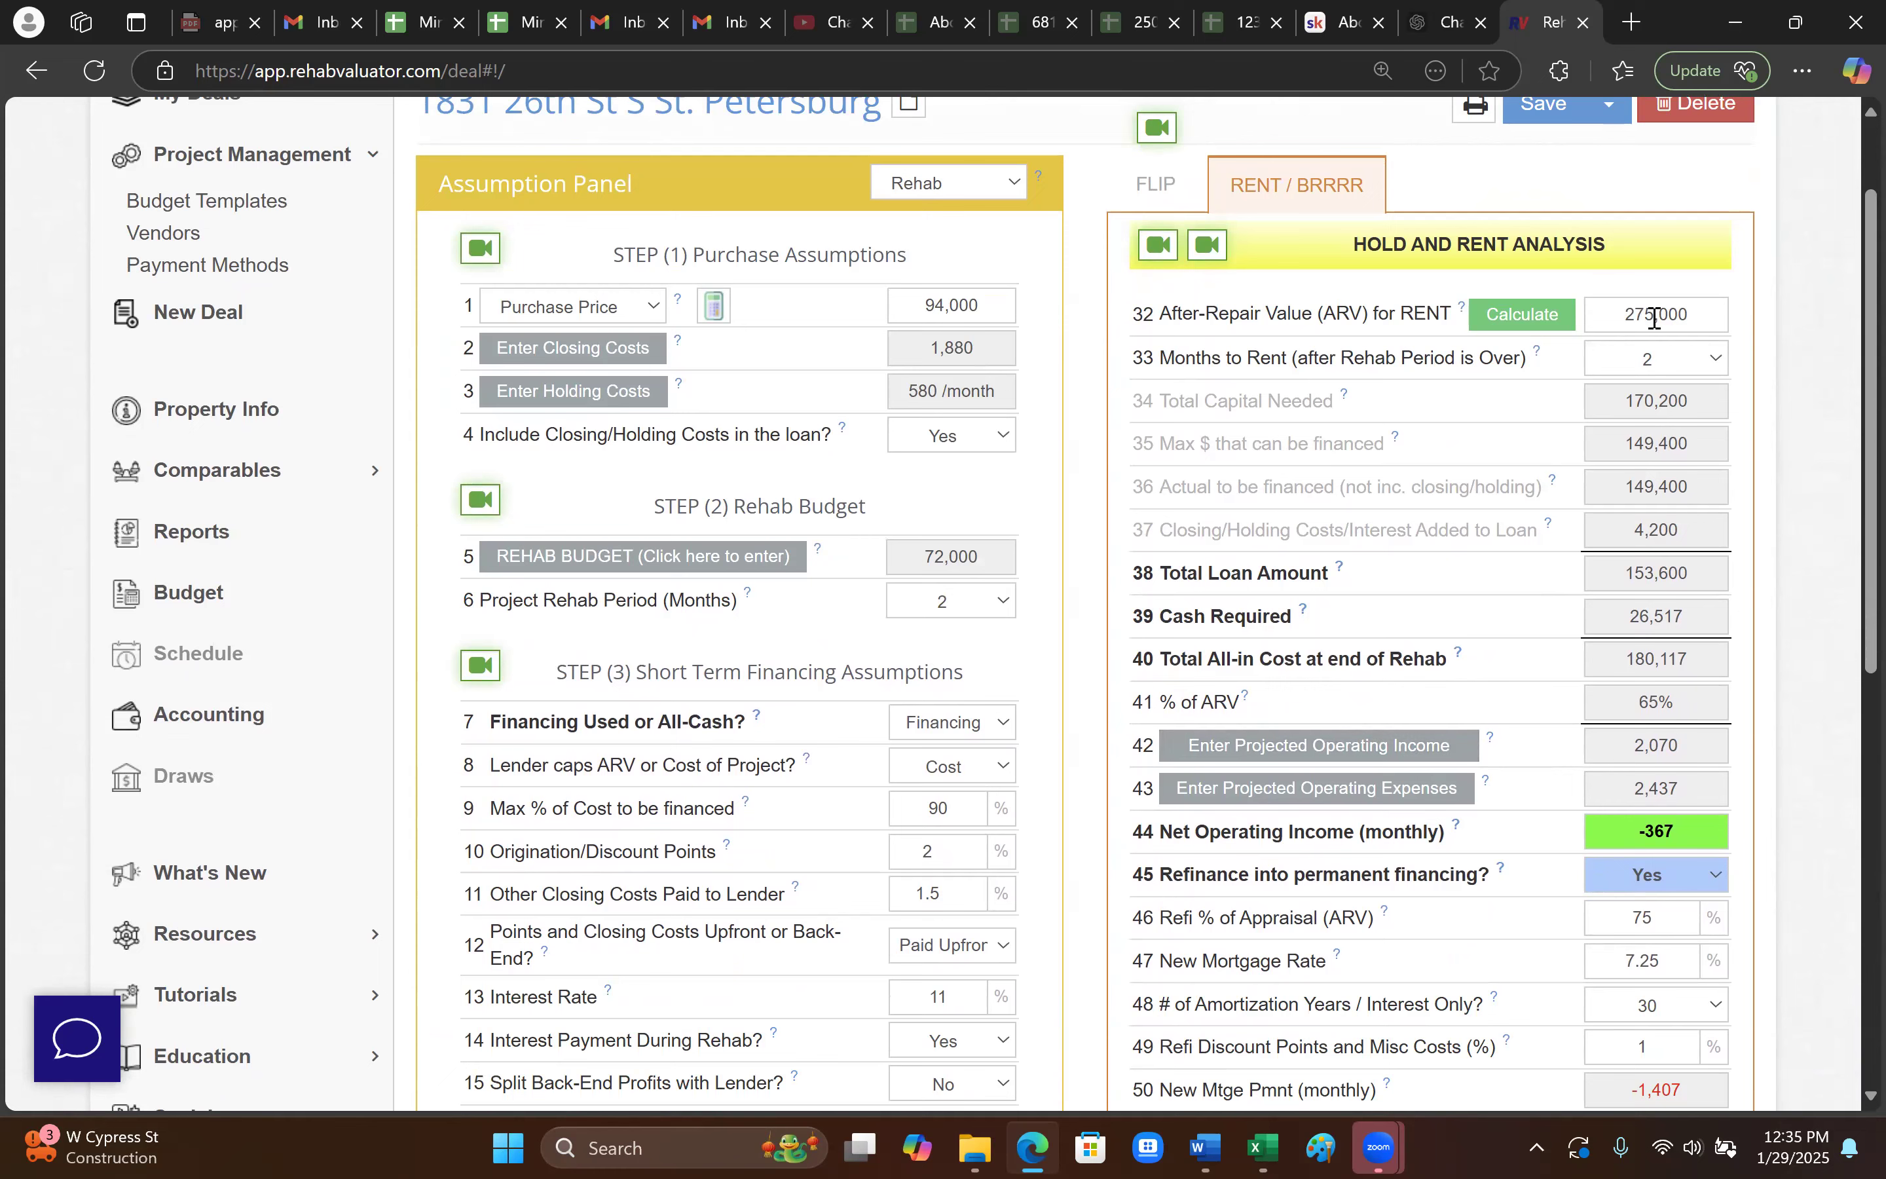
pyautogui.scroll(-2, 1348, 690)
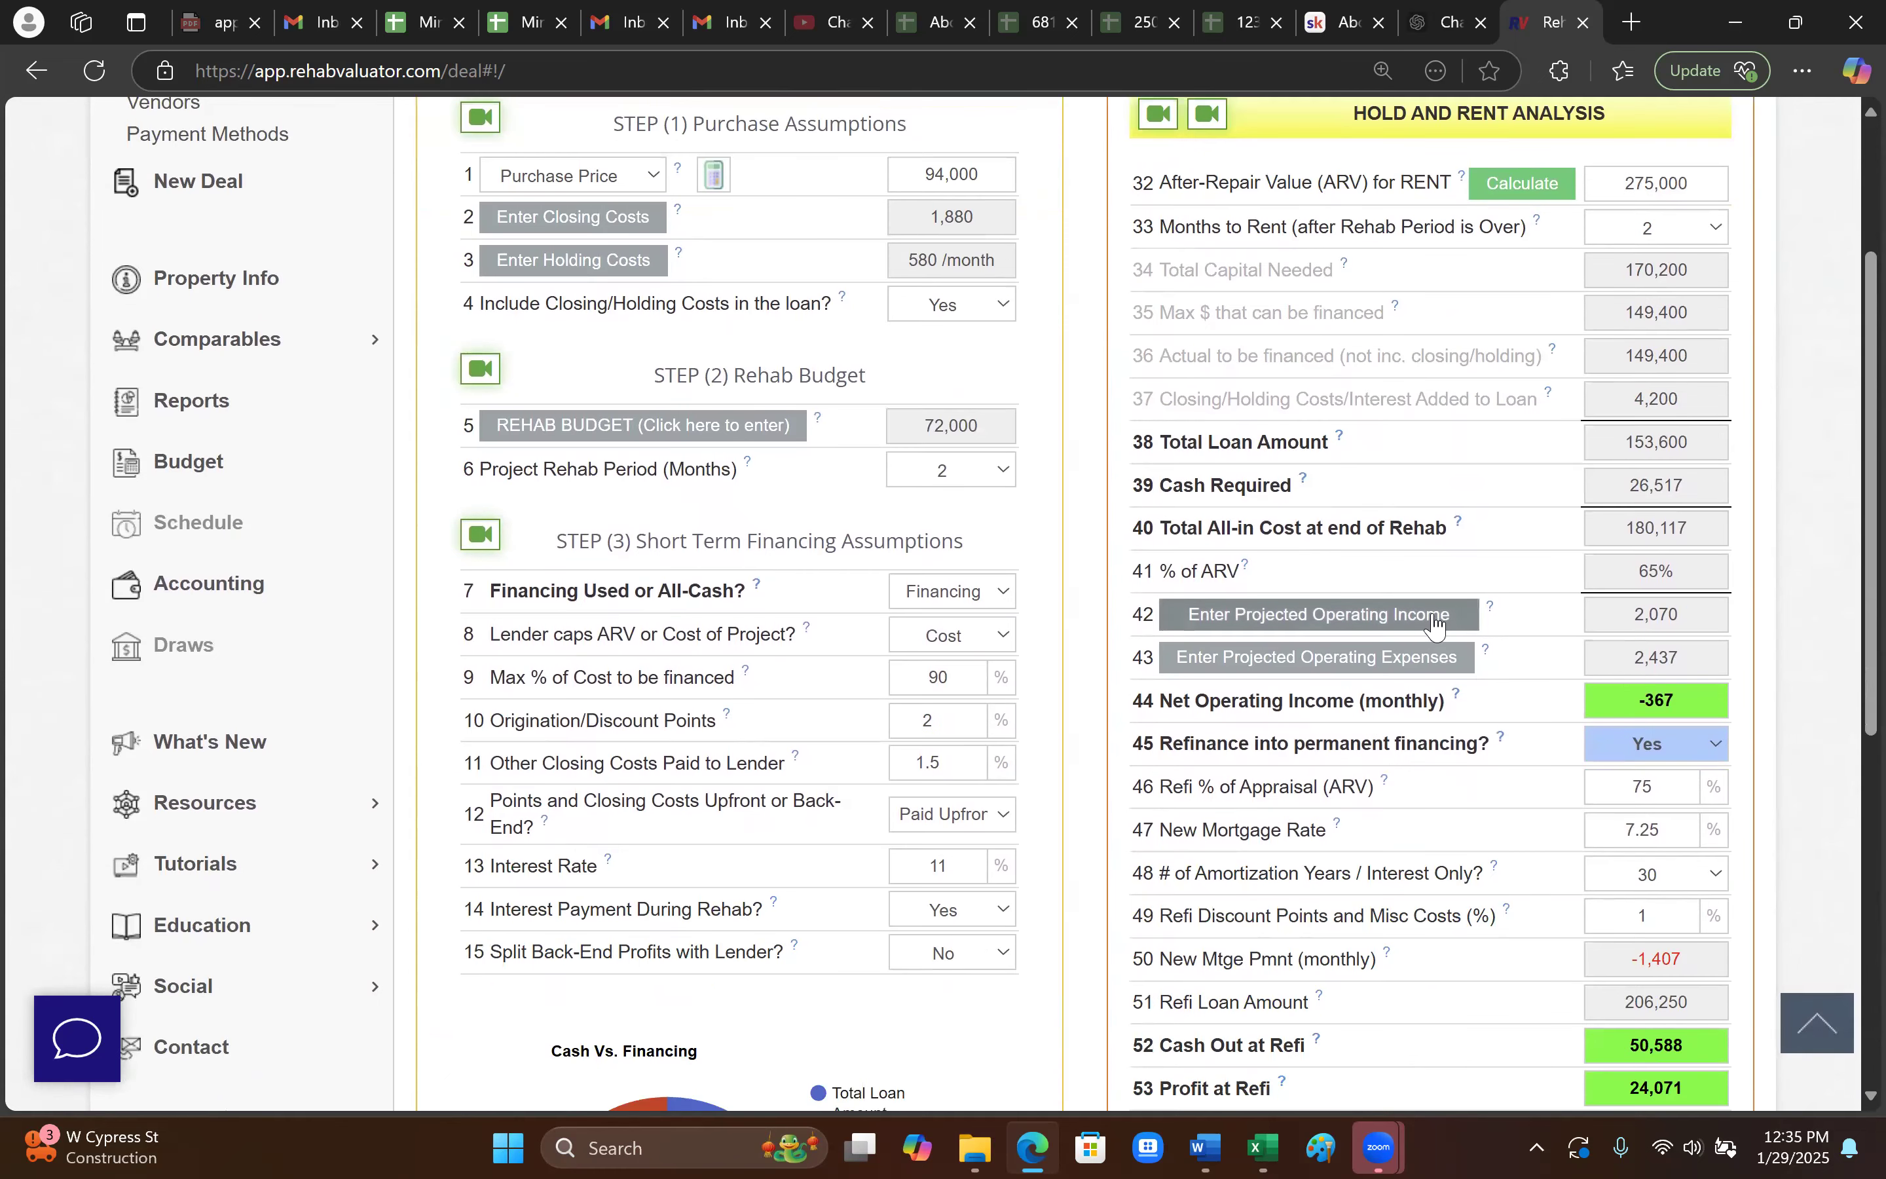
# - Lower the monthly property tax in the operating expenses breakdown to 180
pyautogui.click(1436, 624)
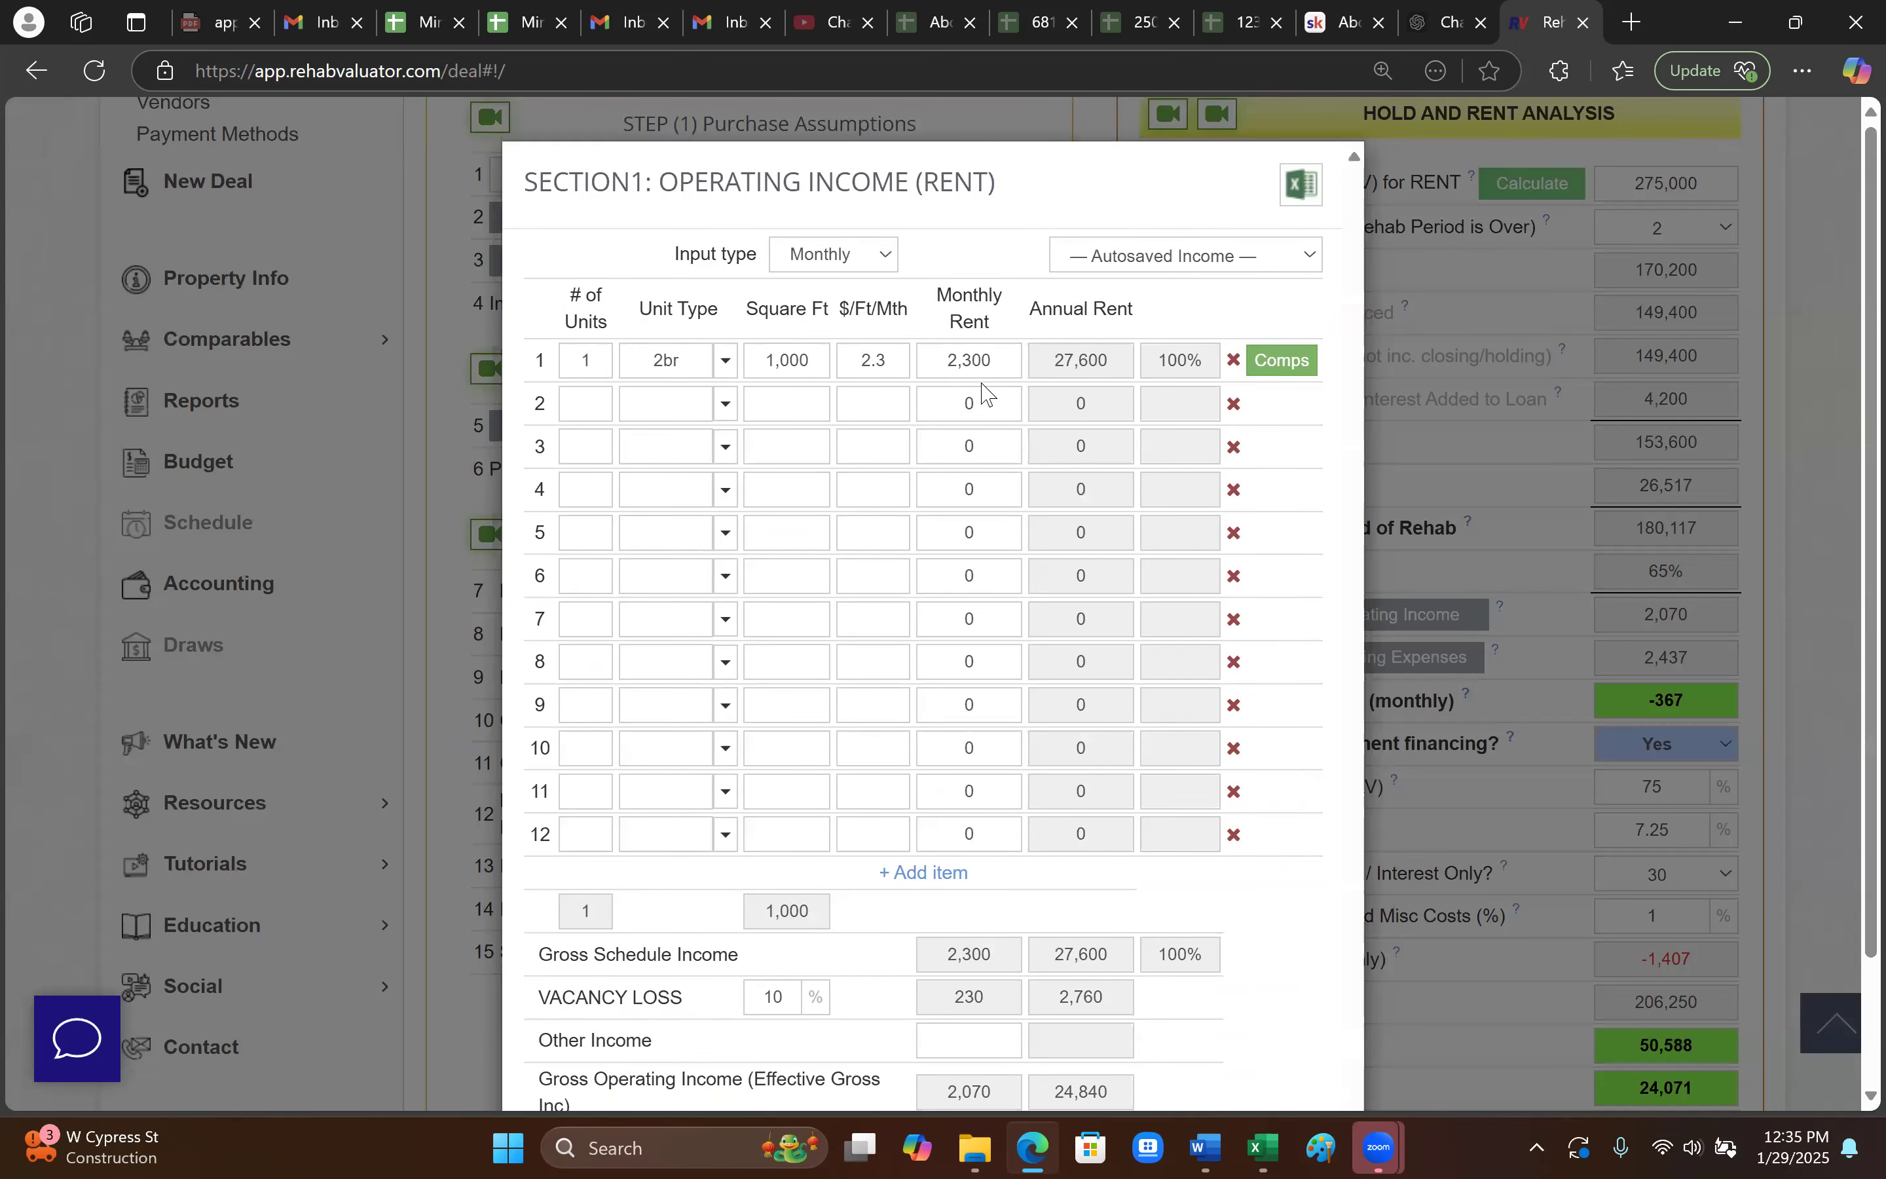
pyautogui.scroll(-3, 952, 374)
pyautogui.scroll(3, 1246, 901)
pyautogui.scroll(-2, 1013, 741)
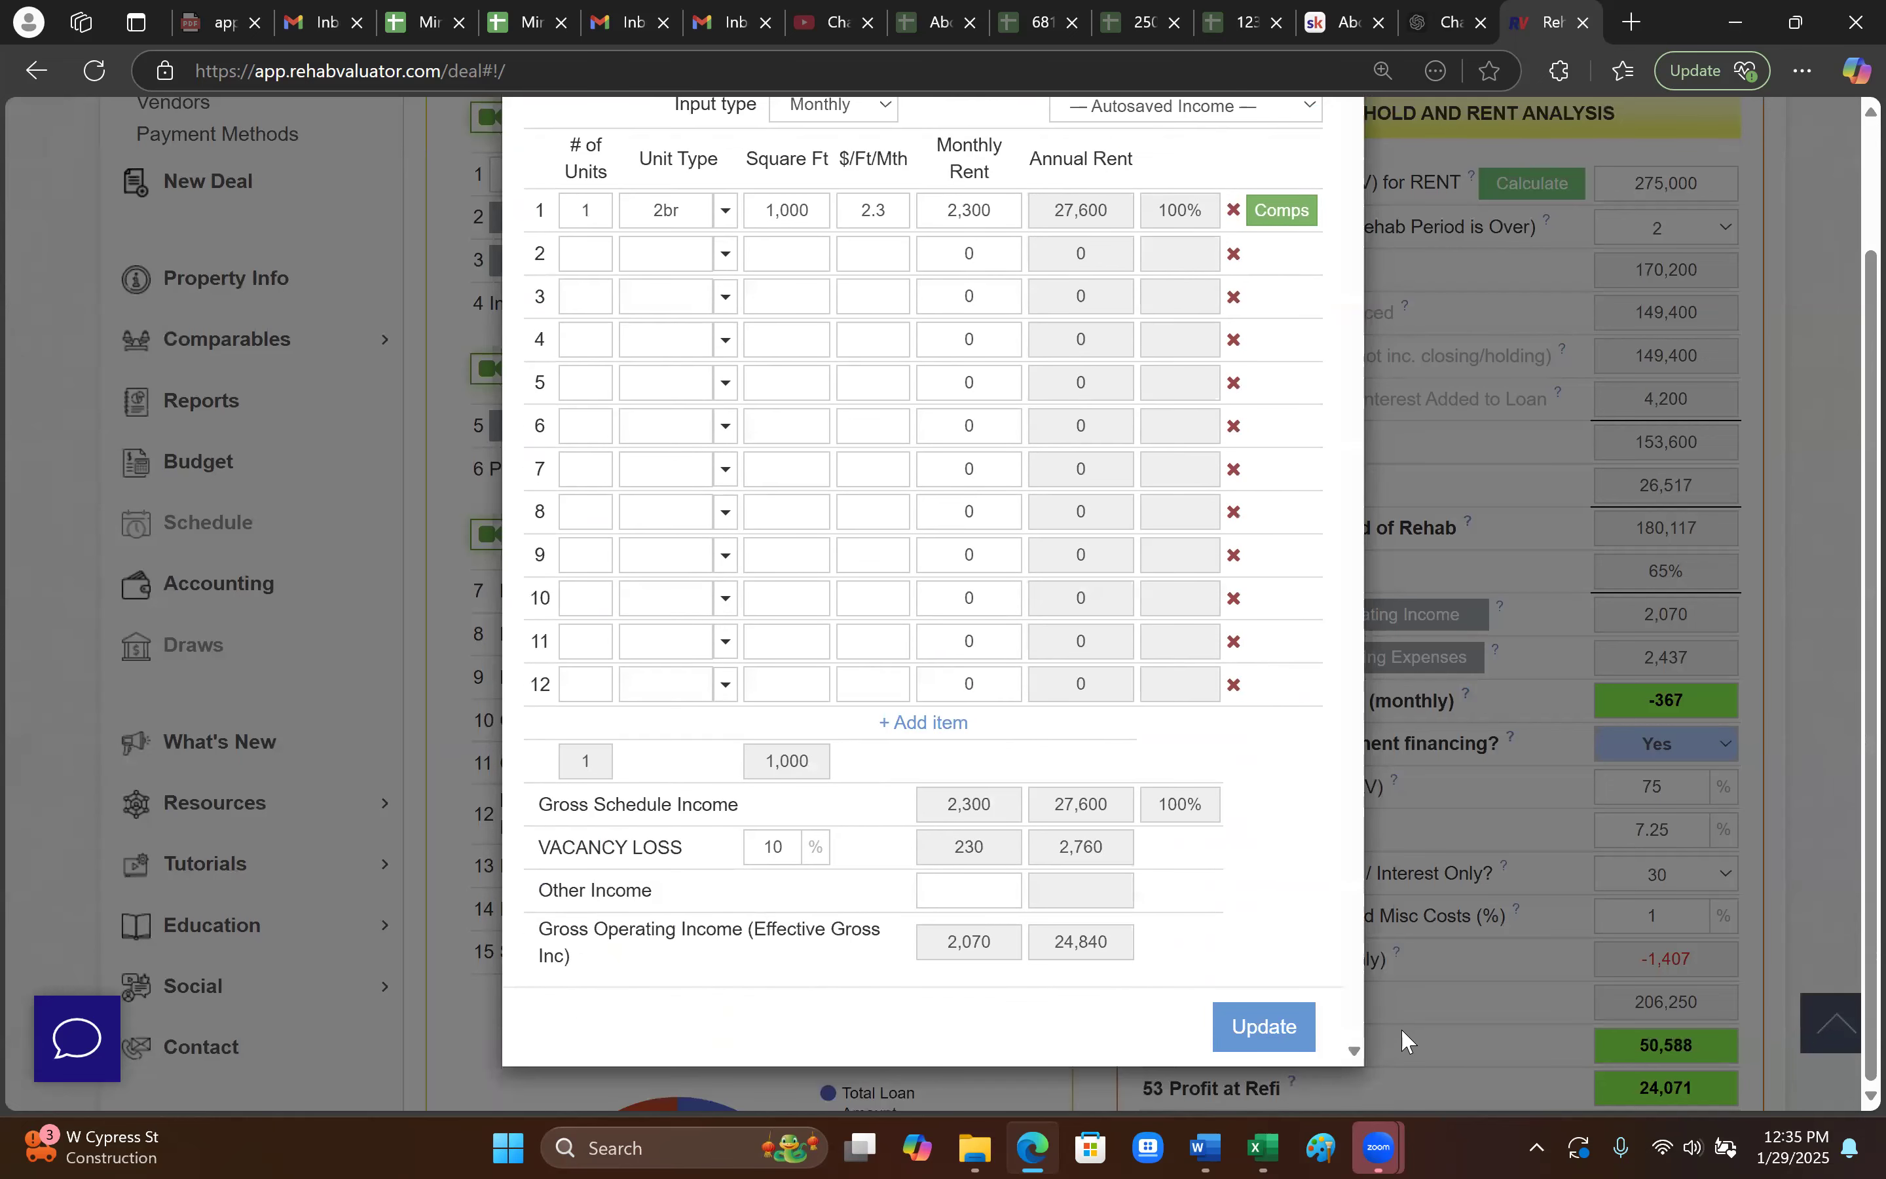
pyautogui.click(1367, 675)
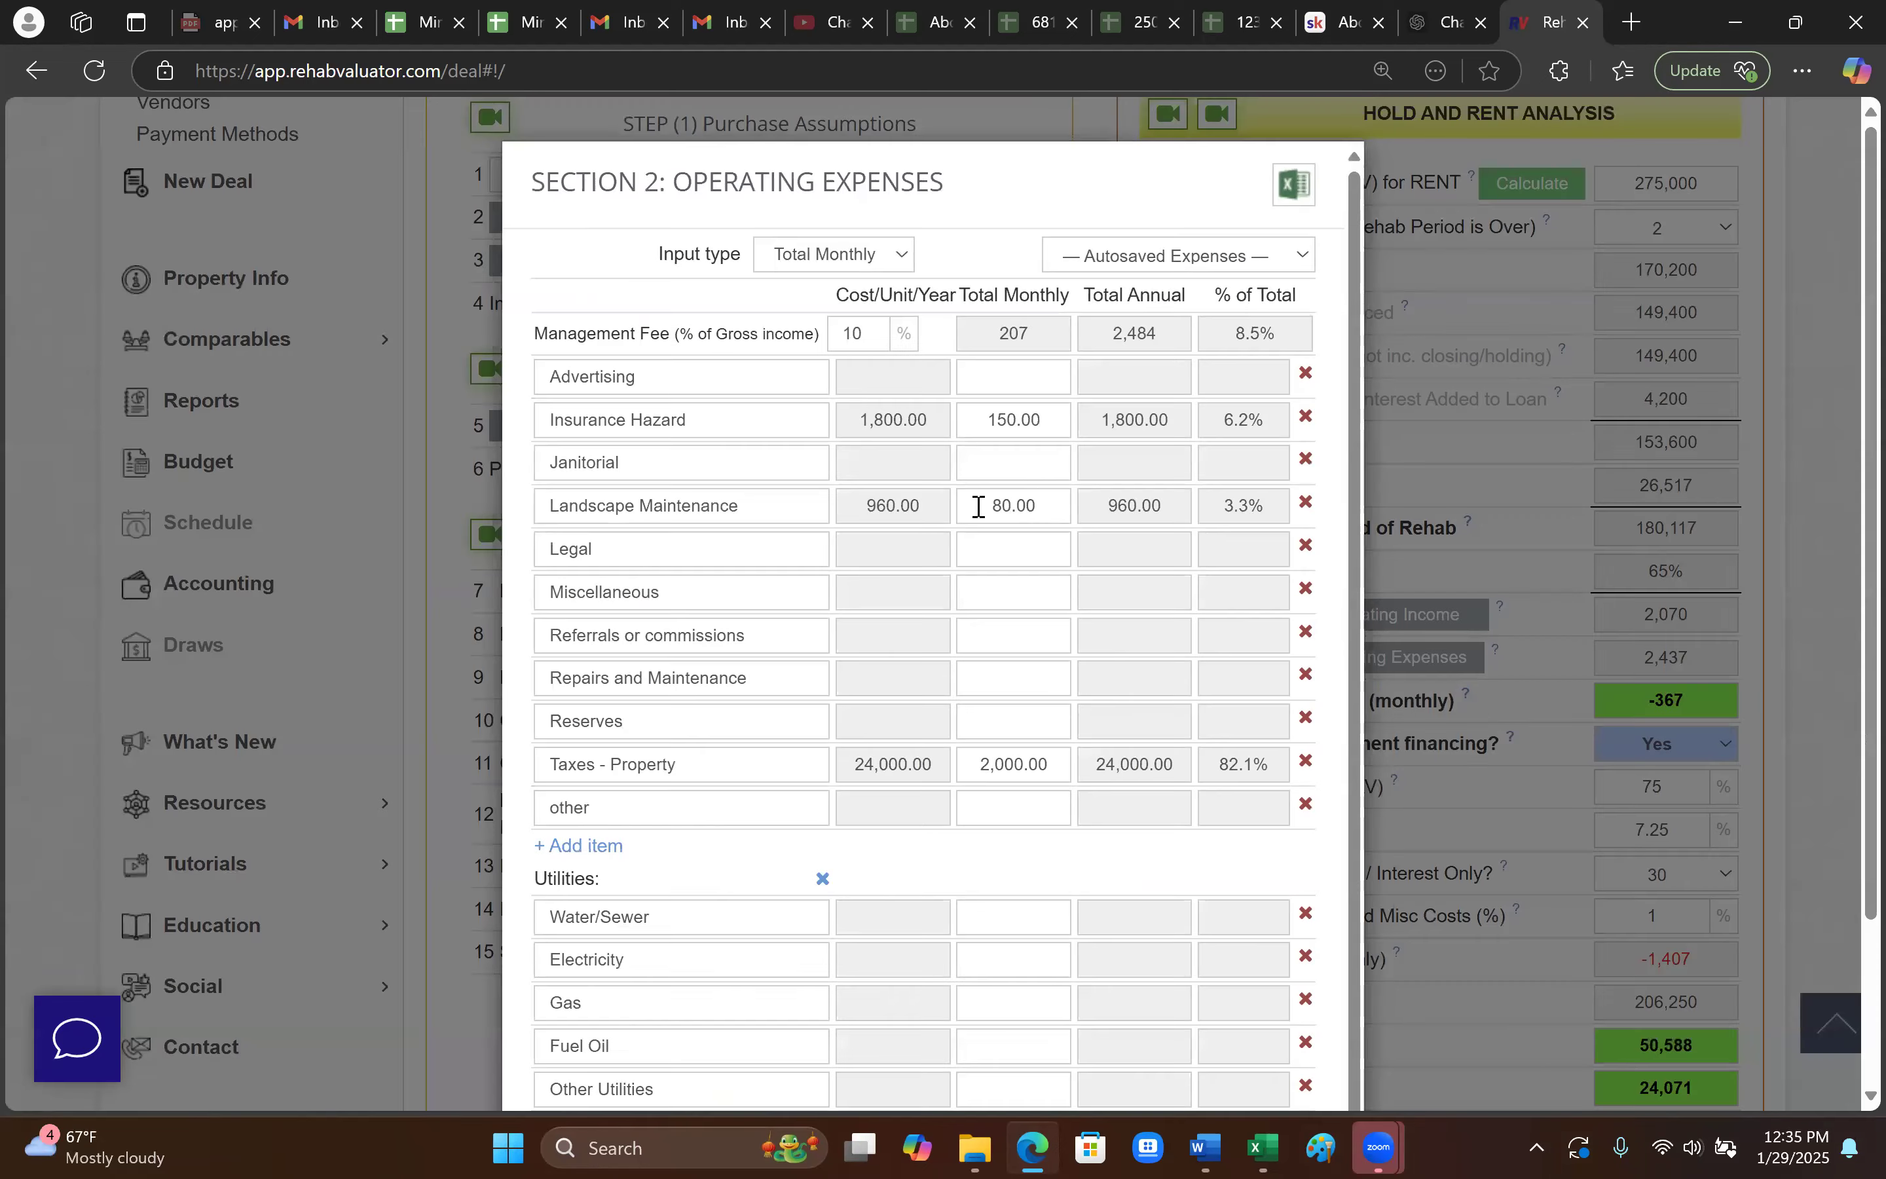
pyautogui.scroll(-1, 1030, 404)
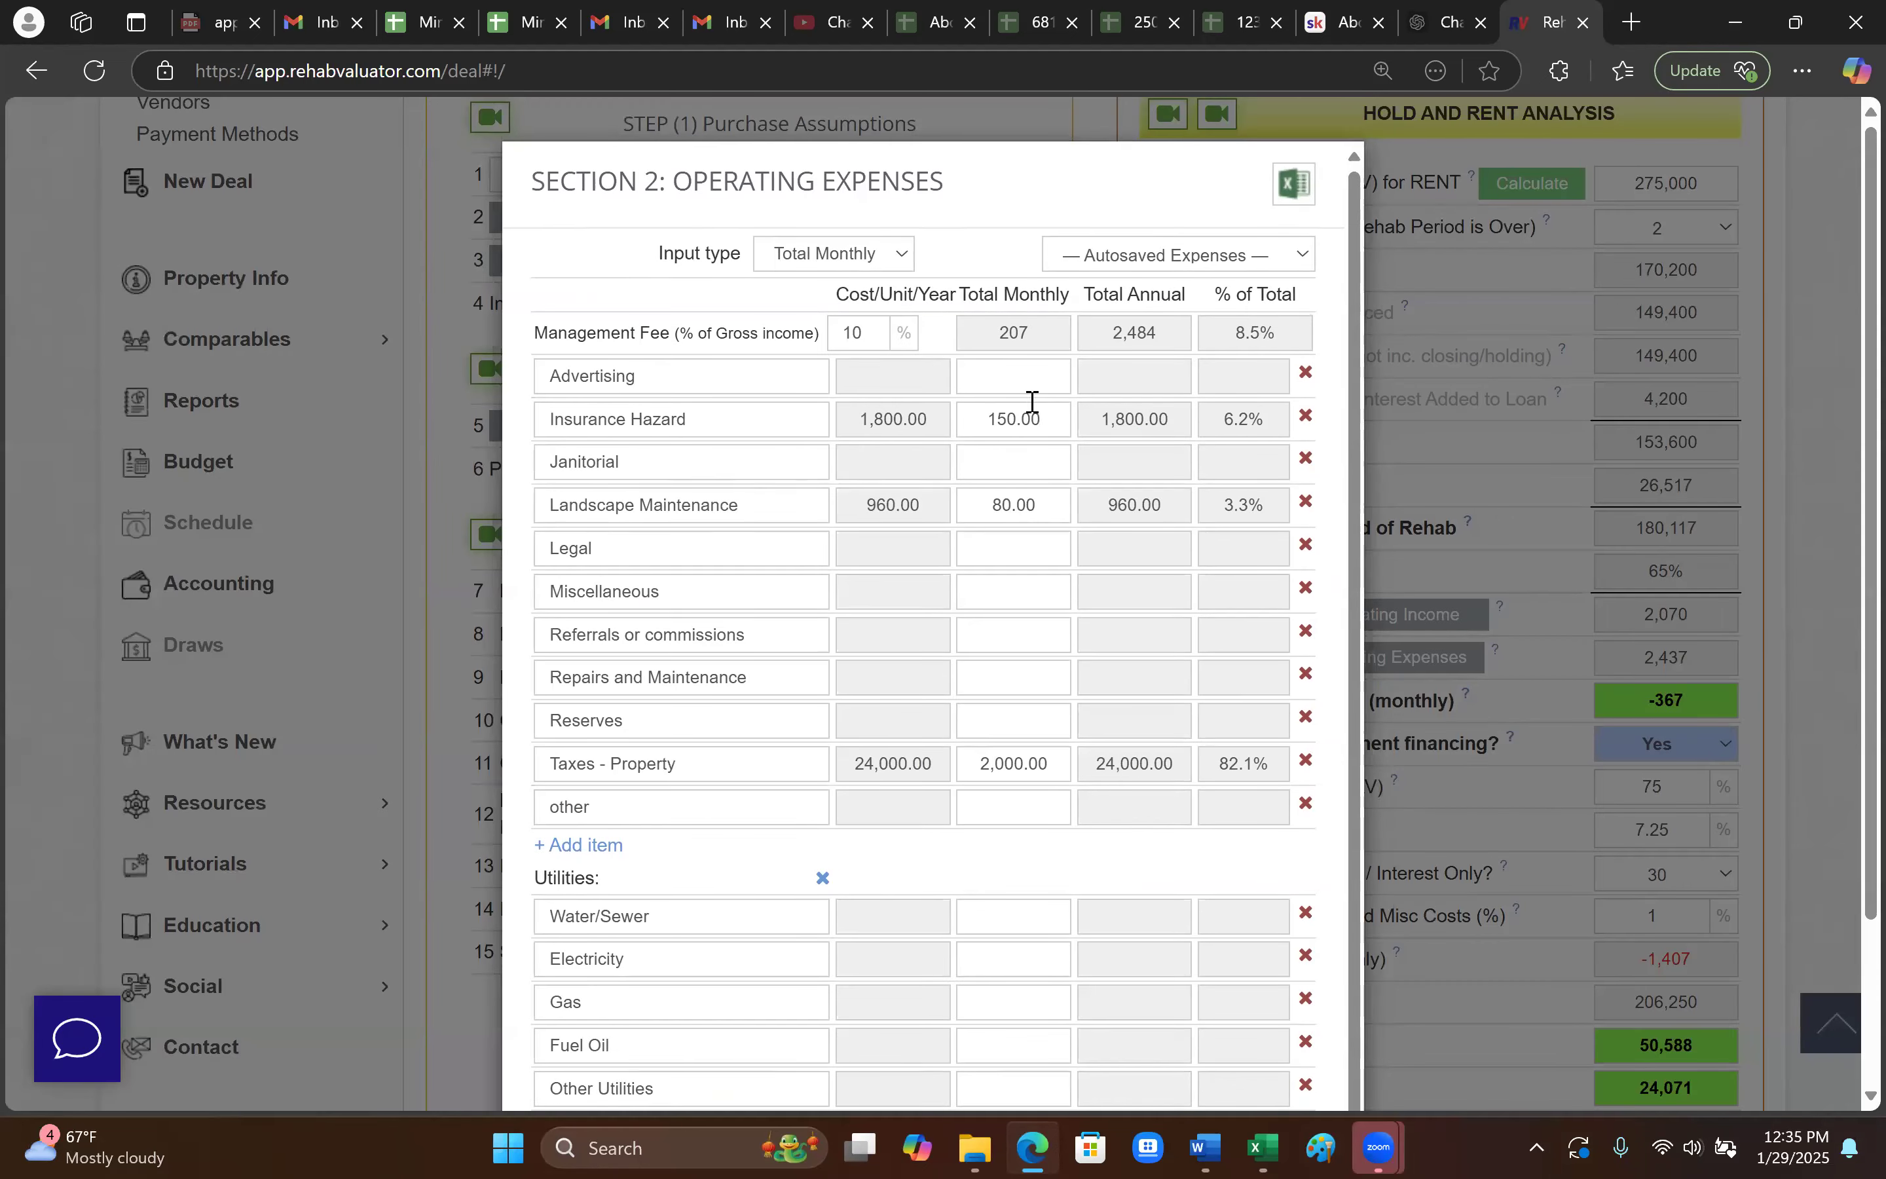
pyautogui.scroll(-3, 1082, 552)
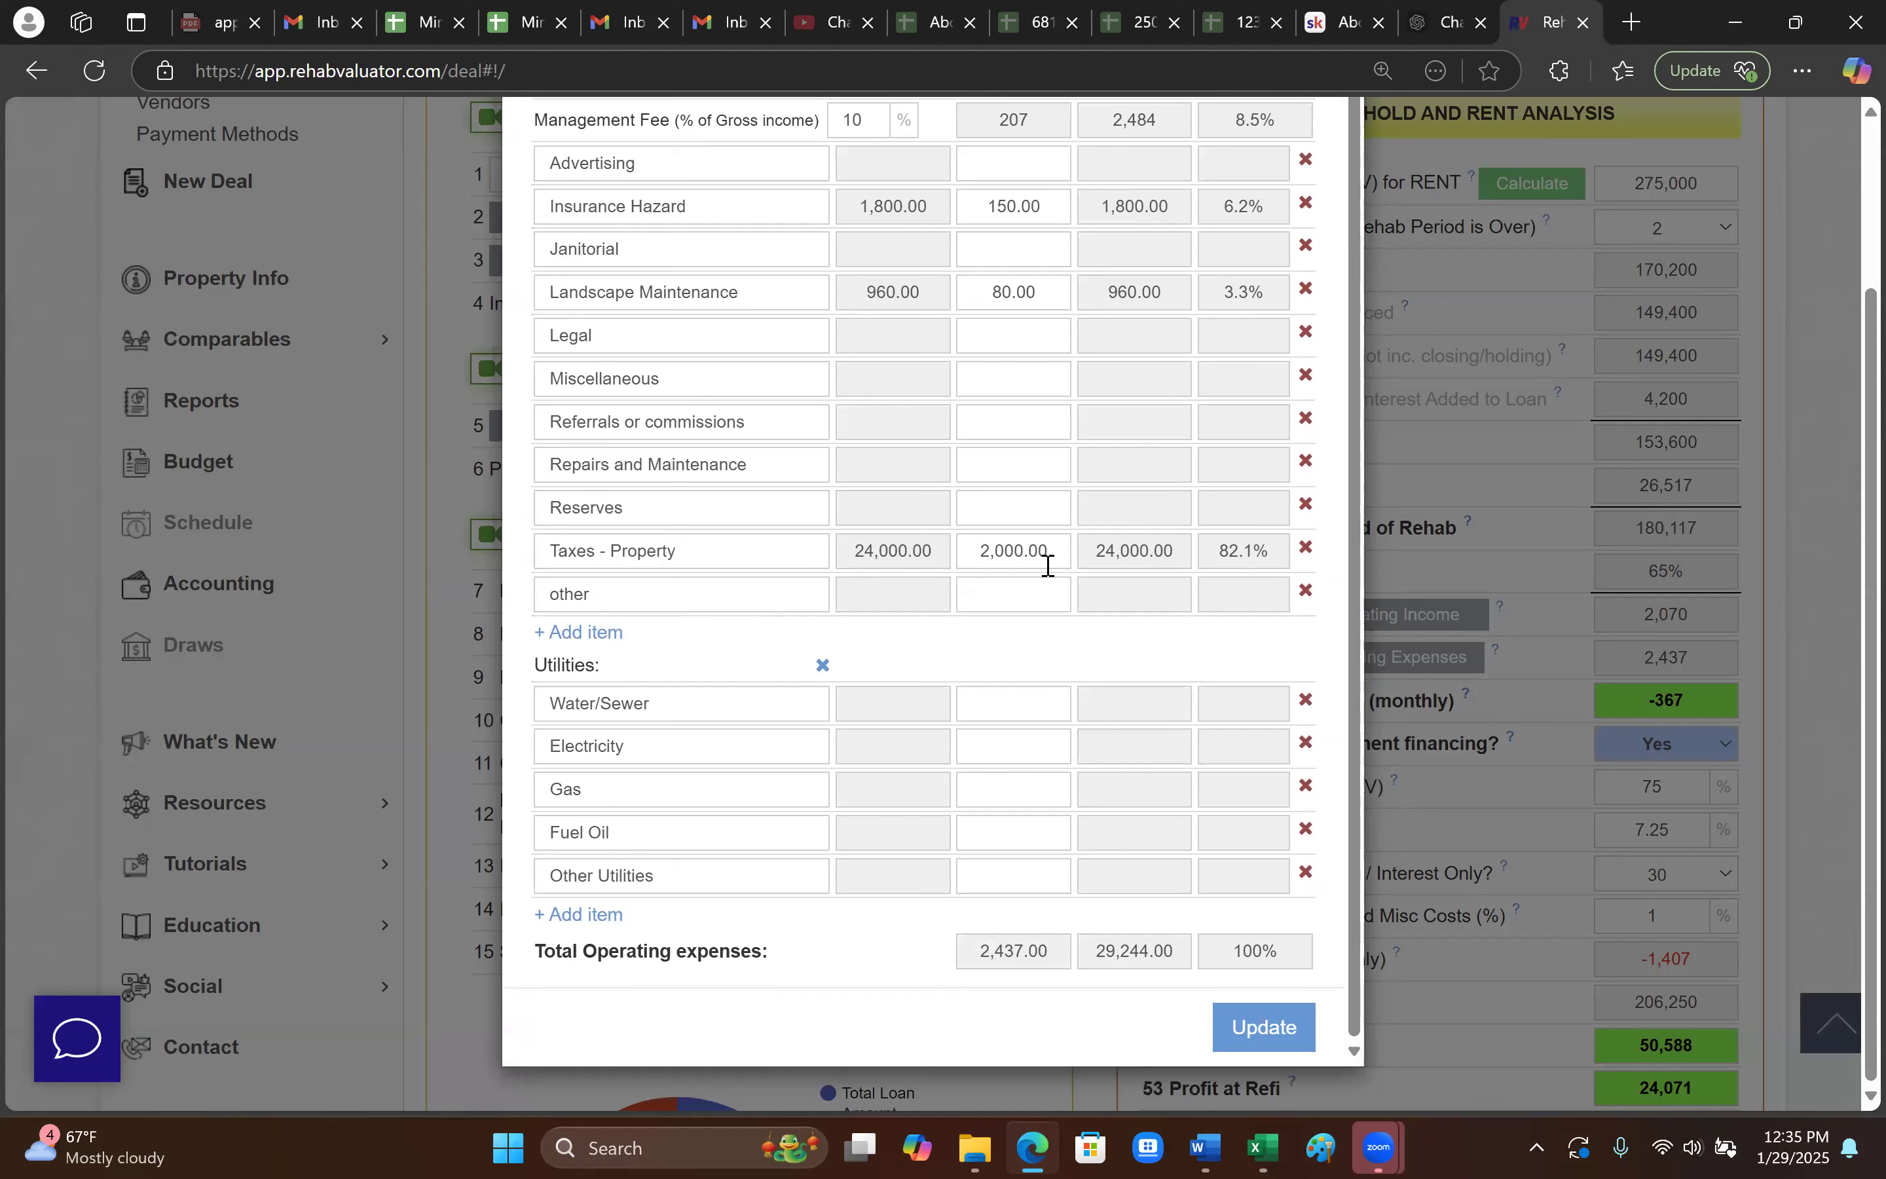
pyautogui.click(1001, 549)
pyautogui.write('200')
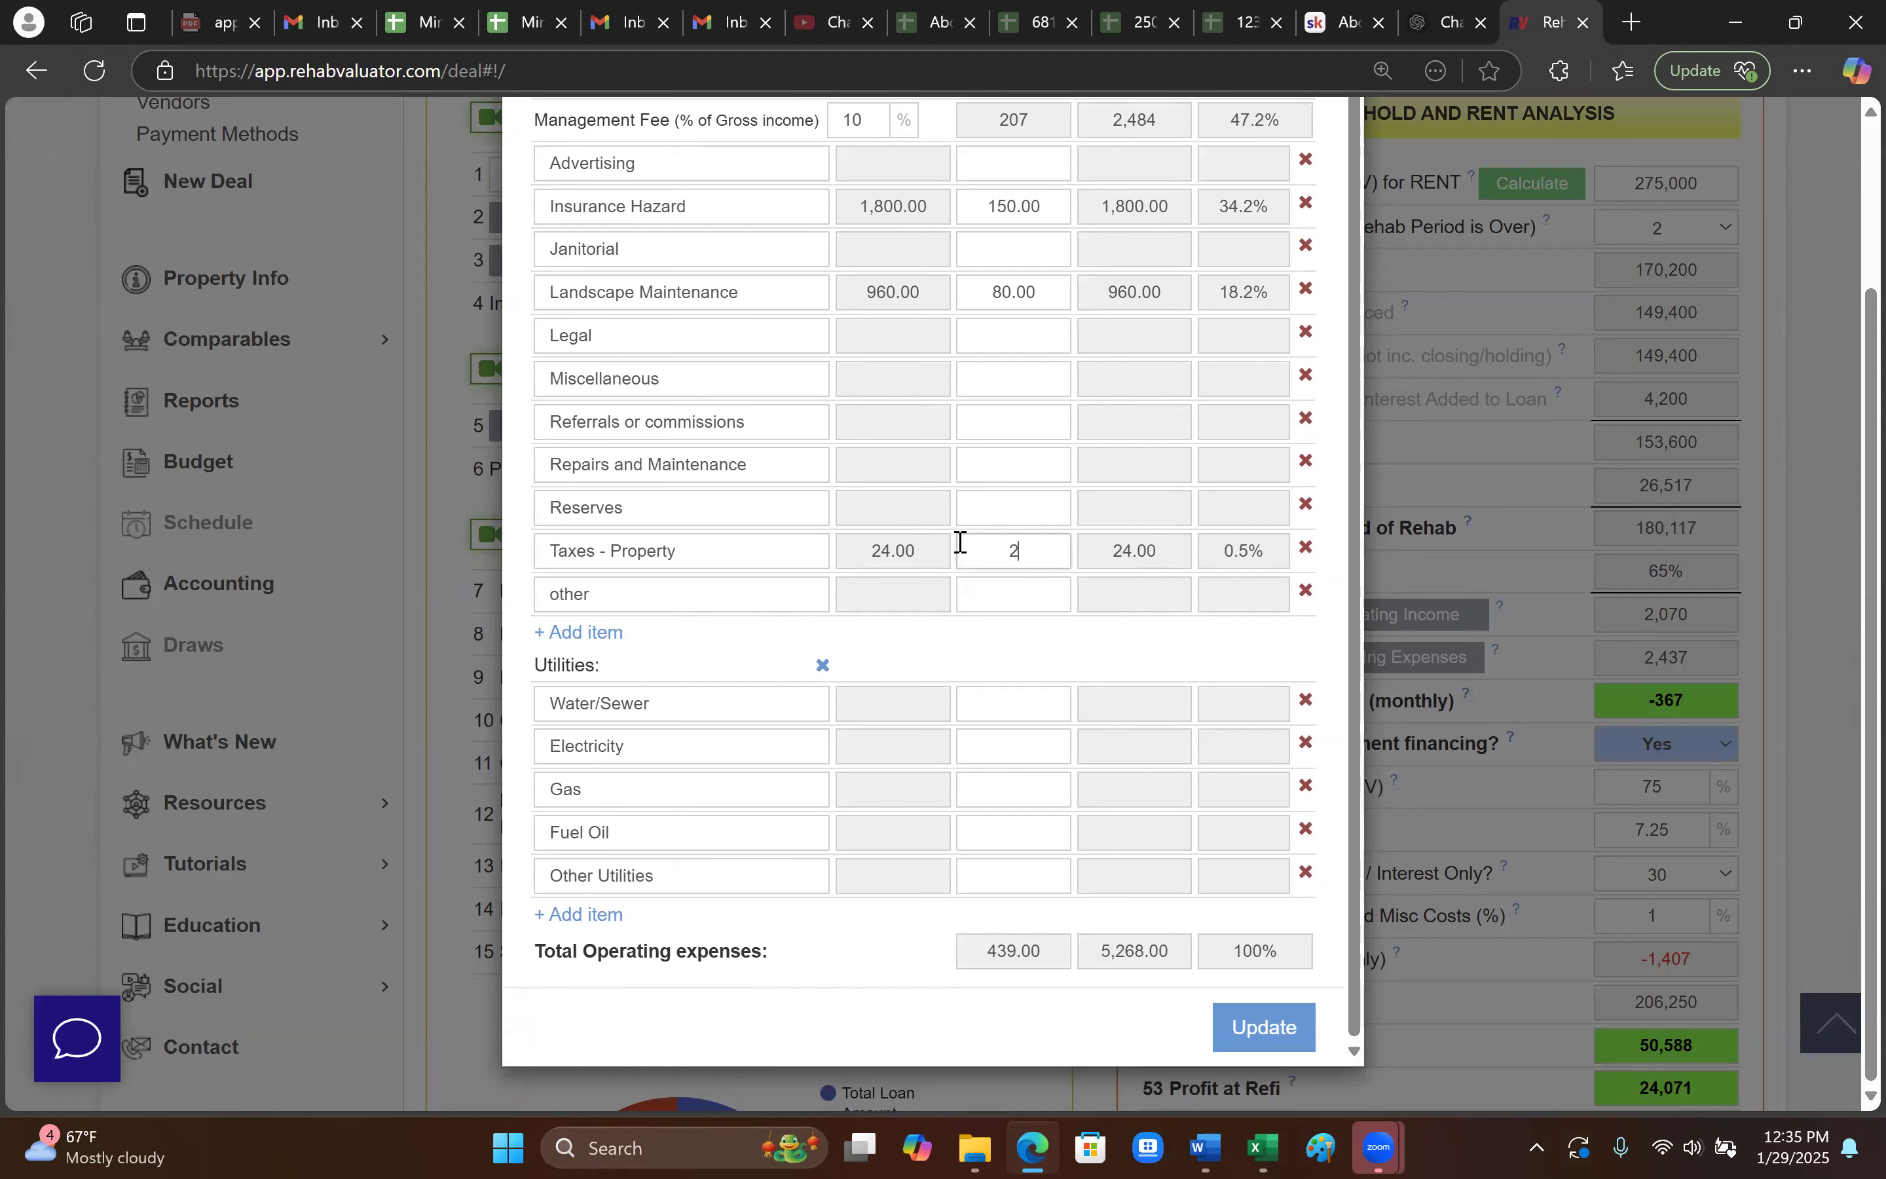
pyautogui.press('BackSpace')
pyautogui.press('BackSpace')
pyautogui.press('BackSpace')
pyautogui.write('180')
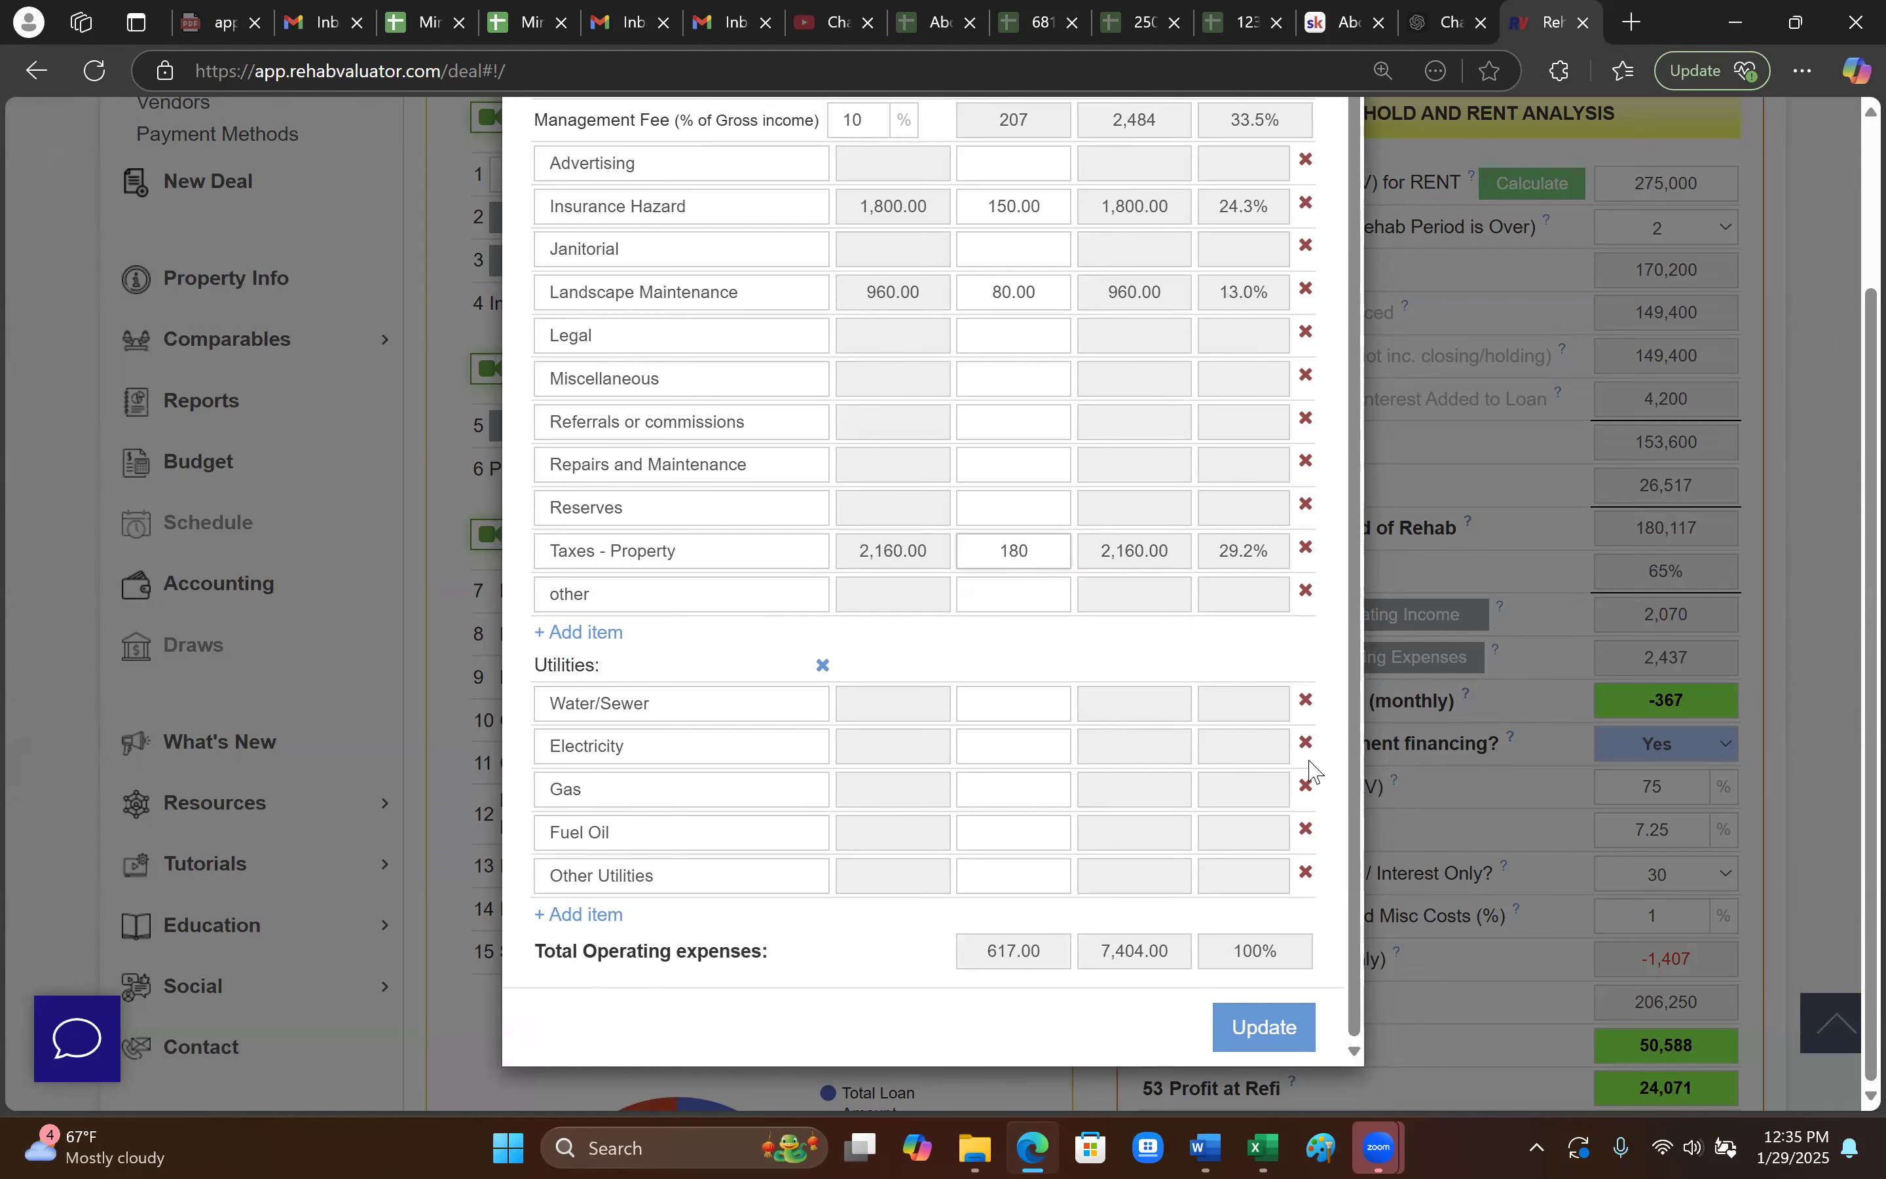
pyautogui.scroll(-1, 1384, 725)
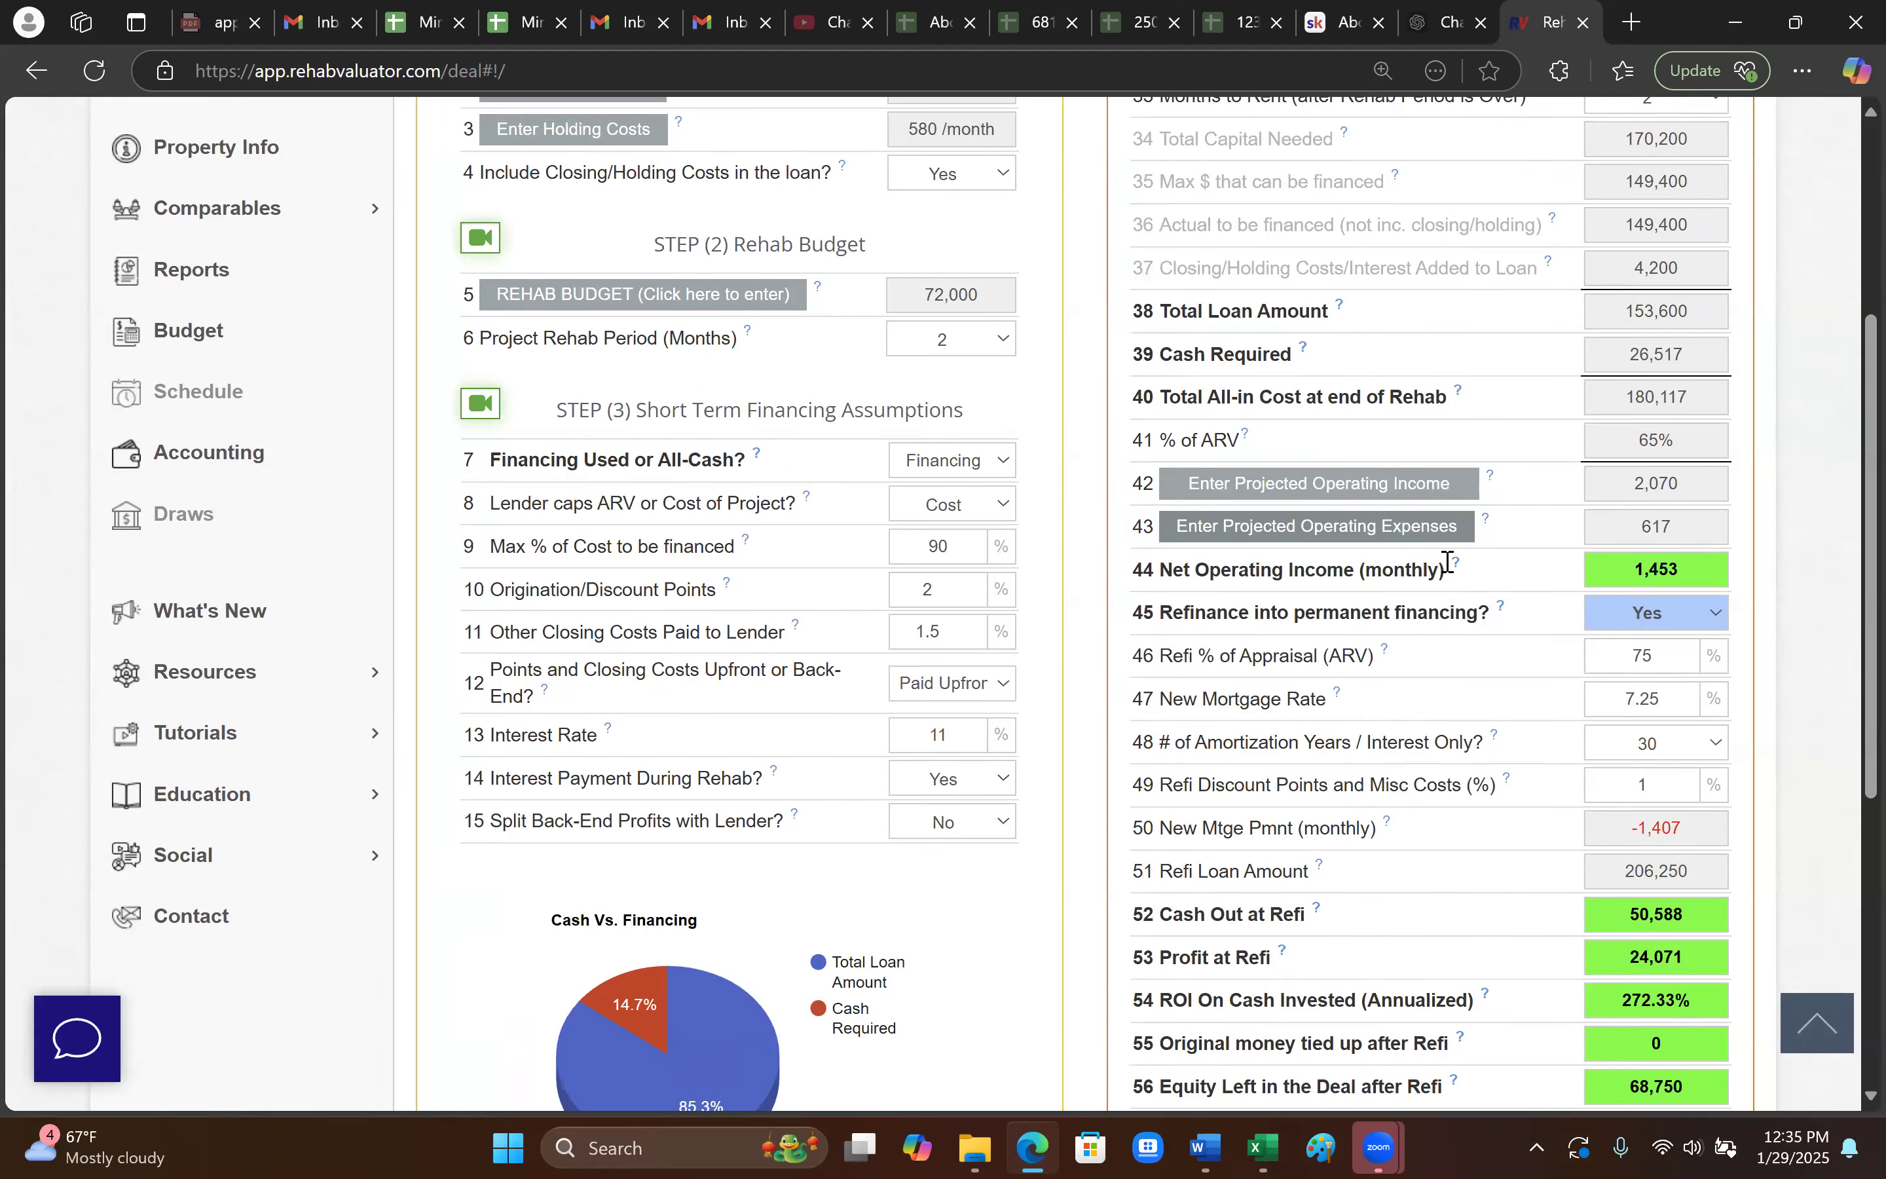
pyautogui.scroll(-2, 1414, 593)
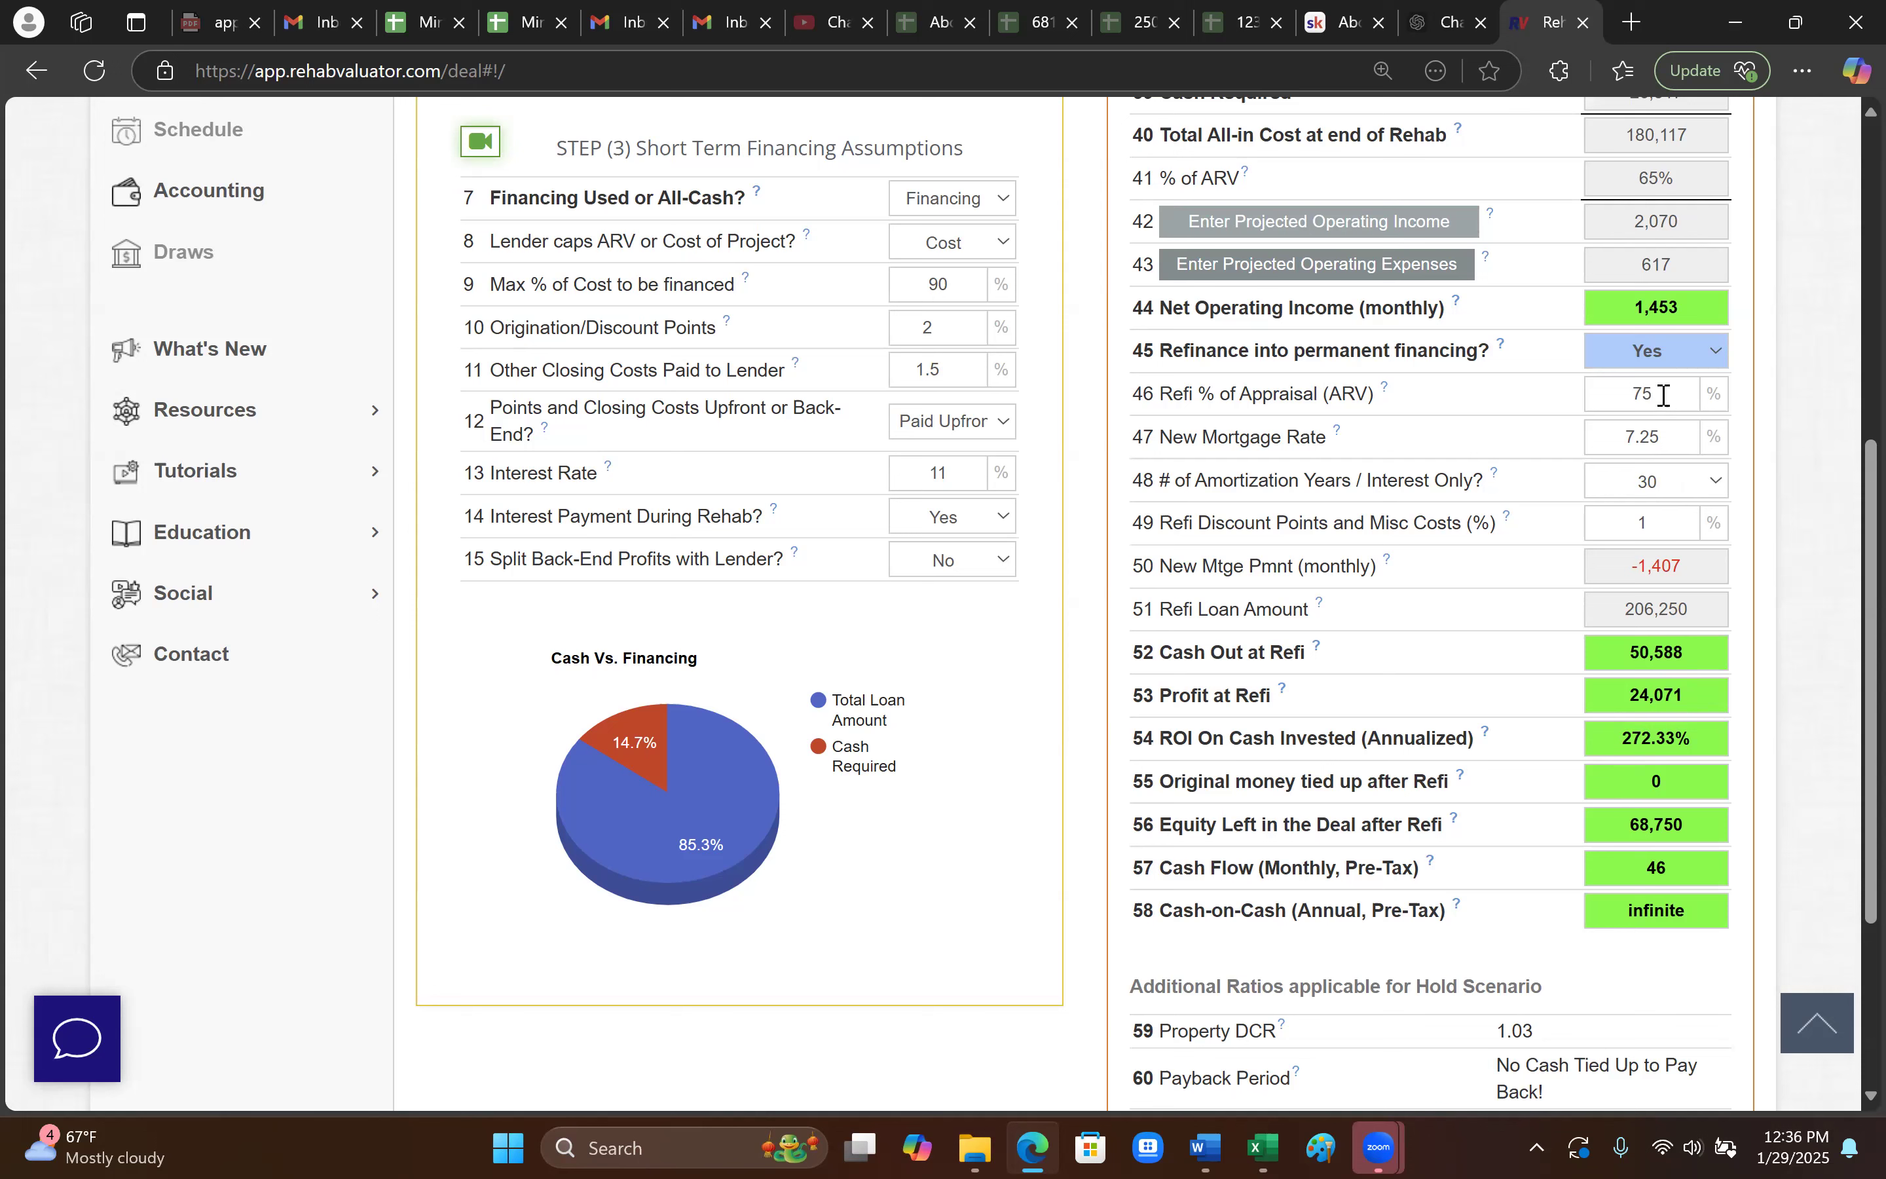
pyautogui.moveTo(1665, 399); pyautogui.dragTo(1588, 404)
pyautogui.write('80')
pyautogui.moveTo(1665, 399); pyautogui.dragTo(1599, 419)
pyautogui.write('75')
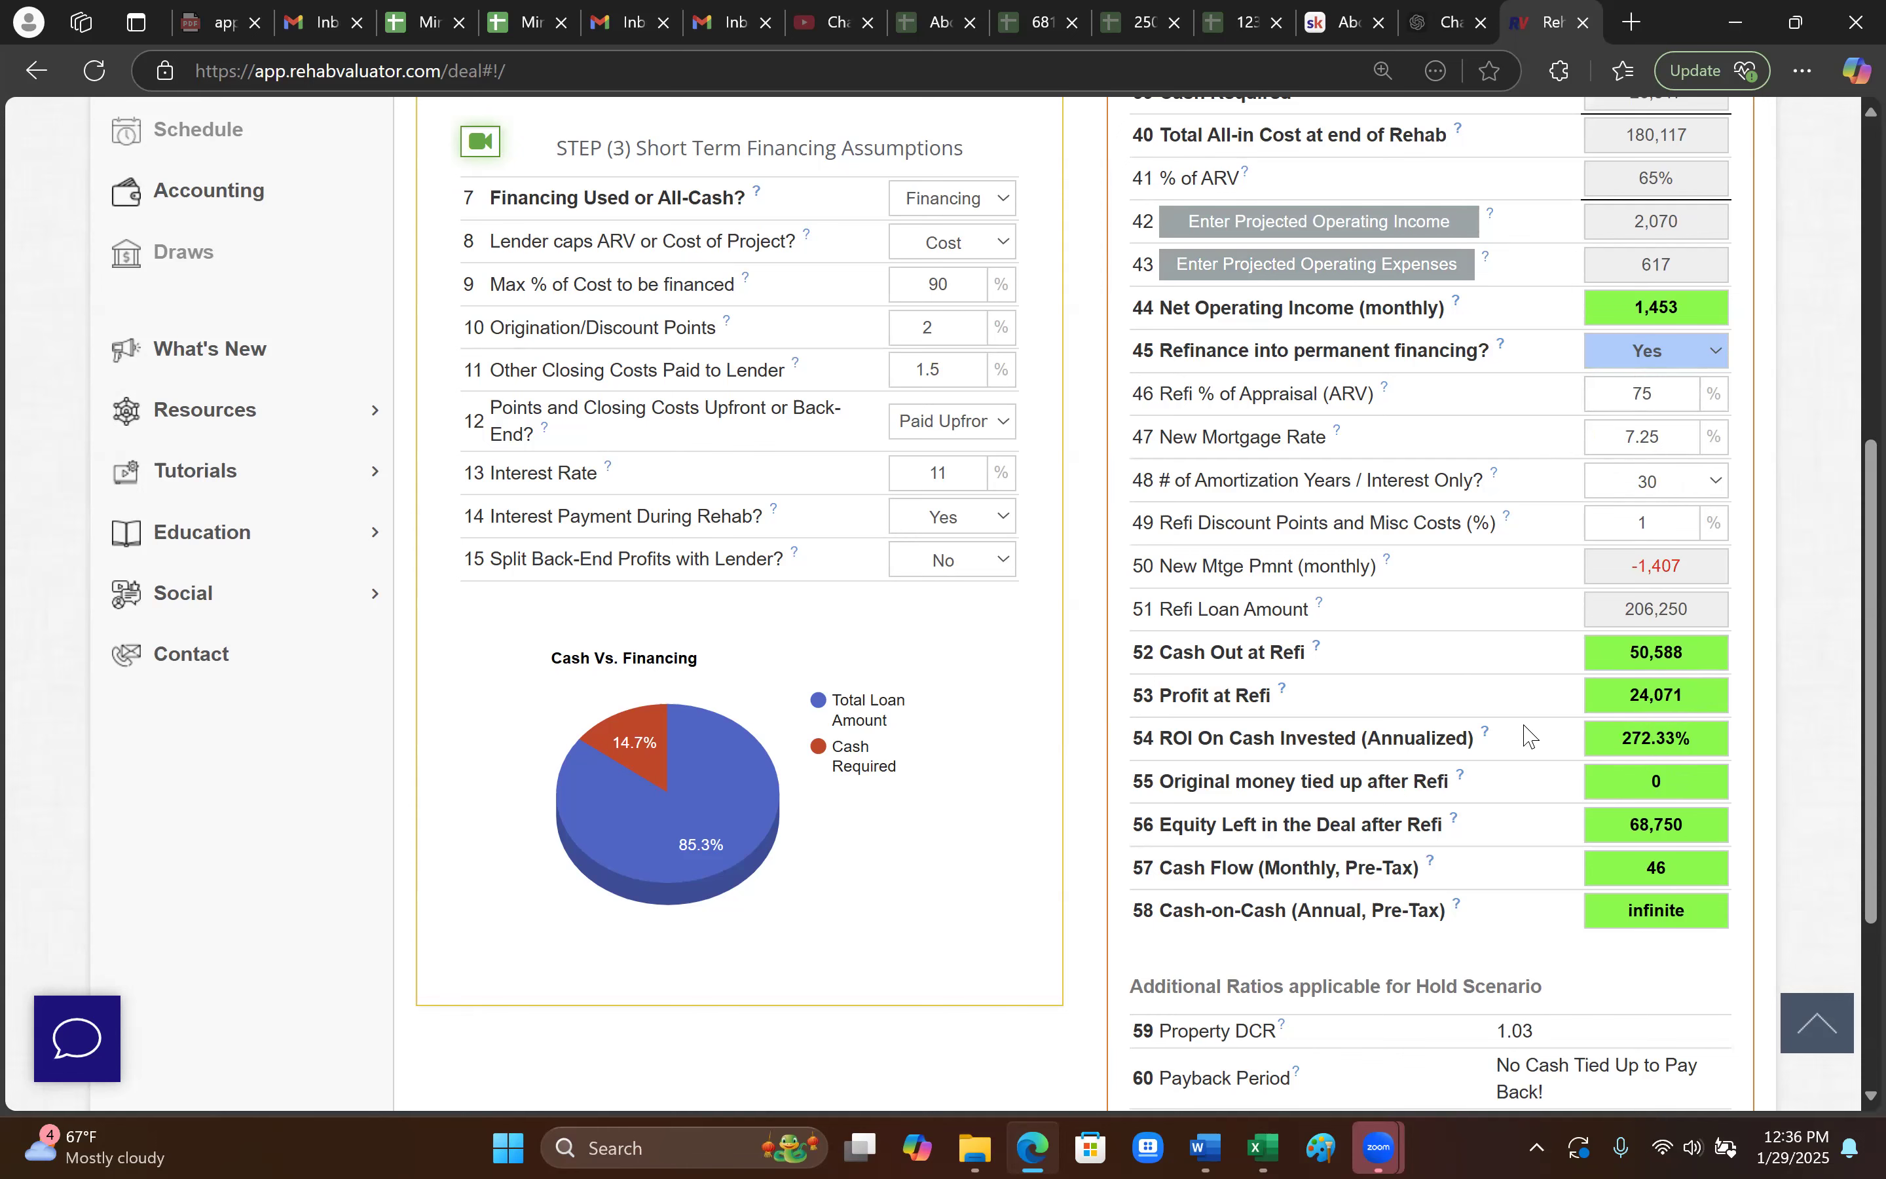
pyautogui.scroll(-1, 1512, 766)
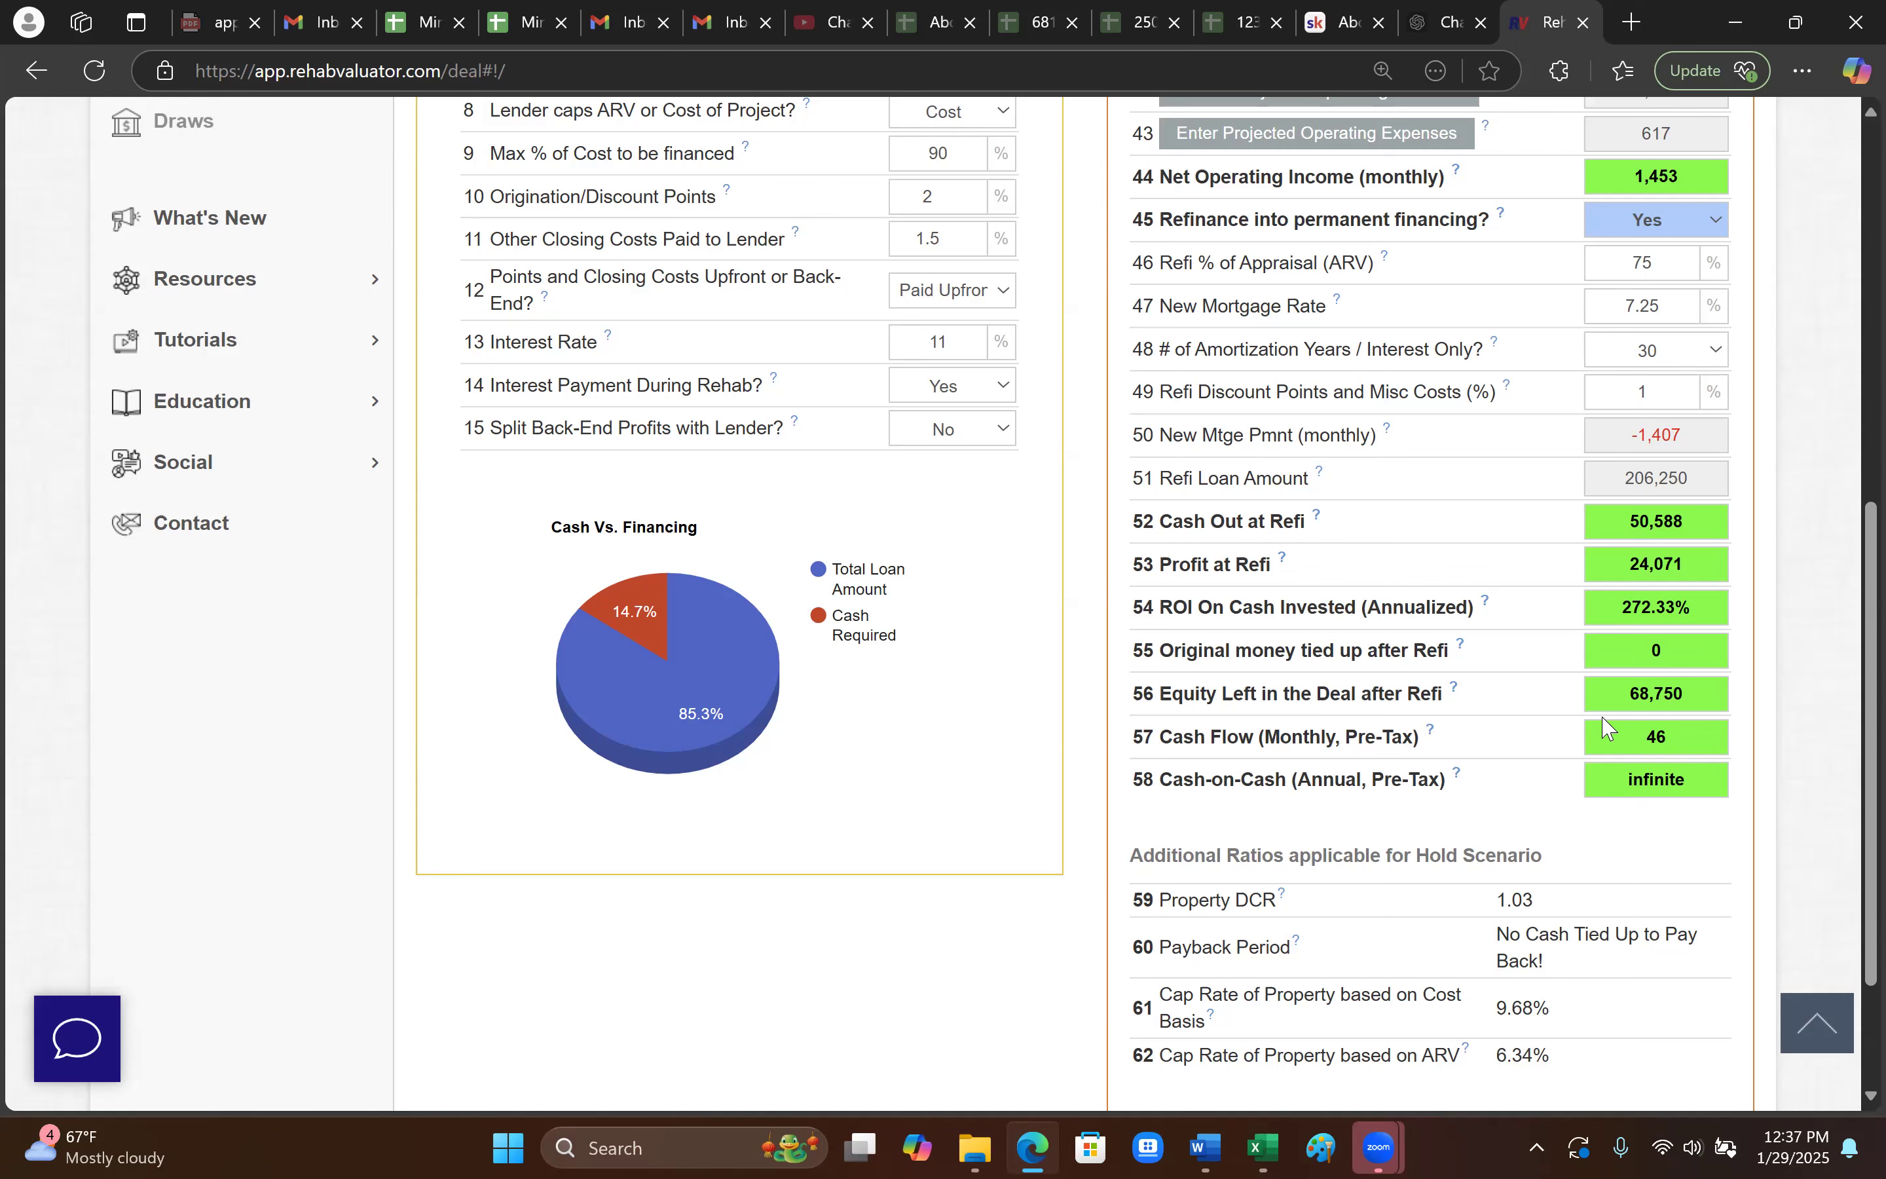
pyautogui.scroll(1, 1611, 779)
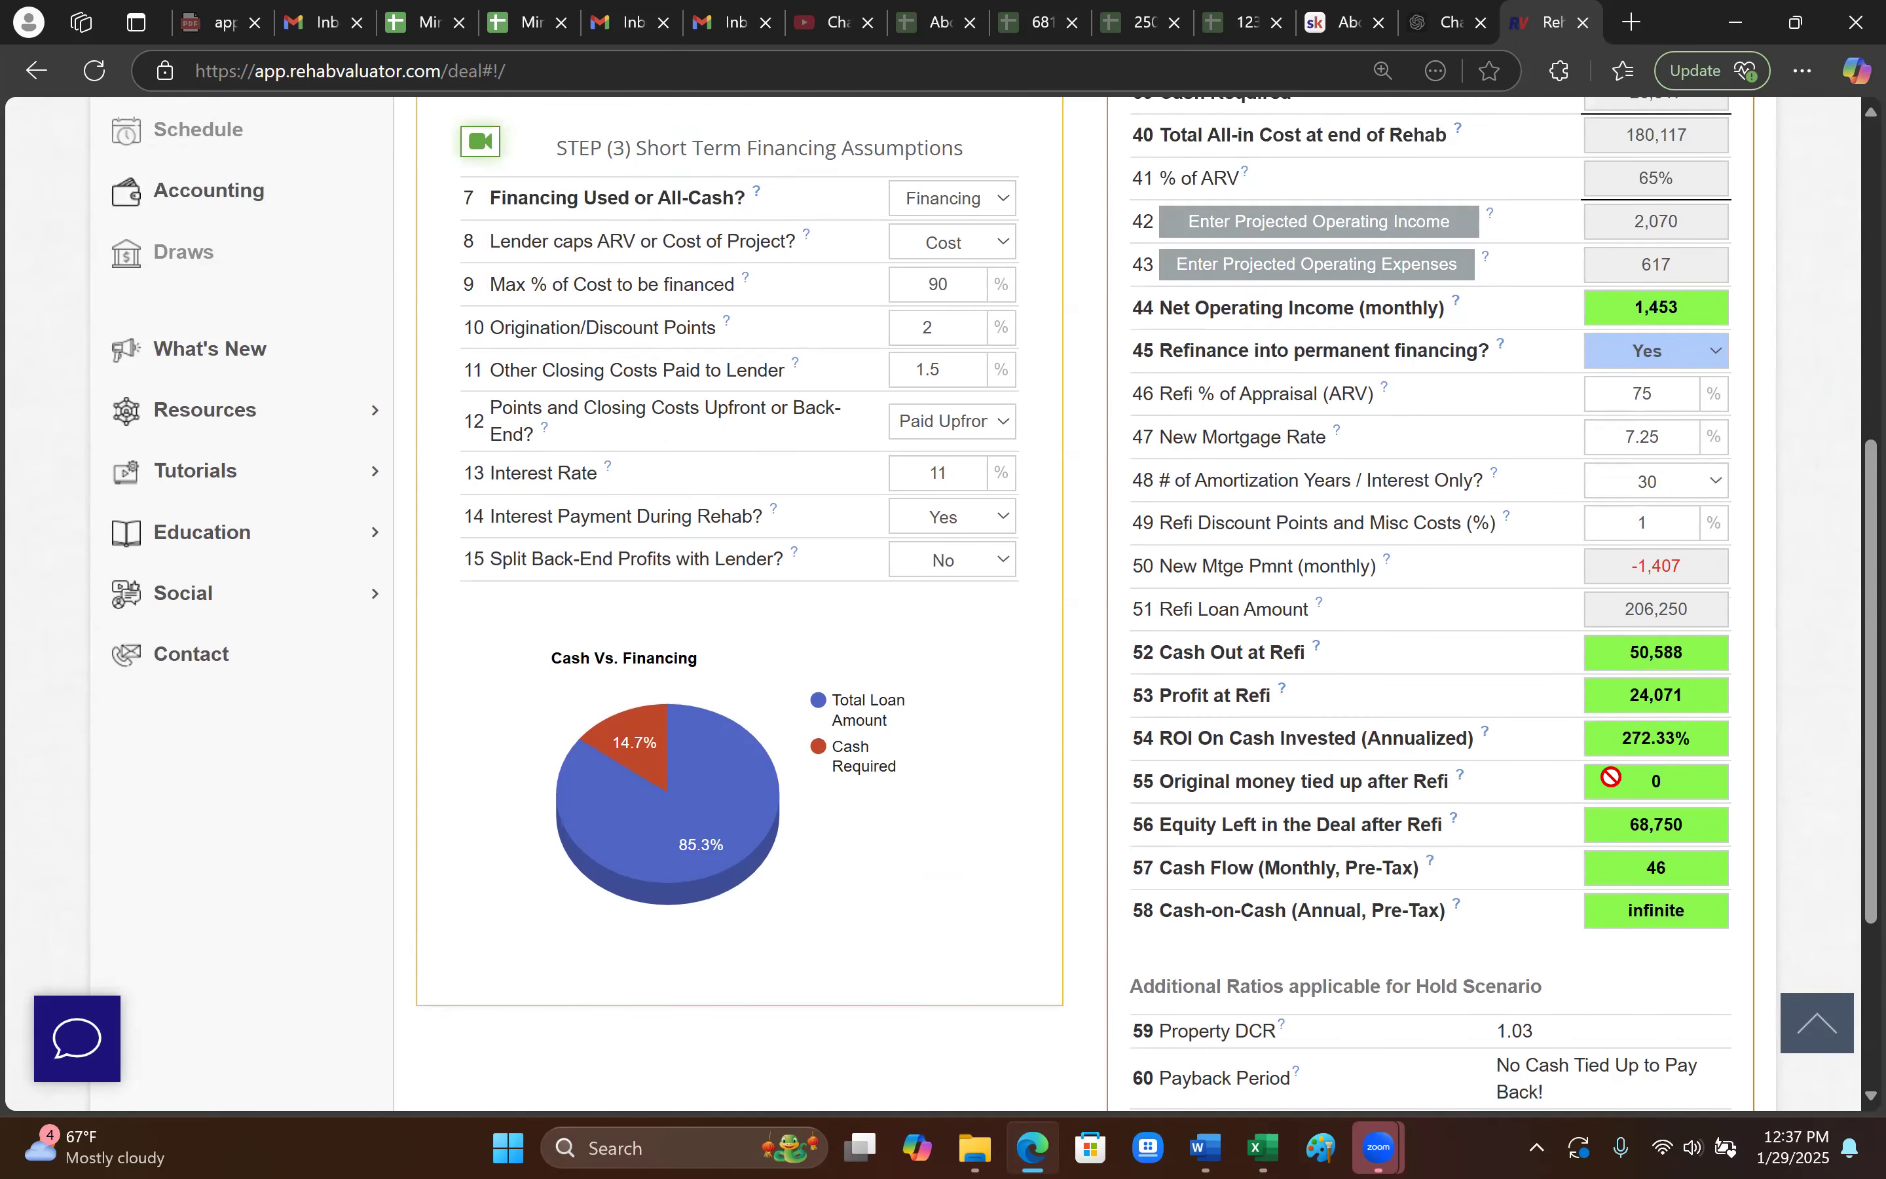
pyautogui.scroll(-1, 1611, 782)
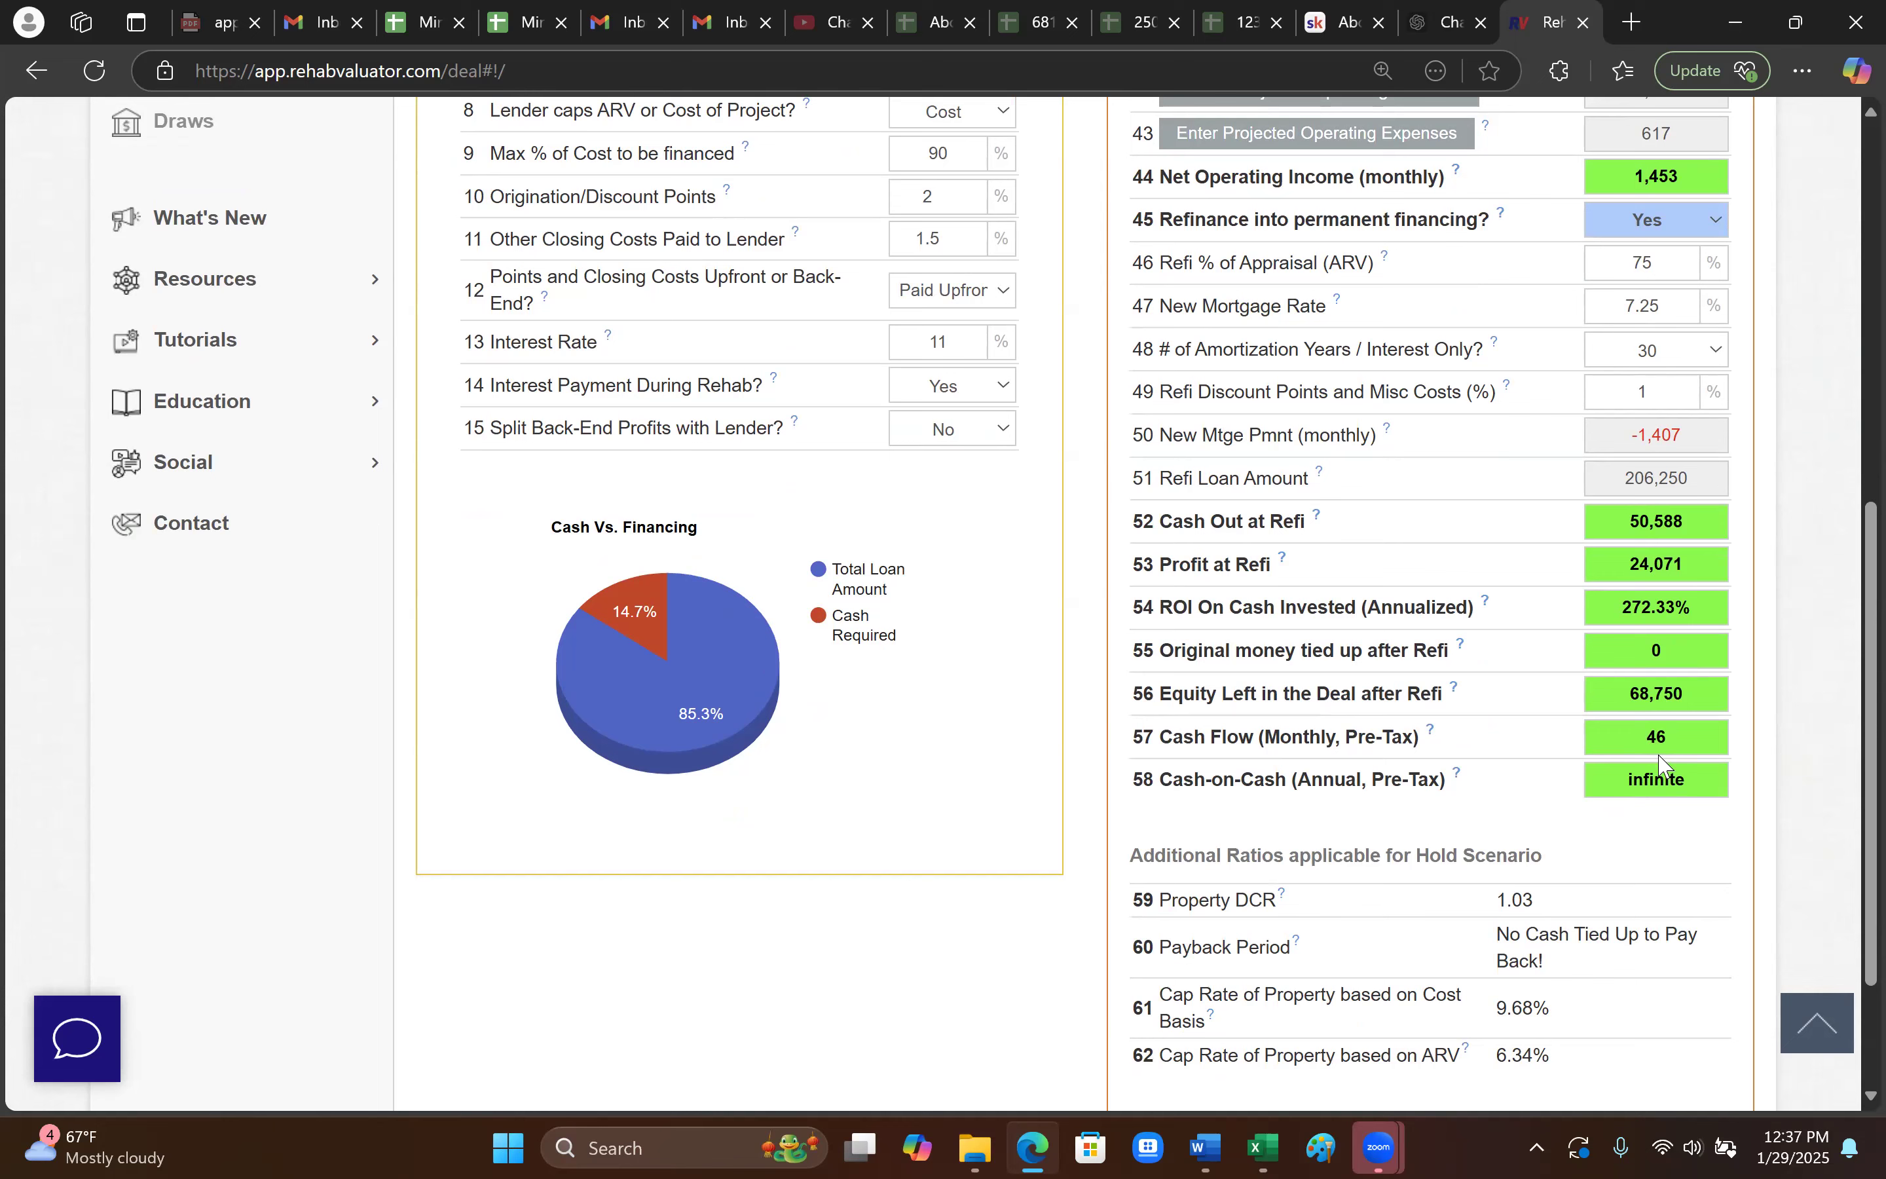
pyautogui.scroll(-1, 1645, 842)
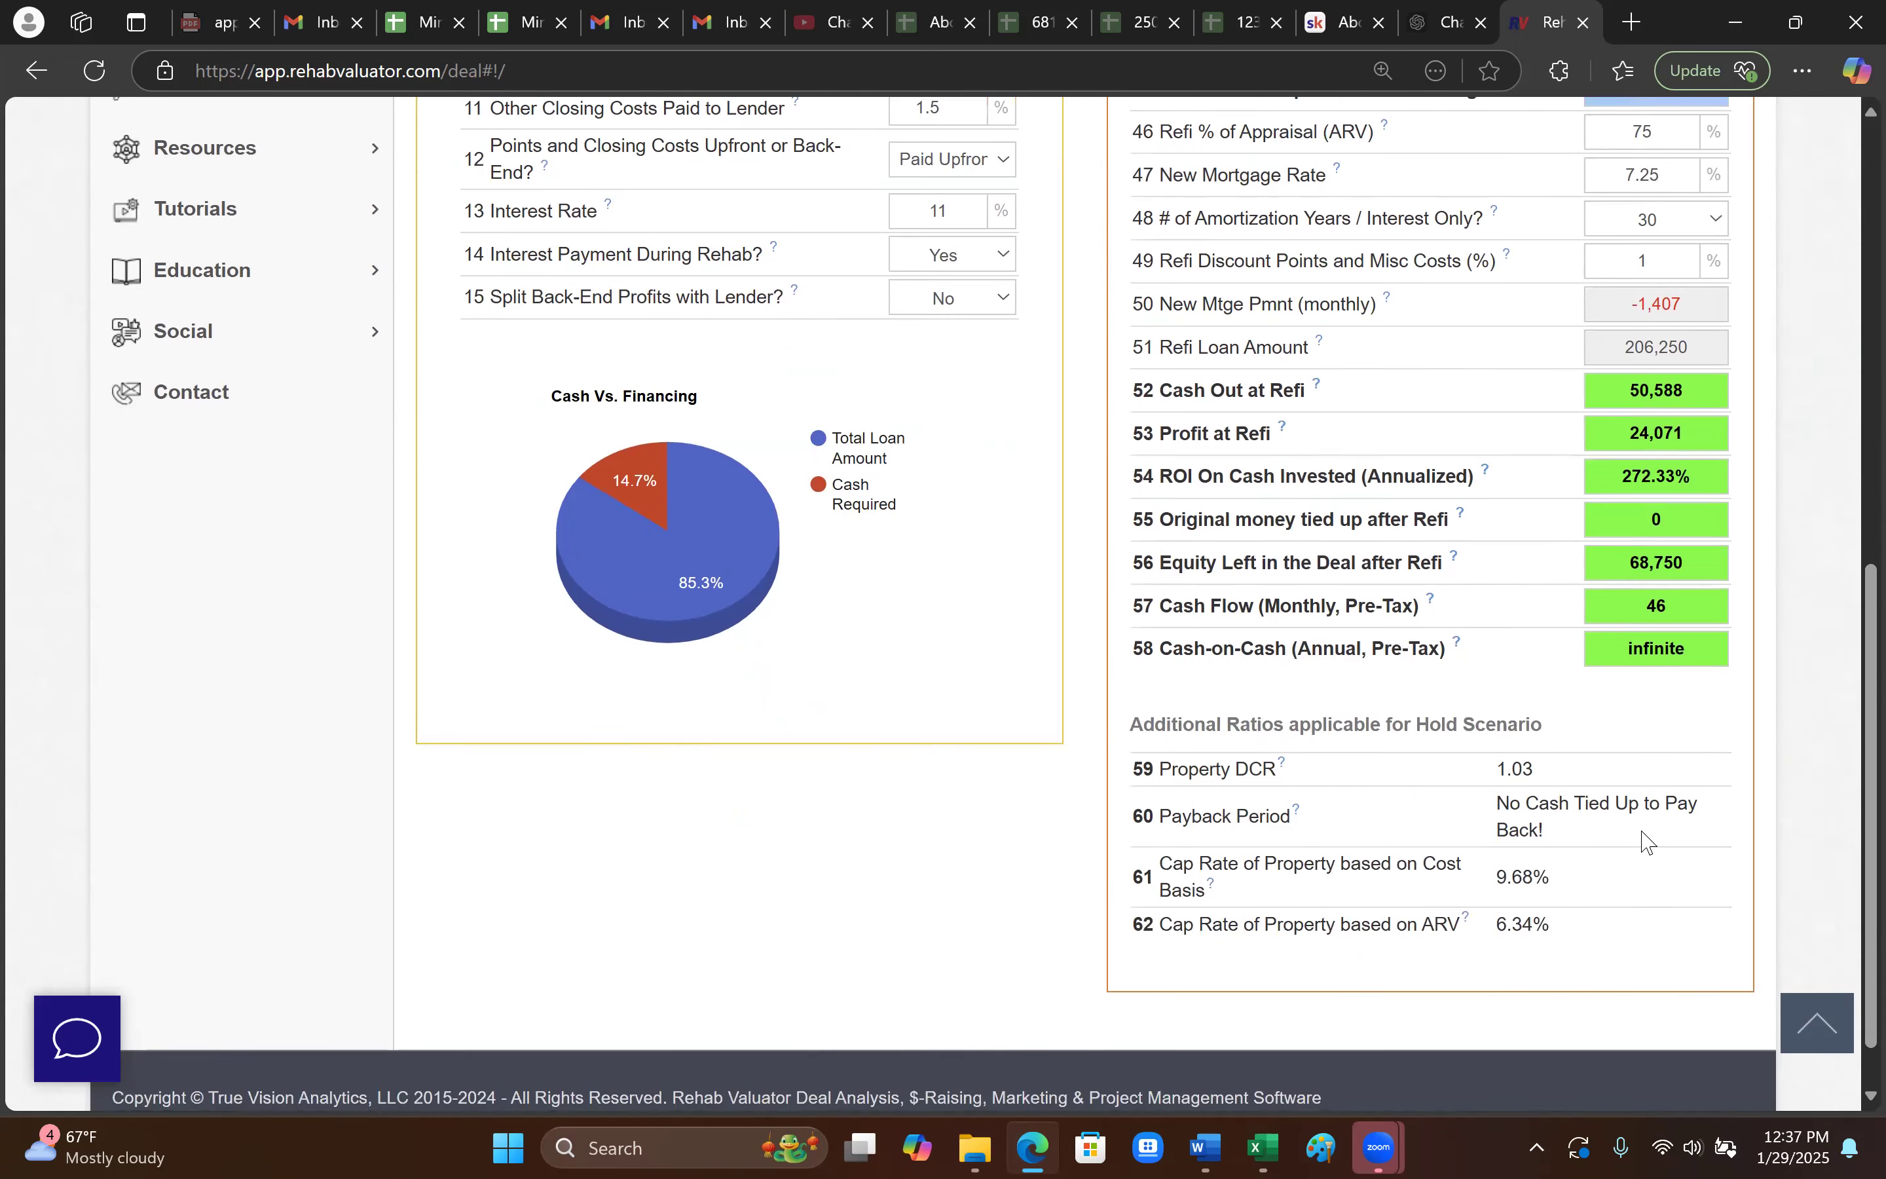
pyautogui.scroll(4, 1646, 842)
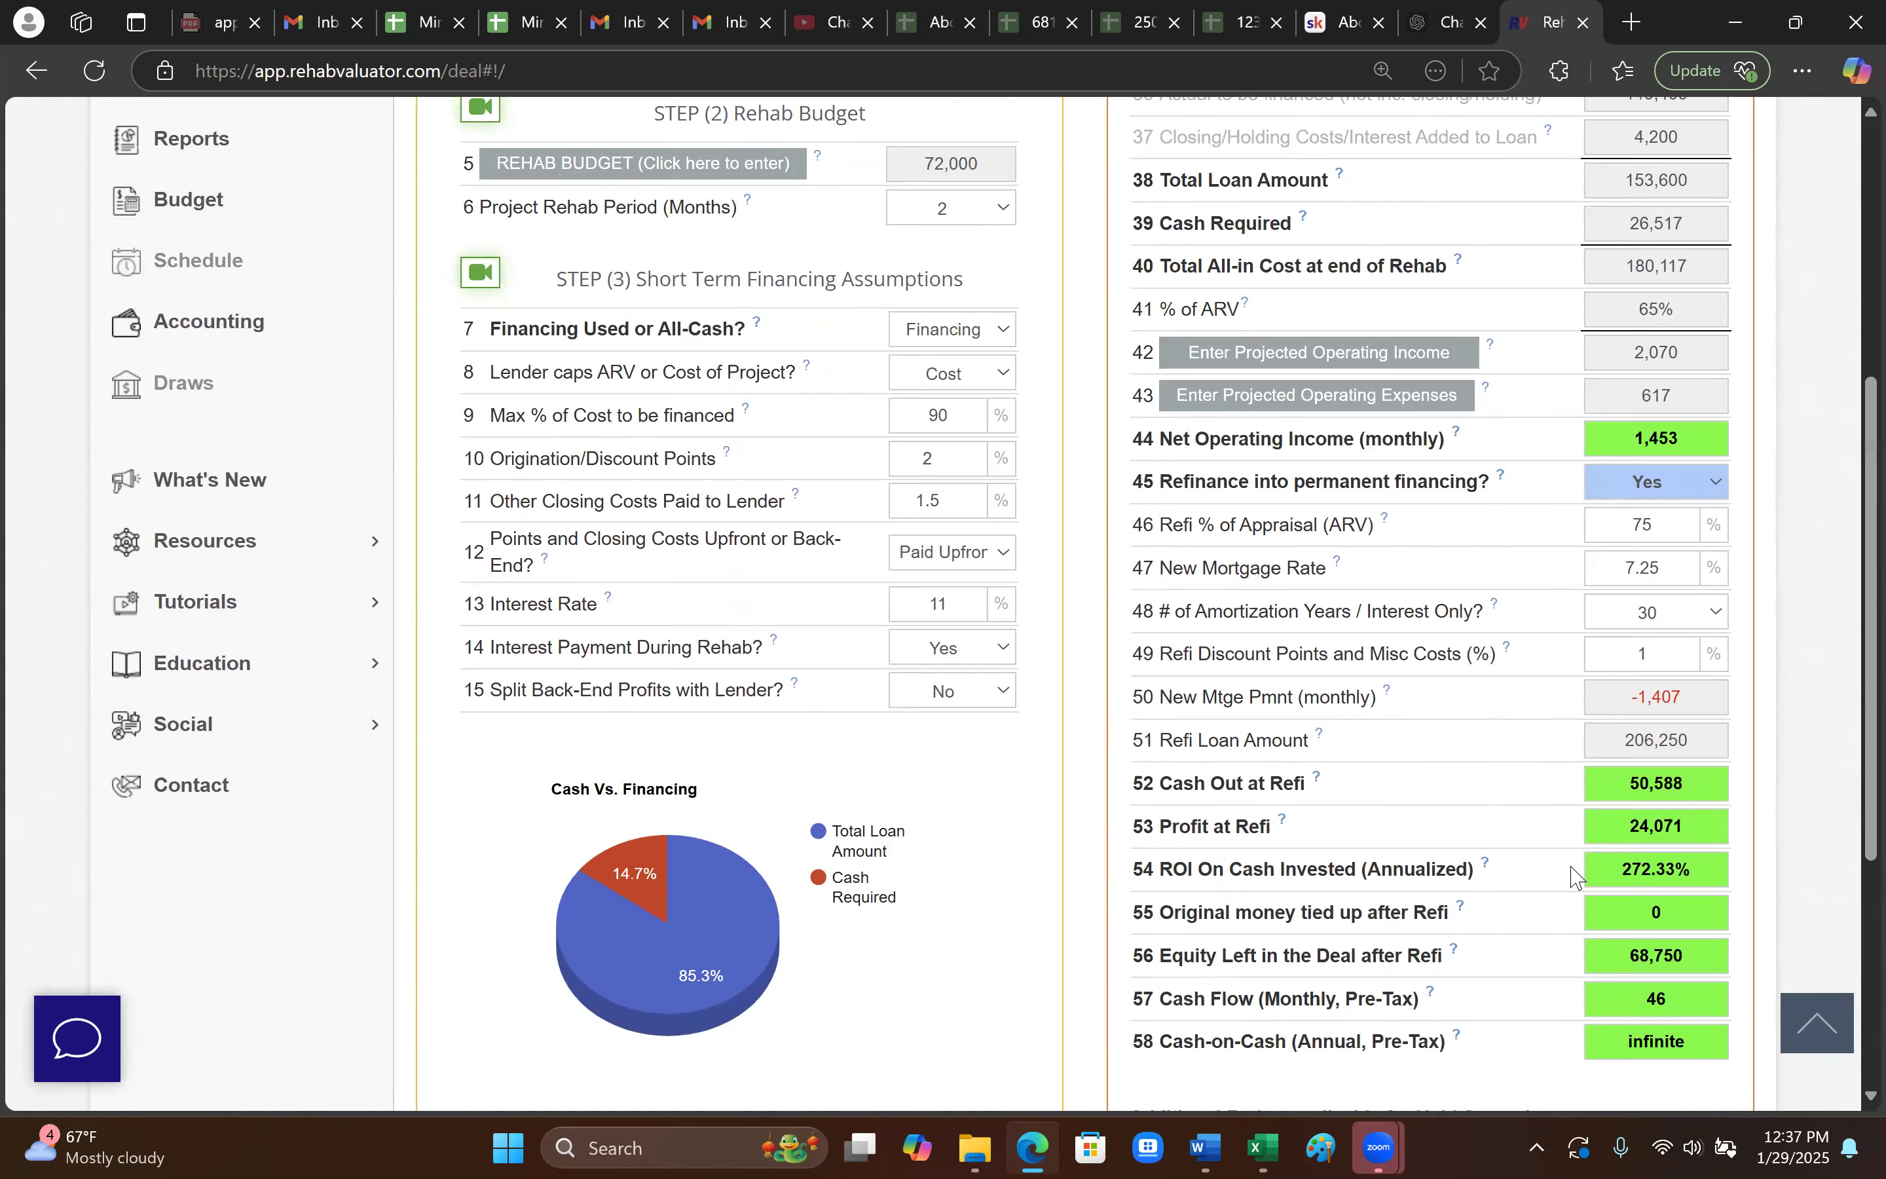
pyautogui.scroll(3, 959, 741)
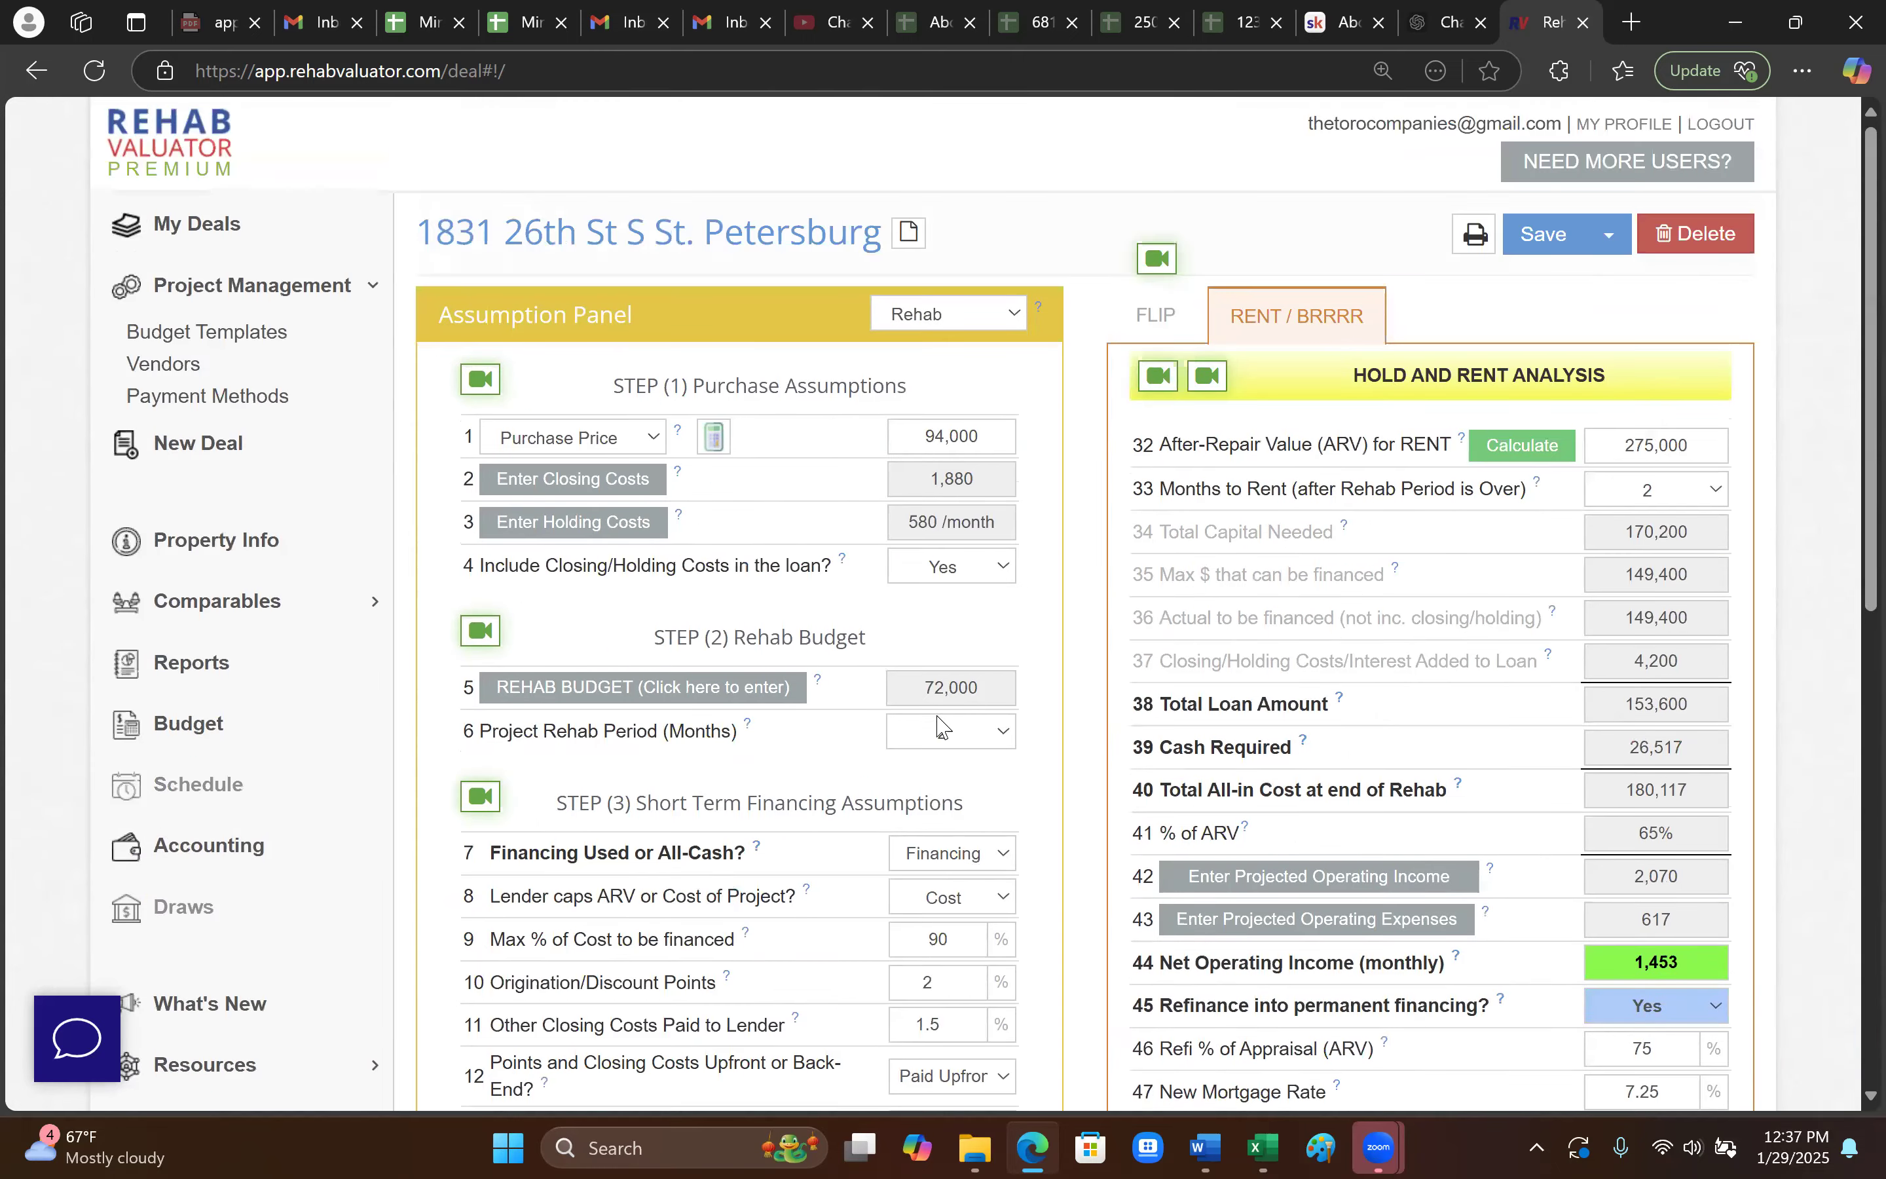
pyautogui.scroll(-3, 1454, 737)
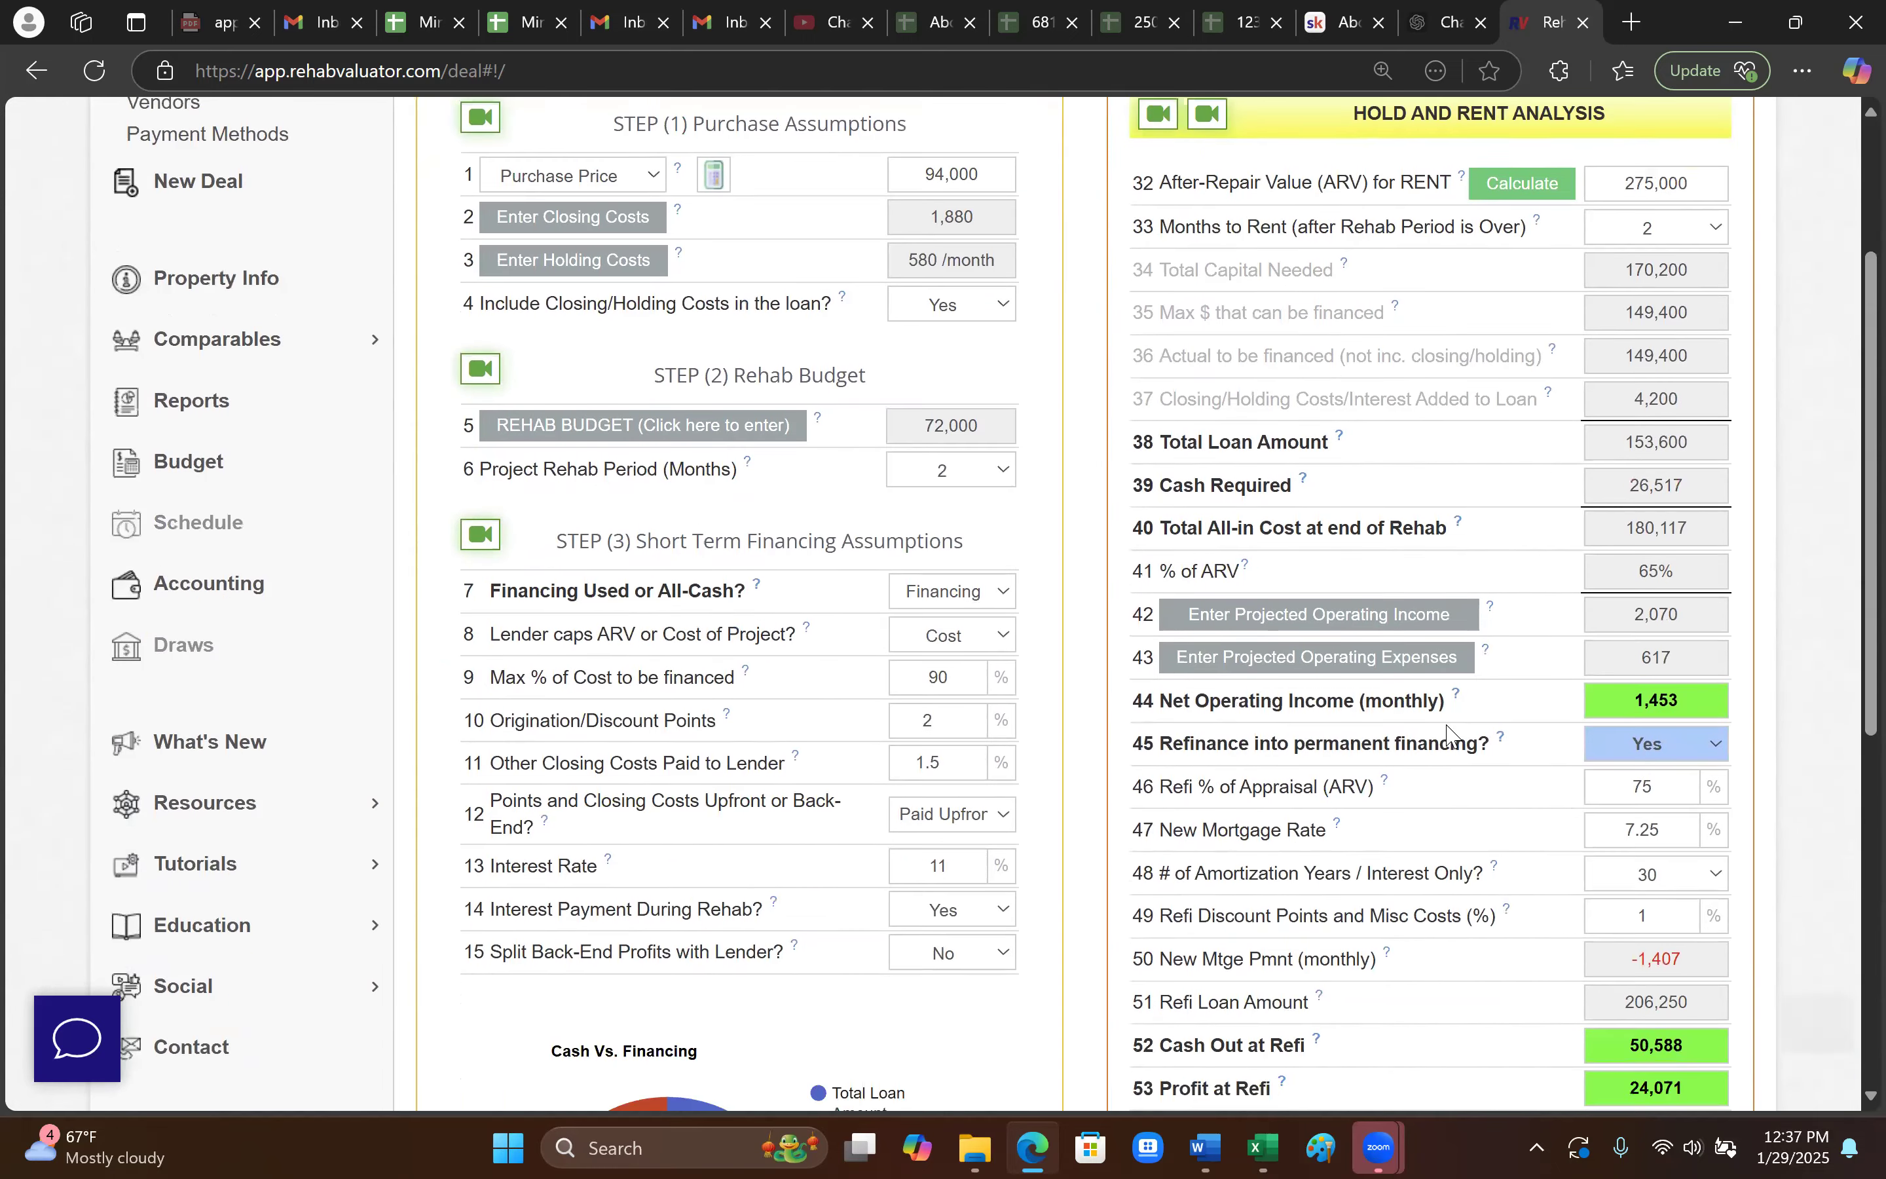
pyautogui.scroll(-5, 1455, 744)
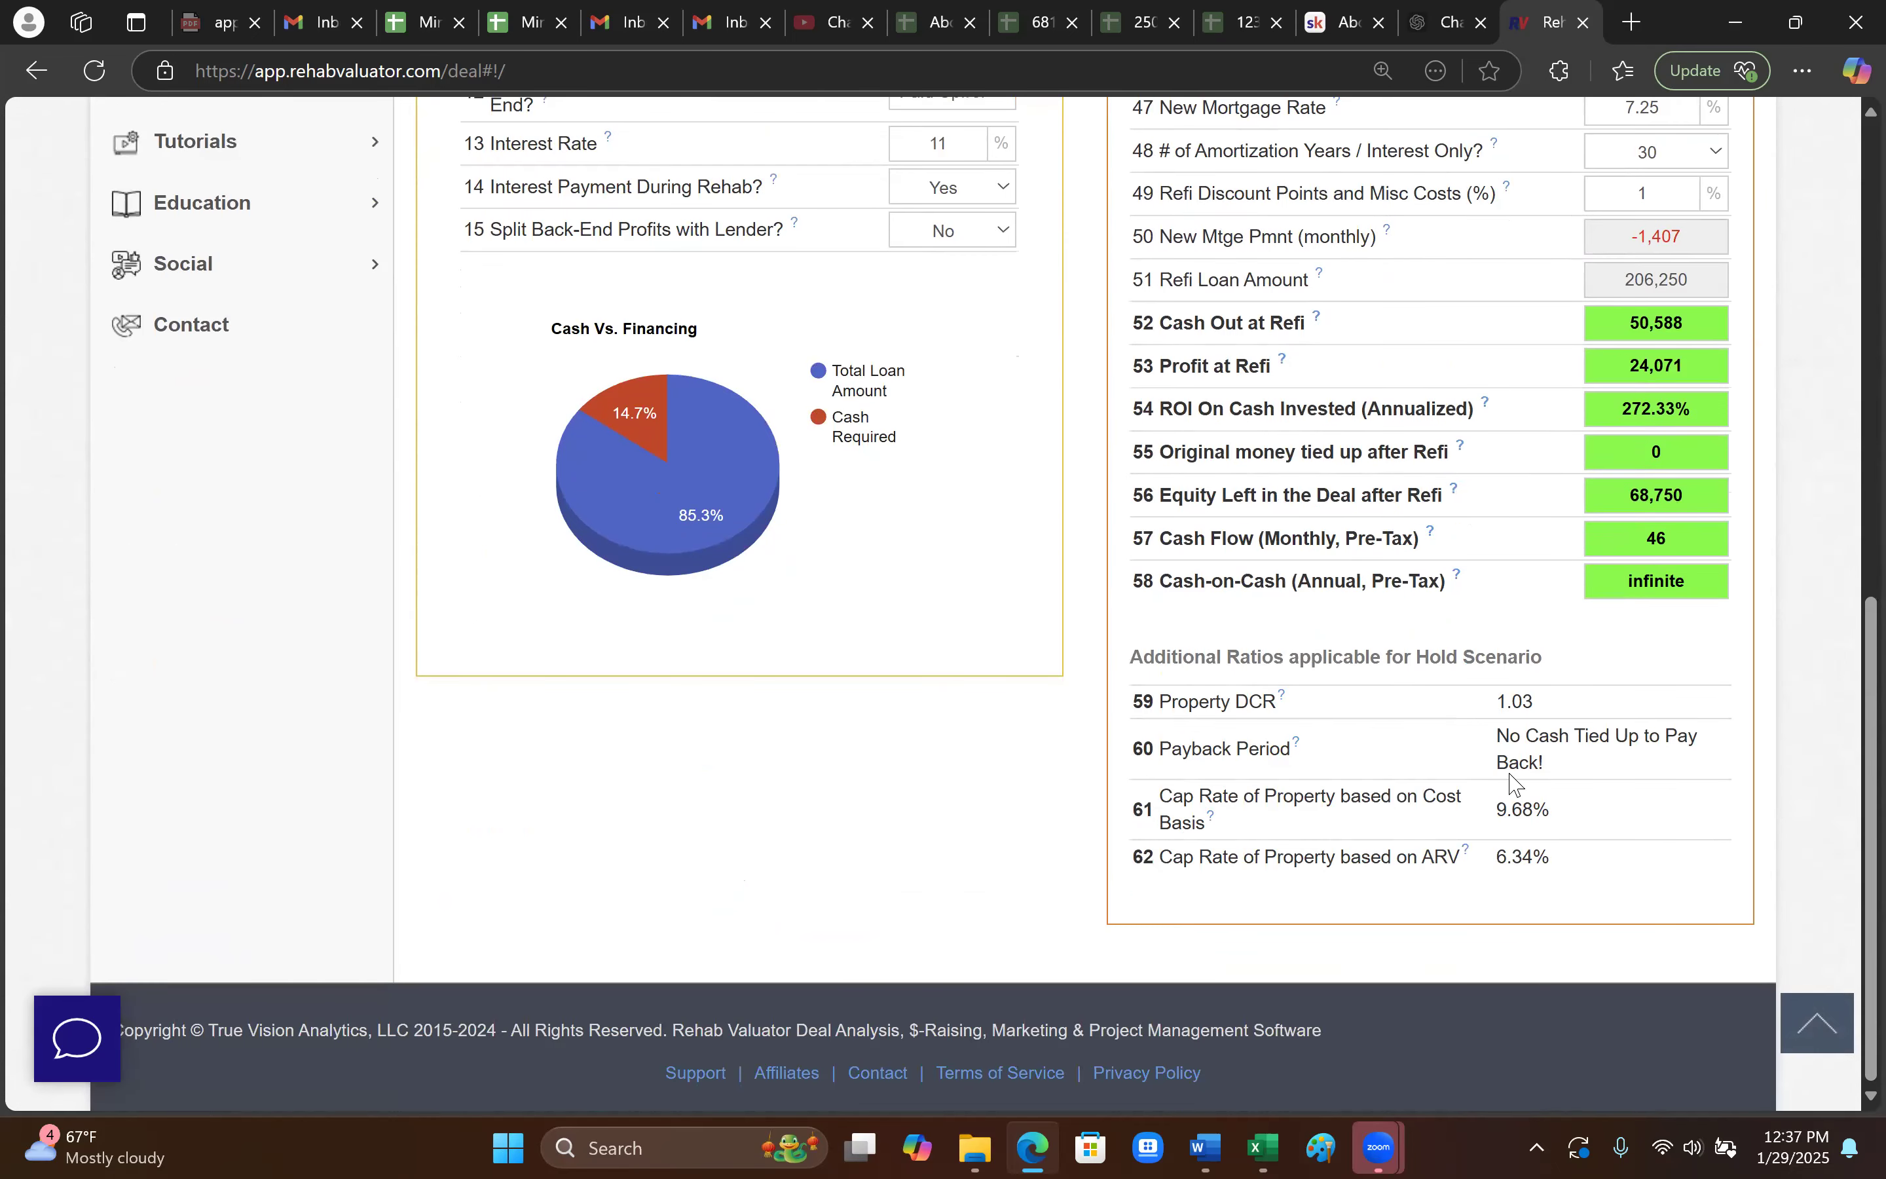
pyautogui.moveTo(1534, 701); pyautogui.dragTo(1477, 717)
pyautogui.click(1514, 713)
pyautogui.scroll(8, 1606, 838)
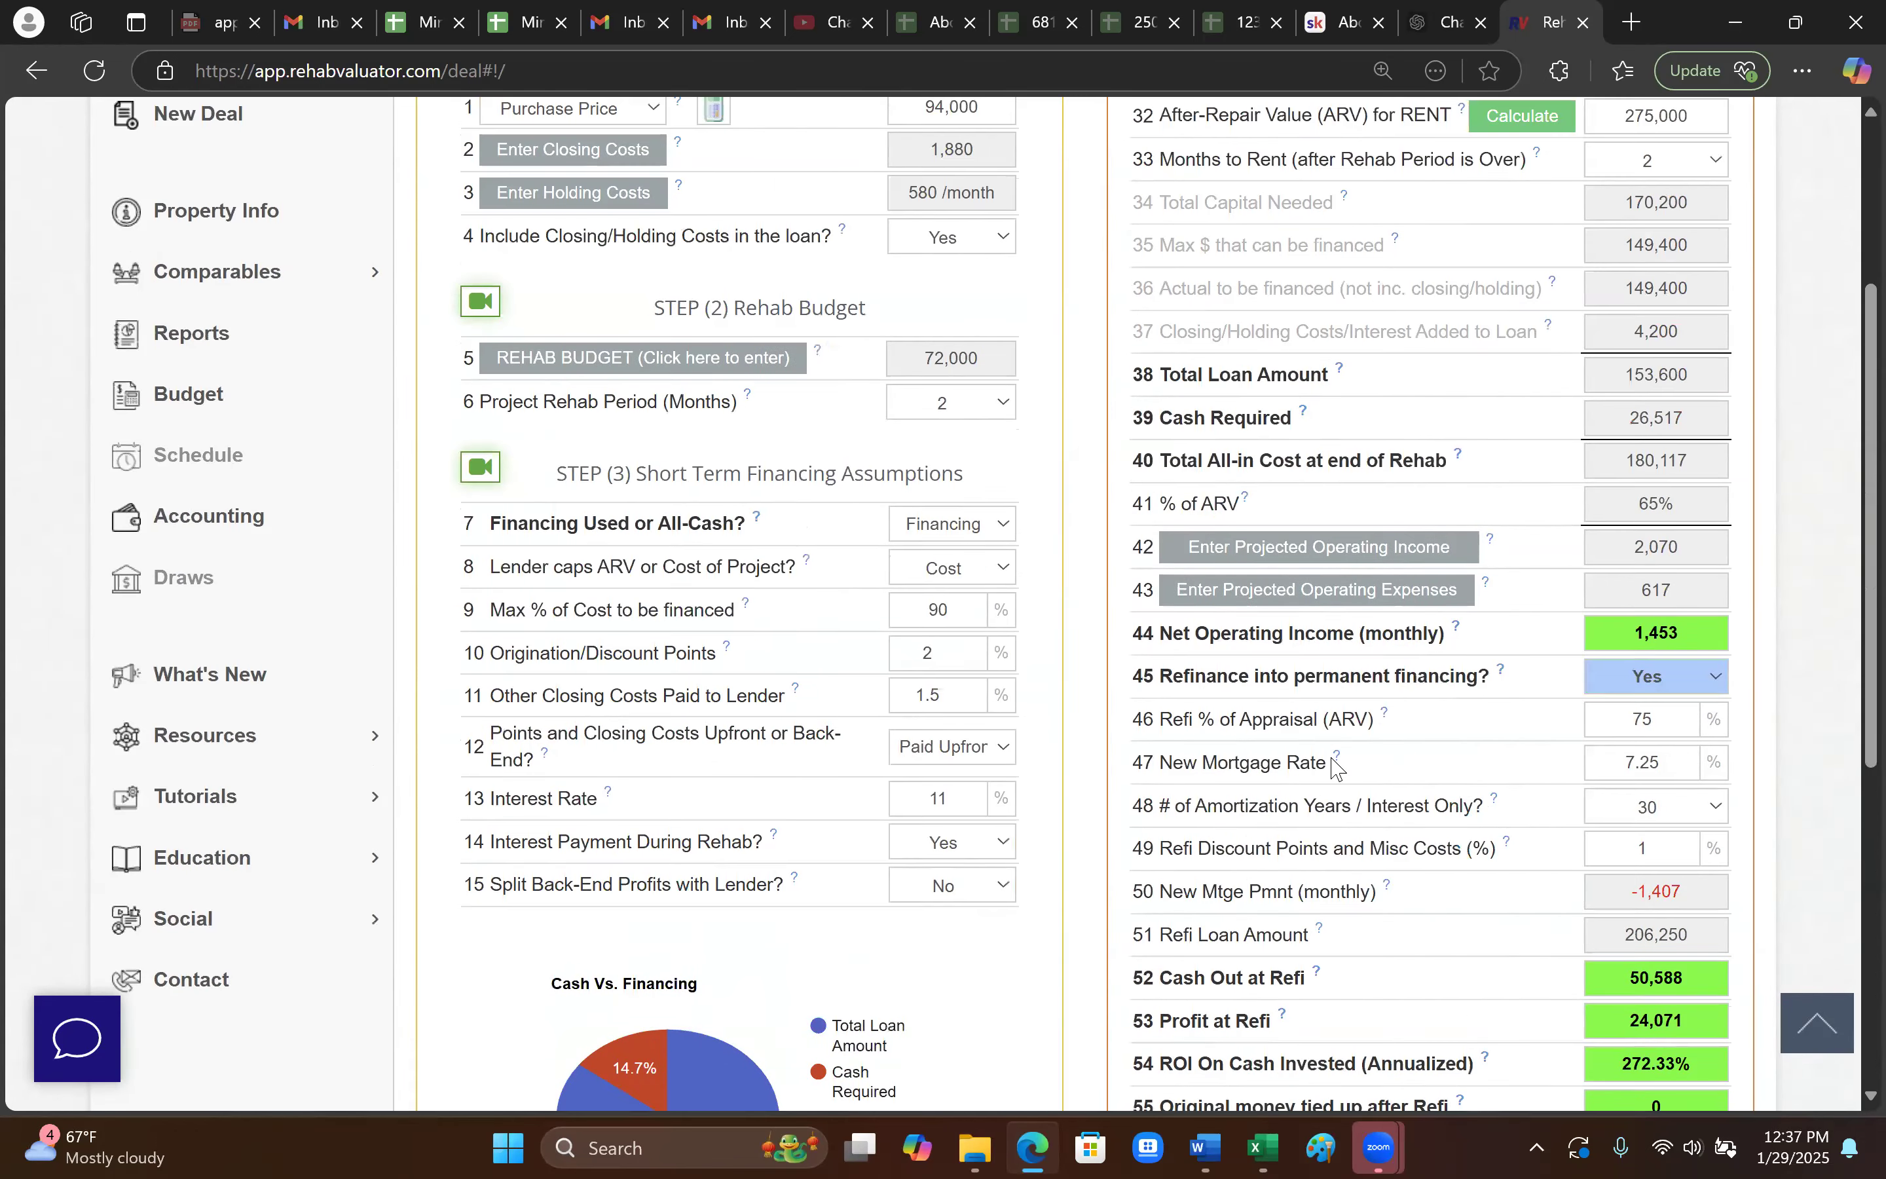
pyautogui.scroll(4, 1335, 766)
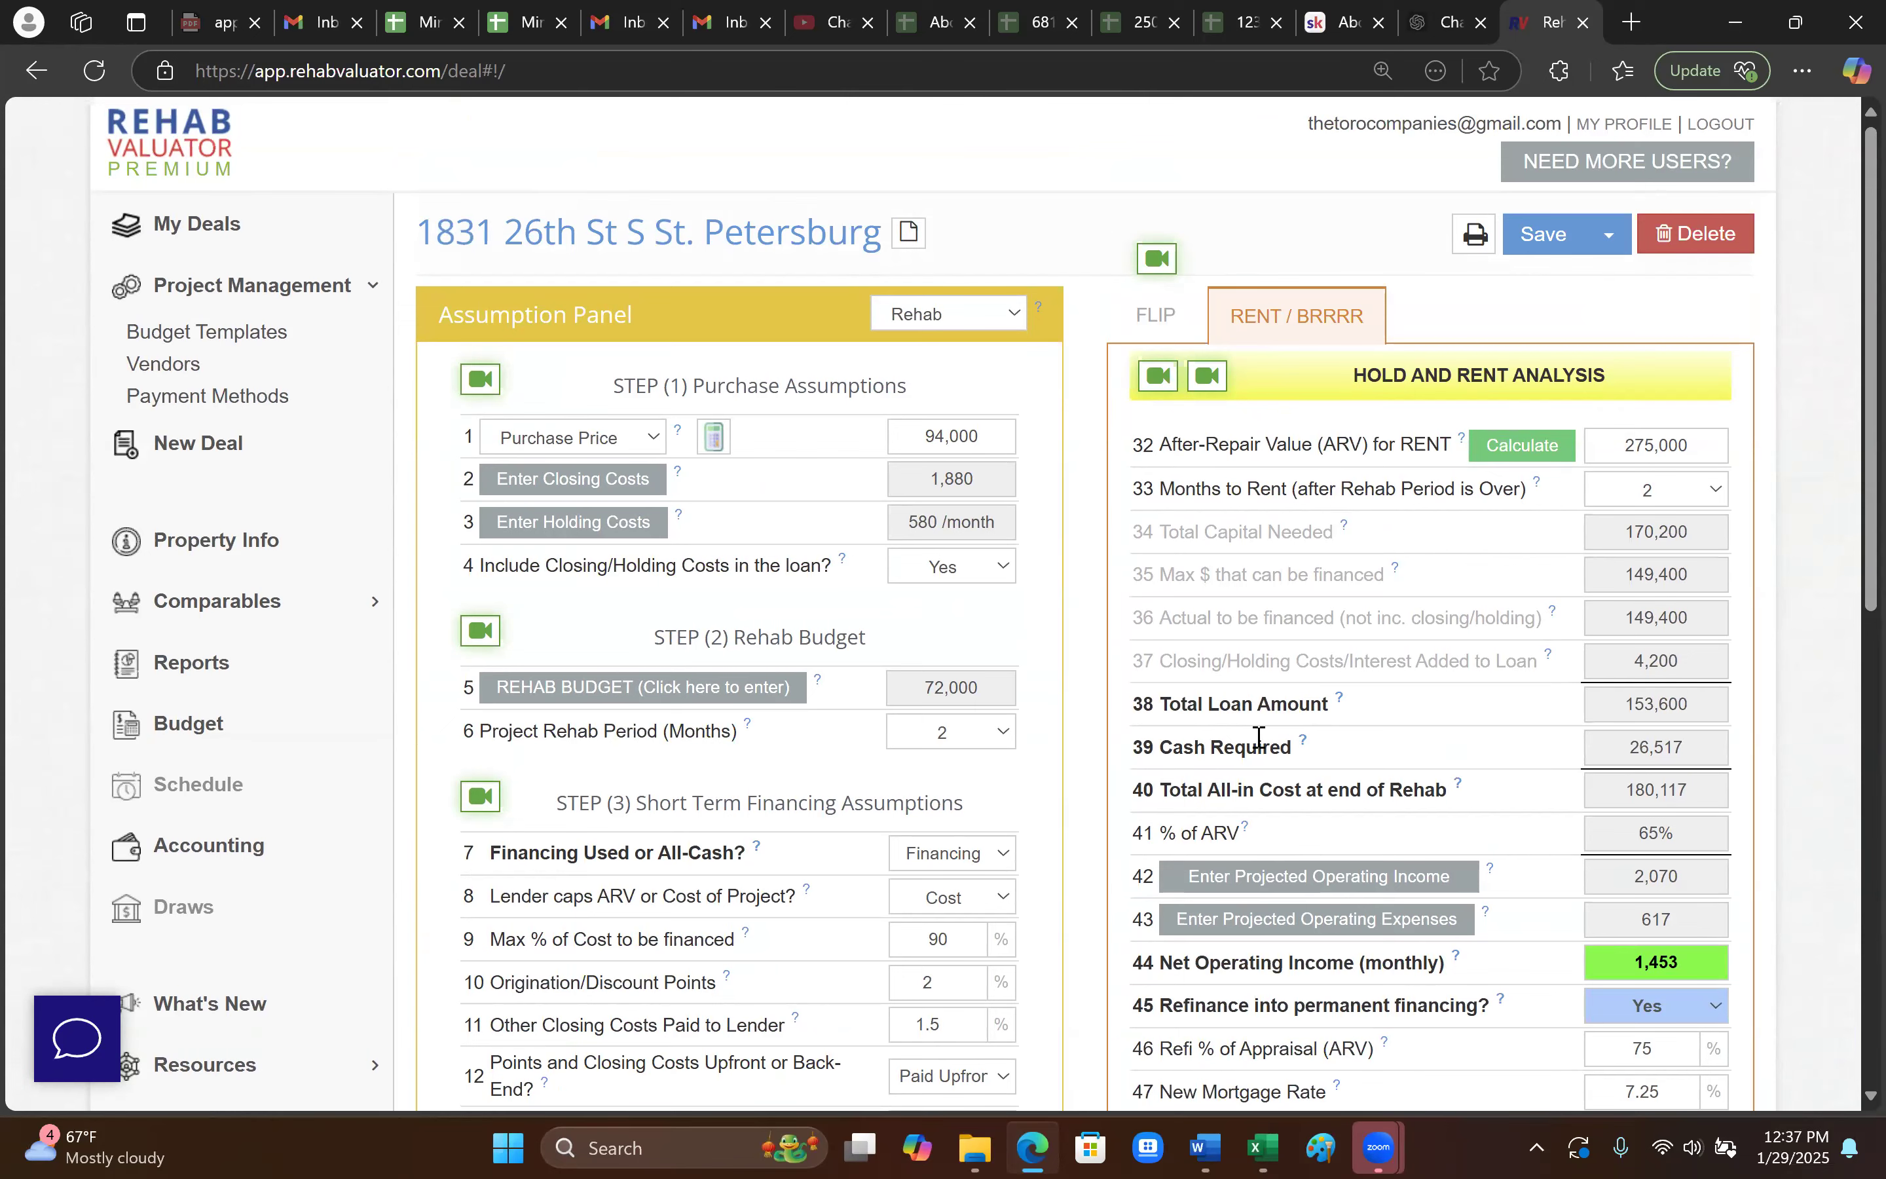
pyautogui.scroll(-3, 1131, 768)
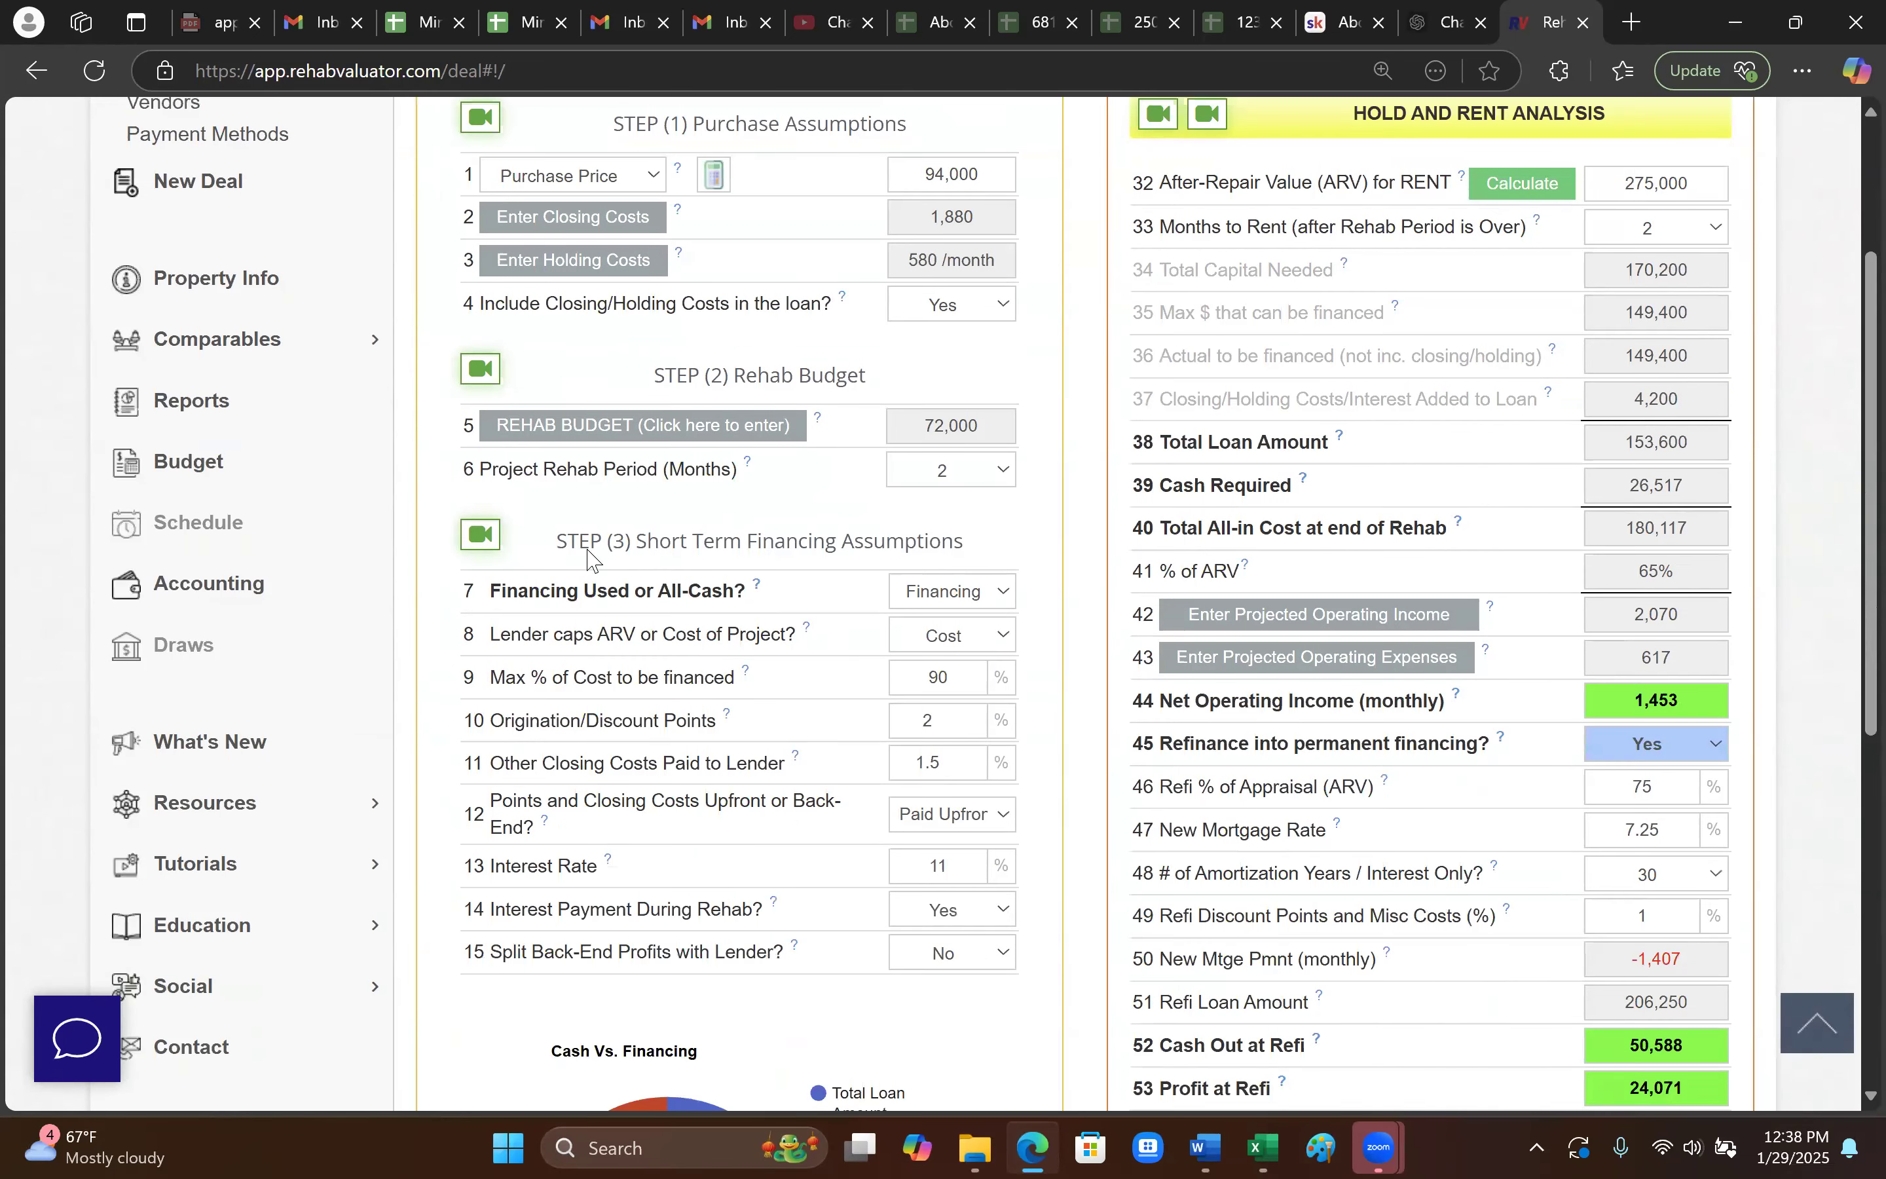
# - Open the deal's rehab budget in detailed input mode and list the available budget templates
pyautogui.click(690, 425)
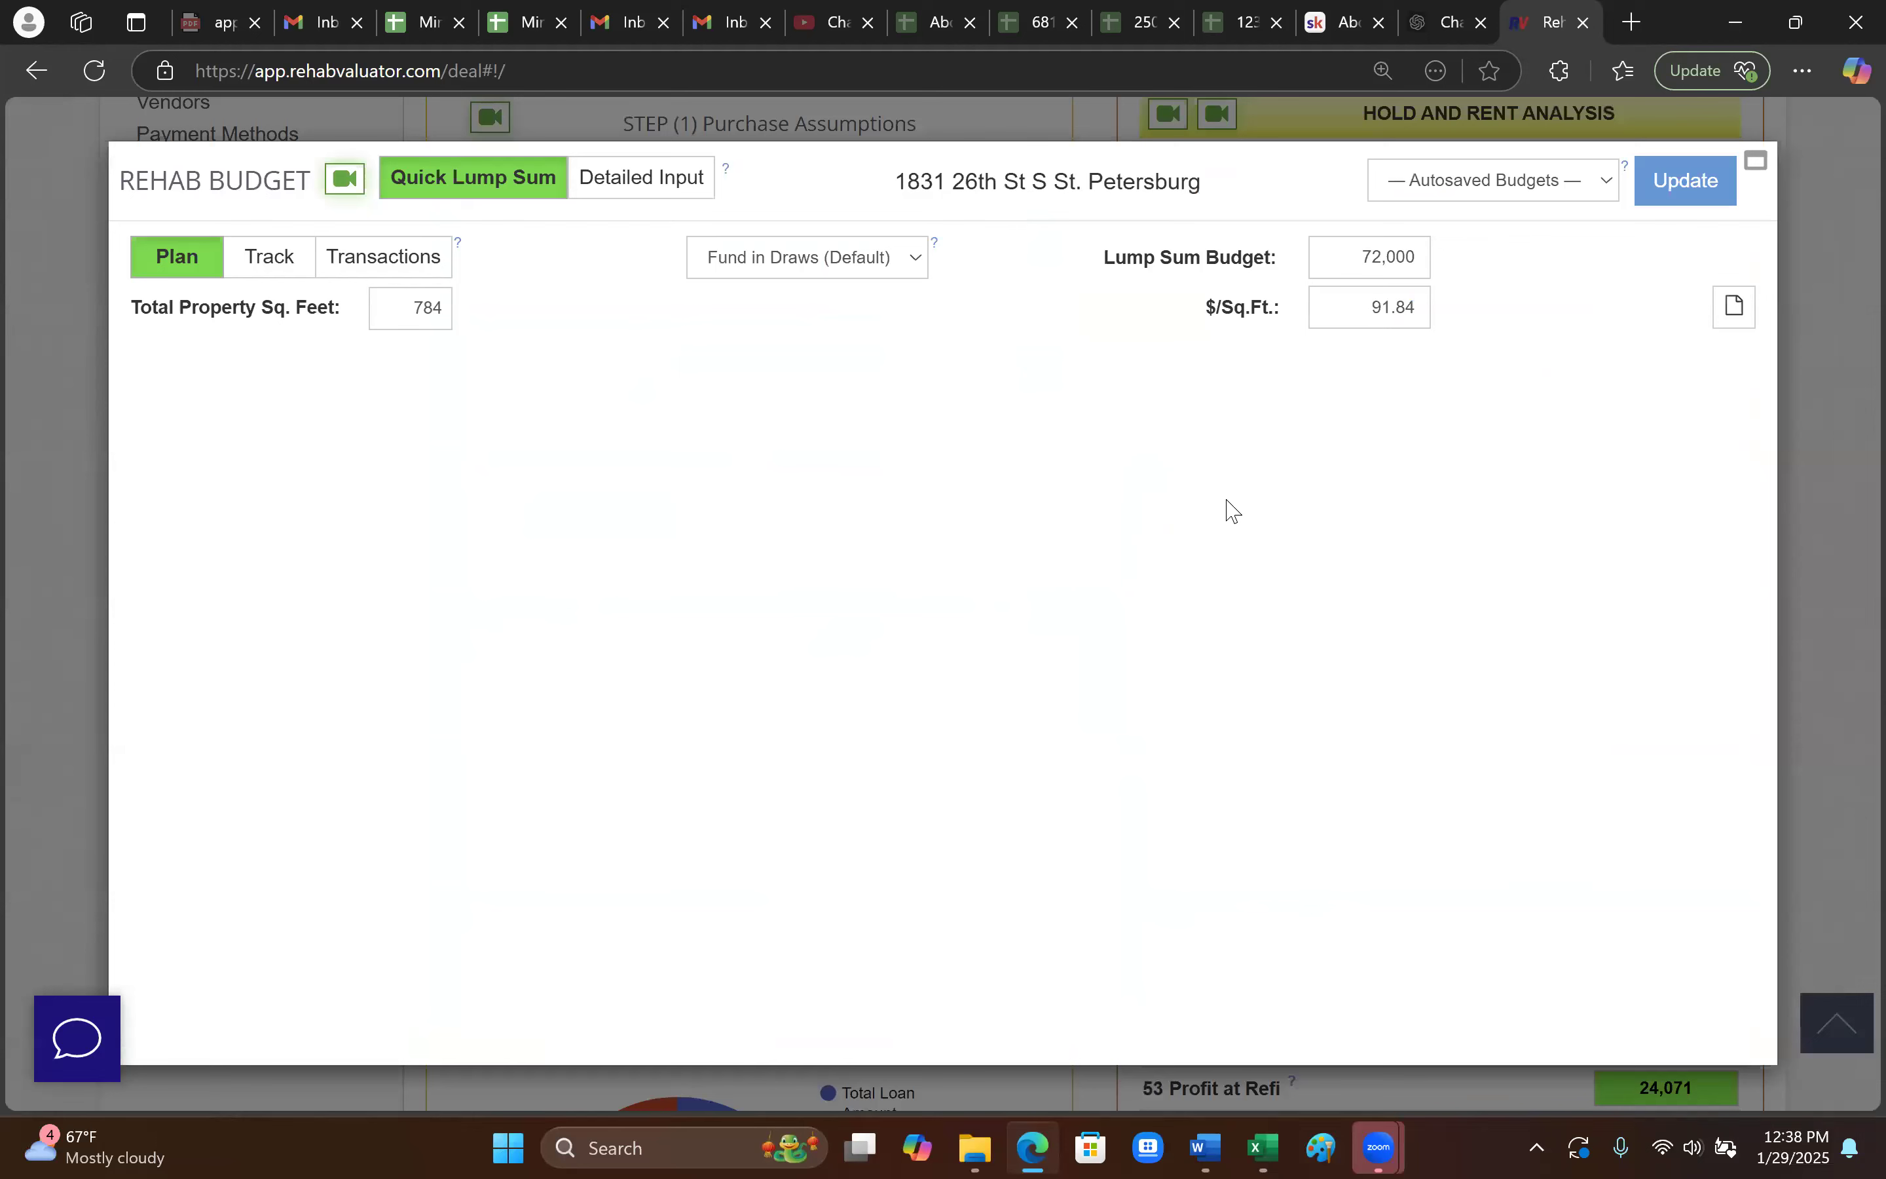
pyautogui.click(664, 187)
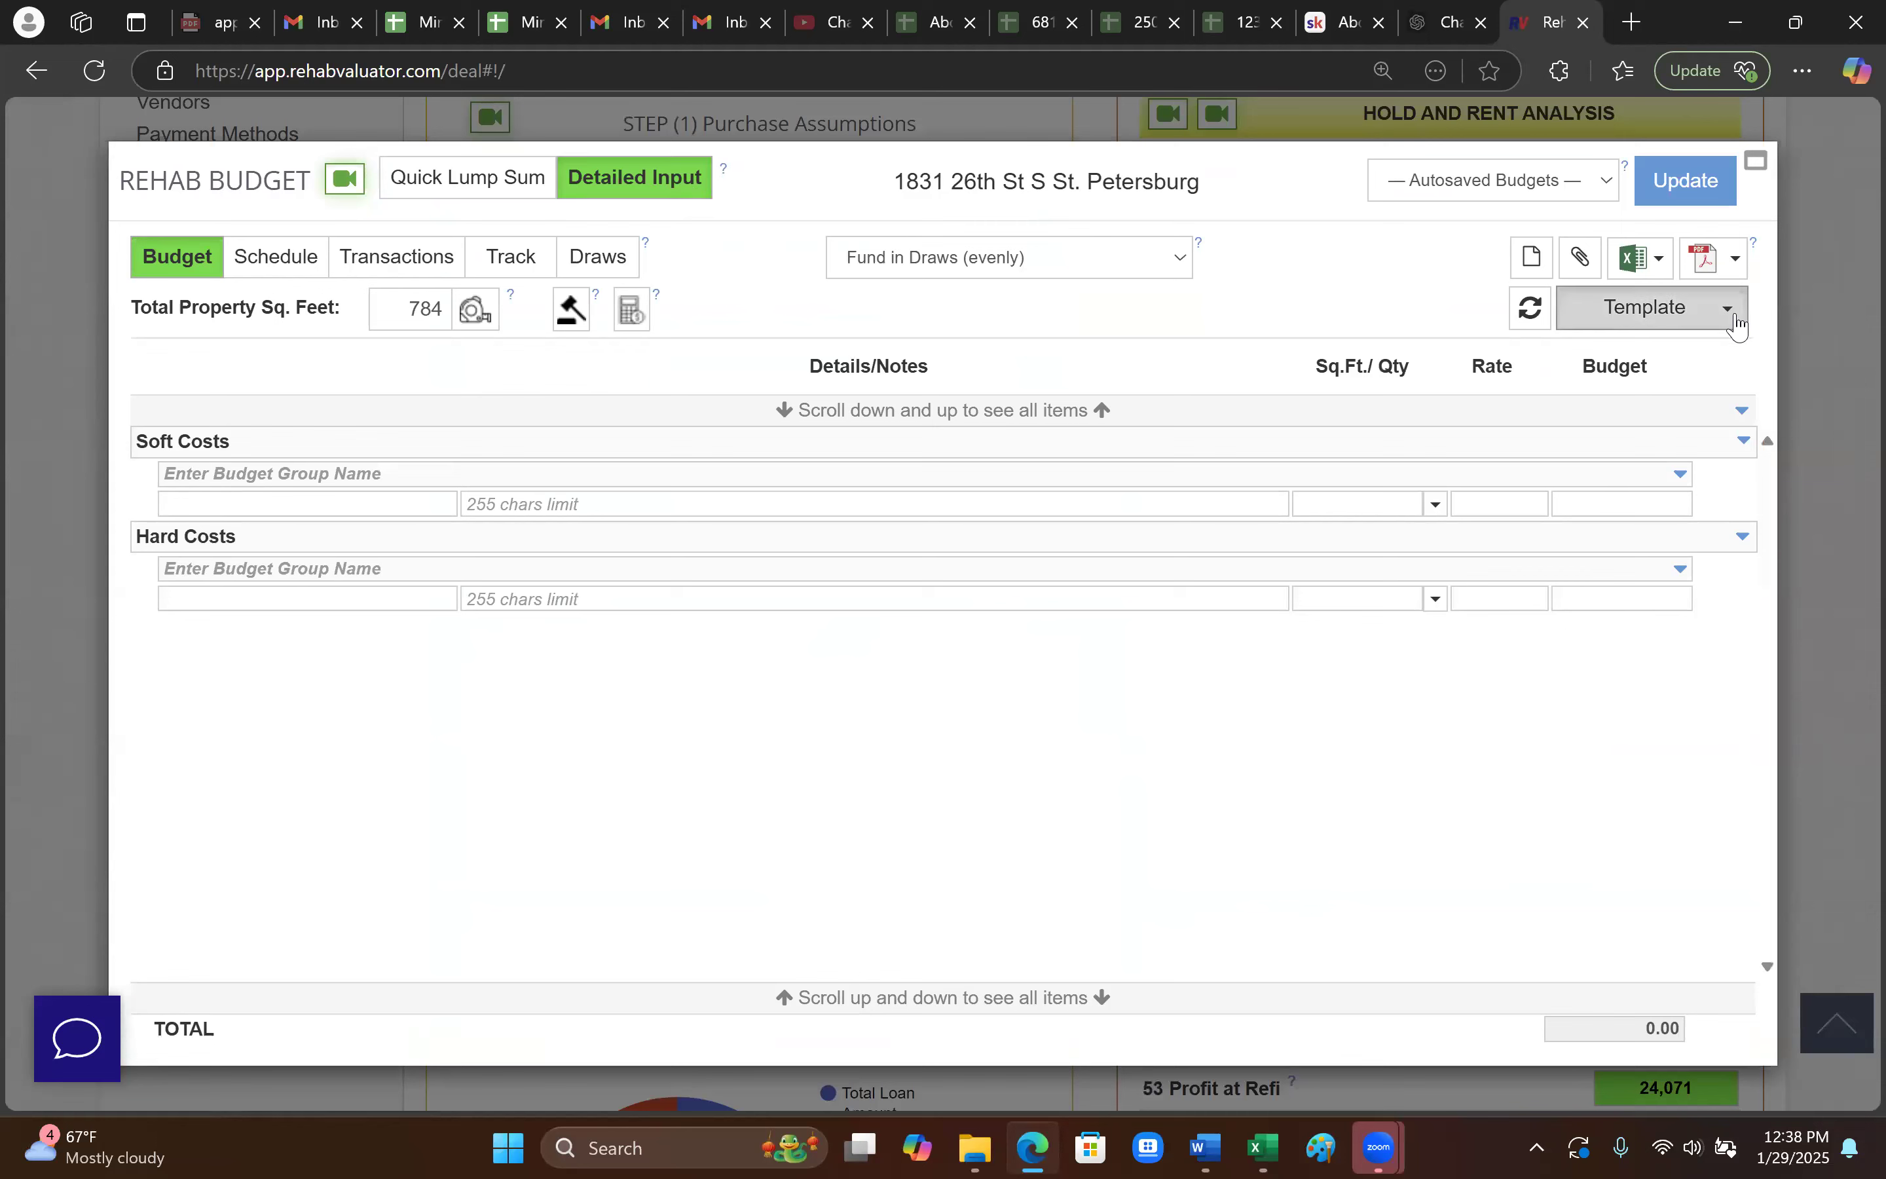
pyautogui.click(1736, 326)
pyautogui.click(1703, 411)
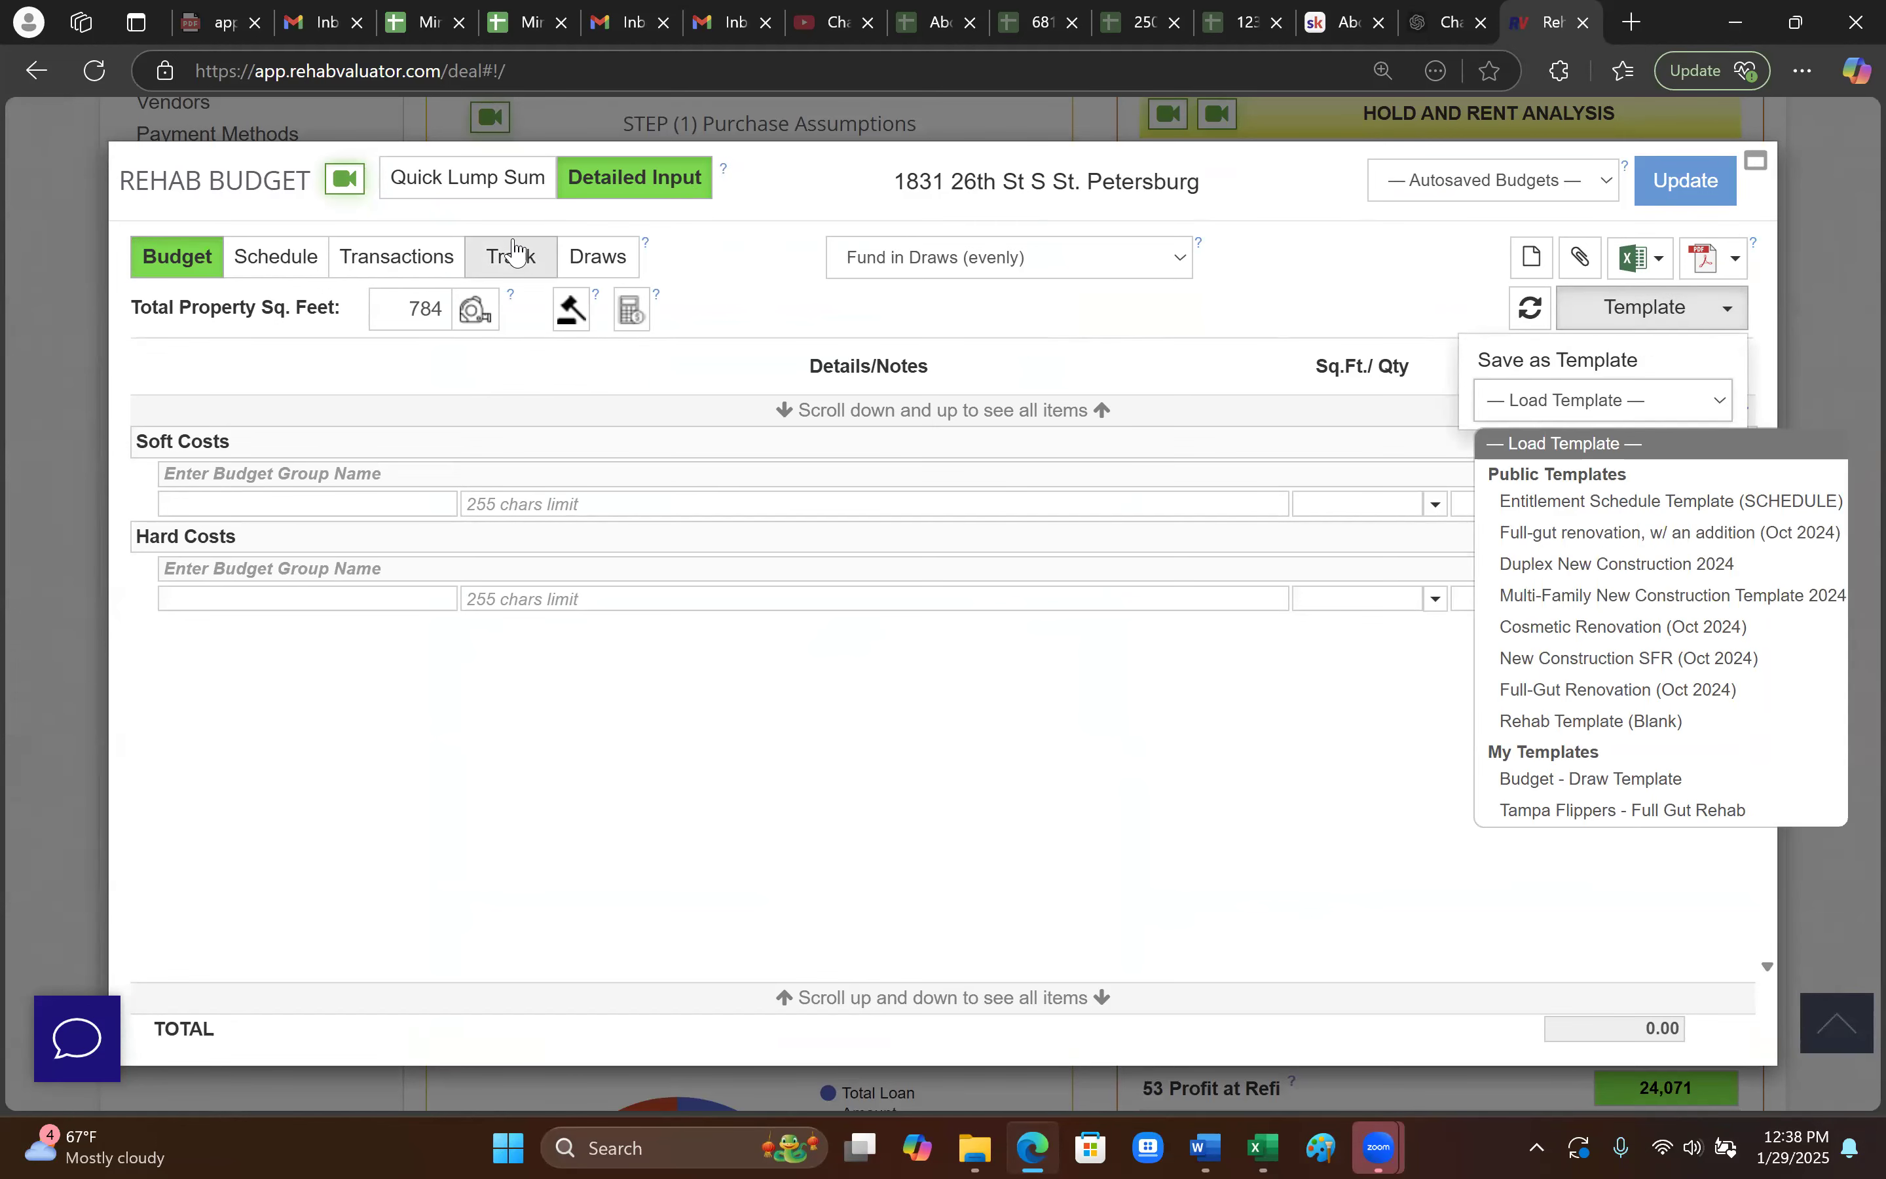
pyautogui.click(477, 185)
pyautogui.click(1345, 257)
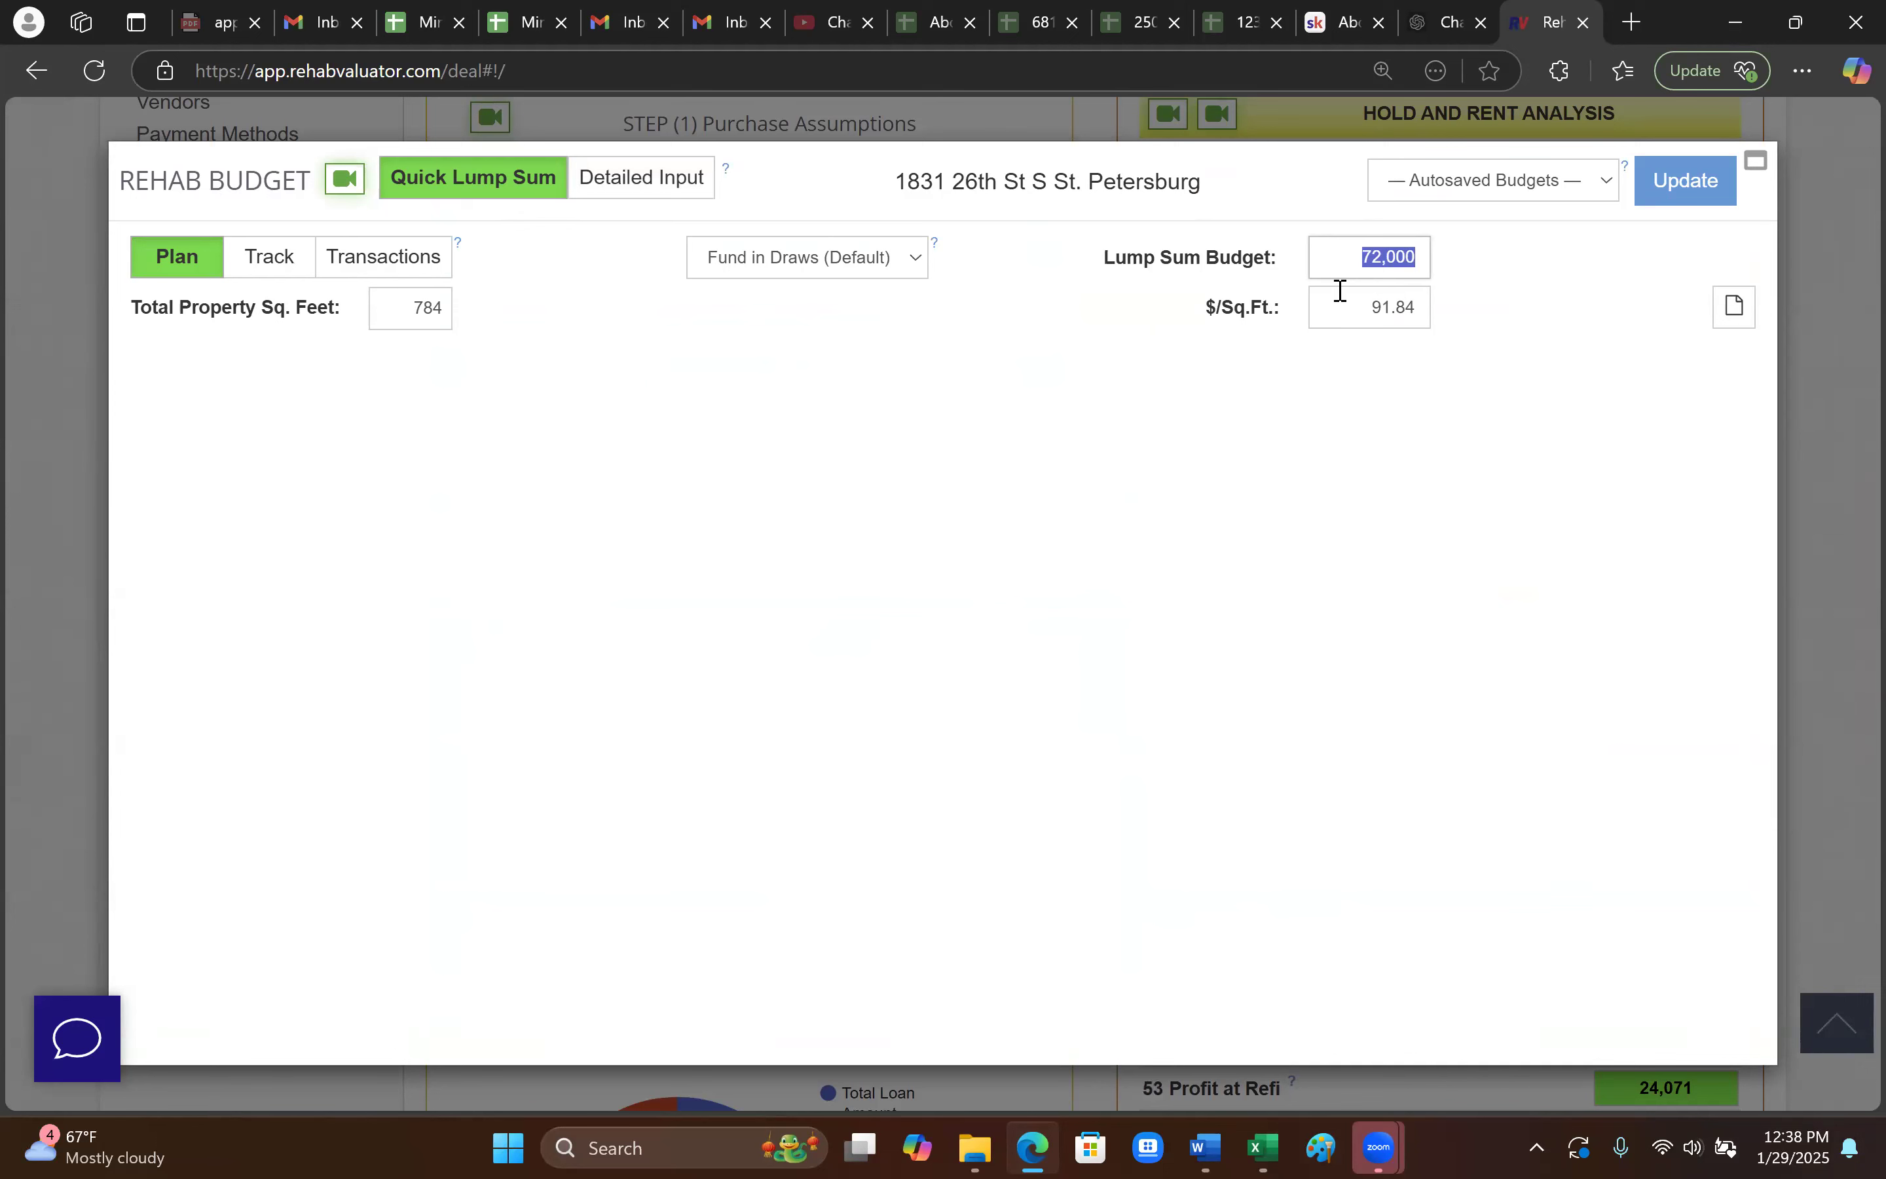
pyautogui.click(647, 195)
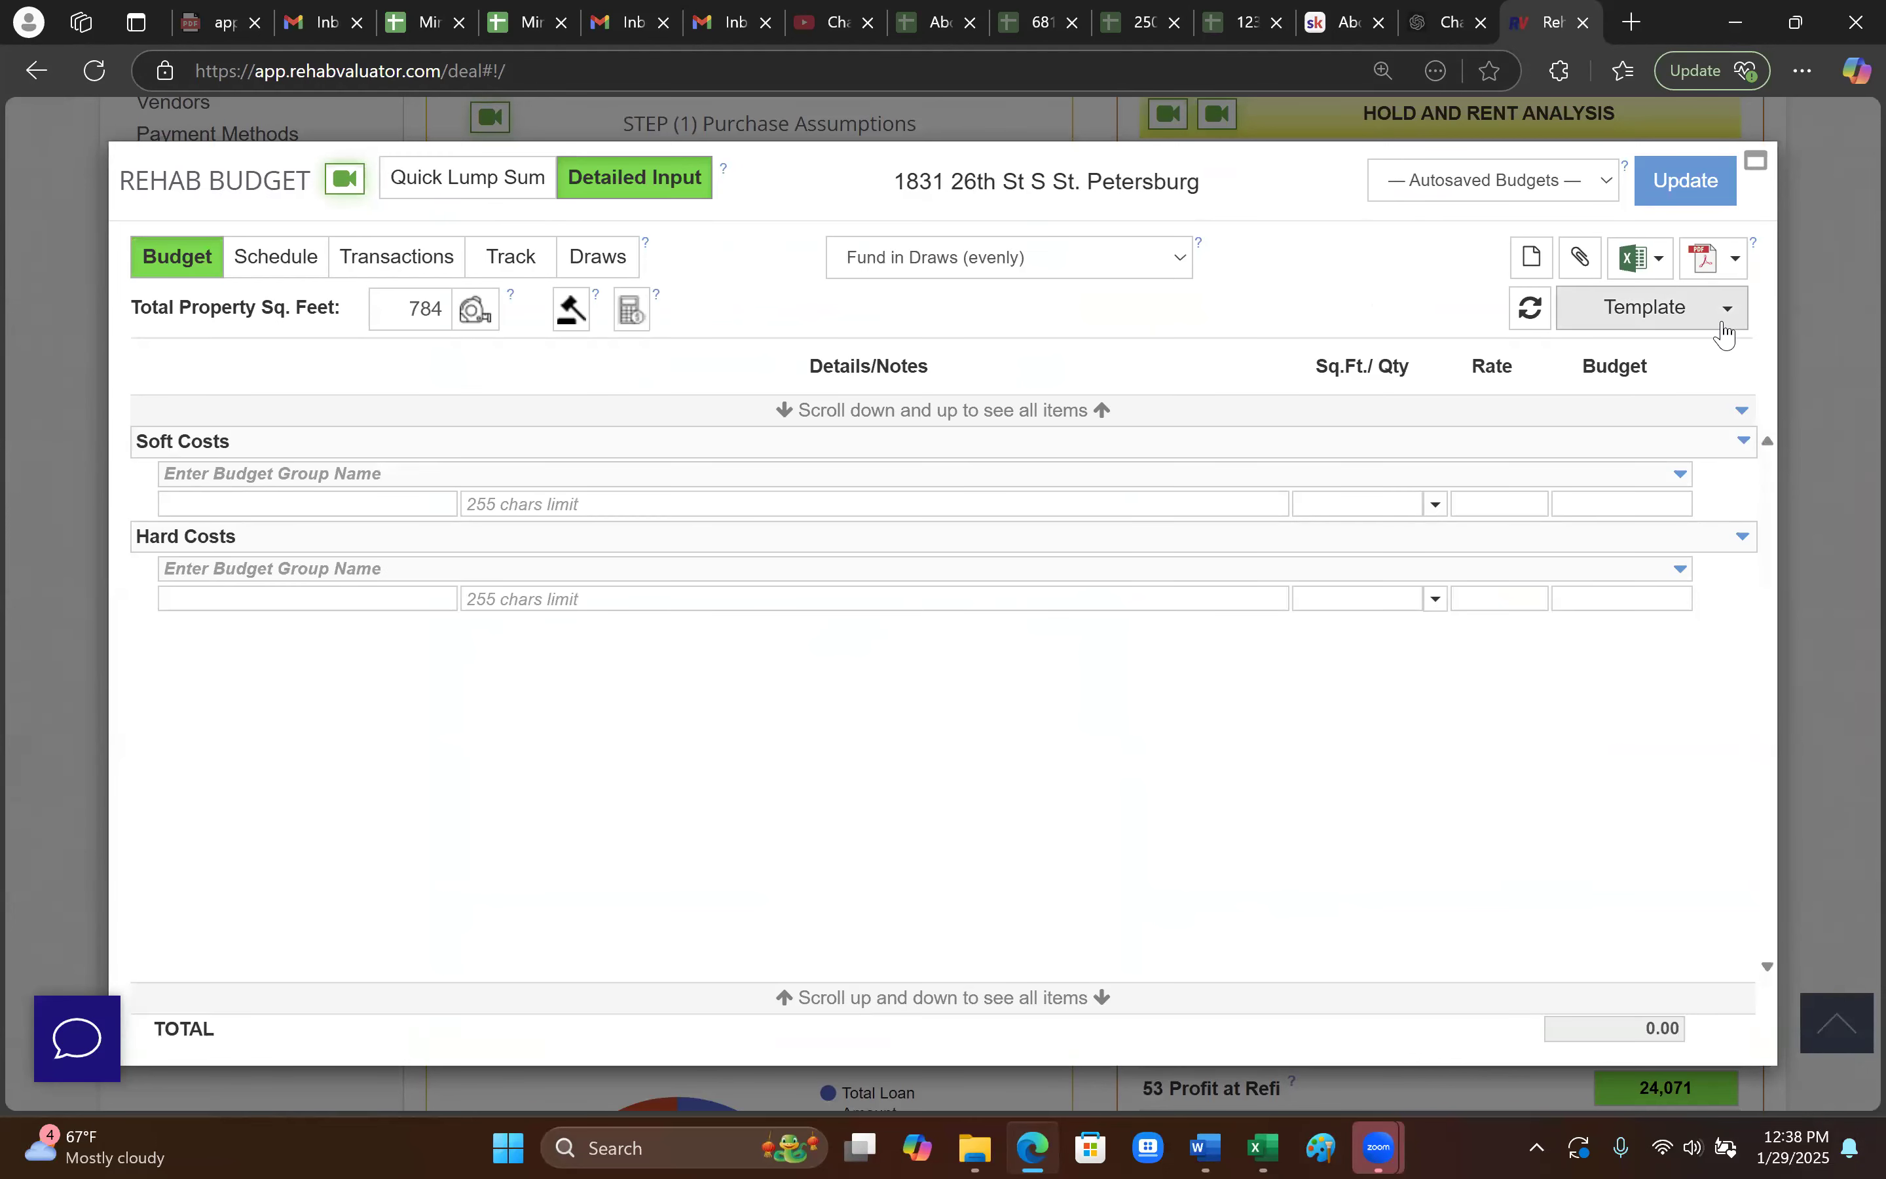
pyautogui.click(1726, 315)
pyautogui.click(1710, 421)
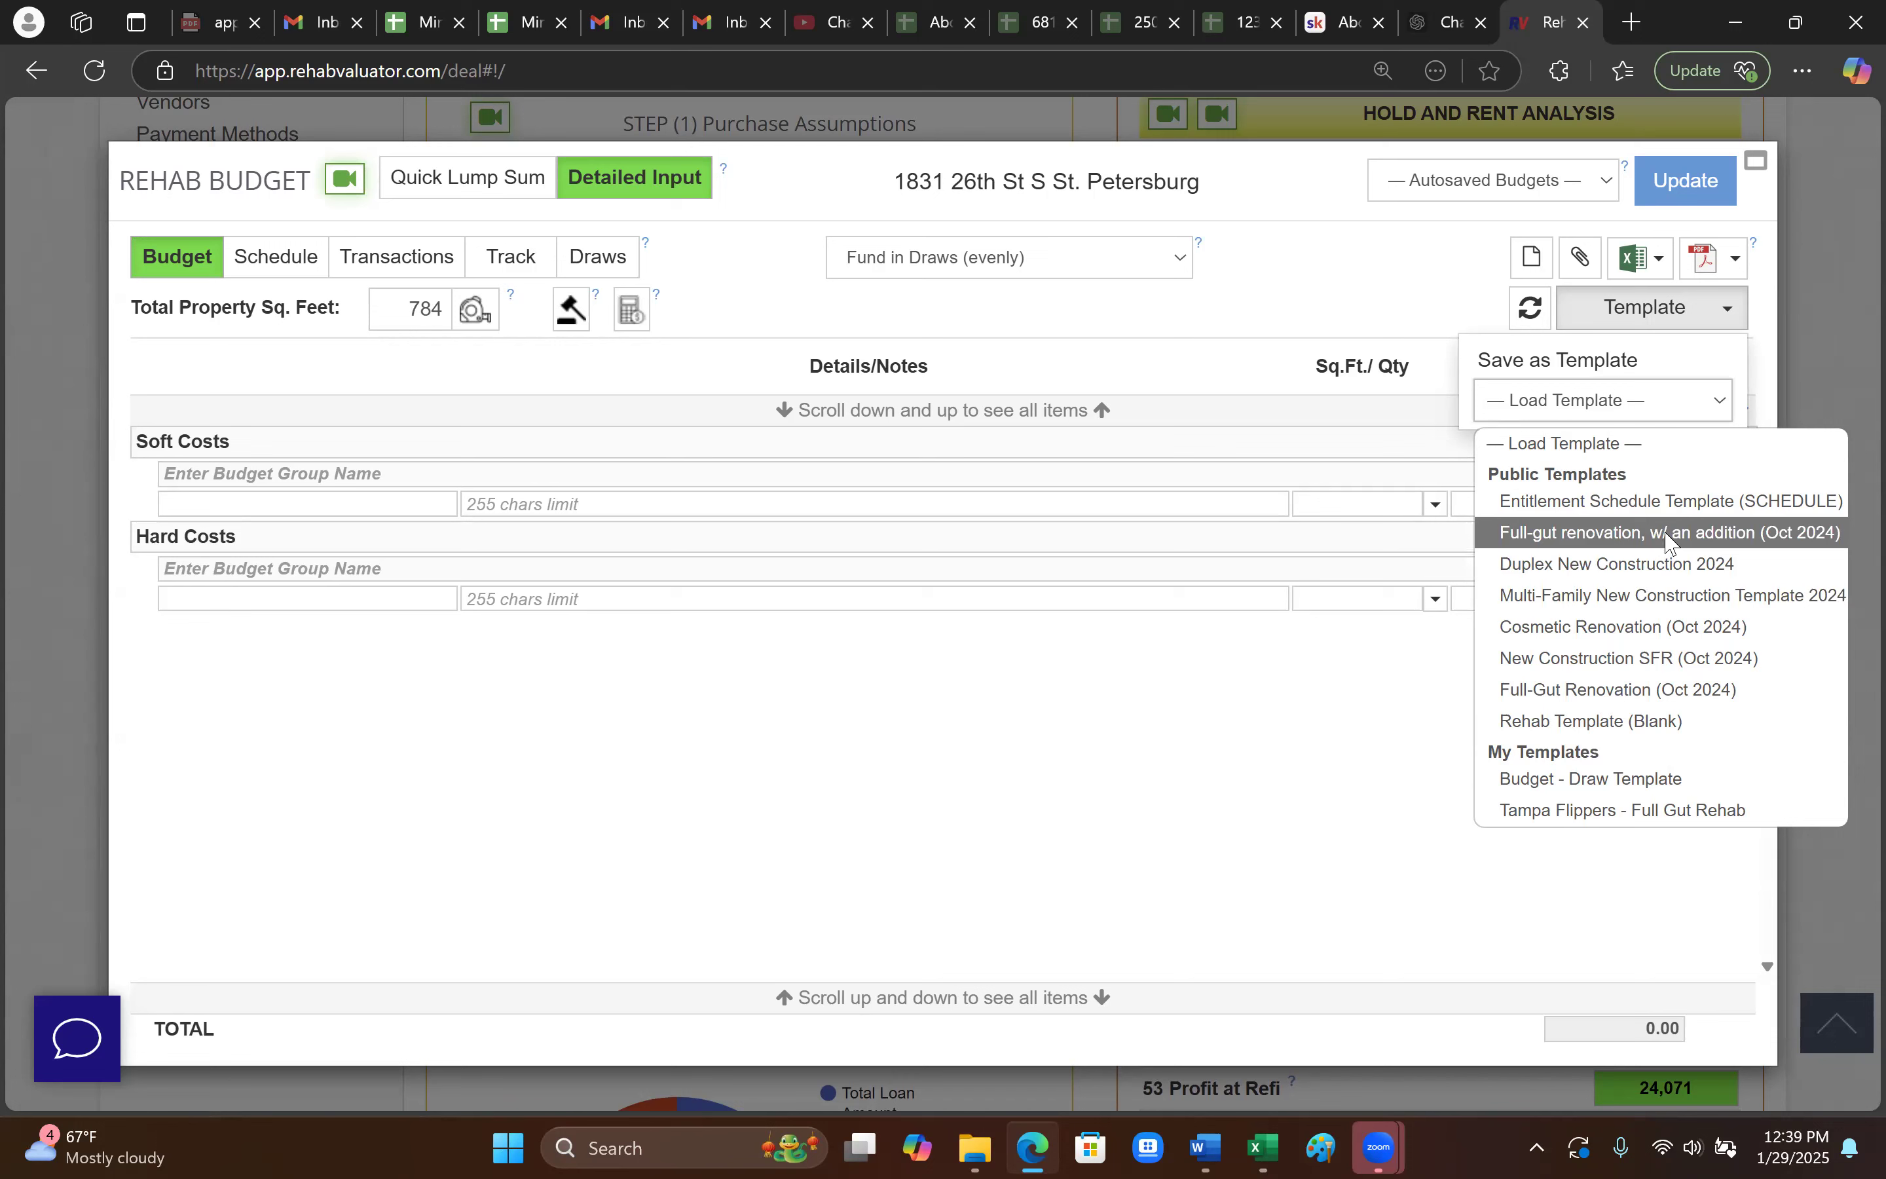
# - Load the Full-Gut Renovation (Oct 2024) template, totalling 70,201.30, into the detailed budget
pyautogui.click(1633, 701)
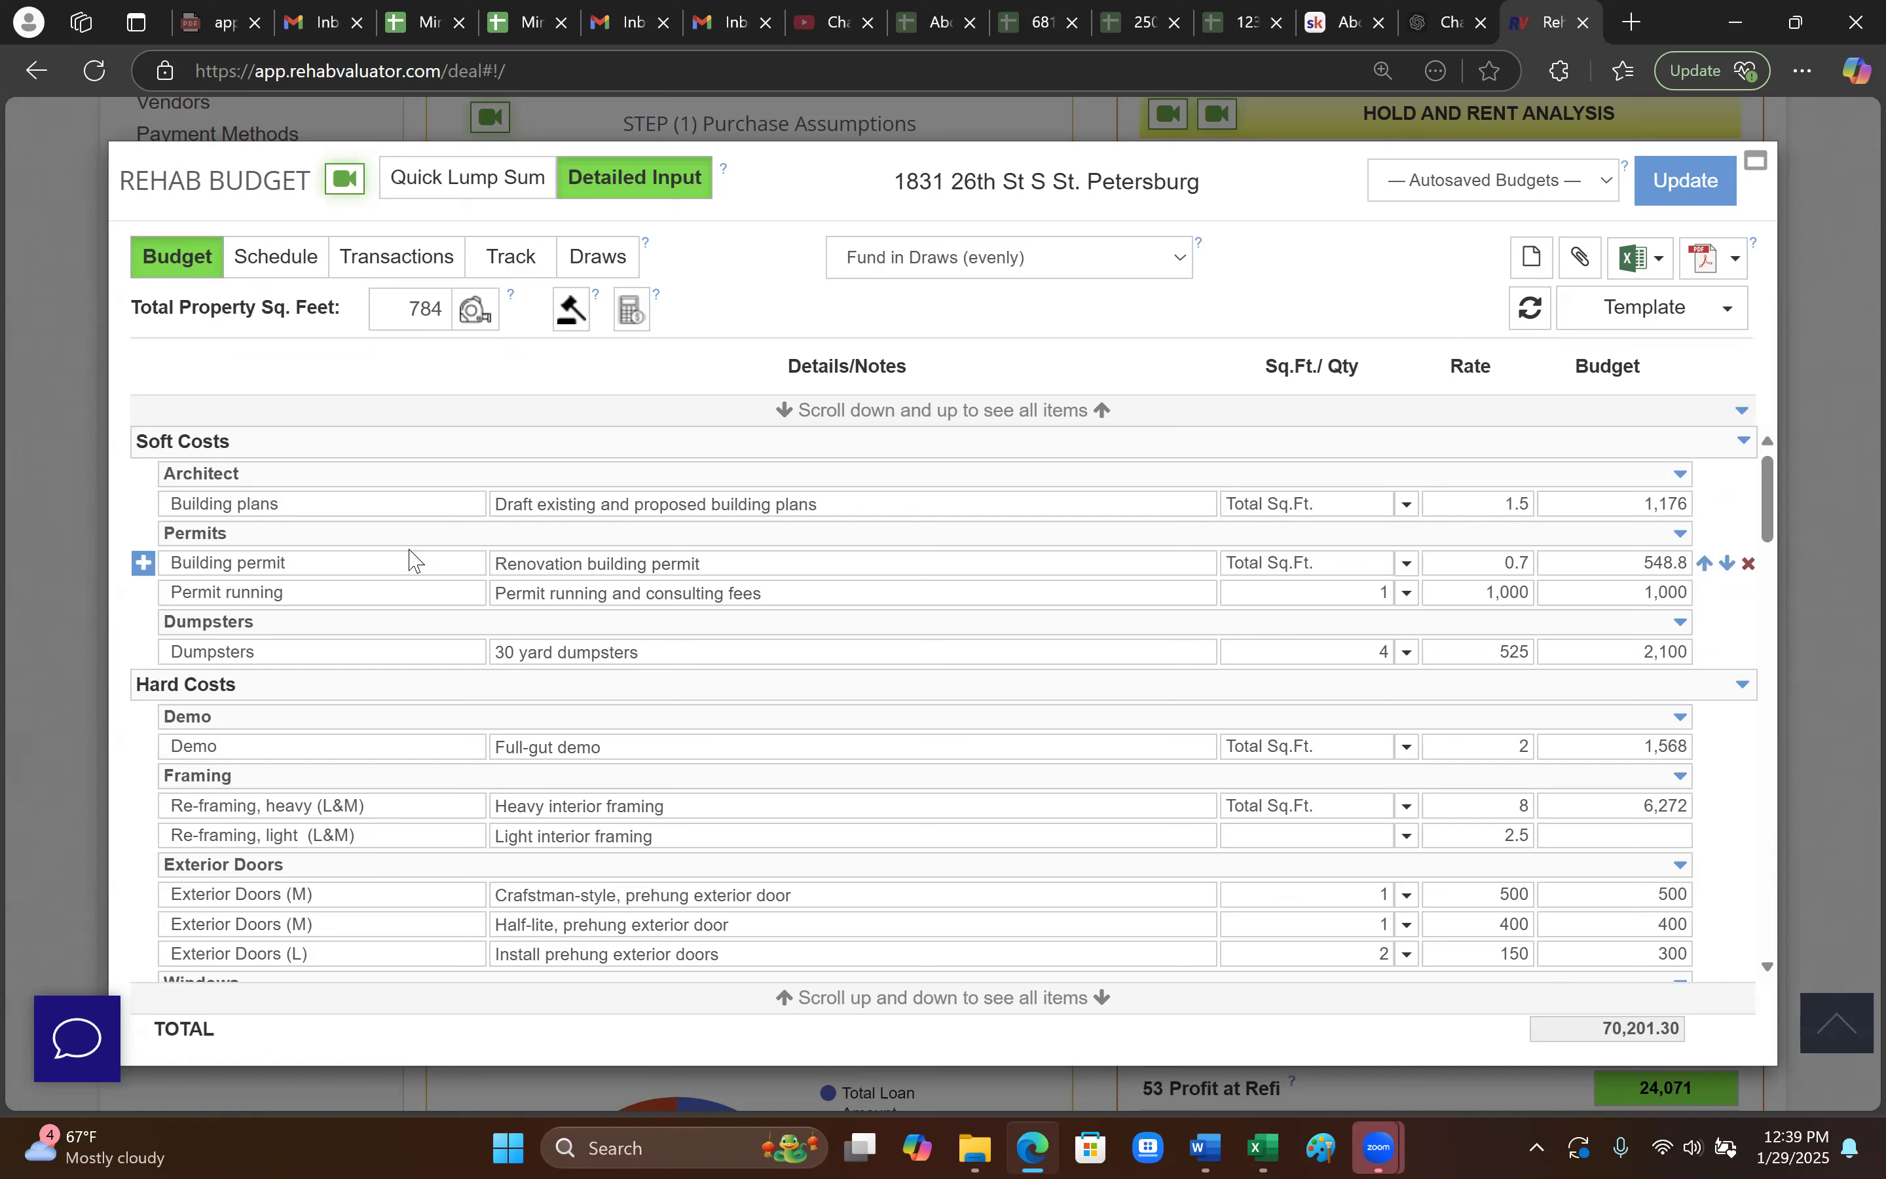
pyautogui.click(503, 564)
pyautogui.click(332, 479)
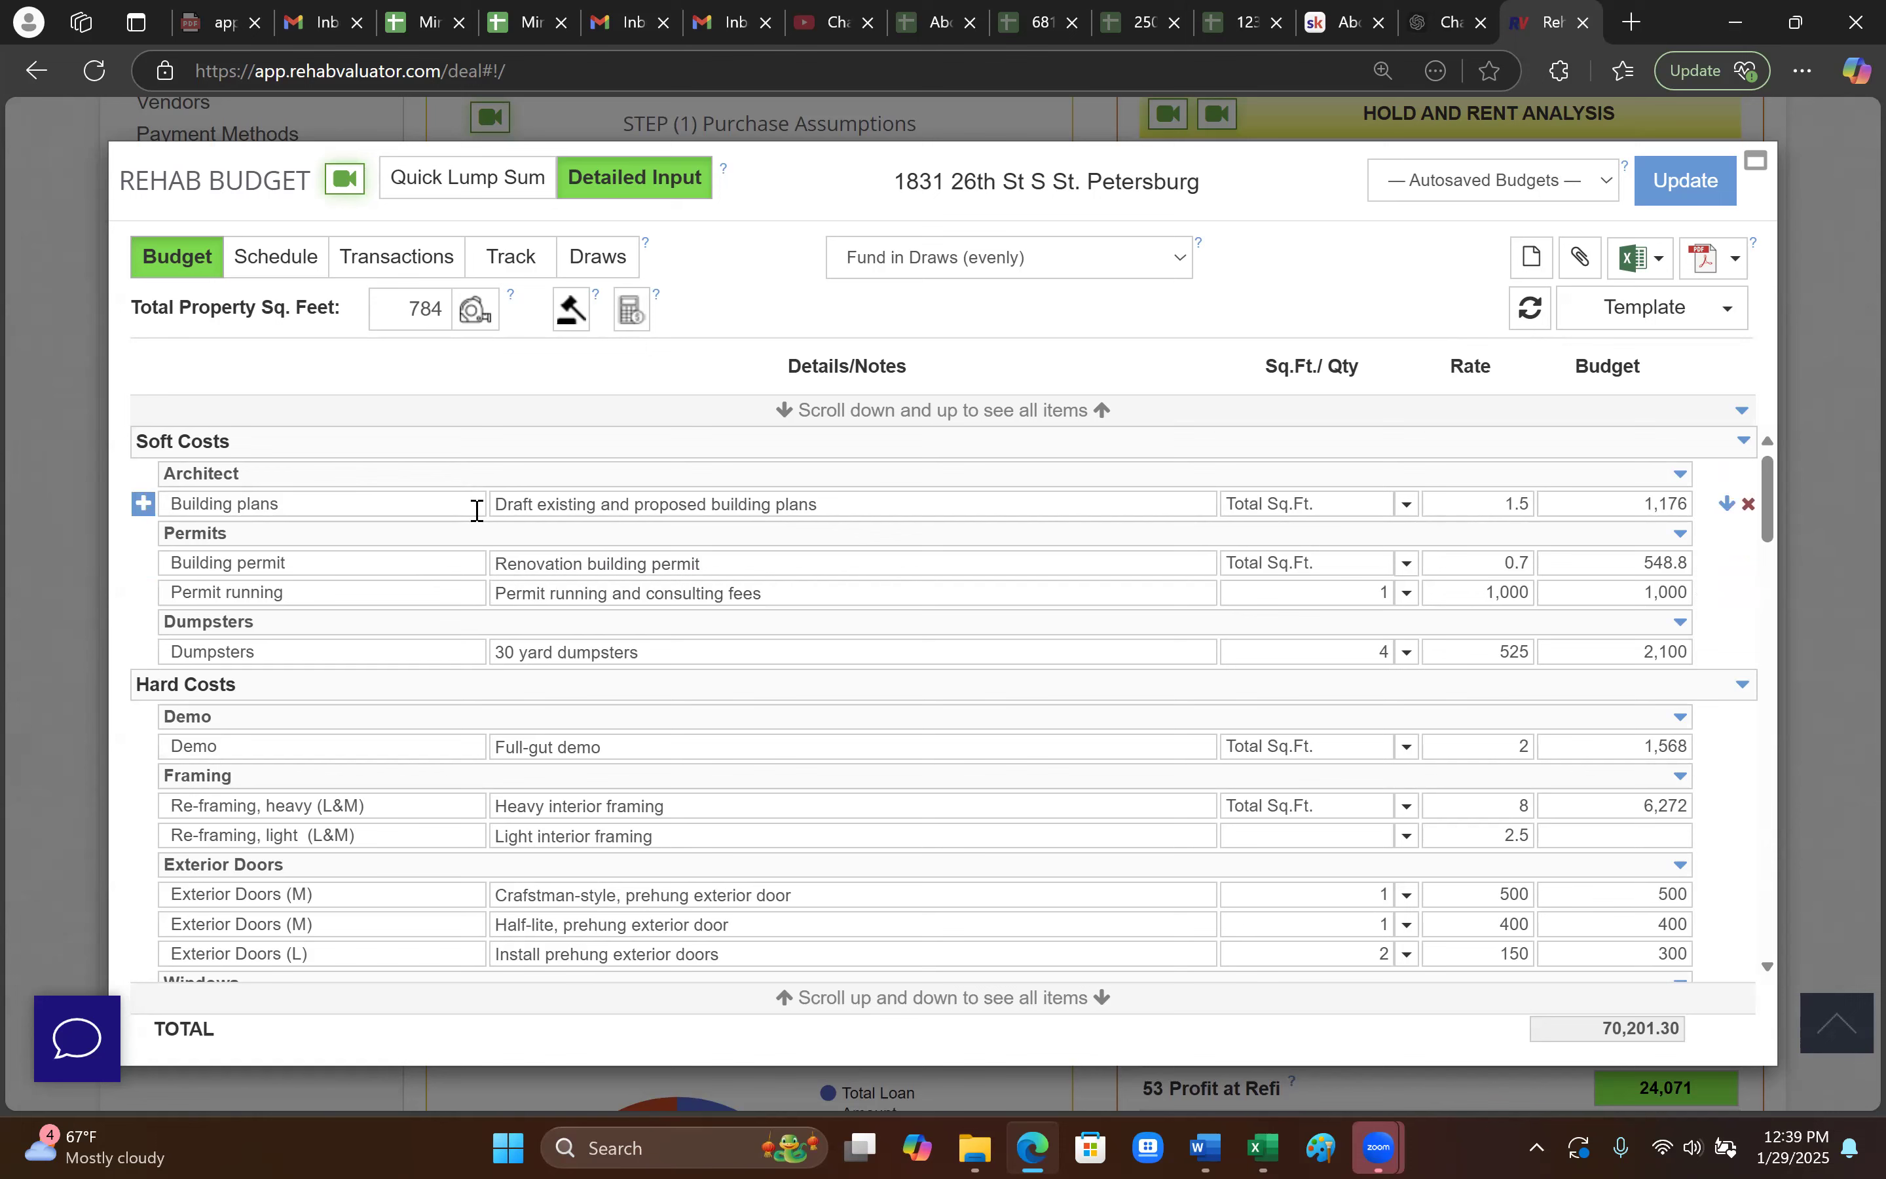
pyautogui.scroll(-2, 263, 505)
pyautogui.scroll(2, 263, 504)
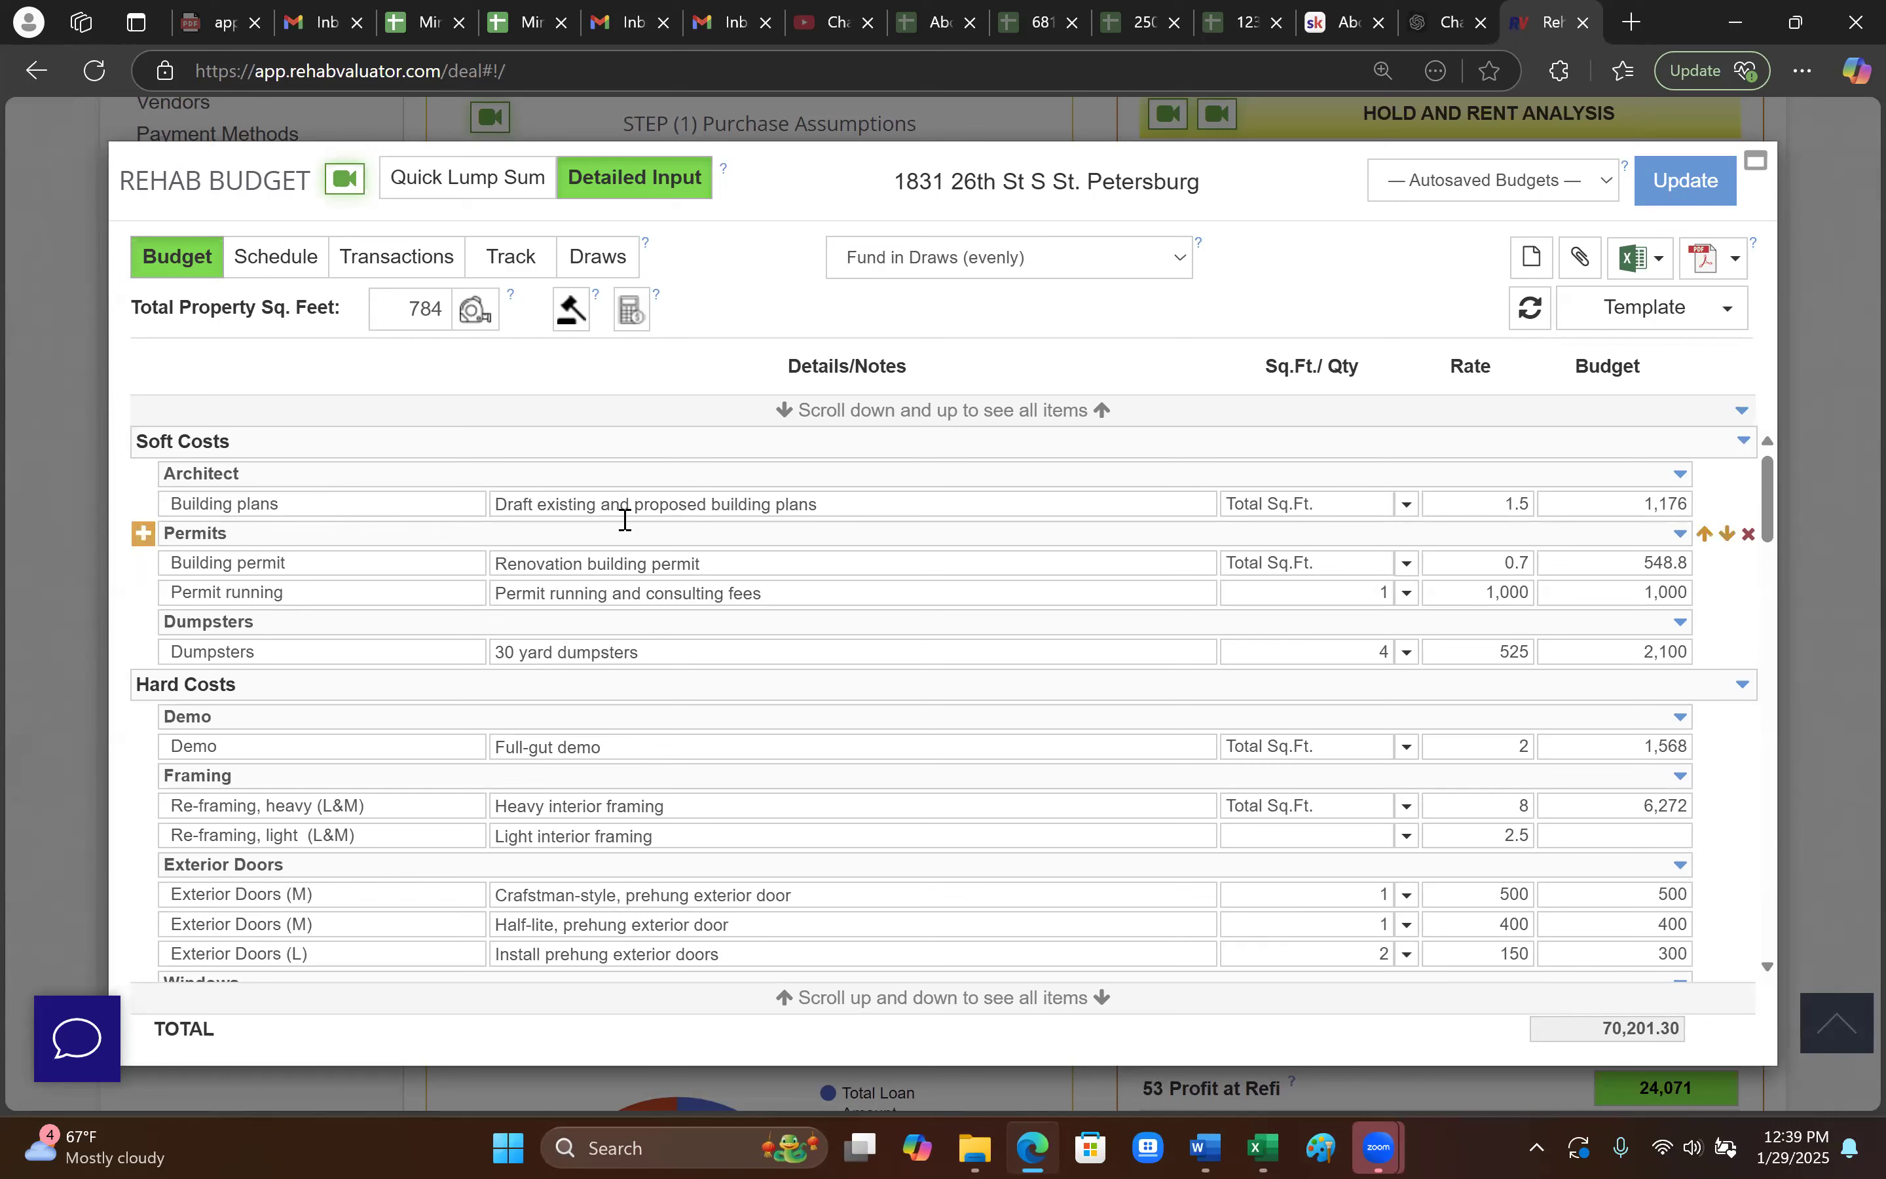
# - Inspect the Building permit and Dumpsters line item names and details
pyautogui.click(345, 569)
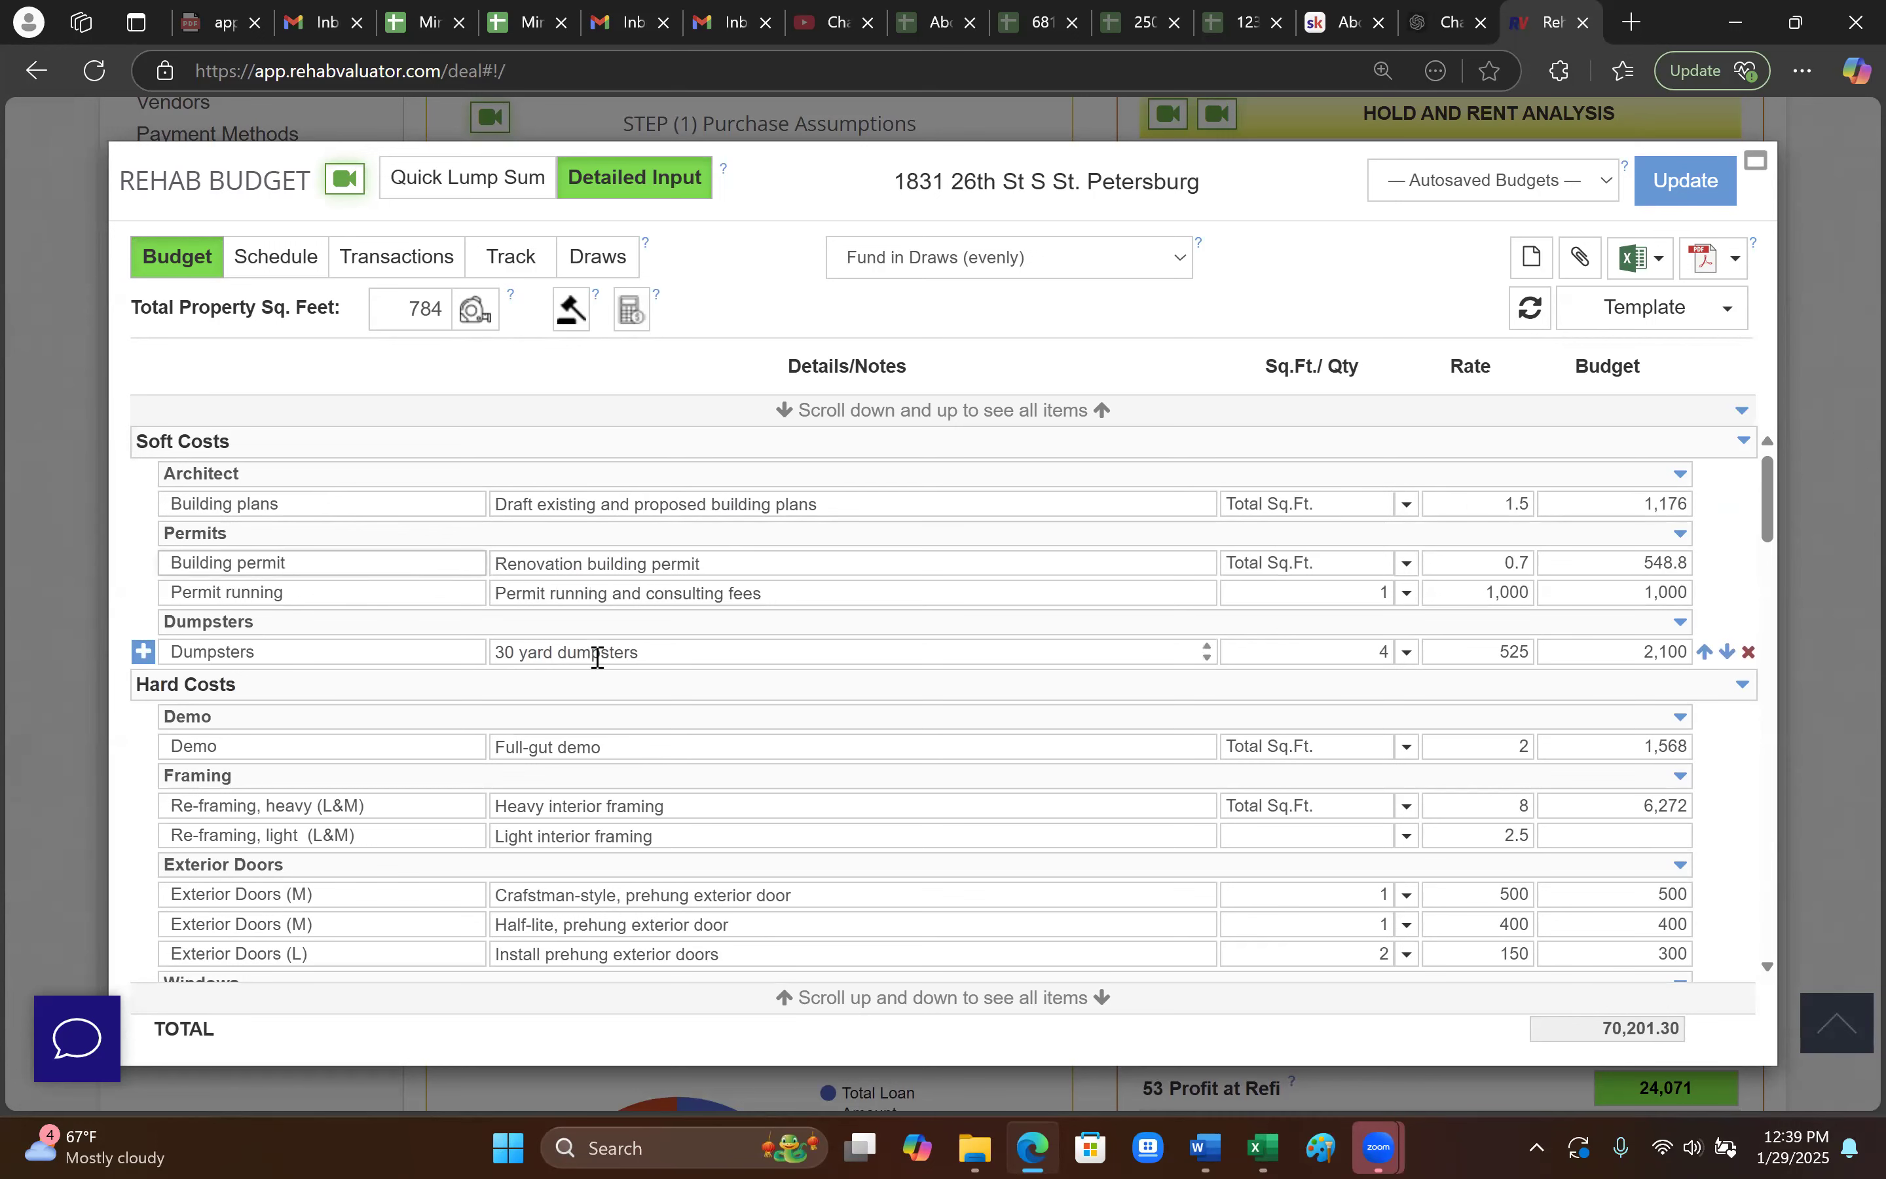
pyautogui.click(340, 652)
pyautogui.click(698, 657)
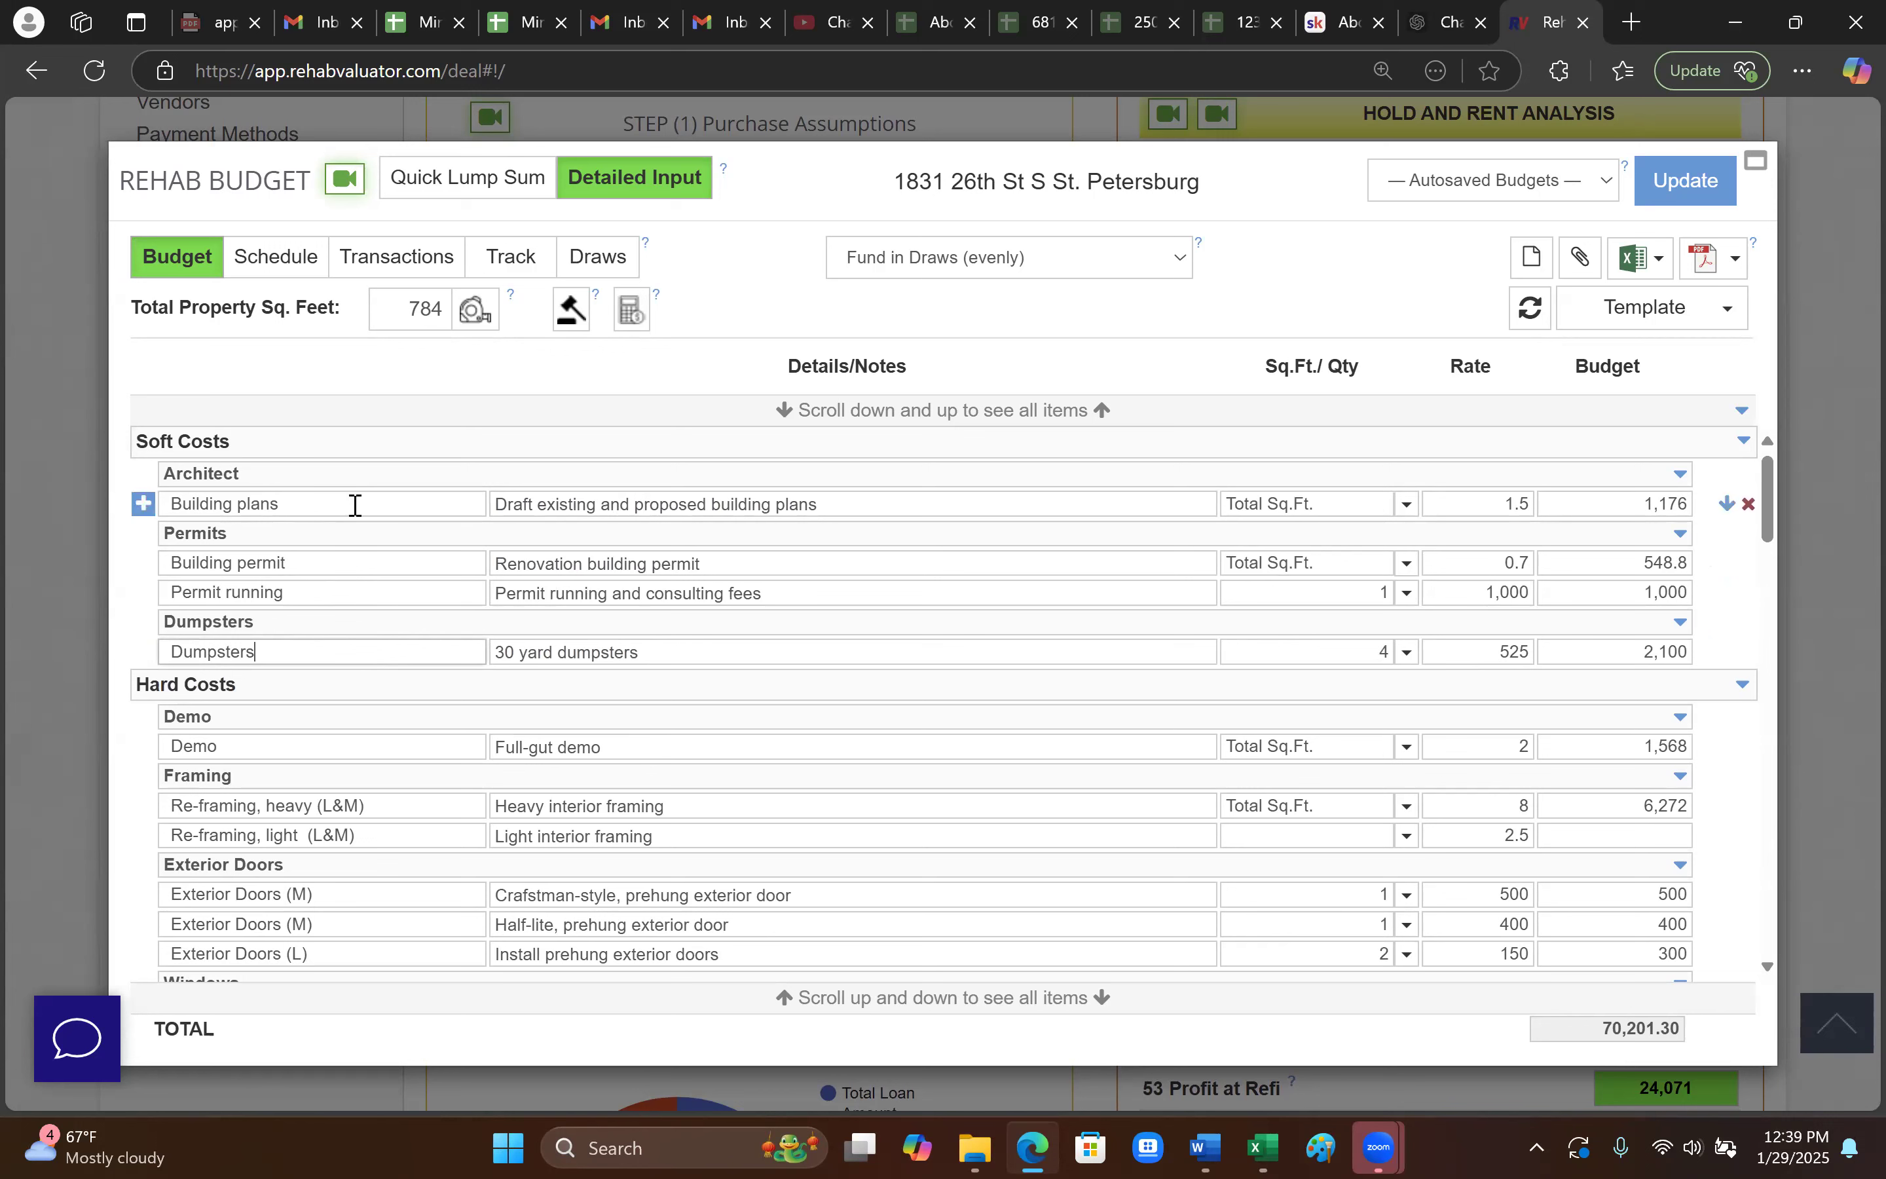
pyautogui.click(274, 652)
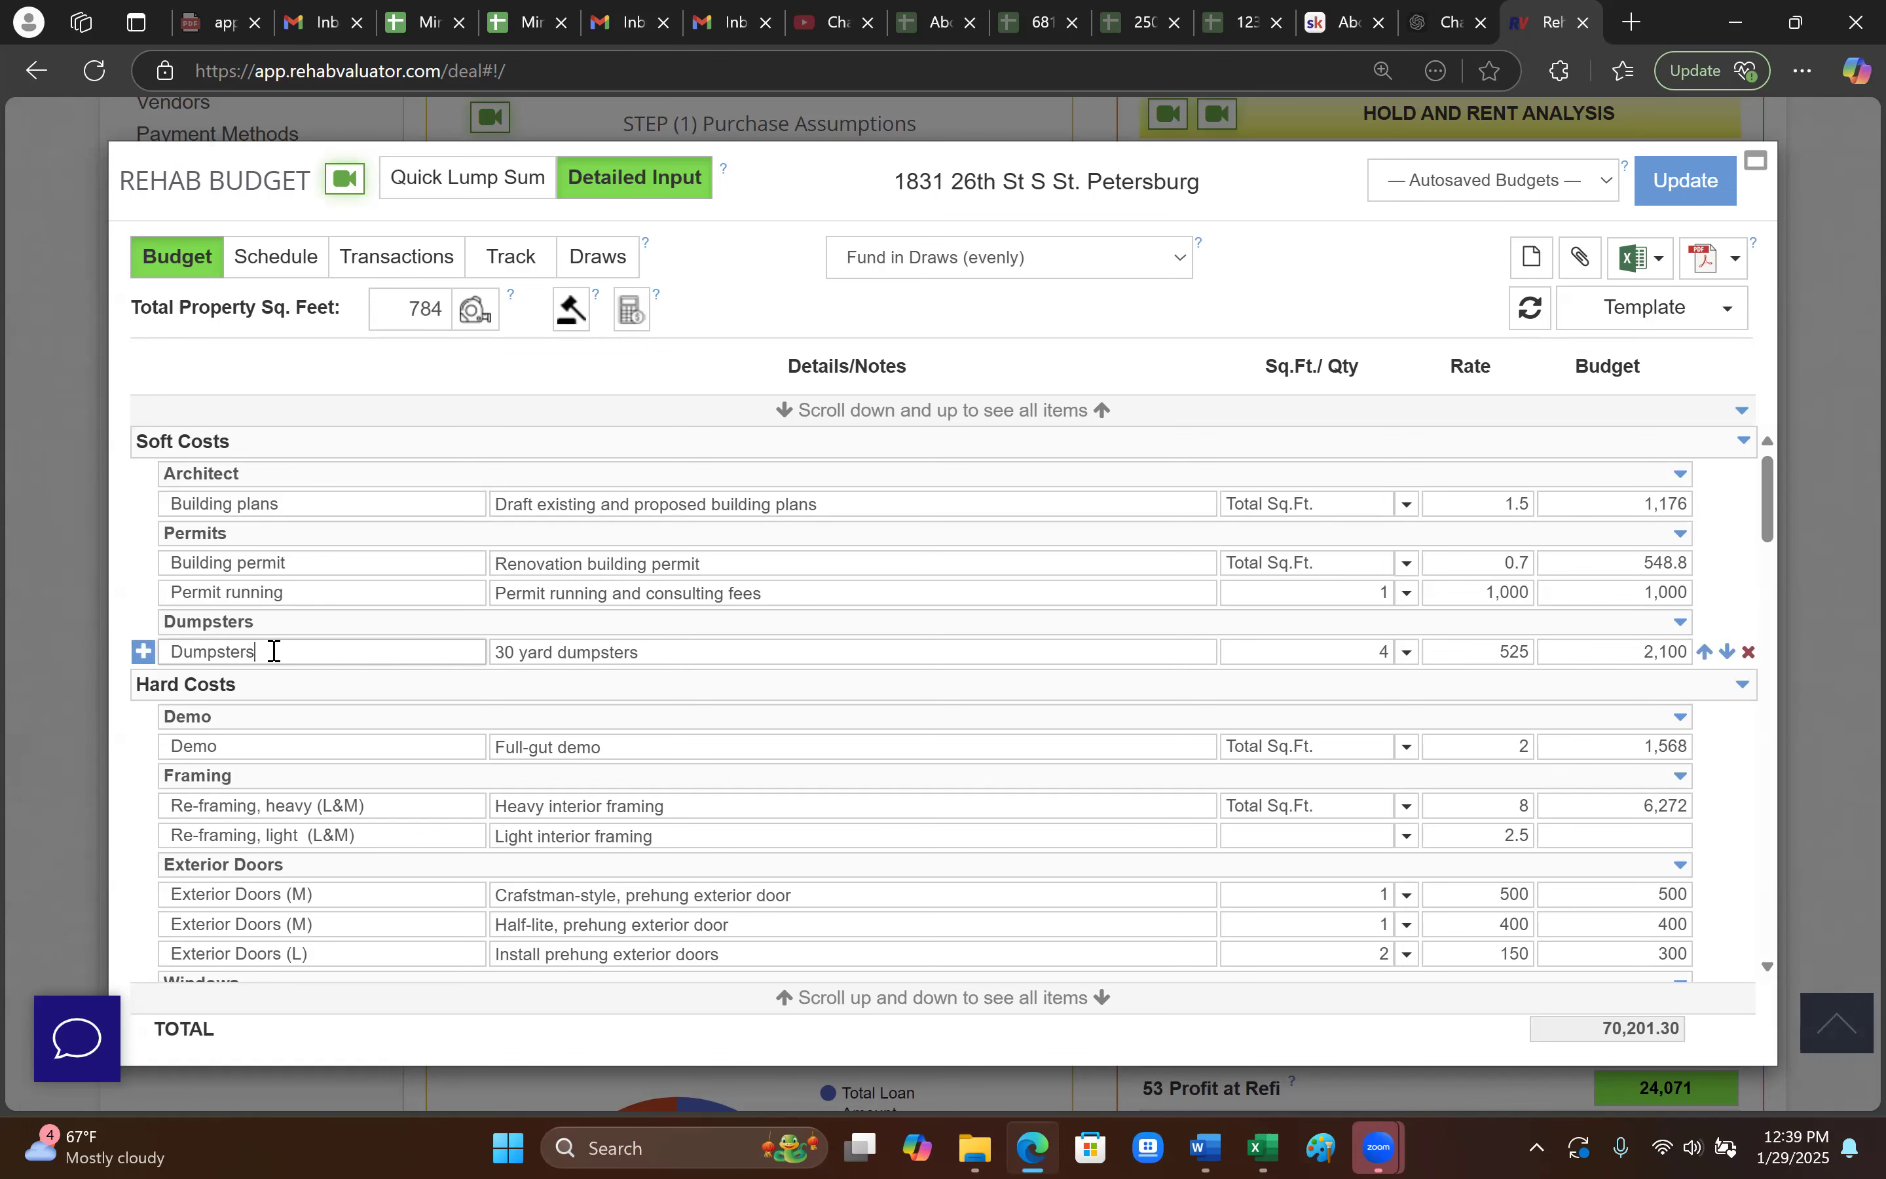
pyautogui.scroll(-2, 273, 651)
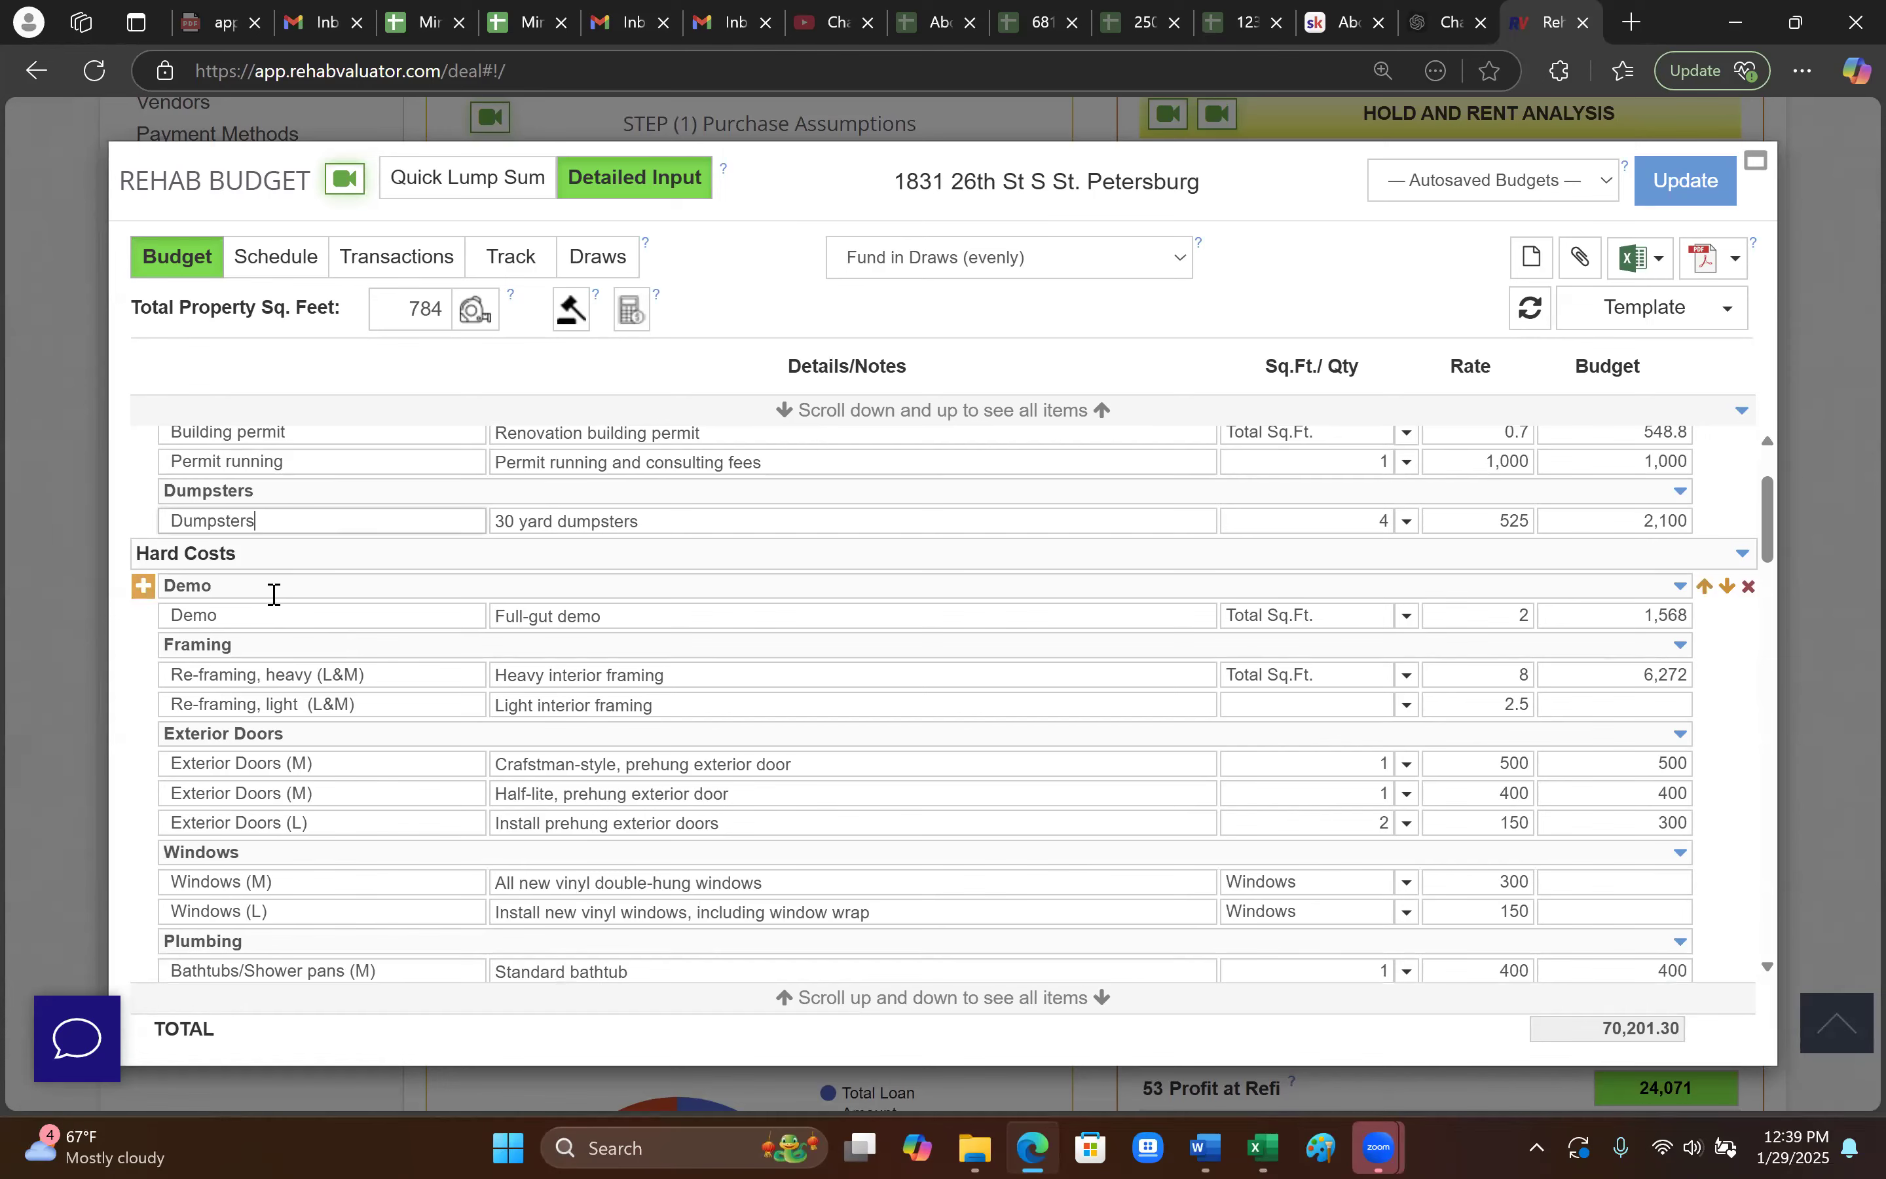
pyautogui.scroll(-3, 274, 604)
pyautogui.scroll(3, 273, 608)
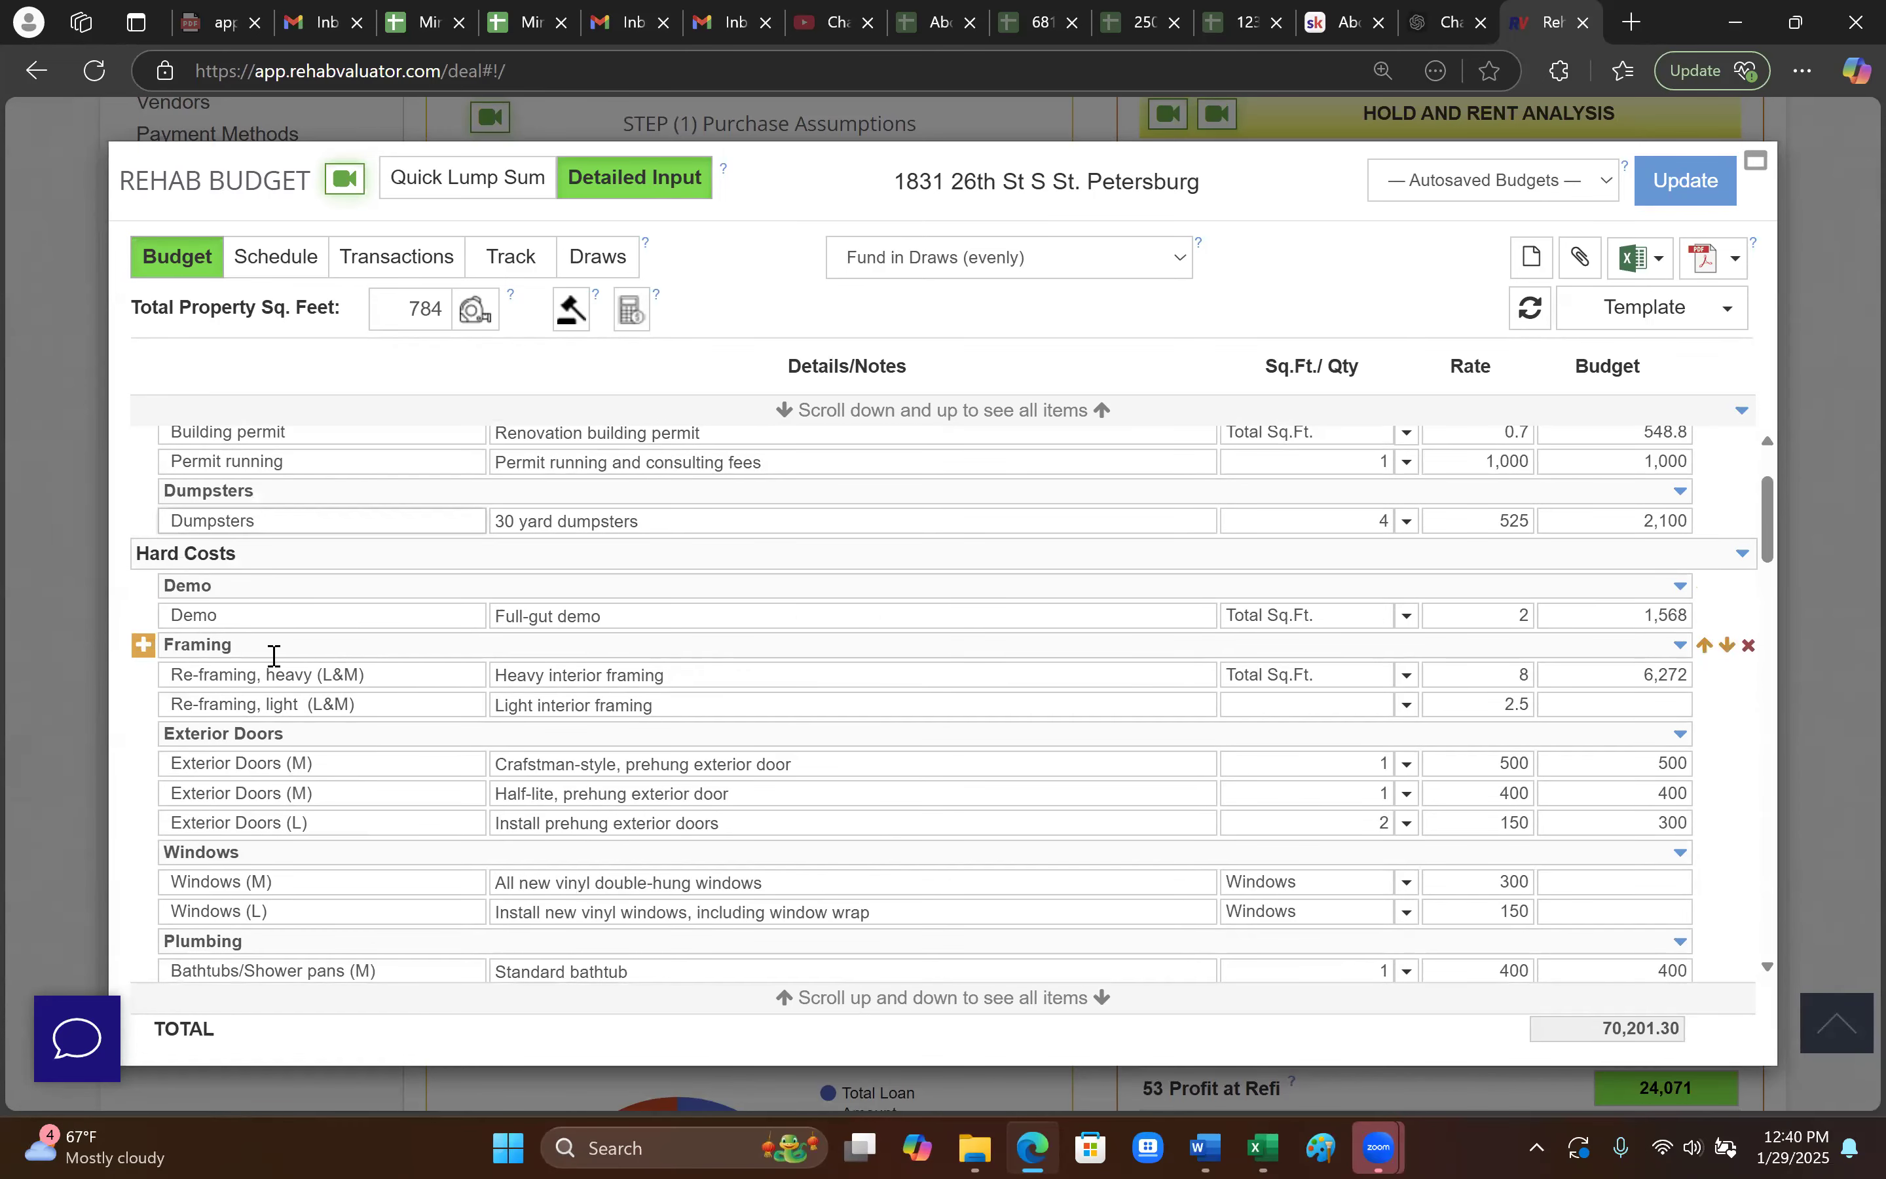
pyautogui.scroll(-2, 276, 657)
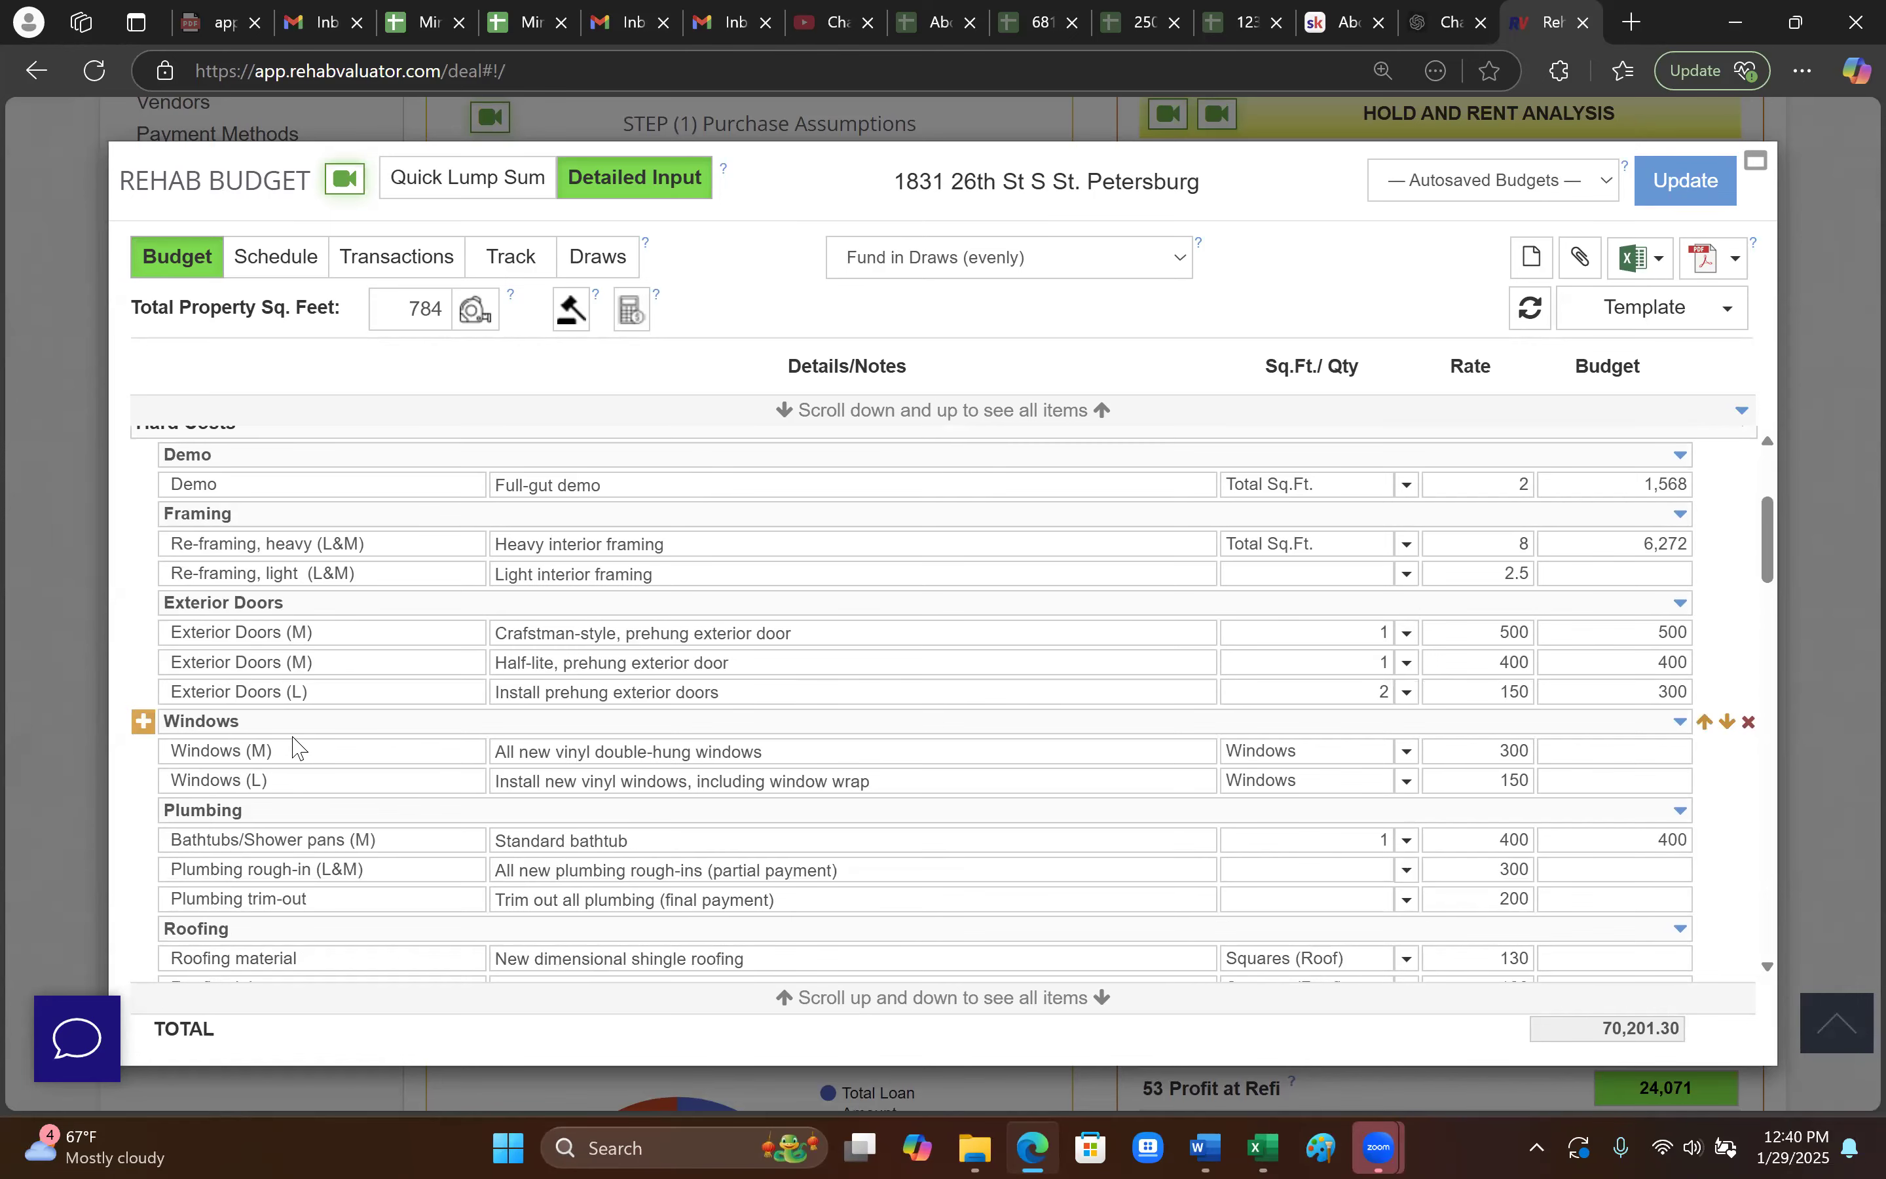
pyautogui.scroll(-2, 296, 744)
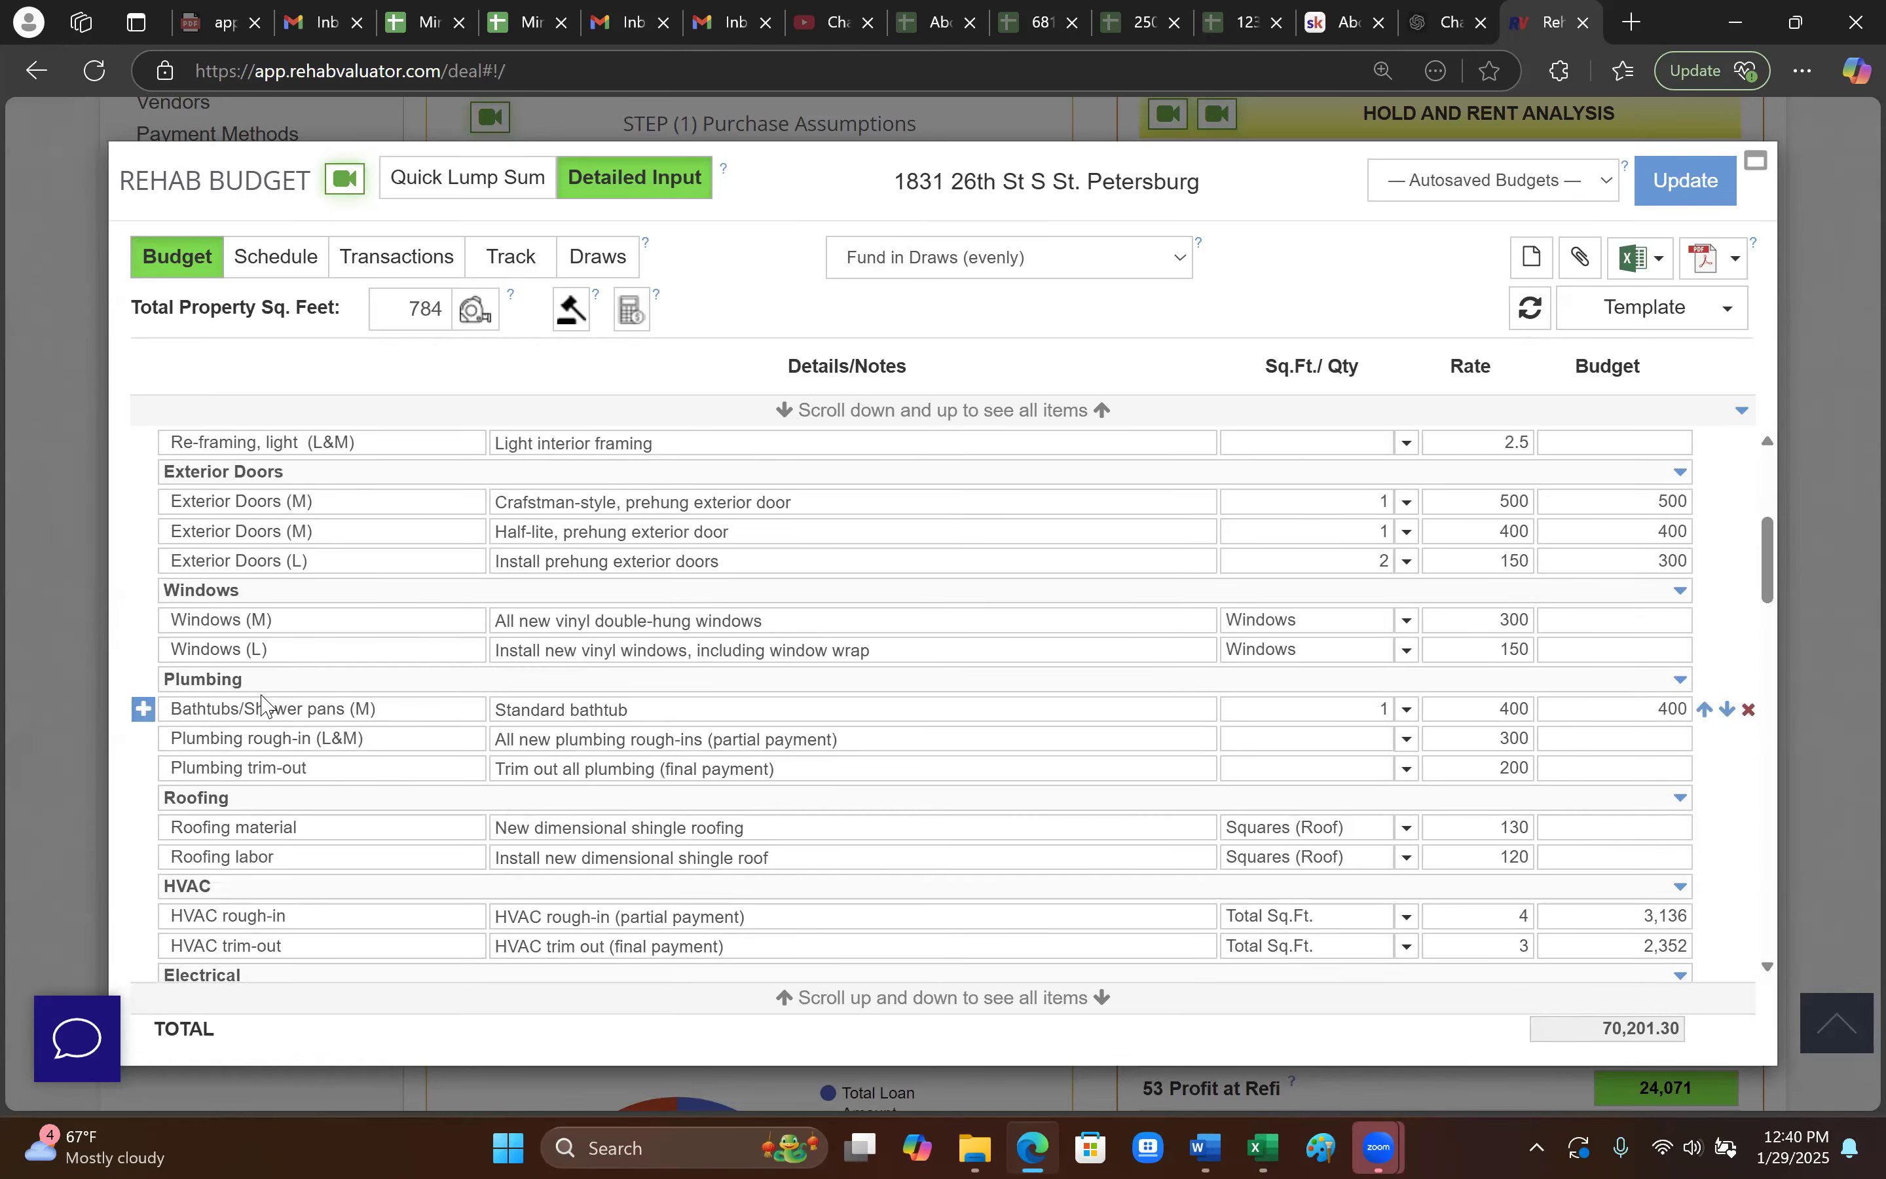
pyautogui.scroll(-2, 306, 740)
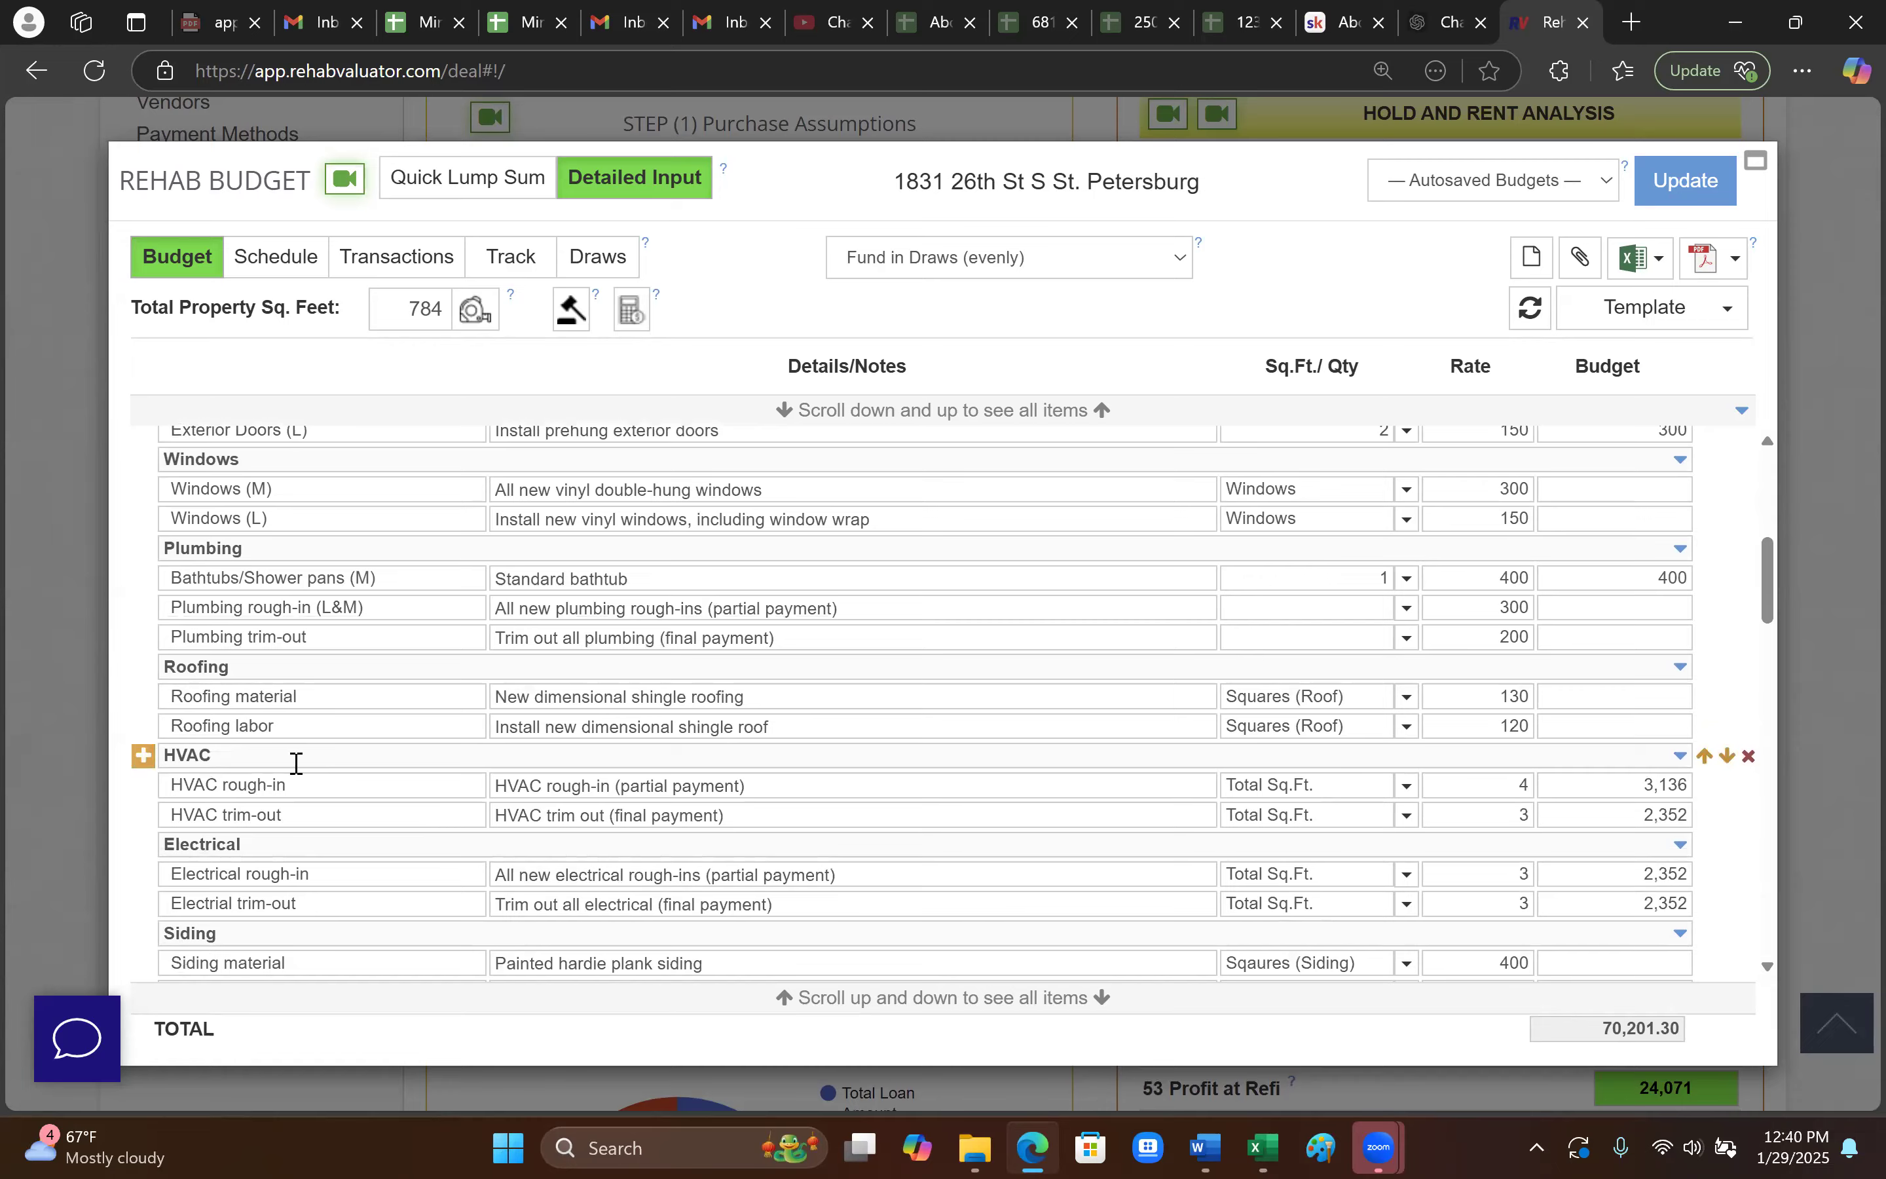
pyautogui.scroll(-2, 295, 748)
pyautogui.scroll(-2, 299, 744)
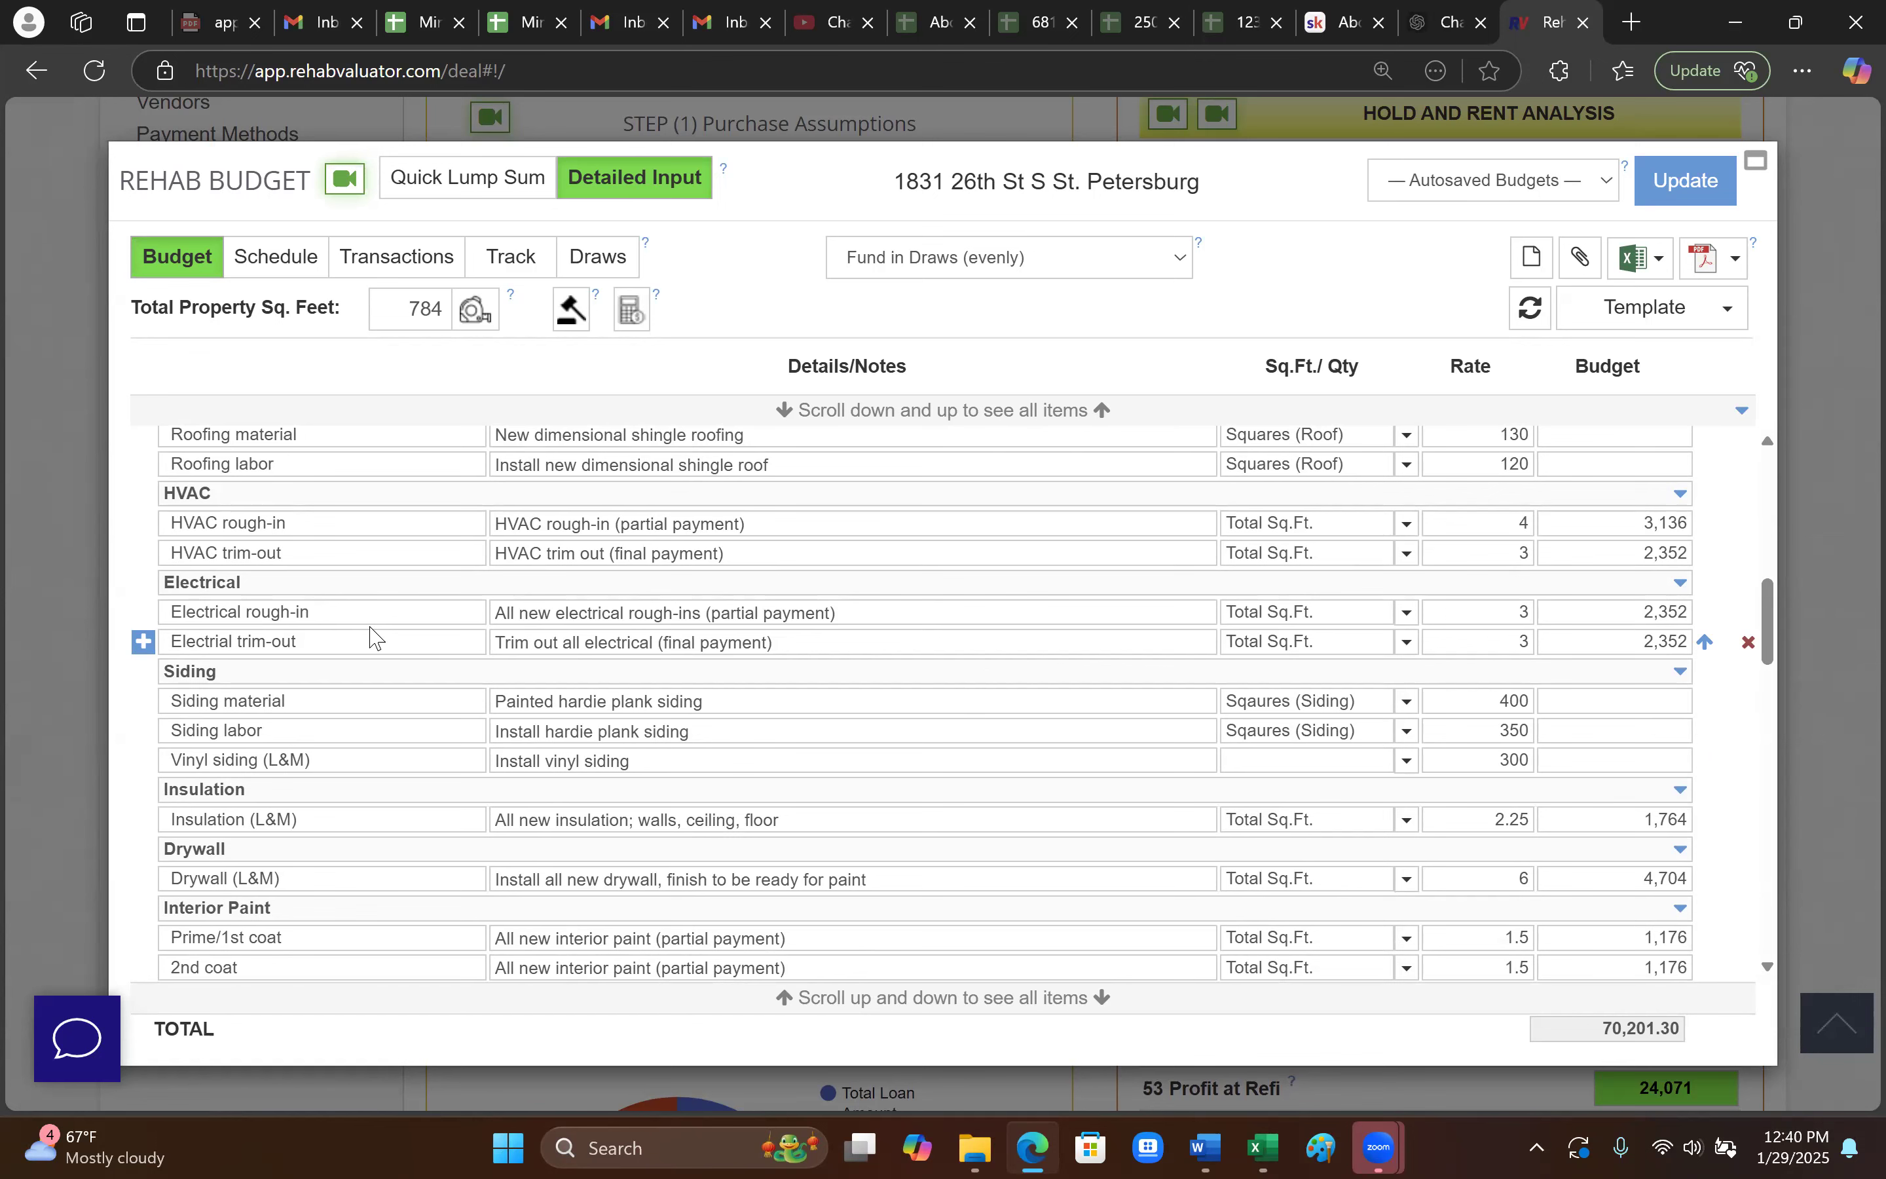
pyautogui.scroll(-2, 366, 651)
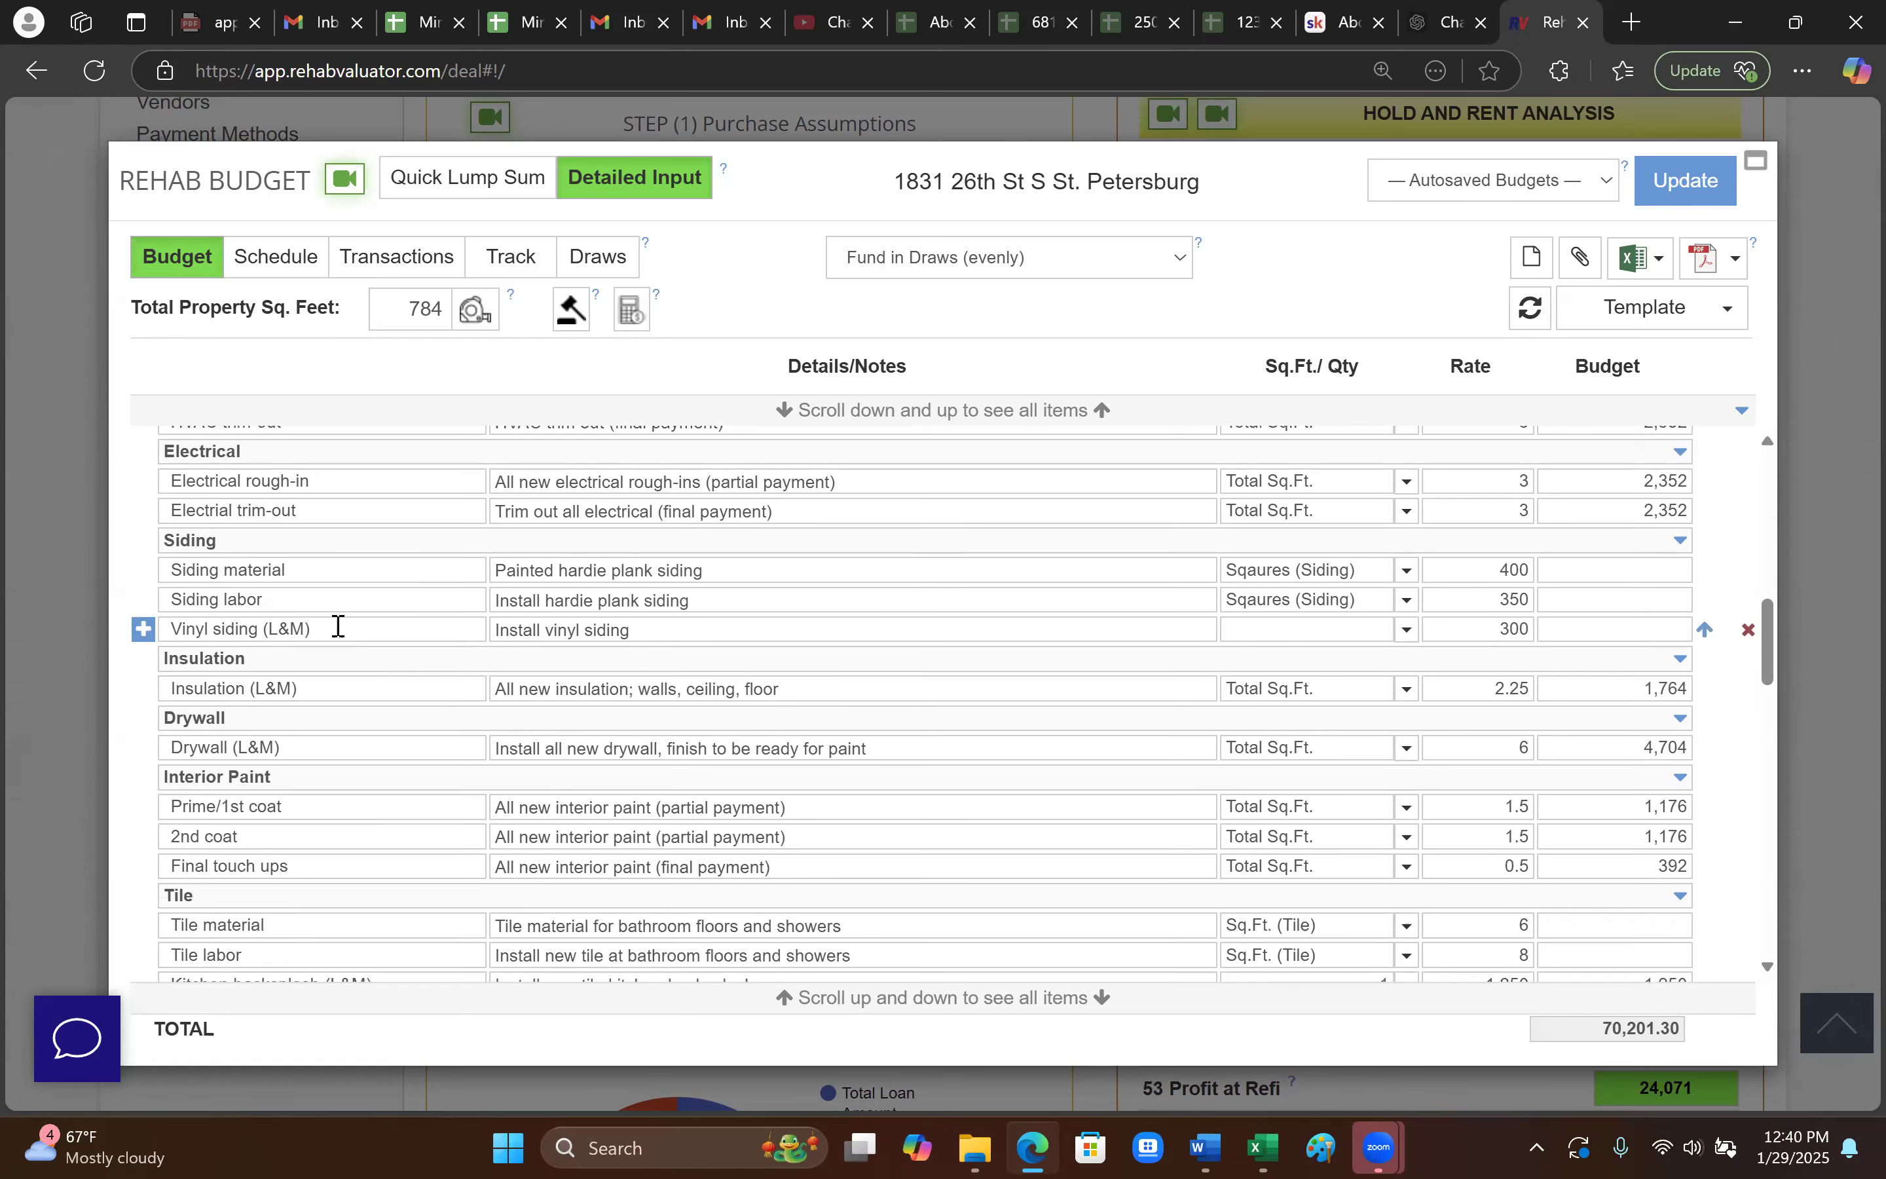
pyautogui.scroll(-2, 321, 690)
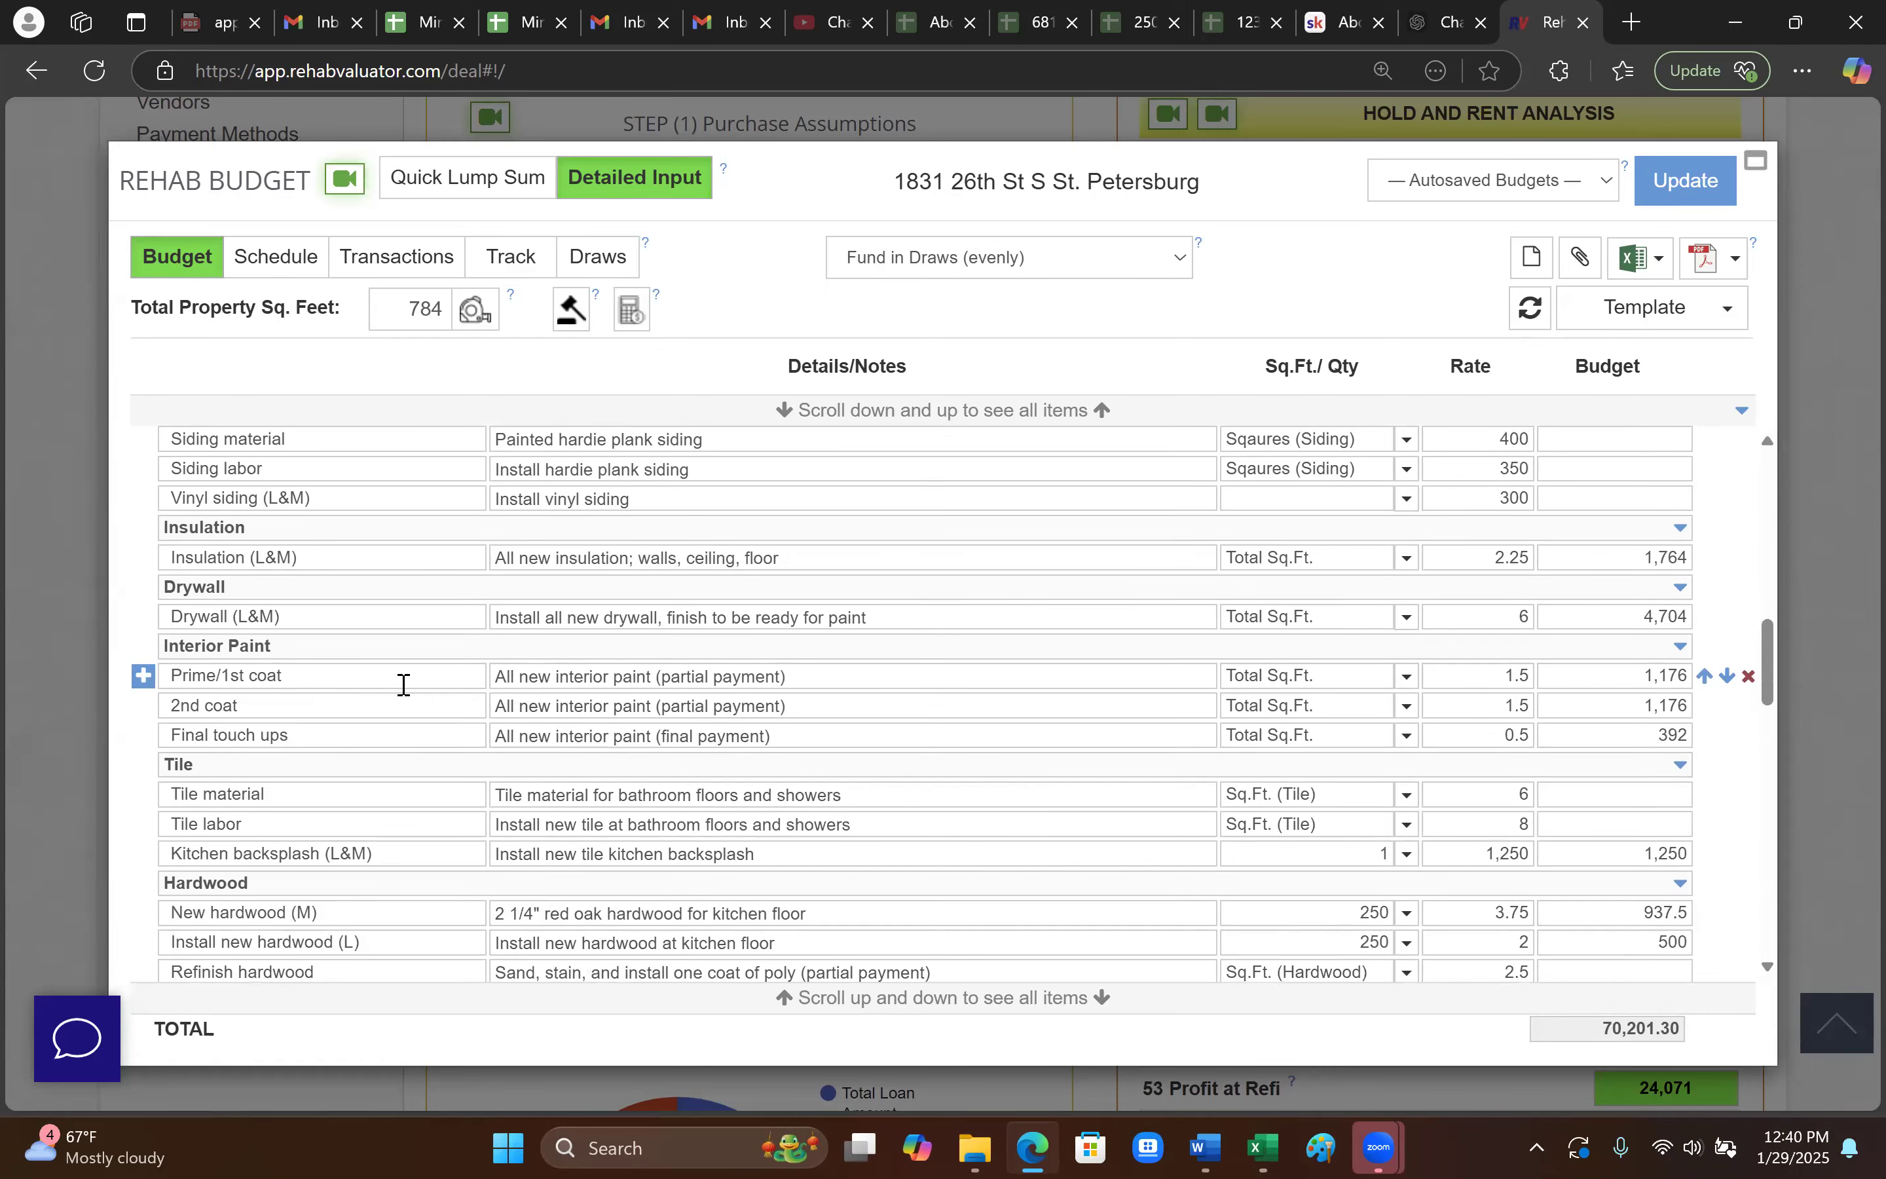
pyautogui.scroll(5, 413, 675)
pyautogui.scroll(-4, 423, 671)
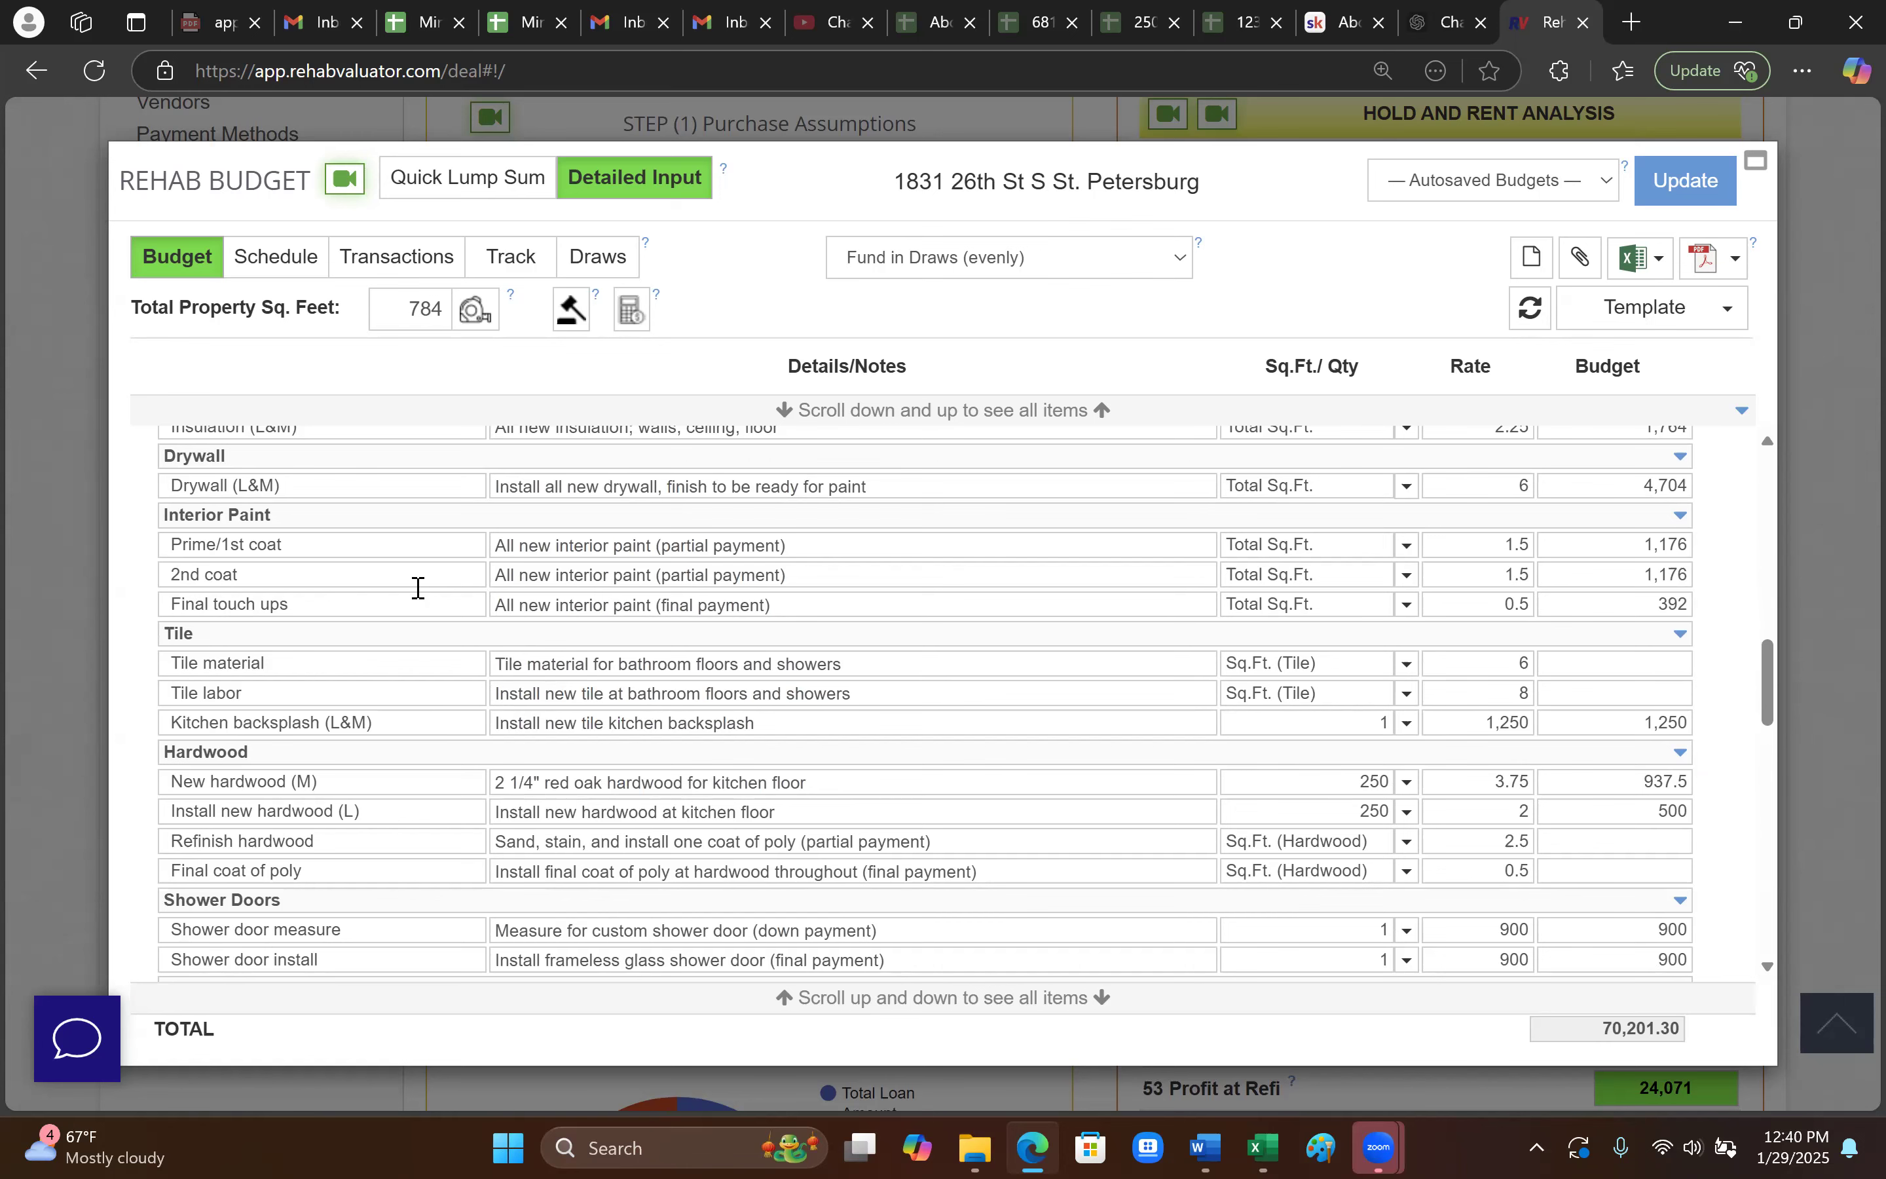
pyautogui.scroll(-6, 780, 576)
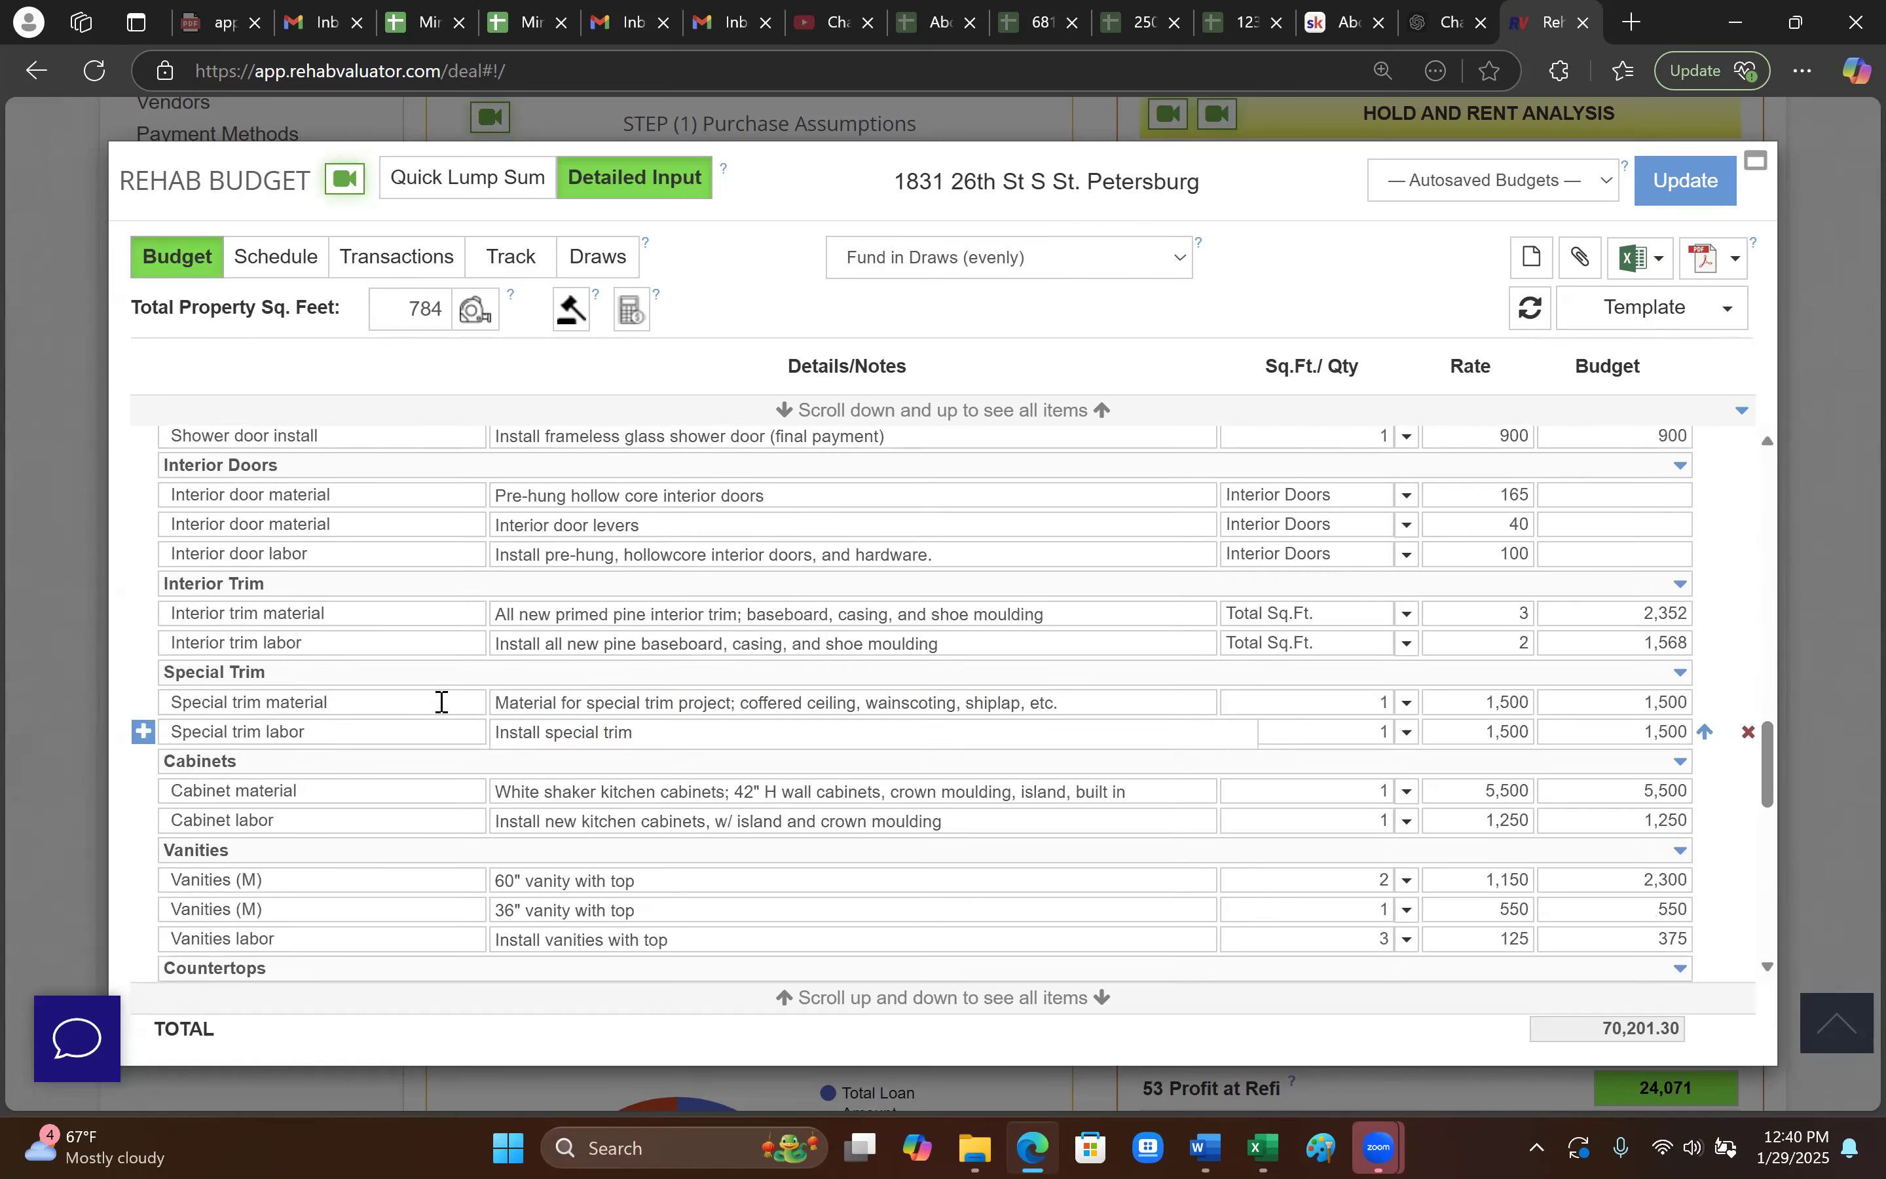
pyautogui.click(717, 819)
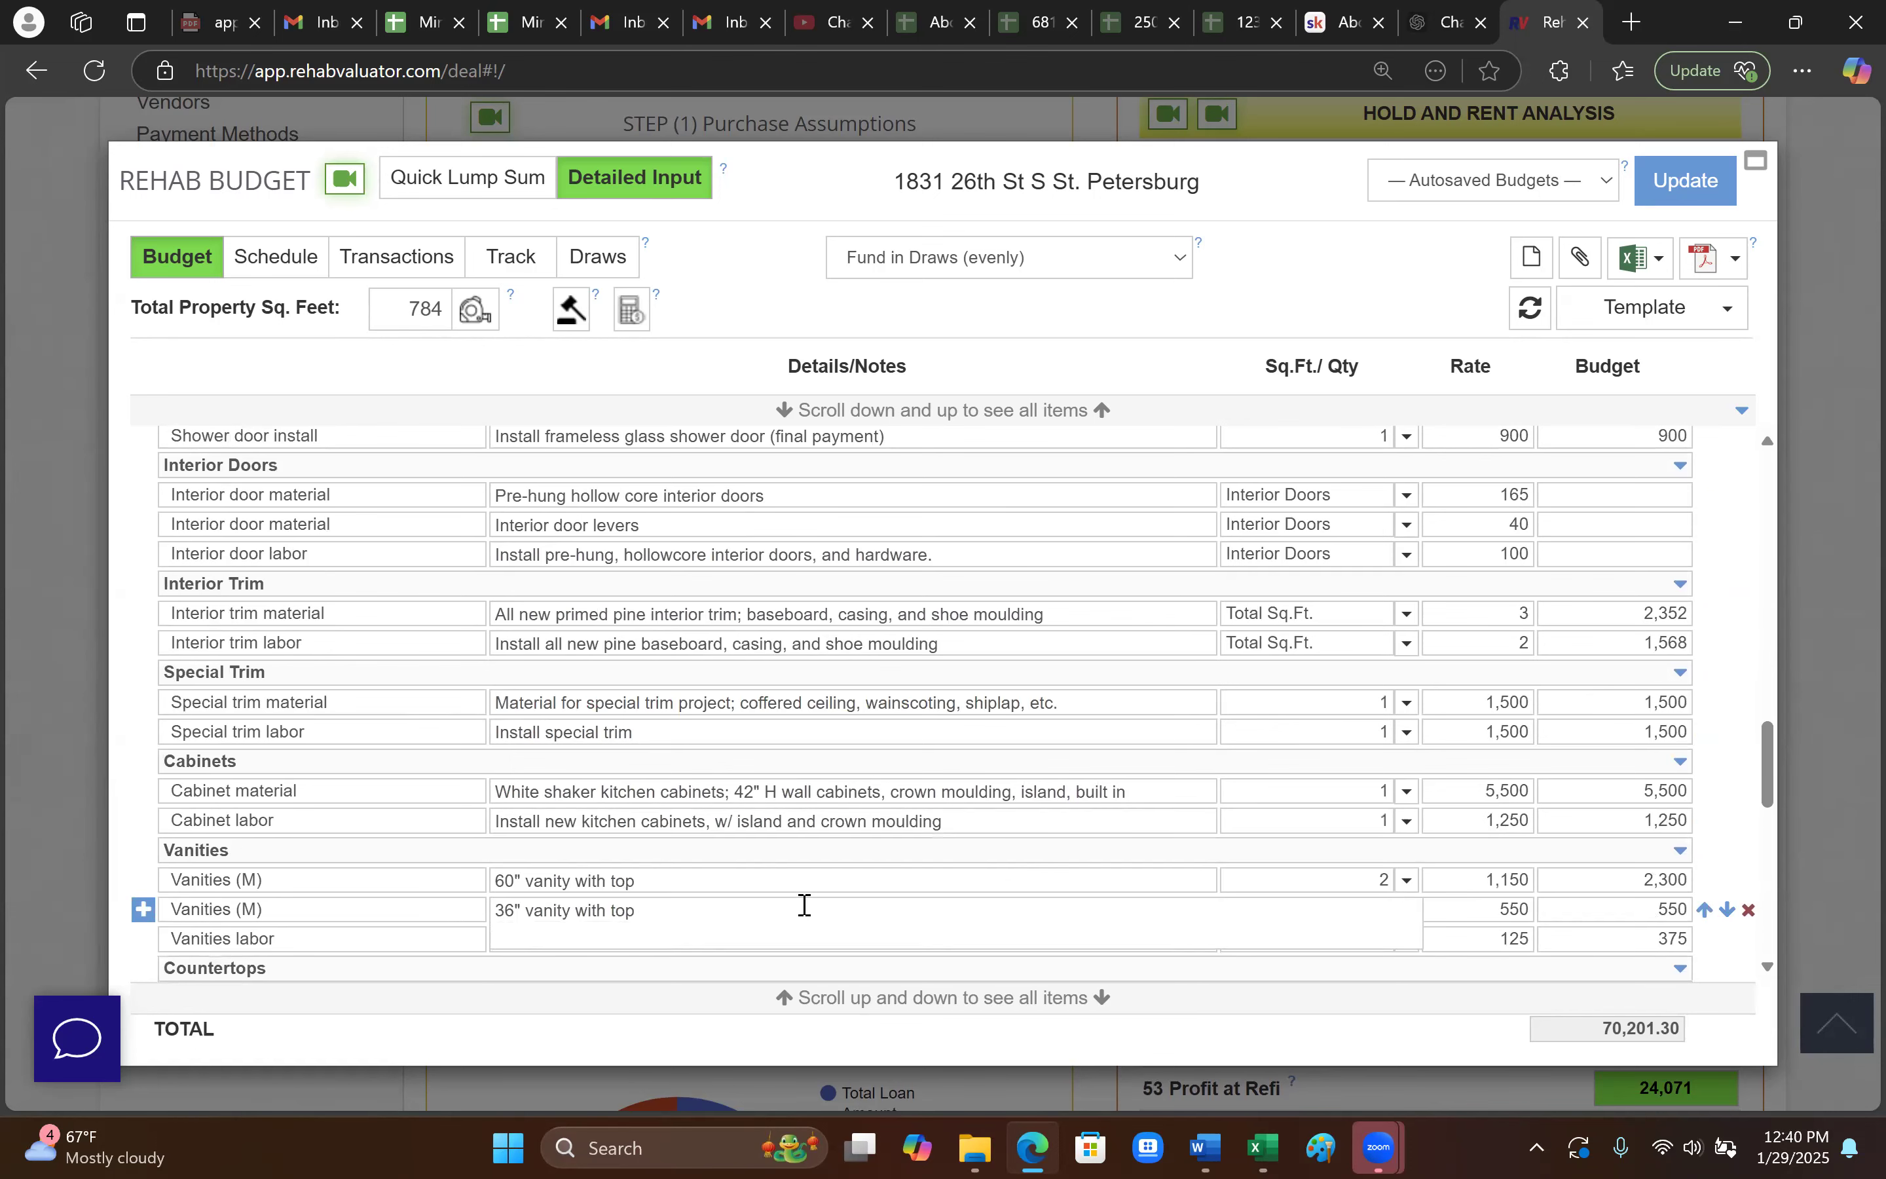
pyautogui.scroll(-2, 779, 901)
pyautogui.scroll(-12, 726, 901)
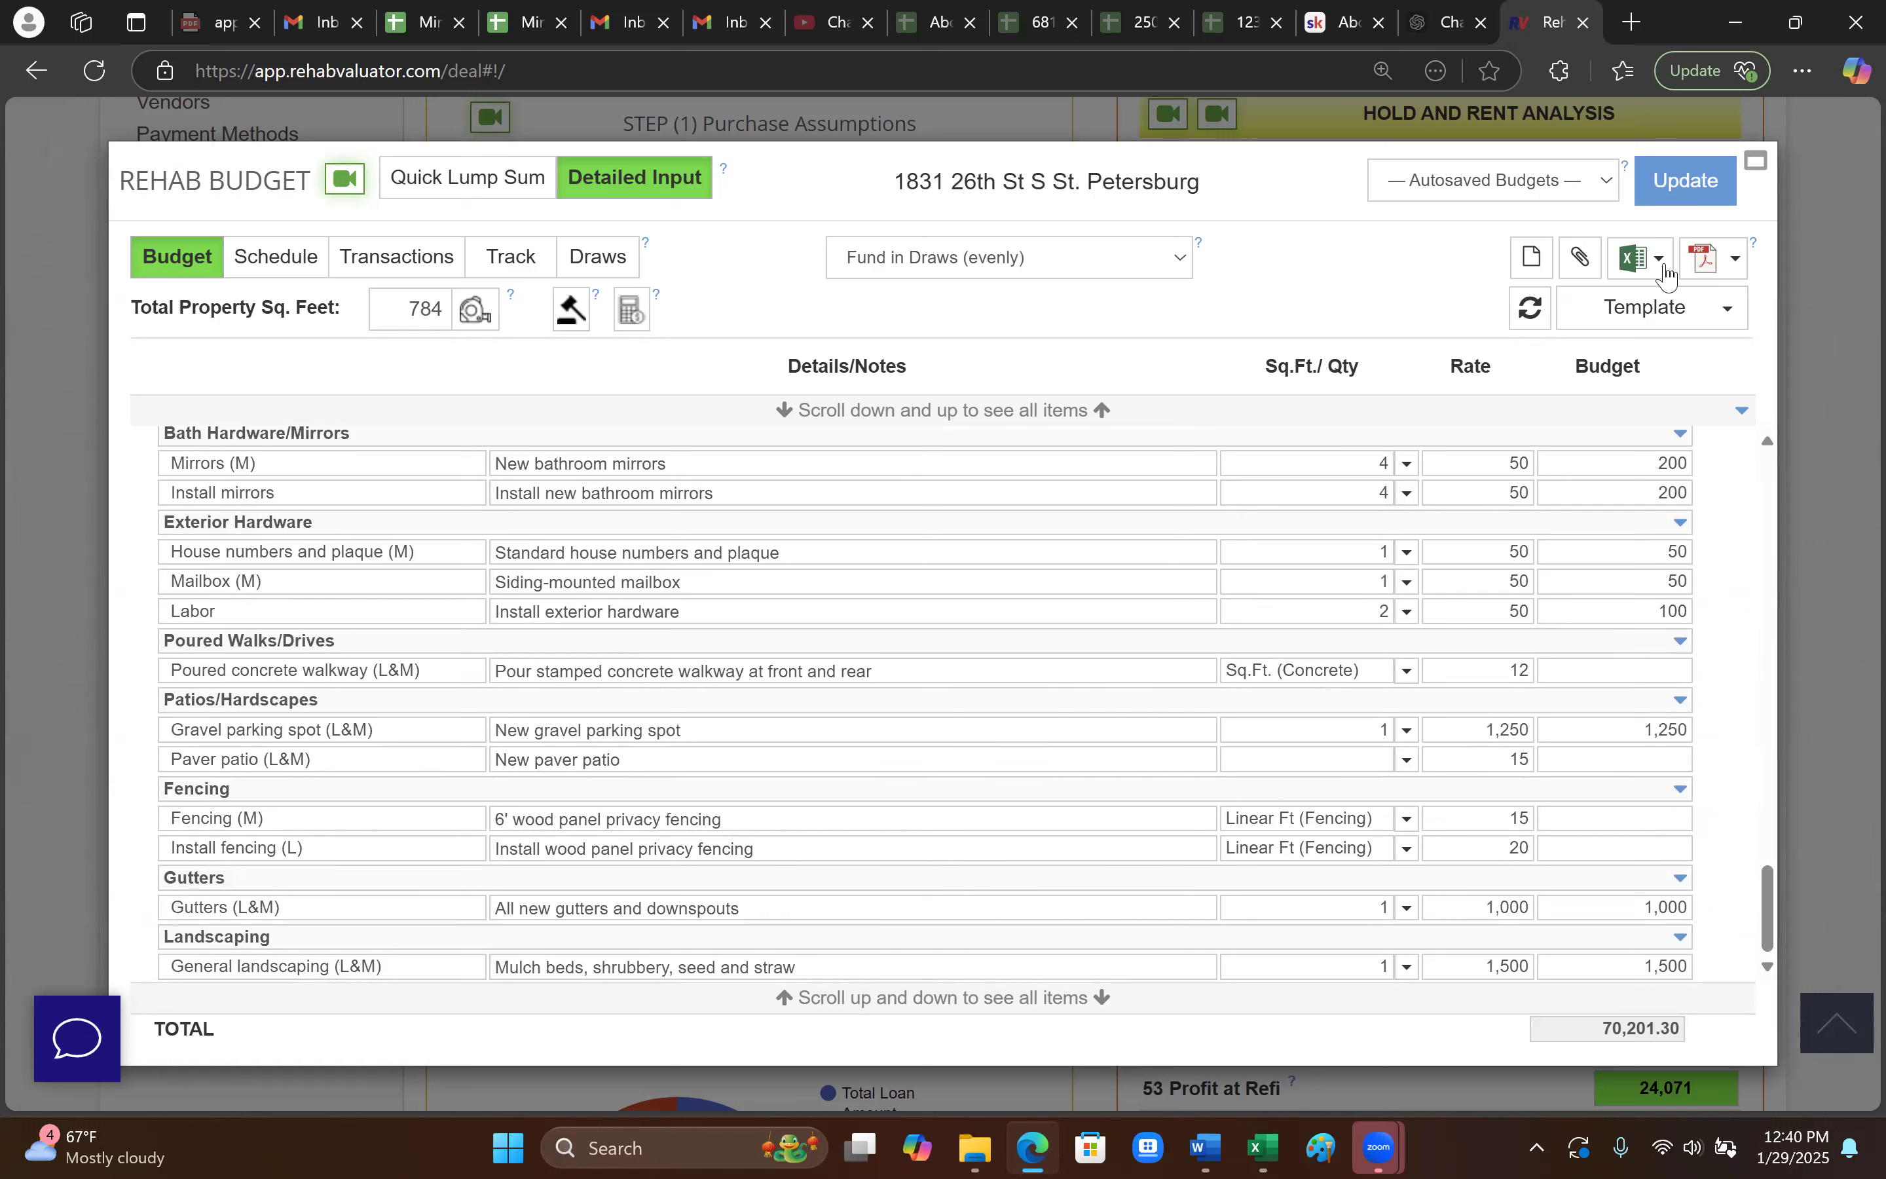
# - Export only the Budget report to Excel and open the downloaded Budget (26) workbook
pyautogui.click(1662, 266)
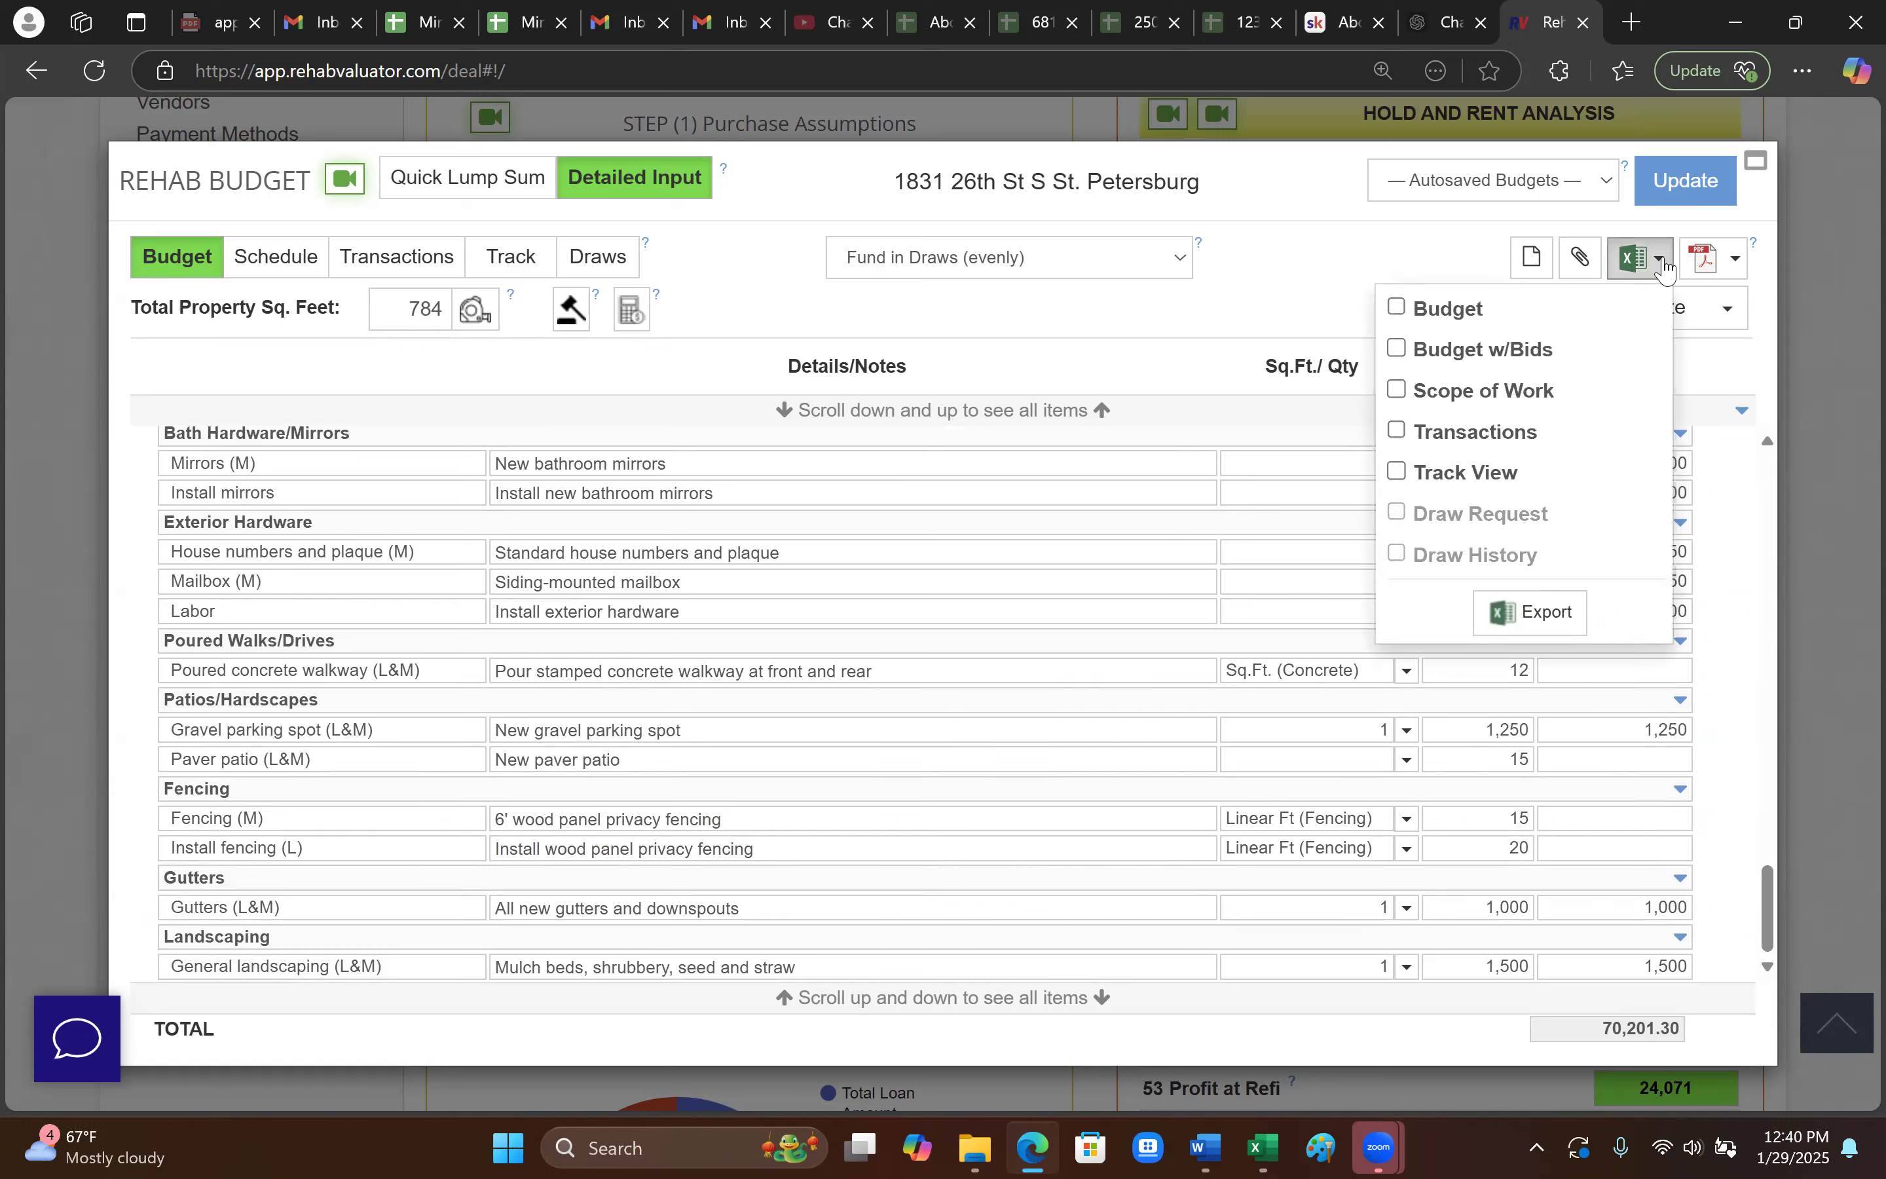
pyautogui.click(1395, 310)
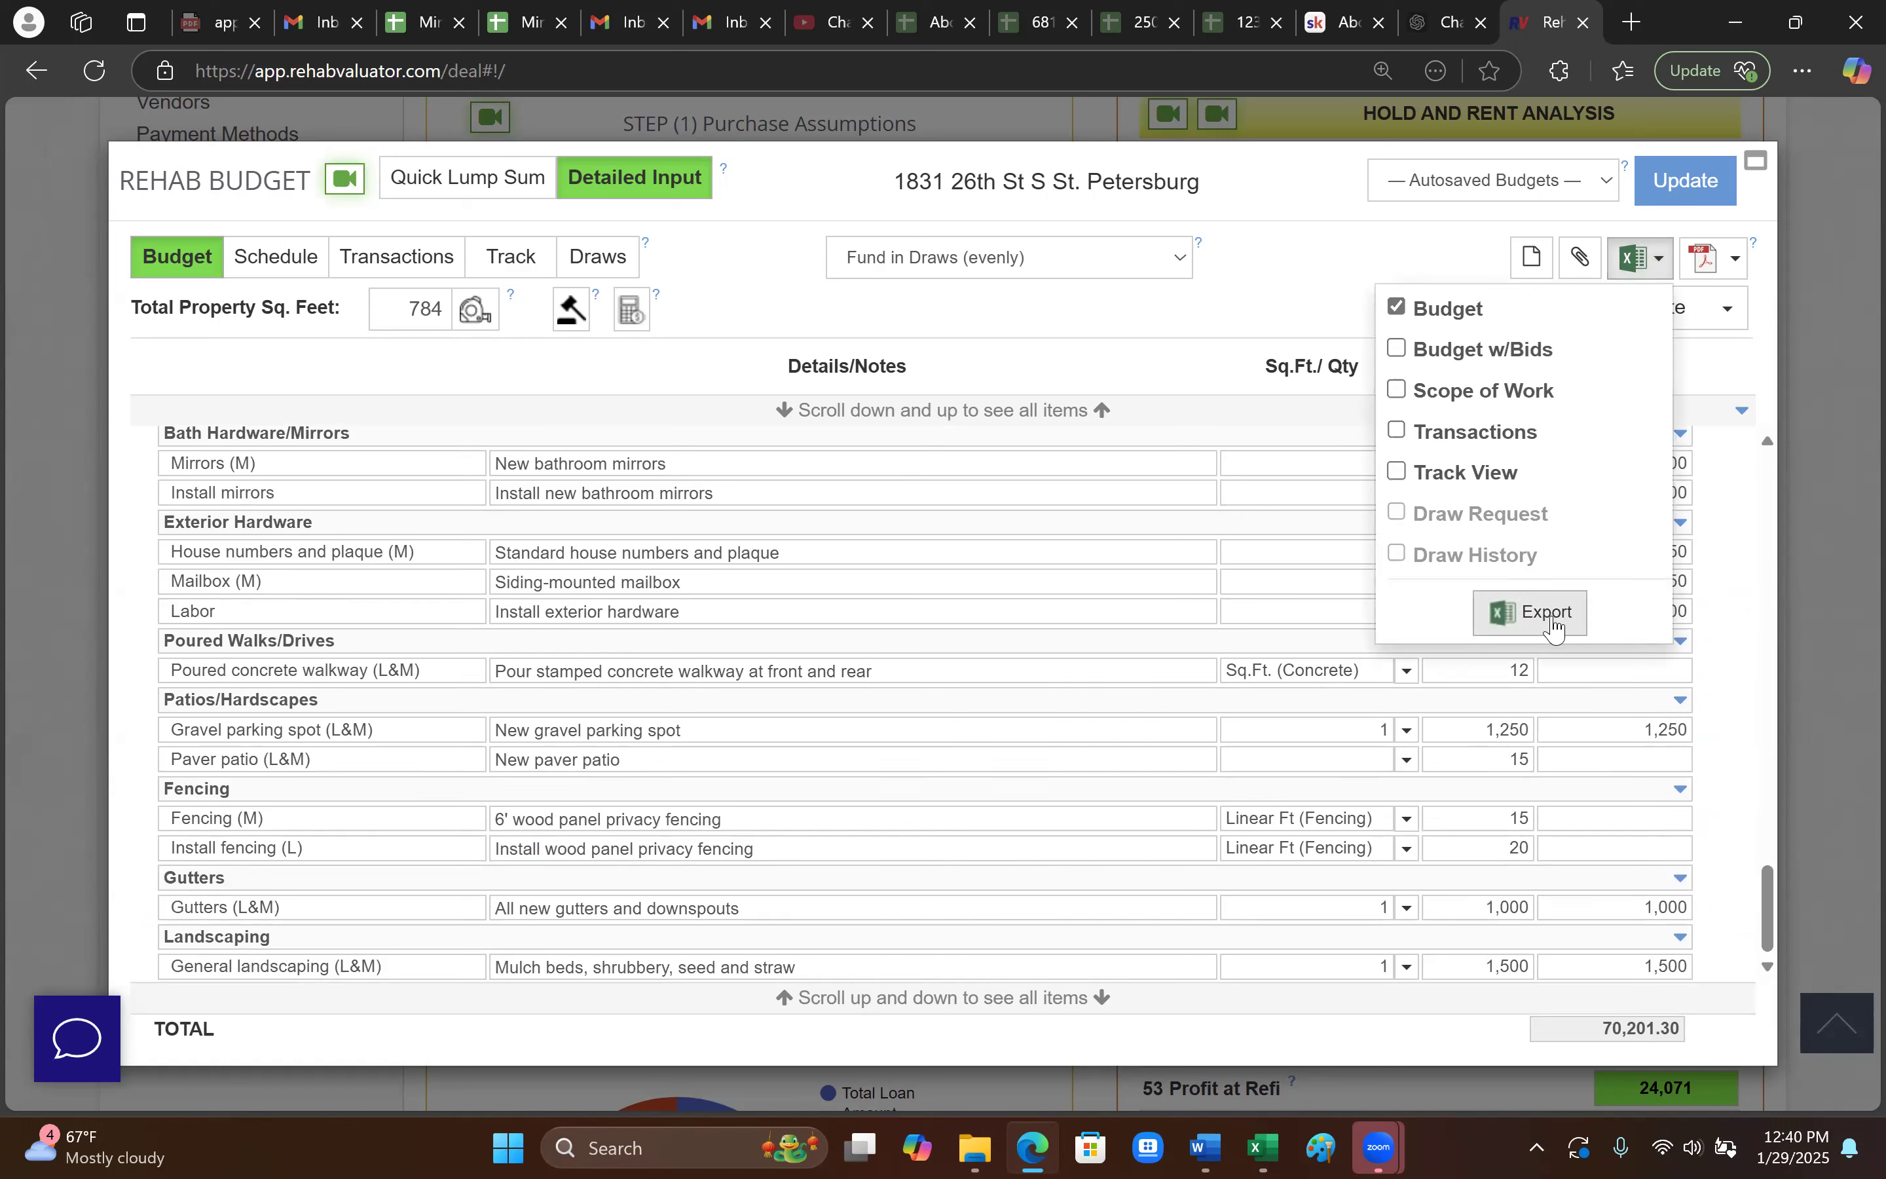
pyautogui.click(1553, 626)
pyautogui.click(1396, 390)
pyautogui.click(1395, 390)
pyautogui.click(1508, 612)
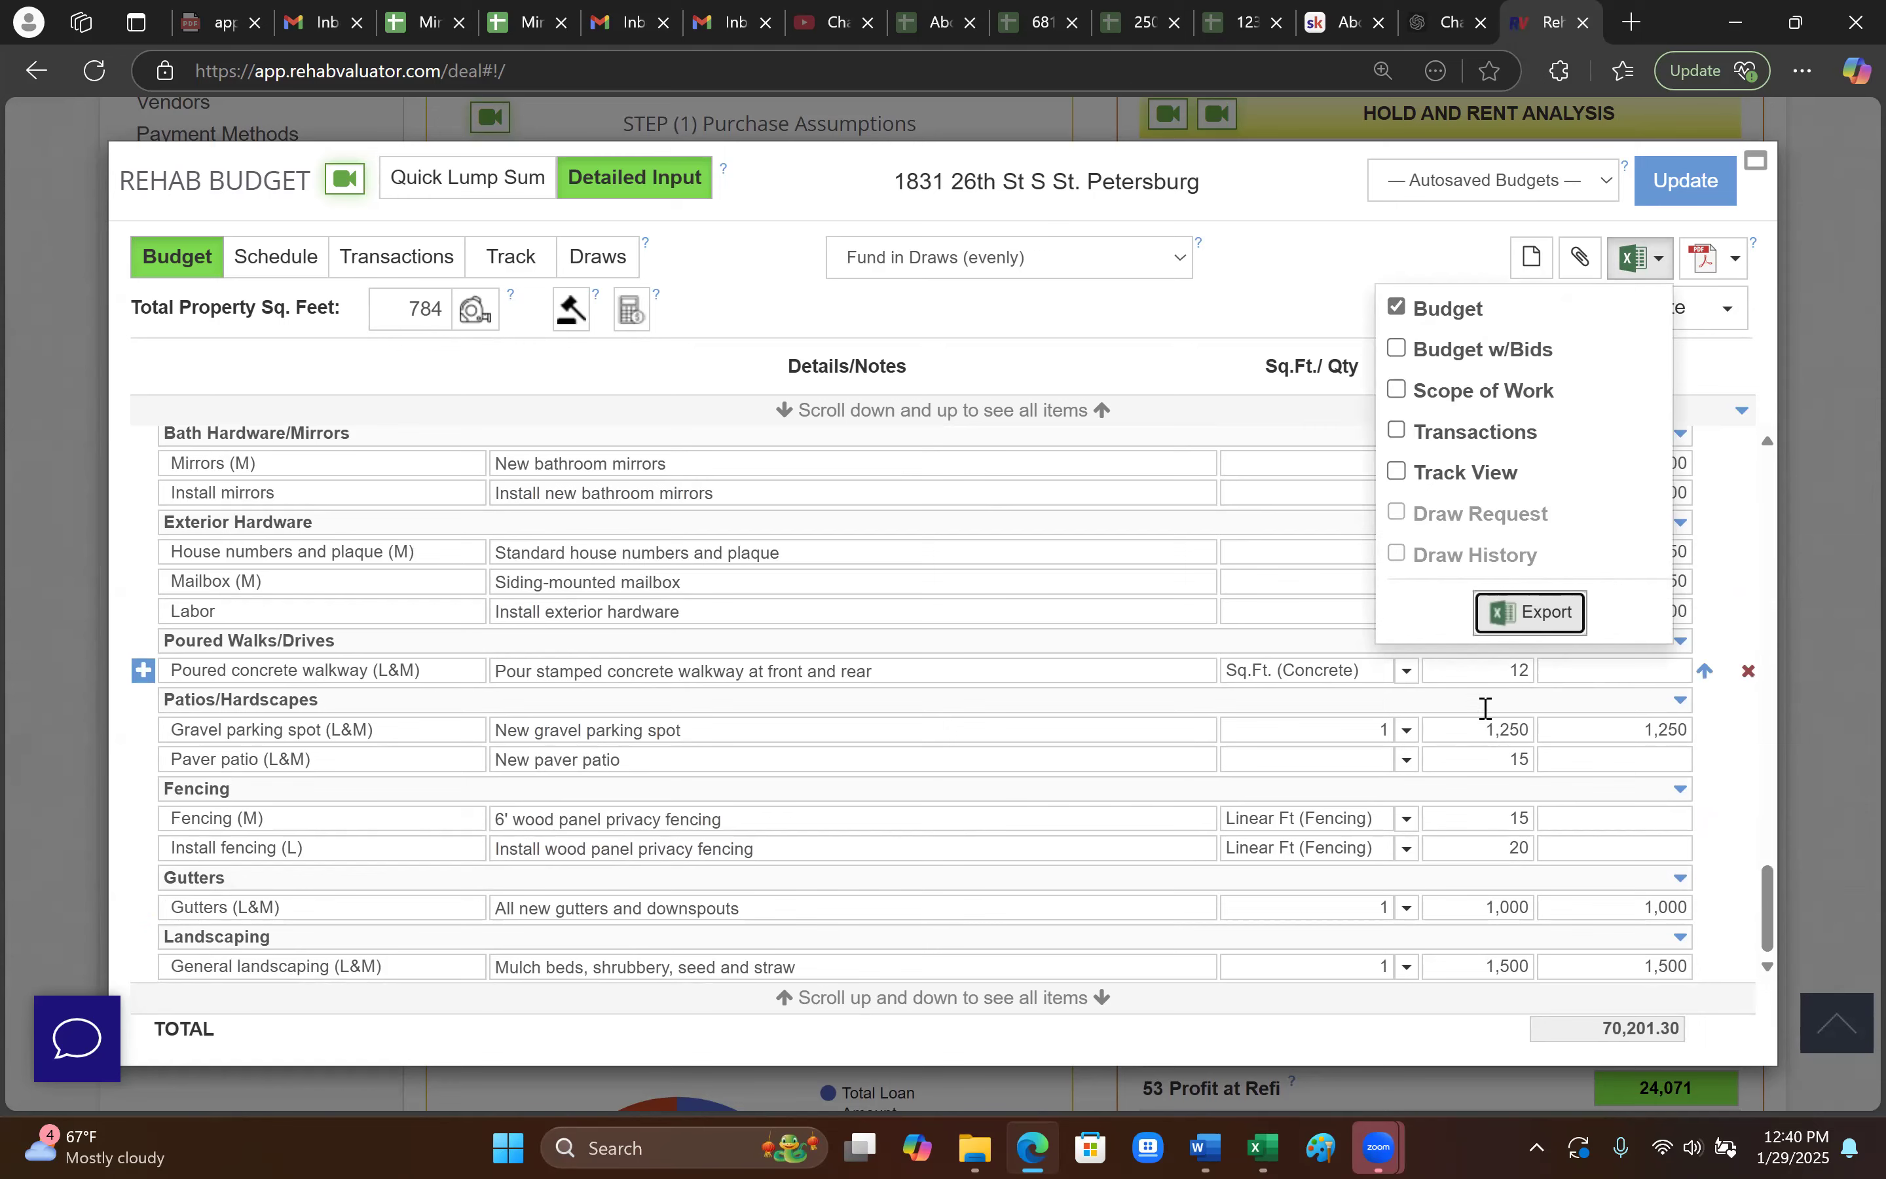
pyautogui.click(1258, 205)
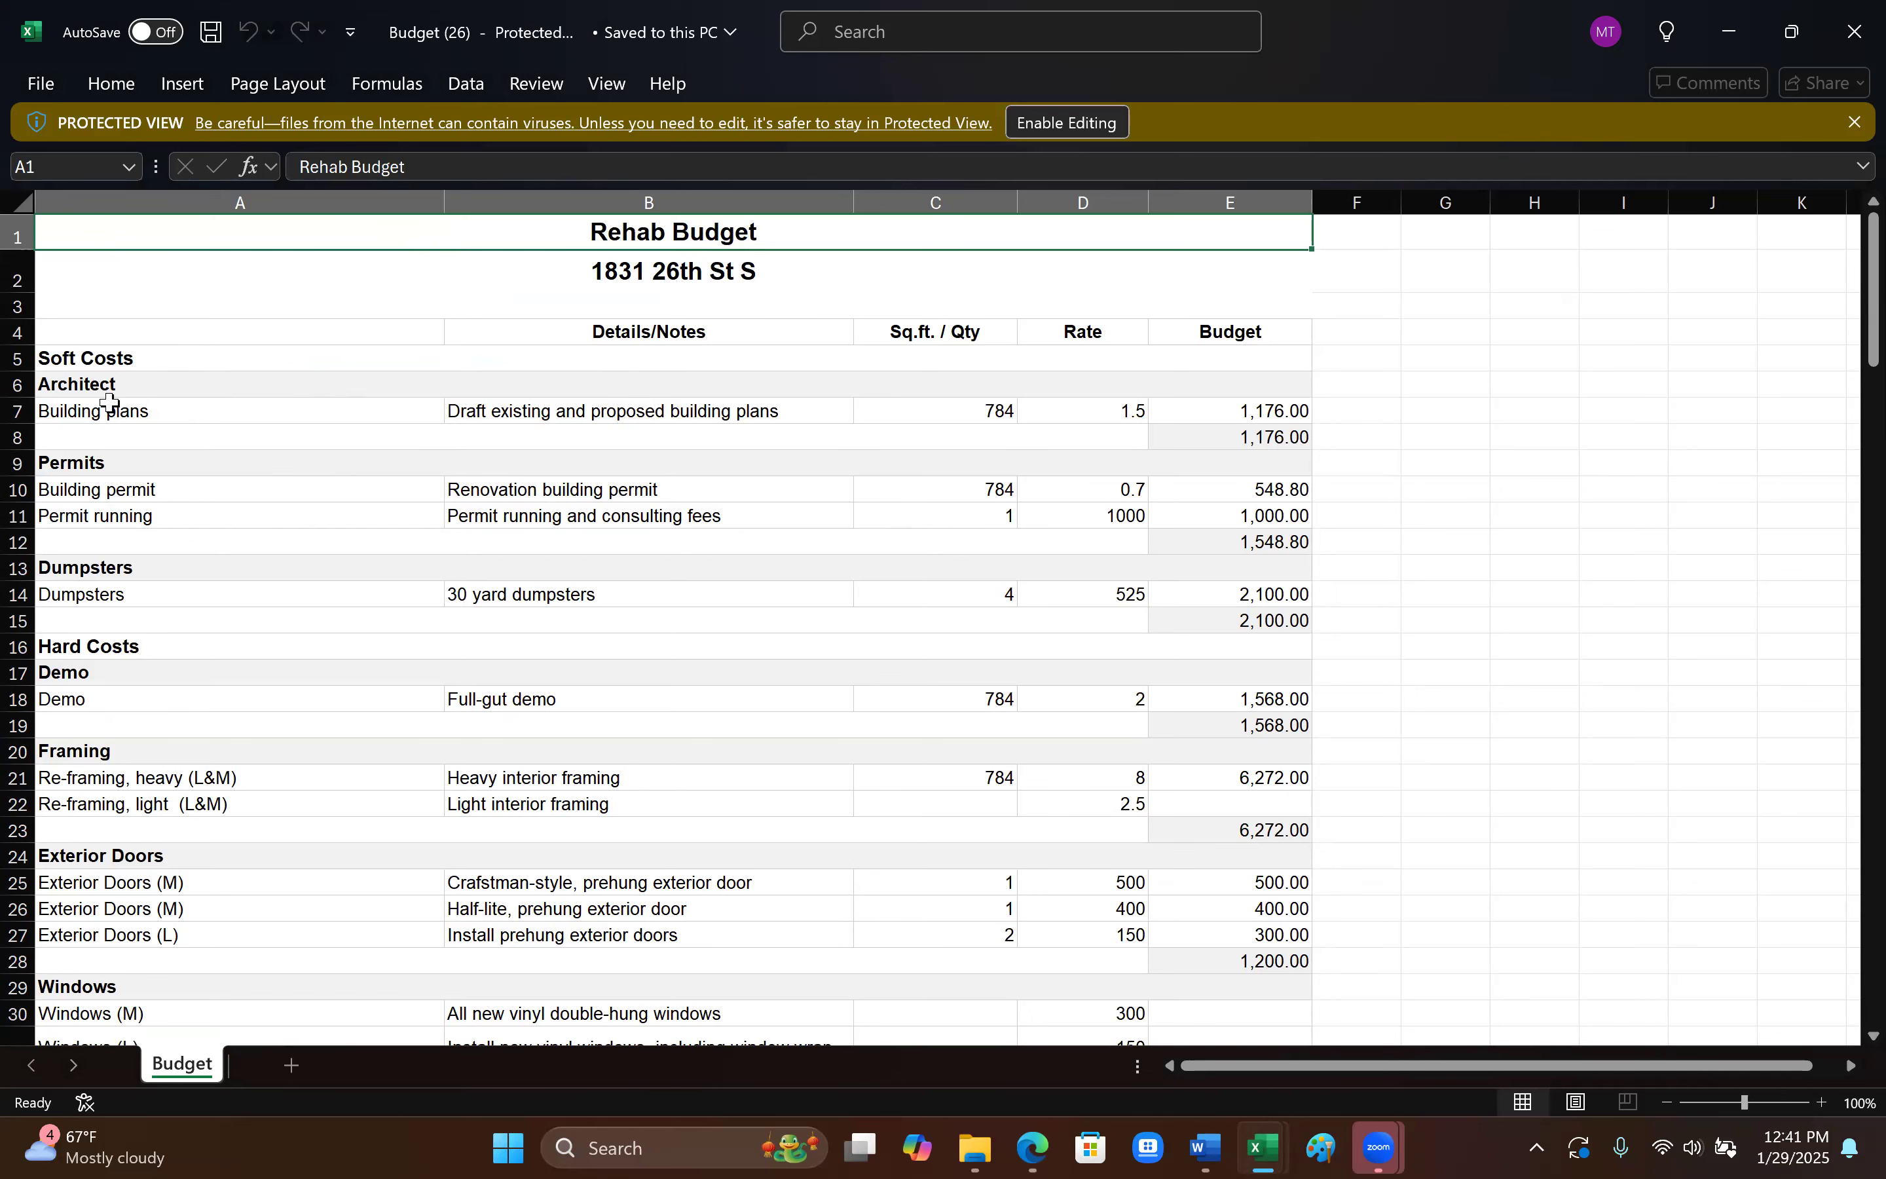
# - Review the Budget sheet down to the Landscaping rows, then close the Budget workbook
pyautogui.scroll(-1, 180, 584)
pyautogui.scroll(1, 423, 651)
pyautogui.scroll(-6, 528, 512)
pyautogui.scroll(-20, 528, 512)
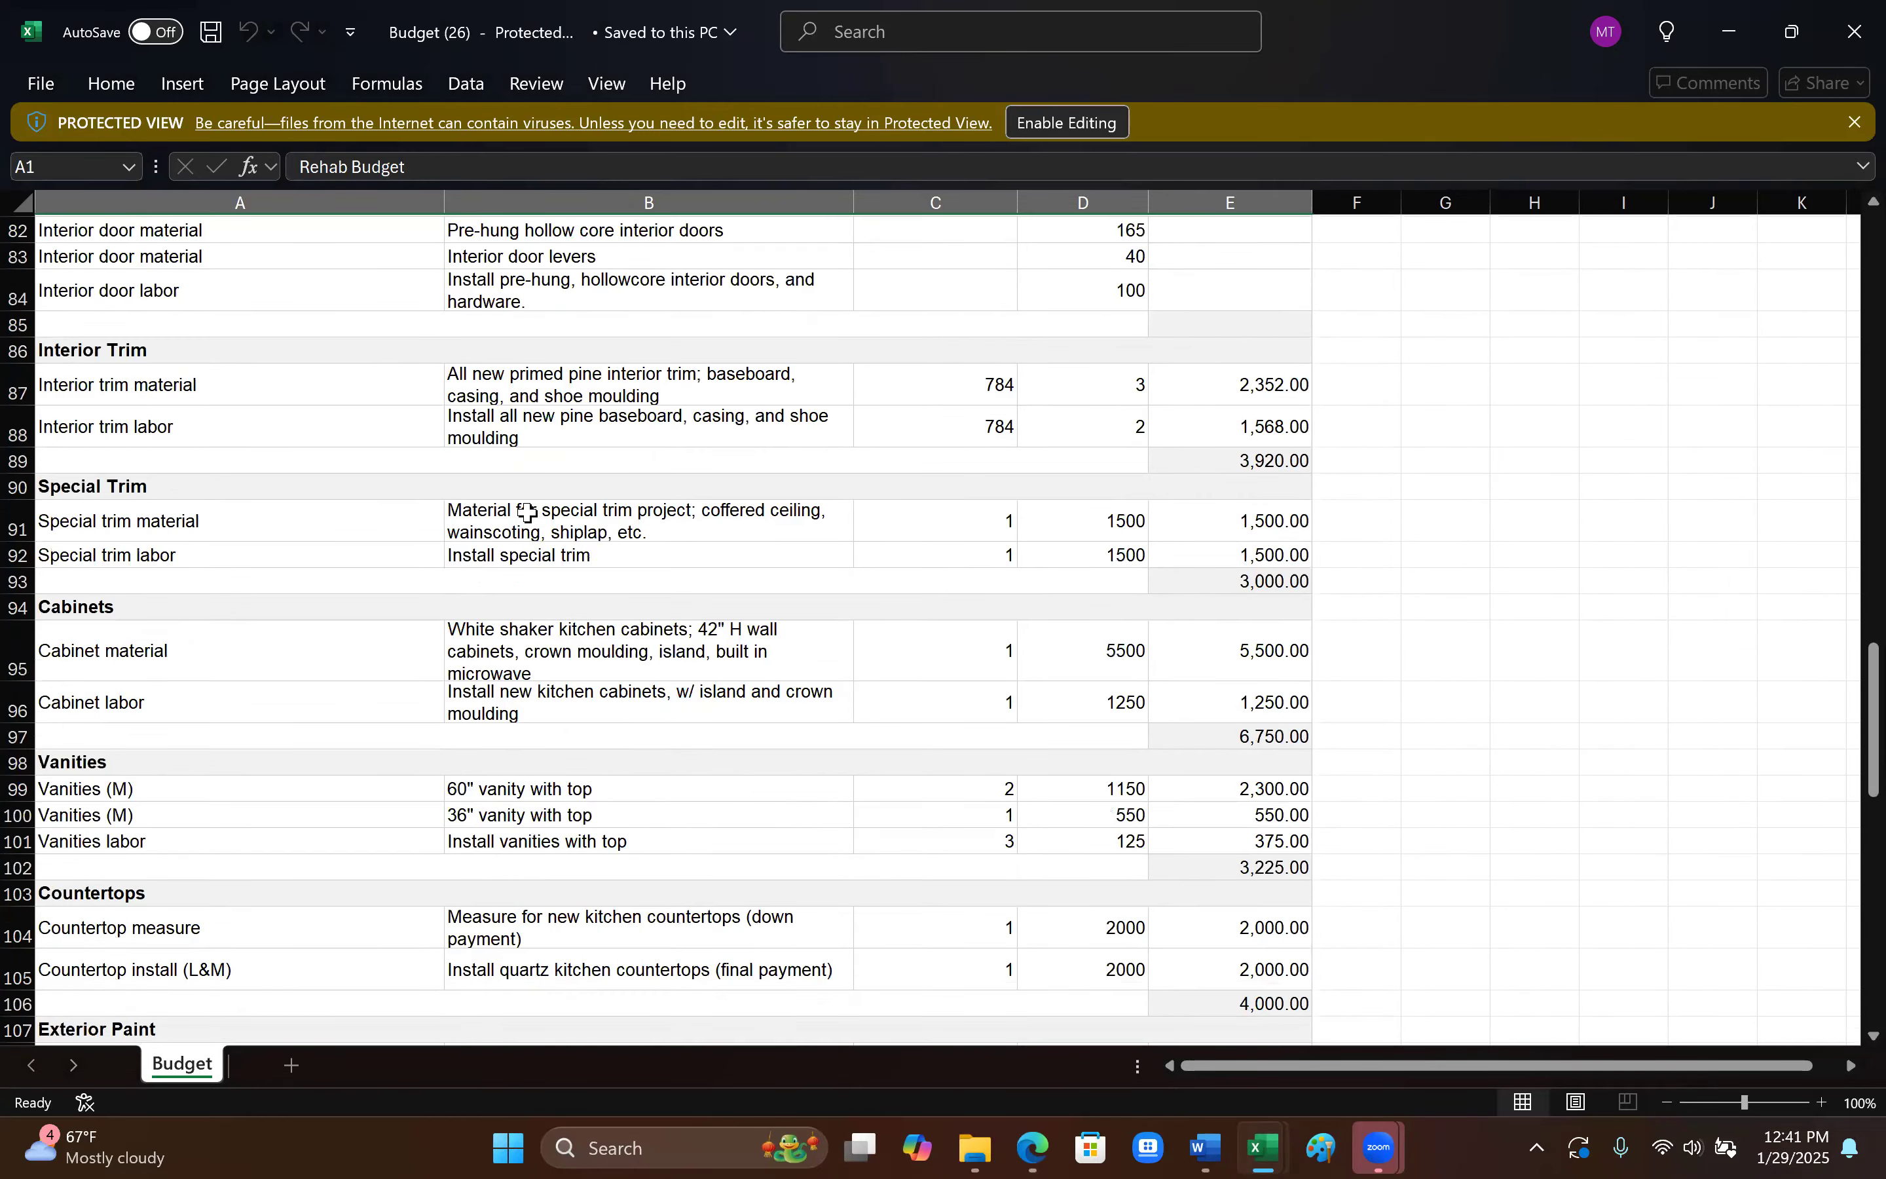
pyautogui.scroll(-10, 528, 512)
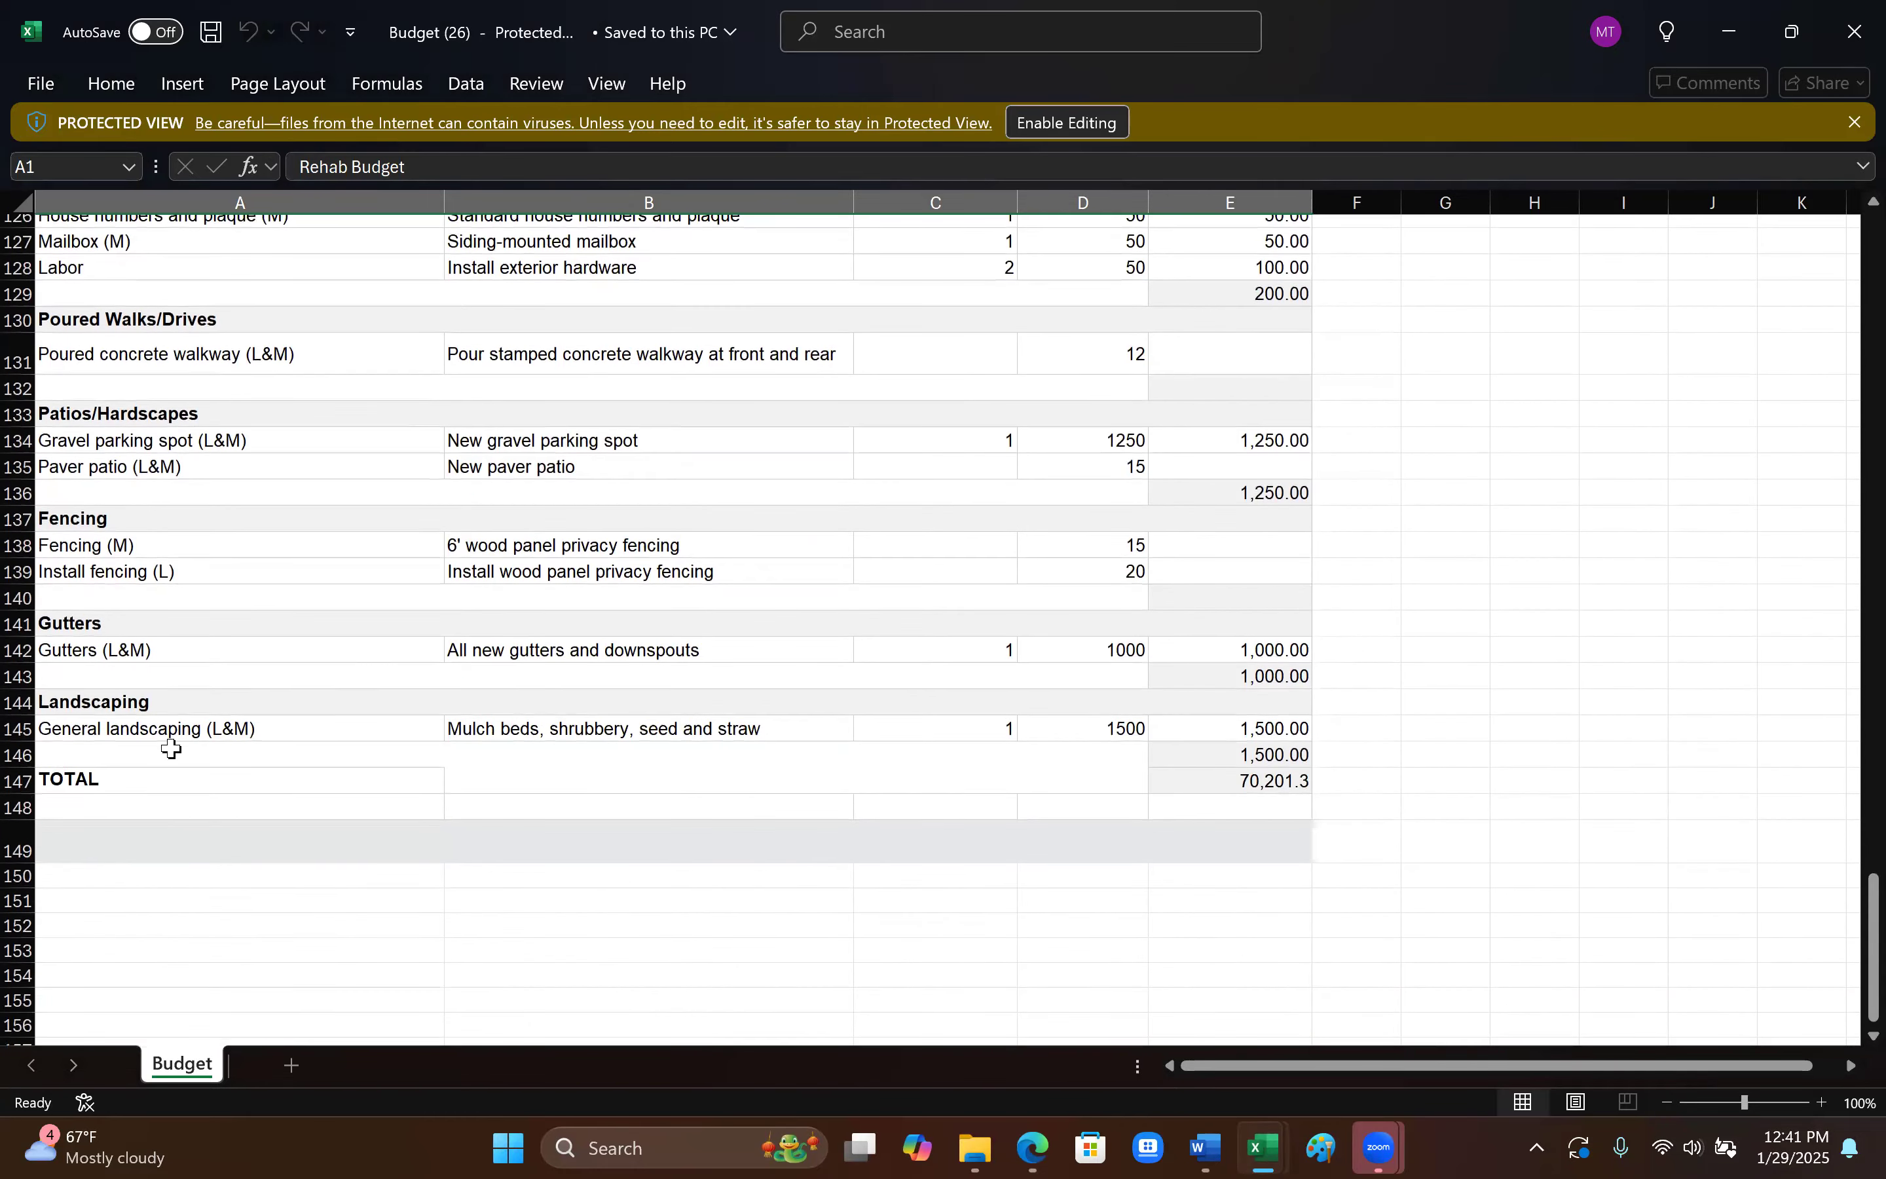
pyautogui.click(156, 737)
pyautogui.scroll(-1, 156, 737)
pyautogui.click(17, 627)
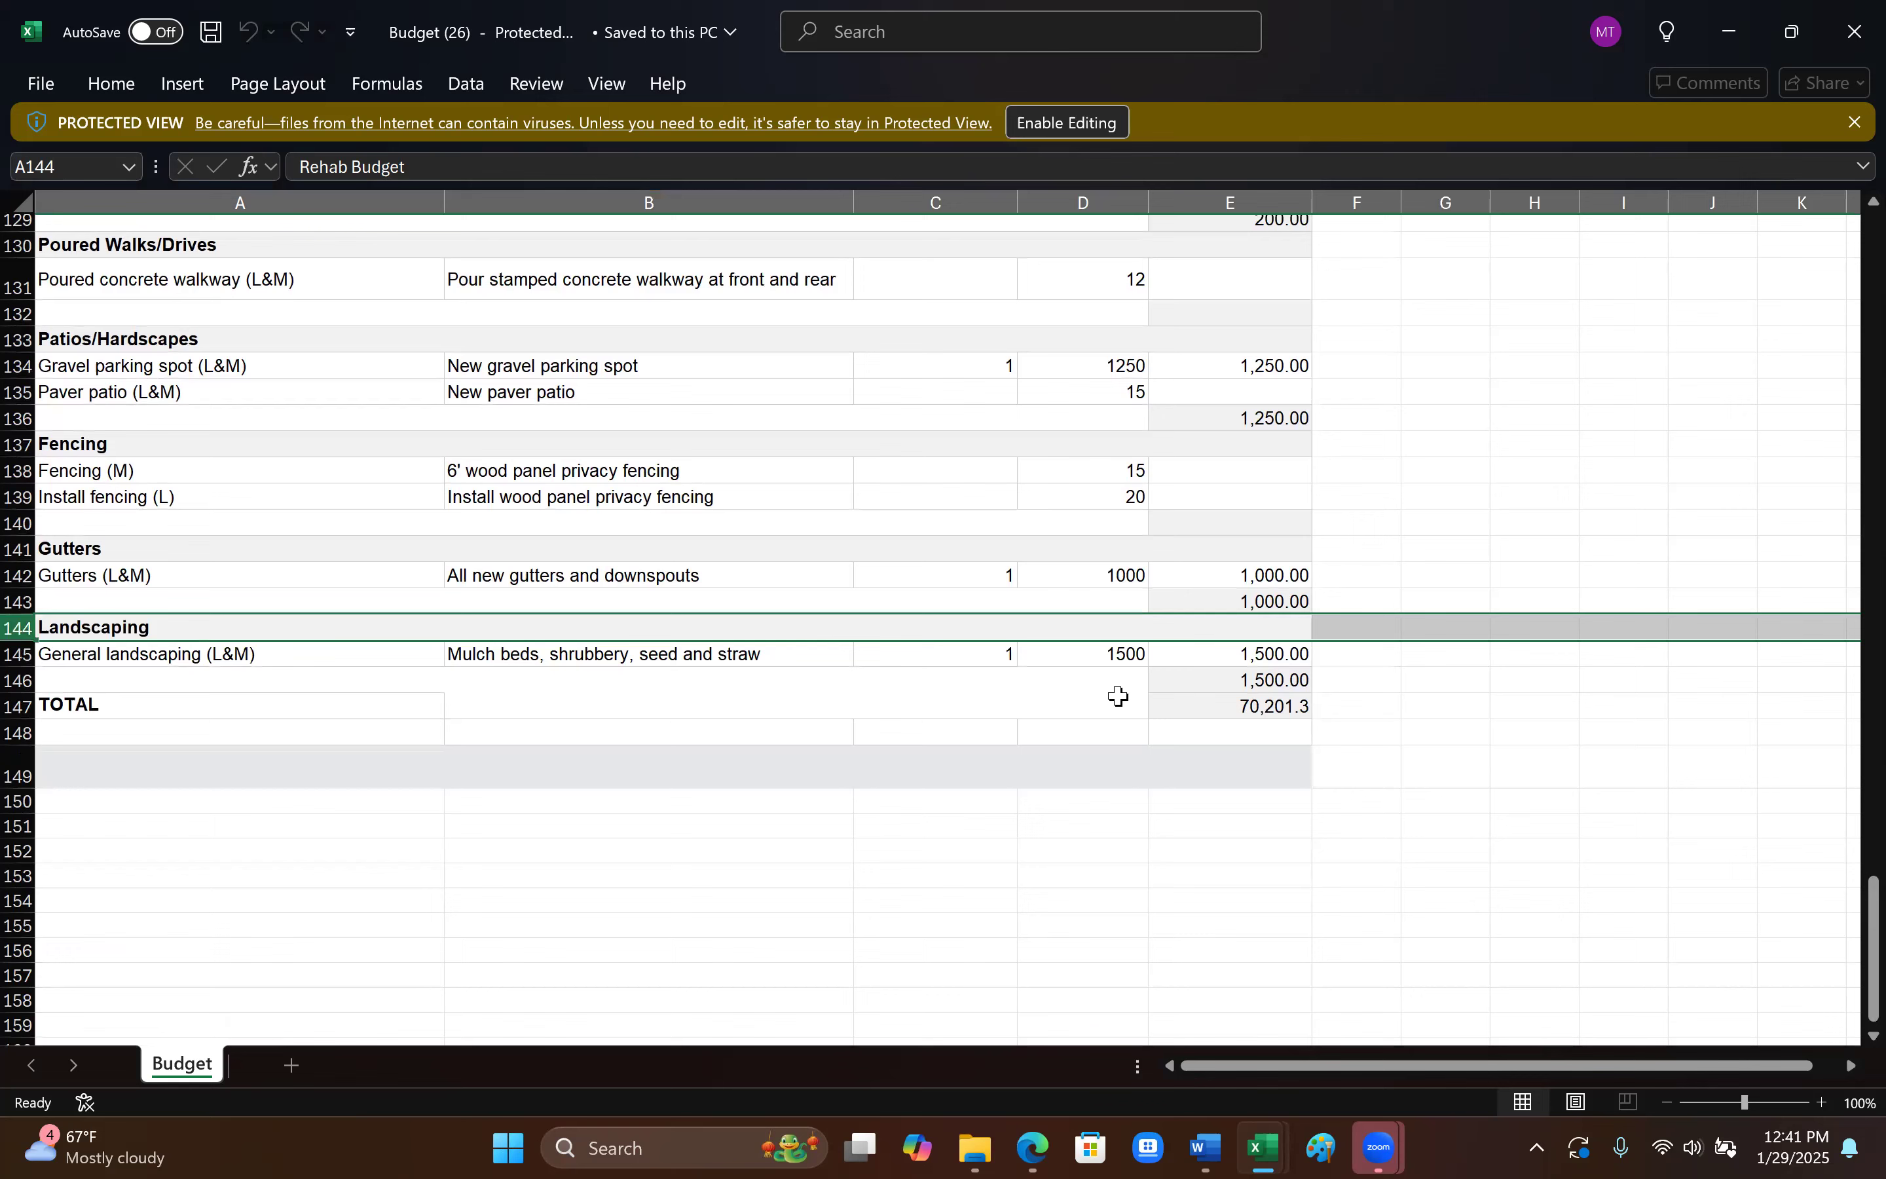
pyautogui.click(1856, 31)
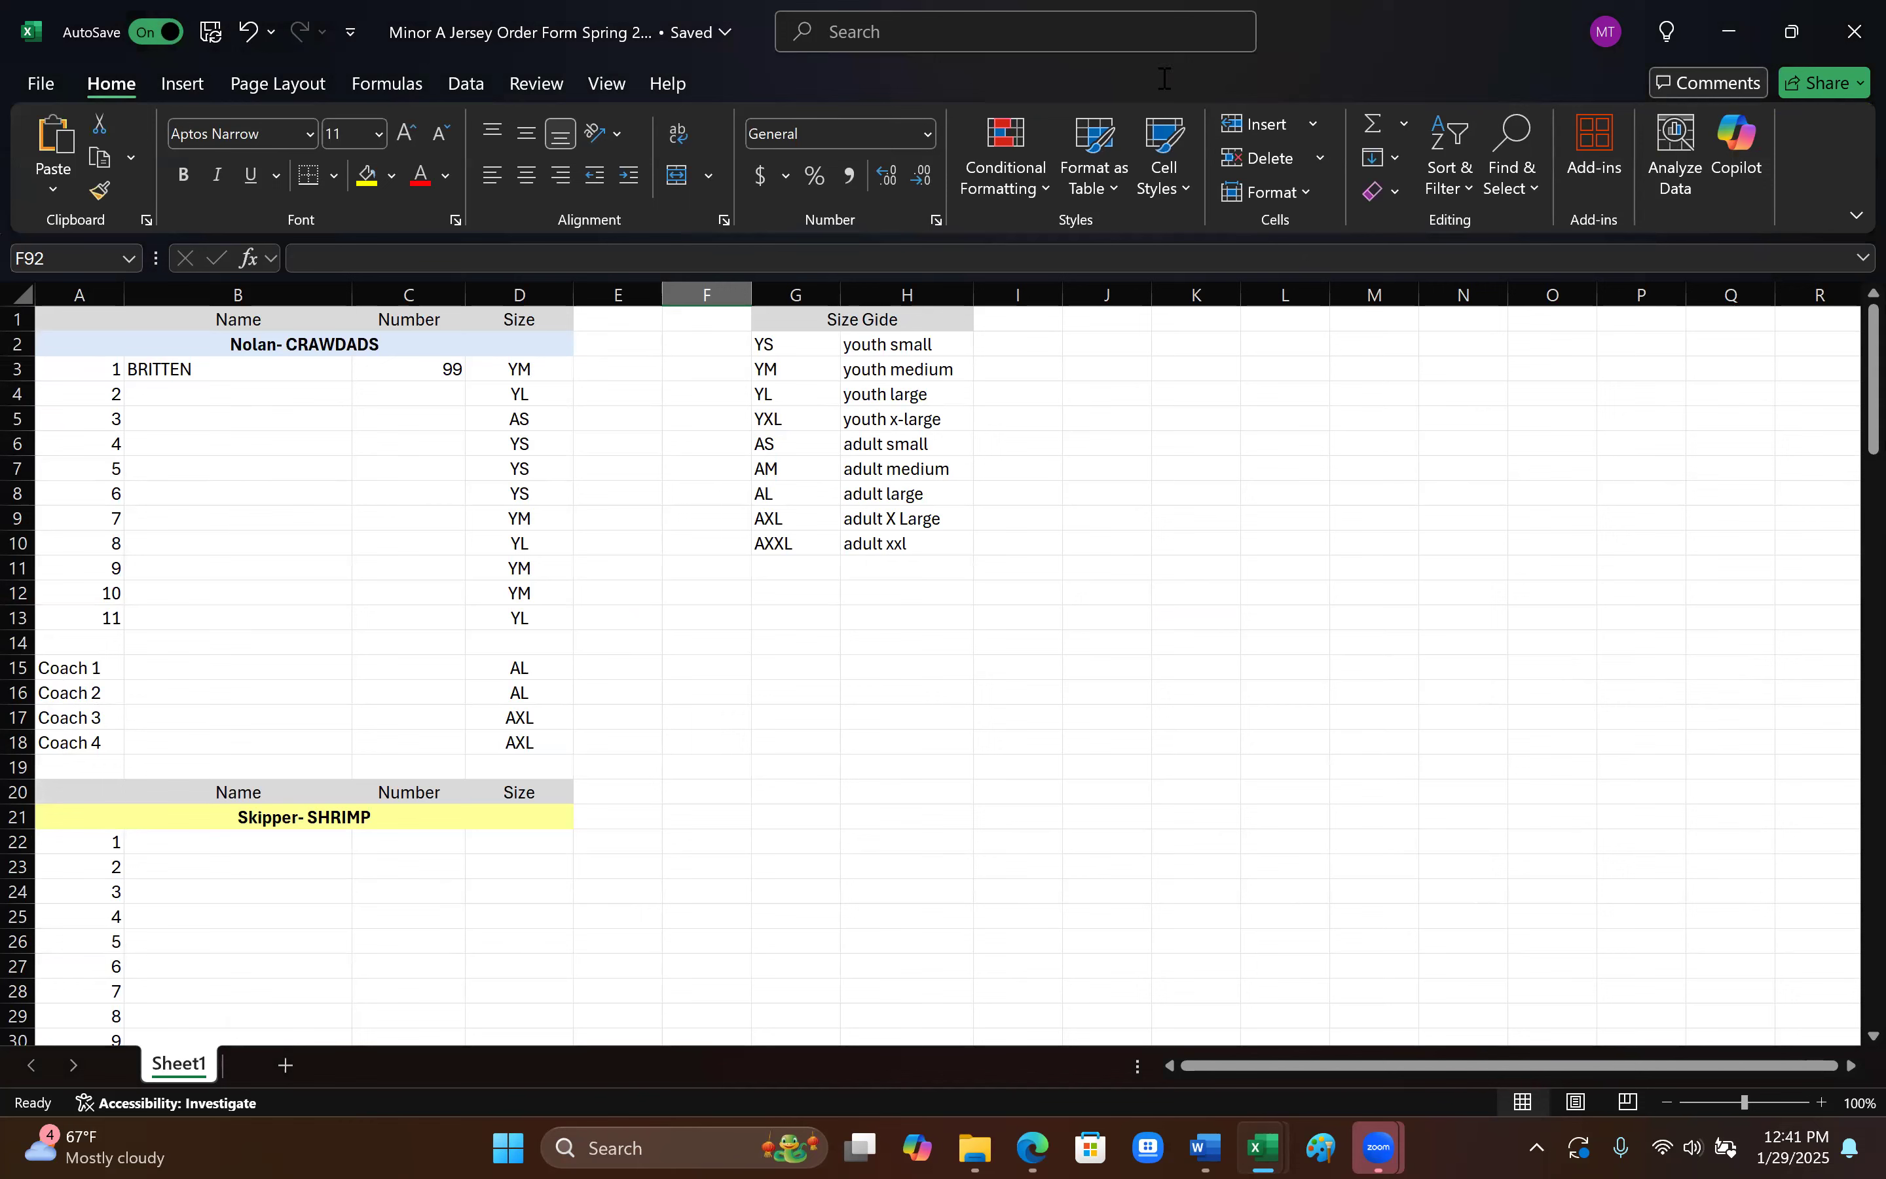
pyautogui.hotkey('alt', 'Tab')
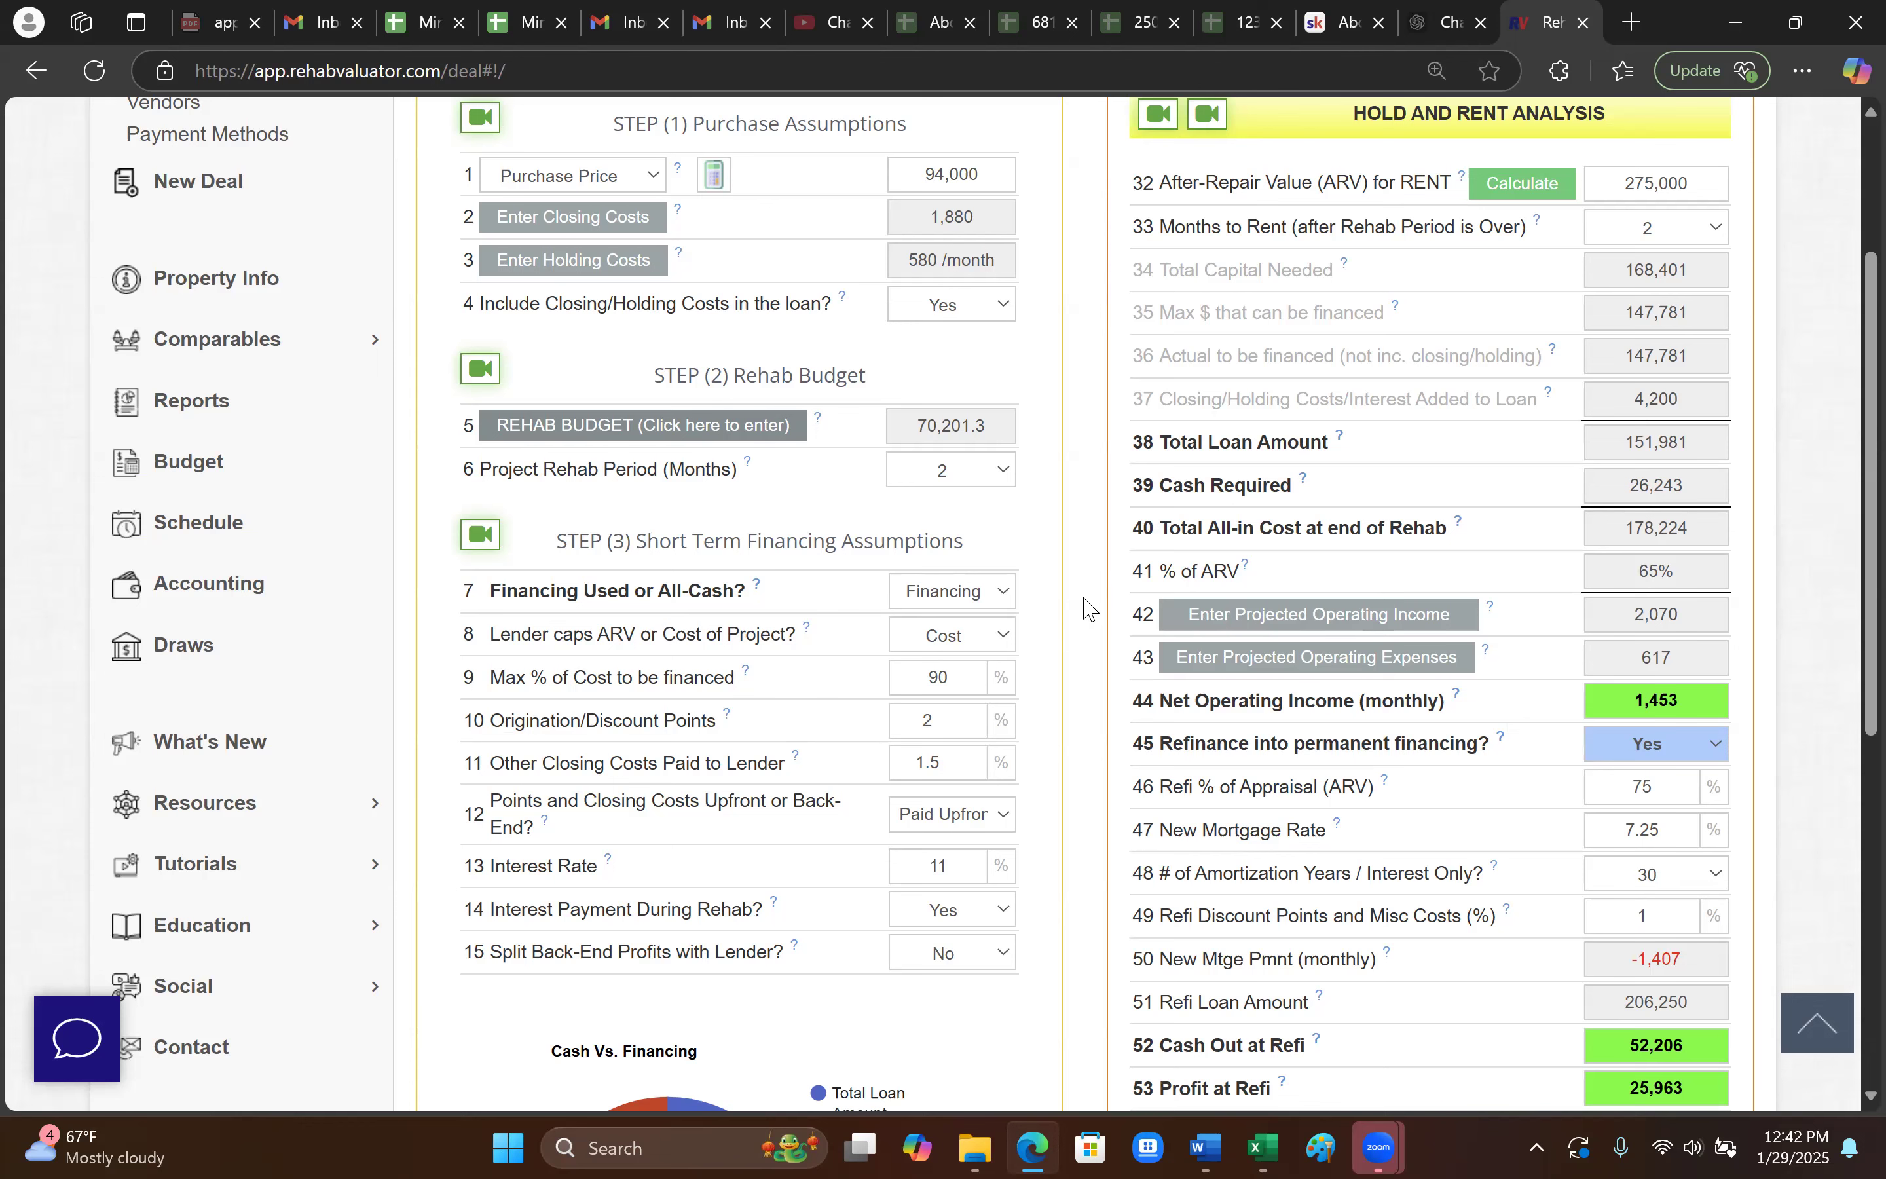
pyautogui.scroll(3, 1090, 609)
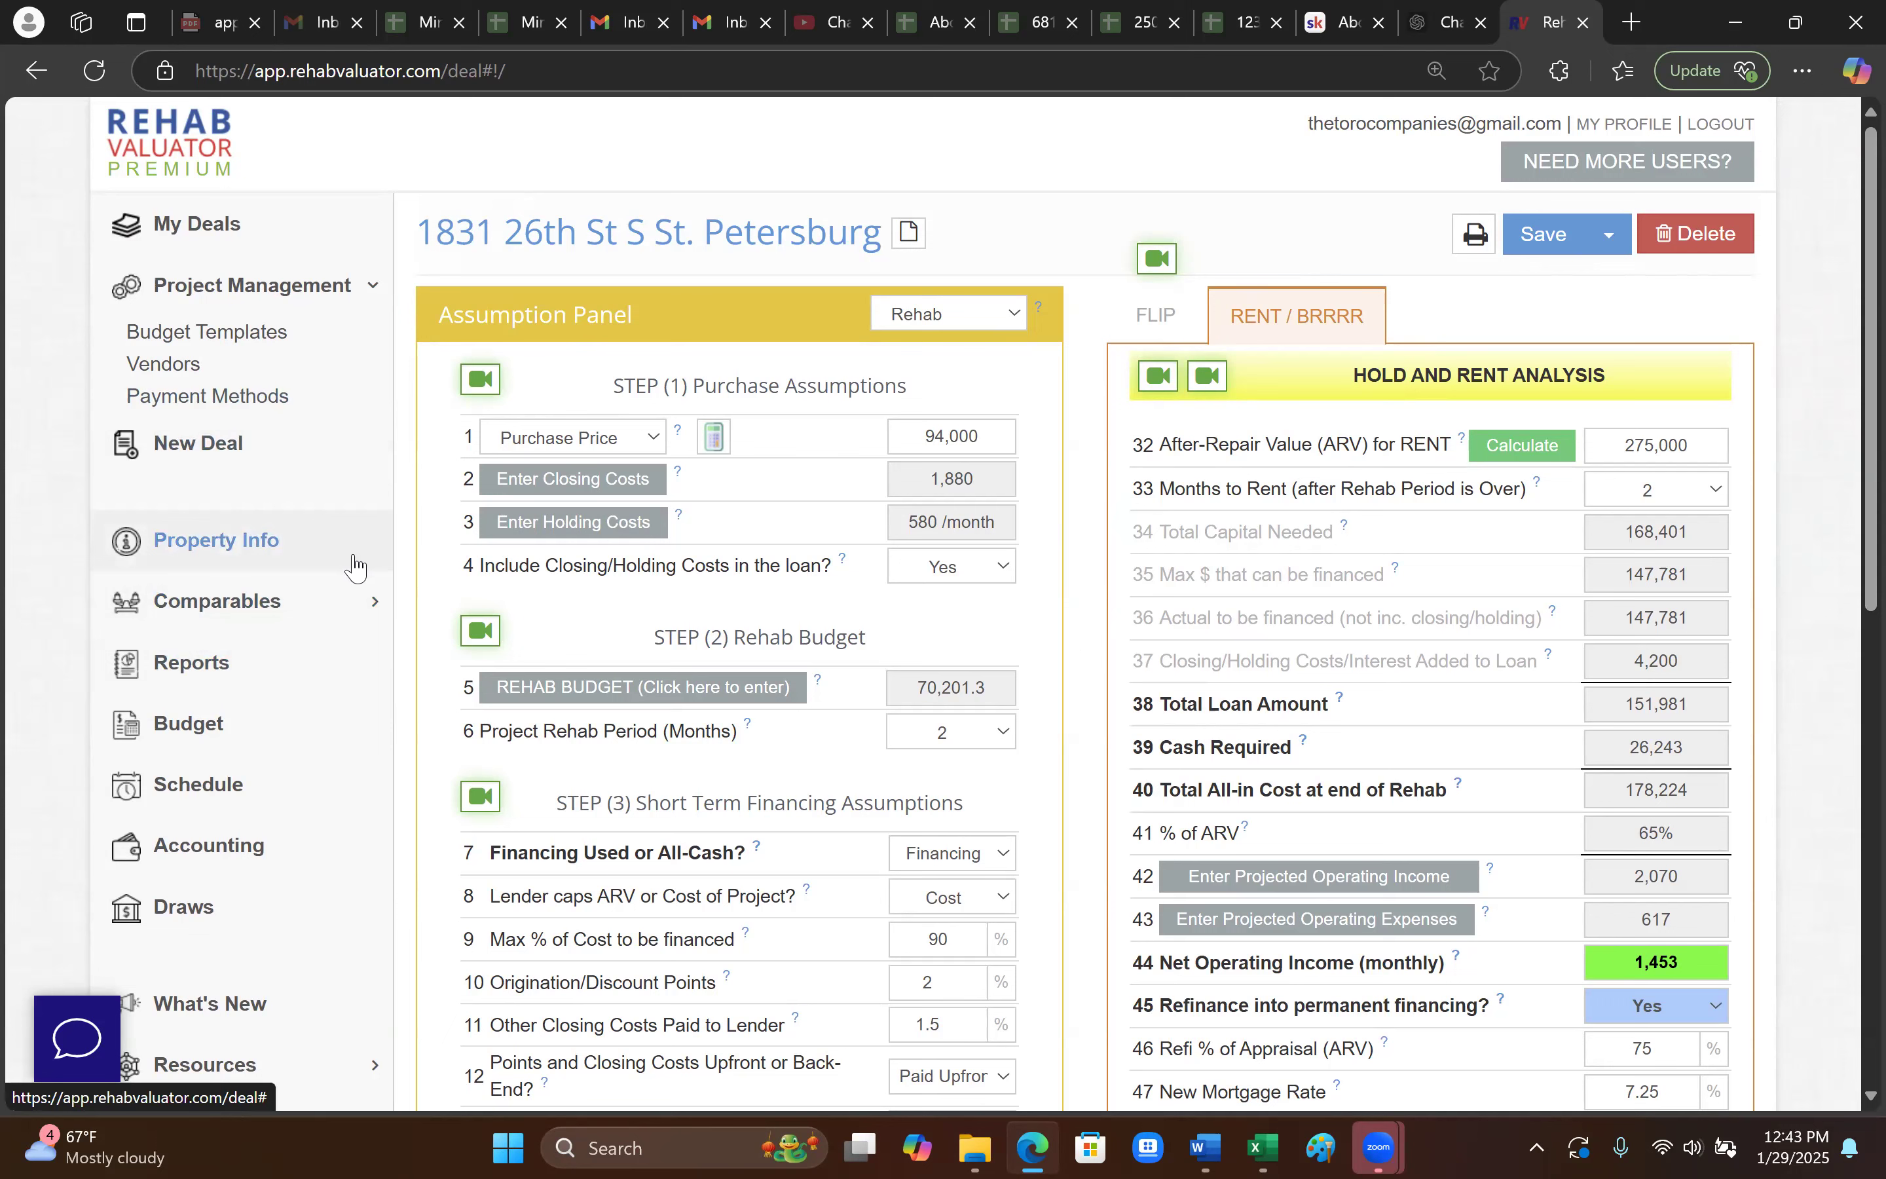
# - Reopen the detailed rehab budget and review its line items, expanding the fencing and exterior door notes
pyautogui.click(701, 694)
pyautogui.scroll(-10, 1216, 758)
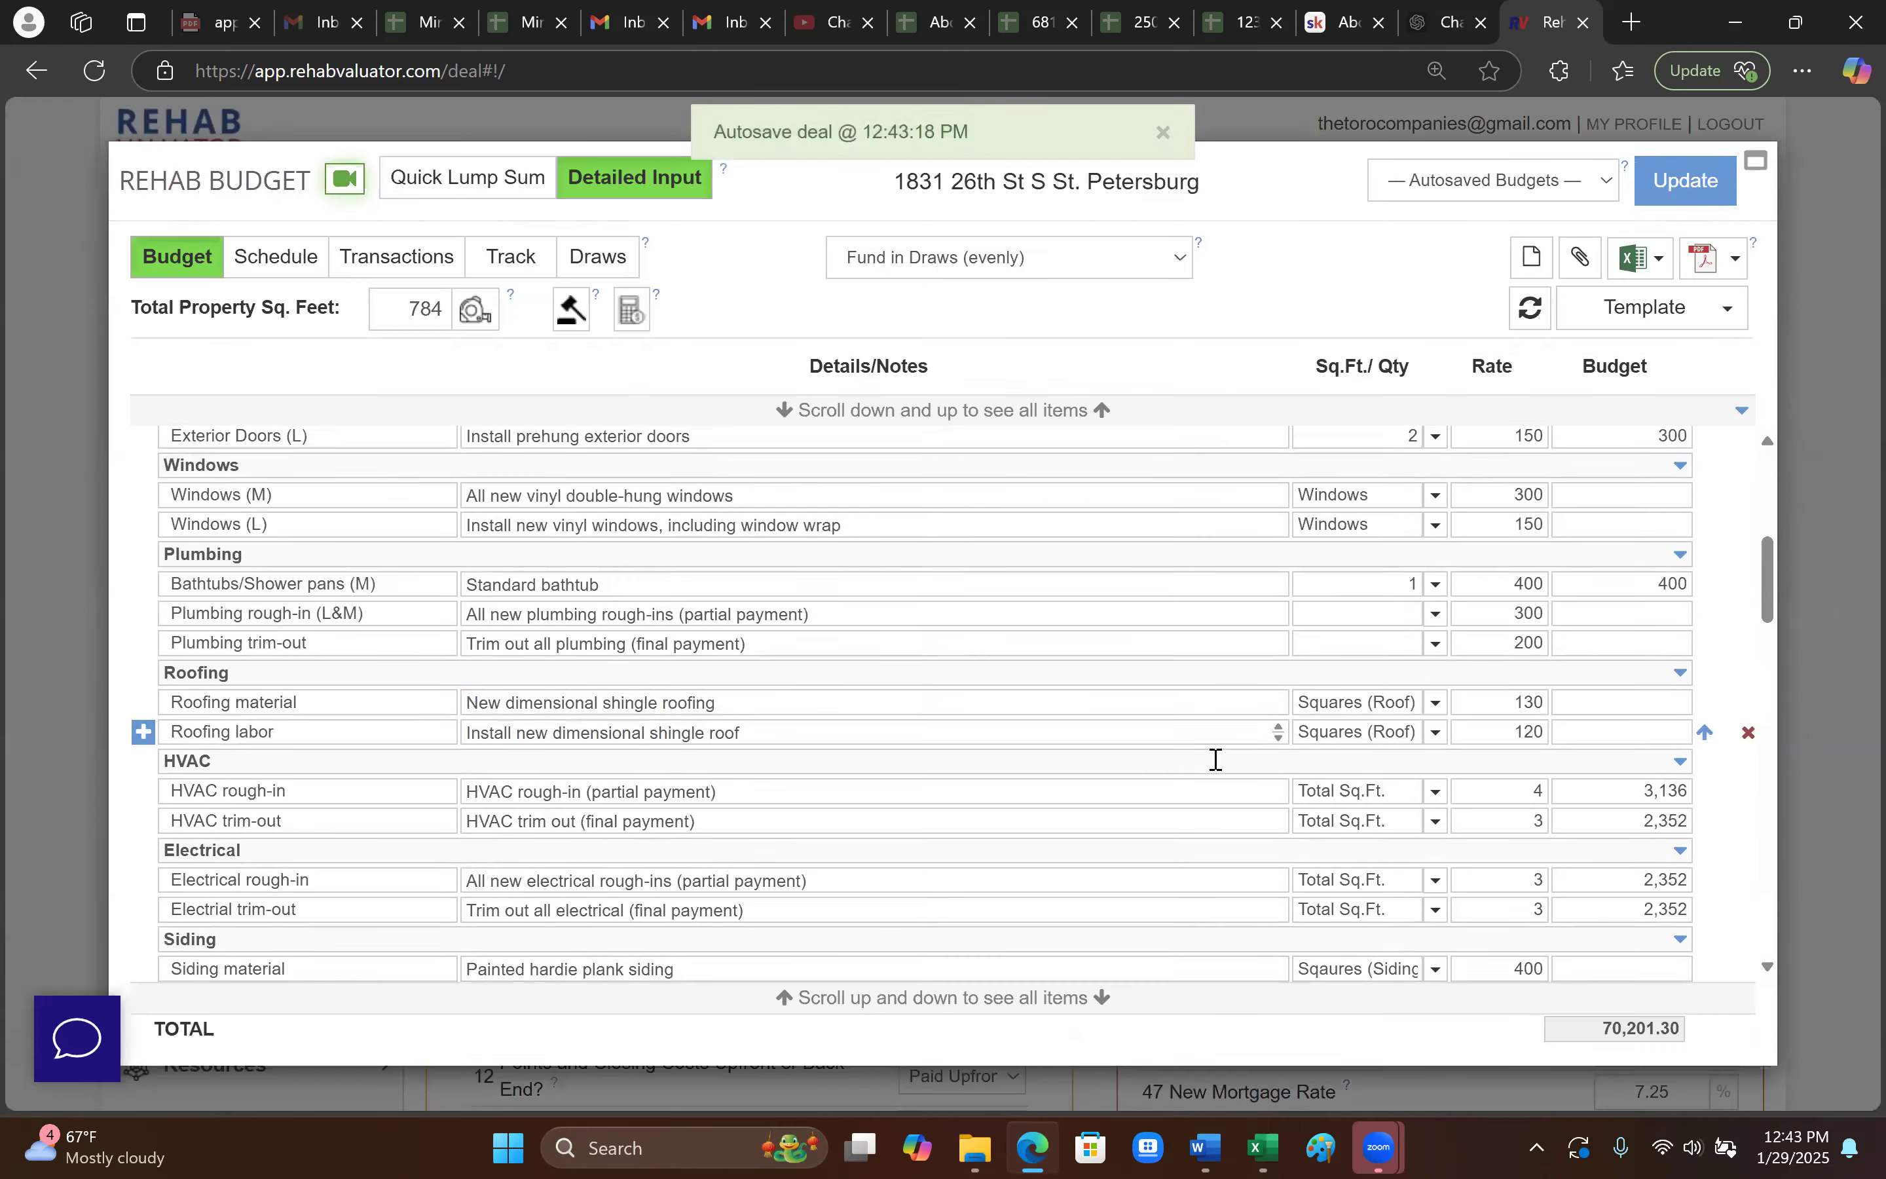
pyautogui.scroll(-4, 1158, 859)
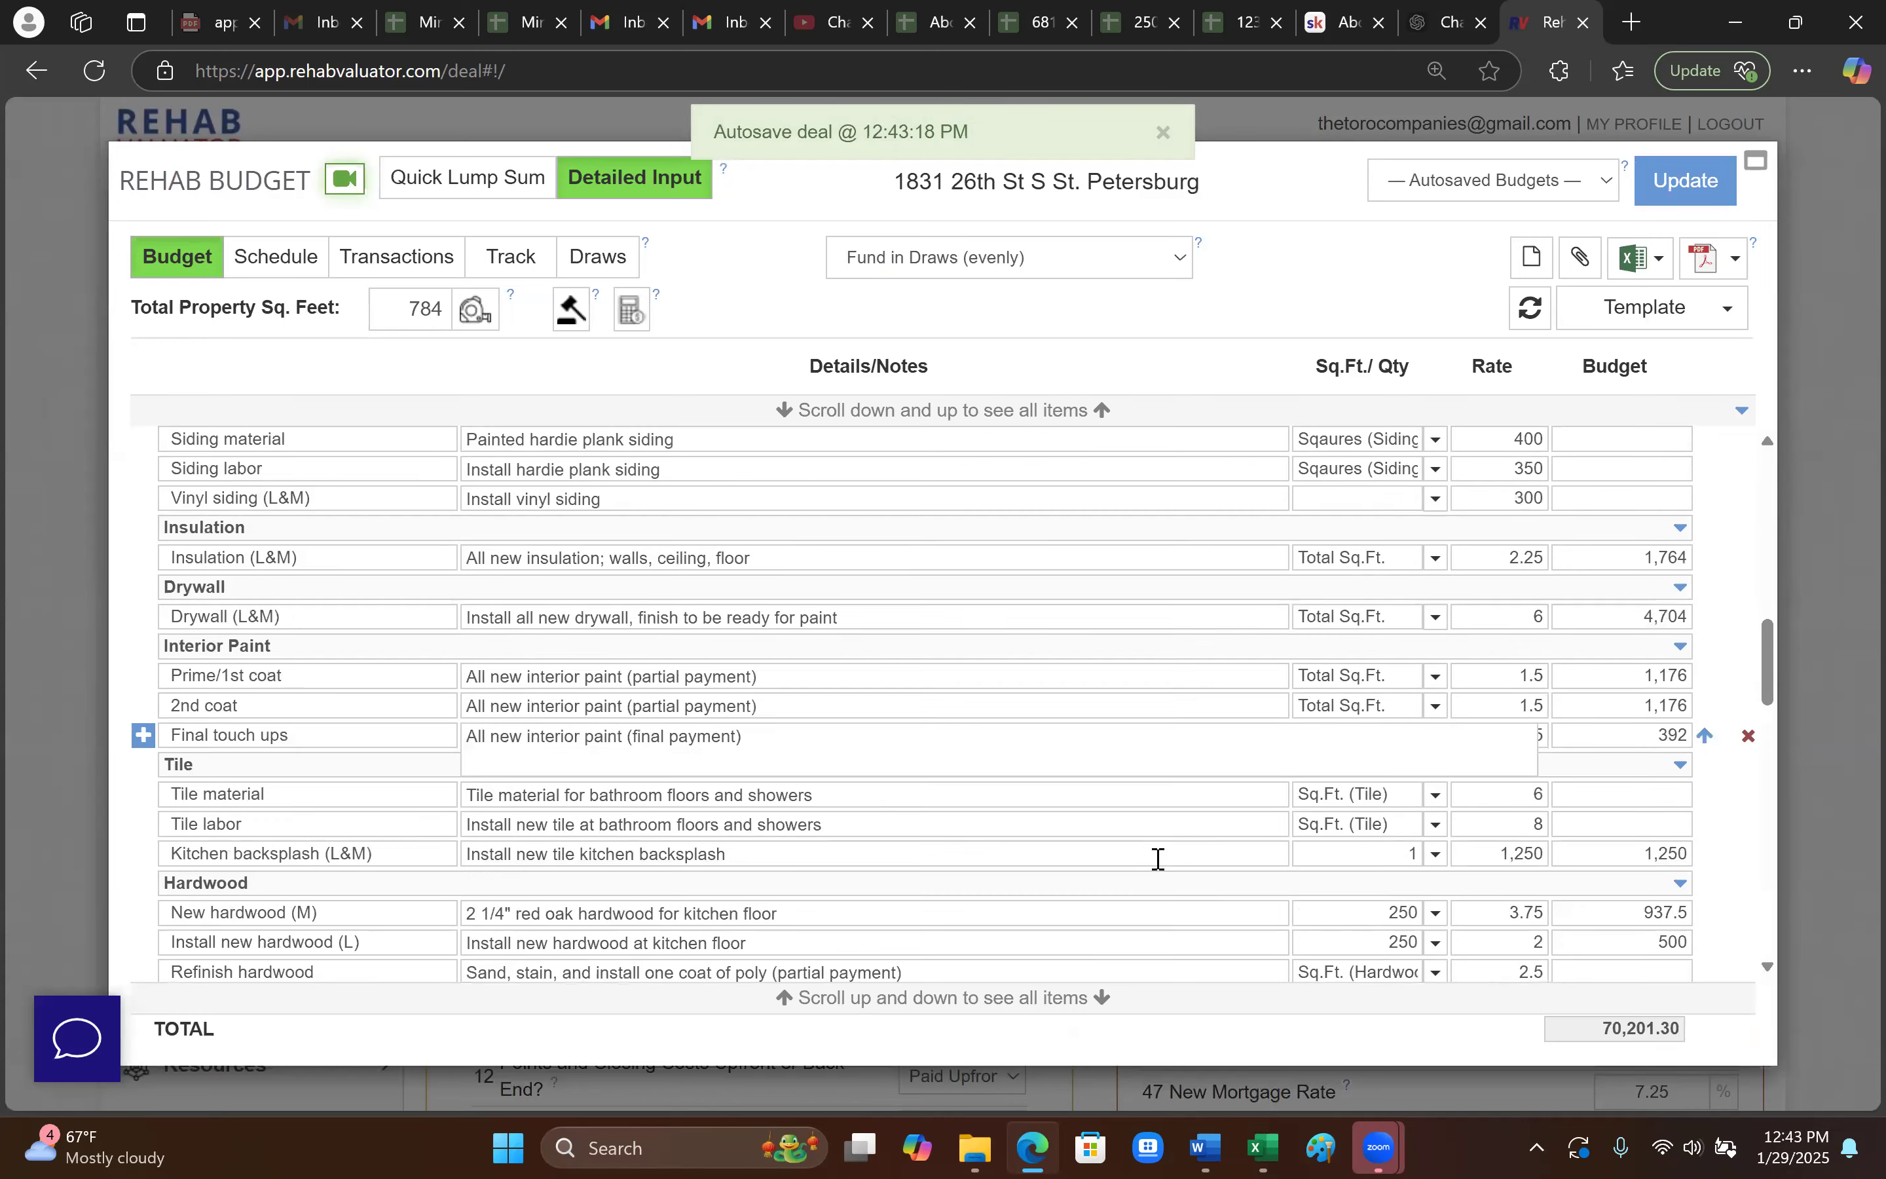
pyautogui.scroll(-4, 1158, 858)
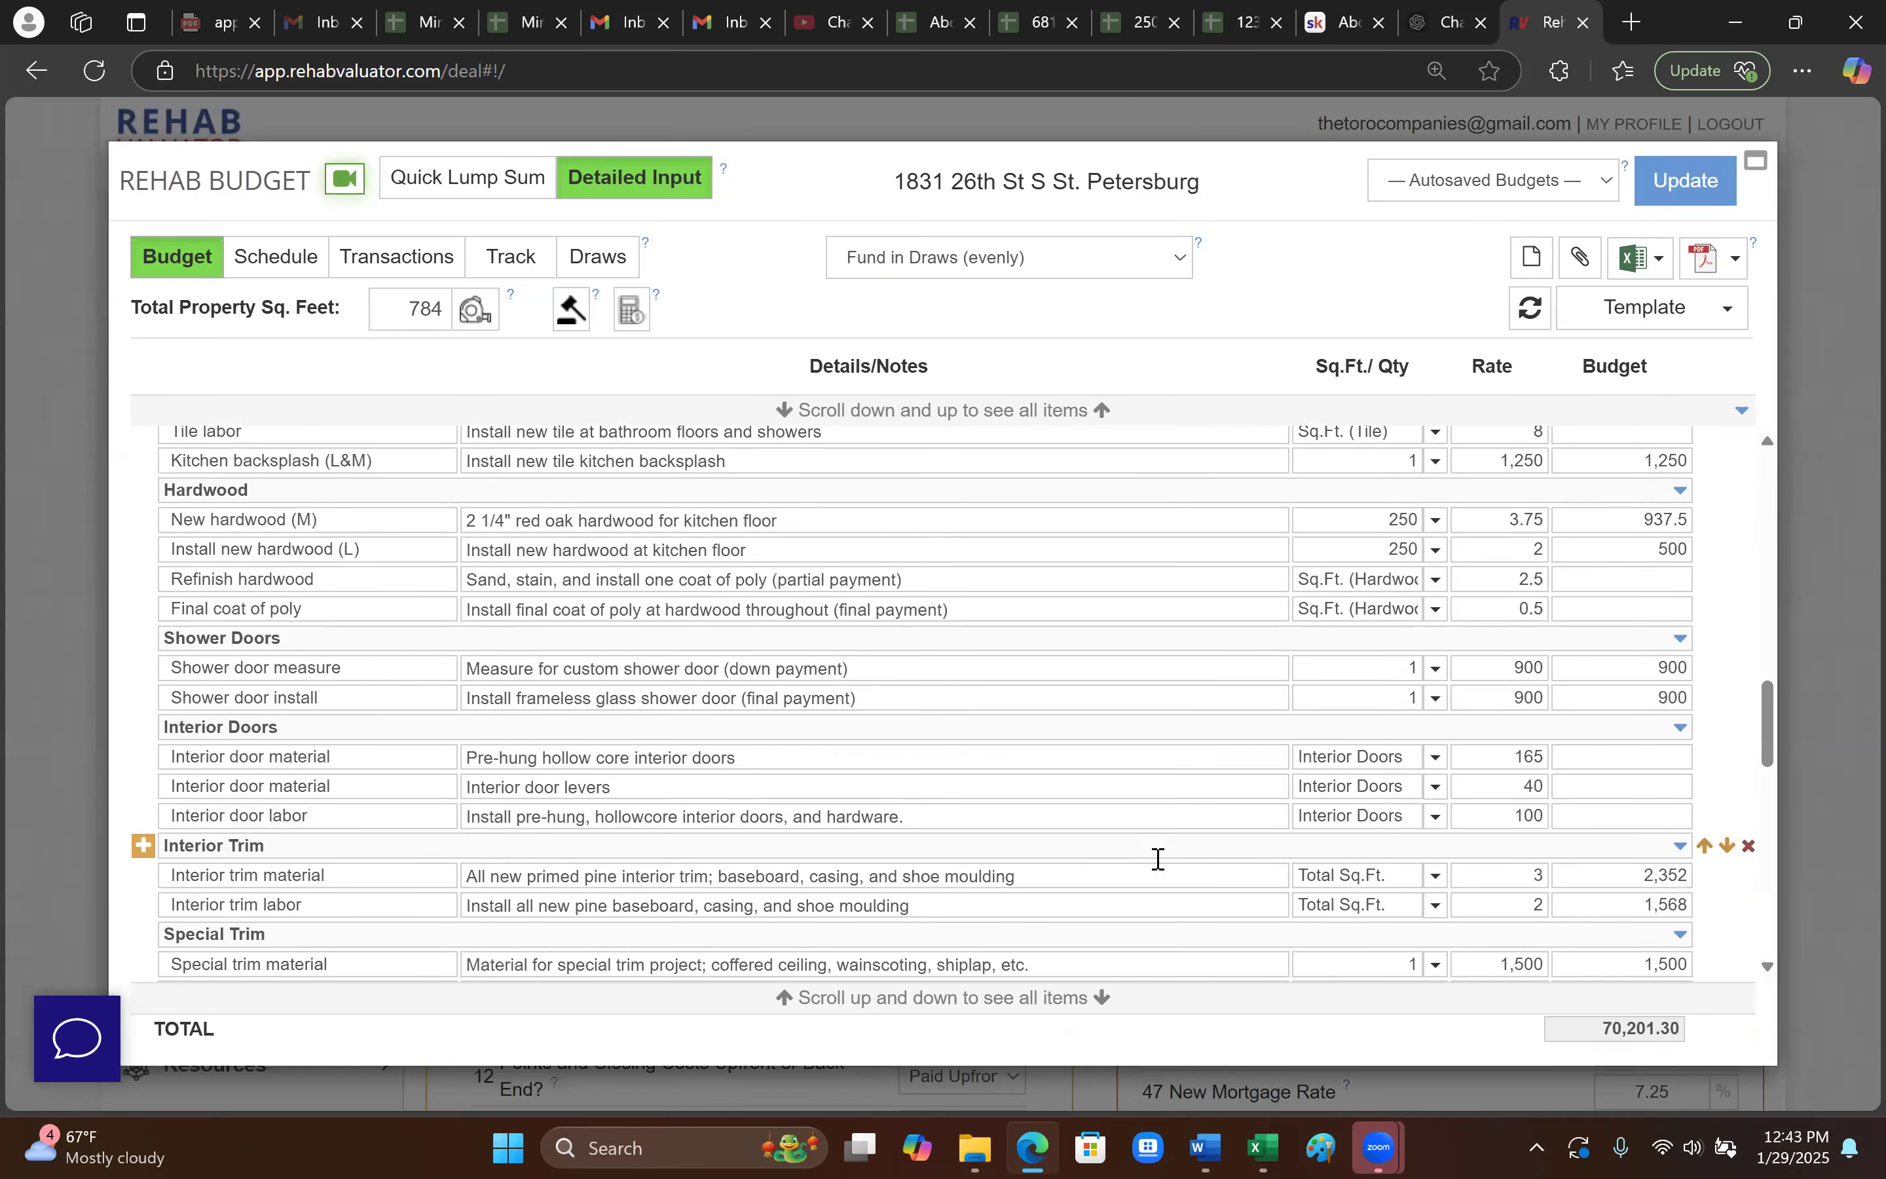
pyautogui.scroll(-2, 1158, 859)
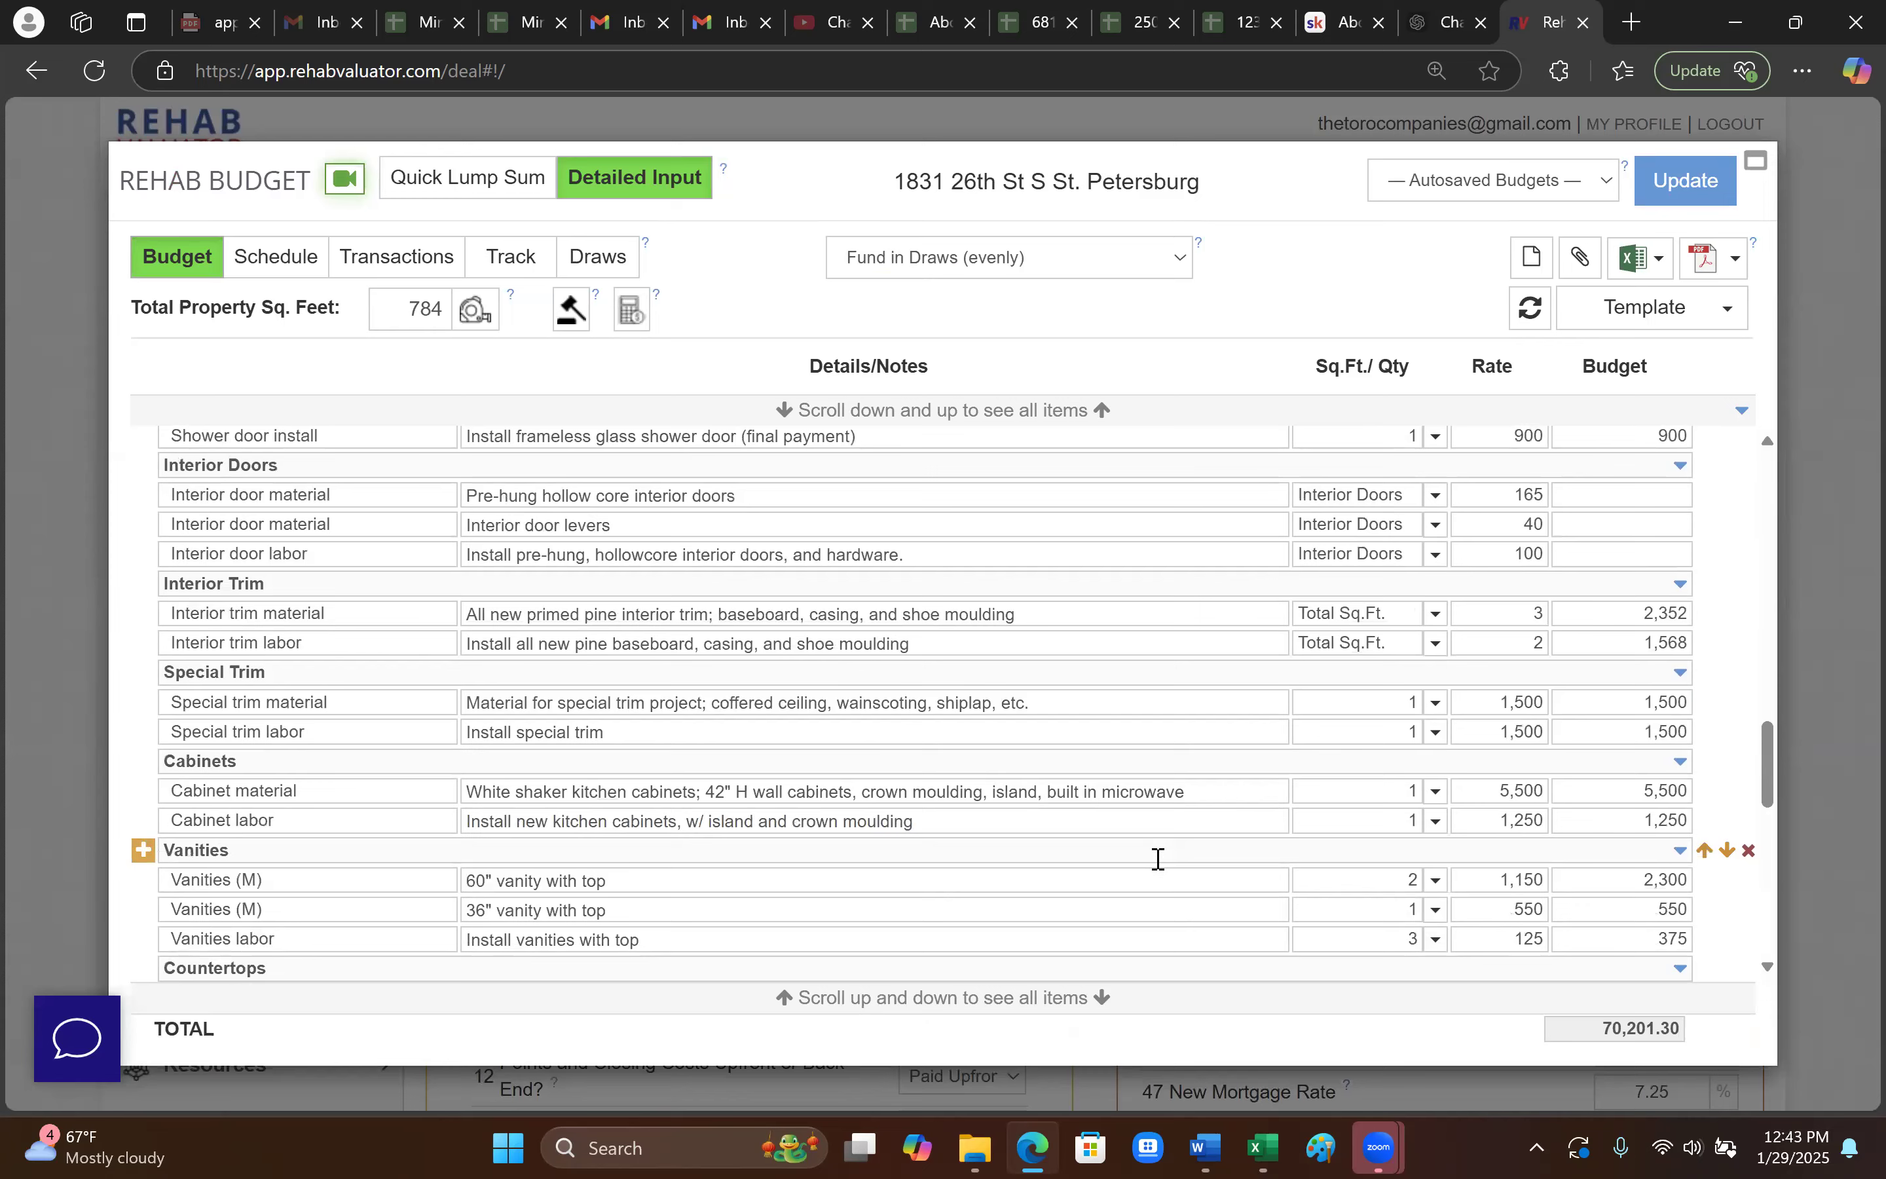
pyautogui.scroll(-8, 1158, 858)
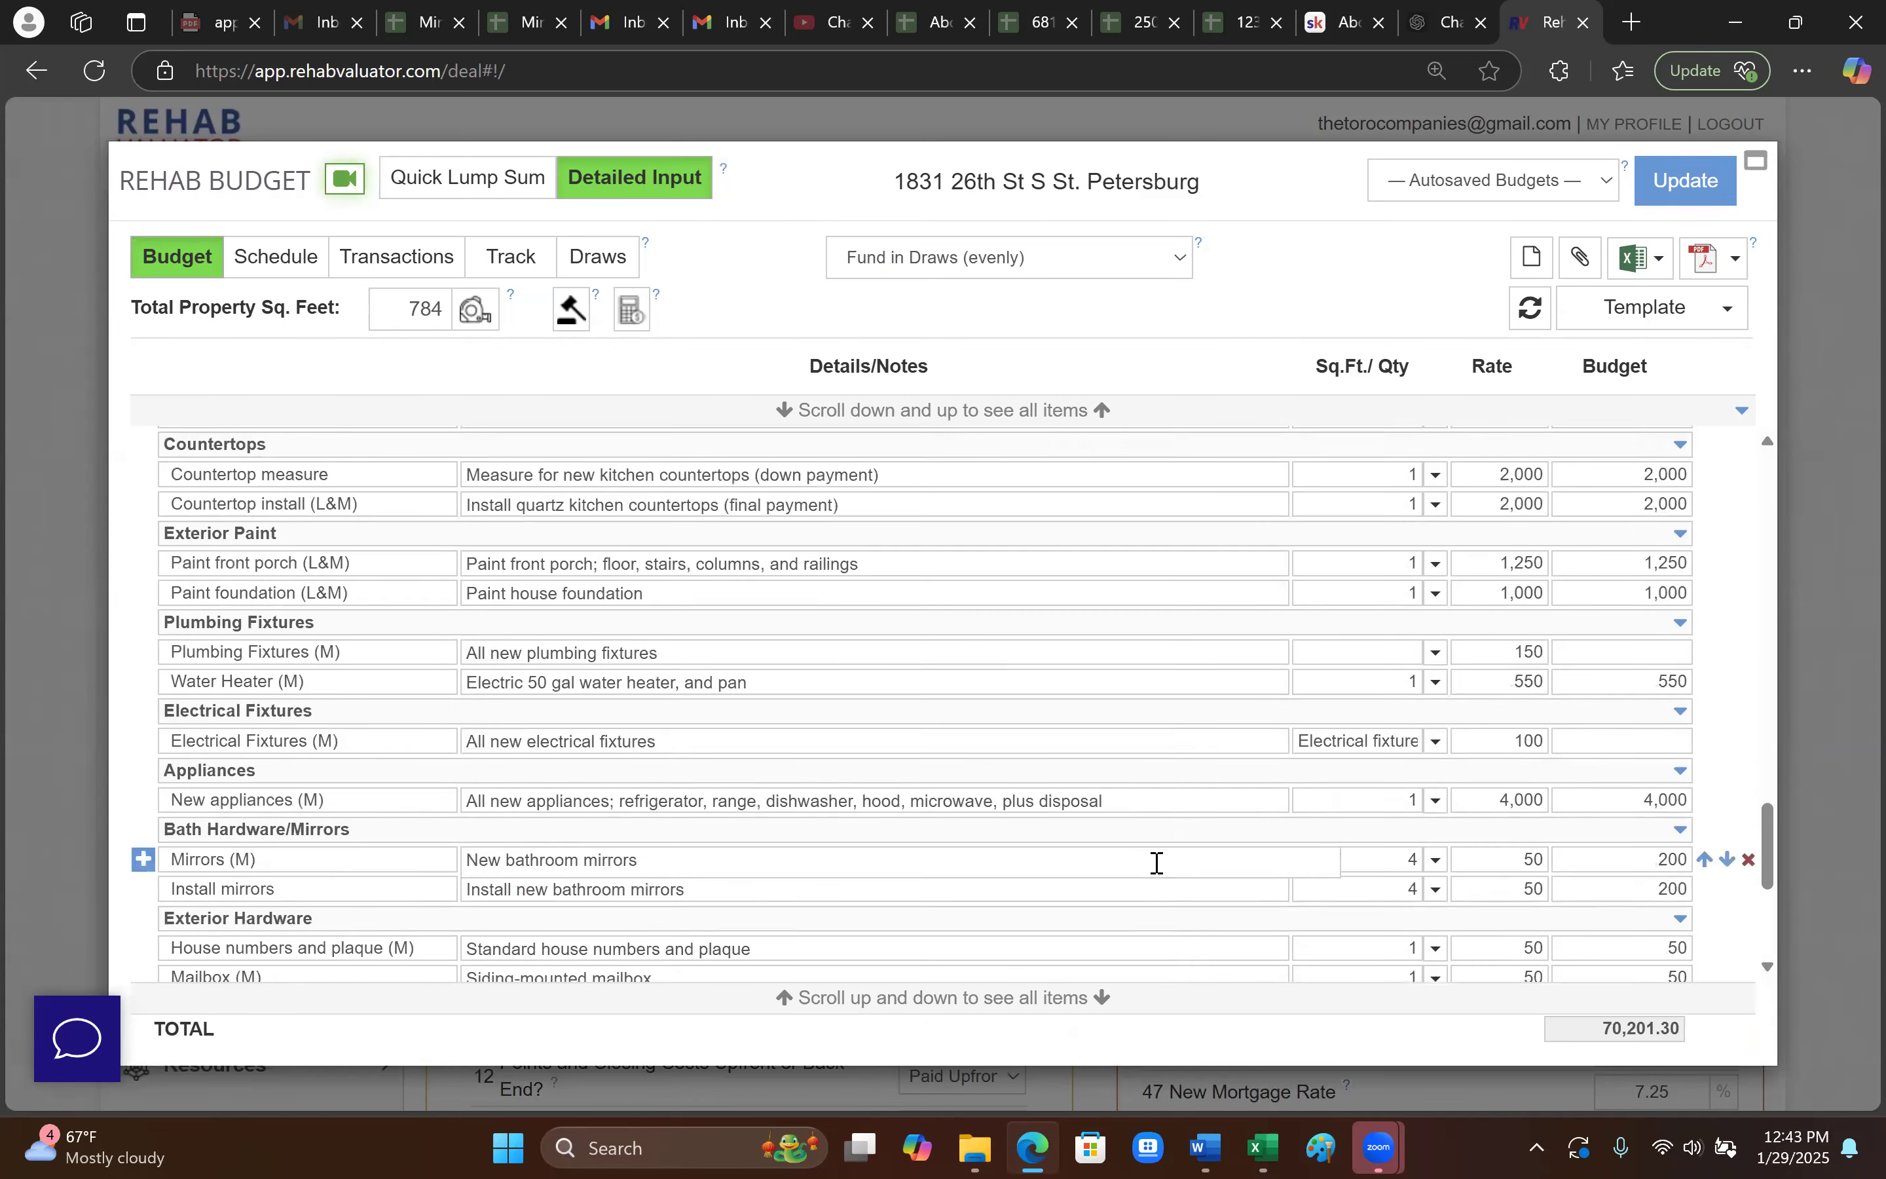
pyautogui.scroll(-5, 1158, 872)
pyautogui.click(1153, 854)
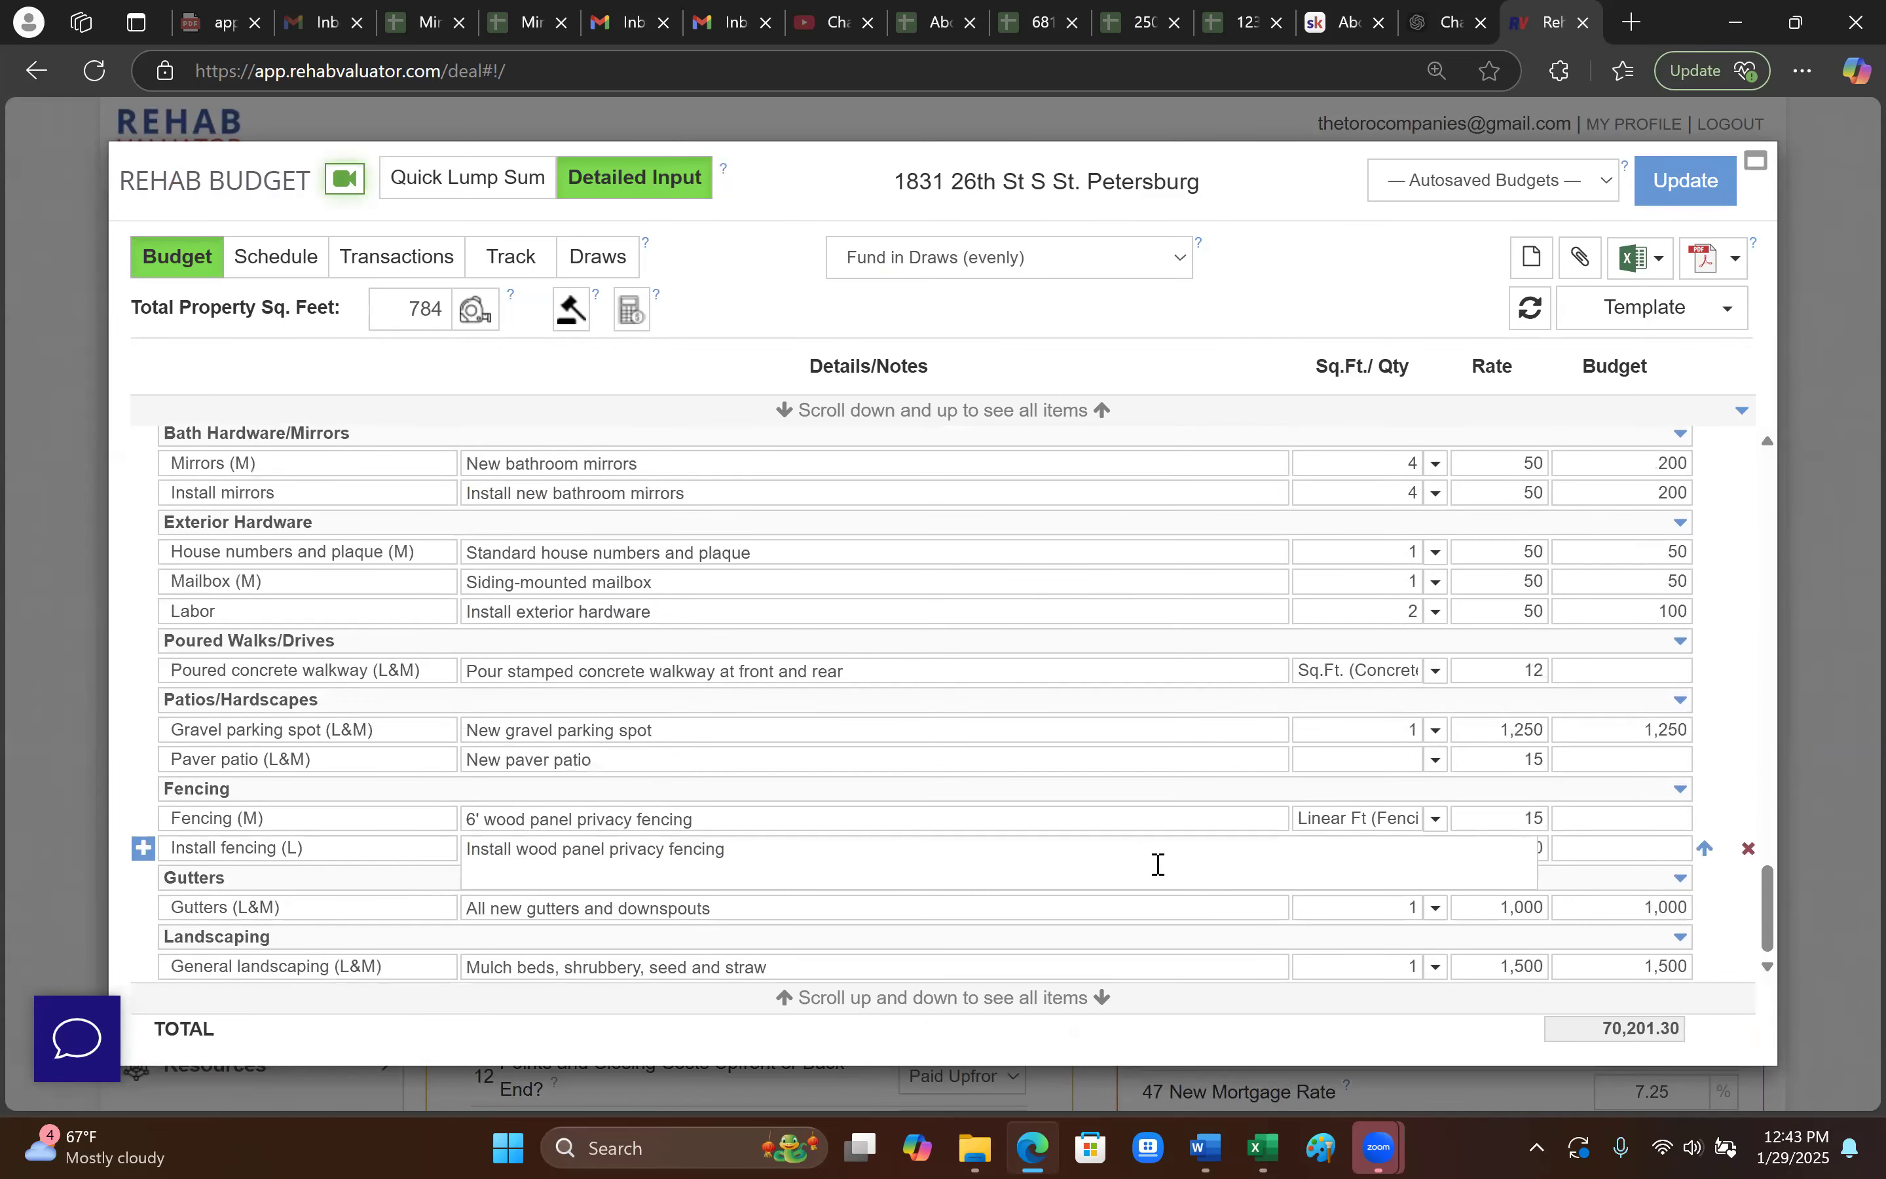
pyautogui.scroll(15, 1223, 872)
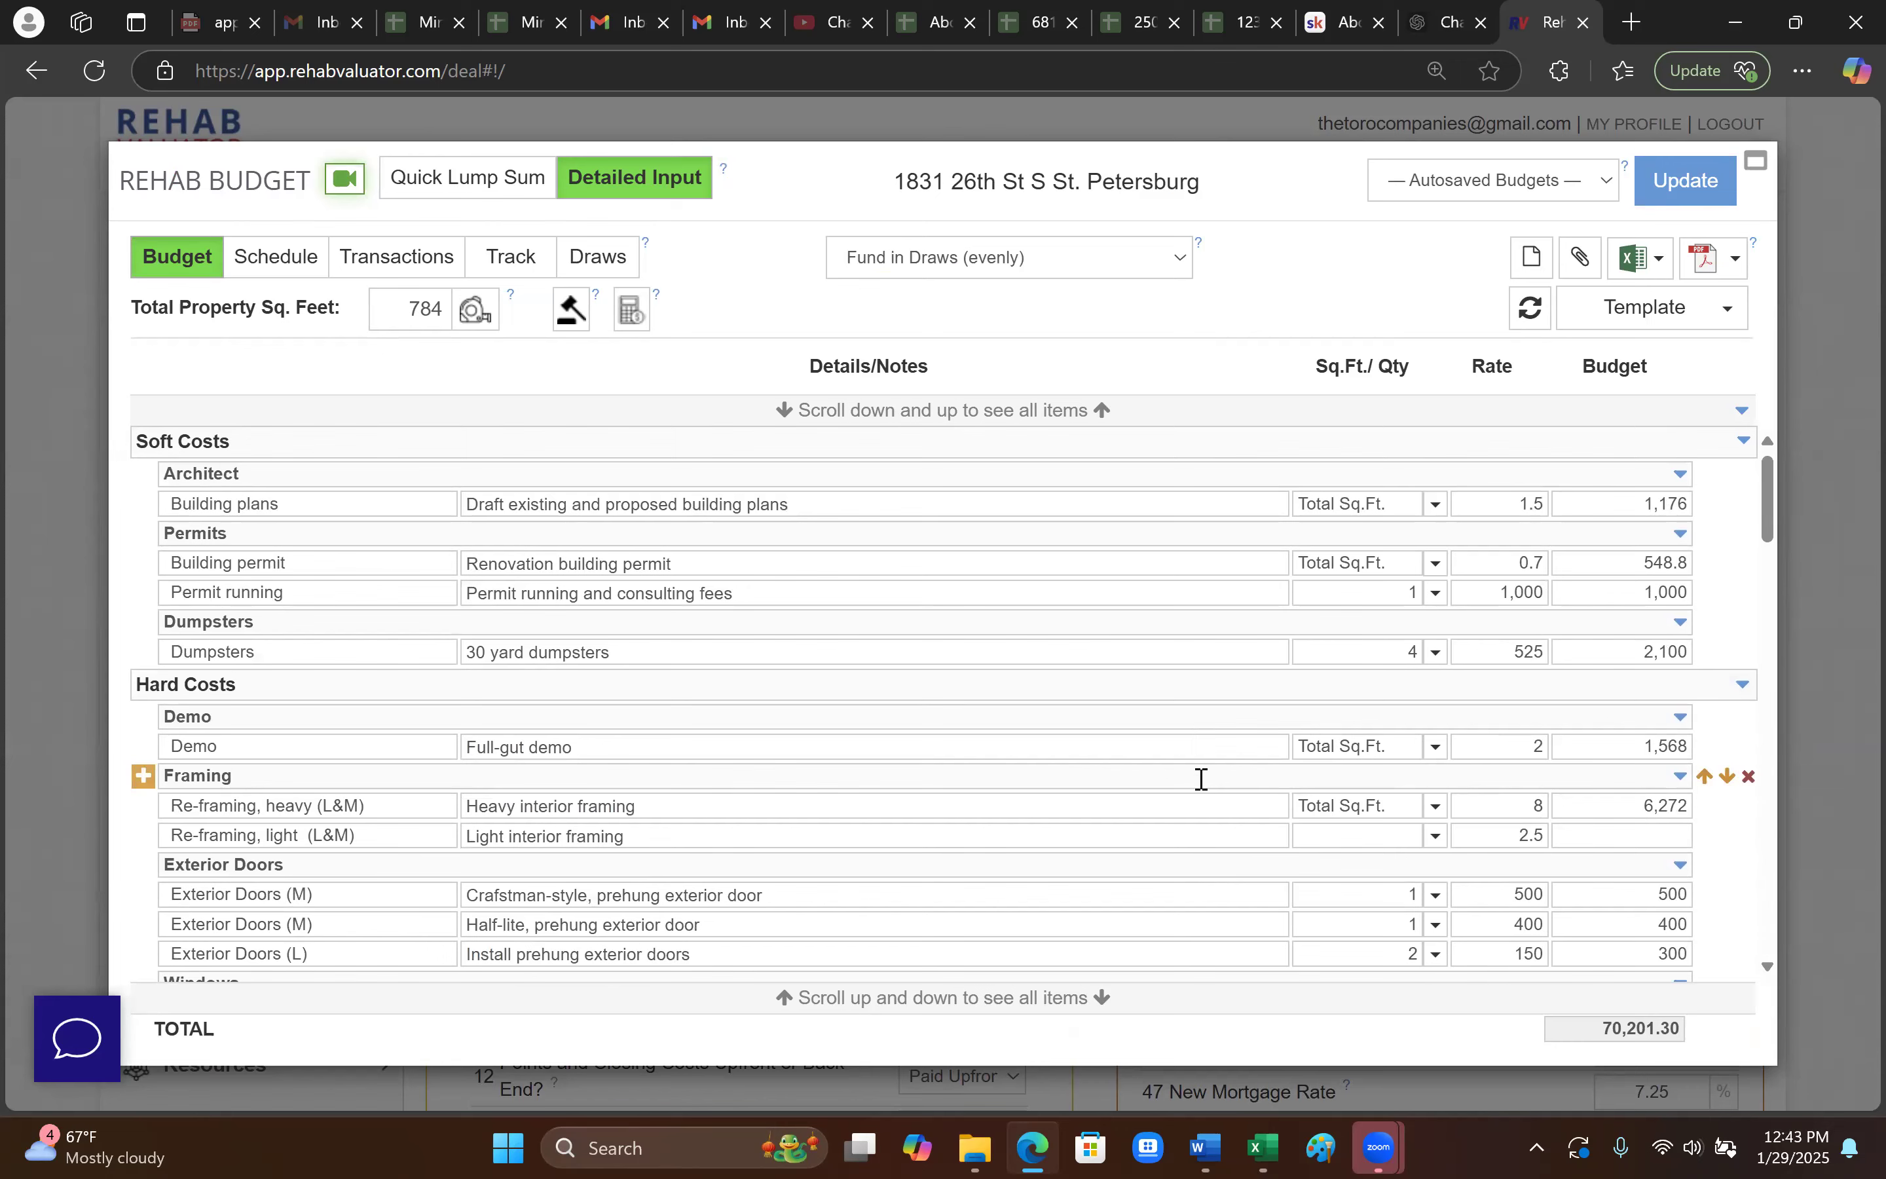
pyautogui.scroll(-2, 1159, 856)
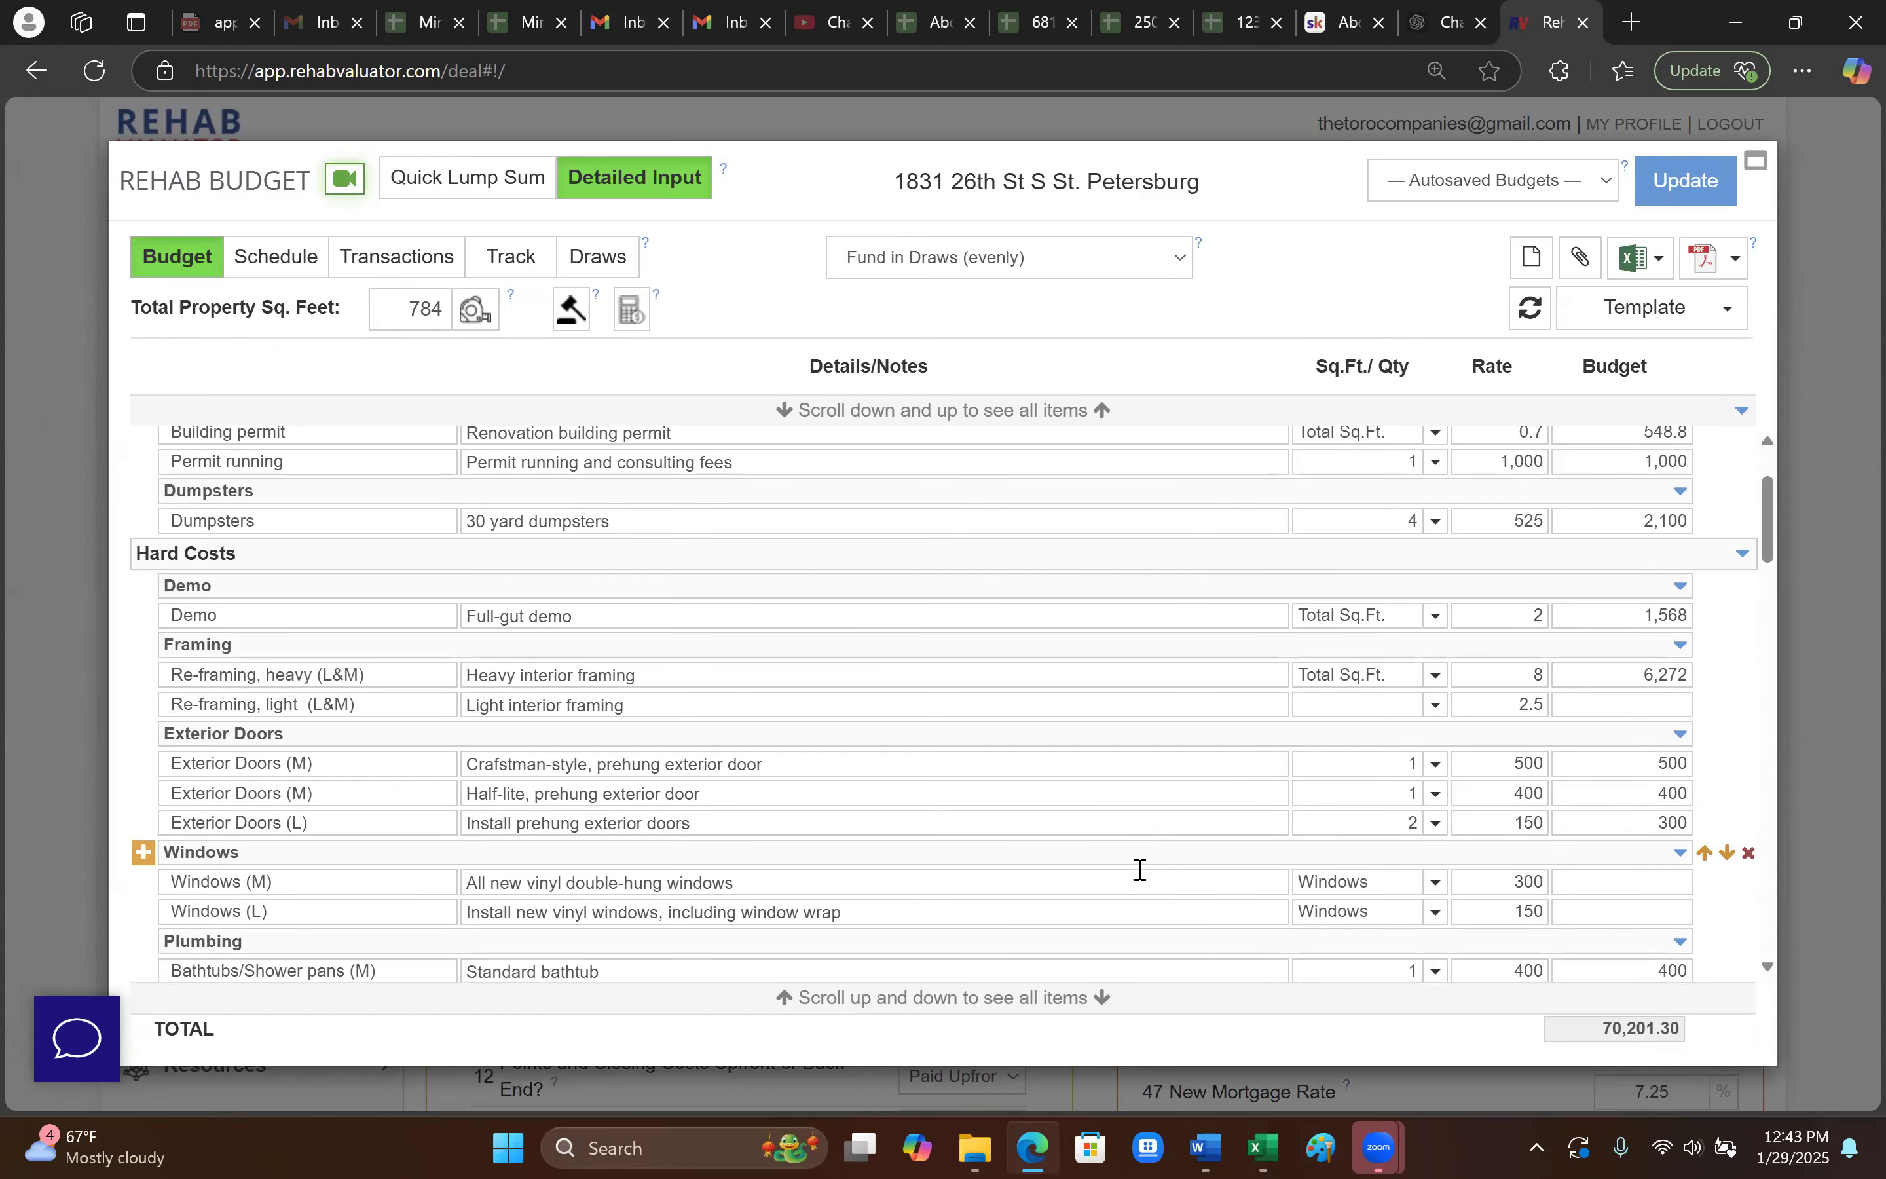
pyautogui.click(1183, 827)
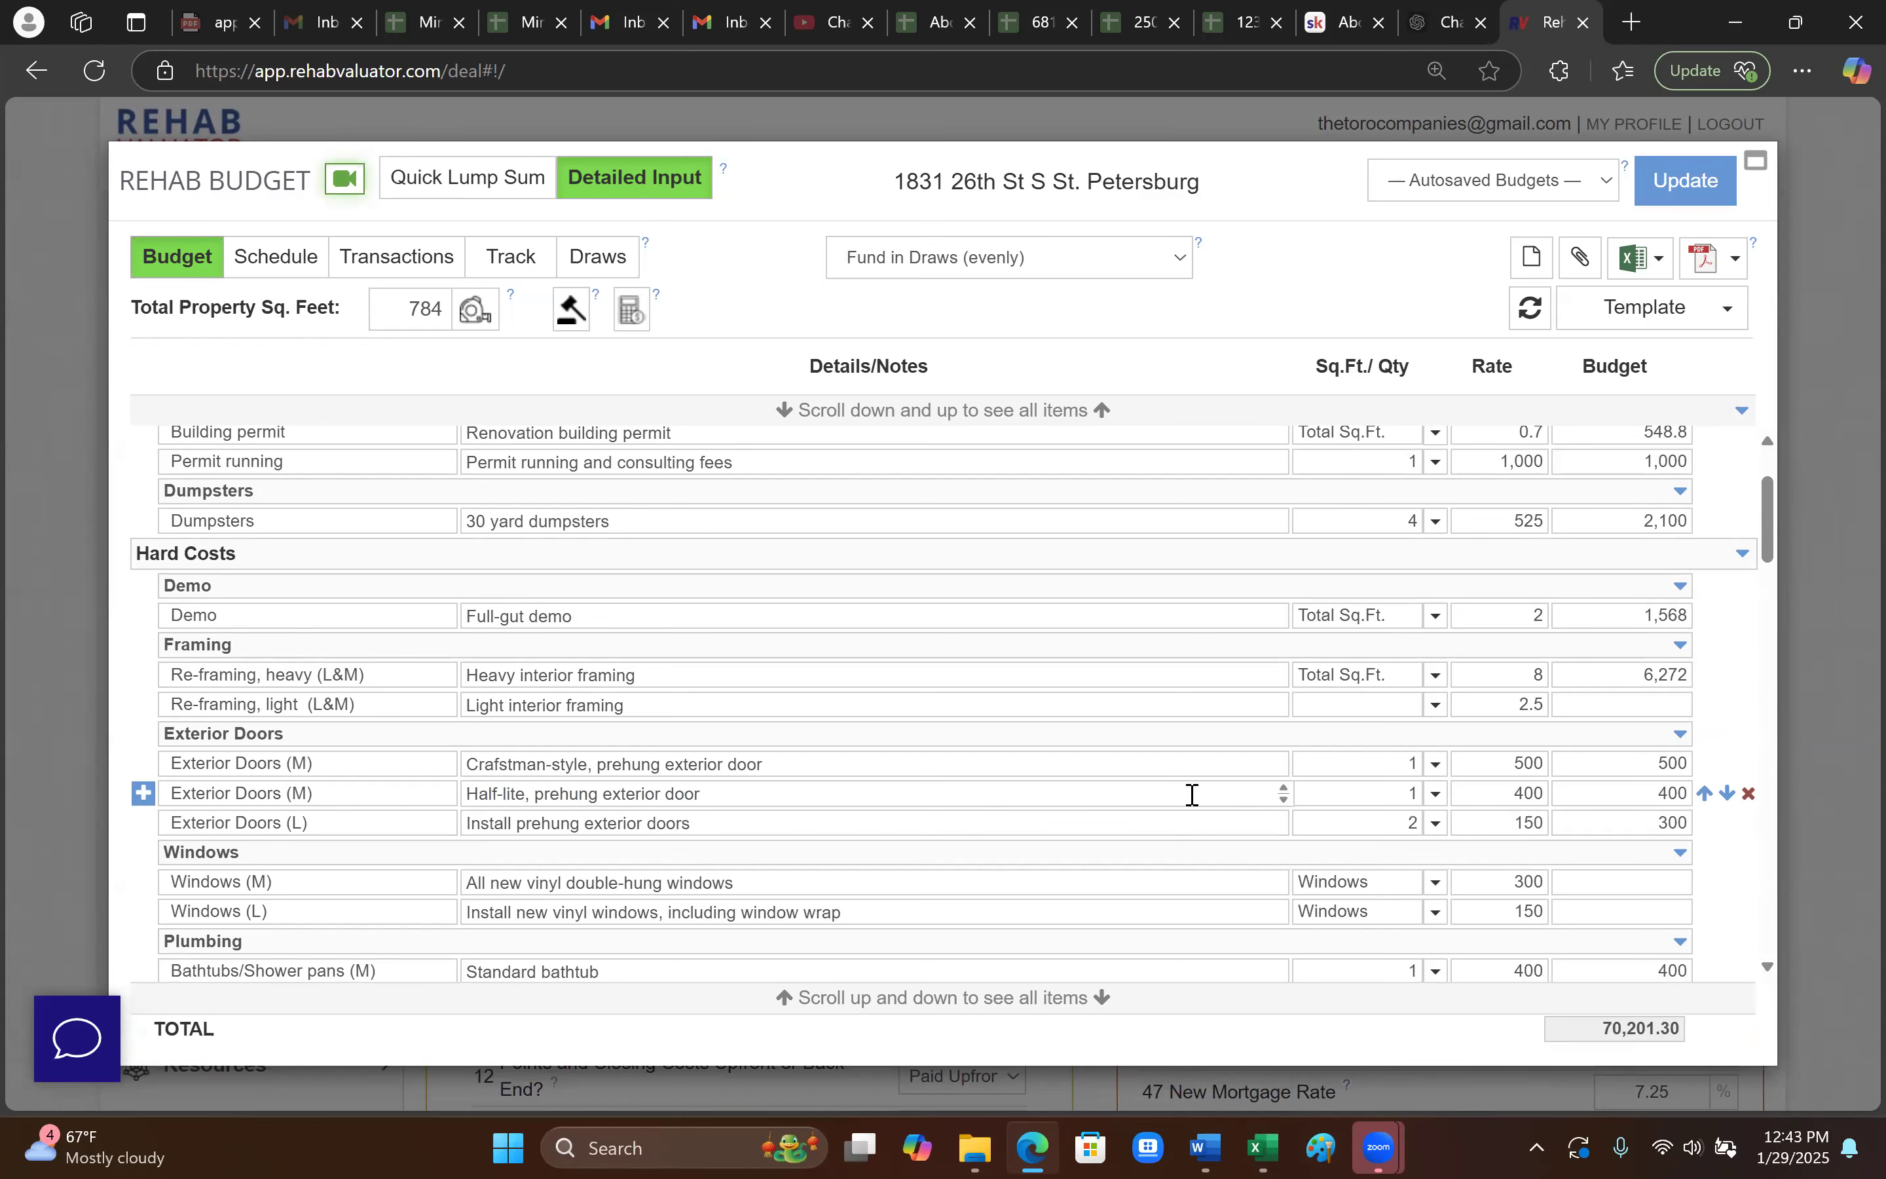
pyautogui.scroll(2, 1205, 775)
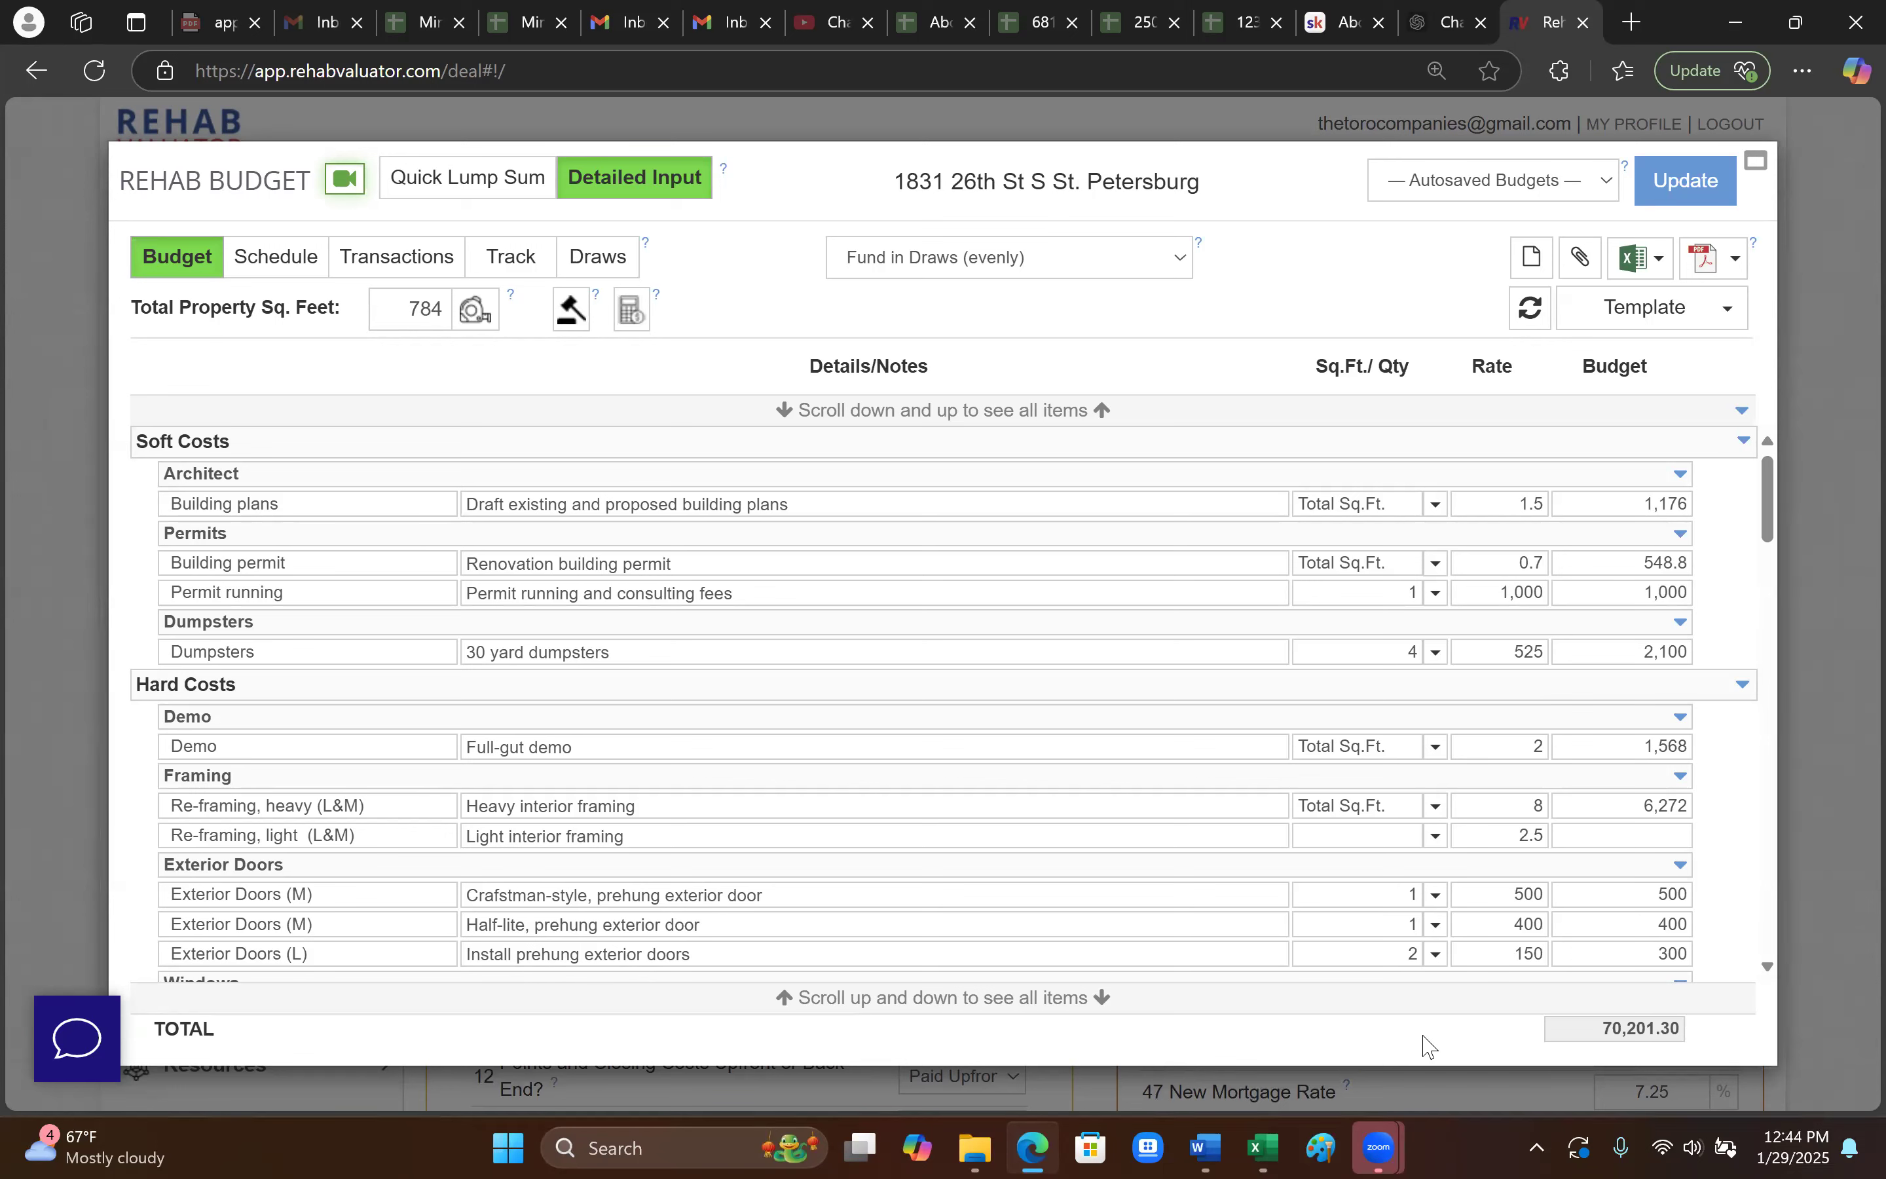
pyautogui.click(1725, 318)
pyautogui.click(1720, 402)
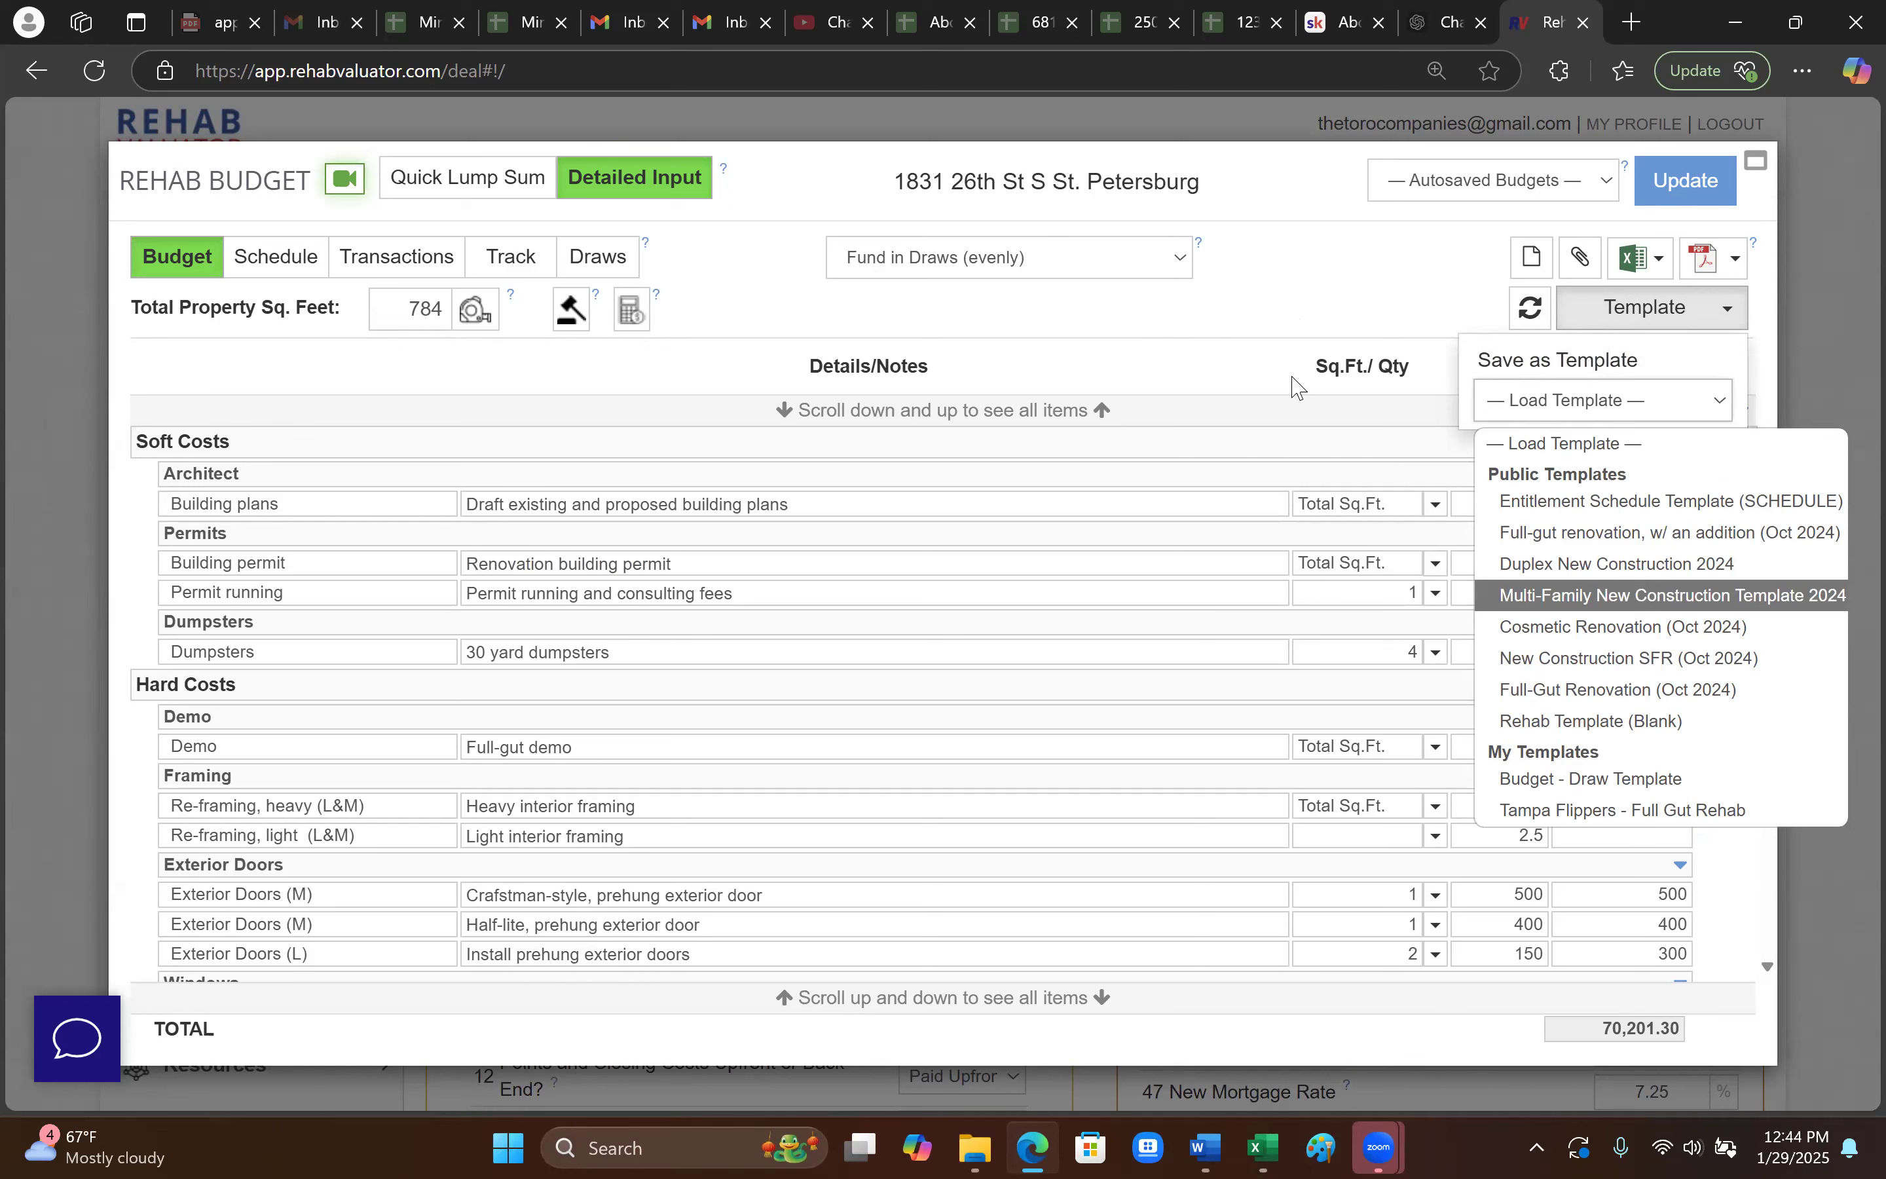
pyautogui.click(1266, 269)
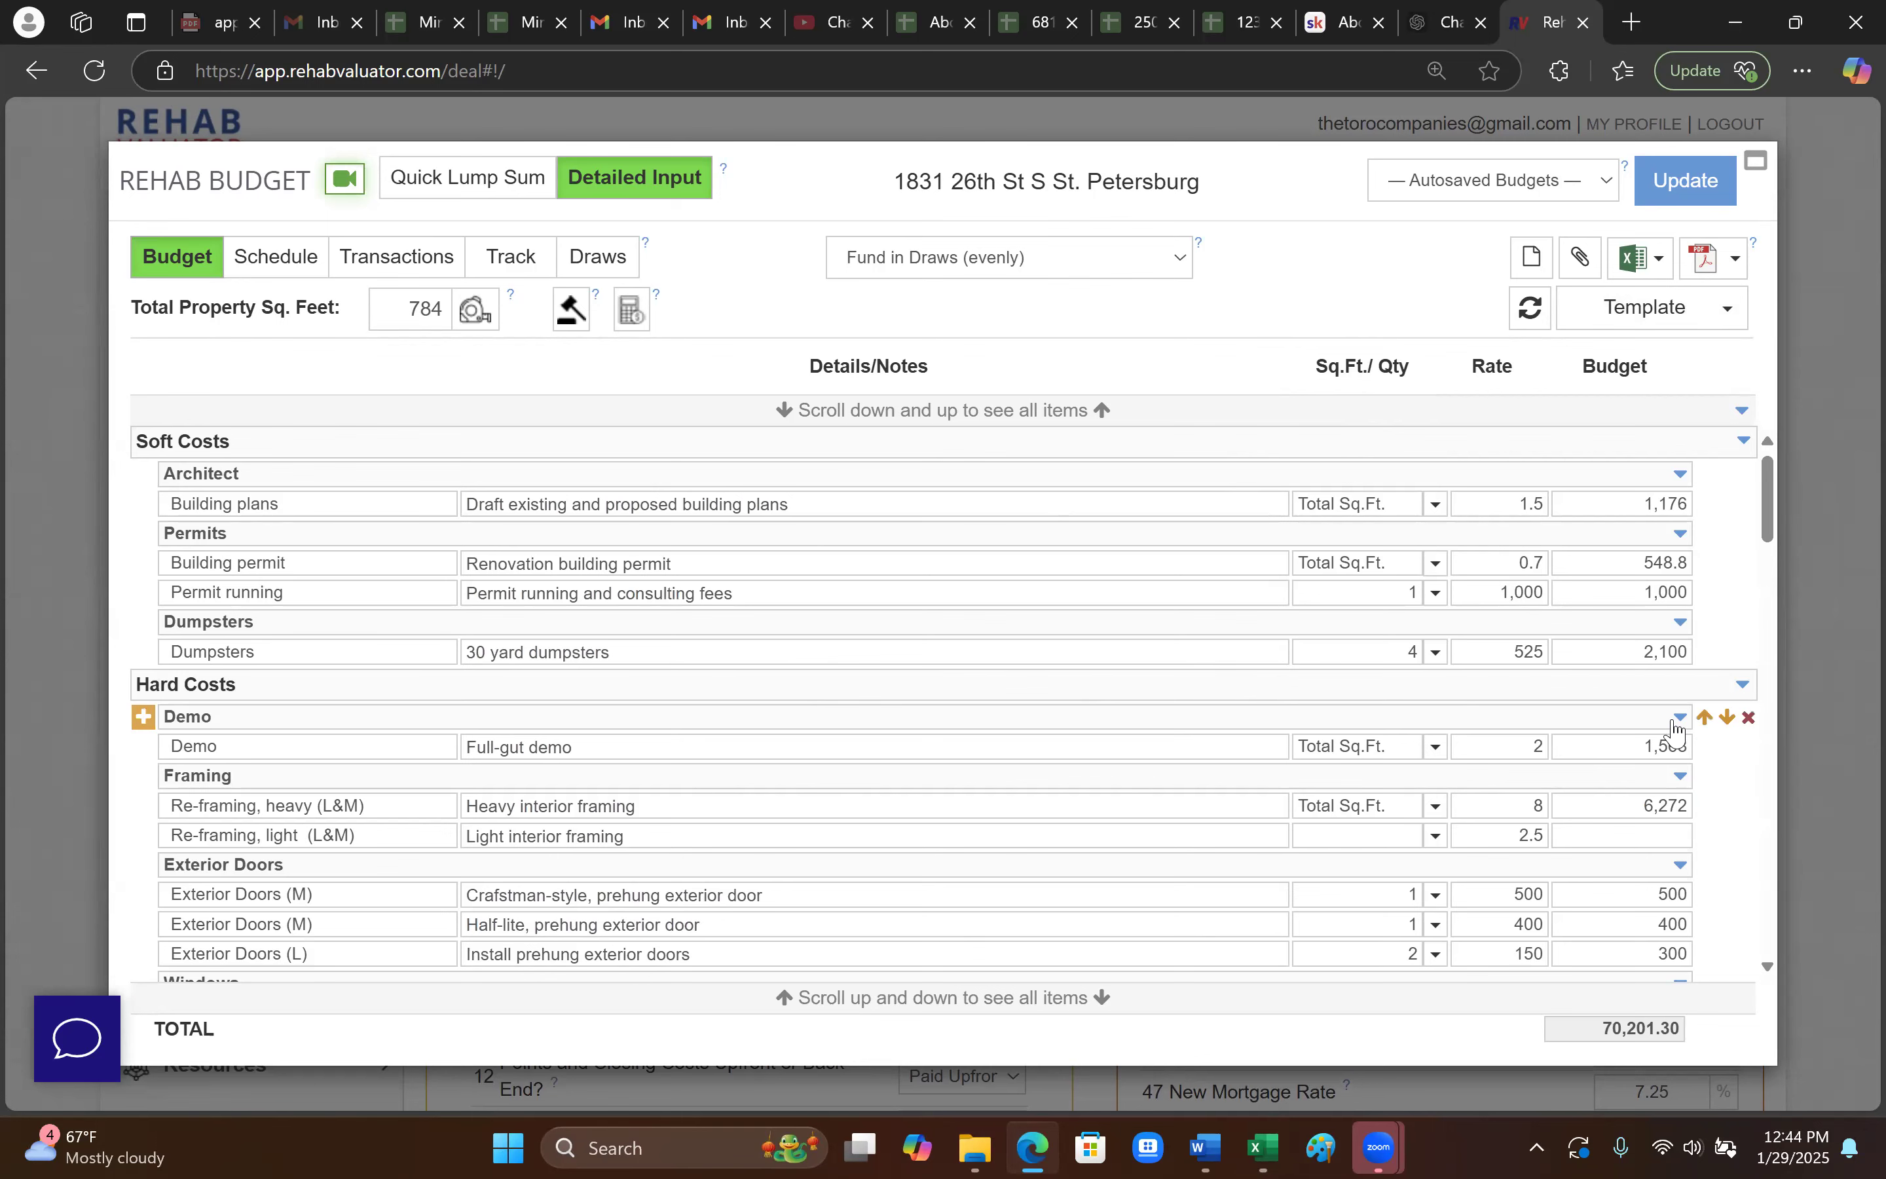
# - Enter a 3,600 budget for the Windows (M) line item
pyautogui.scroll(-3, 1675, 670)
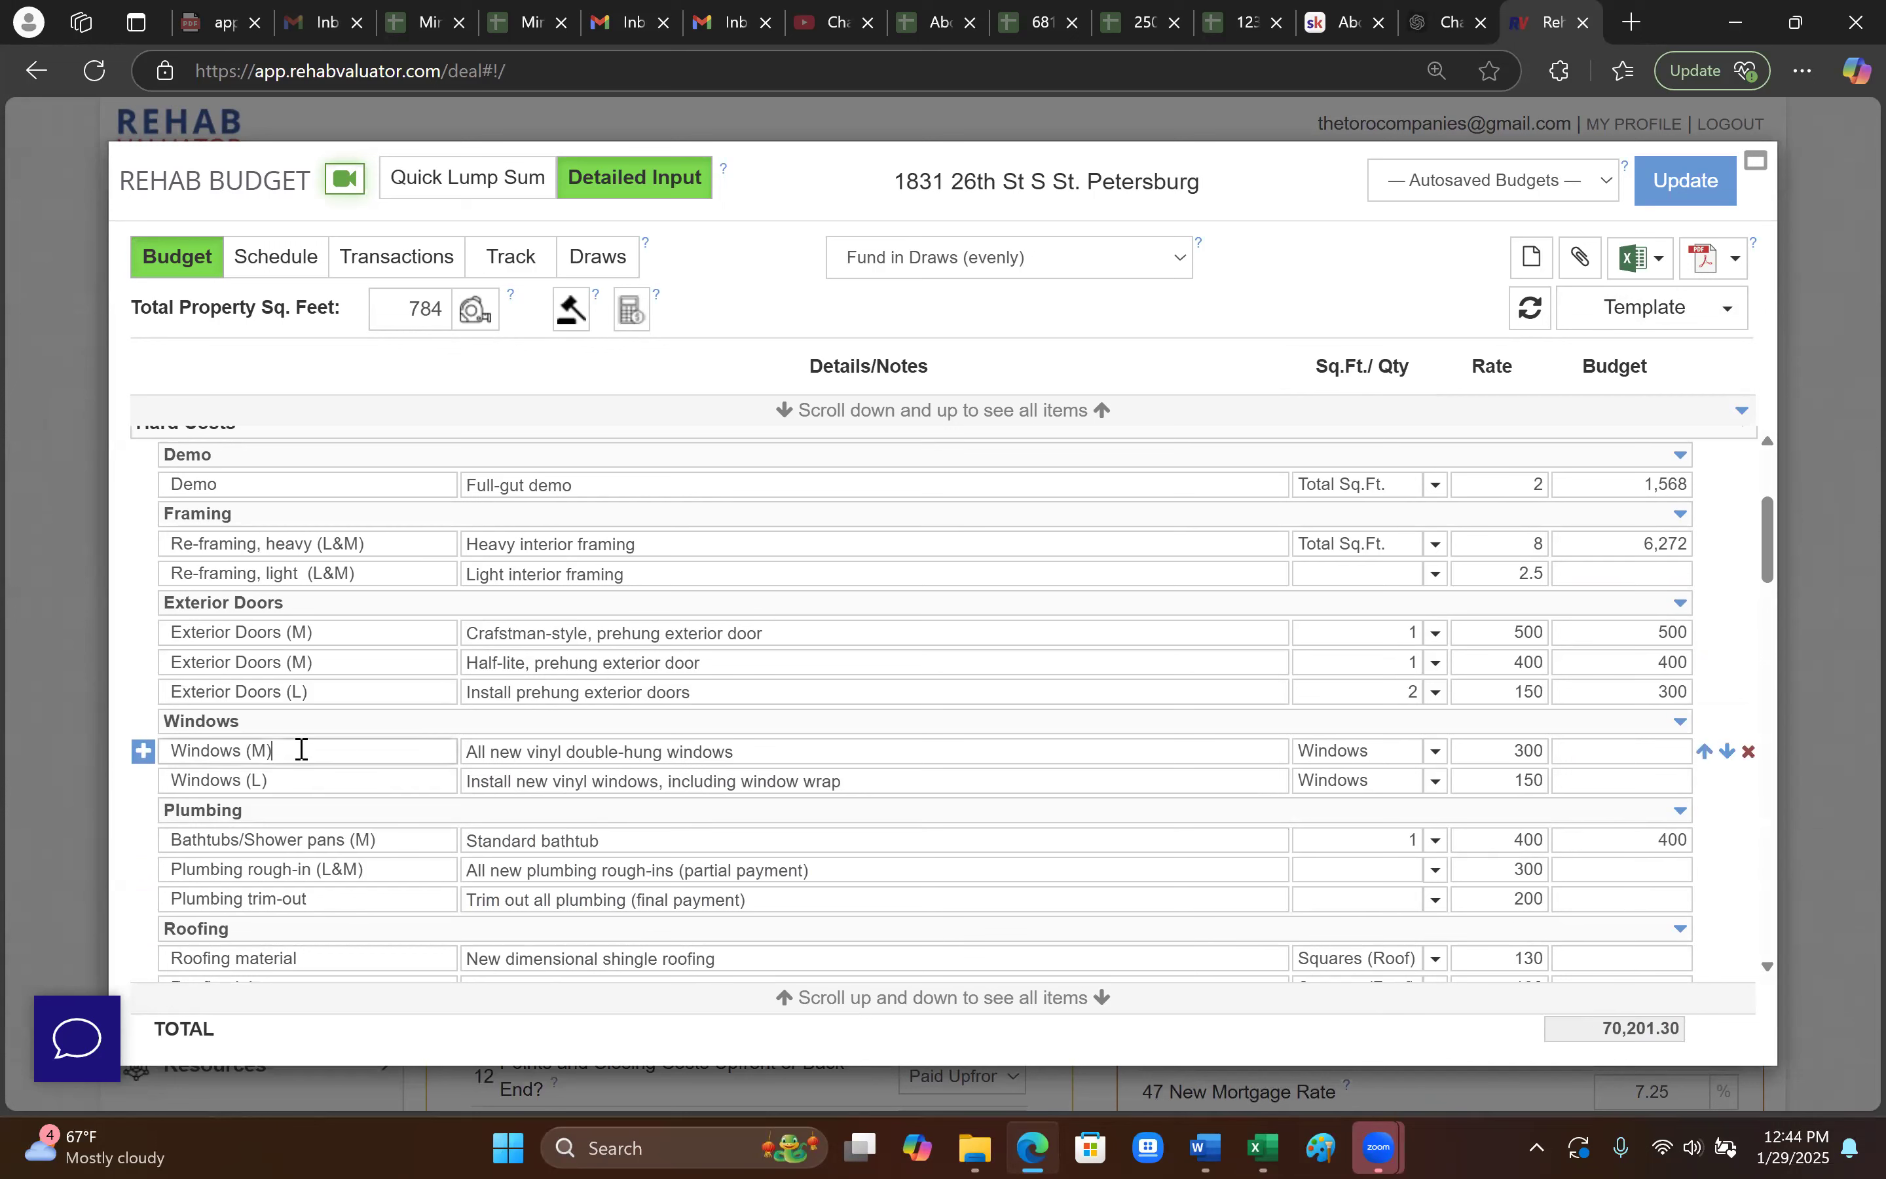
pyautogui.click(1668, 753)
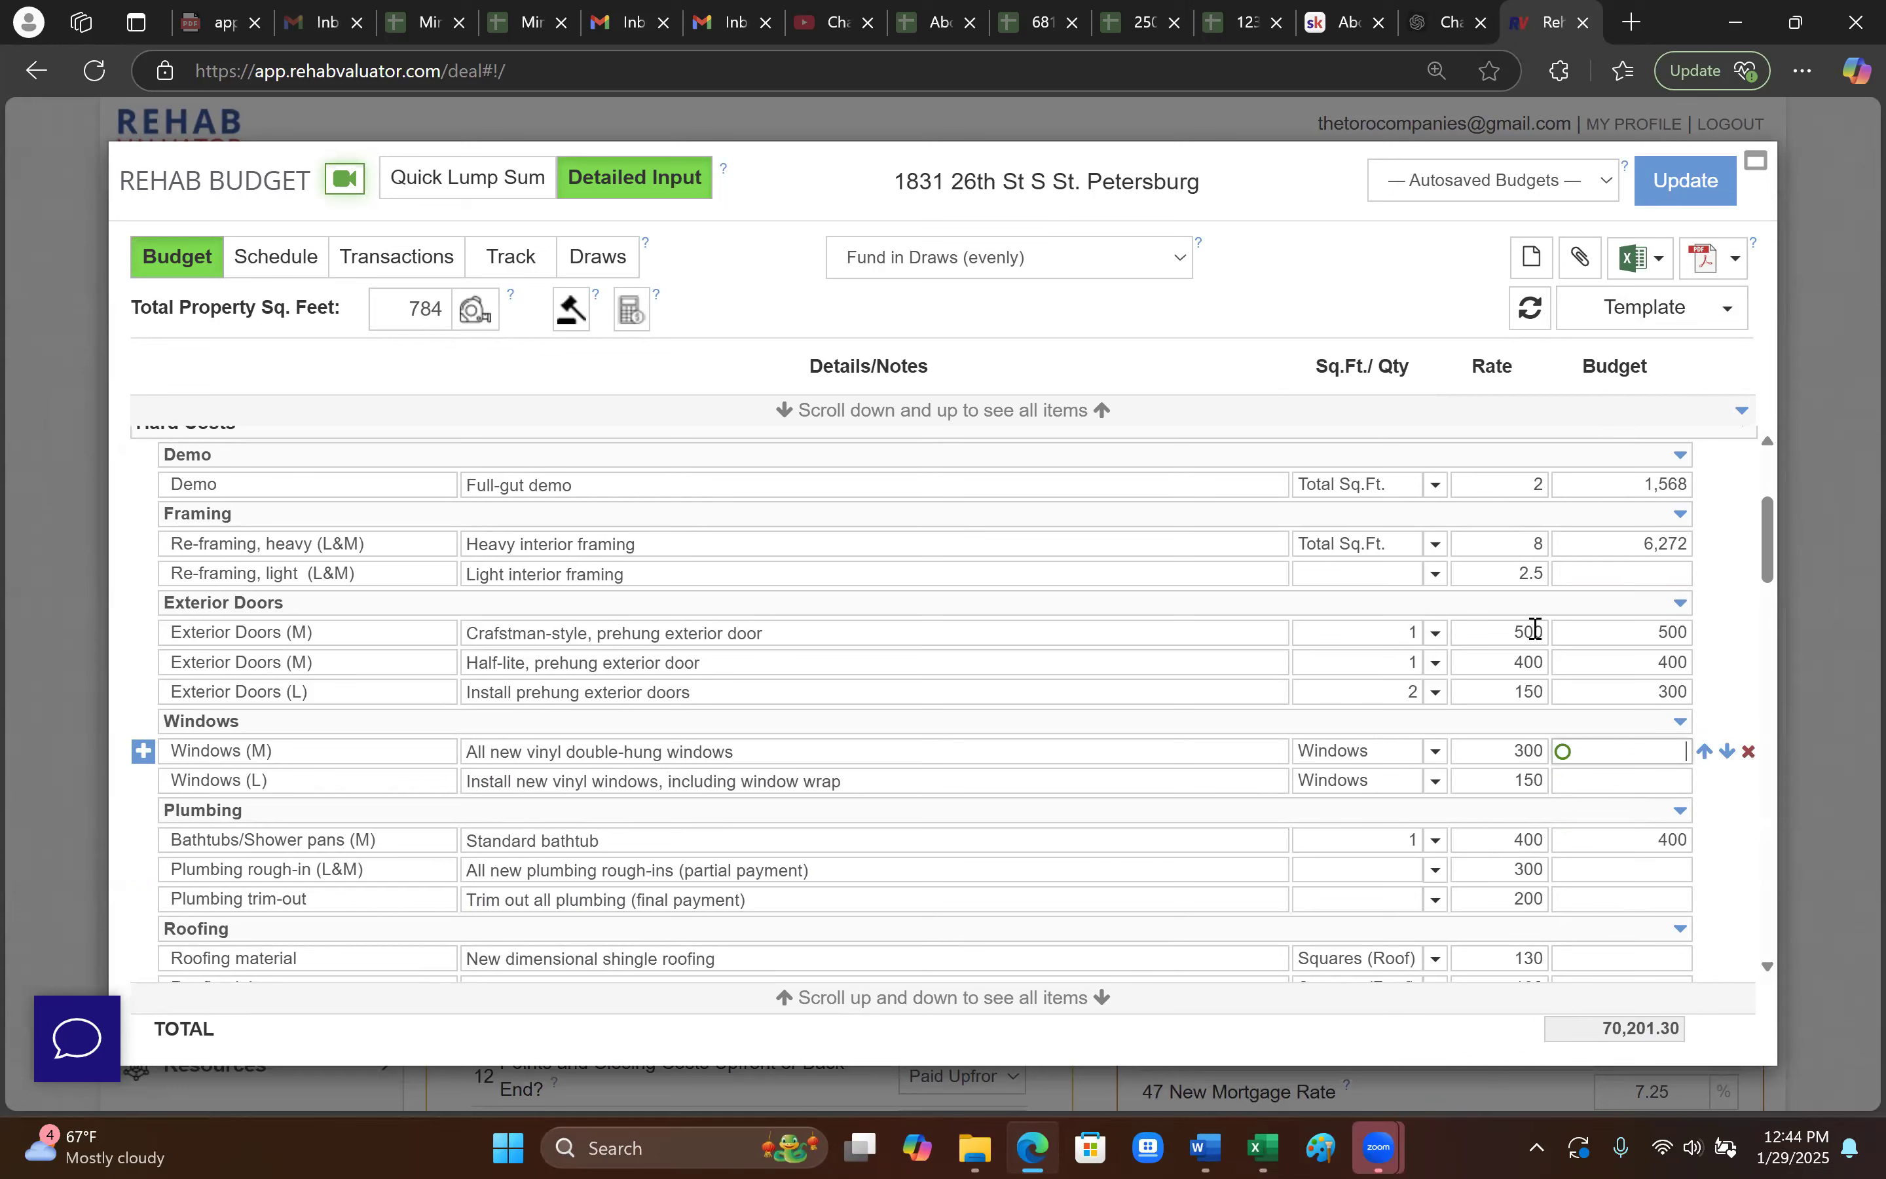
pyautogui.moveTo(1508, 750); pyautogui.dragTo(1547, 752)
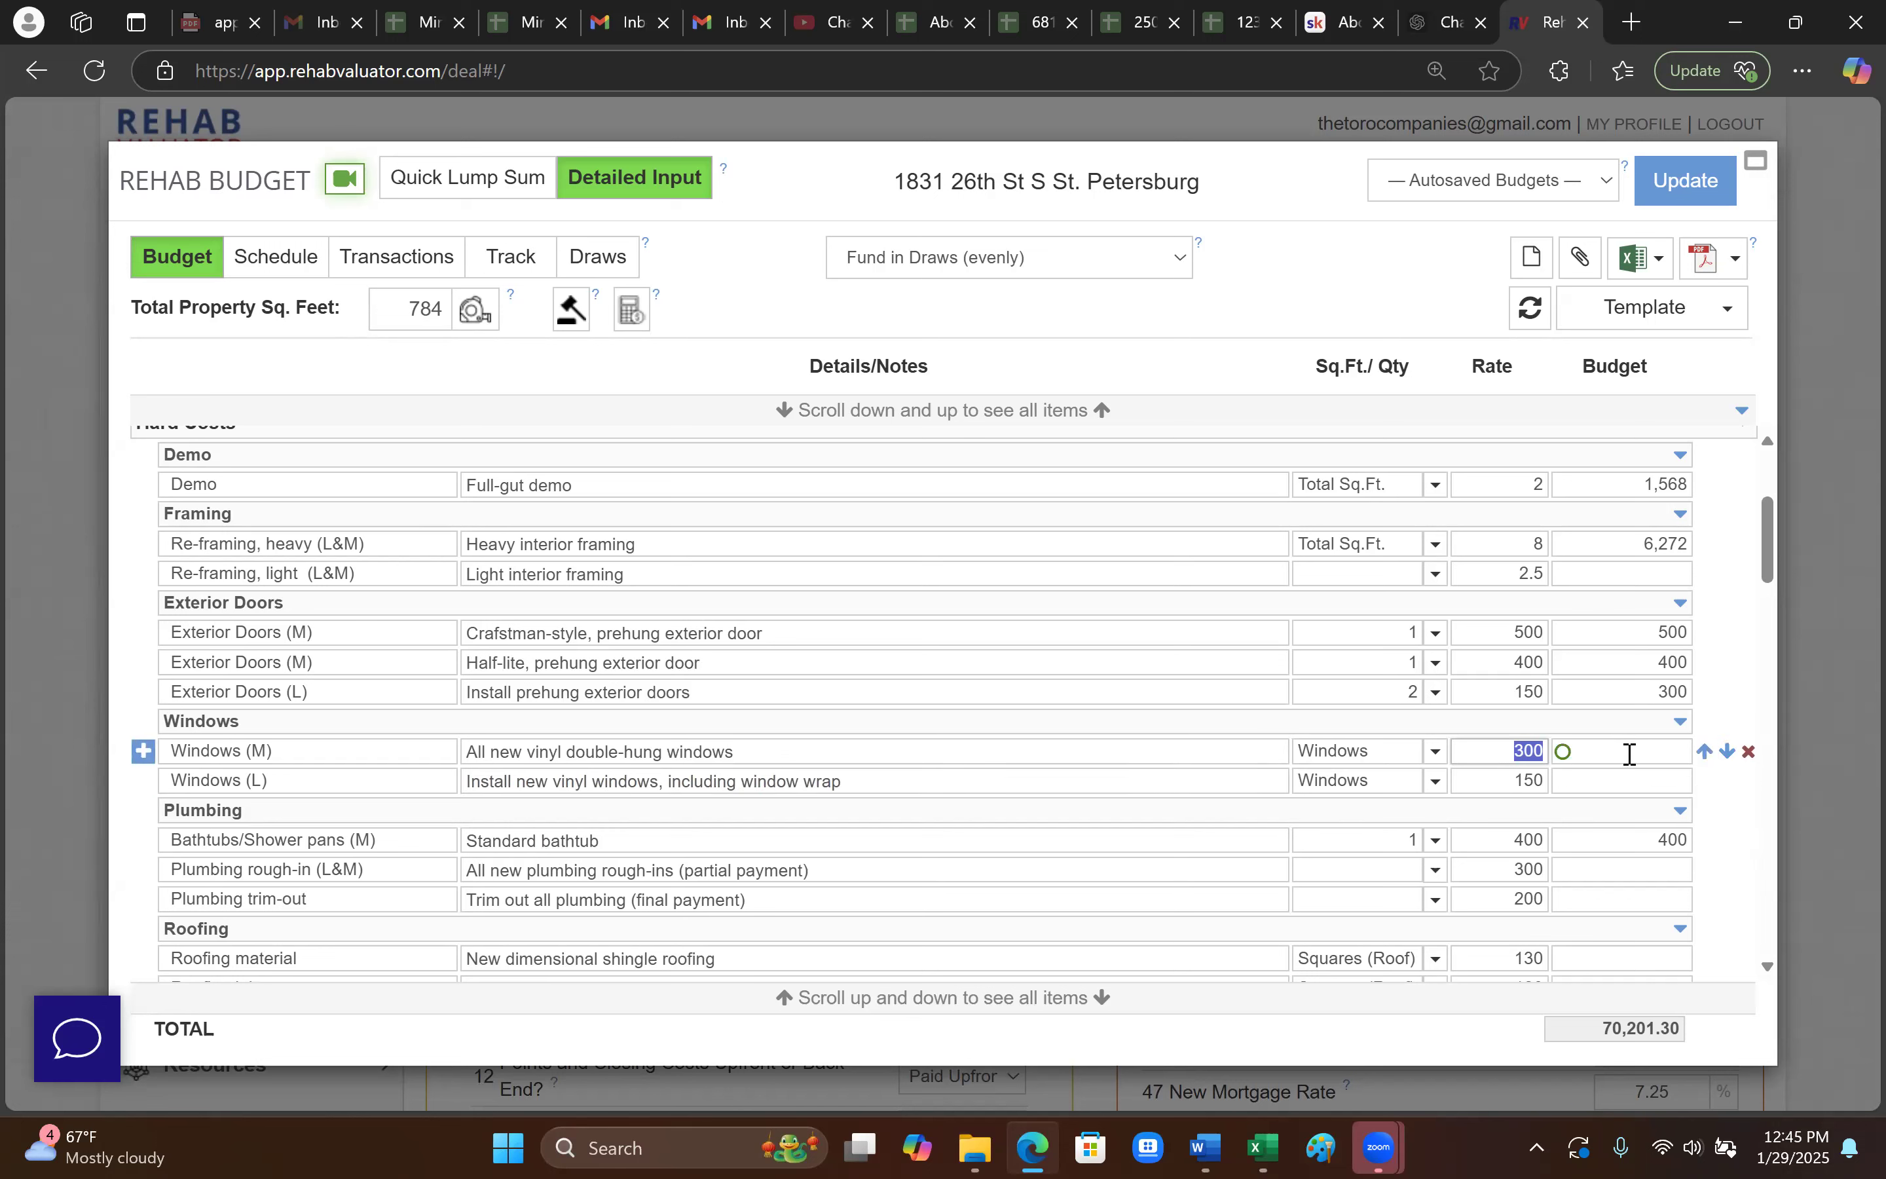
pyautogui.click(1677, 756)
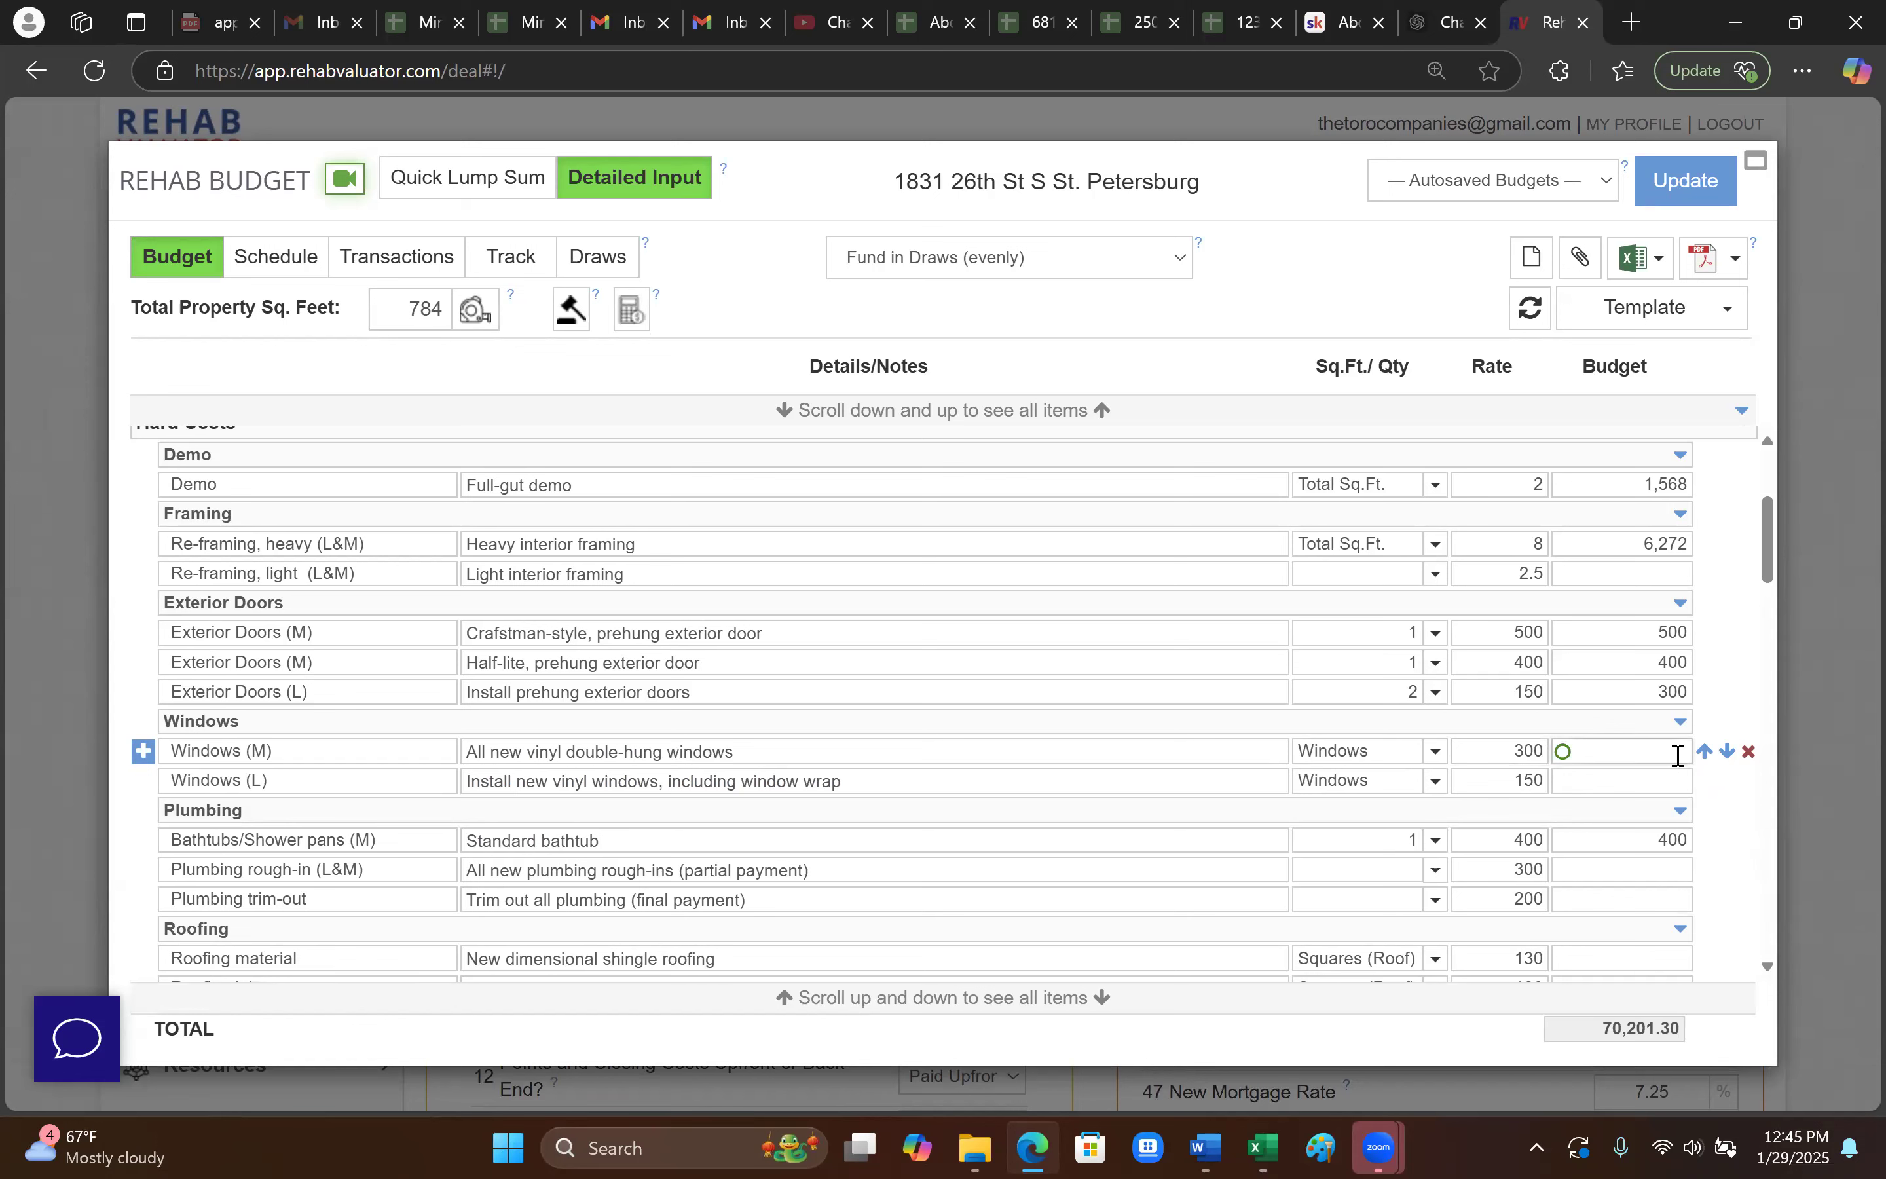
pyautogui.write('360')
pyautogui.click(1722, 810)
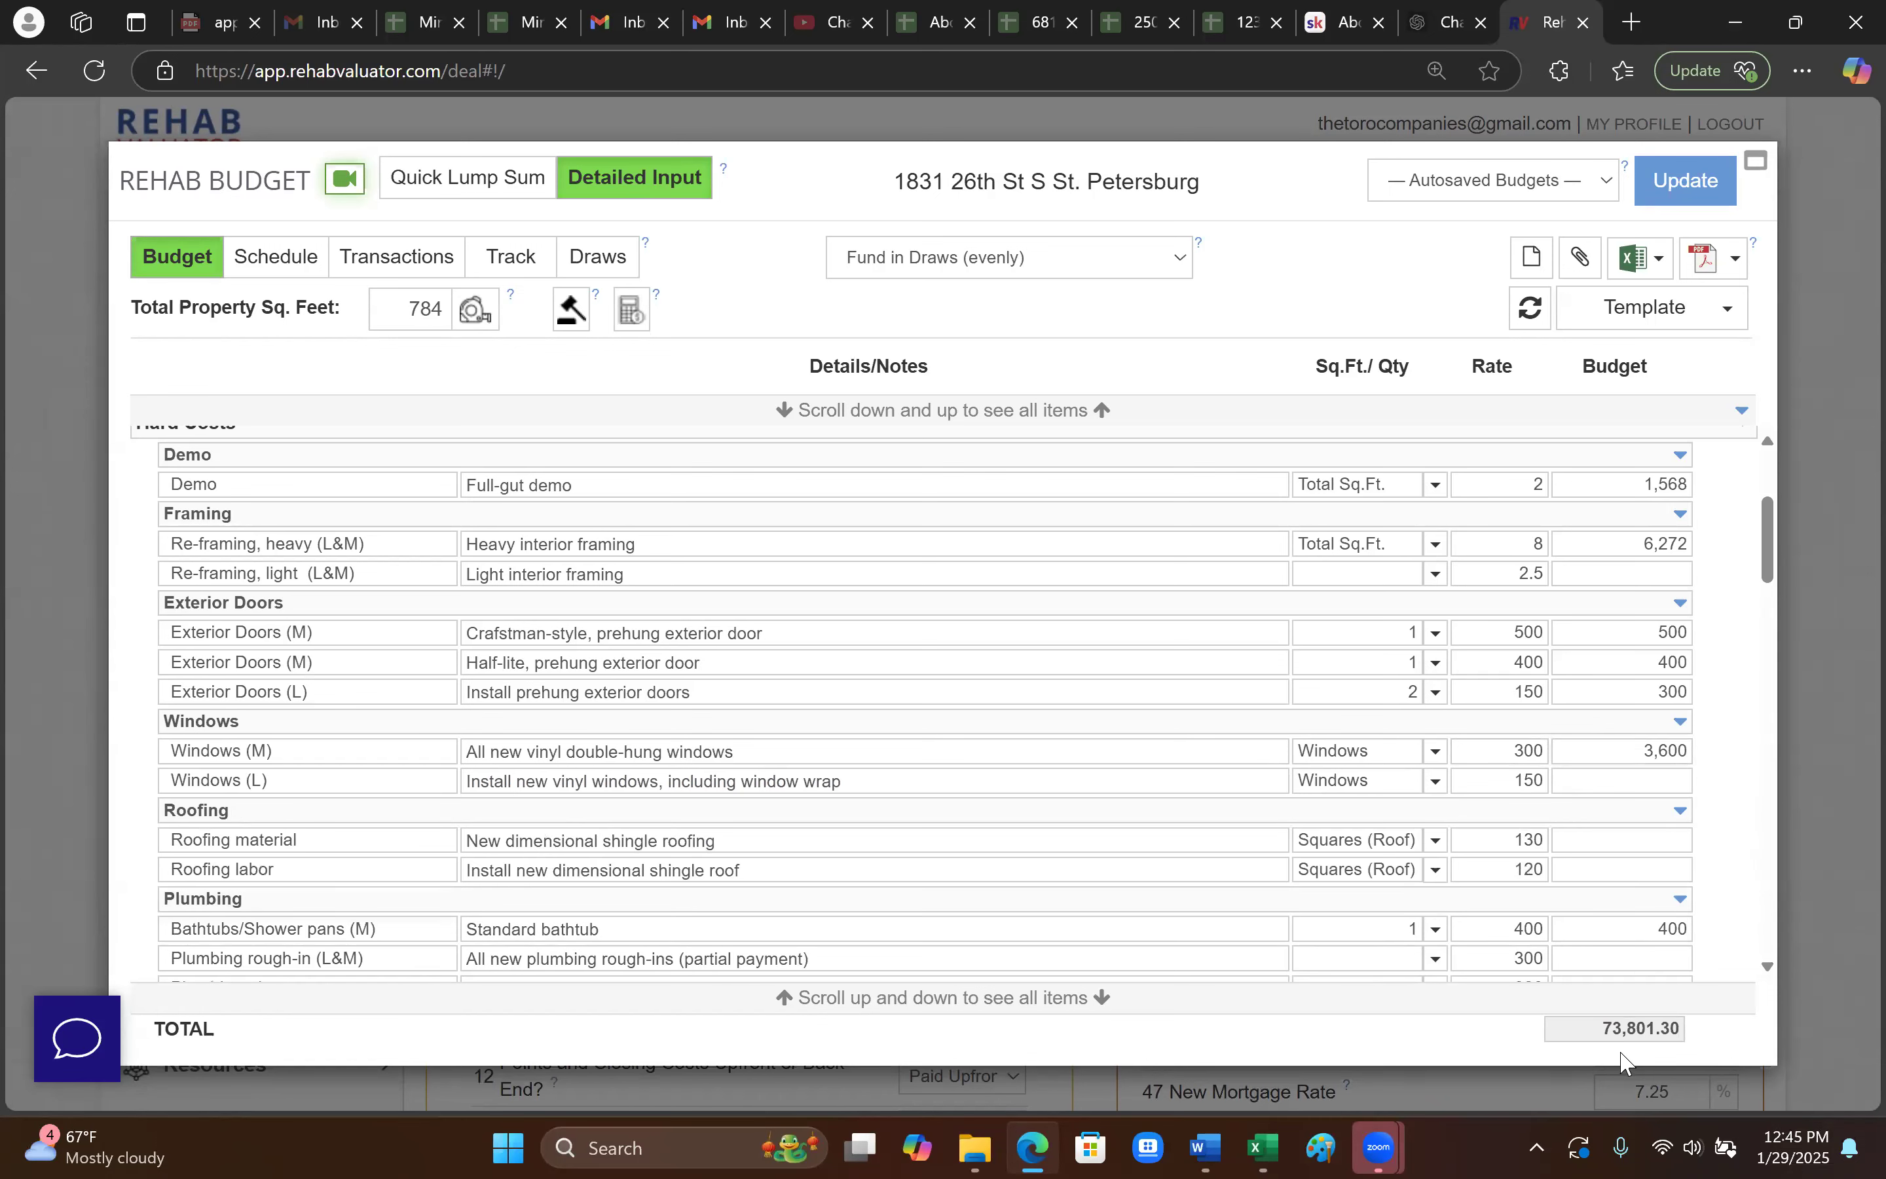
pyautogui.scroll(3, 265, 702)
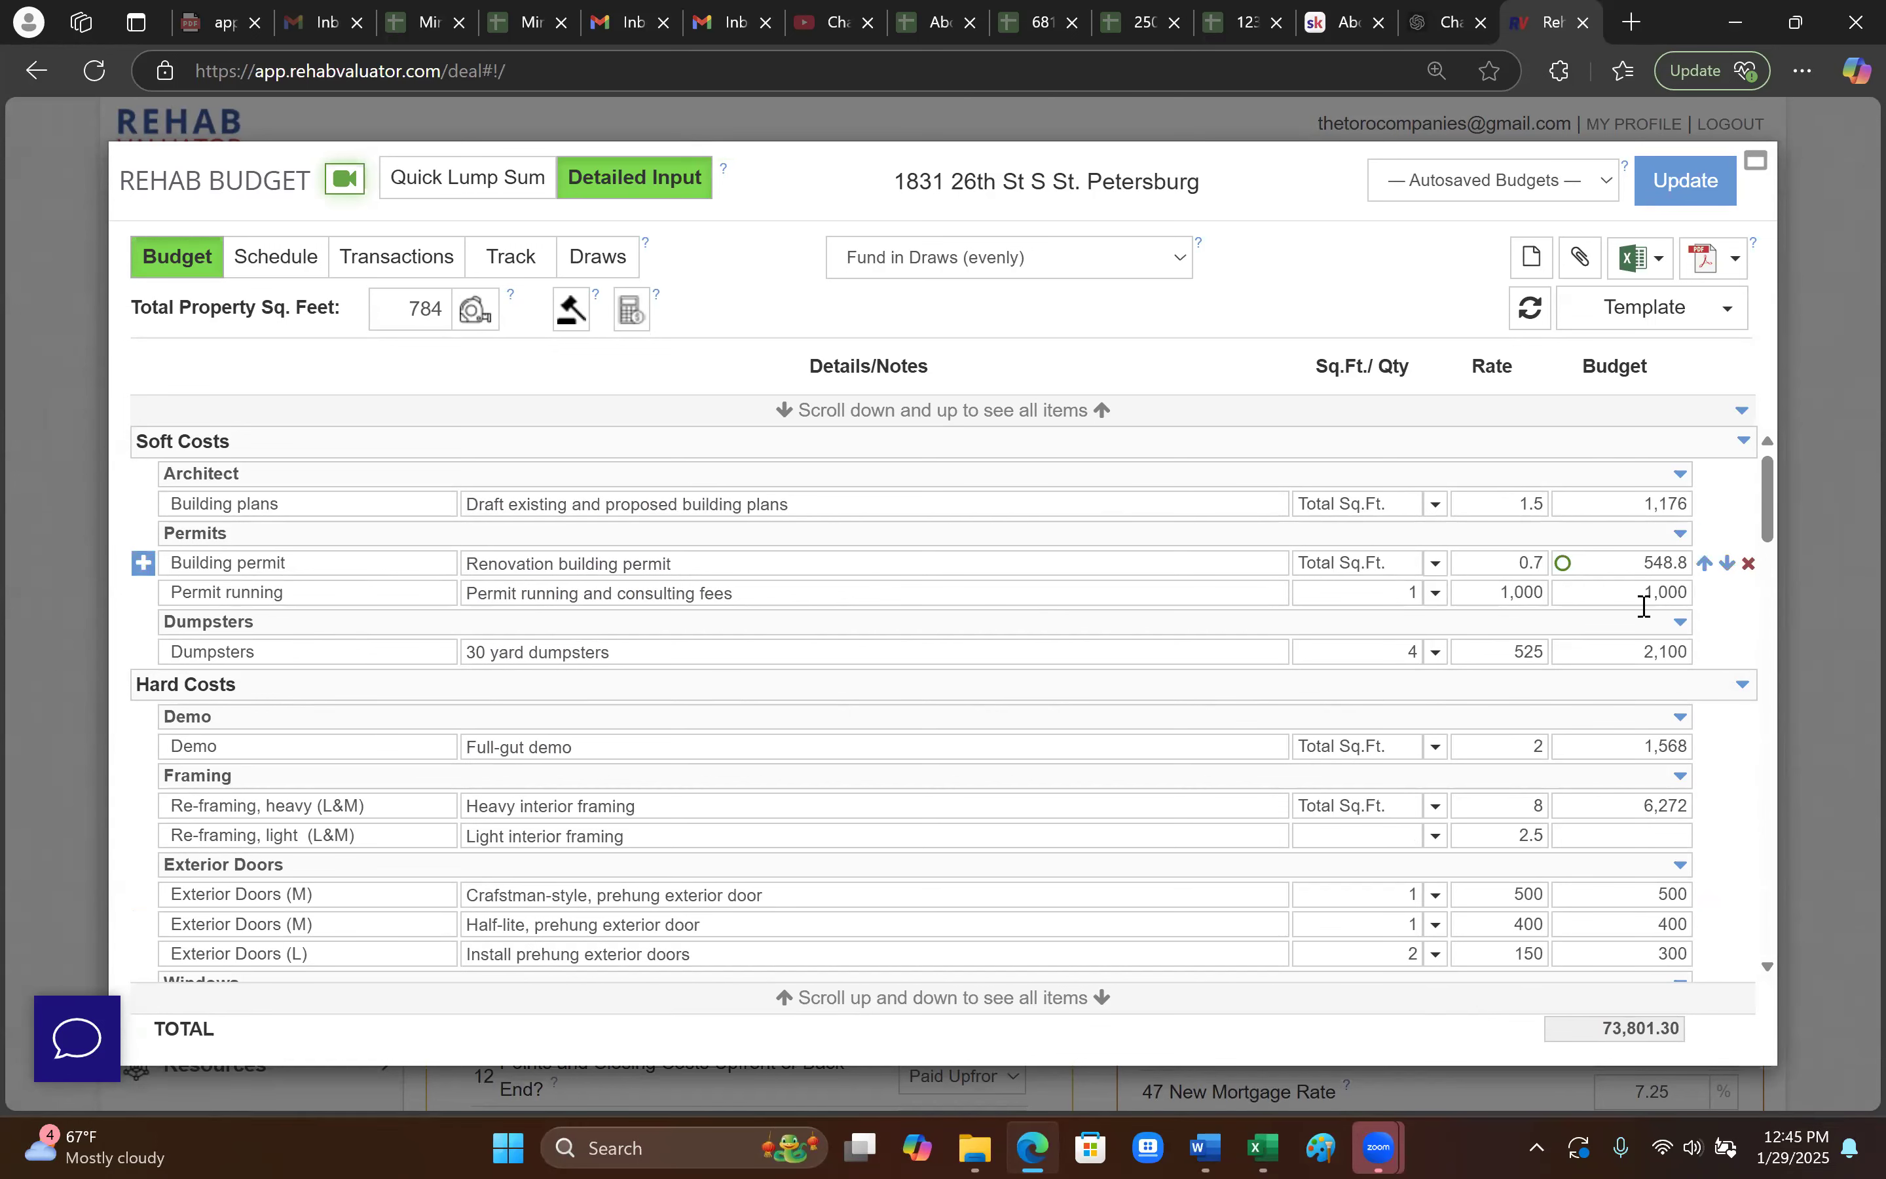
# - Review the budget line items, then close the Rehab Budget to apply the 73,801.3 budget and save the deal
pyautogui.scroll(-3, 1638, 928)
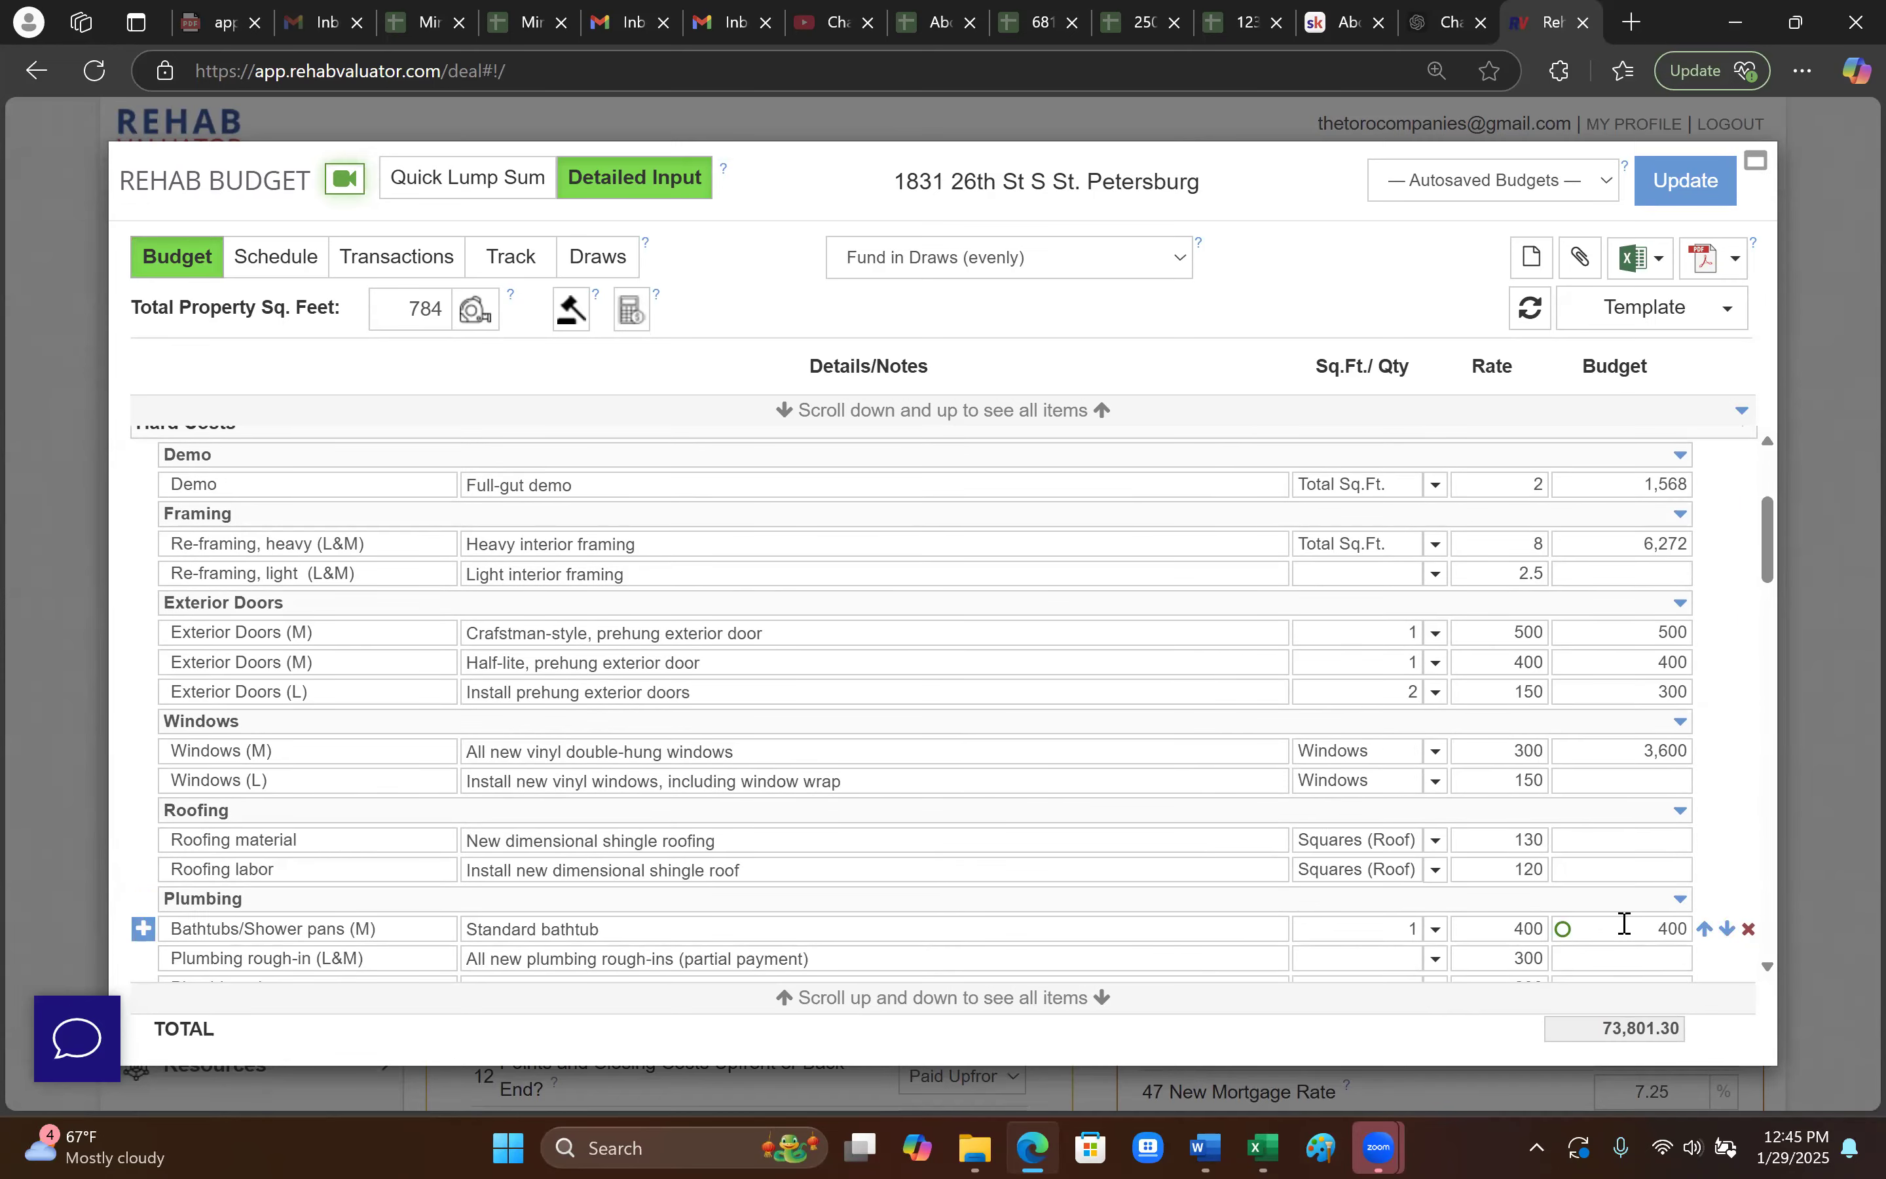
pyautogui.scroll(-3, 1612, 922)
pyautogui.scroll(-5, 1456, 918)
pyautogui.scroll(-5, 1462, 918)
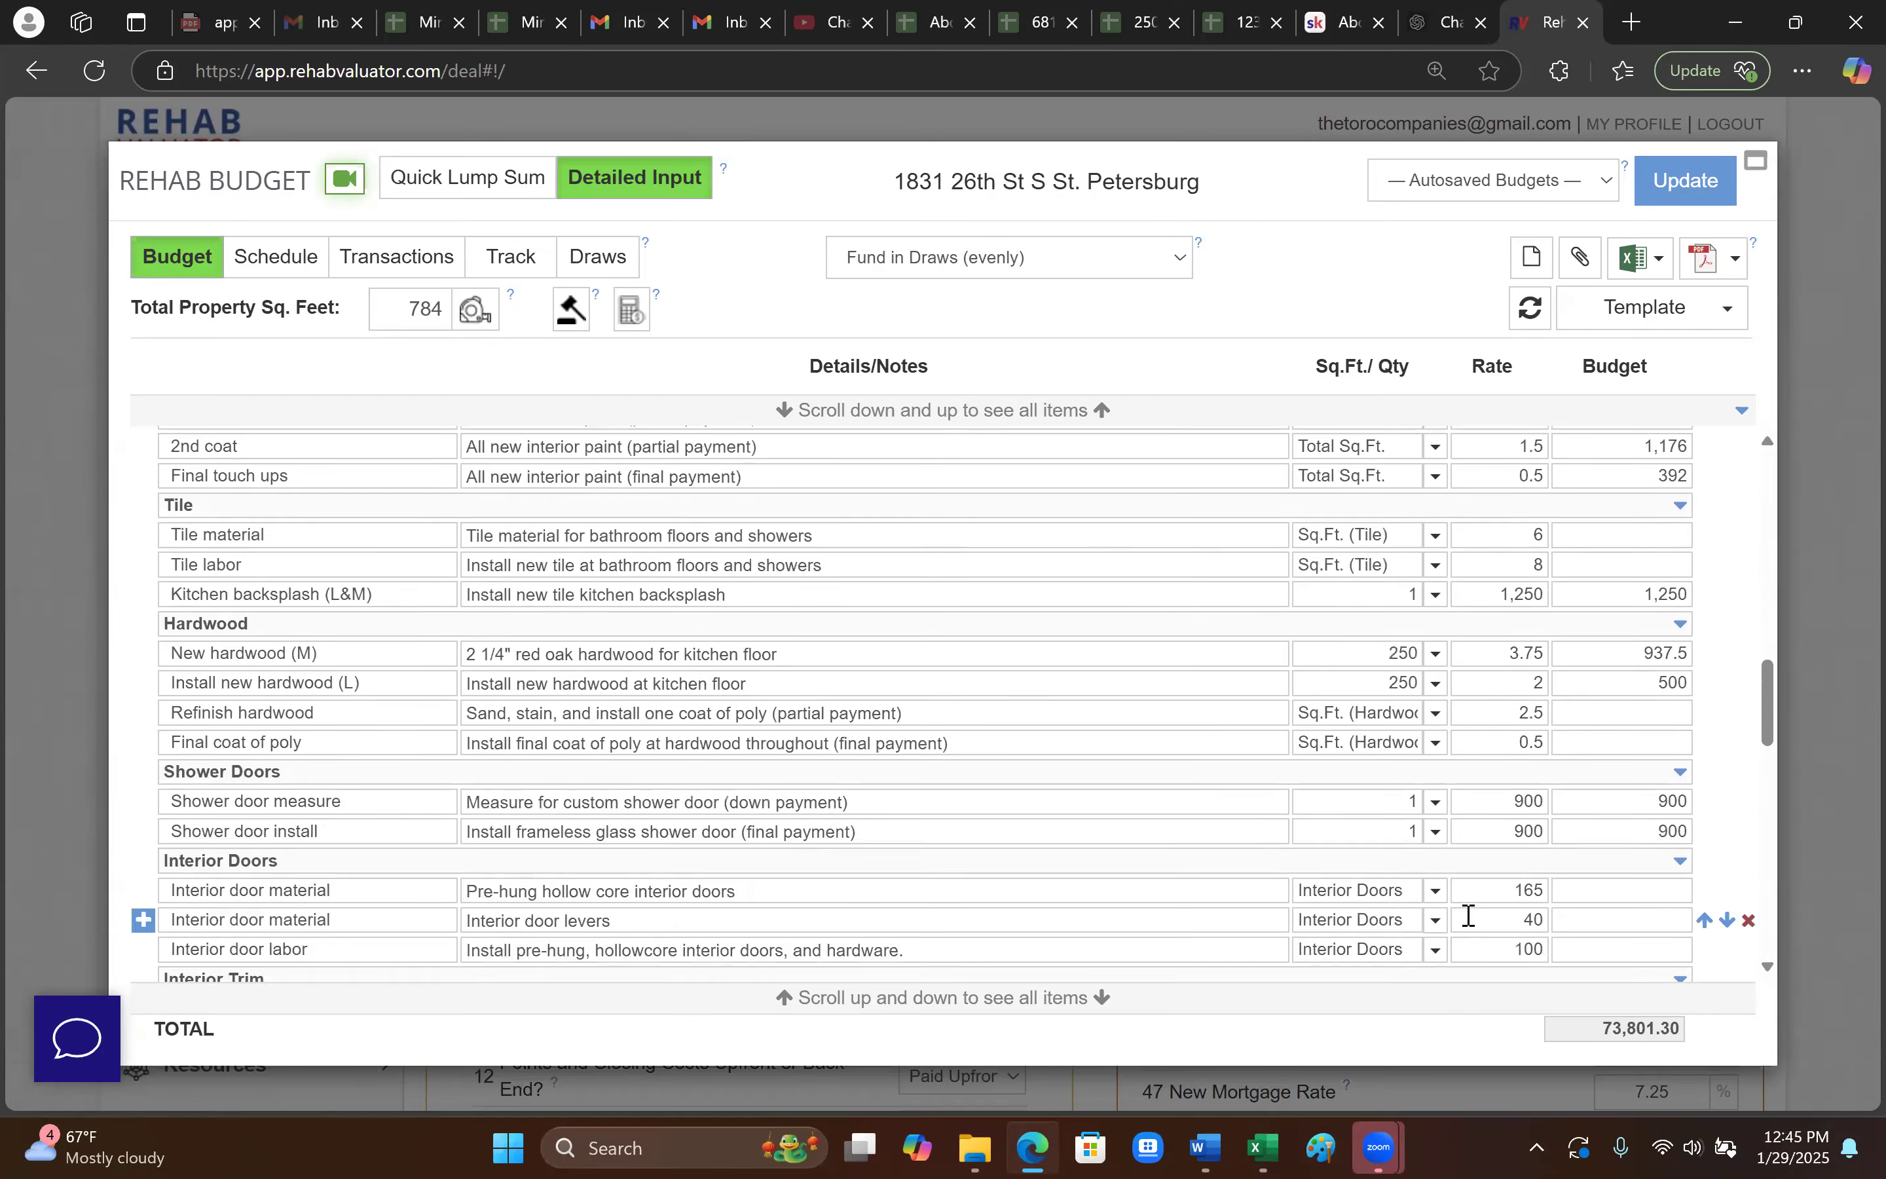
pyautogui.scroll(2, 1468, 924)
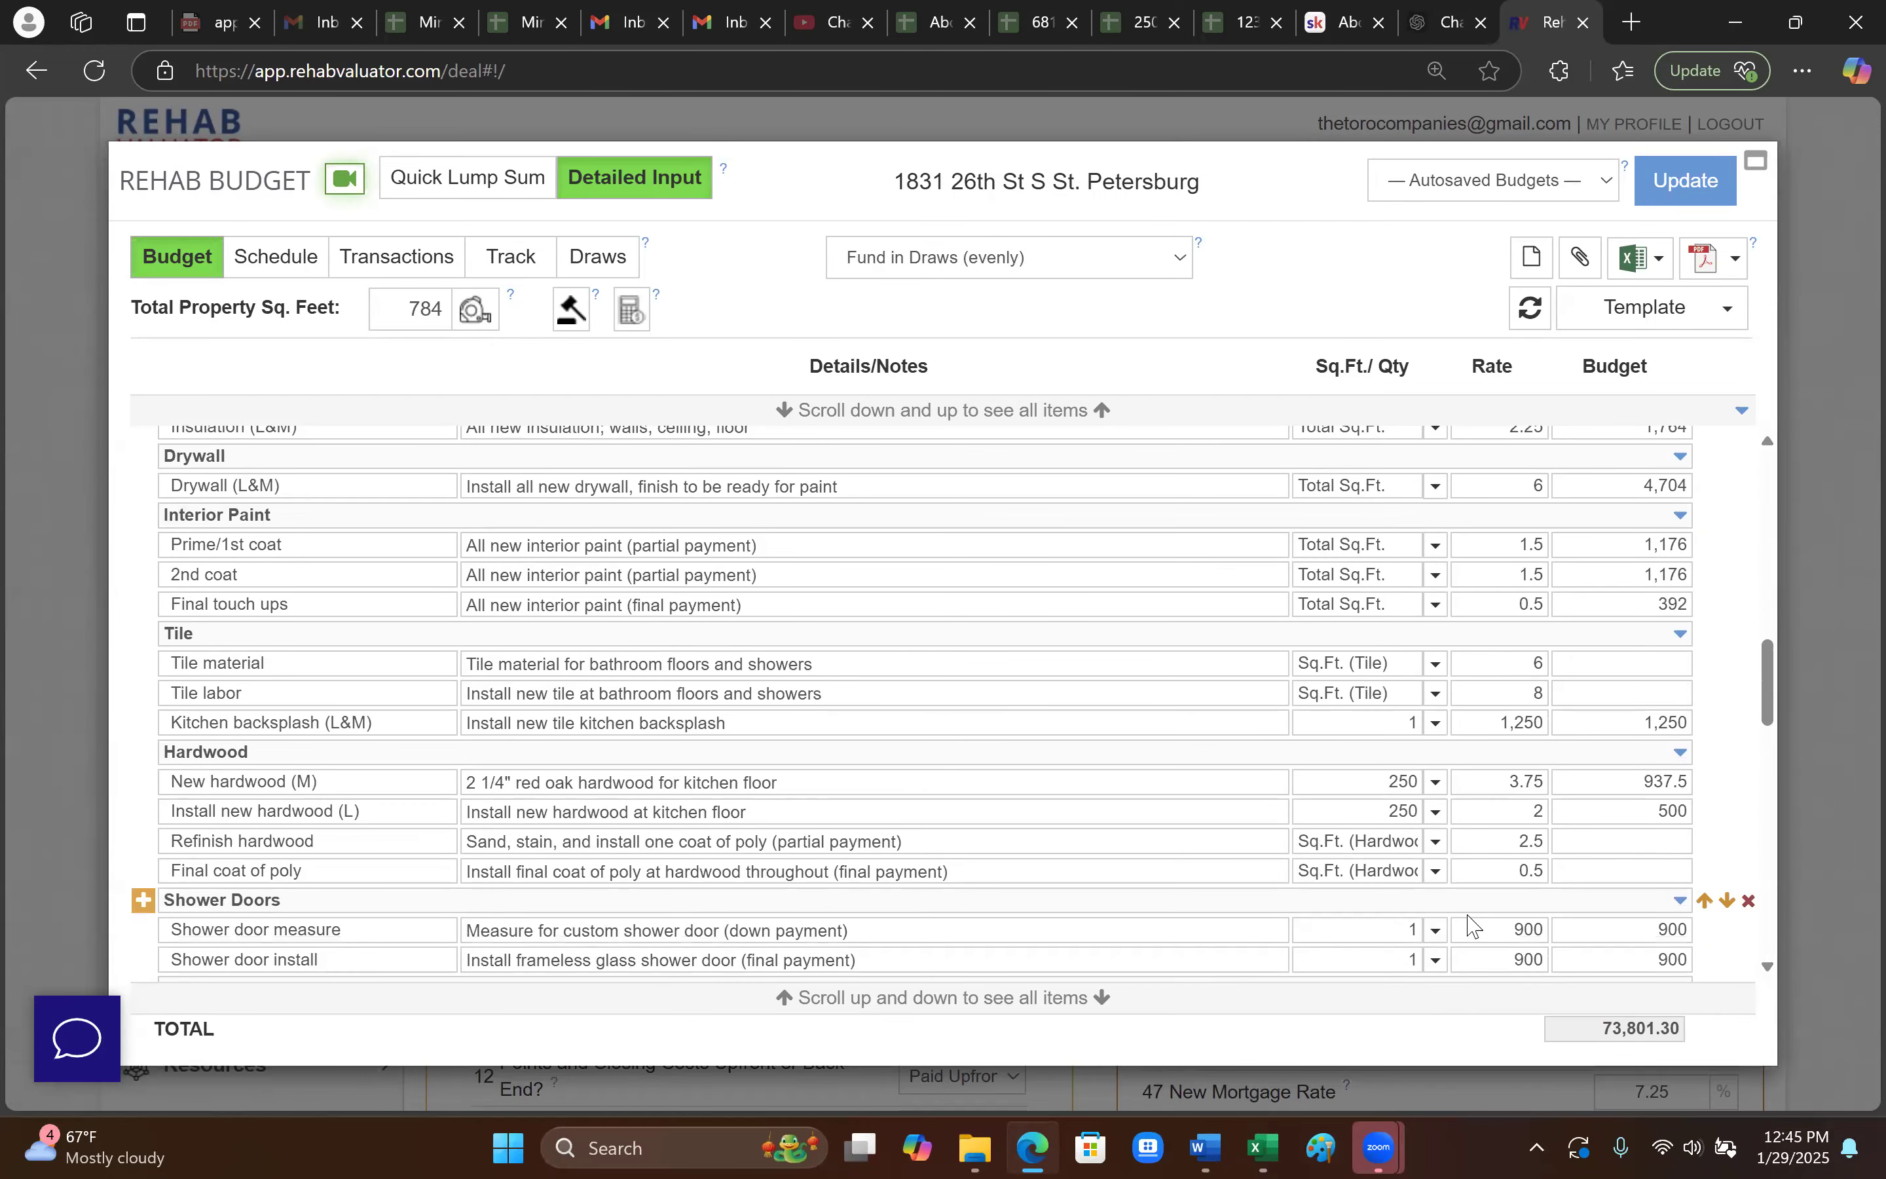
pyautogui.scroll(10, 1426, 859)
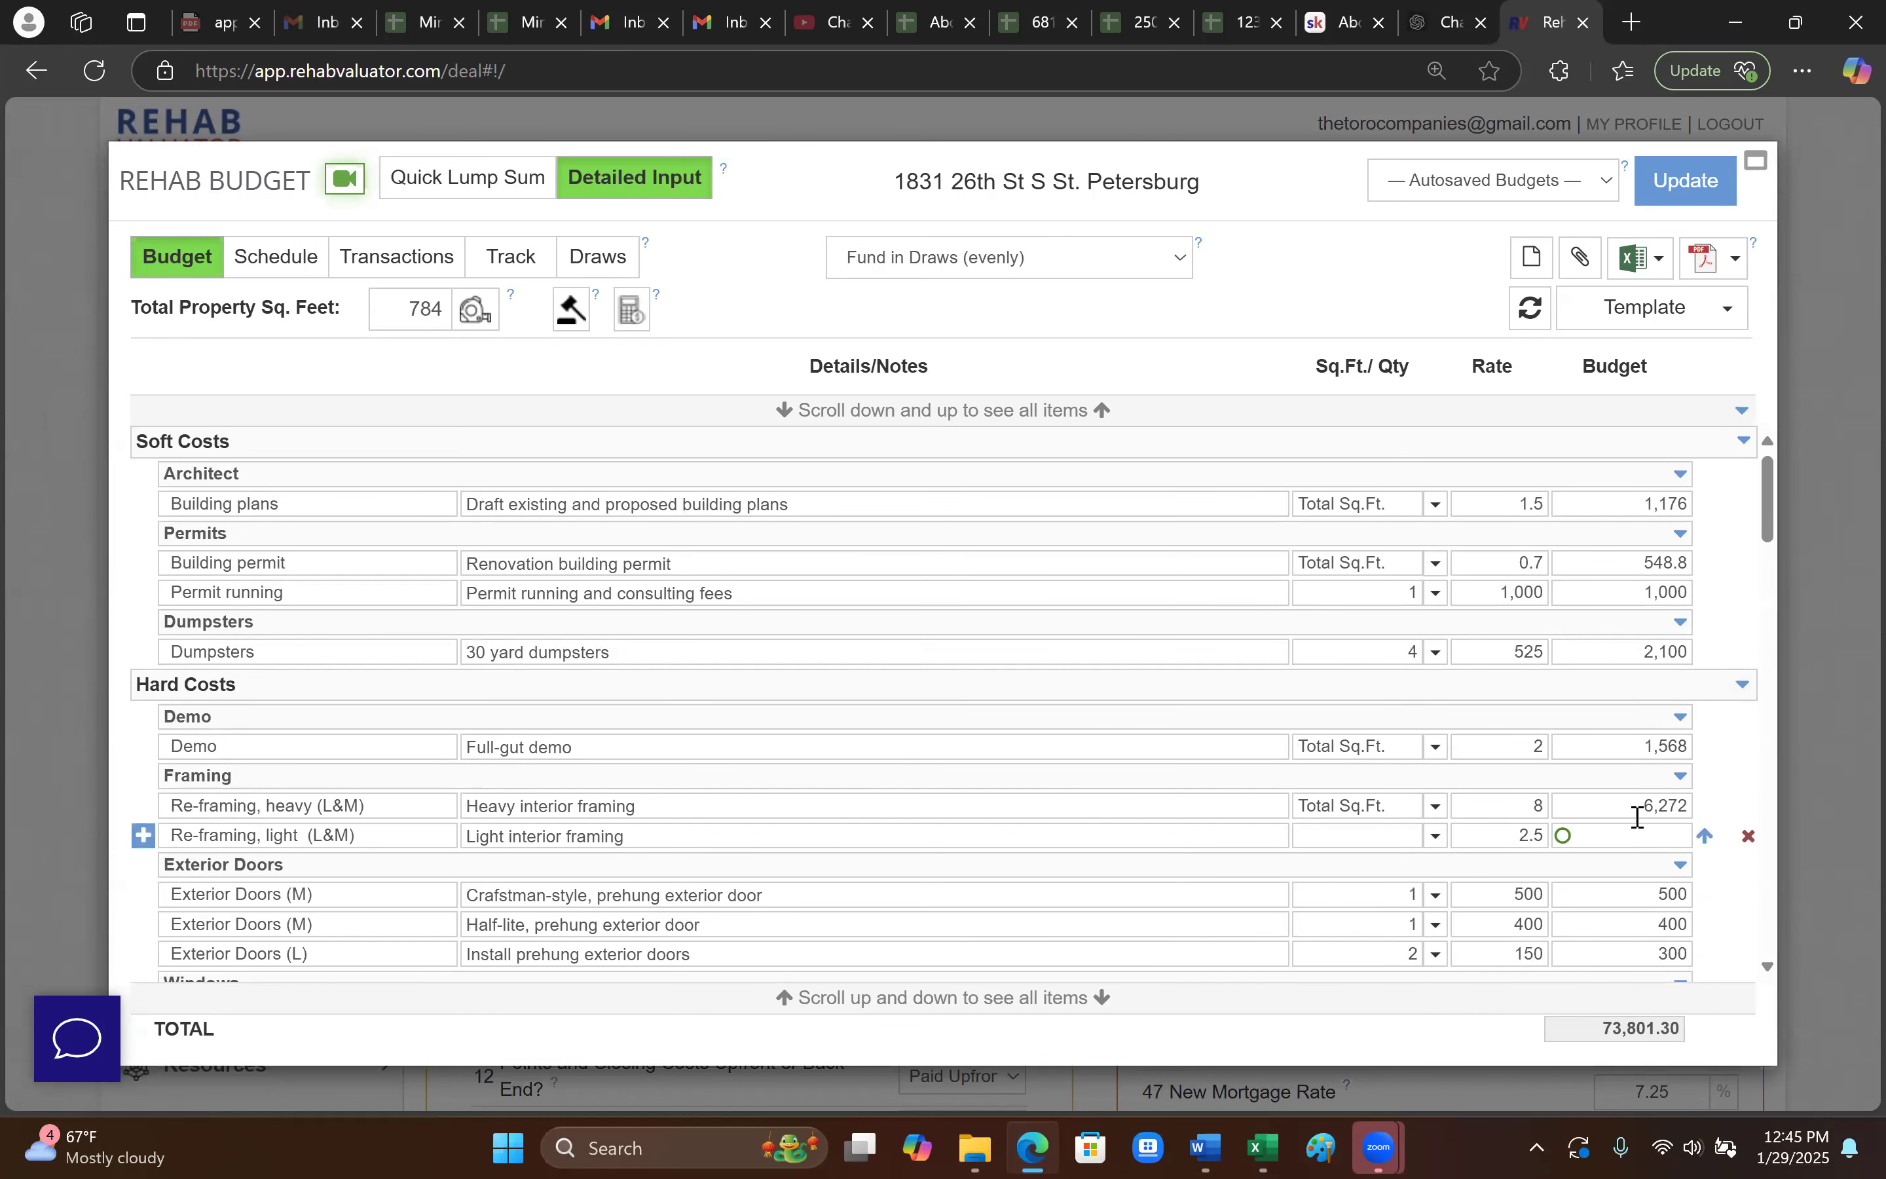
pyautogui.moveTo(1686, 784)
pyautogui.click(1851, 795)
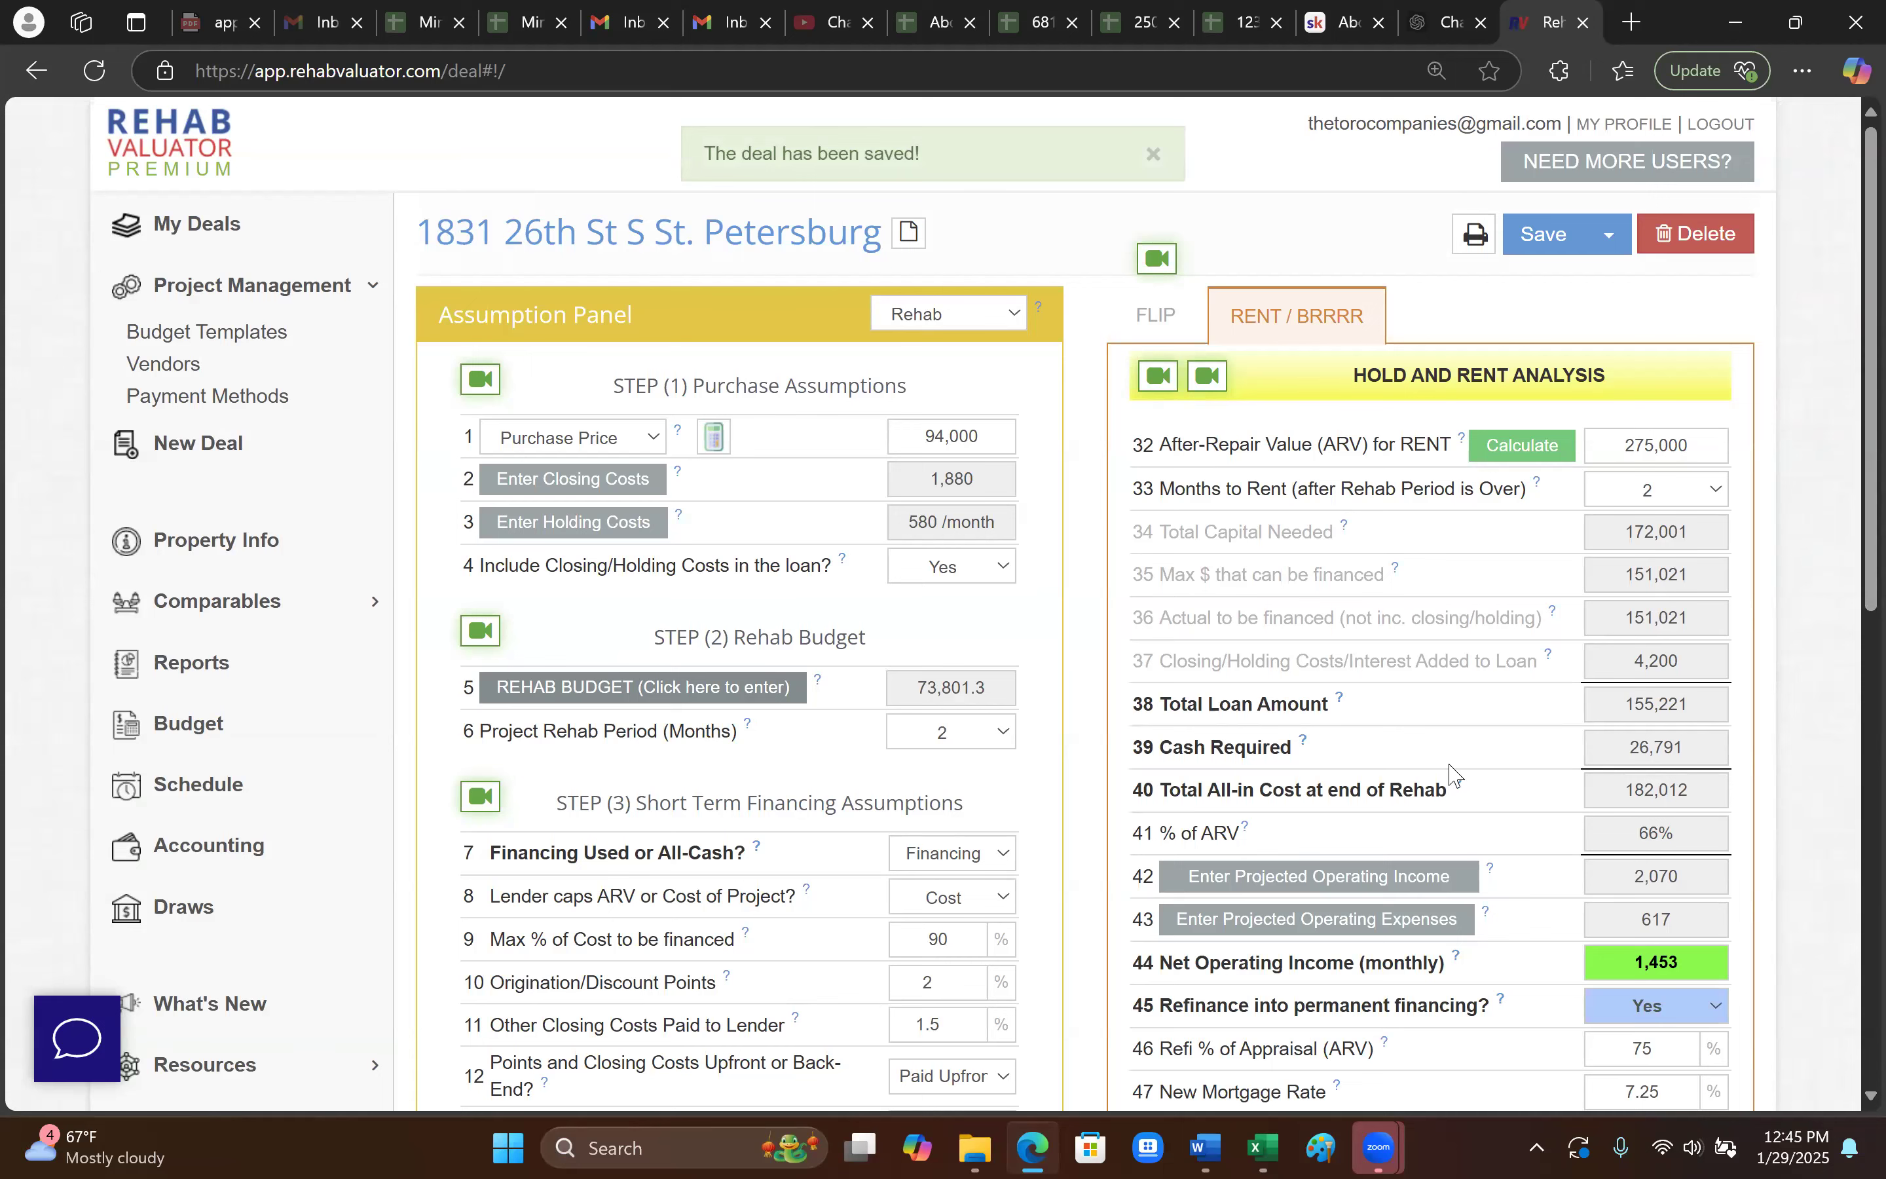
pyautogui.click(1143, 23)
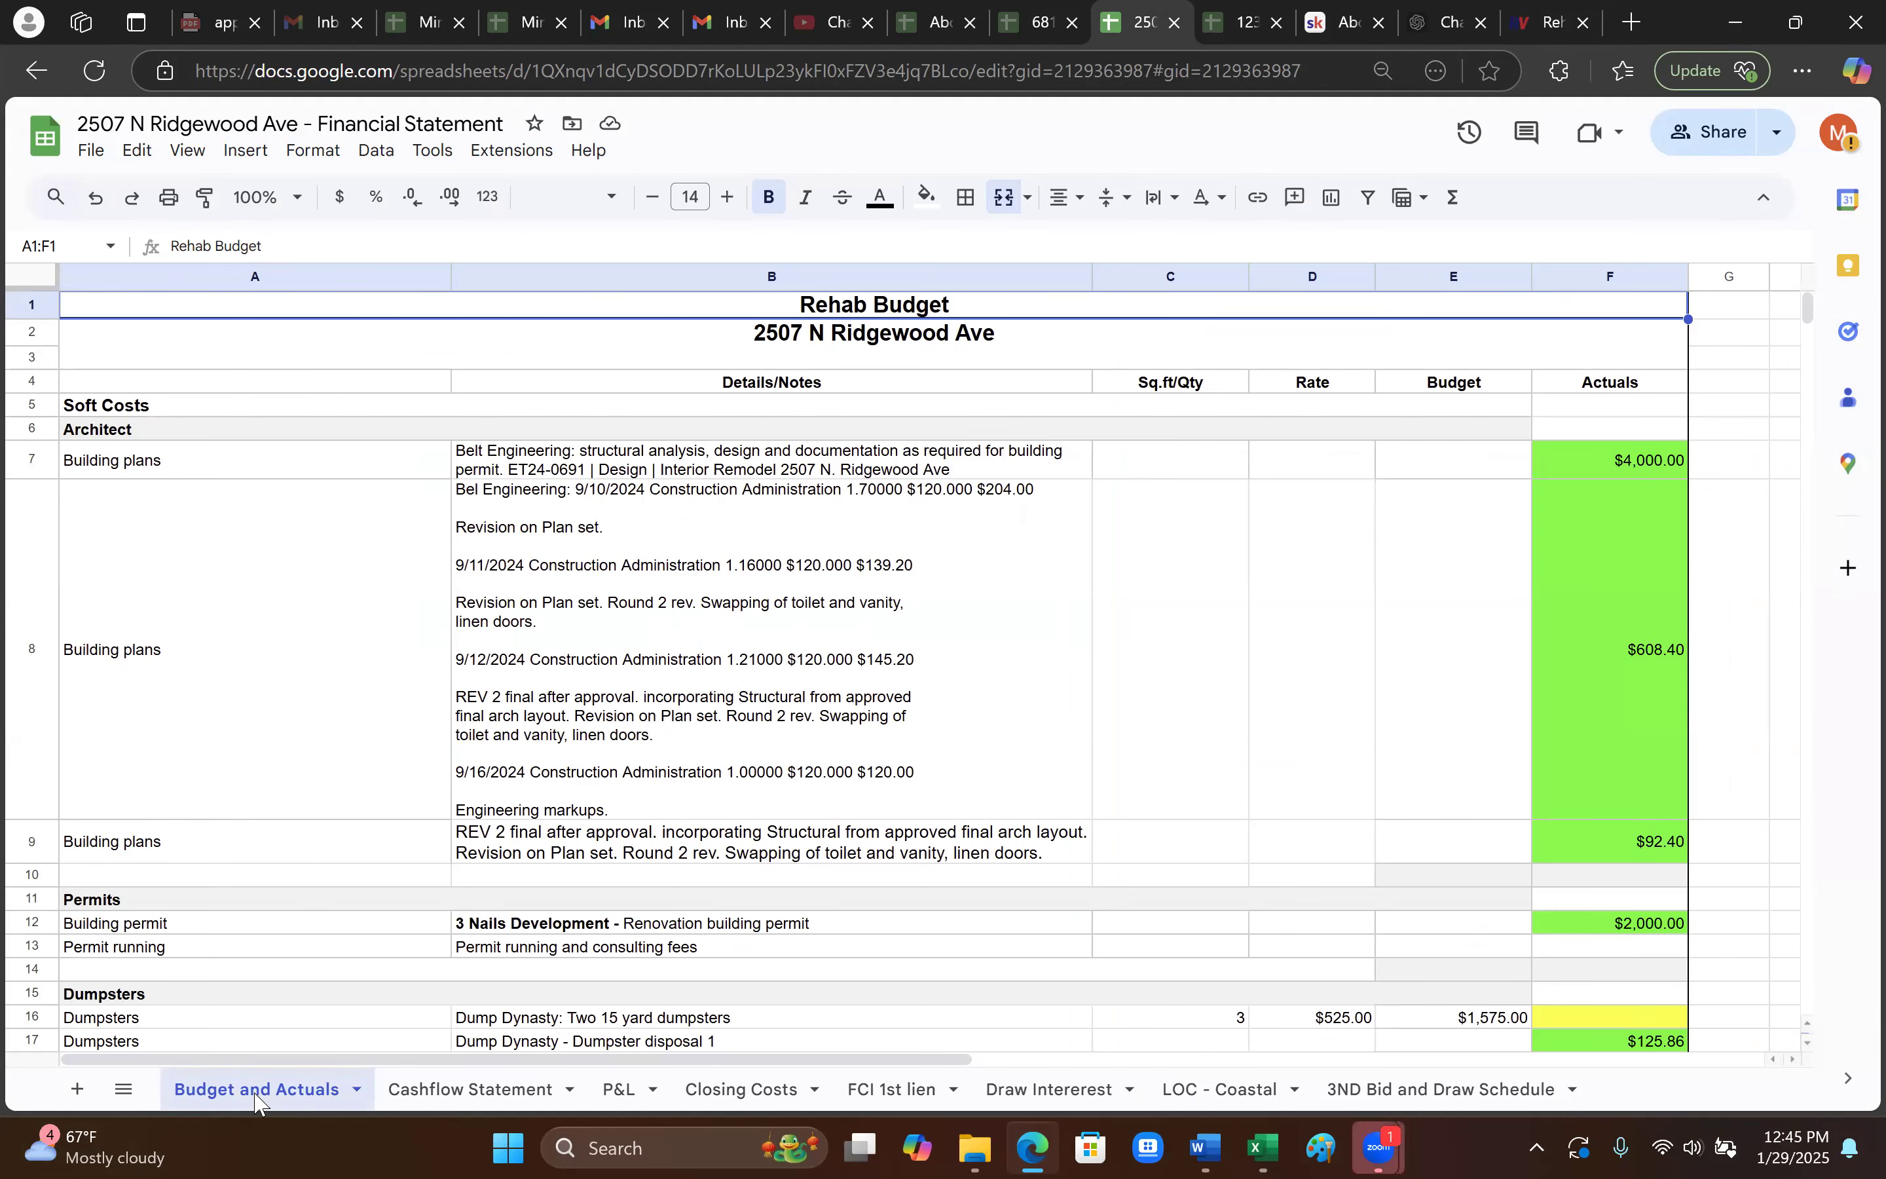
pyautogui.scroll(-5, 391, 707)
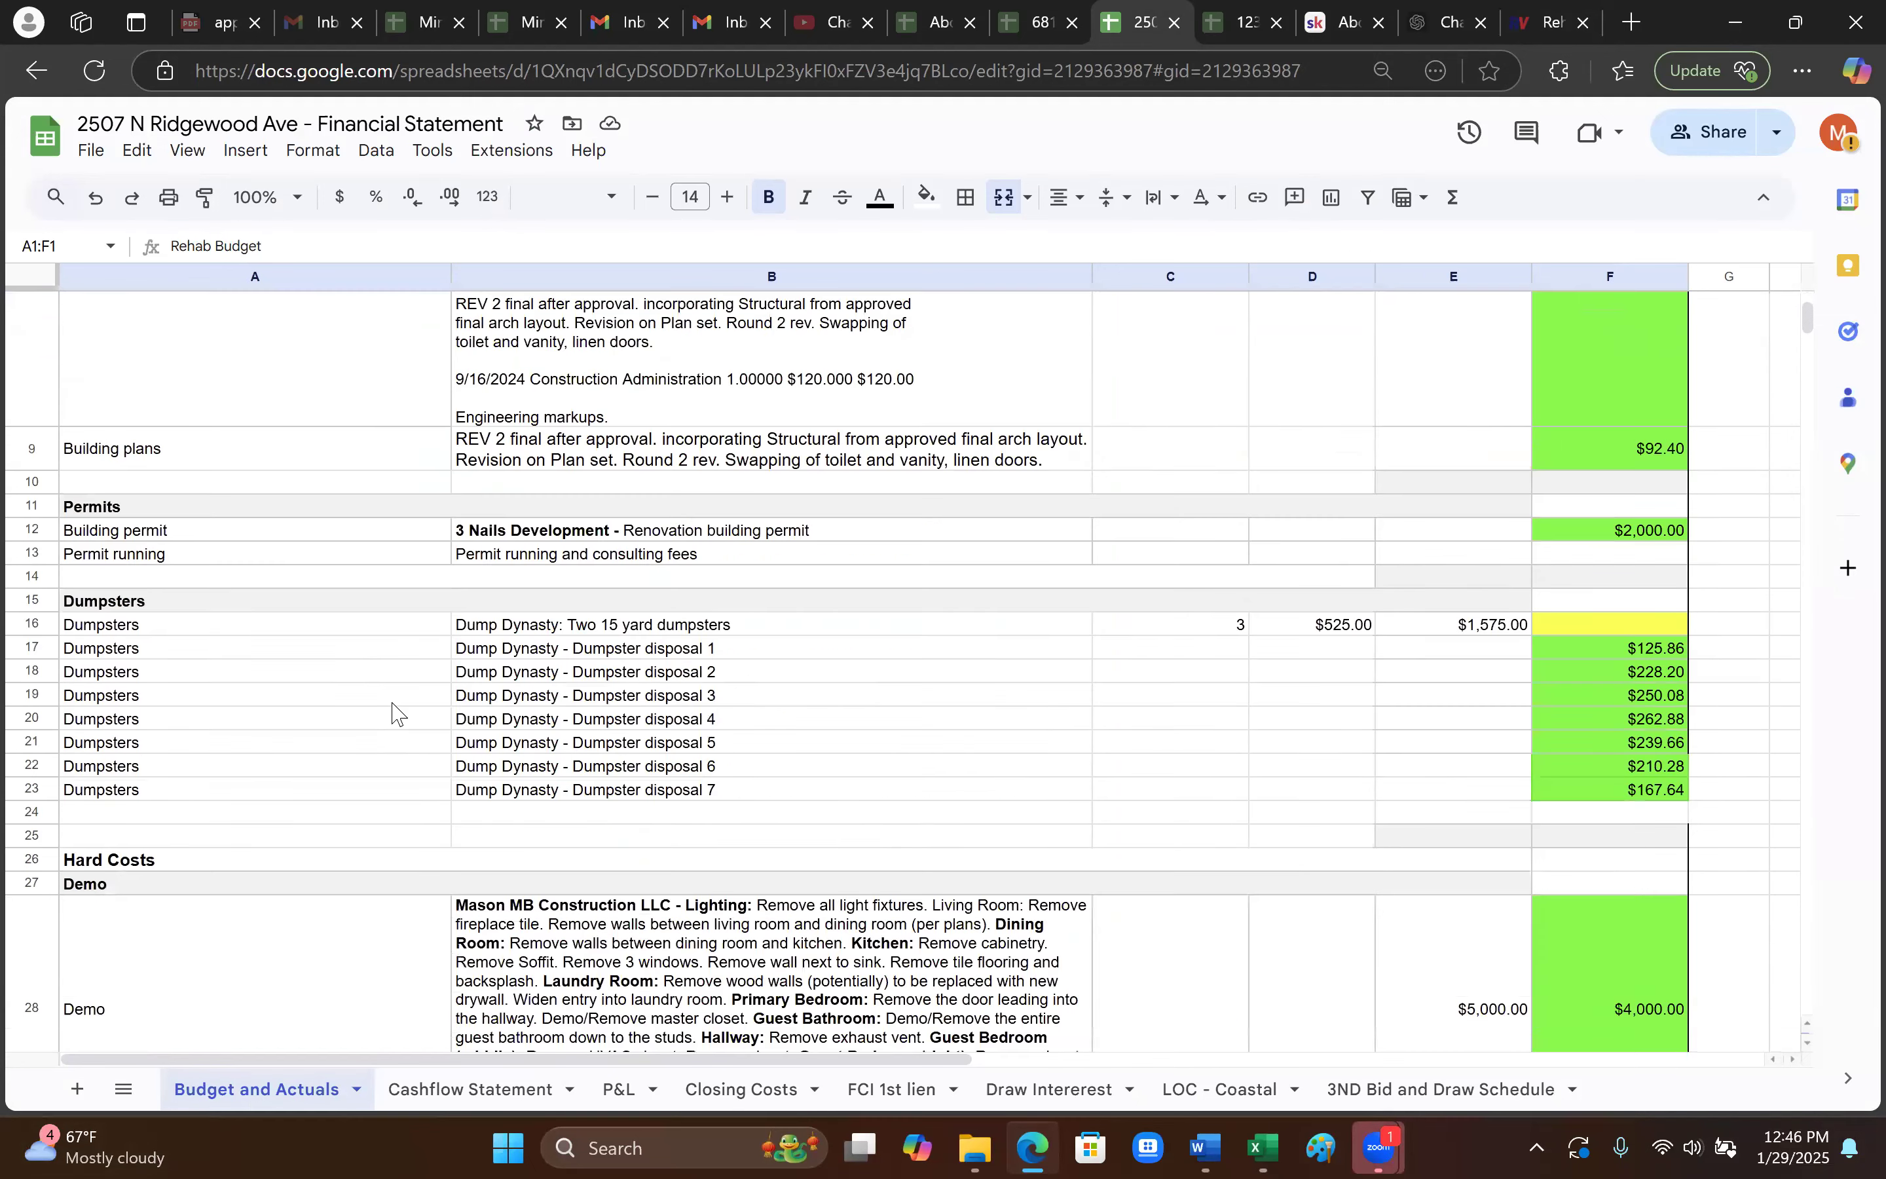
pyautogui.scroll(-10, 400, 800)
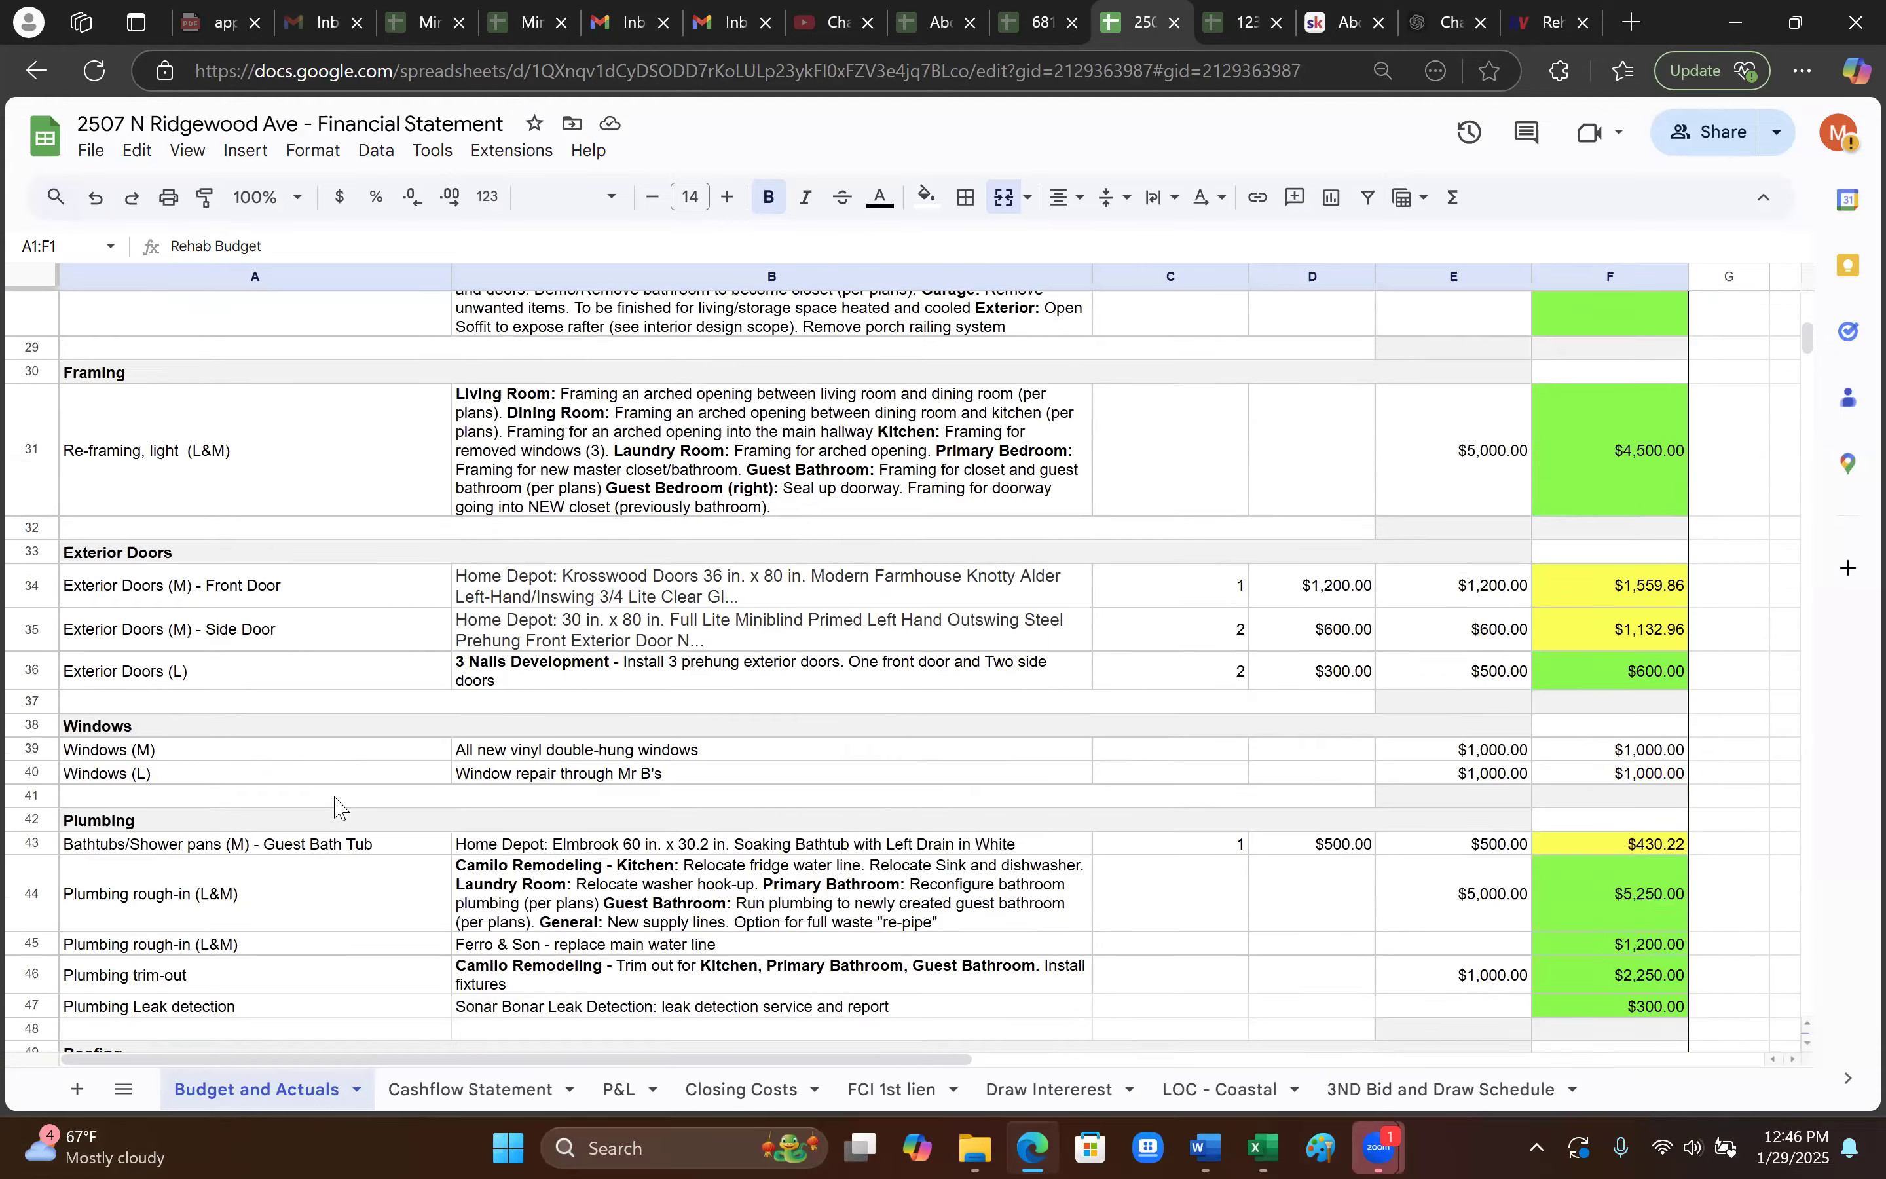
pyautogui.scroll(-8, 340, 807)
pyautogui.scroll(20, 404, 868)
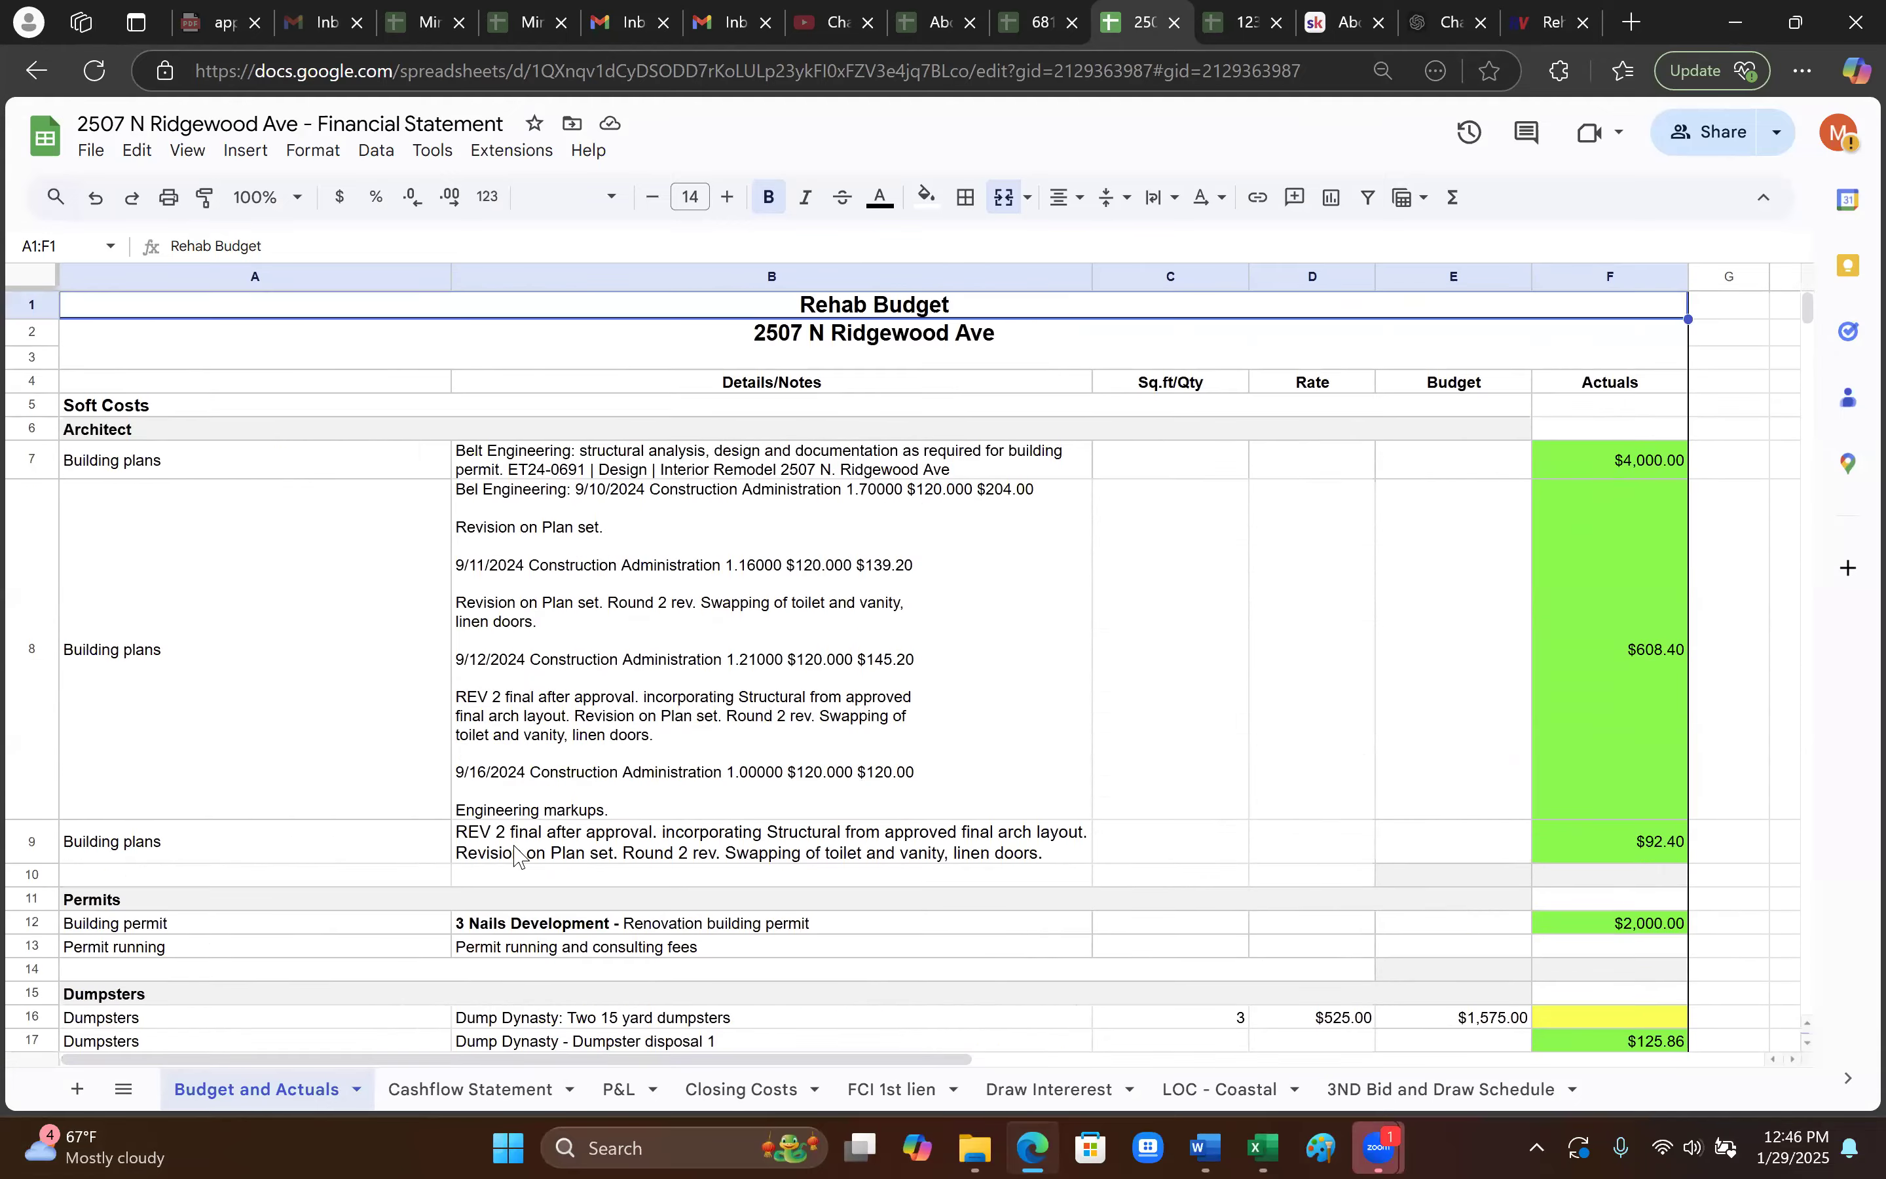
pyautogui.click(1454, 276)
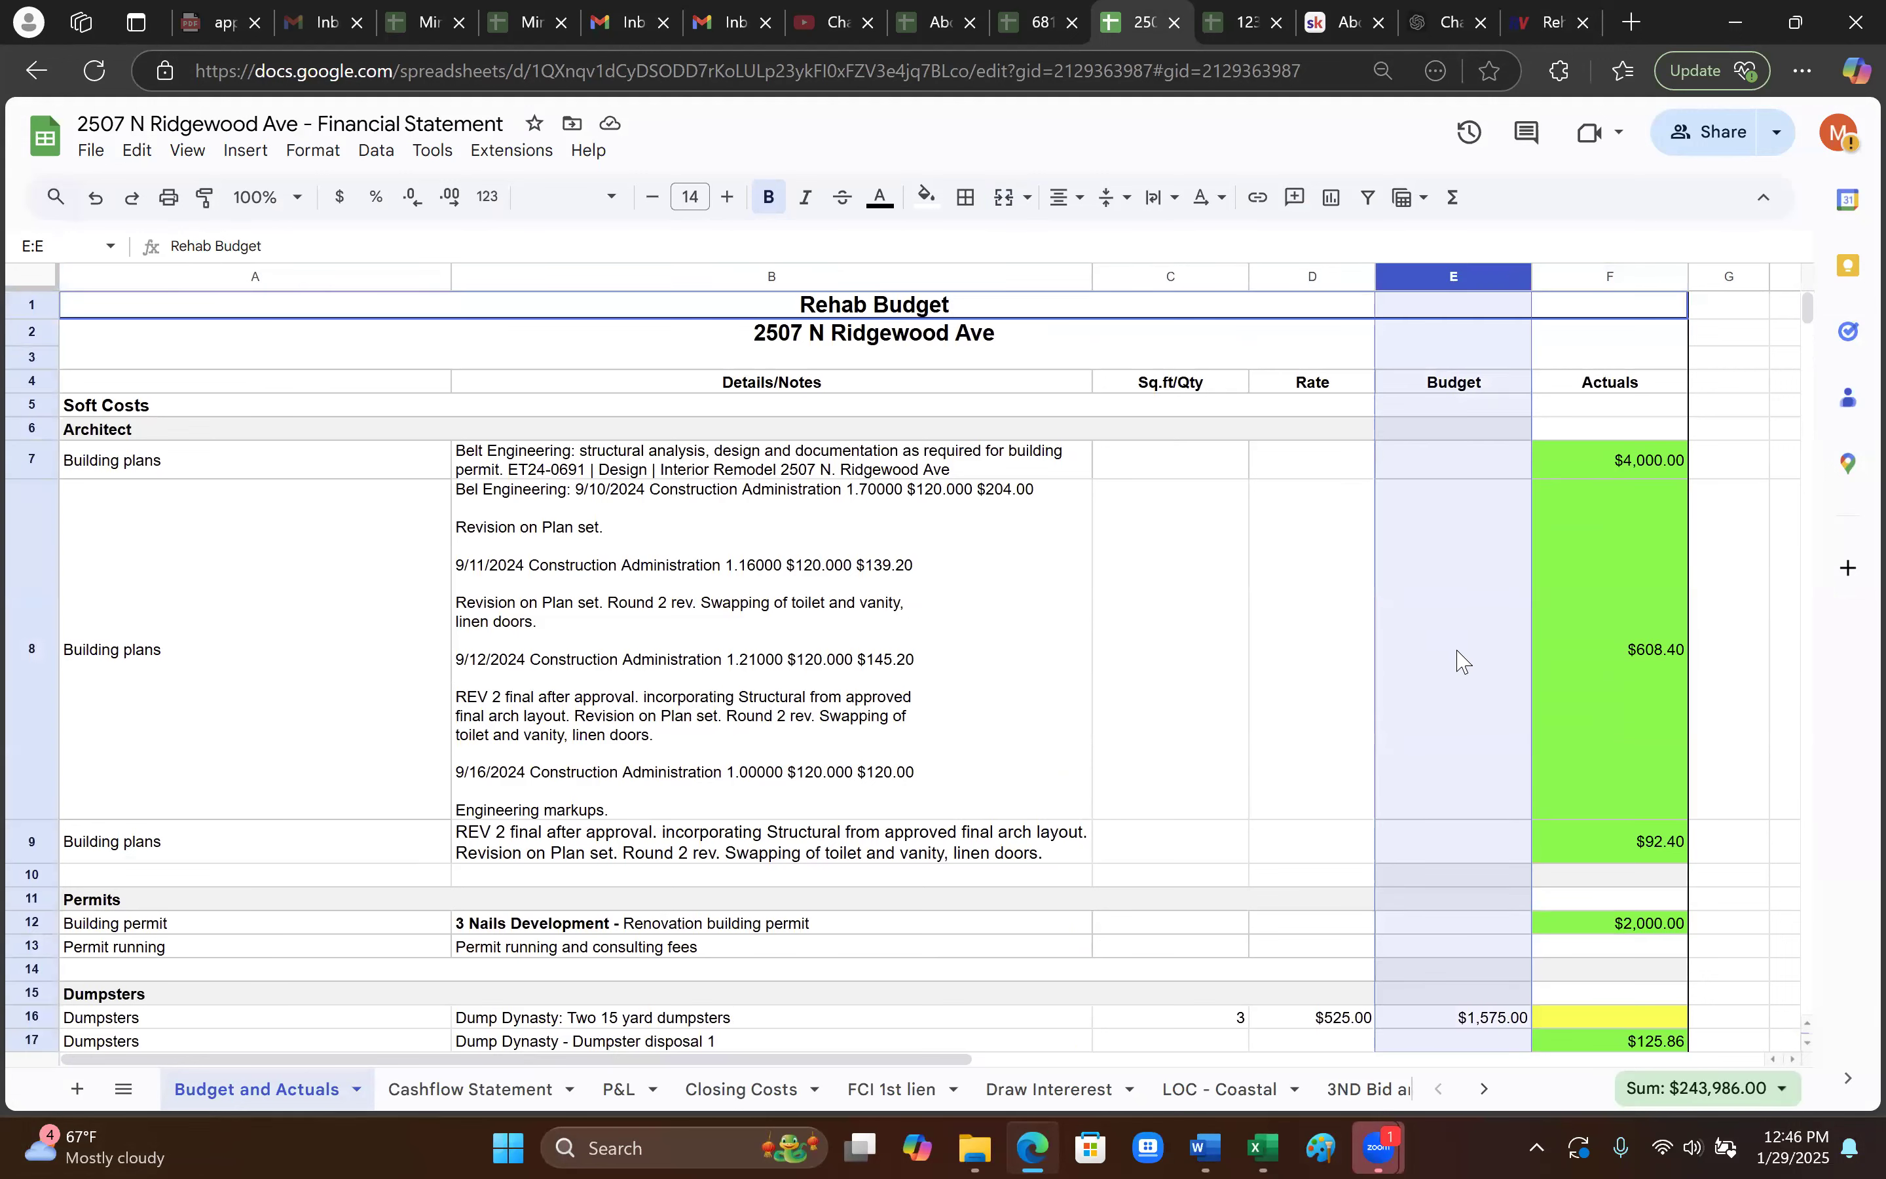
pyautogui.click(1613, 279)
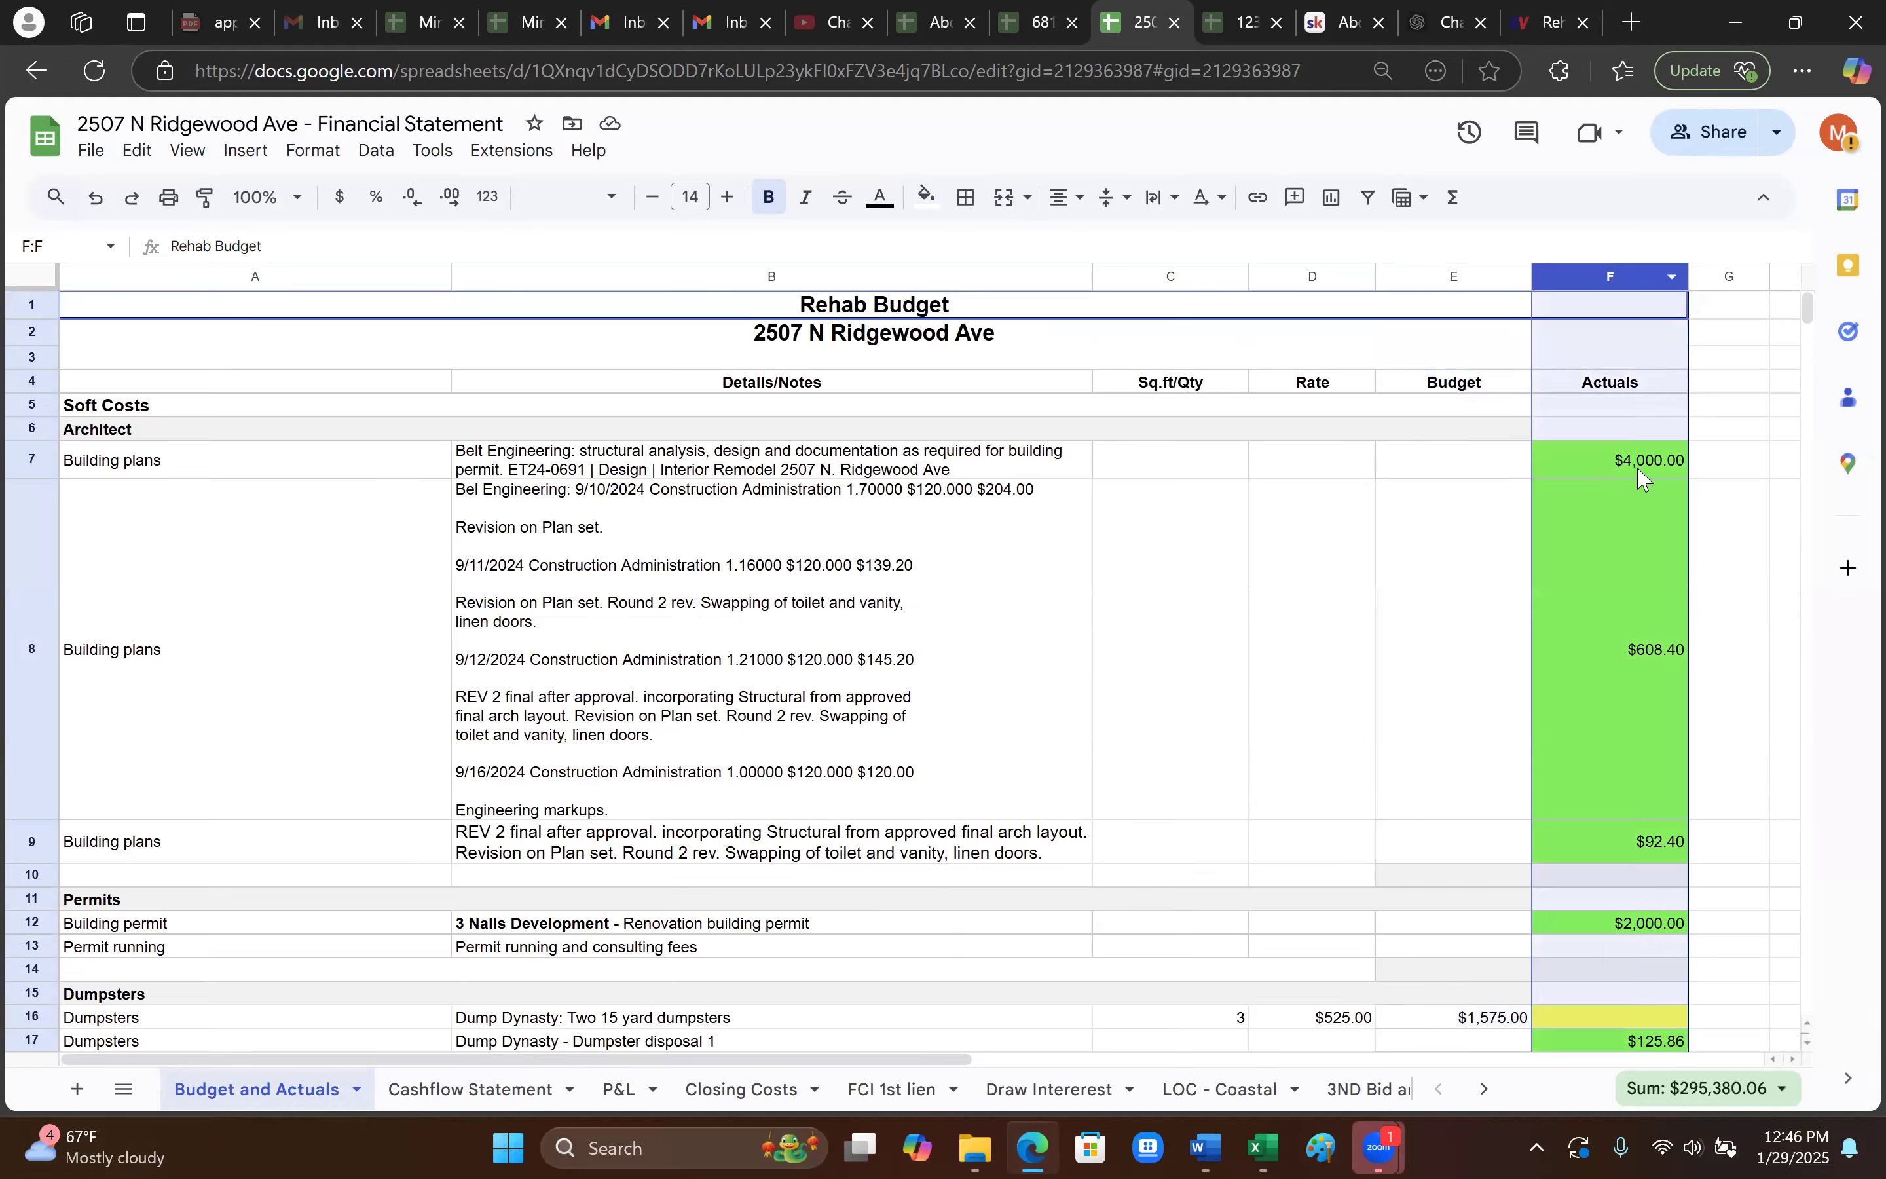
pyautogui.click(1463, 279)
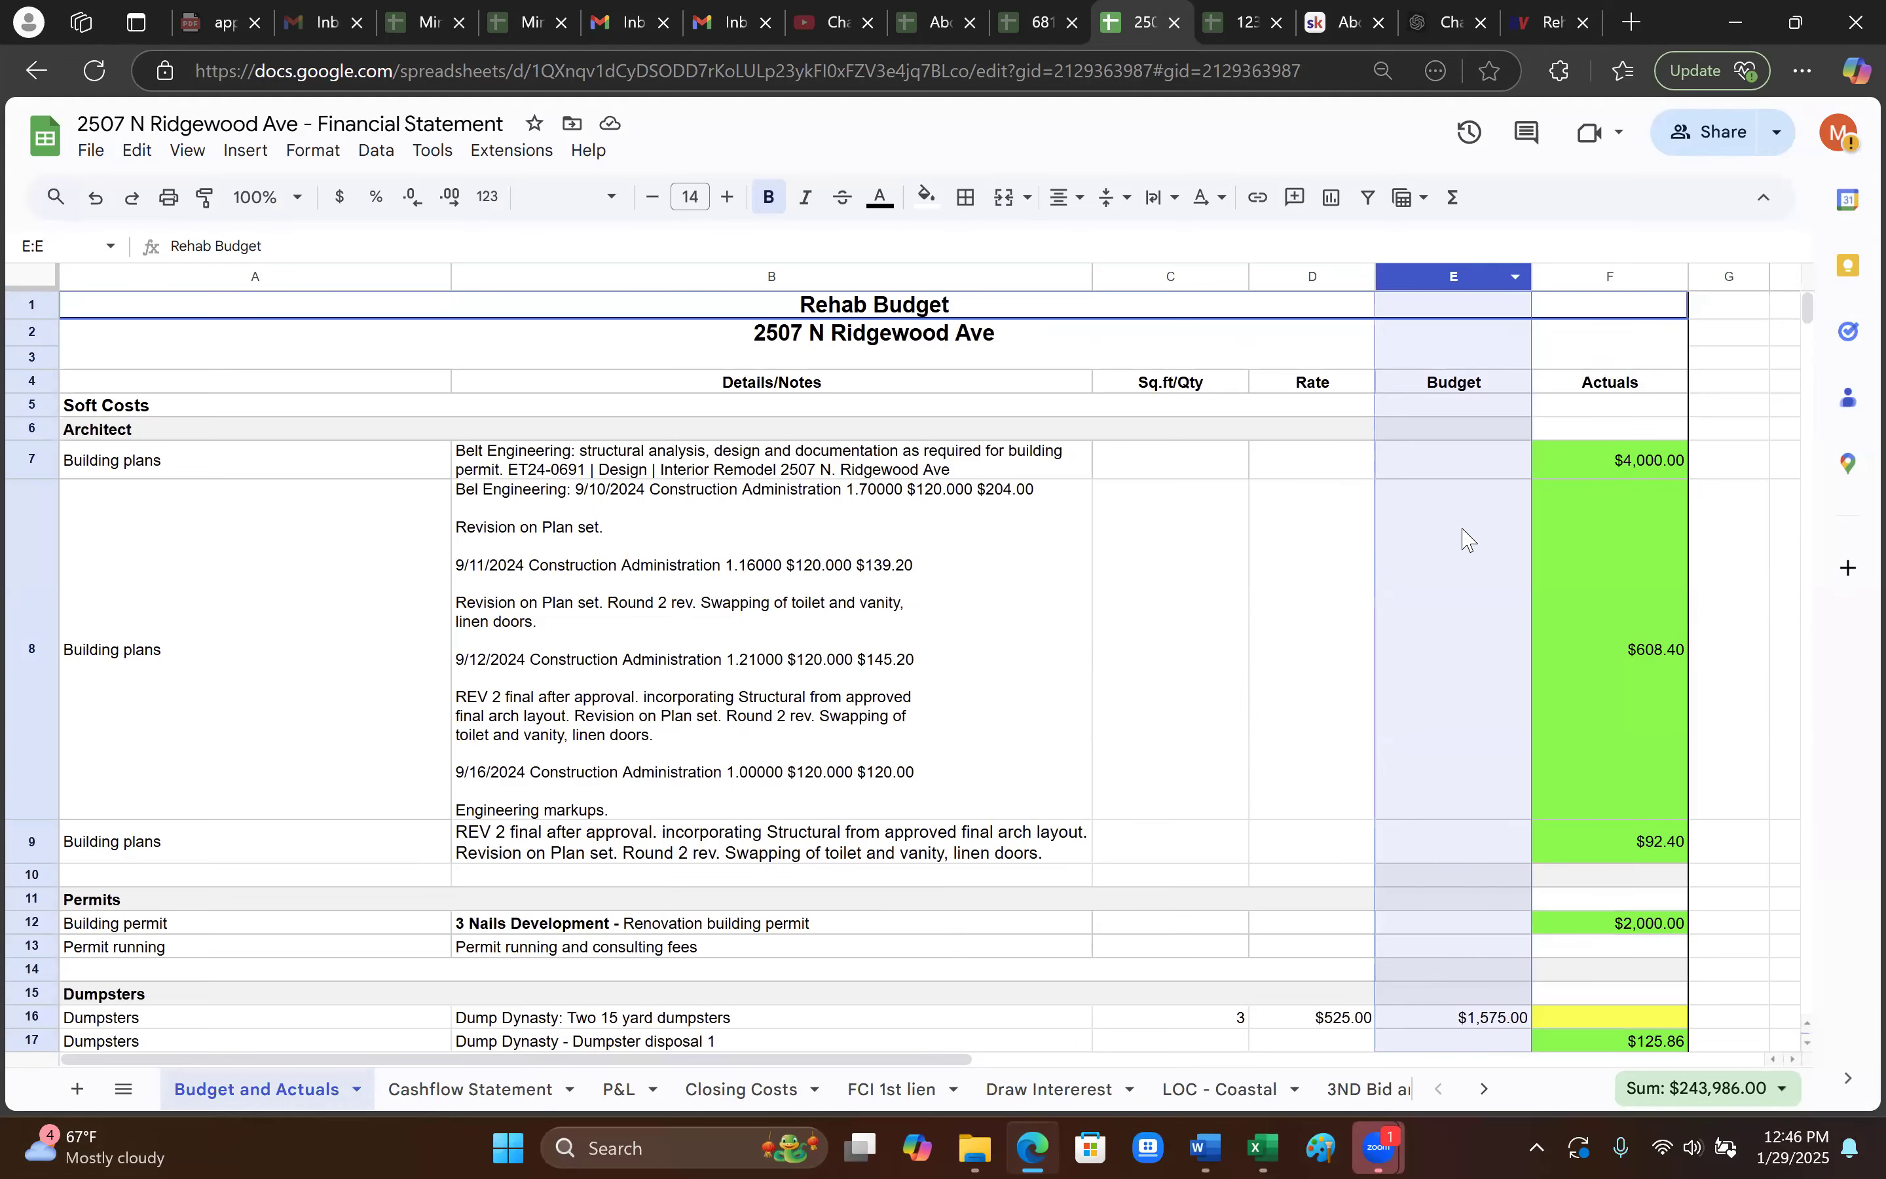
pyautogui.scroll(-5, 1460, 538)
pyautogui.scroll(-20, 1455, 620)
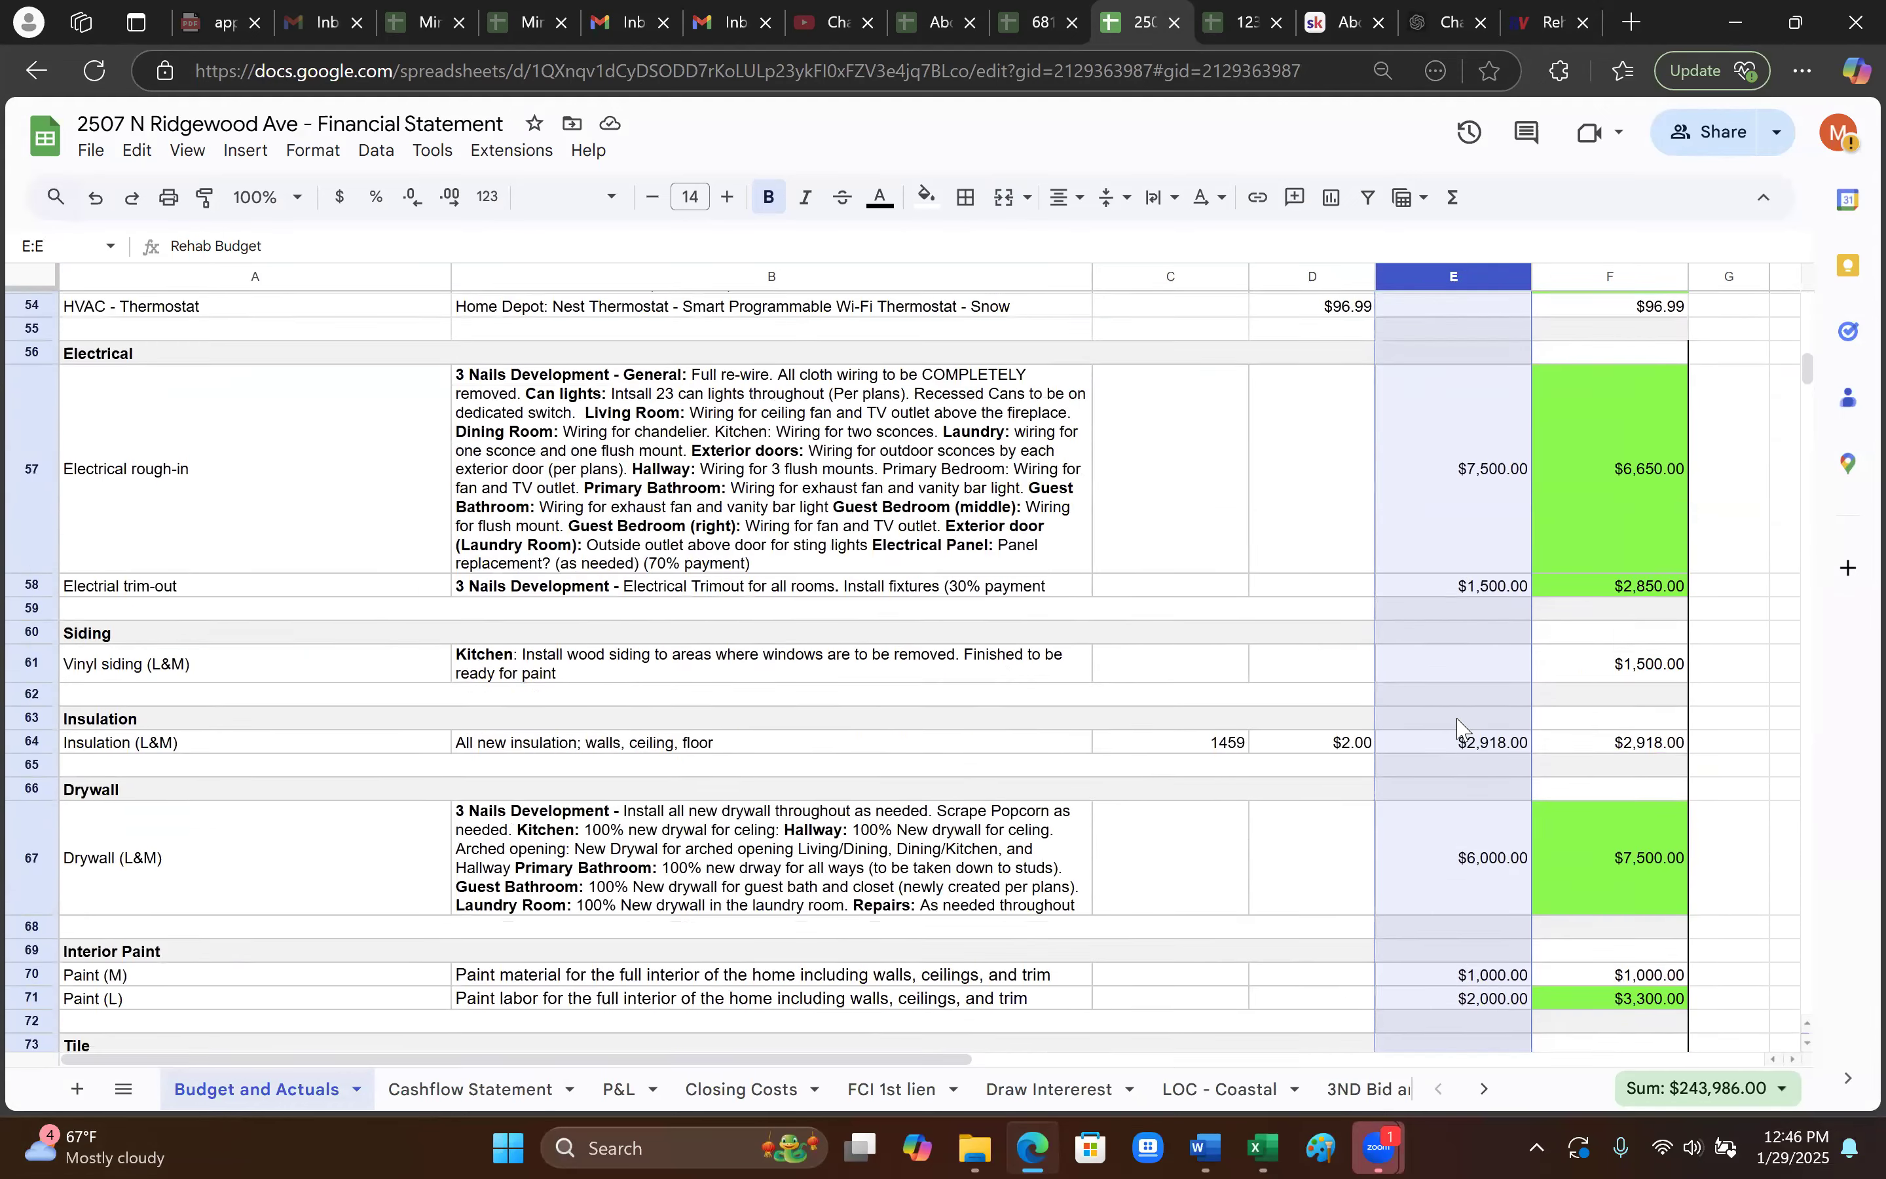
pyautogui.scroll(20, 1457, 729)
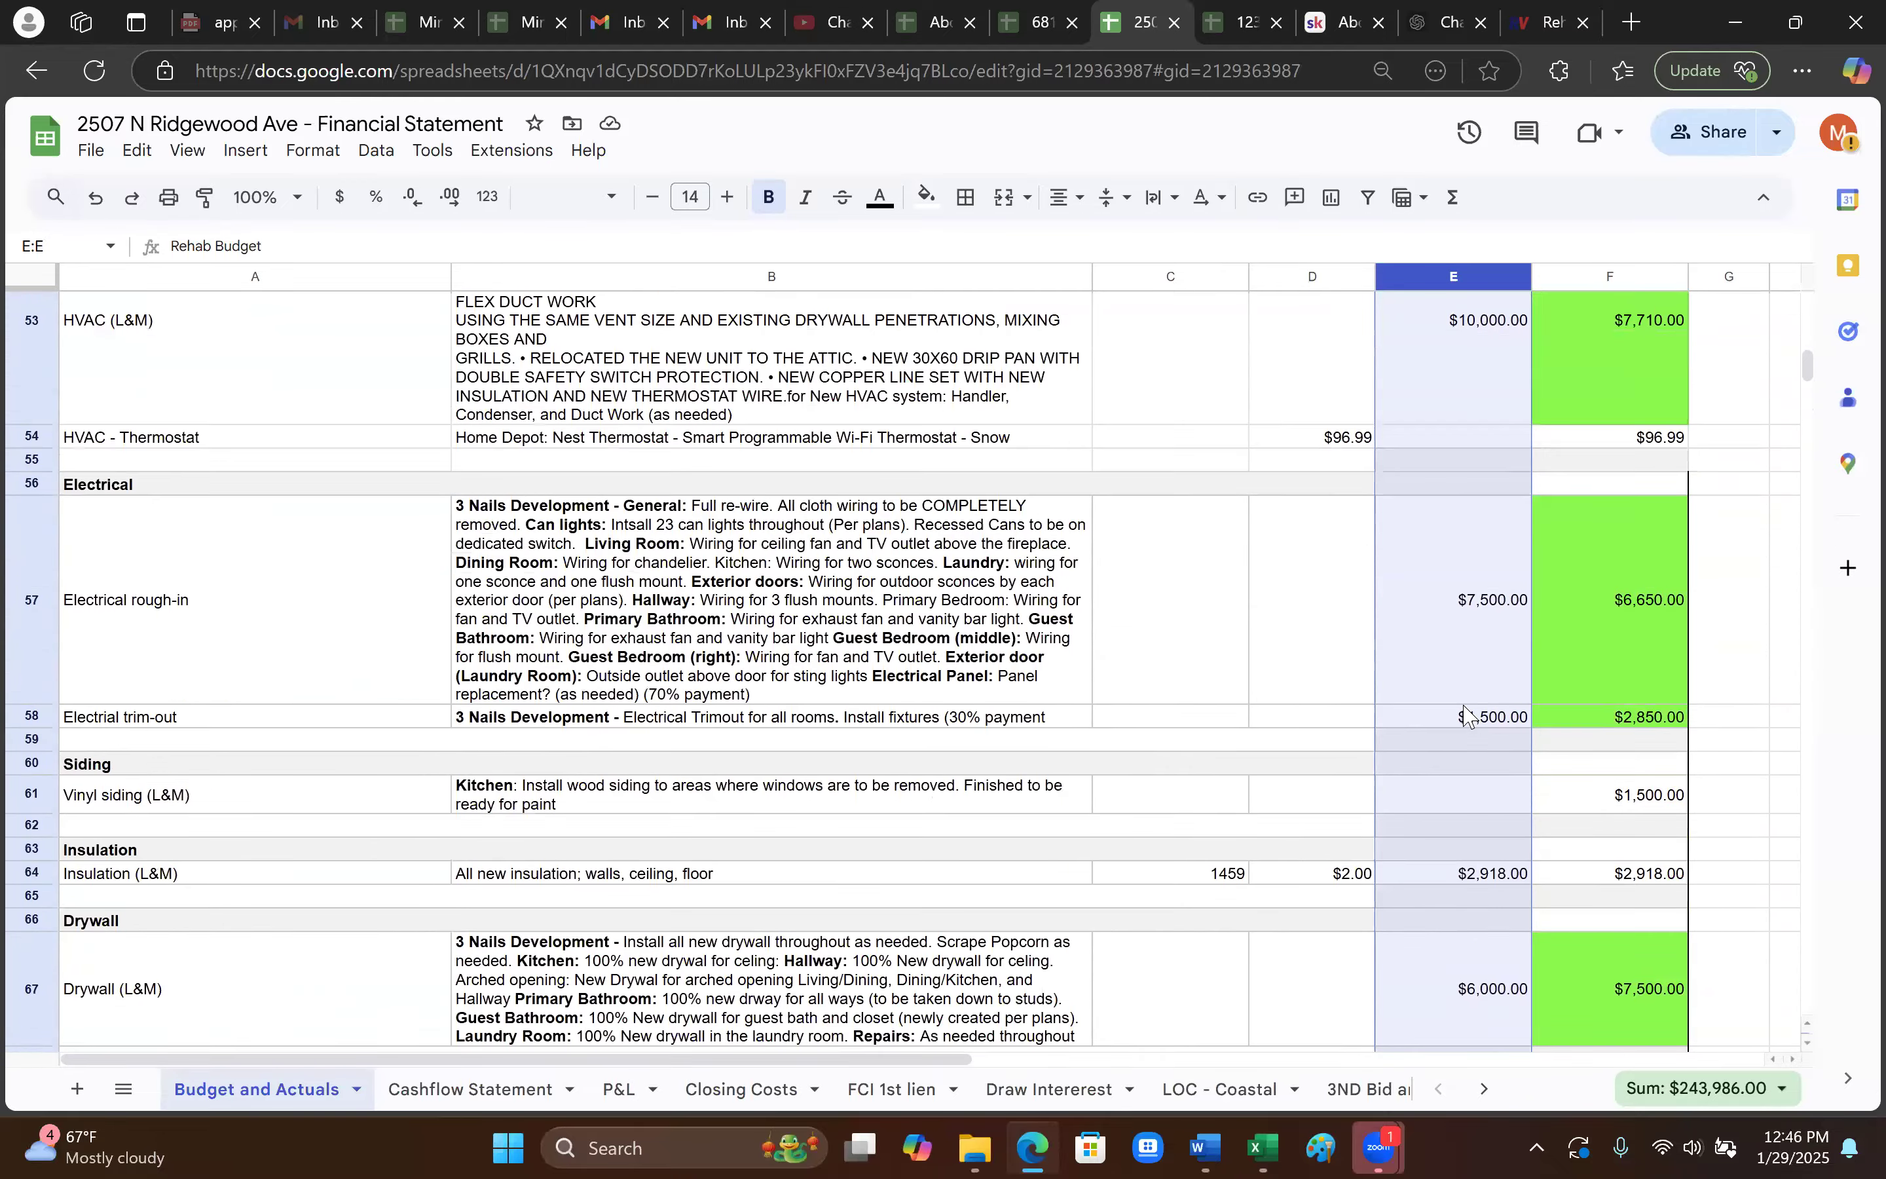
pyautogui.click(1620, 277)
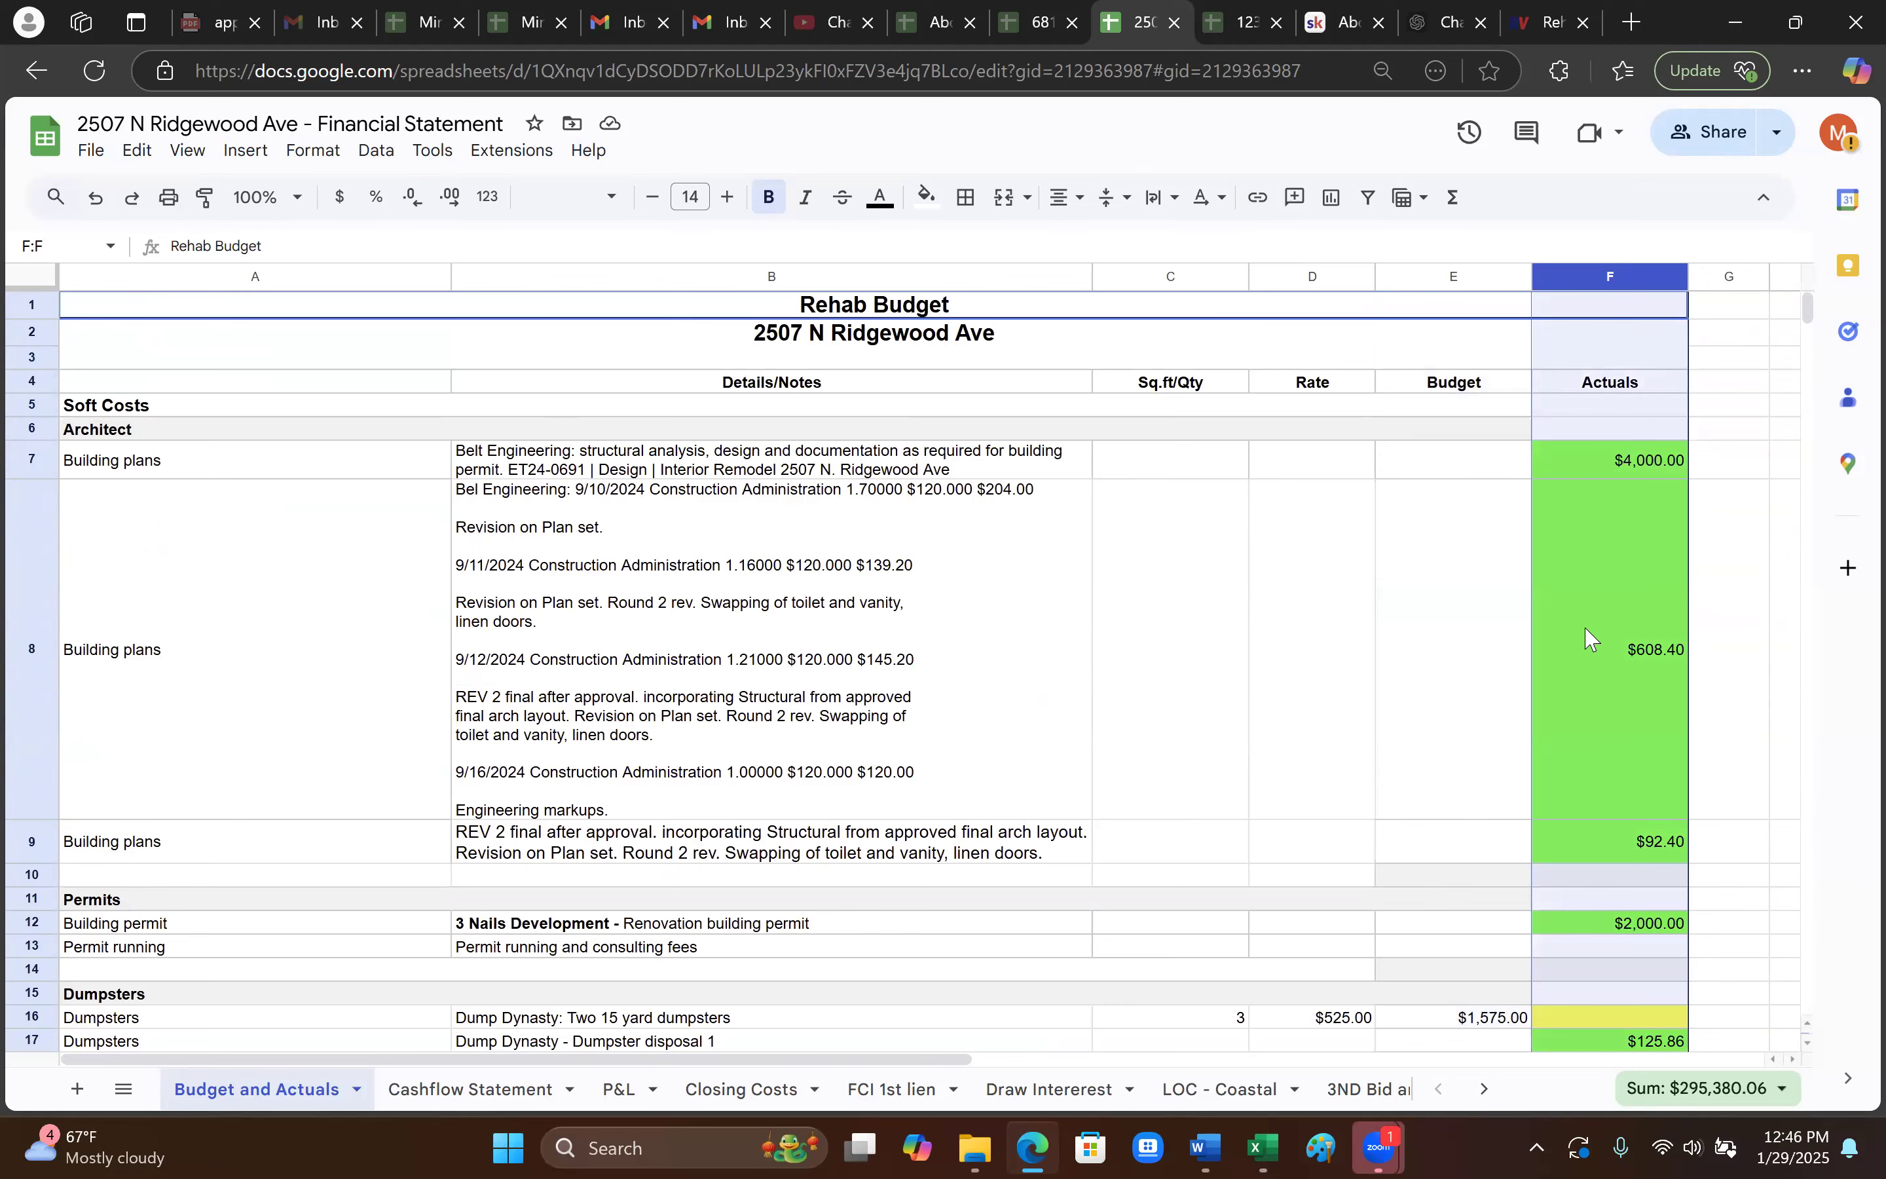
pyautogui.scroll(-2, 1553, 537)
pyautogui.scroll(2, 1456, 547)
pyautogui.click(1455, 466)
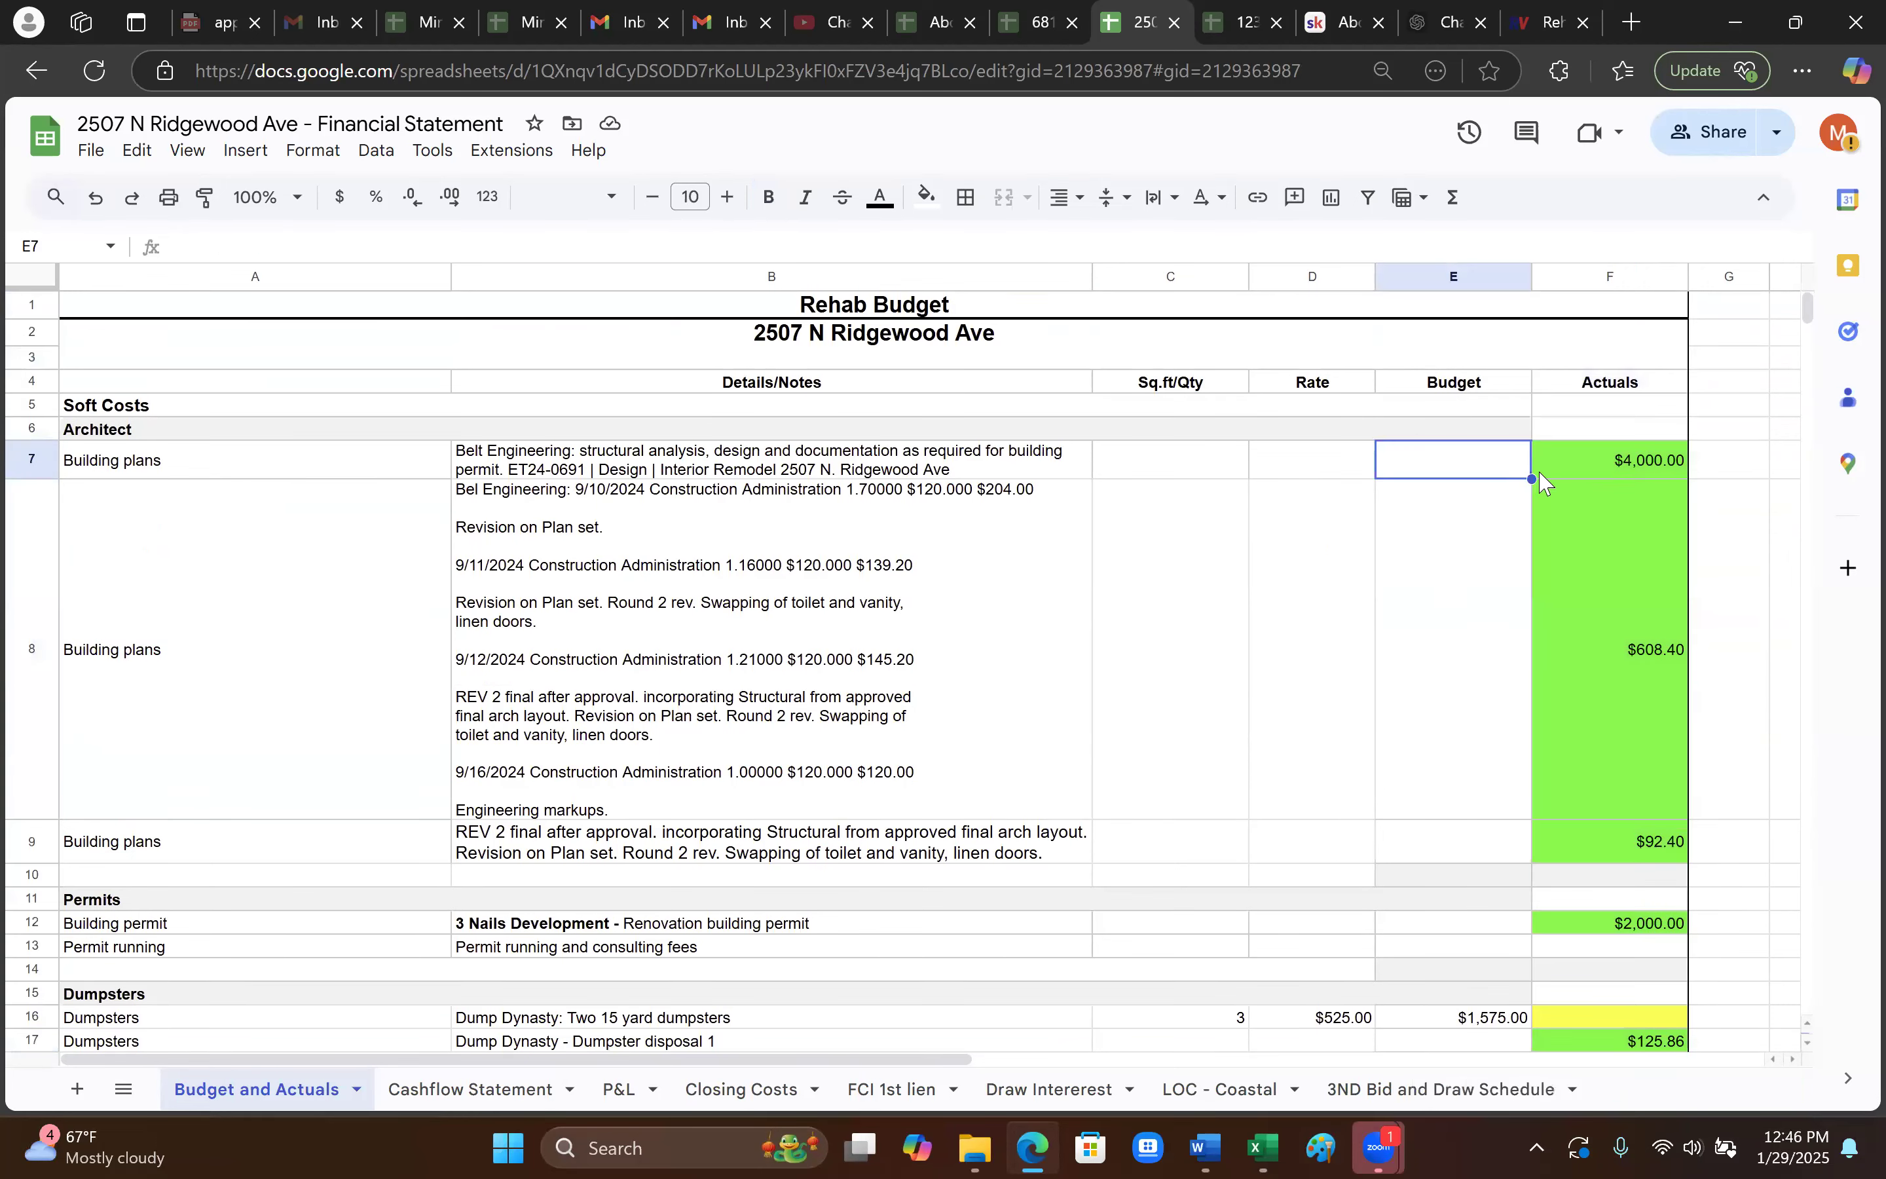
pyautogui.click(1636, 468)
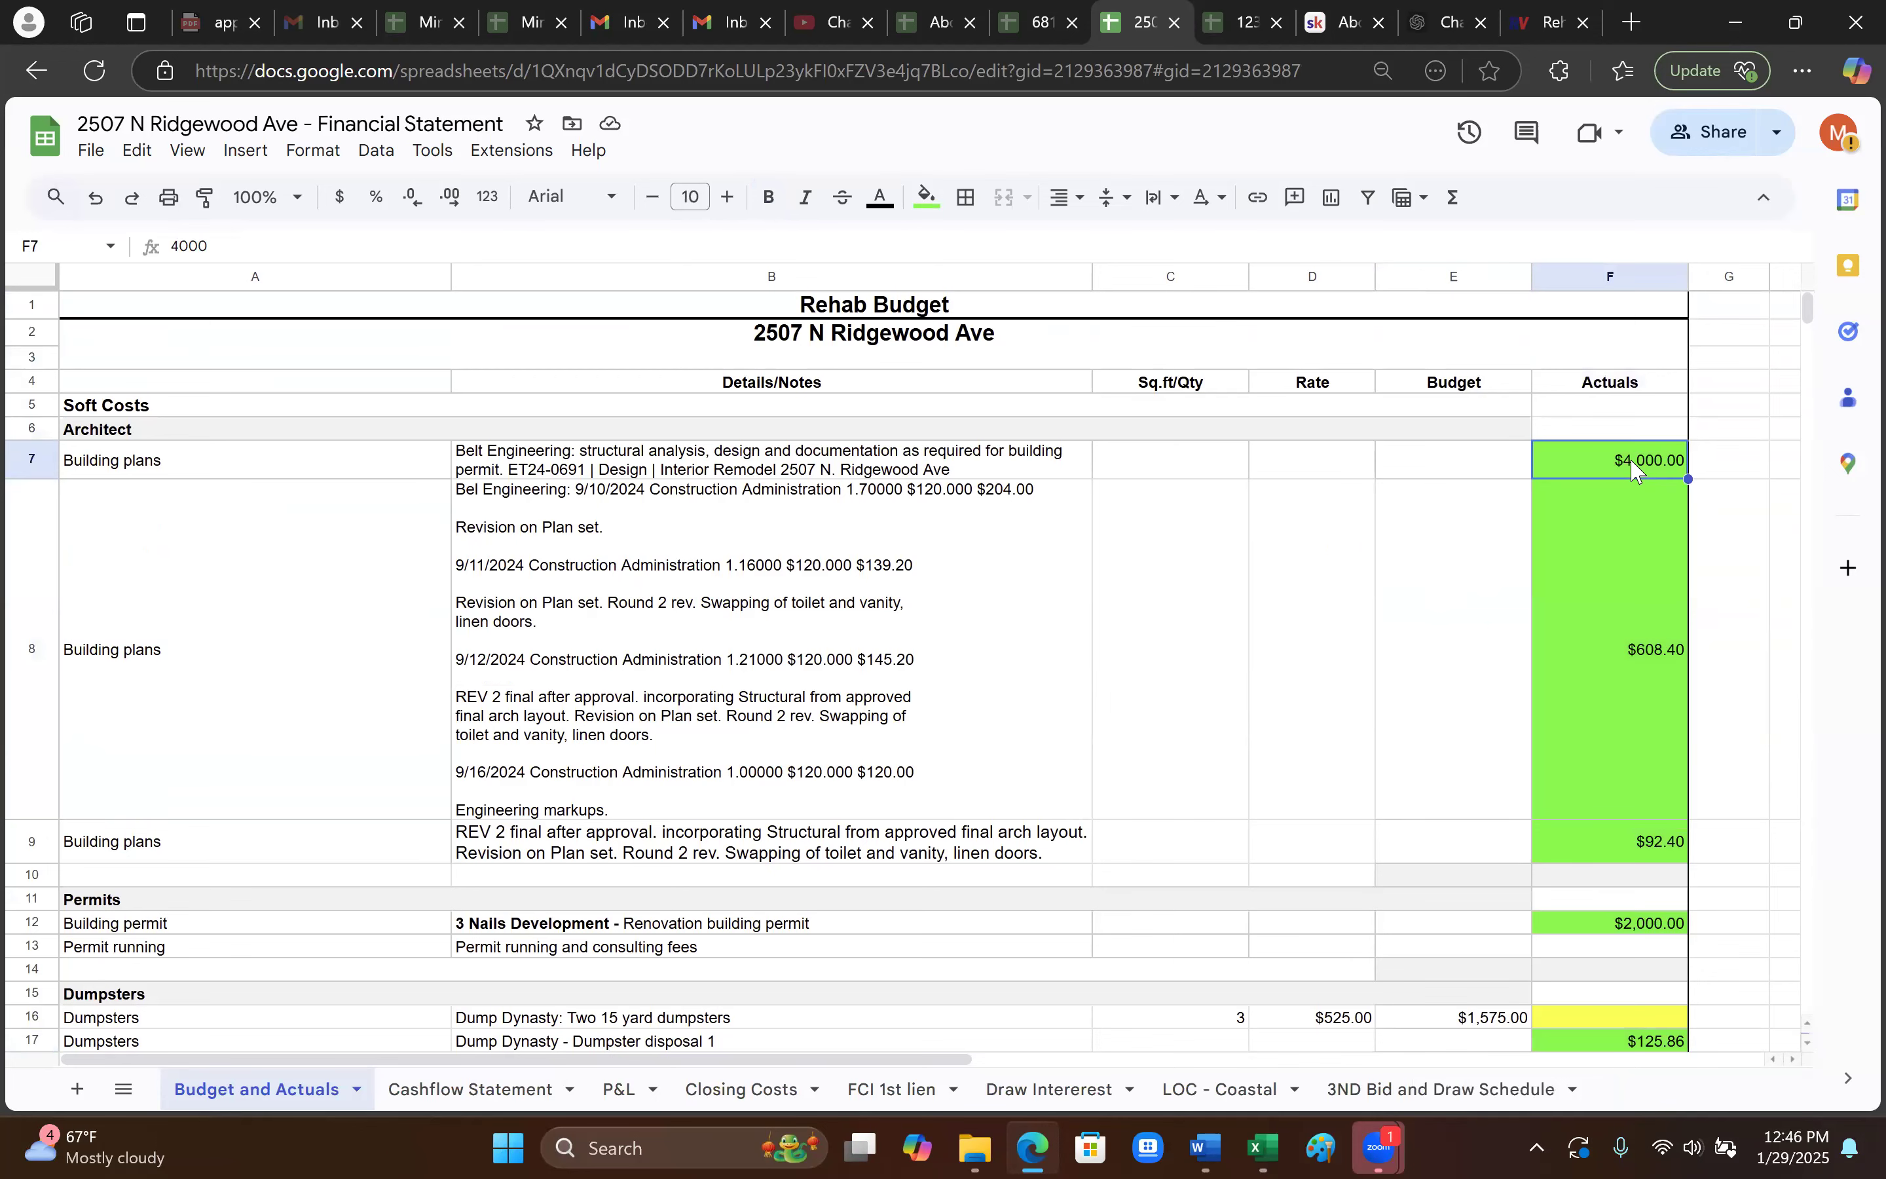
pyautogui.scroll(-2, 1545, 905)
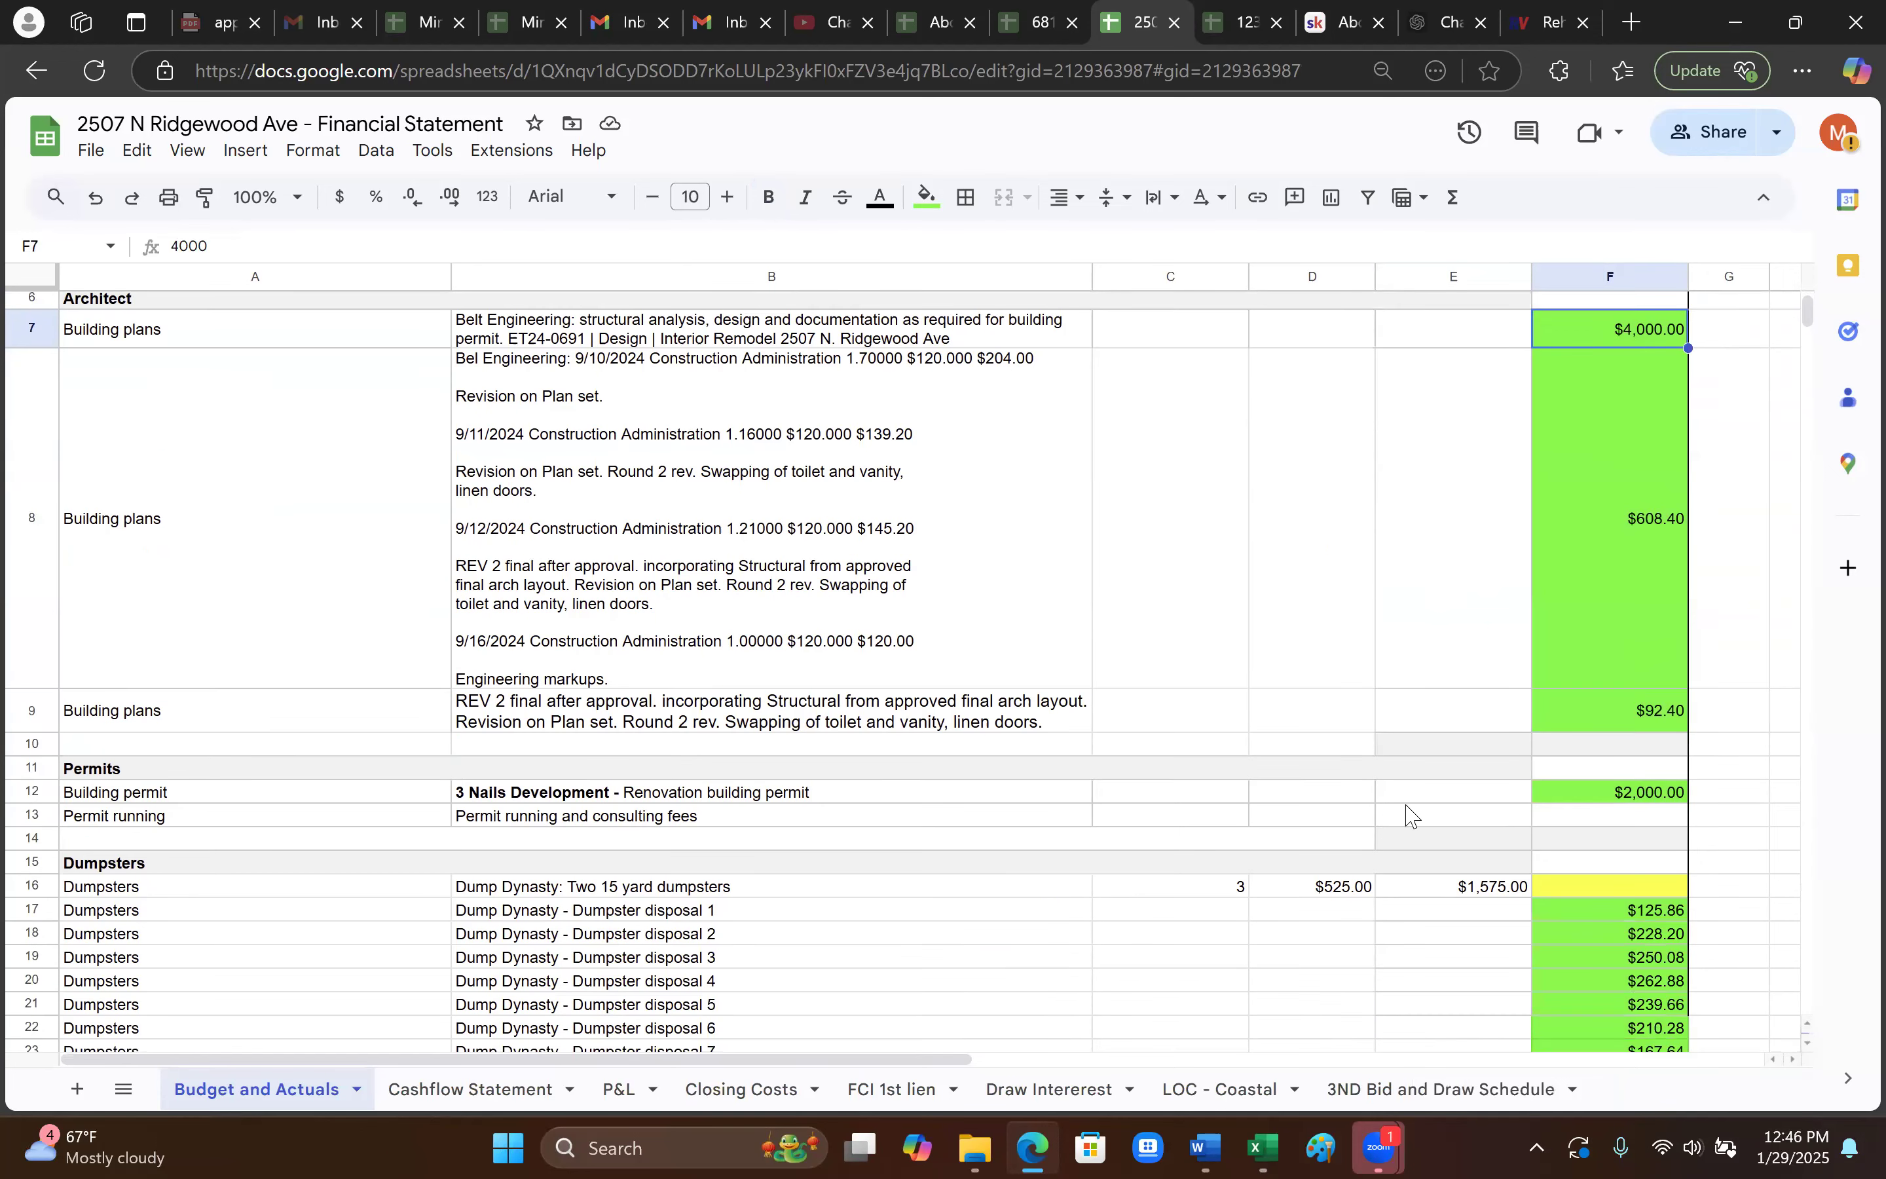
pyautogui.click(1491, 793)
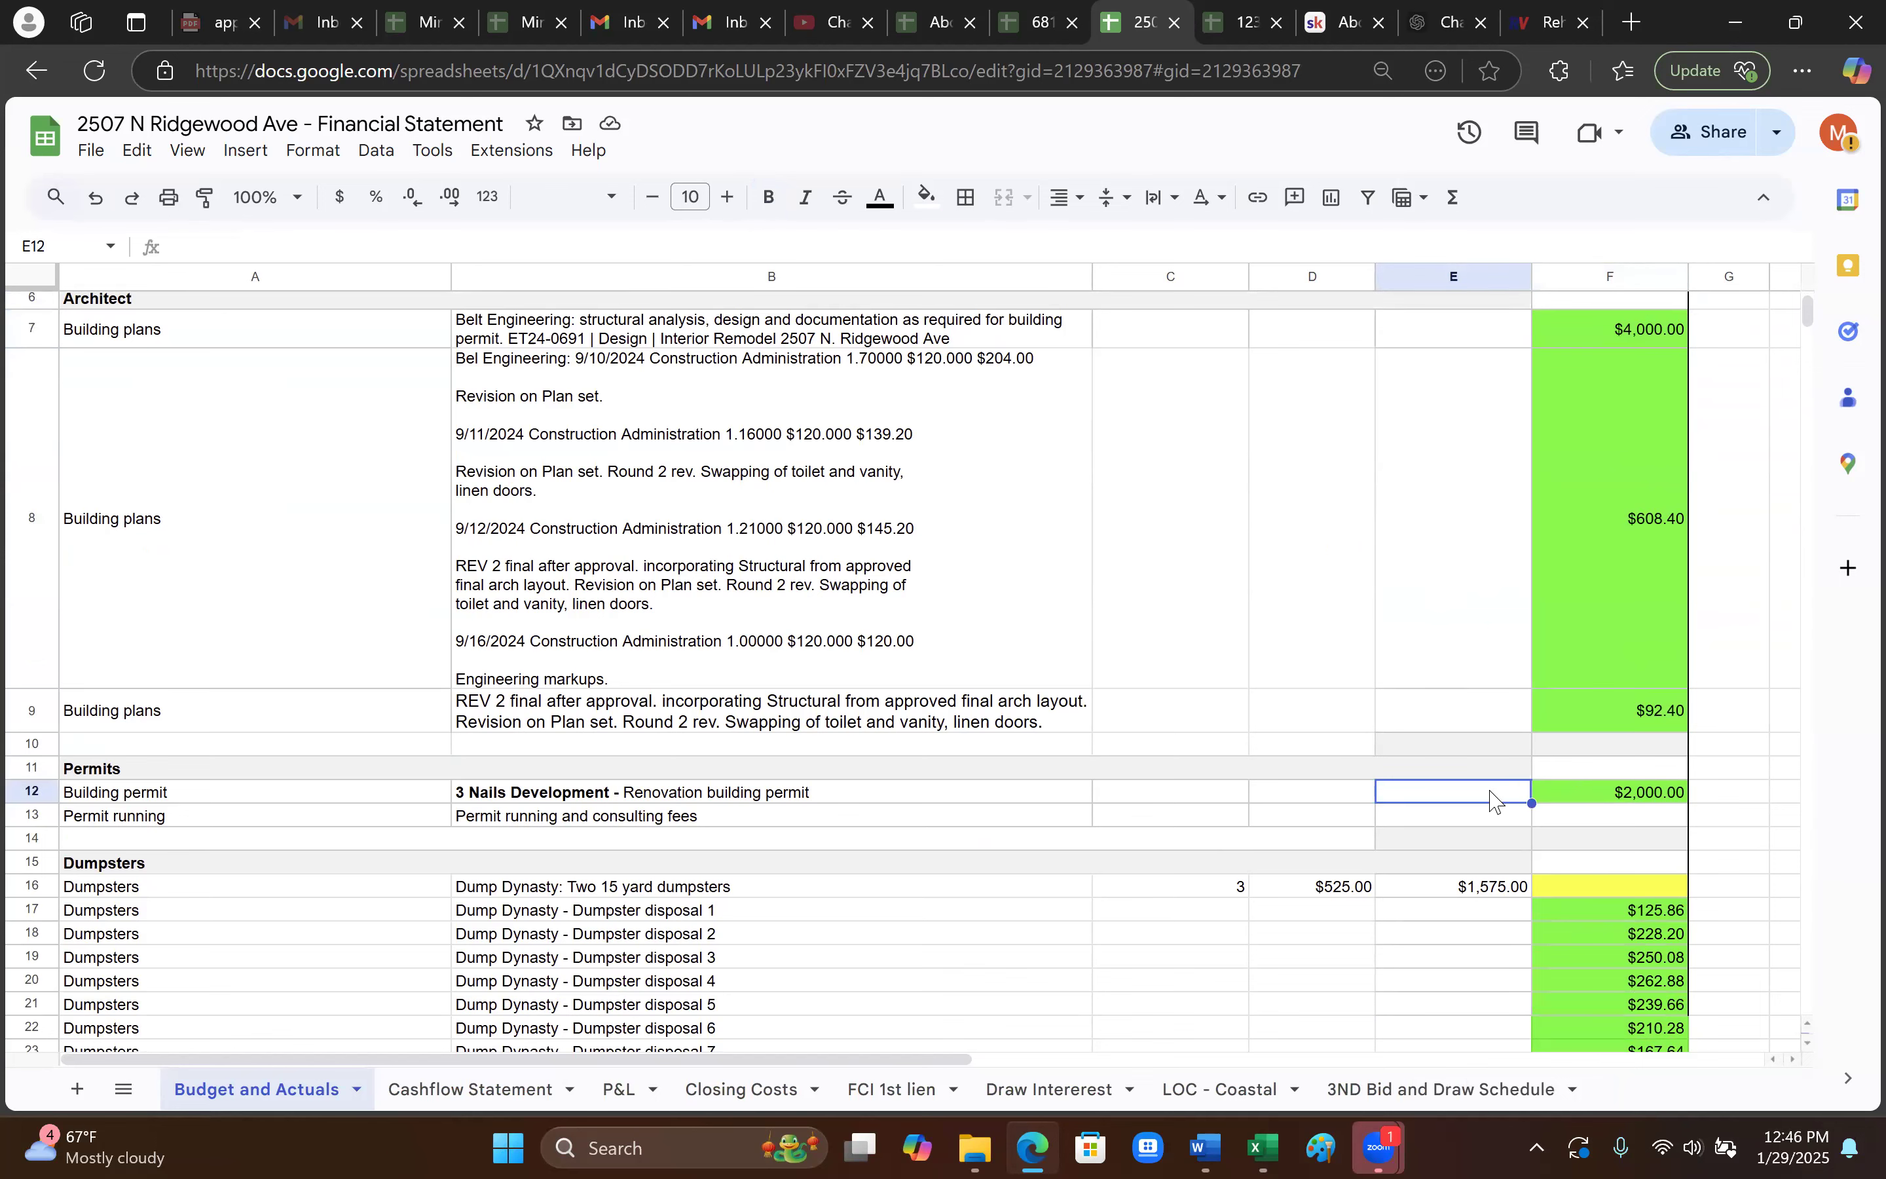
pyautogui.click(1636, 797)
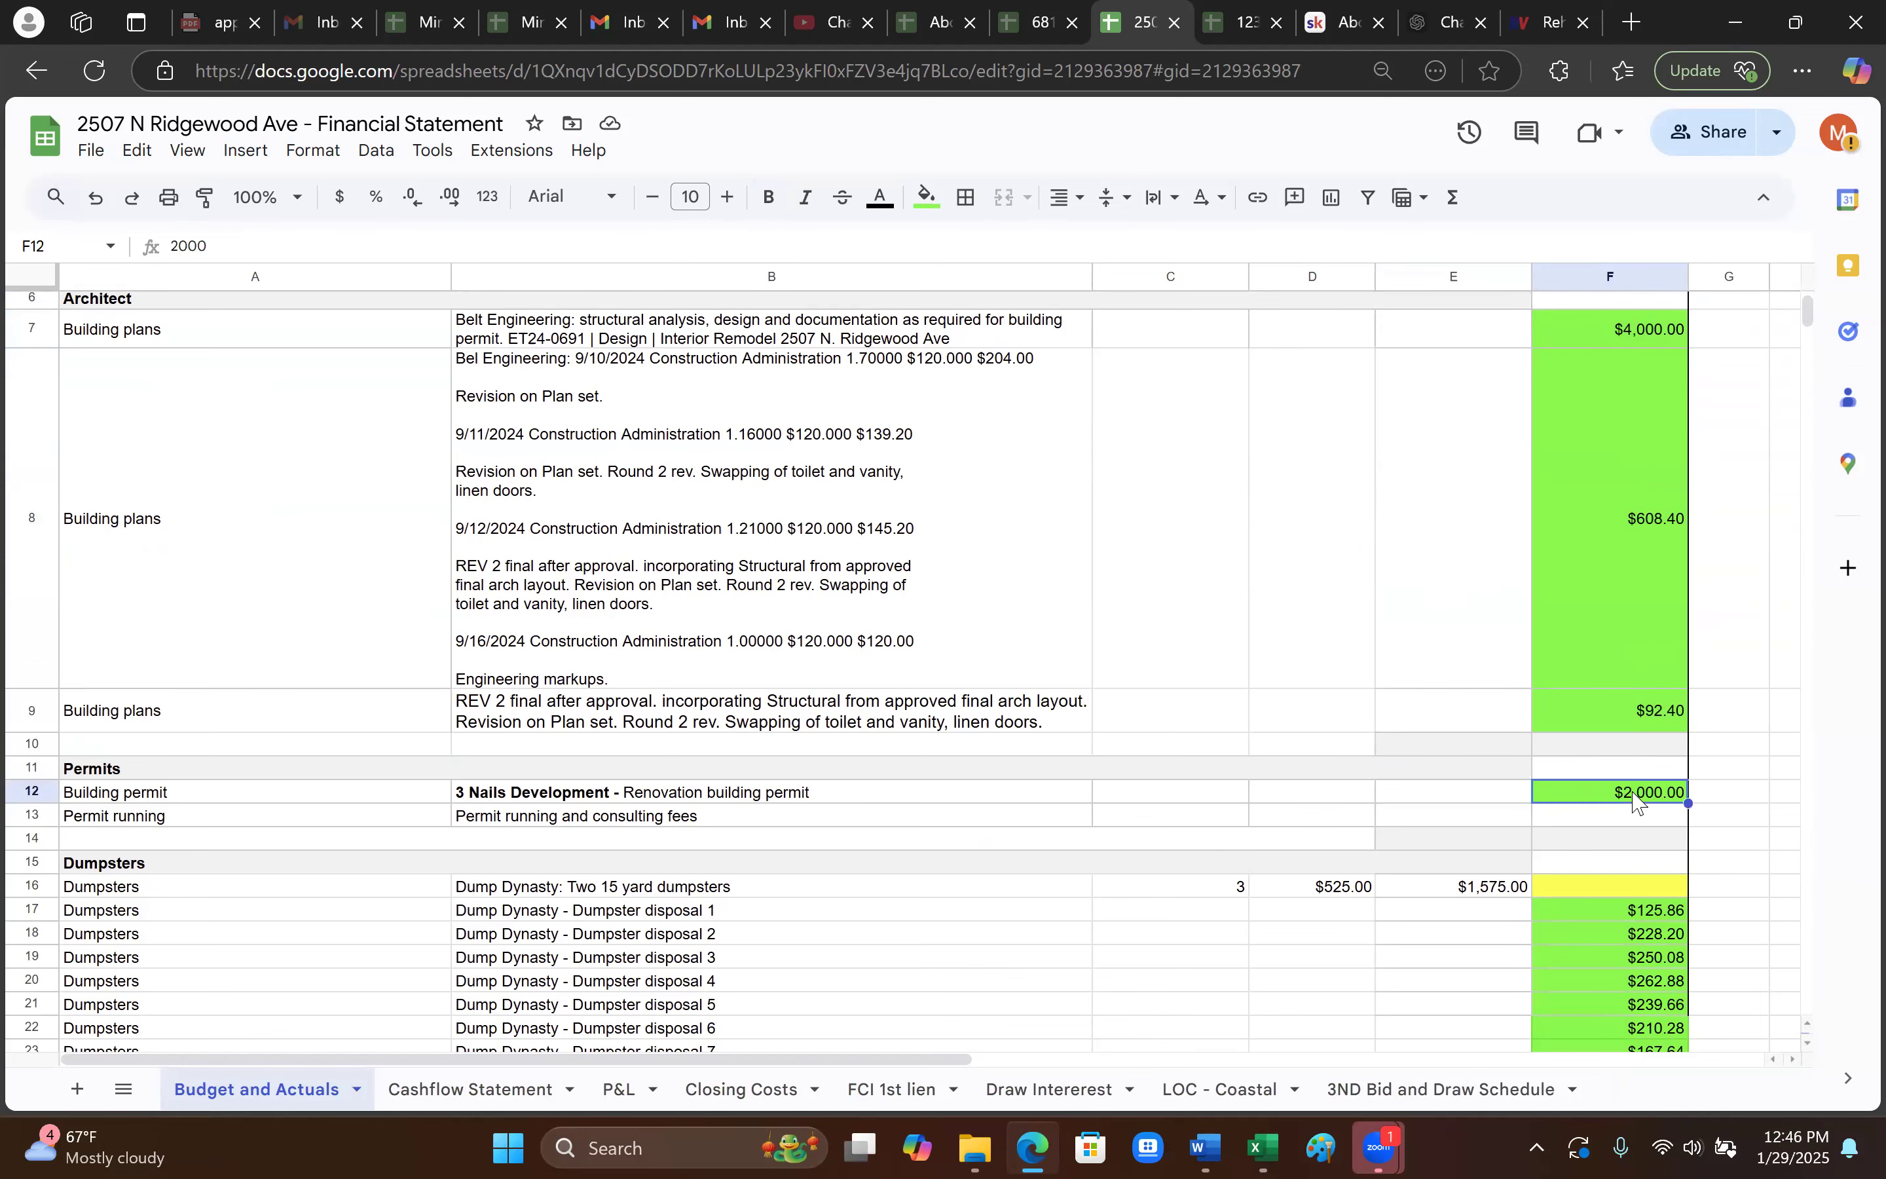
pyautogui.scroll(-3, 1637, 797)
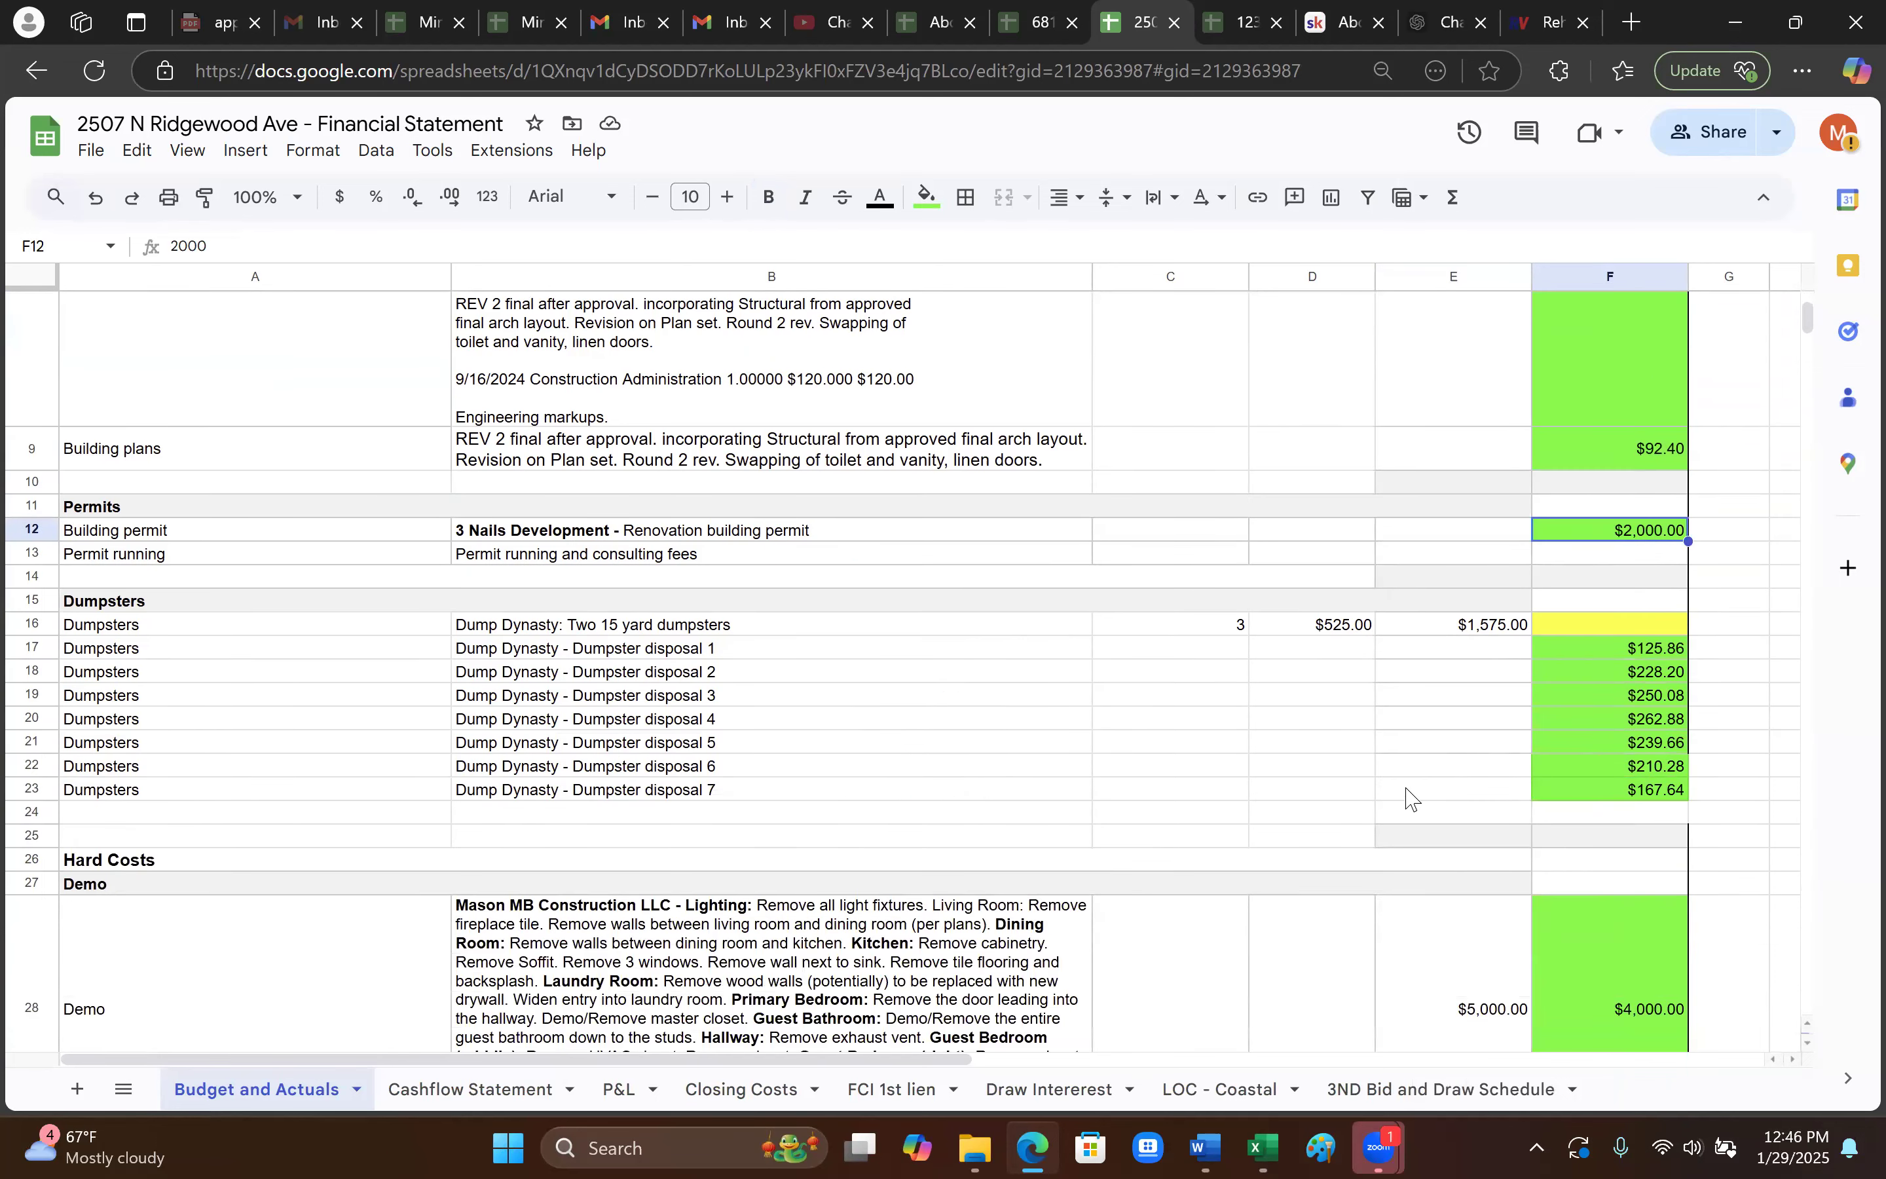
pyautogui.scroll(-3, 1555, 745)
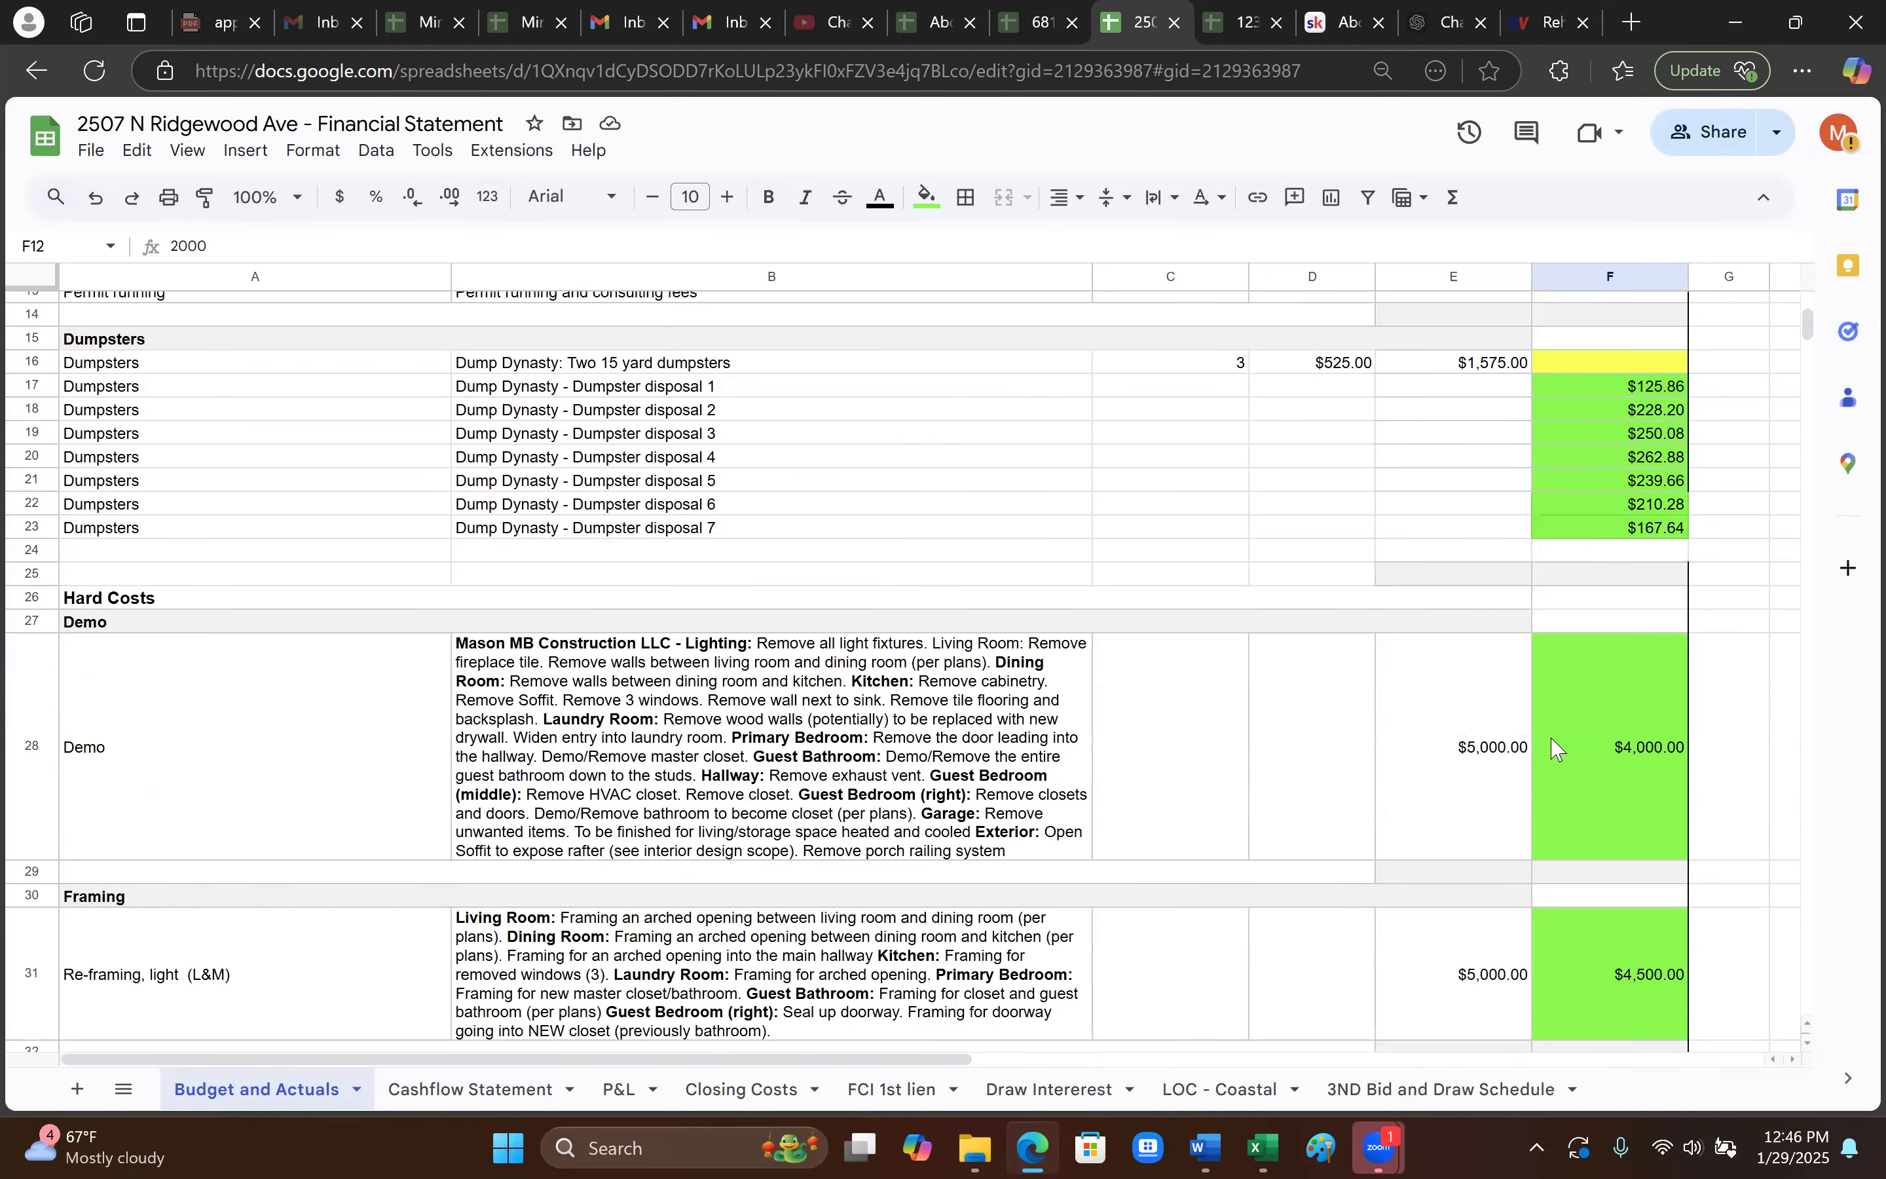
pyautogui.scroll(-3, 641, 768)
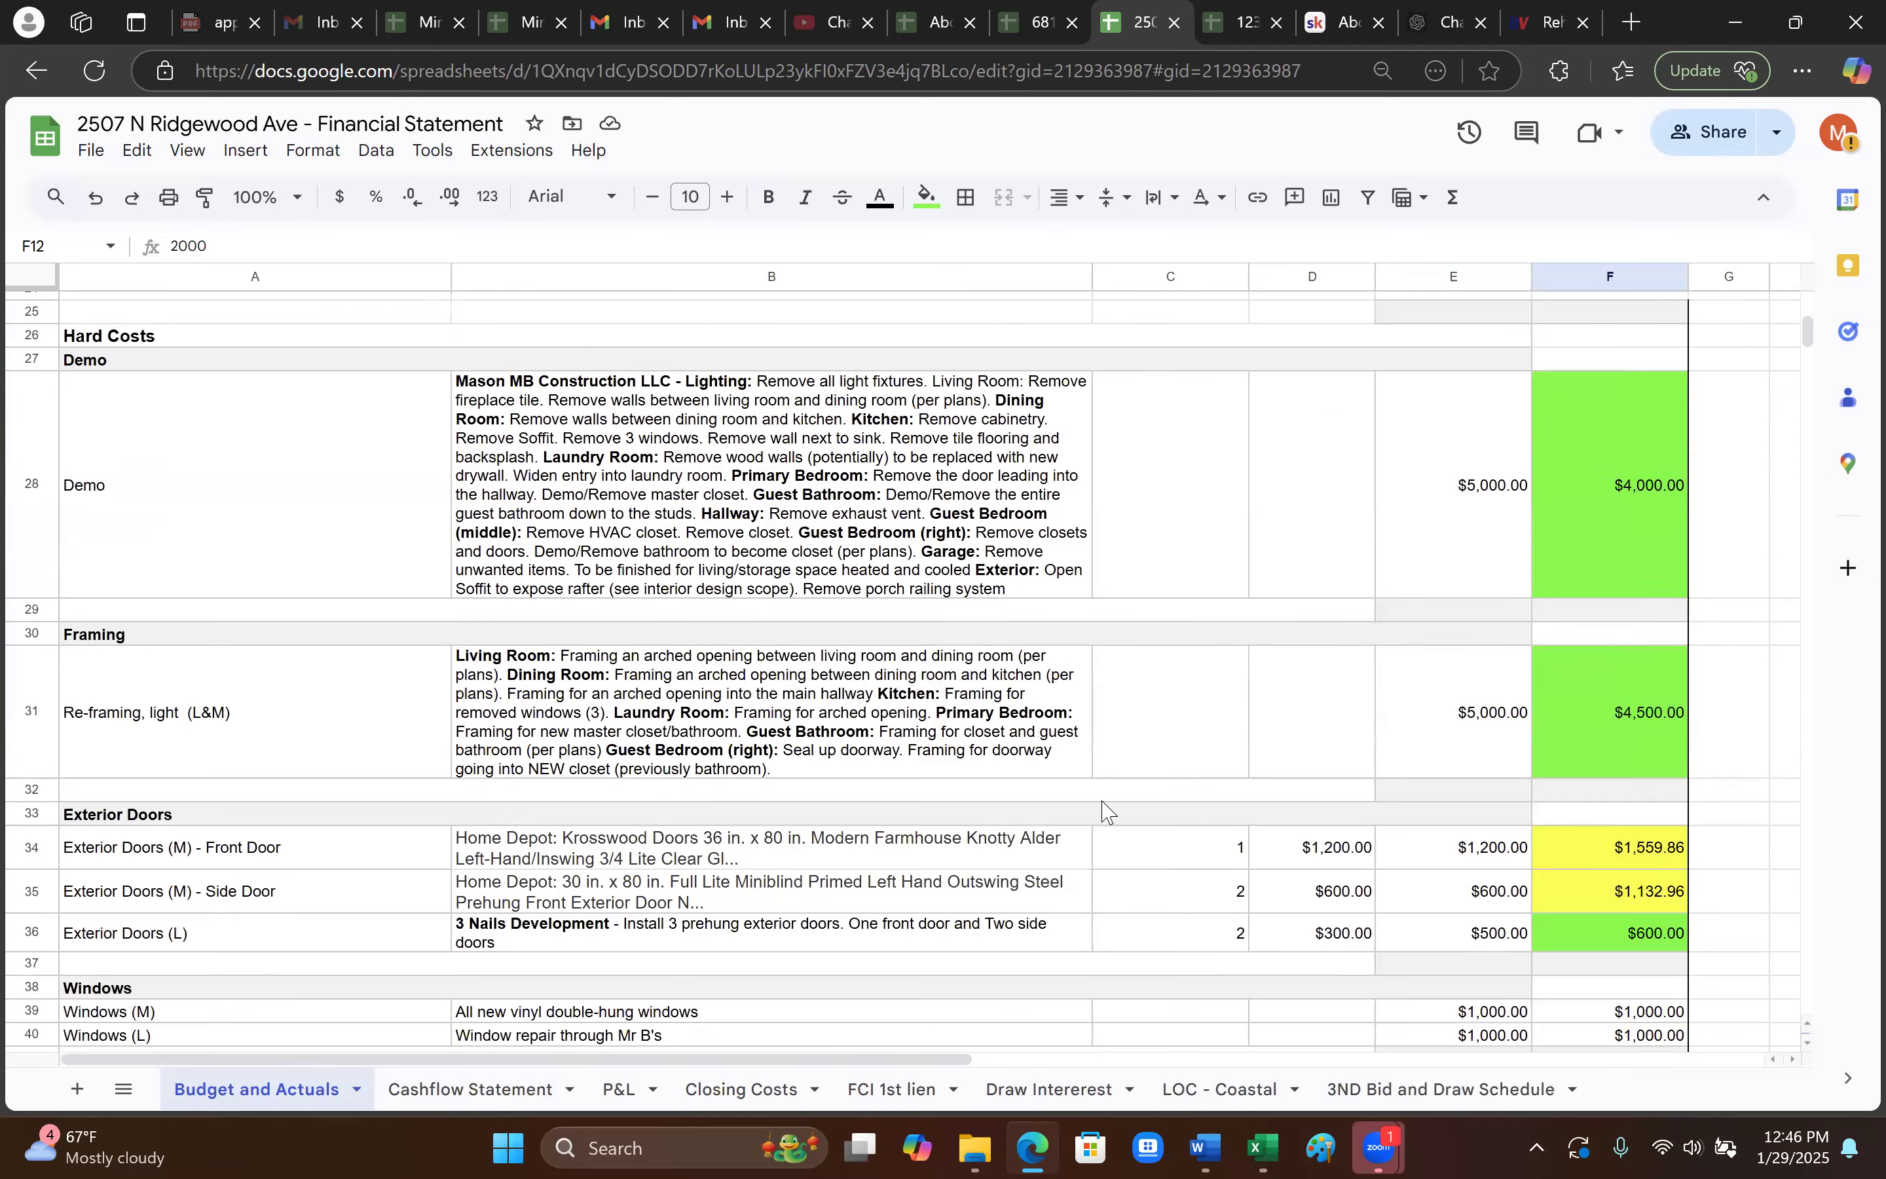
pyautogui.scroll(-3, 988, 826)
pyautogui.scroll(-2, 343, 803)
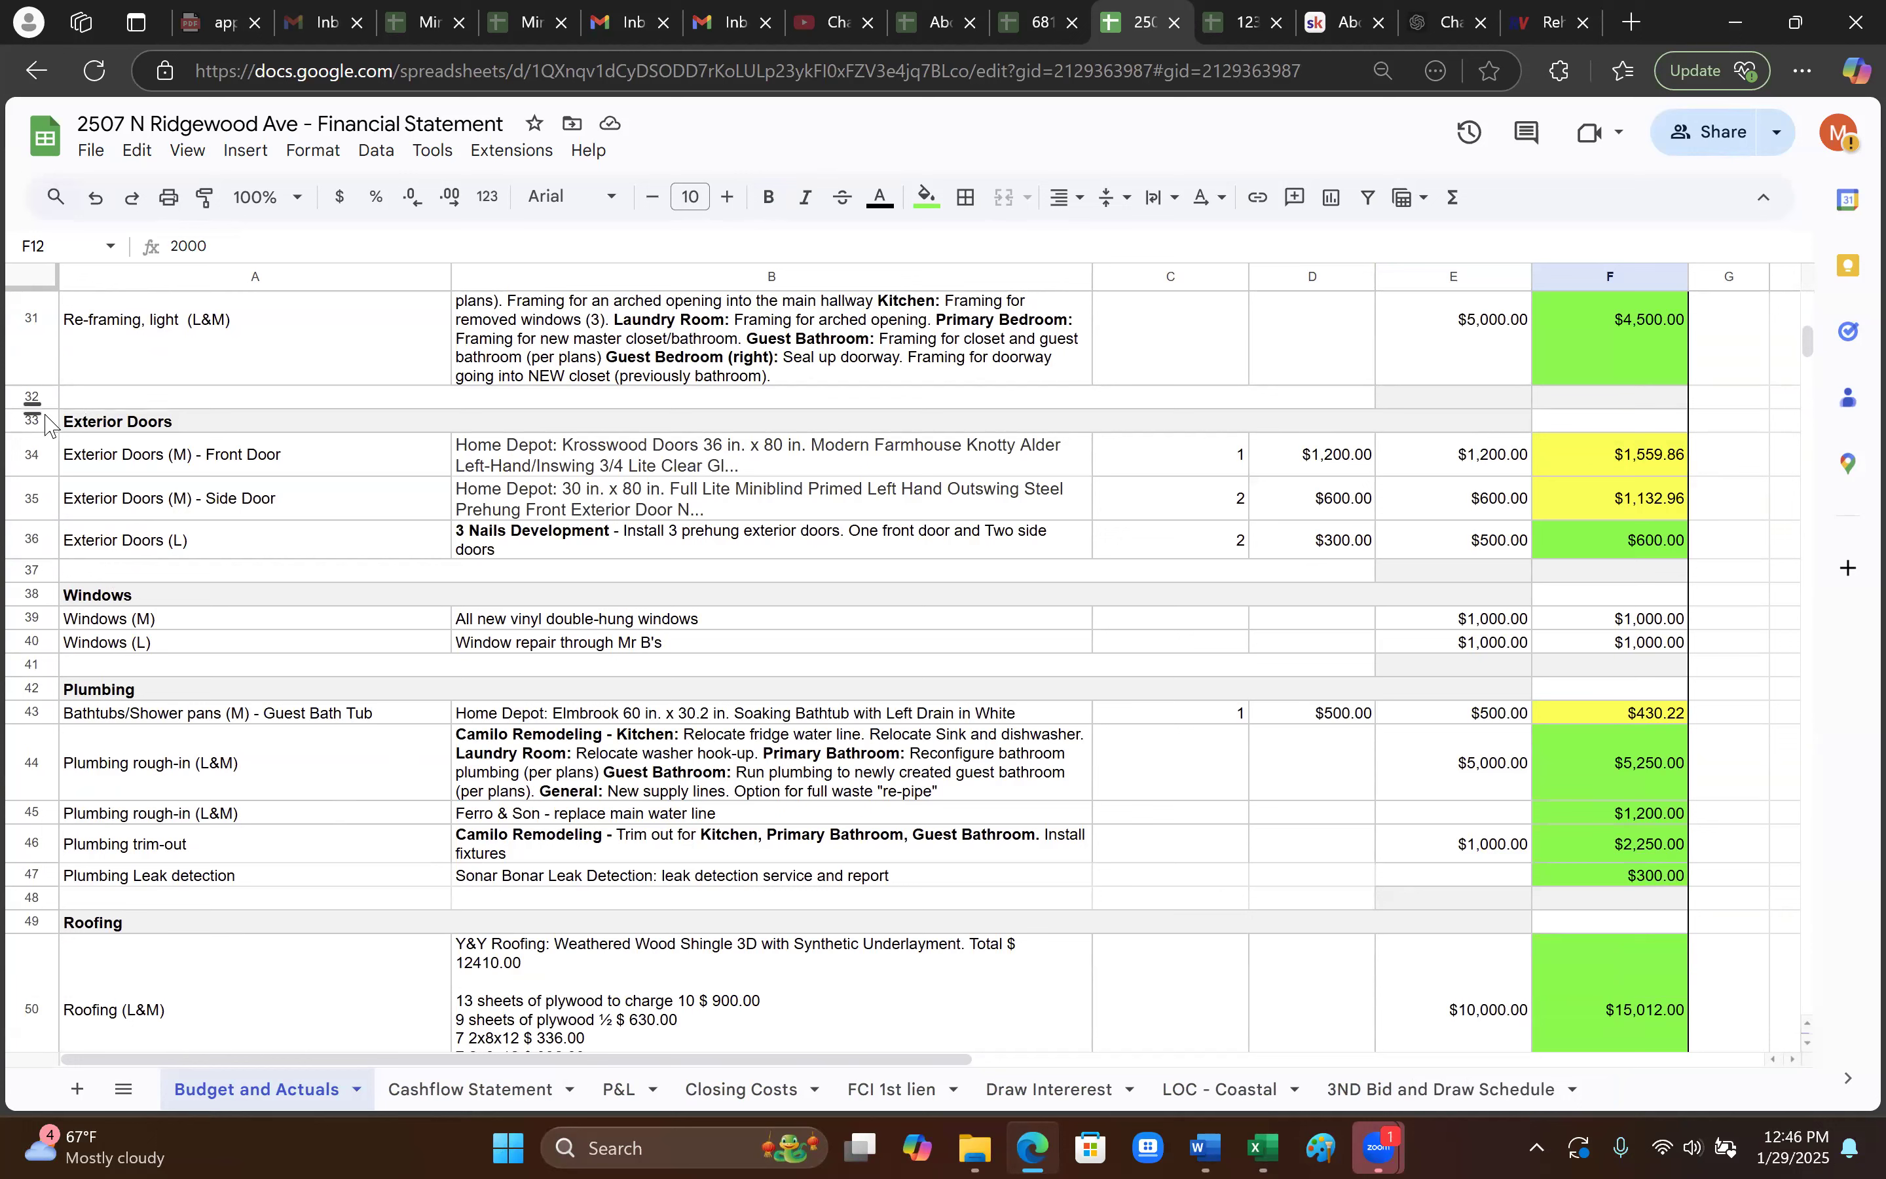
# - Compare the front door, side doors and exterior door labor line items against their actual costs
pyautogui.click(239, 466)
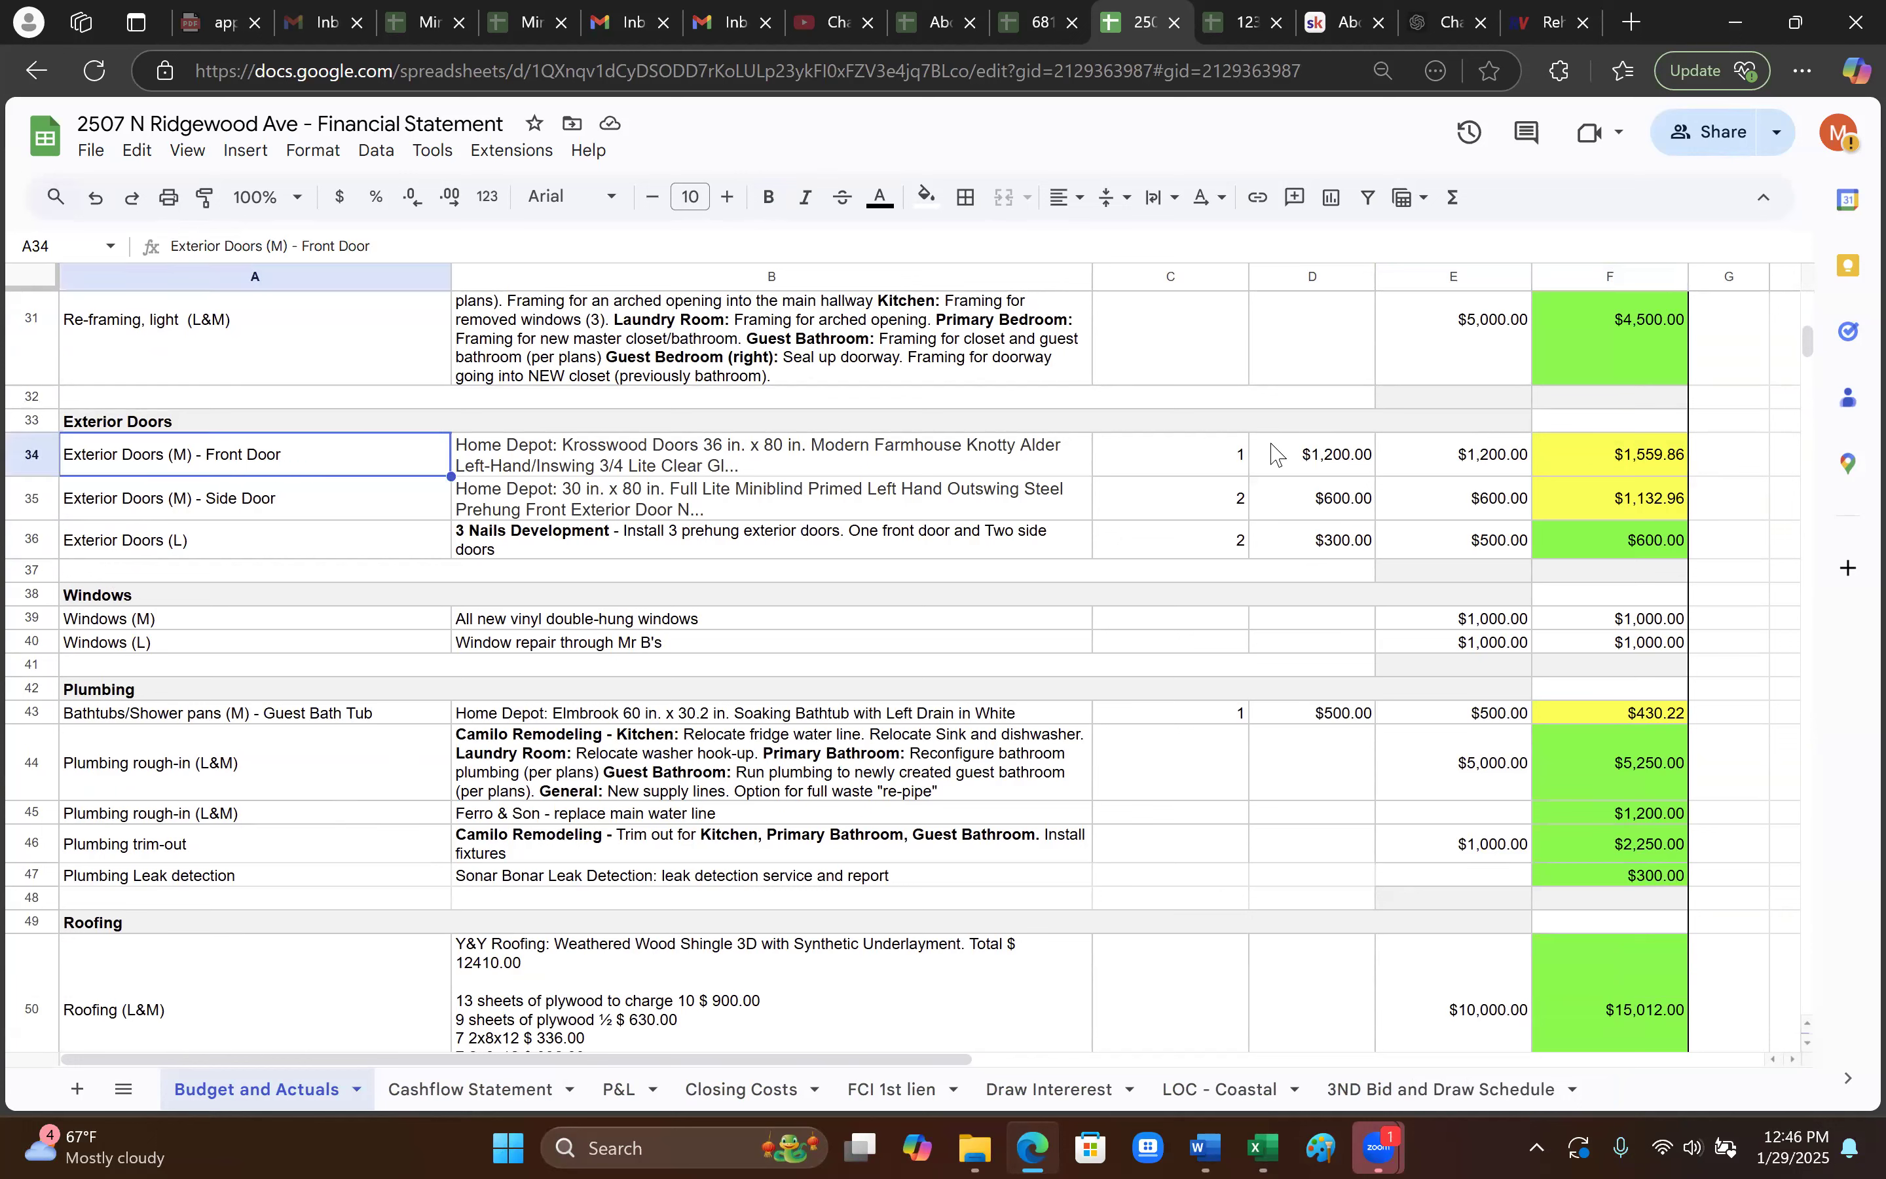
pyautogui.click(1651, 468)
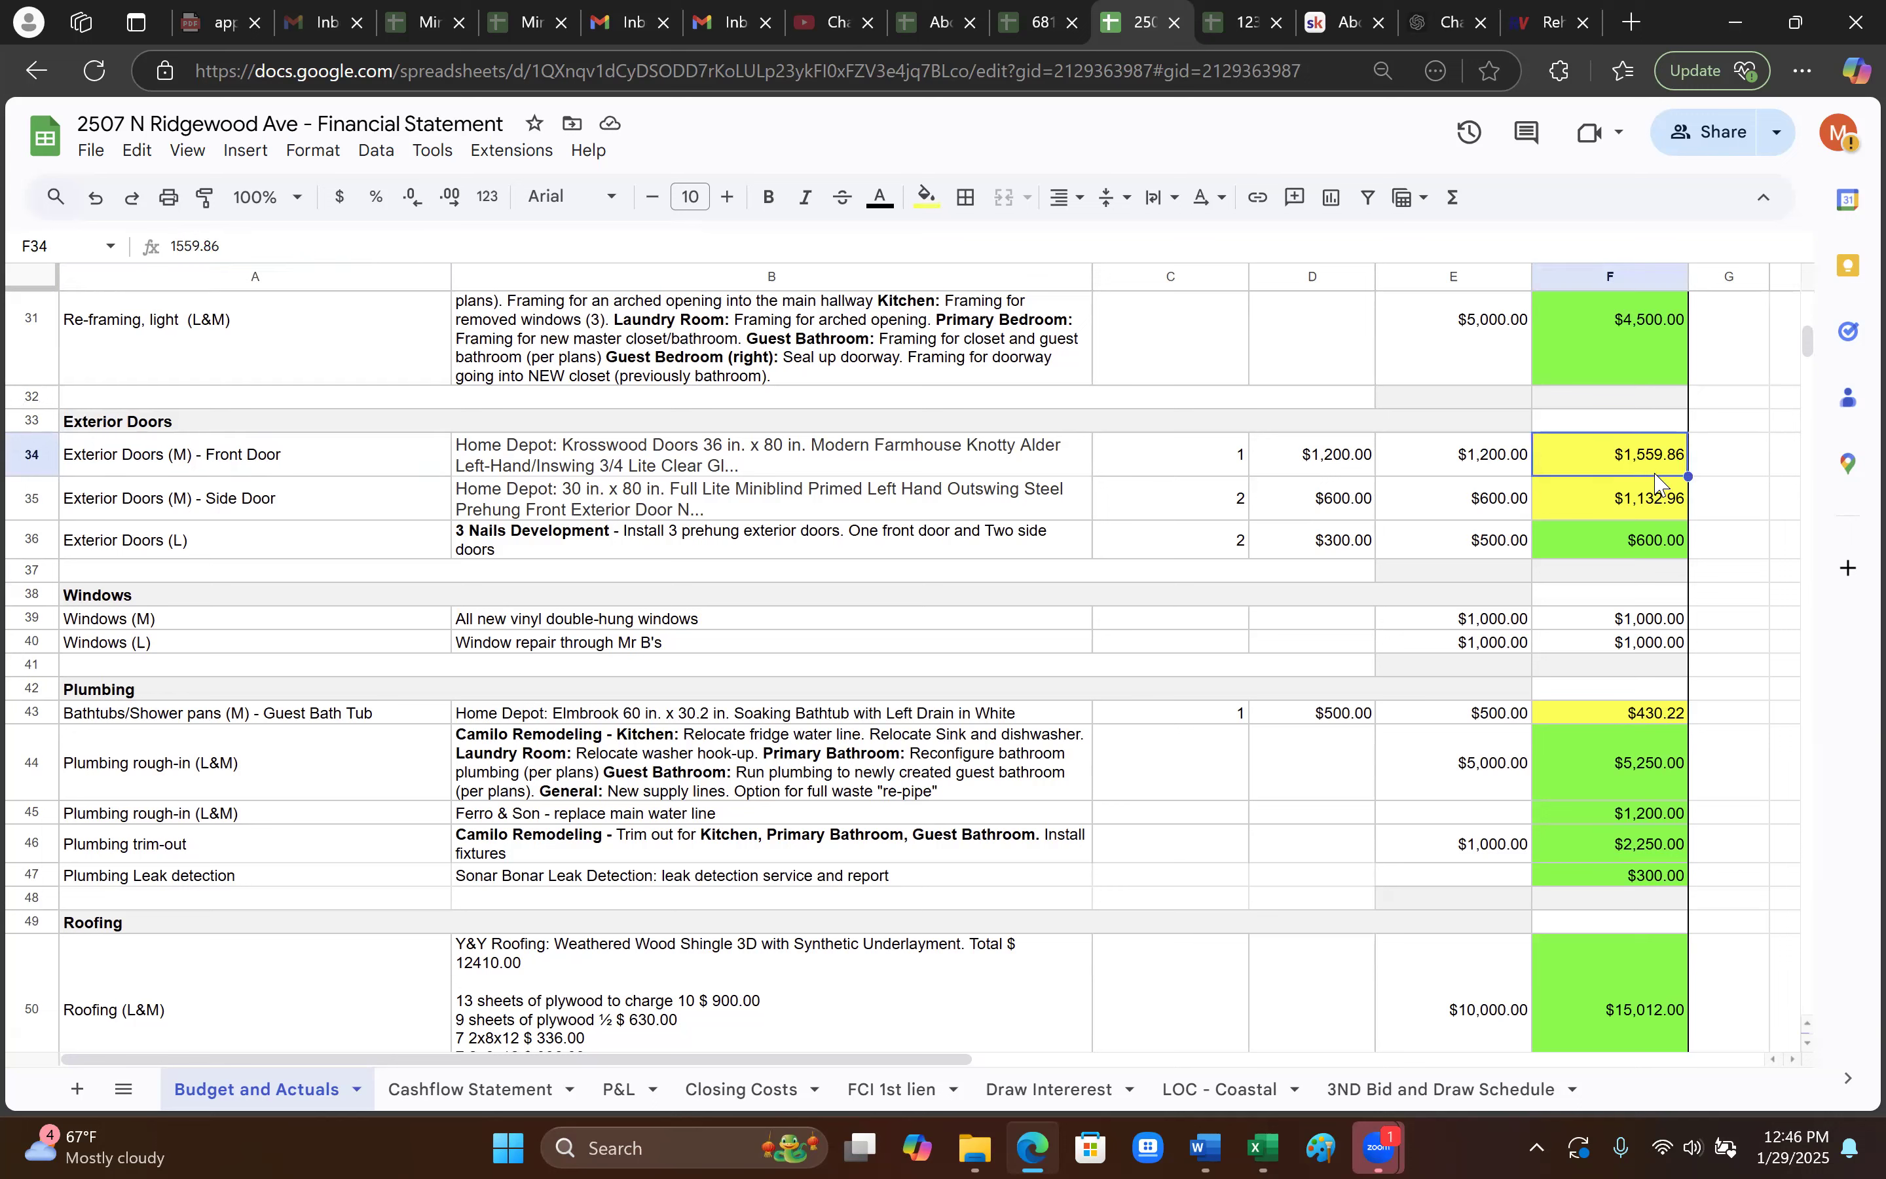
pyautogui.click(265, 499)
pyautogui.click(1629, 507)
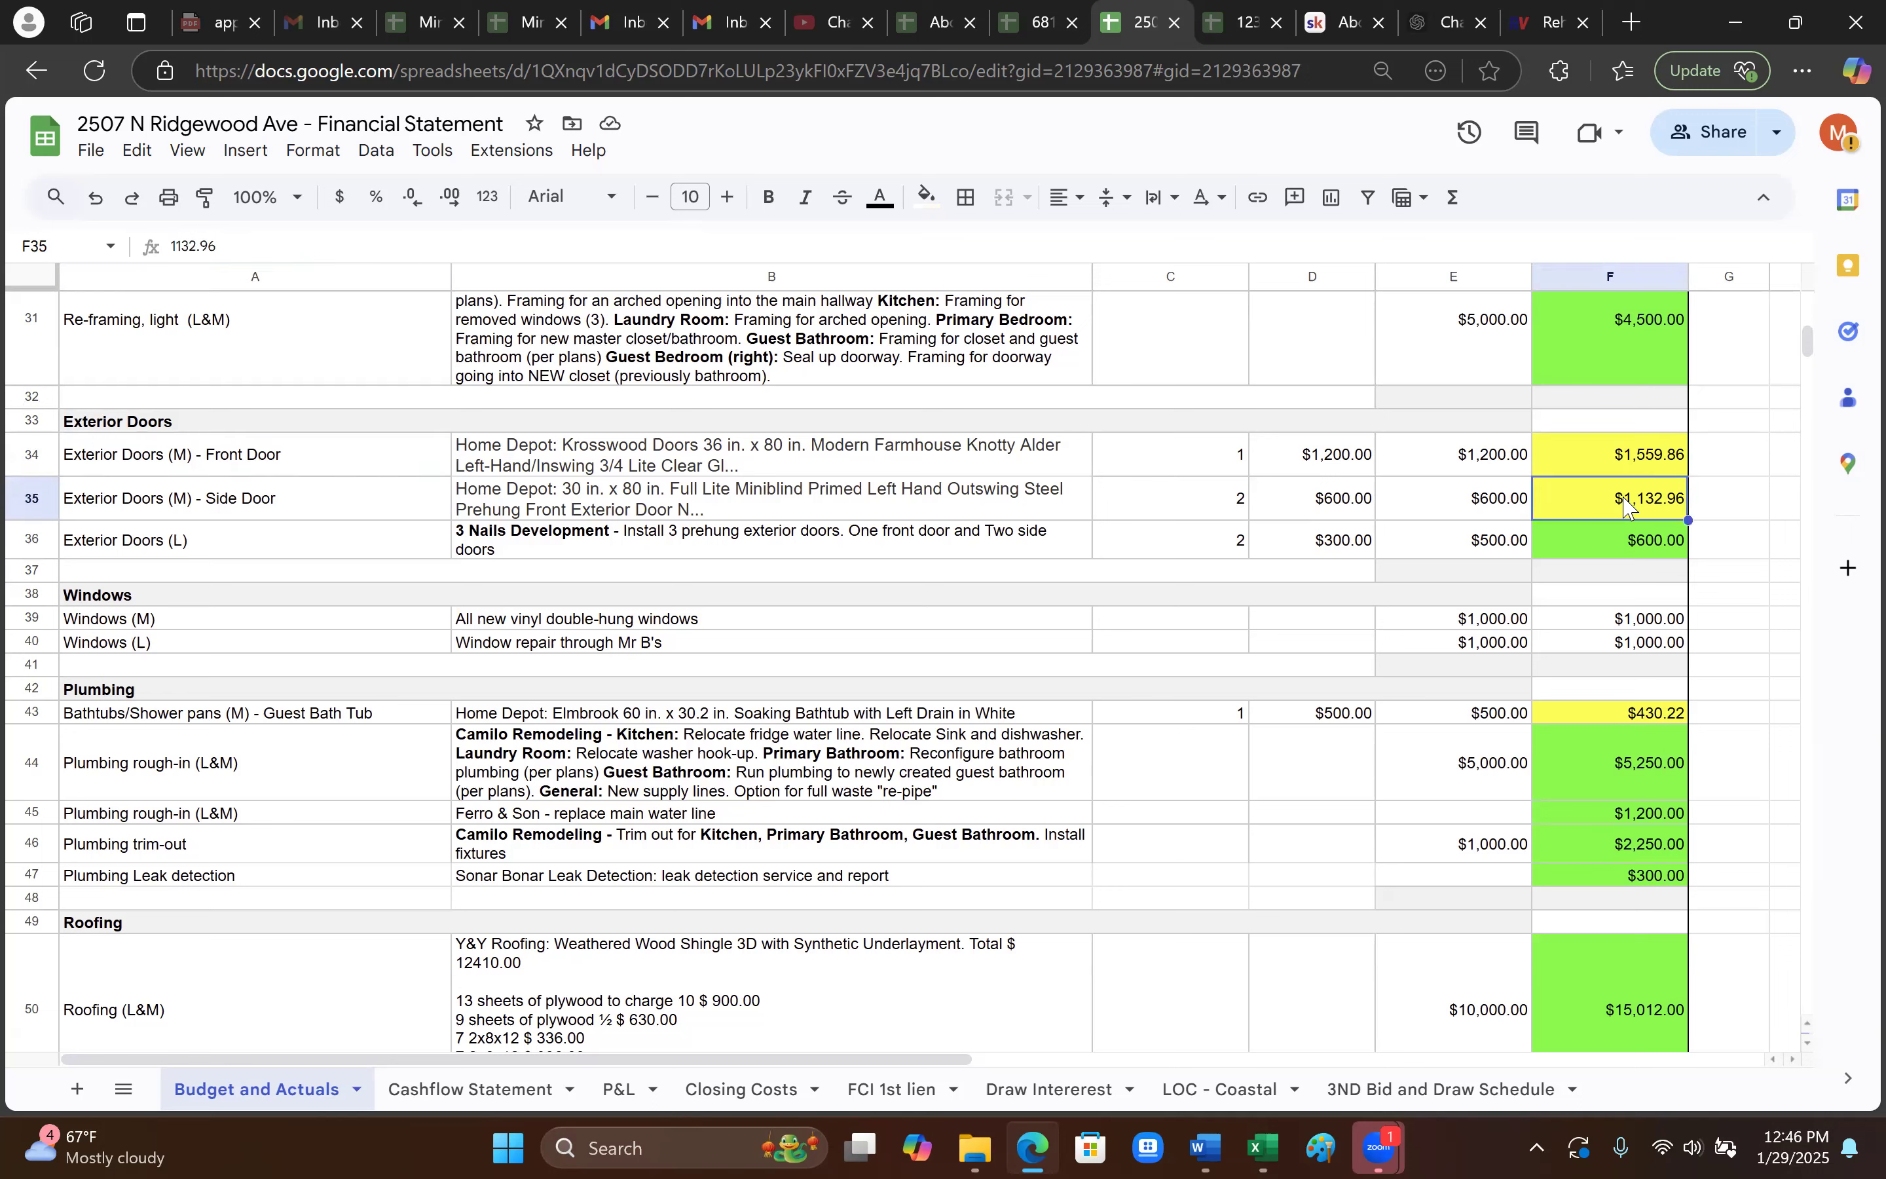
pyautogui.click(298, 545)
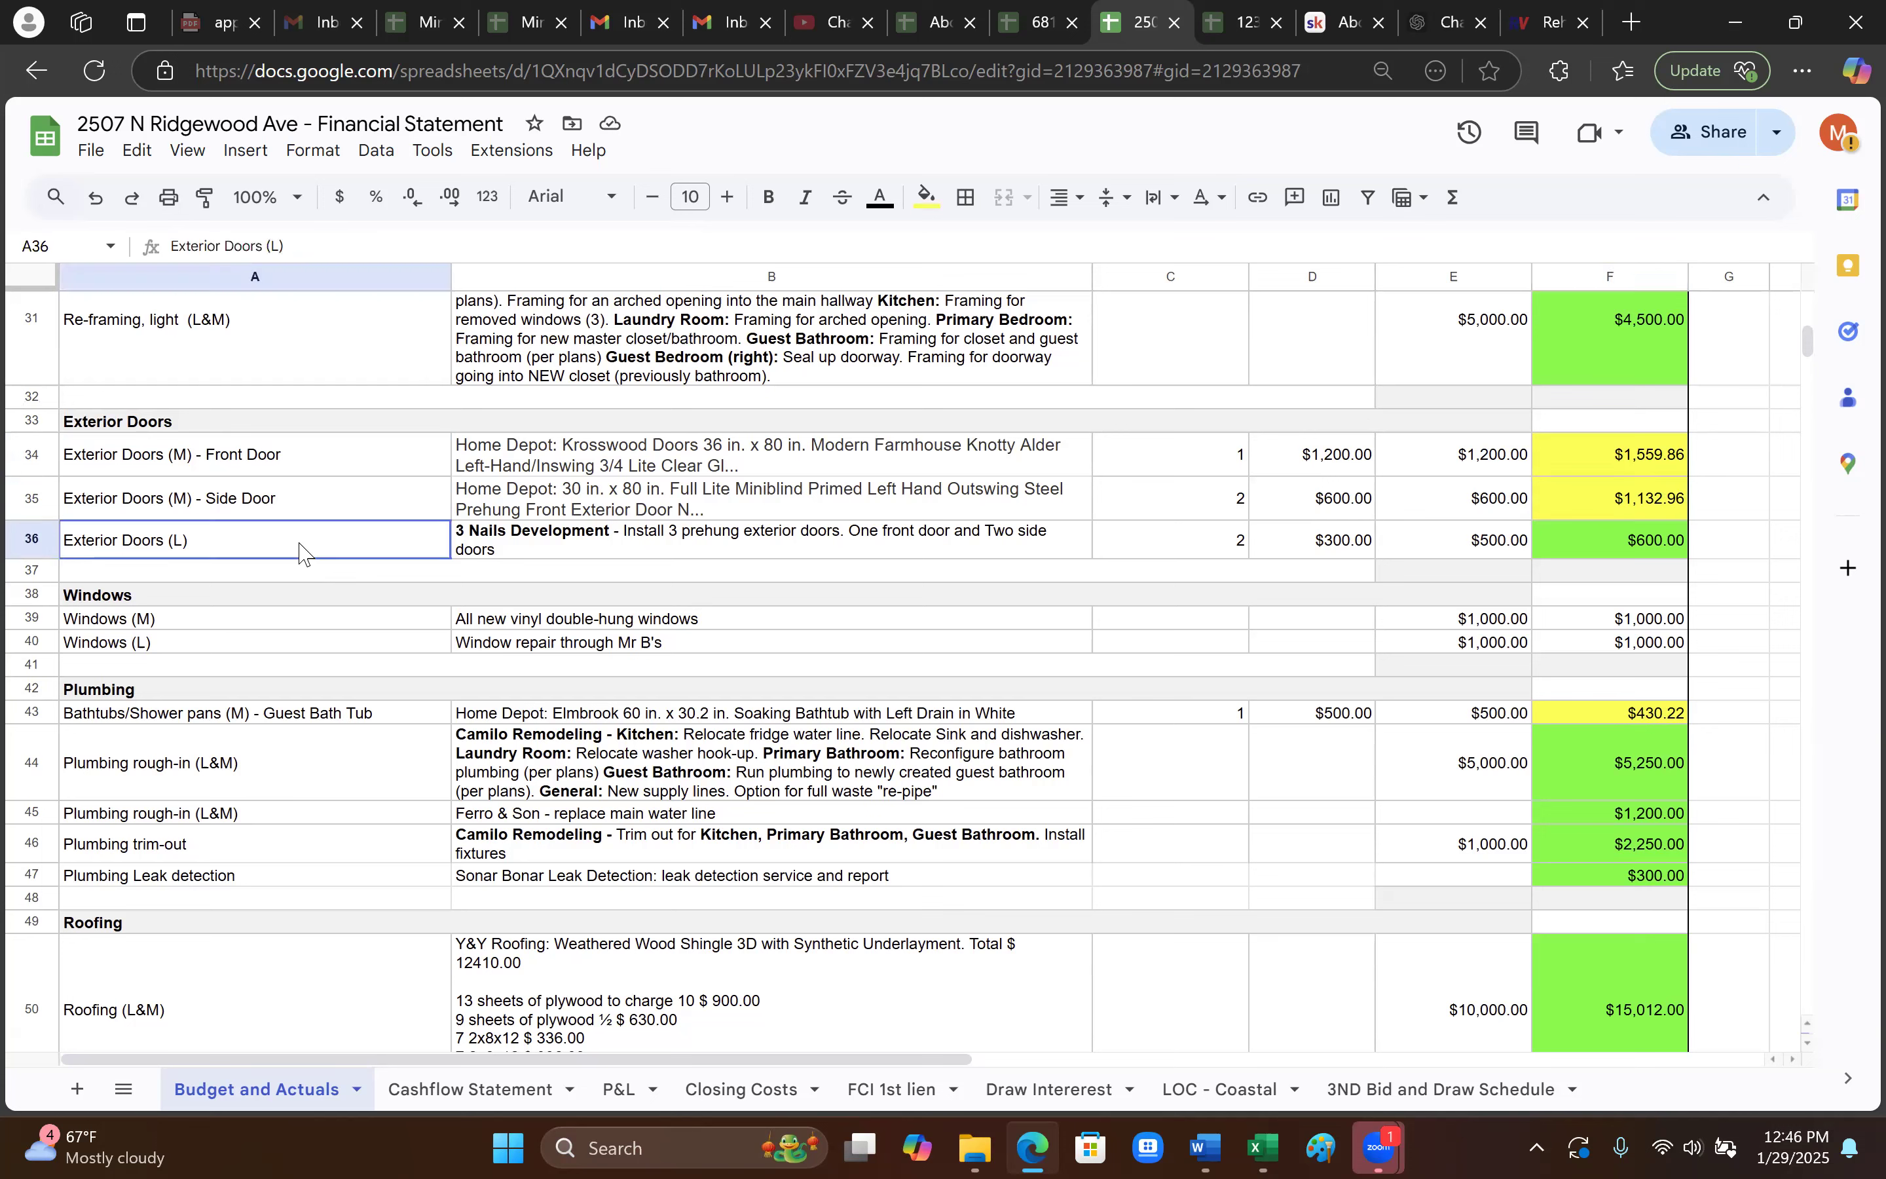
pyautogui.click(1572, 545)
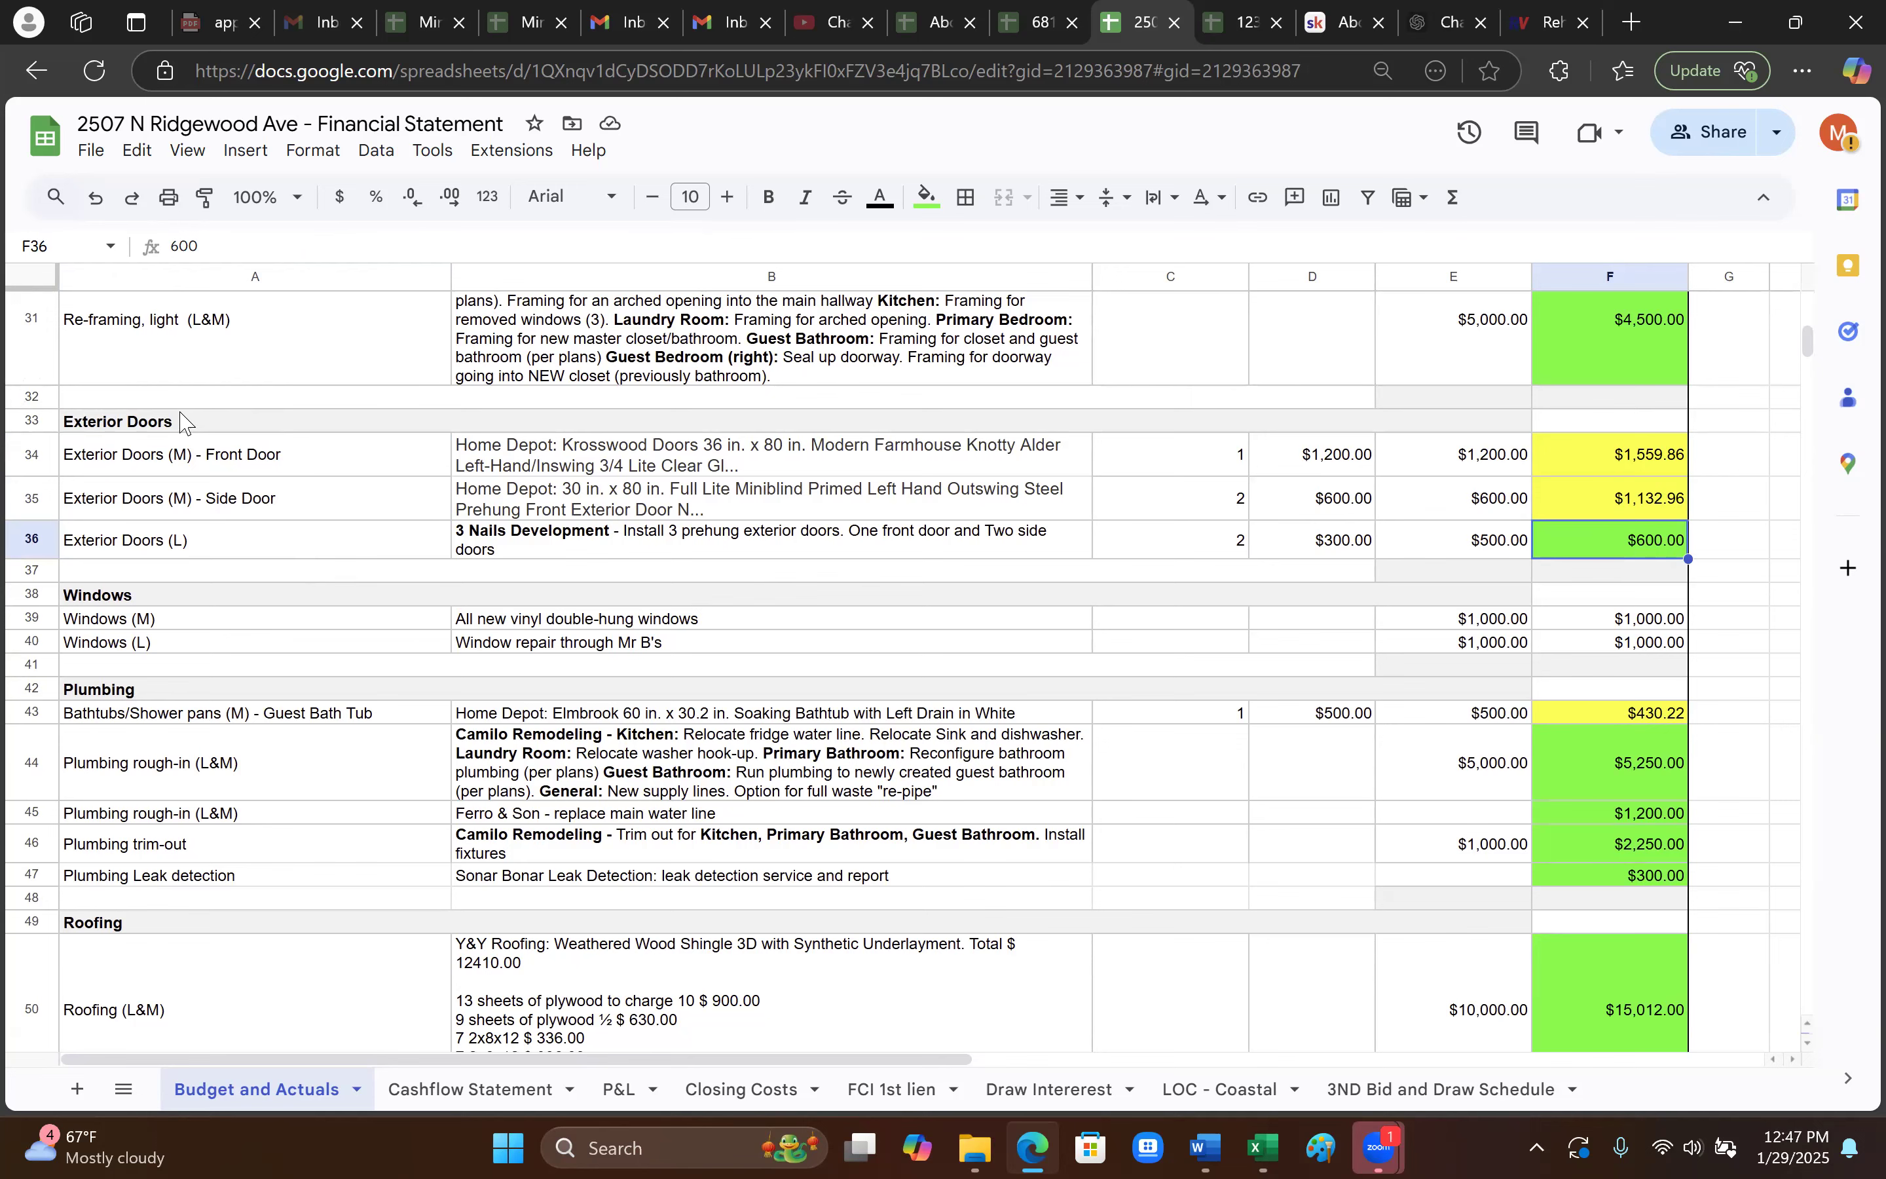
# - Select the Exterior Doors heading row (row 33), then view the Cashflow Statement sheet's draw schedule
pyautogui.click(146, 419)
pyautogui.click(32, 421)
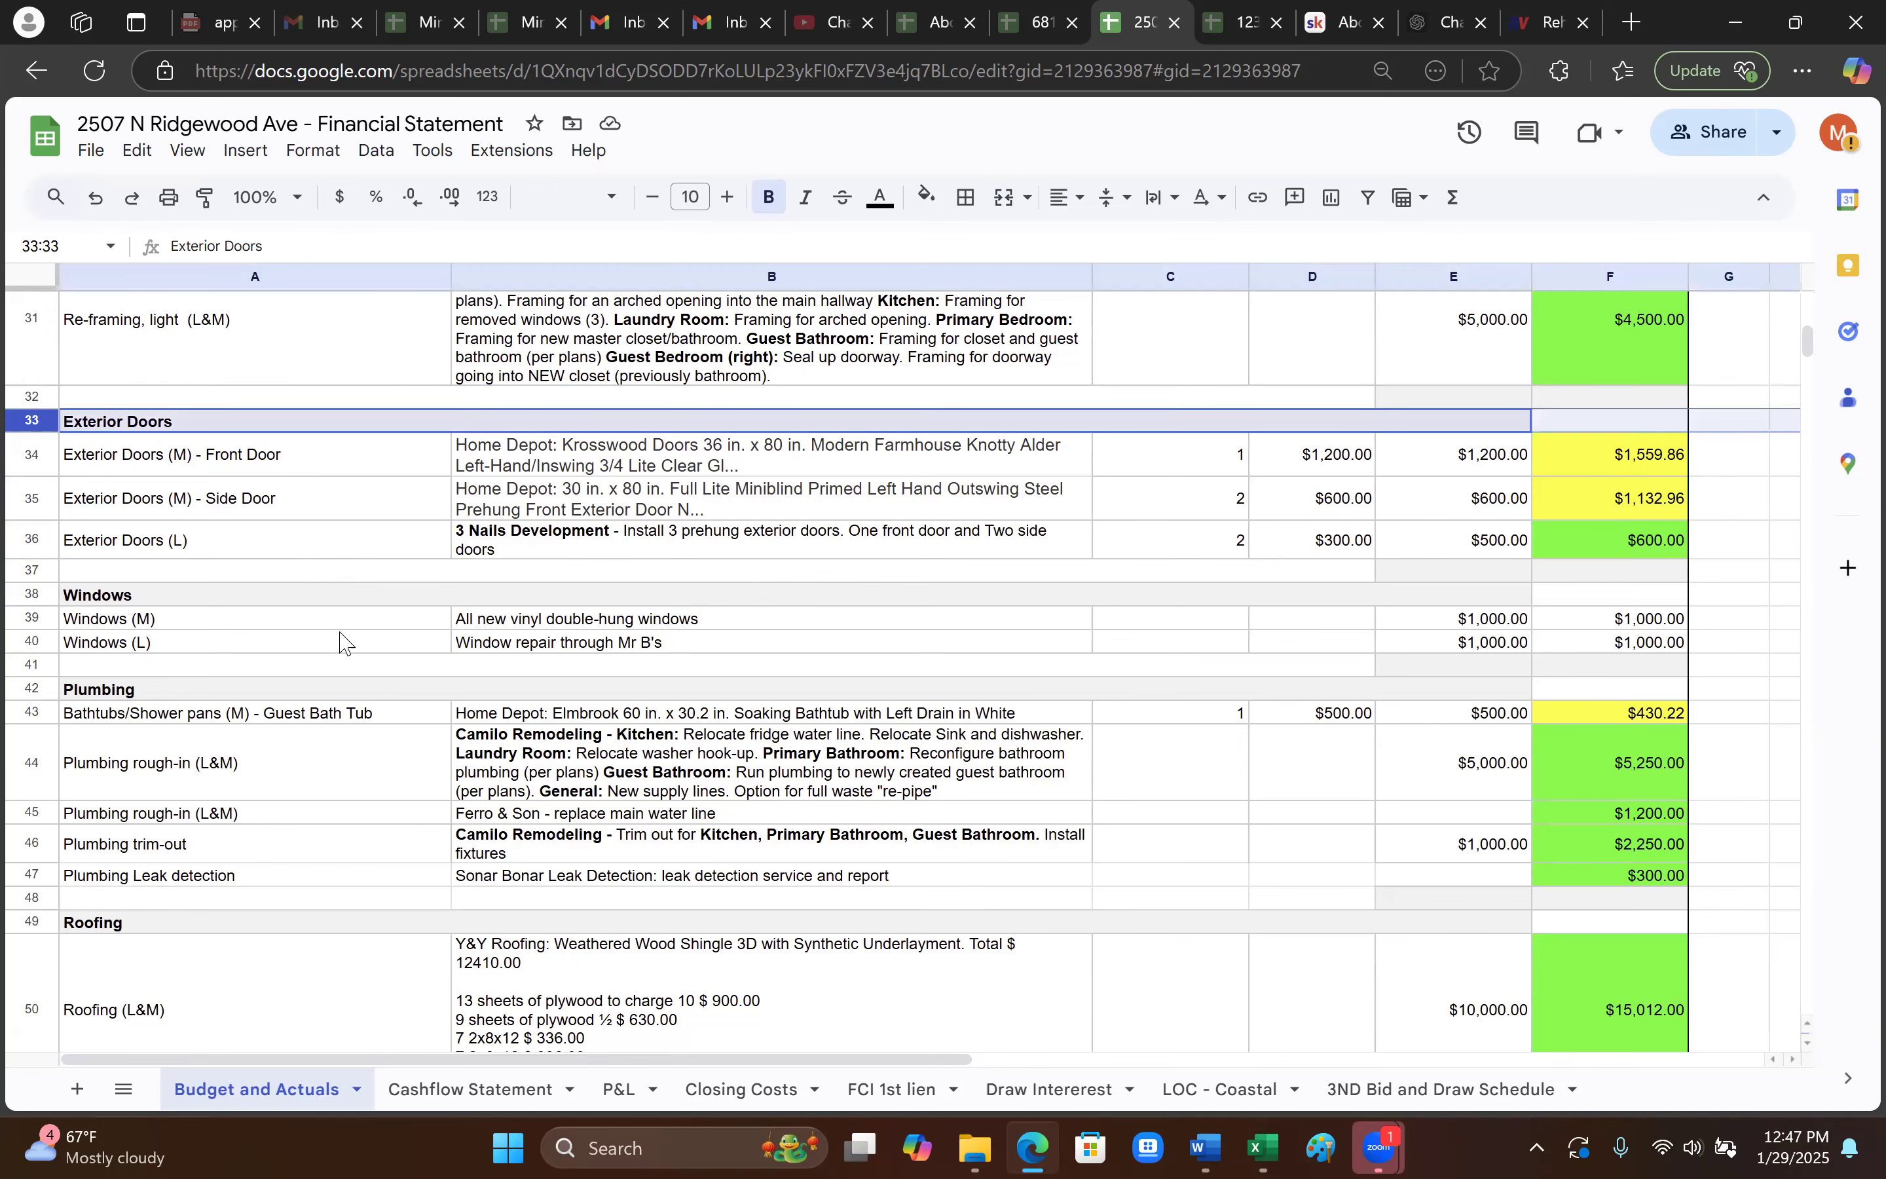
pyautogui.scroll(-2, 340, 649)
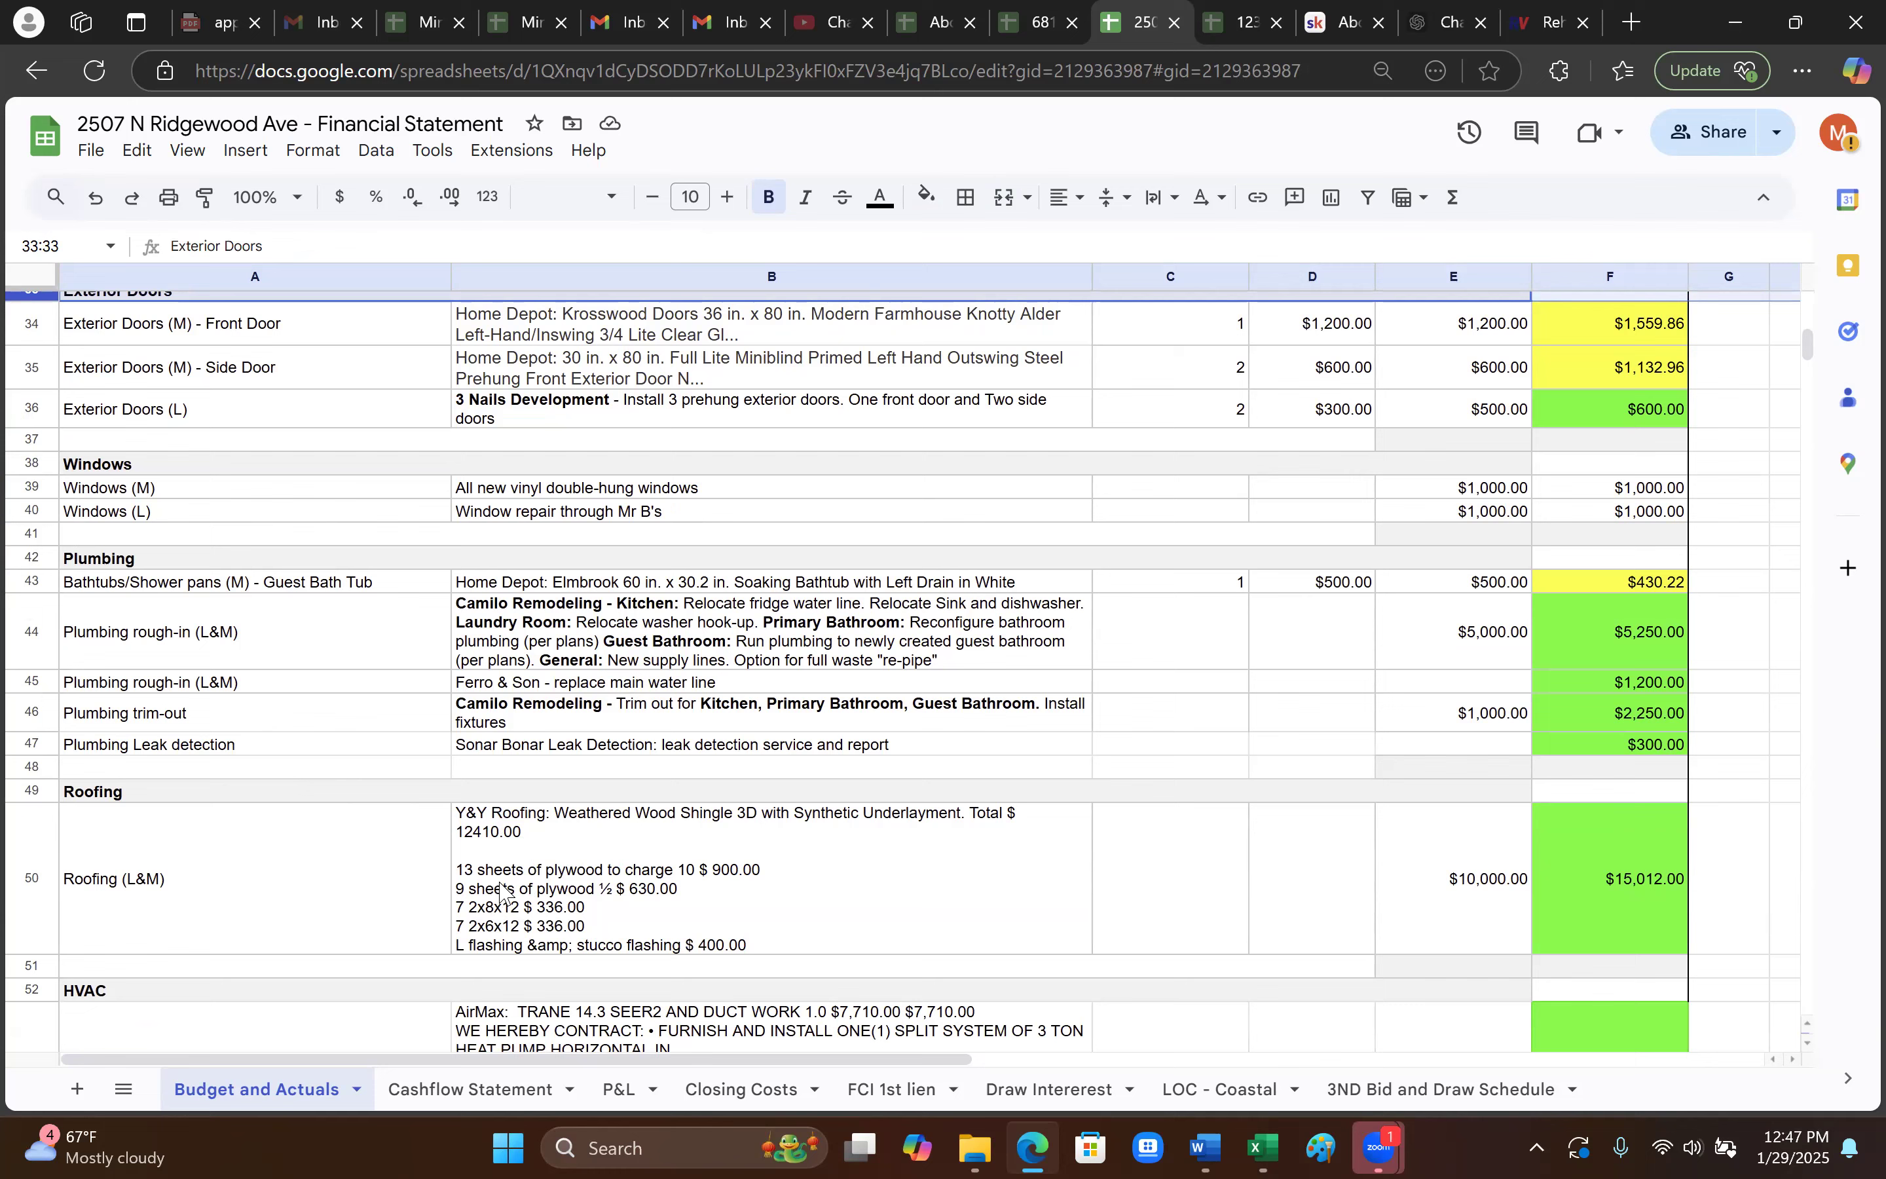
pyautogui.scroll(-15, 500, 894)
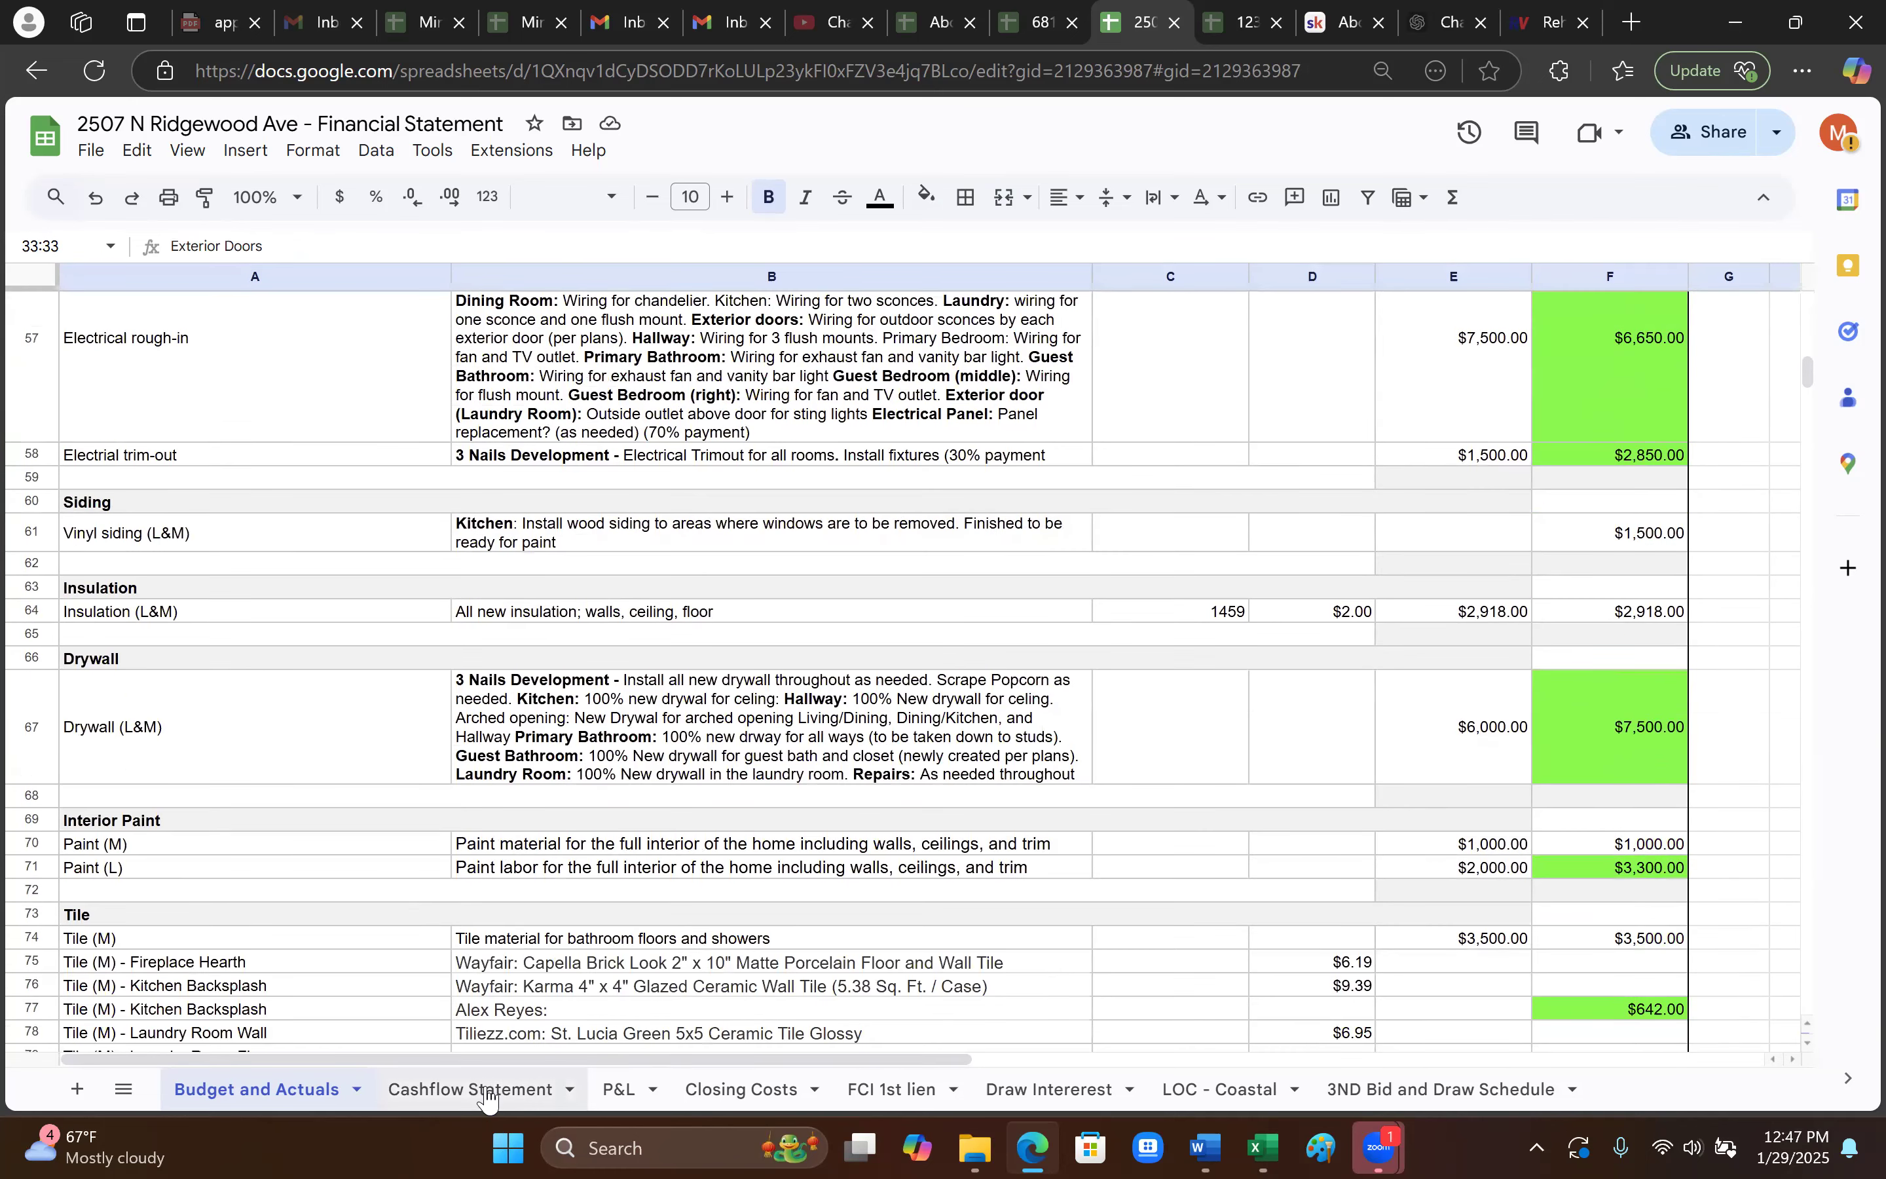
pyautogui.click(488, 1090)
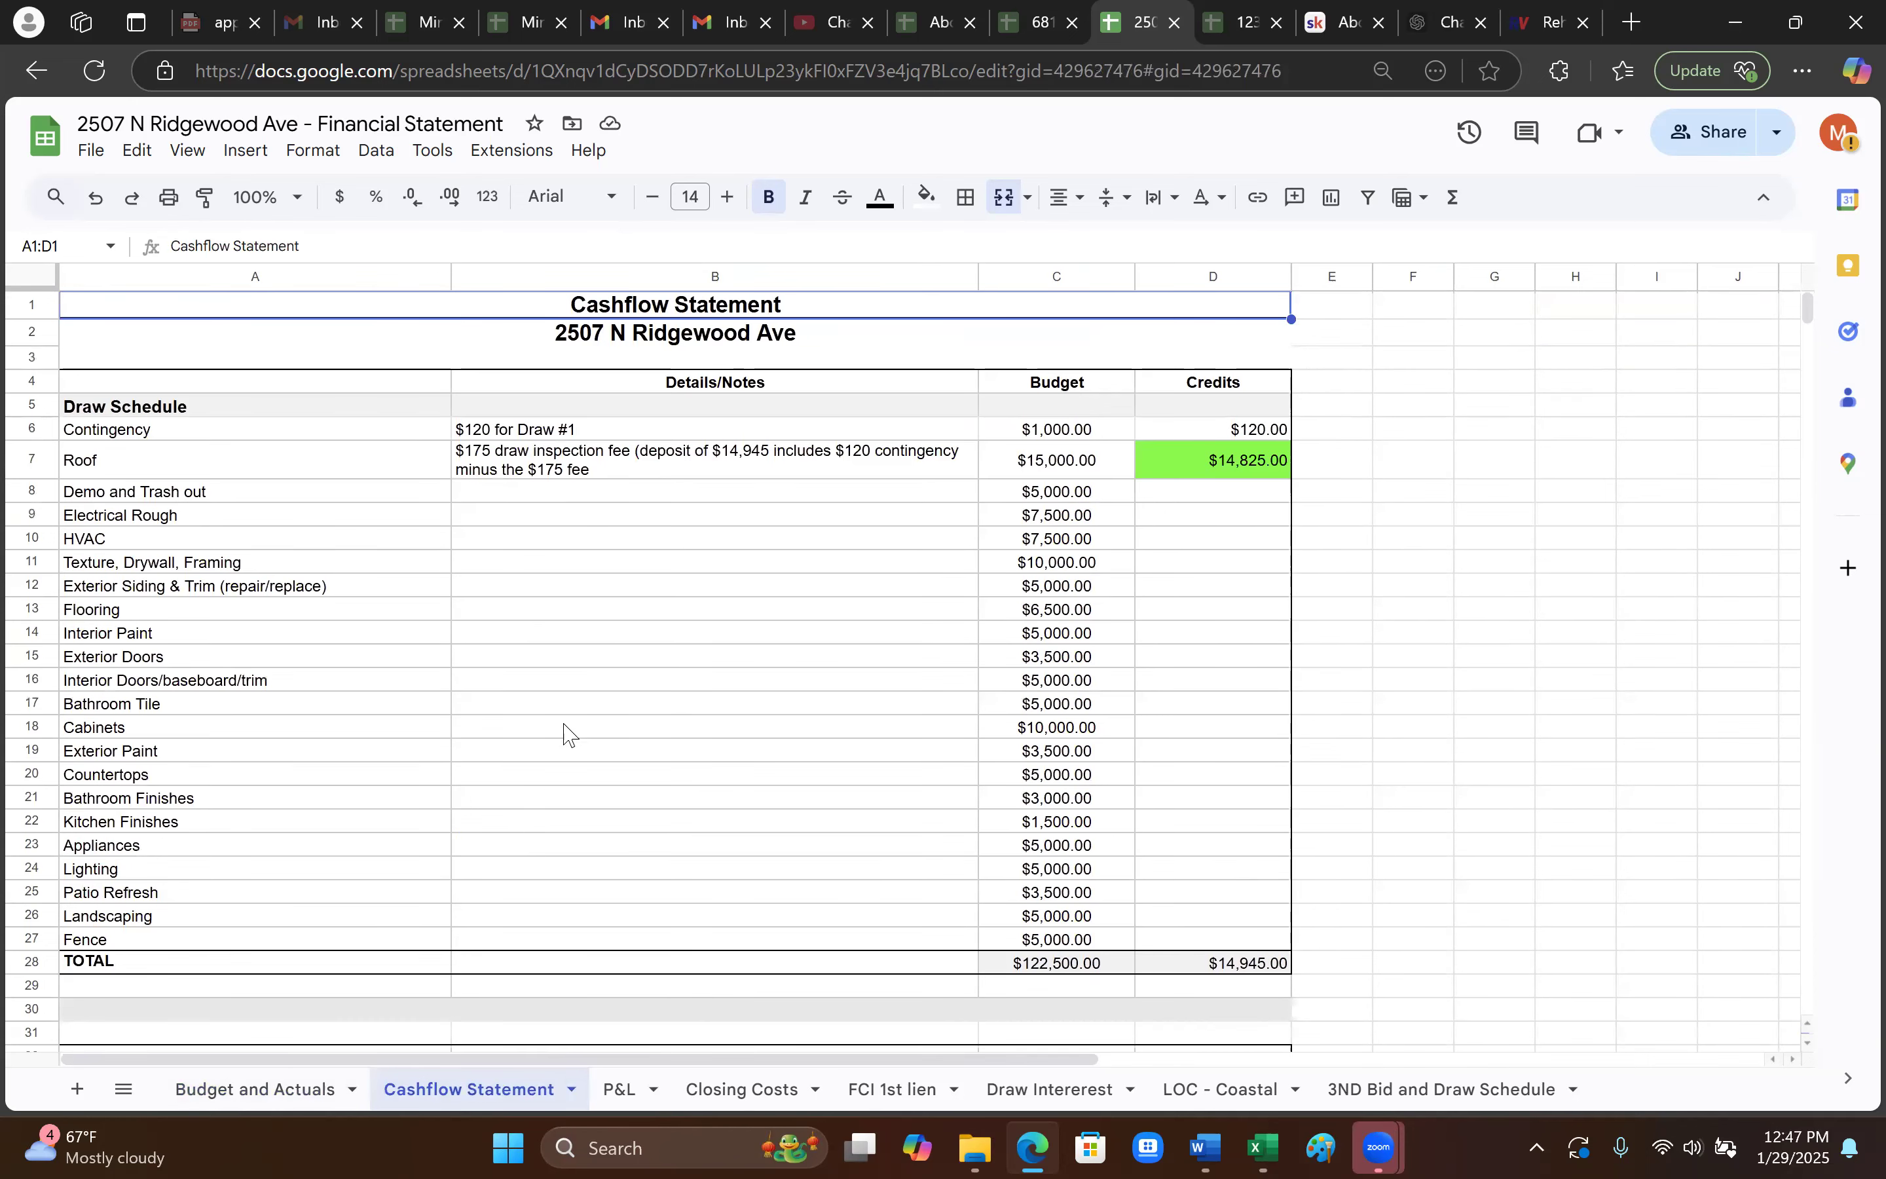
pyautogui.click(213, 409)
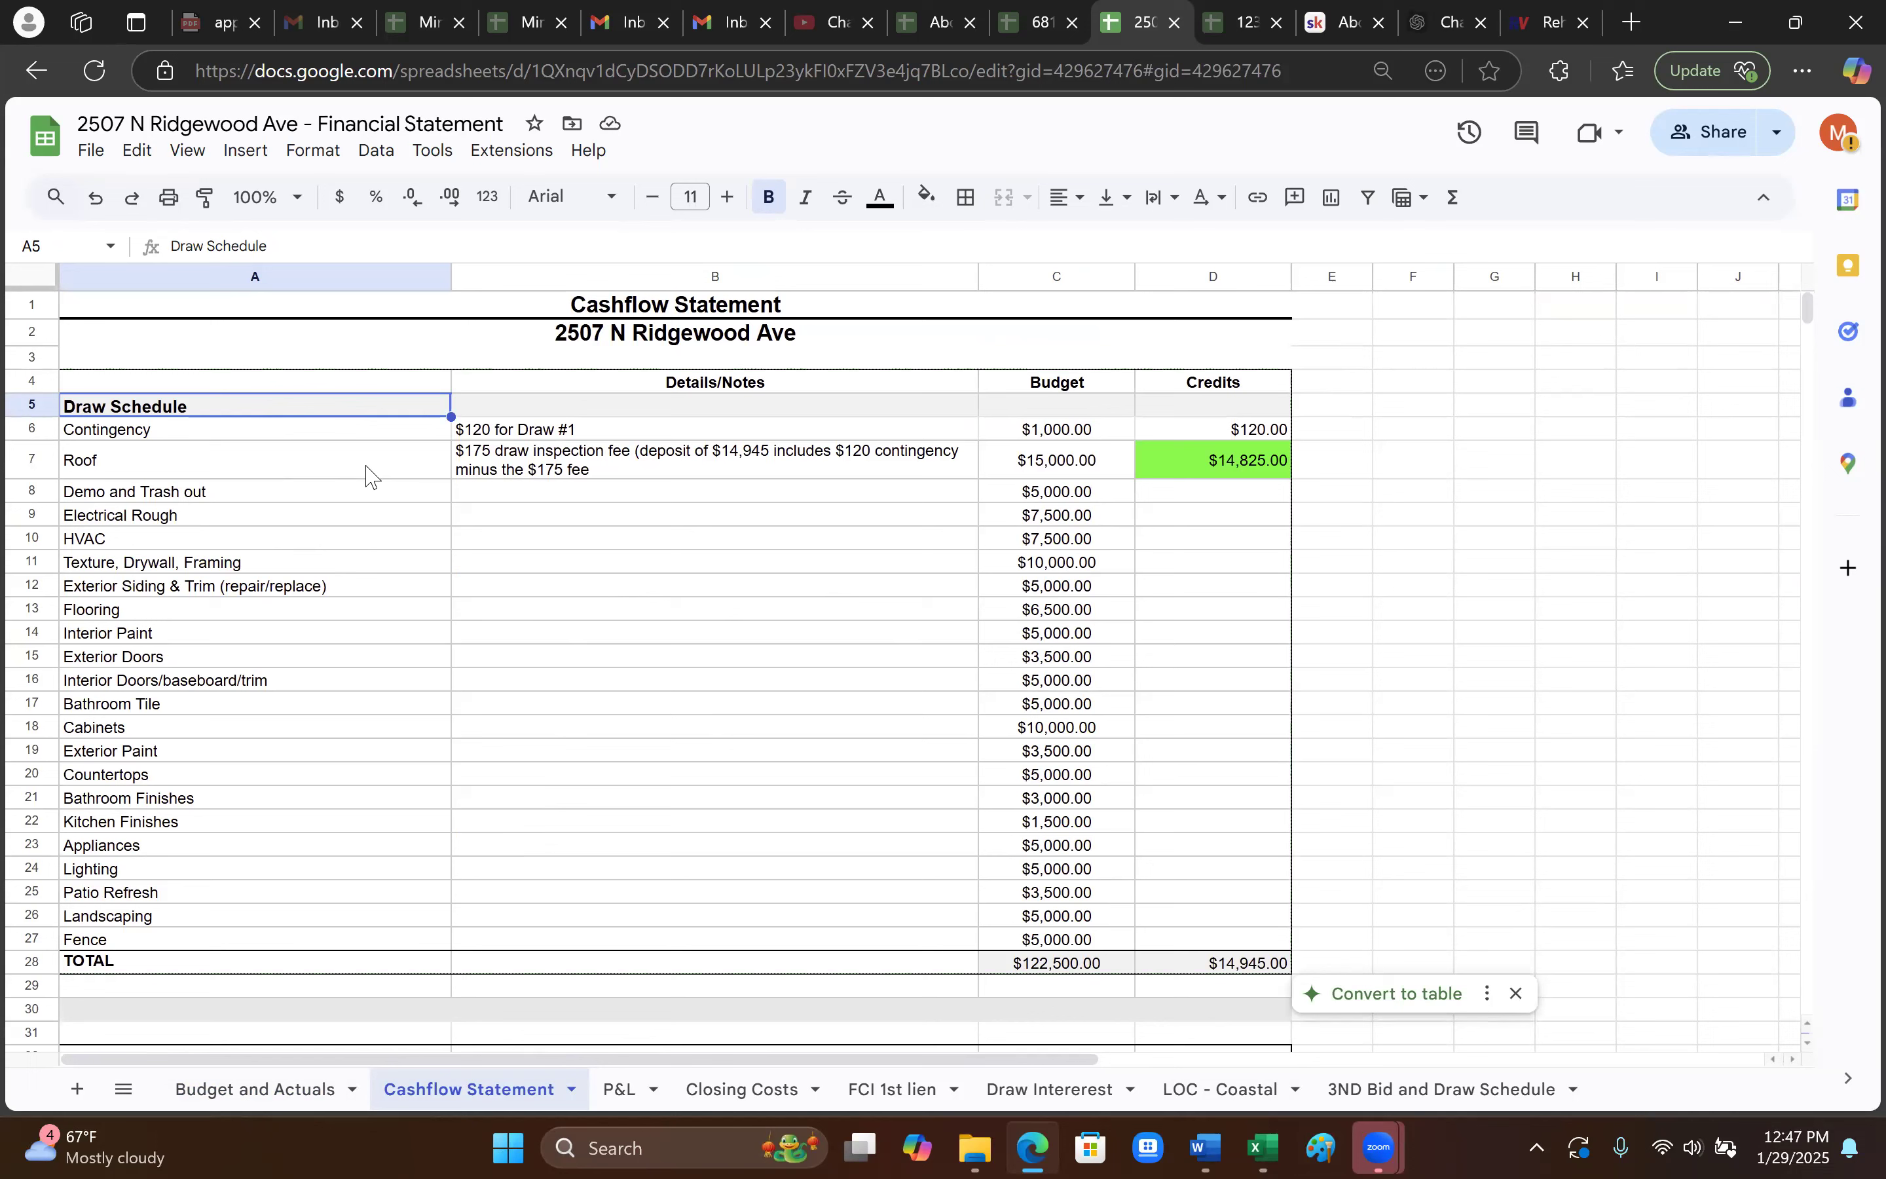
pyautogui.click(247, 558)
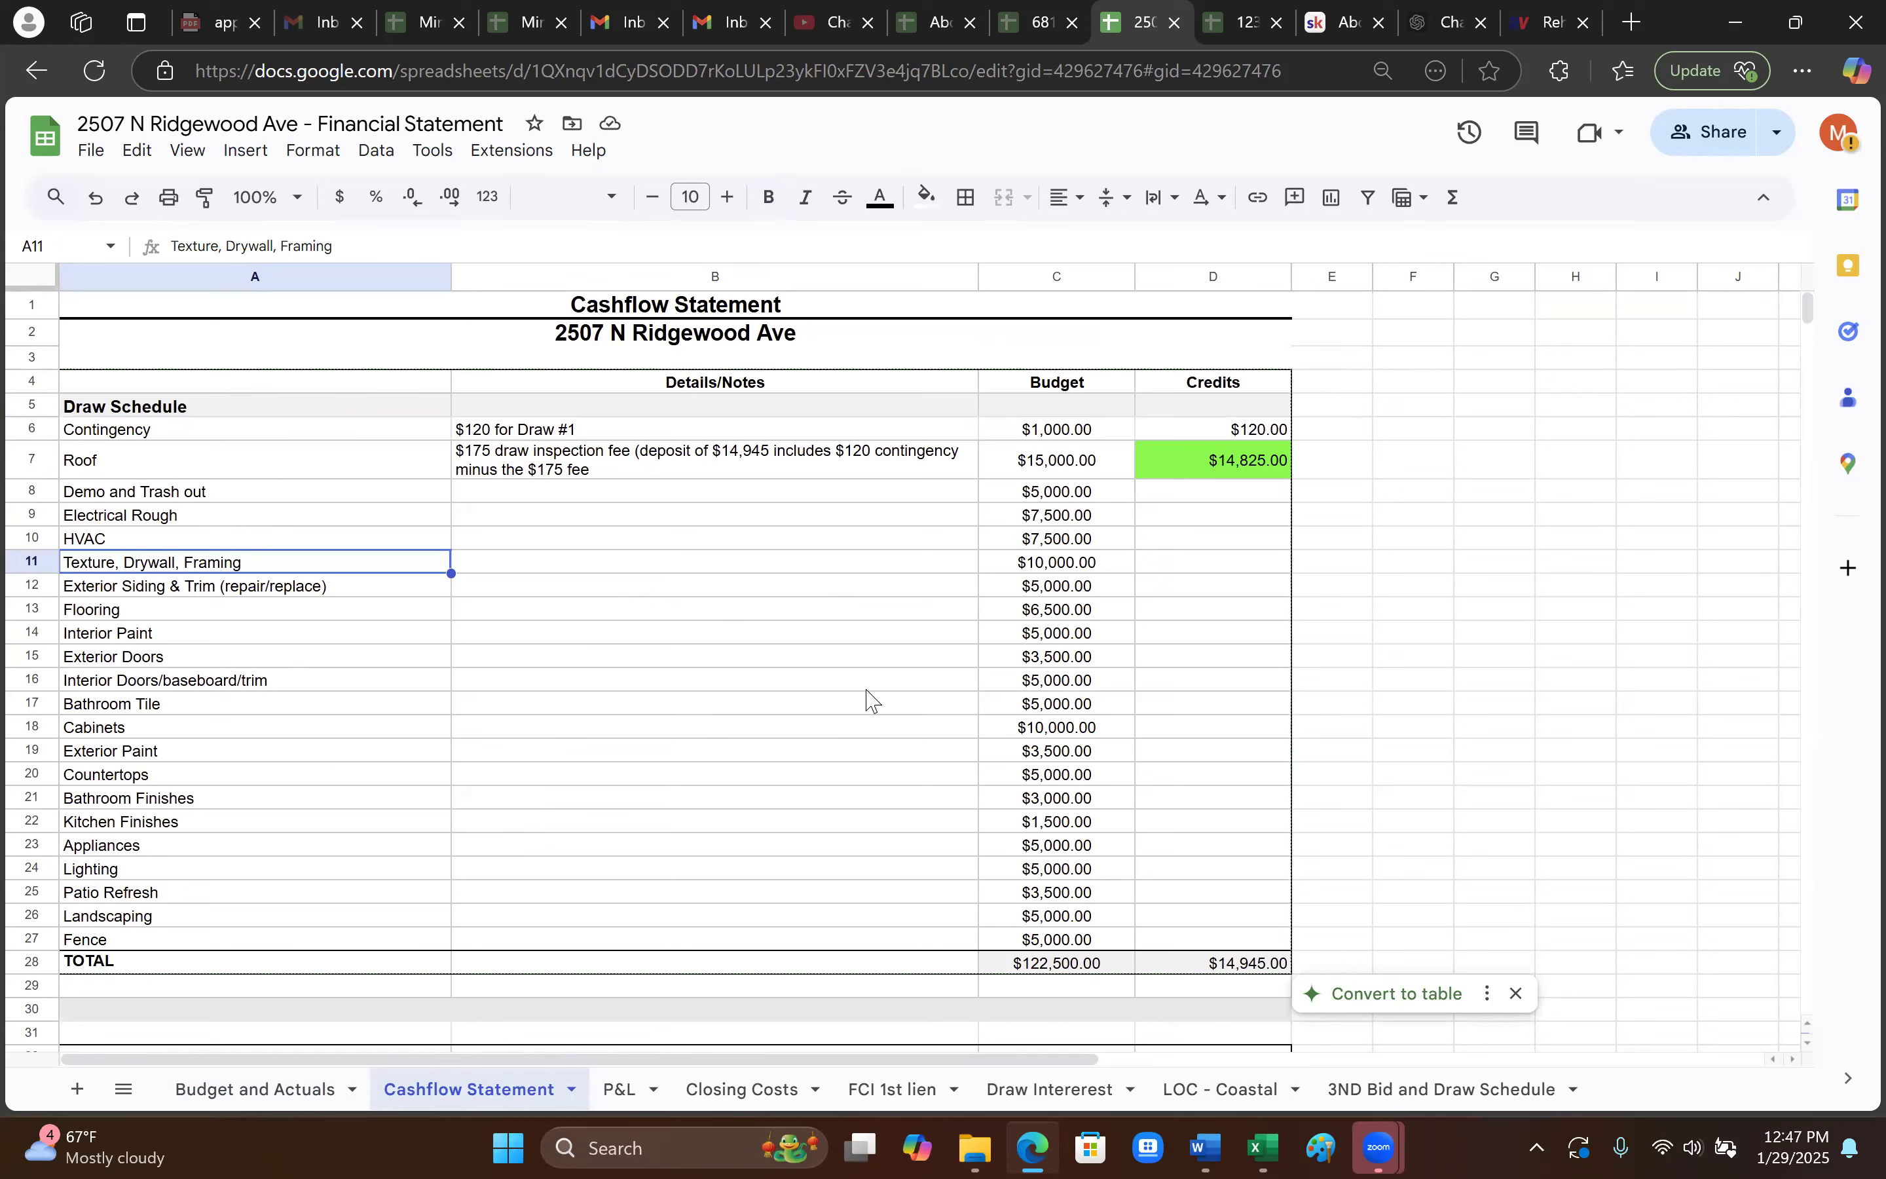
pyautogui.click(1064, 586)
pyautogui.click(1079, 704)
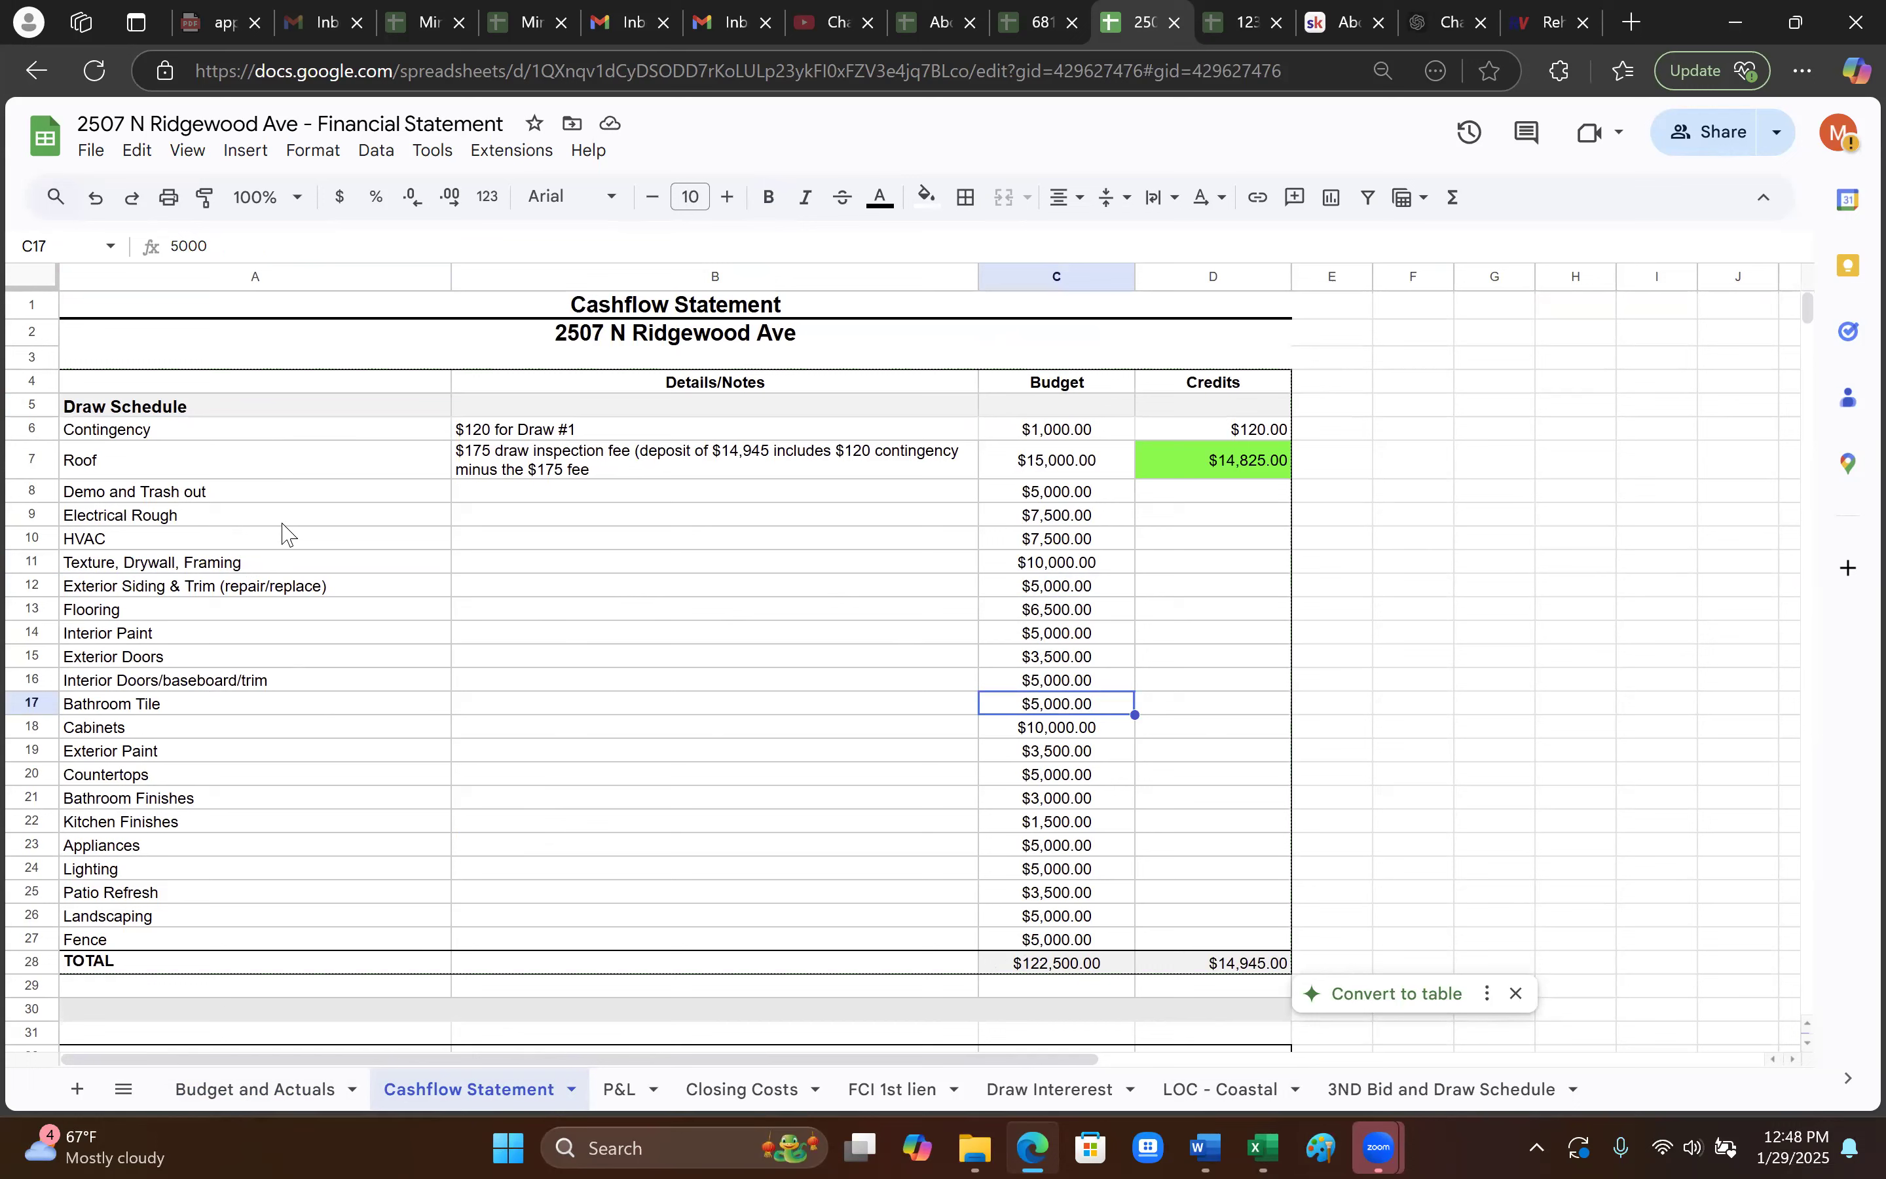
pyautogui.click(128, 406)
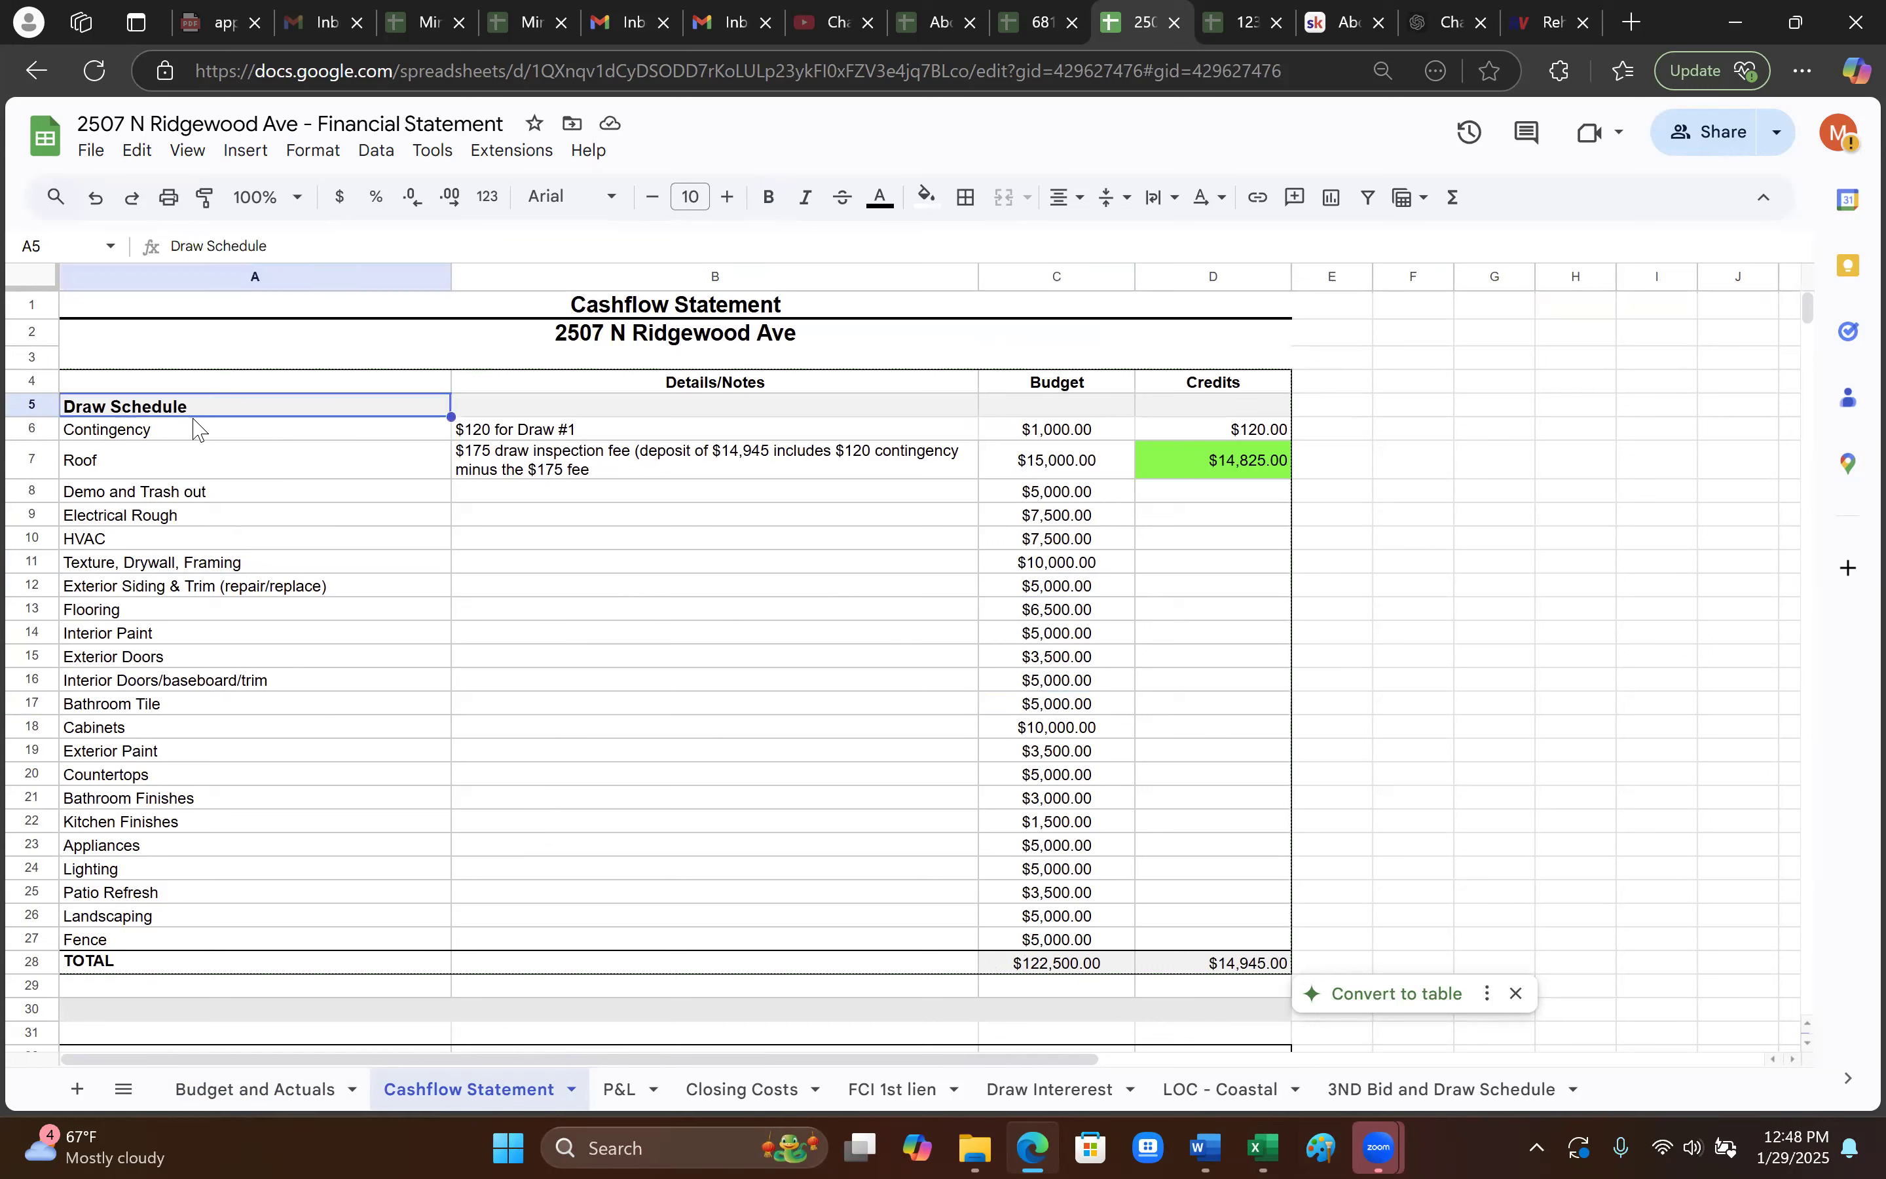
pyautogui.click(1097, 966)
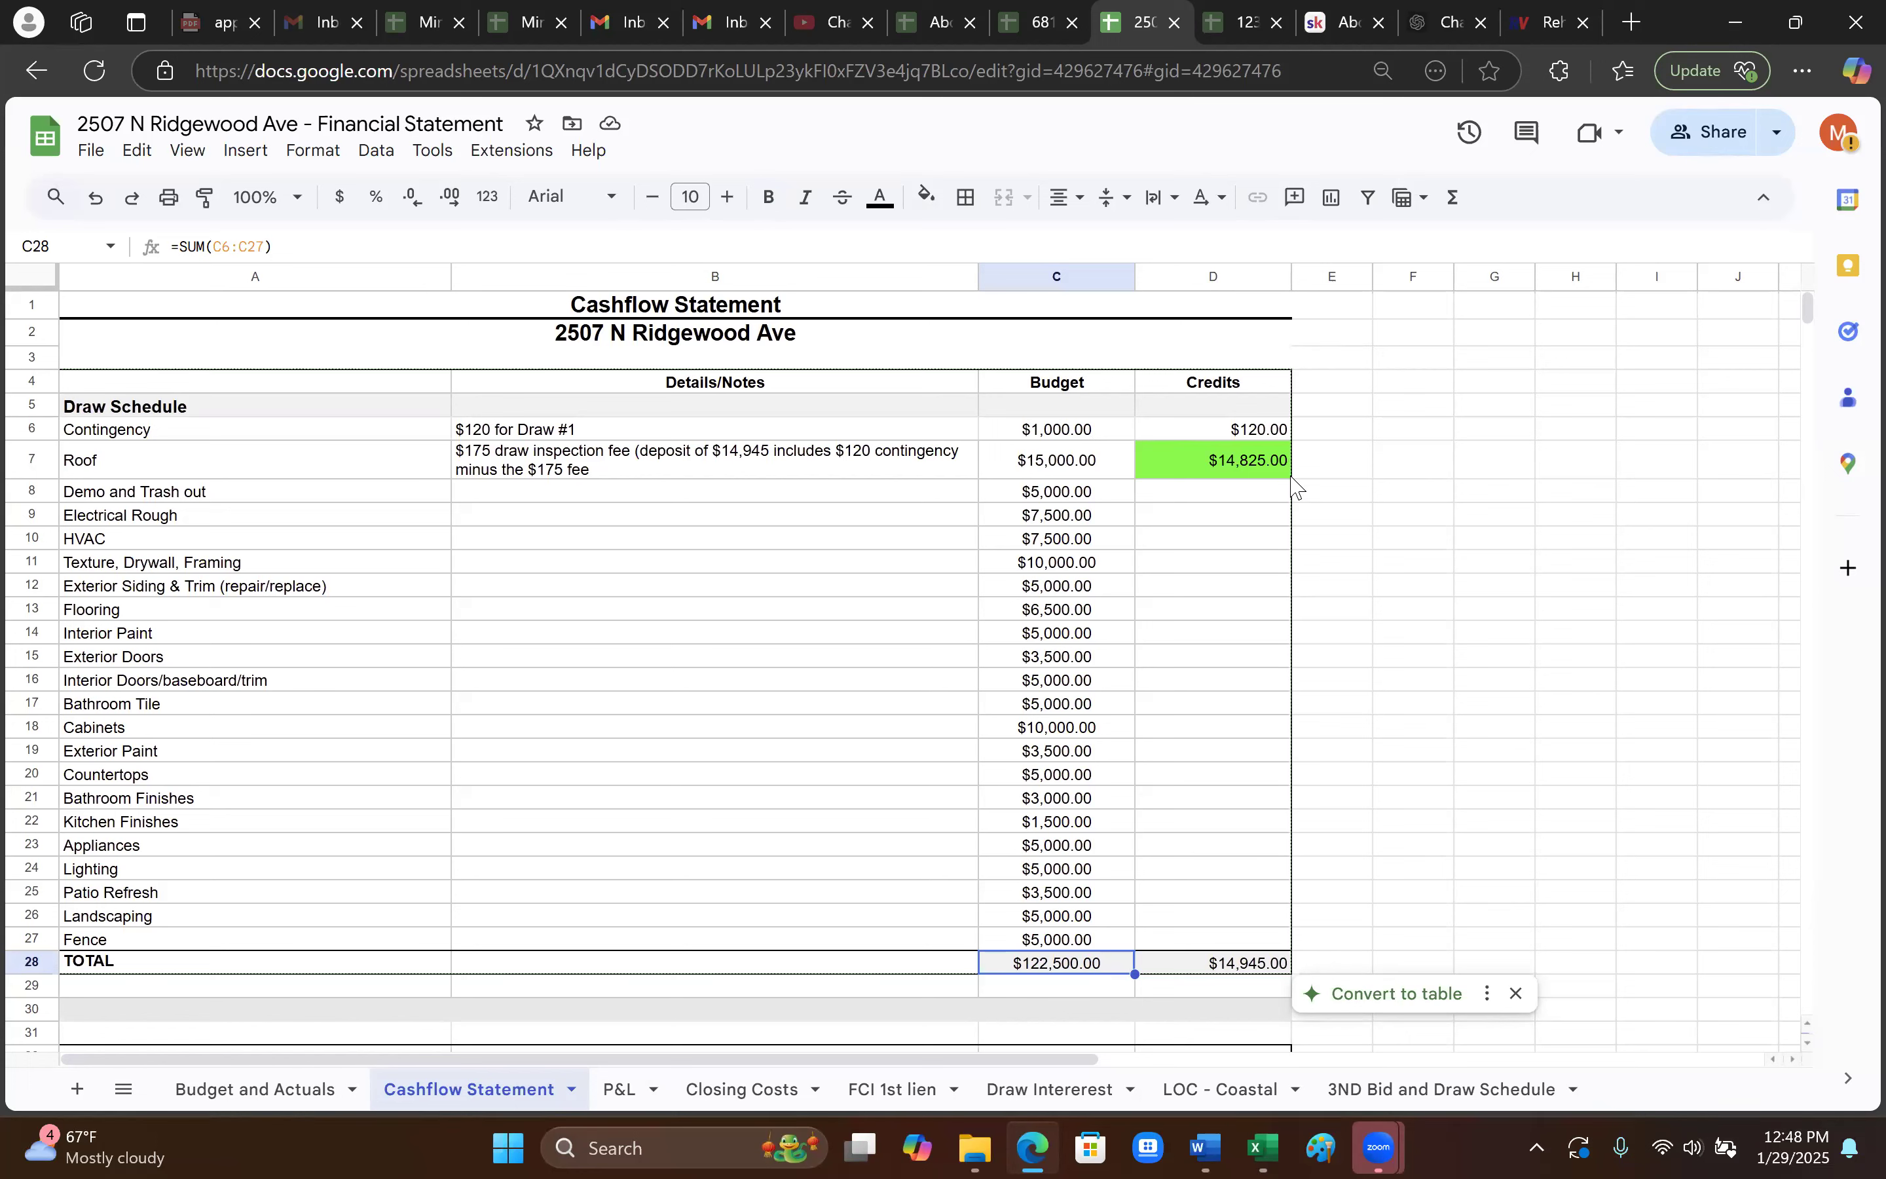
pyautogui.click(1262, 462)
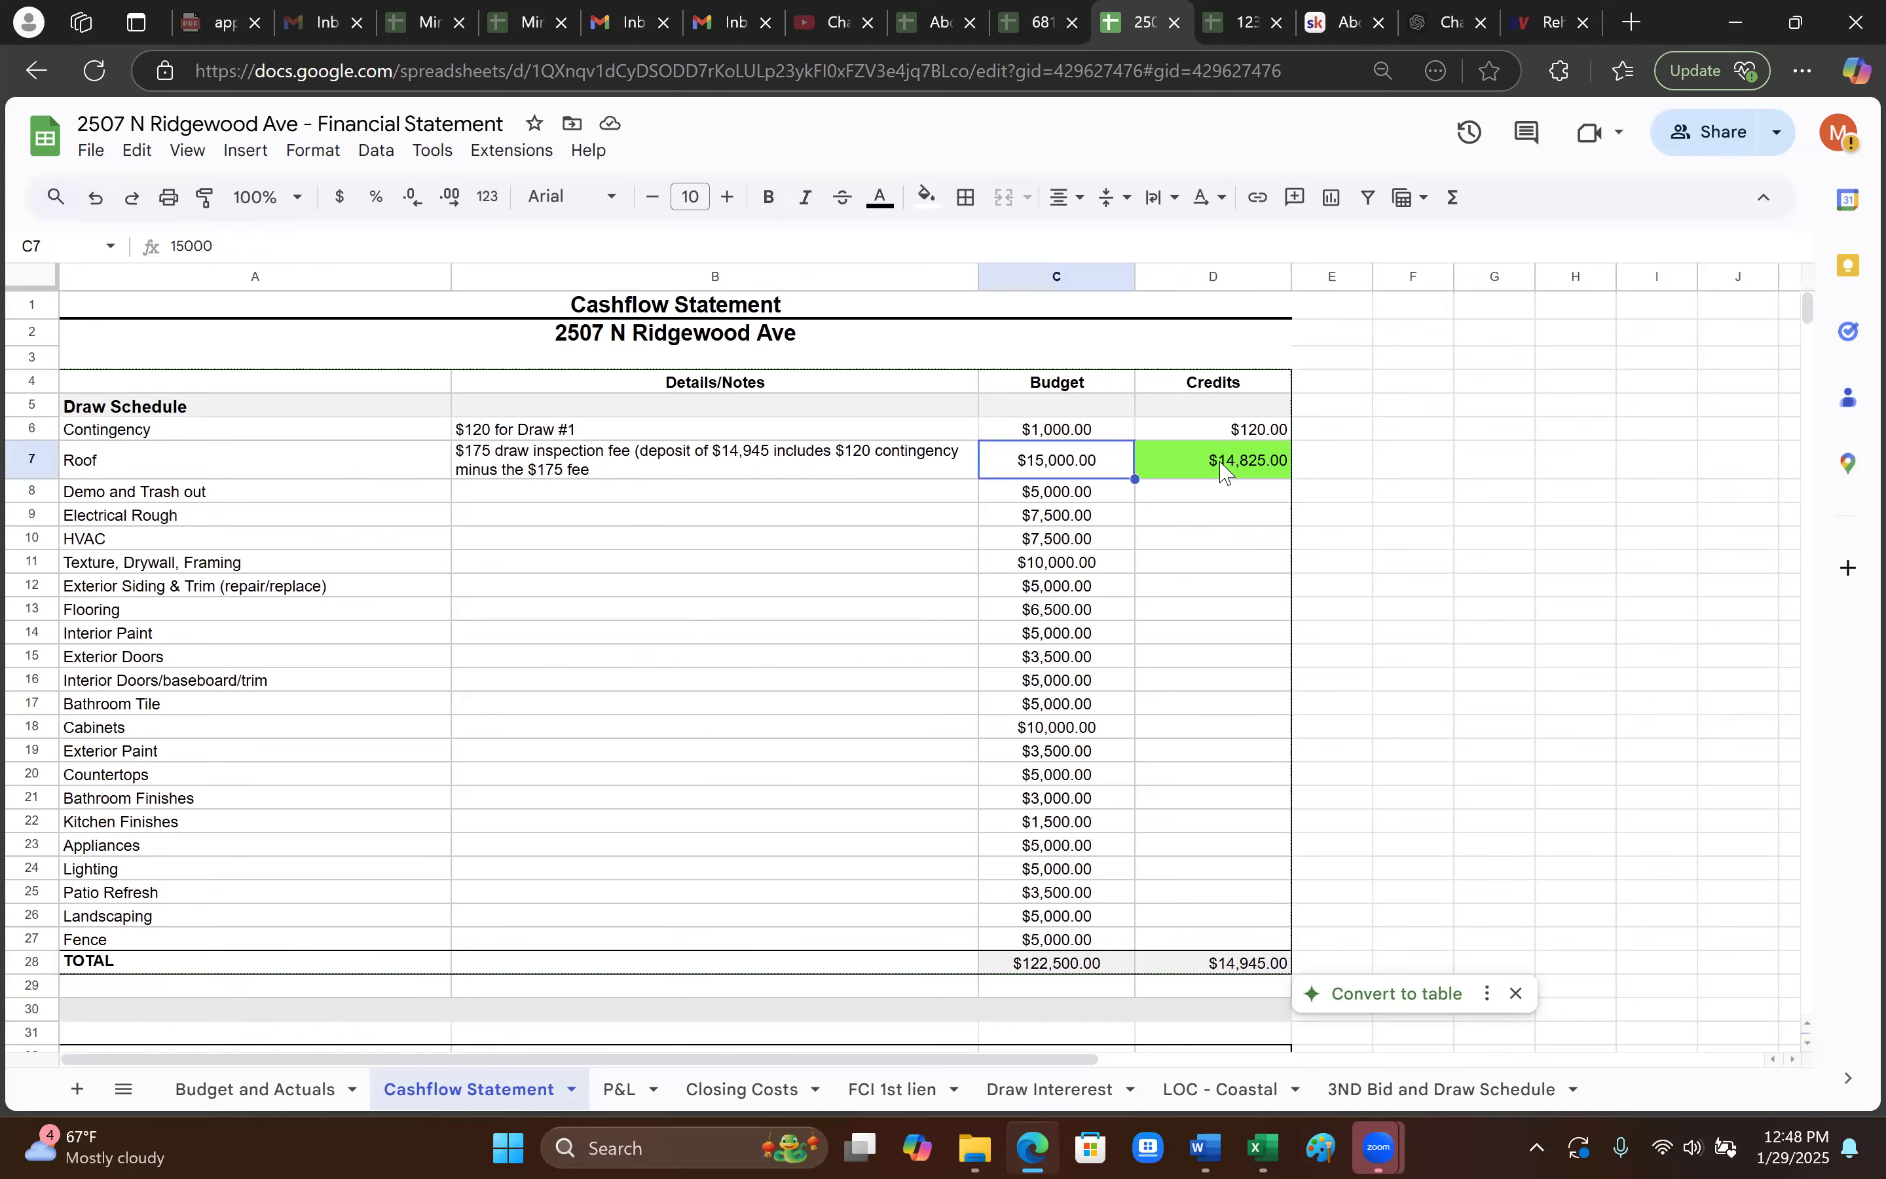
pyautogui.scroll(-2, 1190, 655)
pyautogui.scroll(-5, 1190, 655)
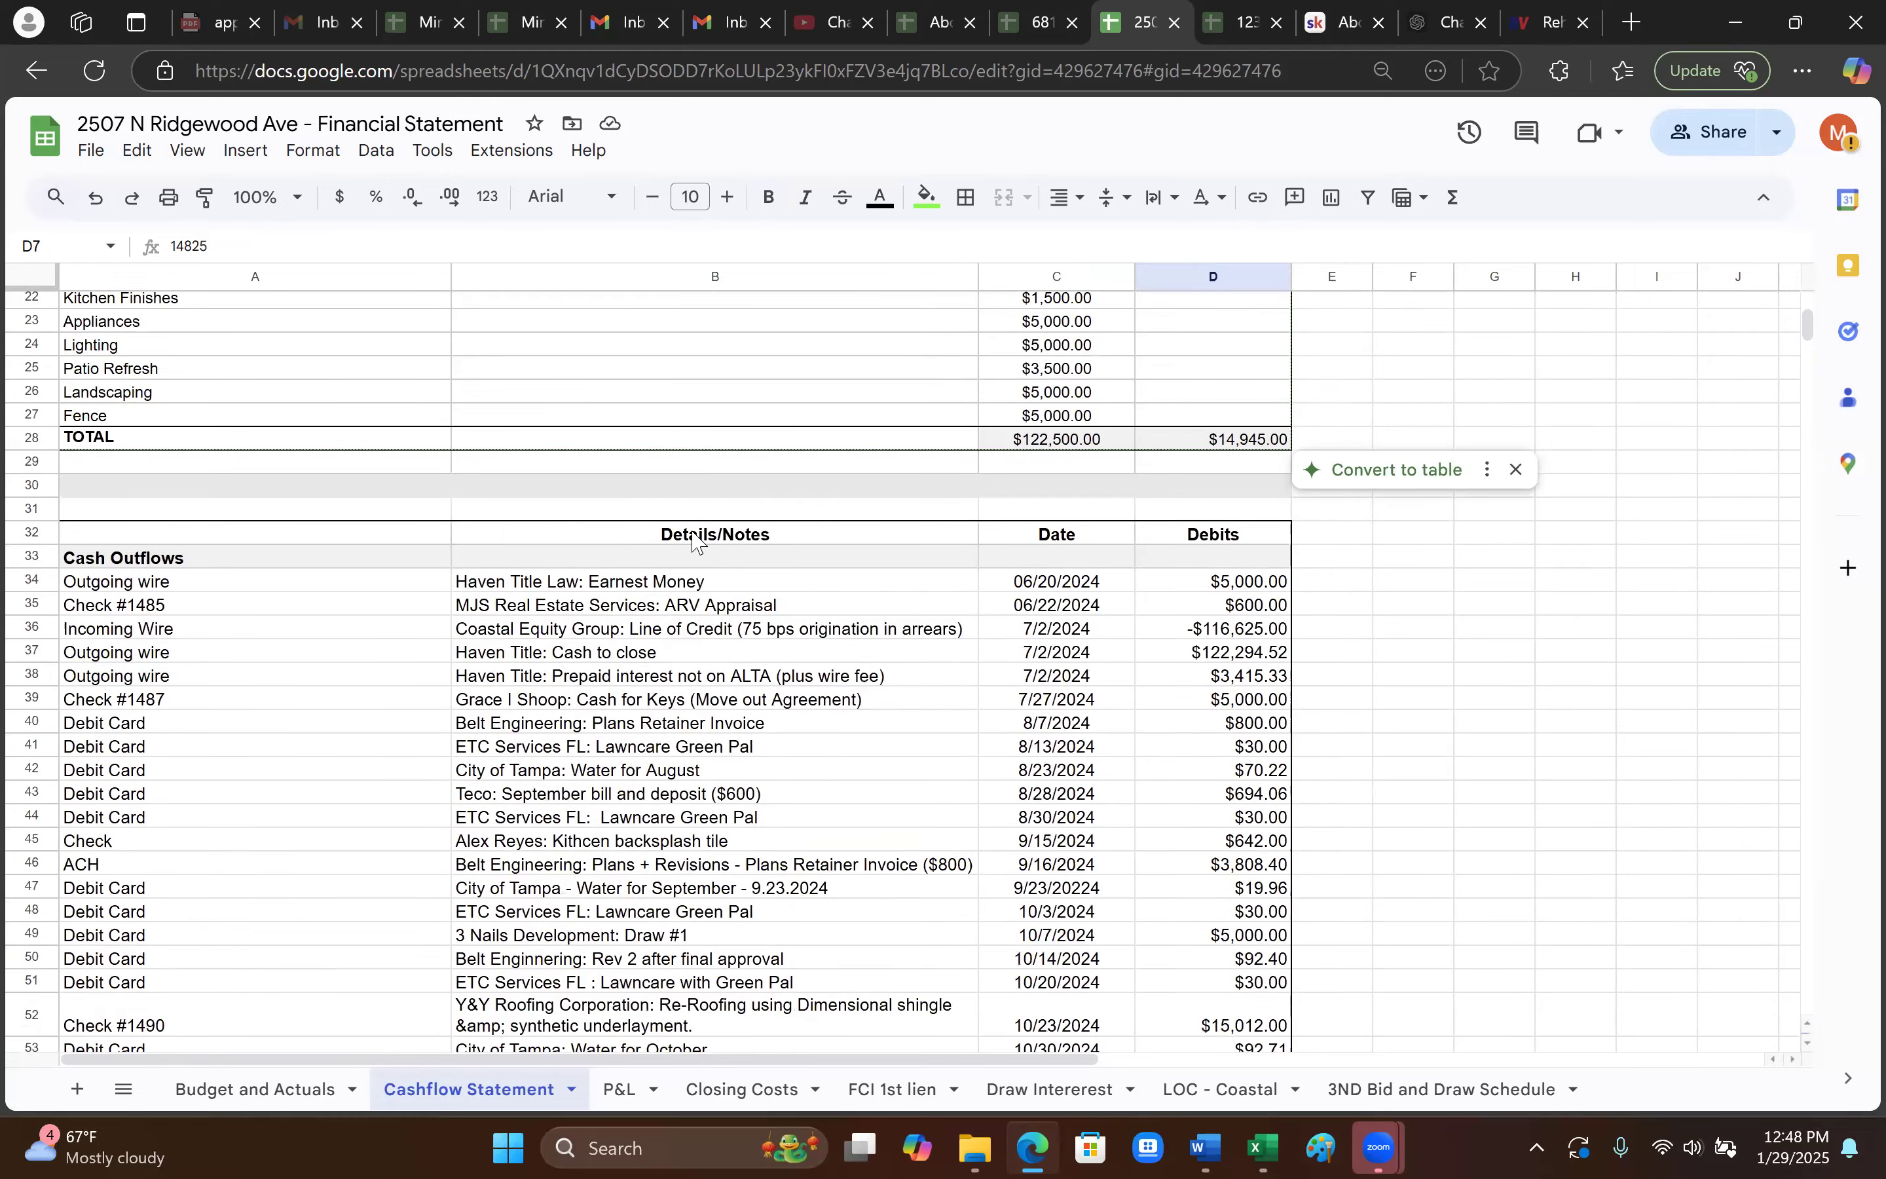
pyautogui.scroll(2, 686, 581)
pyautogui.scroll(5, 566, 633)
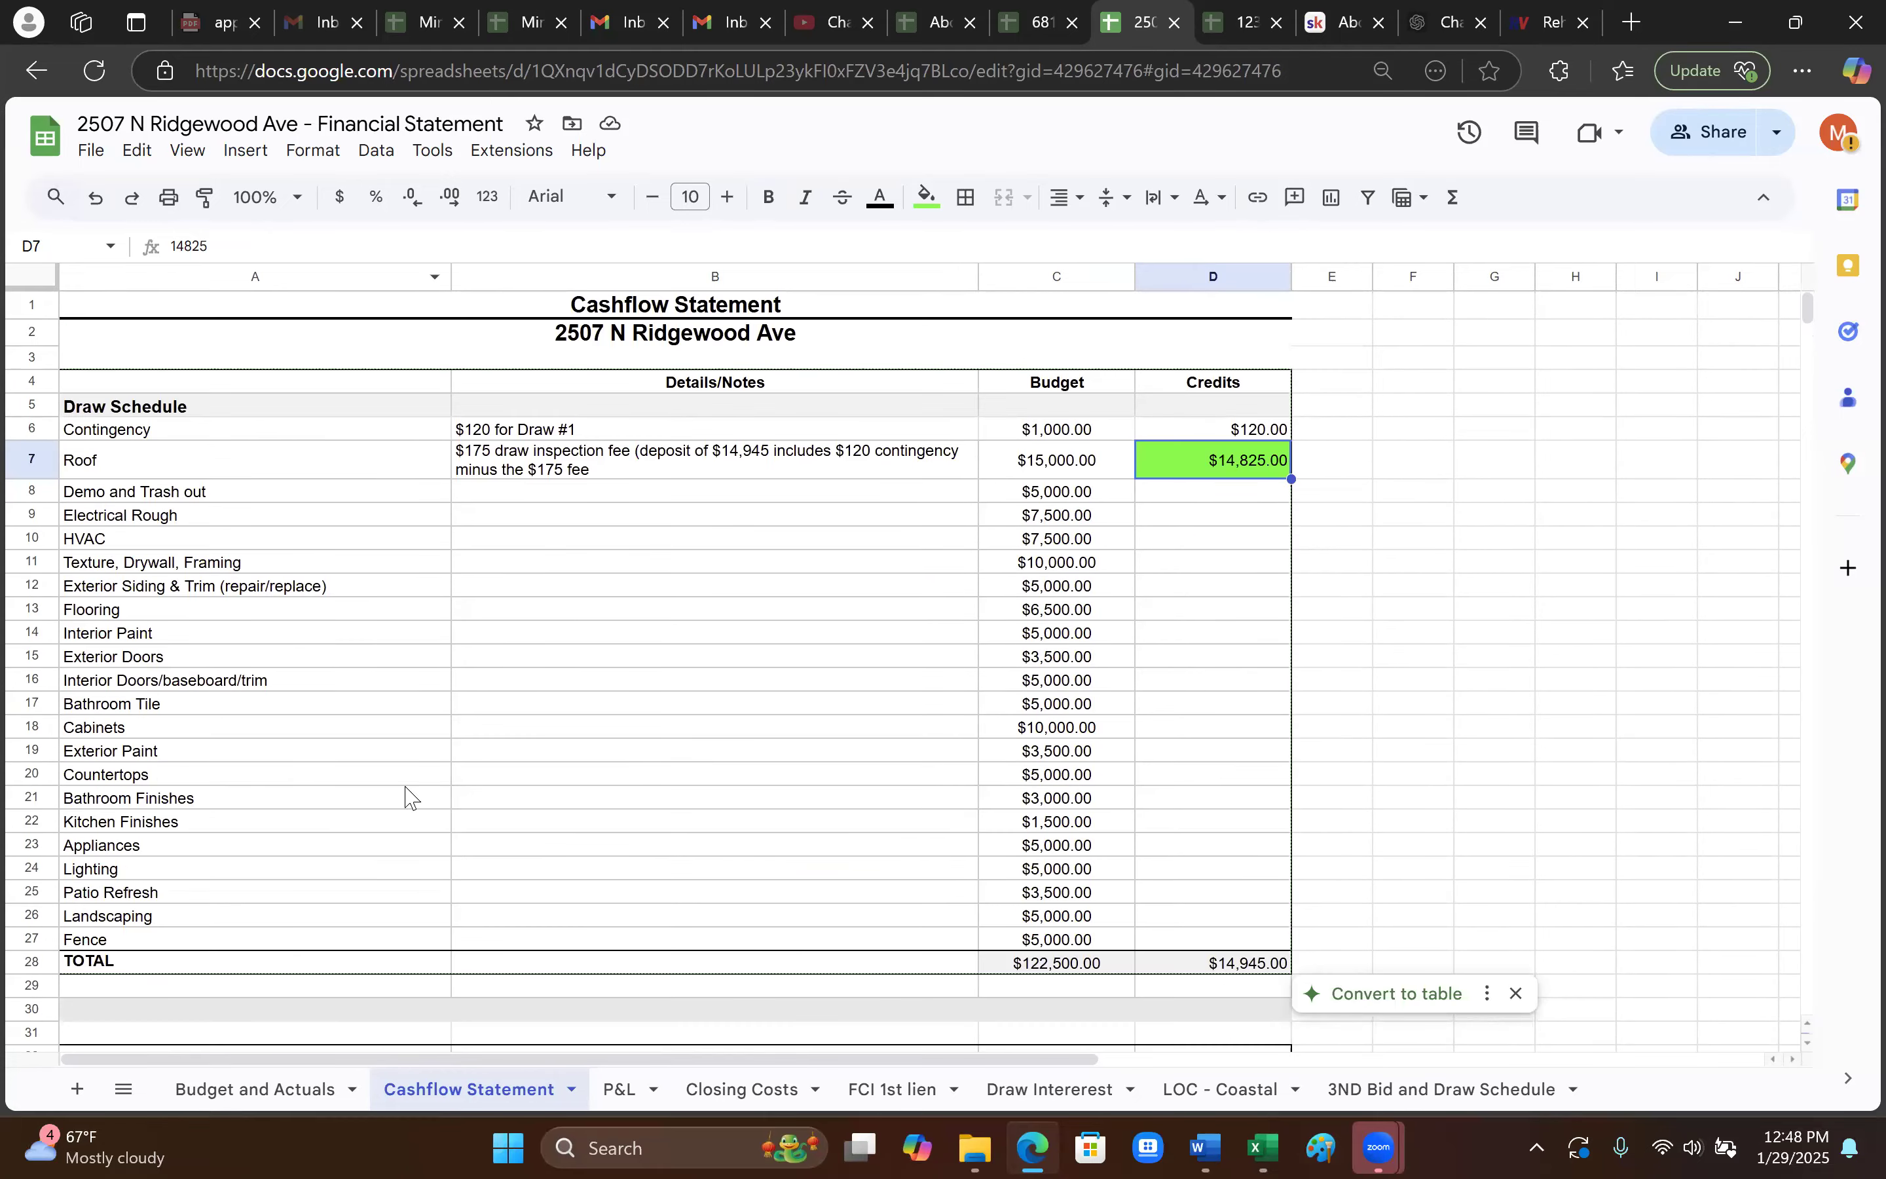
pyautogui.scroll(-12, 925, 811)
pyautogui.scroll(4, 735, 819)
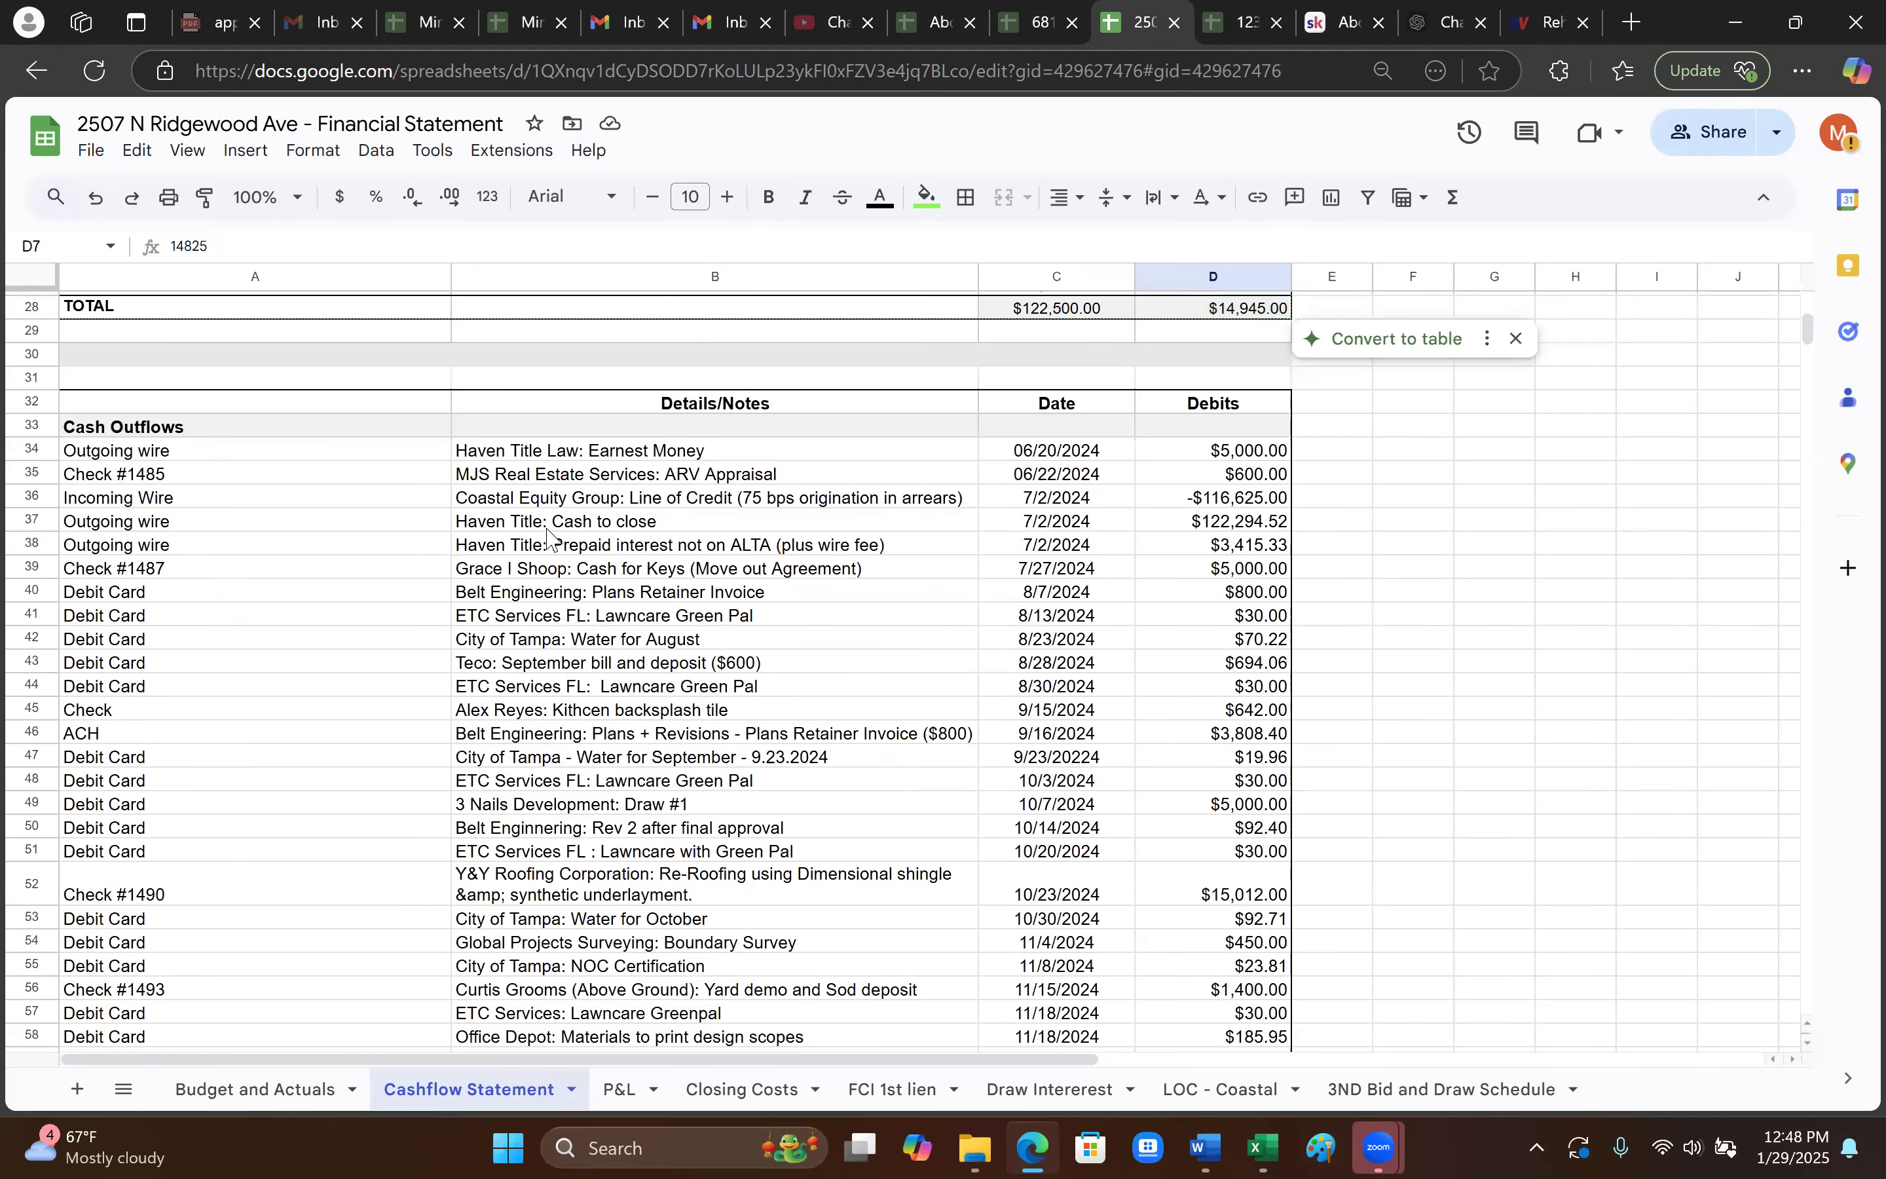
pyautogui.click(532, 460)
pyautogui.press('Down')
pyautogui.press('Down')
pyautogui.press('Down')
pyautogui.press('Down')
pyautogui.press('Down')
pyautogui.press('Down')
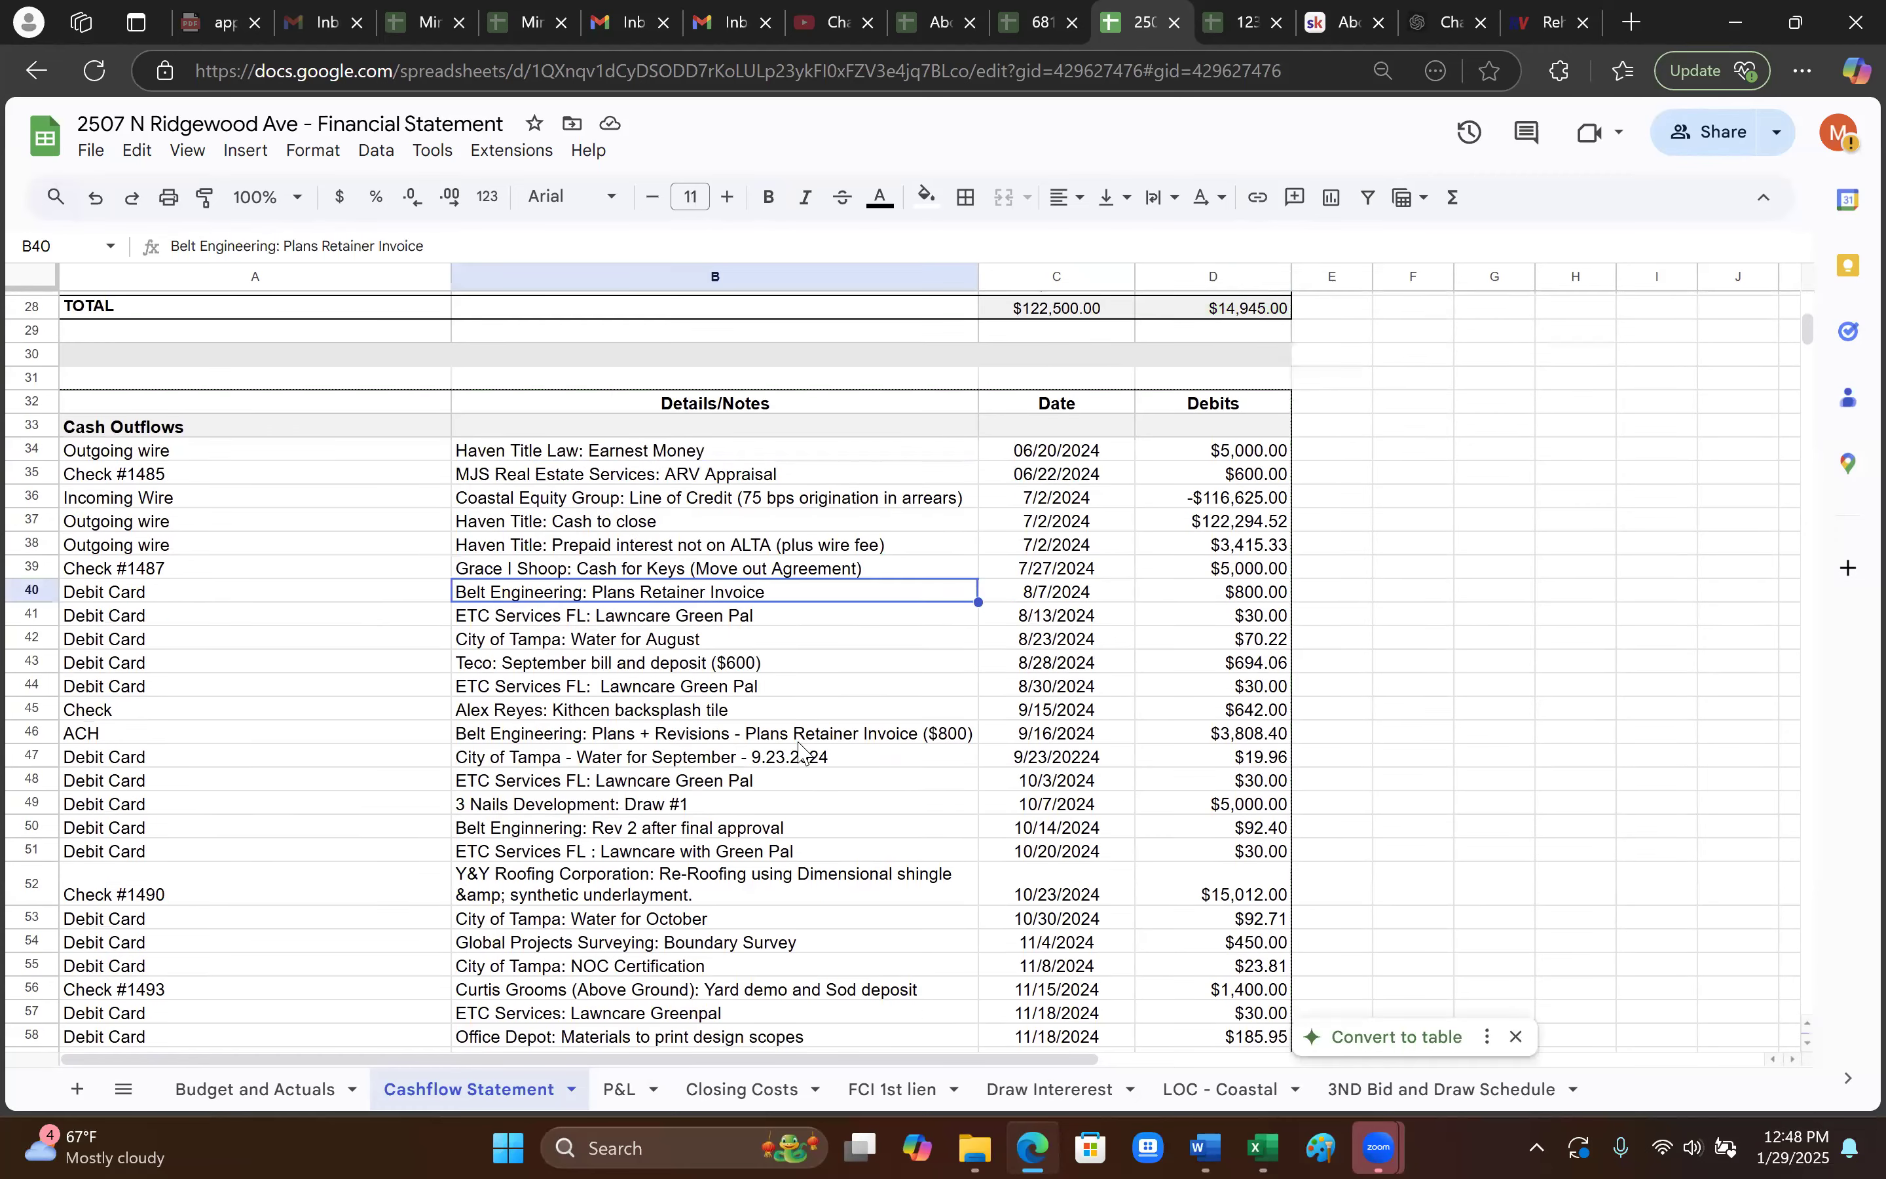
pyautogui.press('Down')
pyautogui.press('Down')
pyautogui.press('Down')
pyautogui.press('Down')
pyautogui.press('Down')
pyautogui.press('Down')
pyautogui.click(590, 459)
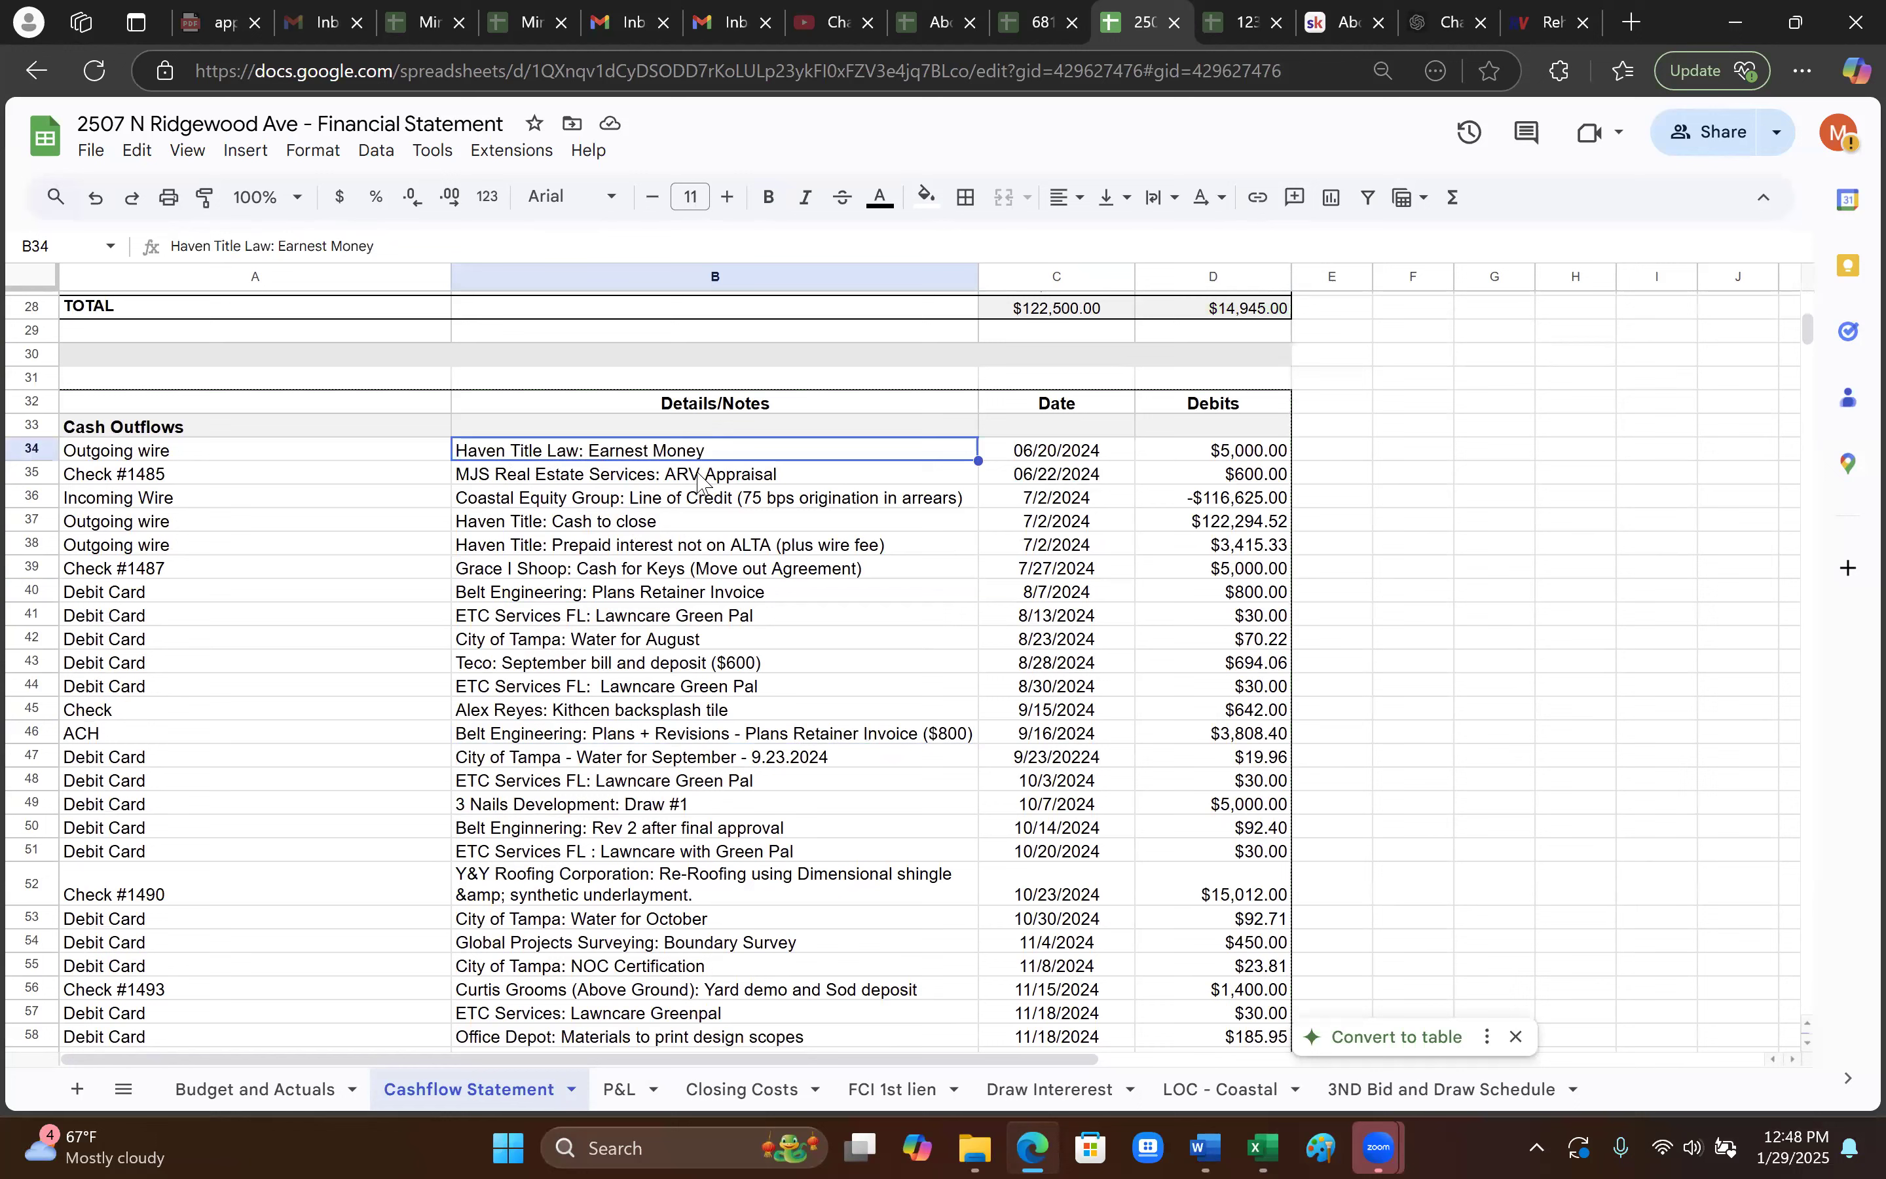
pyautogui.click(1245, 454)
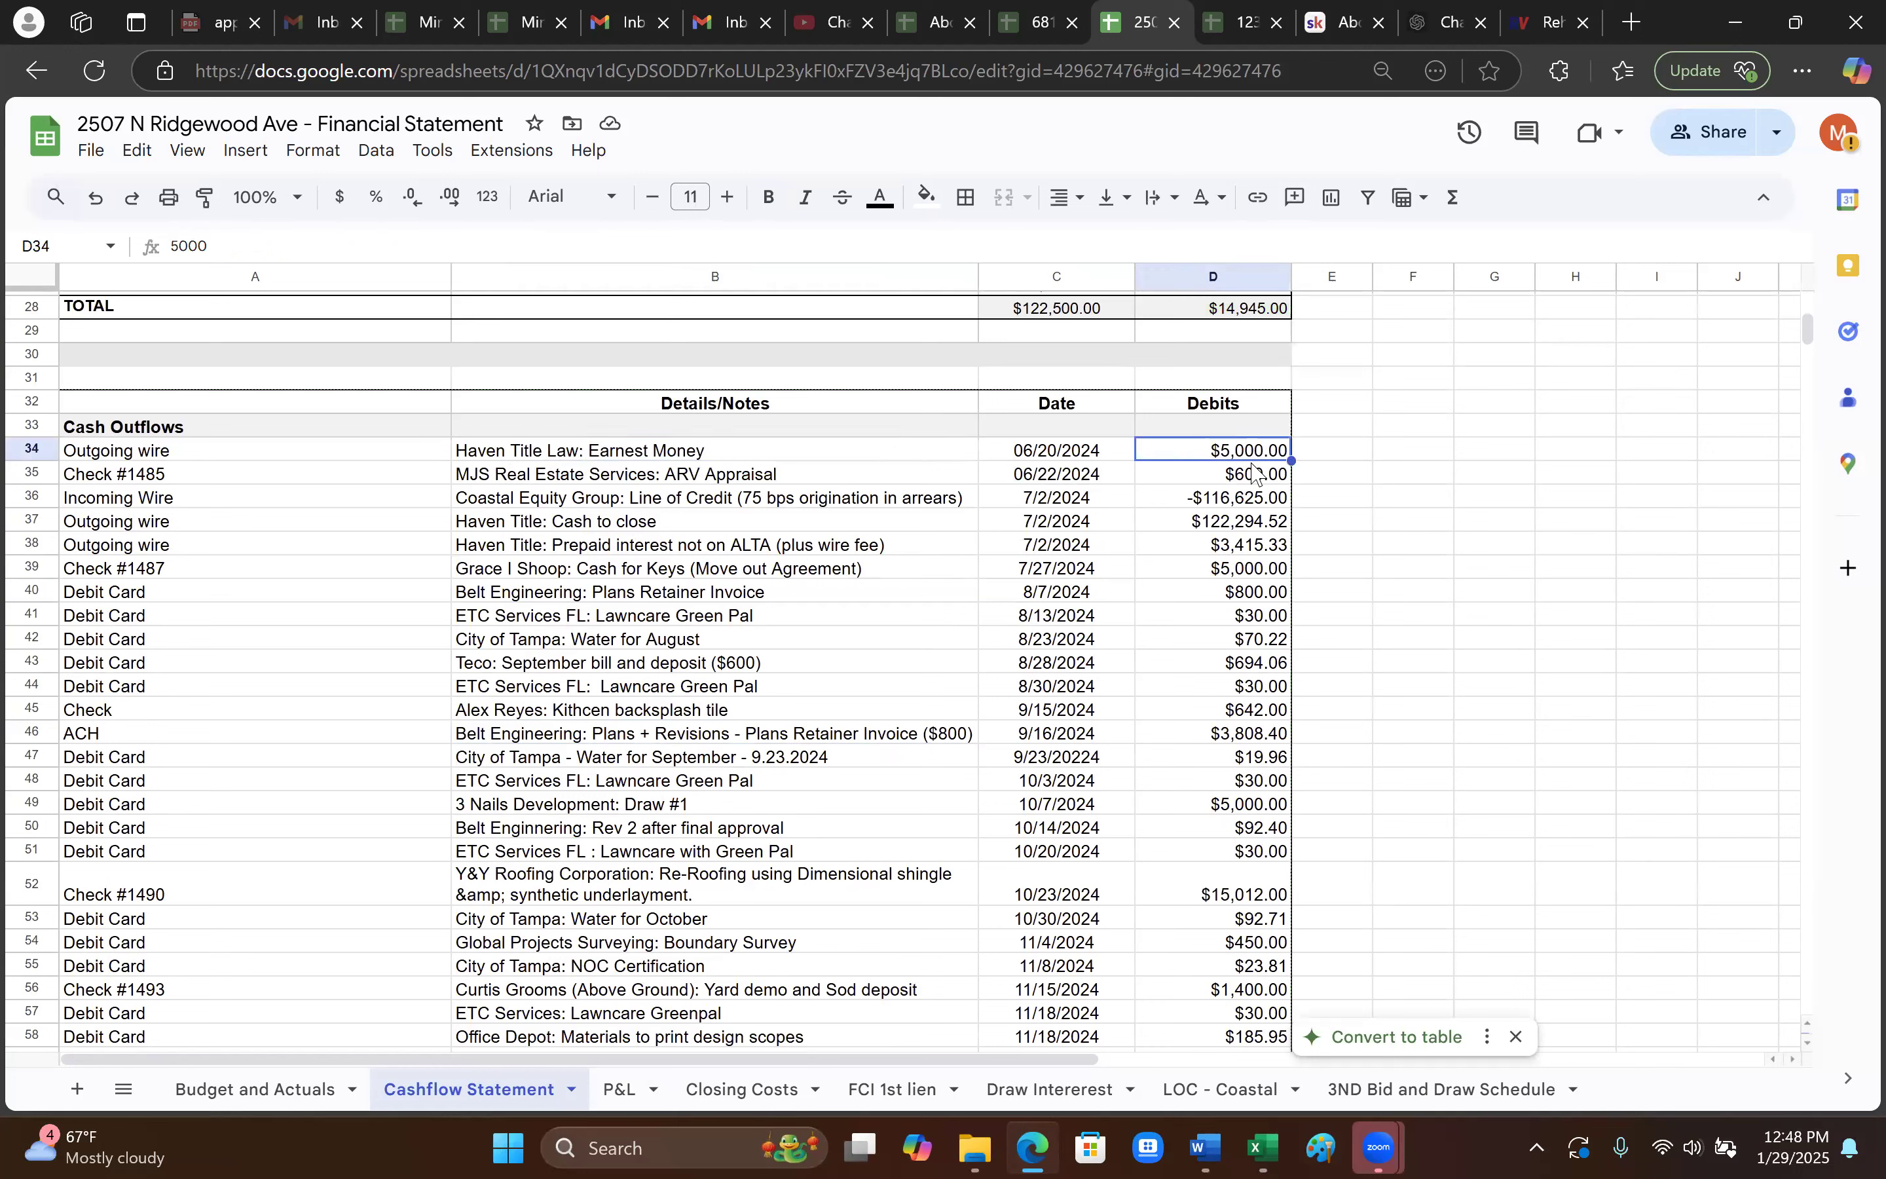
pyautogui.click(627, 478)
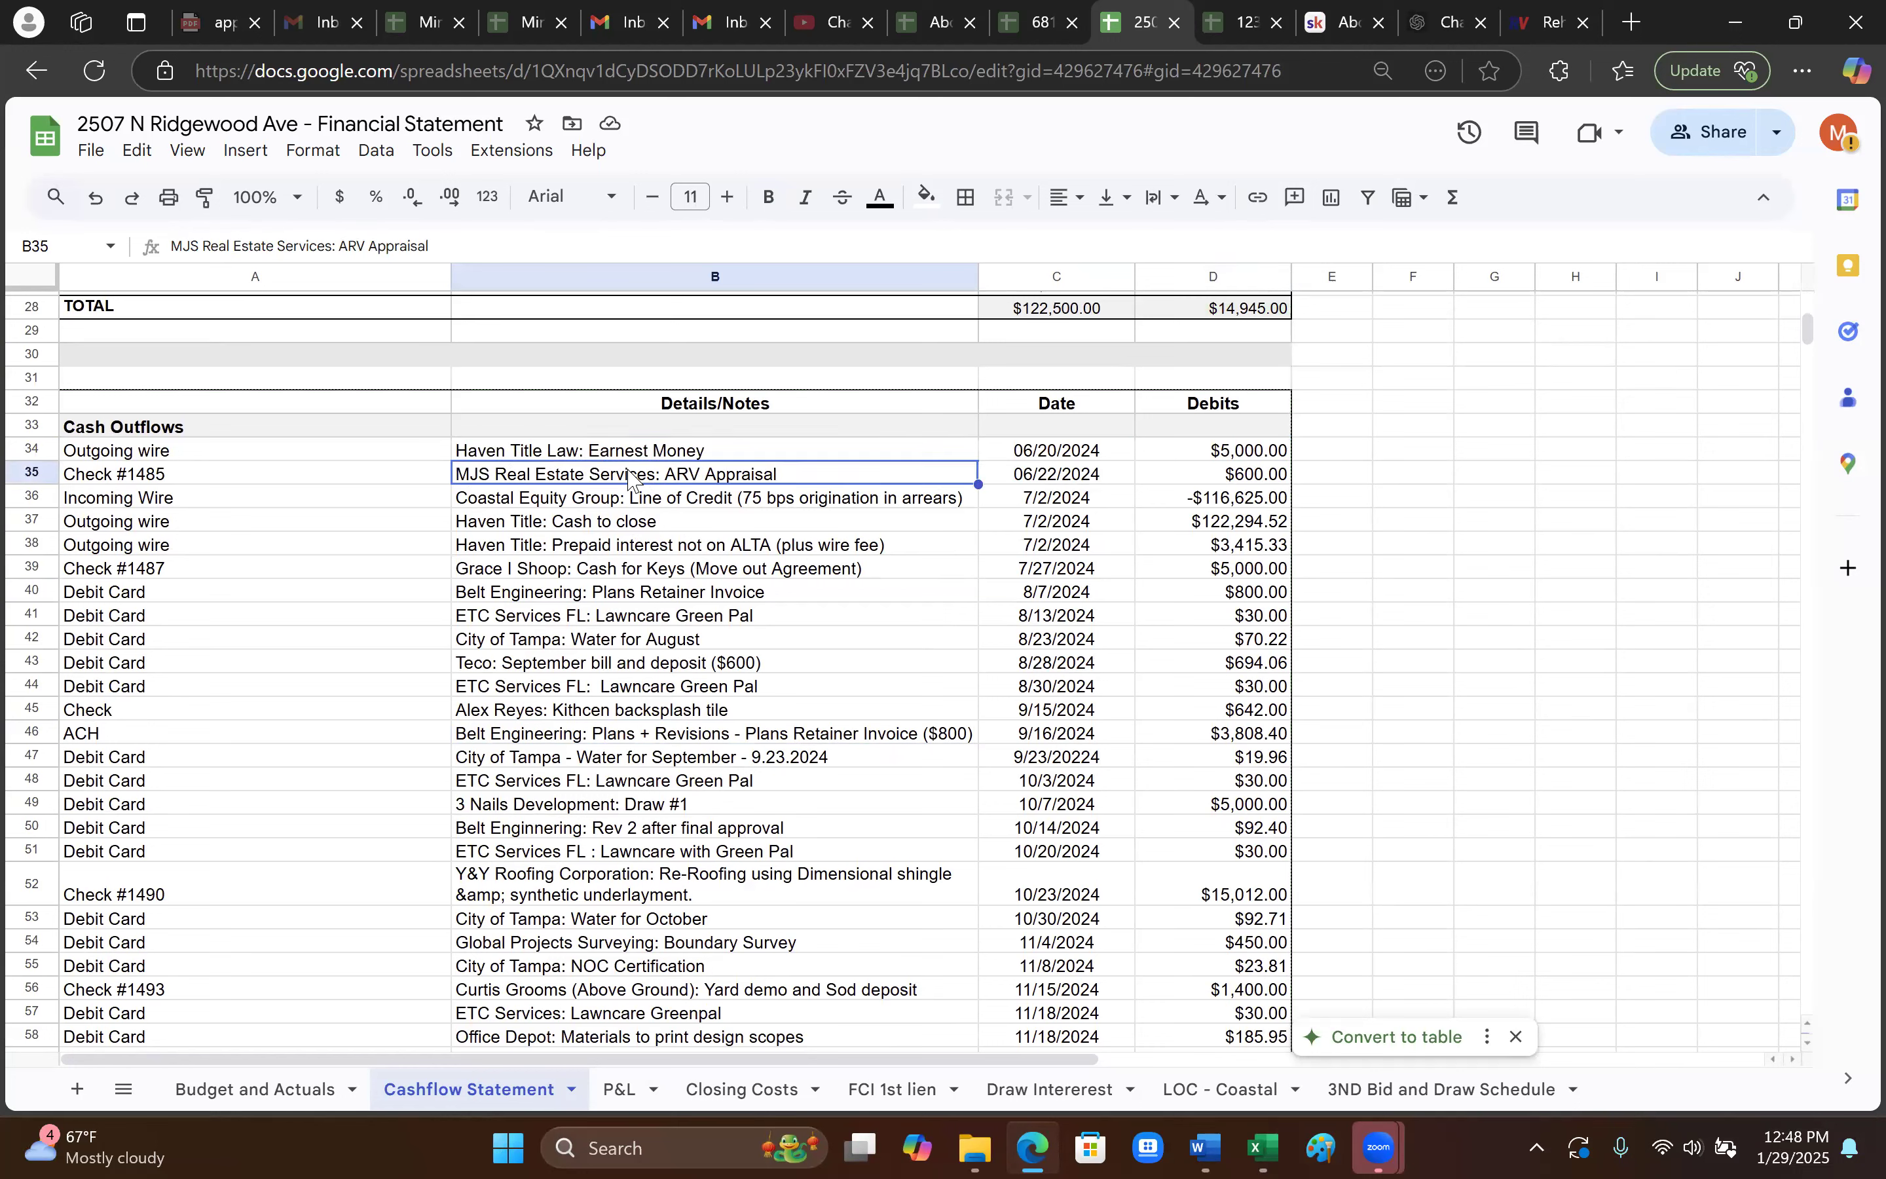
pyautogui.click(1260, 479)
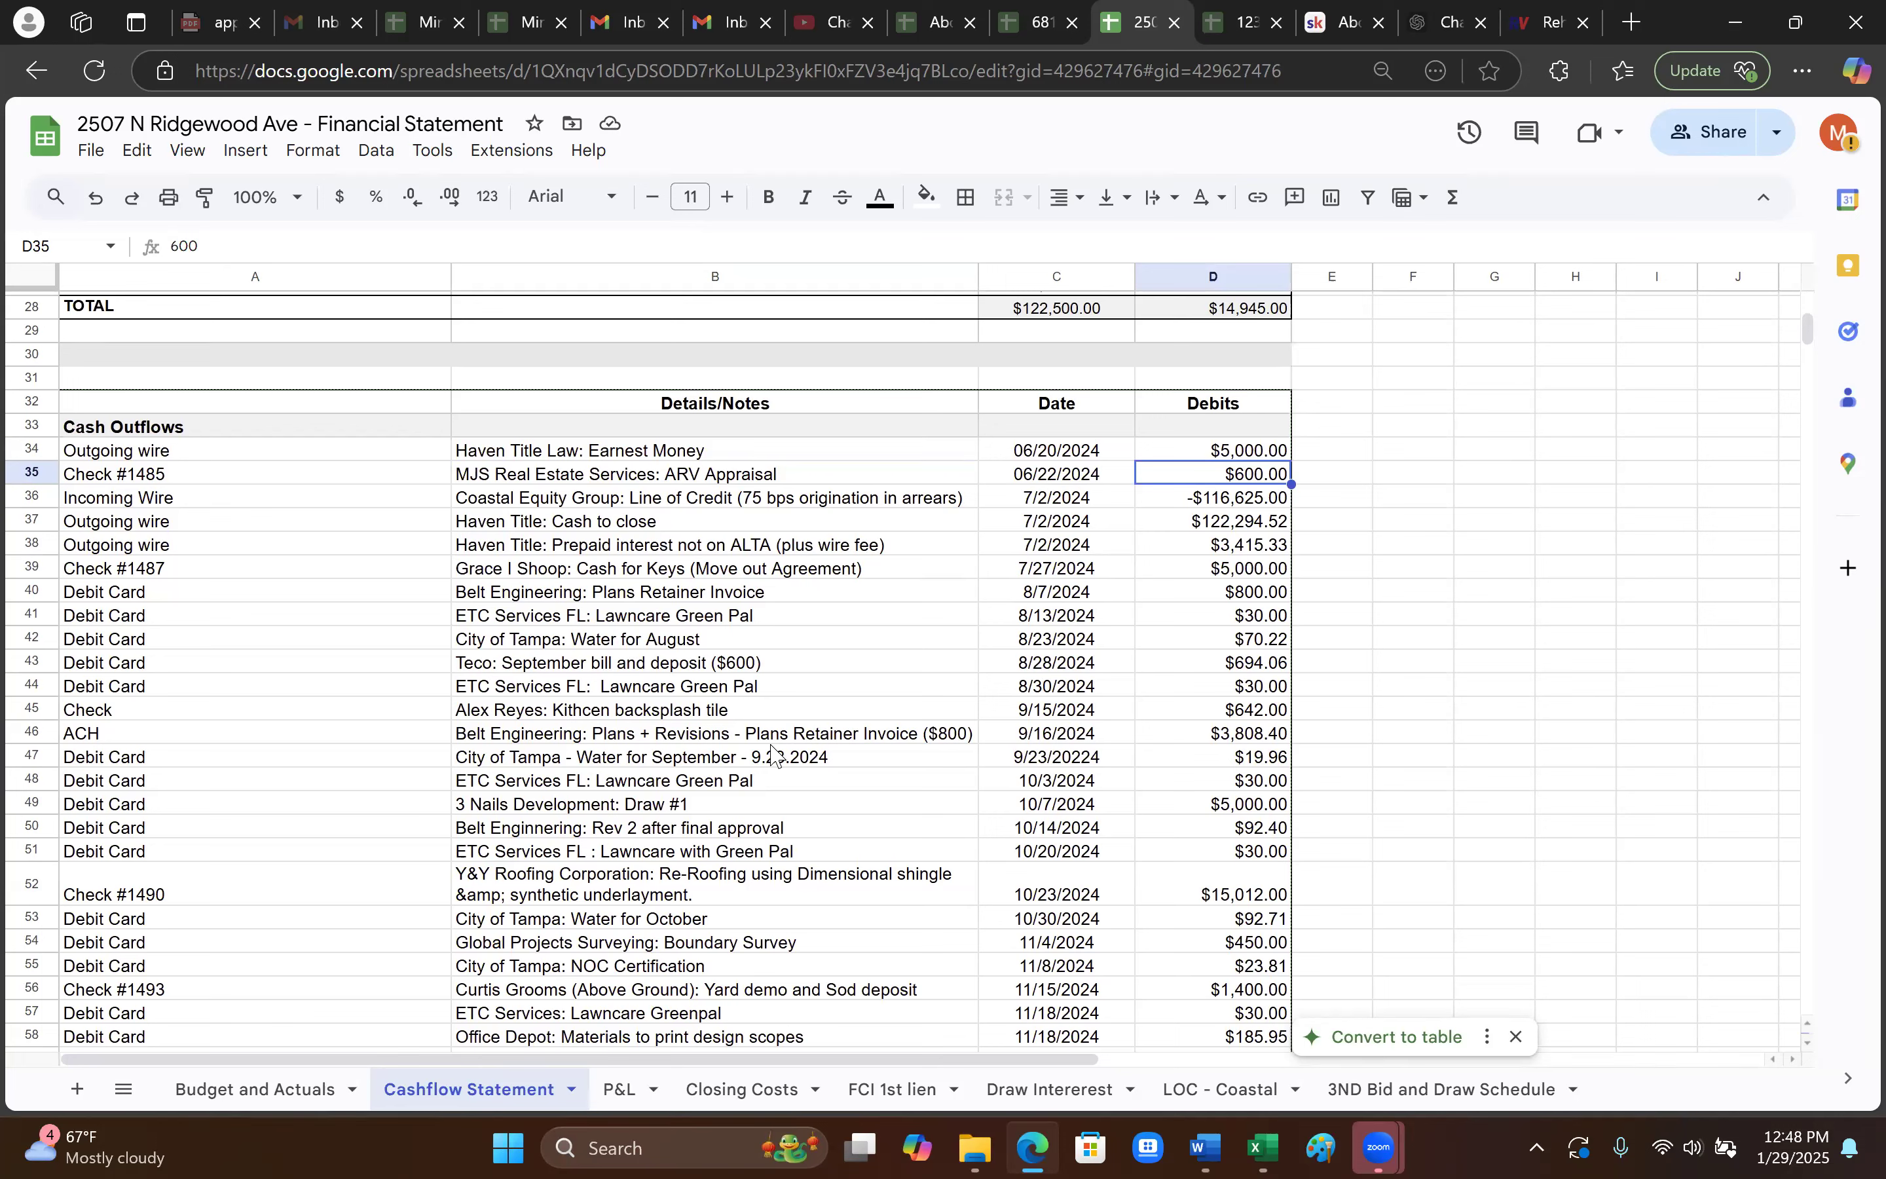
pyautogui.scroll(-2, 812, 688)
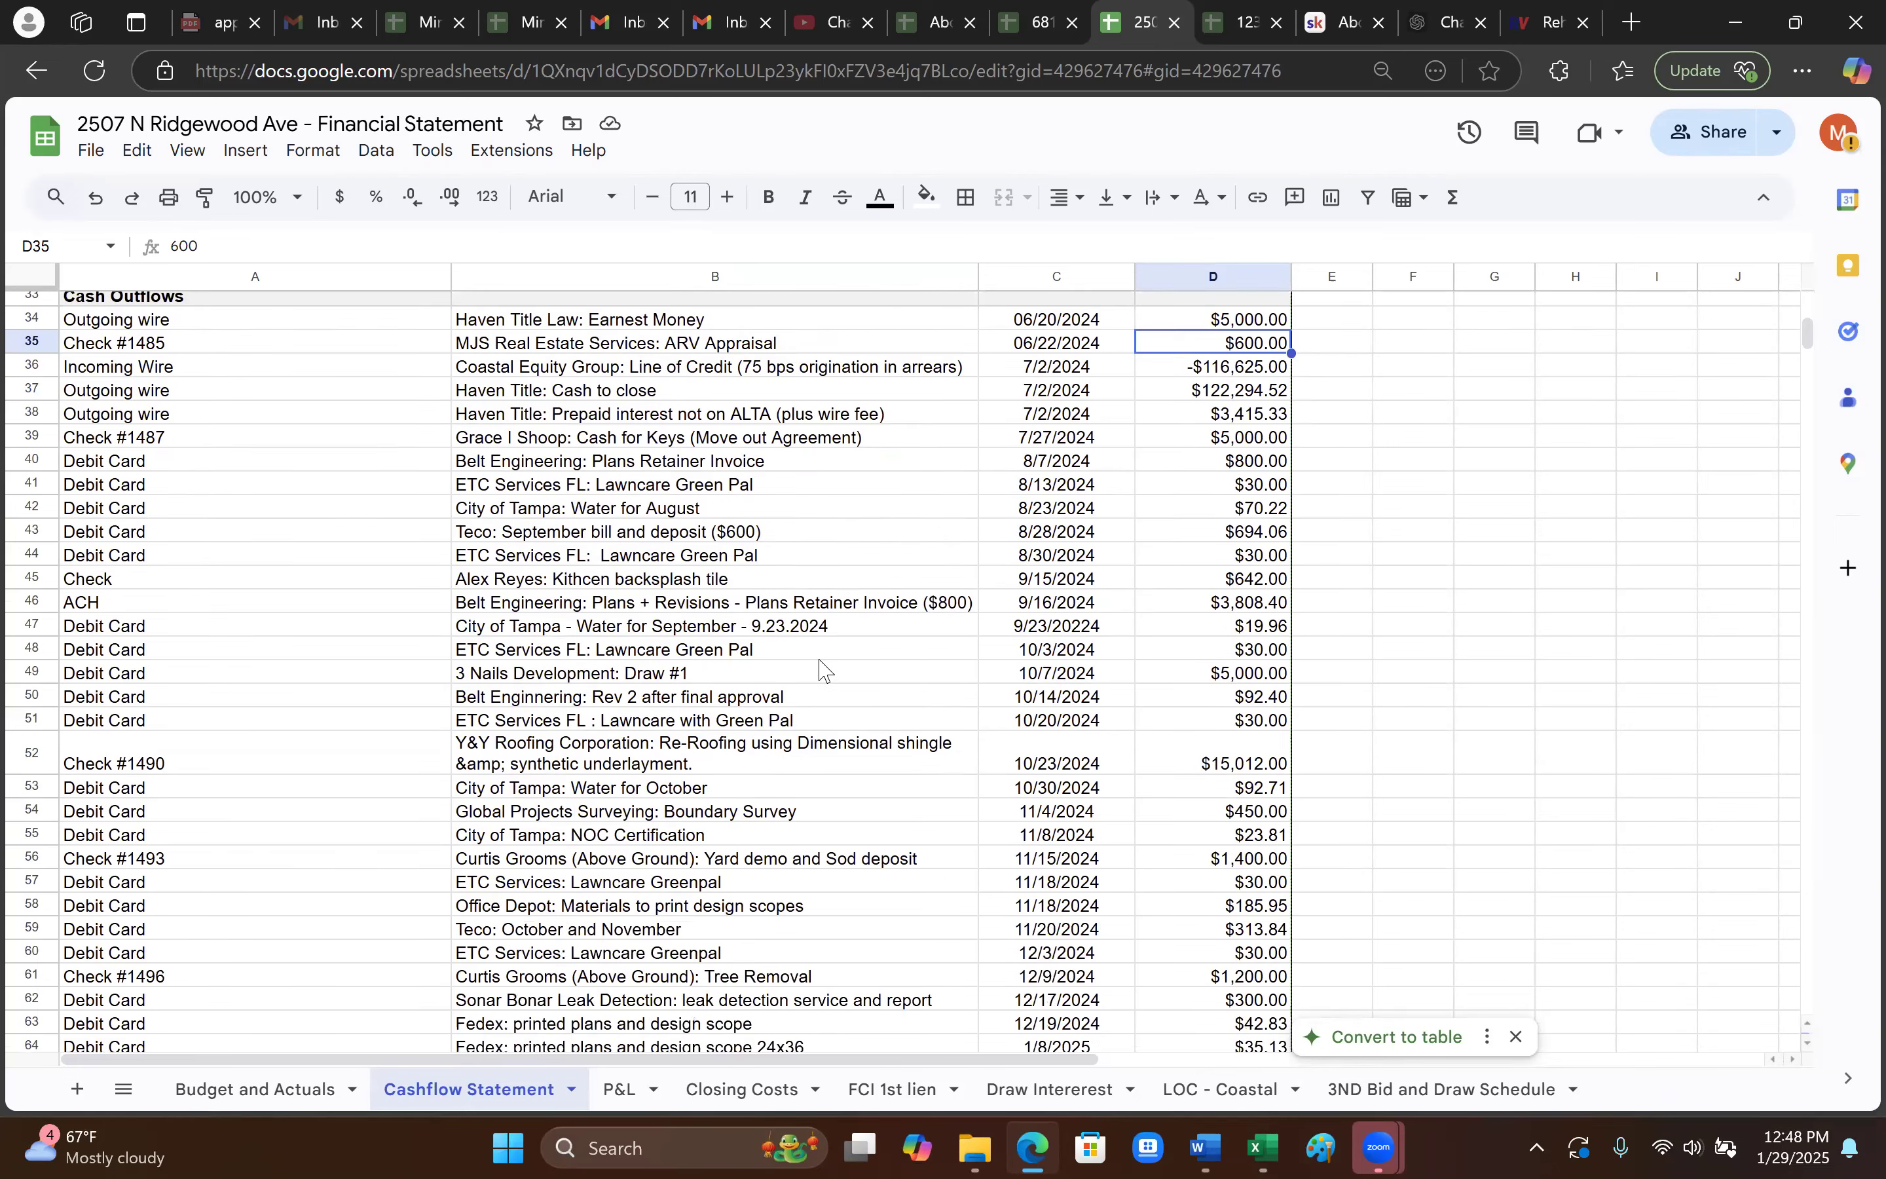
pyautogui.scroll(-2, 825, 671)
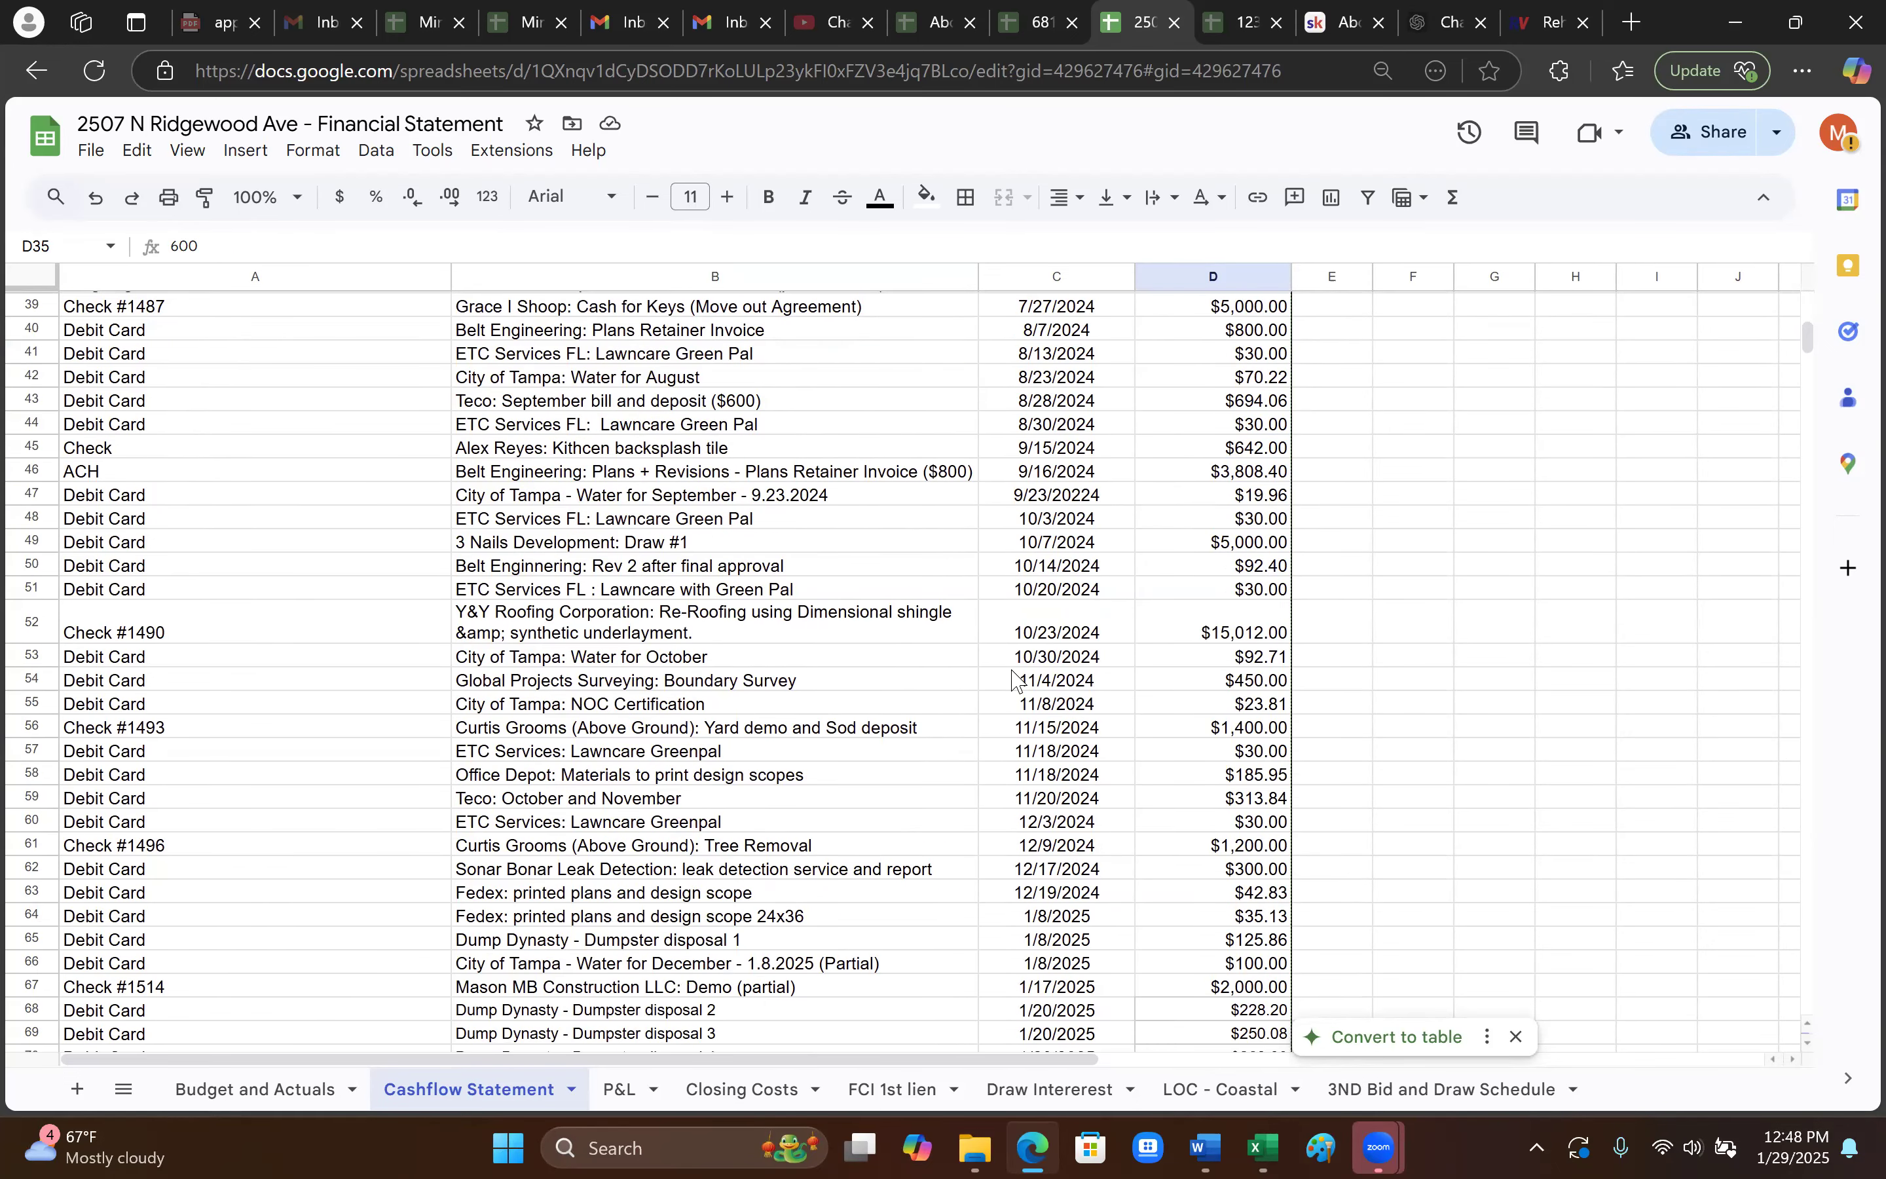
pyautogui.scroll(-2, 711, 655)
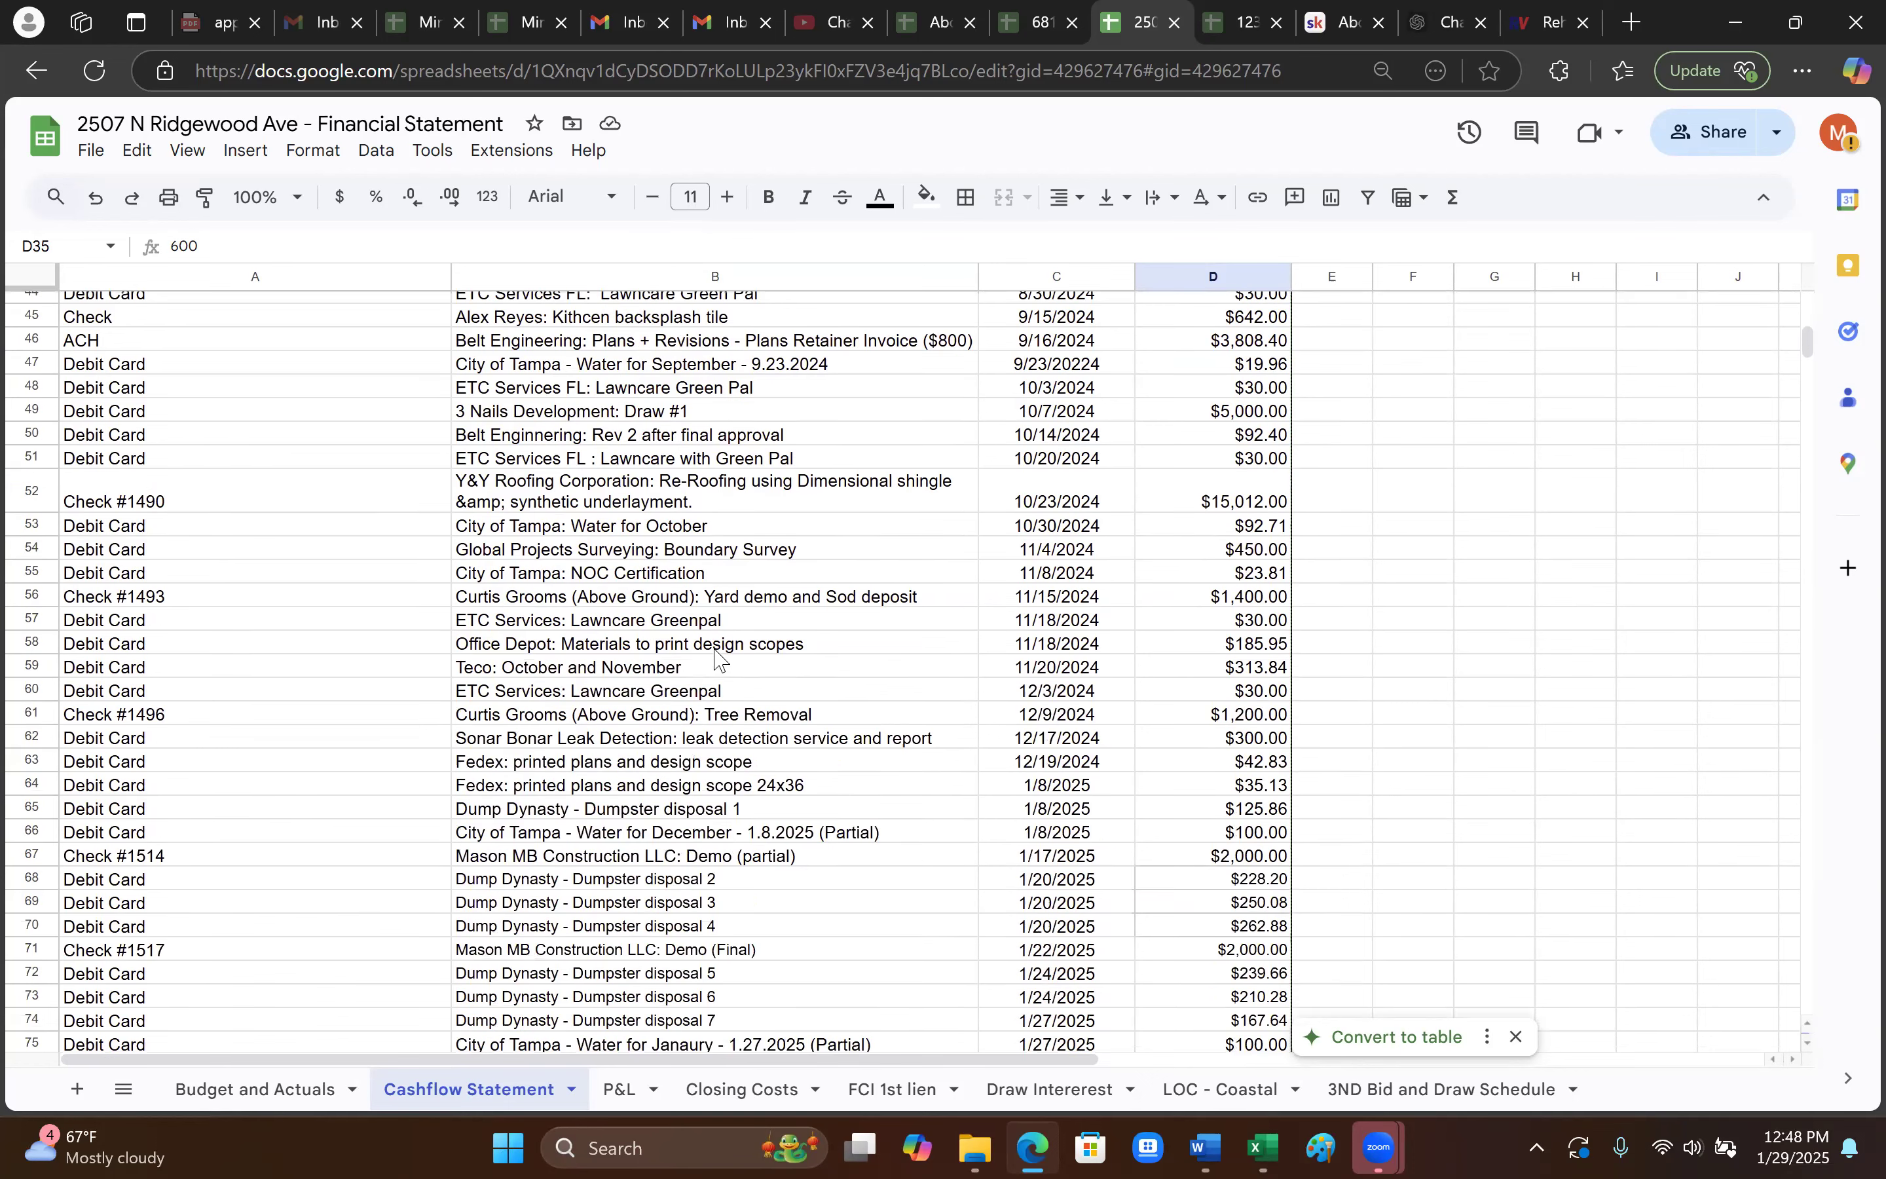
pyautogui.click(857, 525)
pyautogui.click(1279, 500)
pyautogui.scroll(-3, 1246, 811)
pyautogui.scroll(5, 1231, 787)
pyautogui.click(1231, 776)
pyautogui.scroll(6, 1231, 701)
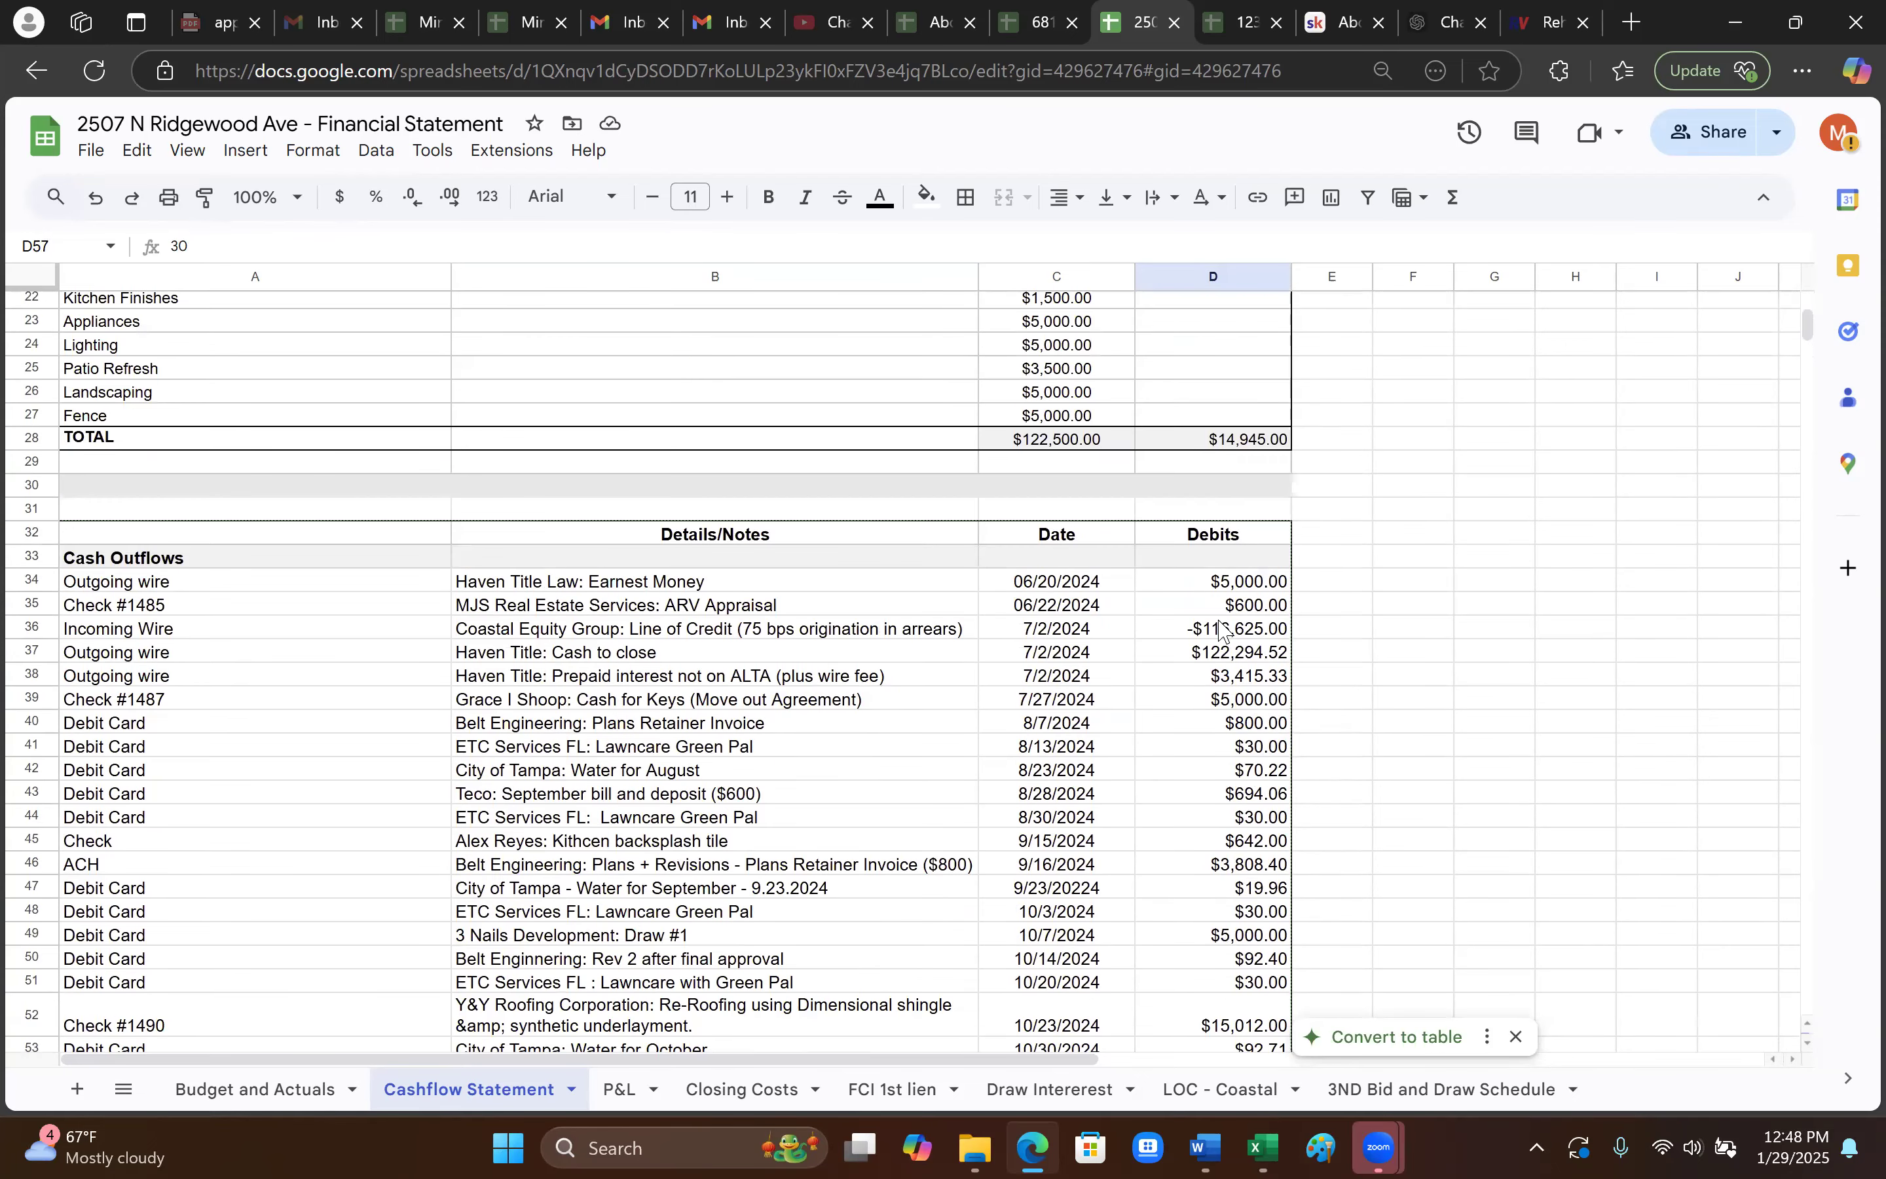
pyautogui.click(1231, 631)
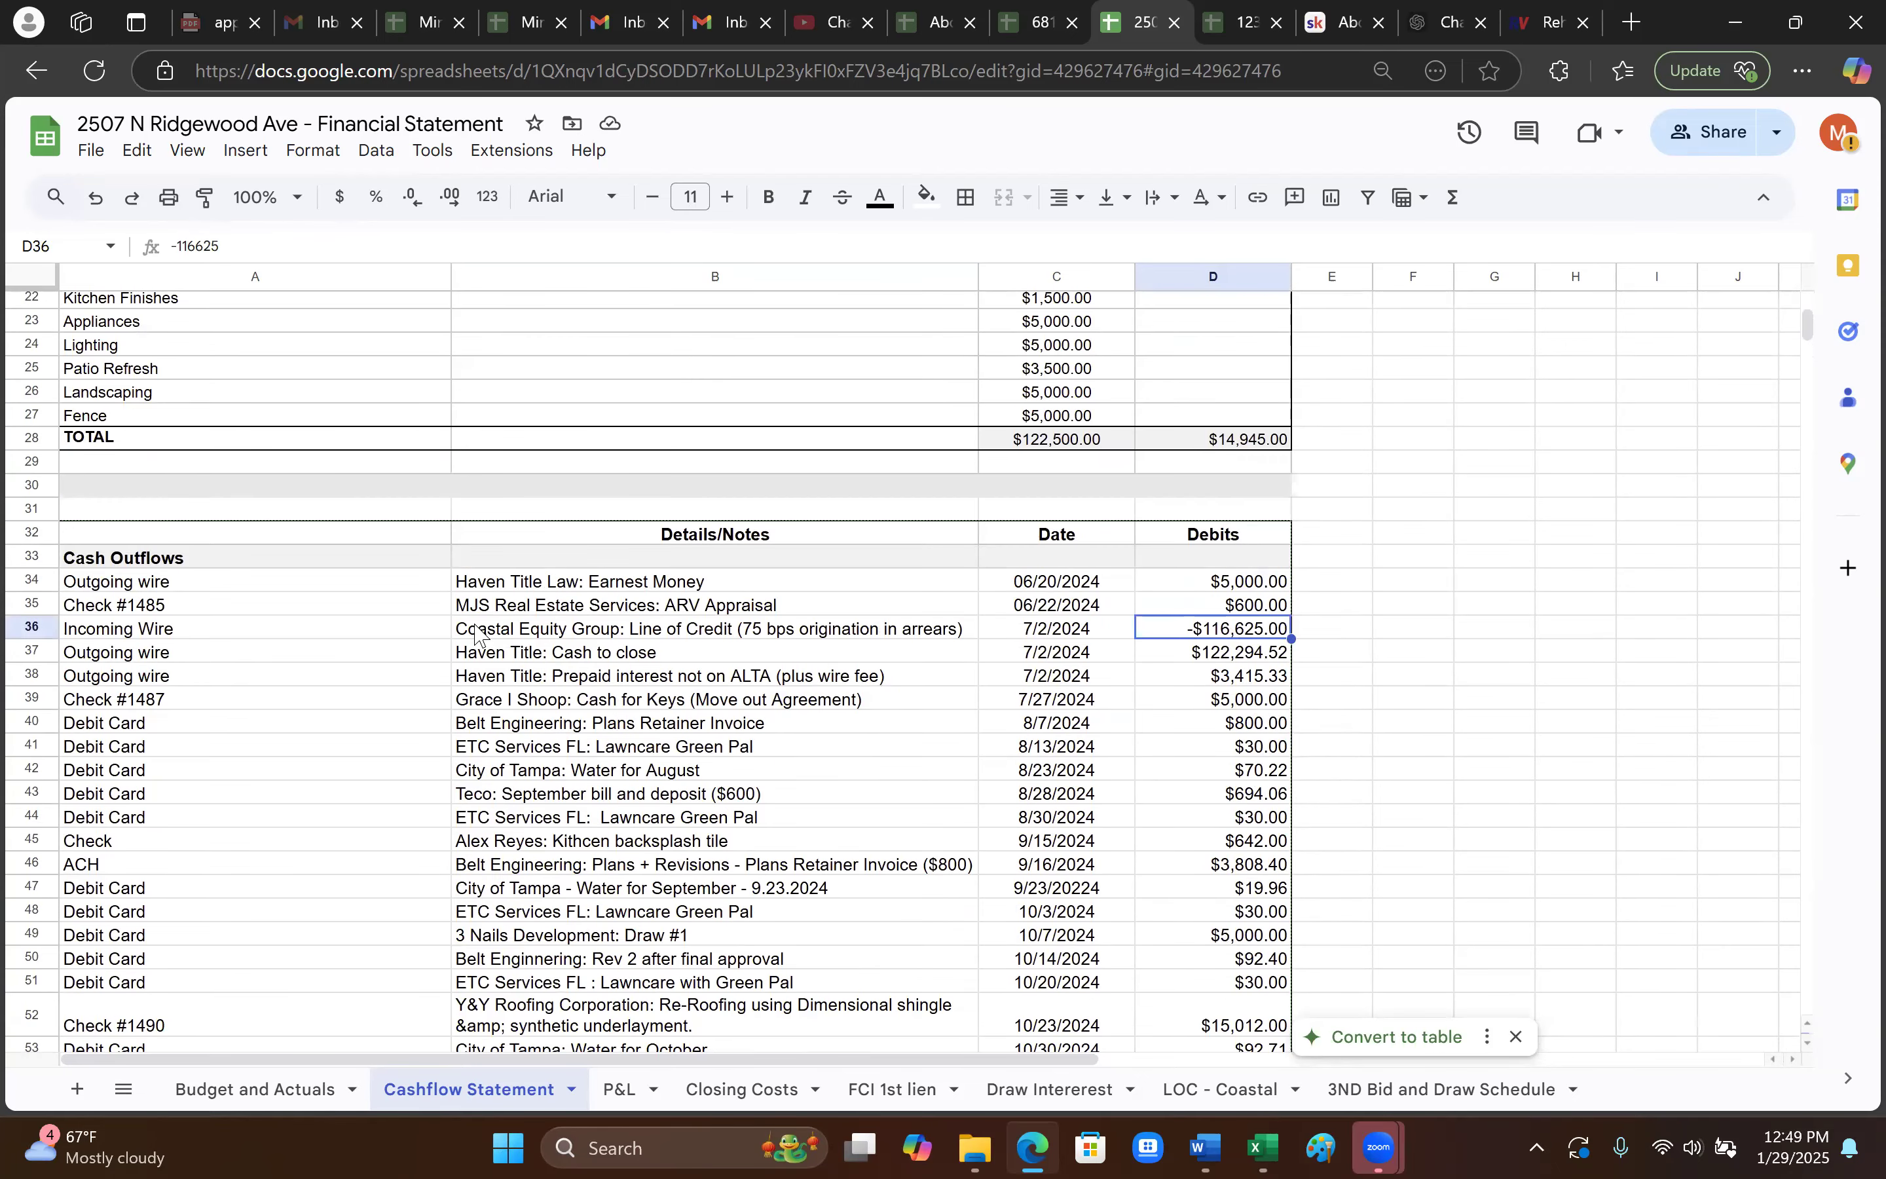
pyautogui.click(589, 633)
pyautogui.click(1232, 635)
pyautogui.click(1251, 582)
pyautogui.click(1222, 630)
pyautogui.scroll(-6, 1227, 725)
pyautogui.scroll(-7, 1227, 752)
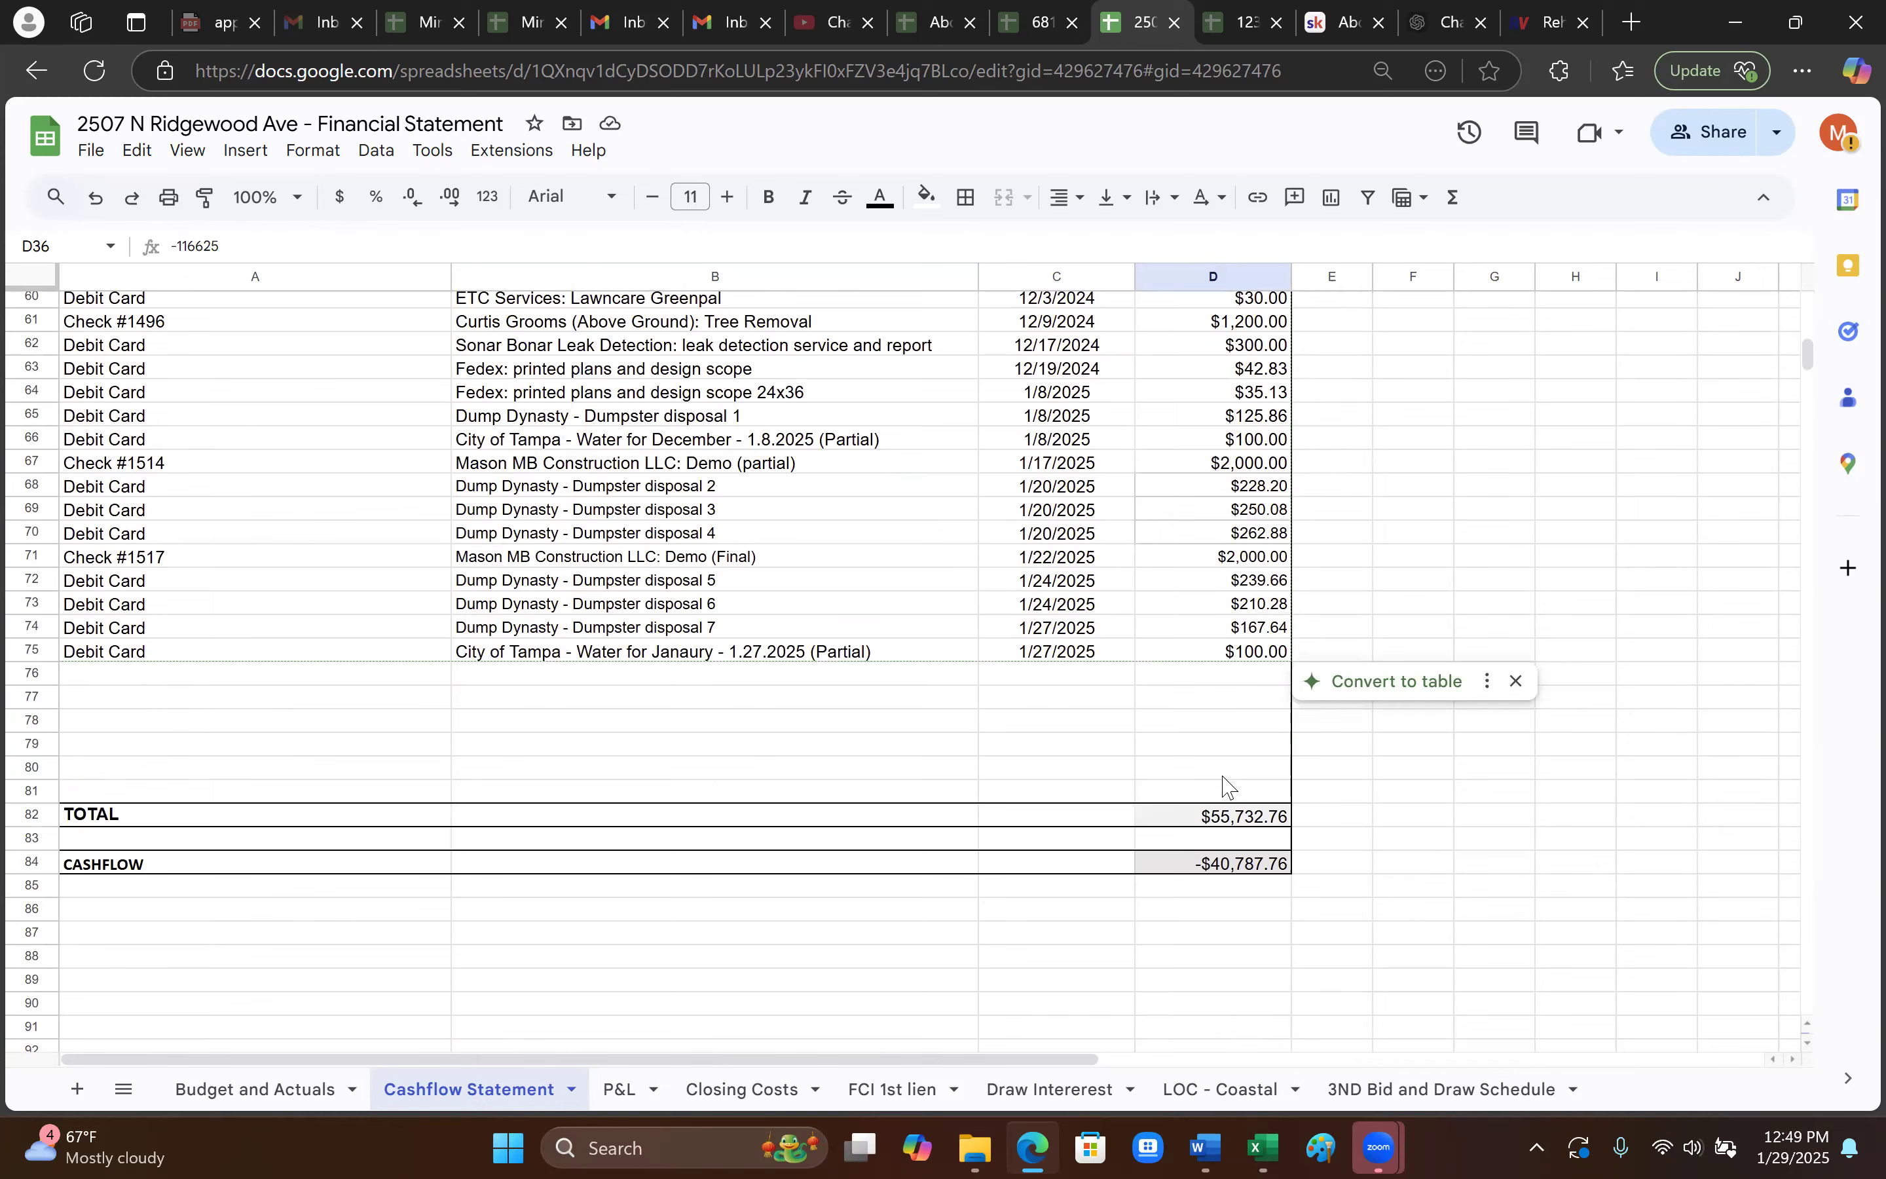
pyautogui.scroll(2, 1239, 814)
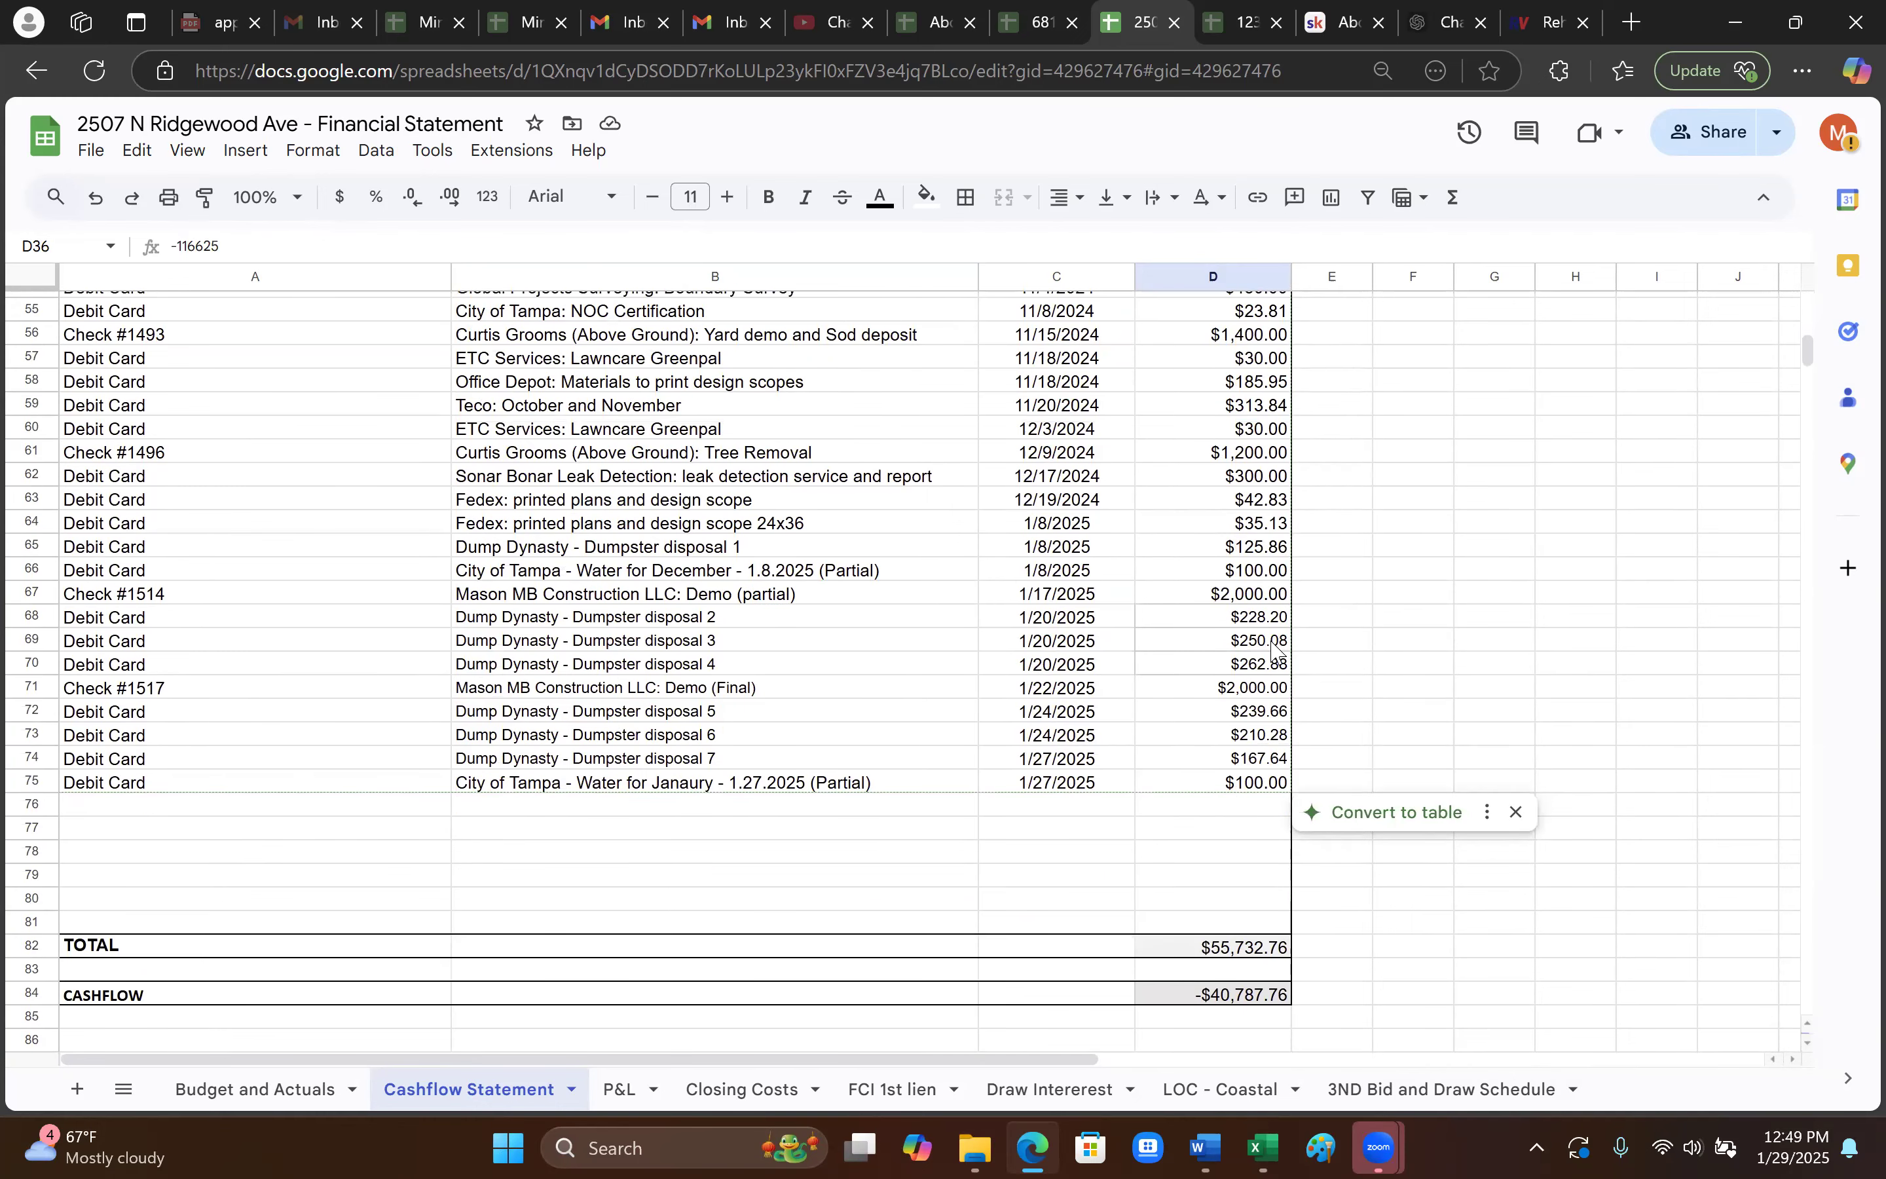
pyautogui.click(1249, 433)
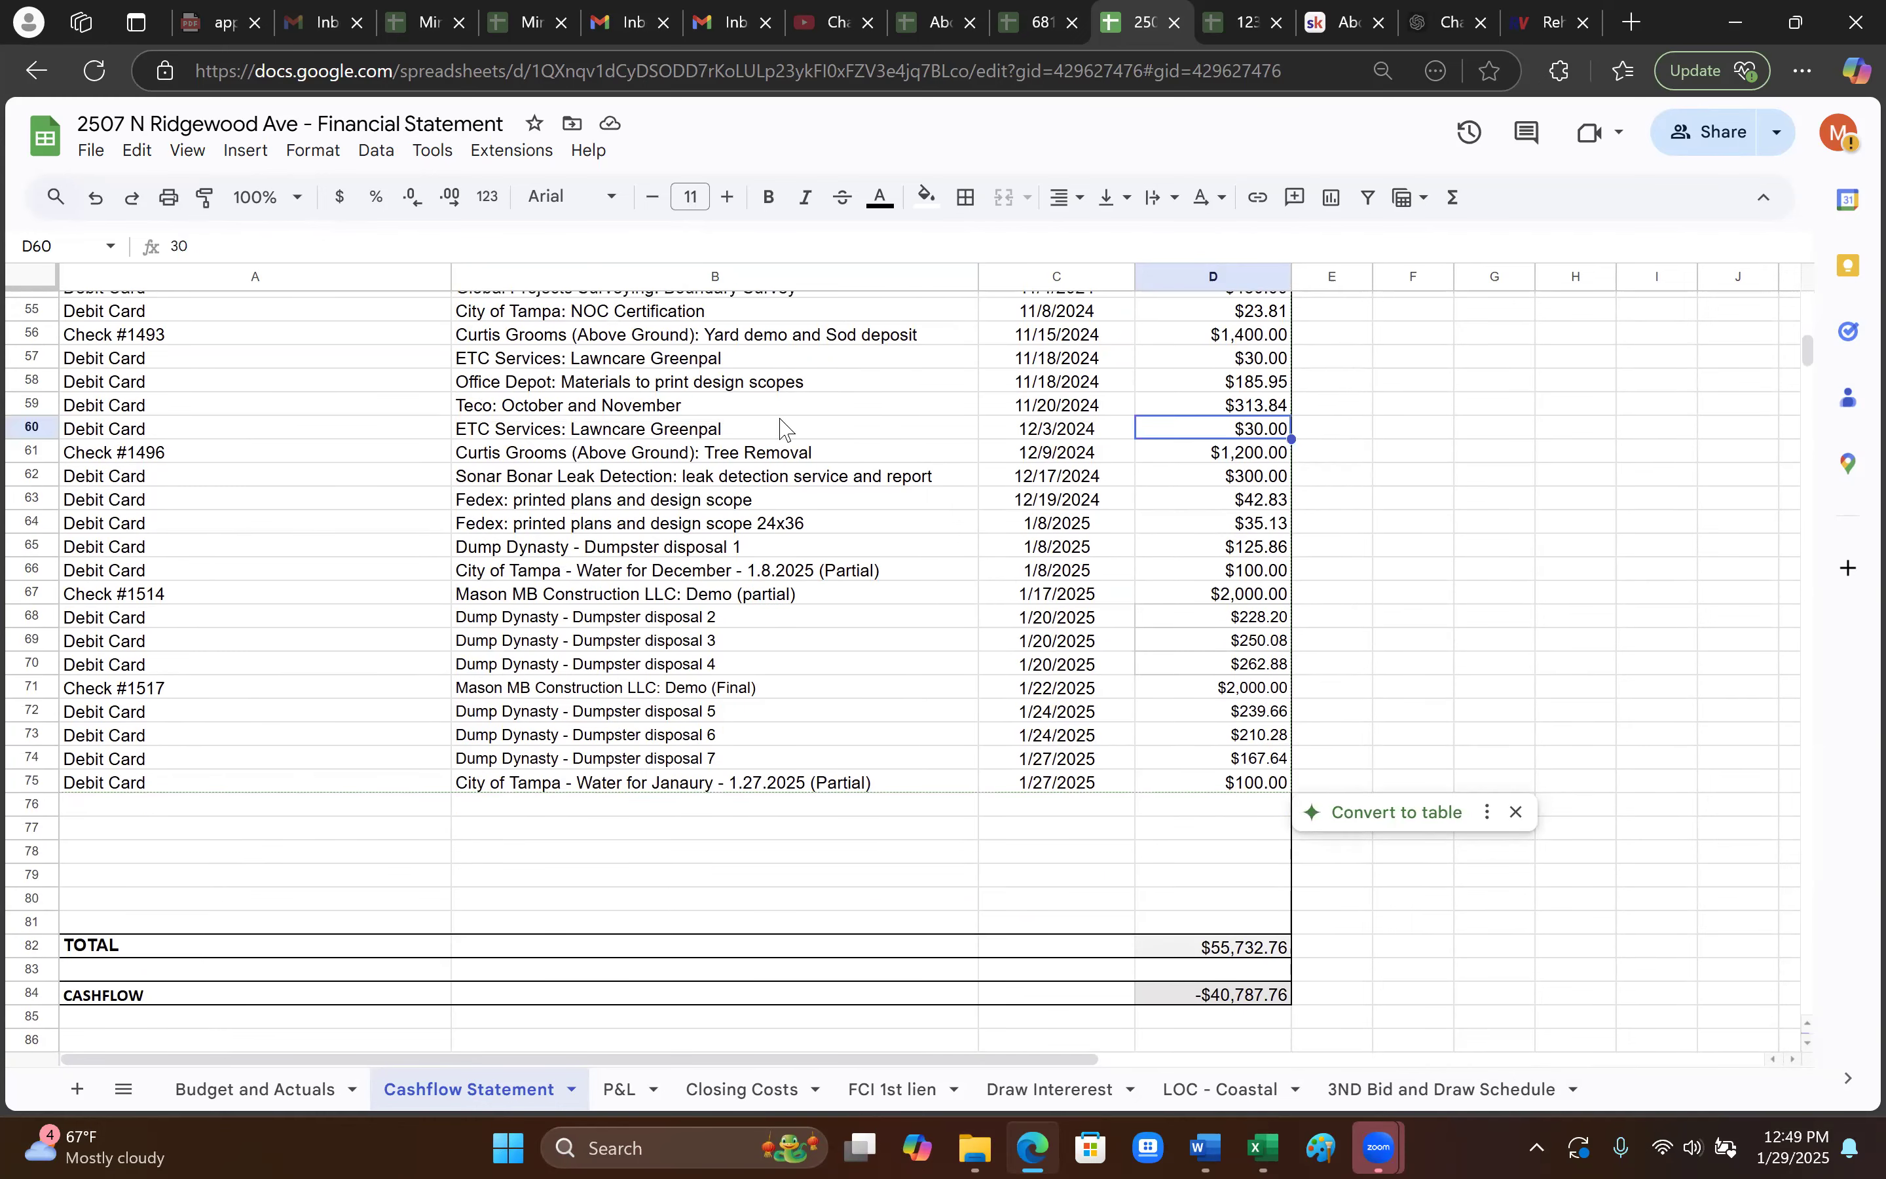
pyautogui.click(647, 433)
pyautogui.click(1278, 434)
pyautogui.click(173, 450)
pyautogui.click(175, 570)
pyautogui.click(178, 594)
pyautogui.scroll(2, 234, 655)
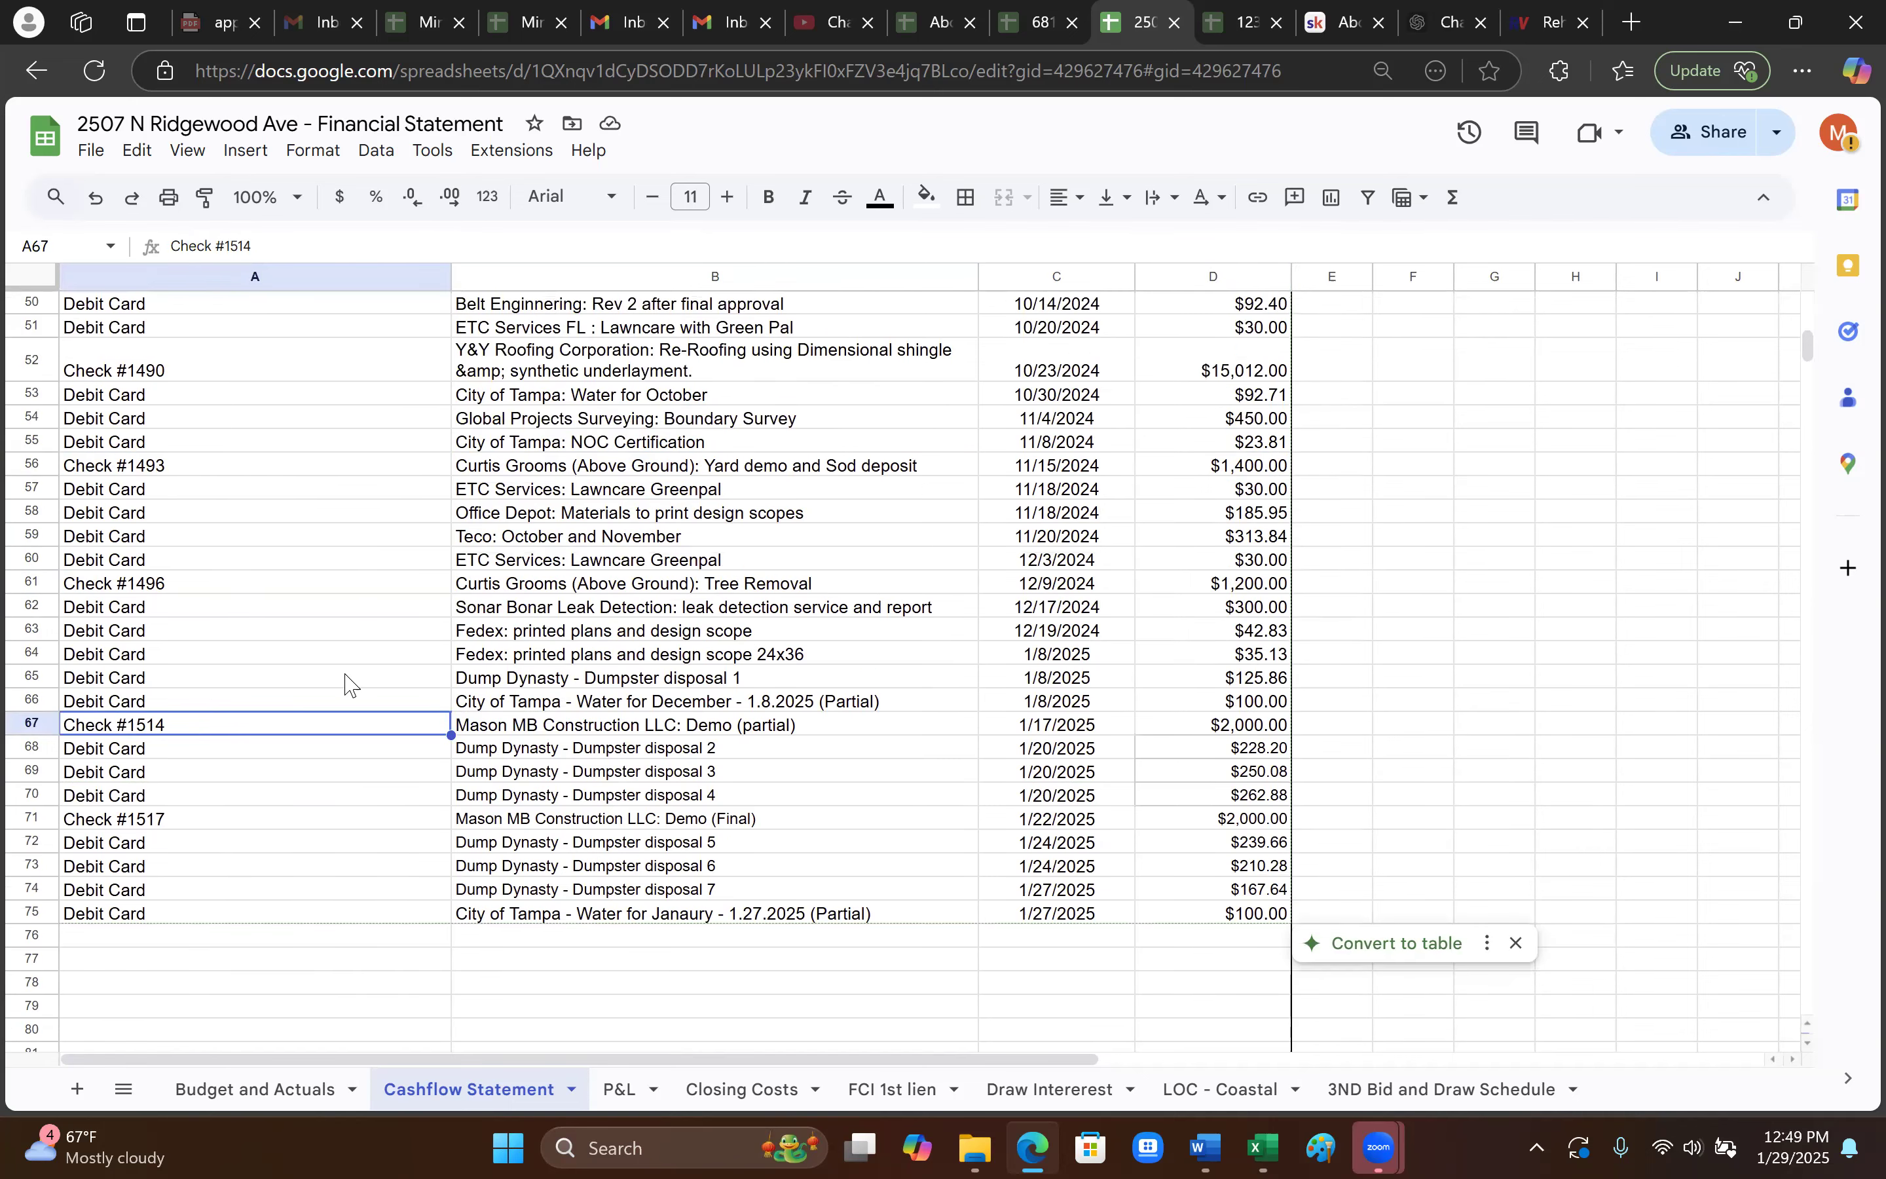
pyautogui.scroll(10, 202, 546)
pyautogui.scroll(-2, 233, 600)
pyautogui.scroll(6, 253, 623)
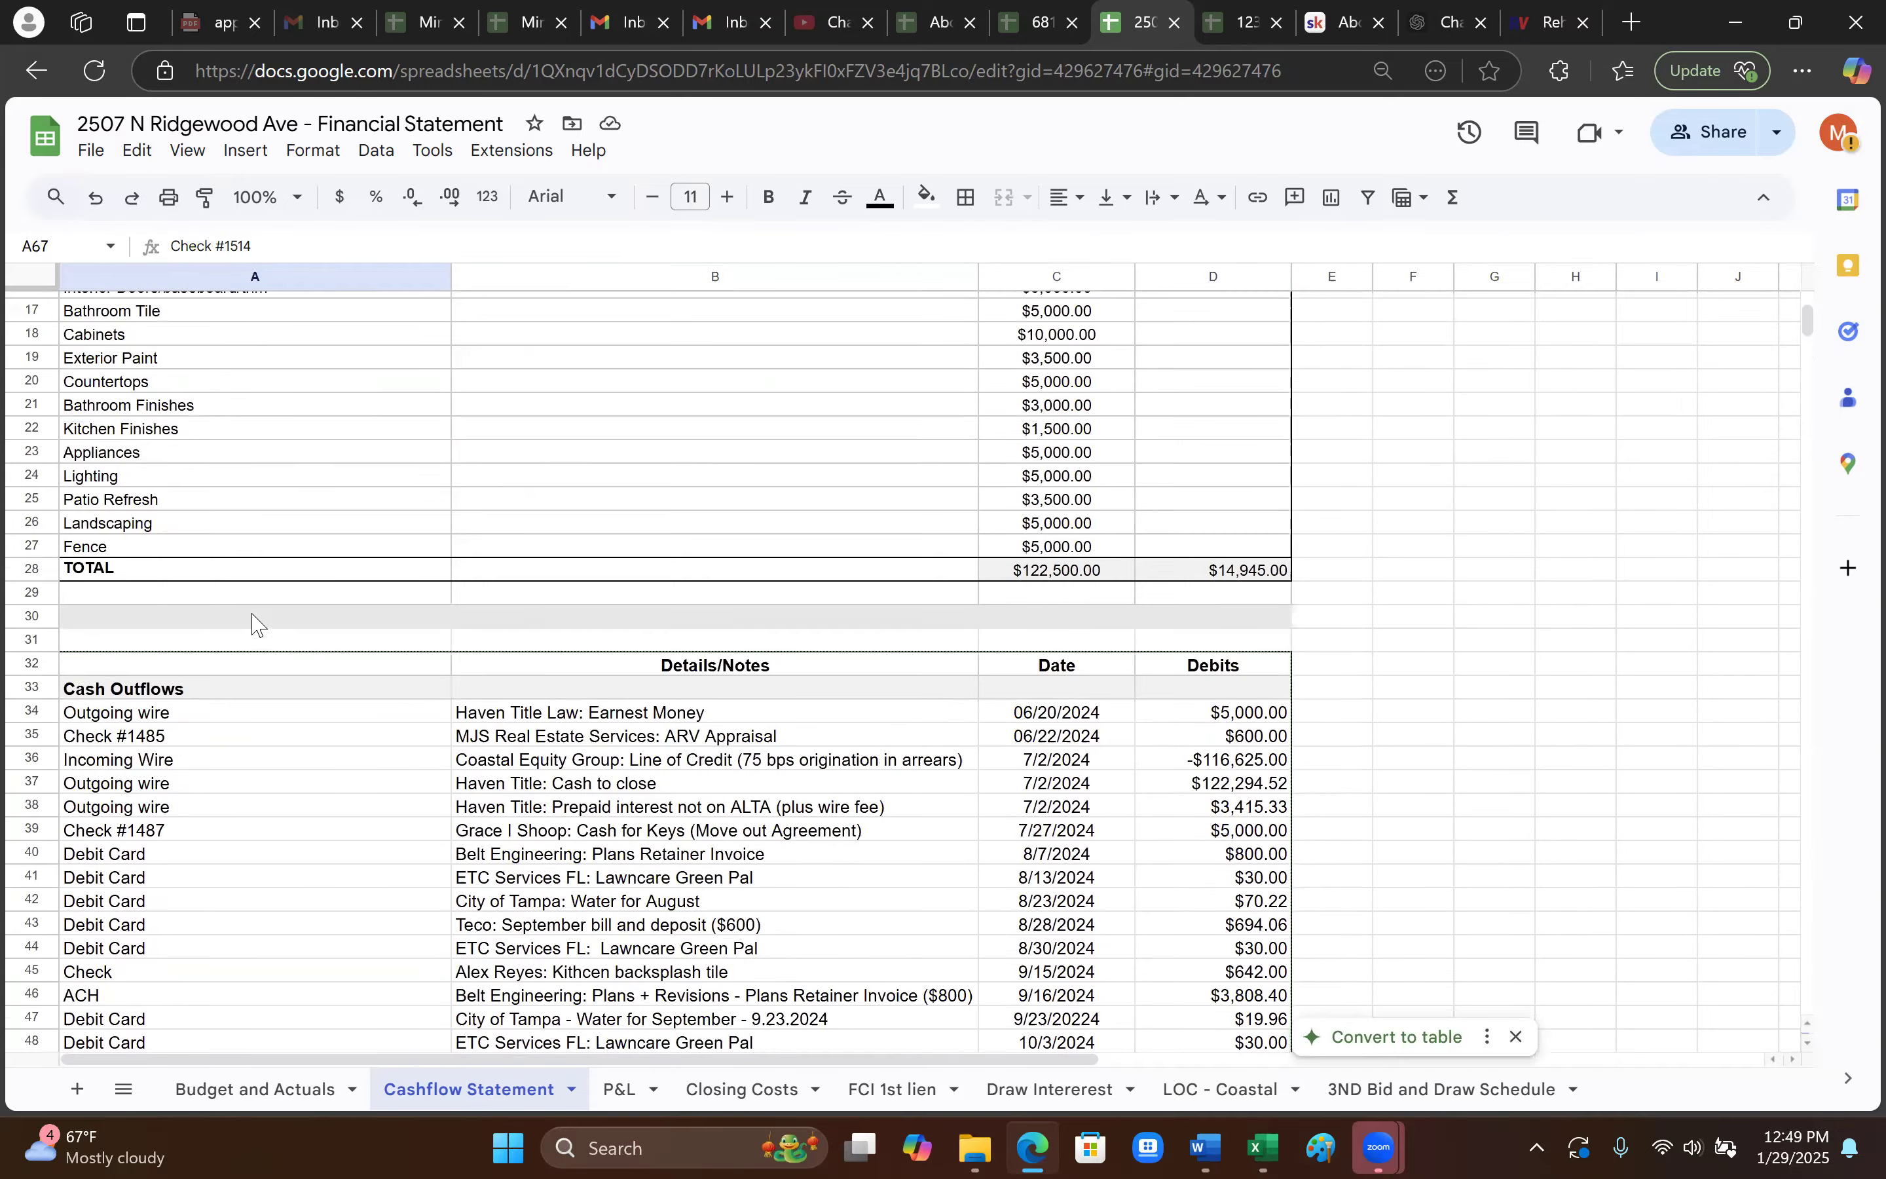
pyautogui.scroll(-7, 331, 657)
pyautogui.scroll(-4, 791, 573)
pyautogui.scroll(2, 935, 624)
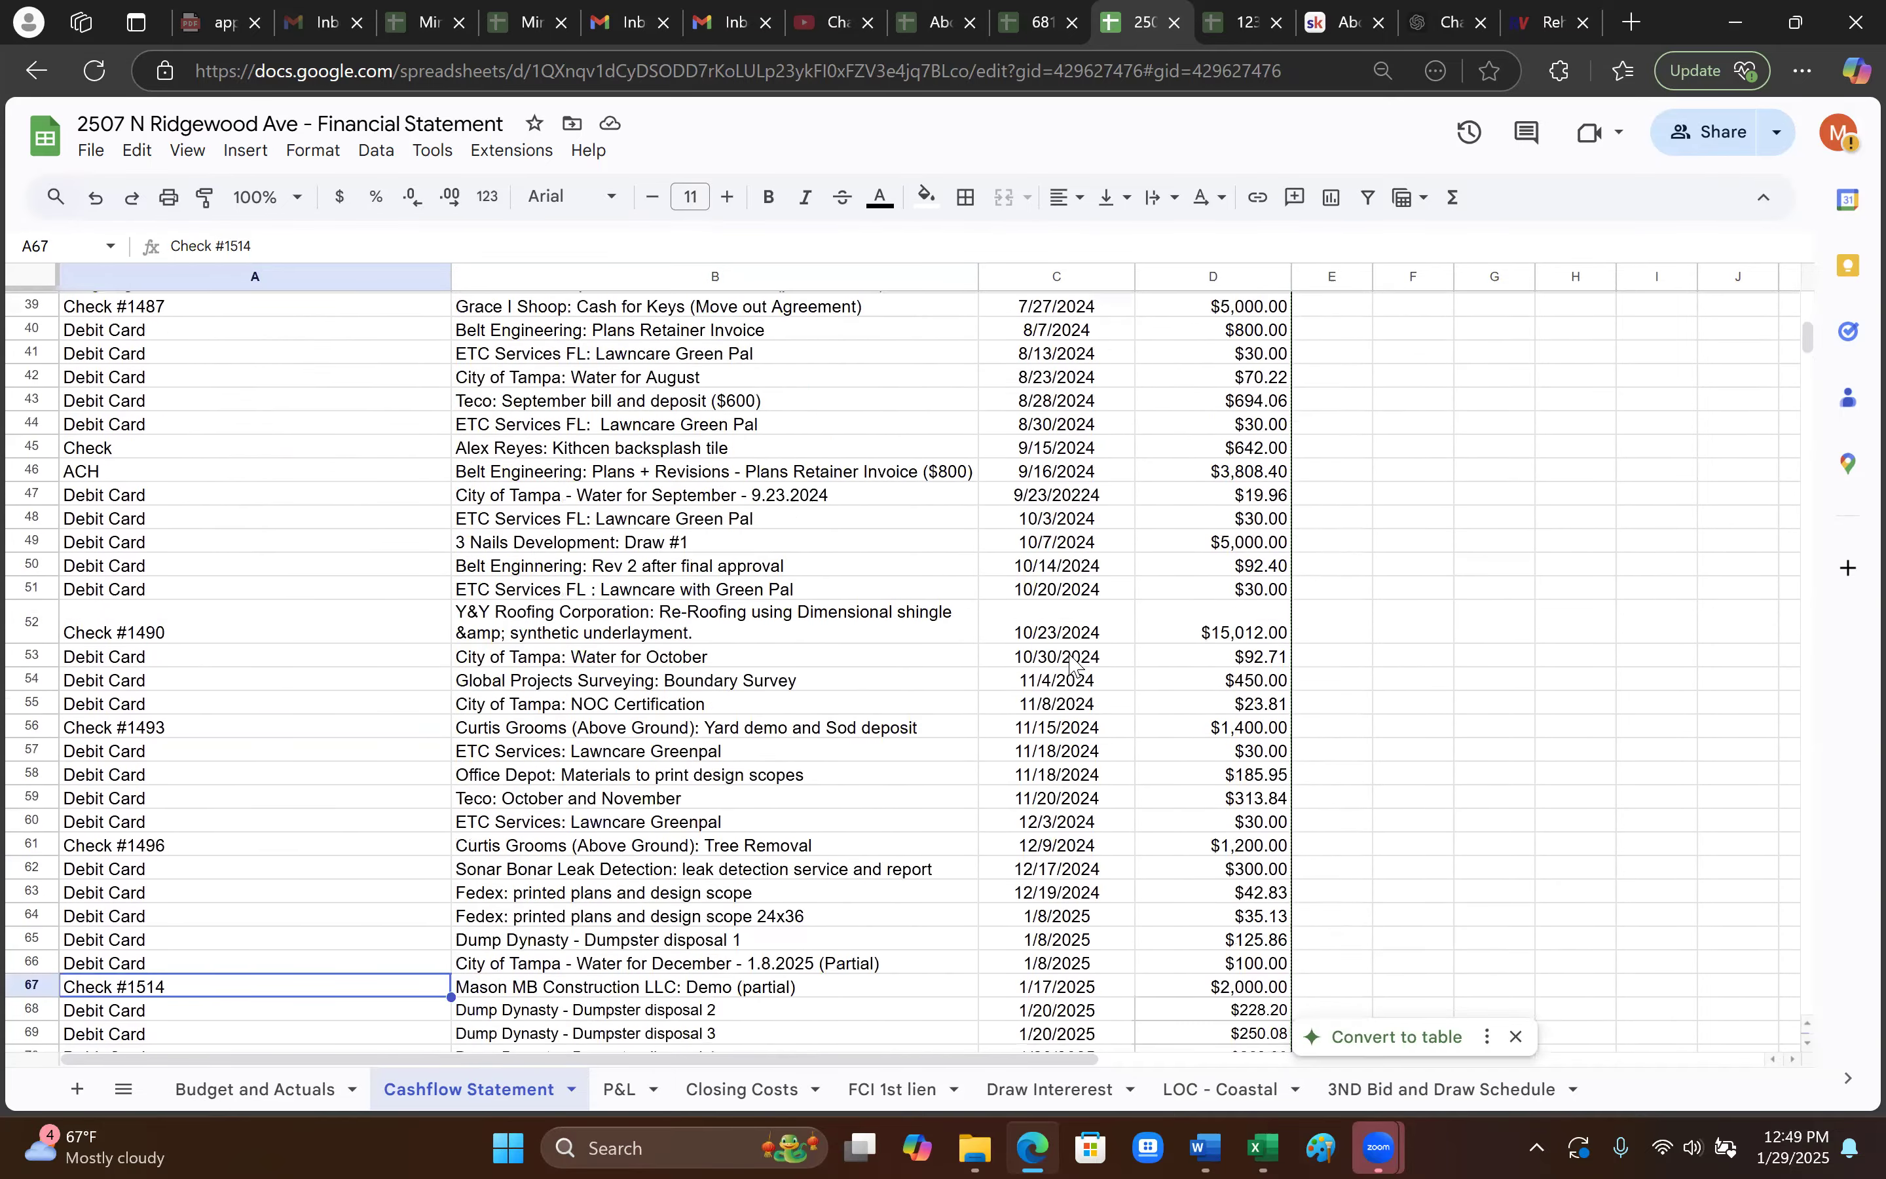
pyautogui.click(1066, 658)
pyautogui.scroll(-5, 1107, 721)
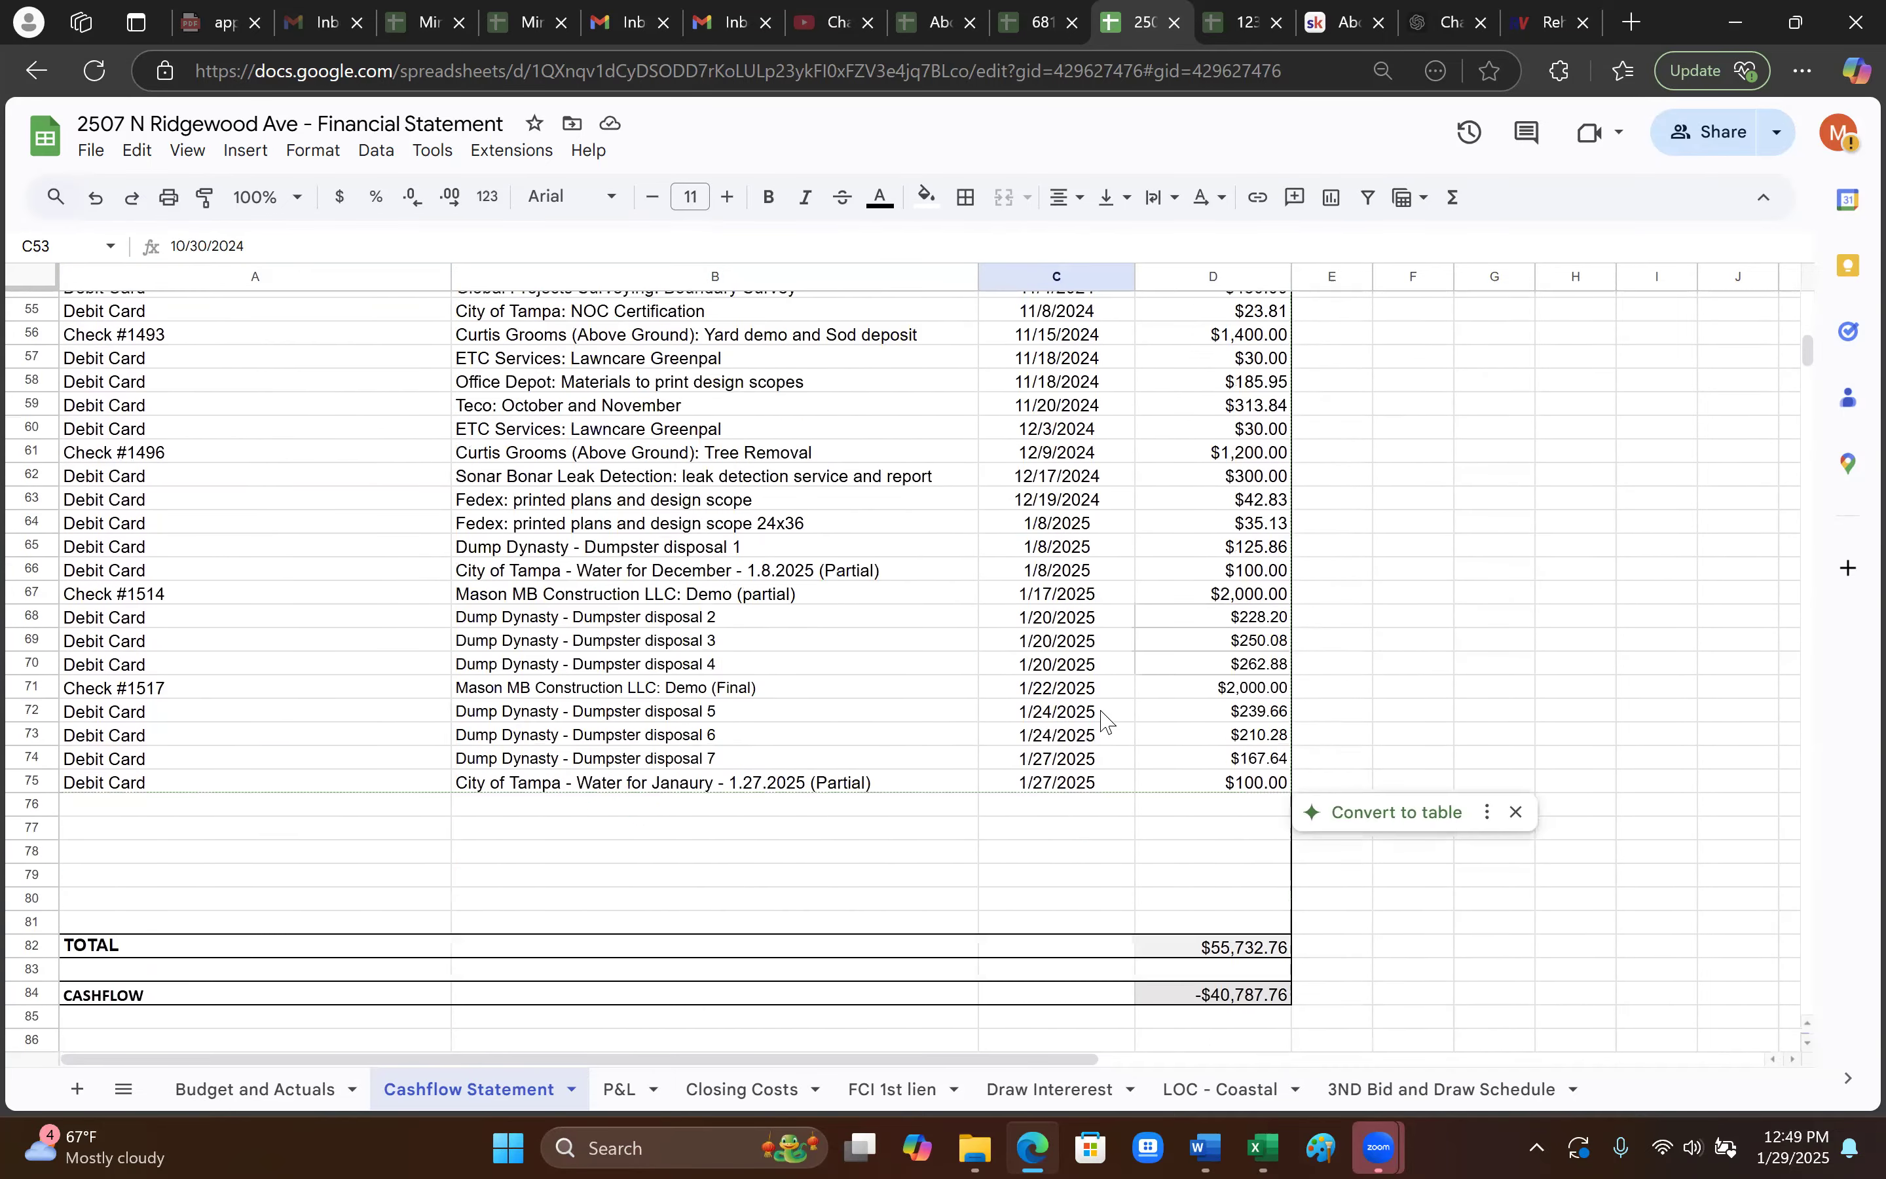
pyautogui.click(1257, 999)
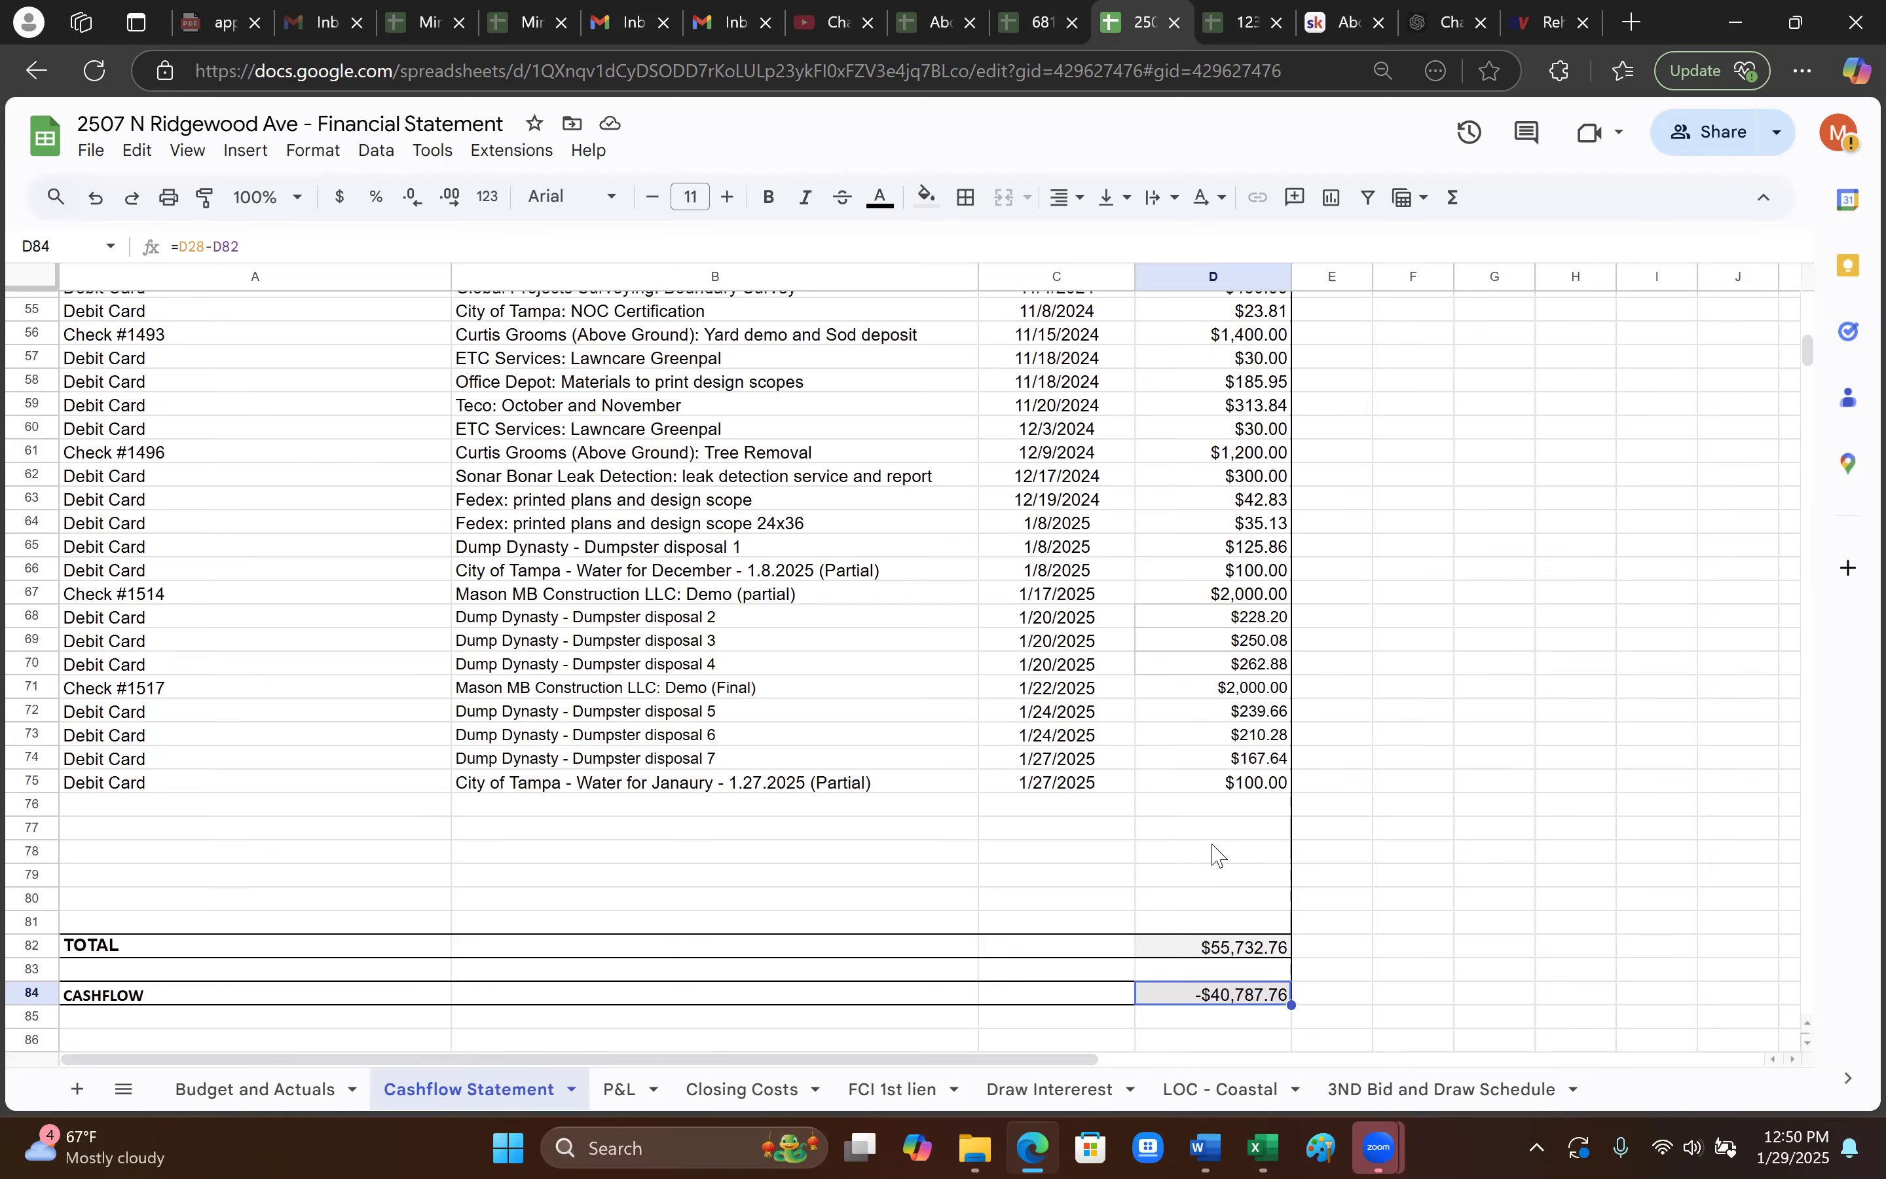
pyautogui.scroll(12, 1204, 873)
pyautogui.scroll(5, 1204, 877)
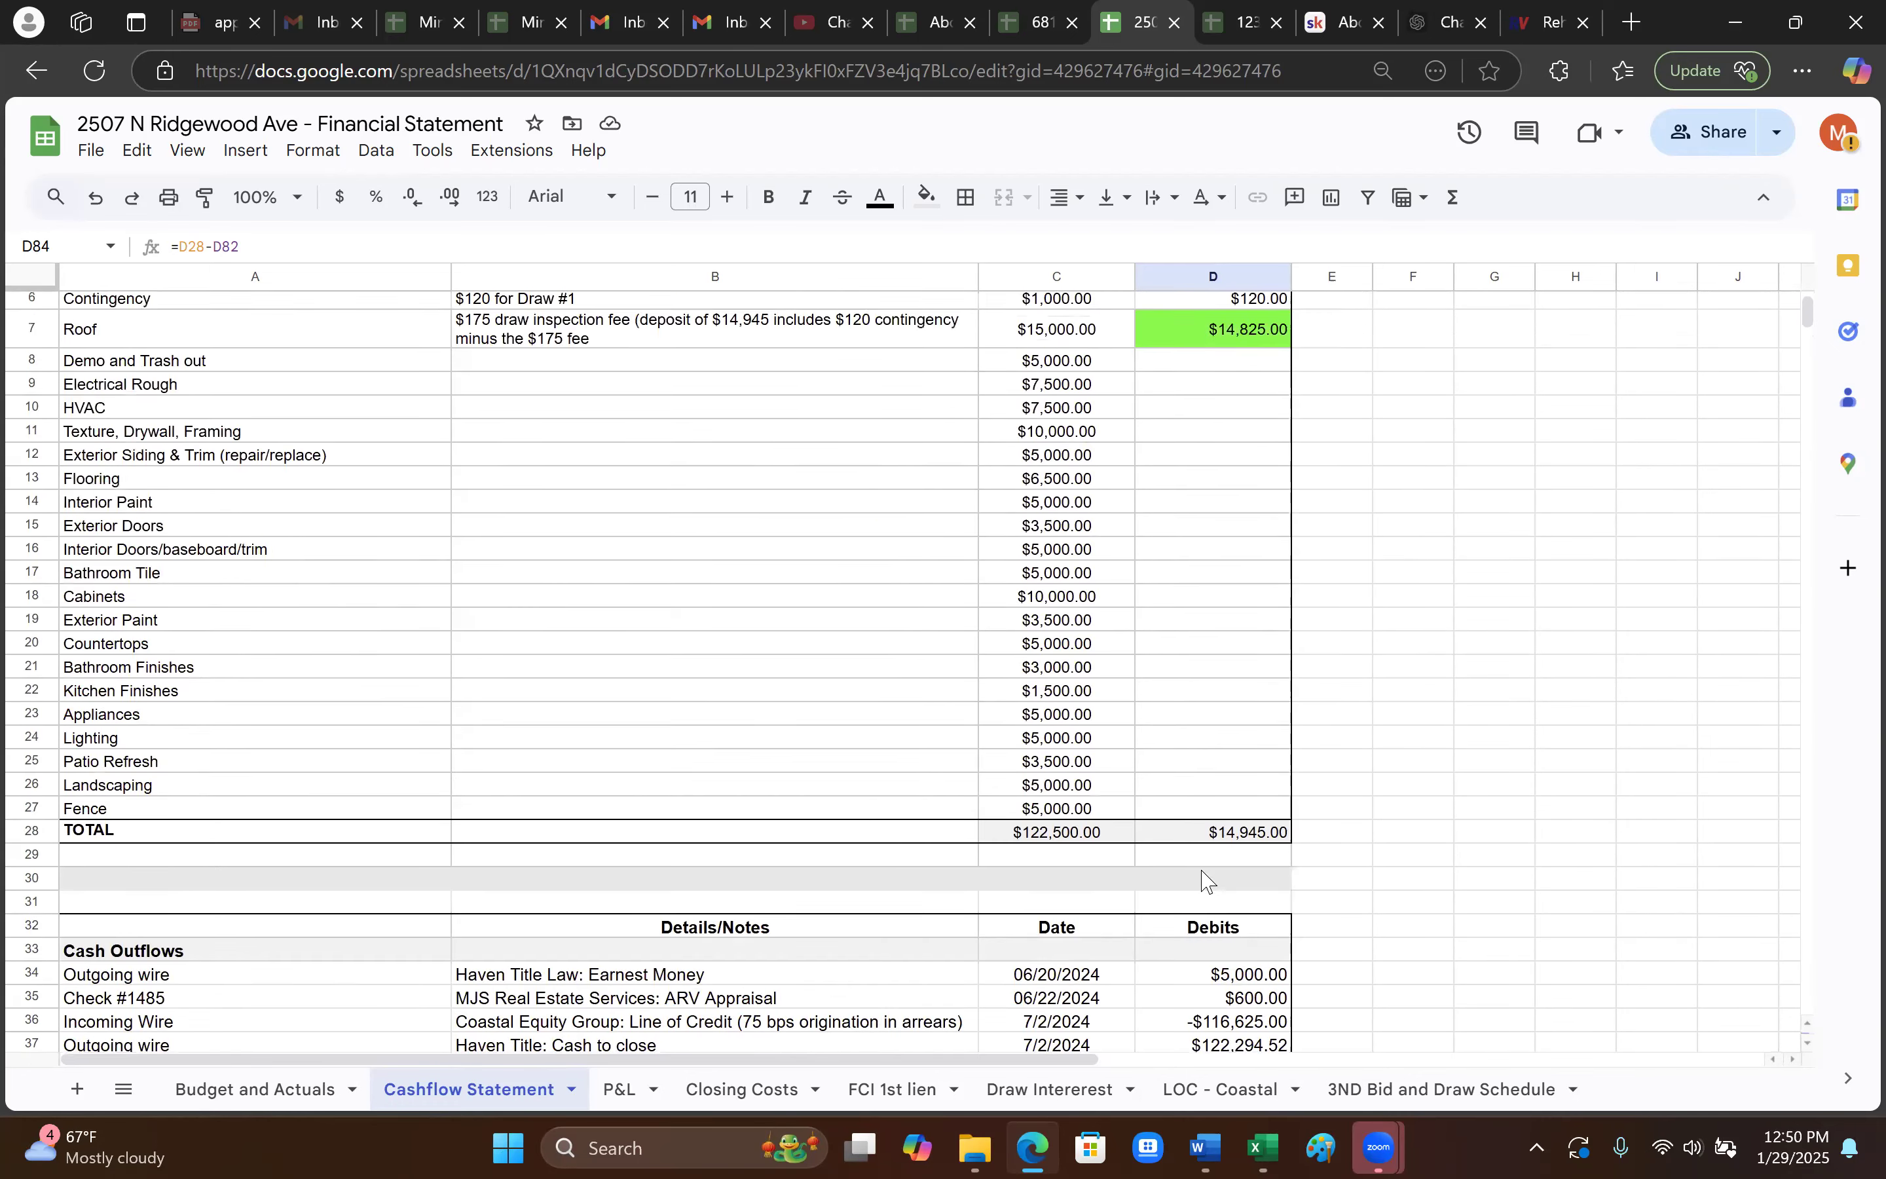
pyautogui.scroll(-2, 947, 669)
pyautogui.scroll(2, 963, 676)
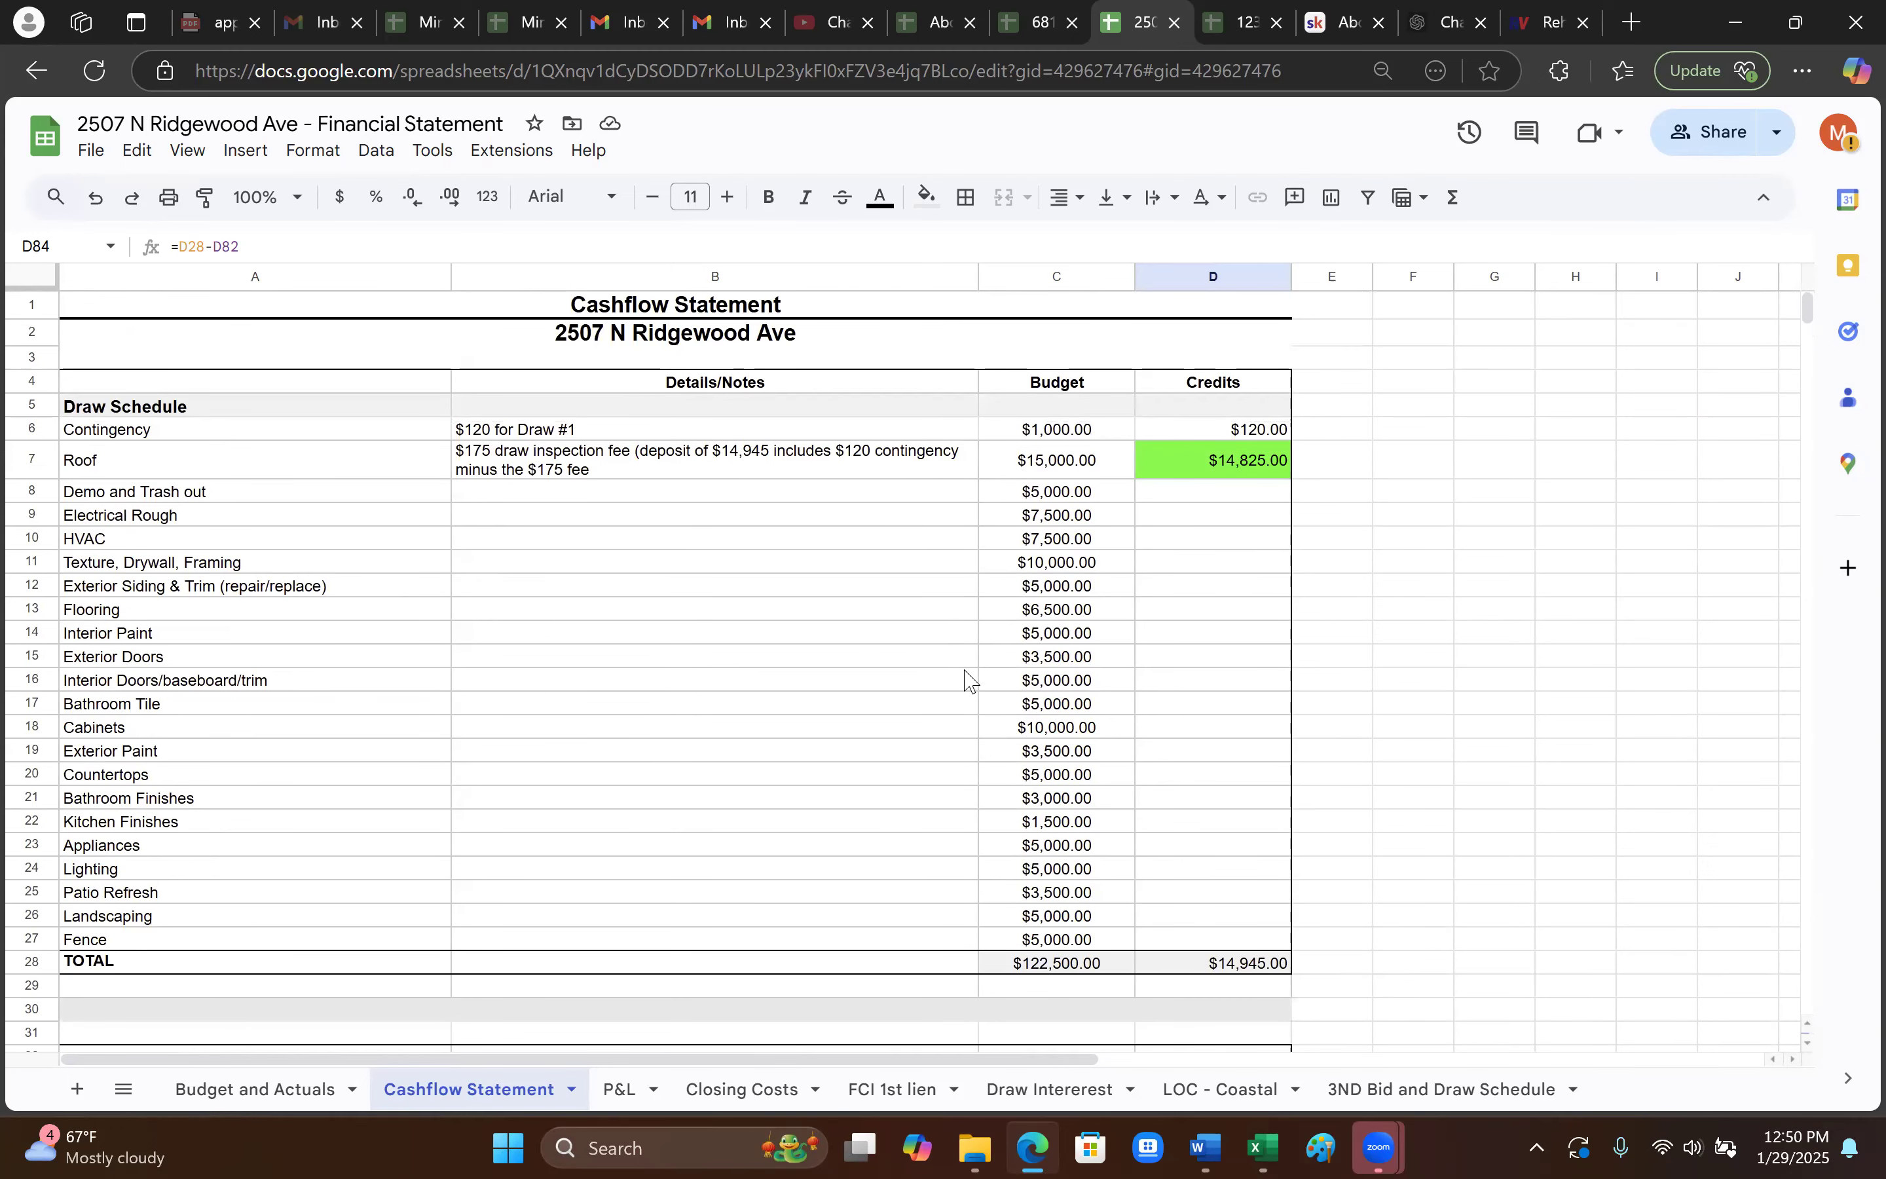
pyautogui.scroll(-2, 1169, 788)
pyautogui.scroll(2, 1216, 834)
pyautogui.click(1214, 497)
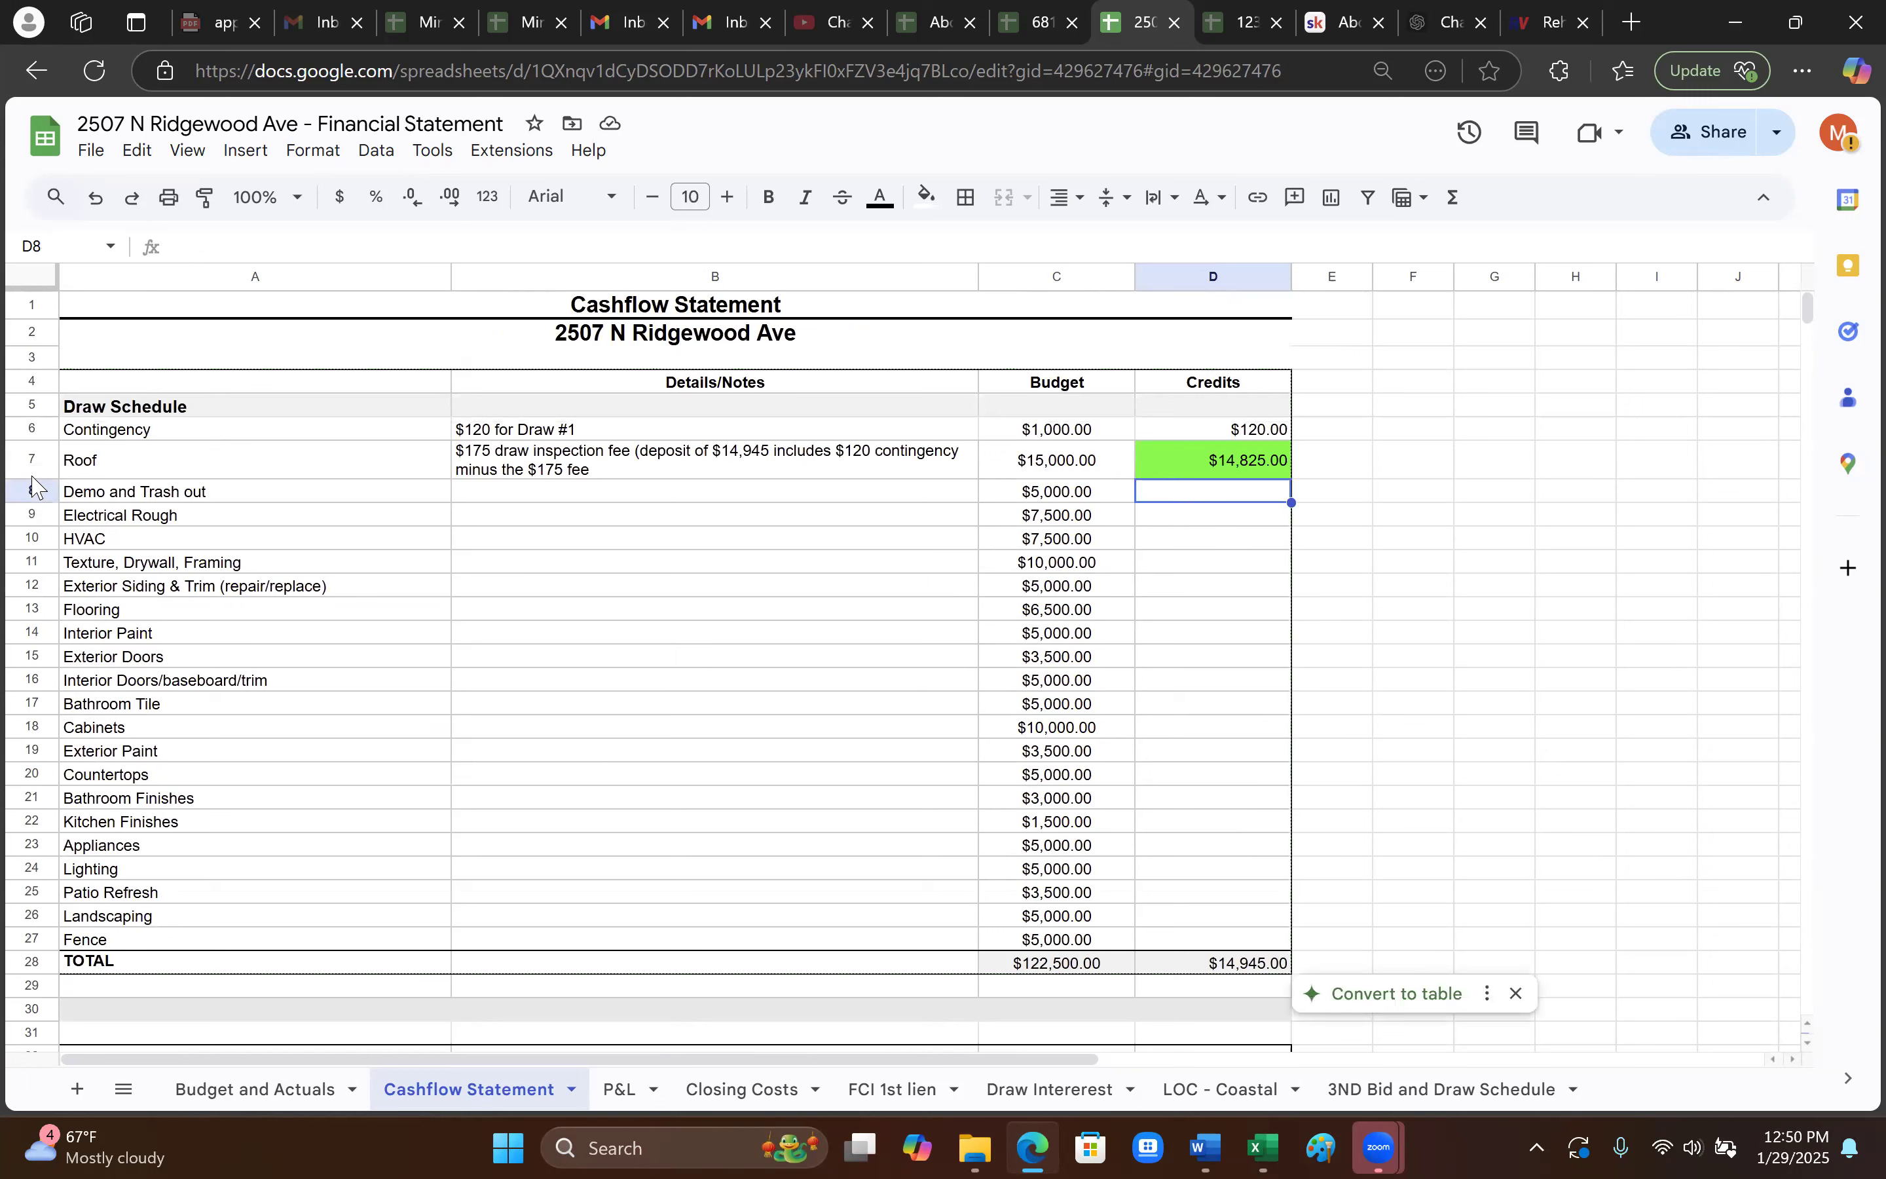
pyautogui.moveTo(1044, 497); pyautogui.dragTo(1278, 607)
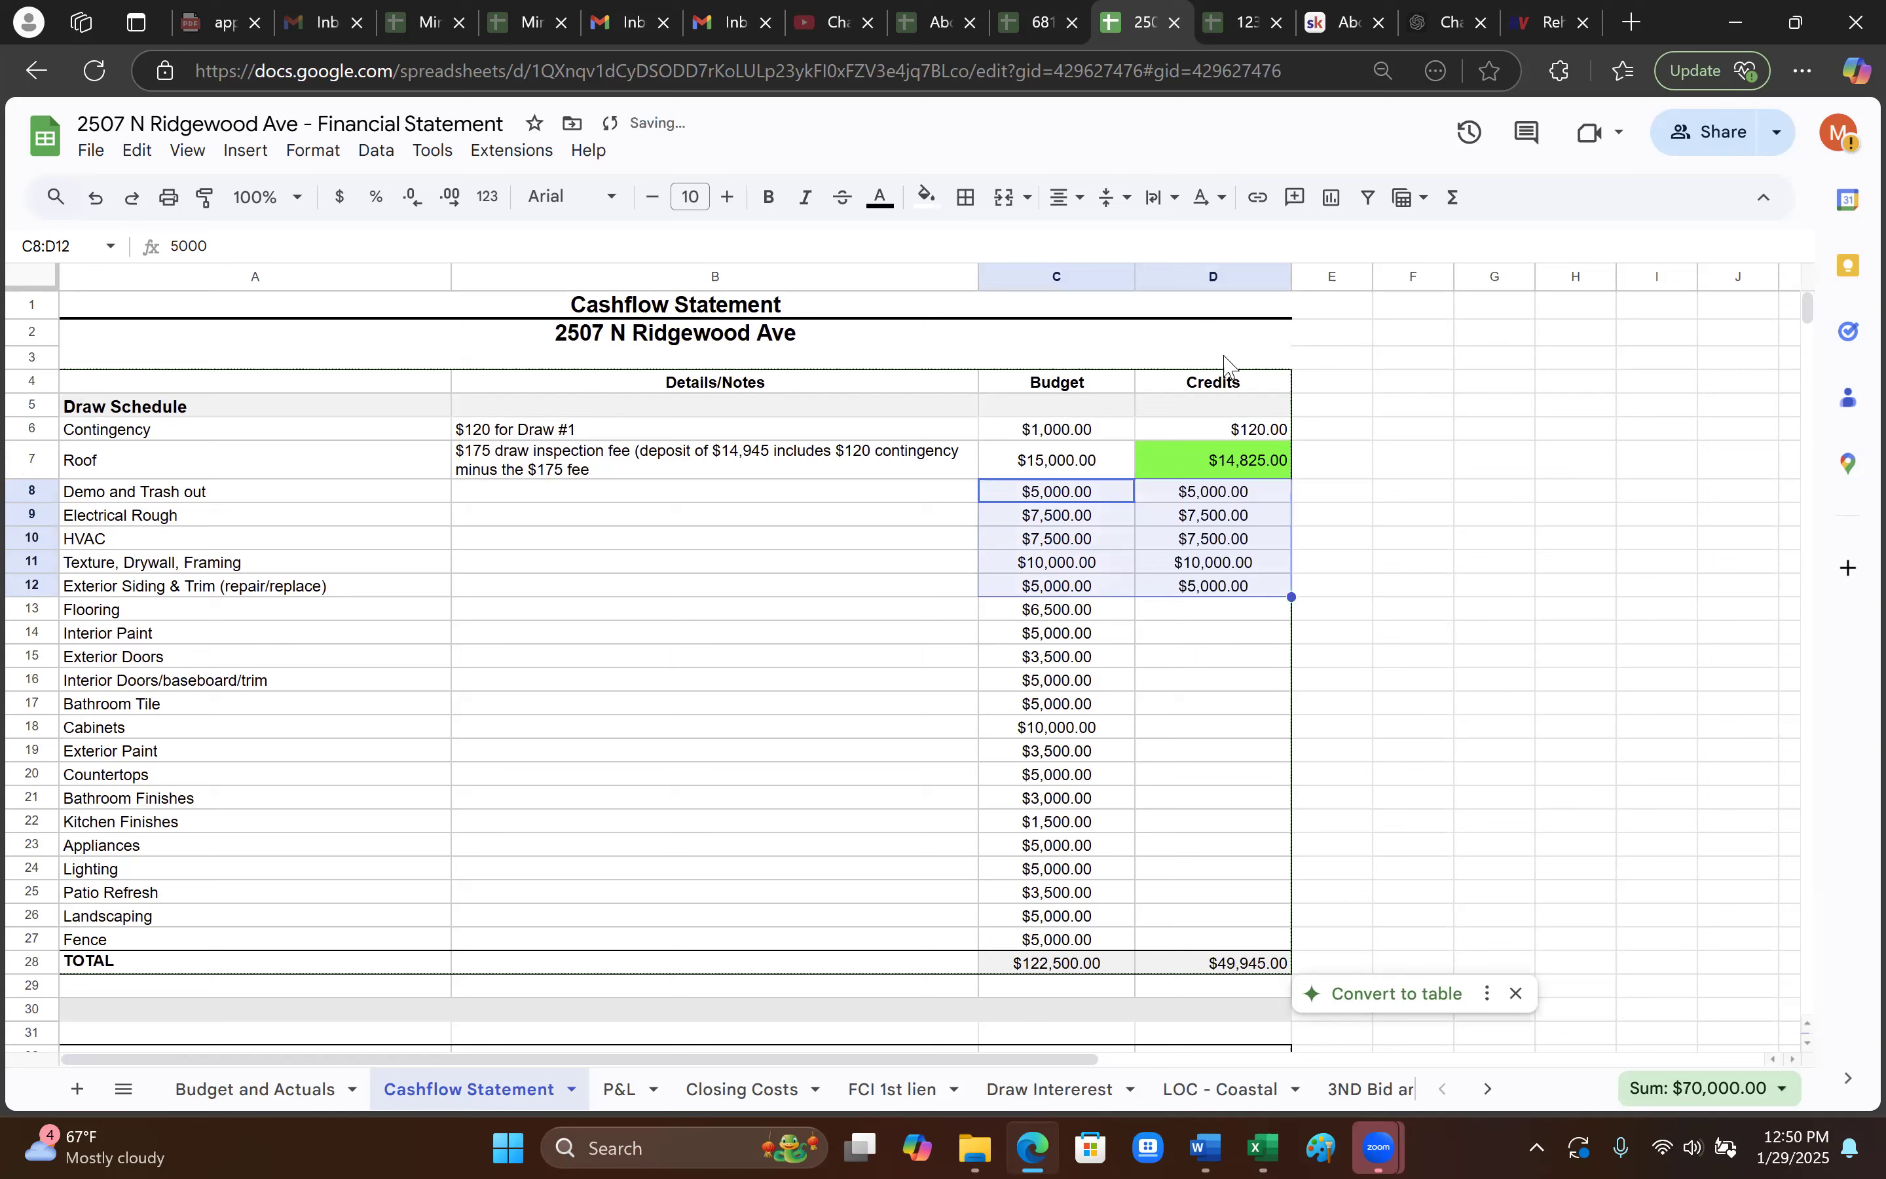
pyautogui.click(1231, 499)
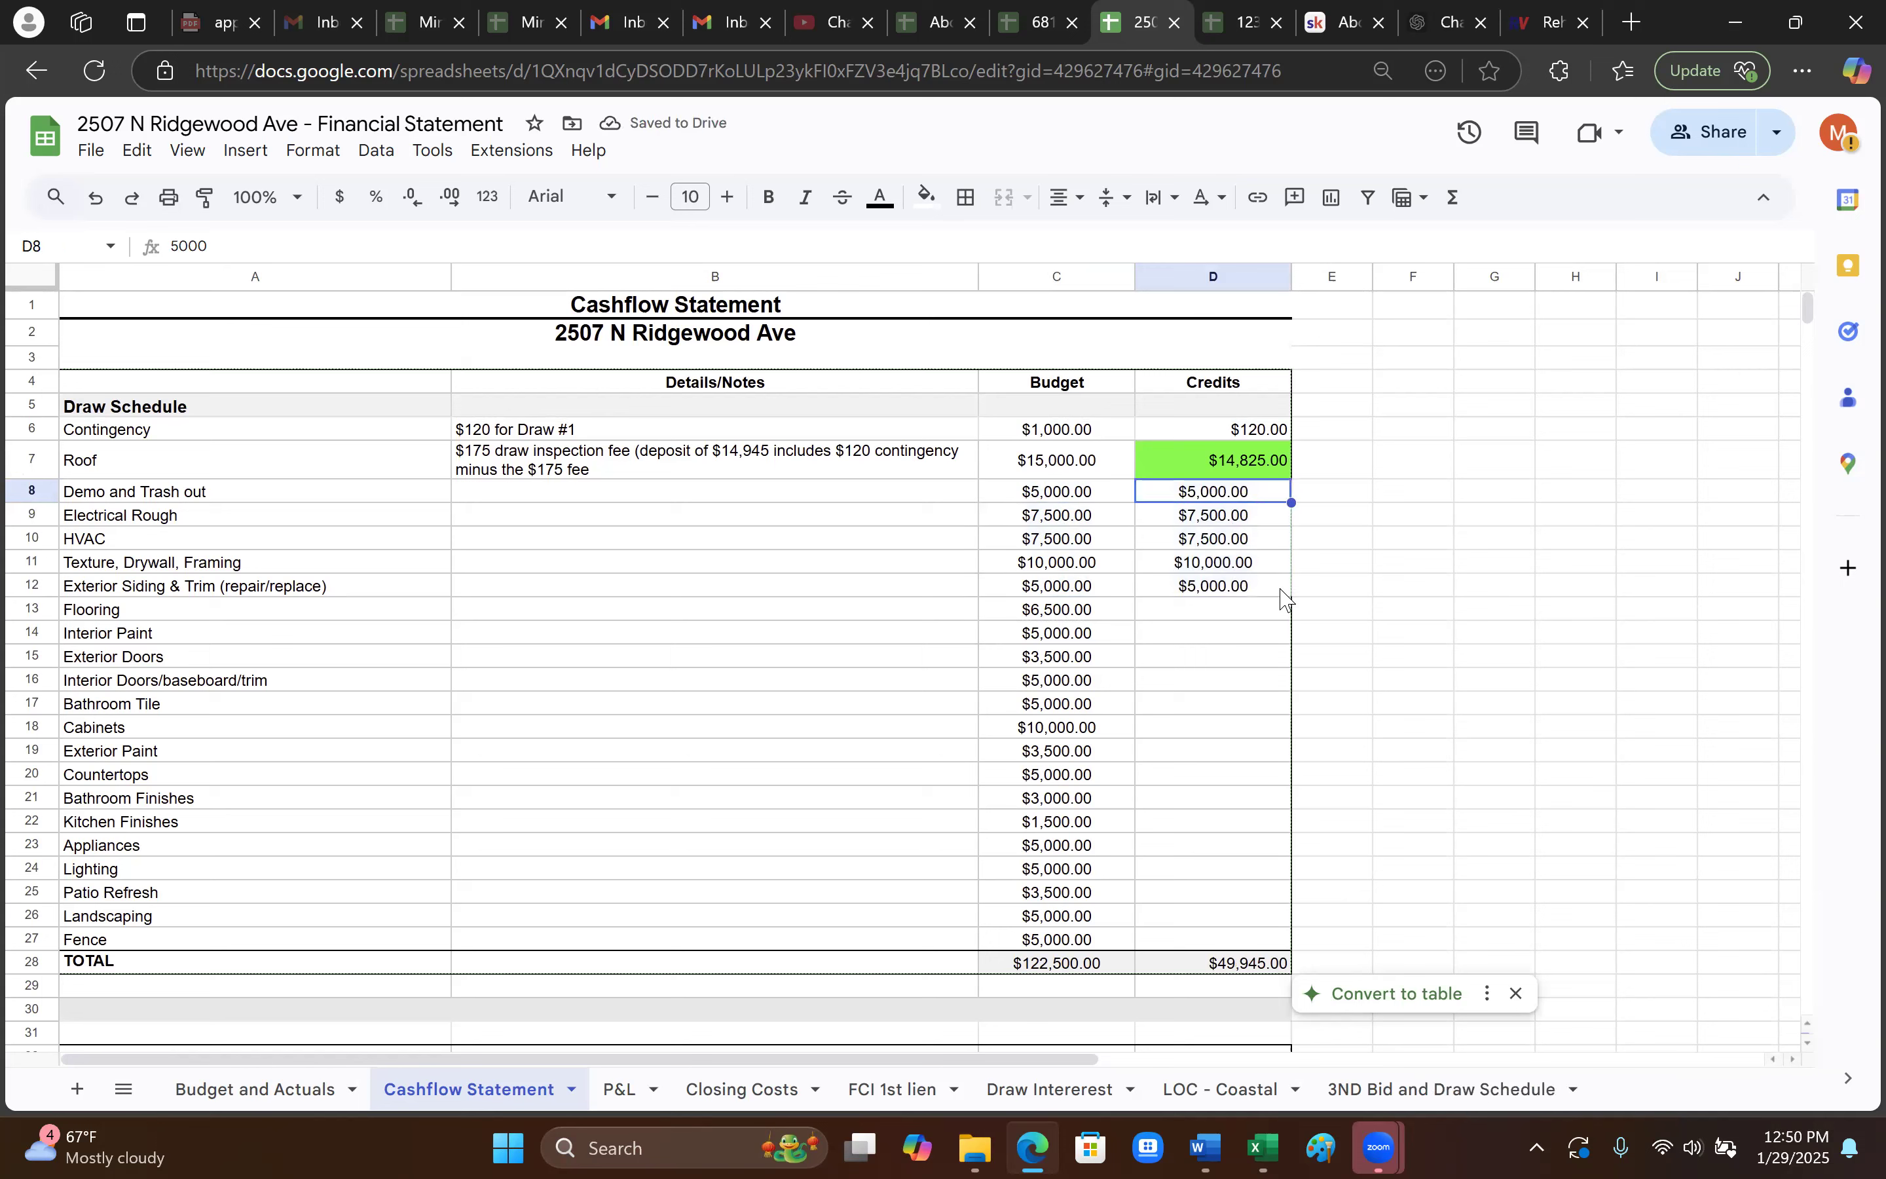
pyautogui.click(1247, 585)
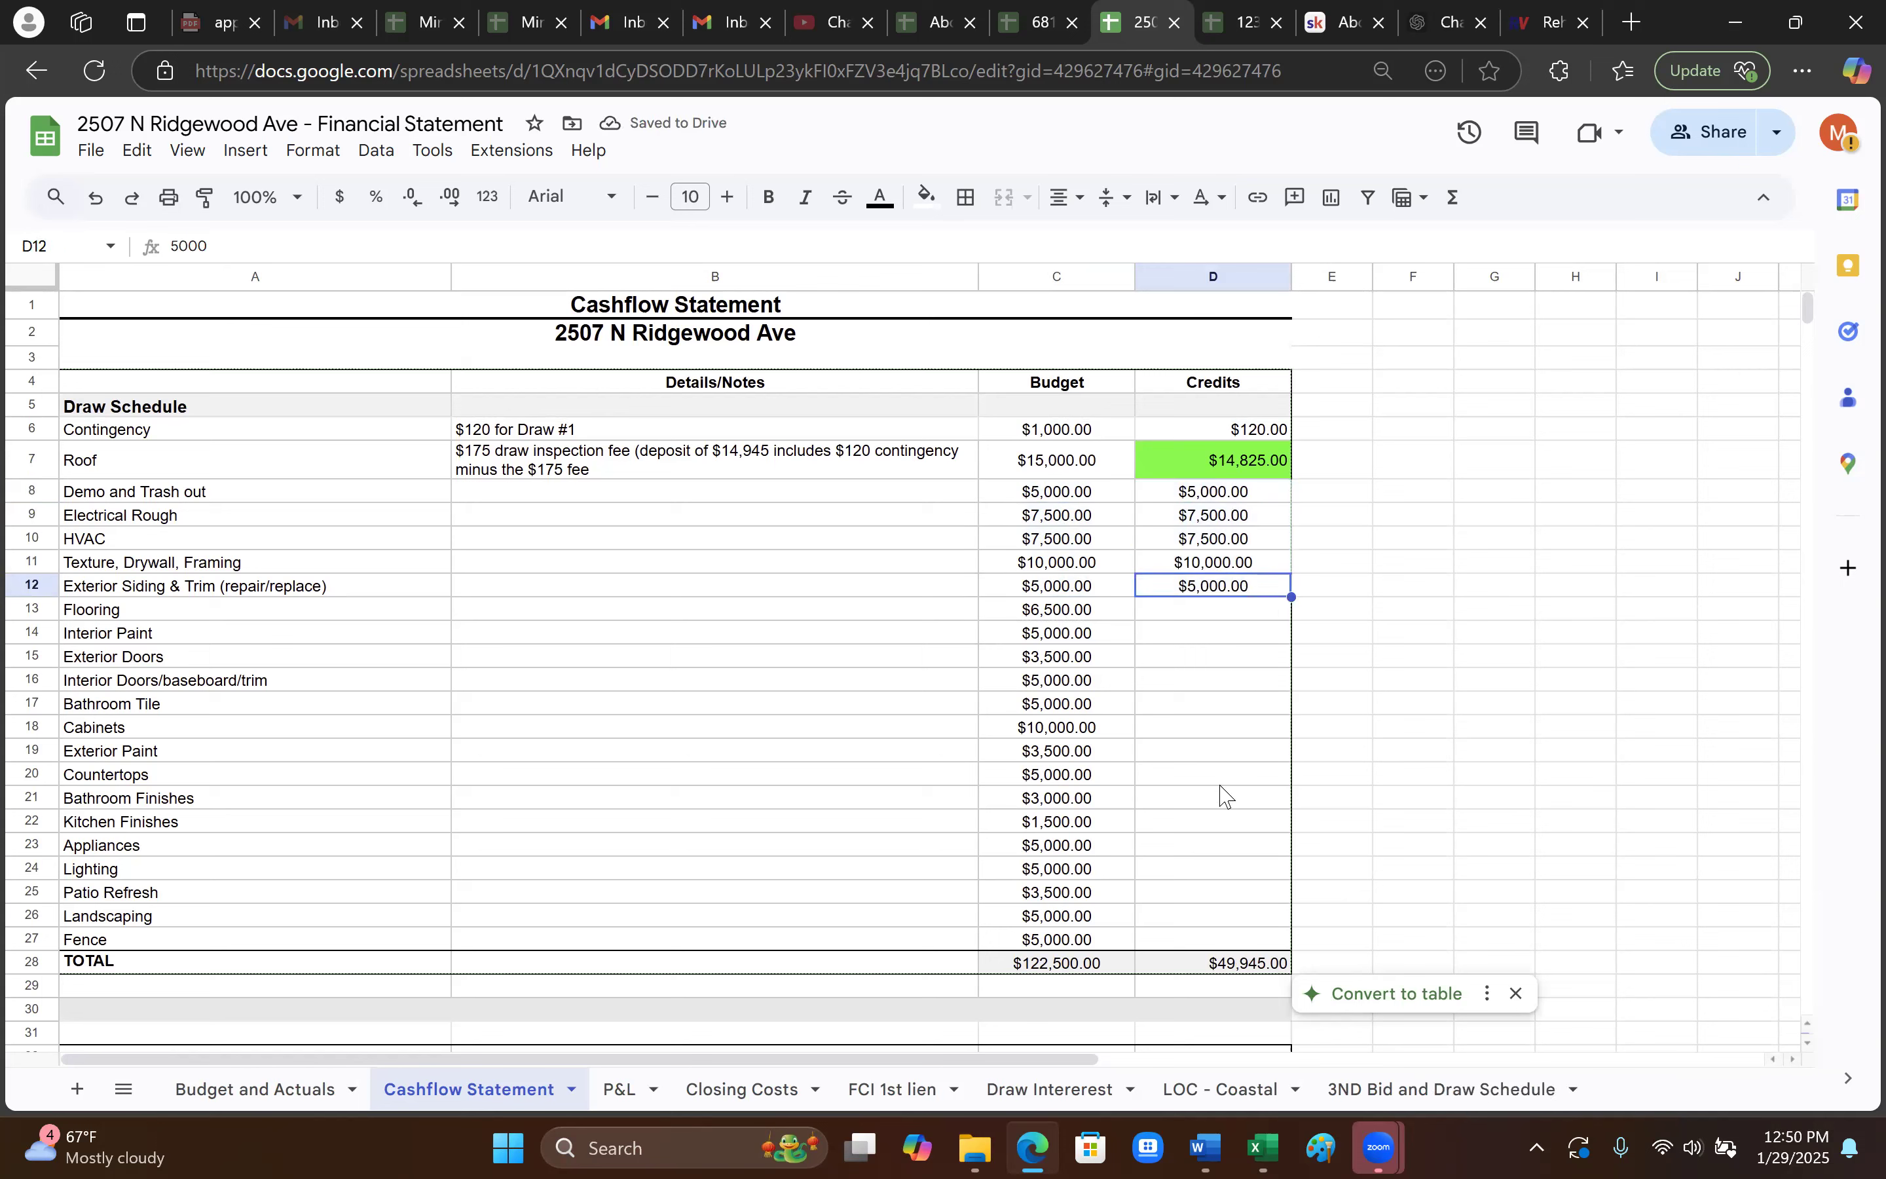
pyautogui.scroll(-15, 1222, 793)
pyautogui.scroll(-3, 1227, 842)
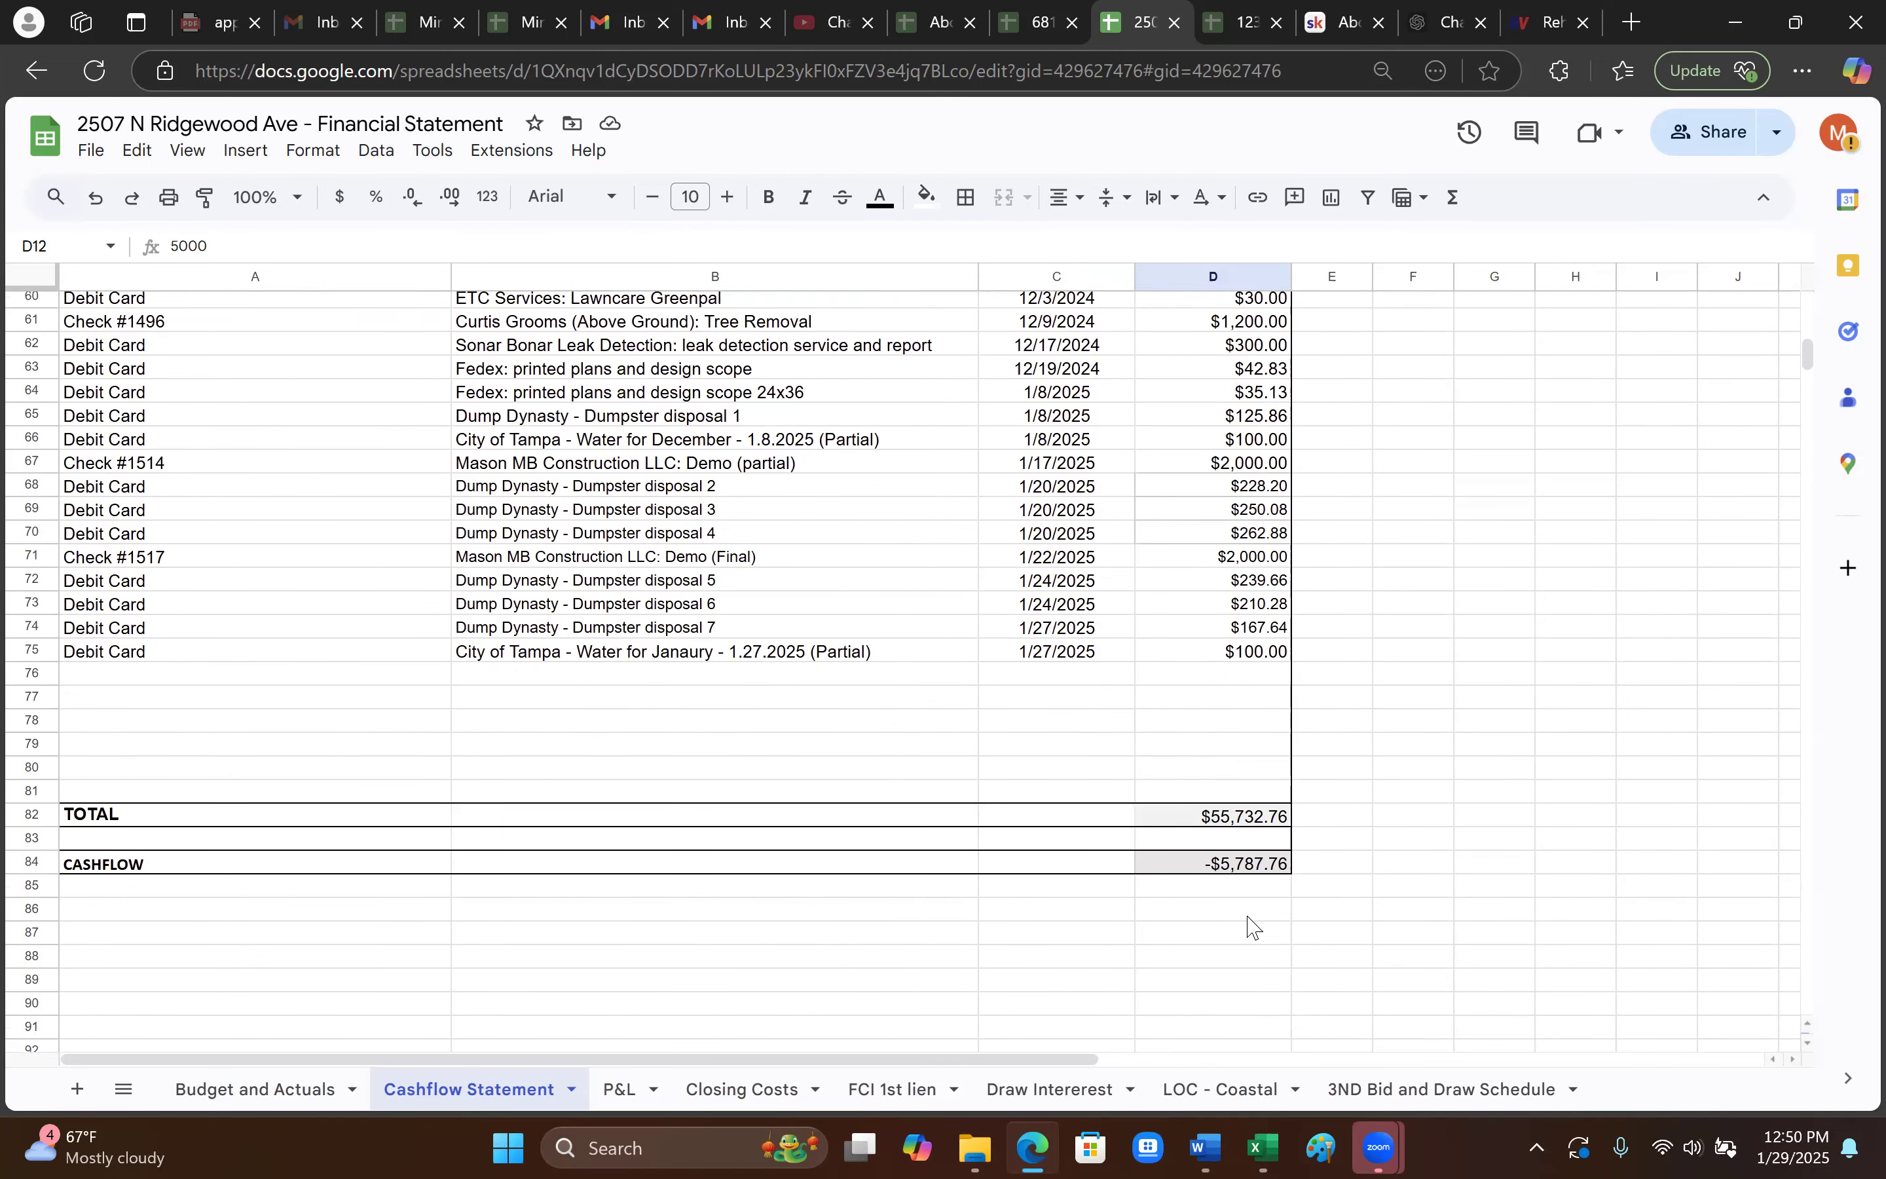
pyautogui.click(1249, 872)
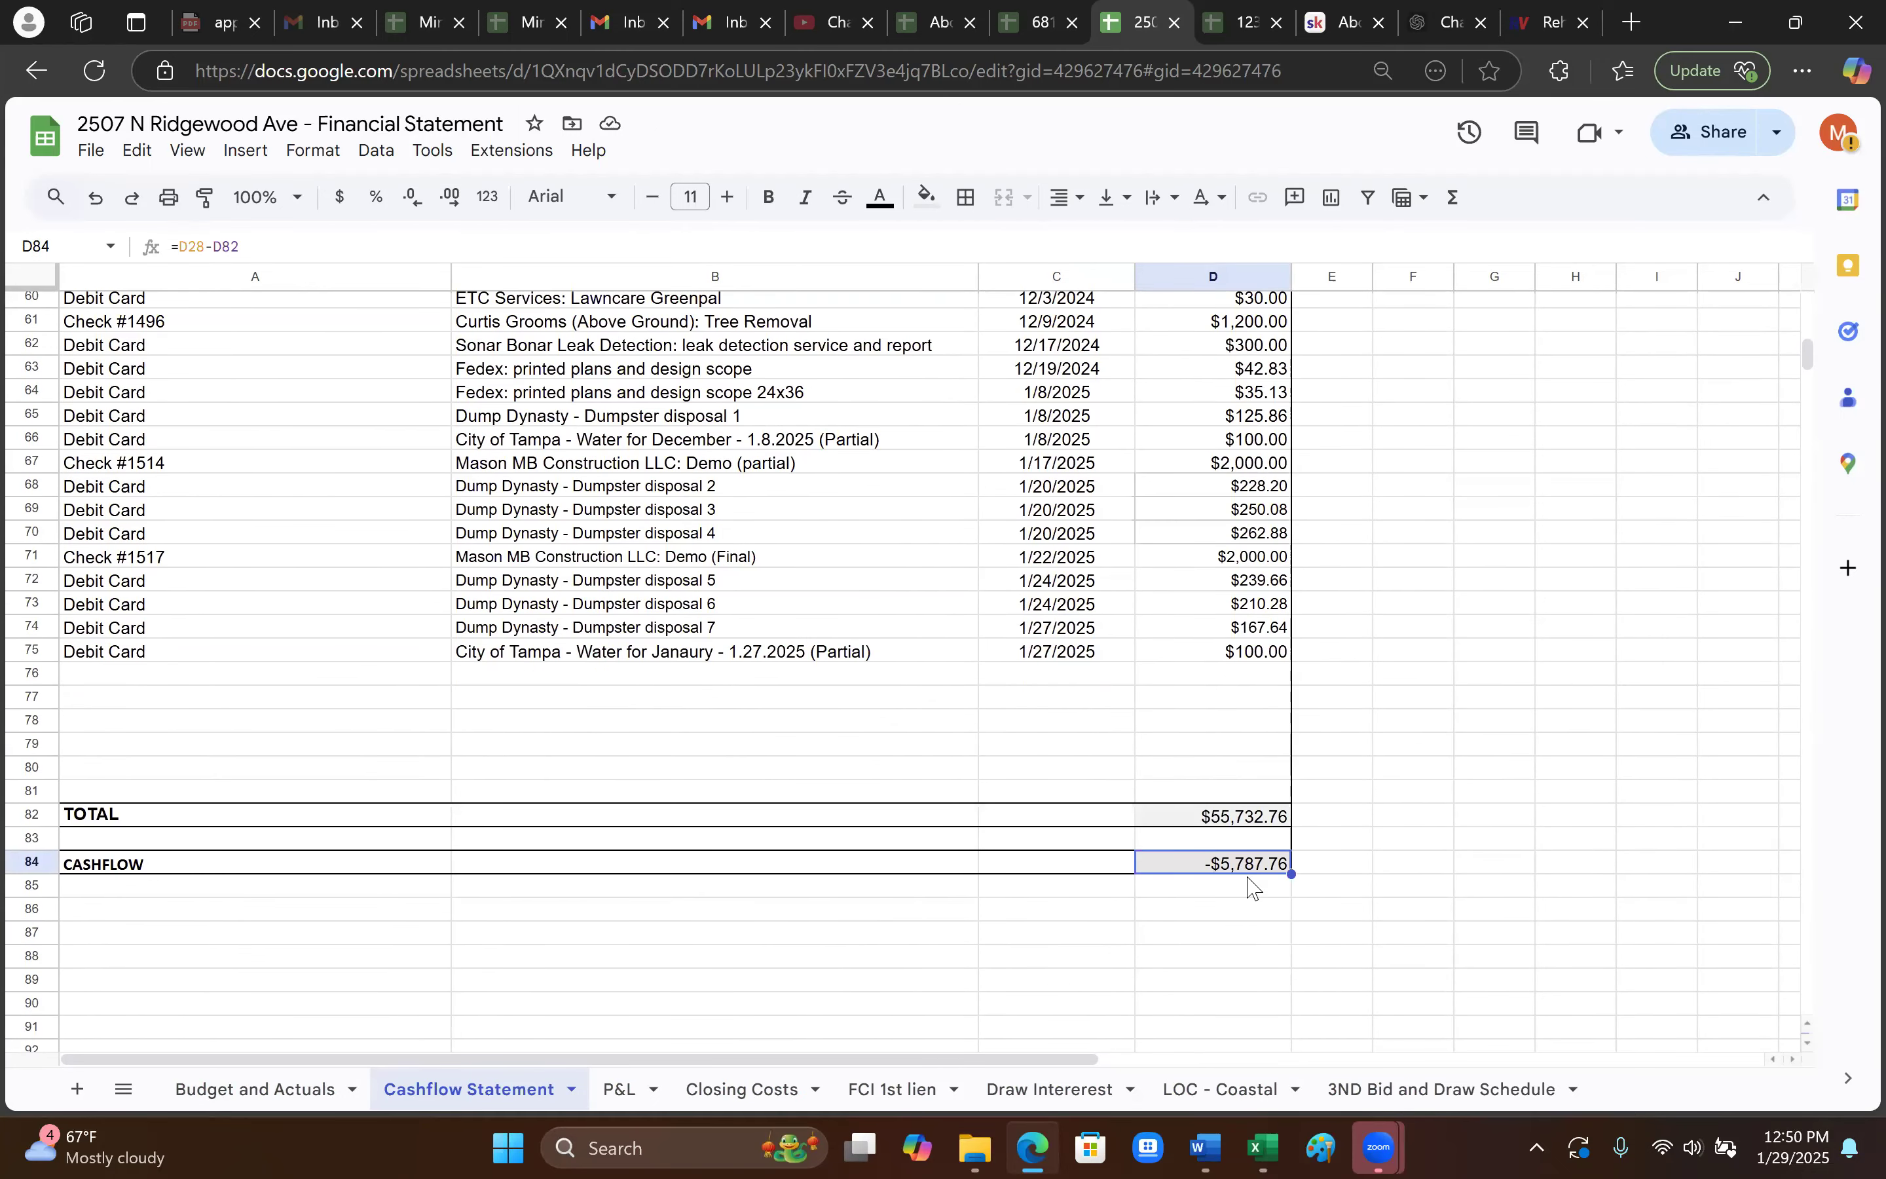
pyautogui.scroll(20, 1244, 901)
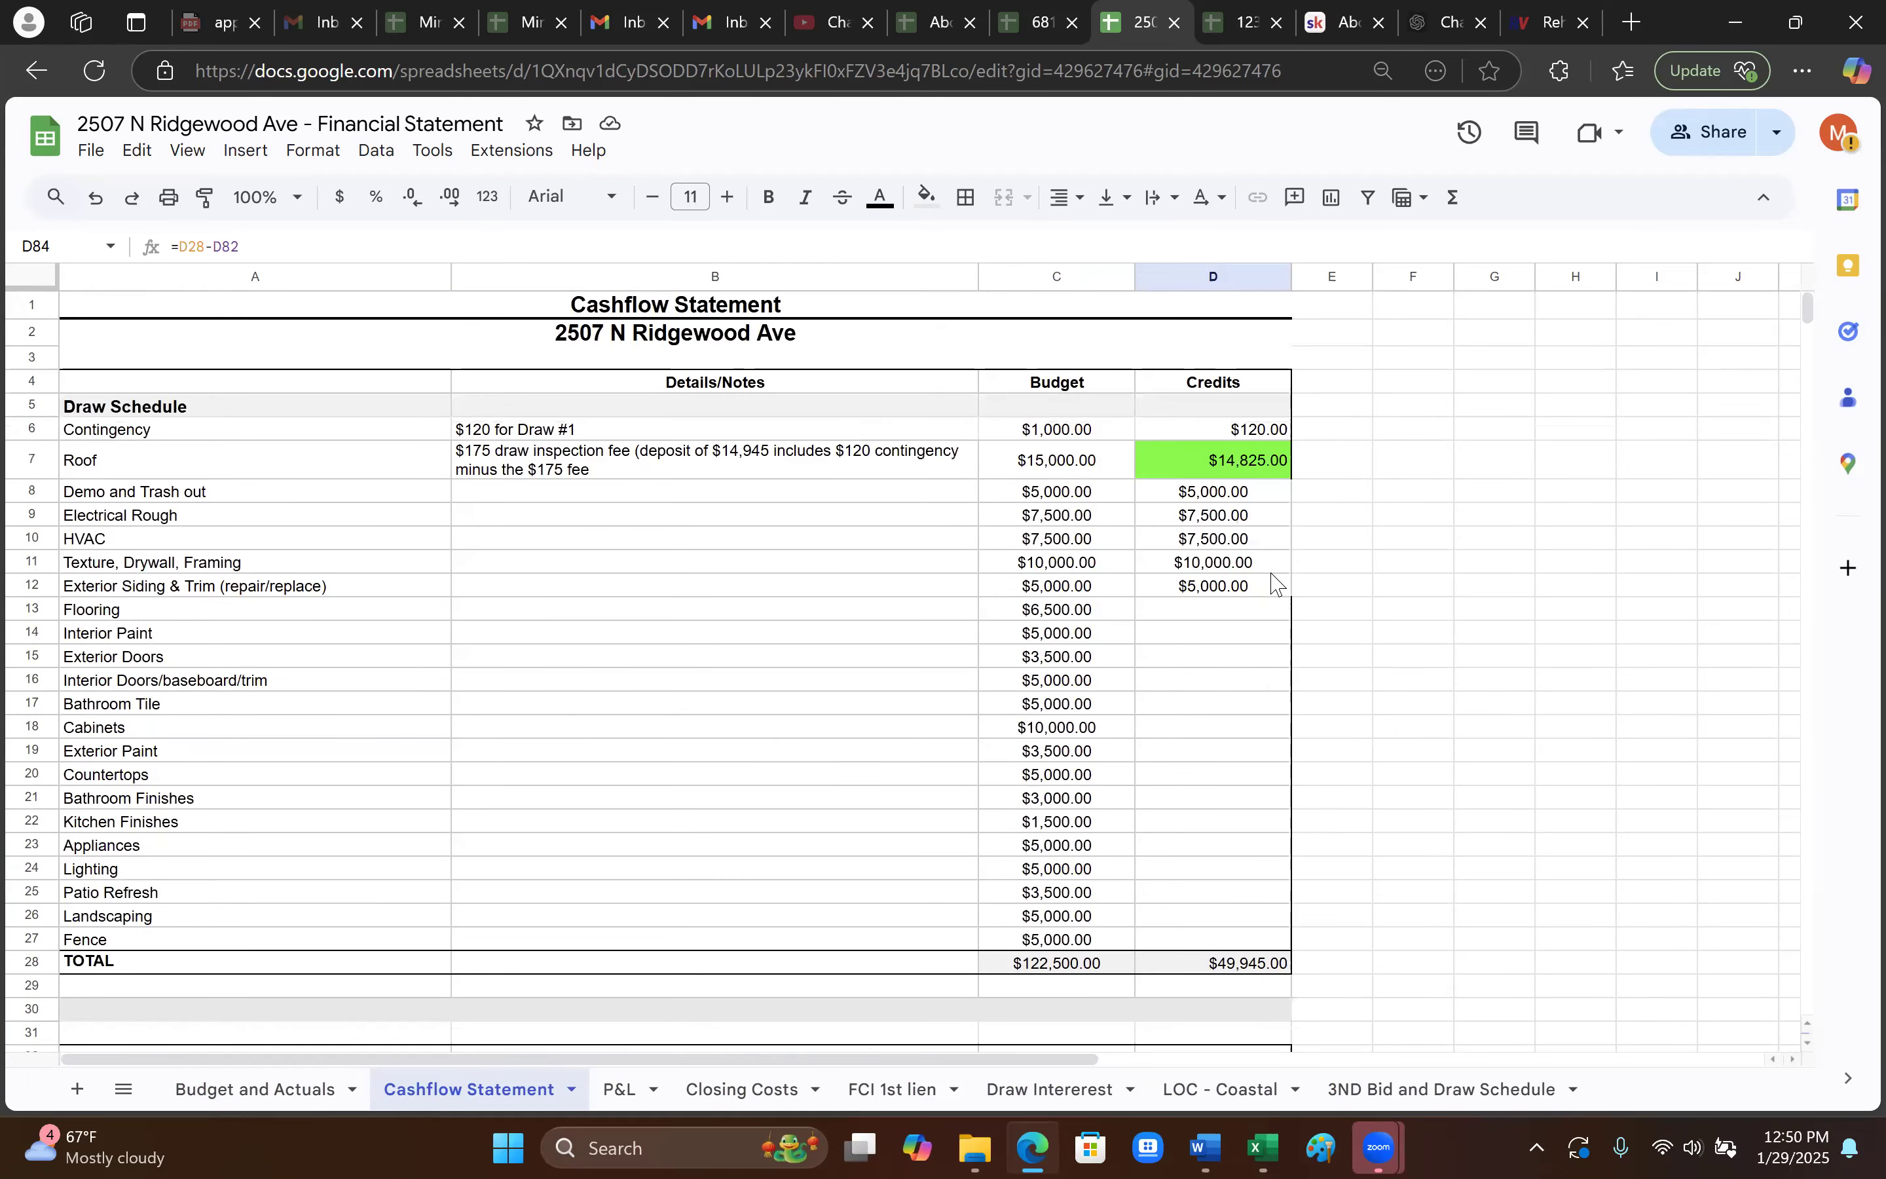
pyautogui.click(1210, 495)
pyautogui.moveTo(1210, 516); pyautogui.dragTo(1221, 591)
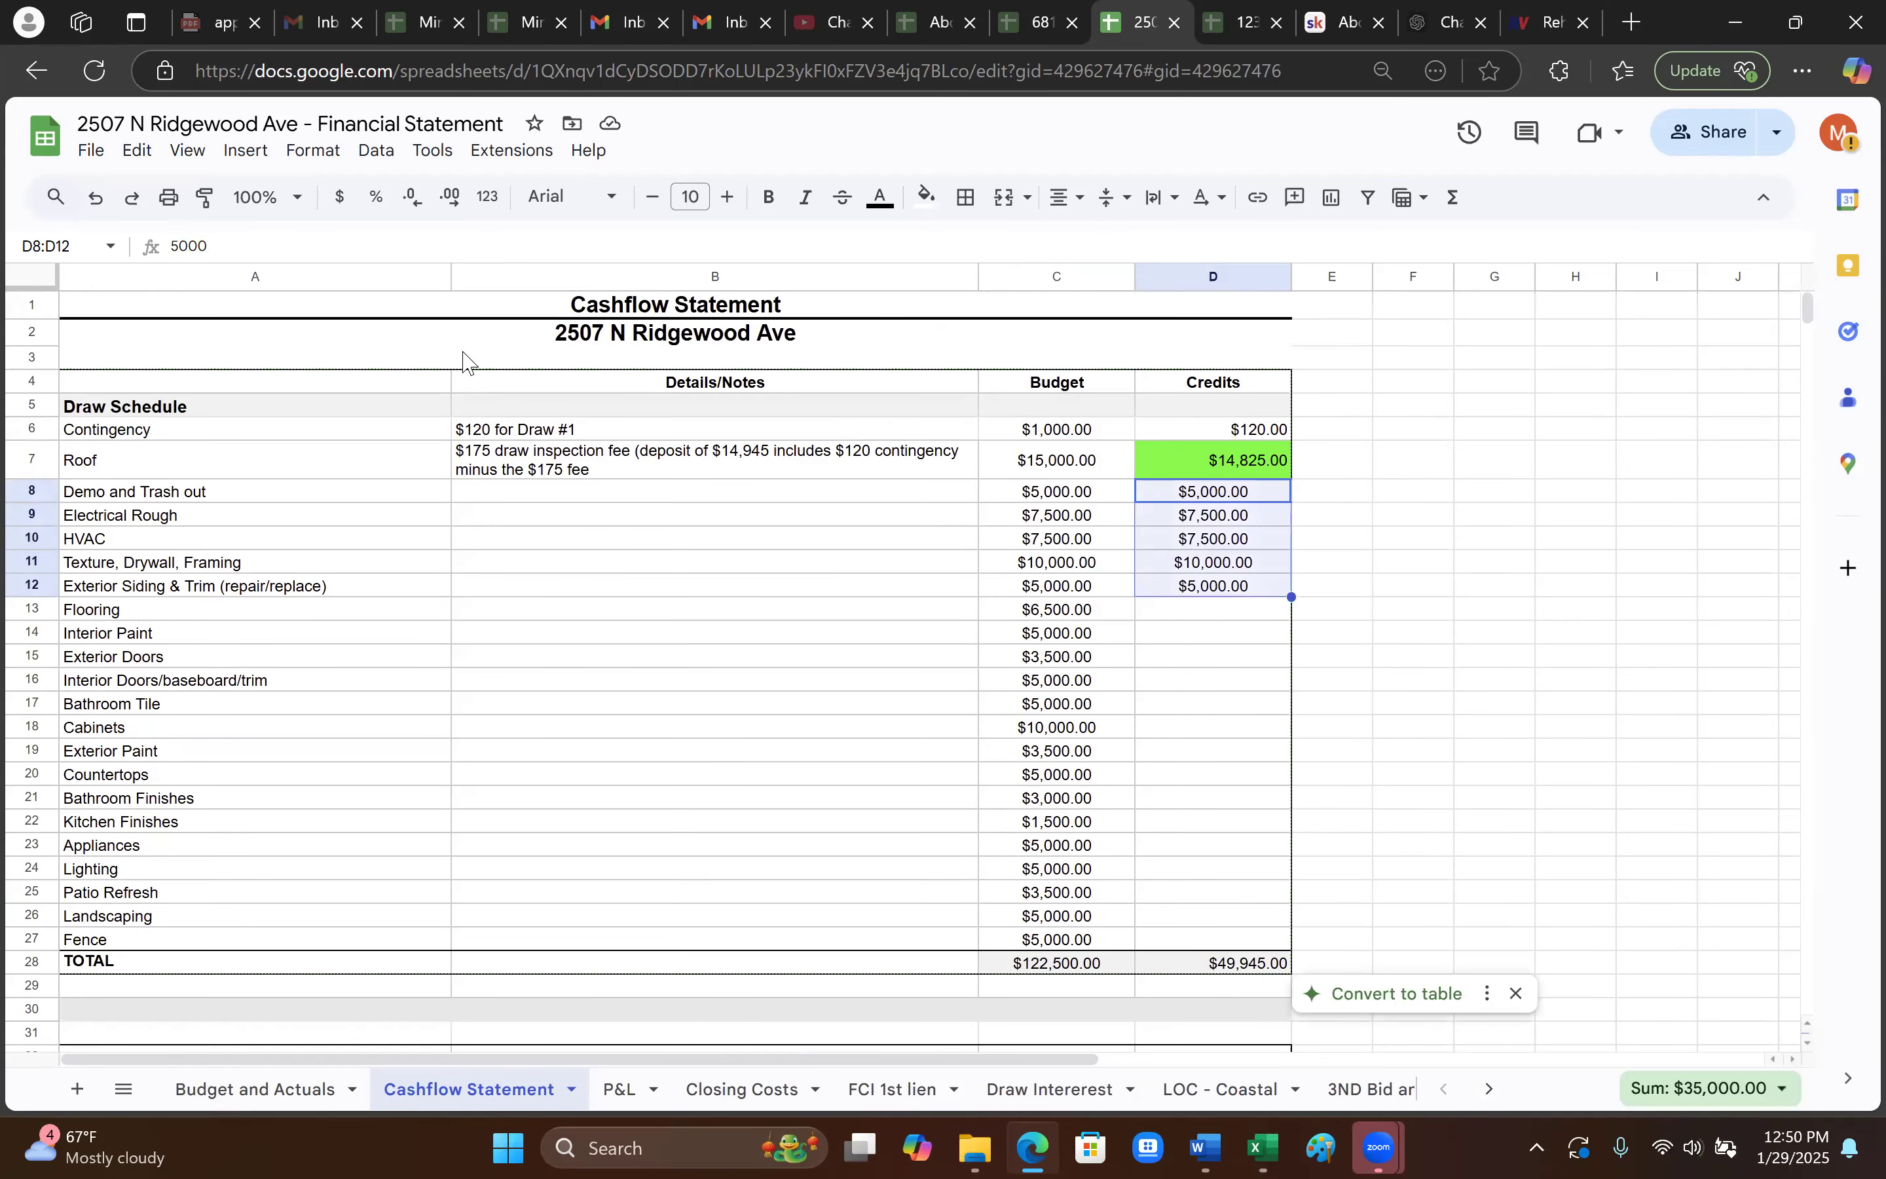
pyautogui.click(104, 216)
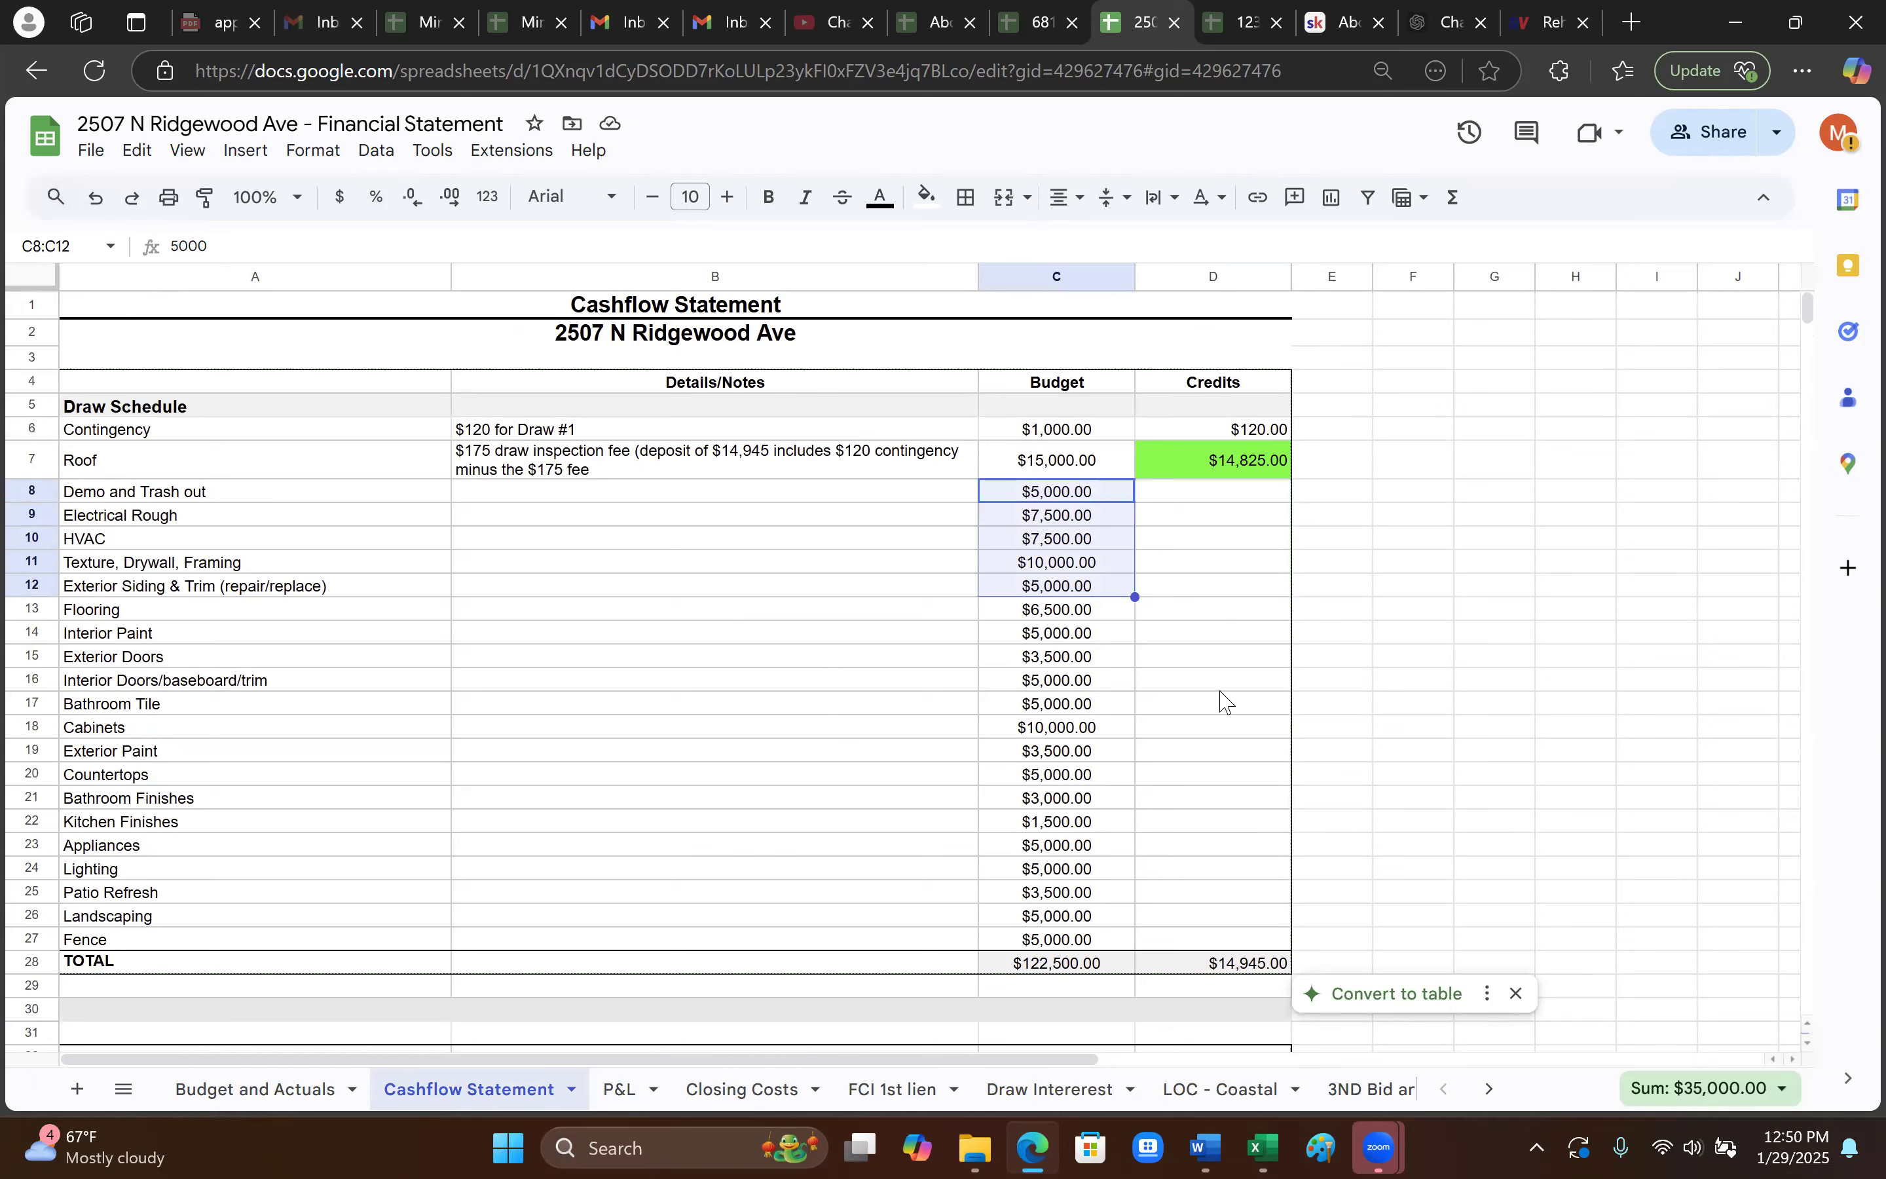
pyautogui.click(1312, 689)
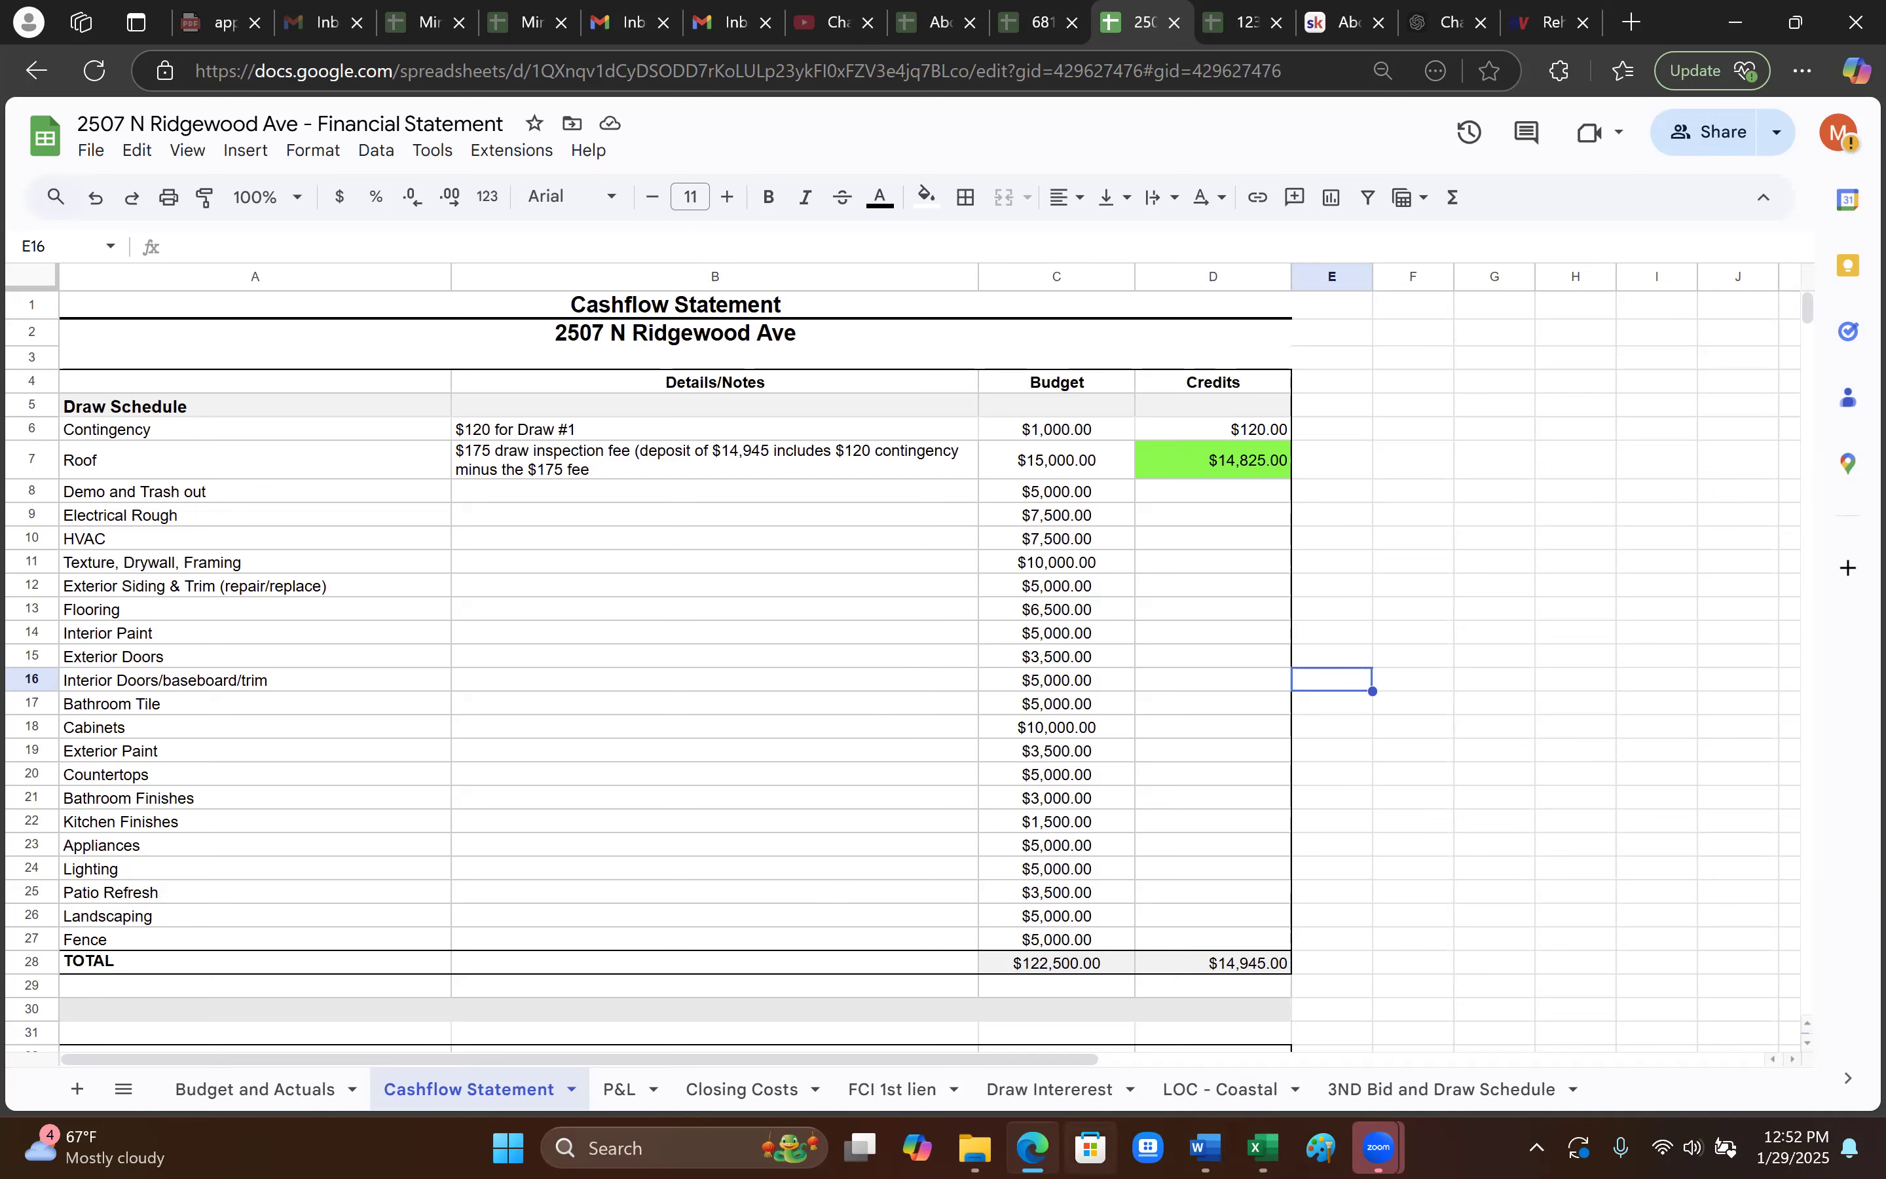
pyautogui.moveTo(1032, 1146)
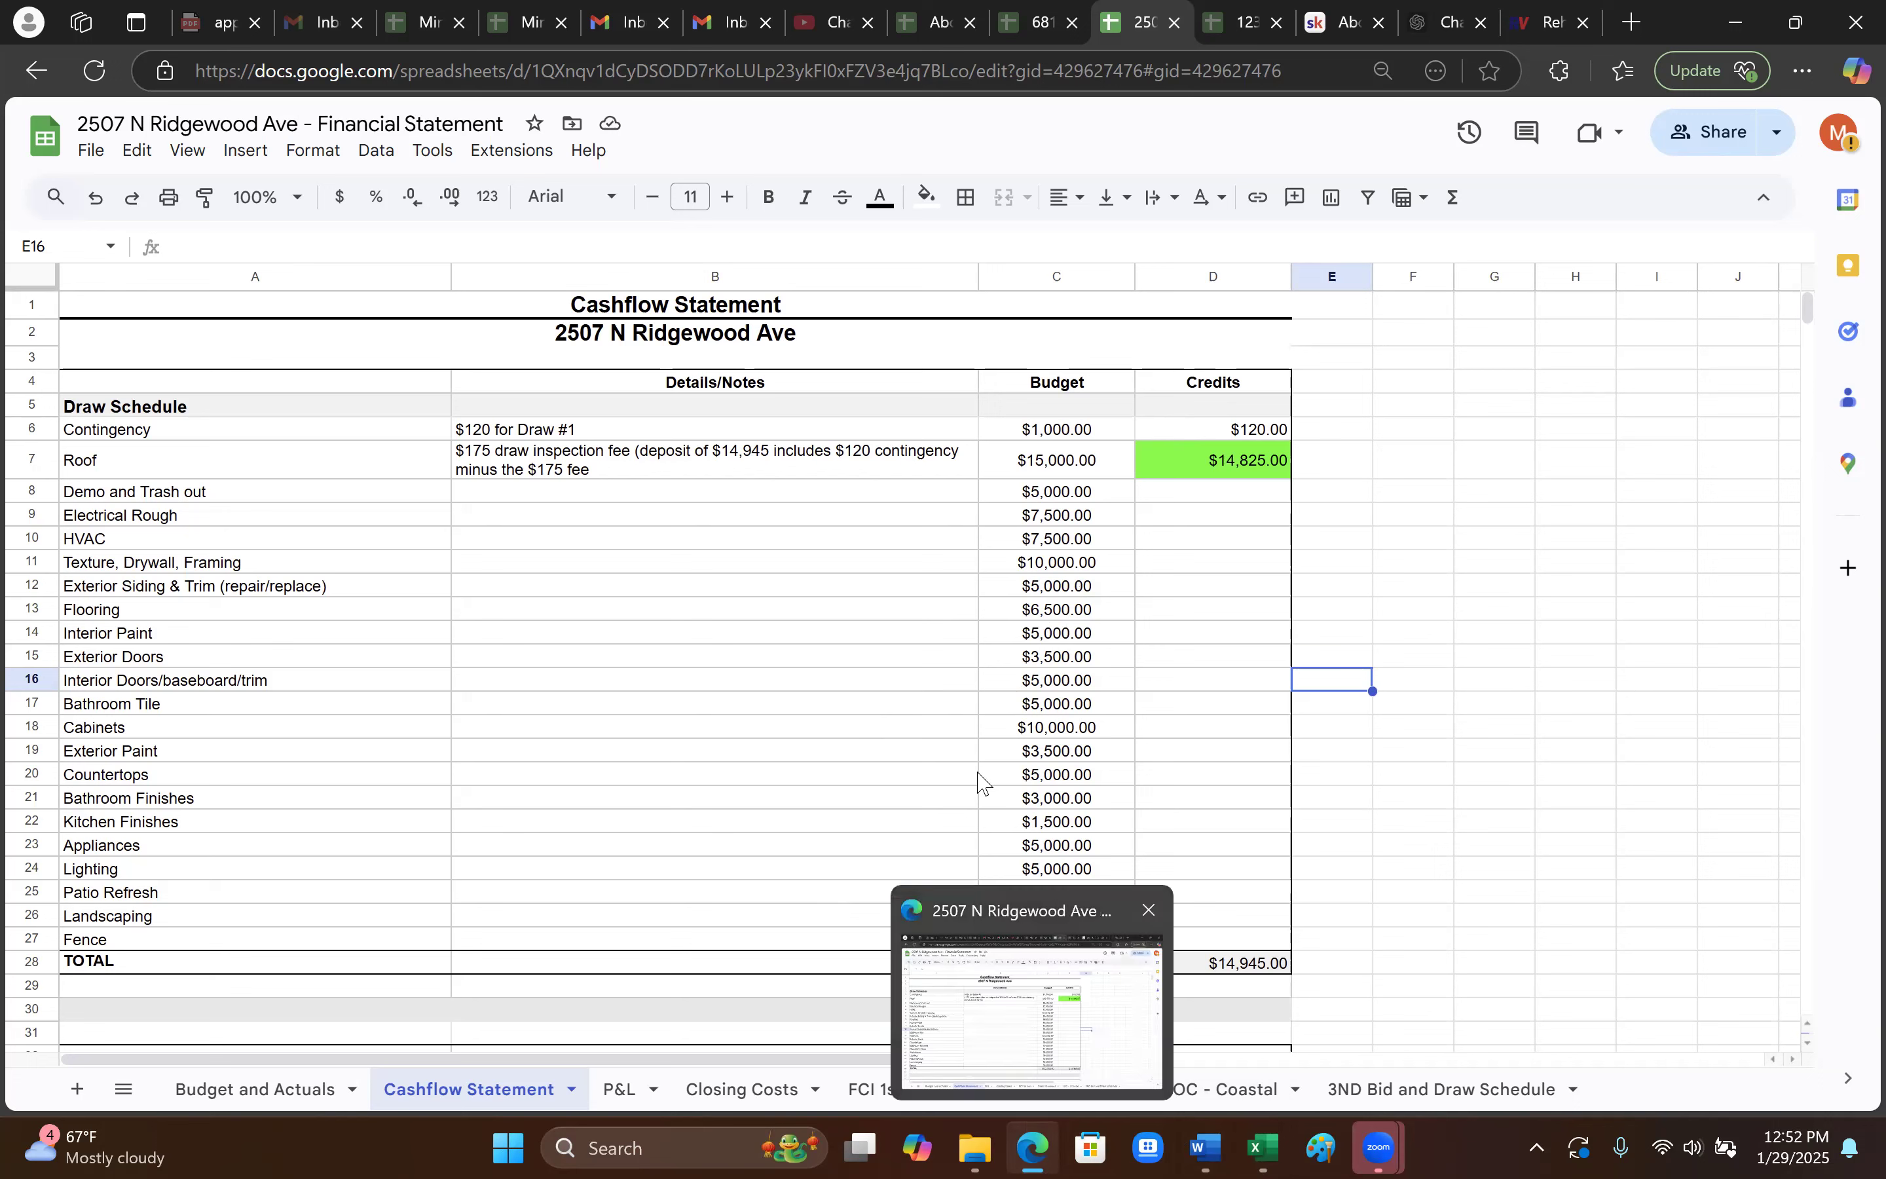
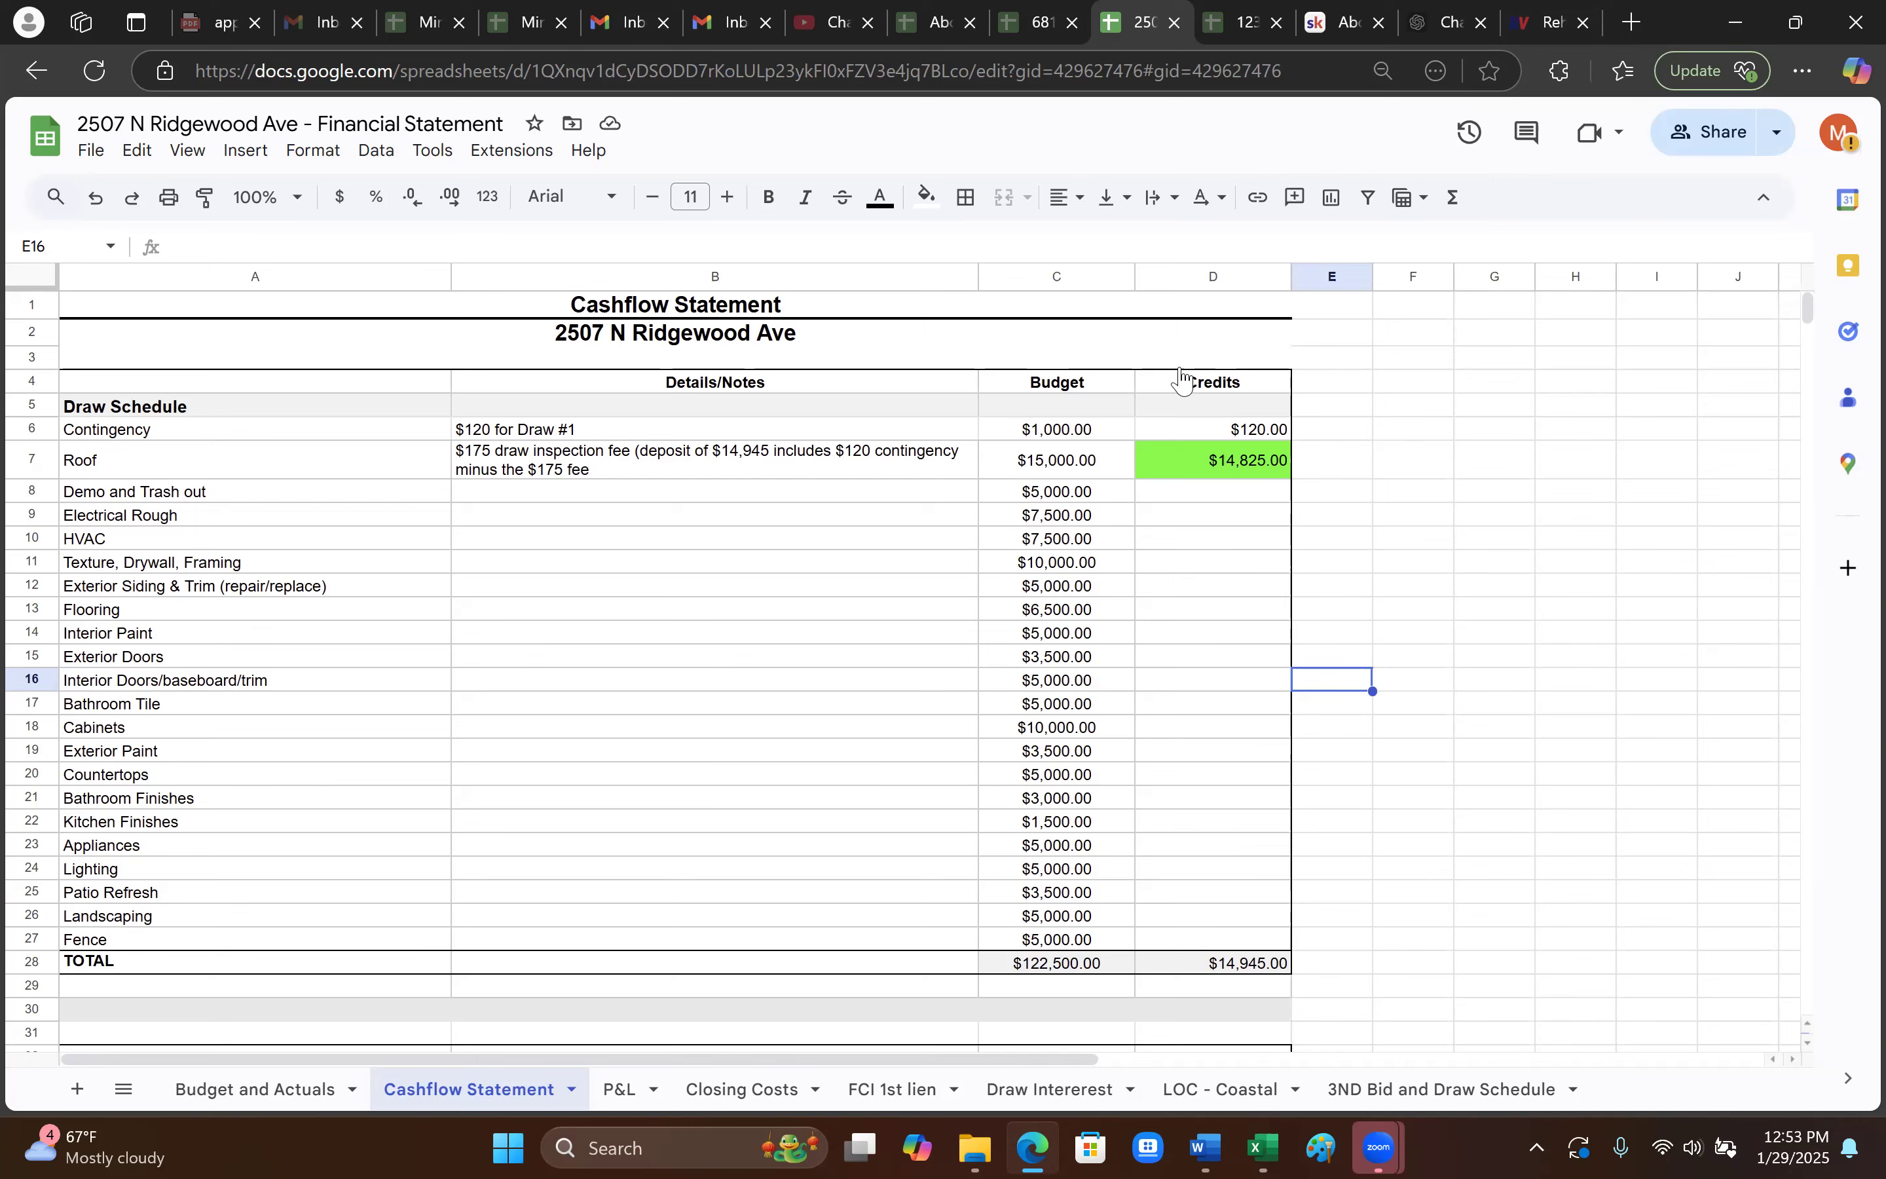
# - Review the Budget and Actuals sheet's rehab budget from the top, then return to Rehab Valuator
pyautogui.click(265, 1090)
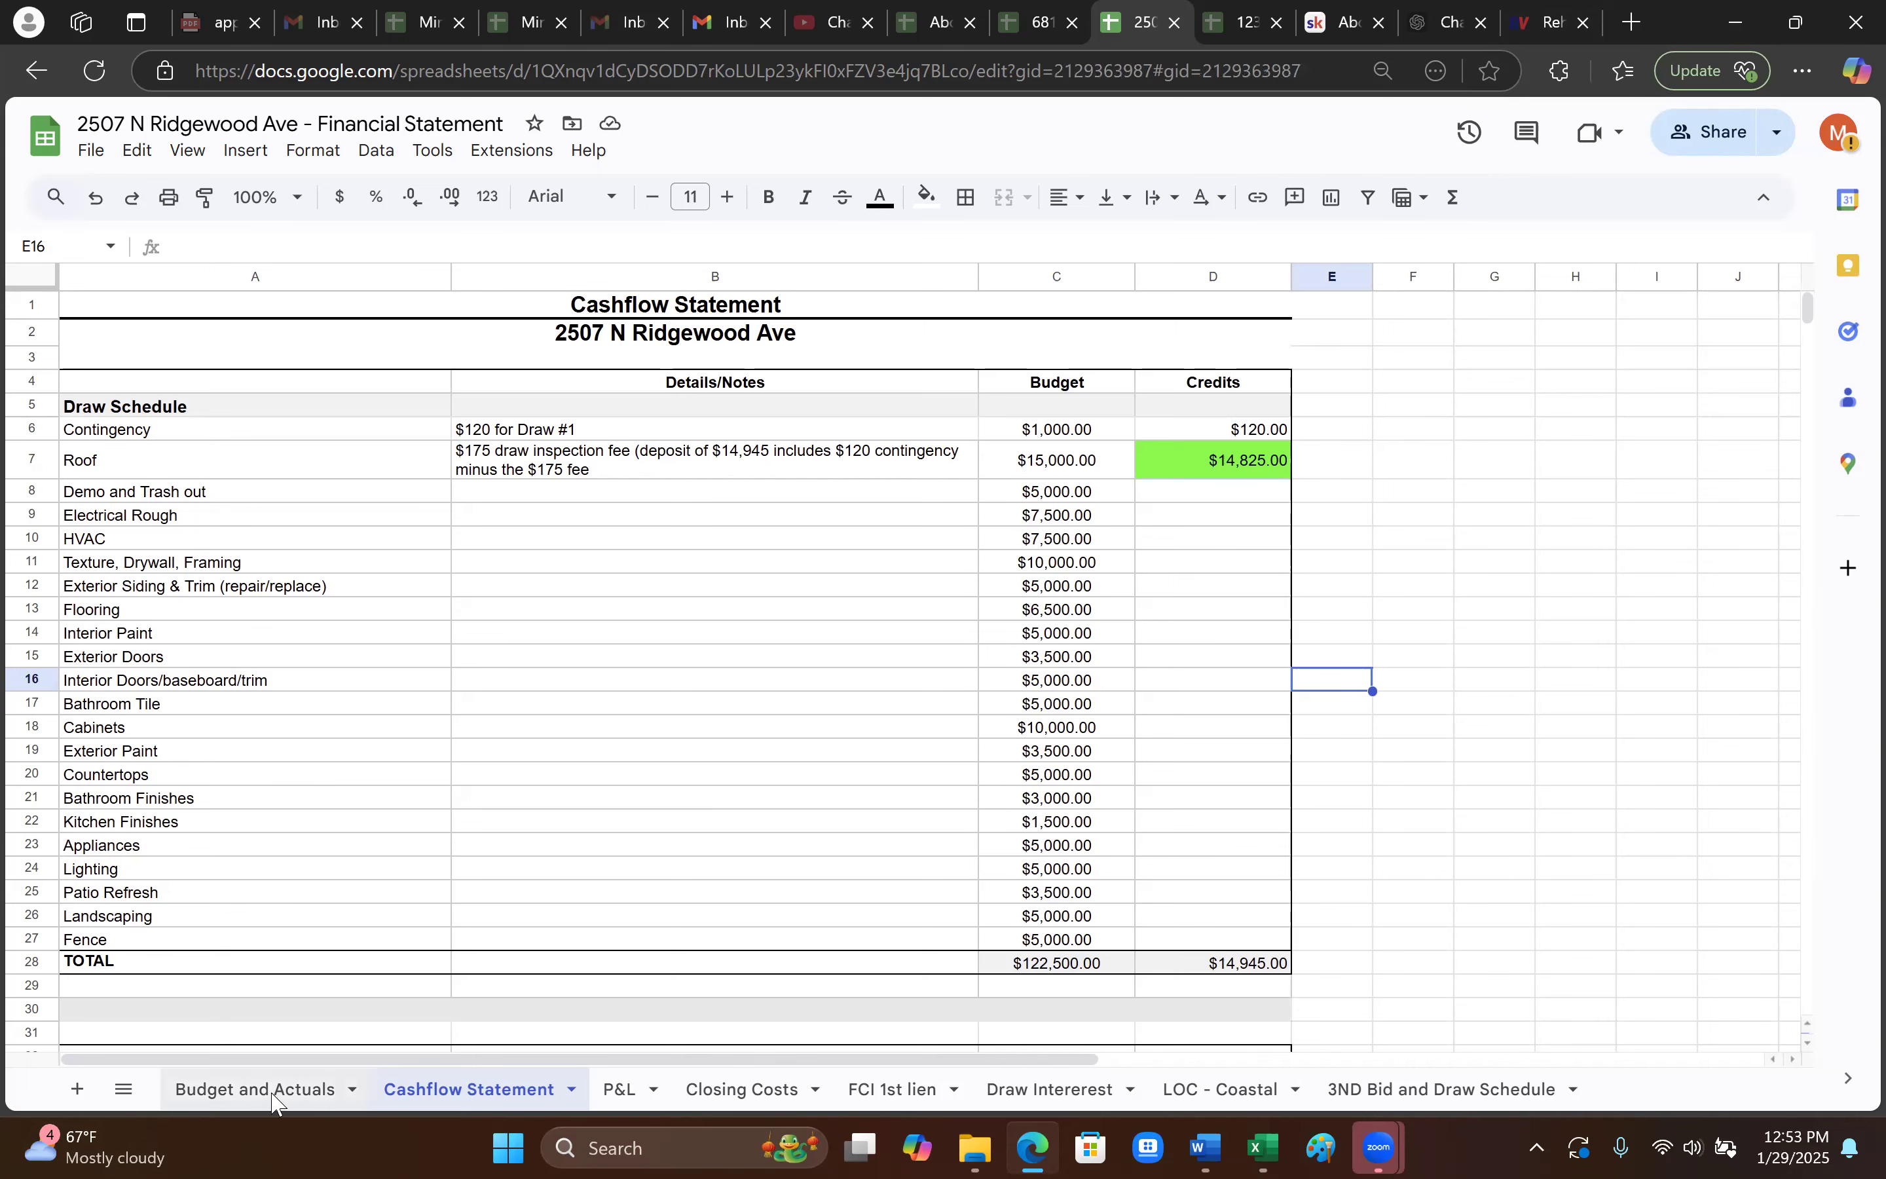
pyautogui.scroll(15, 1113, 841)
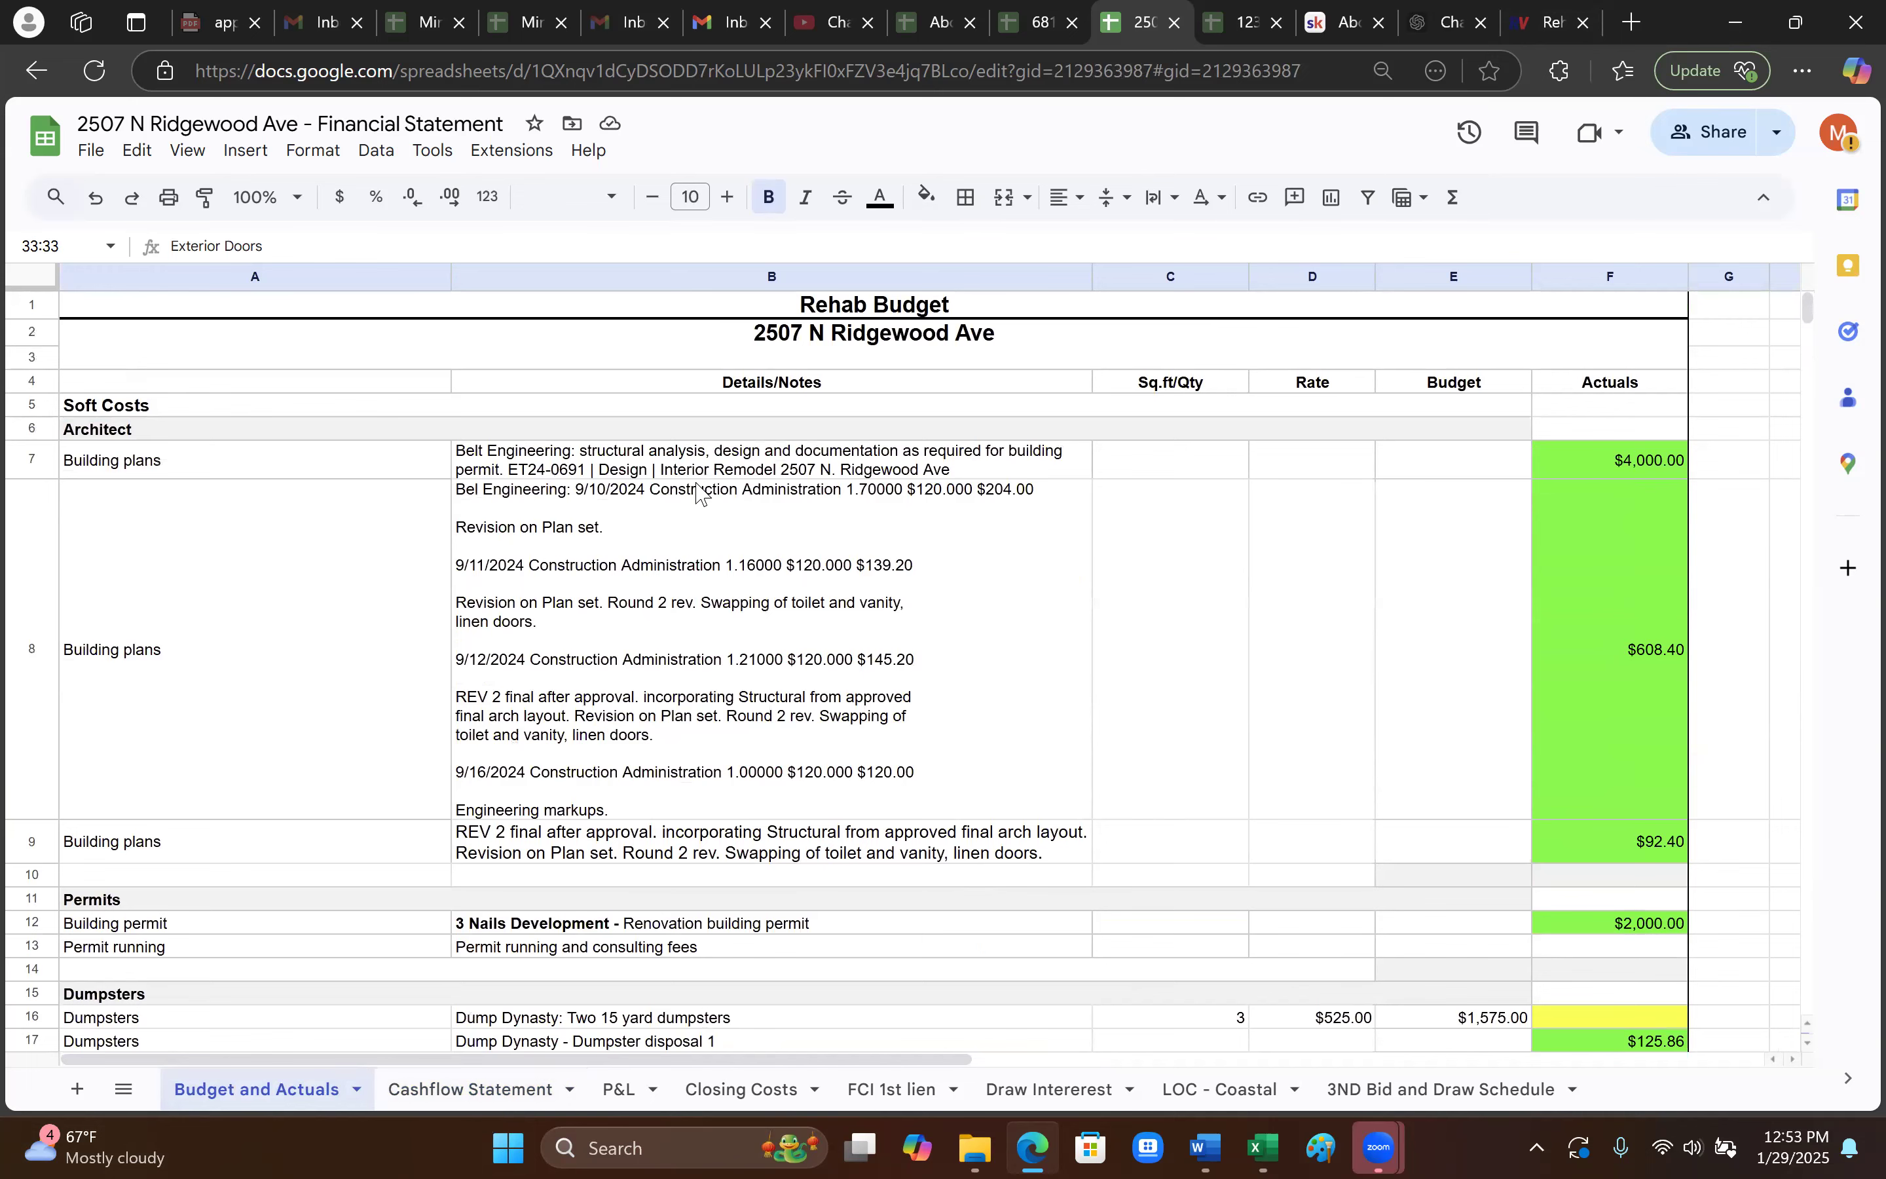
pyautogui.hotkey('ctrl', '9')
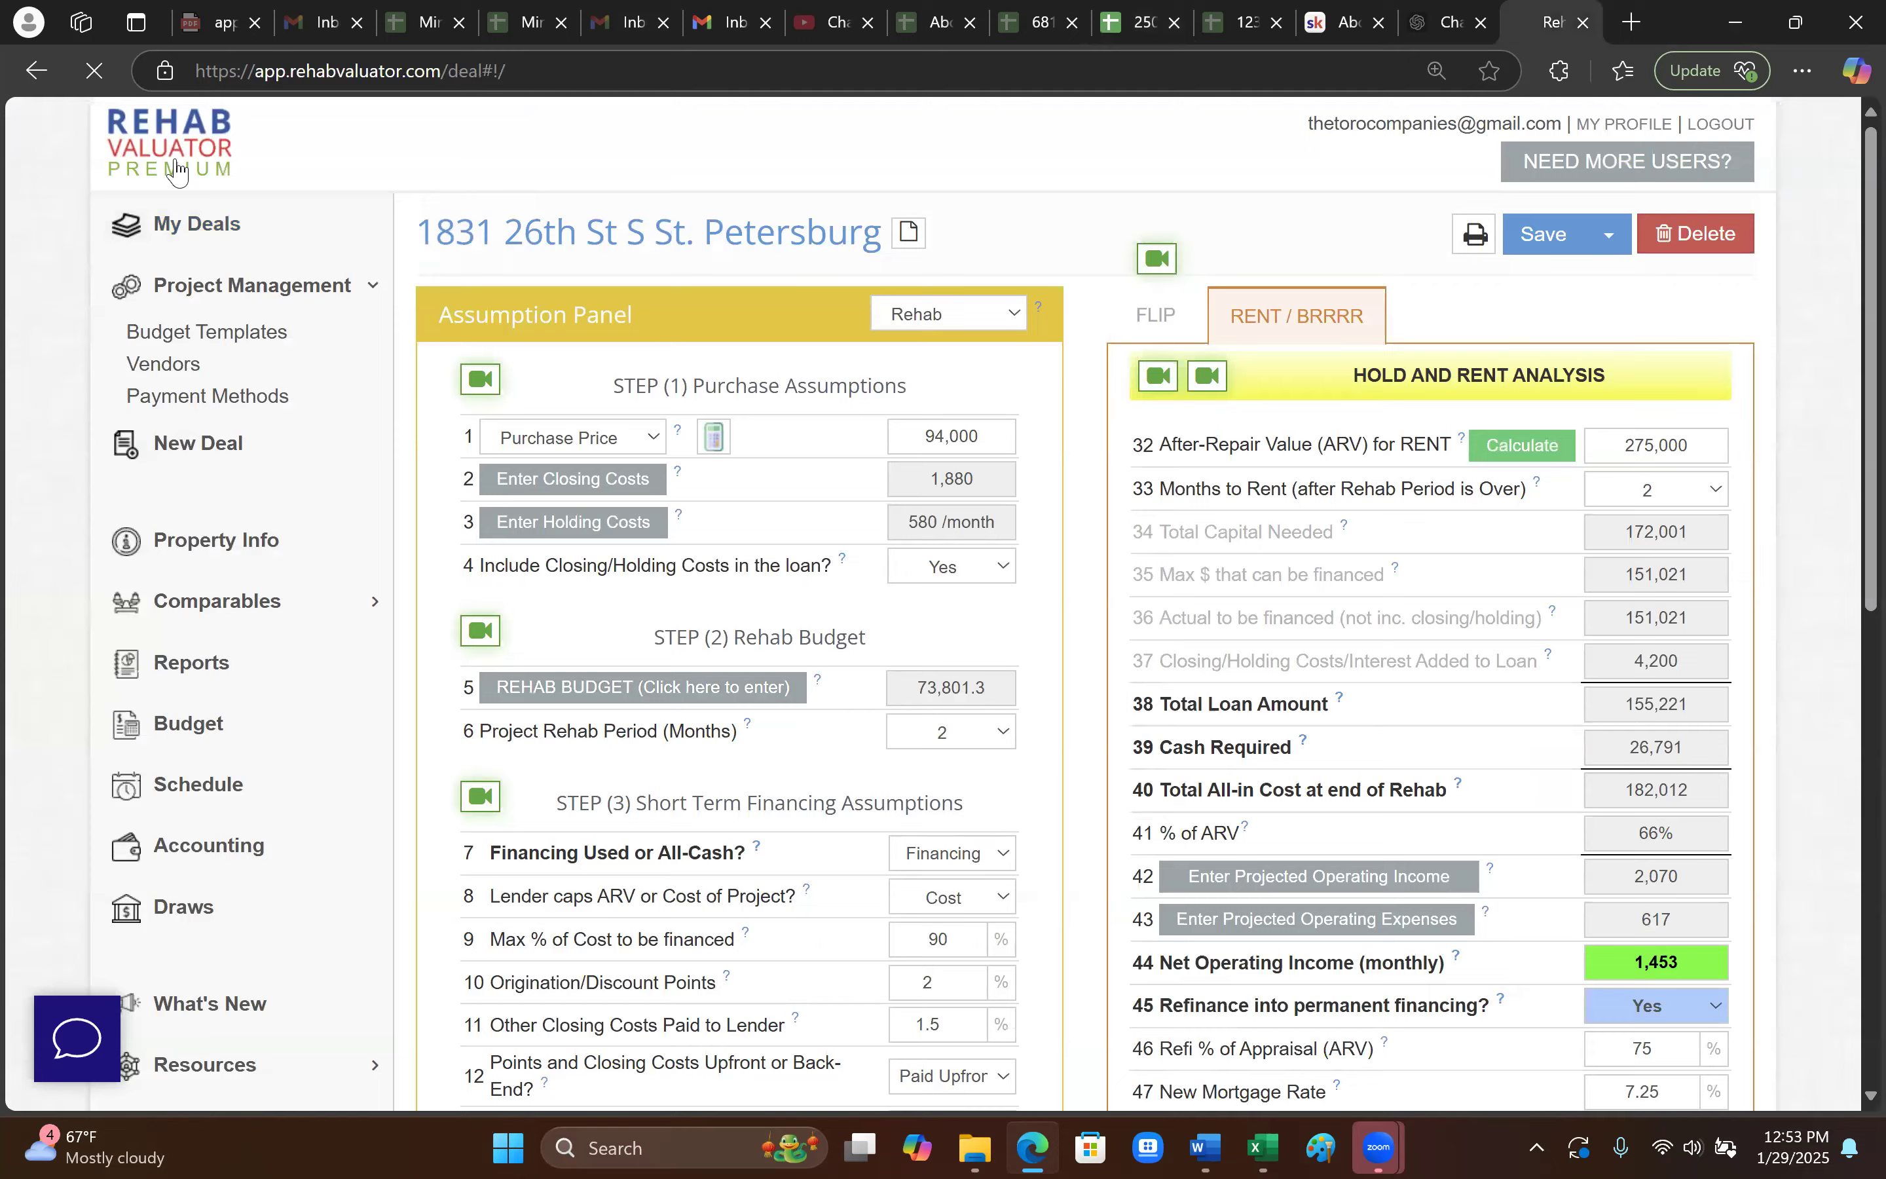
pyautogui.scroll(-2, 922, 782)
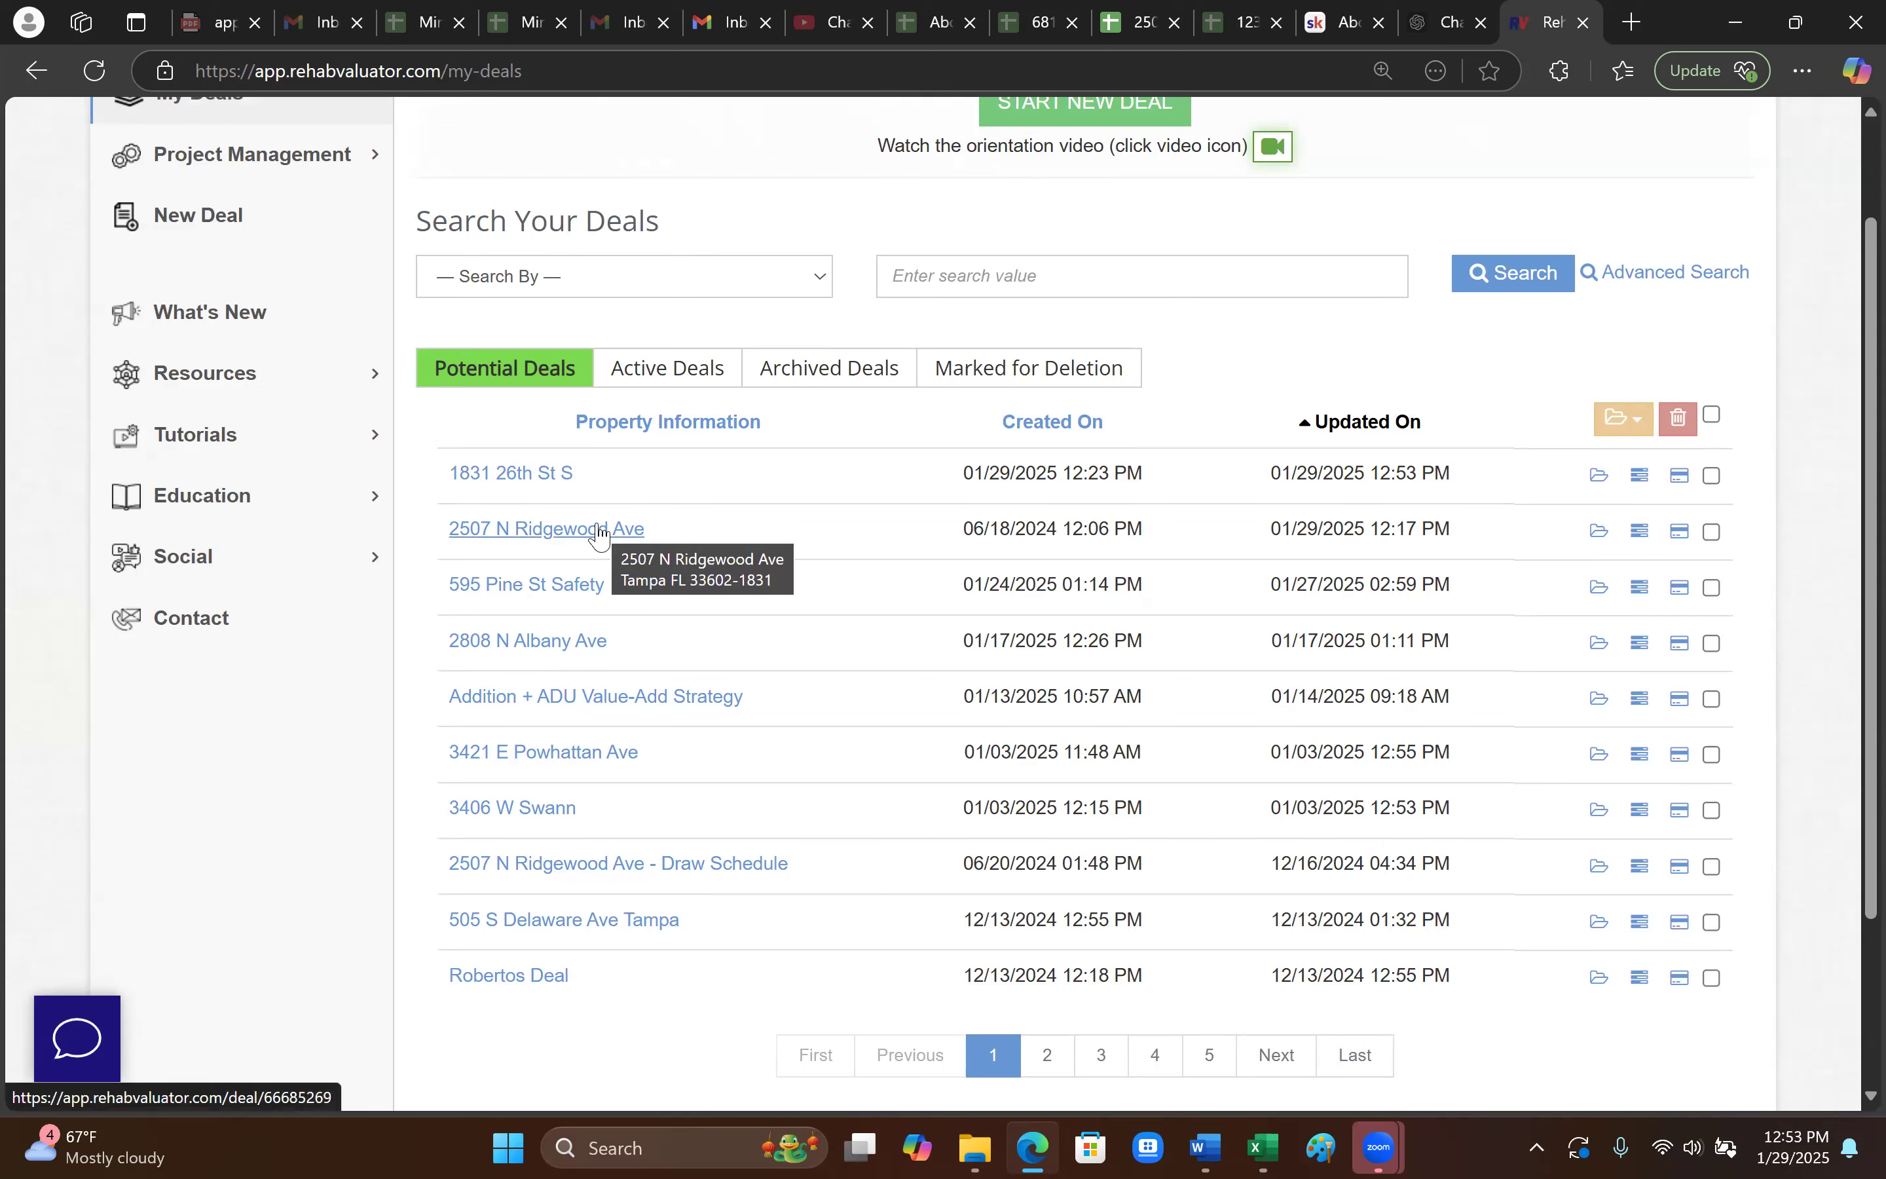
pyautogui.click(685, 873)
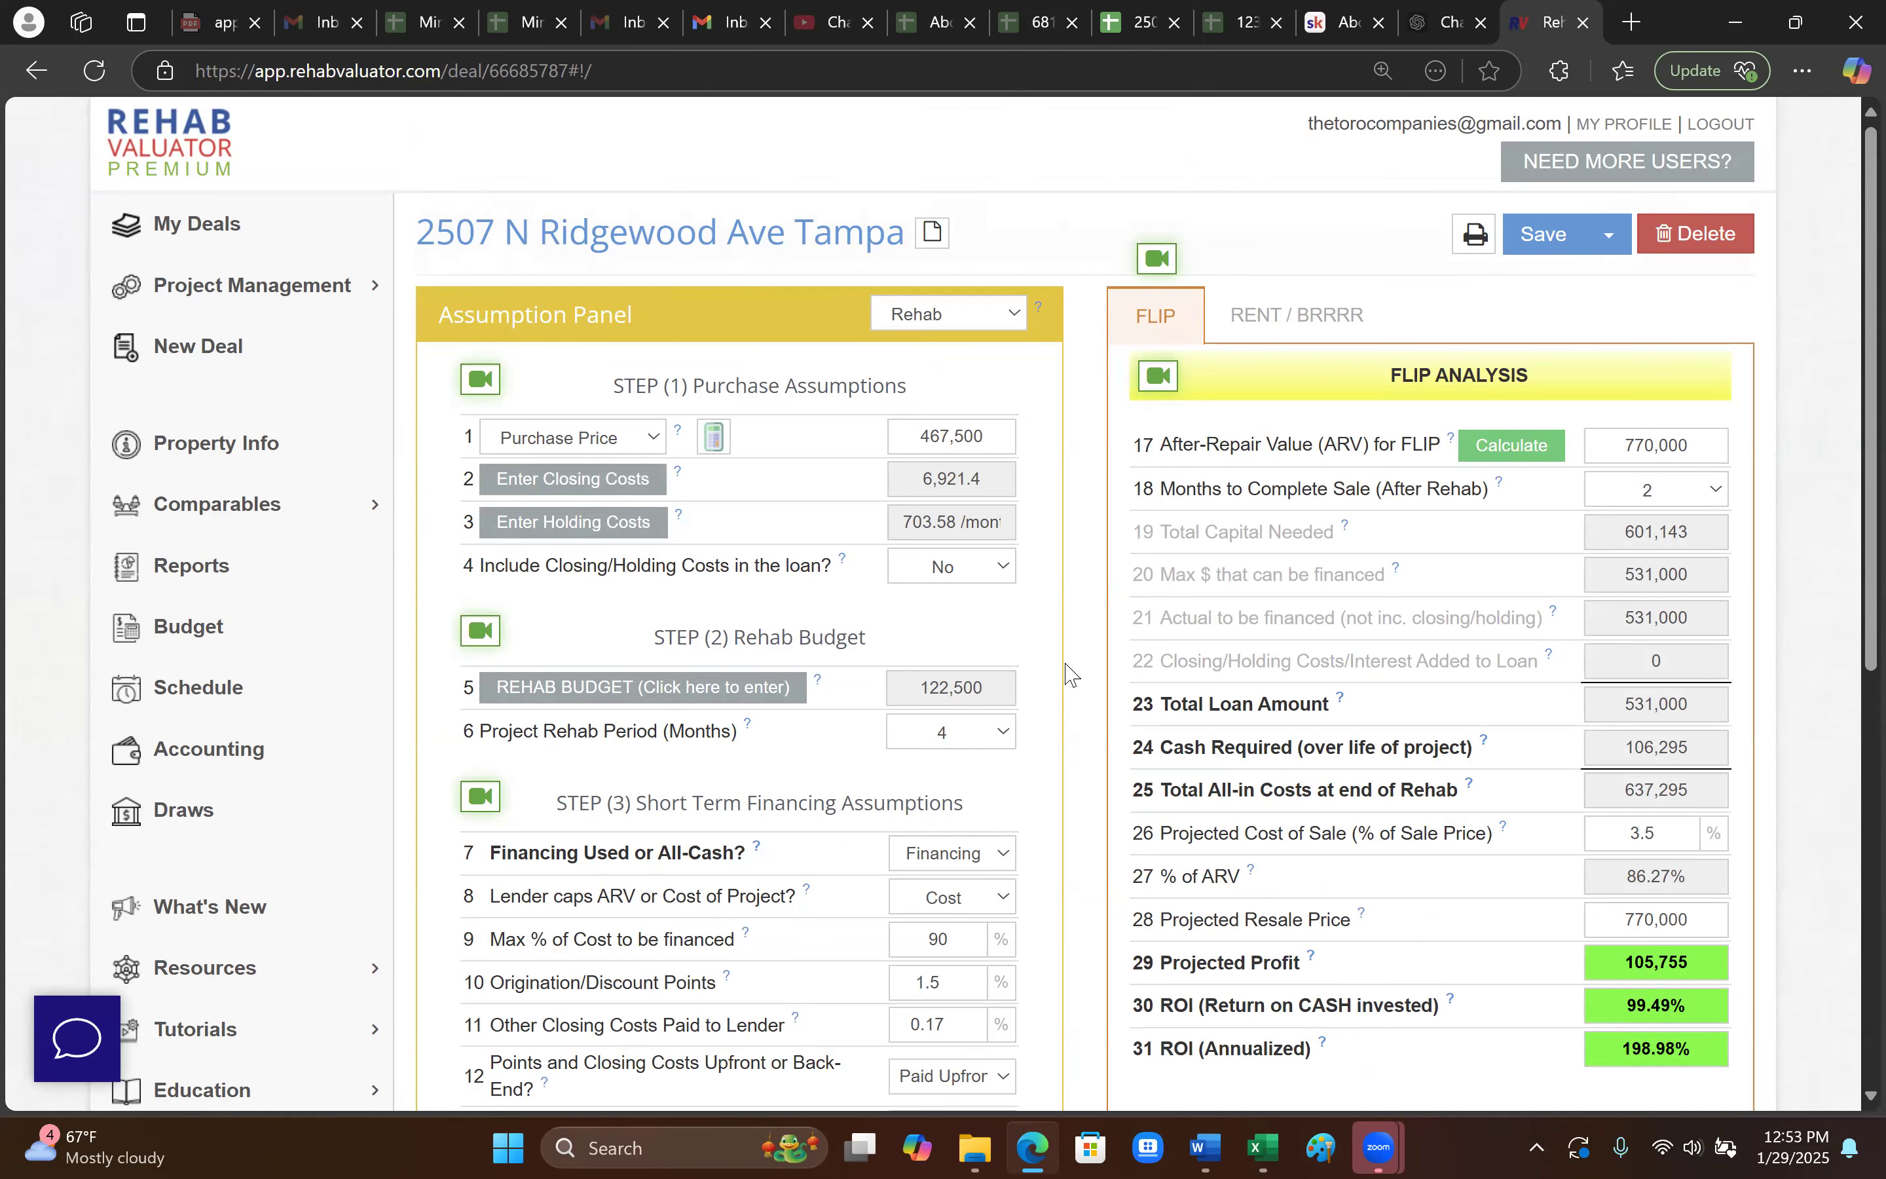
# - Review the Draw Schedule deal's 122,500 rehab budget line items and save the deal
pyautogui.click(746, 688)
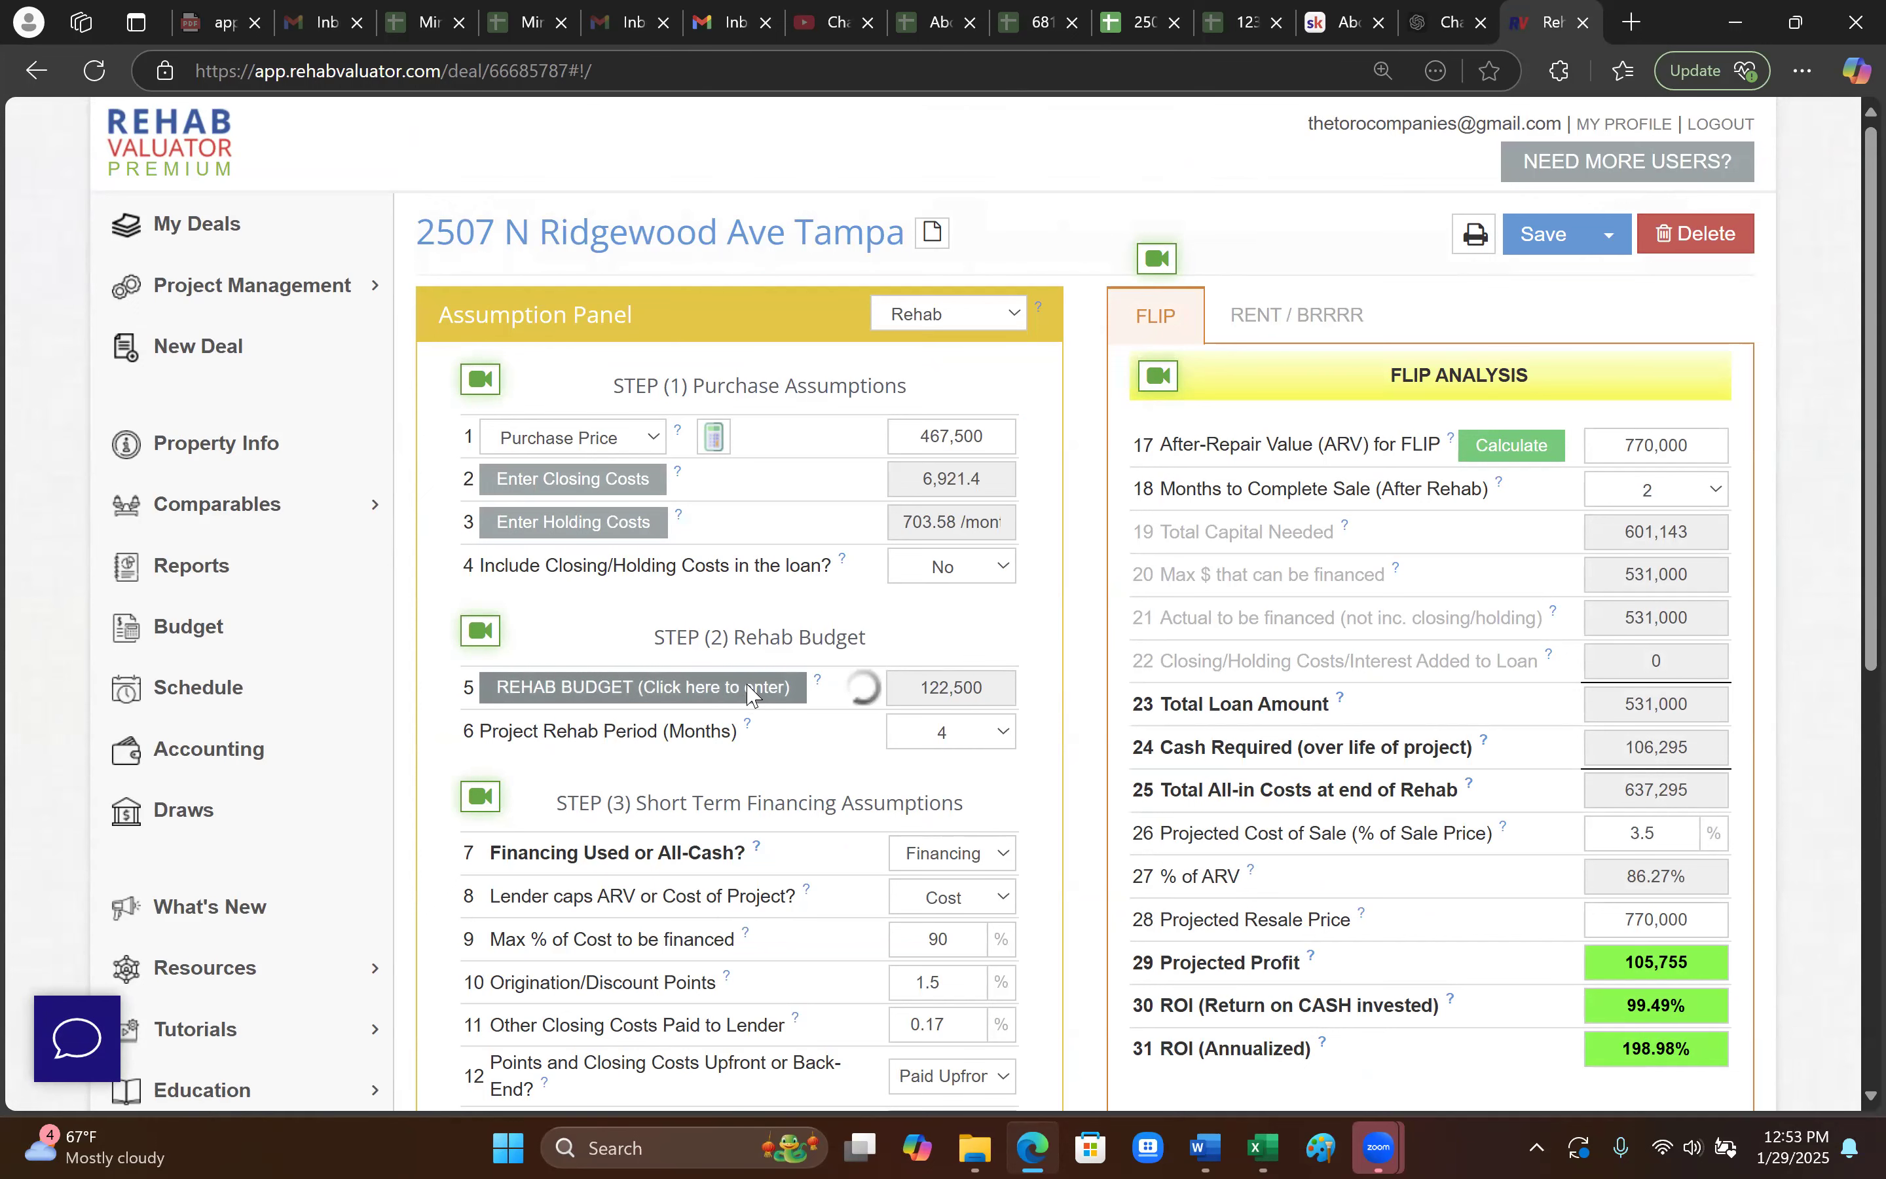
pyautogui.scroll(-3, 1081, 729)
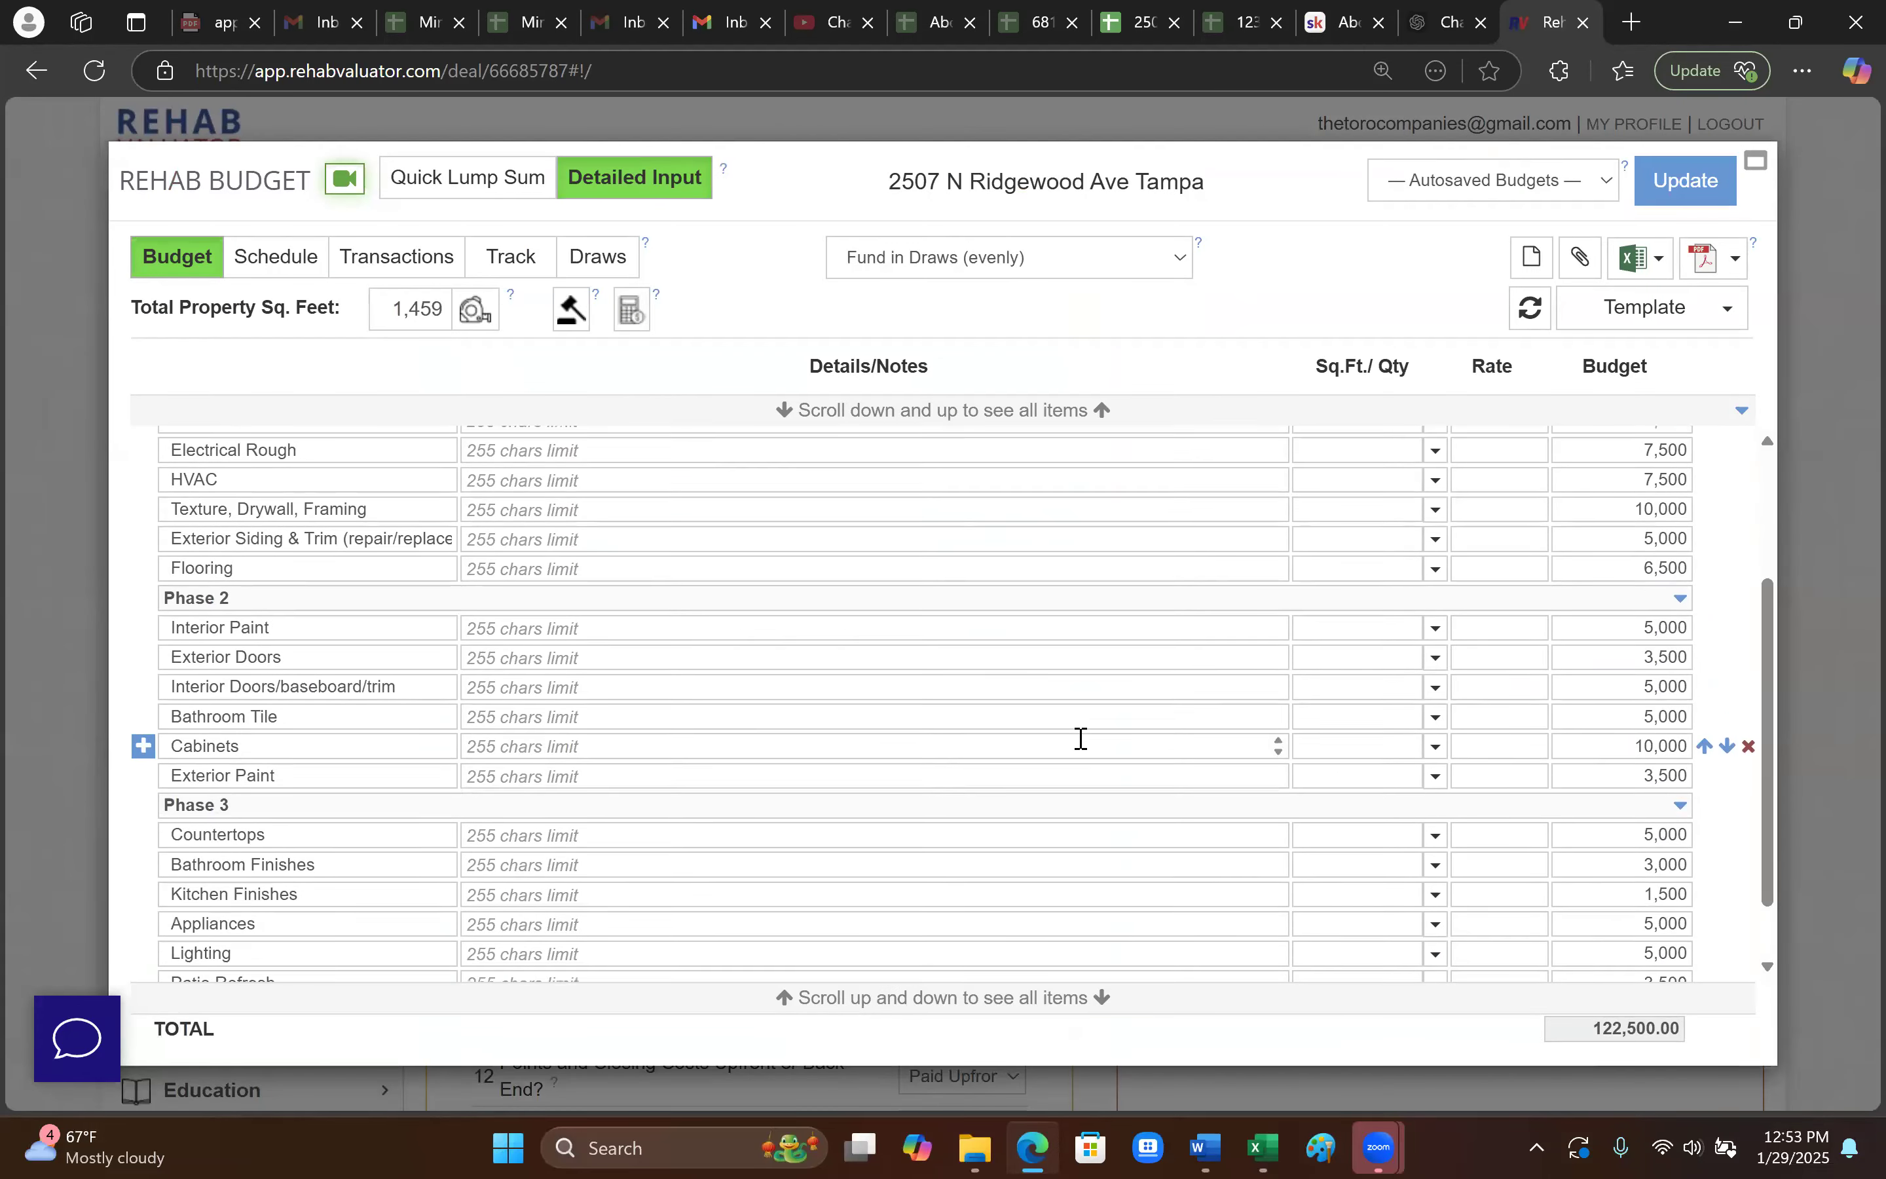
pyautogui.scroll(-1, 1083, 745)
pyautogui.scroll(4, 1169, 818)
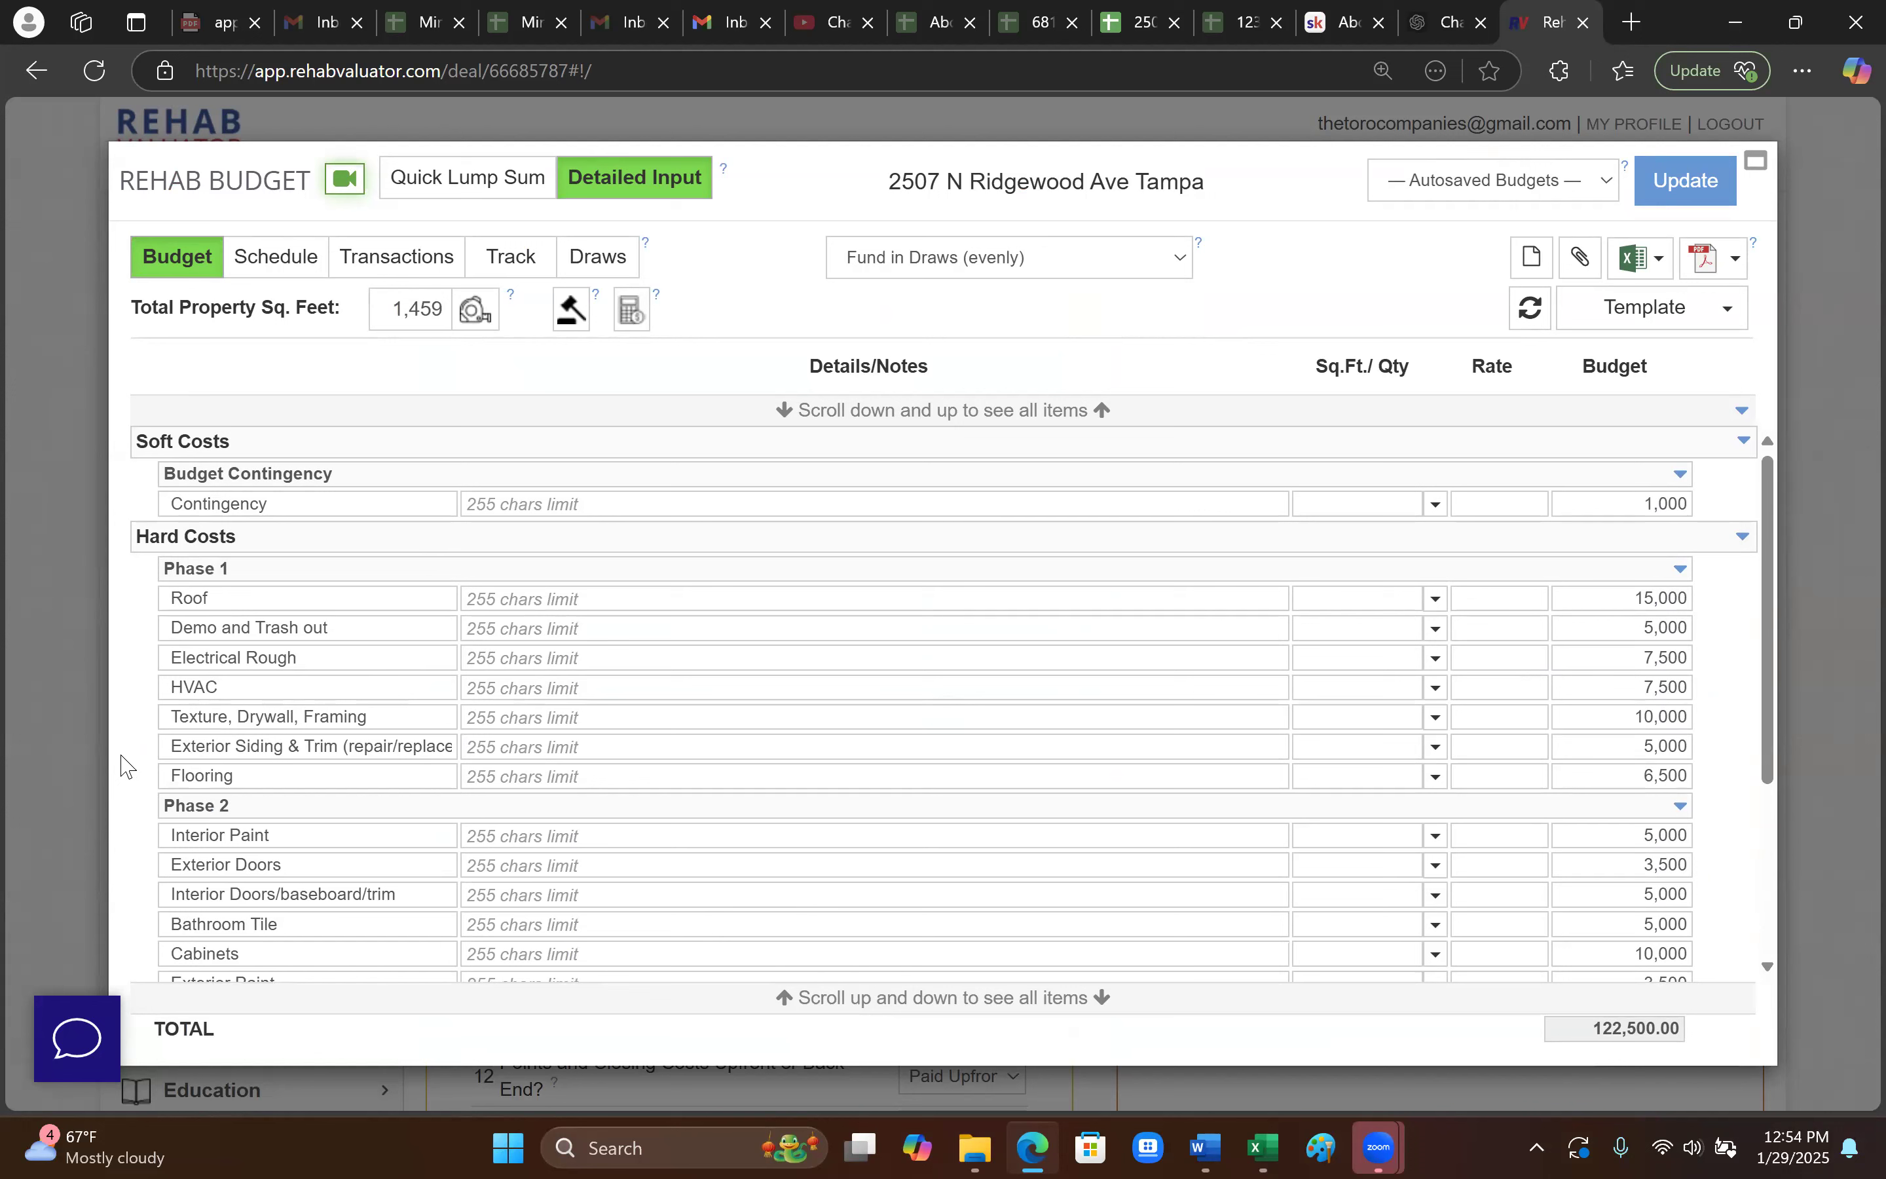
pyautogui.moveTo(142, 754)
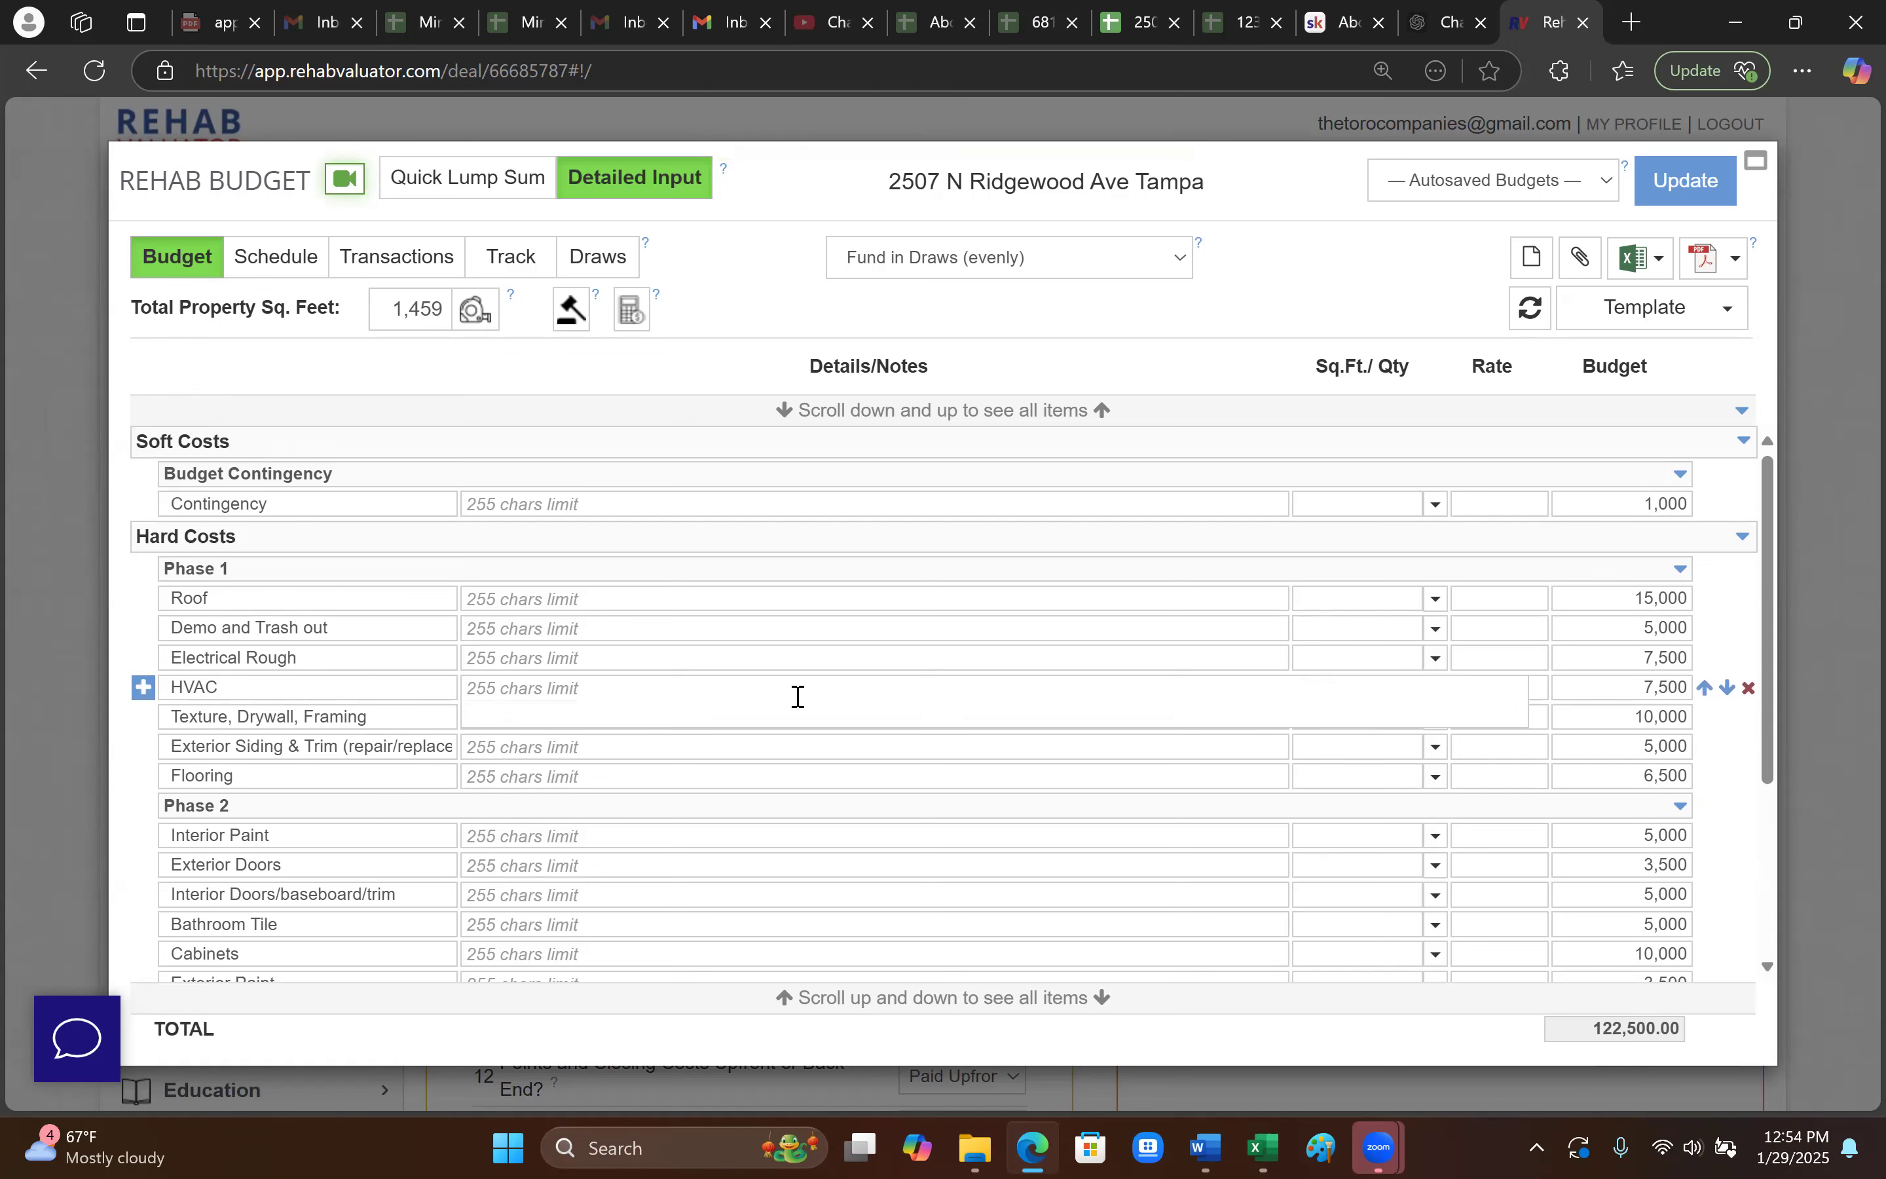
pyautogui.click(1829, 422)
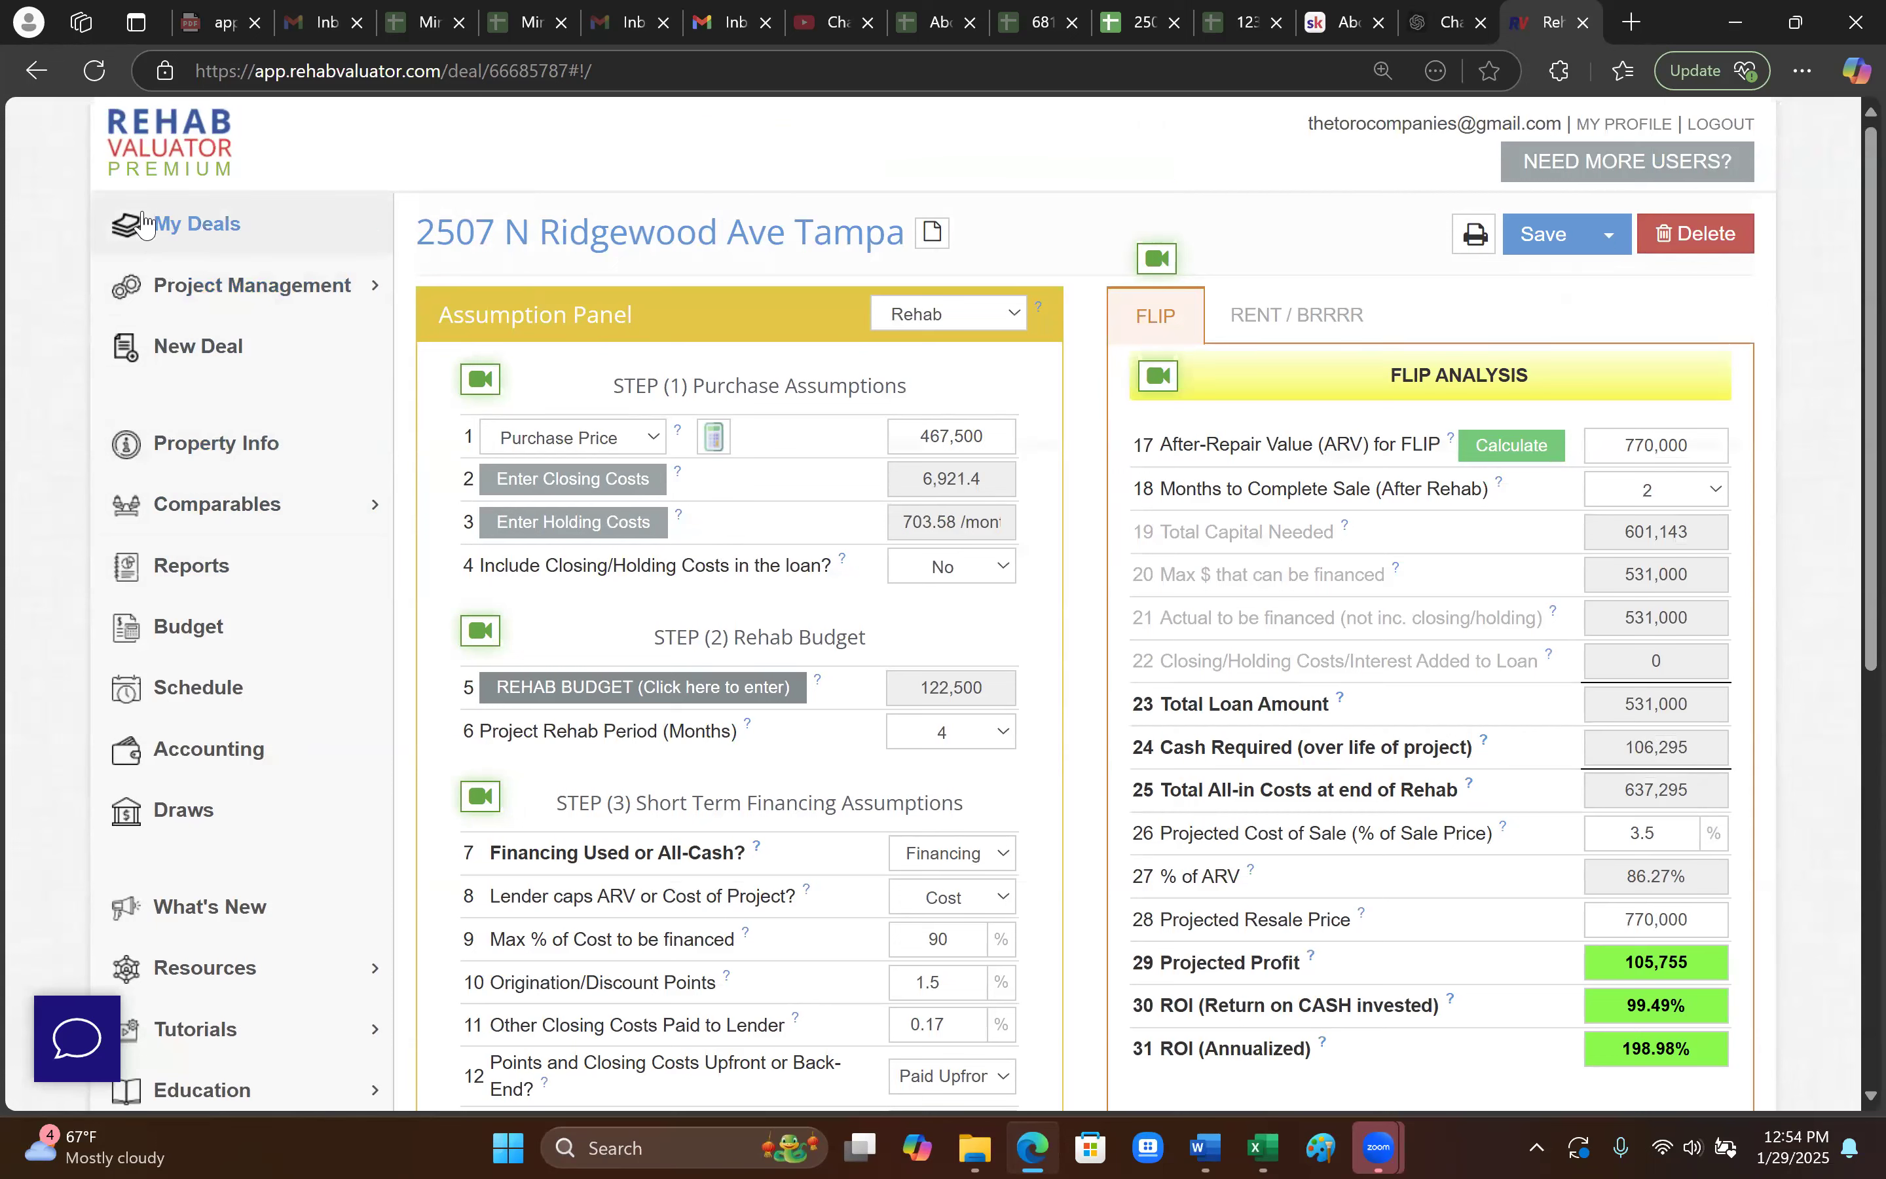
pyautogui.click(171, 226)
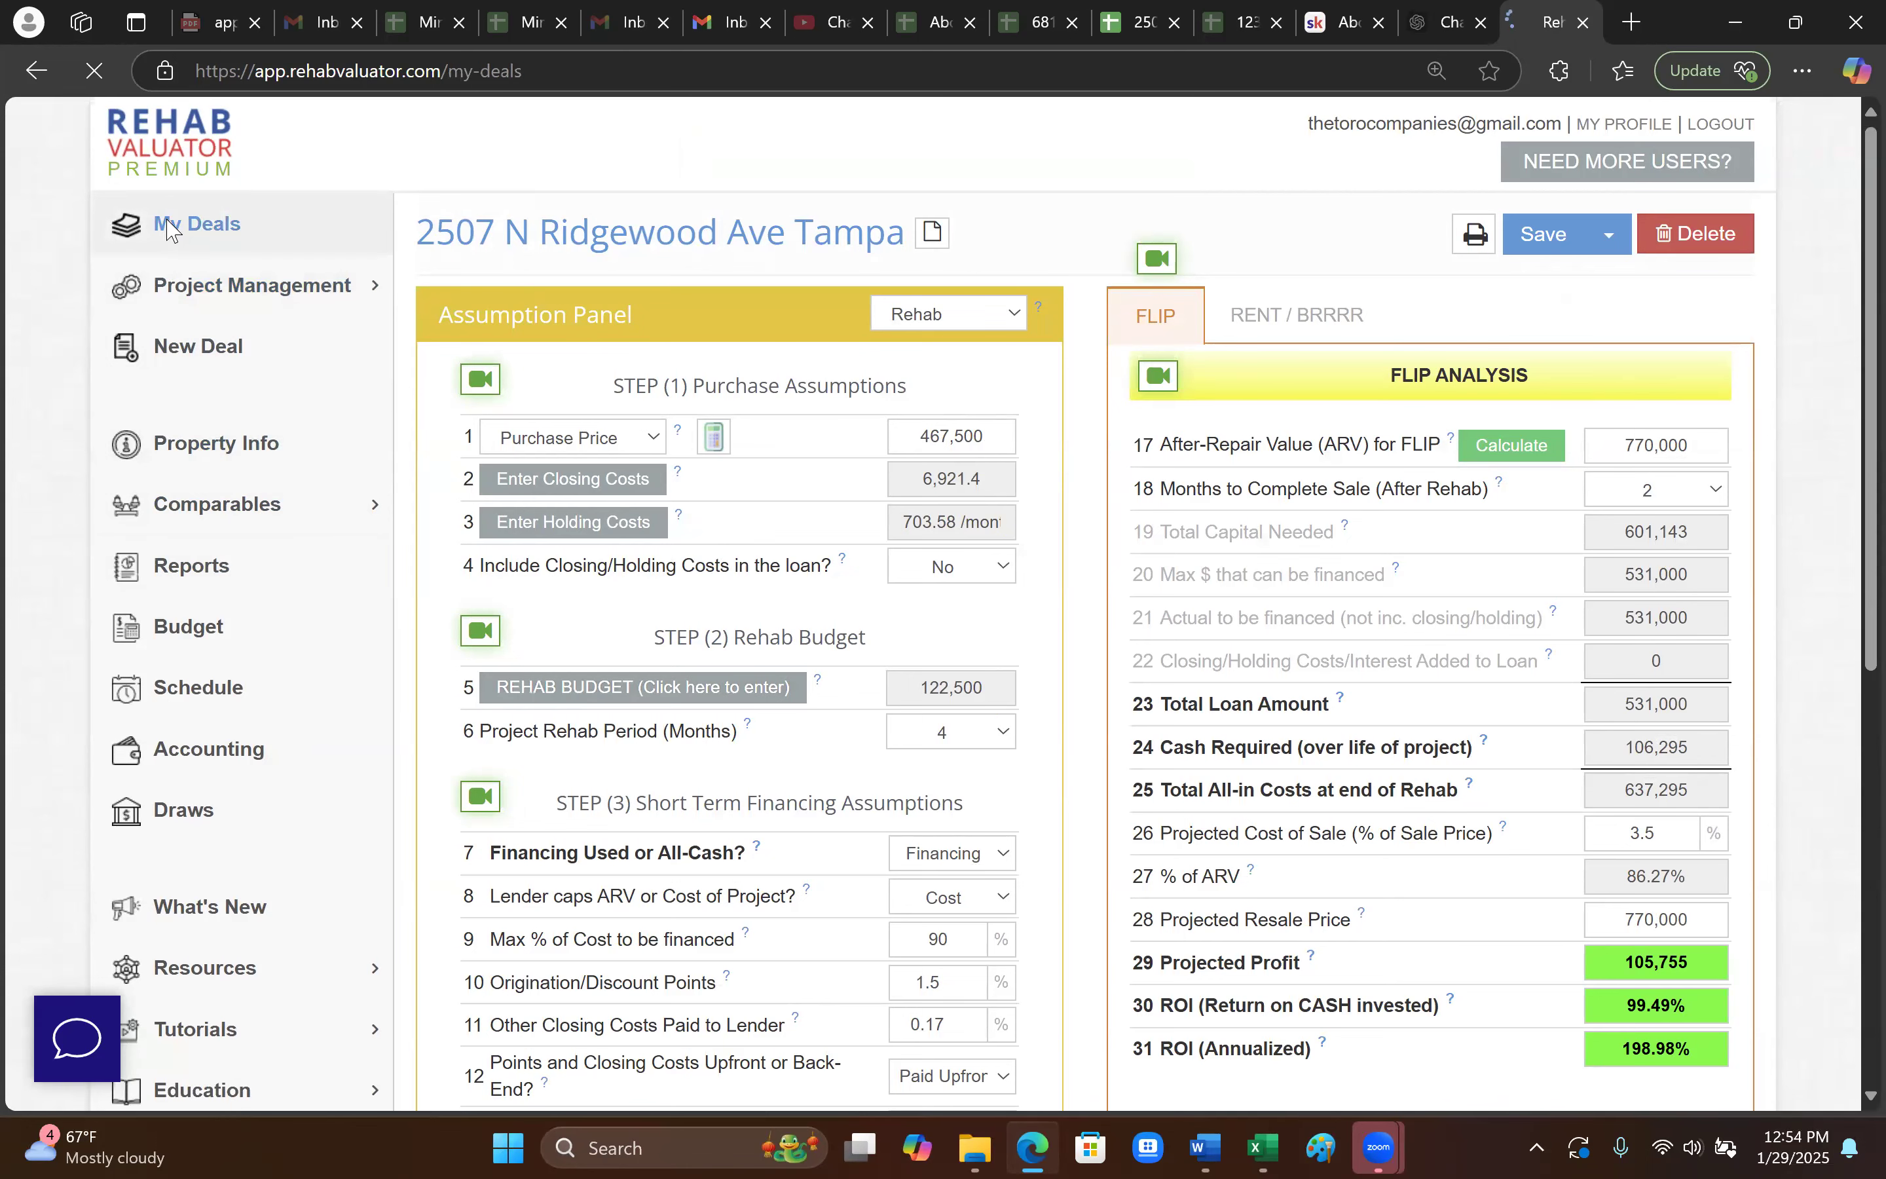
pyautogui.scroll(-2, 701, 765)
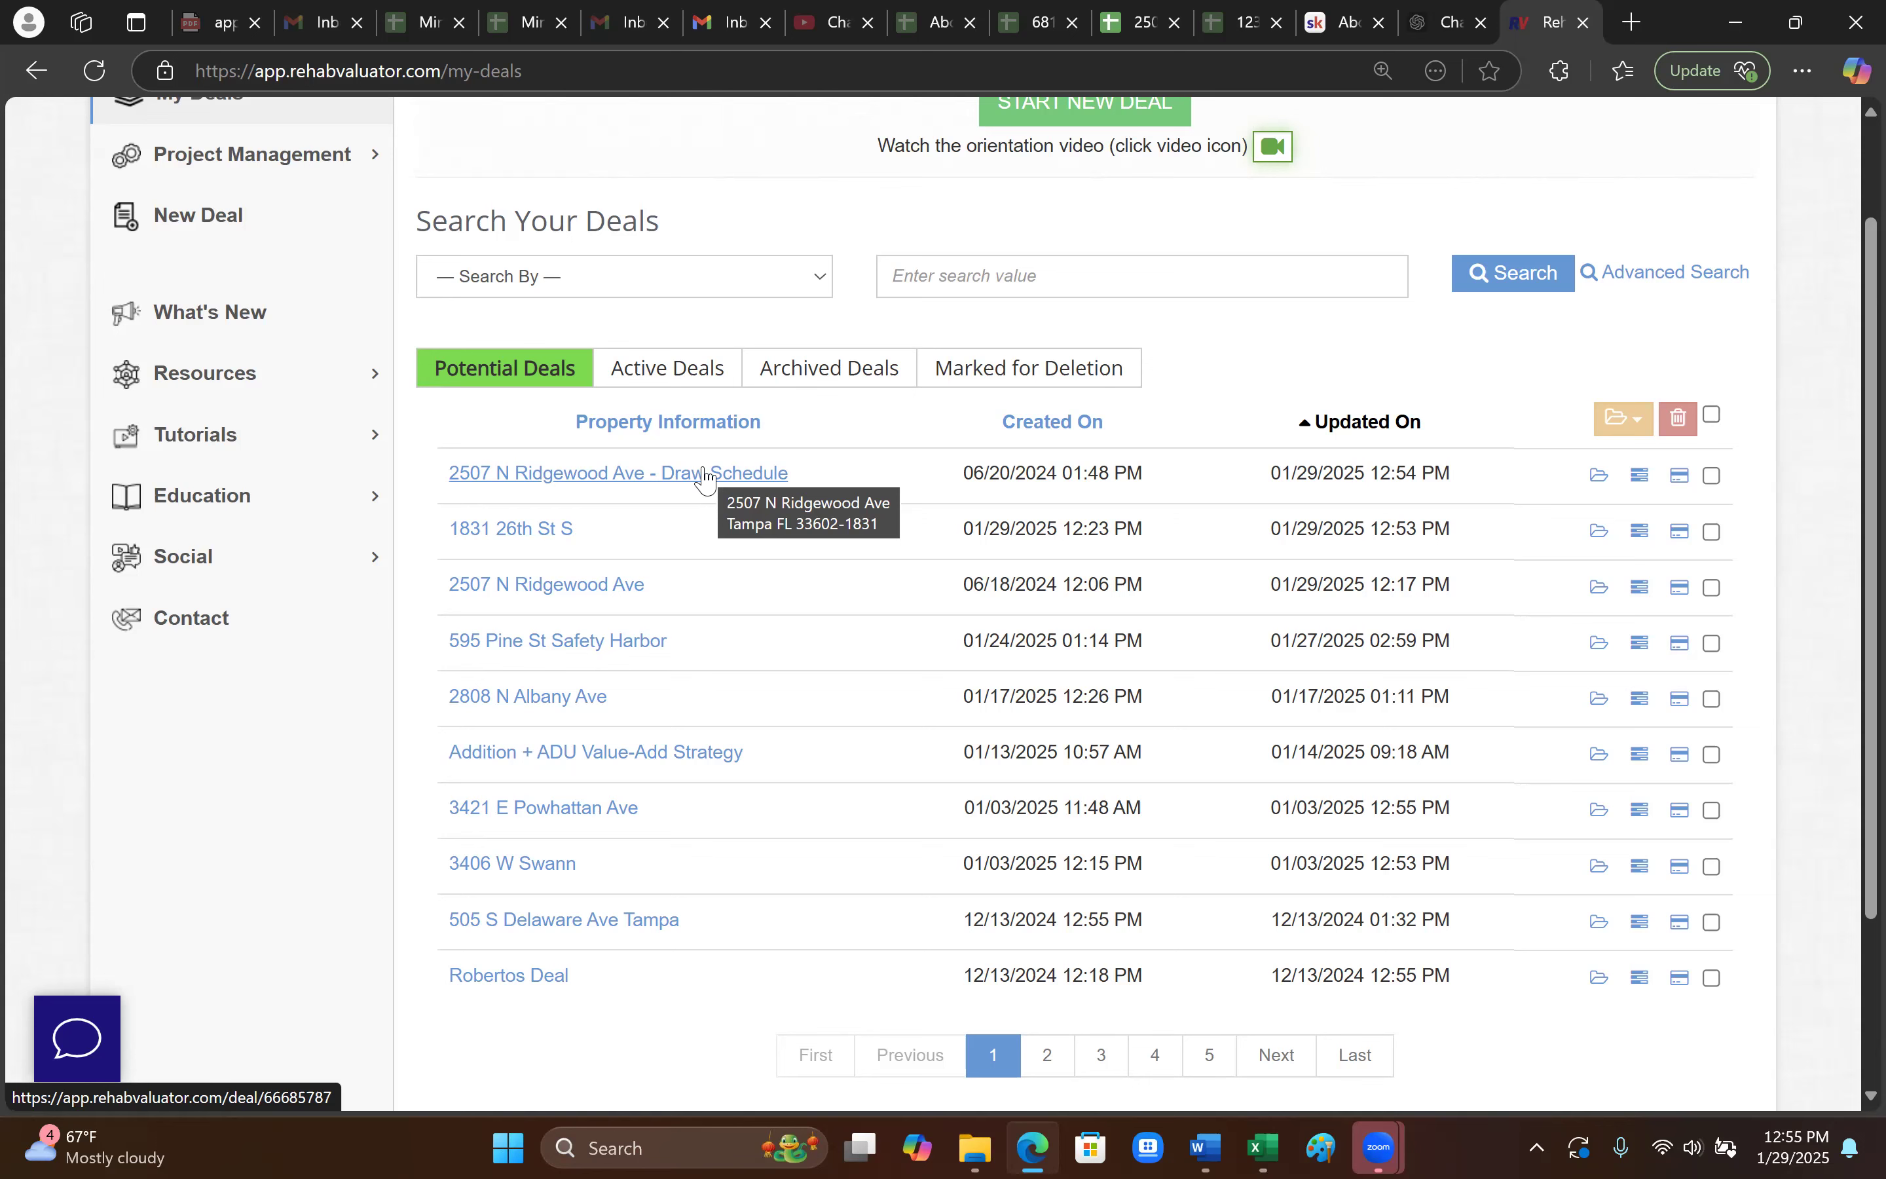
pyautogui.click(633, 589)
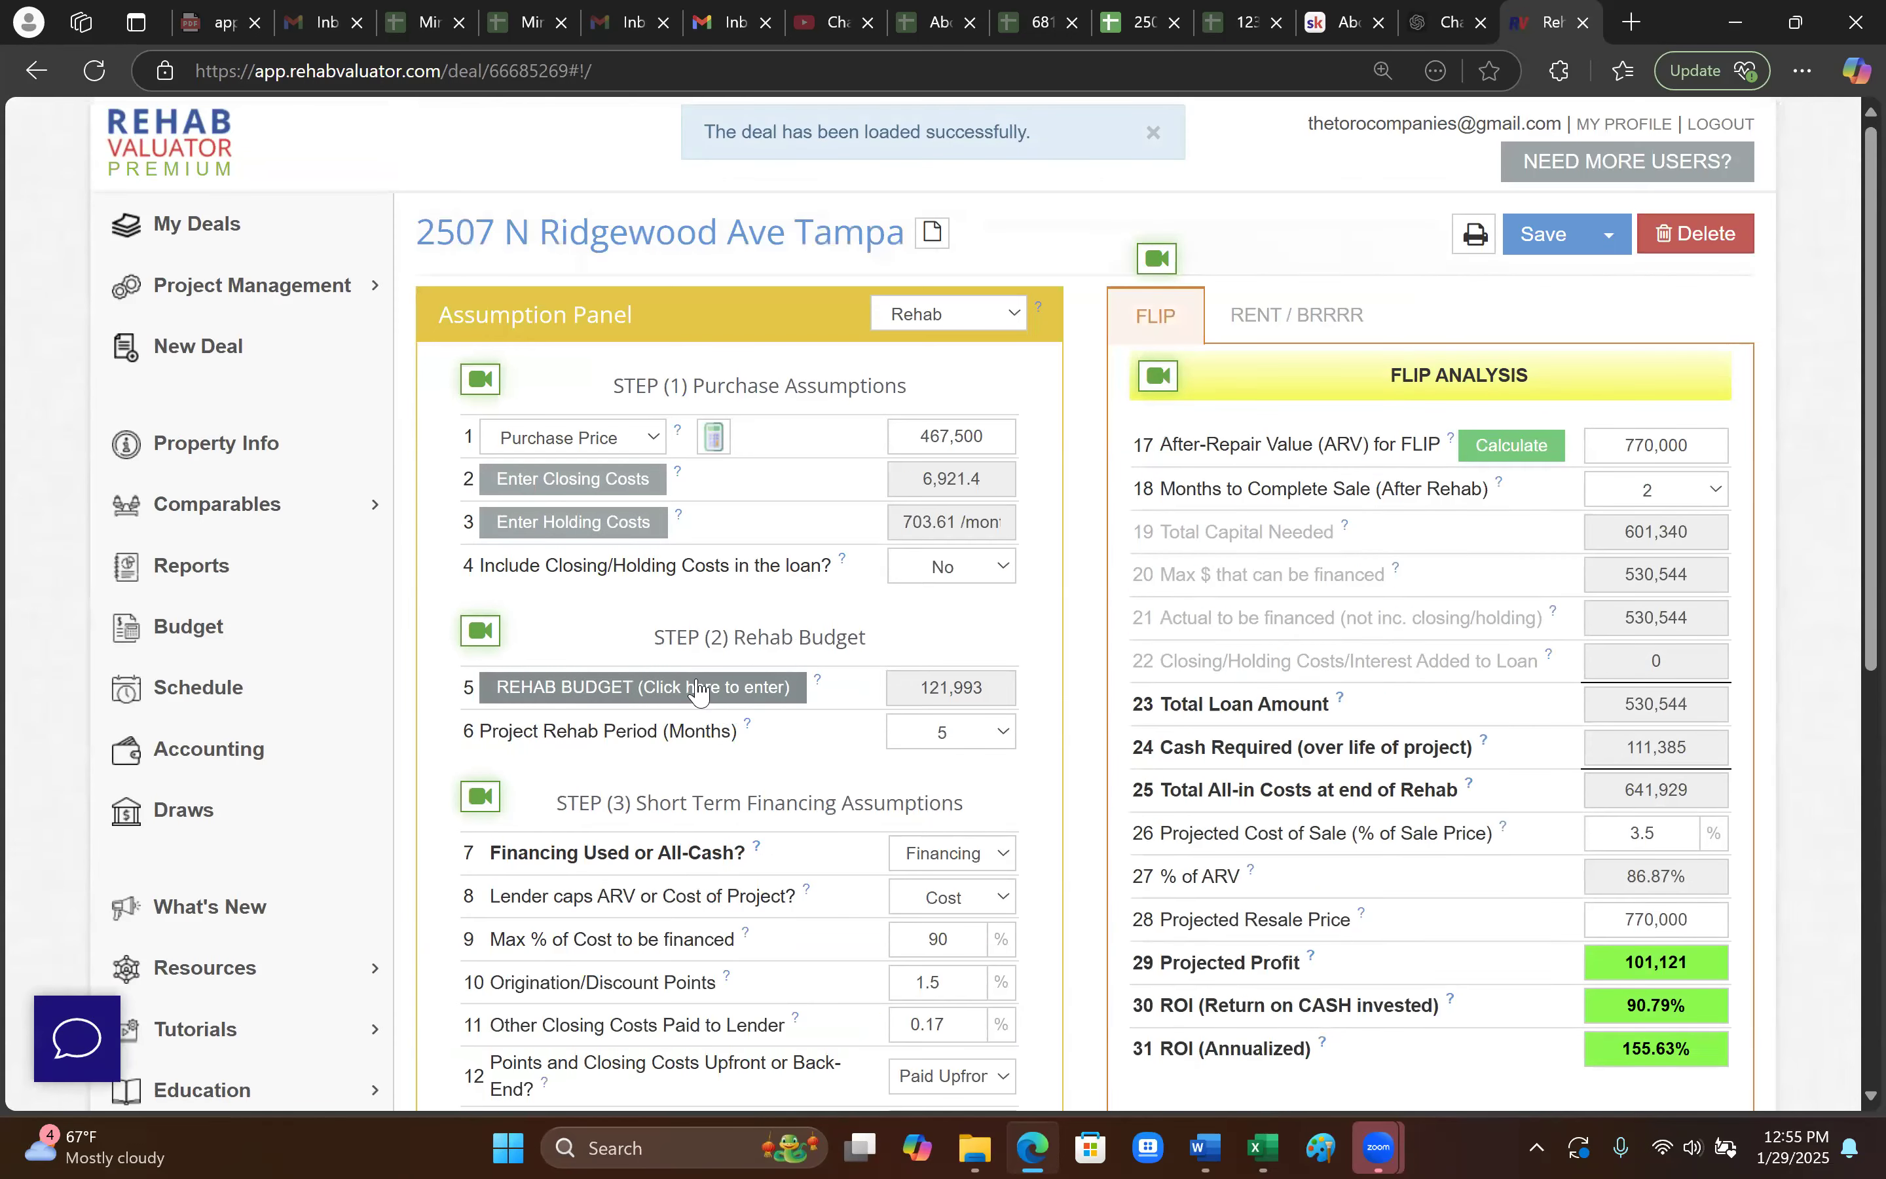
# - Review the 121,993 itemized rehab budget, including the Half-lite door details, and save
pyautogui.click(710, 677)
pyautogui.scroll(-3, 343, 616)
pyautogui.scroll(-2, 438, 682)
pyautogui.scroll(2, 304, 652)
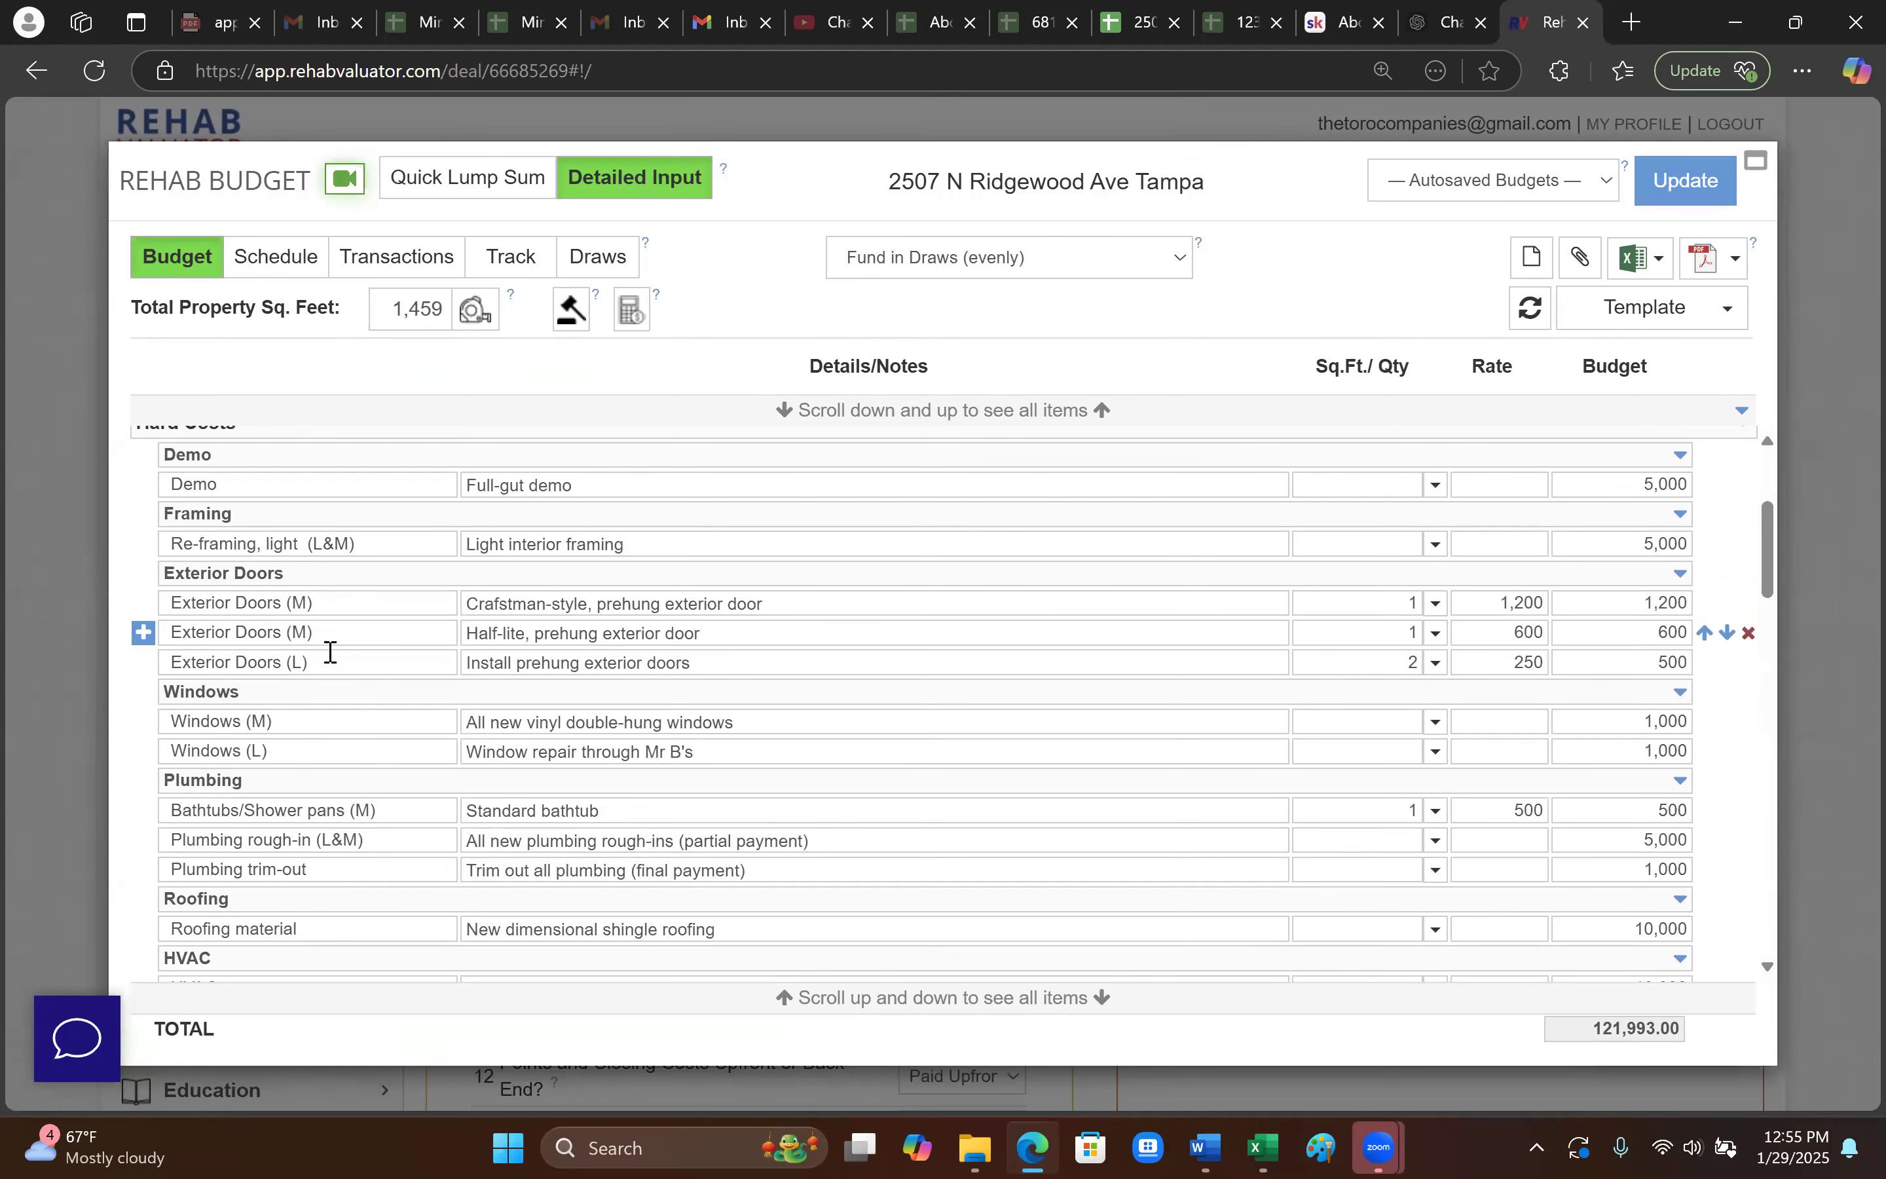
pyautogui.scroll(-3, 323, 745)
pyautogui.scroll(-10, 343, 746)
pyautogui.scroll(15, 418, 783)
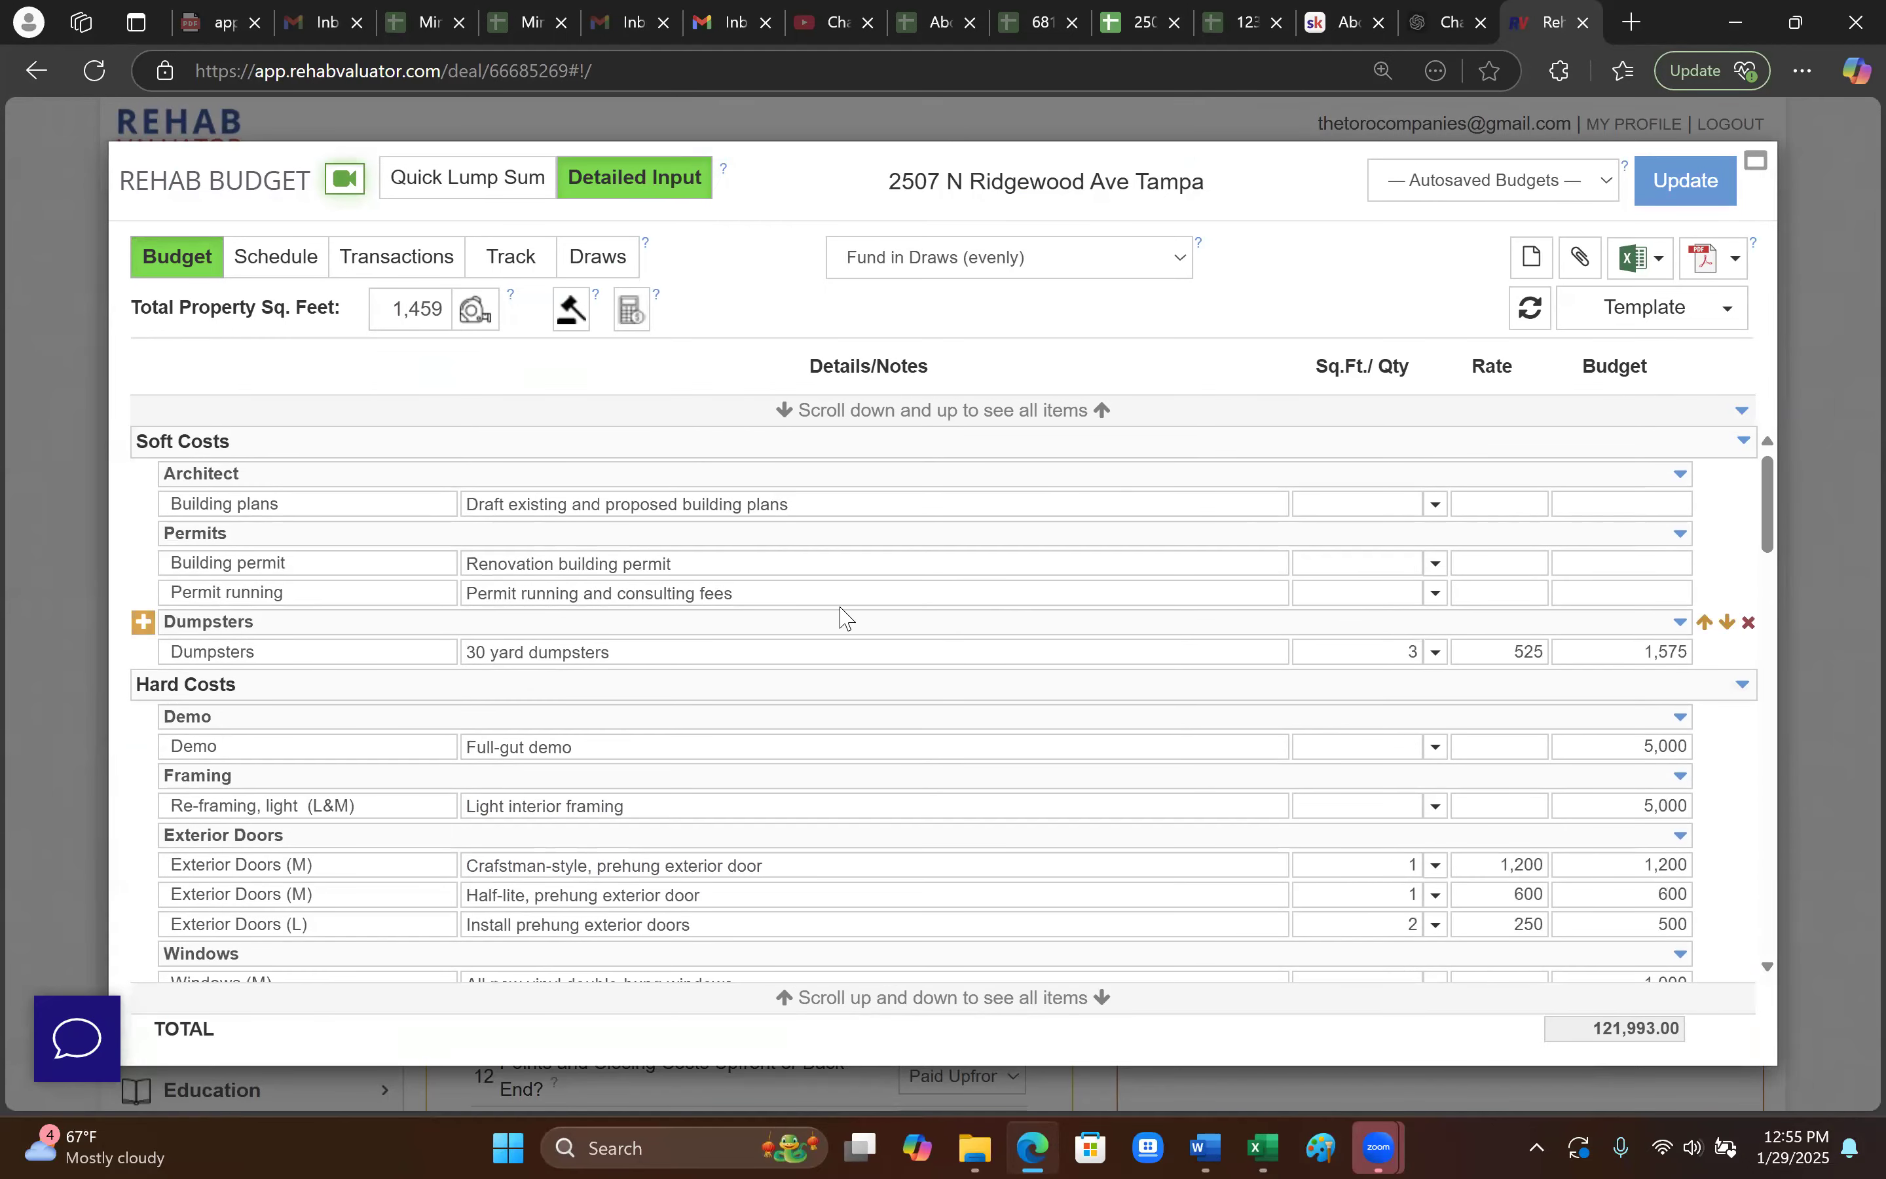
pyautogui.scroll(-2, 951, 770)
pyautogui.click(956, 762)
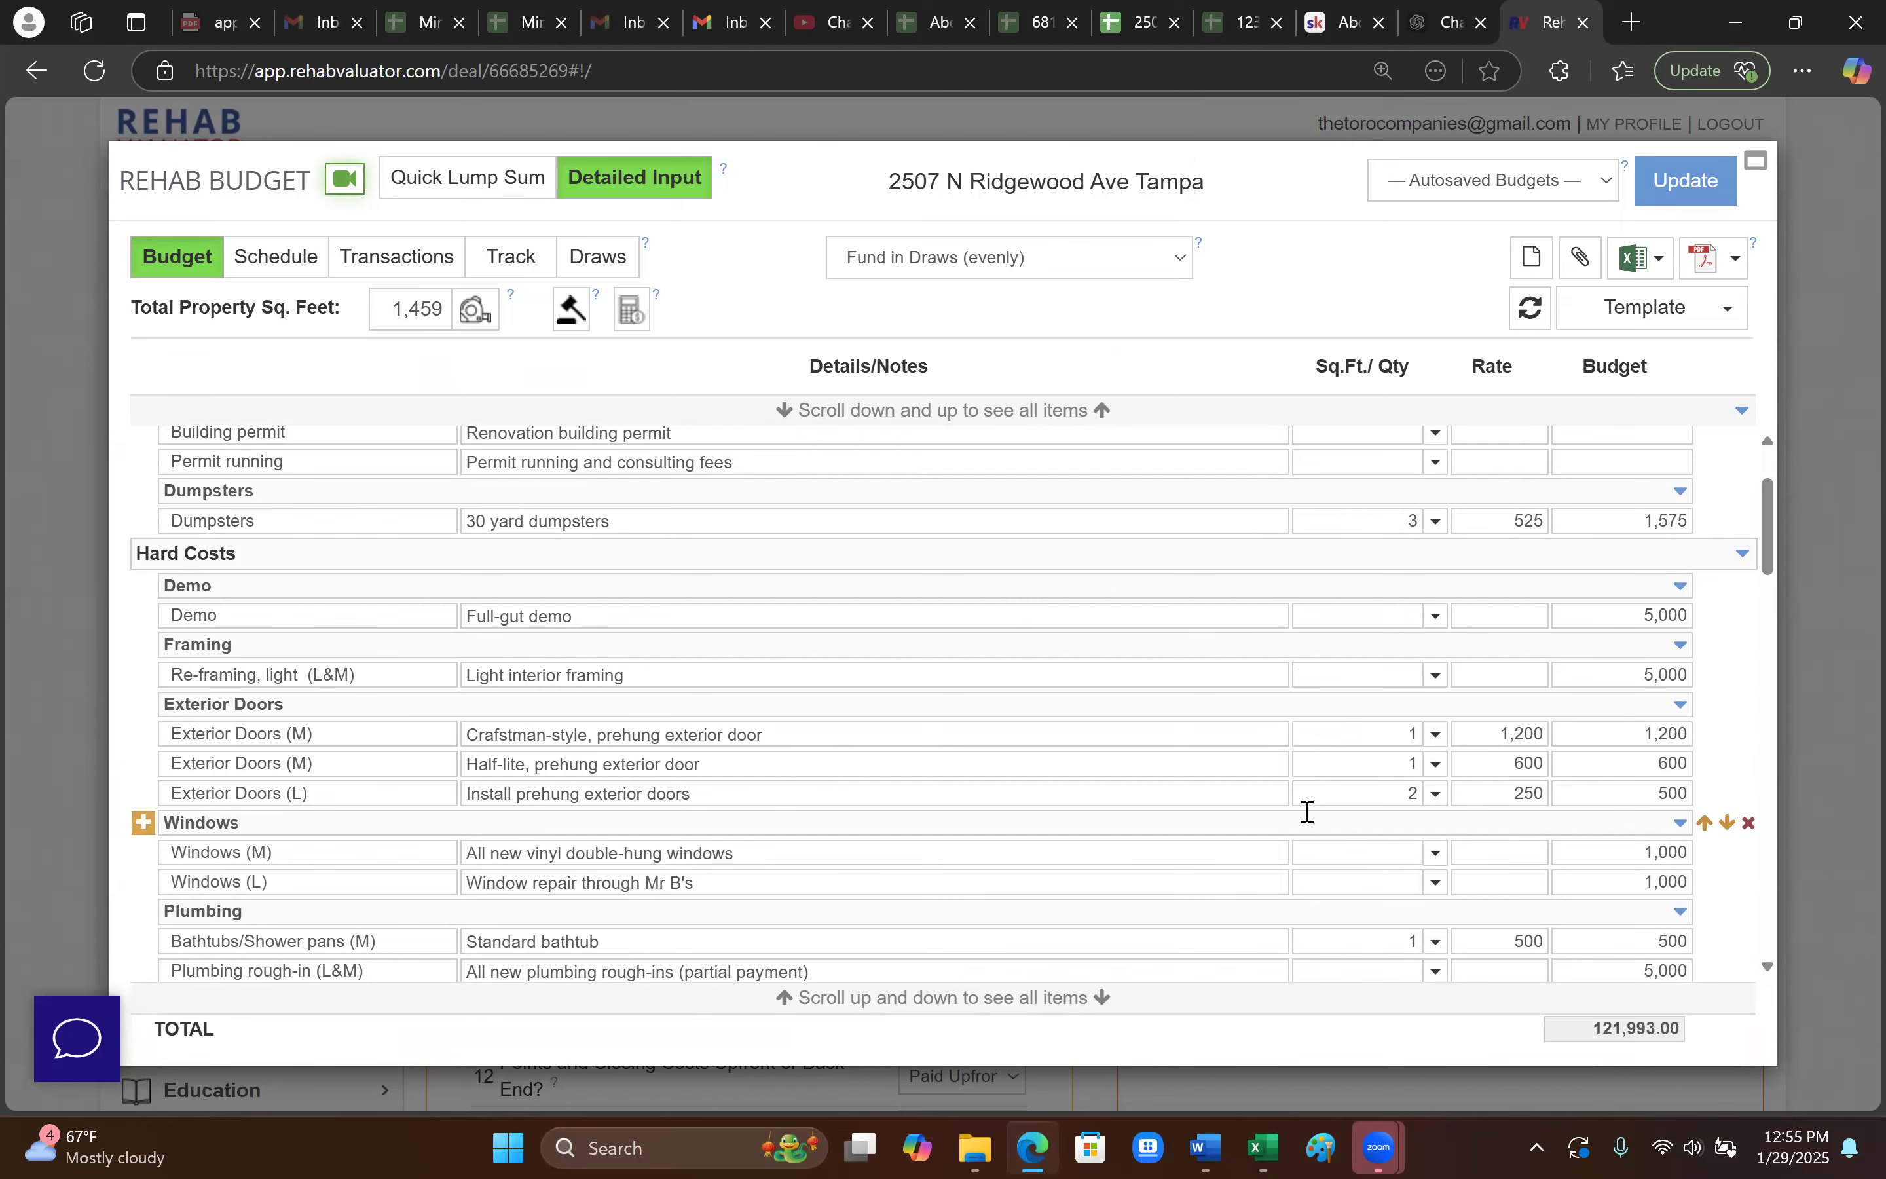
pyautogui.click(1805, 336)
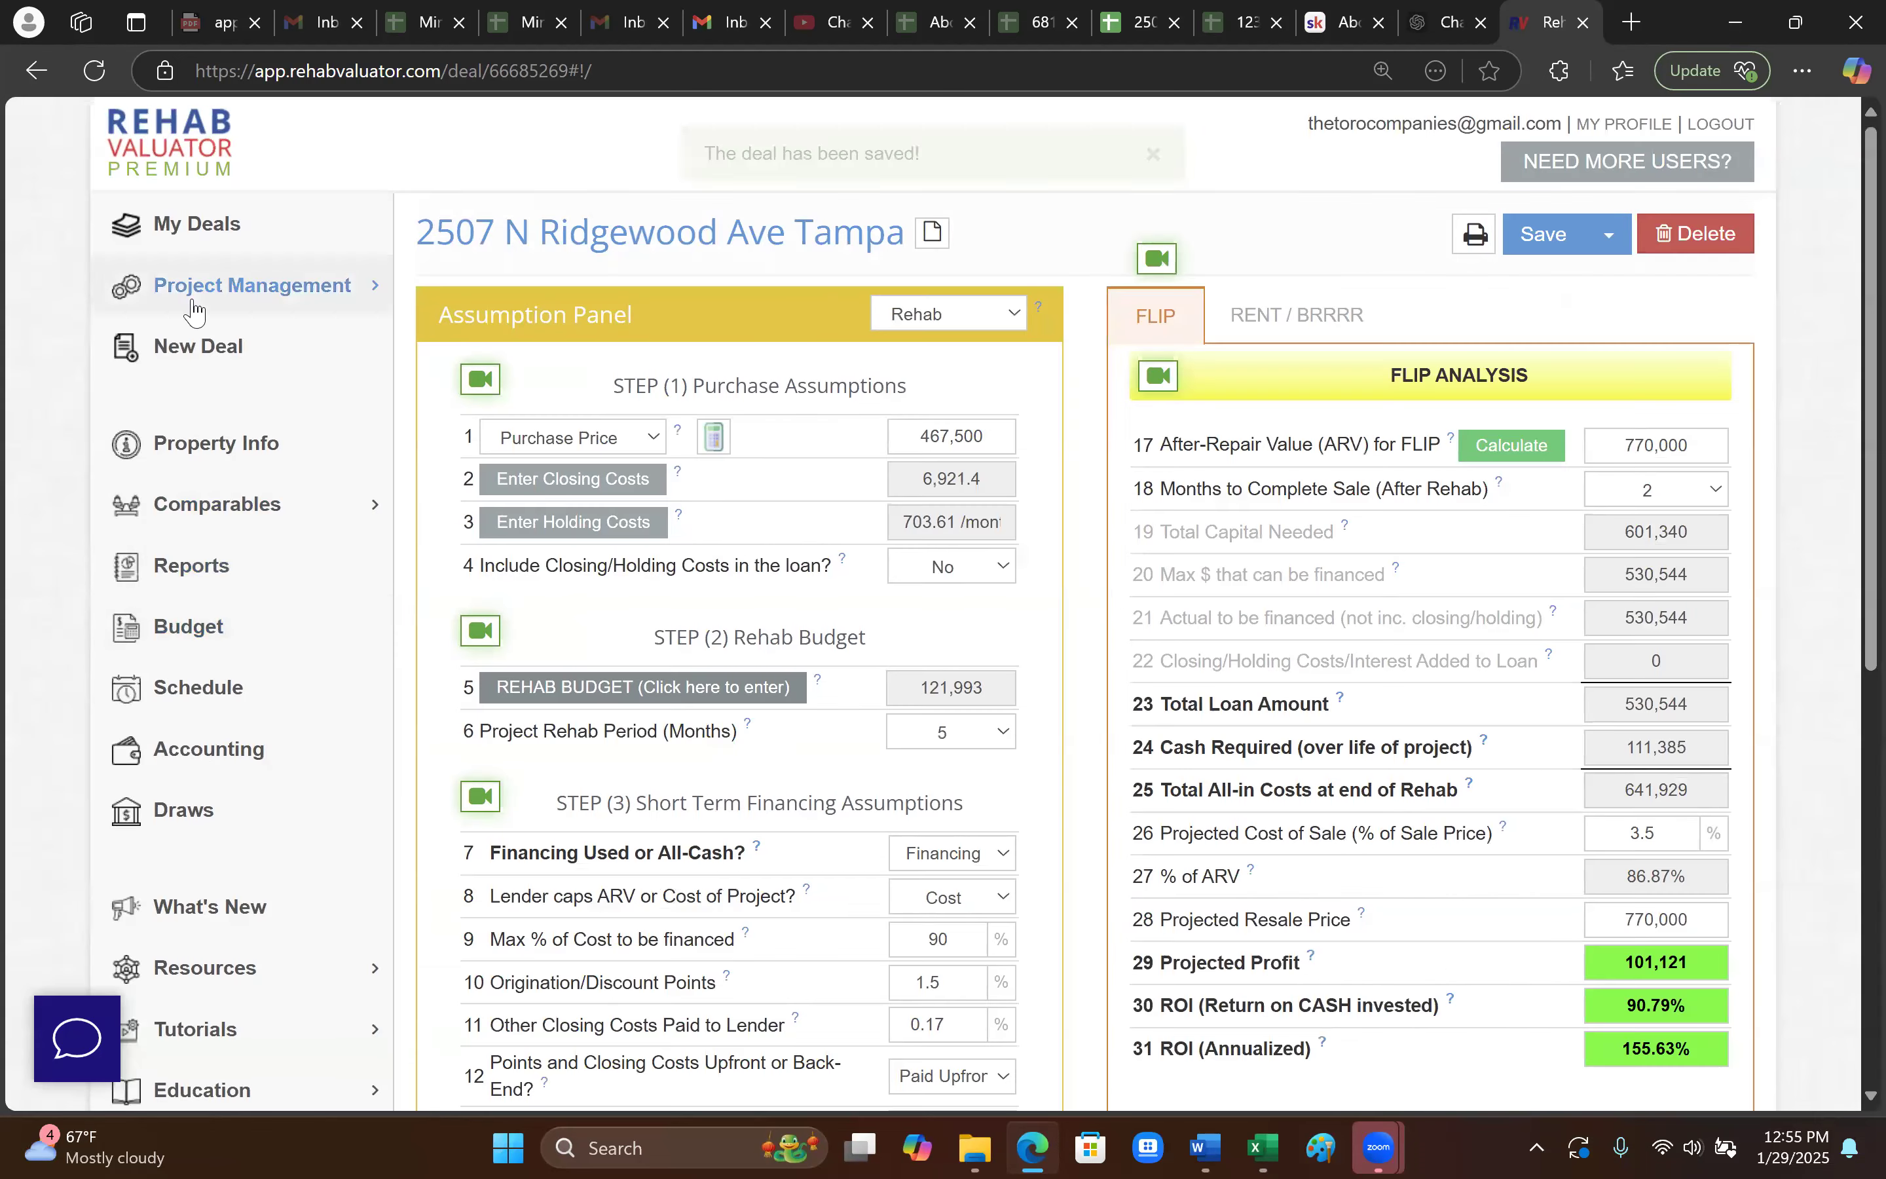
# - Reopen the Draw Schedule deal, check its Texture, Drywall, Framing budget details, and save
pyautogui.click(167, 232)
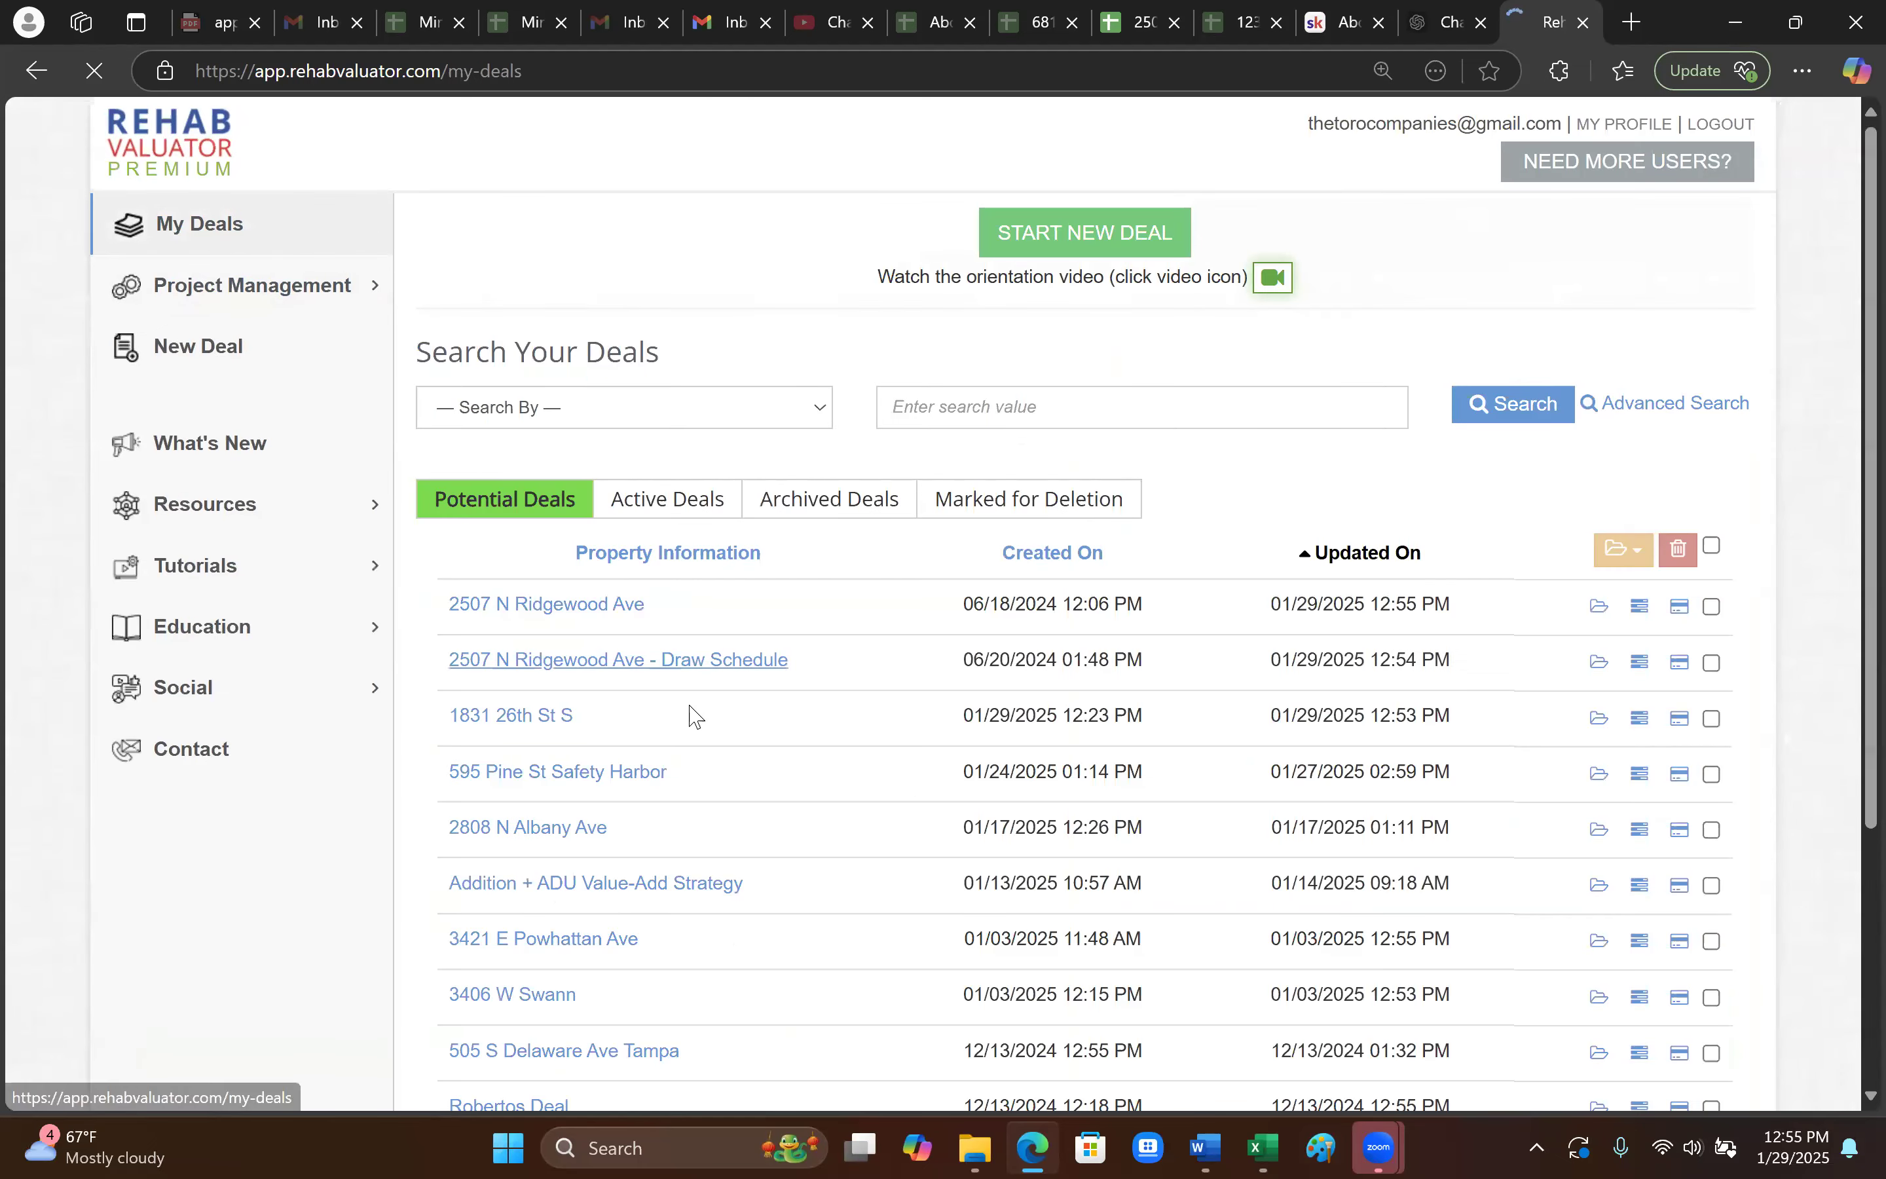
pyautogui.click(684, 664)
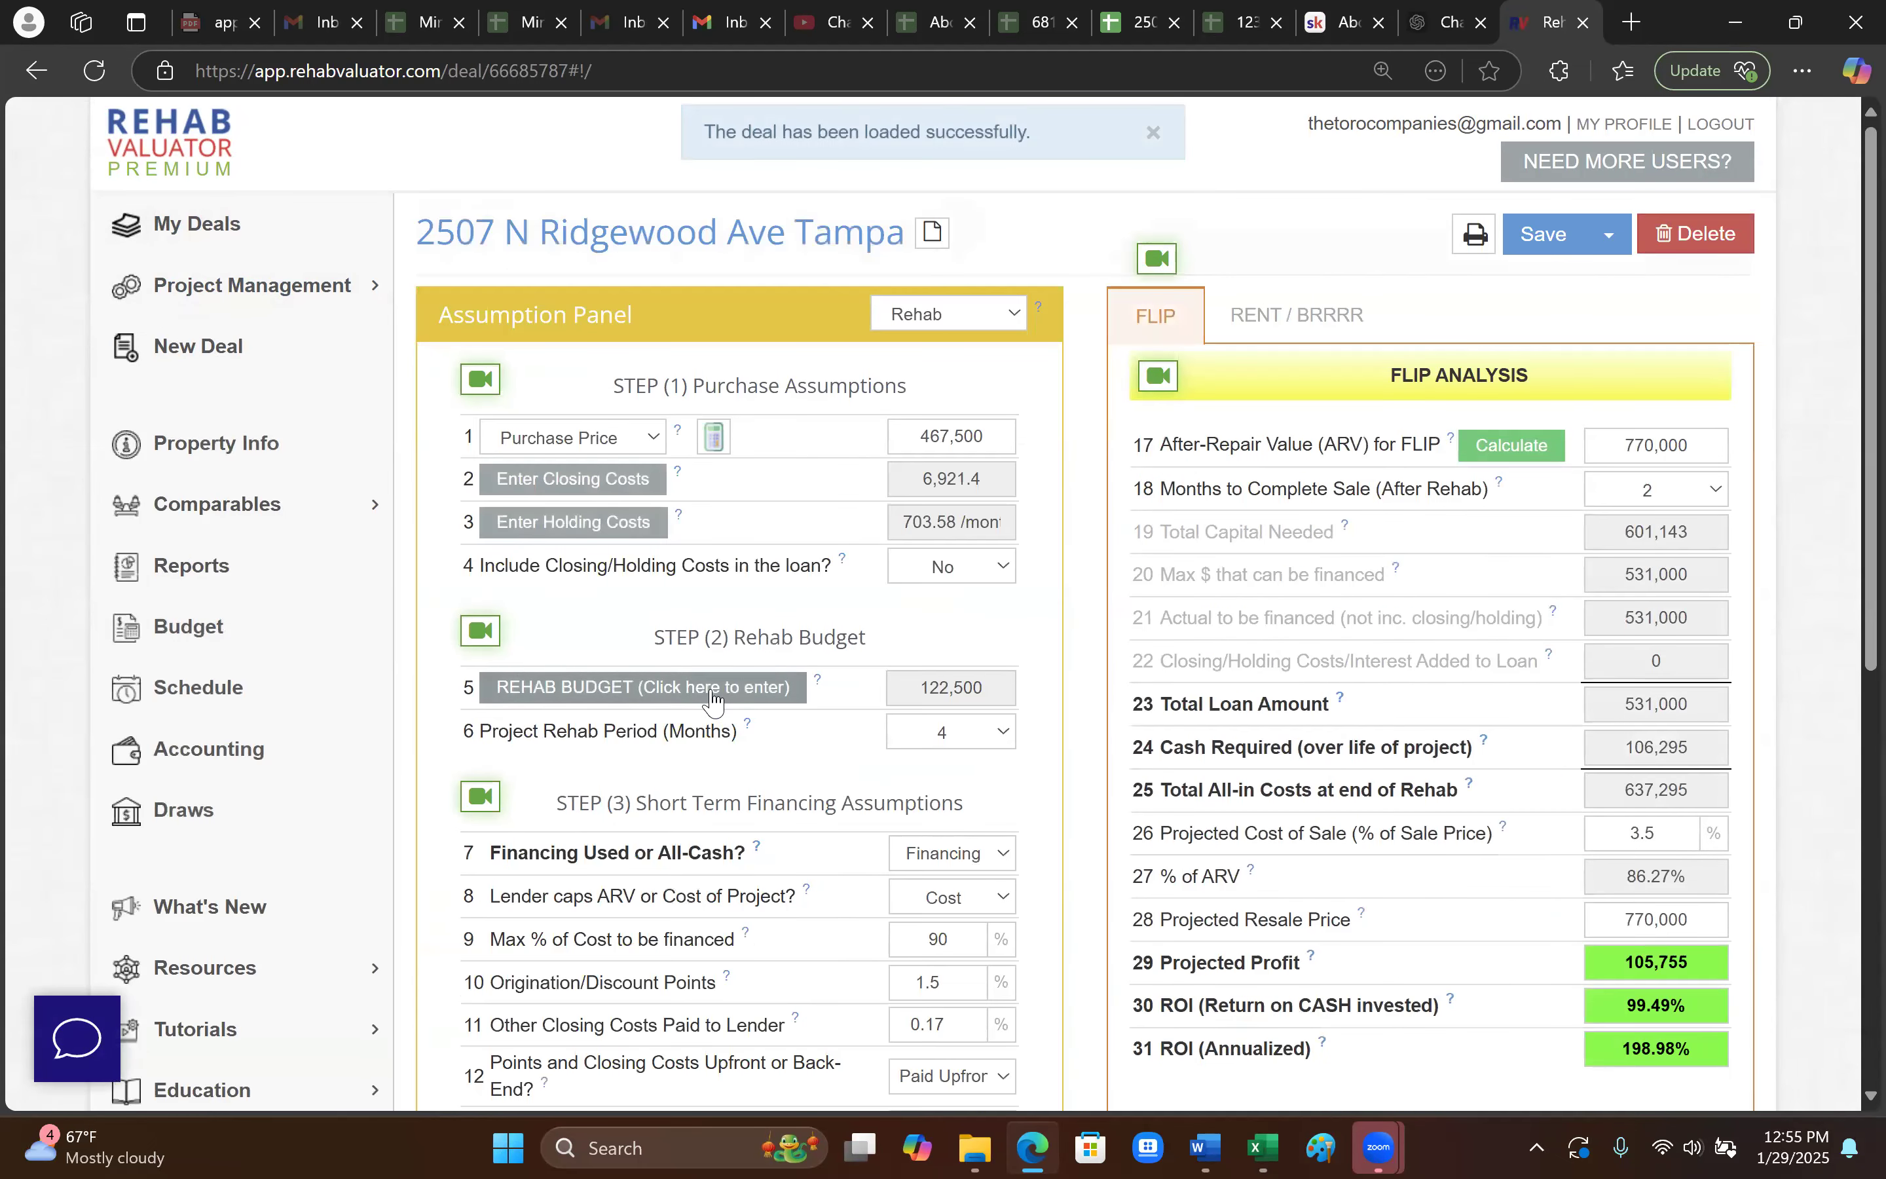
pyautogui.click(826, 678)
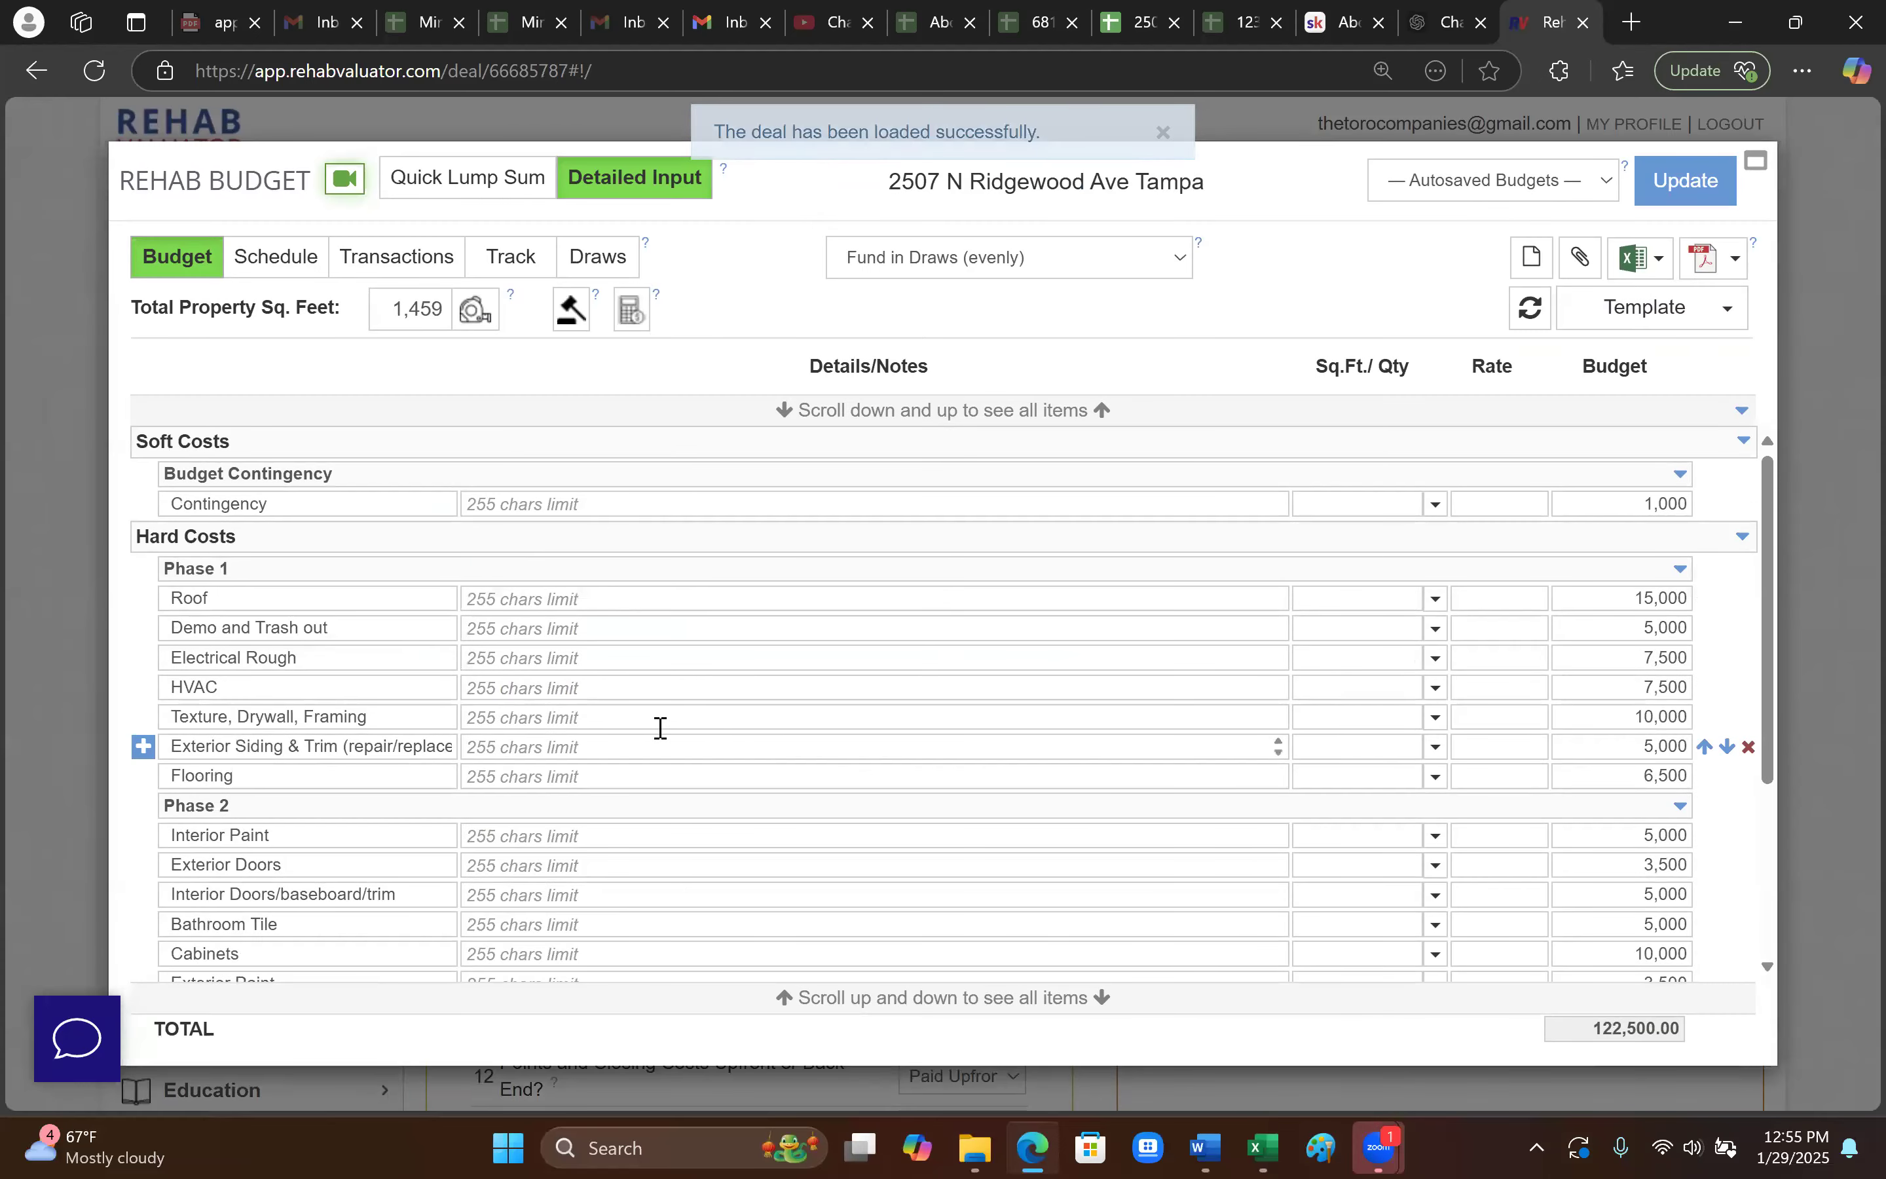
pyautogui.click(734, 722)
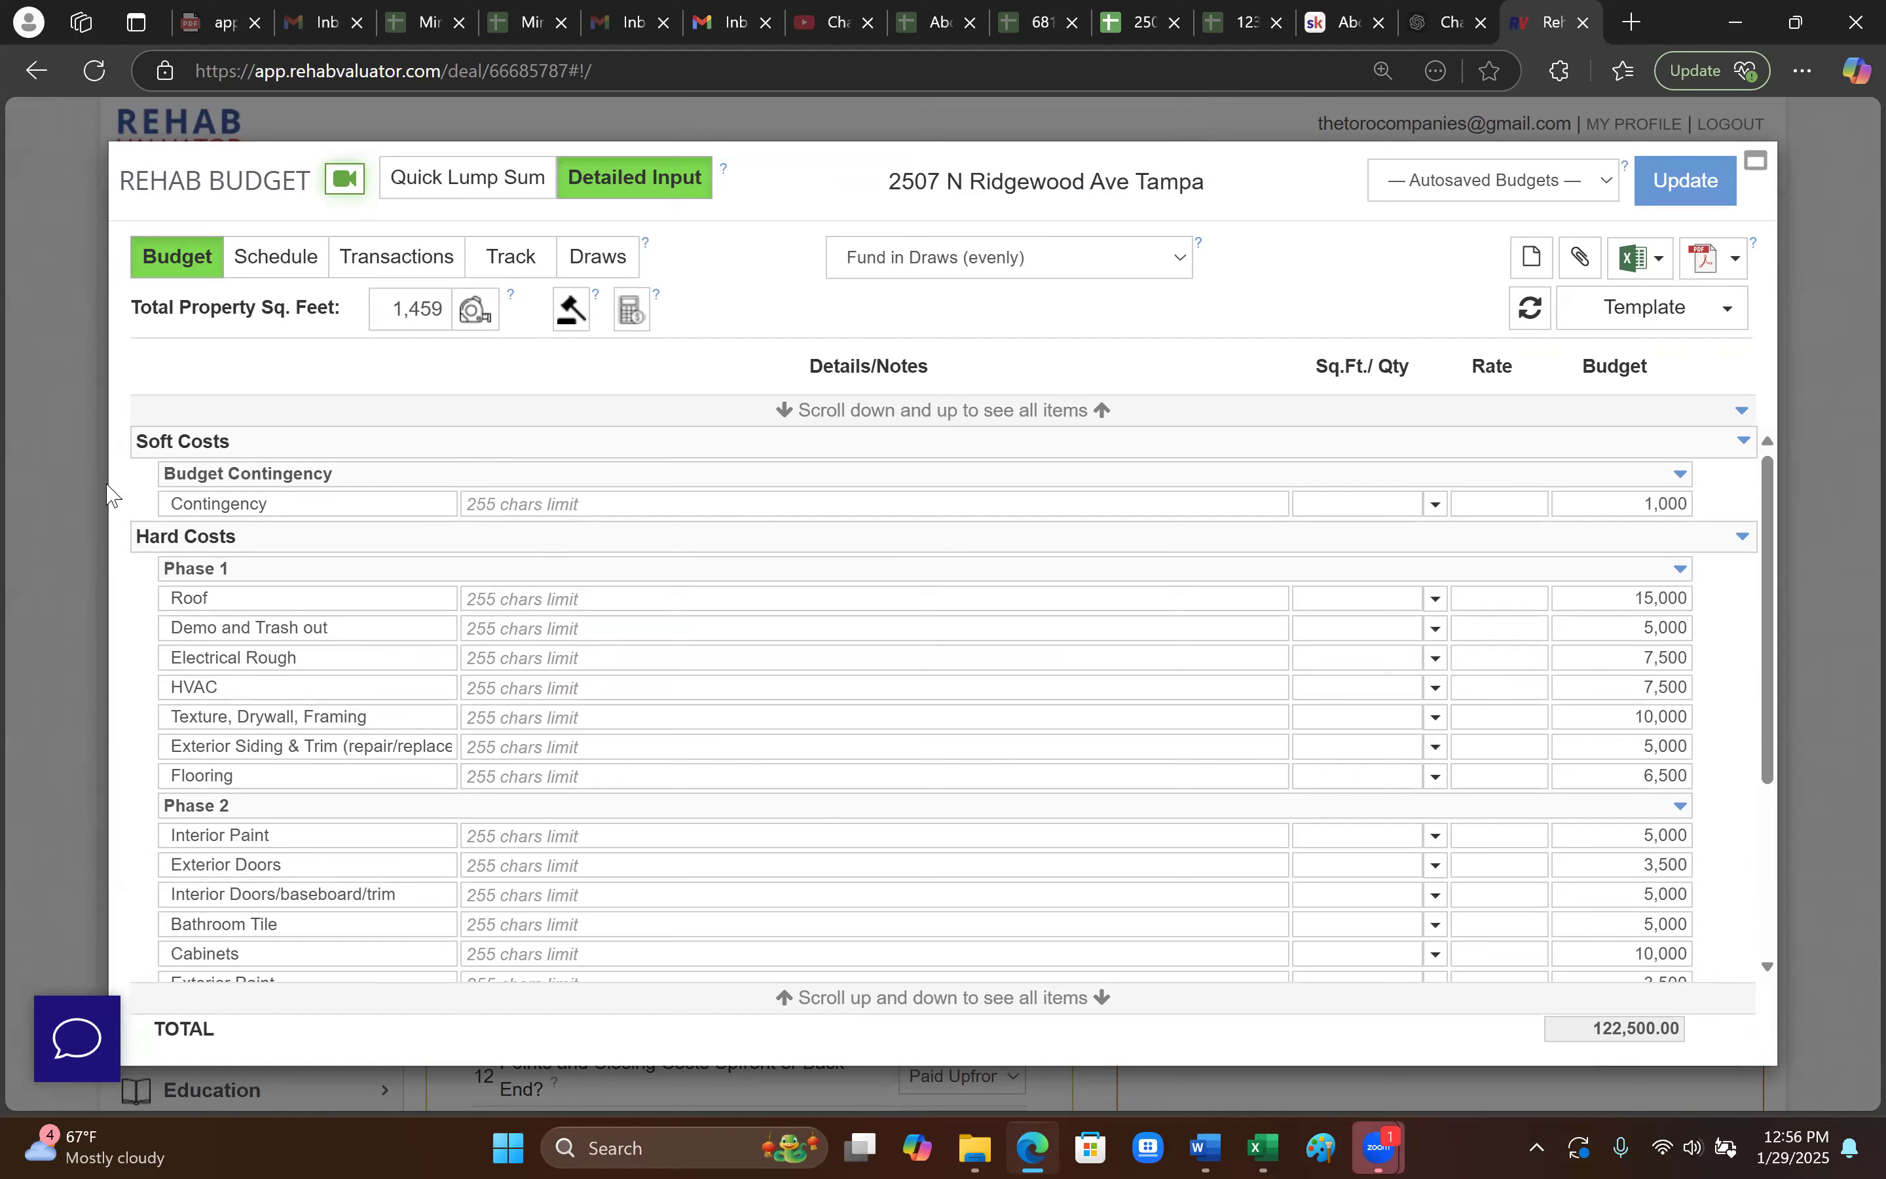
pyautogui.click(59, 658)
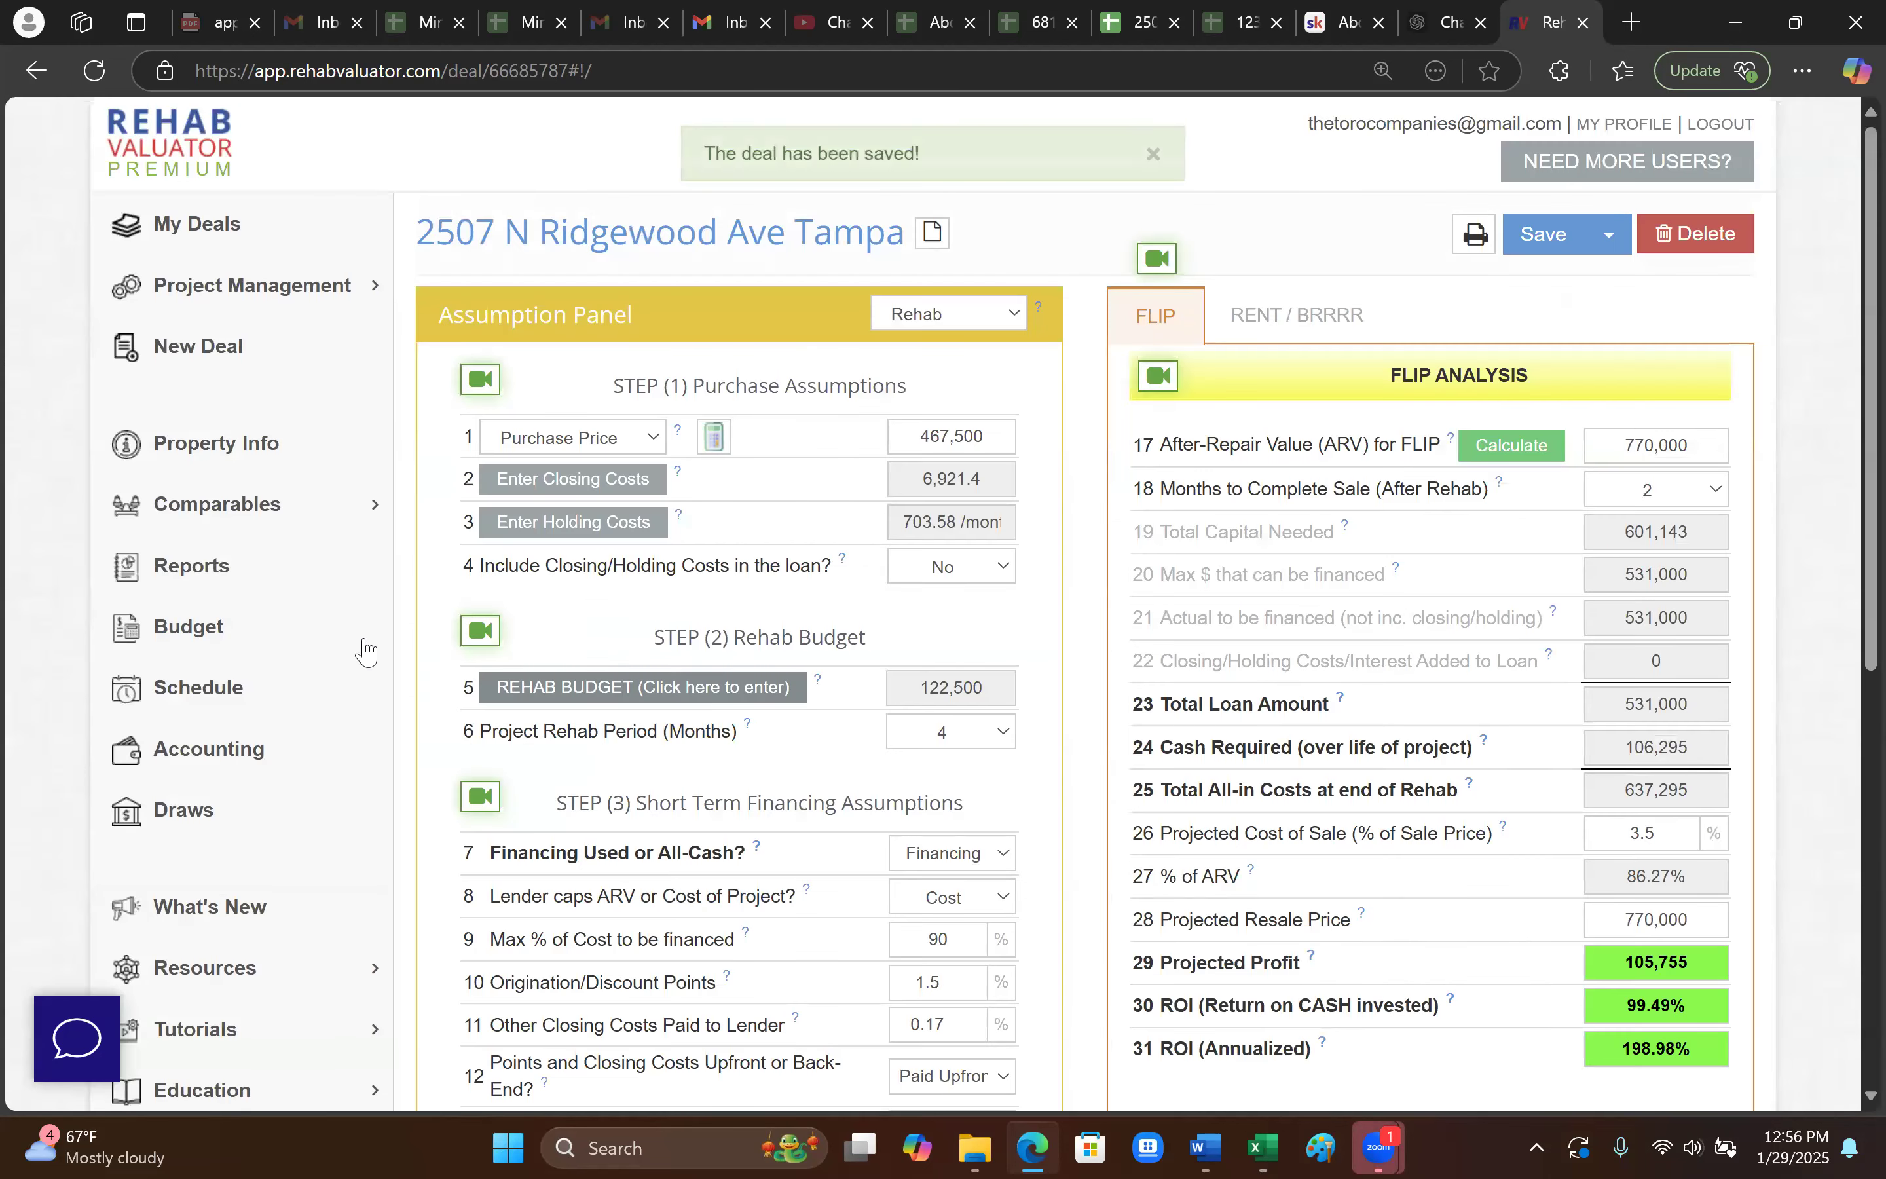
# - Open the Comparable Sales Report from the Comparables section of the sidebar
pyautogui.click(372, 514)
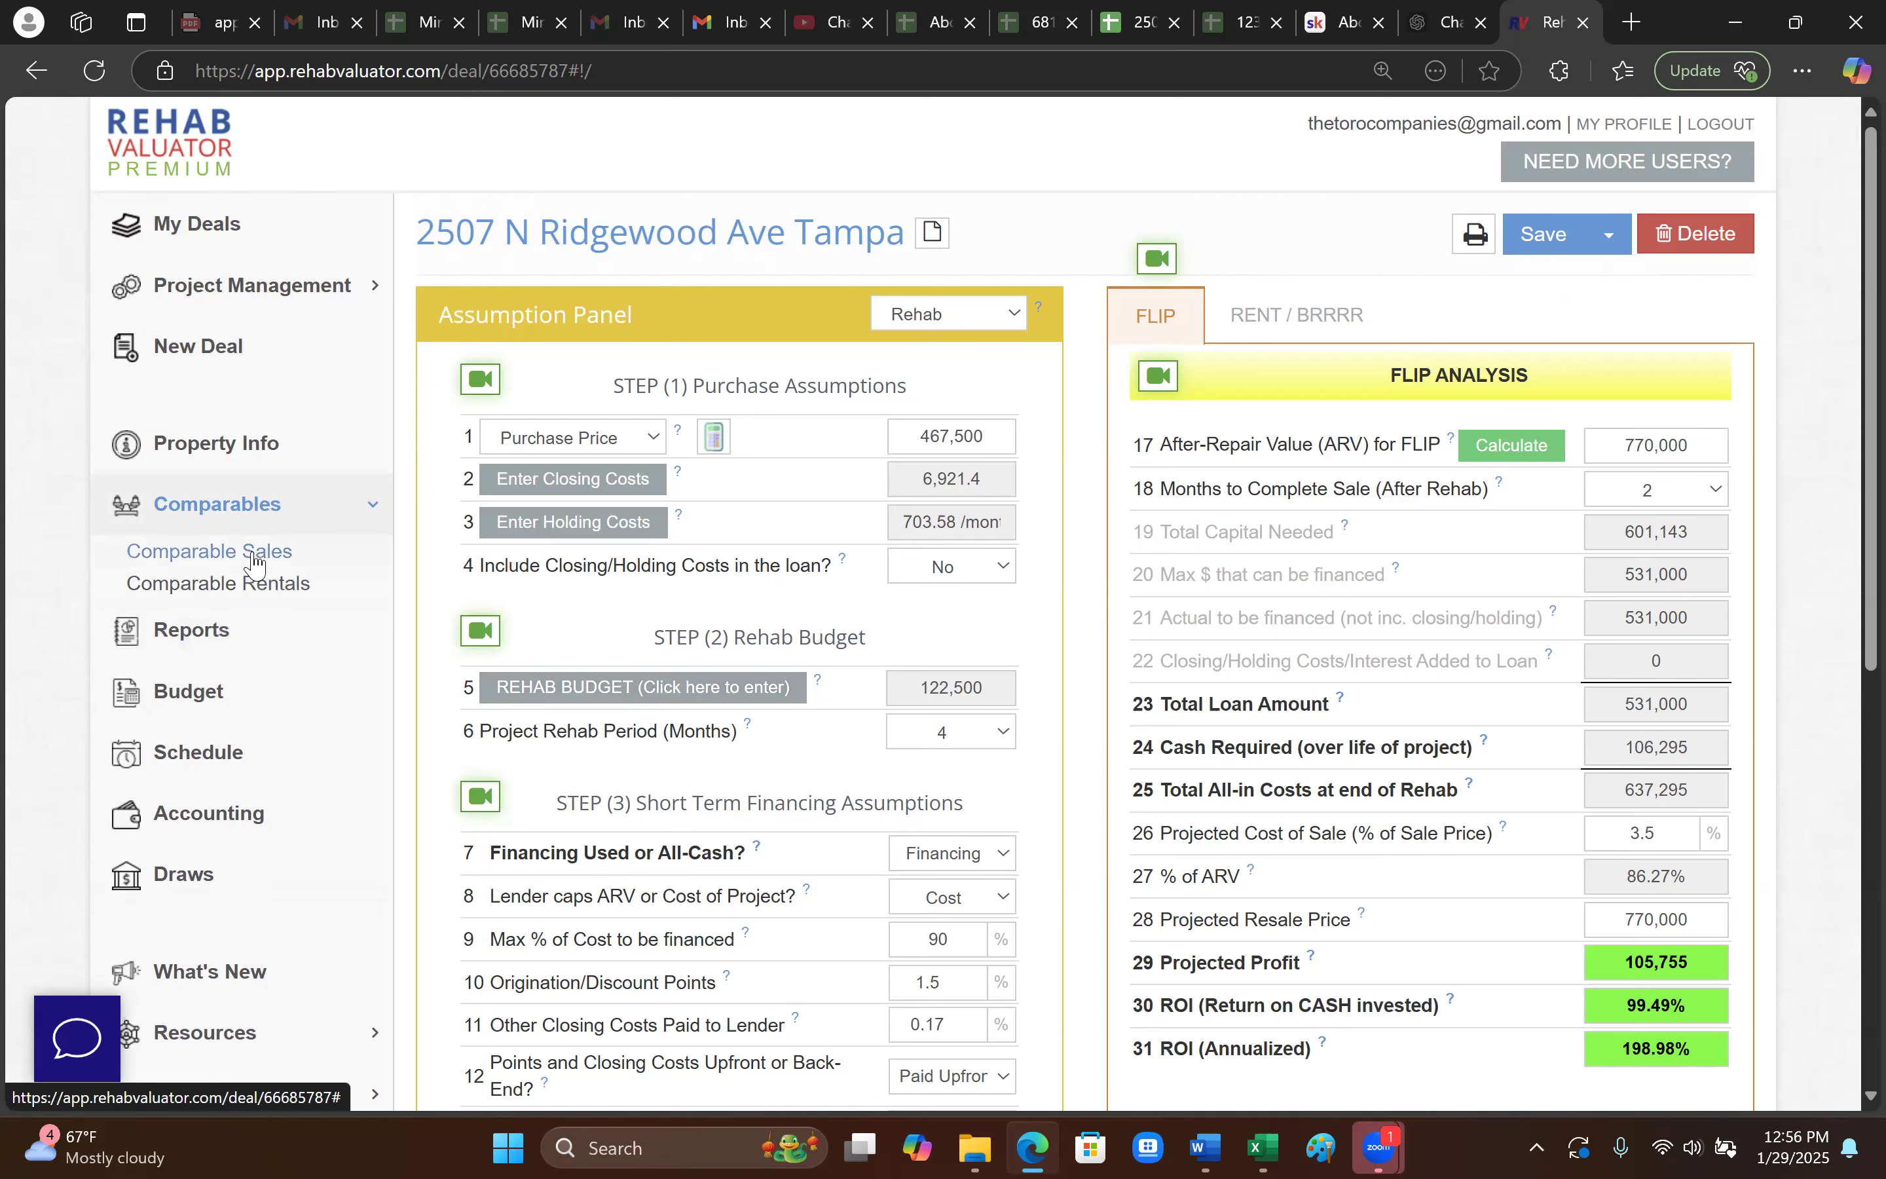
pyautogui.click(257, 555)
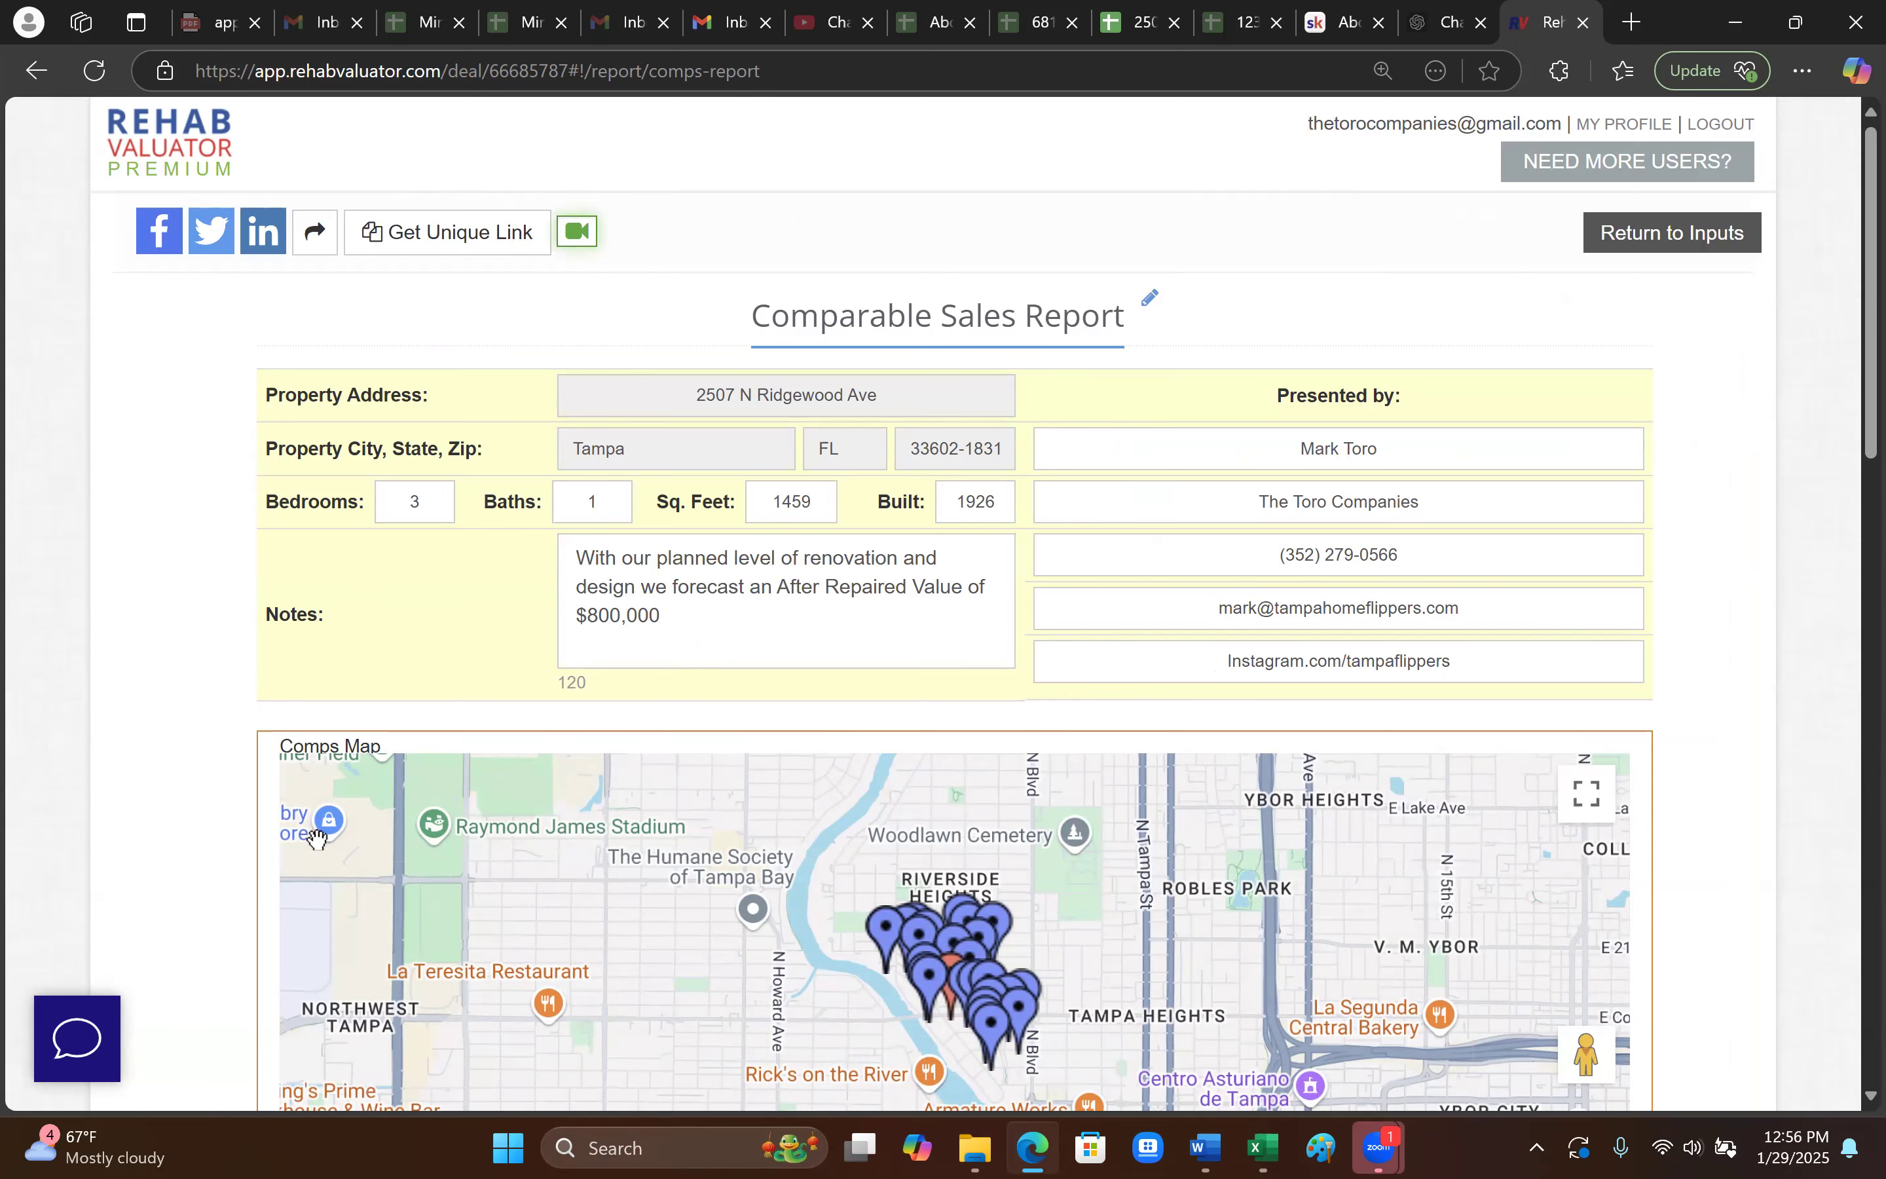
pyautogui.scroll(-3, 1200, 959)
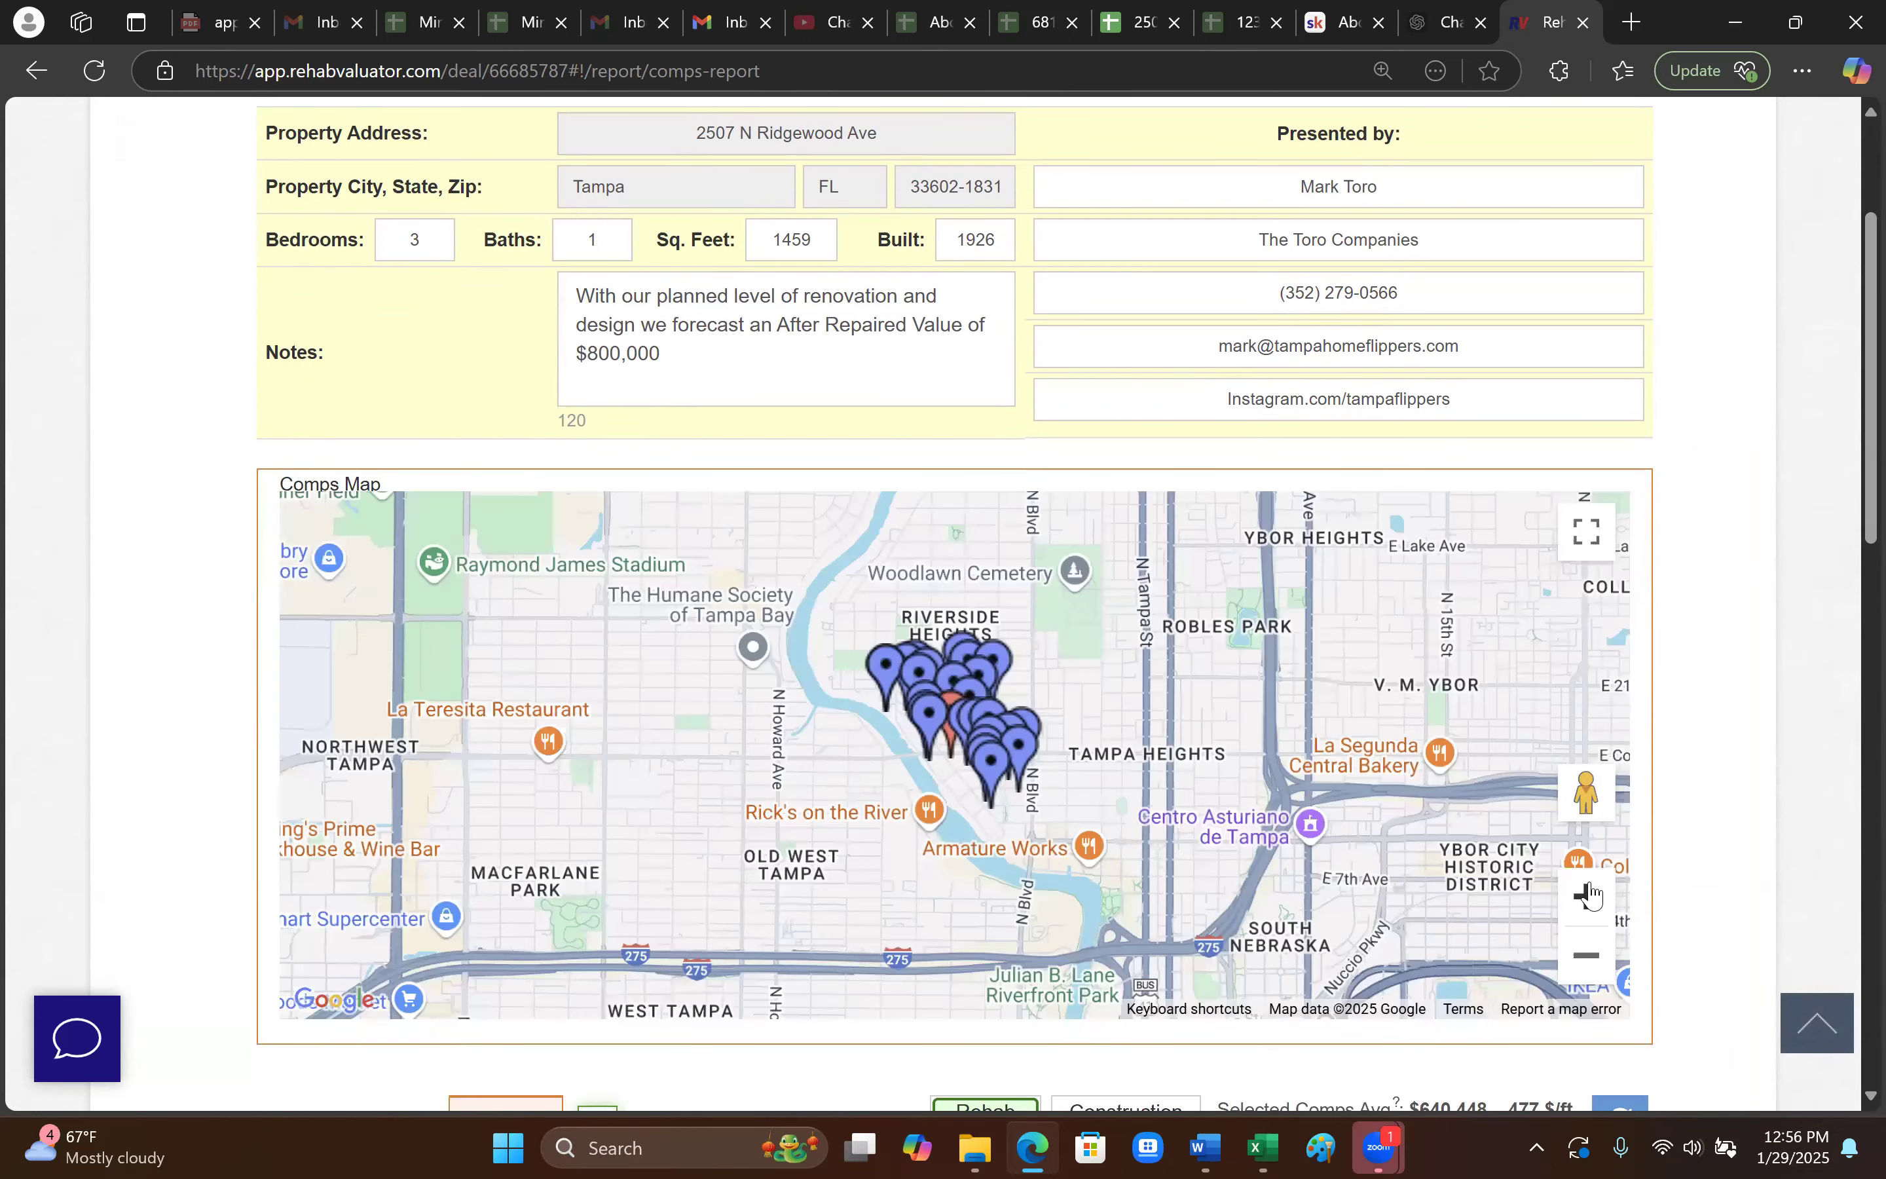
pyautogui.click(1587, 895)
pyautogui.click(1587, 895)
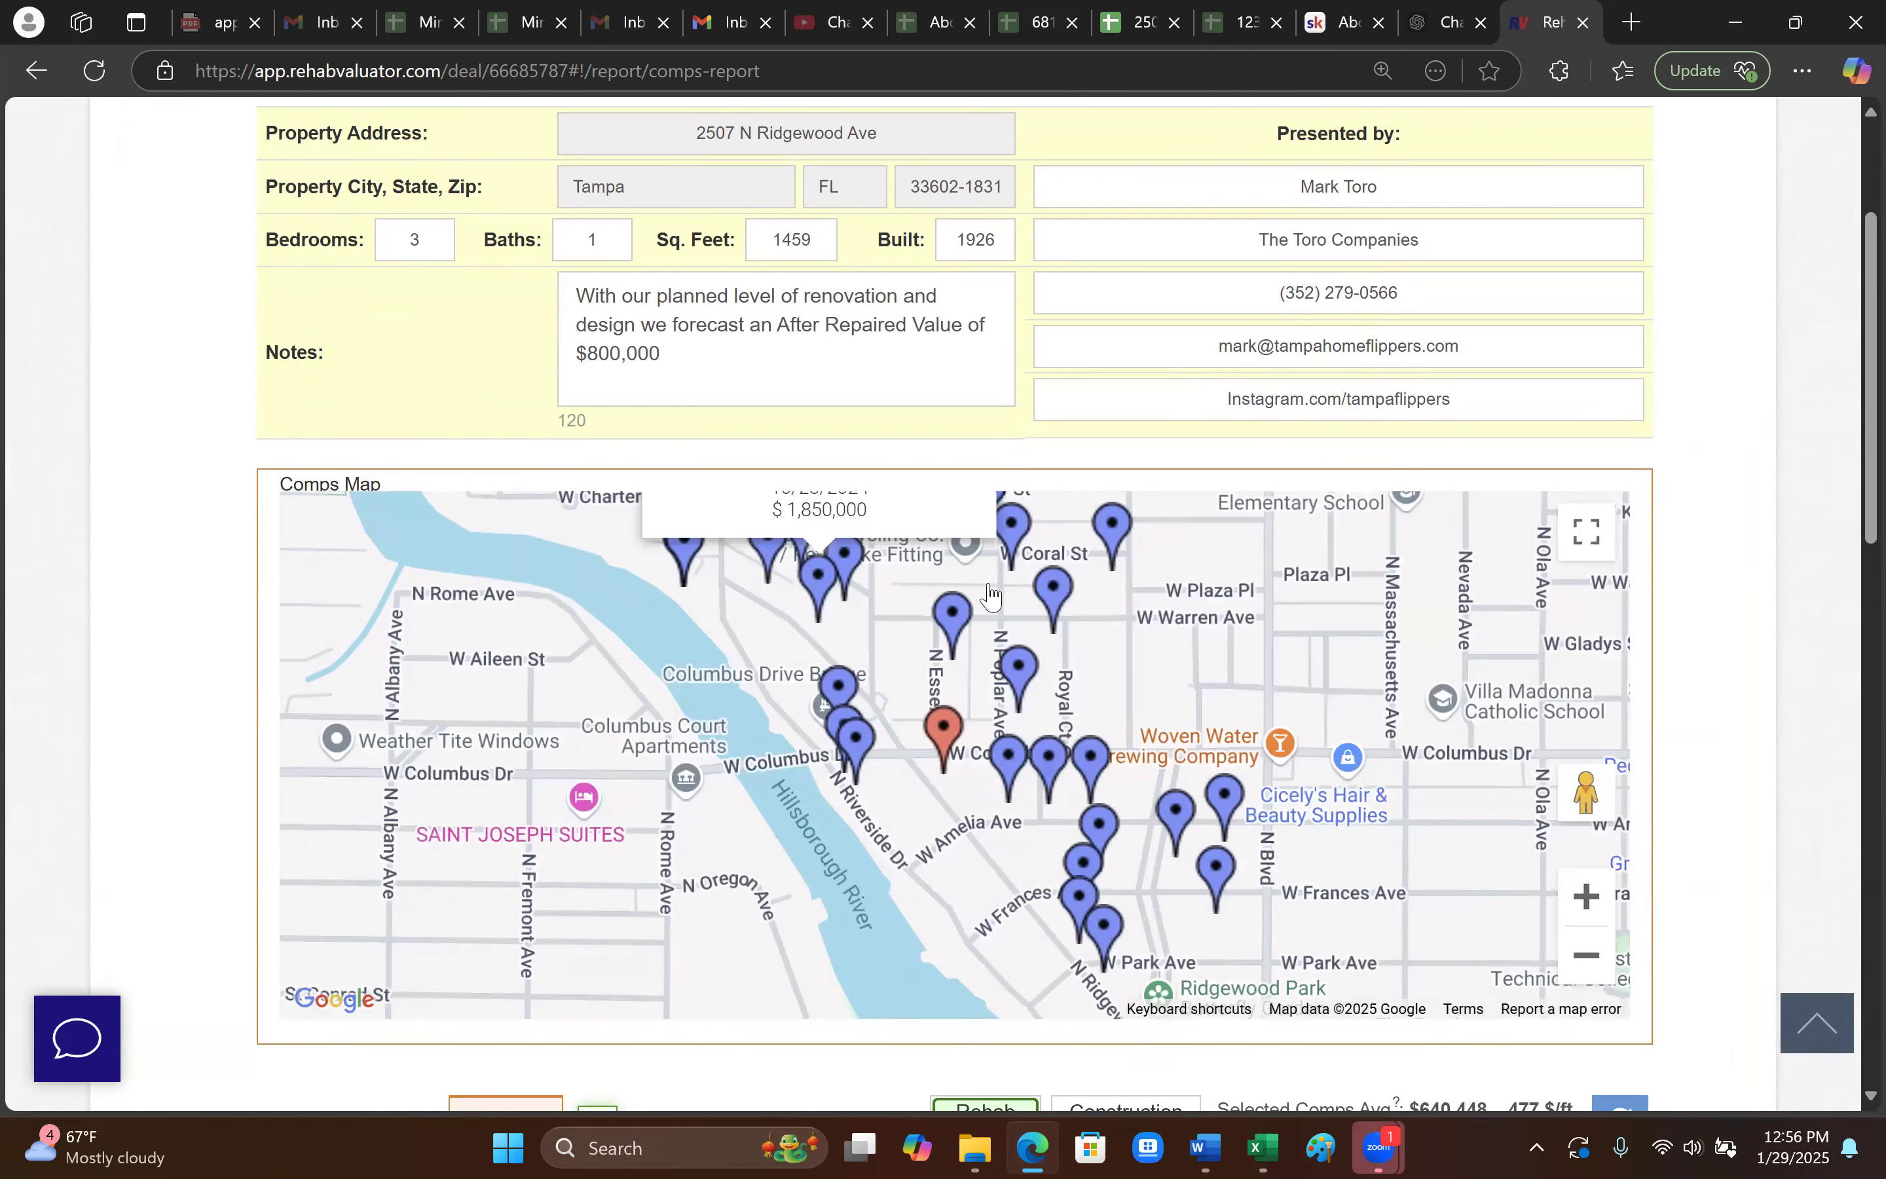
pyautogui.moveTo(1052, 850); pyautogui.dragTo(1054, 975)
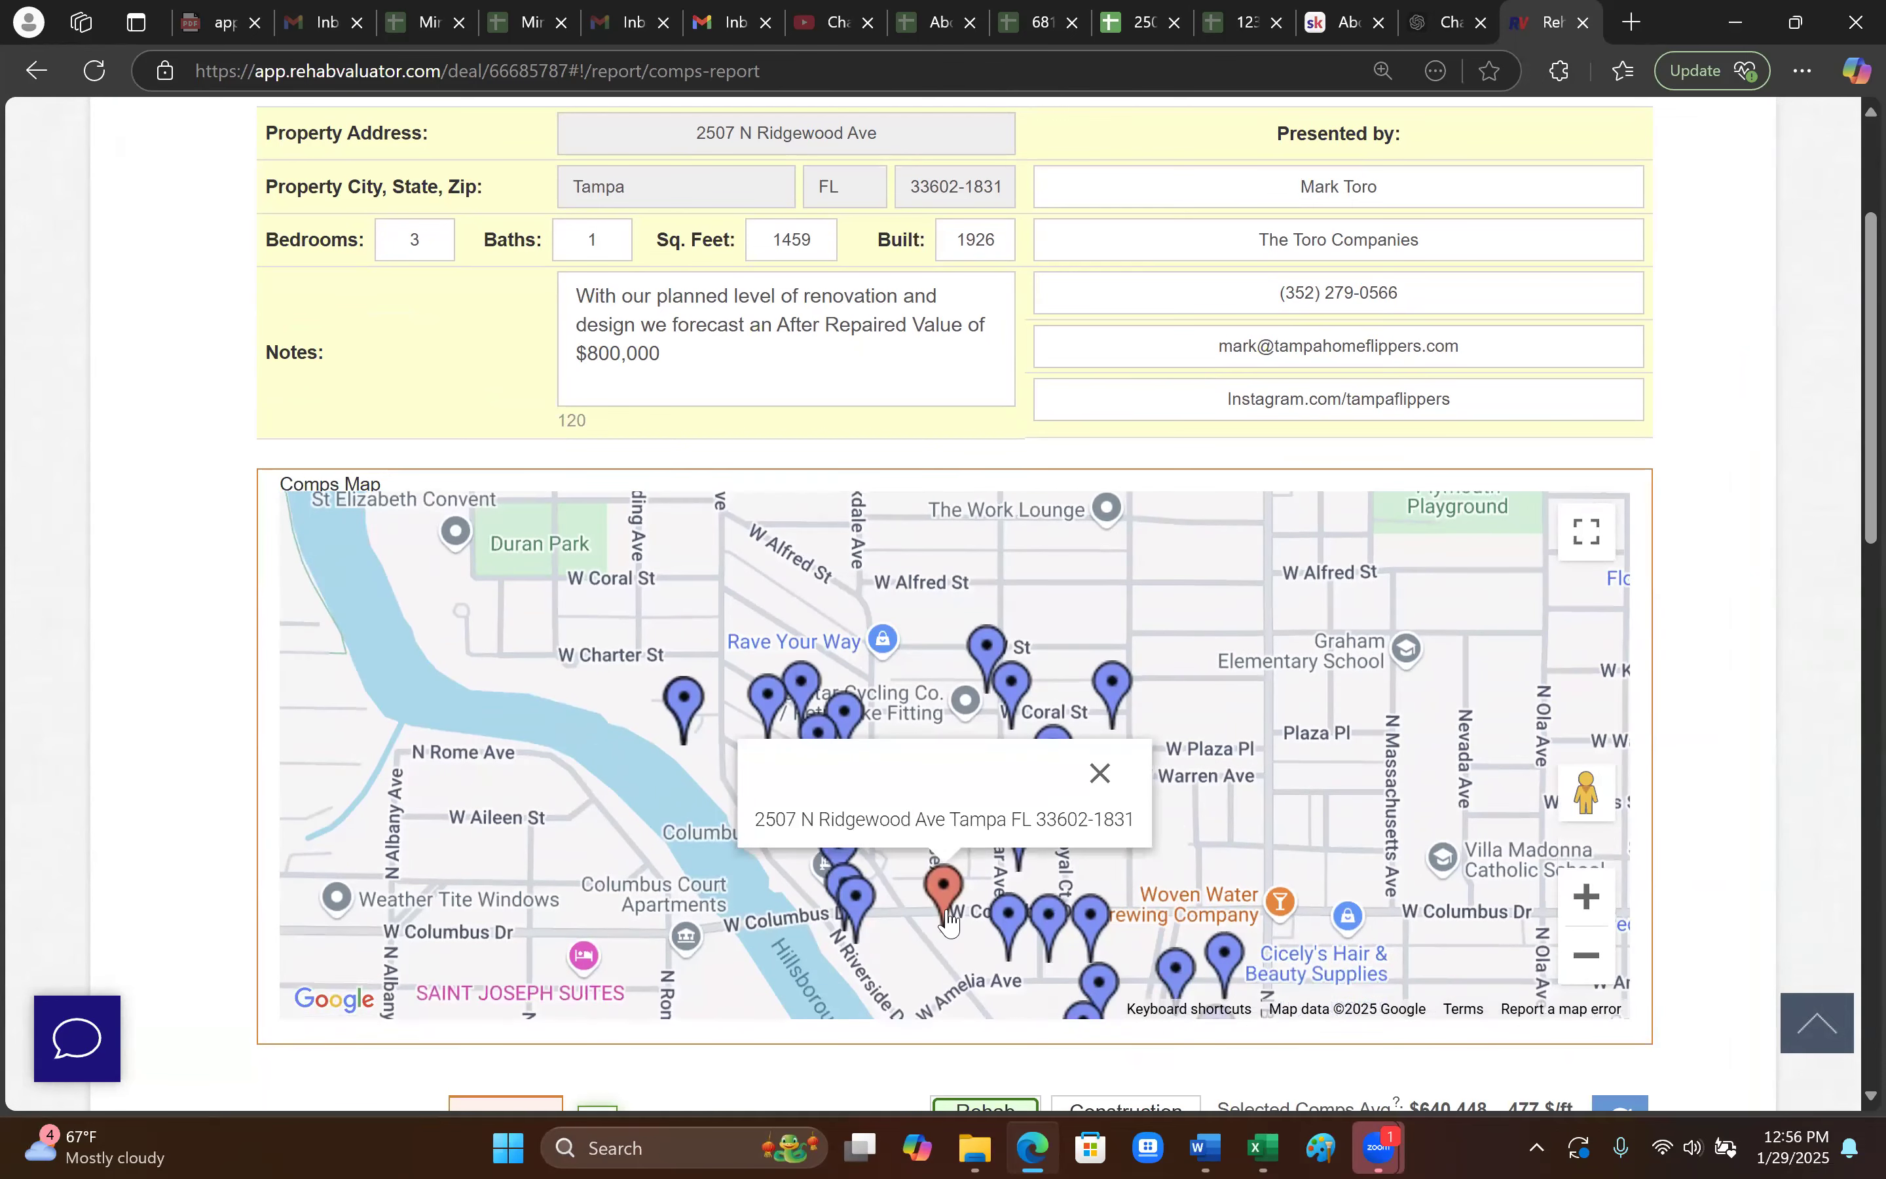
pyautogui.moveTo(1338, 809); pyautogui.dragTo(1327, 515)
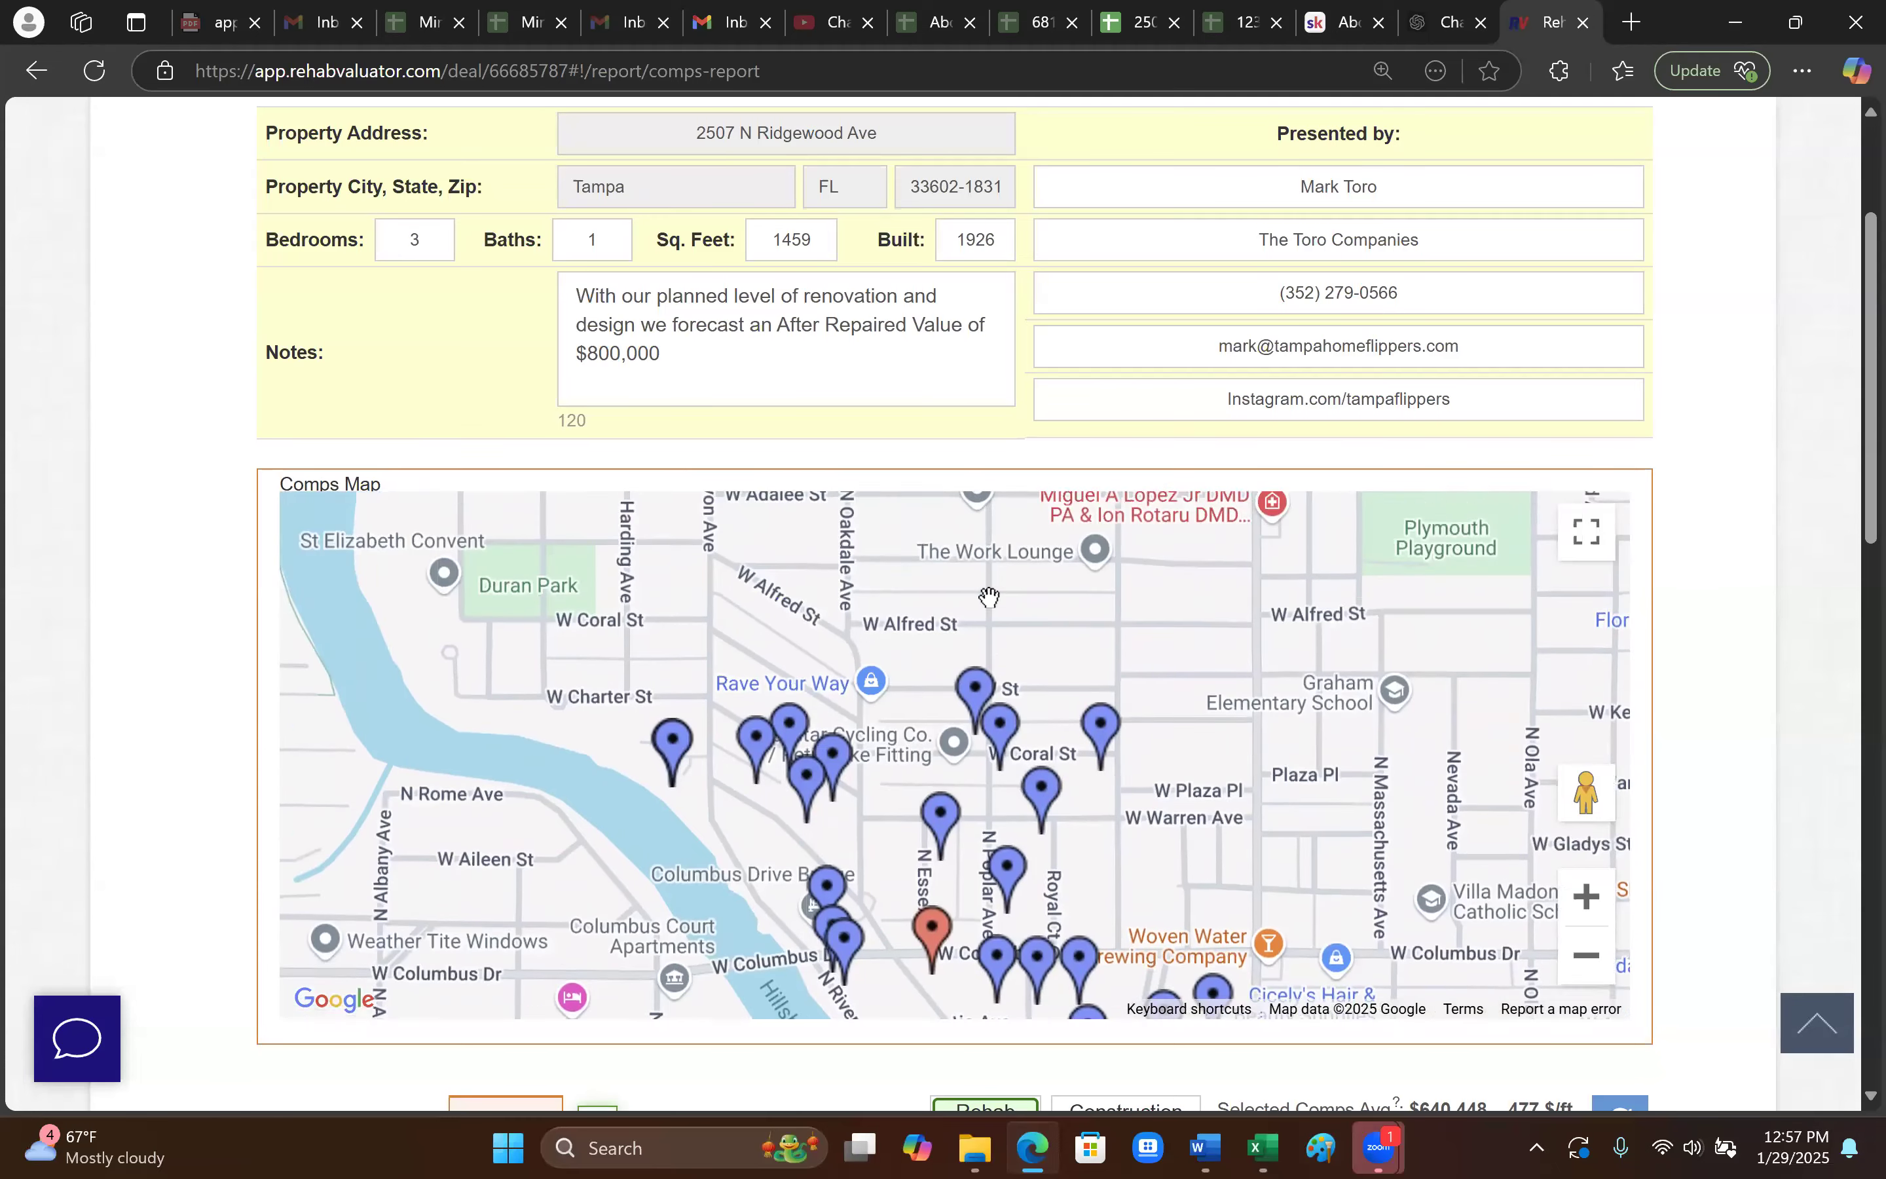
pyautogui.scroll(-10, 1527, 951)
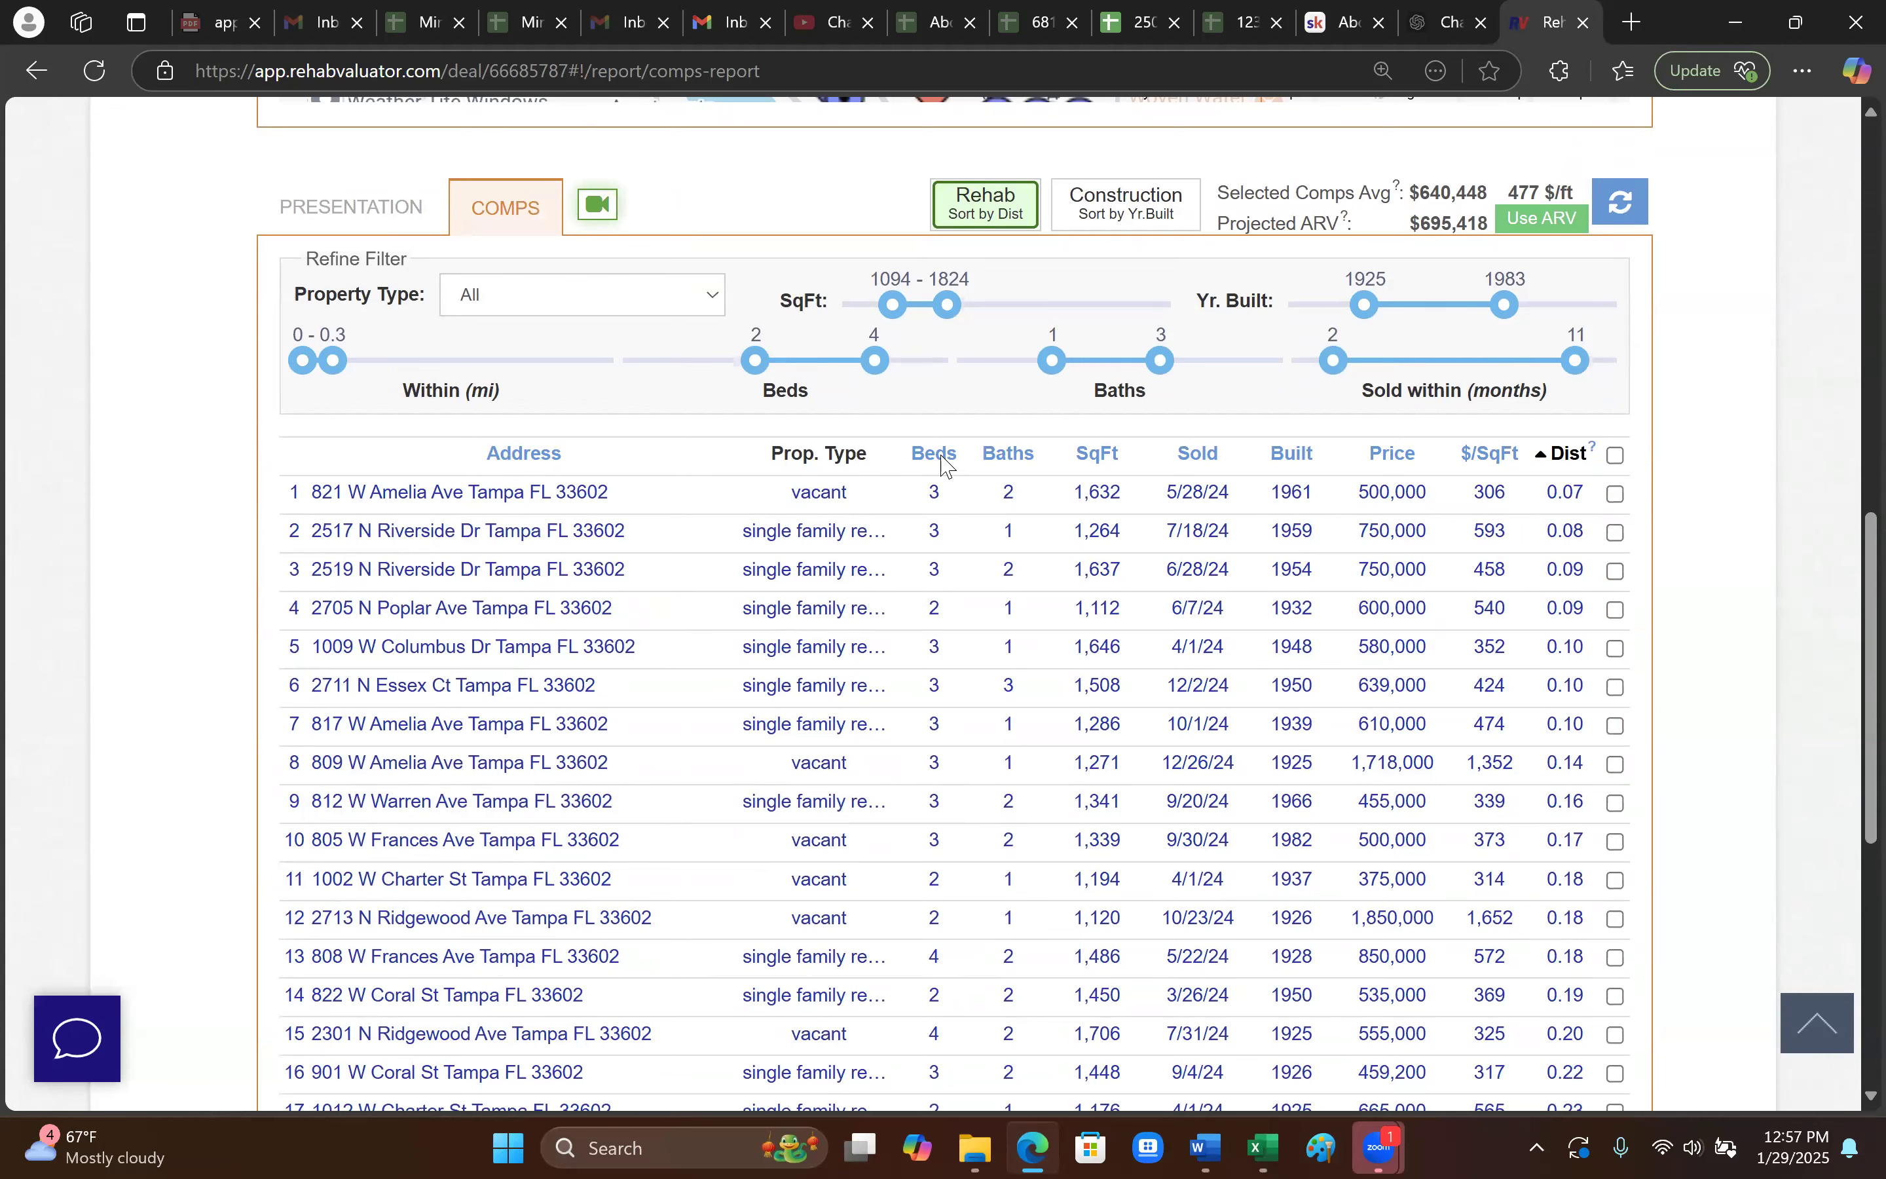
pyautogui.scroll(2, 1145, 682)
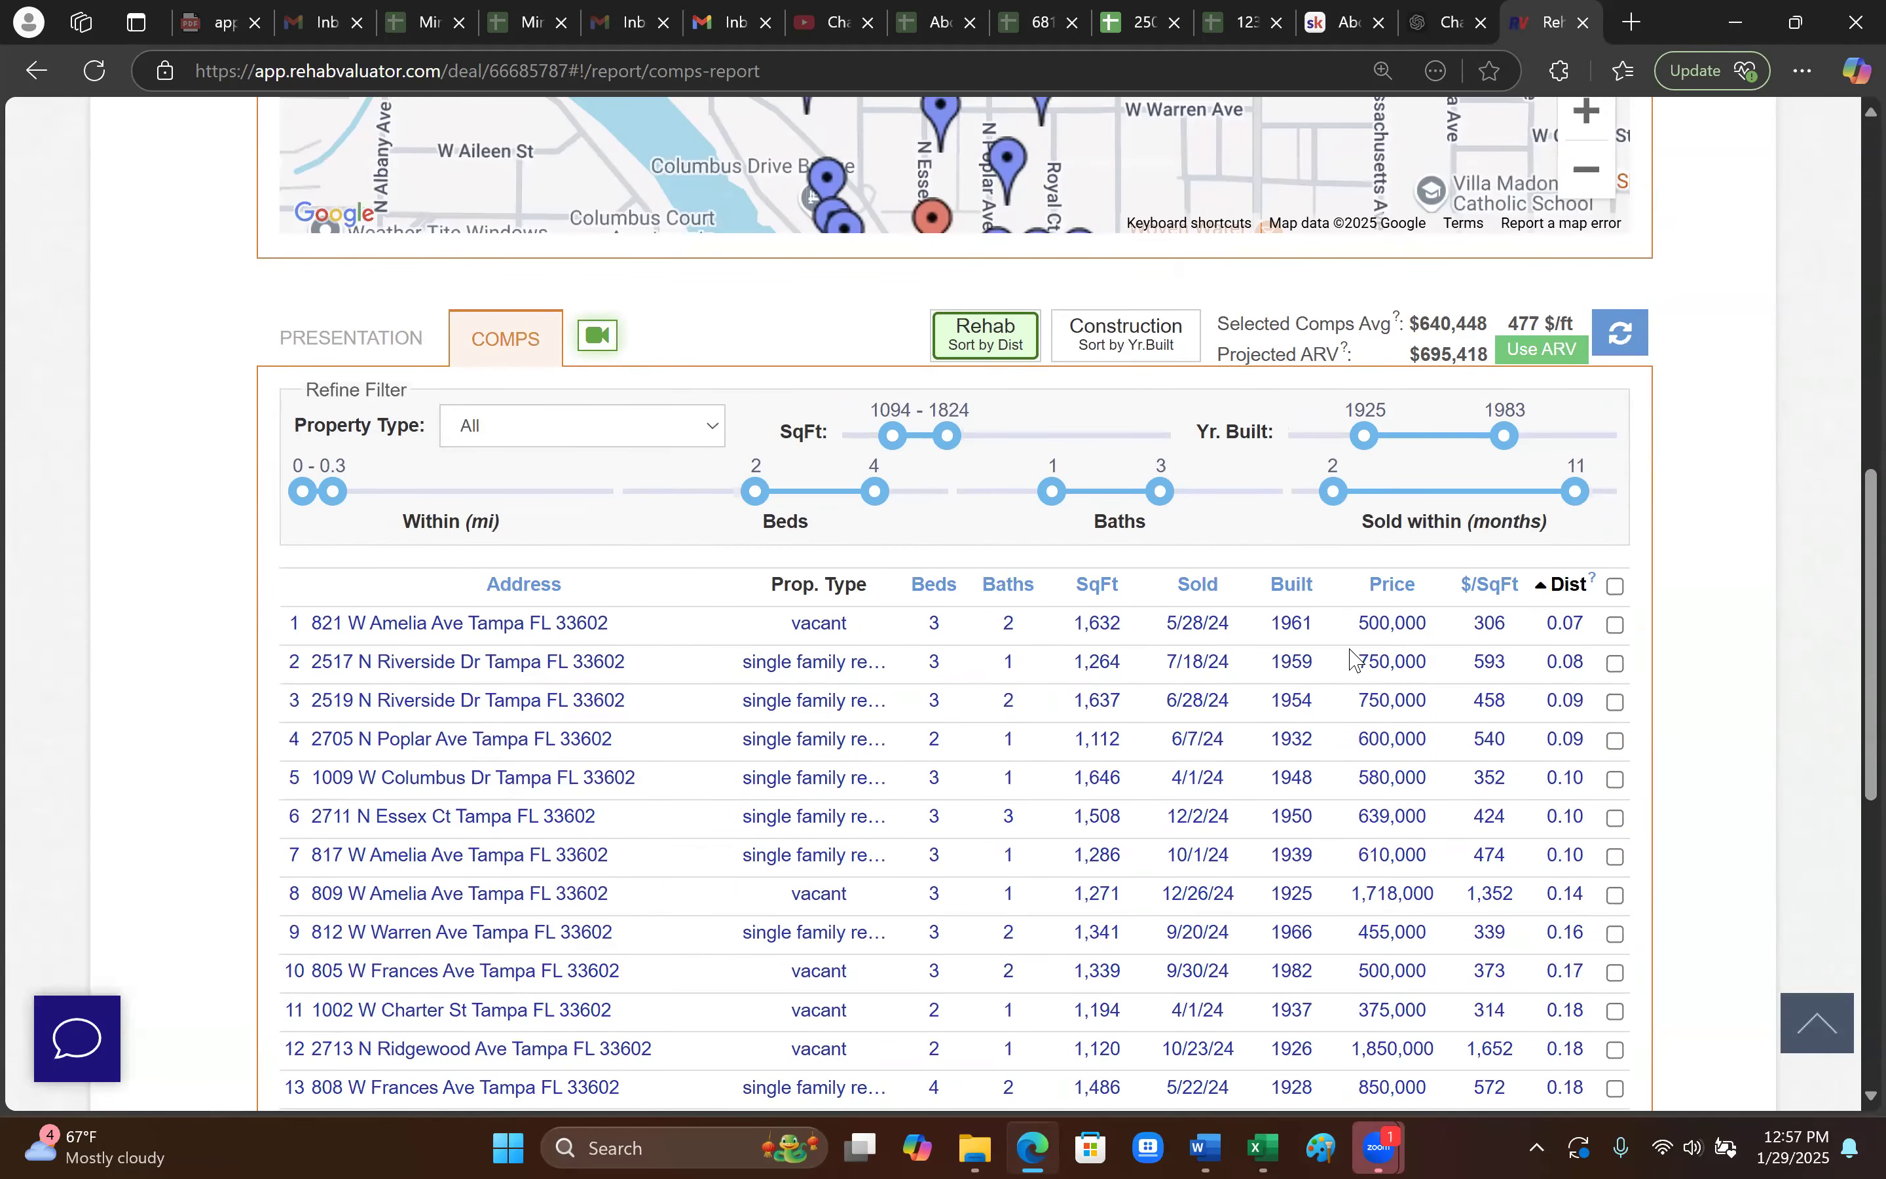
pyautogui.click(1394, 590)
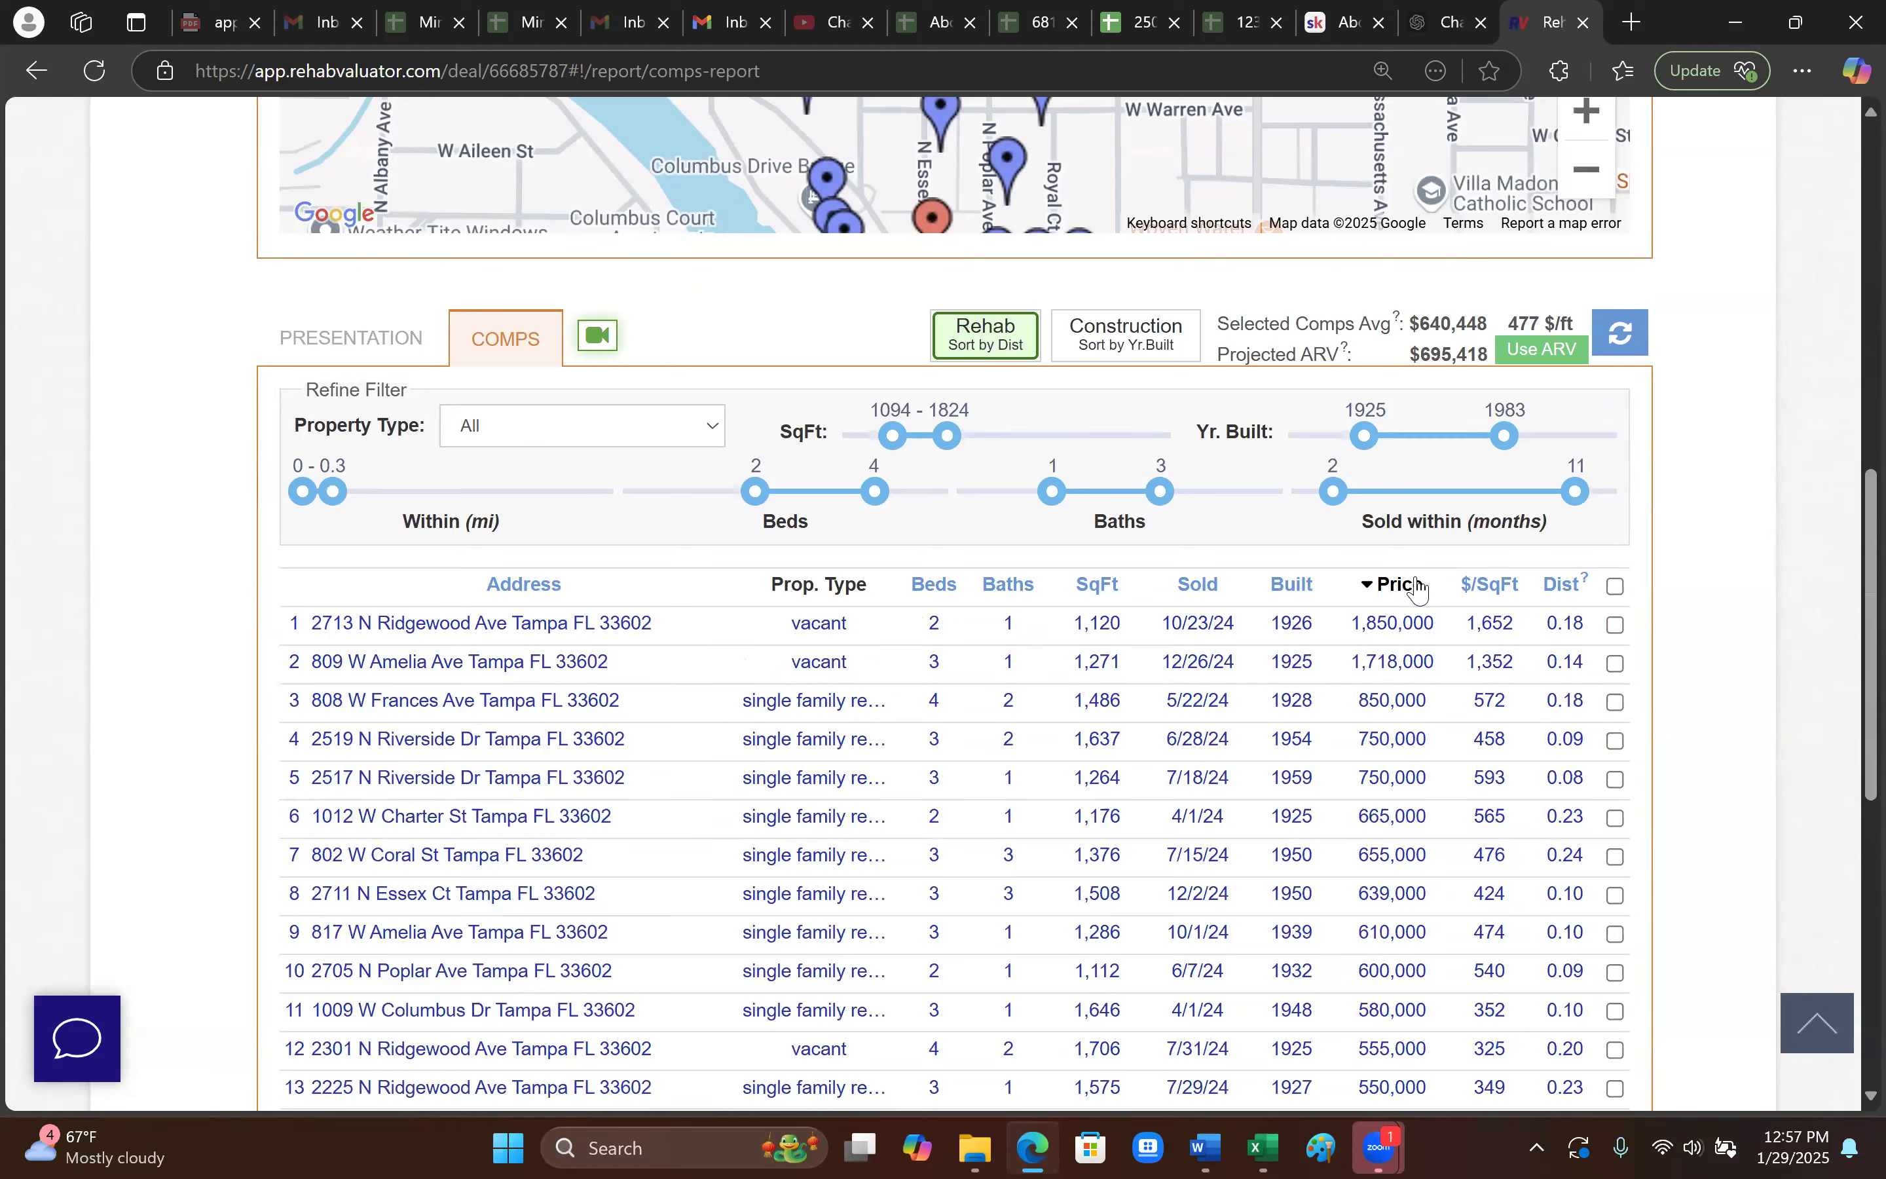
pyautogui.click(1294, 593)
pyautogui.click(1305, 589)
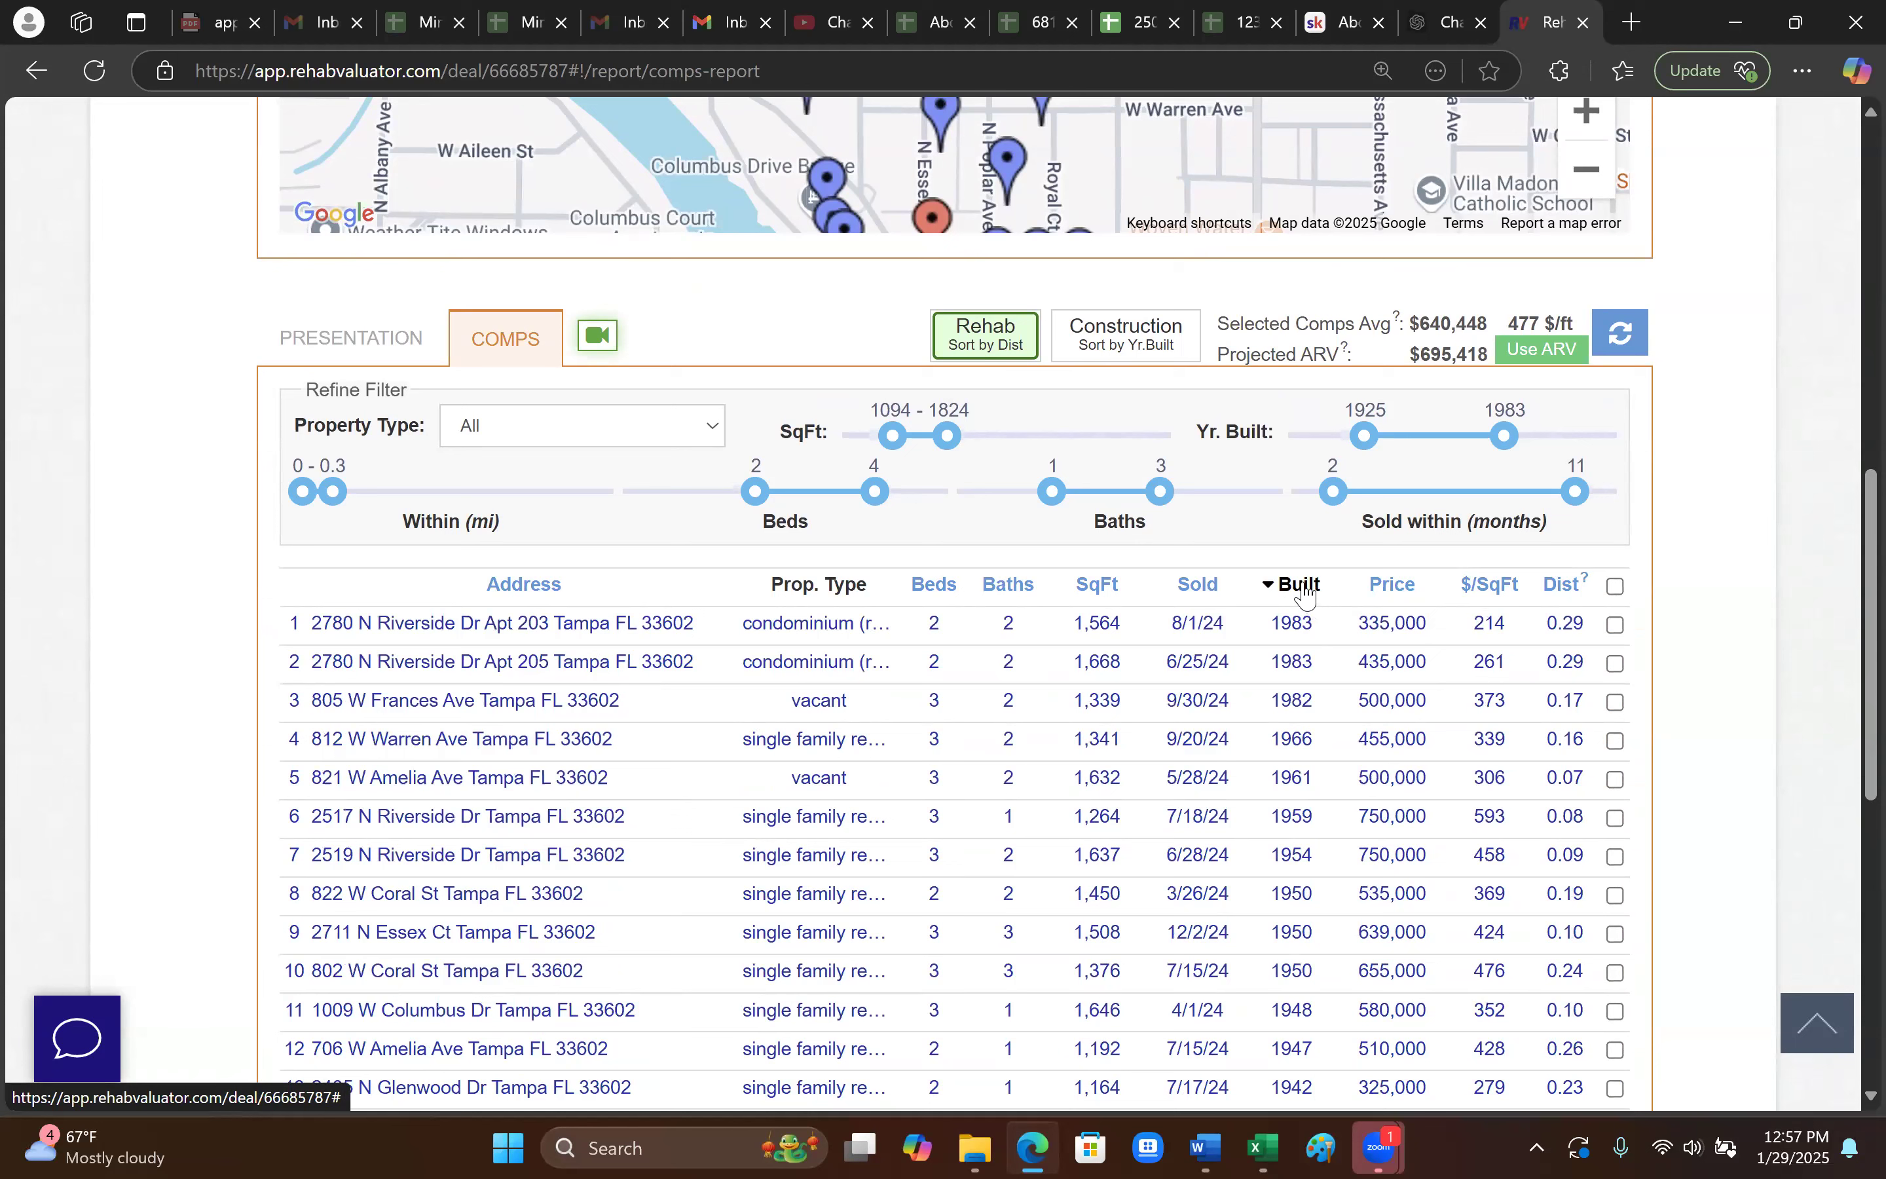
pyautogui.click(1306, 590)
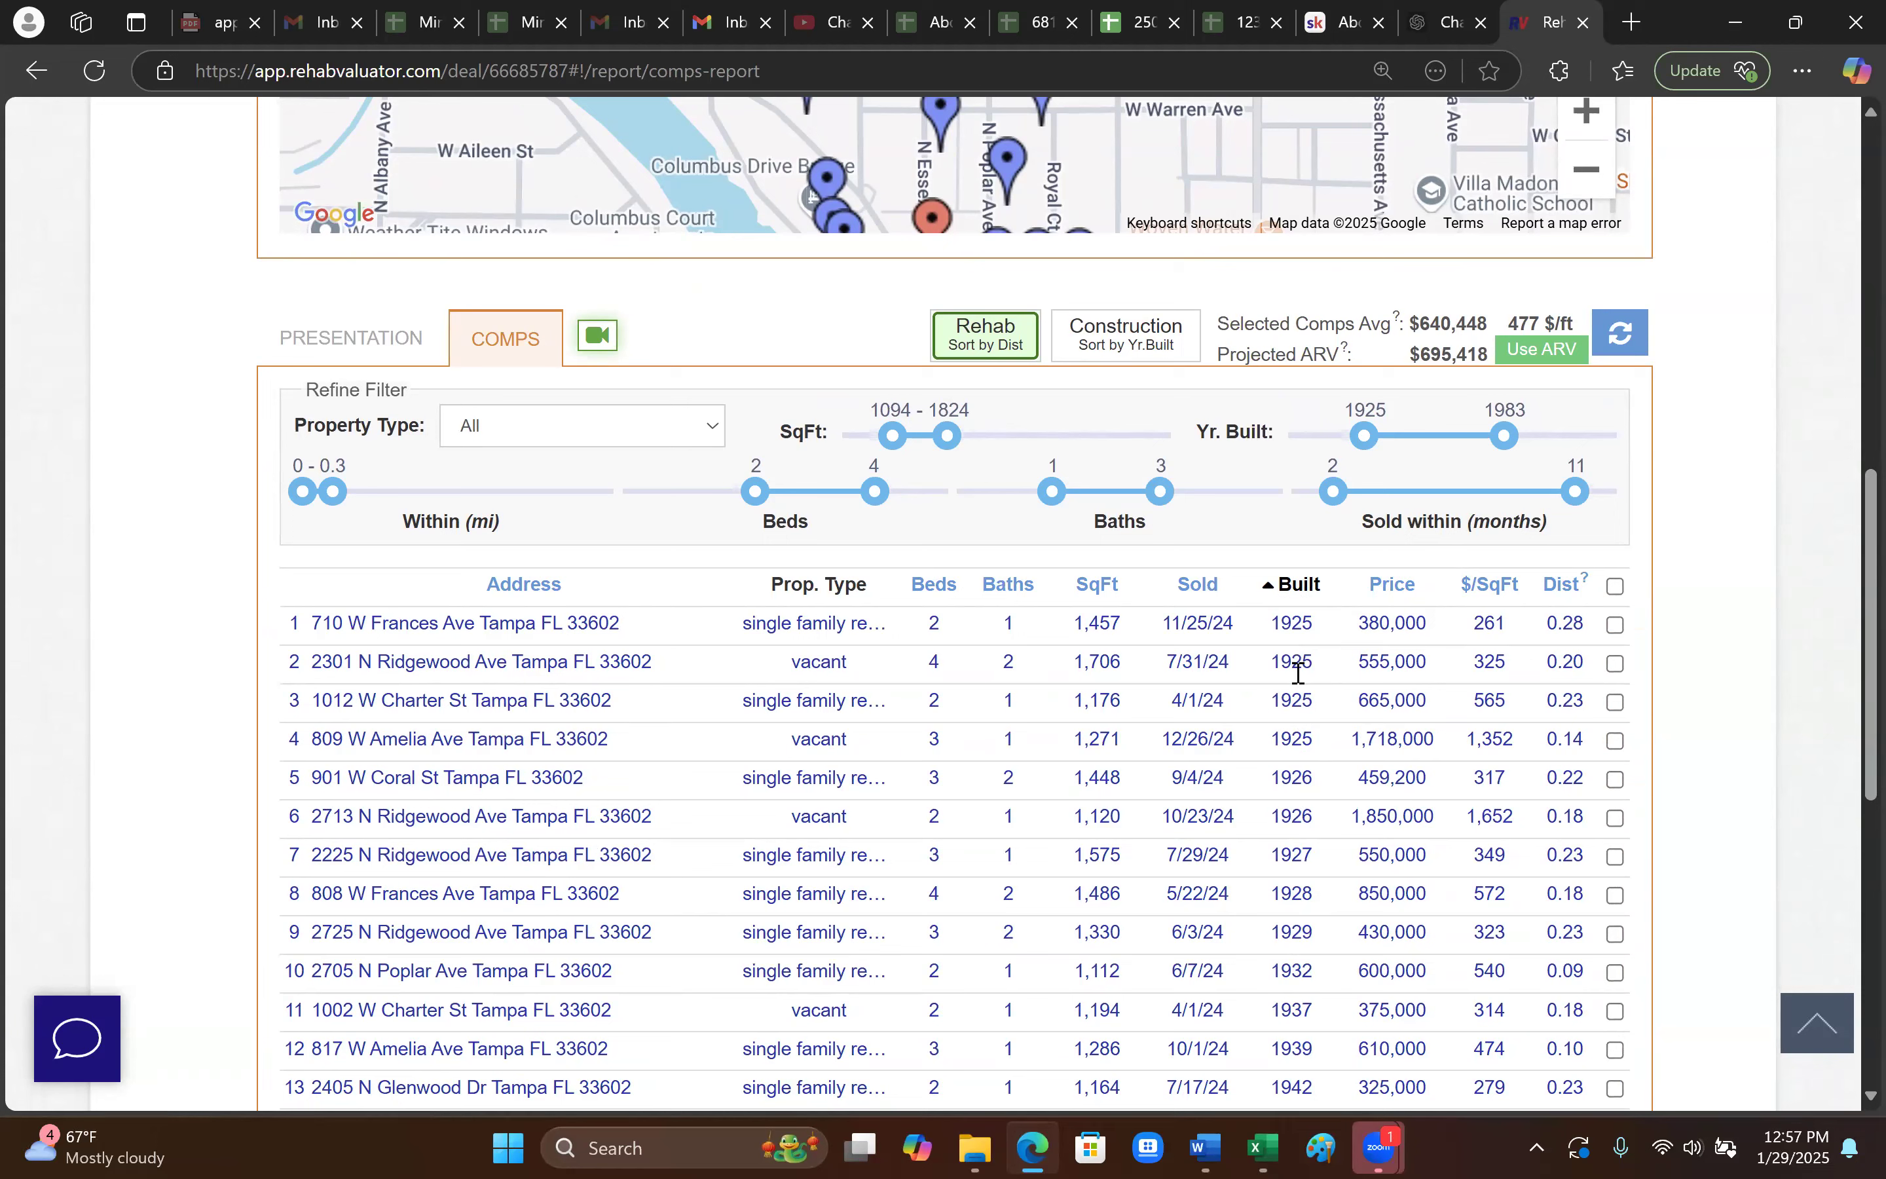
pyautogui.click(1567, 587)
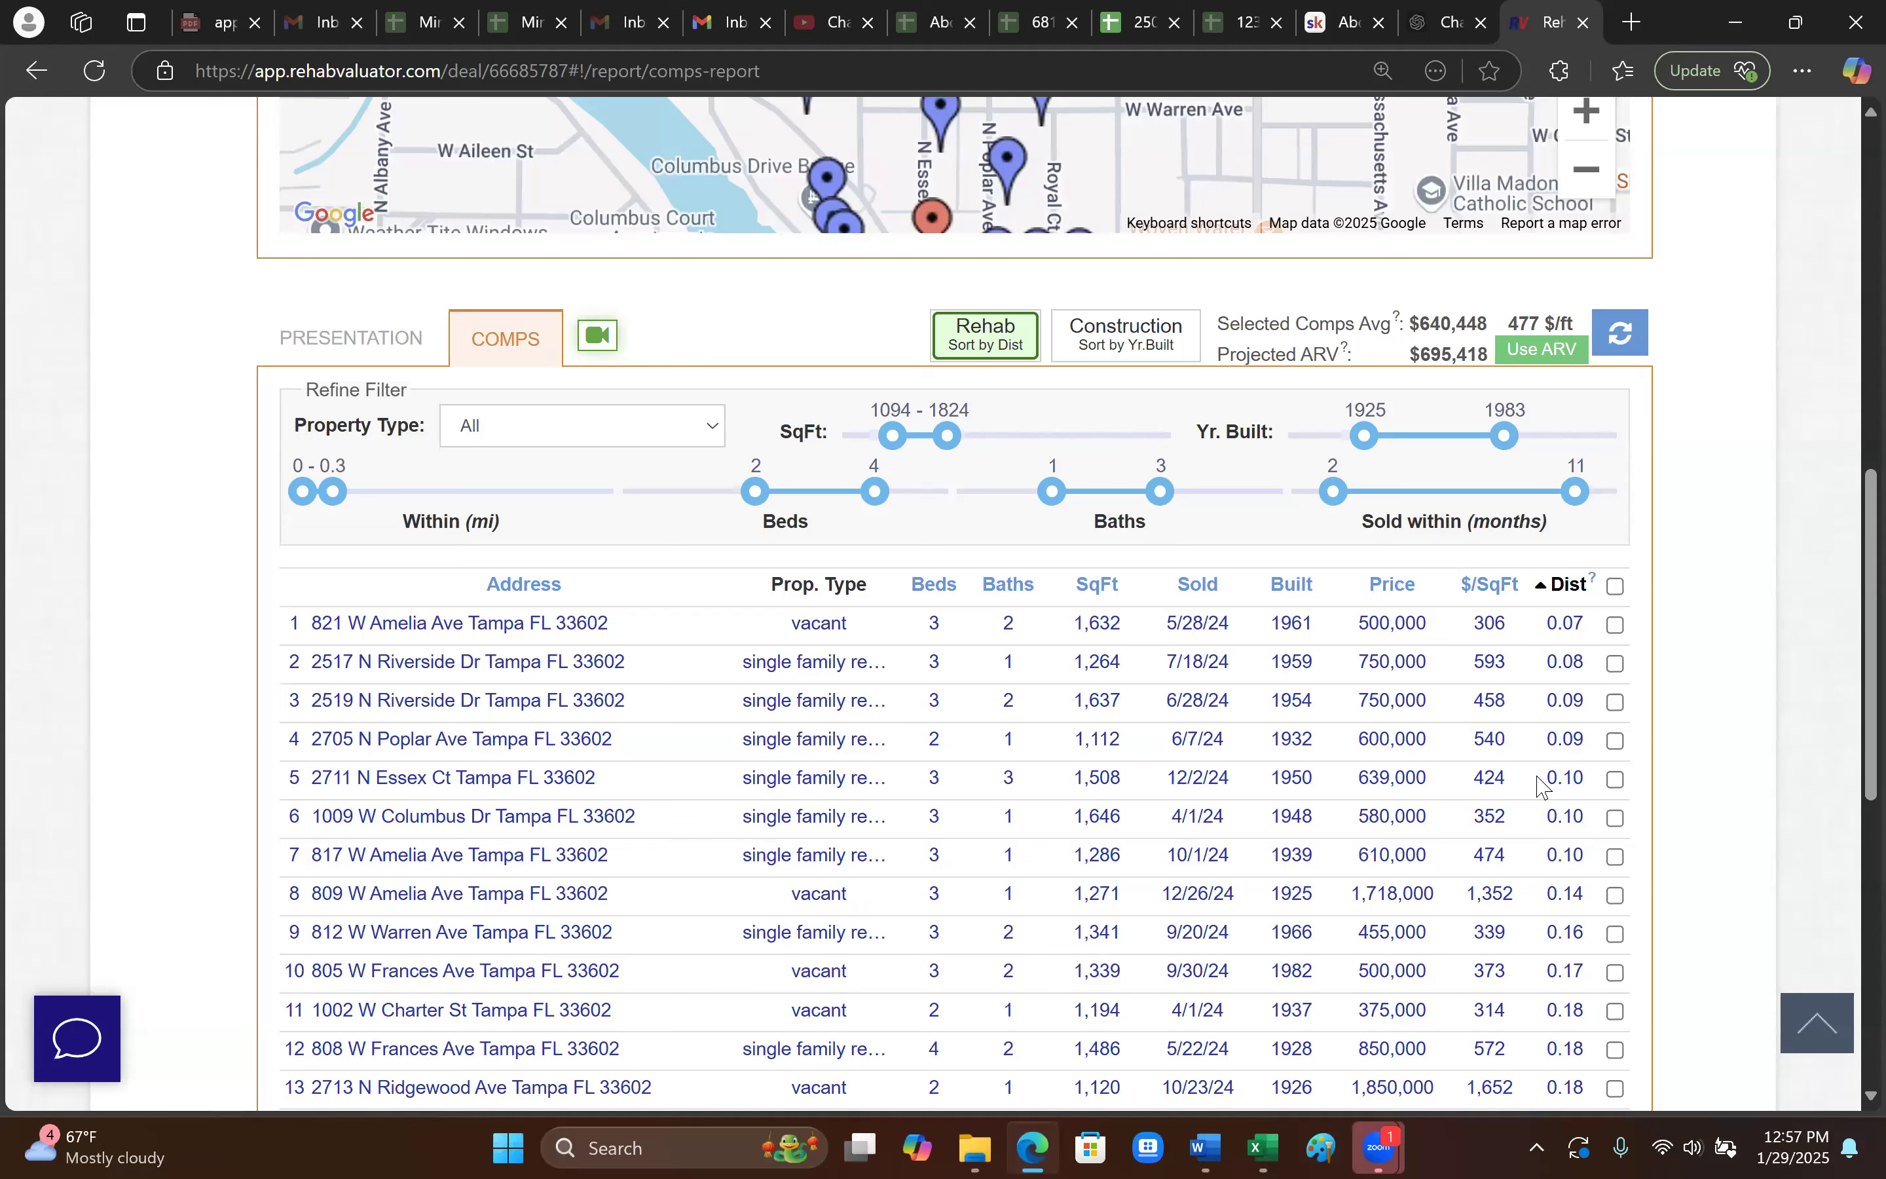
pyautogui.scroll(-2, 1598, 733)
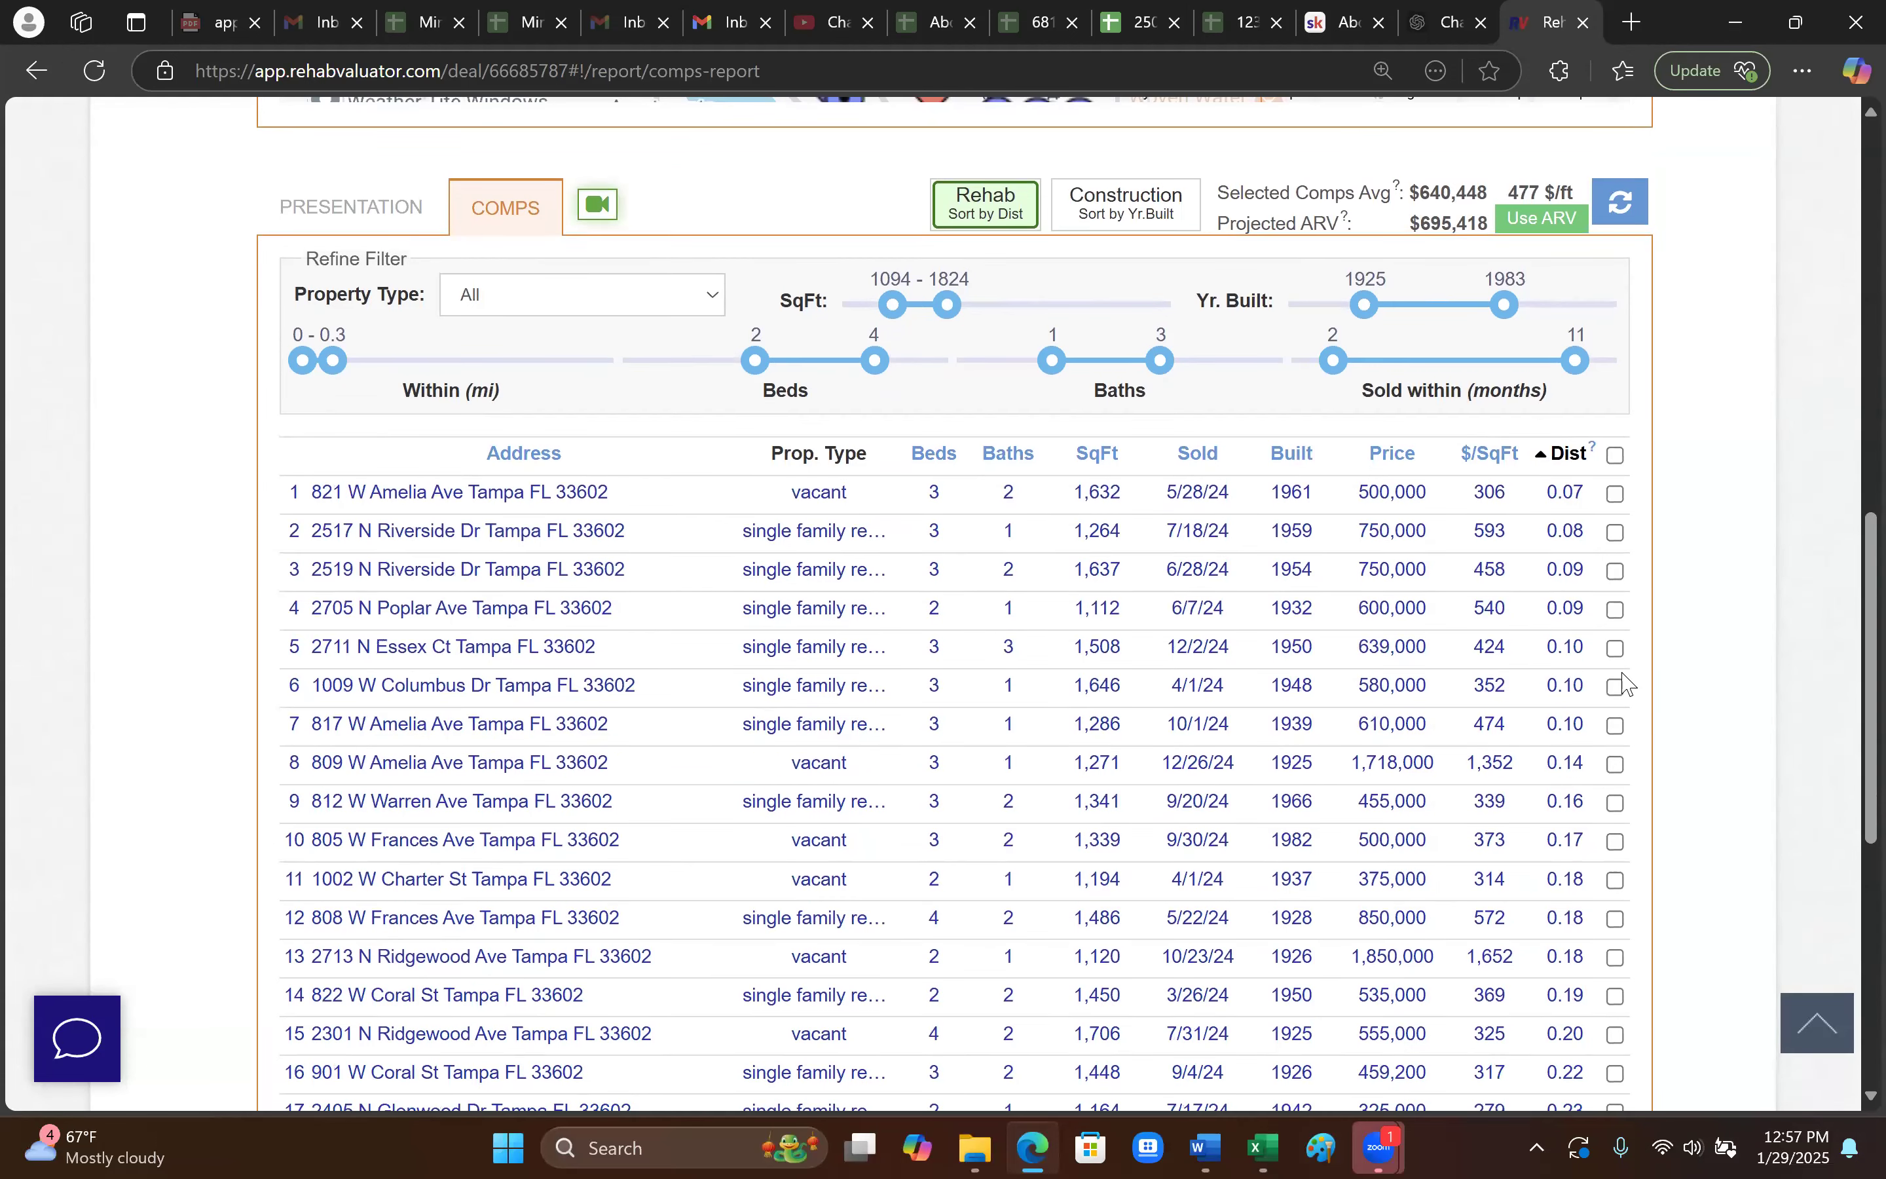
pyautogui.click(1615, 572)
pyautogui.click(1615, 687)
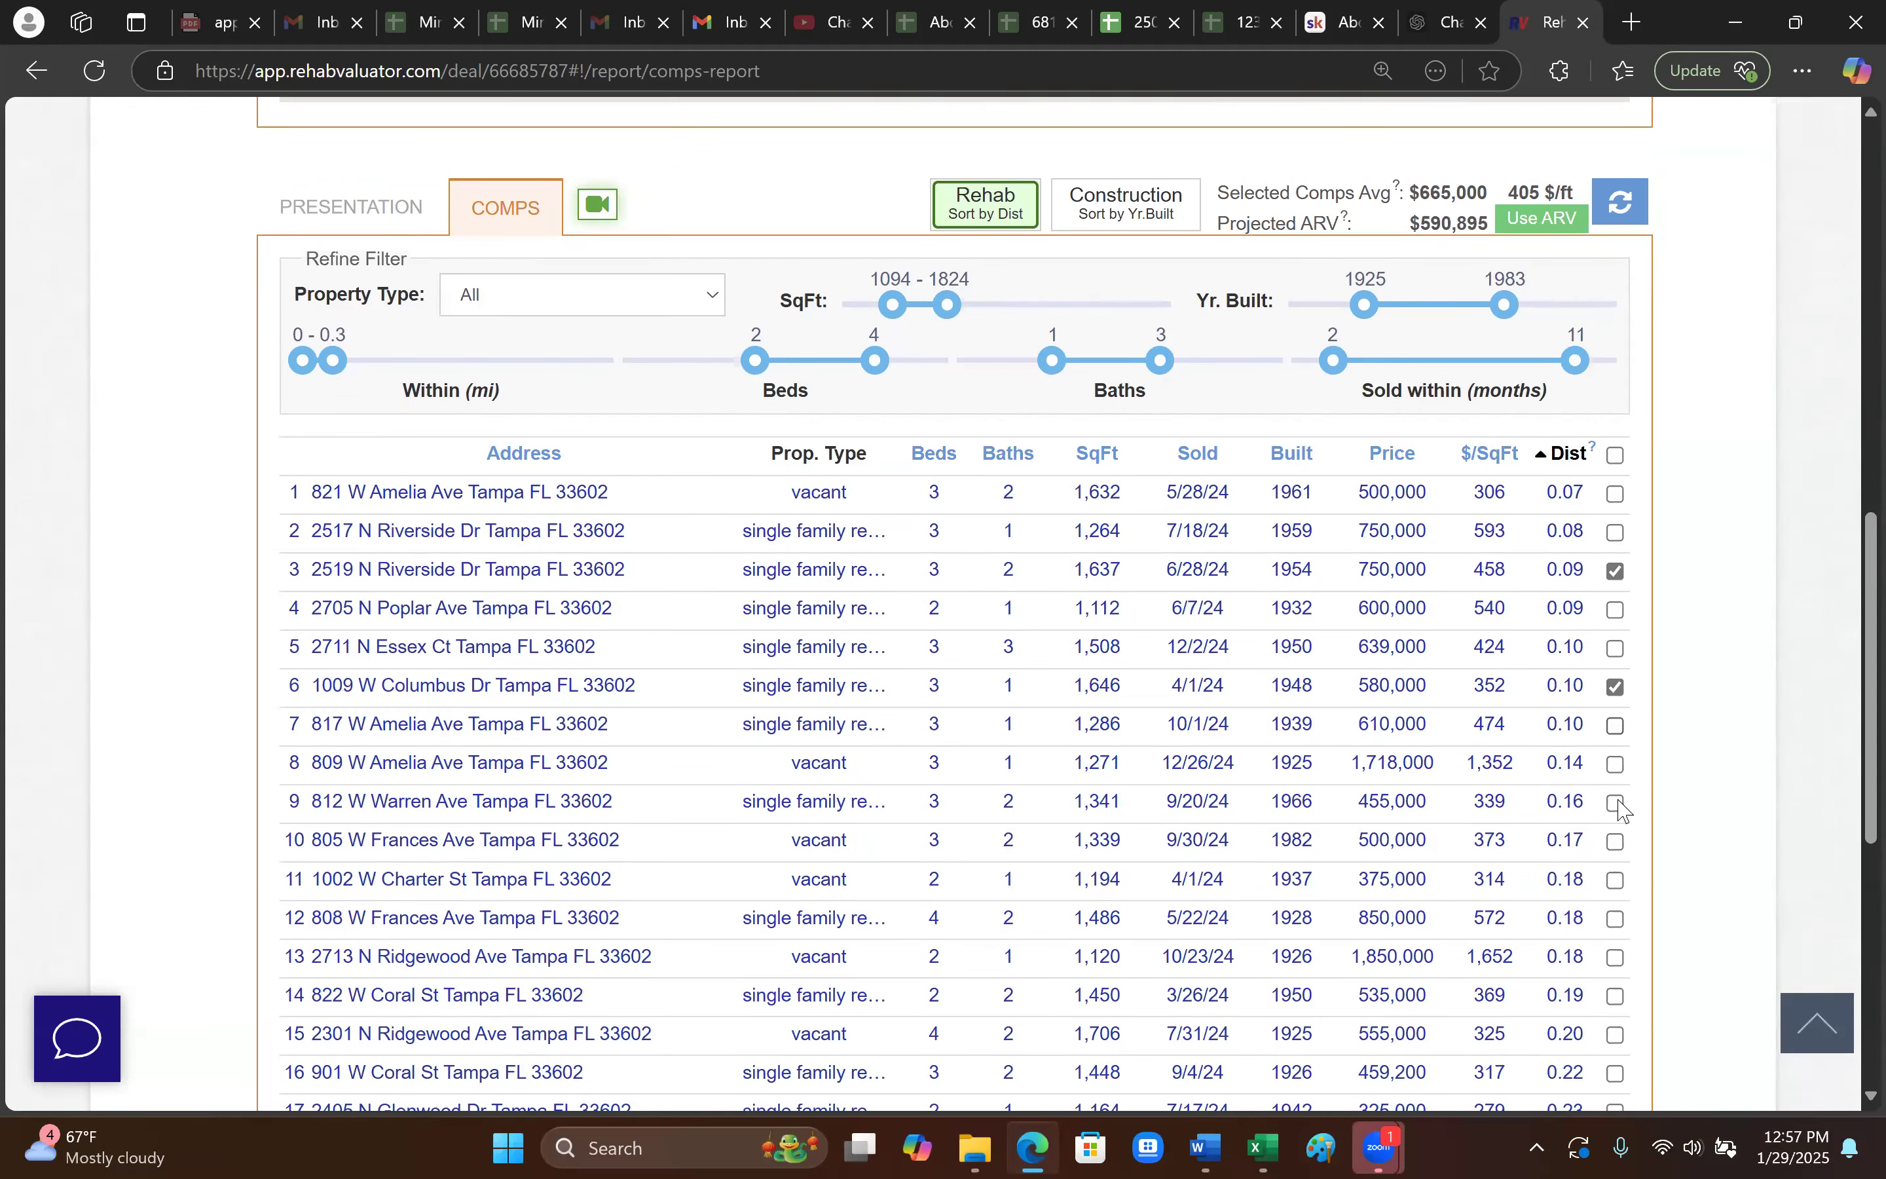
pyautogui.click(1617, 842)
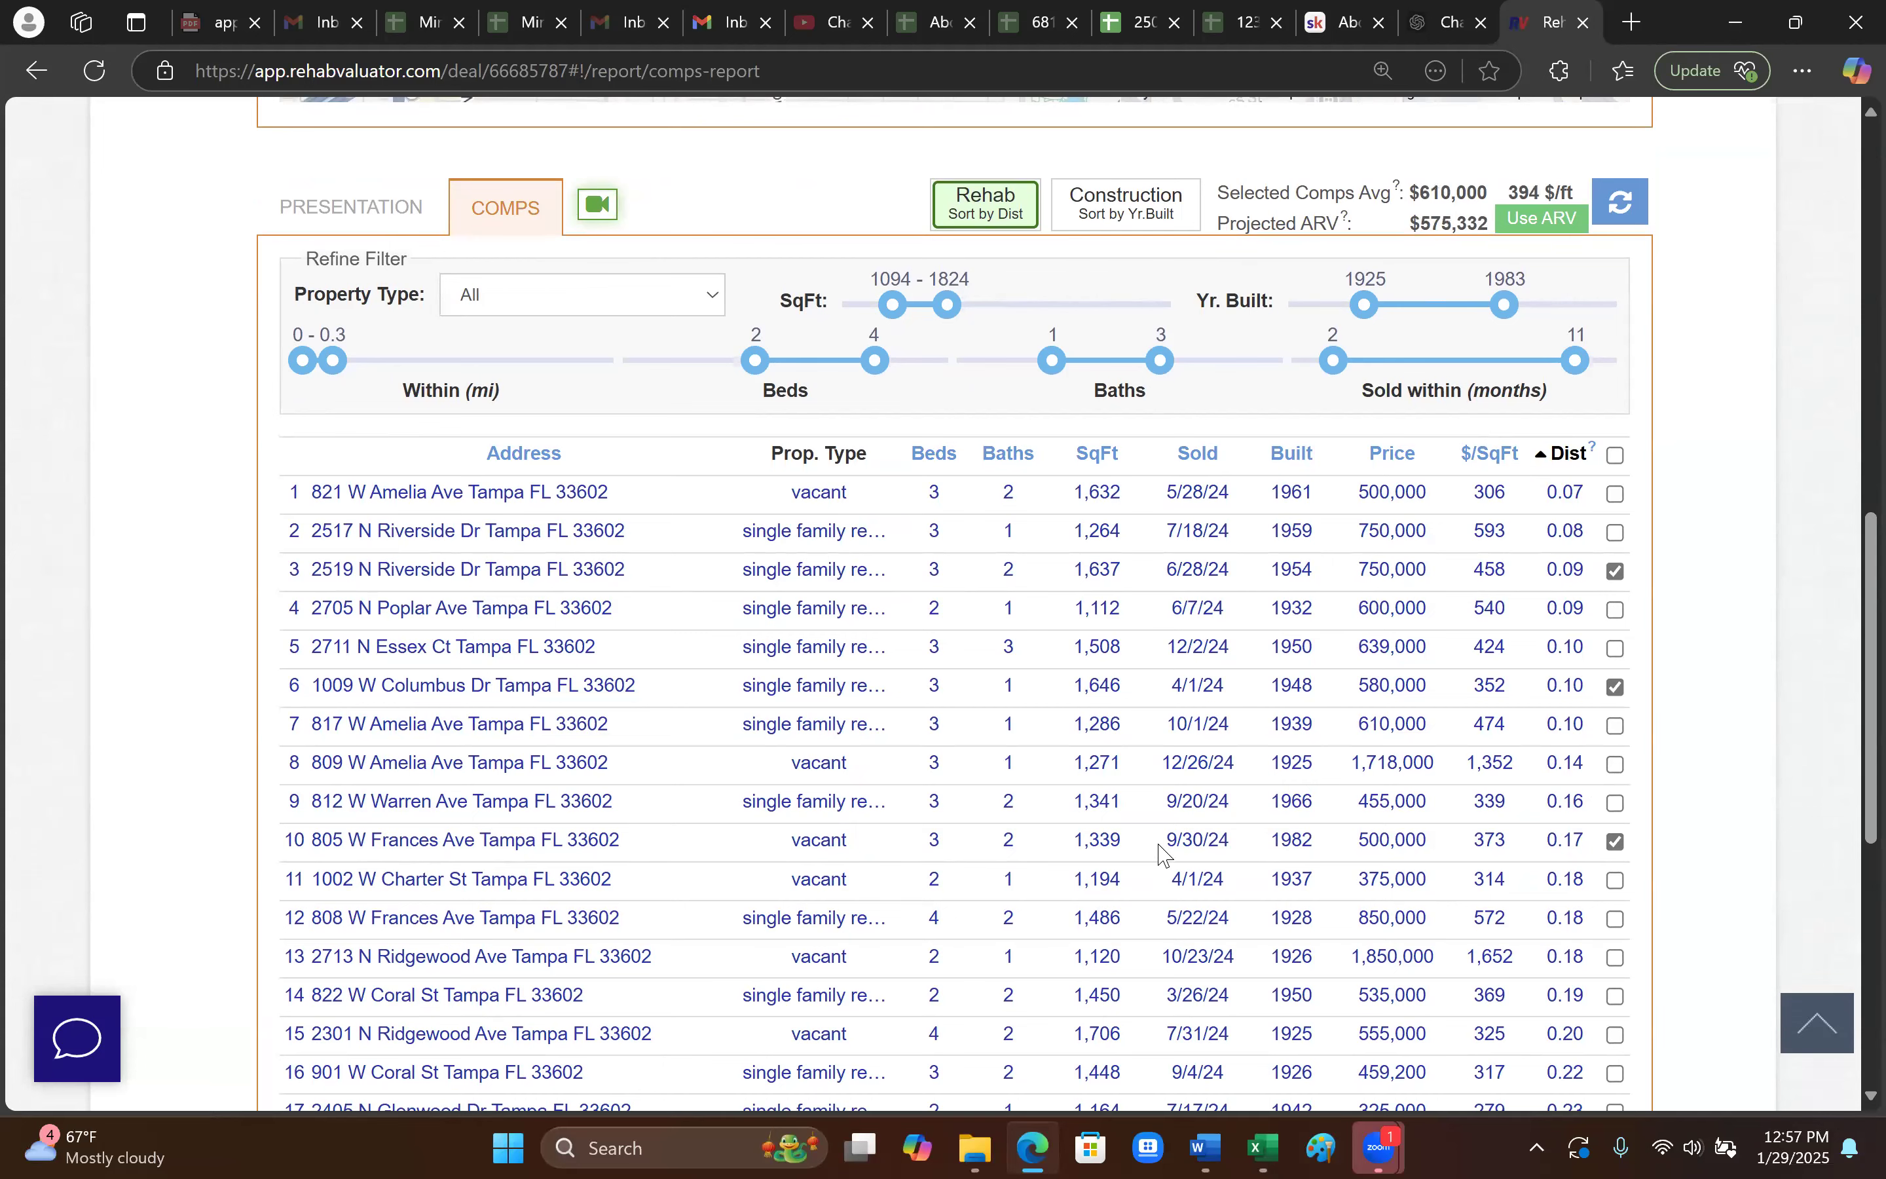
pyautogui.scroll(2, 1017, 777)
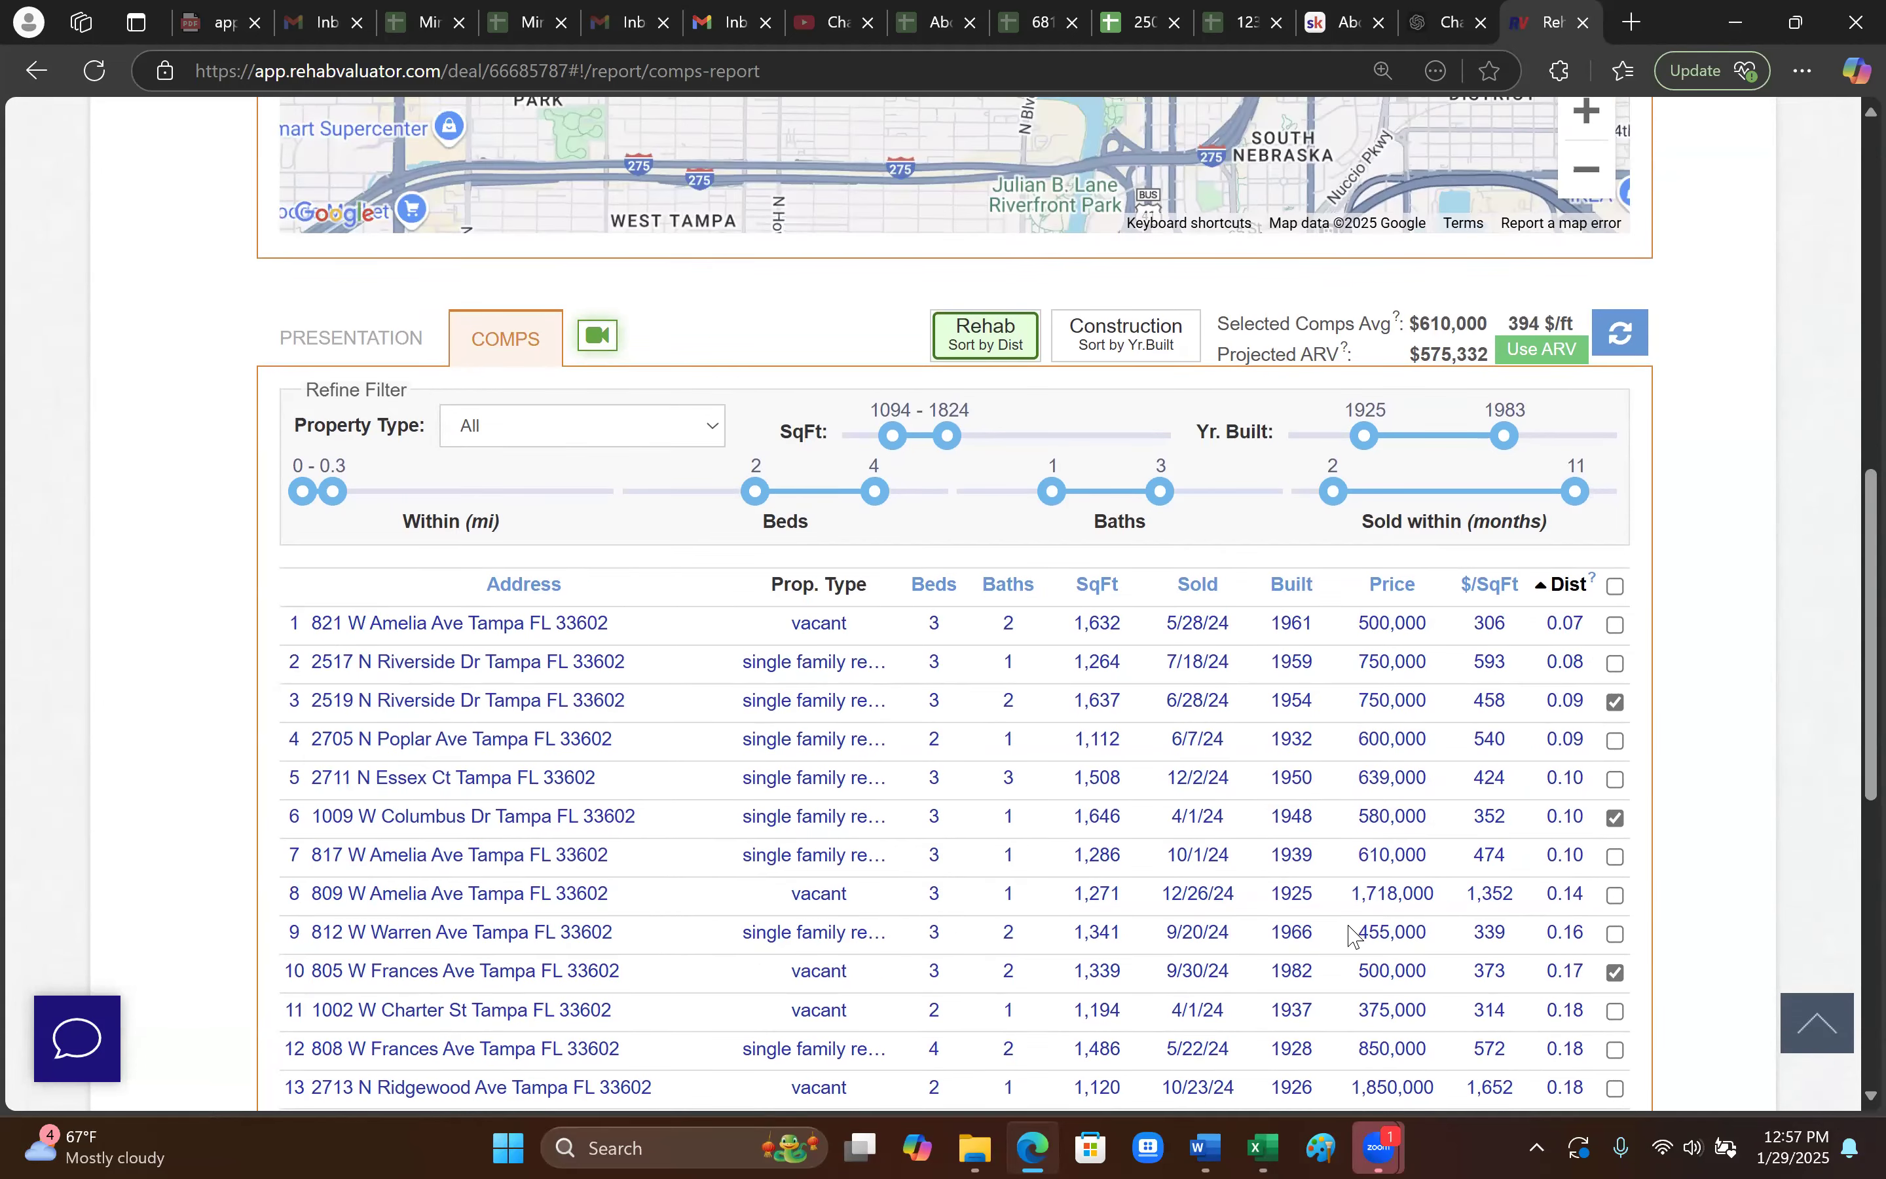
pyautogui.scroll(6, 1339, 935)
pyautogui.scroll(3, 1338, 926)
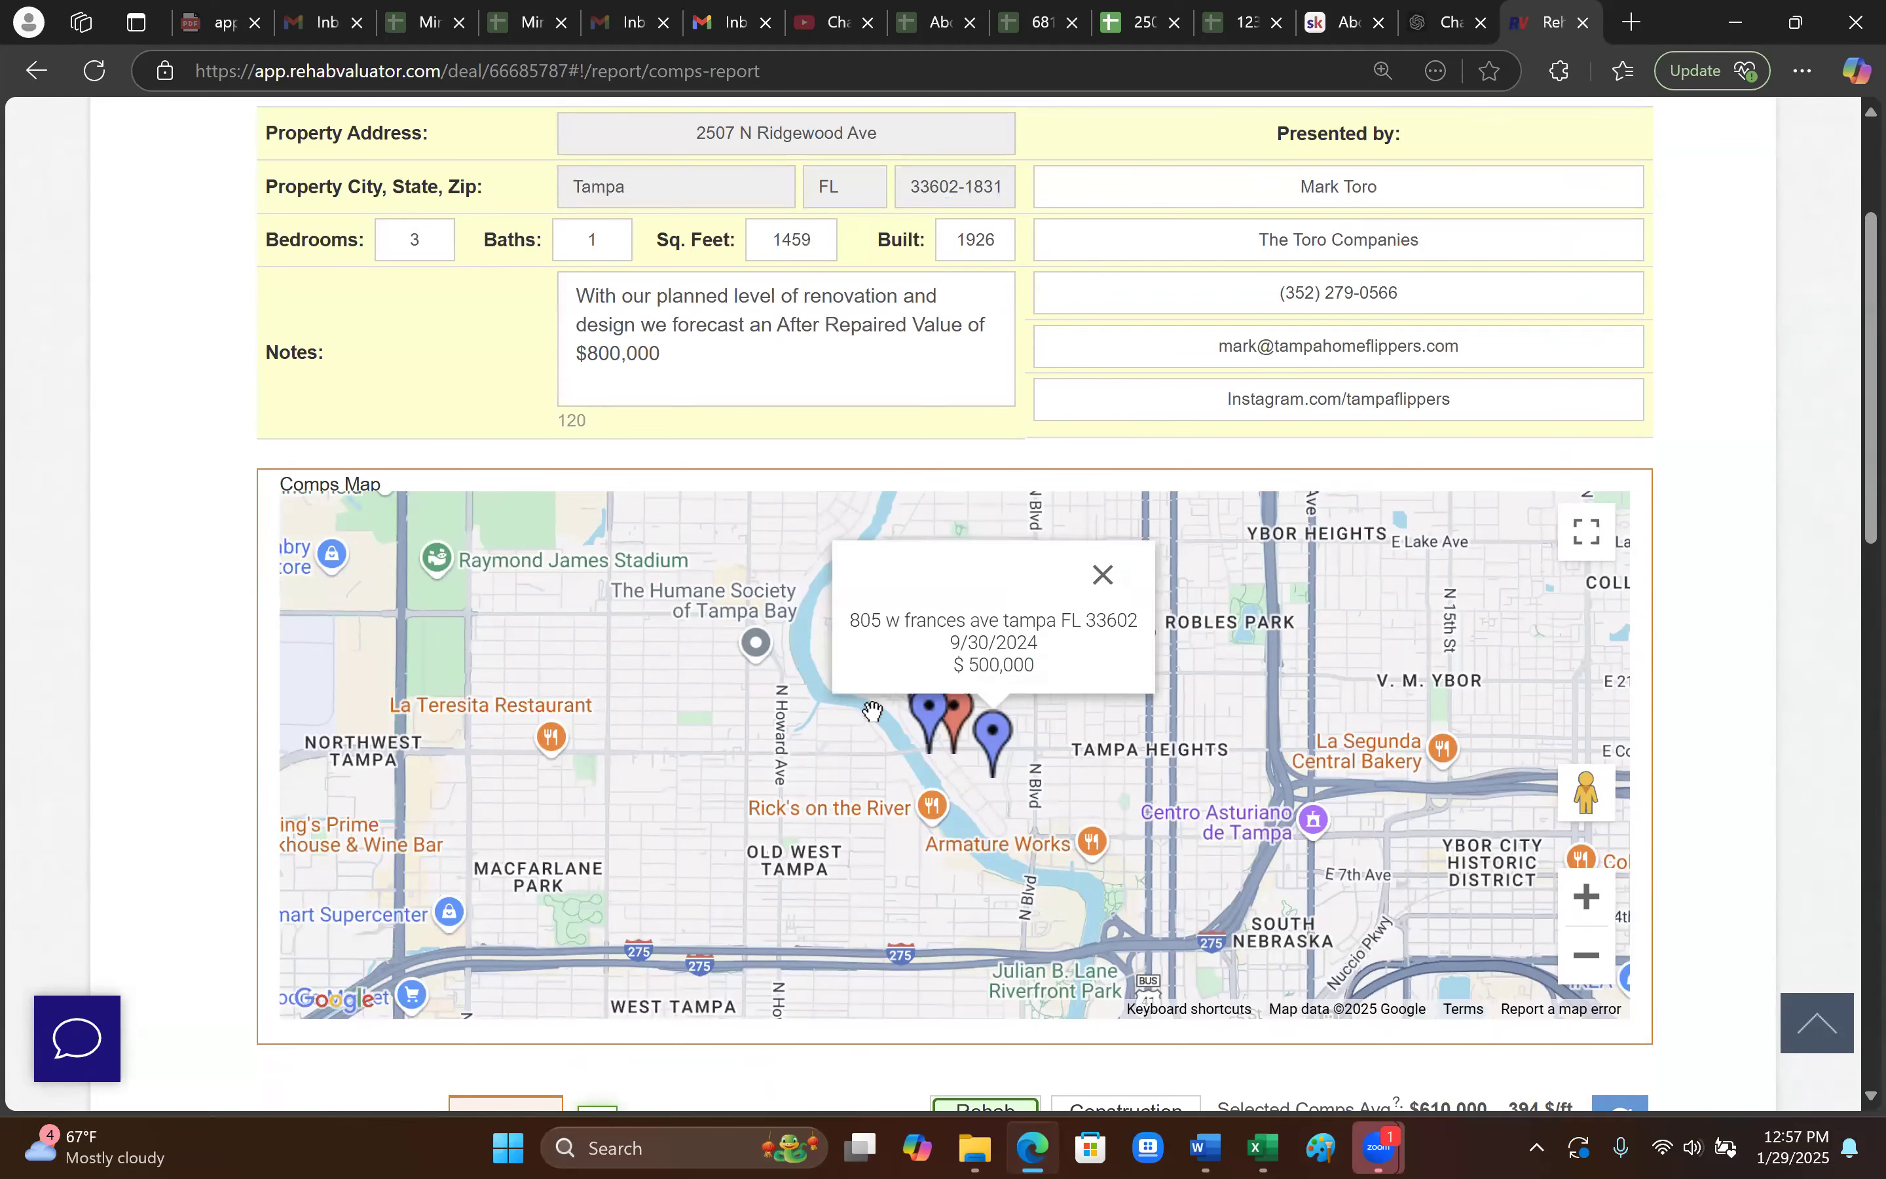
pyautogui.scroll(-2, 984, 743)
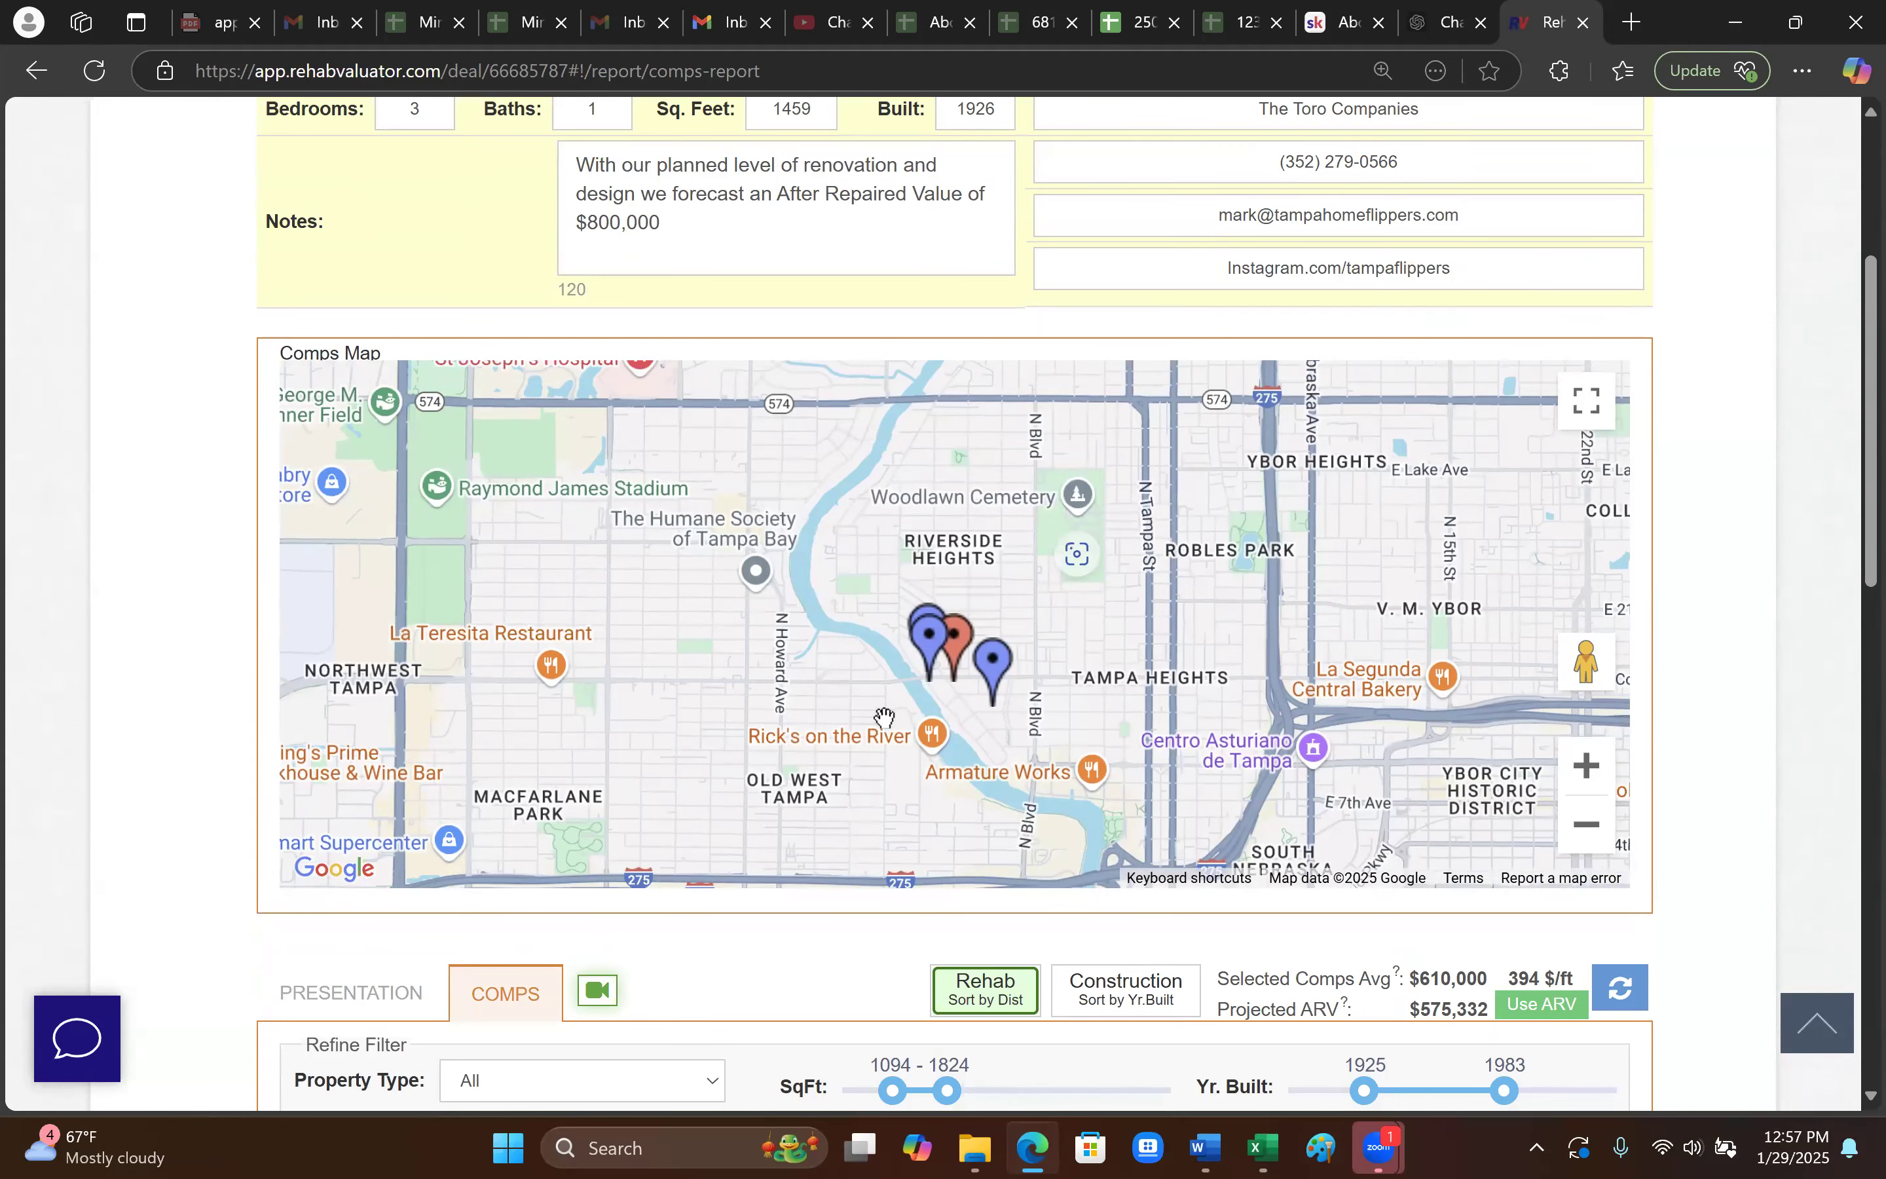
pyautogui.scroll(-2, 1044, 776)
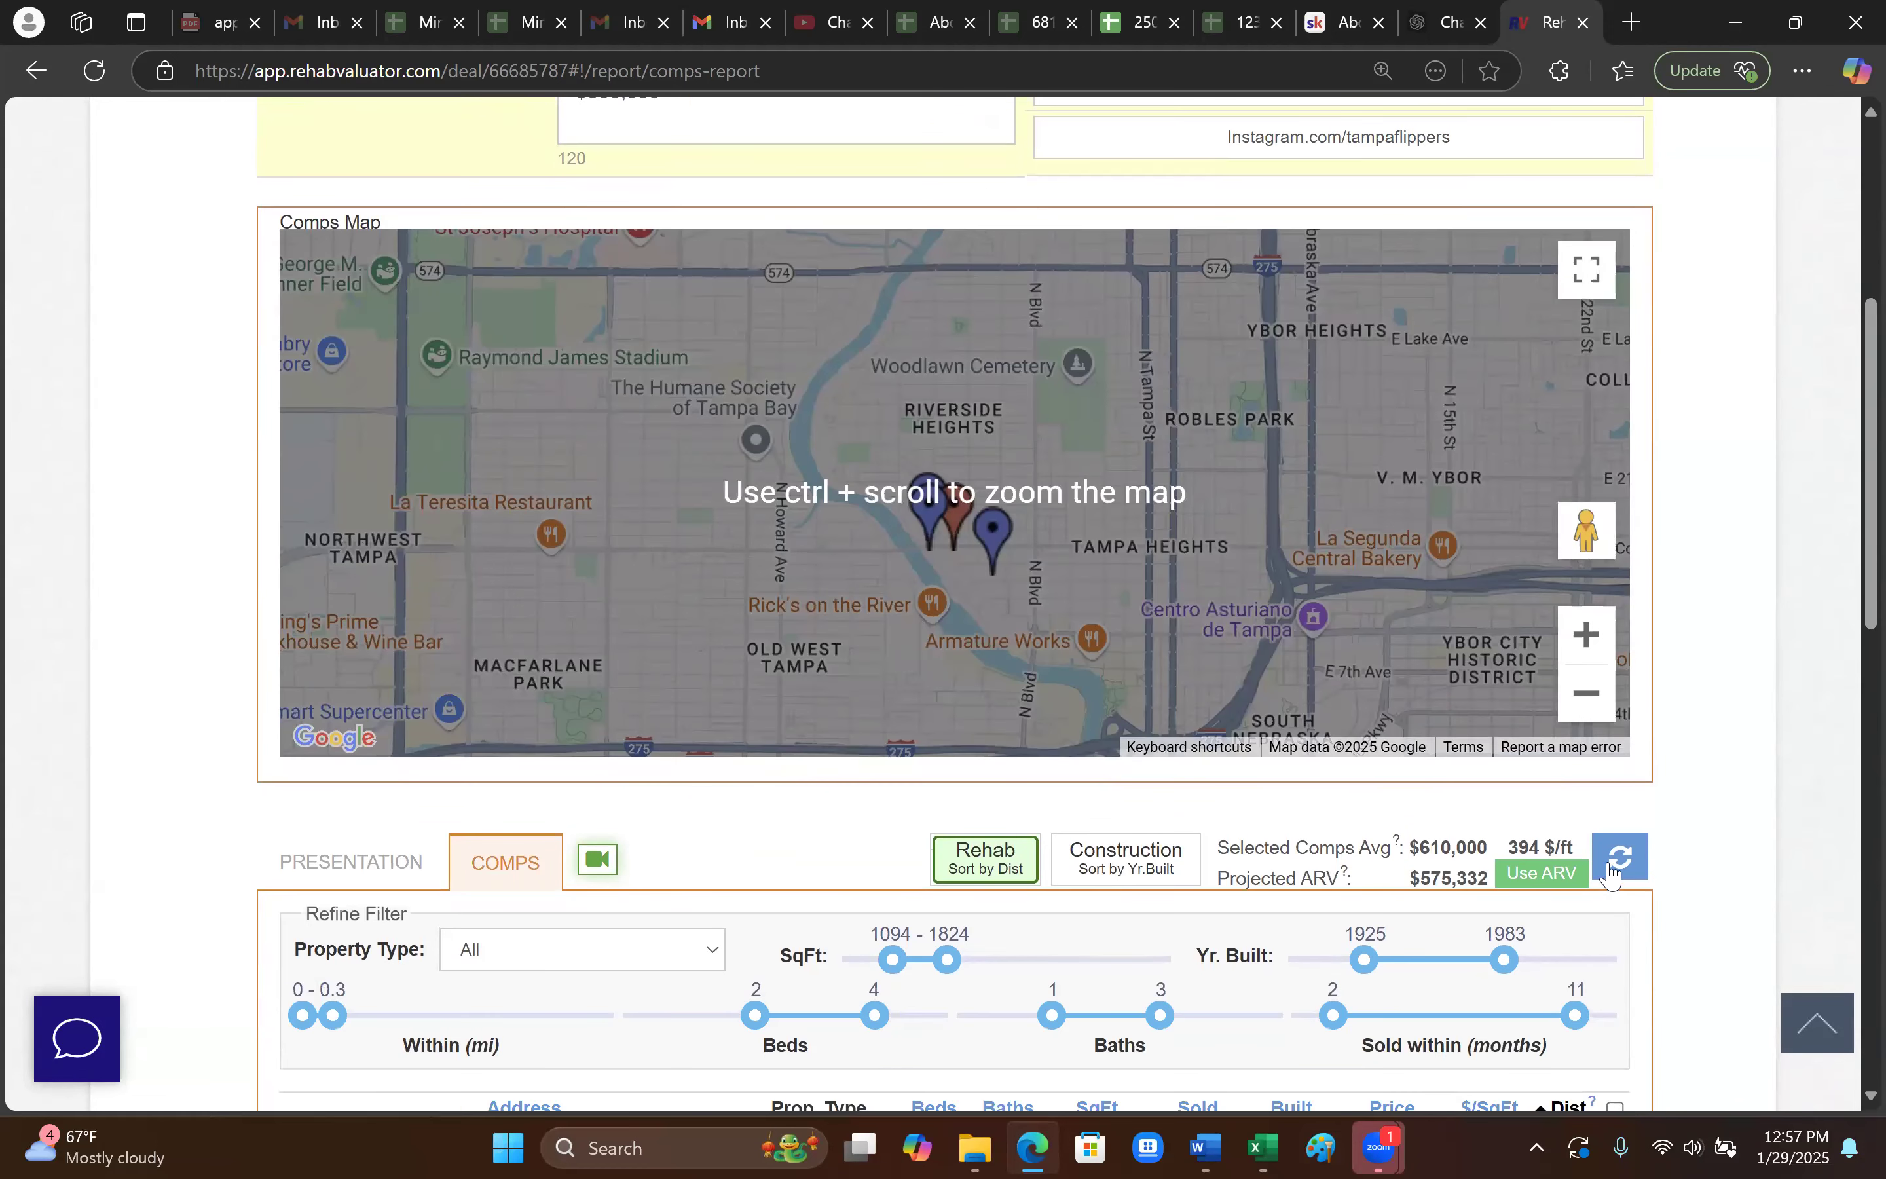
pyautogui.scroll(-3, 1645, 986)
pyautogui.click(1616, 963)
pyautogui.scroll(-5, 1613, 974)
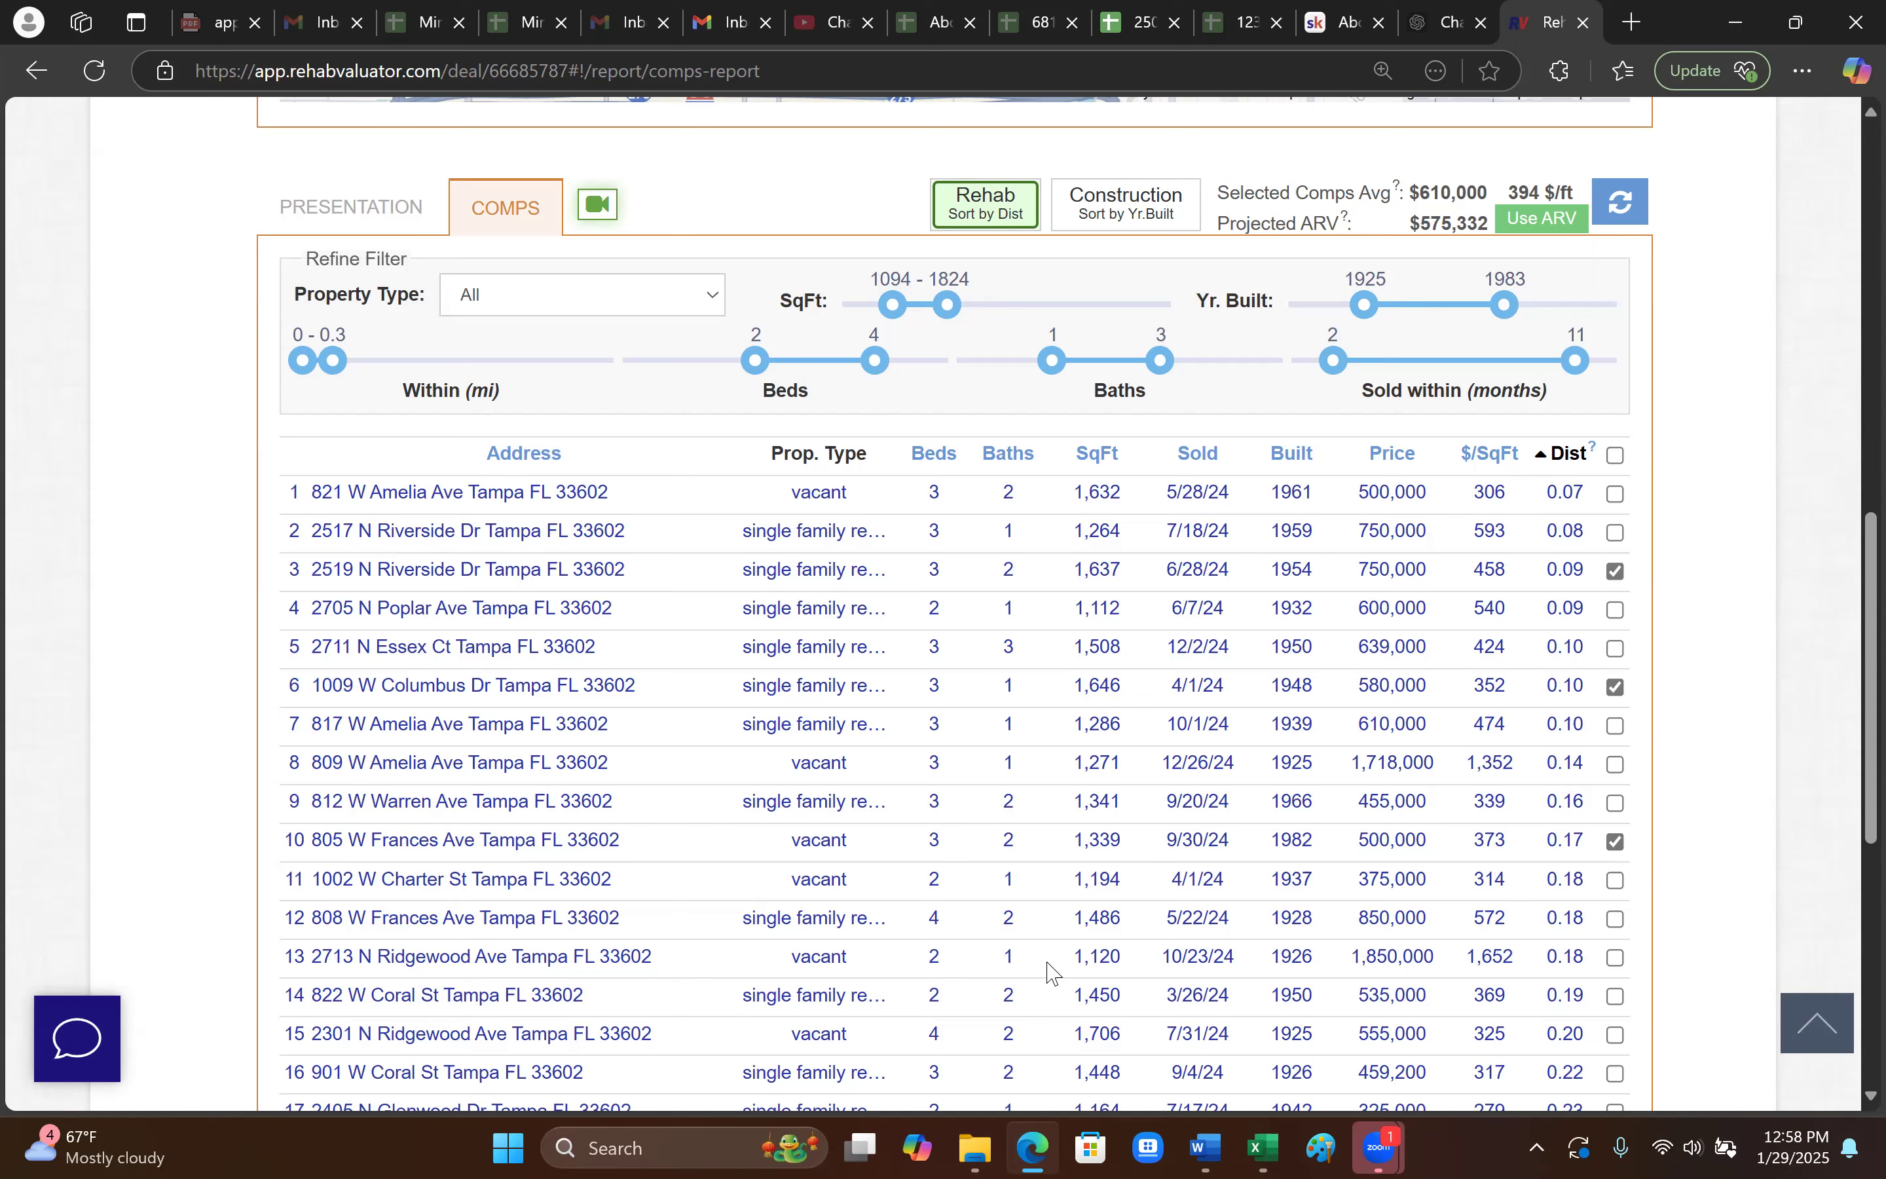
pyautogui.scroll(8, 1051, 971)
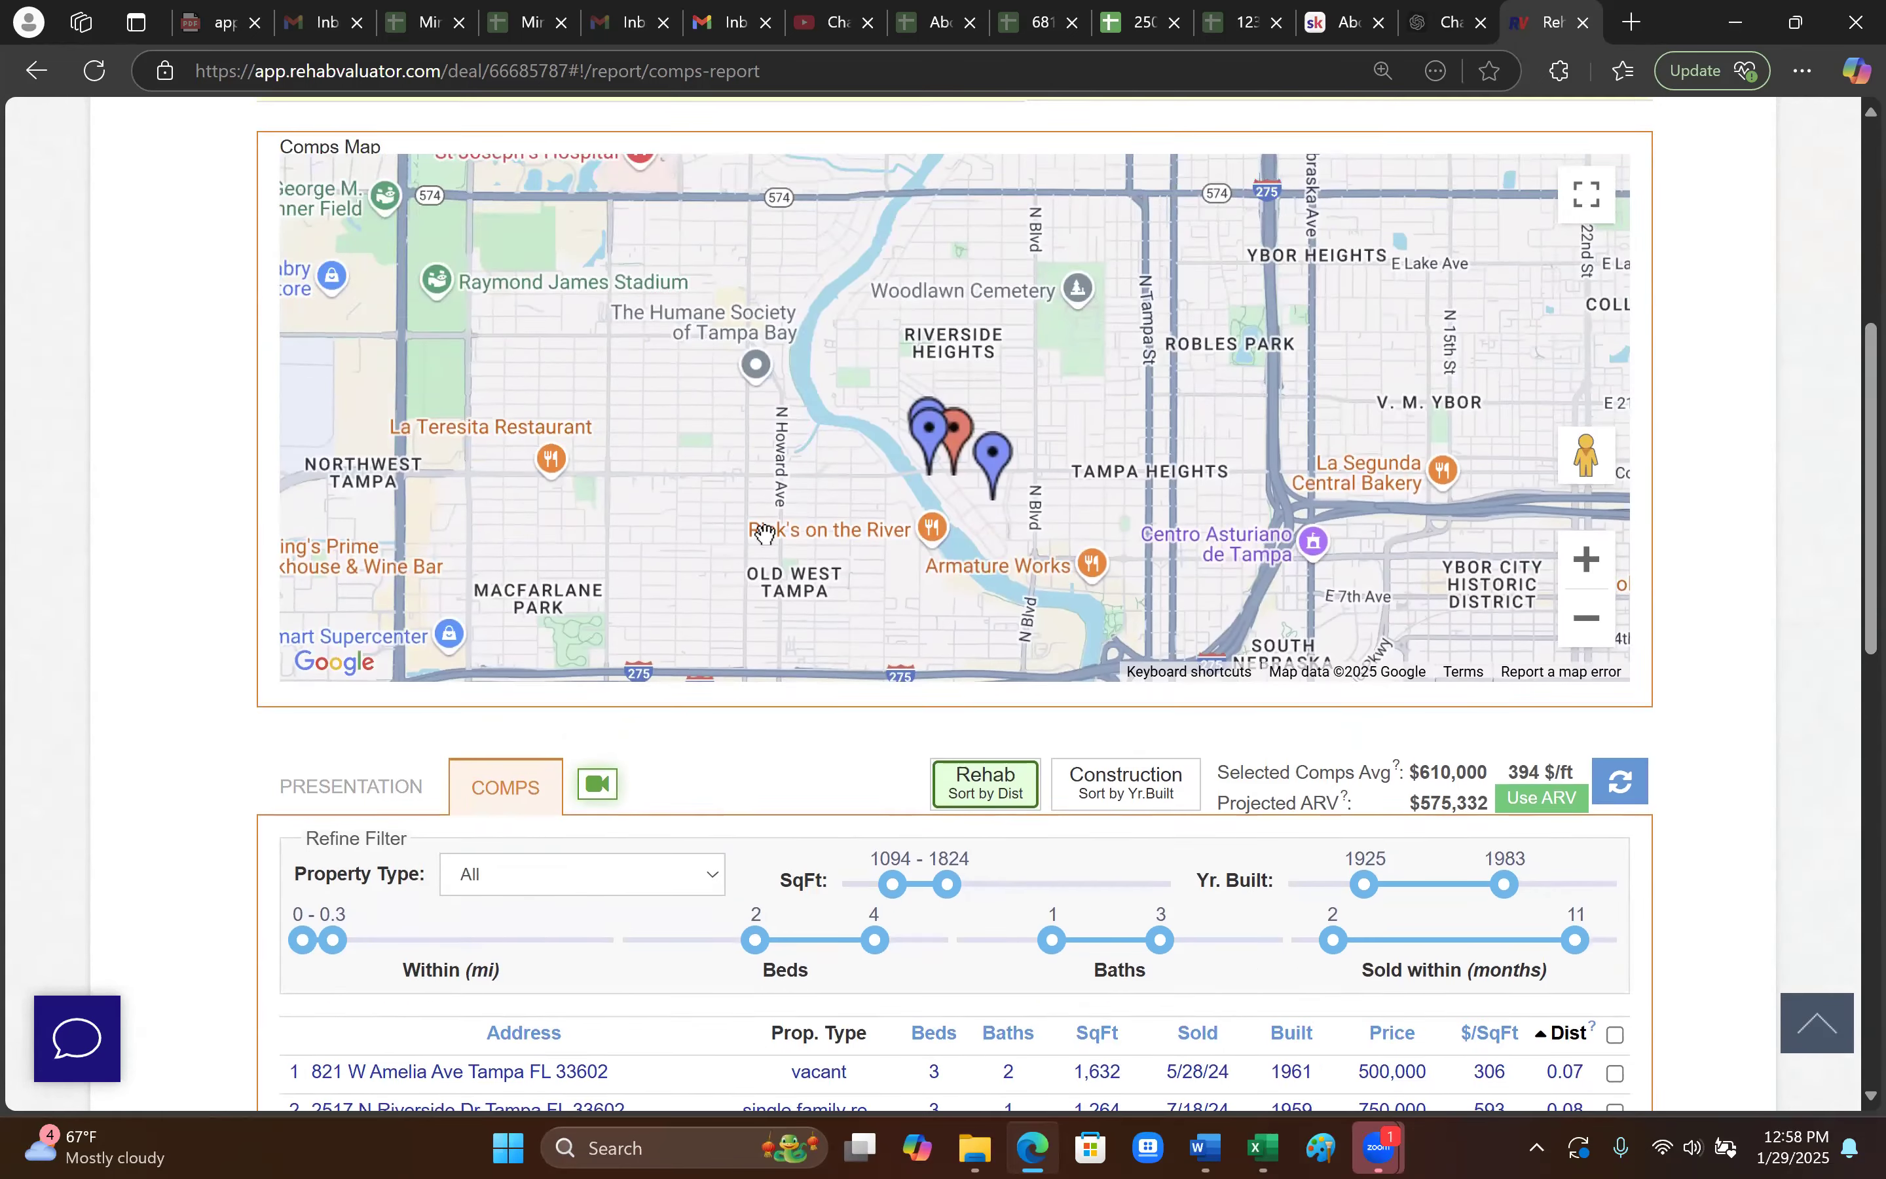
pyautogui.moveTo(981, 517)
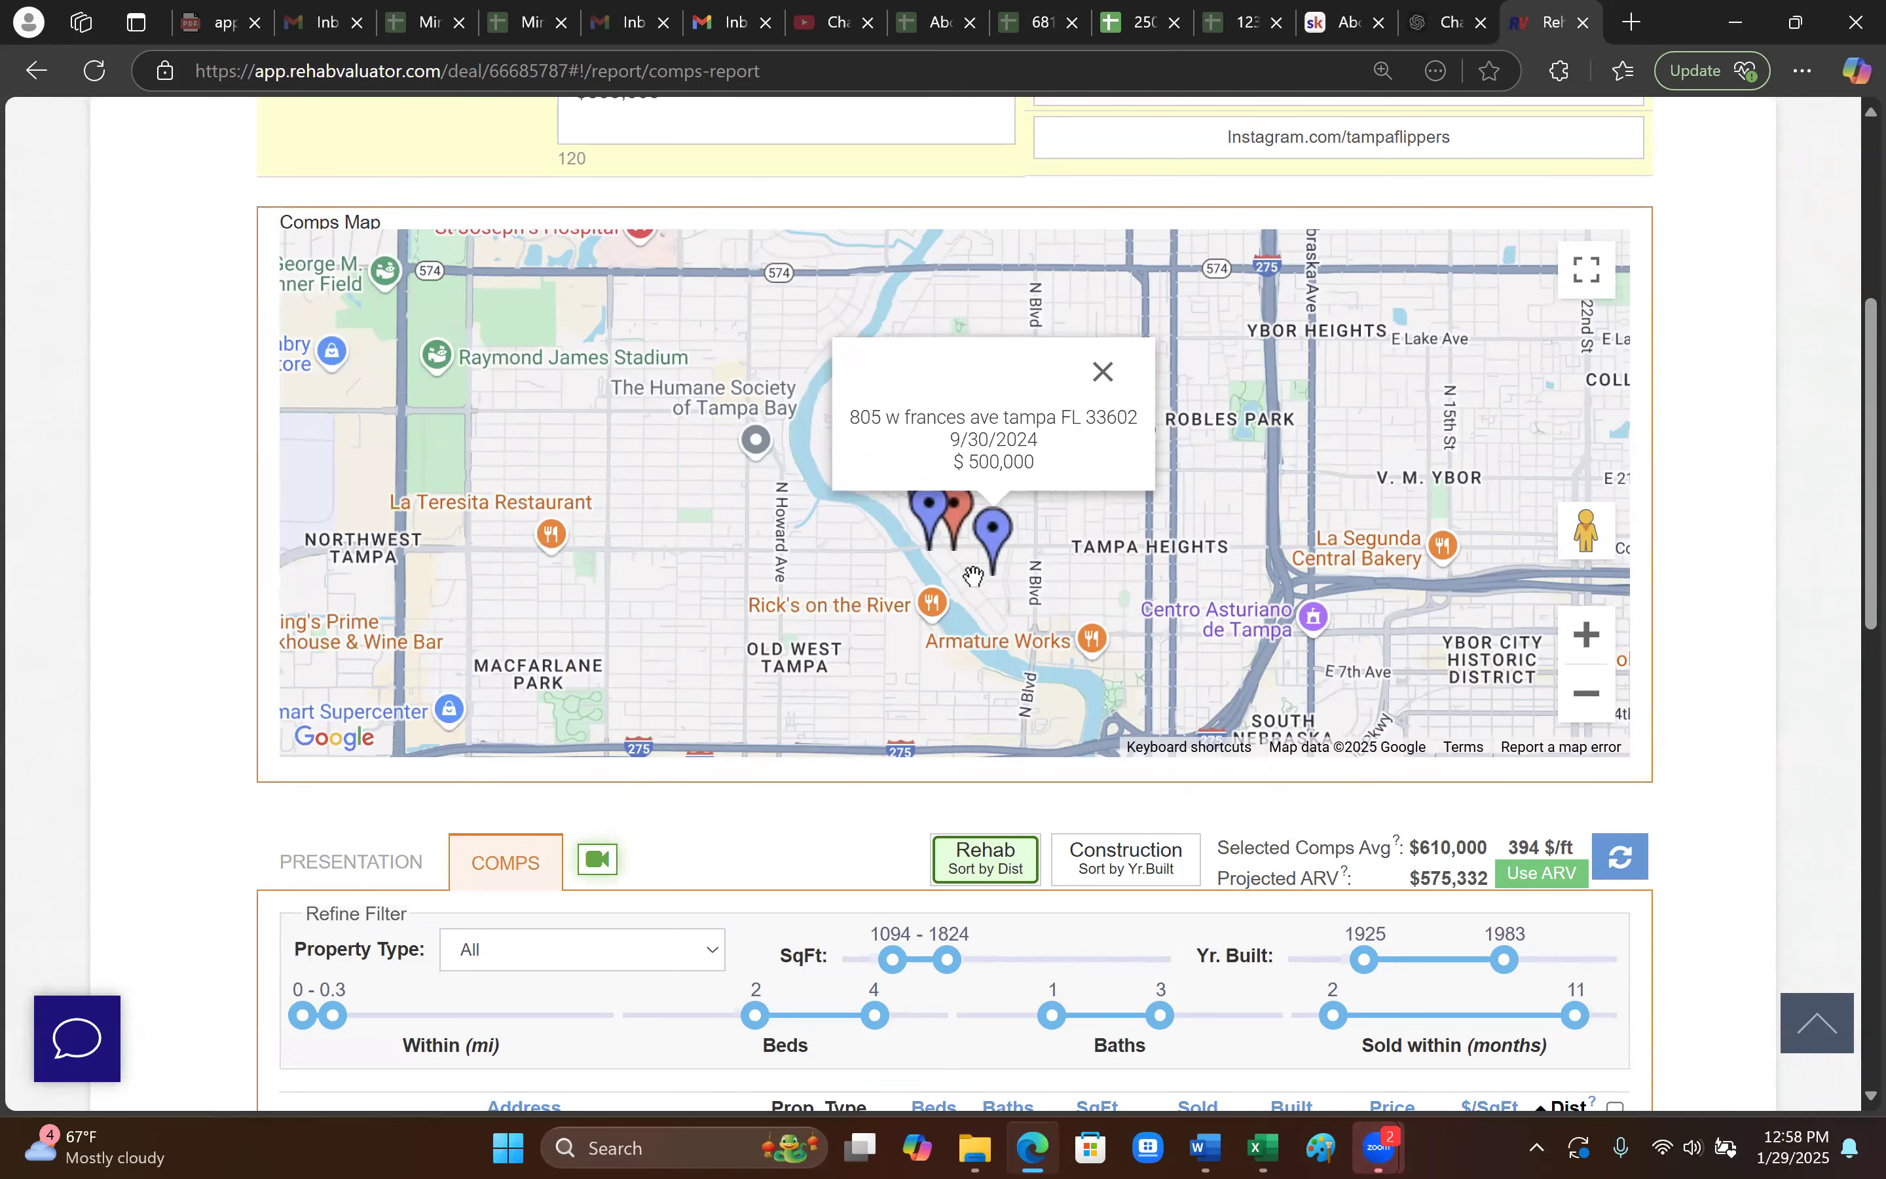
pyautogui.scroll(5, 978, 613)
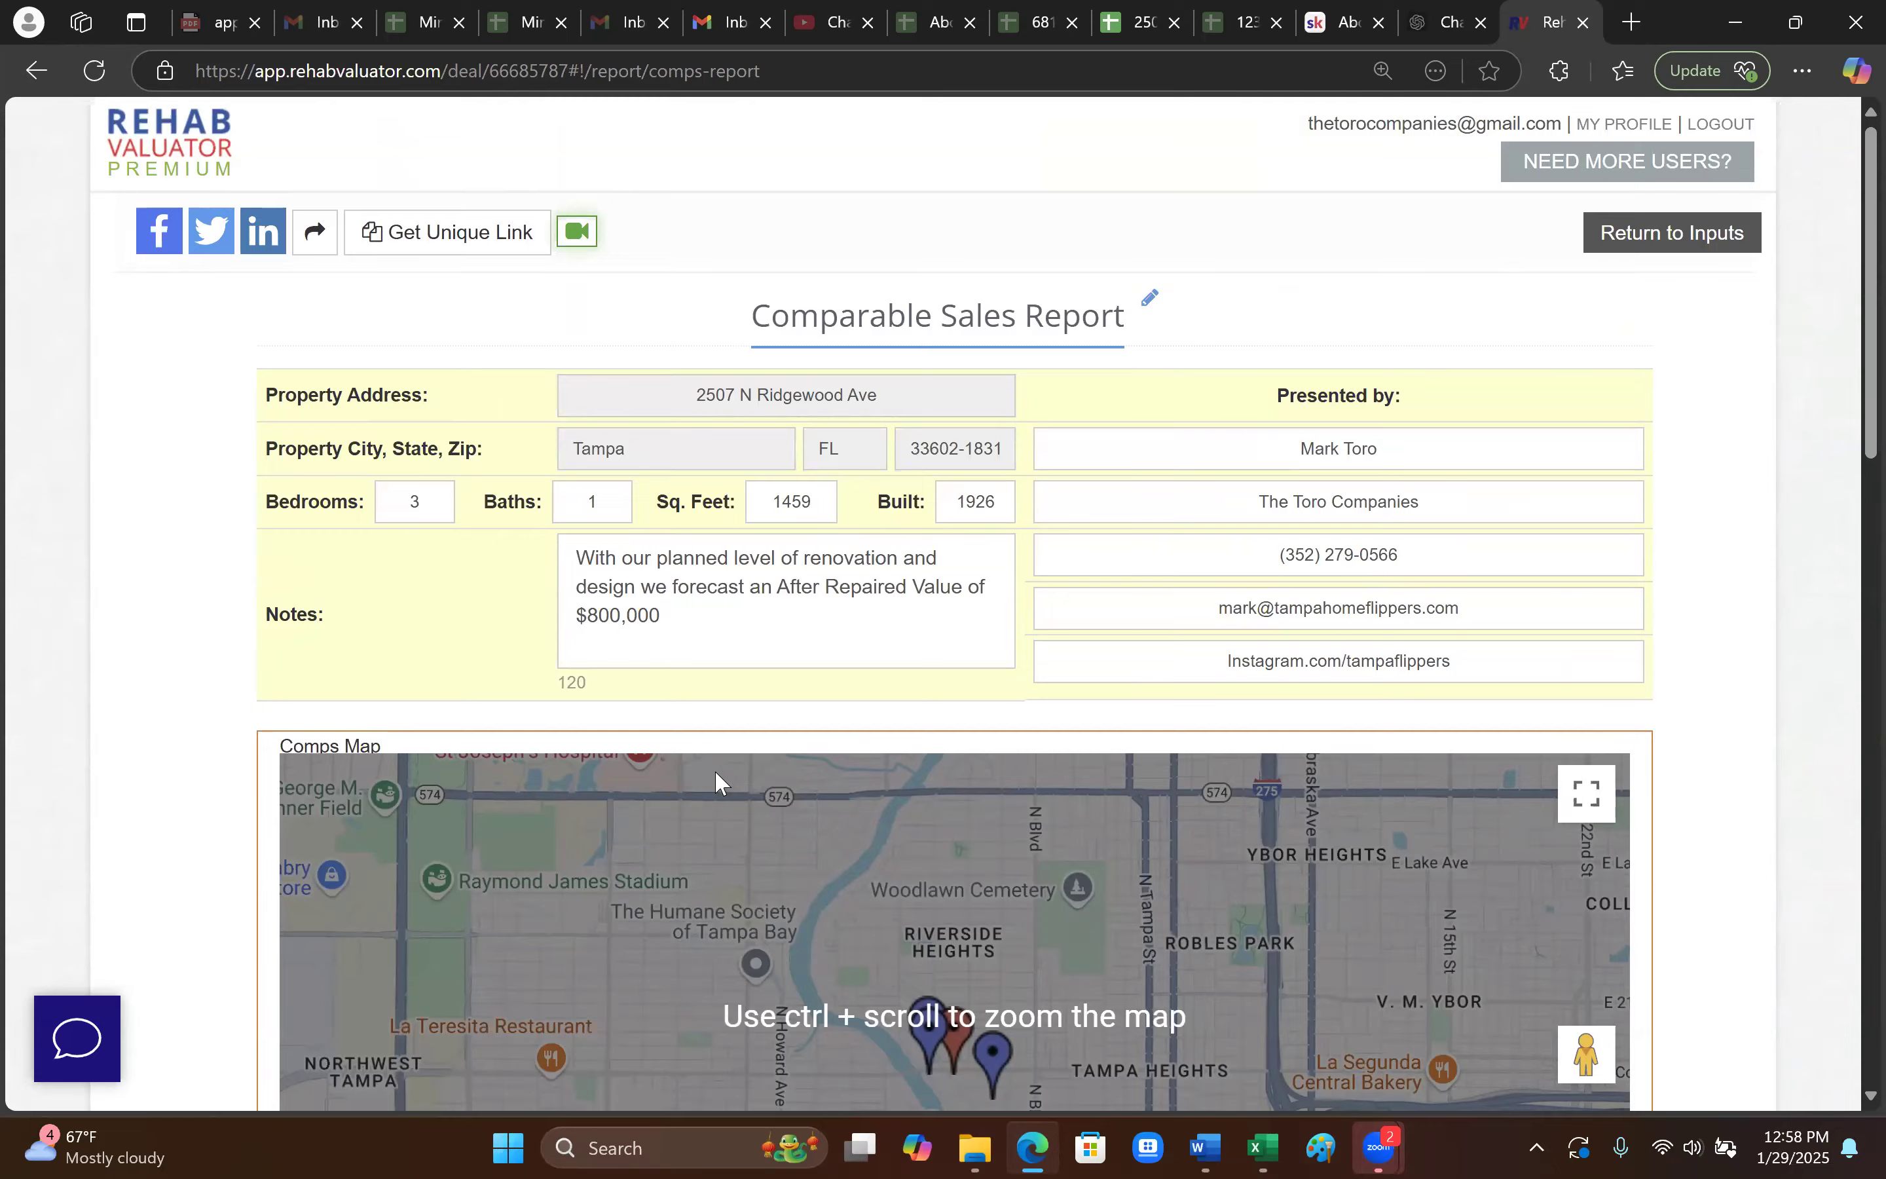
# - Reopen Comparable Sales, toggle two comp selections, and sort comps by price, highest first
pyautogui.hotkey('alt', 'Left')
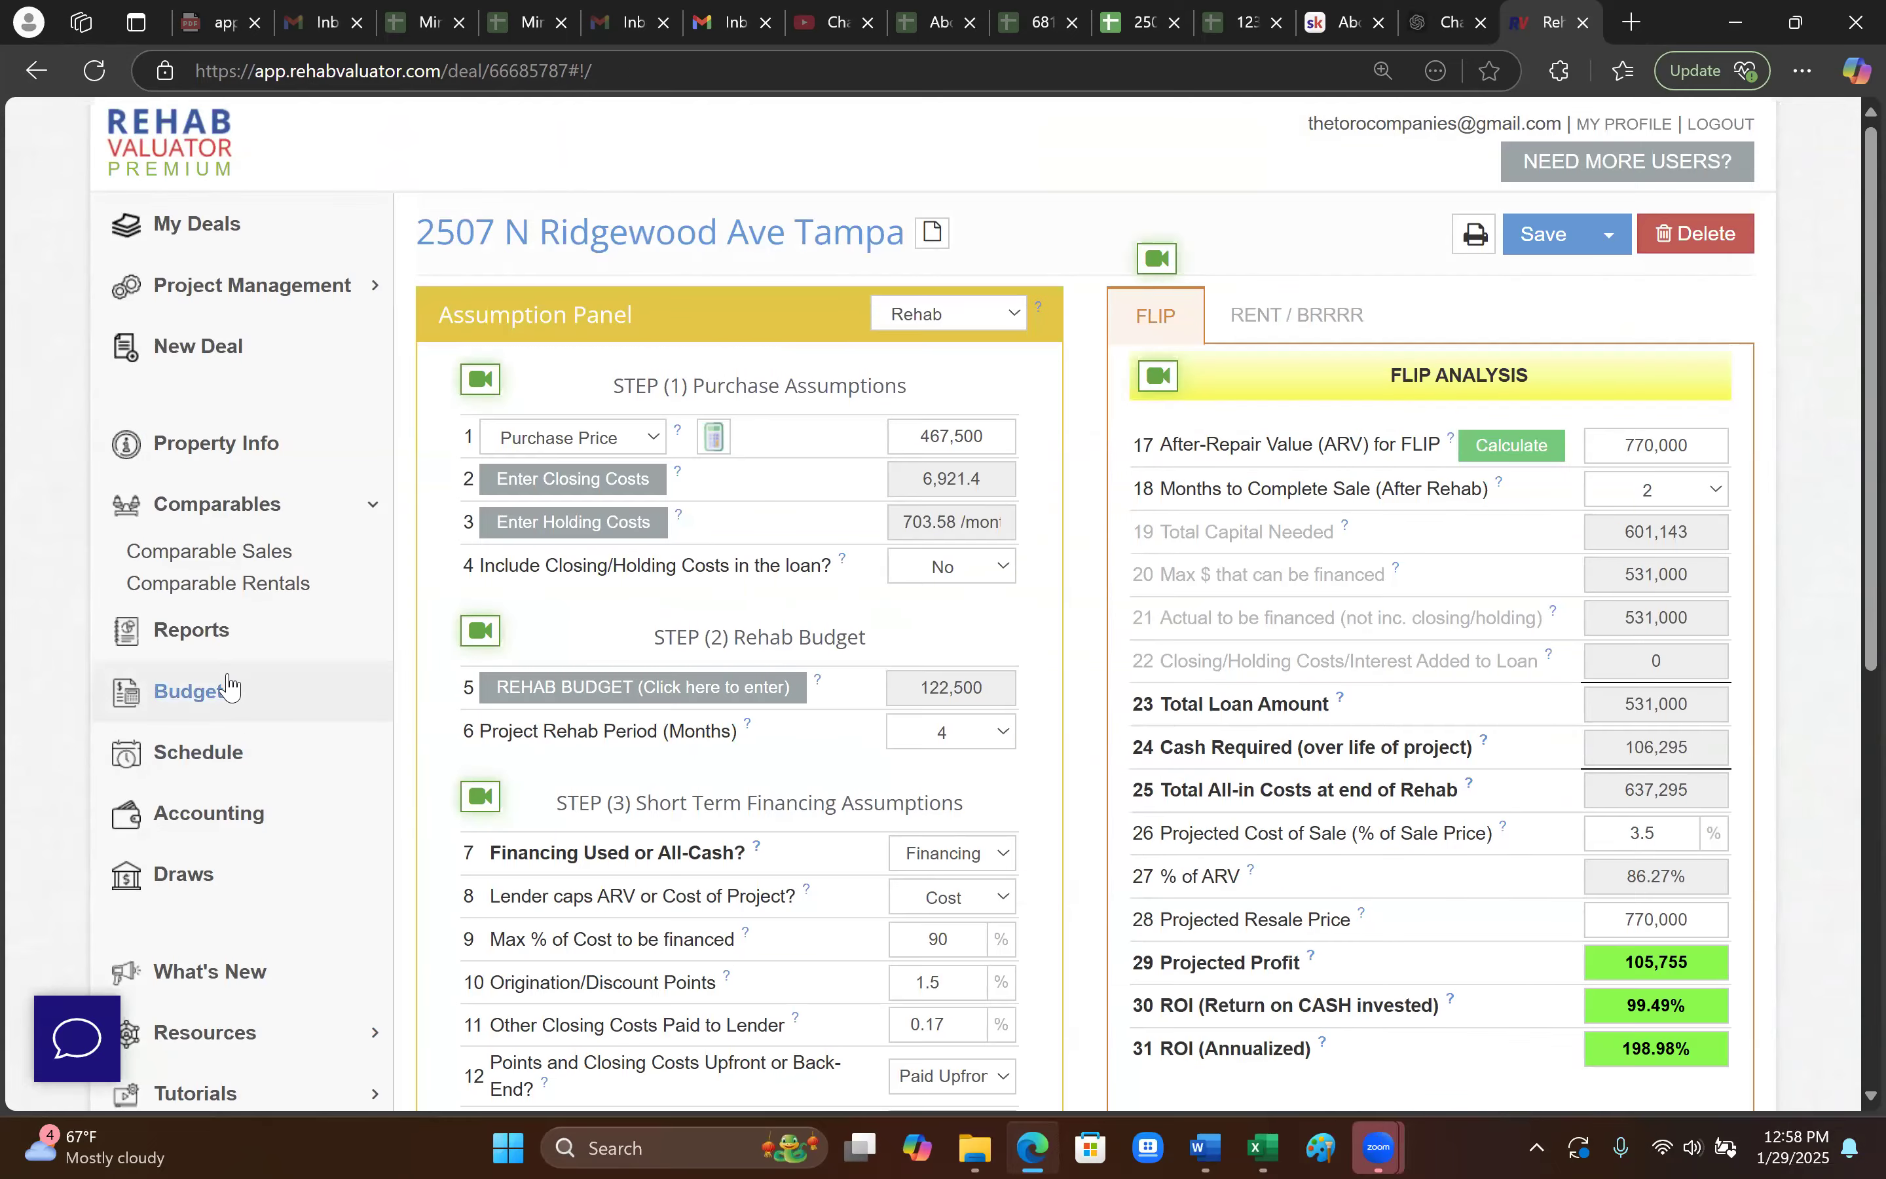
pyautogui.click(286, 560)
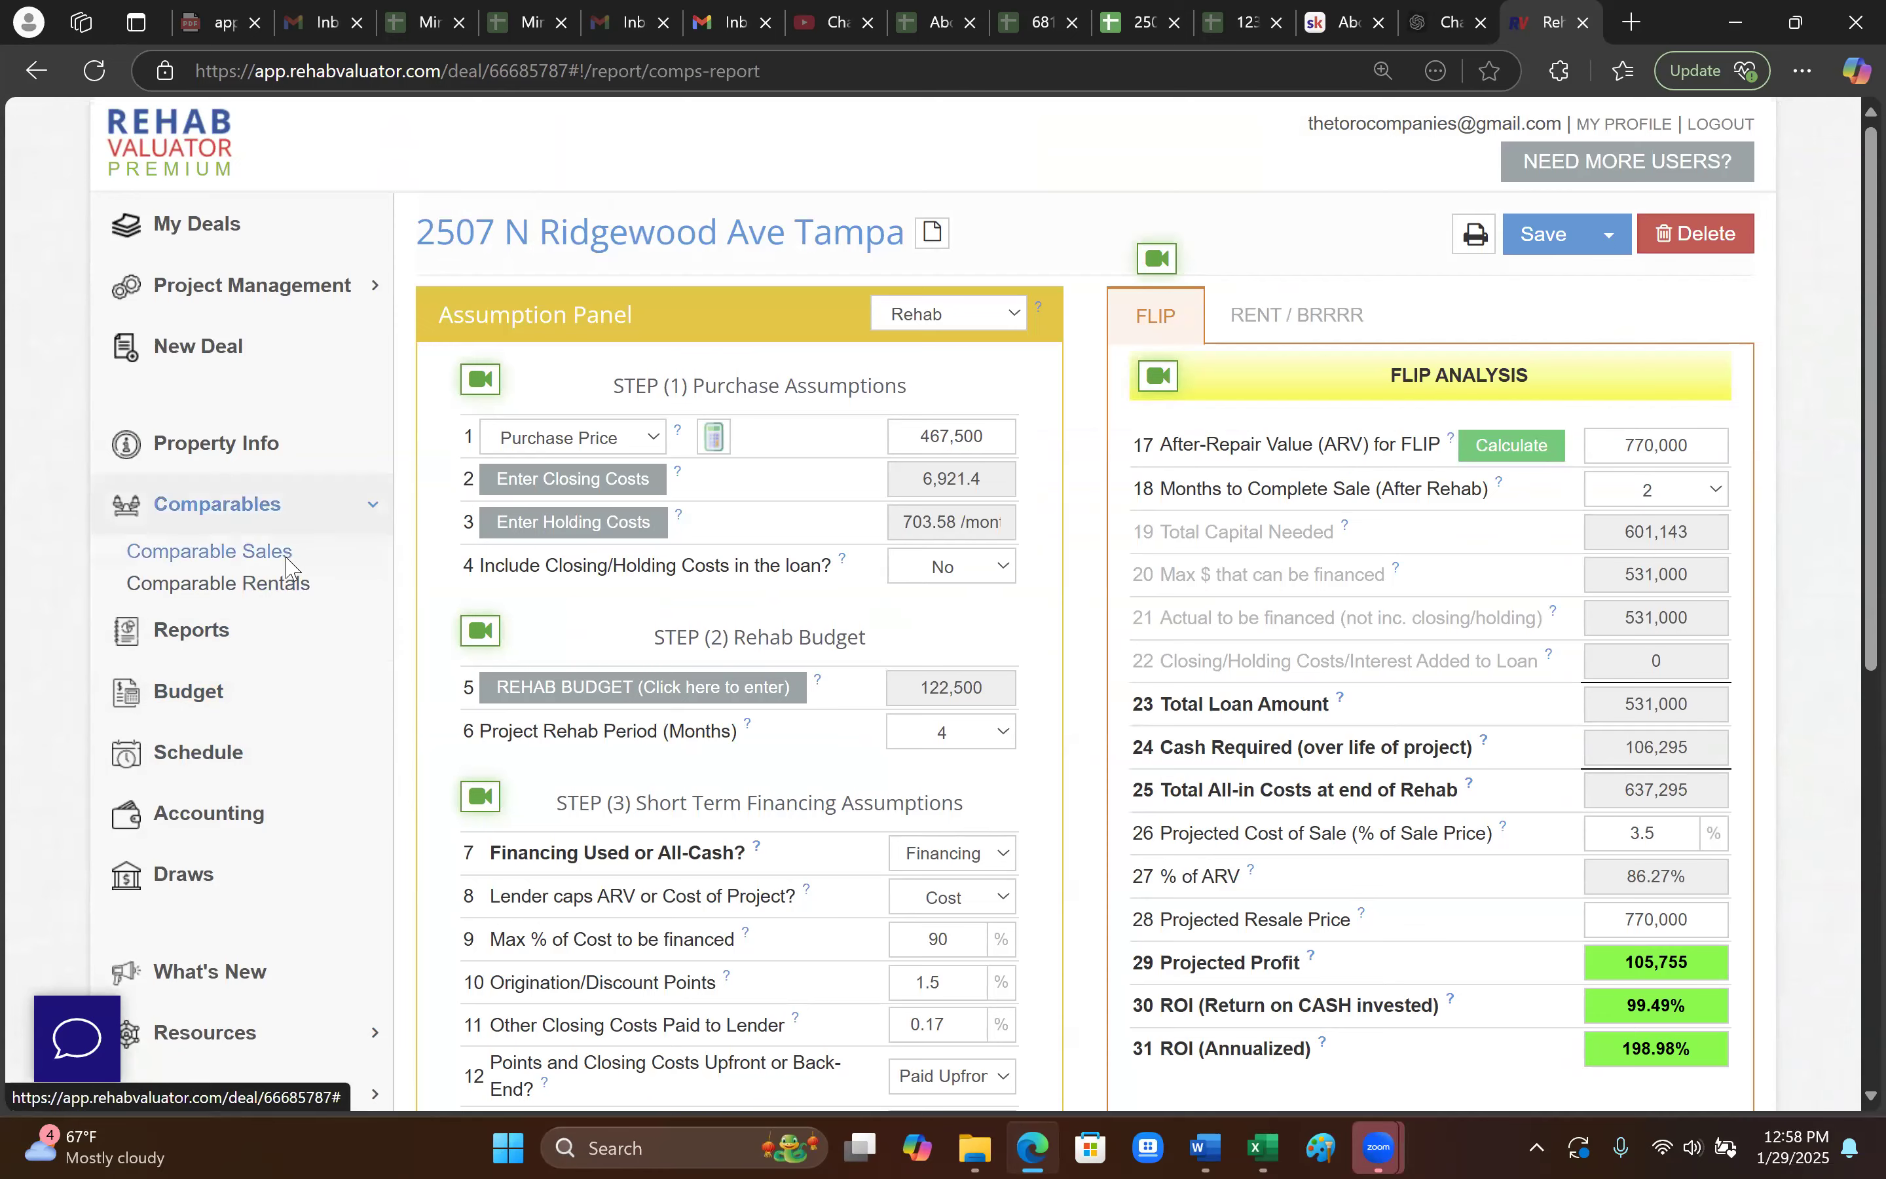
pyautogui.scroll(-5, 1260, 996)
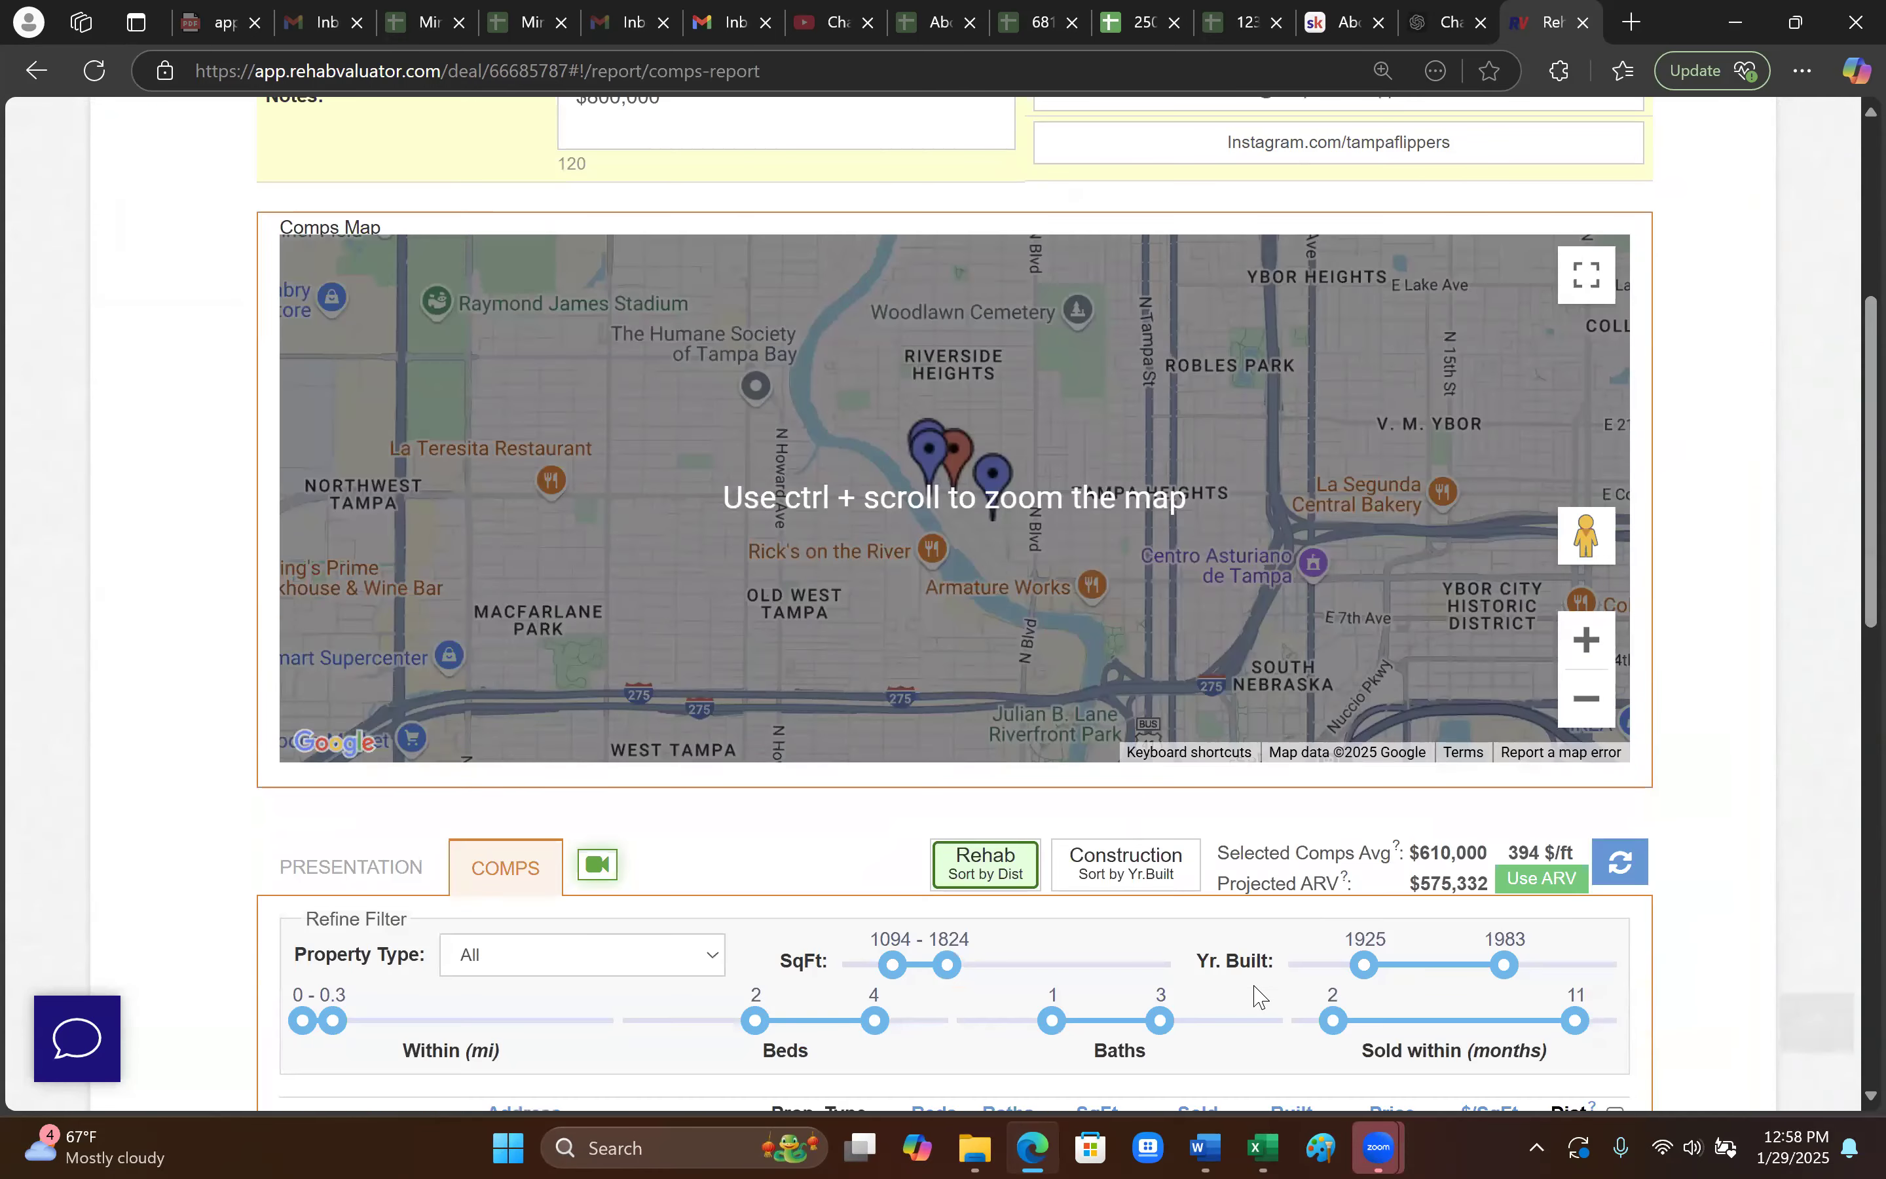
pyautogui.scroll(-6, 1683, 682)
pyautogui.click(1615, 569)
pyautogui.click(1615, 840)
pyautogui.click(1392, 468)
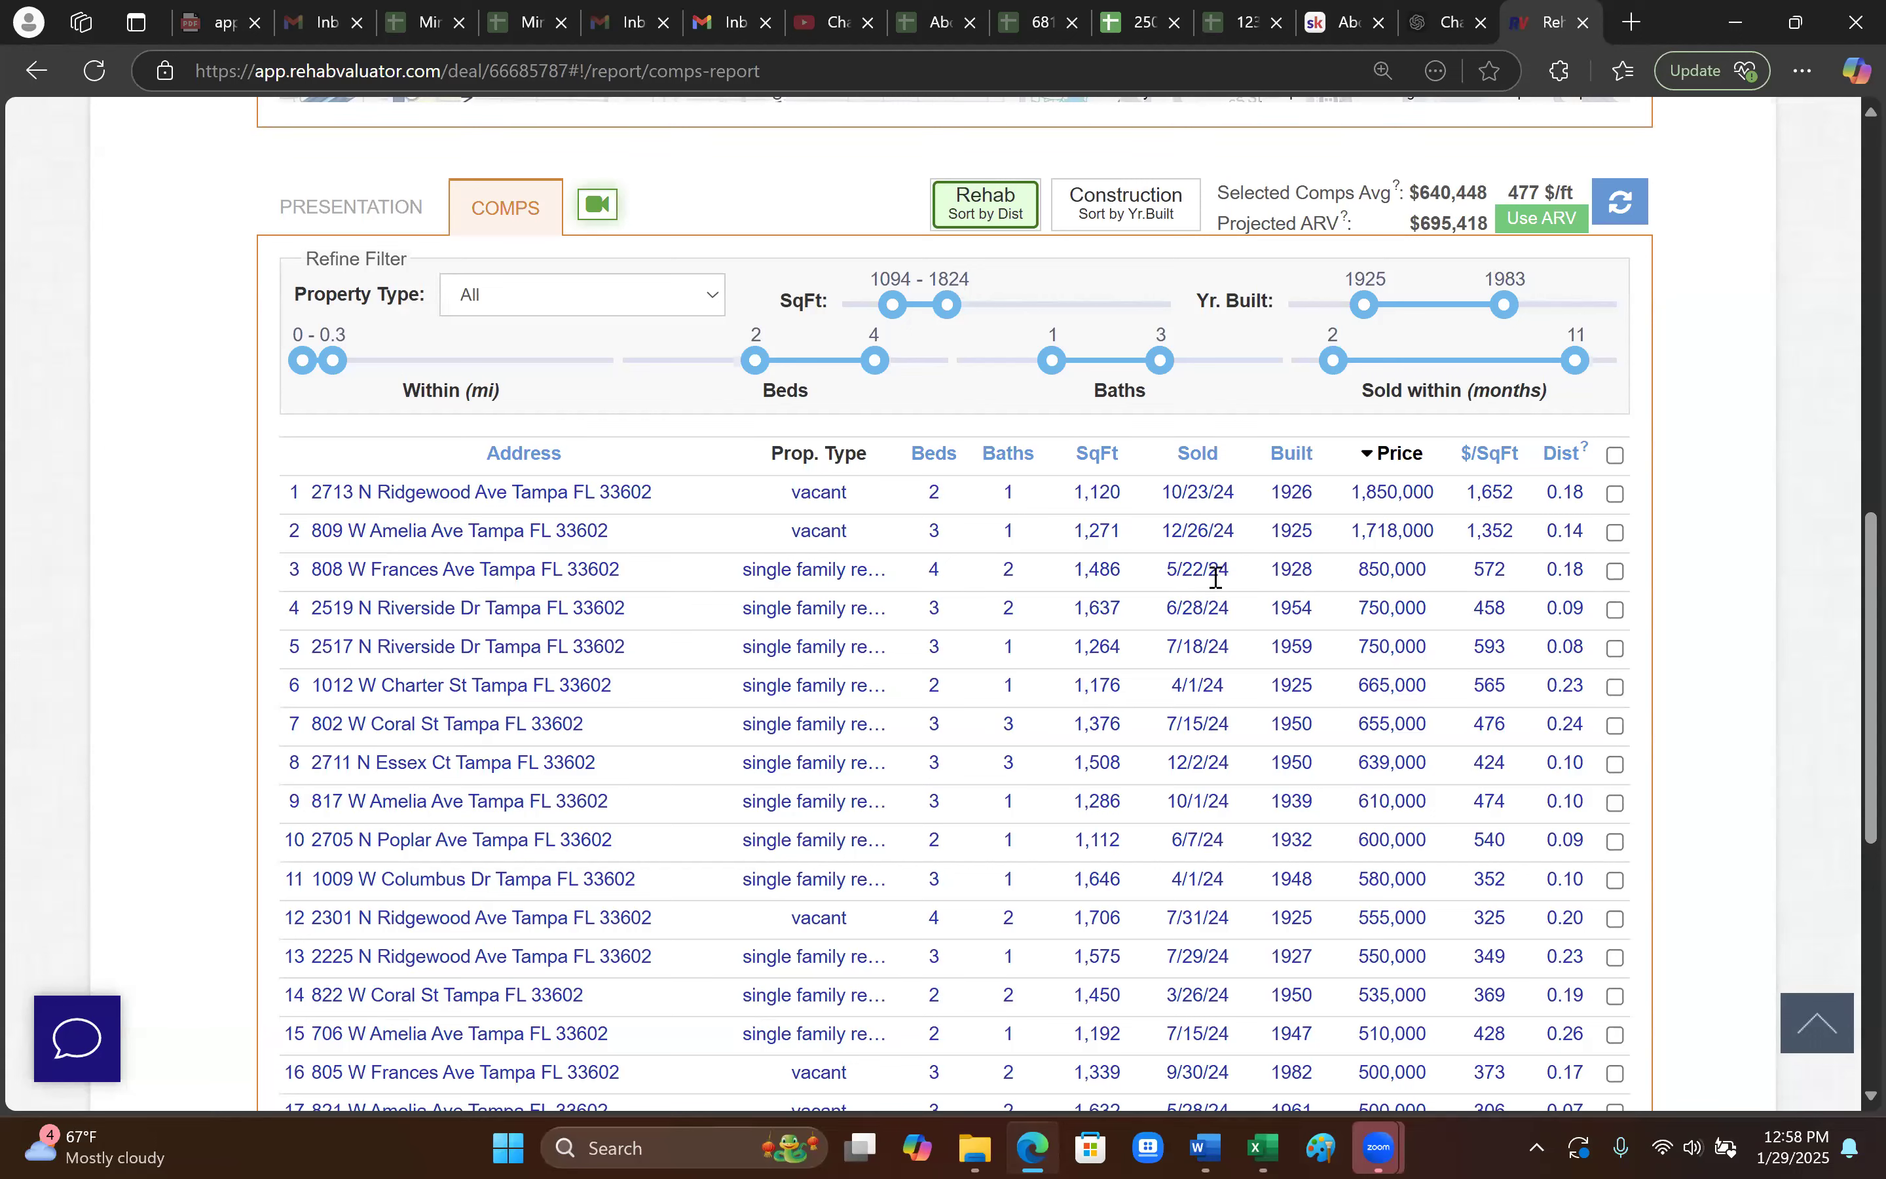
pyautogui.moveTo(1431, 577); pyautogui.dragTo(1356, 577)
pyautogui.click(1436, 599)
pyautogui.moveTo(1432, 618); pyautogui.dragTo(1334, 659)
pyautogui.click(521, 632)
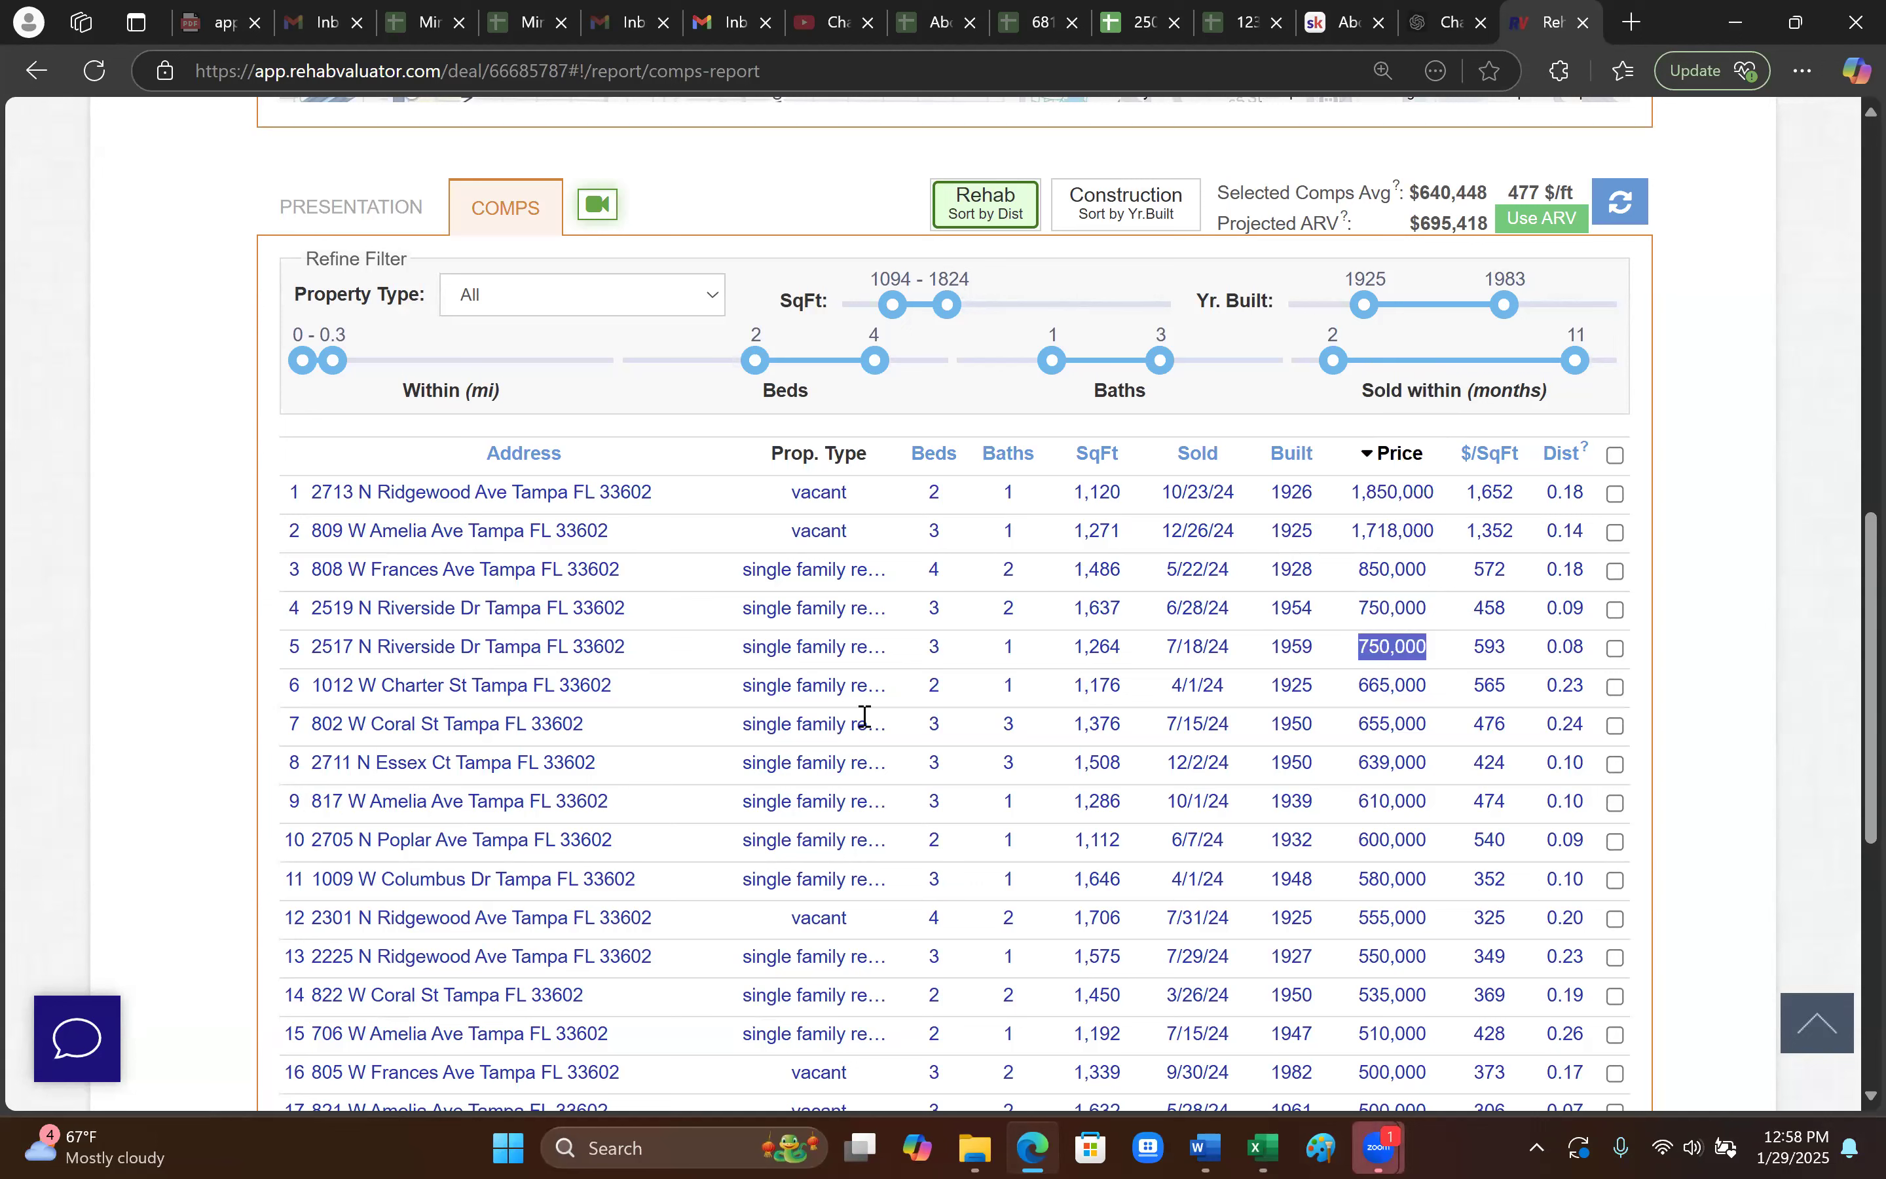
pyautogui.click(1397, 604)
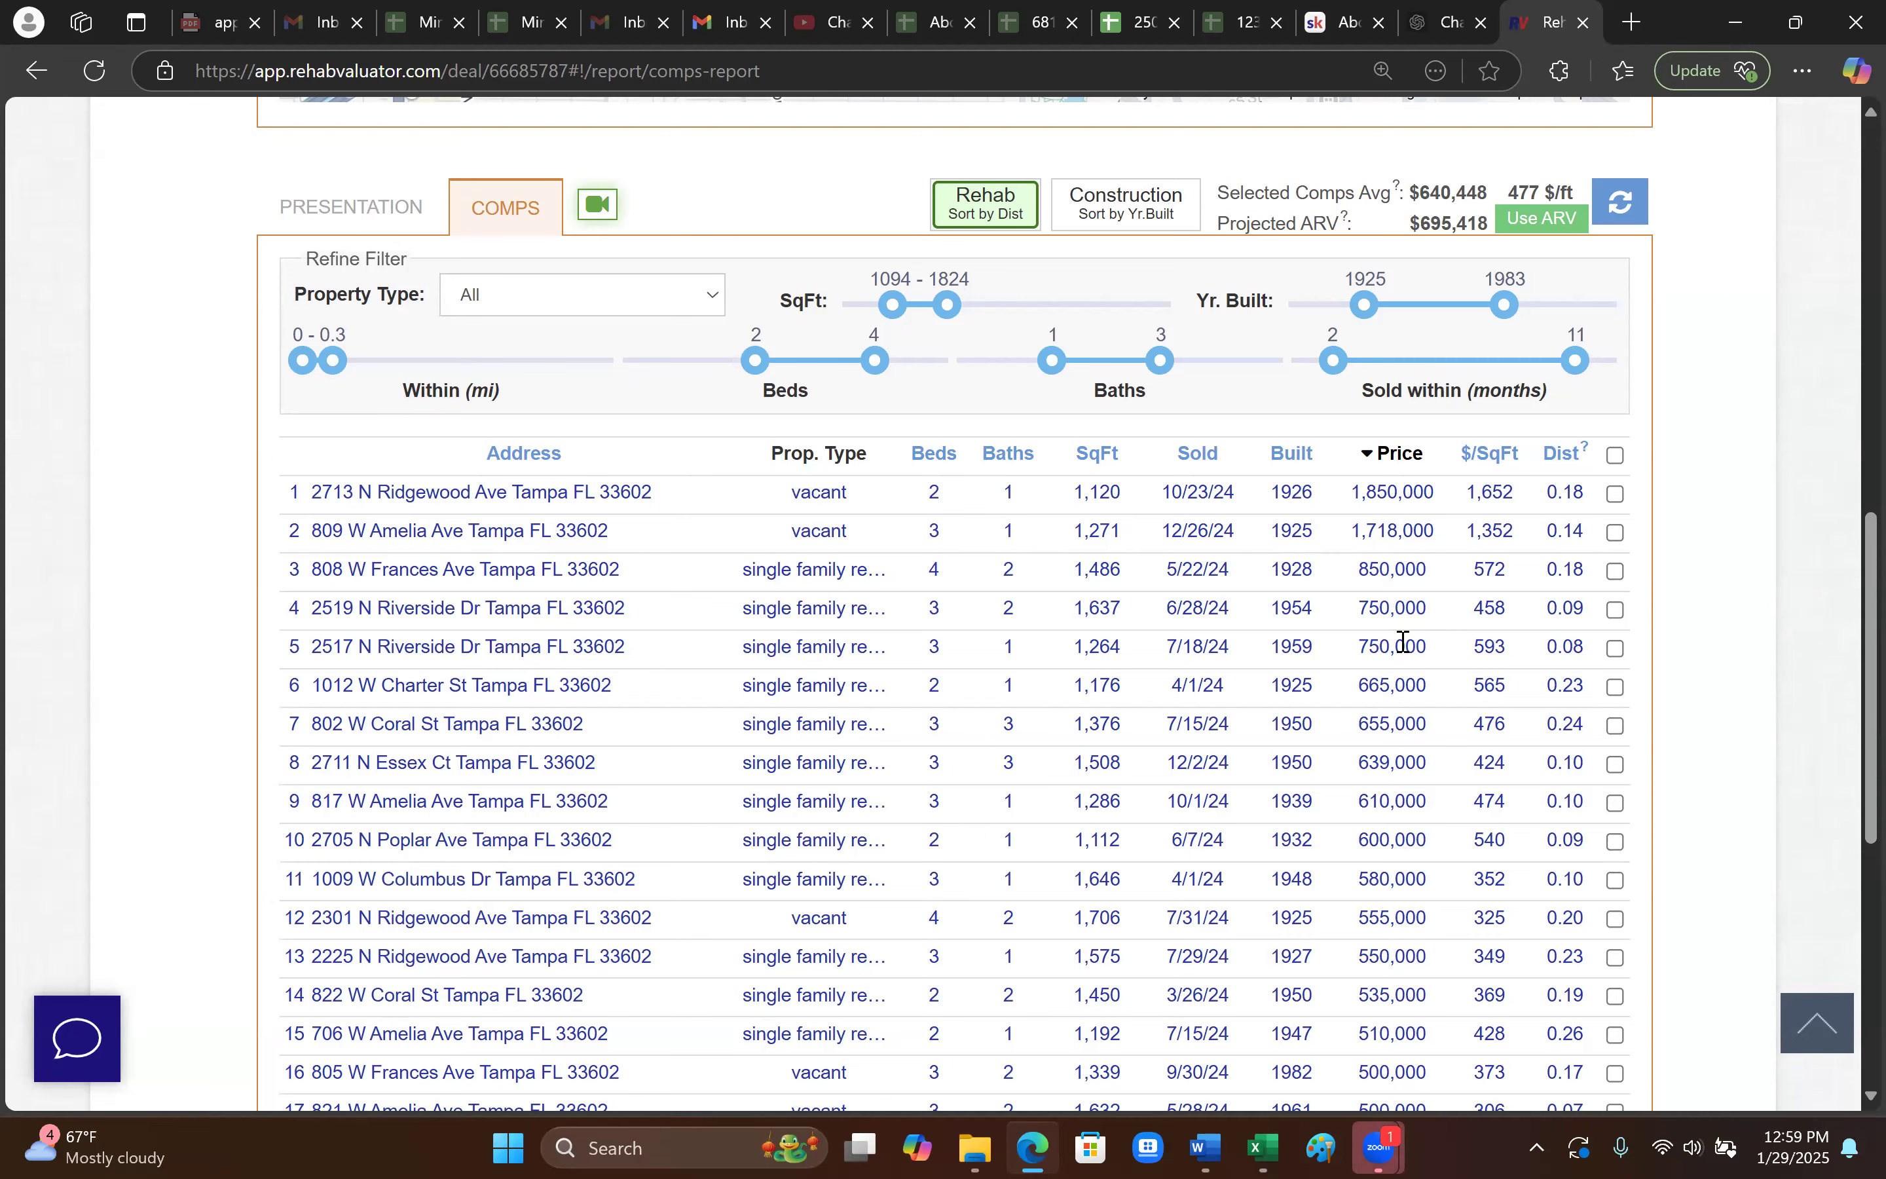
pyautogui.scroll(8, 1658, 764)
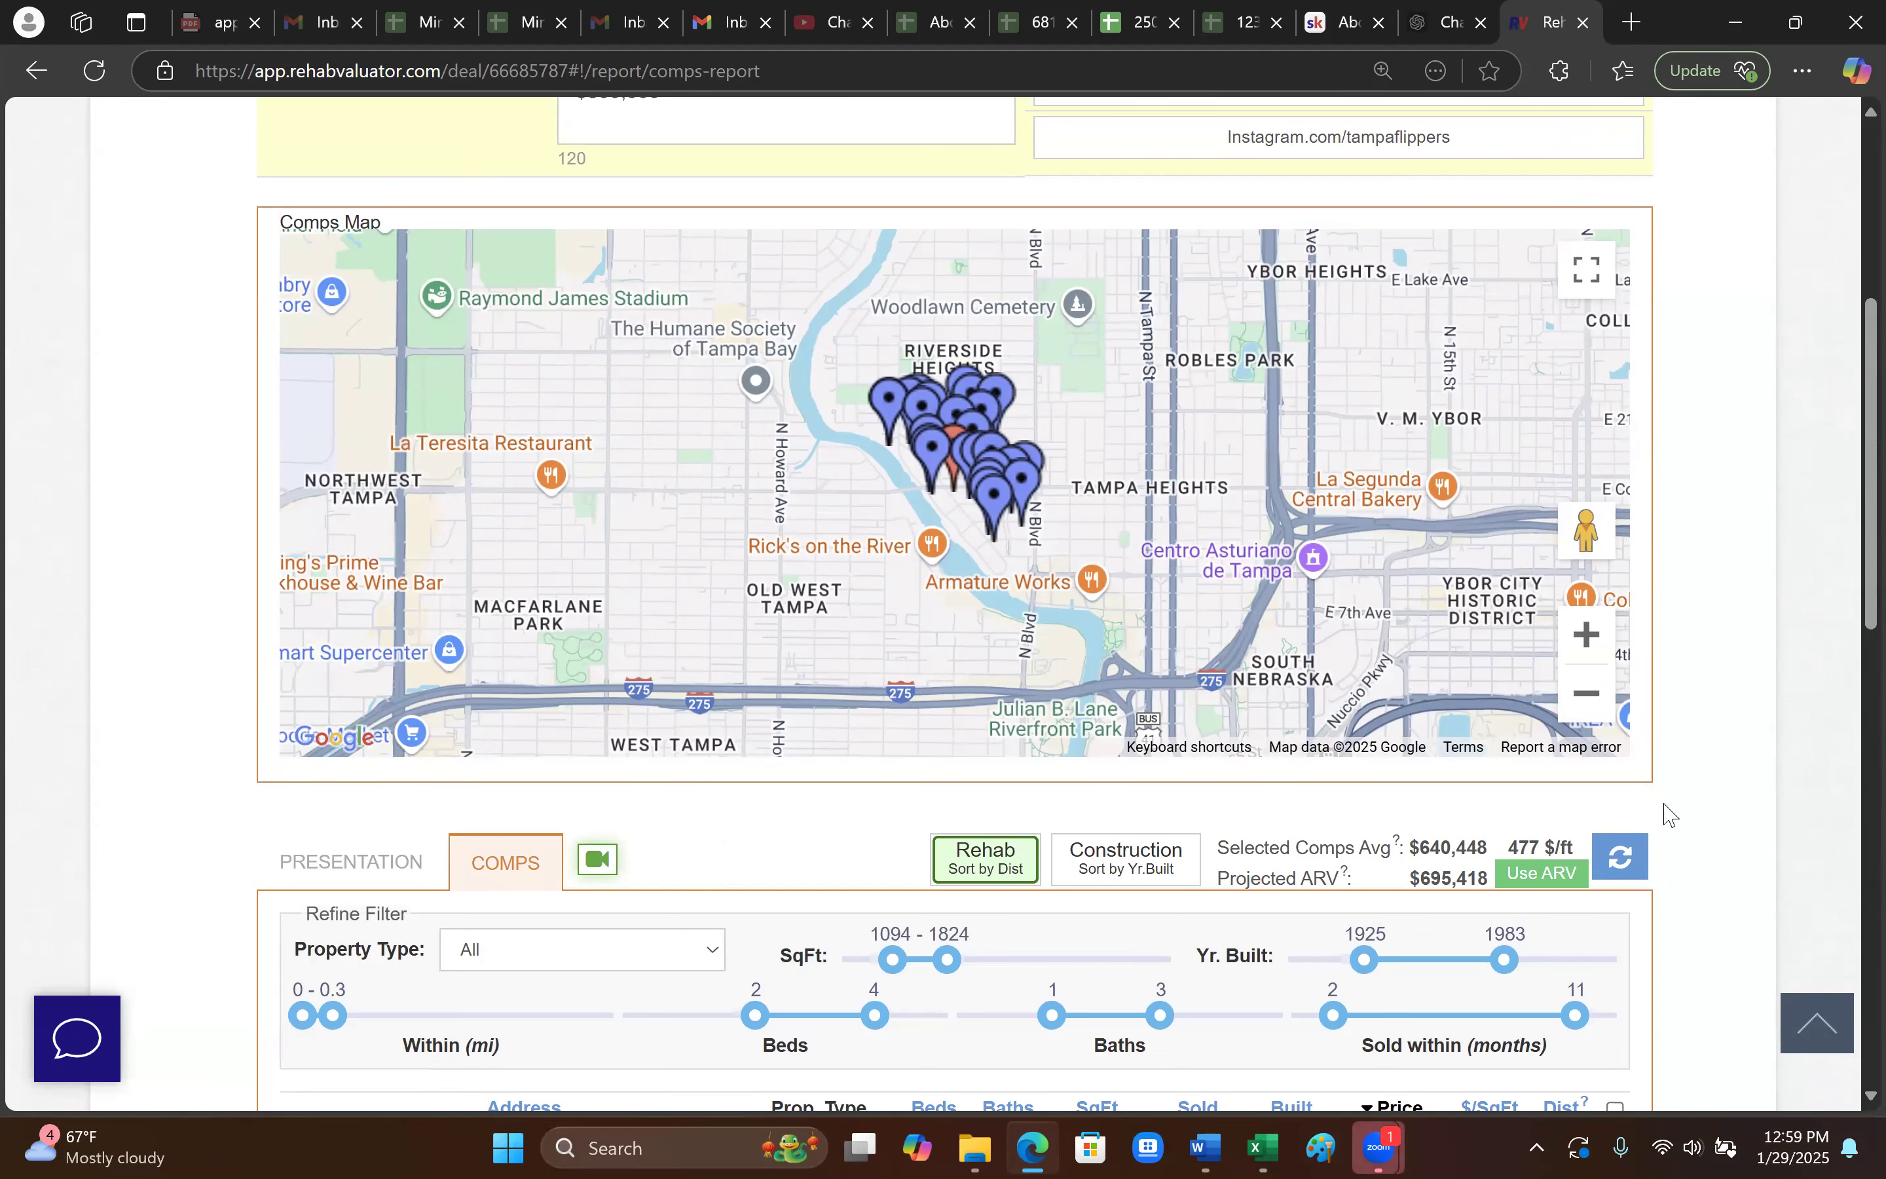
pyautogui.scroll(-2, 1695, 846)
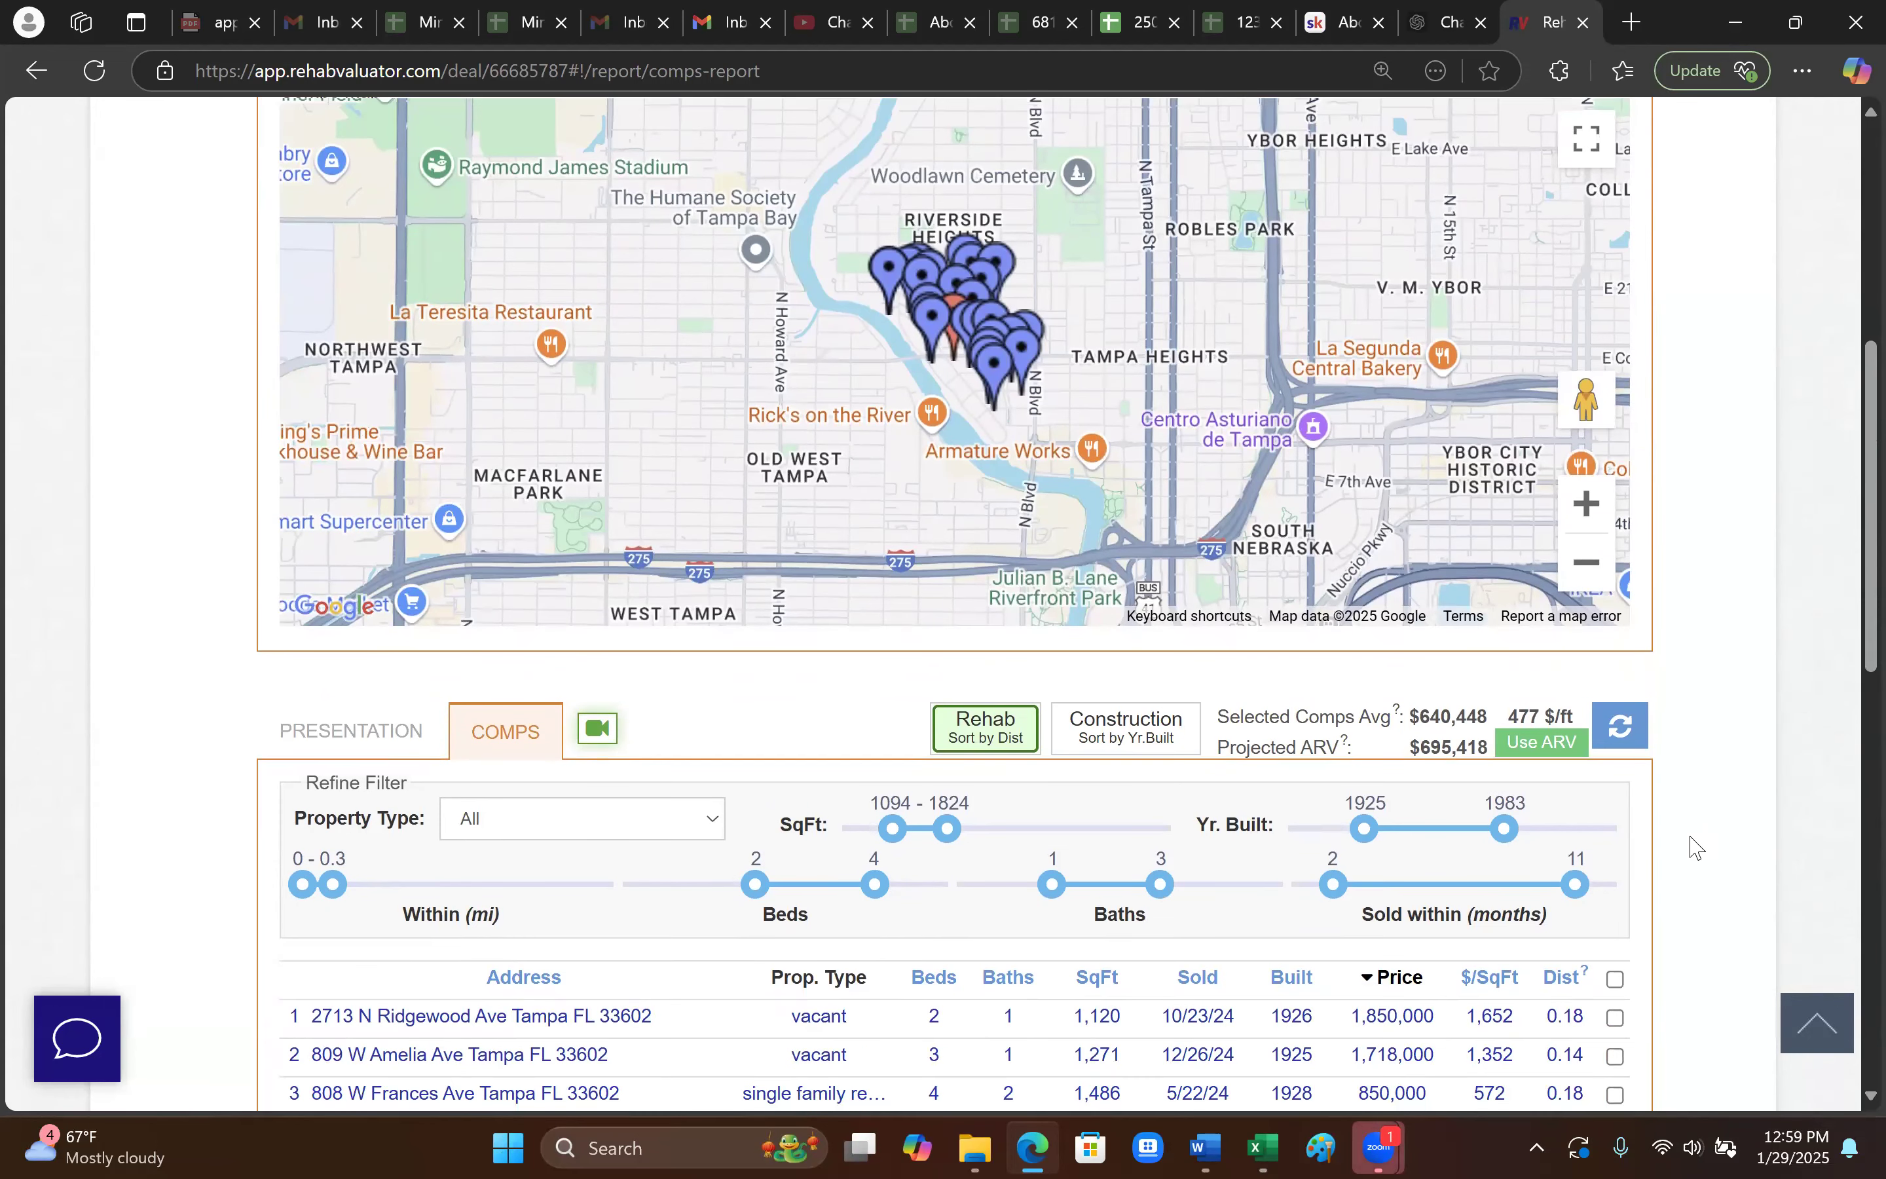
pyautogui.scroll(-2, 1697, 847)
pyautogui.scroll(-2, 1697, 850)
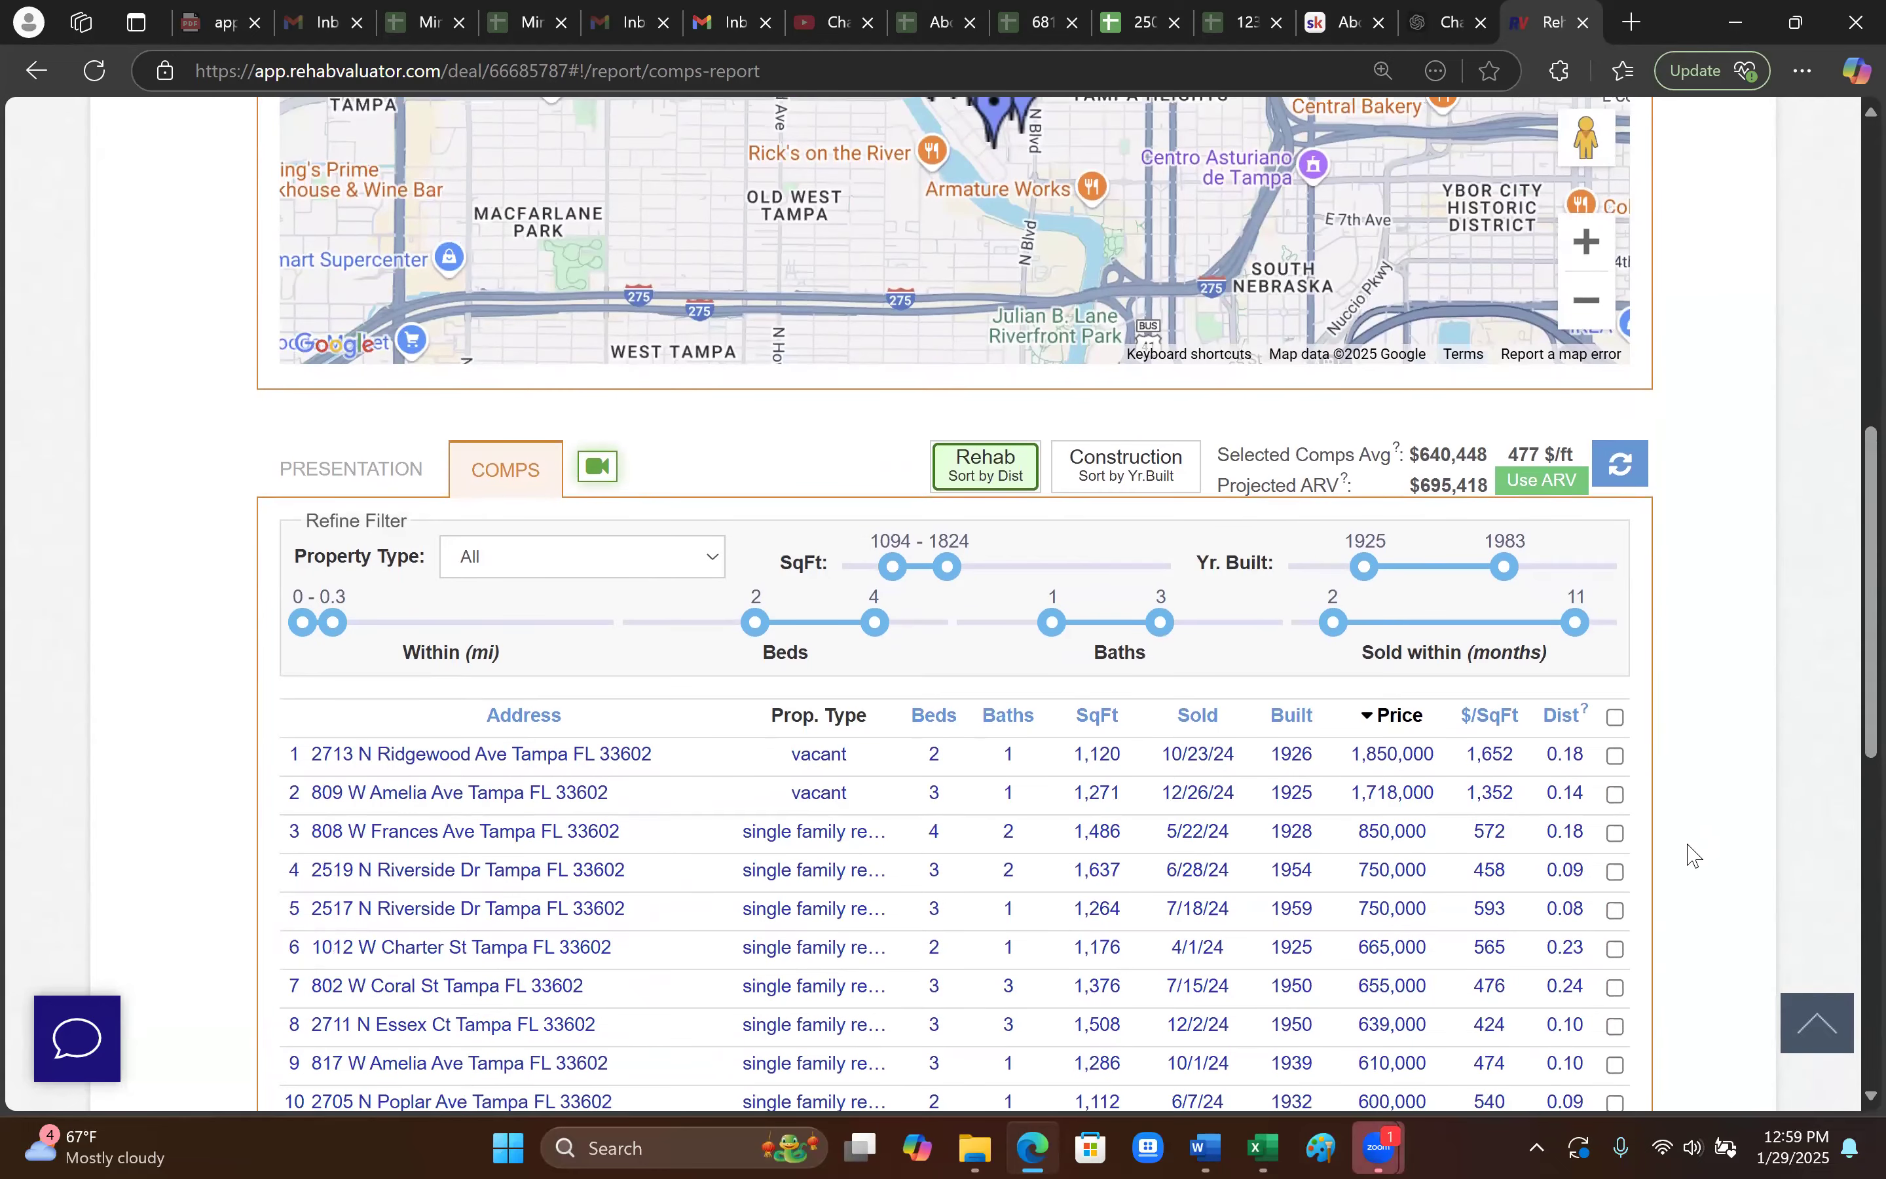
pyautogui.scroll(-2, 1696, 858)
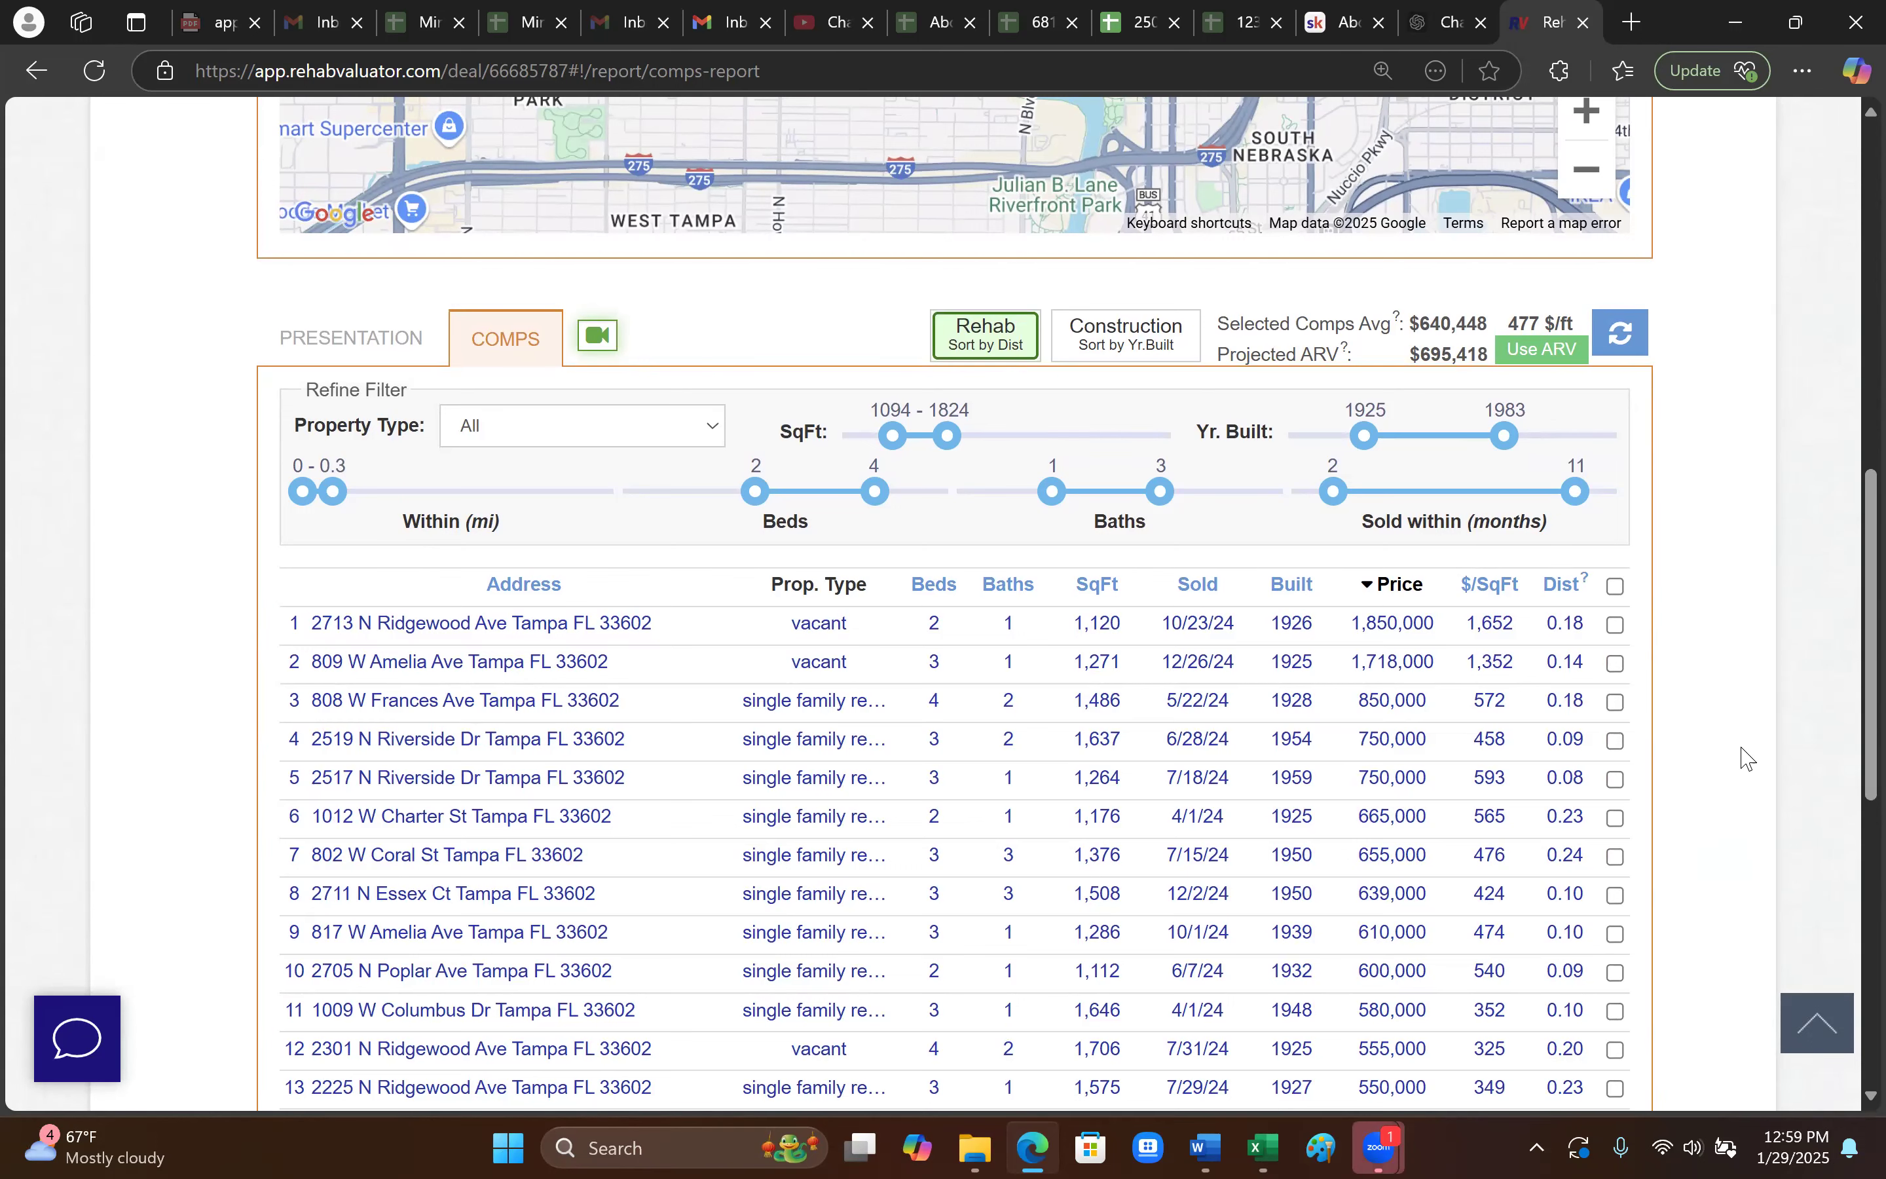
pyautogui.scroll(10, 1753, 787)
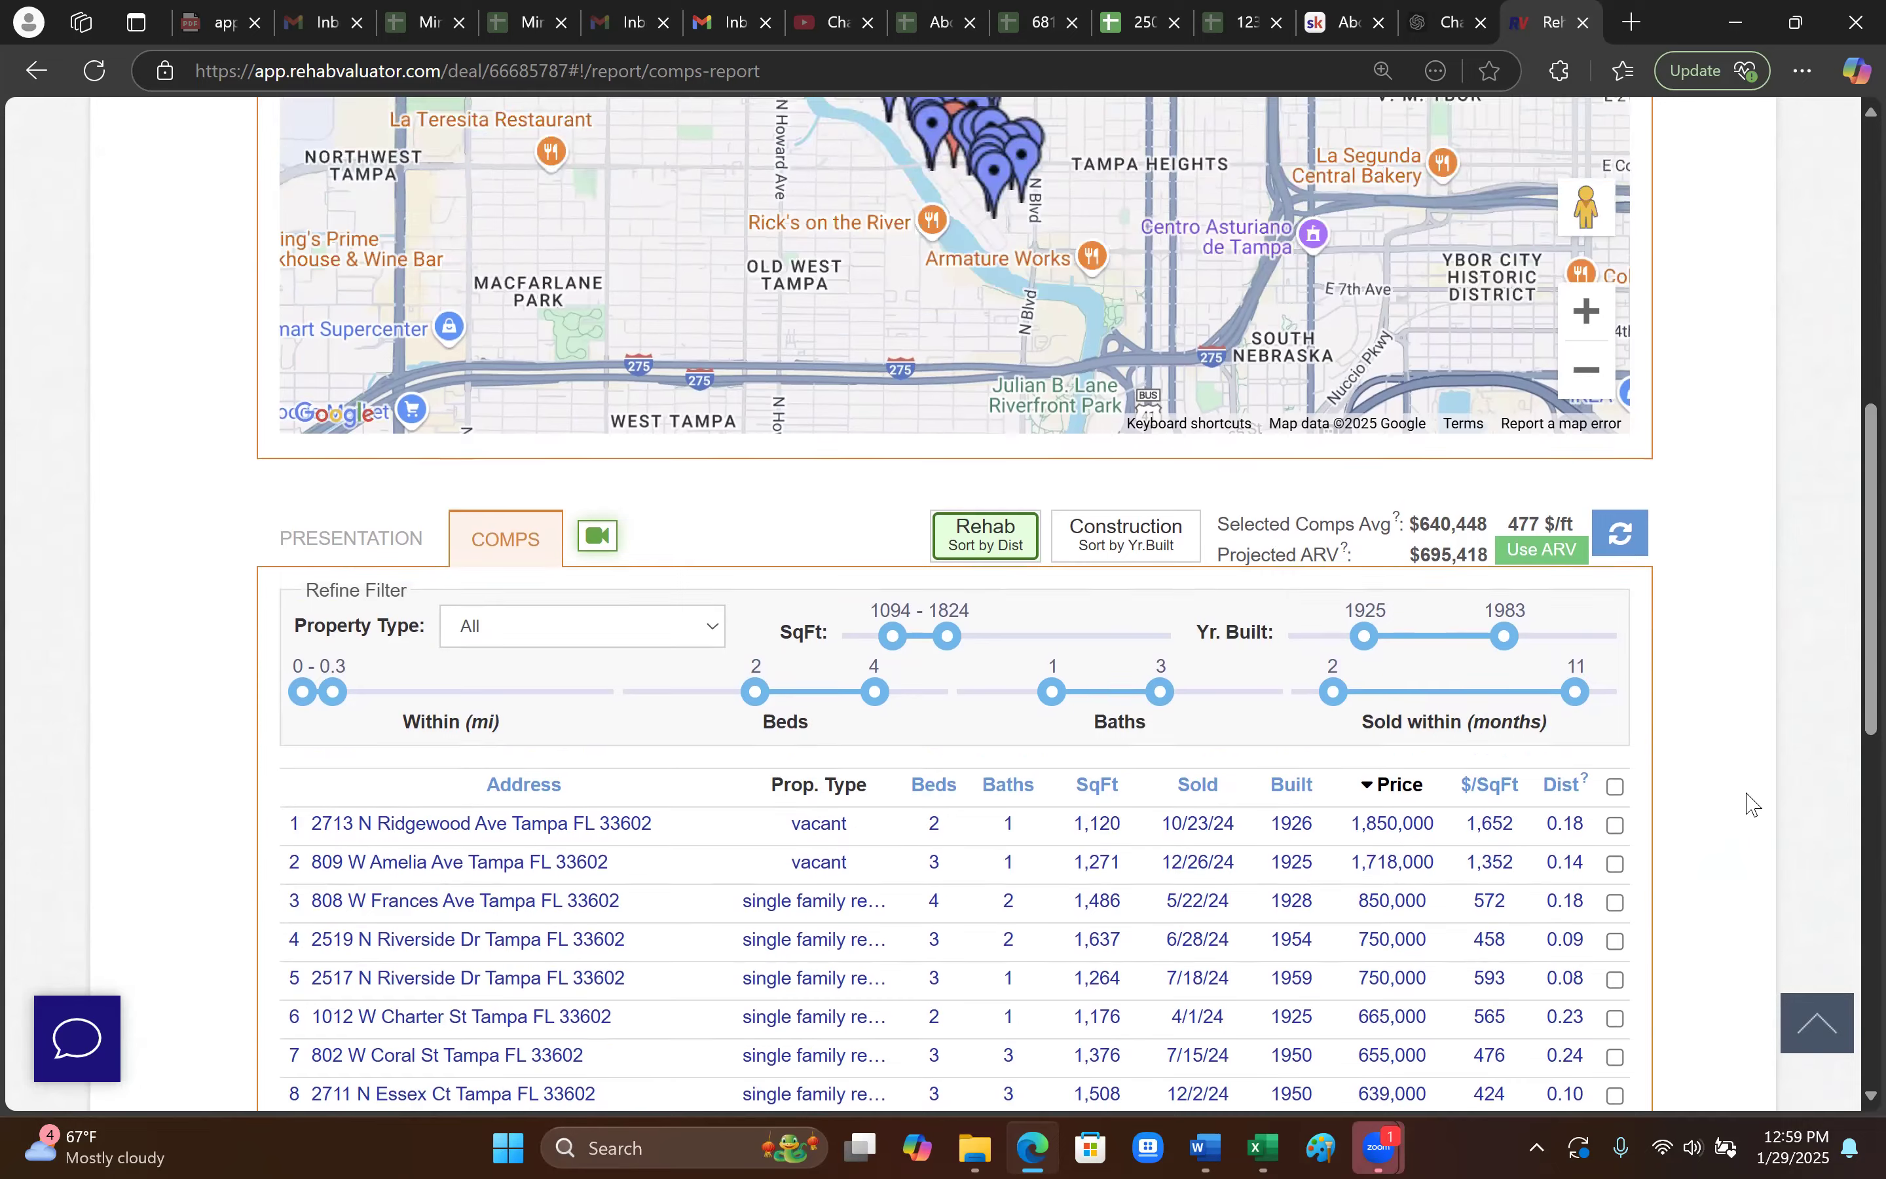
pyautogui.scroll(4, 1751, 803)
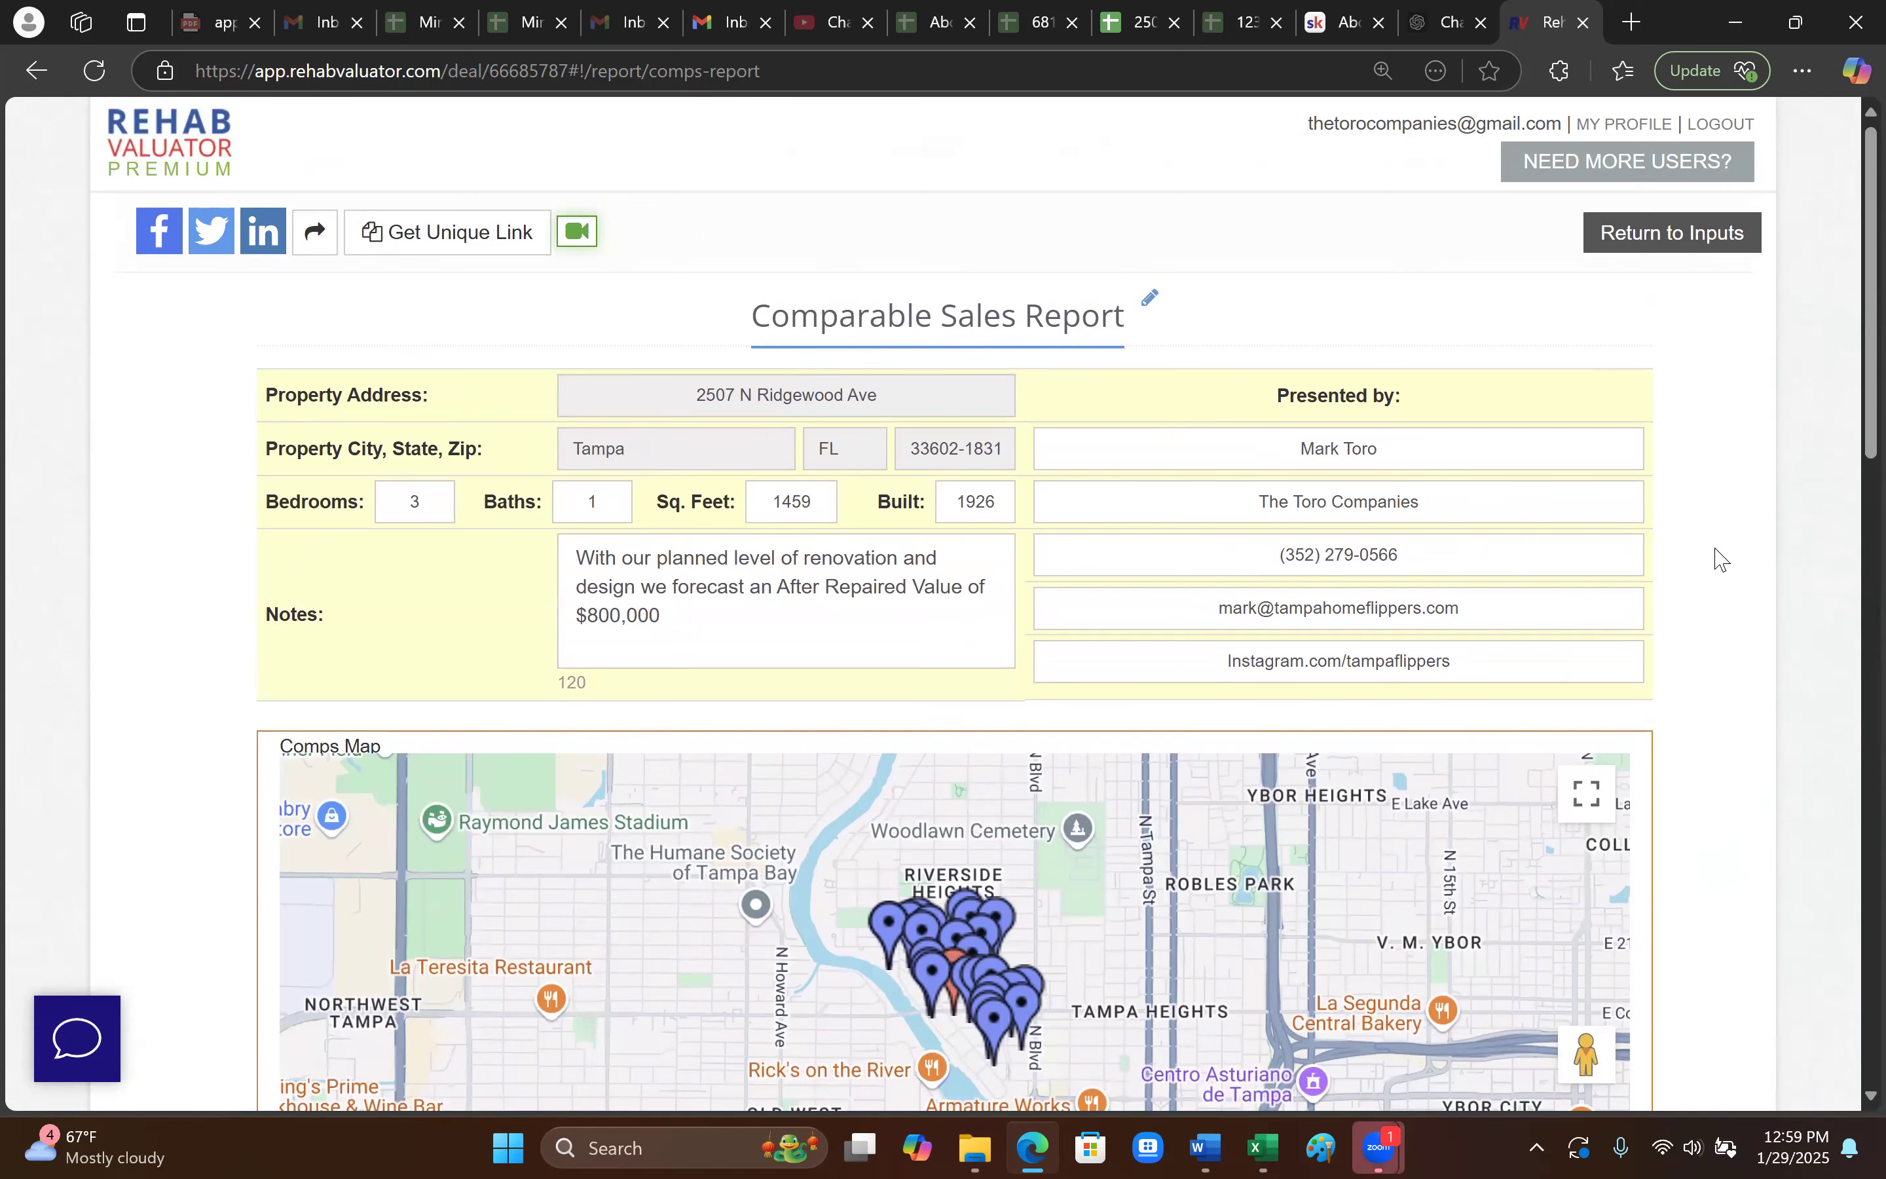
# - Leave the comps report for the deal page showing 770,000 ARV and $105,755 profit
pyautogui.scroll(-2, 1668, 709)
pyautogui.scroll(2, 1668, 709)
pyautogui.click(1641, 243)
pyautogui.scroll(-3, 1132, 743)
pyautogui.scroll(3, 1123, 743)
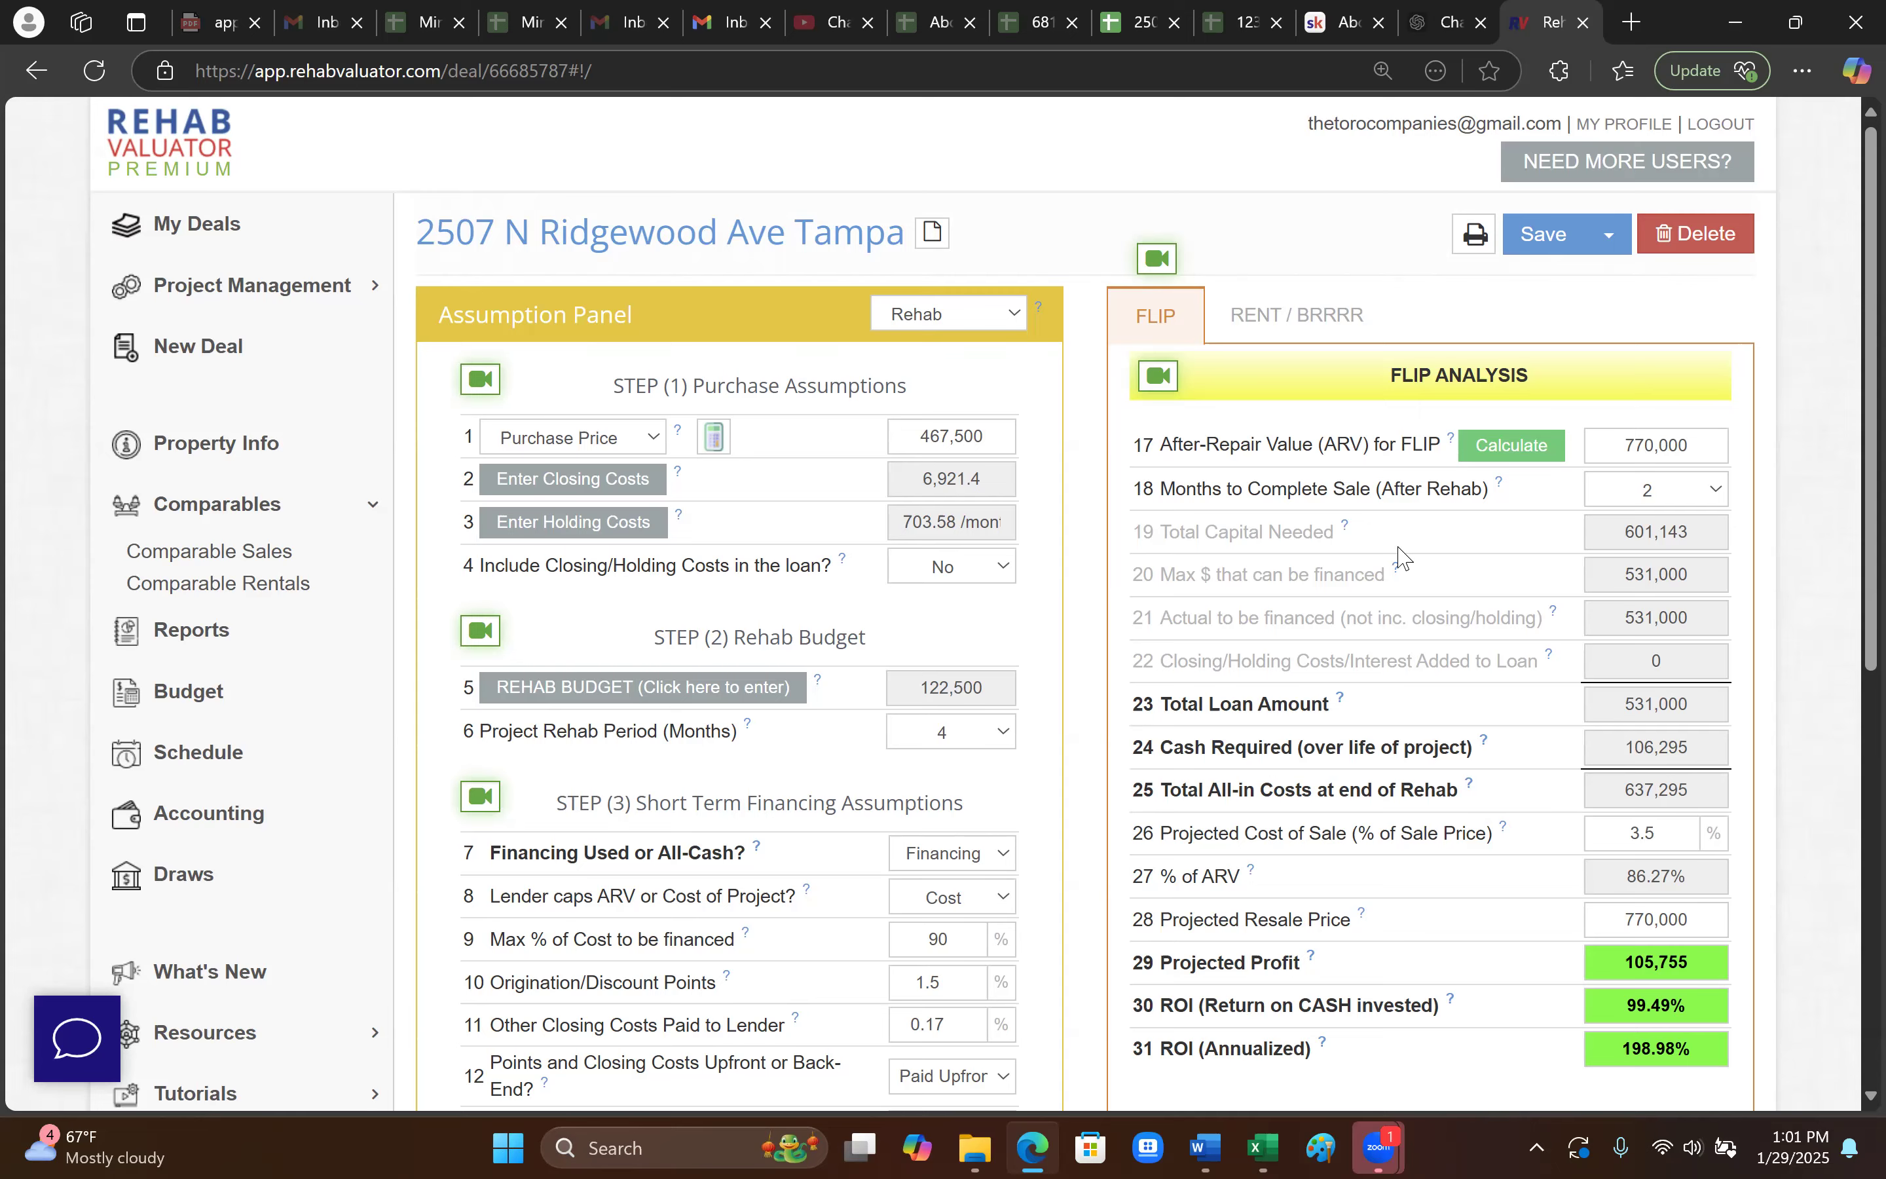
pyautogui.scroll(-5, 1403, 559)
pyautogui.scroll(2, 1528, 569)
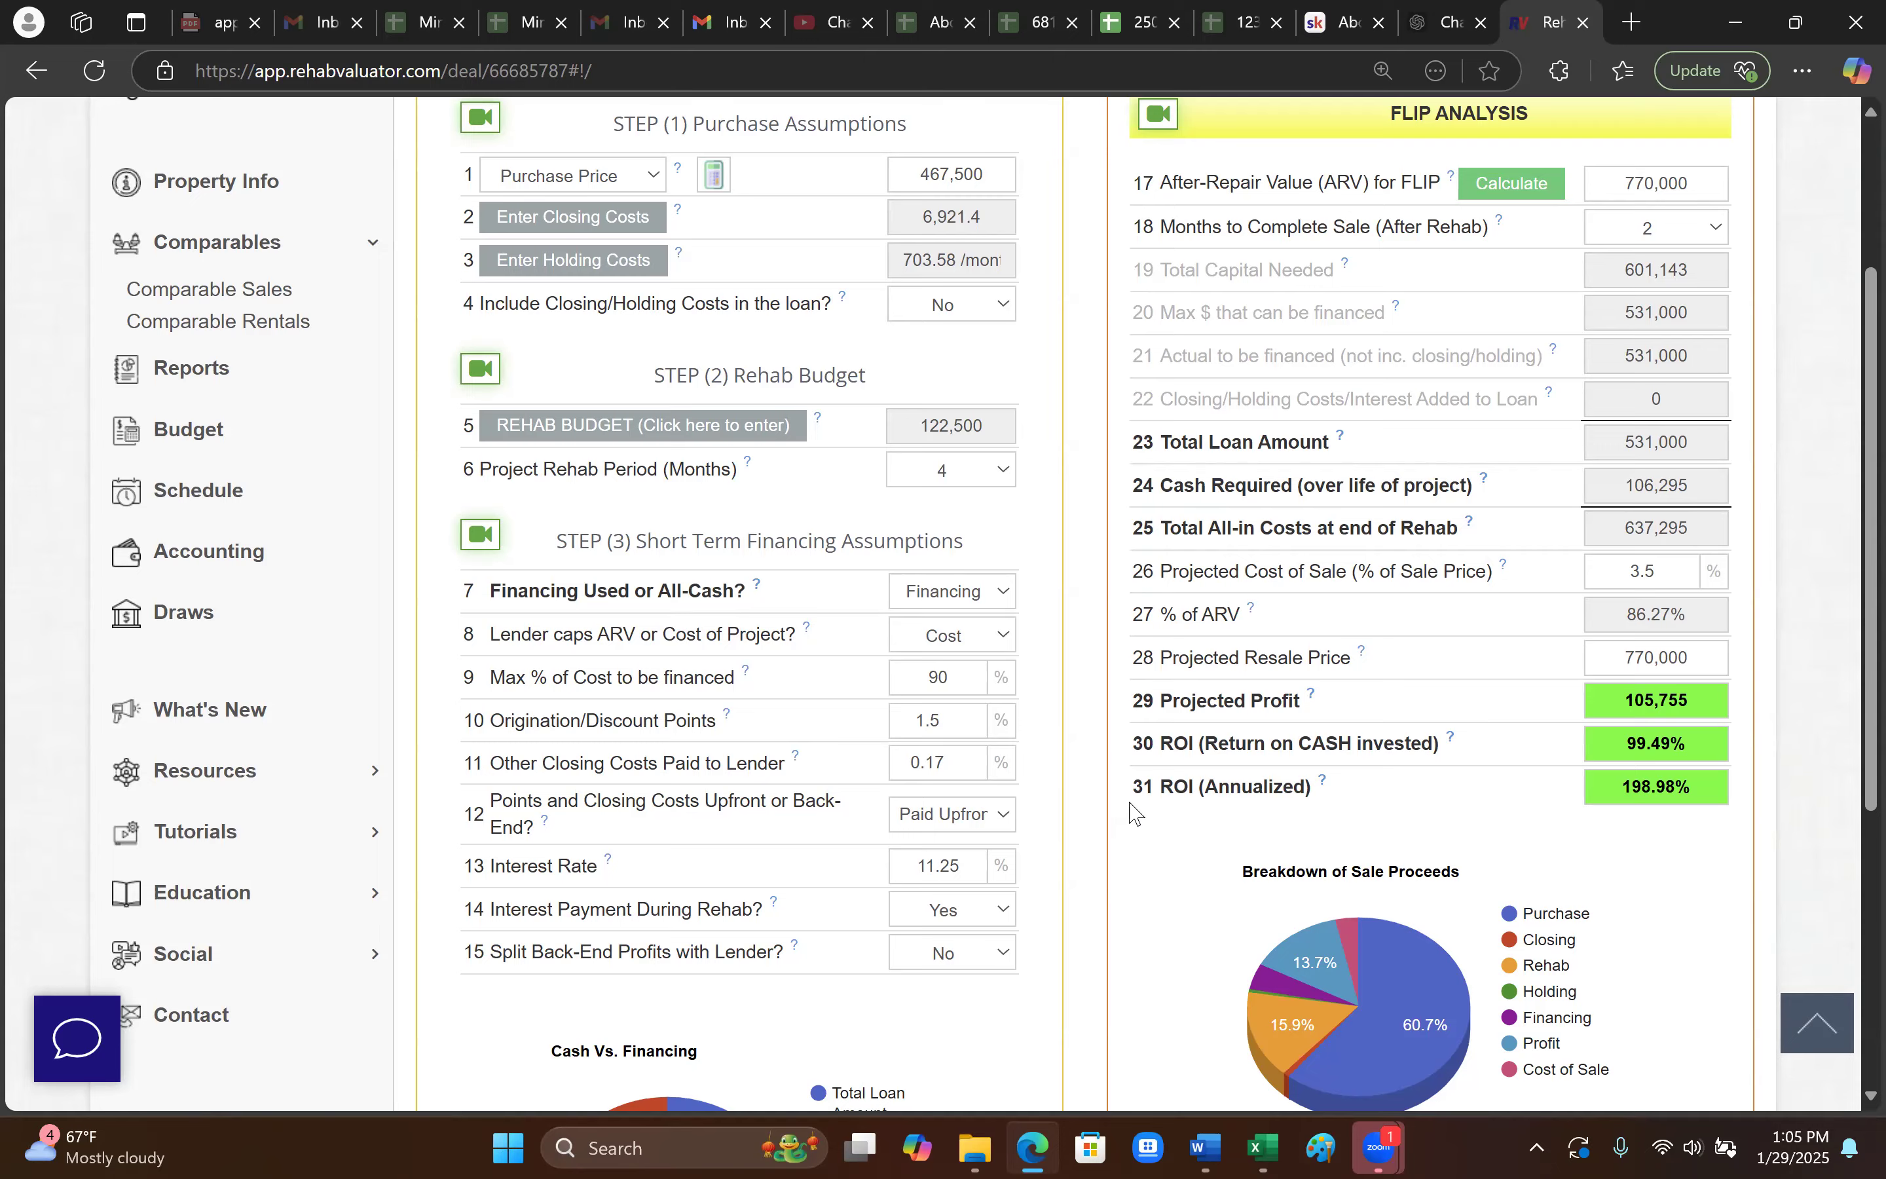
pyautogui.scroll(1, 1091, 752)
pyautogui.scroll(2, 1091, 753)
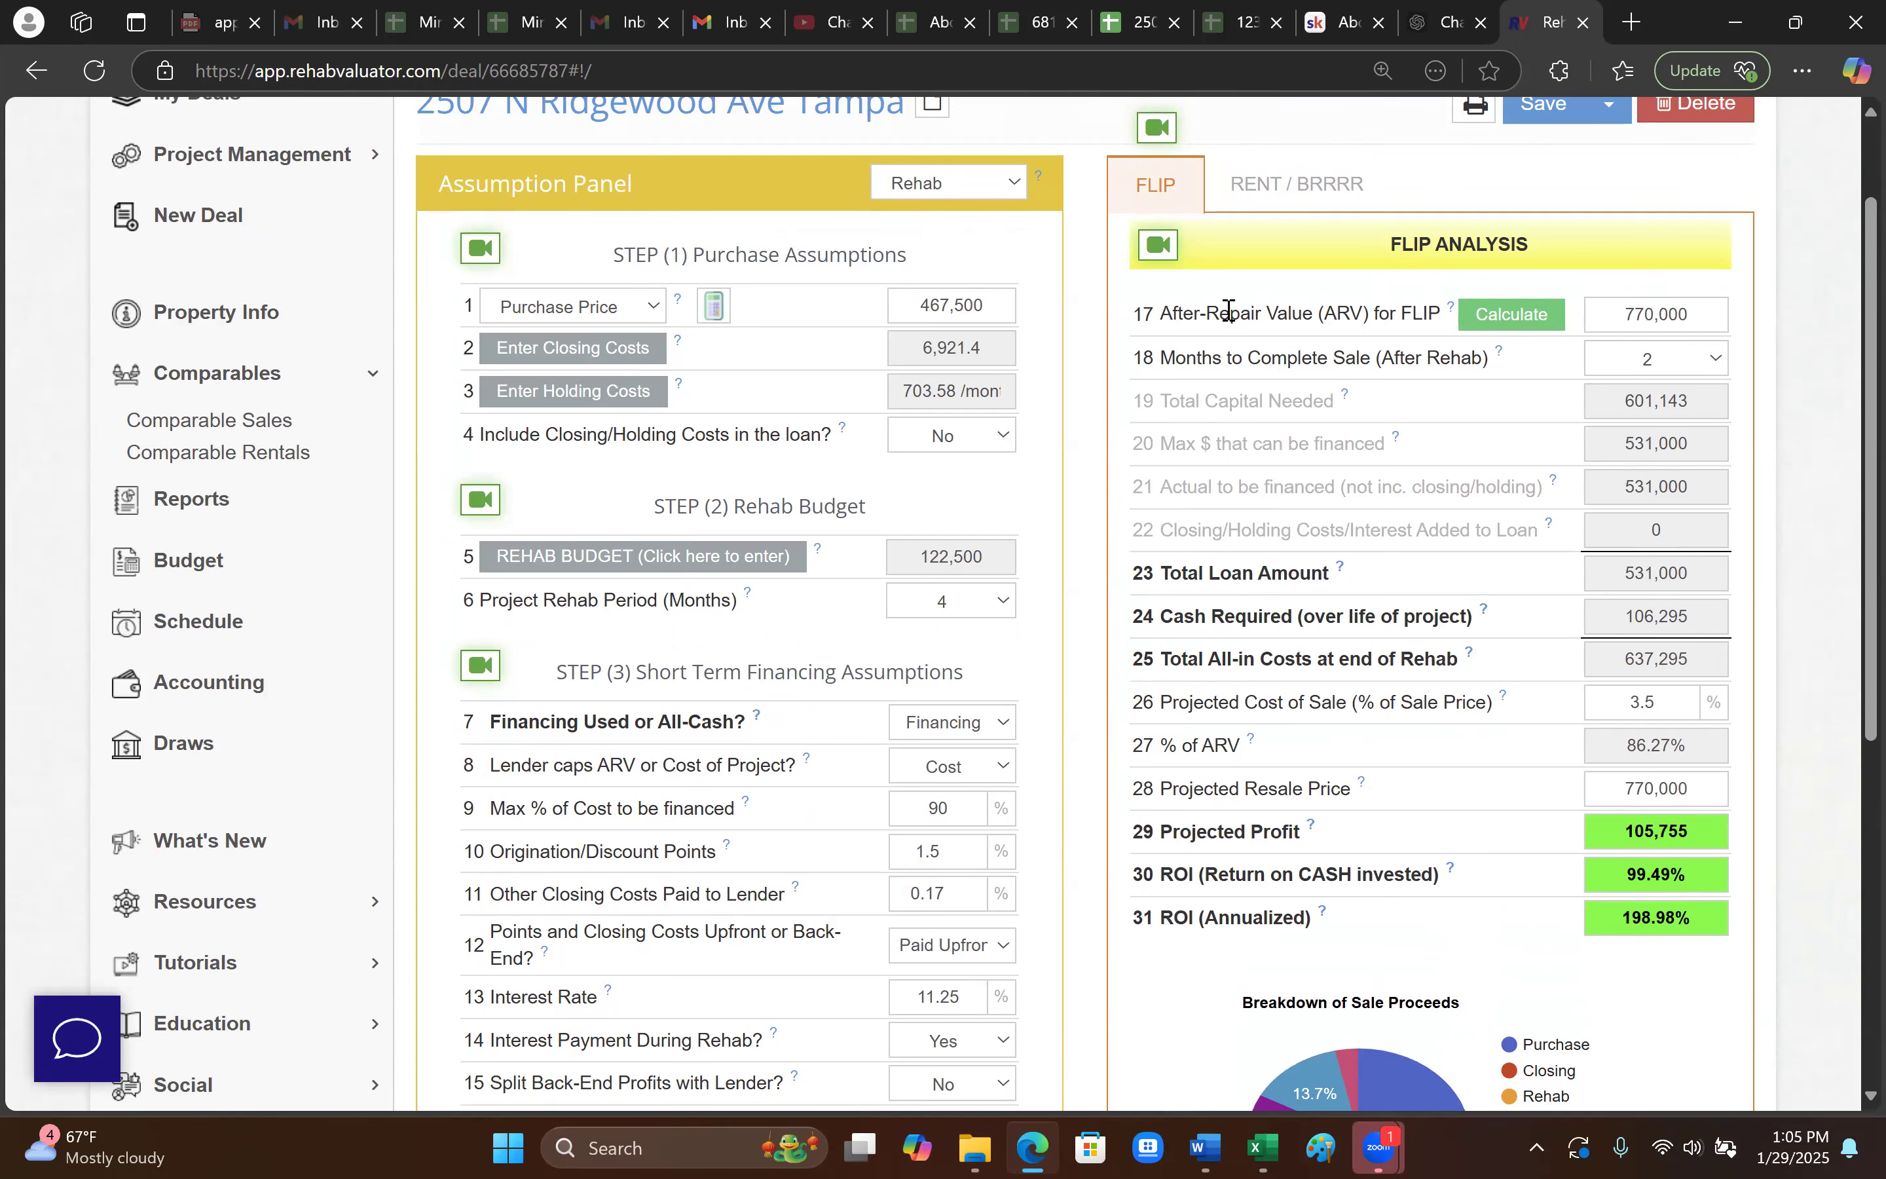
pyautogui.scroll(2, 1097, 555)
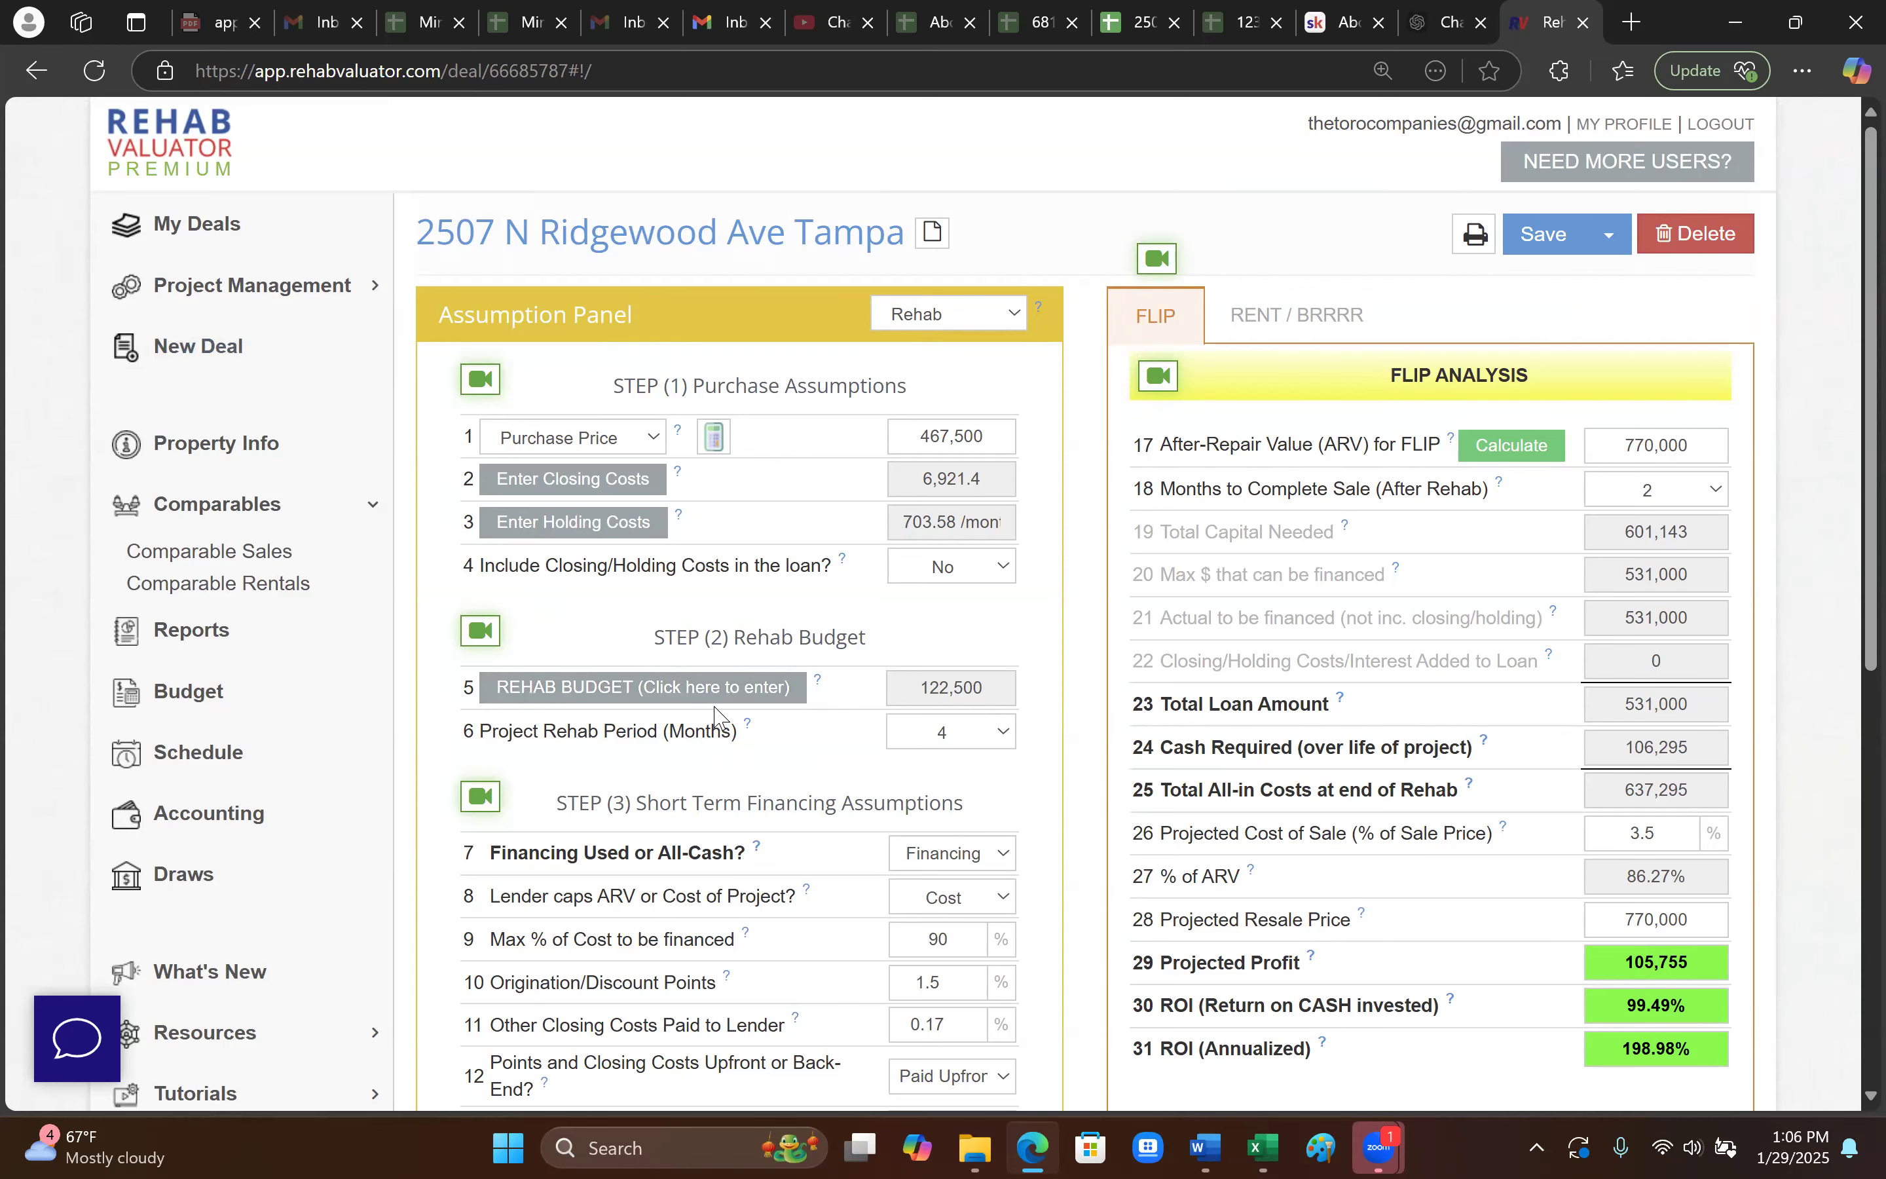
pyautogui.click(274, 226)
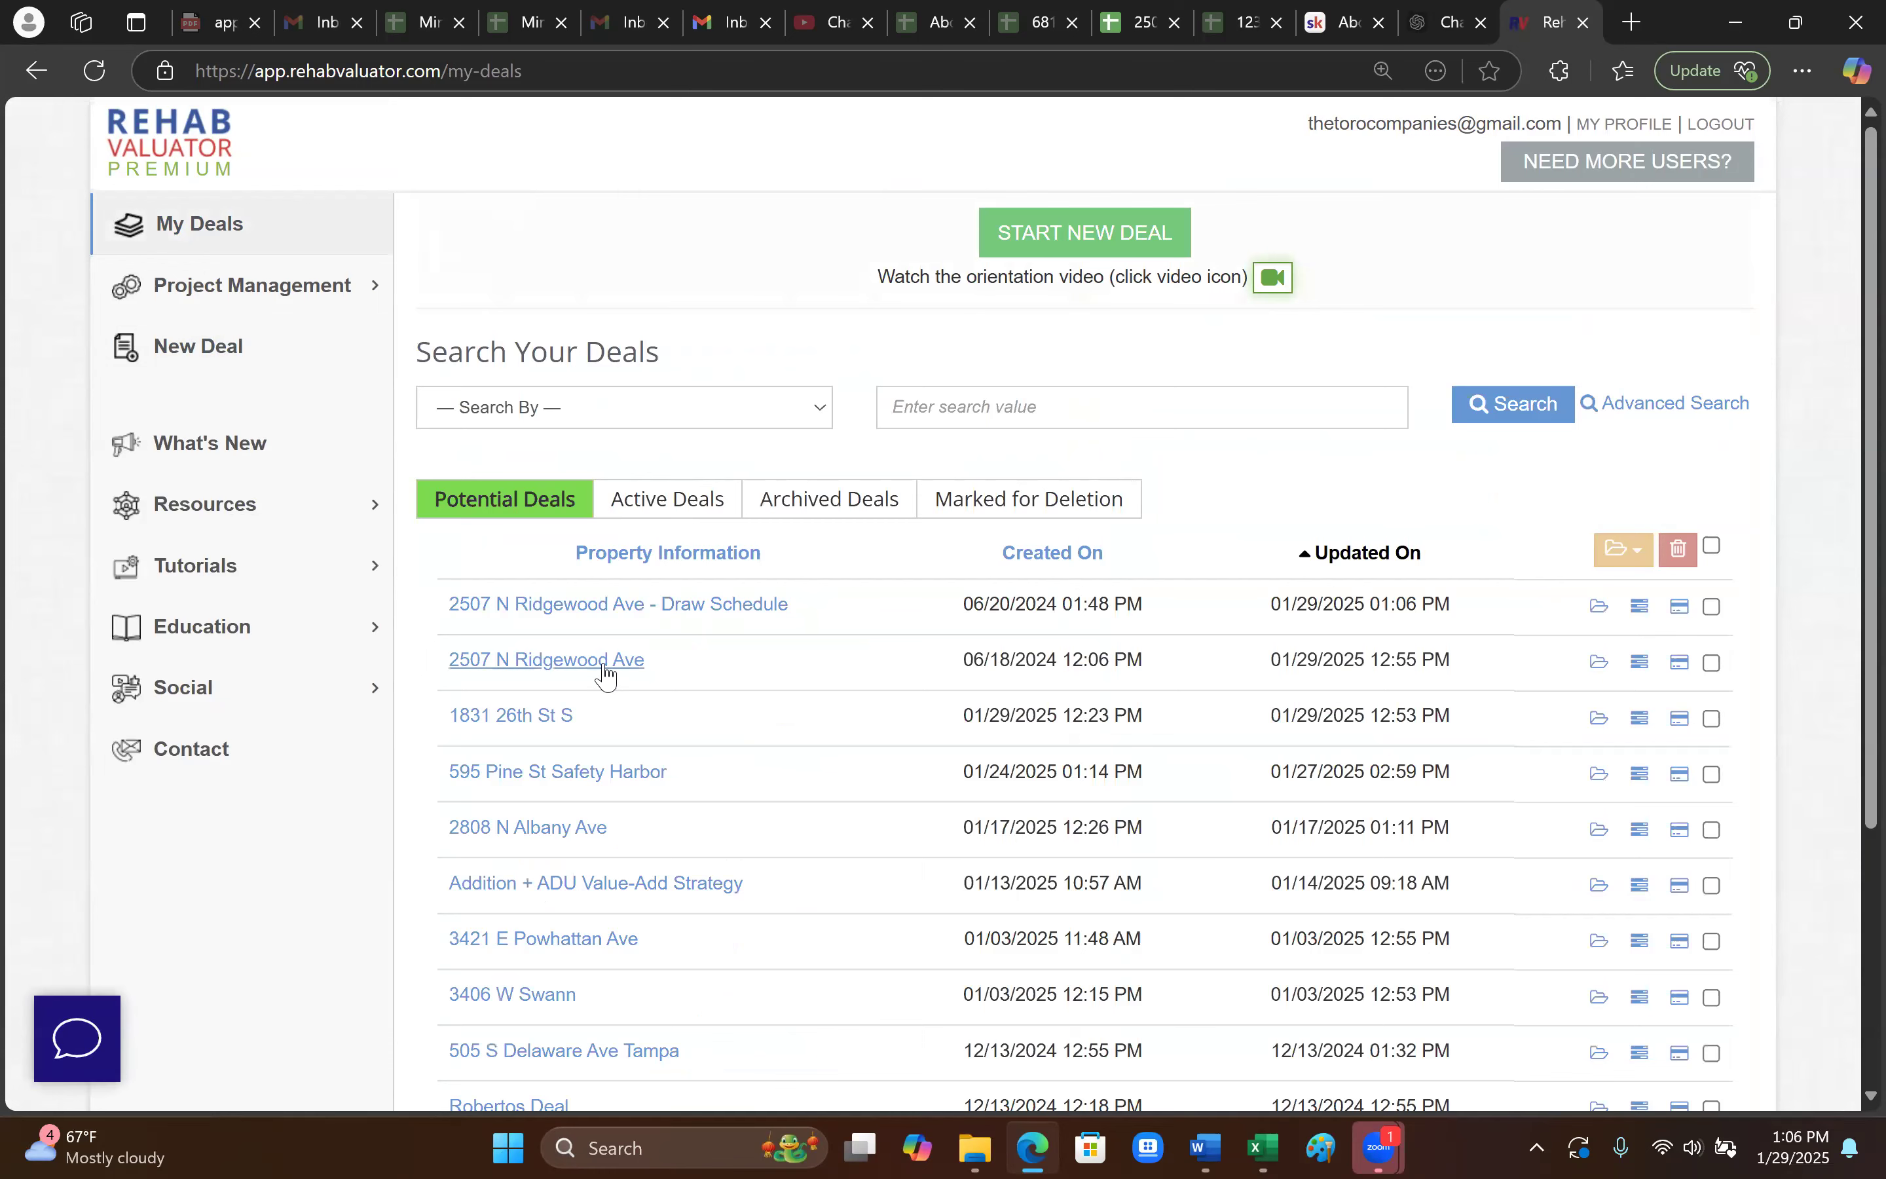
pyautogui.click(607, 661)
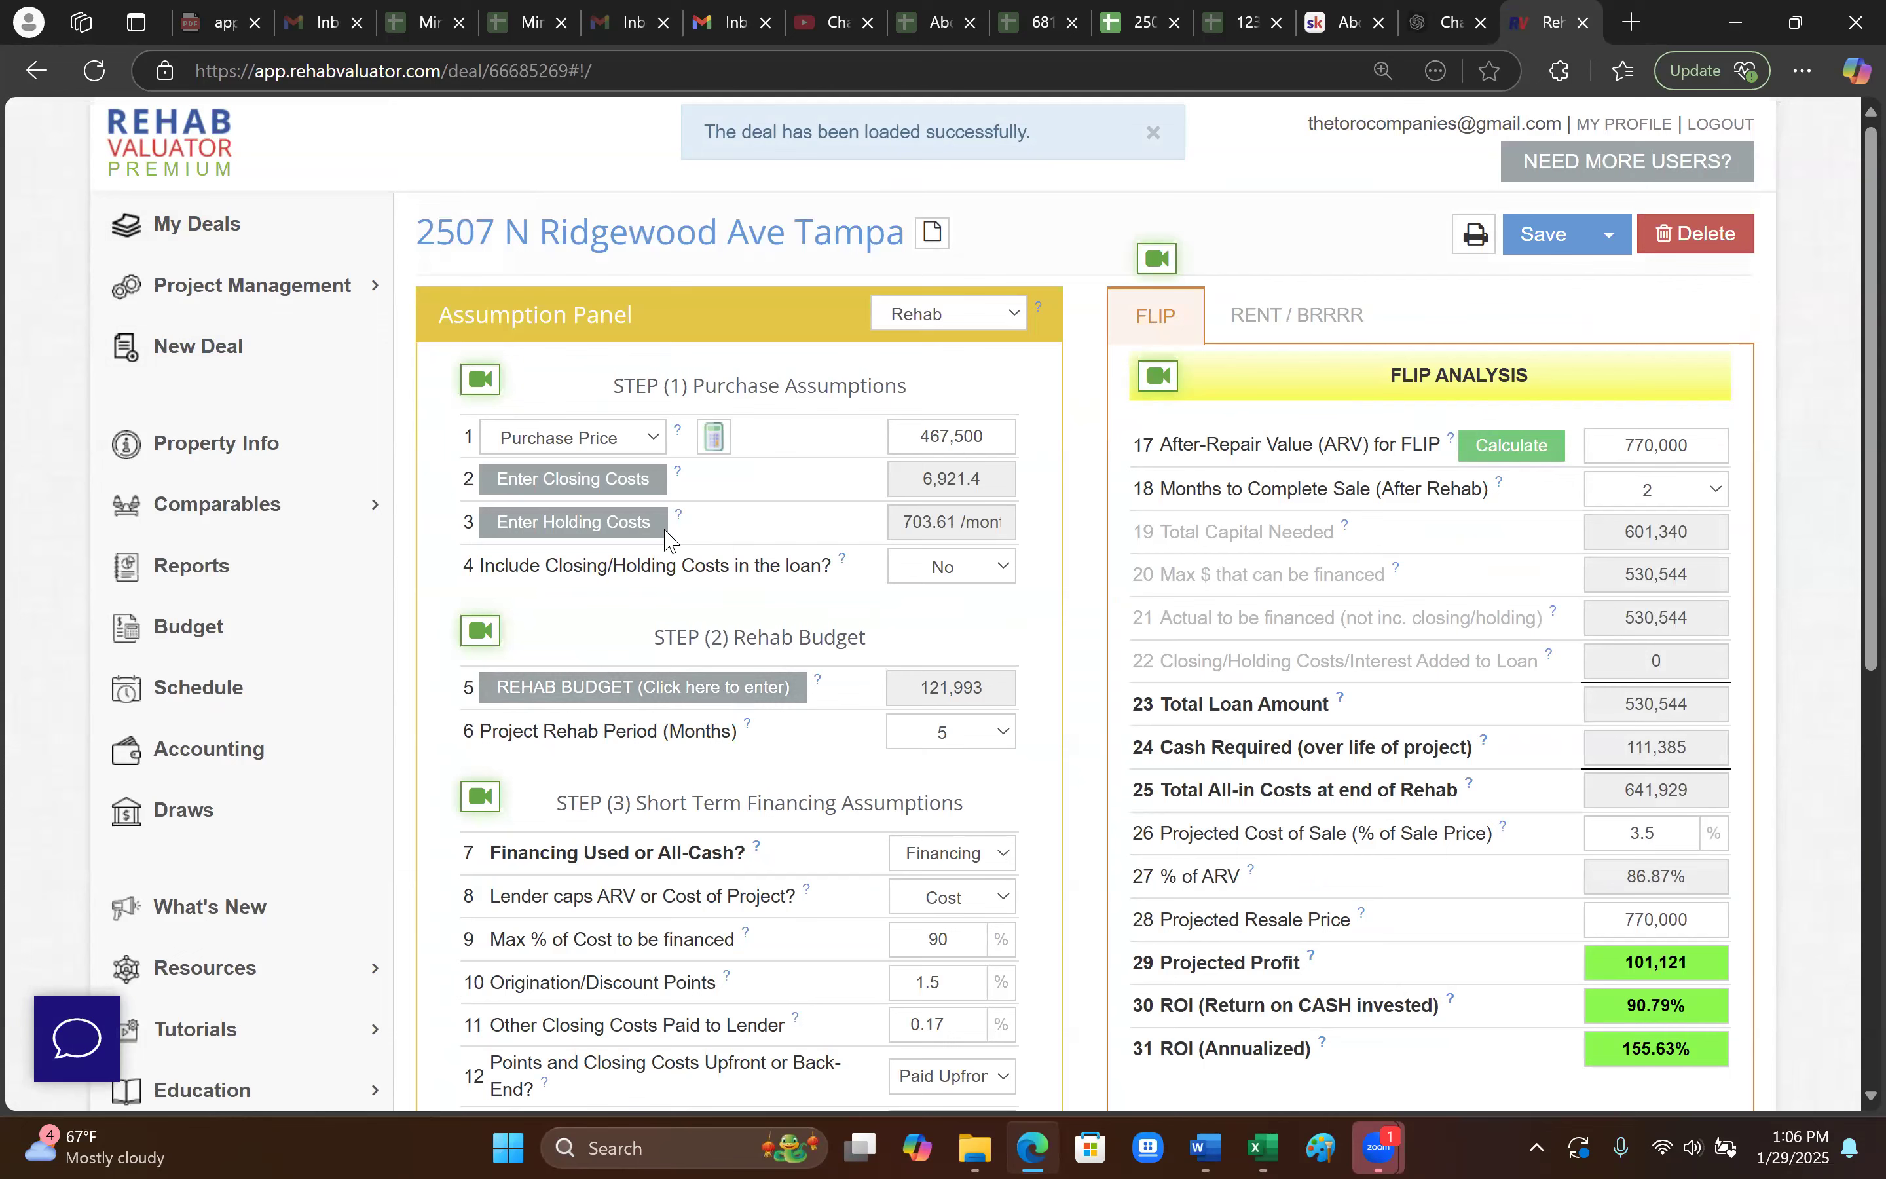
pyautogui.click(715, 701)
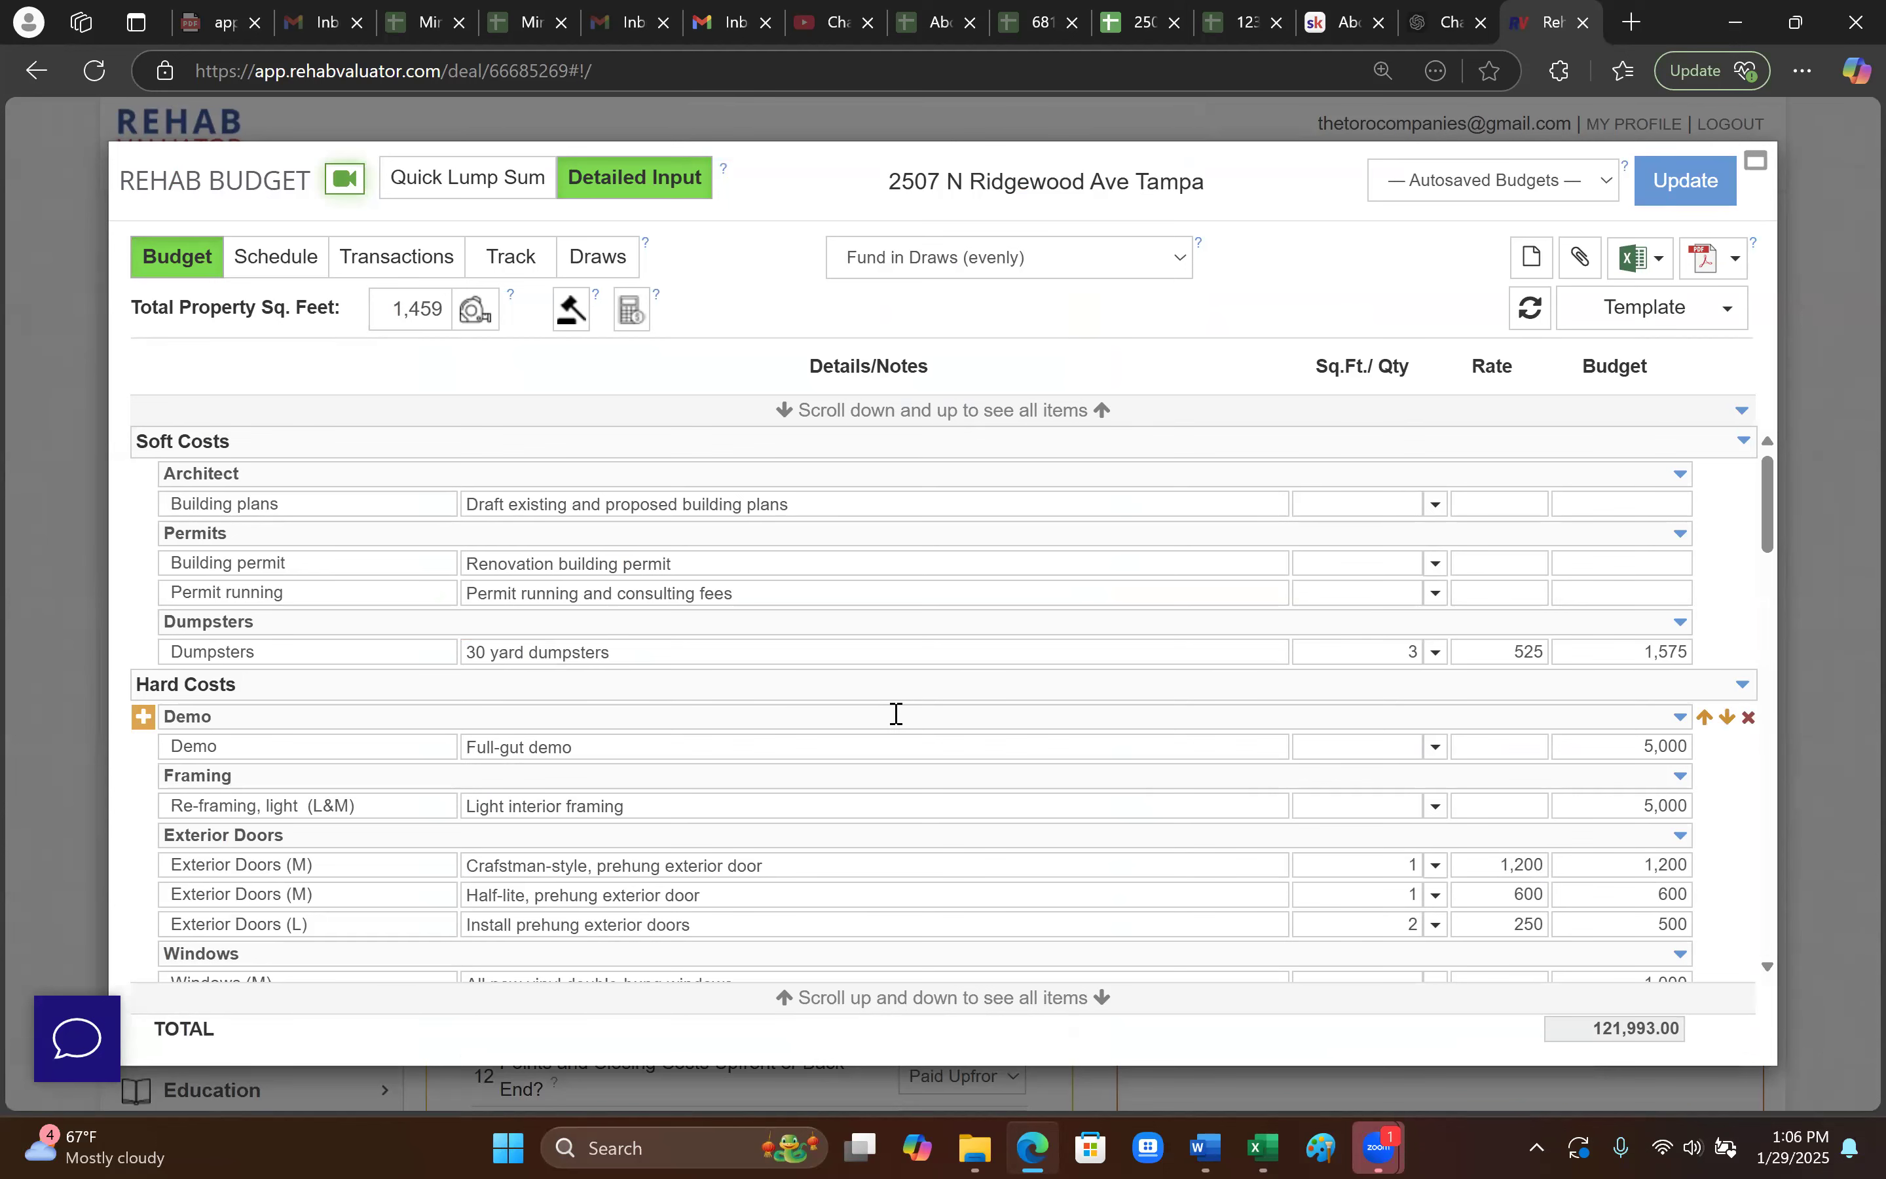
# - Review the Plumbing rough-in, Light interior framing and prehung exterior door notes
pyautogui.scroll(-3, 968, 835)
pyautogui.click(964, 844)
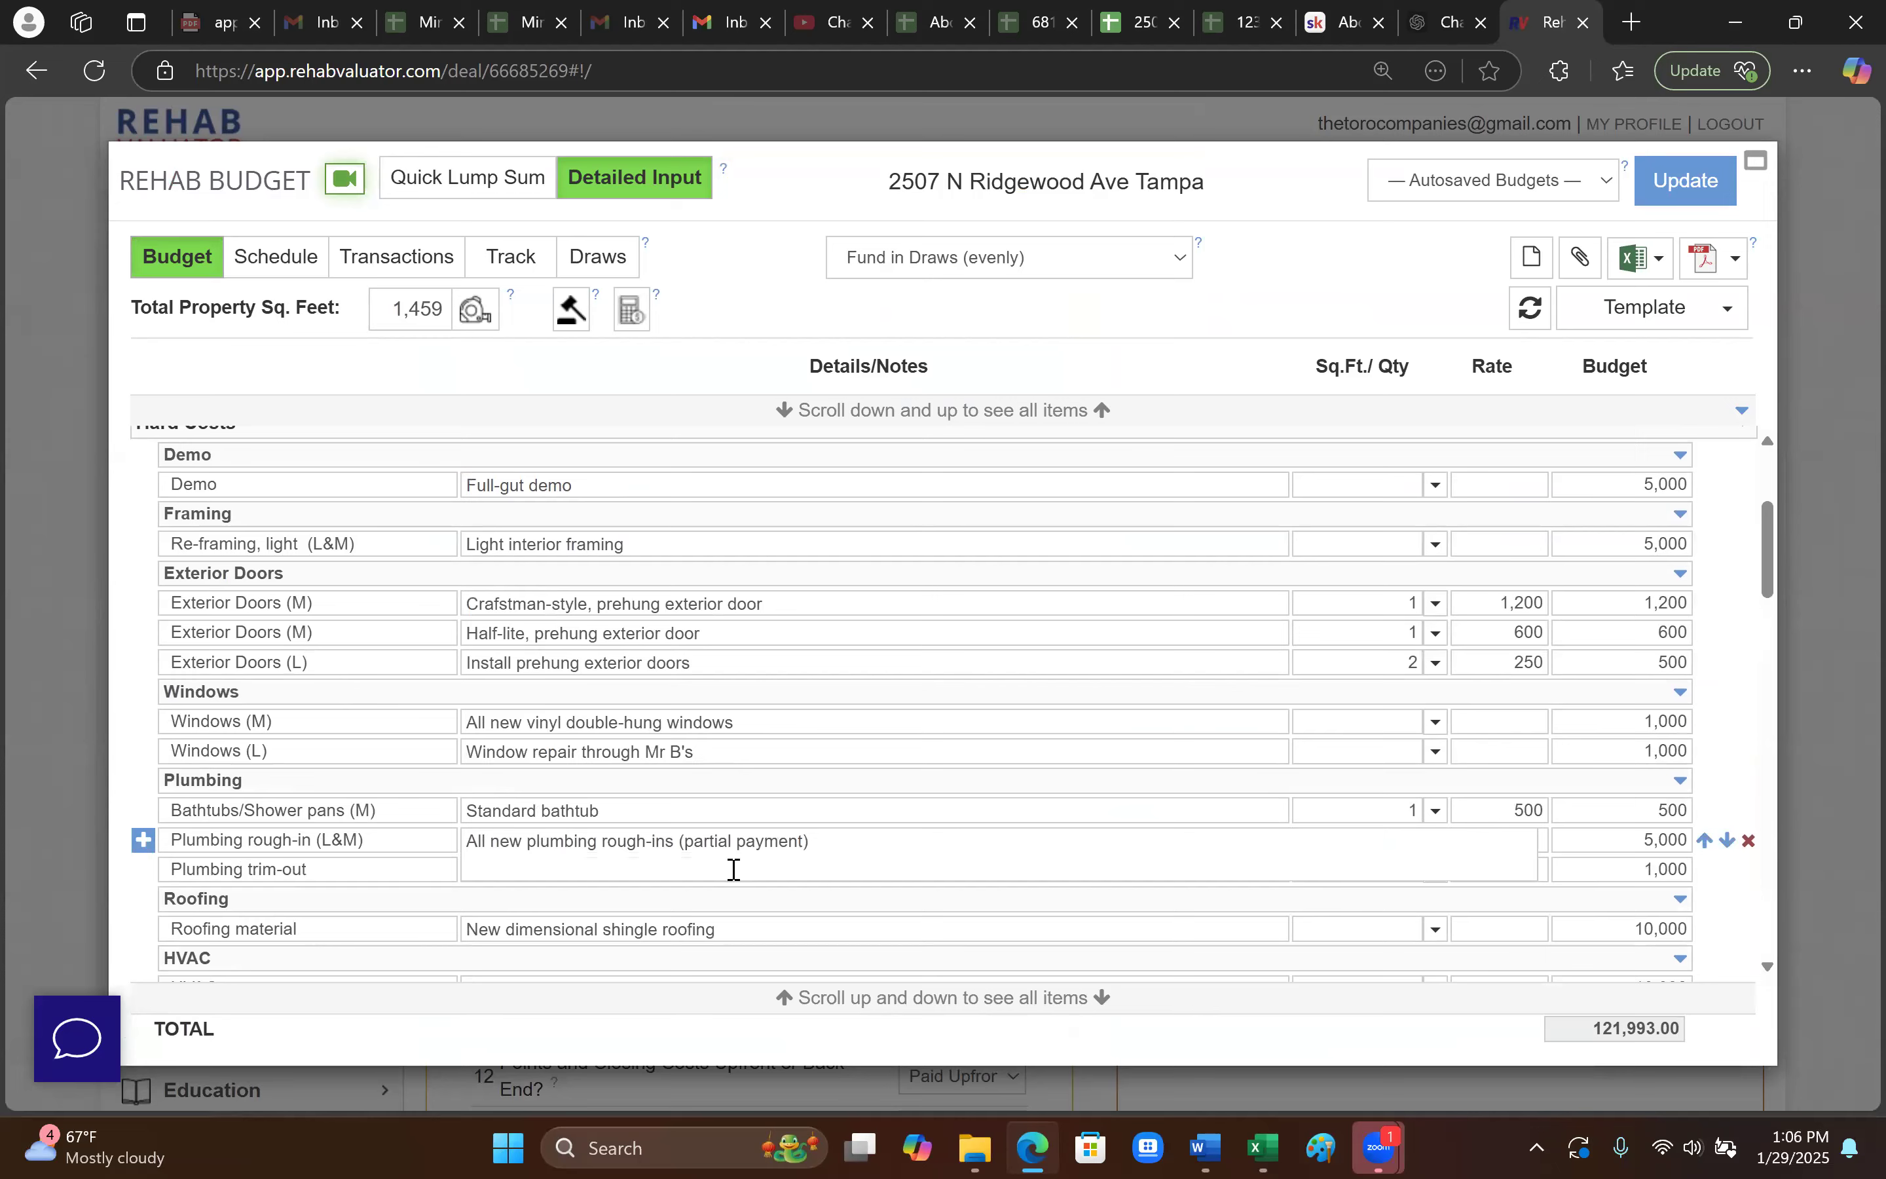
pyautogui.scroll(-2, 717, 872)
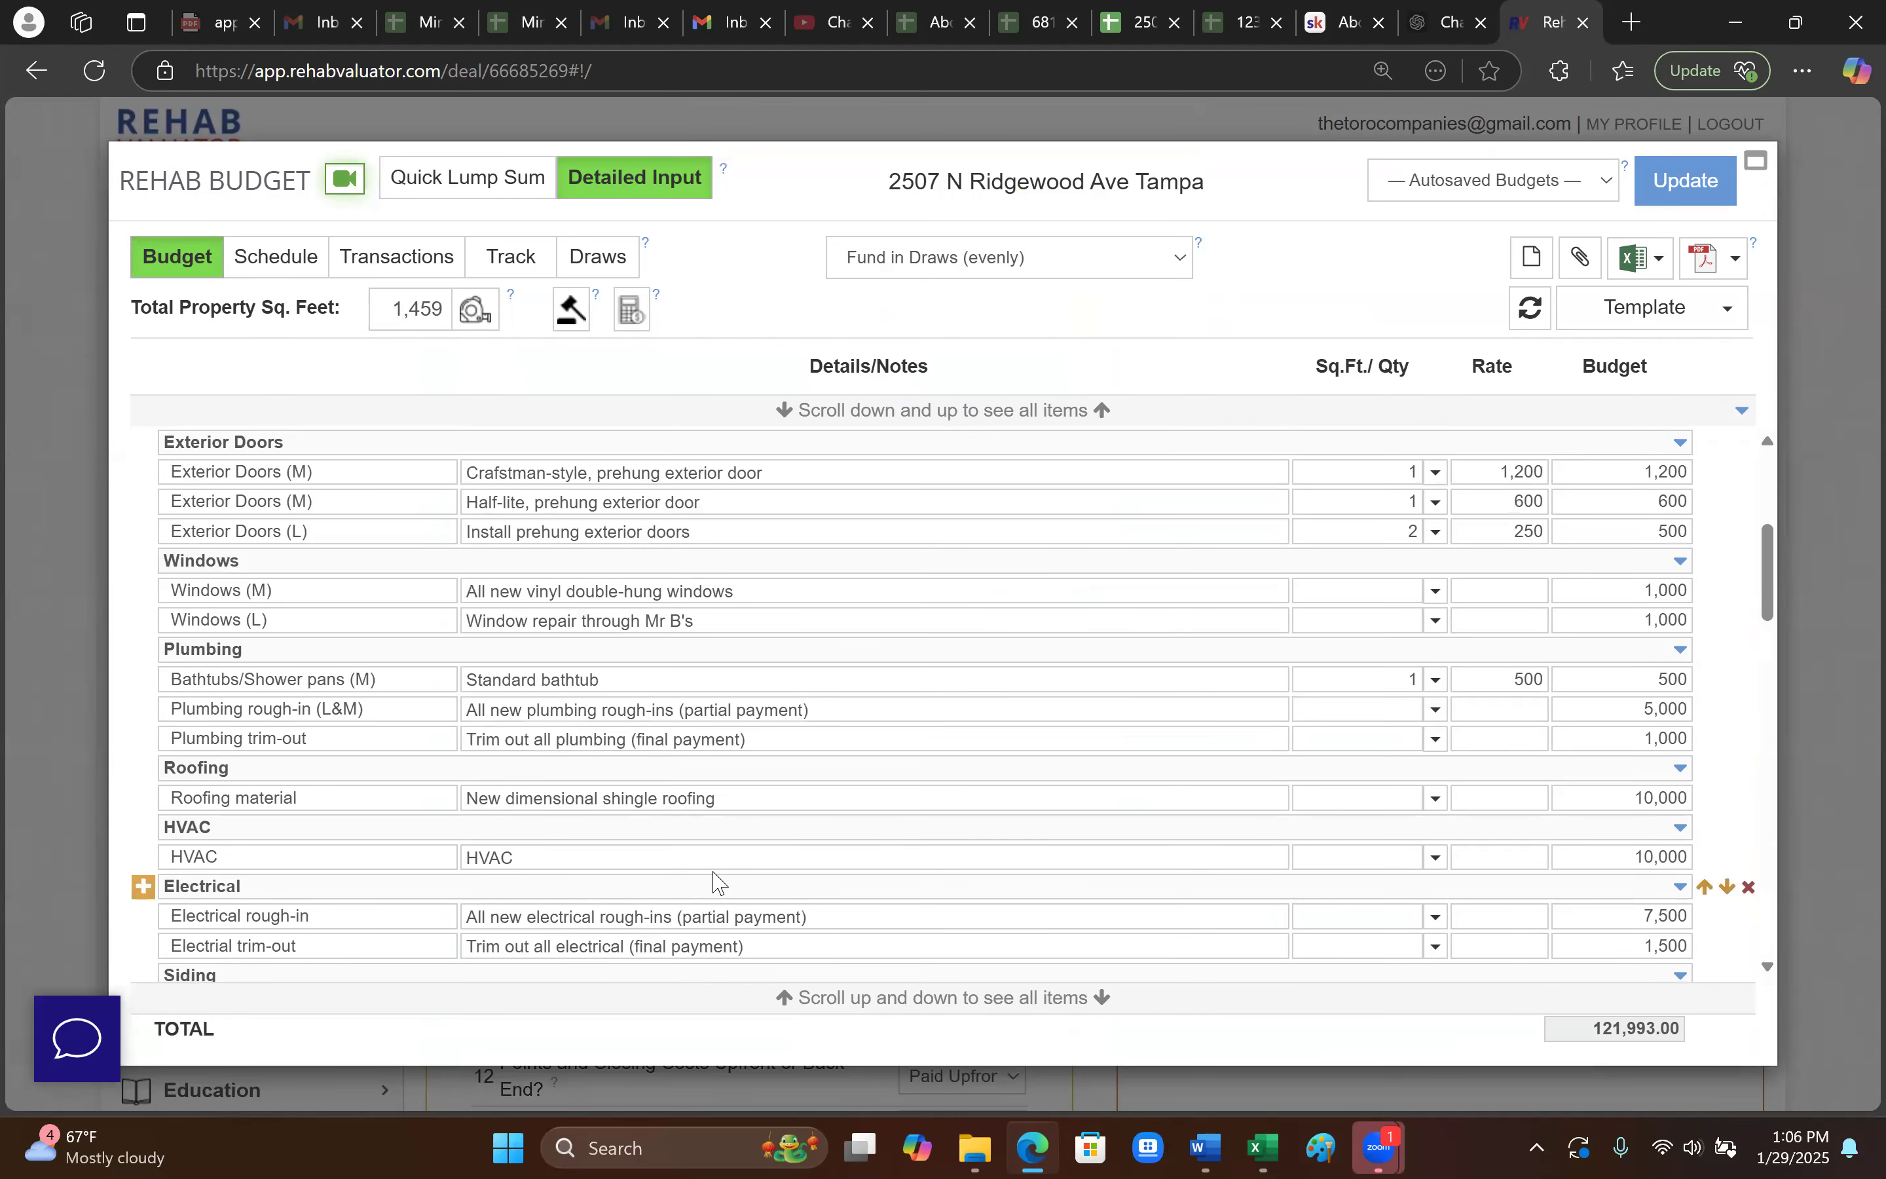
pyautogui.scroll(5, 725, 854)
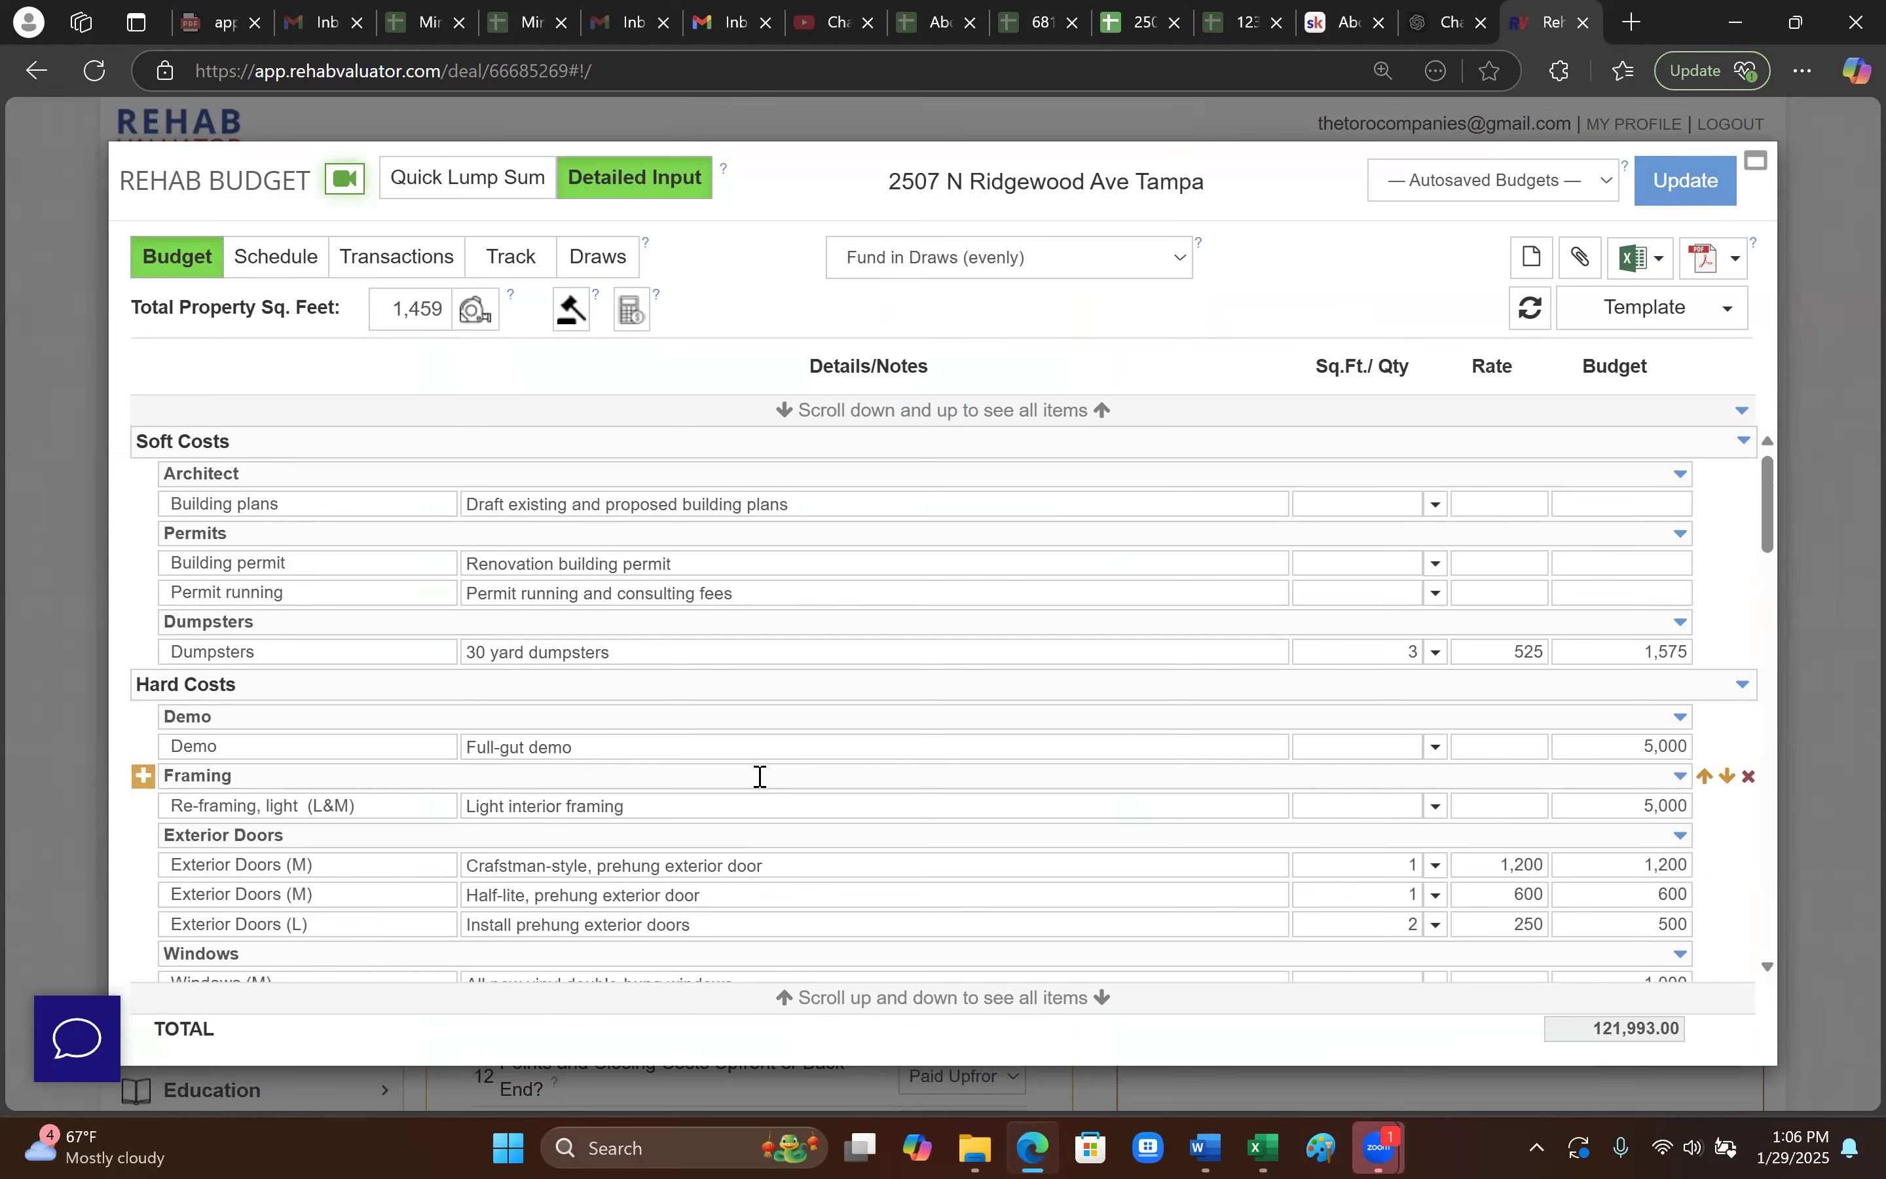
pyautogui.scroll(-2, 757, 775)
pyautogui.scroll(2, 760, 777)
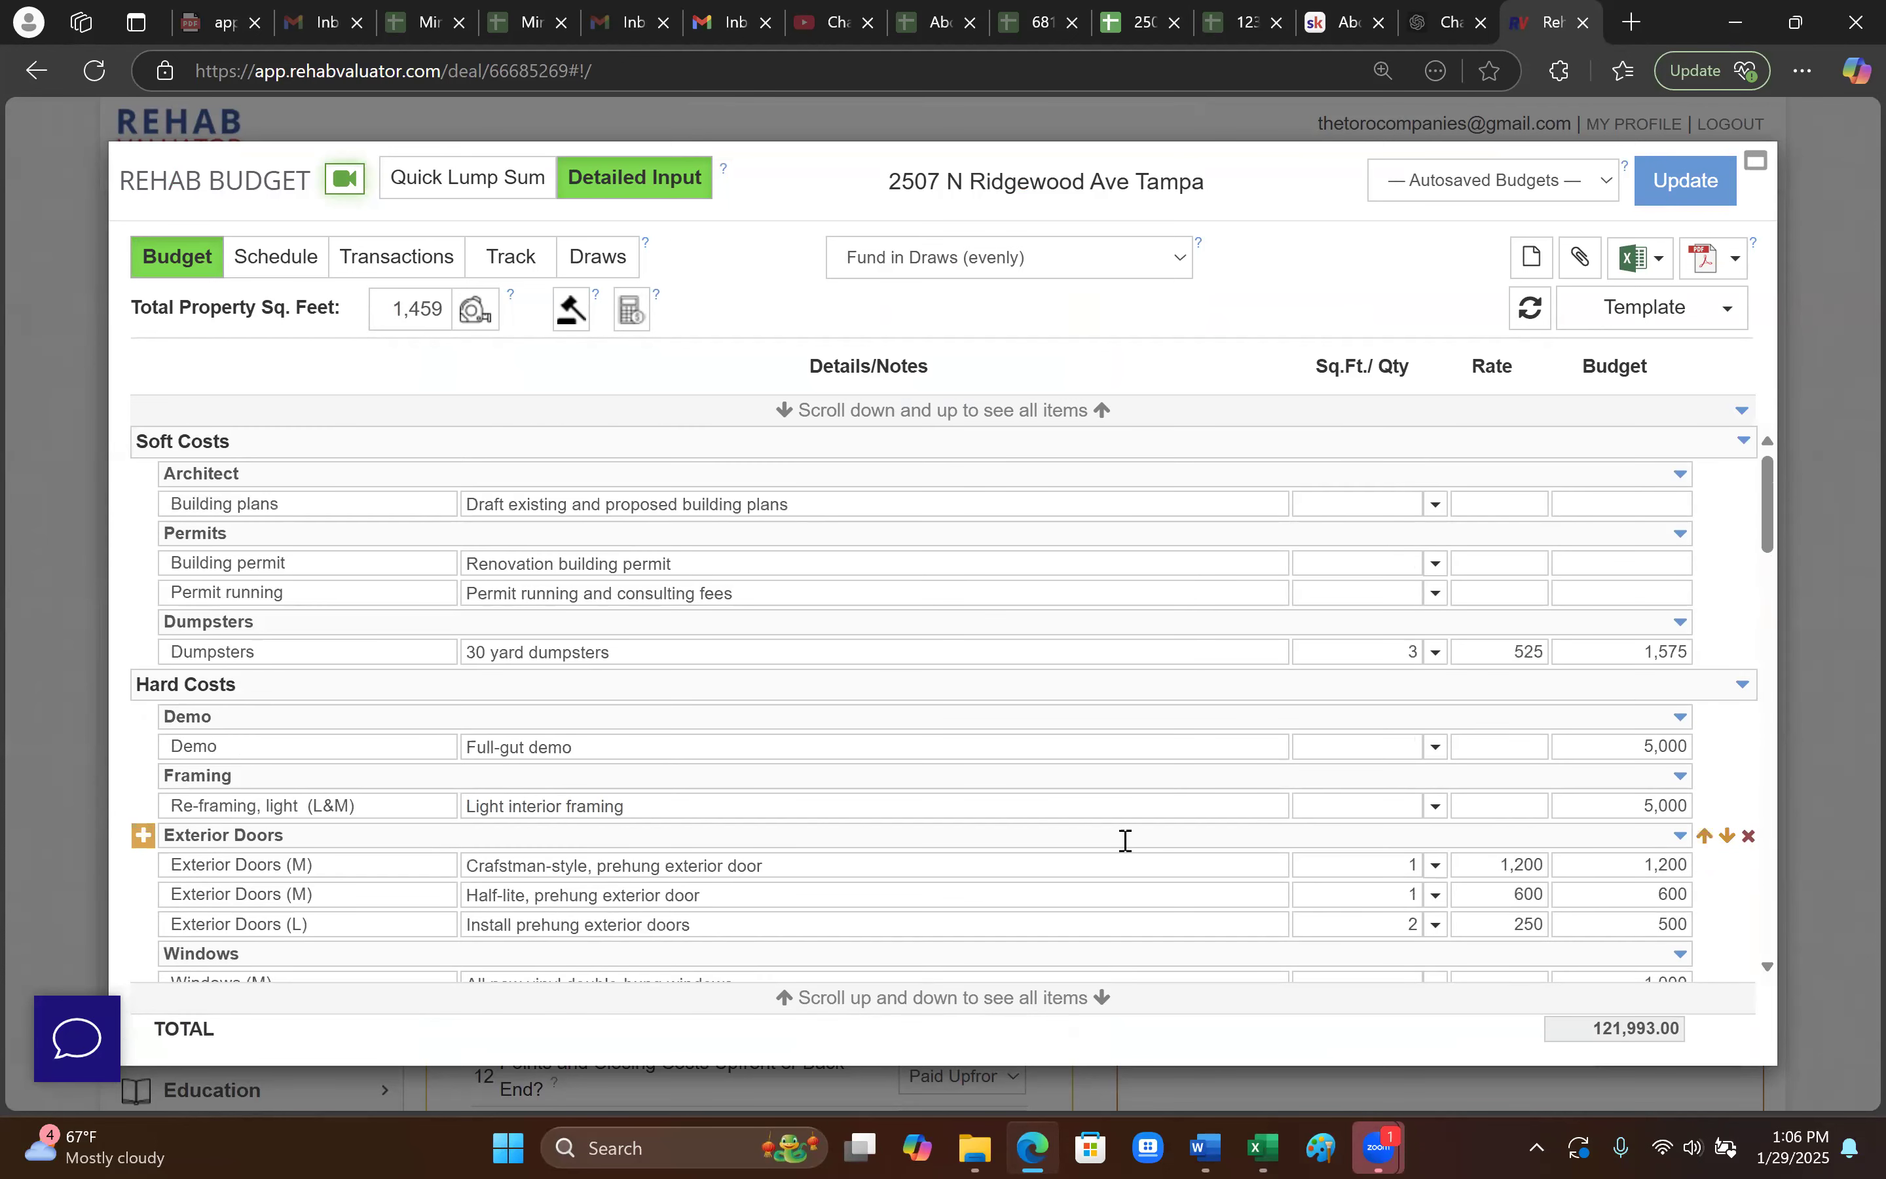
pyautogui.click(952, 798)
pyautogui.click(695, 923)
pyautogui.scroll(-1, 741, 920)
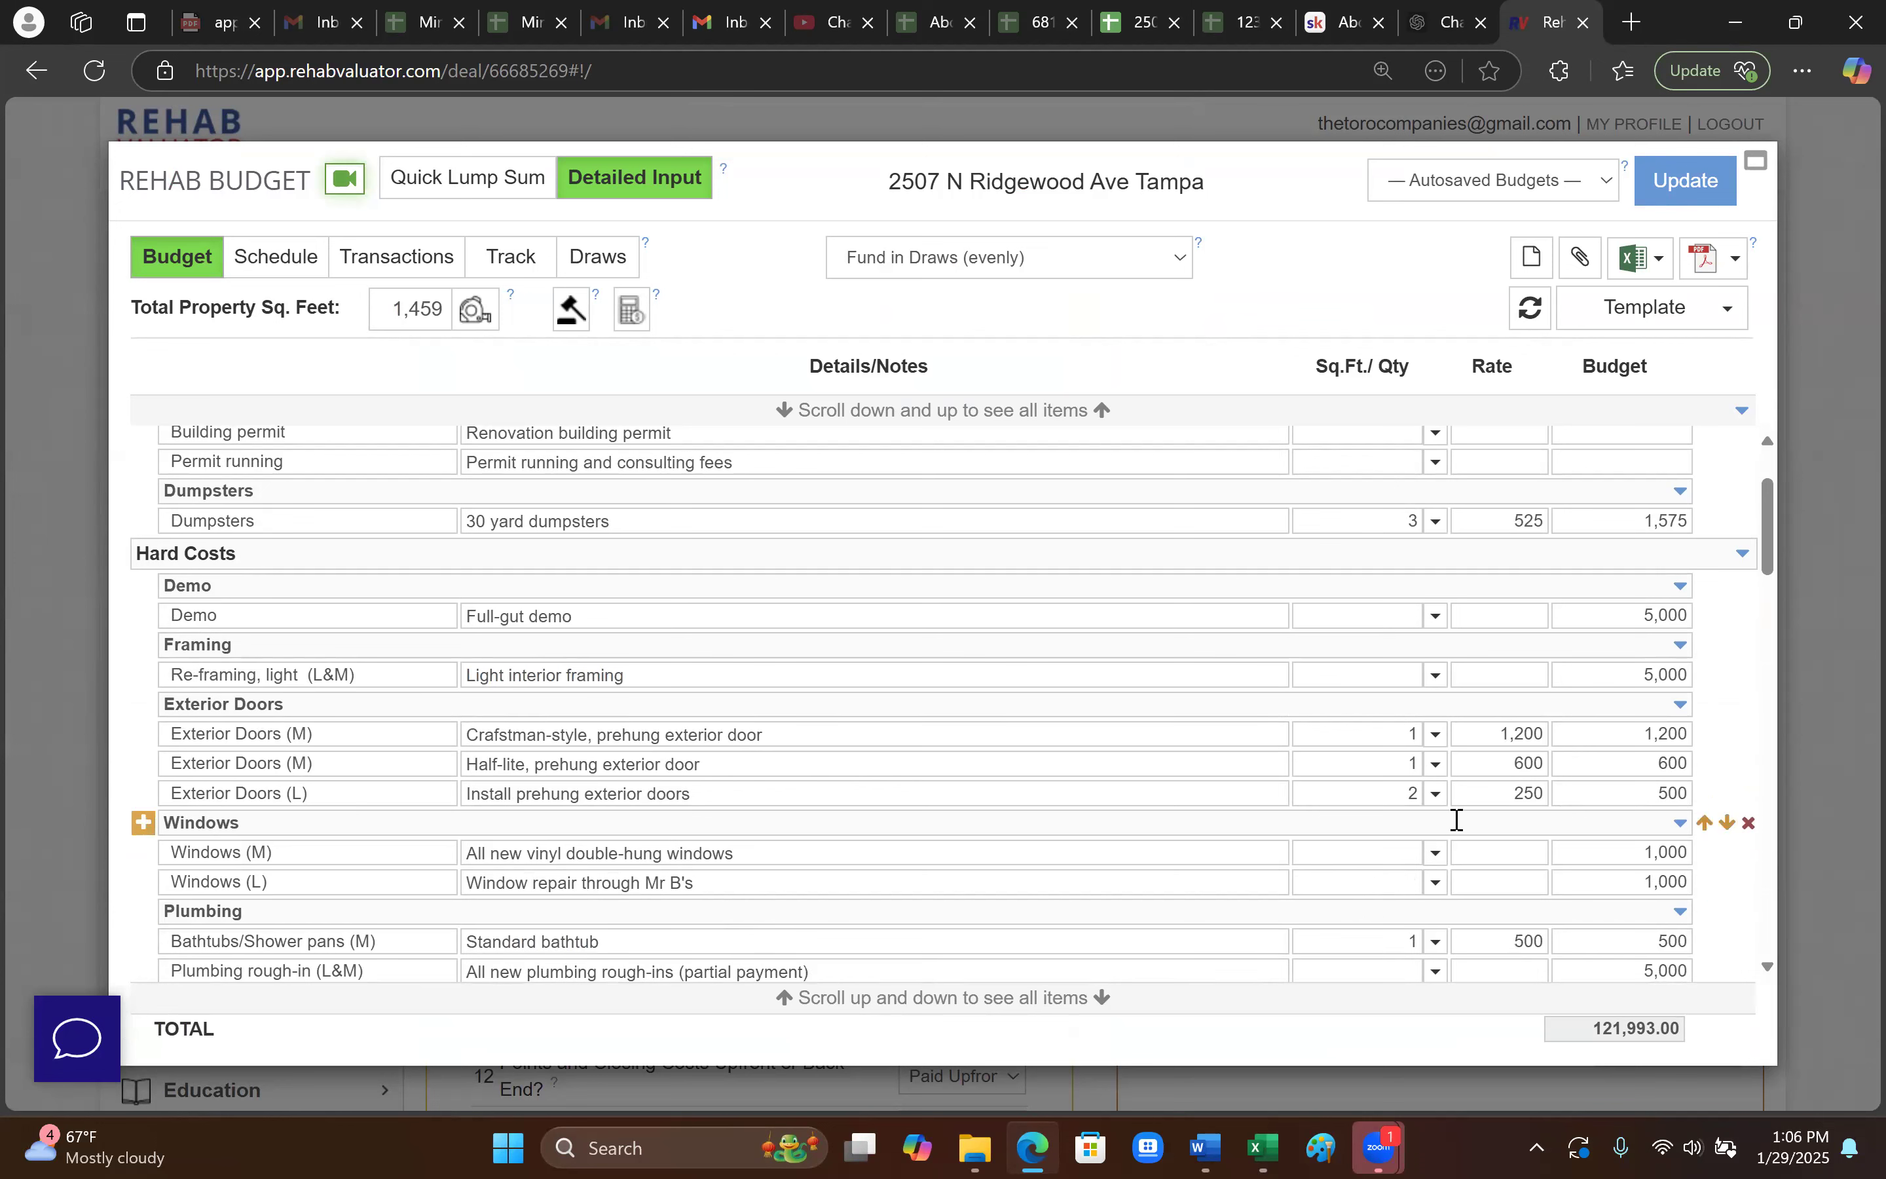
# - Check the 250 exterior door rate and HVAC item, then reopen the 121,993 rehab budget
pyautogui.click(1553, 795)
pyautogui.click(1390, 371)
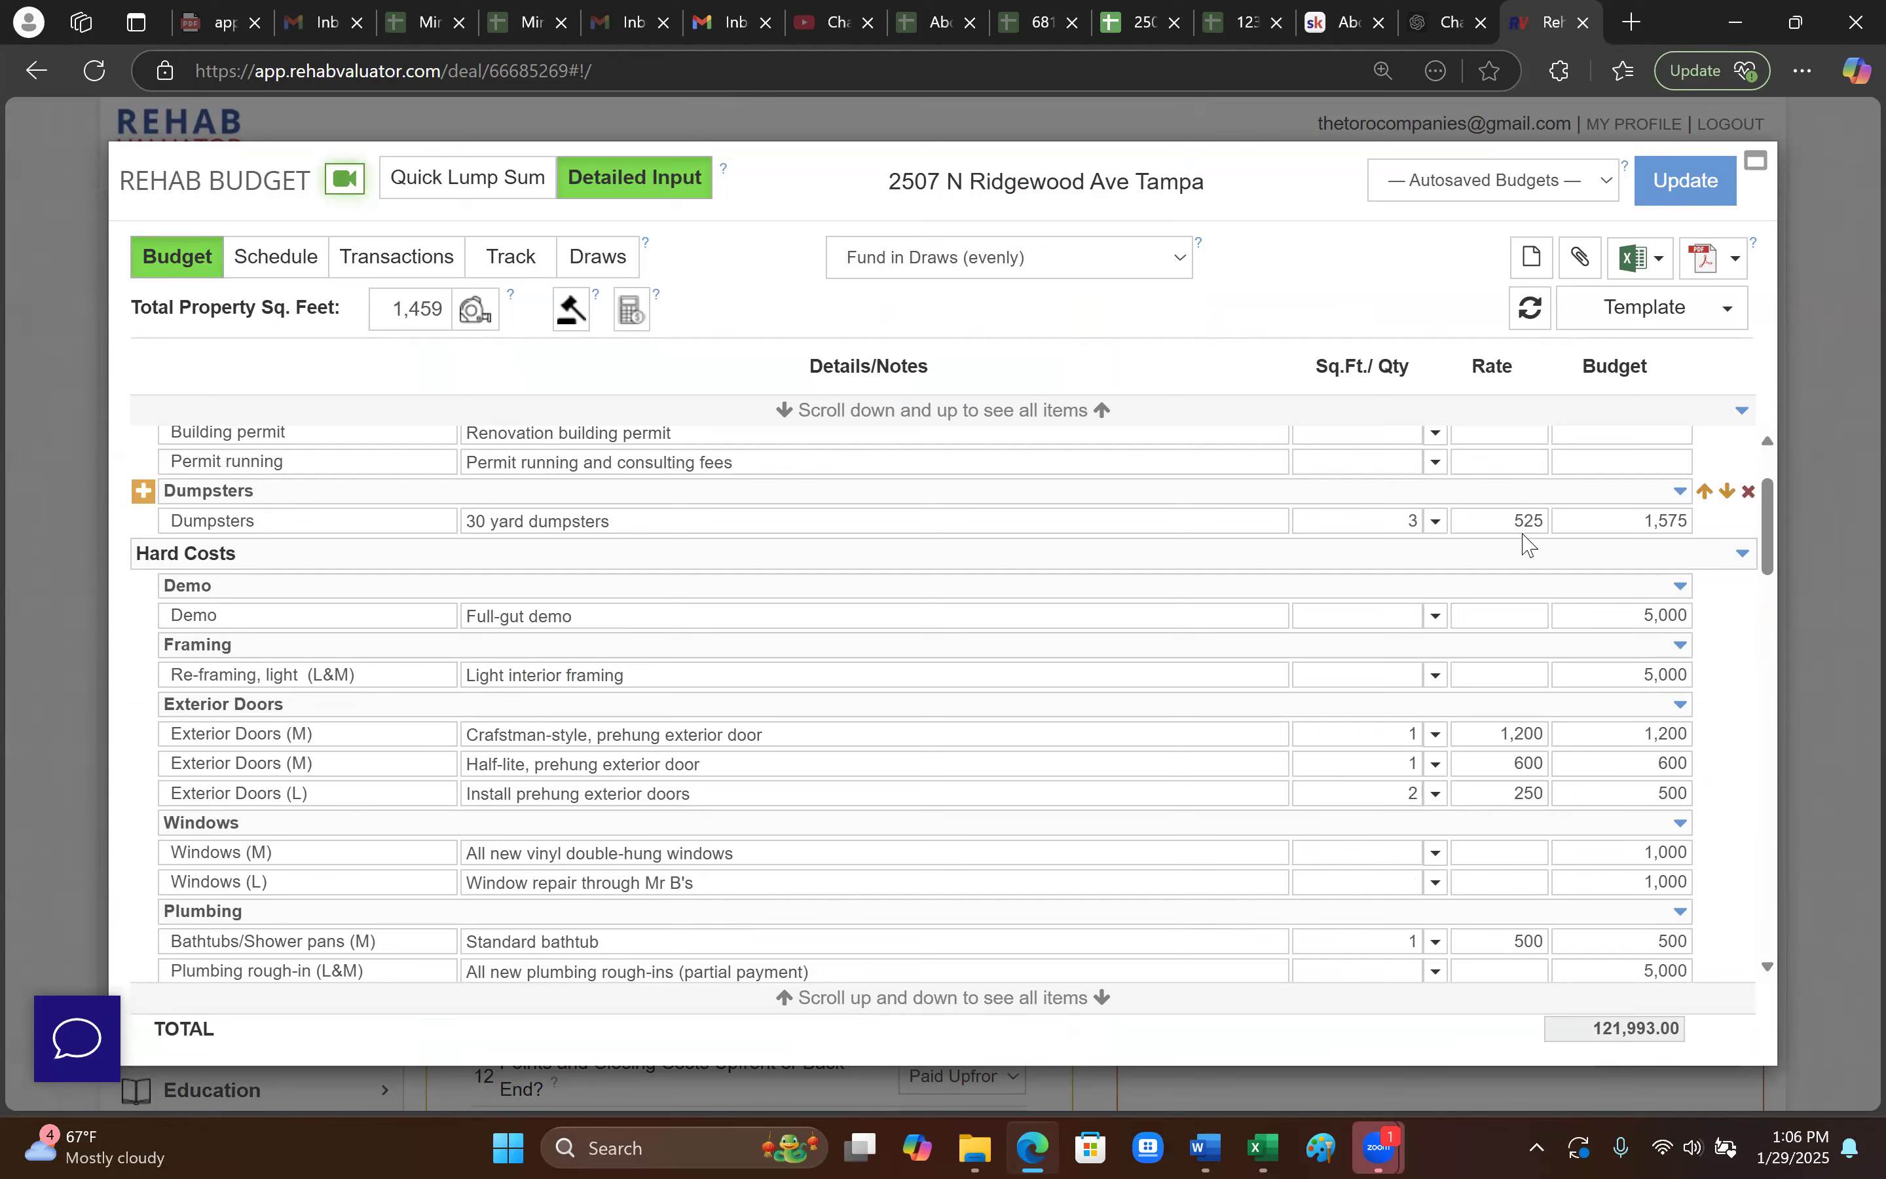
pyautogui.click(1554, 794)
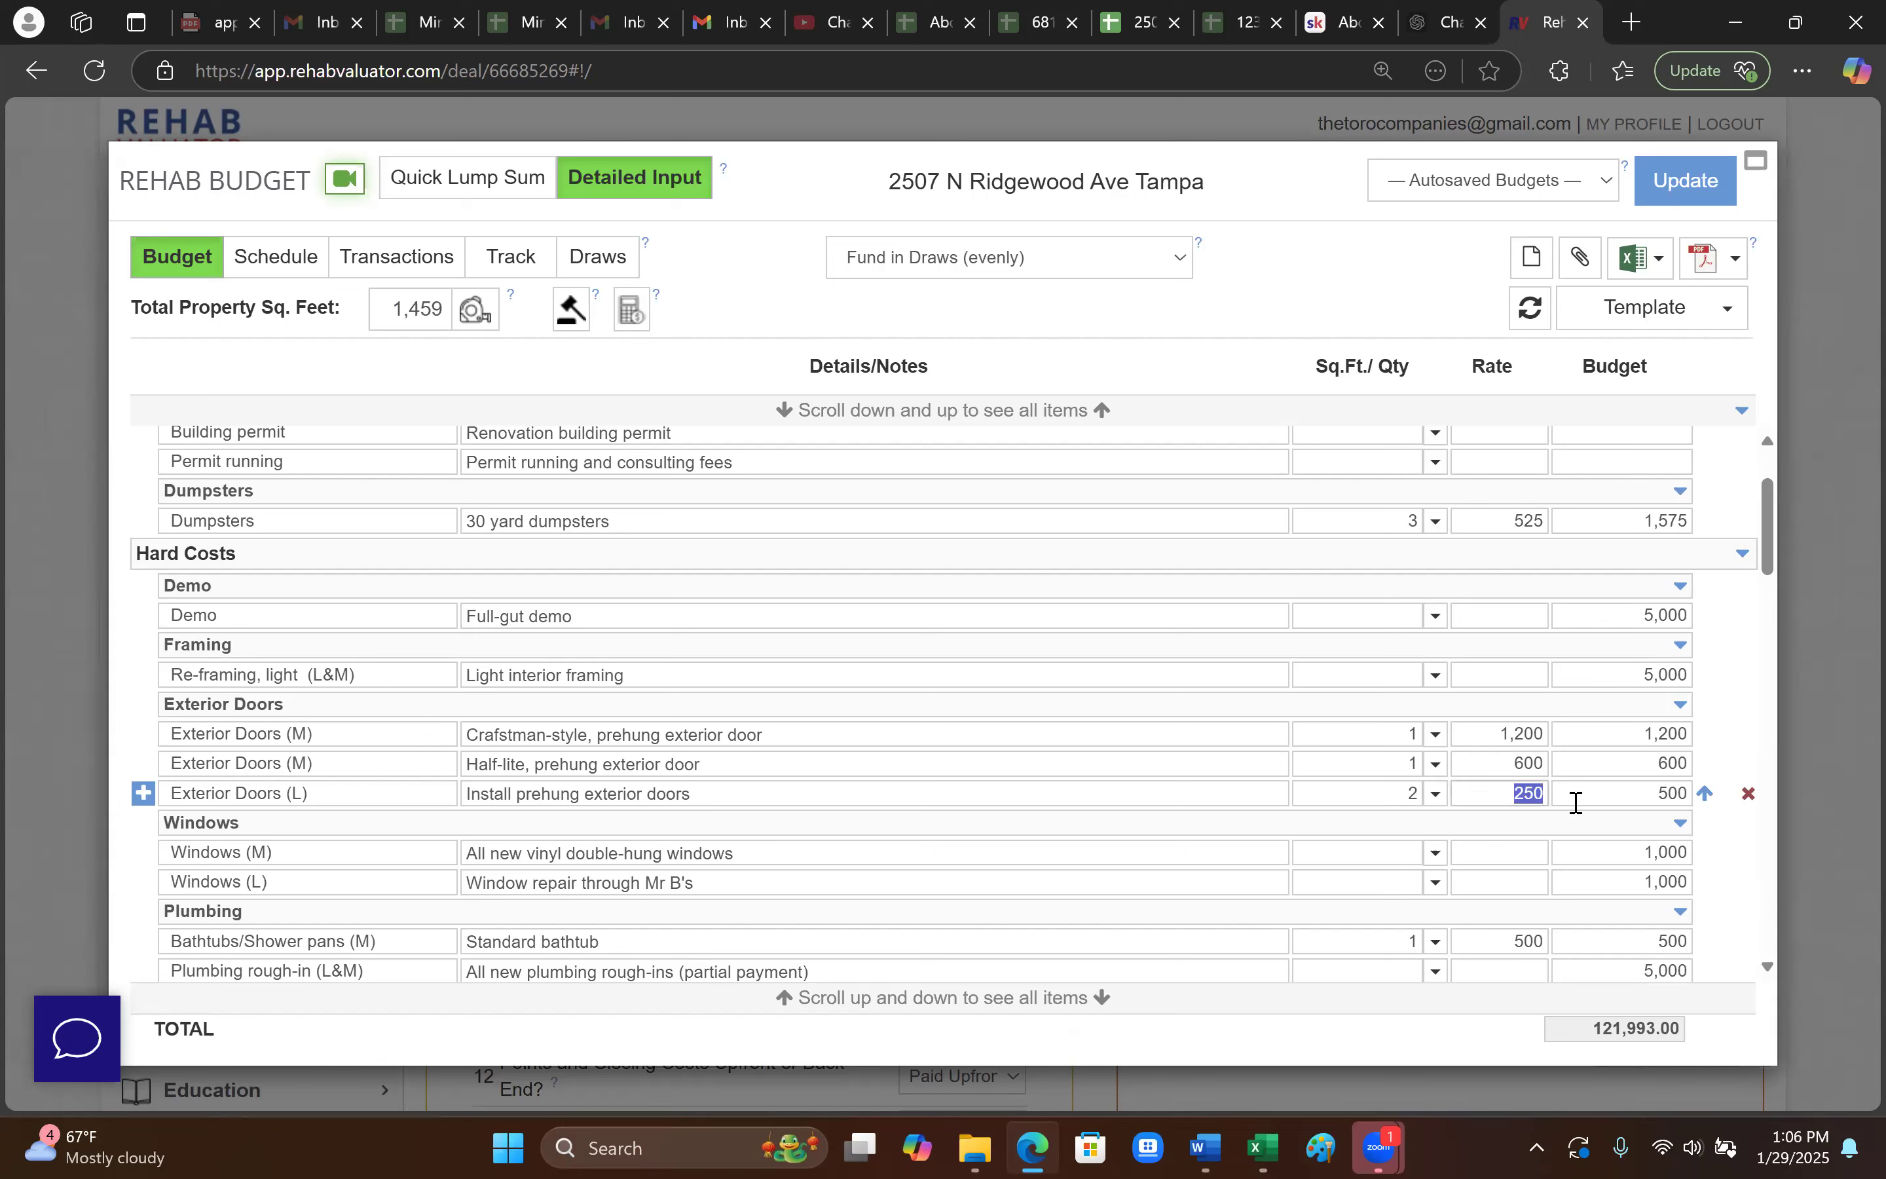
pyautogui.click(1504, 824)
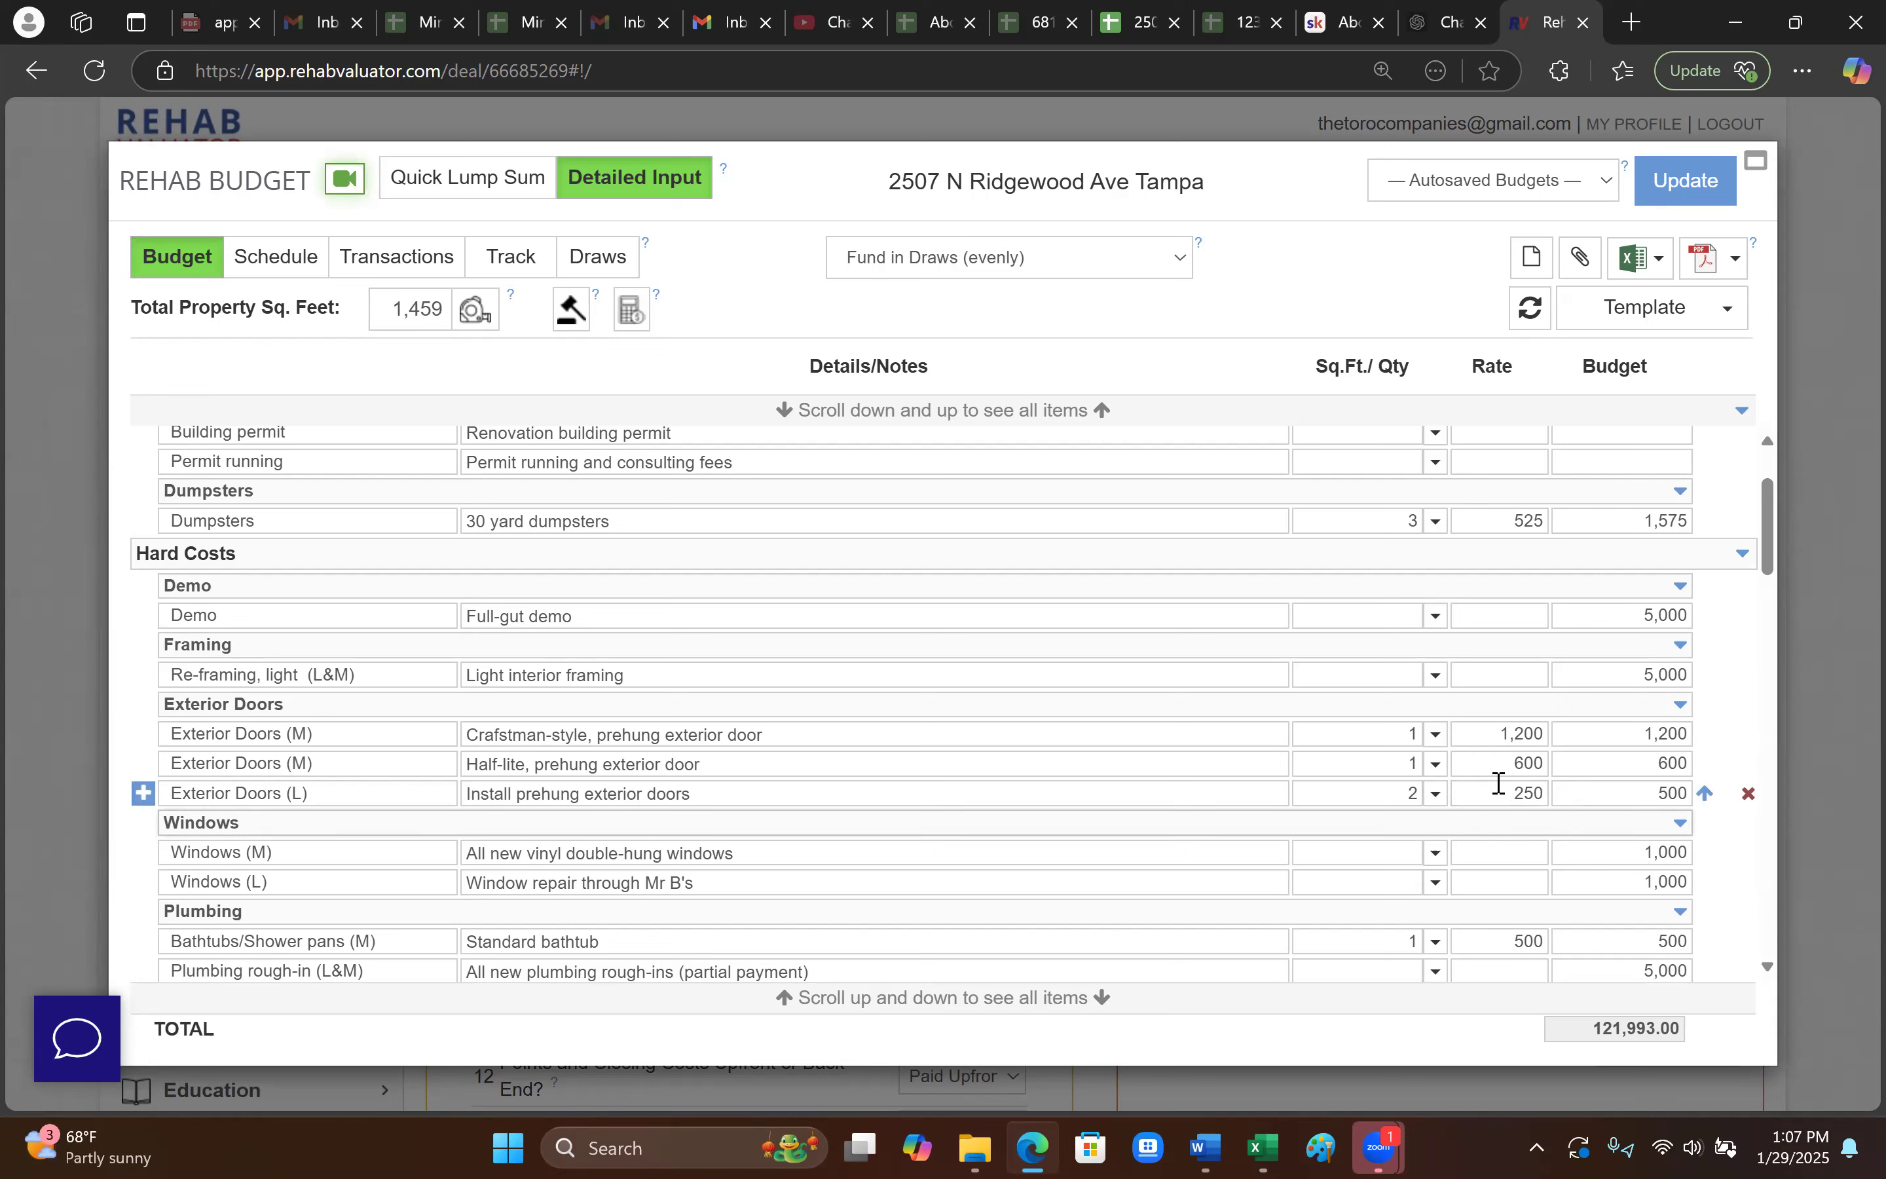
pyautogui.scroll(-3, 1508, 817)
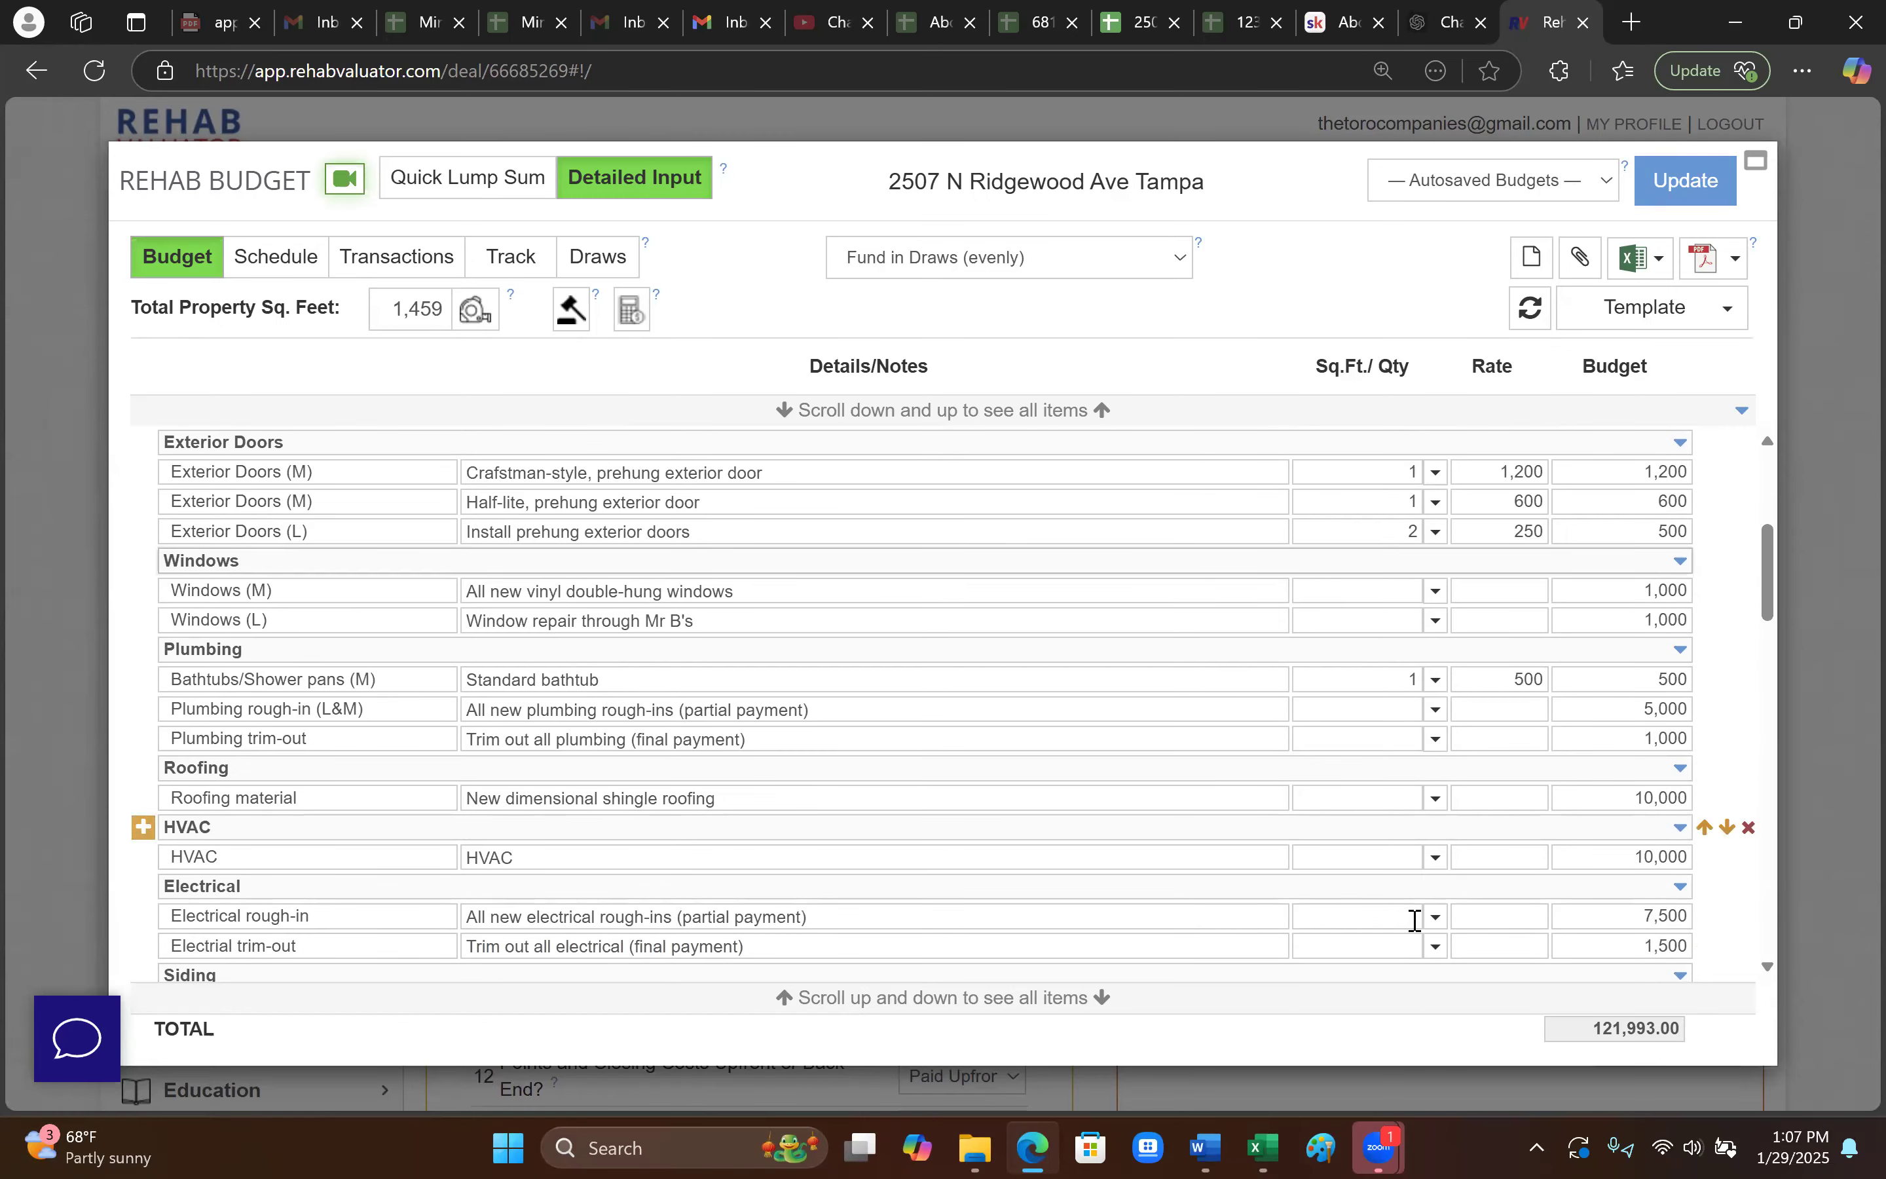
pyautogui.click(268, 858)
pyautogui.moveTo(268, 858); pyautogui.dragTo(97, 861)
pyautogui.click(637, 705)
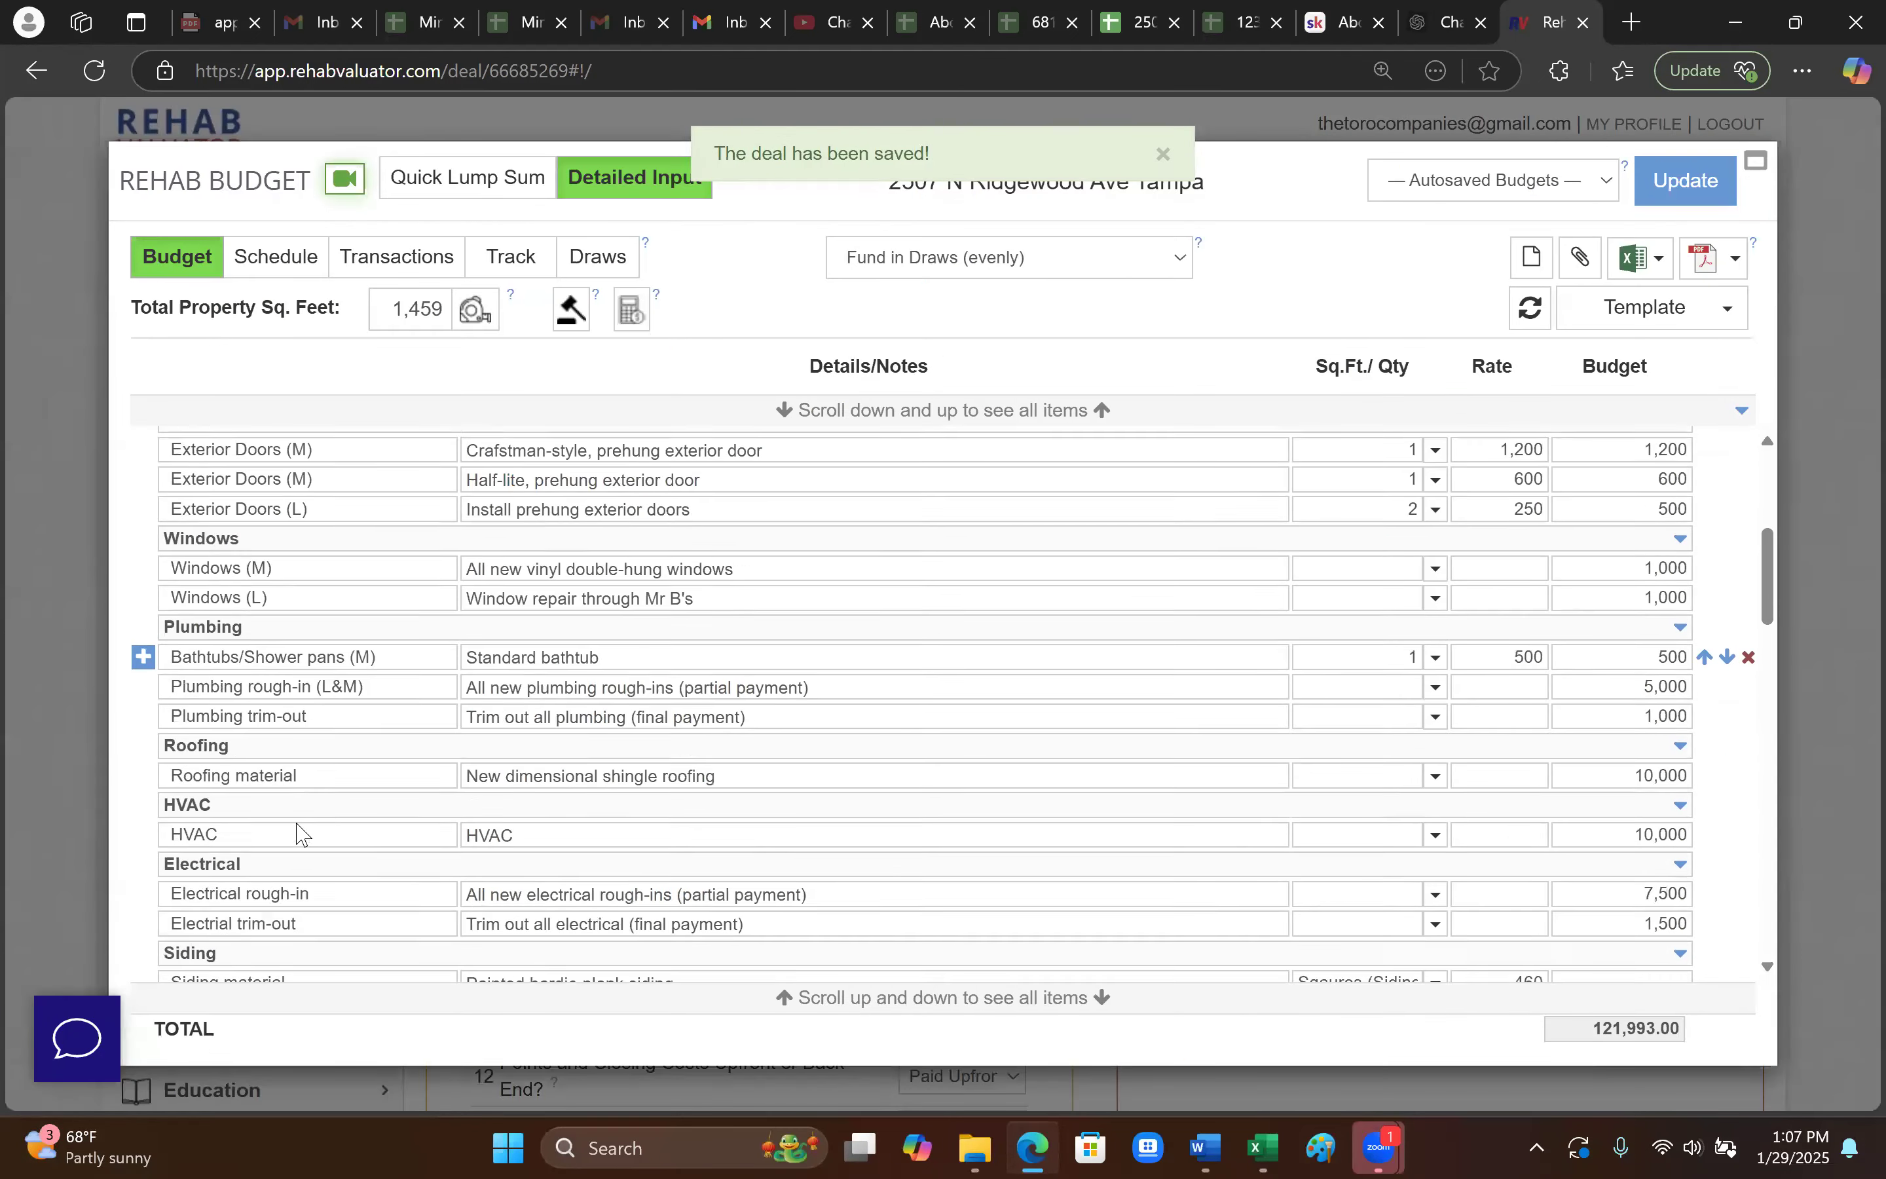
pyautogui.scroll(-1, 296, 834)
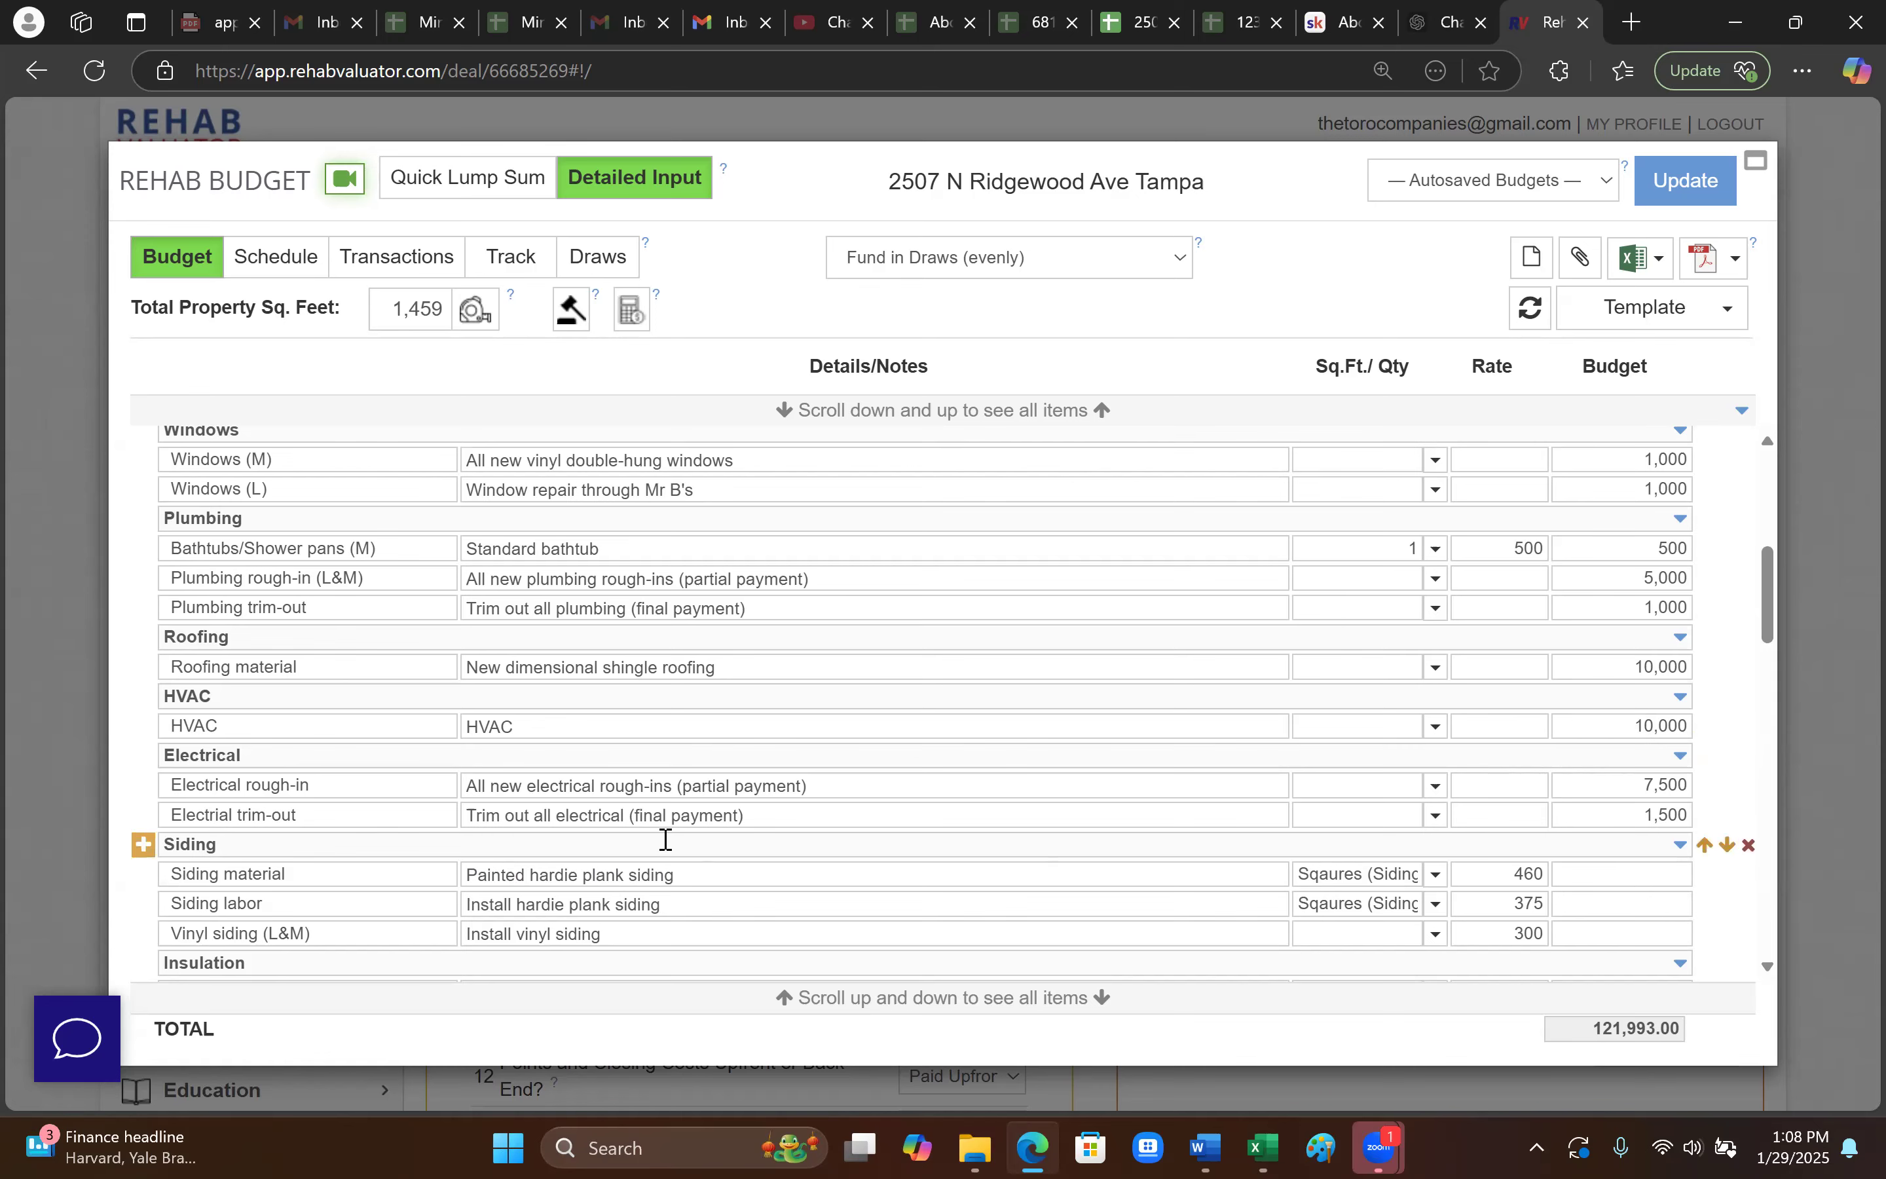
pyautogui.scroll(-2, 779, 840)
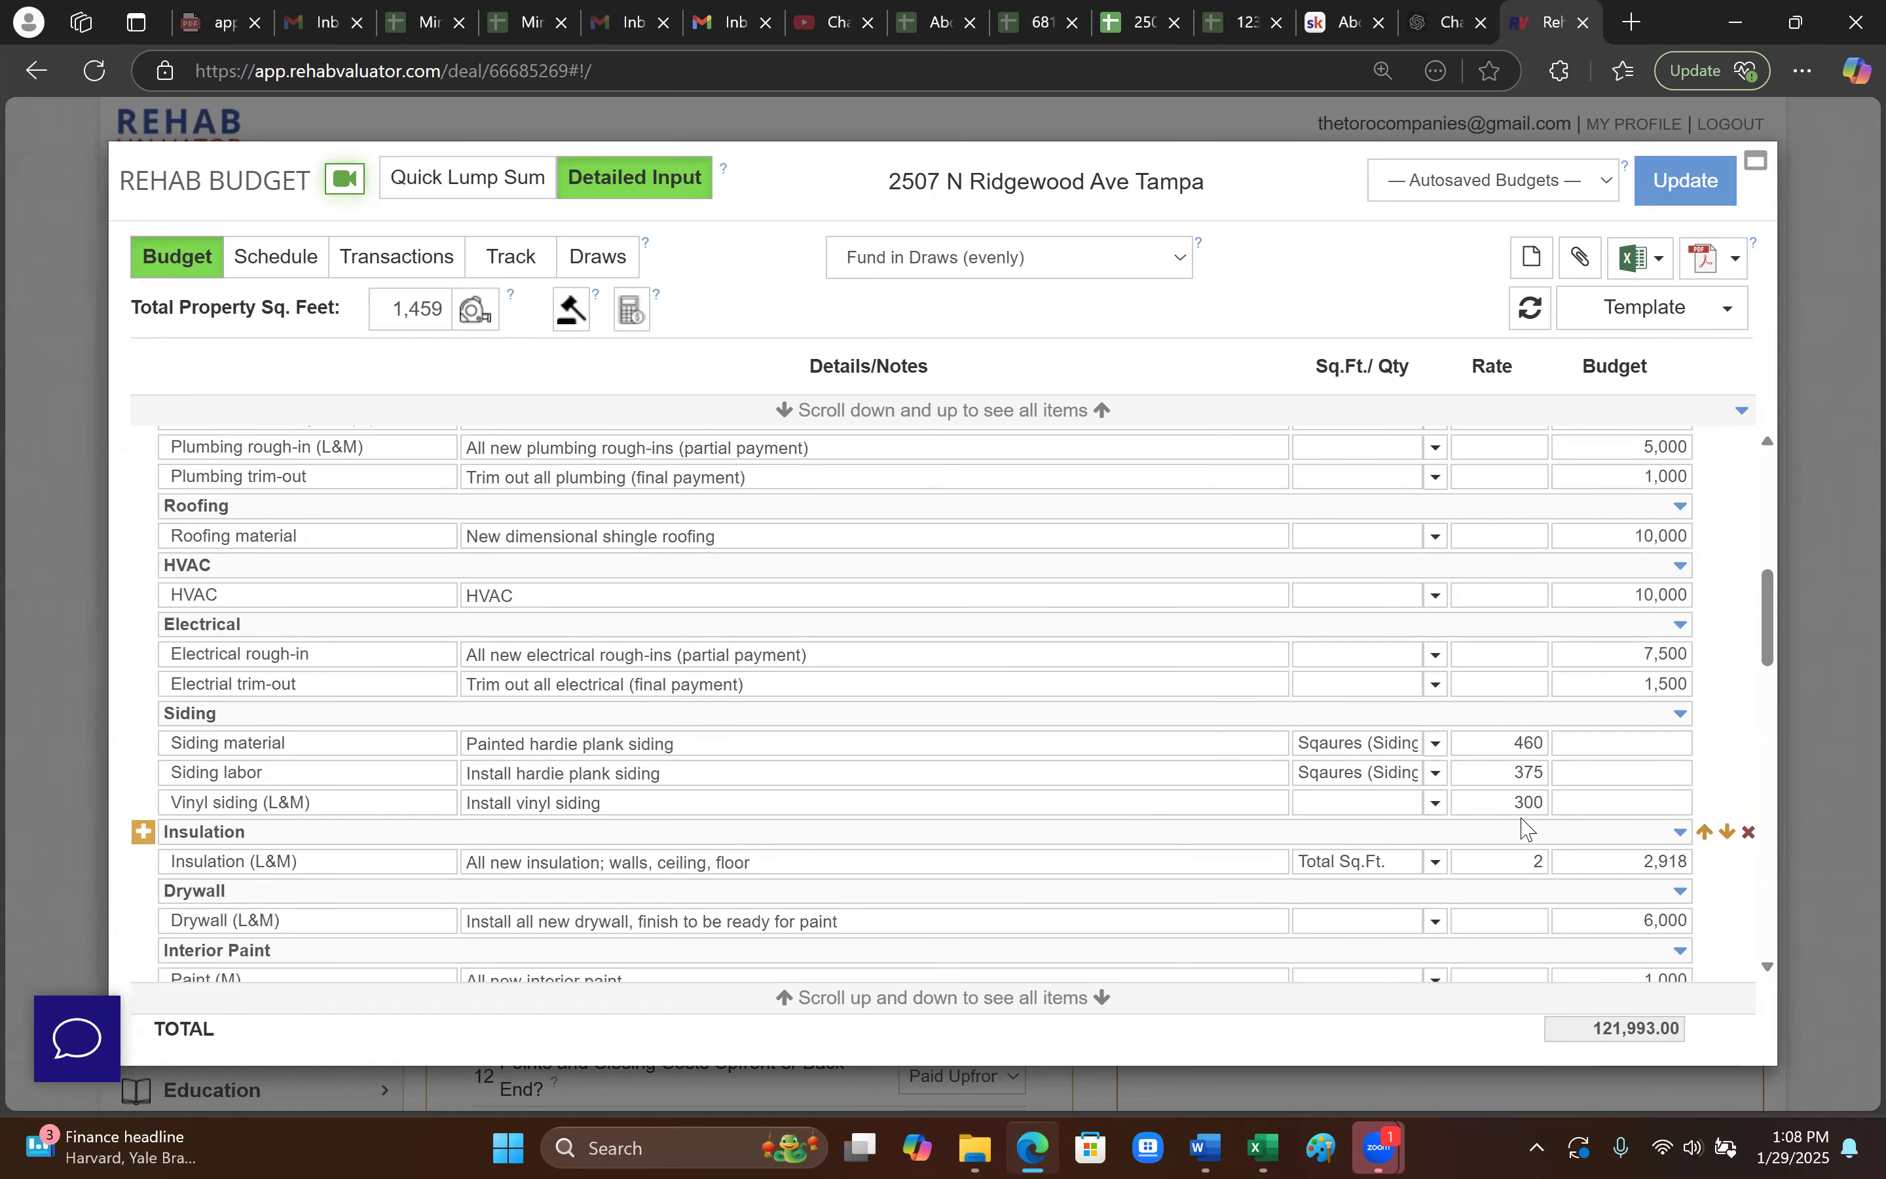
pyautogui.scroll(-2, 1512, 831)
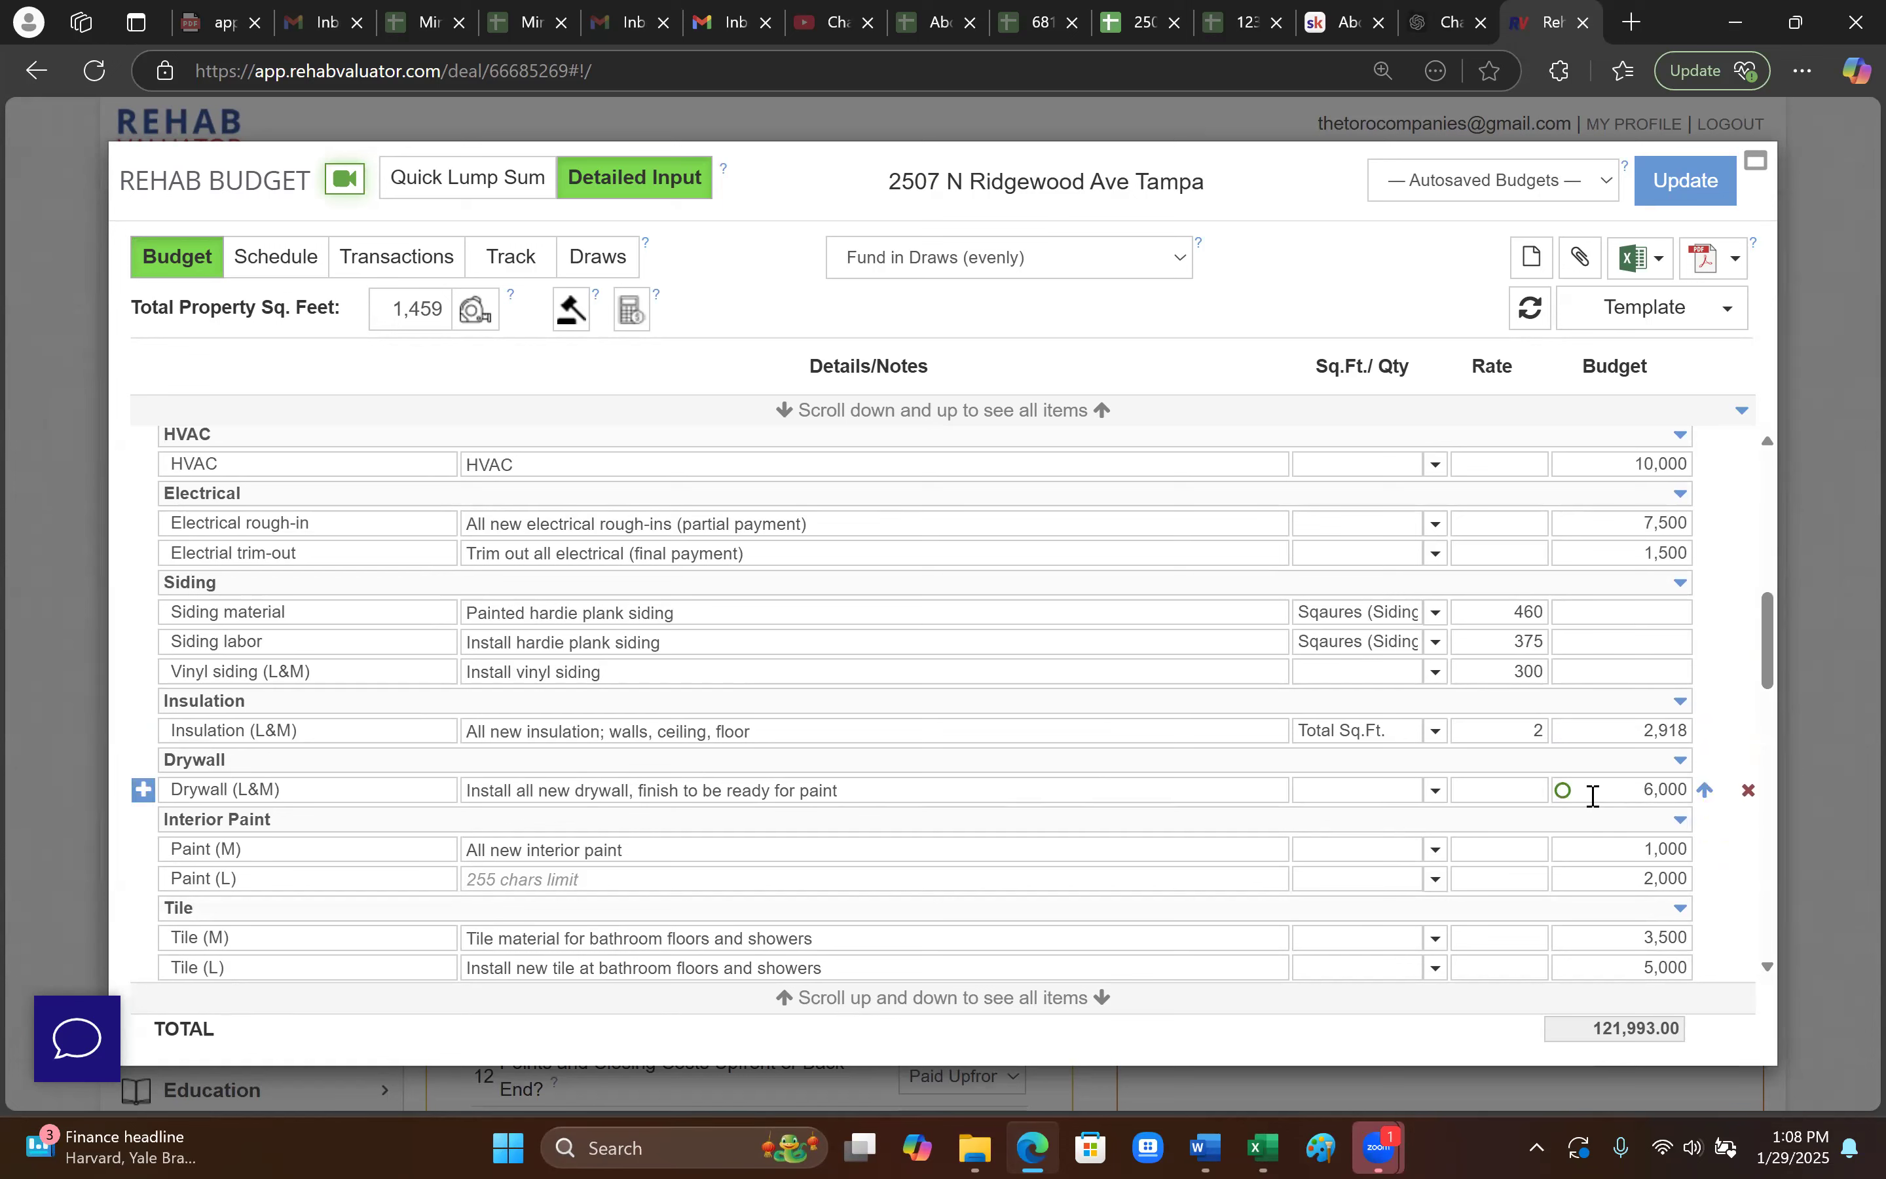
pyautogui.scroll(-6, 1593, 795)
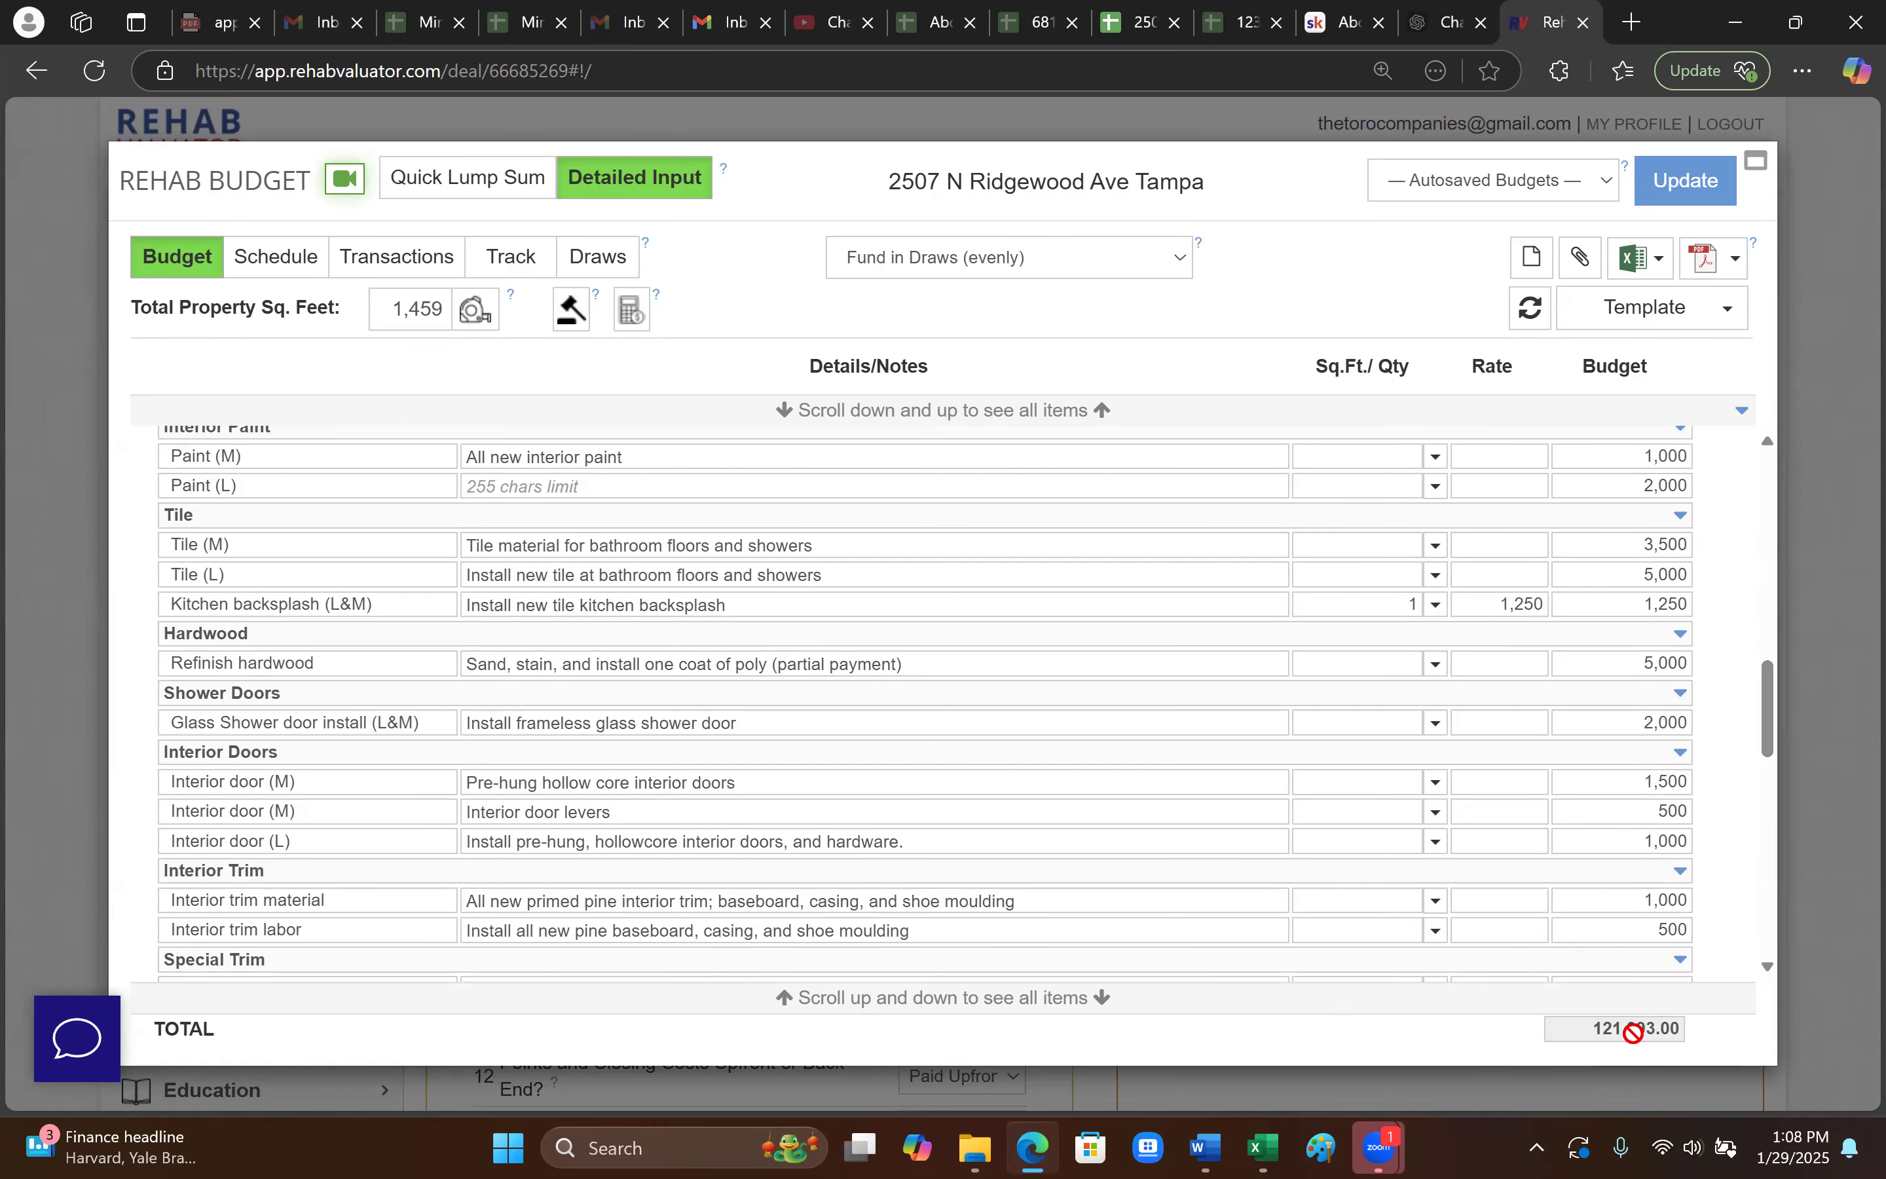
pyautogui.scroll(-7, 1520, 920)
pyautogui.scroll(-1, 1397, 840)
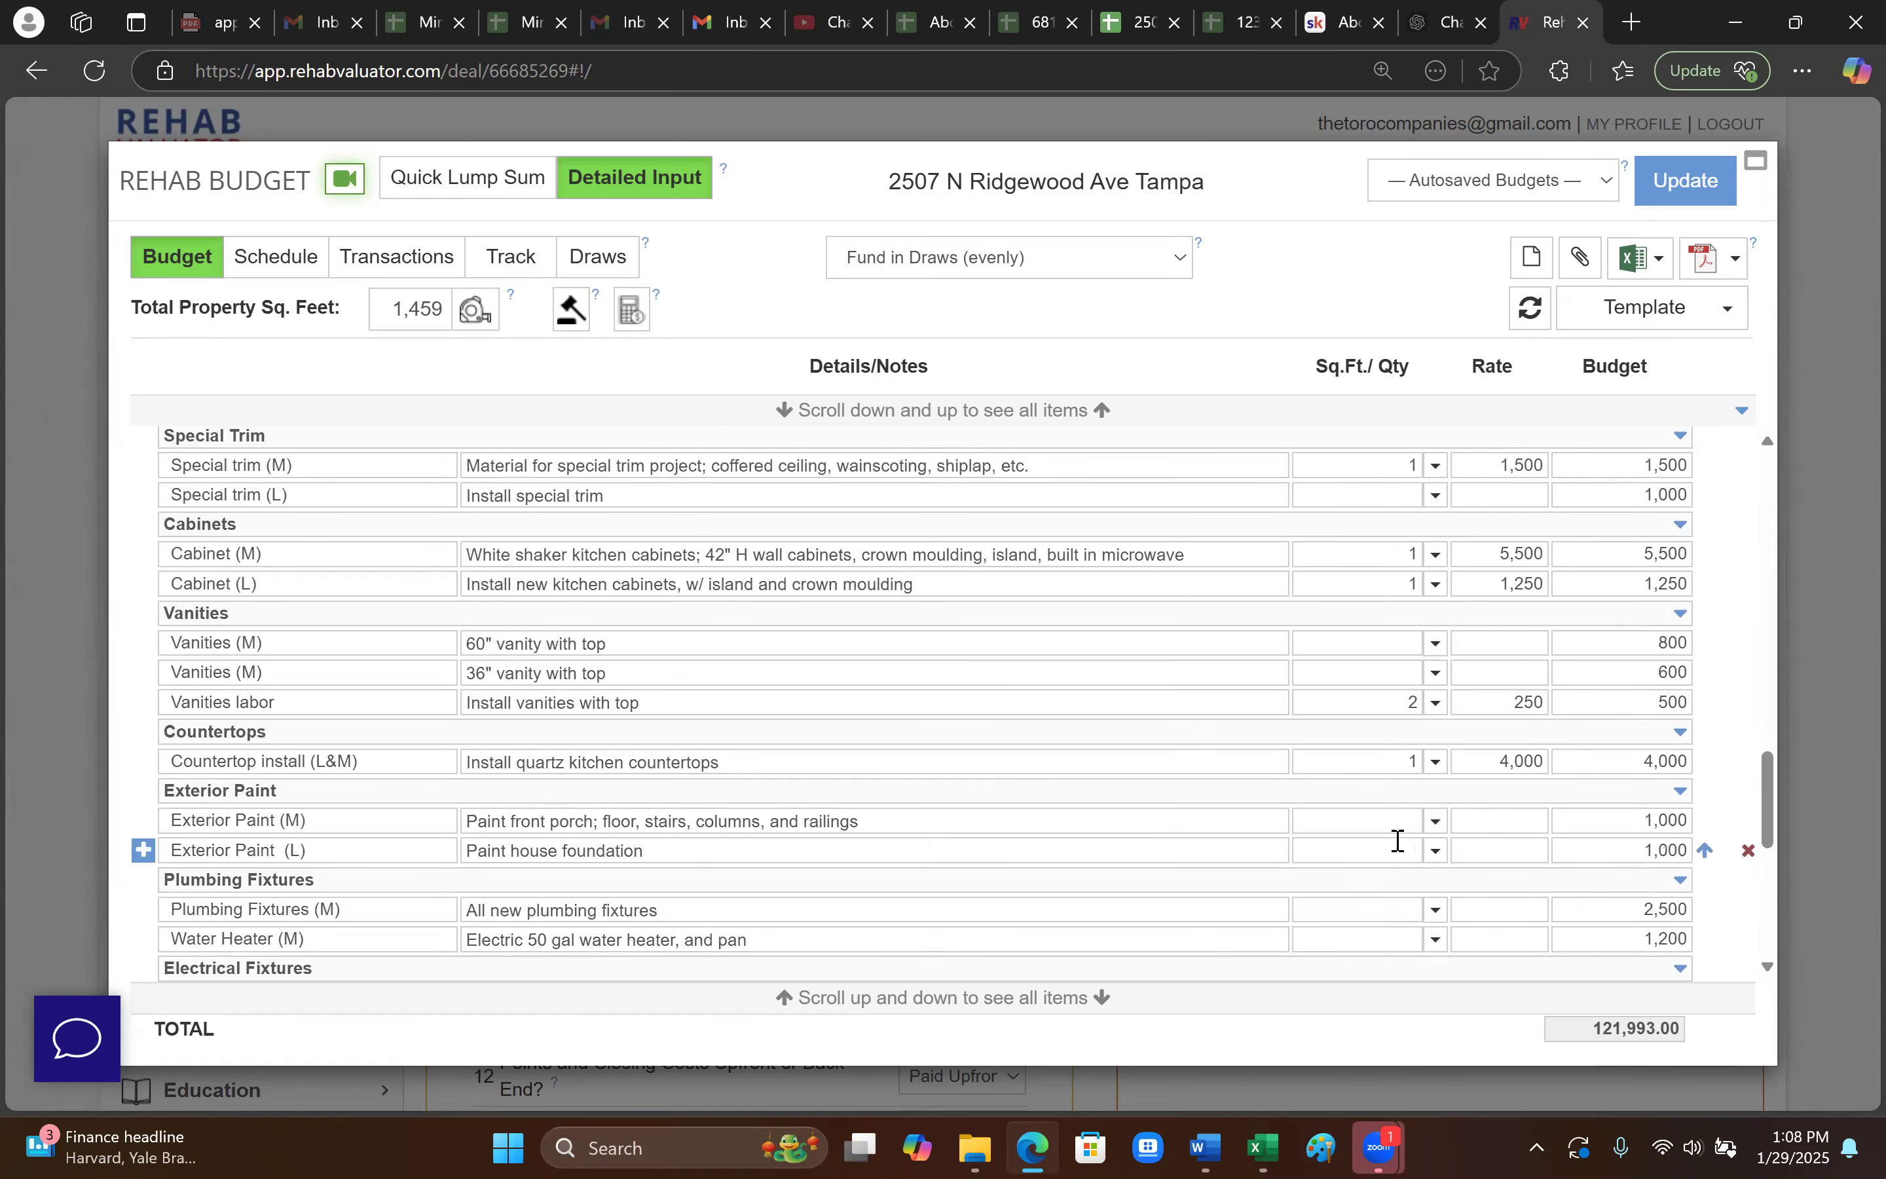
pyautogui.scroll(-2, 1394, 842)
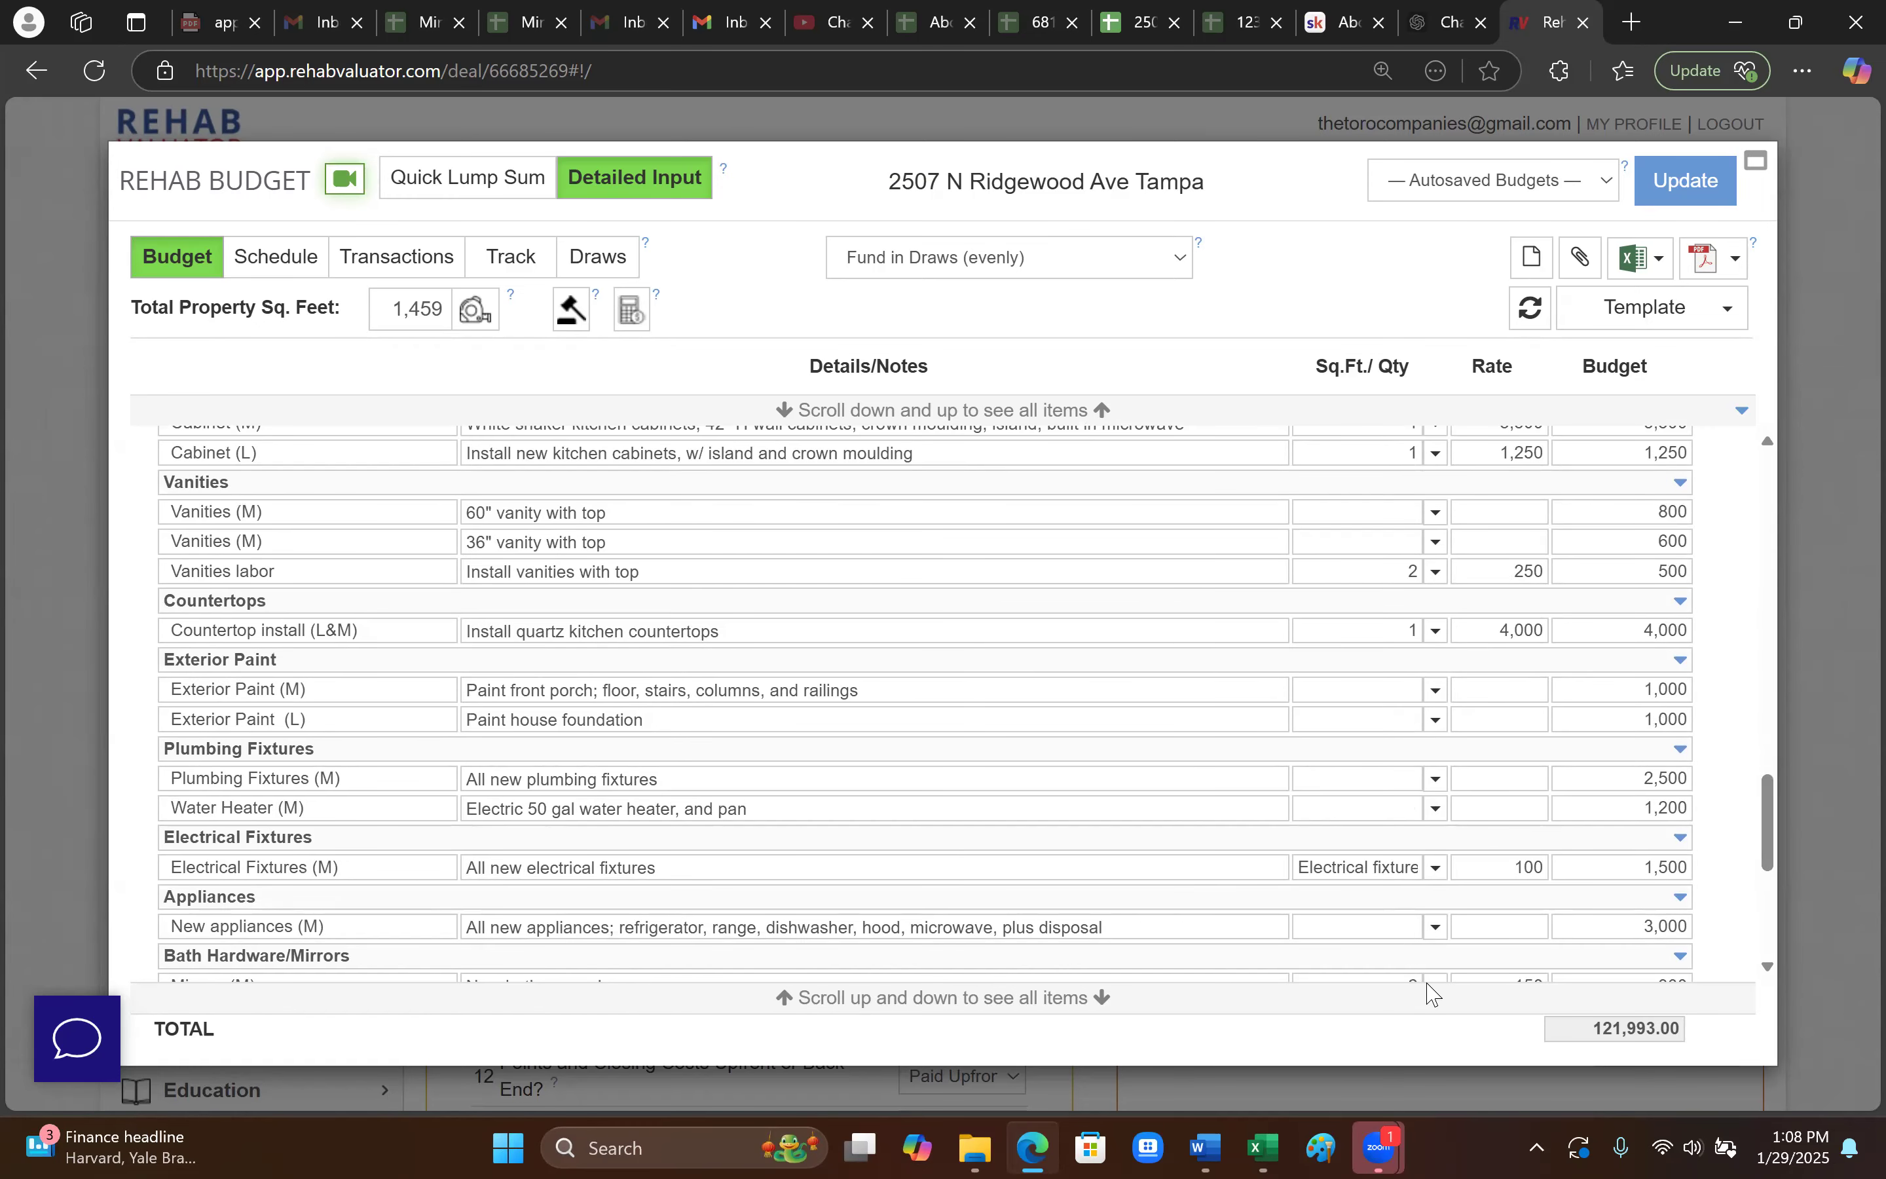
pyautogui.click(1262, 928)
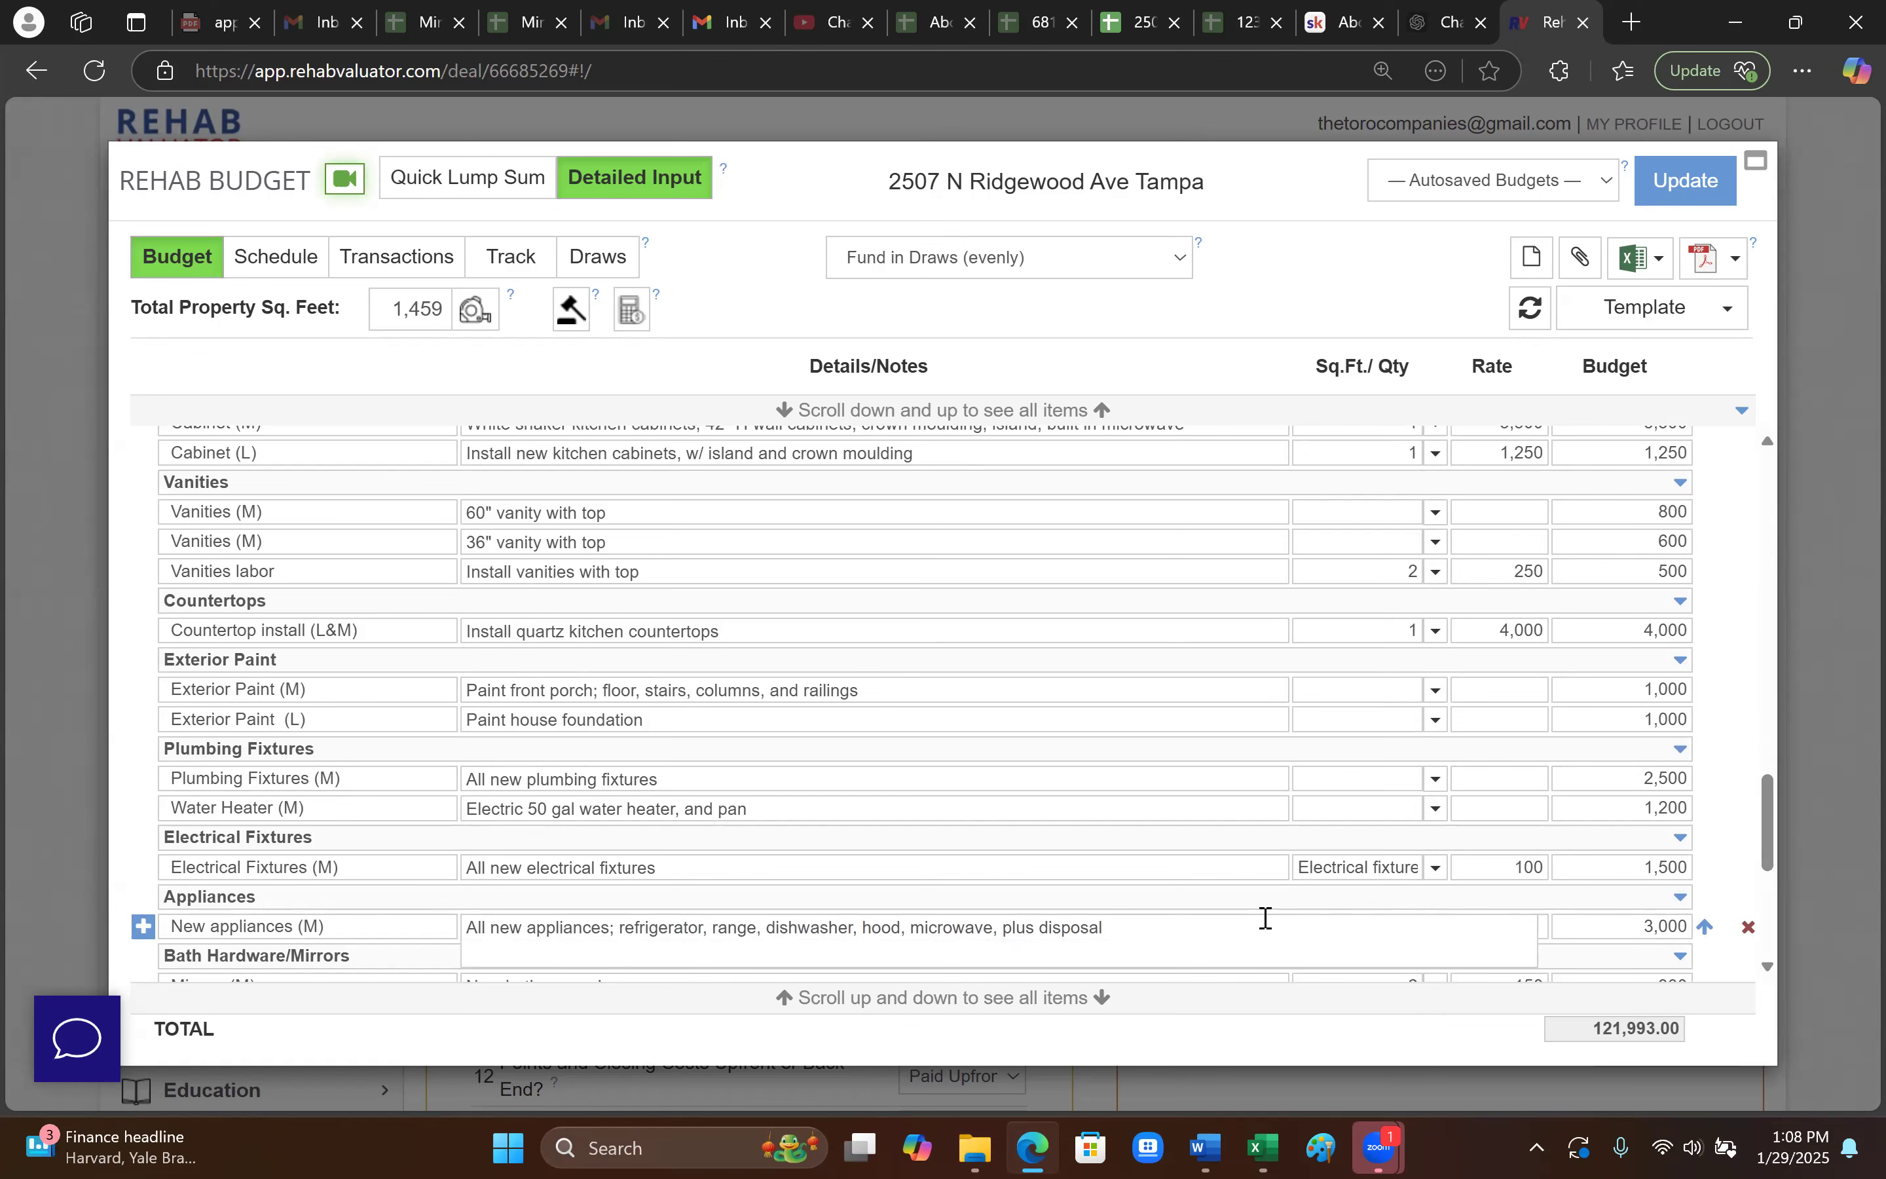
pyautogui.scroll(-1, 1403, 904)
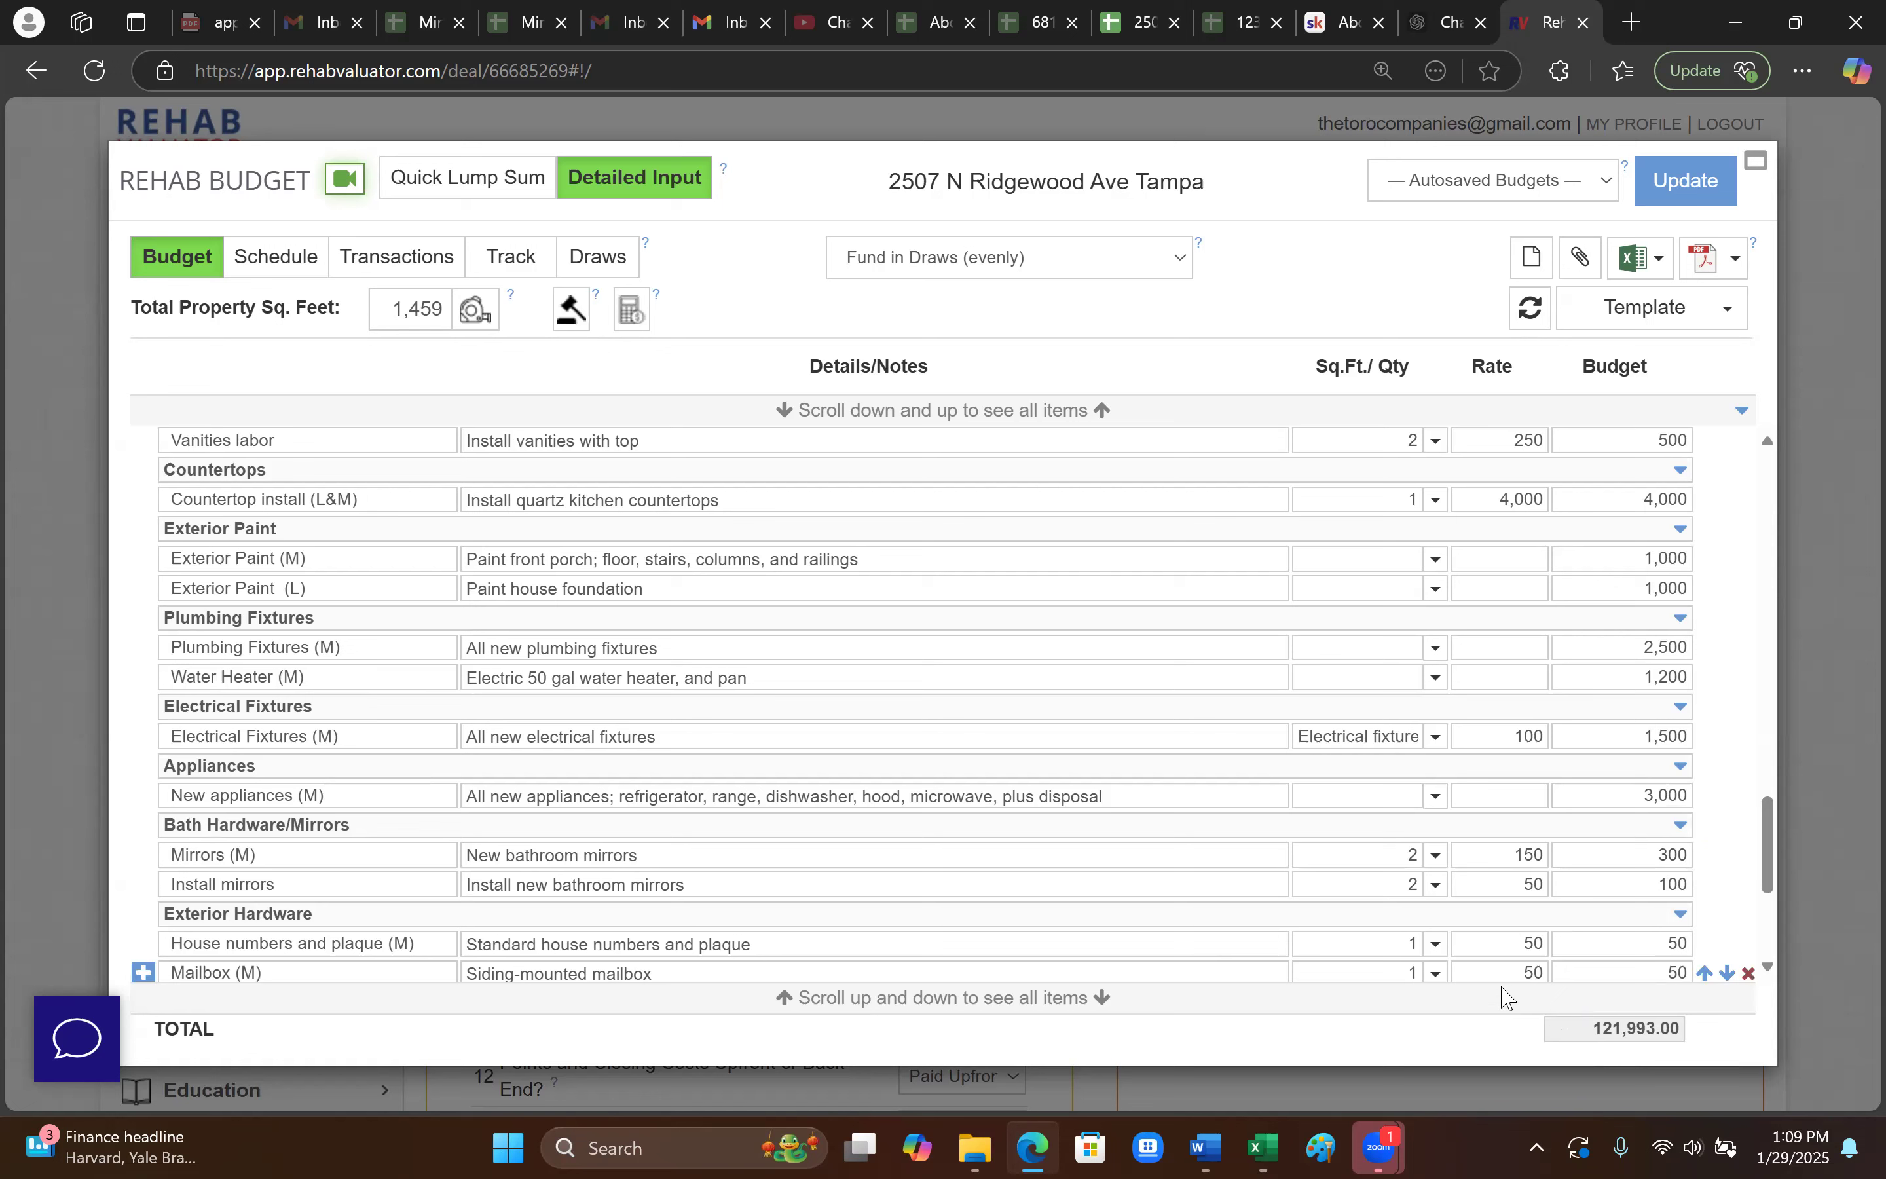
pyautogui.click(1179, 787)
# - Pick Budget as the Excel export report, then close the rehab budget to return to the deal
pyautogui.click(1644, 259)
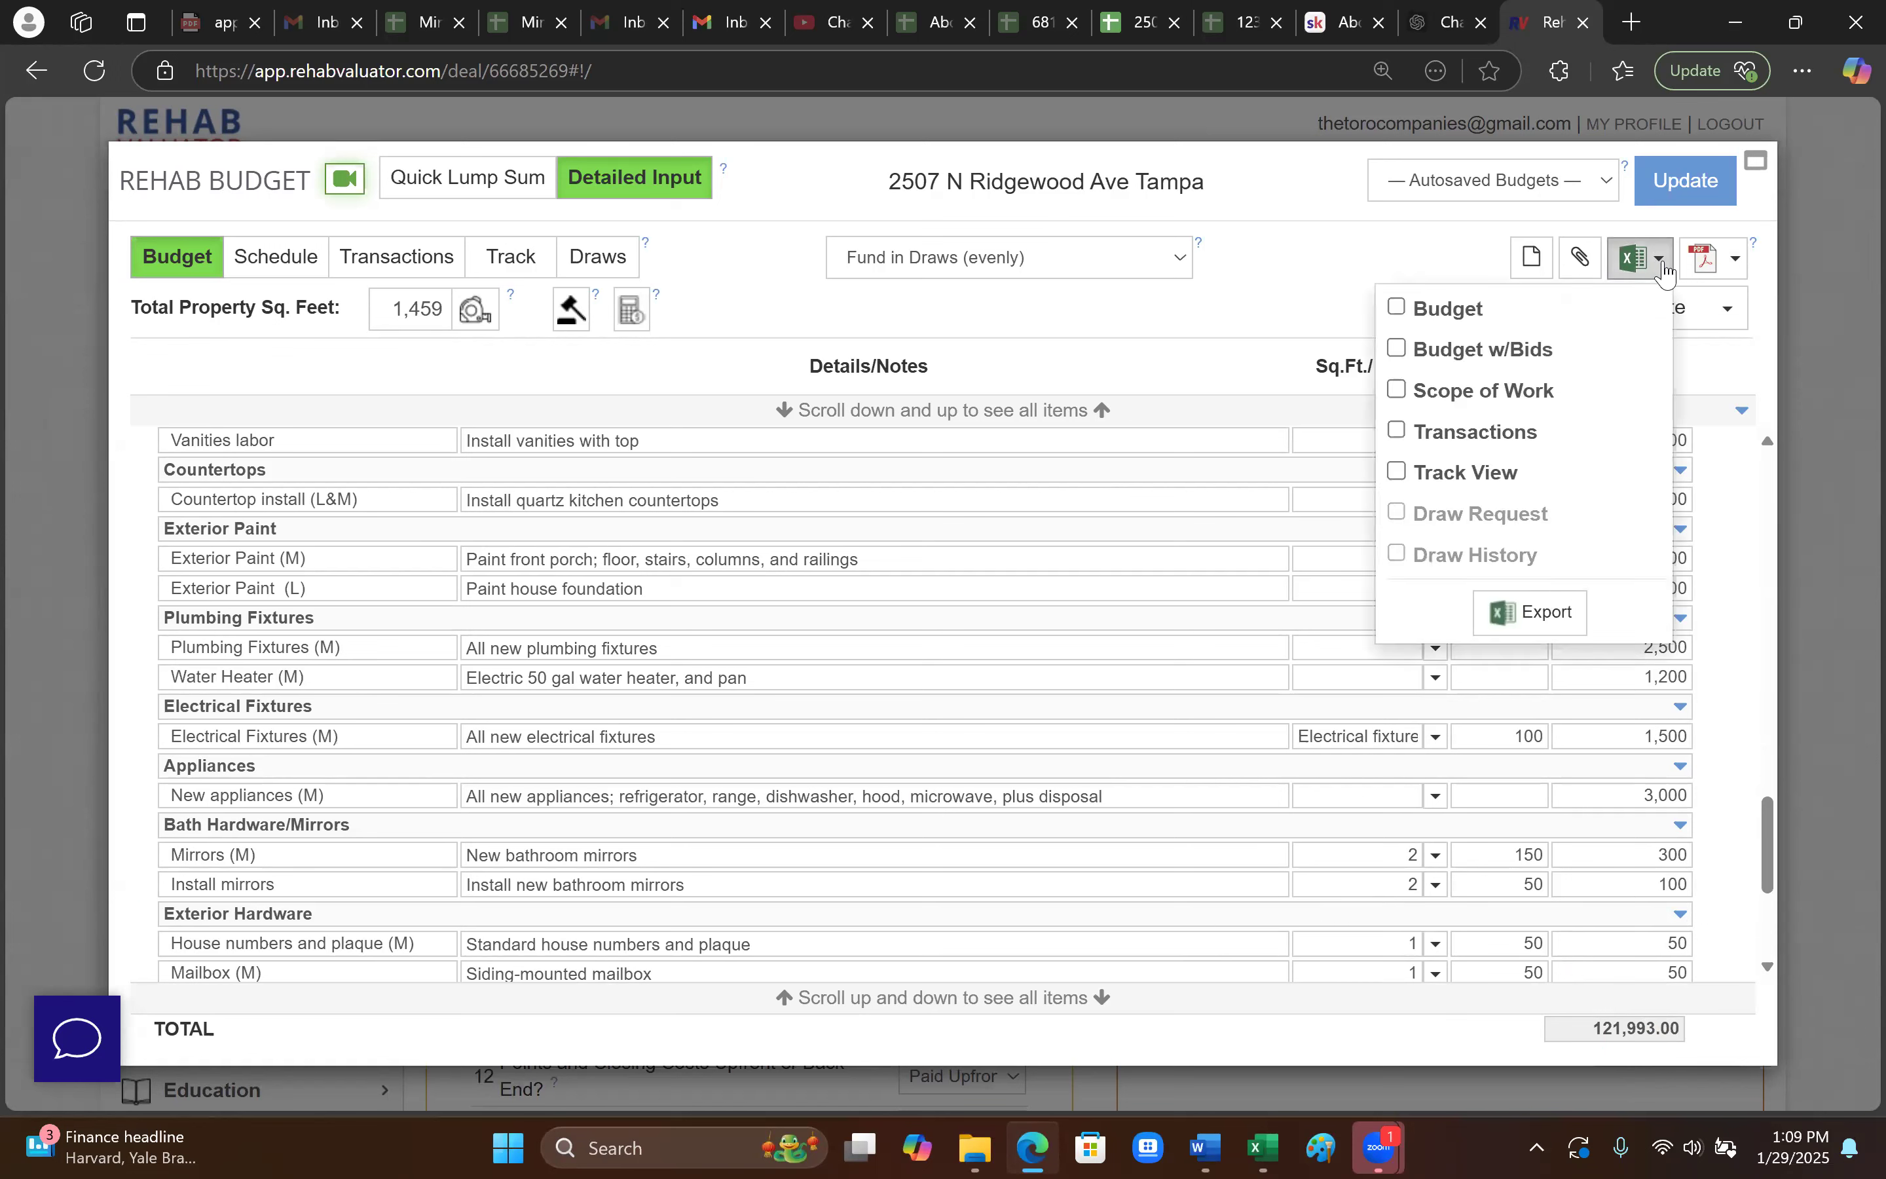
pyautogui.click(1401, 398)
pyautogui.click(1396, 400)
pyautogui.click(1397, 307)
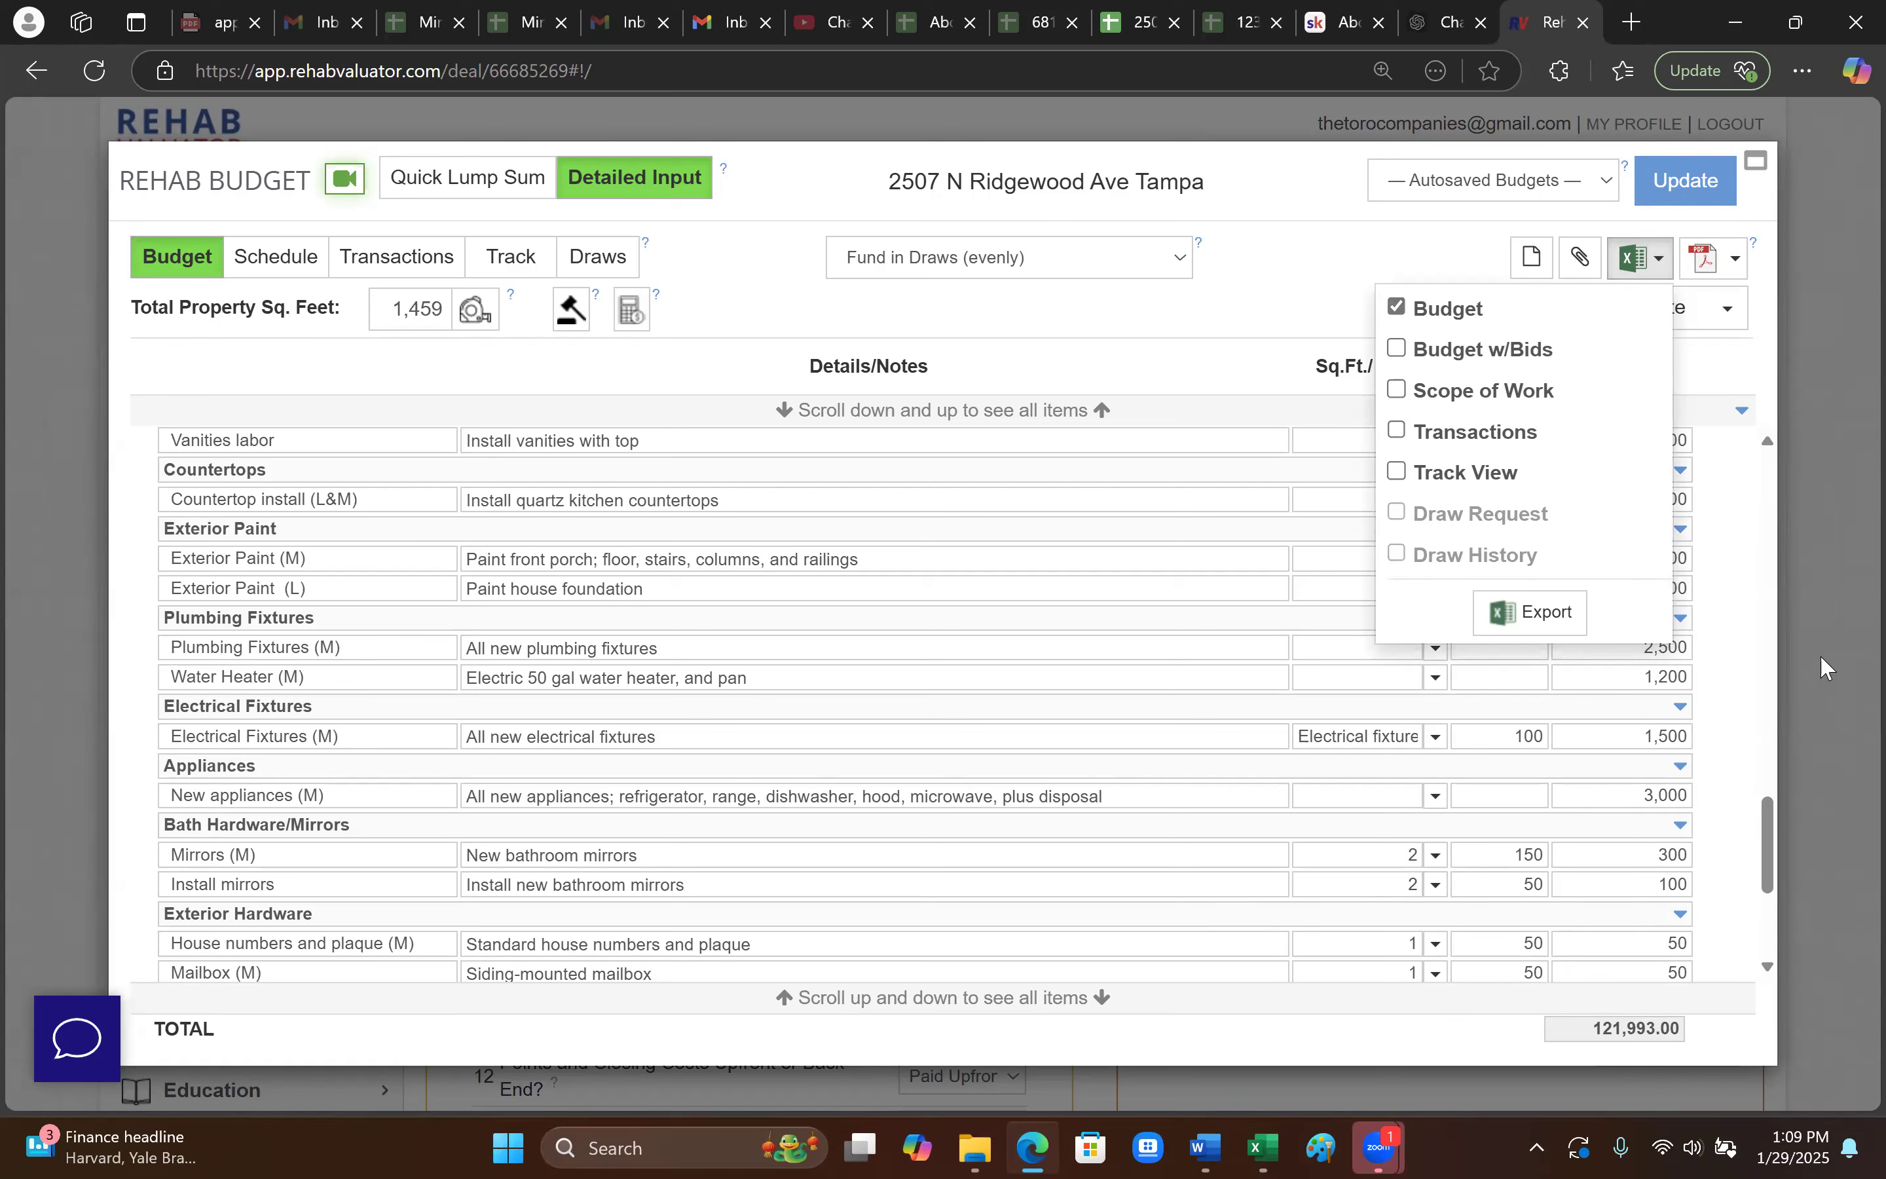
pyautogui.click(1821, 657)
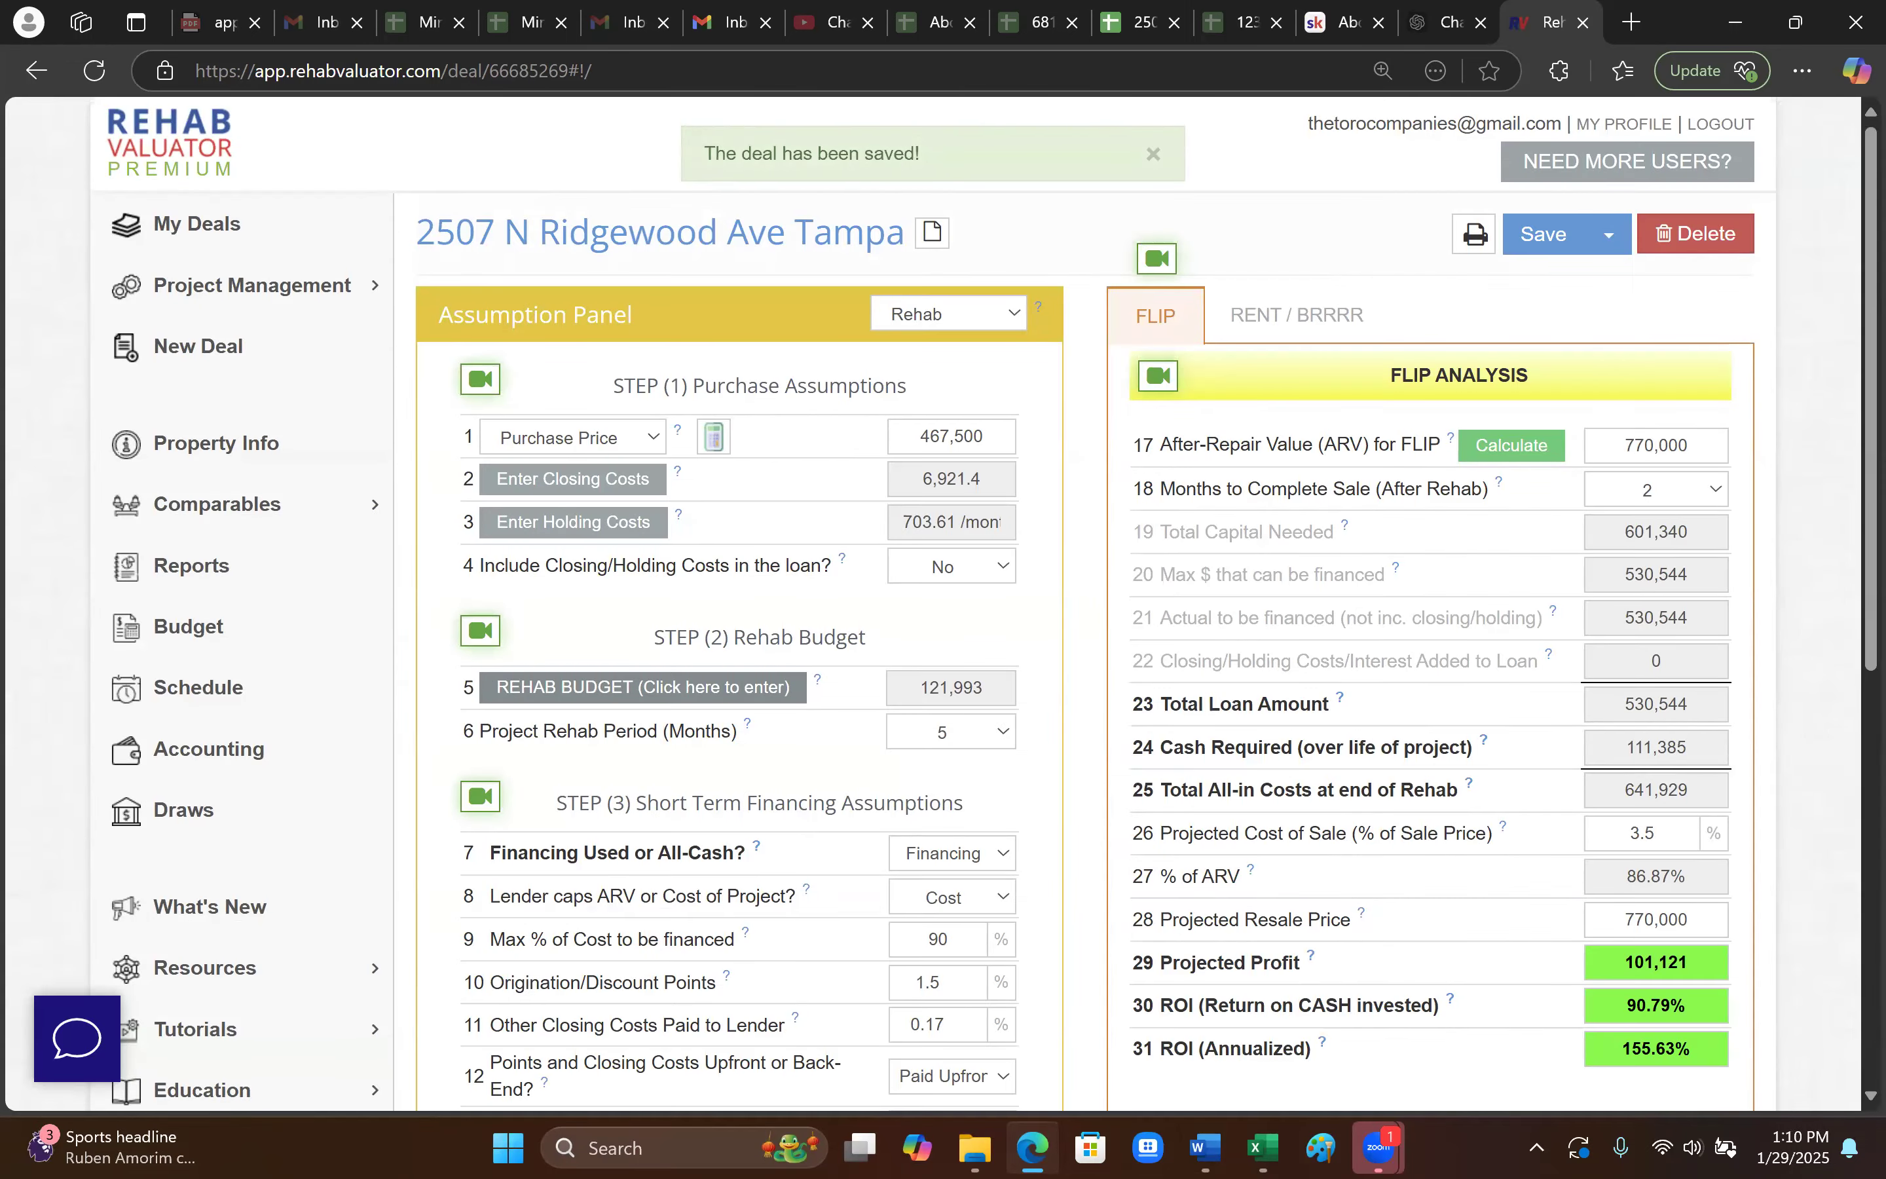
pyautogui.click(1033, 1147)
pyautogui.click(1032, 1148)
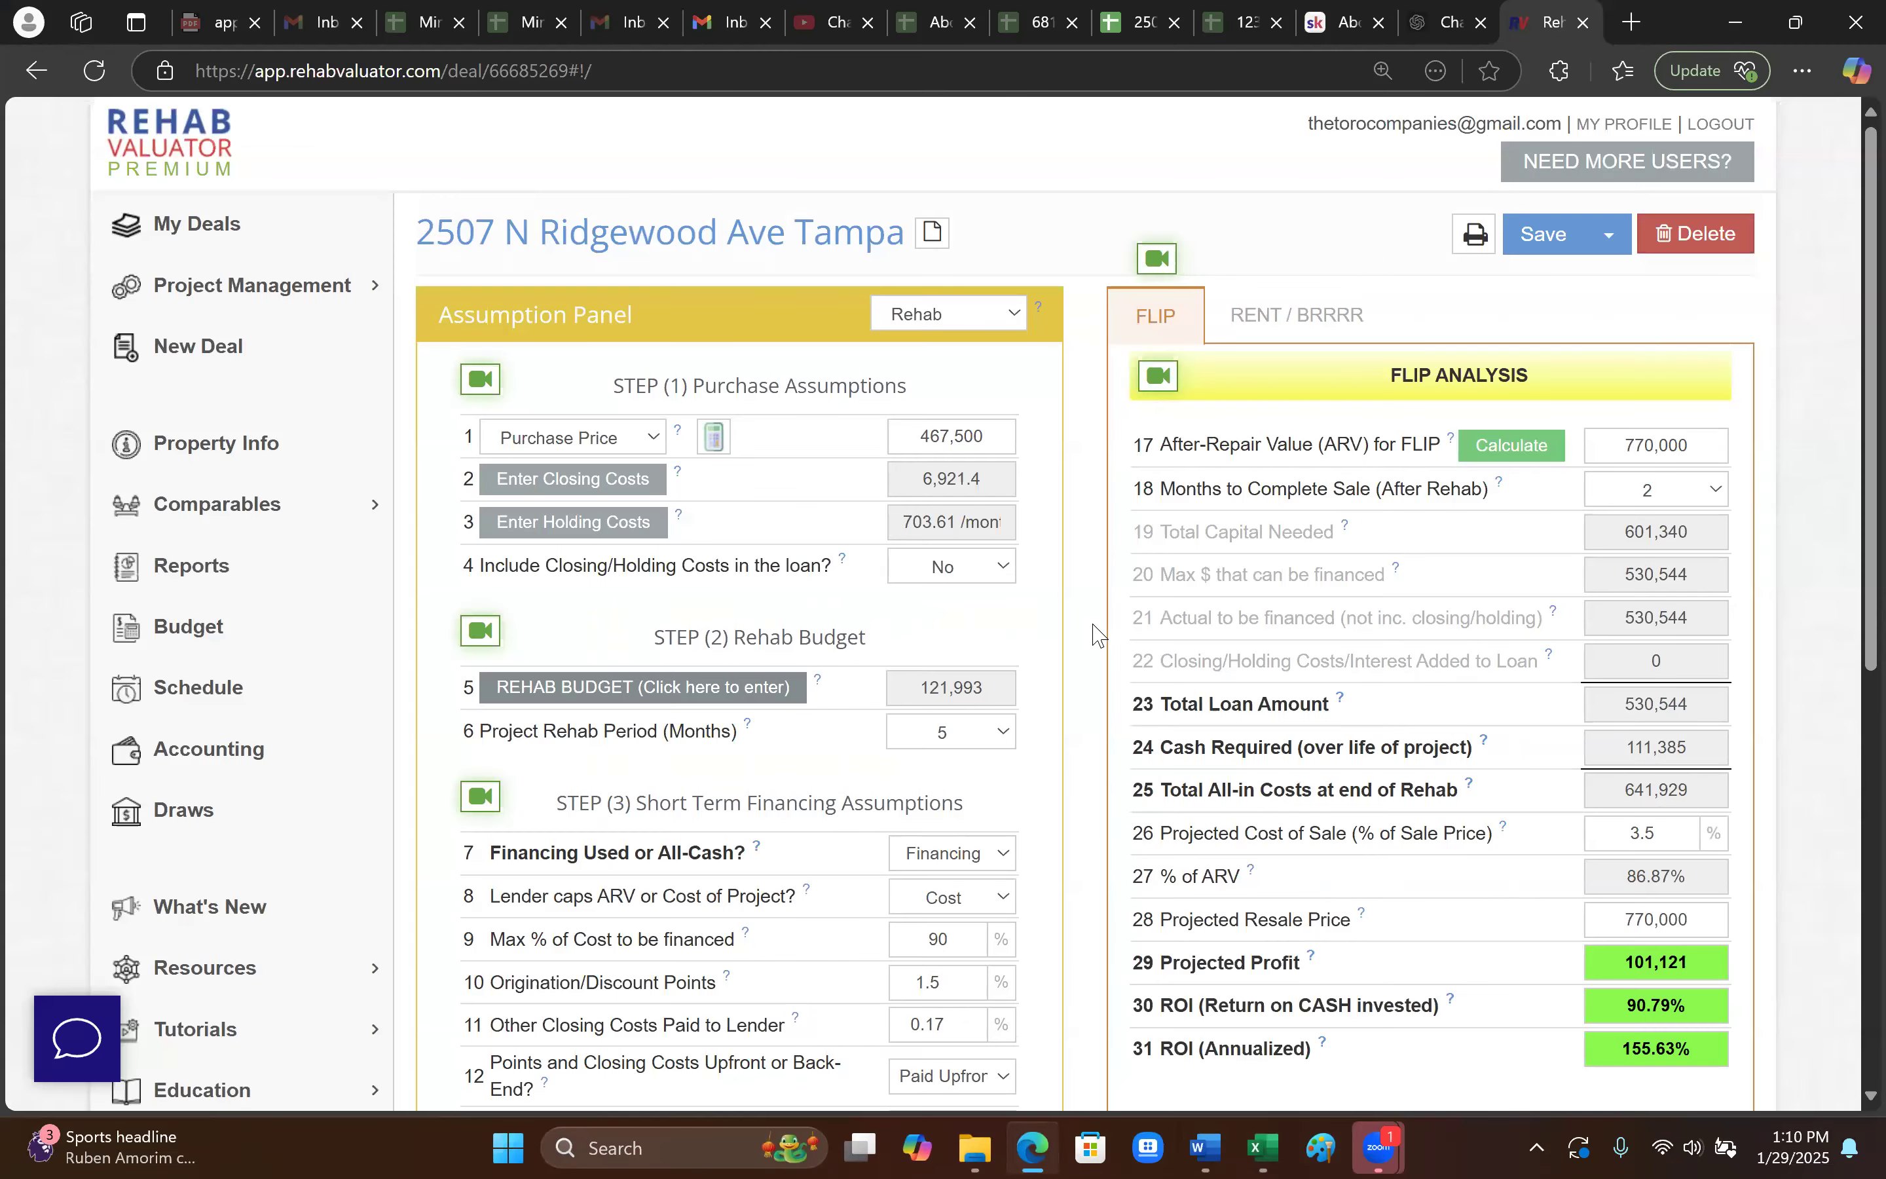
pyautogui.click(1141, 22)
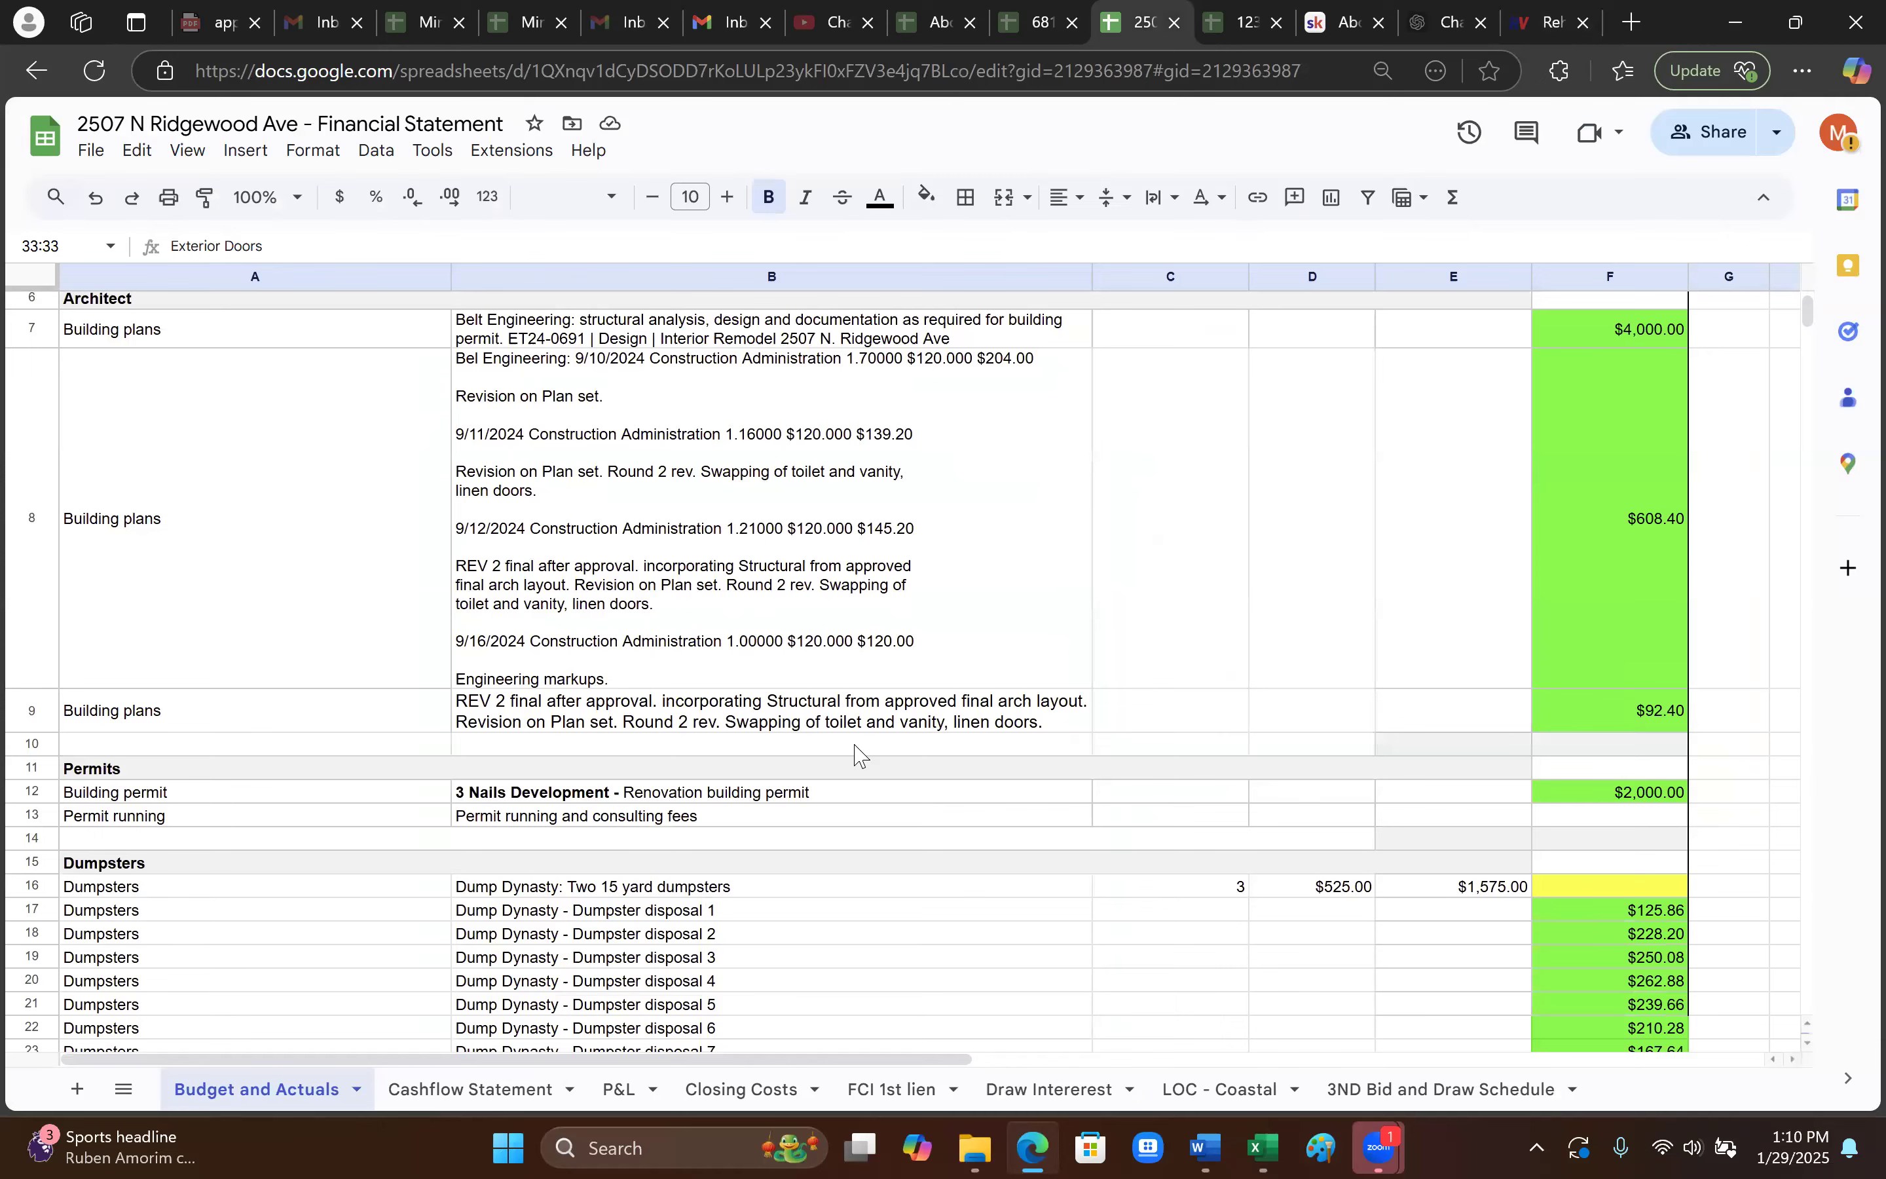
pyautogui.scroll(-2, 860, 754)
pyautogui.scroll(-2, 581, 940)
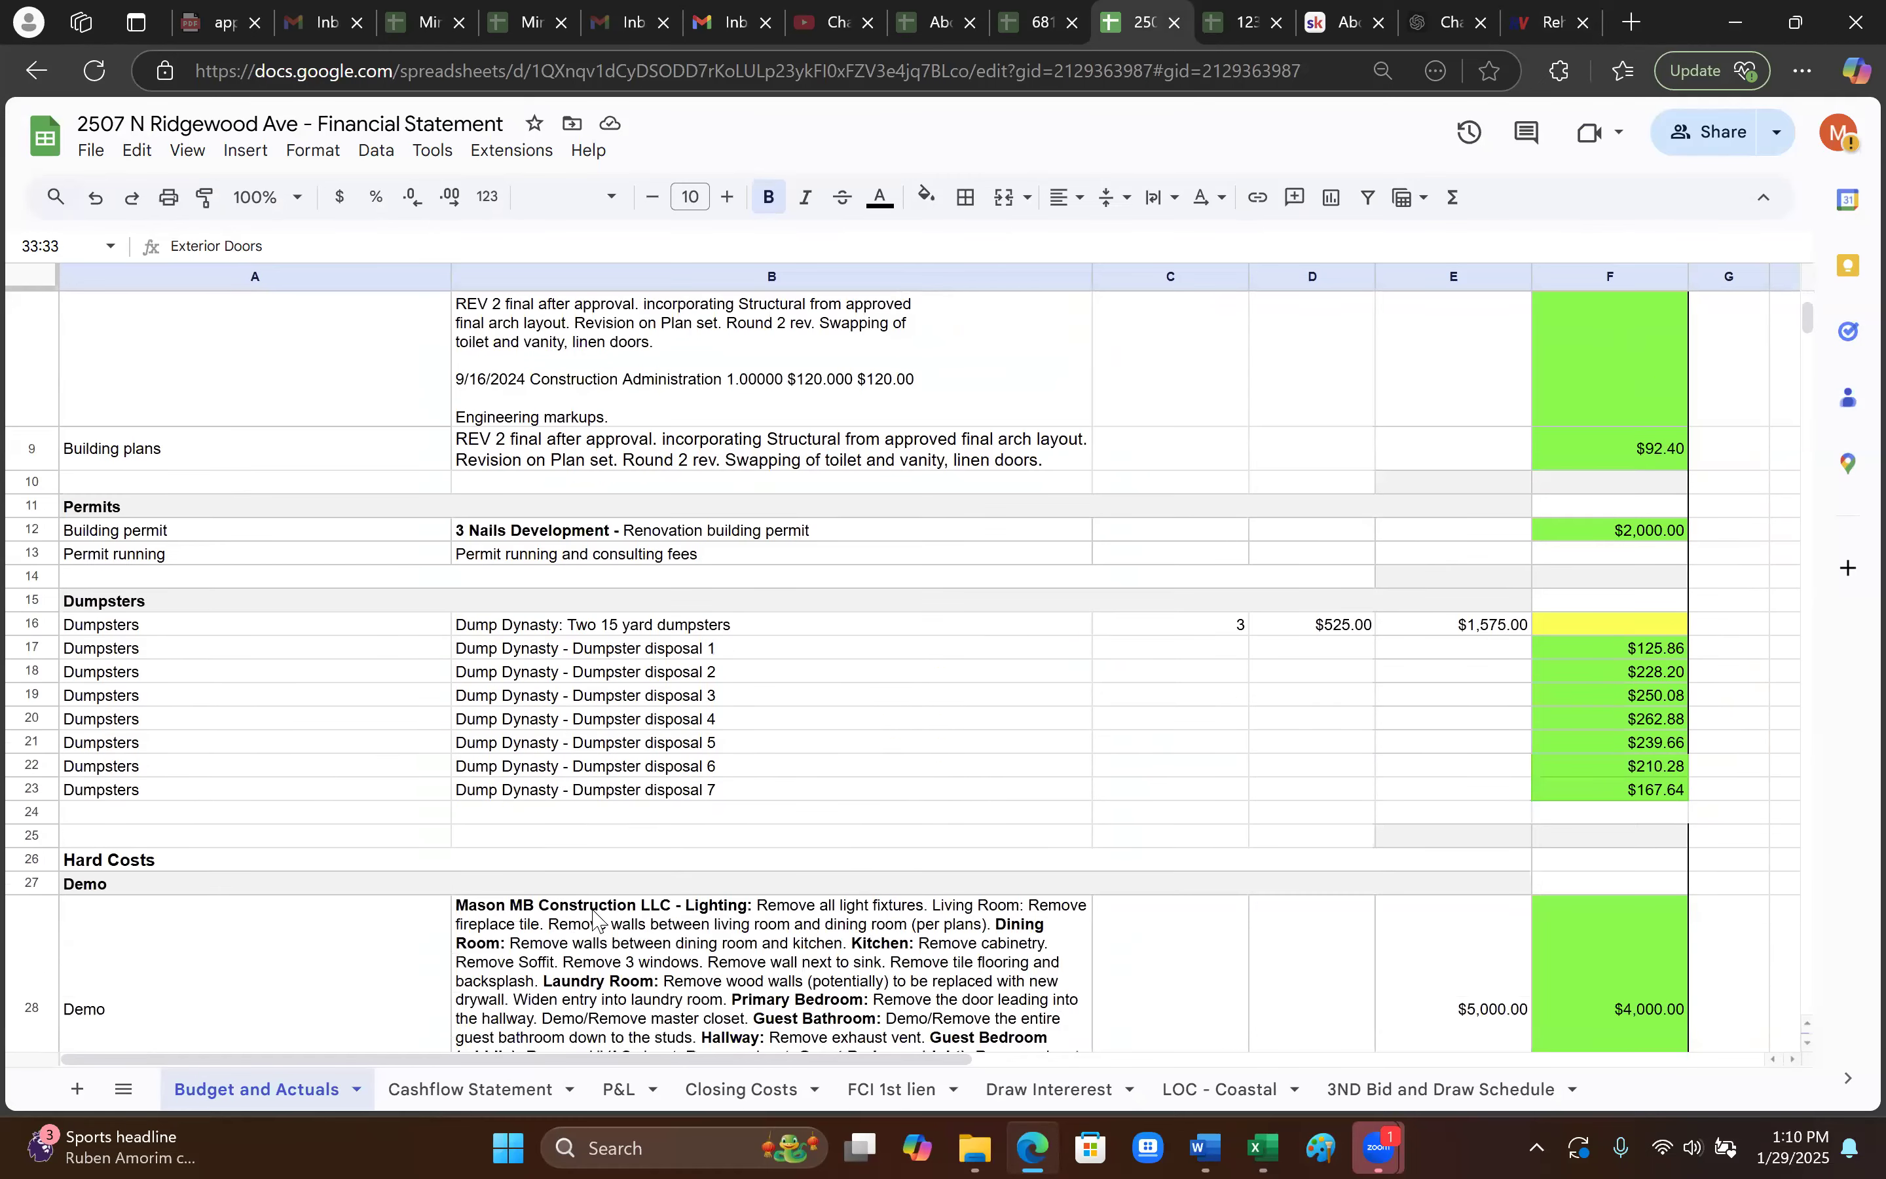
pyautogui.scroll(-1, 919, 818)
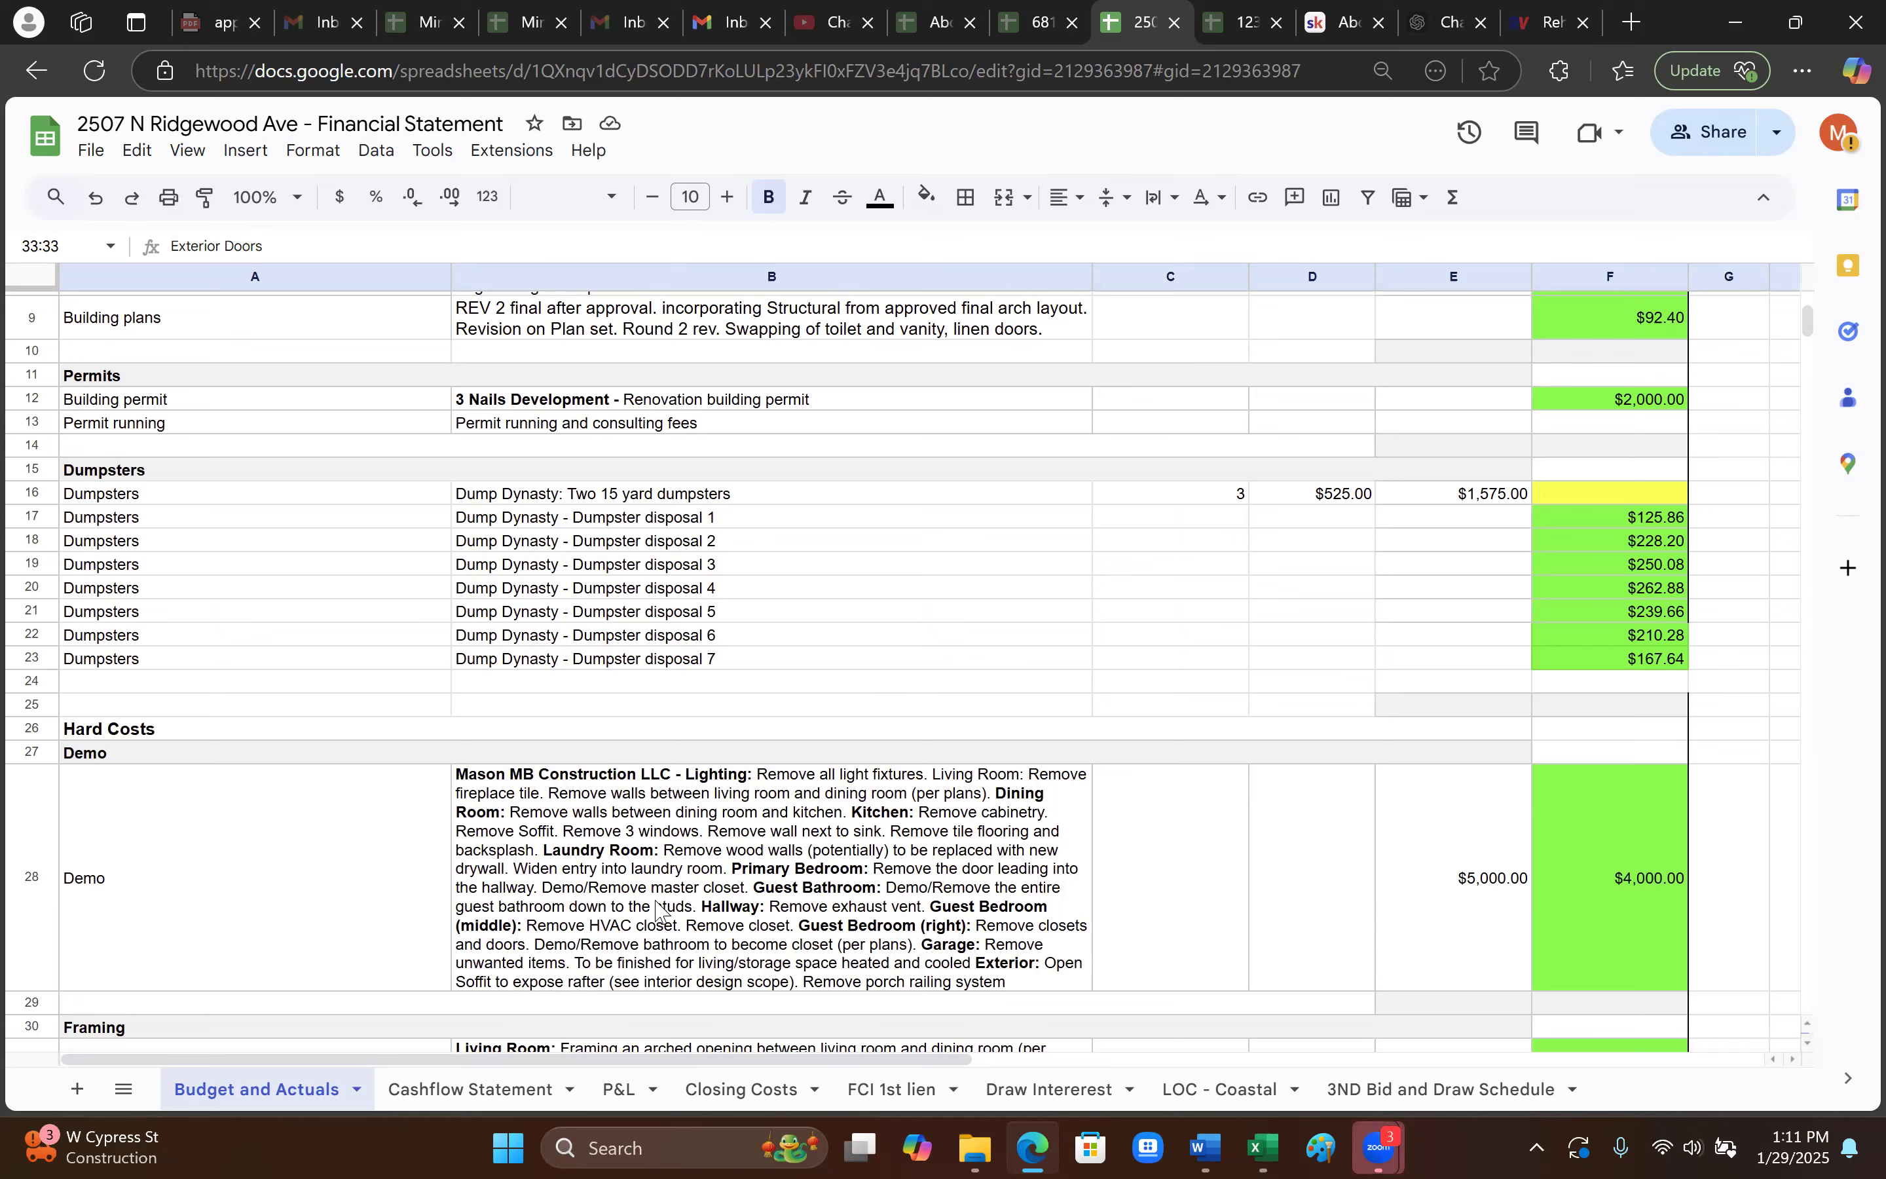
pyautogui.scroll(5, 736, 838)
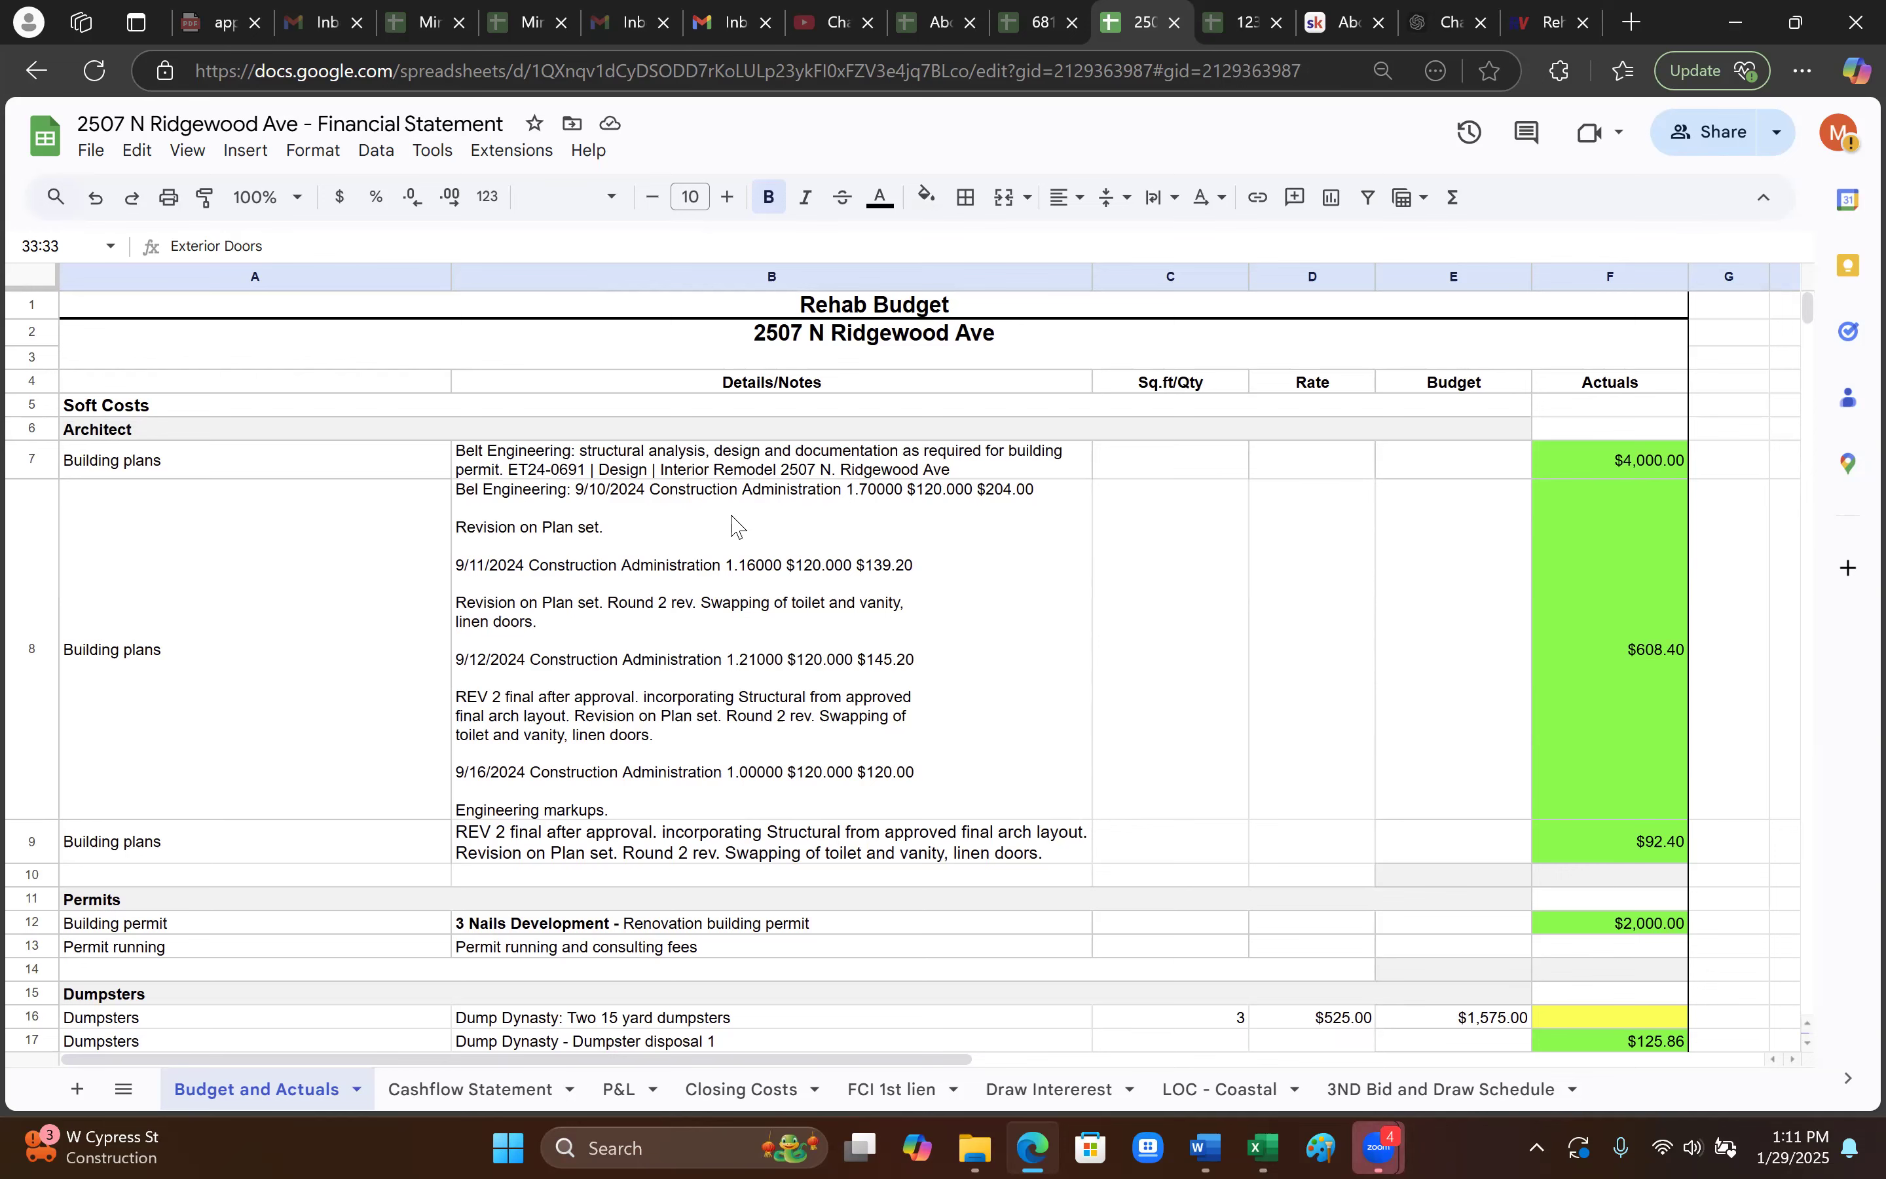
pyautogui.scroll(-2, 557, 506)
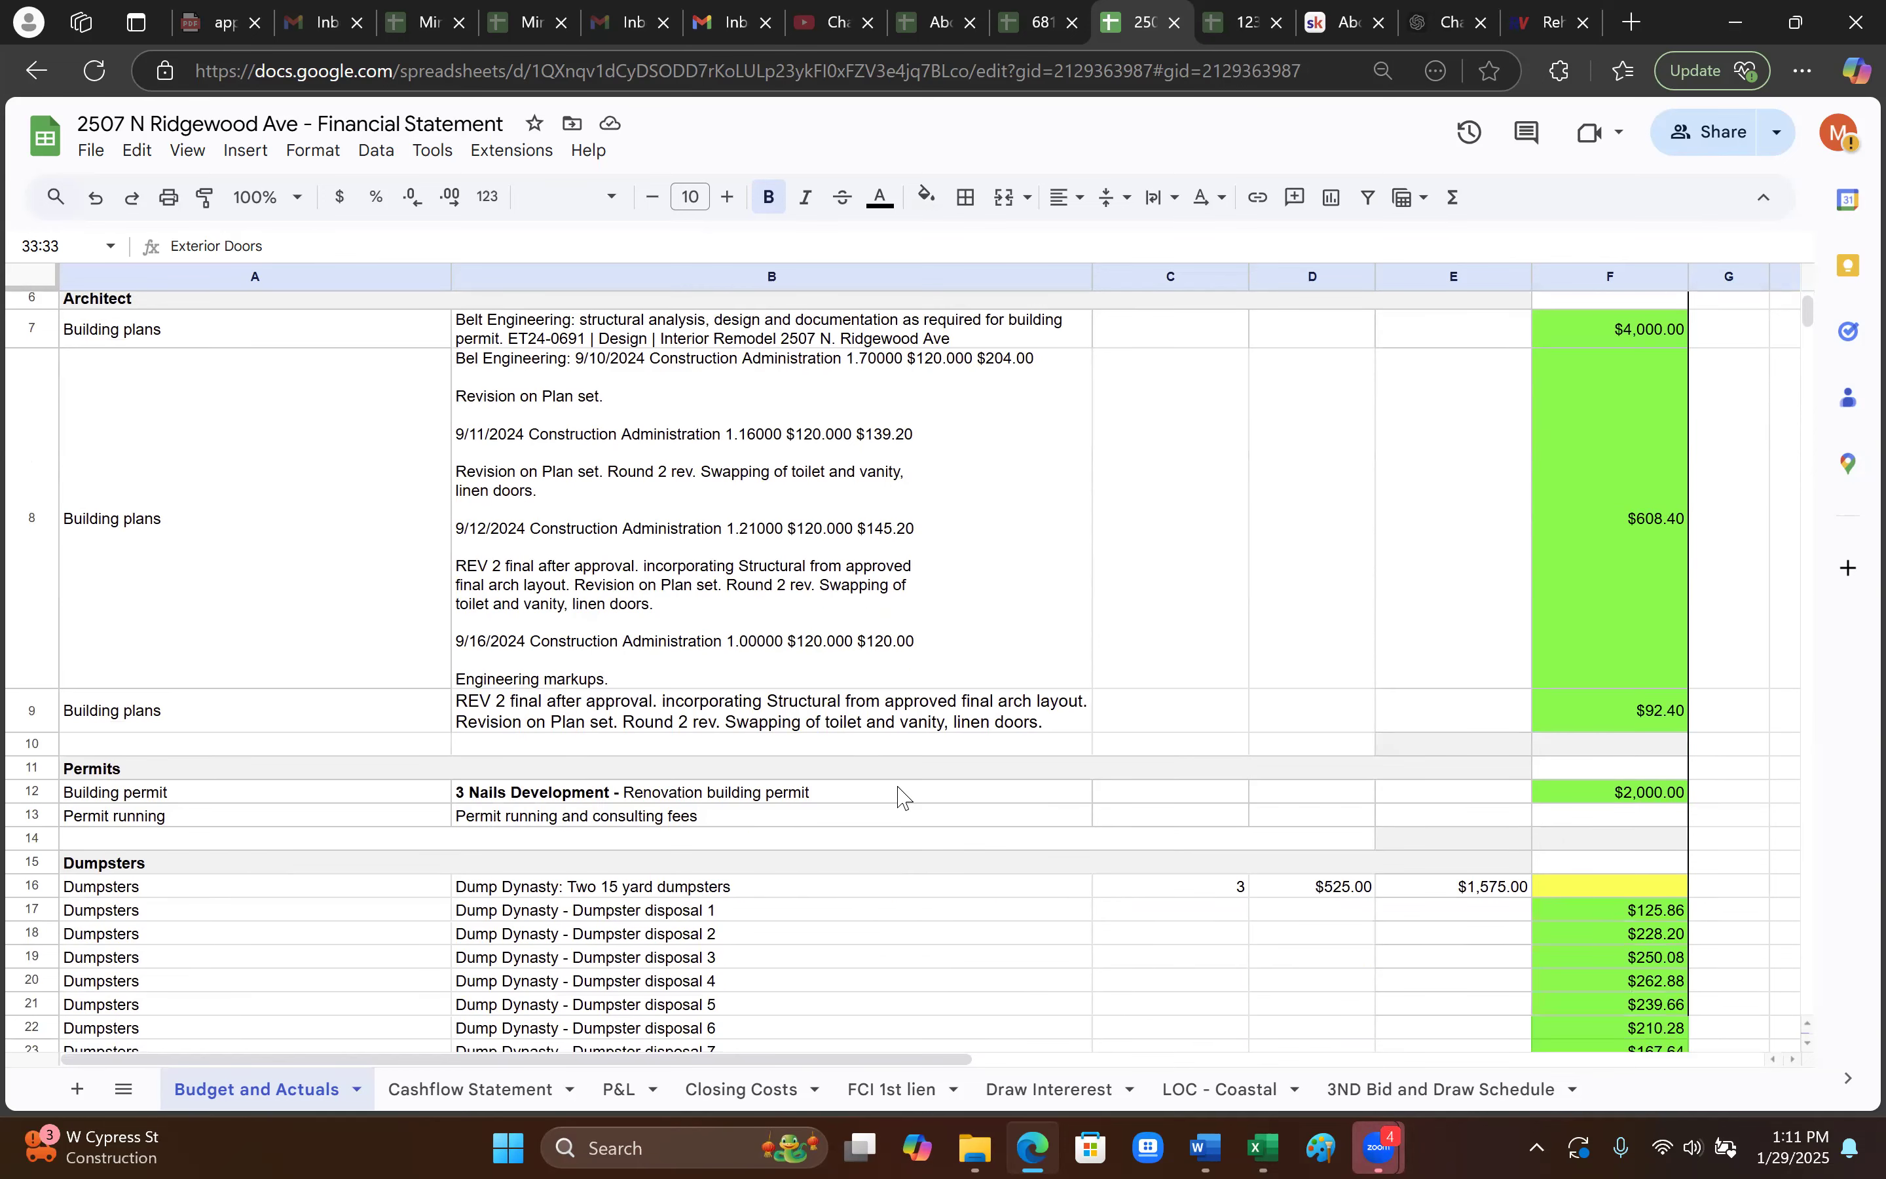
pyautogui.scroll(-3, 907, 803)
pyautogui.scroll(5, 1141, 437)
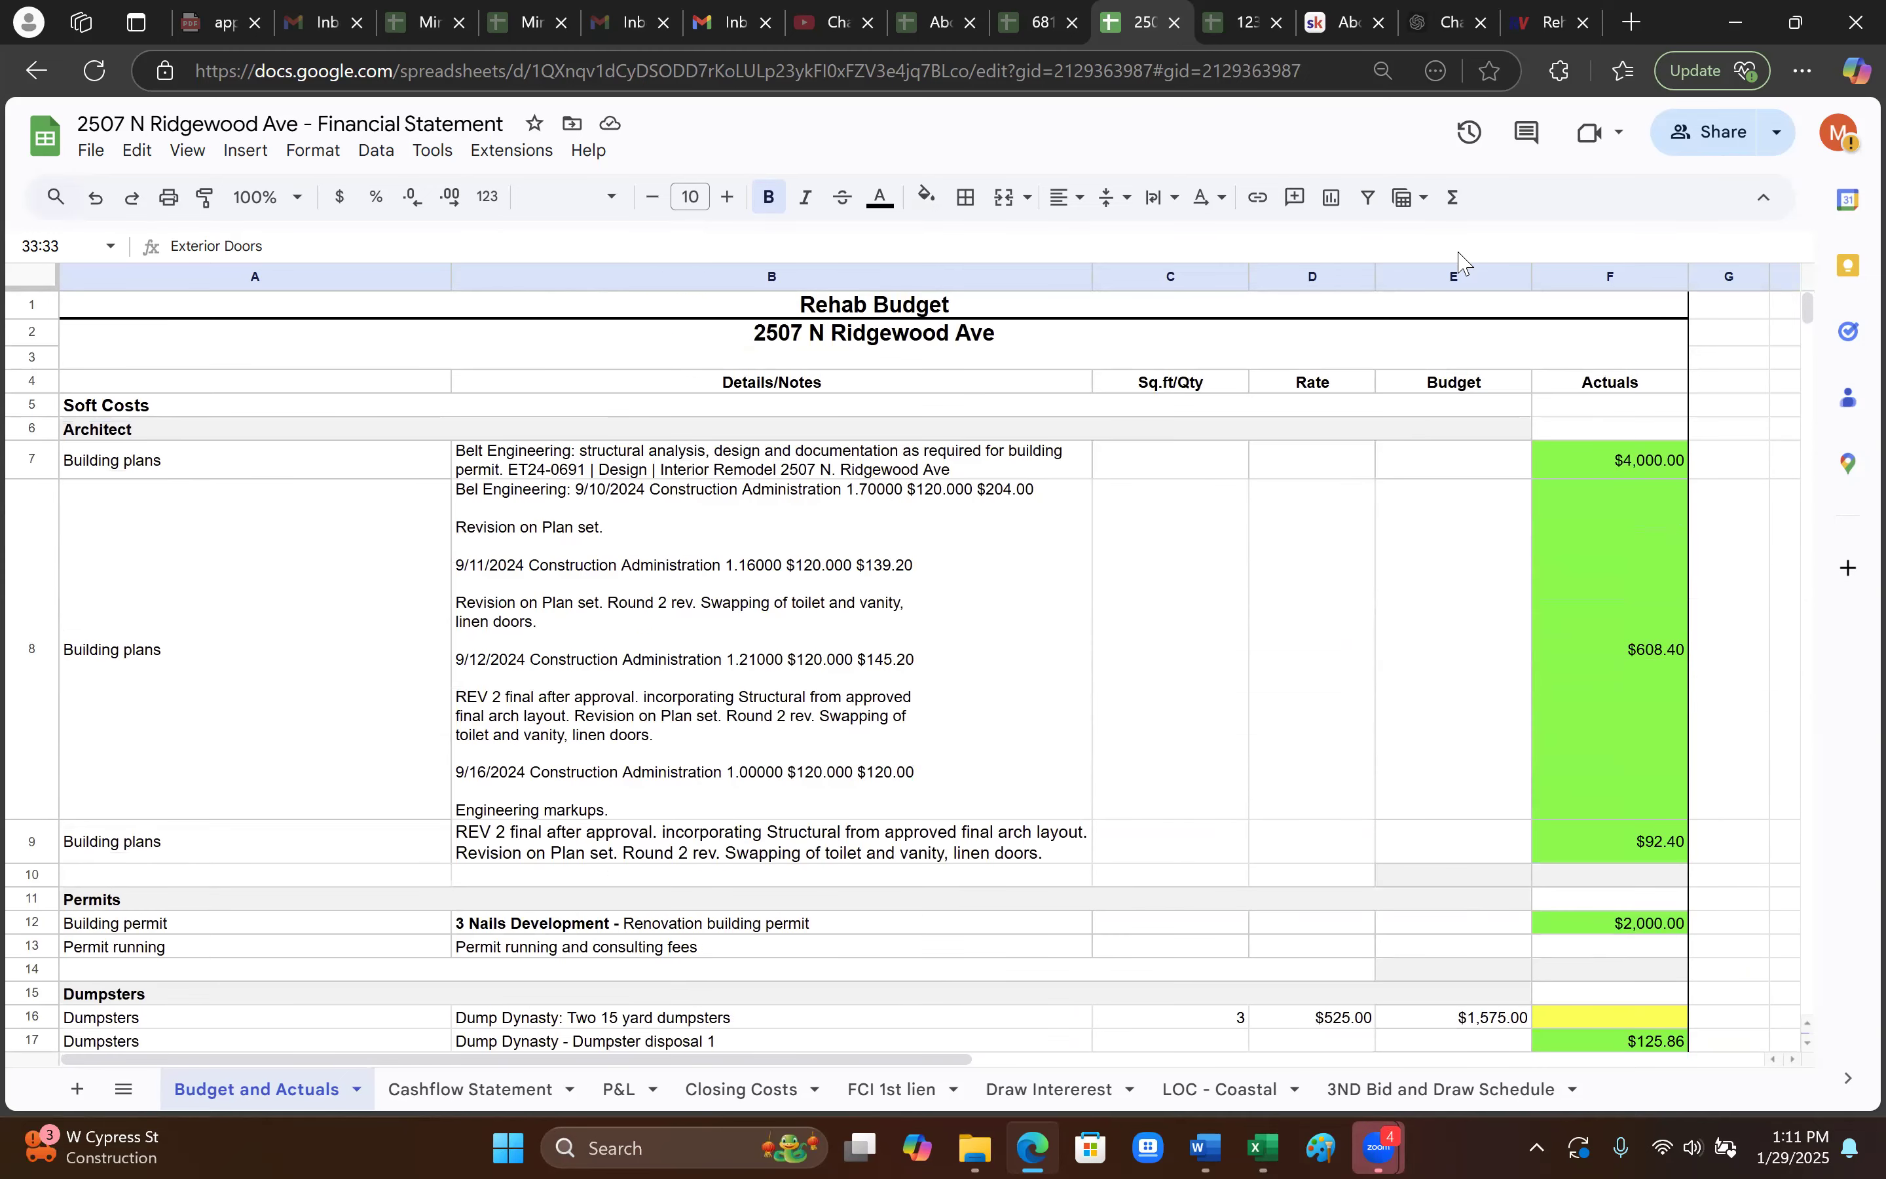
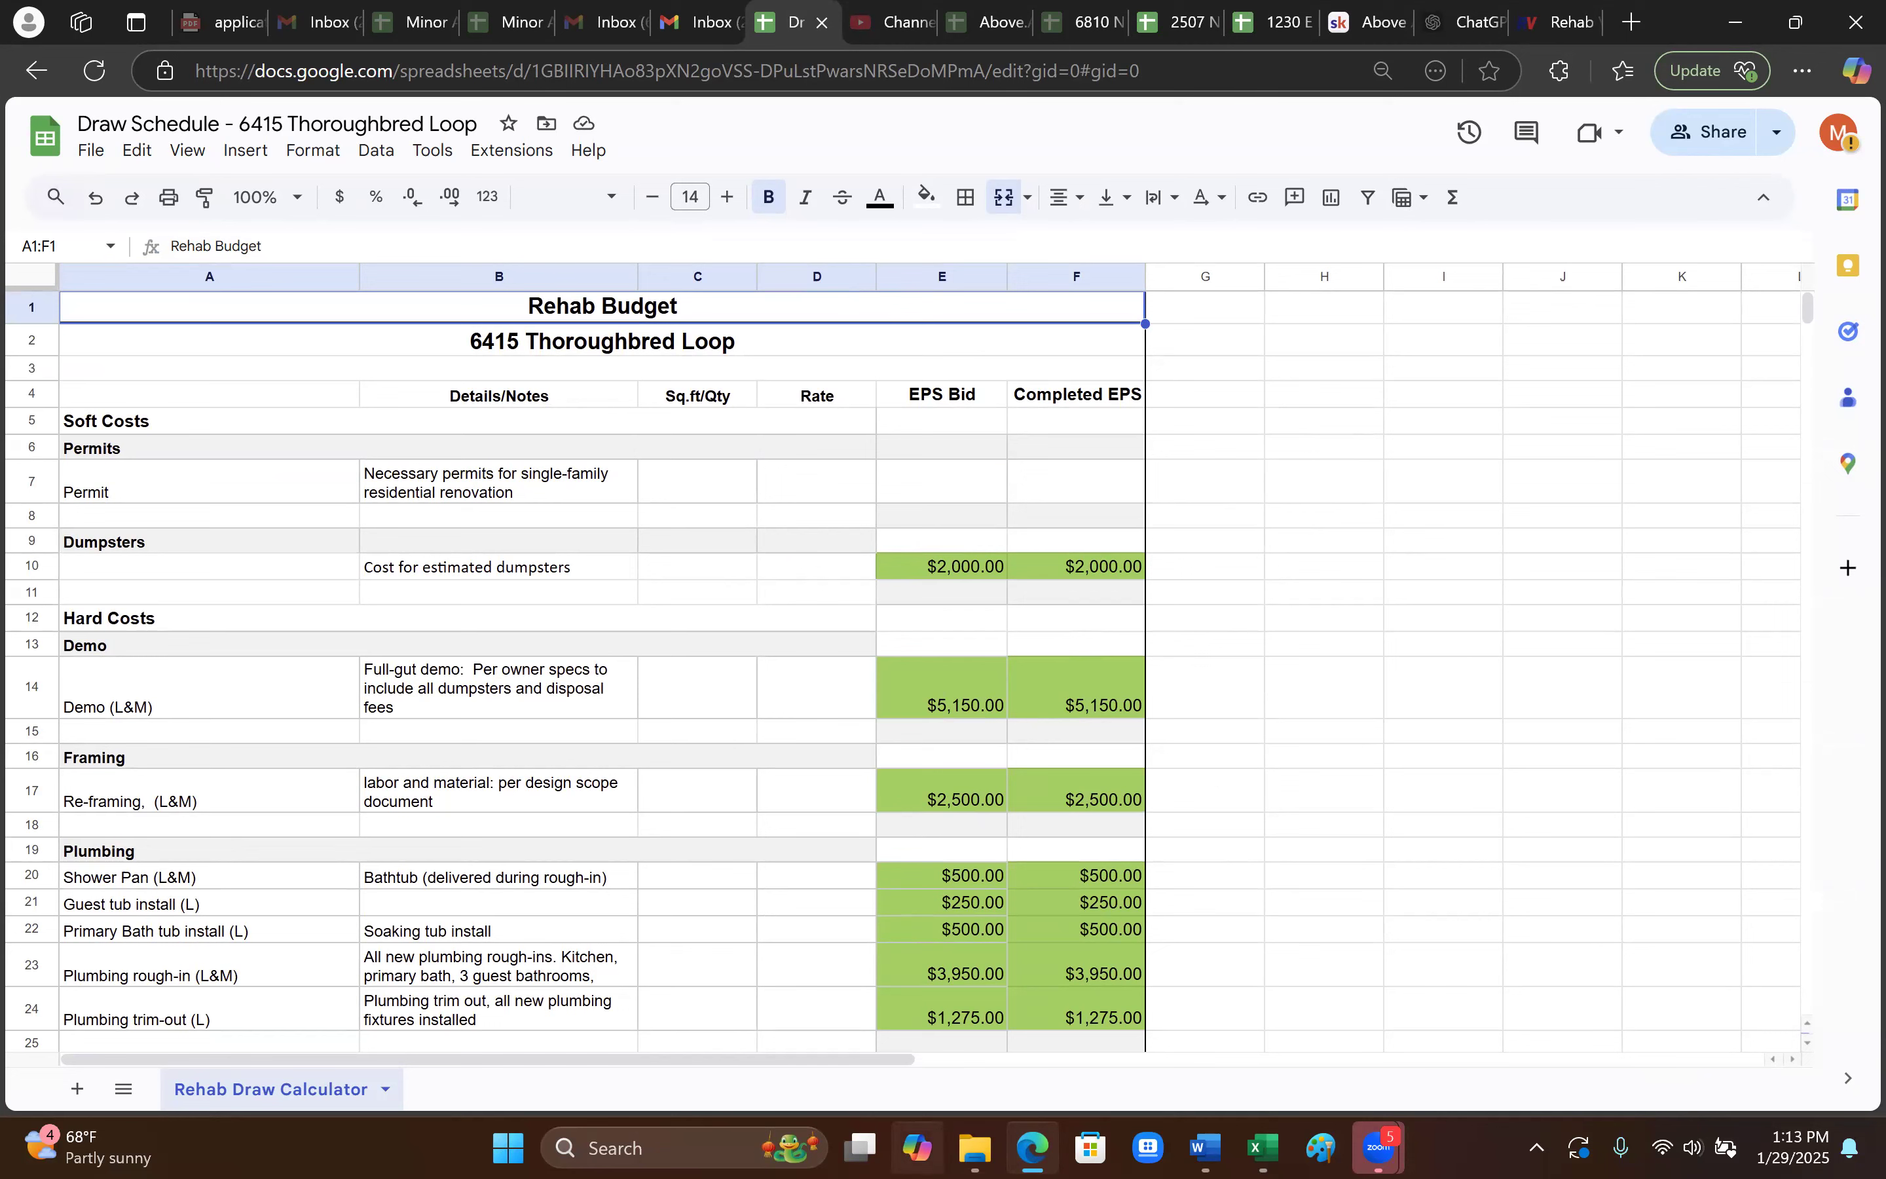
# - Restore the Draw Schedule window to view its Rehab Budget, including Electrical rough-in at $2,250.00
pyautogui.moveTo(1033, 1147)
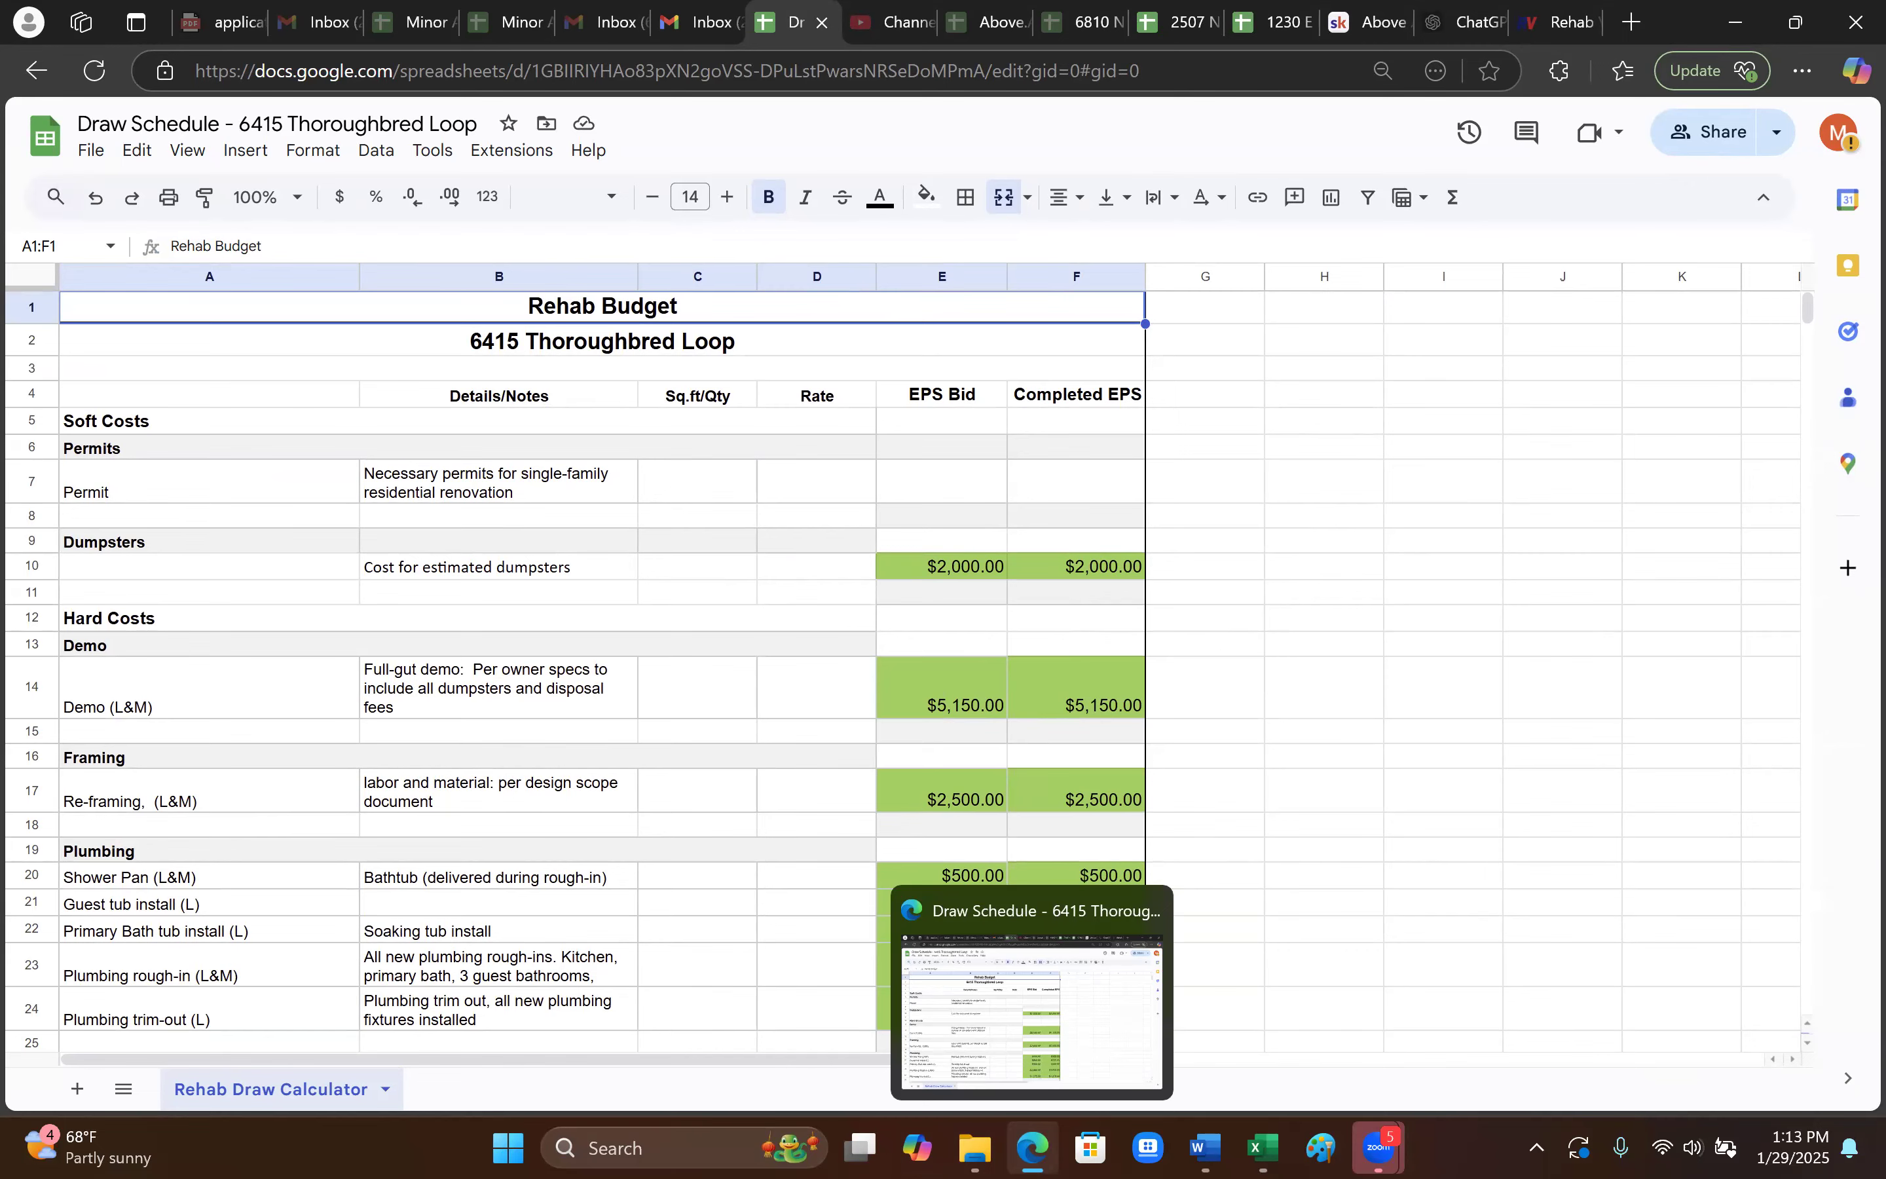
pyautogui.click(1032, 1147)
pyautogui.click(1033, 1148)
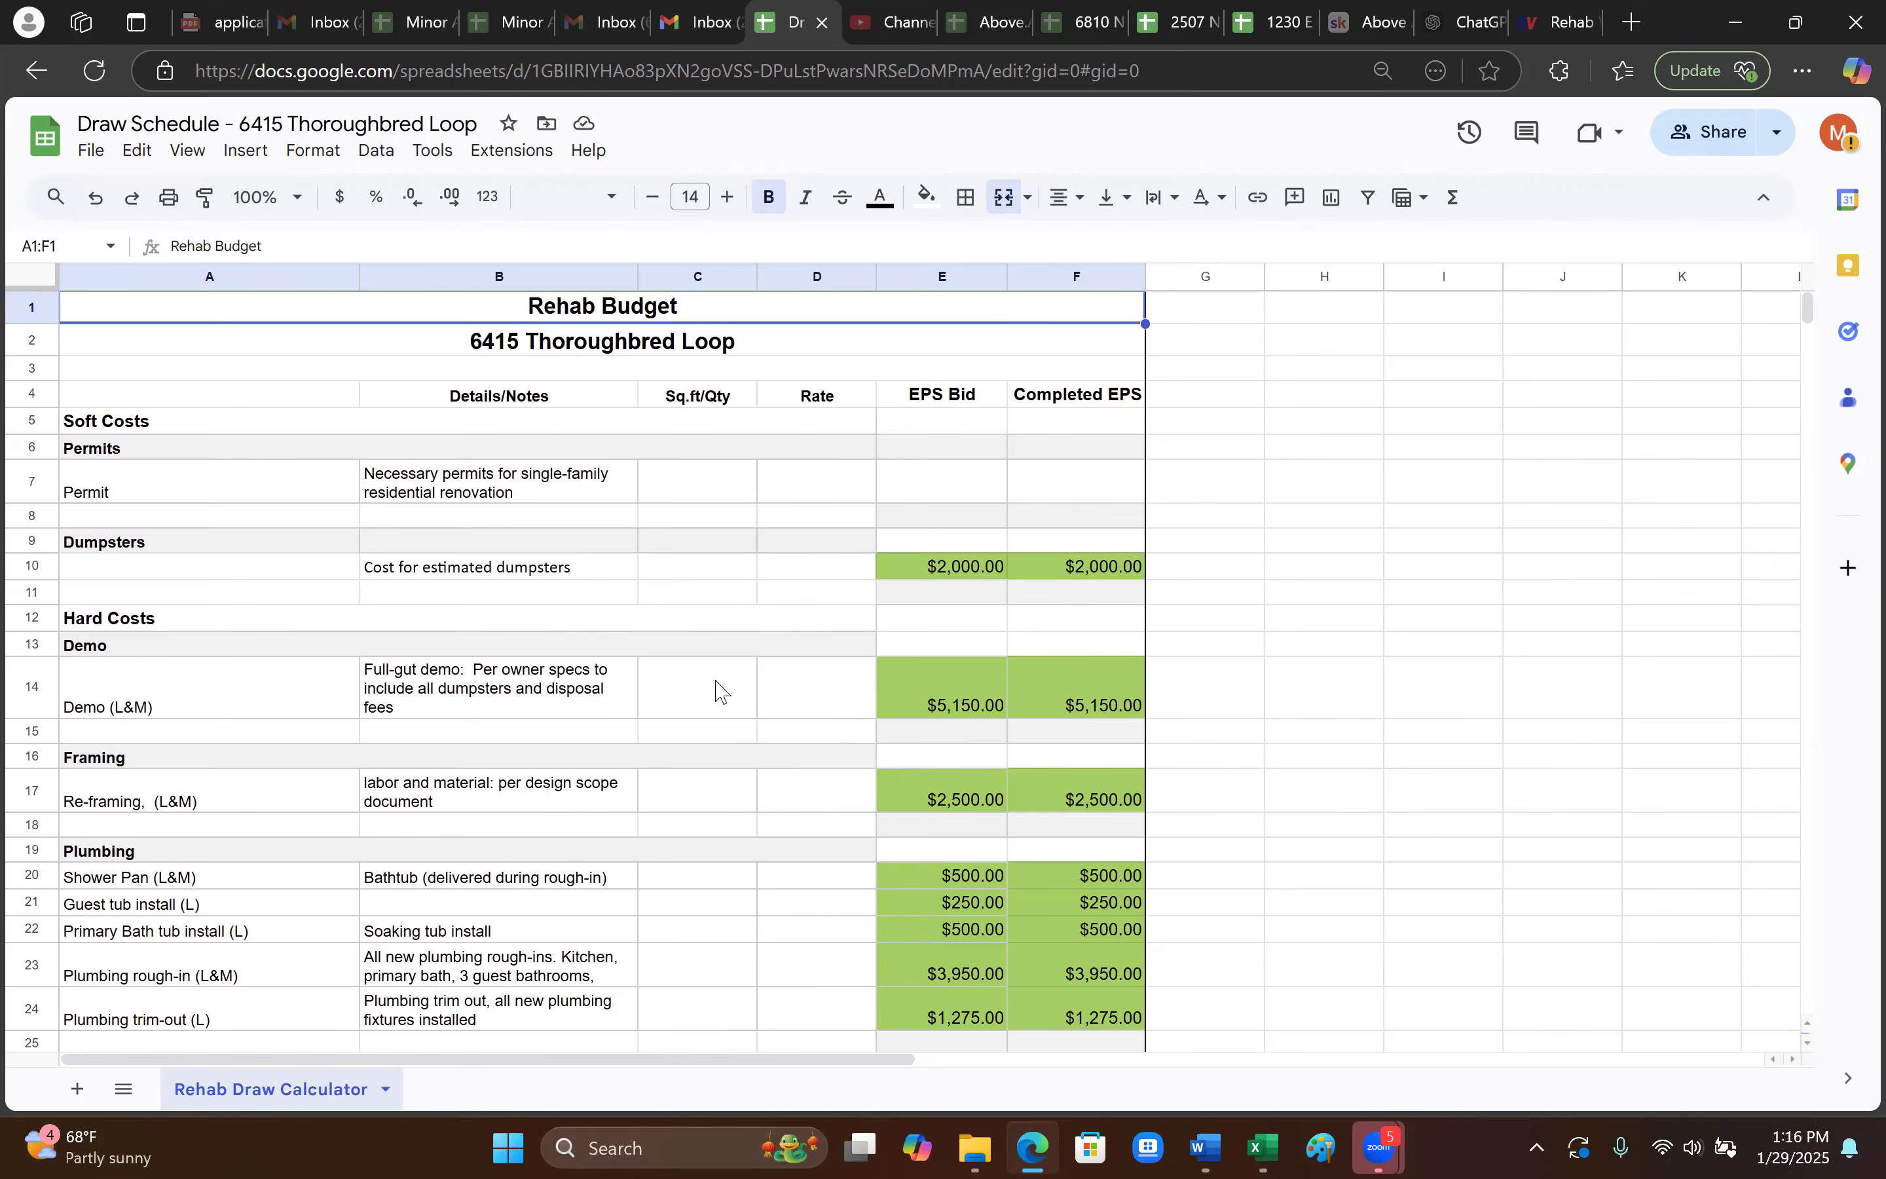
pyautogui.scroll(-3, 681, 717)
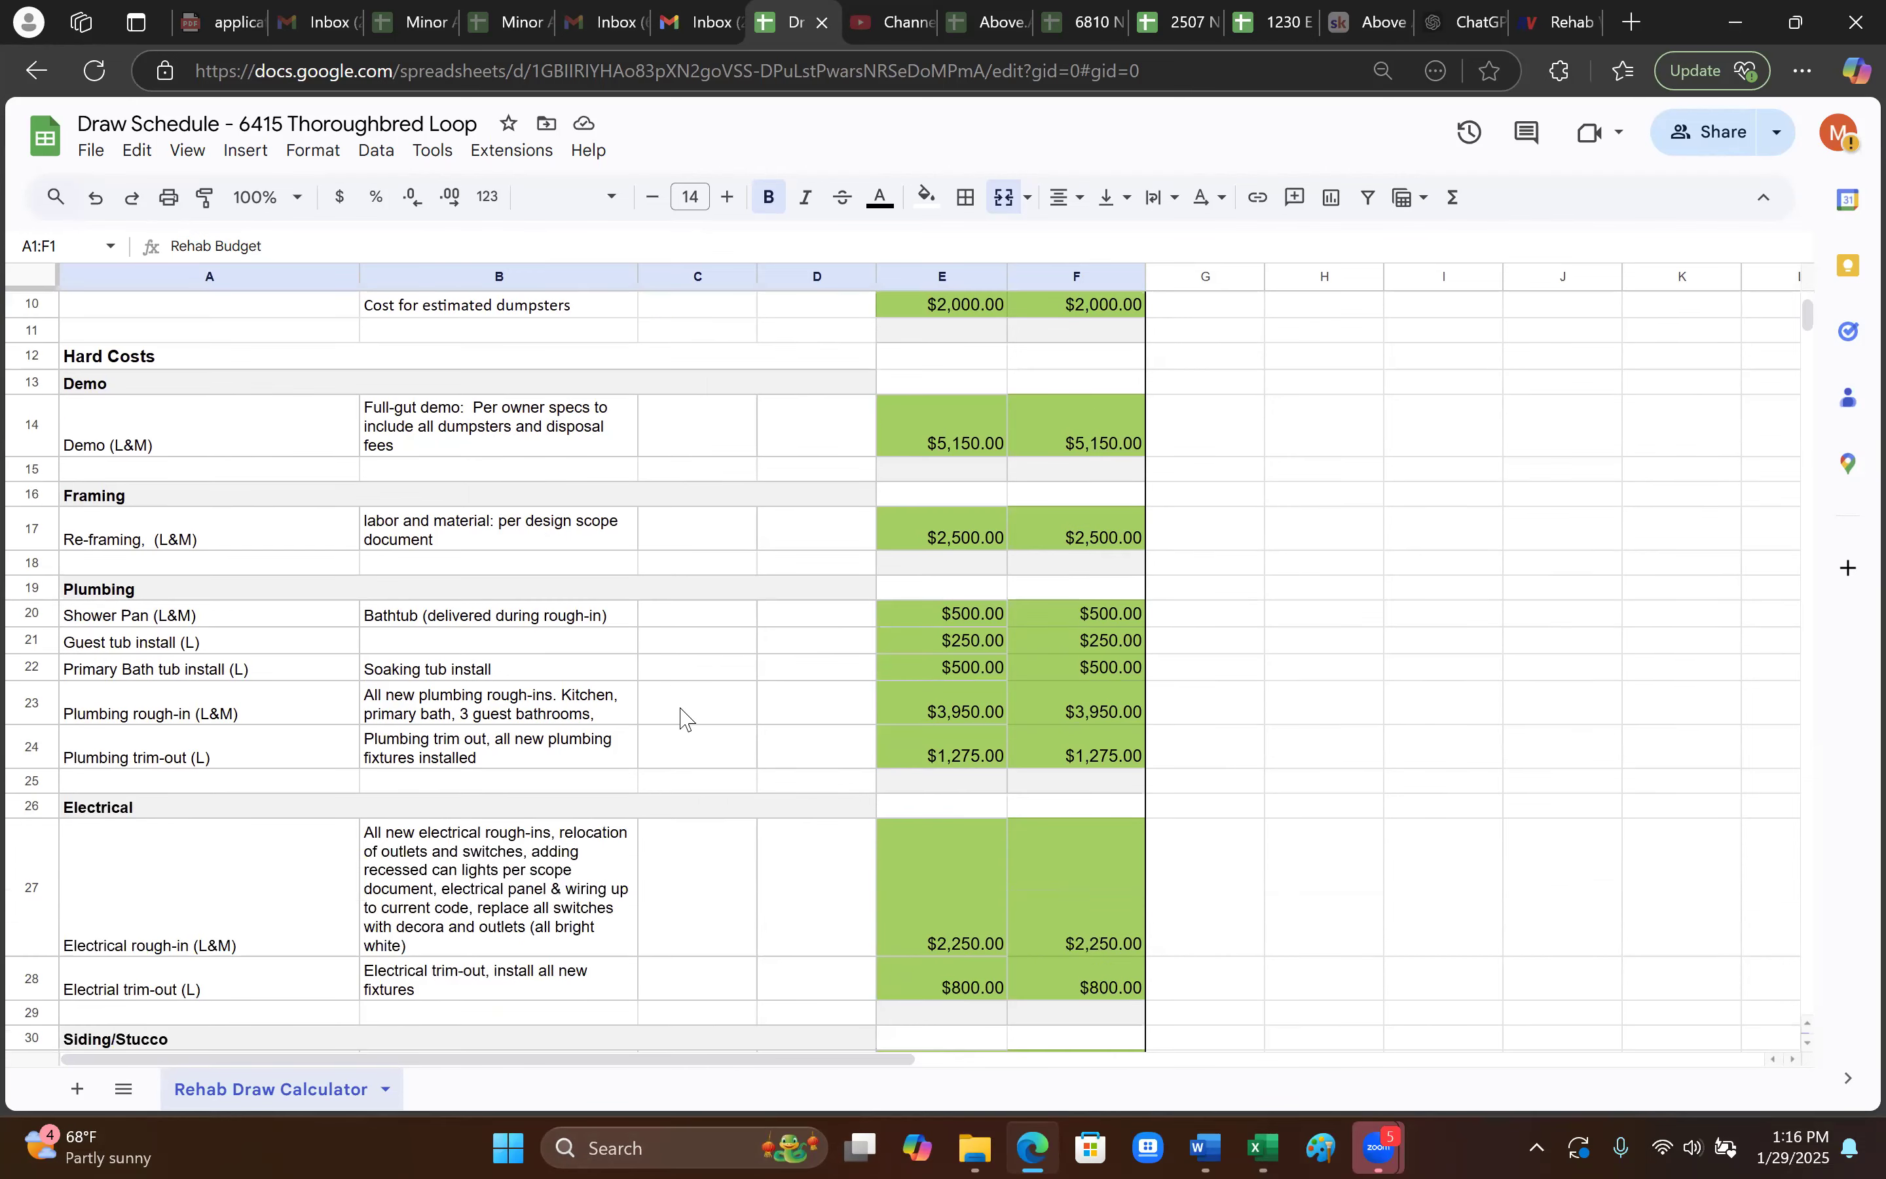
pyautogui.scroll(-5, 682, 717)
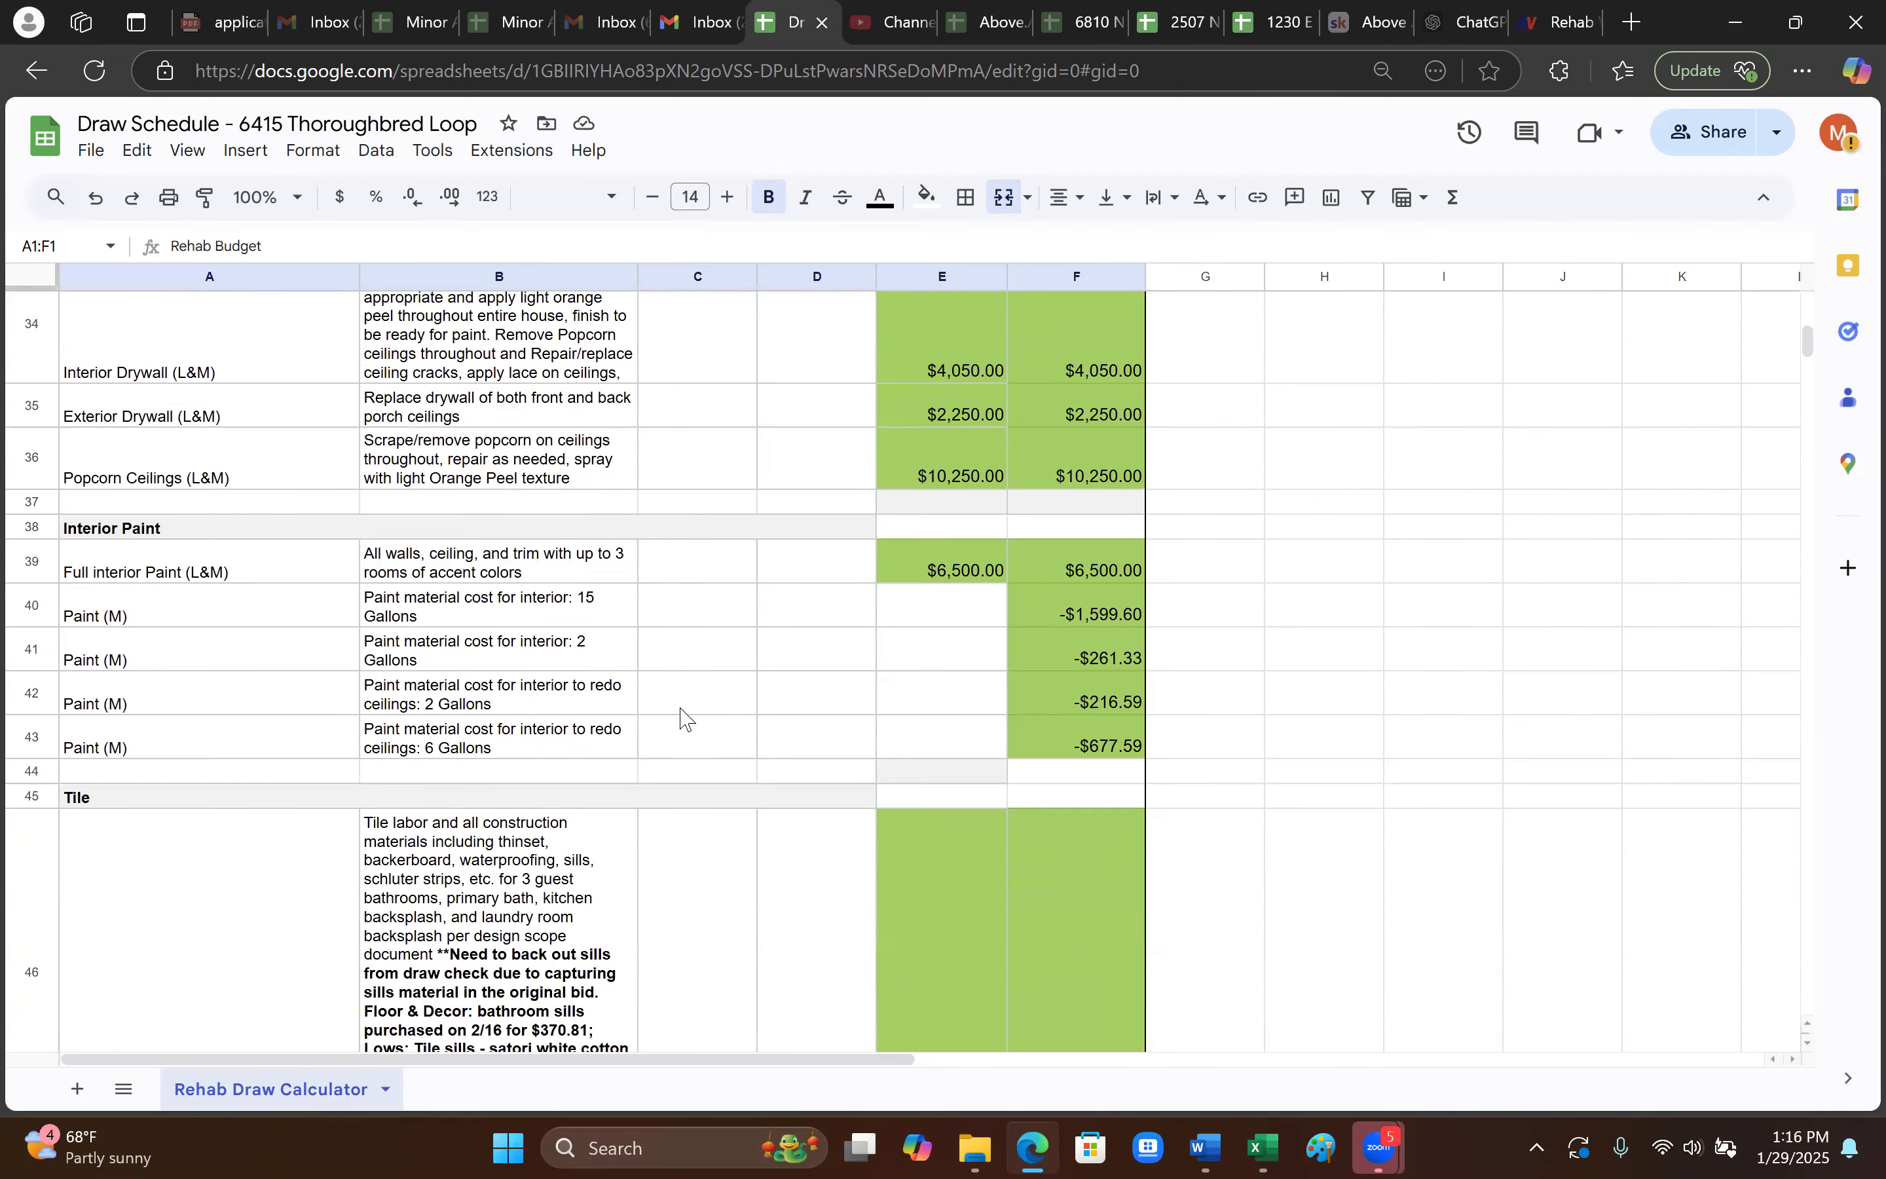
pyautogui.scroll(-6, 682, 717)
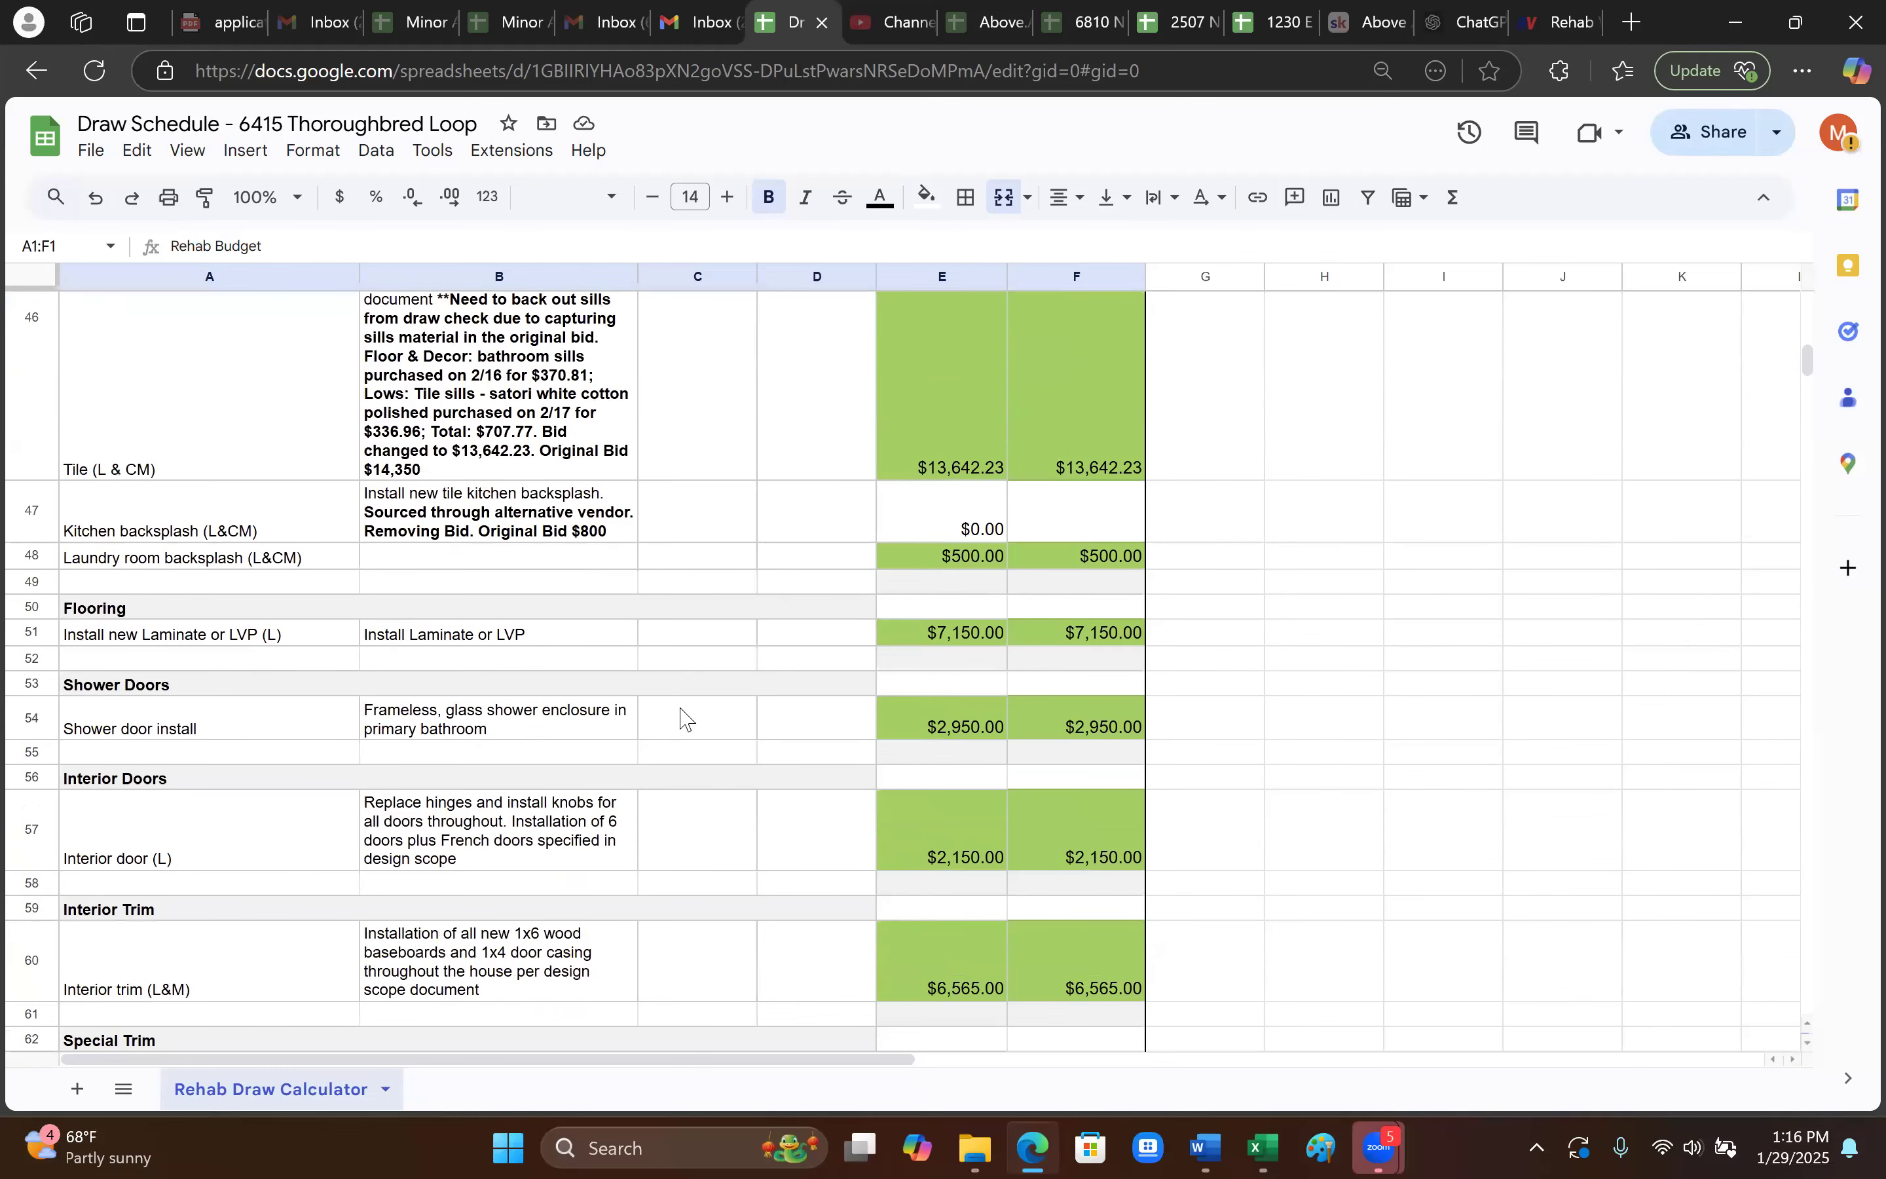
pyautogui.scroll(-5, 782, 720)
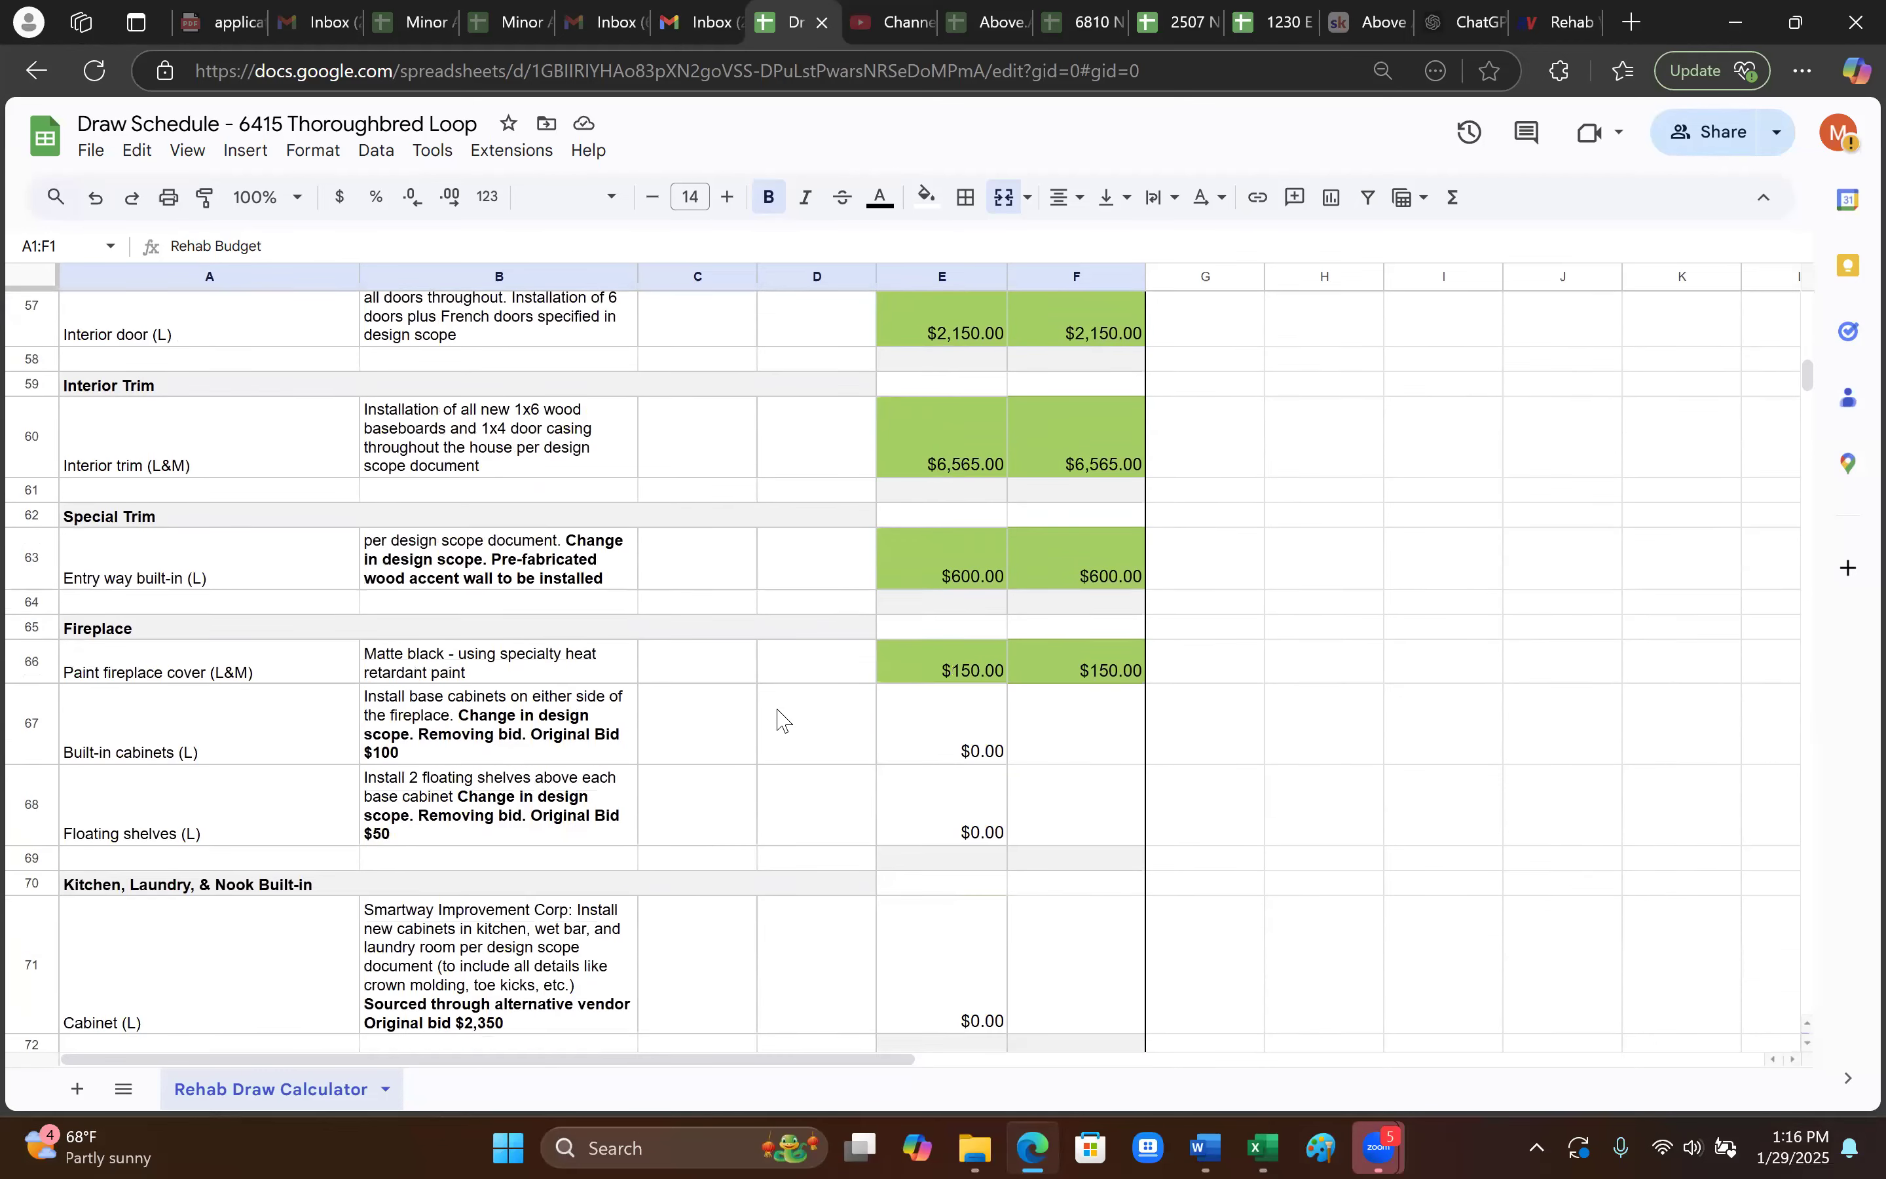
pyautogui.hotkey('alt', 'Tab')
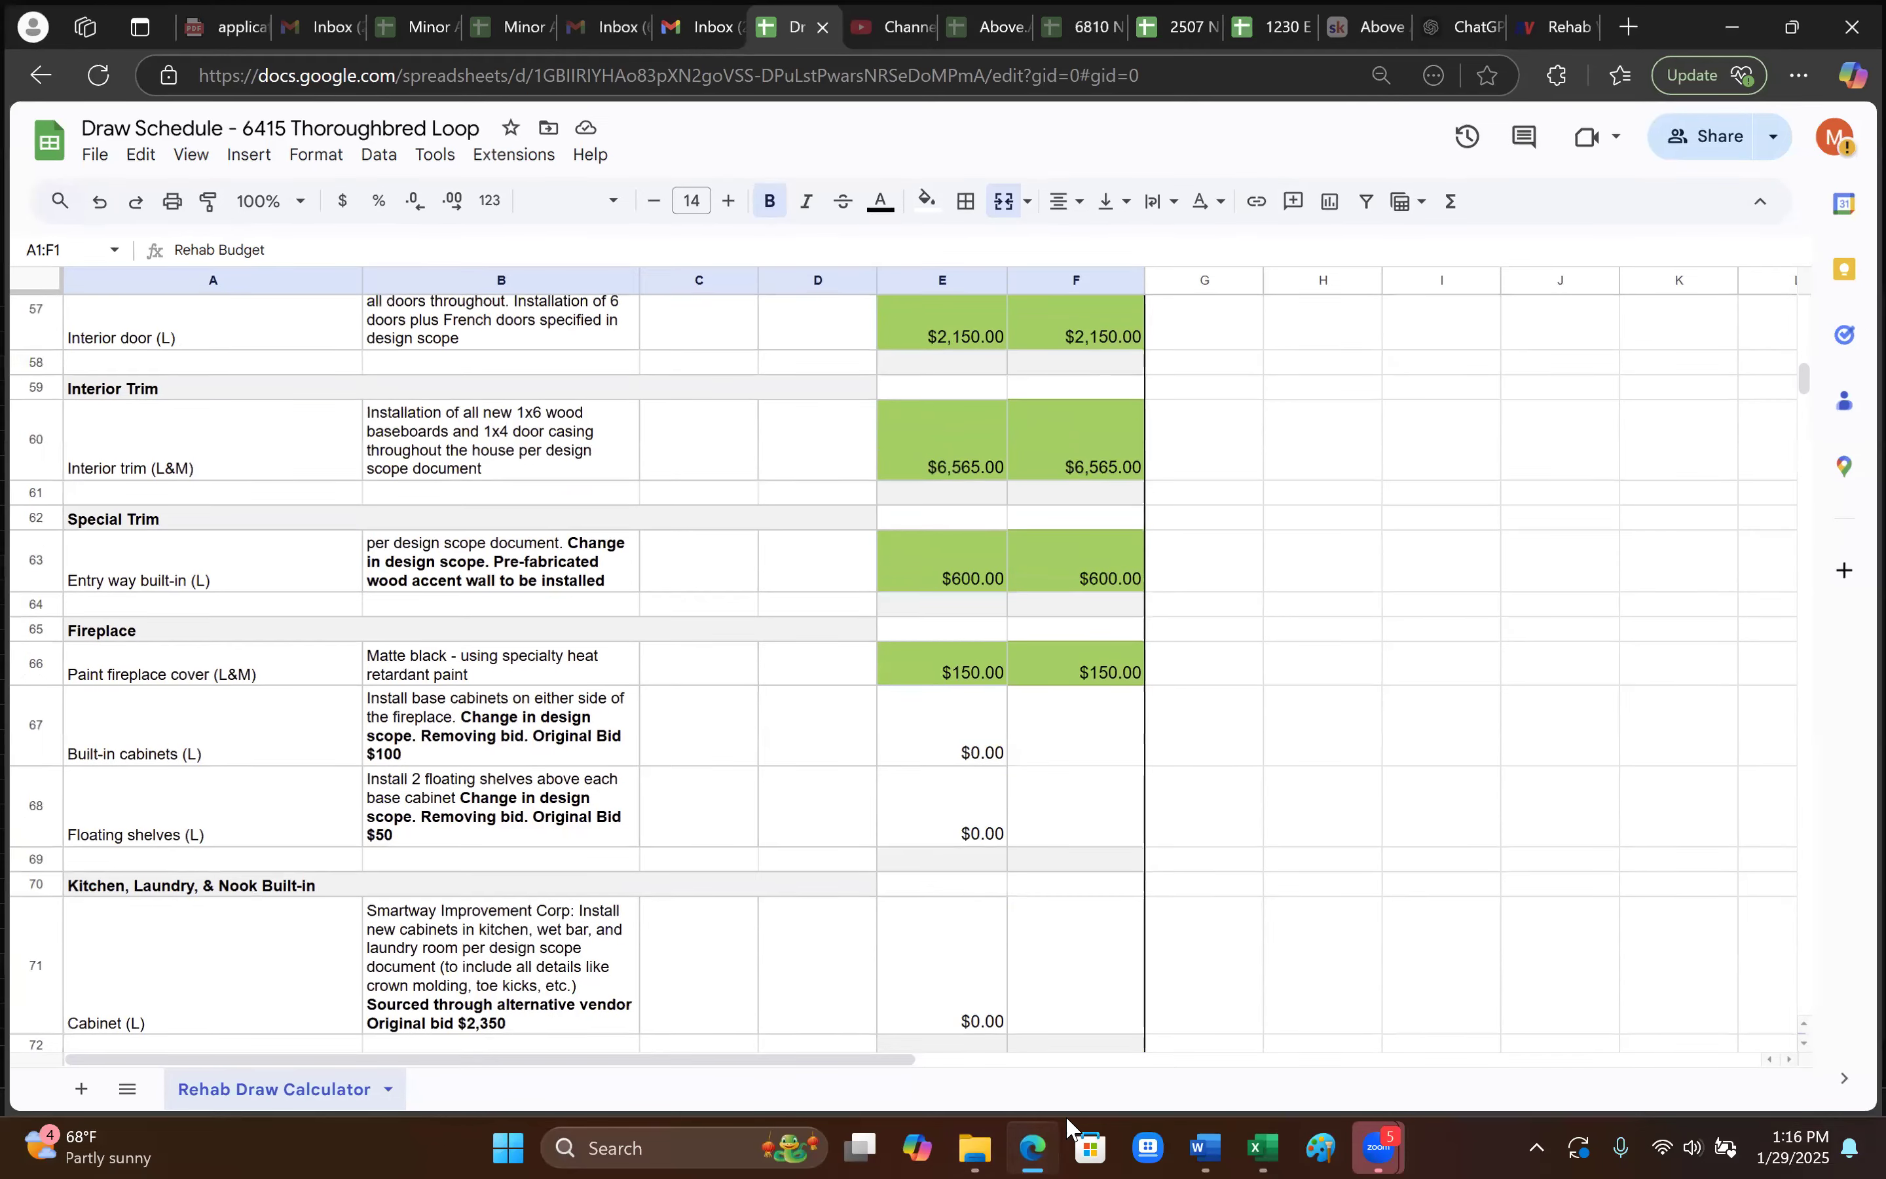
pyautogui.hotkey('alt', 'Tab')
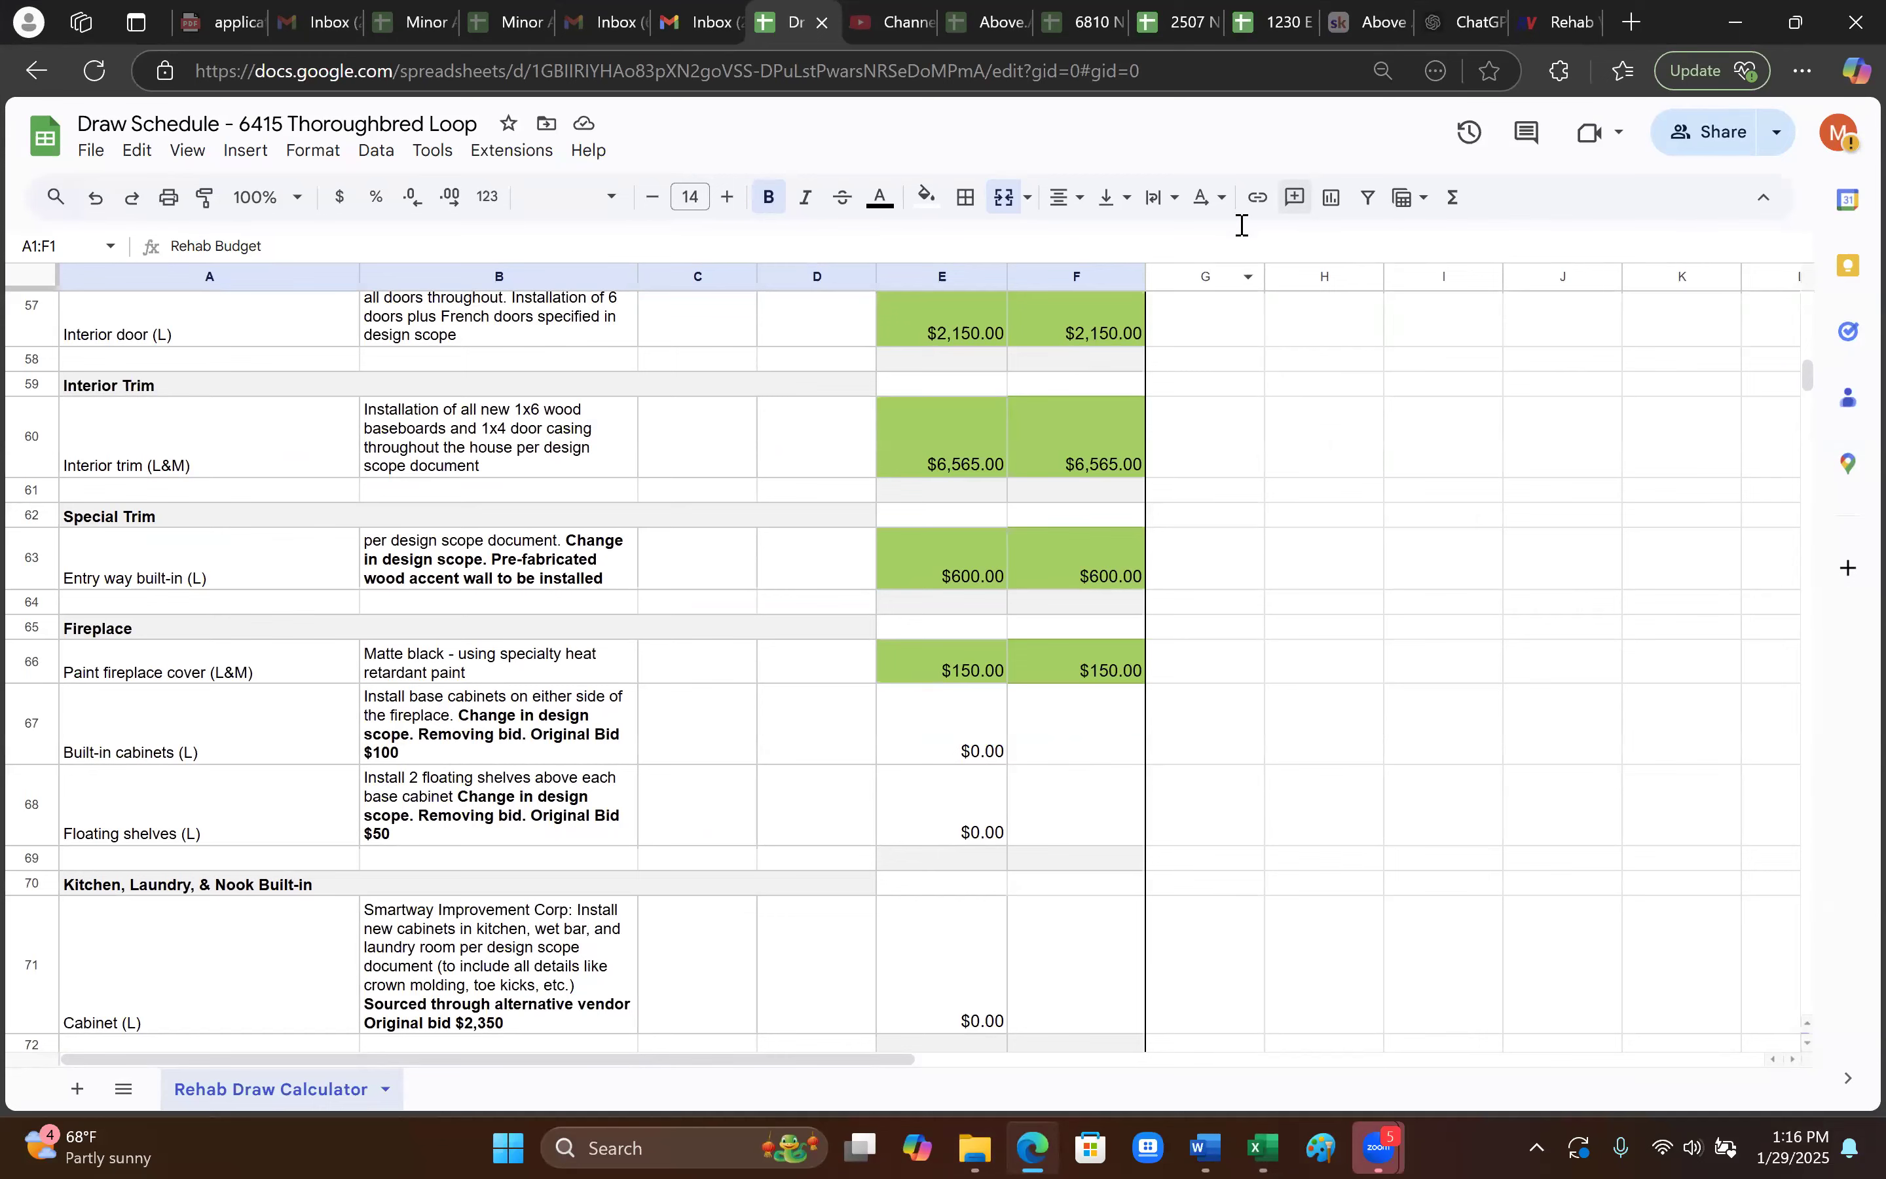
pyautogui.click(1535, 23)
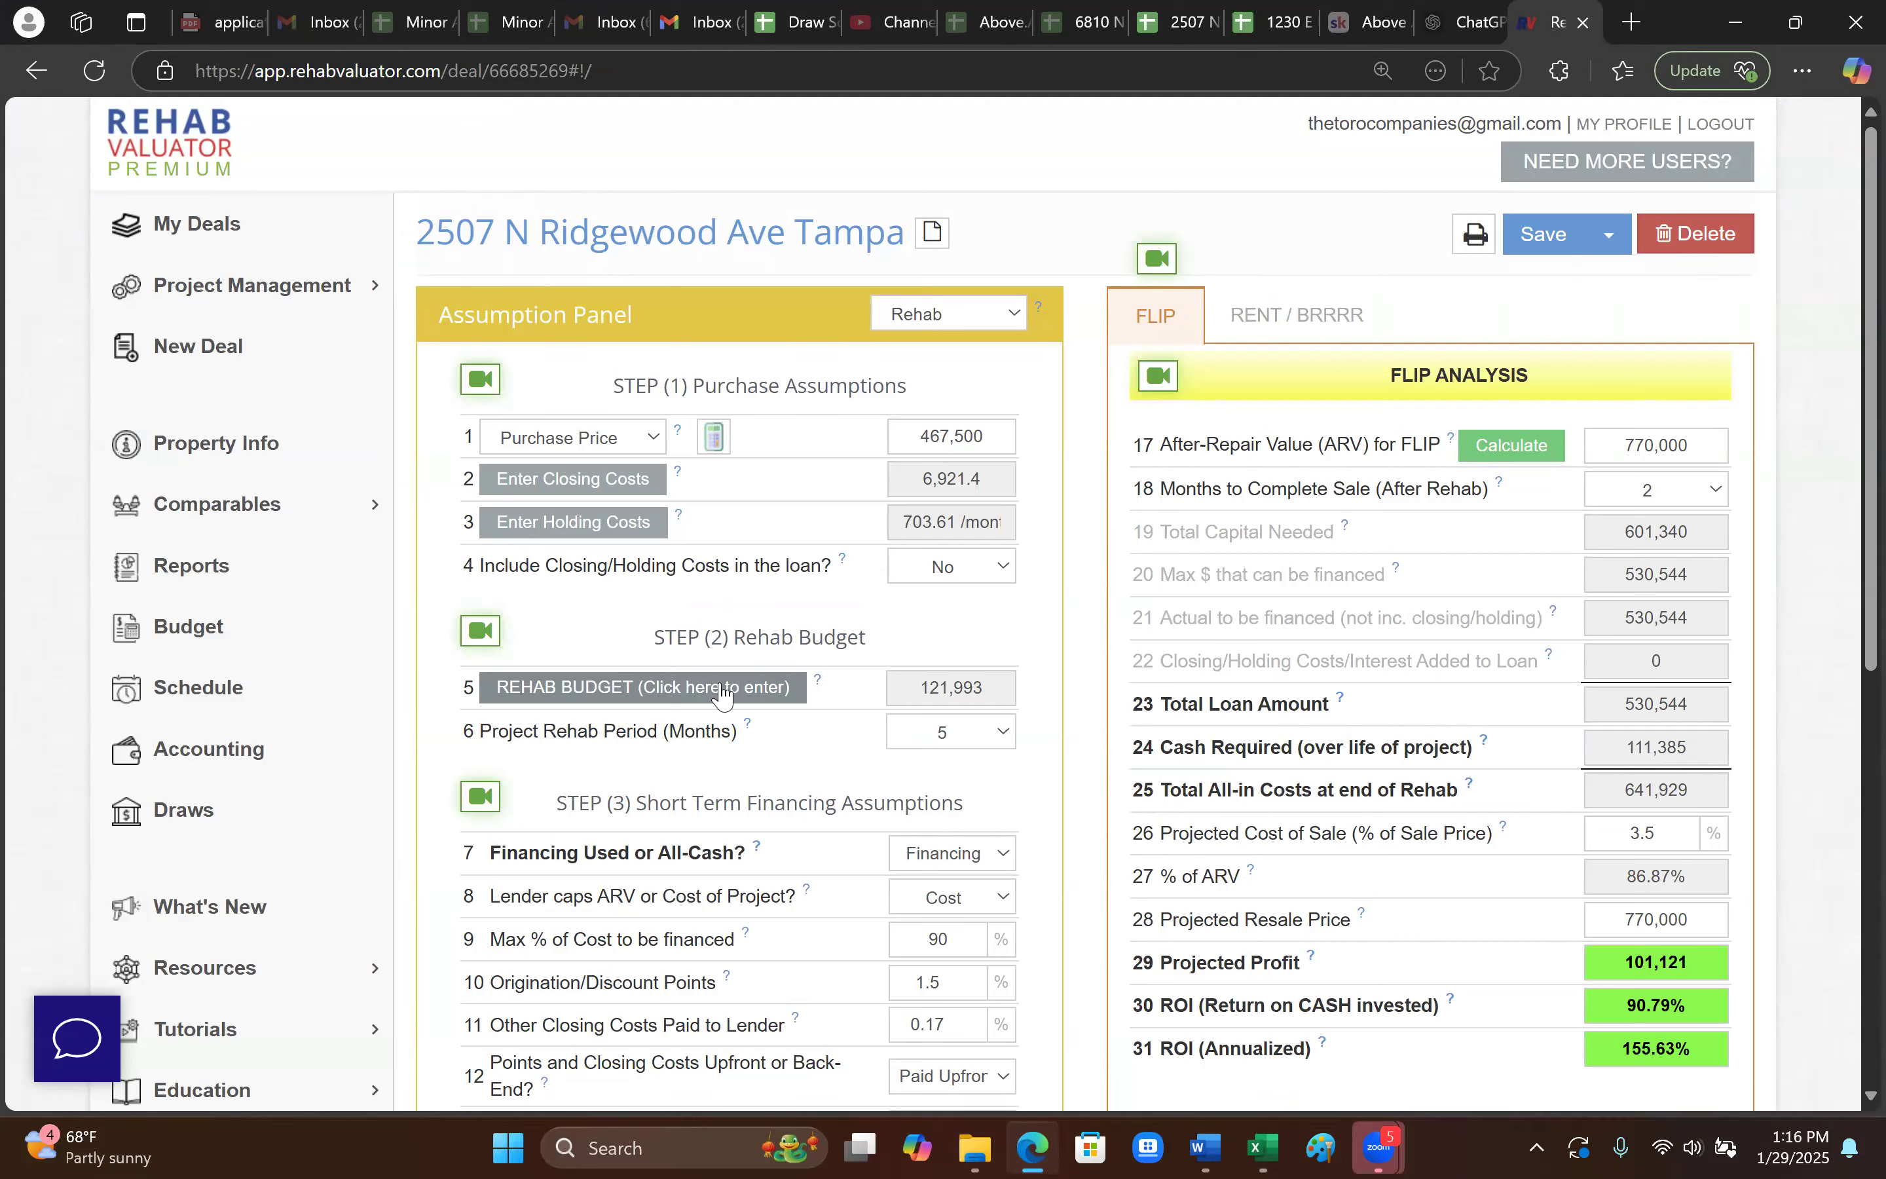
pyautogui.click(1178, 25)
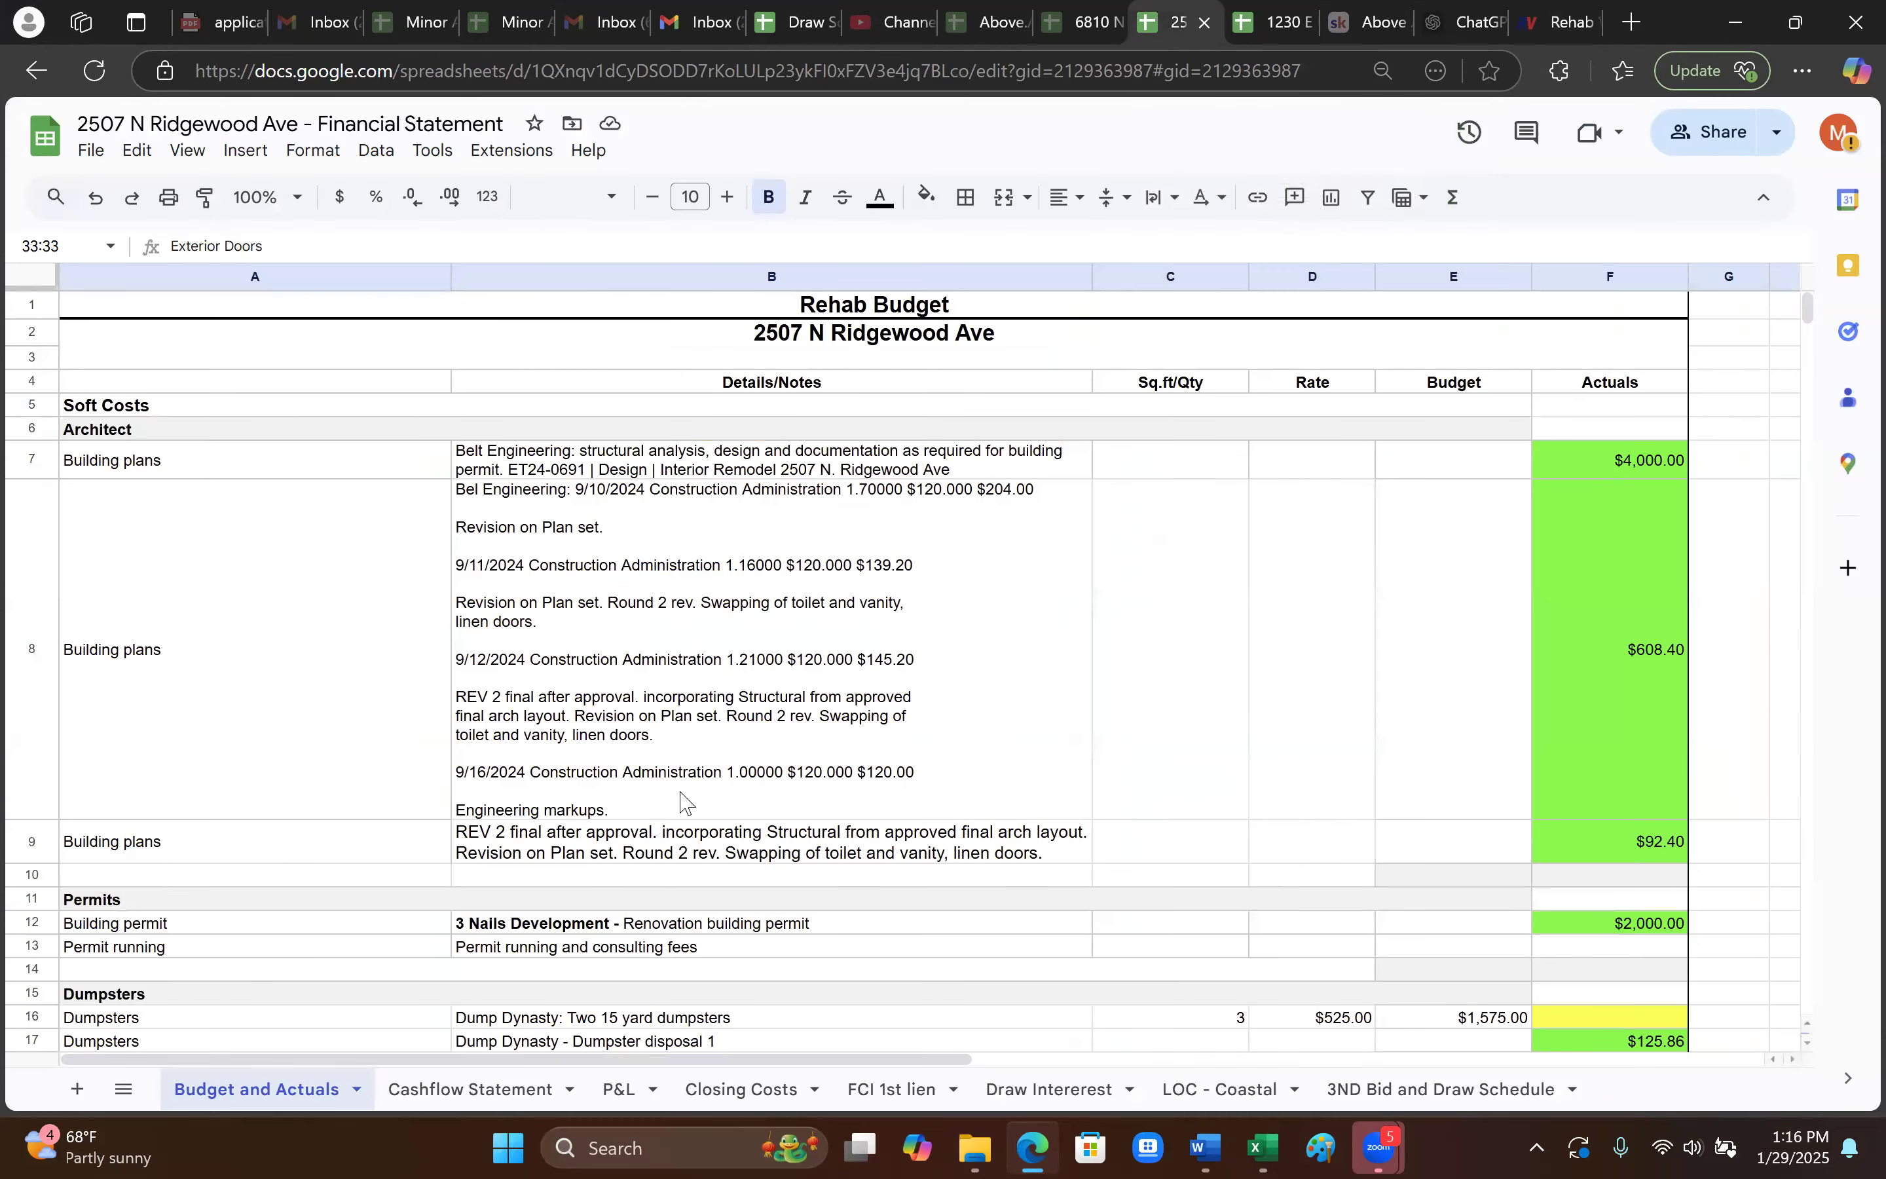
pyautogui.scroll(-15, 680, 799)
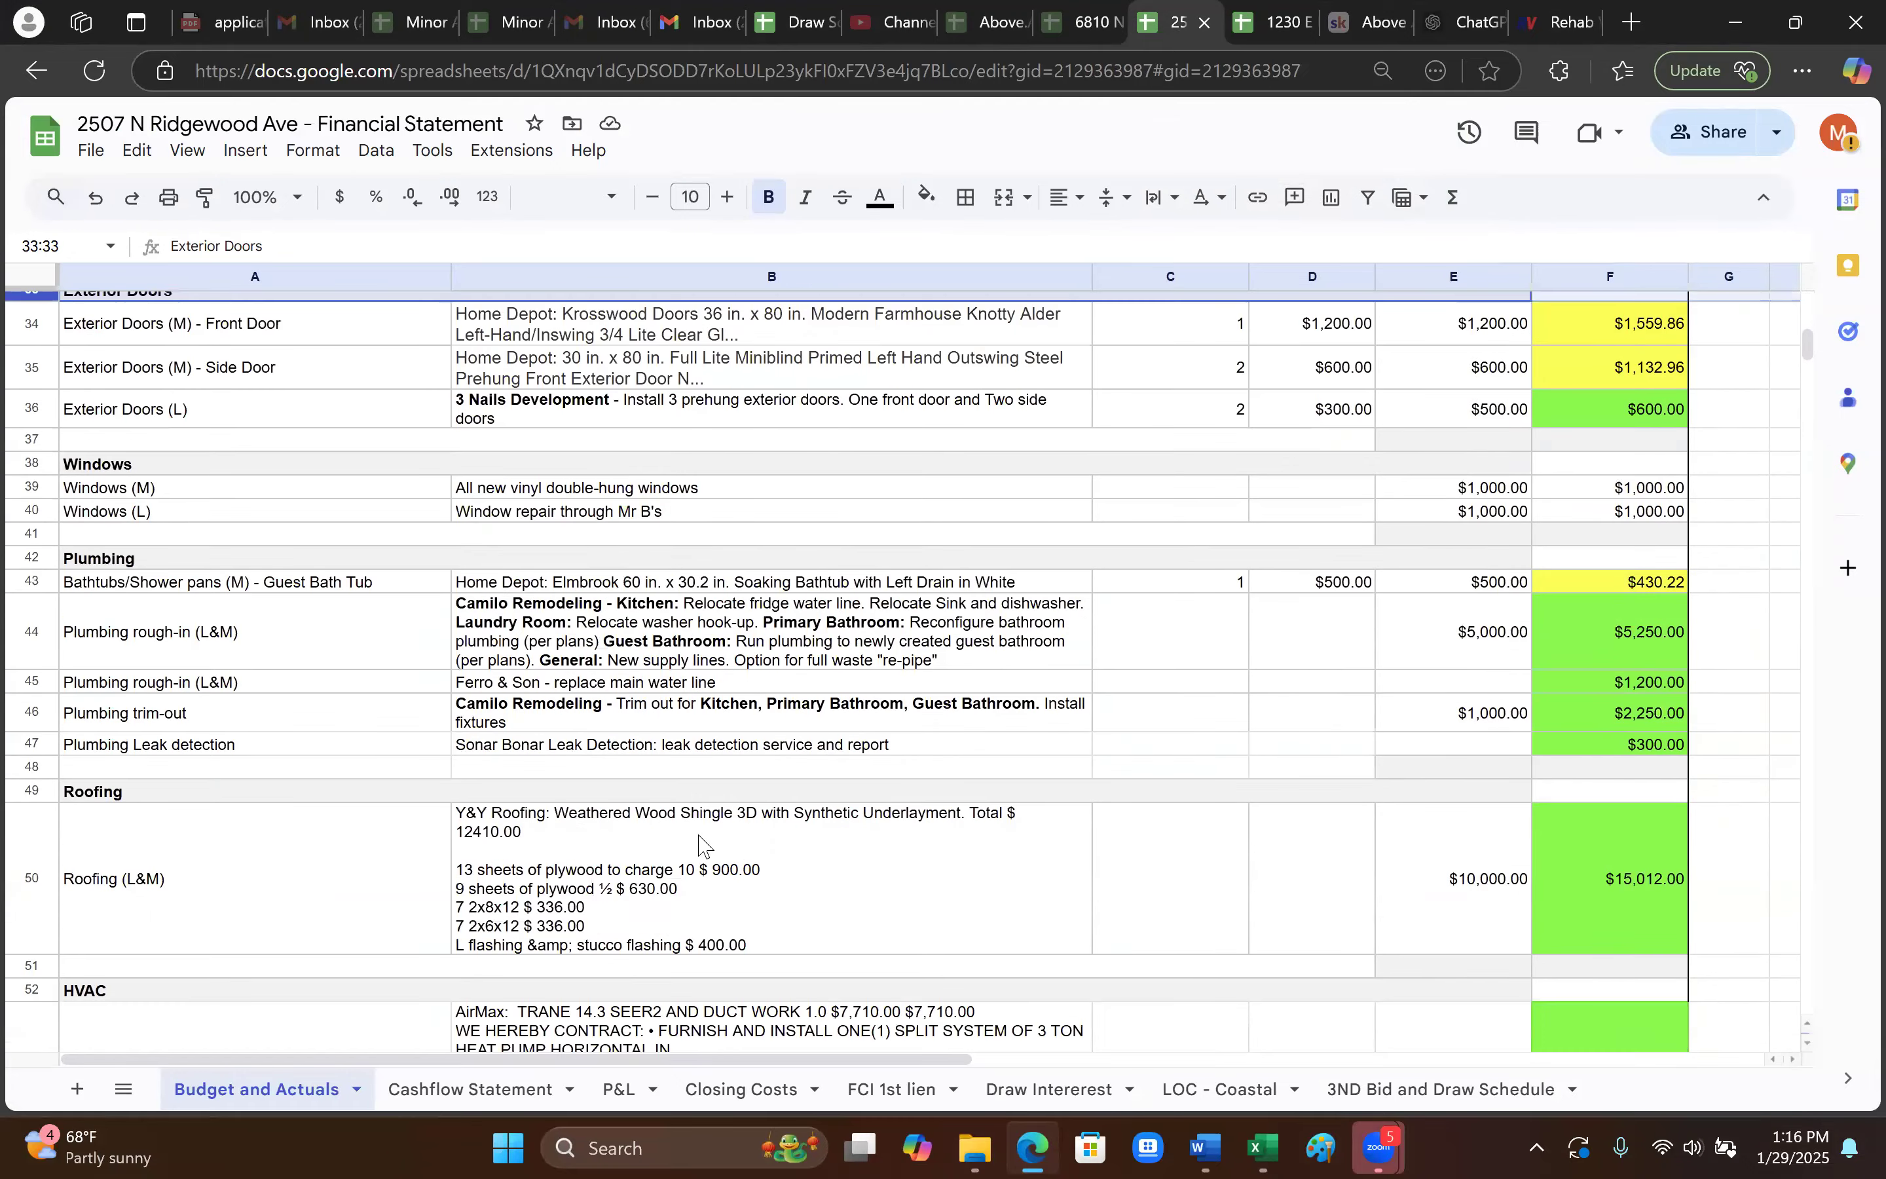
pyautogui.scroll(-5, 704, 945)
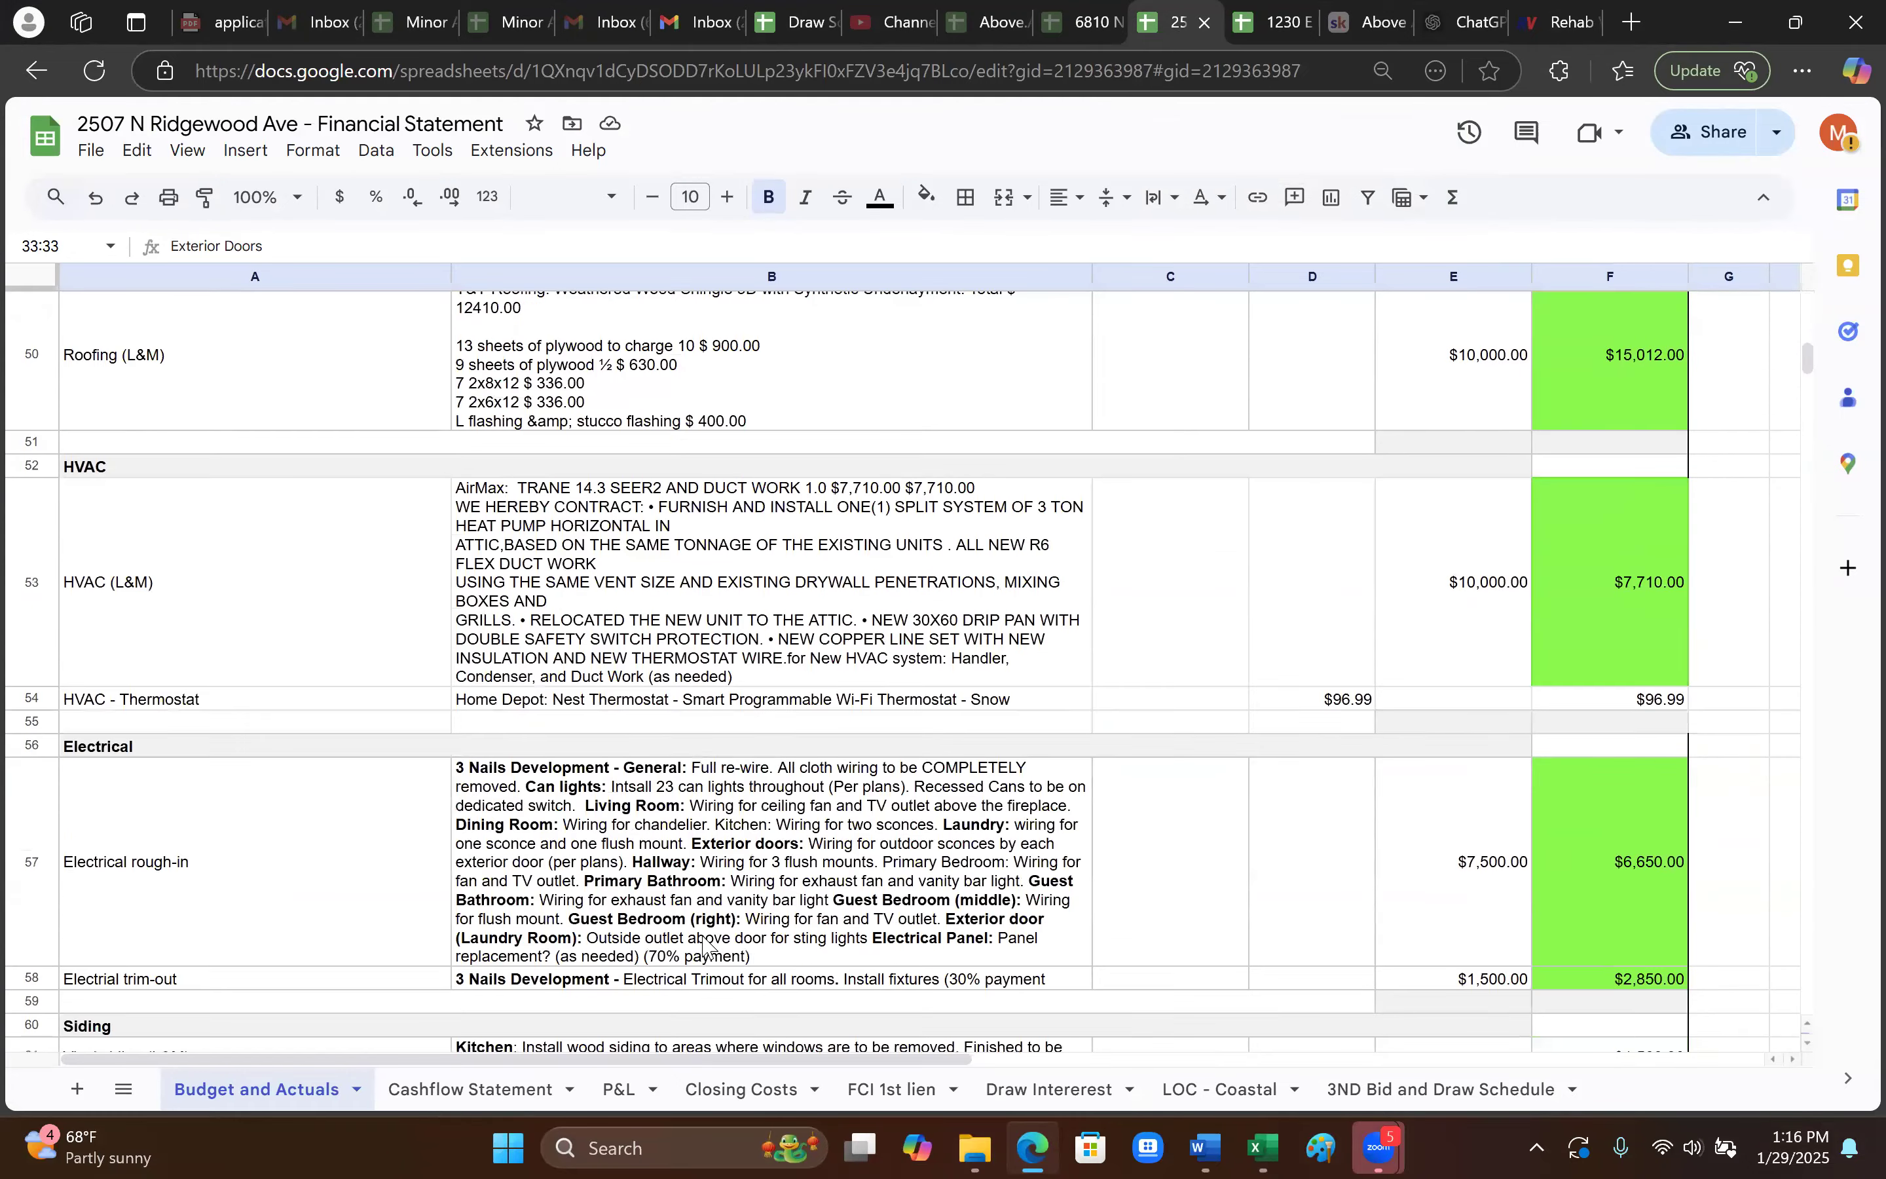
pyautogui.scroll(-2, 704, 945)
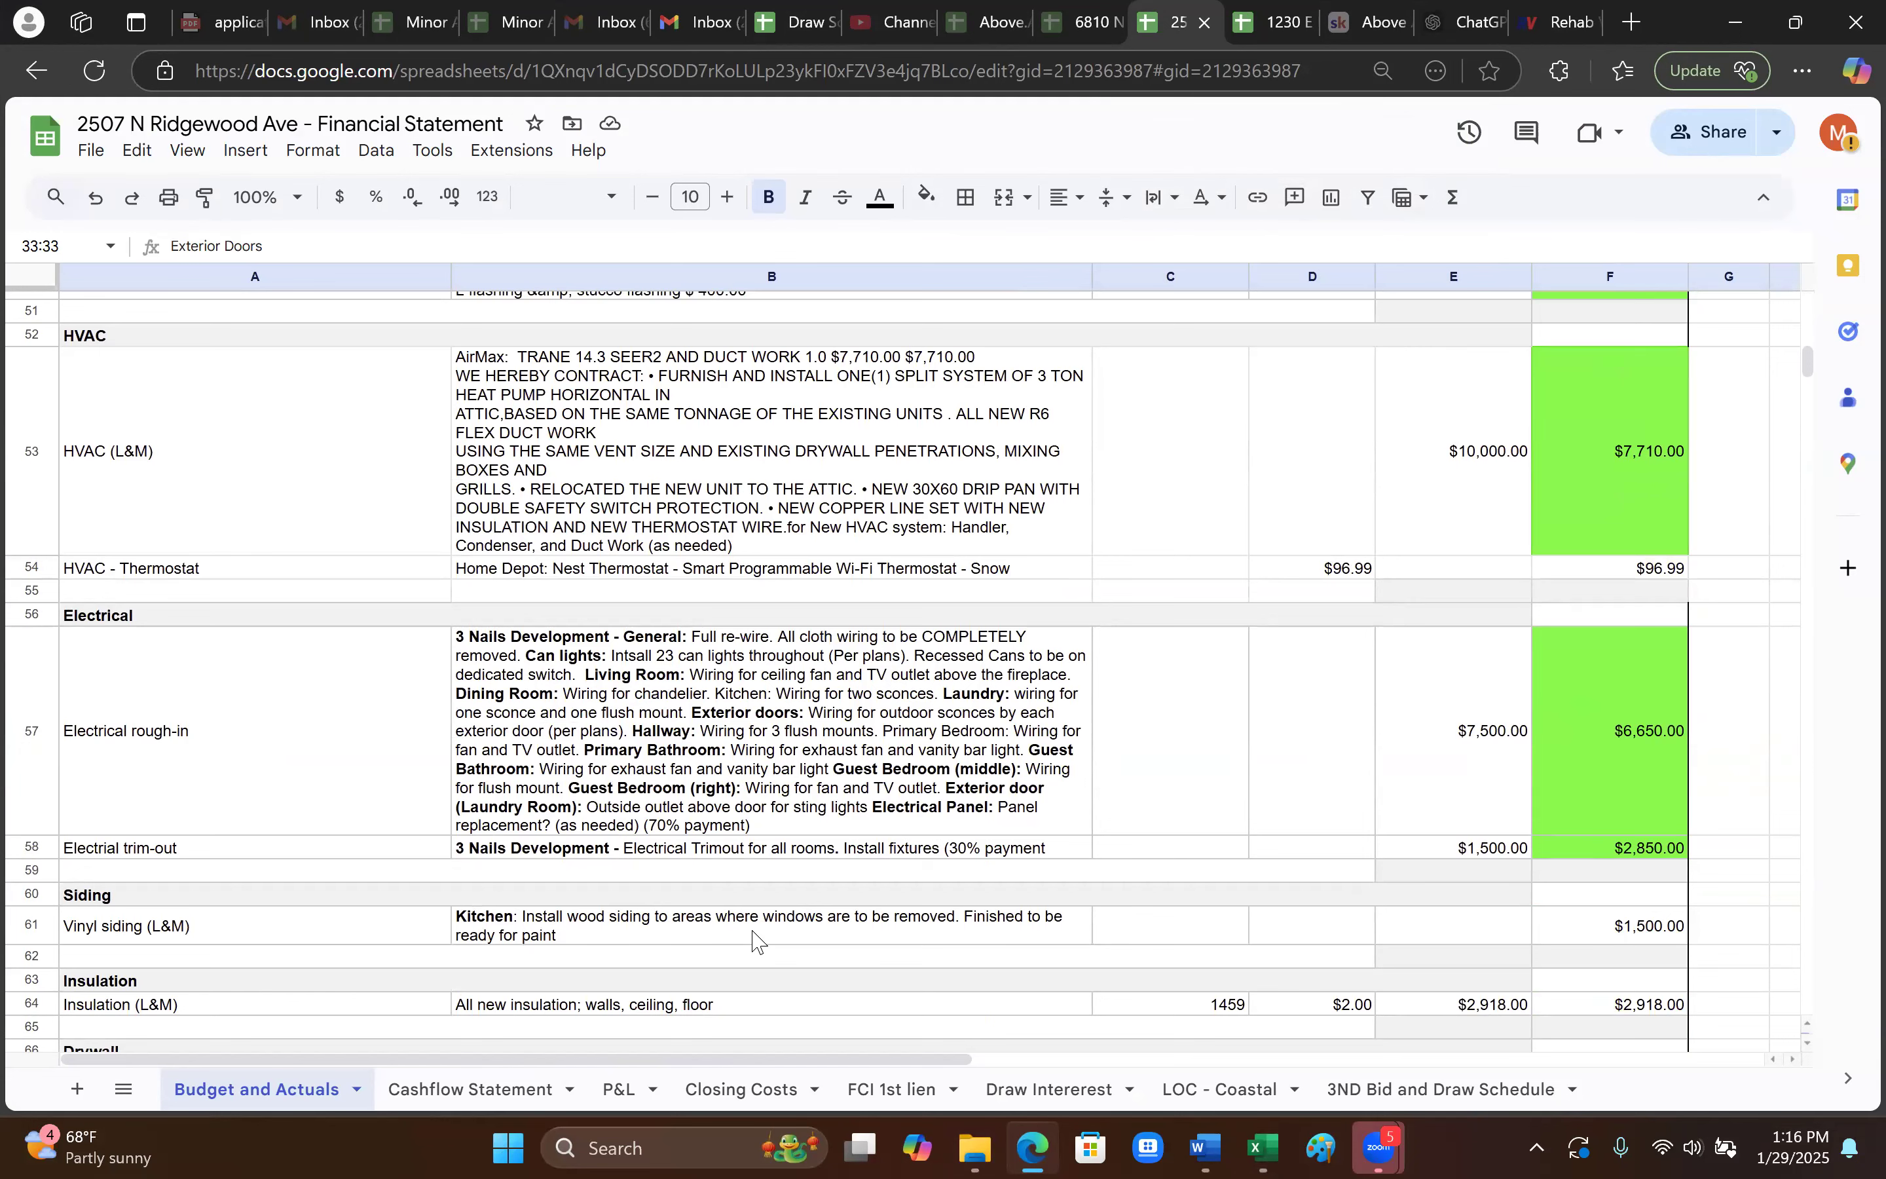
pyautogui.scroll(2, 763, 936)
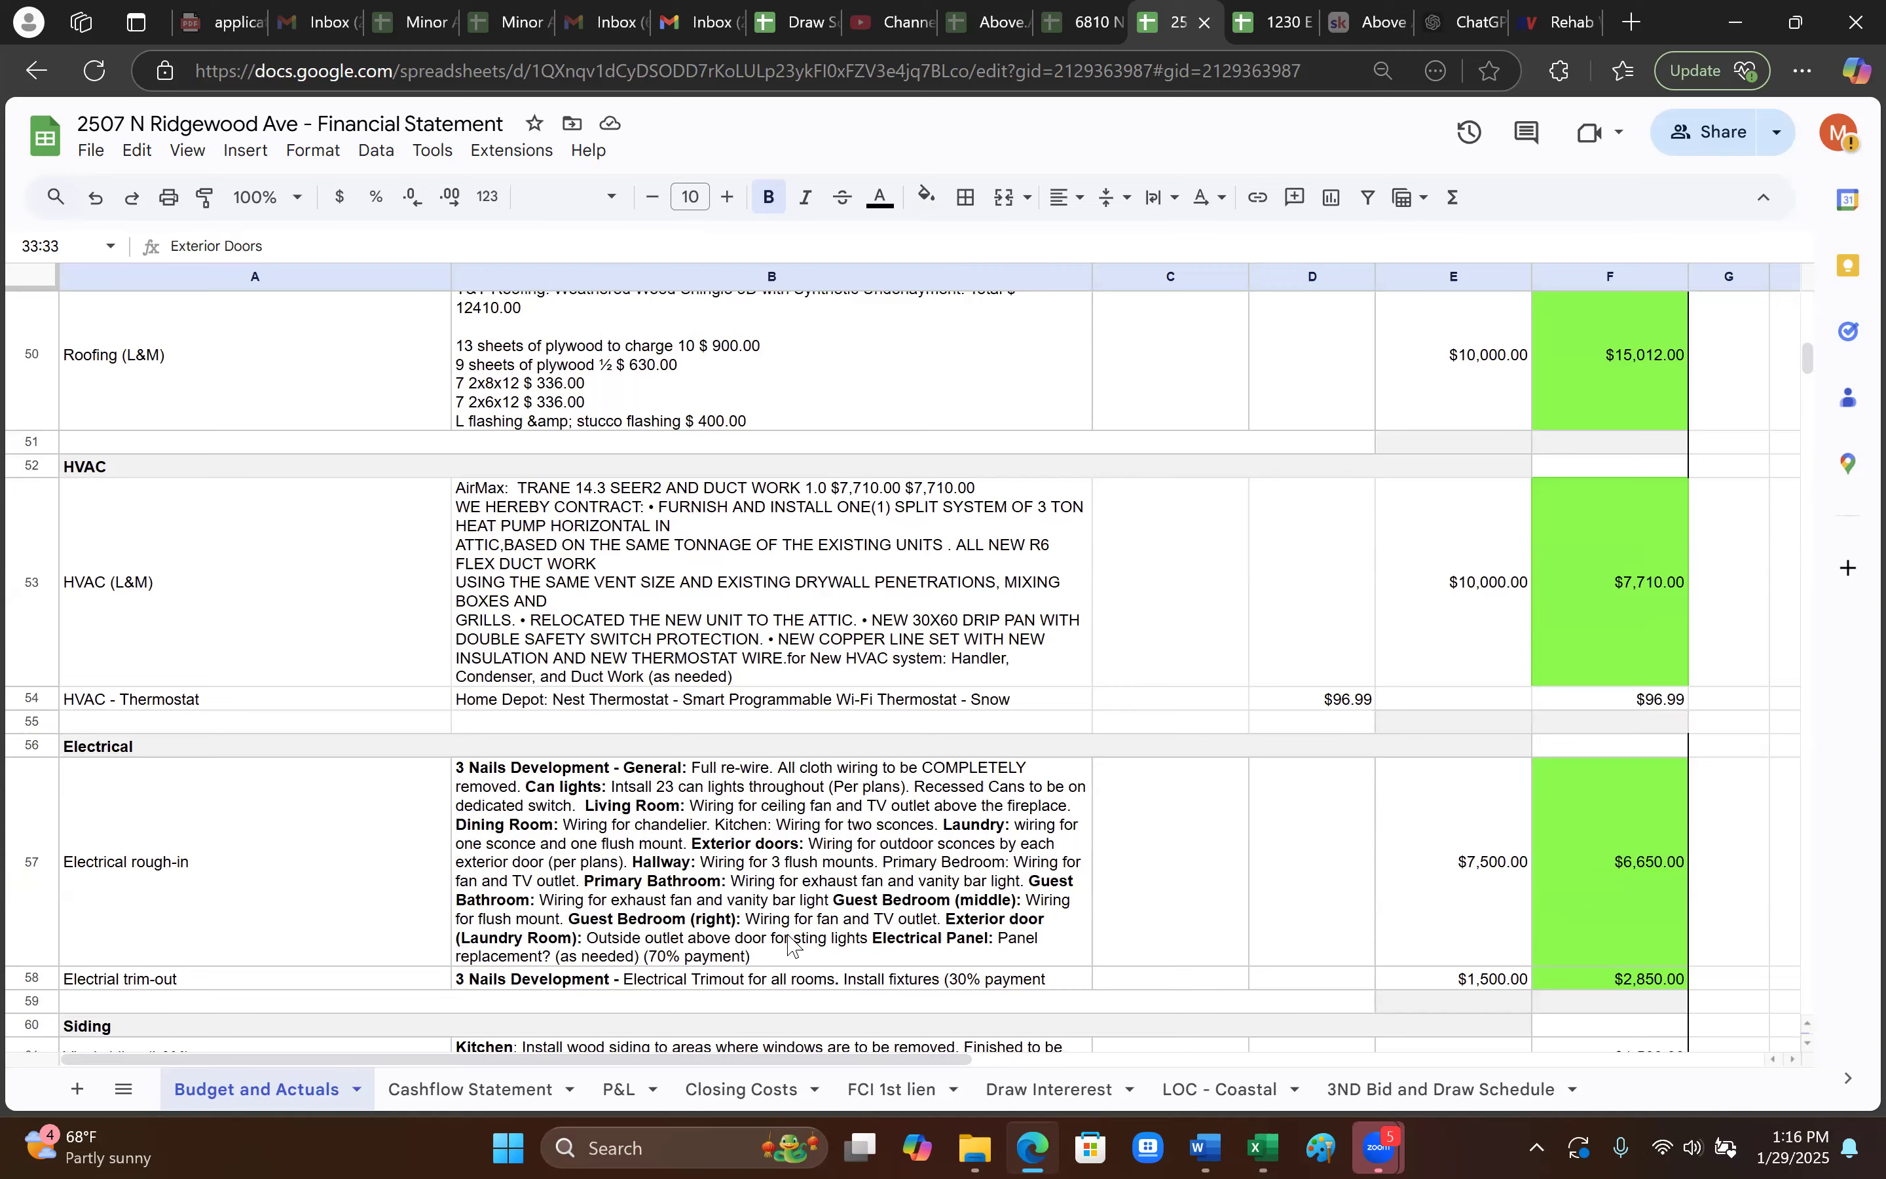
pyautogui.scroll(-2, 793, 945)
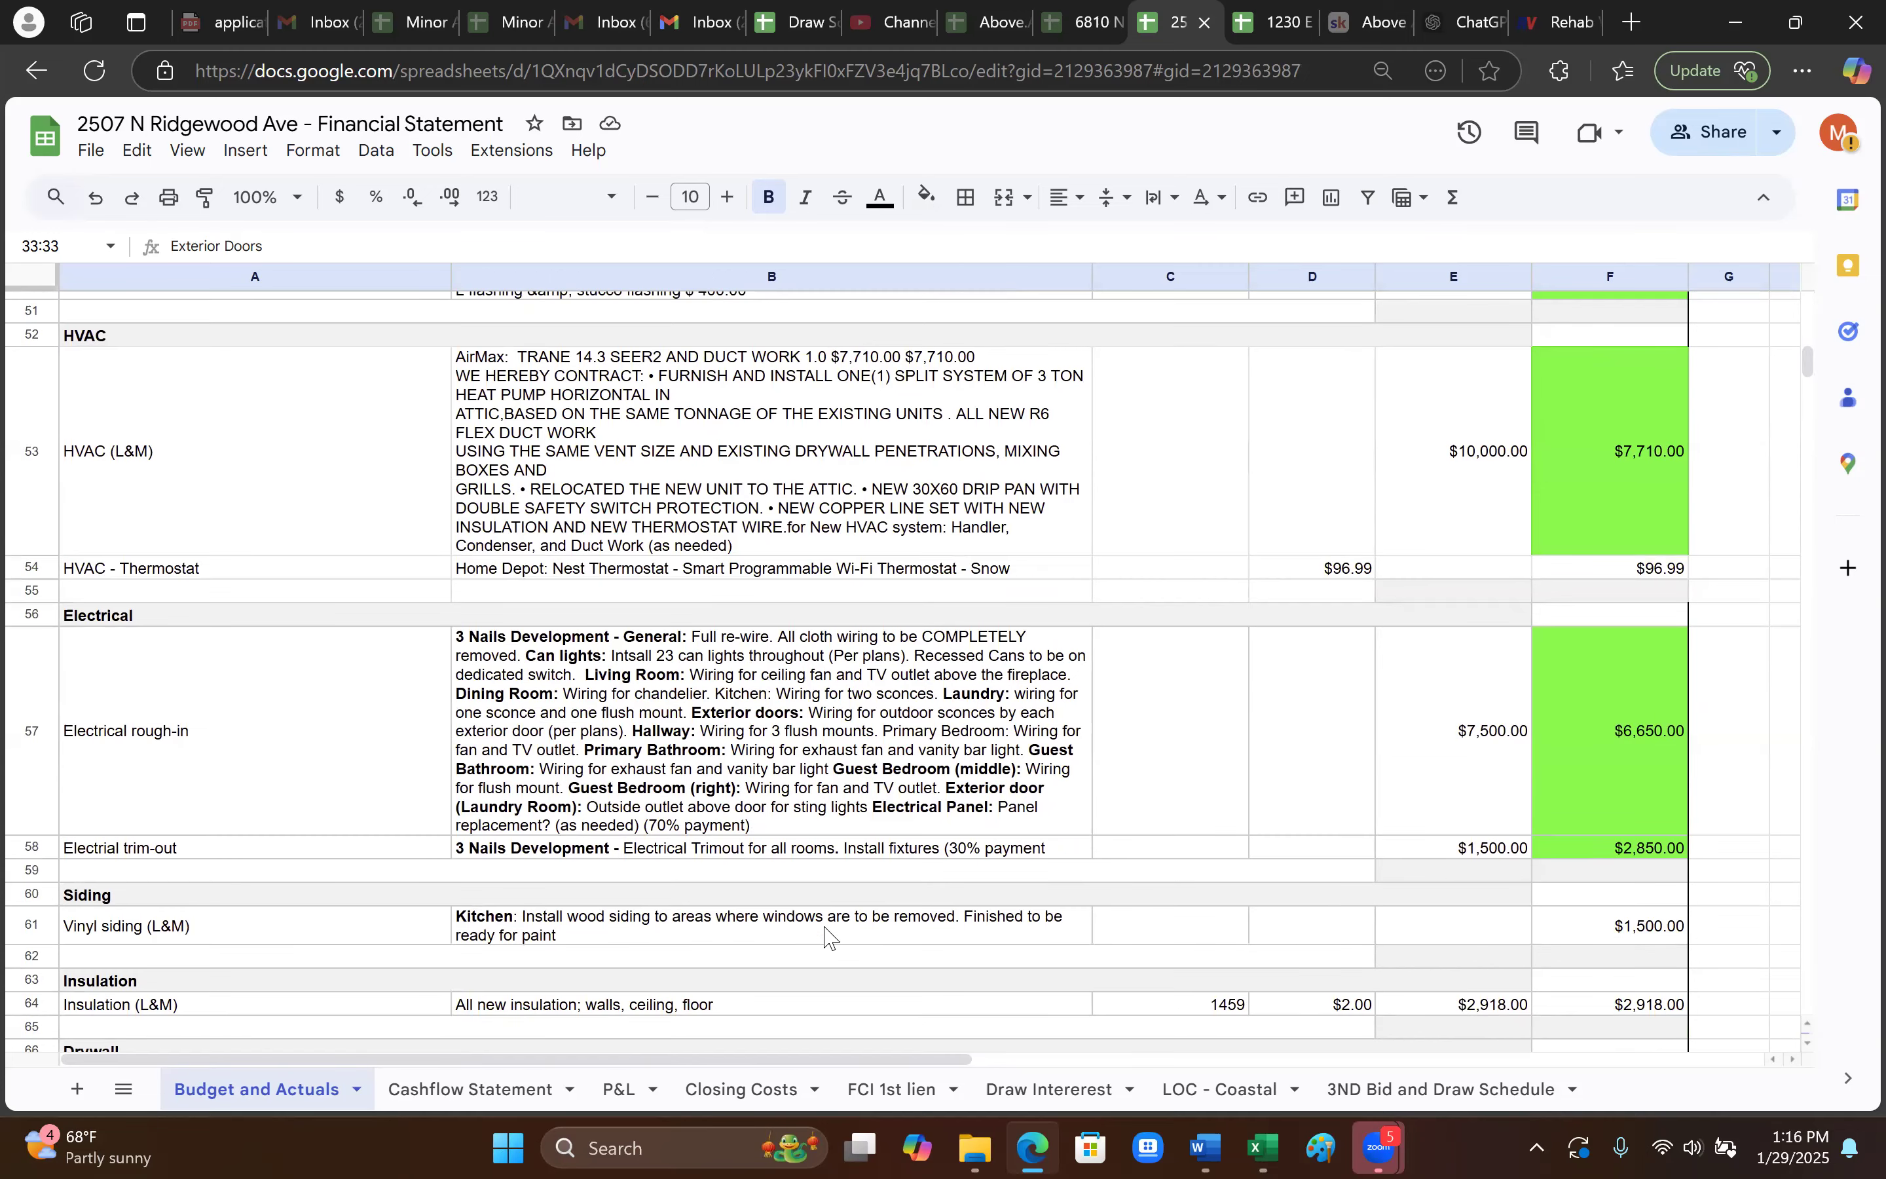
pyautogui.scroll(-2, 831, 935)
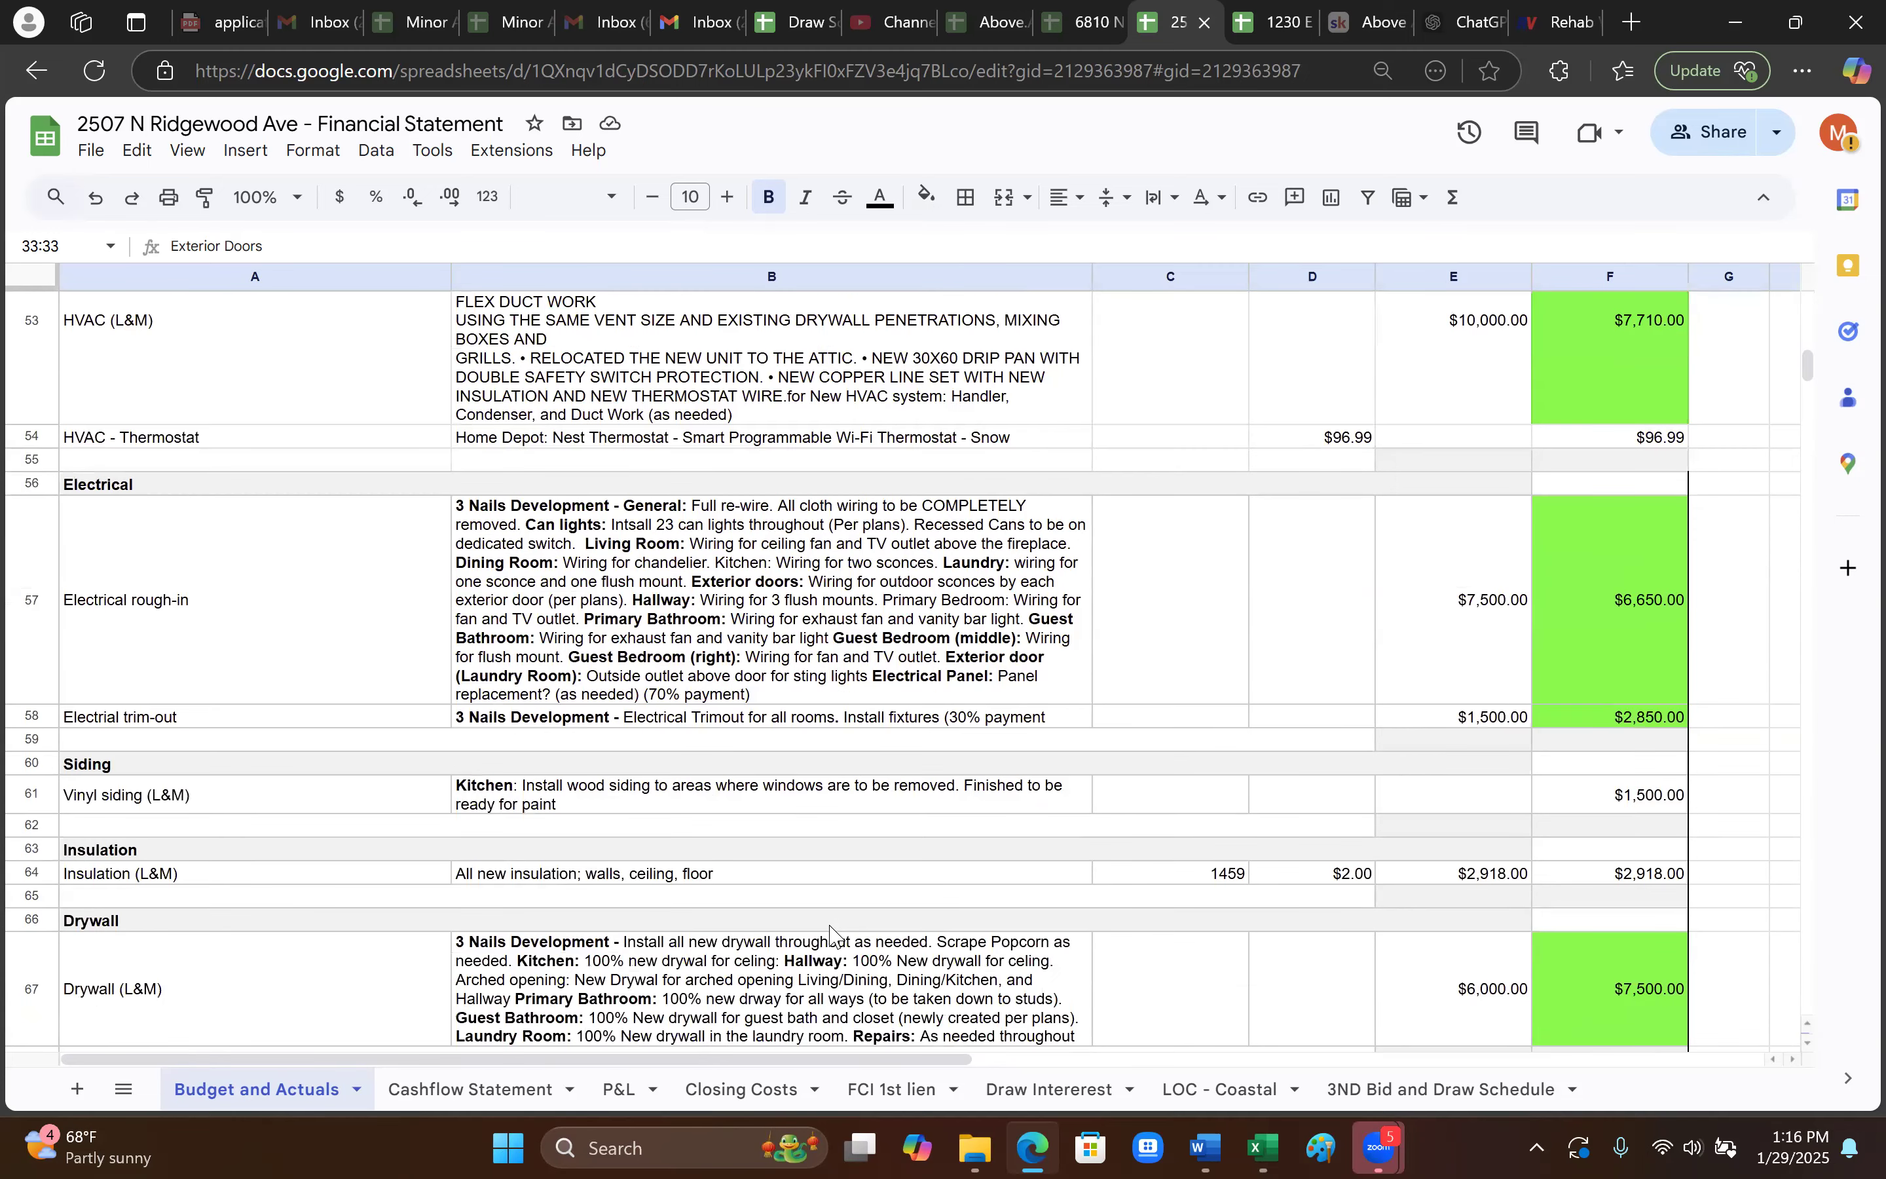
pyautogui.scroll(-4, 831, 932)
pyautogui.scroll(-6, 830, 933)
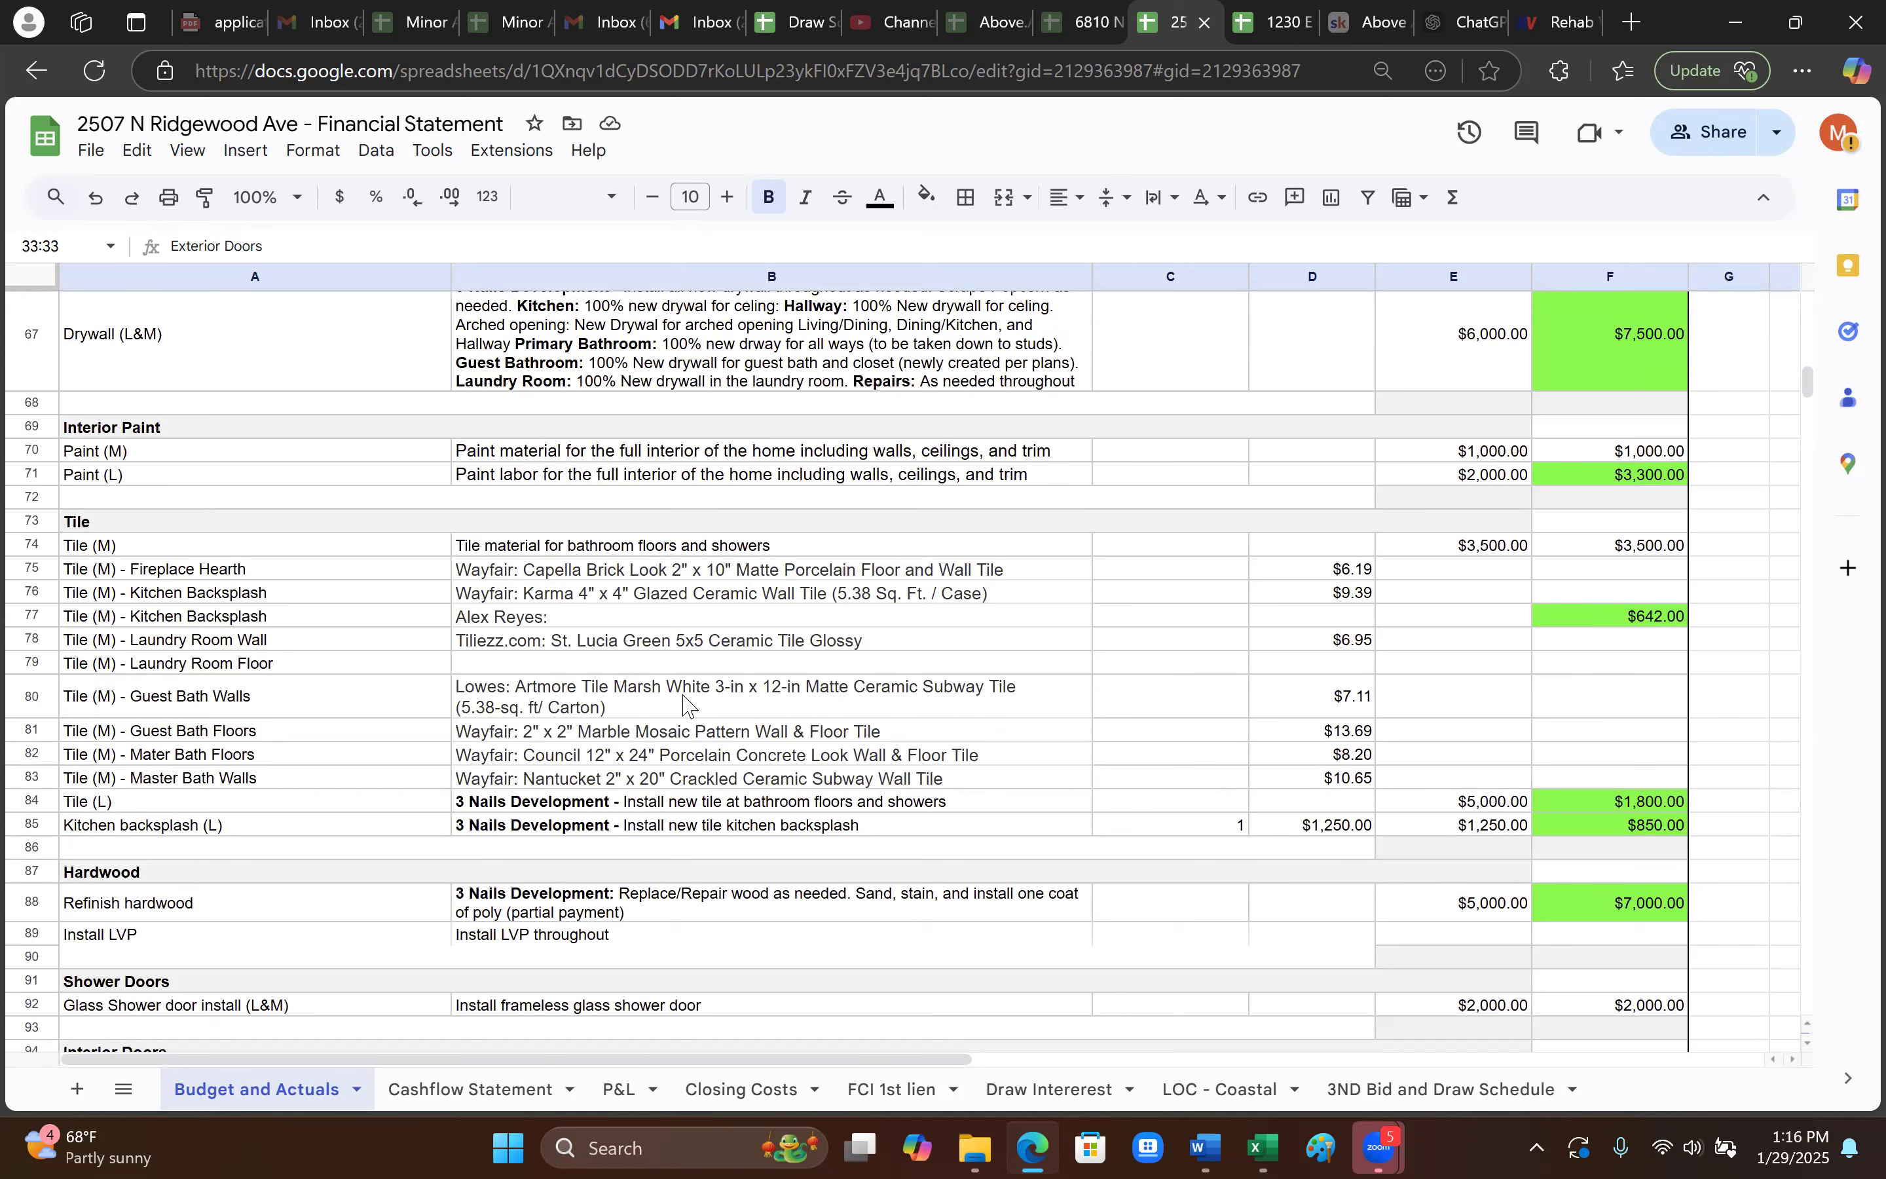
# - Review the Tile section lines, including the $3,500.00 Tile (M) actual and Capella Brick's $6.19 rate
pyautogui.click(83, 520)
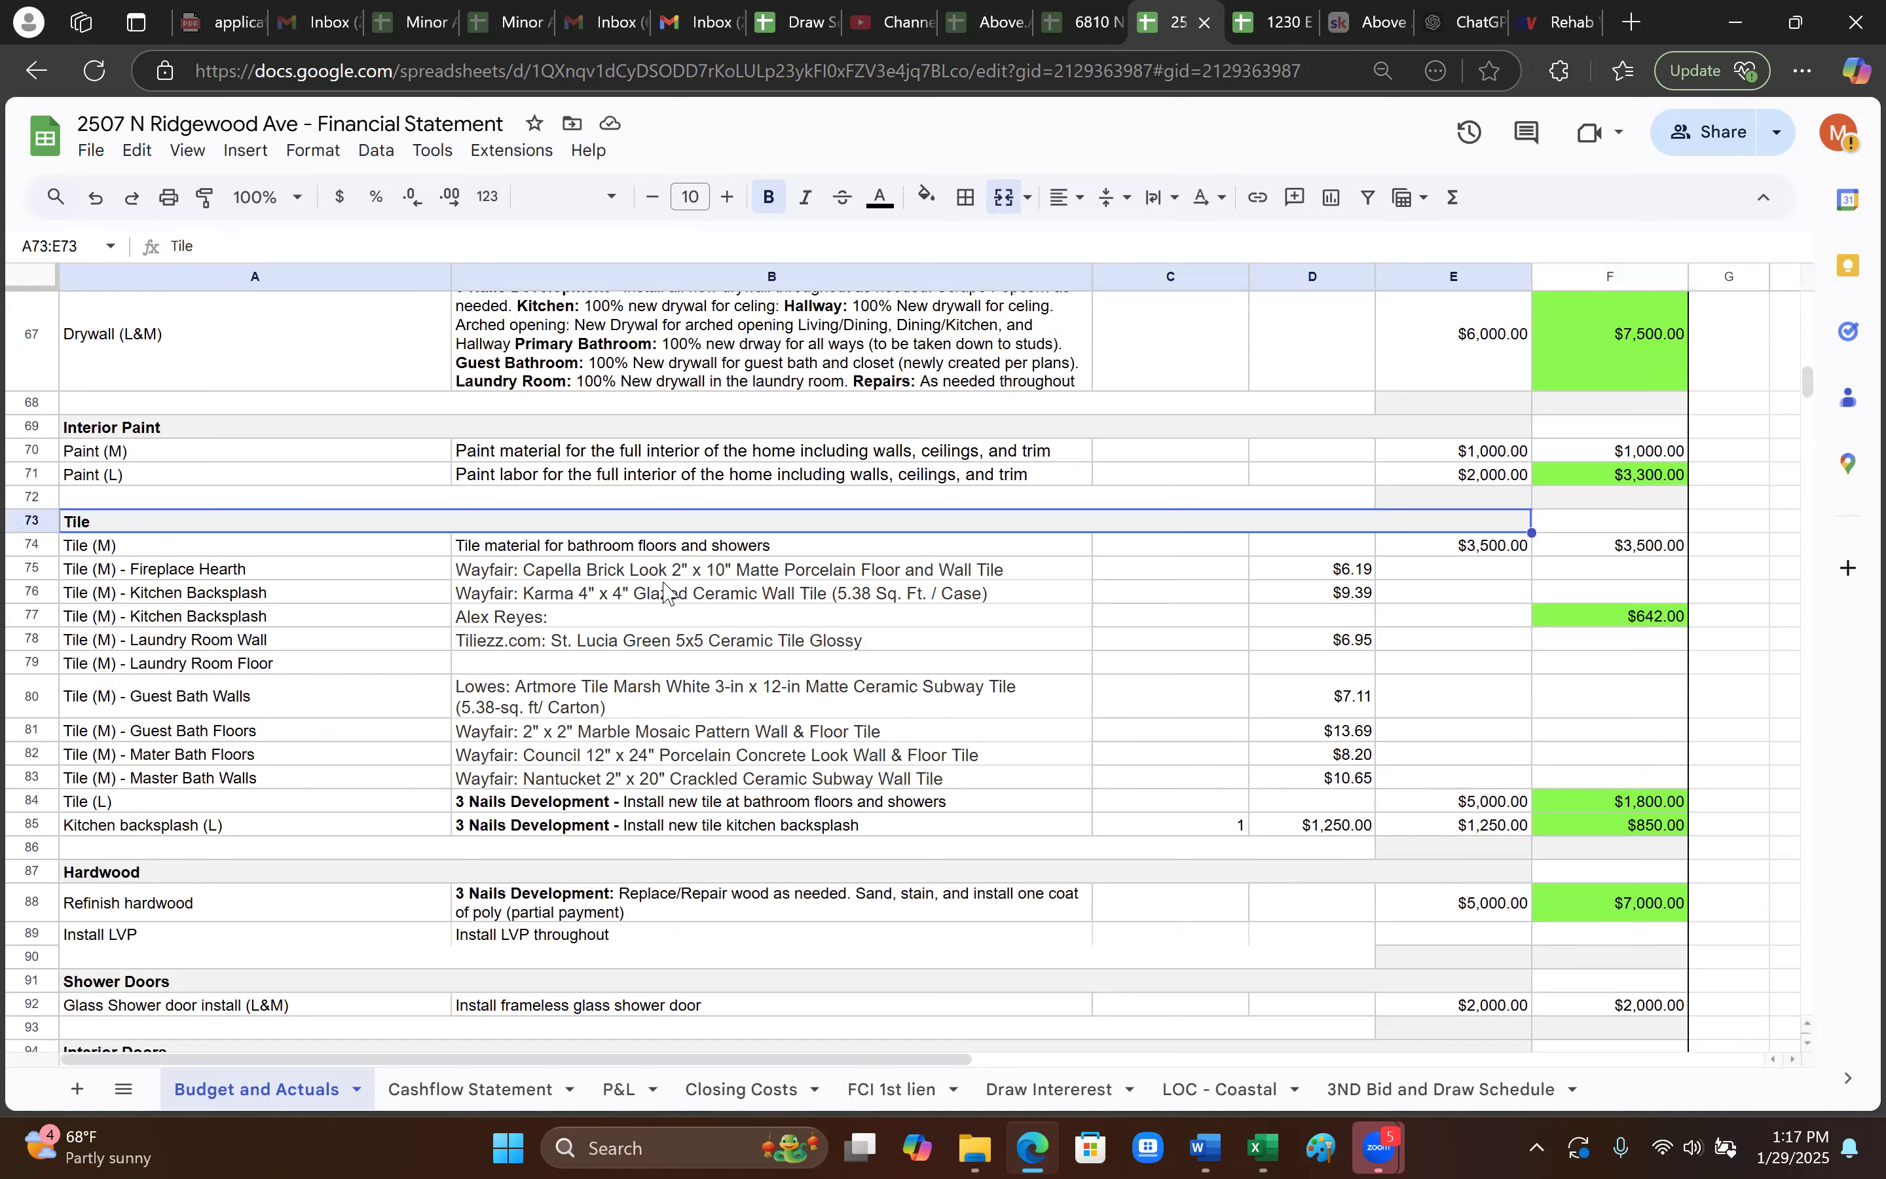
pyautogui.click(133, 551)
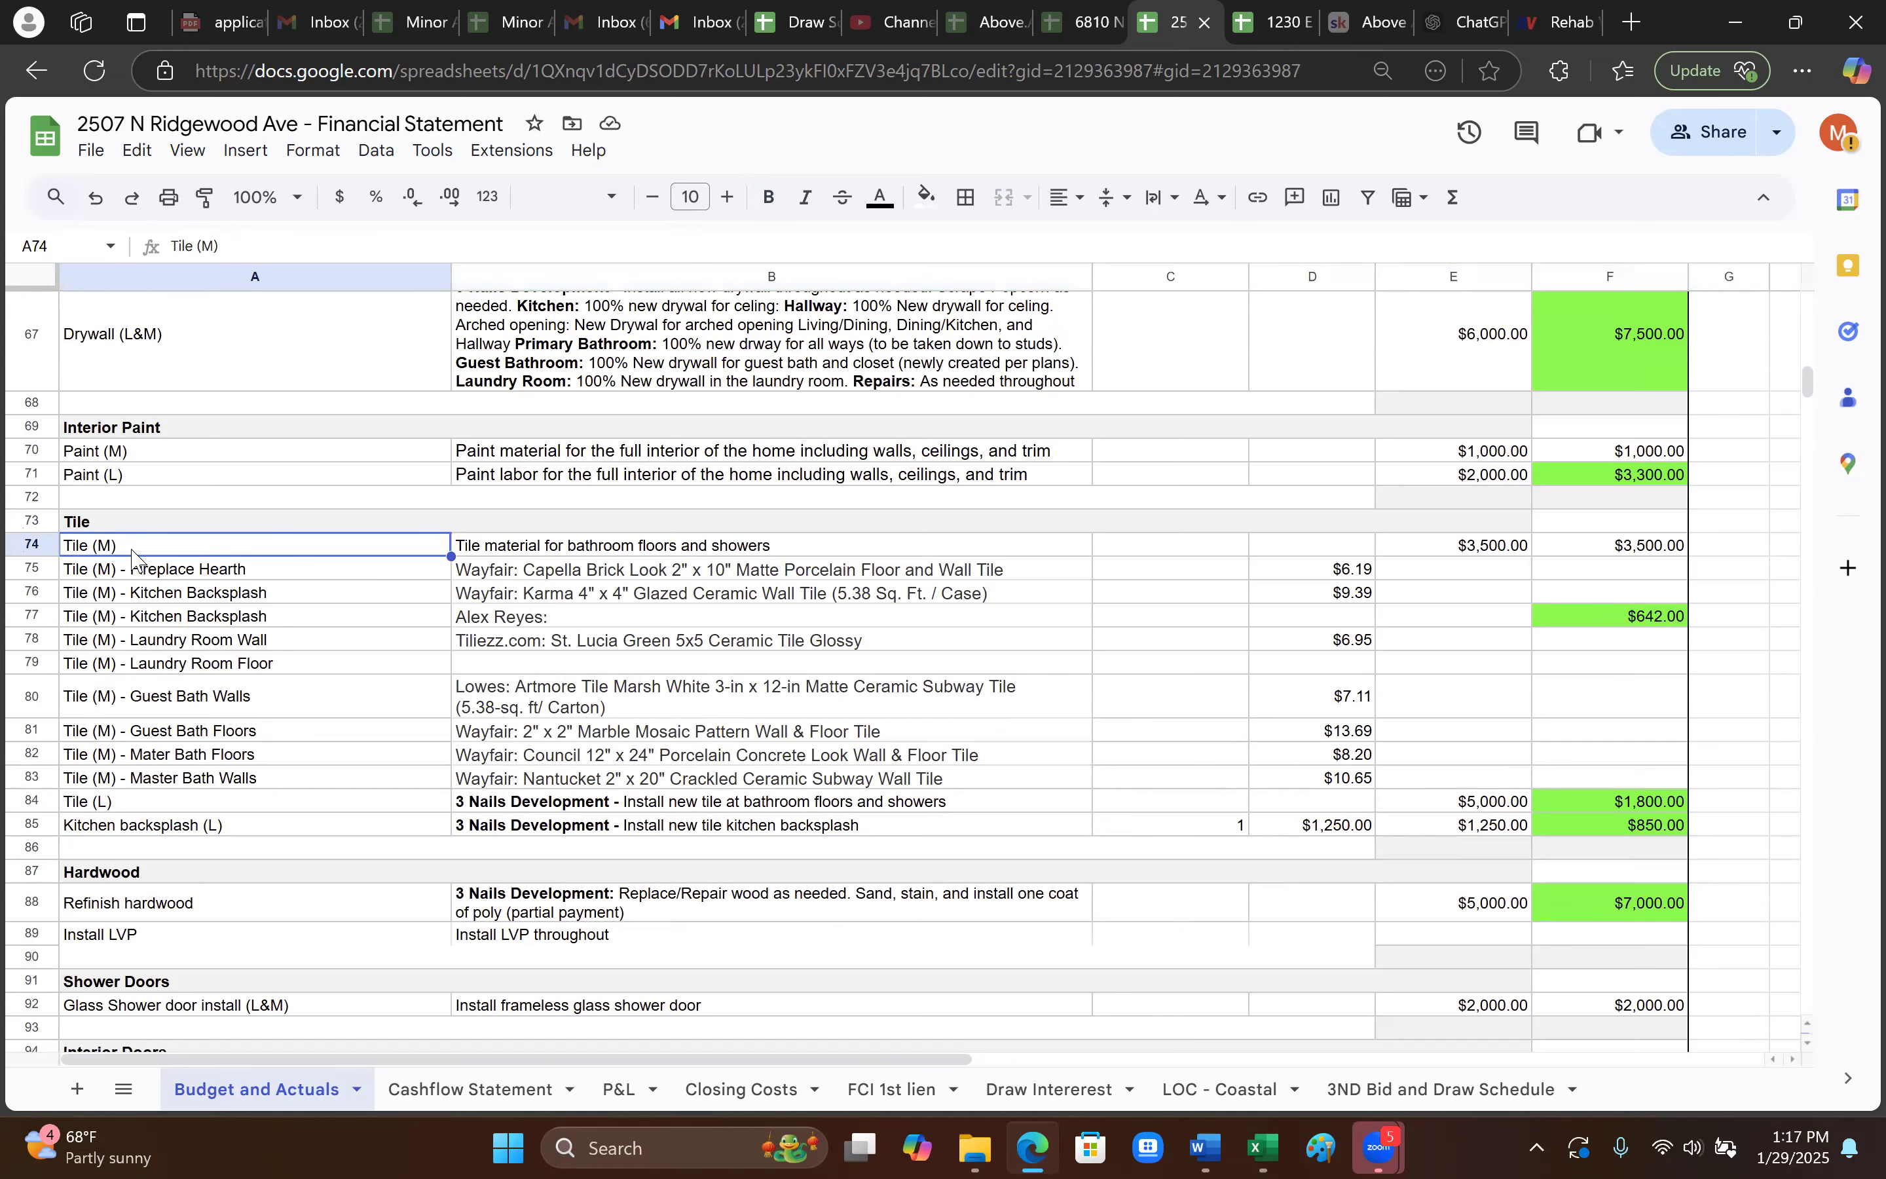
pyautogui.click(1620, 548)
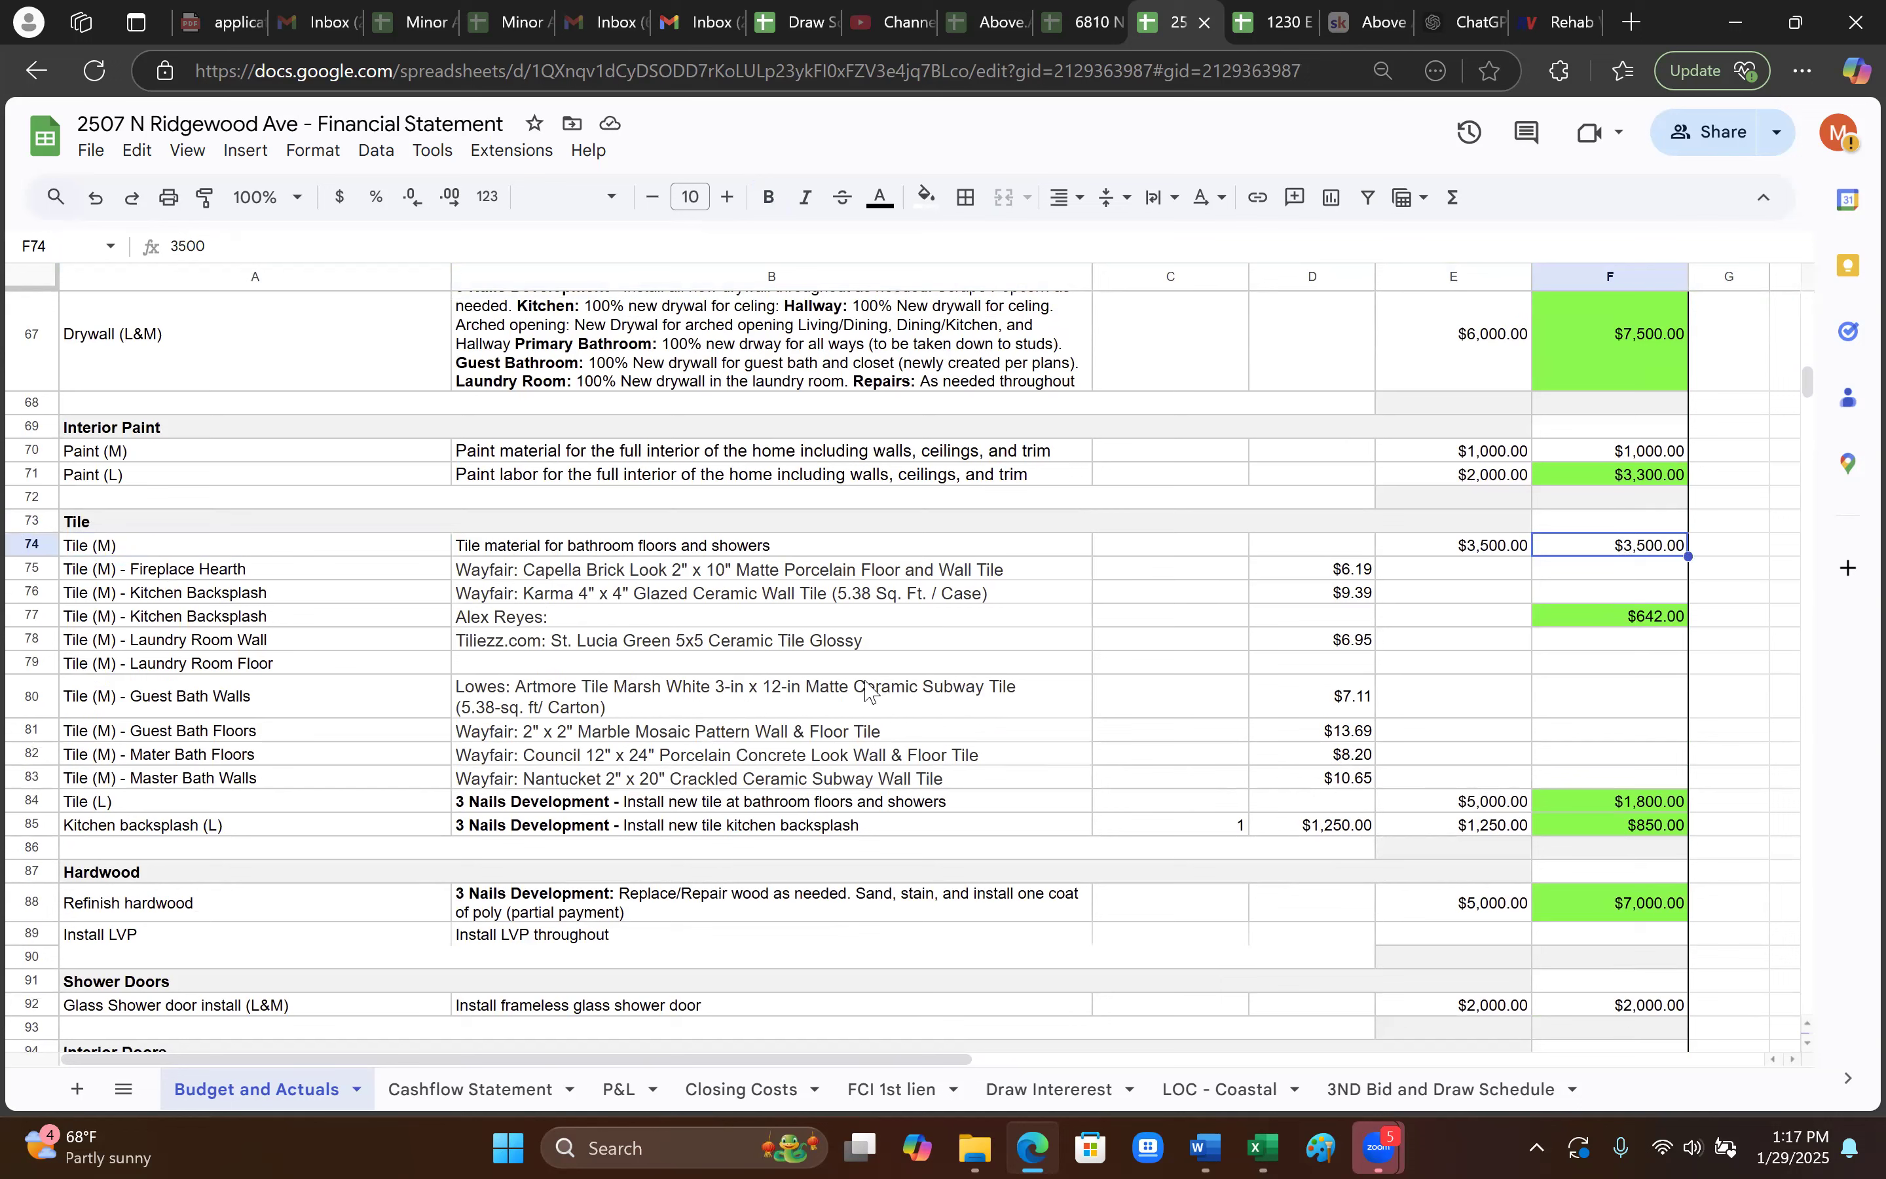
pyautogui.click(577, 577)
pyautogui.click(508, 597)
pyautogui.click(516, 619)
pyautogui.click(659, 641)
pyautogui.click(659, 732)
pyautogui.click(661, 778)
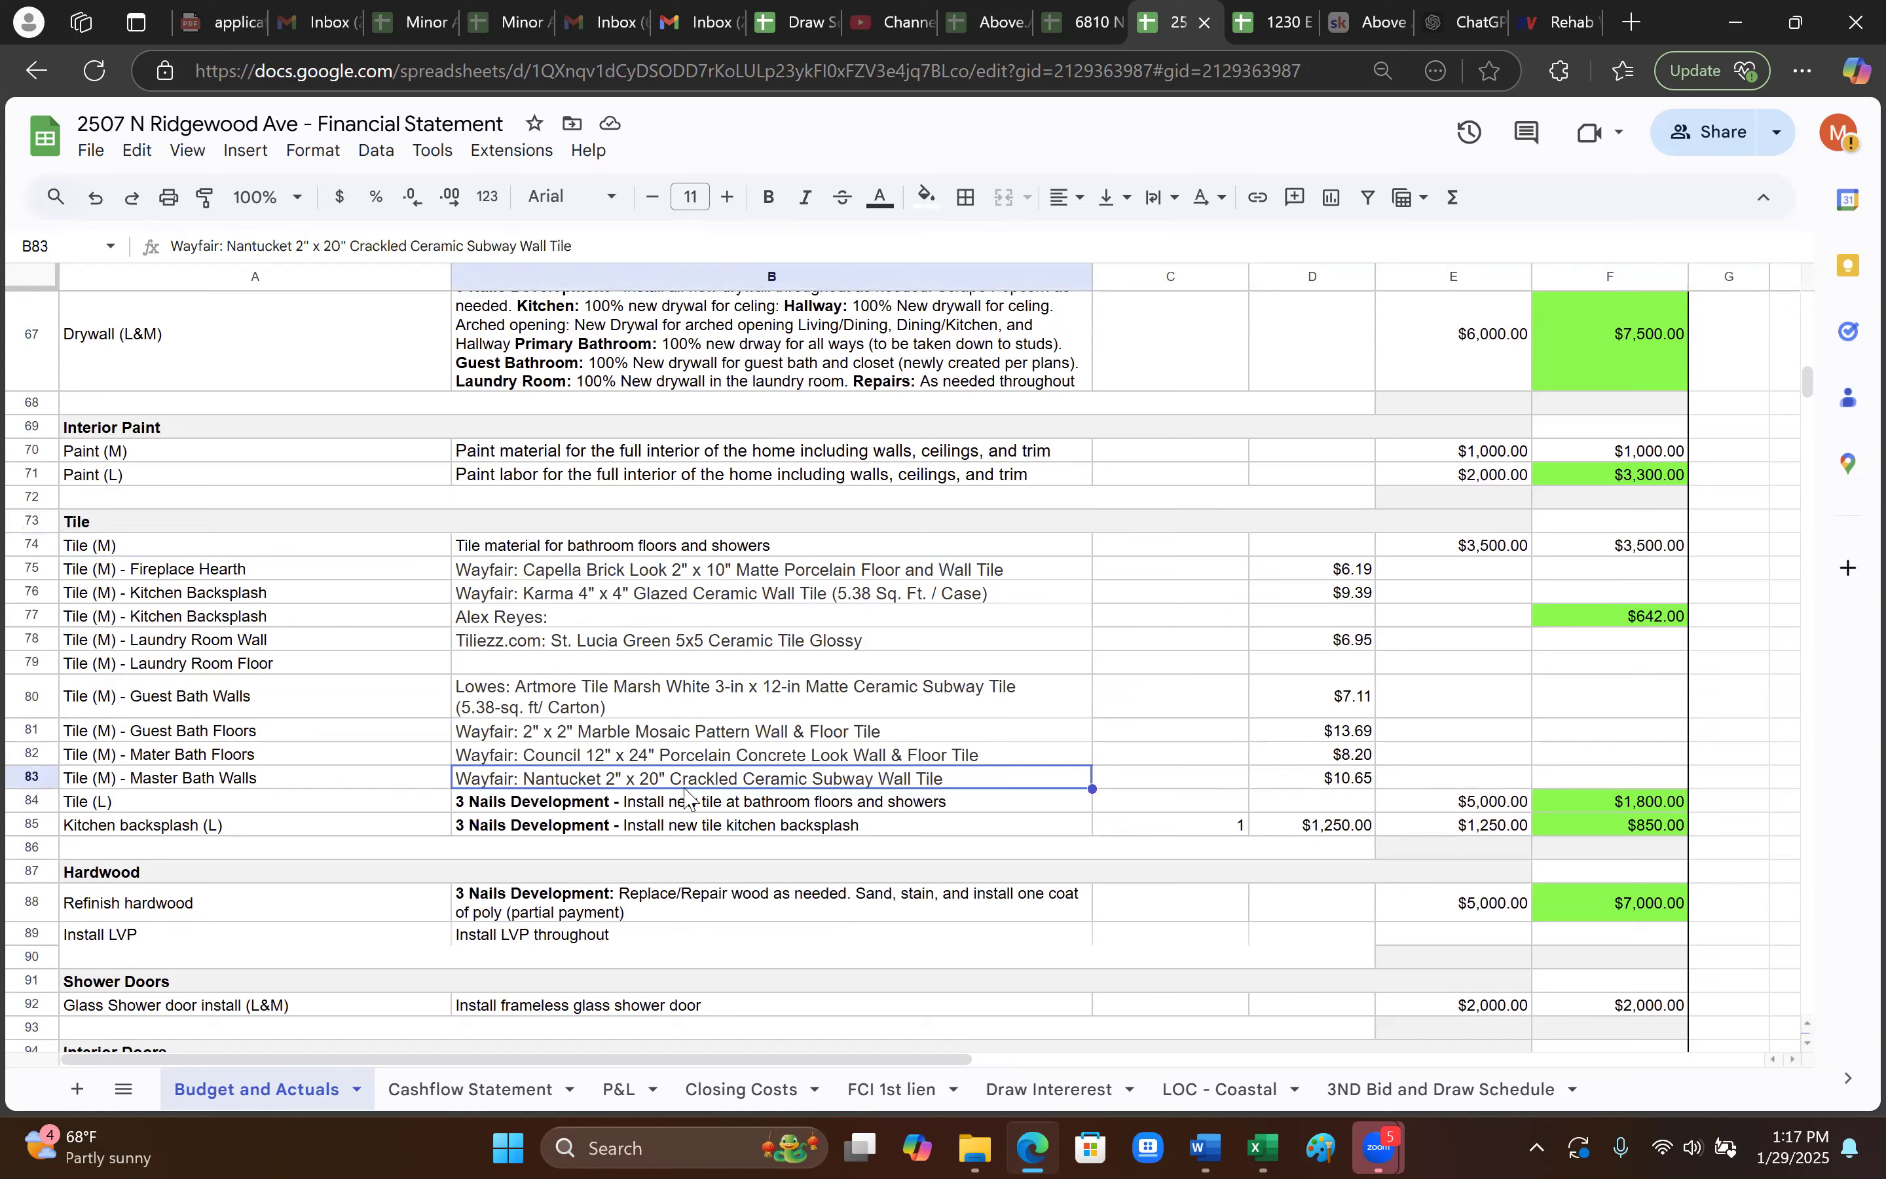
pyautogui.click(578, 576)
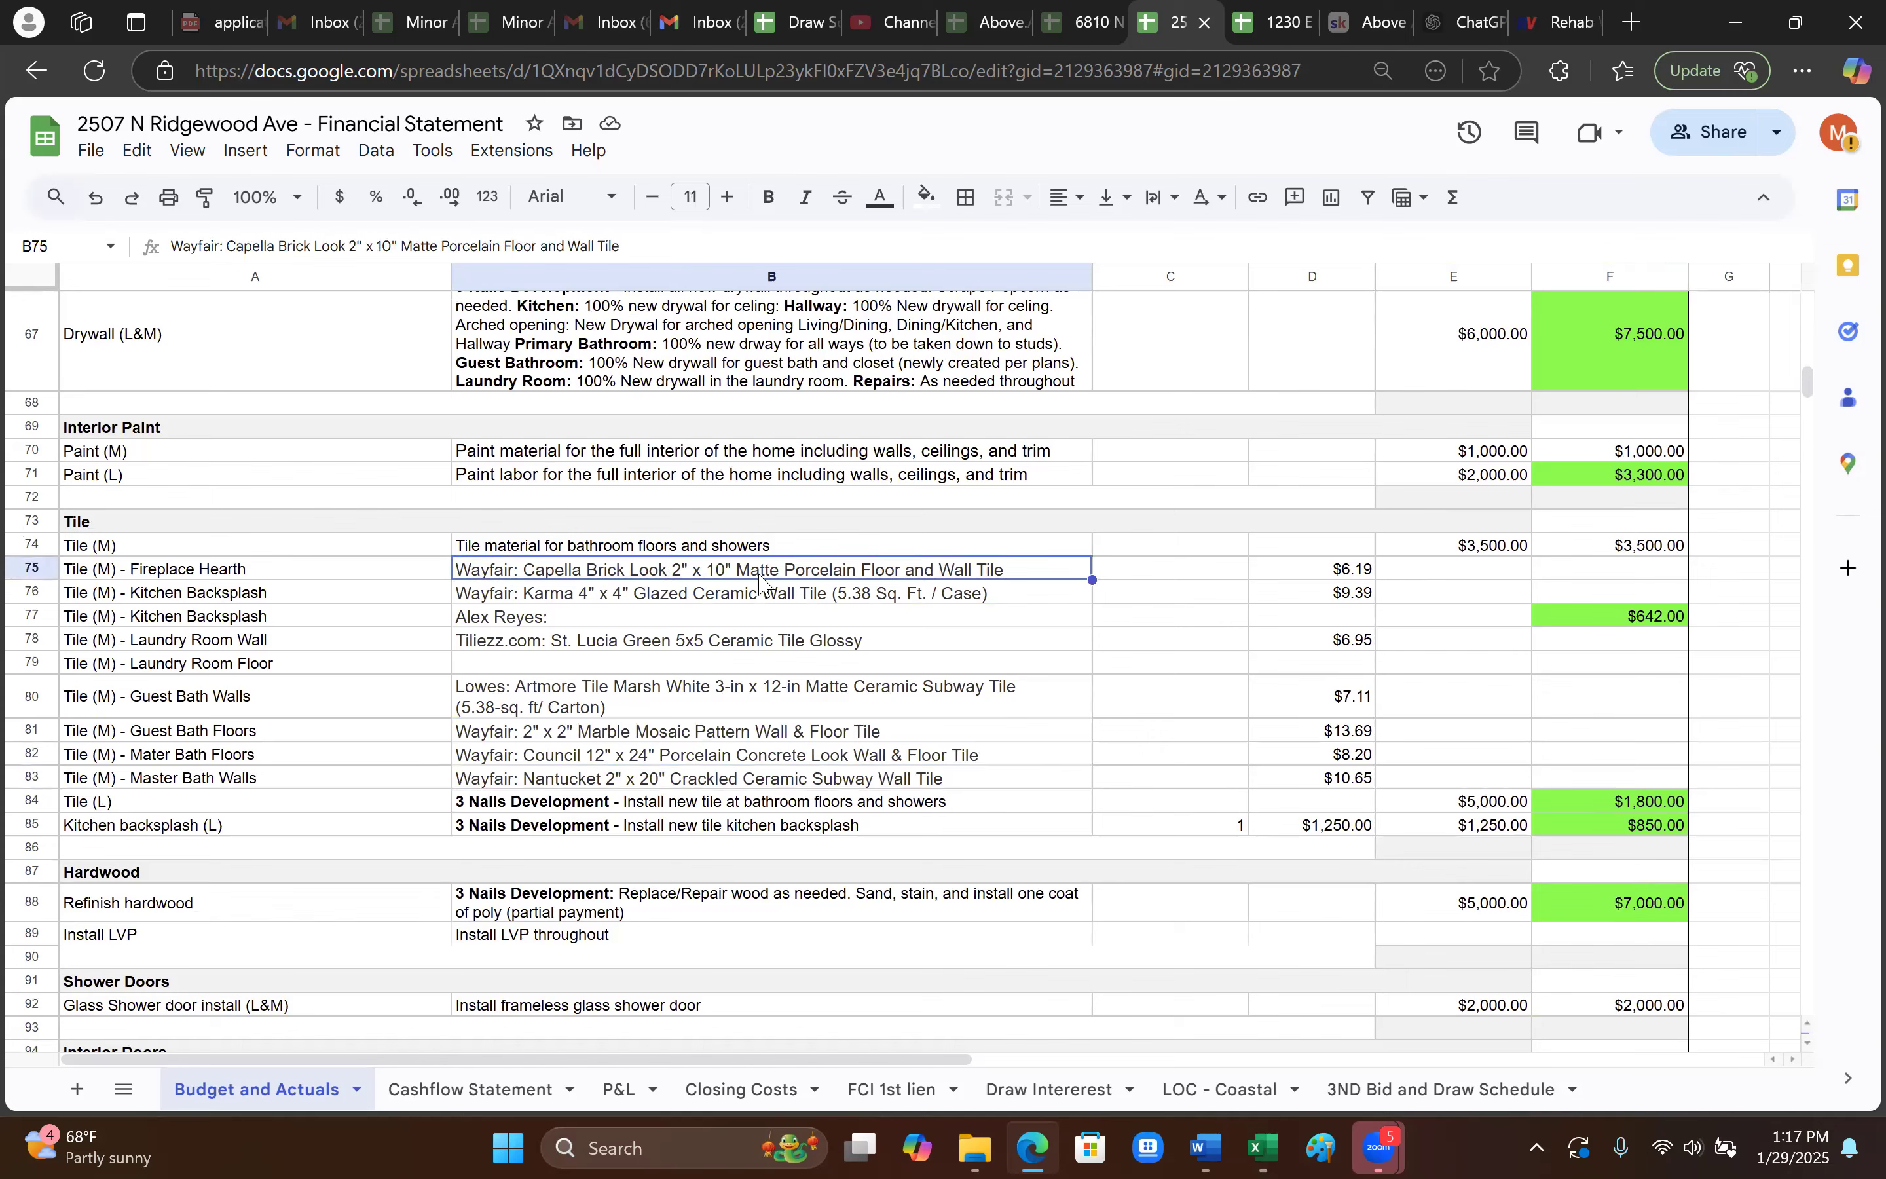
pyautogui.click(1364, 577)
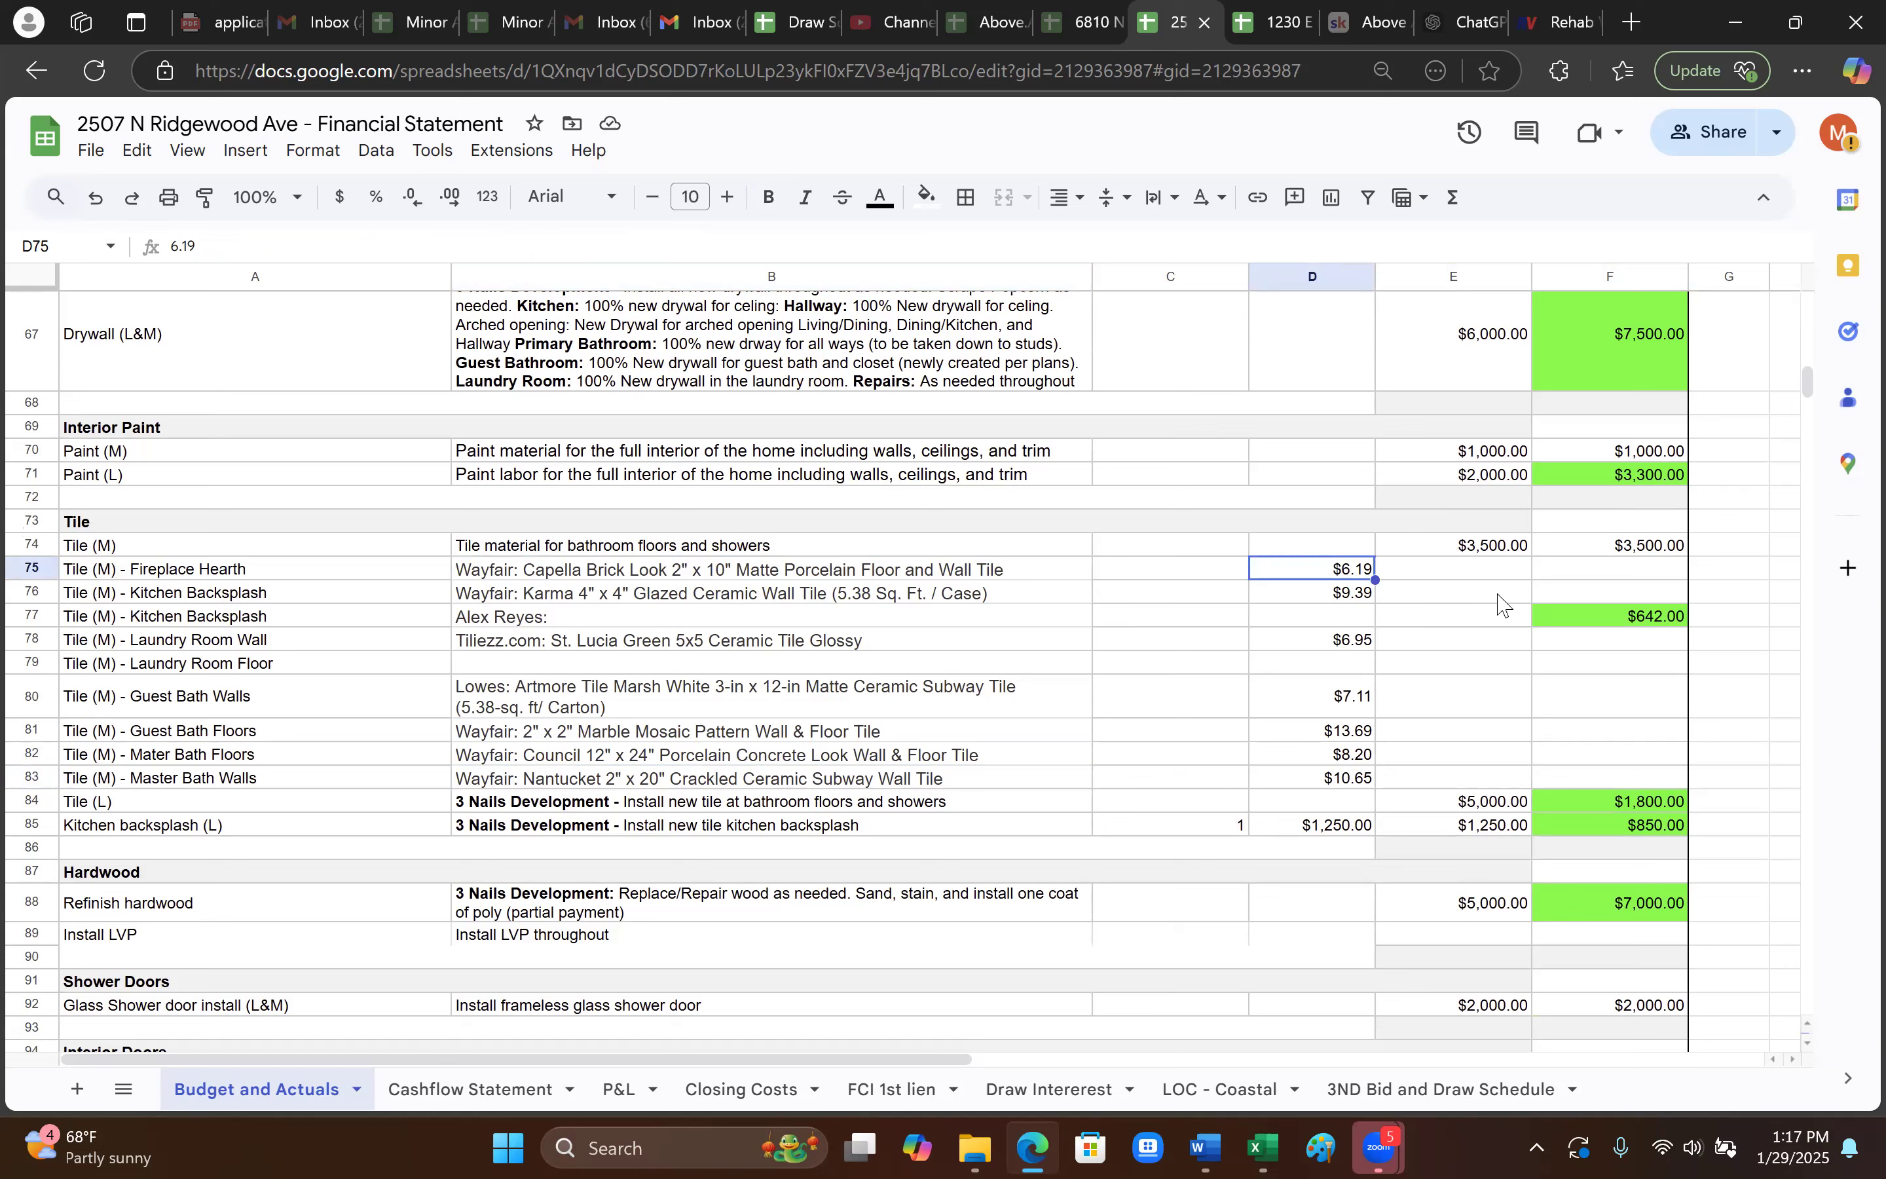
# - Enter $800.00 as the Fireplace Hearth actual in F75, then check the neighbouring tile actuals
pyautogui.click(1618, 581)
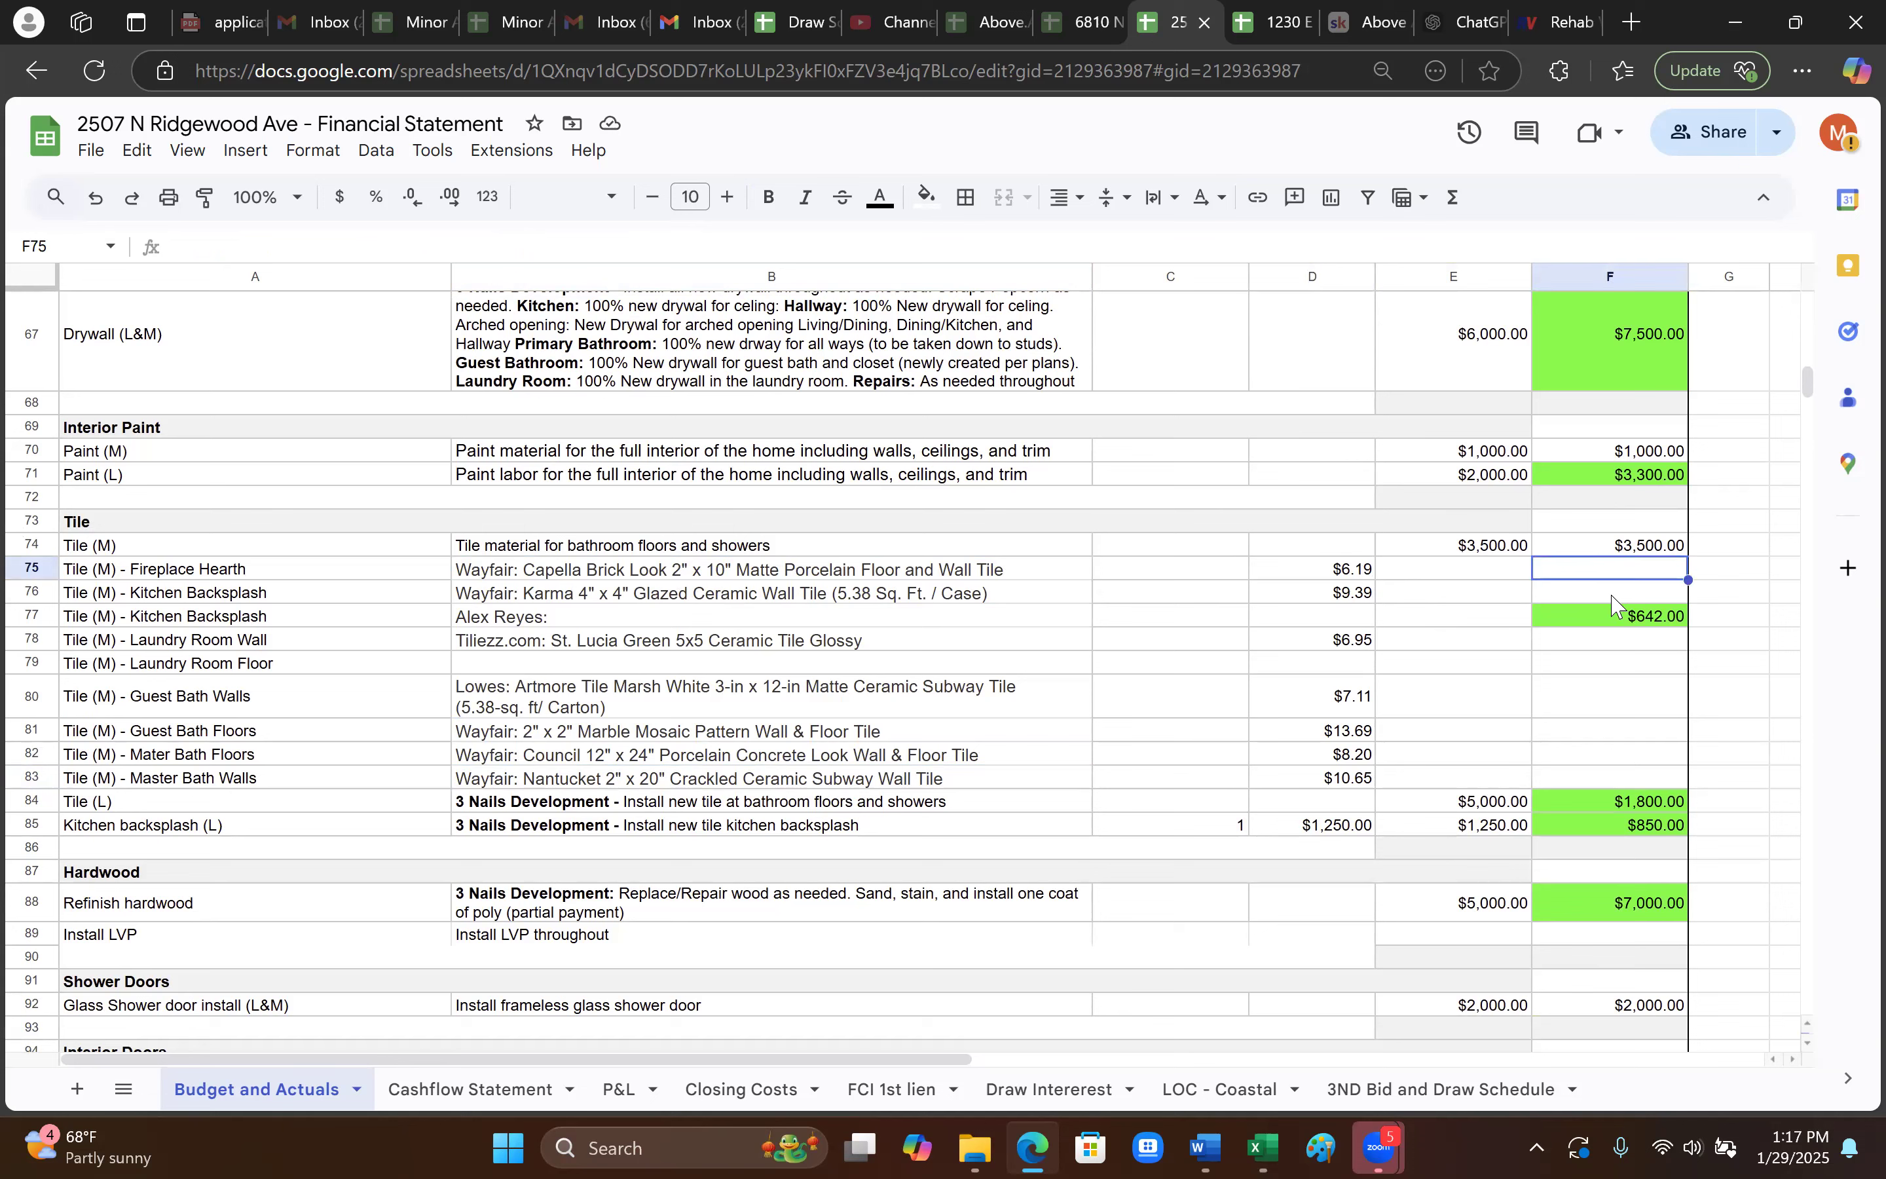
pyautogui.write('800')
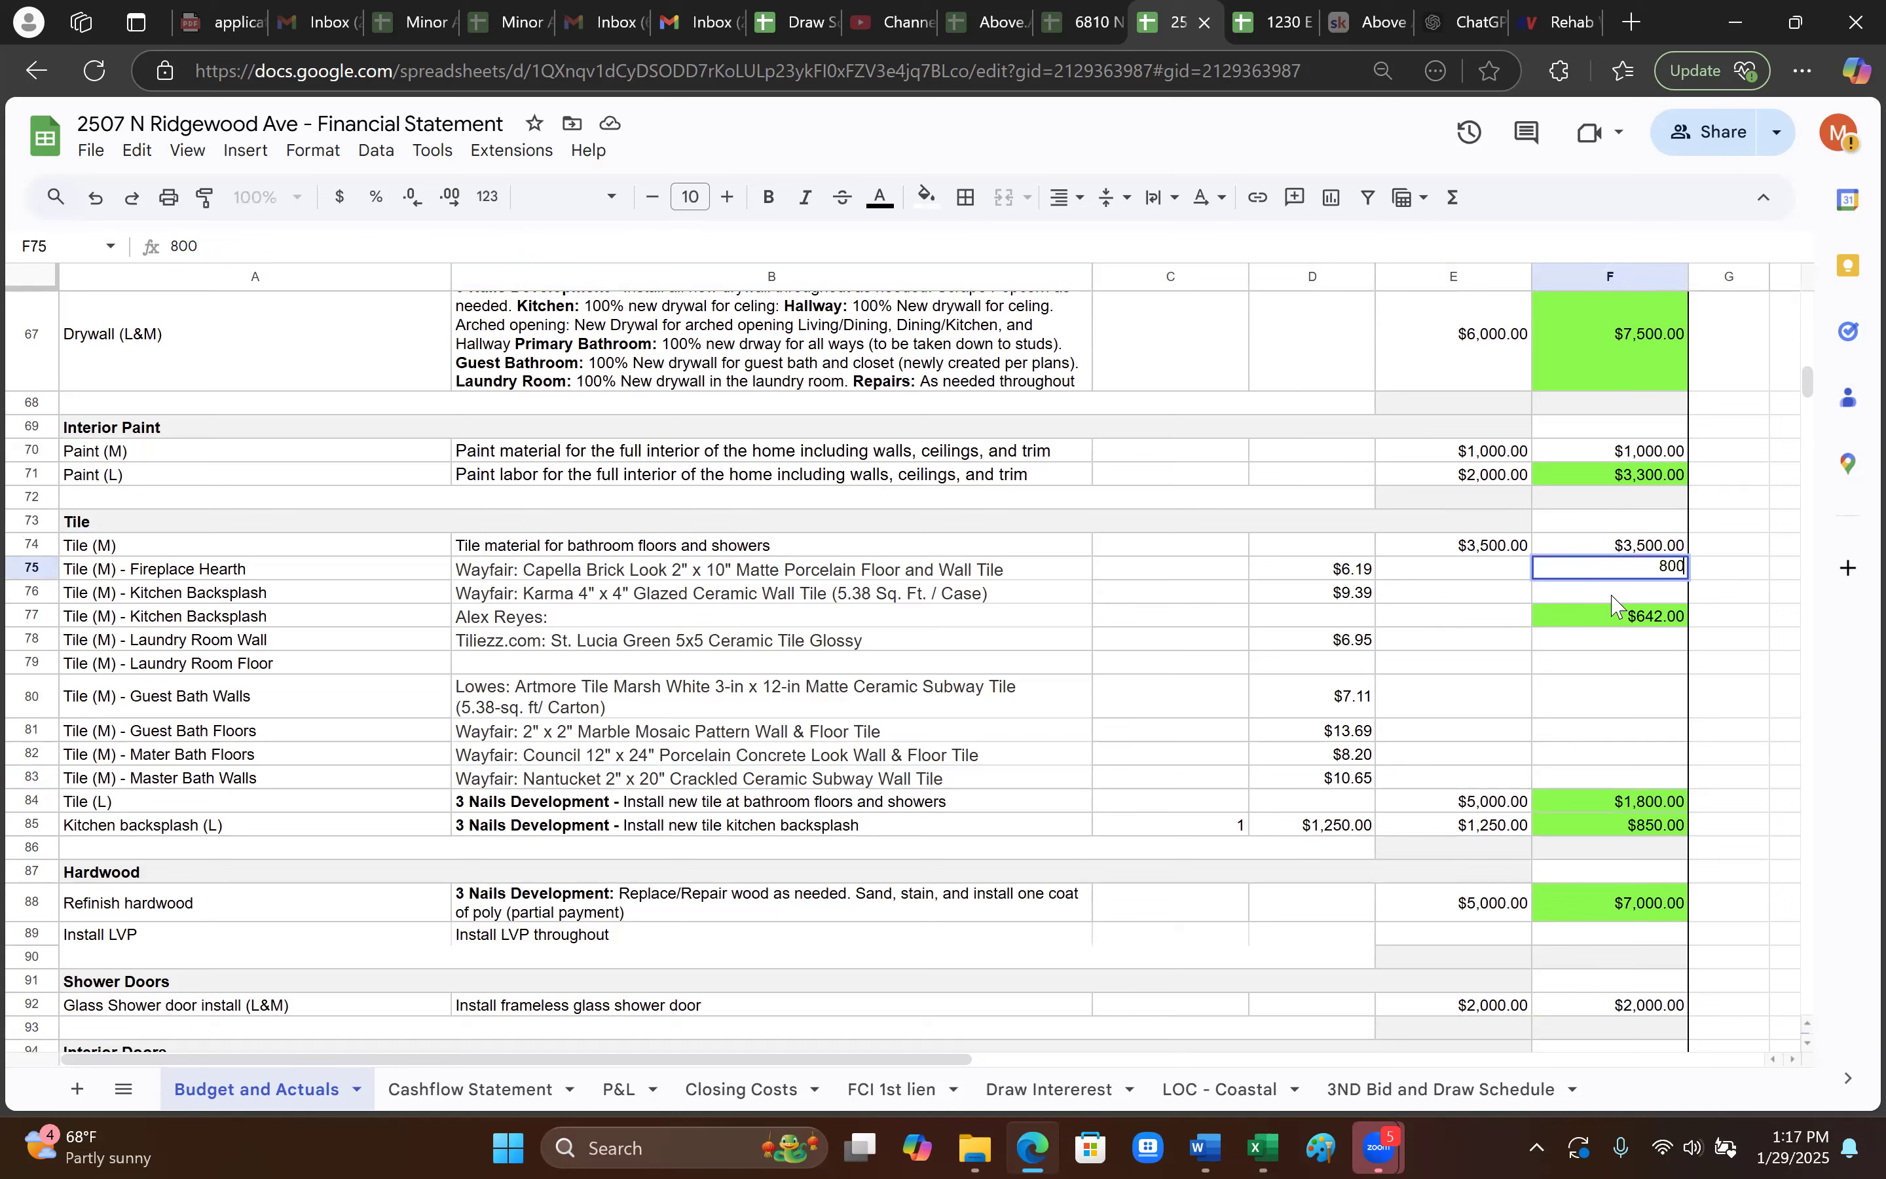
pyautogui.press('Return')
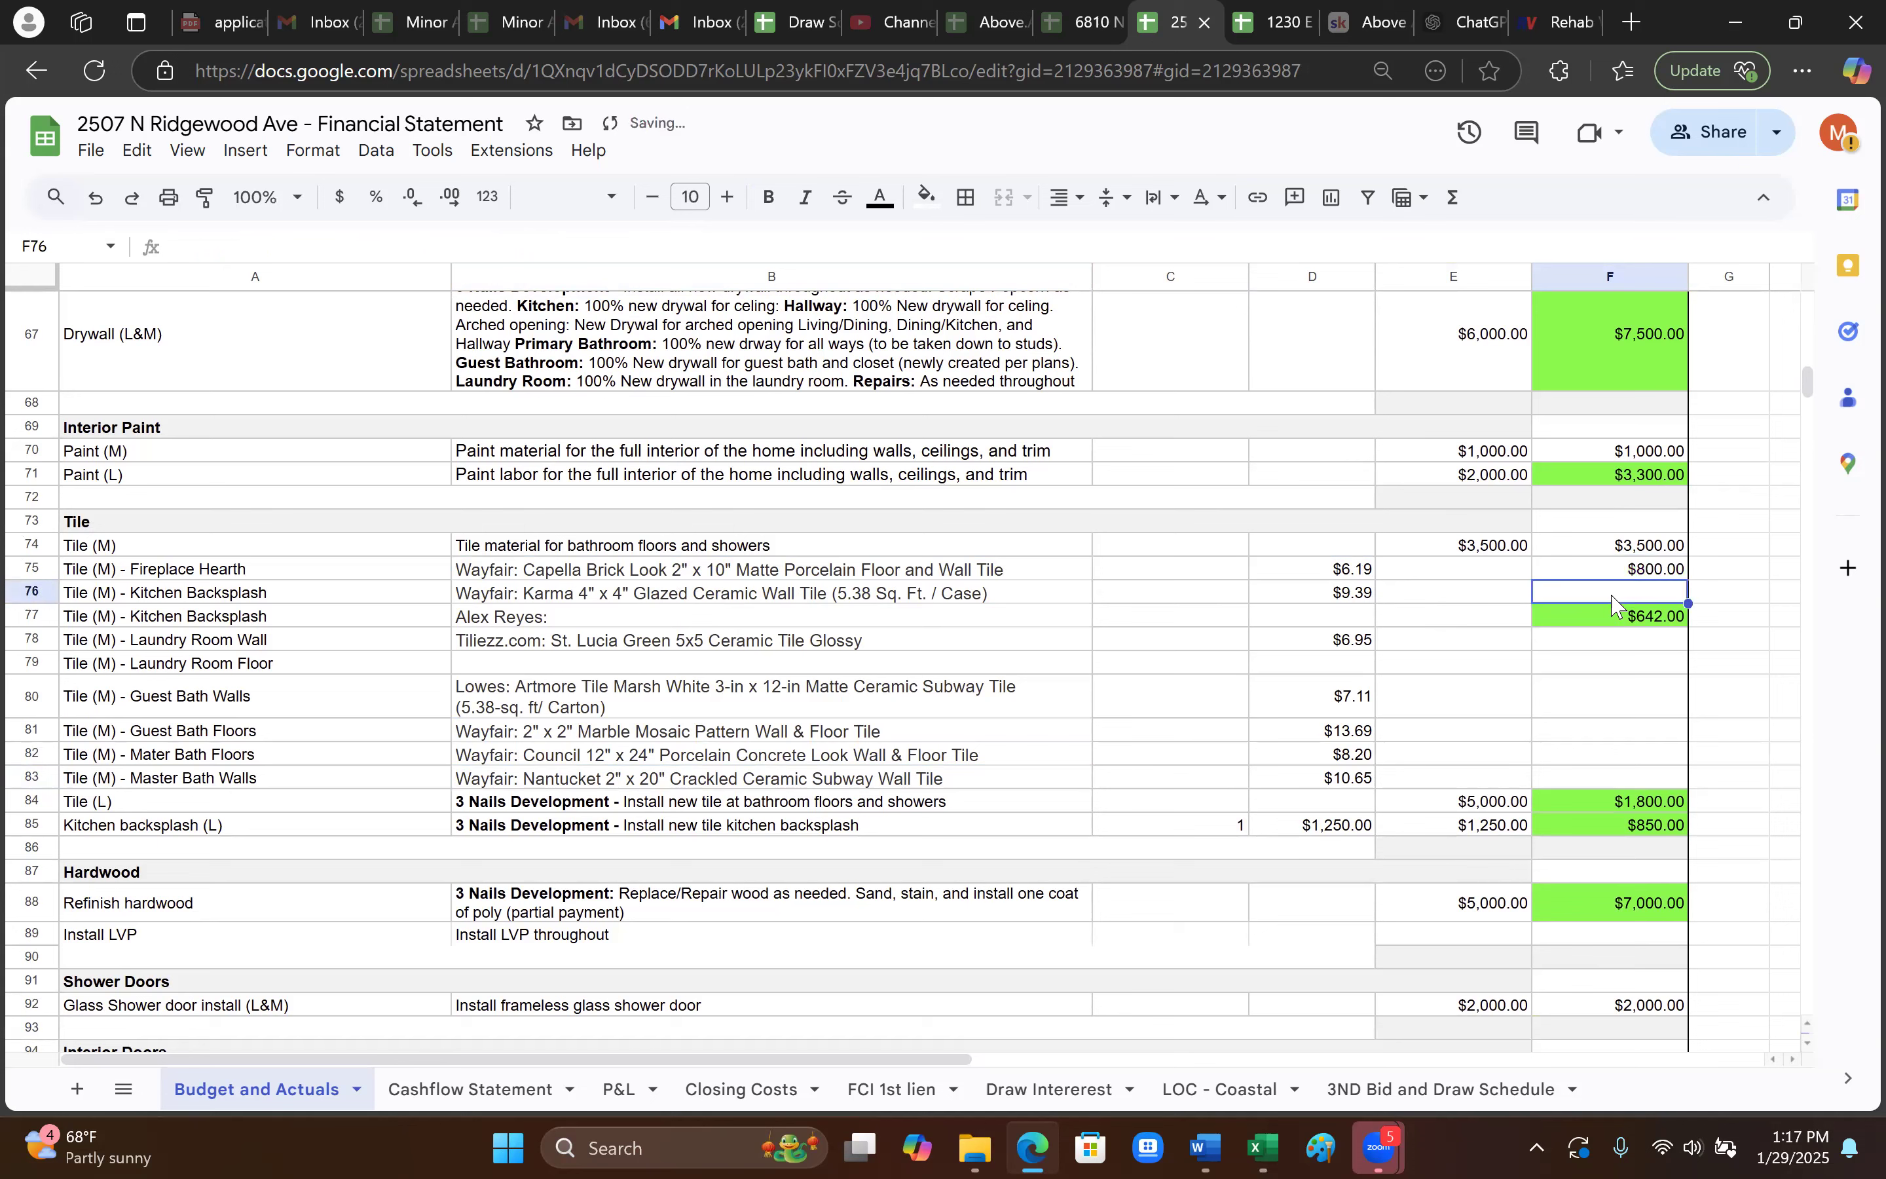
pyautogui.click(561, 690)
pyautogui.press('Down')
pyautogui.press('Down')
pyautogui.press('Down')
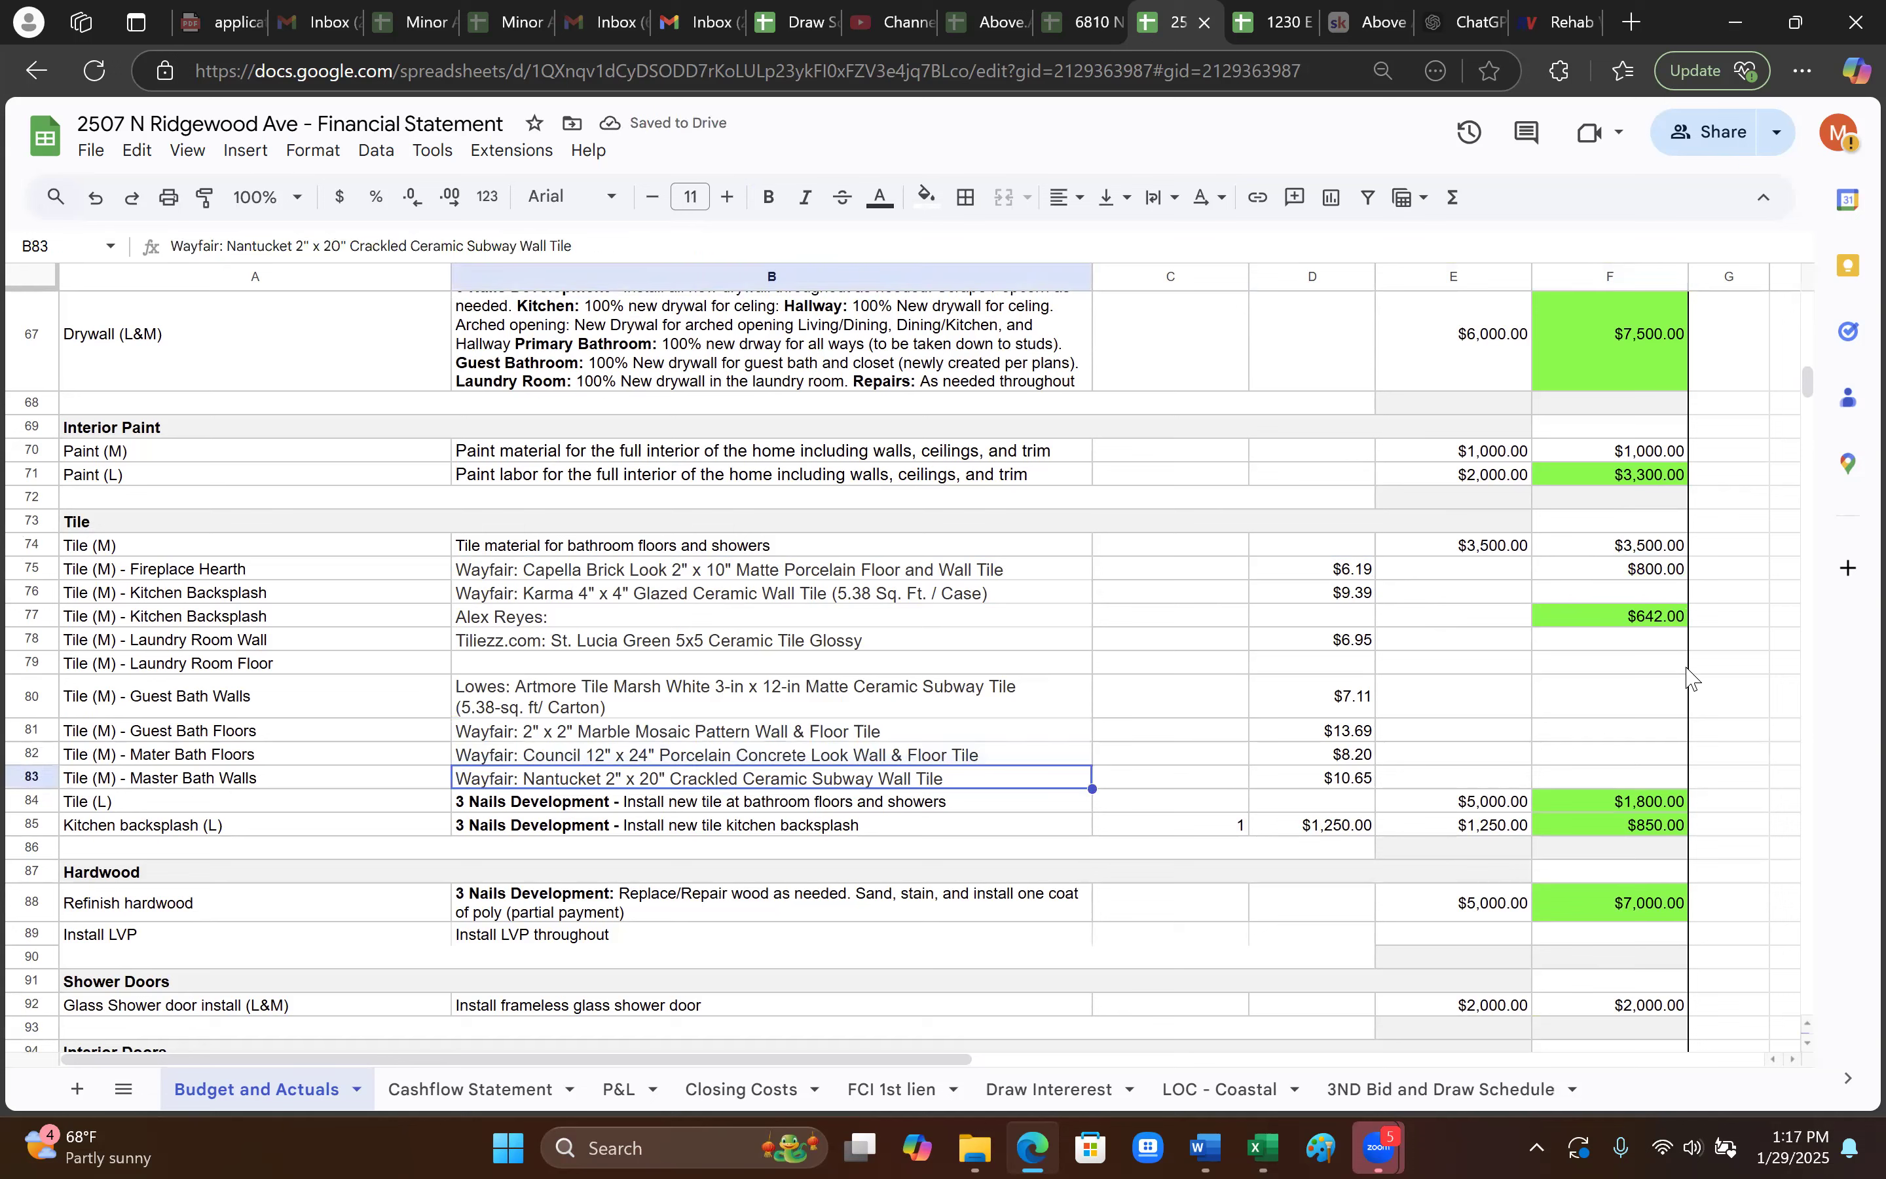
pyautogui.click(1660, 661)
pyautogui.moveTo(1624, 591); pyautogui.dragTo(1634, 569)
pyautogui.click(1207, 642)
pyautogui.click(1612, 594)
pyautogui.click(1646, 668)
pyautogui.click(1645, 734)
pyautogui.click(1643, 776)
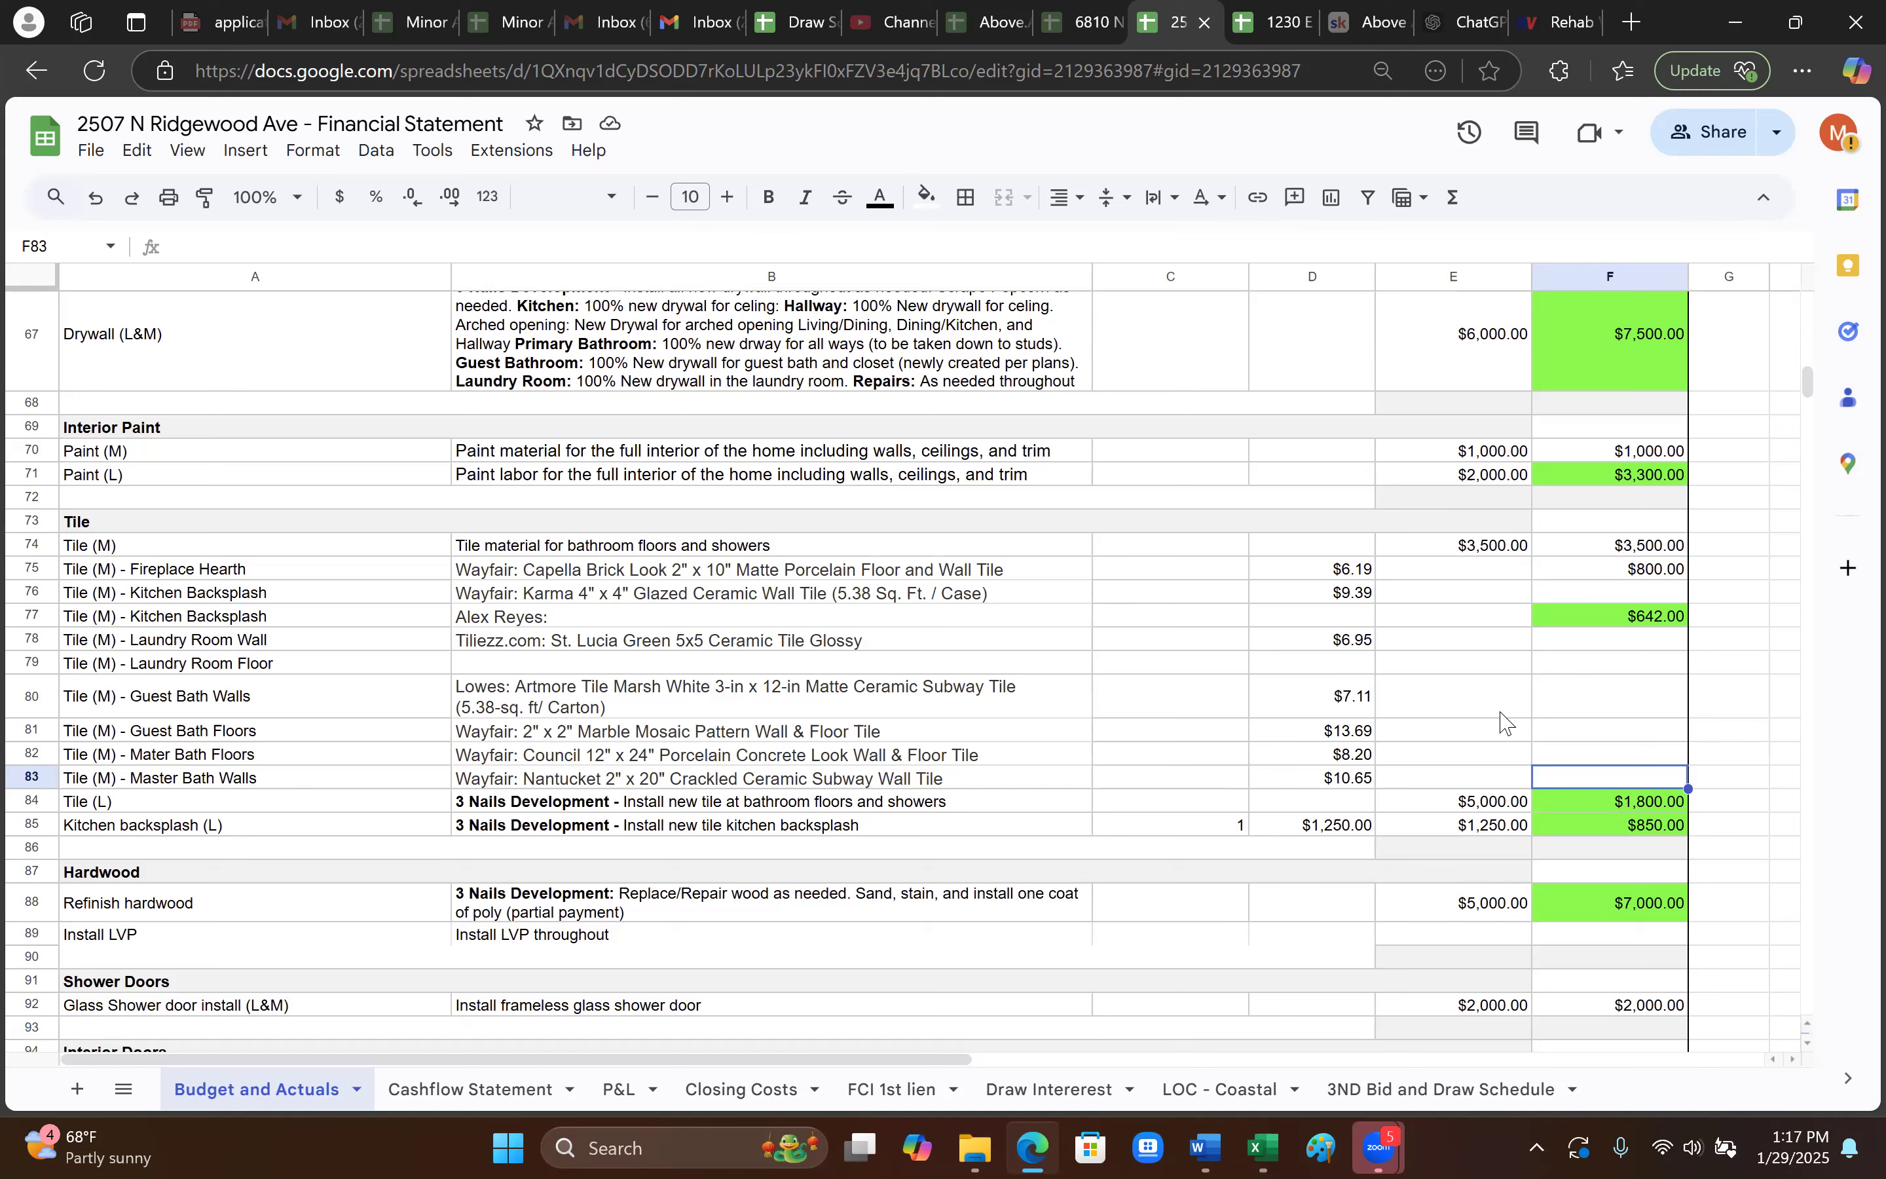
# - Clear the $800.00 actual from F75 and review the guest bath, laundry and master bath tile rows
pyautogui.click(705, 587)
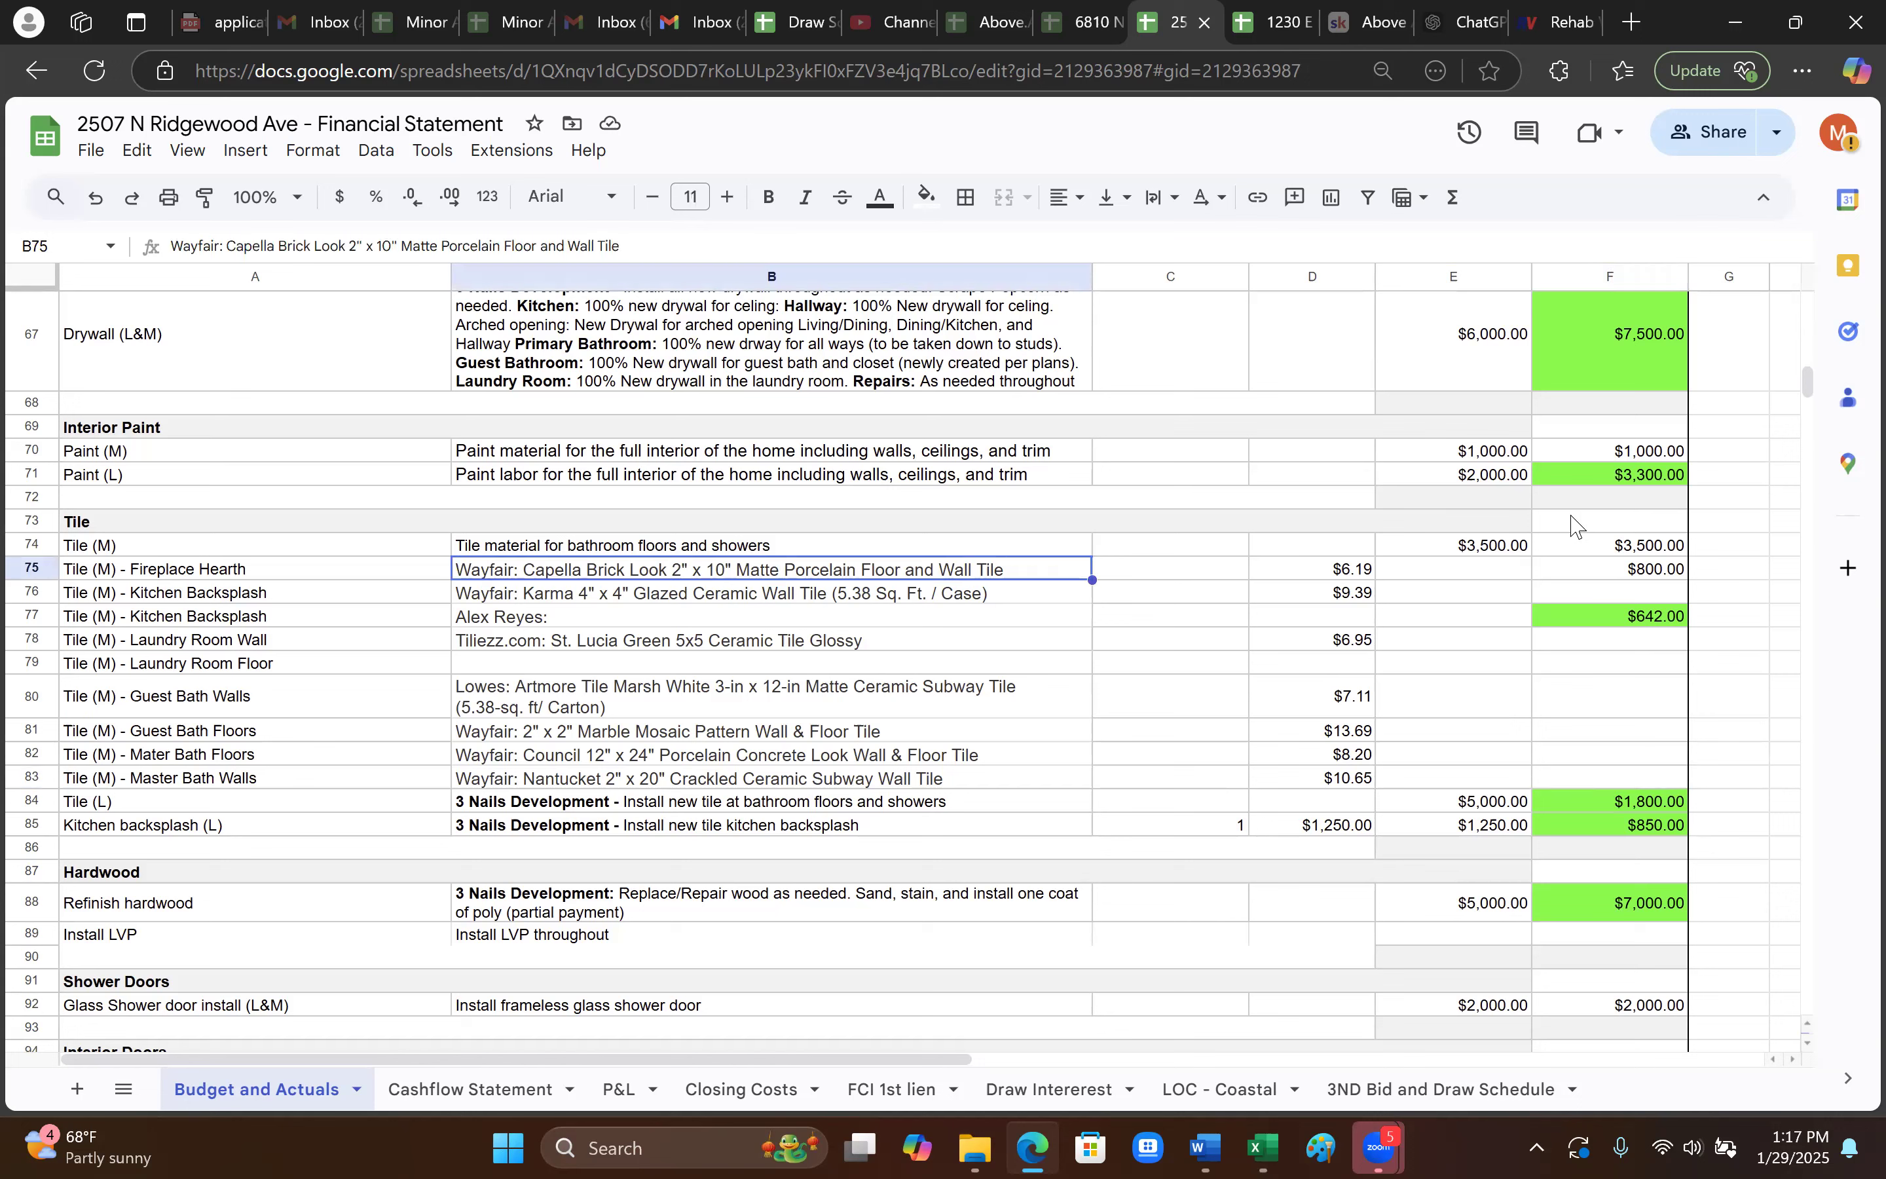
pyautogui.click(1668, 571)
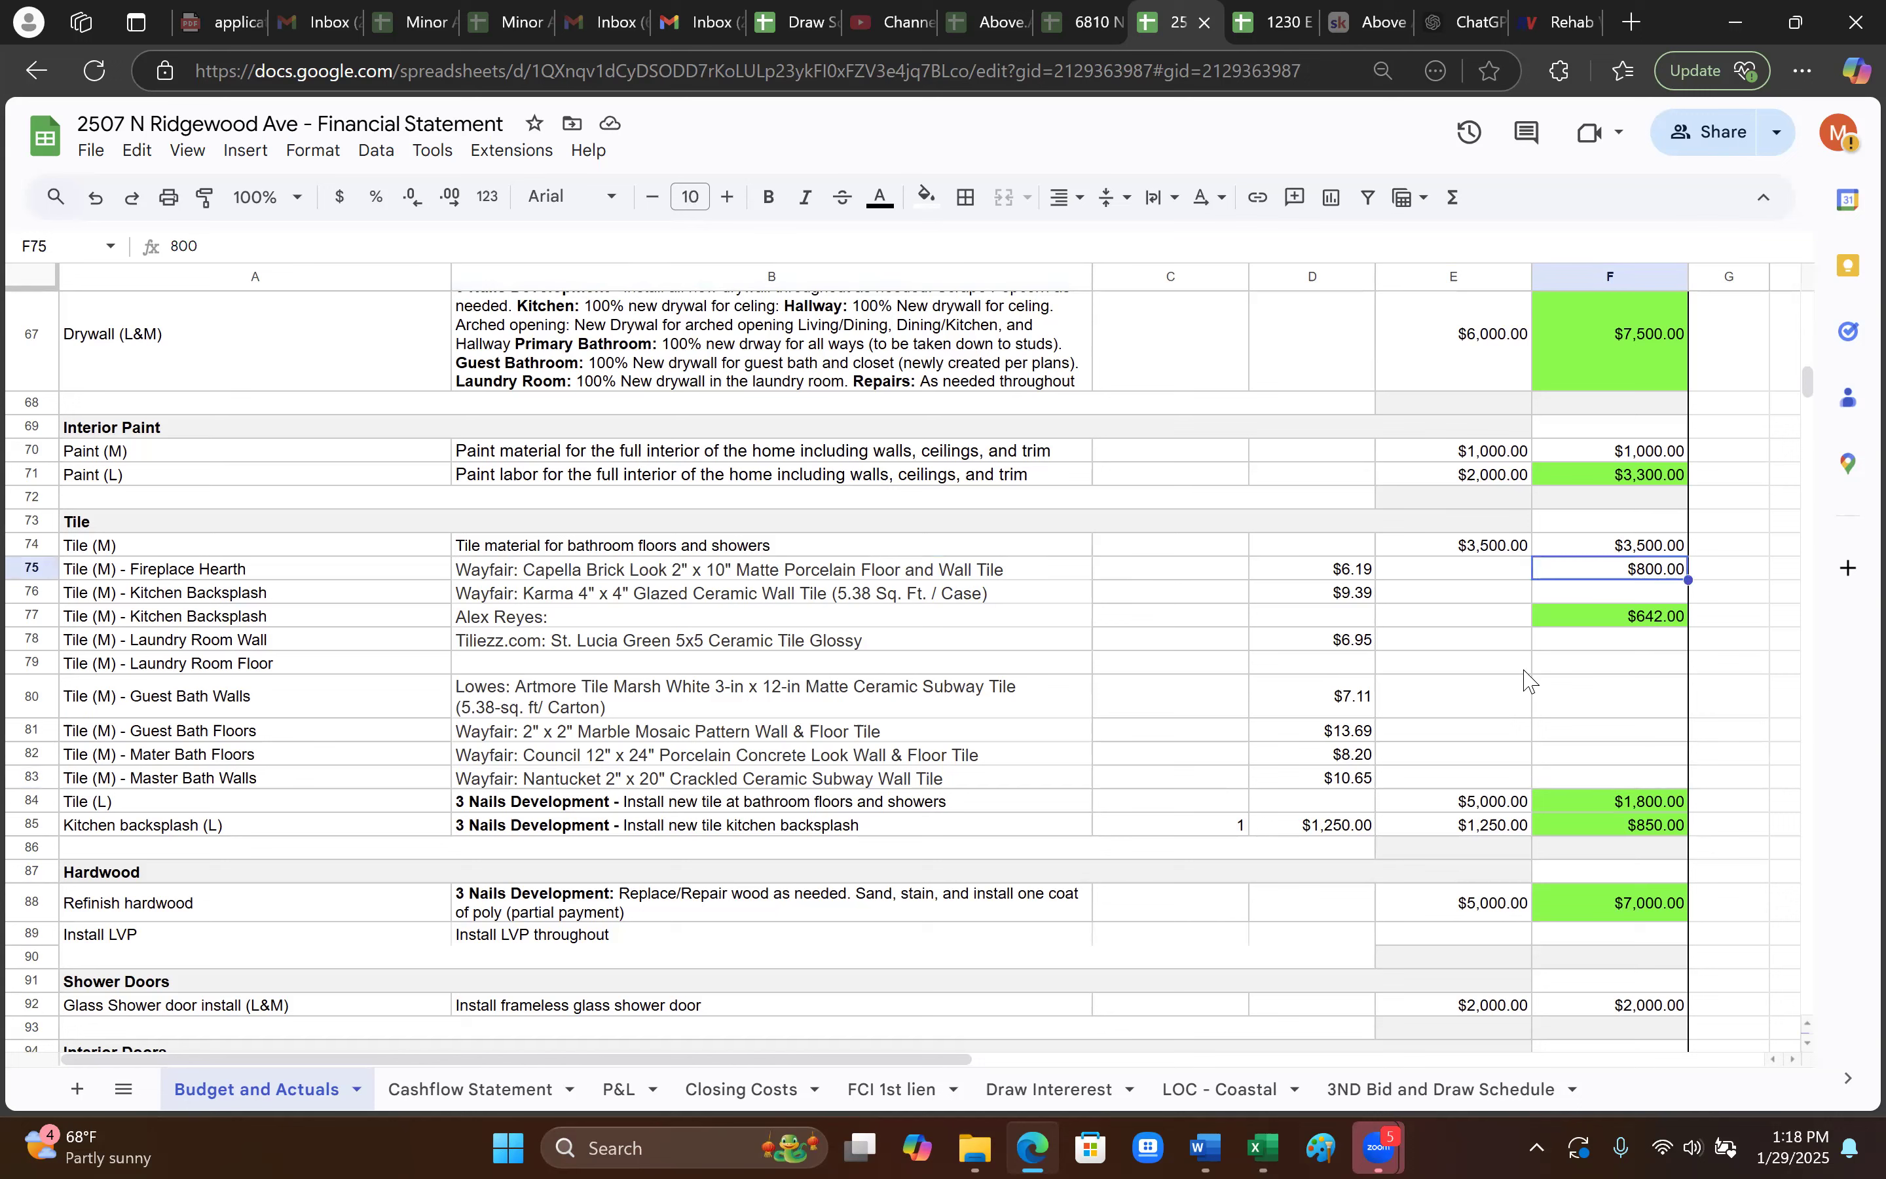
pyautogui.press('Delete')
pyautogui.click(1140, 736)
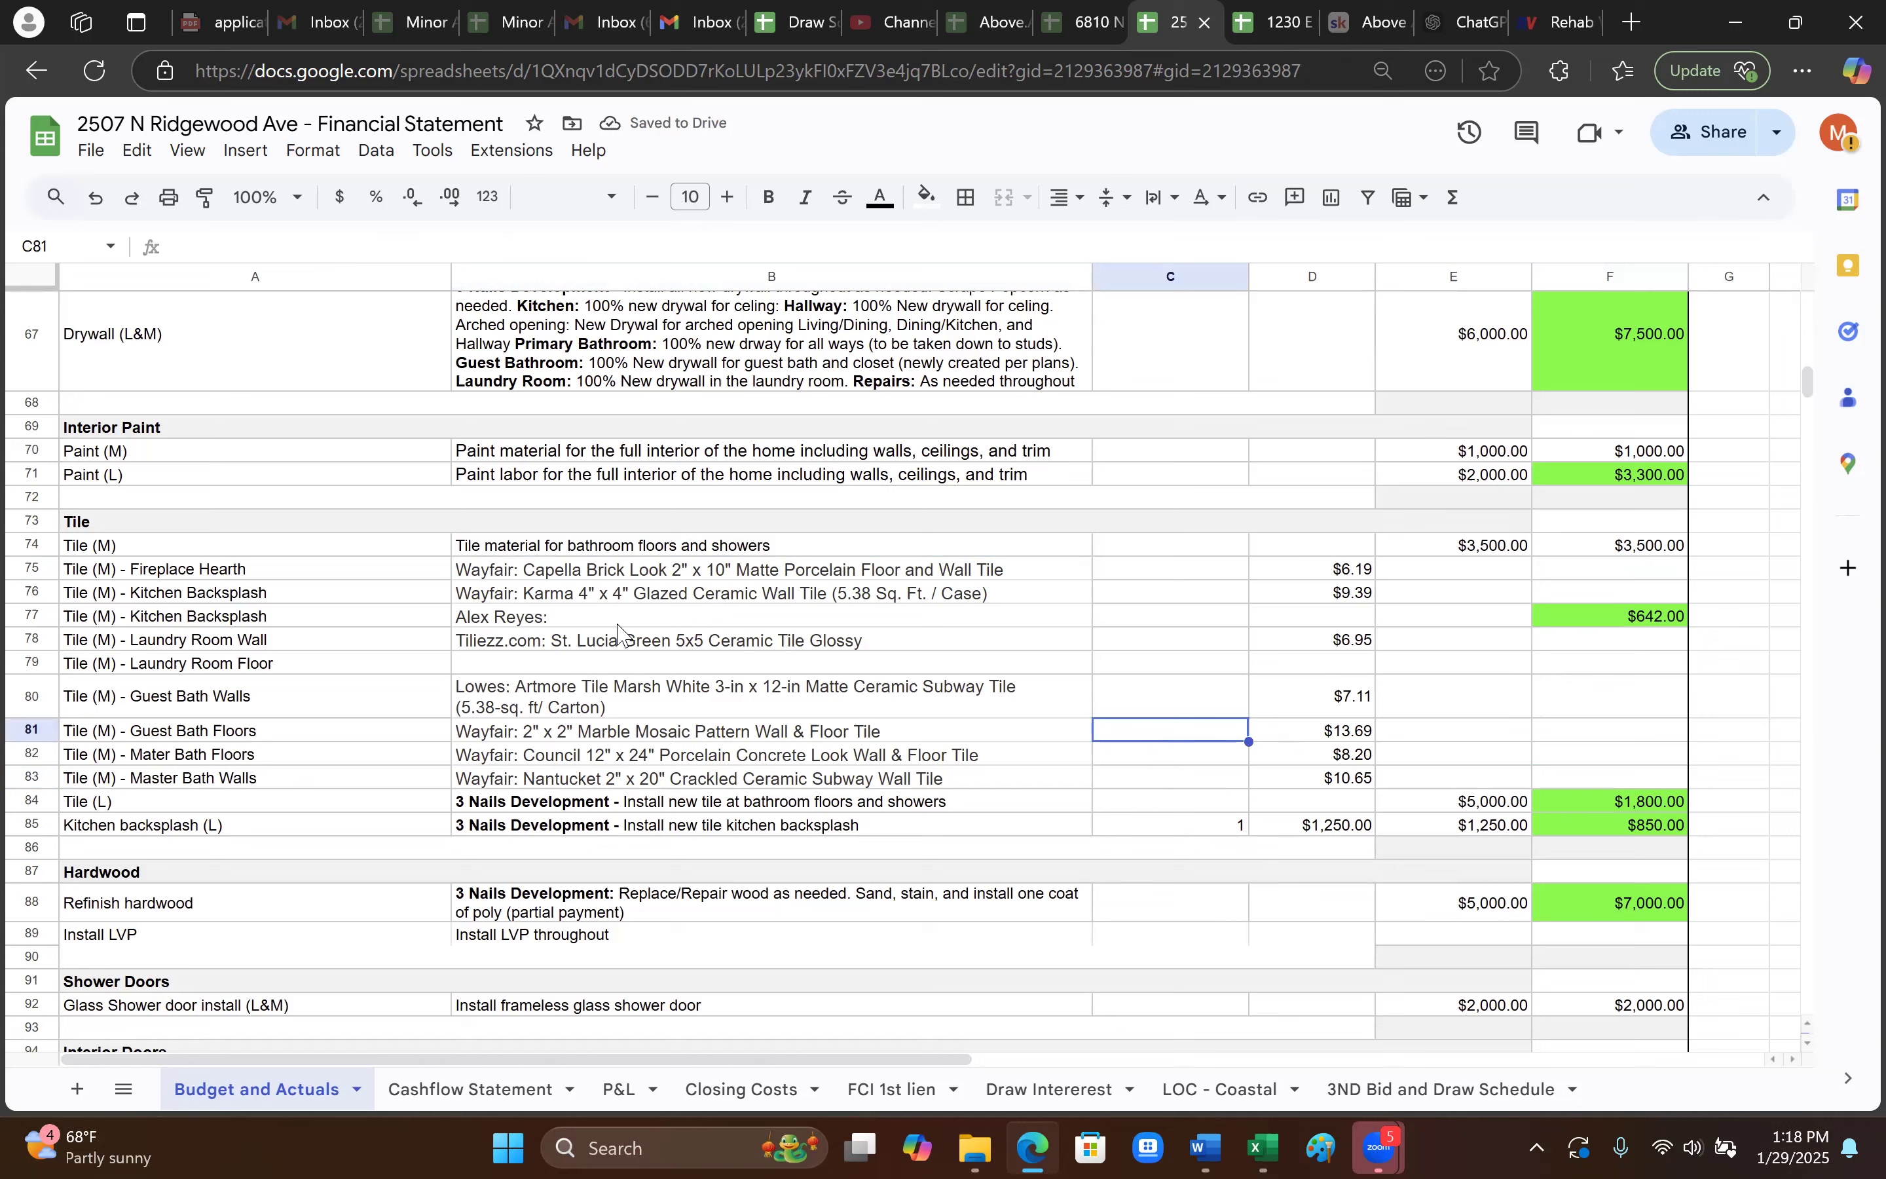
pyautogui.click(893, 665)
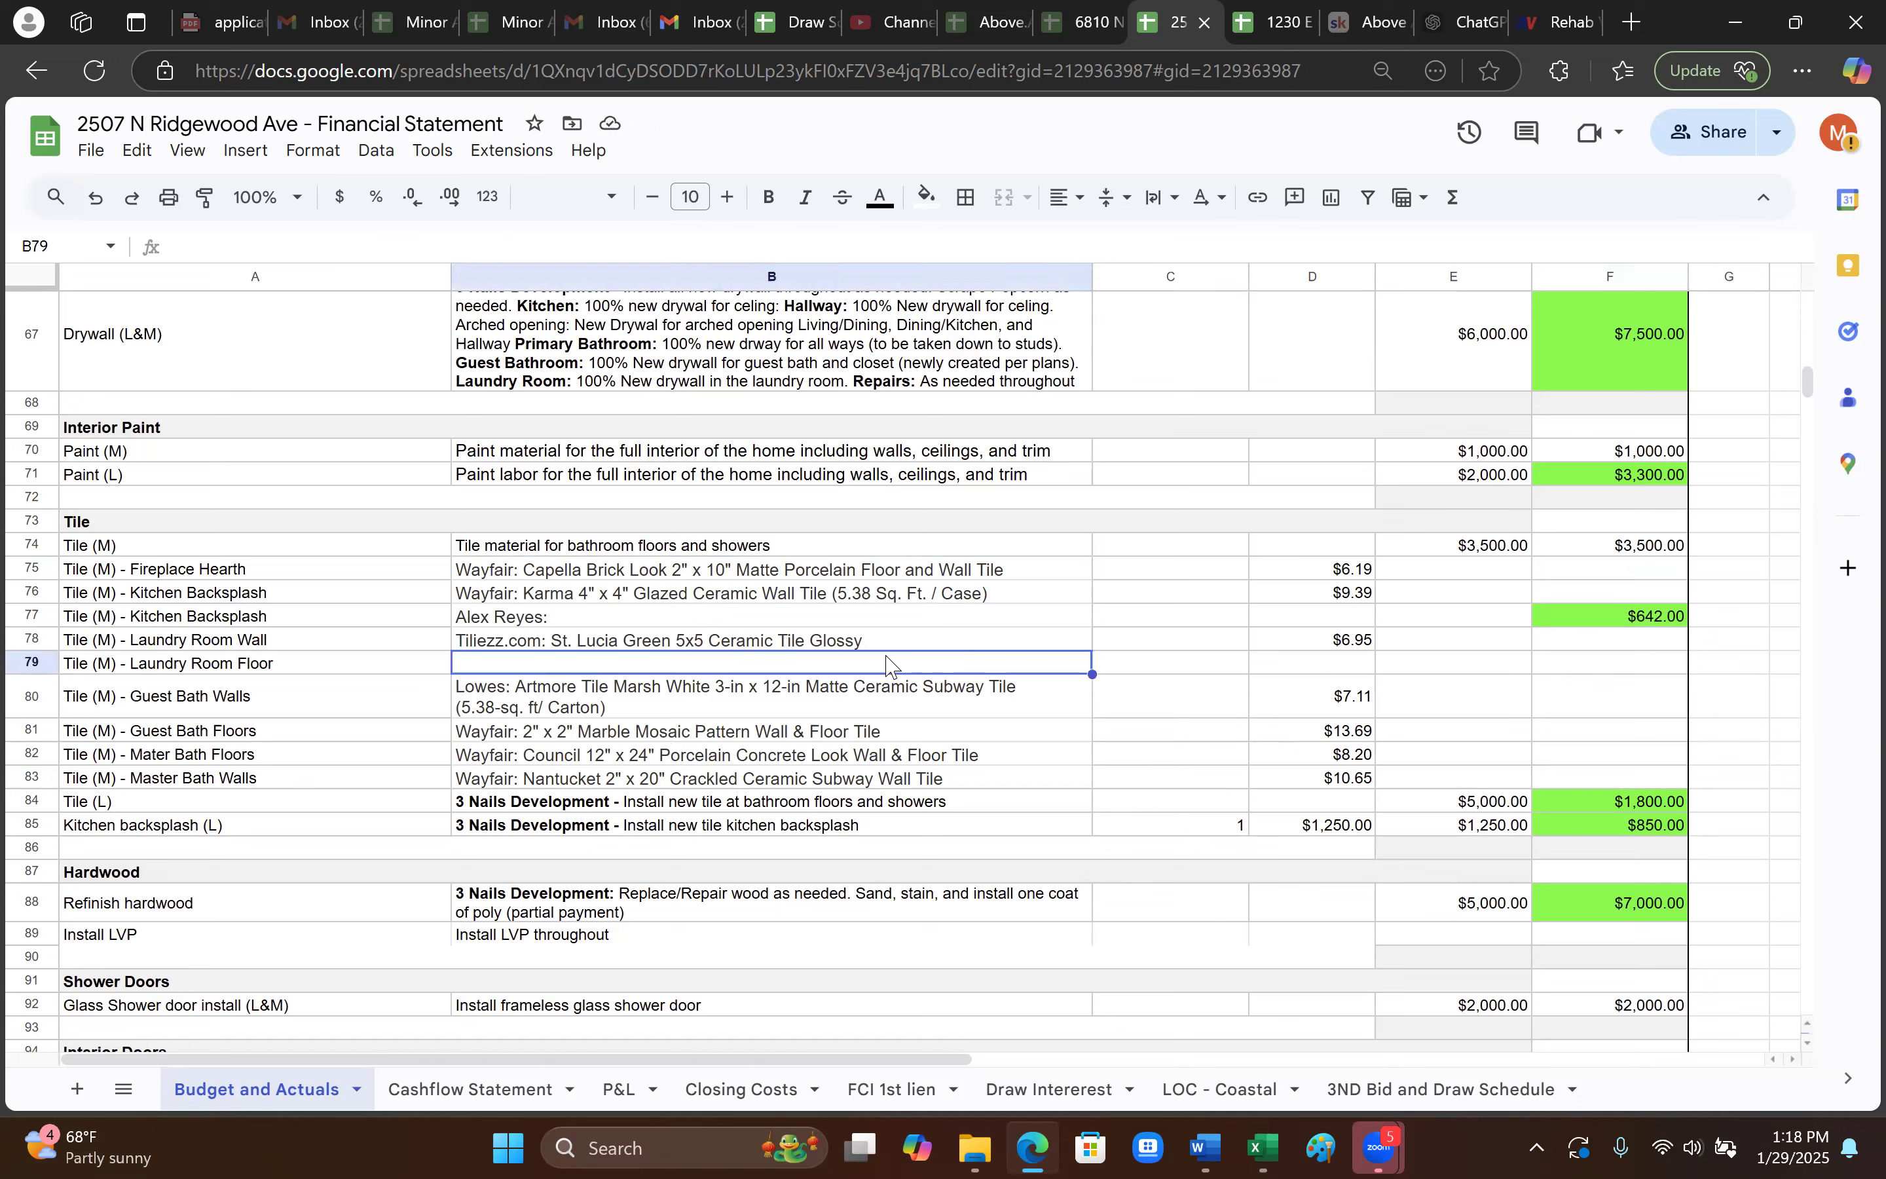
pyautogui.click(832, 753)
pyautogui.click(758, 779)
pyautogui.click(615, 553)
pyautogui.click(696, 565)
pyautogui.click(725, 637)
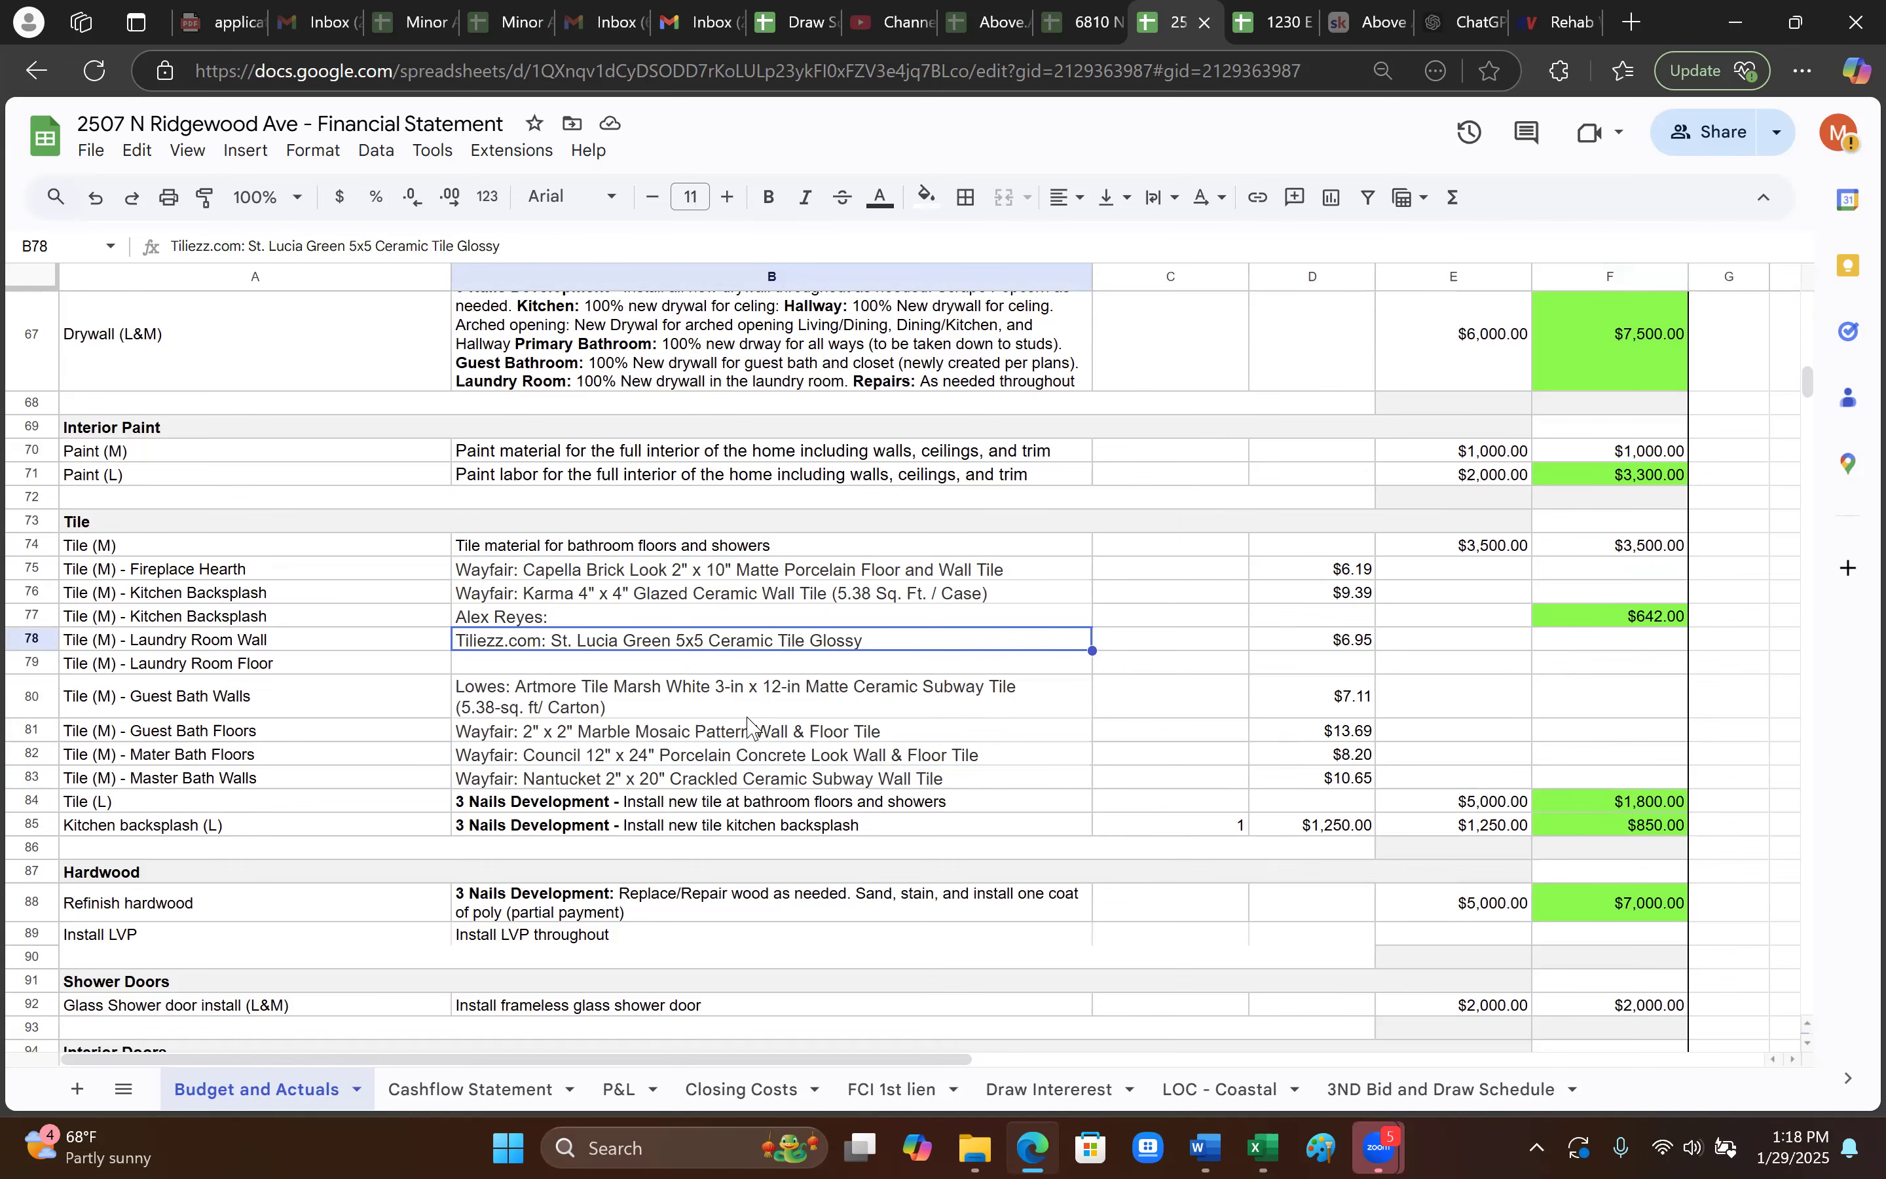
# - Review the interior door items and actuals, including the $131.99 handleset and $73.91 passage knobs
pyautogui.scroll(-7, 747, 725)
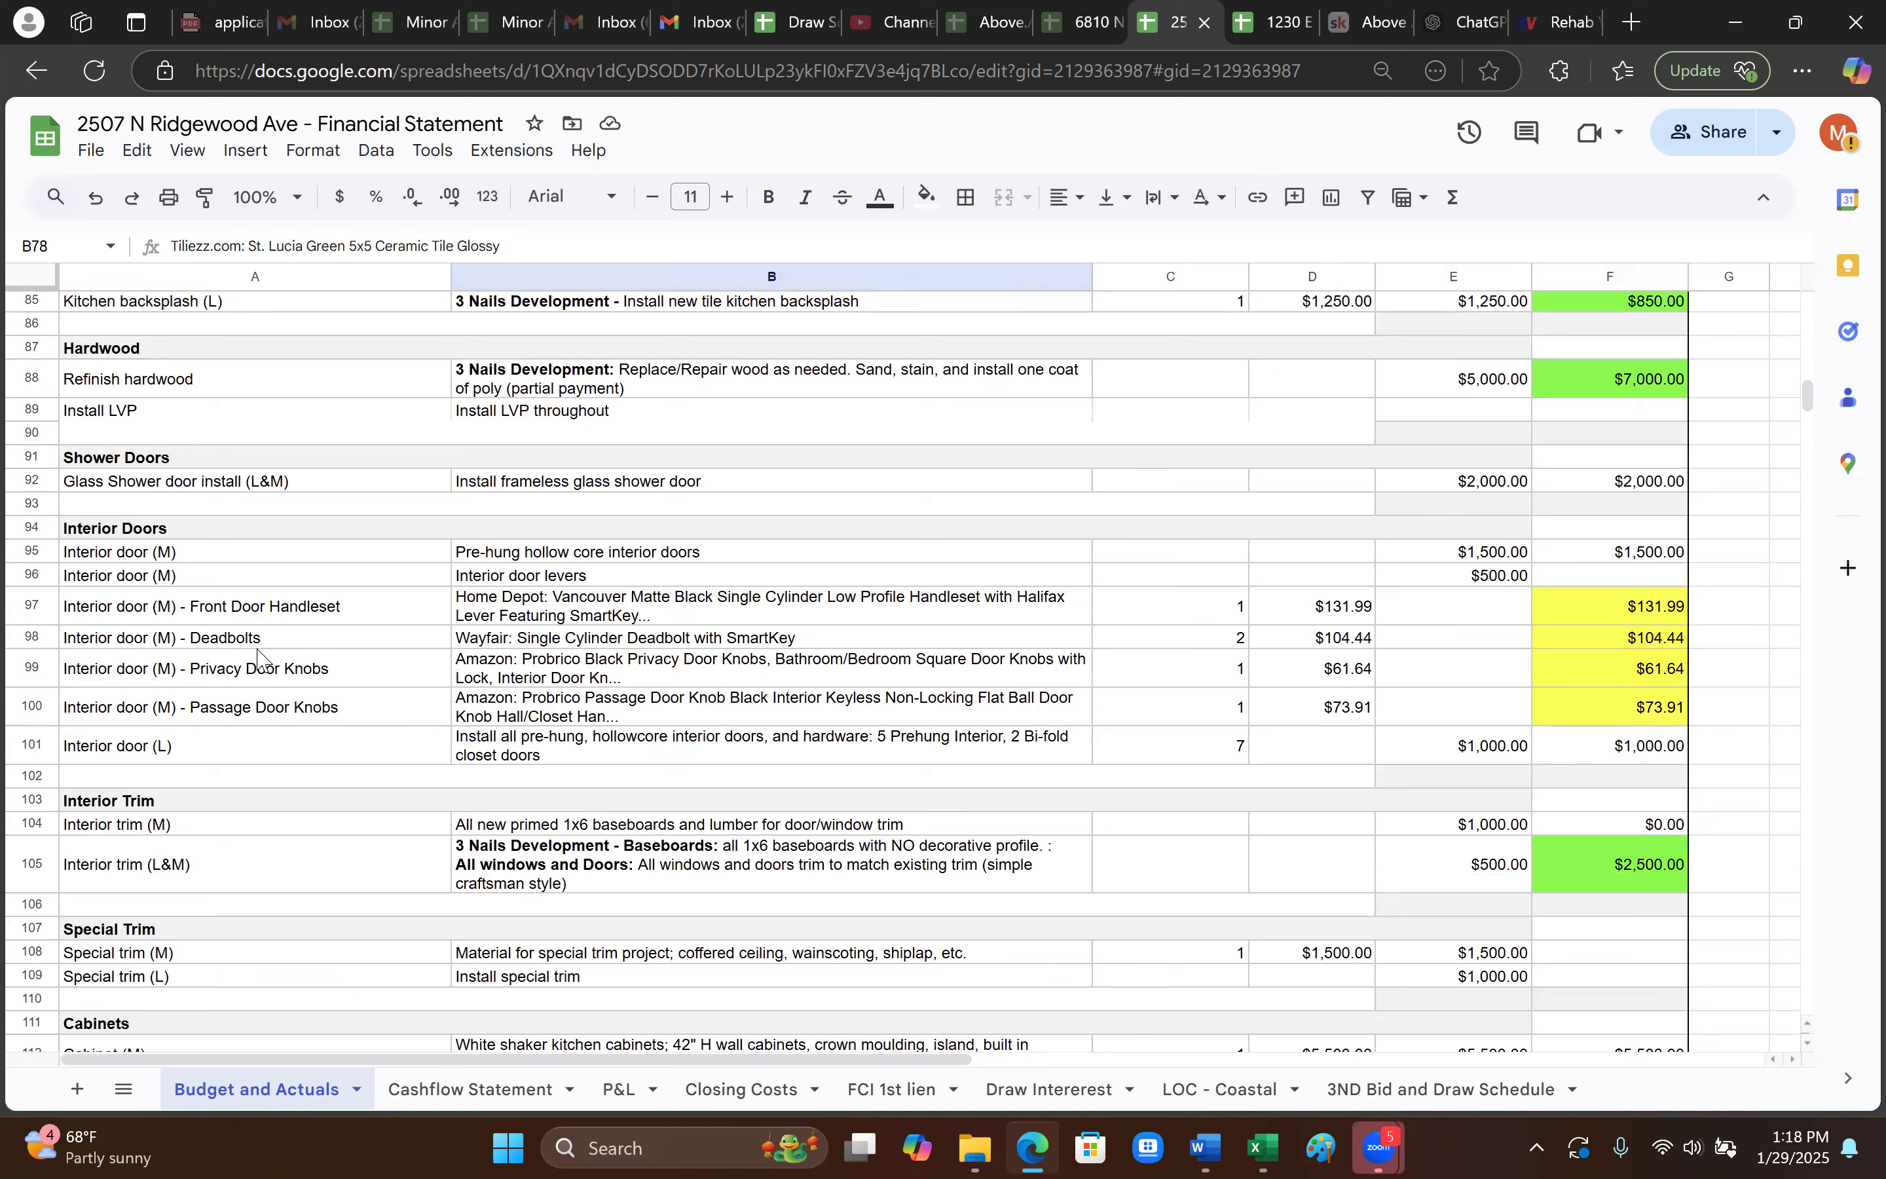
pyautogui.click(1629, 612)
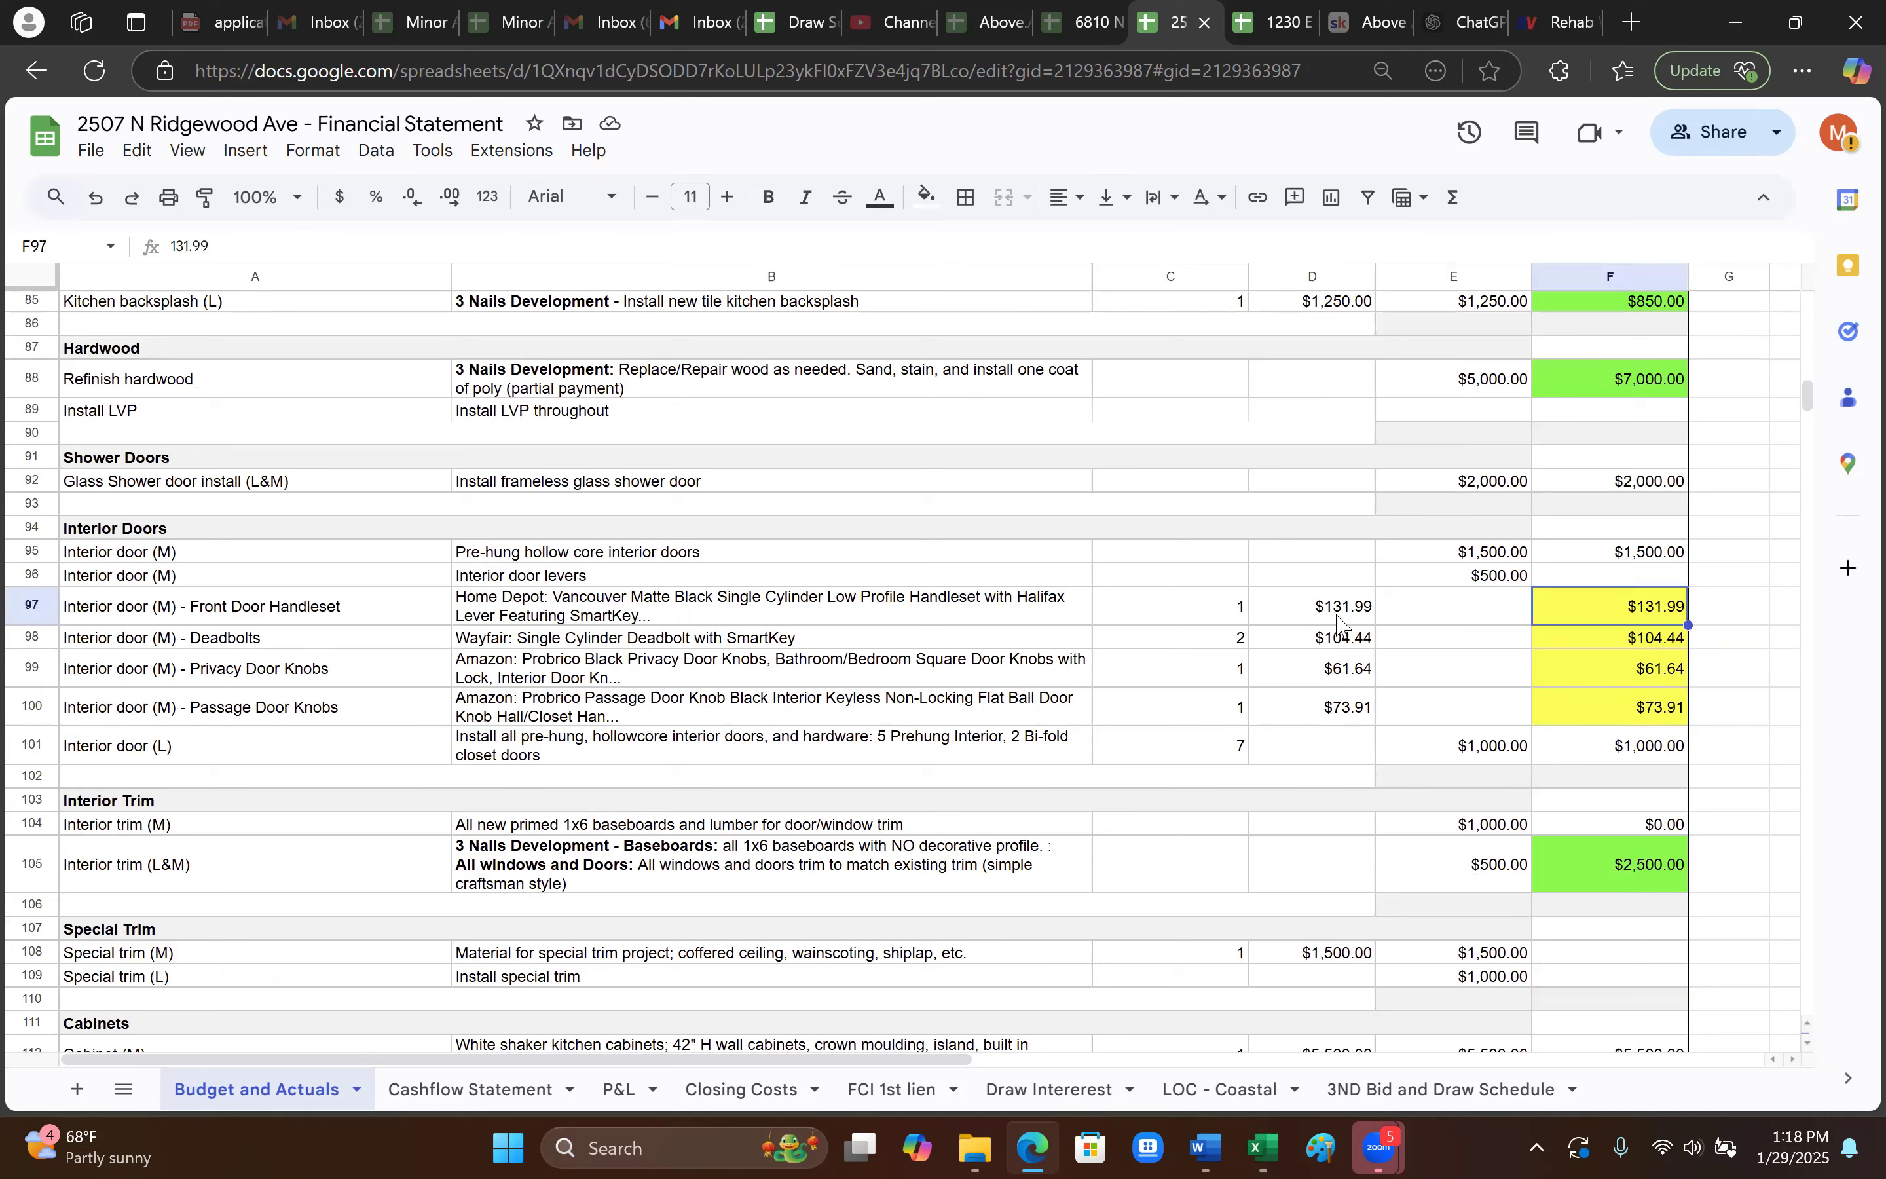
pyautogui.click(195, 576)
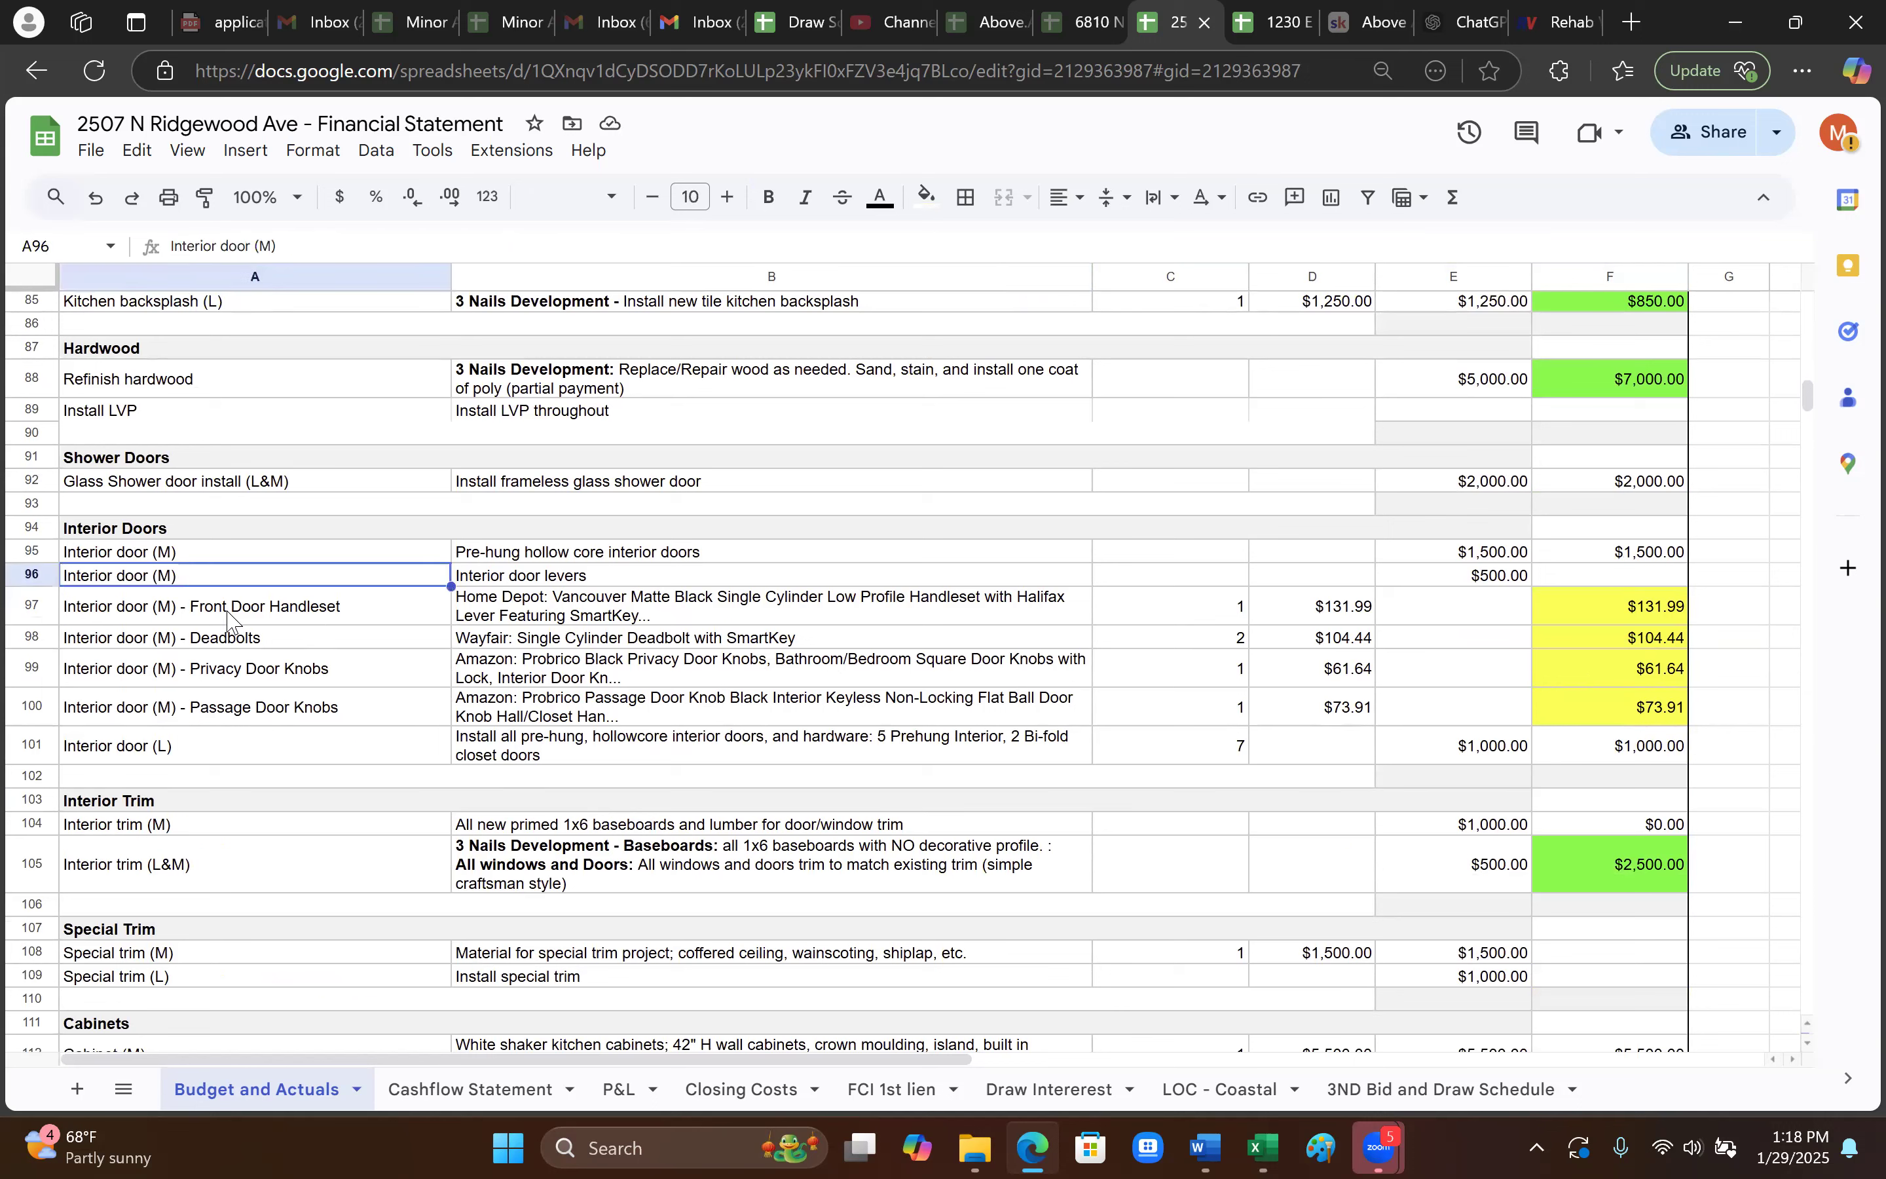
pyautogui.click(231, 612)
pyautogui.click(243, 639)
pyautogui.click(261, 671)
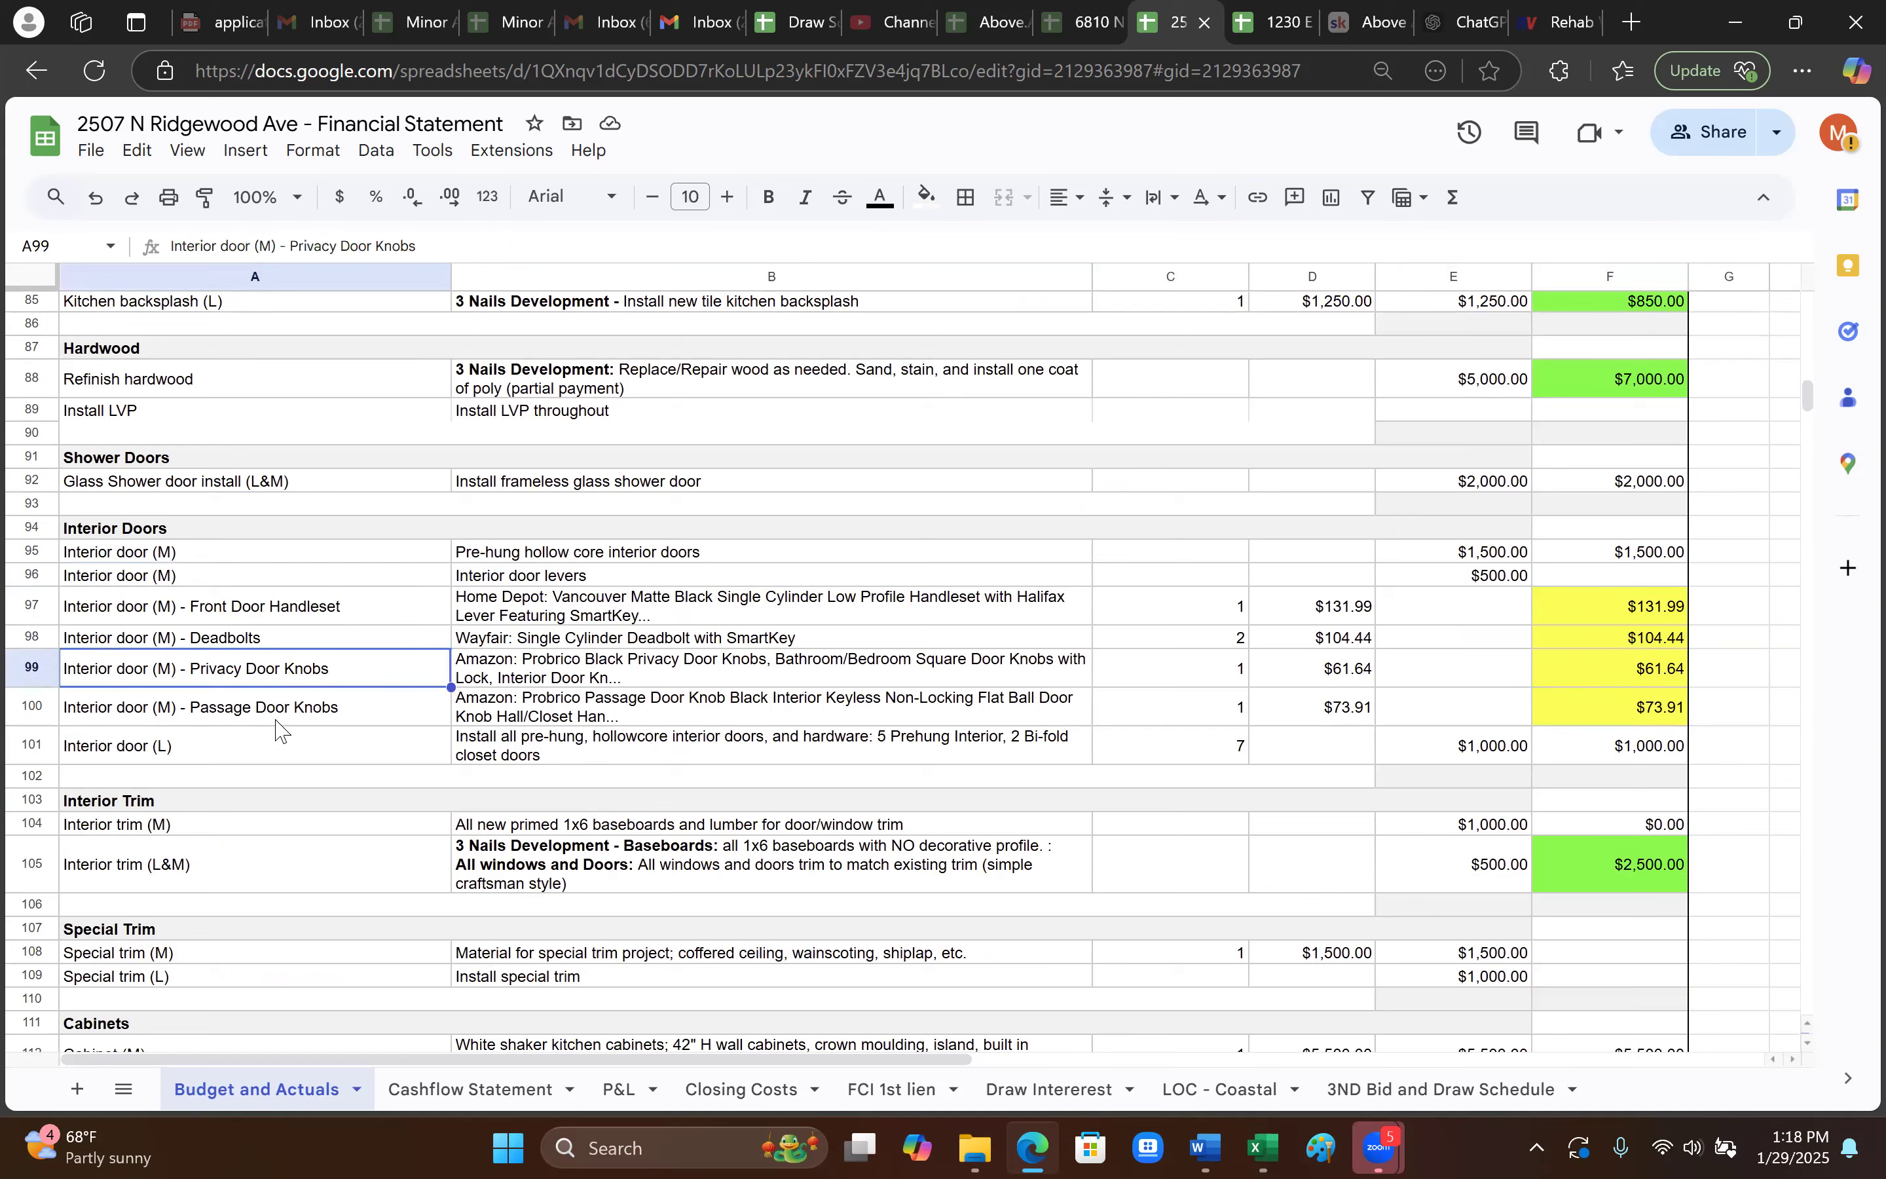
pyautogui.click(265, 707)
pyautogui.click(269, 753)
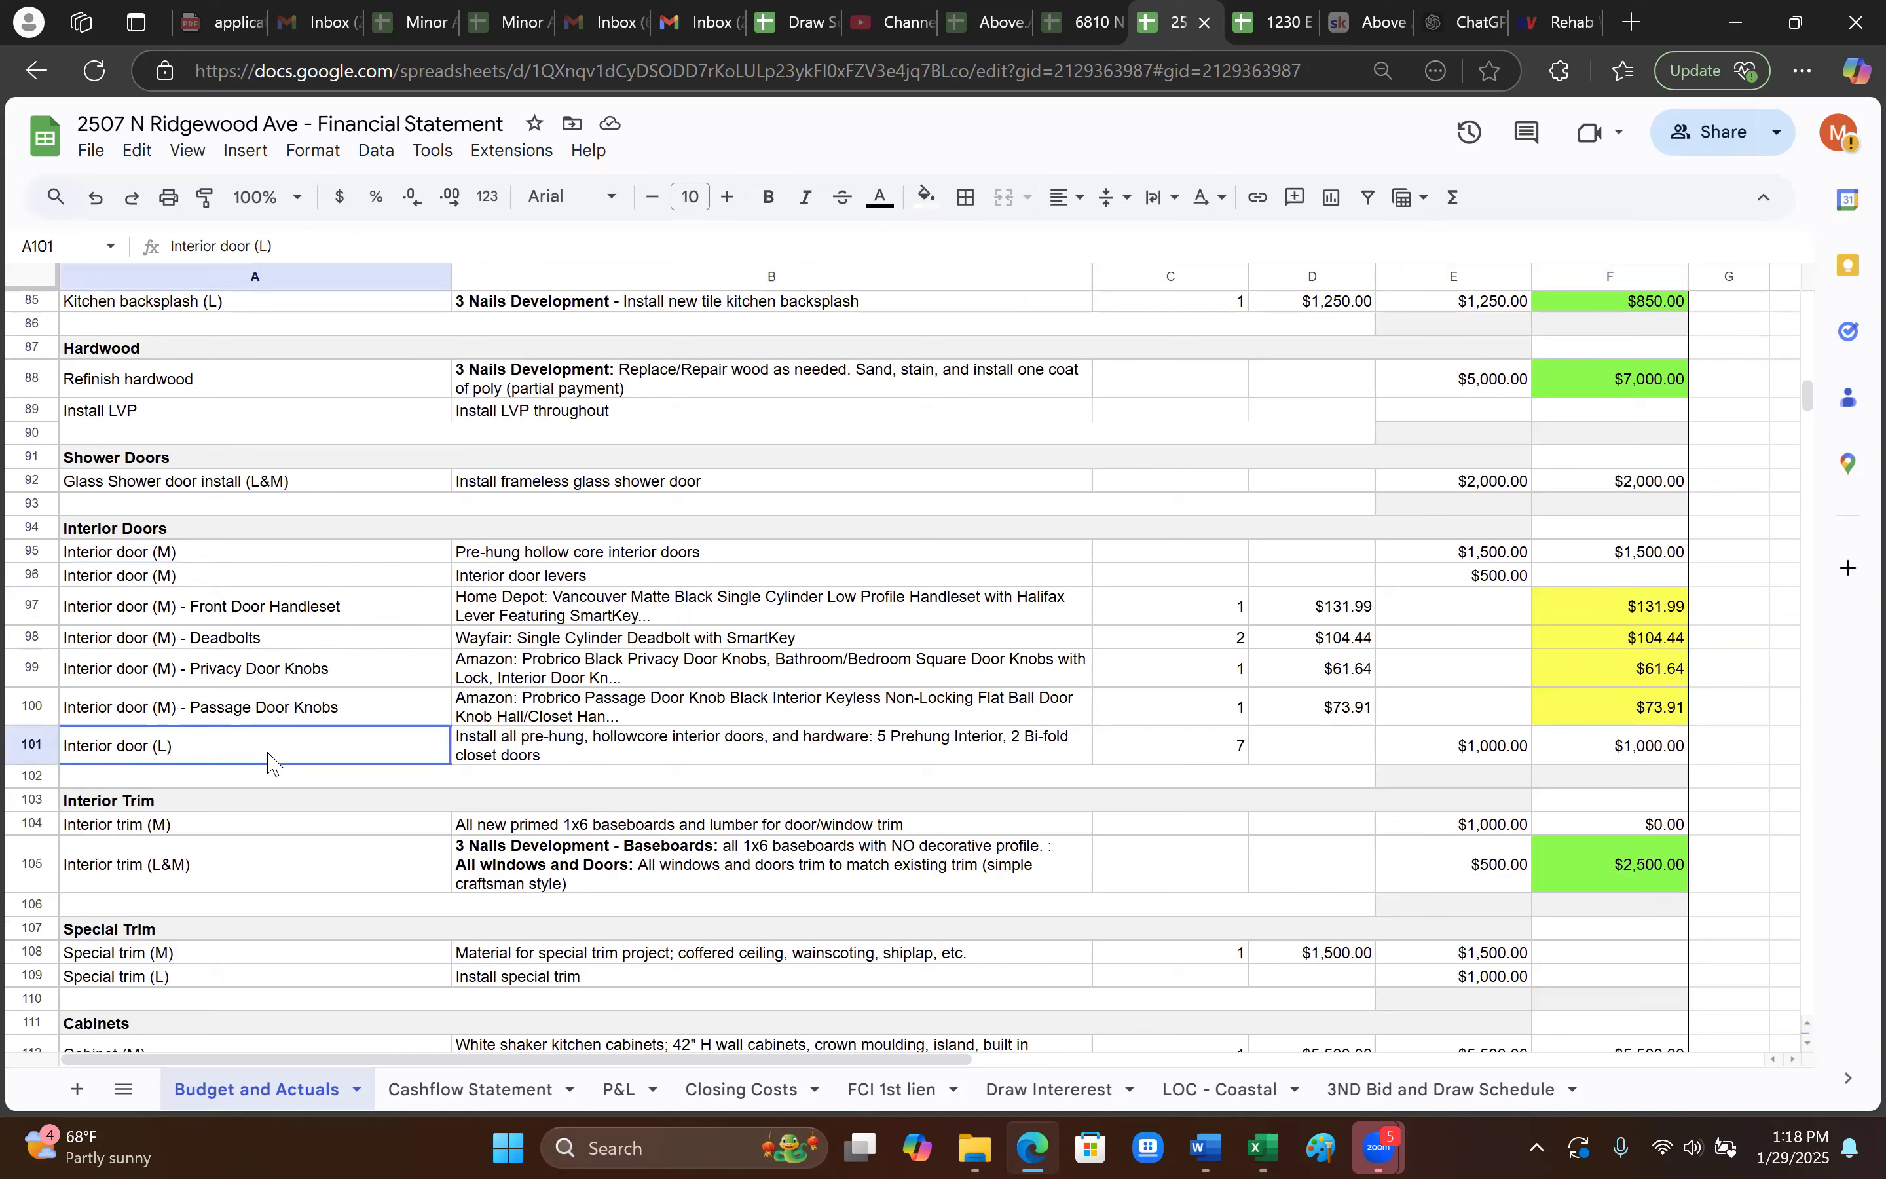
pyautogui.click(1652, 612)
pyautogui.click(1676, 641)
pyautogui.click(1684, 675)
pyautogui.click(1679, 713)
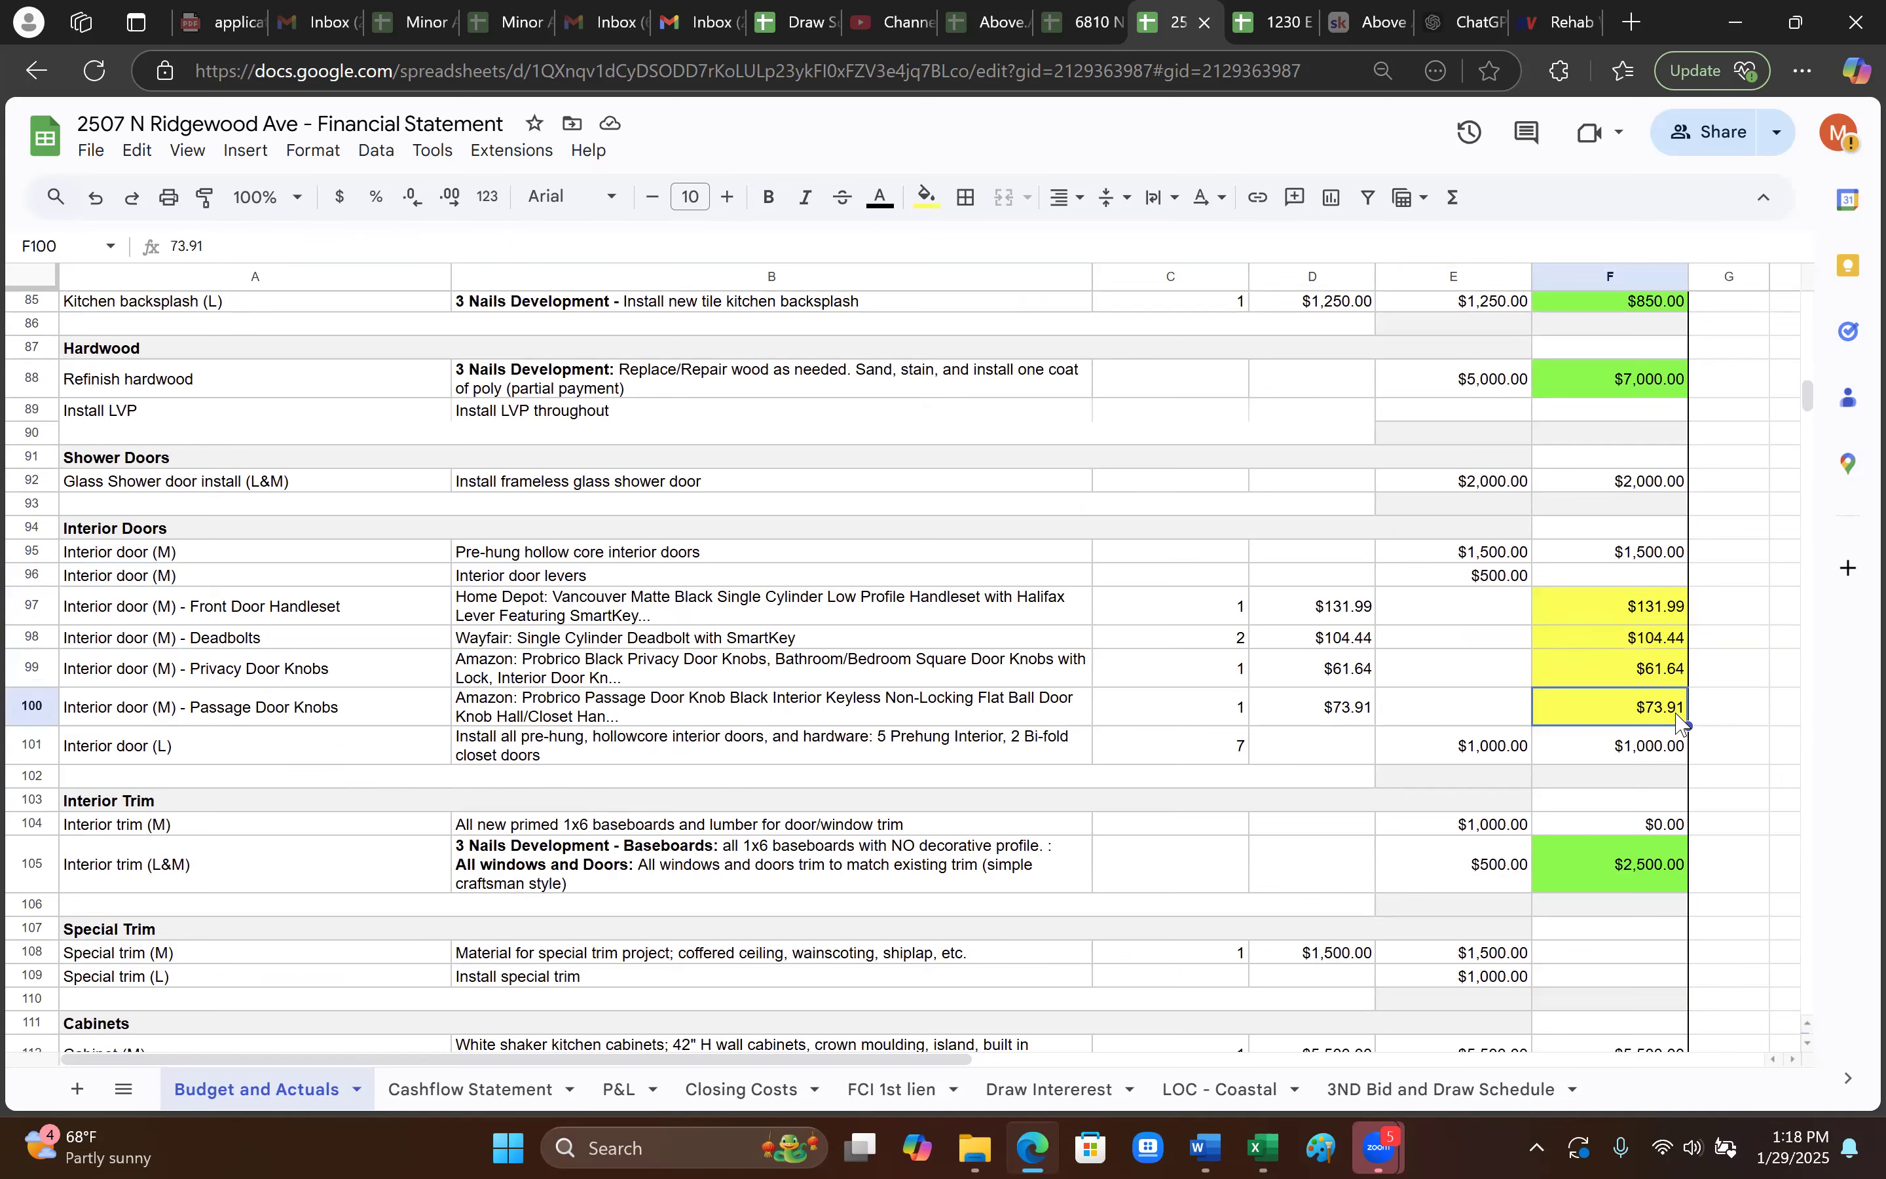
# - Check the $7,000.00 refinish hardwood actual and recheck the front door handleset's $131.99 actual
pyautogui.scroll(-2, 1644, 776)
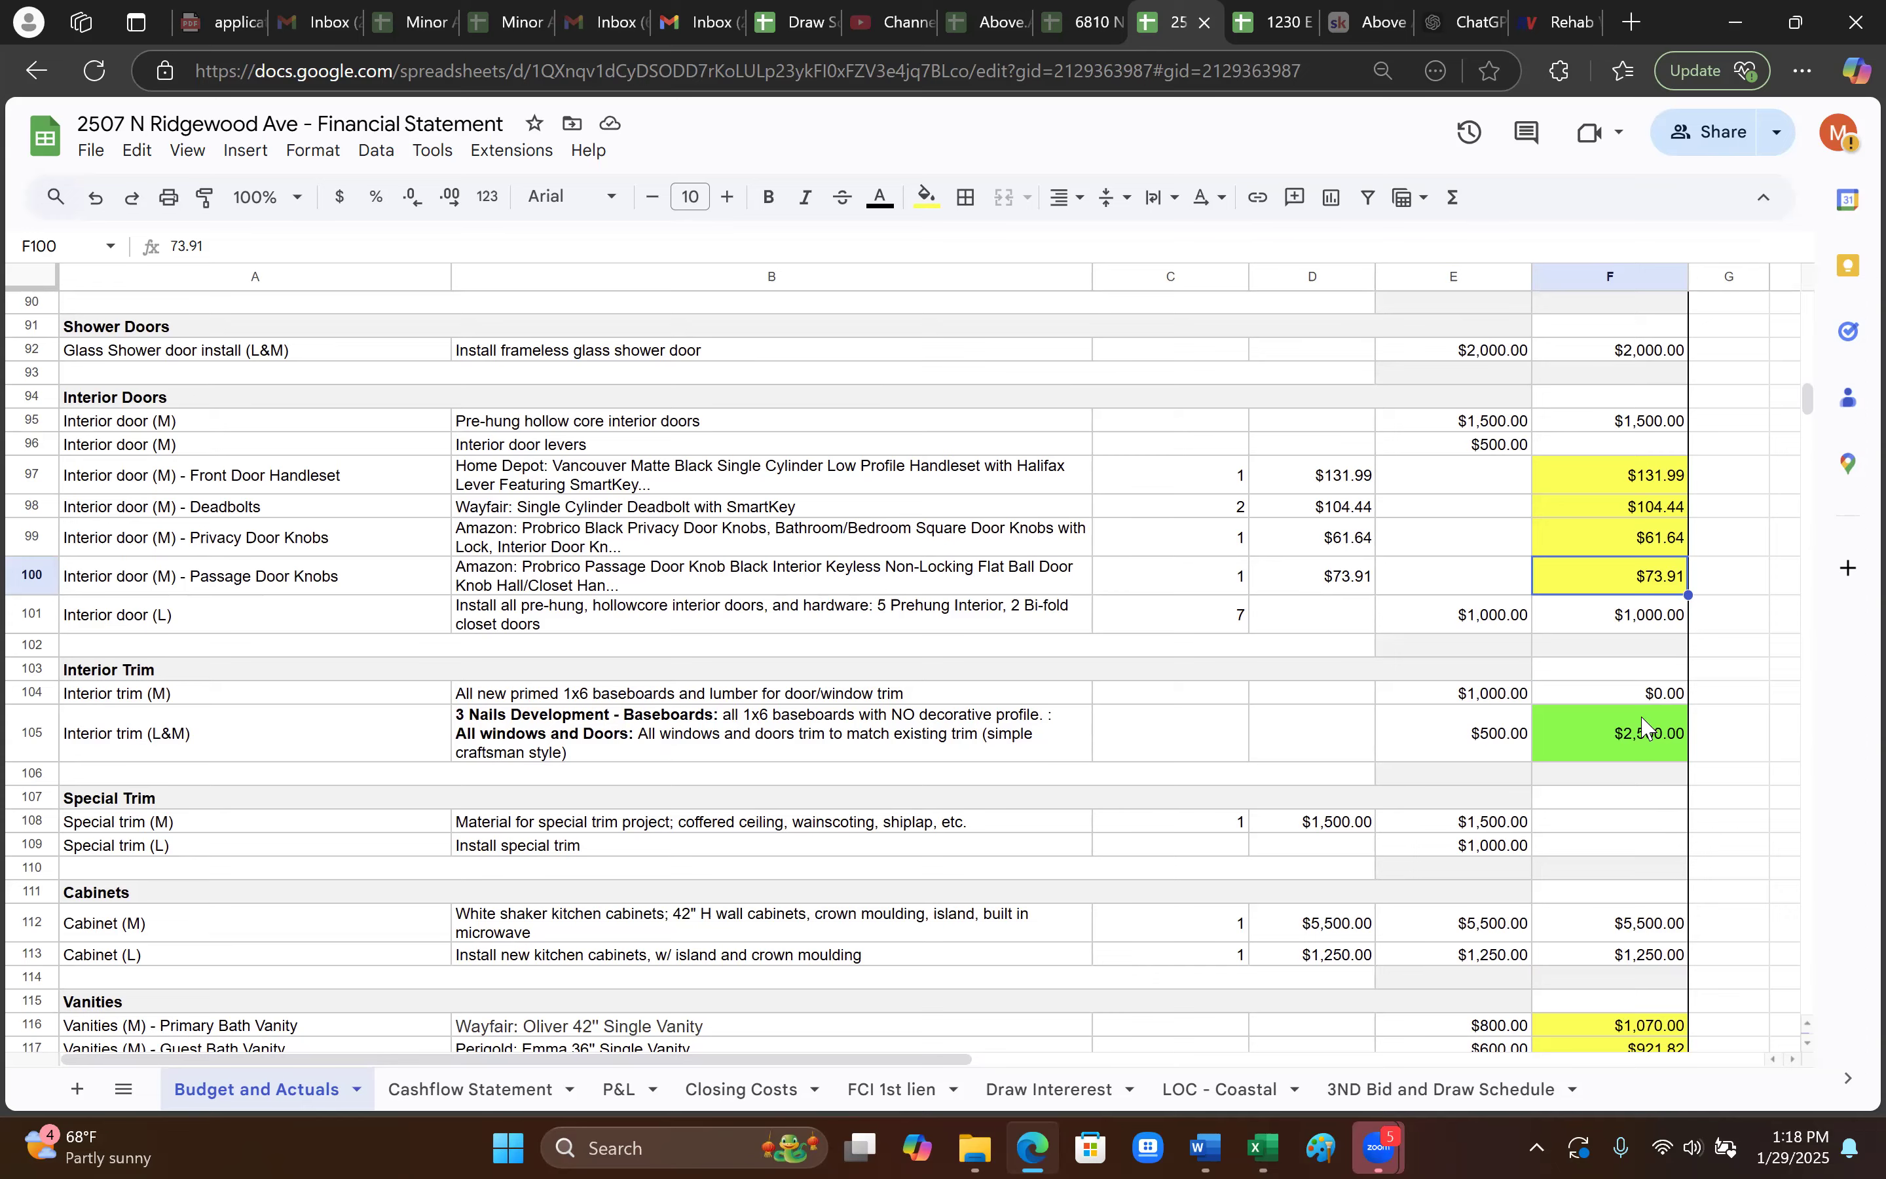
pyautogui.scroll(4, 1559, 748)
pyautogui.scroll(5, 1668, 678)
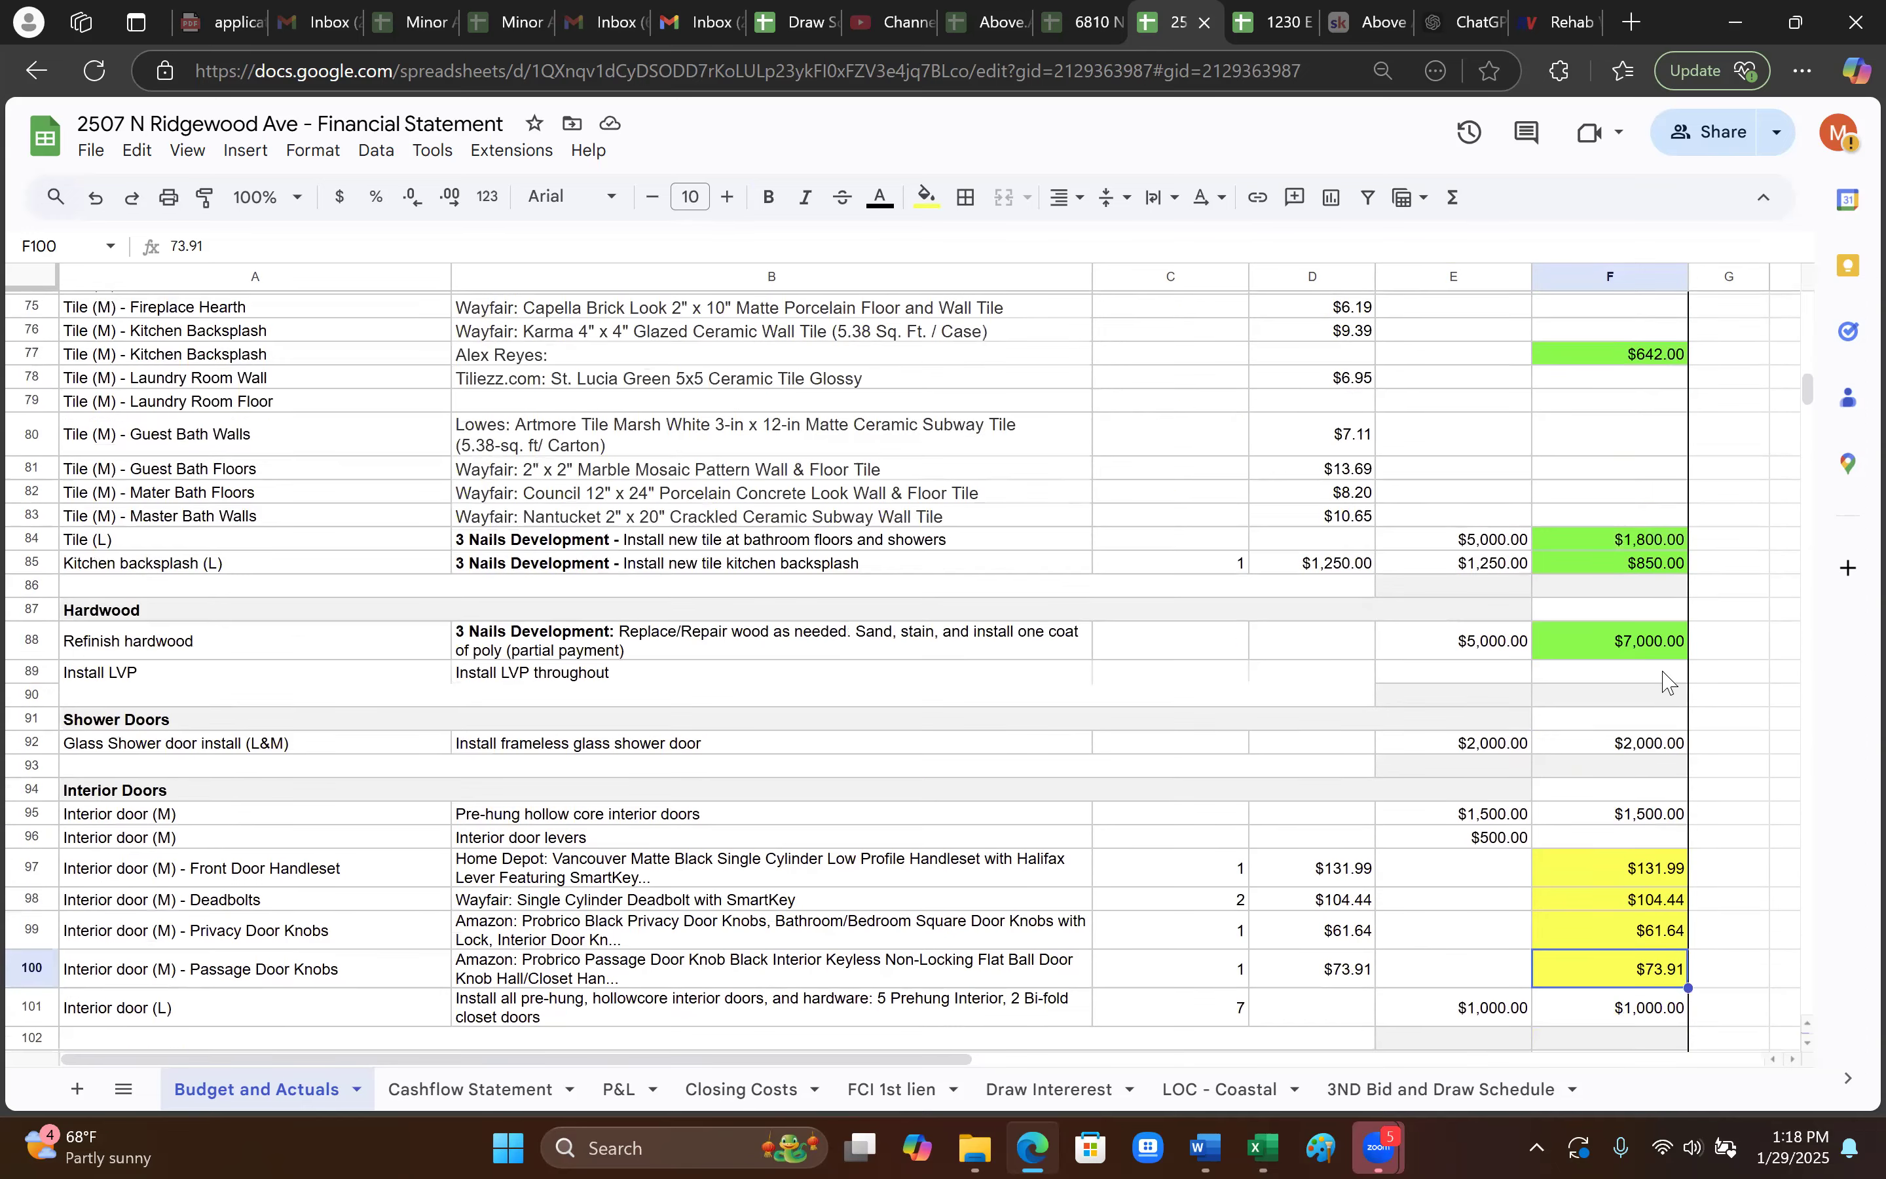
pyautogui.scroll(-5, 1656, 683)
pyautogui.click(1640, 519)
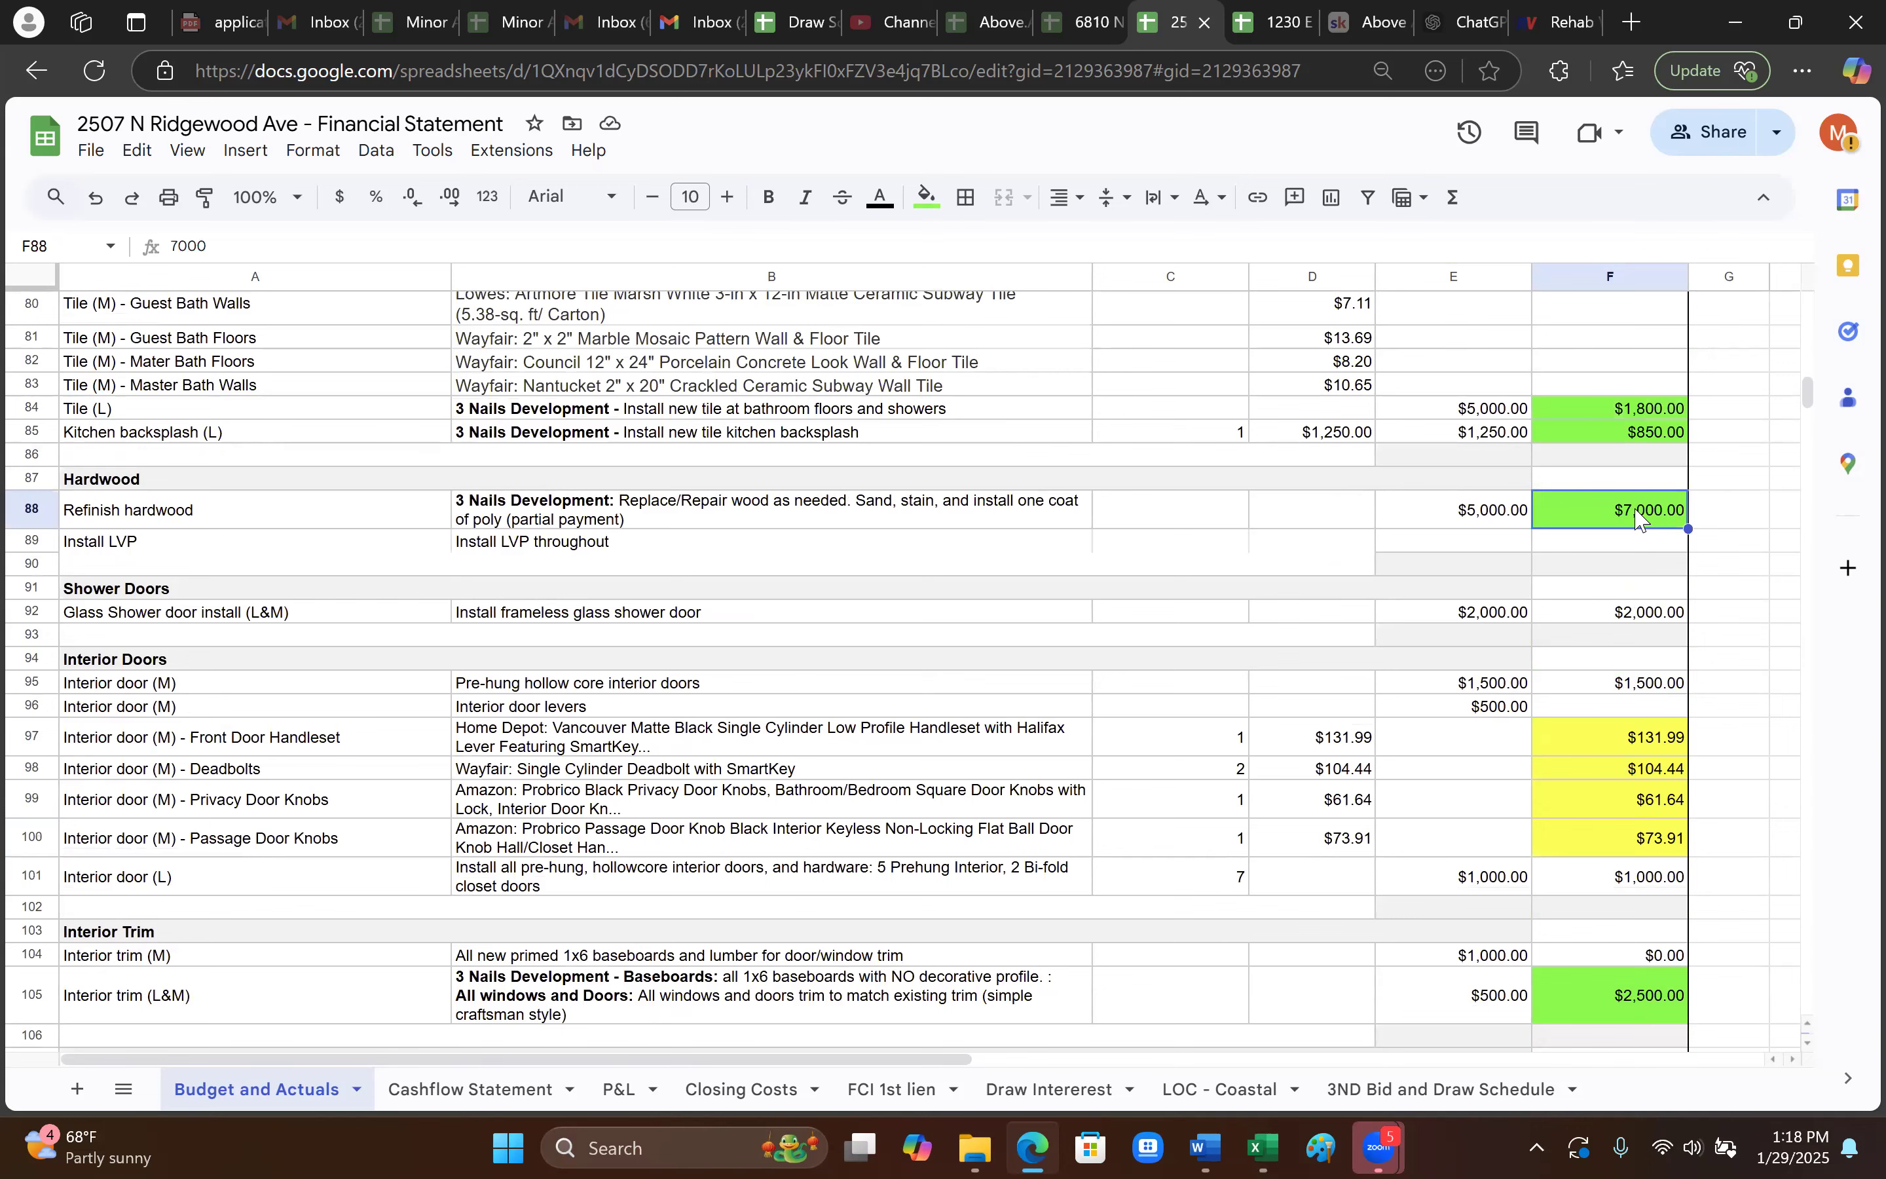
pyautogui.scroll(2, 1633, 581)
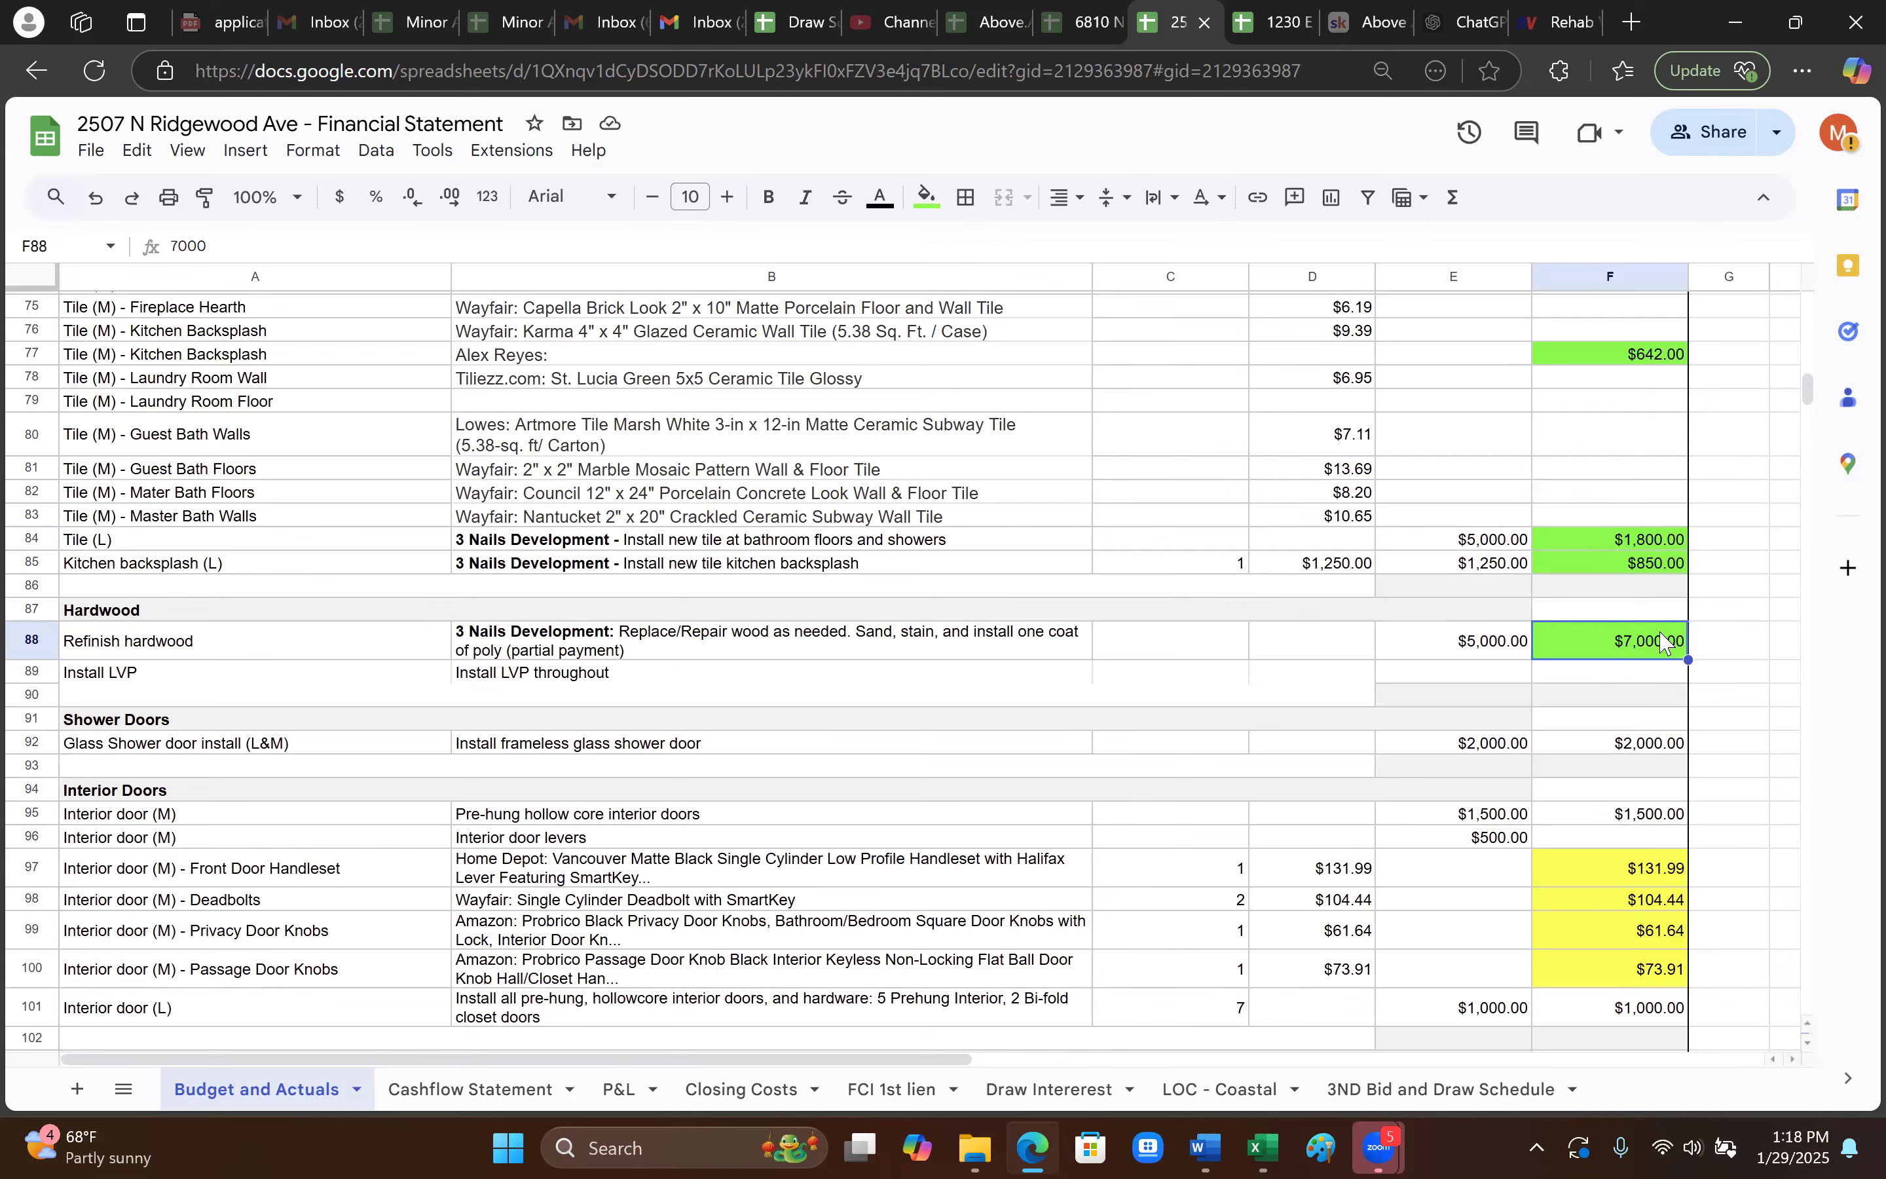
pyautogui.scroll(-2, 1662, 643)
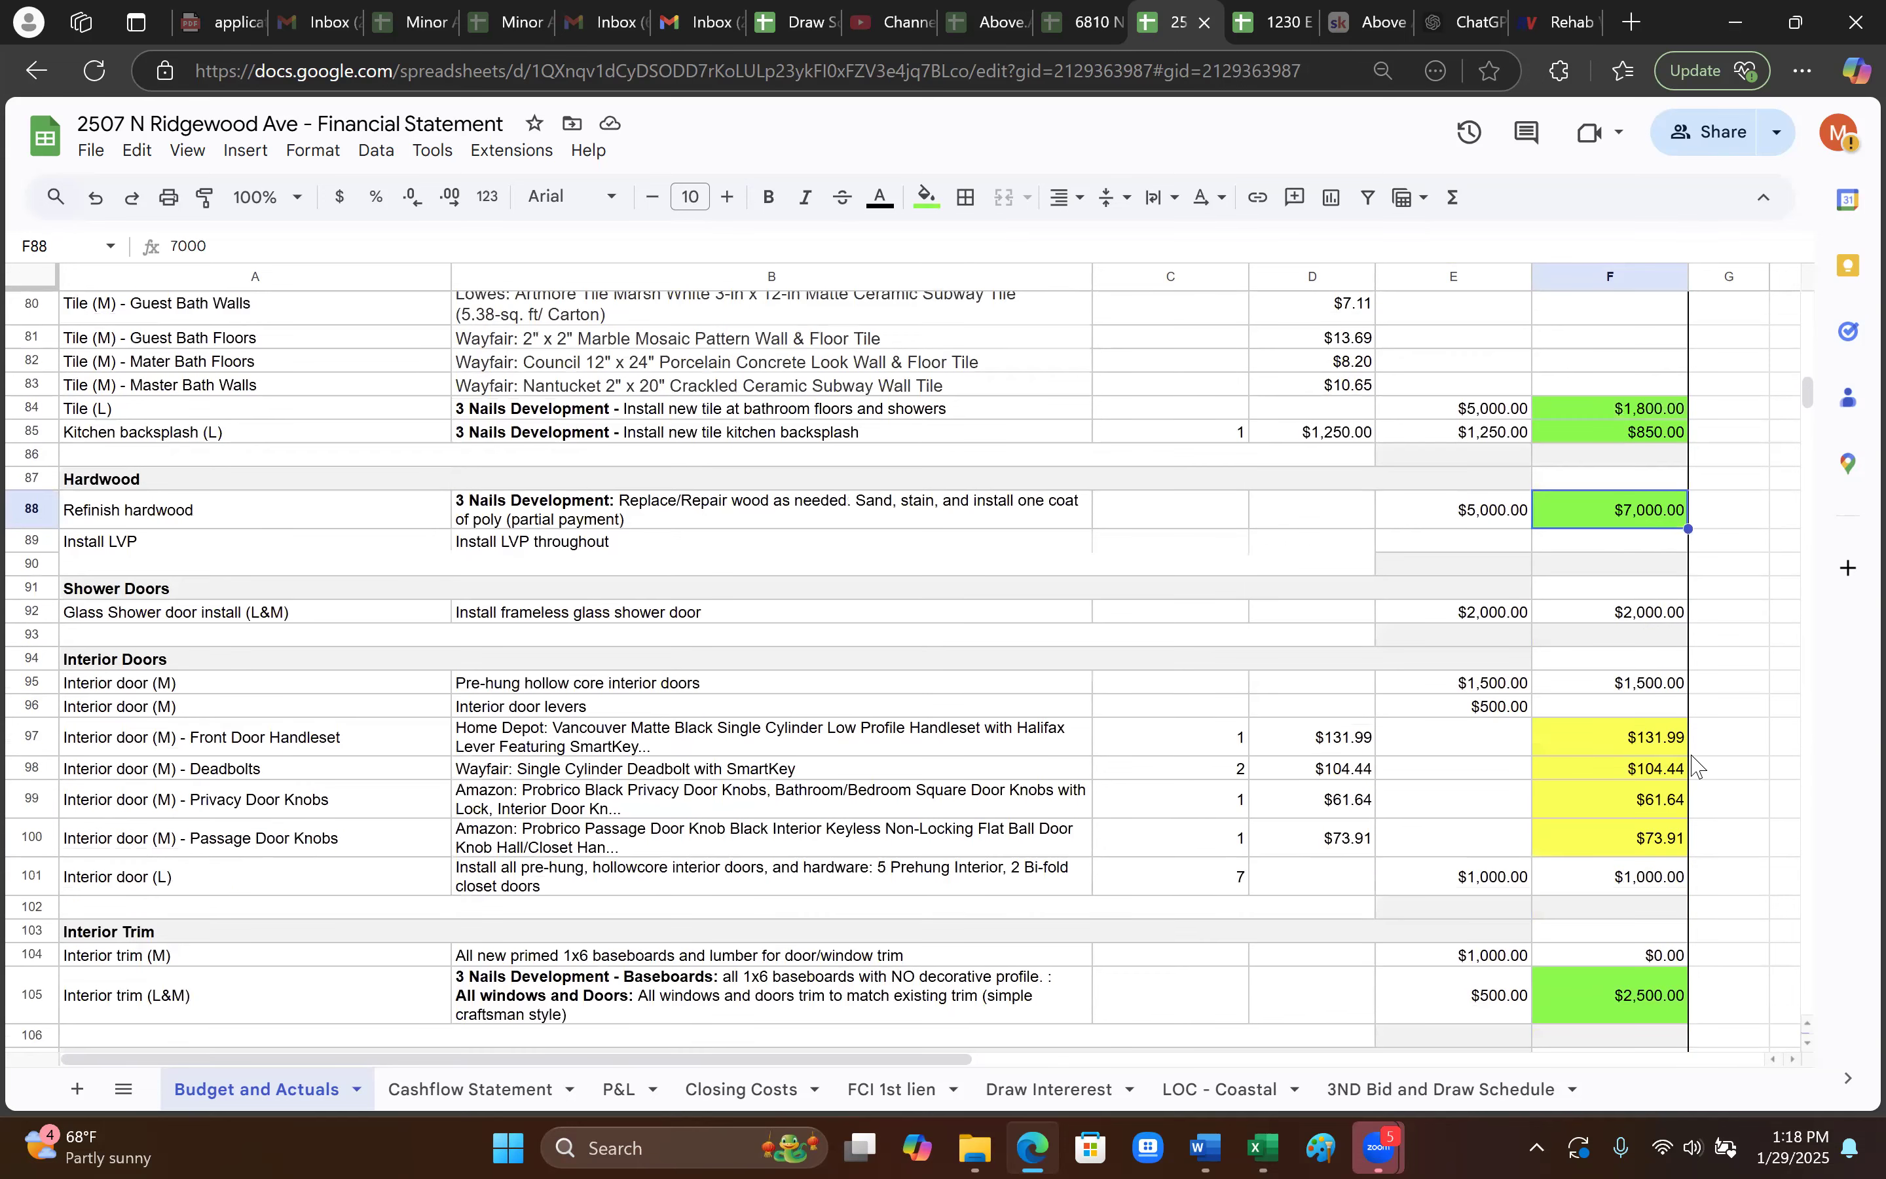
pyautogui.click(1644, 740)
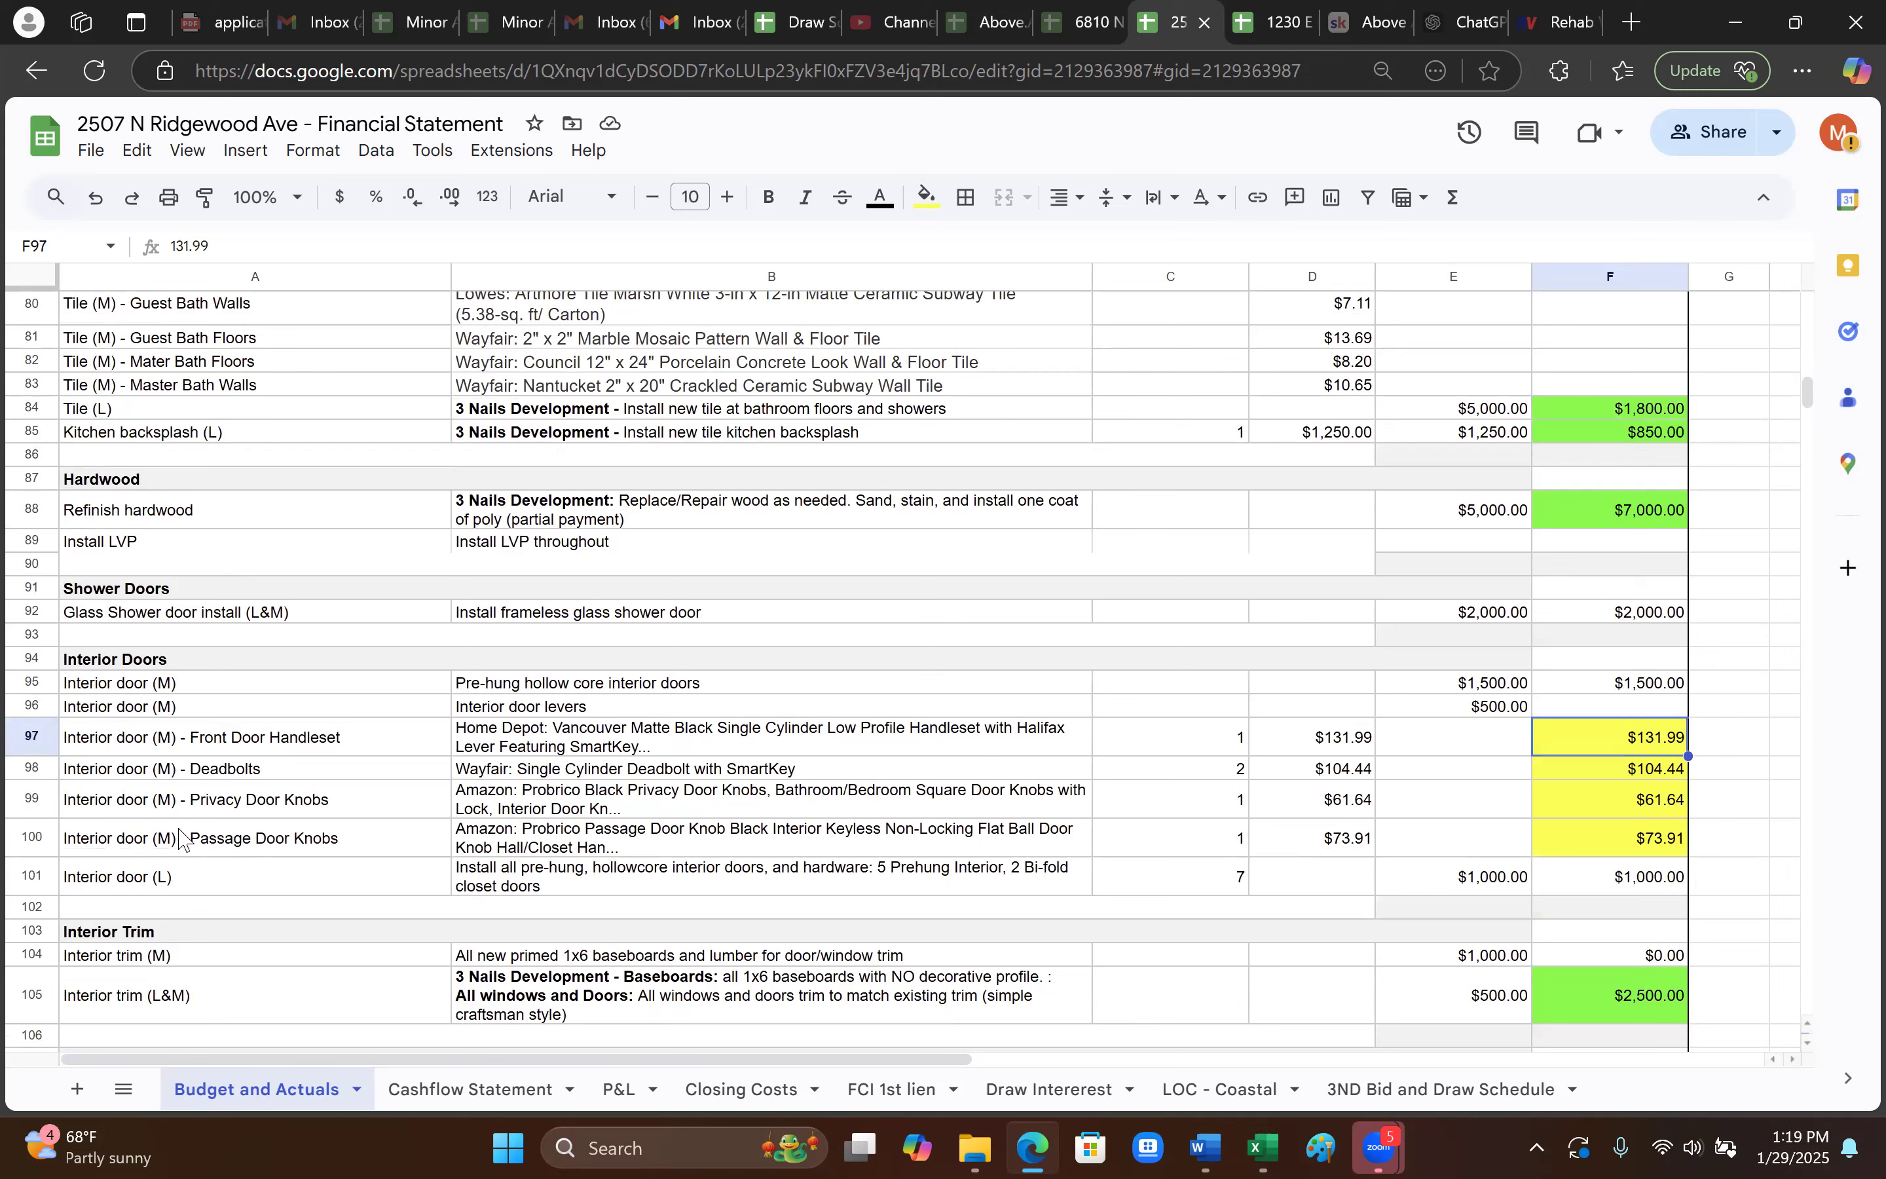
pyautogui.click(286, 747)
pyautogui.click(1667, 736)
pyautogui.scroll(20, 1559, 612)
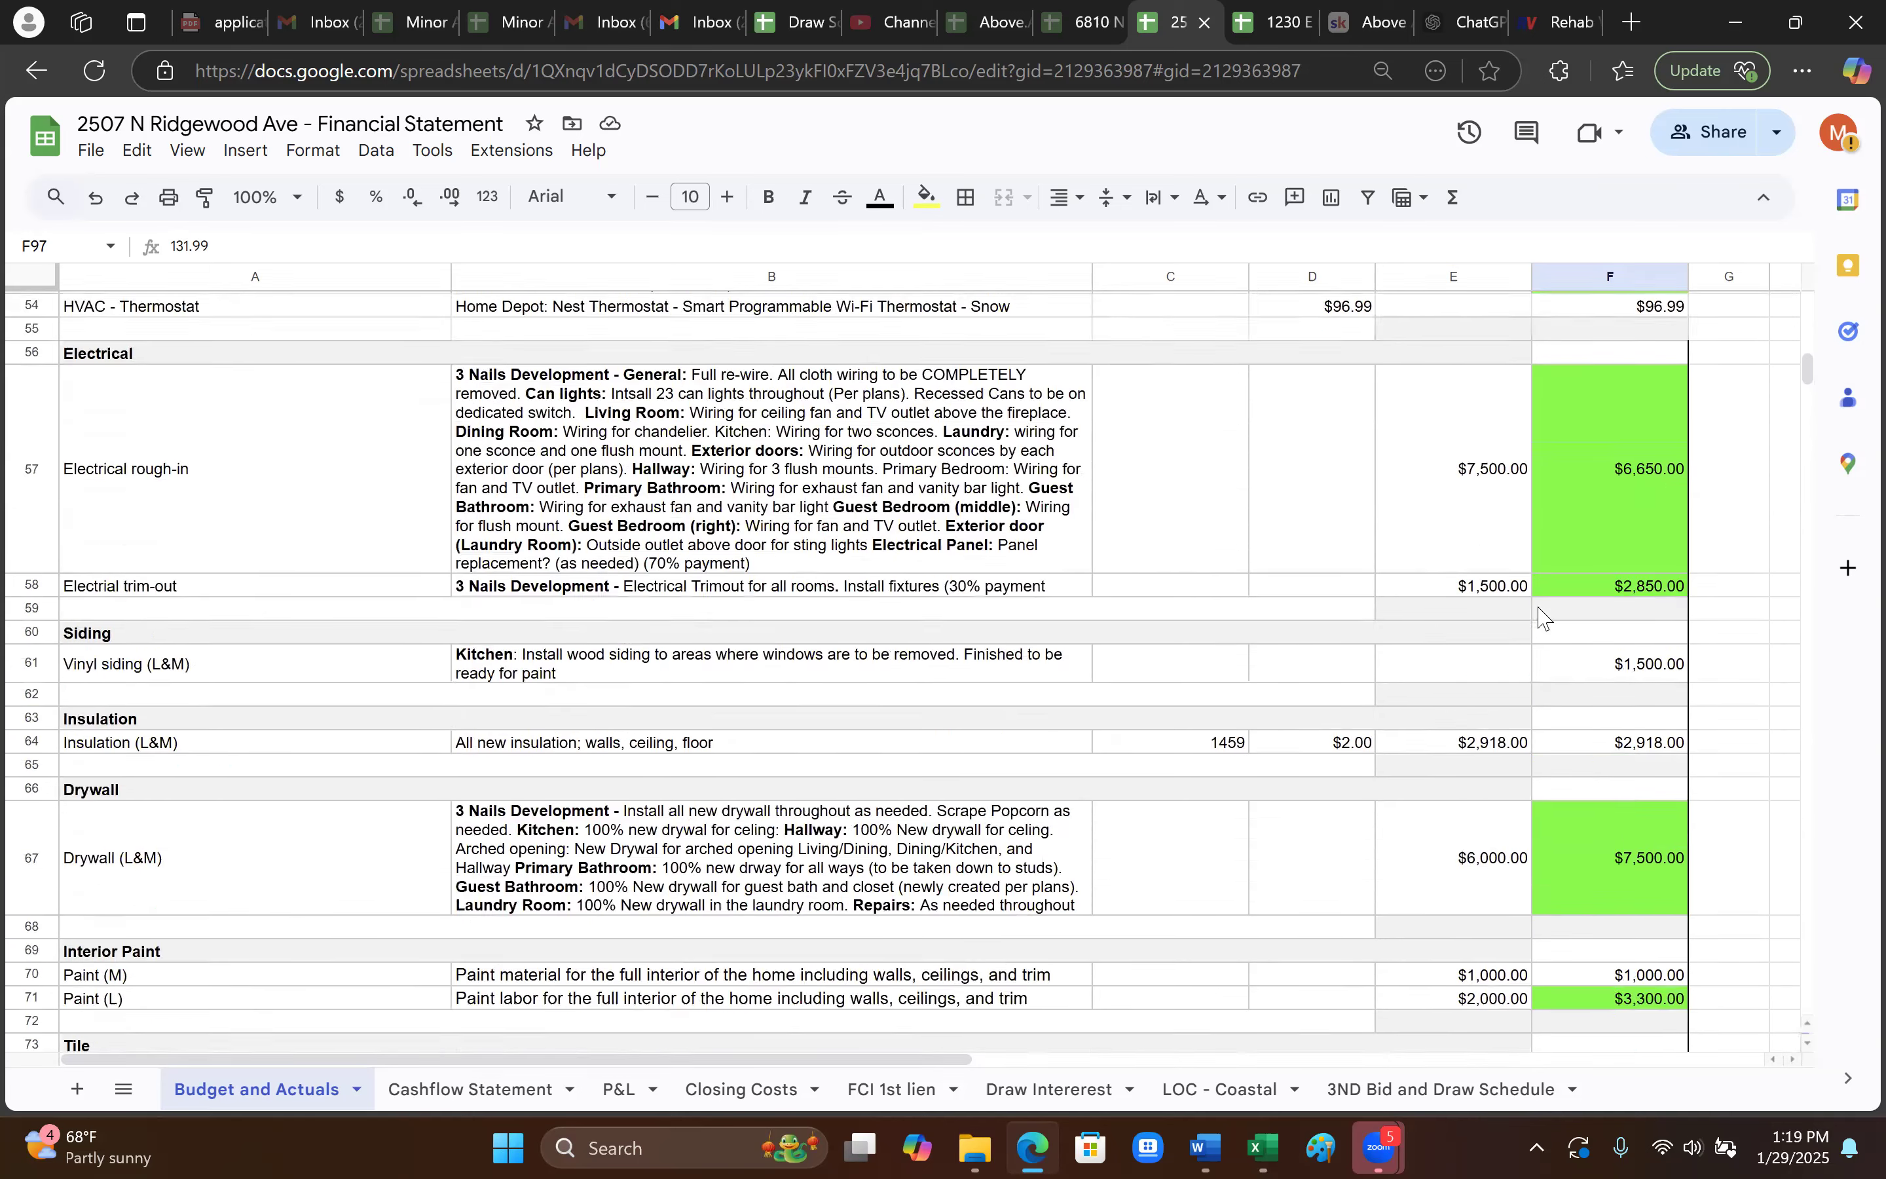
pyautogui.scroll(5, 1600, 612)
pyautogui.click(1611, 387)
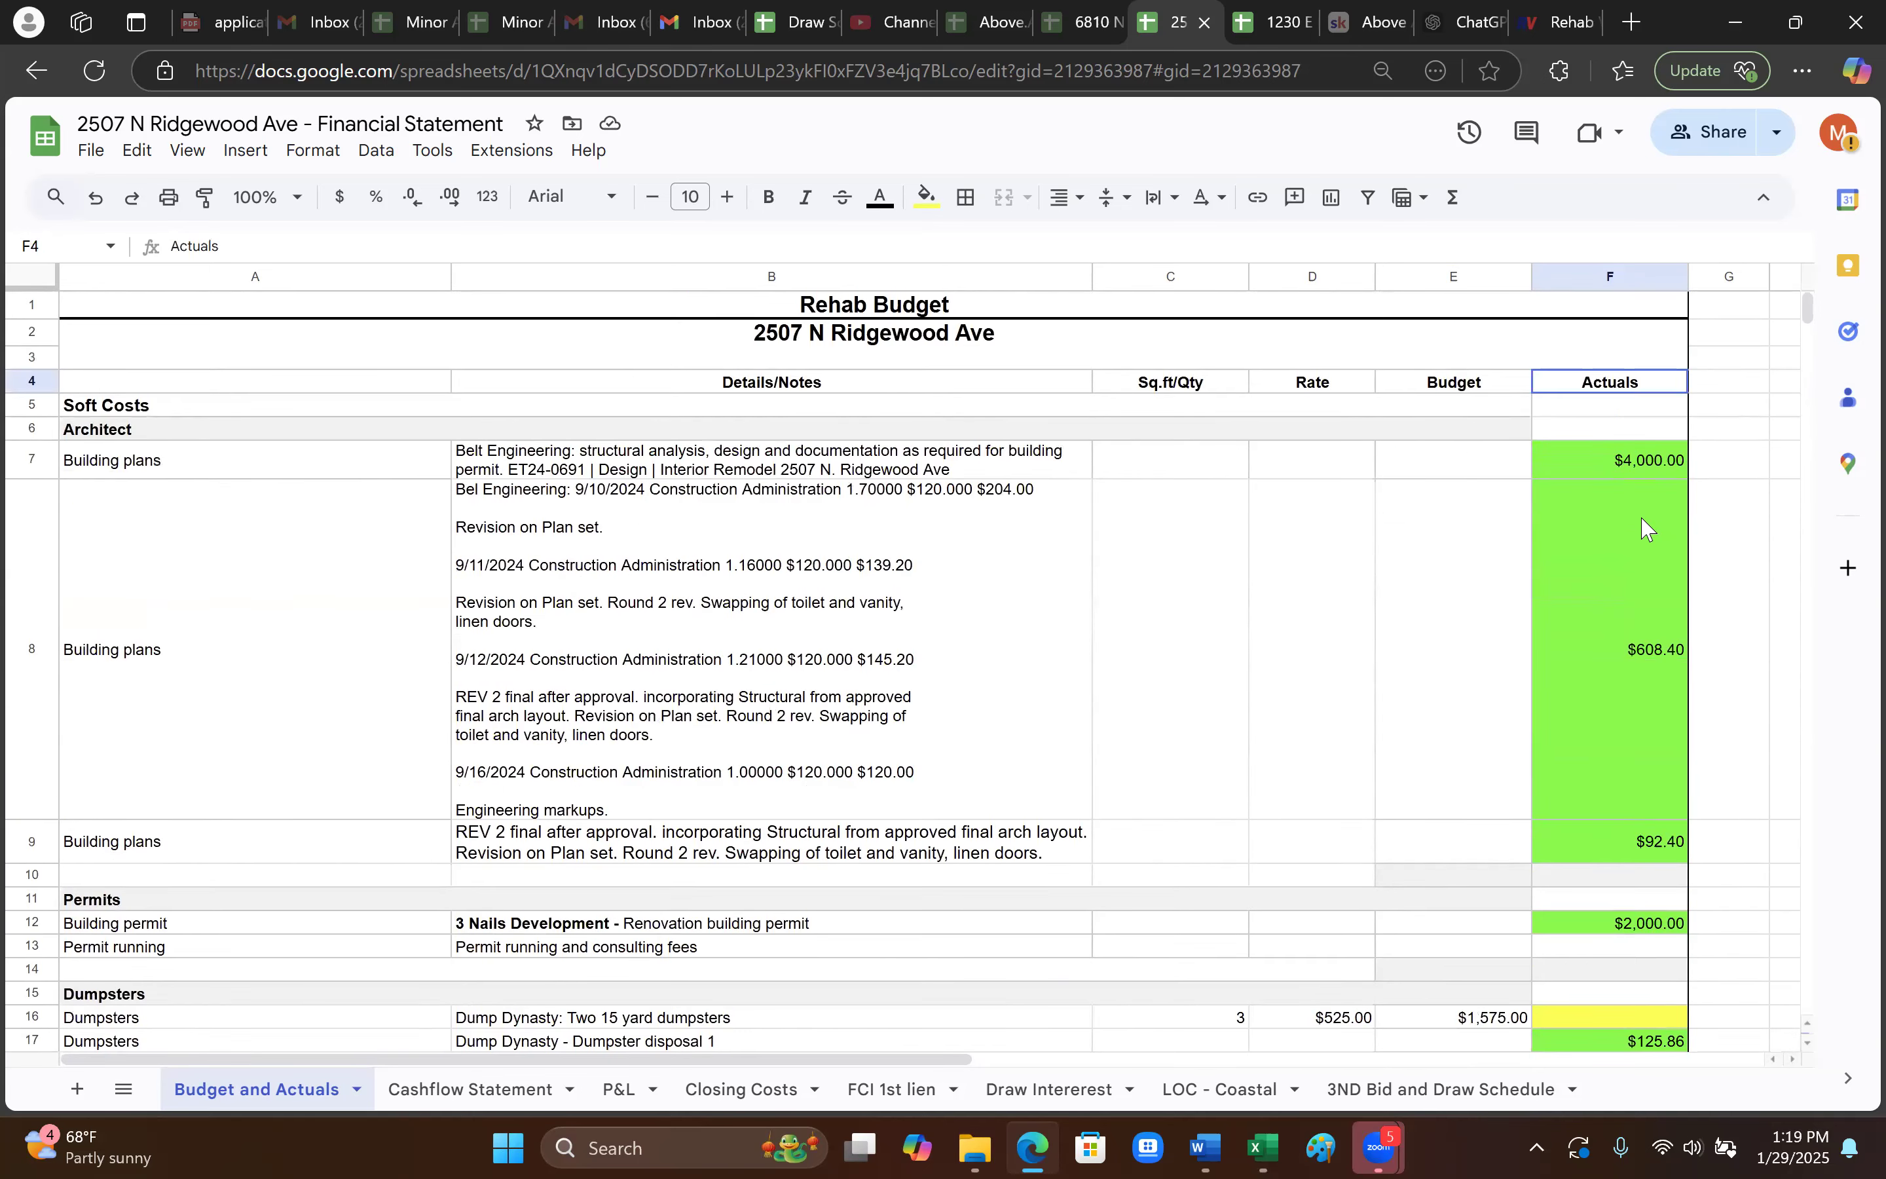
pyautogui.scroll(-3, 1632, 577)
pyautogui.scroll(3, 1636, 546)
pyautogui.click(1648, 644)
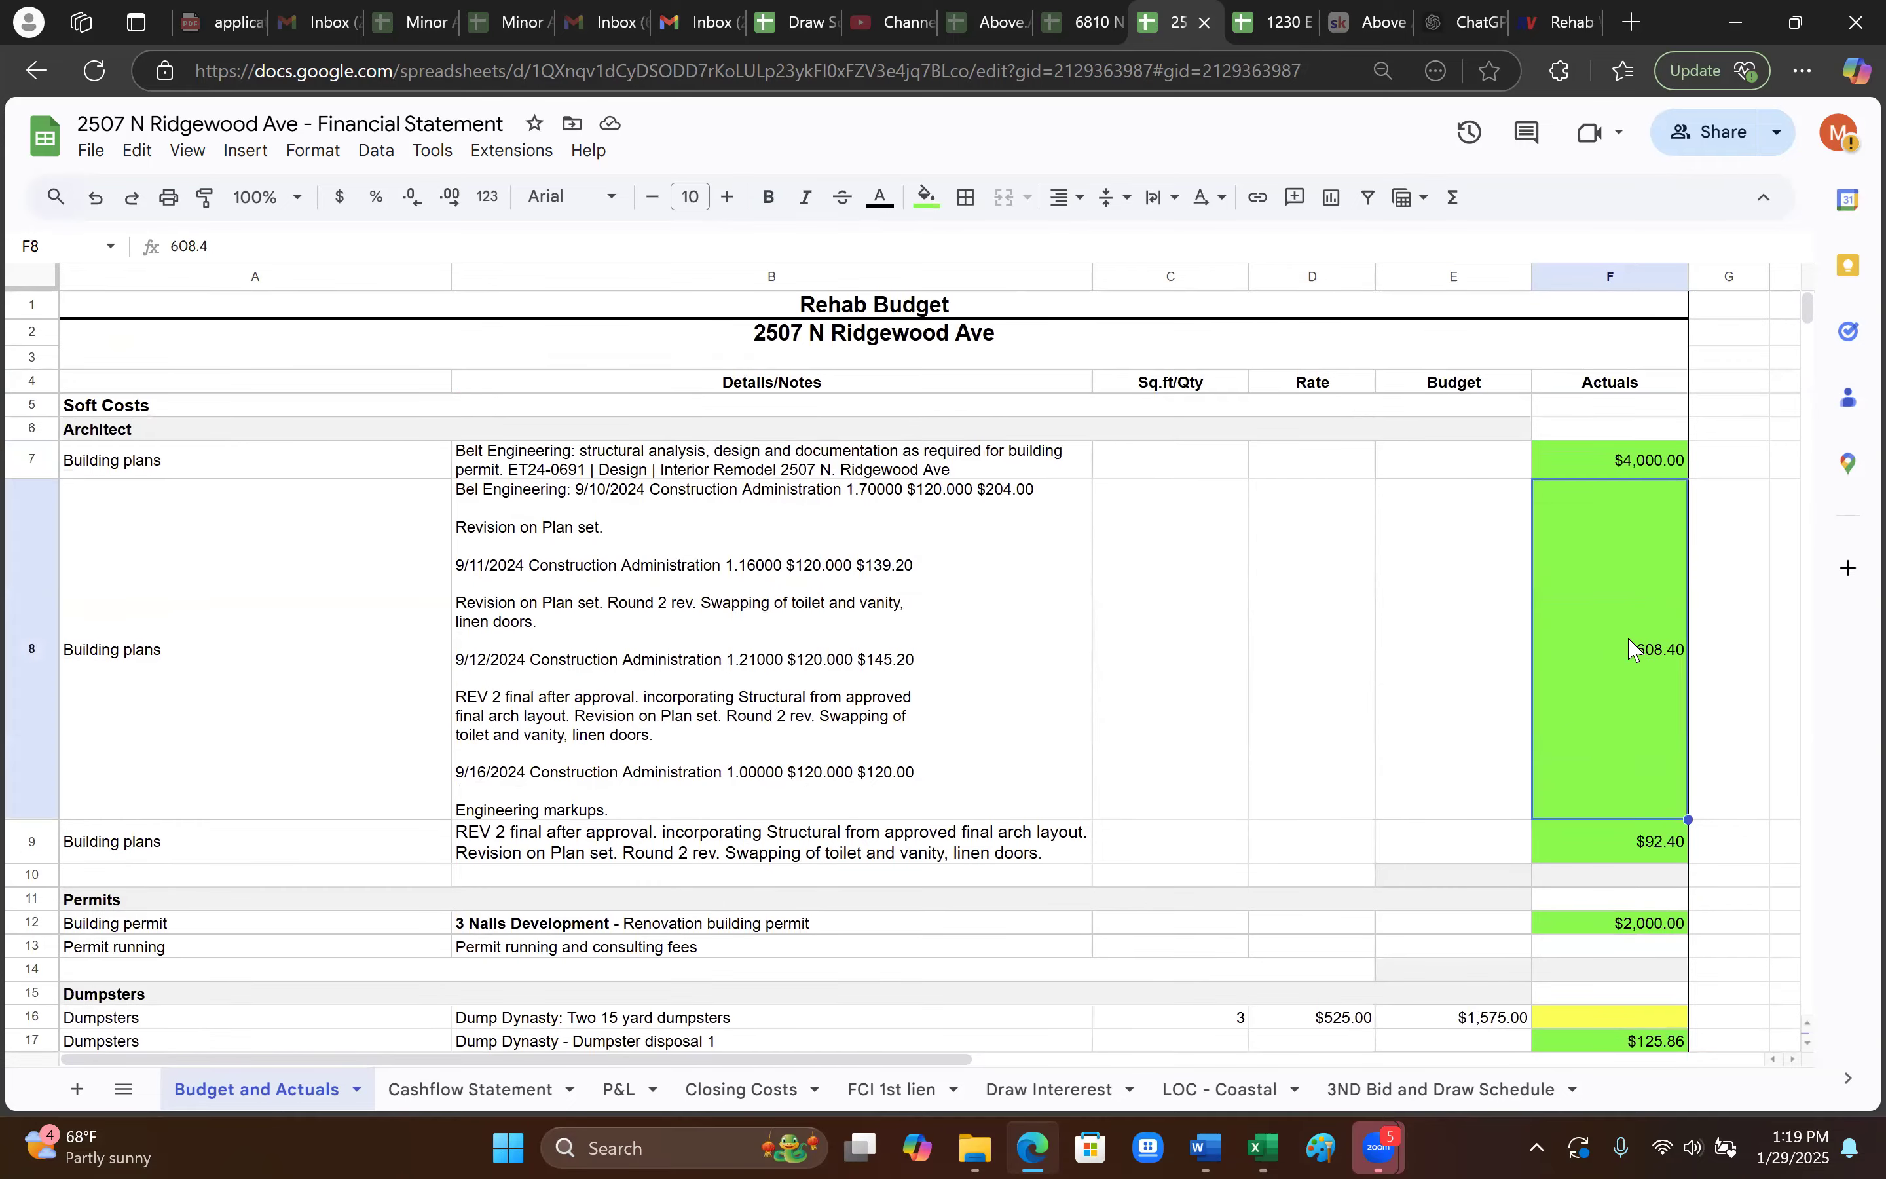
pyautogui.scroll(-3, 1636, 663)
pyautogui.click(1629, 668)
pyautogui.scroll(-3, 1620, 791)
pyautogui.scroll(3, 1632, 701)
pyautogui.click(1630, 830)
pyautogui.moveTo(1614, 901); pyautogui.dragTo(1613, 910)
pyautogui.scroll(-3, 1615, 913)
pyautogui.click(1621, 858)
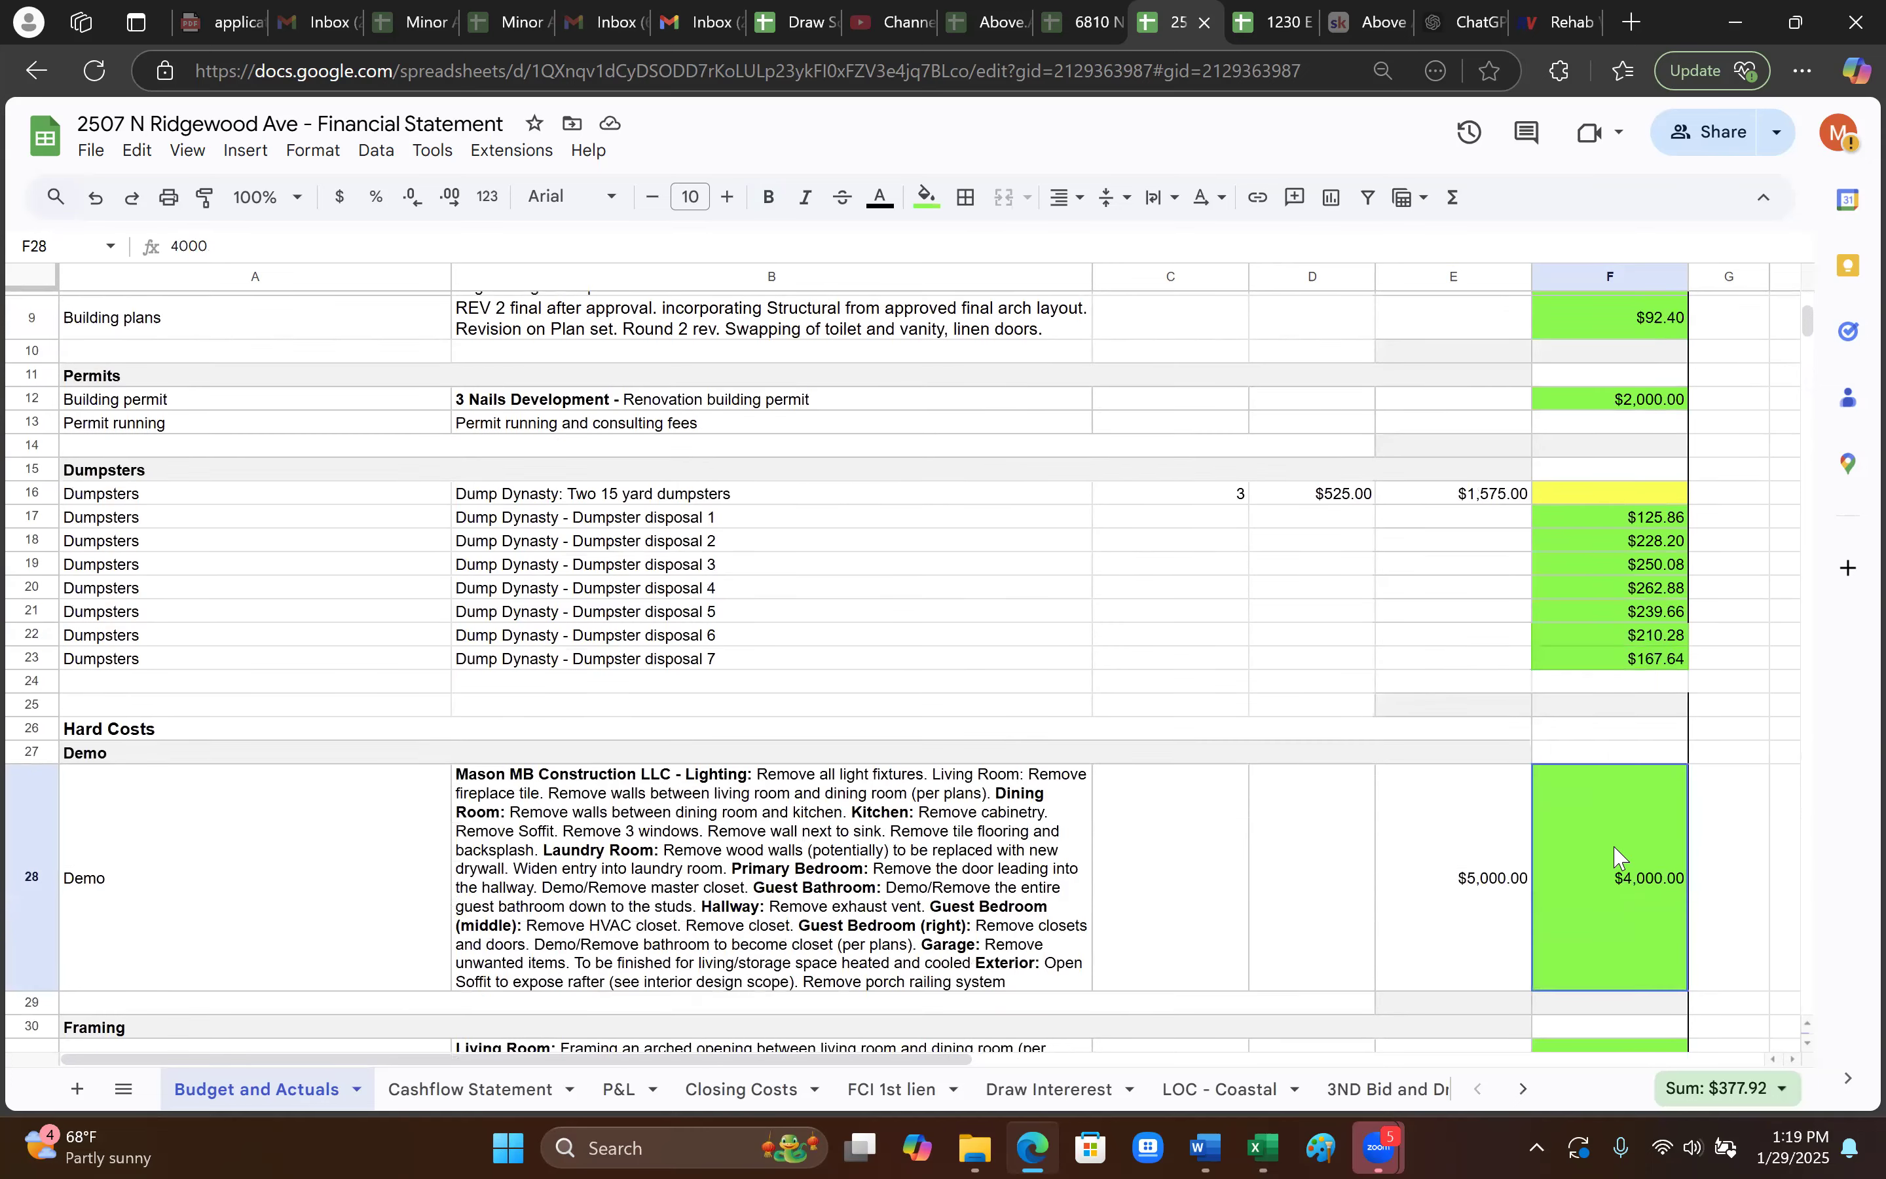
pyautogui.scroll(-5, 1624, 858)
pyautogui.click(1653, 753)
pyautogui.scroll(-3, 1652, 753)
pyautogui.click(1636, 721)
pyautogui.click(1654, 772)
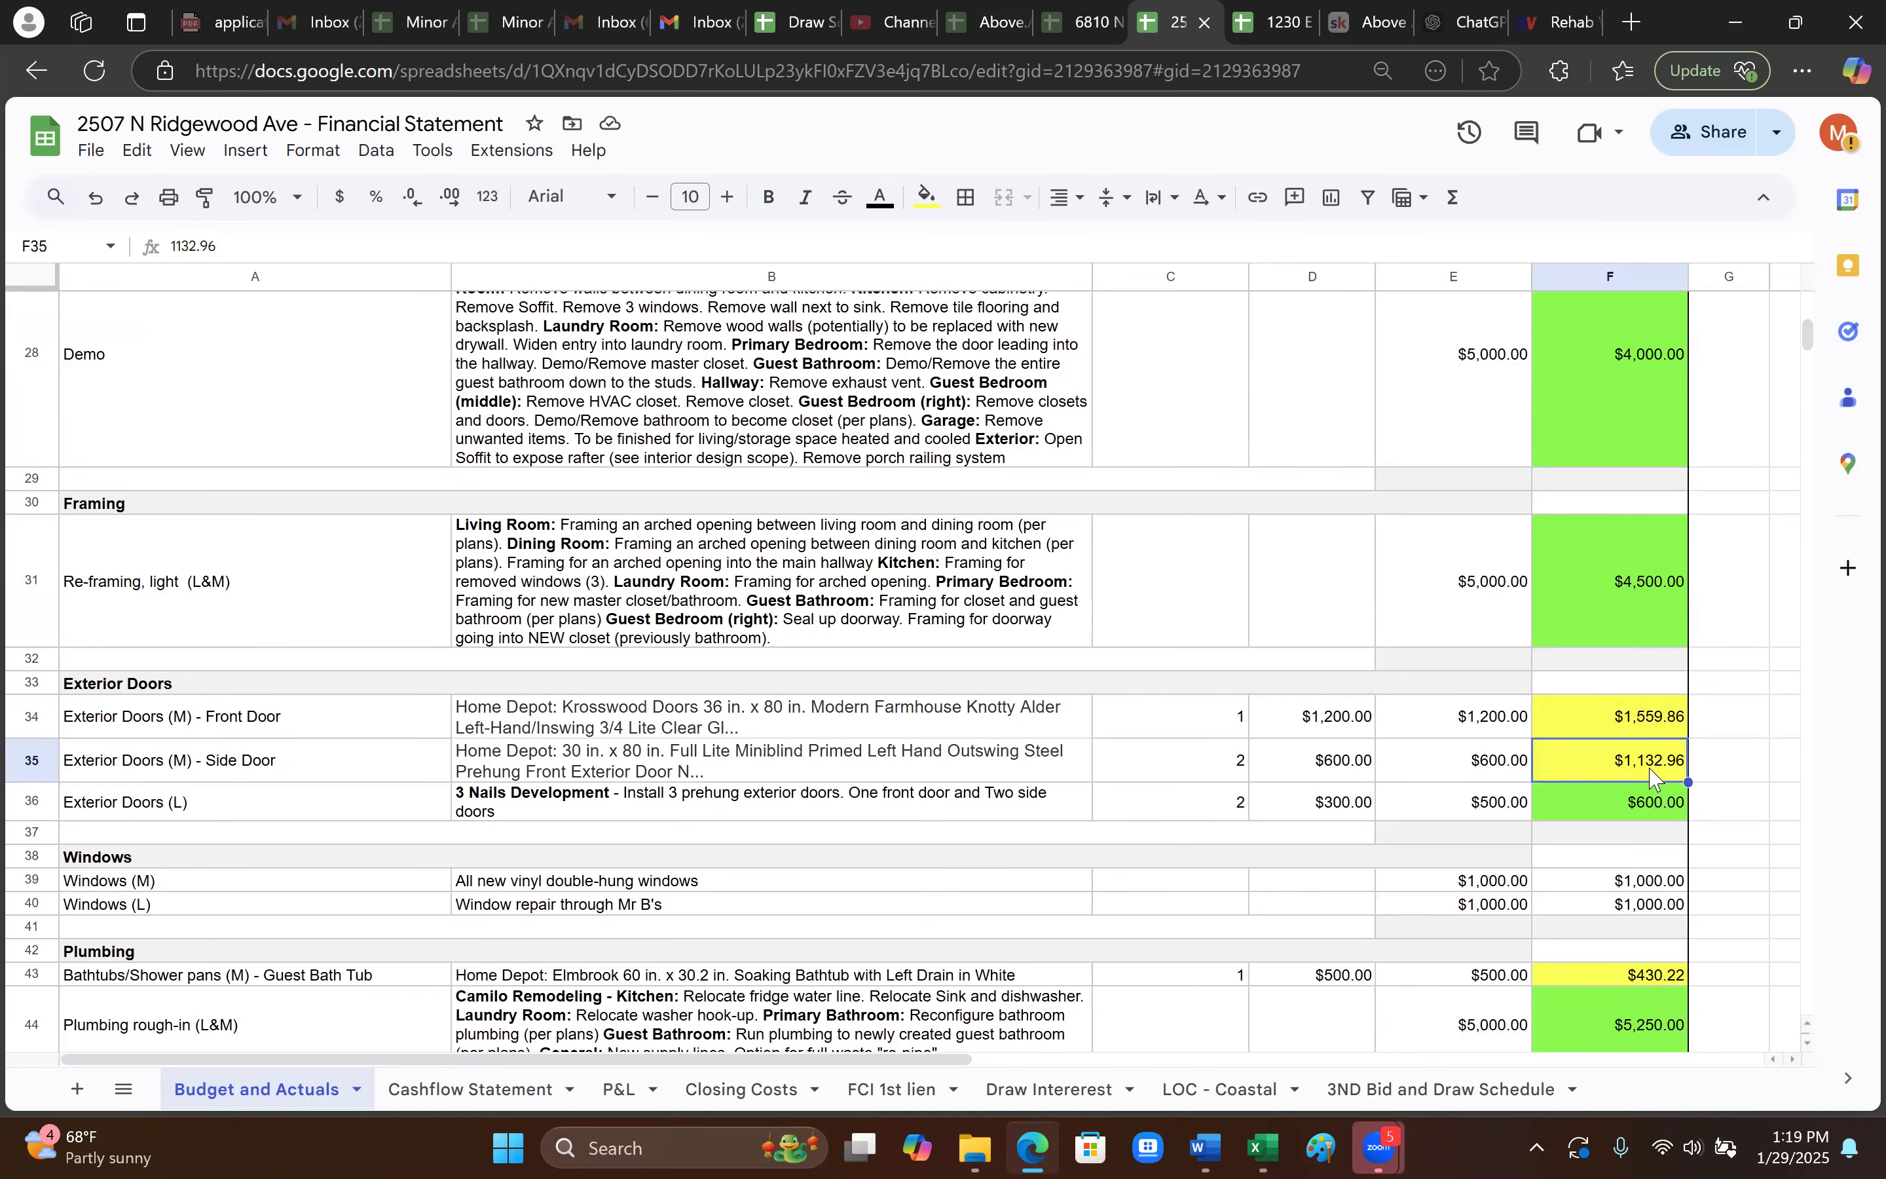
pyautogui.scroll(-3, 1650, 778)
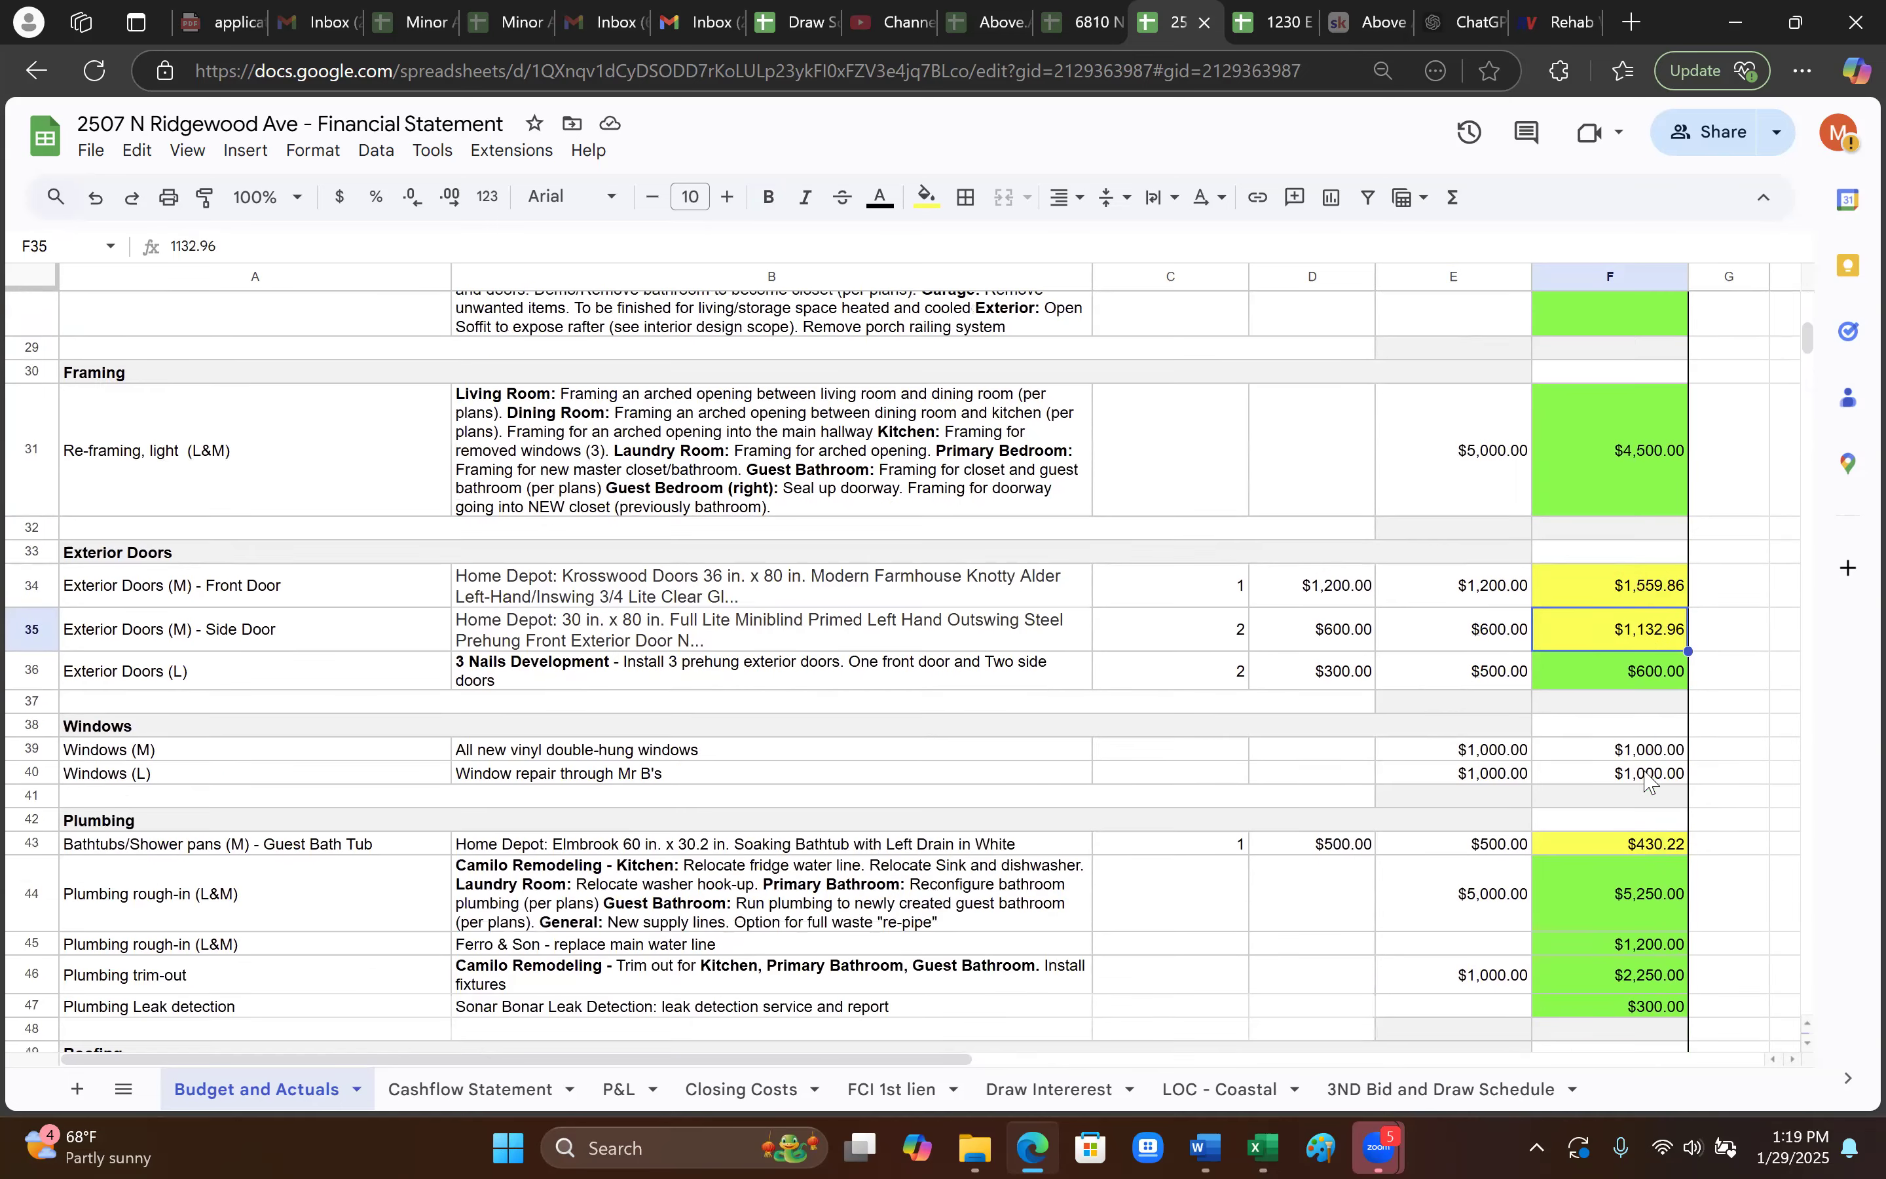
pyautogui.scroll(-20, 1647, 779)
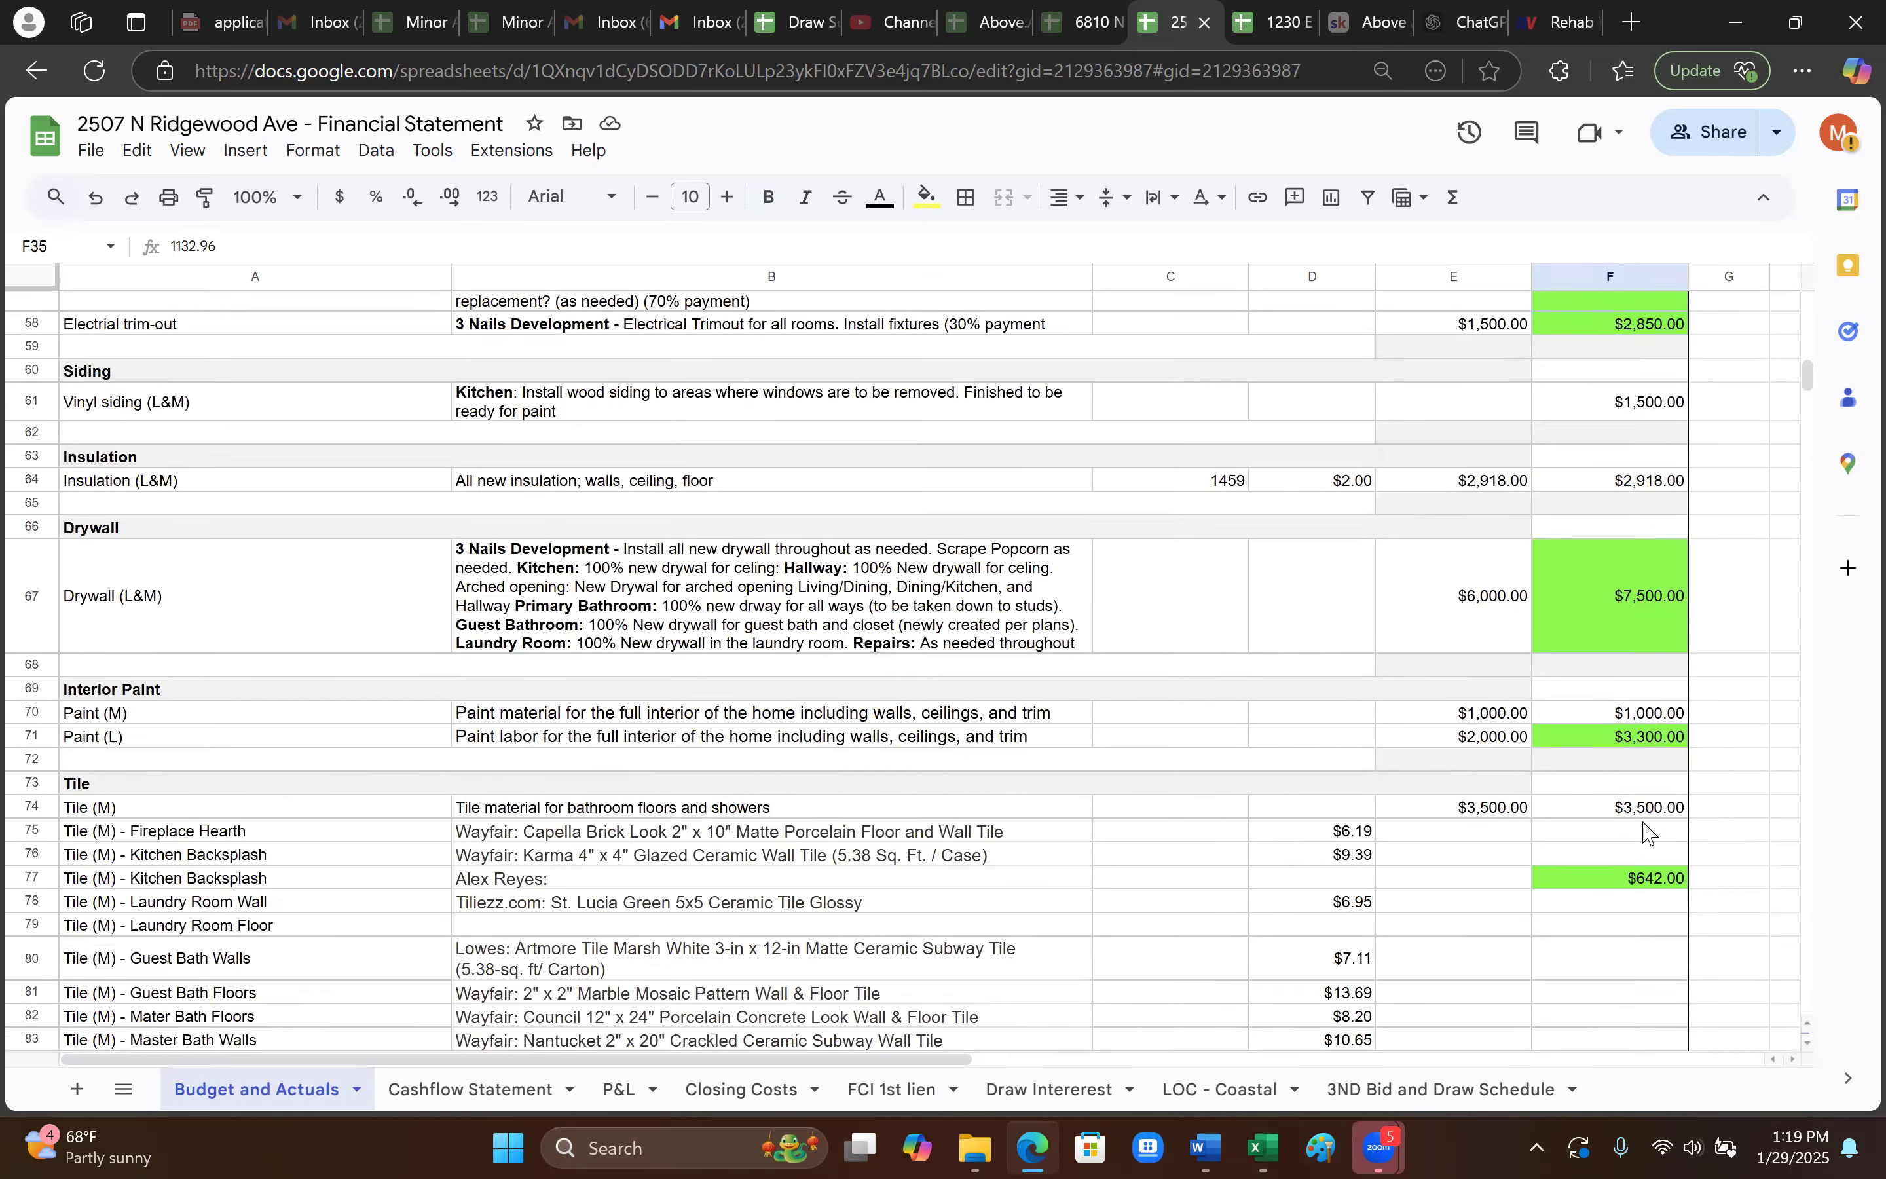
pyautogui.scroll(-15, 1643, 827)
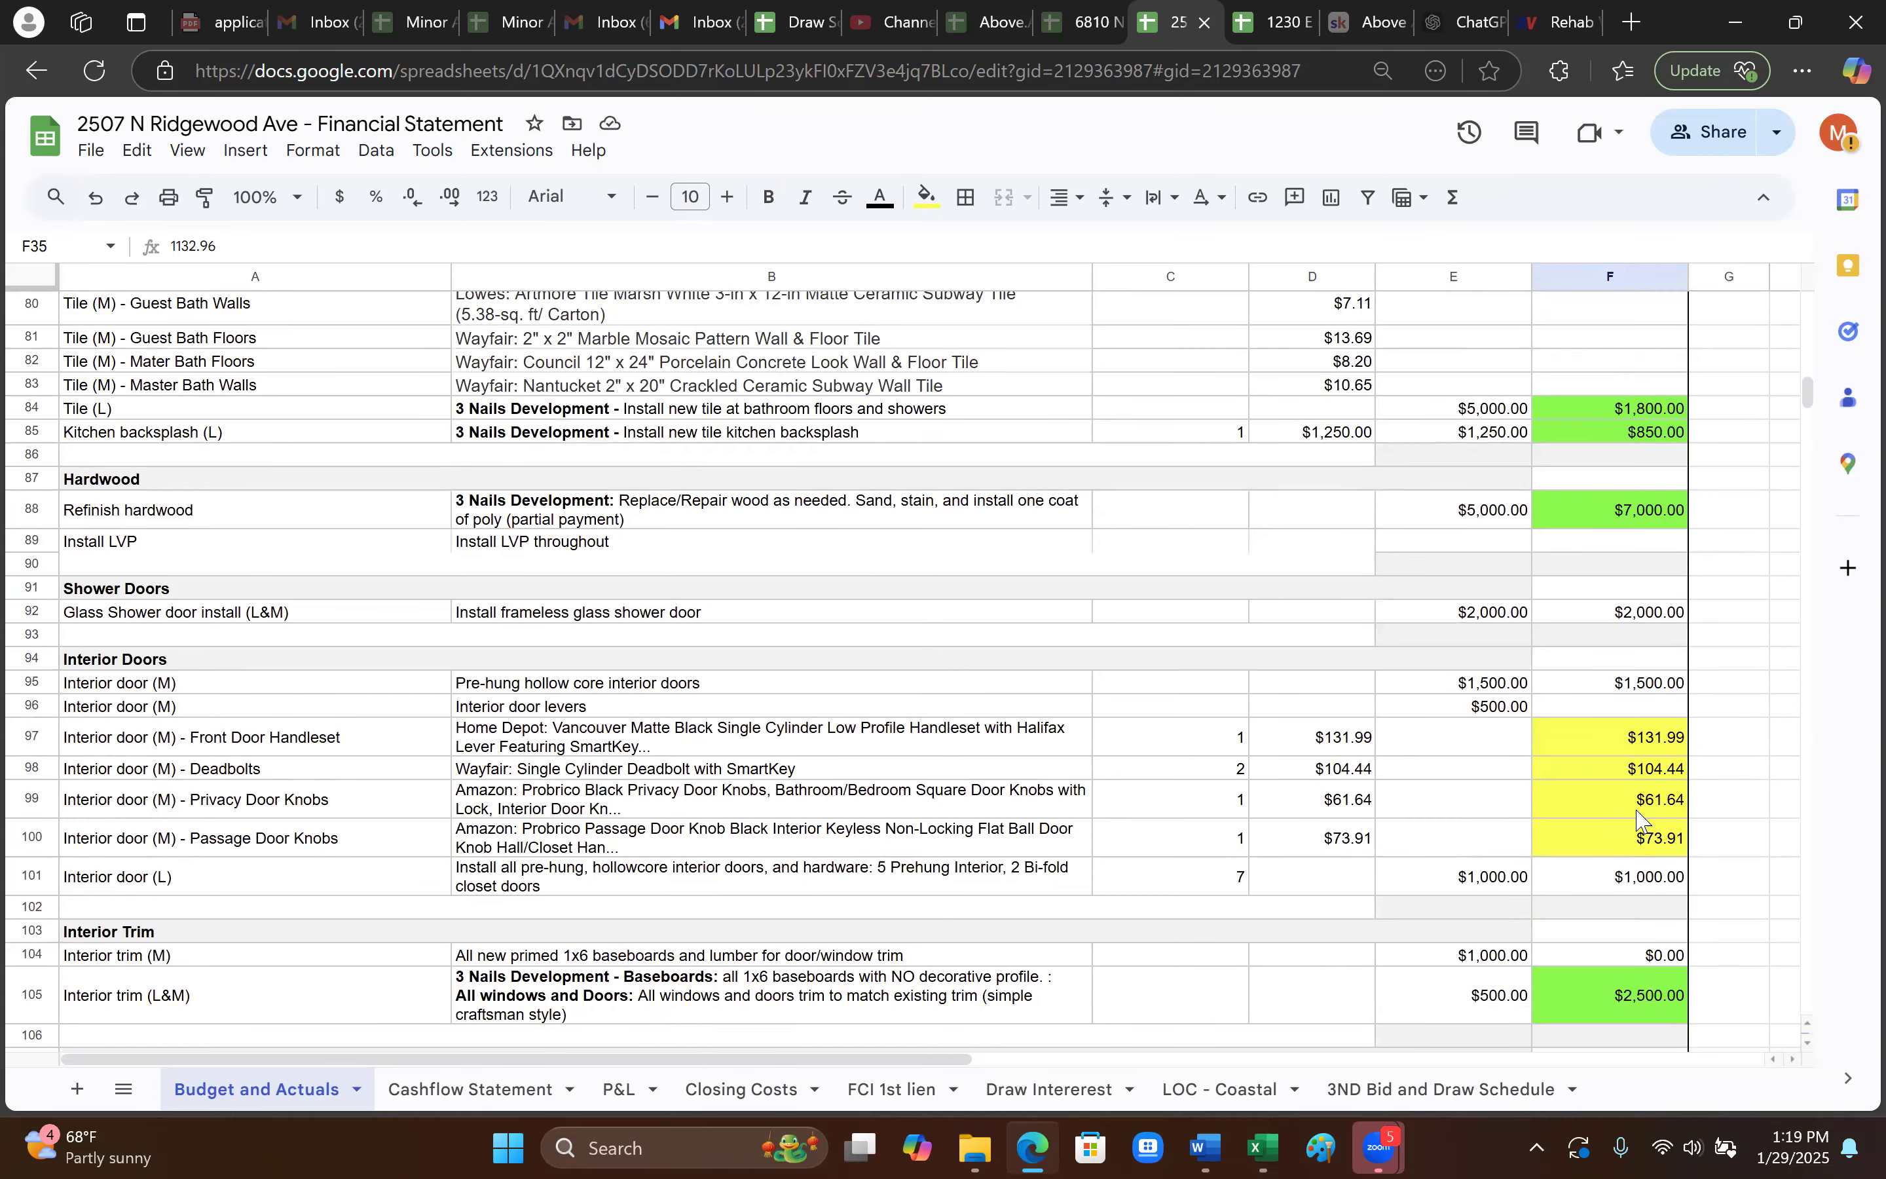
pyautogui.scroll(-3, 1643, 820)
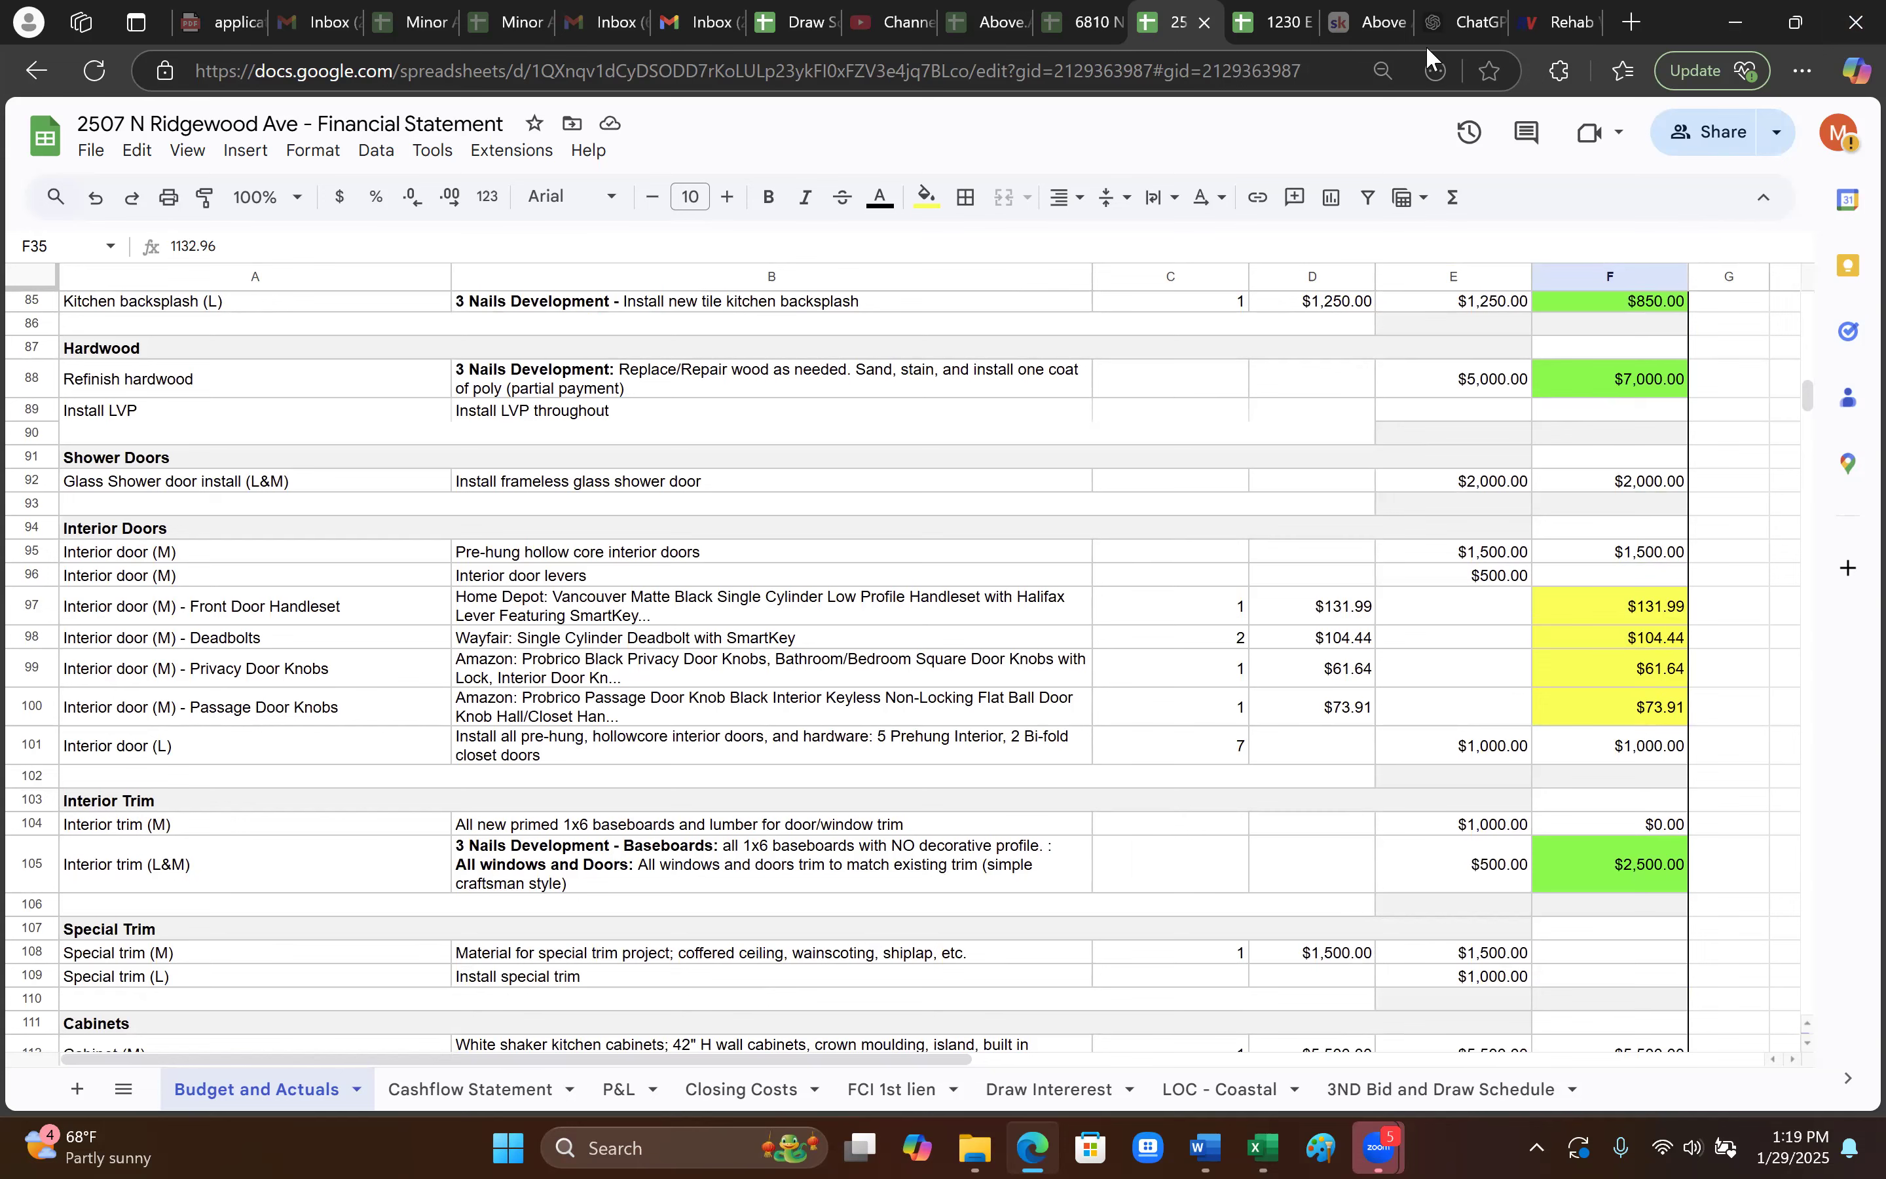
pyautogui.scroll(2, 1553, 704)
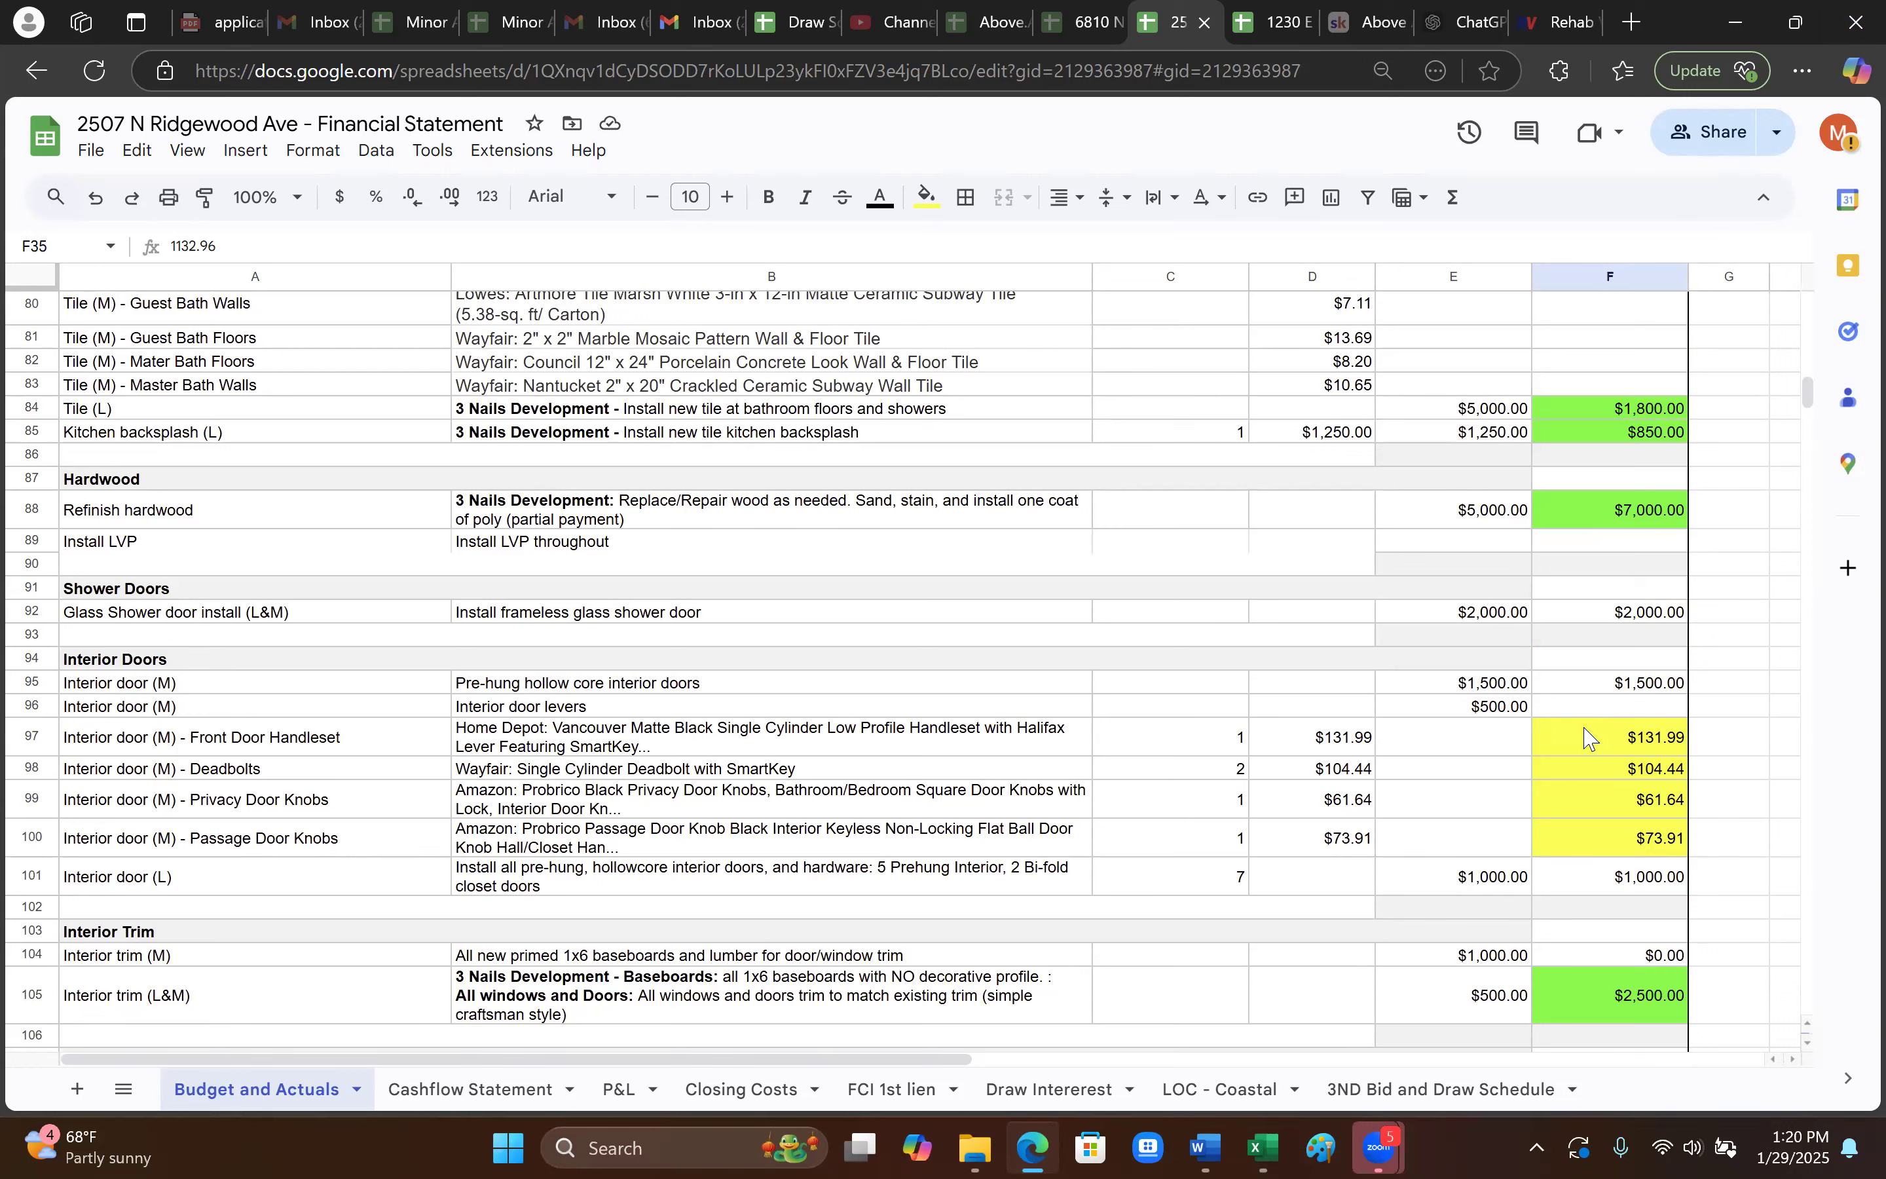
pyautogui.scroll(-3, 1598, 733)
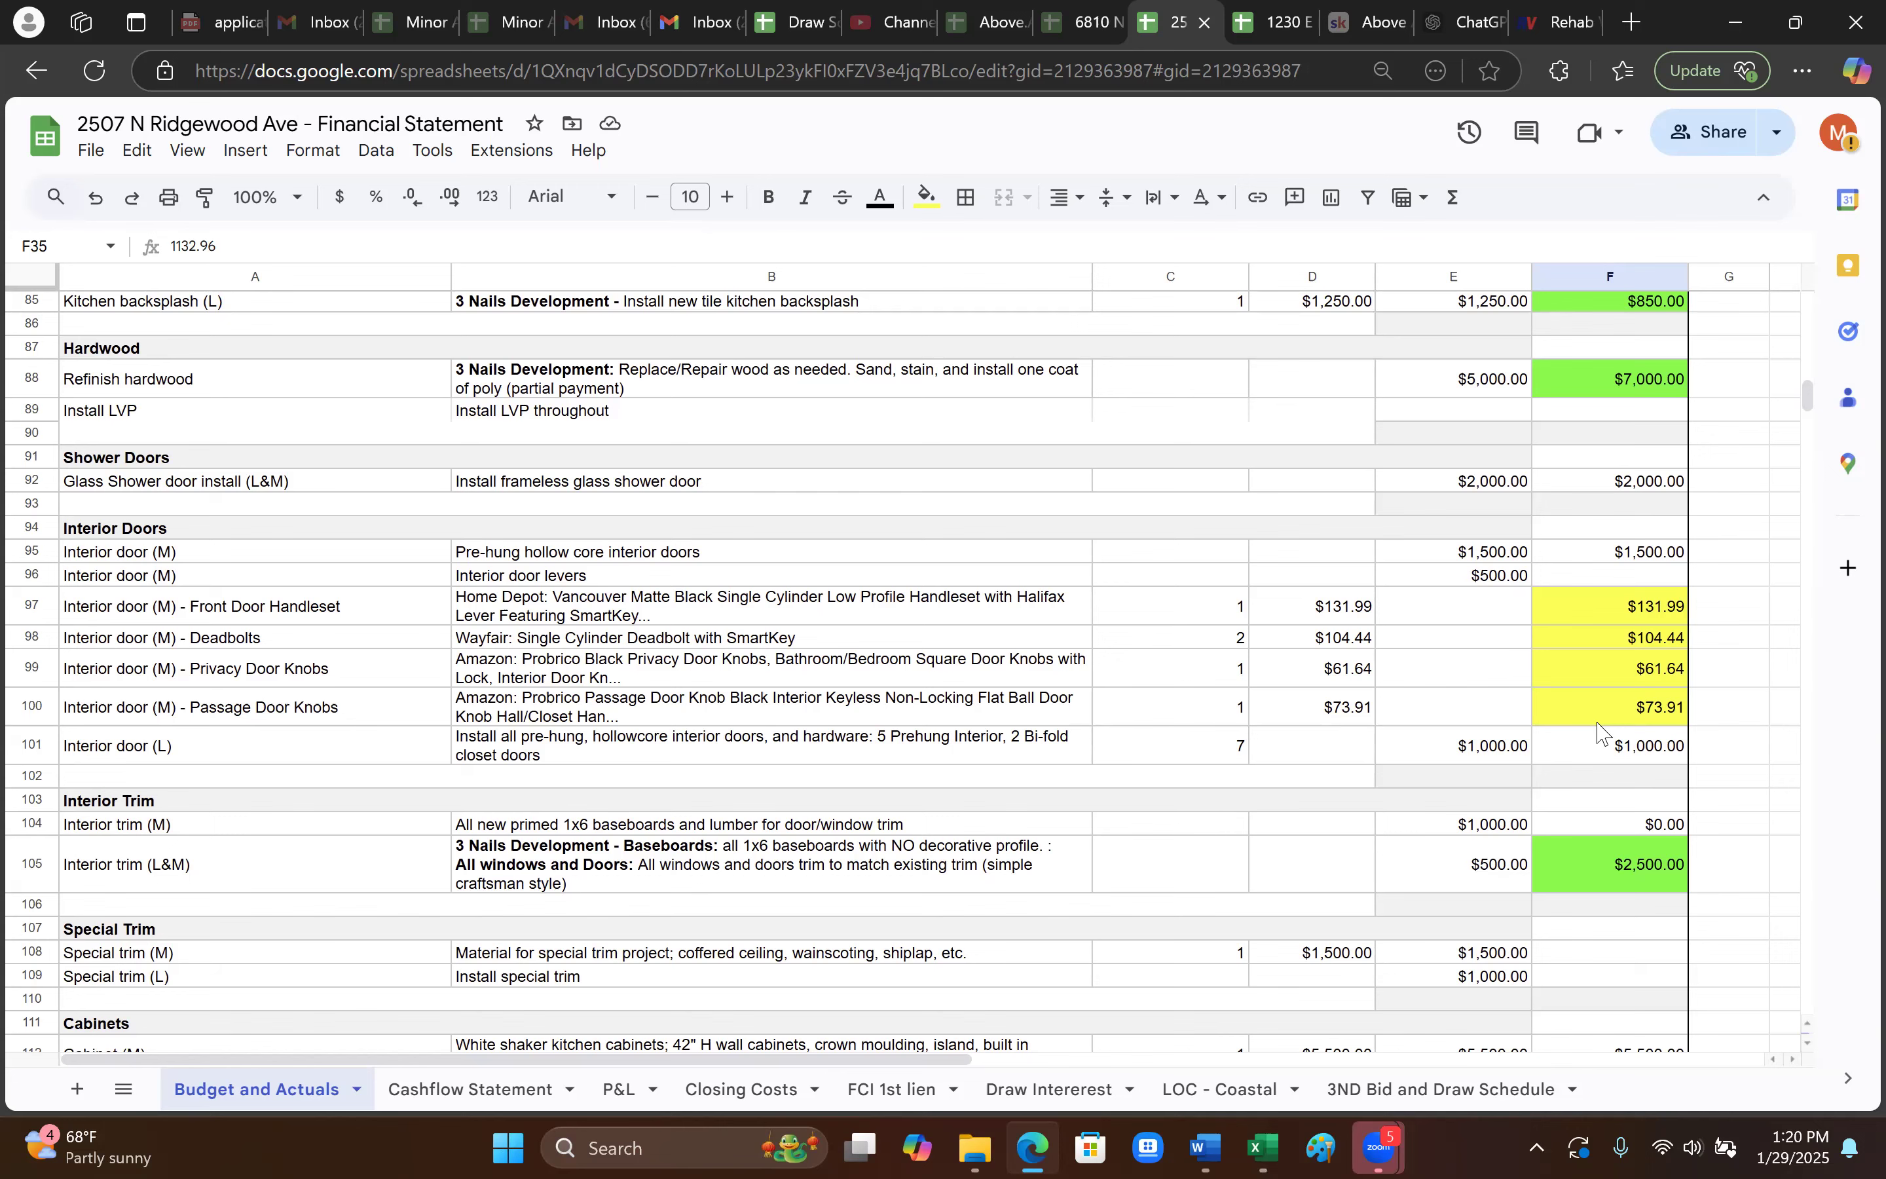
pyautogui.scroll(-2, 1606, 803)
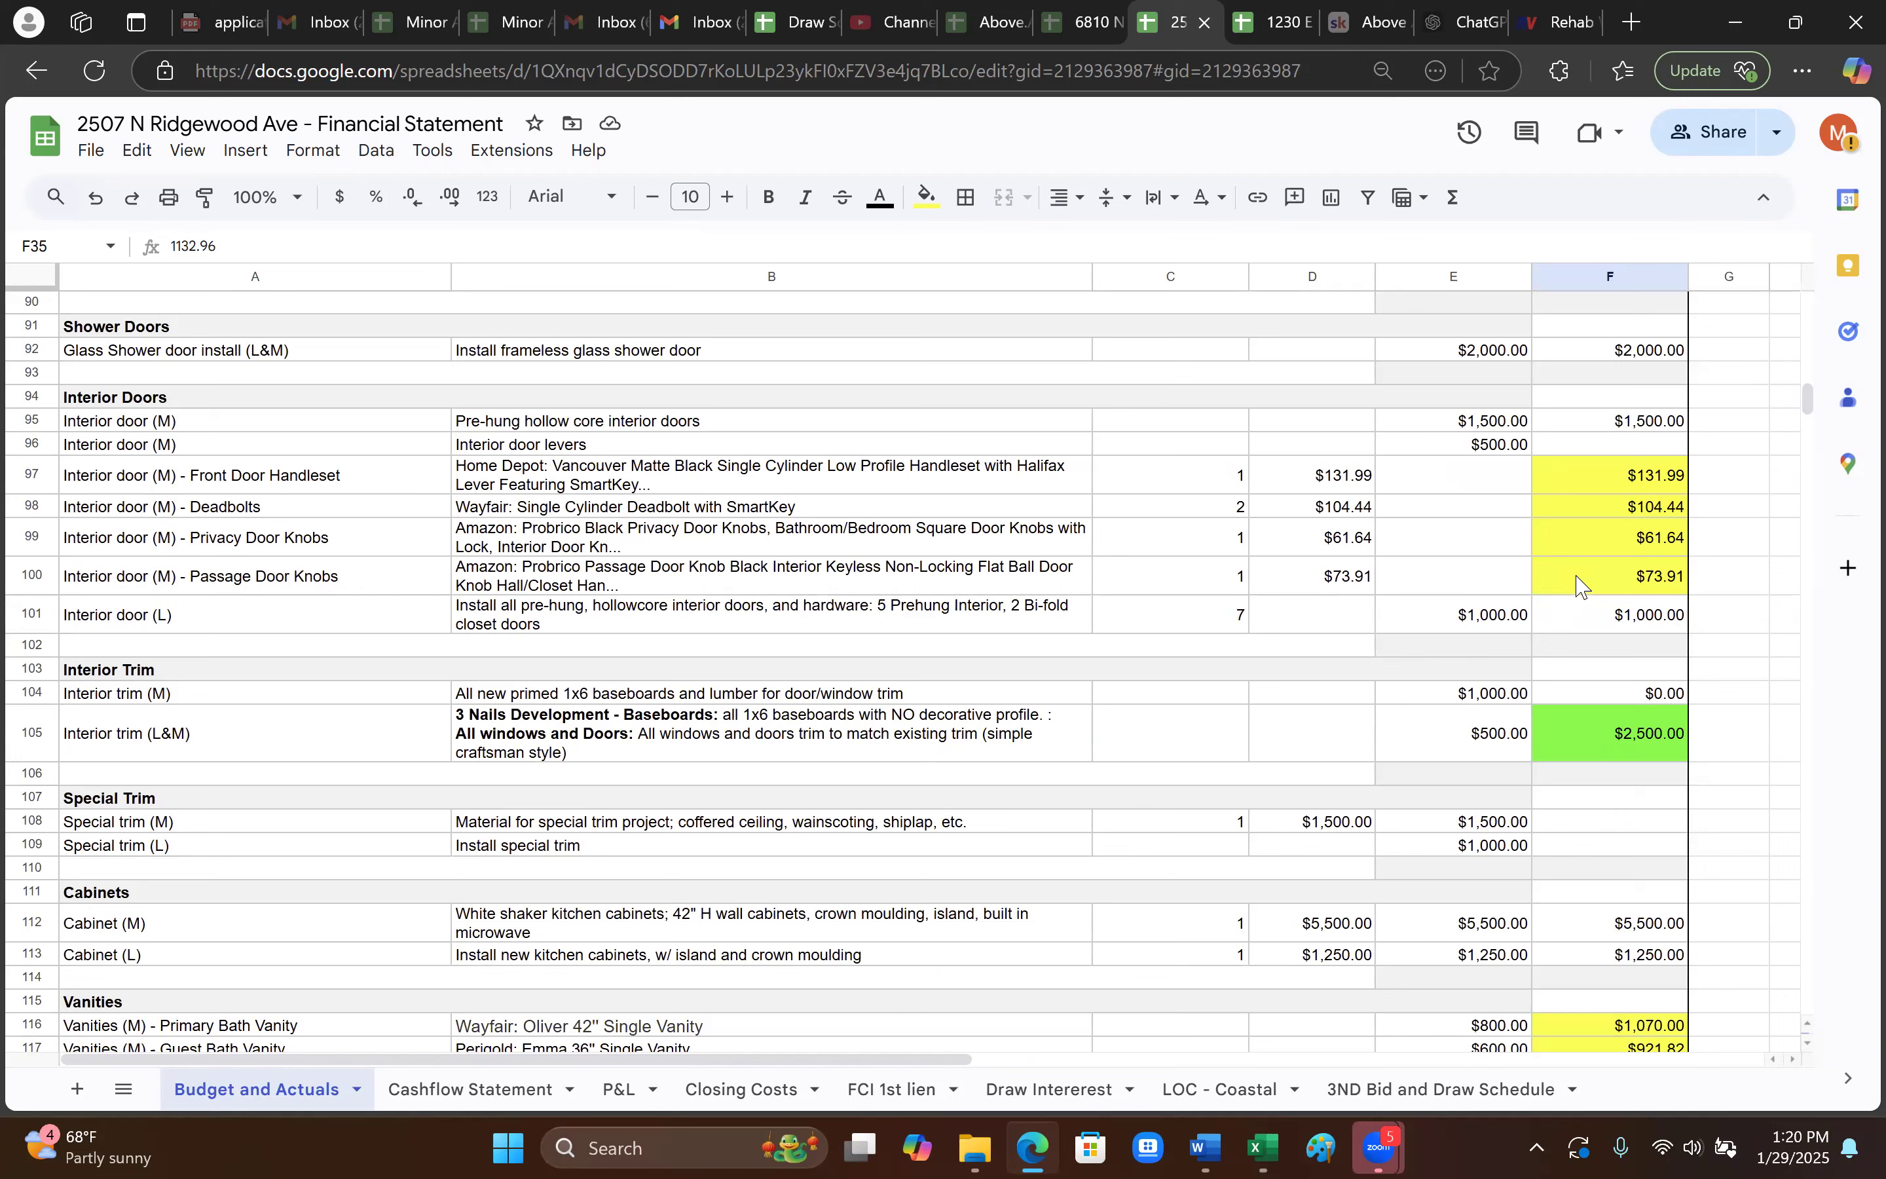
pyautogui.scroll(-2, 1547, 694)
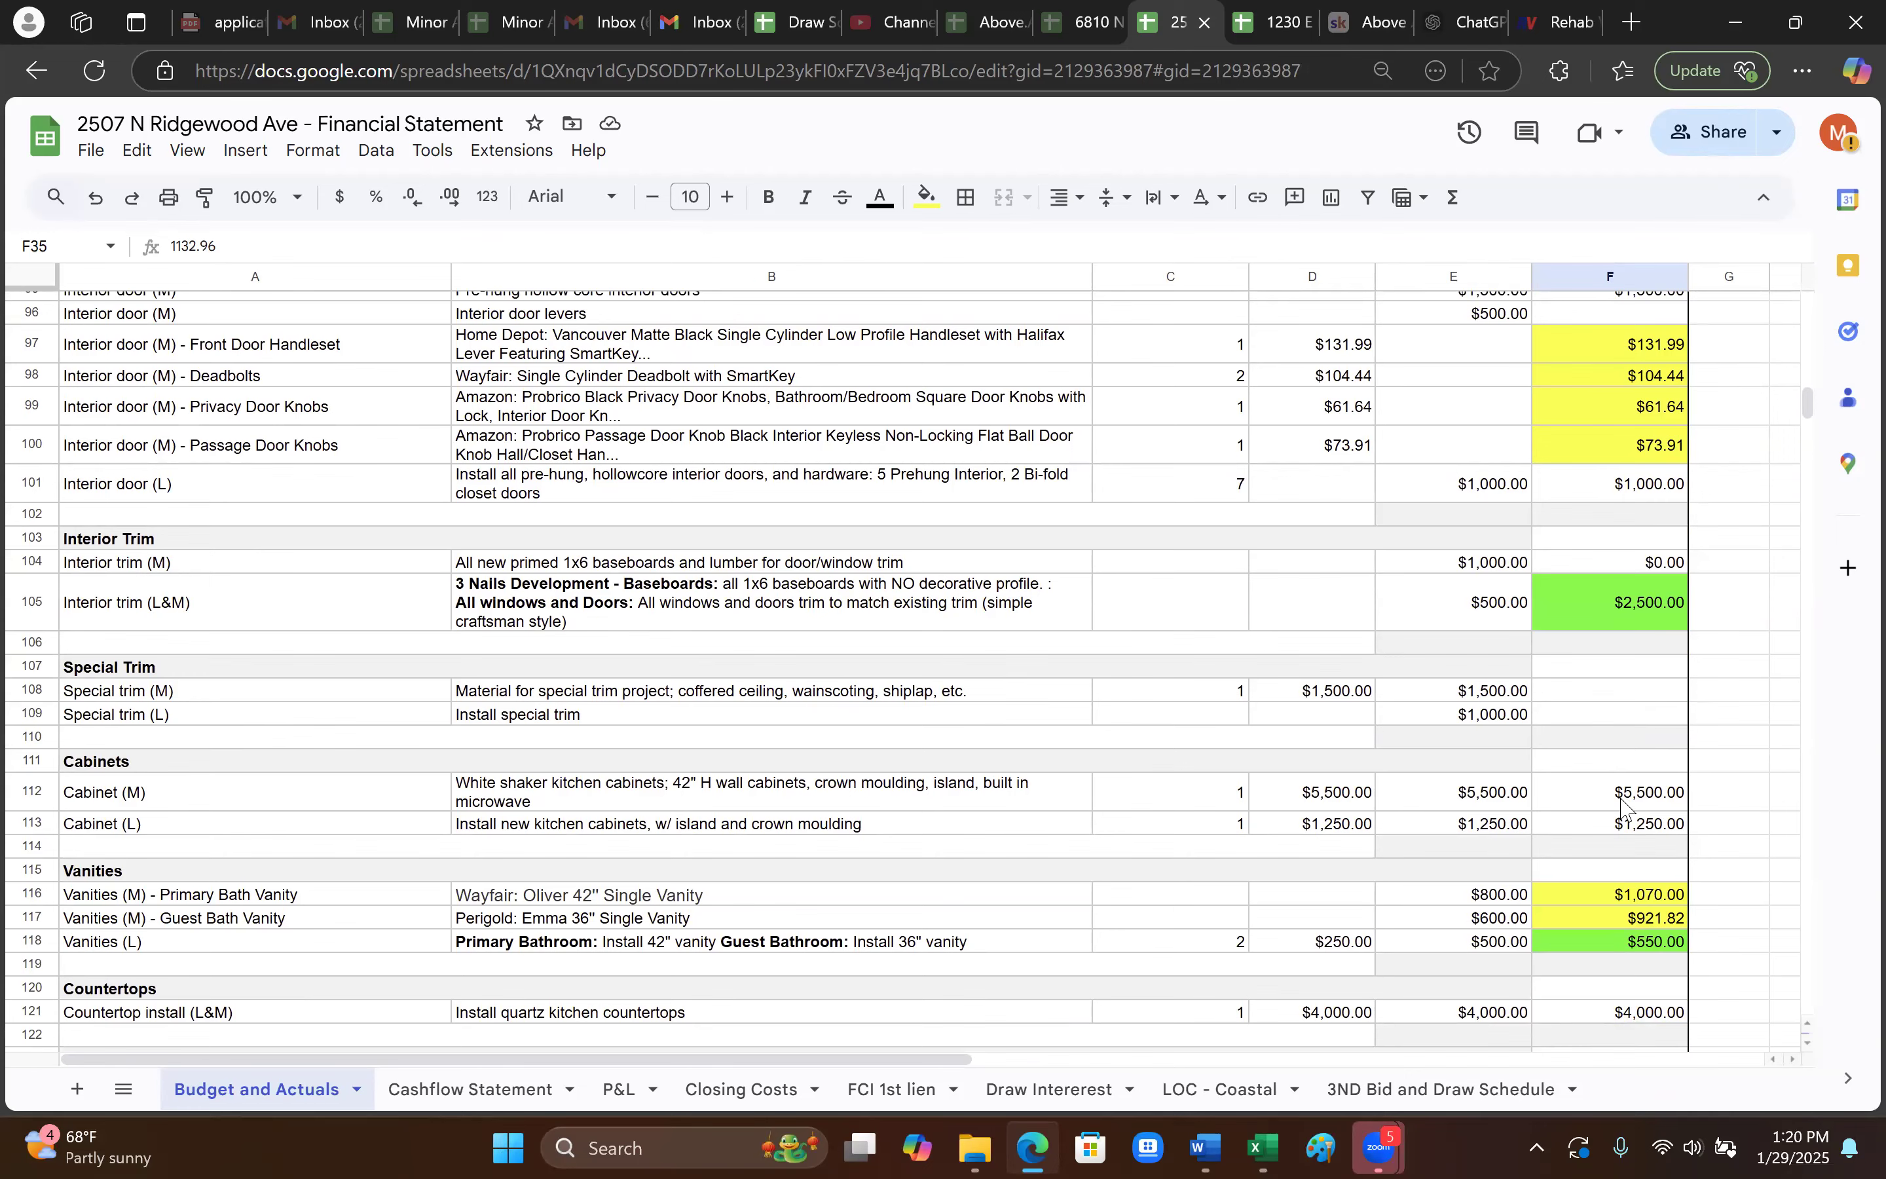
pyautogui.scroll(-2, 1622, 803)
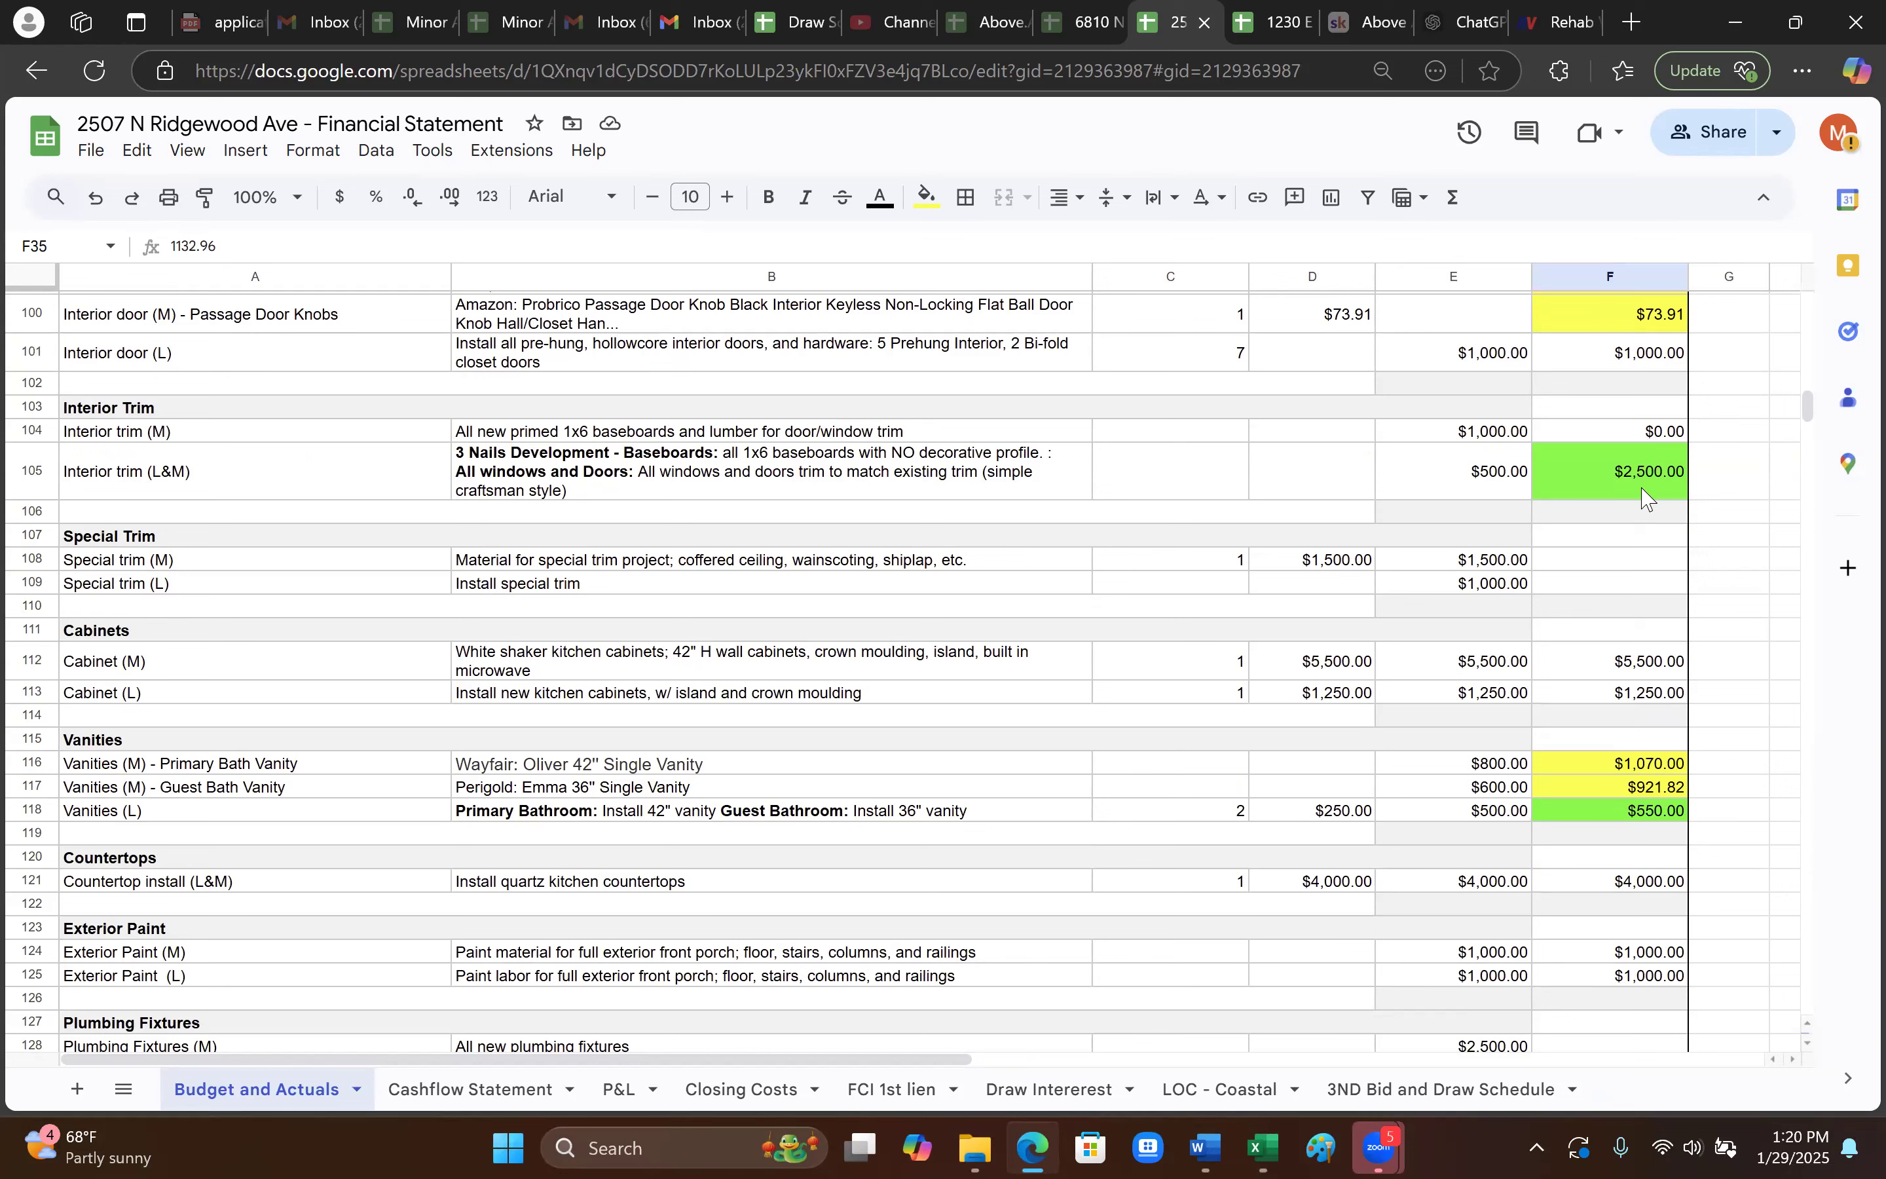
pyautogui.click(1629, 476)
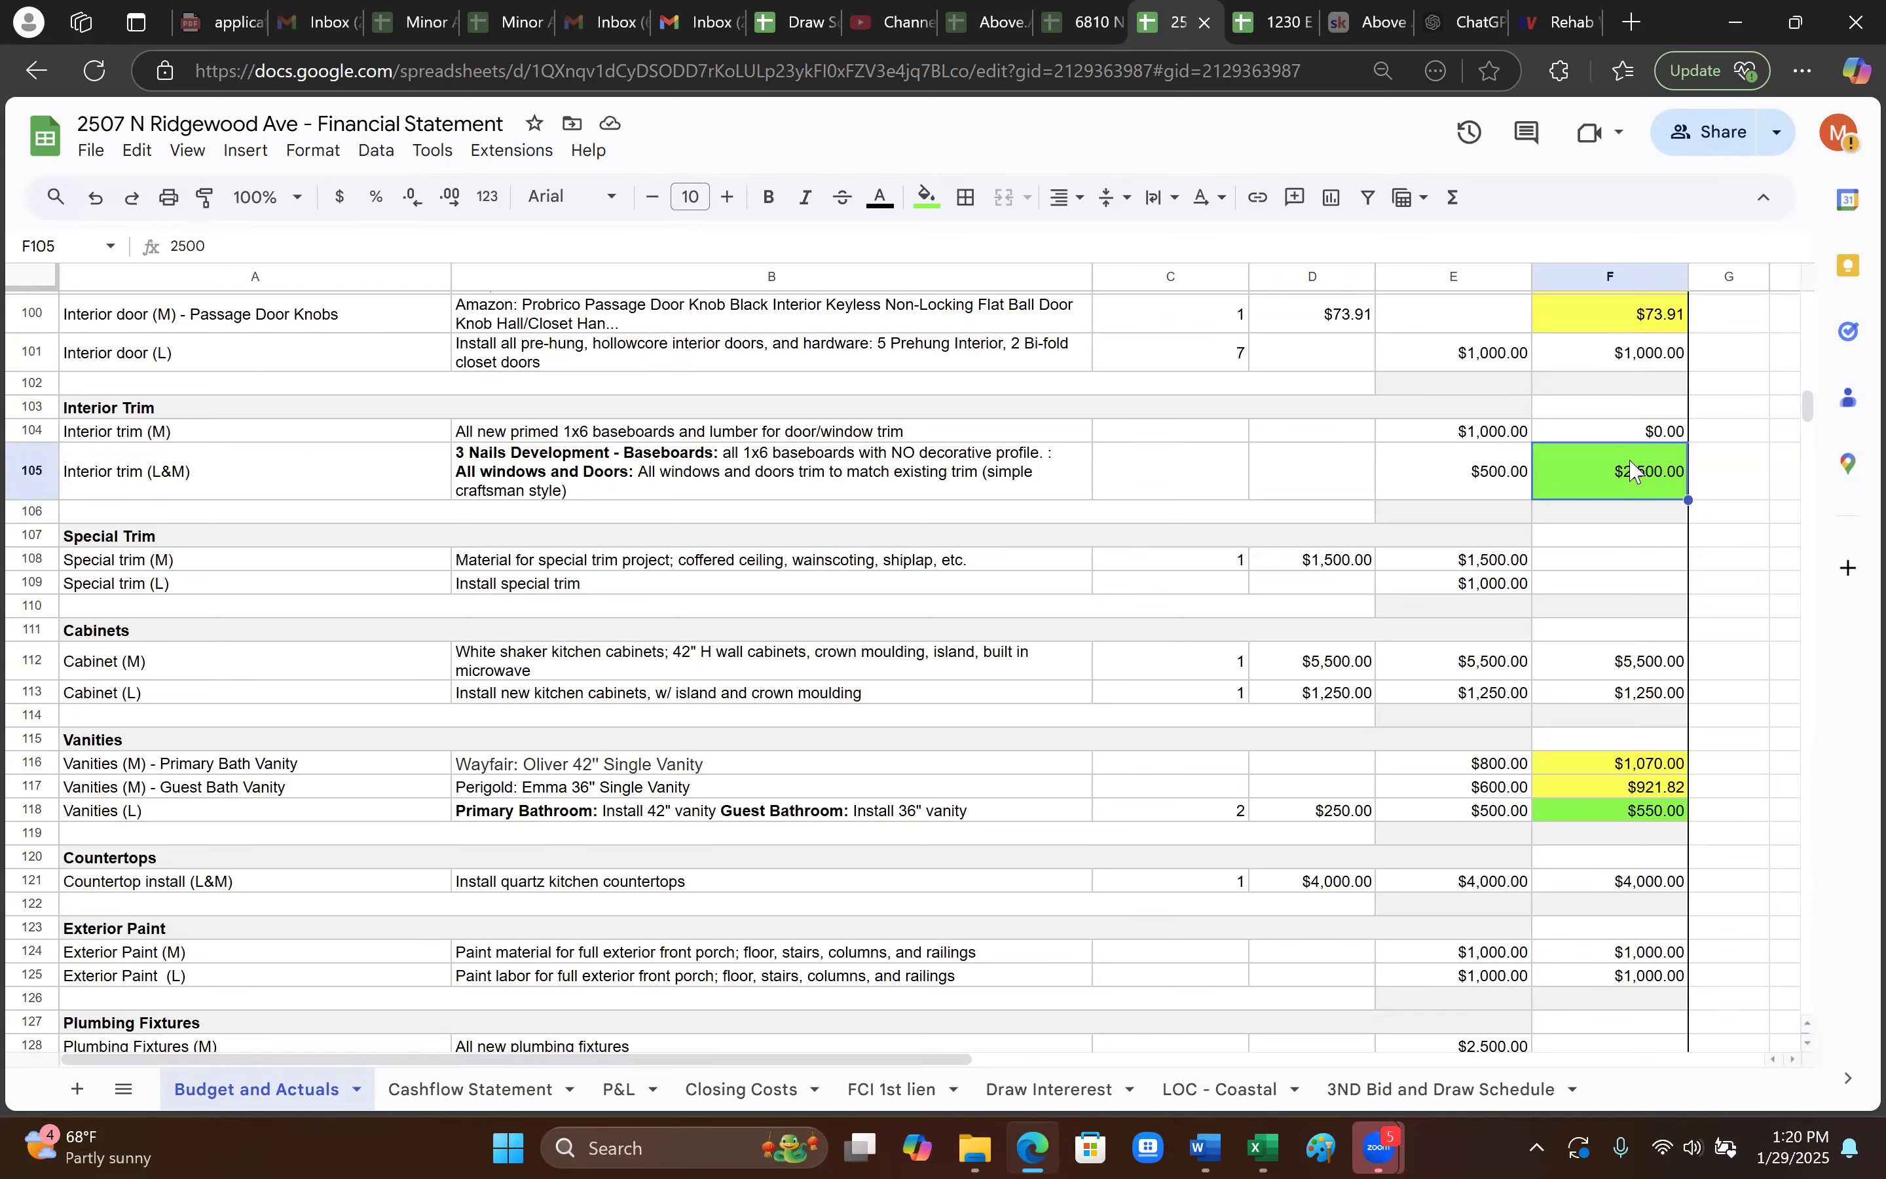
pyautogui.scroll(2, 1637, 475)
pyautogui.click(1640, 354)
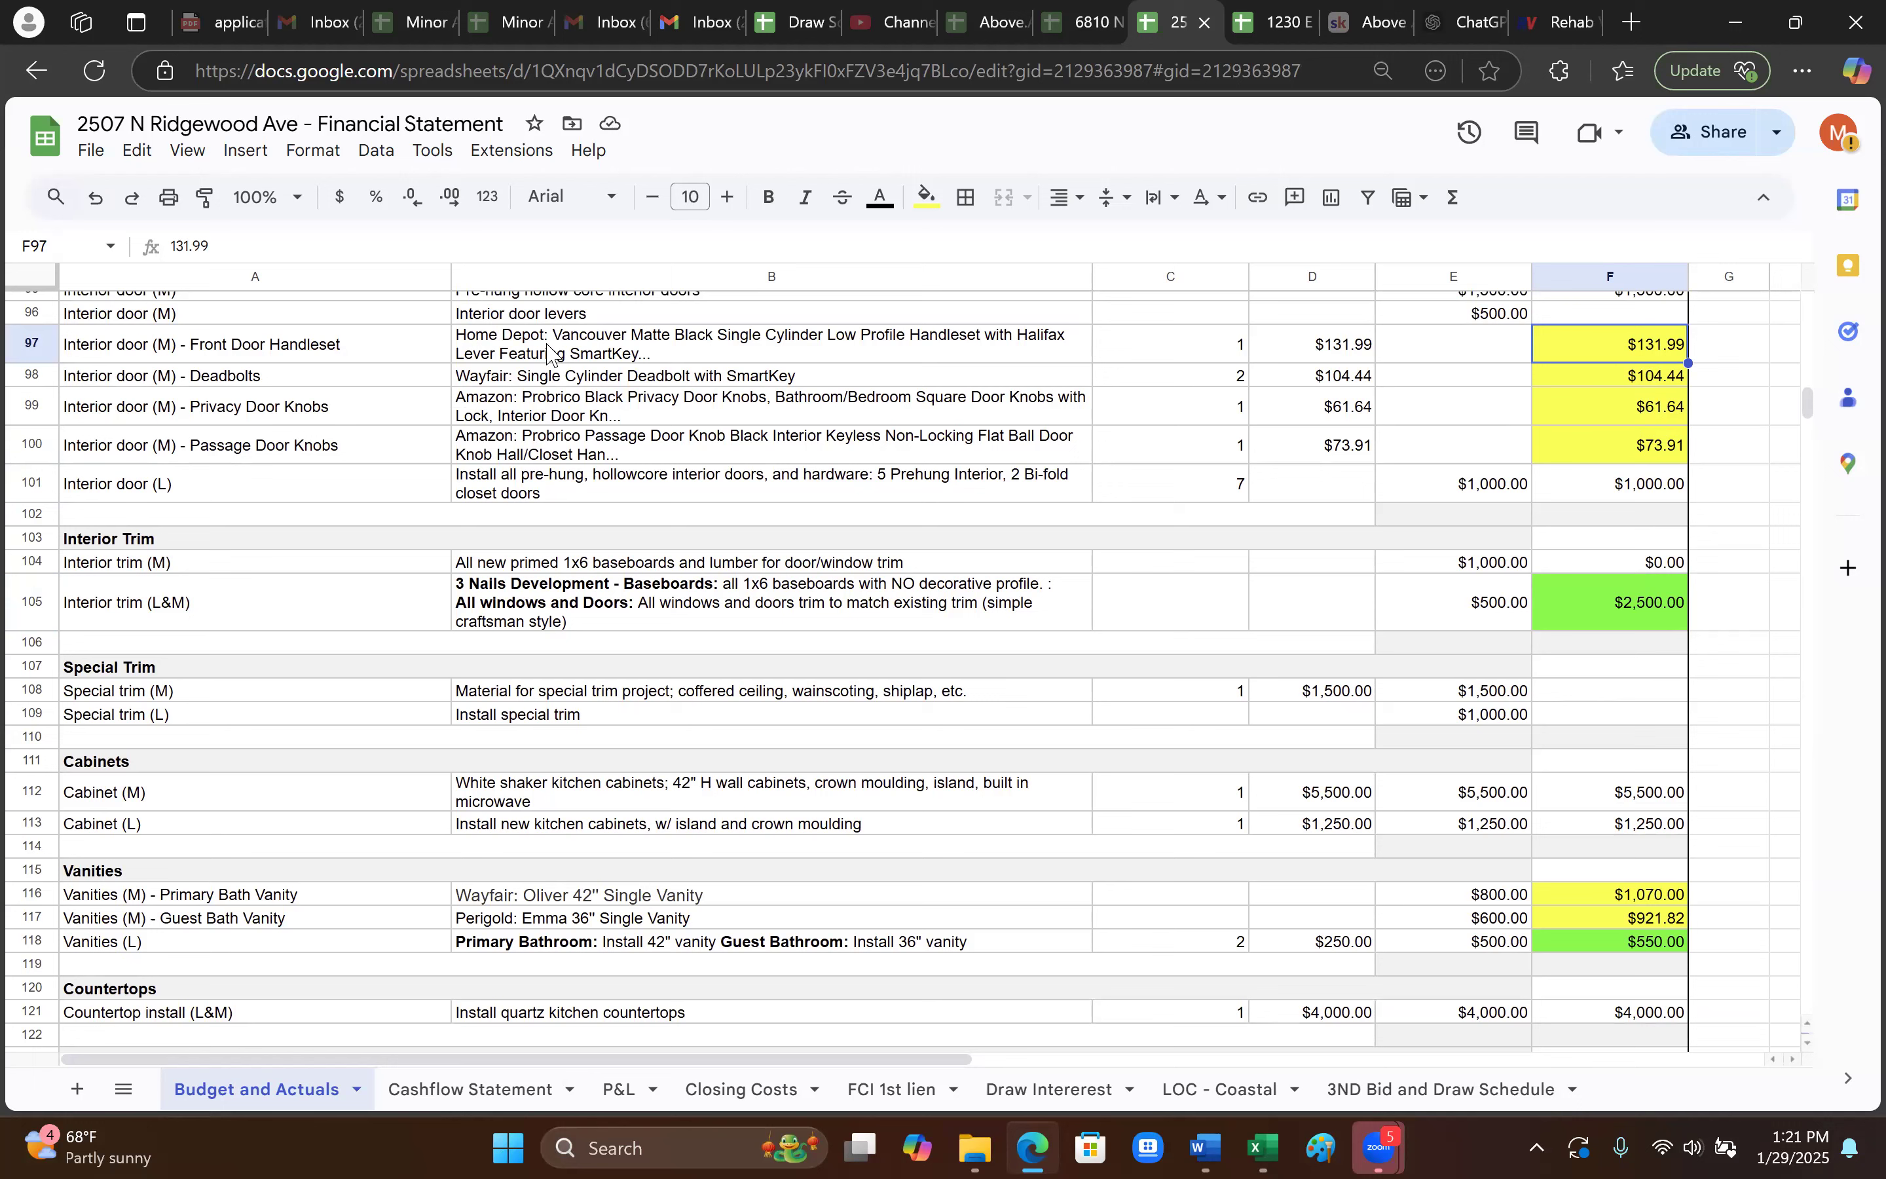
pyautogui.doubleClick(598, 337)
pyautogui.moveTo(542, 337); pyautogui.dragTo(419, 351)
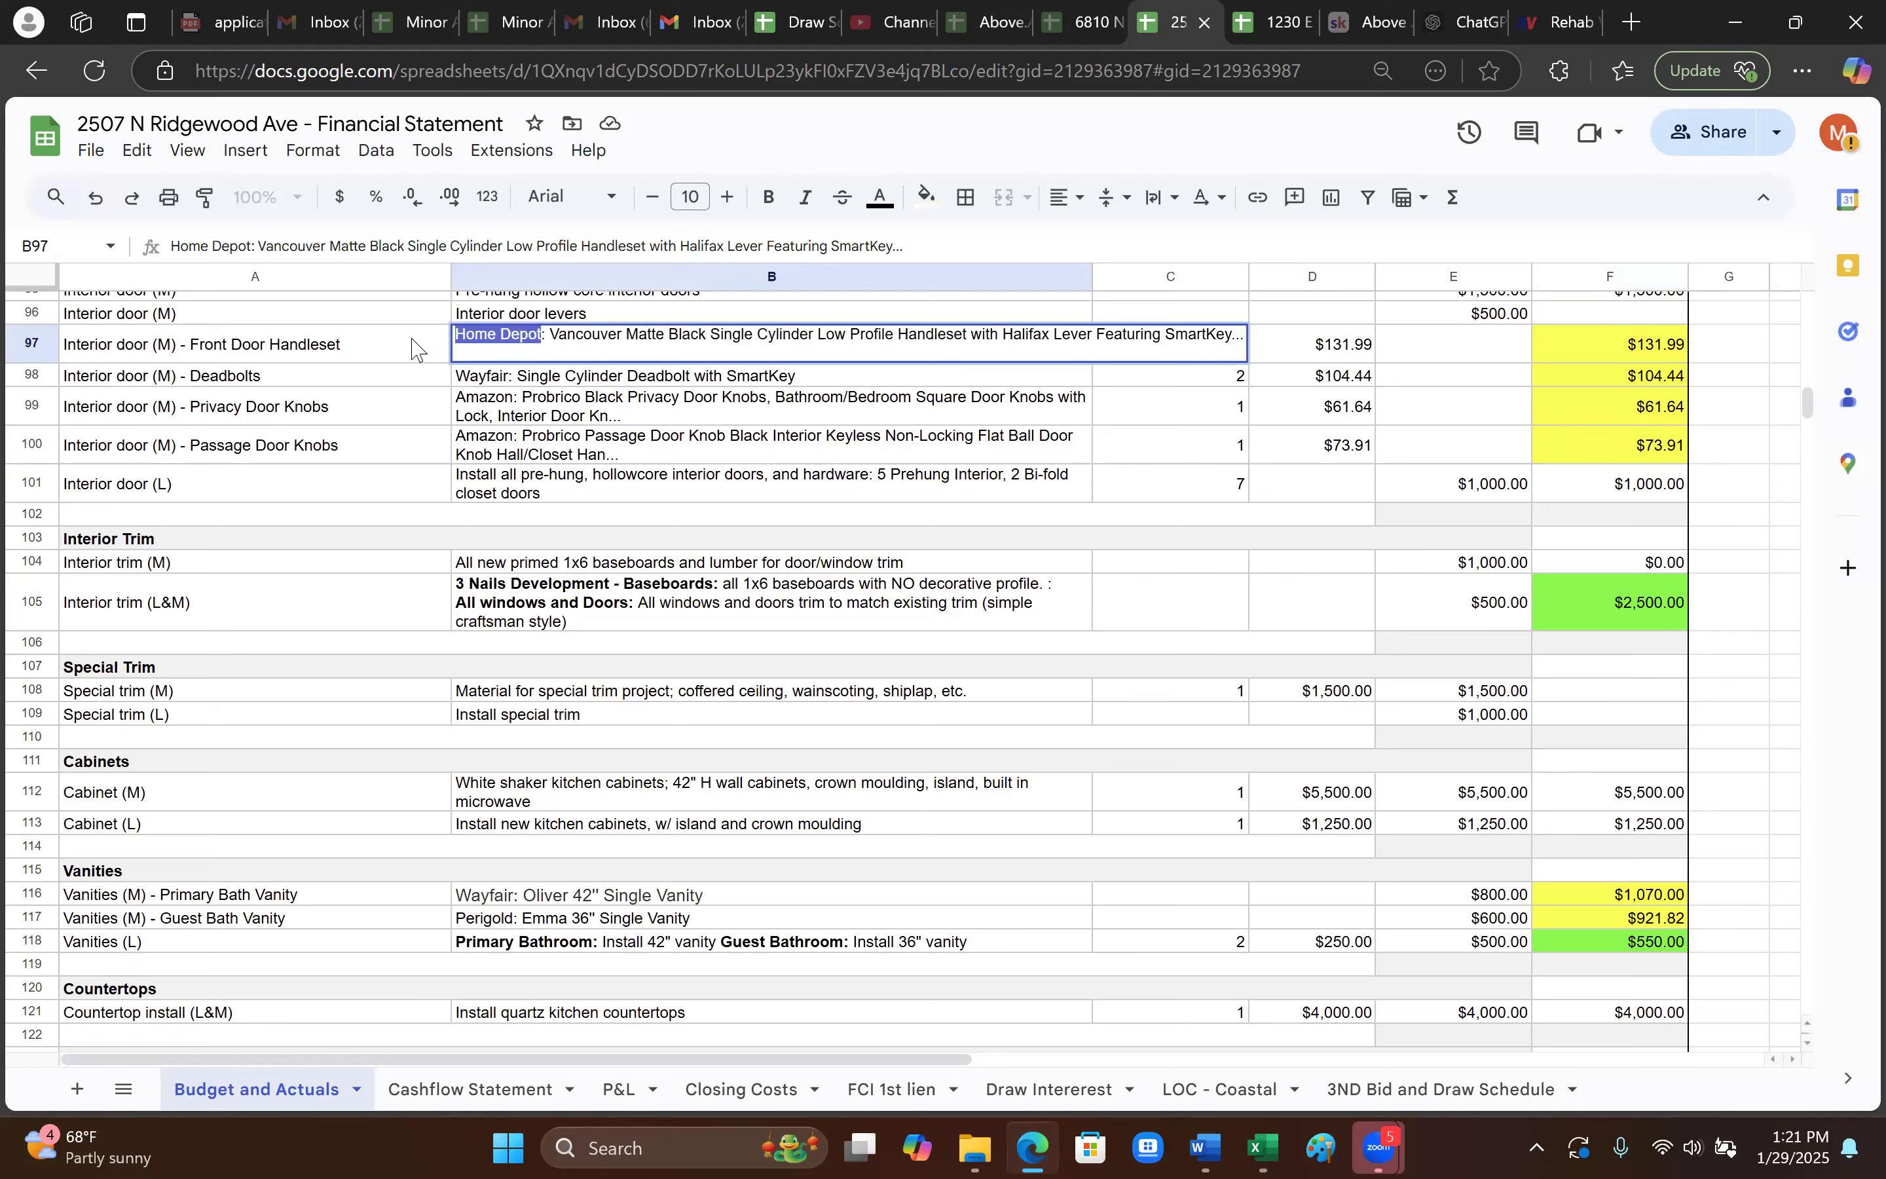
pyautogui.click(1668, 352)
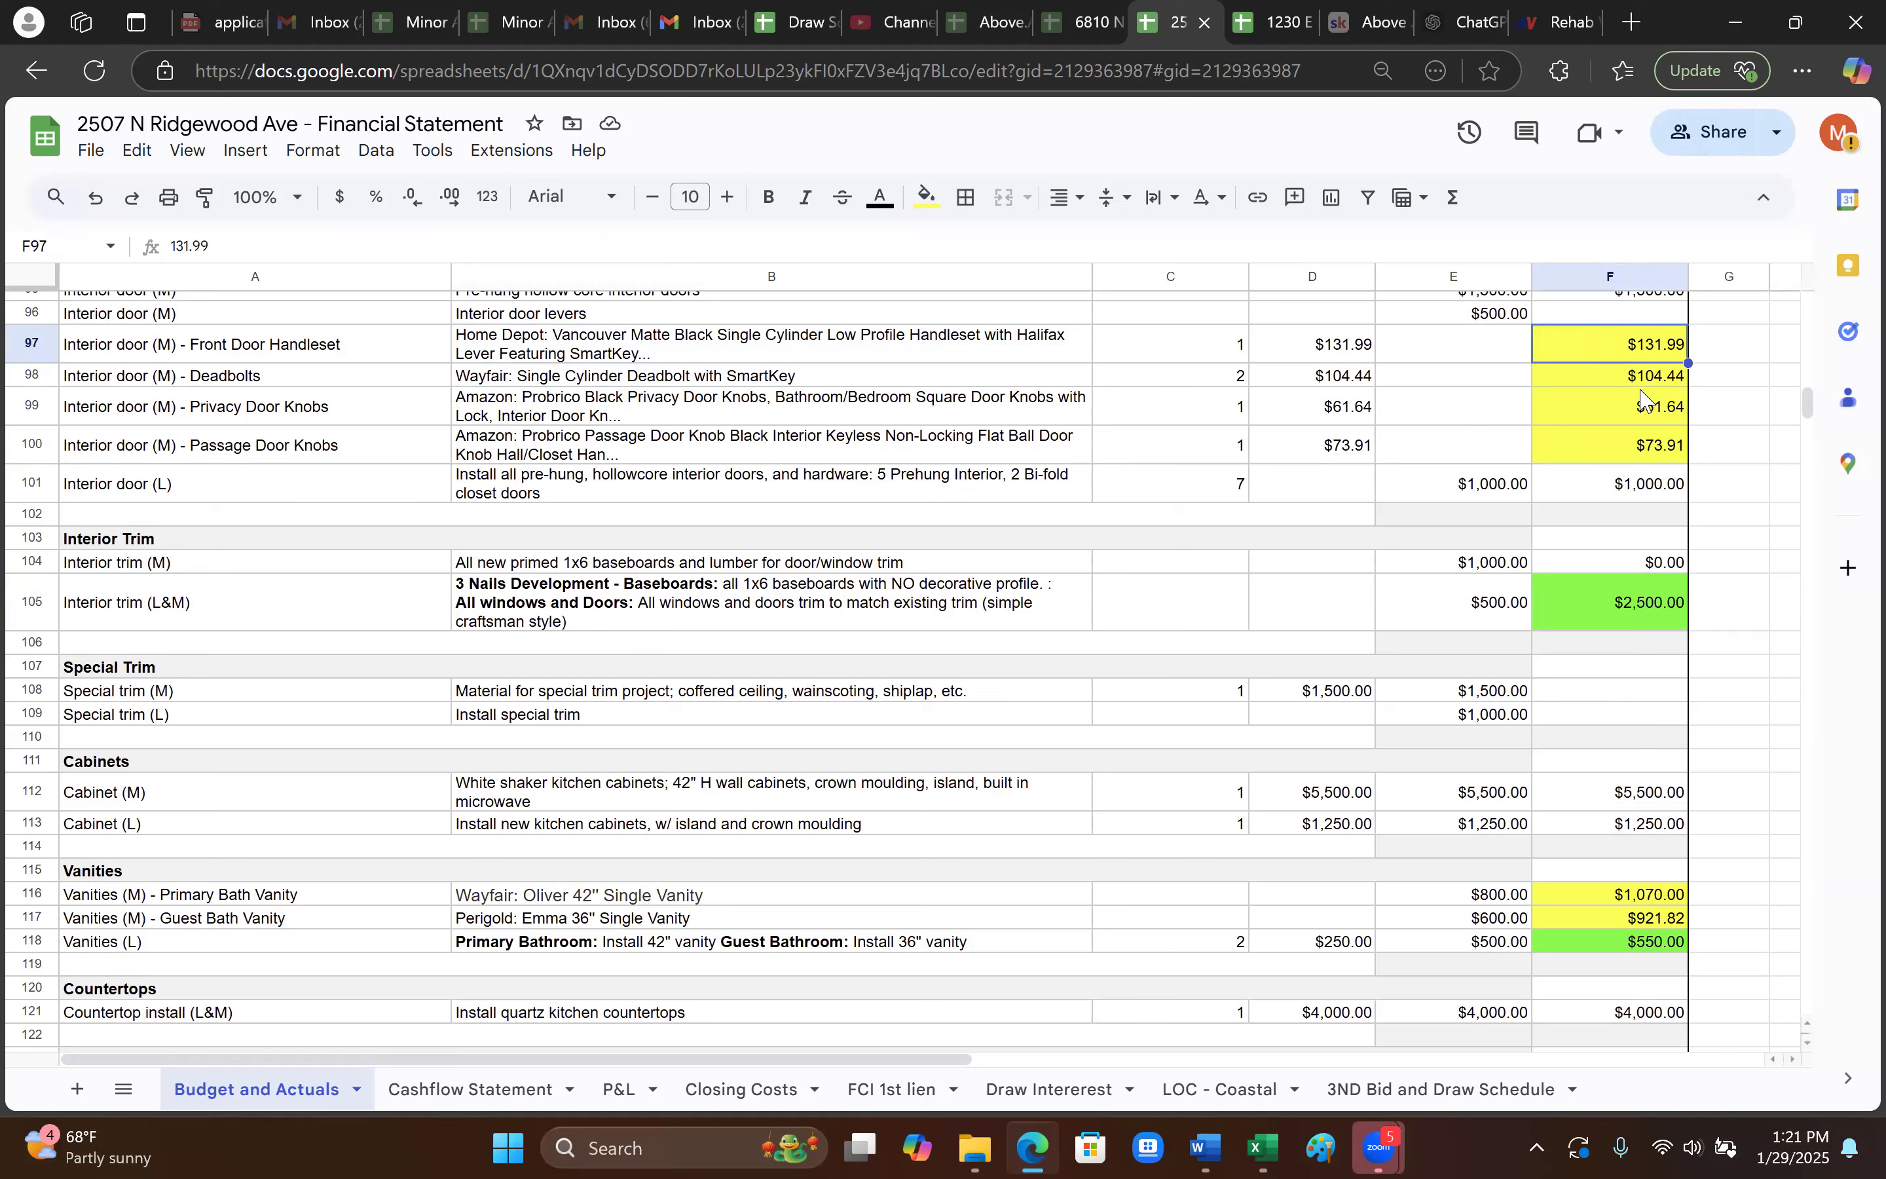
pyautogui.click(1665, 434)
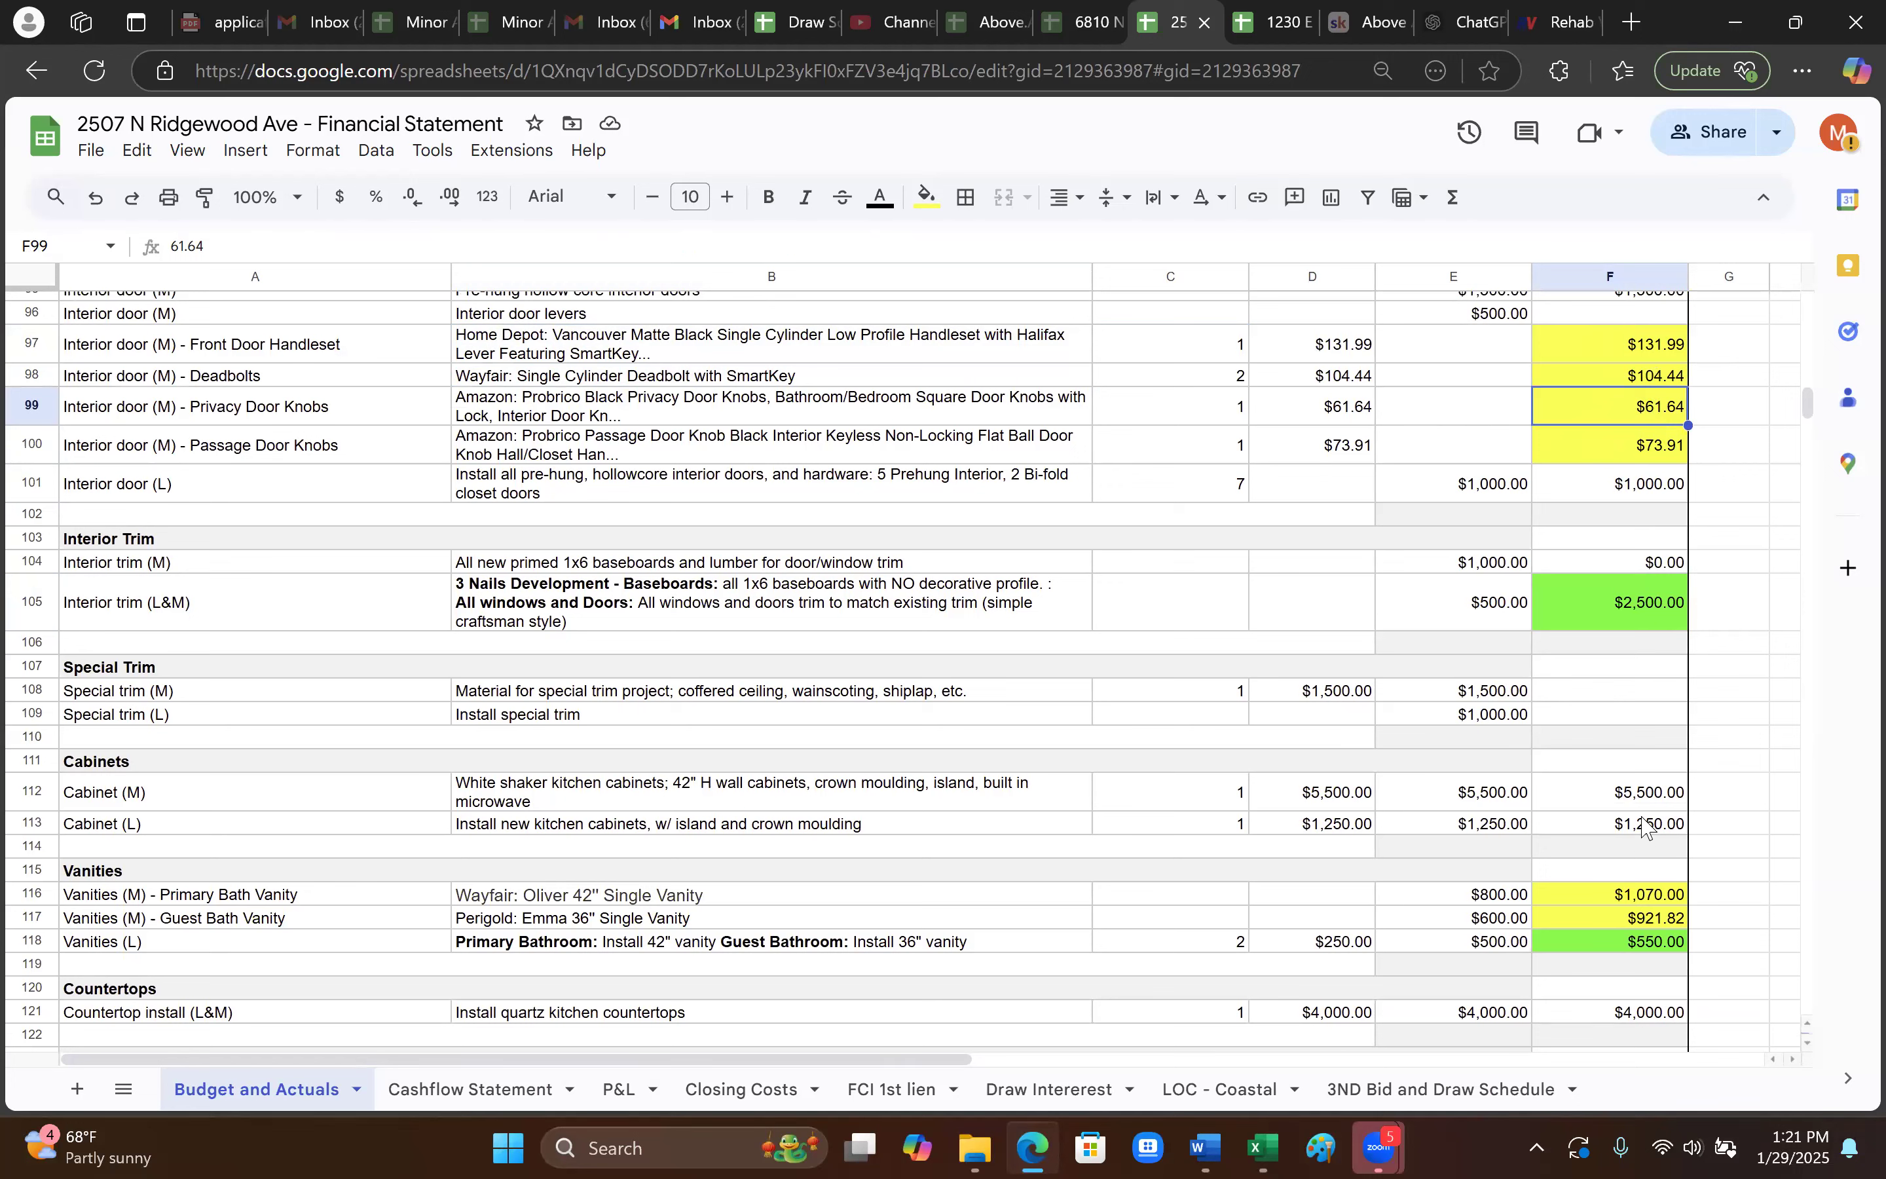
pyautogui.click(1653, 789)
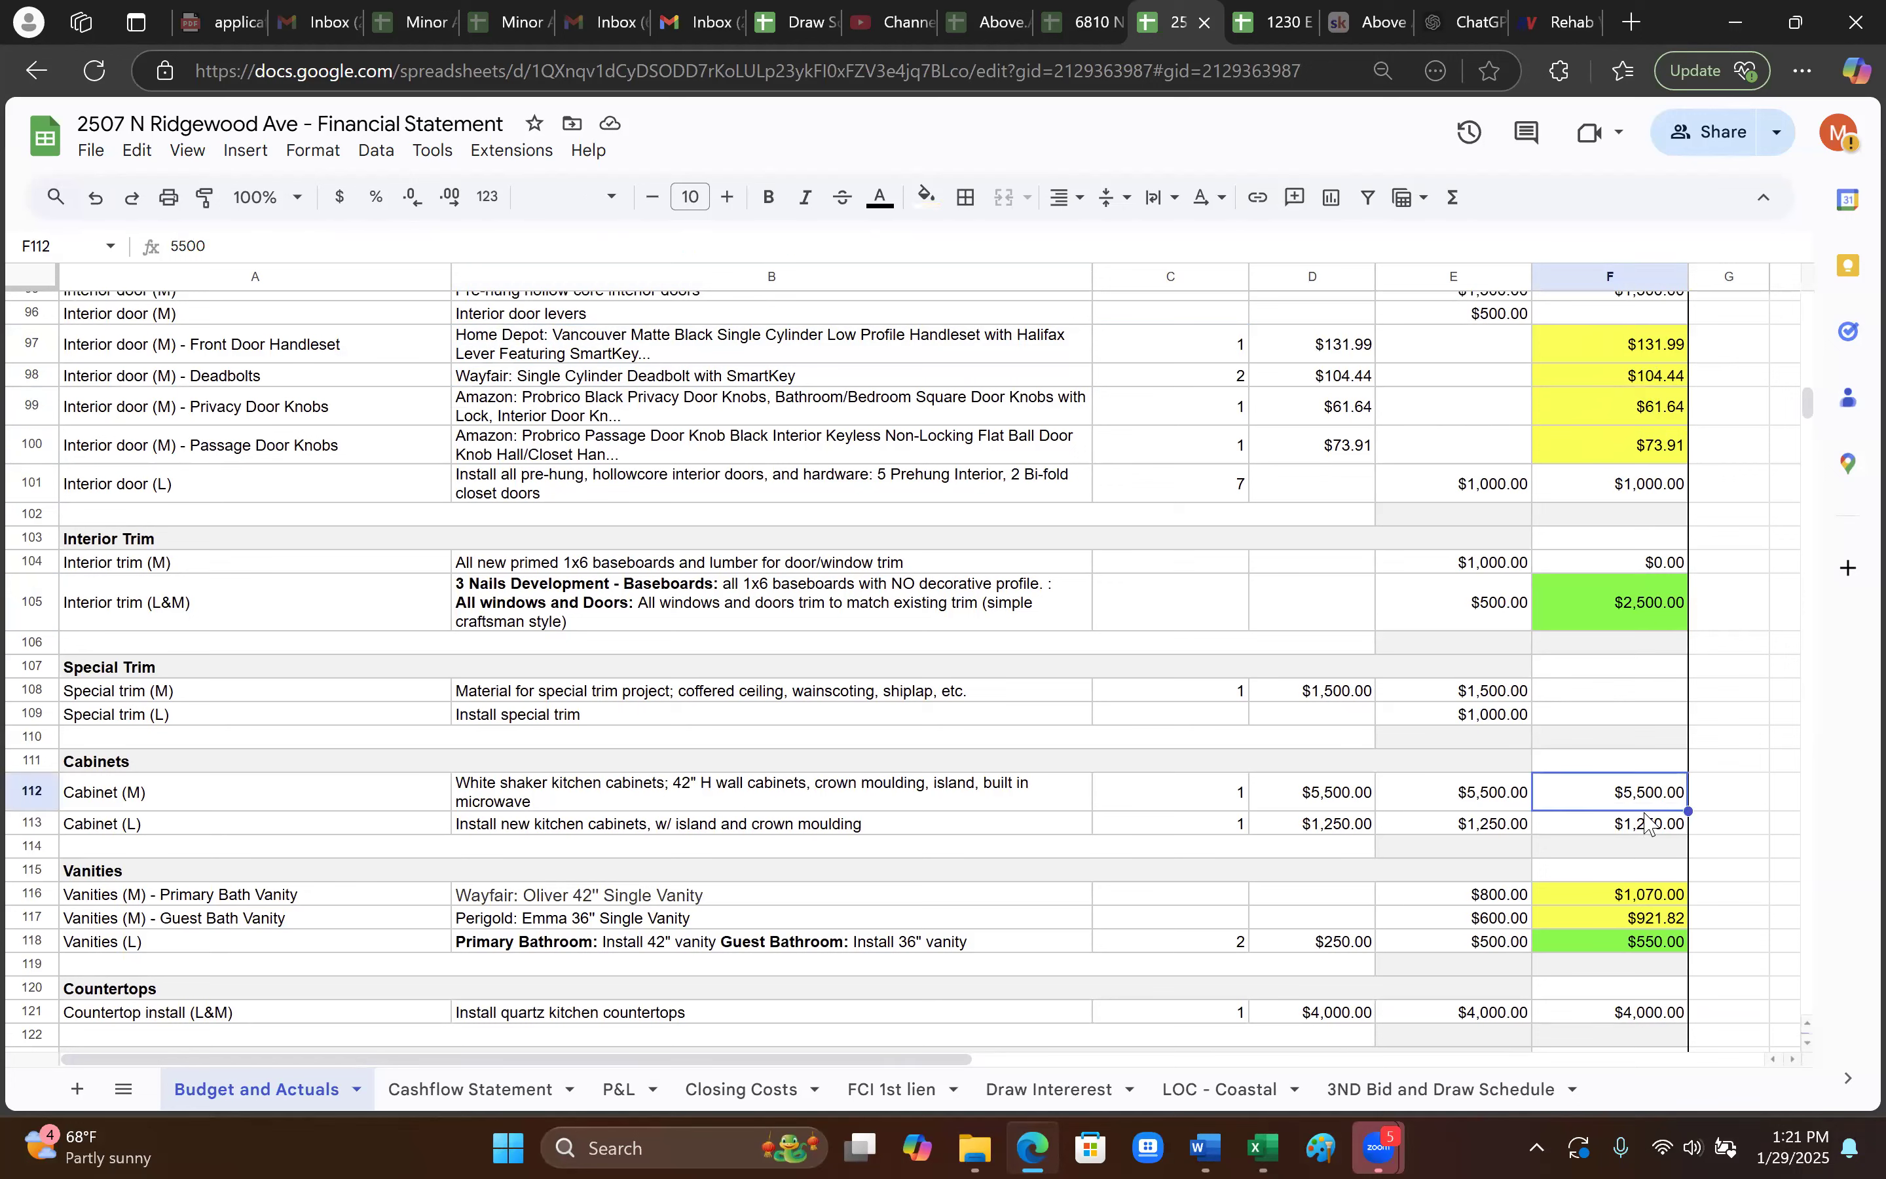
pyautogui.scroll(-2, 1494, 830)
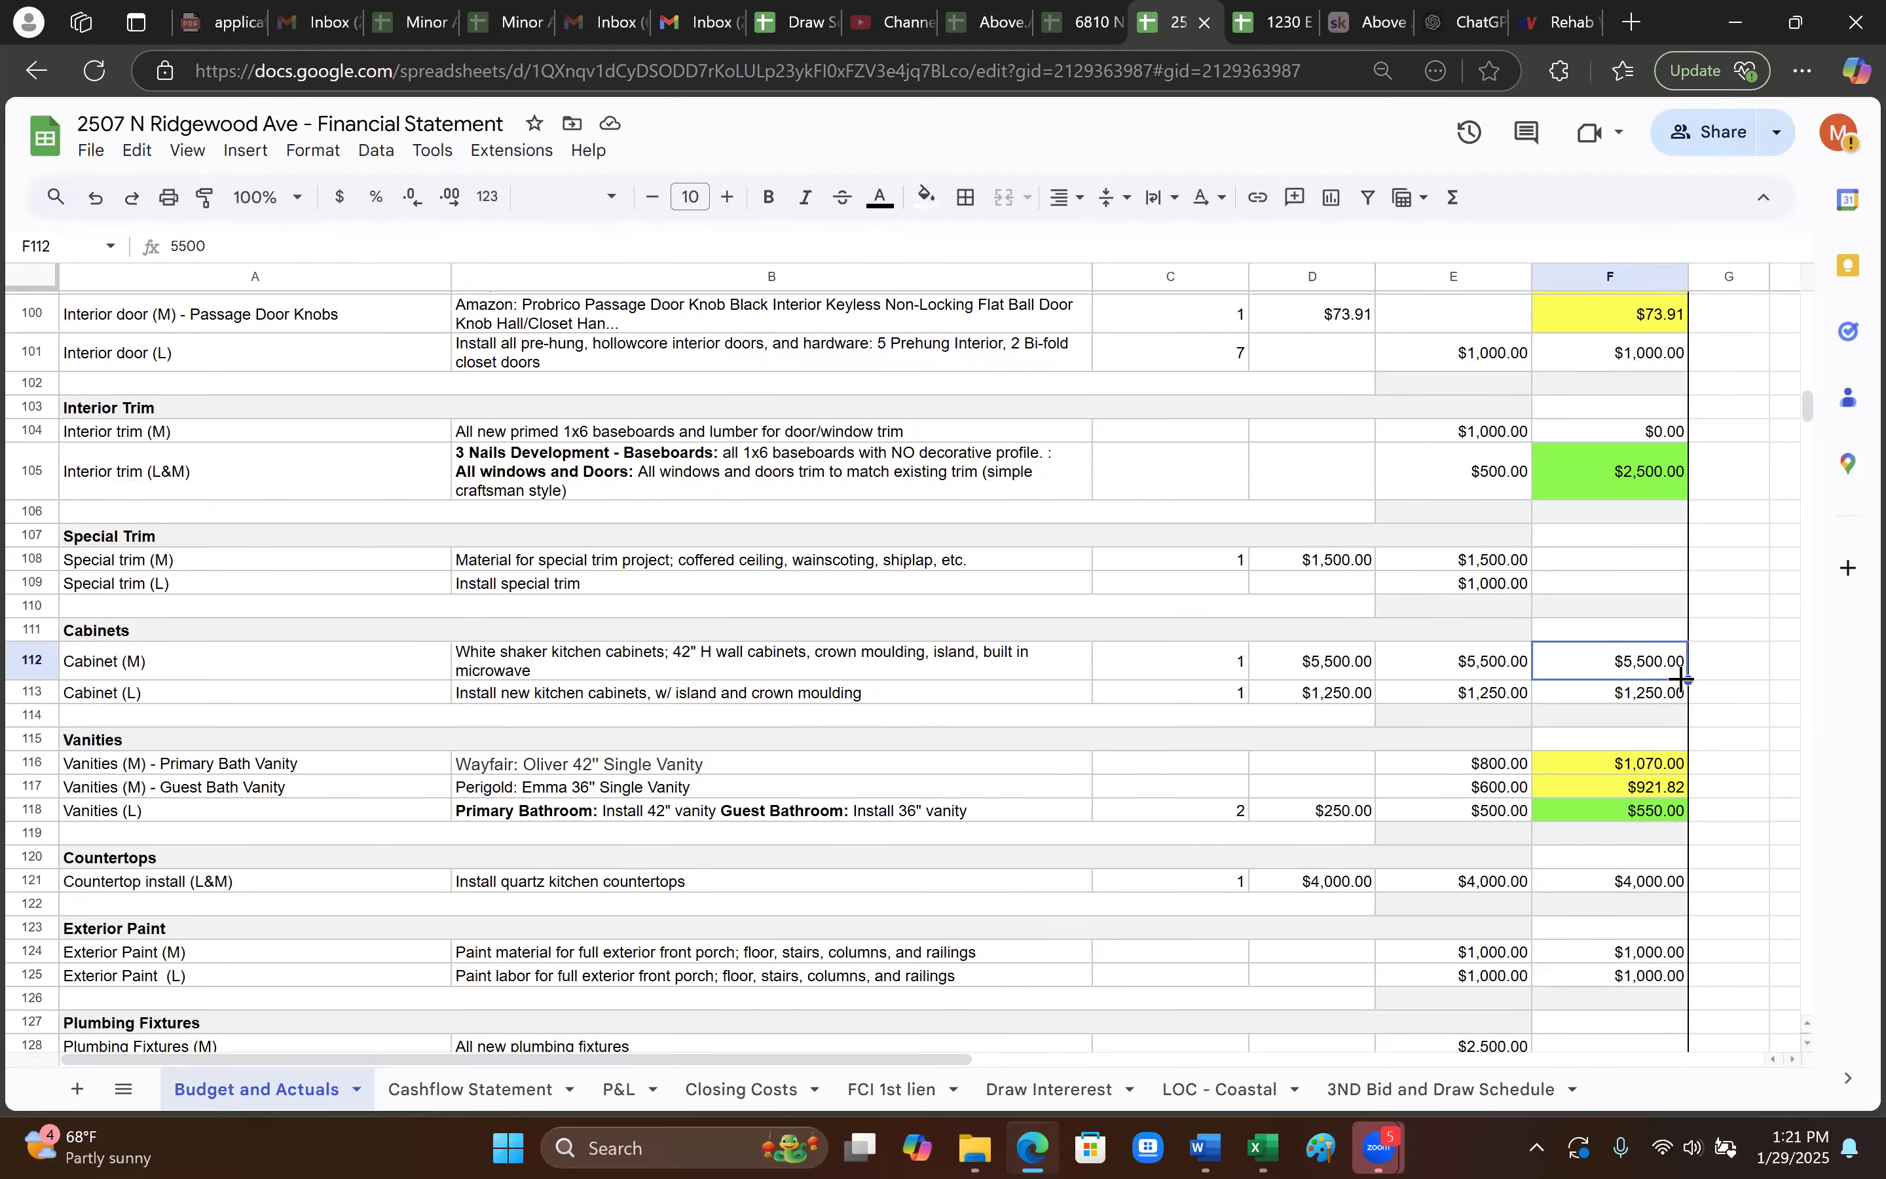
pyautogui.click(1599, 692)
pyautogui.click(577, 669)
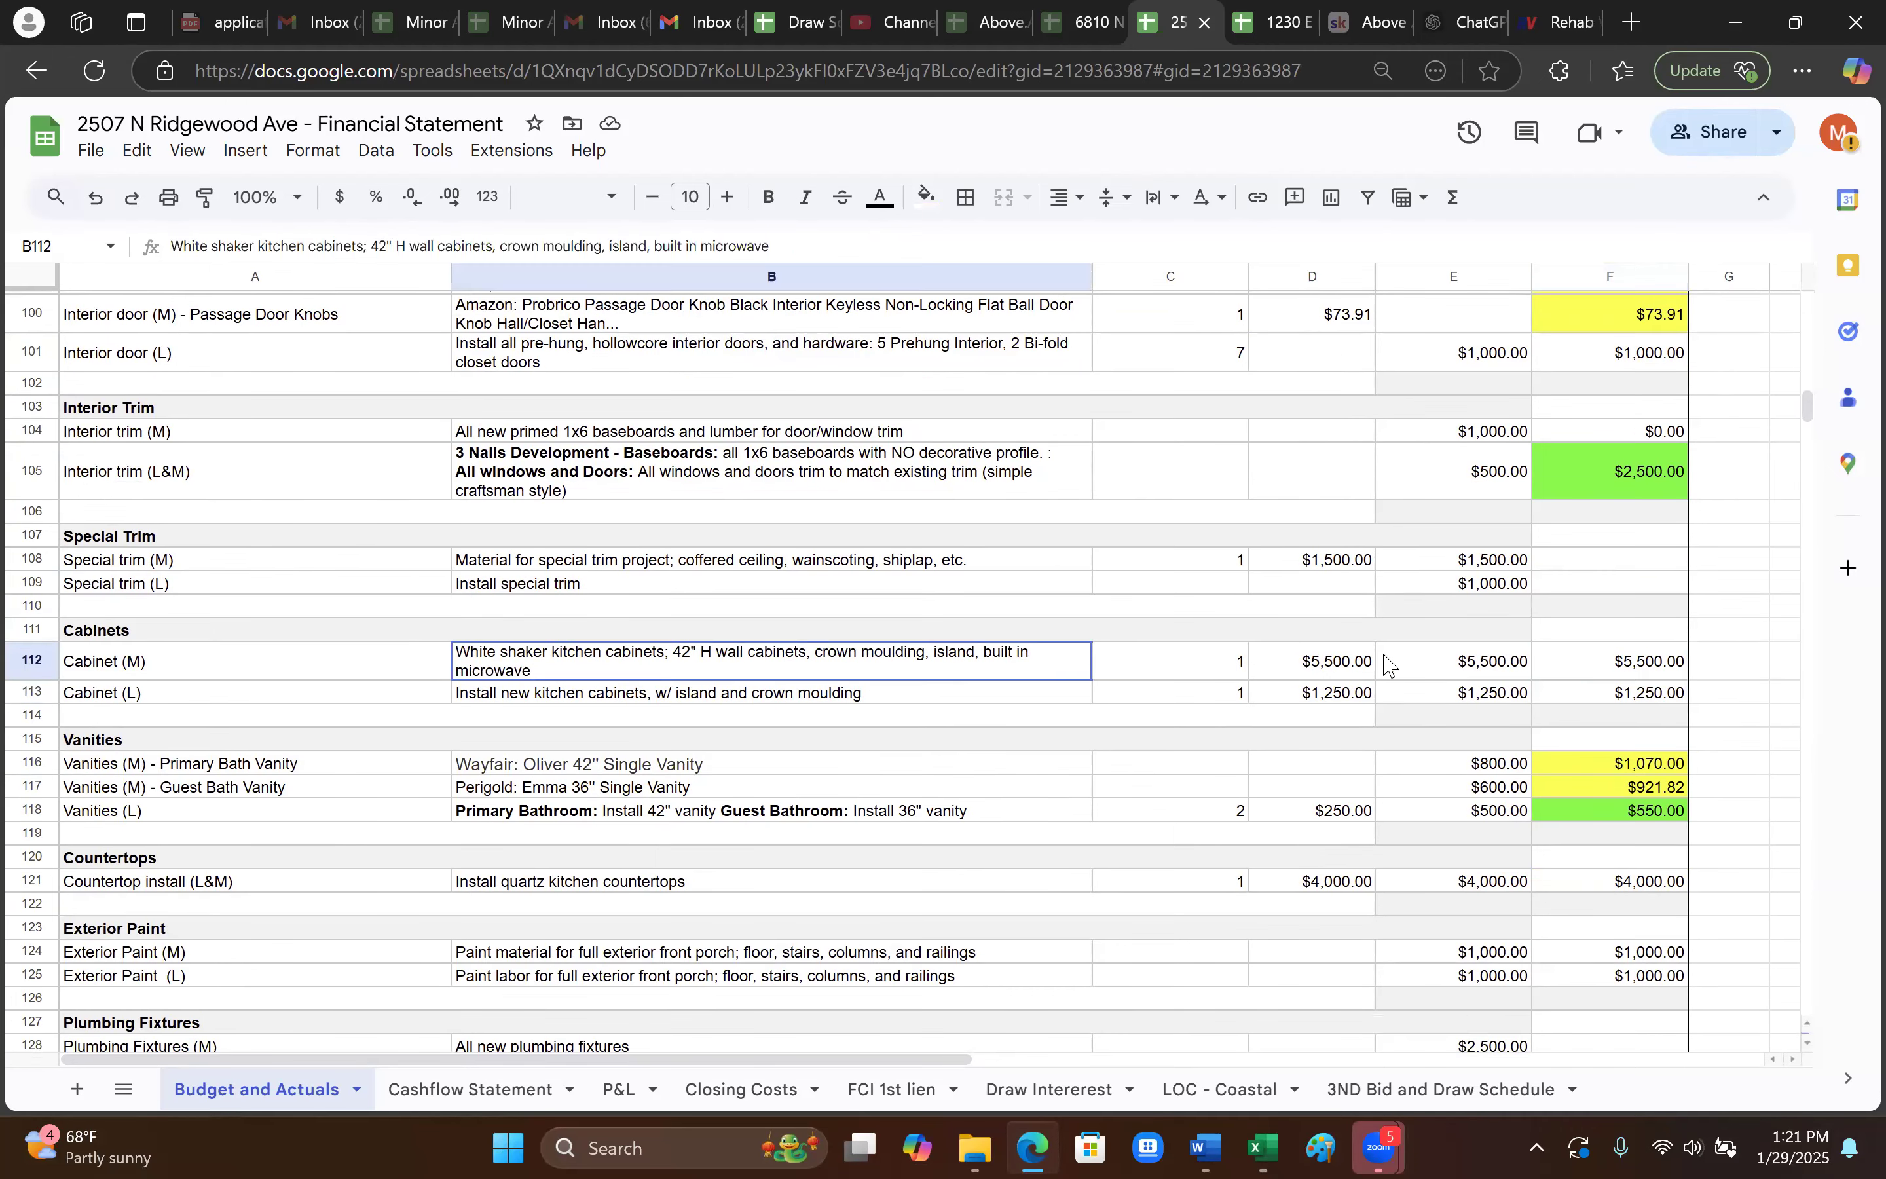
pyautogui.click(1623, 668)
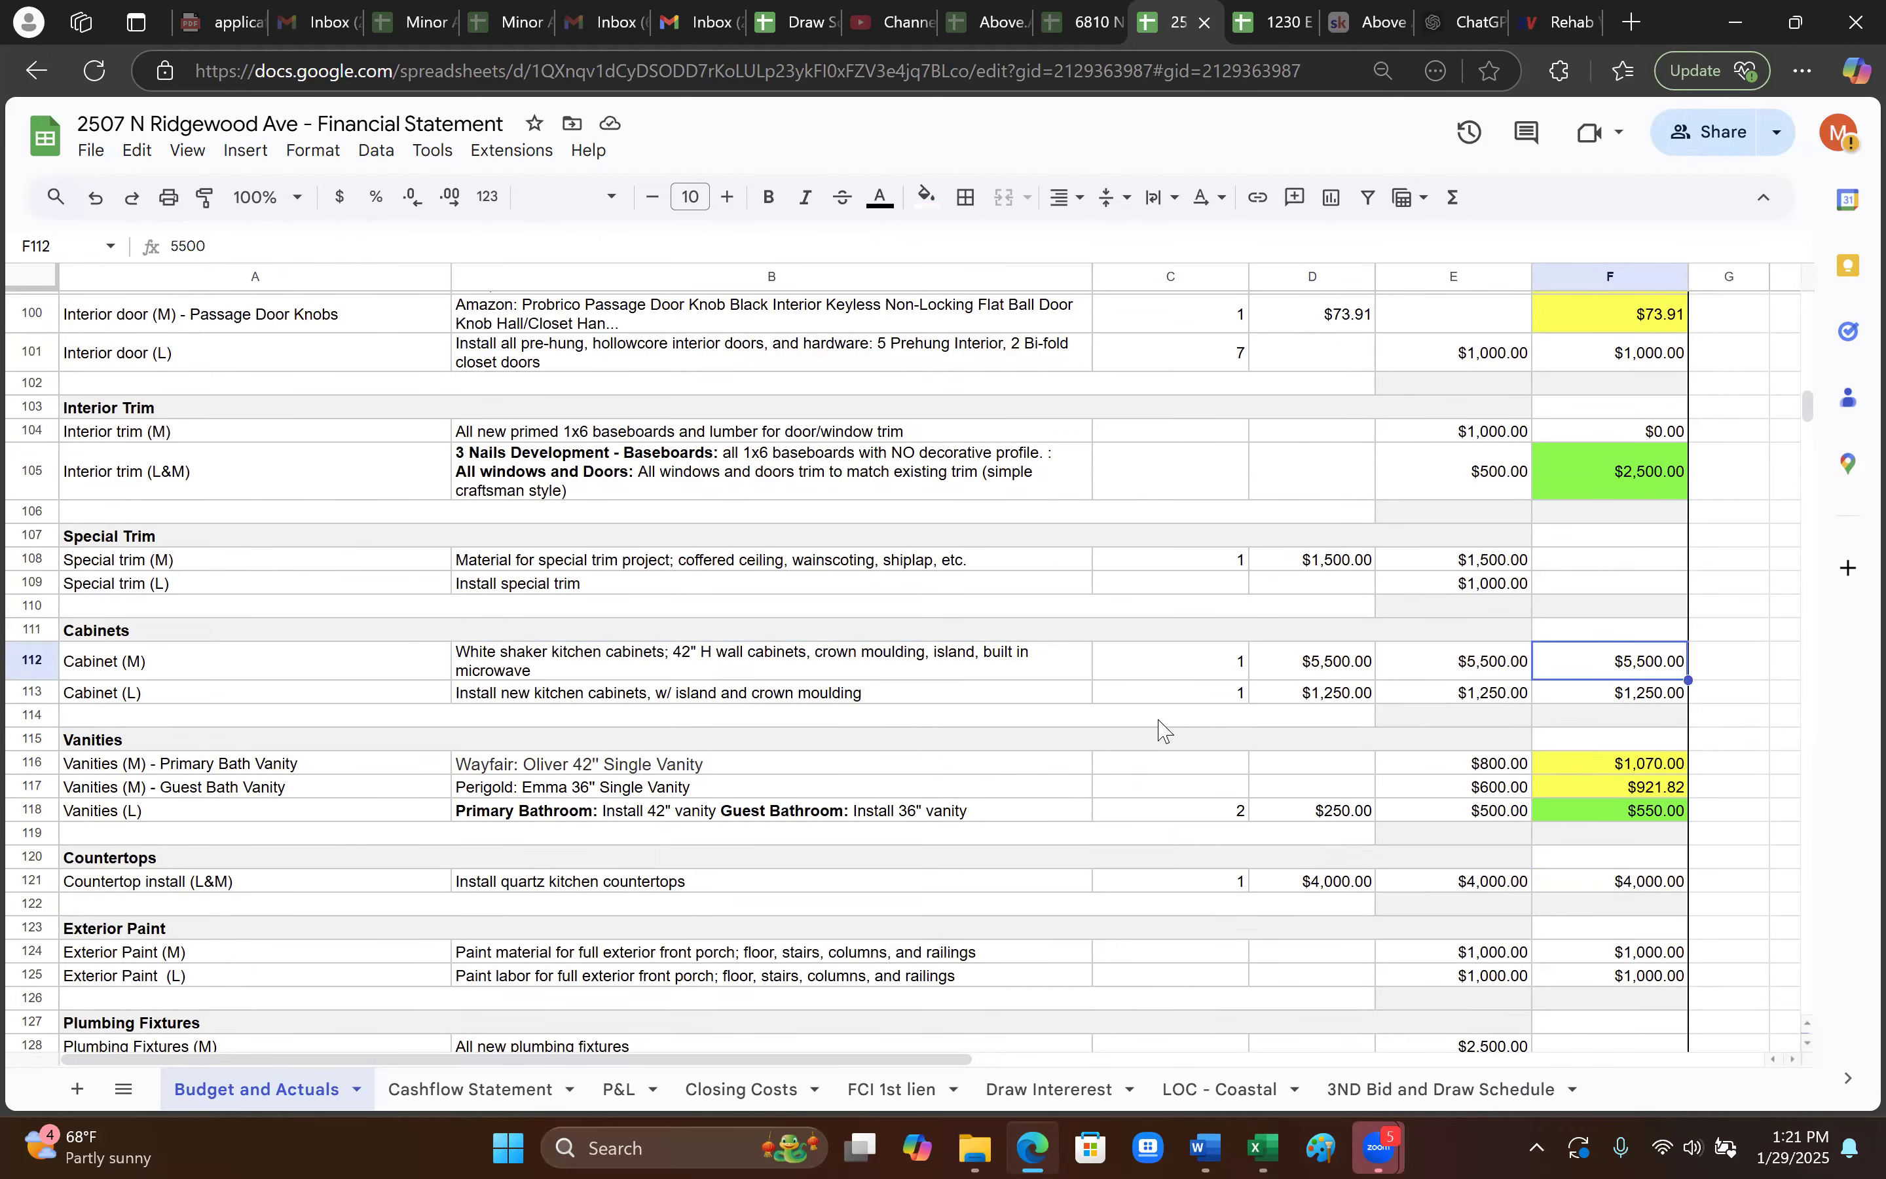
pyautogui.click(1613, 701)
pyautogui.click(1612, 676)
pyautogui.click(1644, 691)
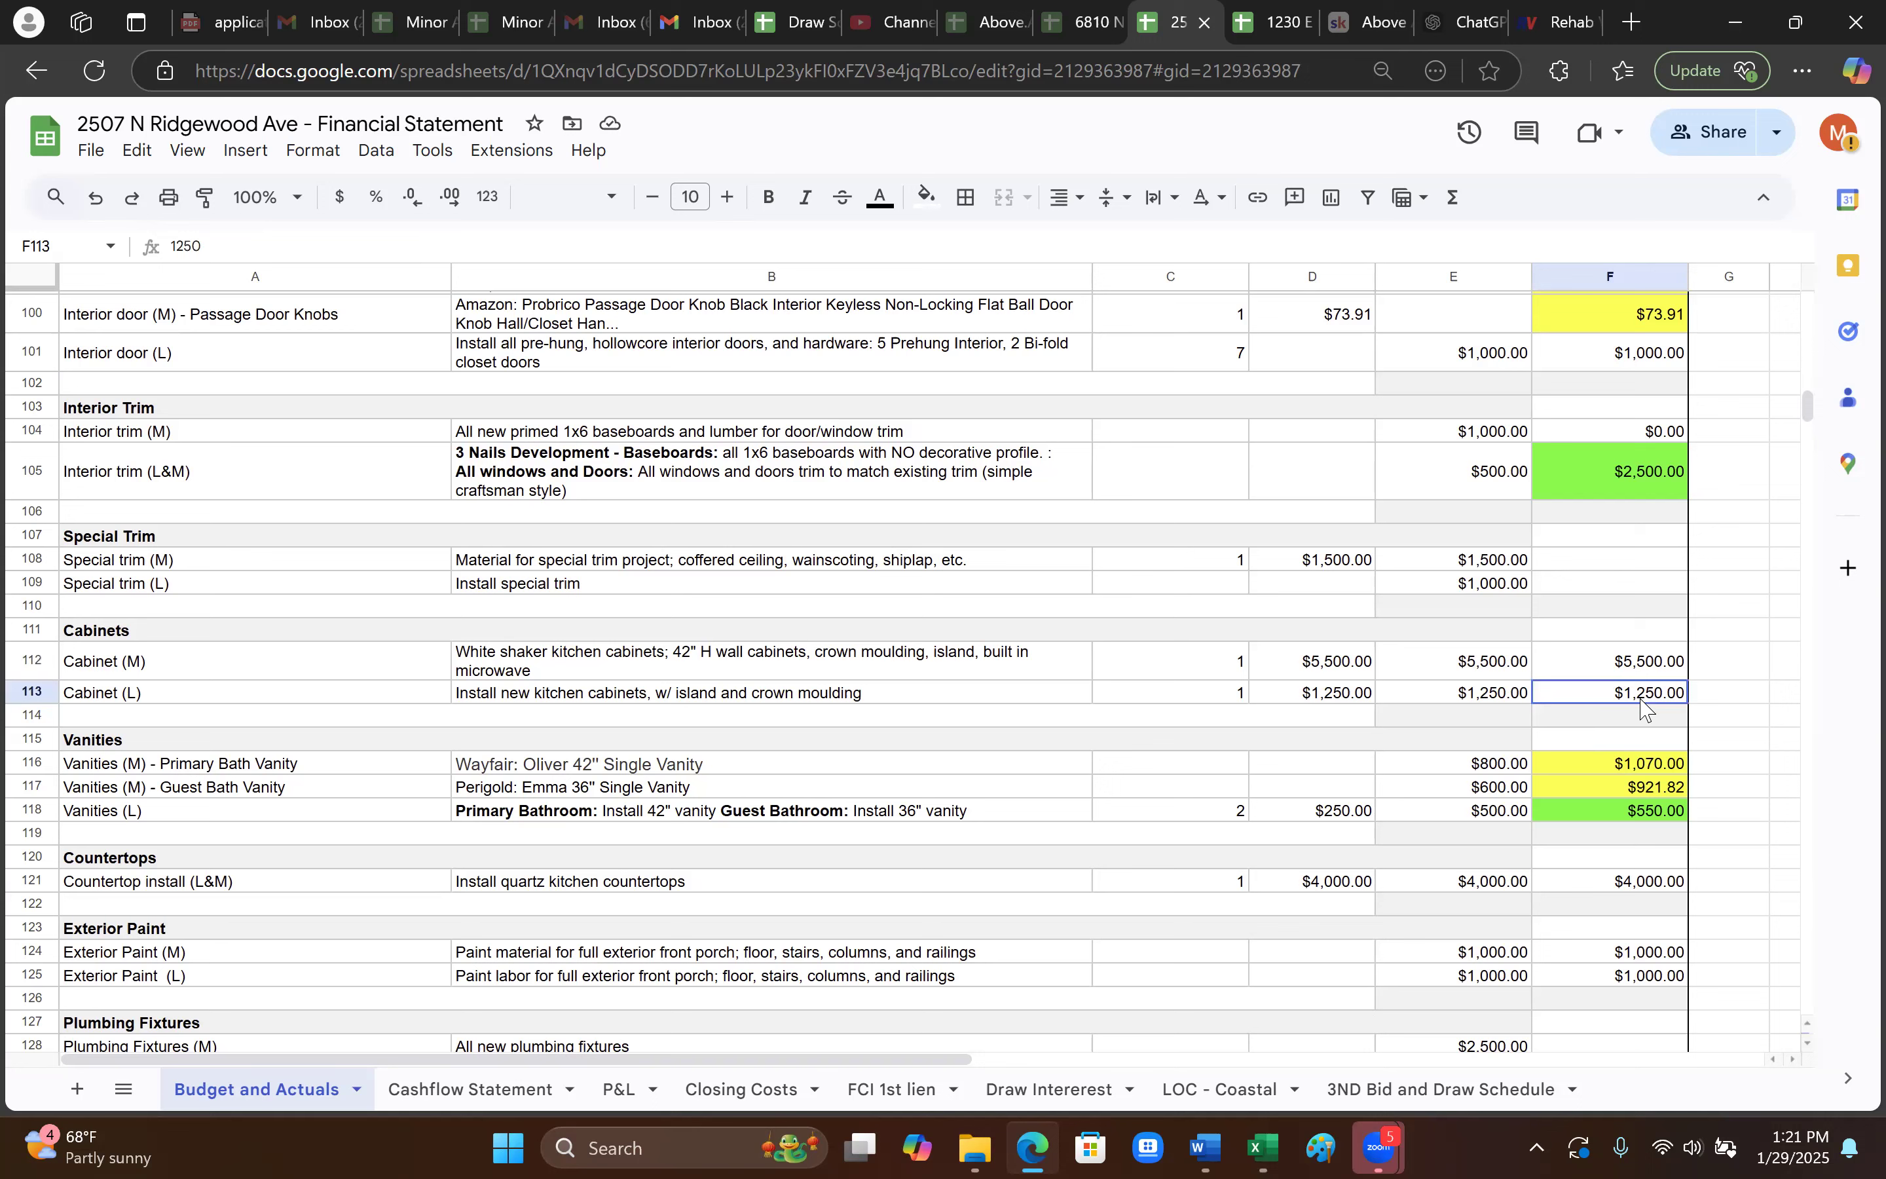
pyautogui.click(1643, 672)
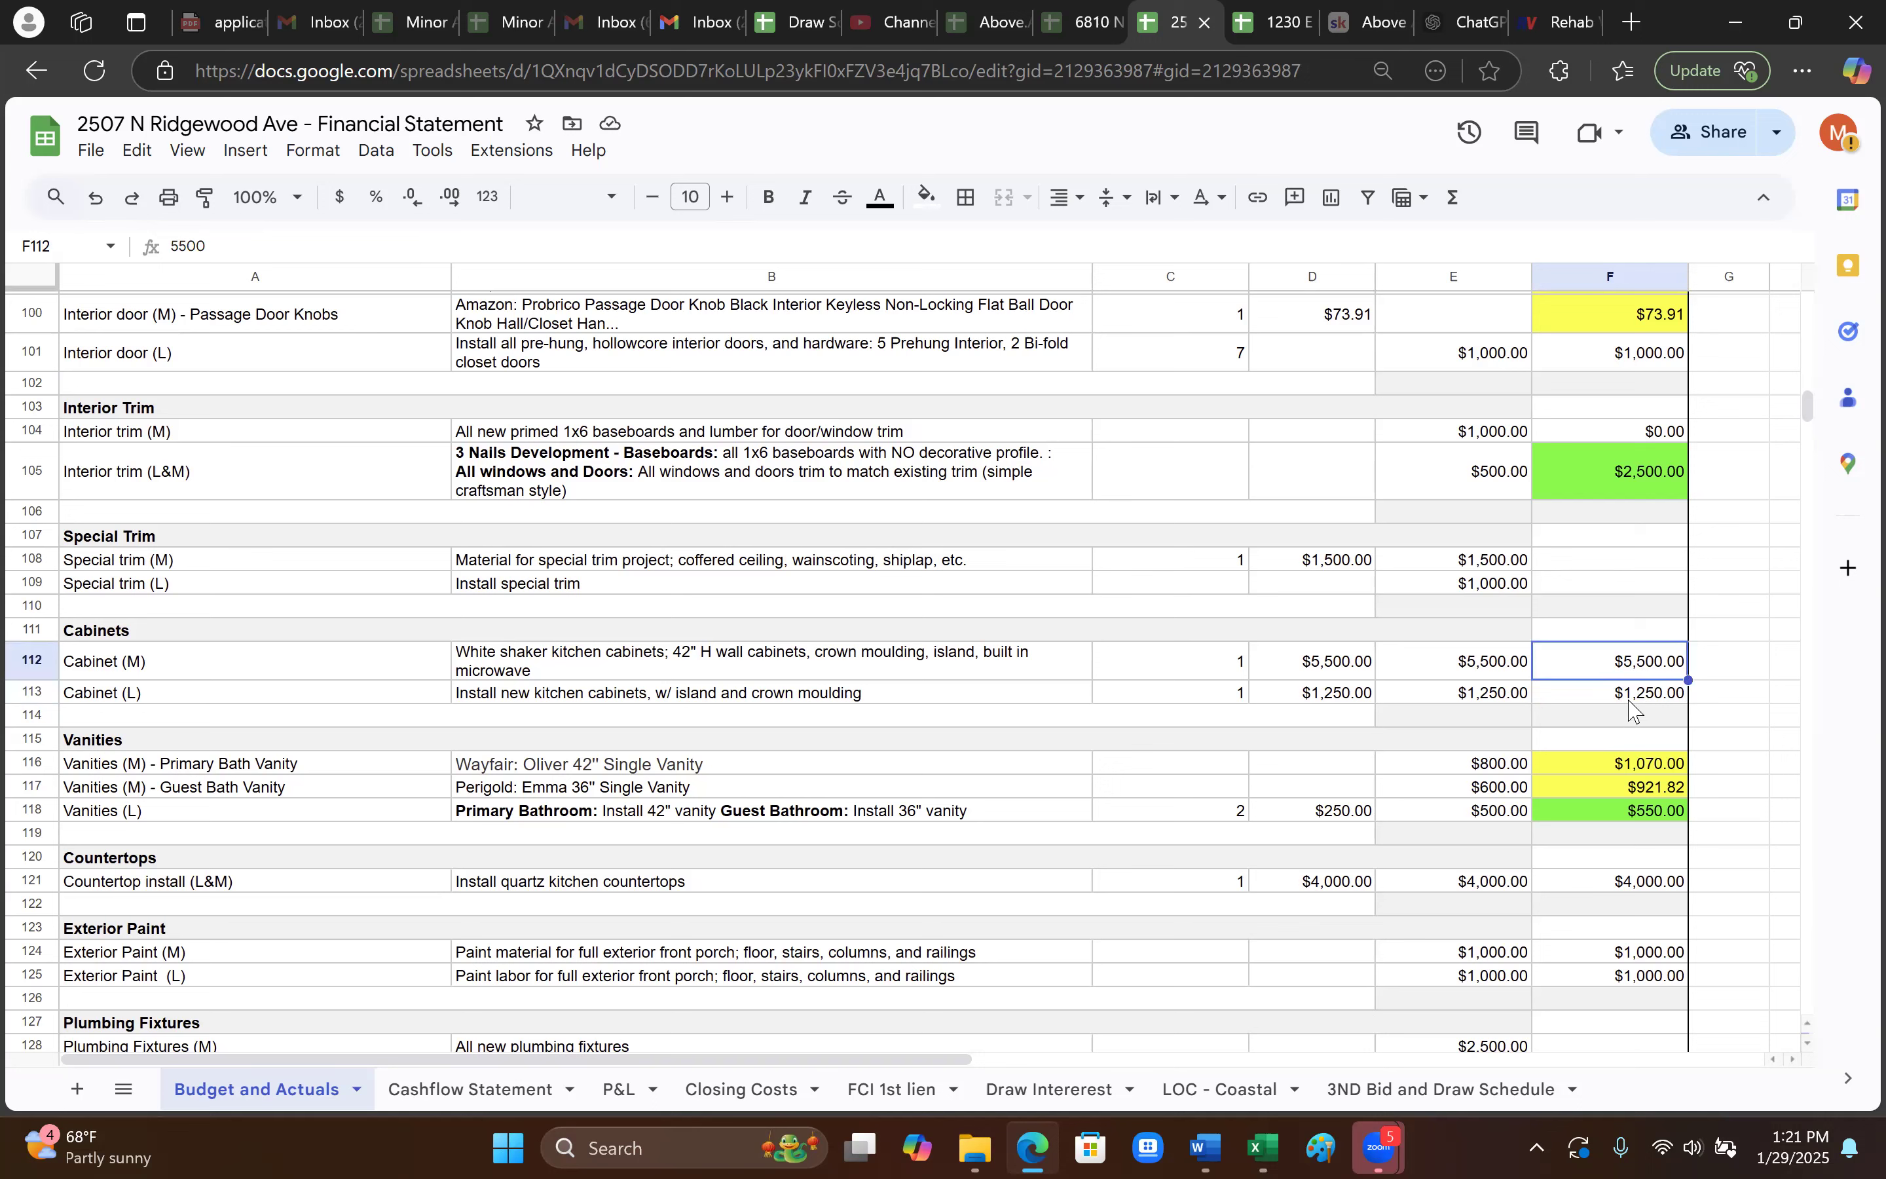
pyautogui.click(1615, 478)
pyautogui.click(1652, 320)
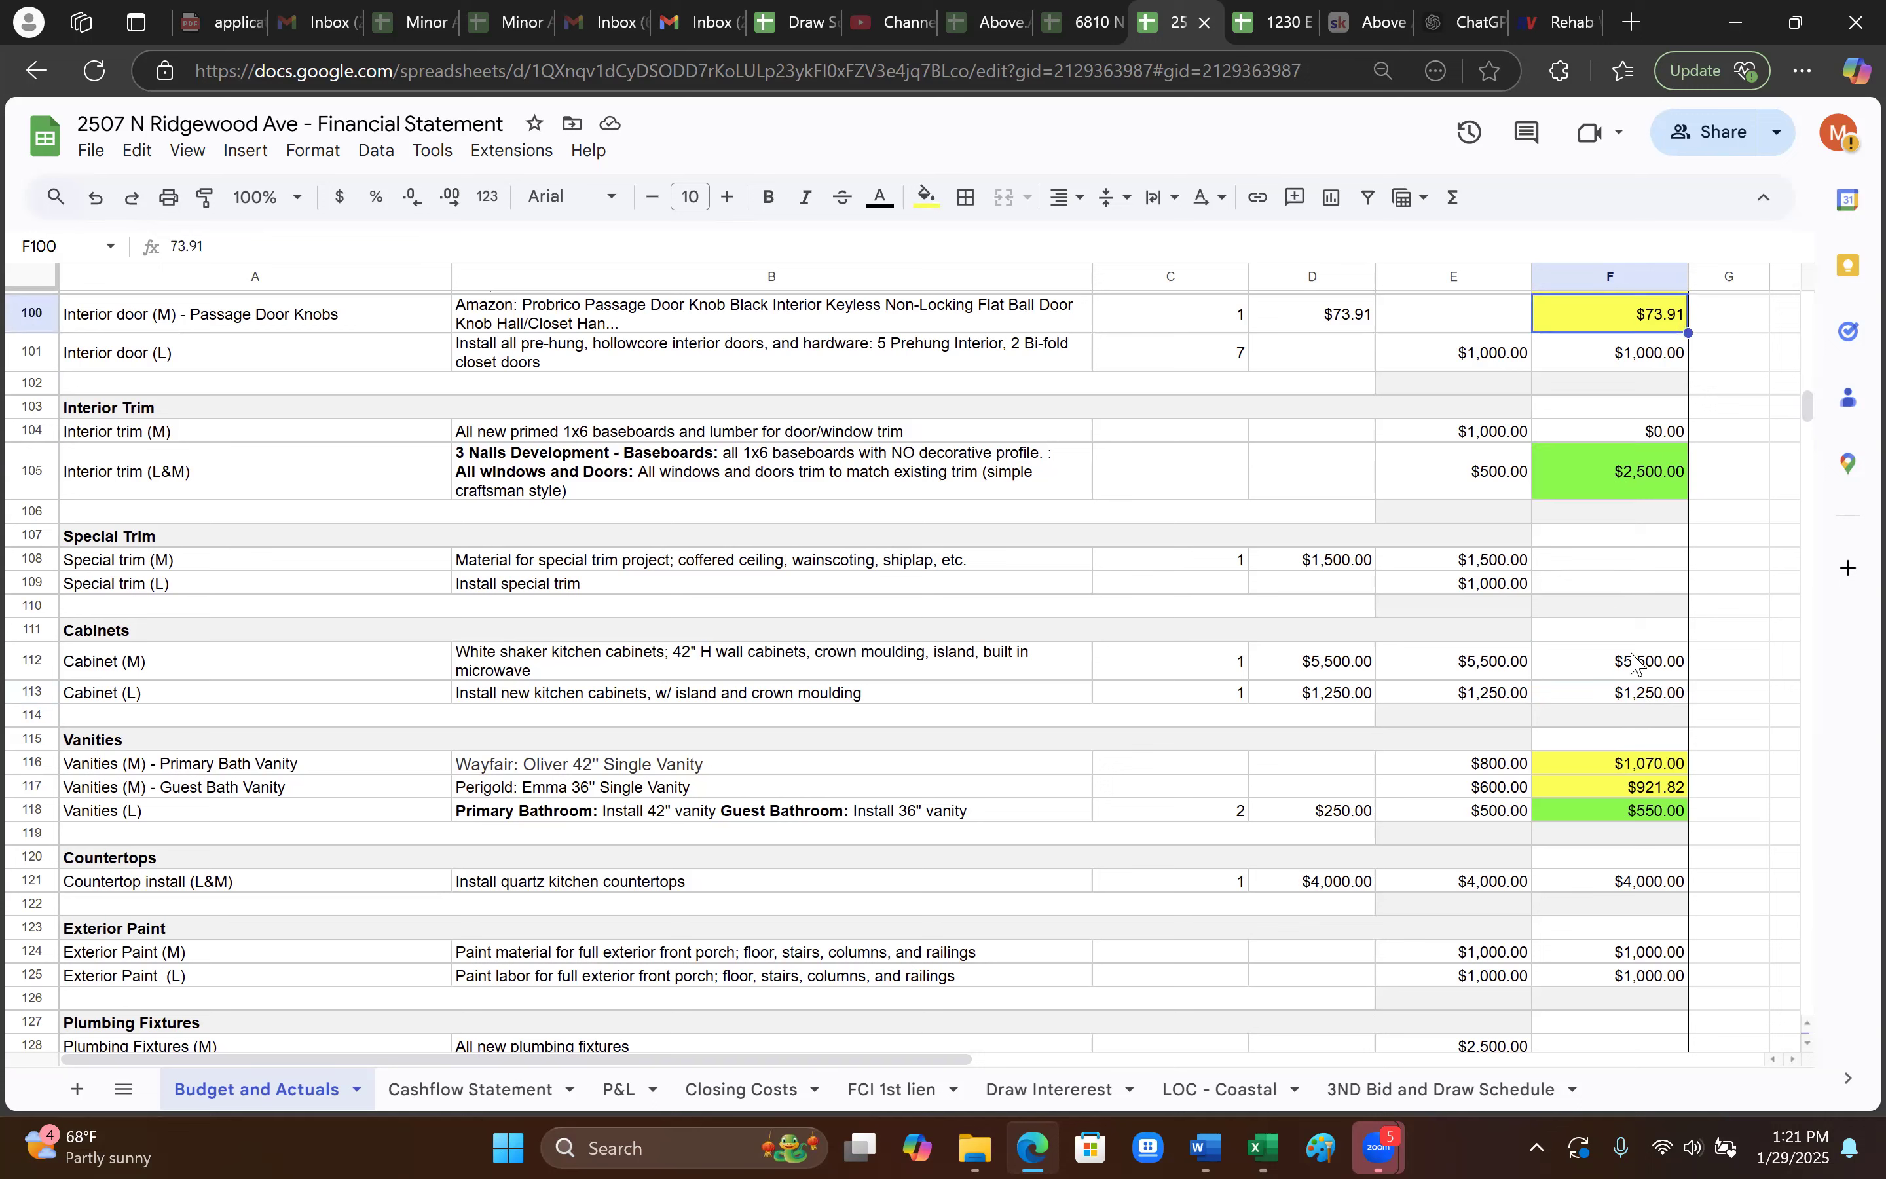
pyautogui.click(1622, 672)
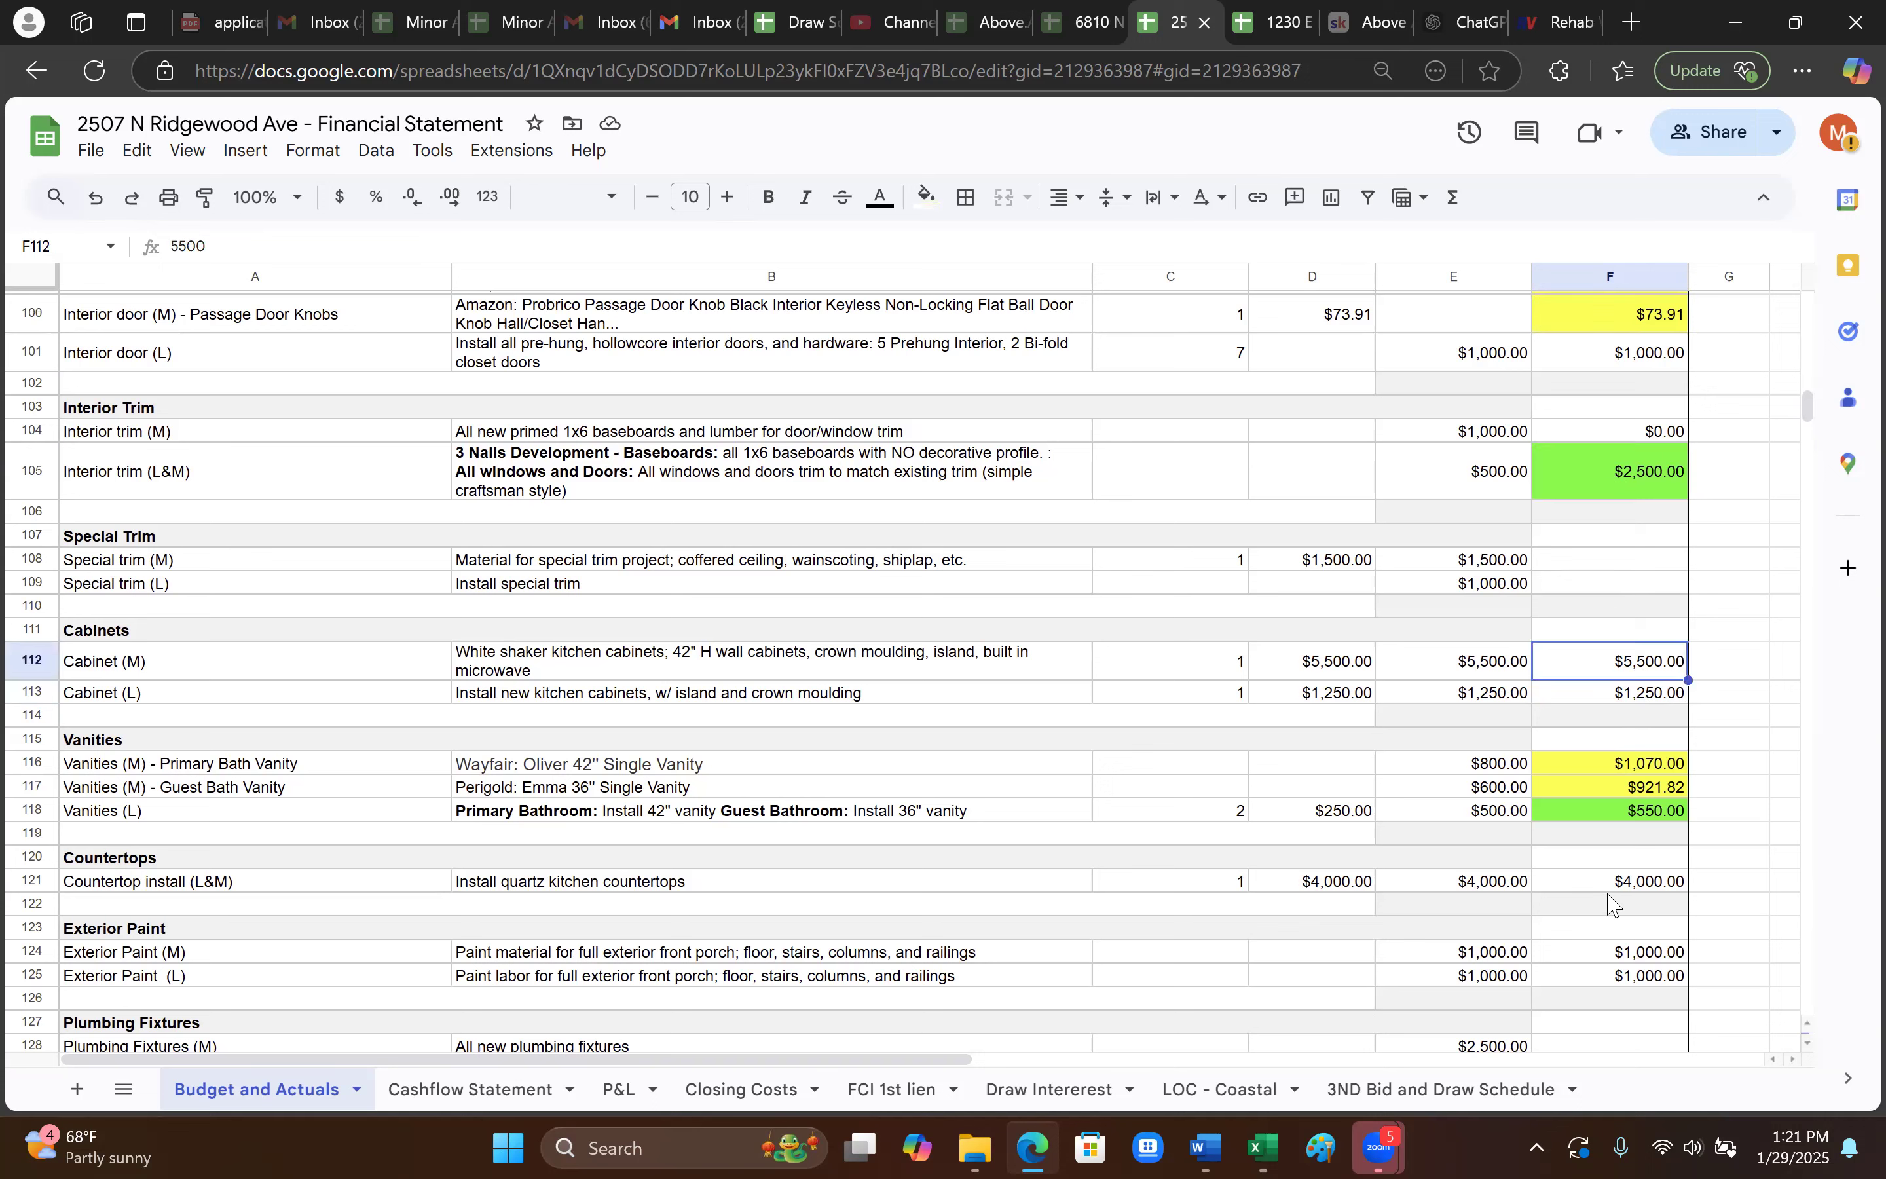
pyautogui.scroll(-2, 1512, 900)
# - Glance at the Cashflow Statement sheet, then open the P&L sheet showing $78,781.45 profit
pyautogui.click(1631, 798)
pyautogui.scroll(-20, 1631, 819)
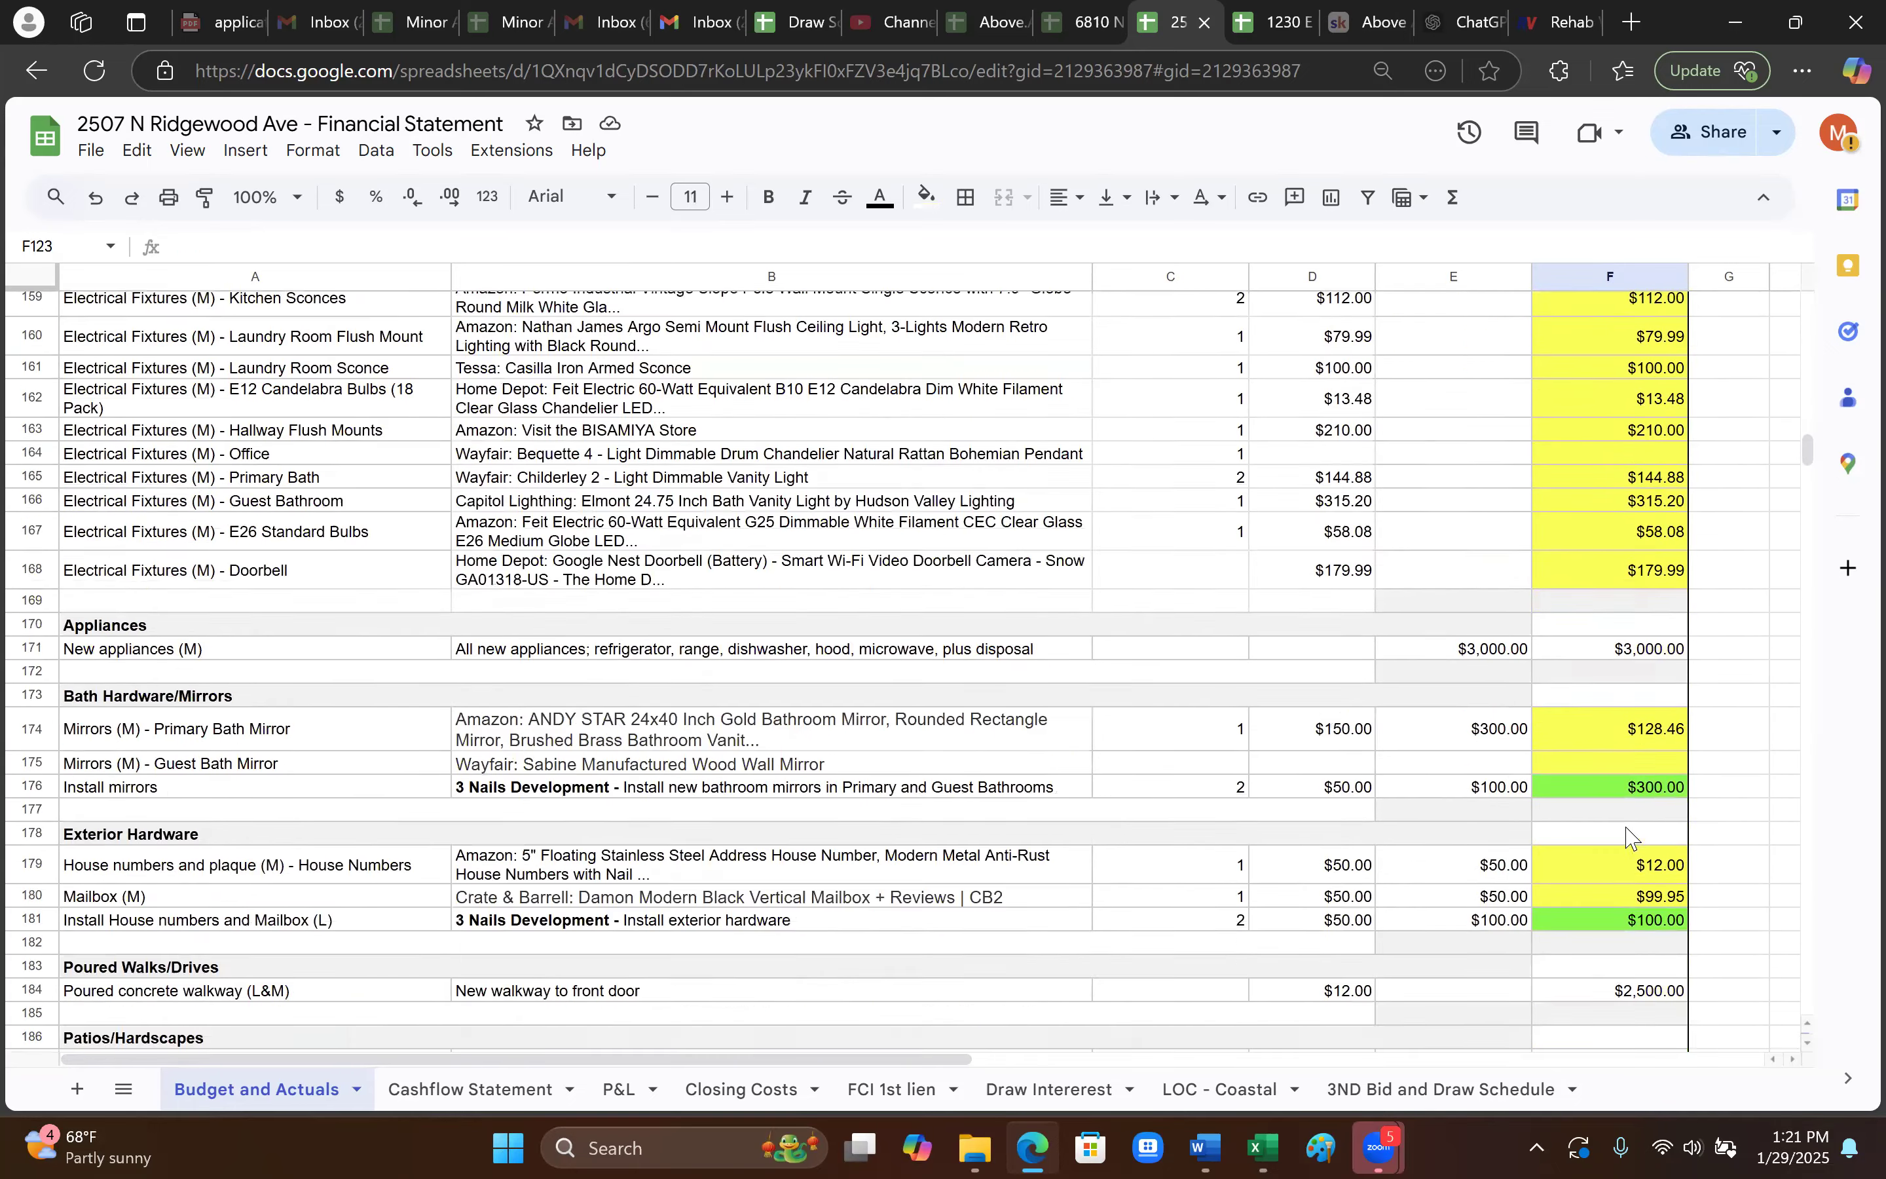
pyautogui.scroll(-5, 1627, 836)
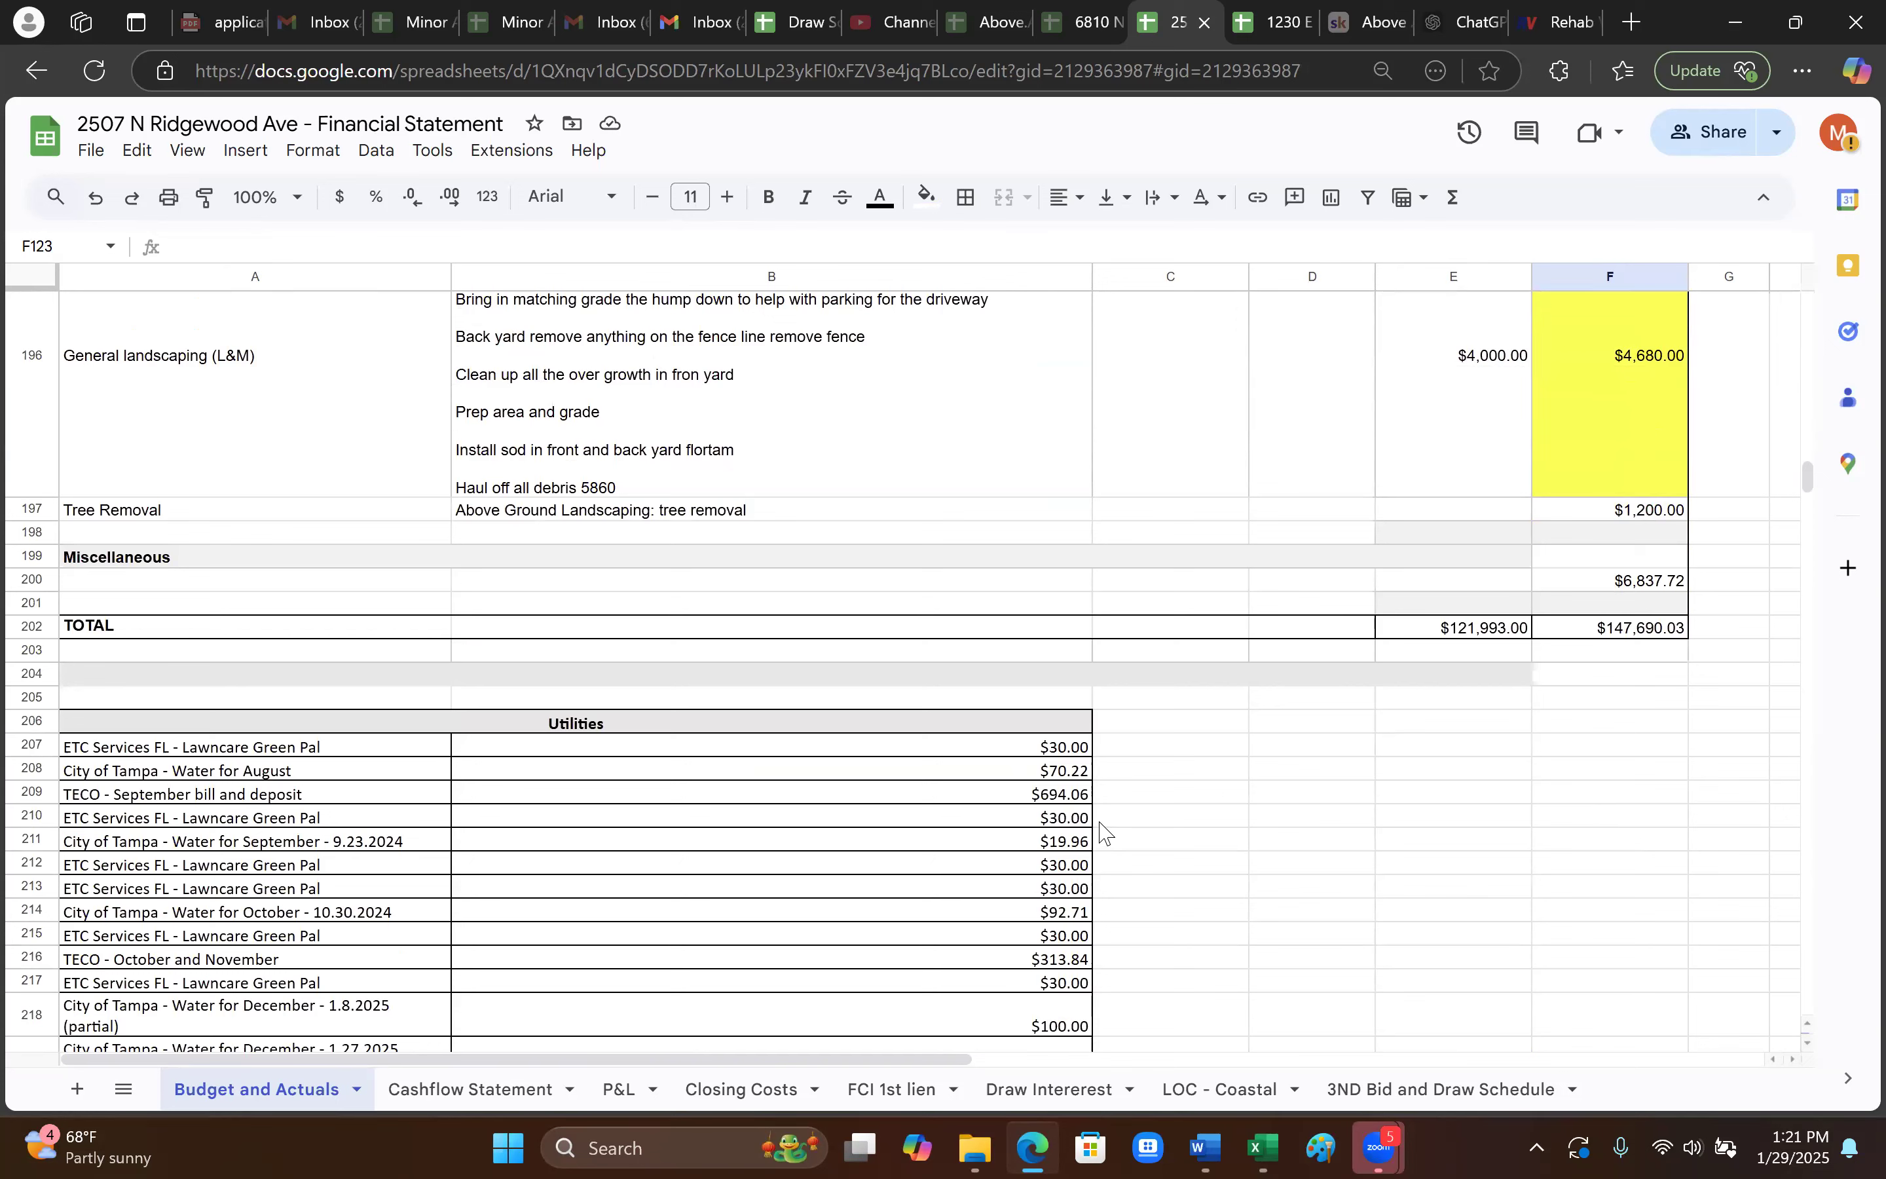
pyautogui.scroll(20, 1110, 820)
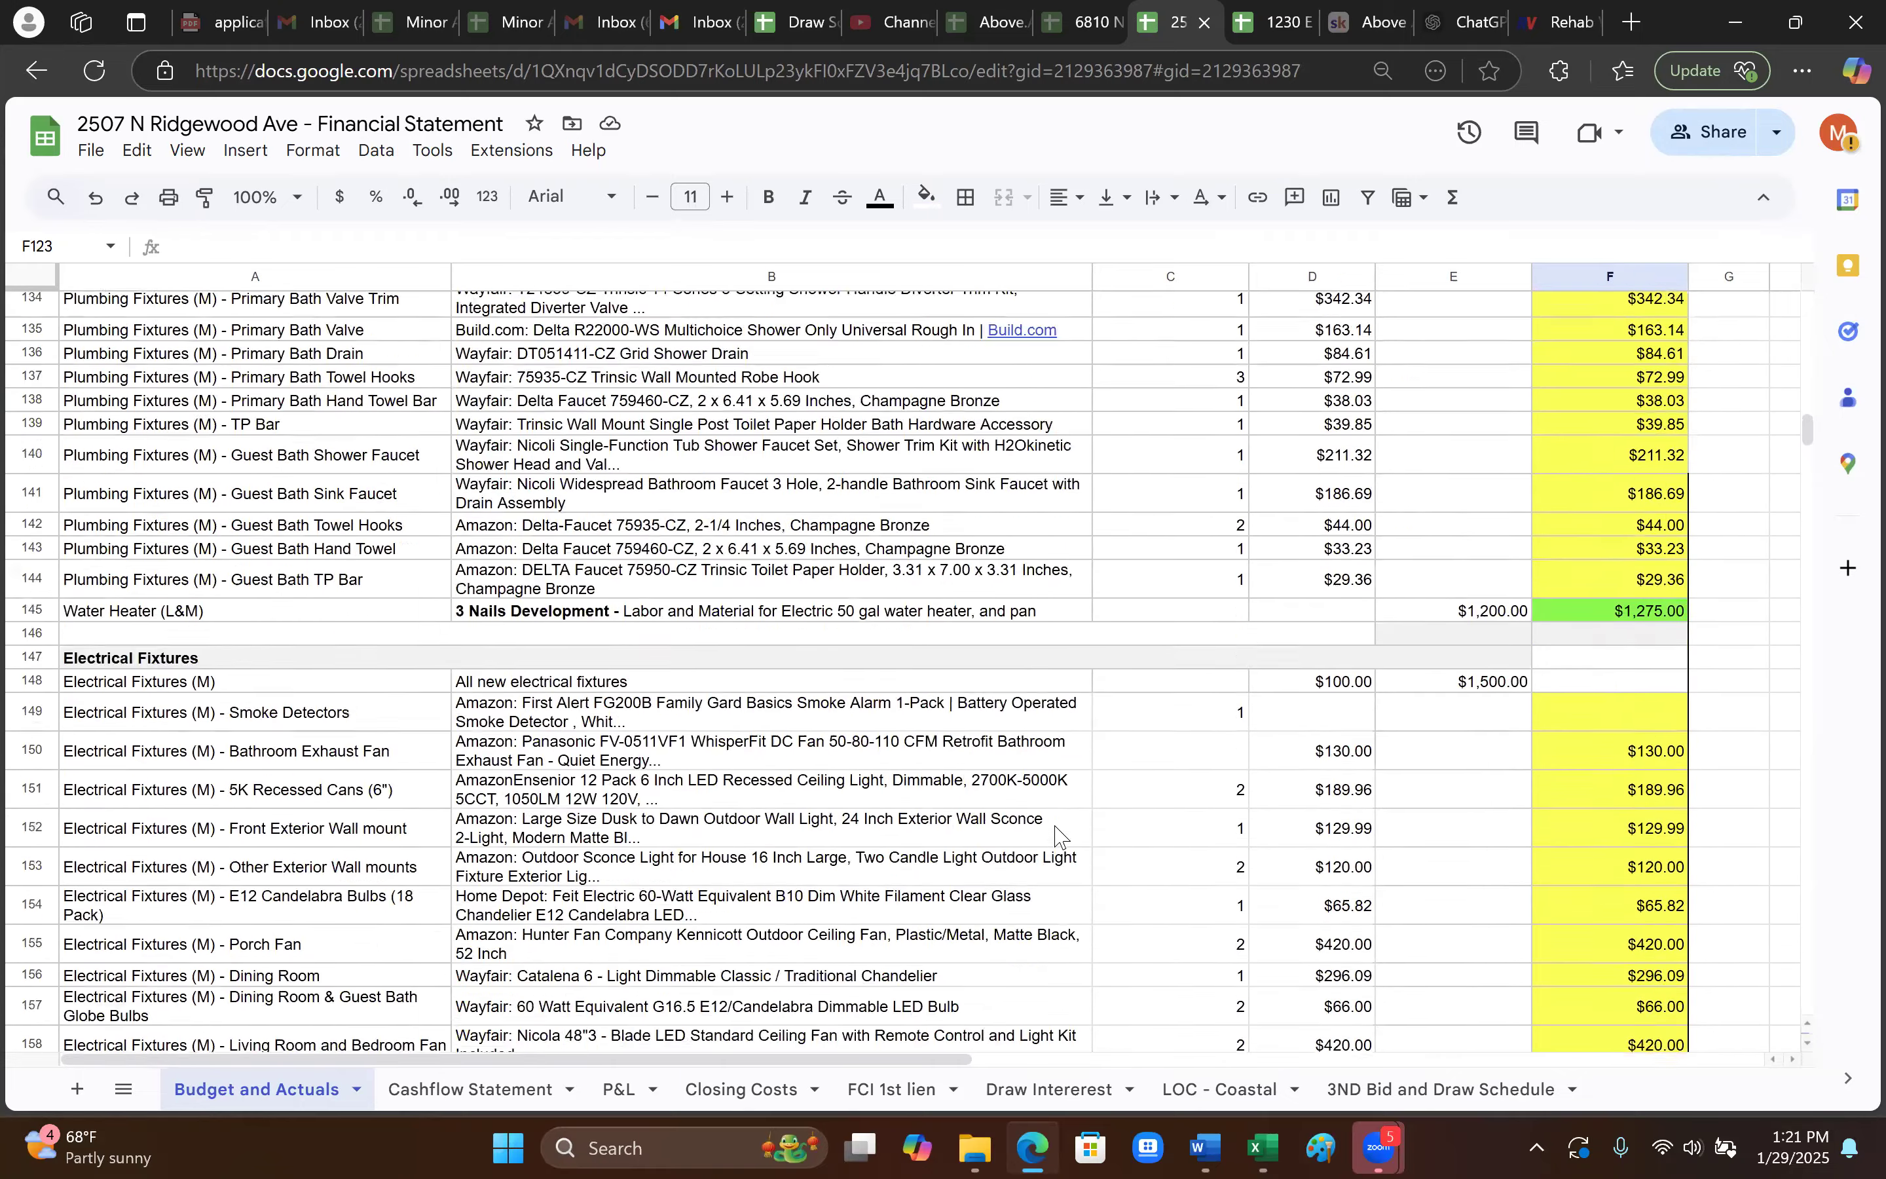
pyautogui.scroll(20, 1060, 836)
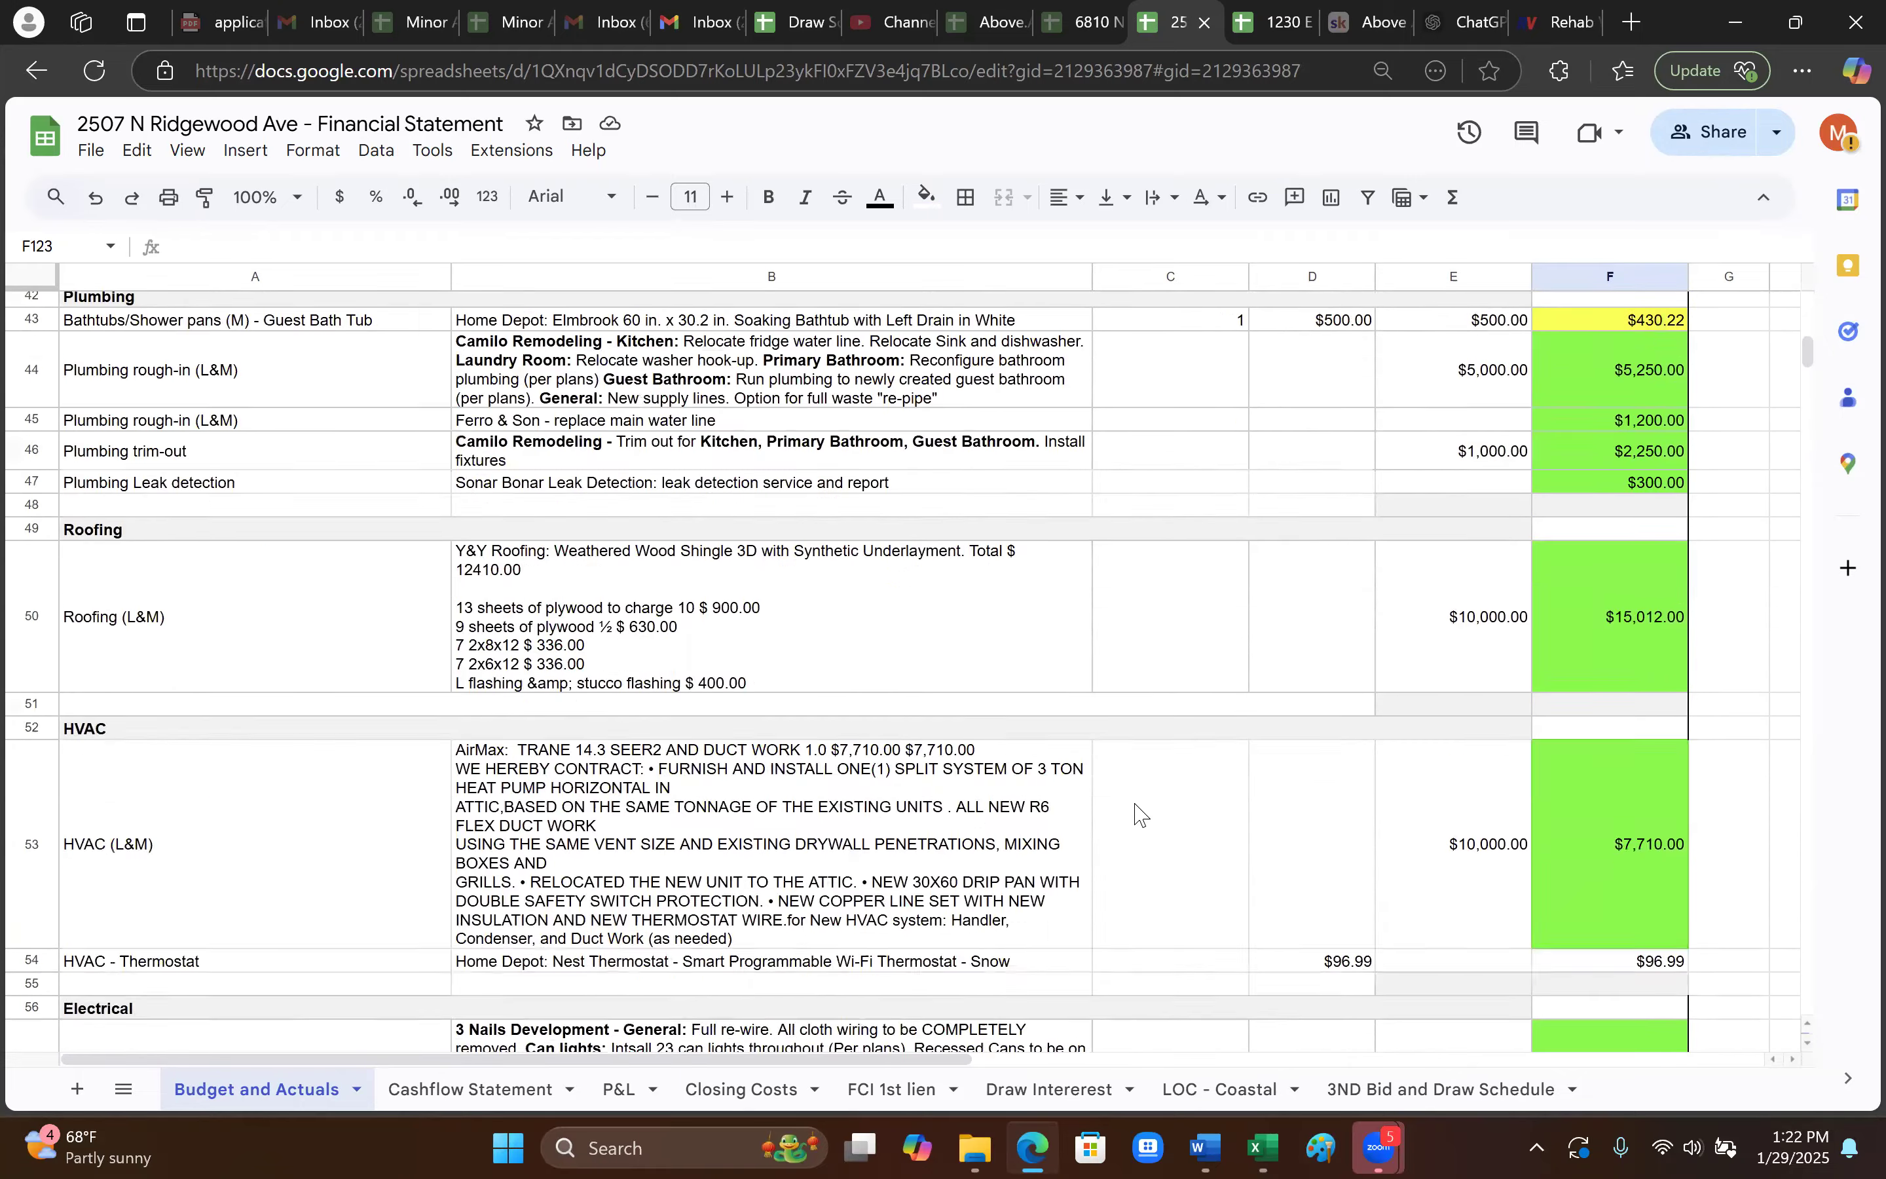
pyautogui.scroll(8, 1140, 815)
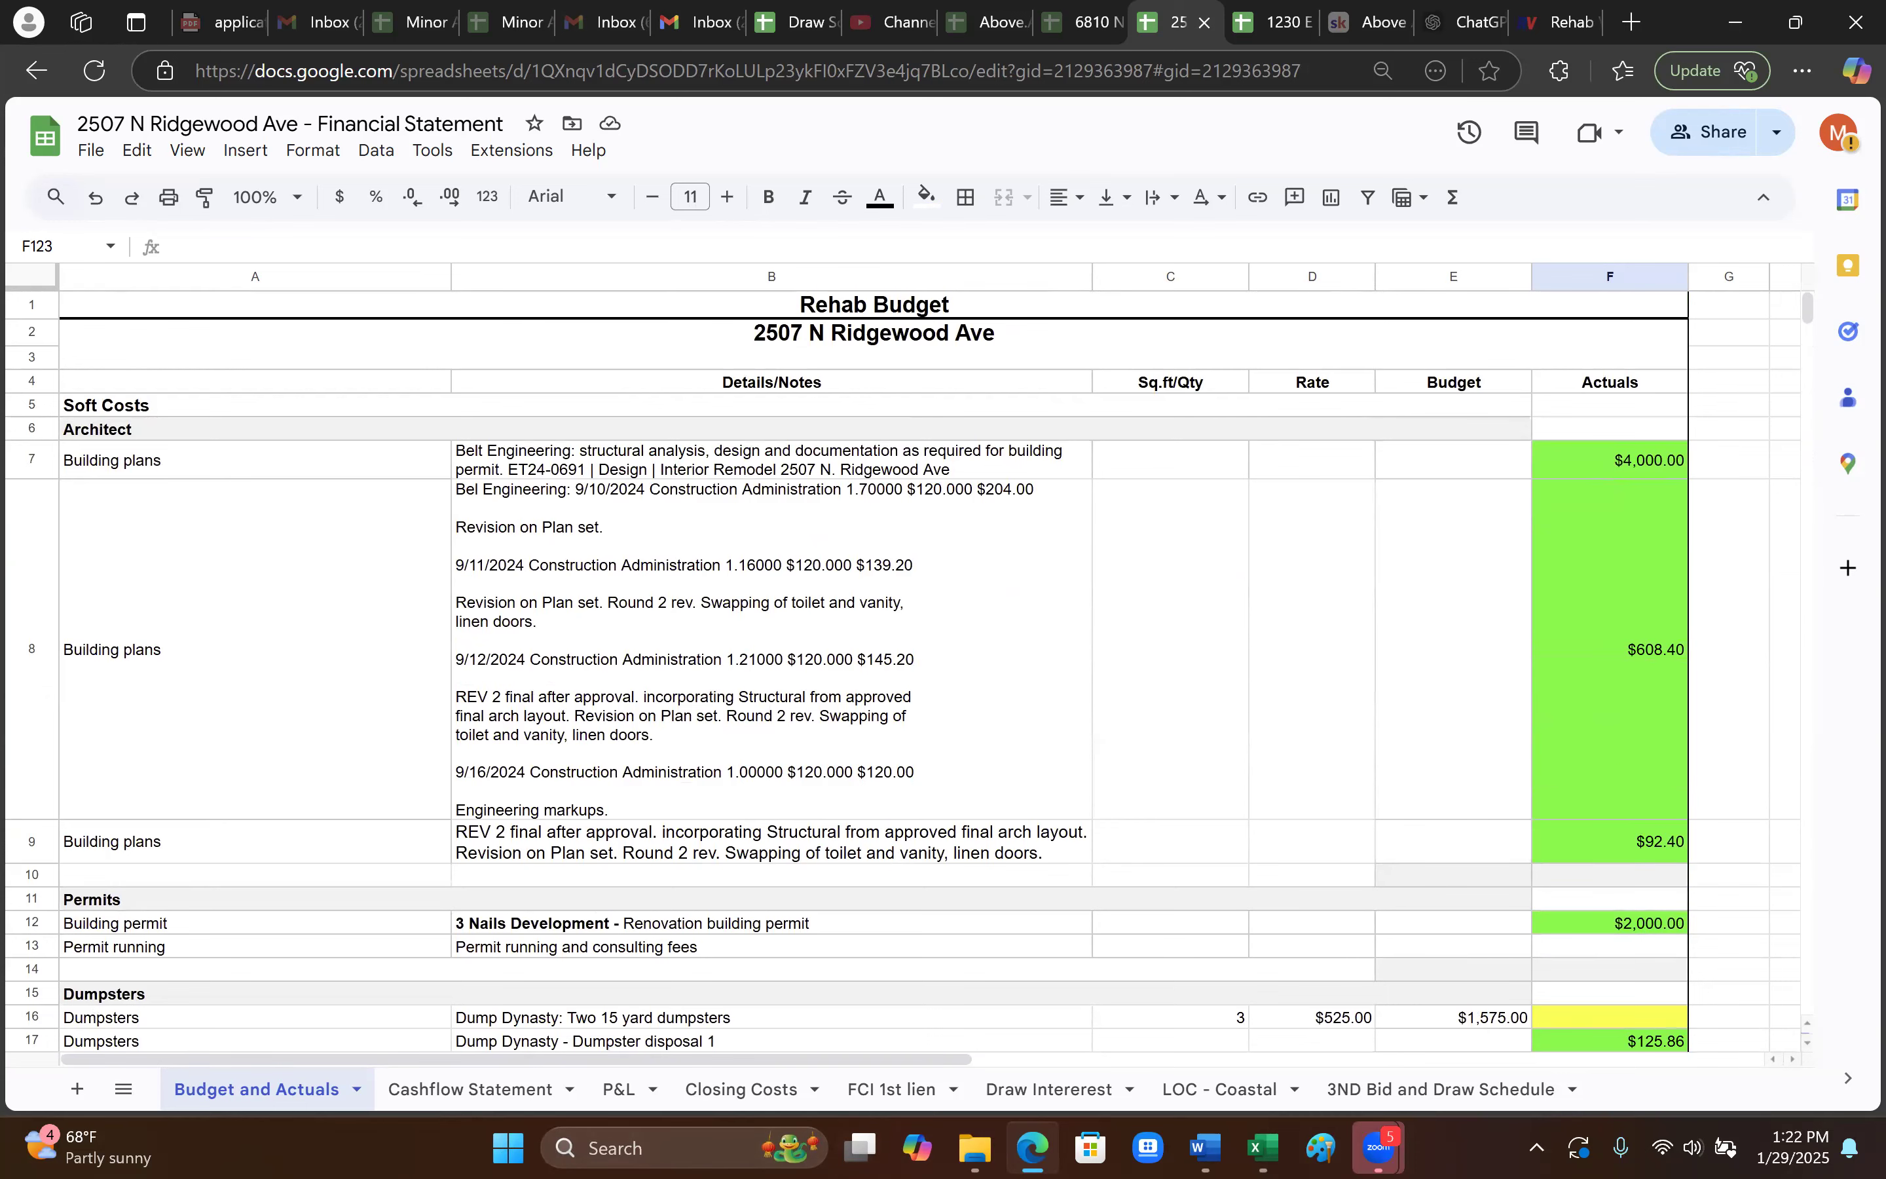
pyautogui.click(475, 1091)
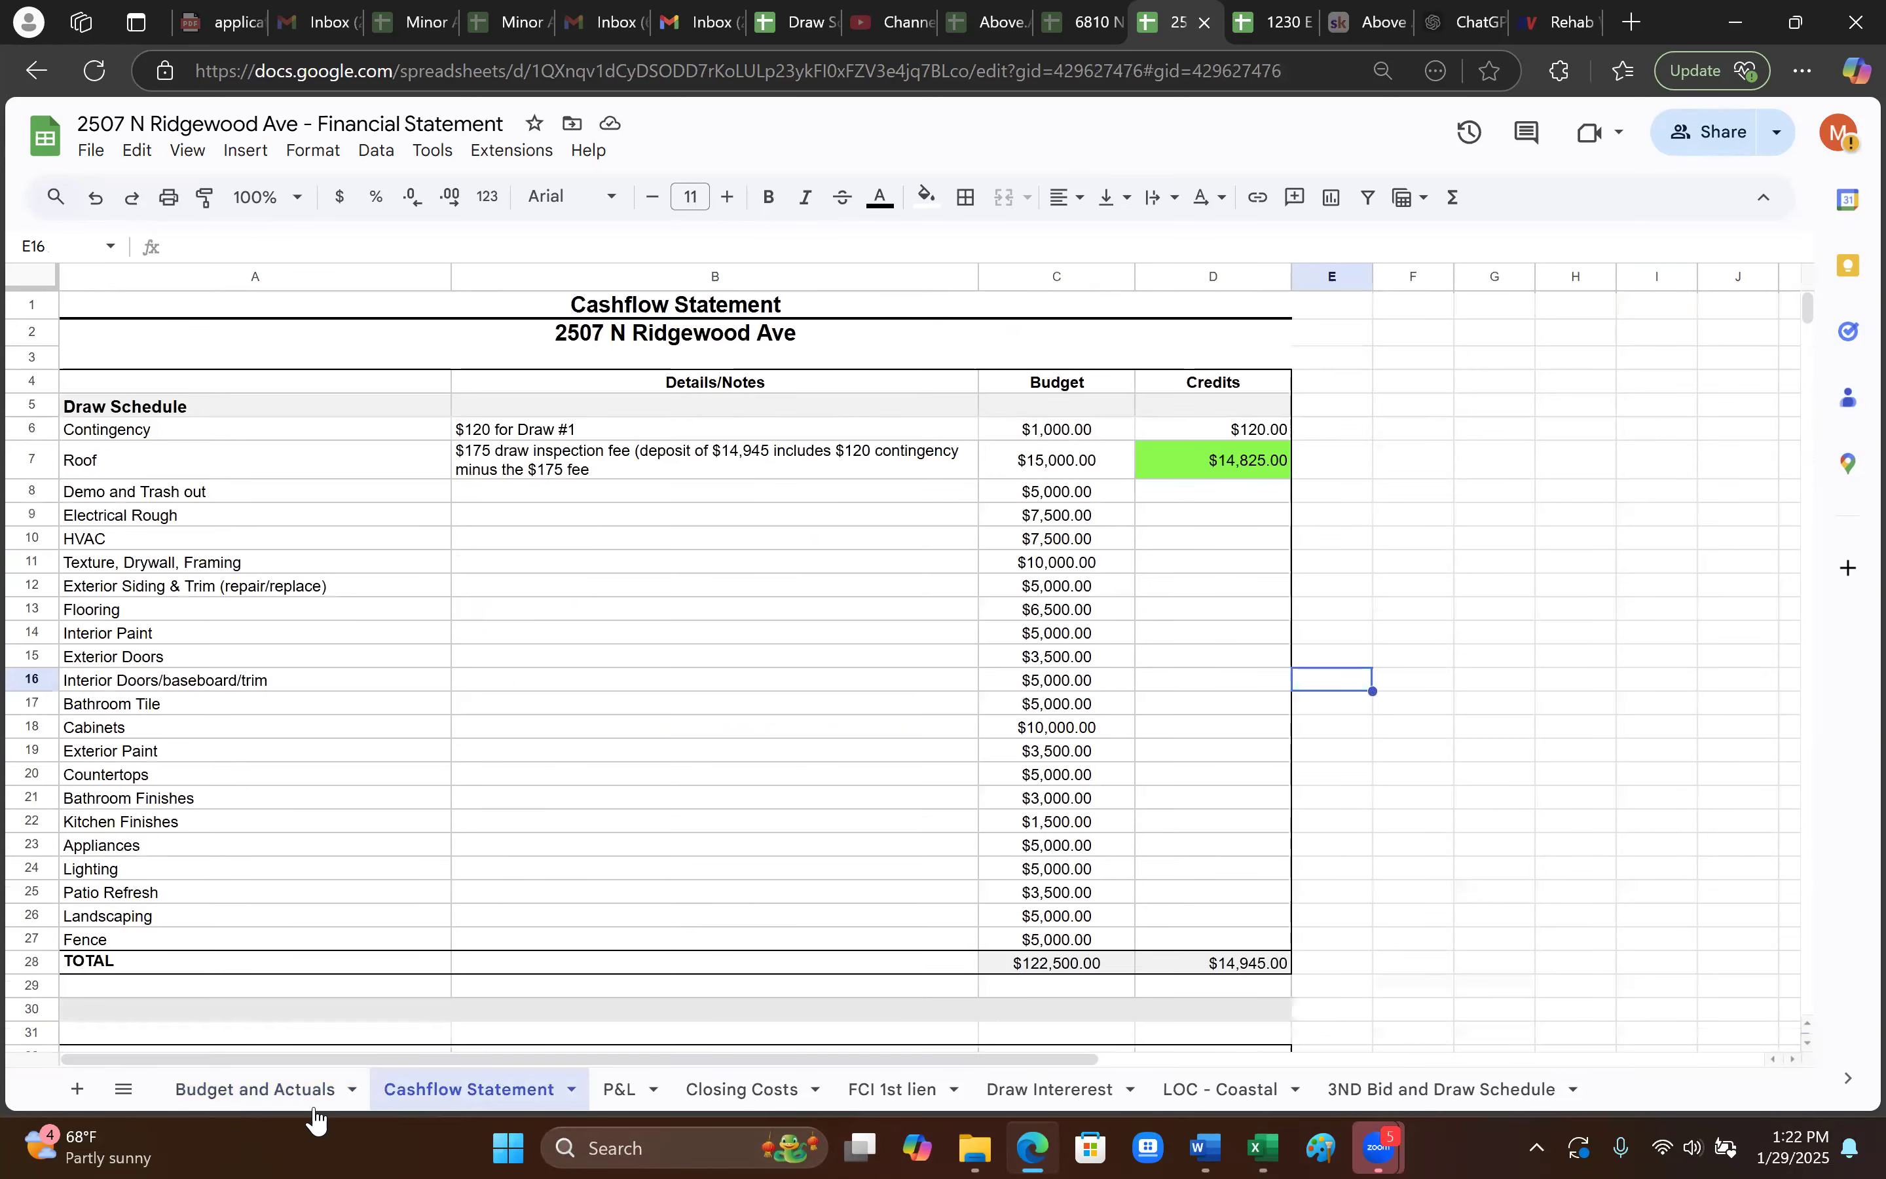
pyautogui.click(253, 1095)
pyautogui.click(443, 1092)
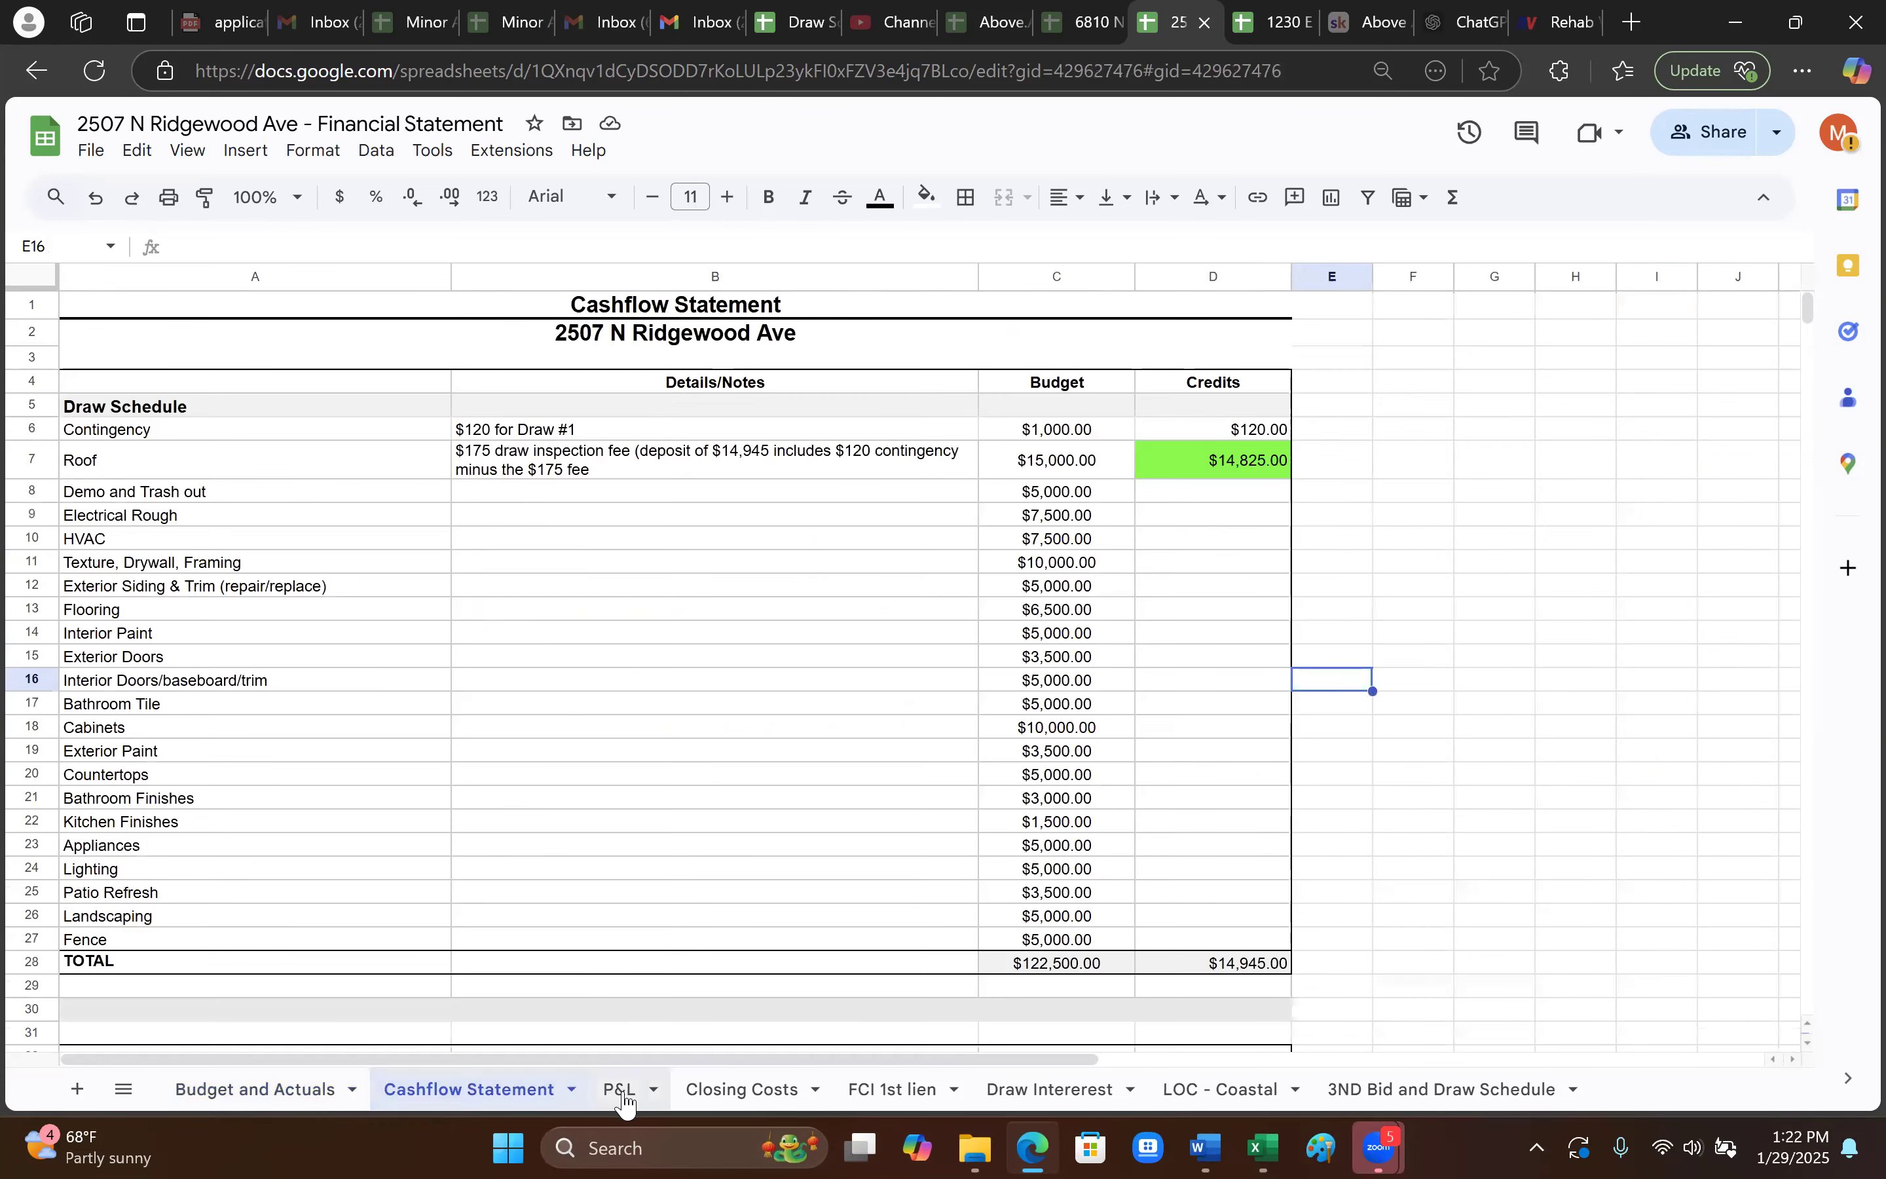
pyautogui.click(628, 1094)
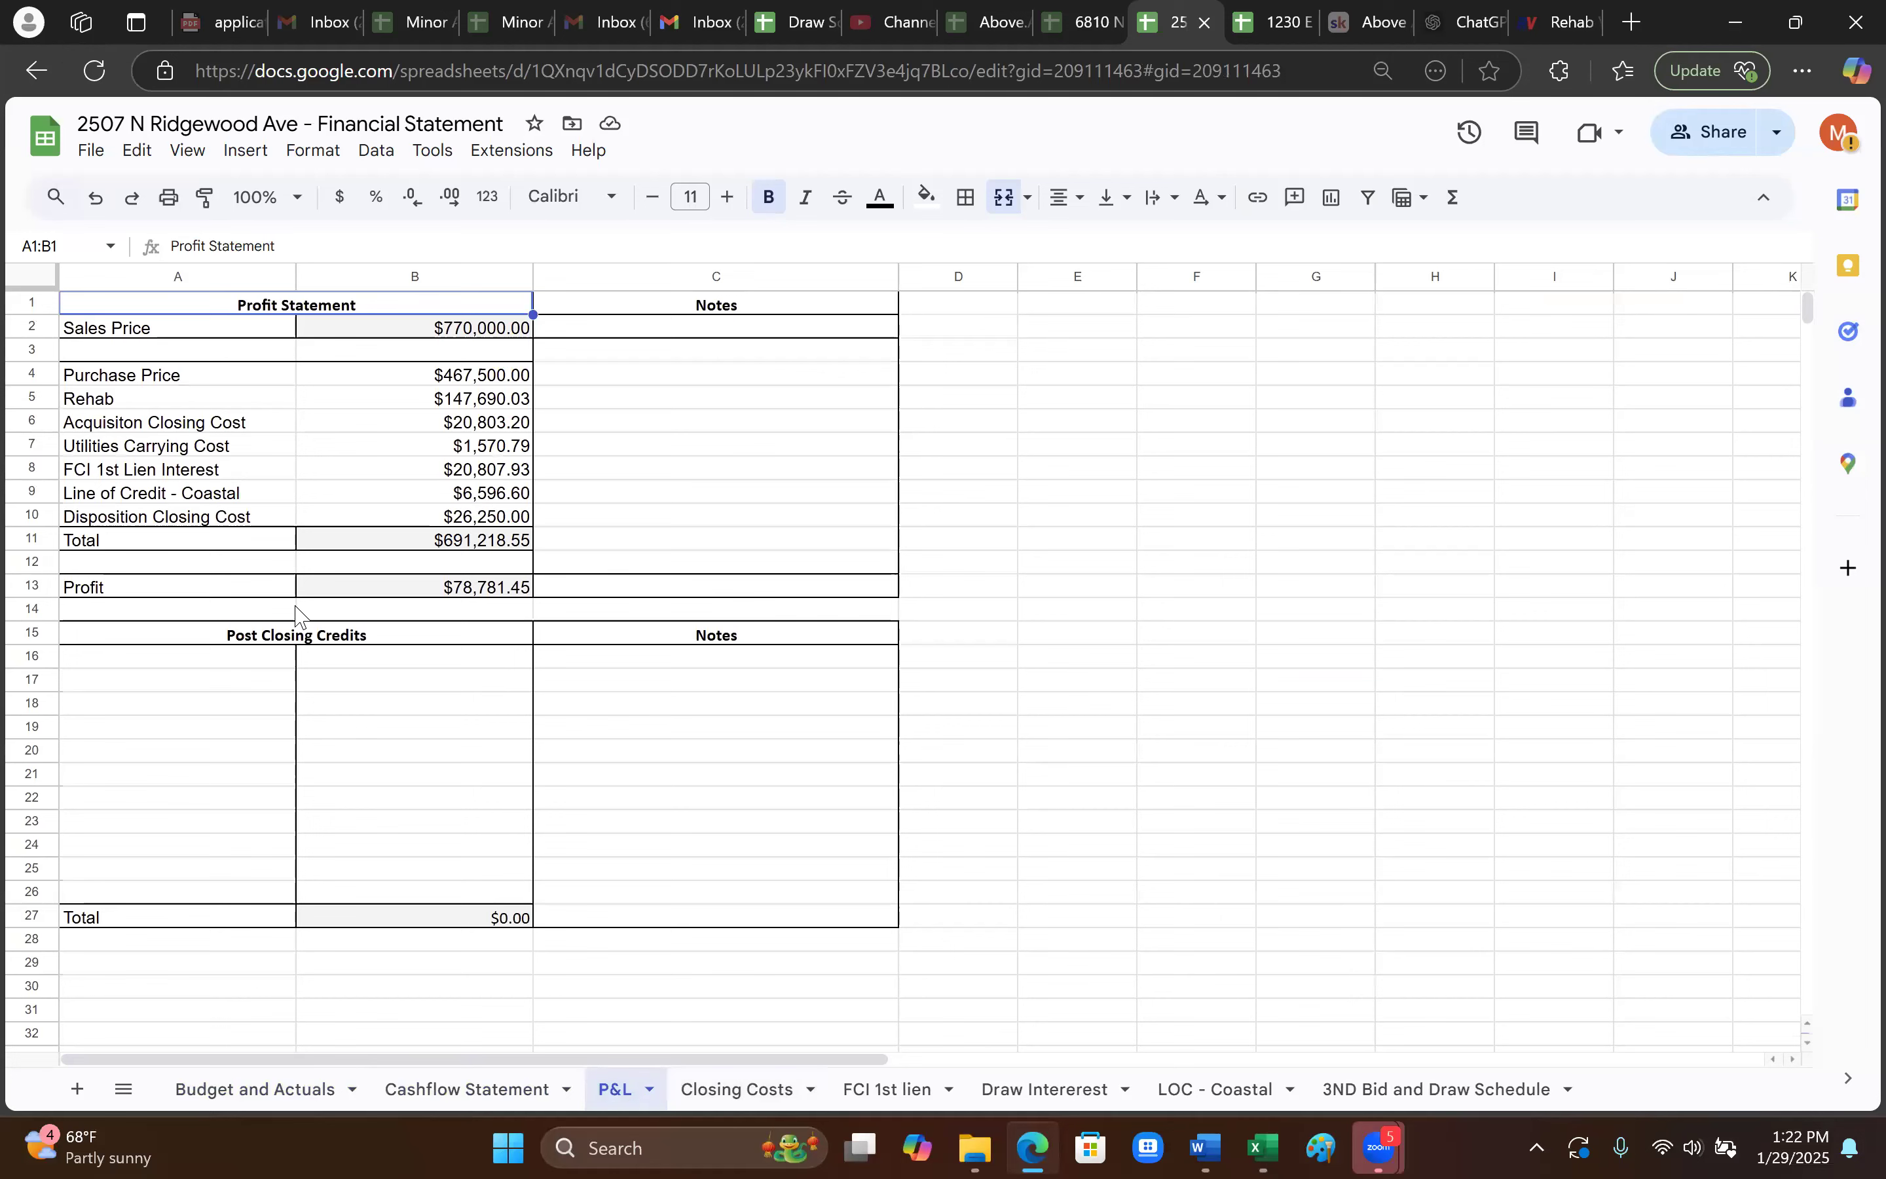
# - Look over the Closing Costs and FCI 1st lien sheets, return to Budget and Actuals, then switch to Rehab Valuator
pyautogui.click(741, 1095)
pyautogui.click(892, 1095)
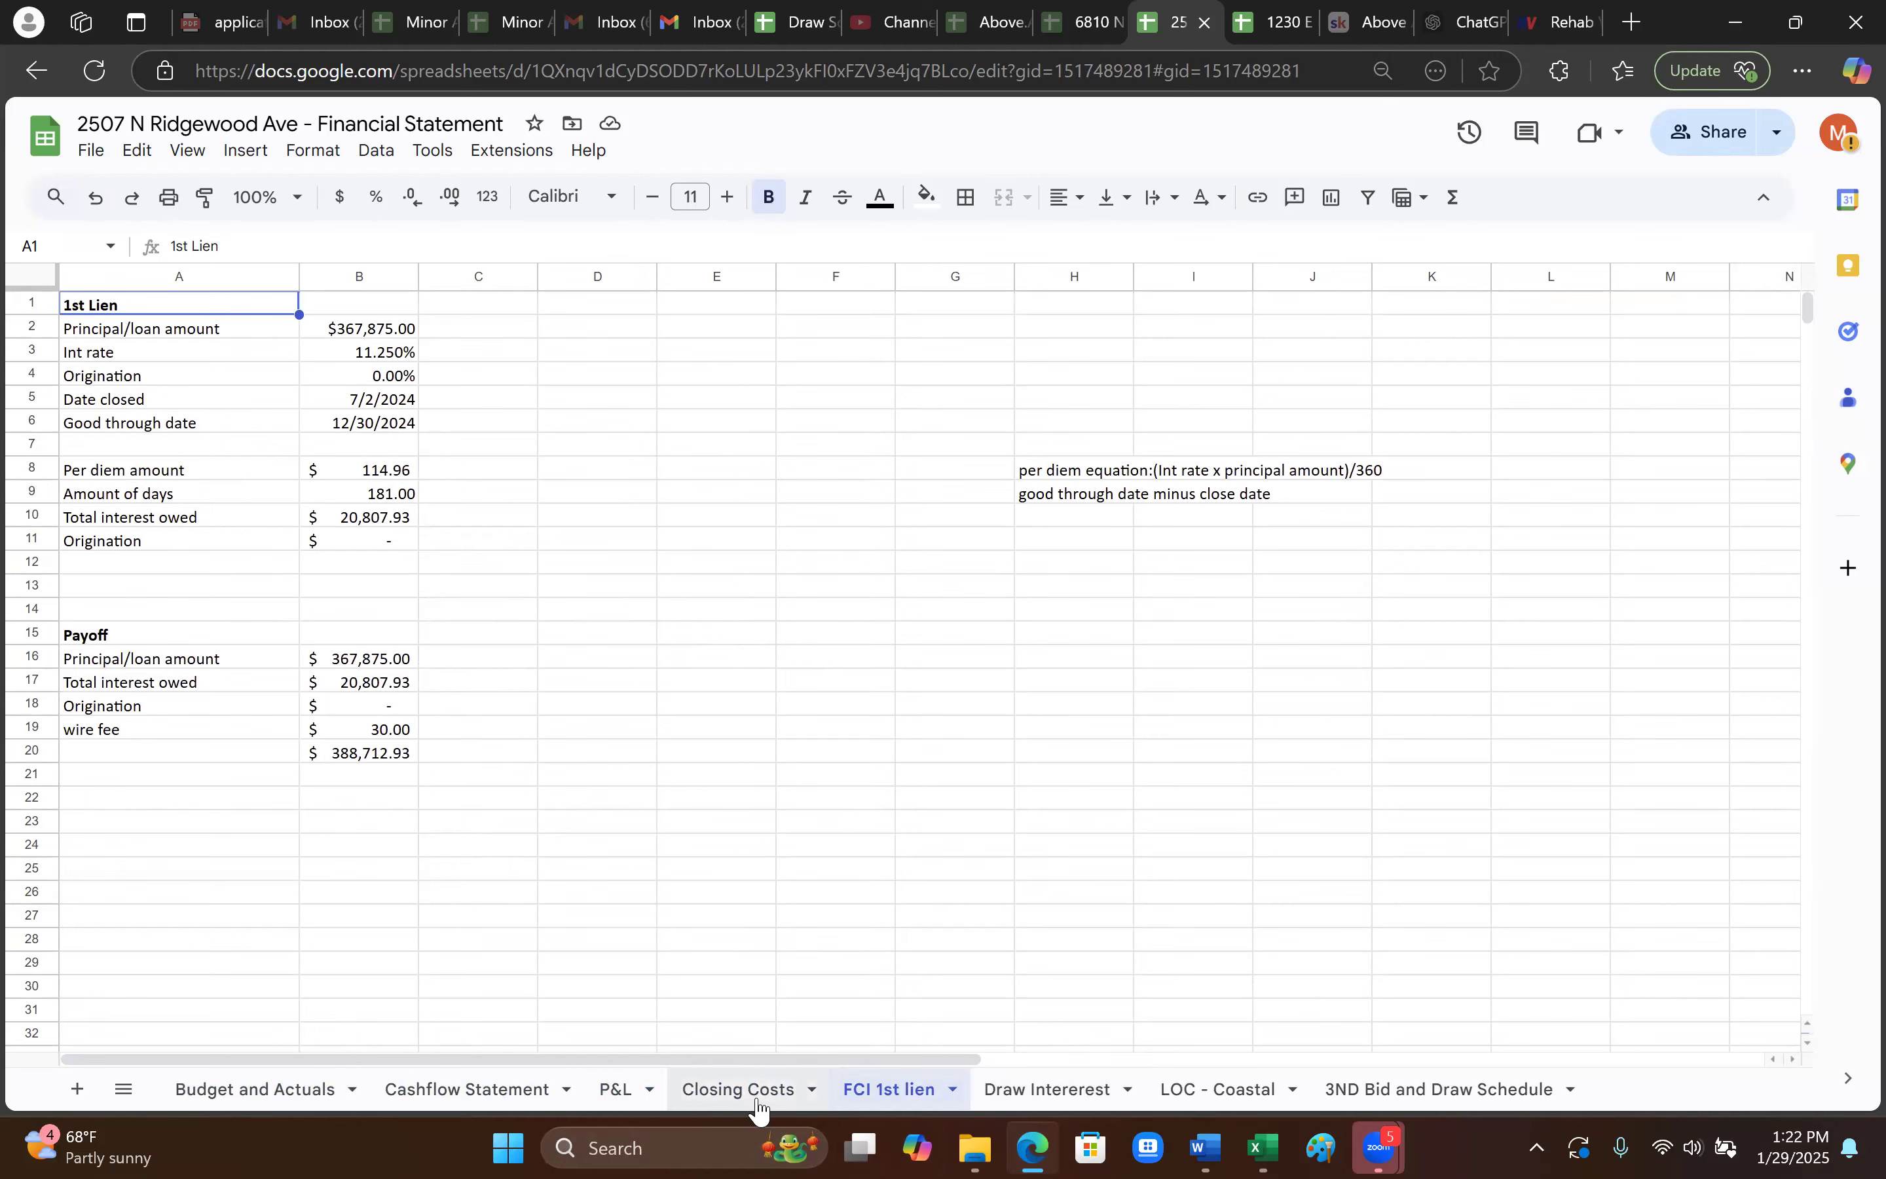
pyautogui.click(234, 1092)
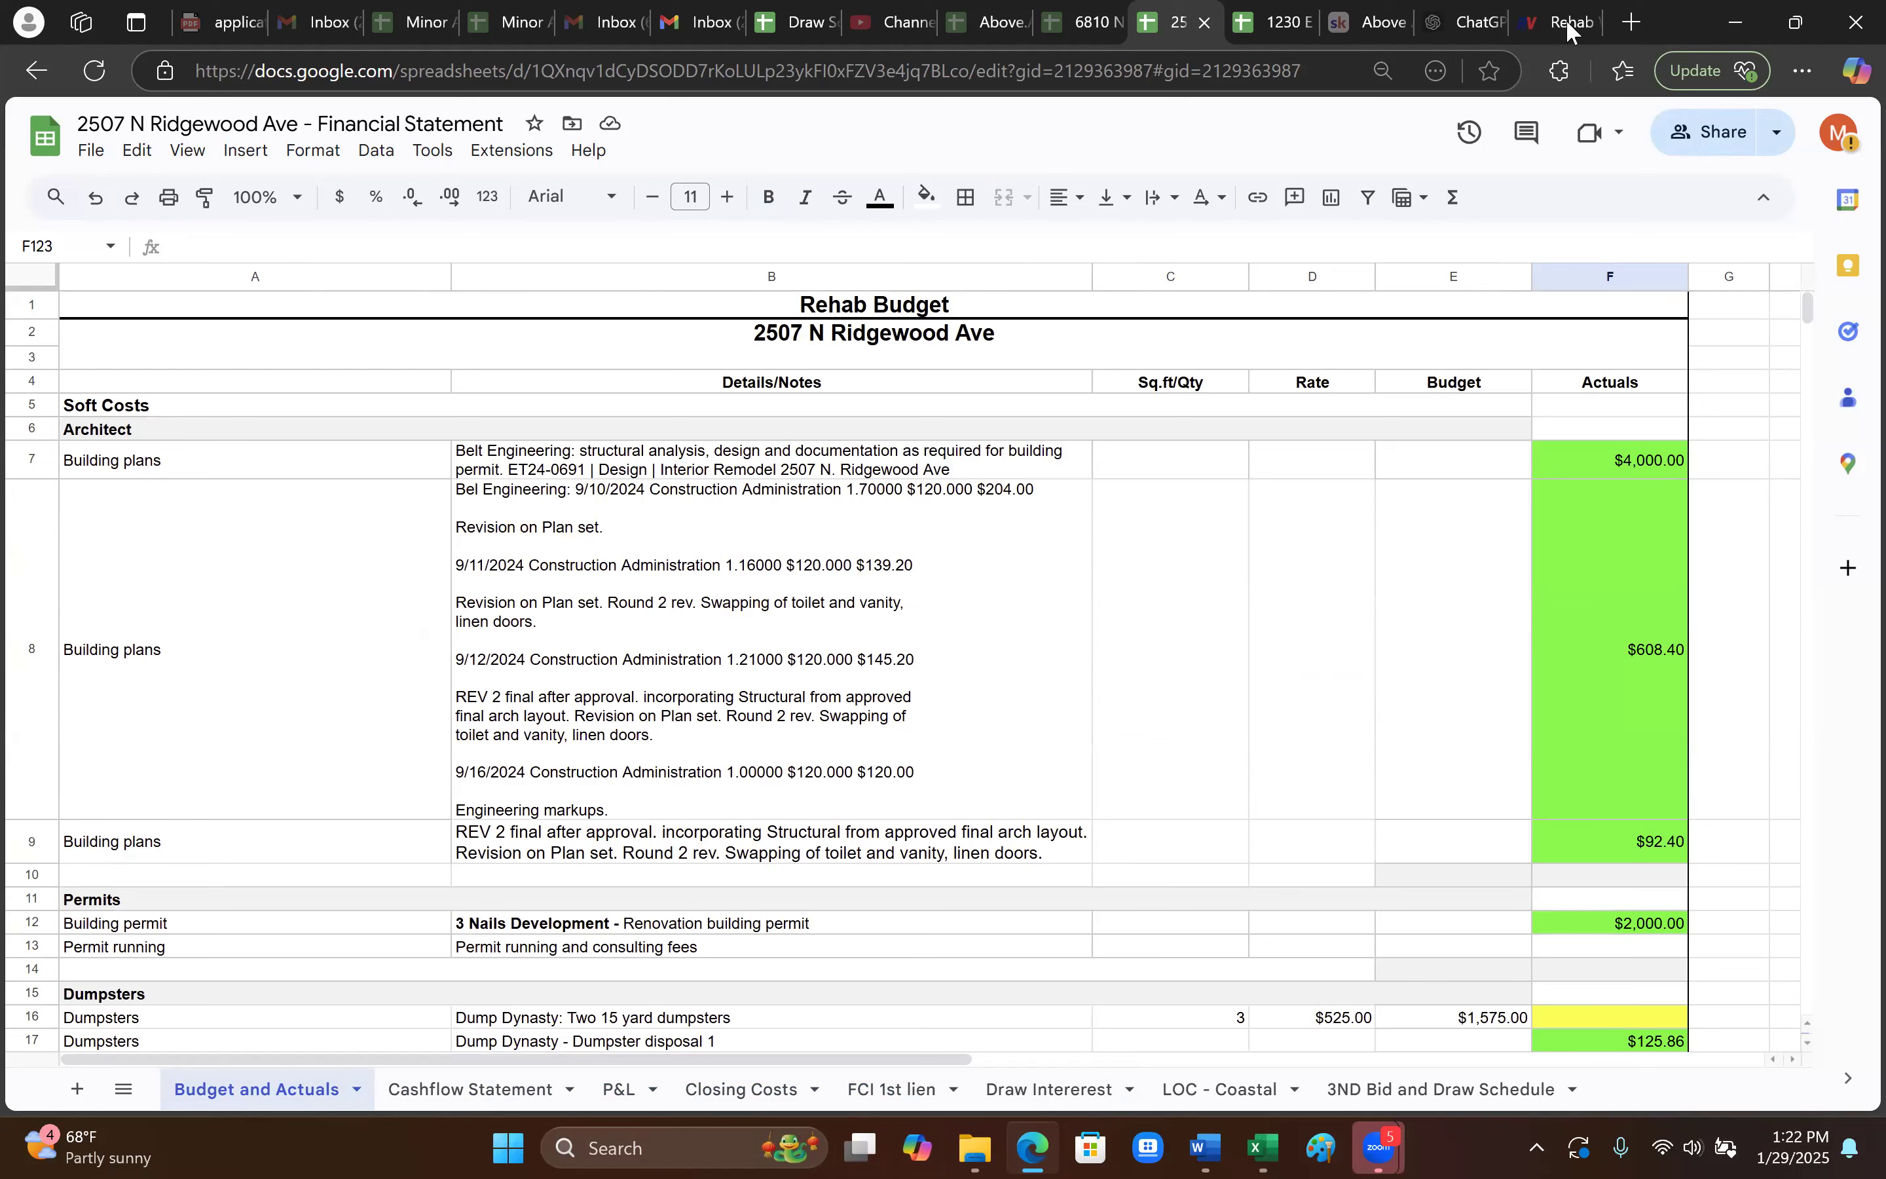
pyautogui.moveTo(1562, 28)
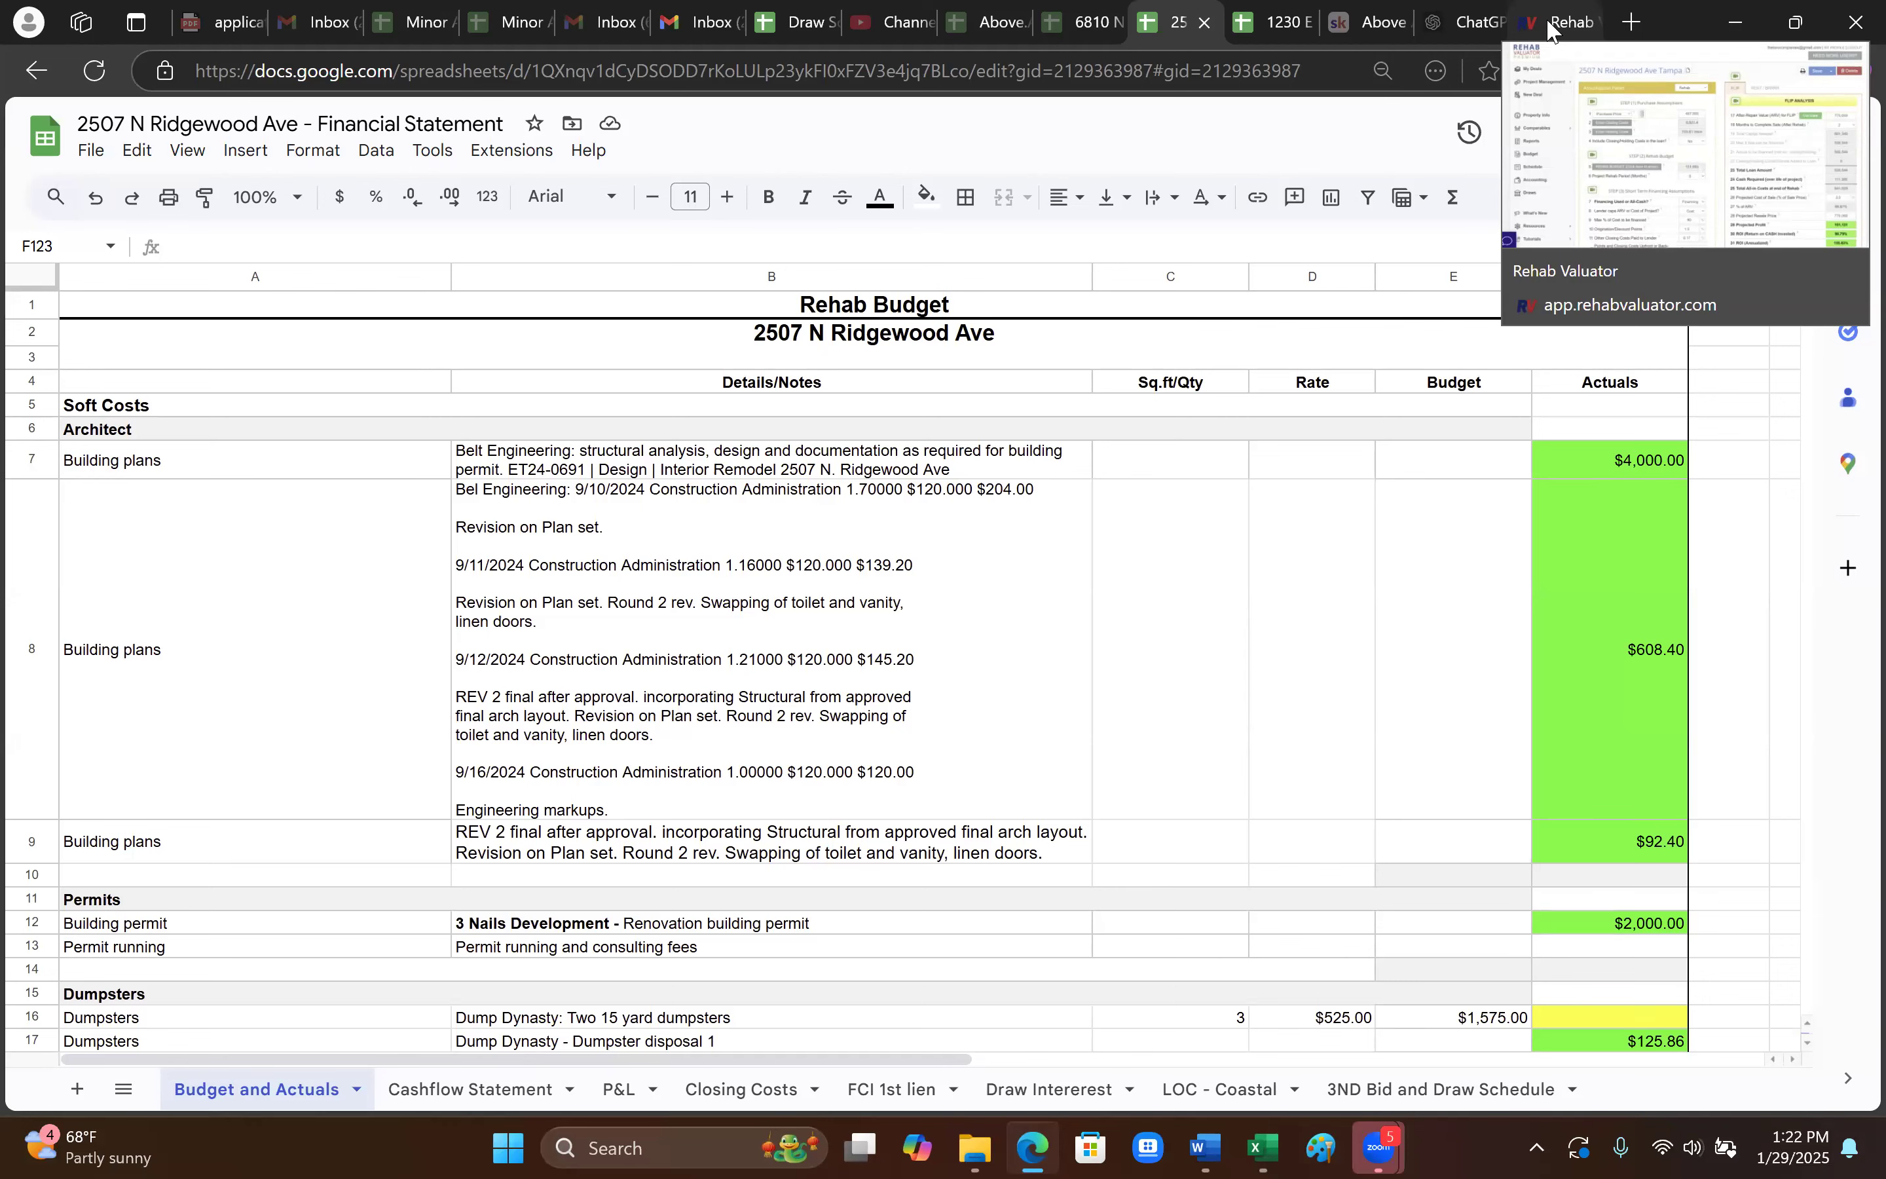
pyautogui.click(1551, 23)
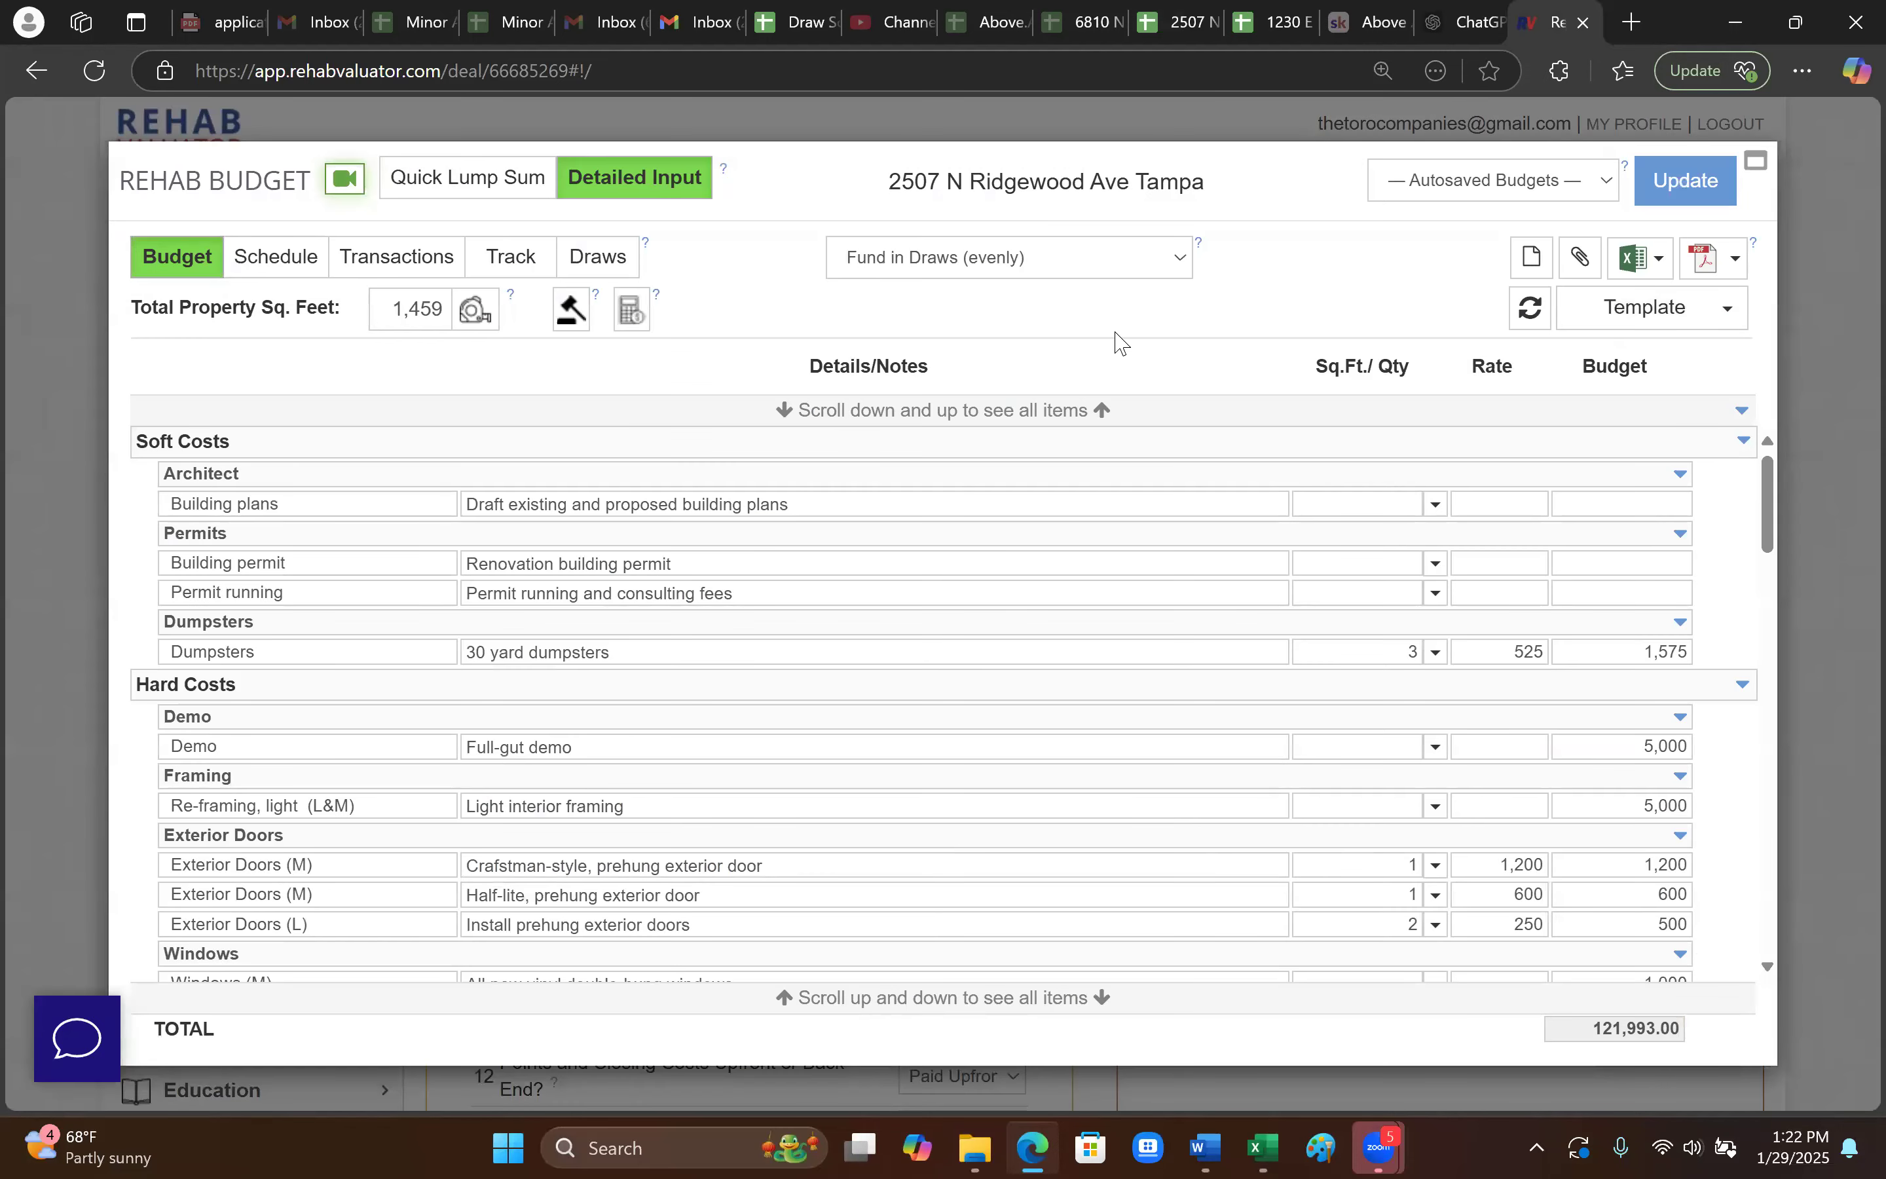
# - Browse the budget templates without loading one, then close the rehab budget so the deal saves
pyautogui.click(1722, 308)
pyautogui.click(1726, 401)
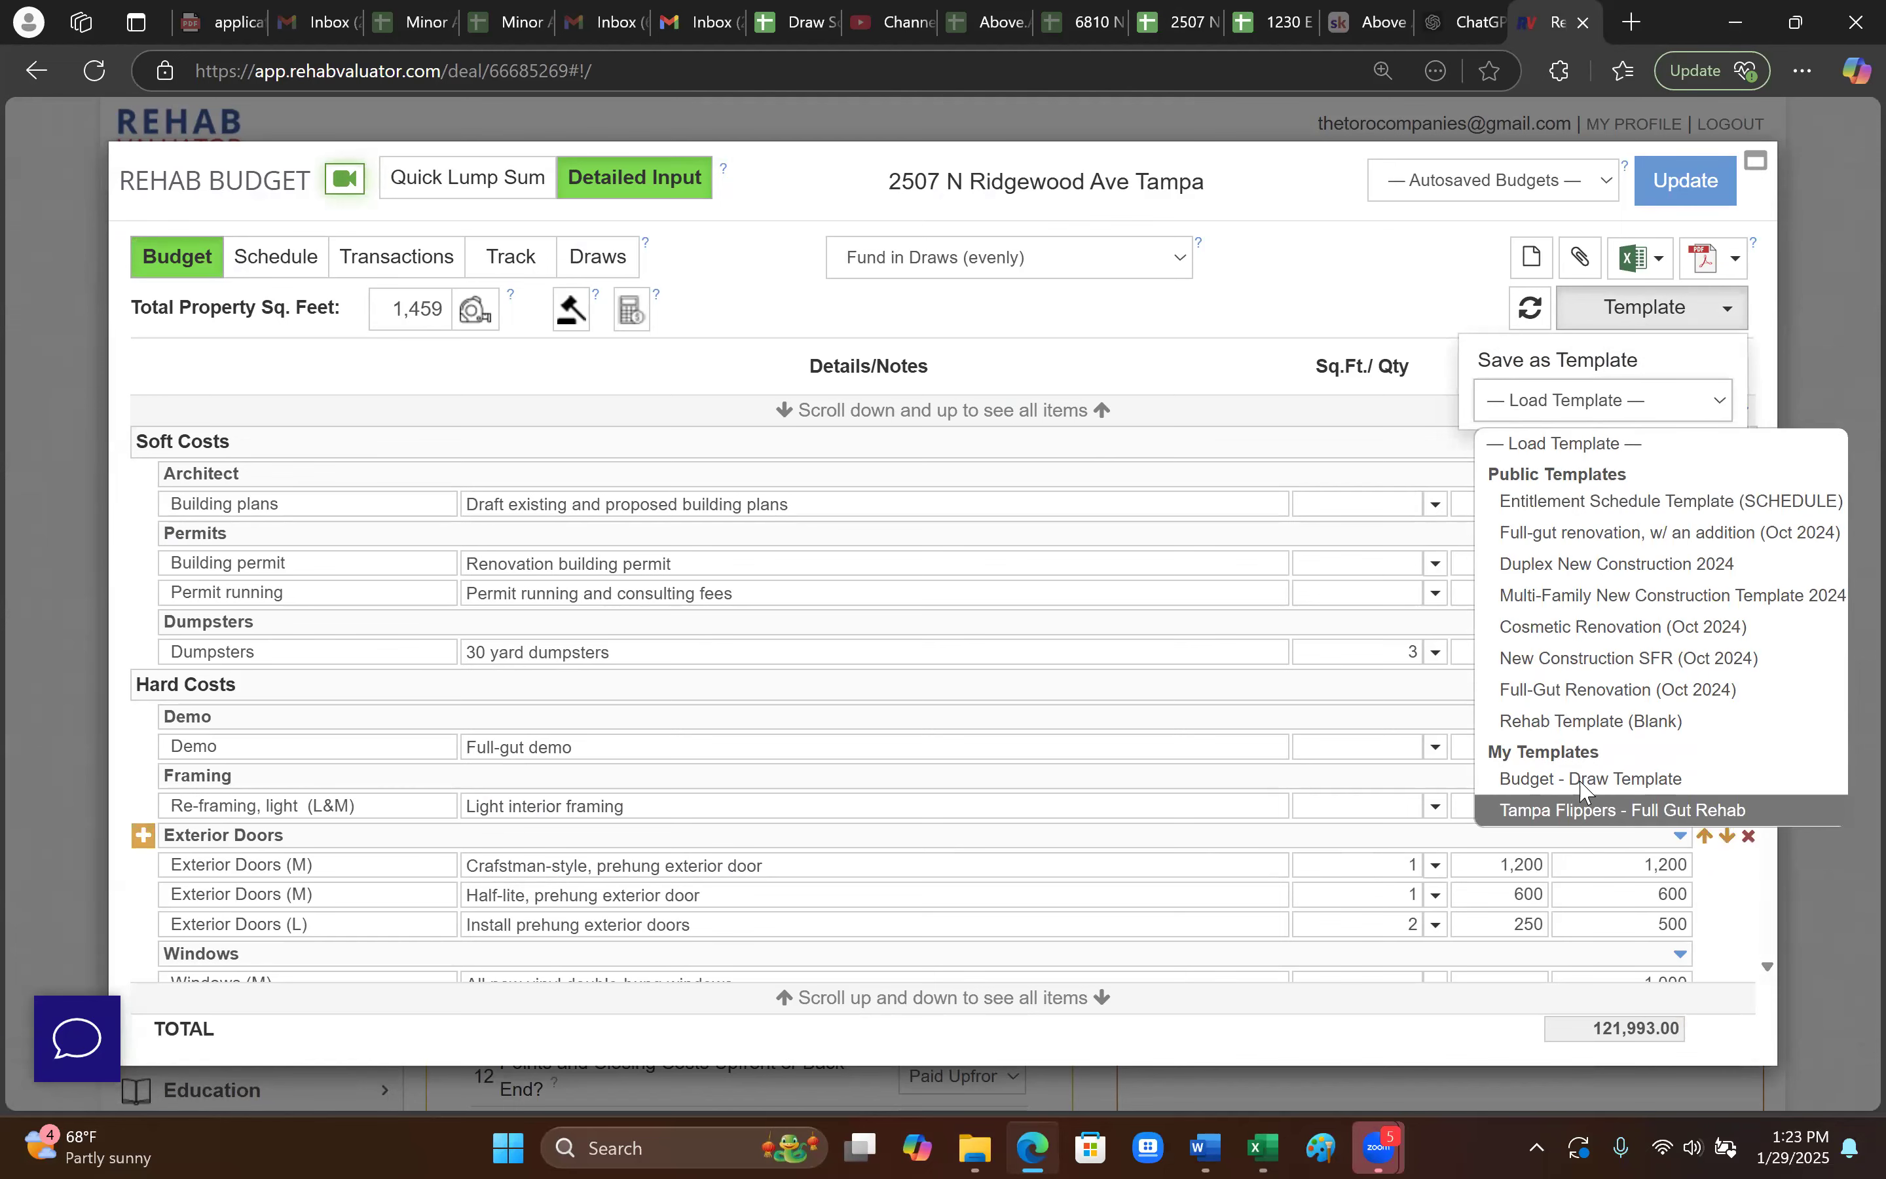
pyautogui.click(1850, 343)
pyautogui.press('Escape')
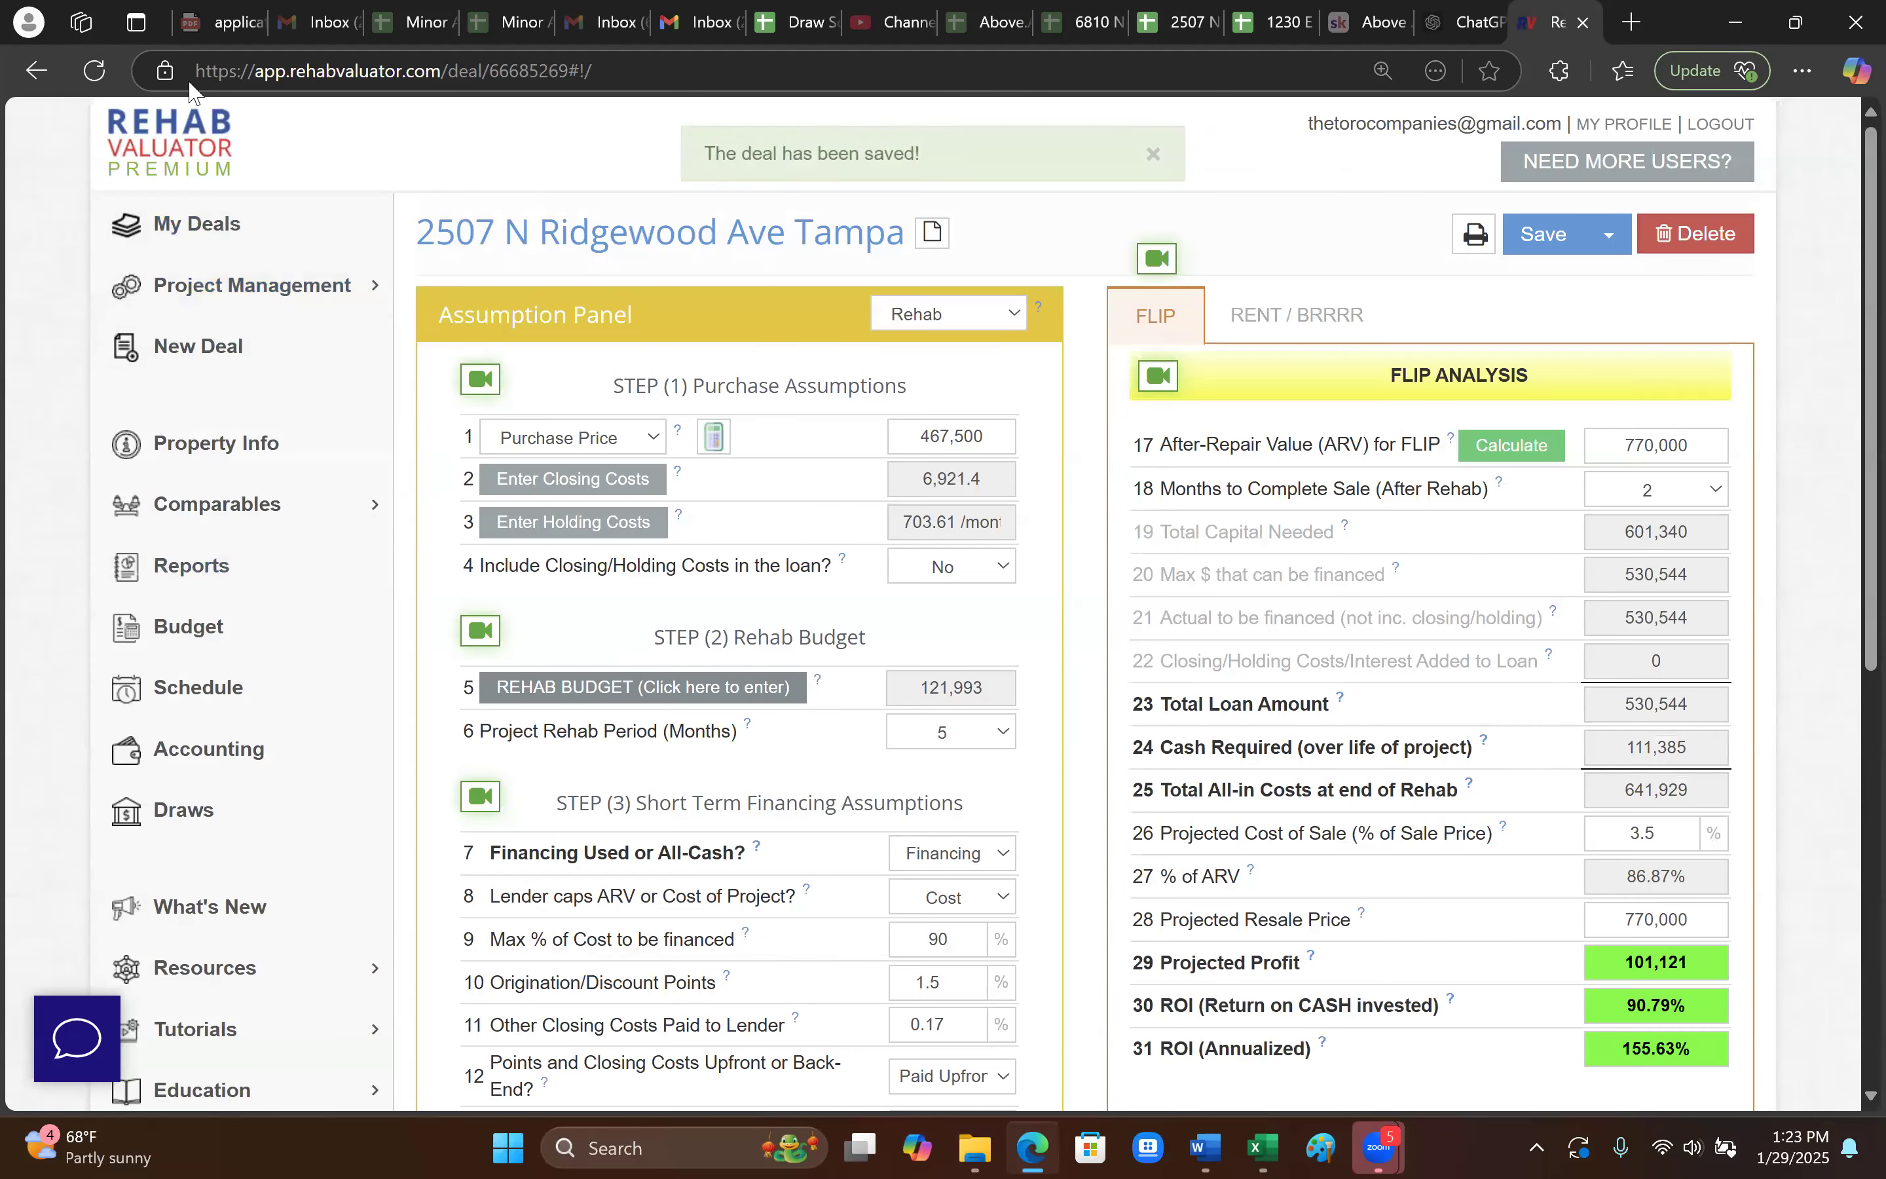
pyautogui.click(144, 142)
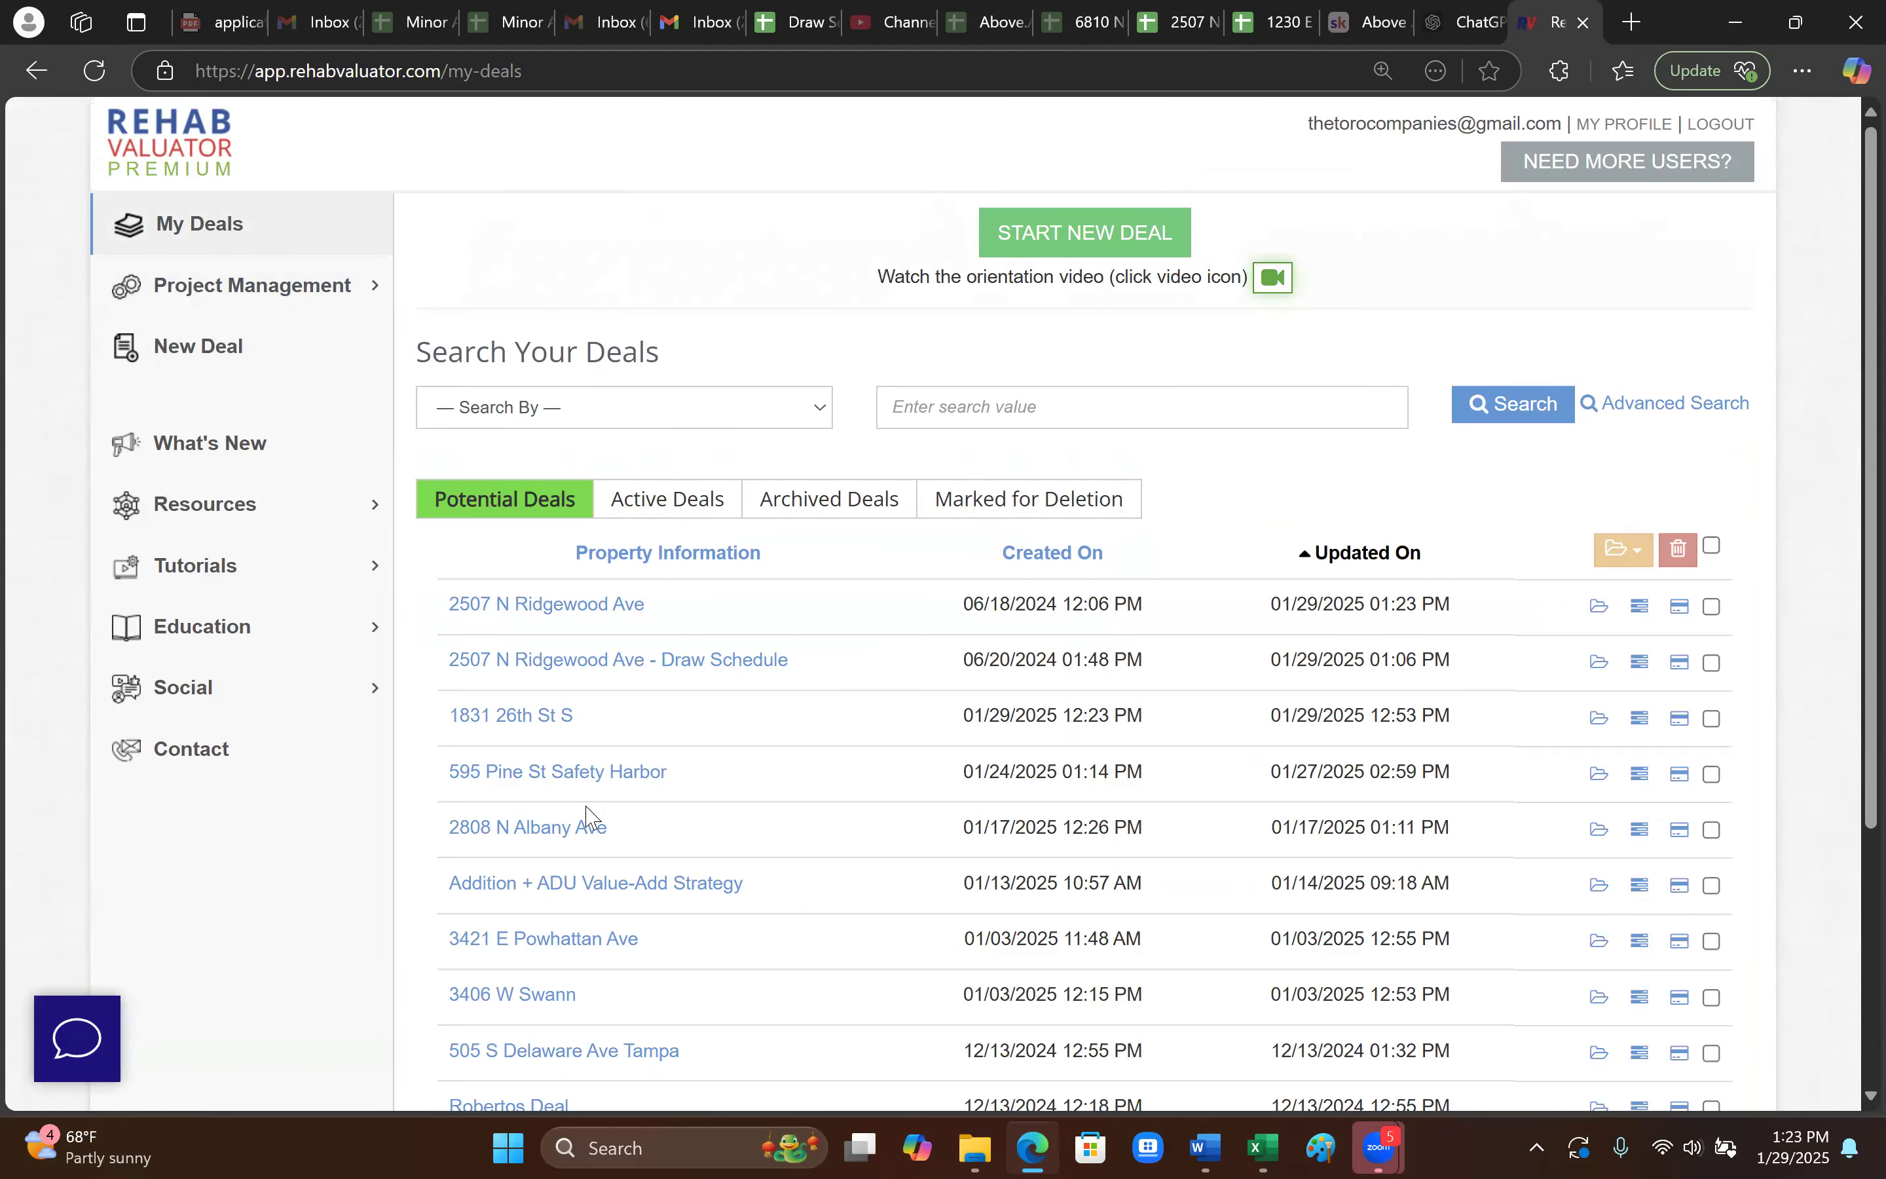
pyautogui.click(542, 732)
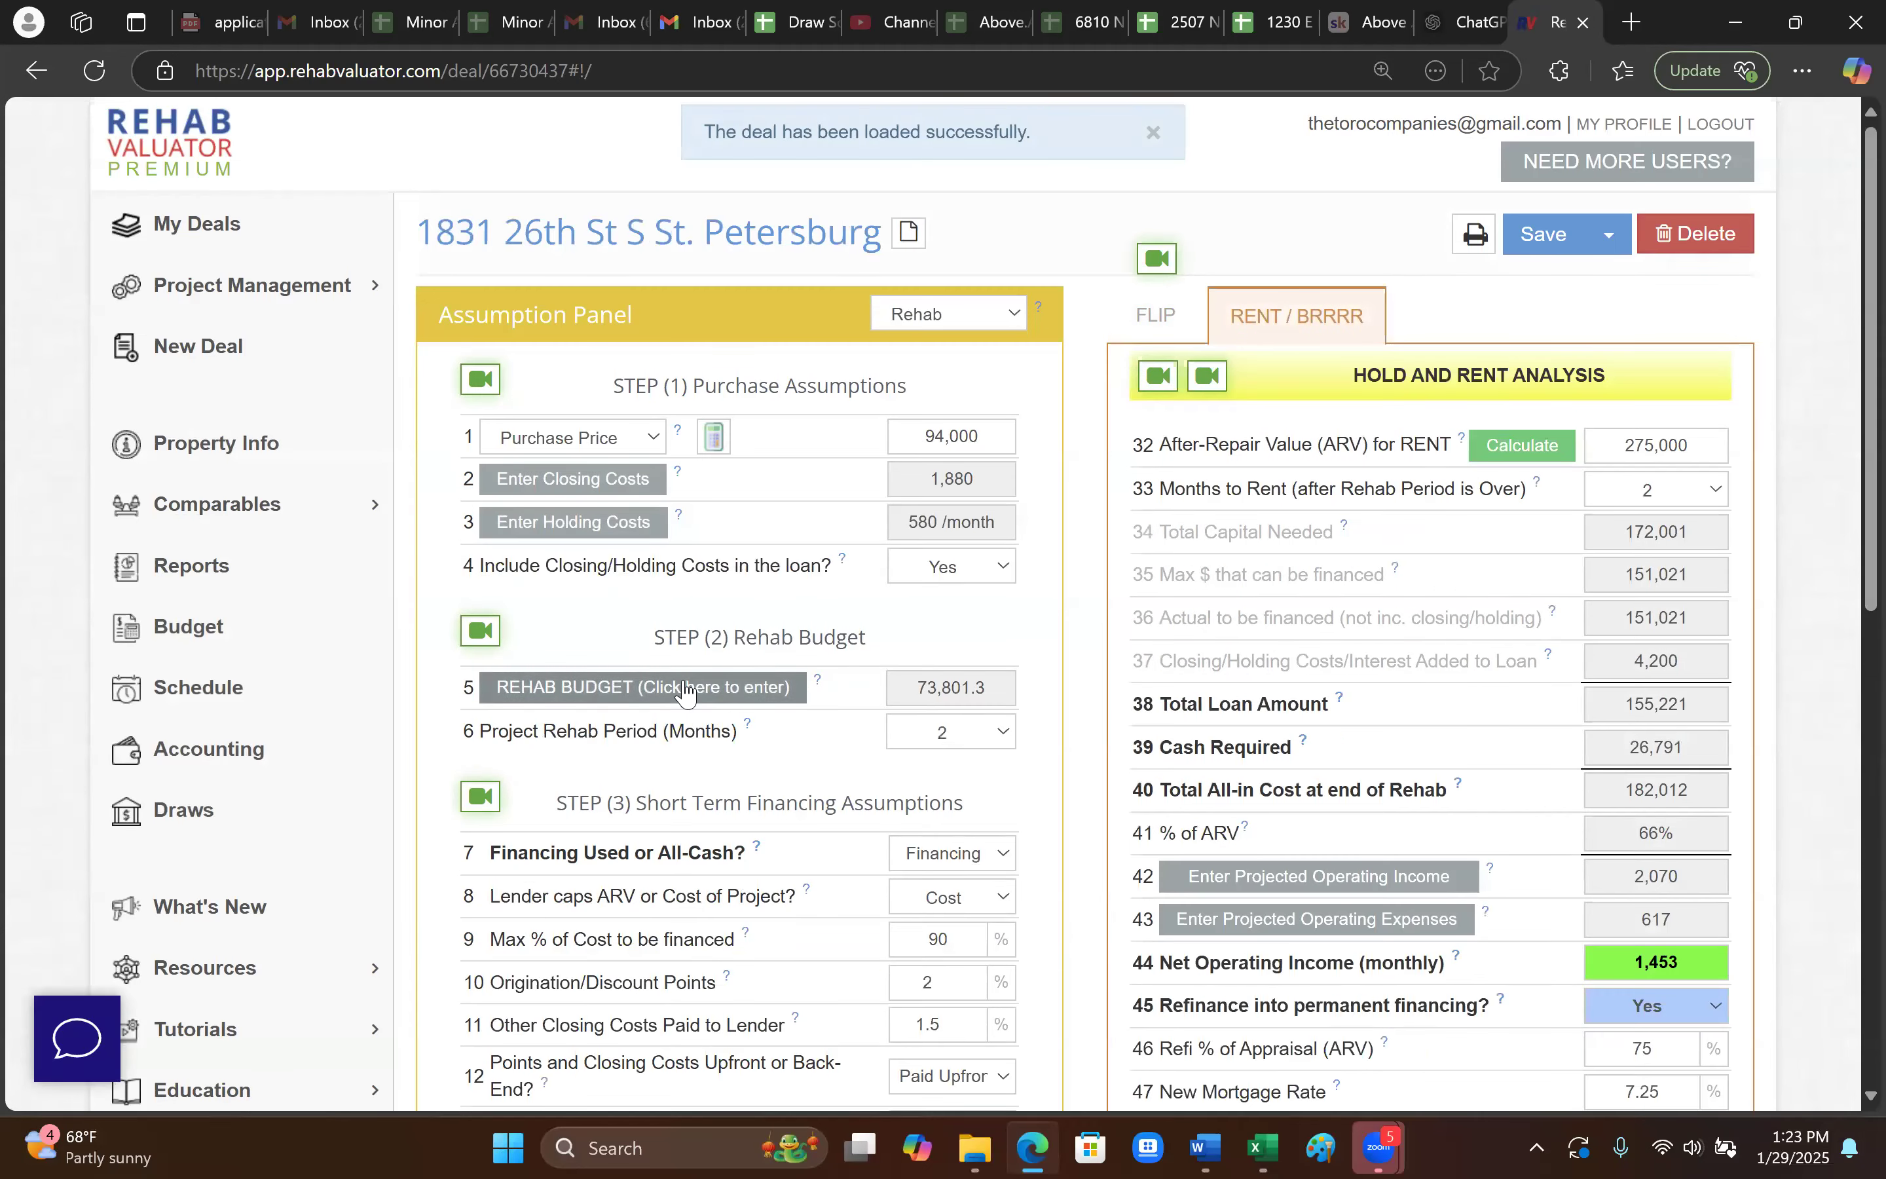
pyautogui.click(684, 688)
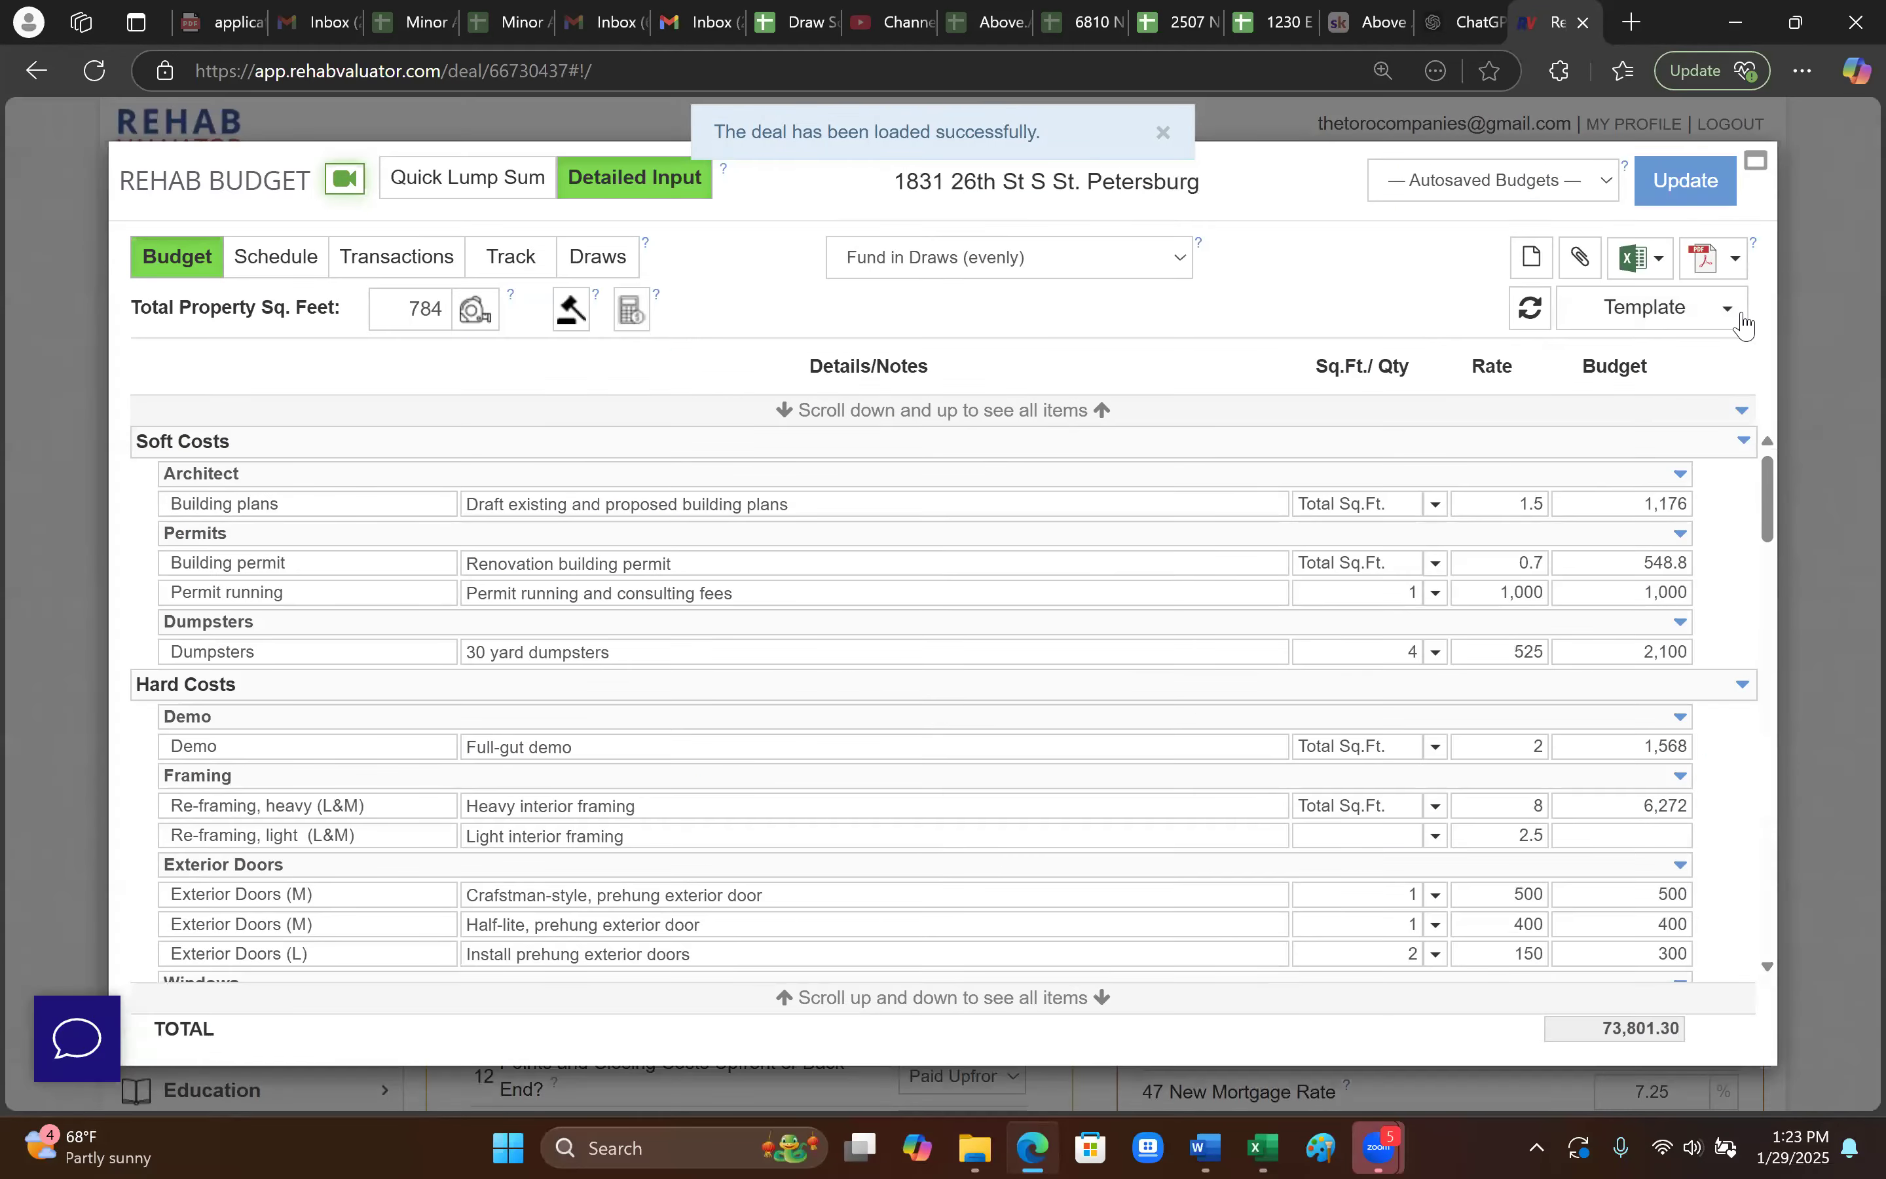
pyautogui.click(1732, 311)
pyautogui.click(1685, 401)
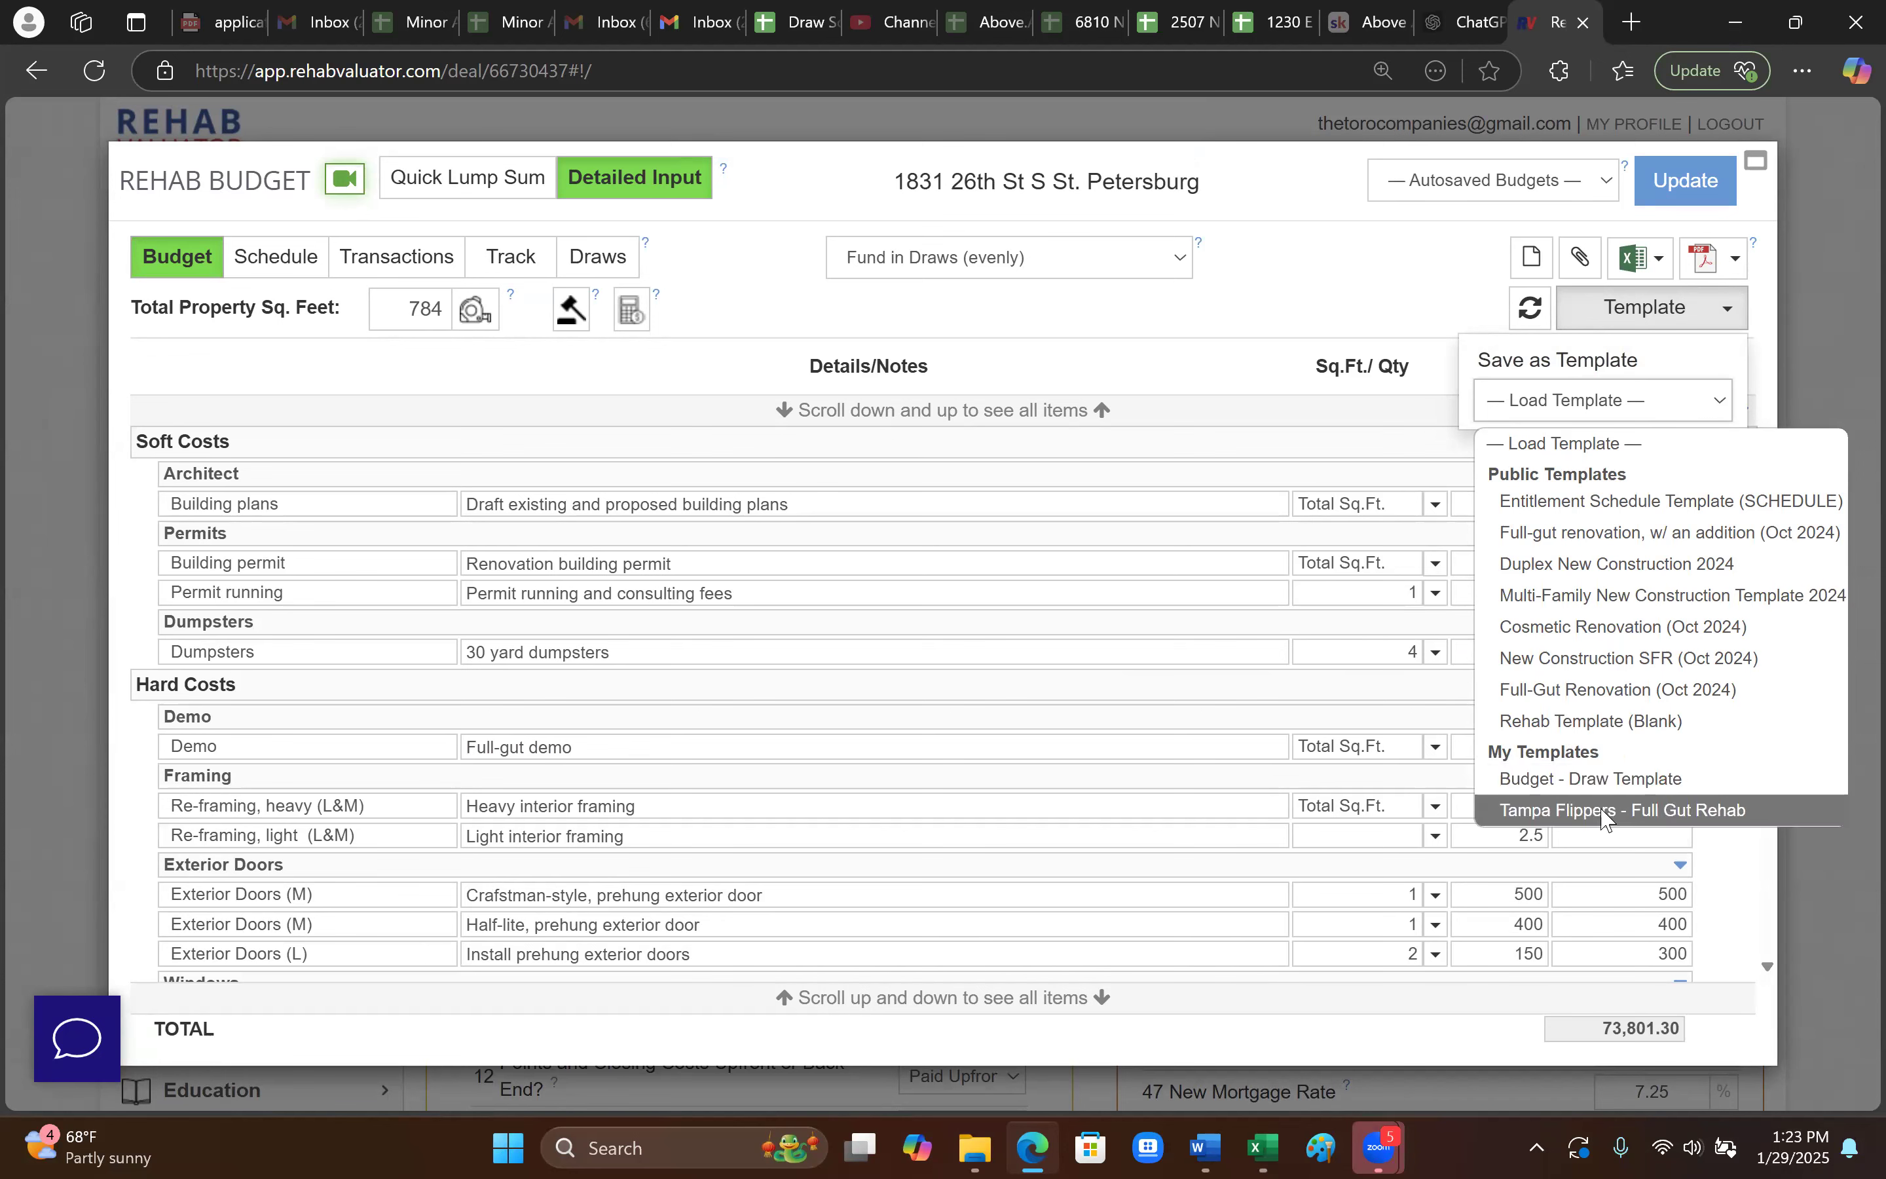
# - Load Budget - Draw Template, try Full-Gut Renovation (Oct 2024), then reload Budget - Draw Template for 130,000.00
pyautogui.click(1607, 782)
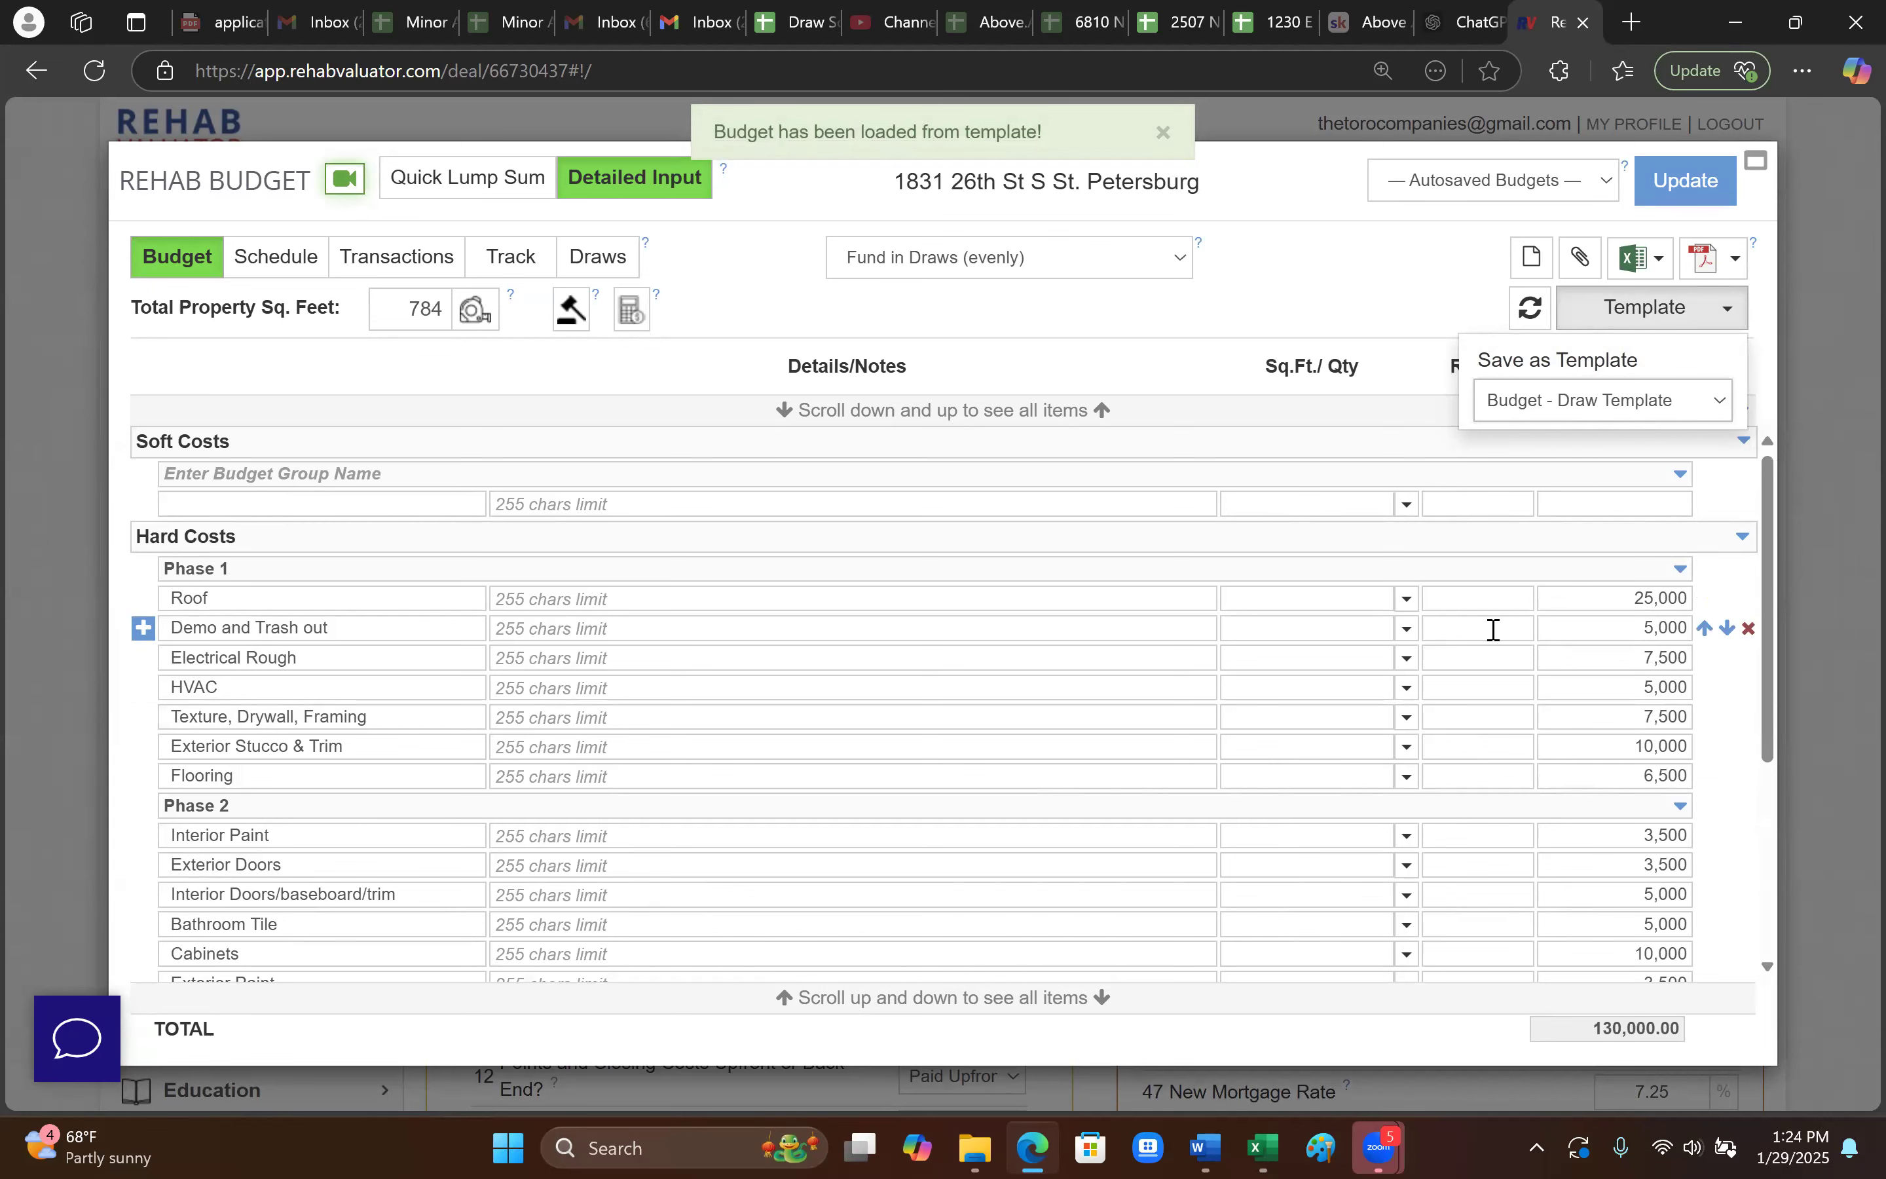
pyautogui.scroll(-3, 576, 847)
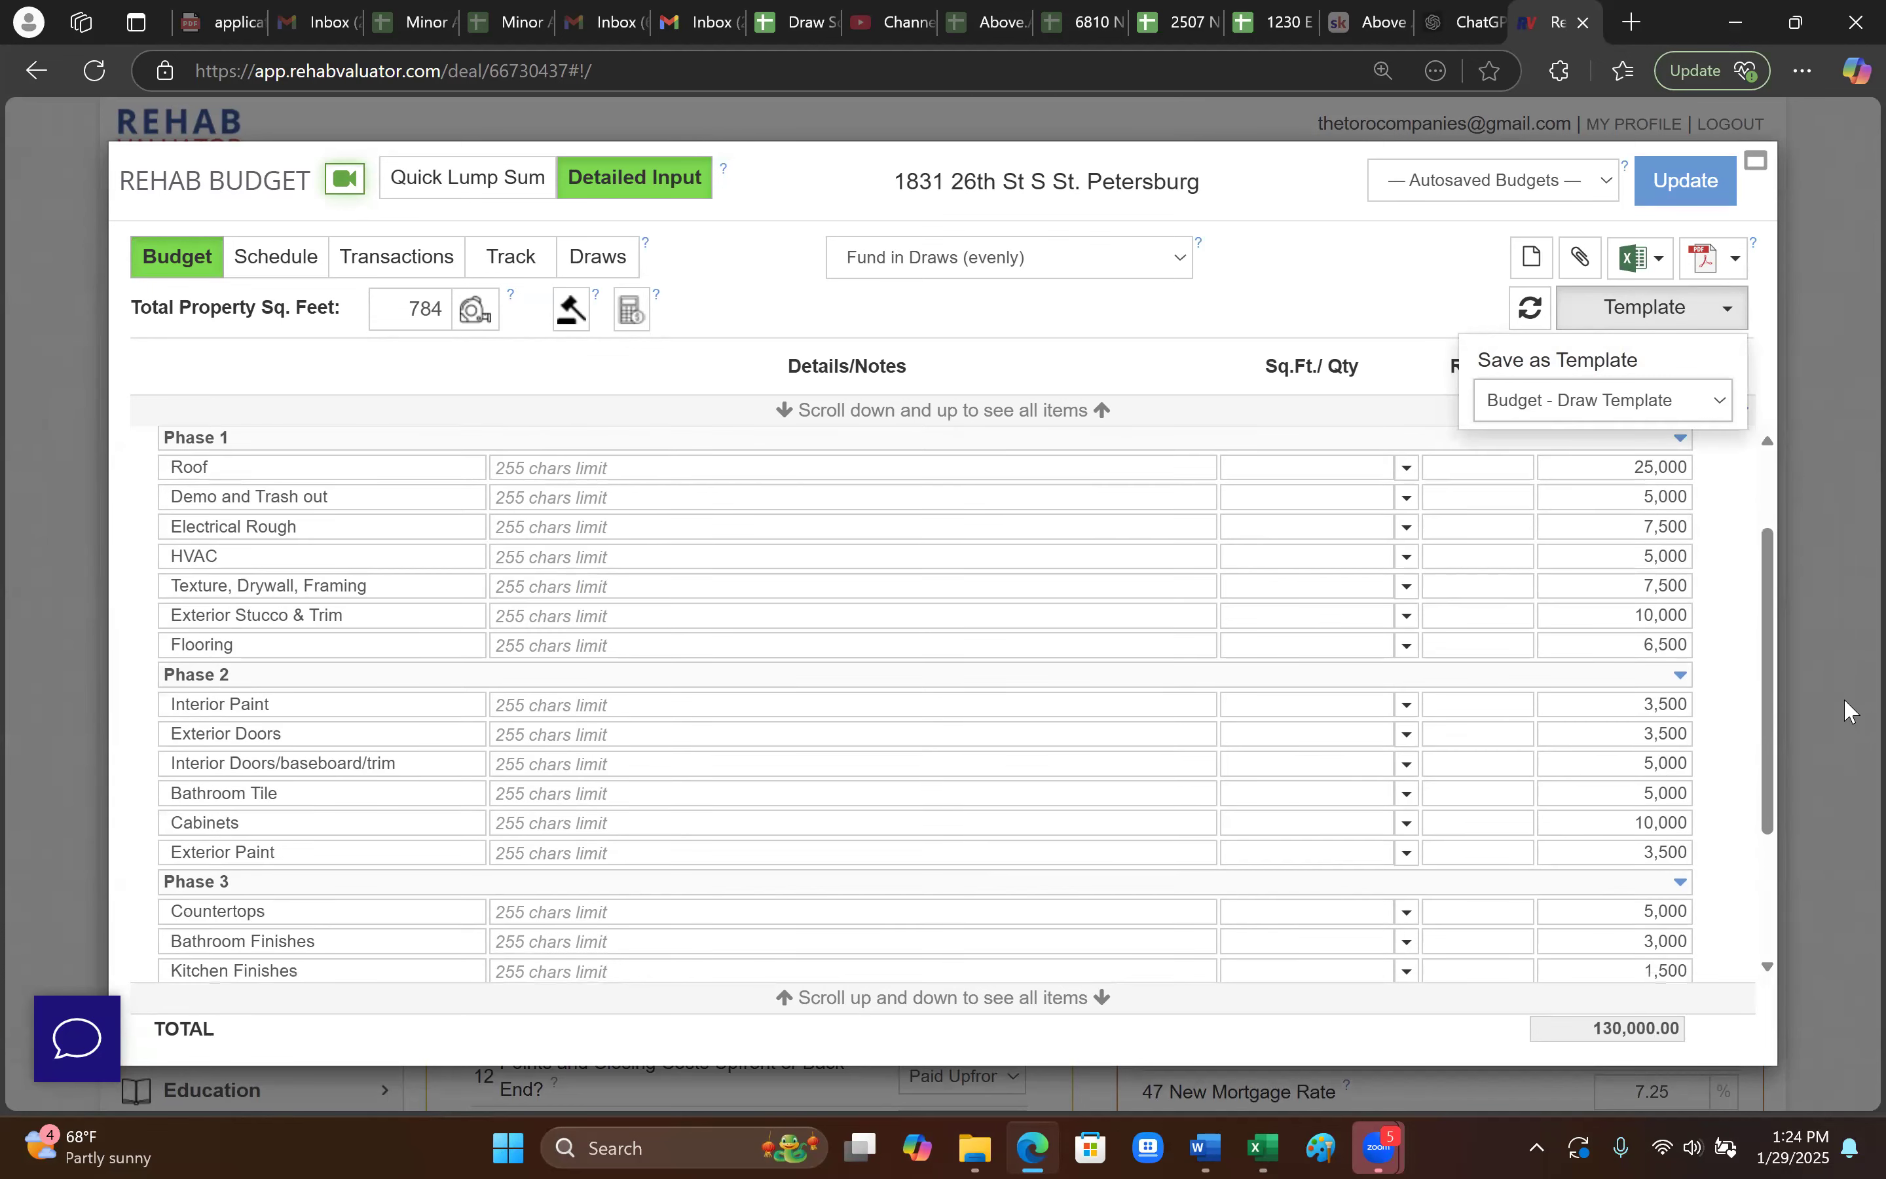
pyautogui.scroll(5, 578, 847)
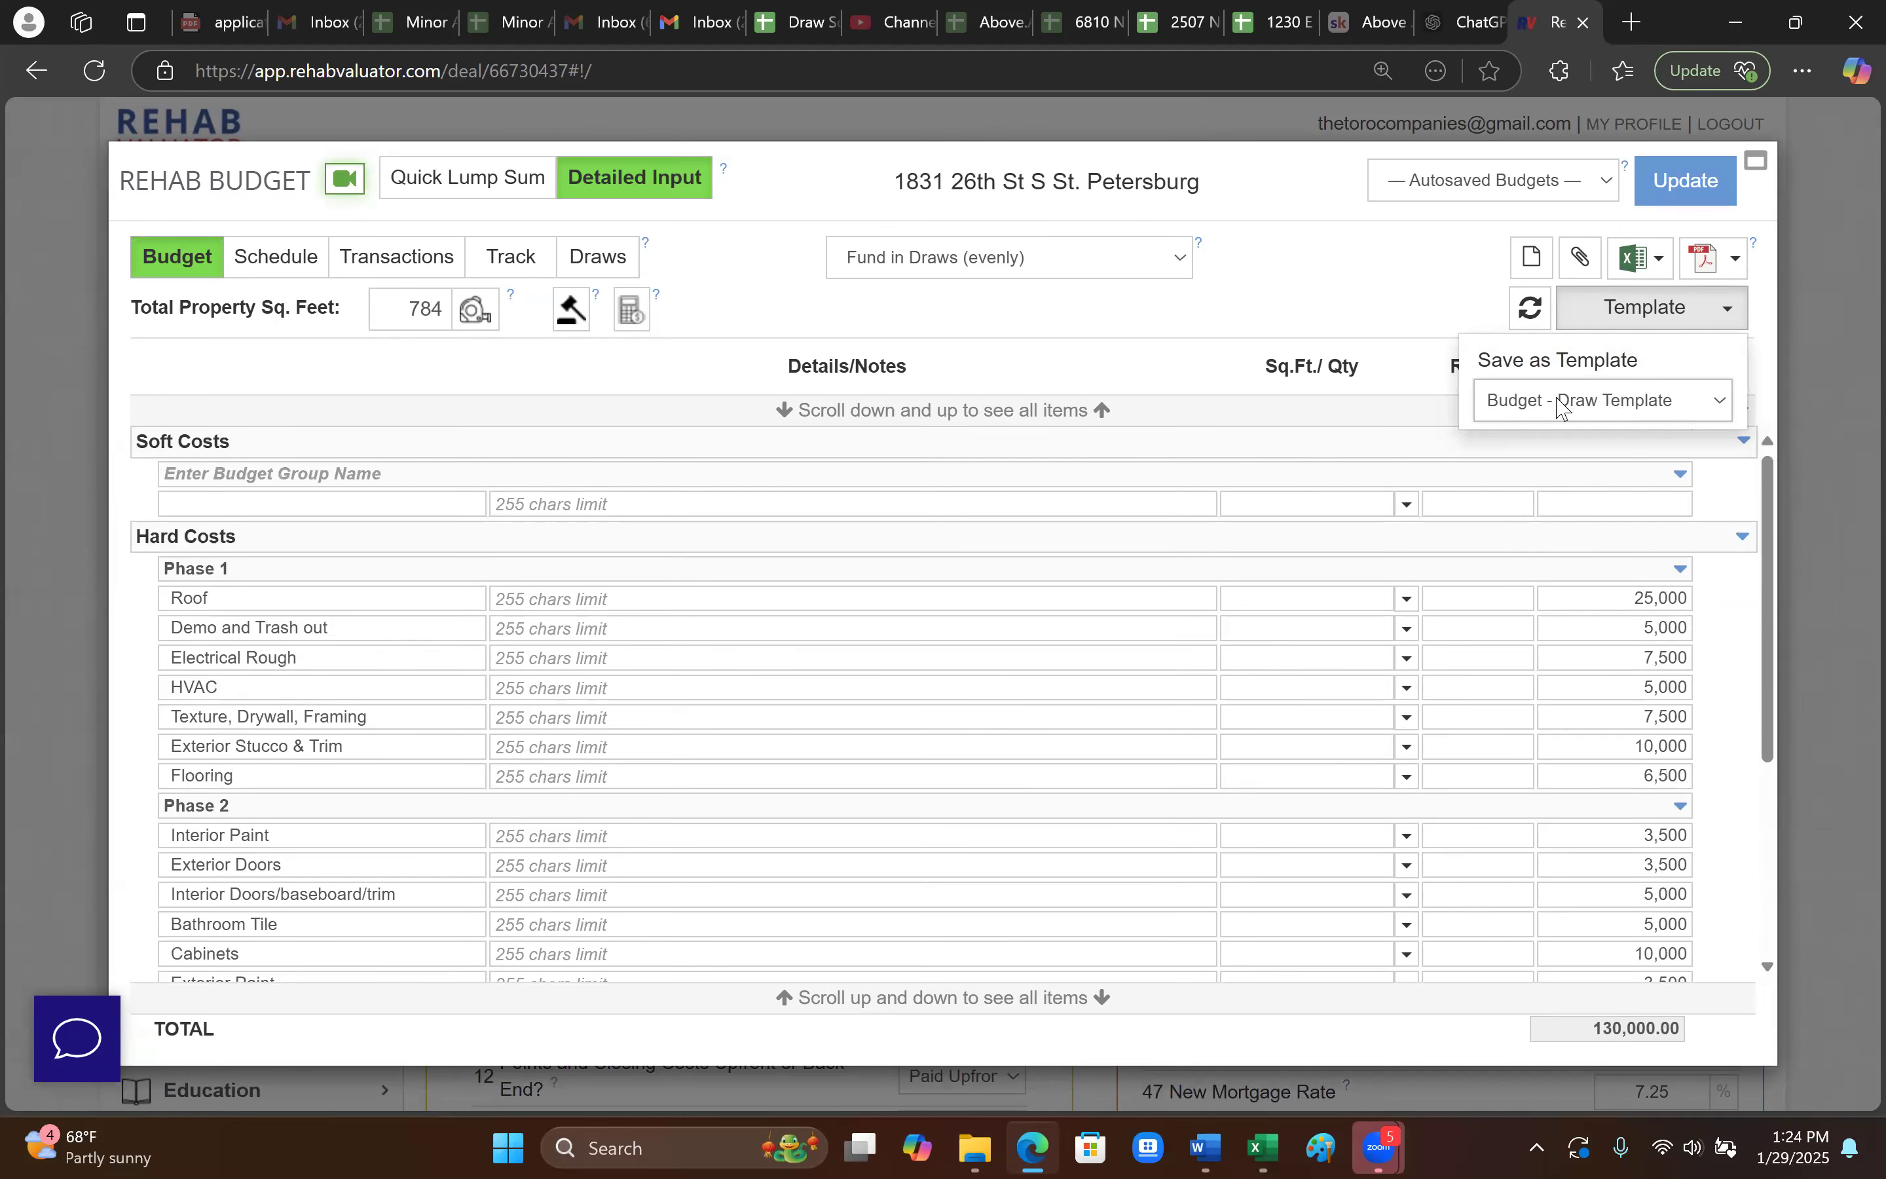
pyautogui.click(1561, 402)
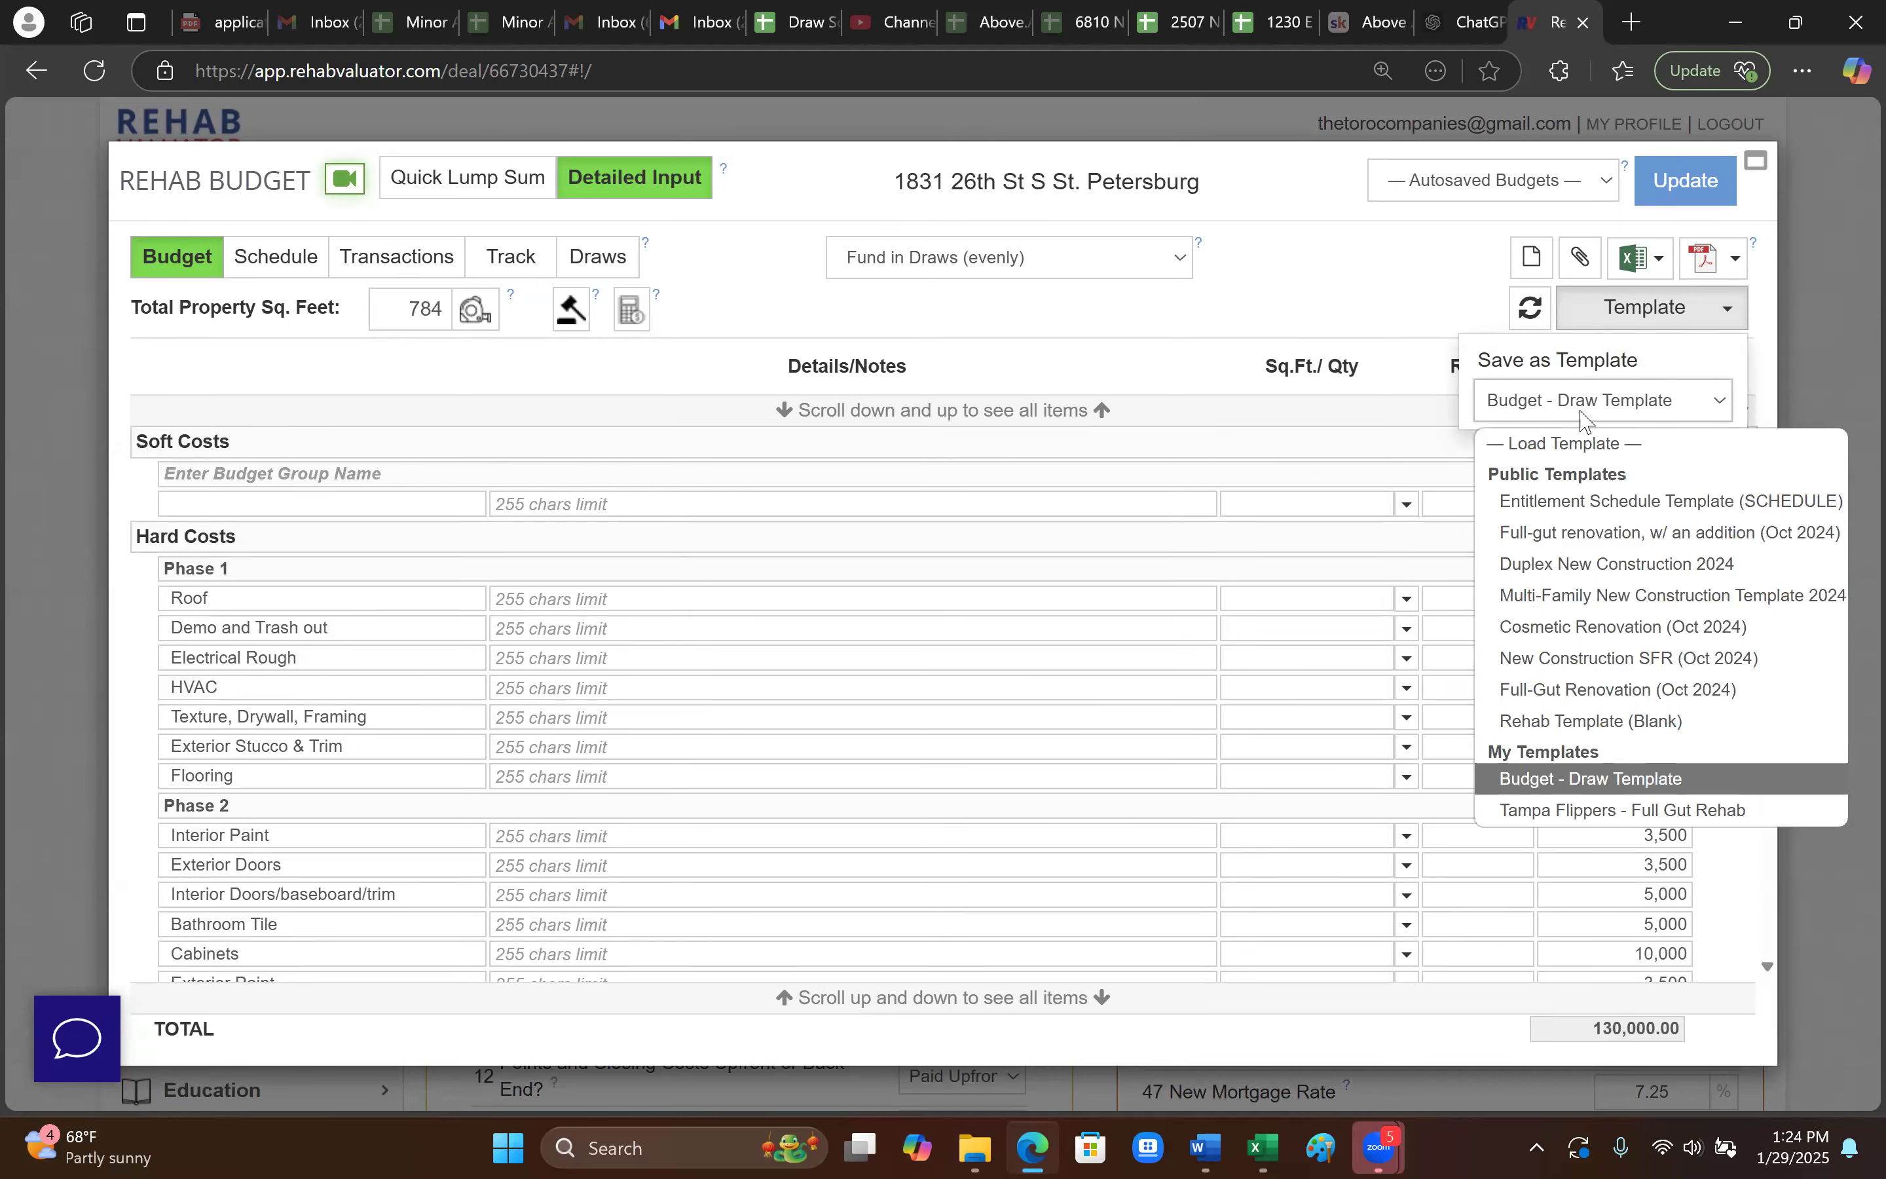
pyautogui.click(1616, 689)
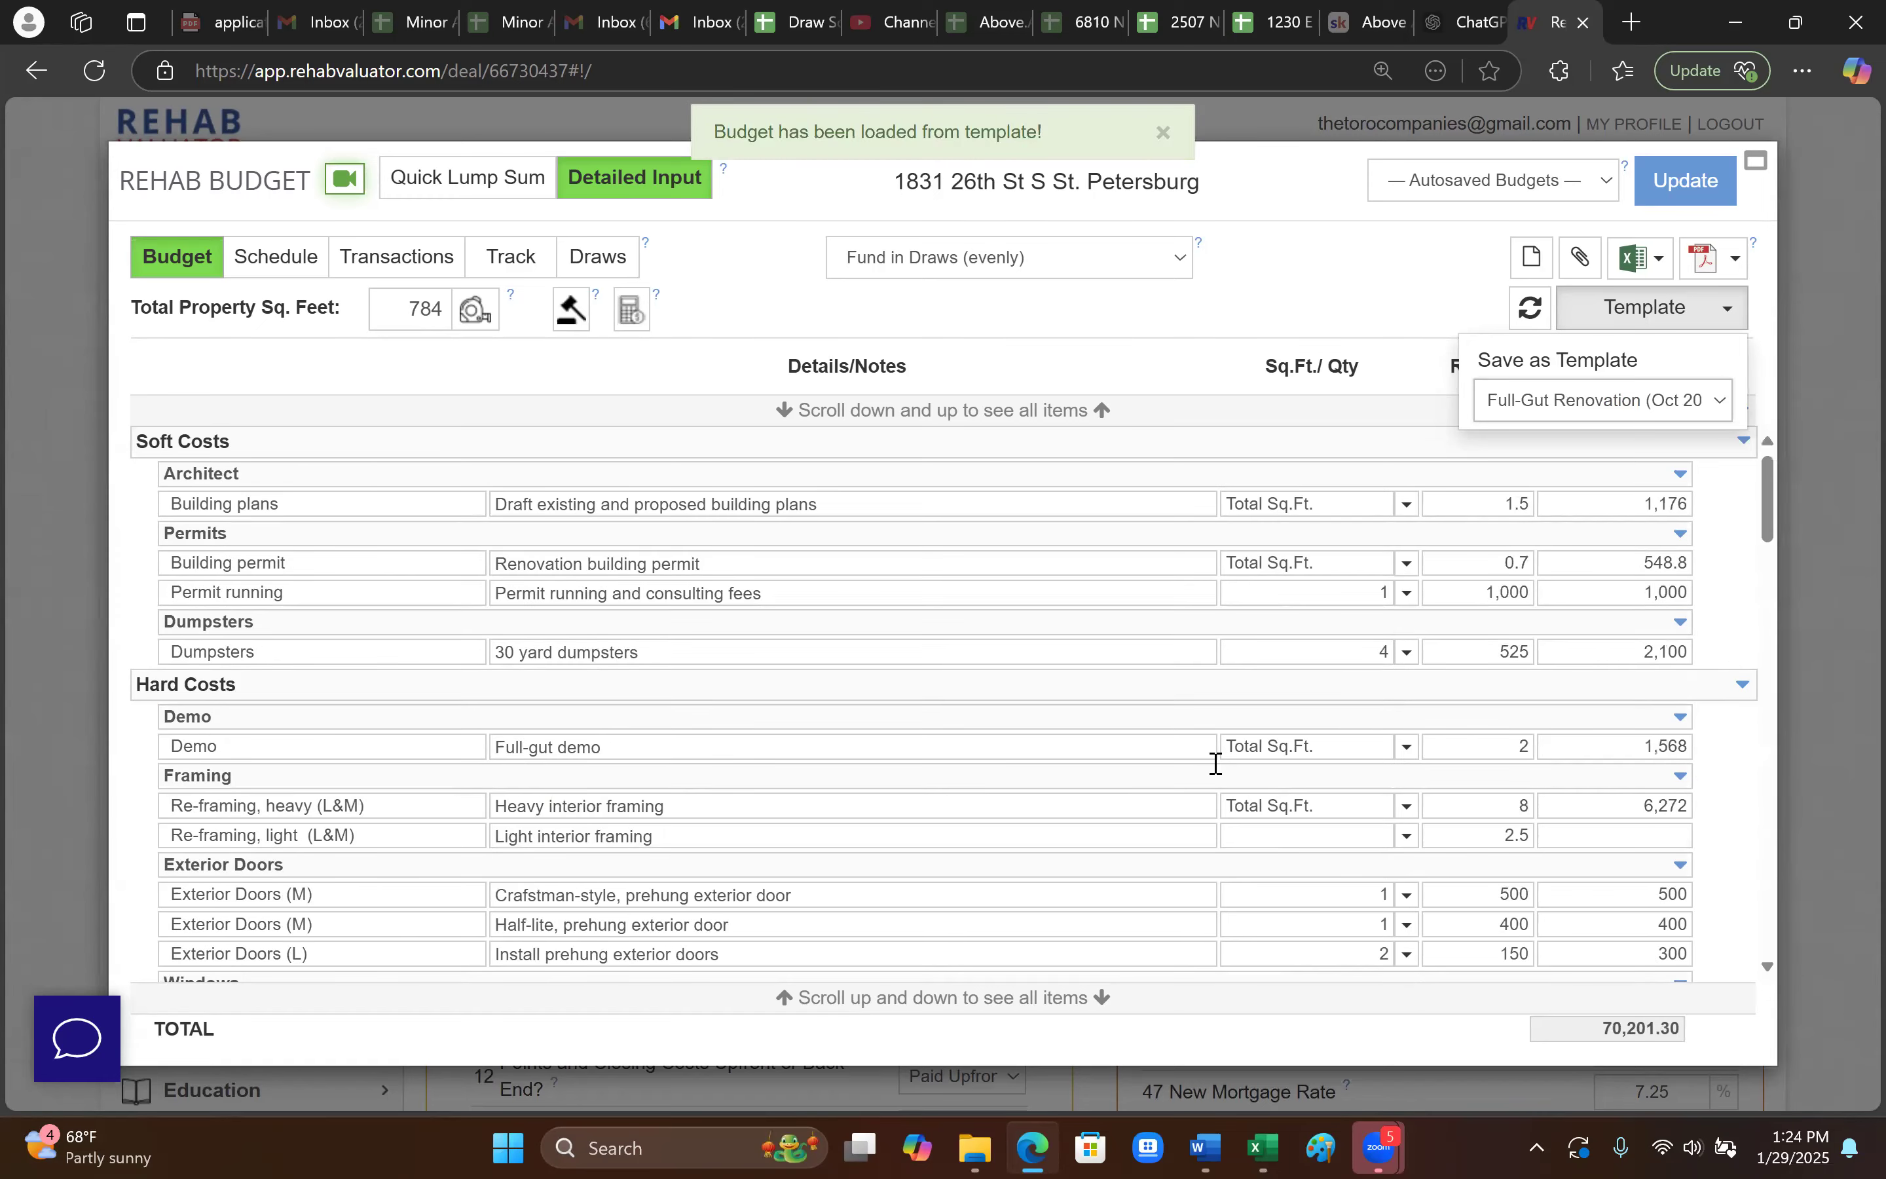
pyautogui.scroll(-15, 635, 851)
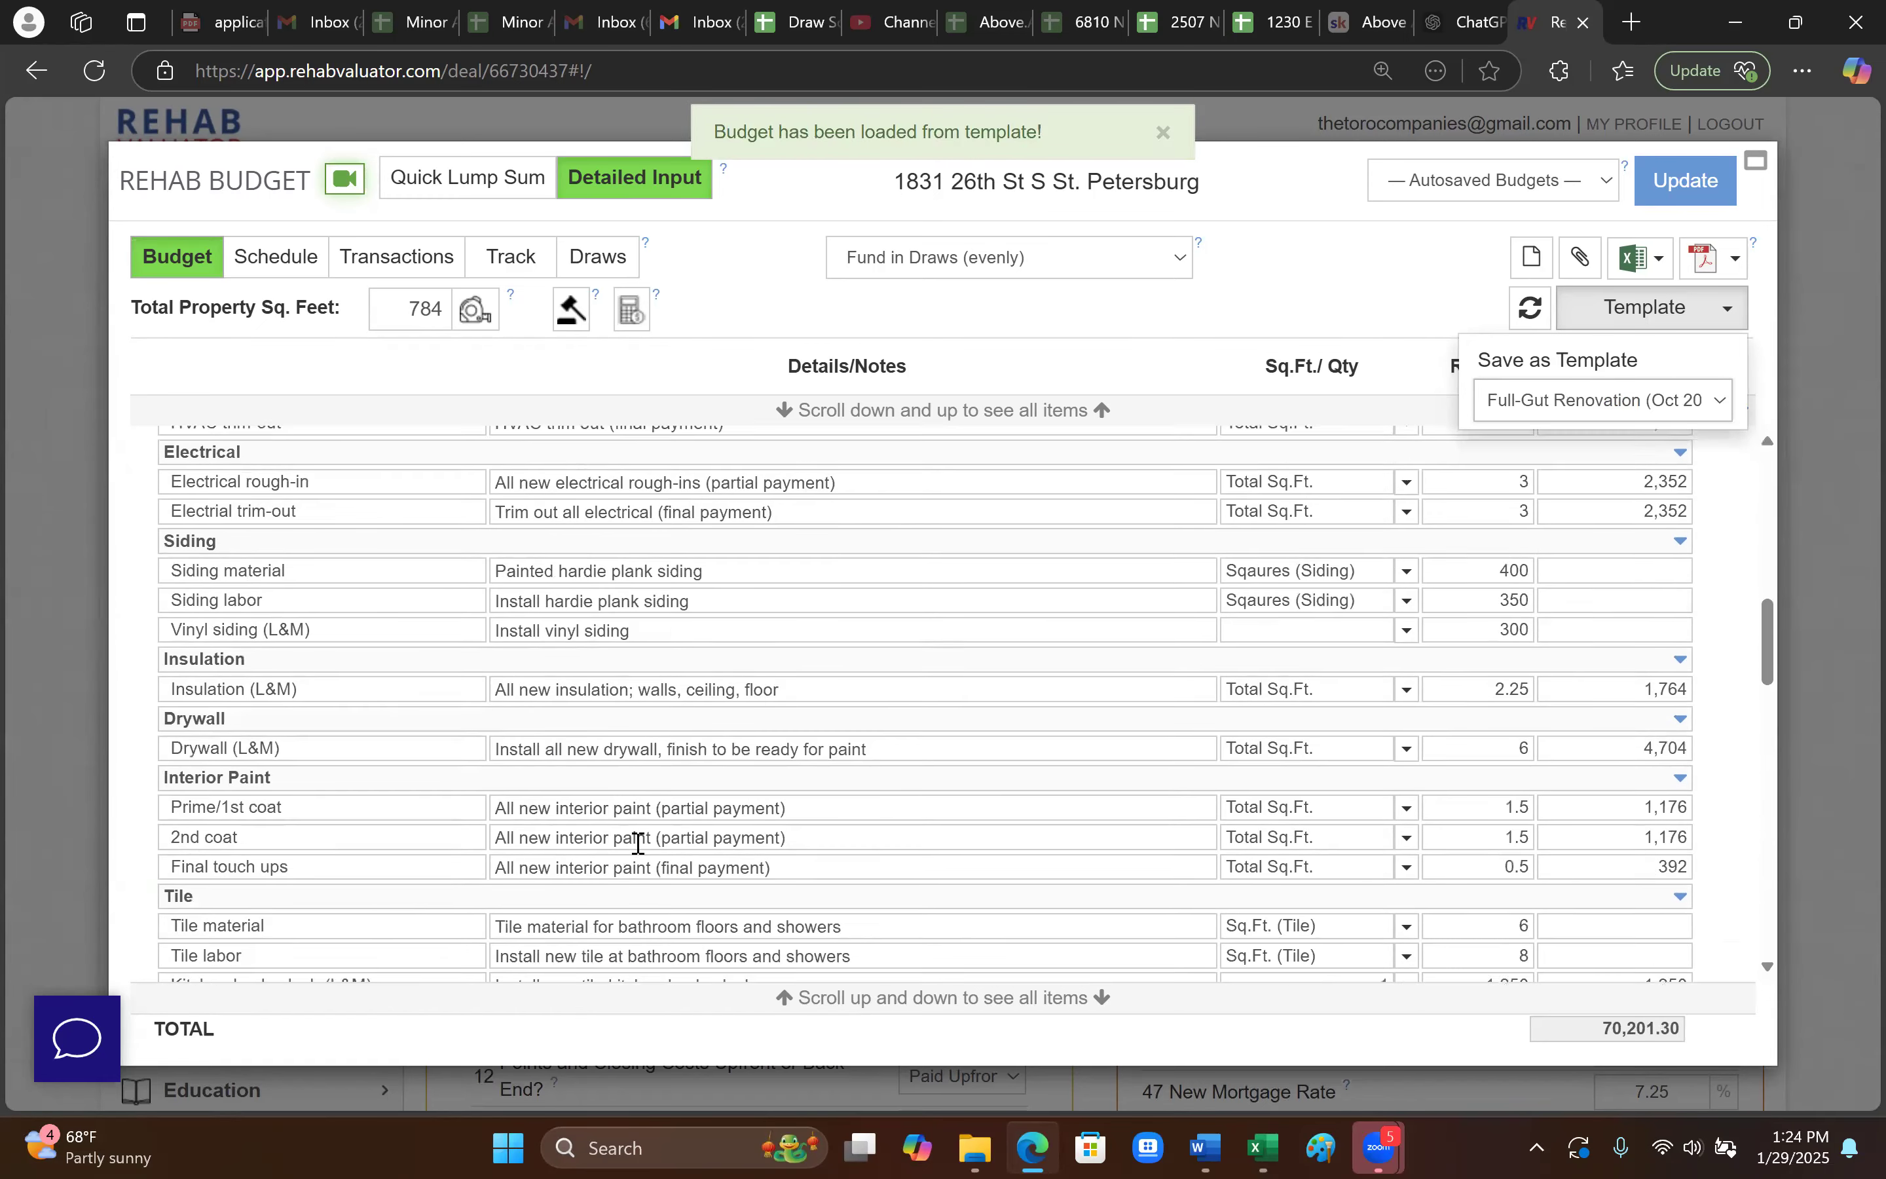
pyautogui.scroll(-10, 637, 844)
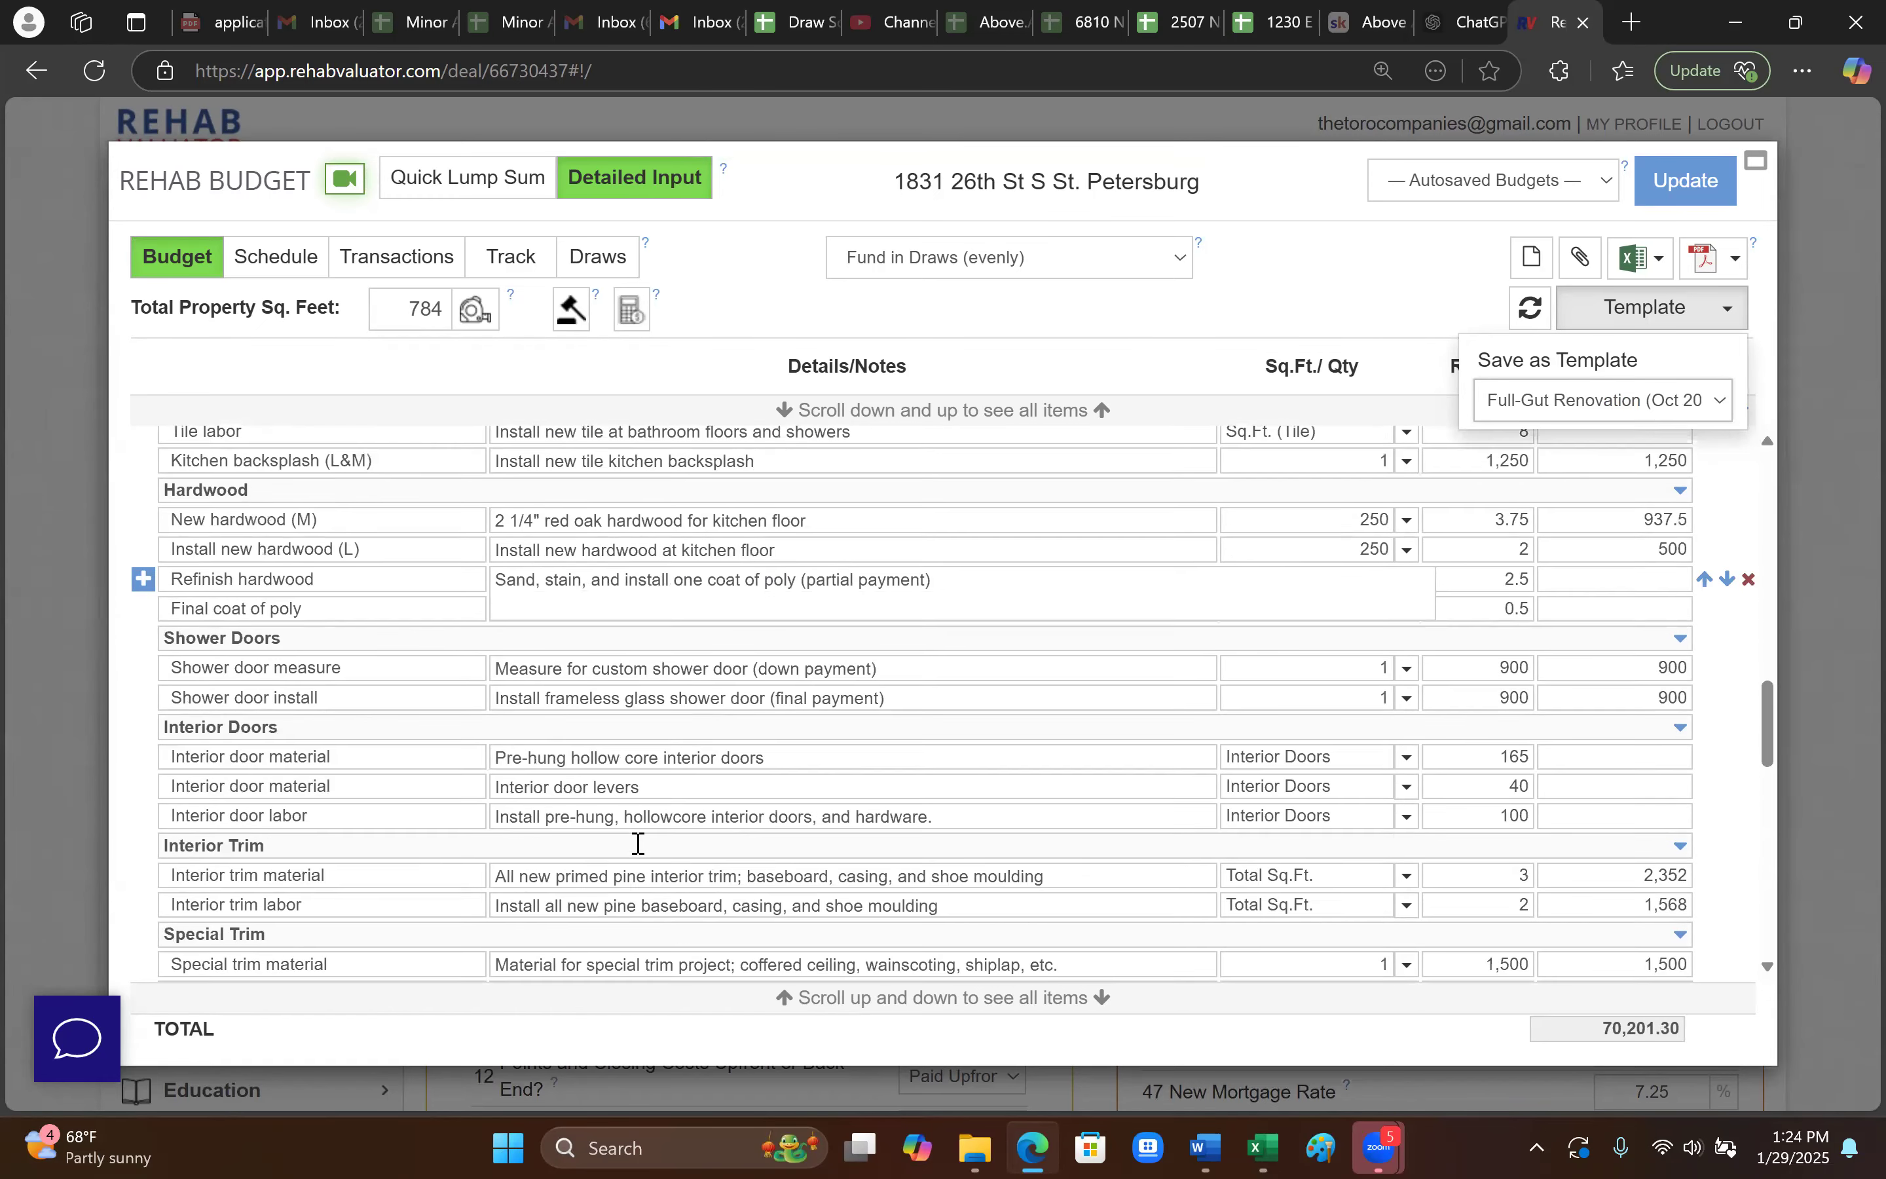
pyautogui.scroll(-5, 766, 867)
pyautogui.click(1637, 399)
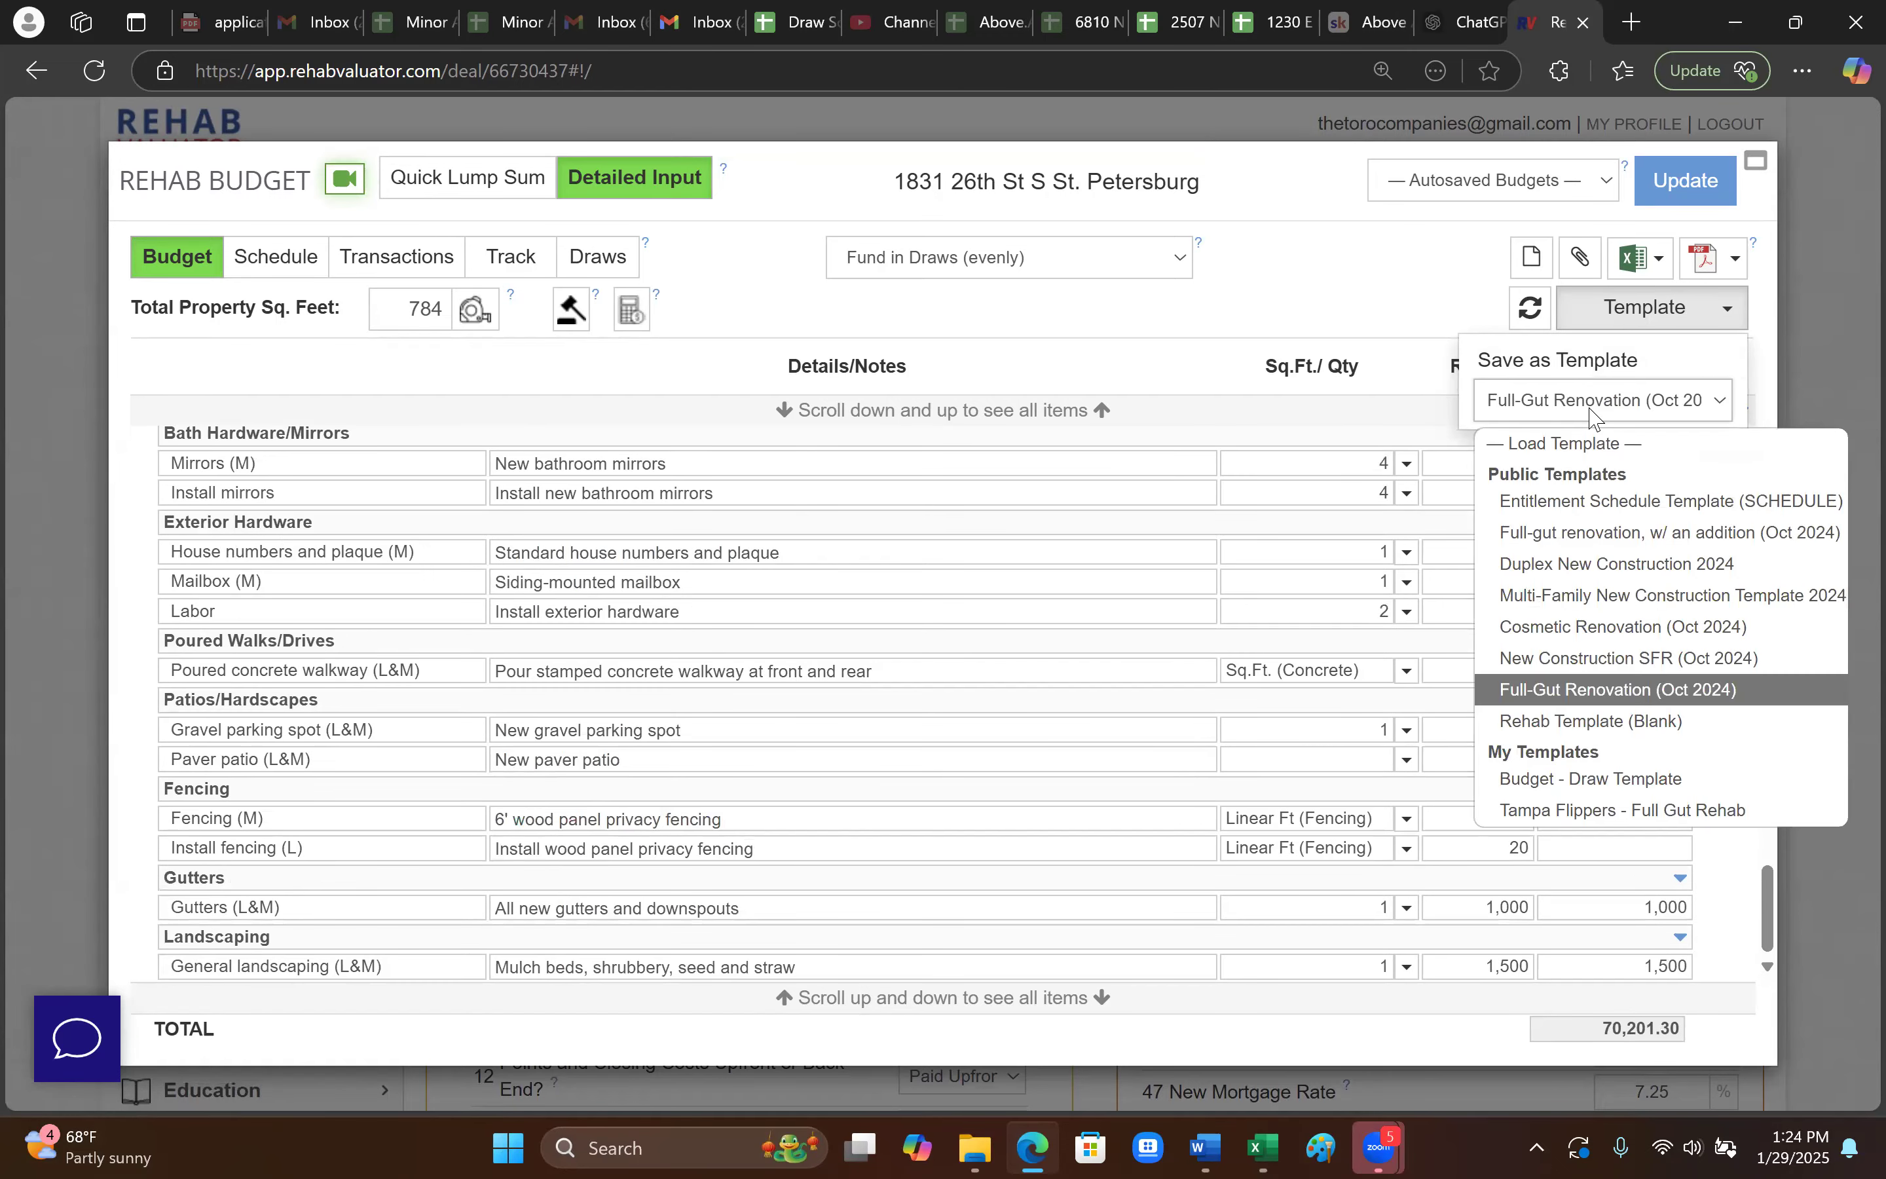
pyautogui.click(1587, 779)
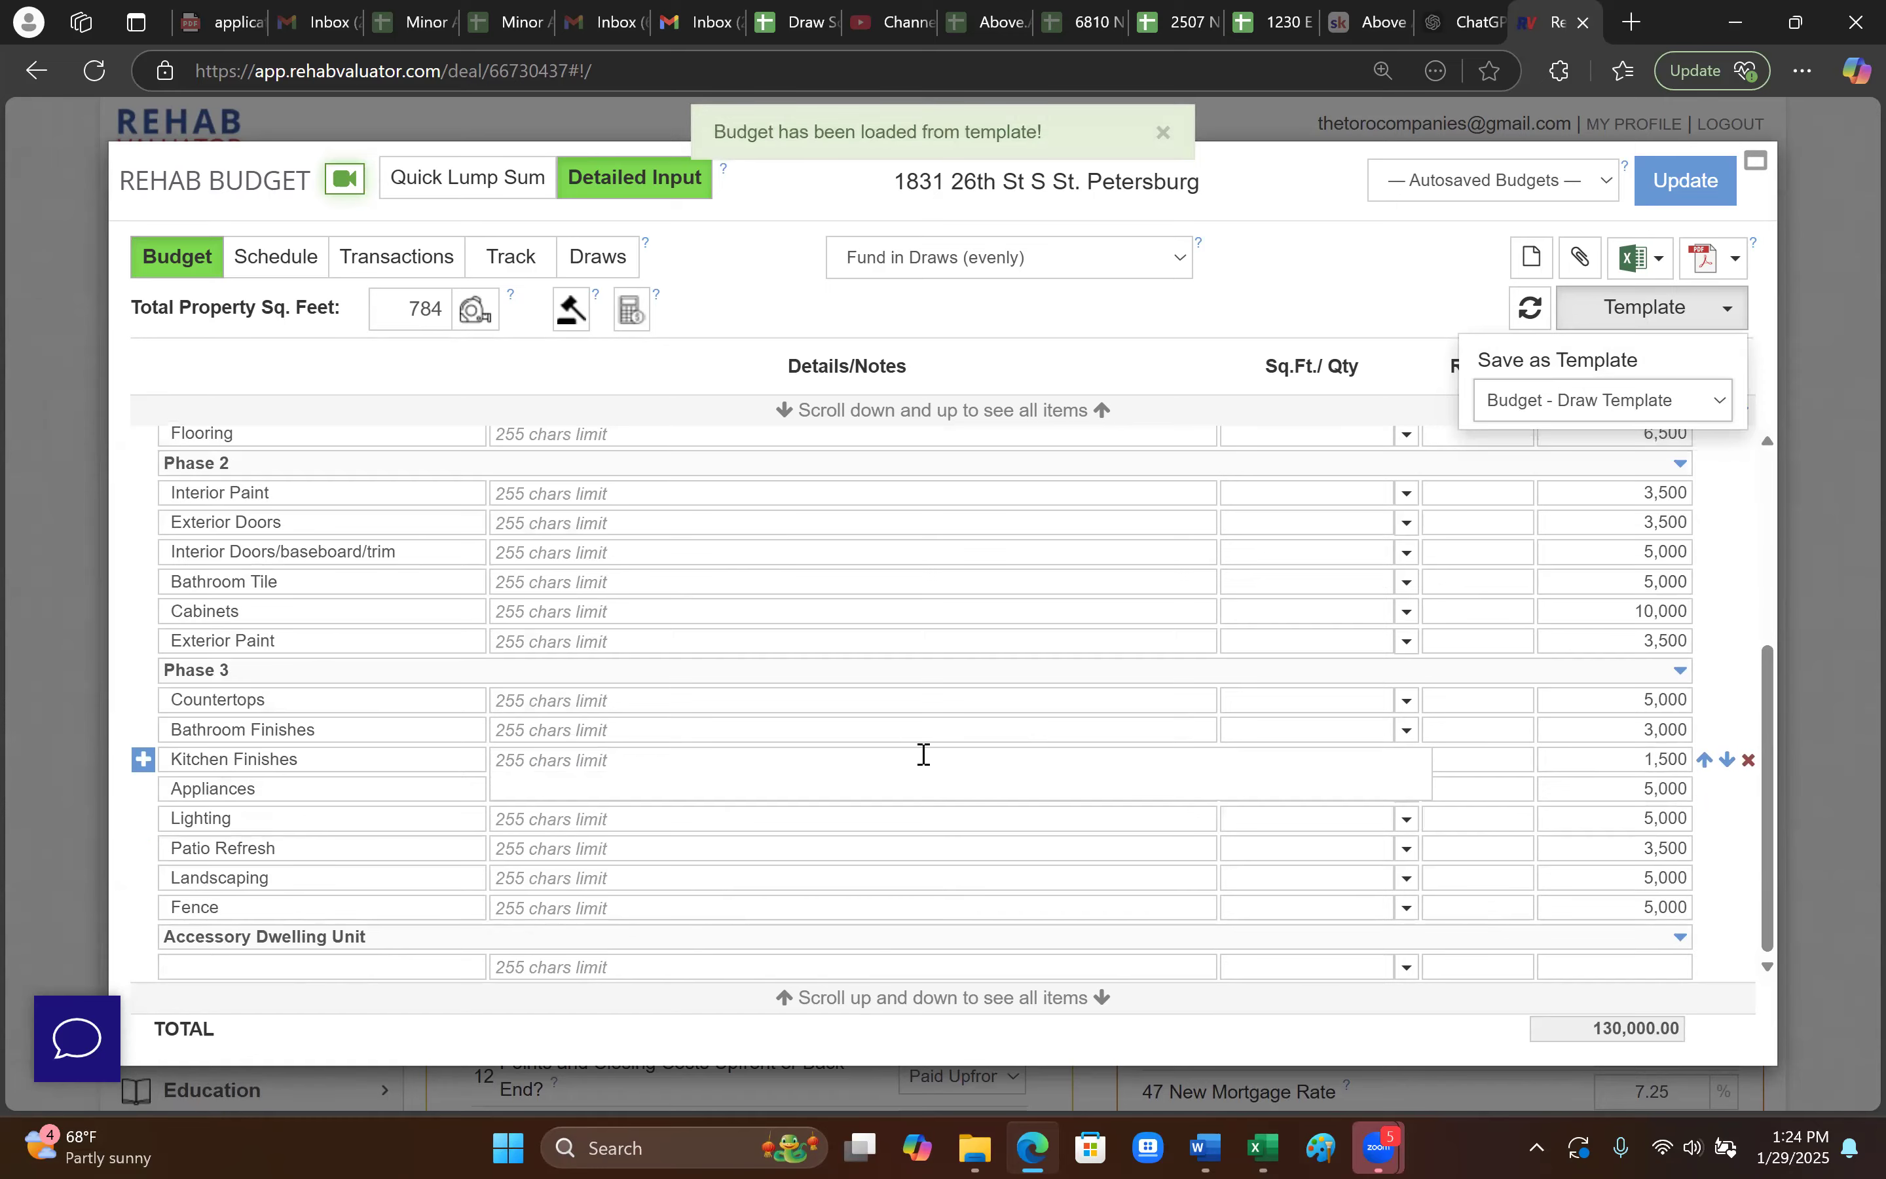
pyautogui.scroll(10, 922, 754)
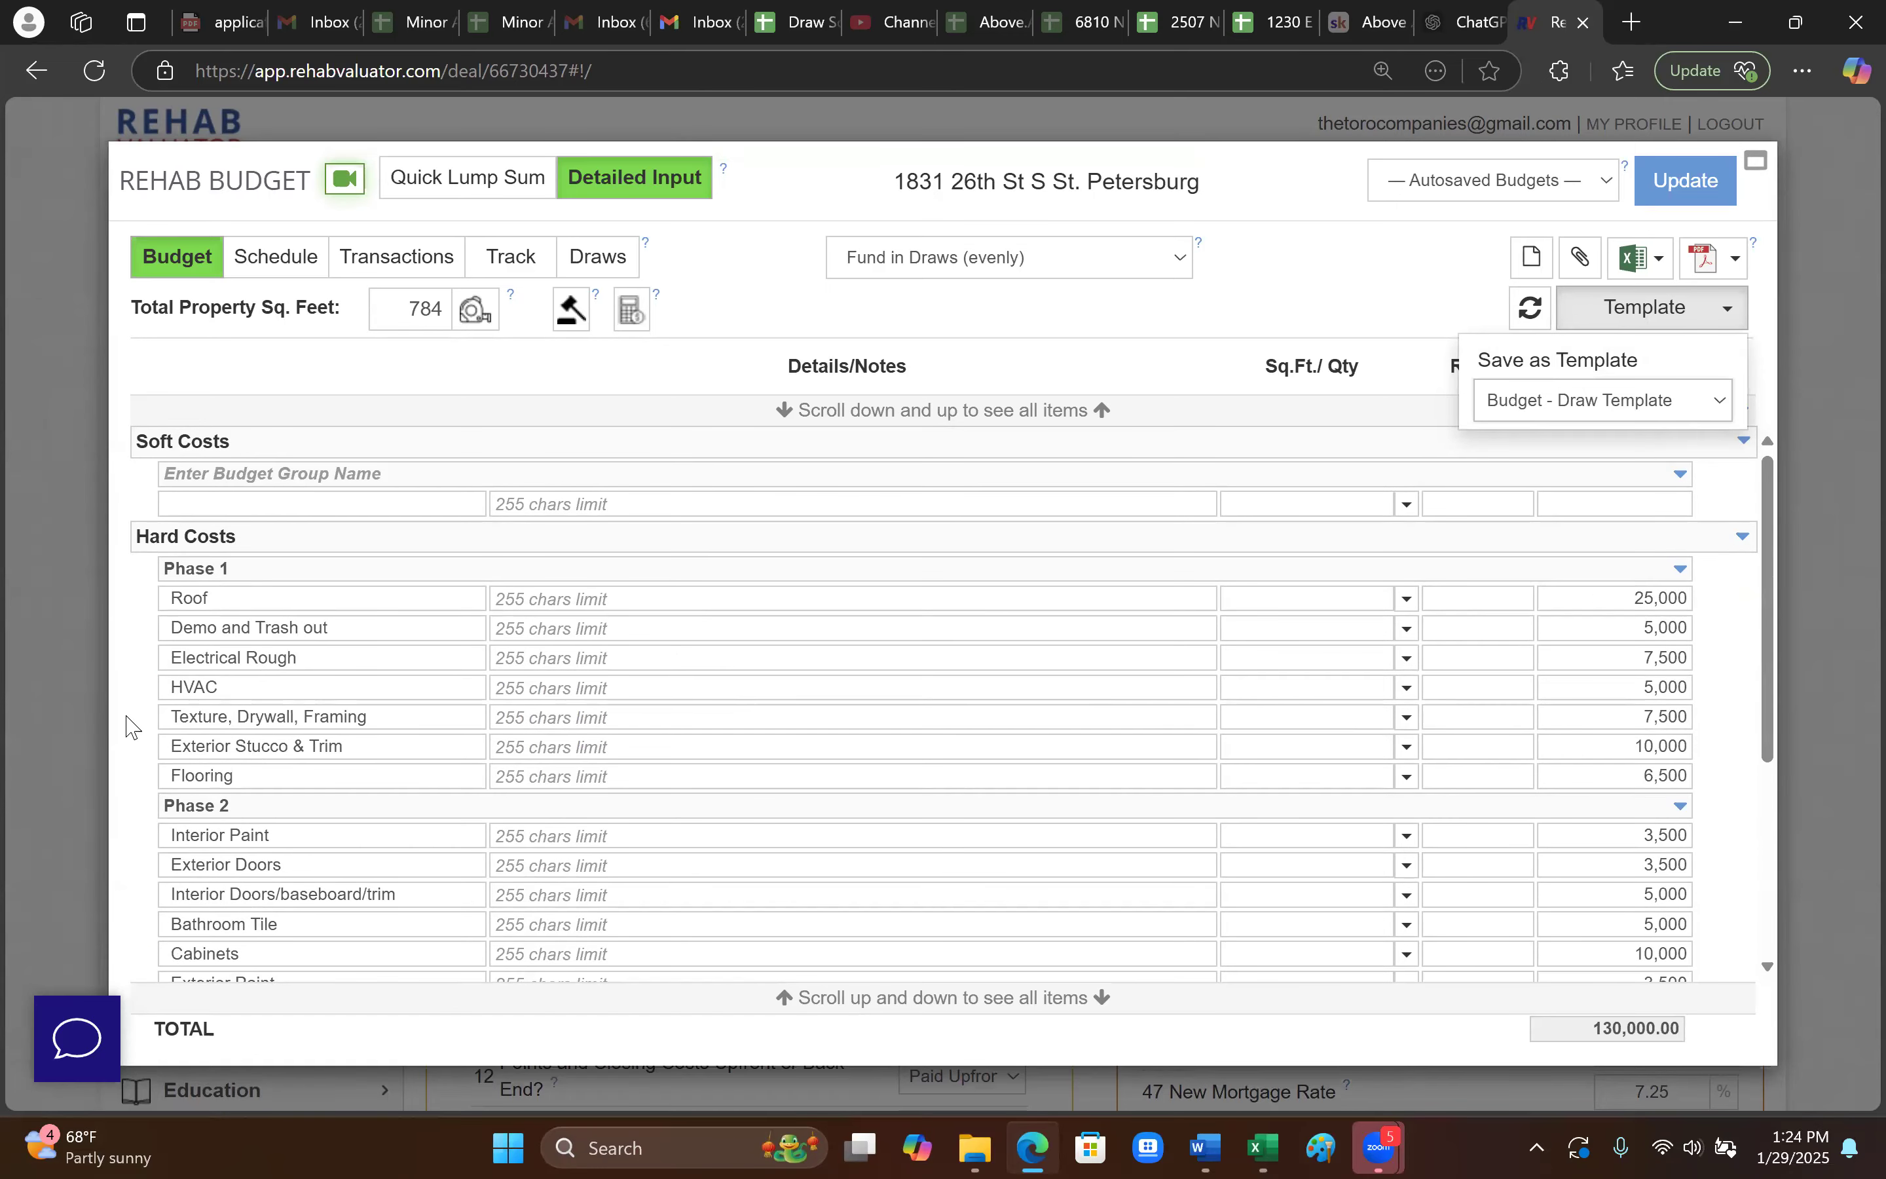
# - Check the Roof budget of 25,000 and the Flooring rate, keeping the budget total at 130,000.00
pyautogui.click(225, 594)
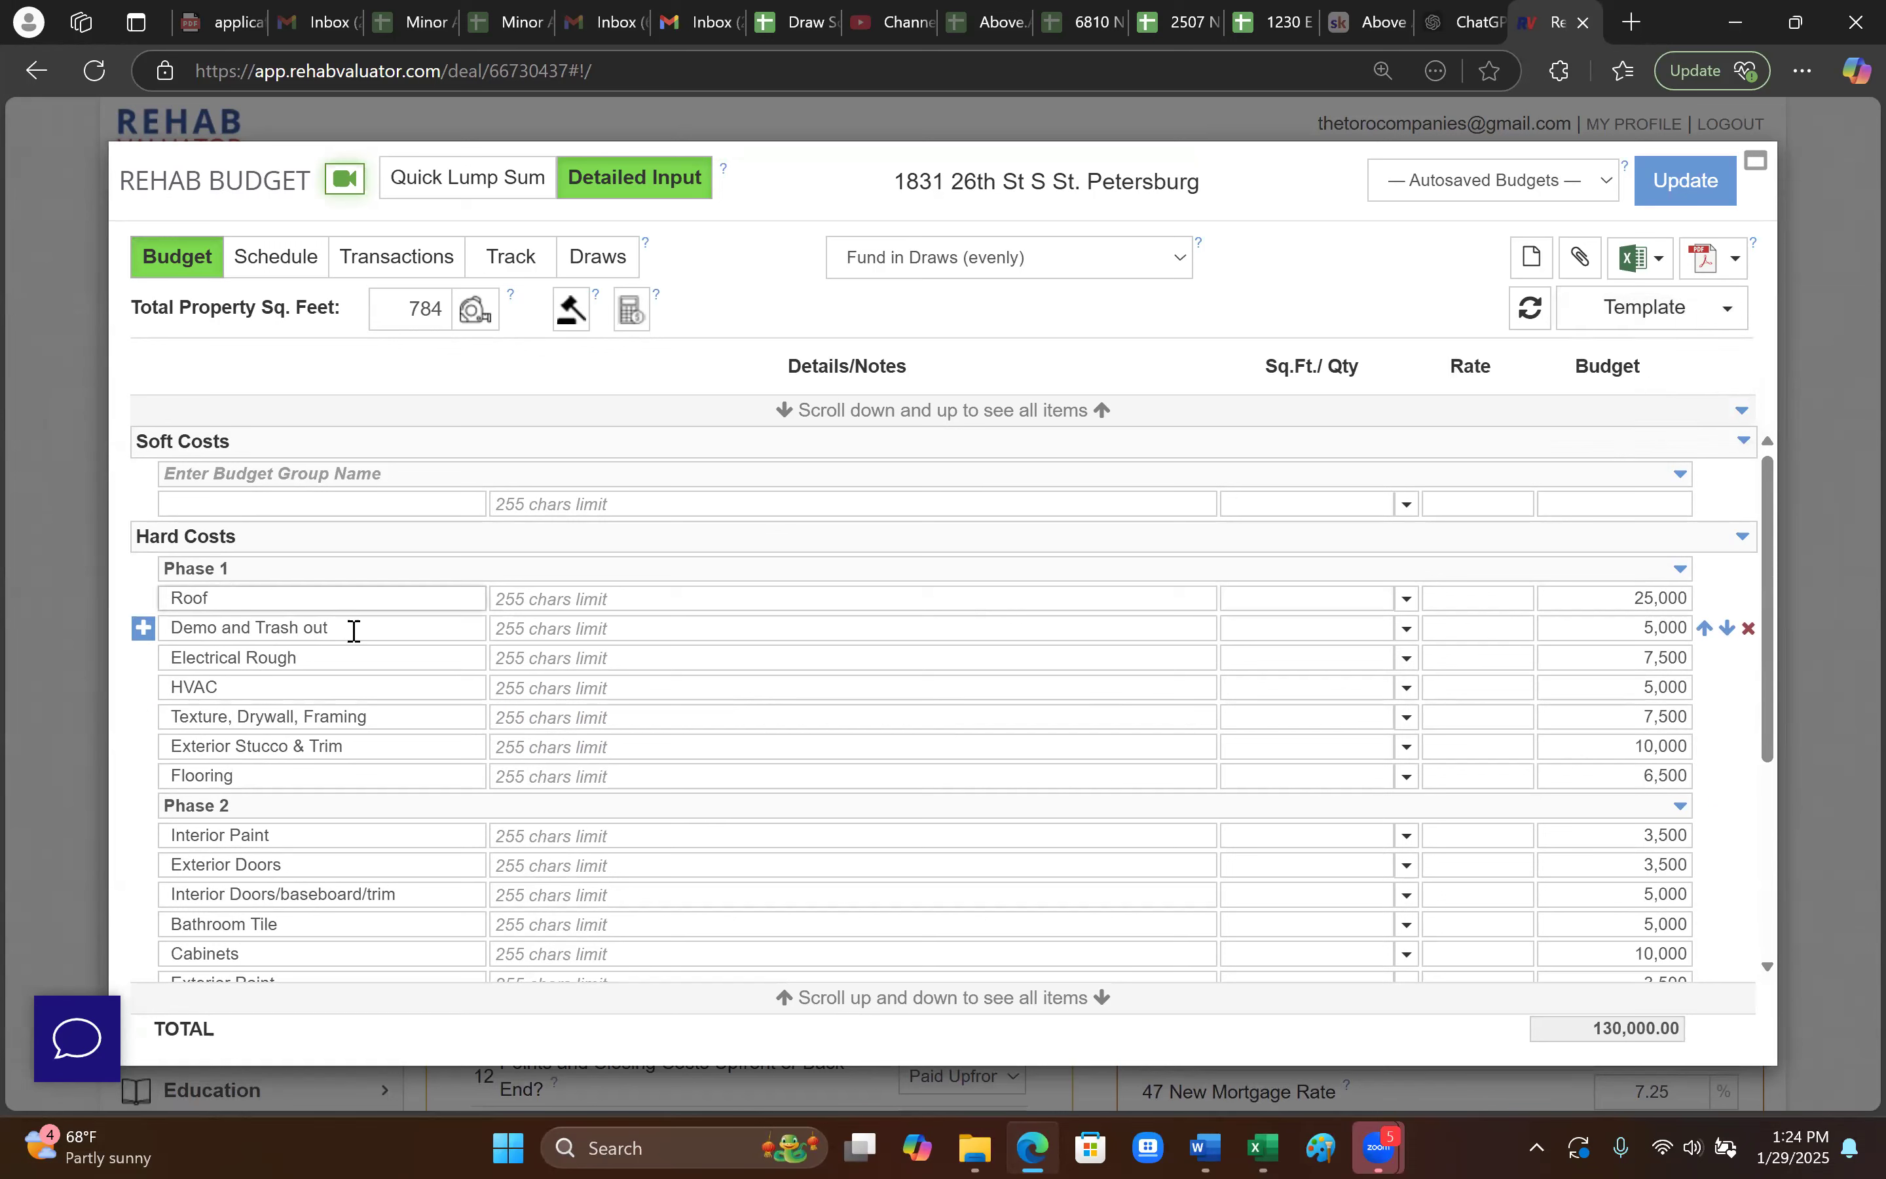
pyautogui.doubleClick(1640, 598)
pyautogui.moveTo(1670, 598); pyautogui.dragTo(1688, 598)
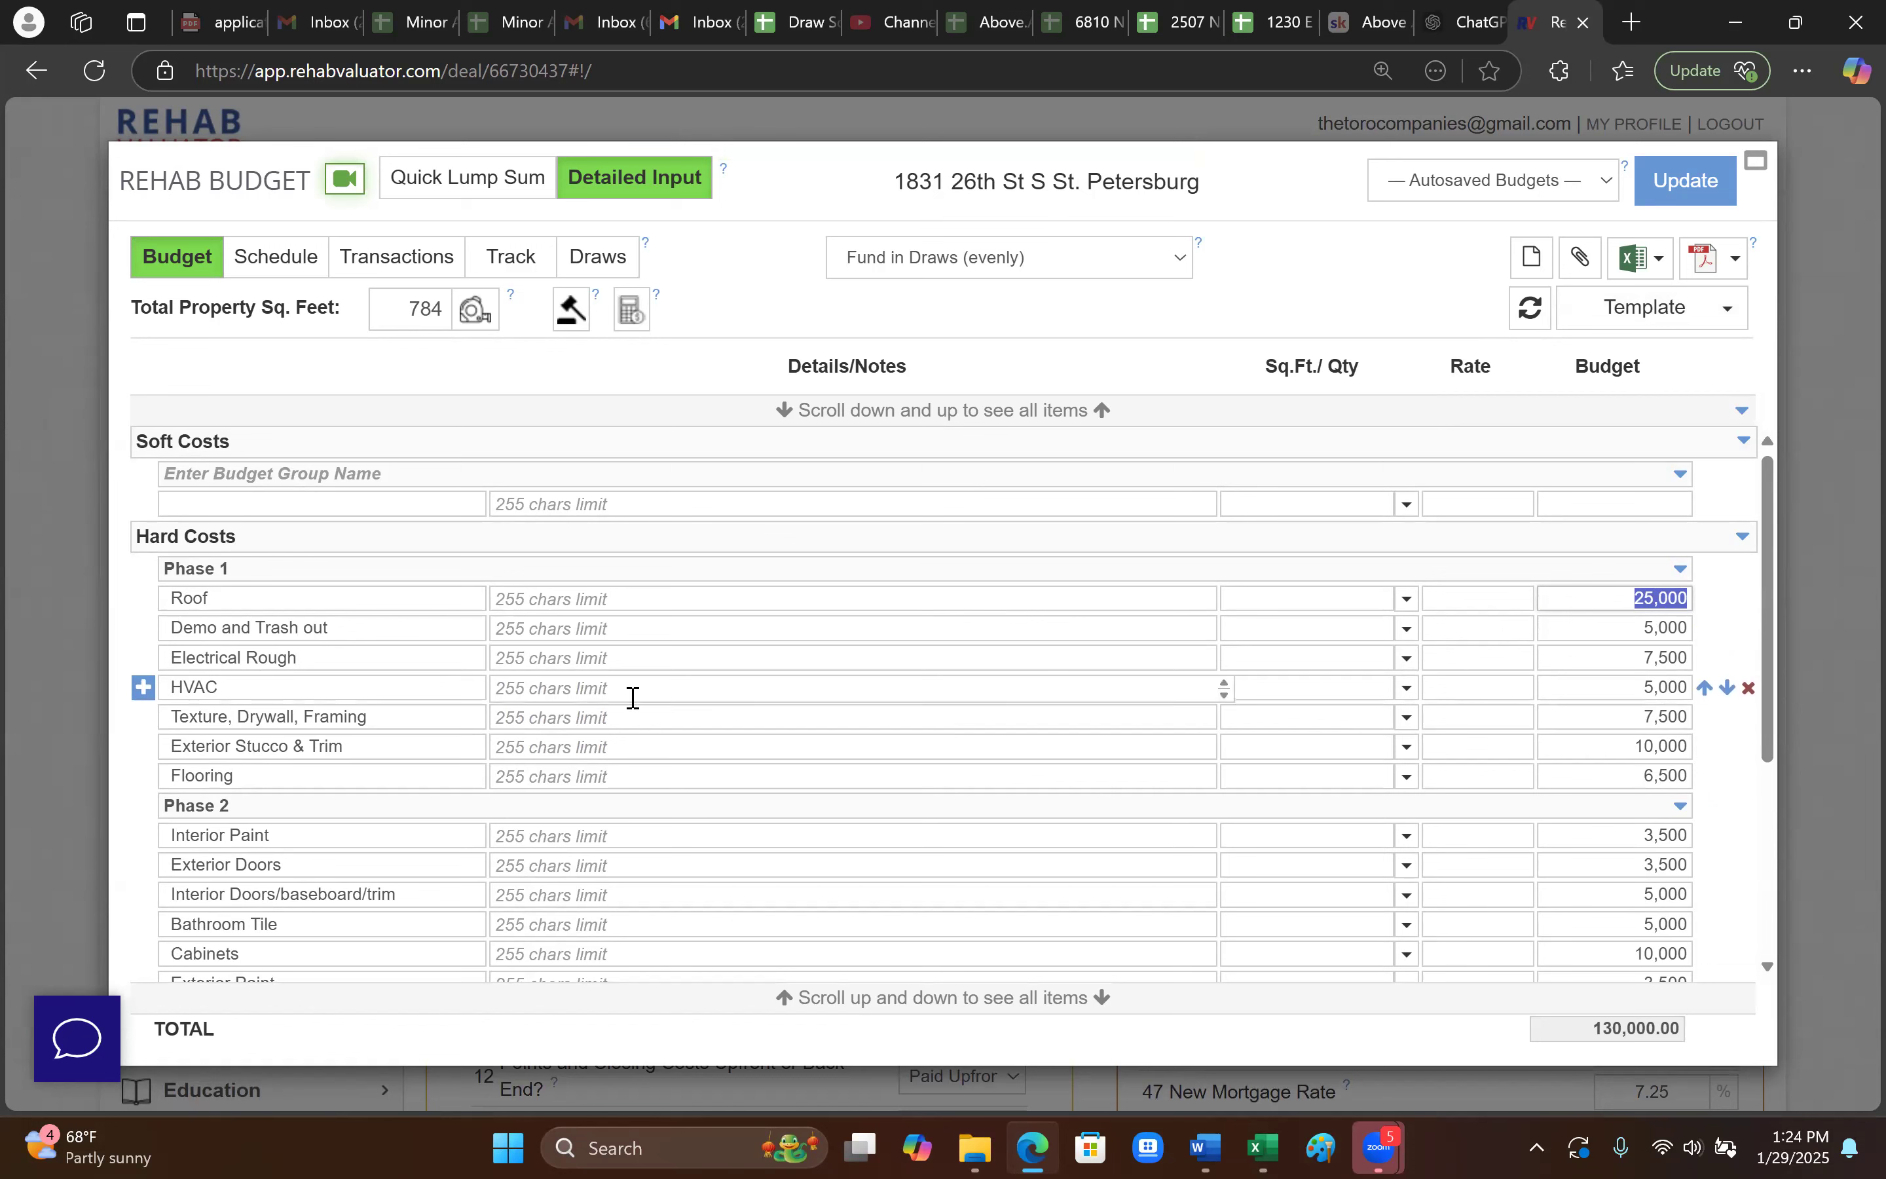
pyautogui.click(1485, 772)
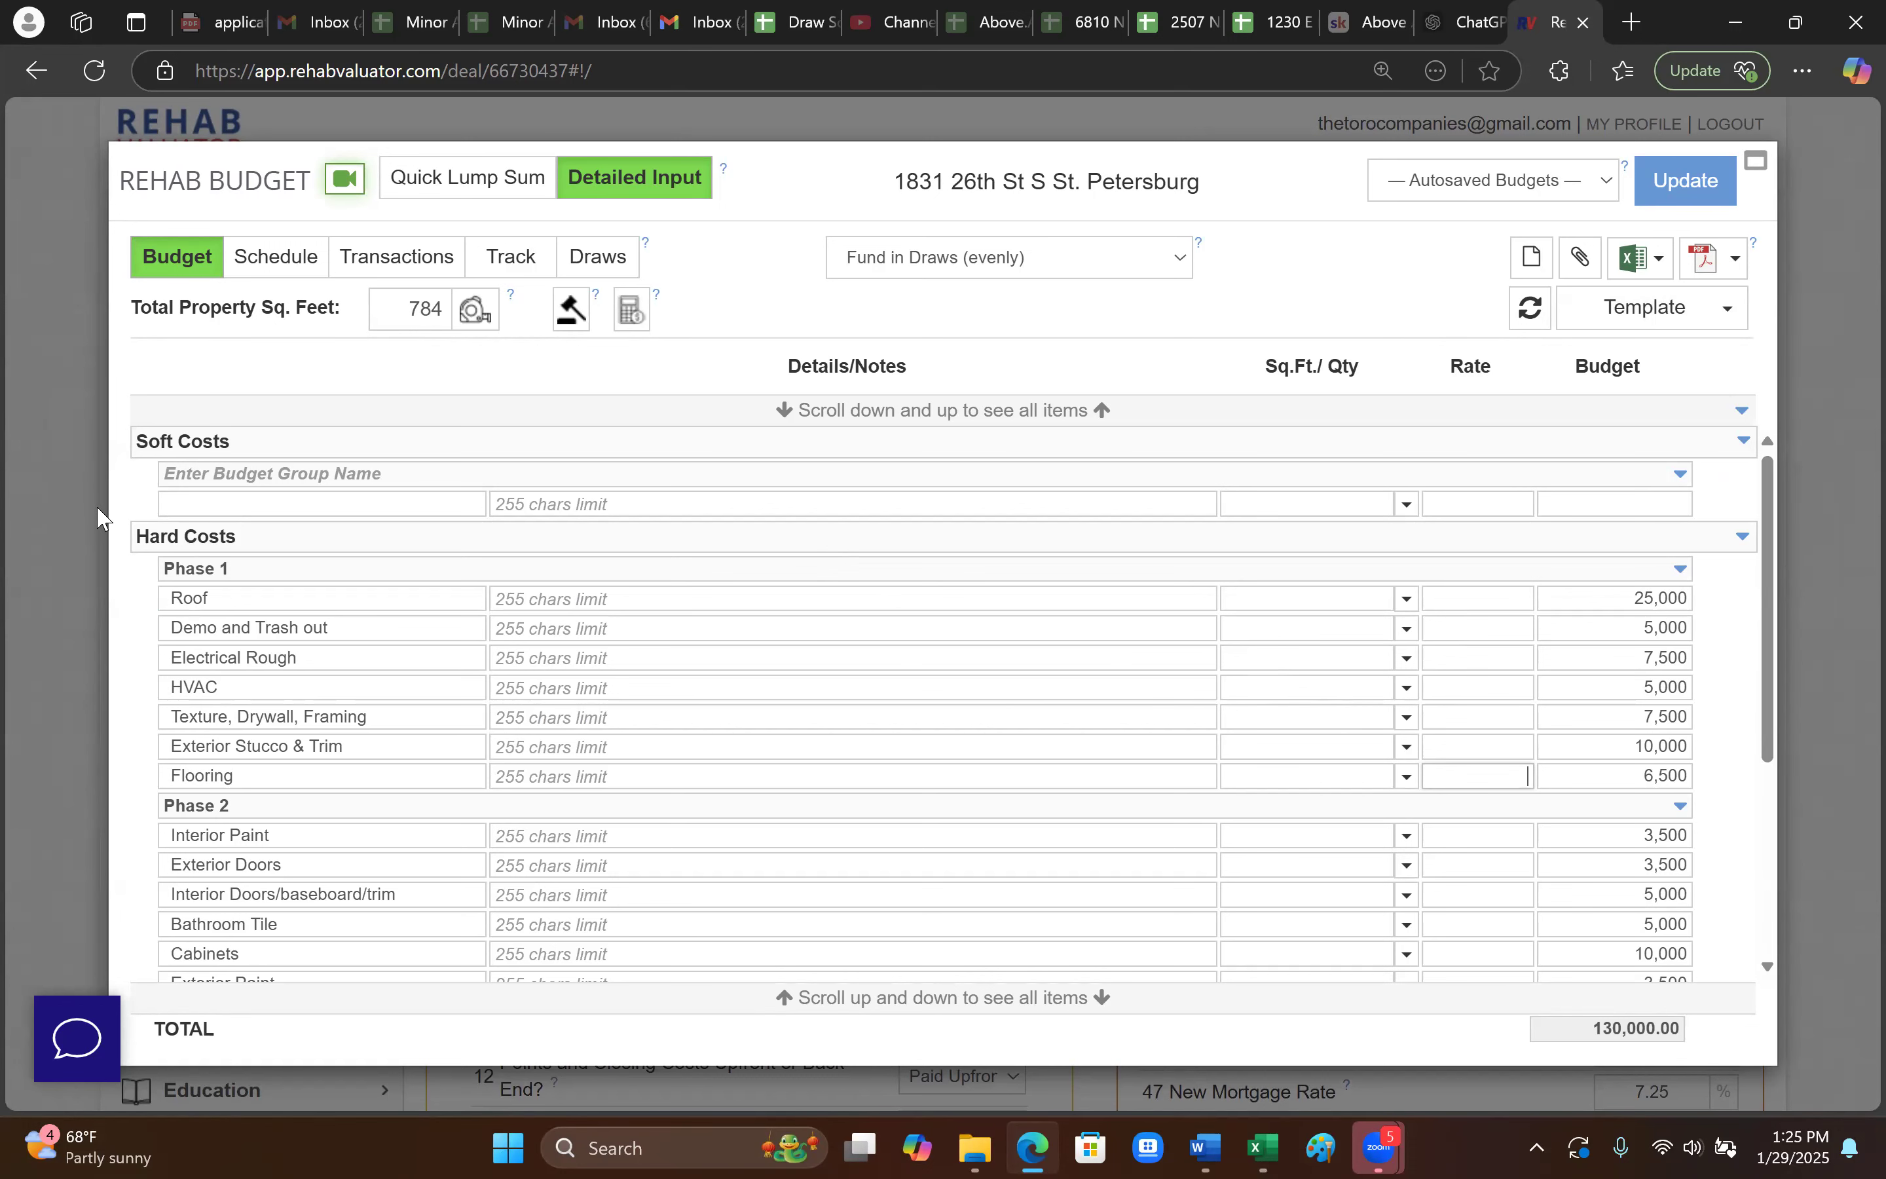
pyautogui.scroll(-2, 123, 736)
pyautogui.scroll(2, 169, 746)
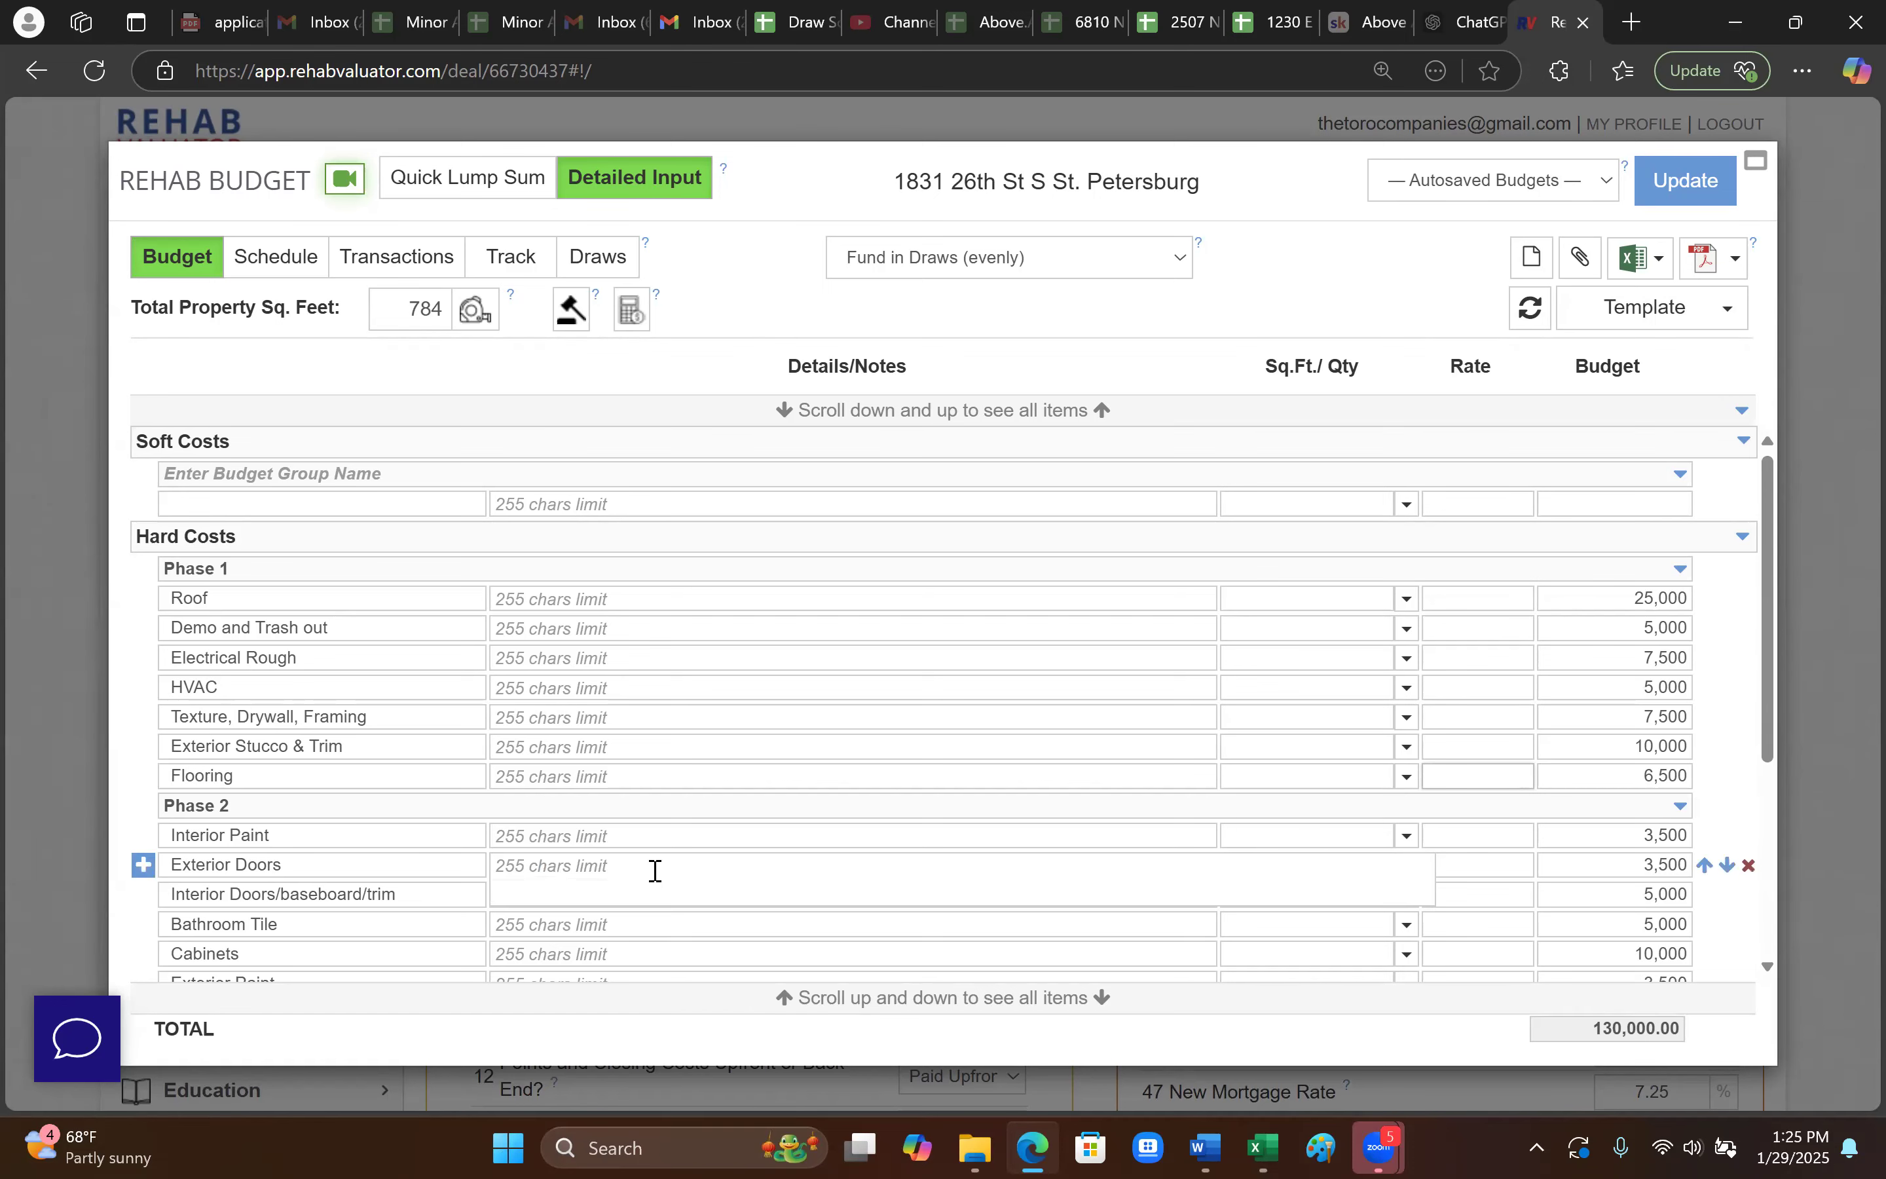
pyautogui.scroll(-2, 686, 936)
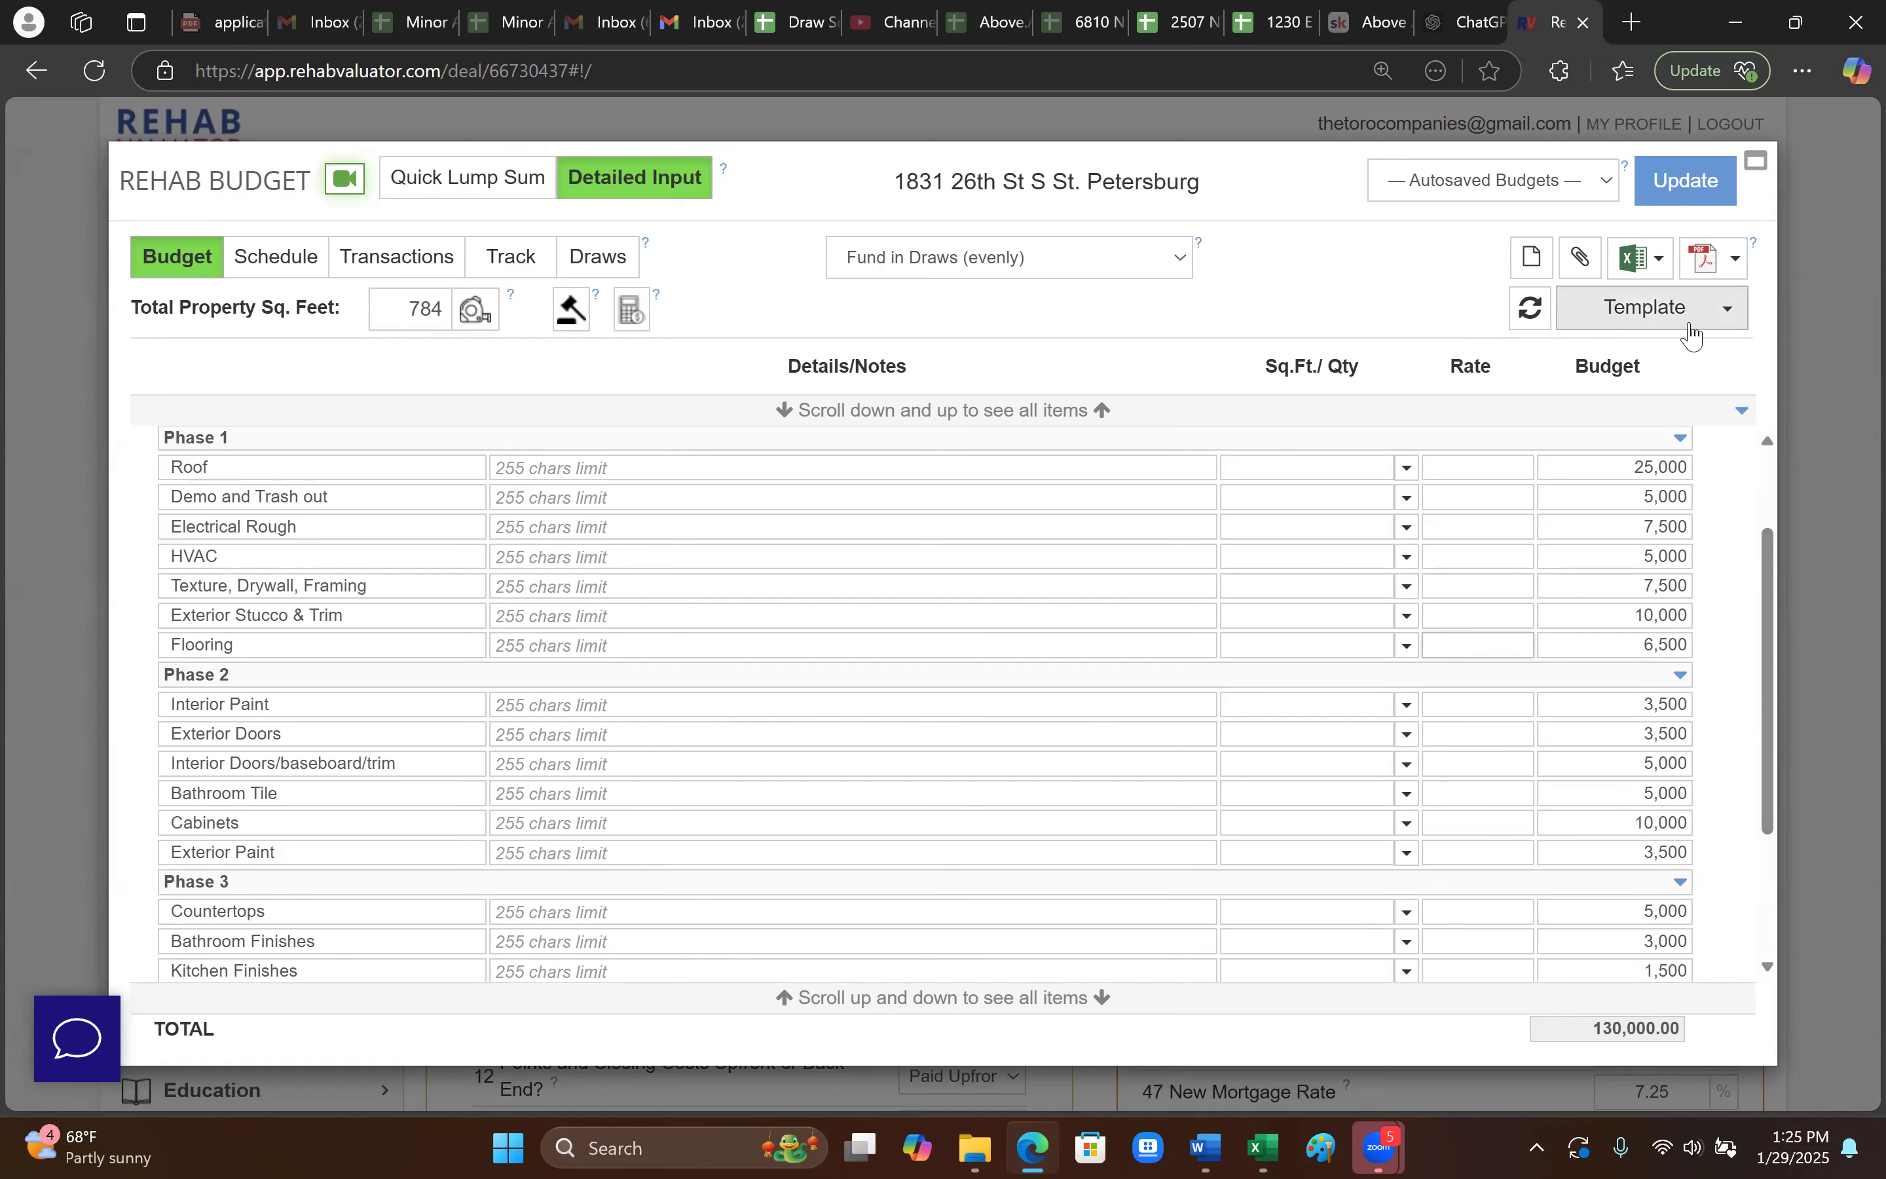
# - Load the Tampa Flippers - Full Gut Rehab template and review its Soft and Hard Cost items totalling 79,868.80
pyautogui.click(1717, 321)
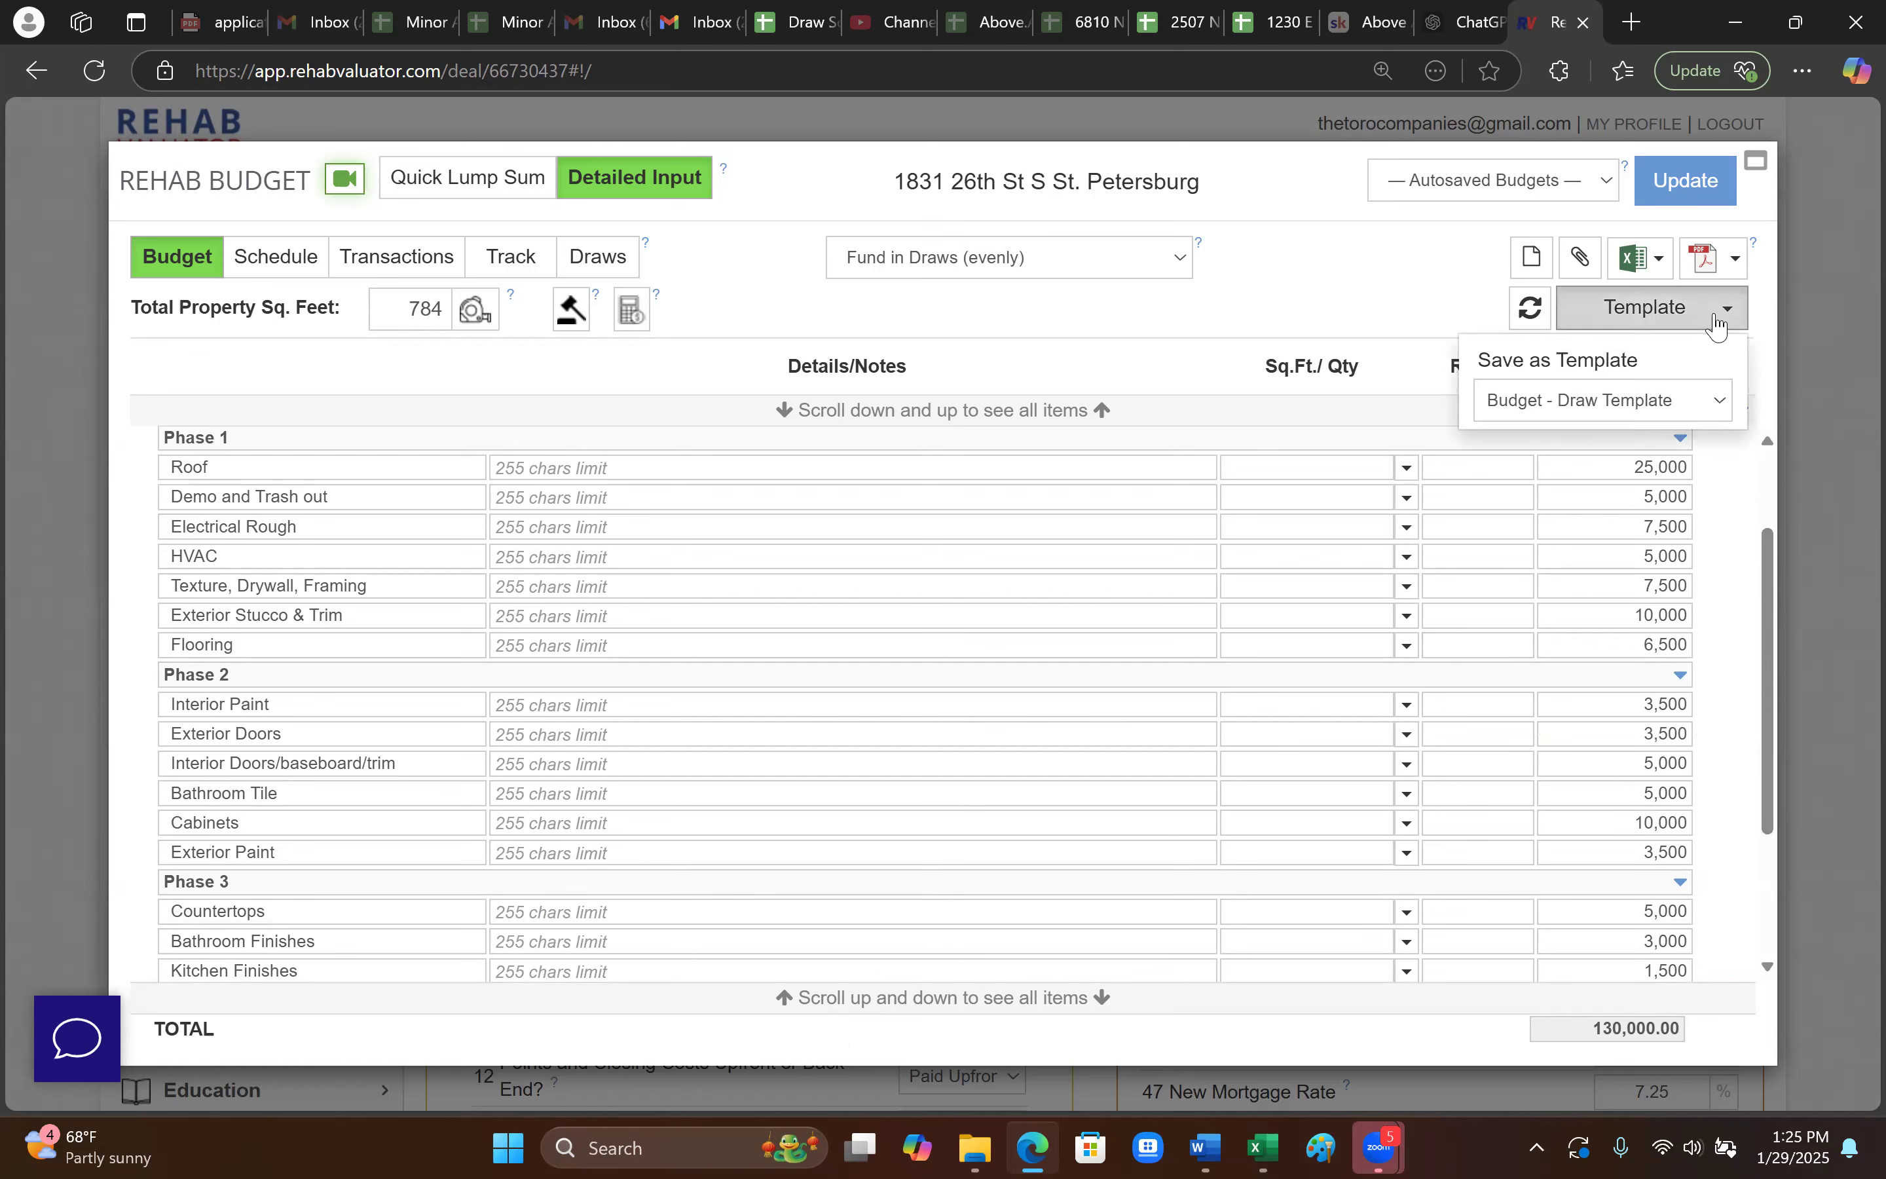
pyautogui.click(1702, 403)
pyautogui.click(1610, 810)
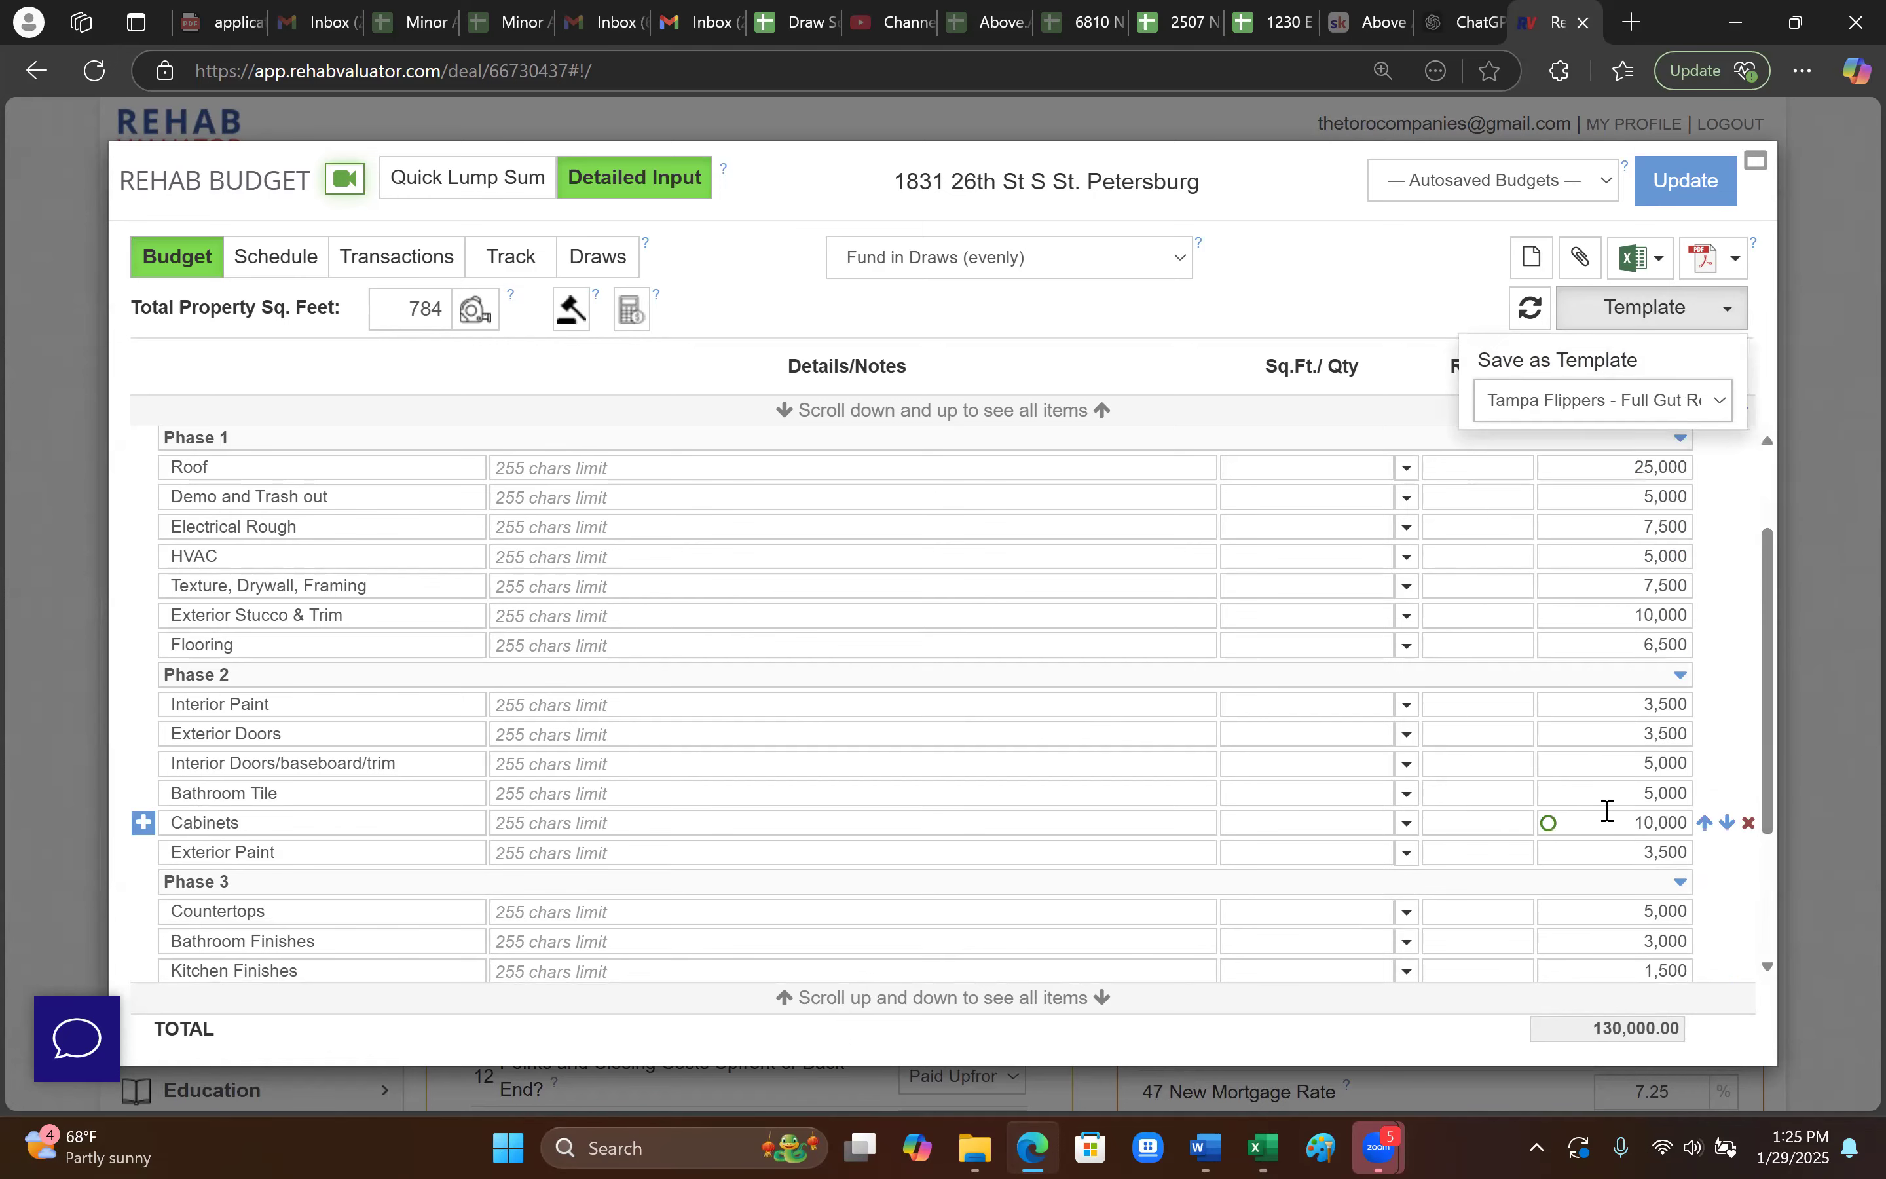
pyautogui.scroll(2, 1013, 865)
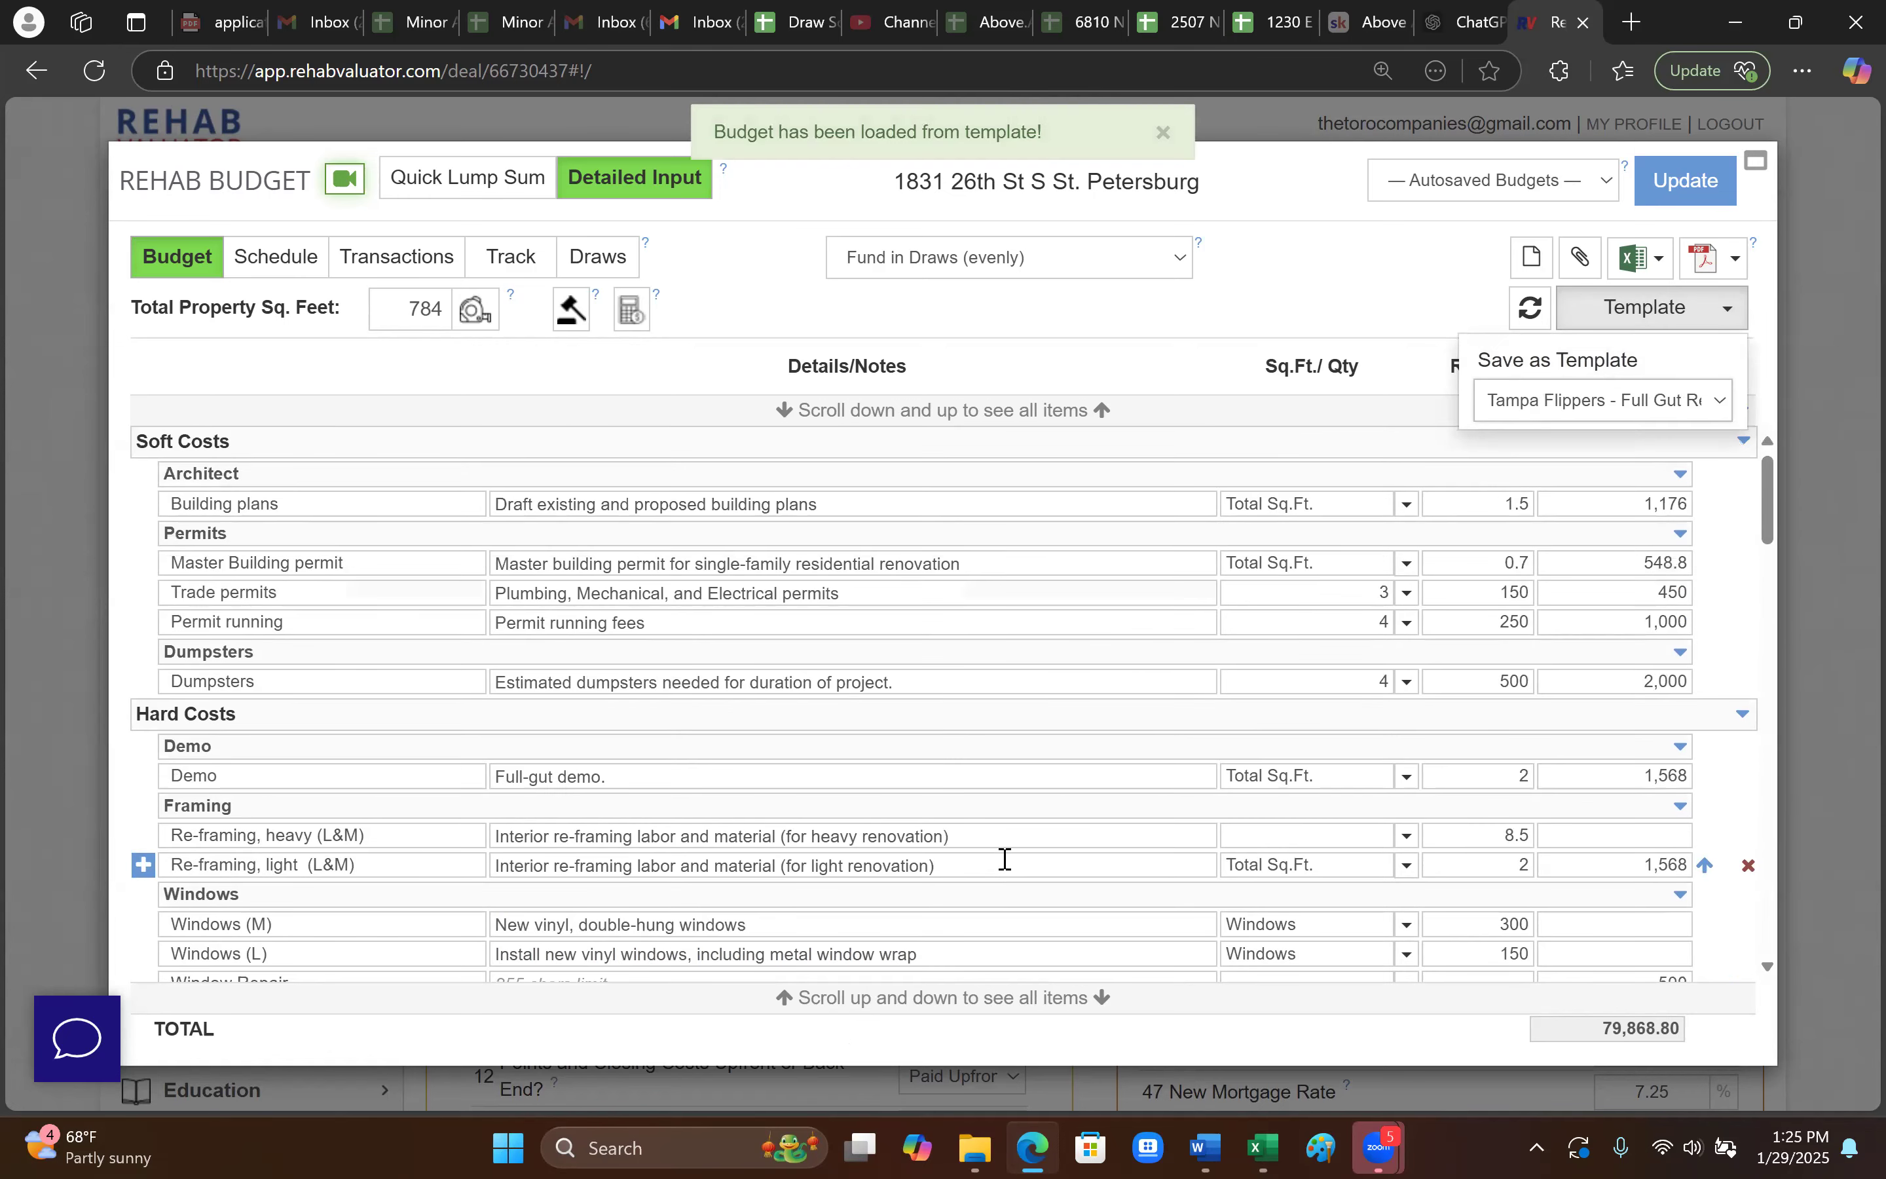
pyautogui.scroll(-12, 1032, 858)
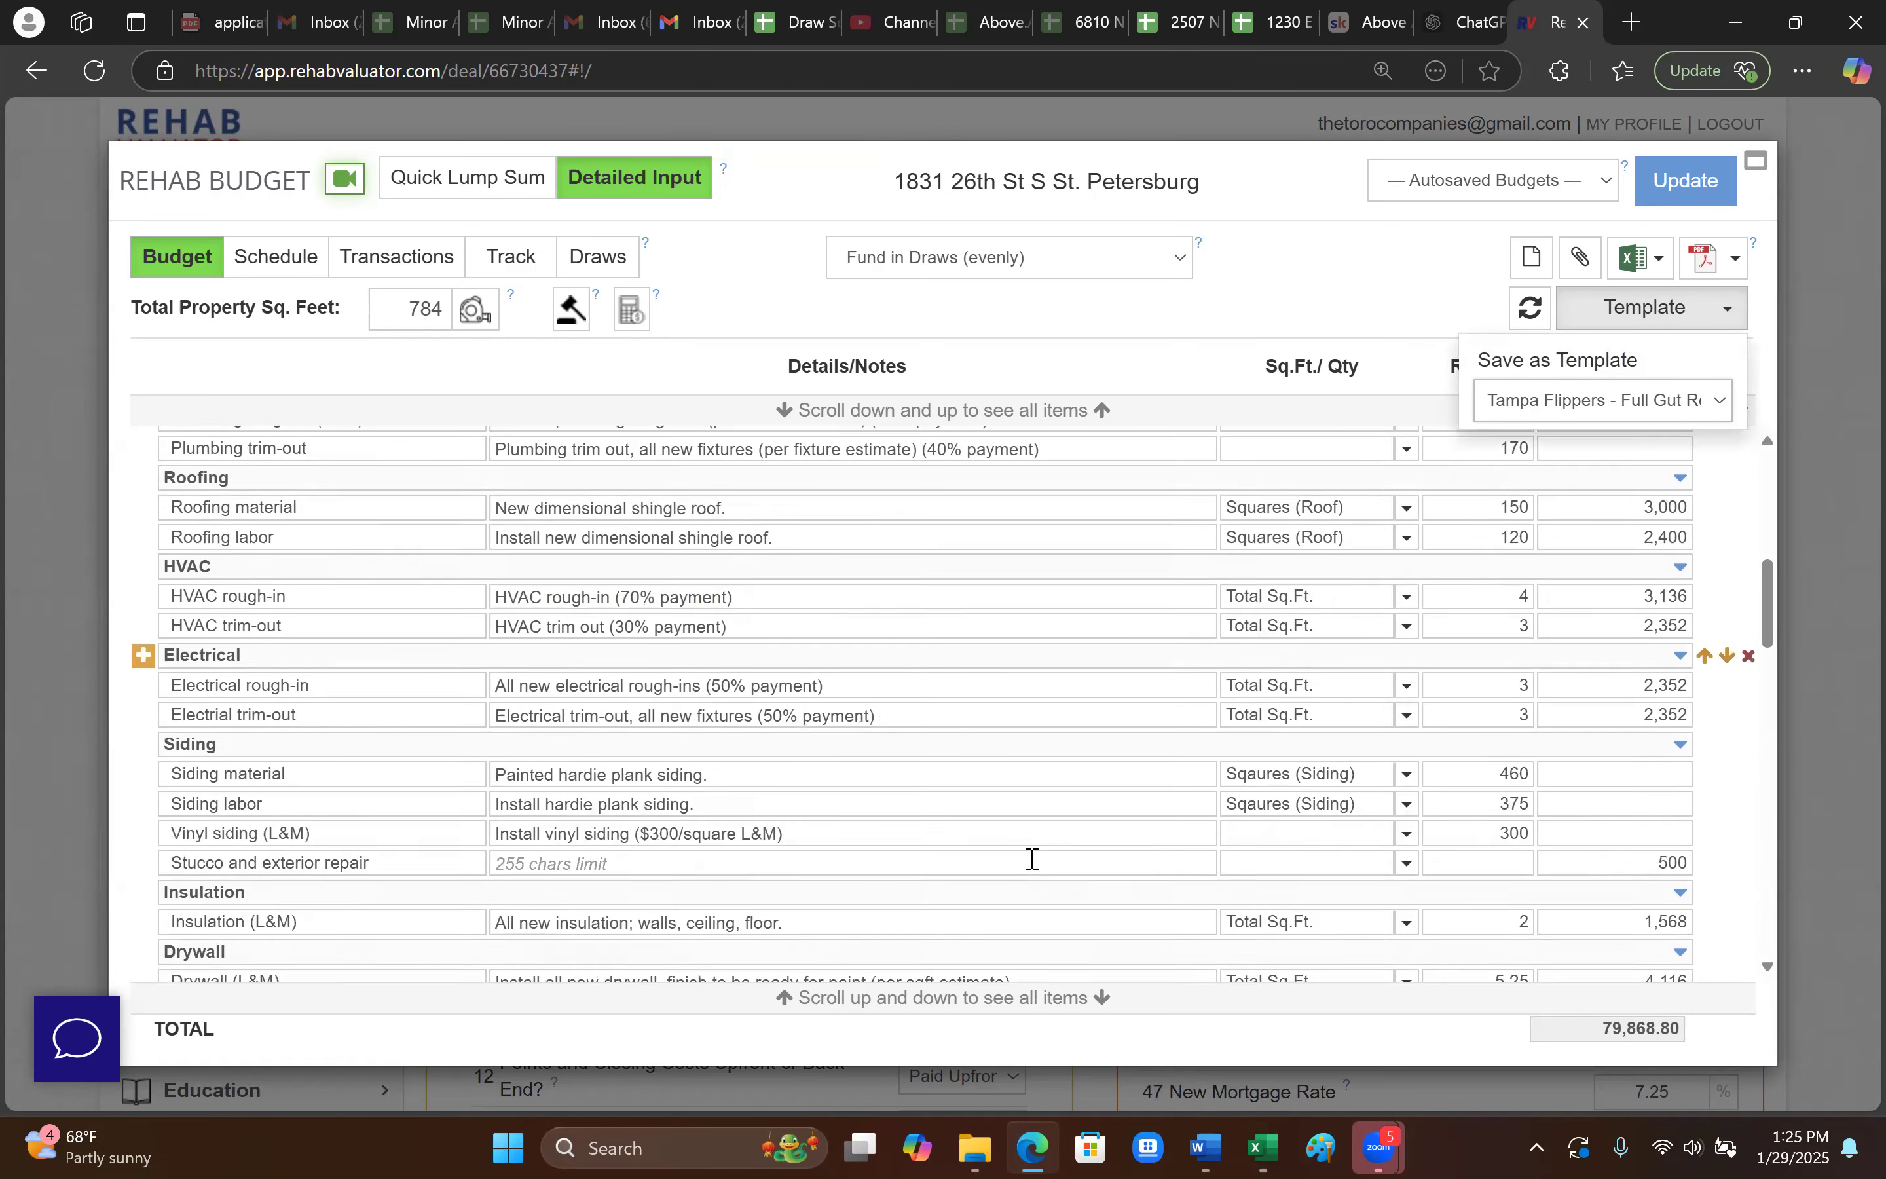
pyautogui.moveTo(1032, 859)
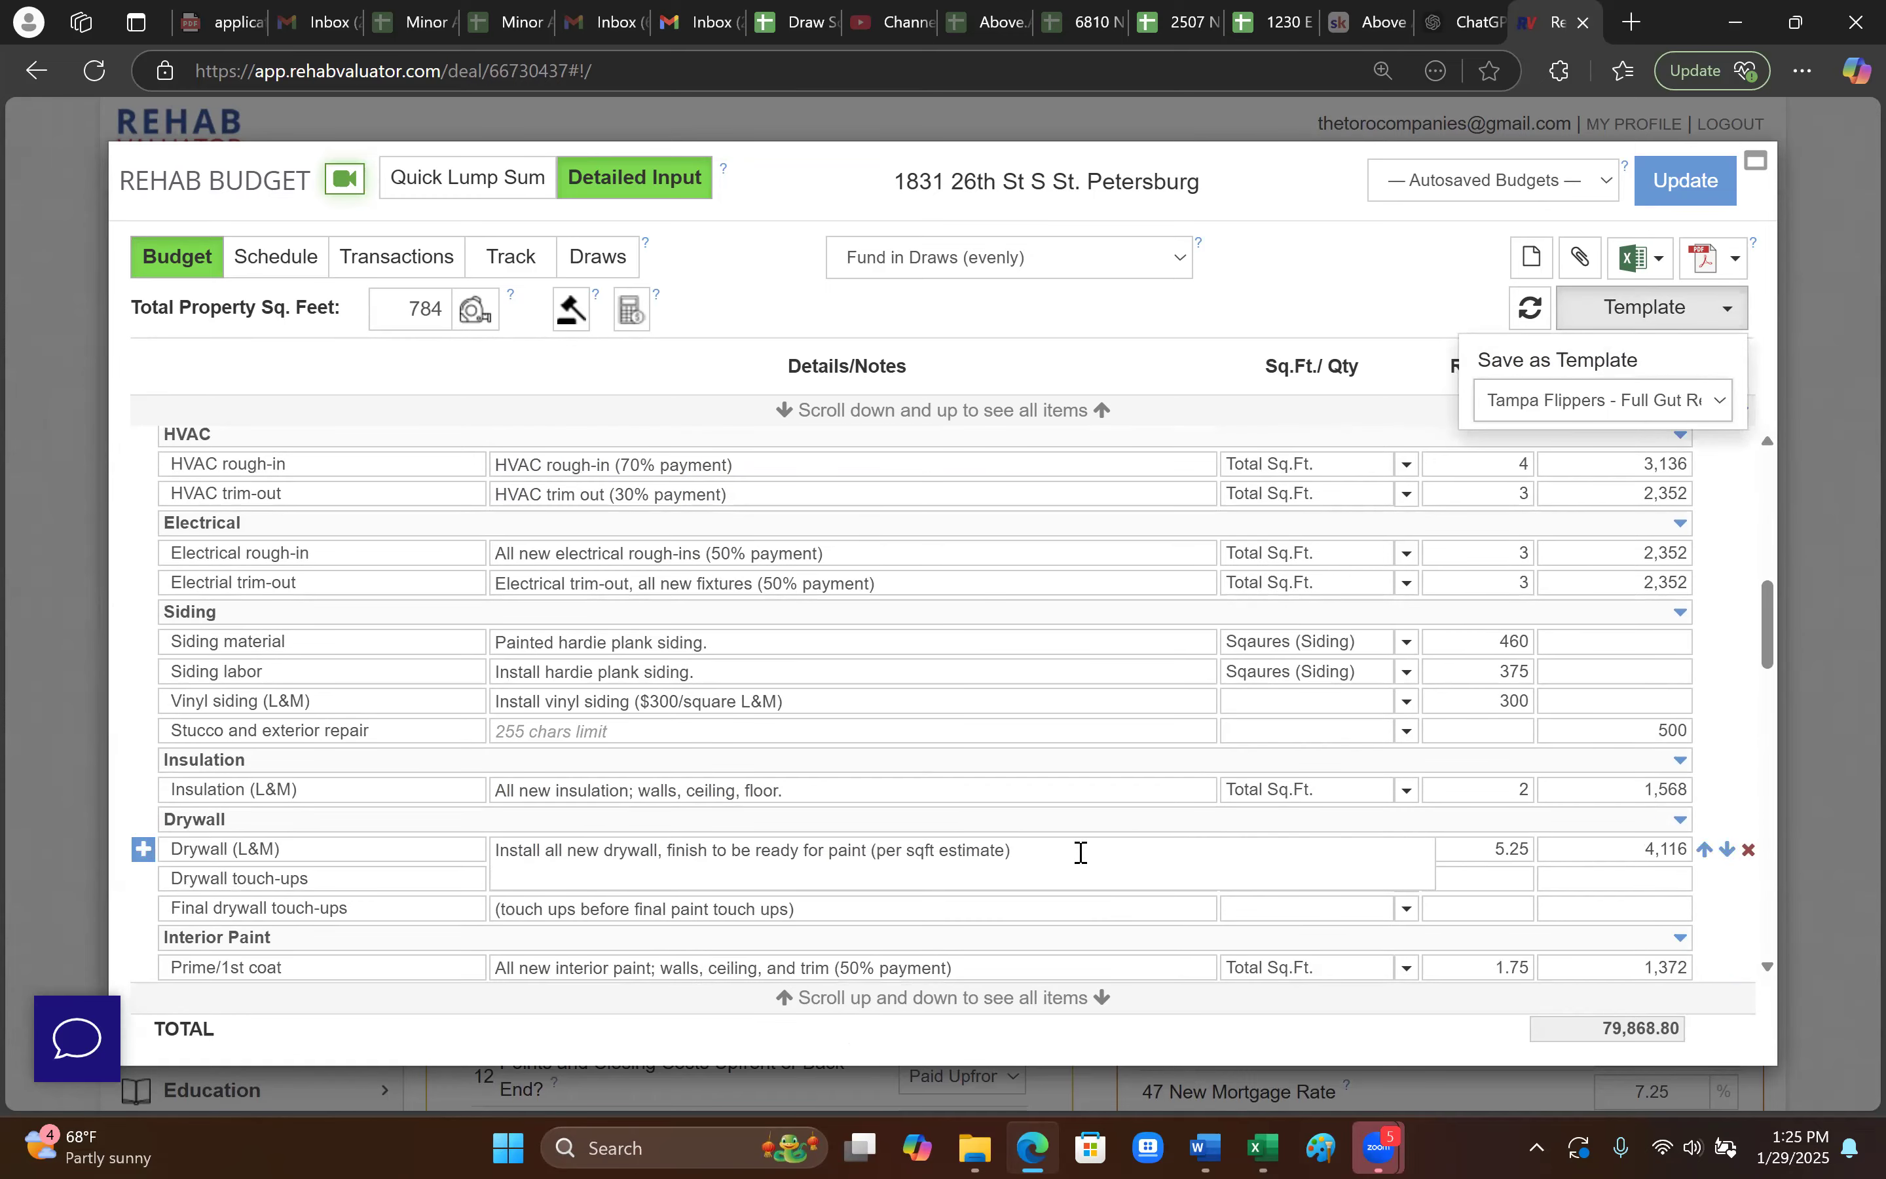
pyautogui.scroll(-10, 1083, 865)
pyautogui.scroll(-10, 1079, 871)
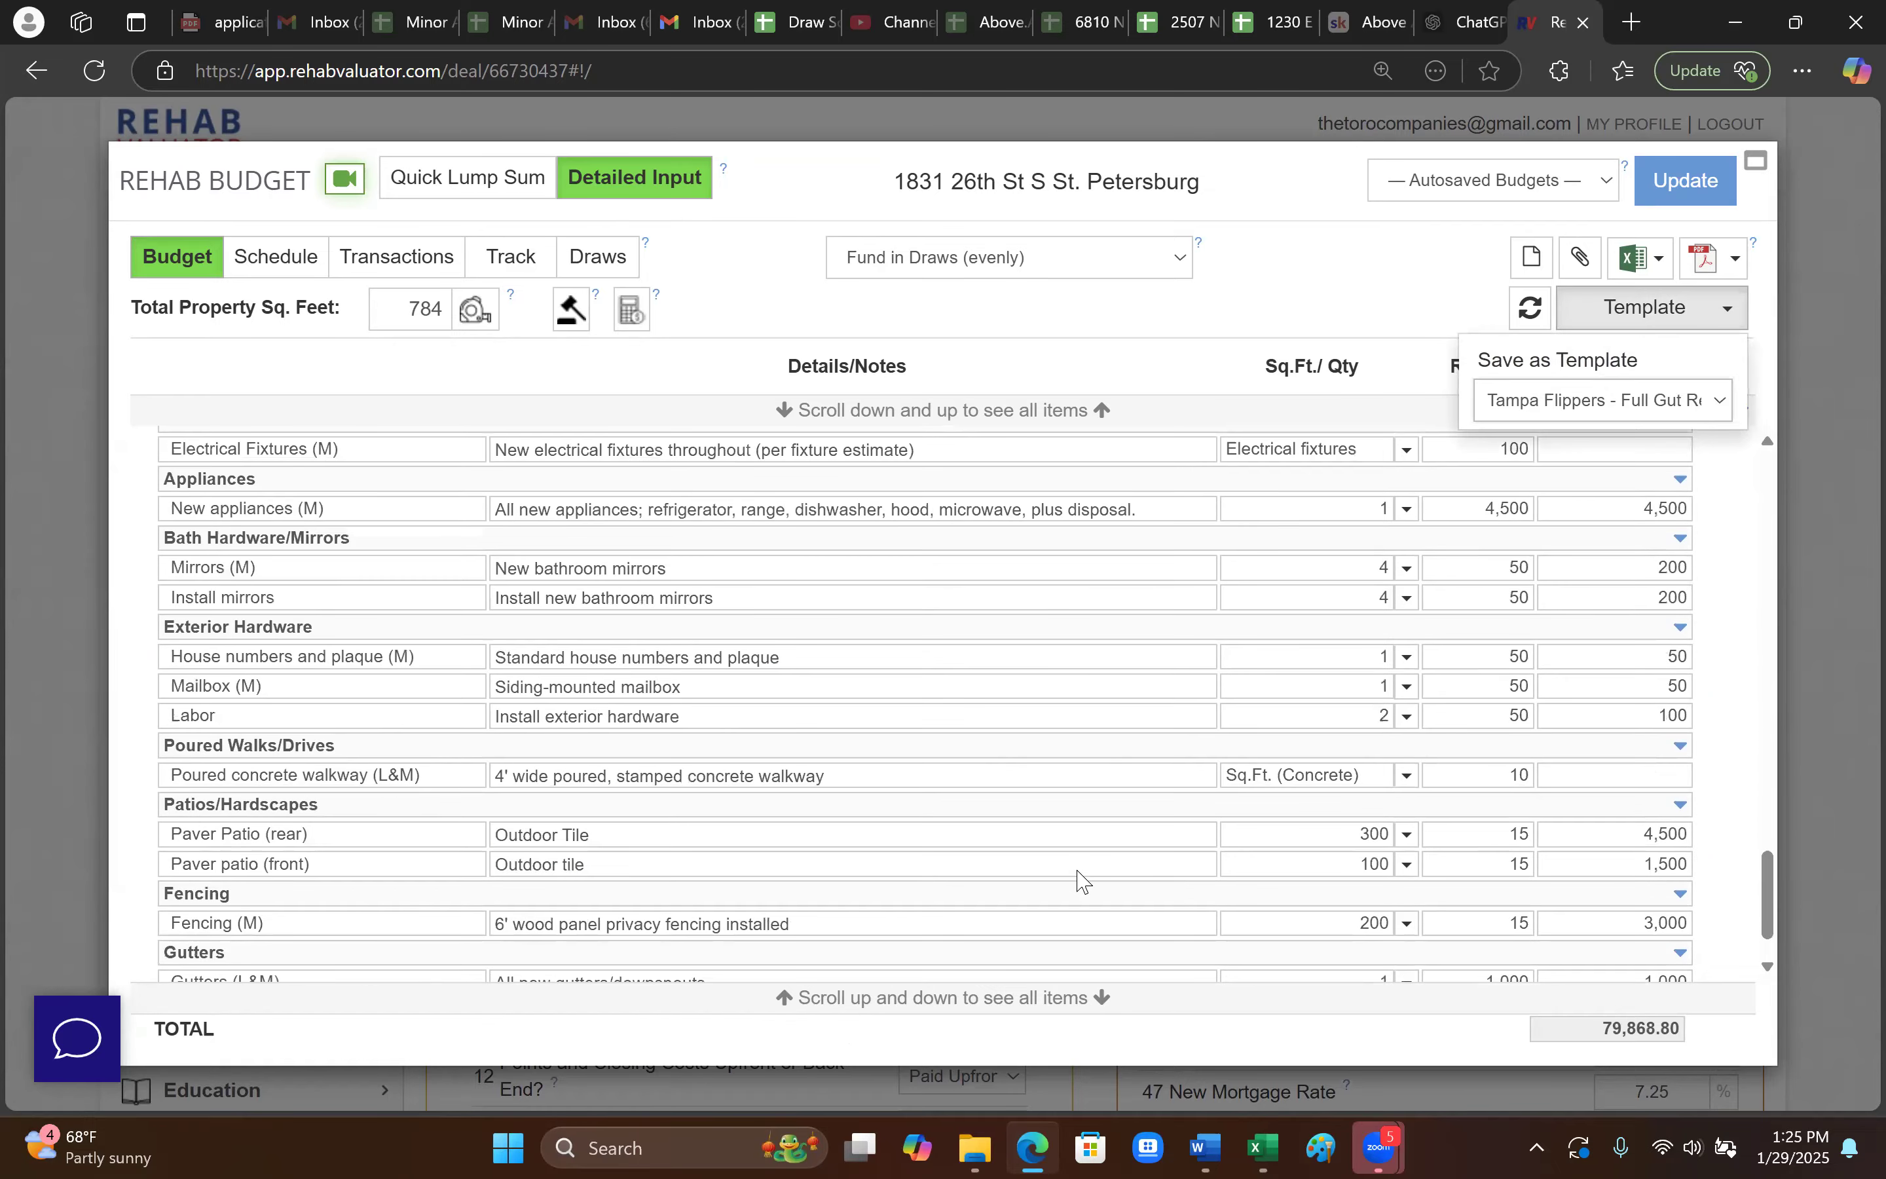
pyautogui.scroll(20, 1214, 875)
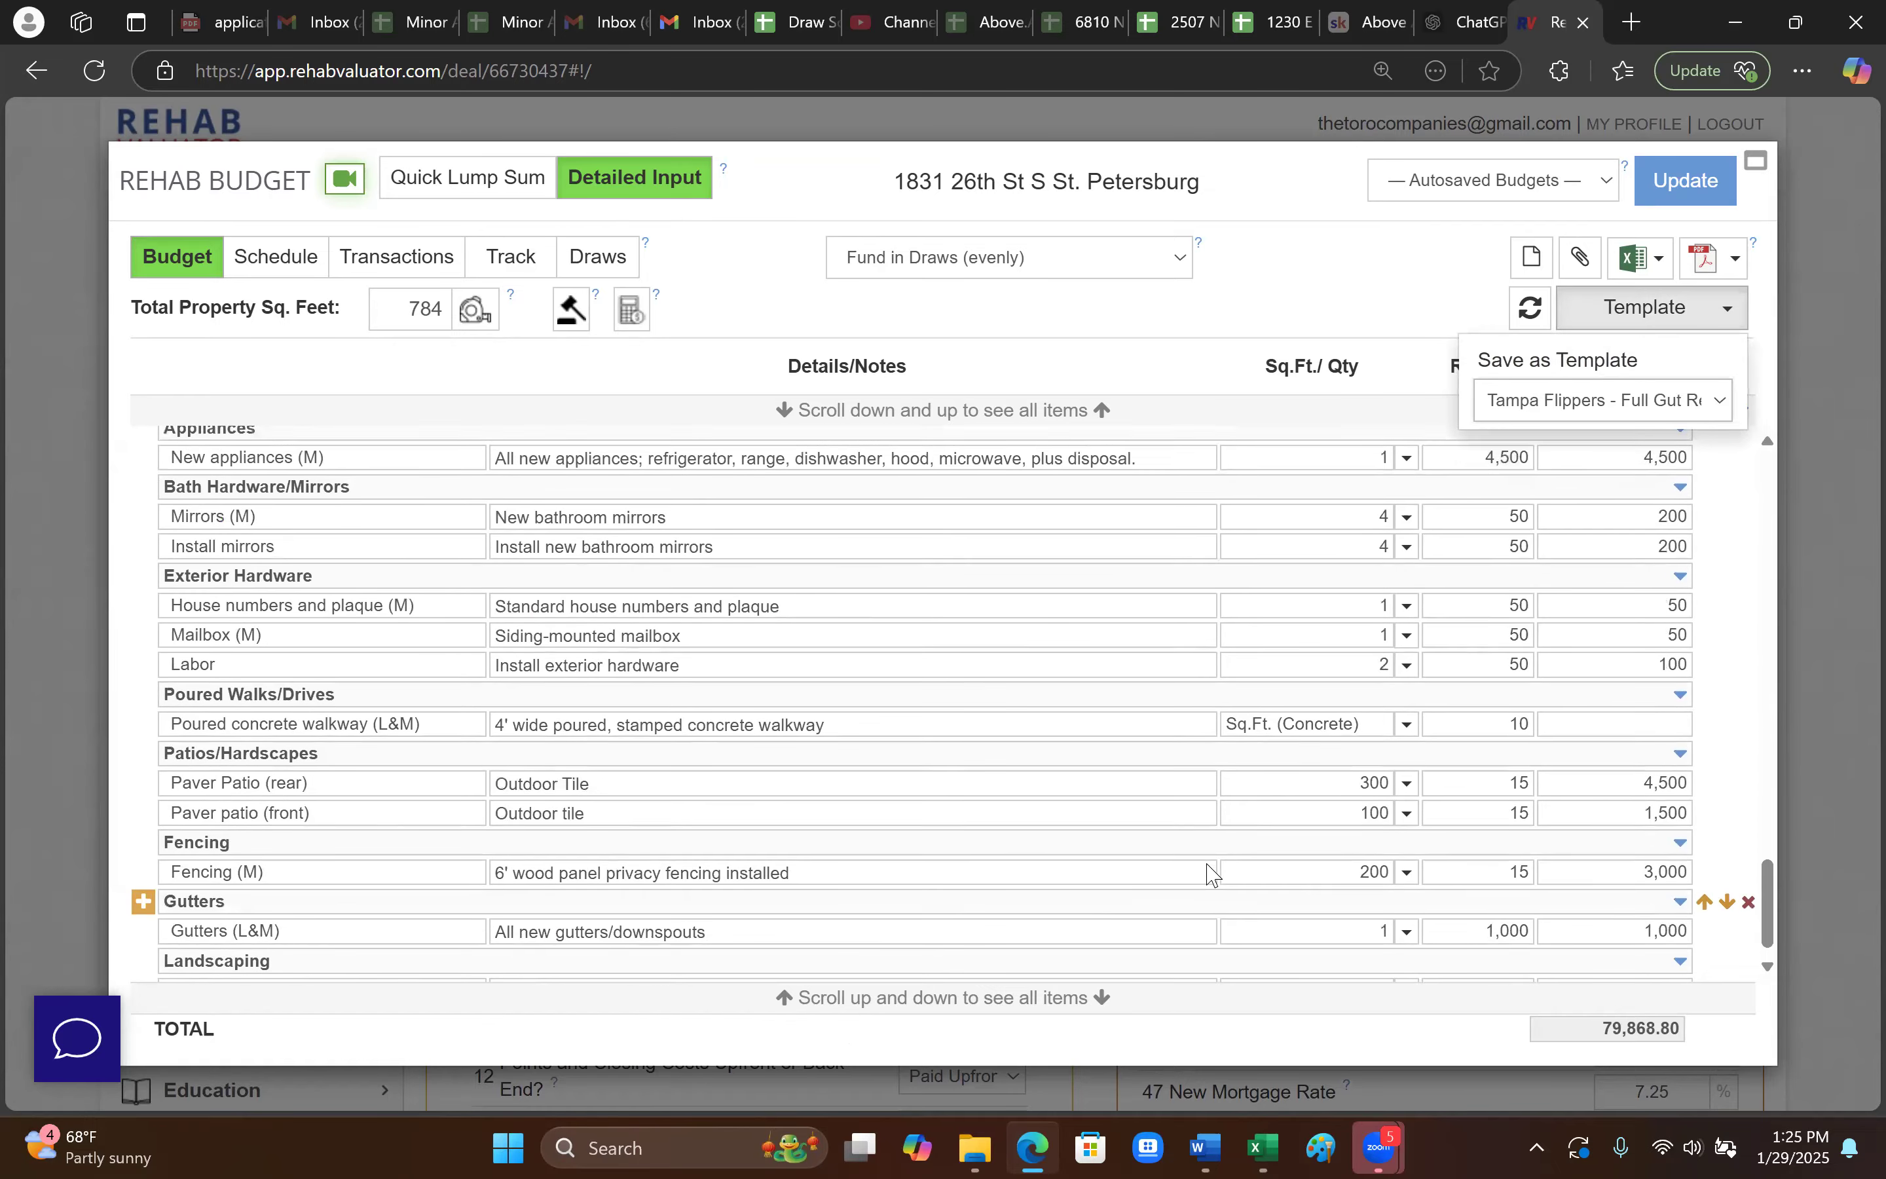
pyautogui.scroll(5, 1213, 874)
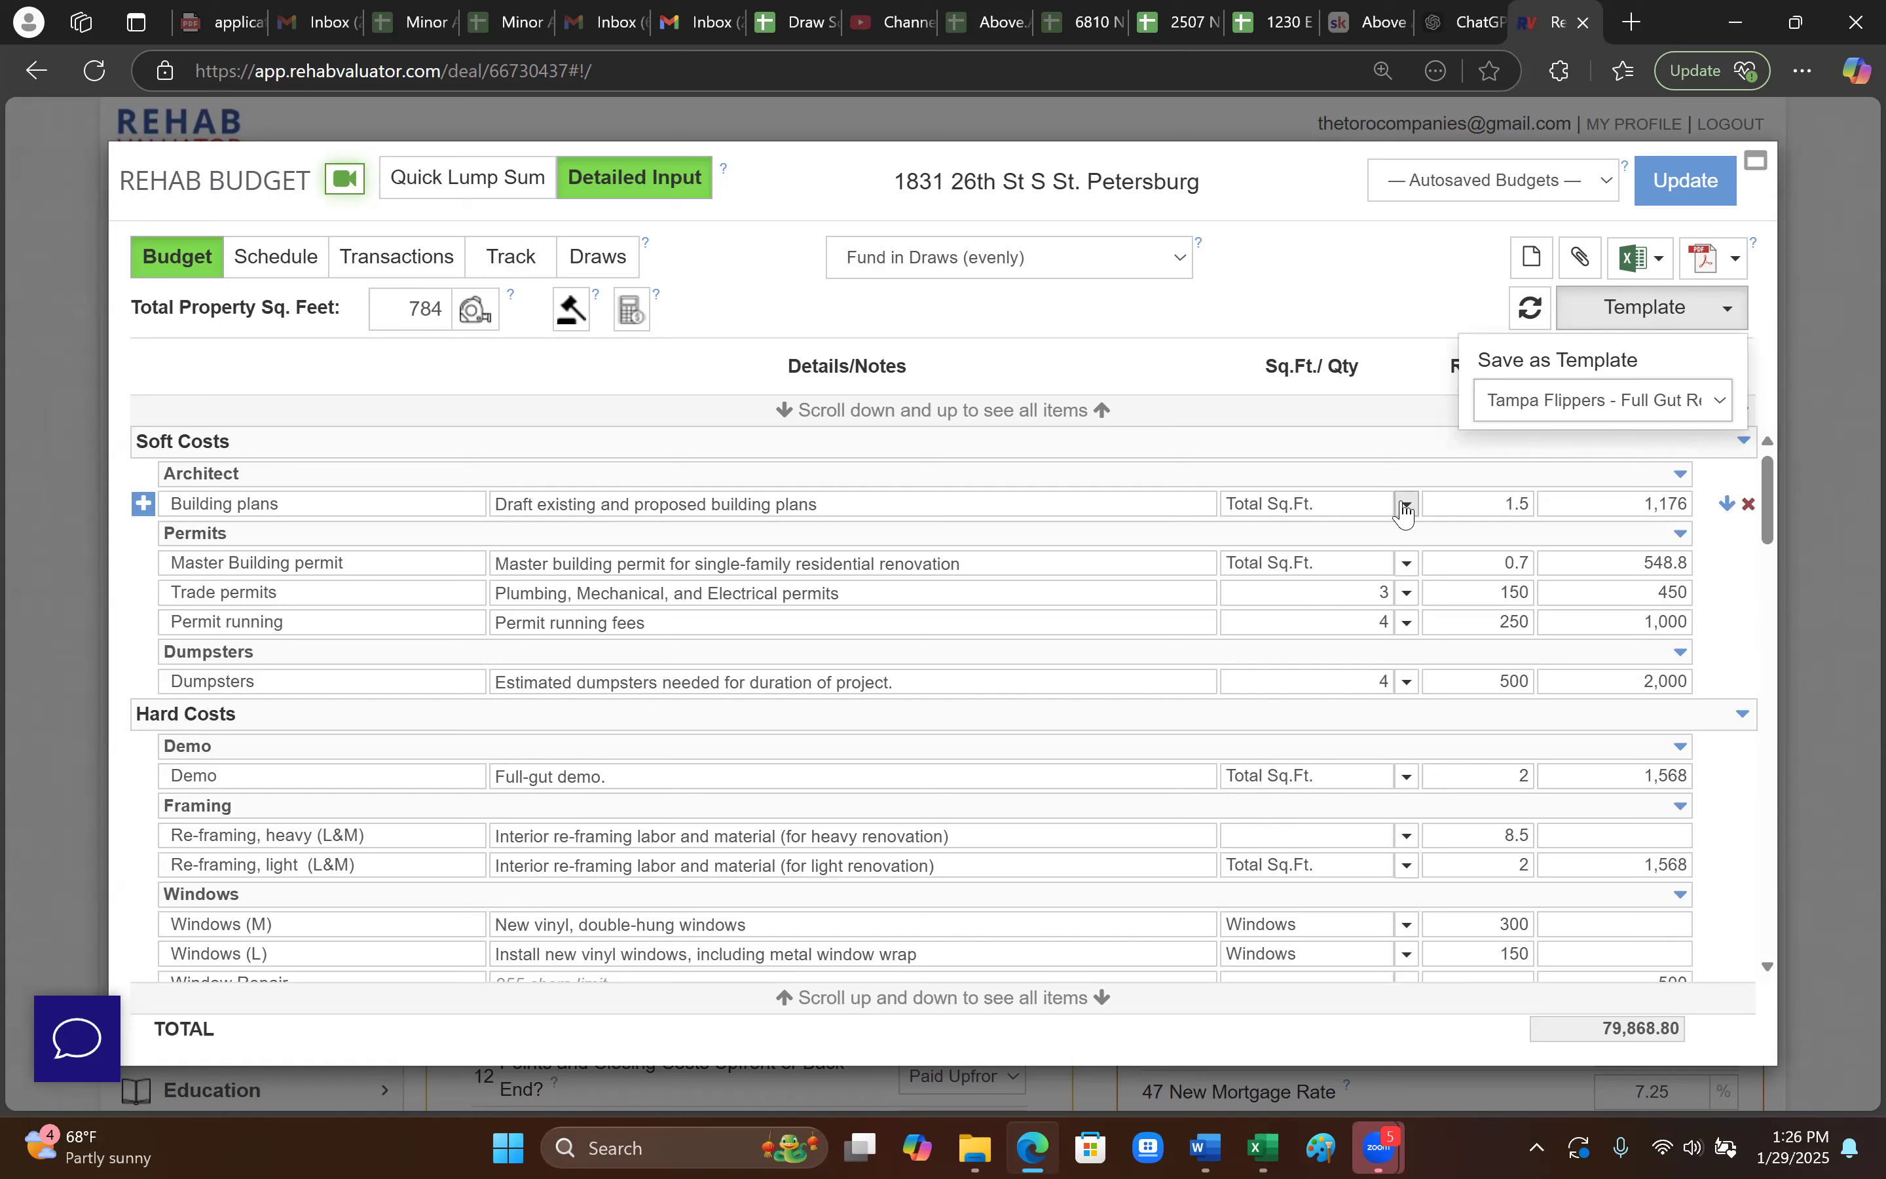
pyautogui.click(1357, 302)
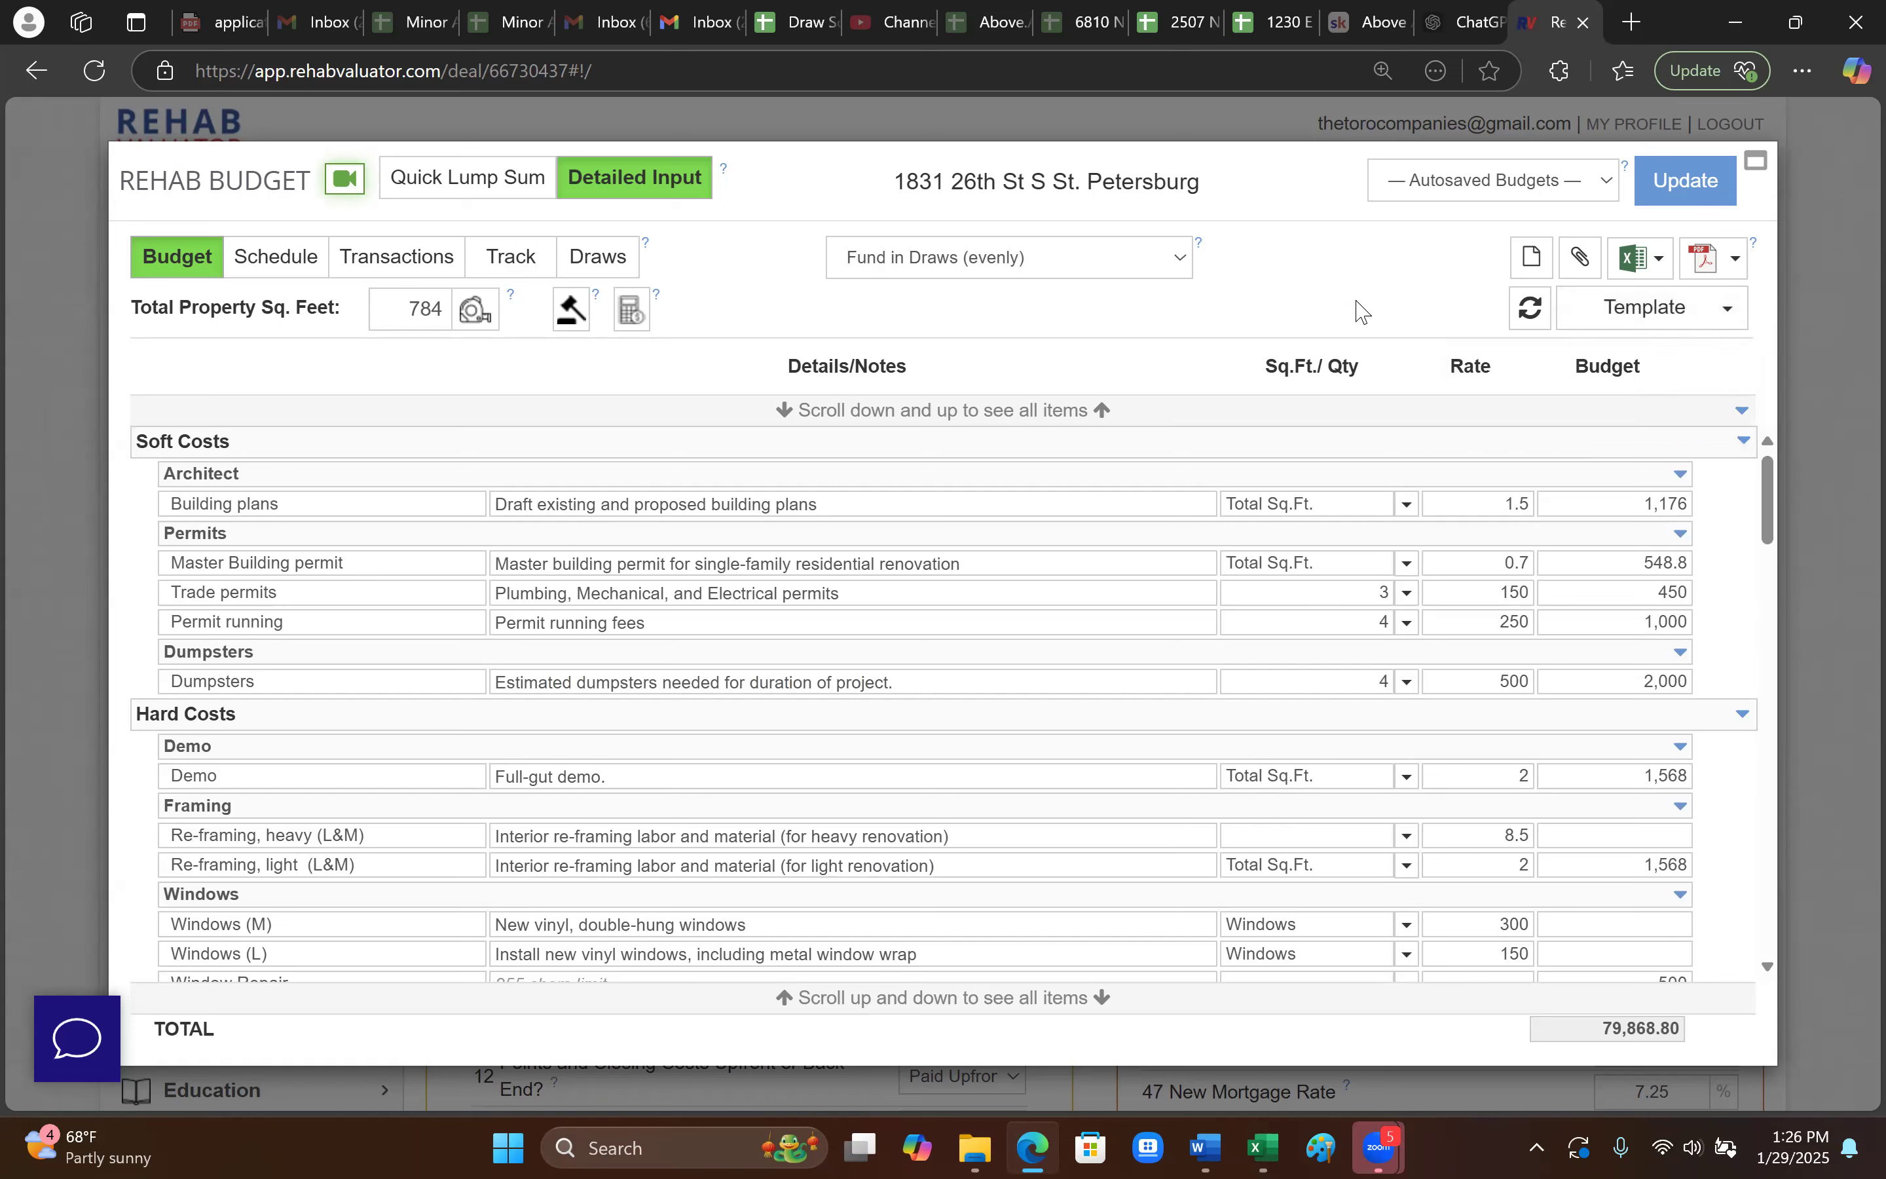
# - Reload the Budget - Draw Template so the phased budget totals 130,000.00 again
pyautogui.click(1628, 328)
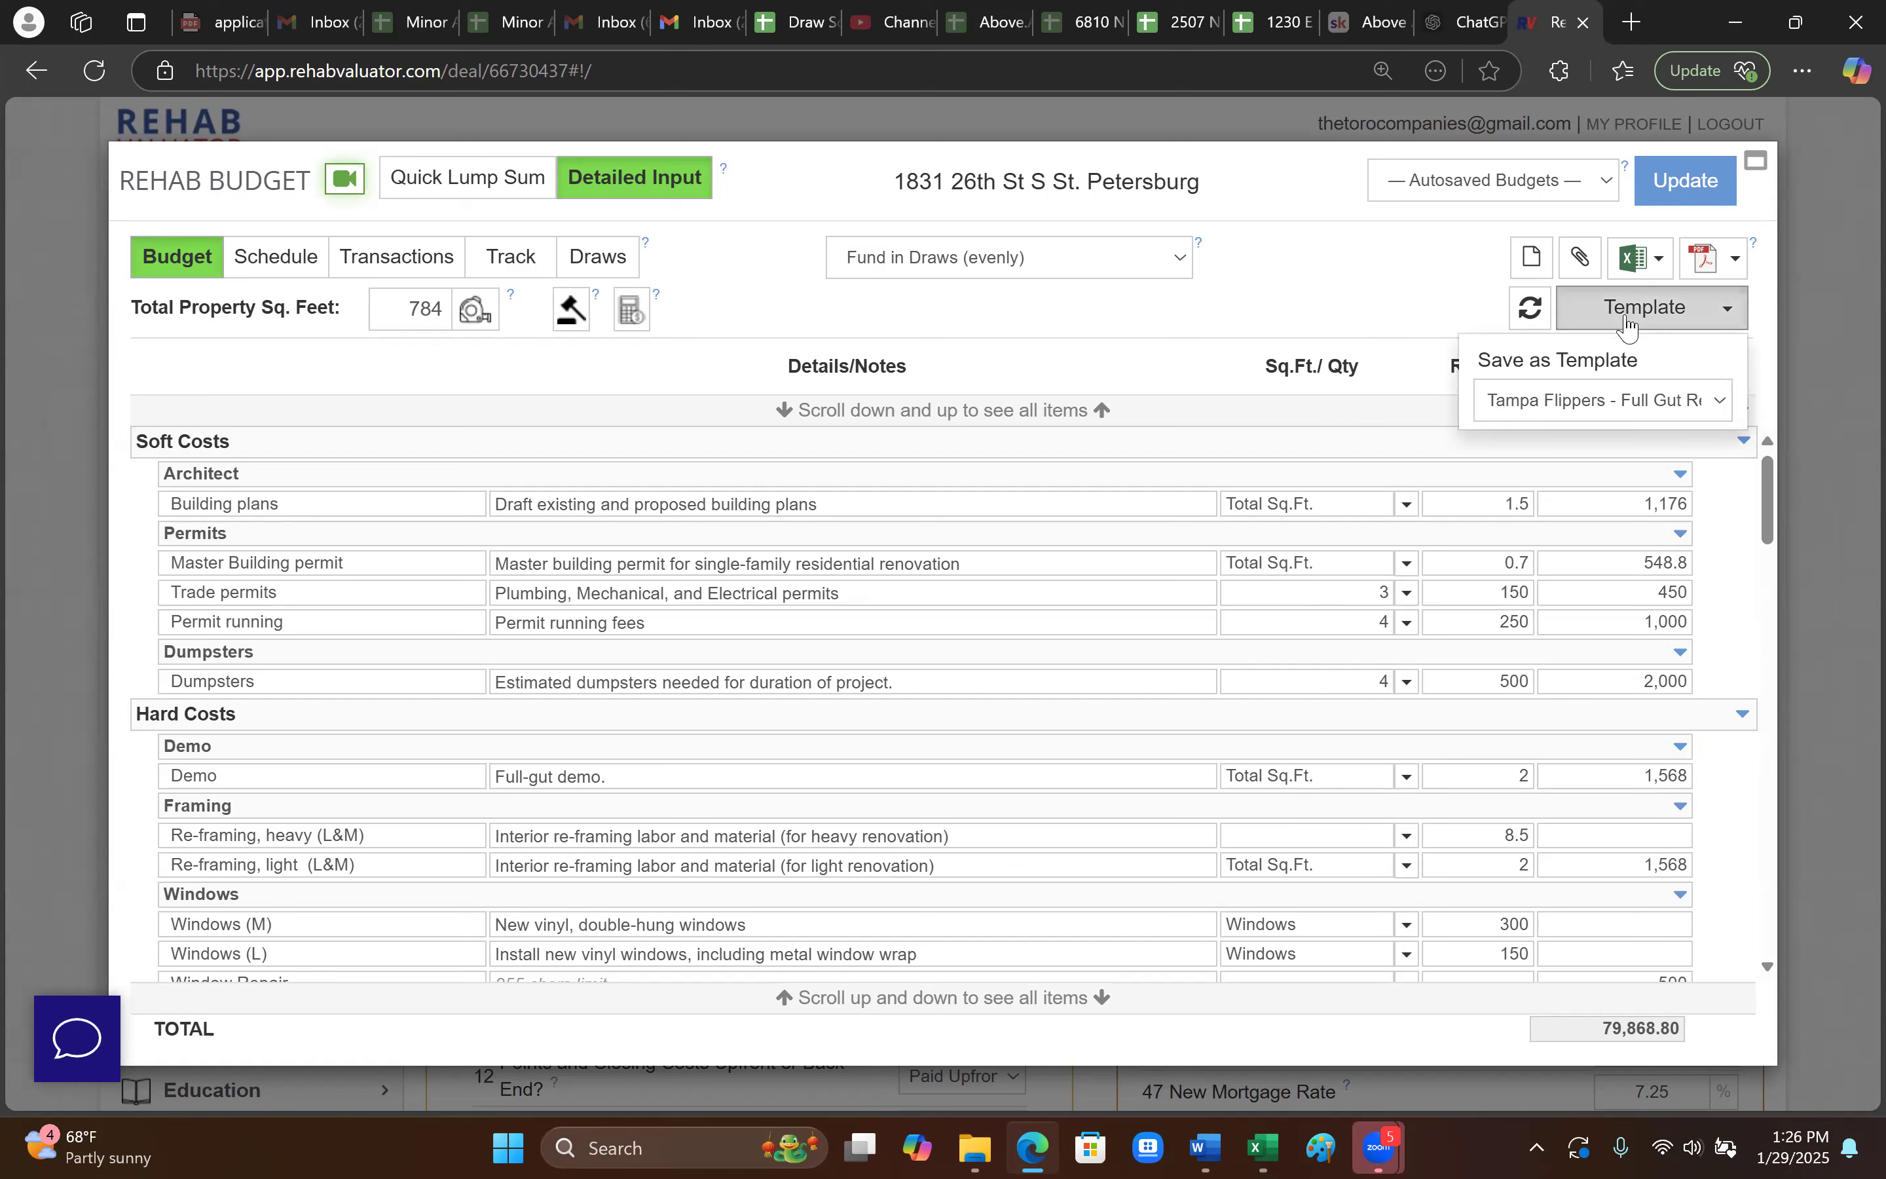
pyautogui.click(1600, 401)
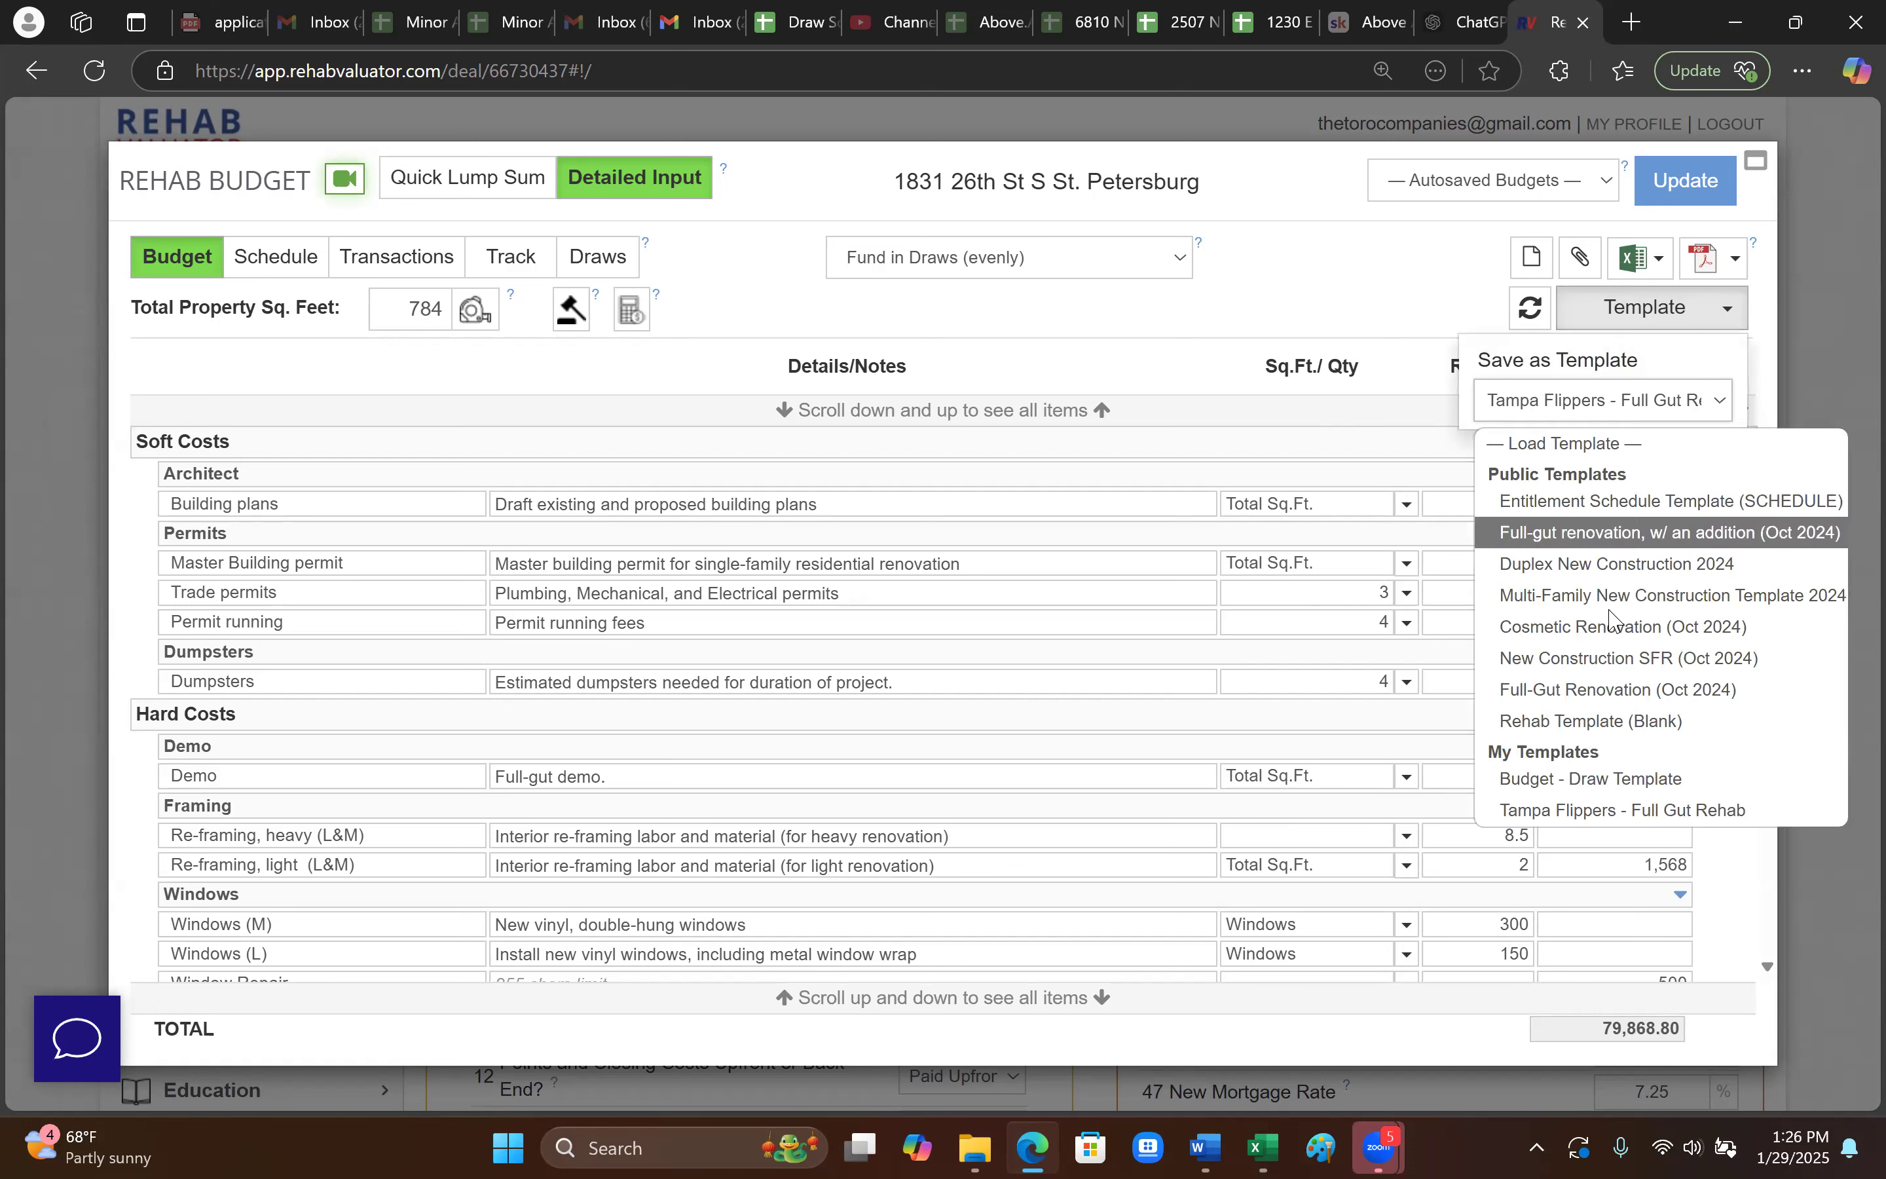
pyautogui.click(1606, 783)
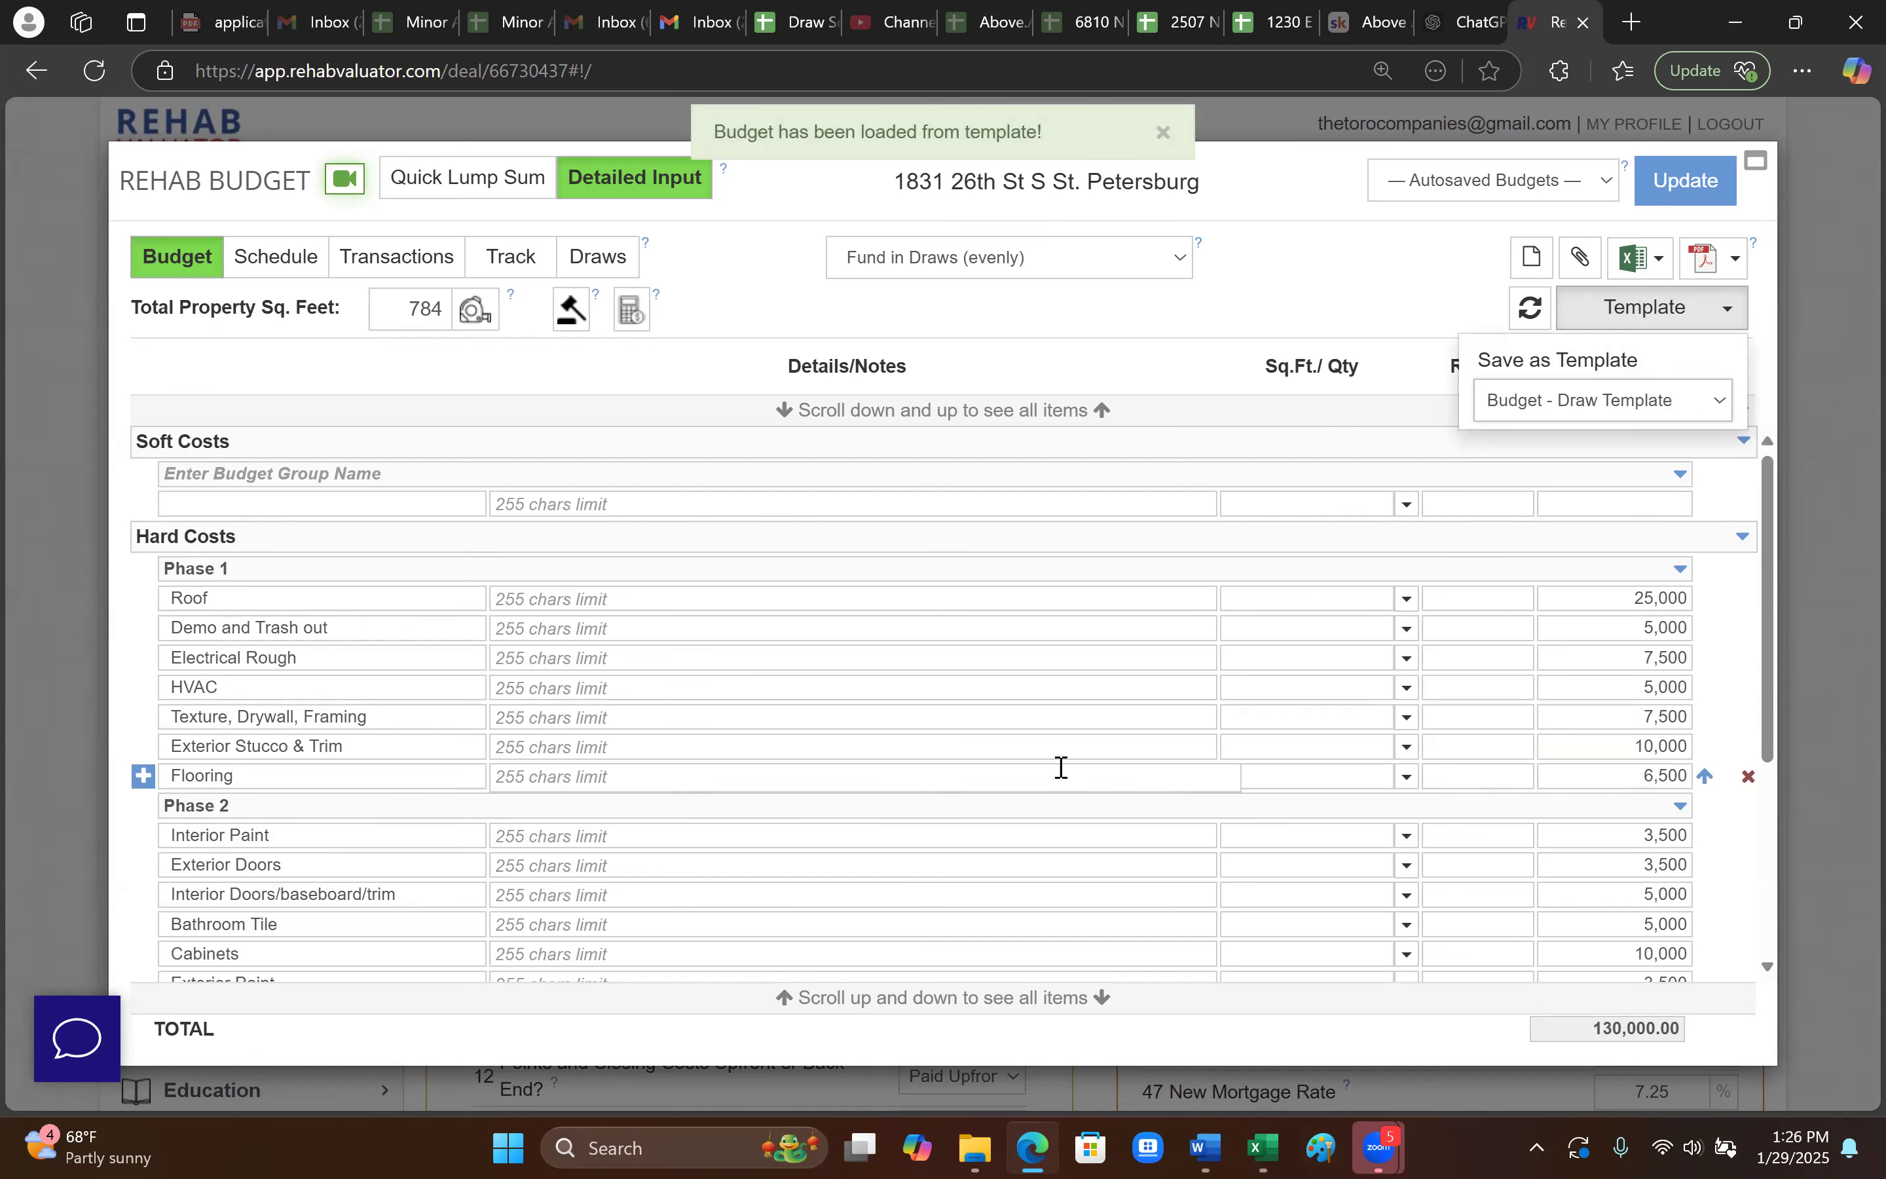
pyautogui.scroll(-2, 1065, 770)
pyautogui.scroll(2, 1052, 770)
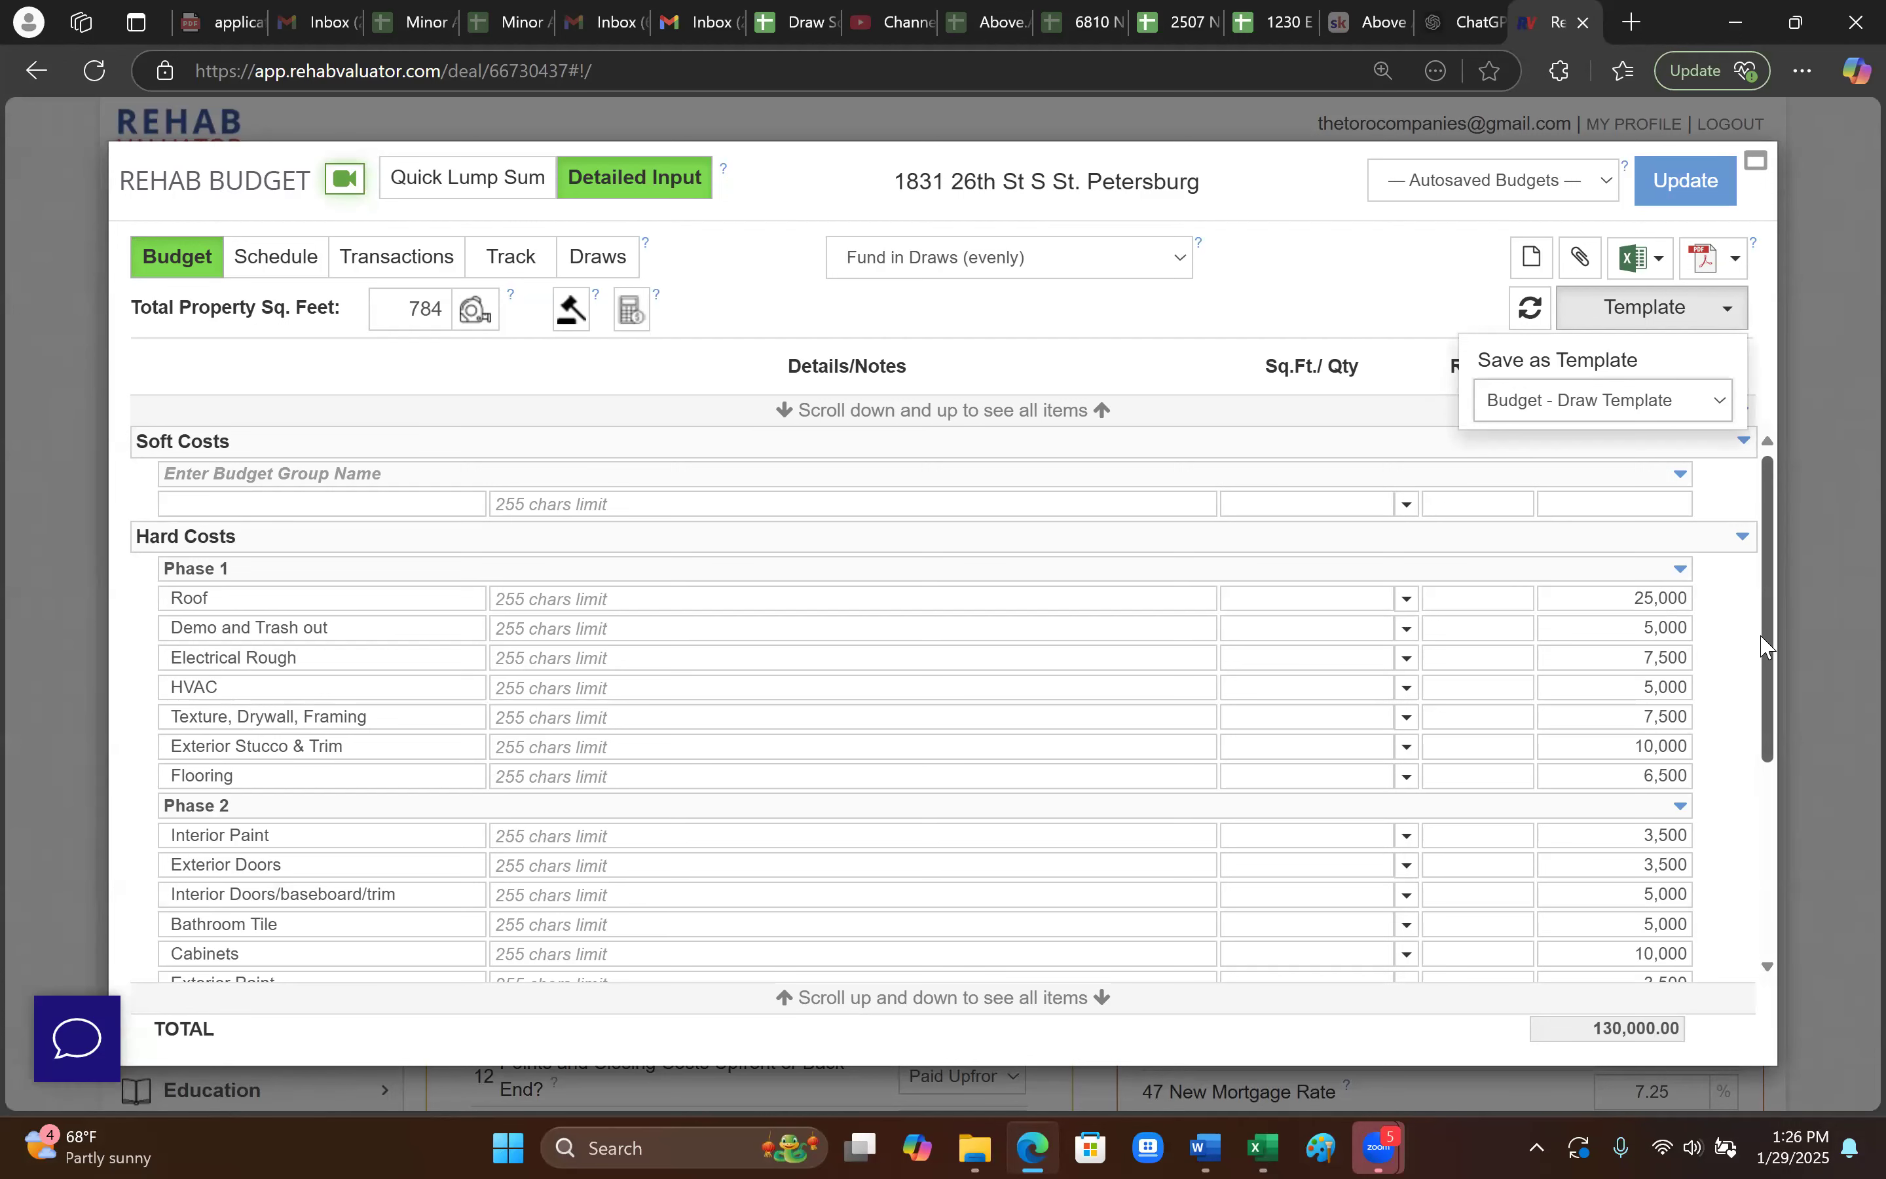
pyautogui.moveTo(1770, 633); pyautogui.dragTo(1767, 647)
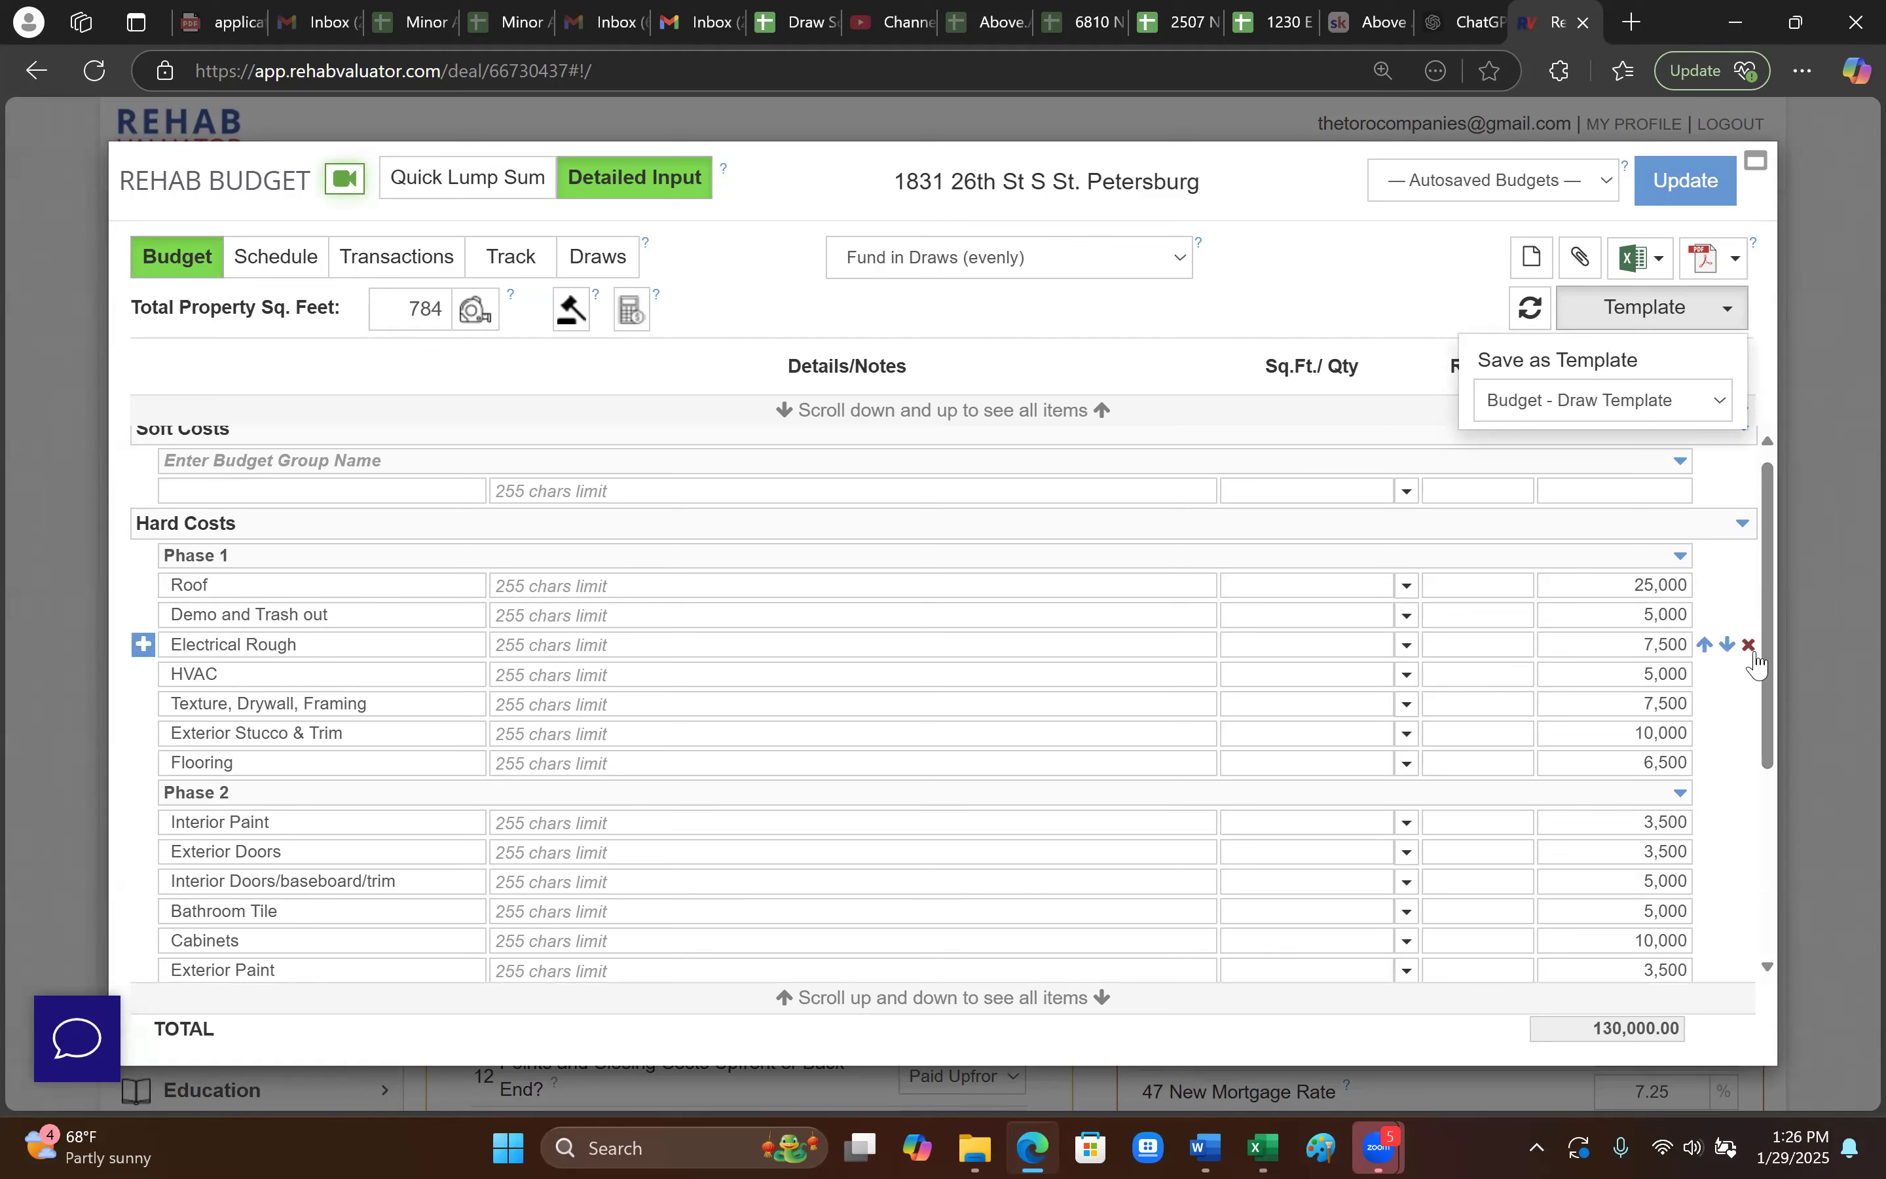
pyautogui.click(1582, 404)
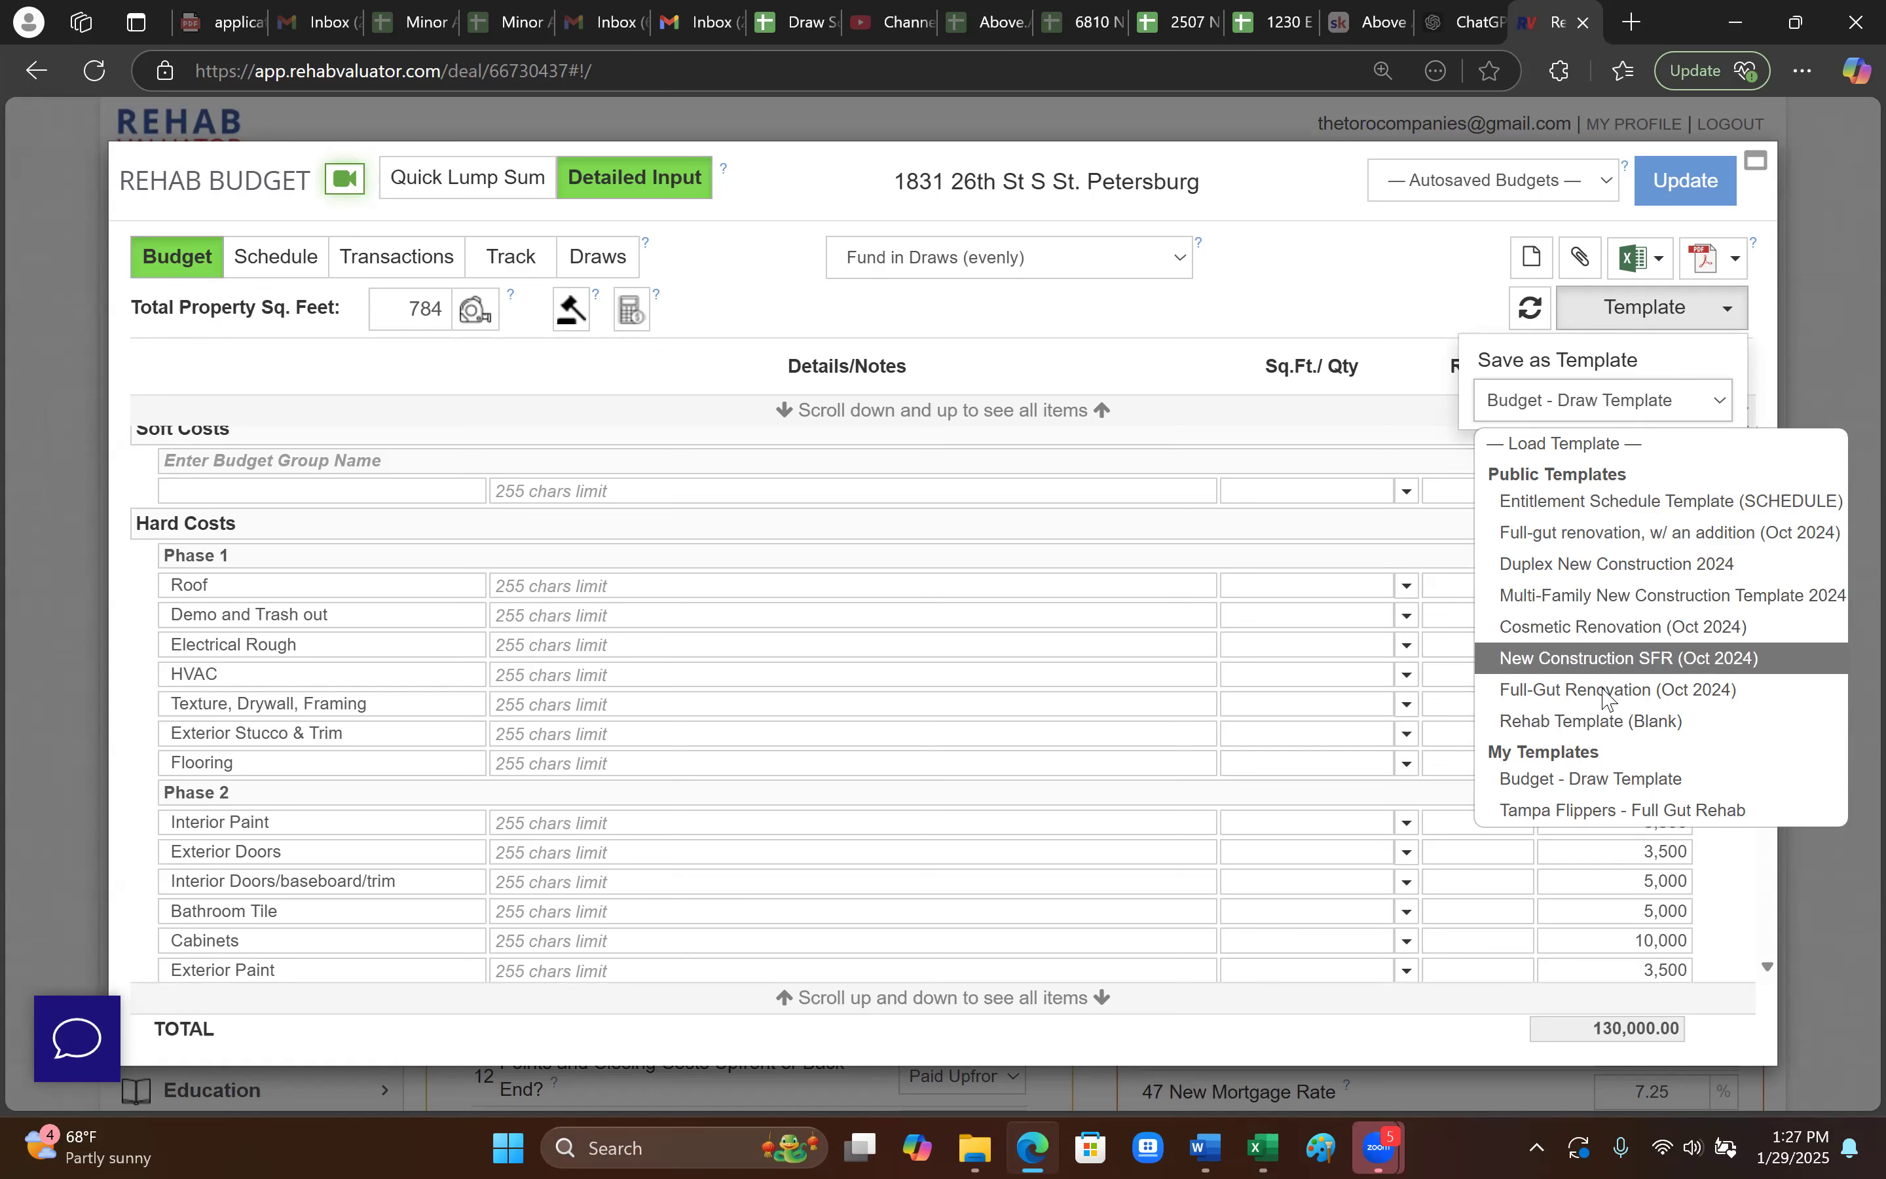
pyautogui.click(1616, 810)
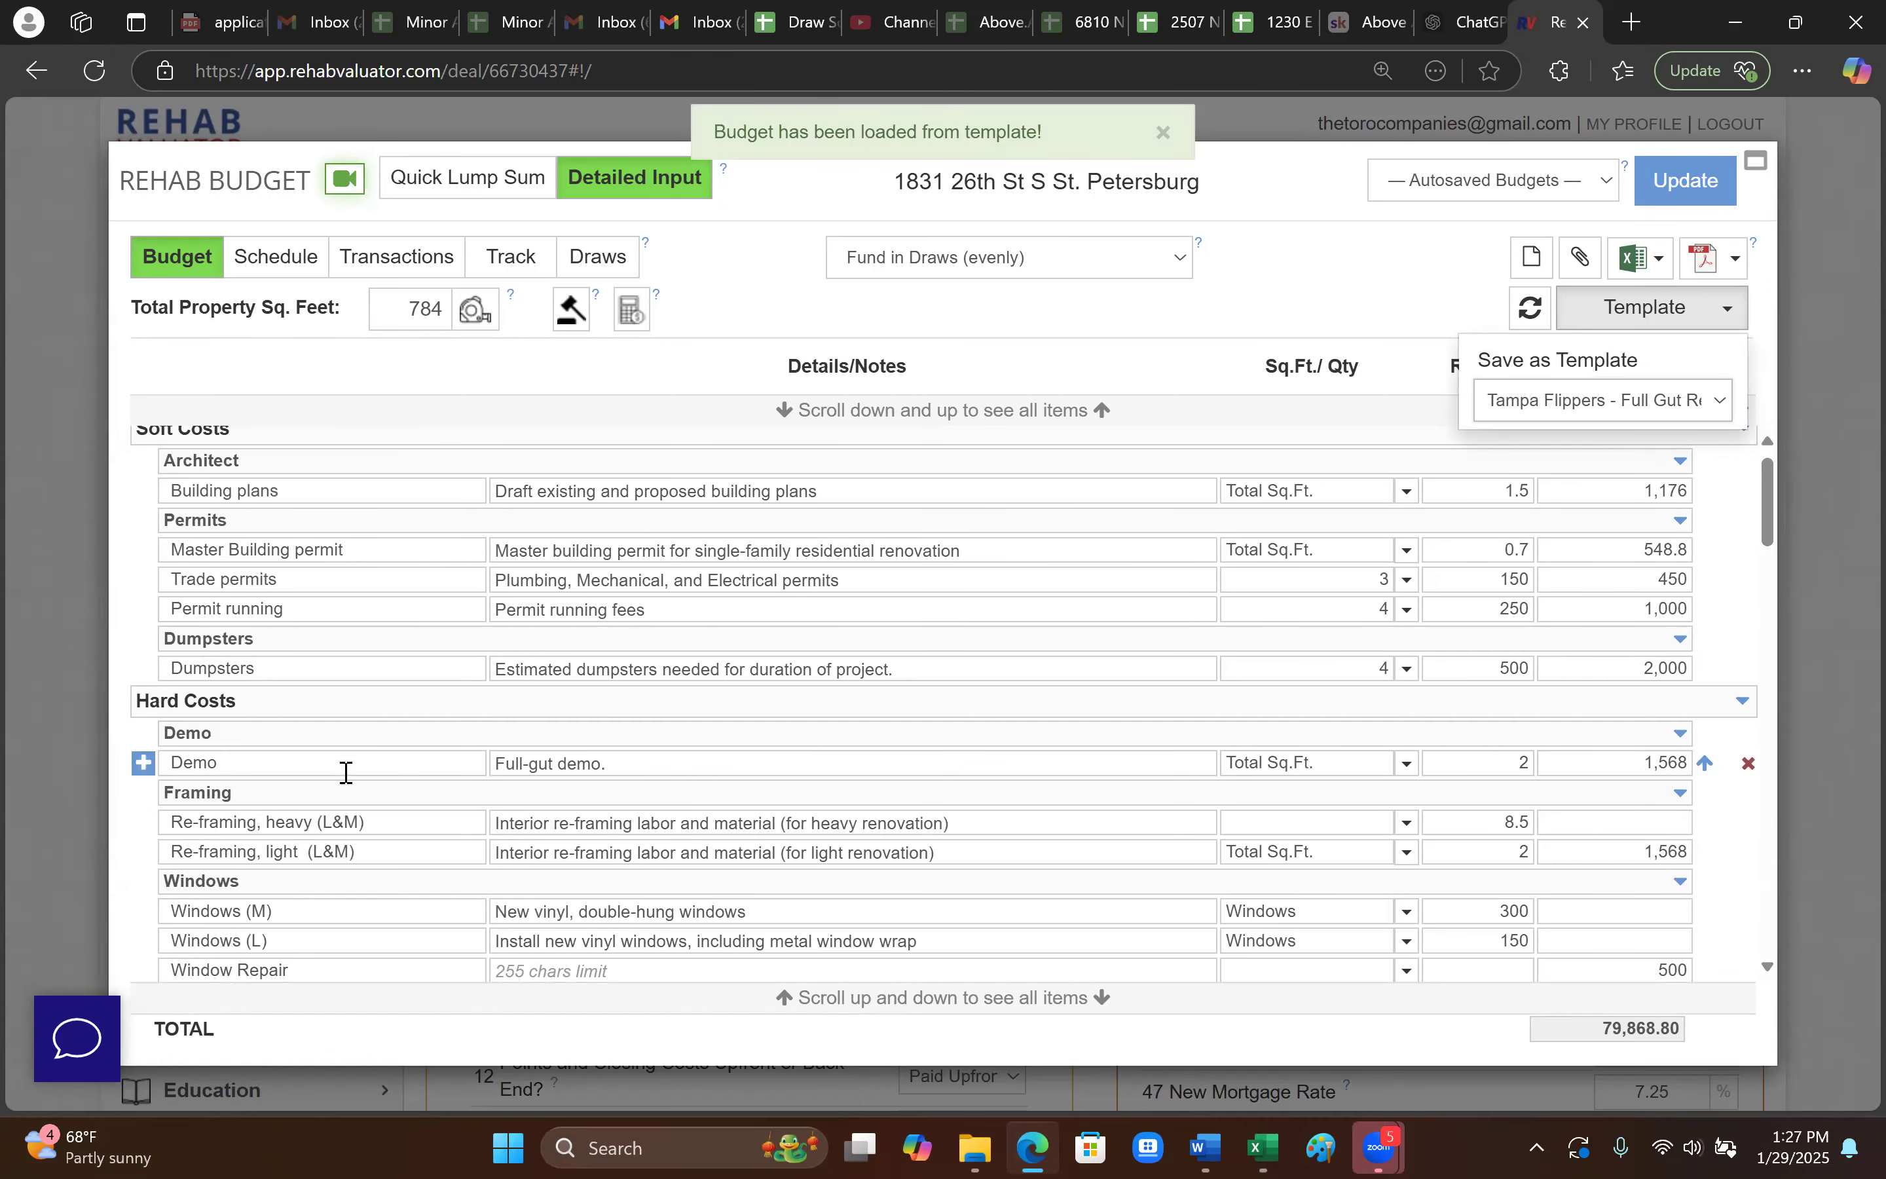
pyautogui.scroll(-2, 362, 860)
pyautogui.scroll(3, 400, 863)
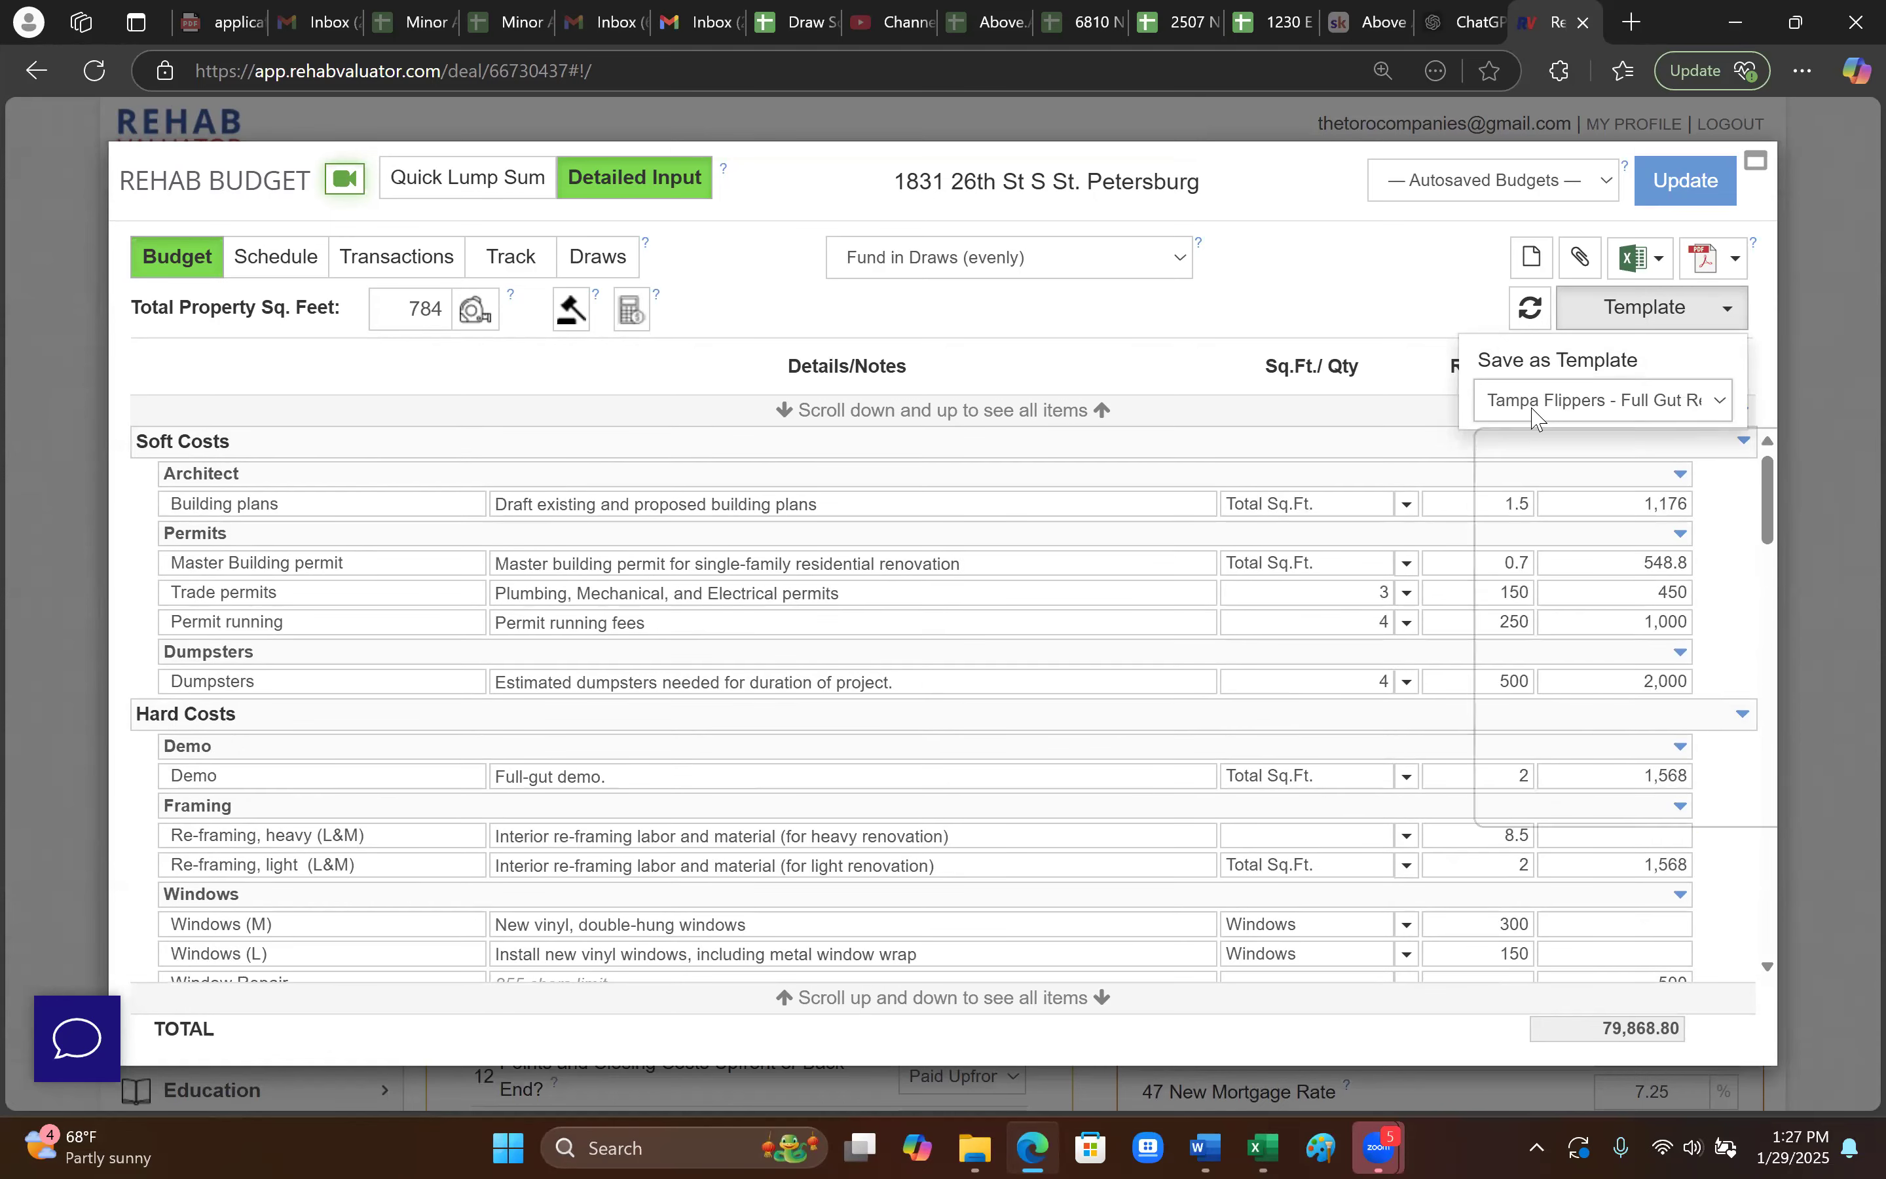
pyautogui.click(1603, 400)
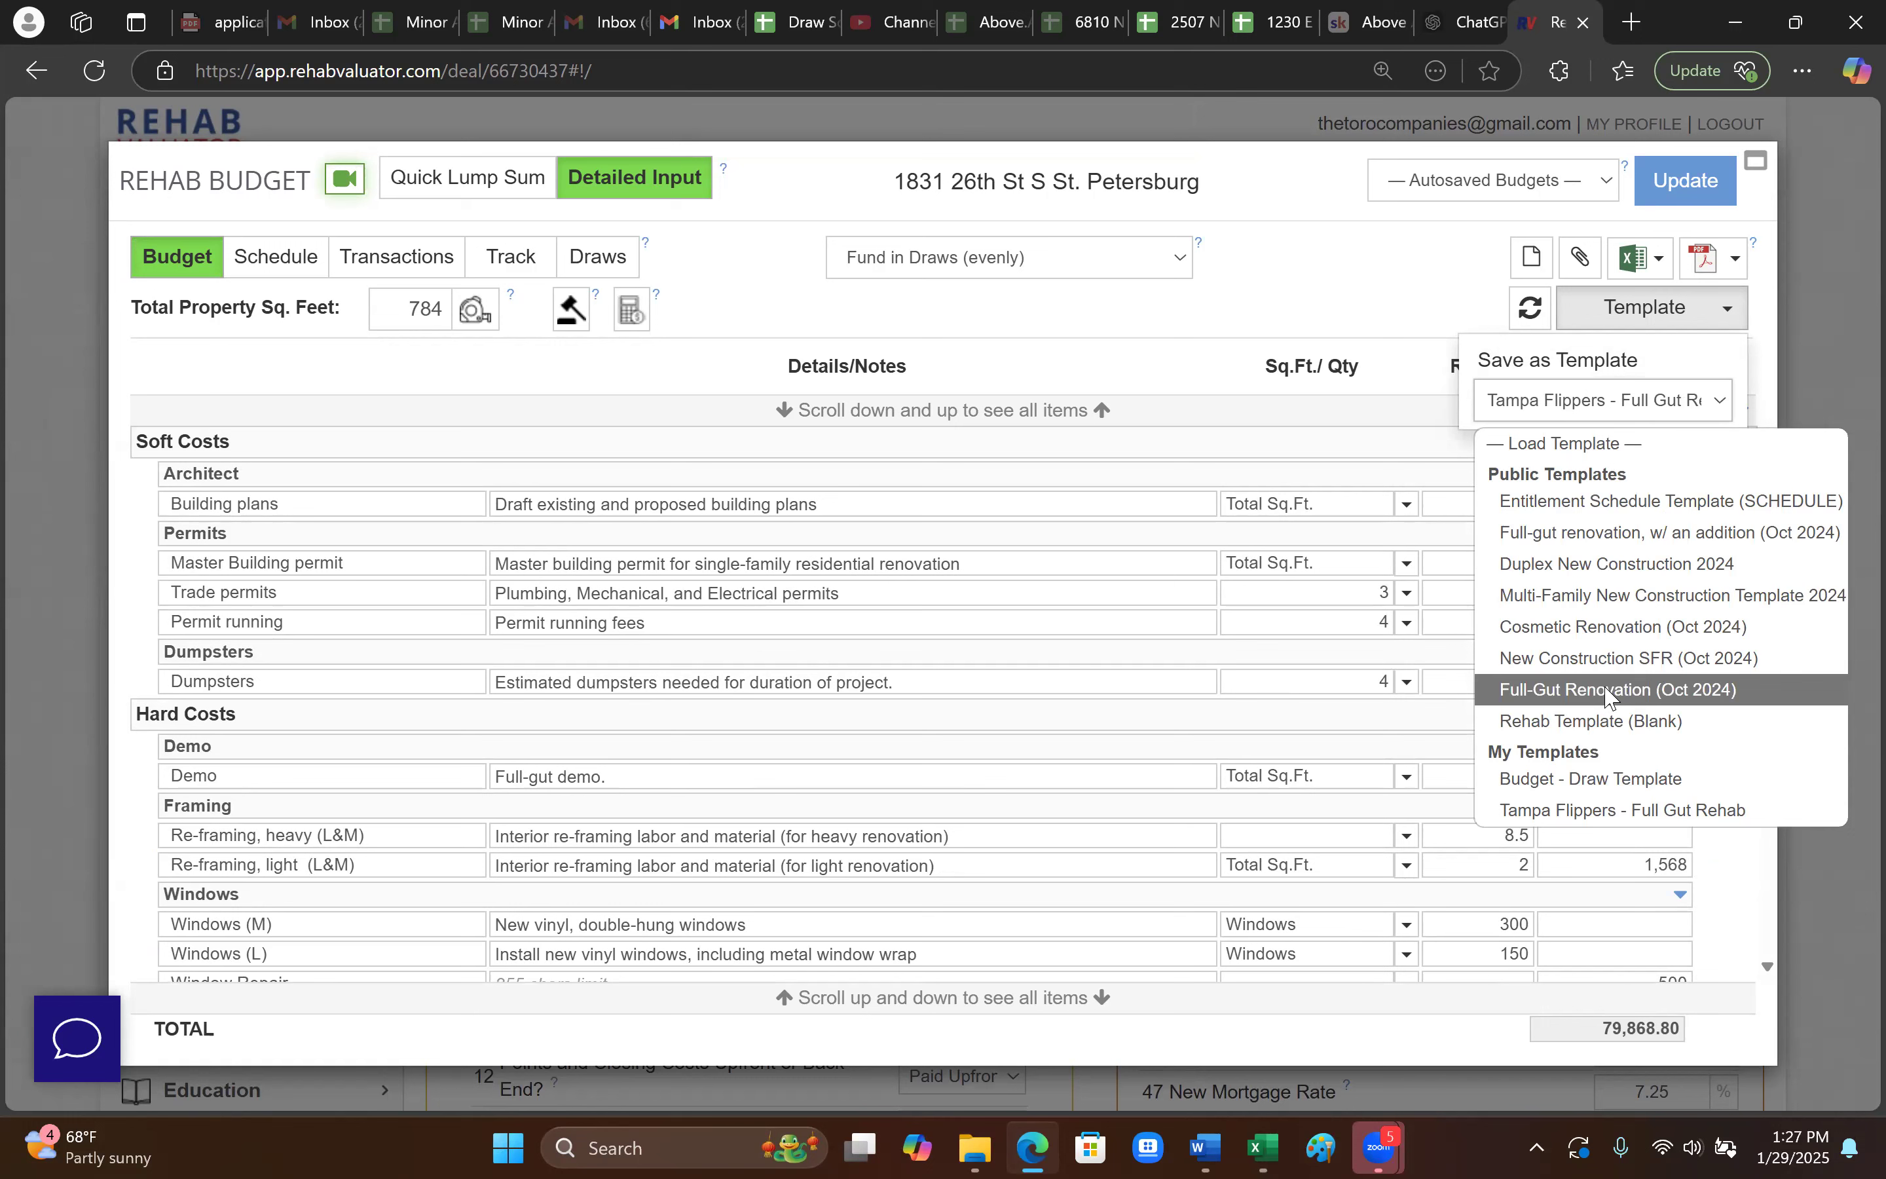
pyautogui.click(1604, 811)
pyautogui.scroll(-3, 375, 809)
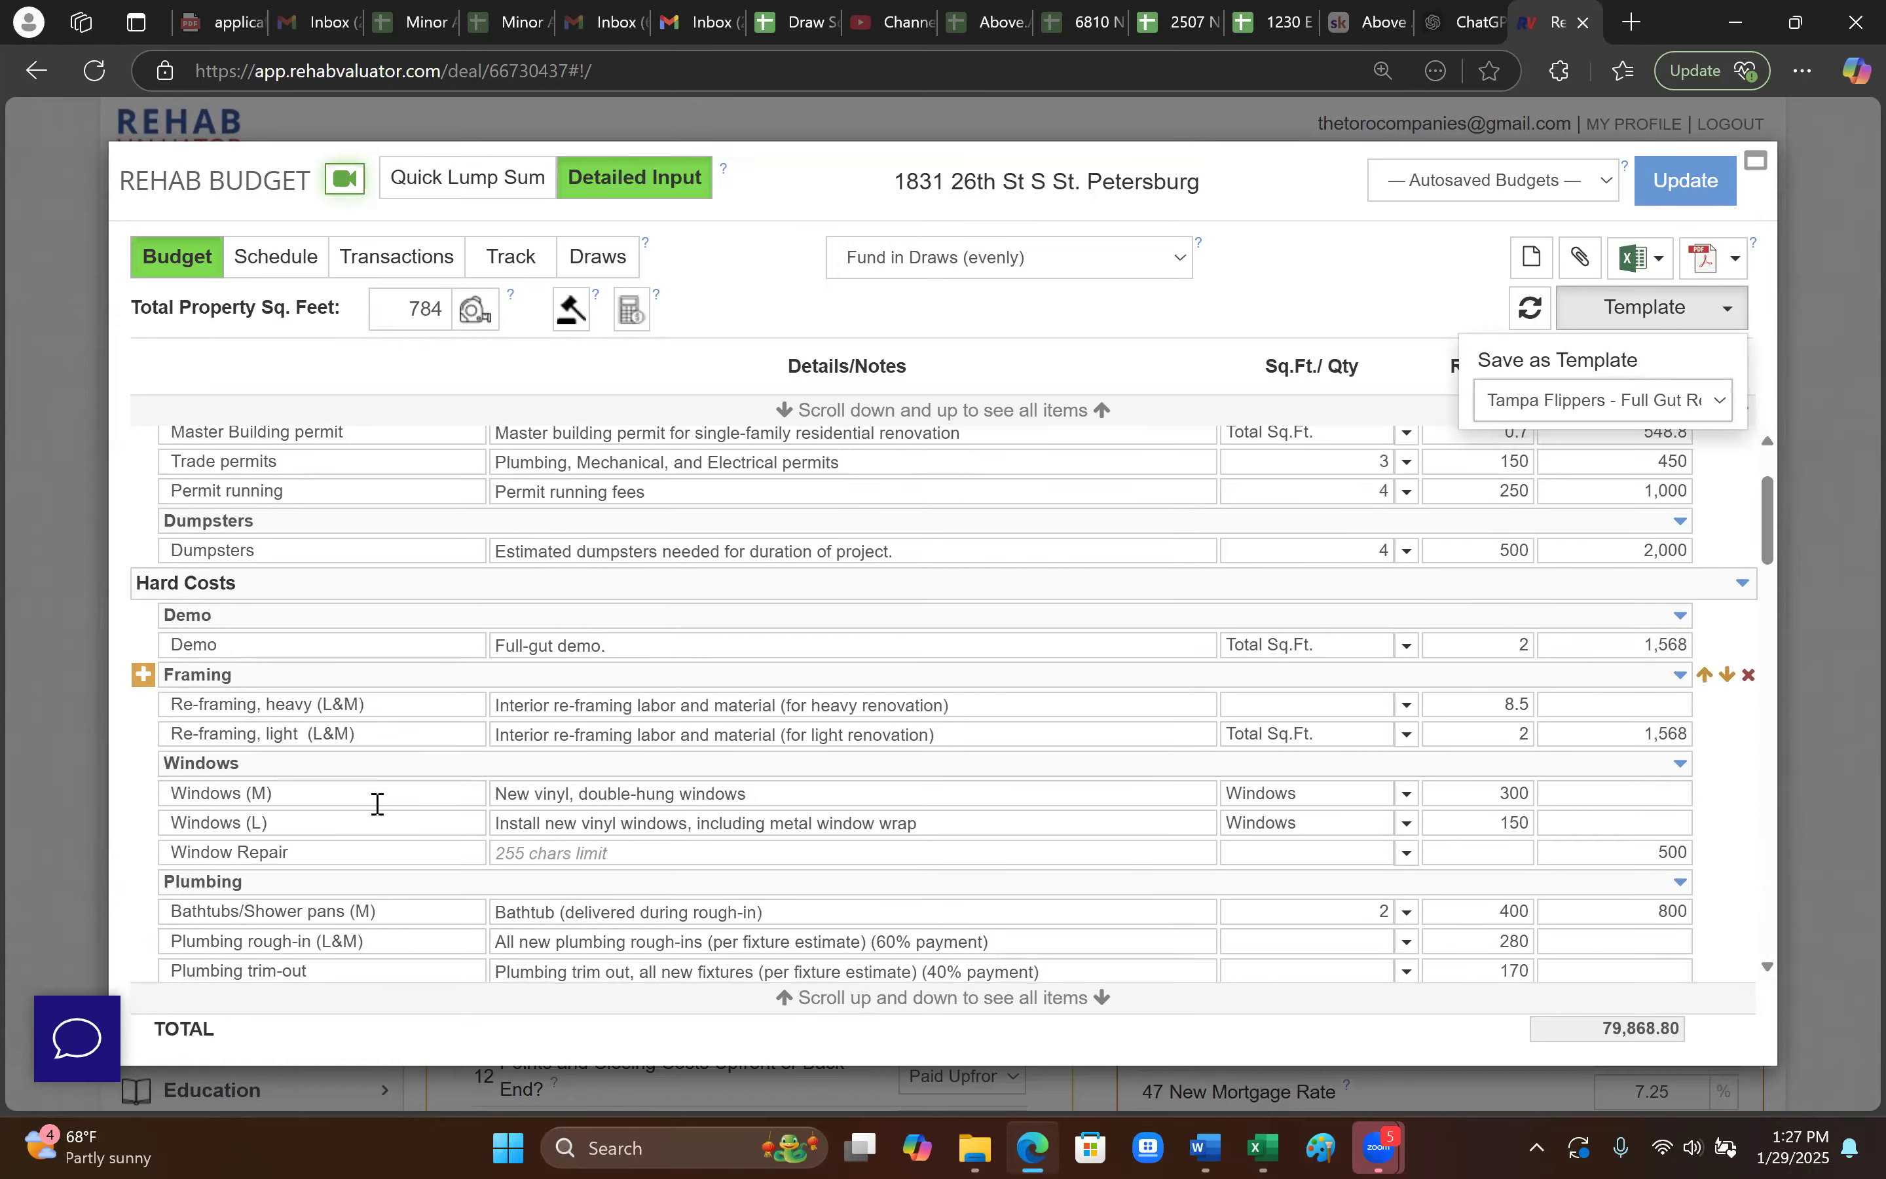
pyautogui.scroll(-20, 375, 803)
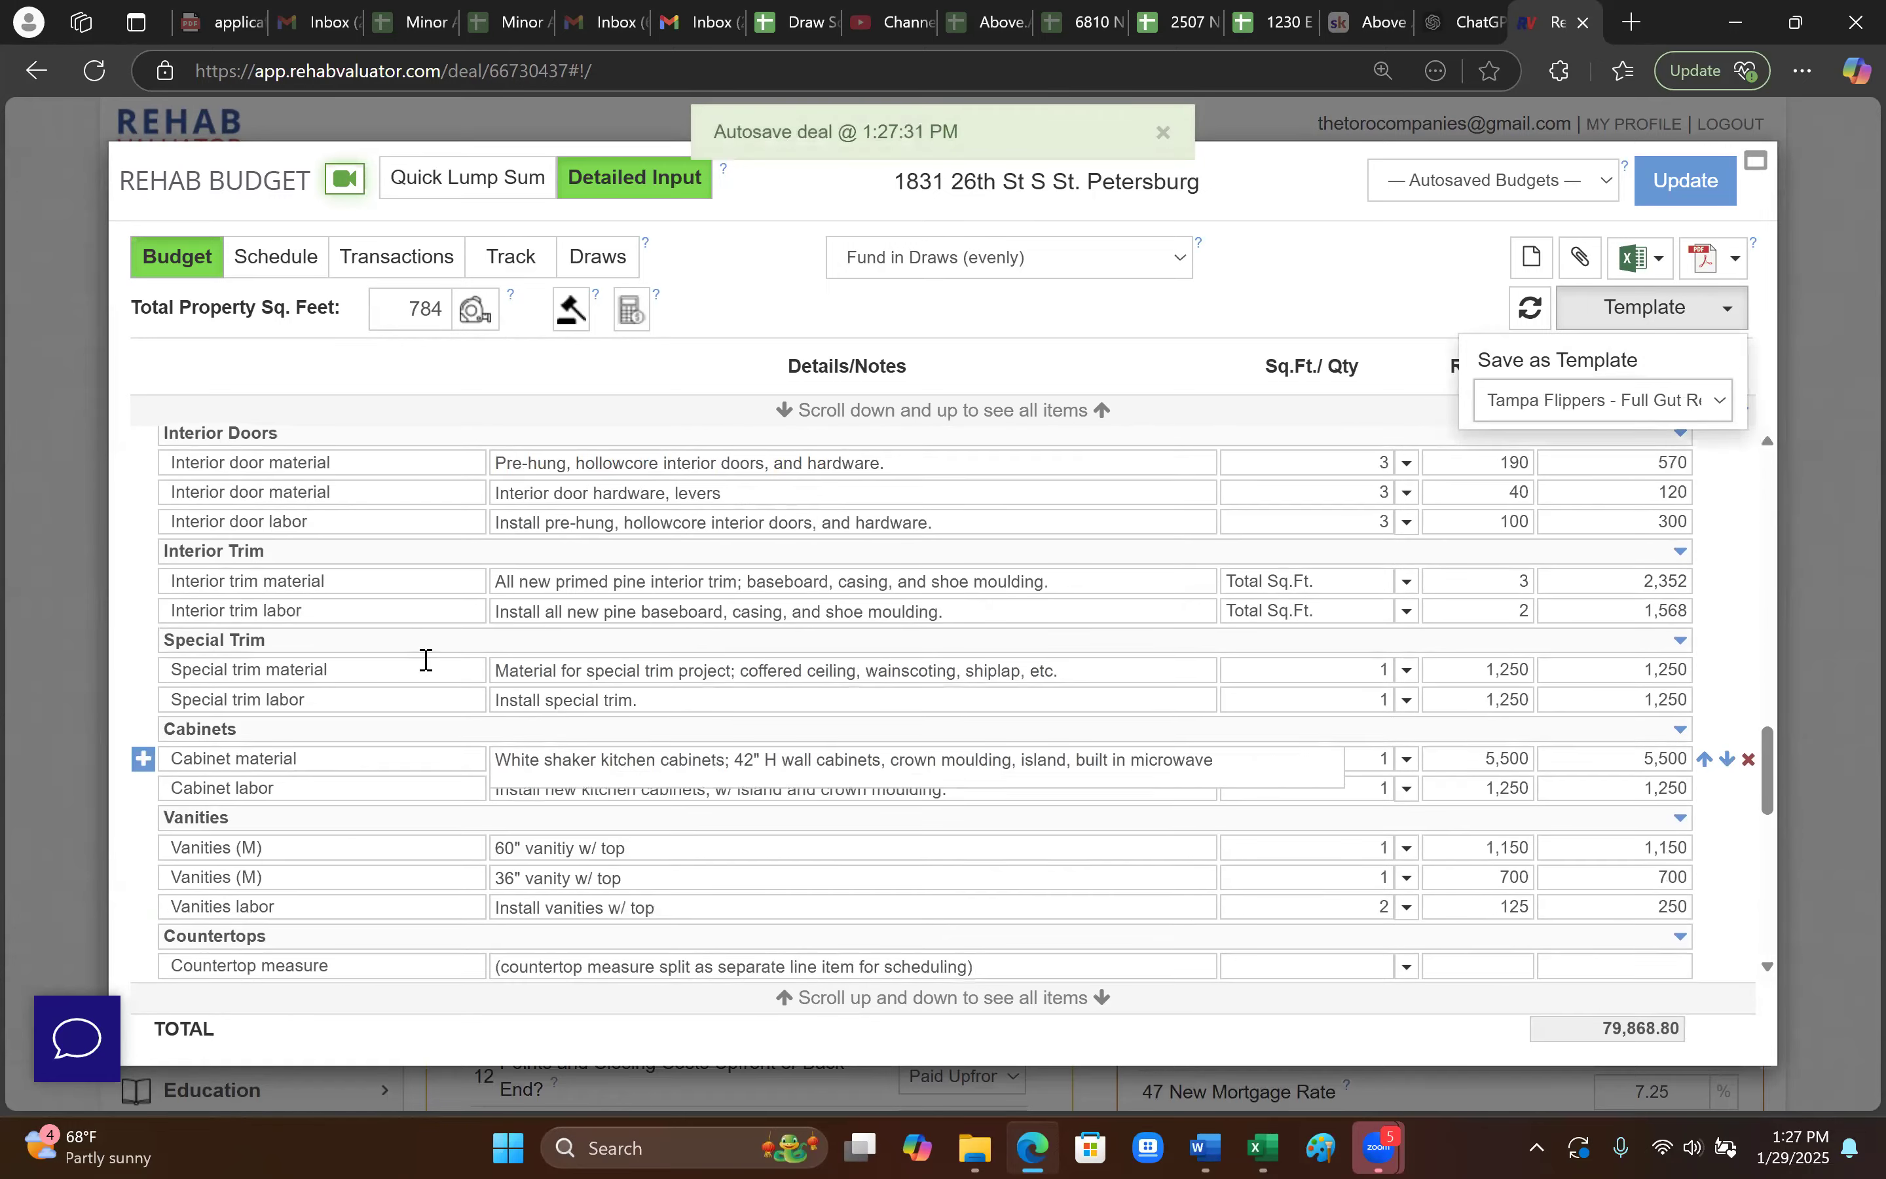
pyautogui.scroll(8, 1633, 452)
pyautogui.click(1604, 400)
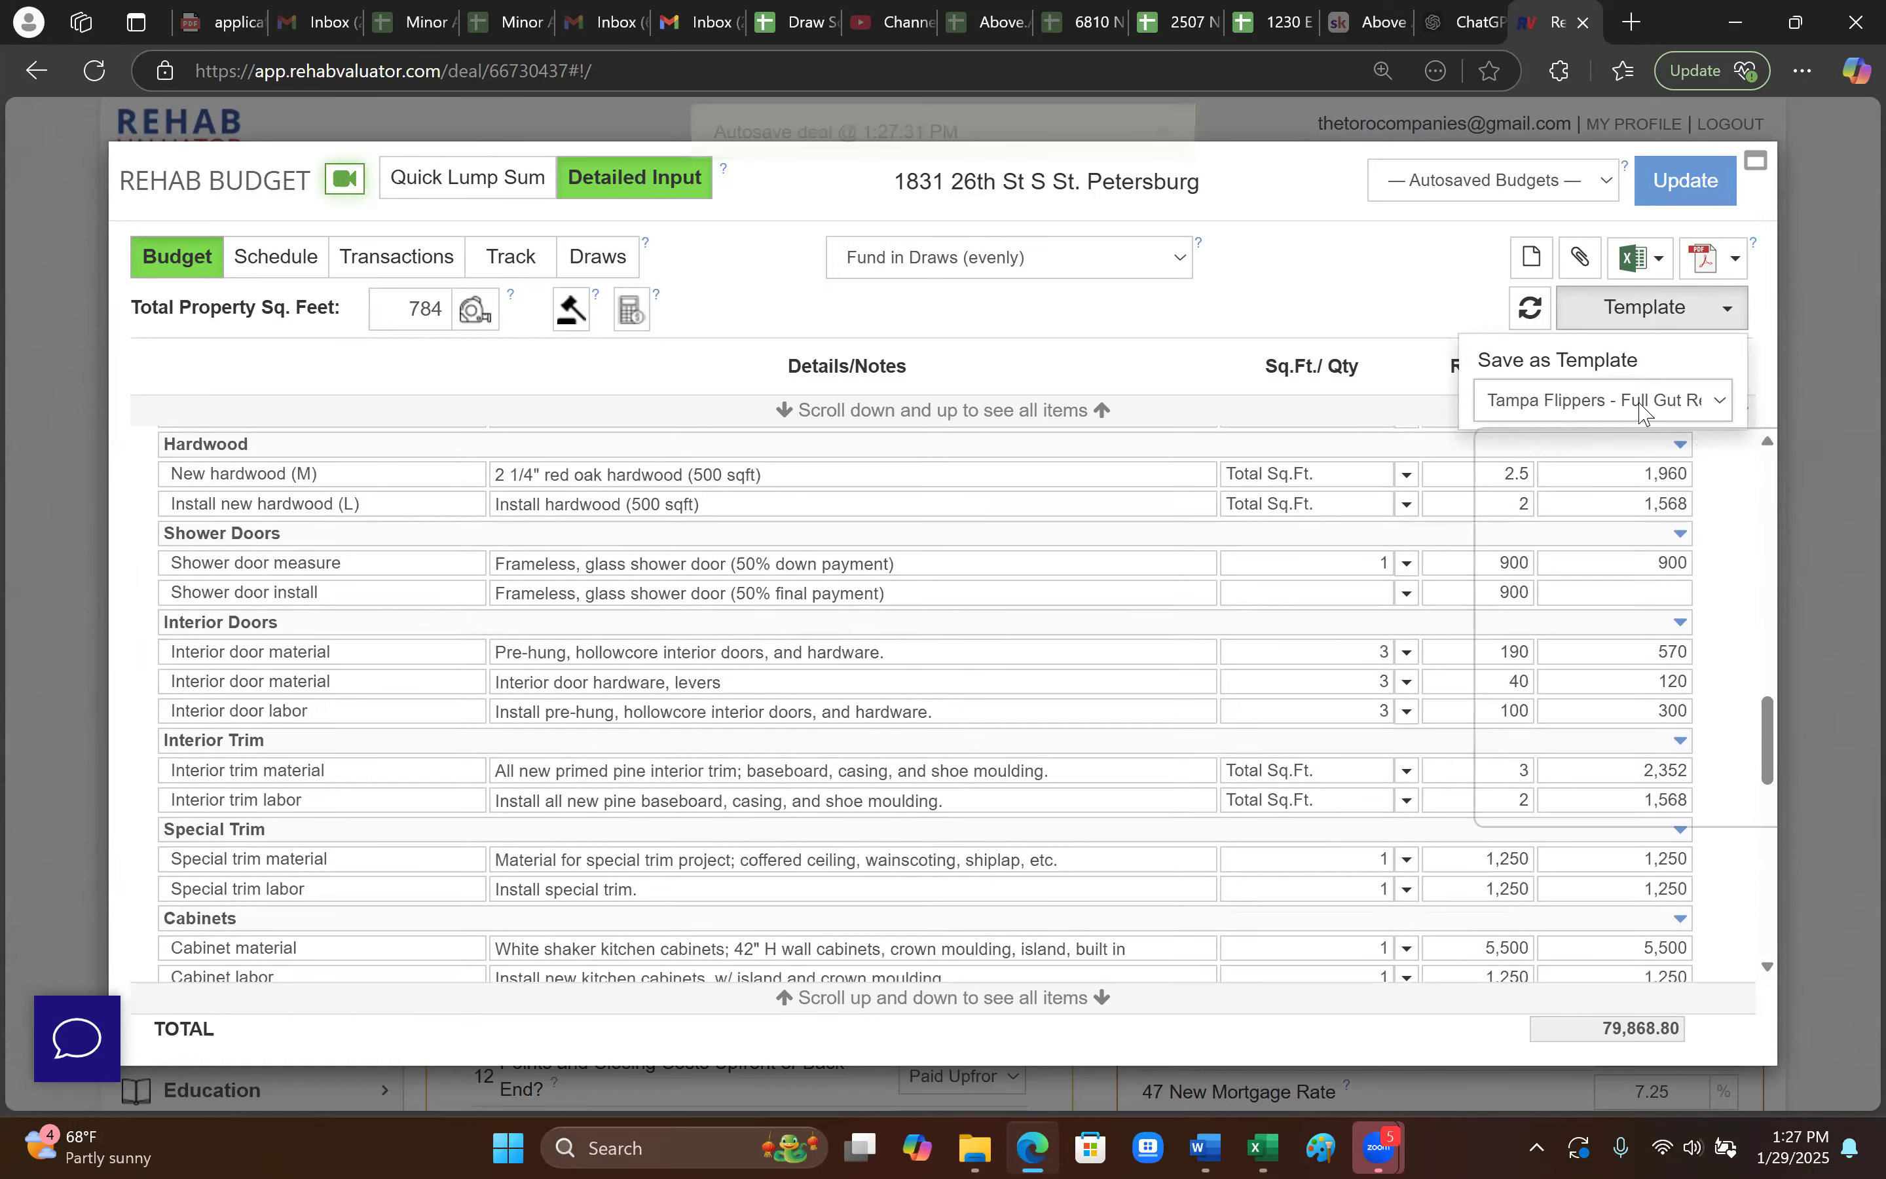
pyautogui.click(1591, 779)
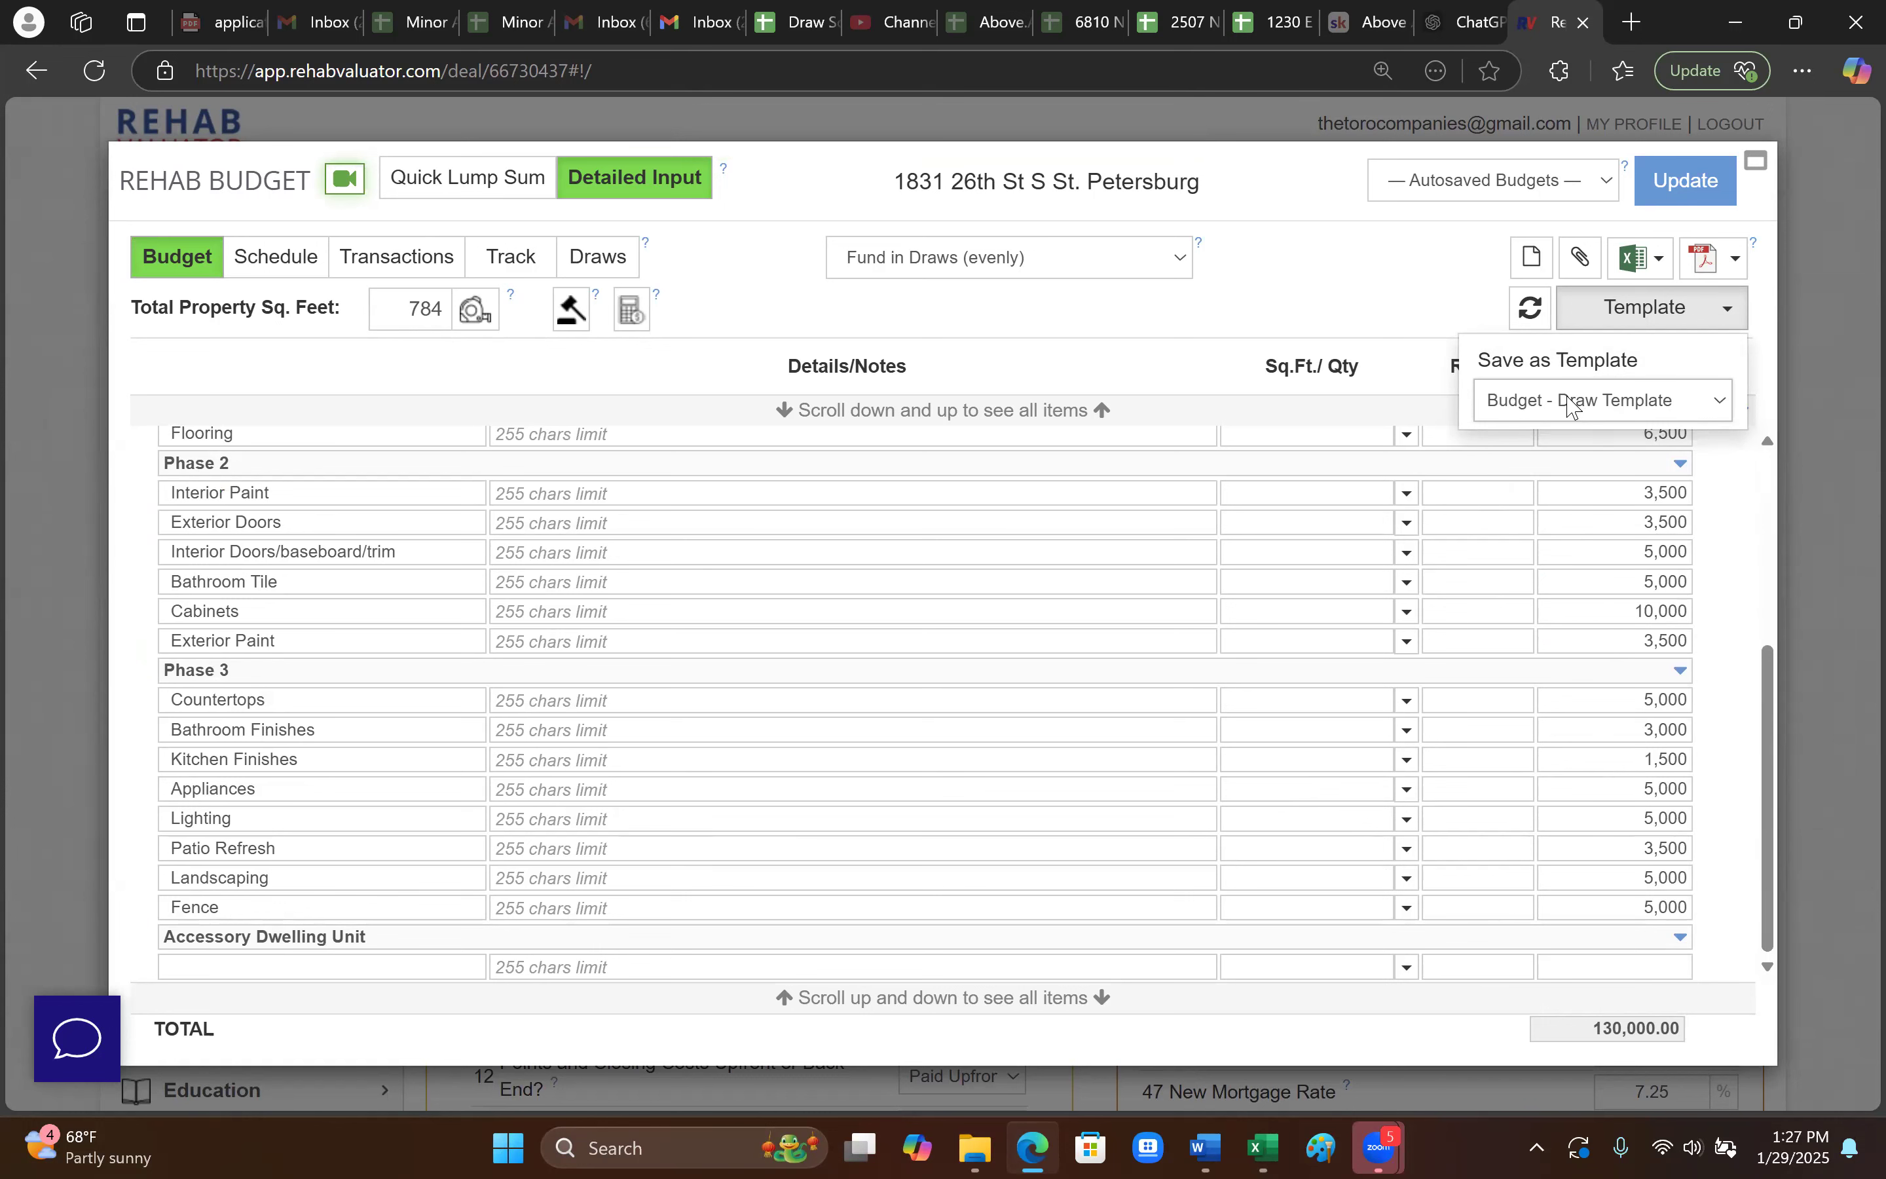
pyautogui.scroll(3, 1340, 686)
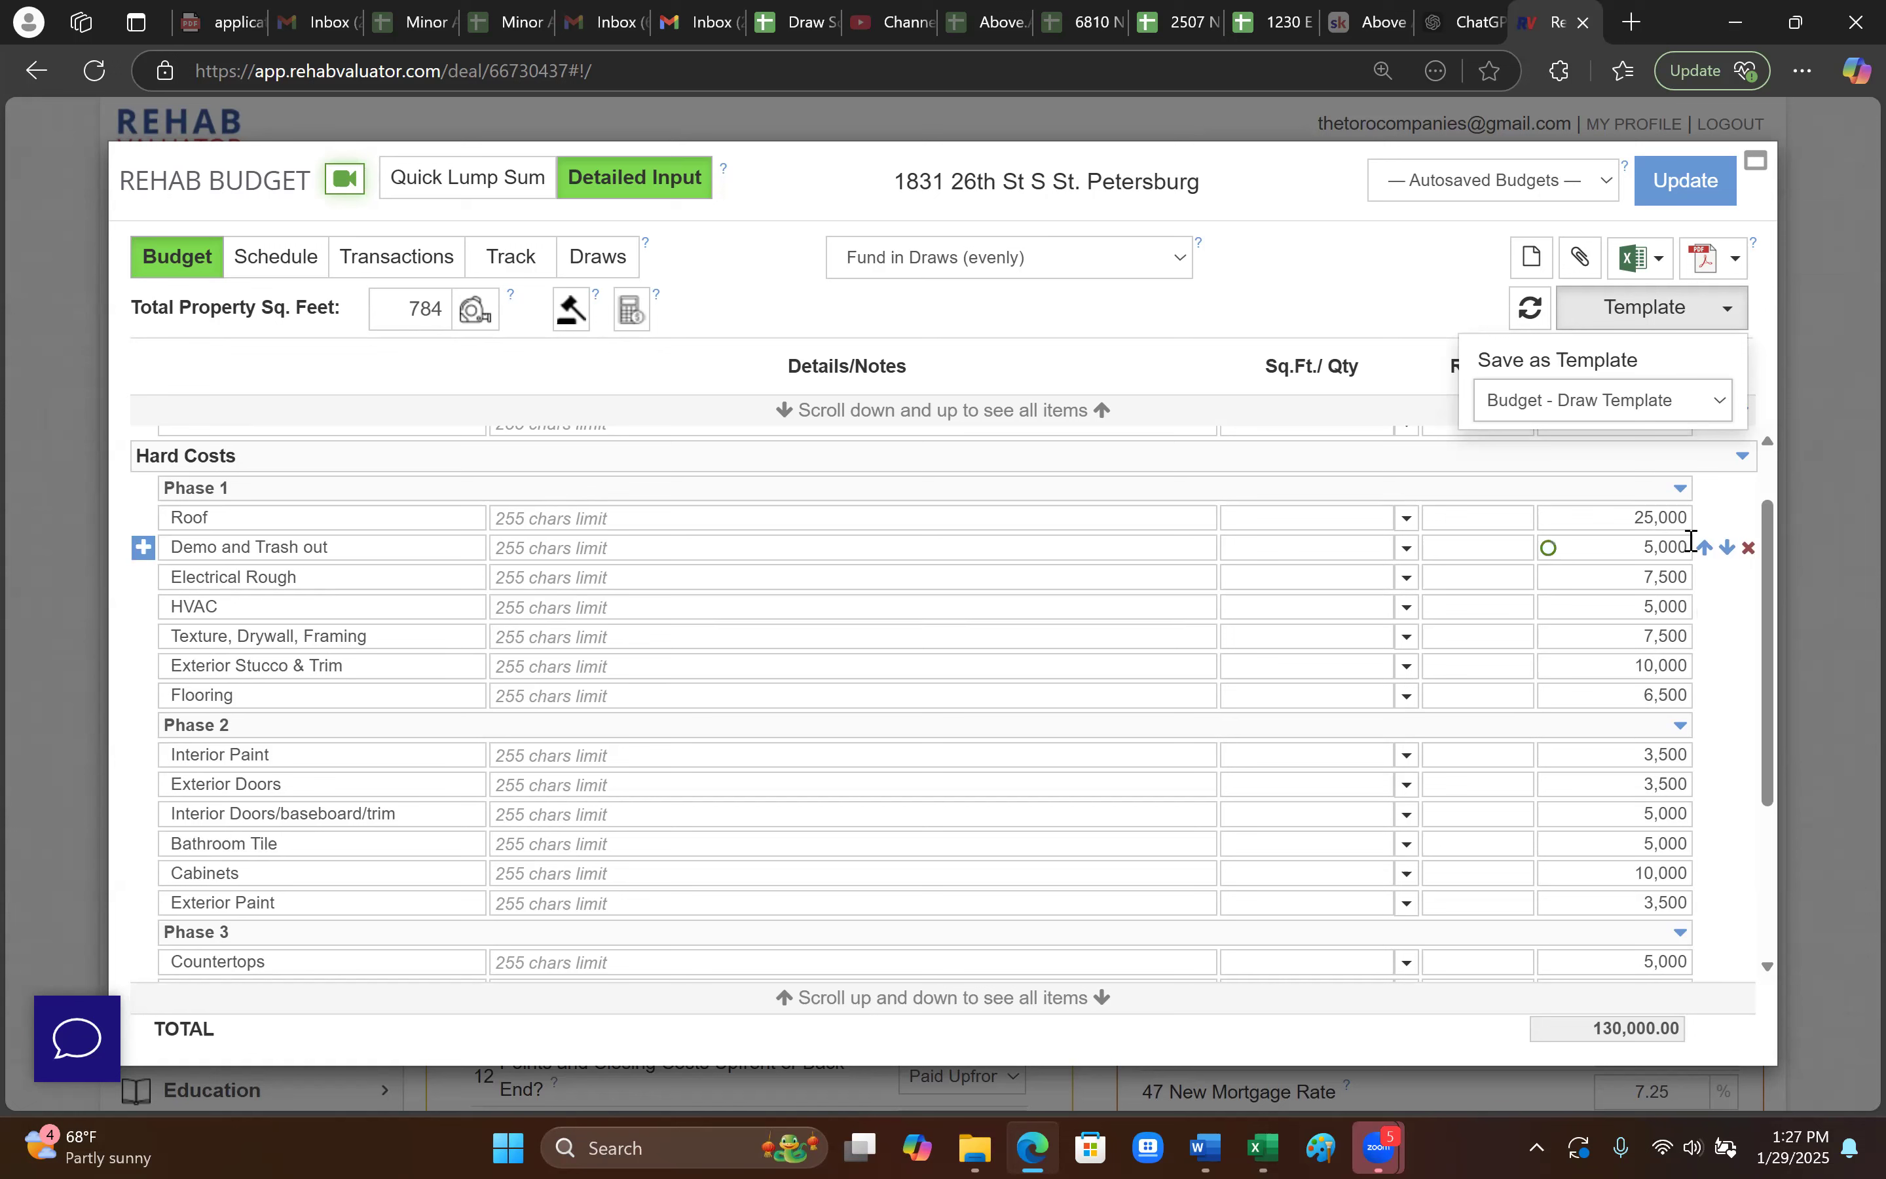
pyautogui.click(1628, 513)
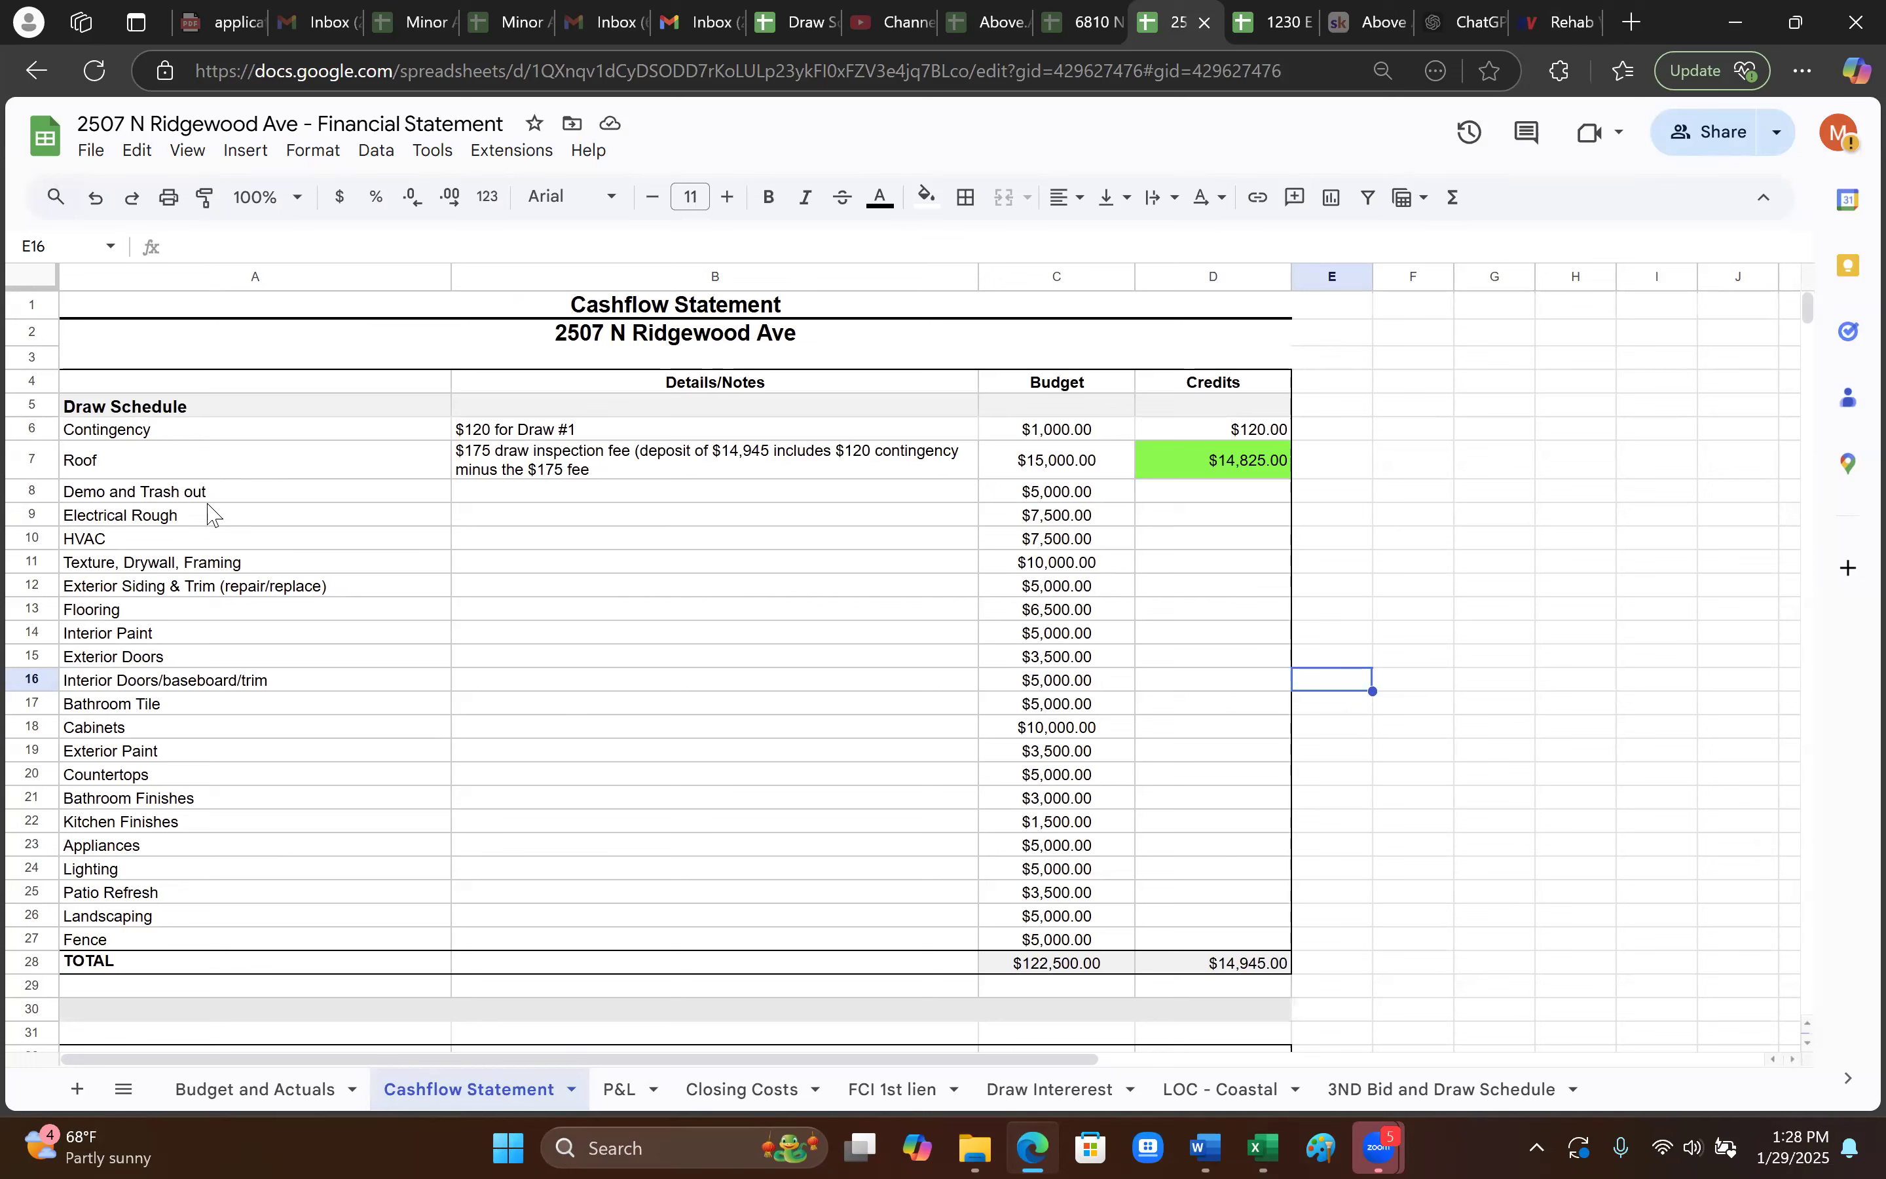
# - Select the draw schedule items A5:A27 and check the Roof line's $14,825.00 credit in D7
pyautogui.moveTo(196, 414); pyautogui.dragTo(375, 943)
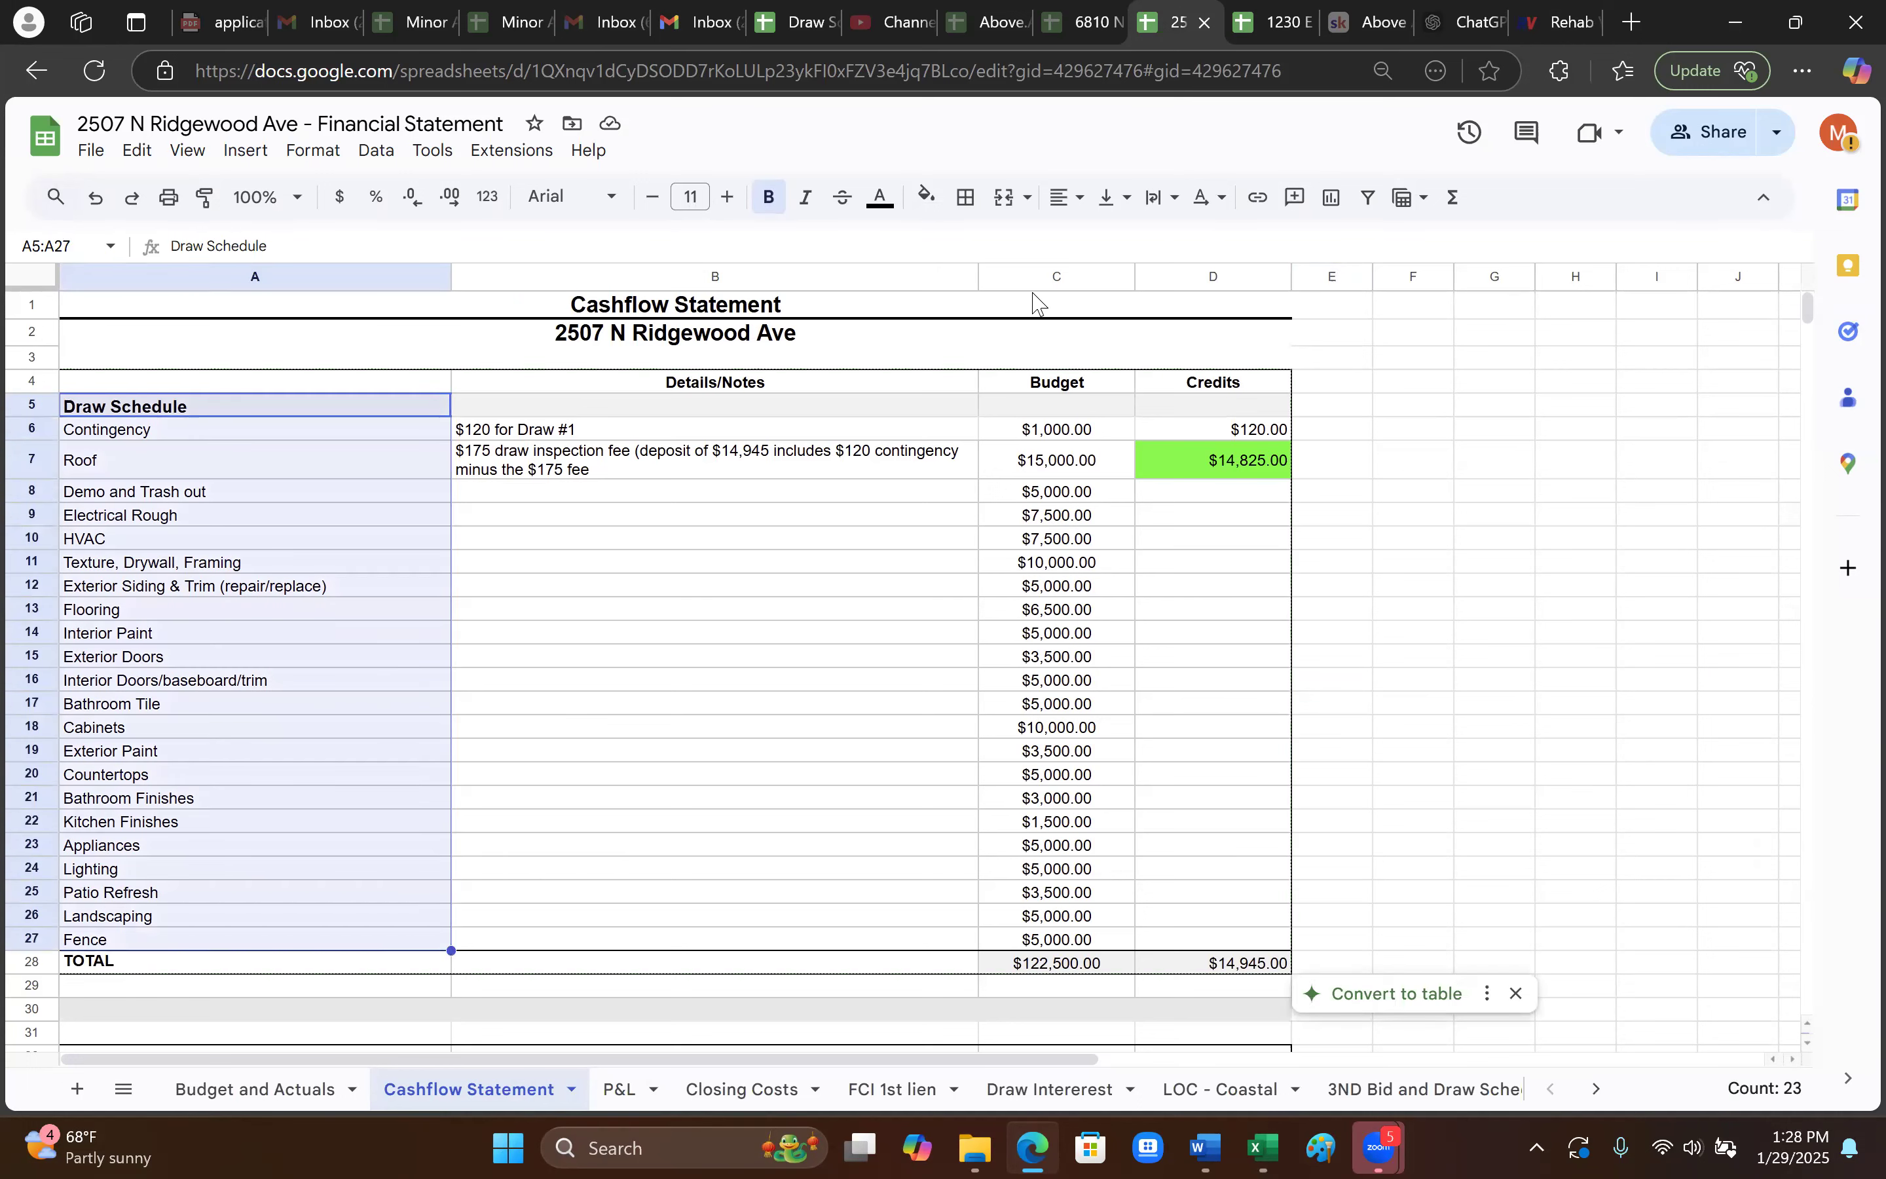
pyautogui.click(1561, 22)
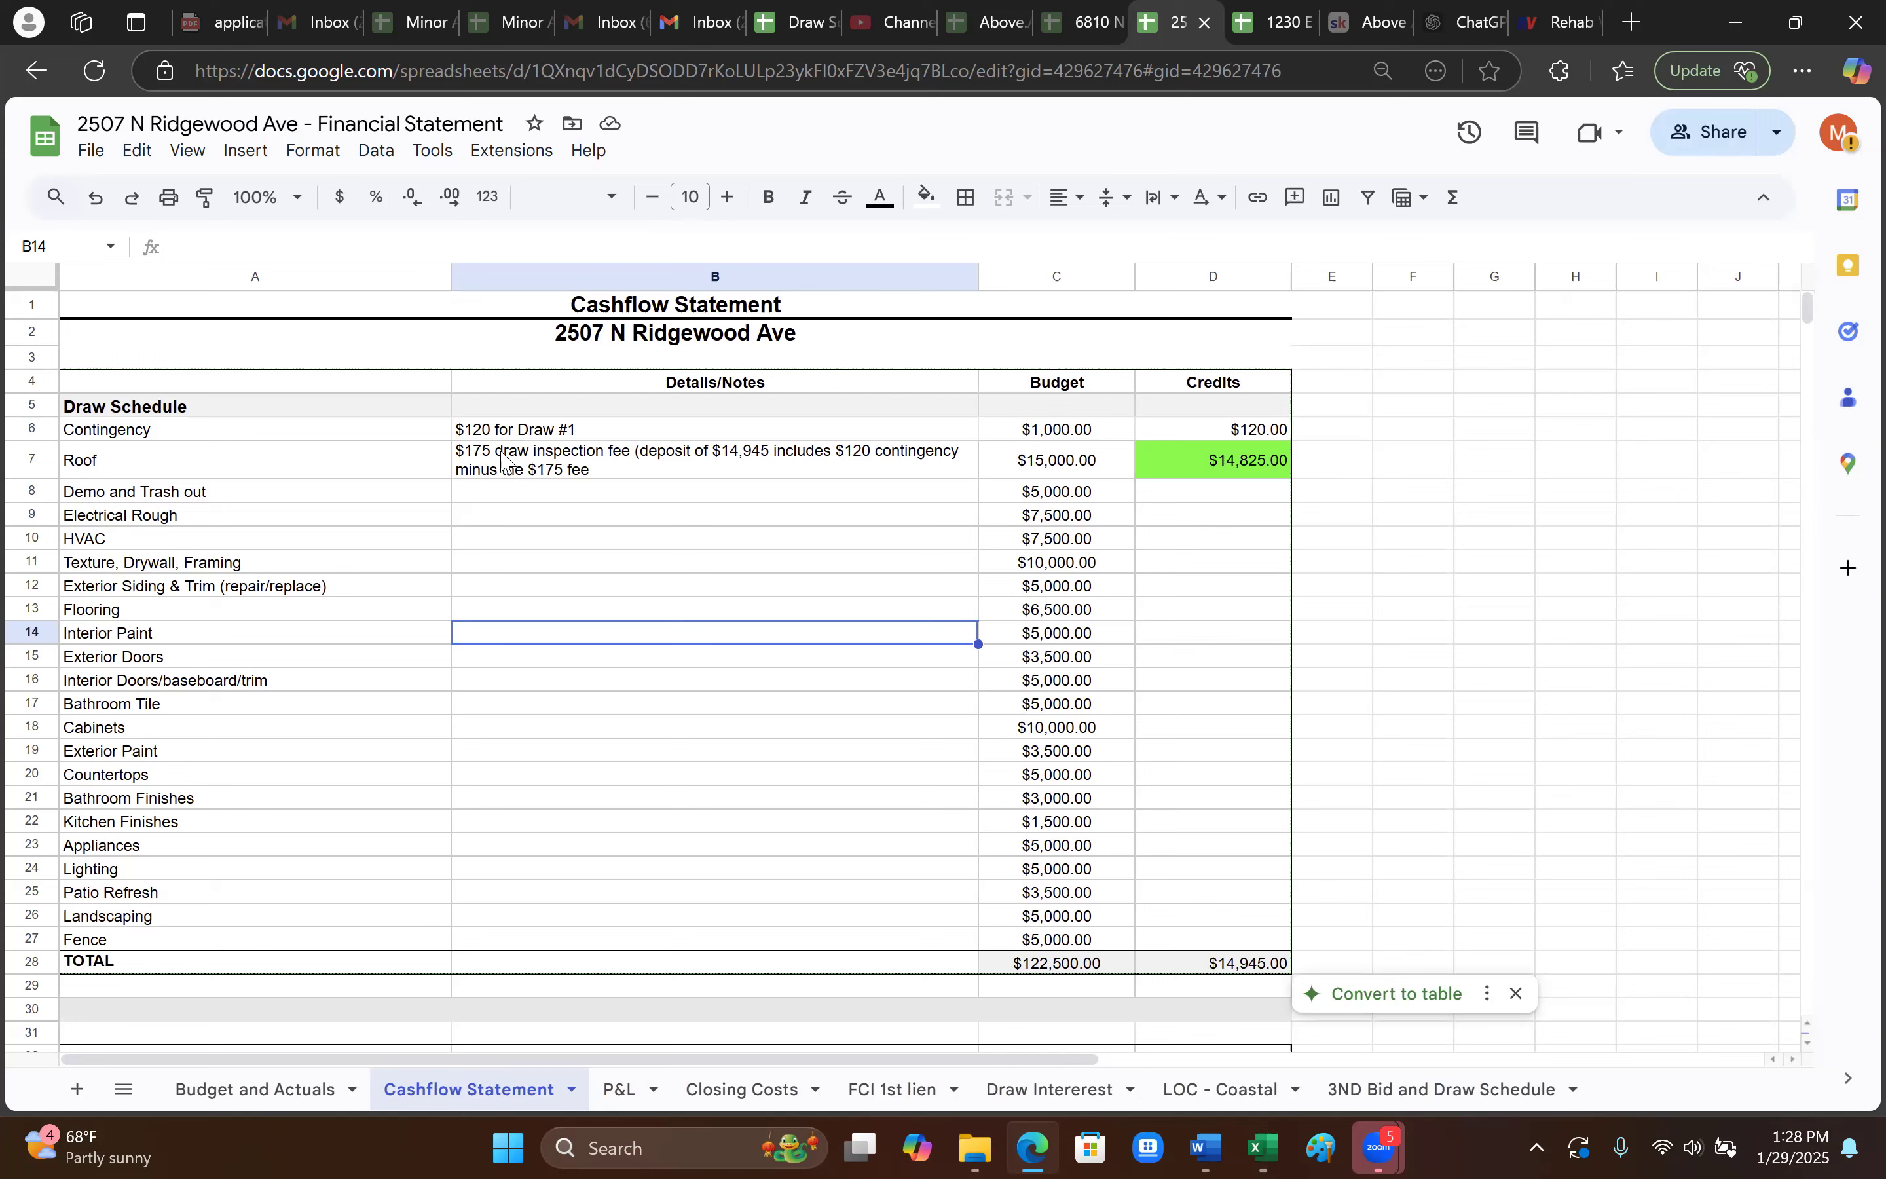
pyautogui.click(1247, 467)
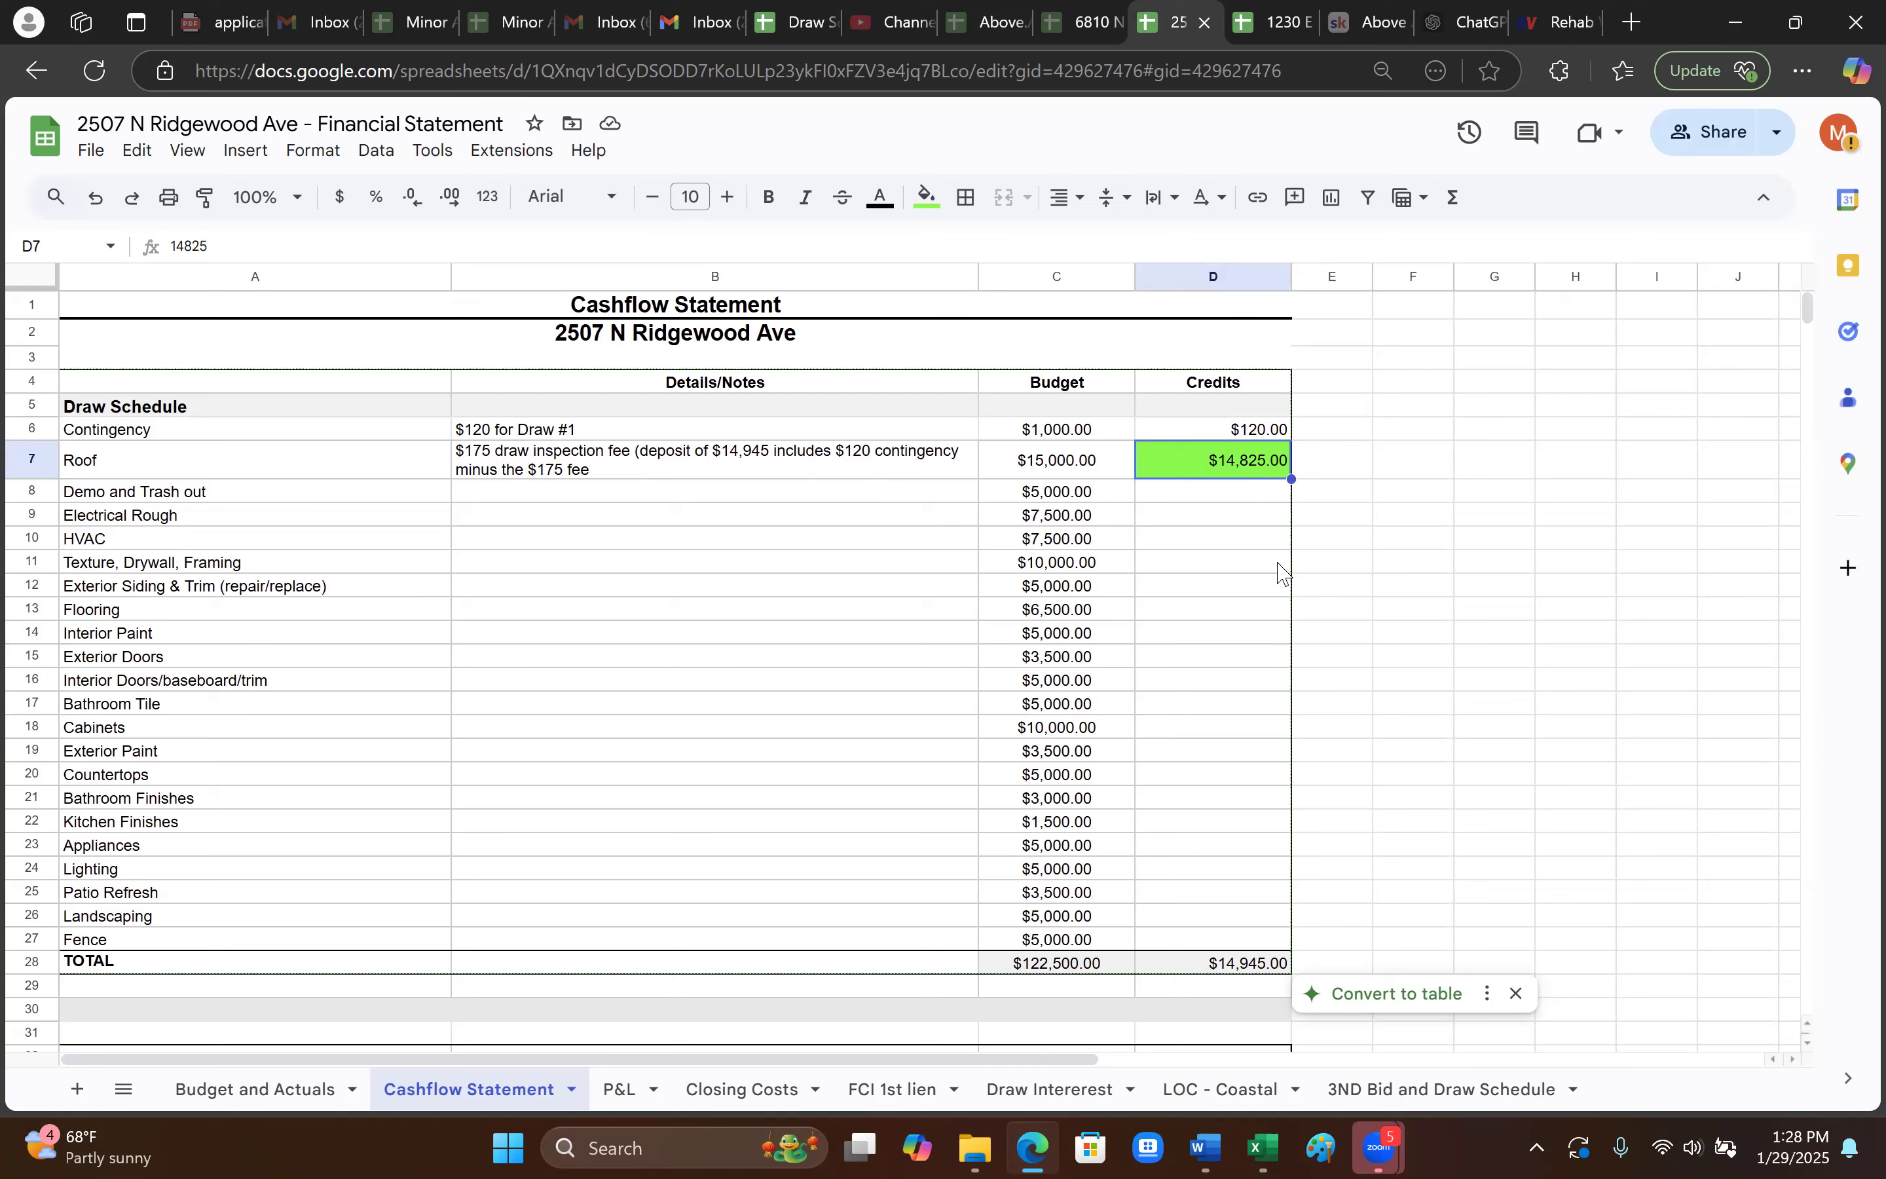
pyautogui.click(230, 460)
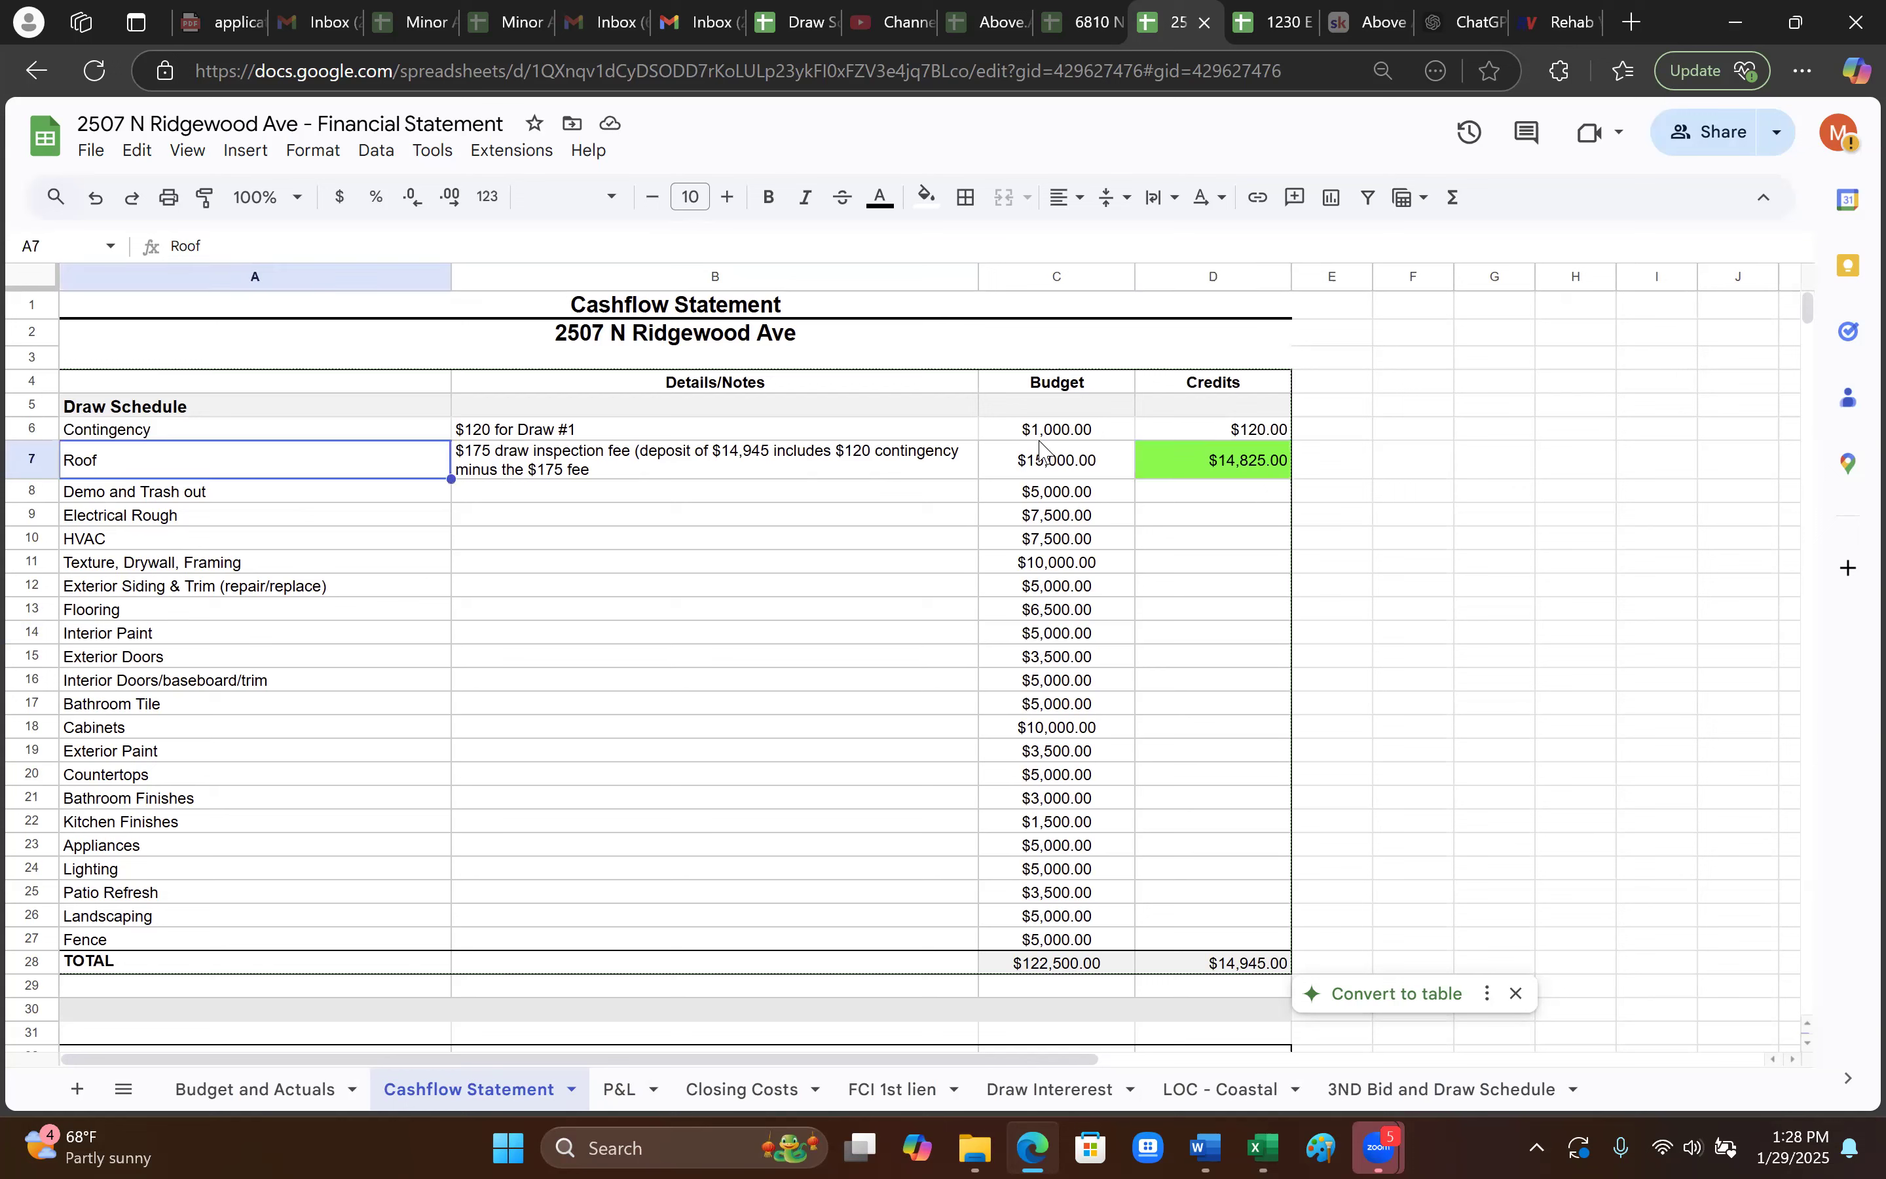
pyautogui.click(1240, 468)
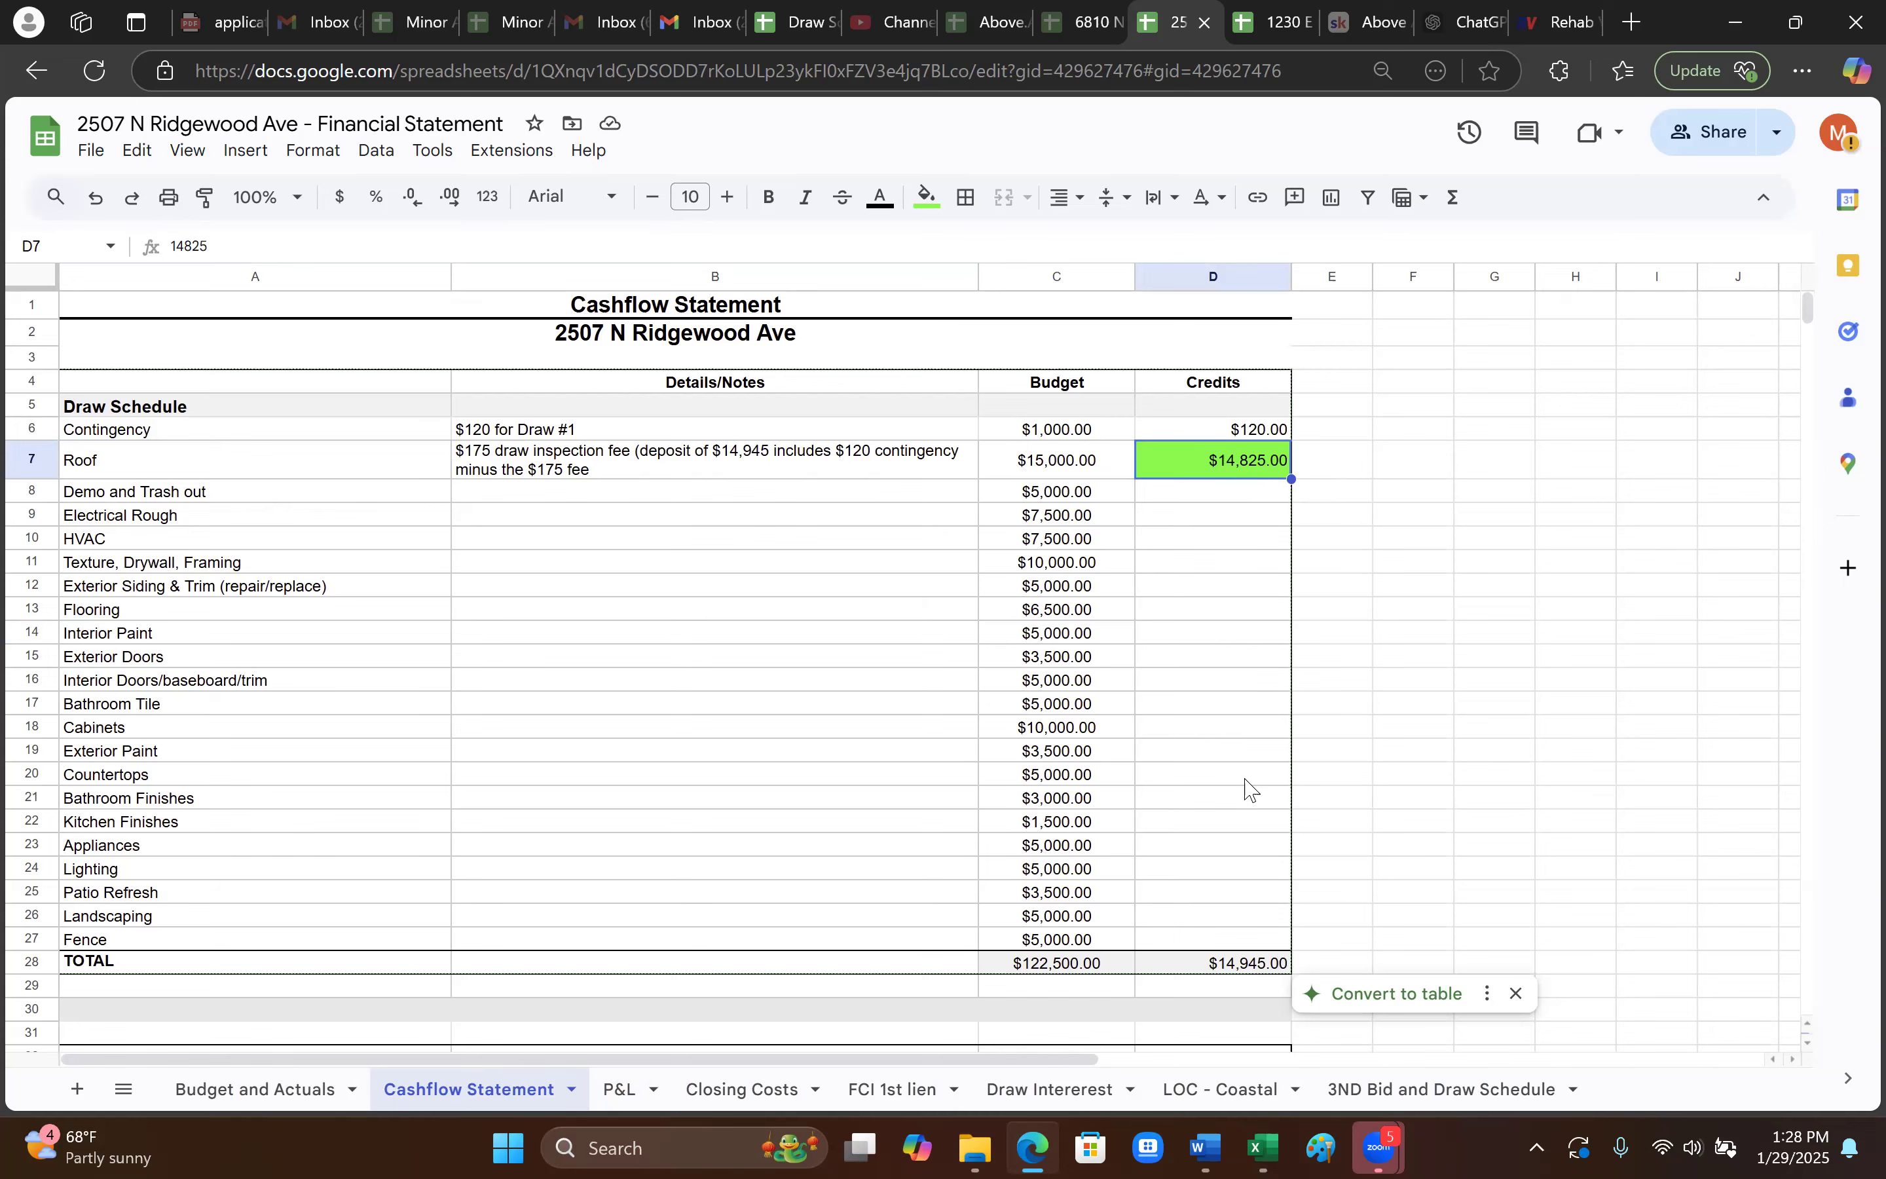
pyautogui.scroll(-3, 1251, 787)
pyautogui.scroll(-2, 1250, 789)
pyautogui.scroll(2, 1251, 789)
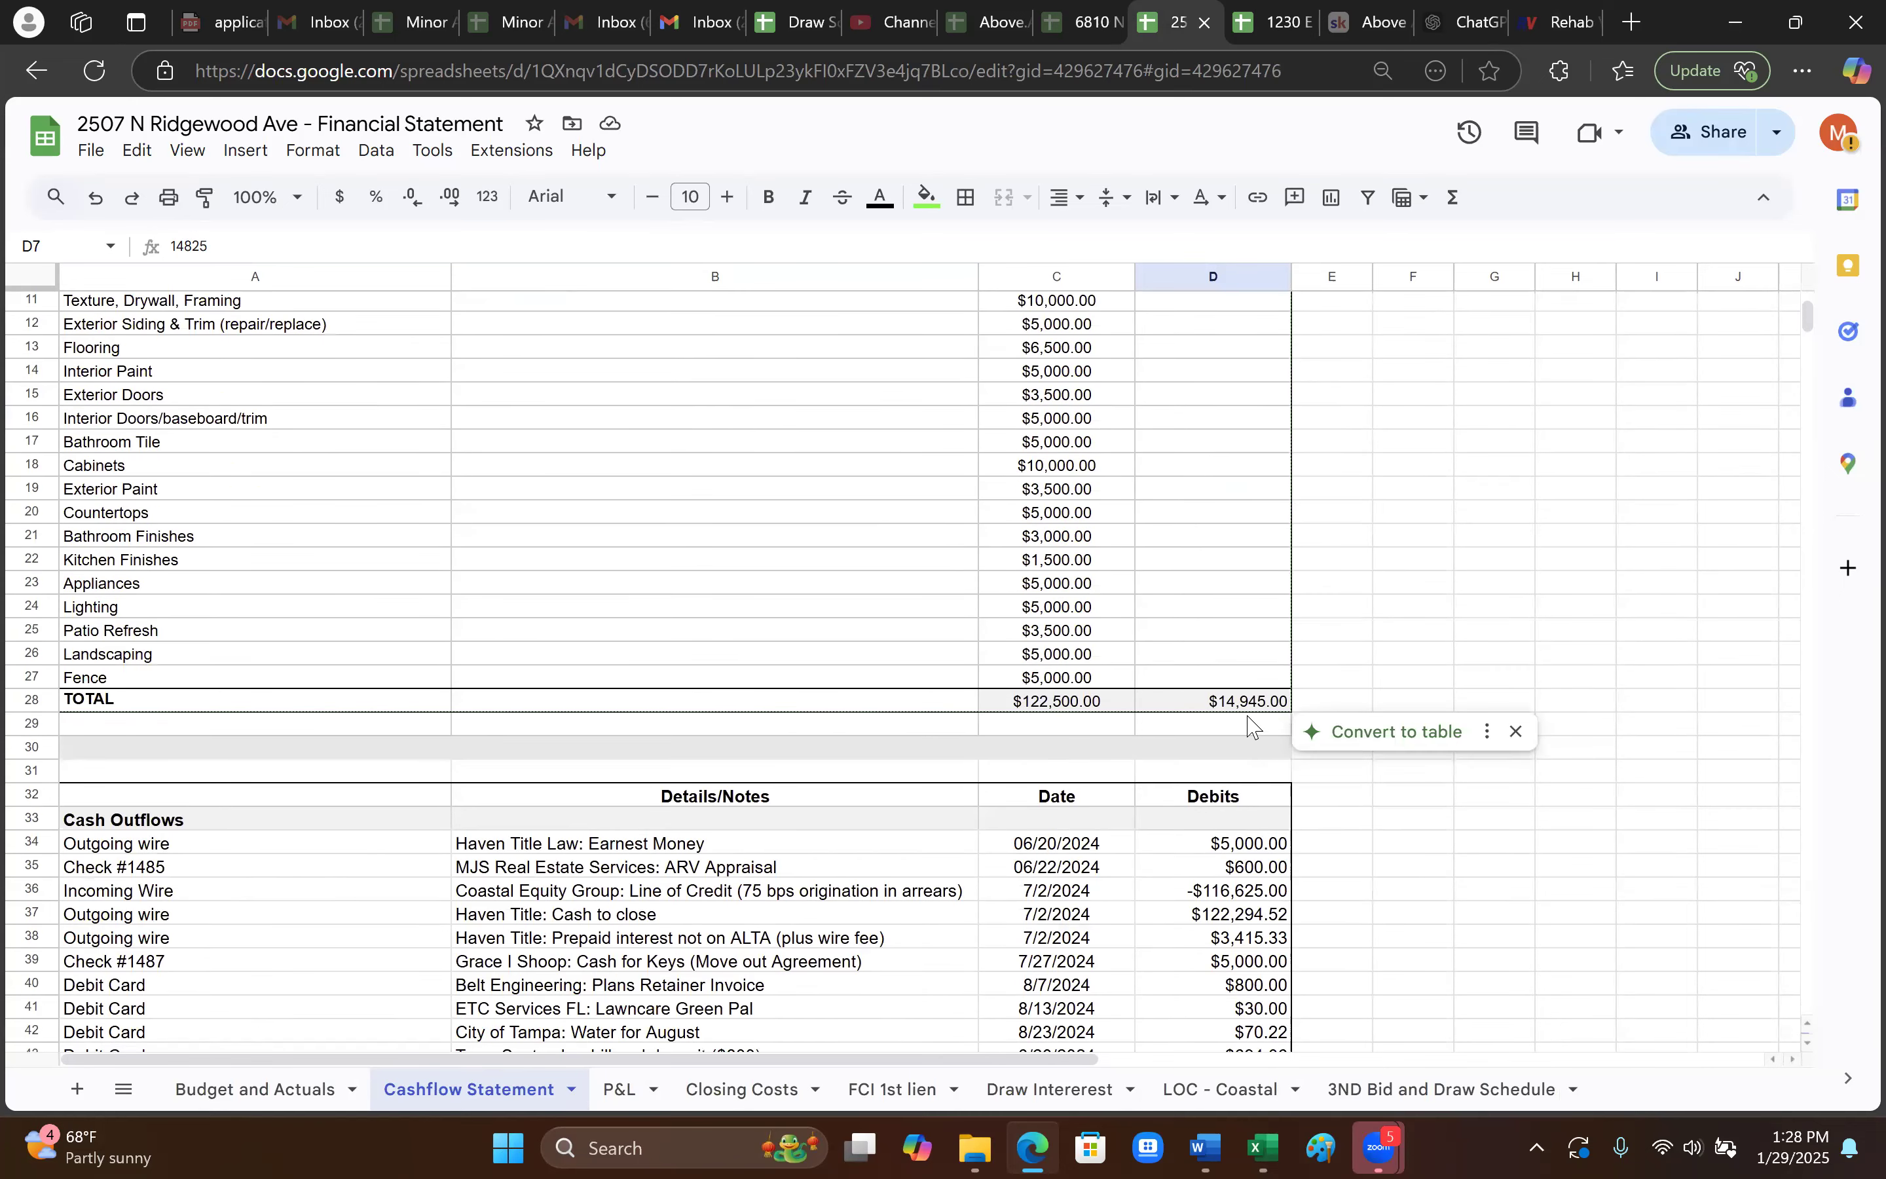
pyautogui.click(1250, 705)
pyautogui.scroll(-10, 1091, 724)
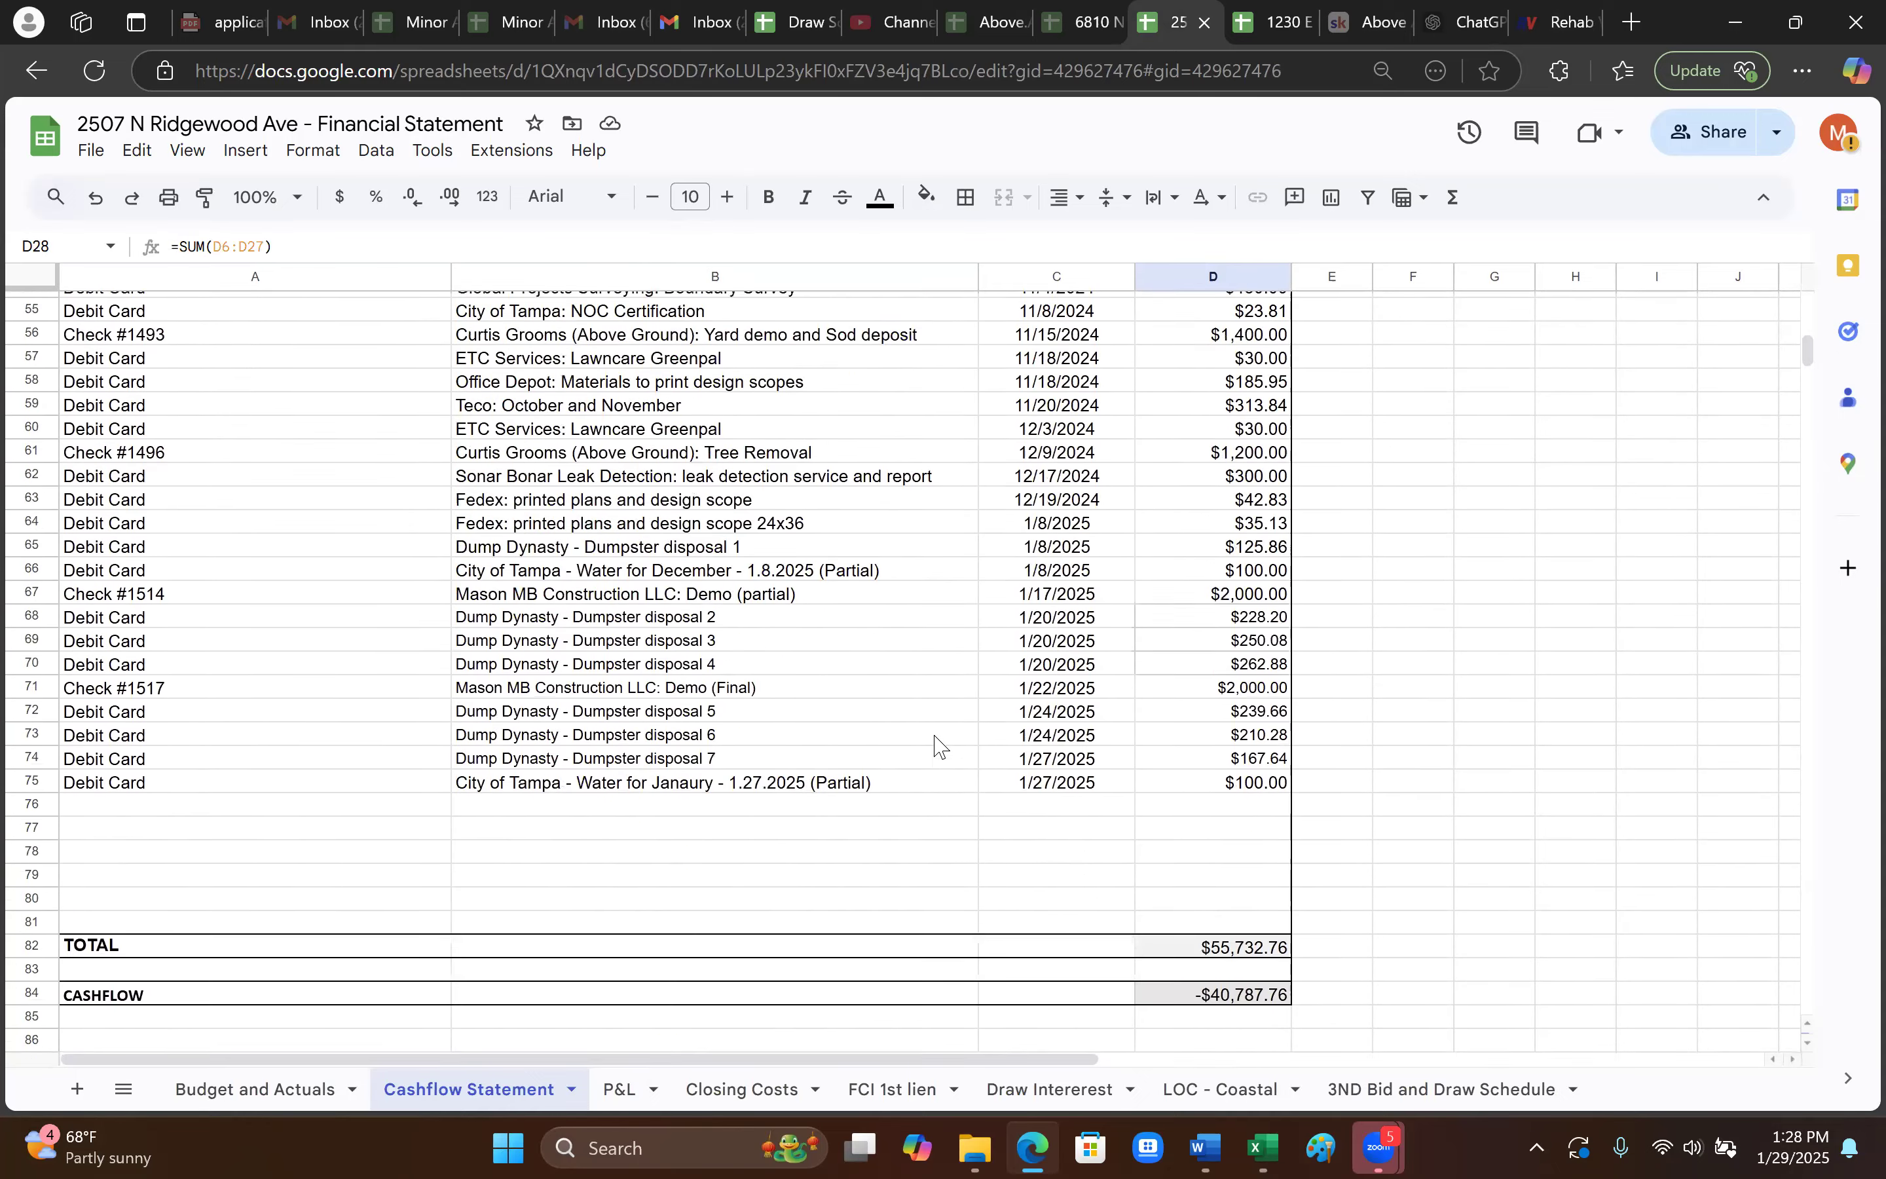
pyautogui.scroll(5, 939, 745)
pyautogui.click(581, 452)
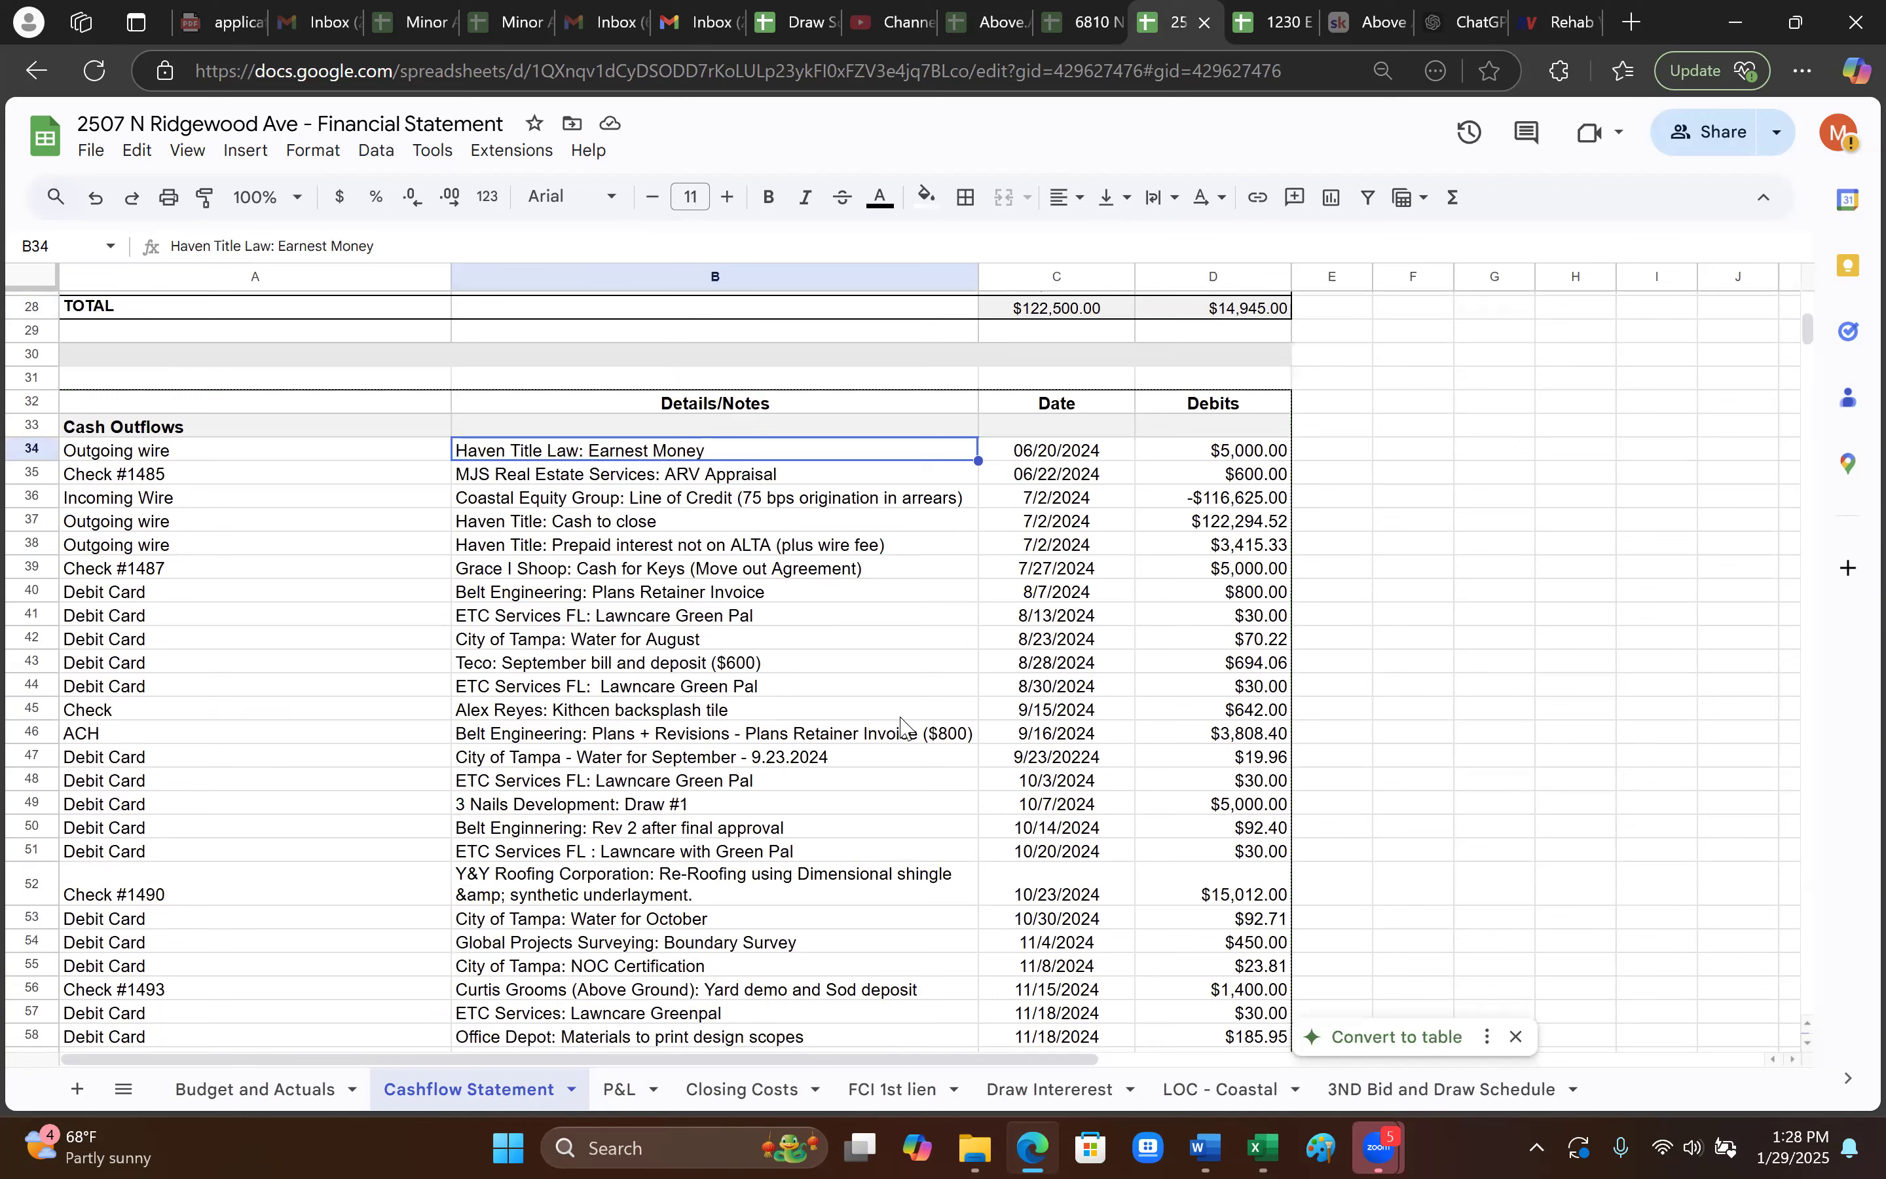
pyautogui.click(1093, 524)
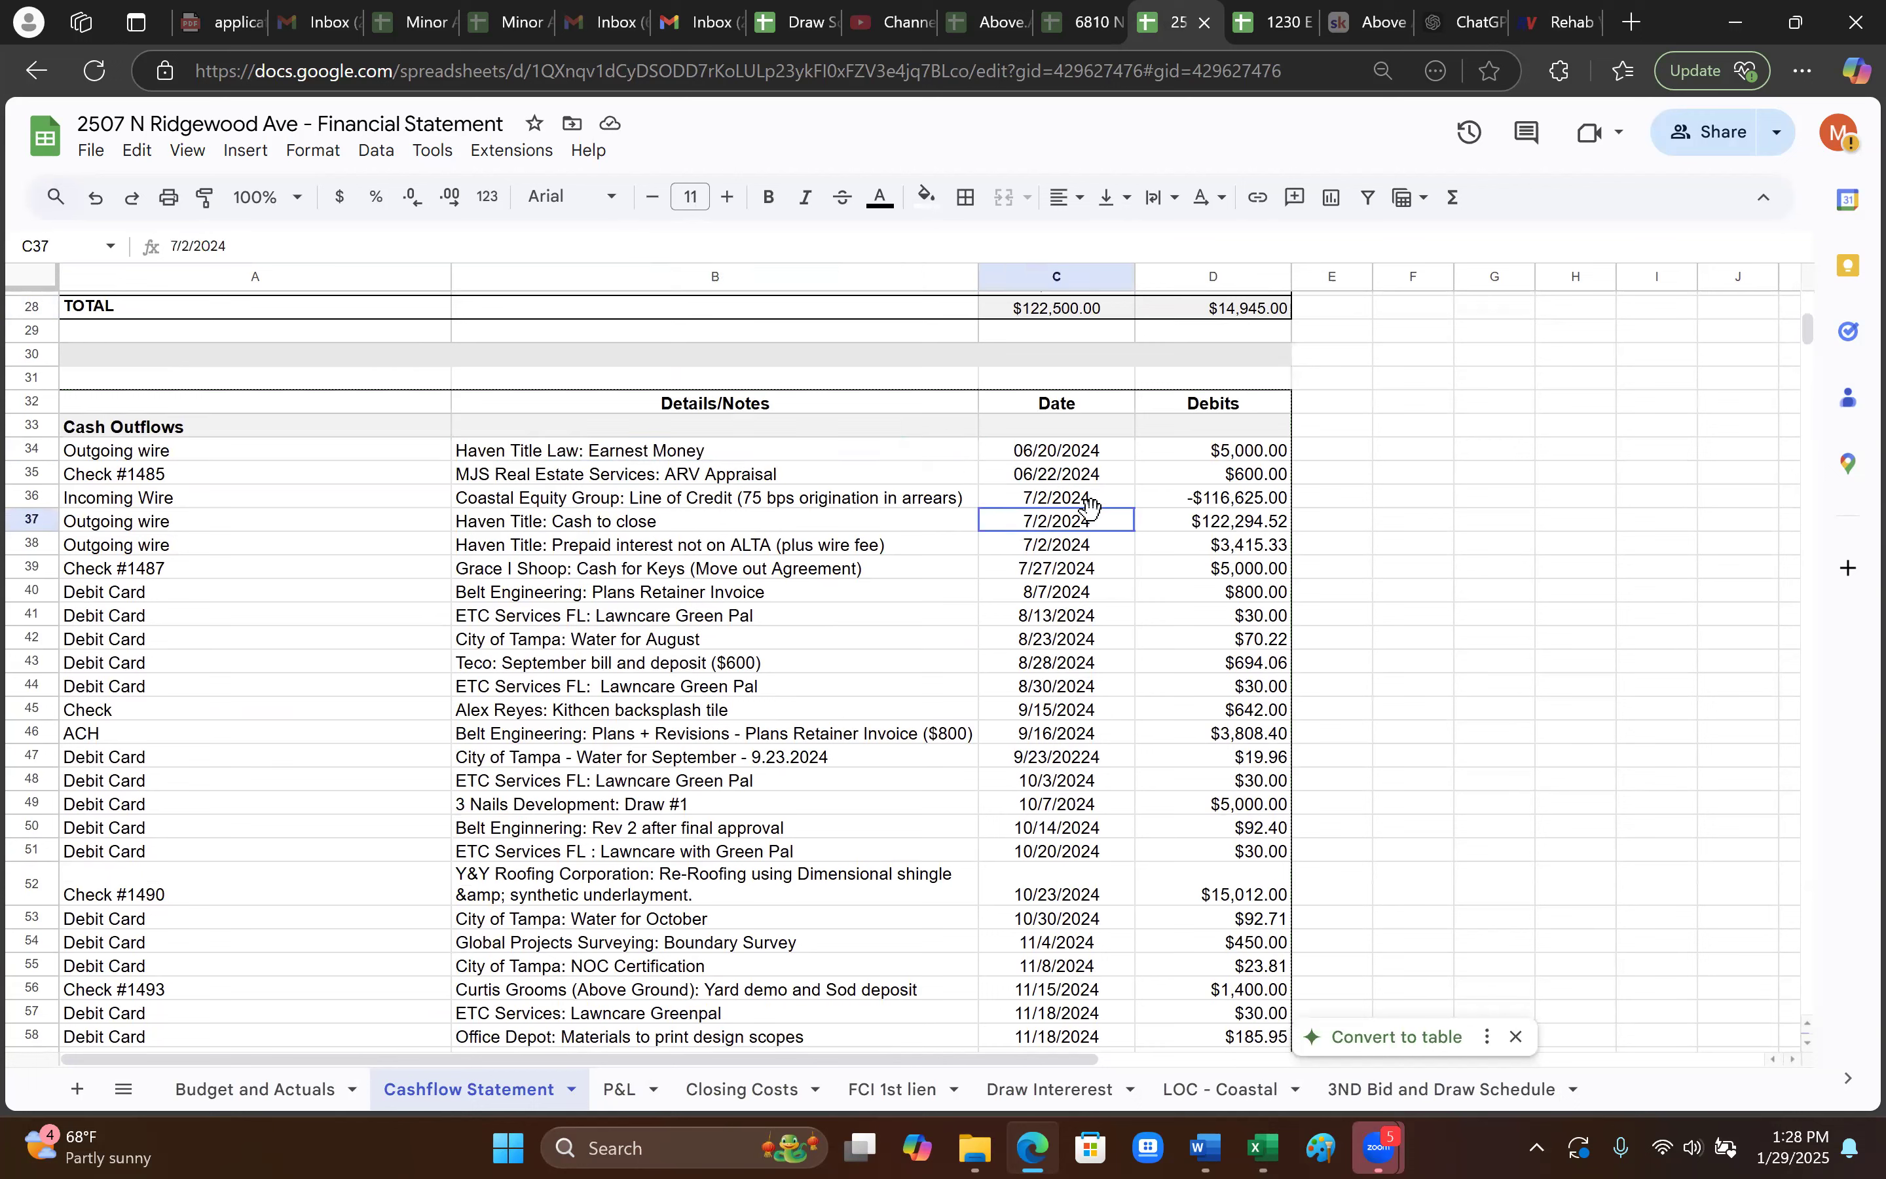
pyautogui.click(265, 503)
pyautogui.click(224, 477)
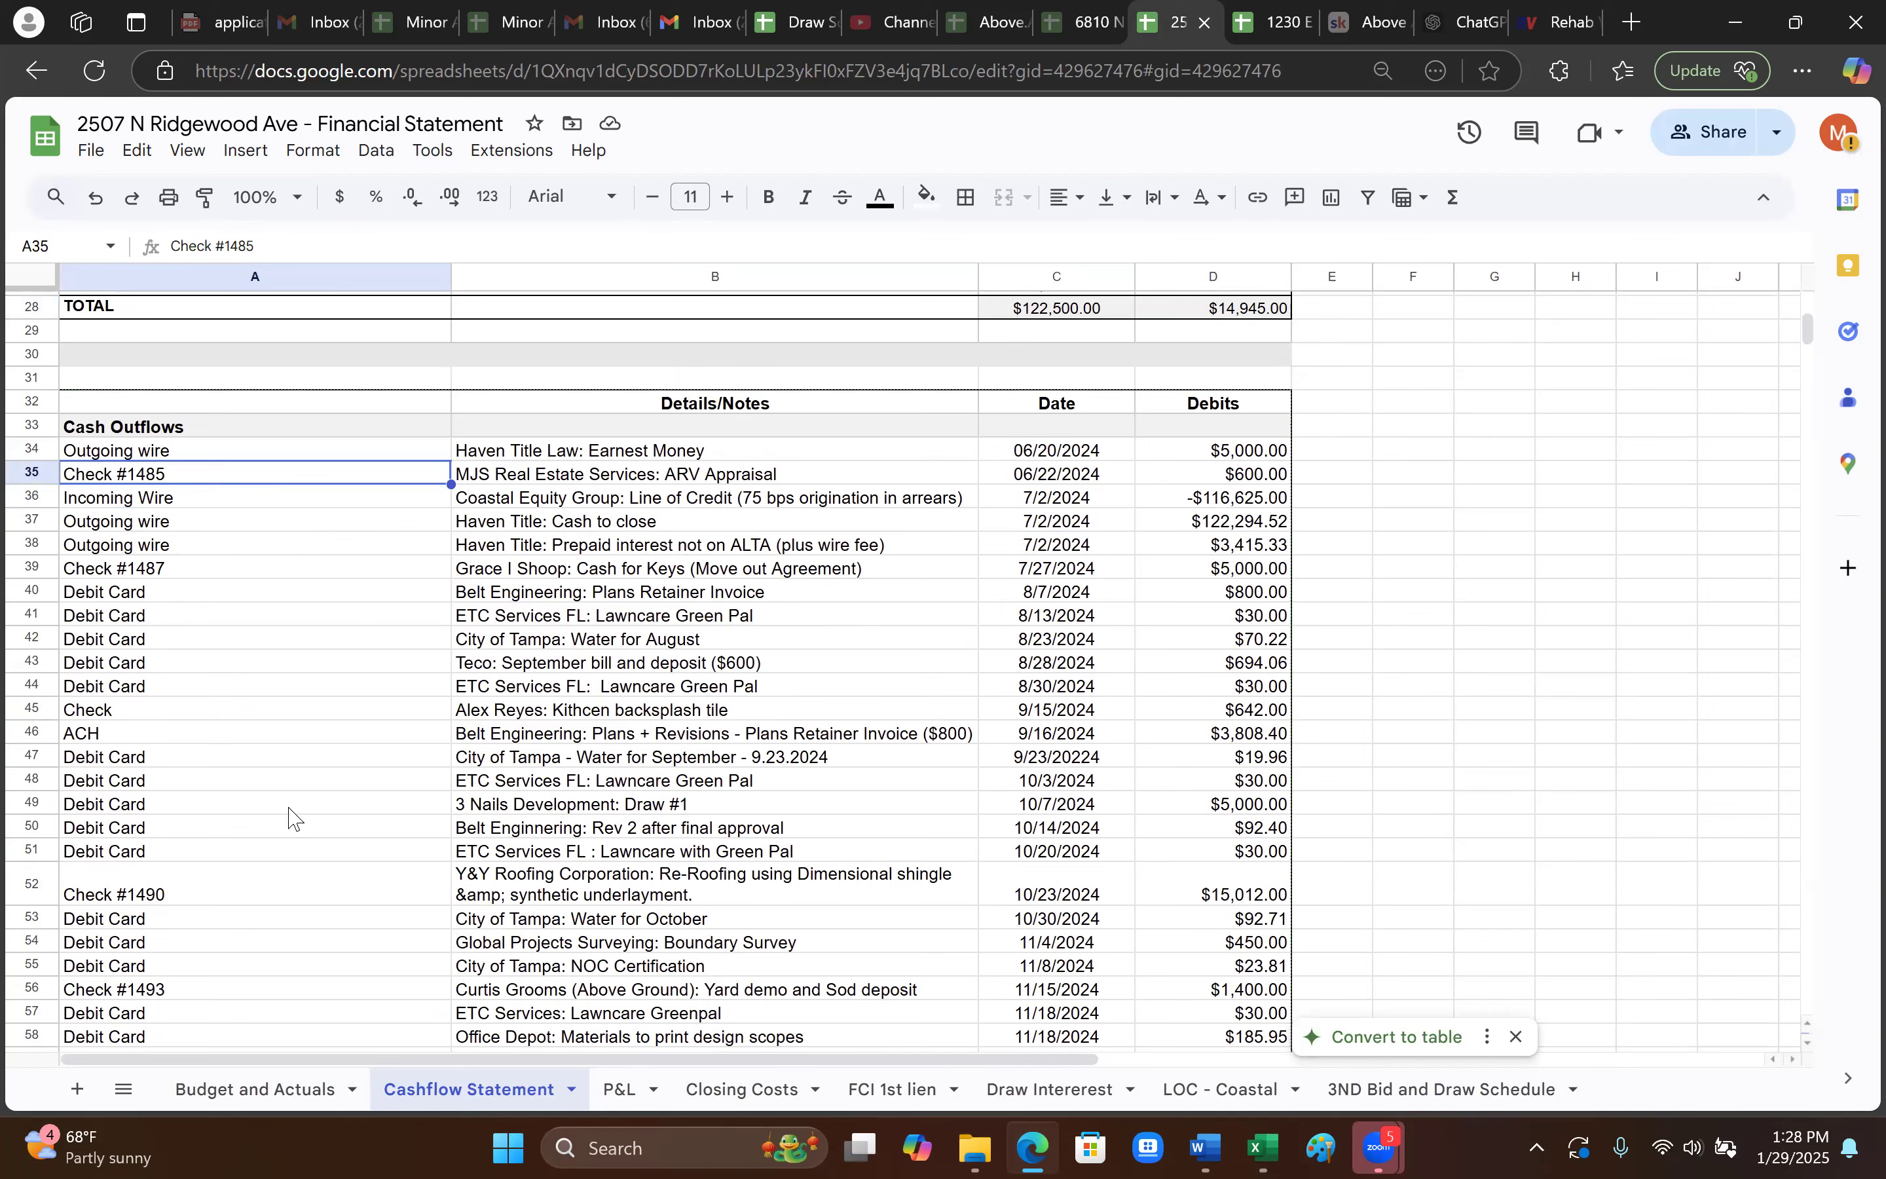
pyautogui.scroll(-10, 841, 761)
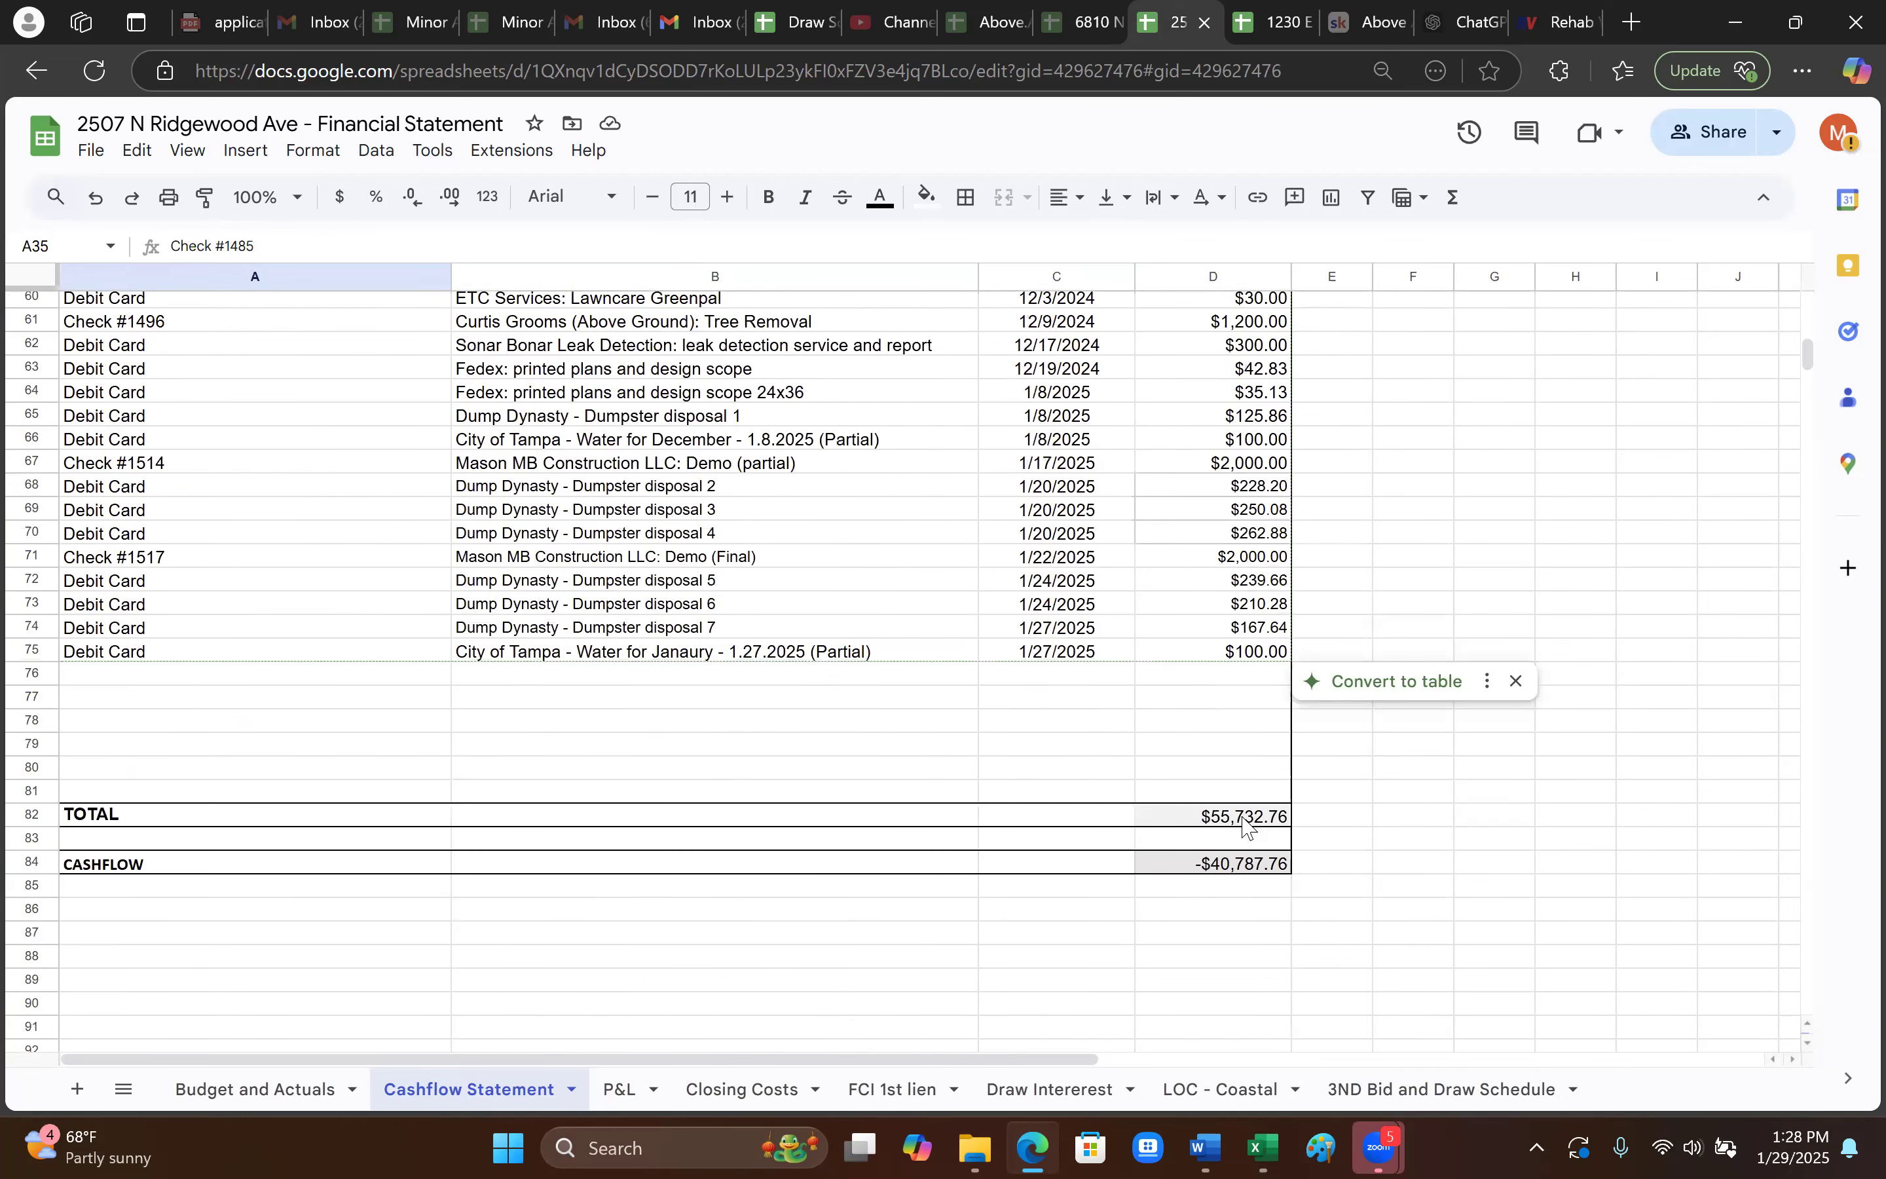
pyautogui.scroll(3, 959, 832)
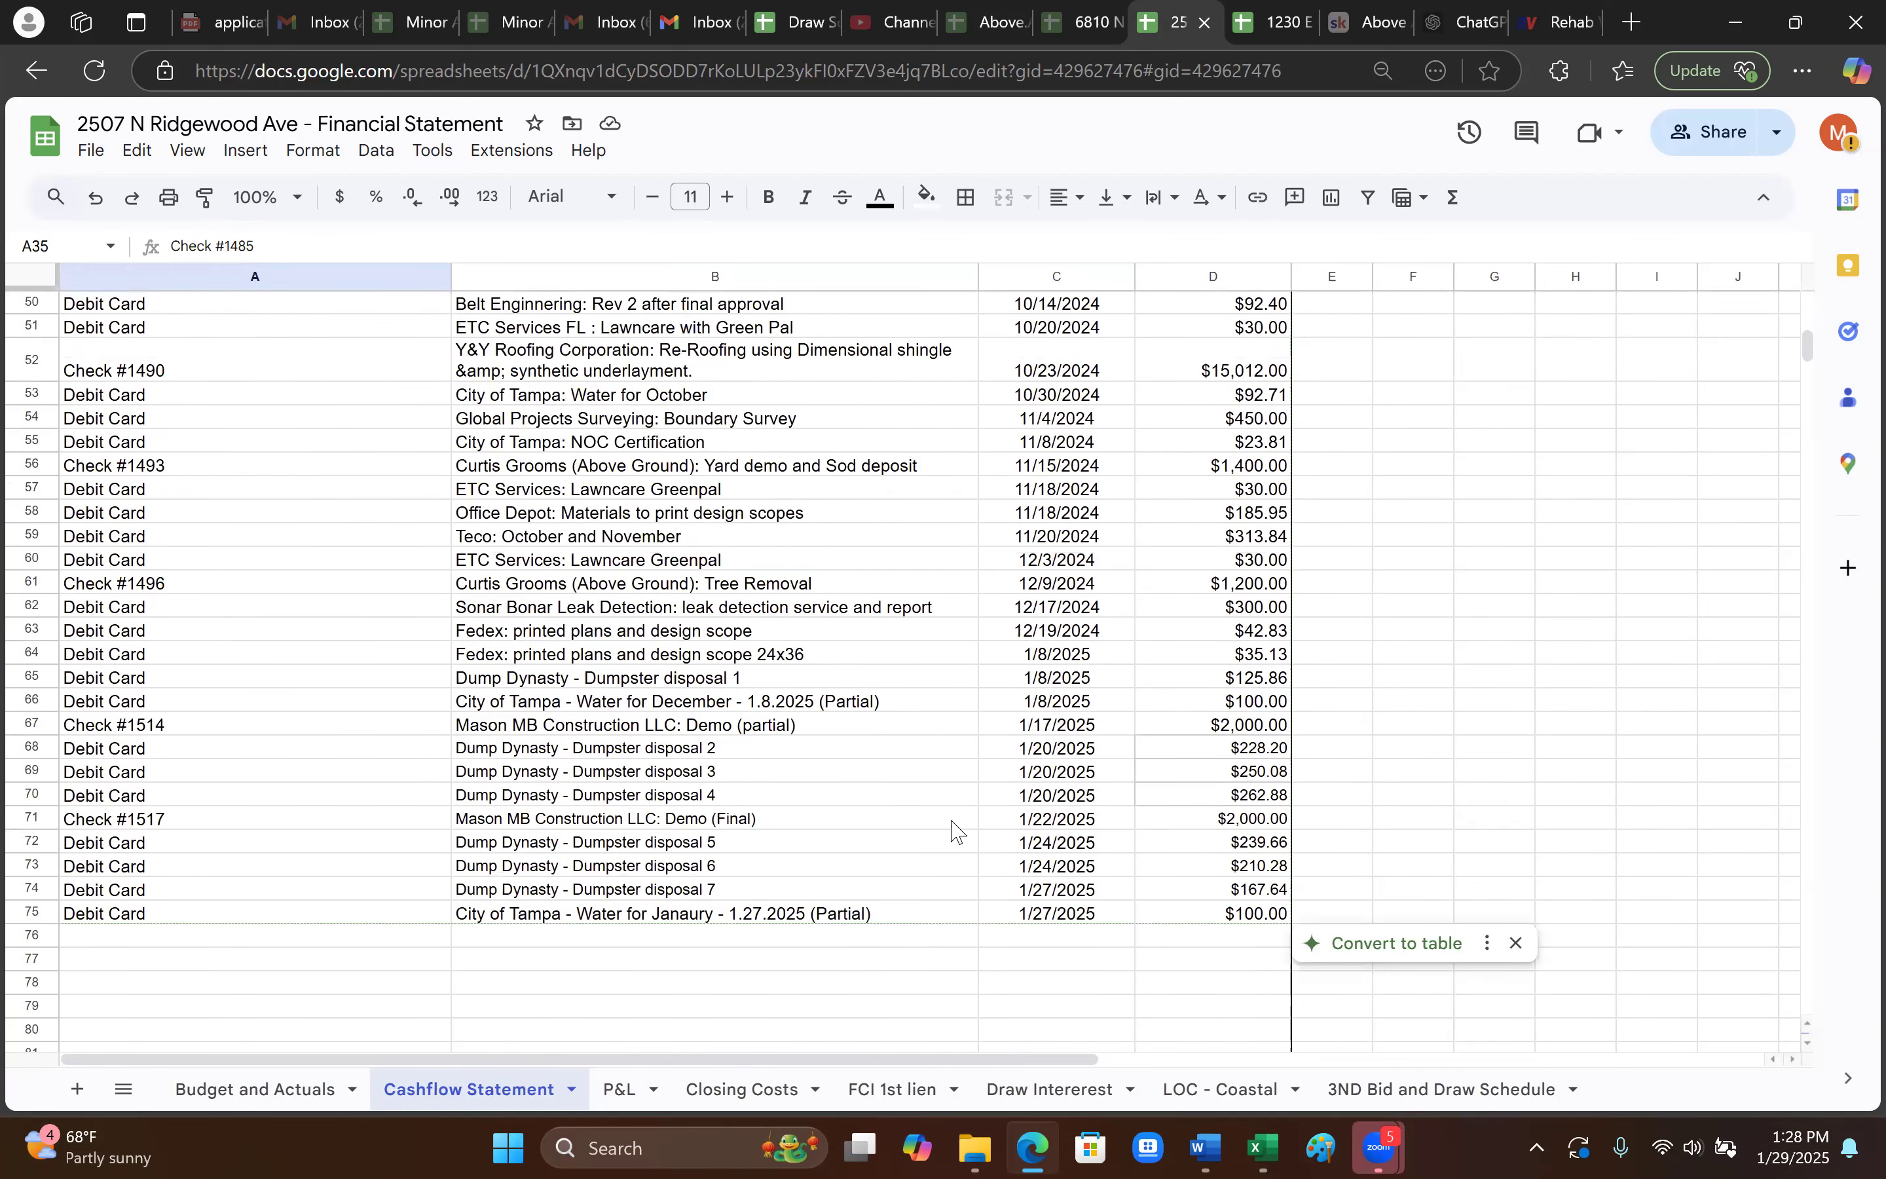
pyautogui.scroll(7, 950, 826)
pyautogui.scroll(-3, 880, 779)
pyautogui.scroll(4, 878, 779)
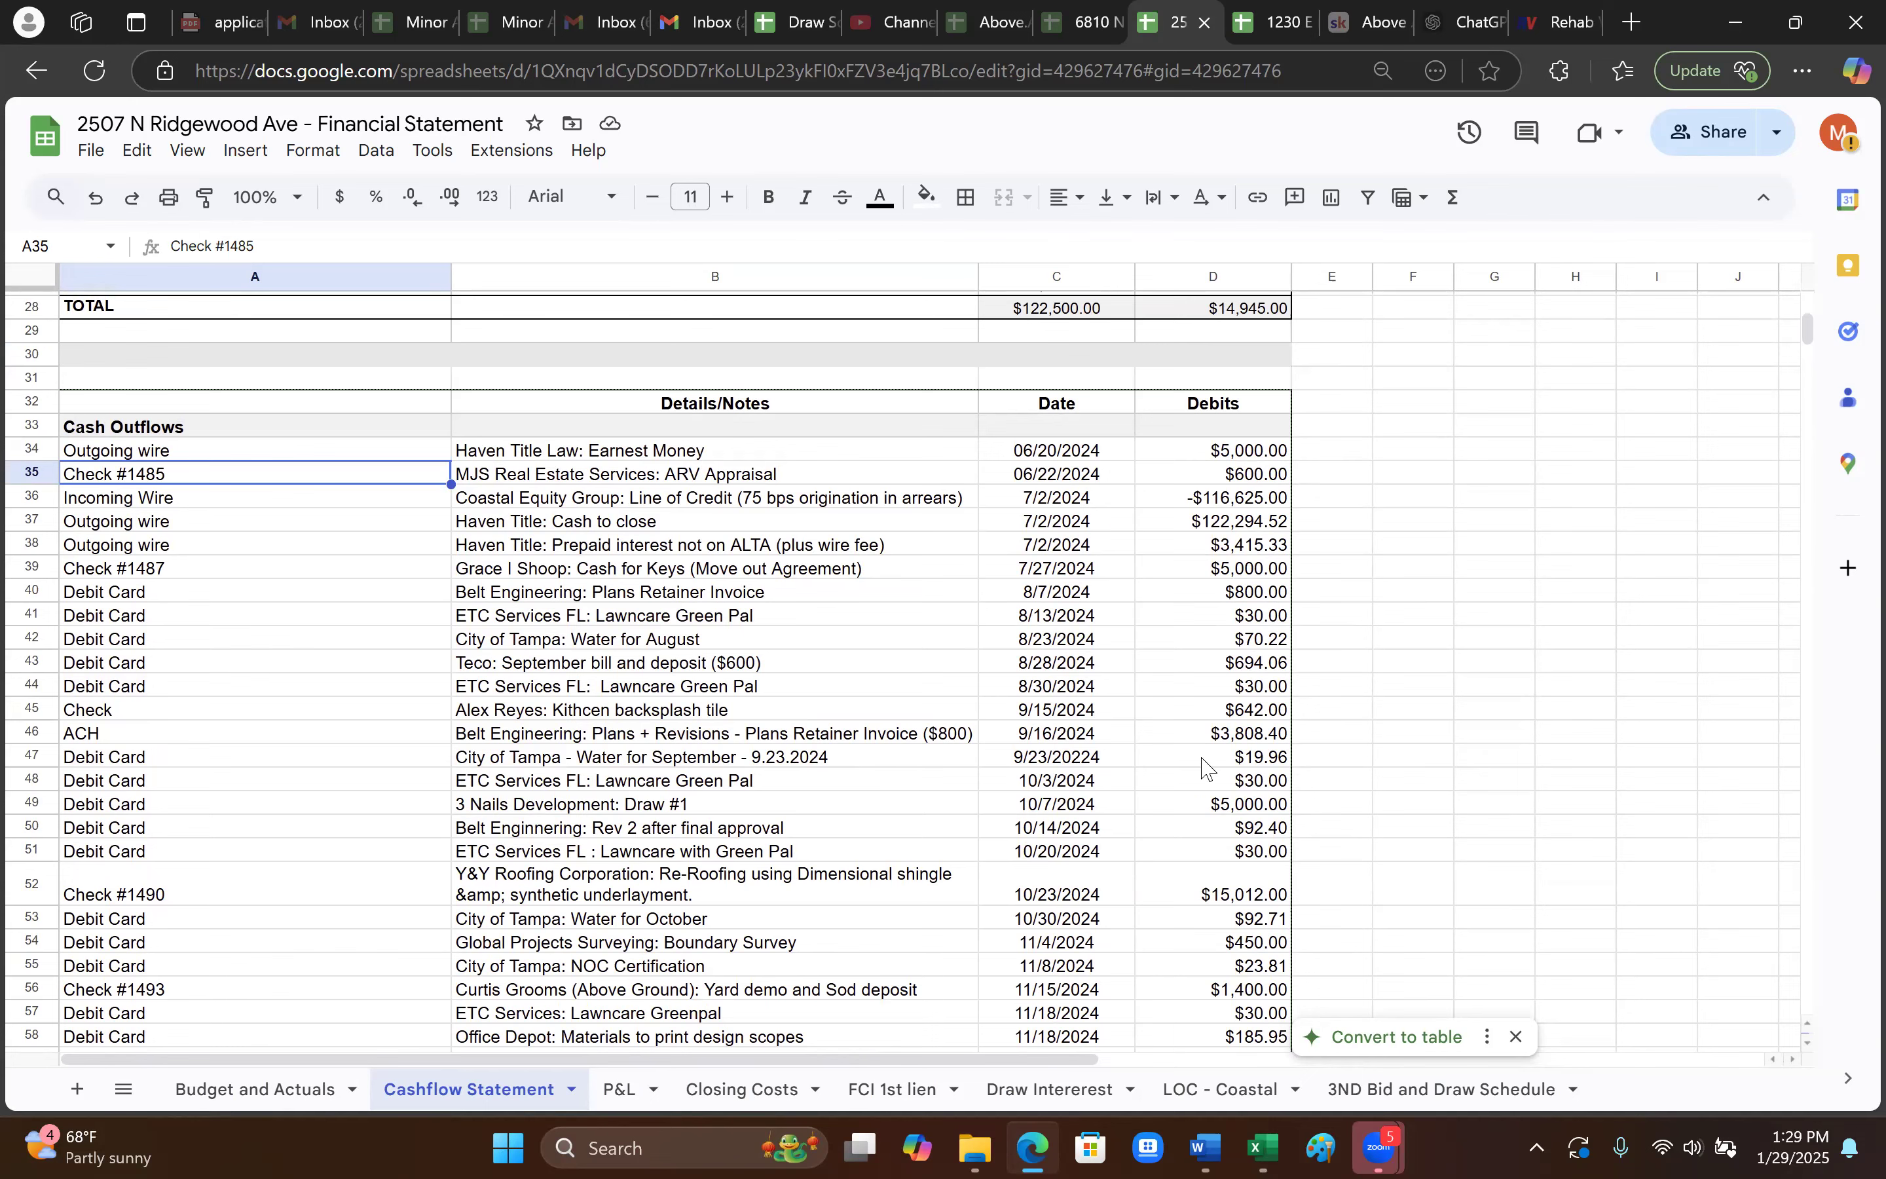
pyautogui.scroll(-4, 1150, 743)
pyautogui.scroll(-7, 1150, 743)
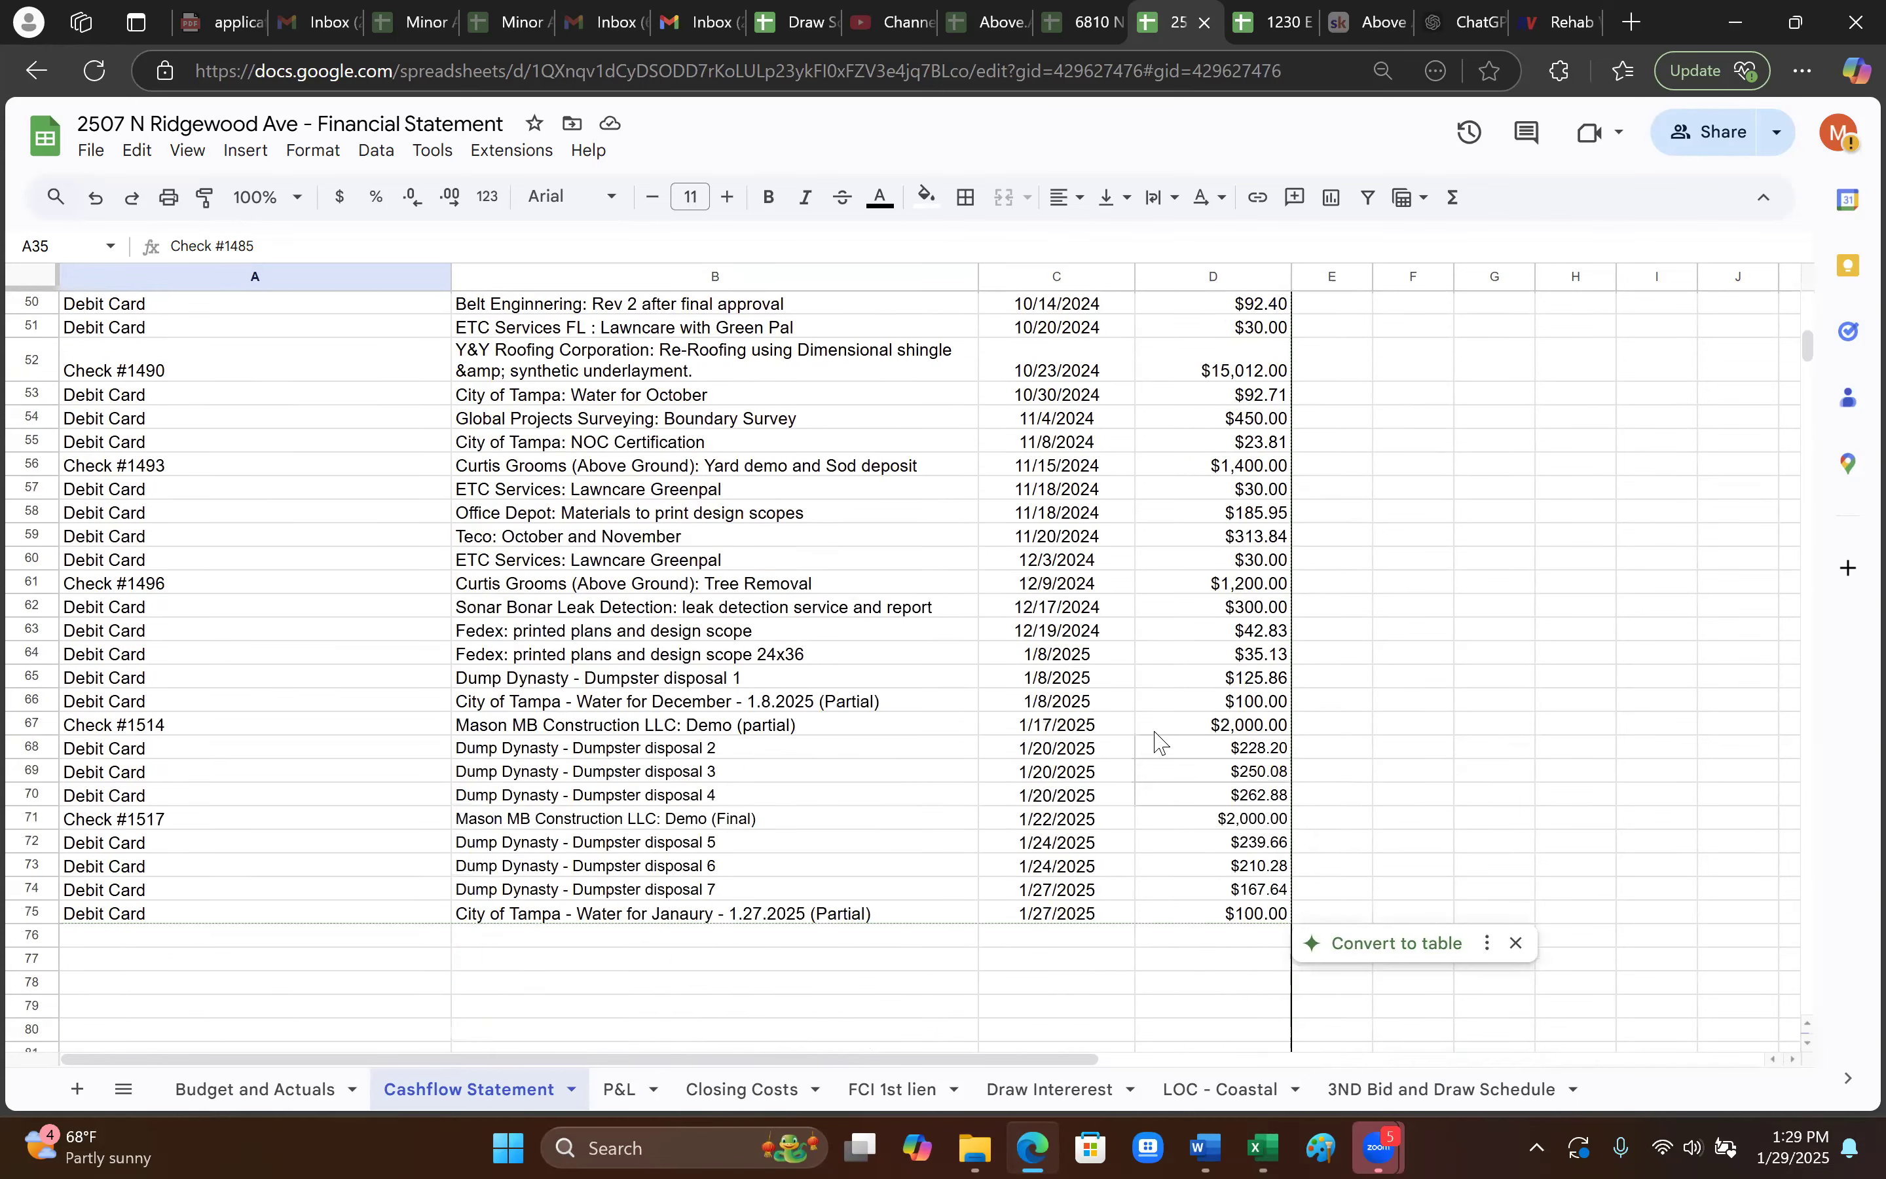
pyautogui.click(1247, 815)
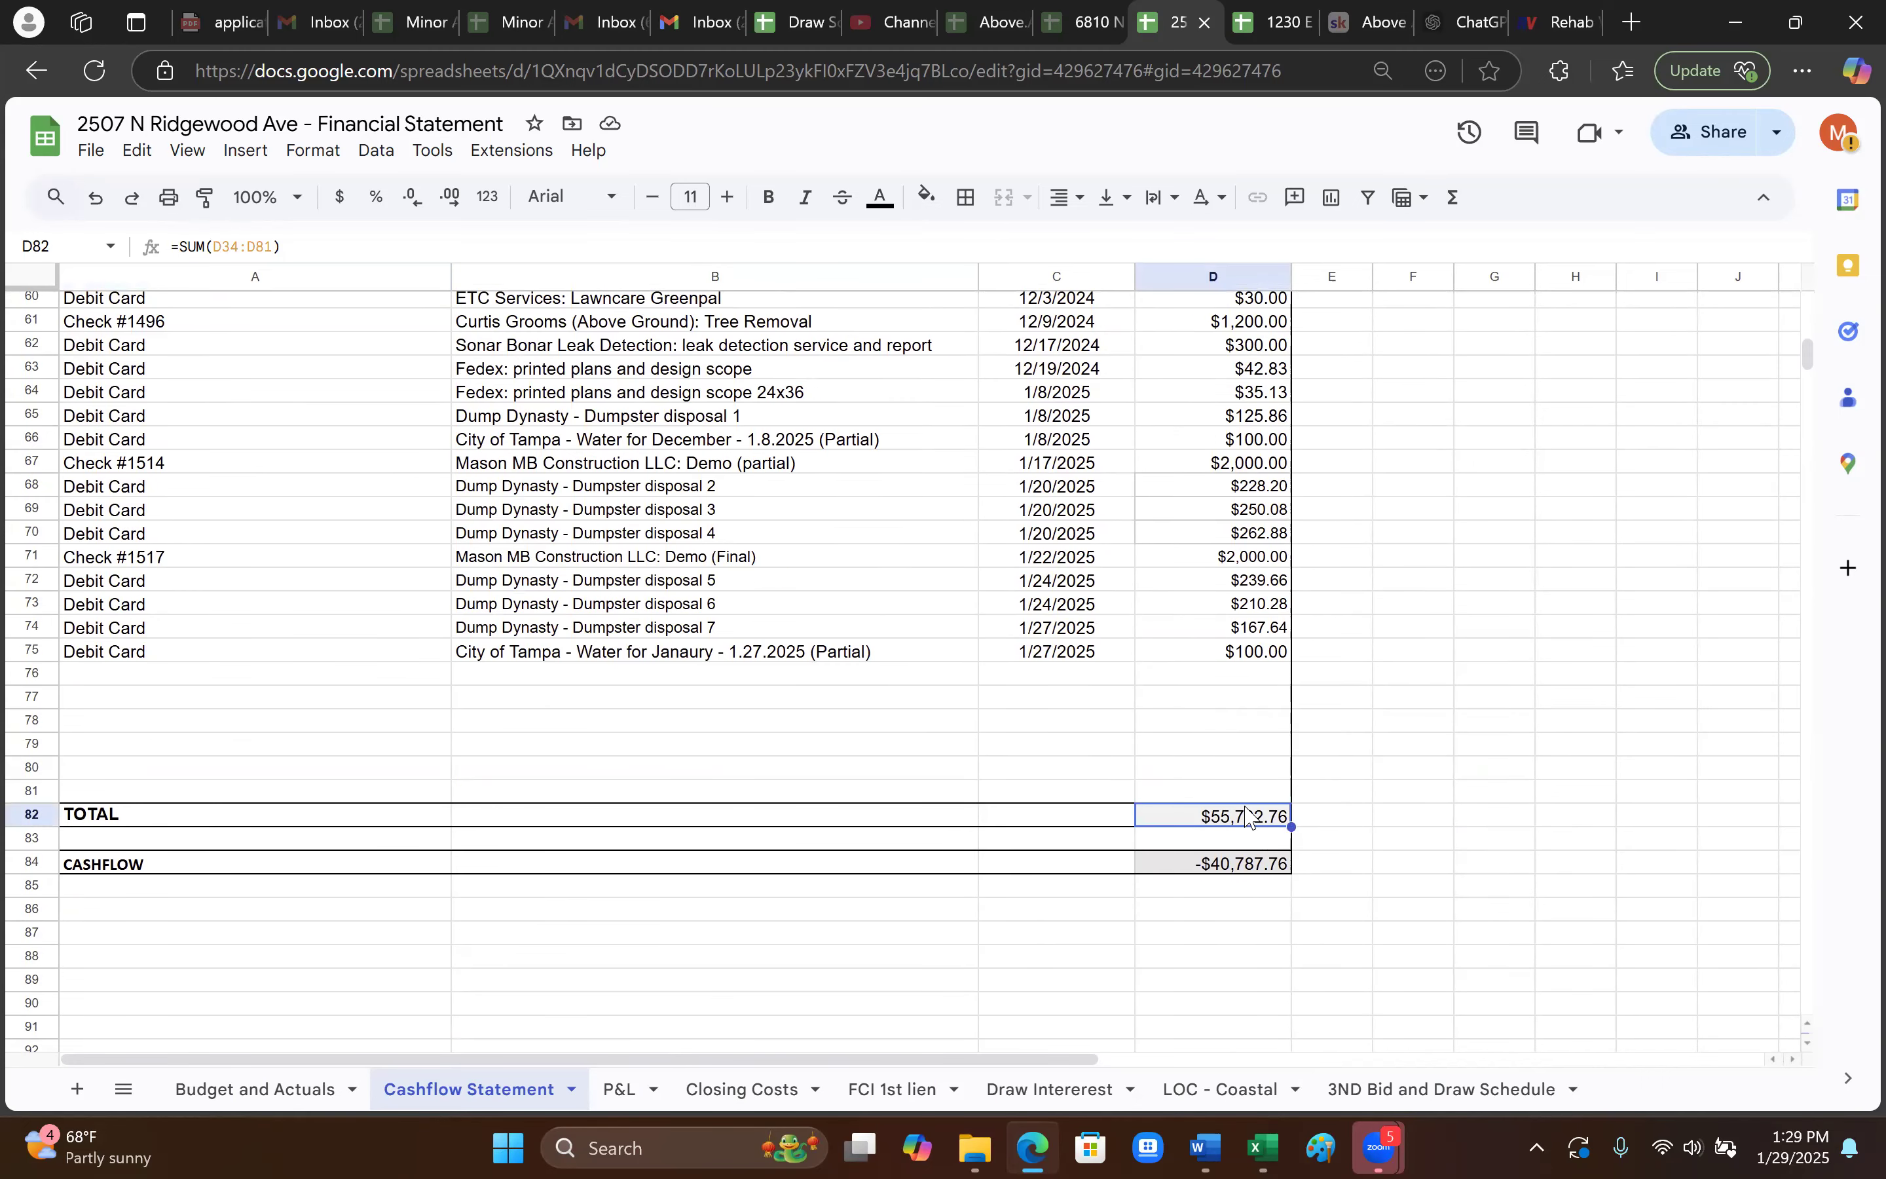
pyautogui.scroll(2, 1336, 794)
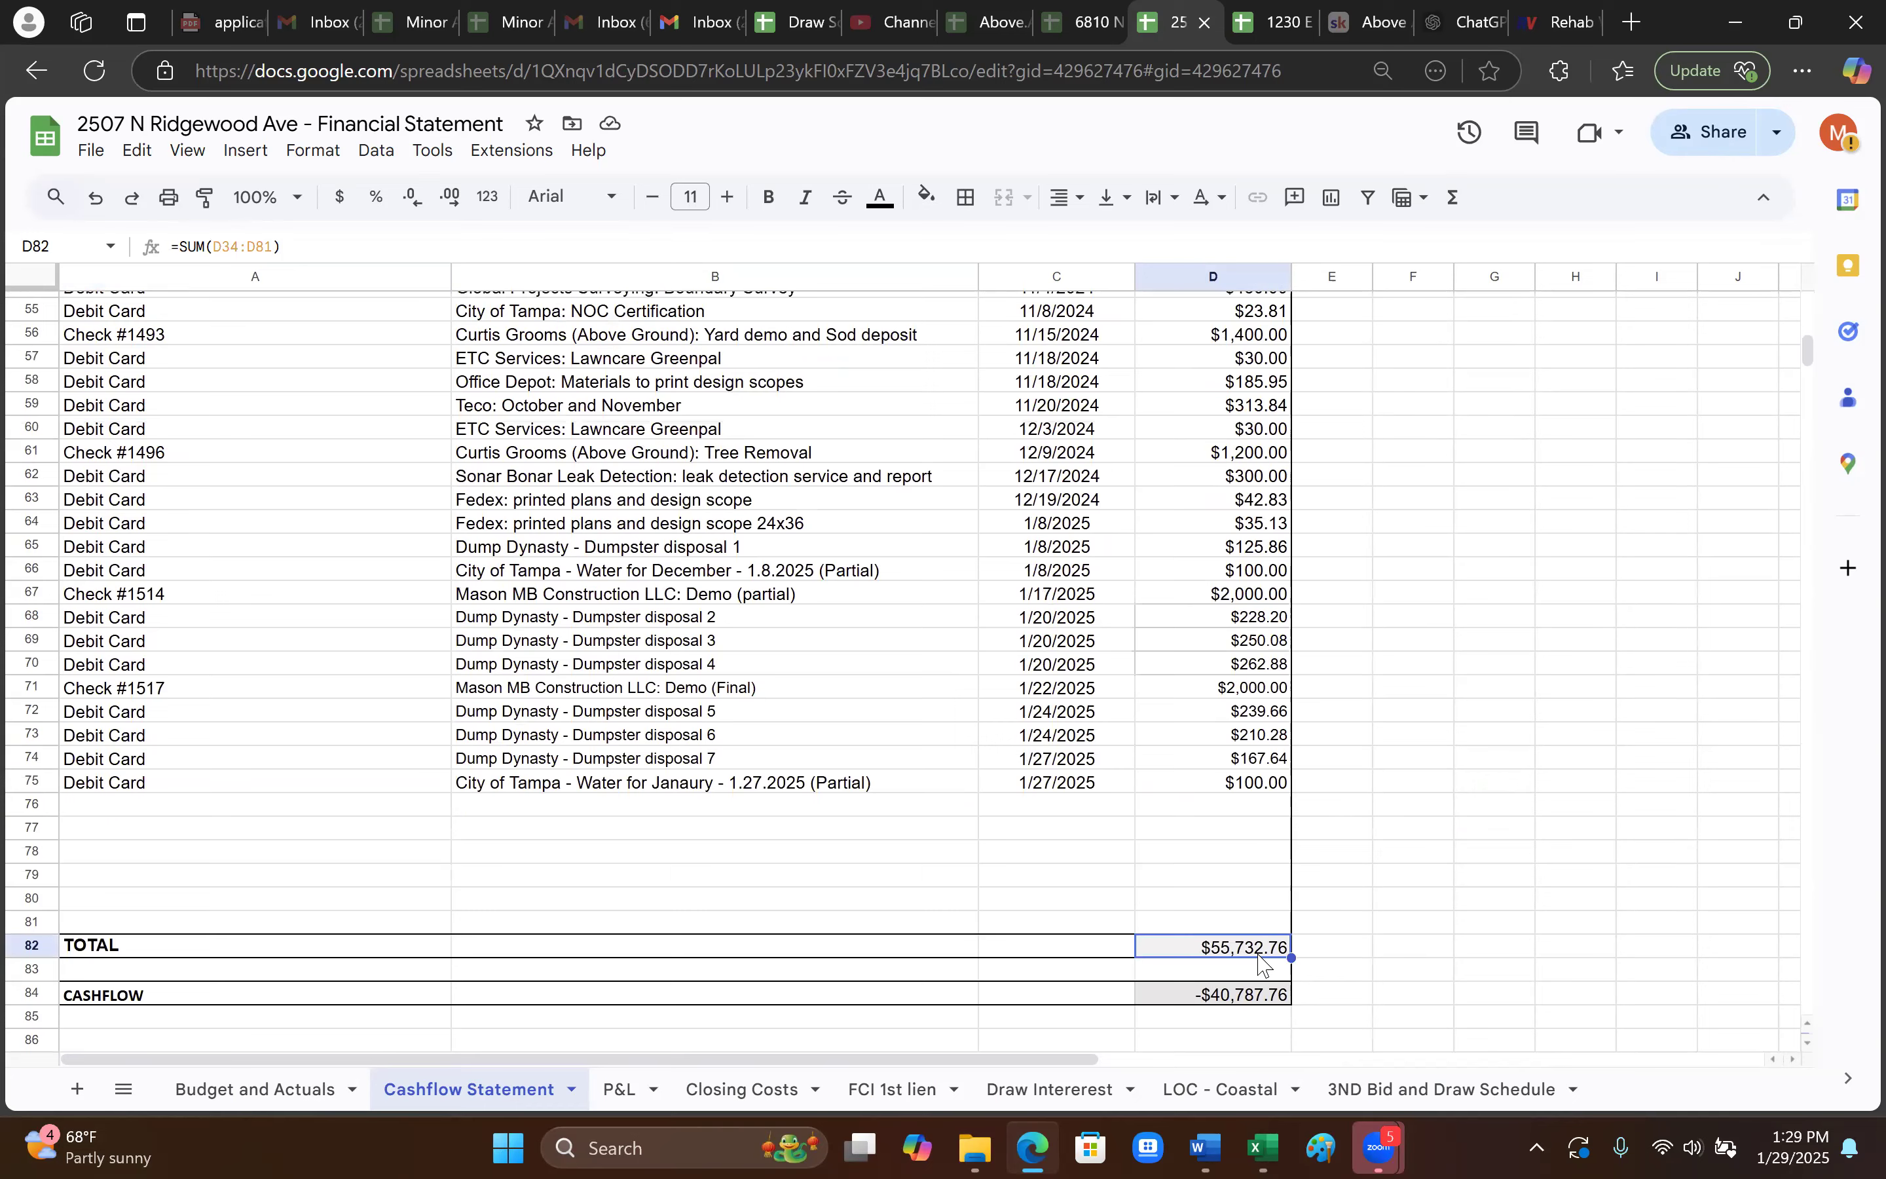
pyautogui.scroll(4, 1263, 965)
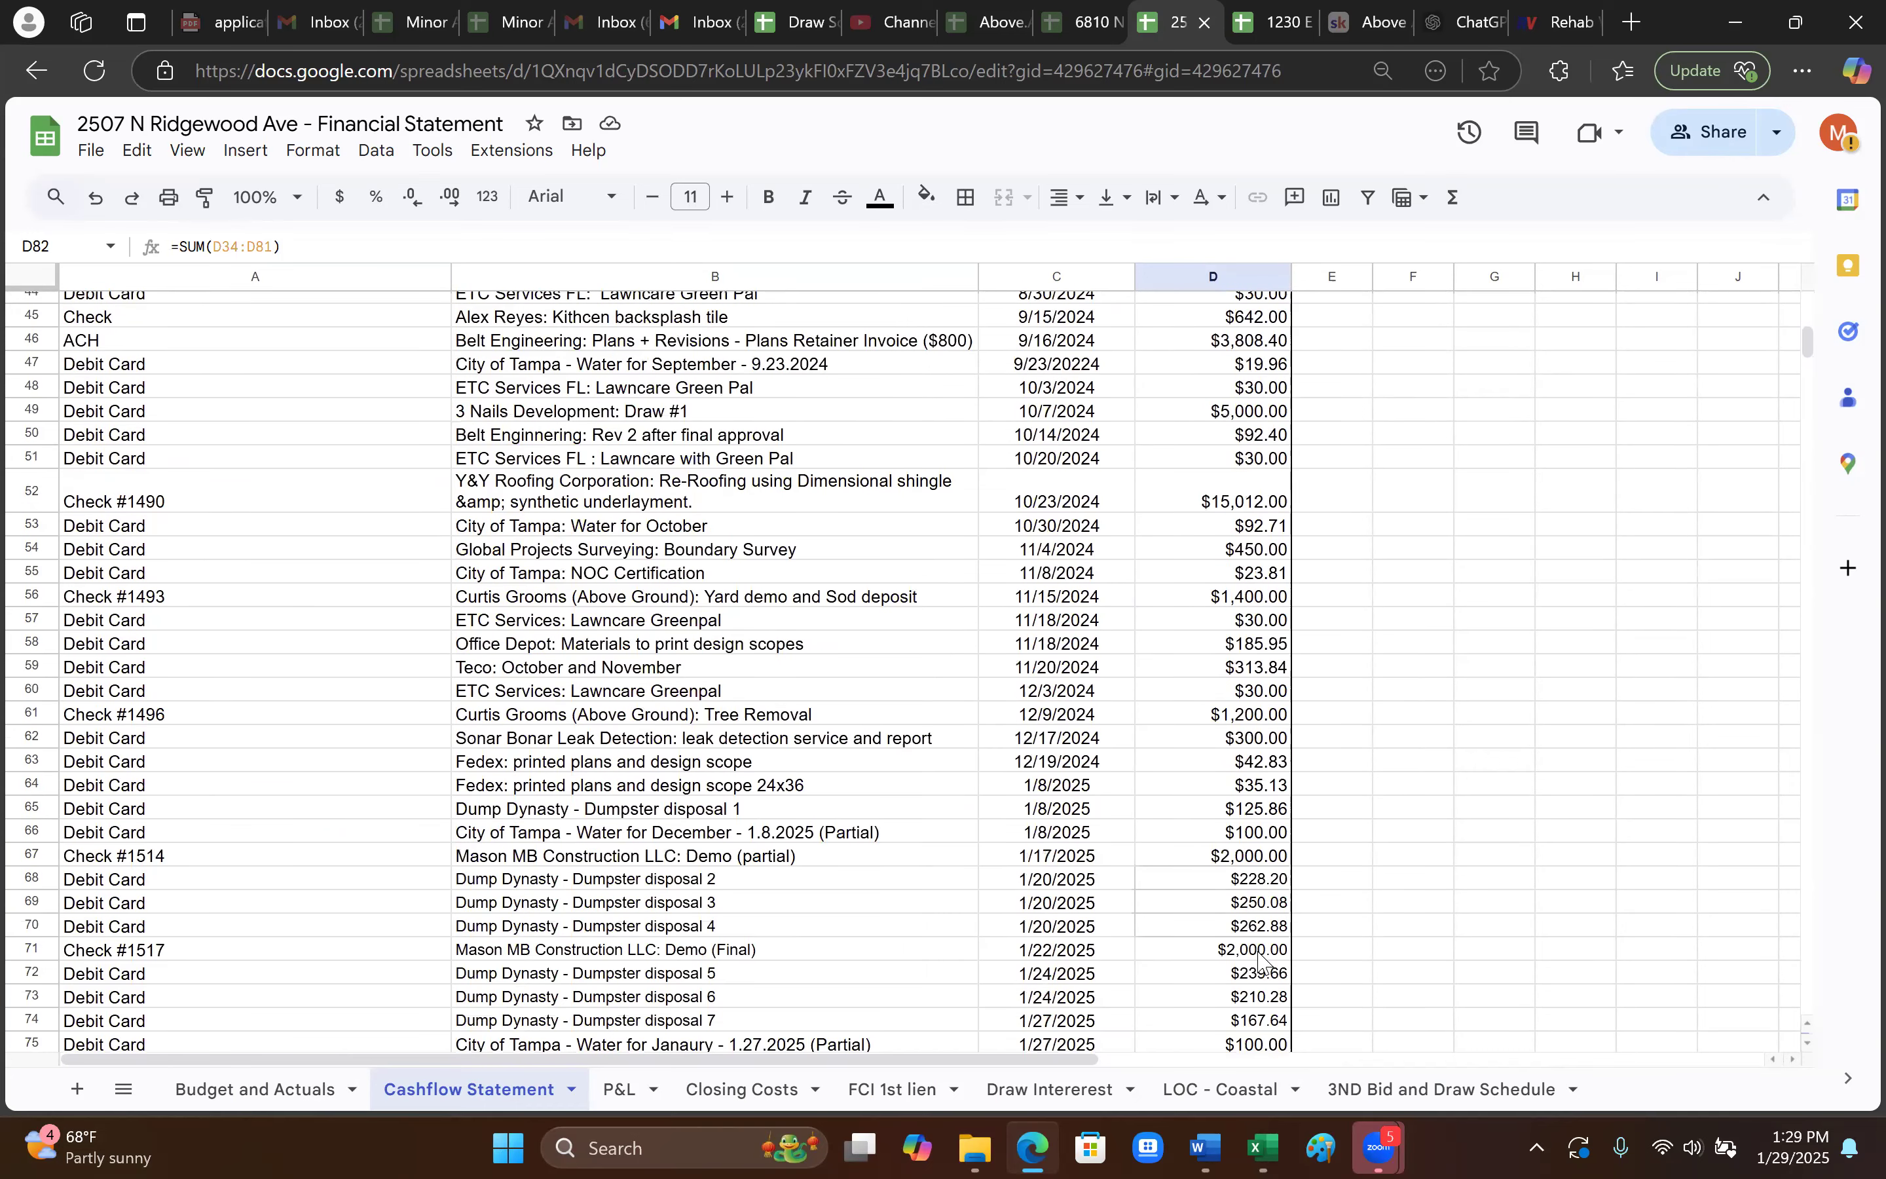
pyautogui.scroll(-2, 1258, 961)
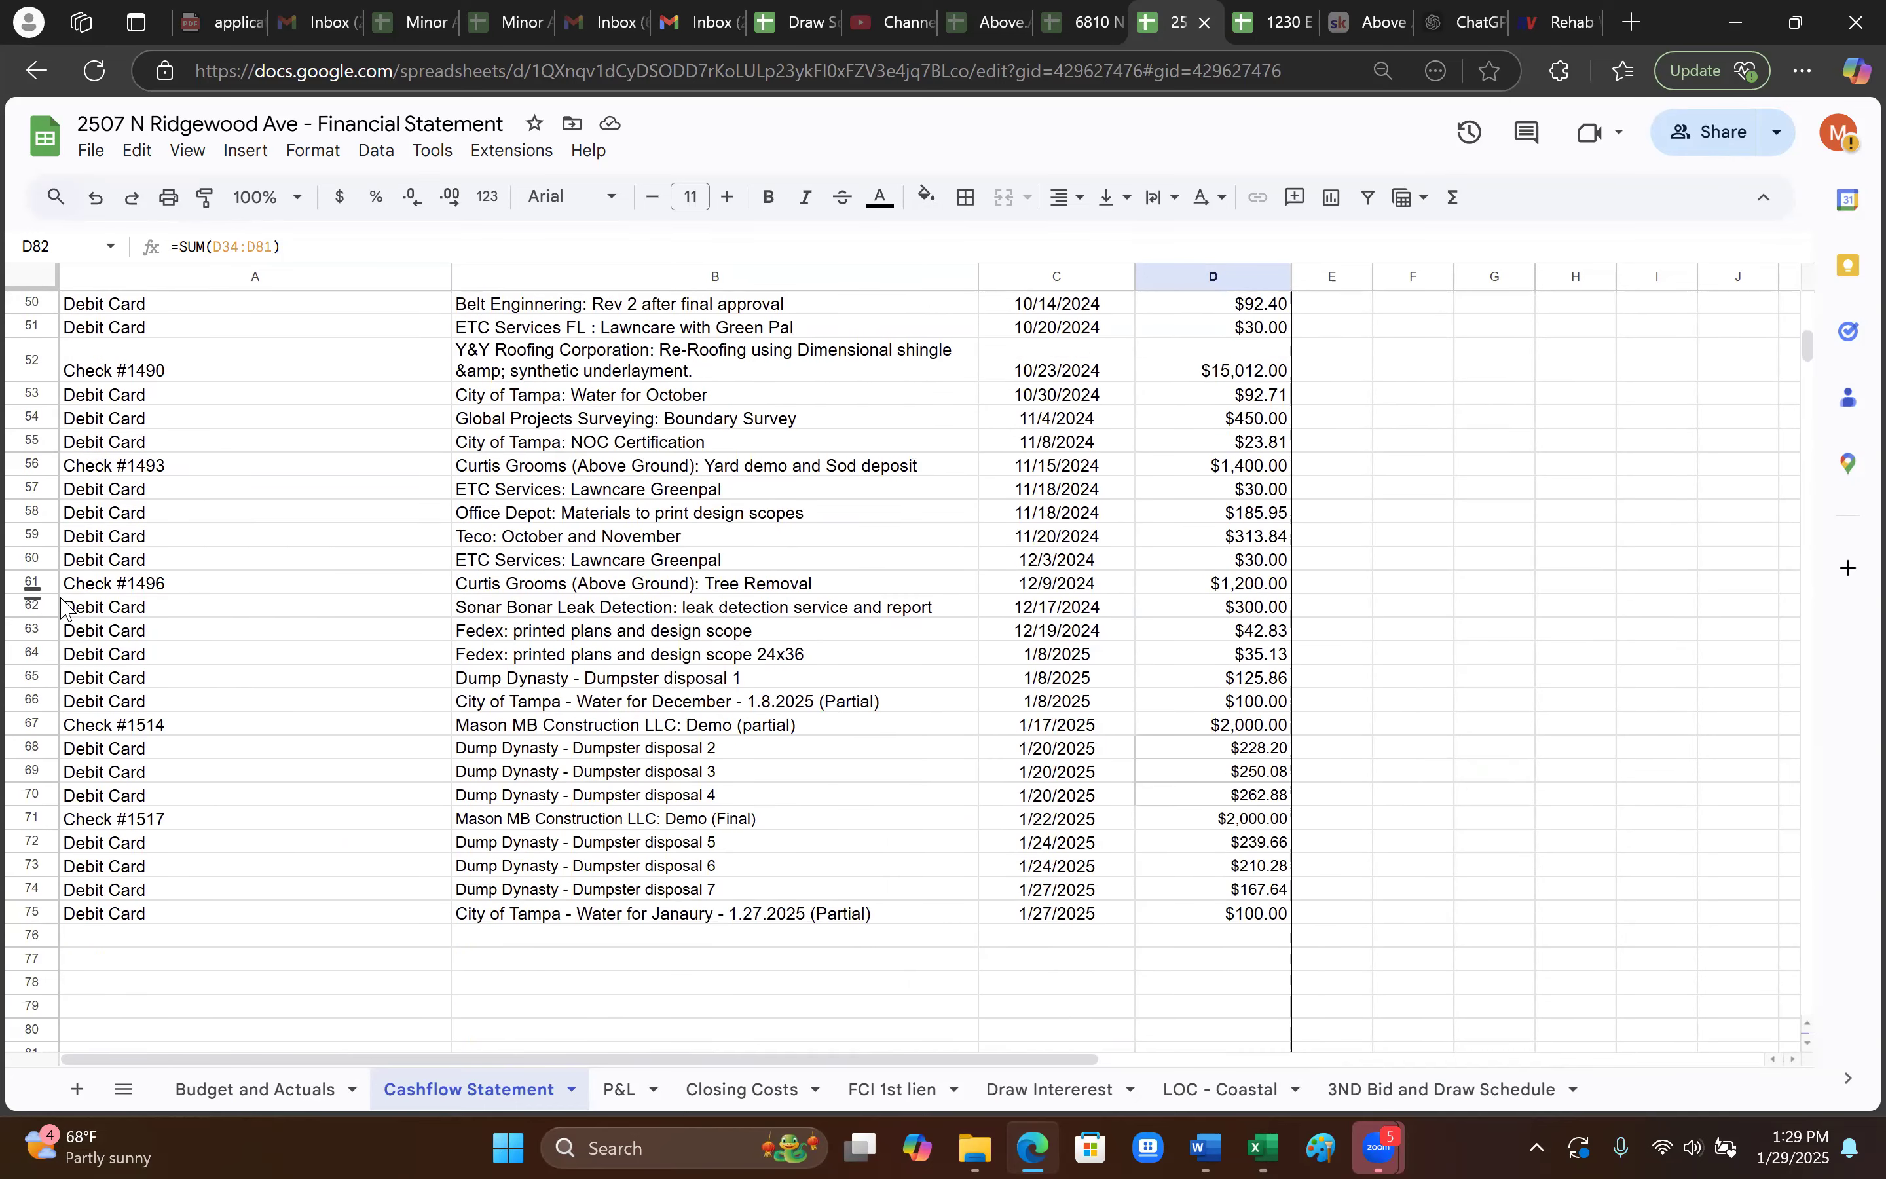
pyautogui.click(237, 729)
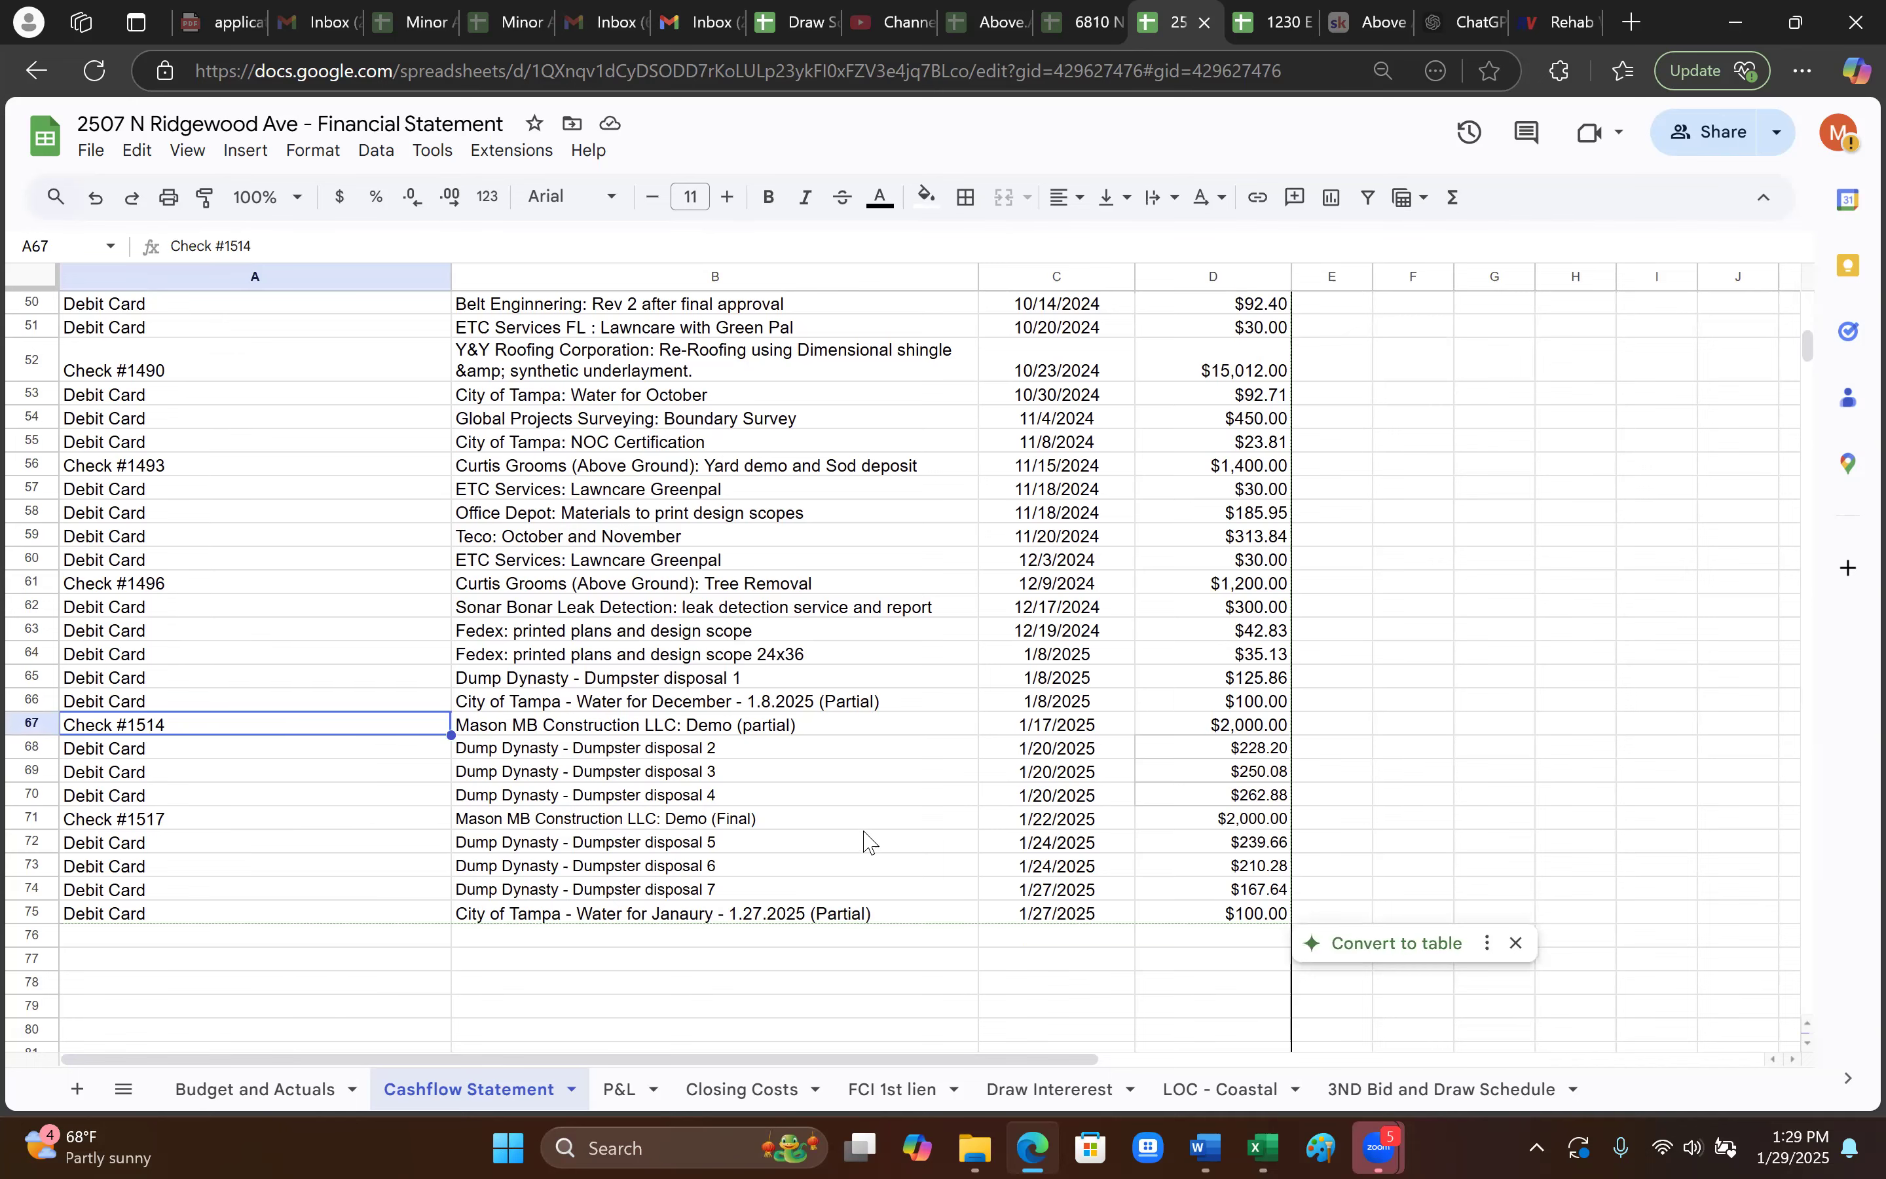
pyautogui.scroll(4, 578, 872)
pyautogui.scroll(4, 840, 896)
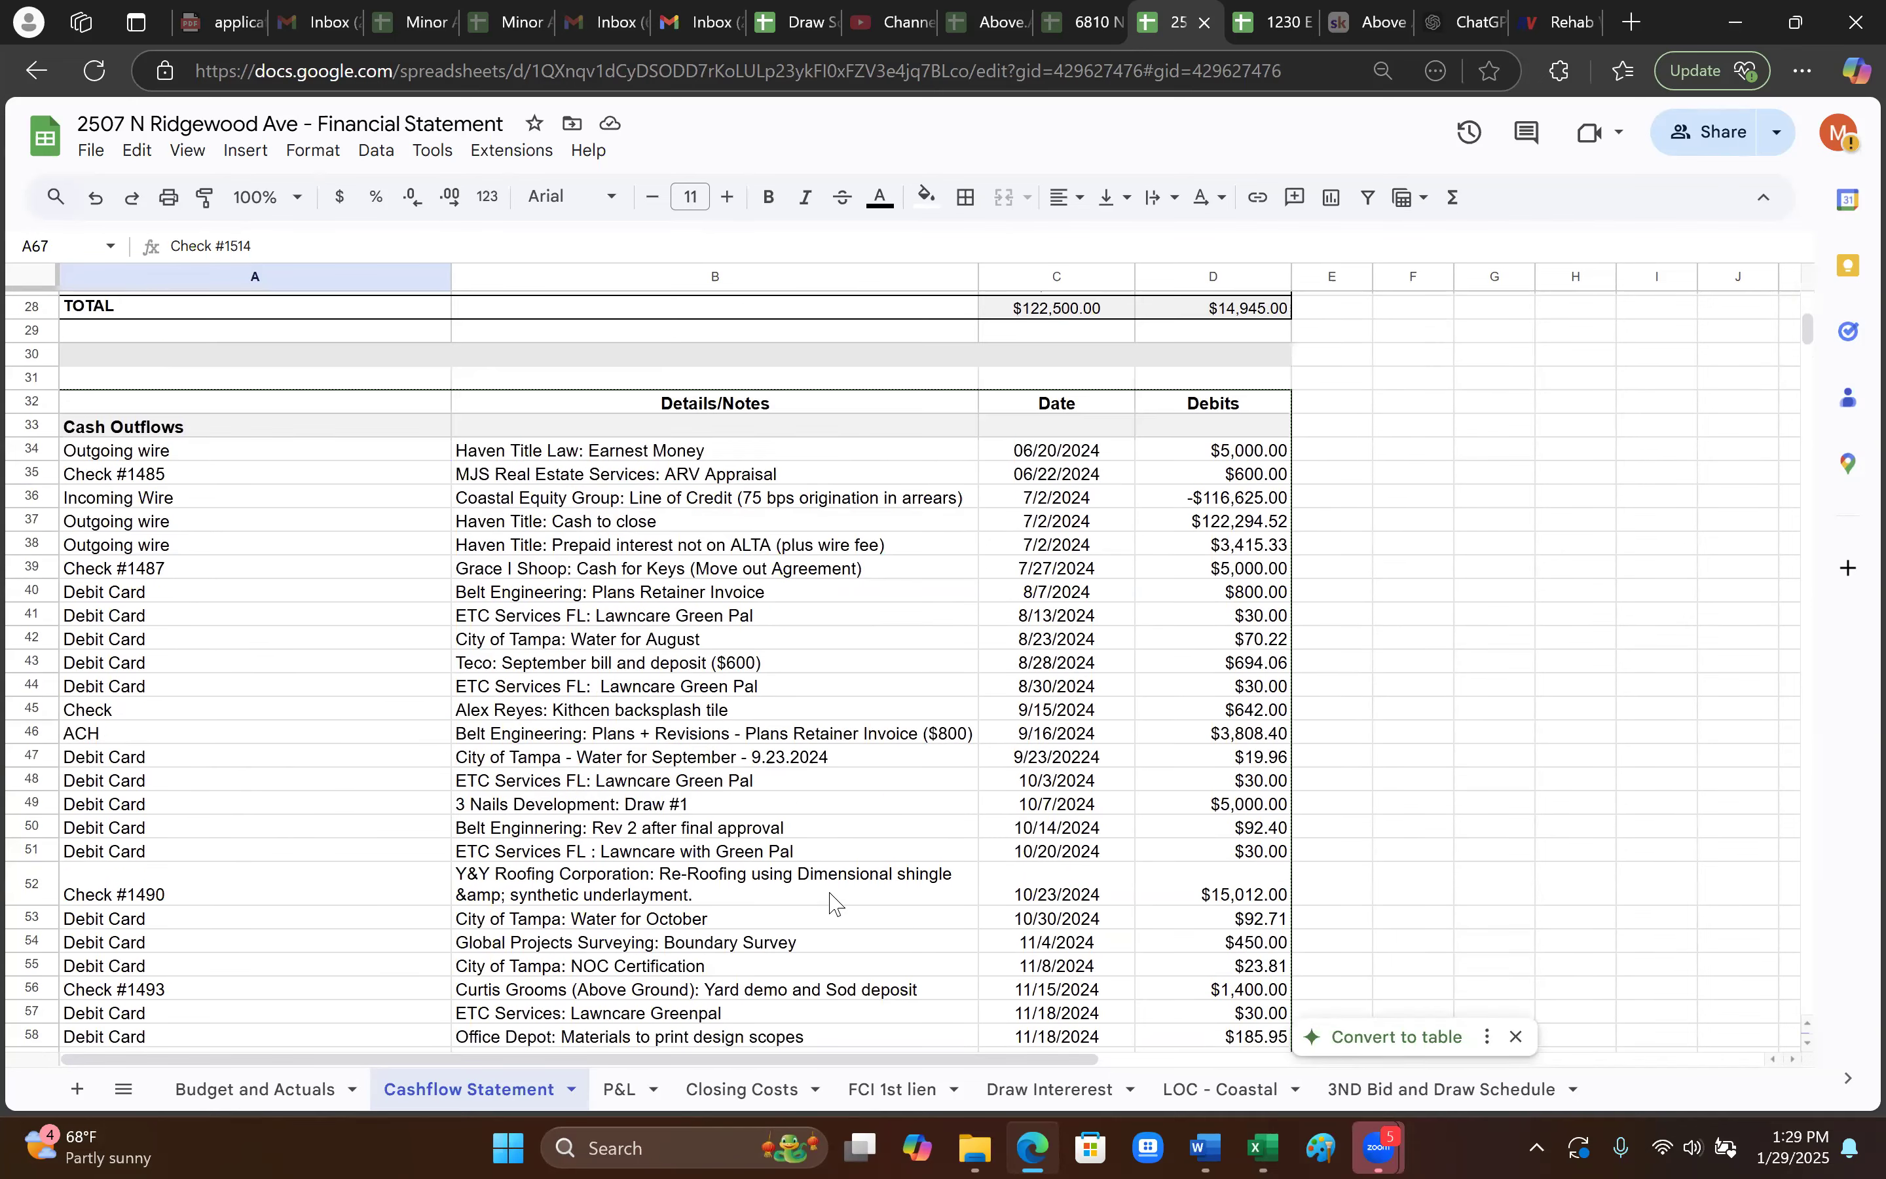
pyautogui.click(210, 473)
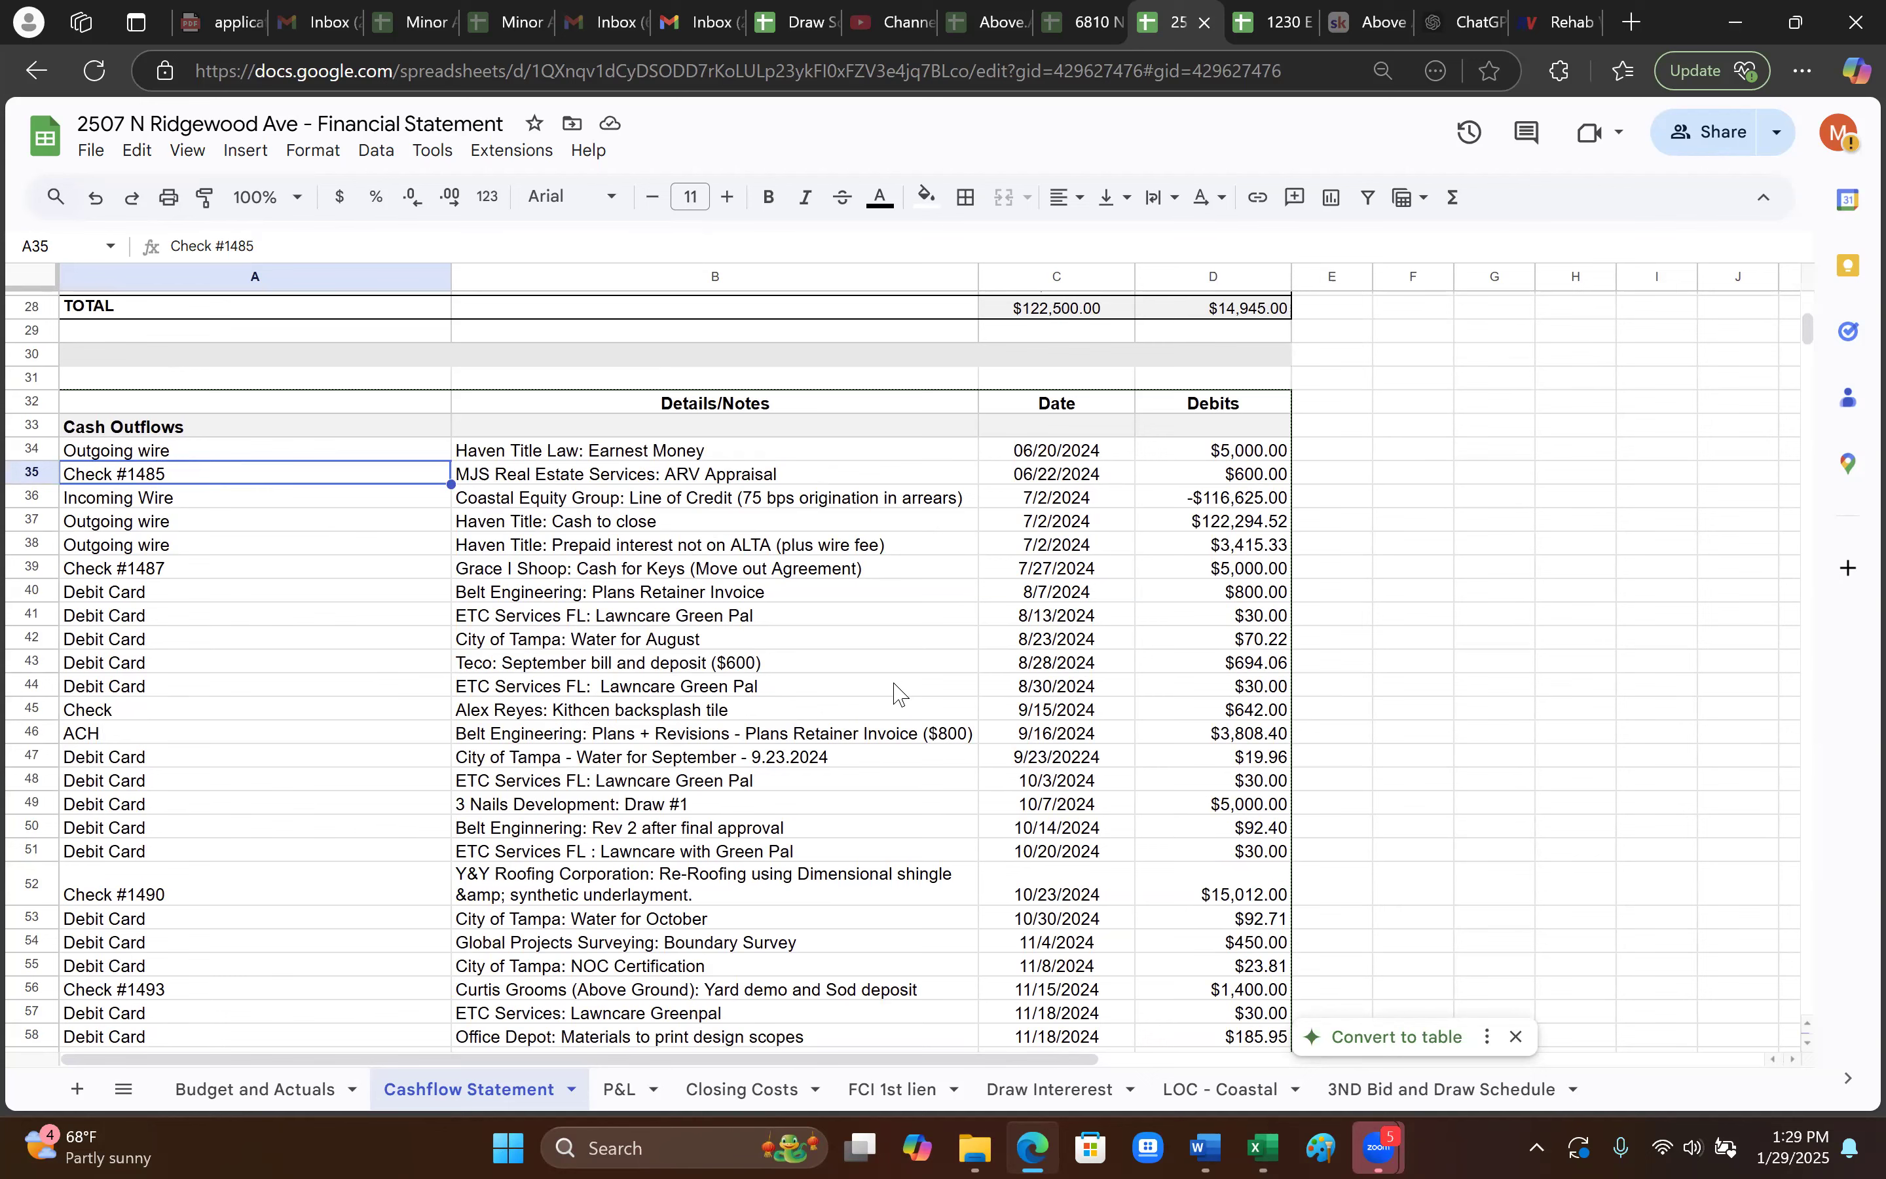
pyautogui.scroll(-2, 911, 826)
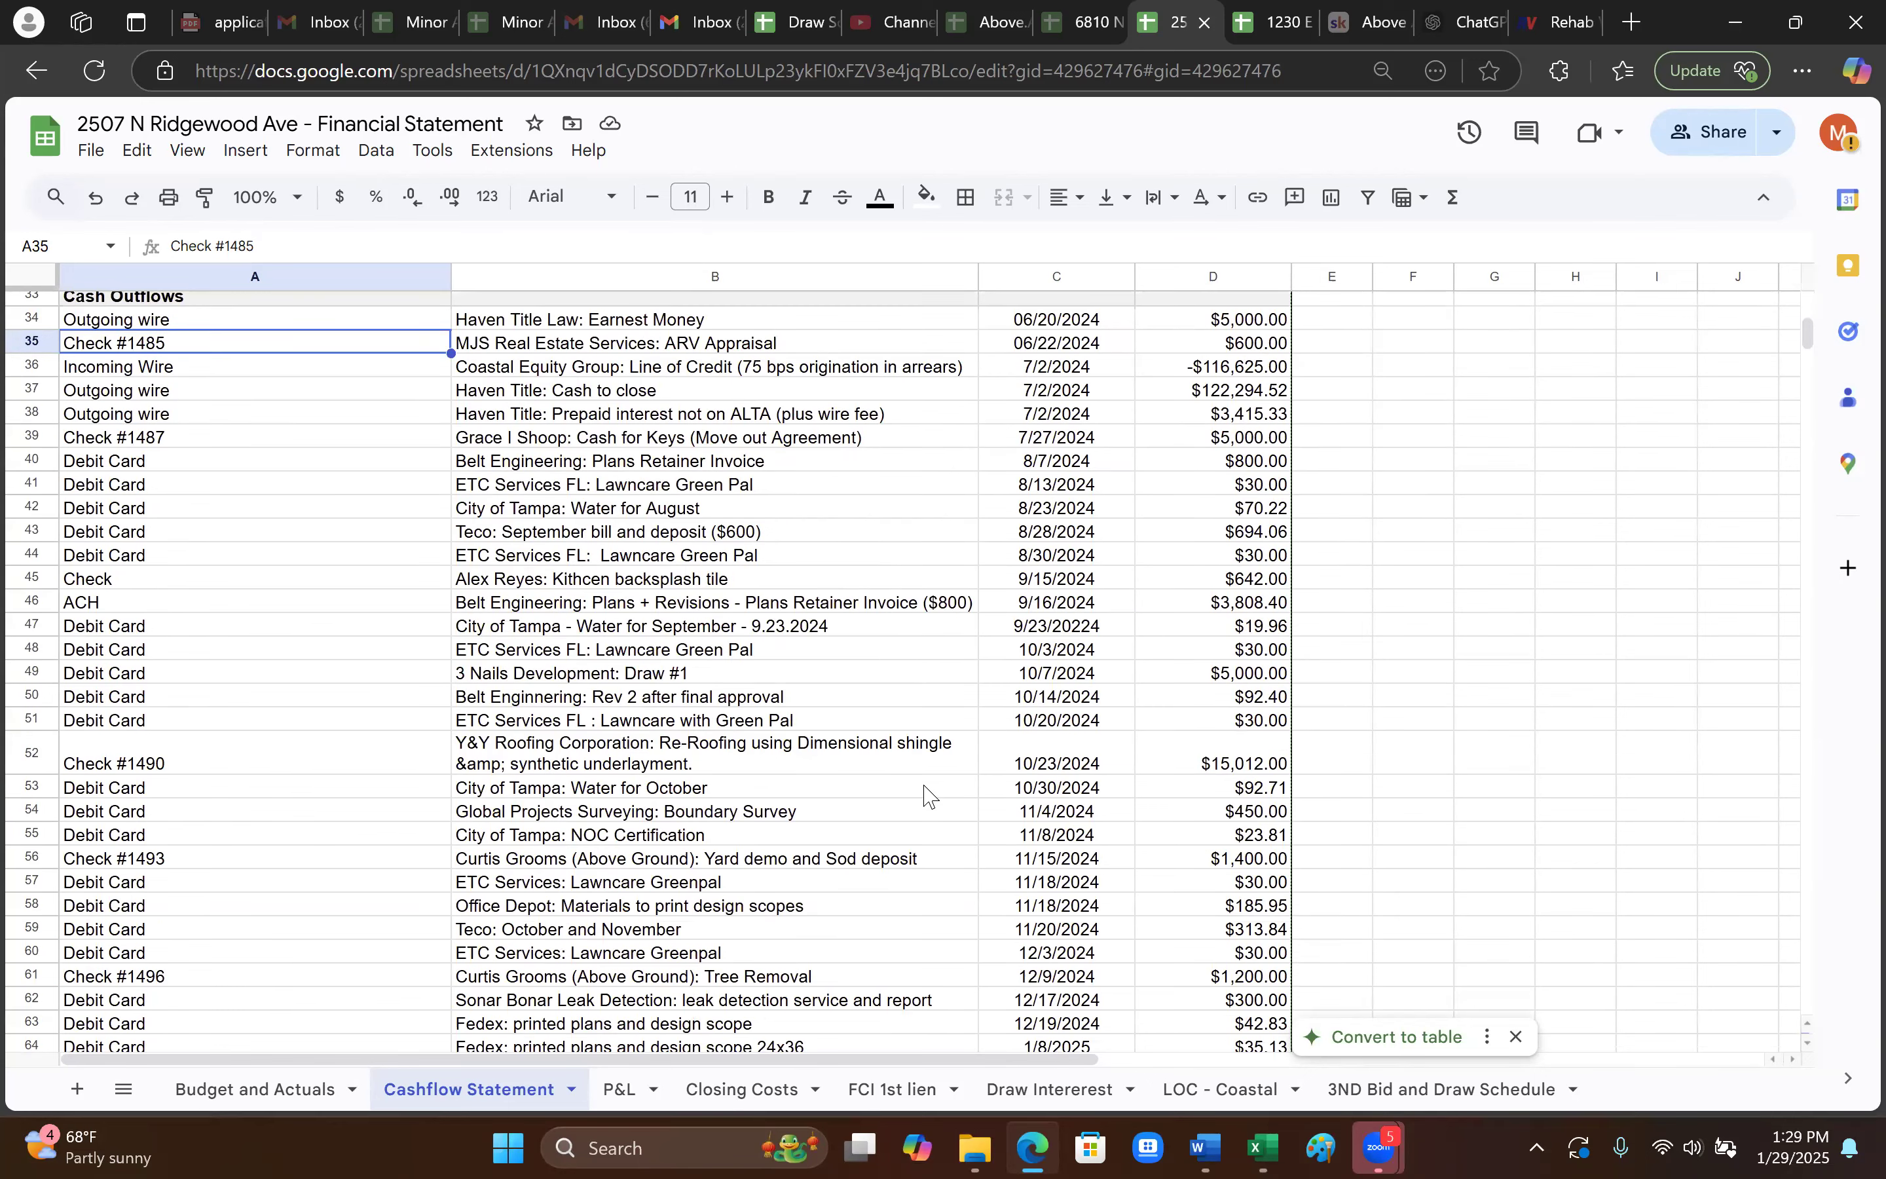
pyautogui.scroll(-8, 931, 850)
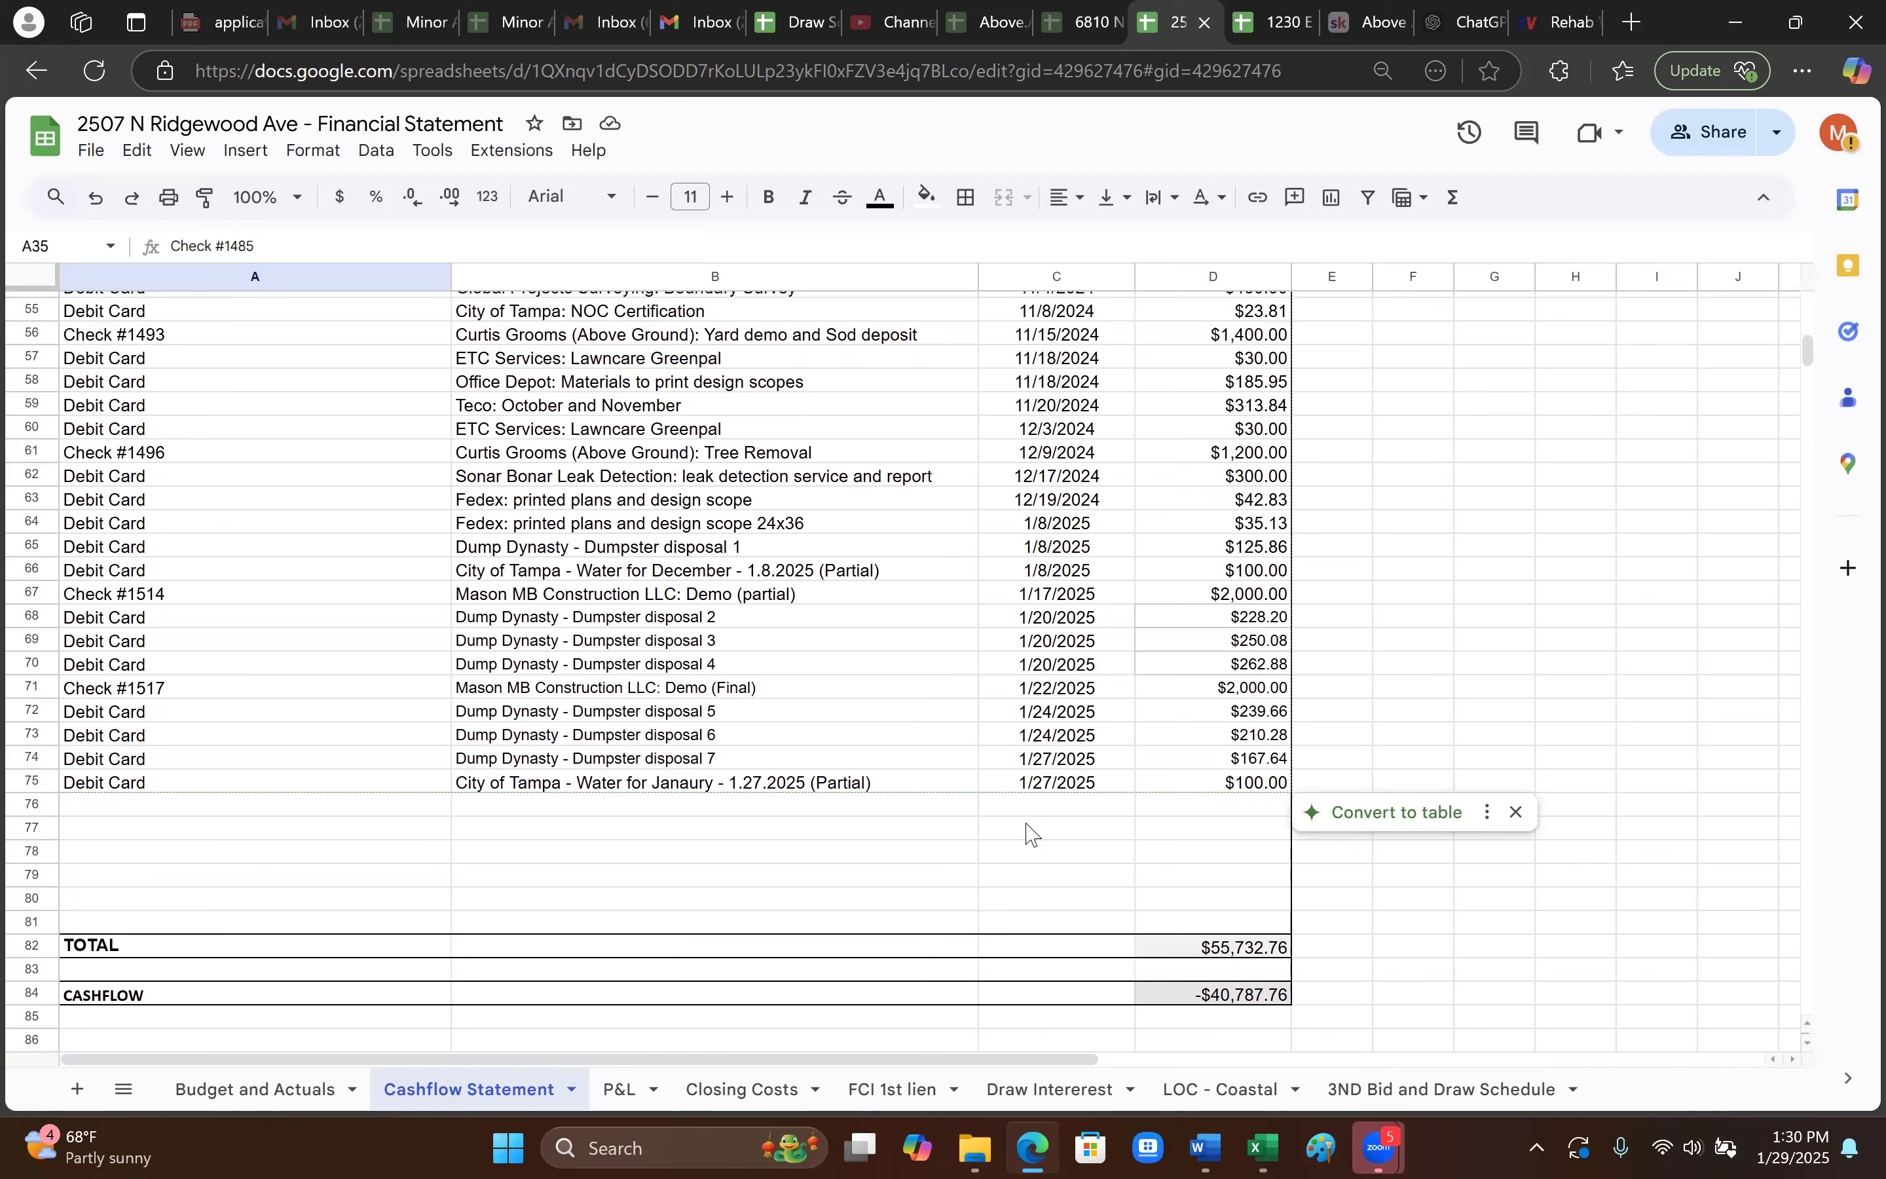
pyautogui.scroll(15, 1247, 982)
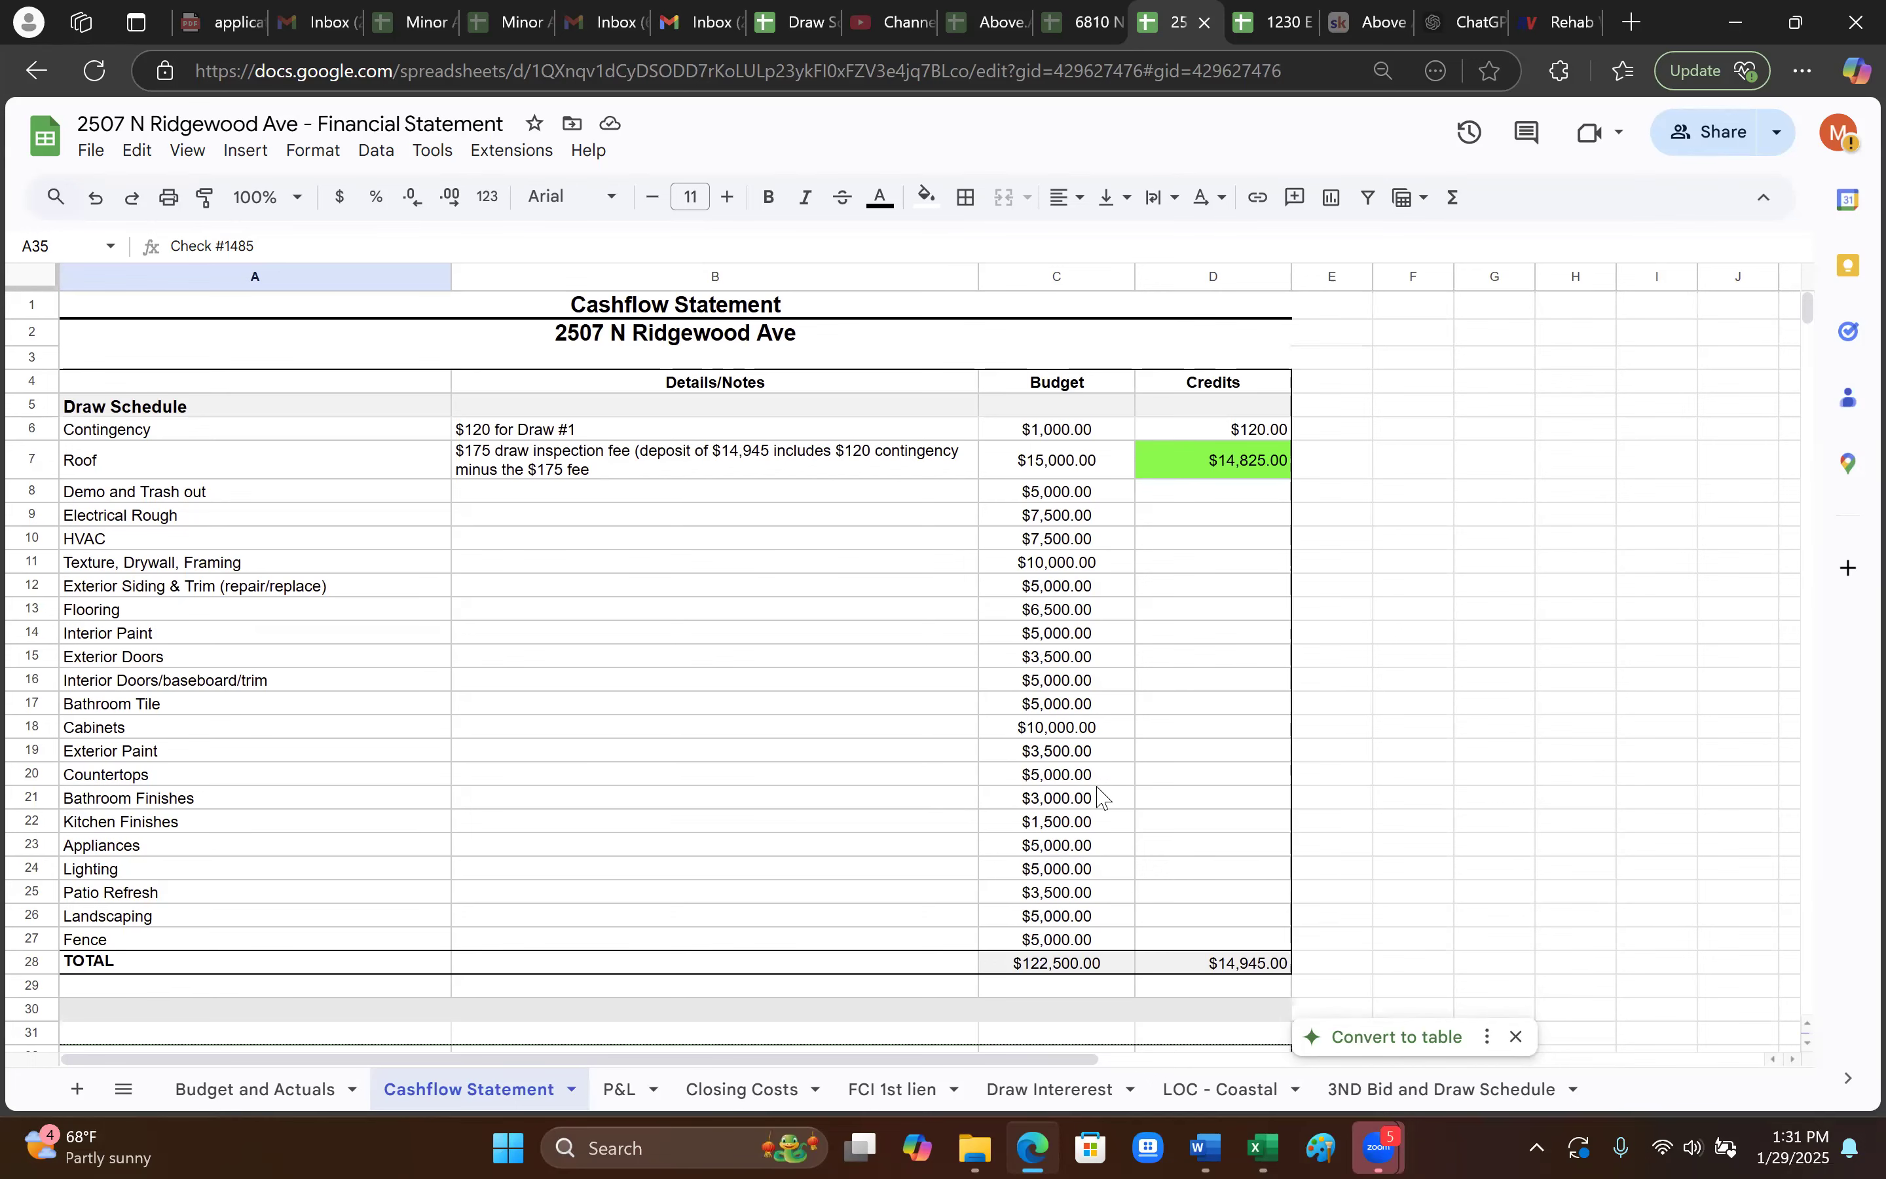
pyautogui.scroll(-2, 947, 791)
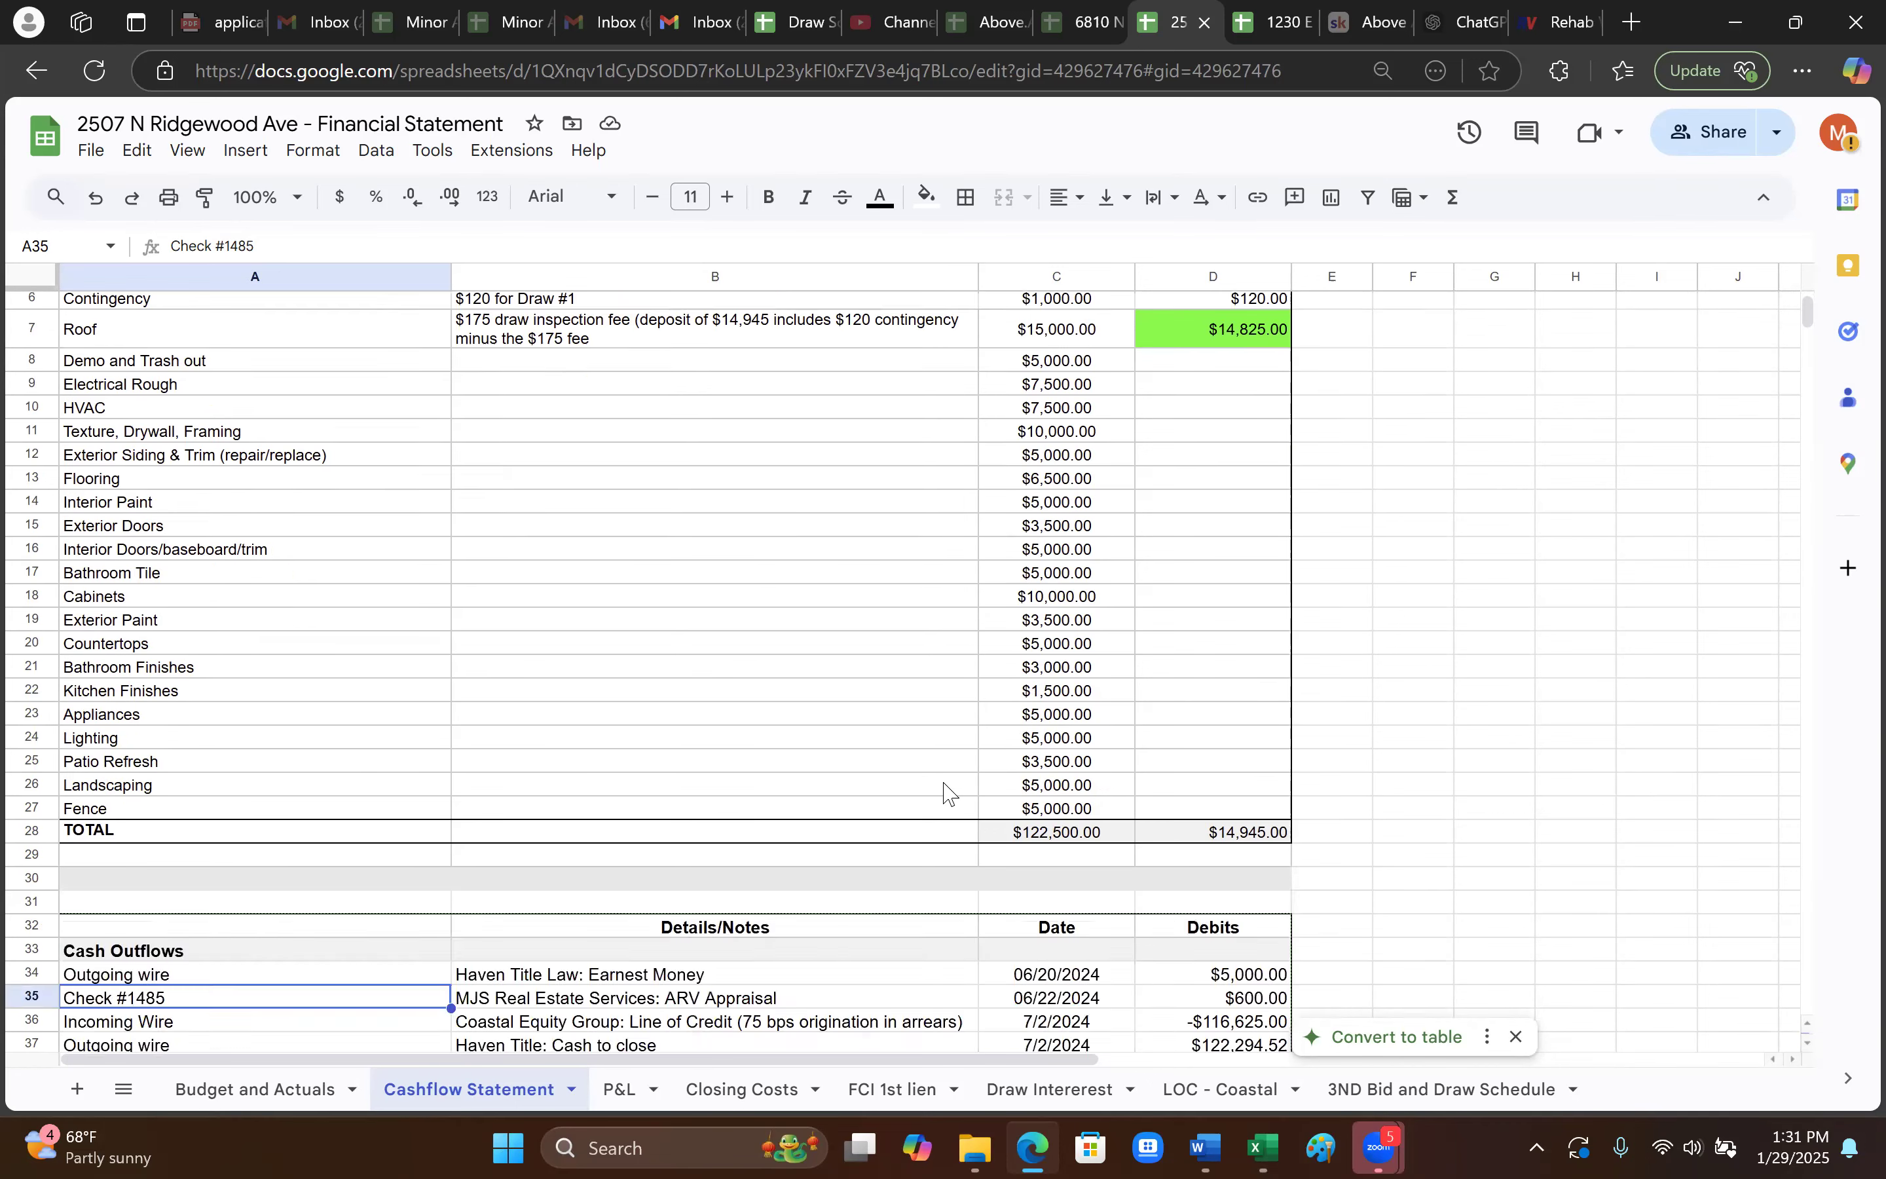
pyautogui.scroll(-5, 1208, 838)
pyautogui.scroll(-12, 1208, 838)
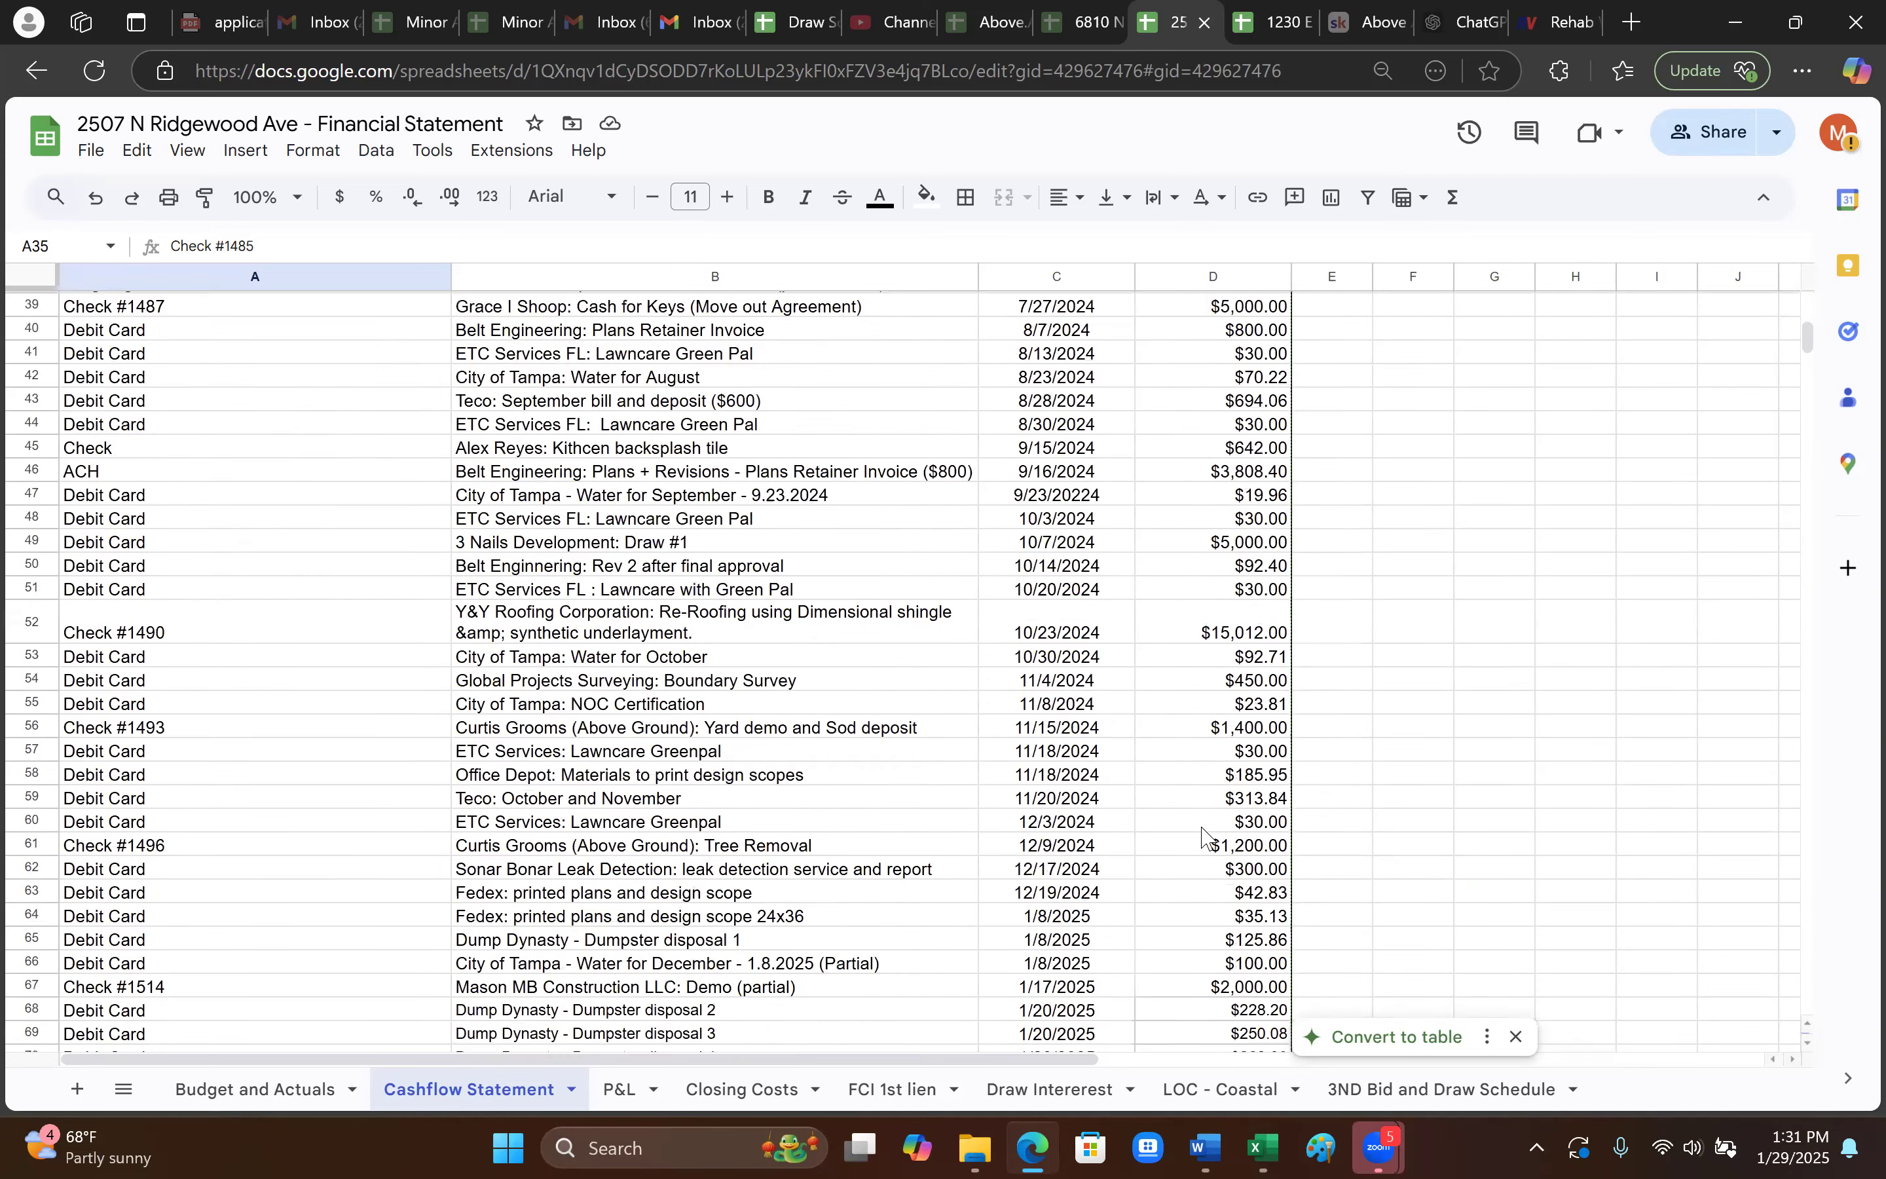
pyautogui.scroll(2, 1316, 860)
pyautogui.scroll(-4, 1317, 860)
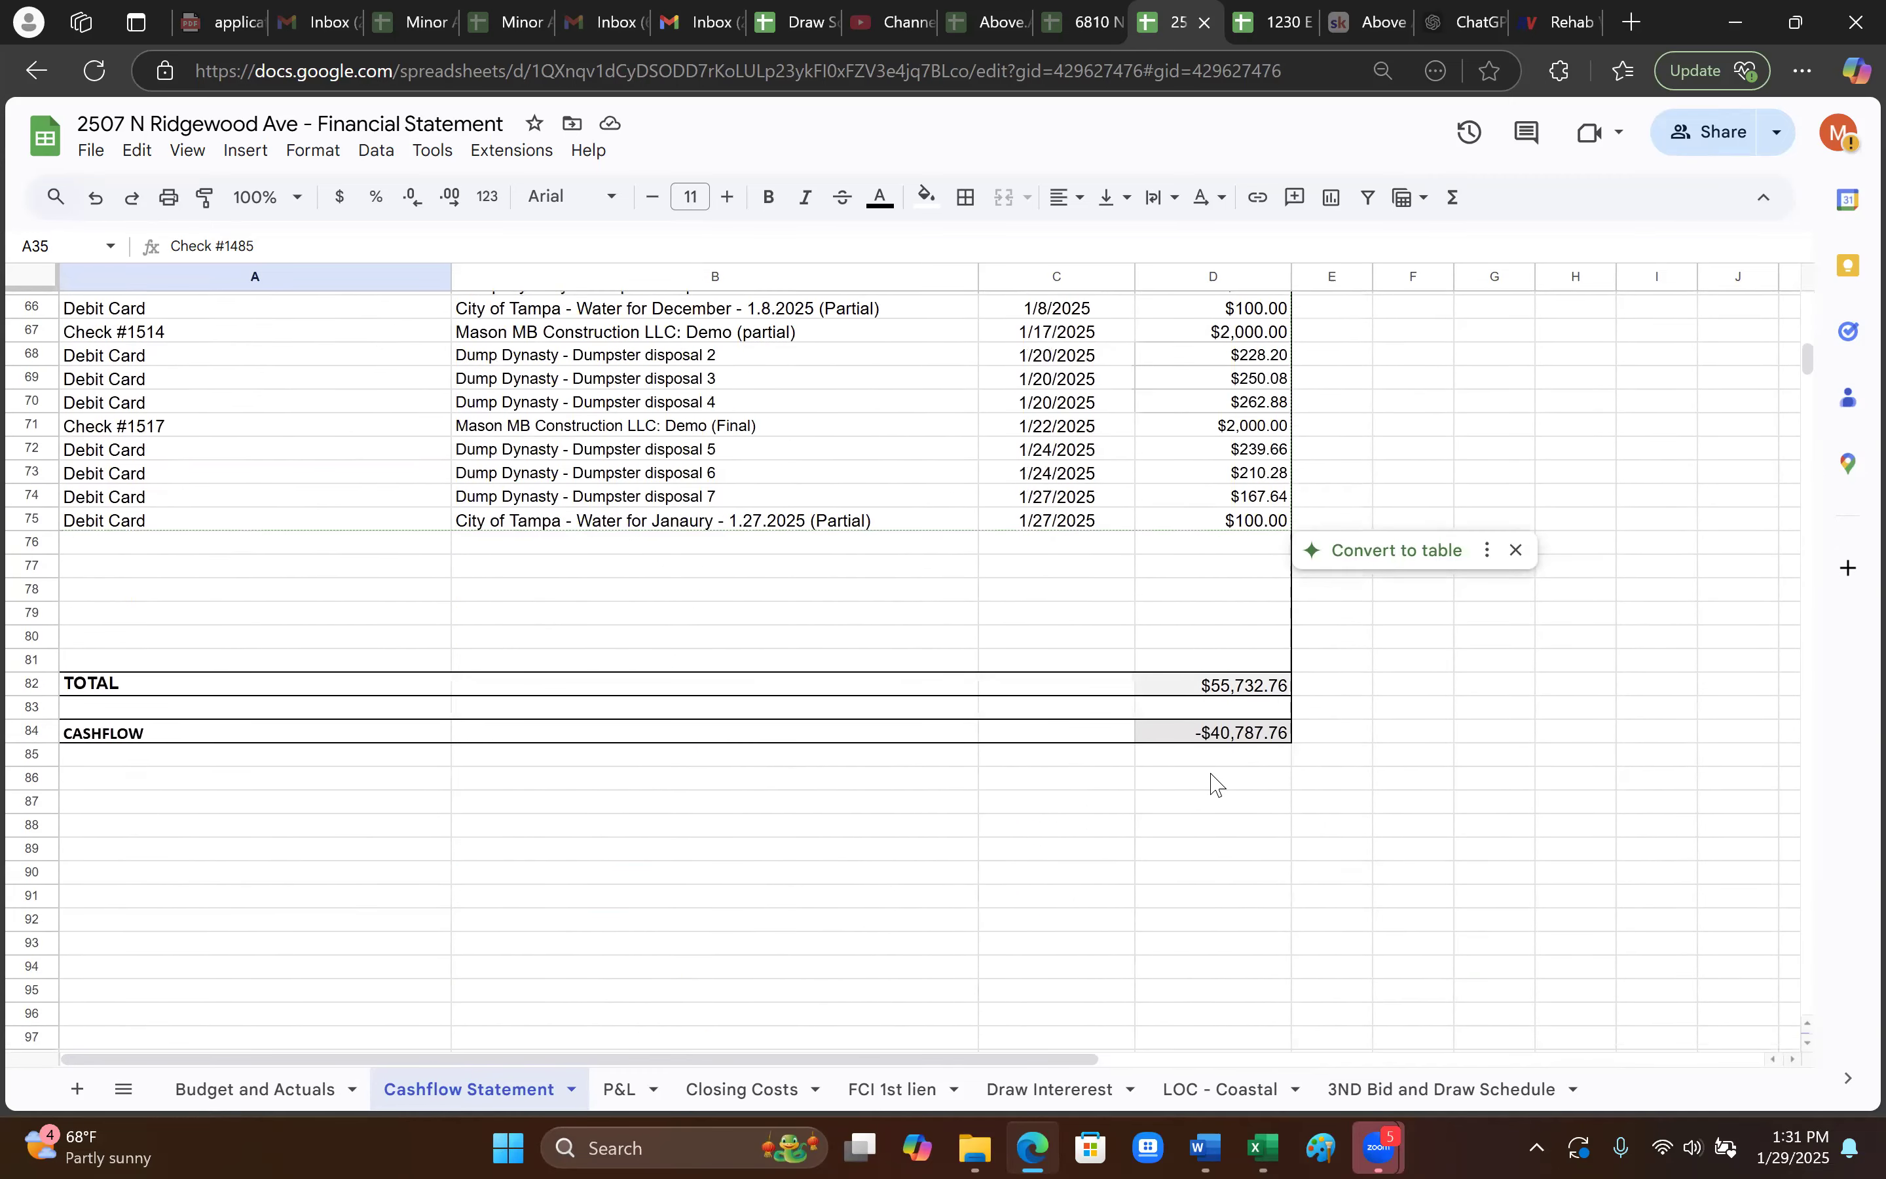
pyautogui.scroll(13, 1229, 782)
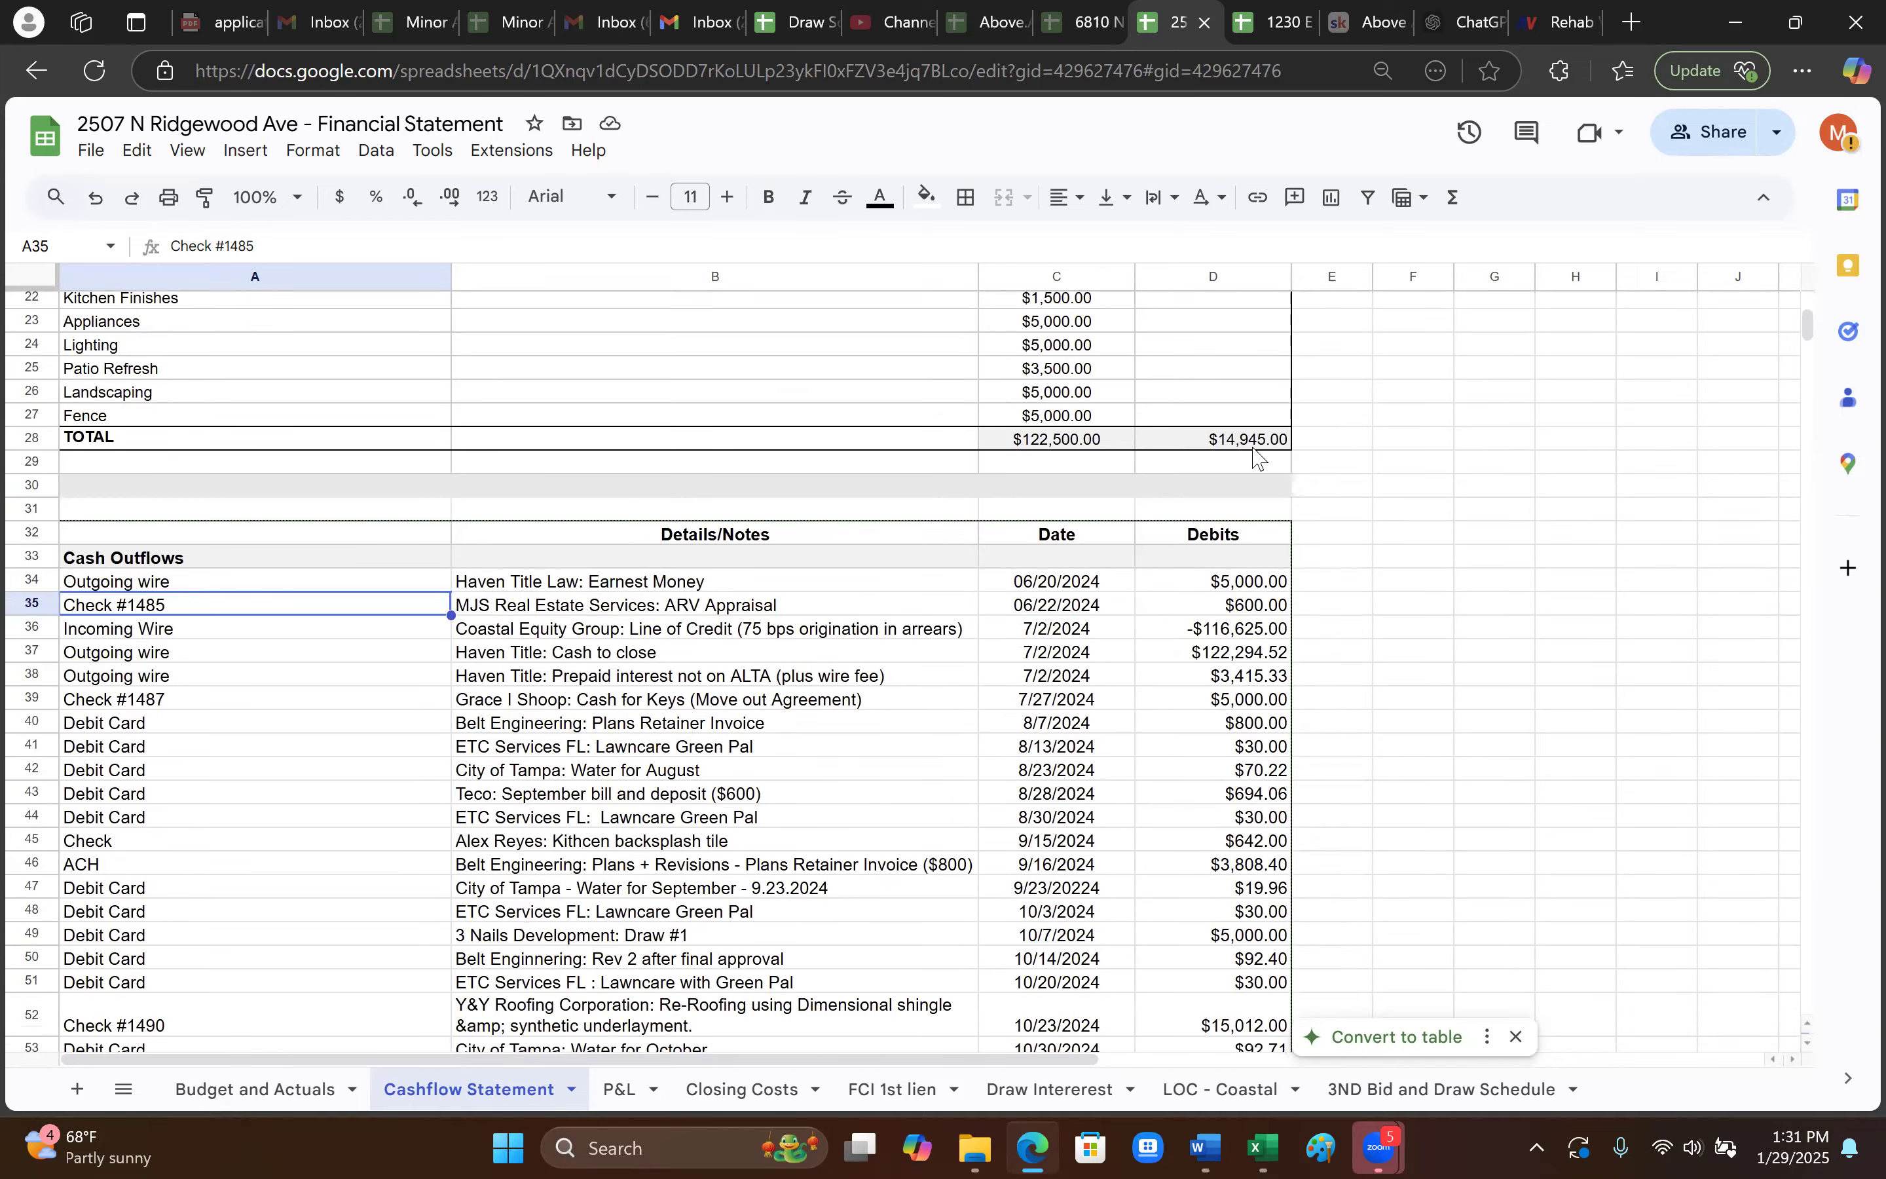
pyautogui.scroll(5, 1213, 477)
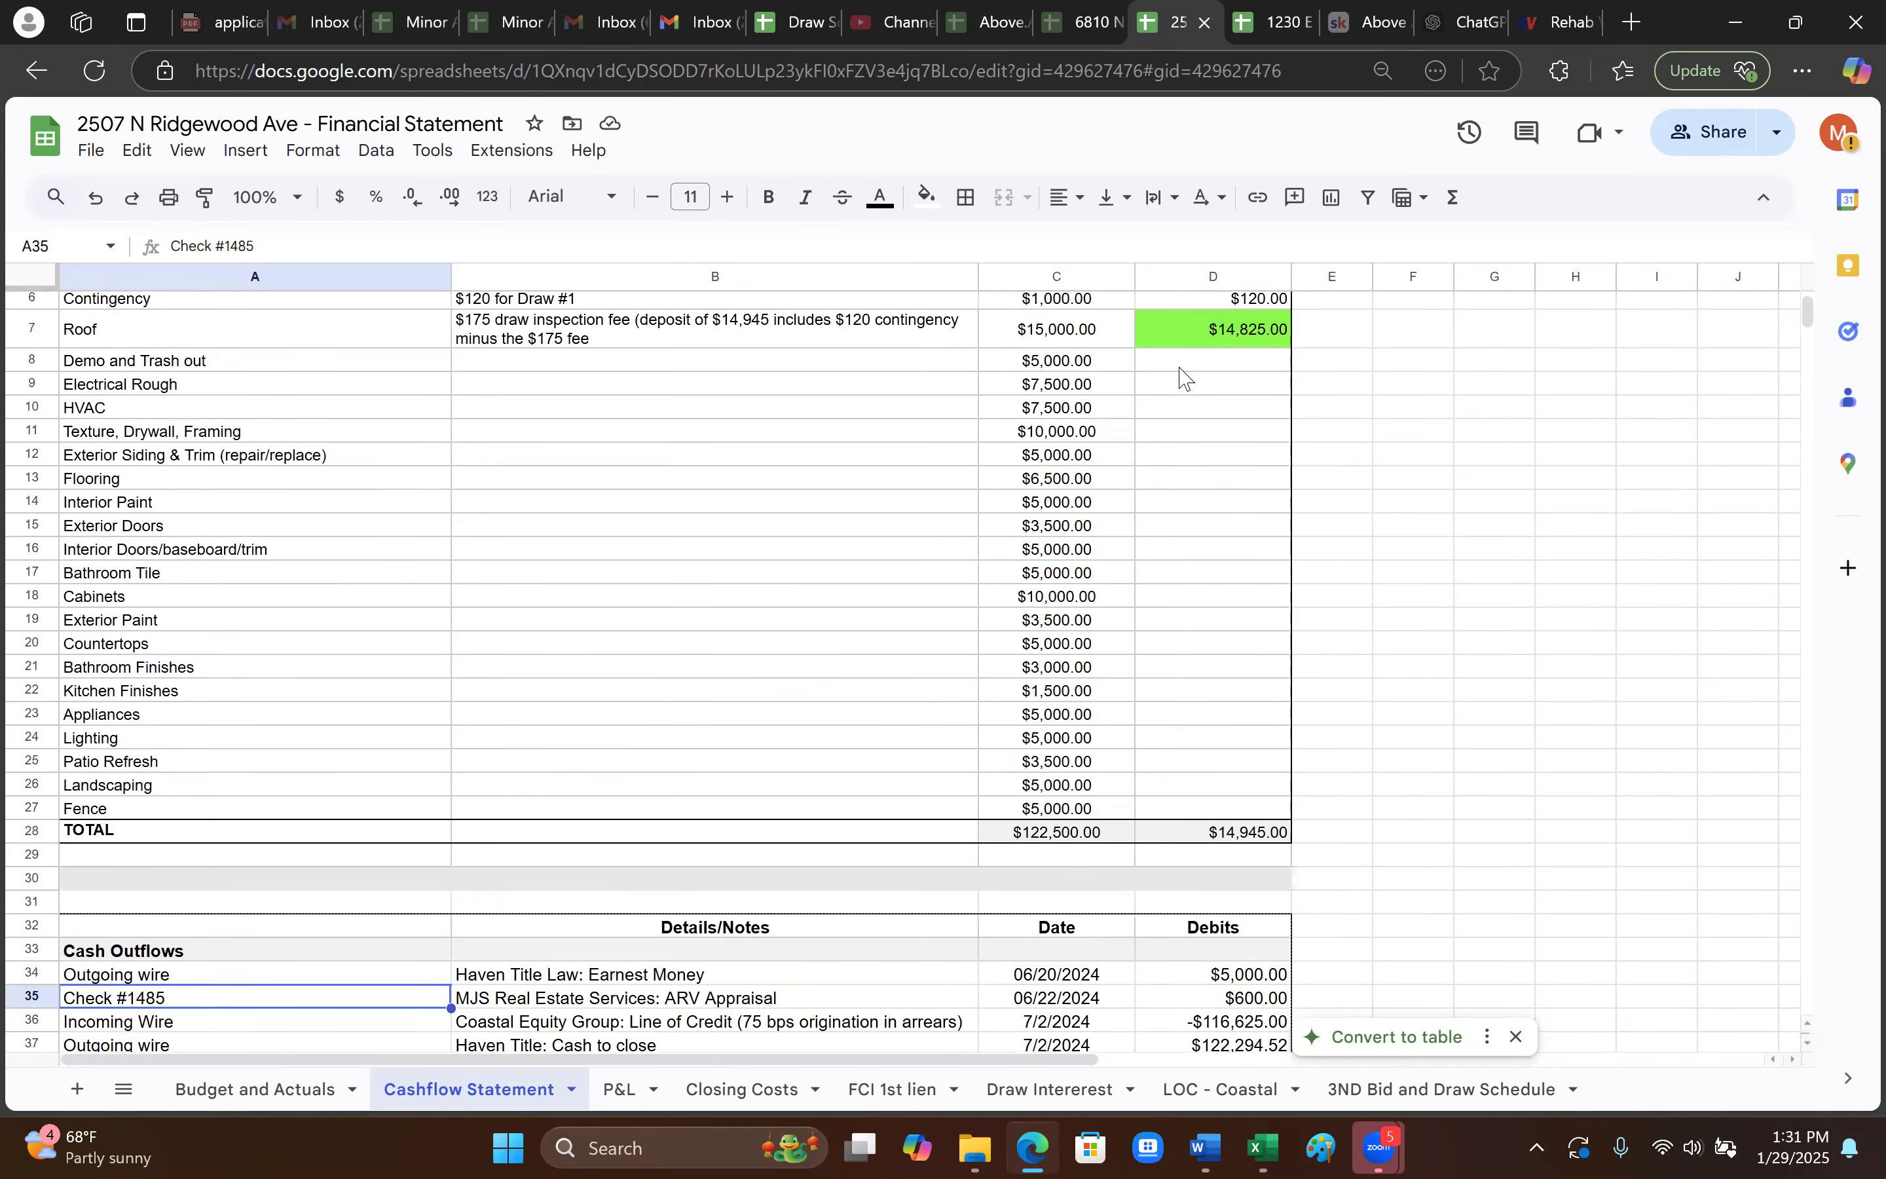
pyautogui.click(1050, 840)
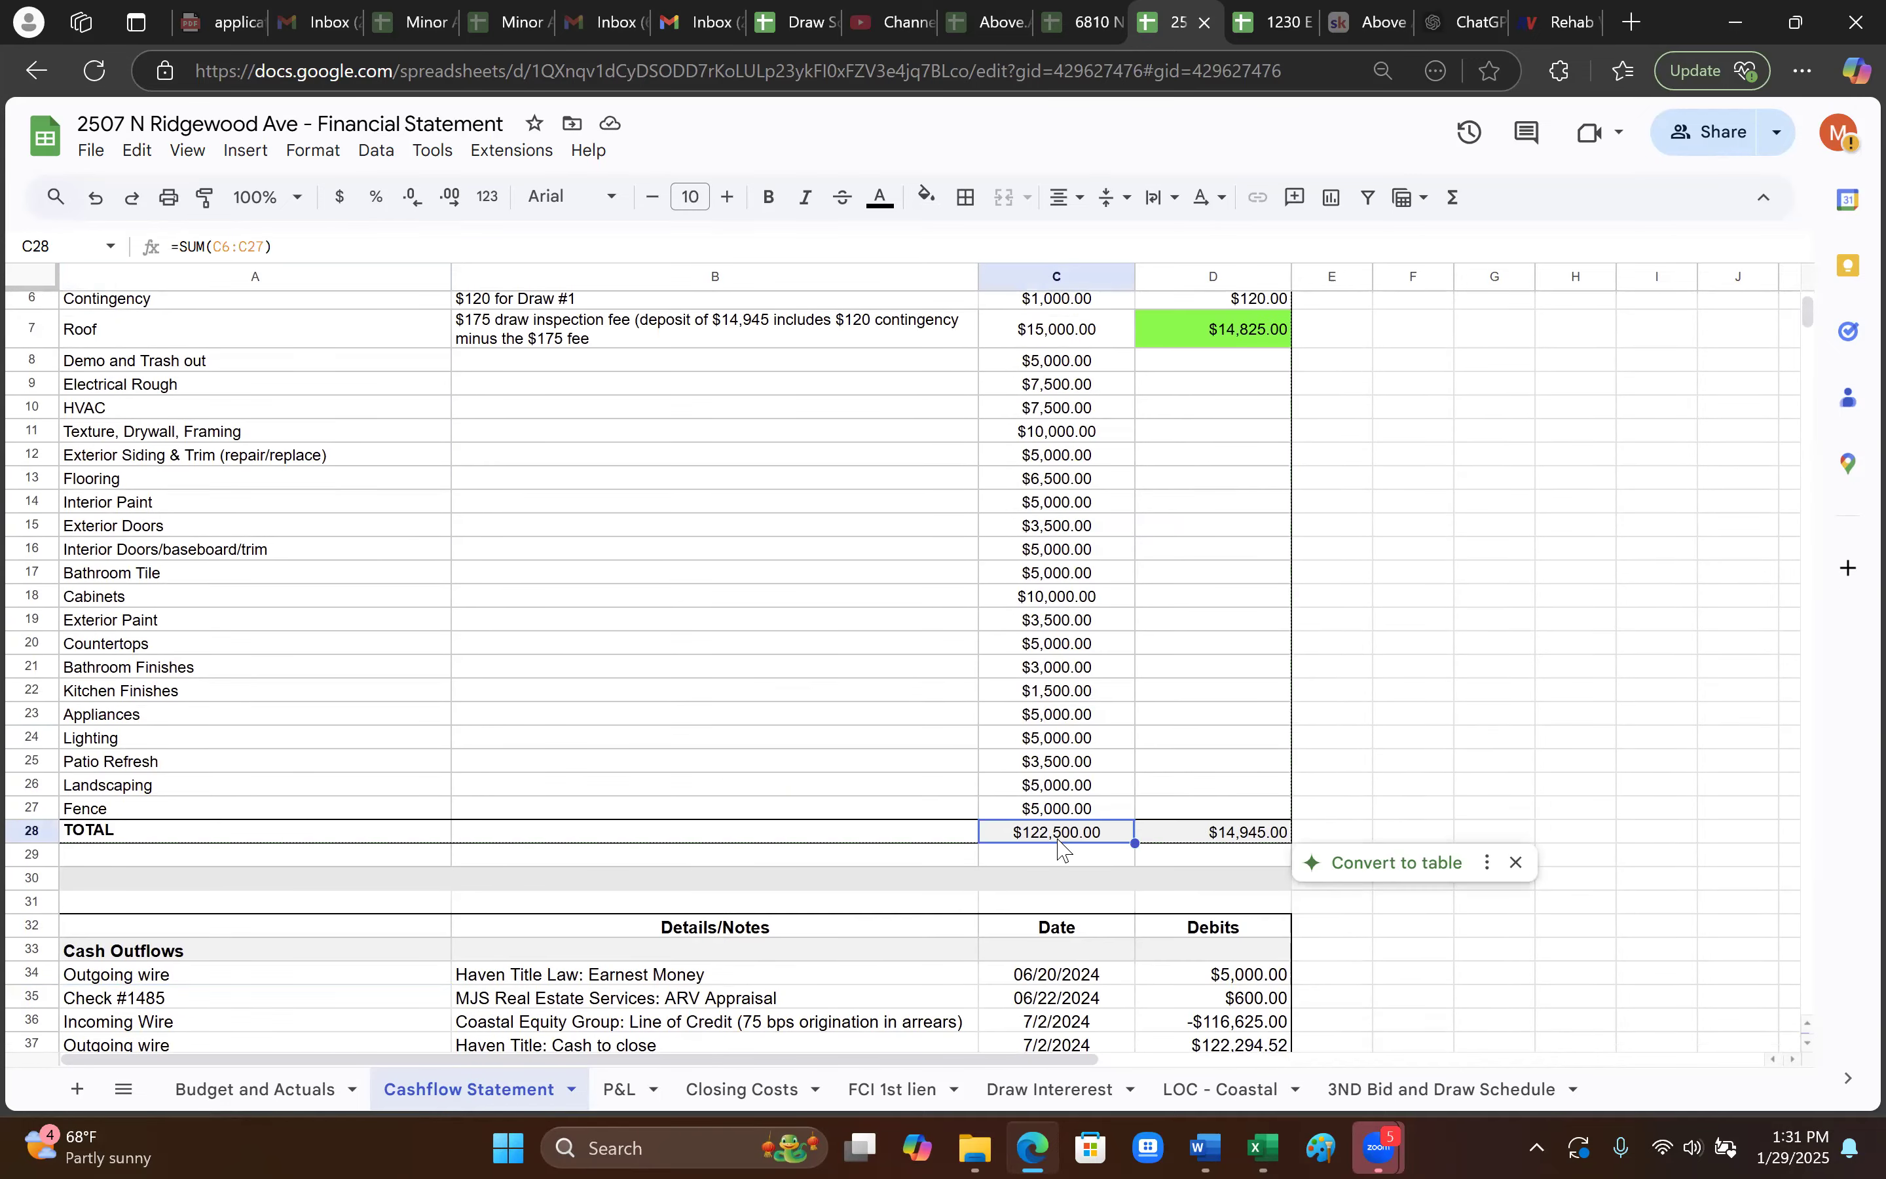
pyautogui.scroll(-7, 1222, 941)
pyautogui.scroll(-10, 1221, 941)
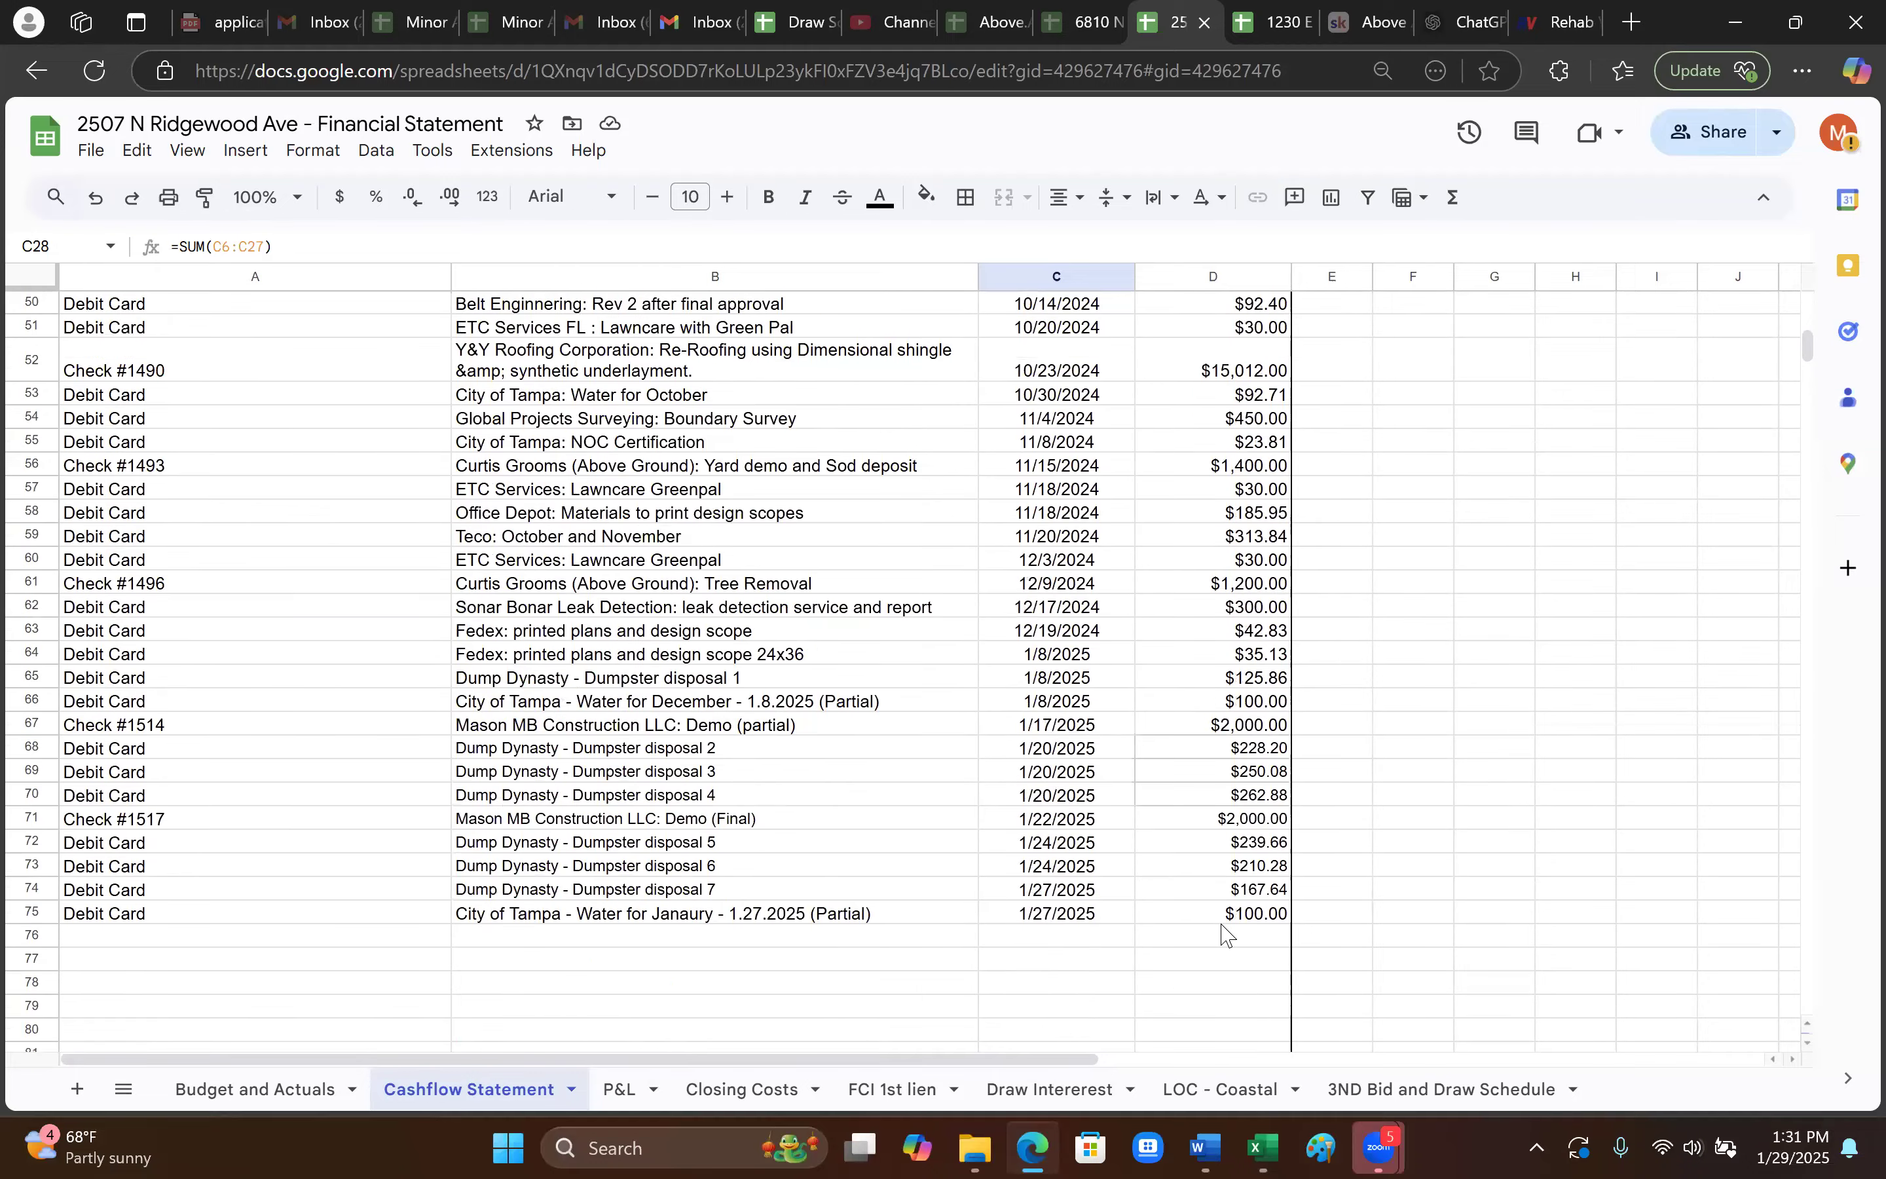
pyautogui.click(1245, 867)
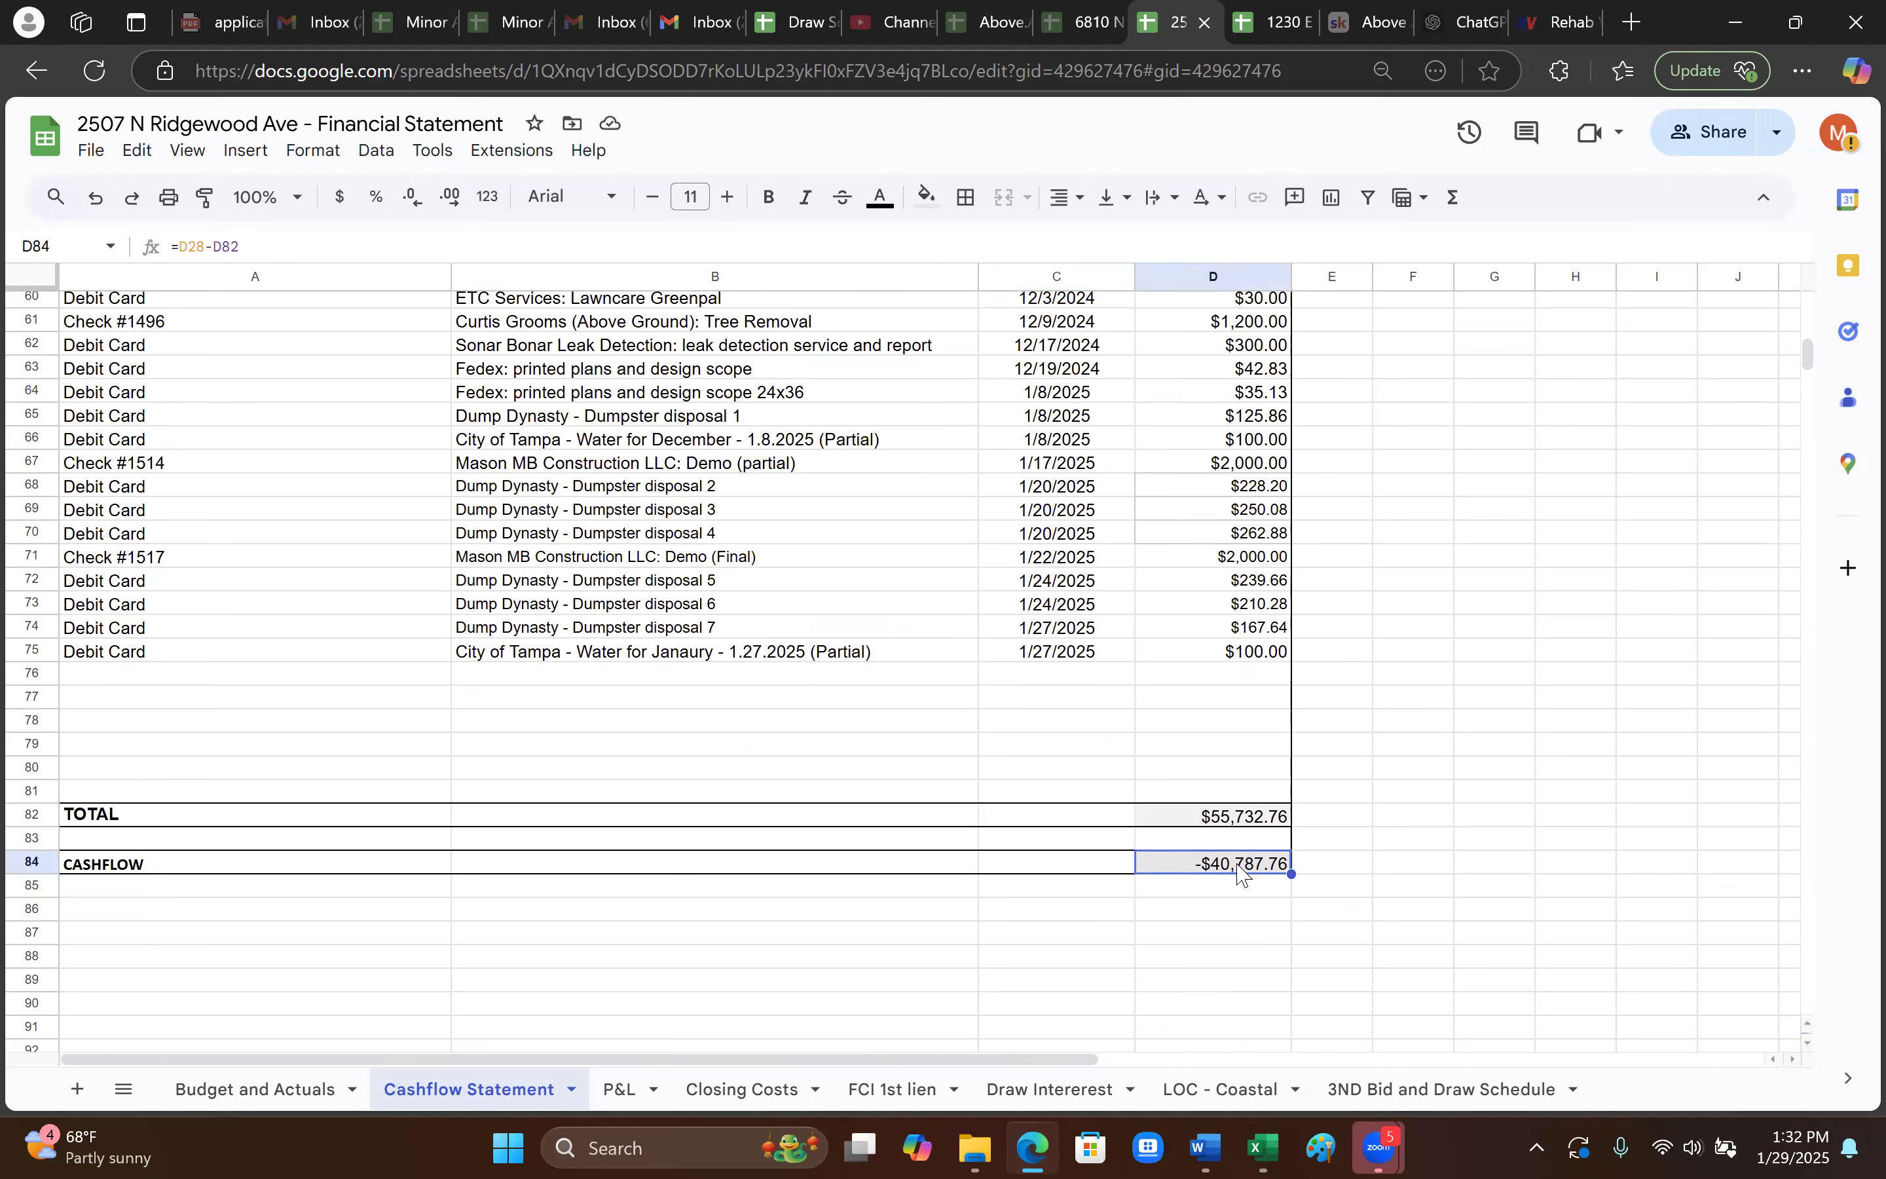
pyautogui.click(1286, 981)
pyautogui.click(1233, 870)
pyautogui.scroll(20, 1238, 877)
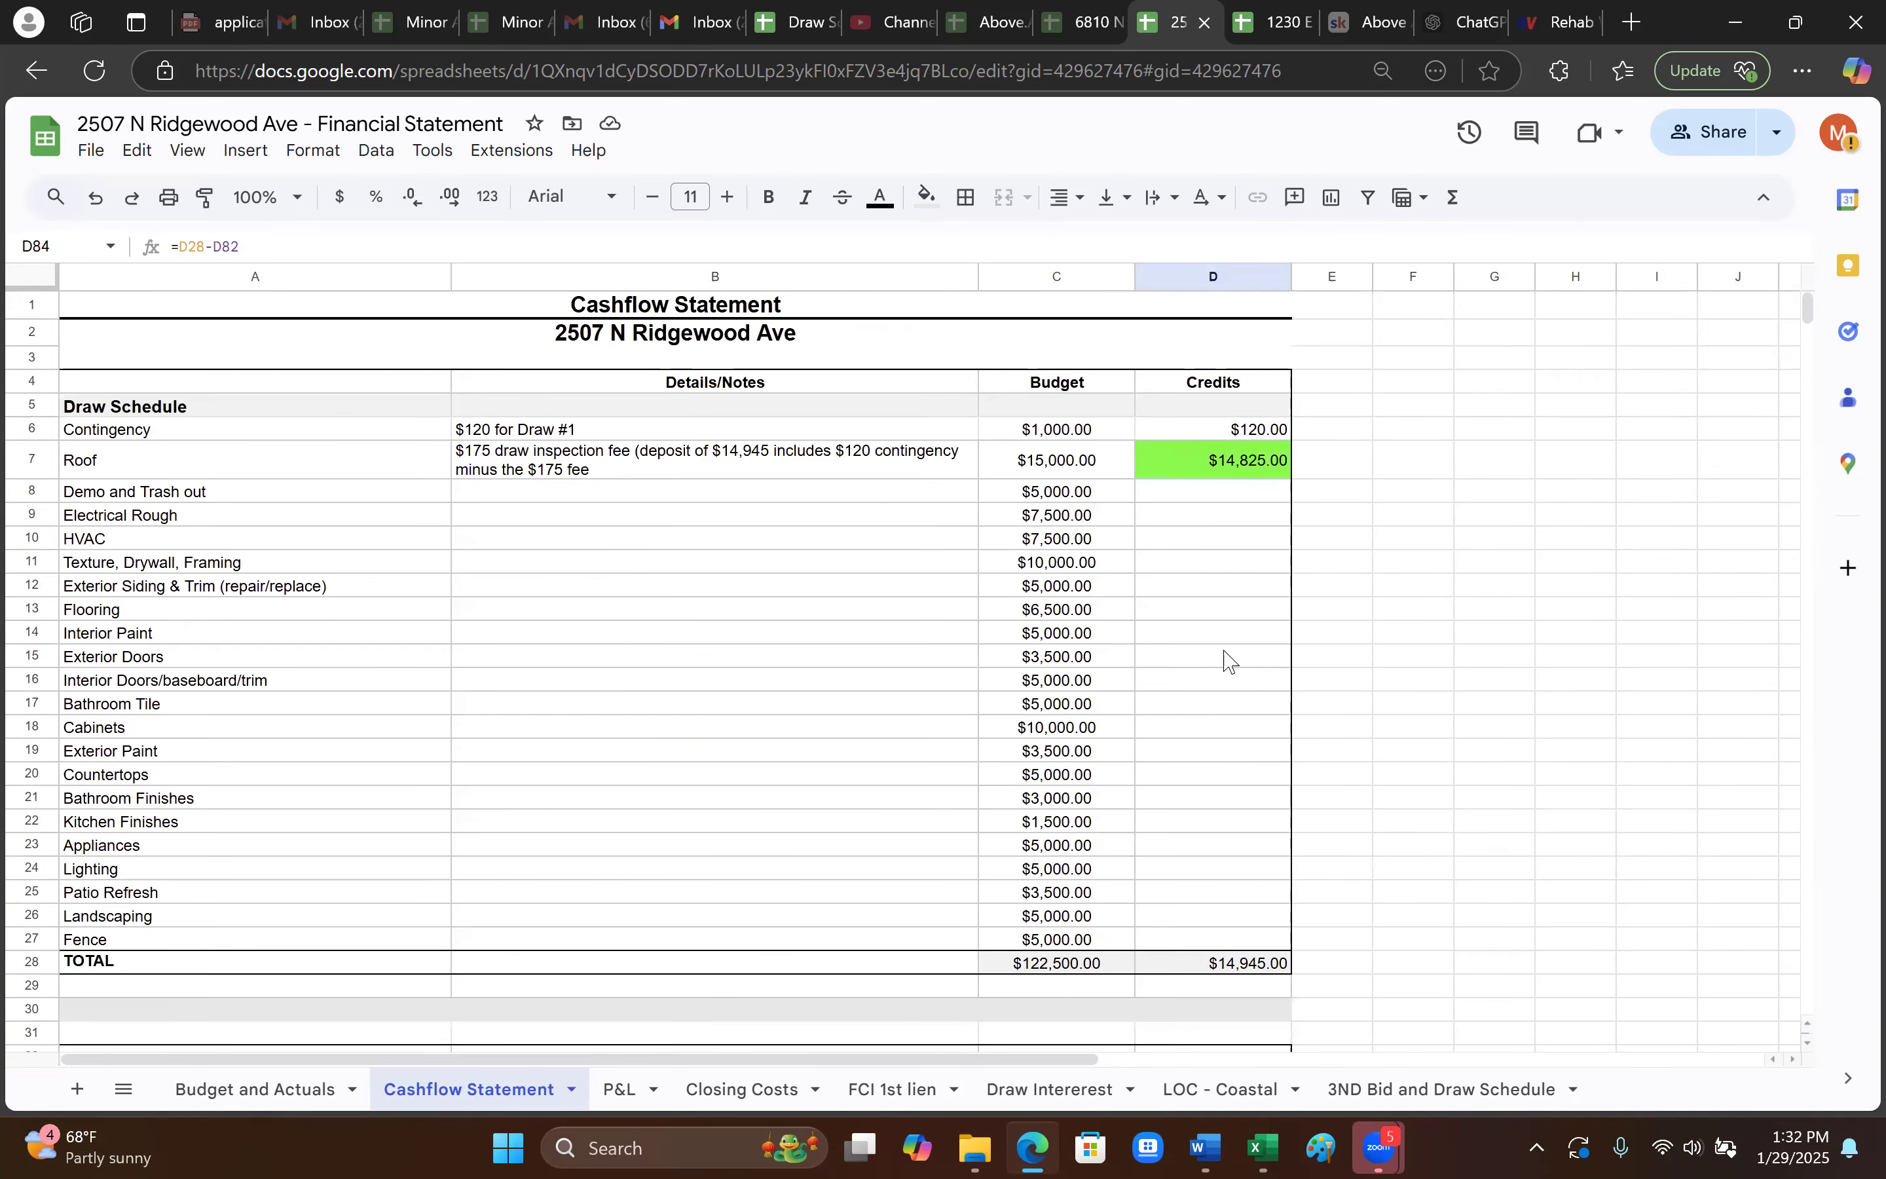
pyautogui.scroll(-2, 1200, 659)
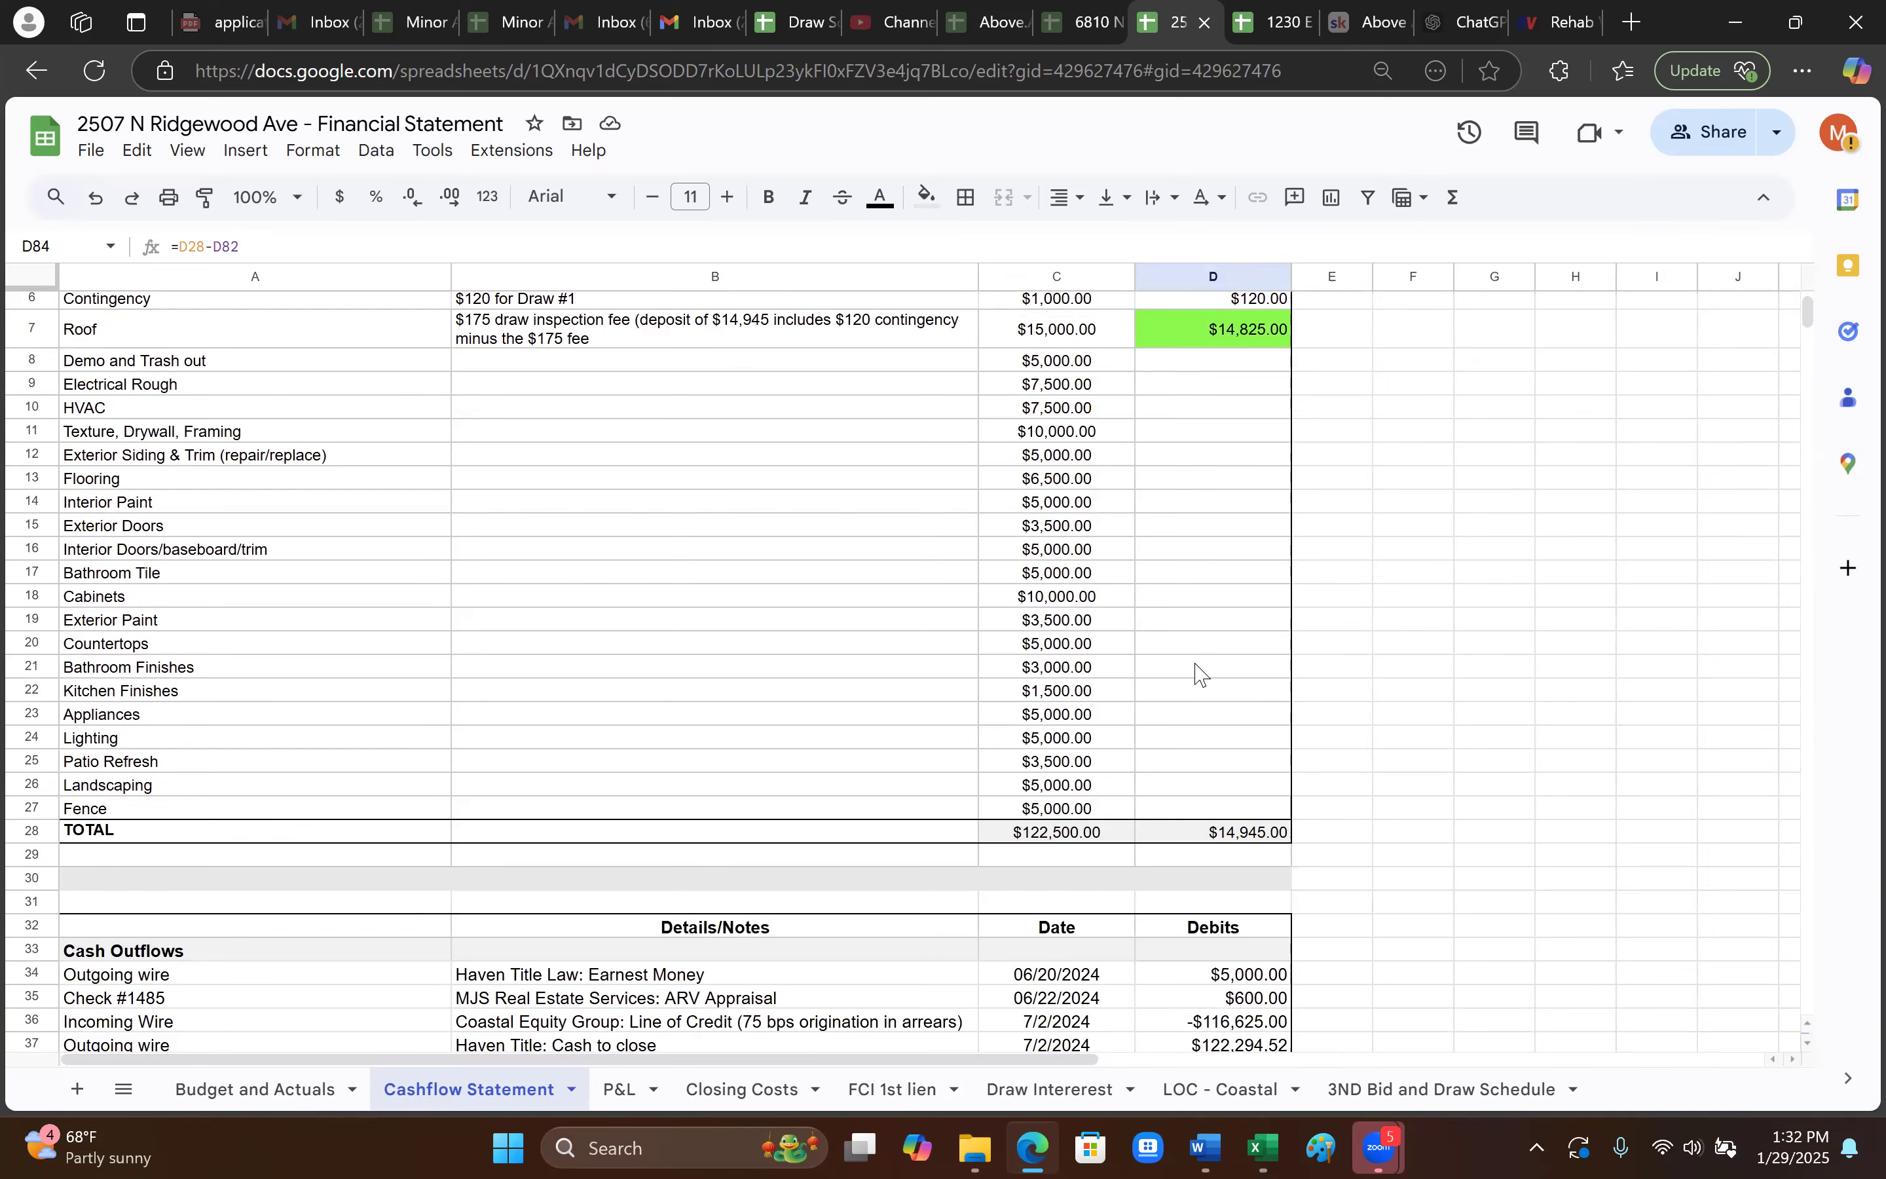
pyautogui.scroll(2, 1197, 670)
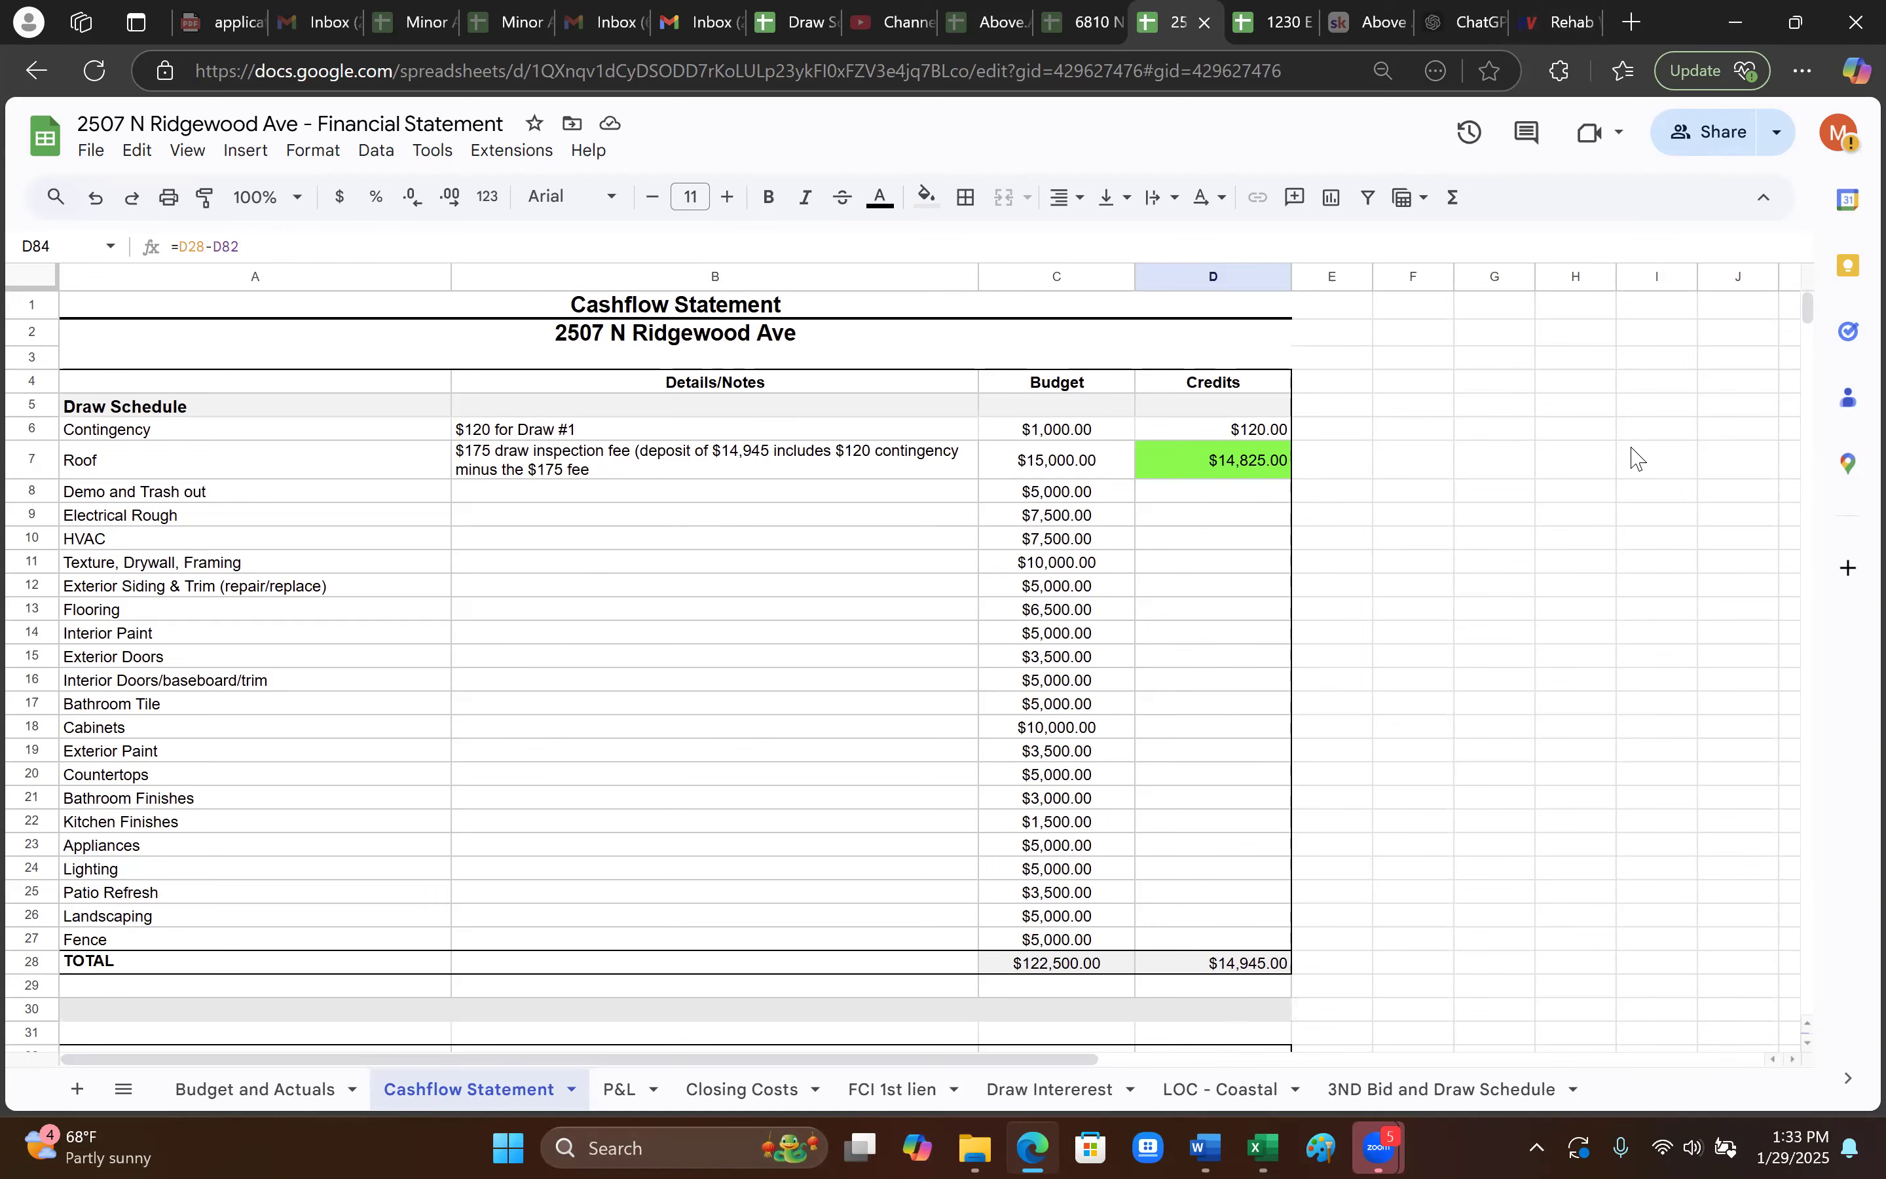
# - Switch to the Rehab Valuator tab showing the St. Petersburg deal page
pyautogui.click(1547, 23)
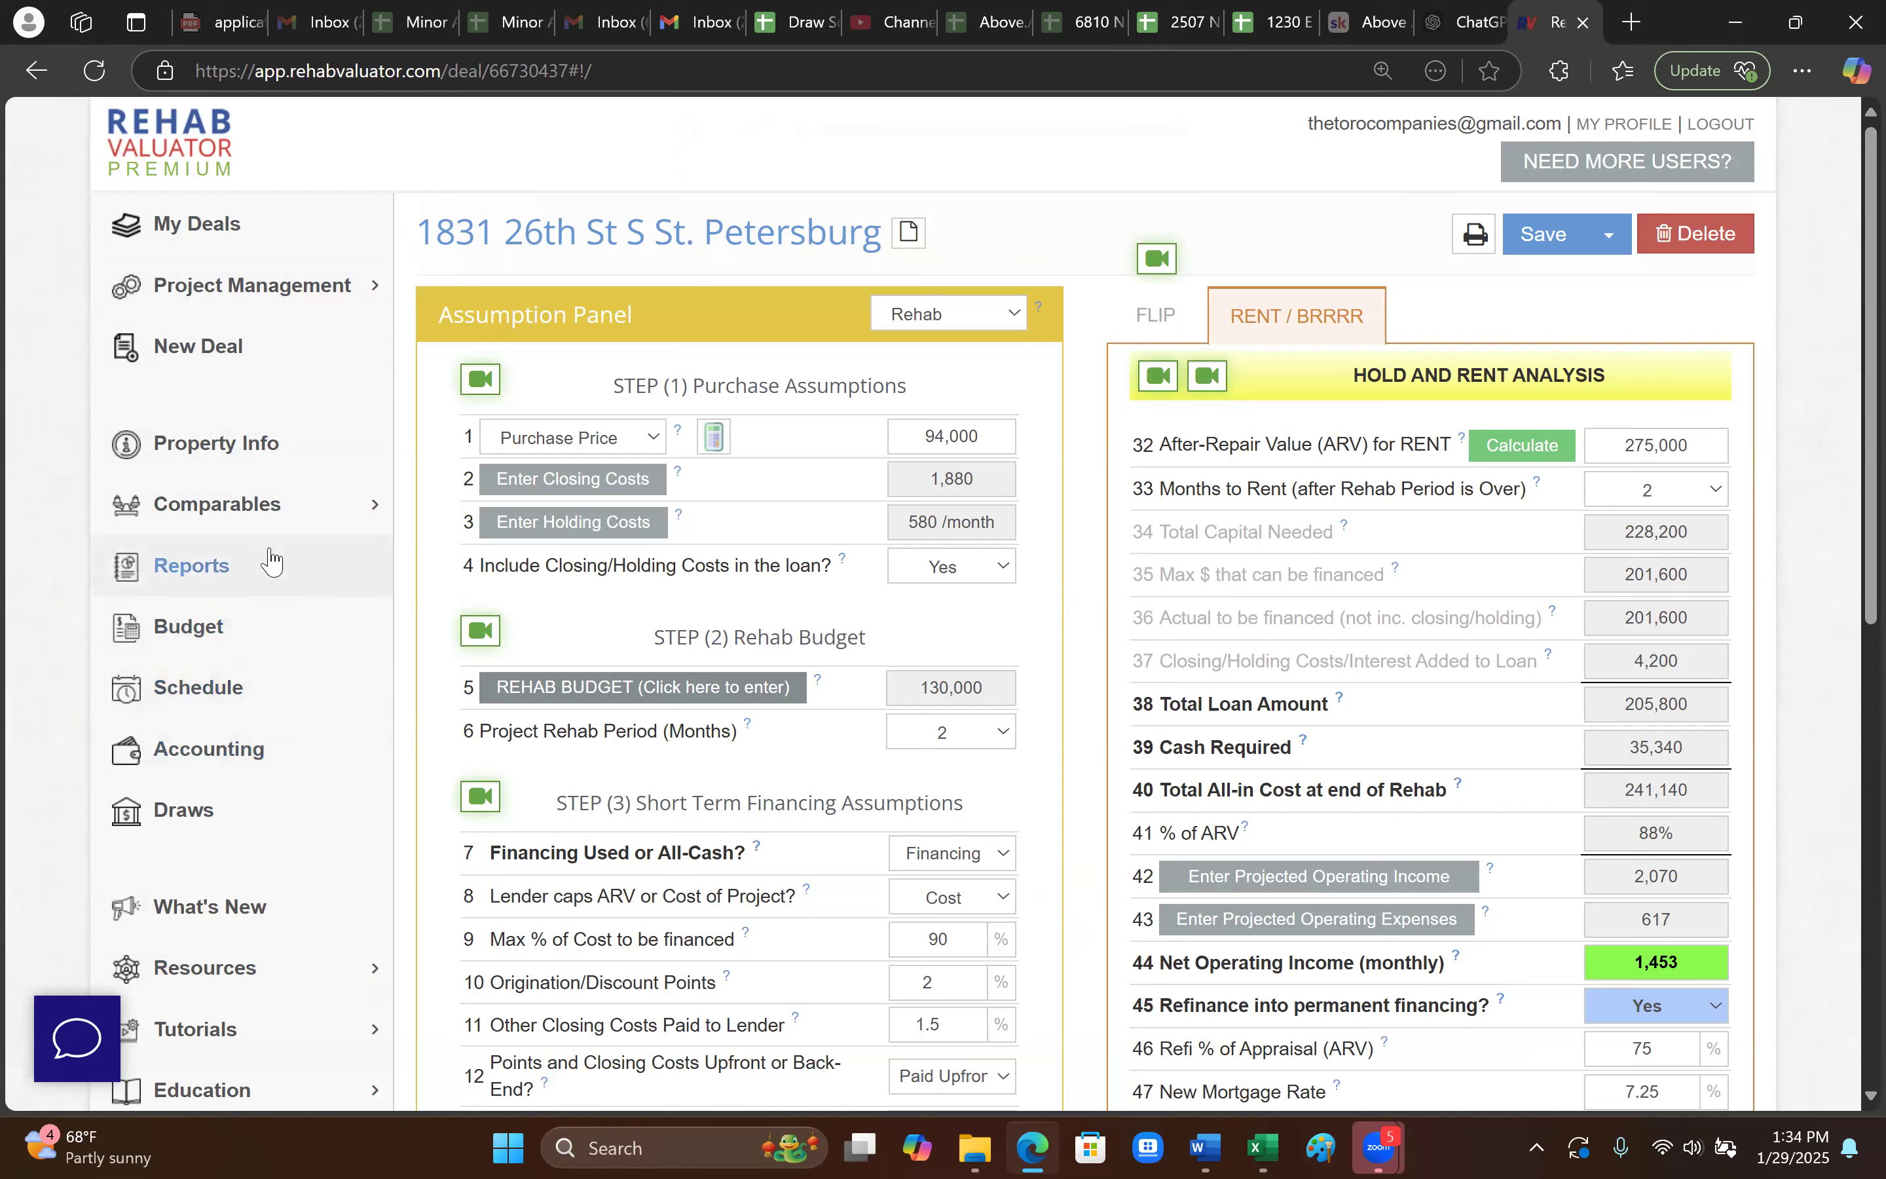
# - Generate the Buyer Presentation (Flip) report set for the St. Petersburg property
pyautogui.click(251, 584)
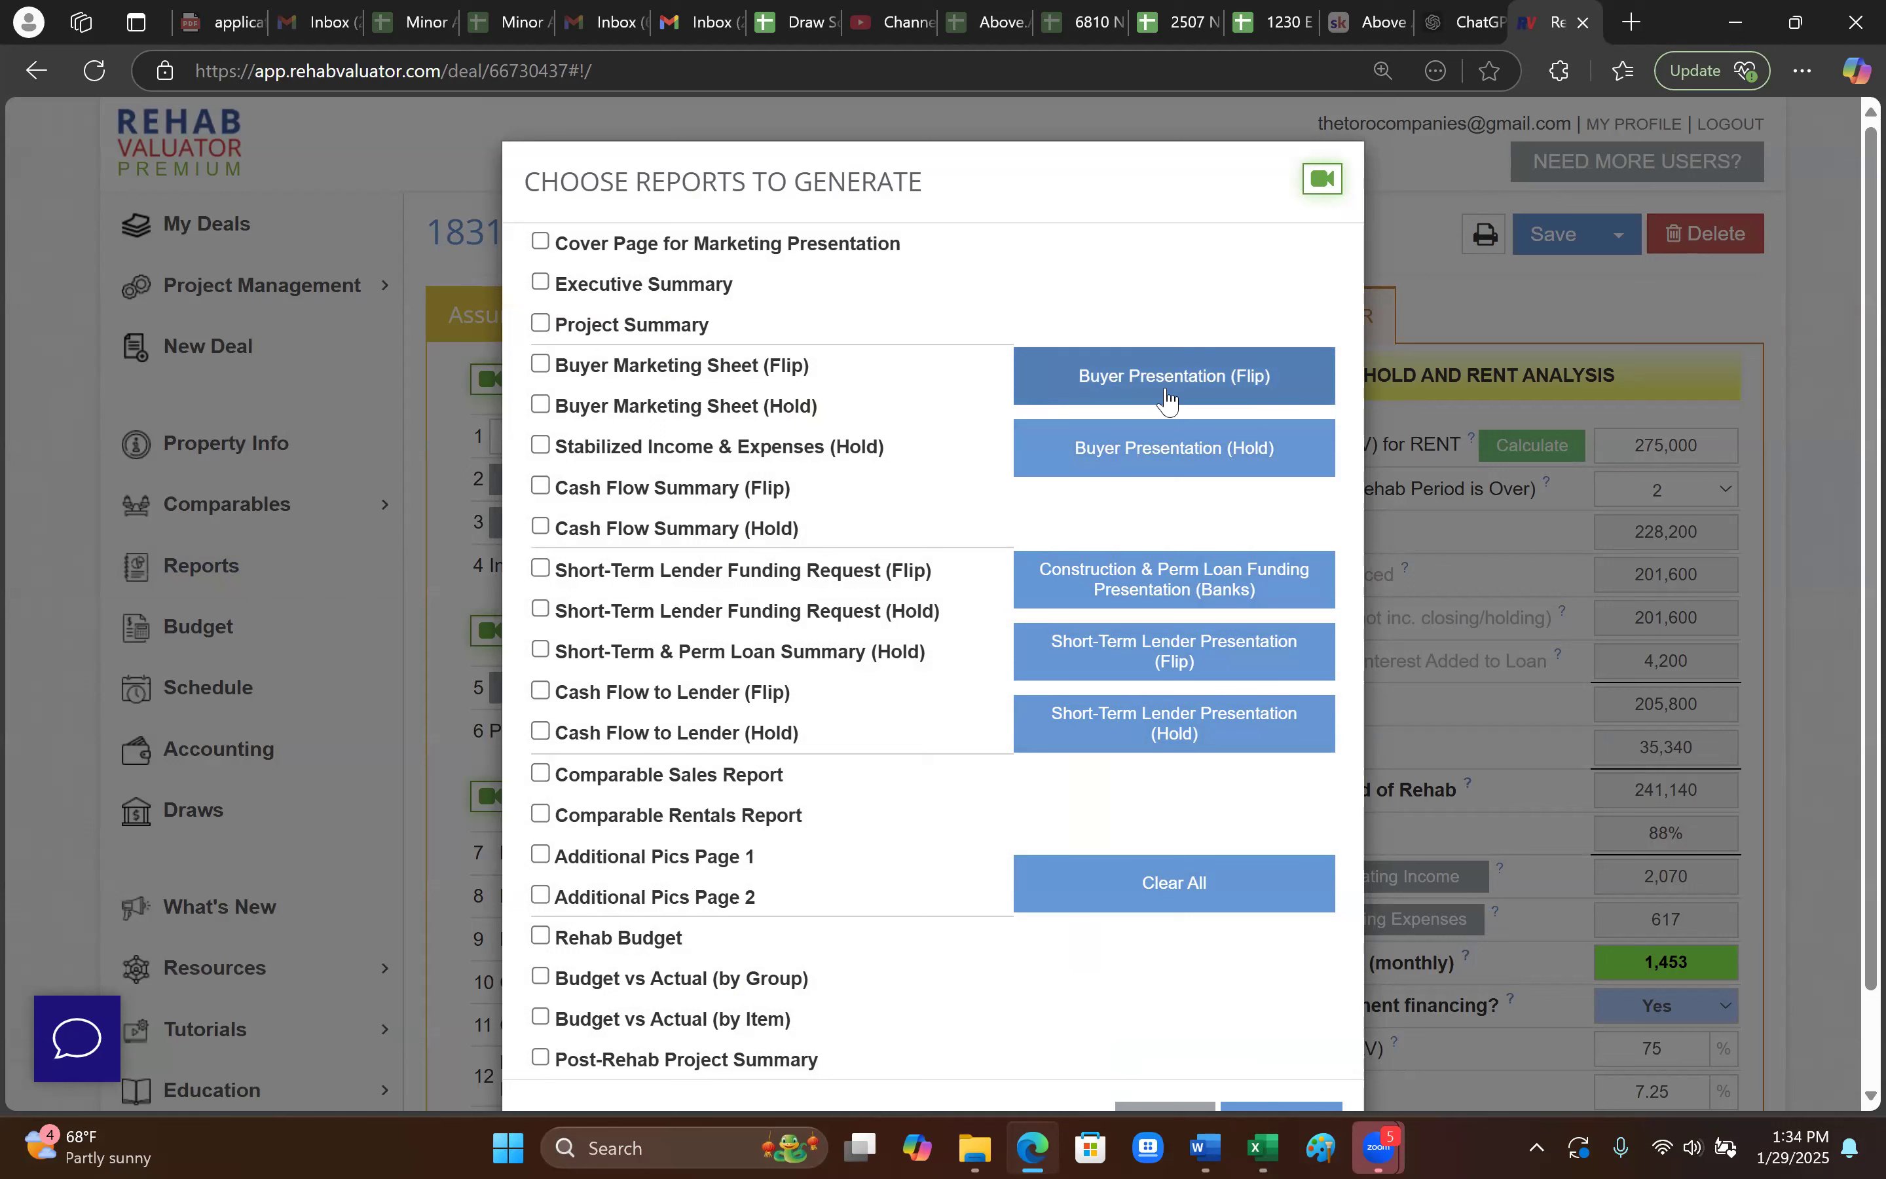
pyautogui.click(1223, 390)
pyautogui.scroll(-3, 839, 926)
pyautogui.click(1275, 1019)
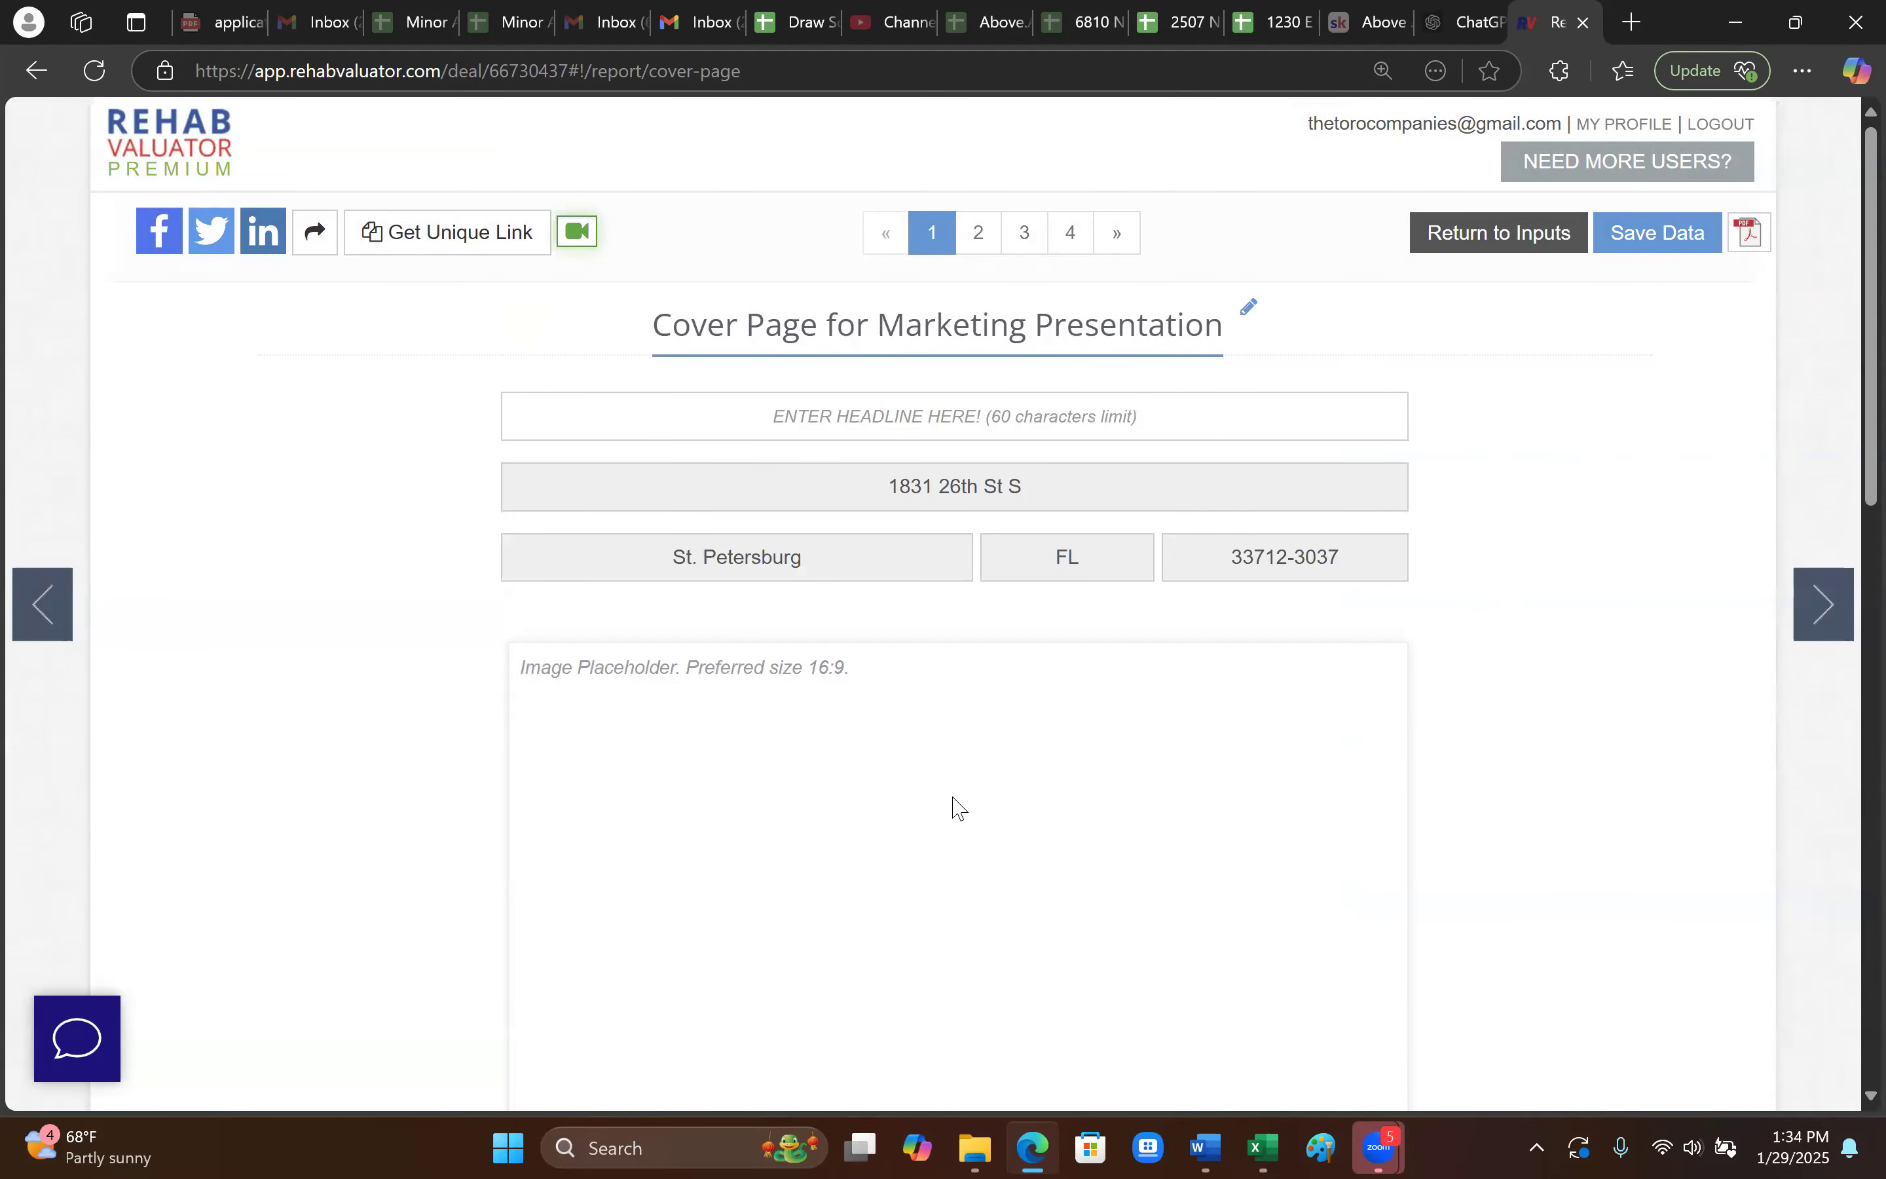
# - Review the marketing cover page fields, including the property description
pyautogui.scroll(-4, 967, 671)
pyautogui.scroll(3, 966, 670)
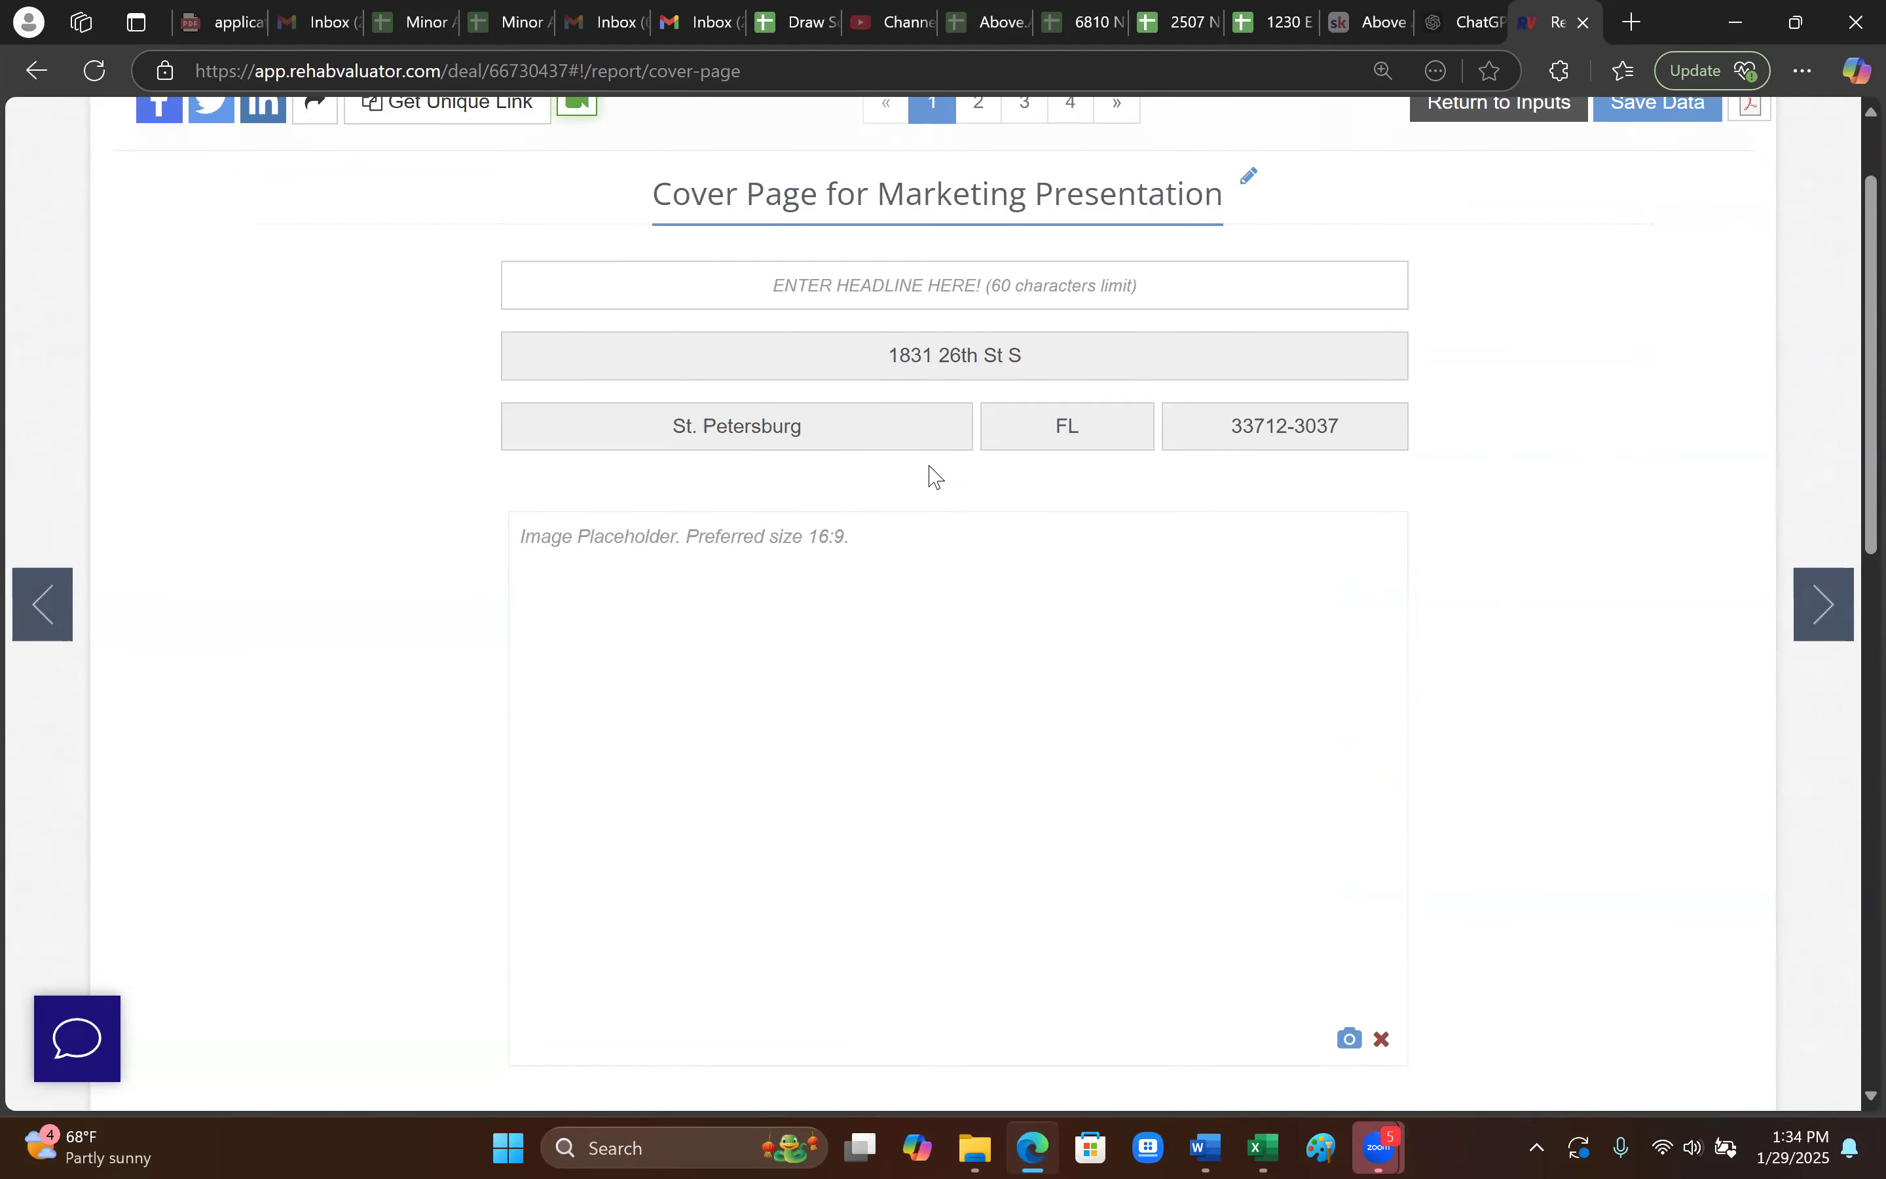
pyautogui.scroll(-4, 896, 379)
pyautogui.scroll(-5, 974, 530)
pyautogui.scroll(3, 749, 488)
pyautogui.click(696, 524)
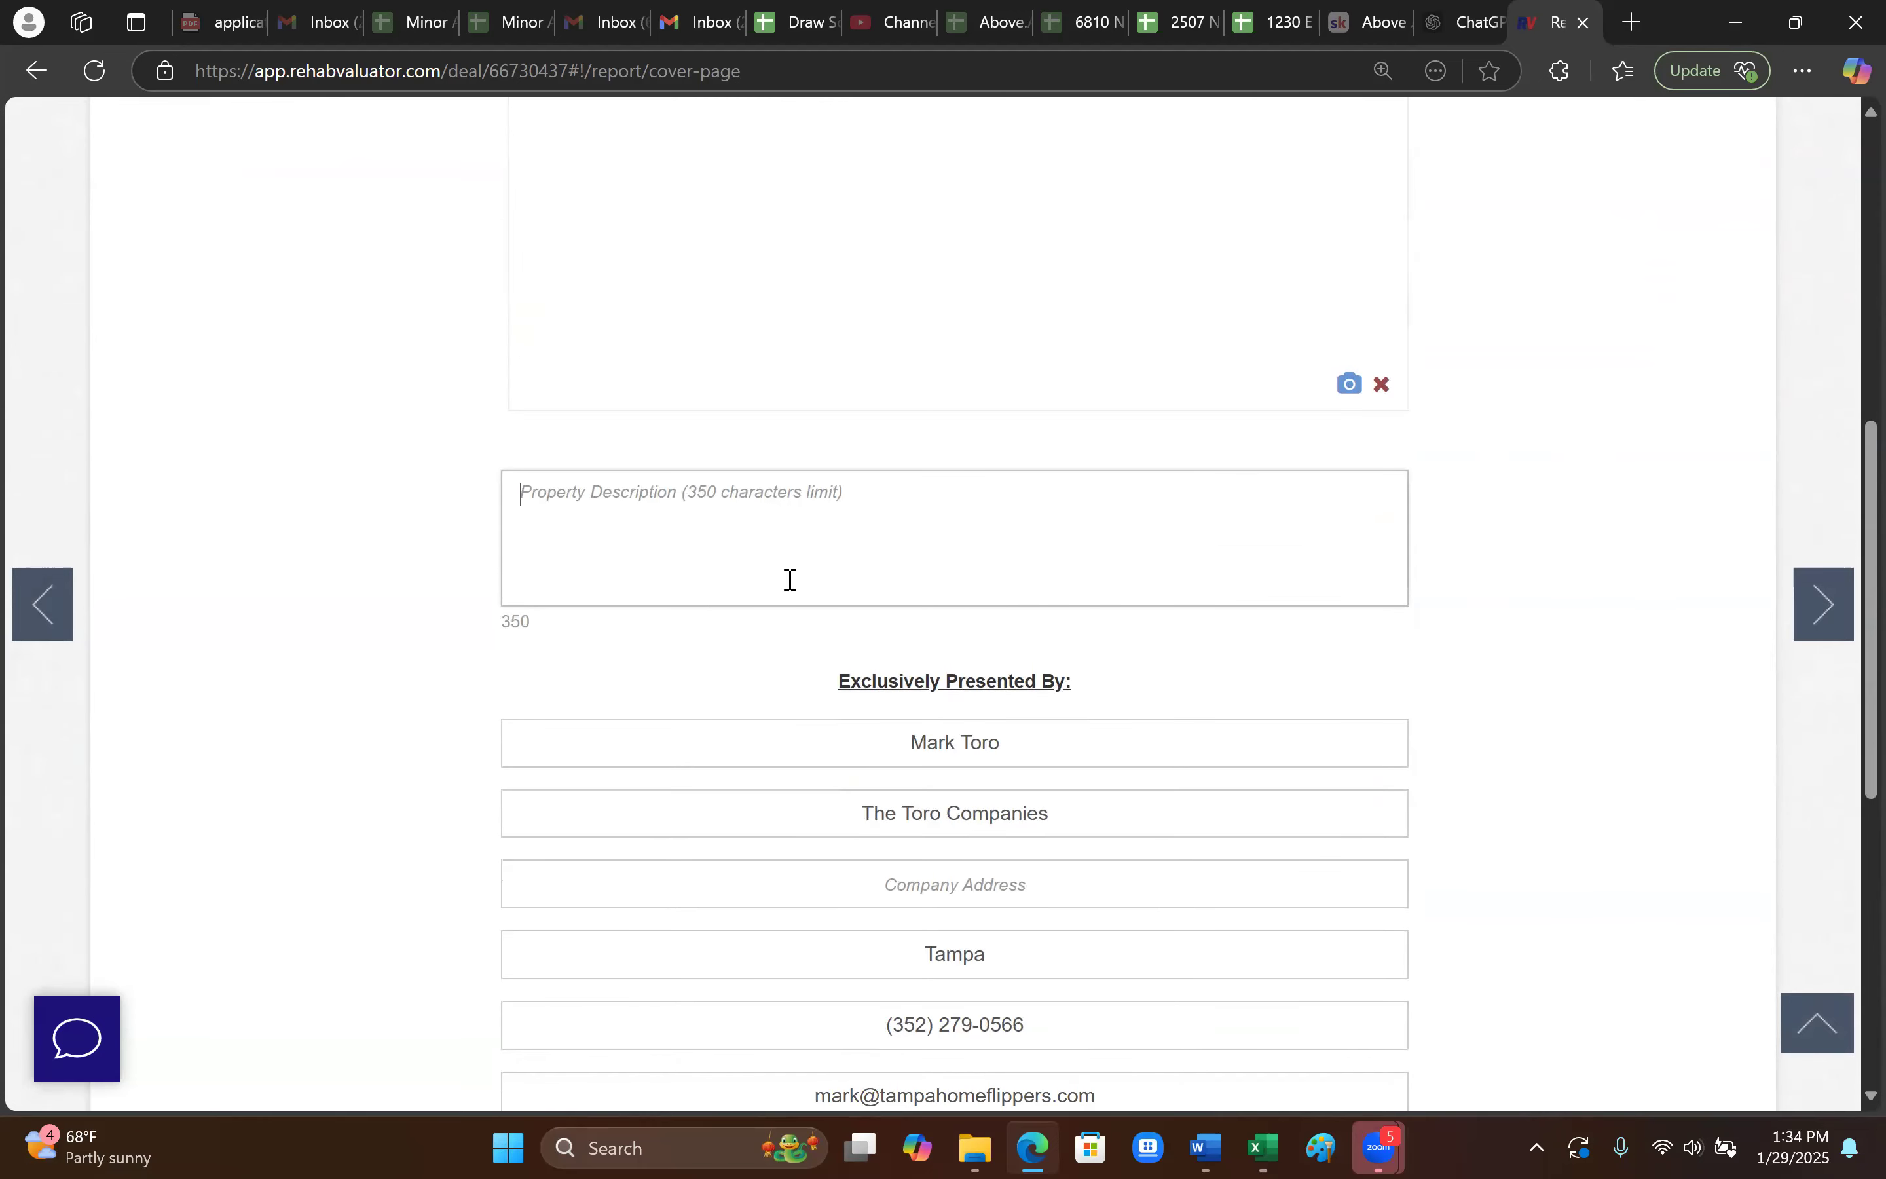
pyautogui.scroll(10, 944, 585)
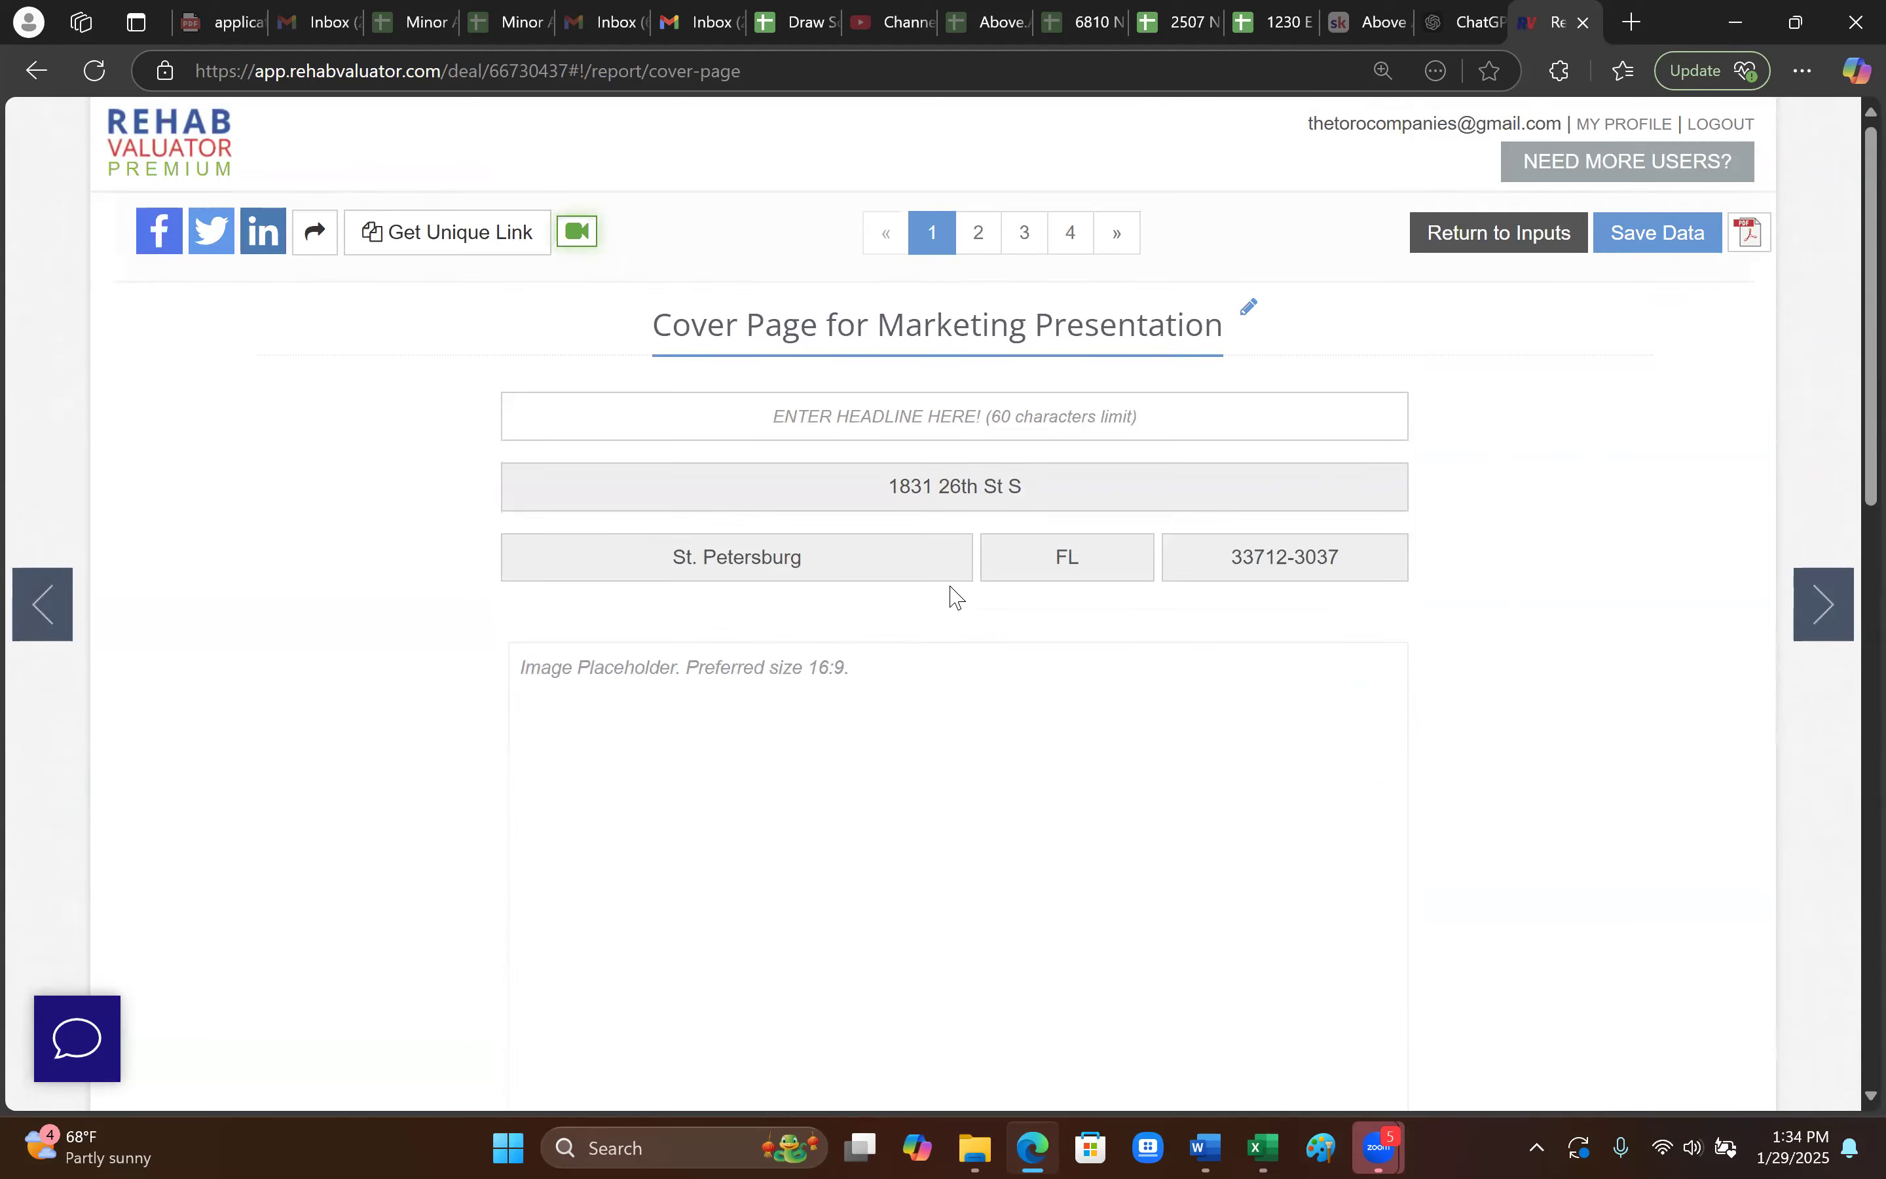
pyautogui.scroll(-1, 876, 953)
pyautogui.scroll(1, 968, 884)
# - View the four-page buyer presentation PDF, its cover and Buyer Marketing Sheet (Flip), then close it
pyautogui.click(1748, 234)
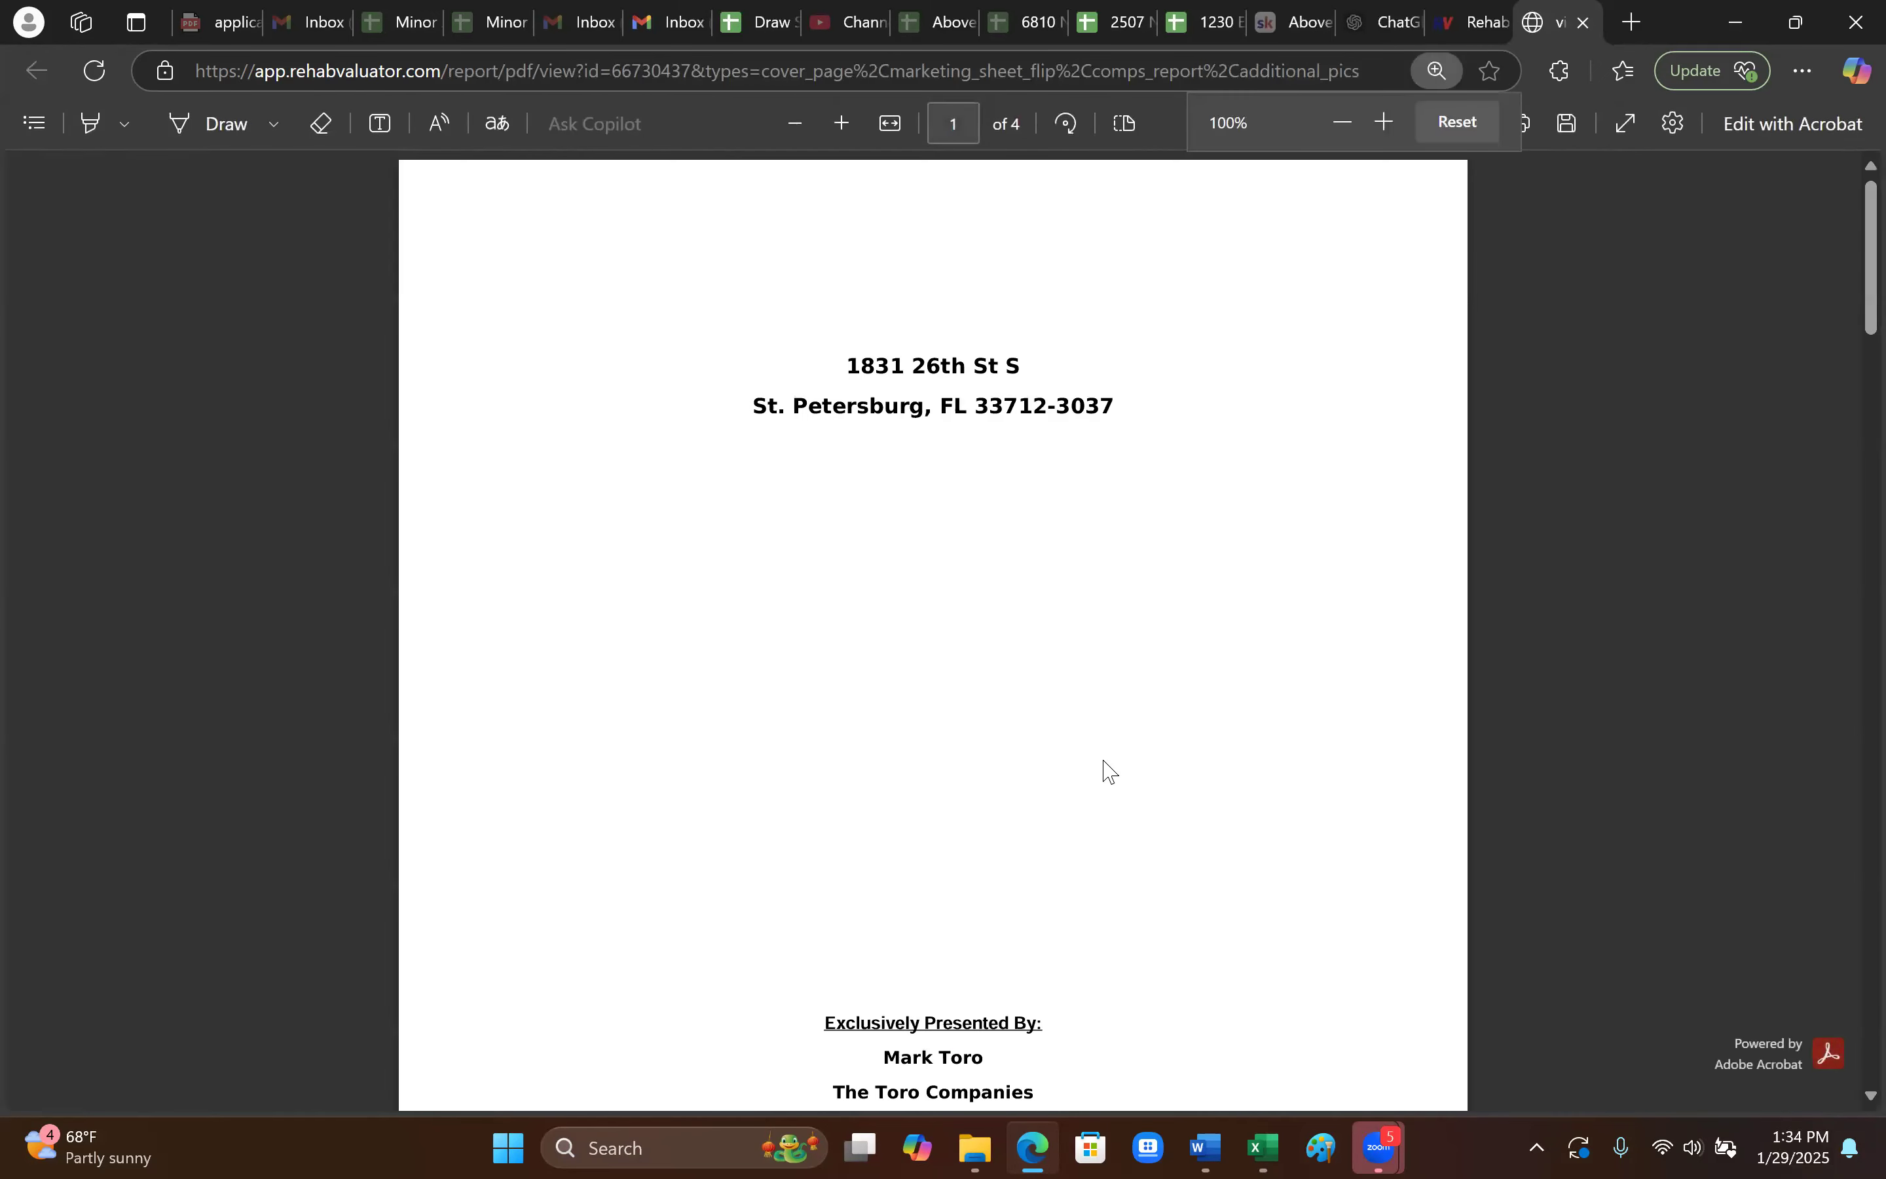
pyautogui.scroll(-4, 1113, 799)
pyautogui.scroll(4, 1114, 801)
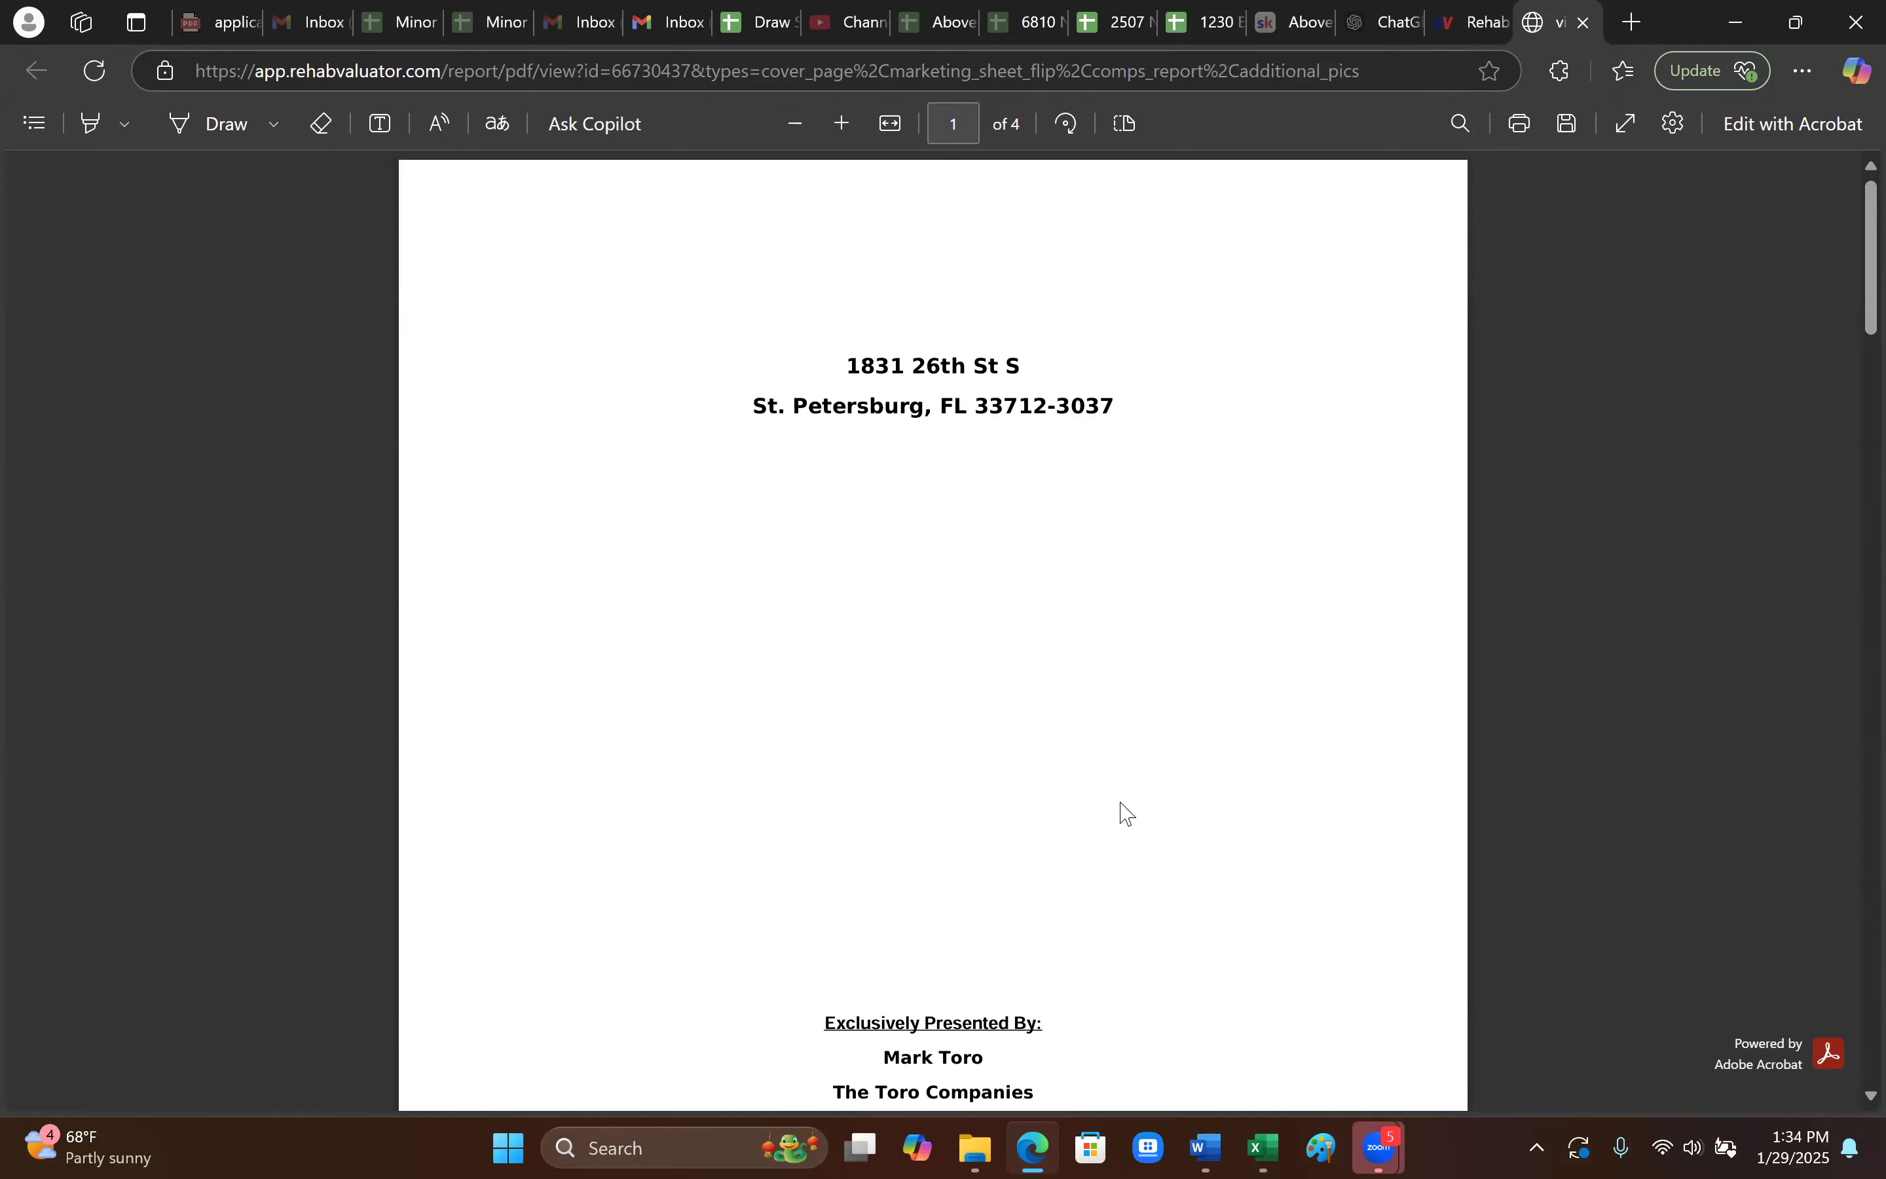
pyautogui.scroll(-10, 1119, 814)
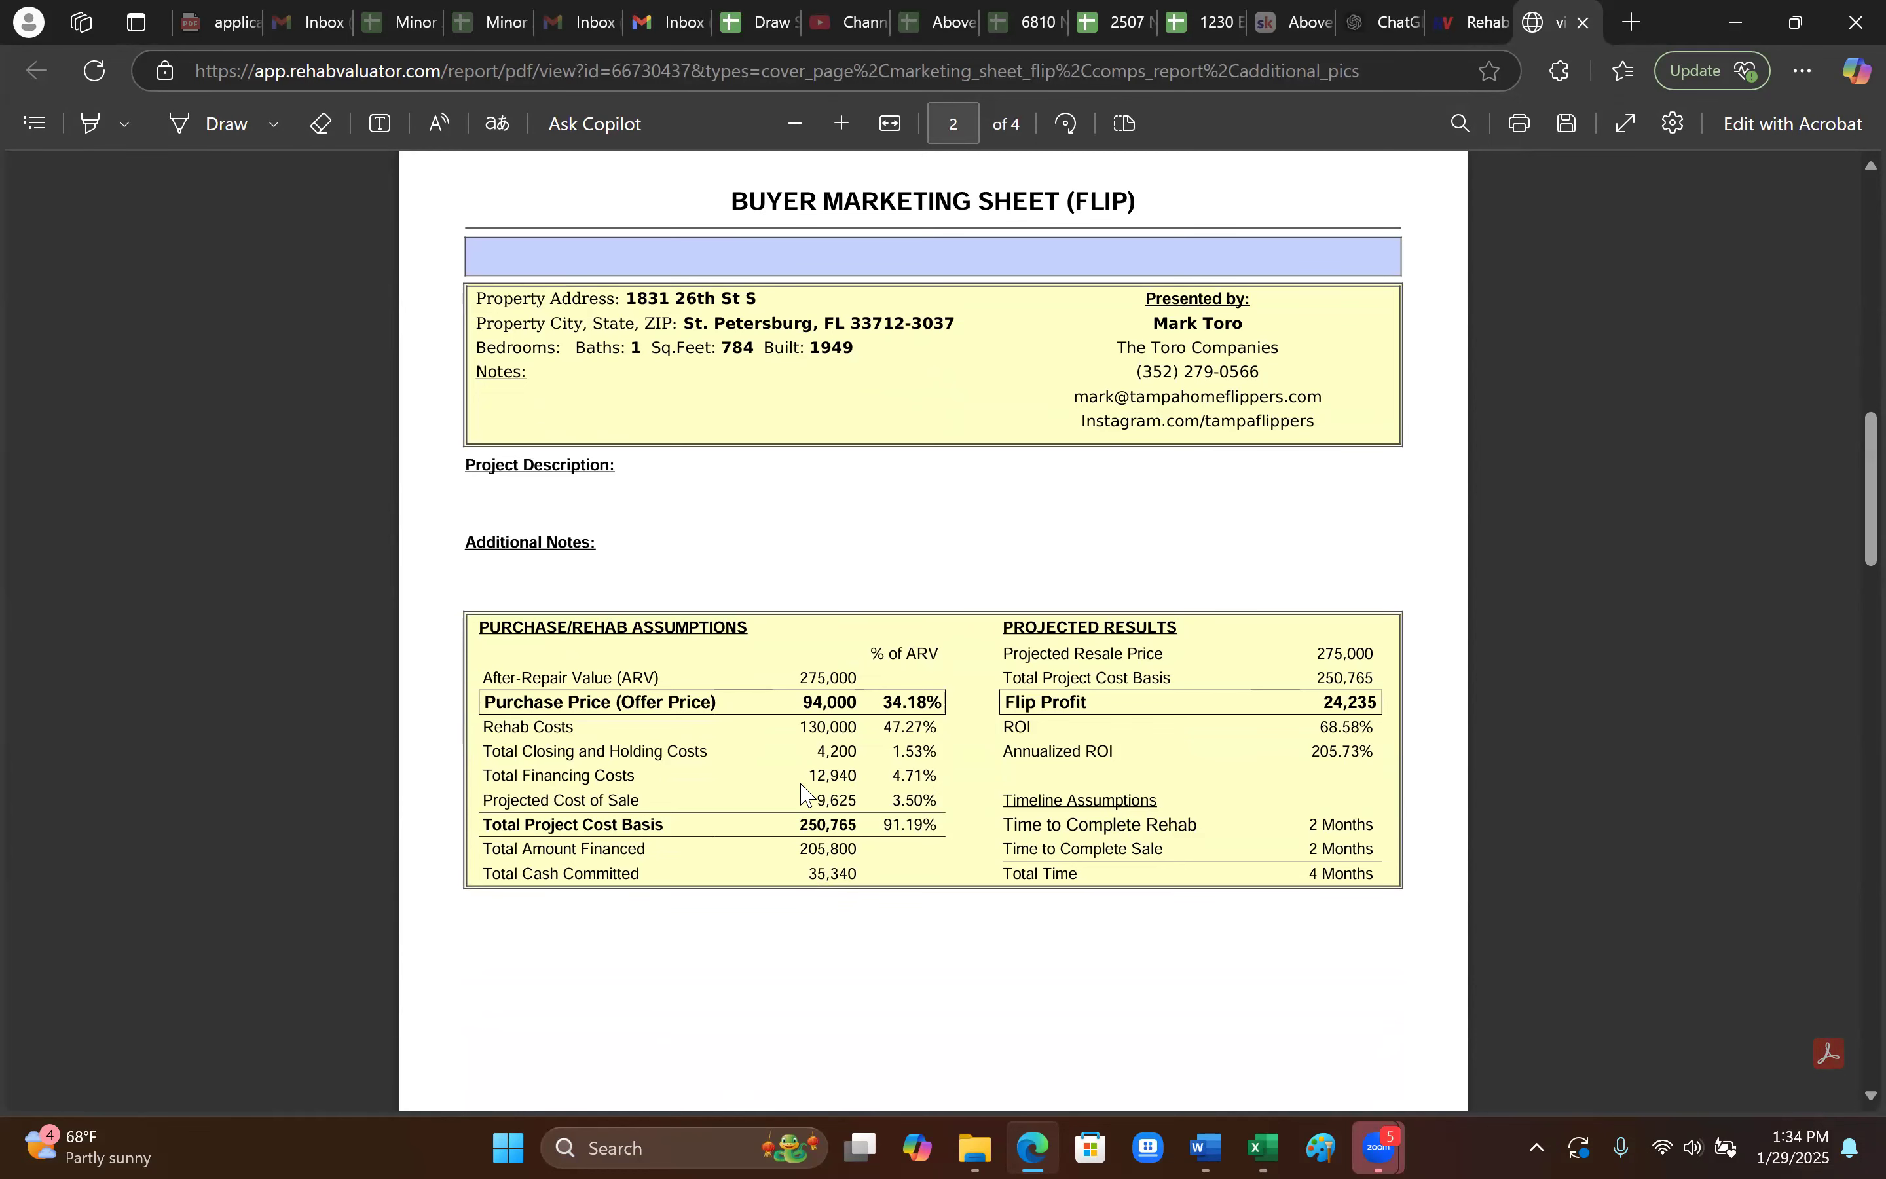
pyautogui.scroll(10, 1443, 736)
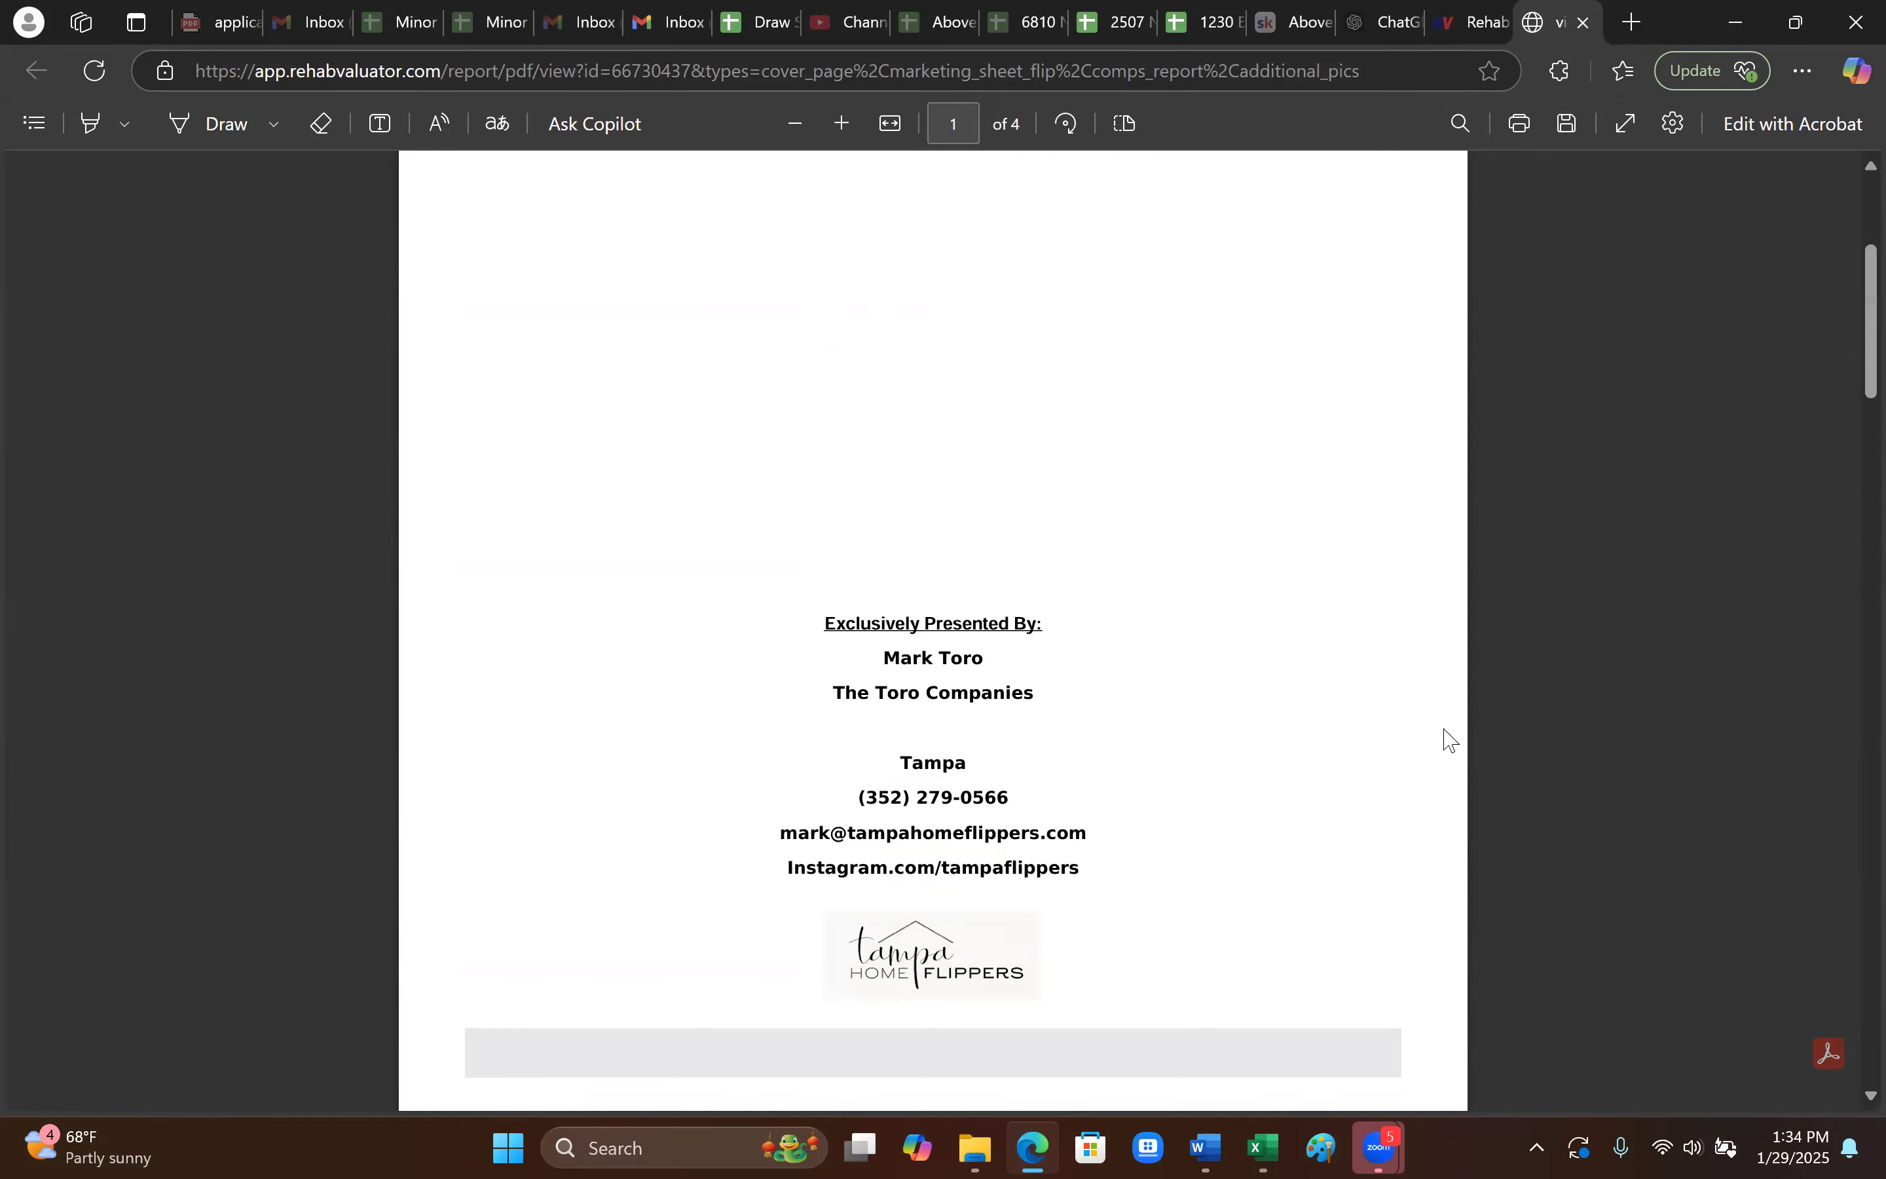
pyautogui.click(1580, 23)
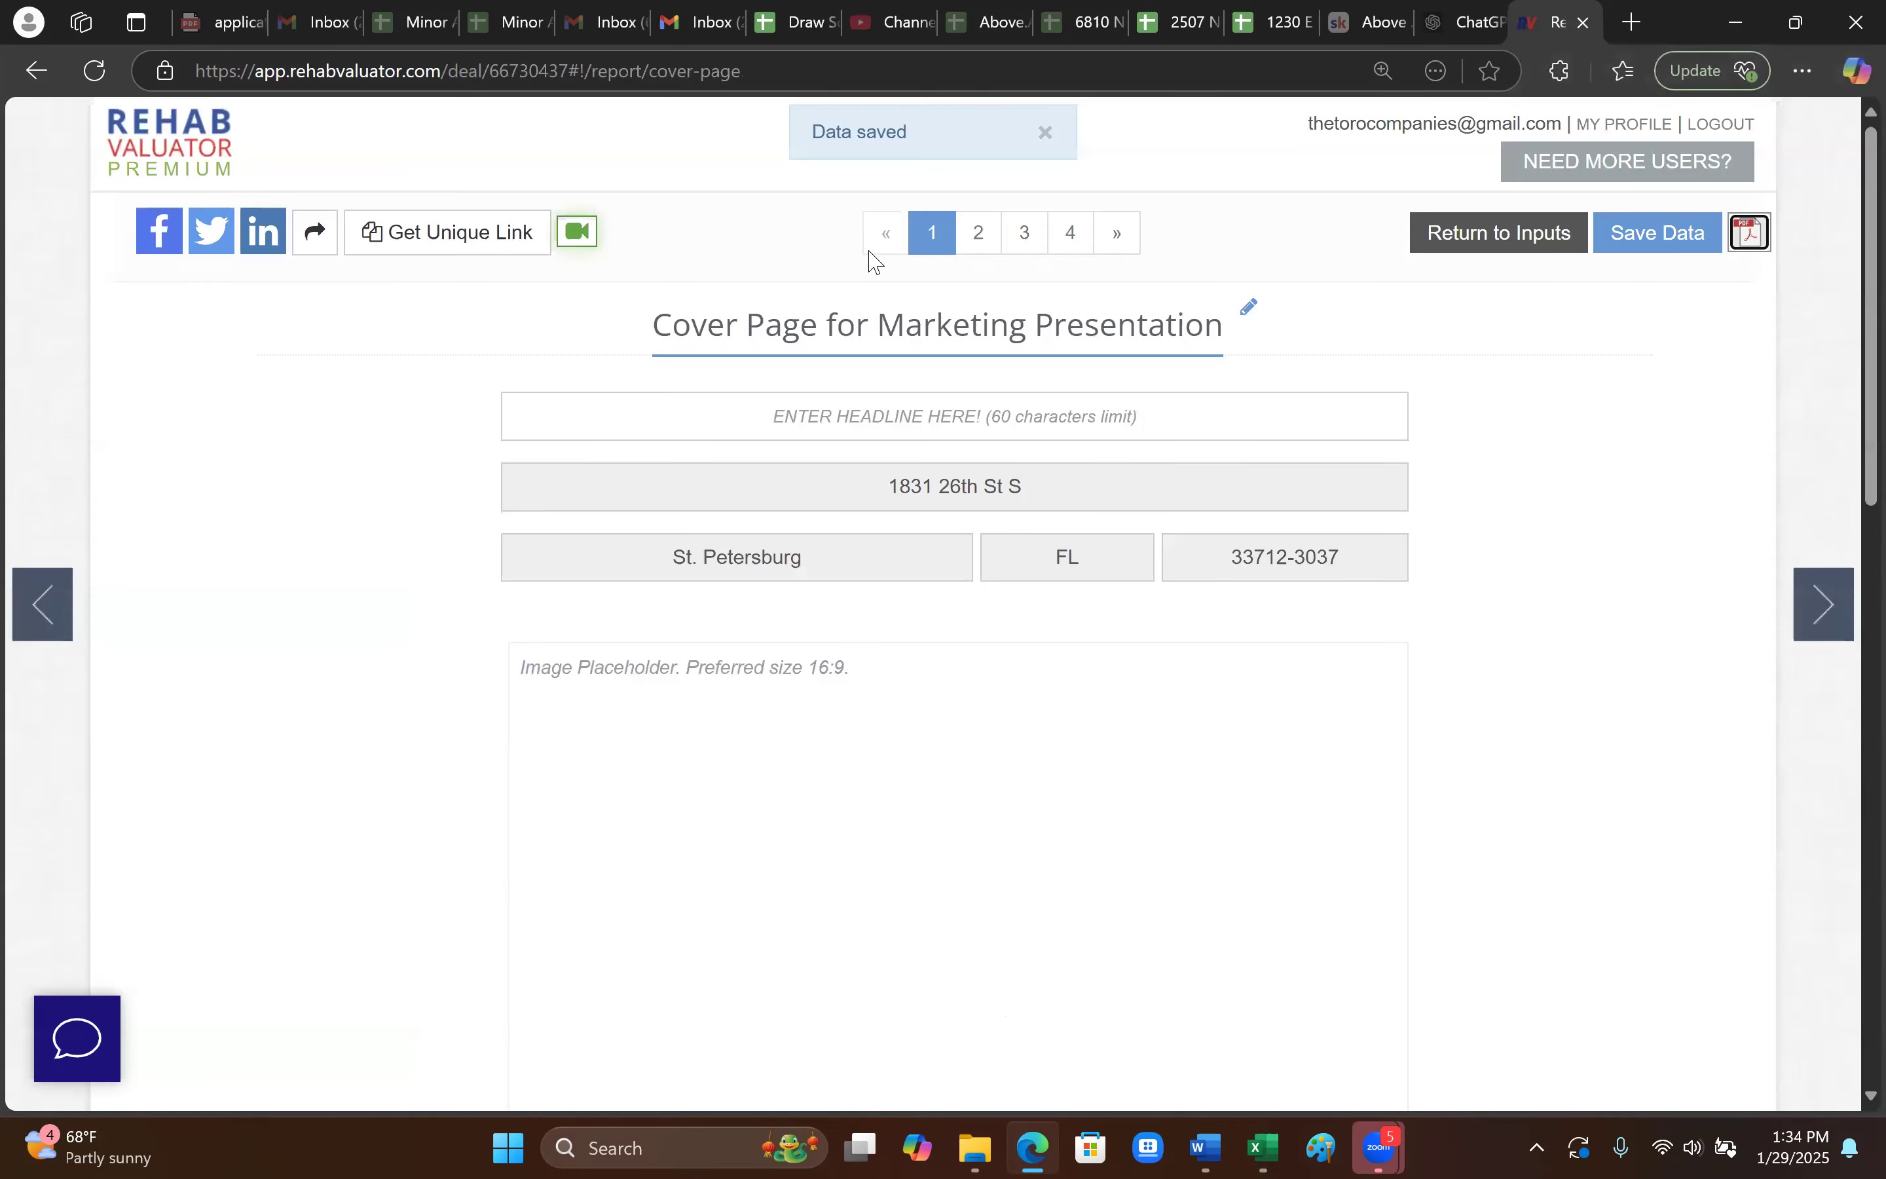
pyautogui.click(170, 142)
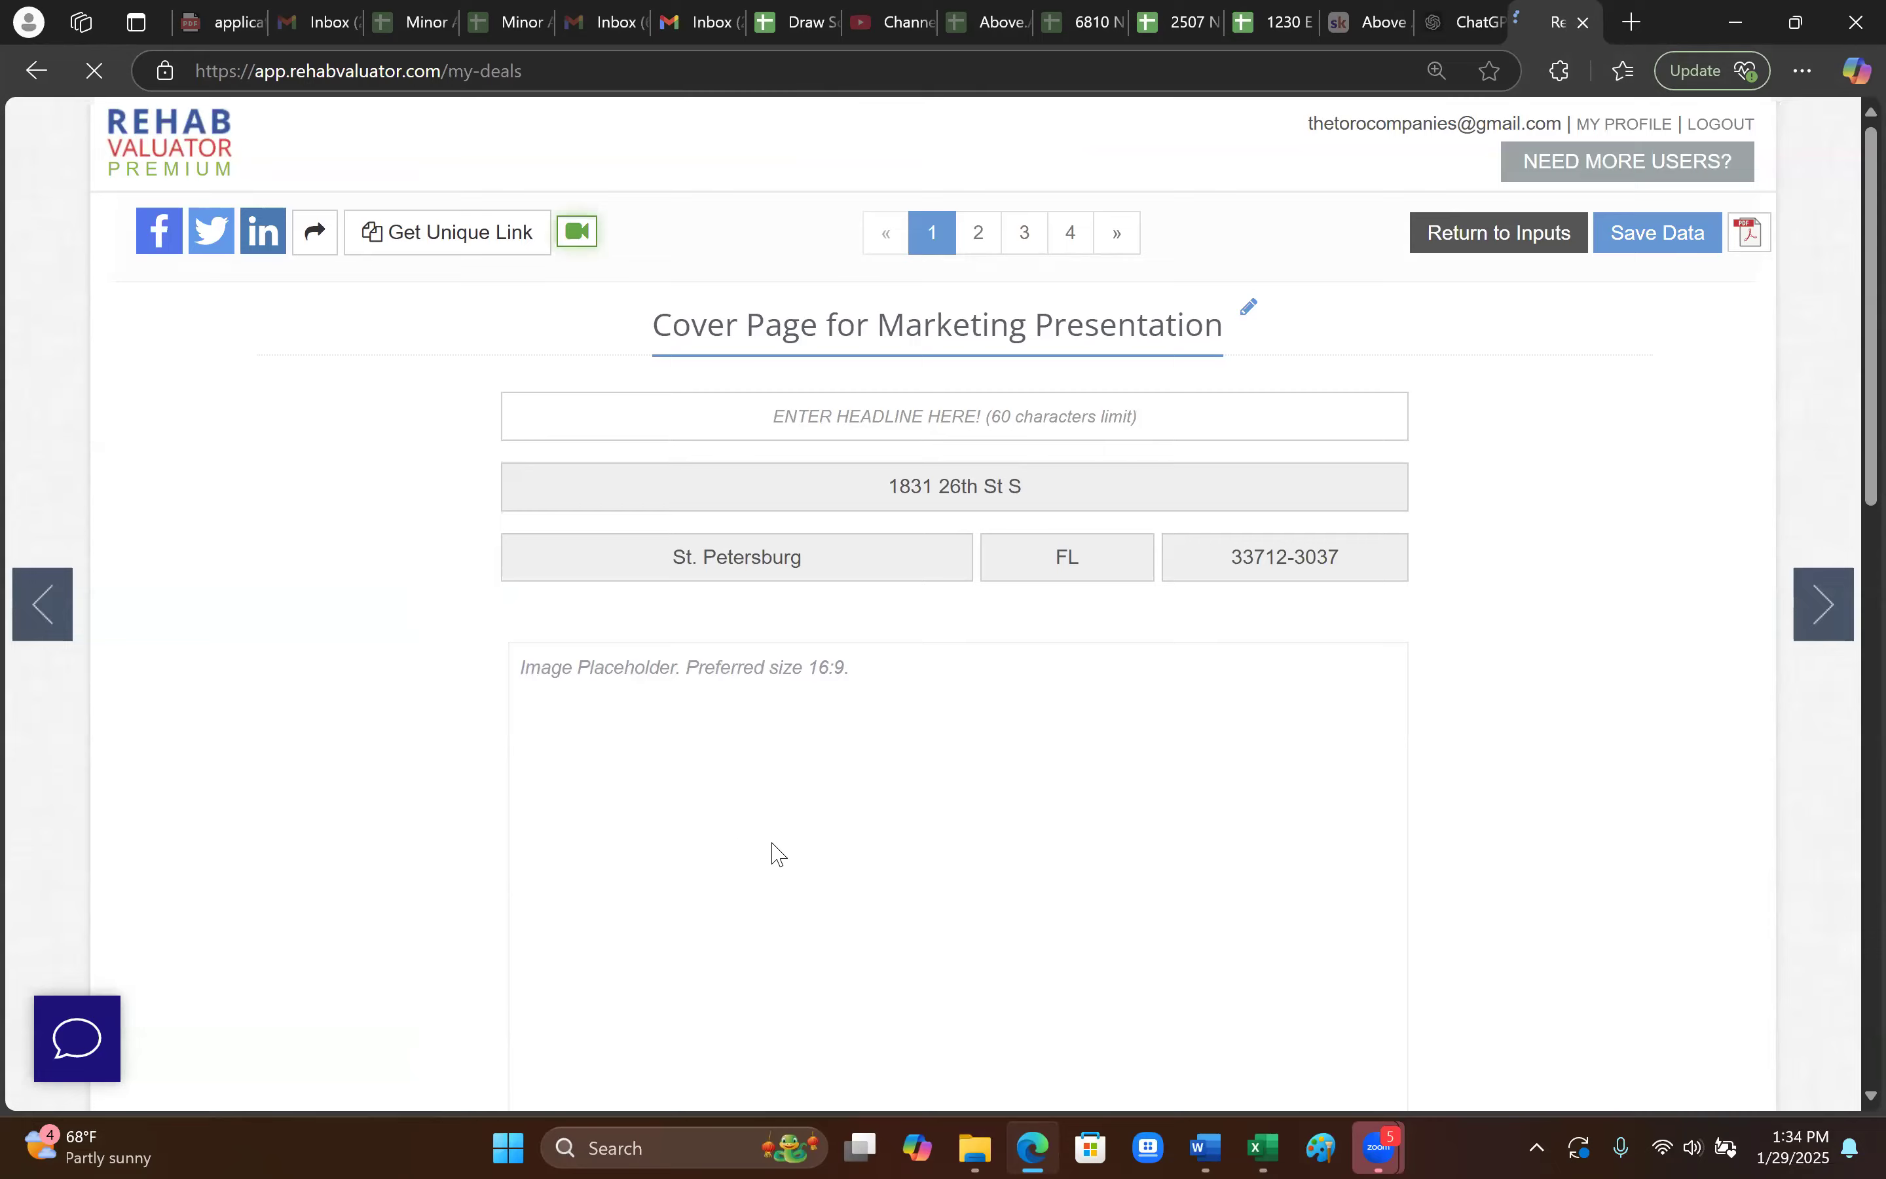
pyautogui.click(607, 666)
pyautogui.click(236, 565)
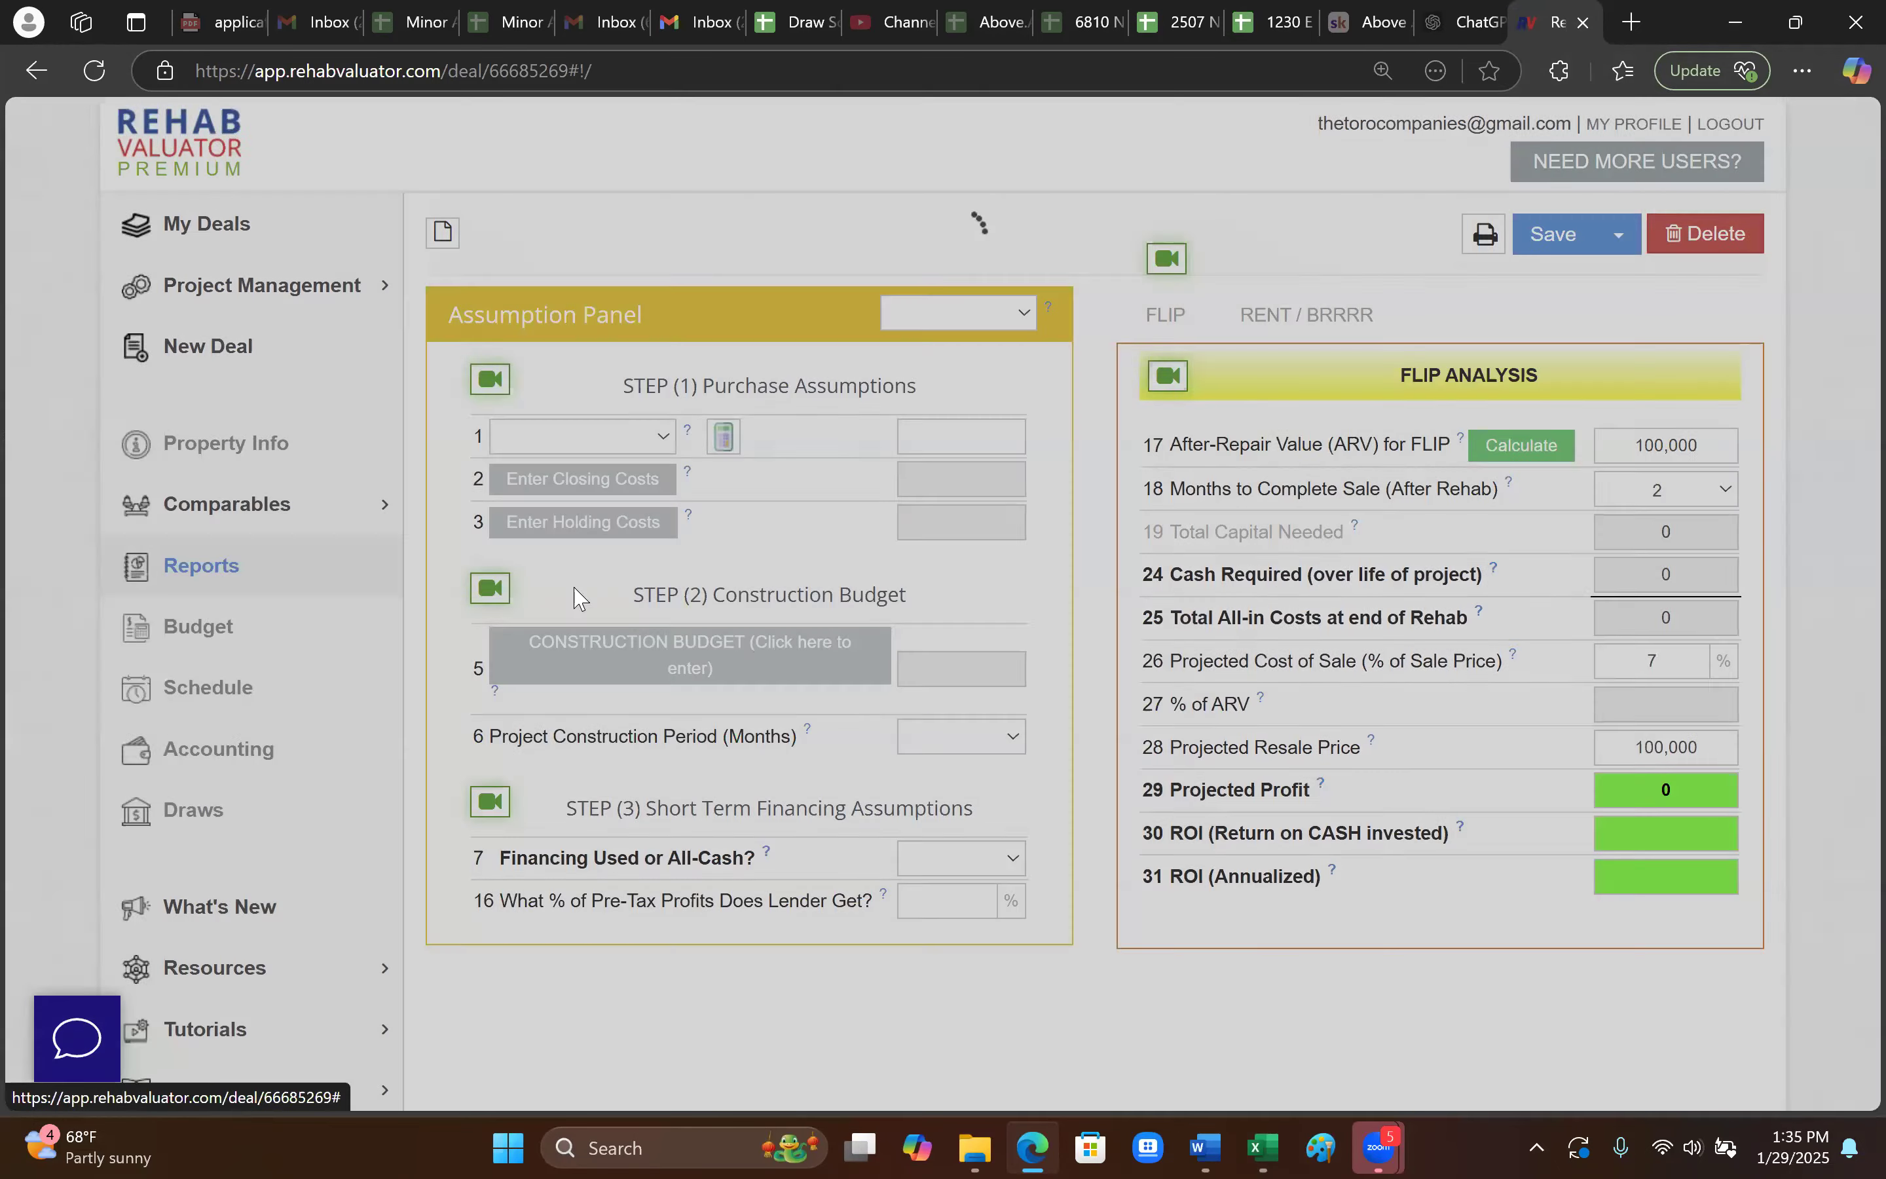
pyautogui.click(1091, 376)
pyautogui.scroll(-3, 1271, 996)
pyautogui.click(1272, 996)
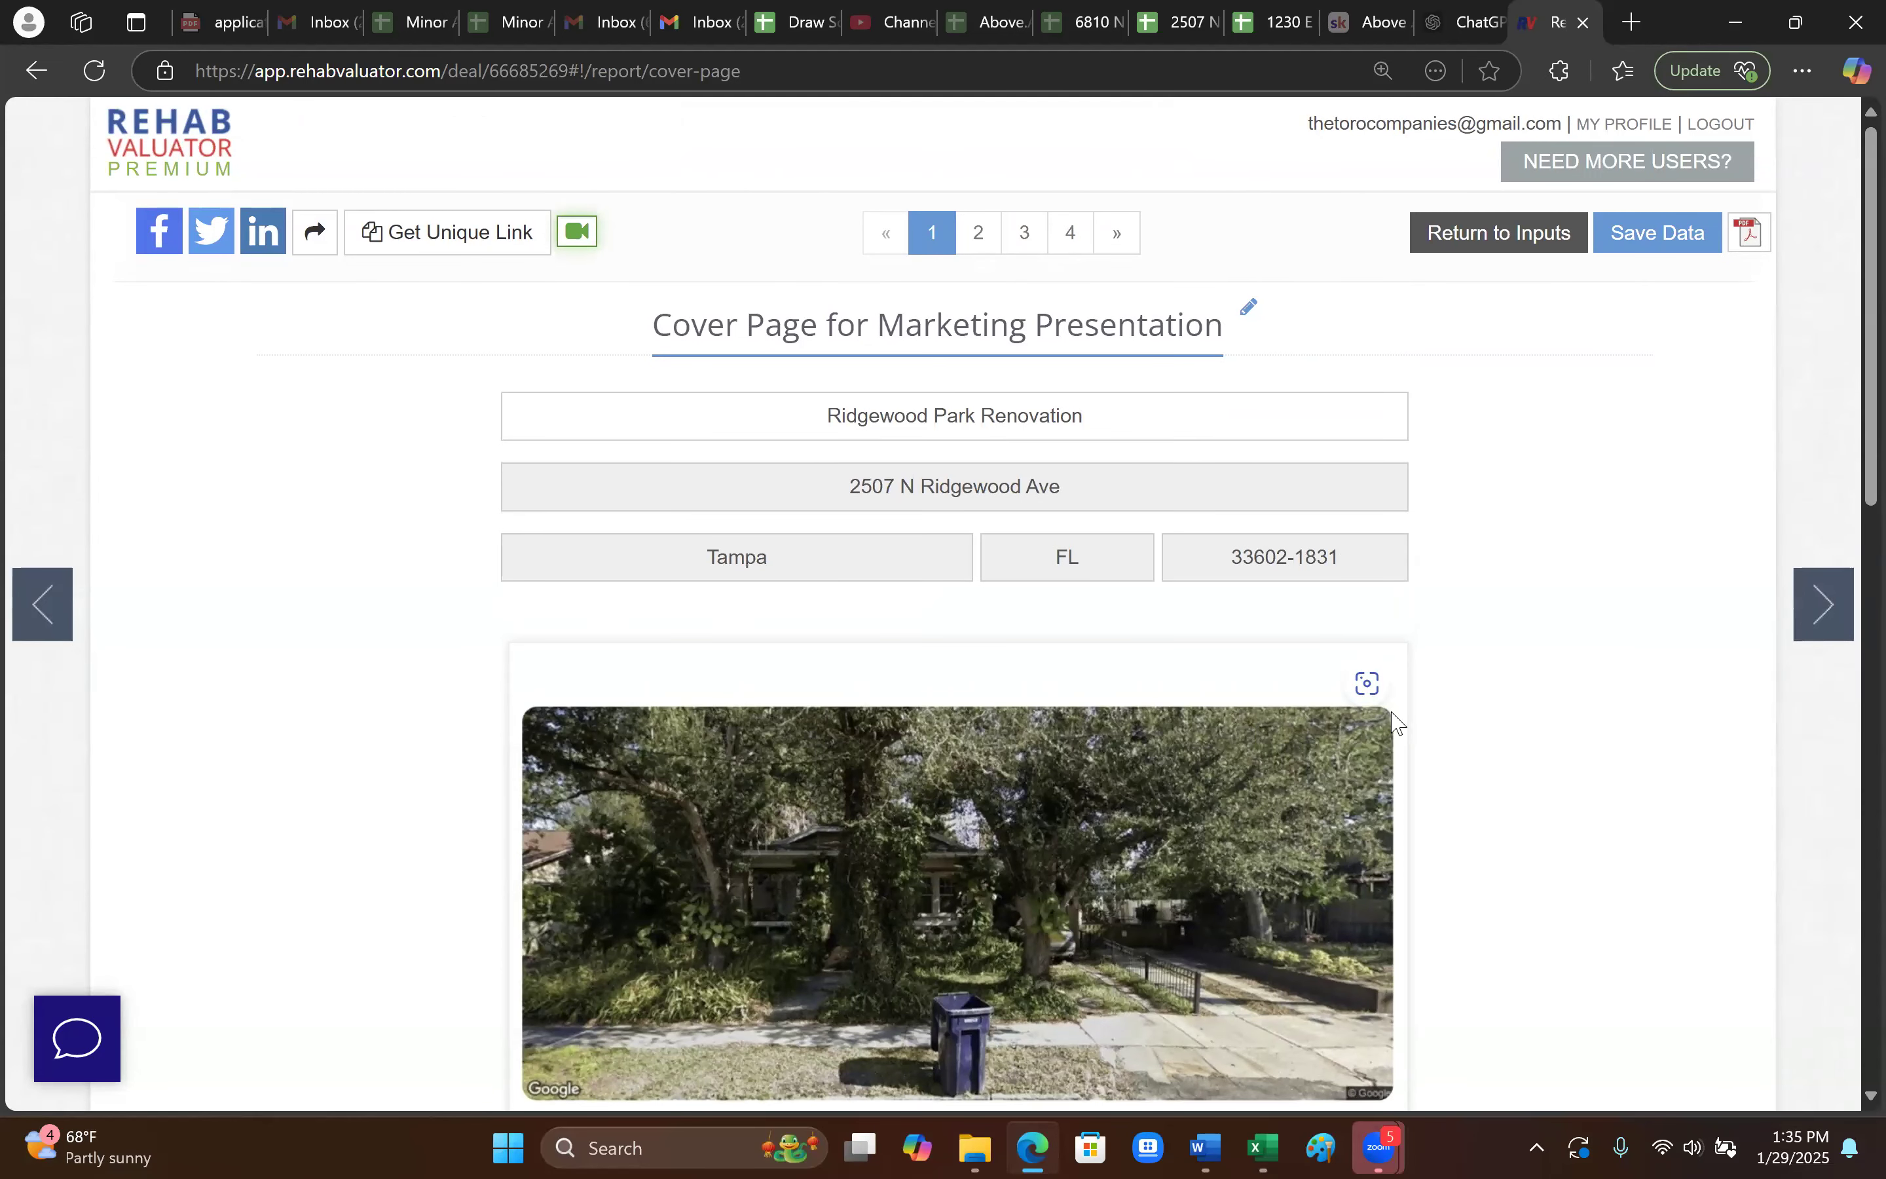
# - Review the Ridgewood cover page and its neighbourhood description text
pyautogui.scroll(-2, 1575, 801)
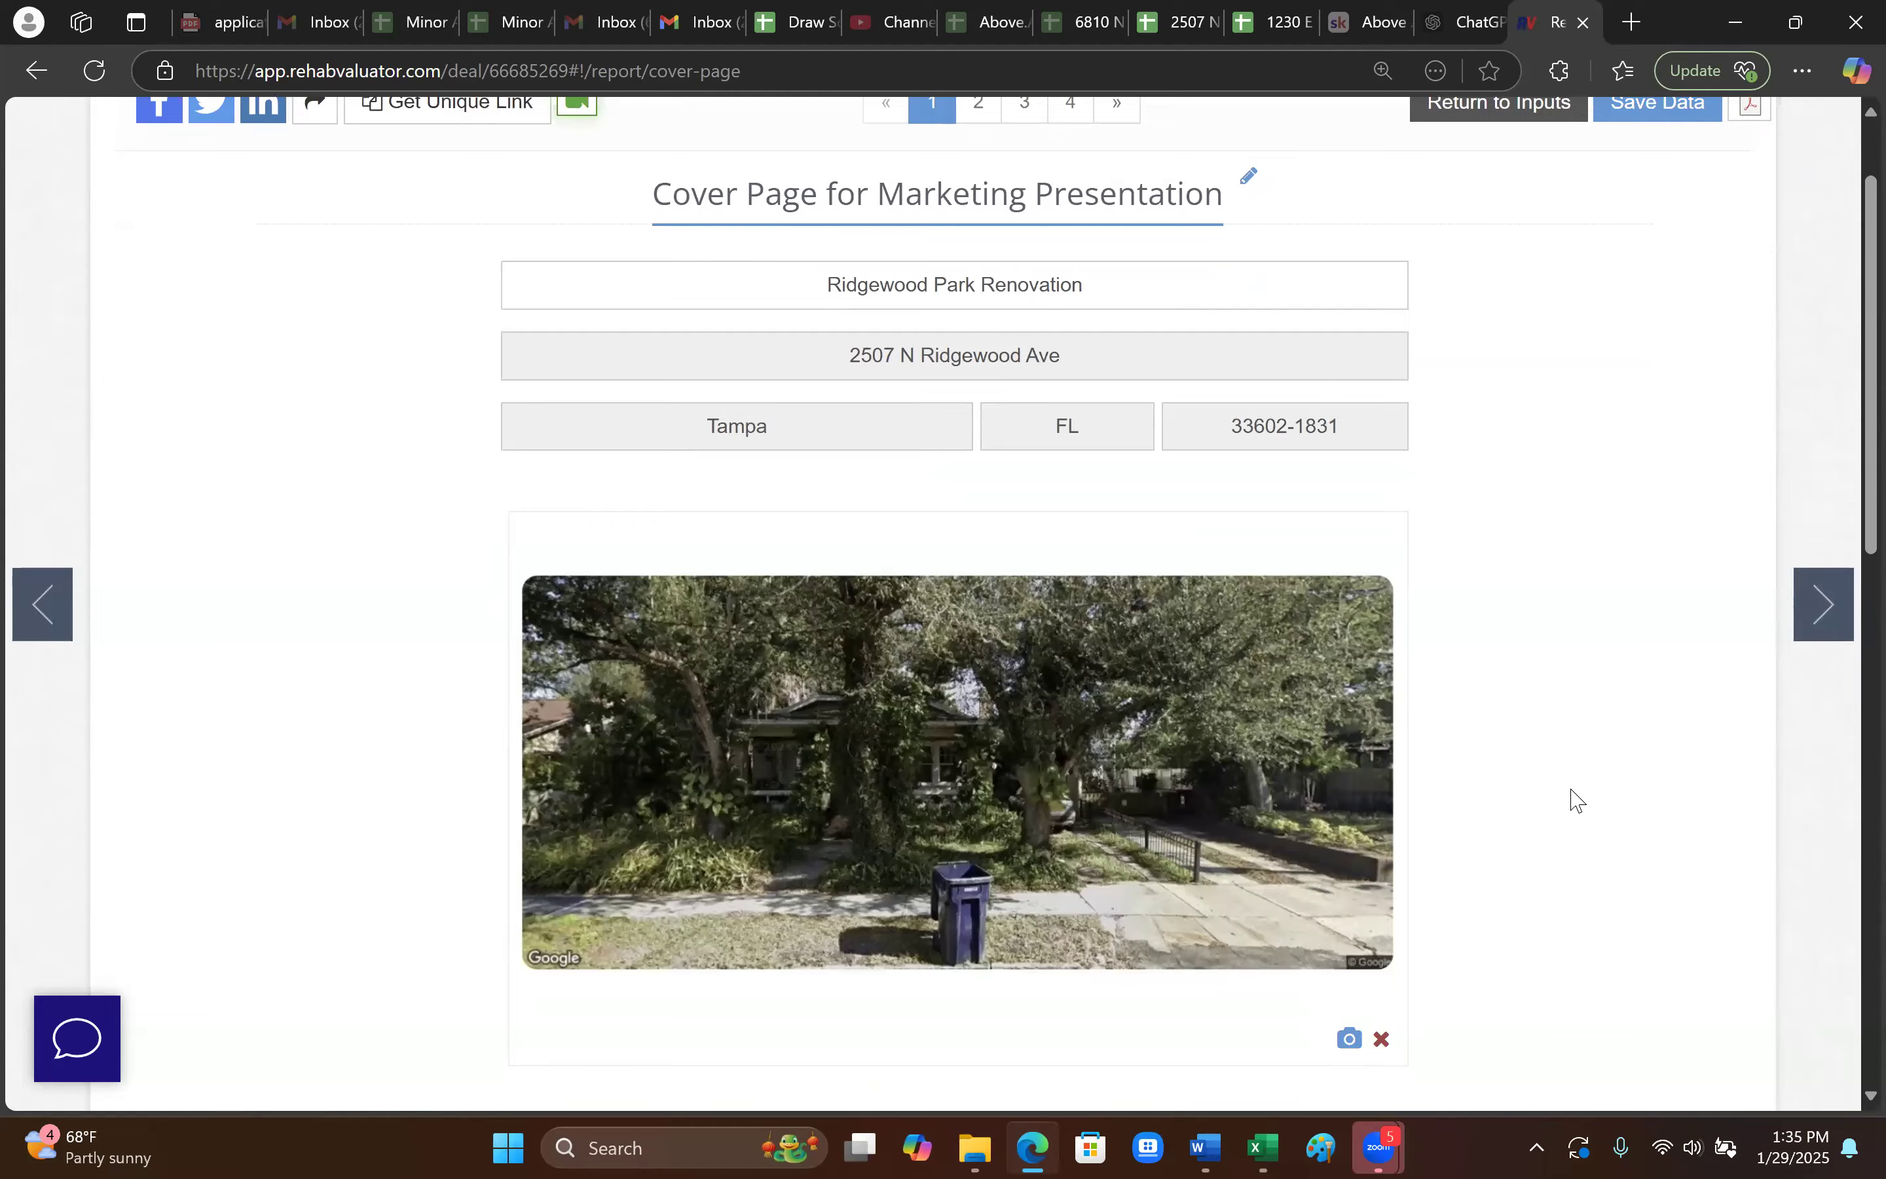
pyautogui.scroll(-6, 1574, 798)
pyautogui.scroll(8, 1519, 794)
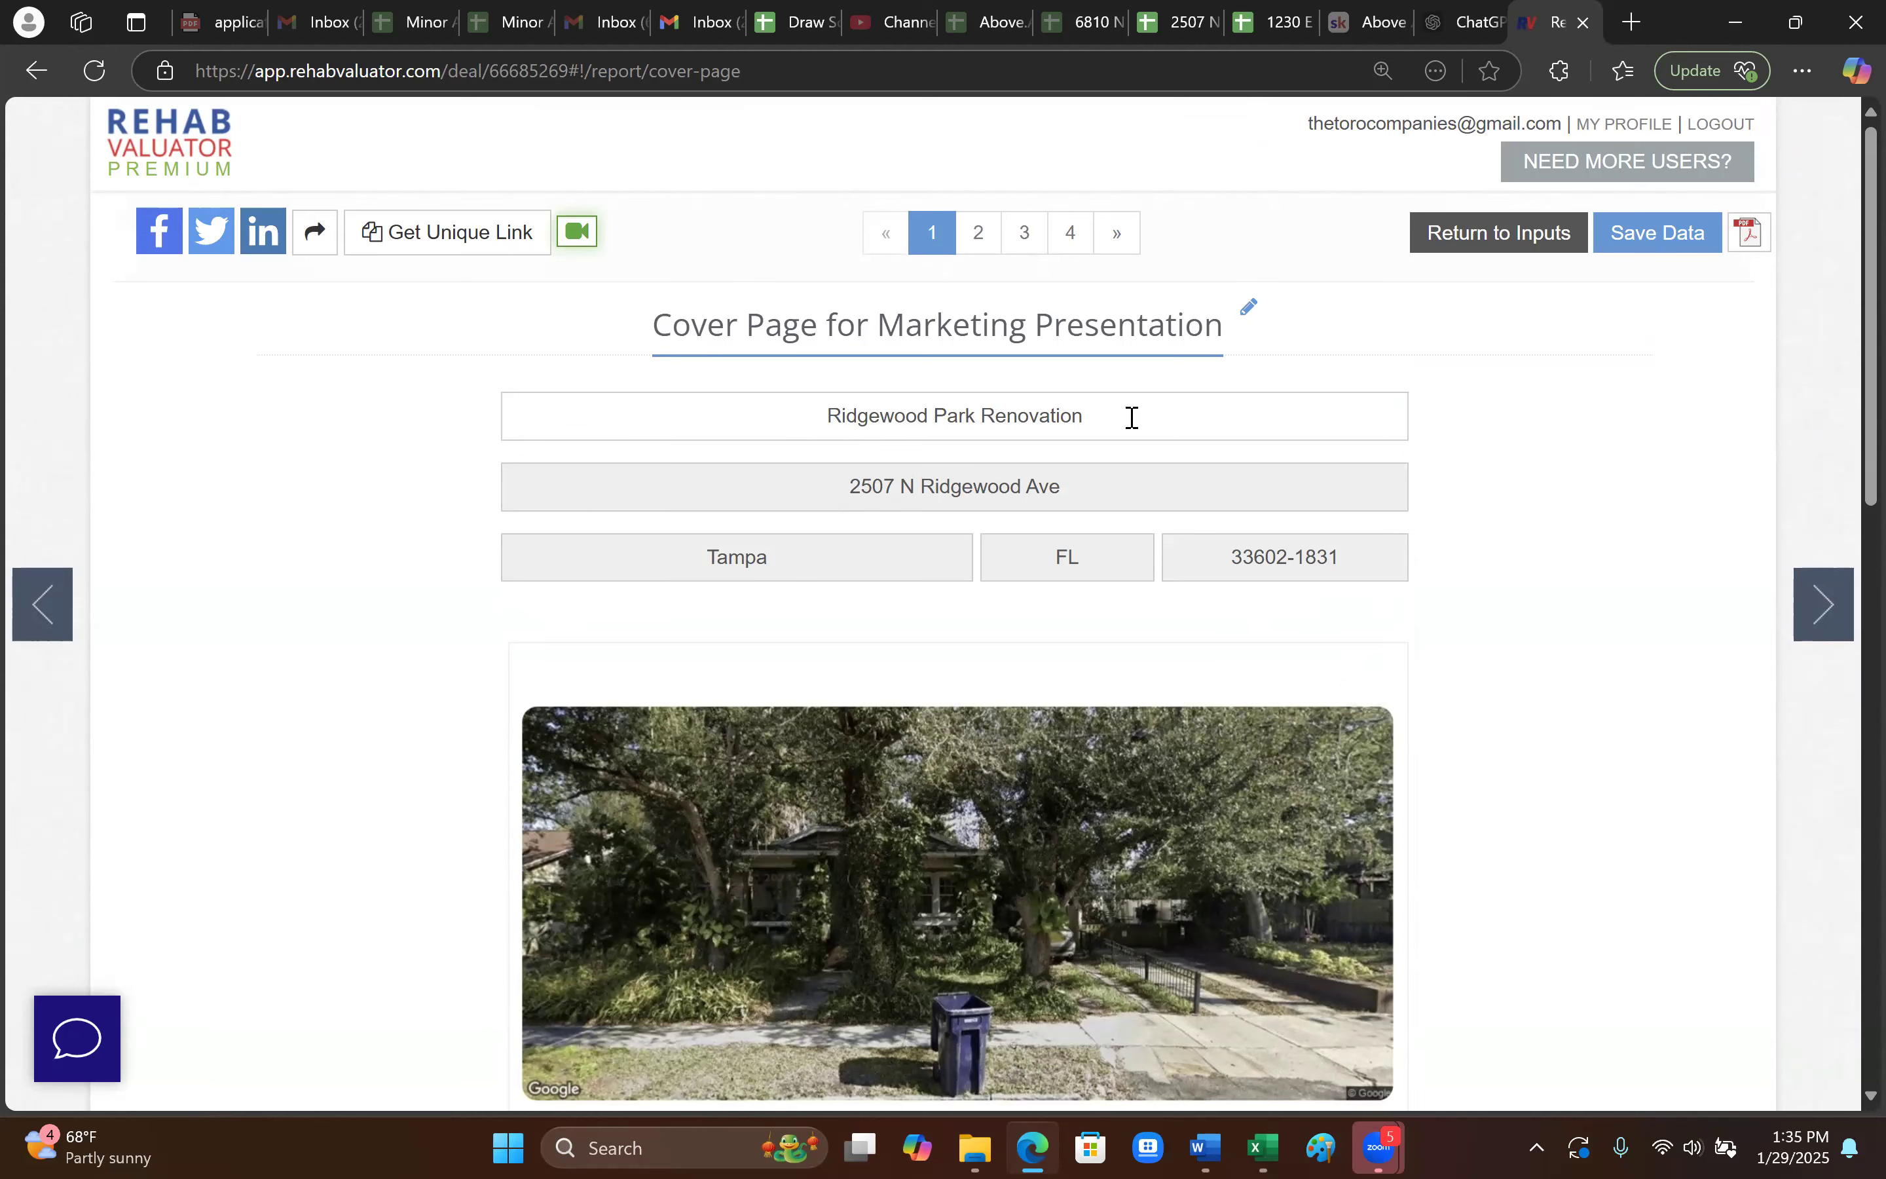
pyautogui.scroll(-7, 1127, 417)
pyautogui.click(1139, 717)
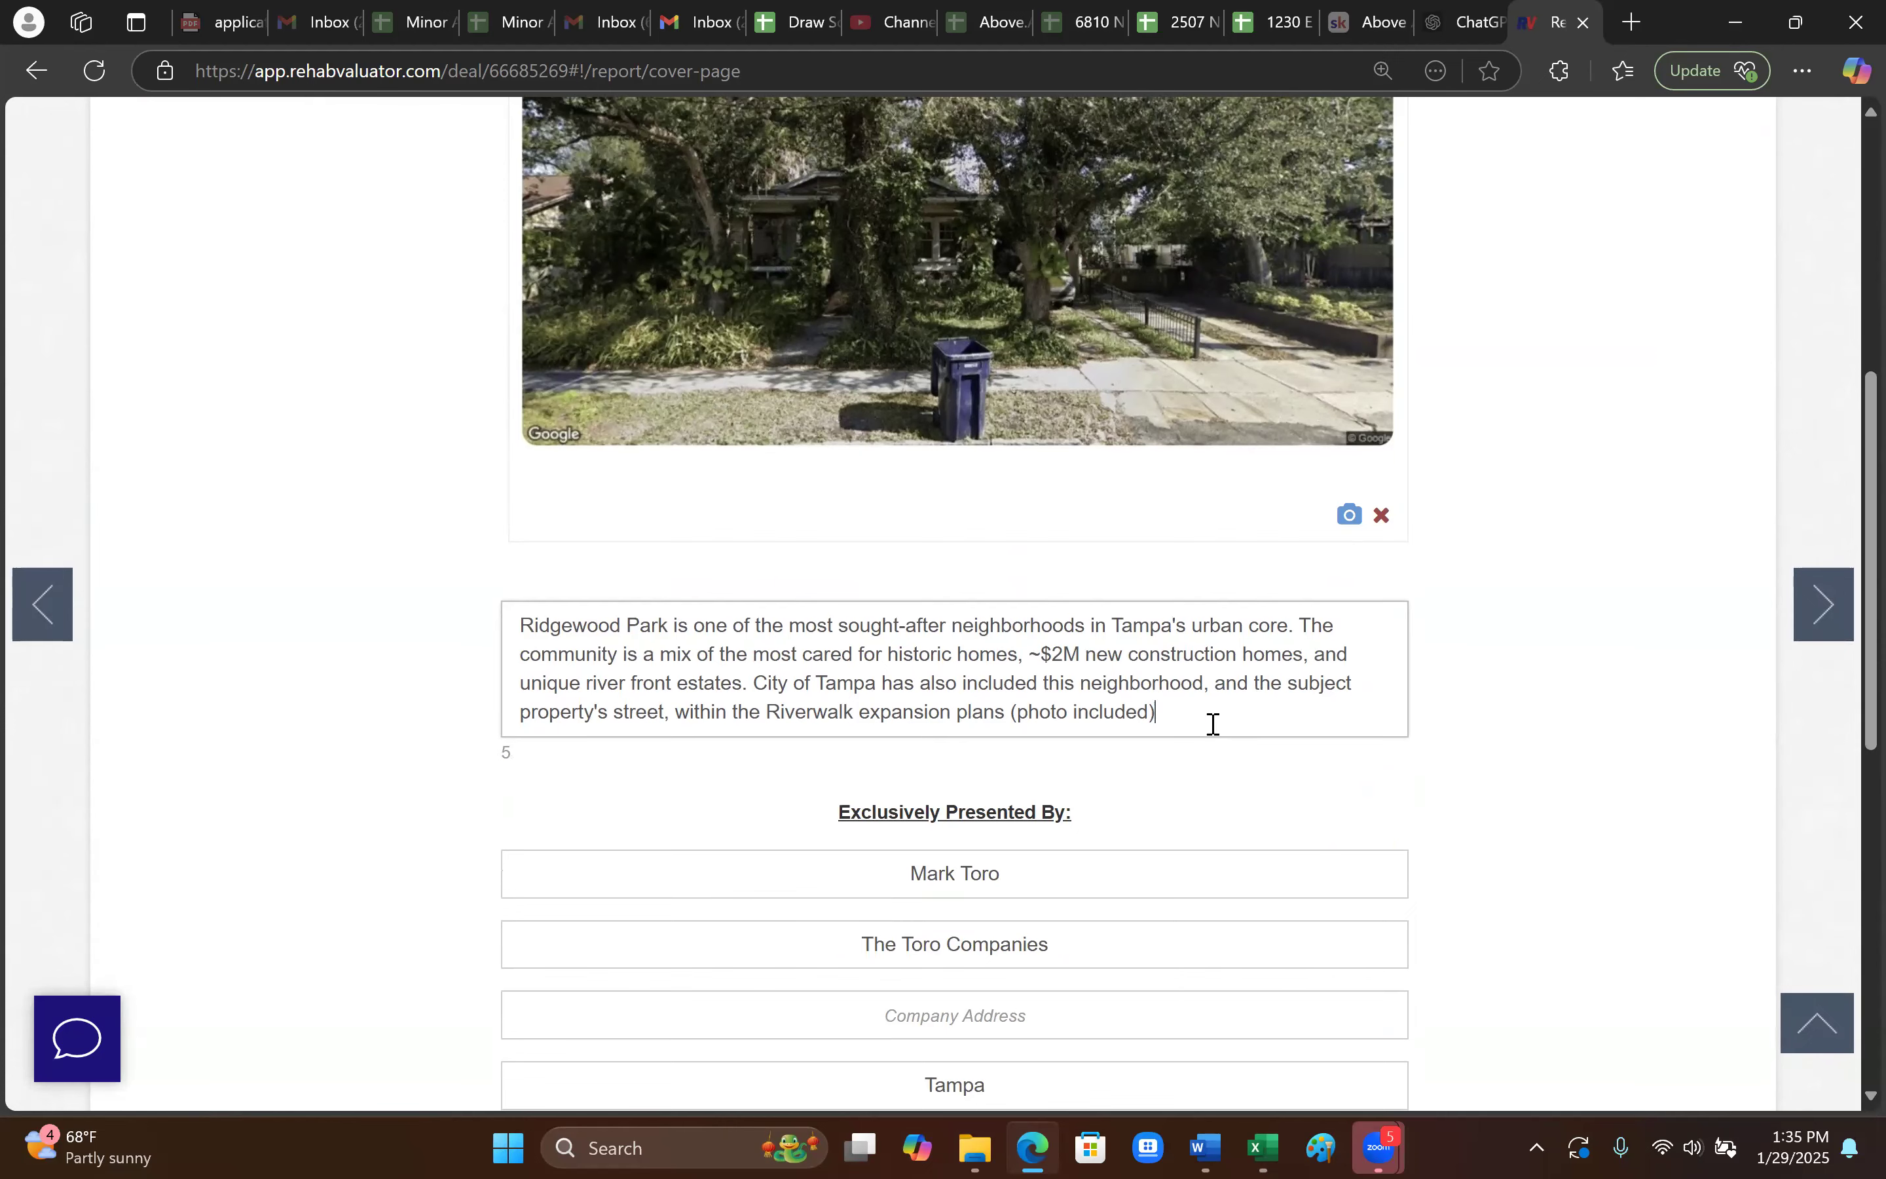
pyautogui.scroll(-8, 1214, 724)
pyautogui.scroll(-3, 1325, 905)
pyautogui.scroll(11, 1389, 907)
pyautogui.scroll(-1, 1567, 585)
pyautogui.scroll(9, 1607, 291)
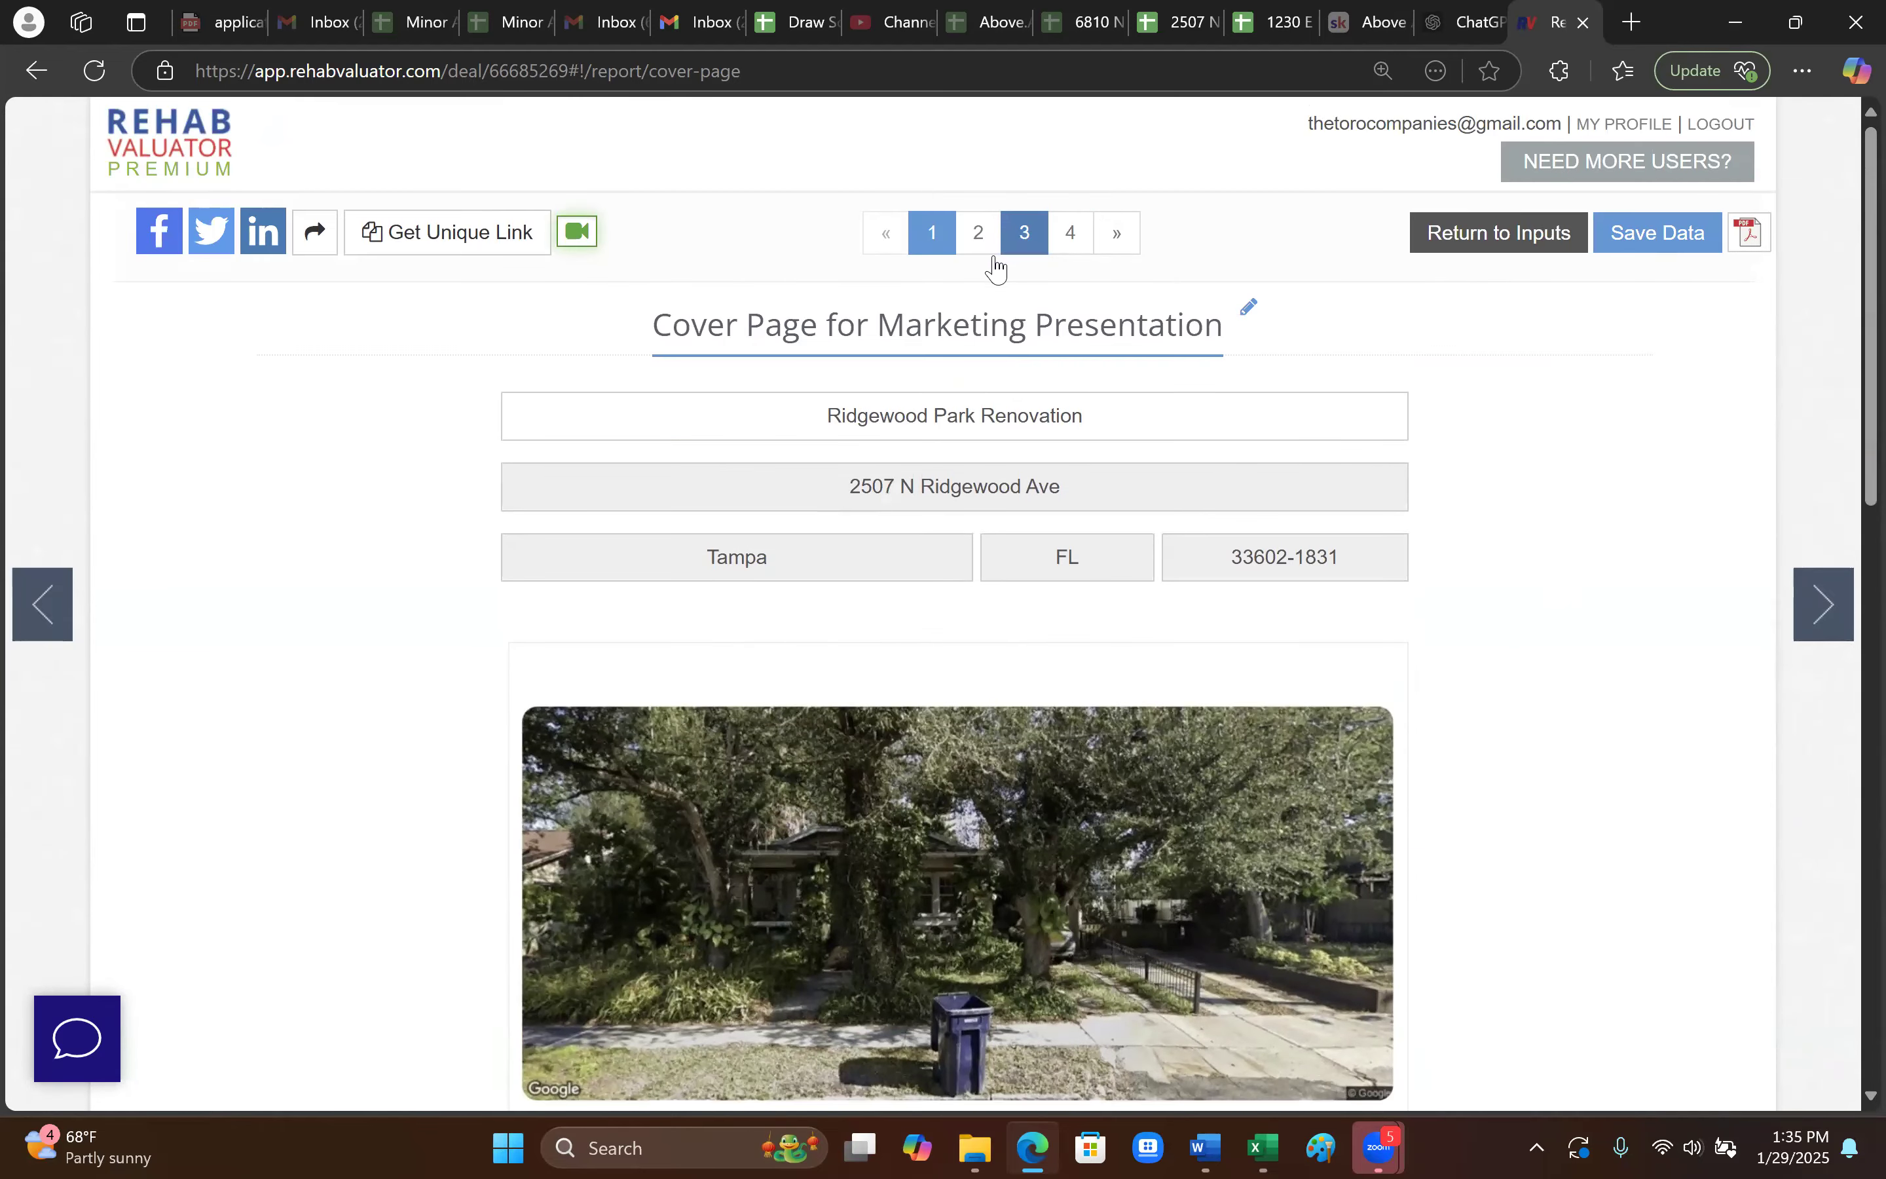
# - Go to the Buyer Marketing Sheet (Flip) page and check its Additional Notes
pyautogui.click(978, 232)
pyautogui.scroll(-2, 280, 766)
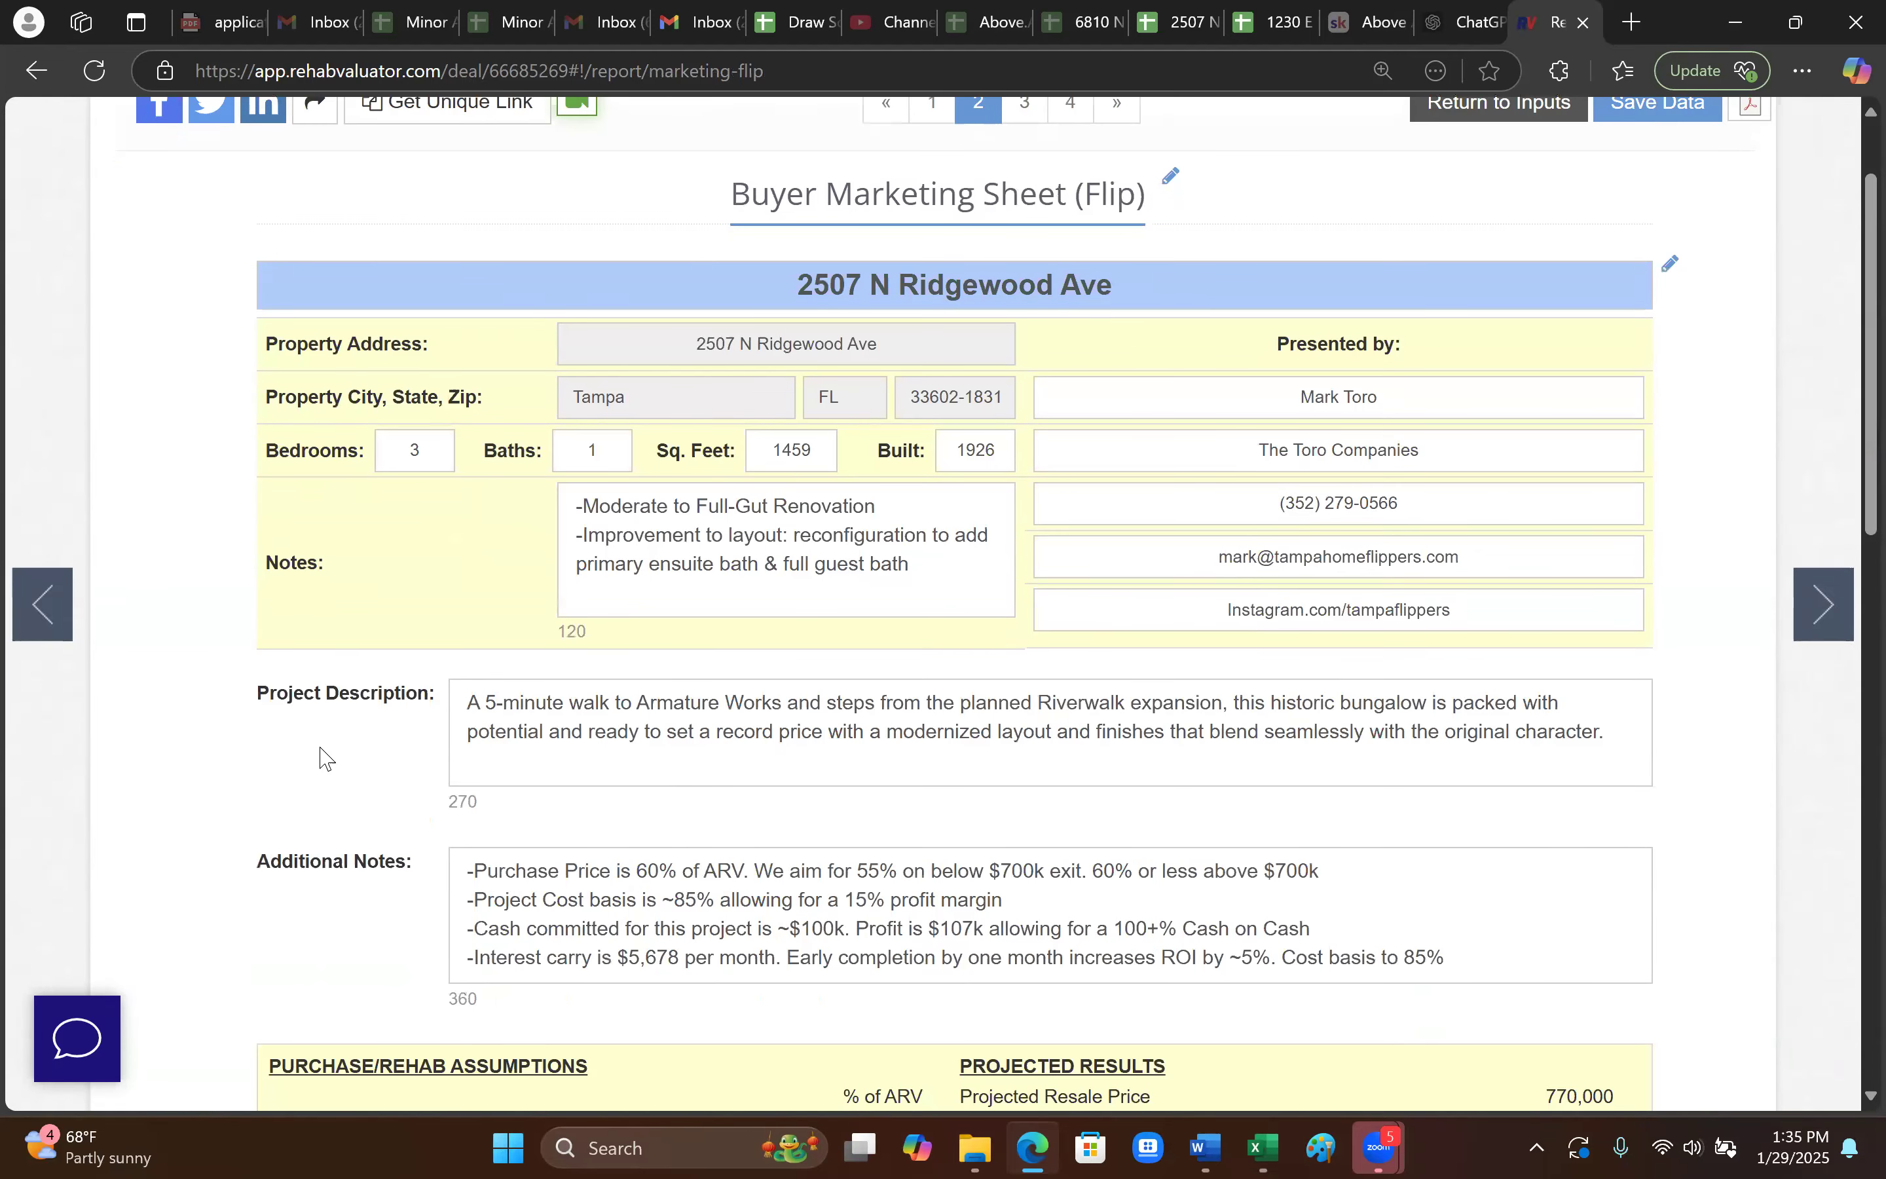
pyautogui.scroll(-2, 483, 662)
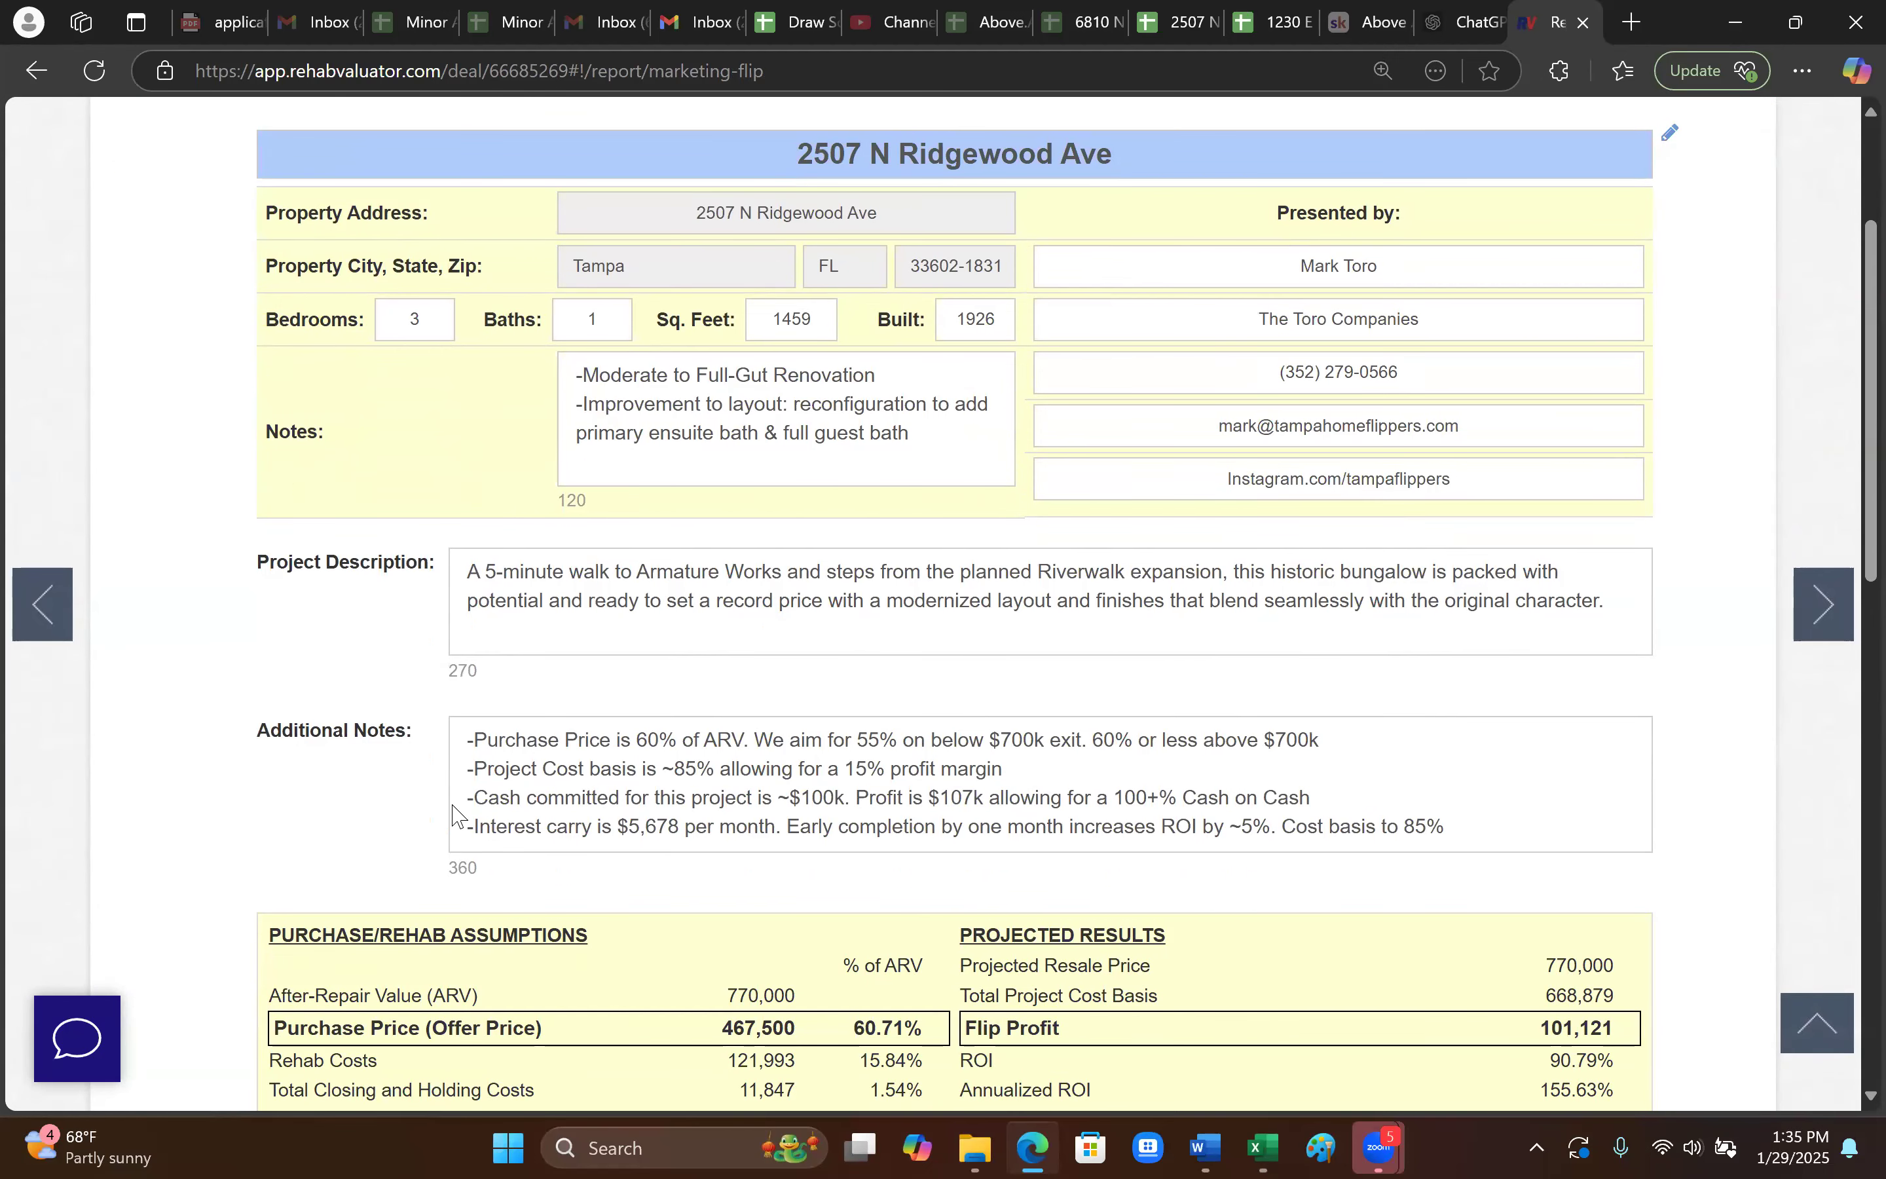
pyautogui.click(372, 732)
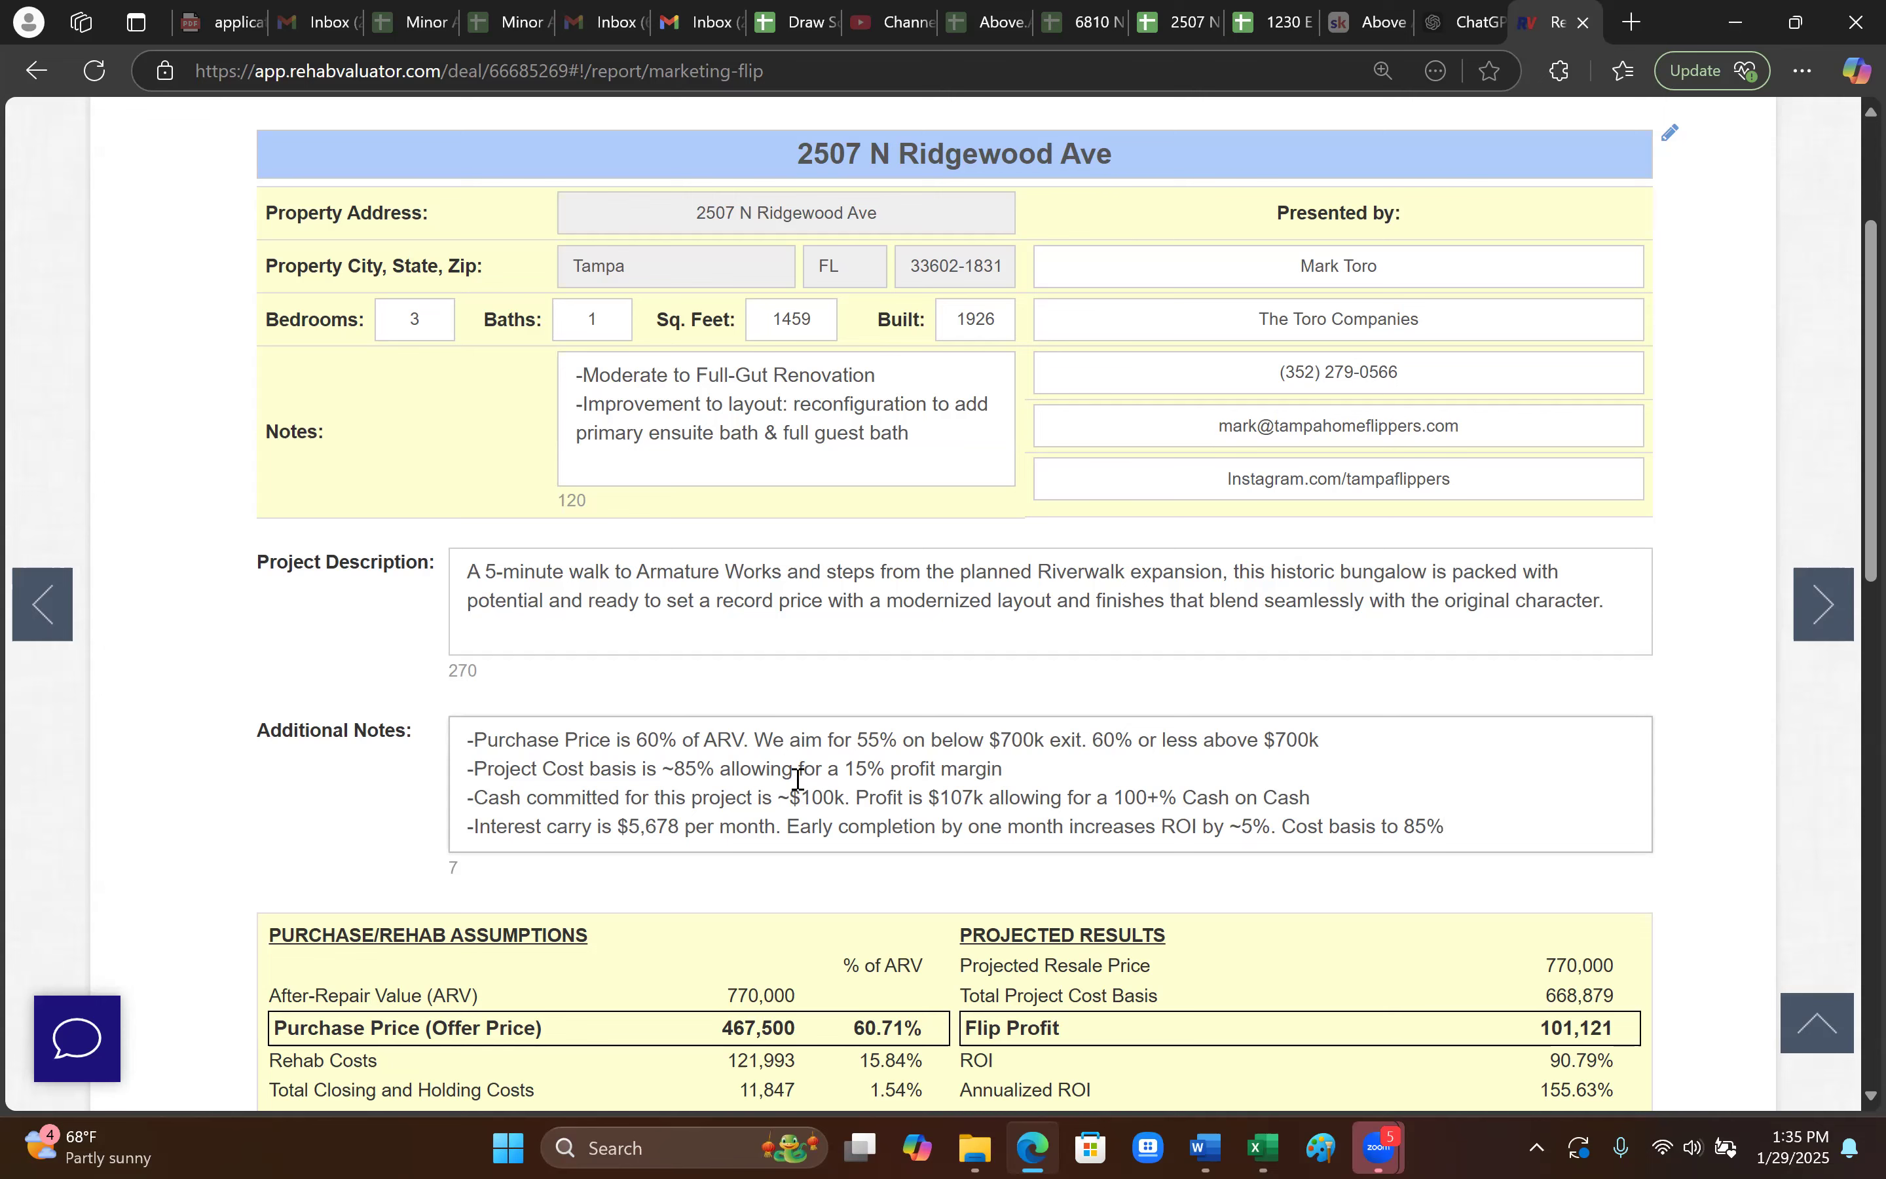
pyautogui.scroll(-1, 1037, 818)
pyautogui.scroll(3, 1050, 819)
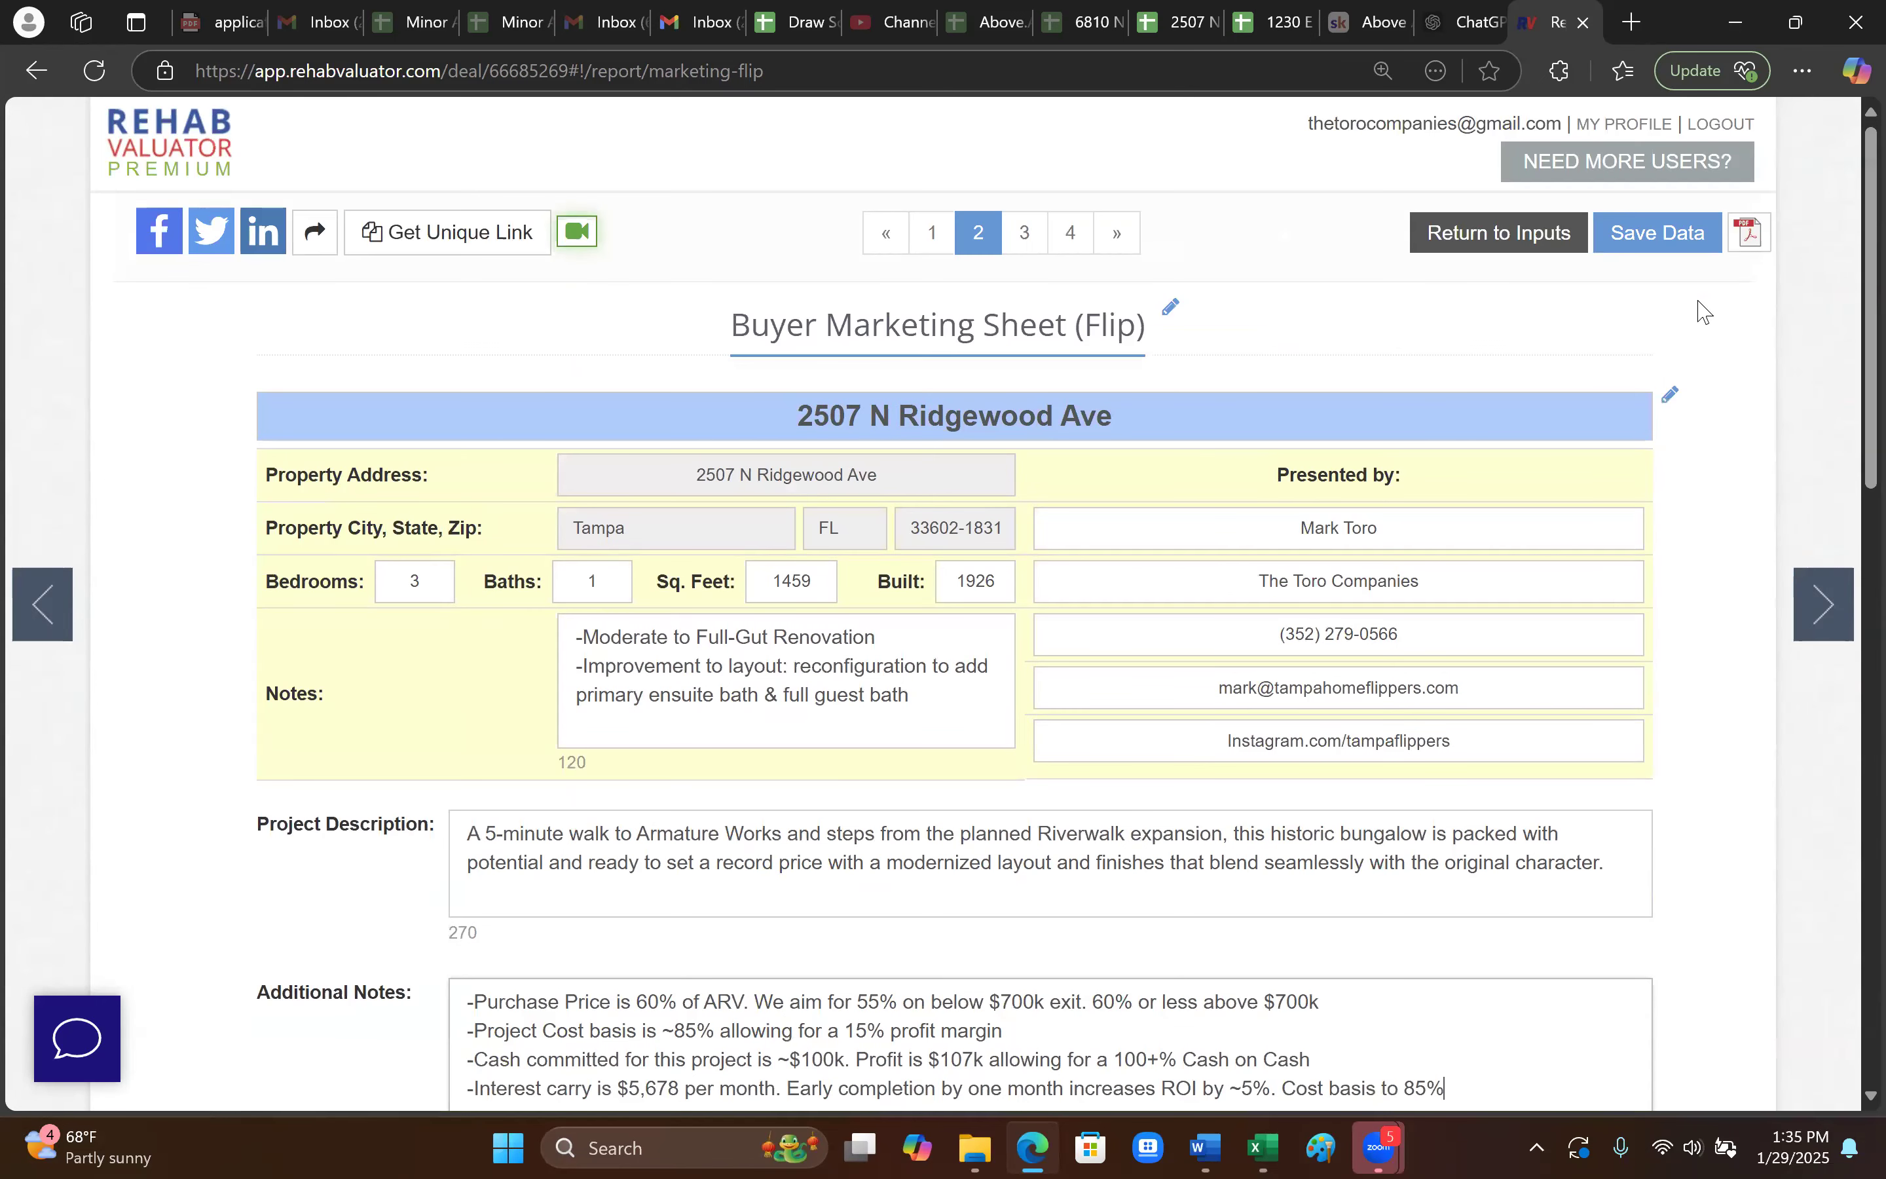
# - Open the Ridgewood report as a PDF and check the 60.71% purchase price ratio
pyautogui.click(1746, 238)
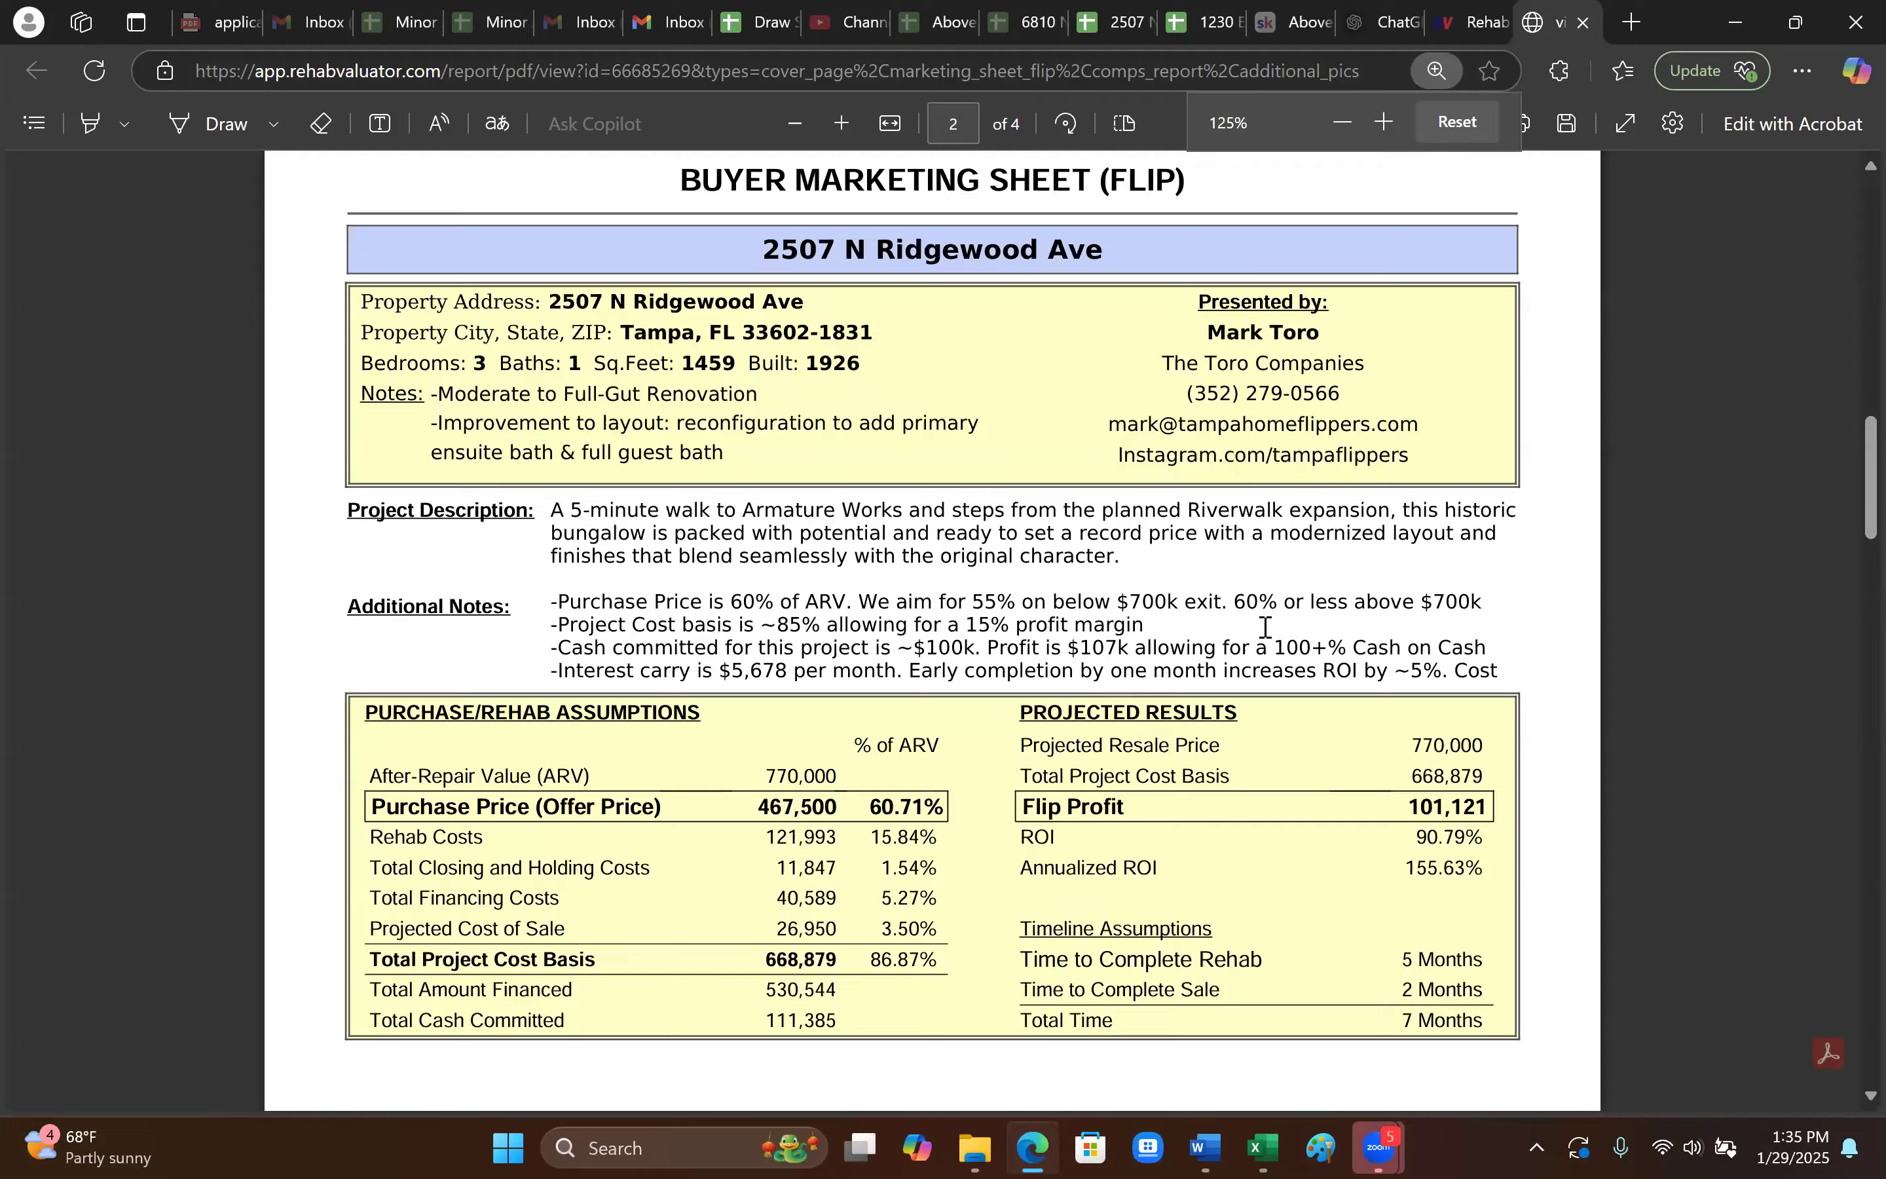
pyautogui.scroll(10, 1136, 834)
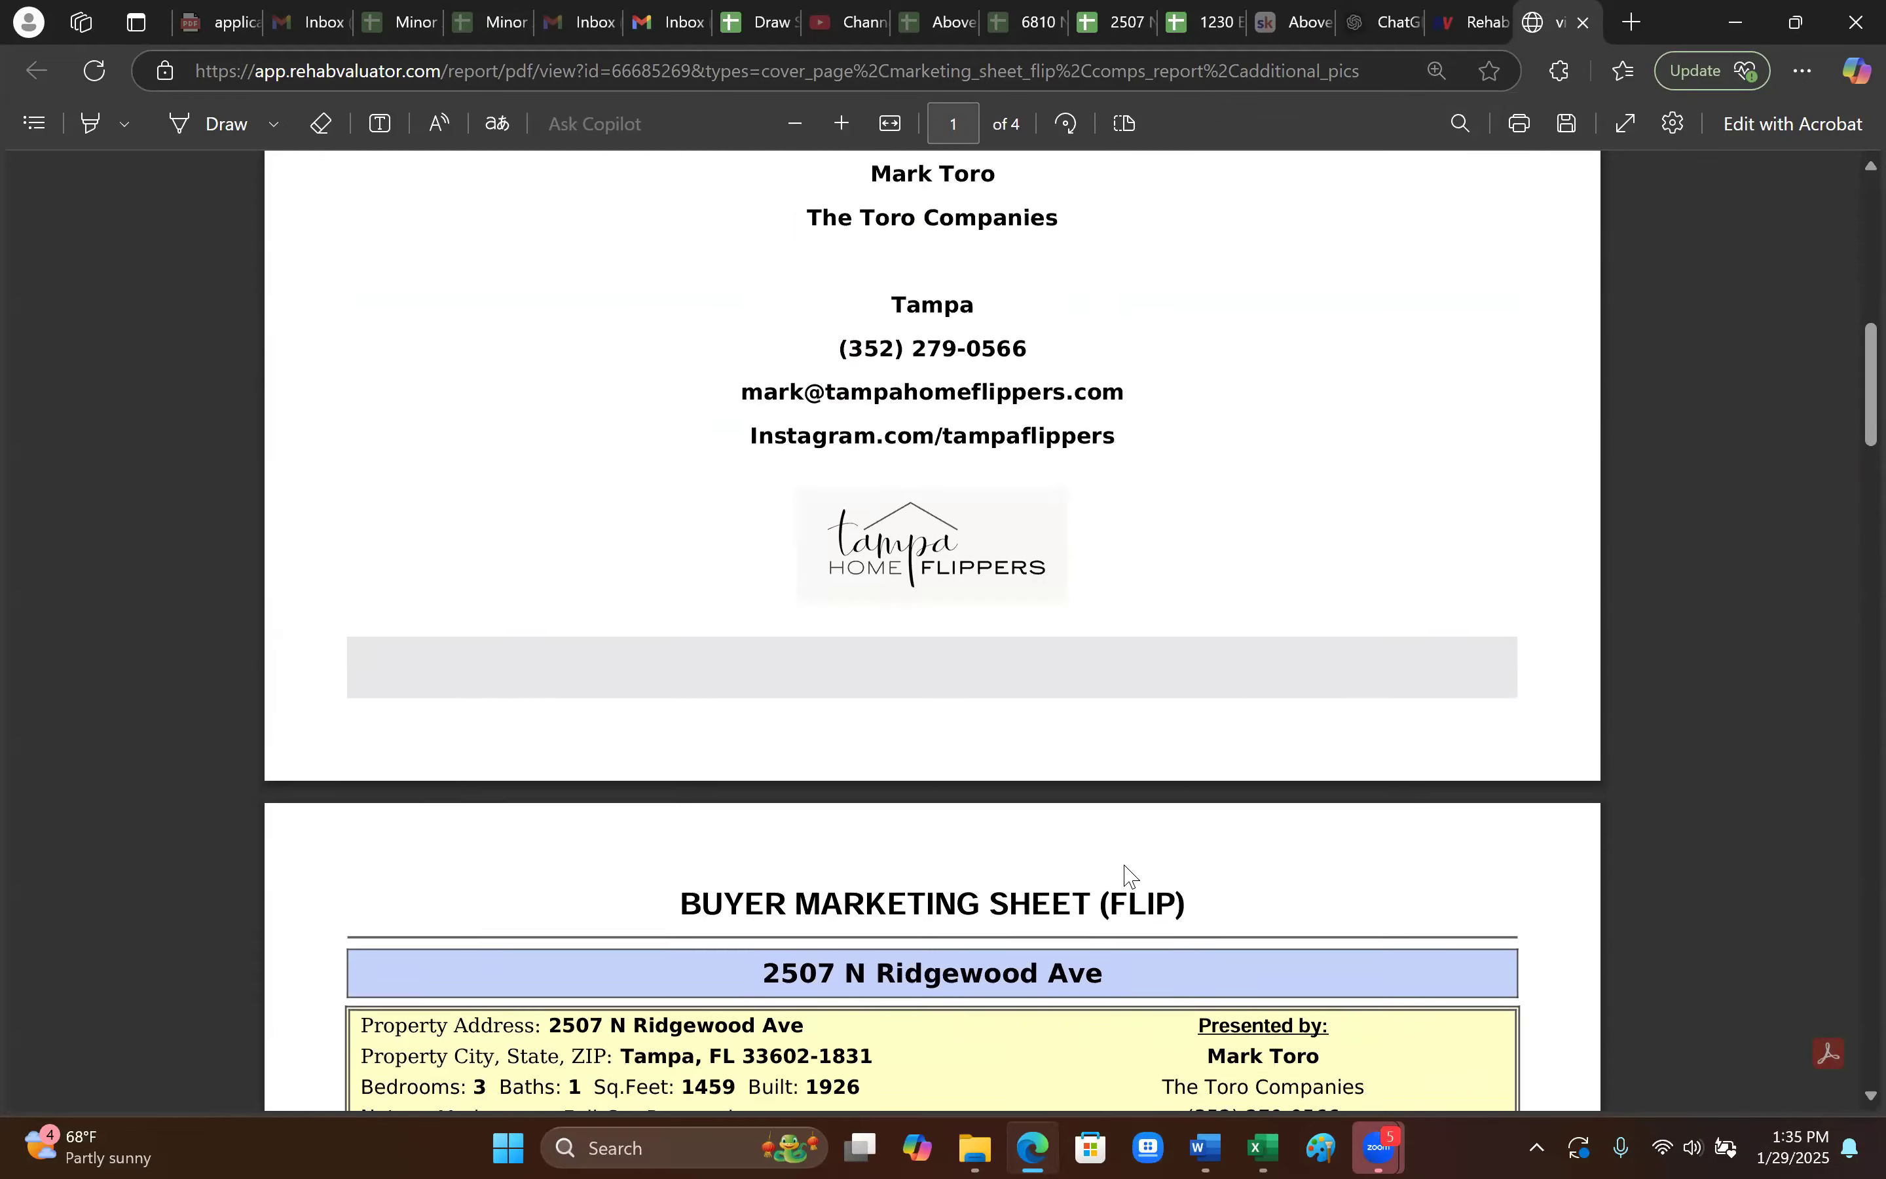
pyautogui.scroll(-10, 1153, 872)
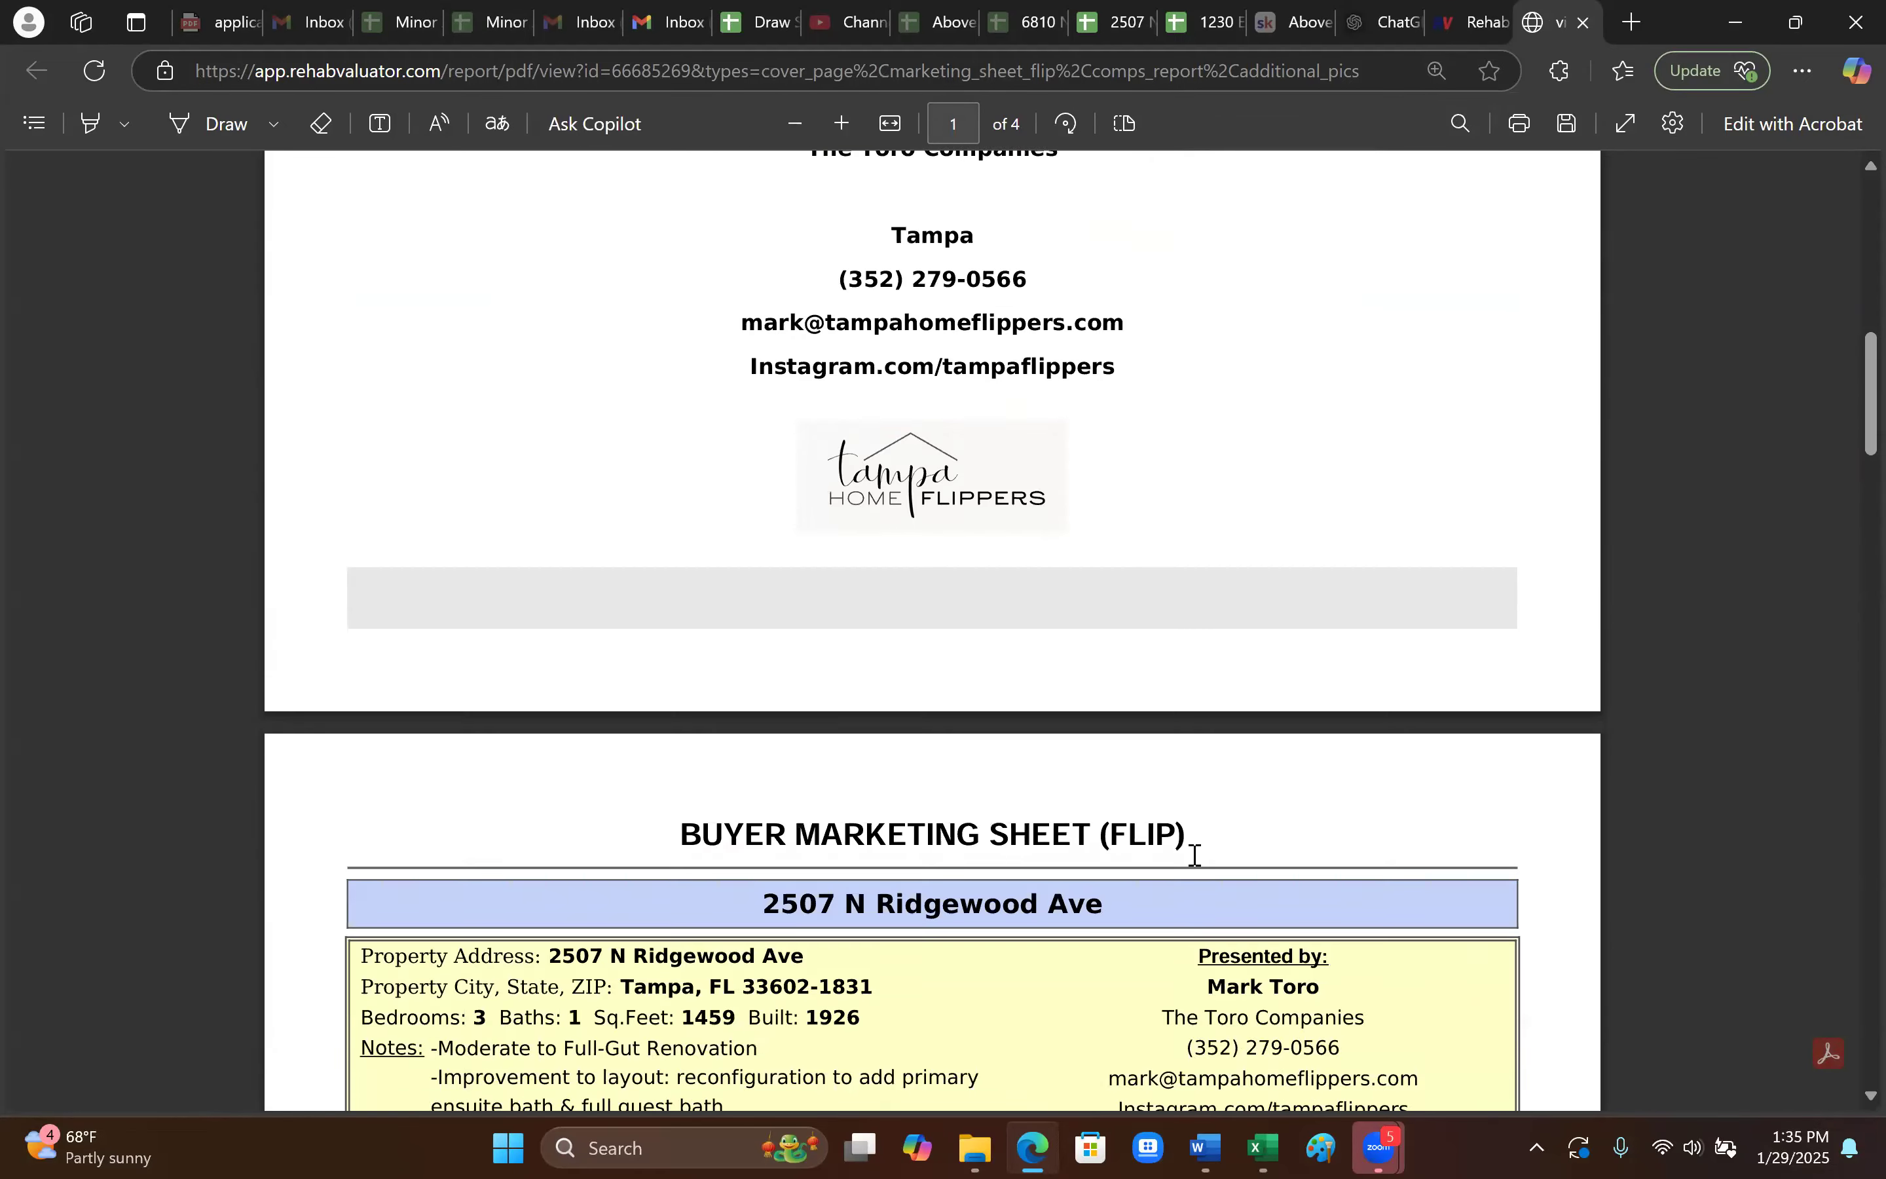
pyautogui.scroll(10, 1200, 865)
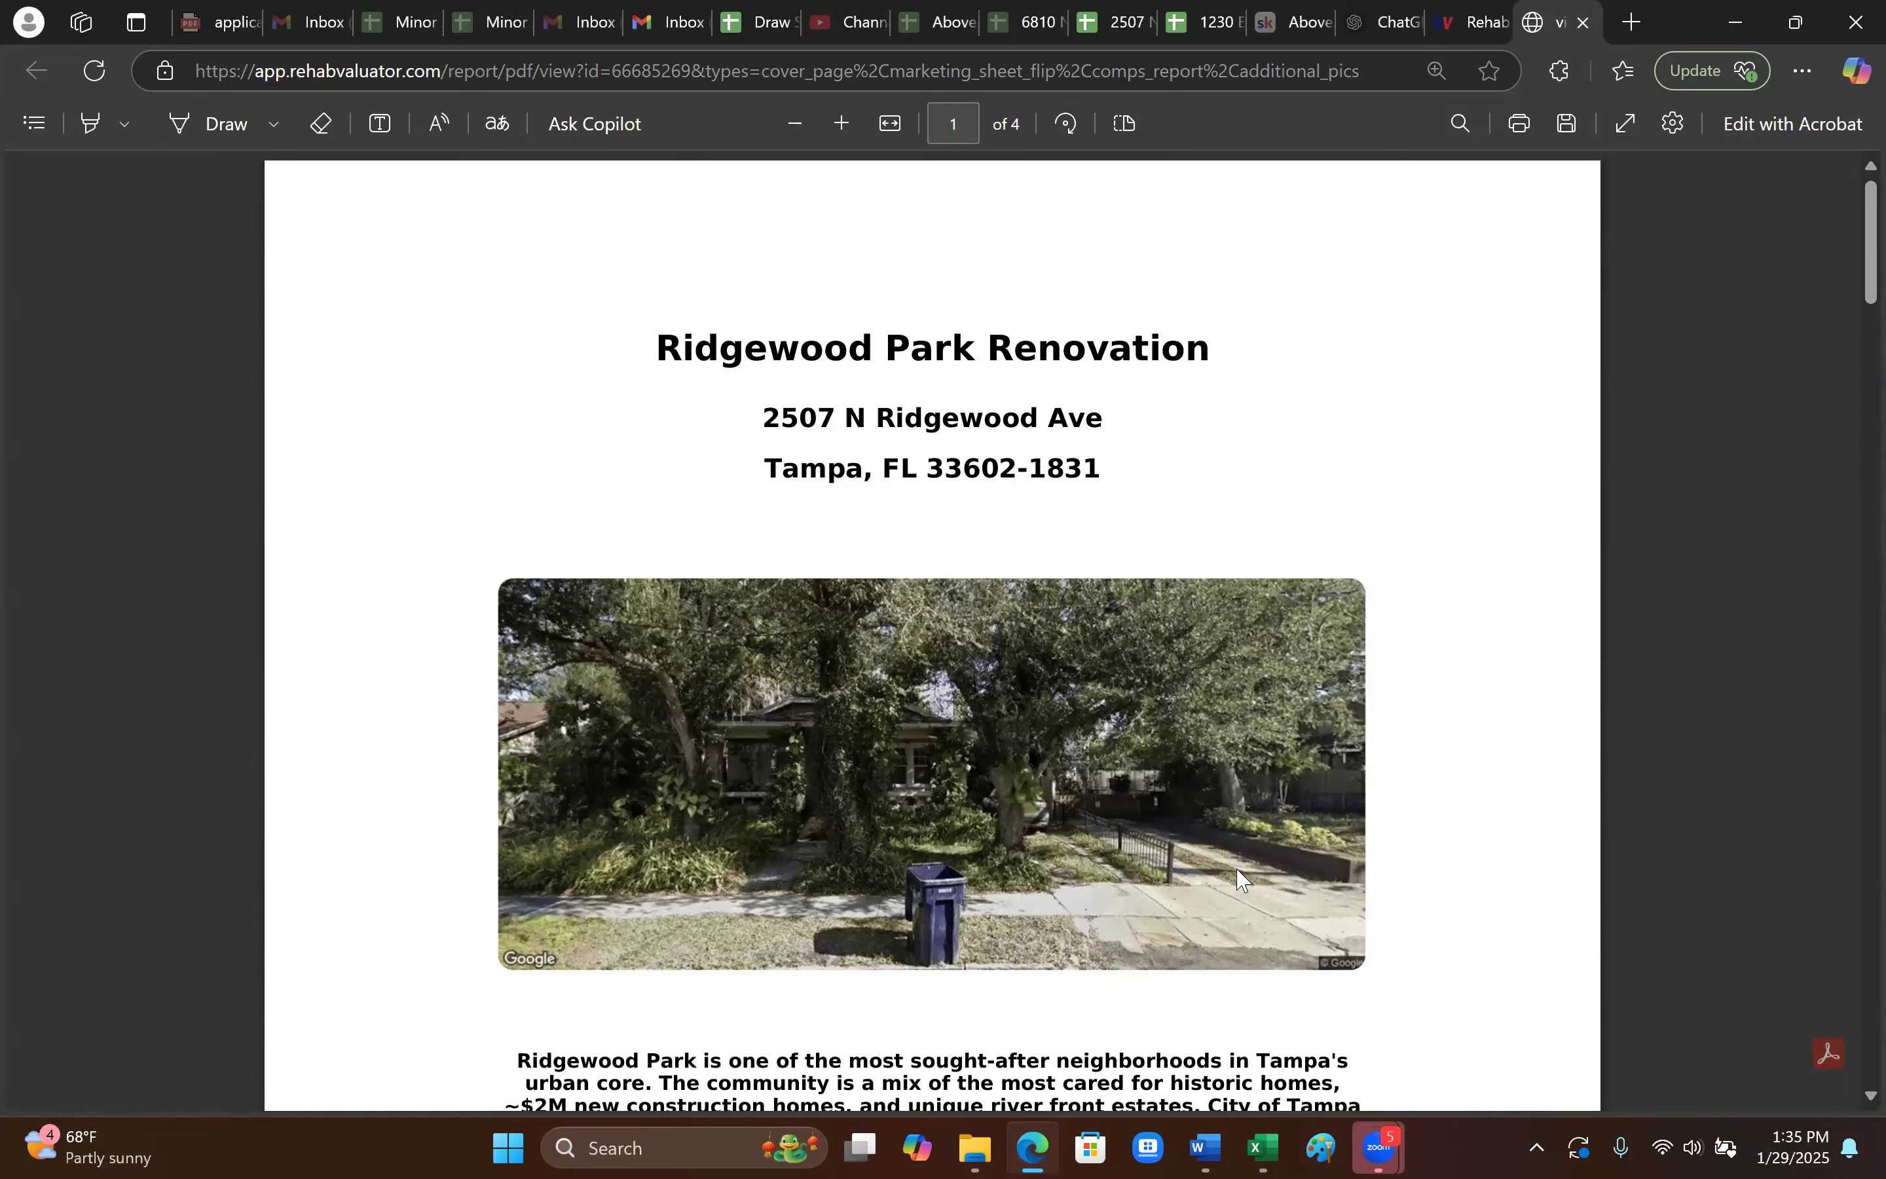
pyautogui.scroll(-10, 1242, 879)
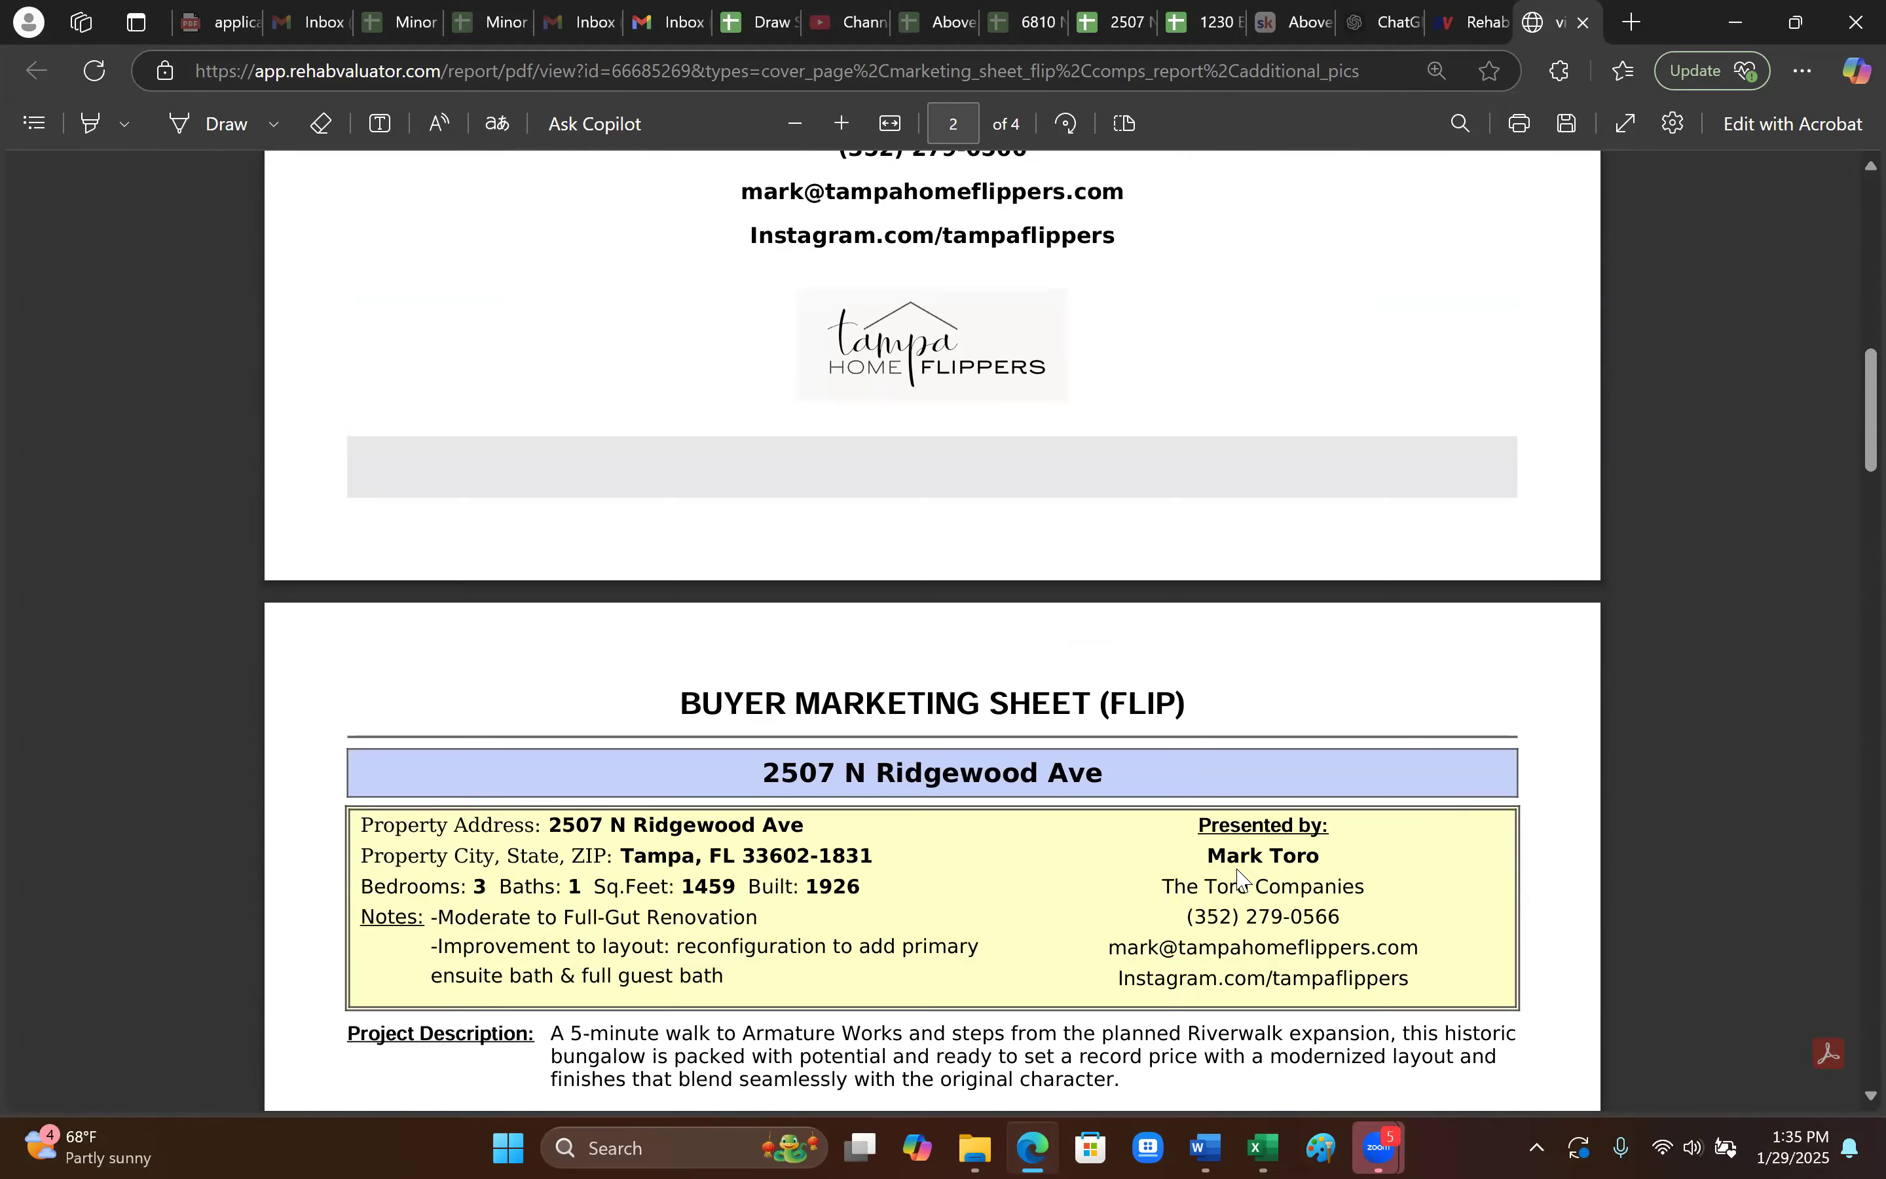
pyautogui.scroll(-5, 1242, 879)
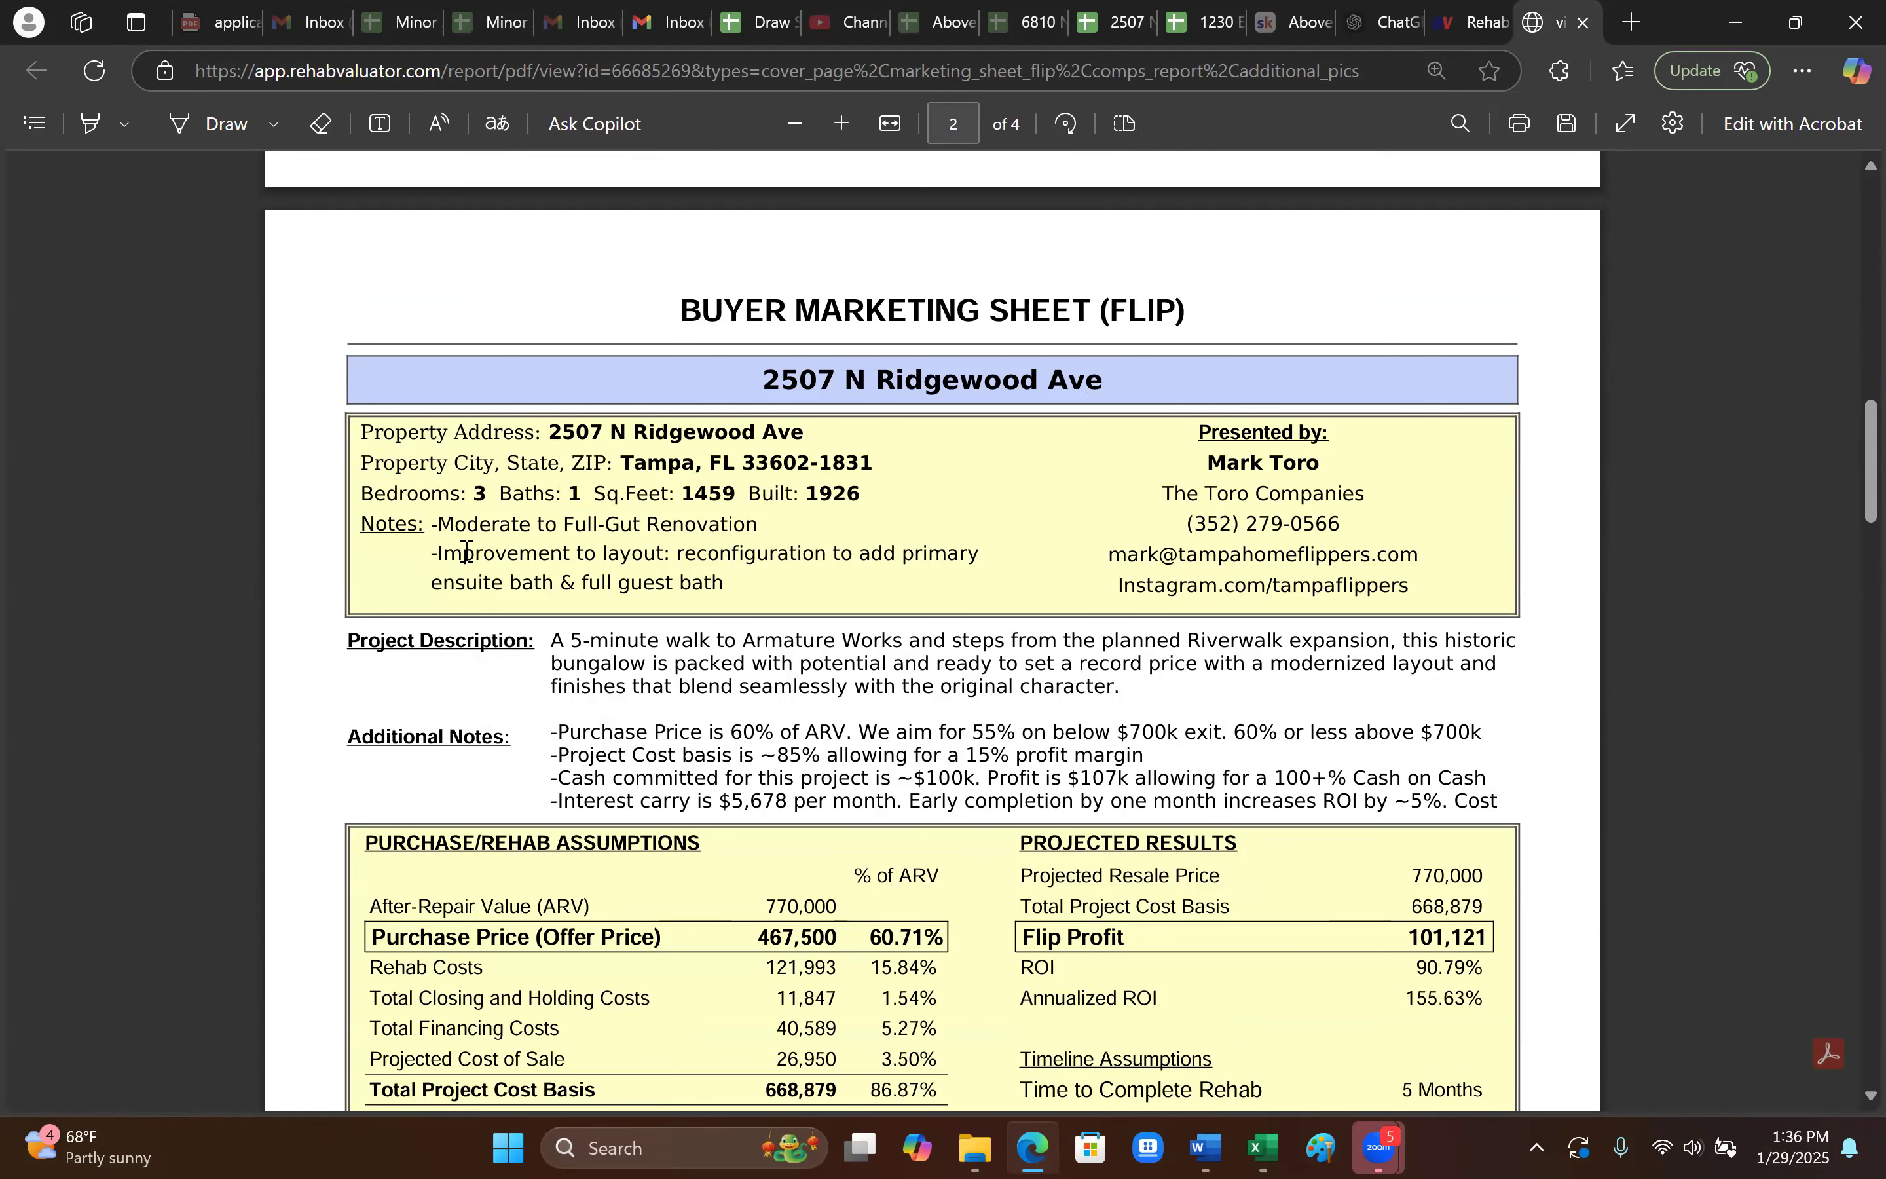
pyautogui.scroll(-3, 702, 612)
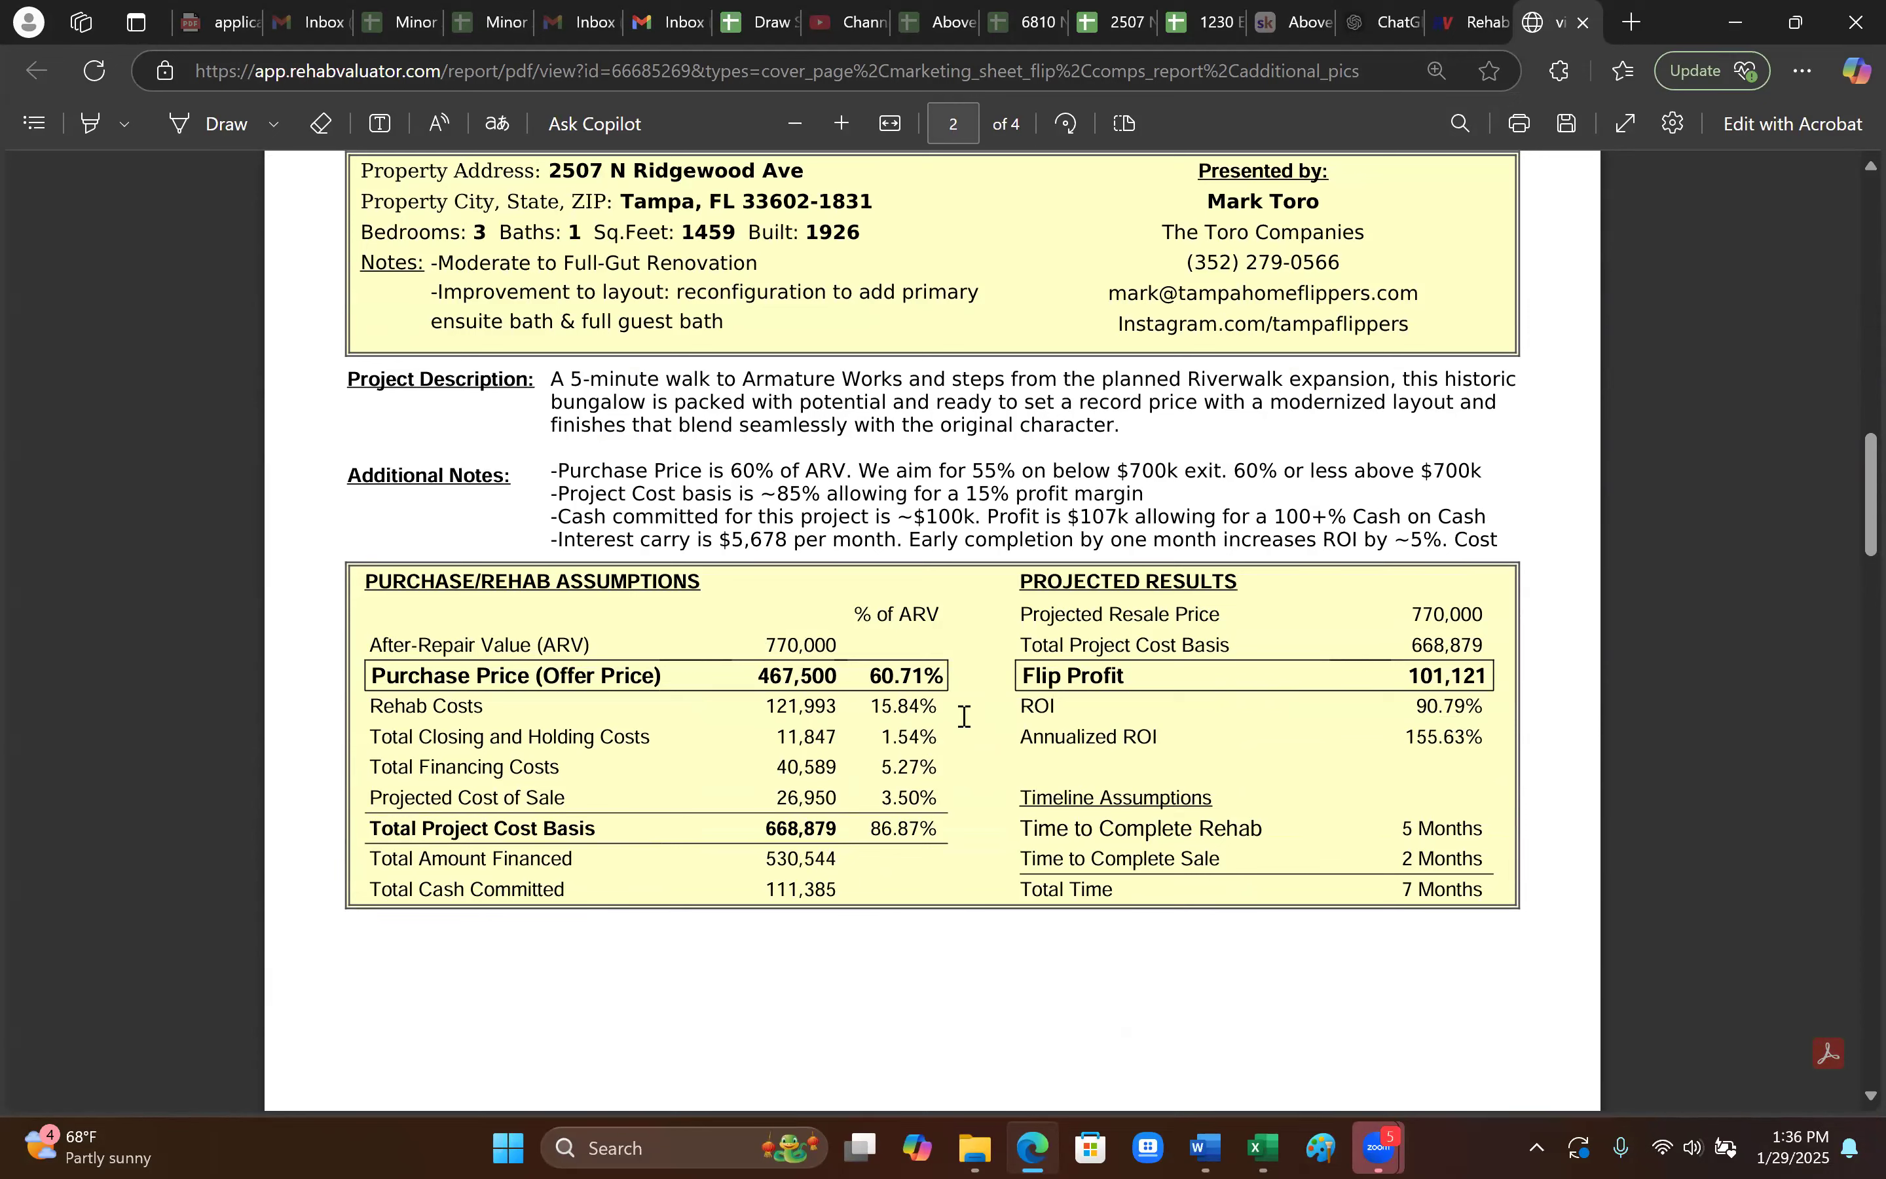
pyautogui.moveTo(865, 680); pyautogui.dragTo(935, 675)
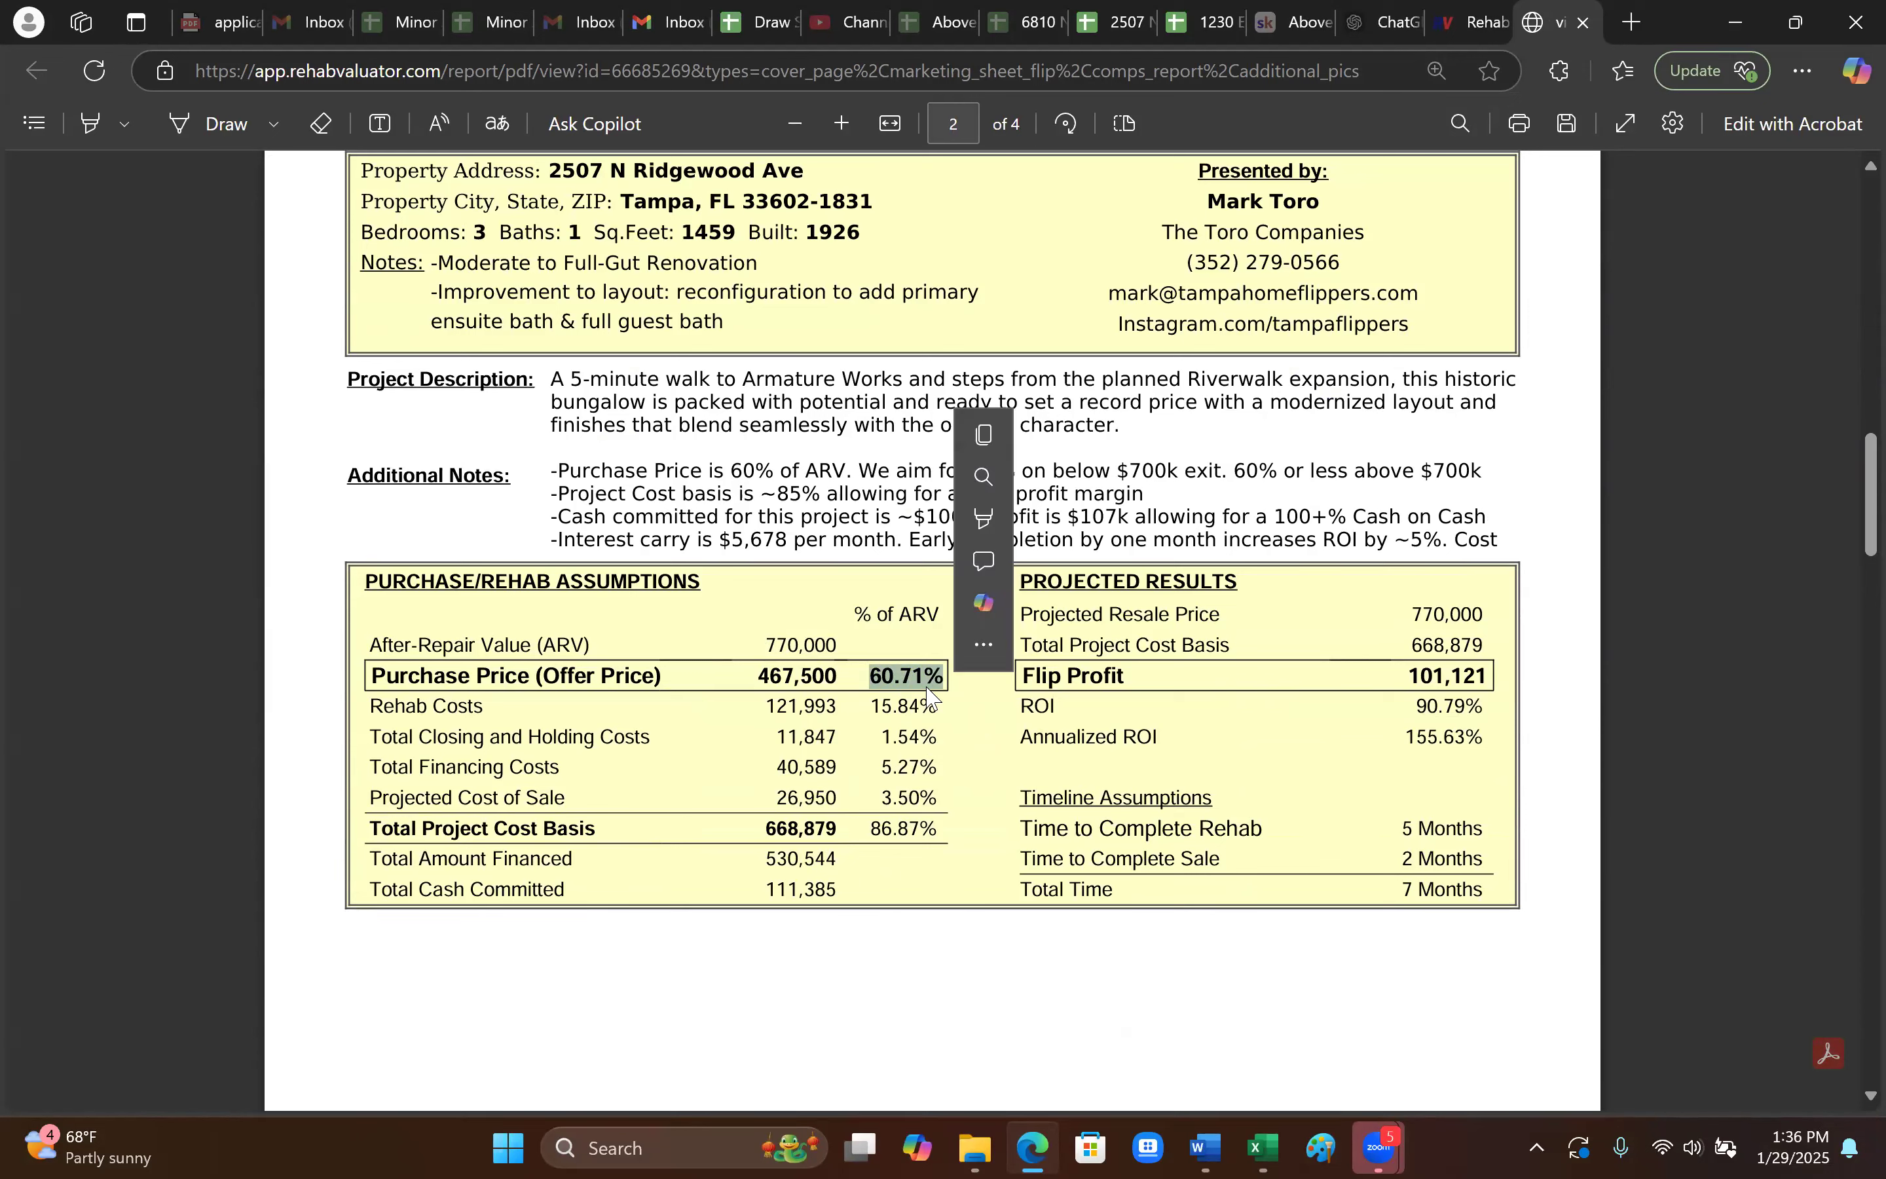
pyautogui.click(744, 706)
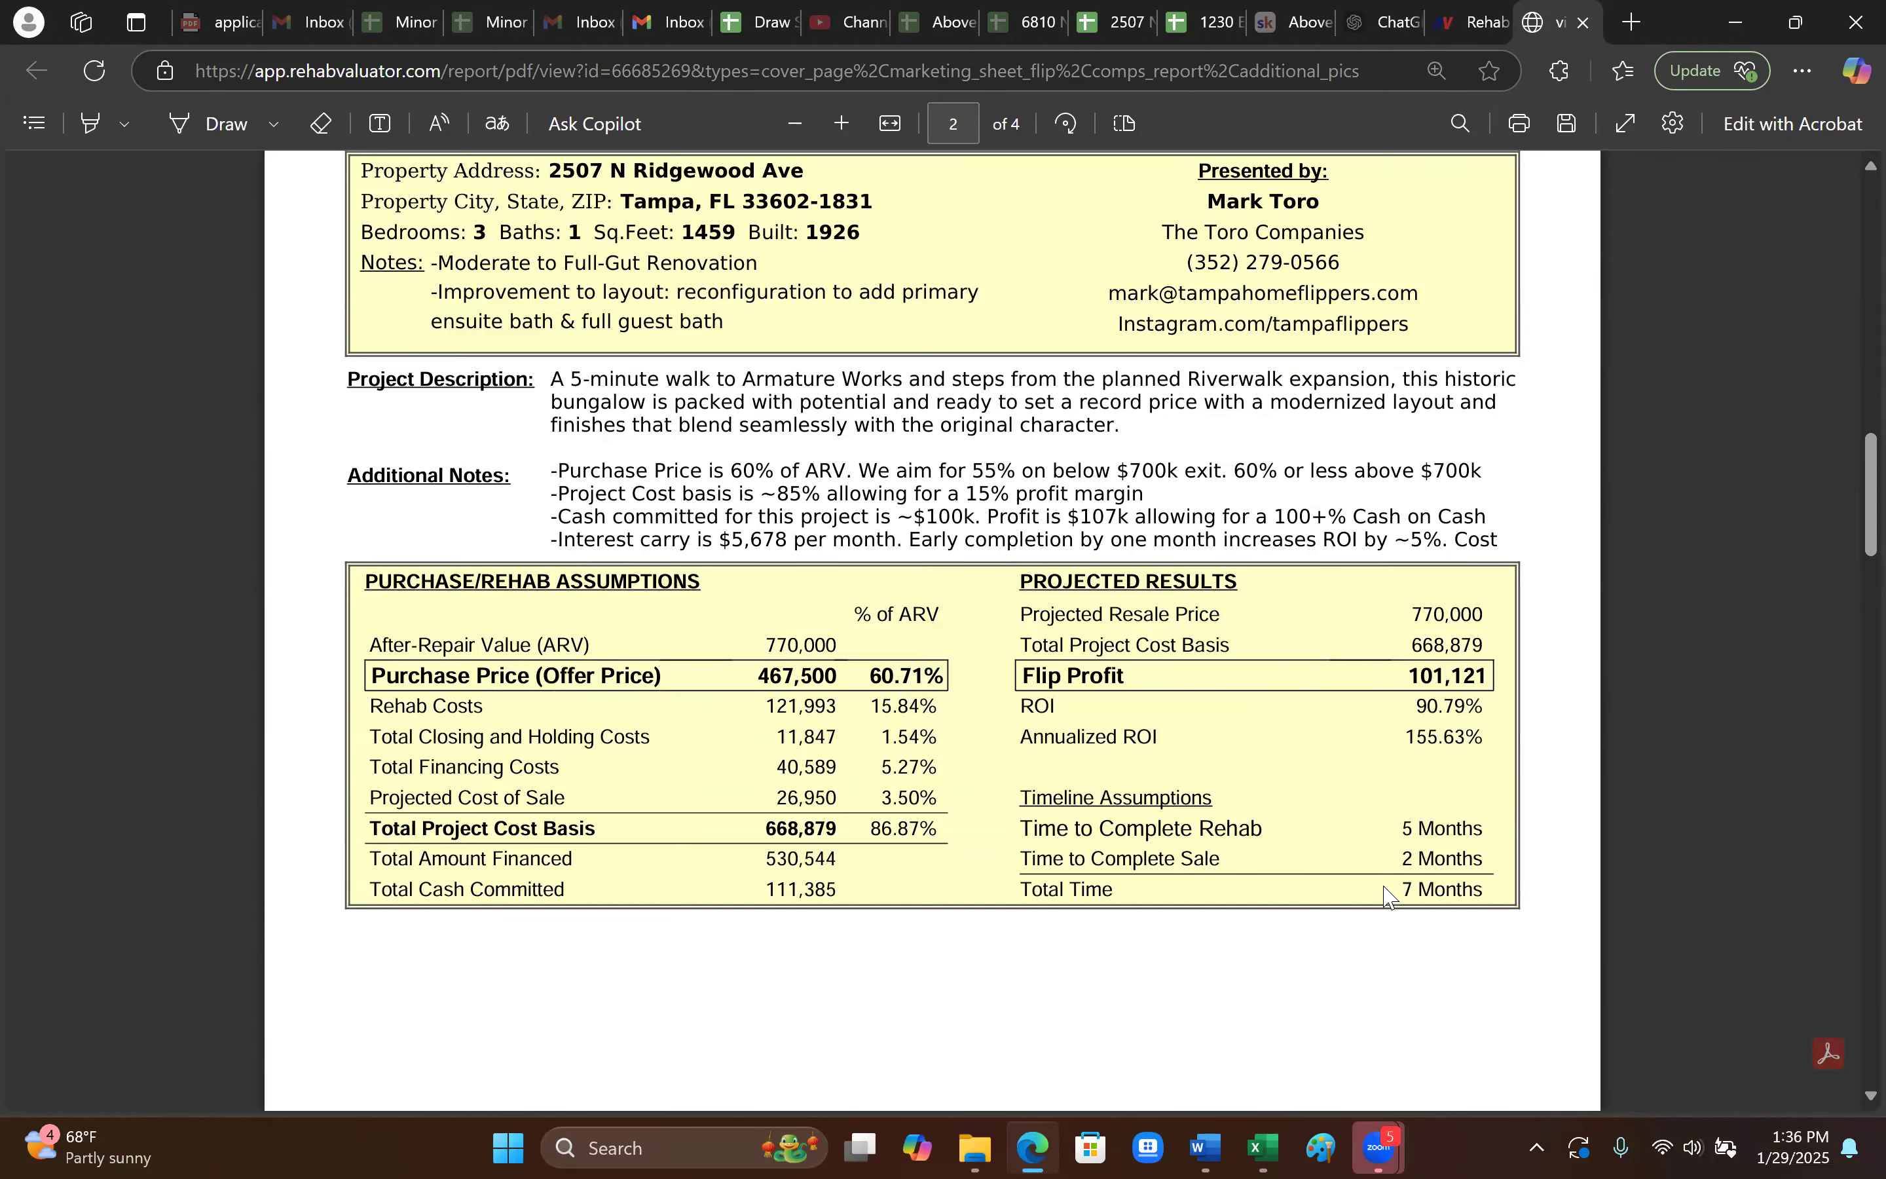
# - Check the comps report's 850,000 and 695,000 sale prices and the first comp's $50k adjustment
pyautogui.moveTo(1386, 887); pyautogui.dragTo(1473, 888)
pyautogui.scroll(-5, 1138, 978)
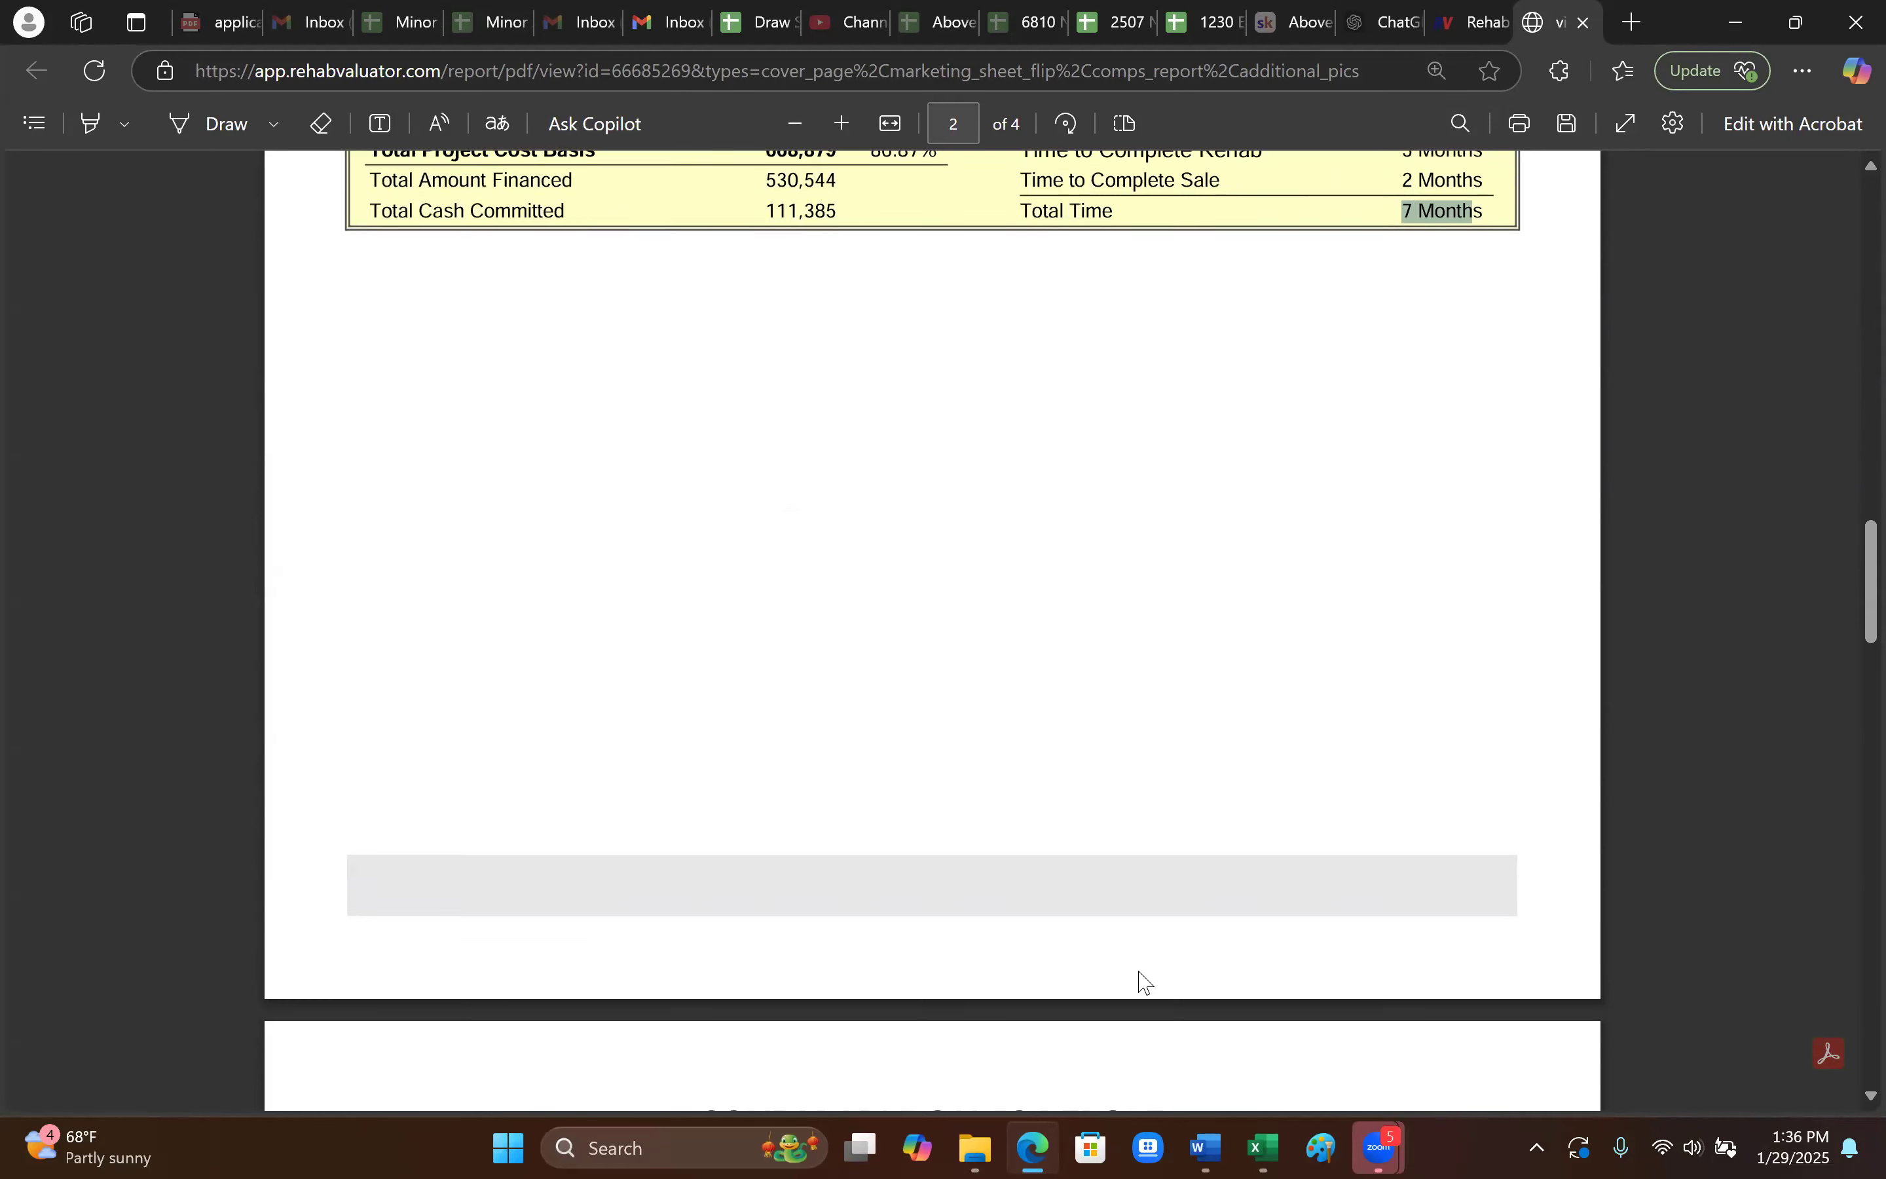
pyautogui.scroll(-12, 1138, 982)
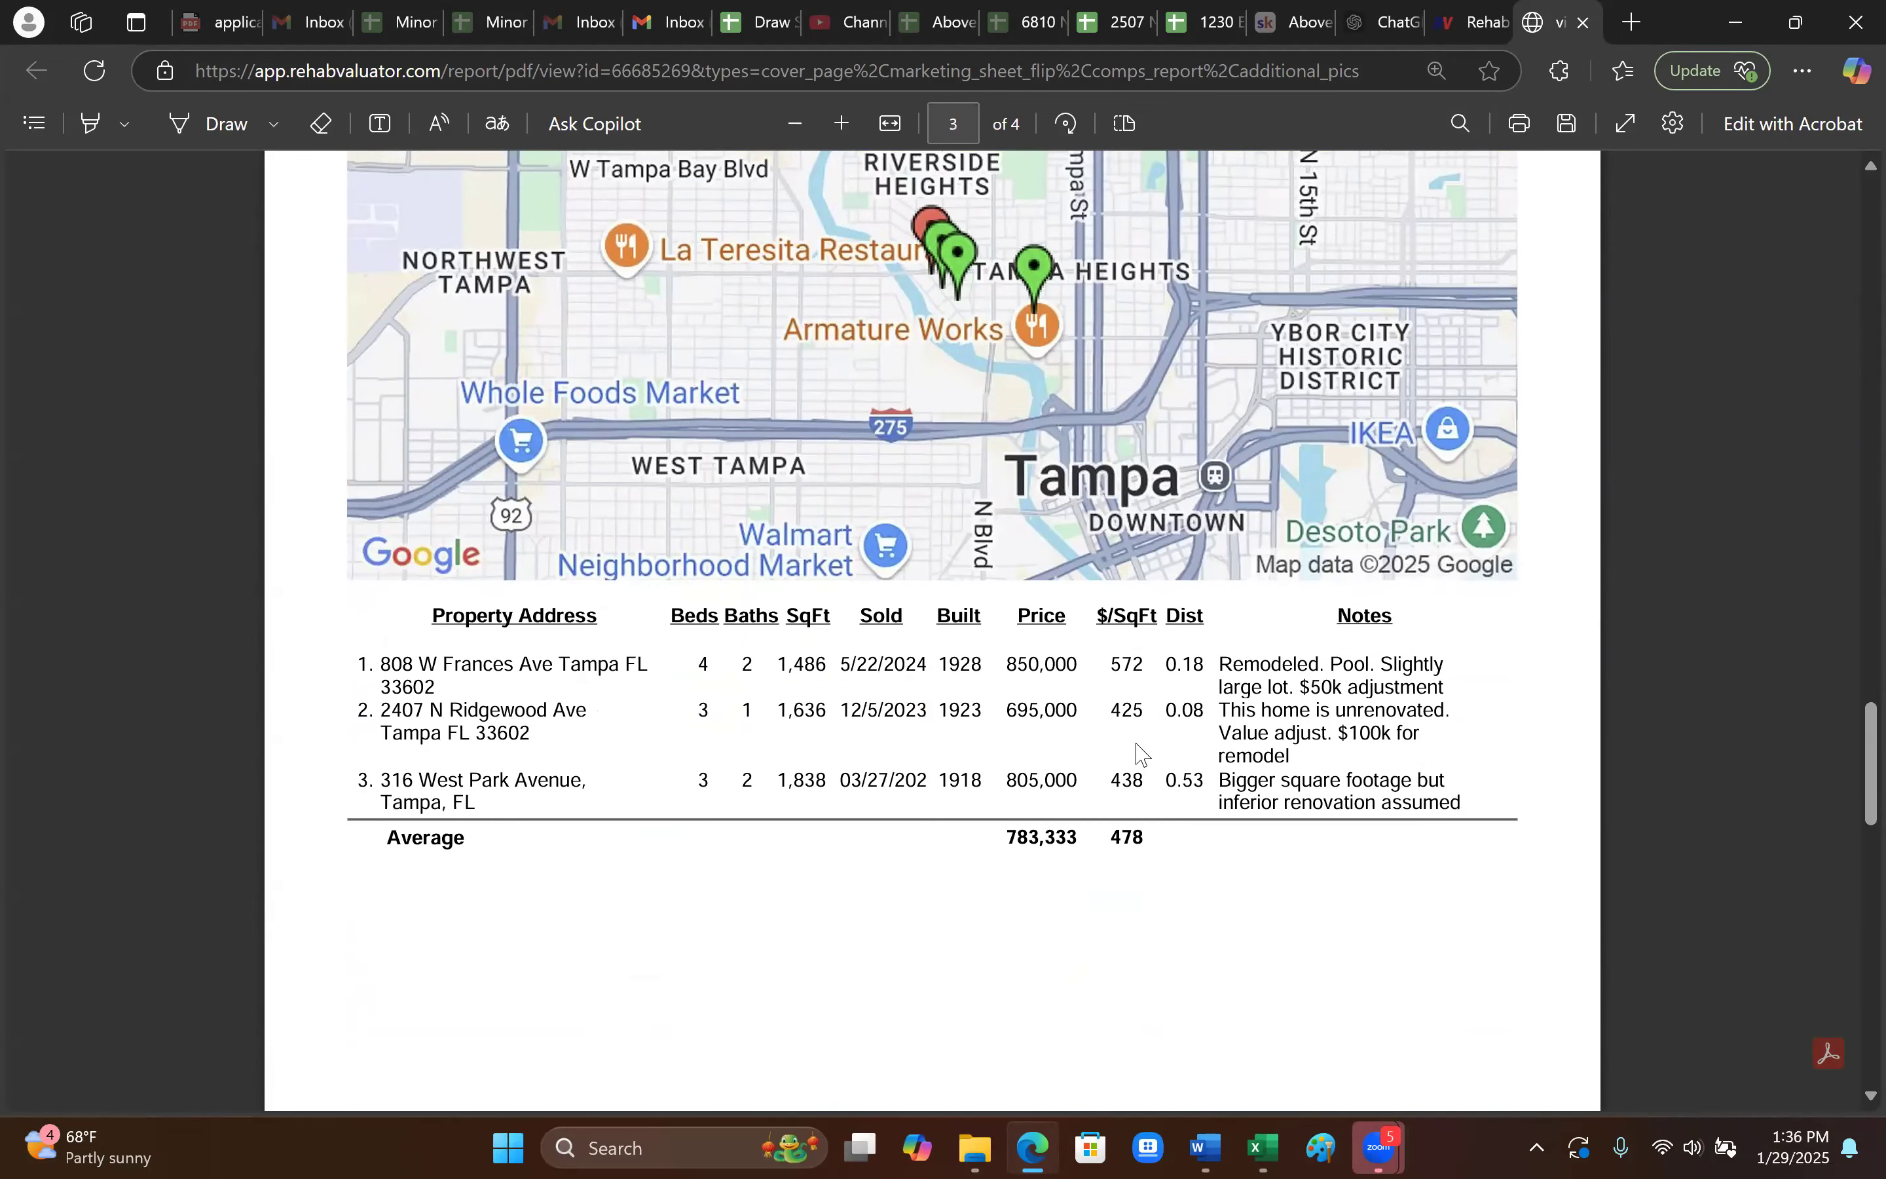
pyautogui.scroll(5, 1138, 752)
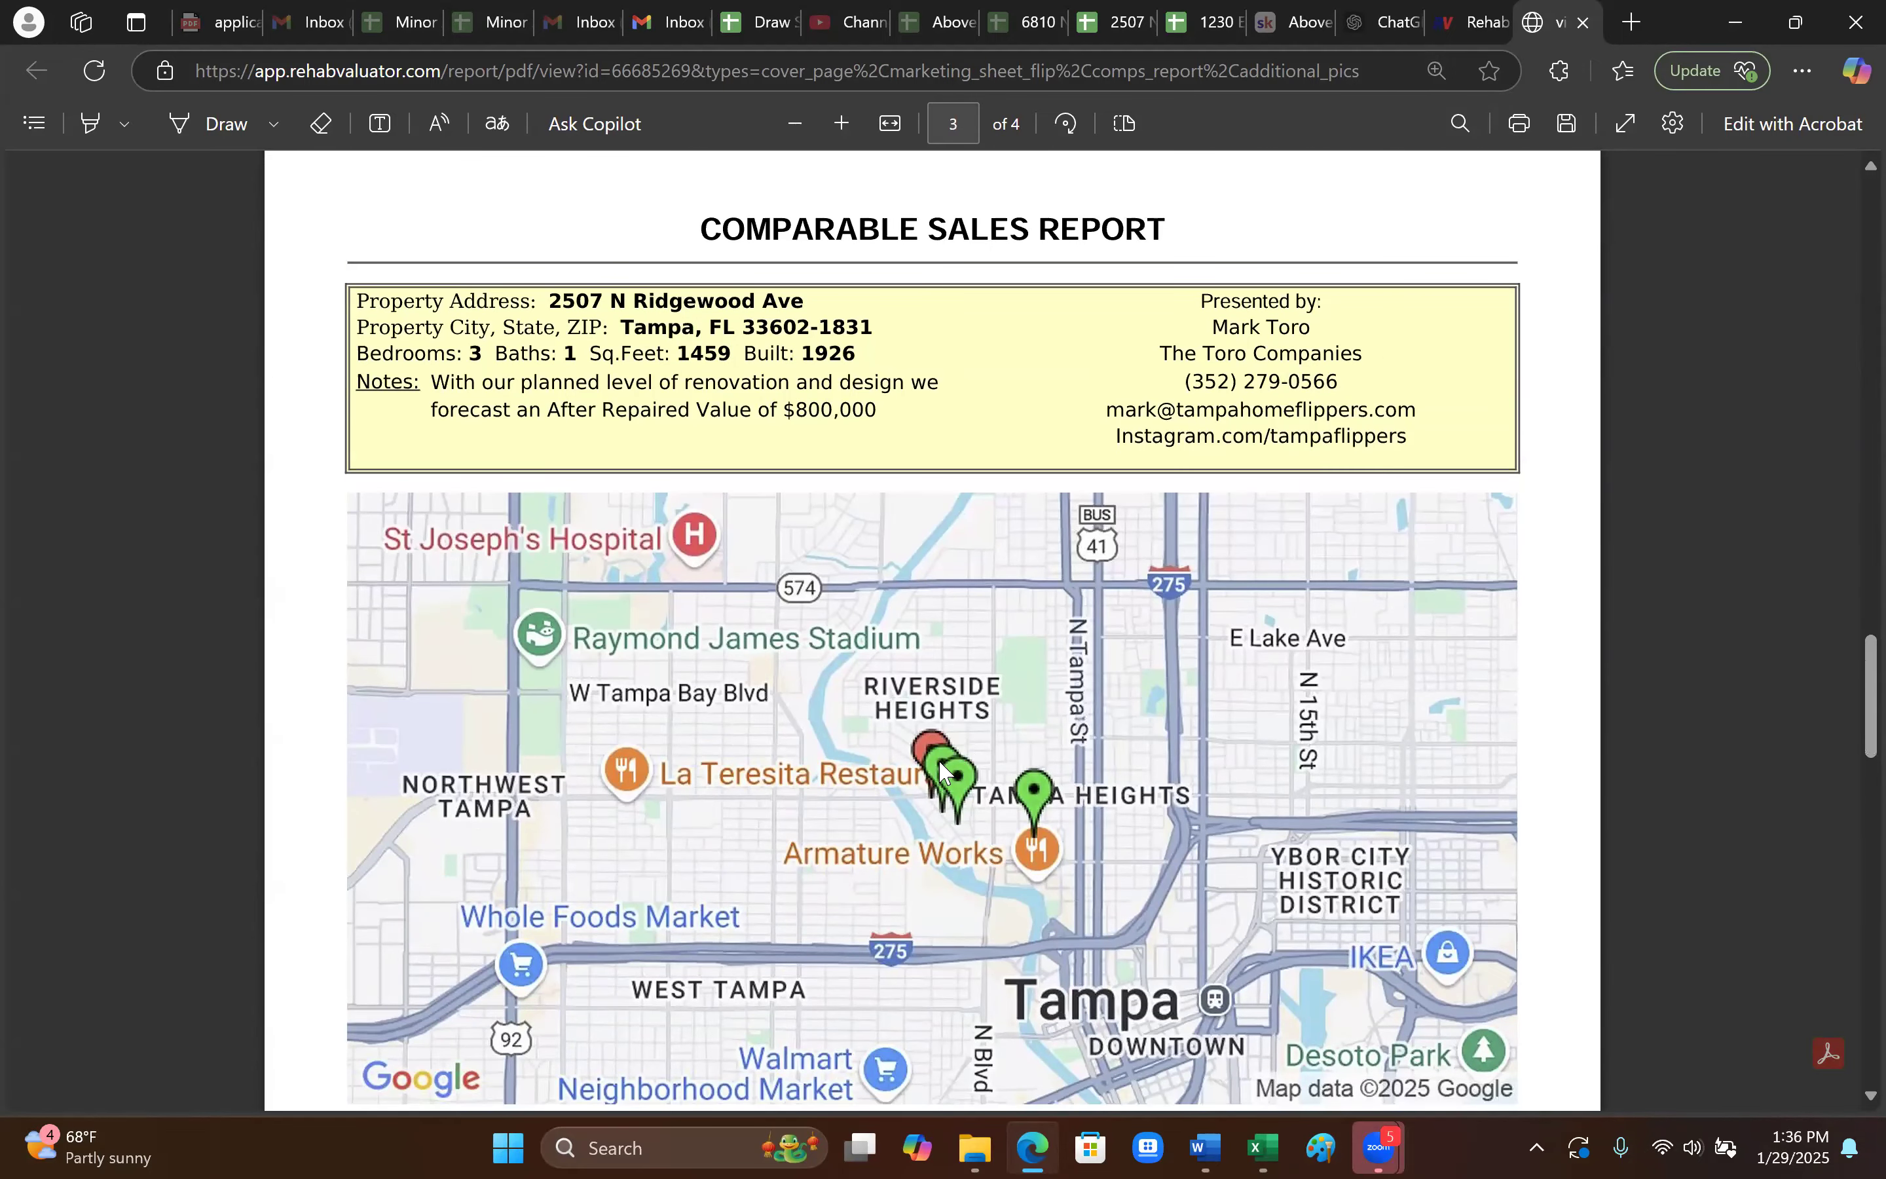
pyautogui.scroll(-3, 1071, 842)
pyautogui.moveTo(1081, 799); pyautogui.dragTo(889, 797)
pyautogui.moveTo(1076, 854); pyautogui.dragTo(986, 843)
pyautogui.click(1106, 911)
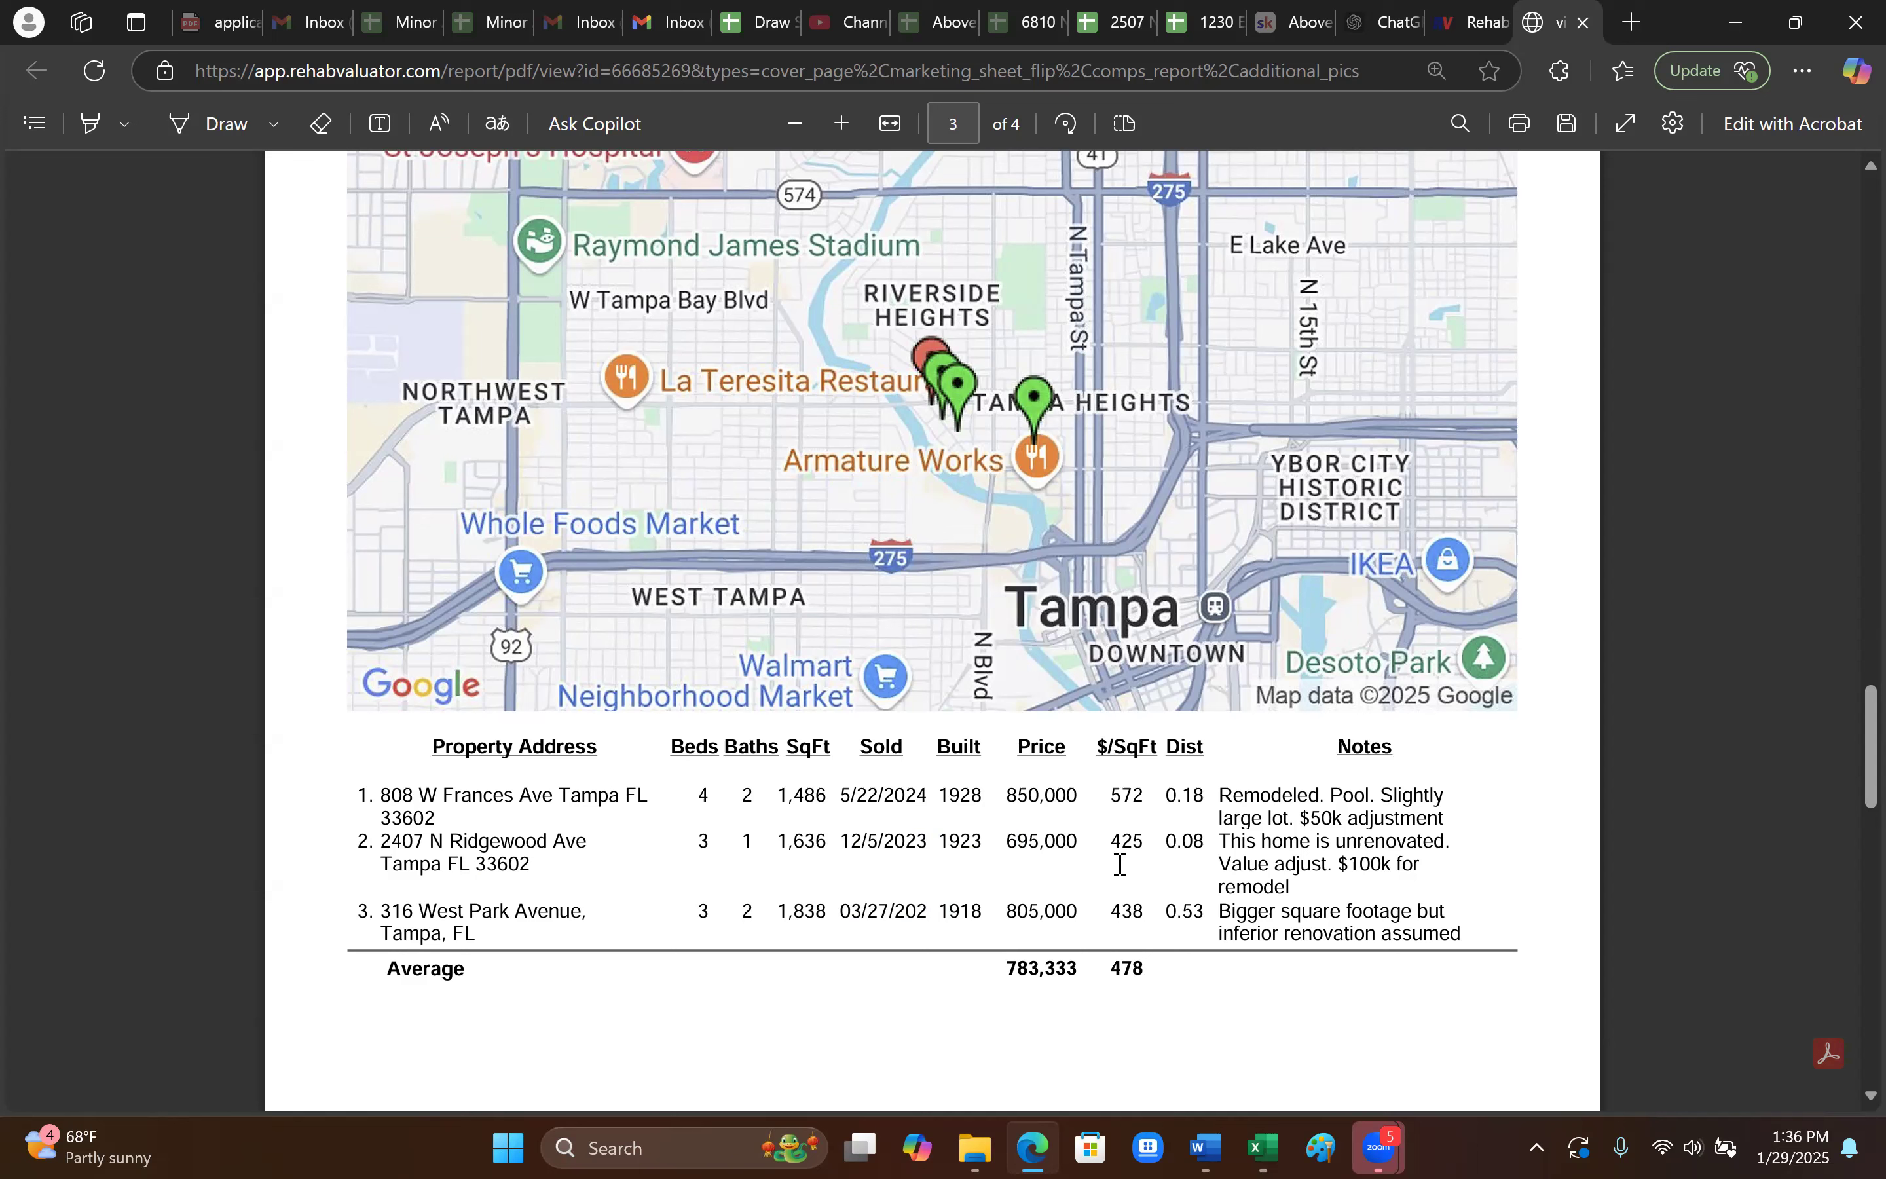
pyautogui.scroll(-10, 1120, 864)
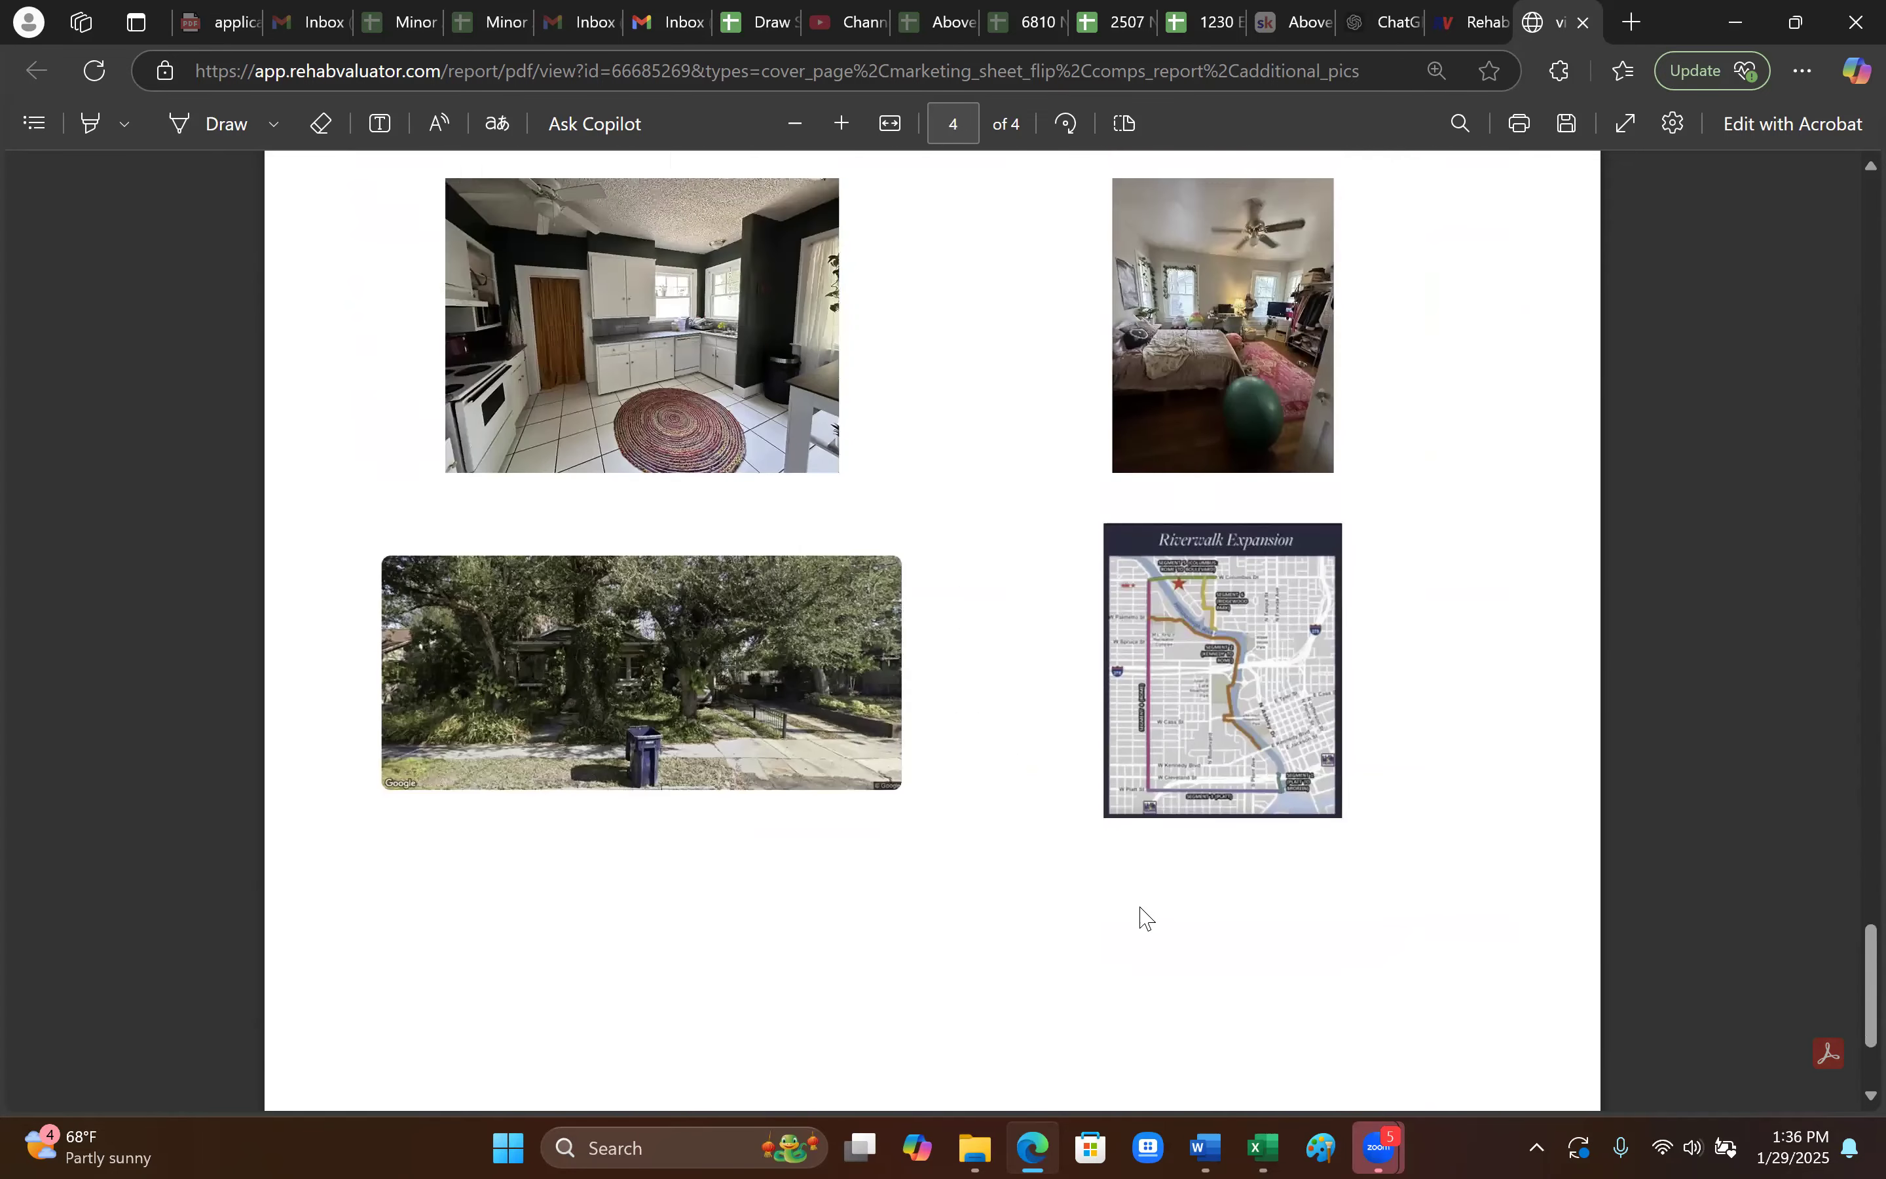
pyautogui.scroll(6, 1136, 913)
pyautogui.scroll(5, 1148, 918)
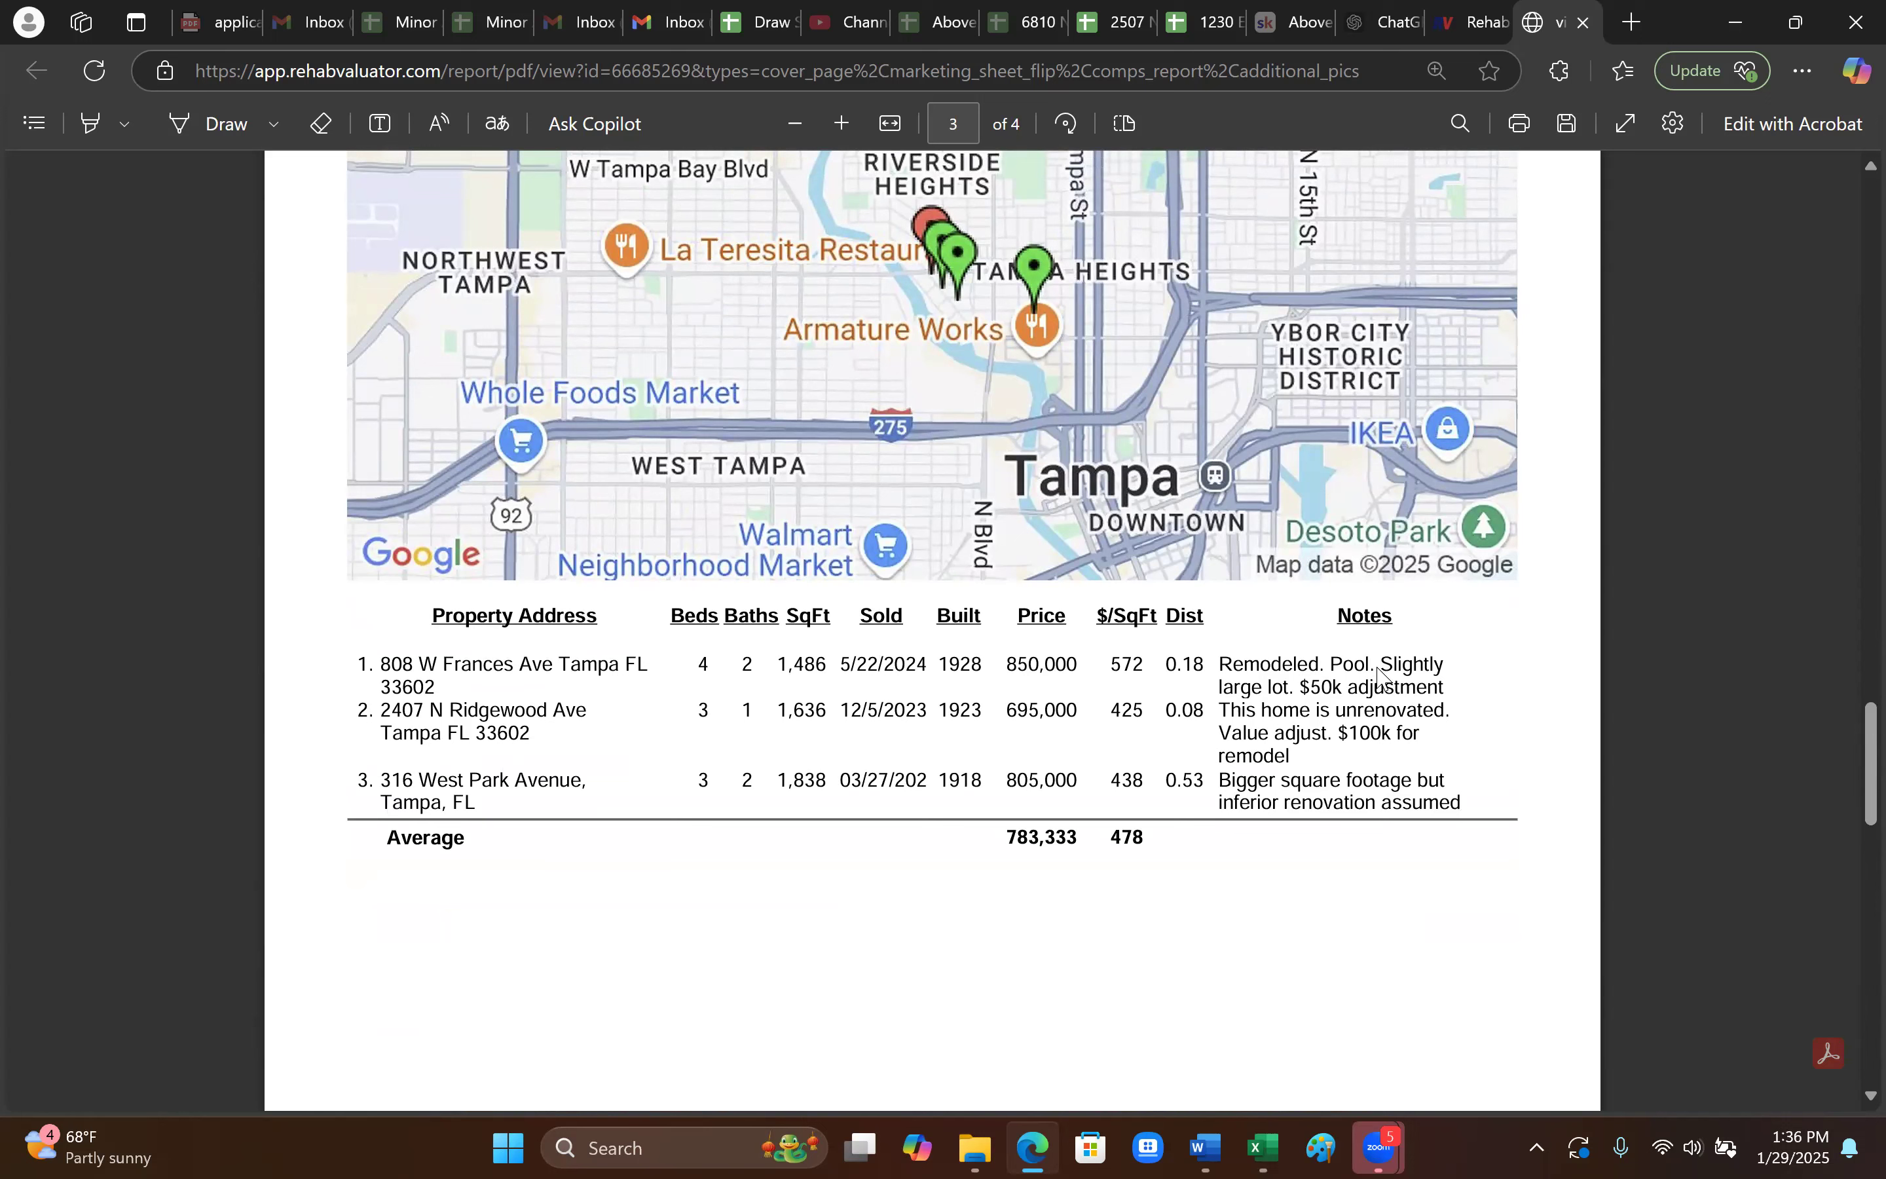
pyautogui.moveTo(1080, 663); pyautogui.dragTo(1003, 664)
pyautogui.click(1122, 727)
pyautogui.click(1321, 656)
pyautogui.moveTo(1360, 688); pyautogui.dragTo(1312, 688)
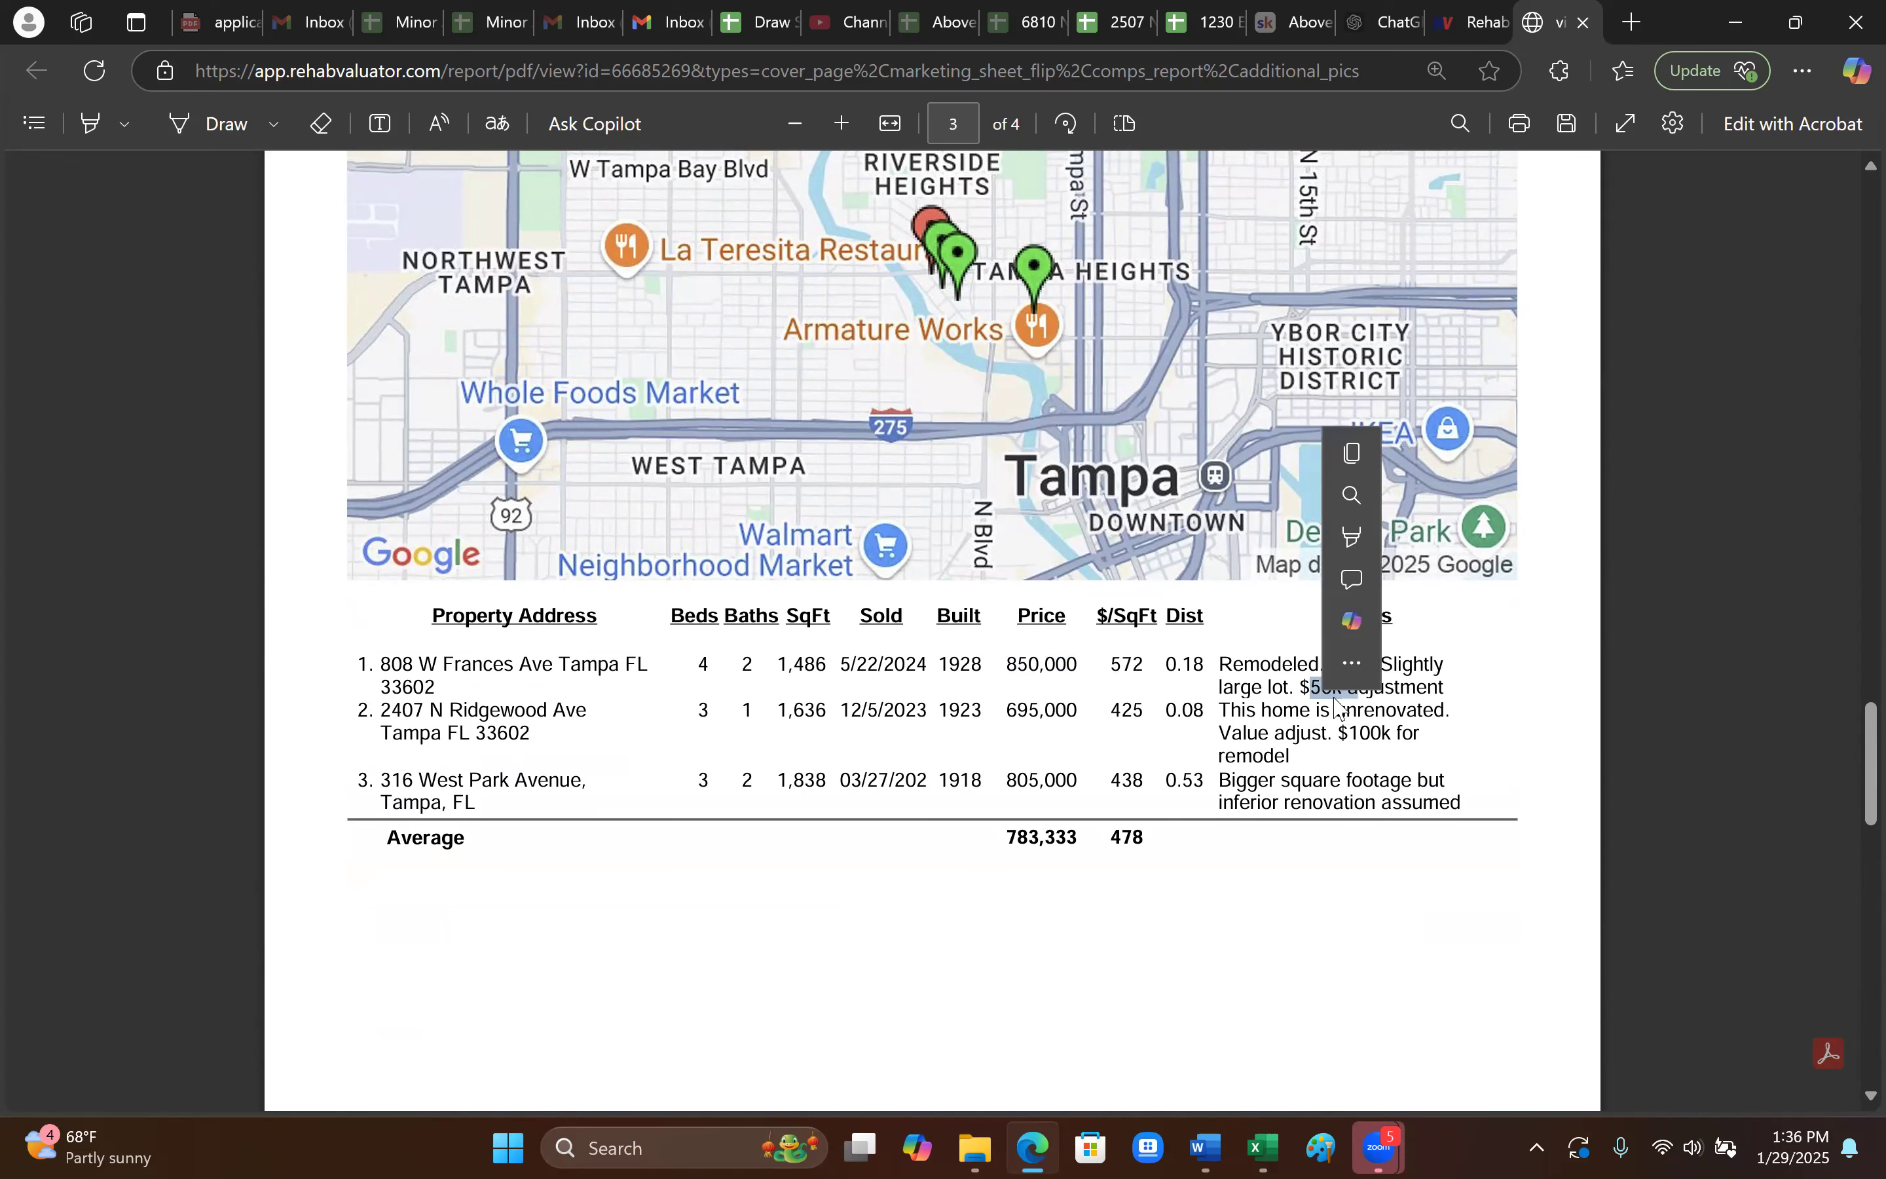
pyautogui.click(1315, 724)
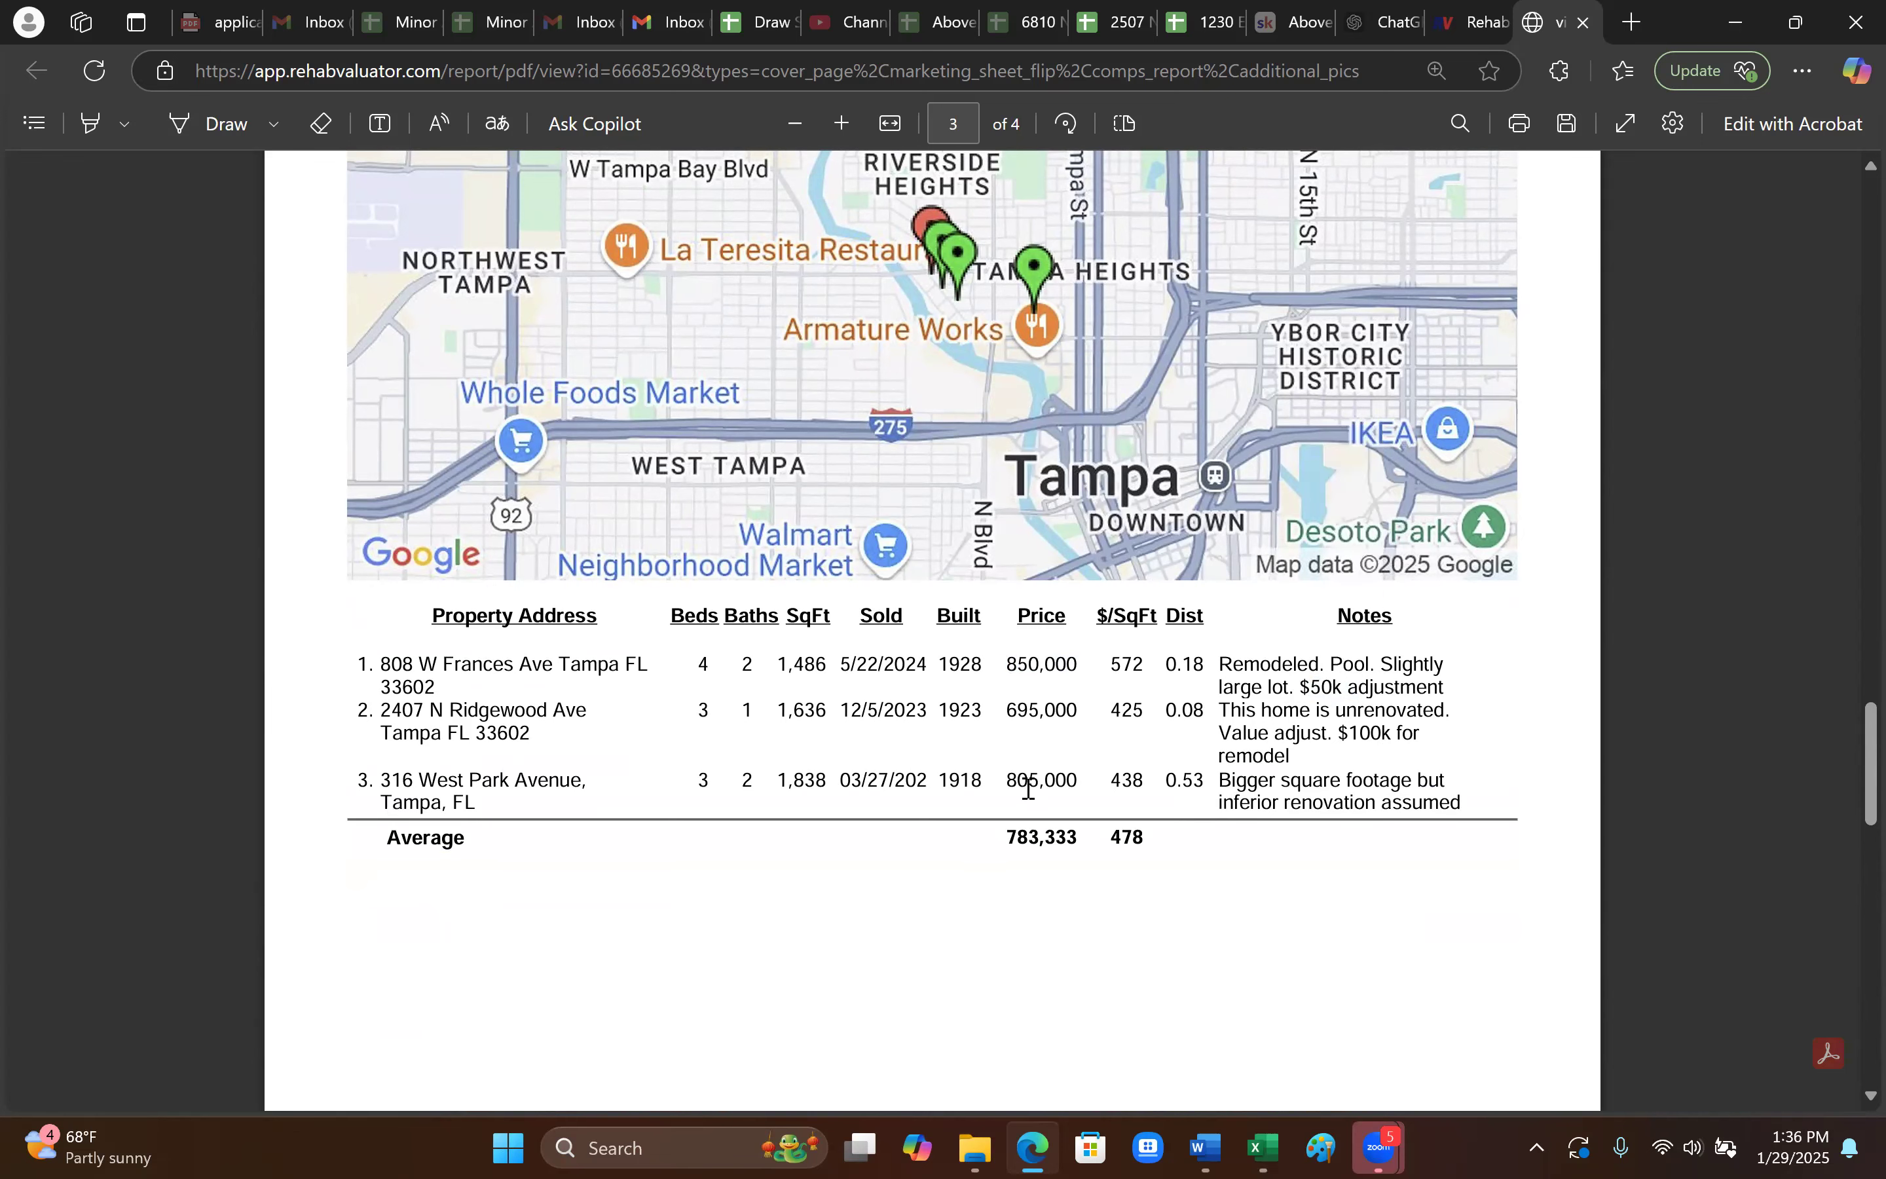
# - Scroll through the remaining pages, including the additional pictures
pyautogui.scroll(-10, 1028, 791)
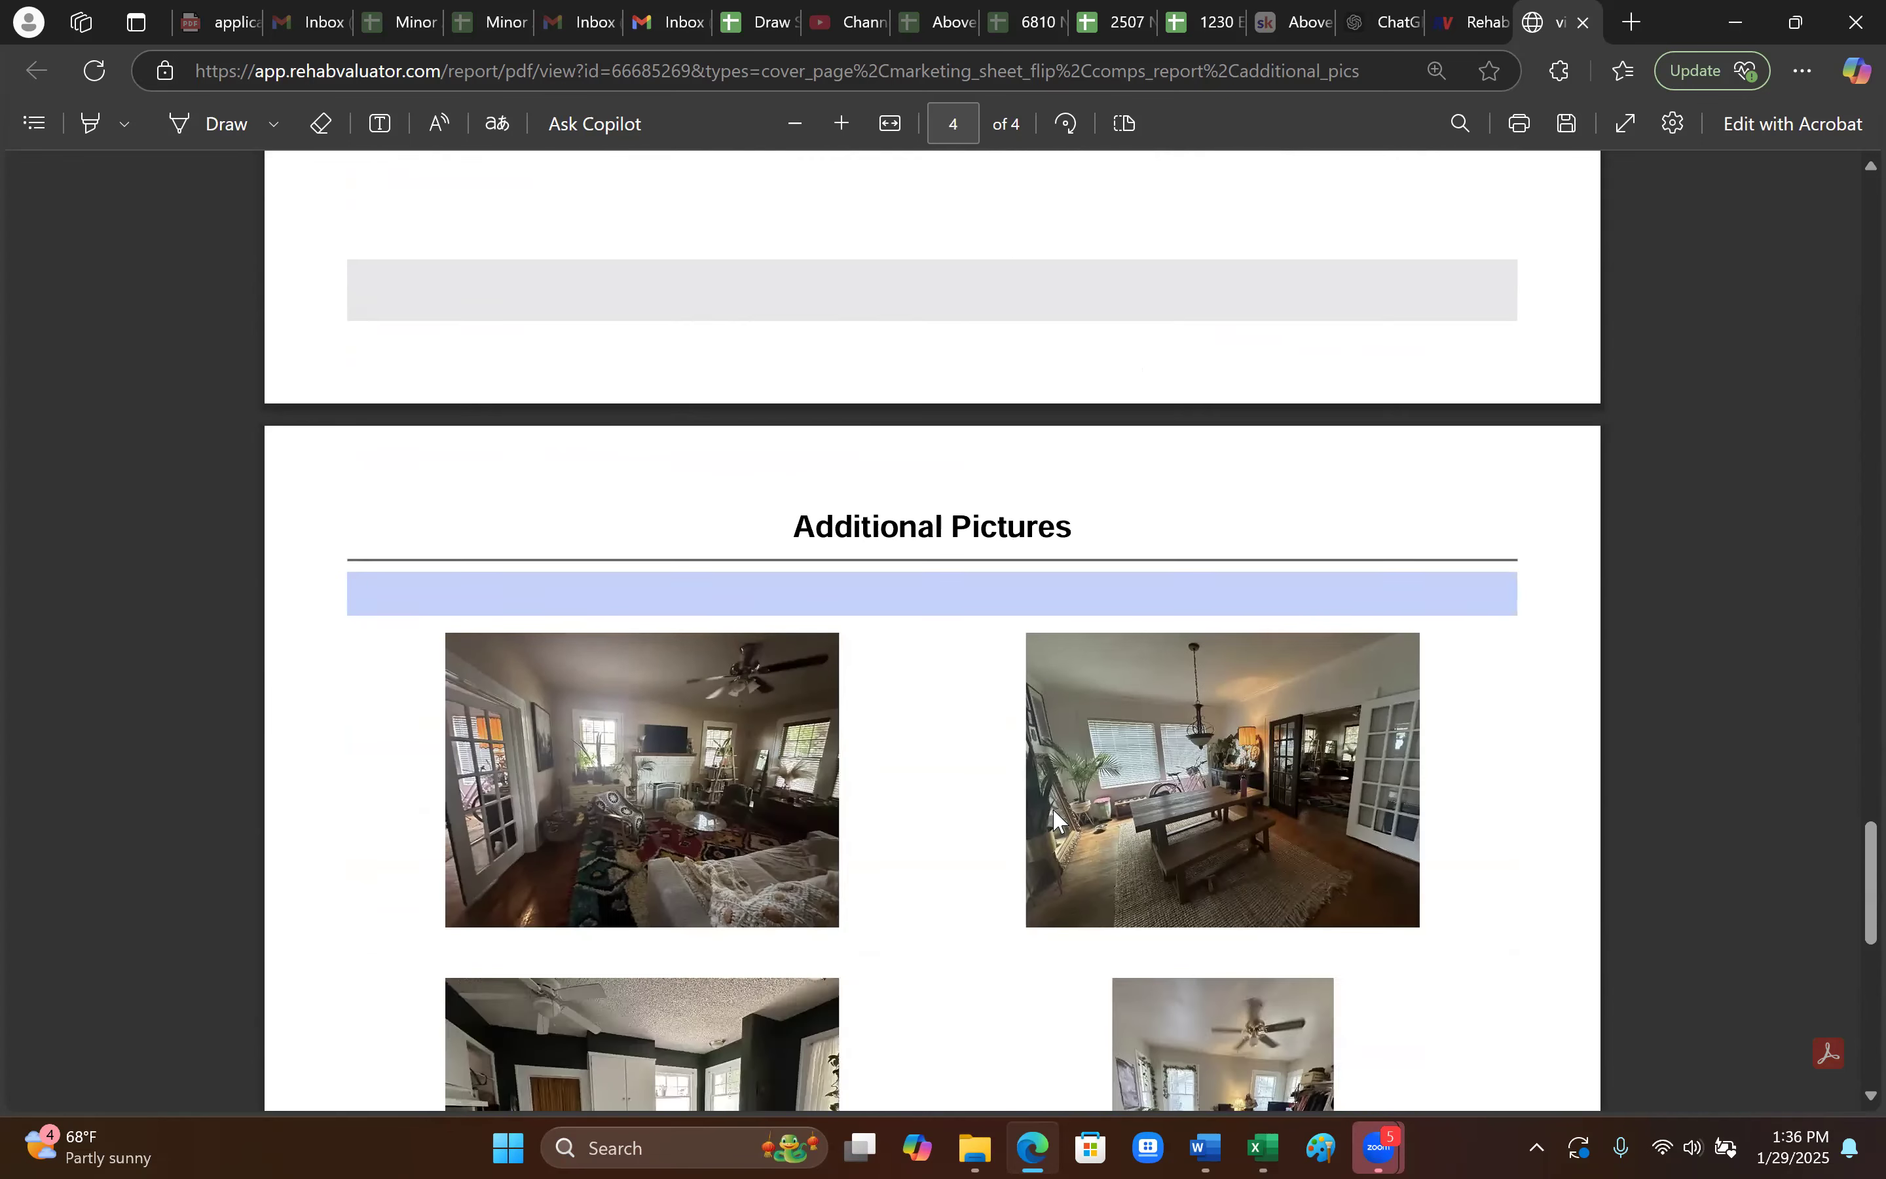
pyautogui.scroll(-5, 1052, 807)
pyautogui.scroll(-3, 1238, 539)
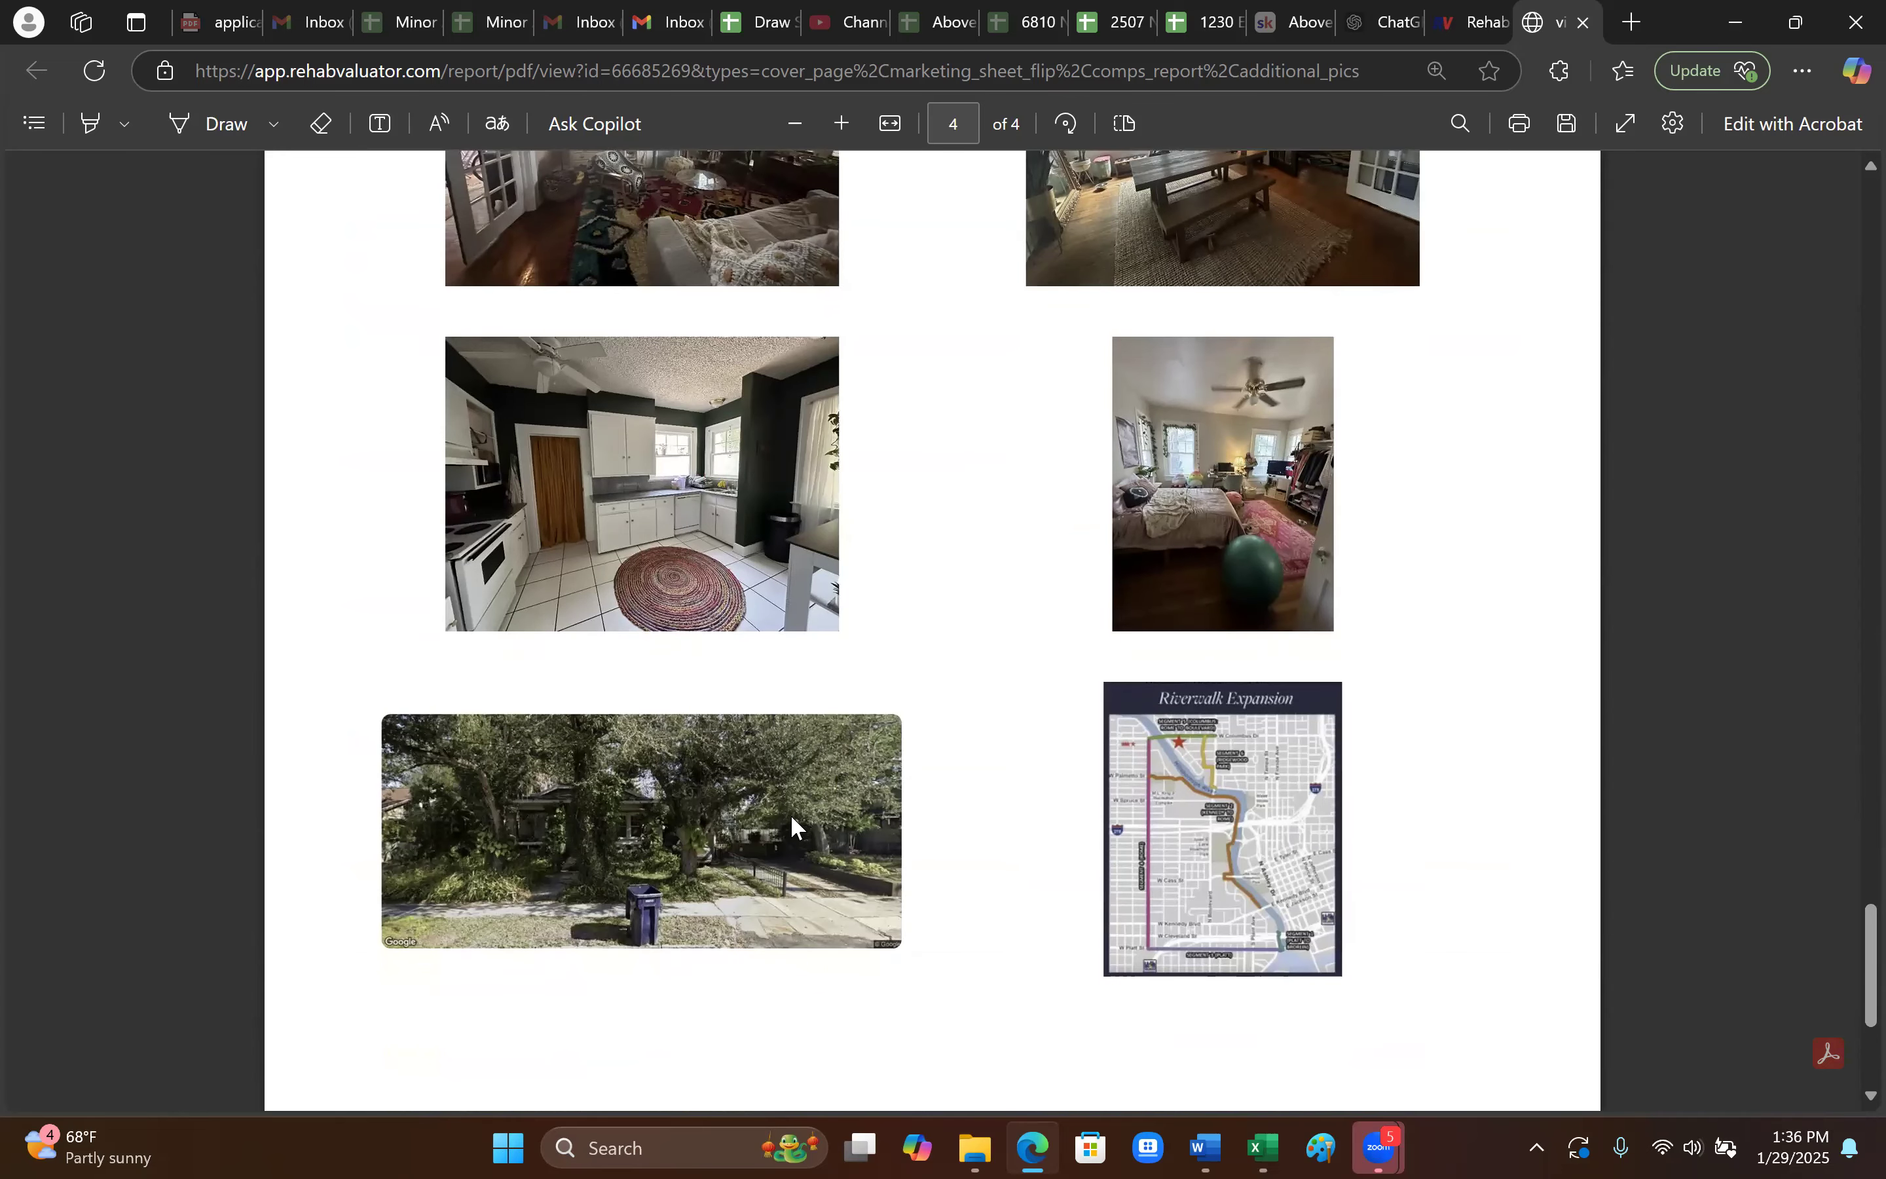
pyautogui.scroll(-3, 701, 694)
pyautogui.scroll(5, 1200, 527)
pyautogui.scroll(-5, 1247, 663)
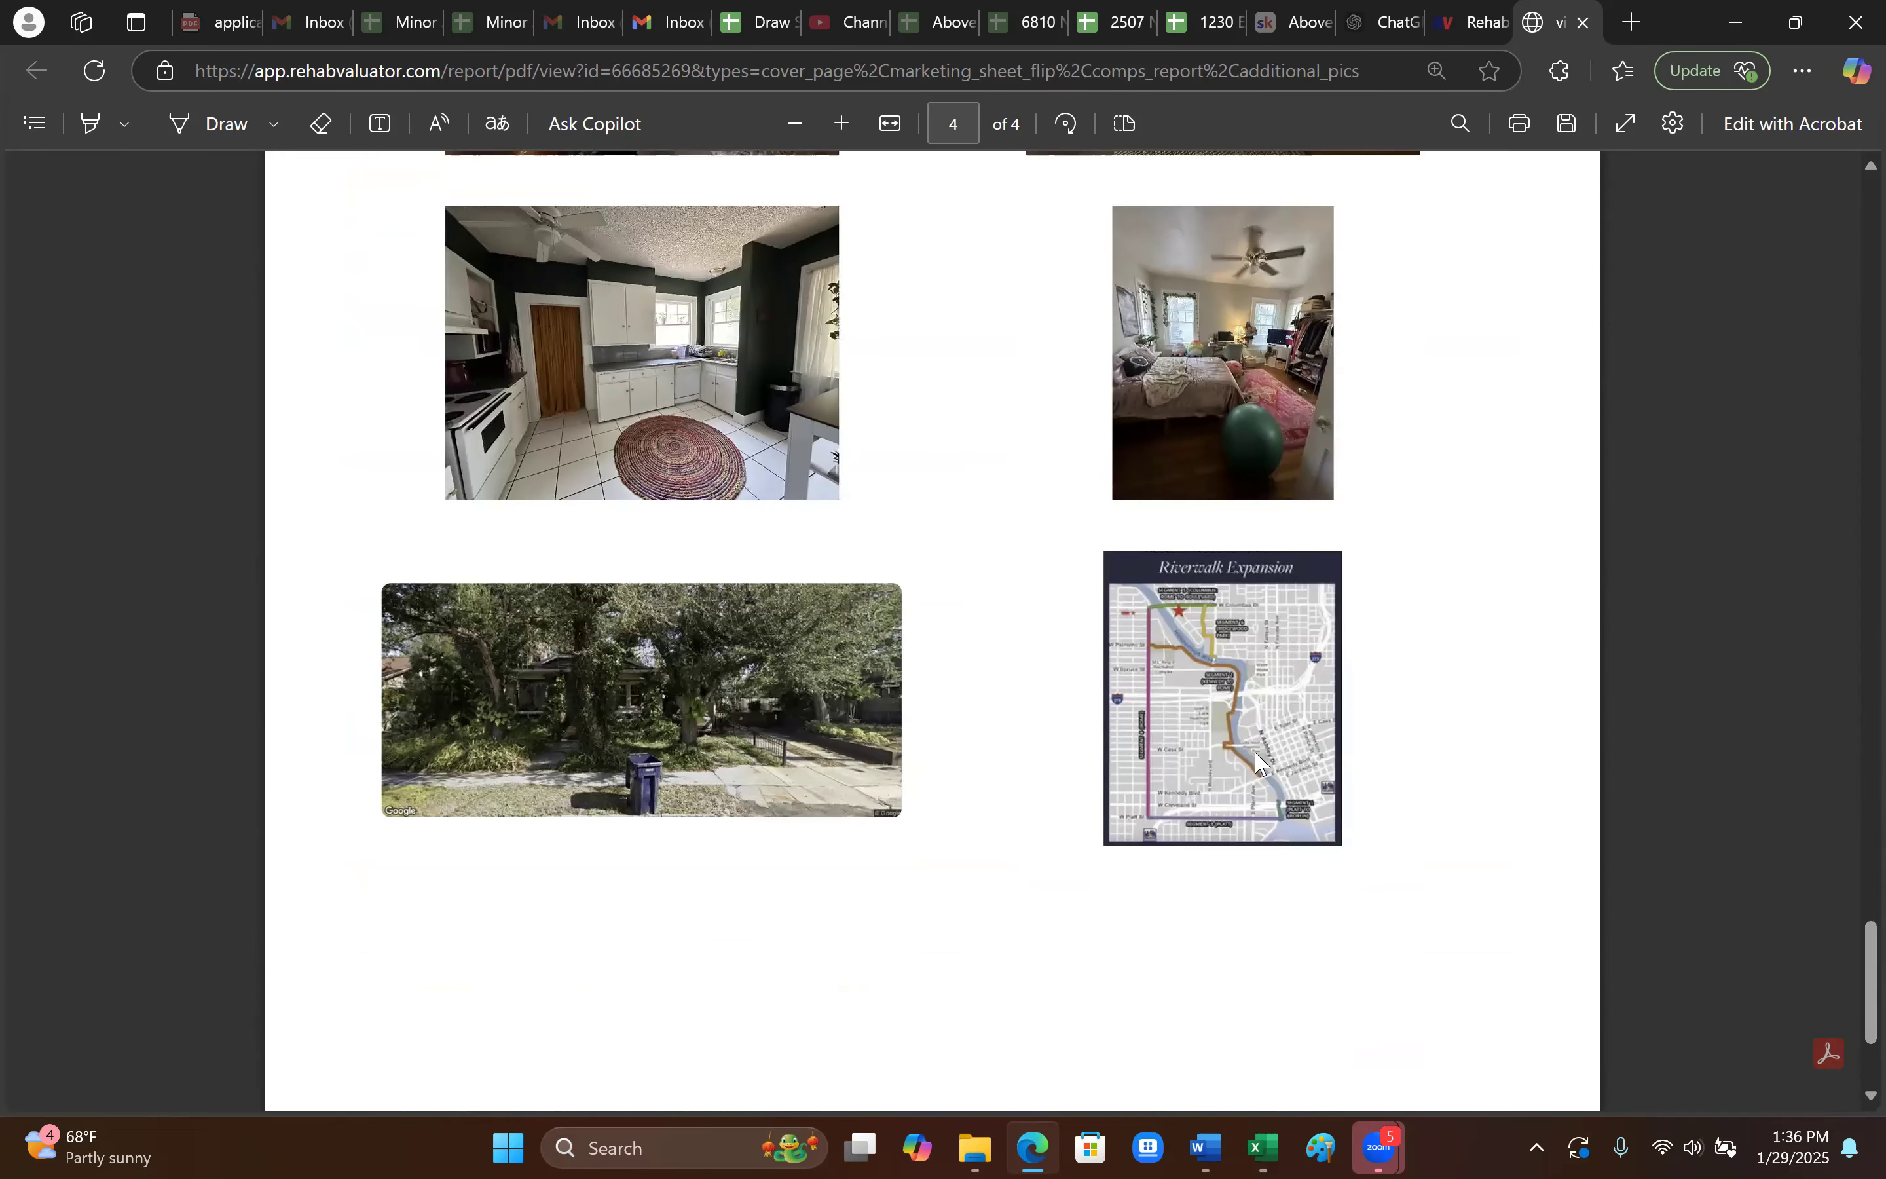
pyautogui.scroll(-3, 1193, 721)
pyautogui.scroll(15, 1128, 826)
pyautogui.scroll(20, 1123, 855)
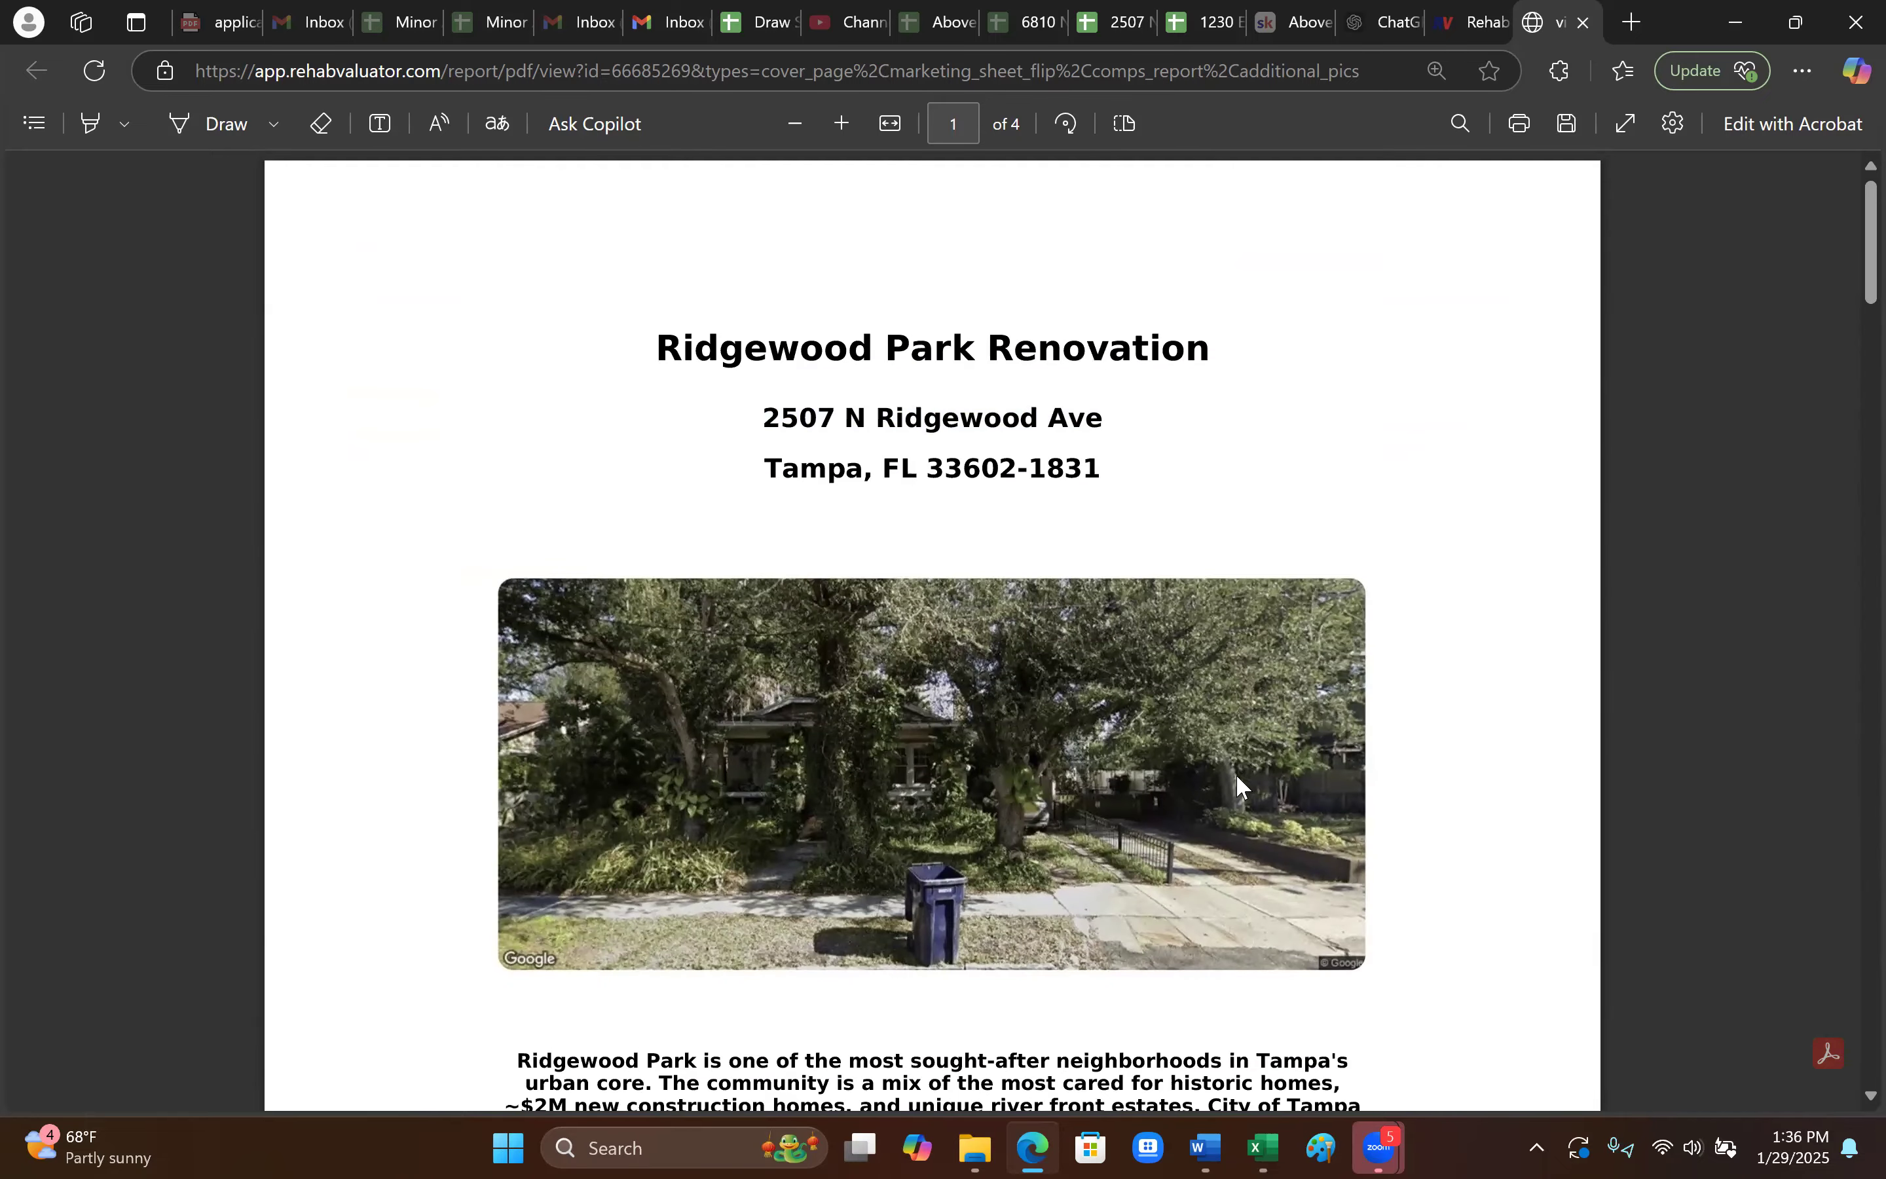
pyautogui.scroll(-12, 1239, 761)
pyautogui.scroll(4, 1278, 865)
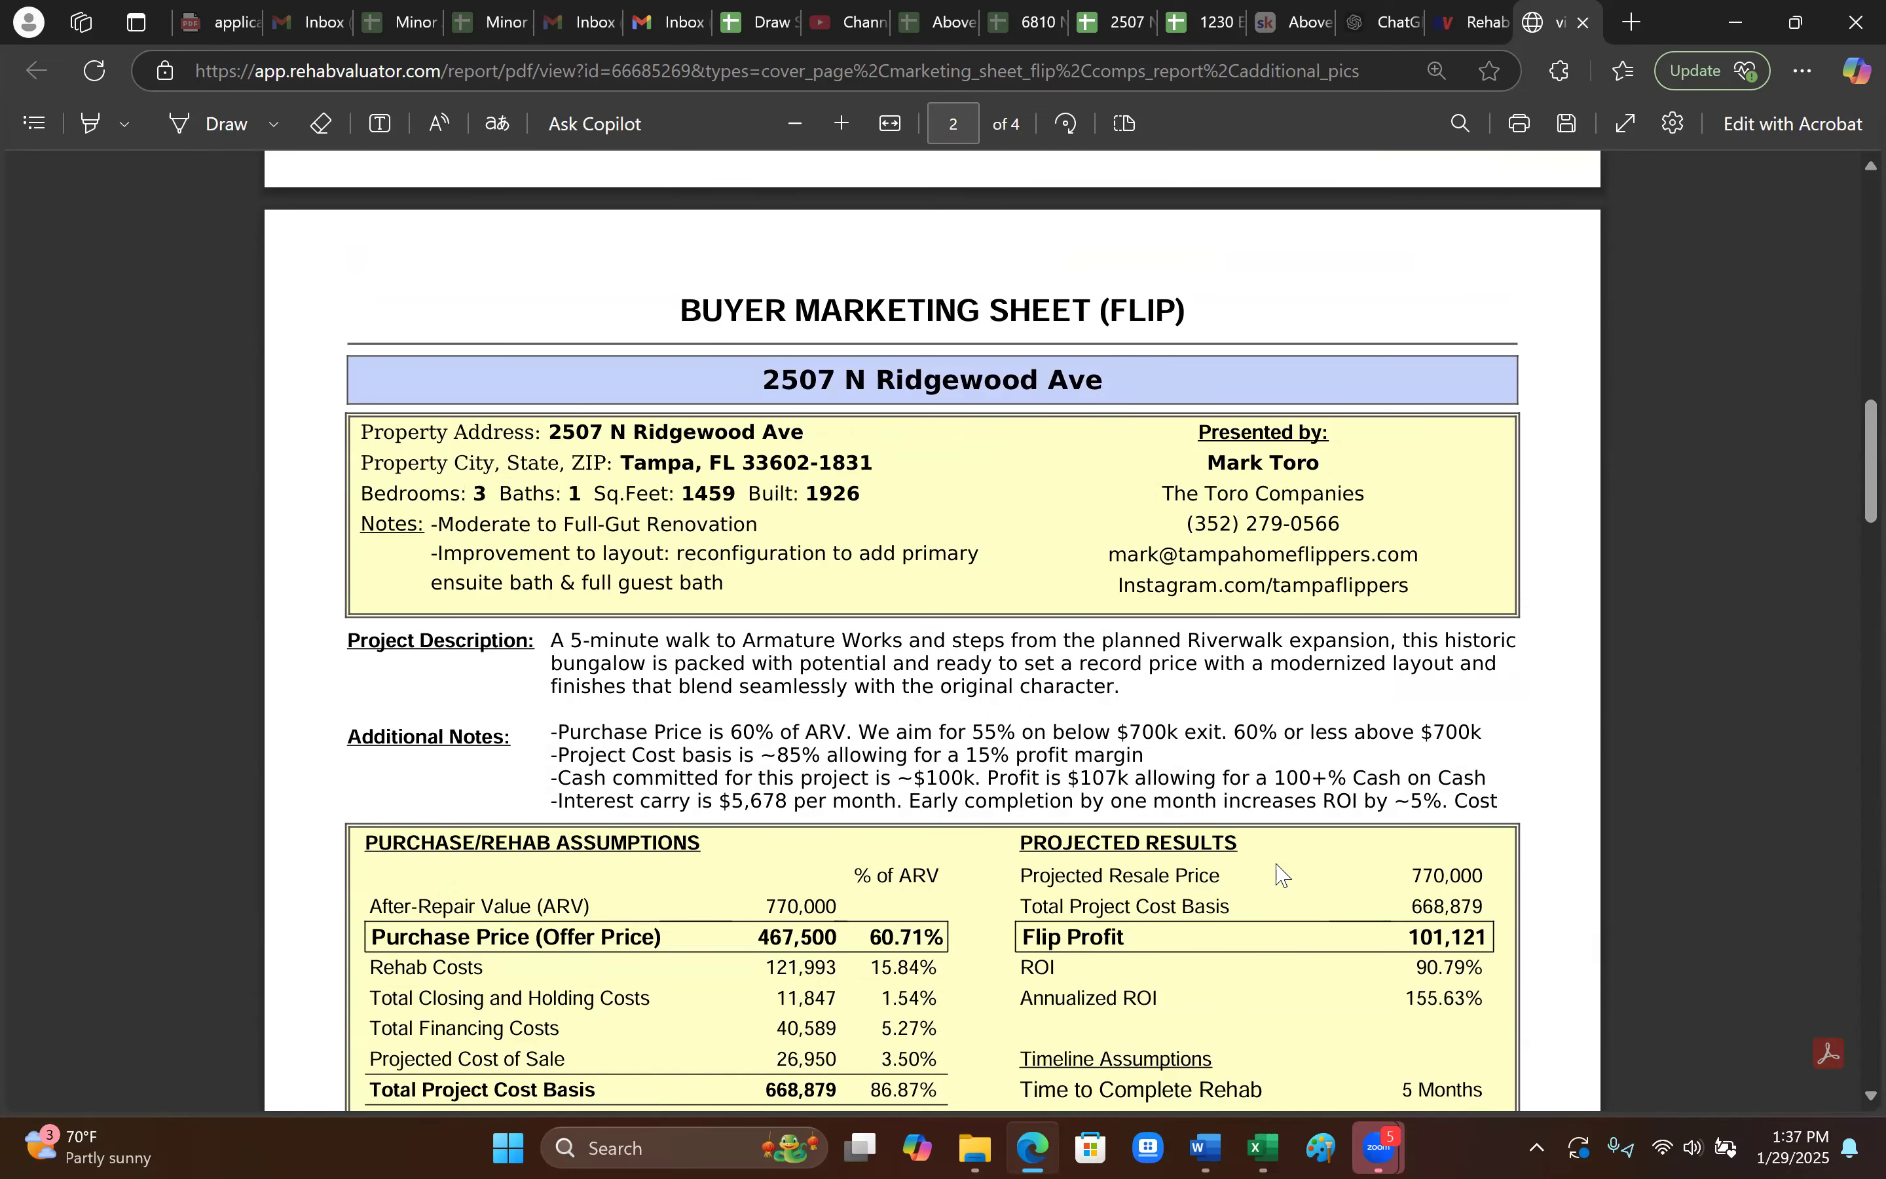
# - Check the 111,385 total cash committed, 101,121 flip profit and 90.79% ROI figures
pyautogui.scroll(-2, 1247, 897)
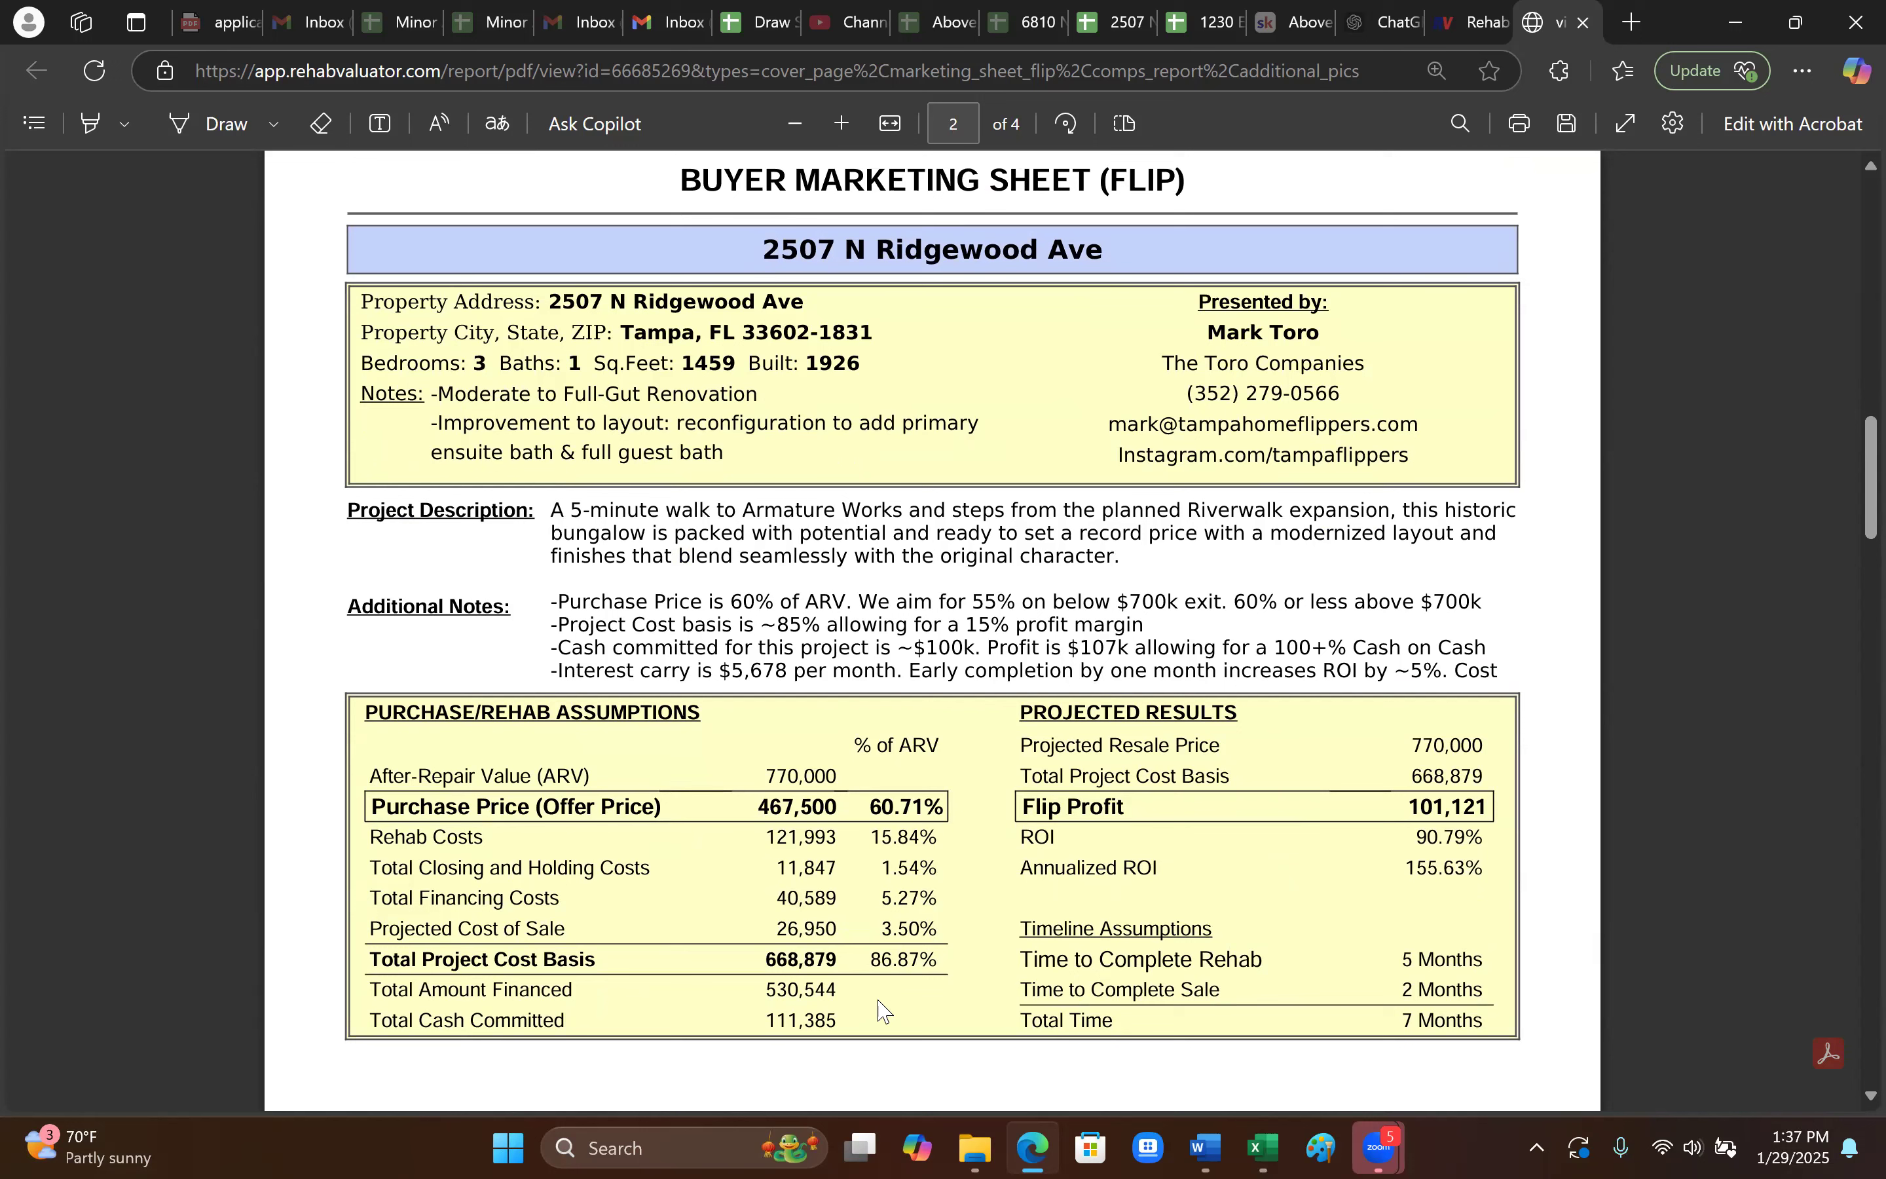
pyautogui.moveTo(838, 1024)
pyautogui.mouseDown()
pyautogui.moveTo(726, 1023)
pyautogui.moveTo(842, 1019)
pyautogui.mouseUp()
pyautogui.moveTo(1406, 807); pyautogui.dragTo(1504, 809)
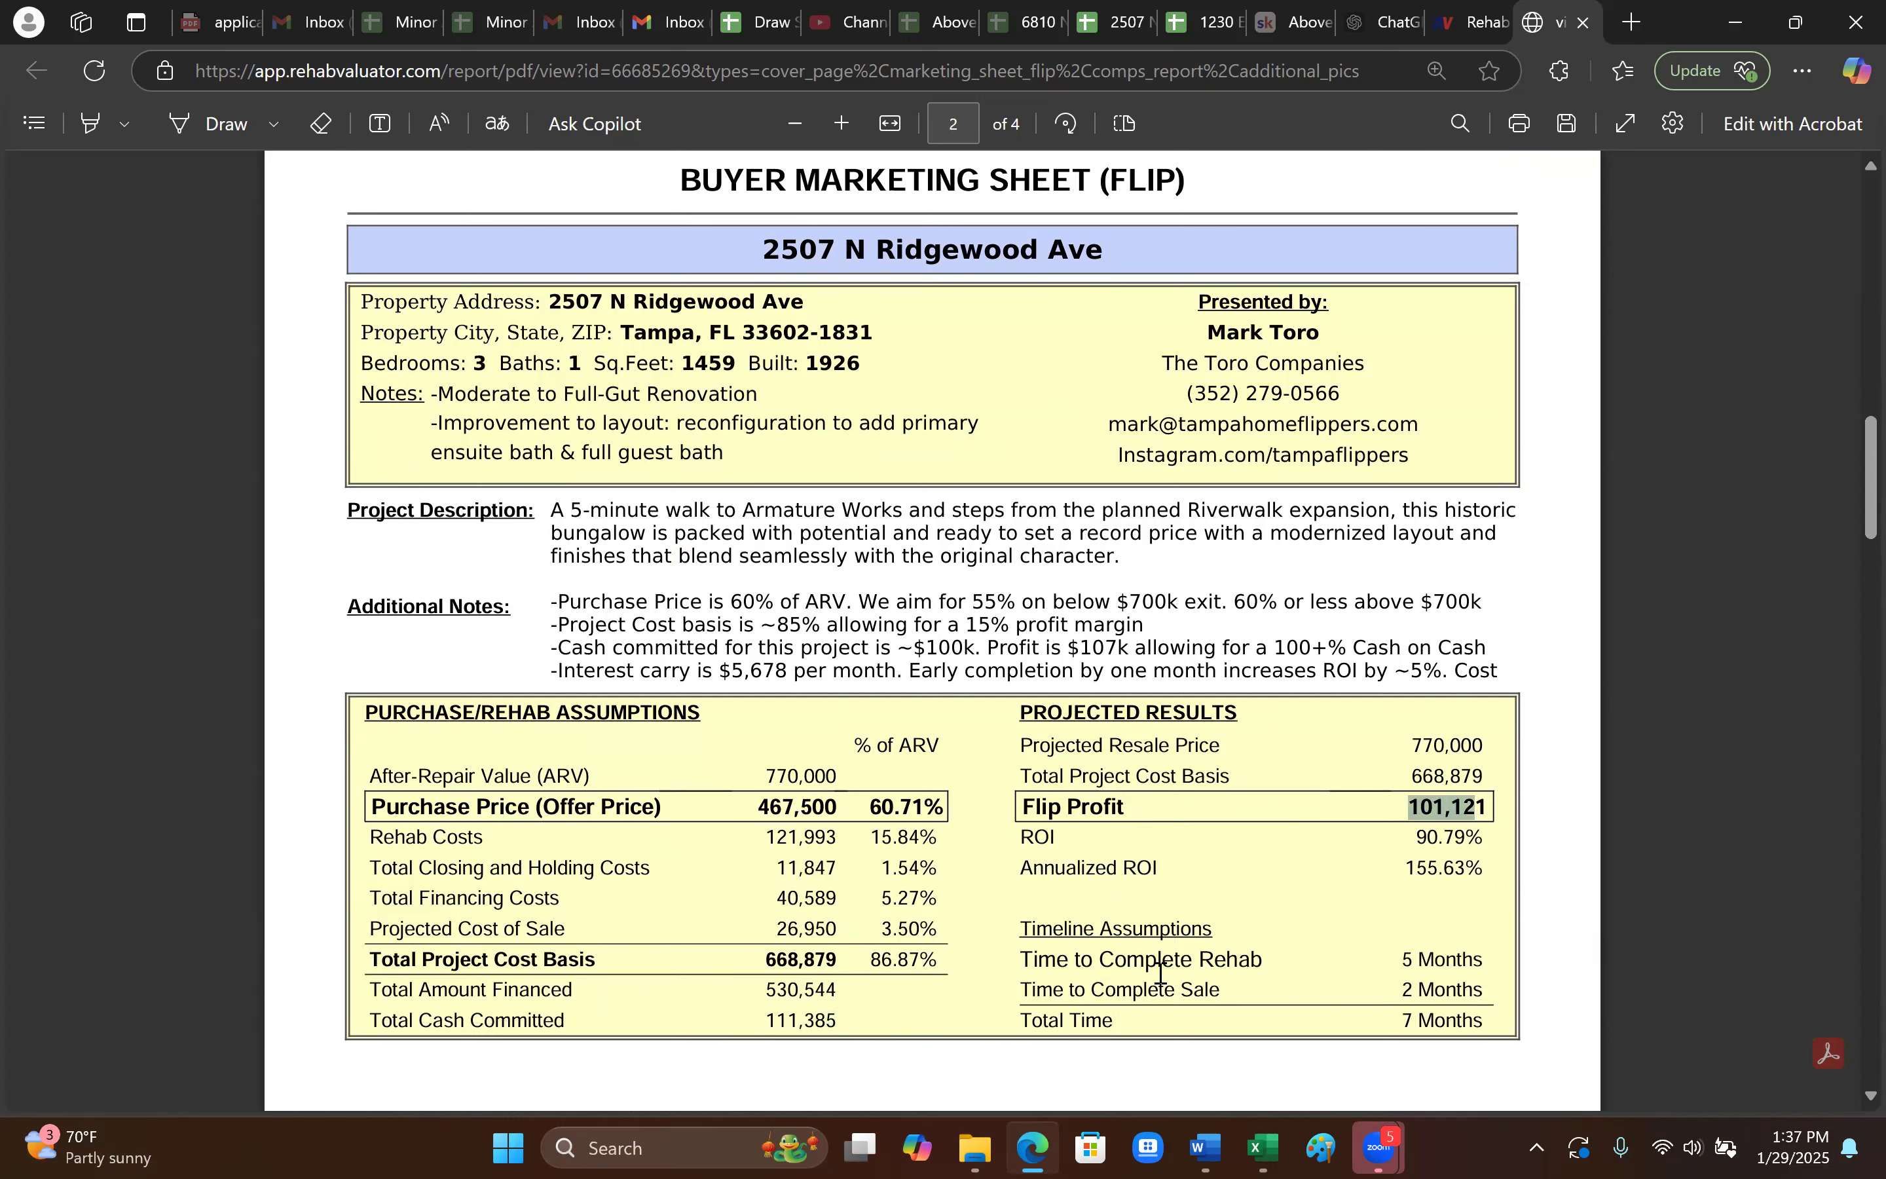
pyautogui.moveTo(840, 1024); pyautogui.dragTo(746, 1022)
pyautogui.click(890, 1053)
pyautogui.moveTo(1483, 836); pyautogui.dragTo(1389, 842)
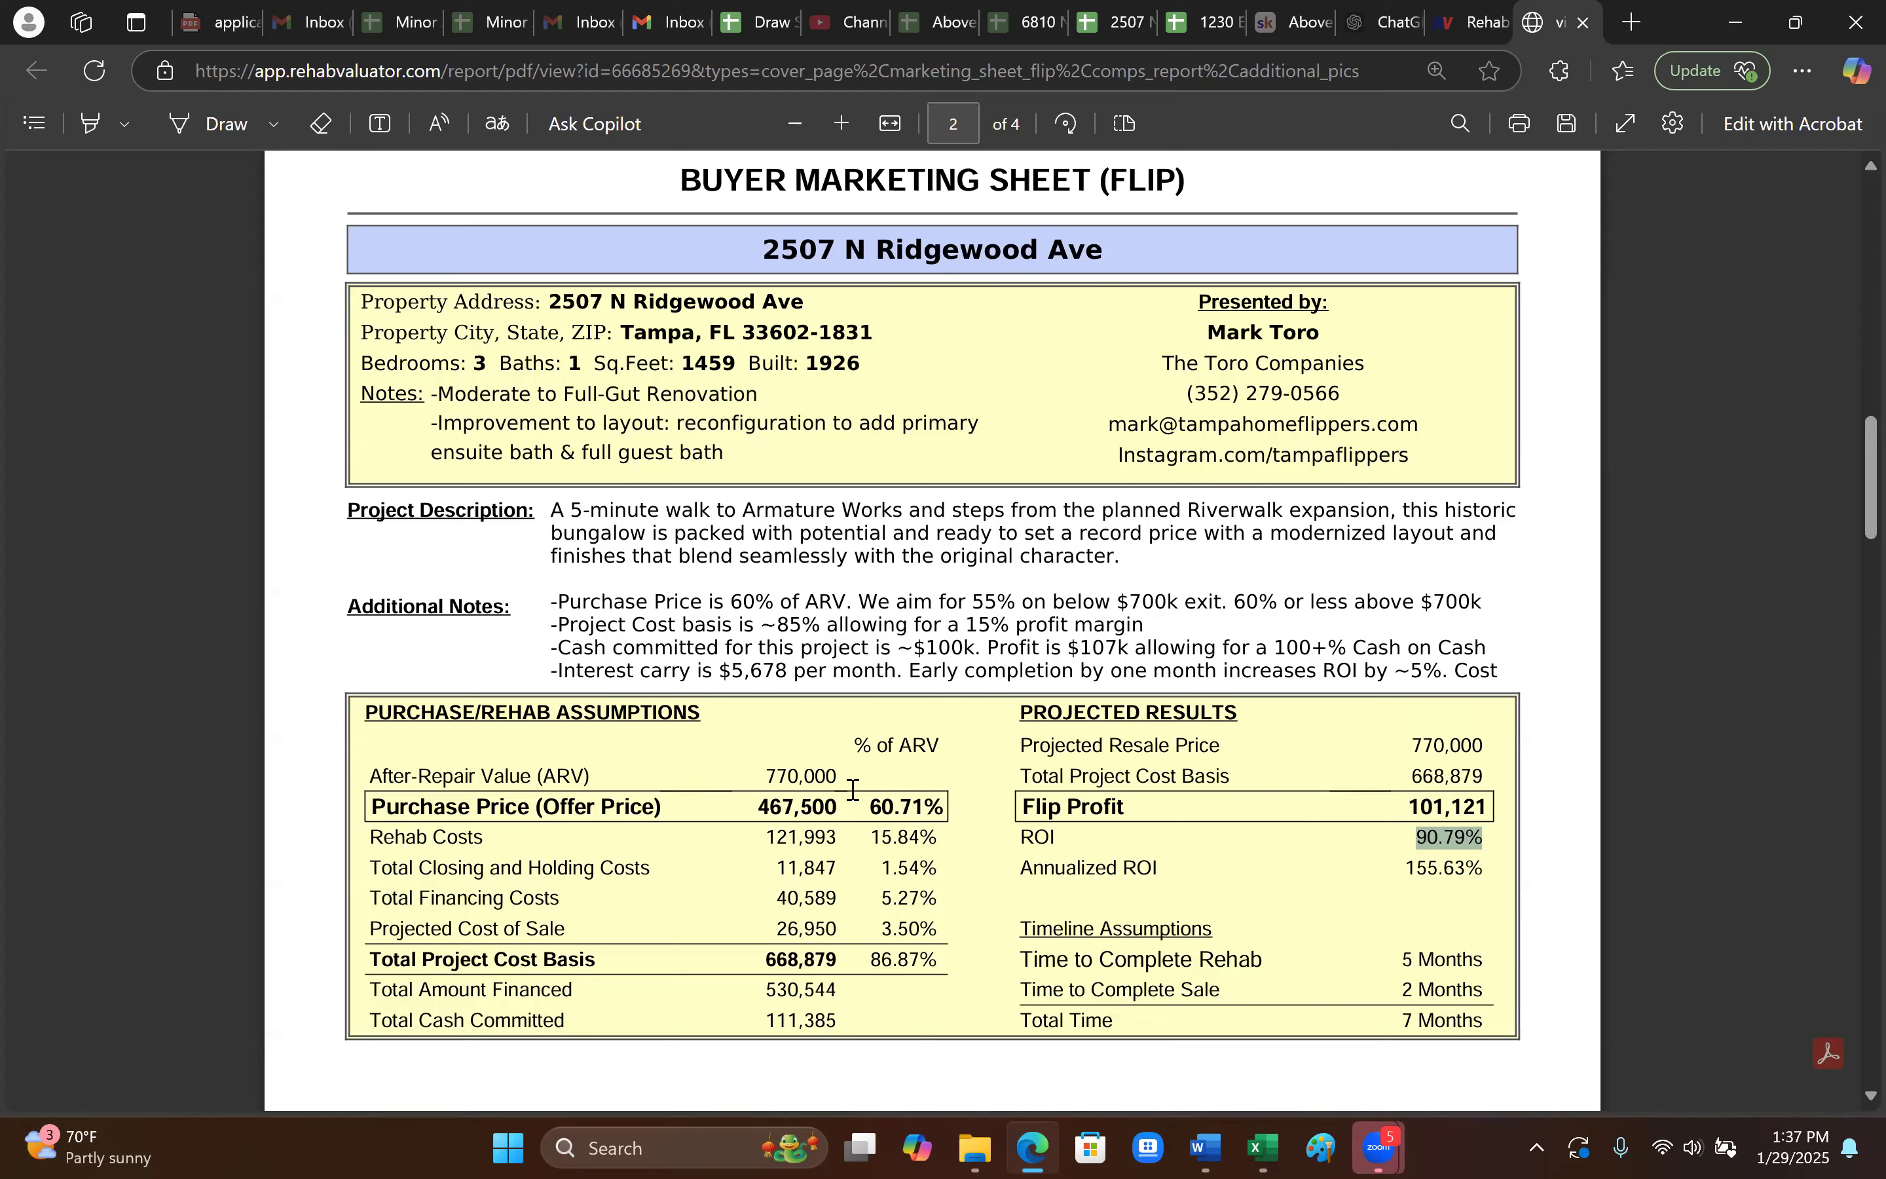
# - Recheck the assumptions table and 101,121 flip profit, ending on the Ridgewood Park Renovation cover page
pyautogui.scroll(-2, 848, 779)
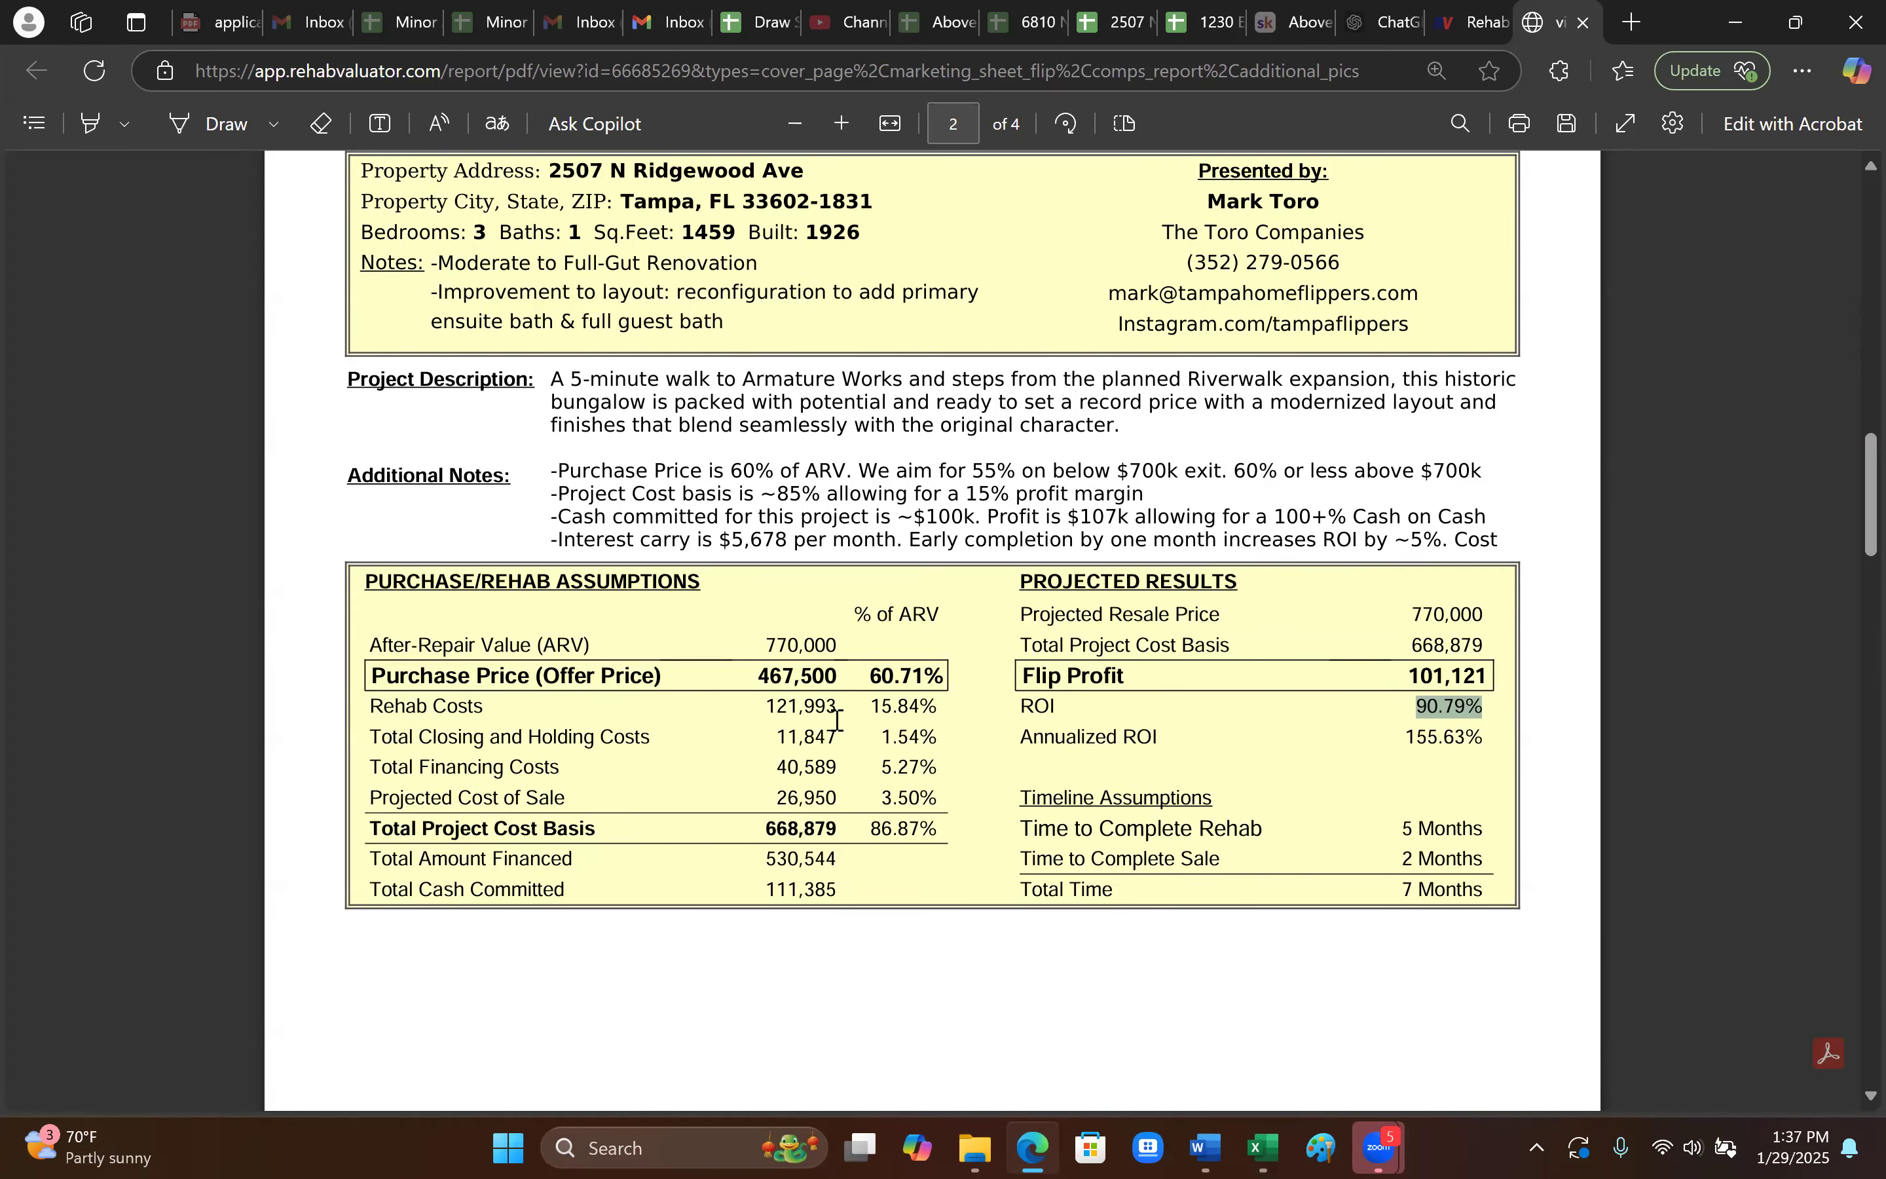
pyautogui.moveTo(841, 734); pyautogui.dragTo(810, 783)
pyautogui.click(810, 784)
pyautogui.doubleClick(1401, 674)
pyautogui.scroll(-20, 1276, 863)
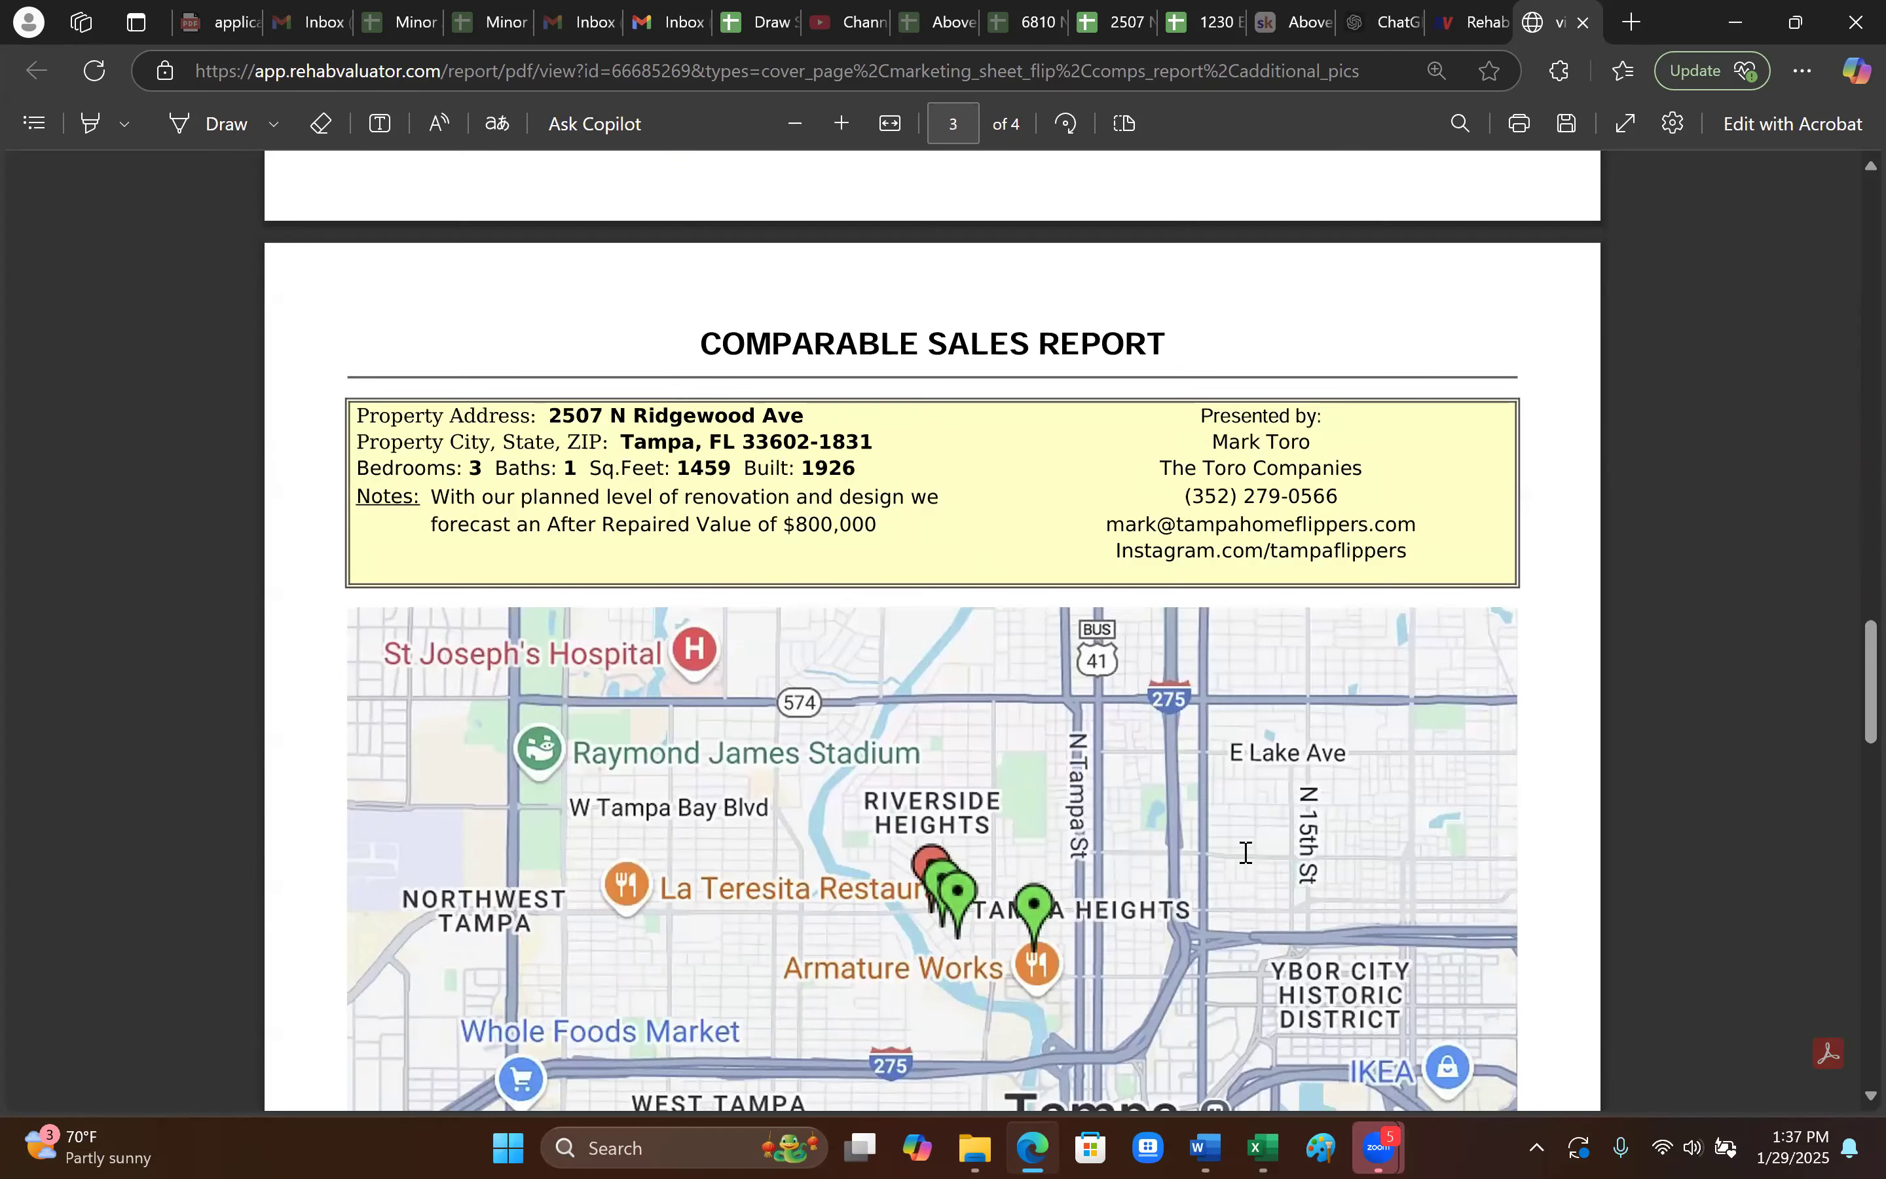
pyautogui.scroll(2, 1239, 863)
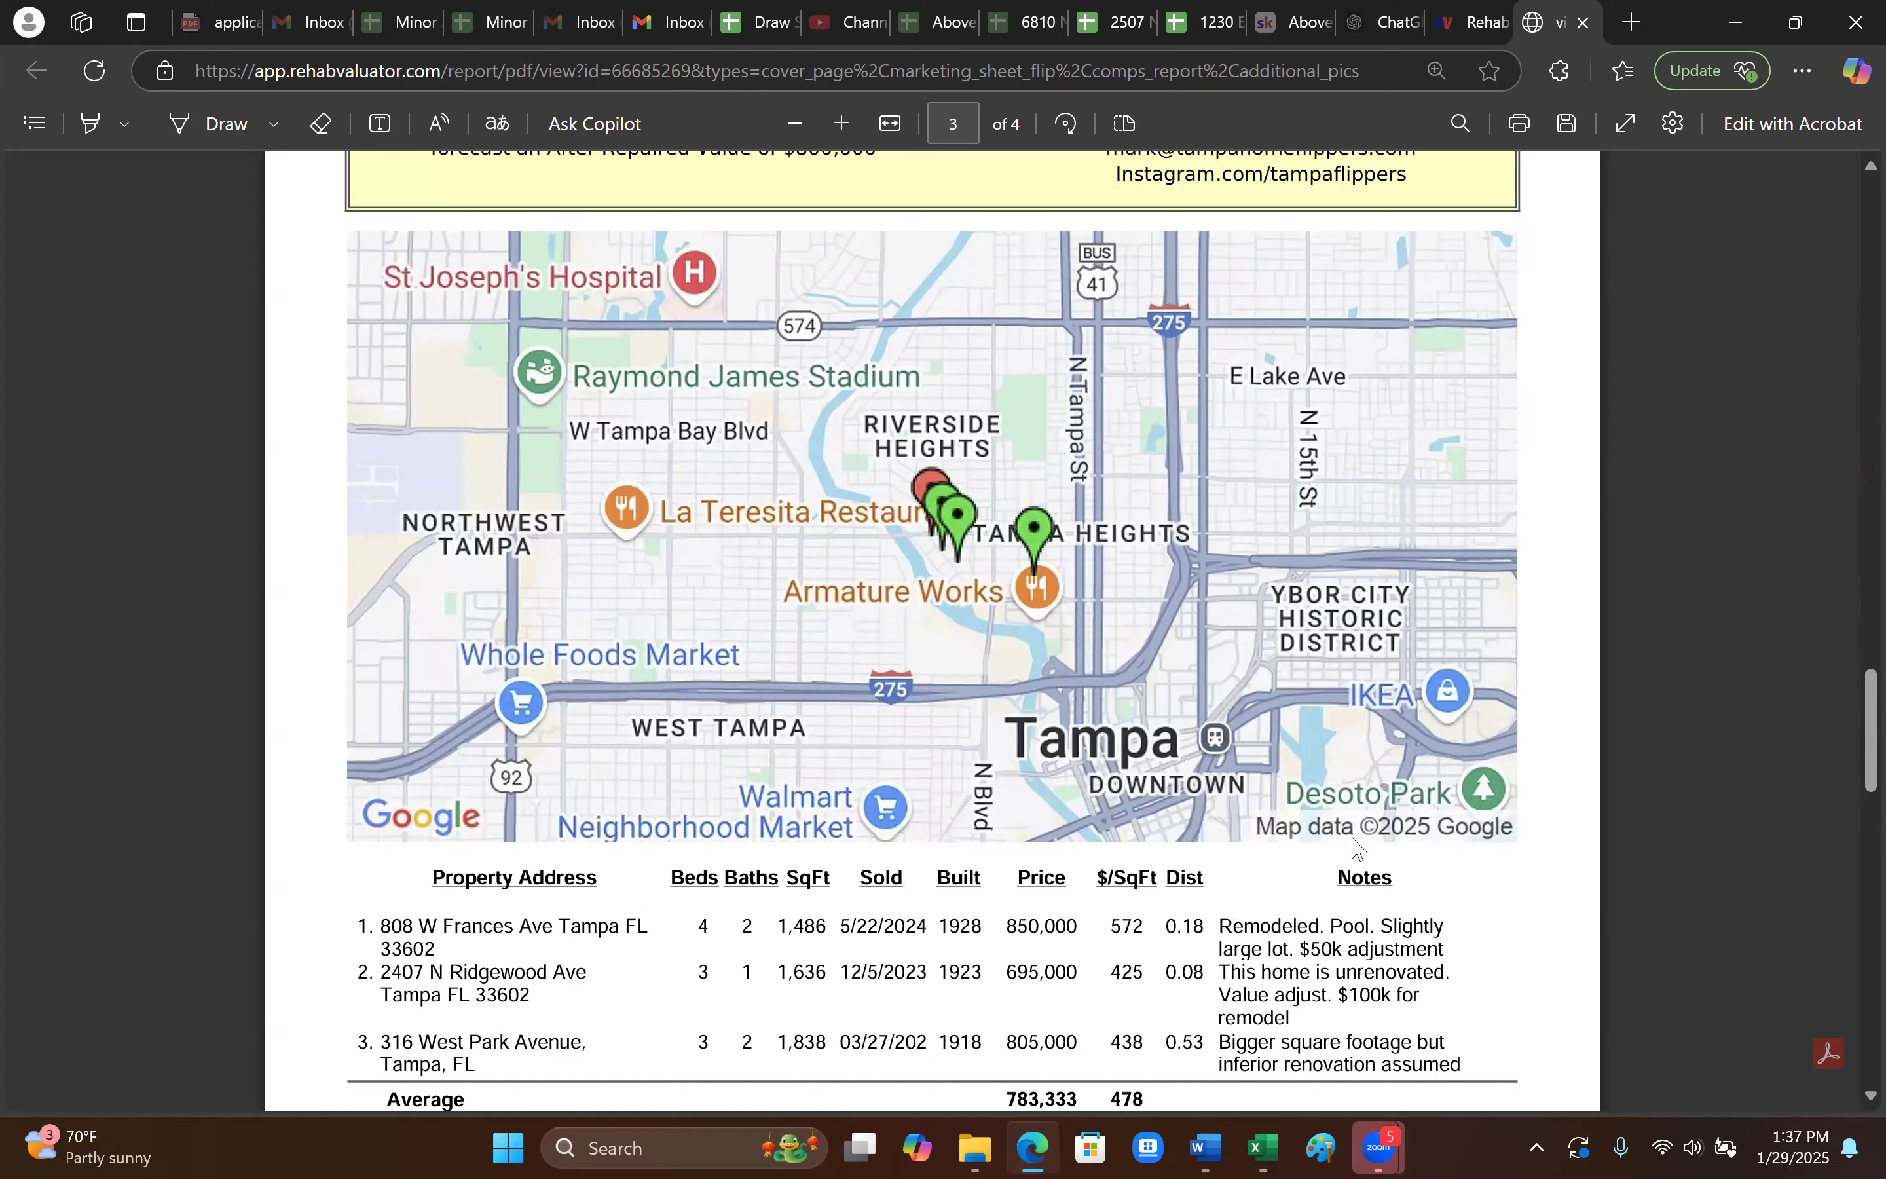
pyautogui.scroll(20, 1242, 848)
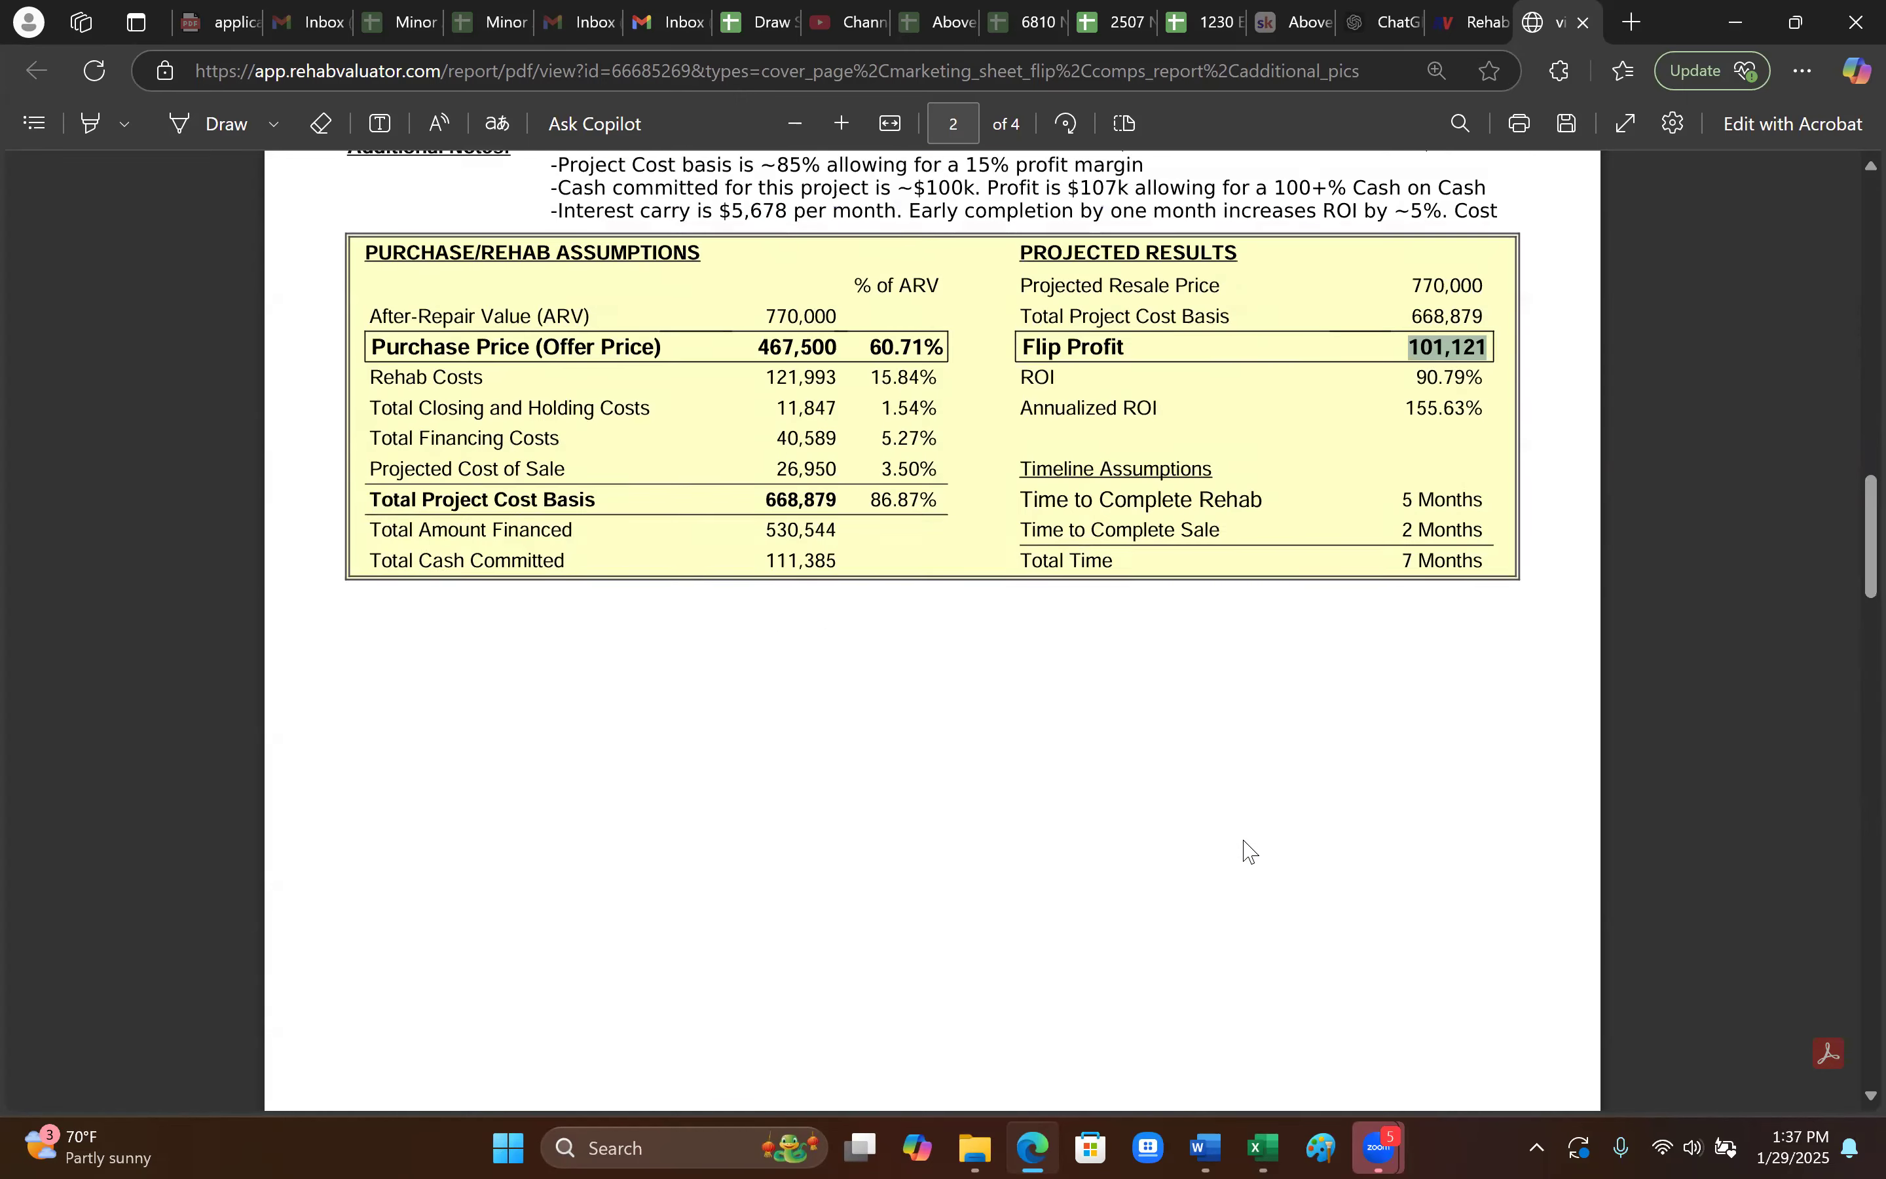
pyautogui.scroll(6, 1242, 851)
pyautogui.scroll(-9, 1242, 850)
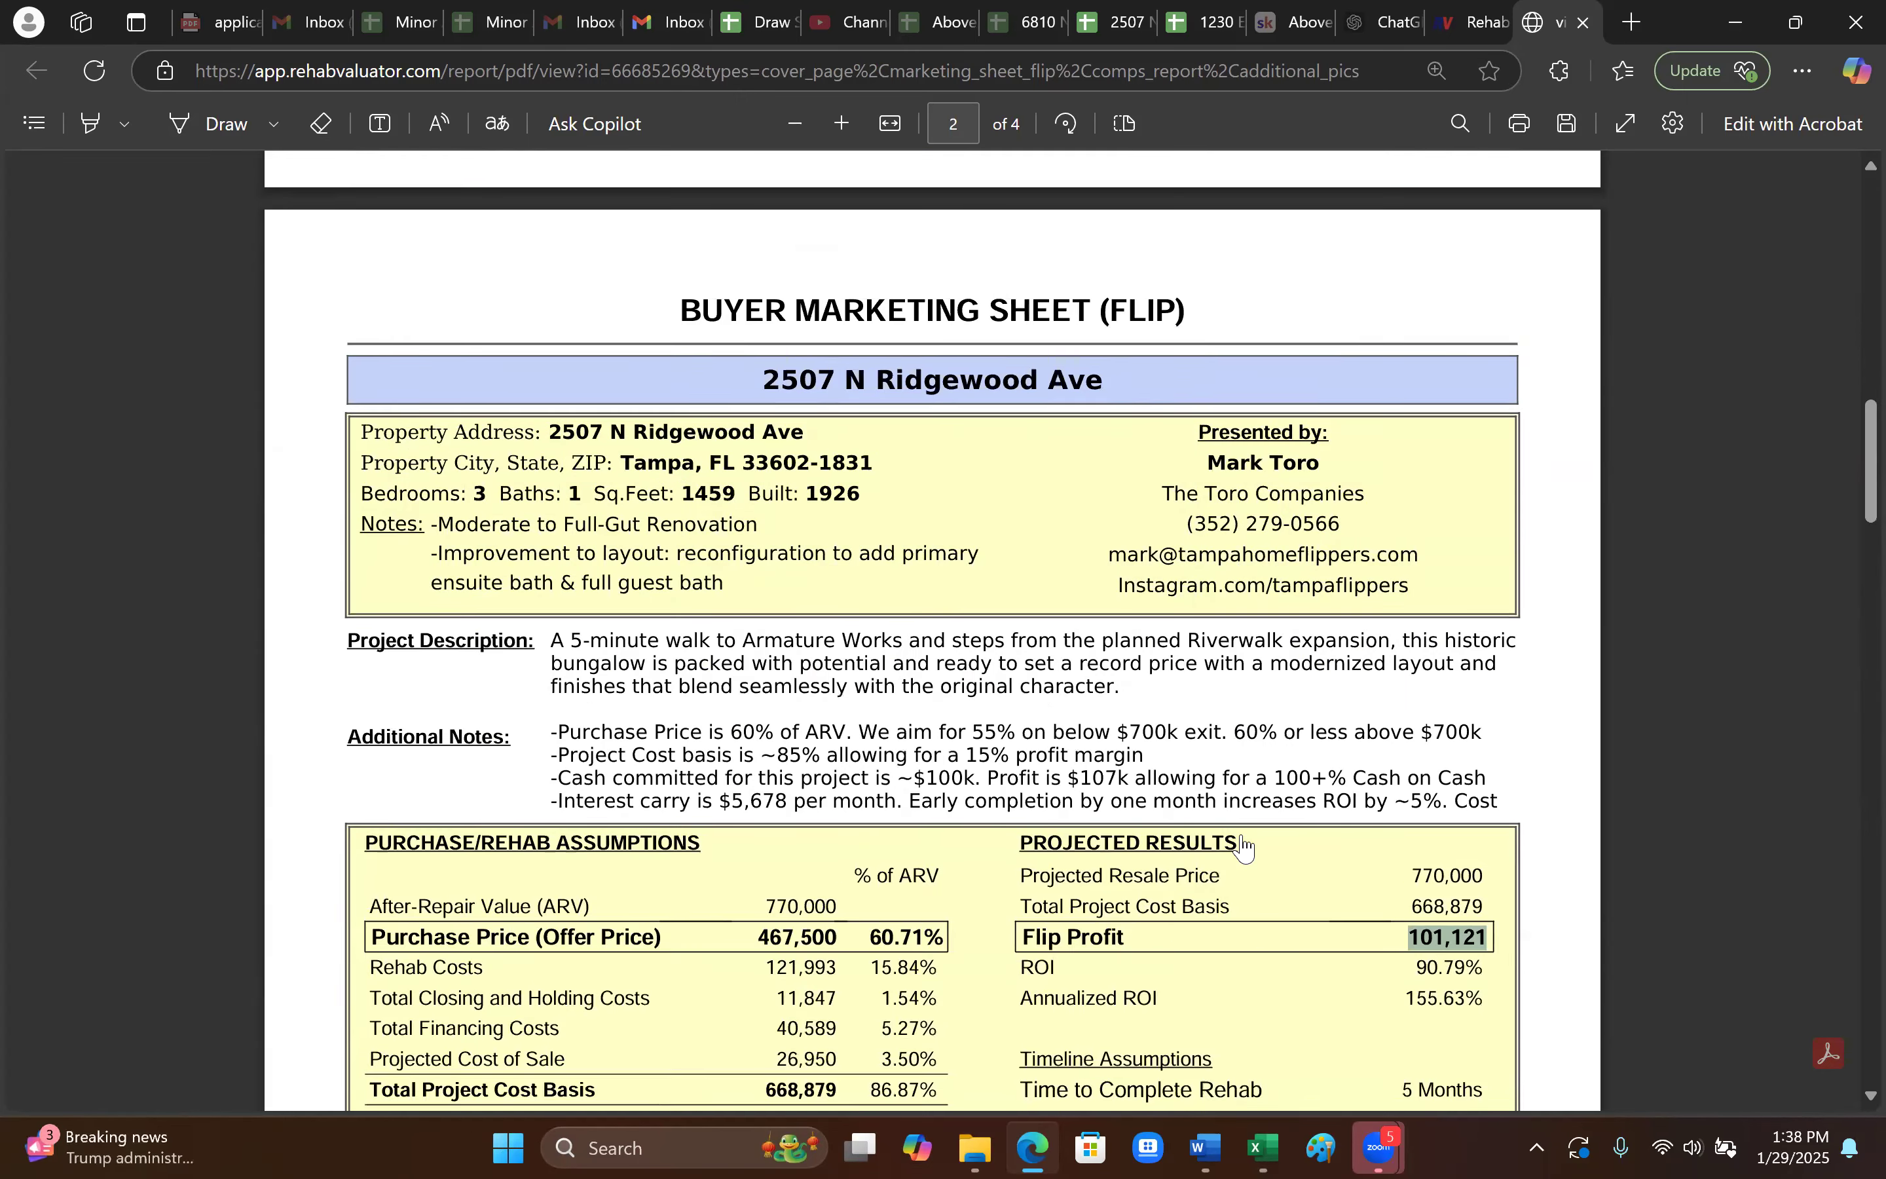
pyautogui.scroll(-2, 1243, 846)
pyautogui.scroll(20, 1372, 780)
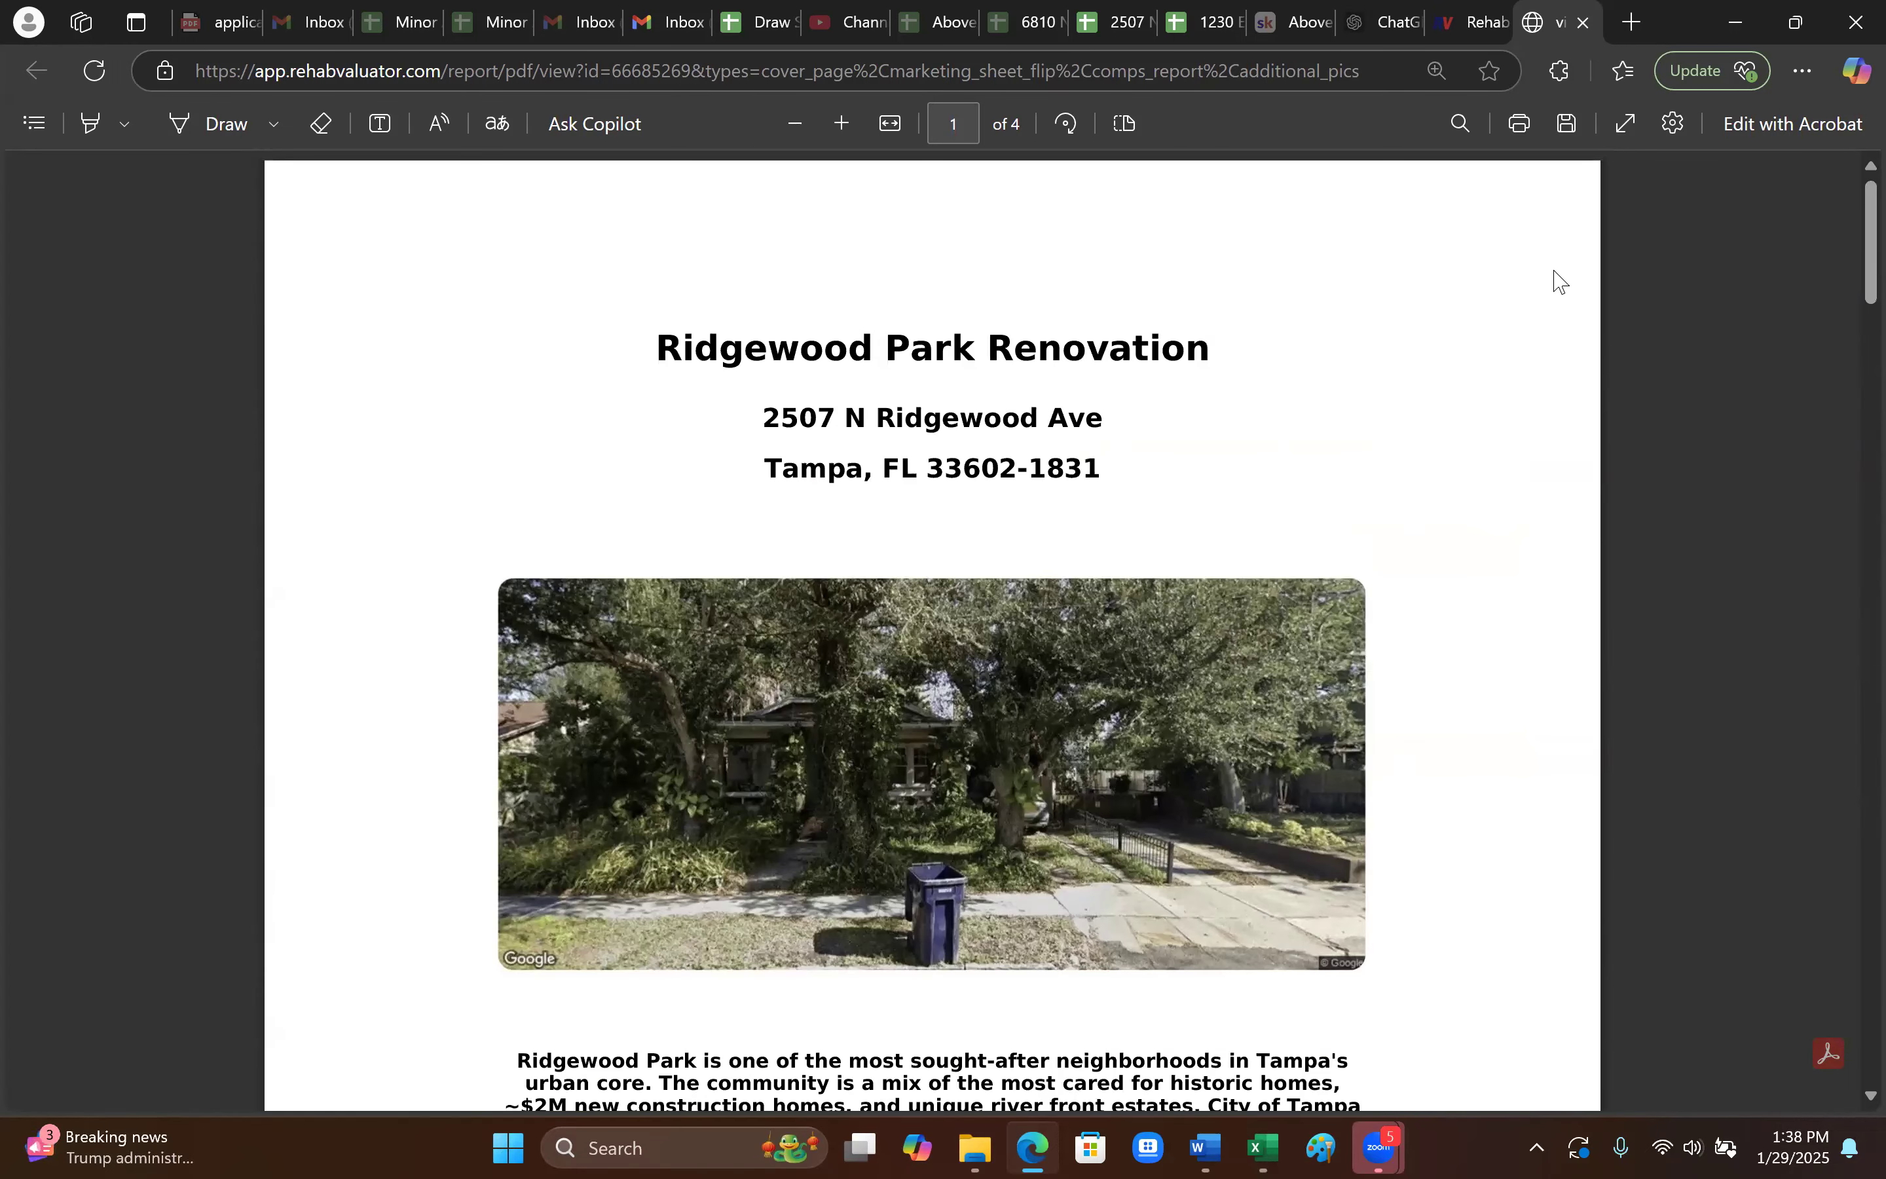
pyautogui.click(1584, 24)
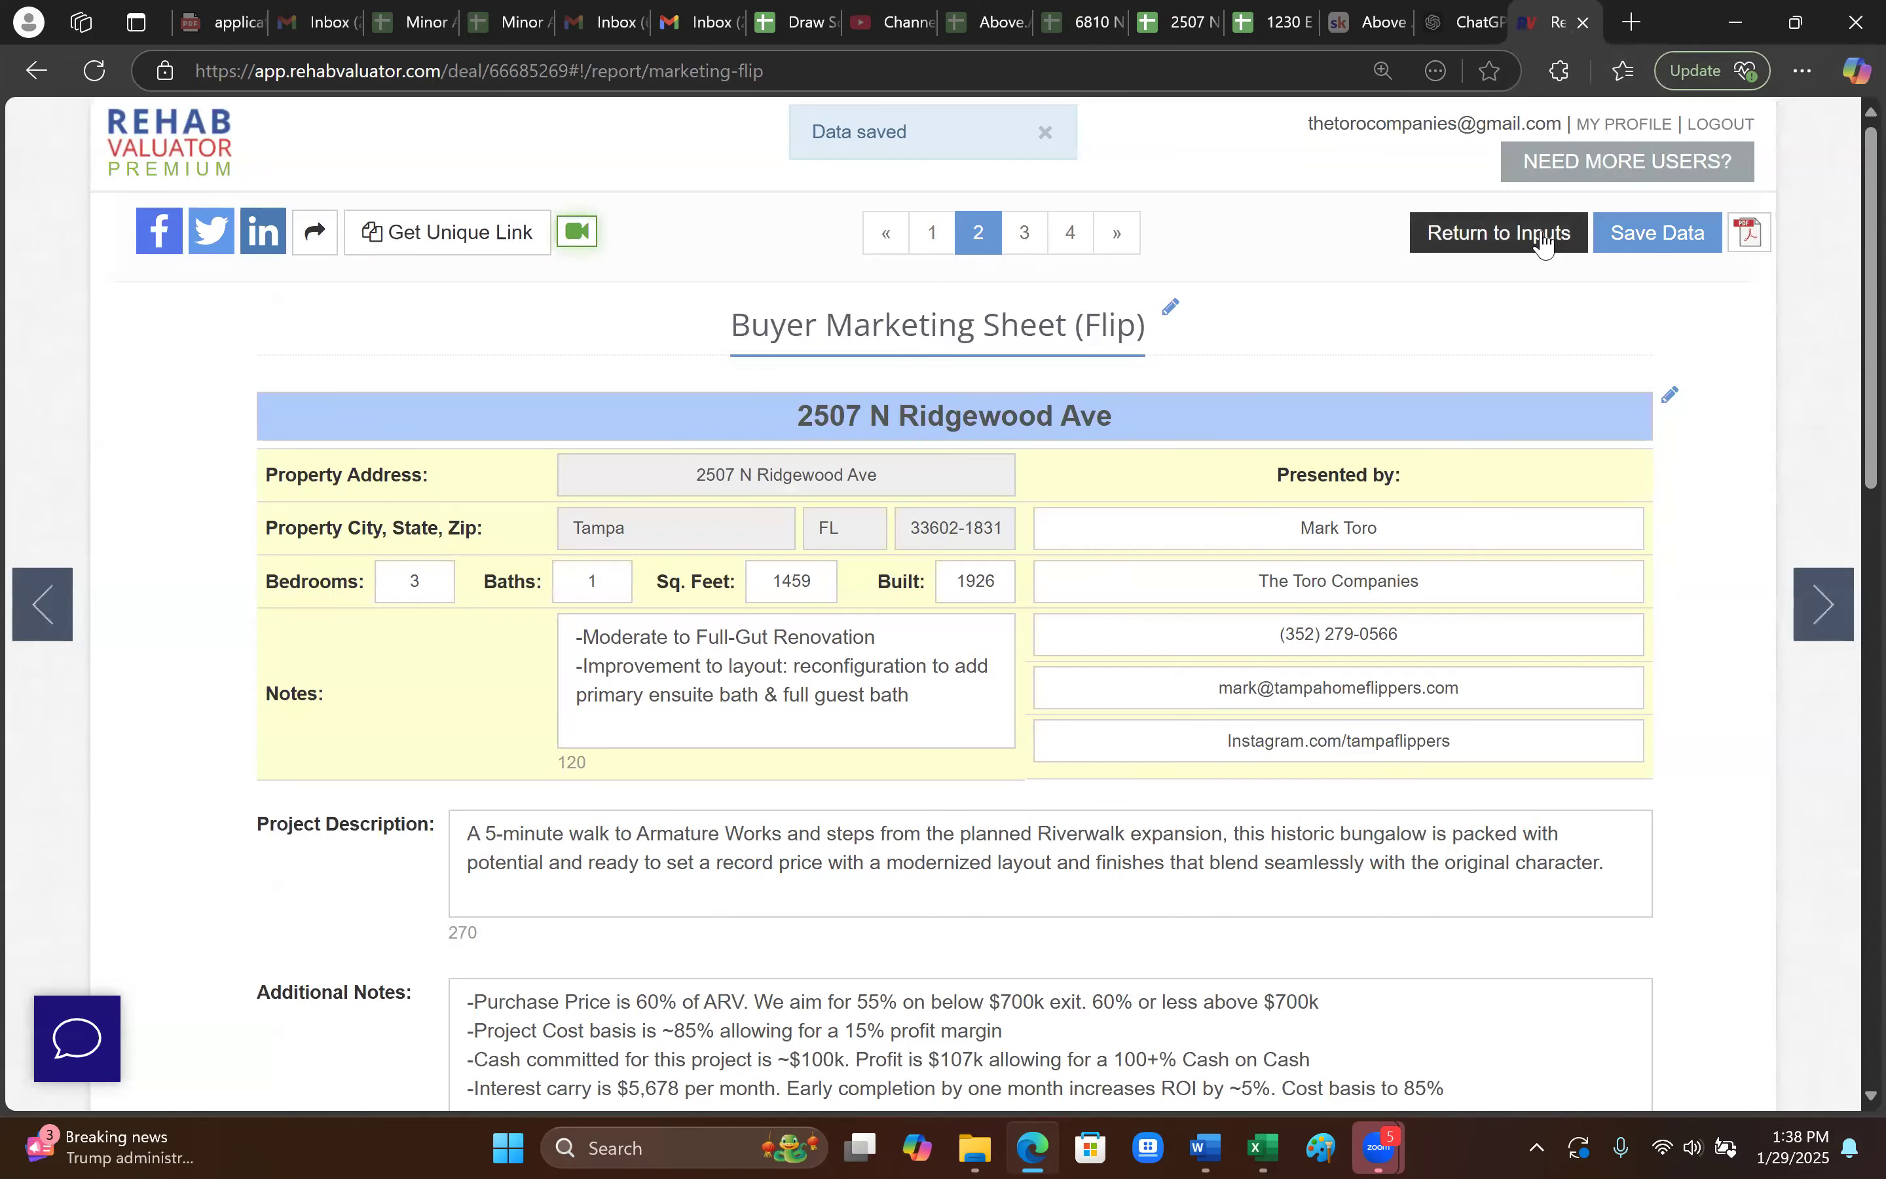
pyautogui.click(1529, 244)
pyautogui.click(212, 575)
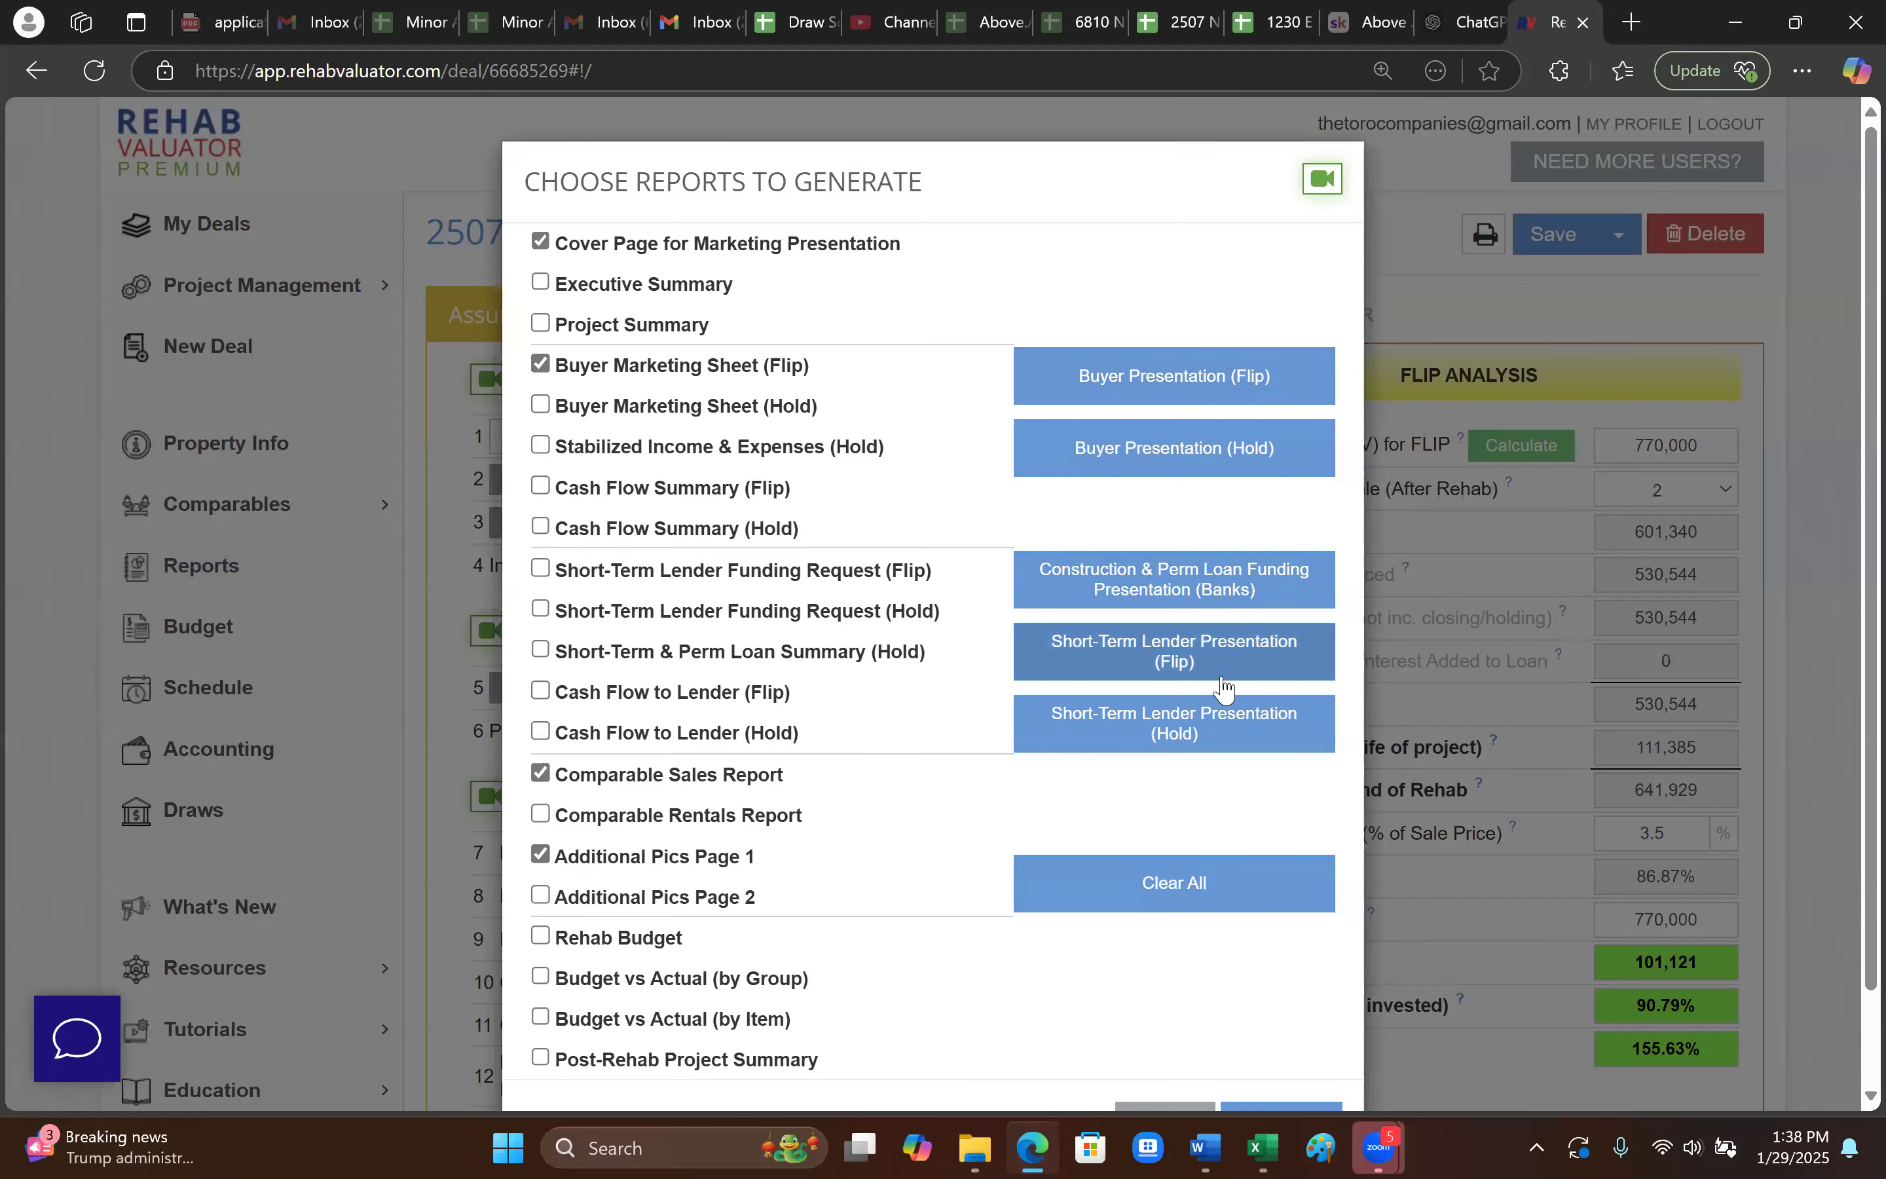
pyautogui.click(1217, 669)
pyautogui.scroll(-2, 1287, 1043)
pyautogui.click(1292, 1047)
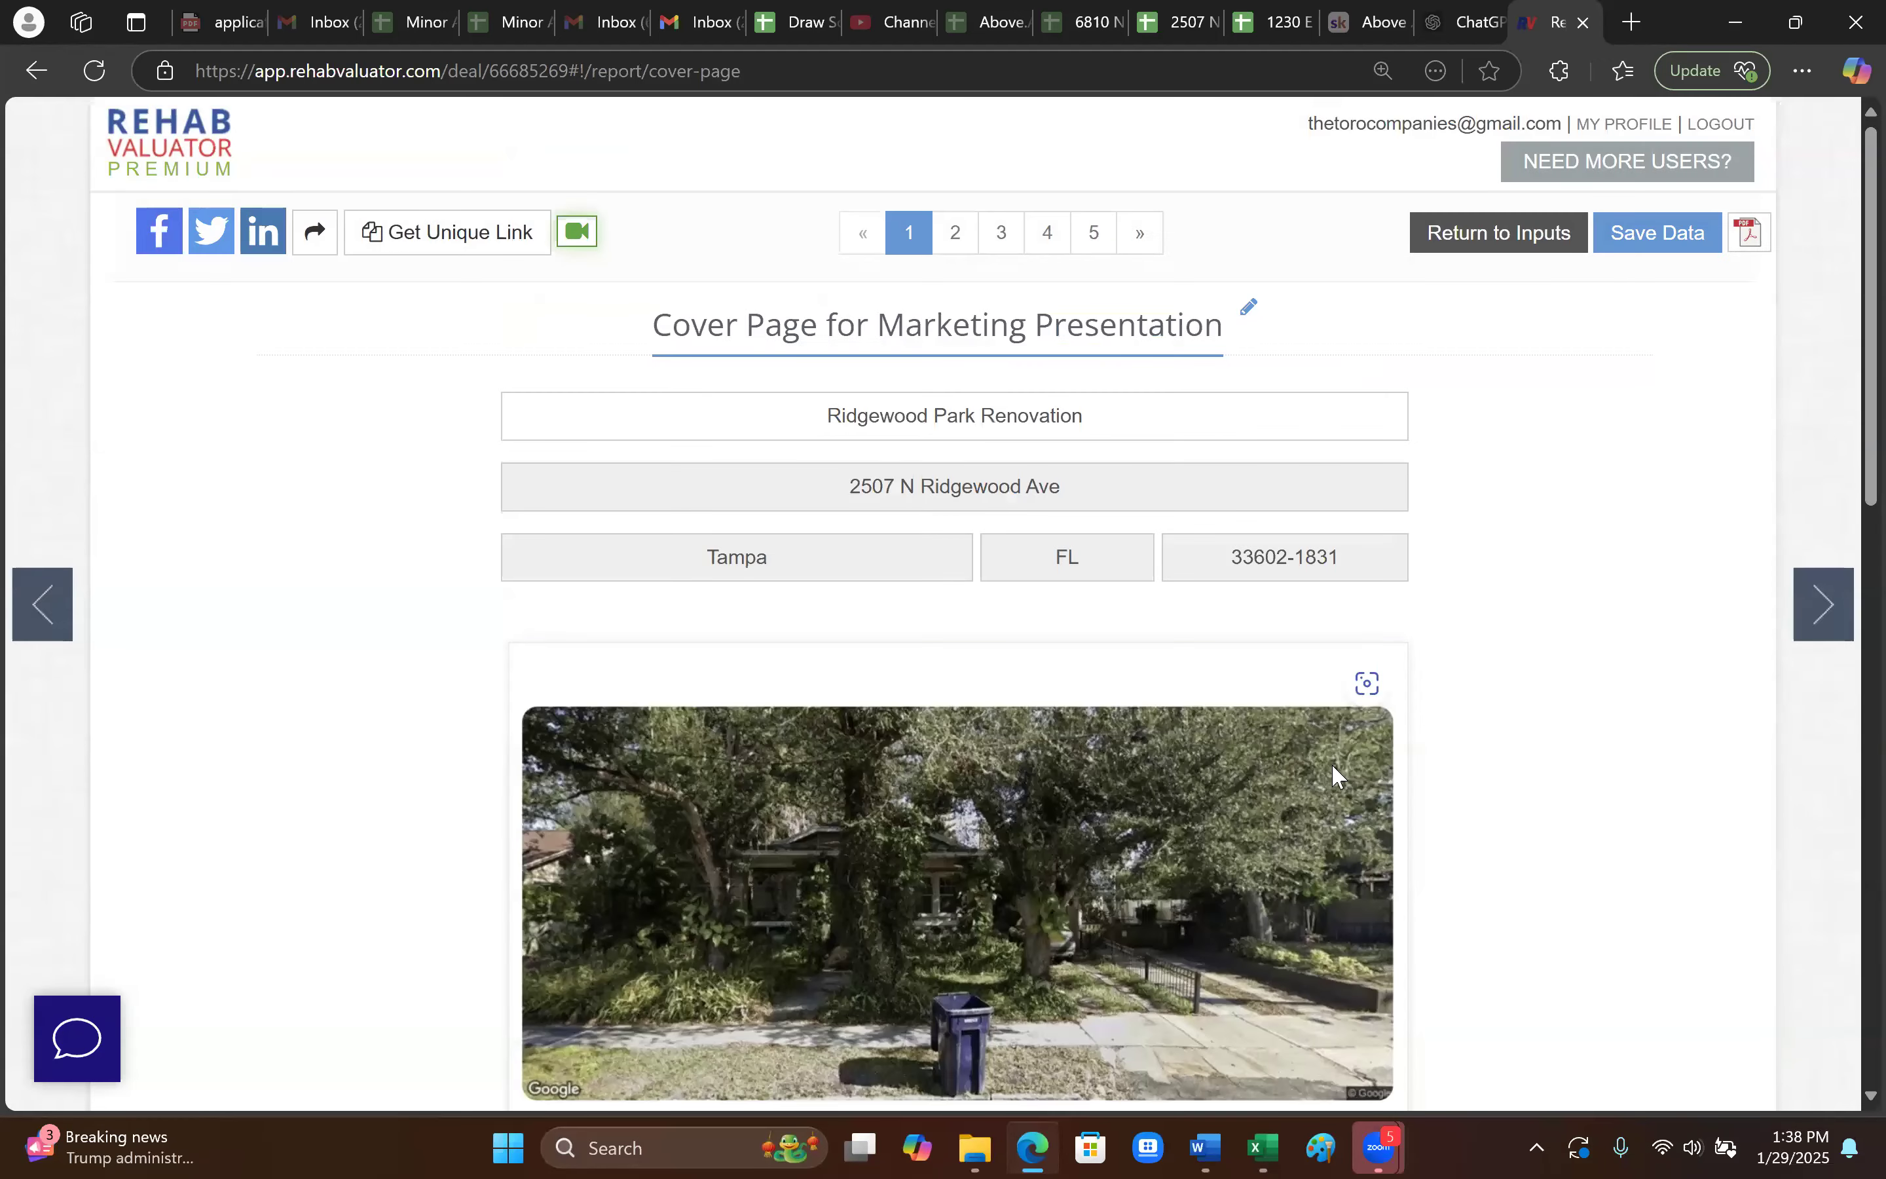
pyautogui.click(1750, 232)
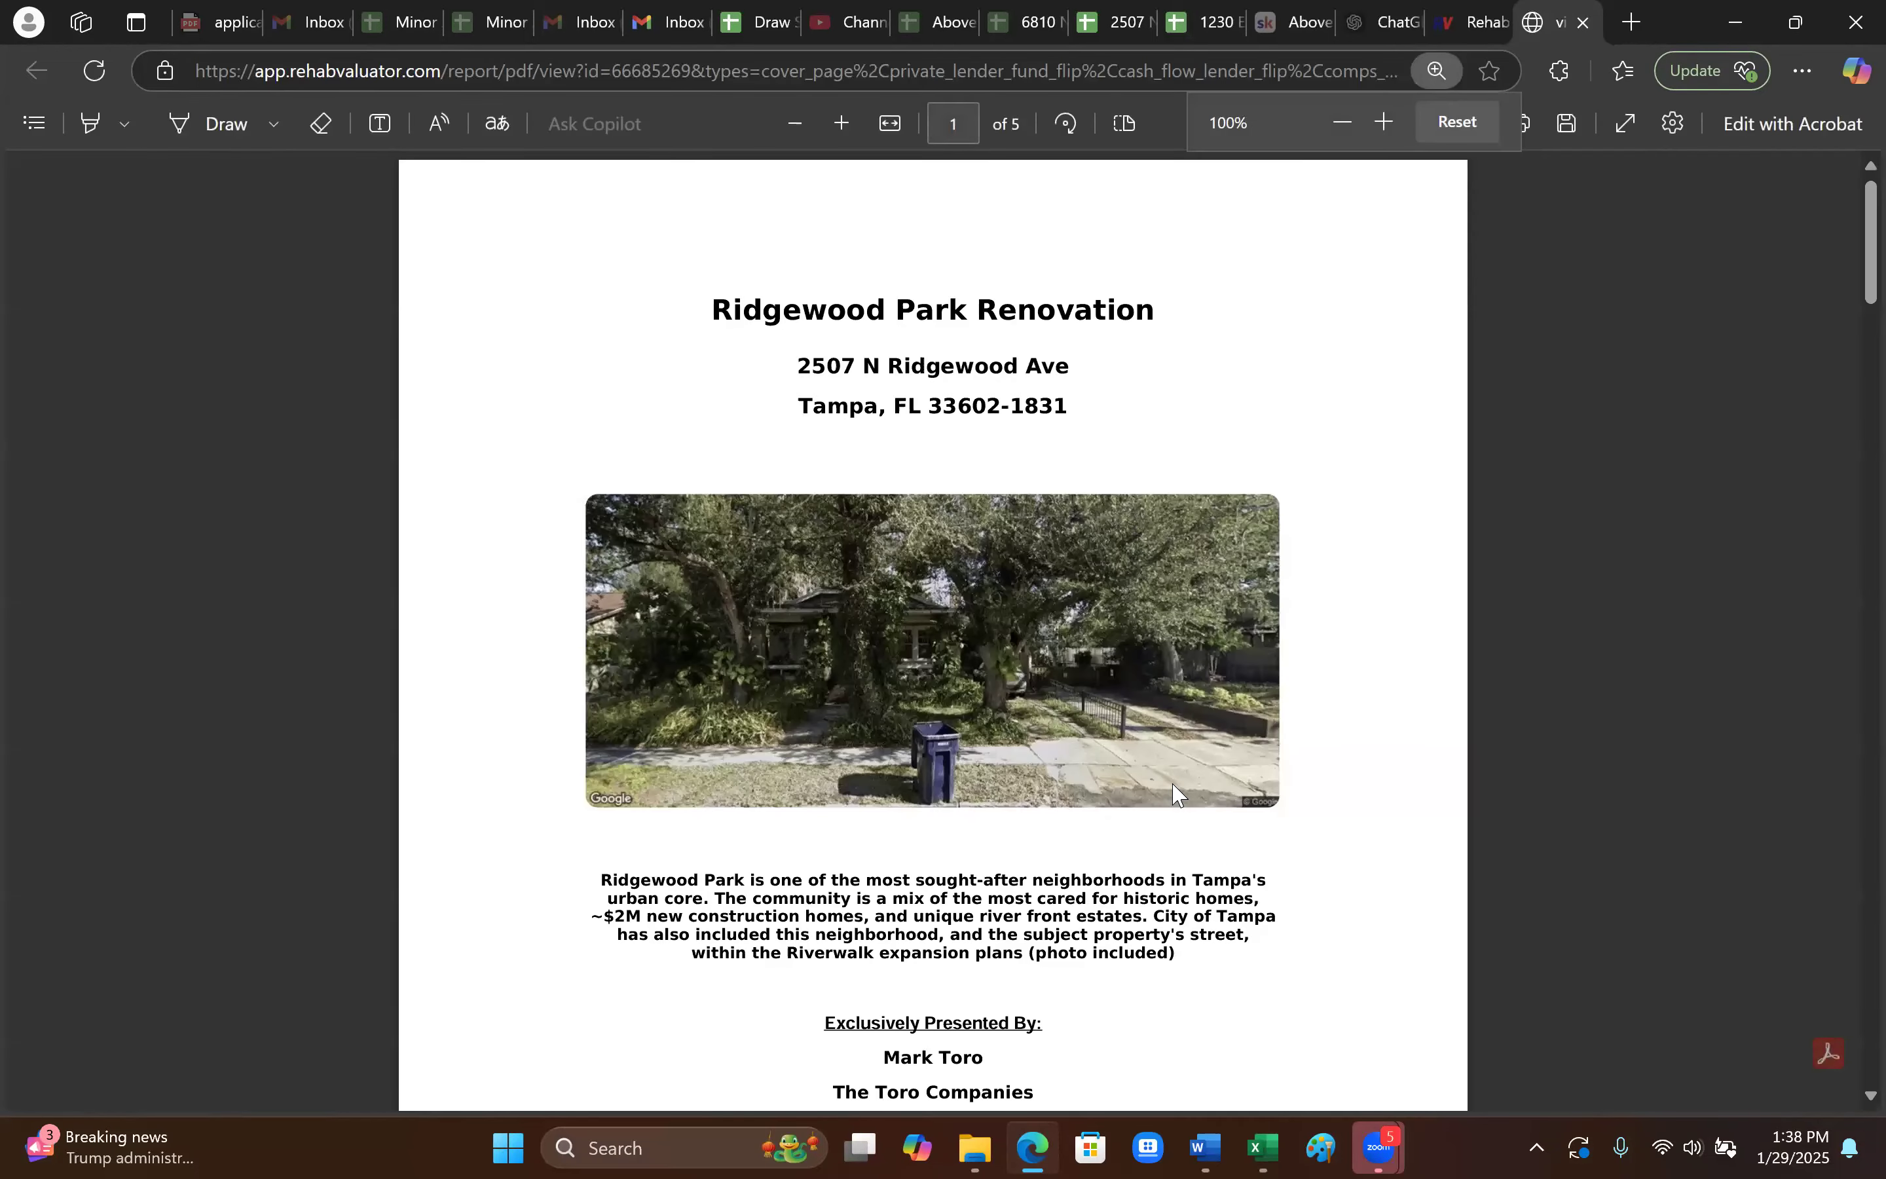
# - On page 2's Purchase/Loan Assumptions, check the 770,000 ARV and the Total Funds Needed percentage
pyautogui.scroll(-10, 1173, 782)
pyautogui.scroll(-9, 1177, 787)
pyautogui.scroll(3, 1153, 772)
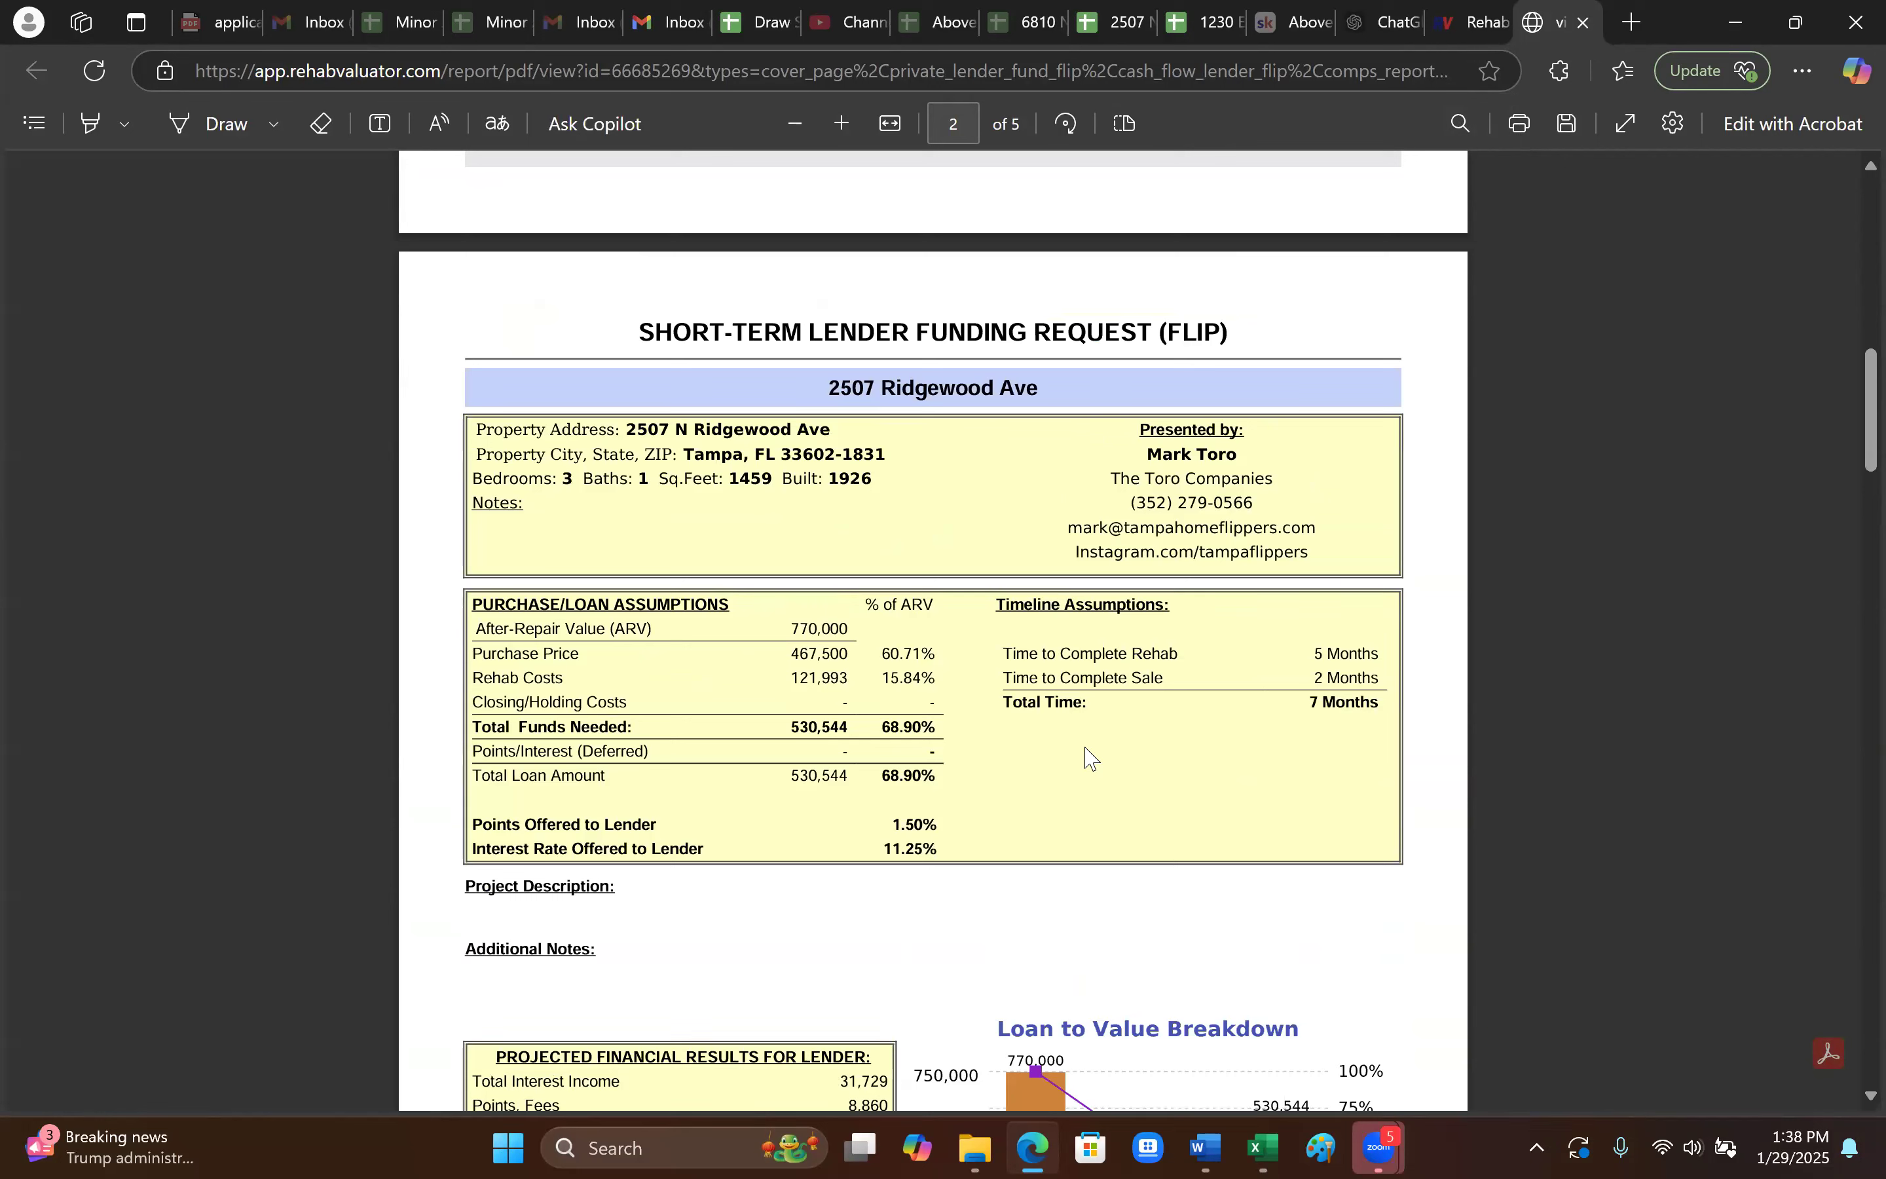
pyautogui.moveTo(852, 632); pyautogui.dragTo(782, 629)
pyautogui.click(910, 721)
pyautogui.moveTo(896, 739); pyautogui.dragTo(939, 725)
pyautogui.click(923, 760)
pyautogui.moveTo(848, 625); pyautogui.dragTo(890, 725)
pyautogui.click(914, 761)
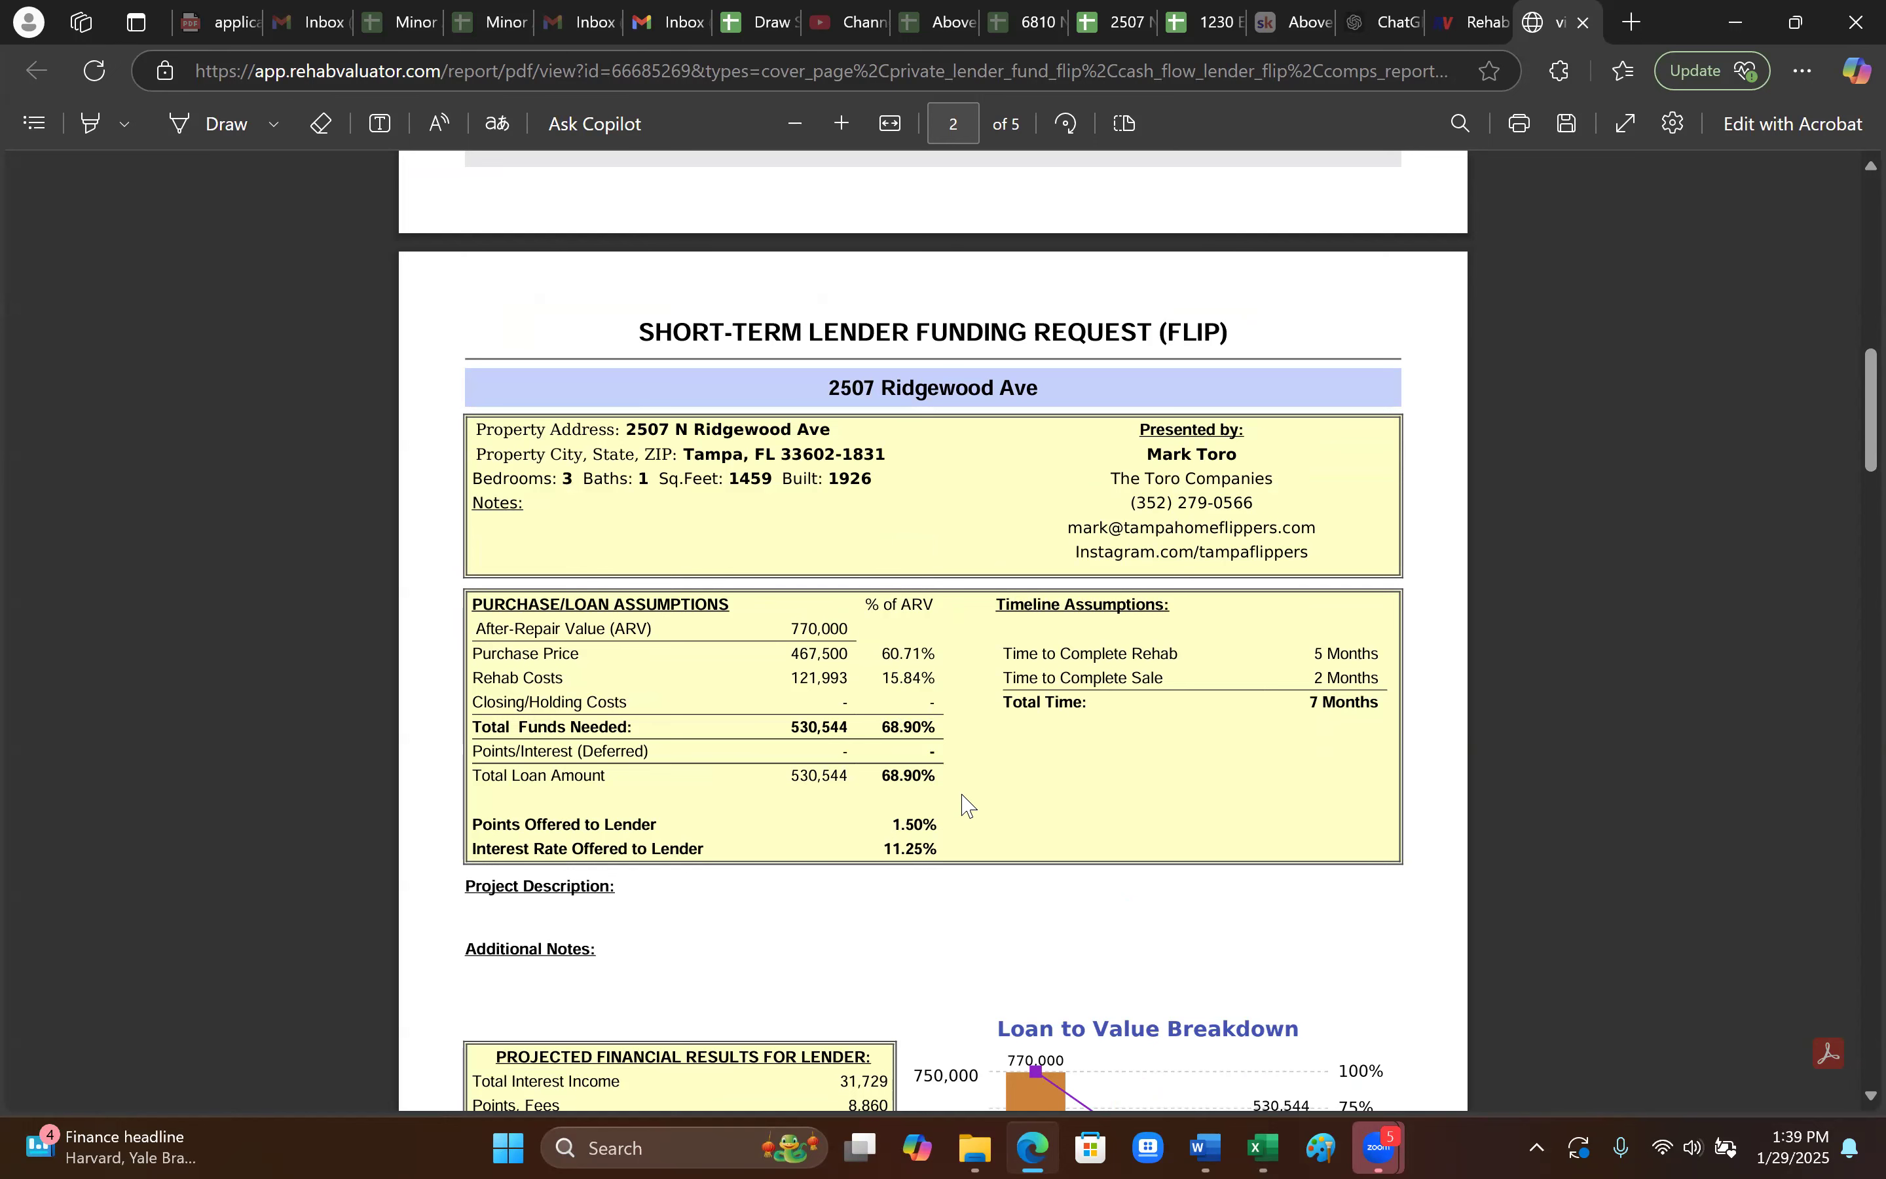
# - Highlight the 1.50% points offered to the lender in the loan terms
pyautogui.scroll(-2, 970, 784)
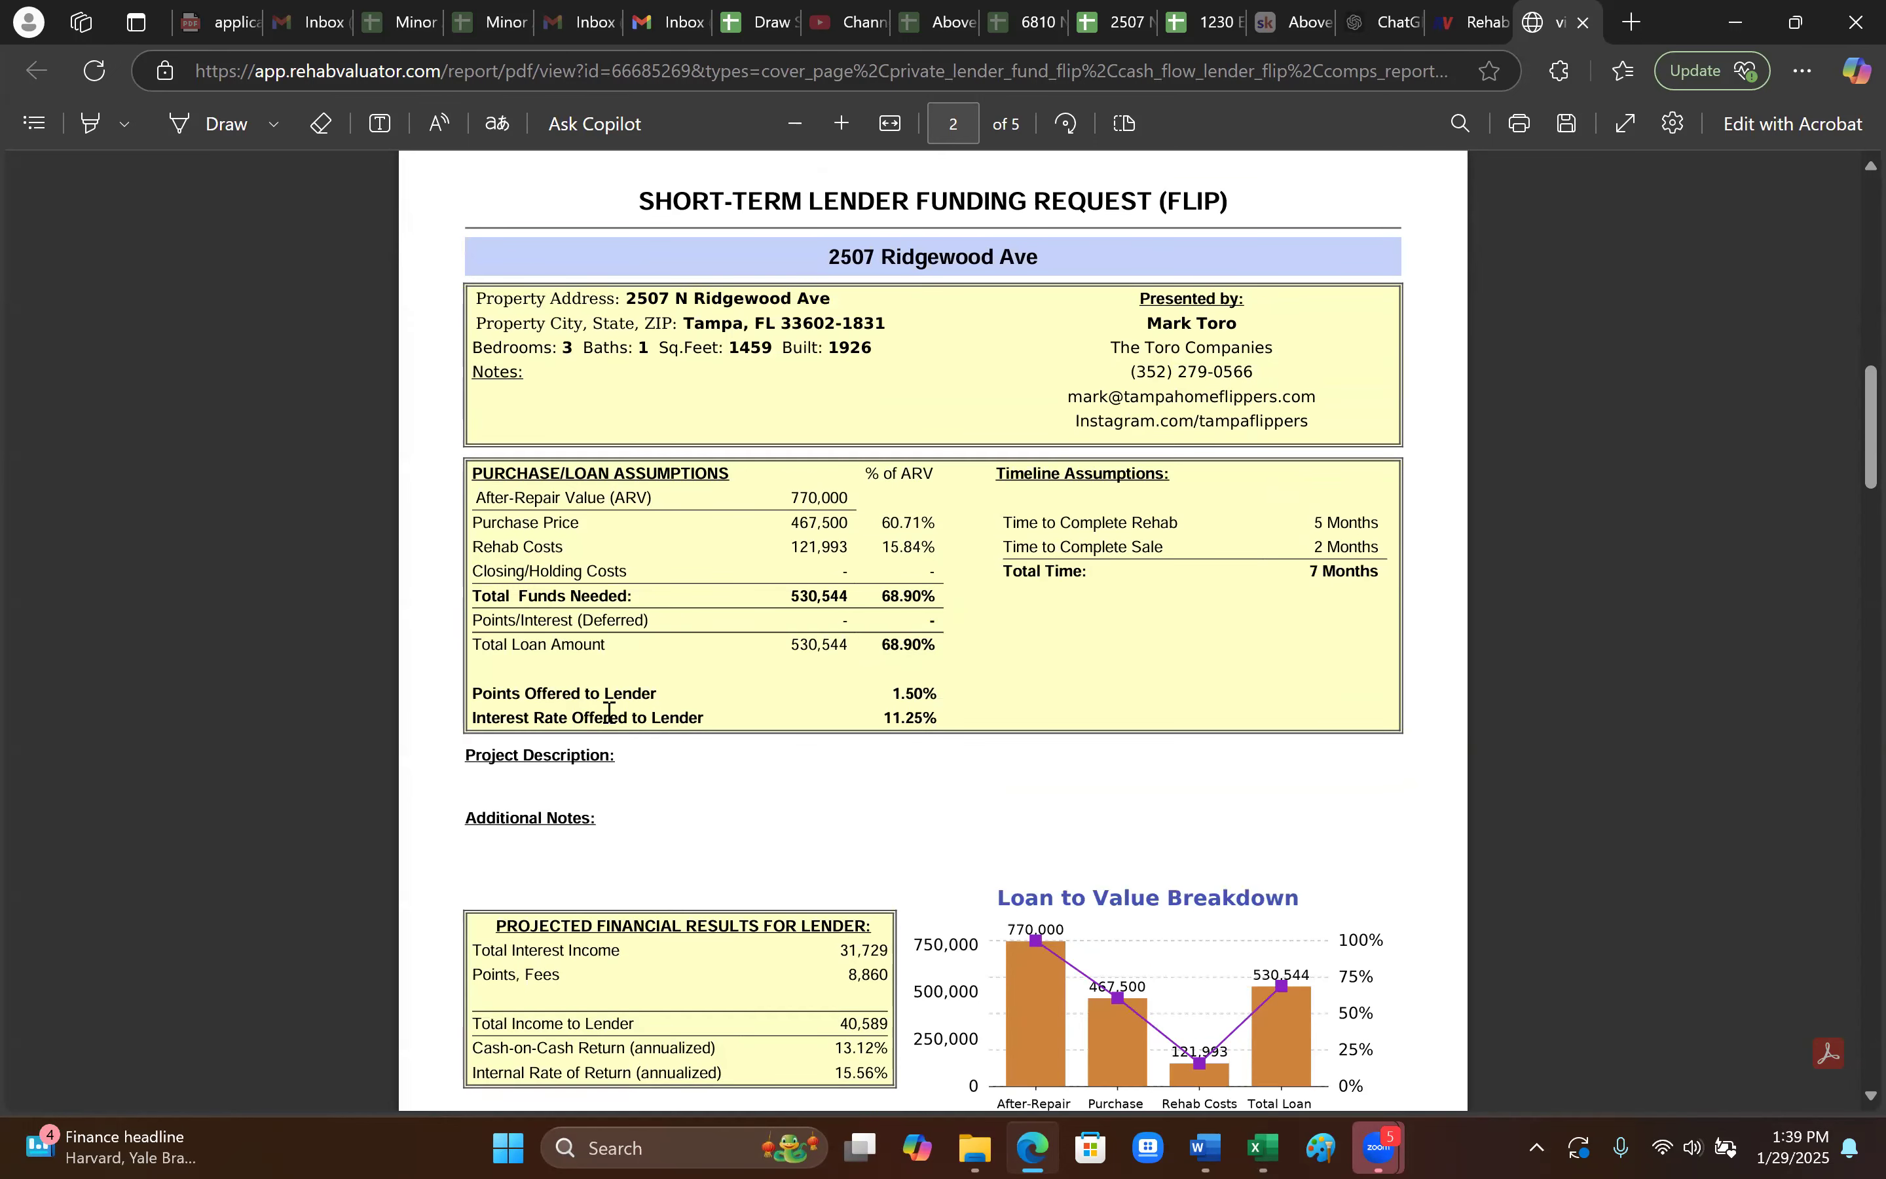
pyautogui.moveTo(890, 693); pyautogui.dragTo(938, 695)
pyautogui.click(922, 725)
pyautogui.moveTo(895, 693); pyautogui.dragTo(933, 693)
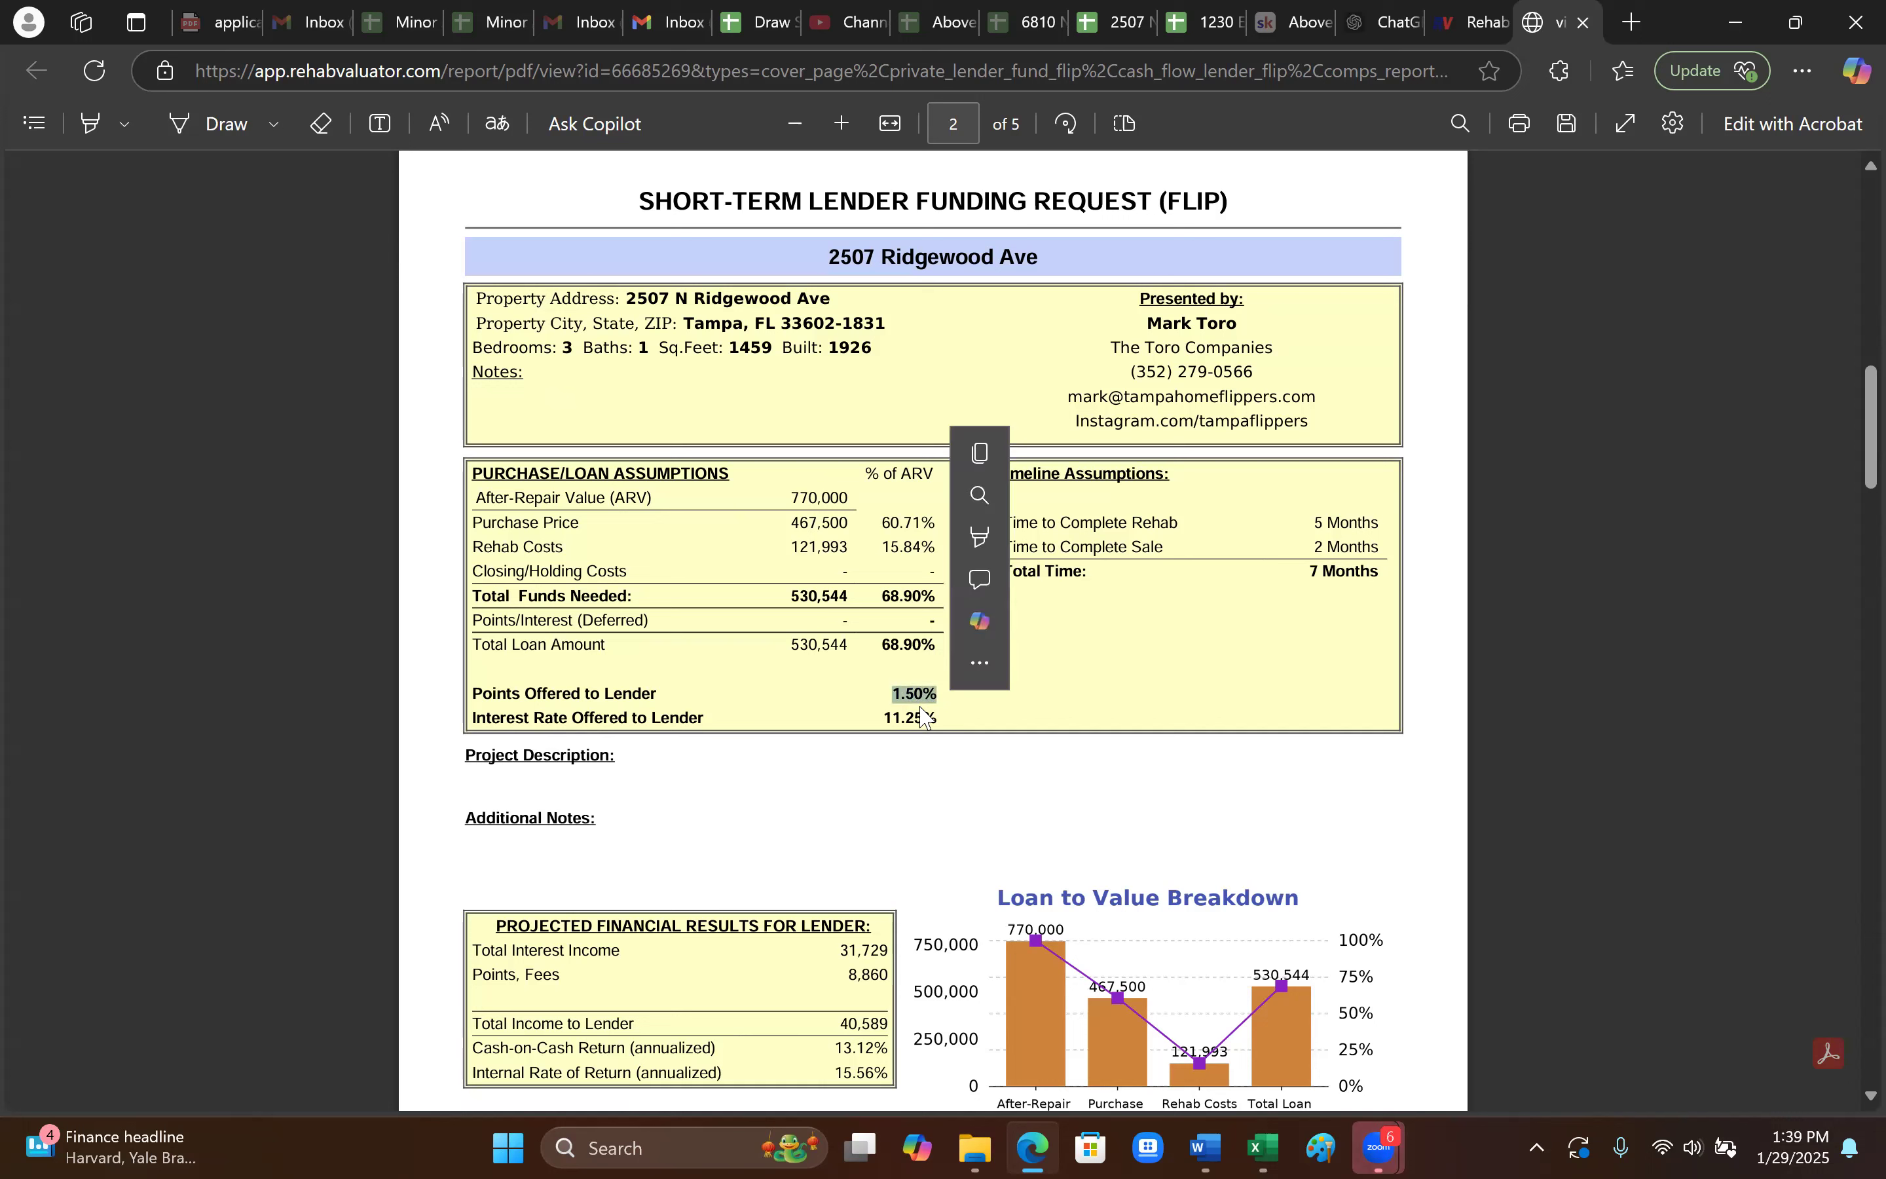
pyautogui.click(909, 731)
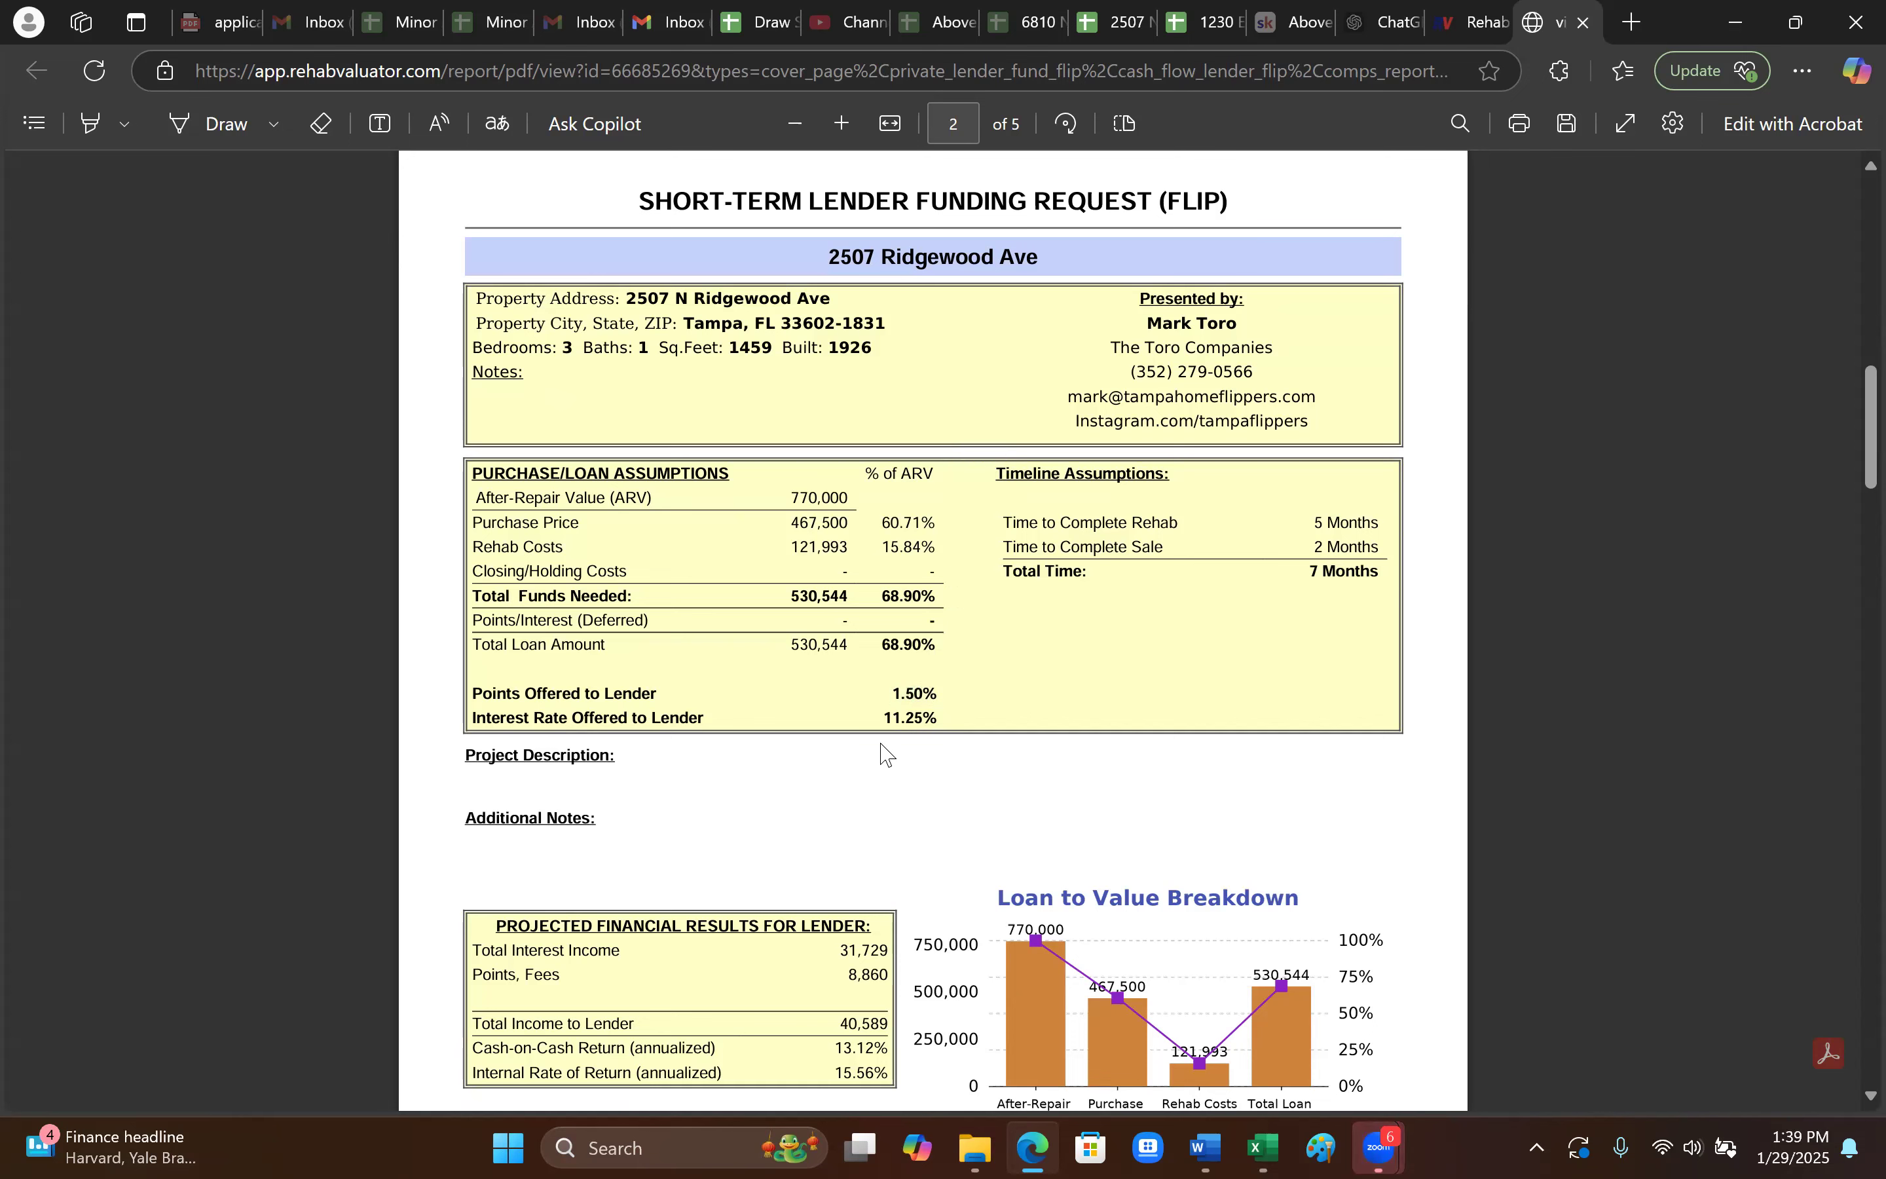
# - Highlight the Total Interest Income of 31,729 in the lender's projected returns
pyautogui.scroll(-1, 812, 596)
pyautogui.scroll(-3, 858, 647)
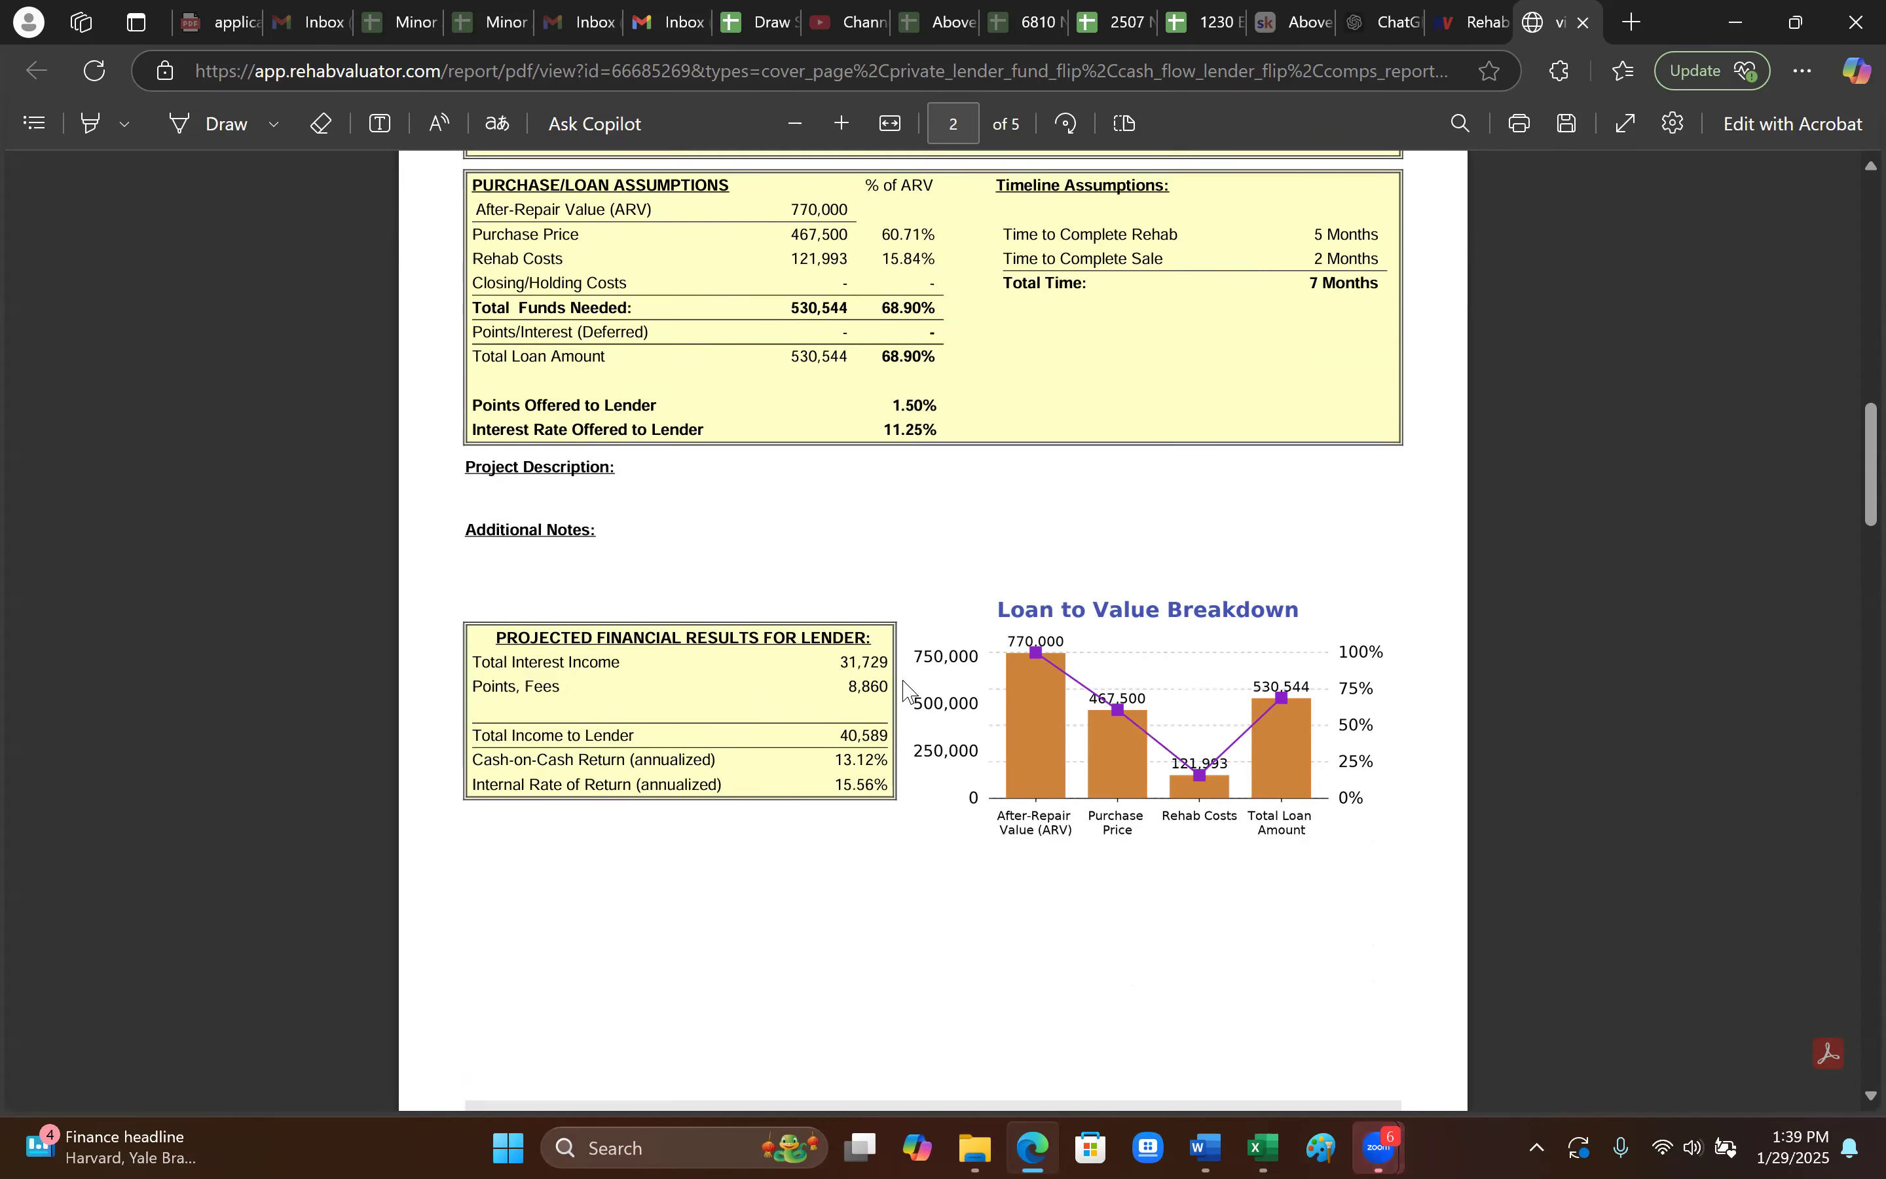
pyautogui.scroll(1, 749, 631)
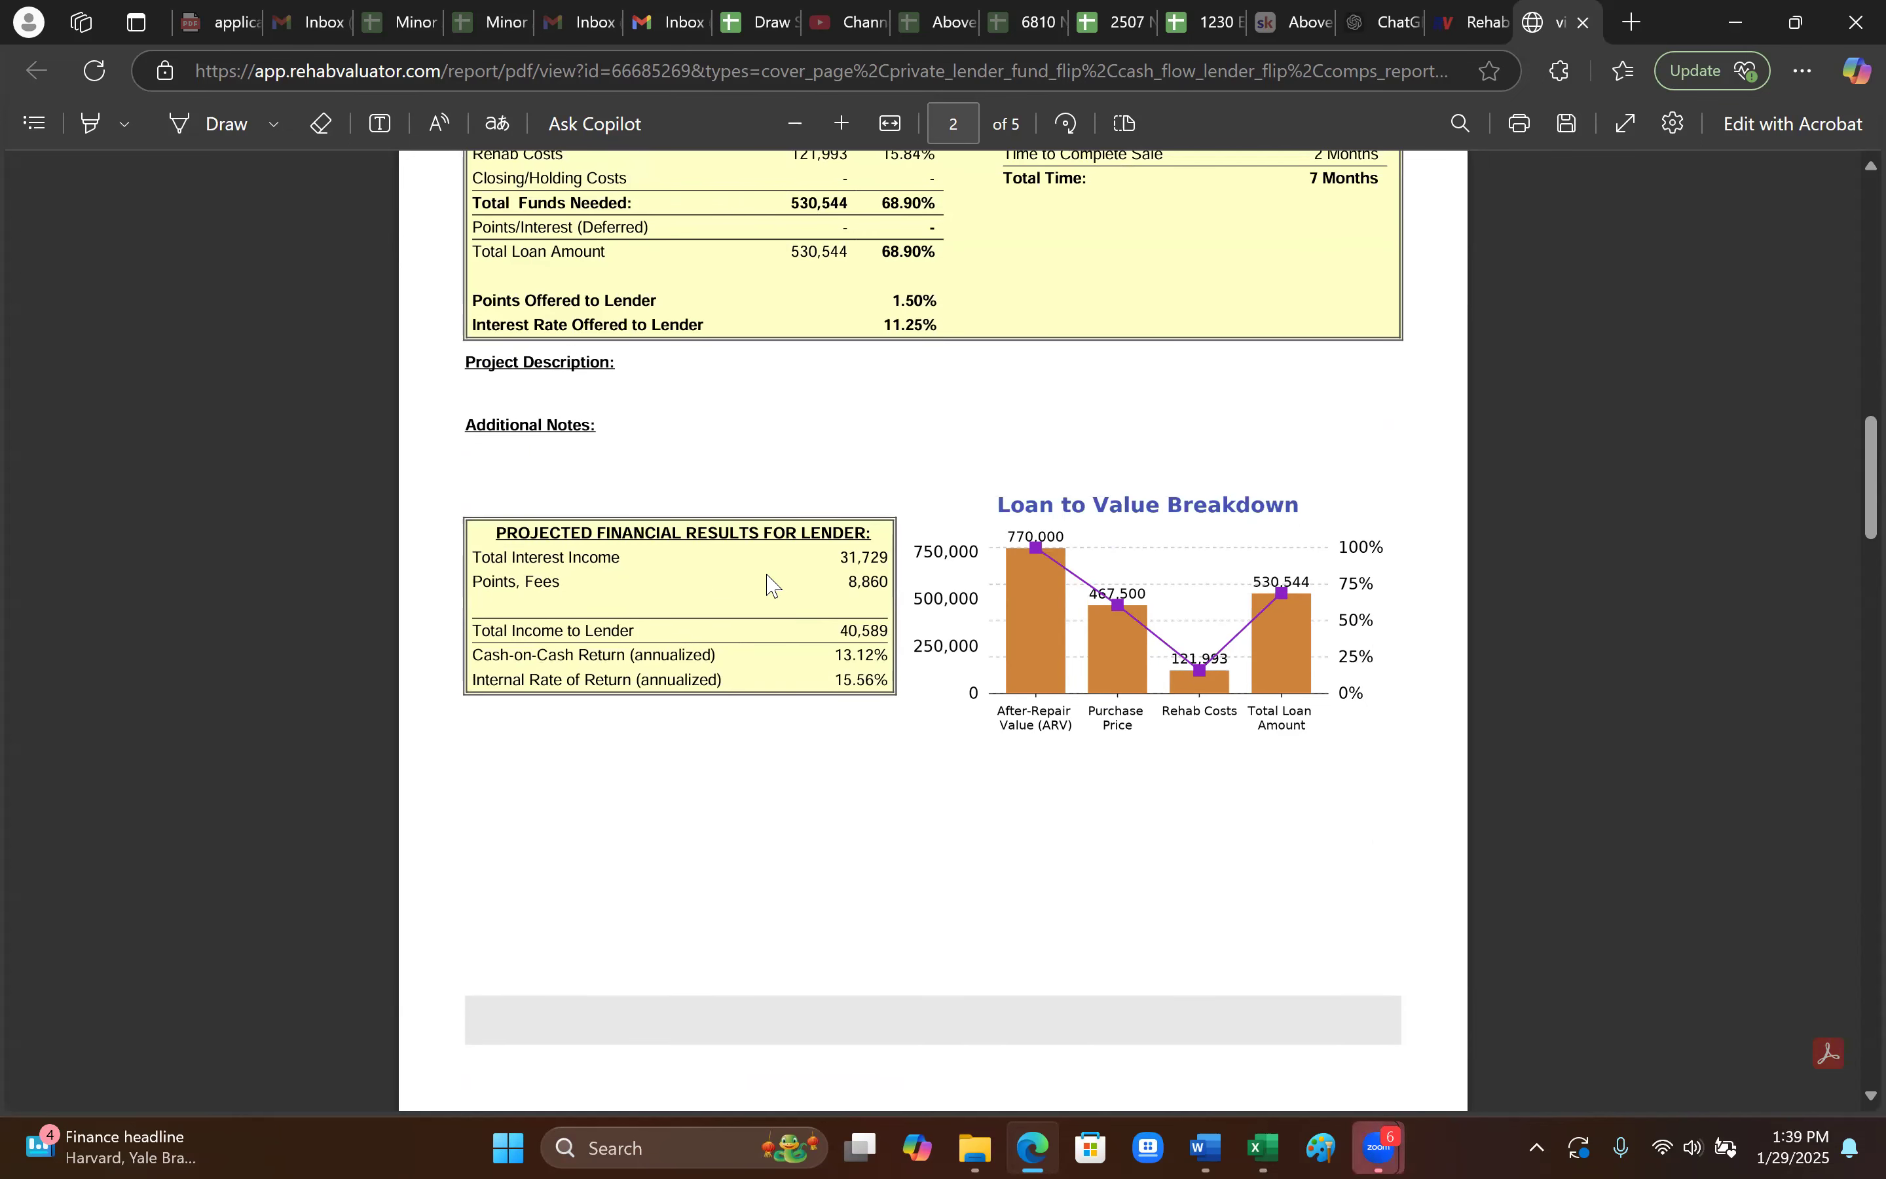
pyautogui.tripleClick(608, 558)
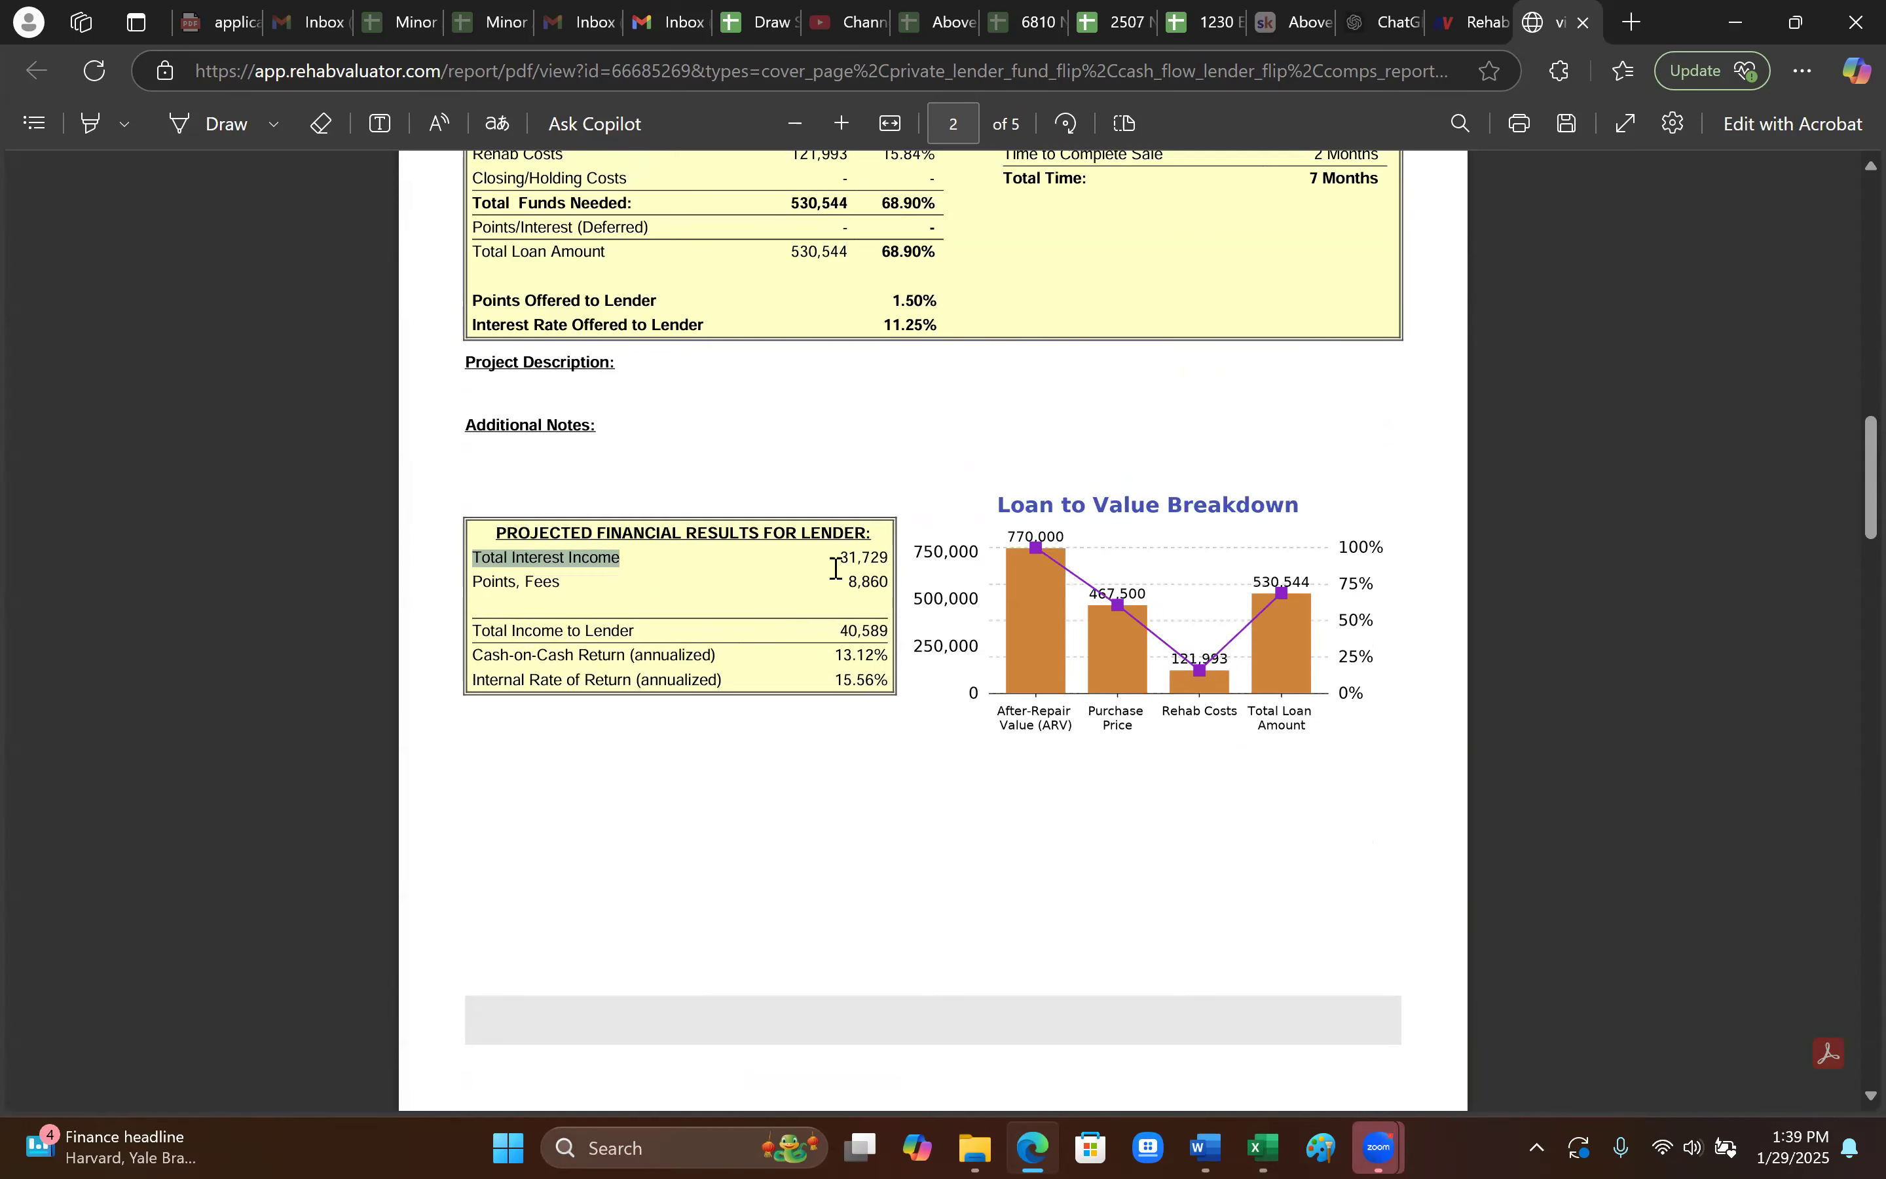
pyautogui.doubleClick(846, 558)
pyautogui.click(612, 609)
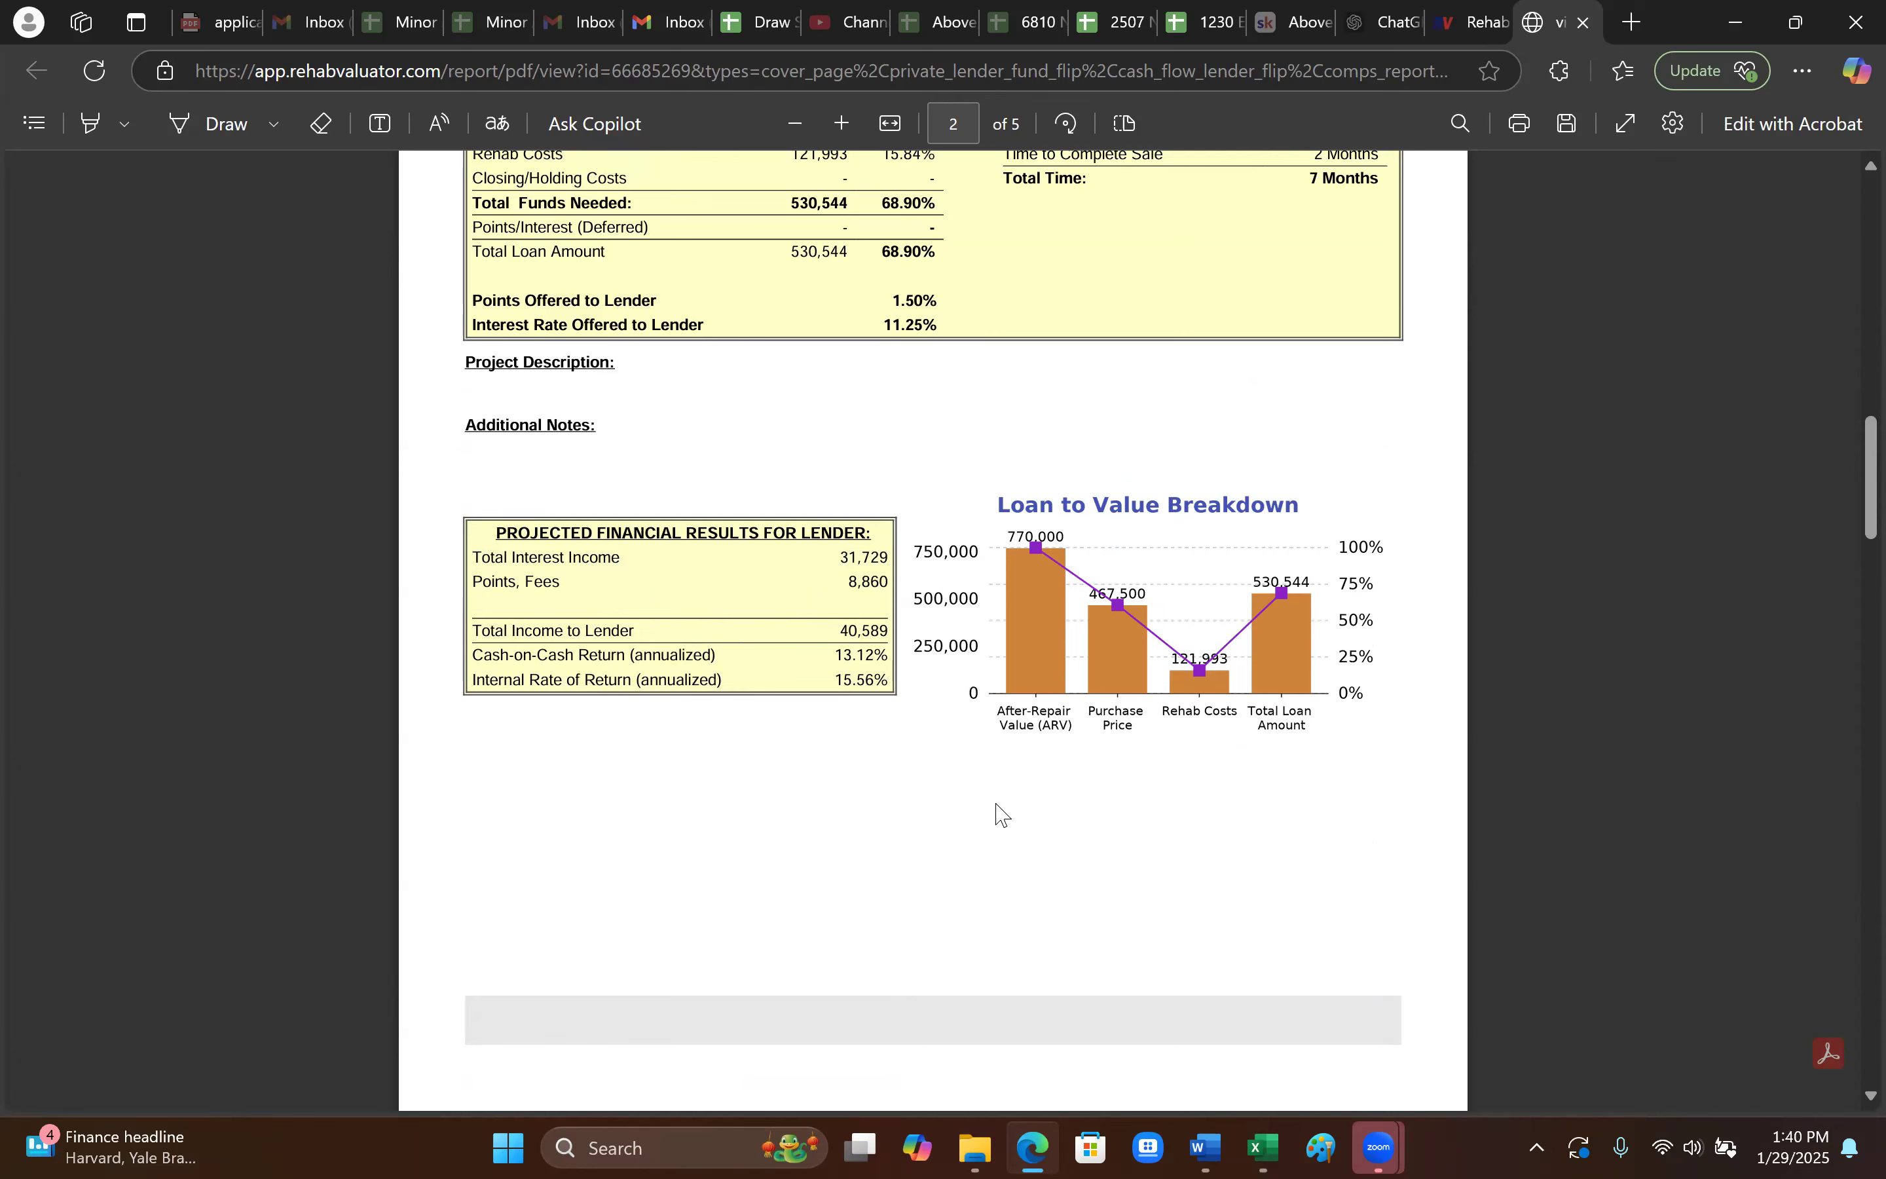
# - Look through the cash flow, comps and photos pages, then go back to the cover page
pyautogui.scroll(-5, 833, 800)
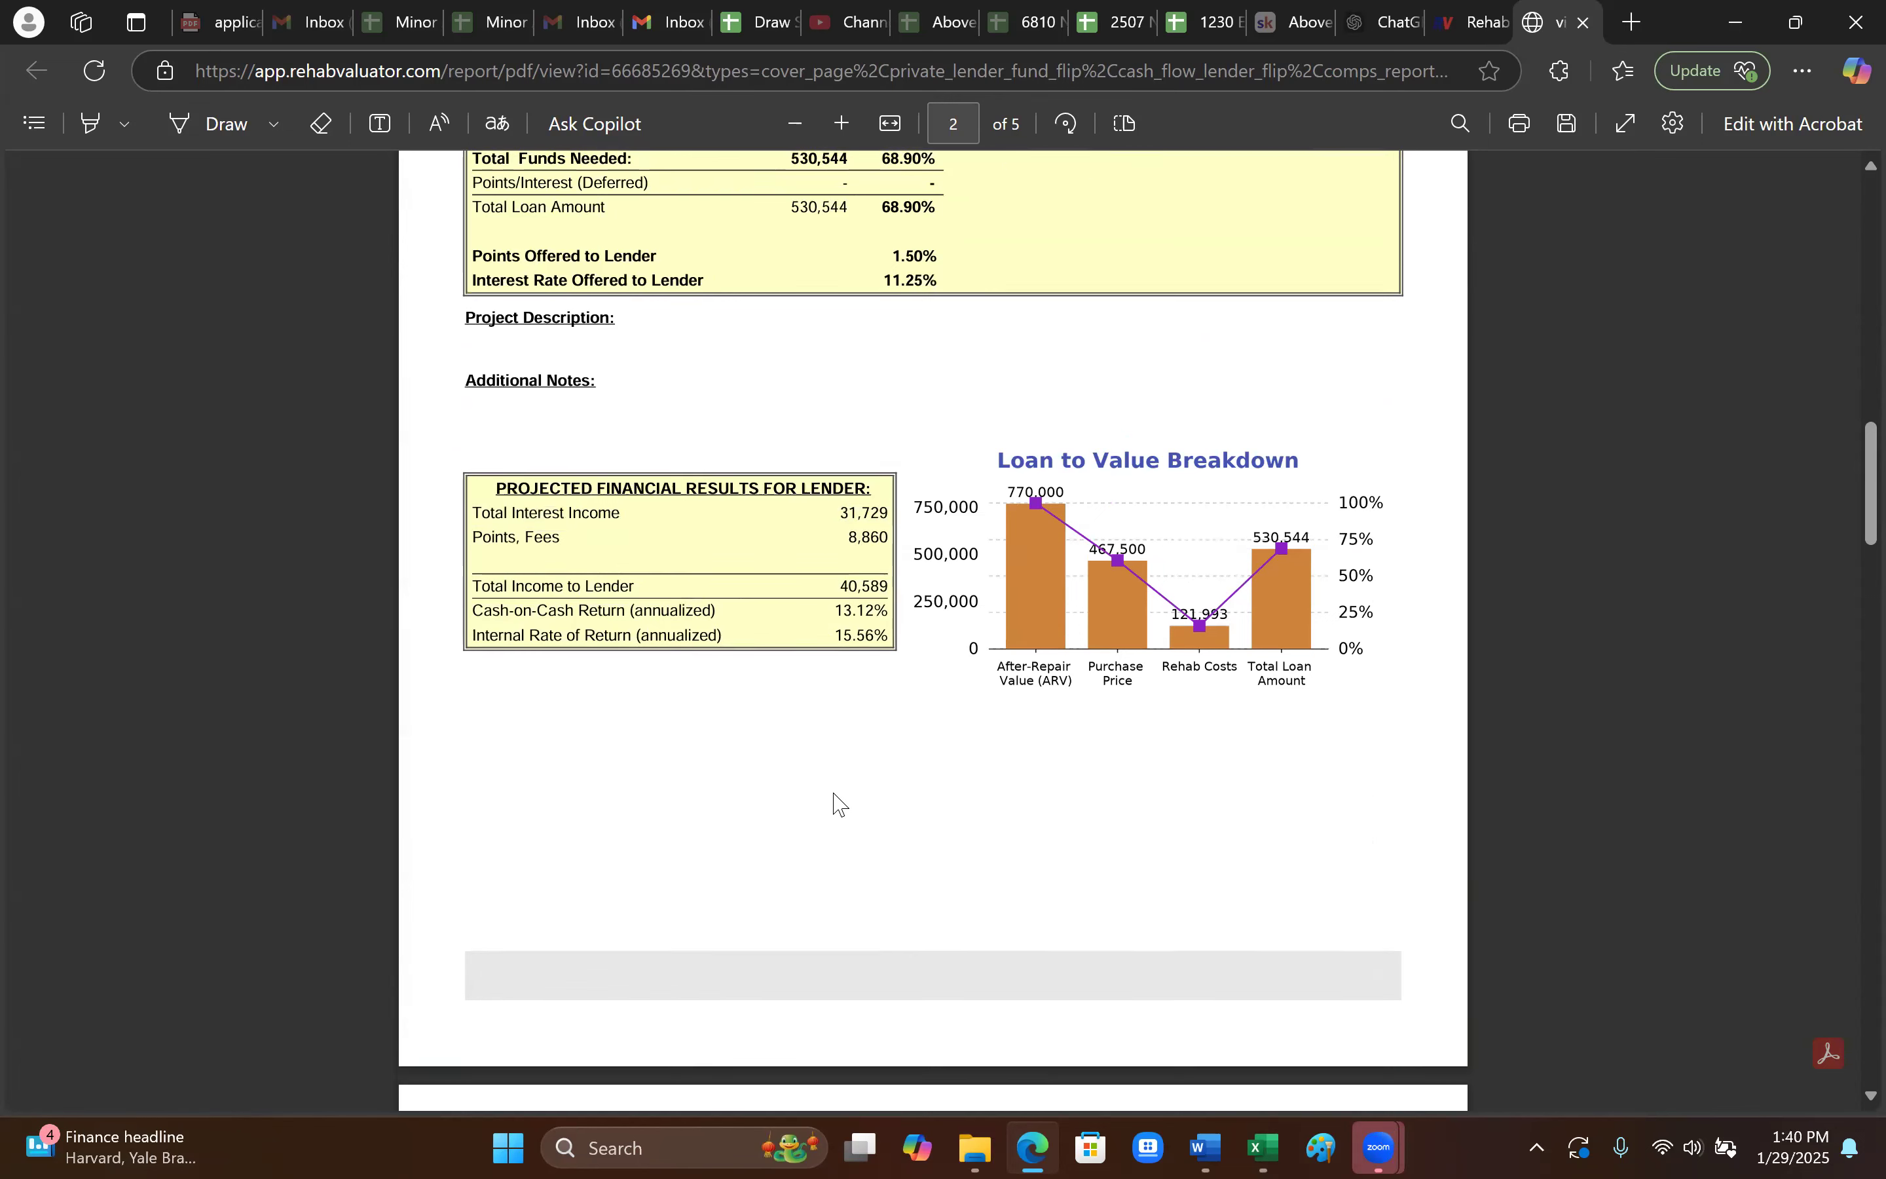
pyautogui.scroll(6, 846, 797)
pyautogui.scroll(-12, 857, 791)
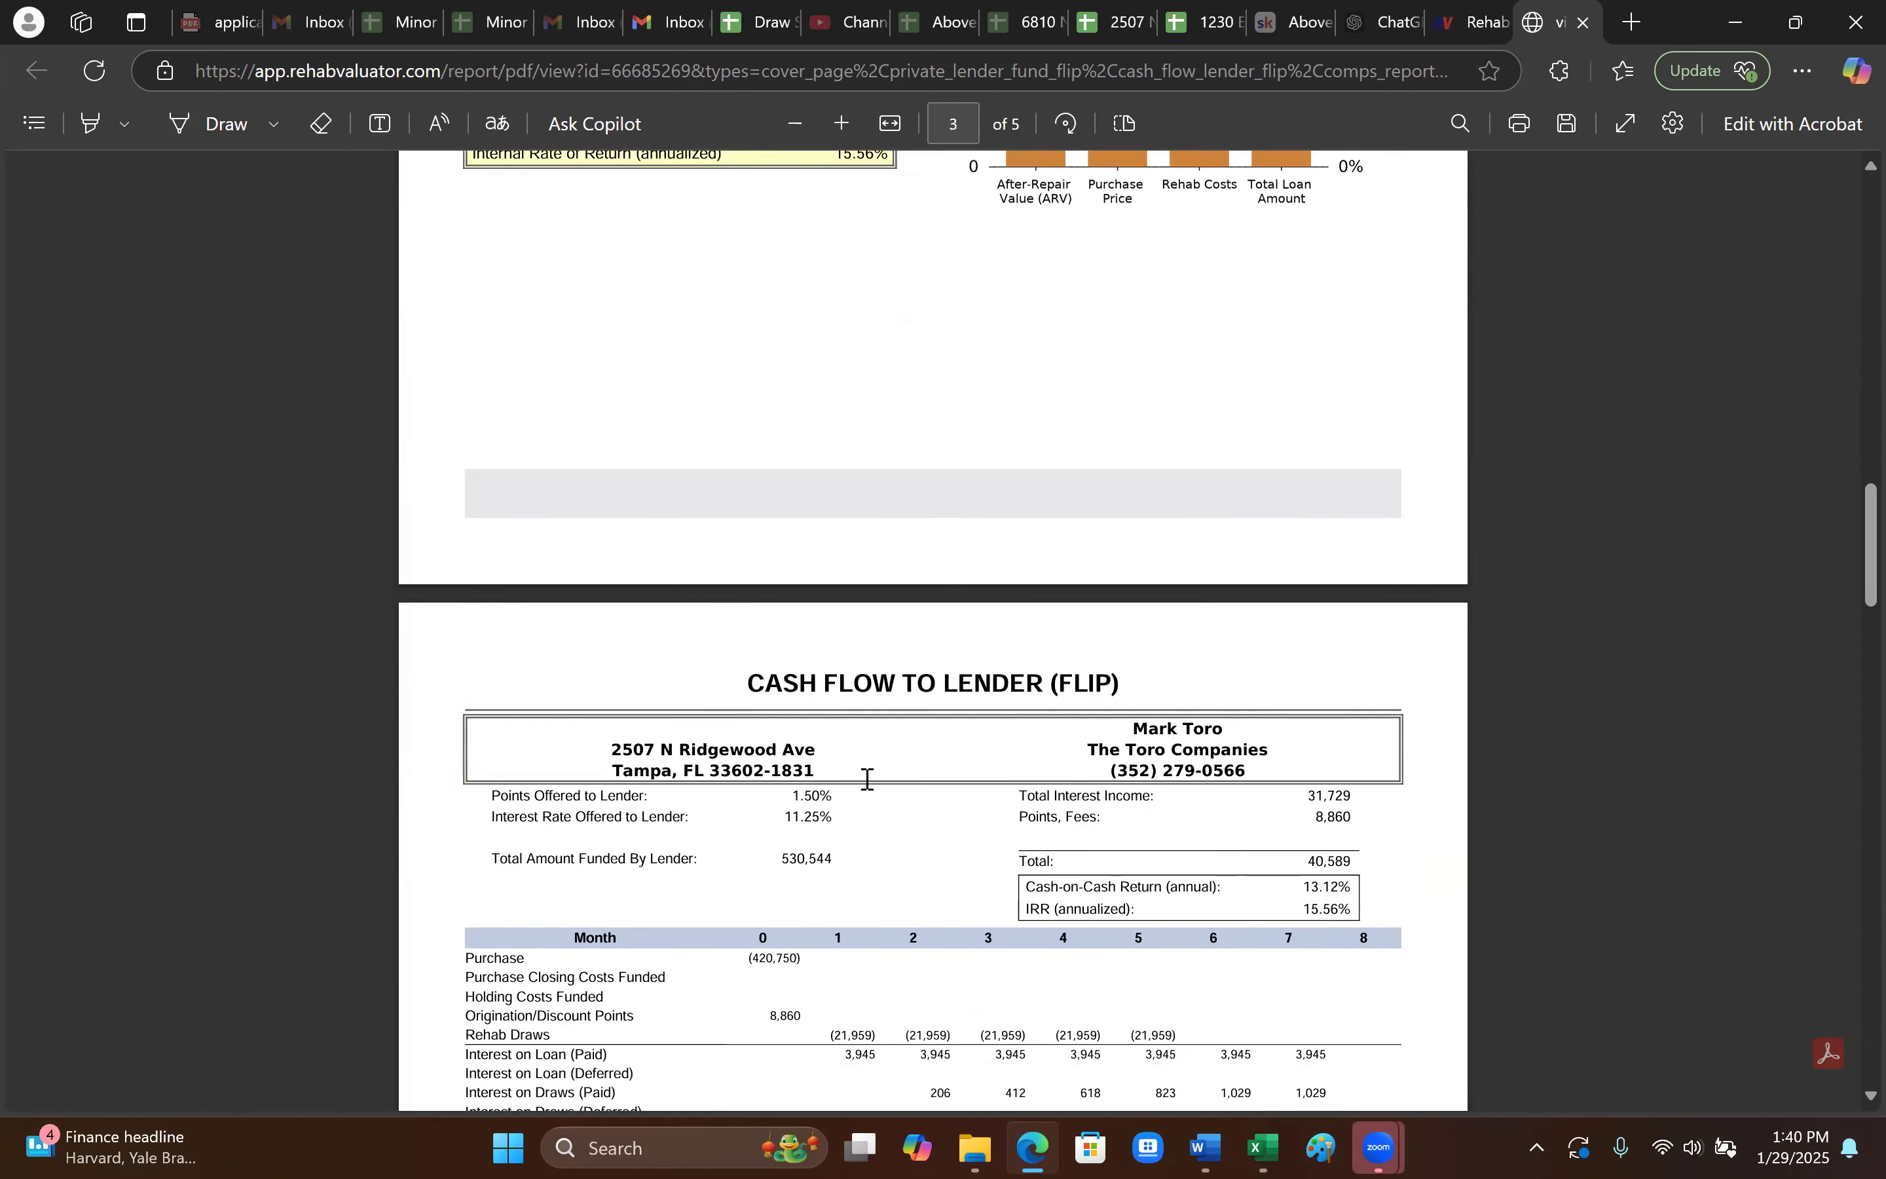
pyautogui.scroll(3, 884, 783)
pyautogui.scroll(-19, 905, 812)
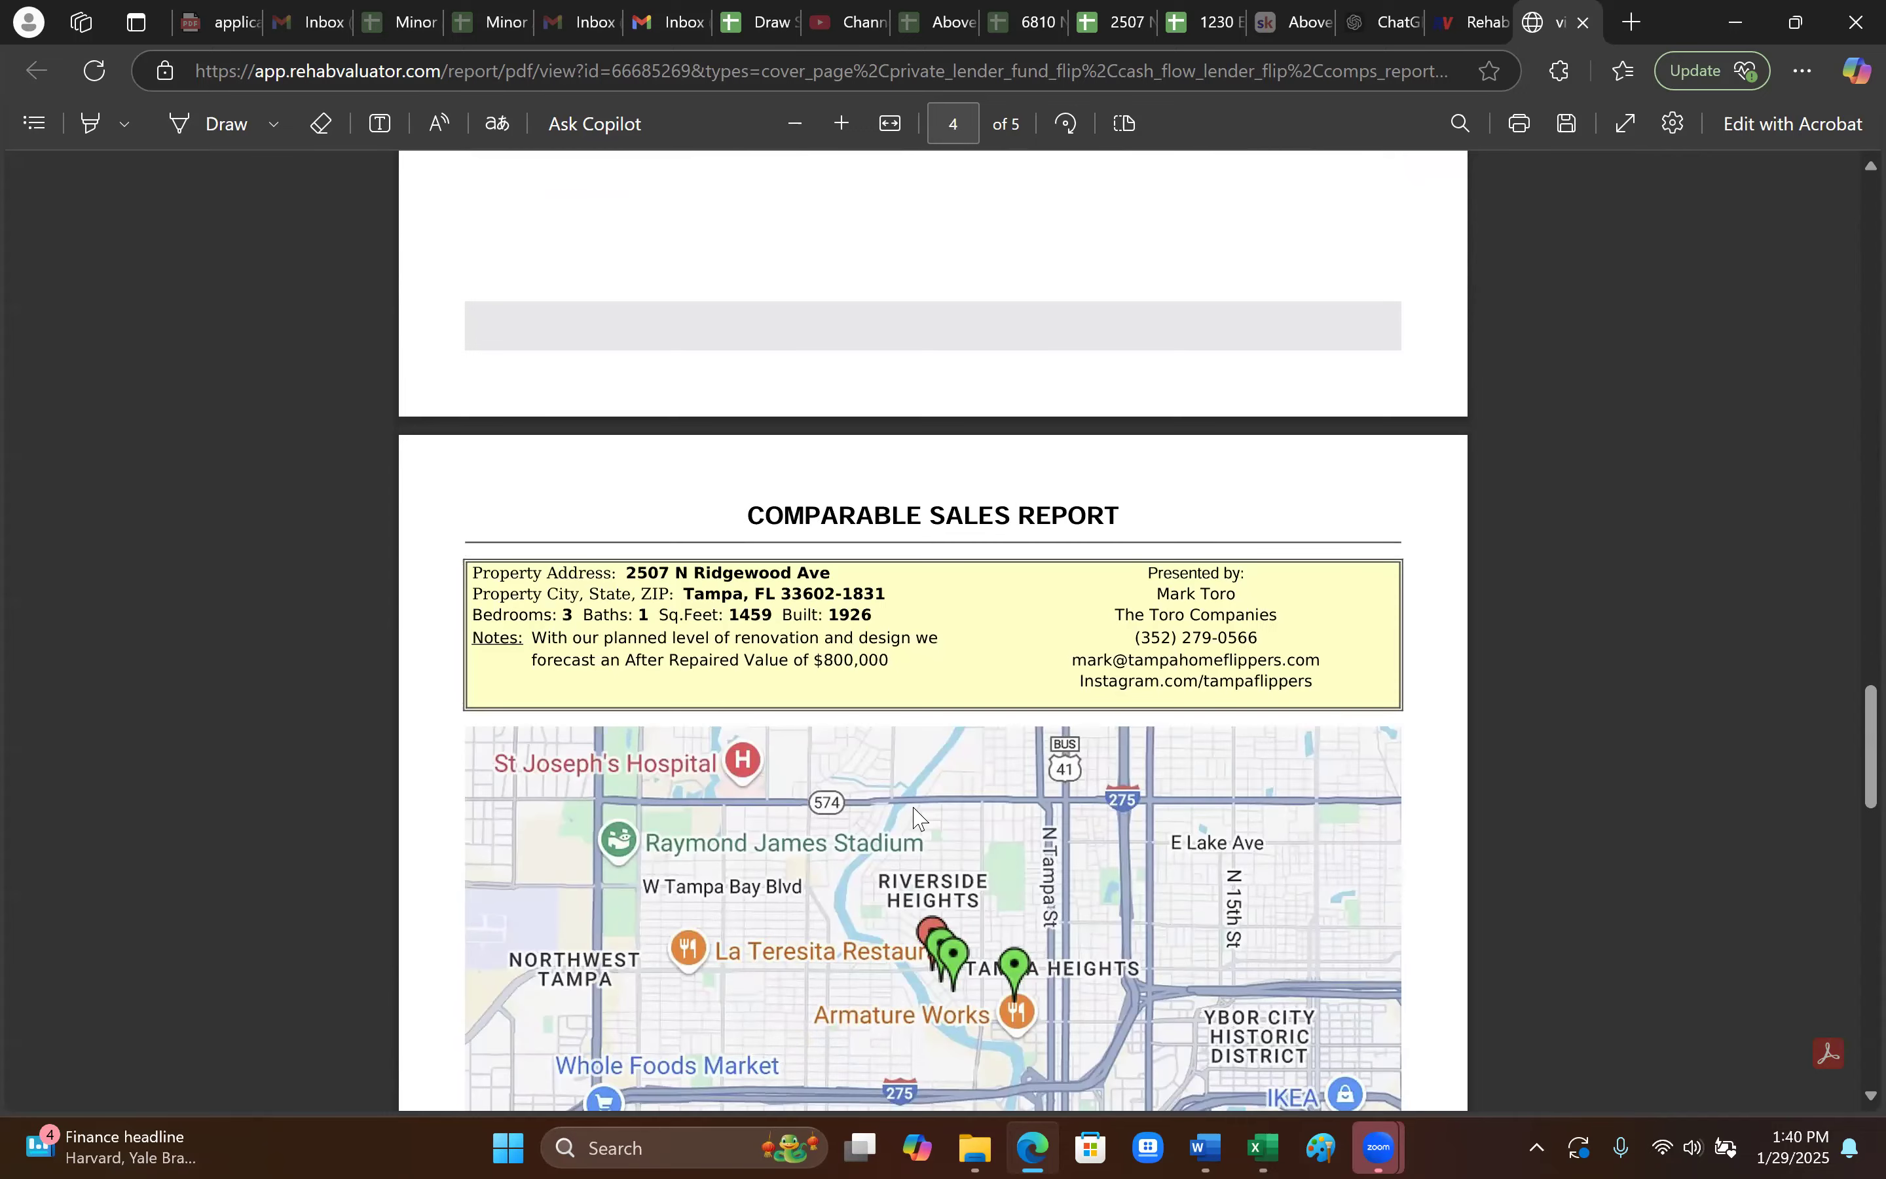
pyautogui.scroll(-13, 935, 811)
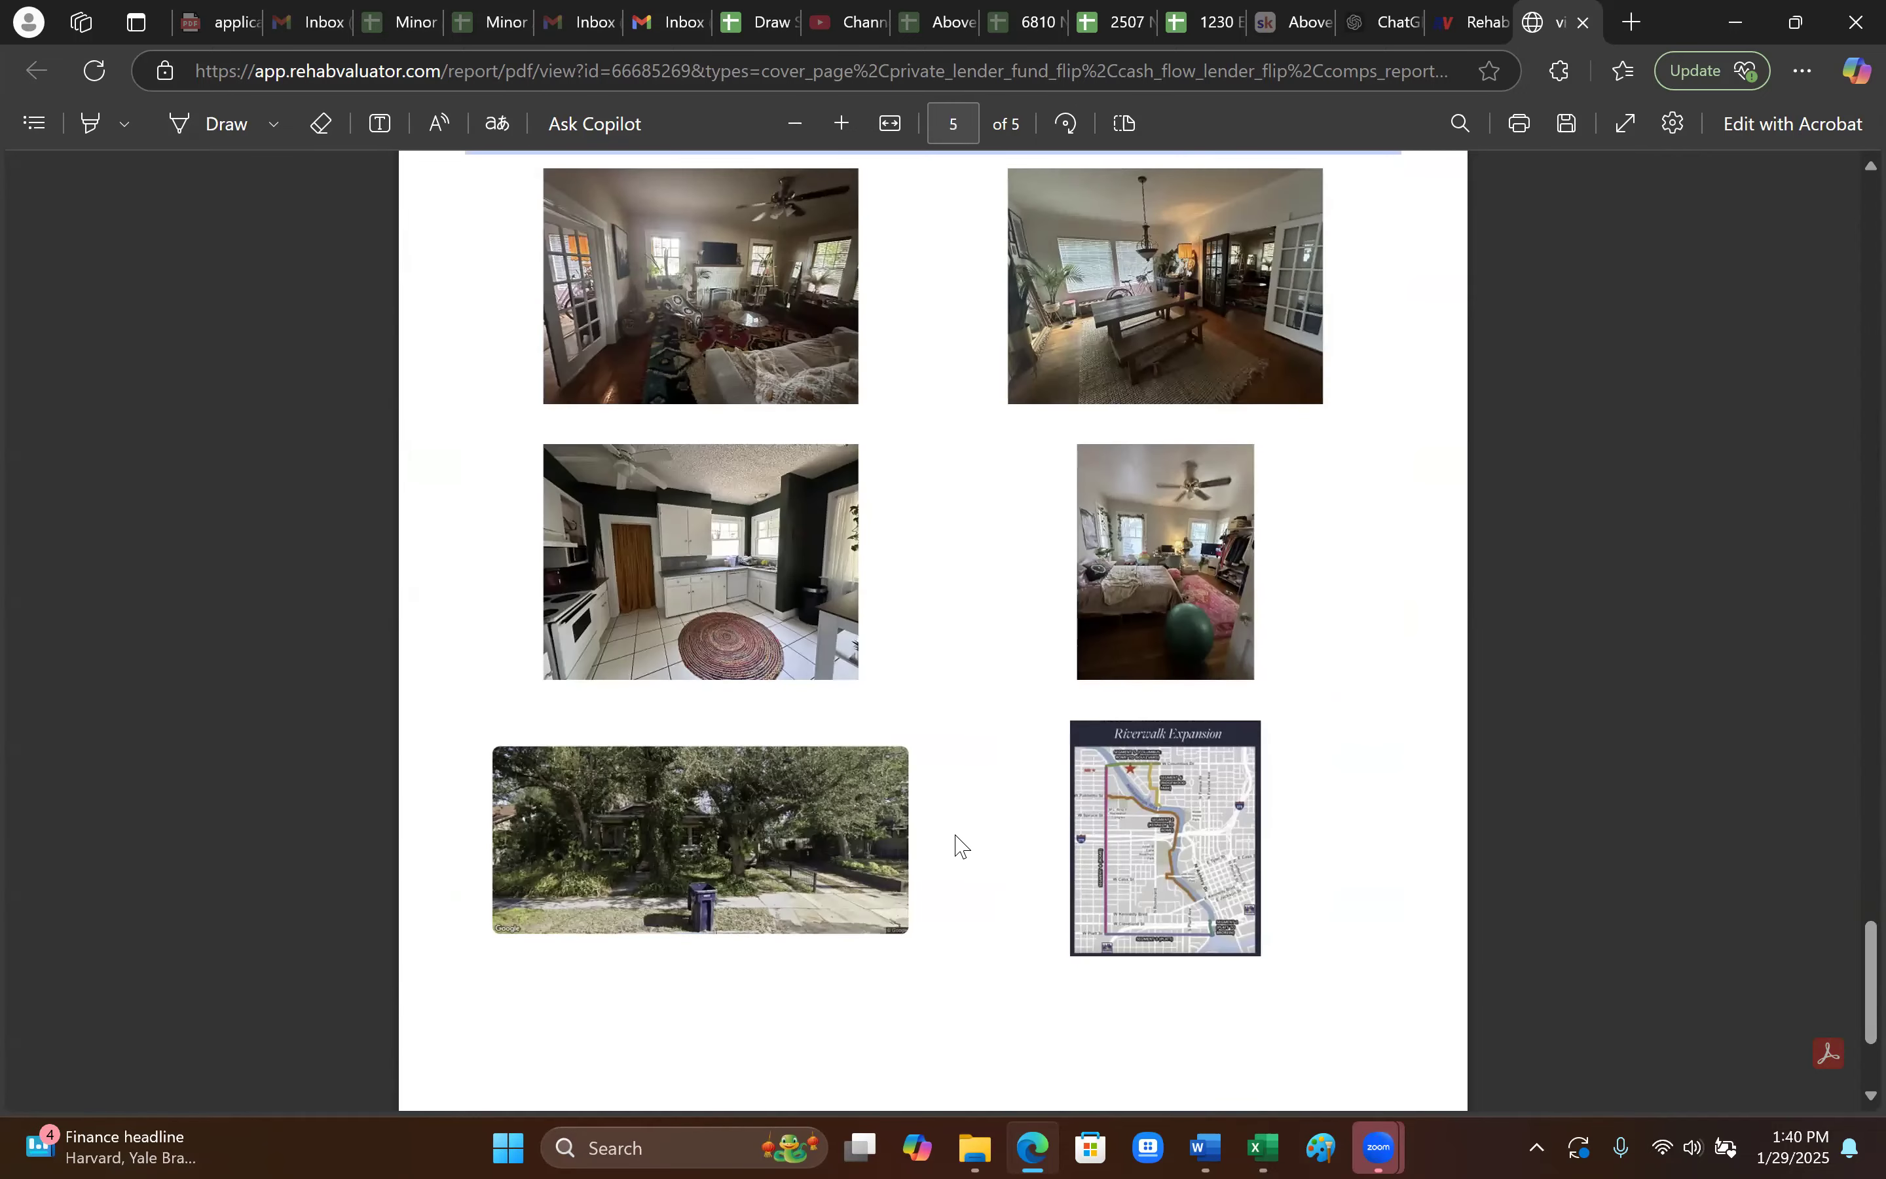
pyautogui.scroll(8, 966, 858)
pyautogui.scroll(20, 976, 865)
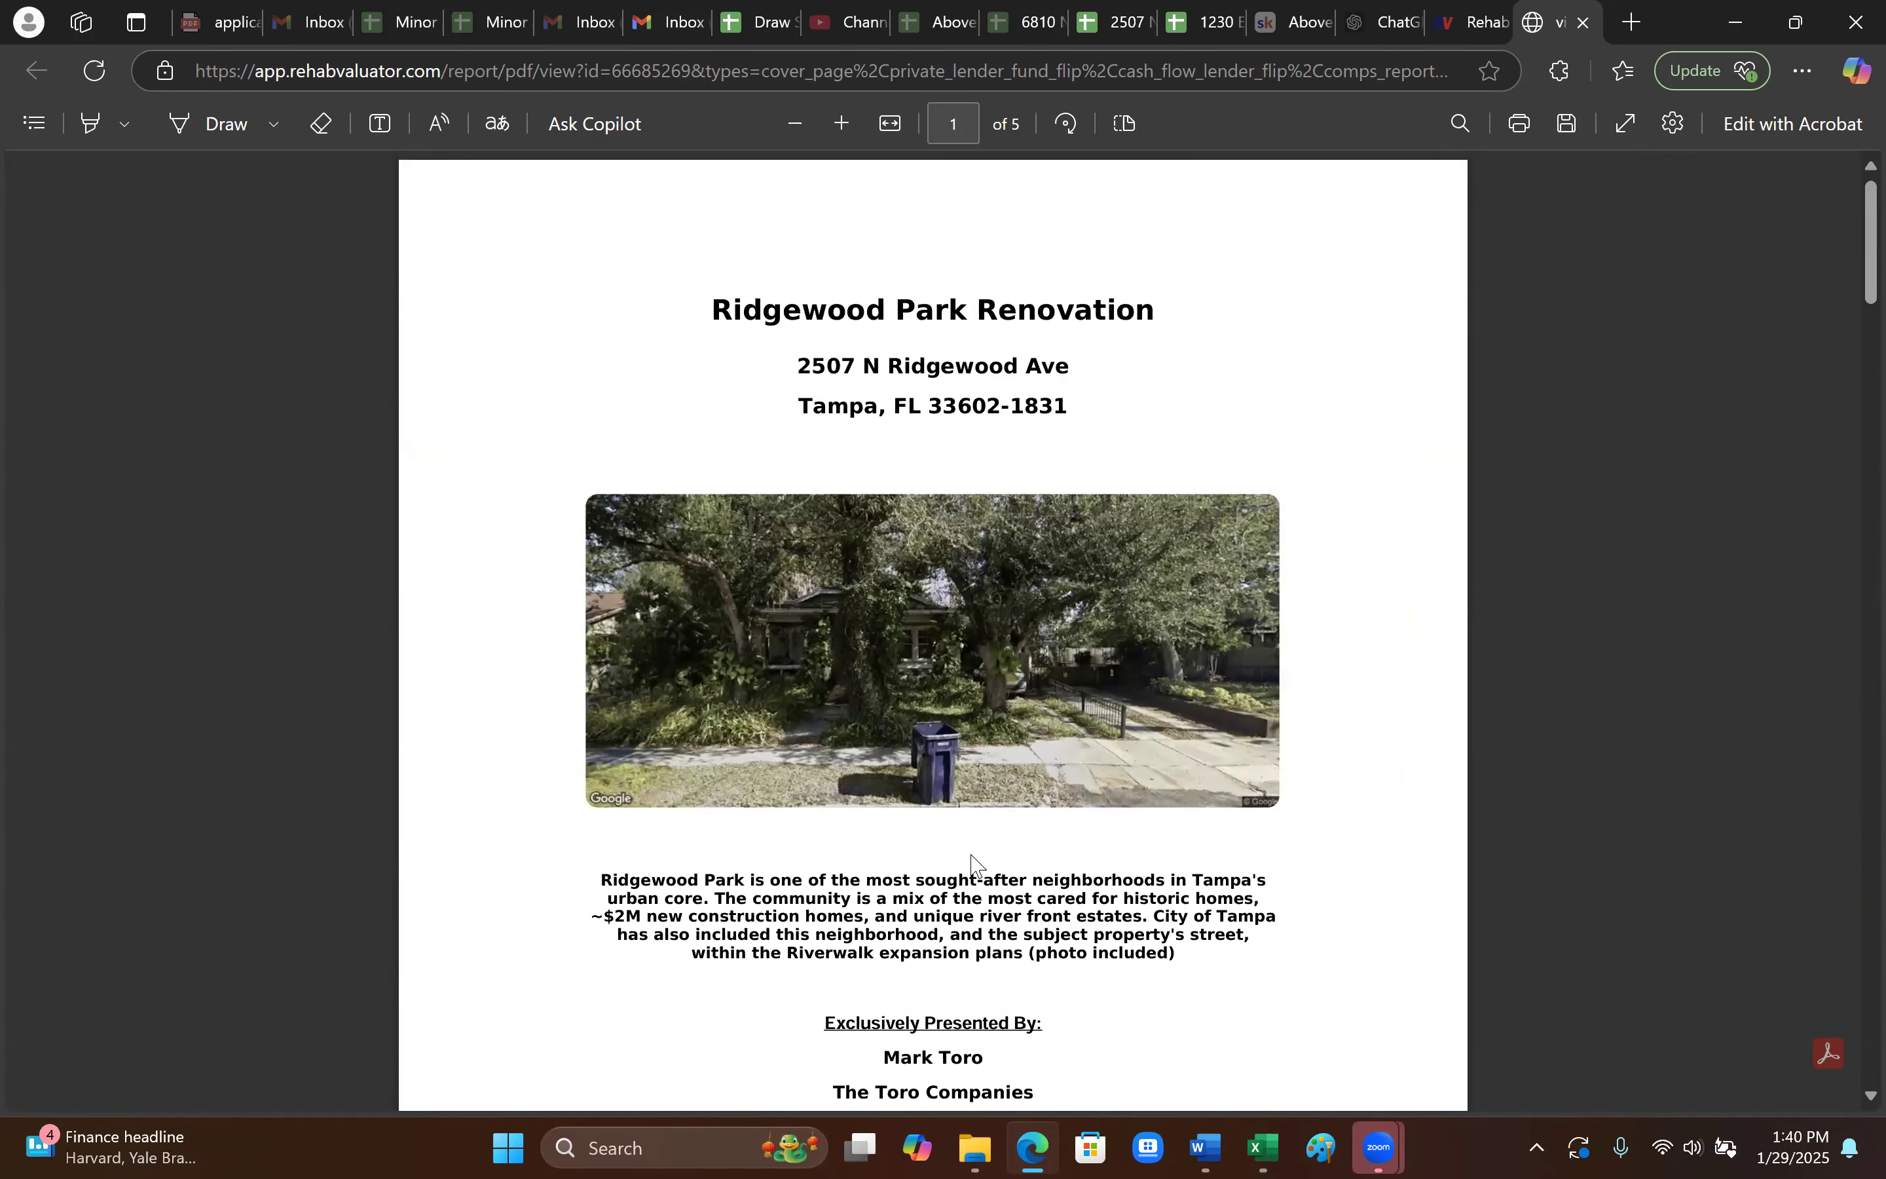